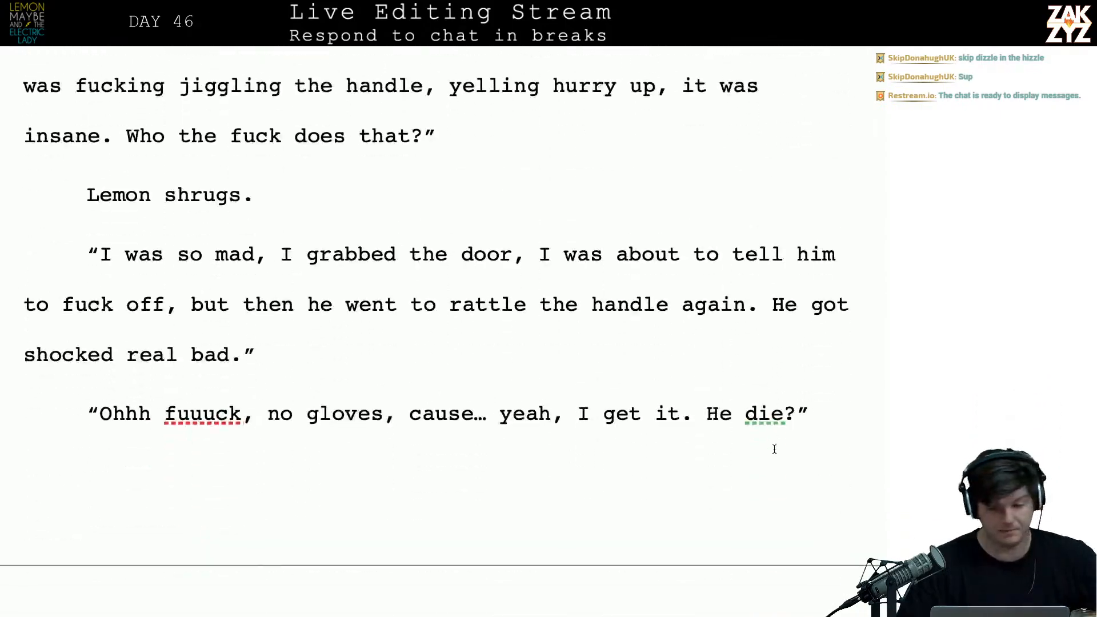
- Go through the manuscript to the opening of chapter 44 on page 367
scroll(774, 449, down, 15)
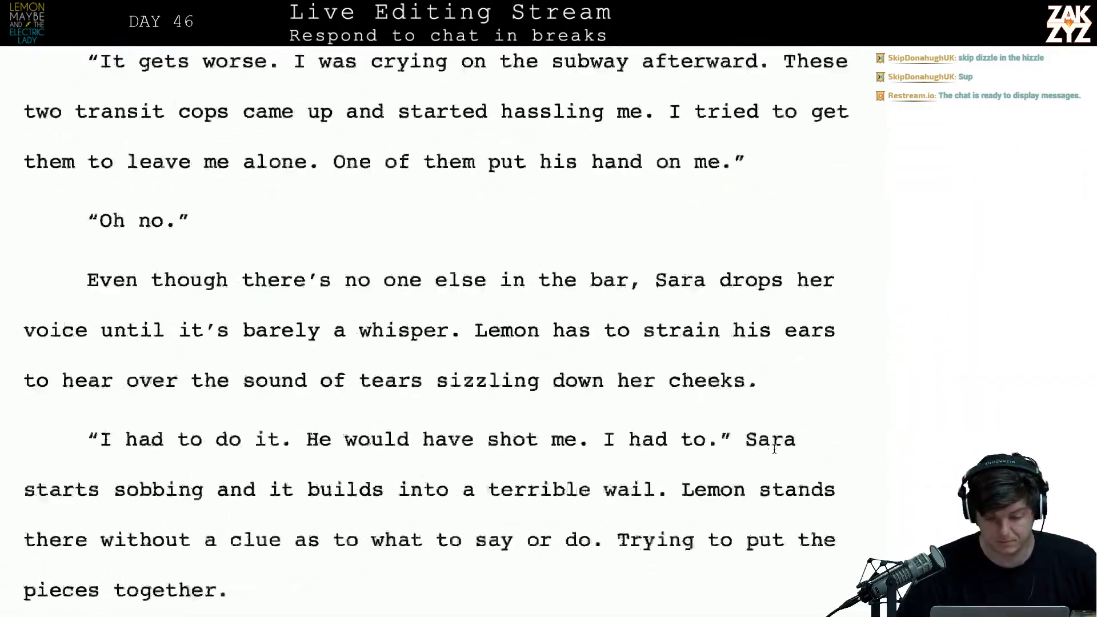
scroll(774, 450, down, 20)
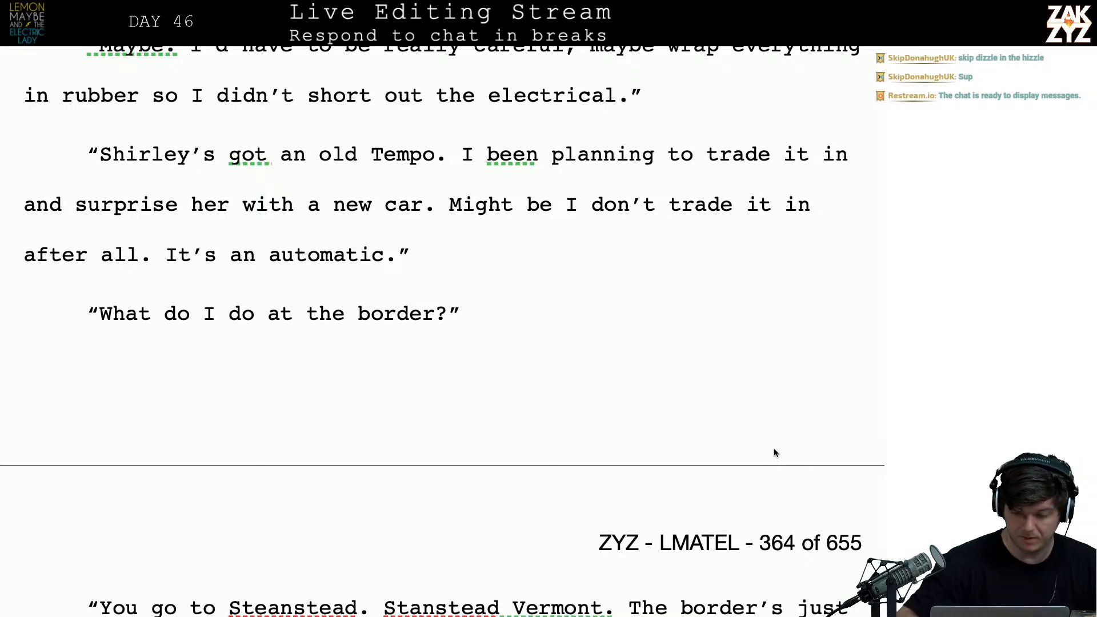
scroll(774, 453, down, 15)
scroll(775, 449, down, 20)
scroll(774, 449, down, 5)
scroll(774, 449, up, 2)
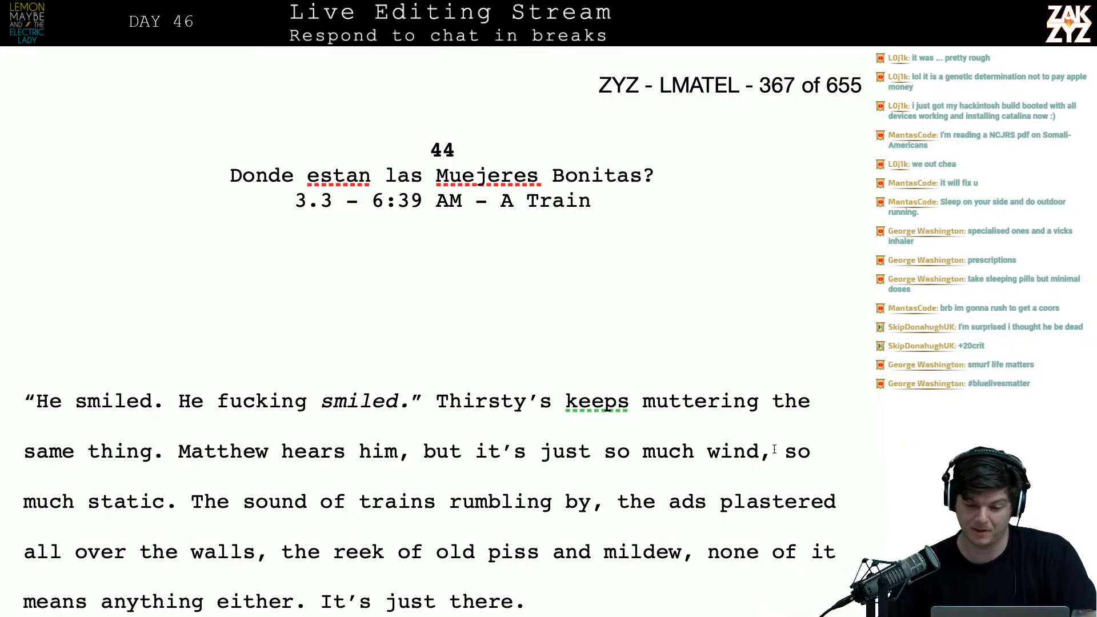
- Switch to the Editlist document in TextEdit and set the first viewer's tally below the Day 46 entry to 168
key(super+Tab)
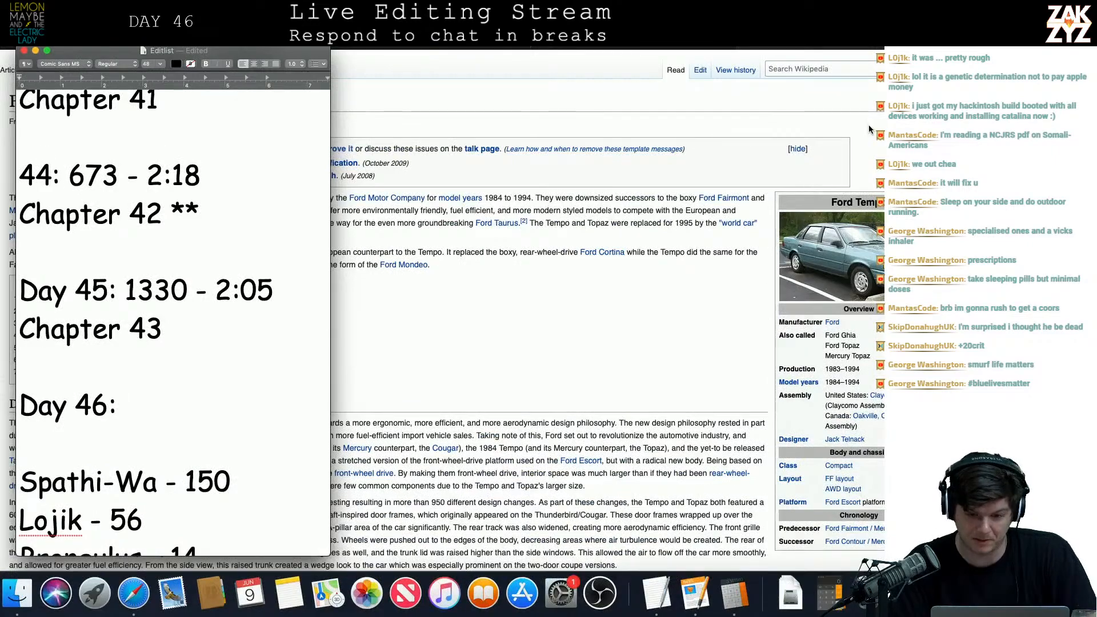
key(super+Tab)
key(super+l)
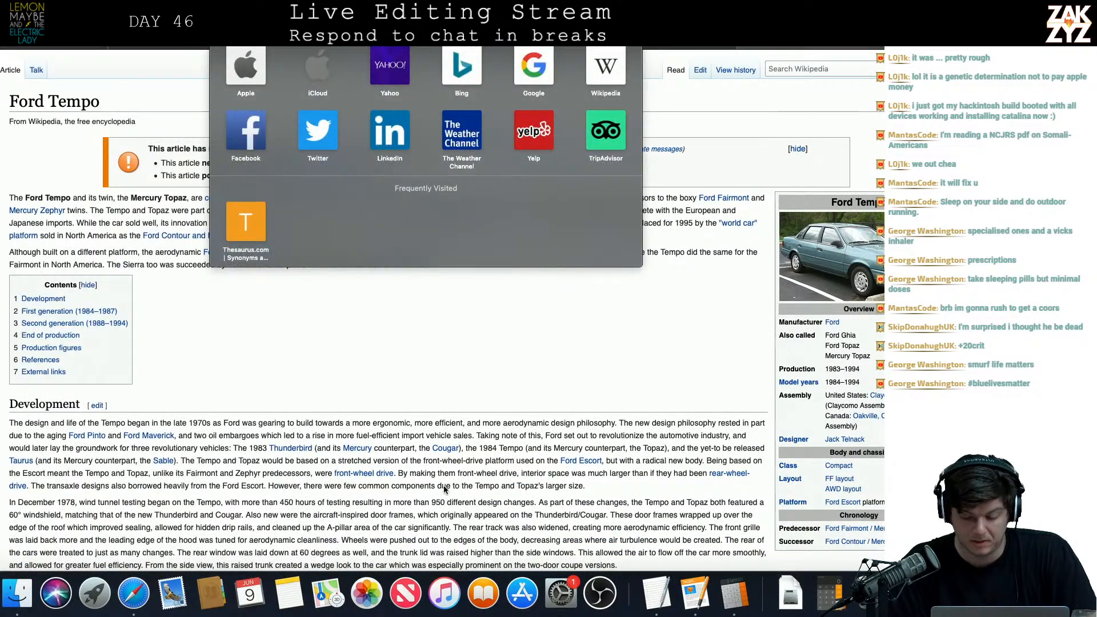
click(703, 588)
key(super+Tab)
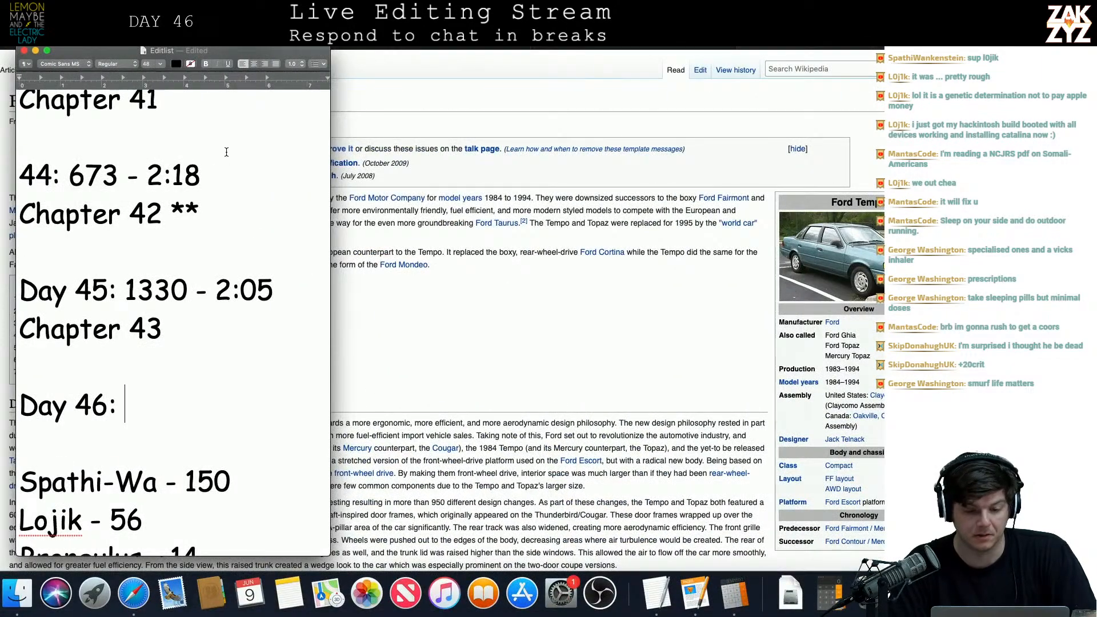
scroll(226, 152, up, 20)
scroll(226, 152, down, 15)
scroll(227, 152, down, 15)
click(248, 150)
key(BackSpace)
key(BackSpace)
text(68)
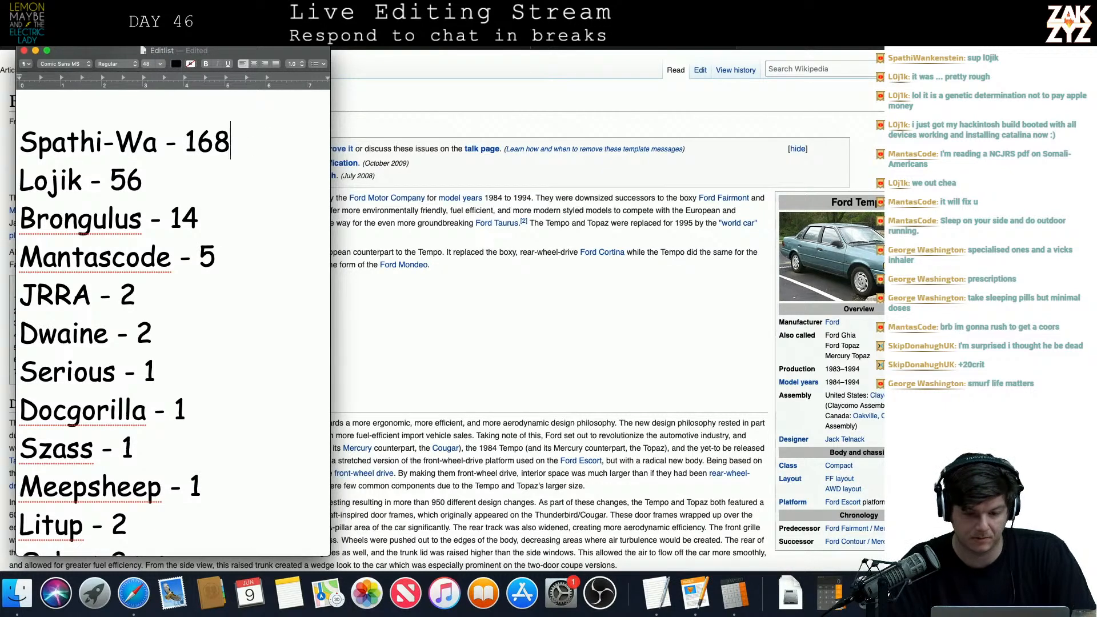
- Switch to the Safari browser, open nyc.gov and check today's parking, collections and schools status
key(super+Tab)
key(super+l)
text(3)
key(BackSpace)
text(nyc.gov)
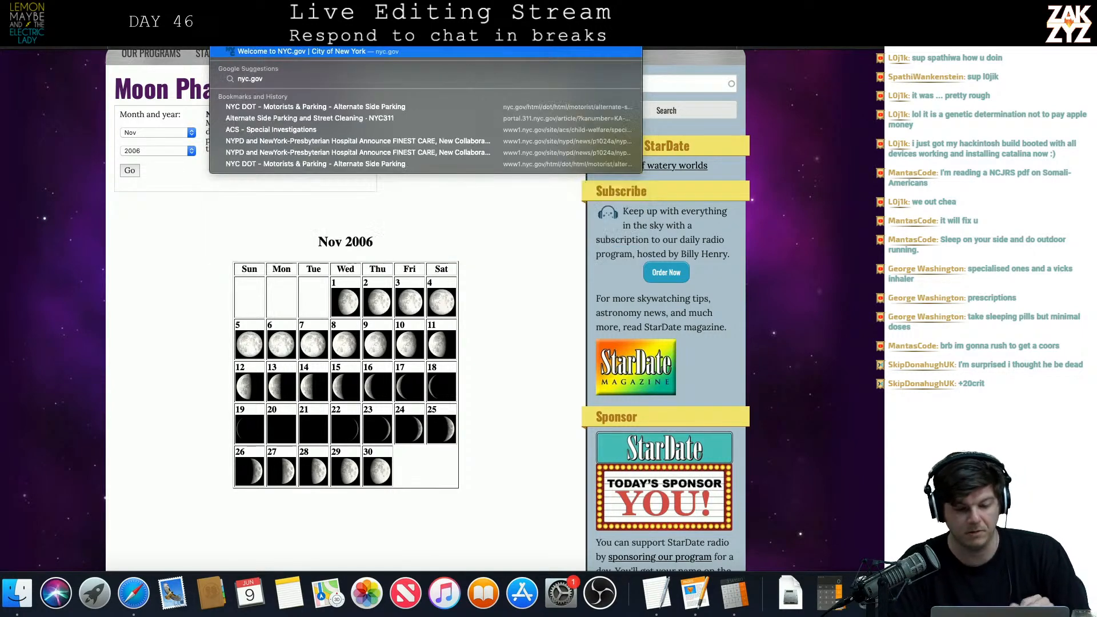
key(Return)
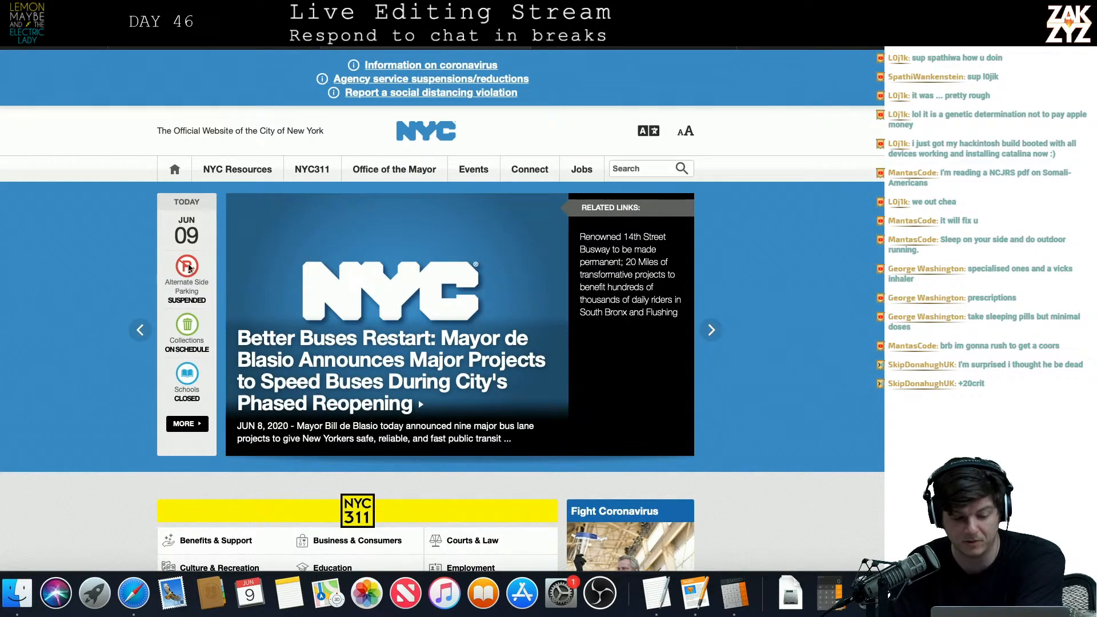
scroll(205, 308, down, 1)
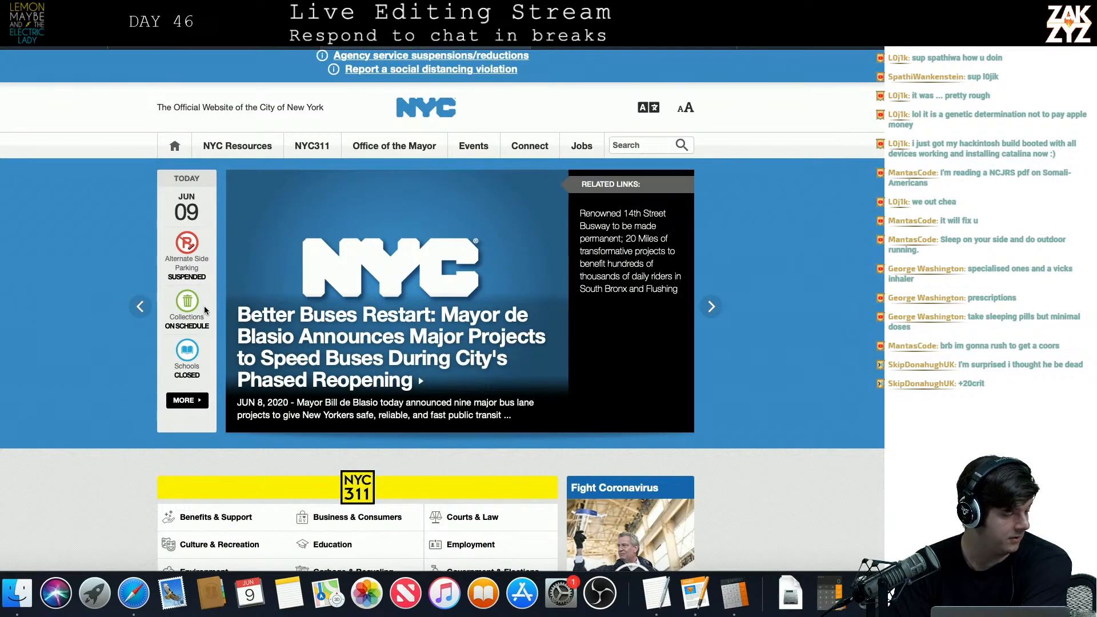
scroll(204, 309, down, 1)
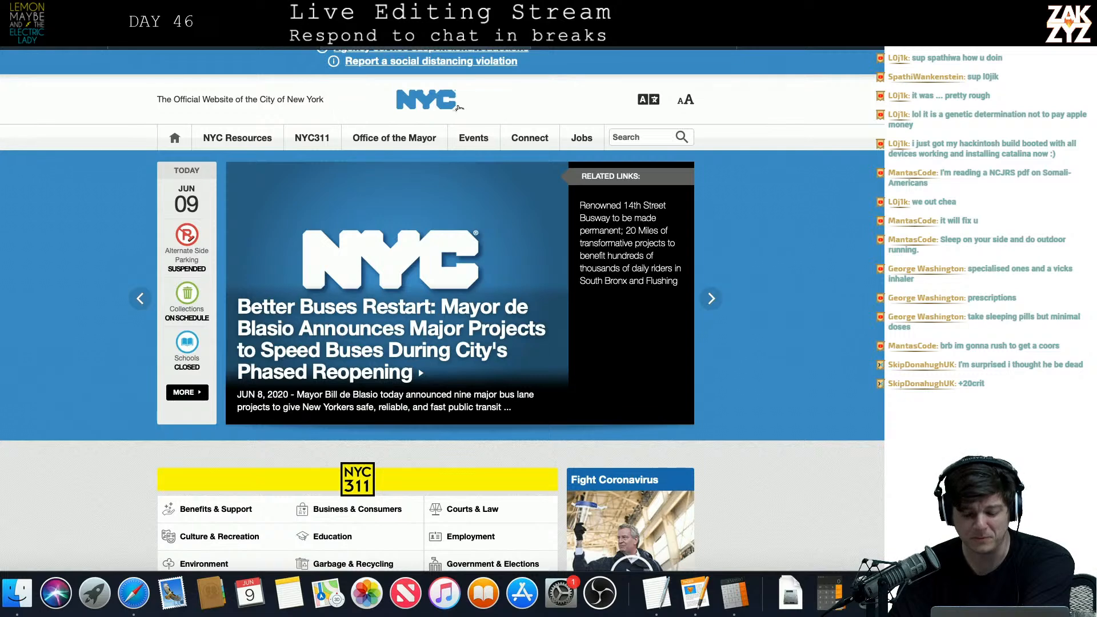
- Switch back to the manuscript in Pages and place the text cursor before the chapter number 44
click(703, 592)
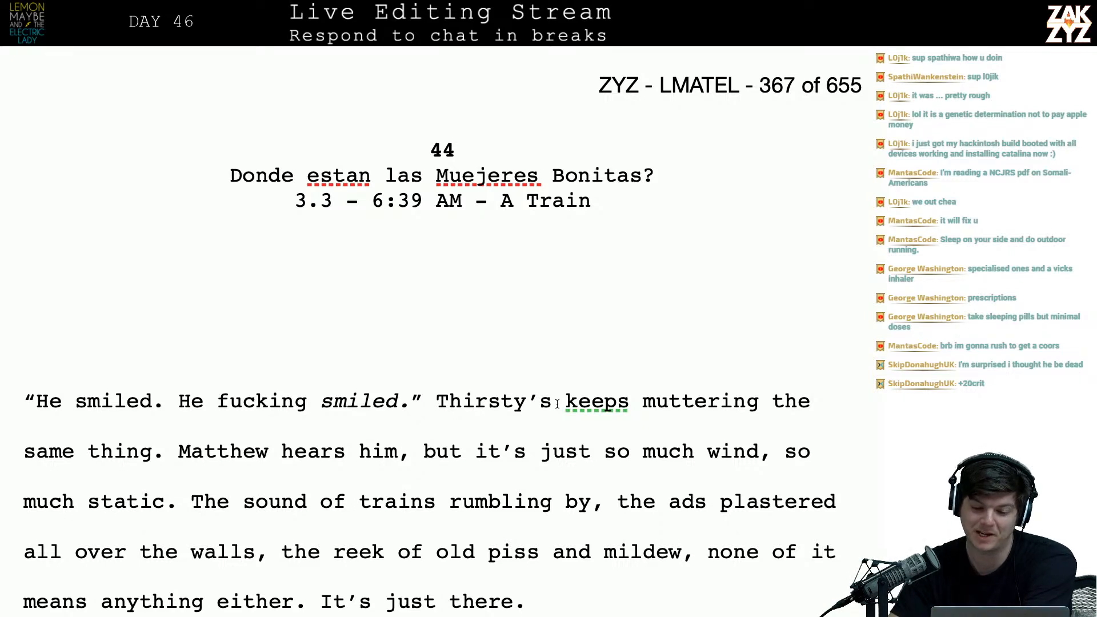
click(454, 184)
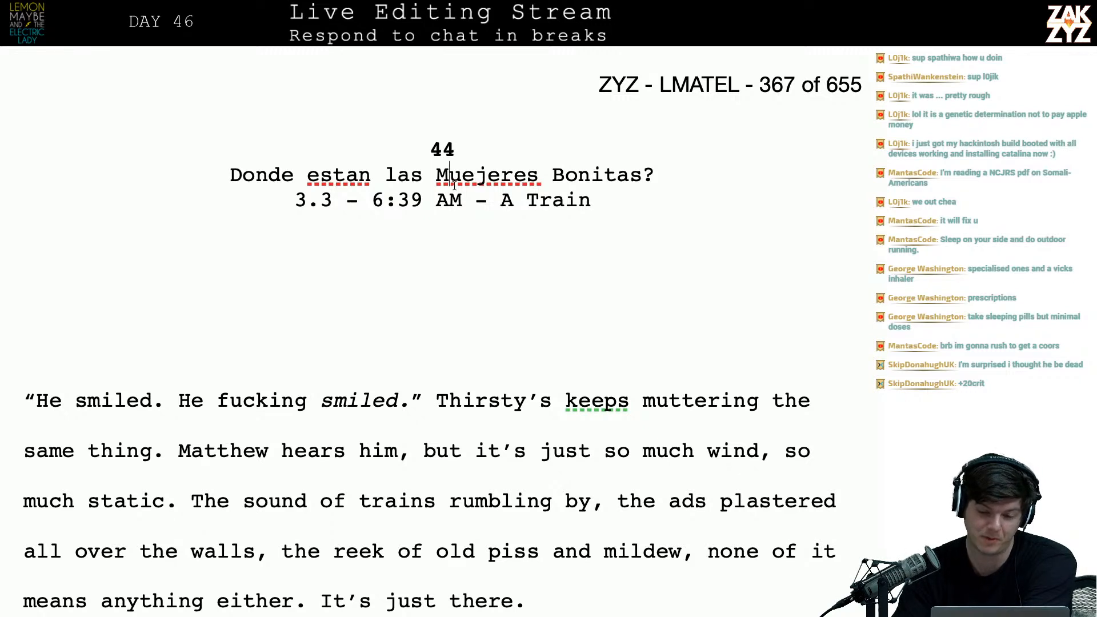
key(Up)
key(Up)
key(Down)
key(Down)
key(Down)
key(Down)
key(Down)
key(Down)
key(Down)
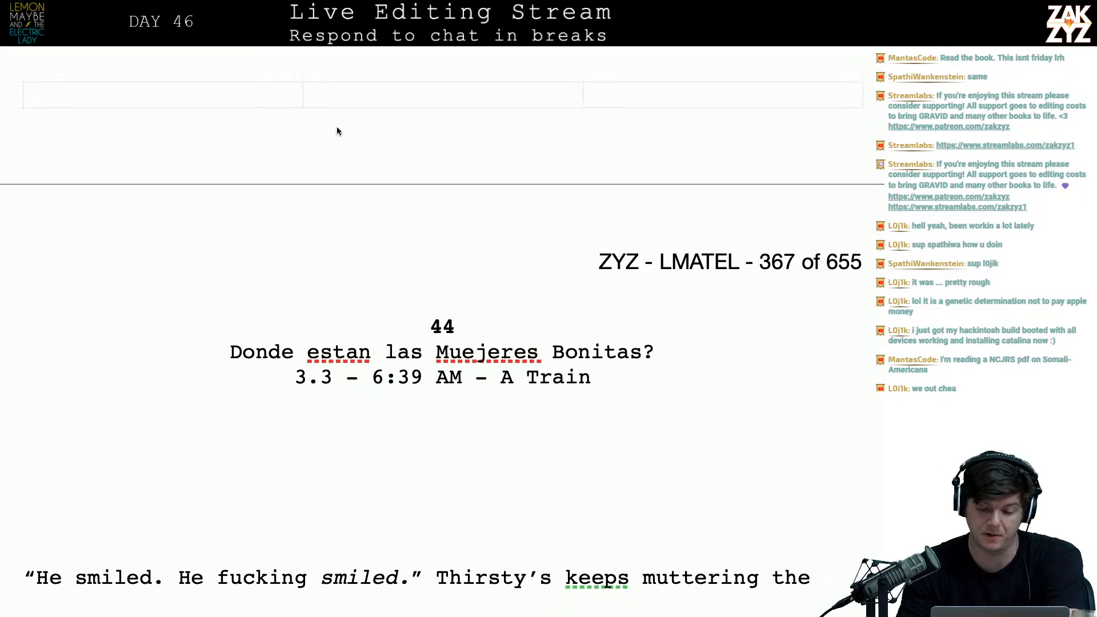
scroll(286, 229, down, 3)
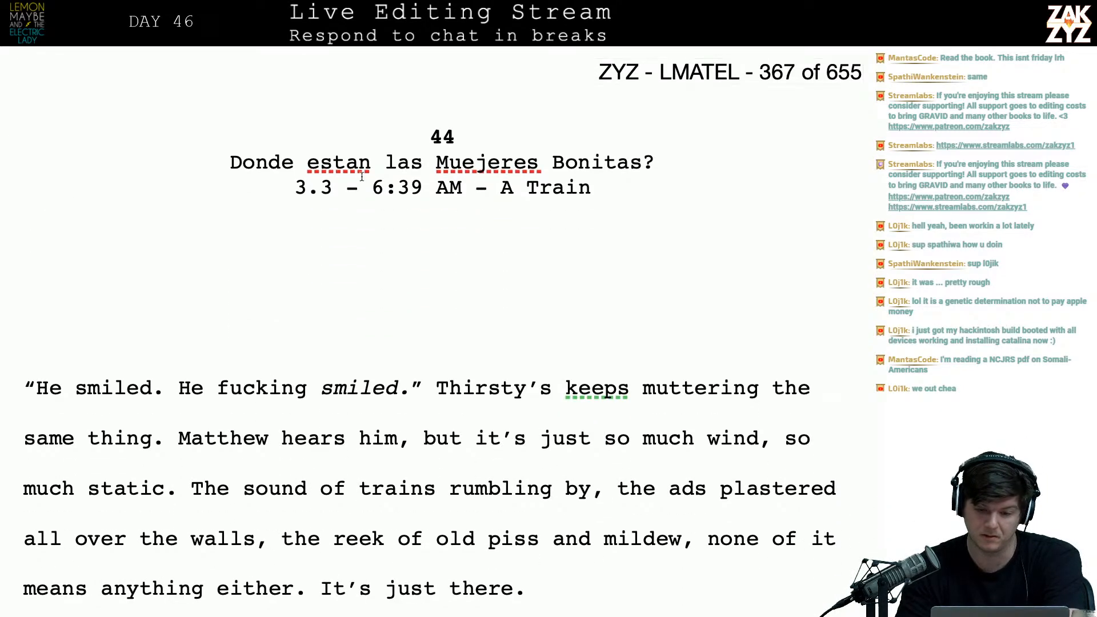
click(372, 162)
click(378, 143)
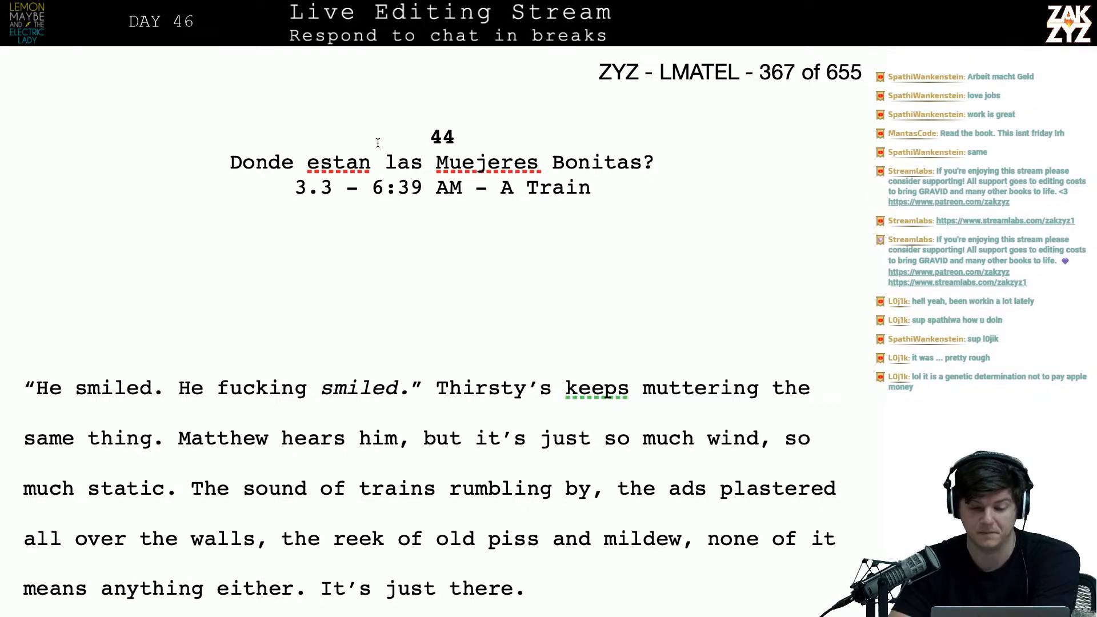
scroll(378, 140, down, 1)
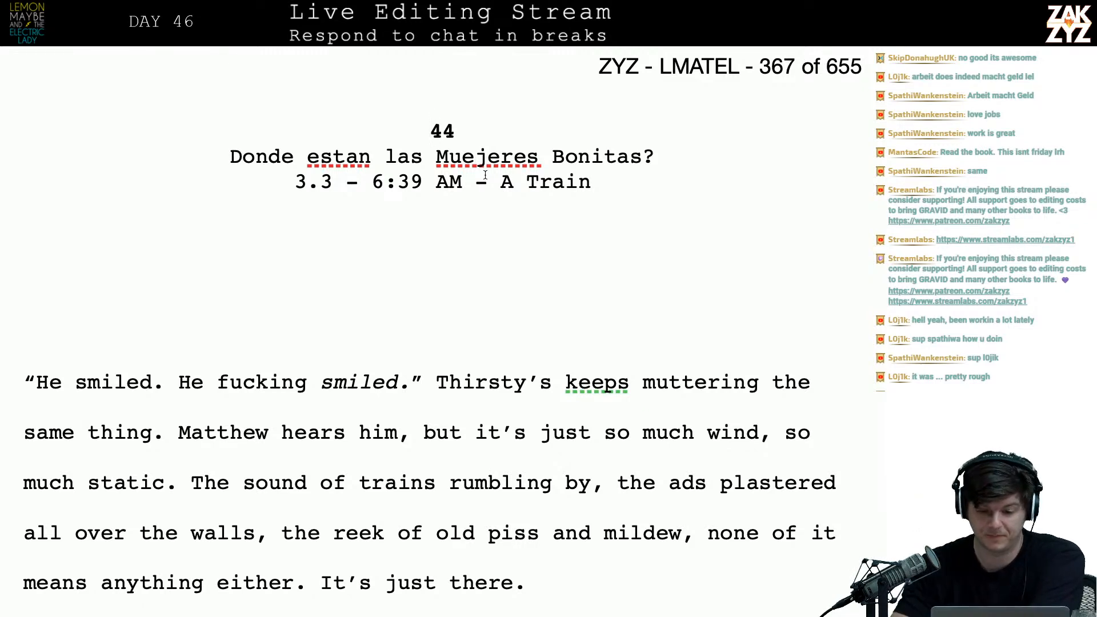
scroll(485, 175, down, 1)
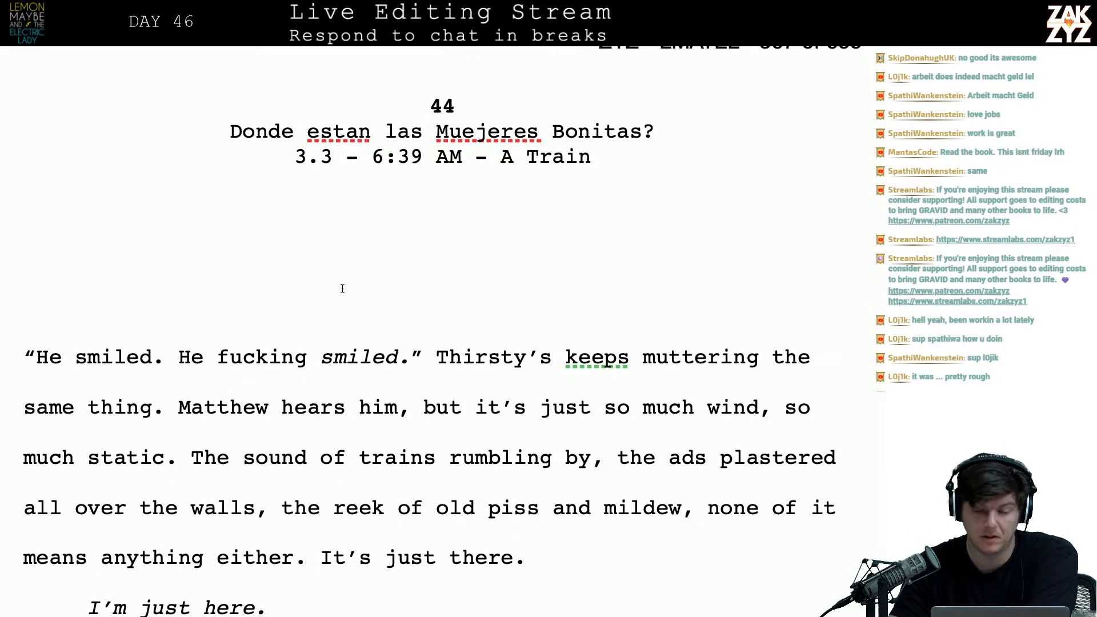
scroll(343, 289, up, 1)
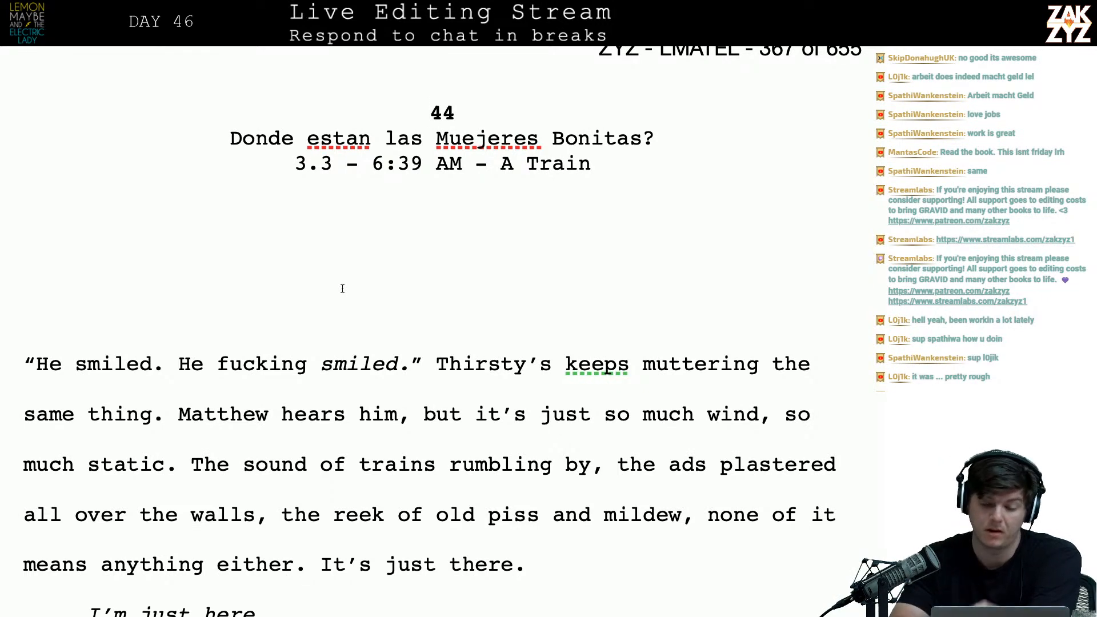
scroll(342, 289, up, 1)
scroll(343, 288, down, 3)
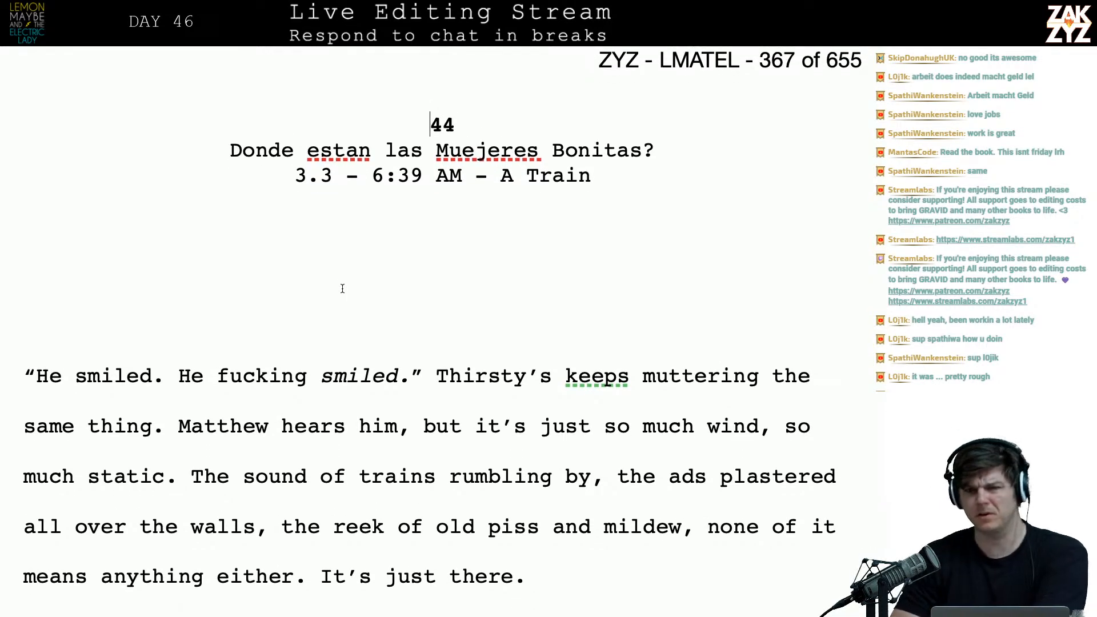
scroll(342, 289, down, 1)
scroll(349, 274, up, 1)
scroll(349, 274, up, 1)
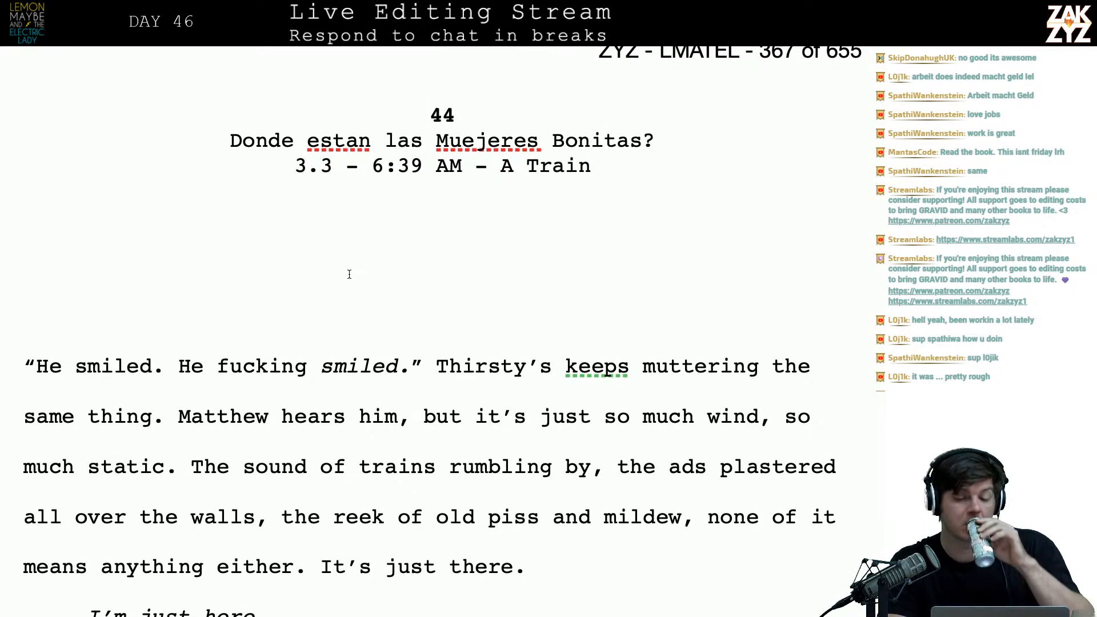
scroll(349, 274, down, 1)
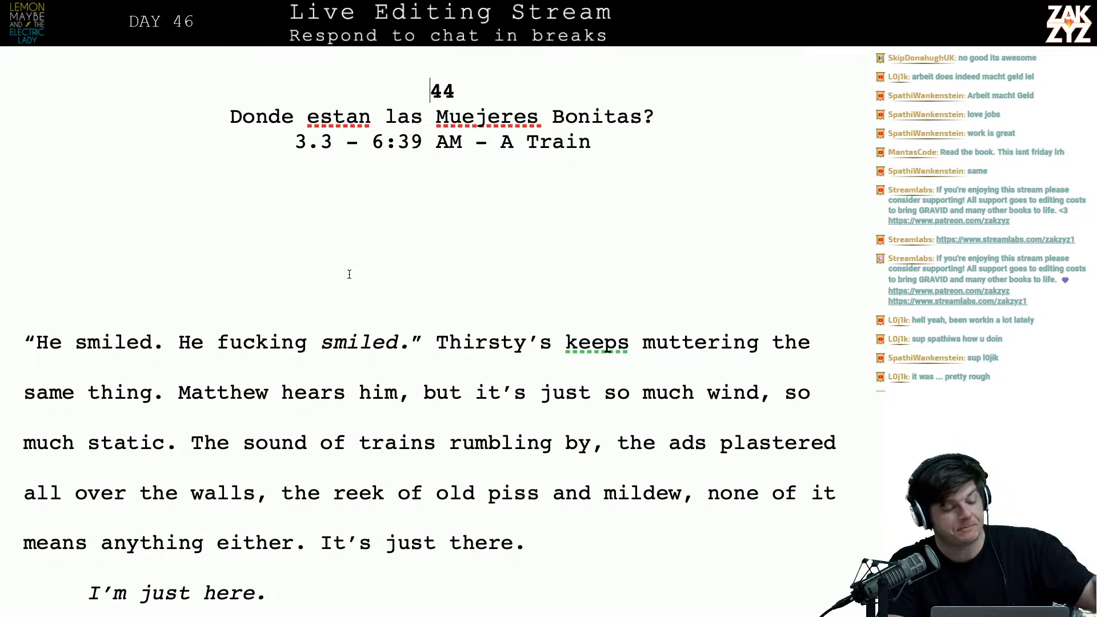
scroll(349, 275, up, 2)
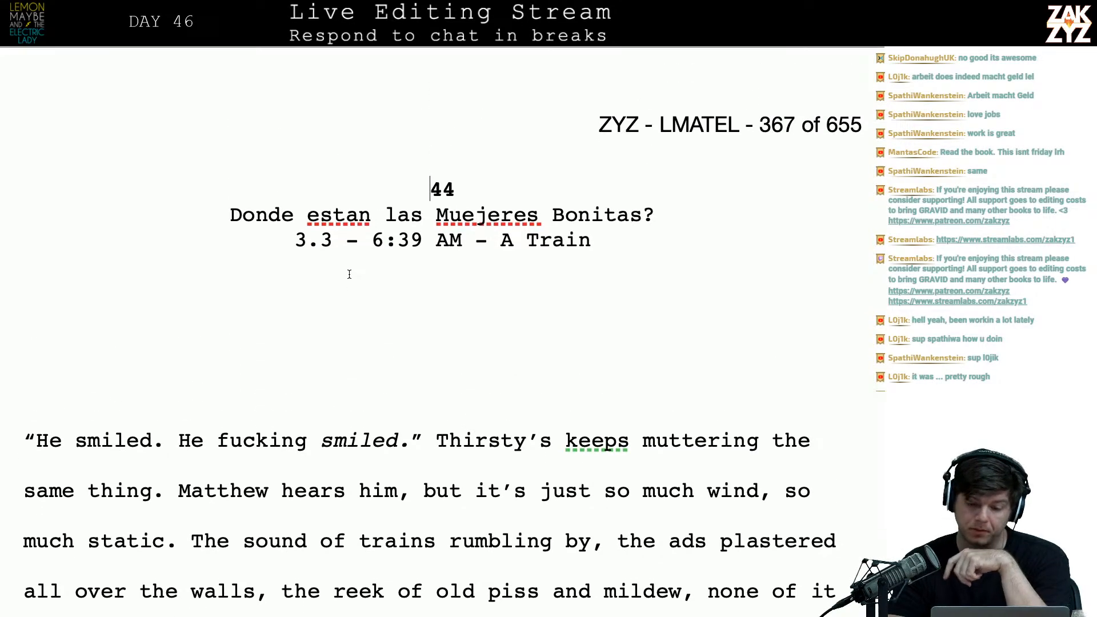
scroll(349, 275, up, 1)
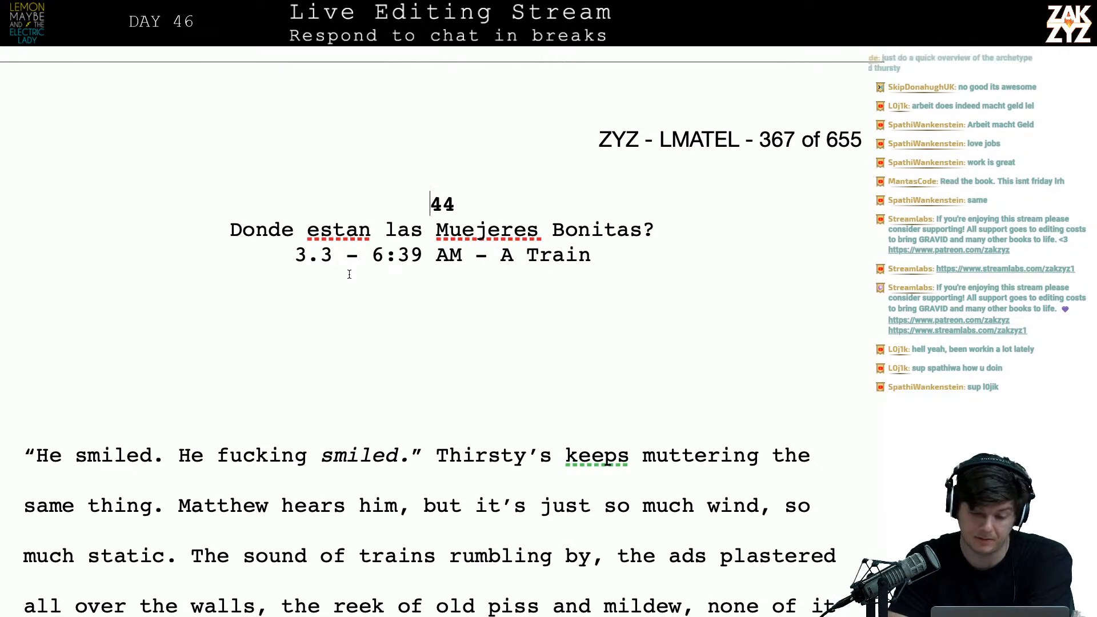
- Place the text cursor after "A Train" in the chapter 44 heading and look over the opening paragraph
click(602, 277)
scroll(602, 276, down, 3)
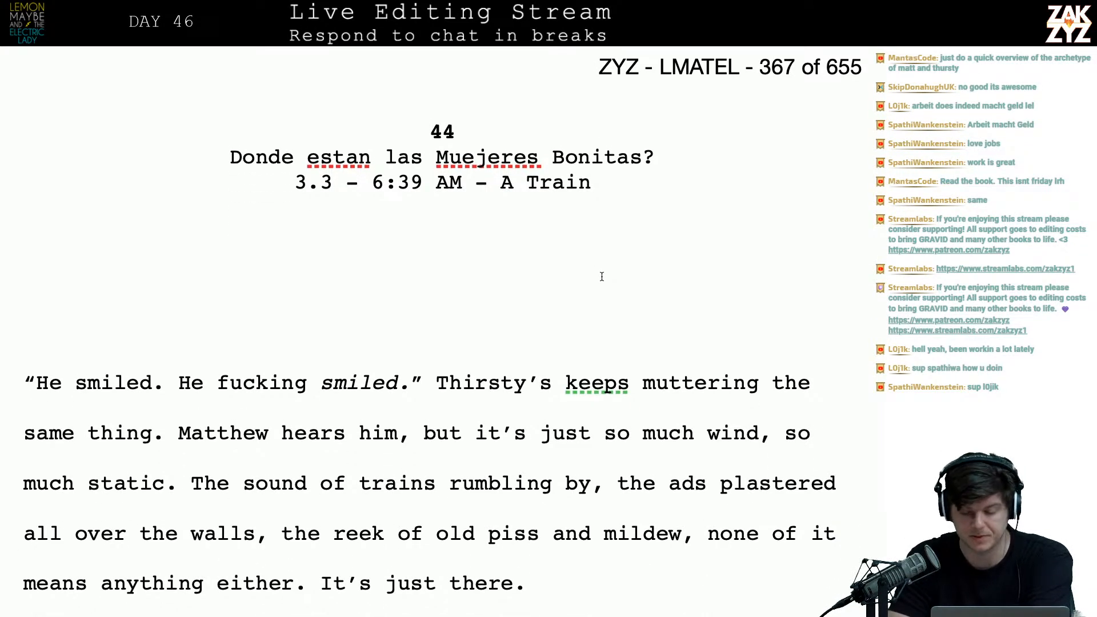
scroll(602, 277, down, 3)
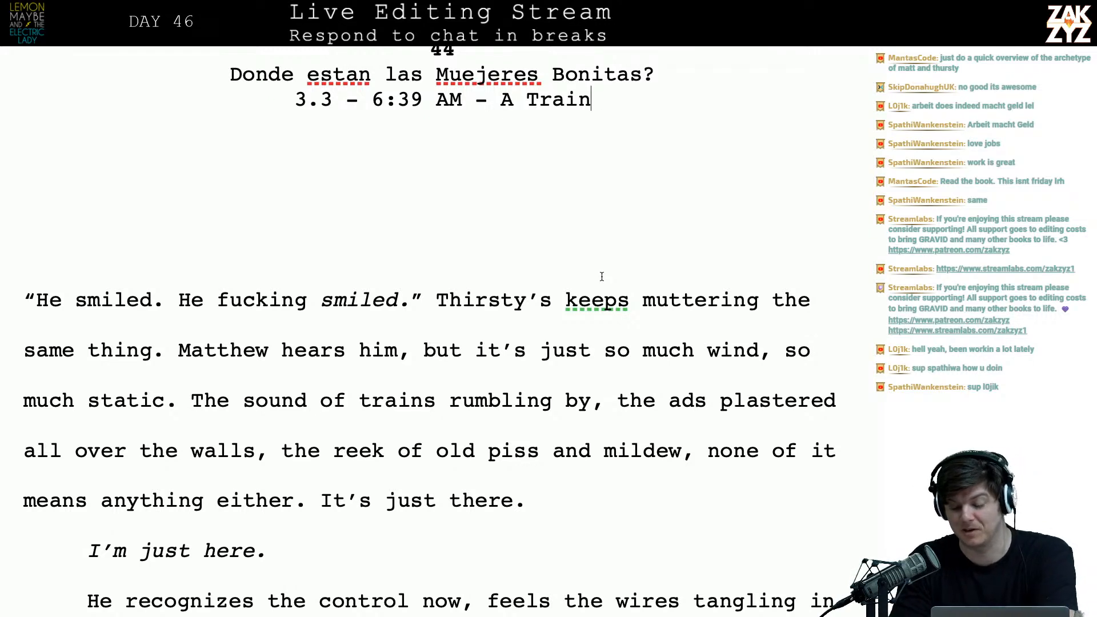
scroll(602, 277, down, 1)
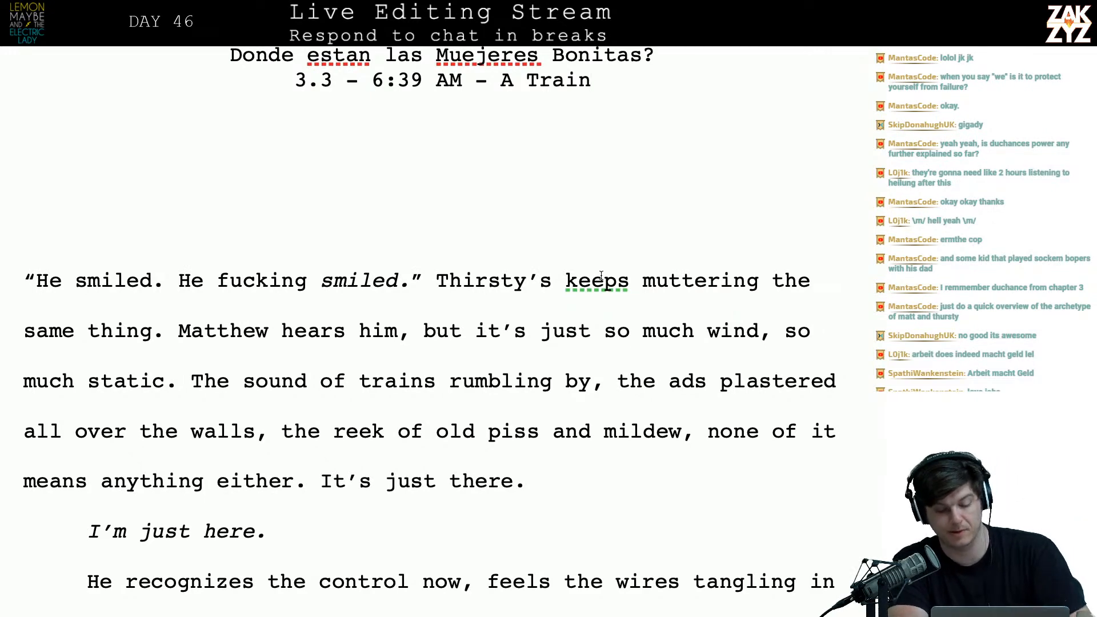
- Check the viewer tallies in the Editlist document, and return to the manuscript
key(super+Tab)
key(super+Tab)
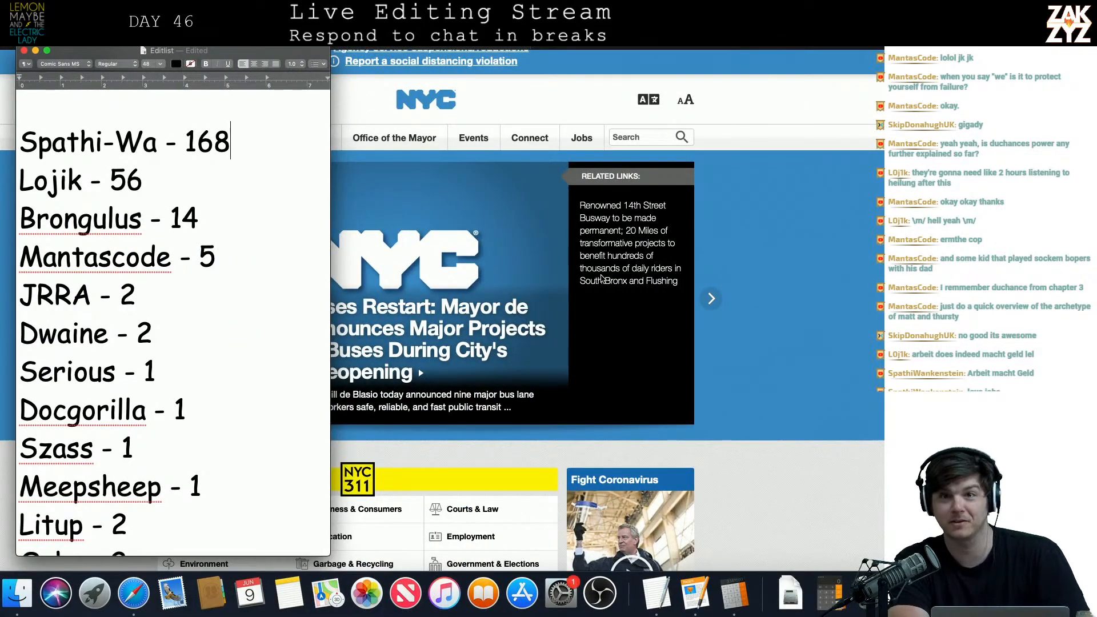
key(super+Tab)
key(super+Tab)
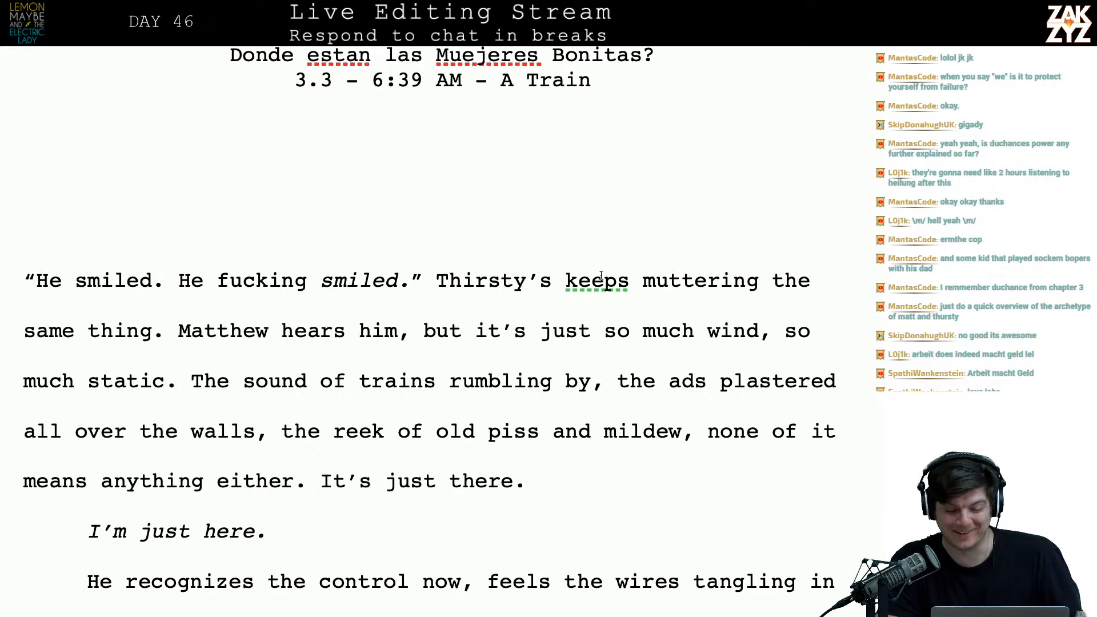
- Read chapter 44 from its heading into the "He recognizes the control now" paragraph, placing the cursor after "It's just there."
scroll(634, 343, down, 1)
scroll(623, 361, up, 3)
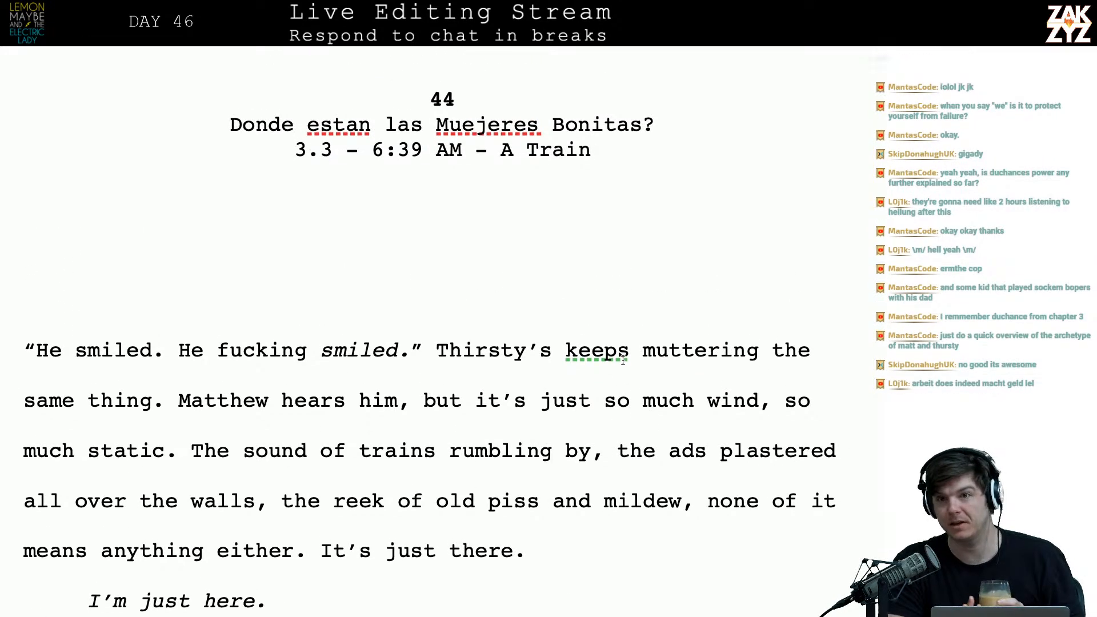
scroll(623, 362, down, 1)
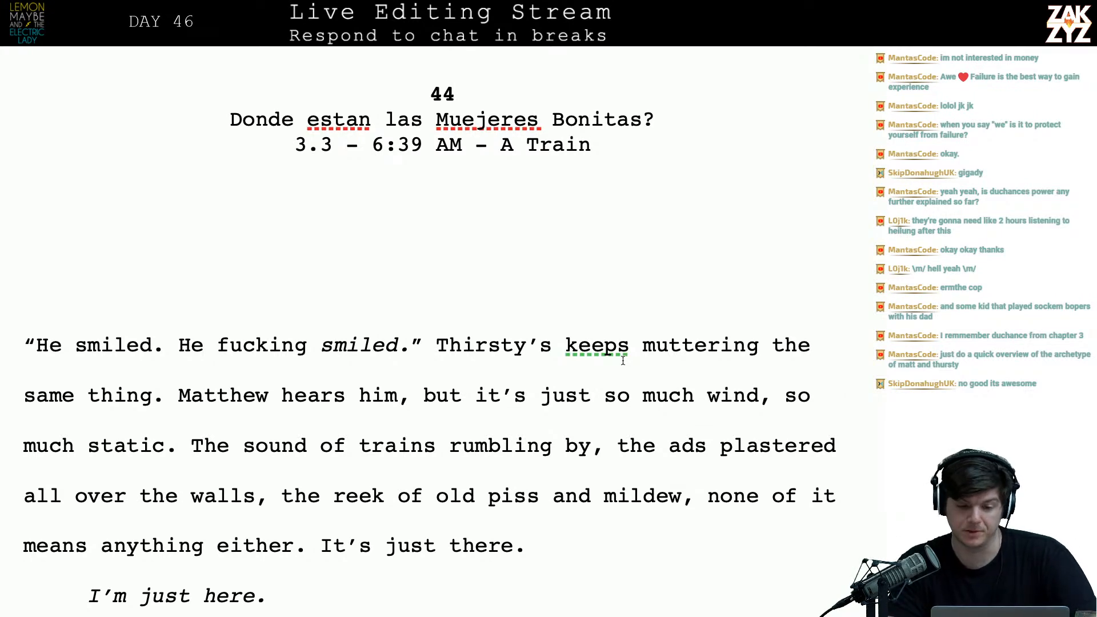
scroll(623, 360, down, 2)
click(558, 443)
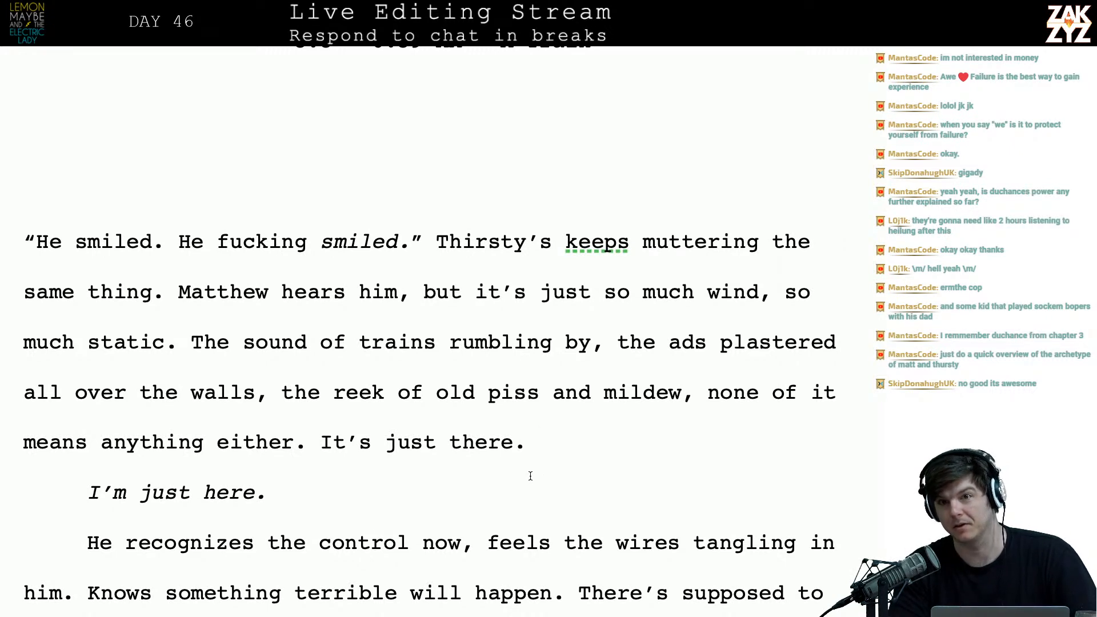
scroll(540, 440, down, 1)
scroll(539, 440, down, 1)
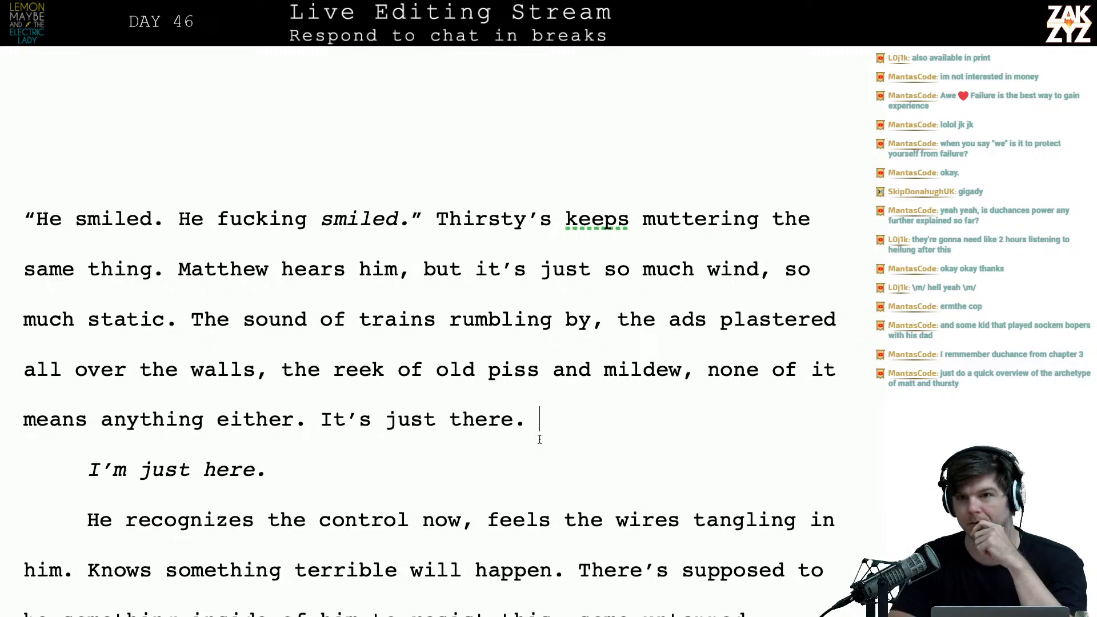
scroll(540, 439, down, 1)
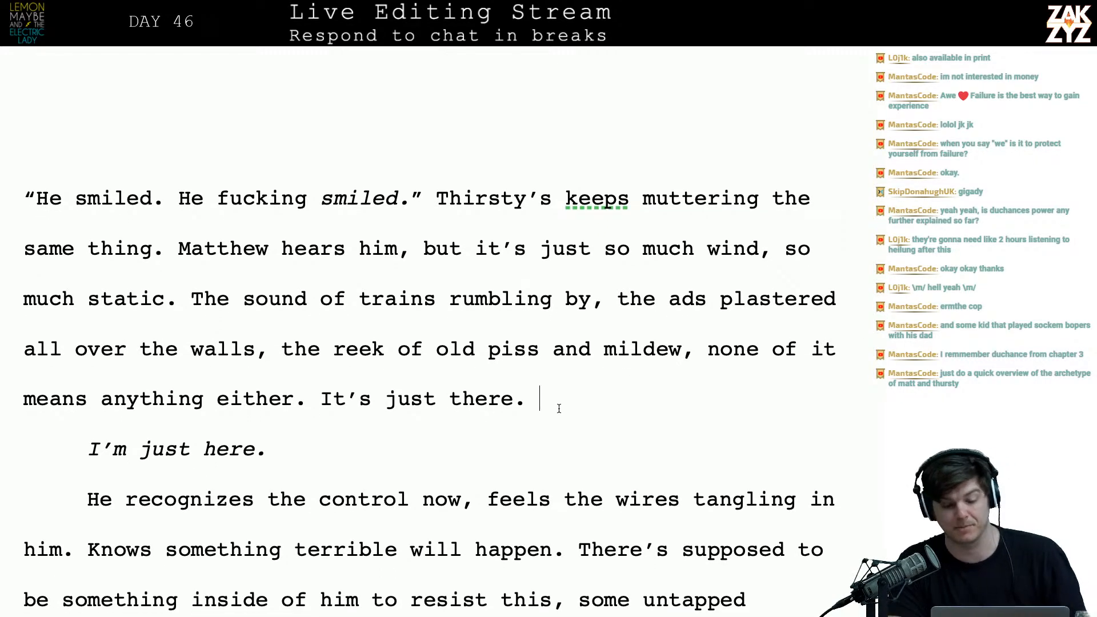
scroll(558, 421, down, 1)
scroll(559, 421, down, 5)
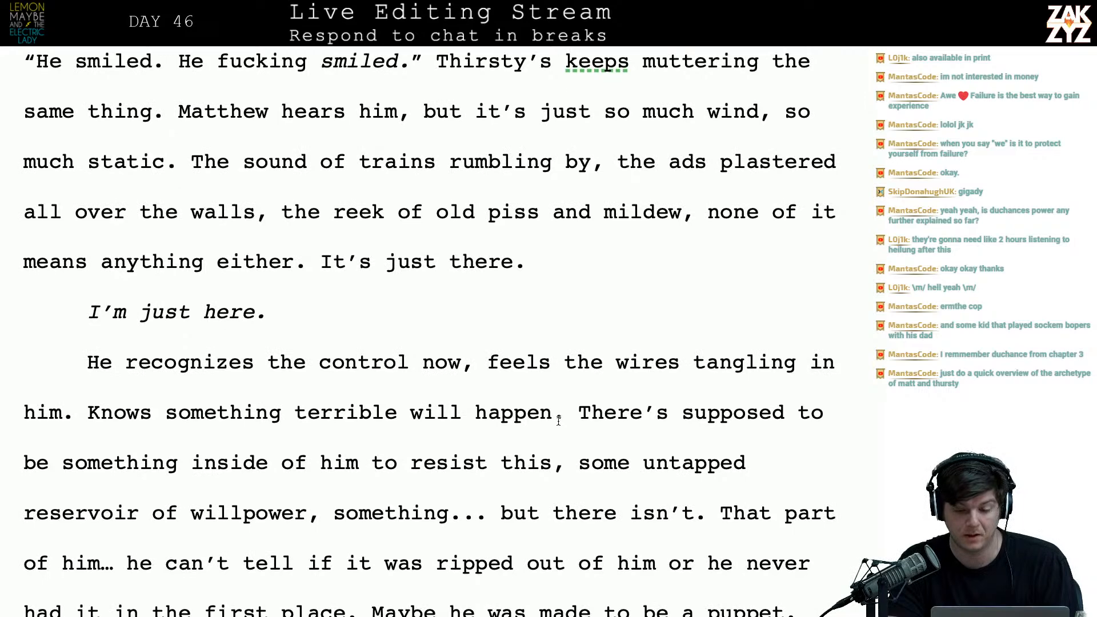
- Correct "Thirsty's" to "Thirsty" in the opening line of chapter 44
scroll(558, 421, up, 10)
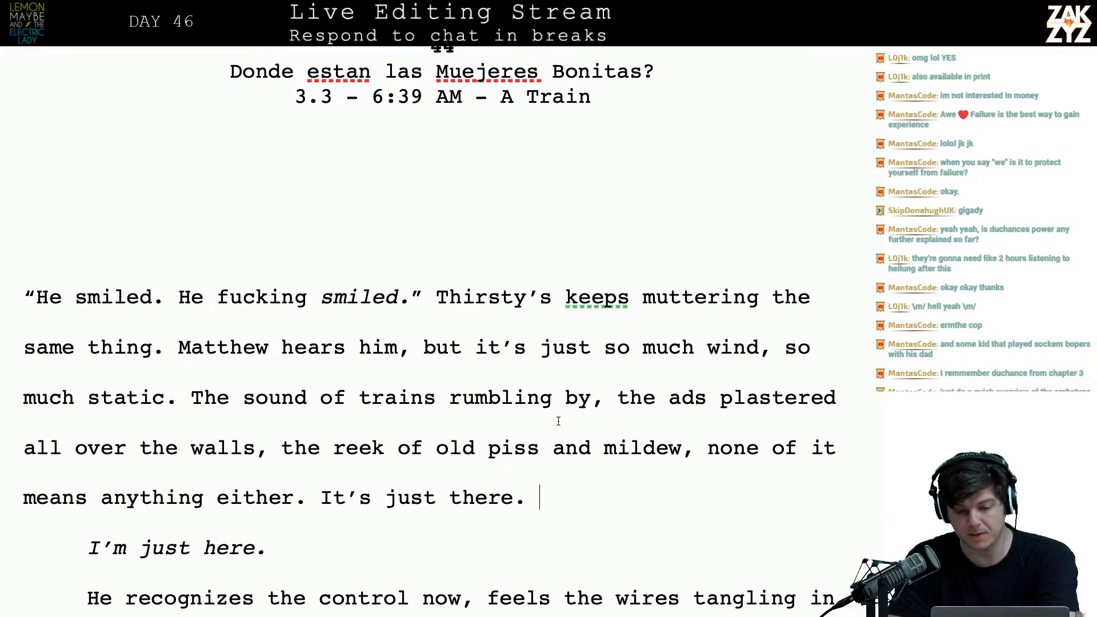
scroll(558, 422, up, 1)
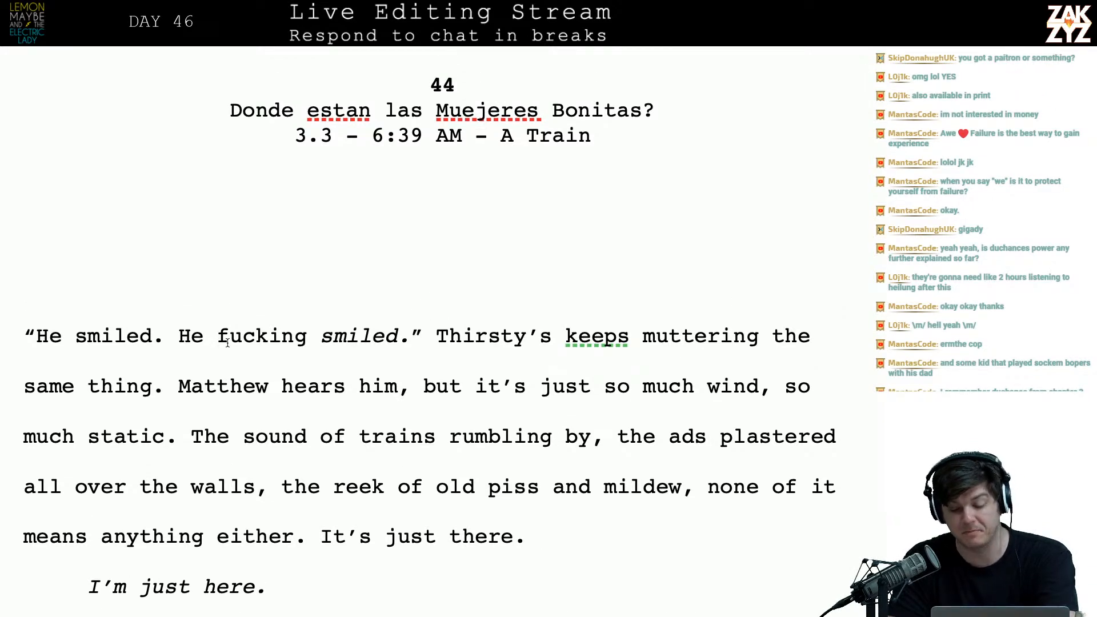
scroll(256, 357, down, 1)
click(425, 332)
key(Right)
key(Right)
key(Right)
key(Right)
key(Right)
key(Right)
key(Right)
key(Right)
key(Right)
key(Right)
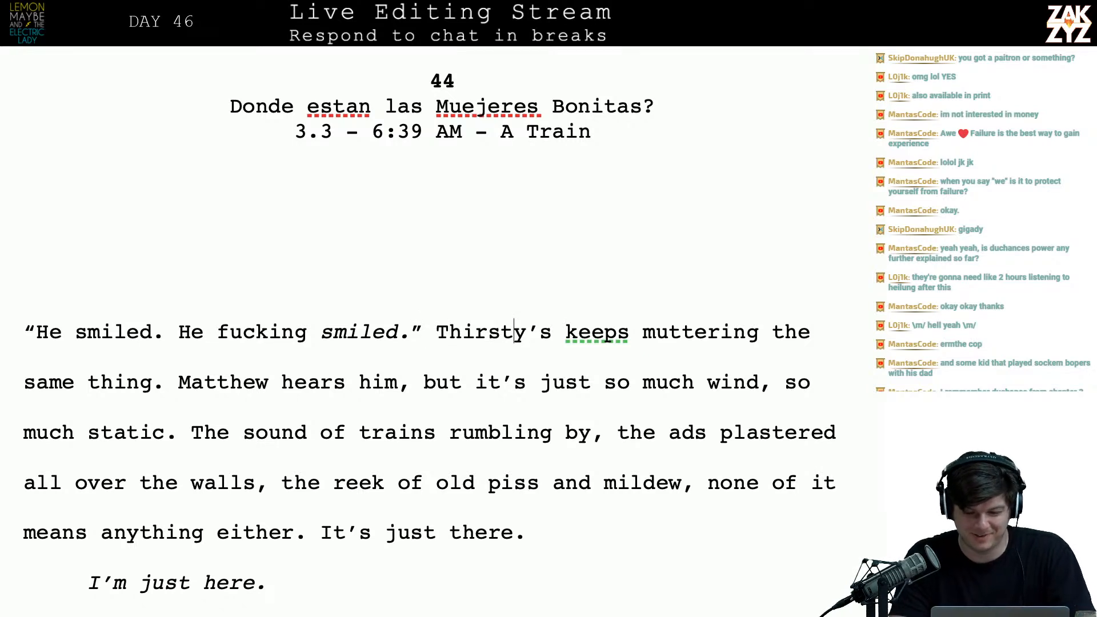
key(BackSpace)
key(BackSpace)
- Start a new paragraph at "Thirsty keeps muttering", after the opening line of dialogue
key(Left)
key(Left)
key(Left)
key(Left)
key(Left)
key(Left)
key(Left)
key(Left)
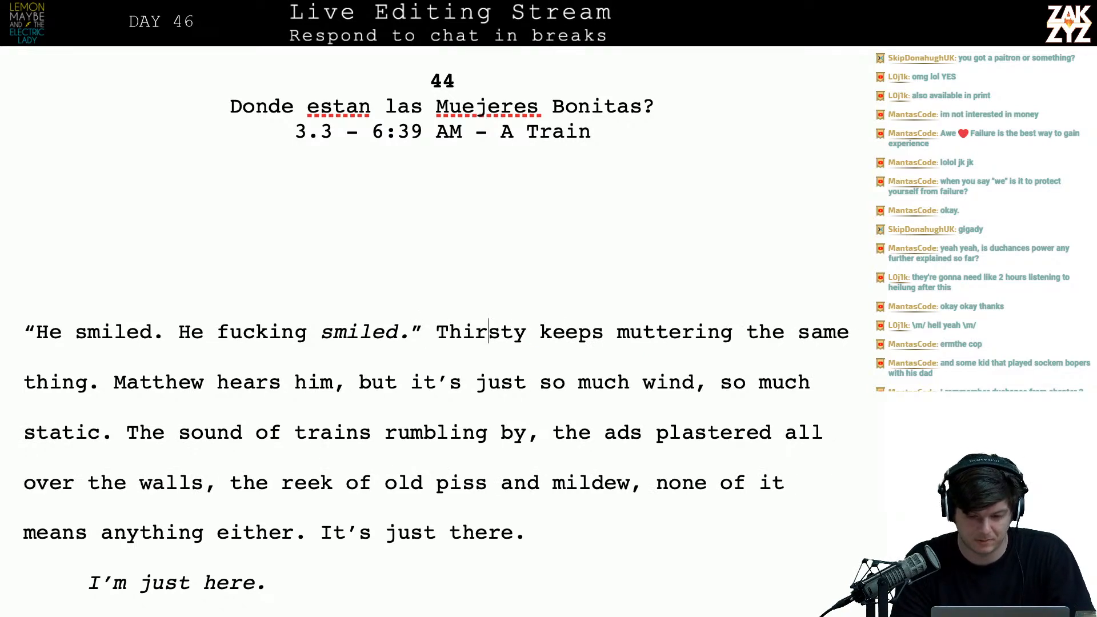
key(Return)
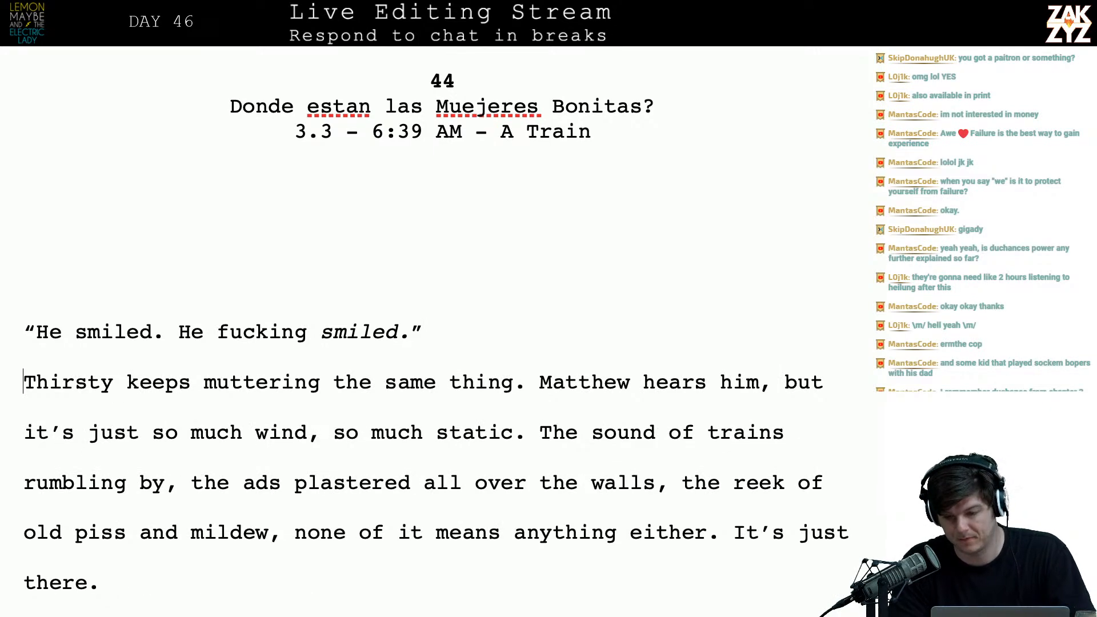
- Set the first-line indent of the "Thirsty keeps muttering" paragraph to 0.49 in, showing the formatting options only for this change
key(alt+super+i)
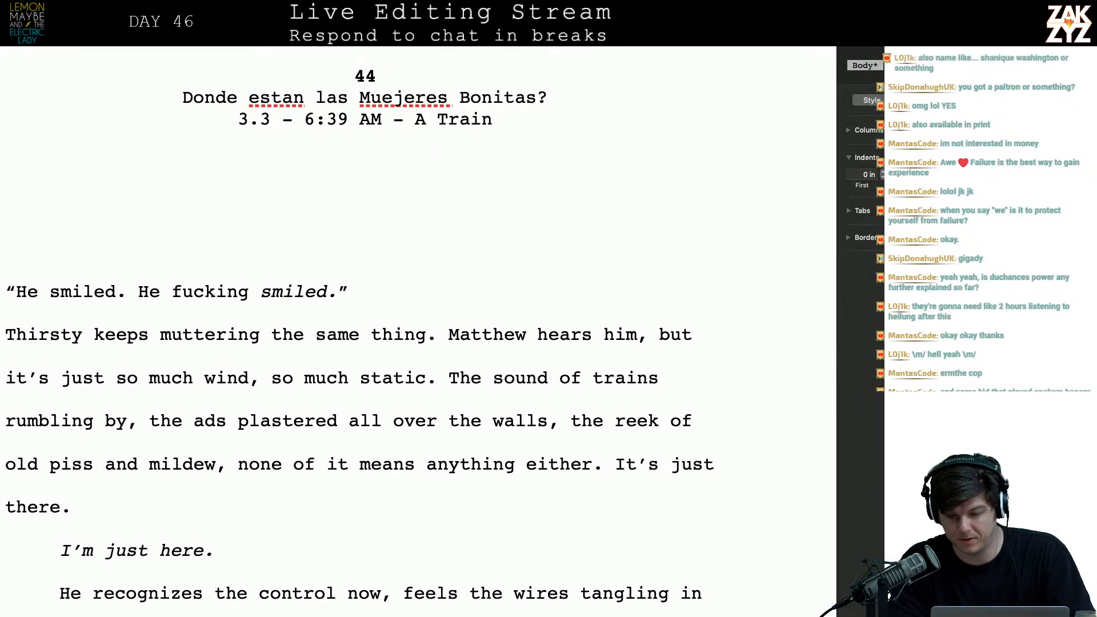
click(865, 175)
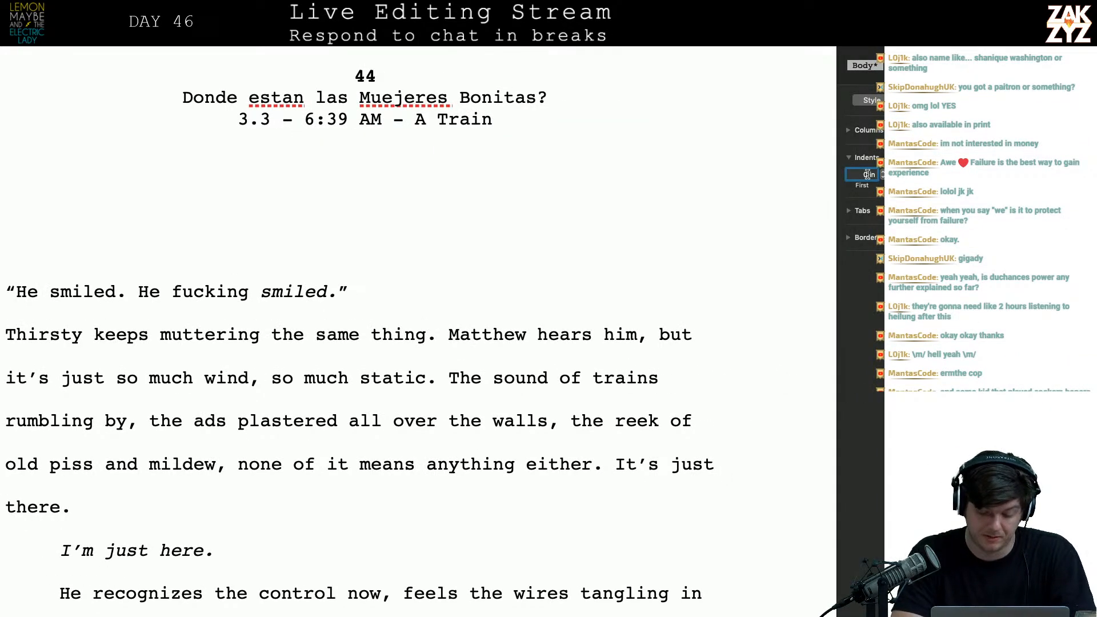
text(0.49)
key(Return)
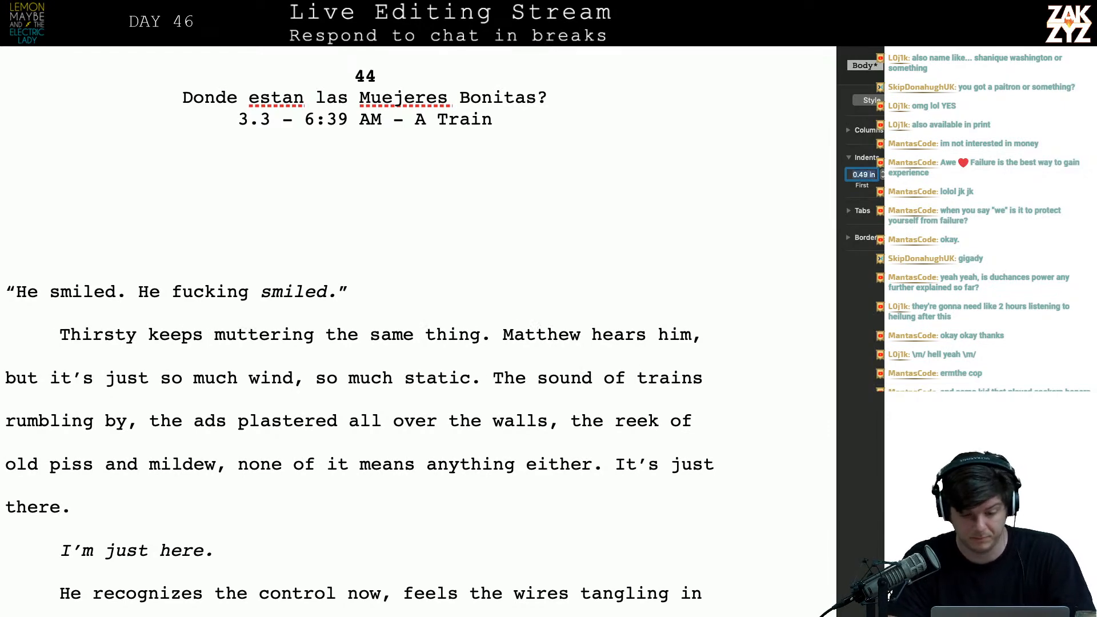
key(alt+super+i)
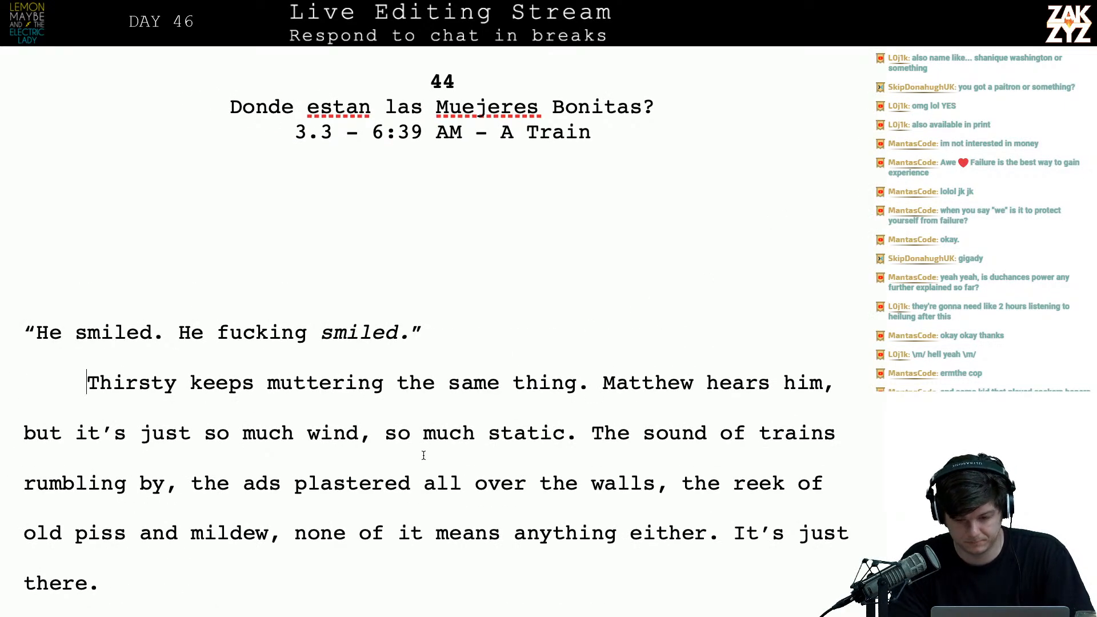
click(693, 384)
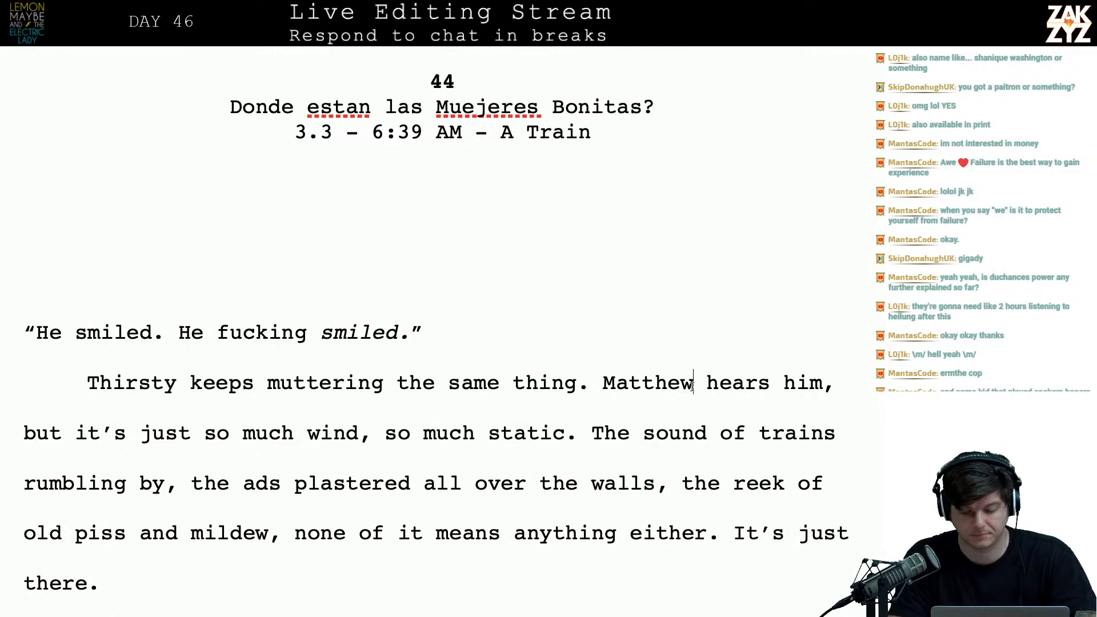
key(Left)
key(Left)
key(Left)
key(Left)
key(Left)
key(Left)
key(Left)
key(Left)
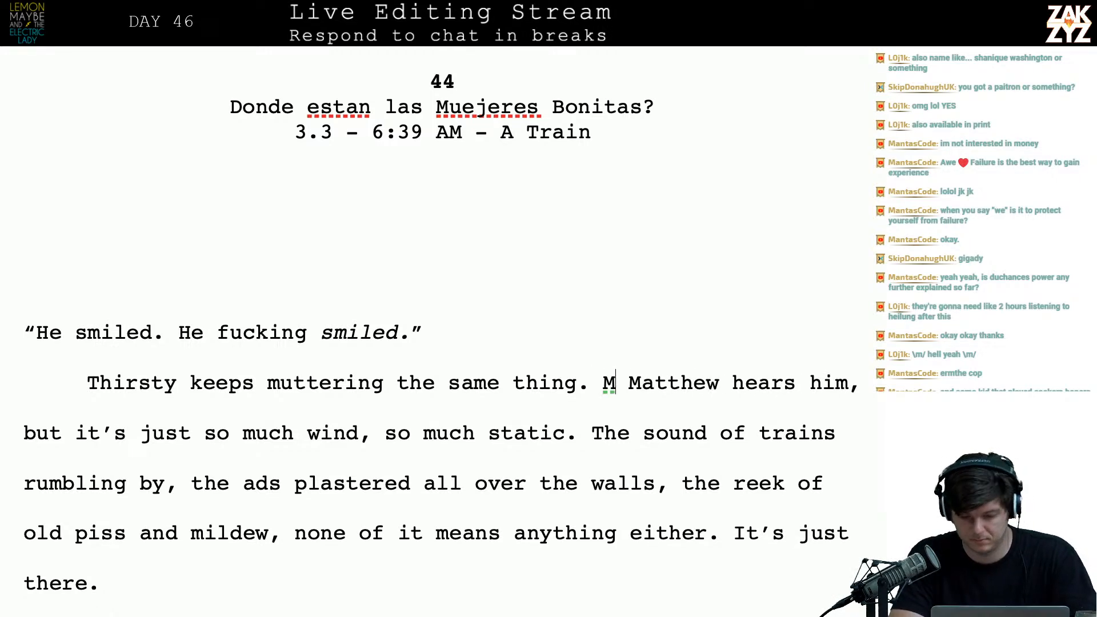
text(Matthew can)
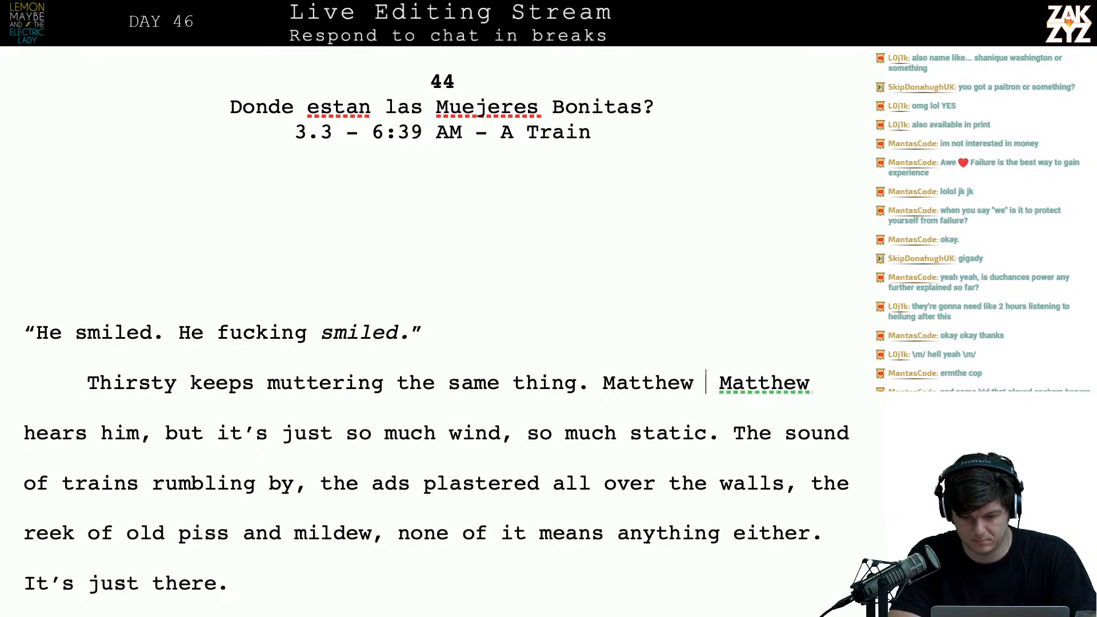
key(BackSpace)
key(BackSpace)
key(BackSpace)
key(BackSpace)
key(BackSpace)
key(BackSpace)
key(BackSpace)
key(BackSpace)
key(BackSpace)
key(BackSpace)
key(BackSpace)
key(BackSpace)
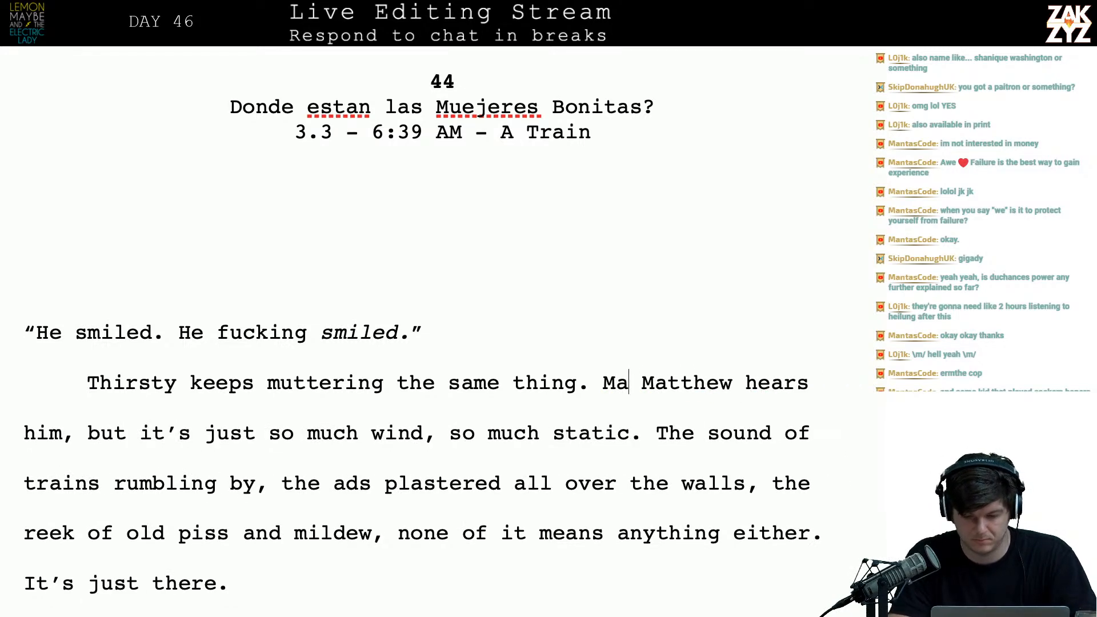
- Insert "Matthew hears it all, but it's just so much wind an" after "the same thing.", before the existing "Matthew hears him" sentence
key(Right)
key(Right)
key(Right)
key(Left)
key(Left)
key(Left)
key(BackSpace)
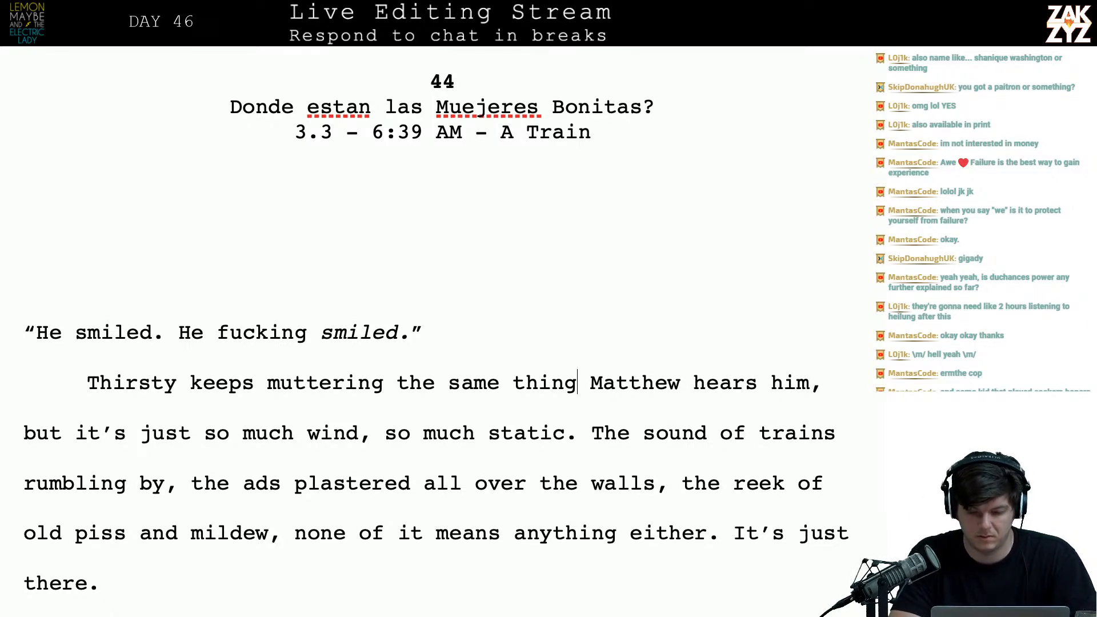
text(. Matth)
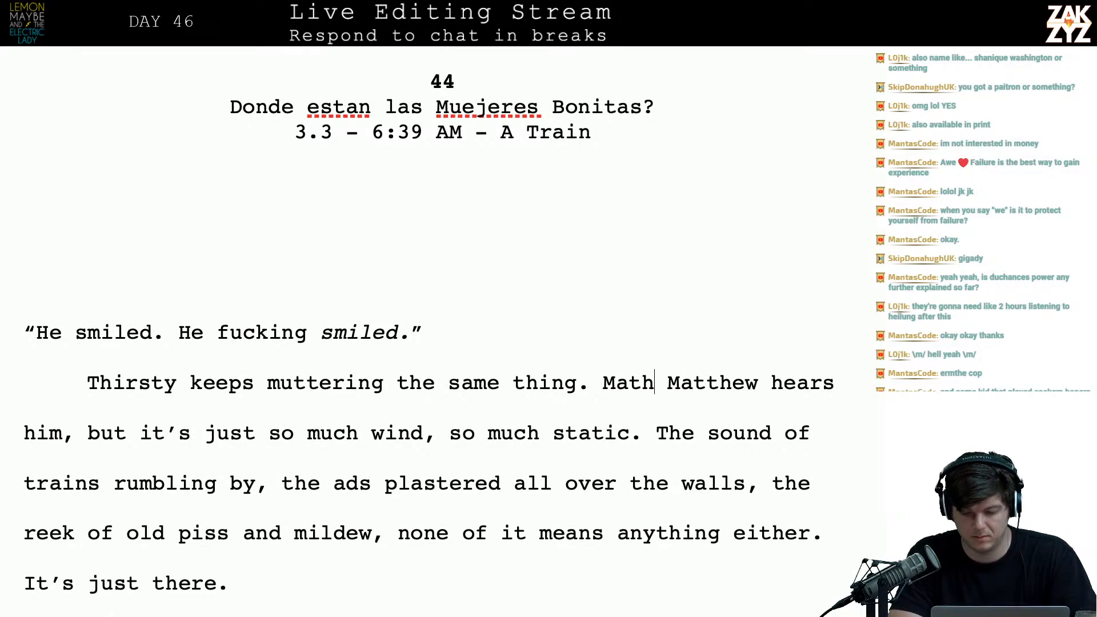
text(ew hears it all)
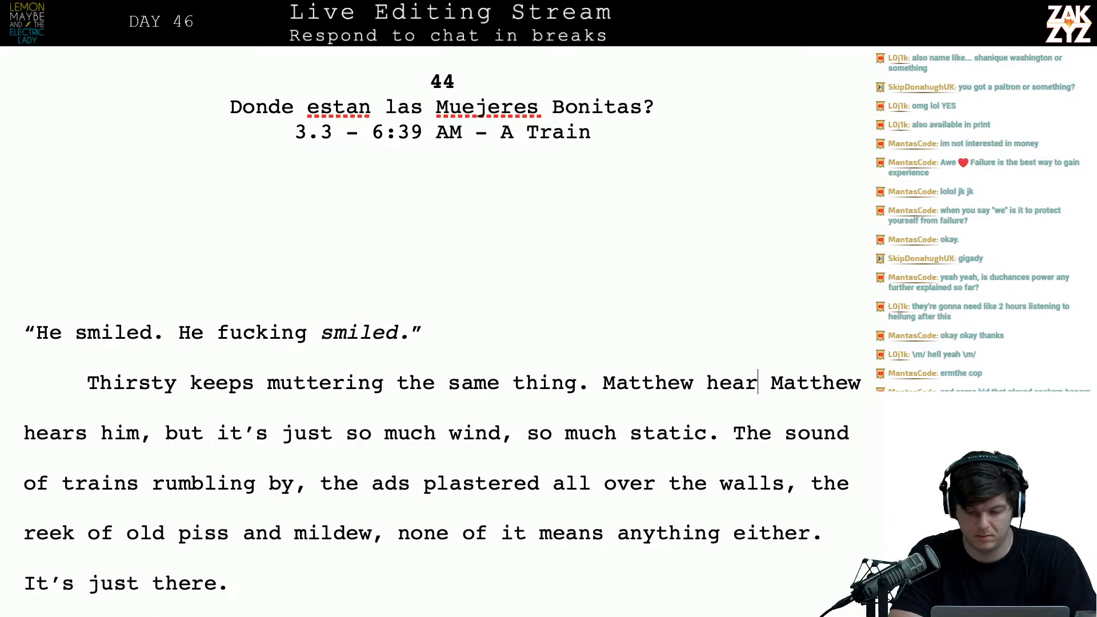
text(, but it's ju)
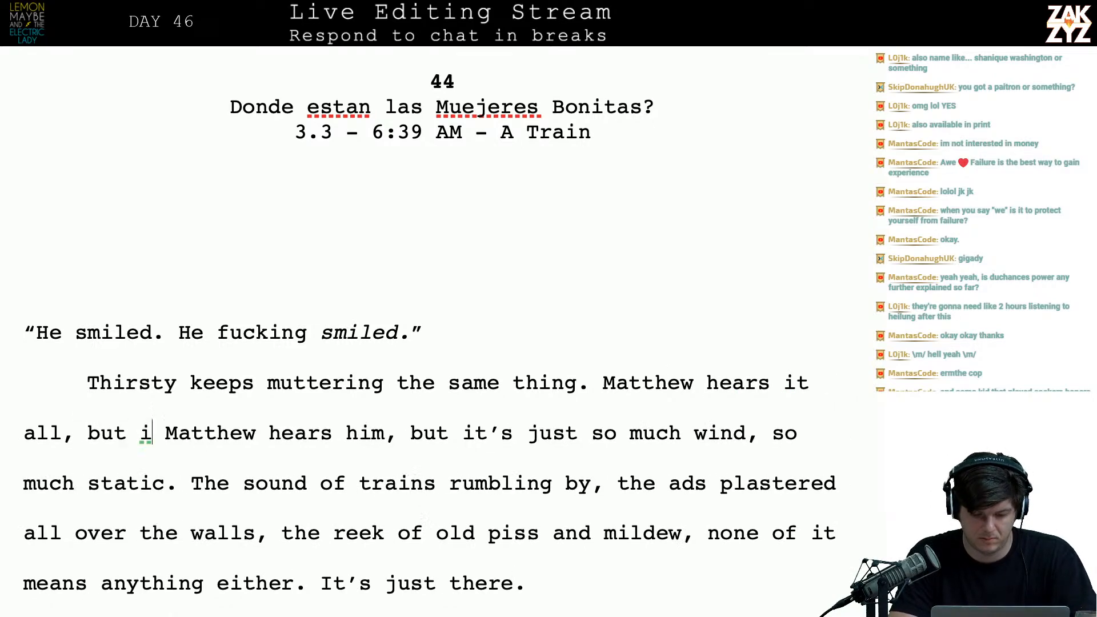
text(st so much)
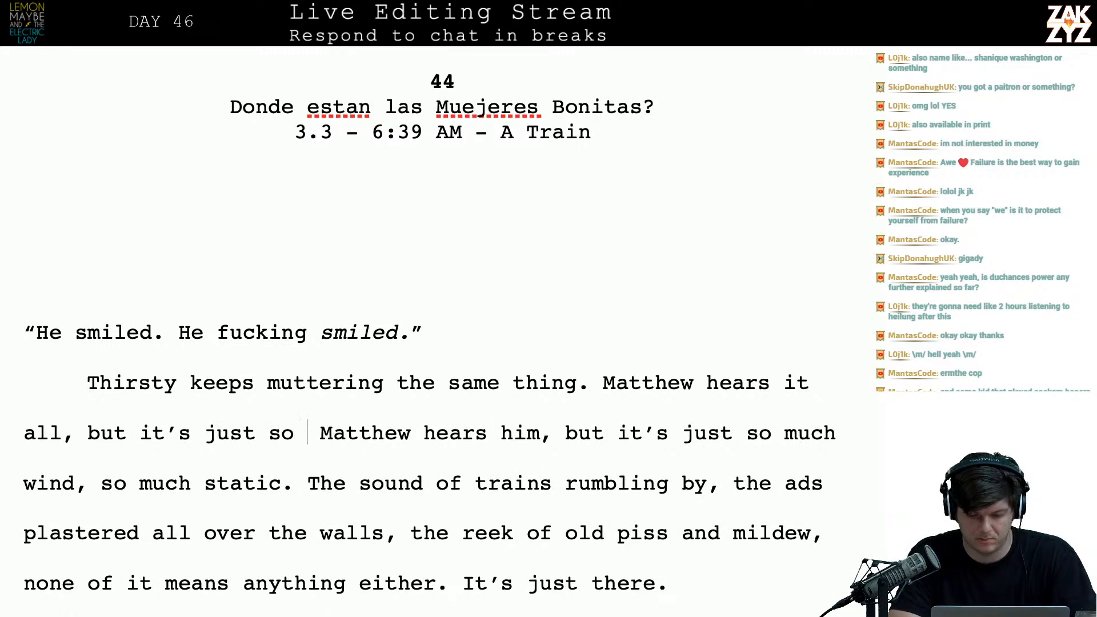
text( wind an)
- Split the paragraph after "muttering" with an empty line between, and continue its first part with "the same thing. Matthew"
key(Up)
key(Right)
key(Right)
key(Right)
key(Right)
key(Right)
key(Right)
key(Right)
key(Right)
key(Right)
key(Right)
key(Right)
key(Left)
key(Left)
key(Left)
key(Left)
key(Left)
key(Left)
key(Left)
key(Left)
key(Left)
key(Left)
key(Left)
key(Left)
key(Left)
key(Left)
key(Left)
key(Left)
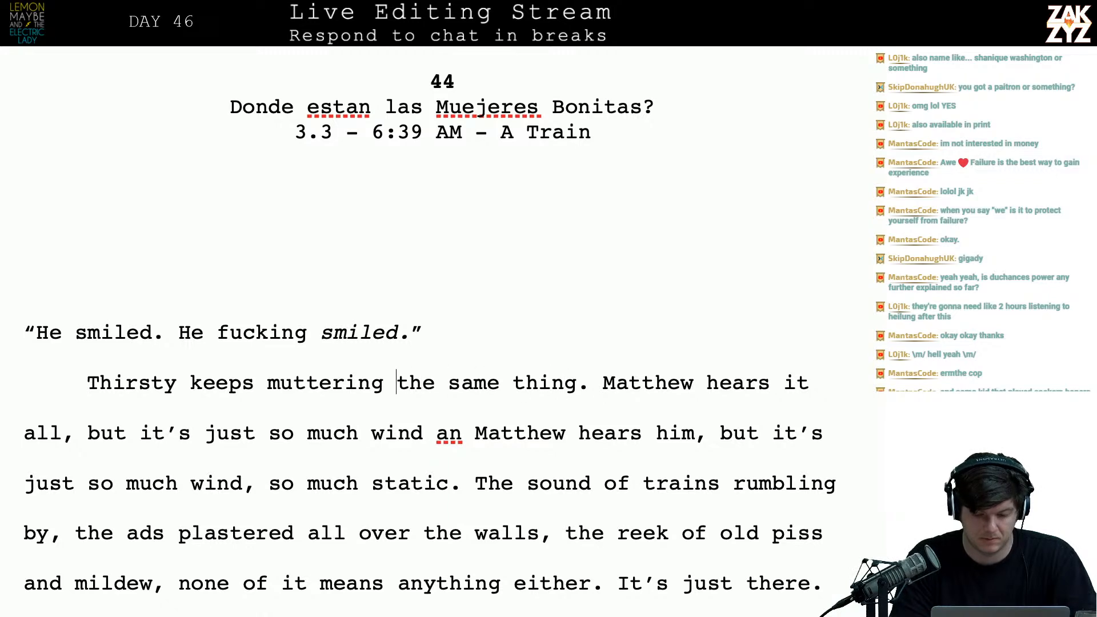
key(Return)
key(Return)
key(Up)
key(Left)
key(Left)
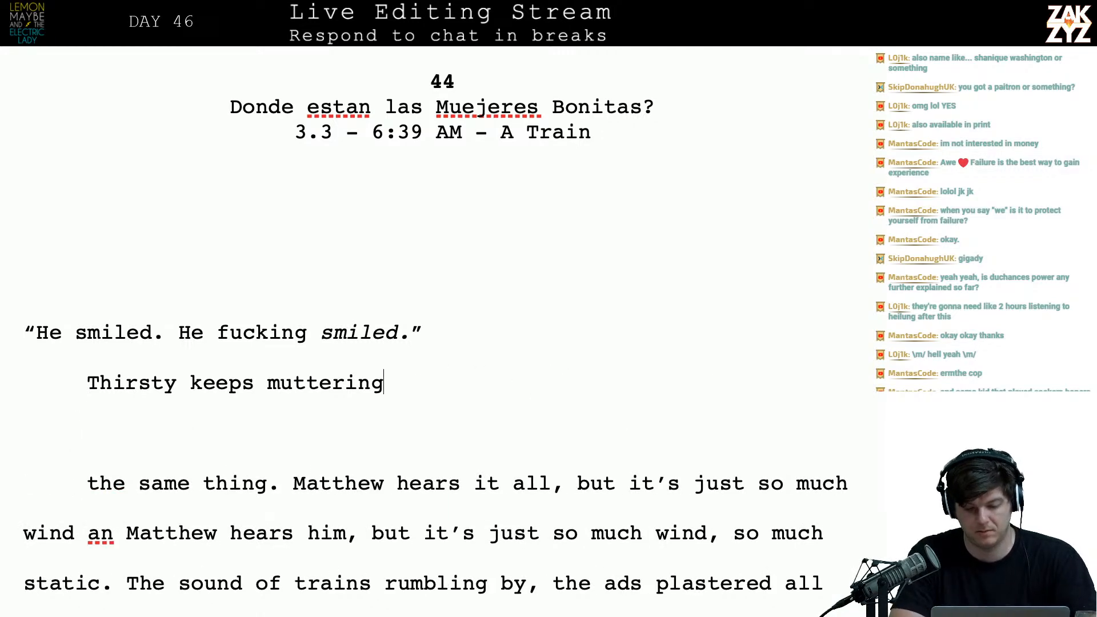
text(the same thing. M)
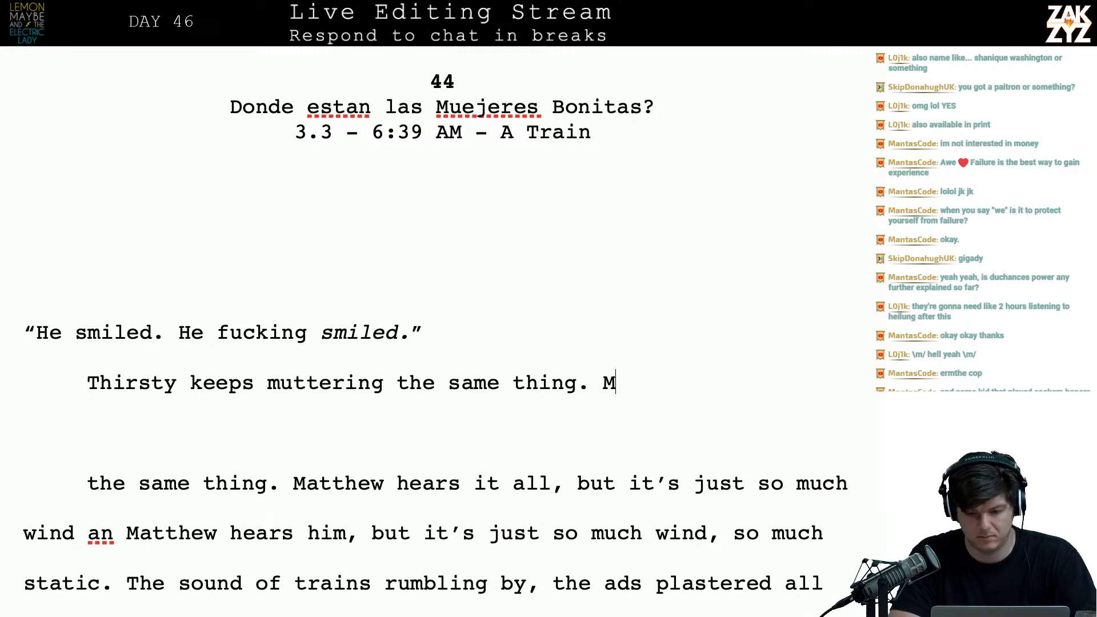
text(atthew)
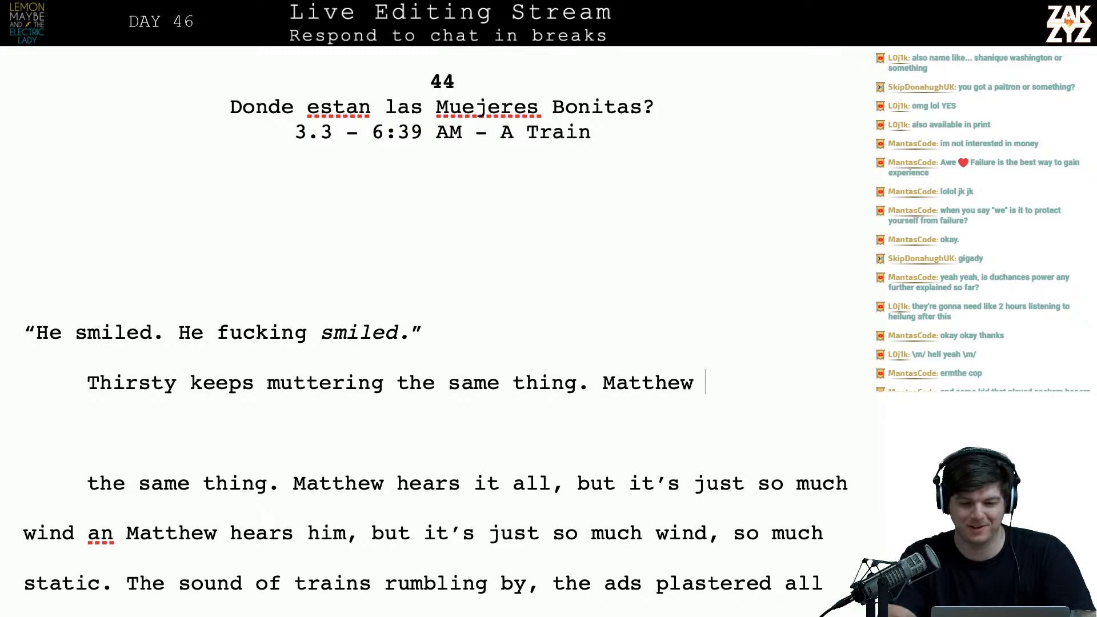
- Switch to Safari and open the Zak Zyz page on patreon.com
key(ctrl+Left)
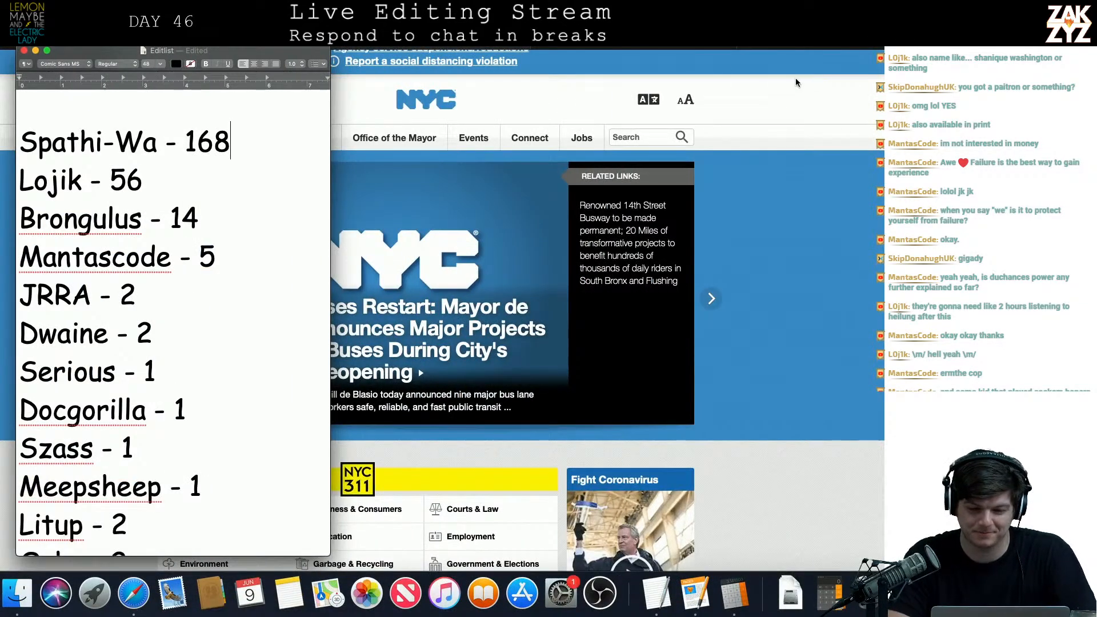
click(426, 30)
text(pat)
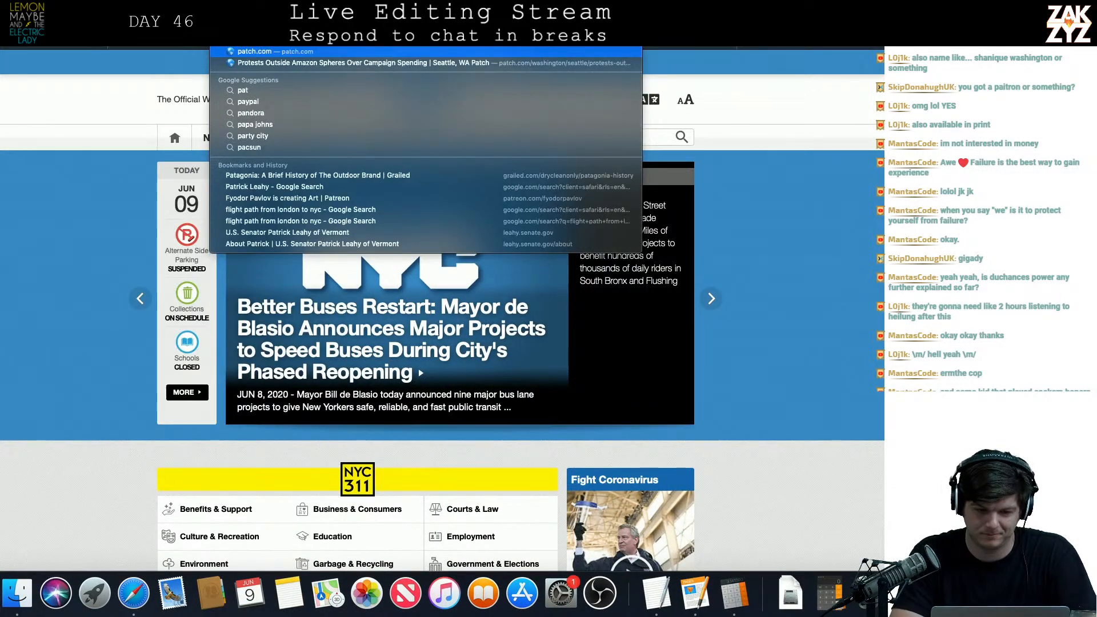
text(reon.com/zakzy)
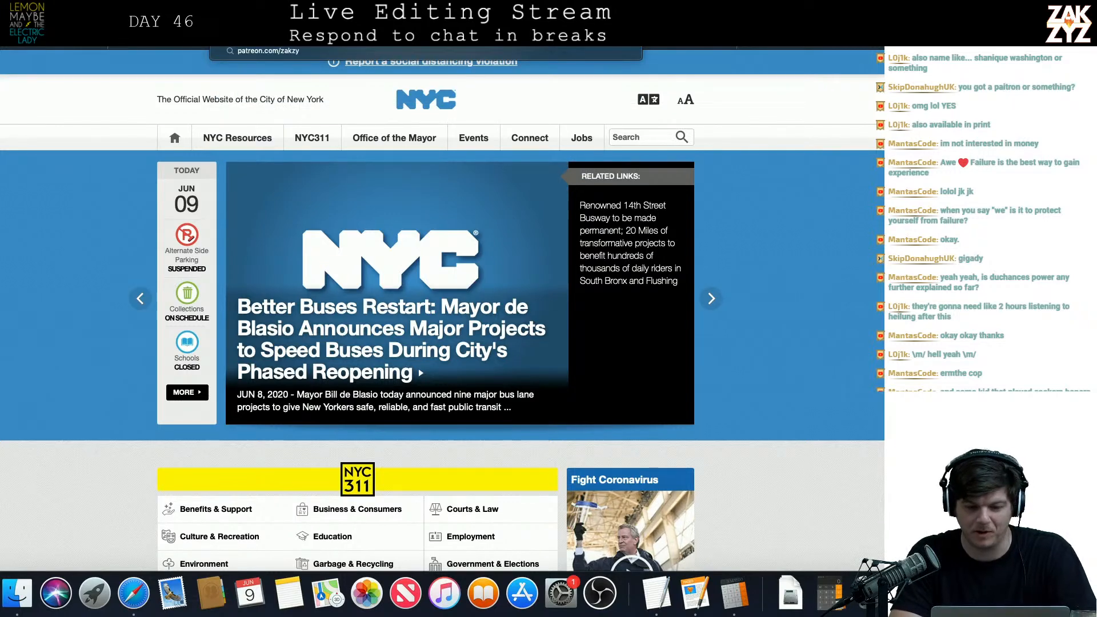
key(Return)
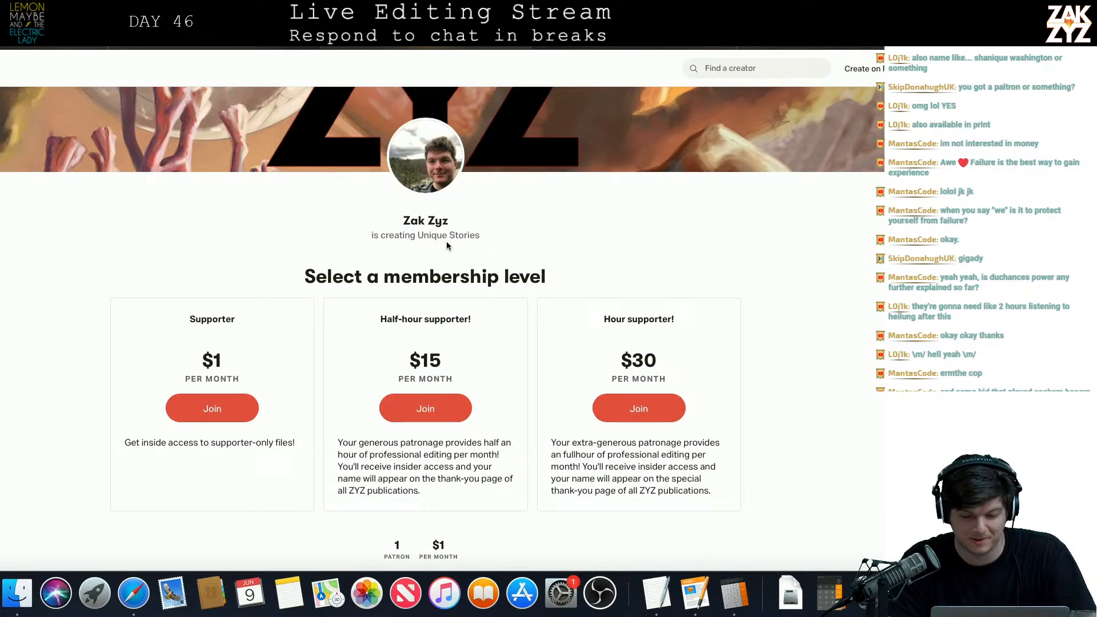
- Look over the membership levels and the About section of the Patreon page
scroll(447, 241, down, 5)
scroll(487, 313, up, 10)
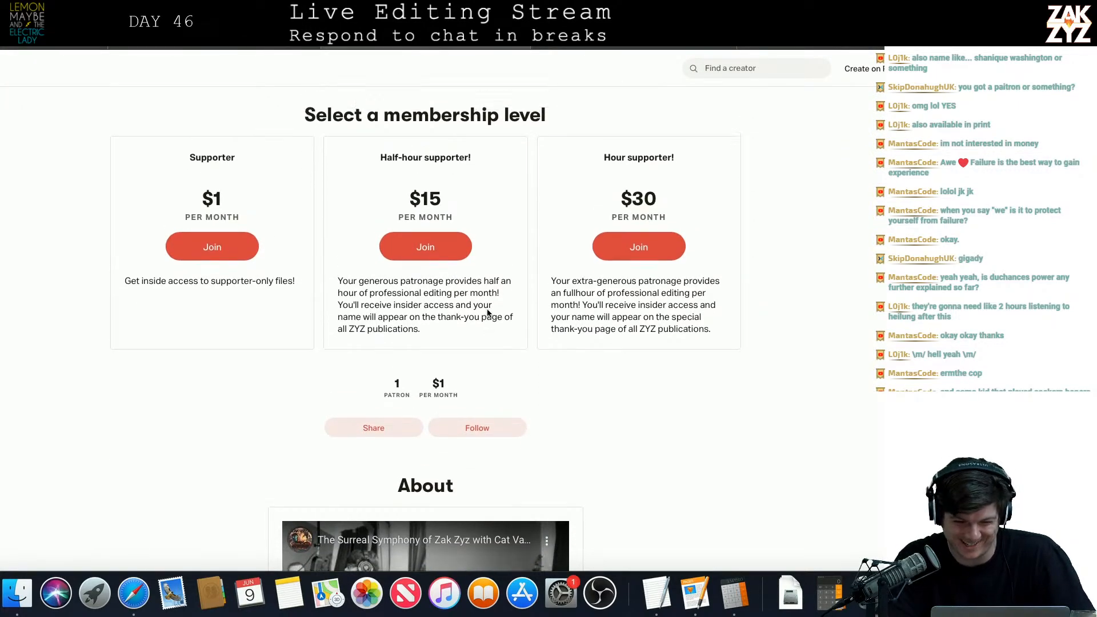
scroll(487, 313, down, 5)
scroll(487, 312, down, 5)
scroll(487, 312, up, 6)
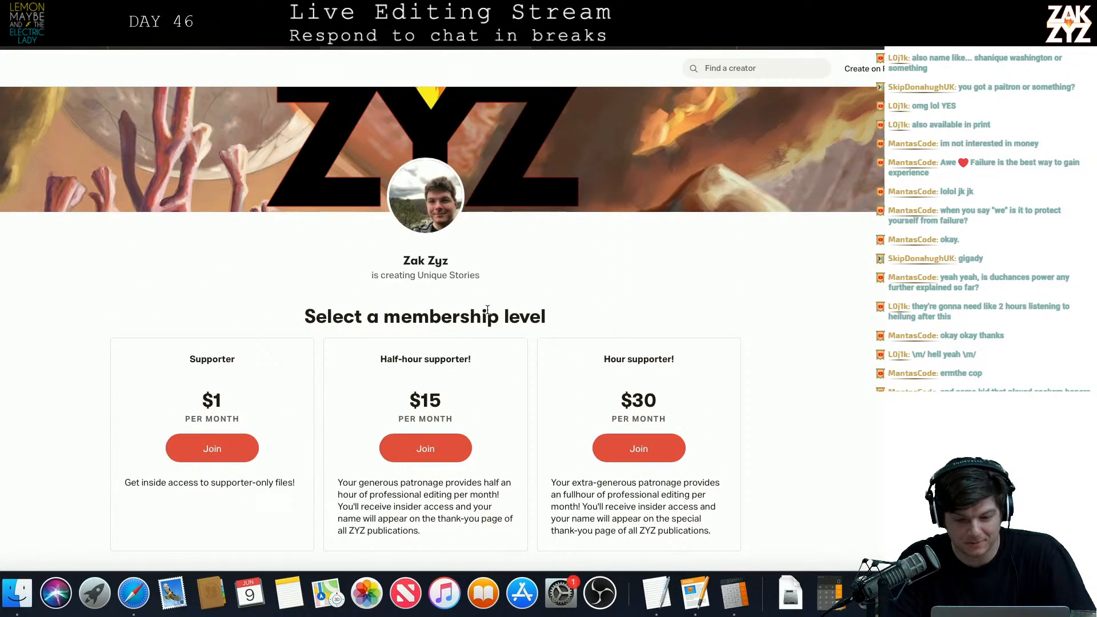
scroll(488, 309, down, 10)
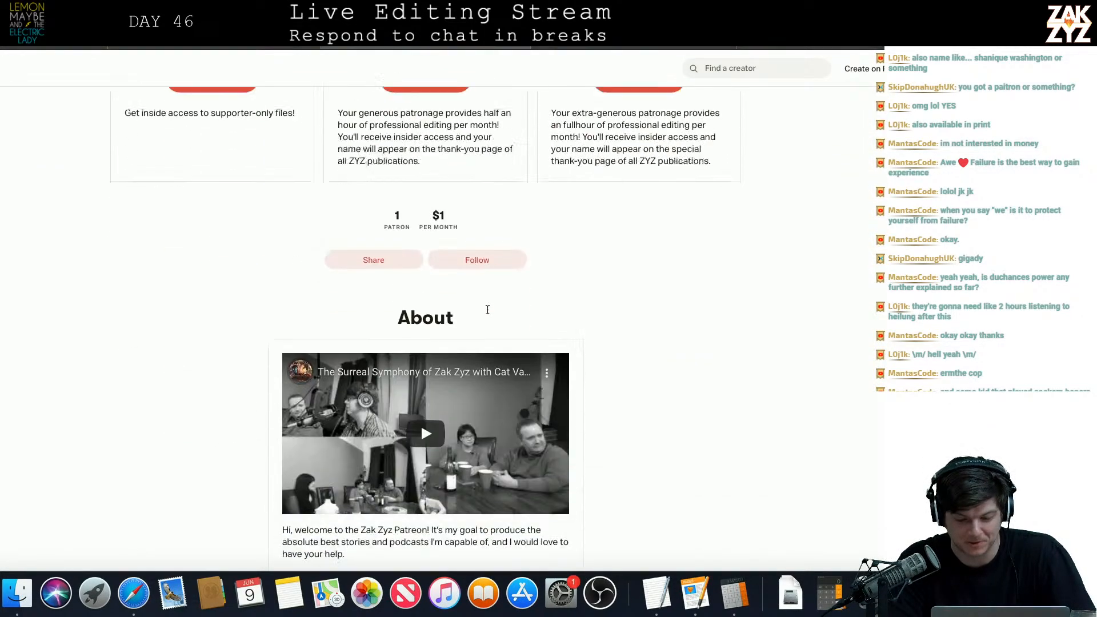
scroll(488, 310, down, 8)
scroll(488, 310, up, 20)
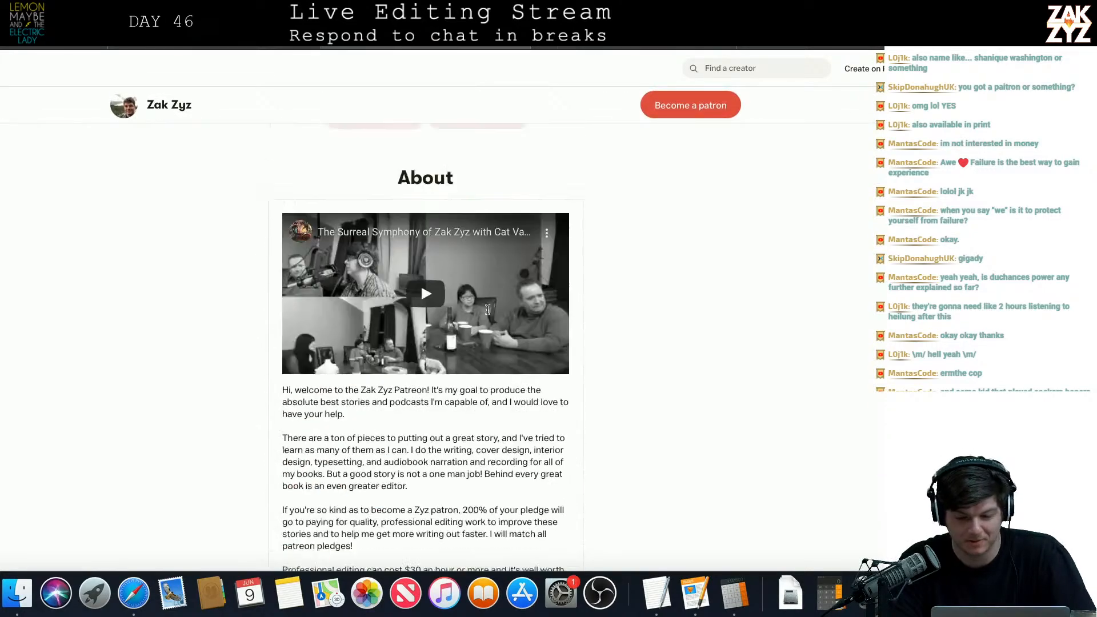
- Switch back to the manuscript and continue the paragraph after "Matthew" with "rides on the seat next to him, he feels nothing."
key(super+Tab)
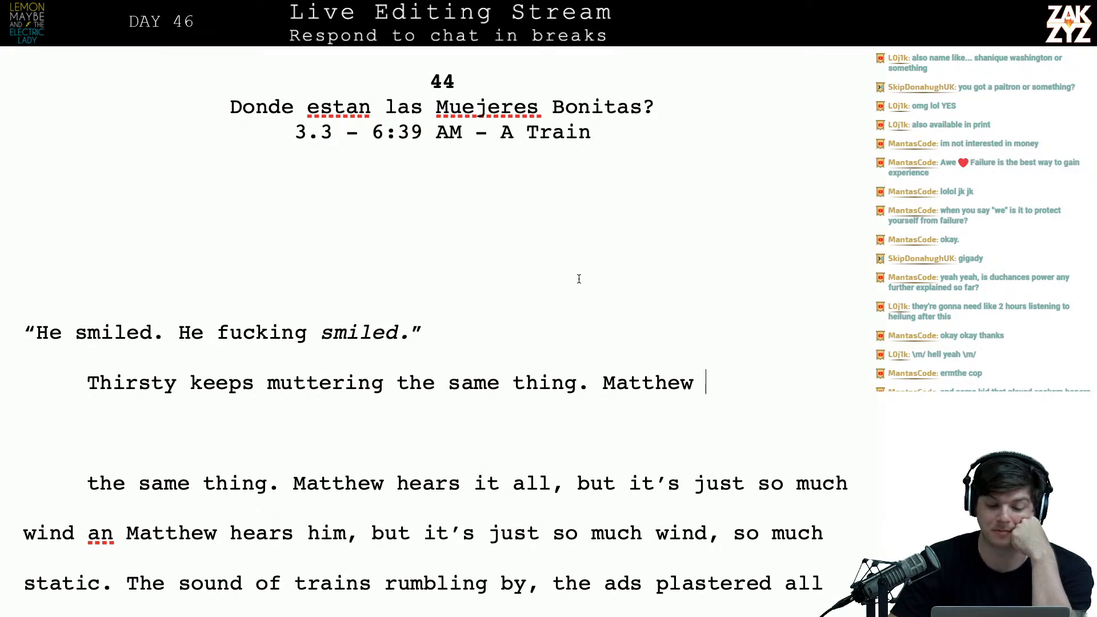
scroll(578, 278, down, 1)
scroll(579, 279, up, 2)
scroll(579, 278, down, 1)
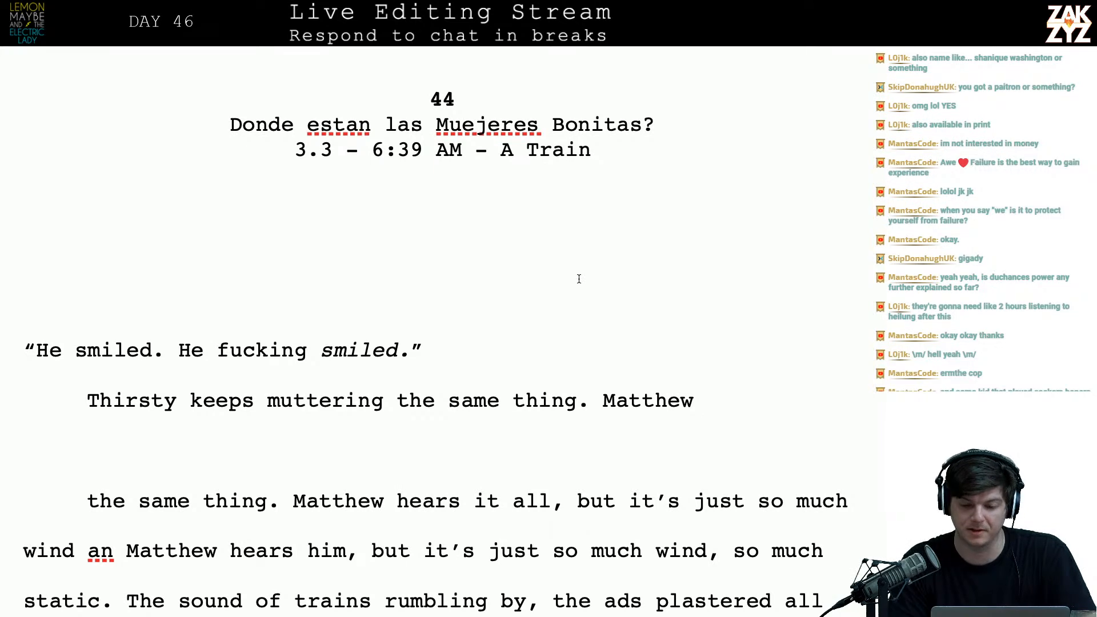
click(626, 392)
key(Right)
key(Right)
key(Down)
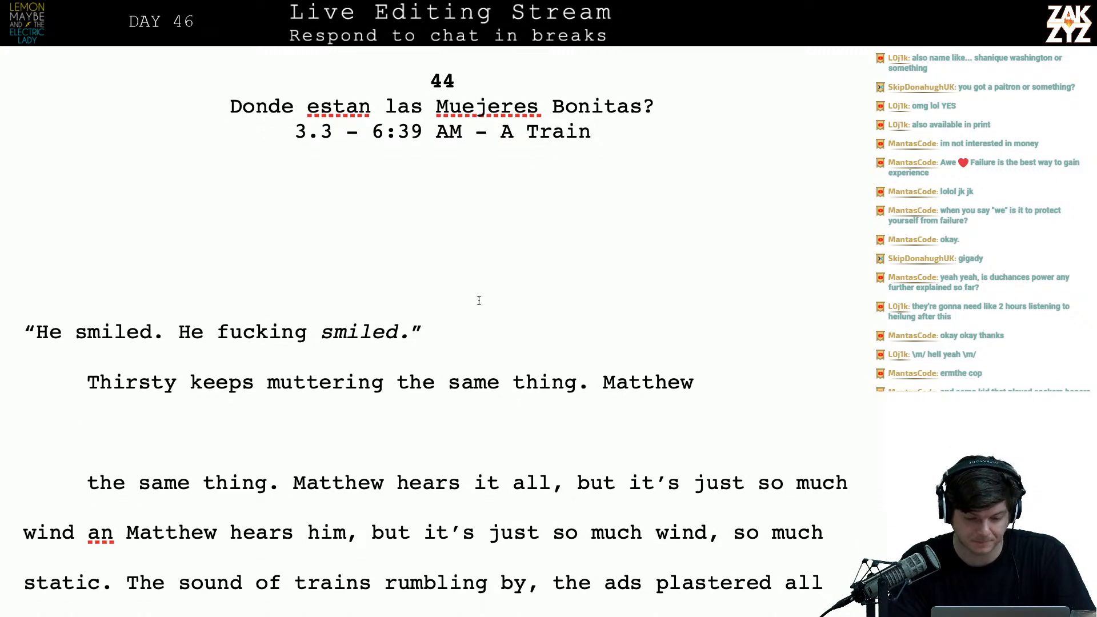
key(Up)
key(Up)
key(Right)
key(Left)
key(Right)
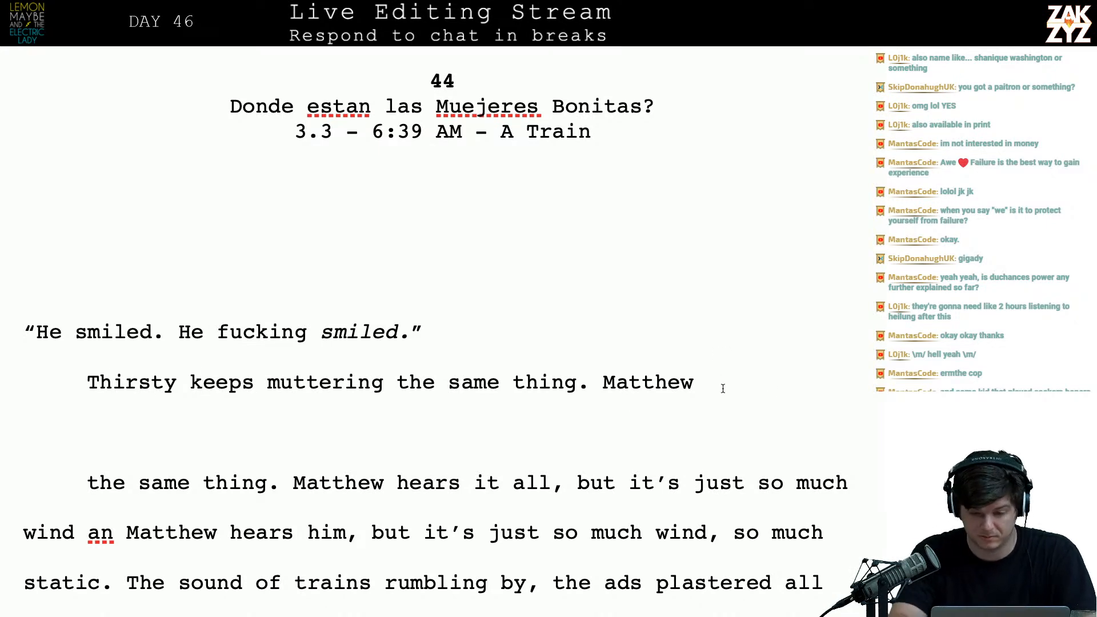
text(rit)
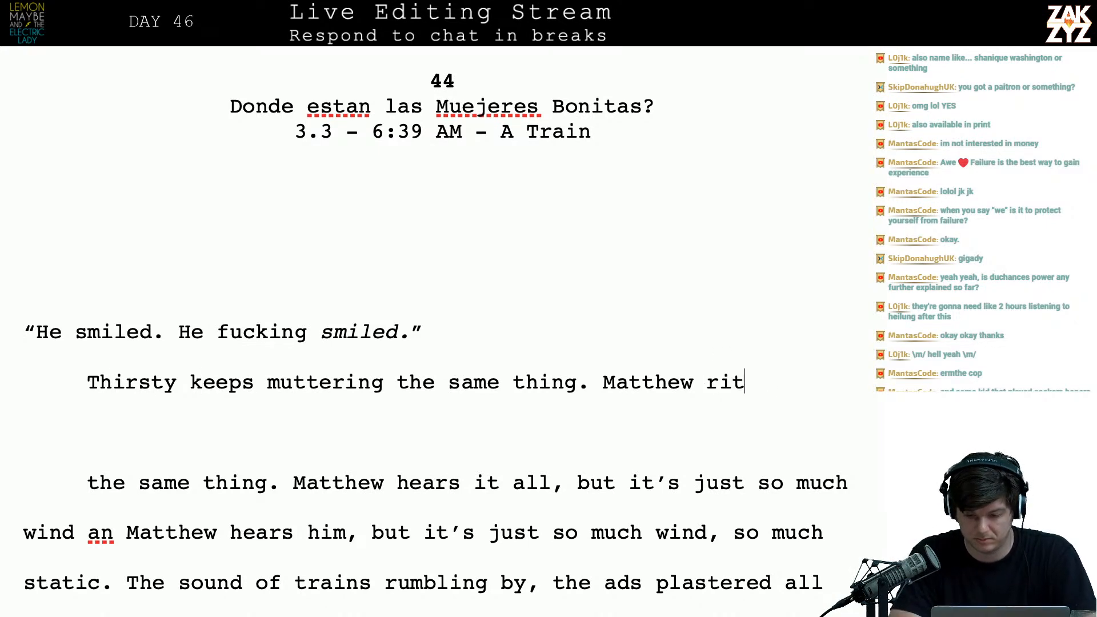
key(BackSpace)
text(des )
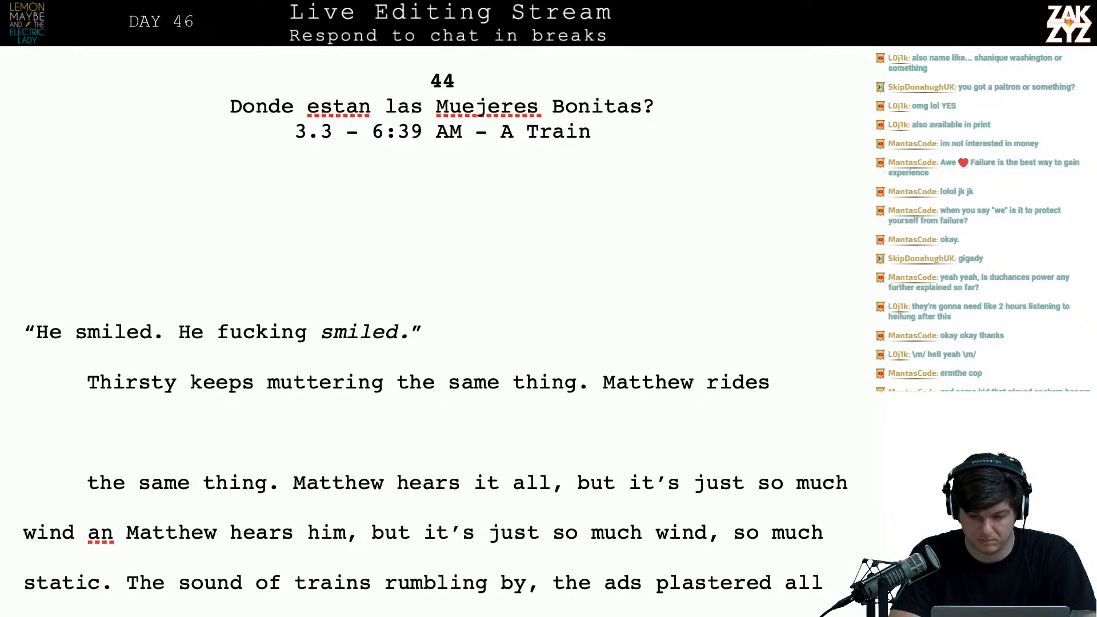
text(on the seat )
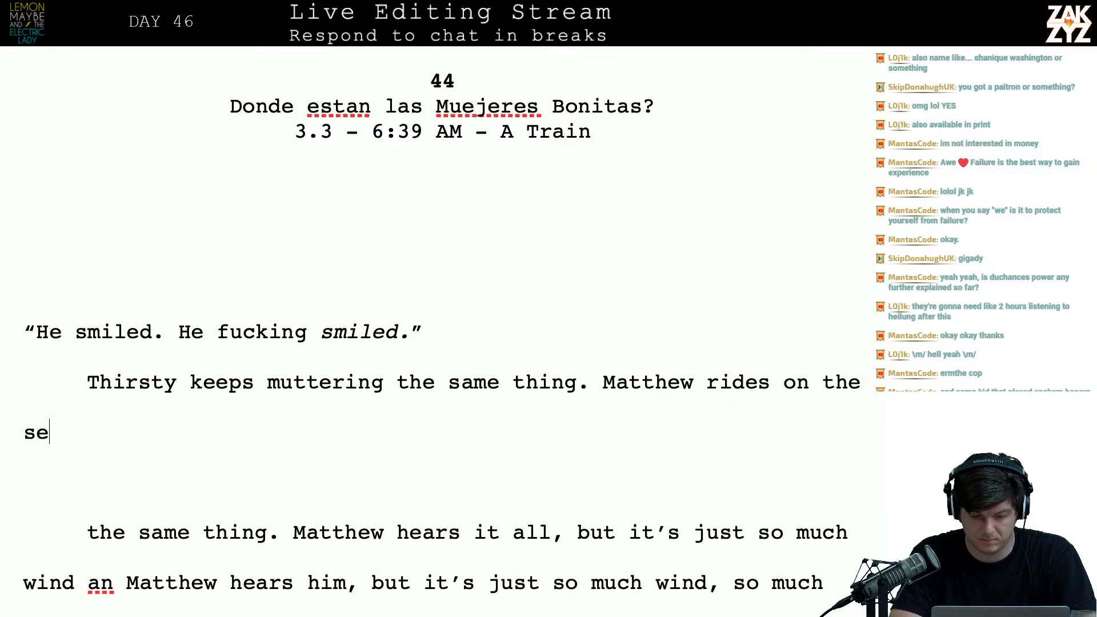
text(next to him)
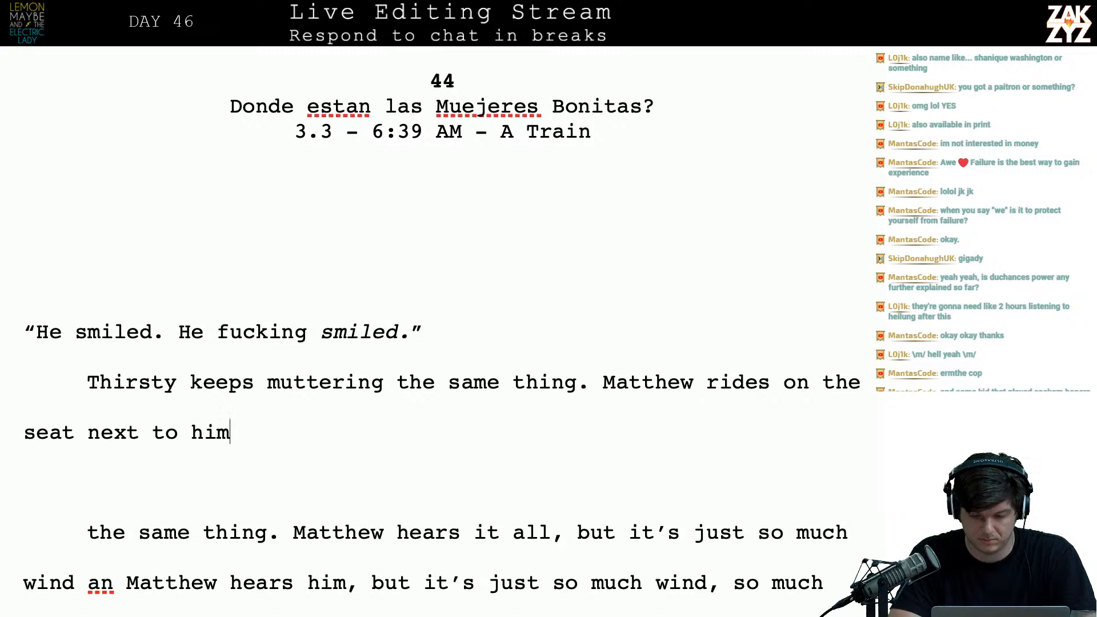
text(, he feels noth)
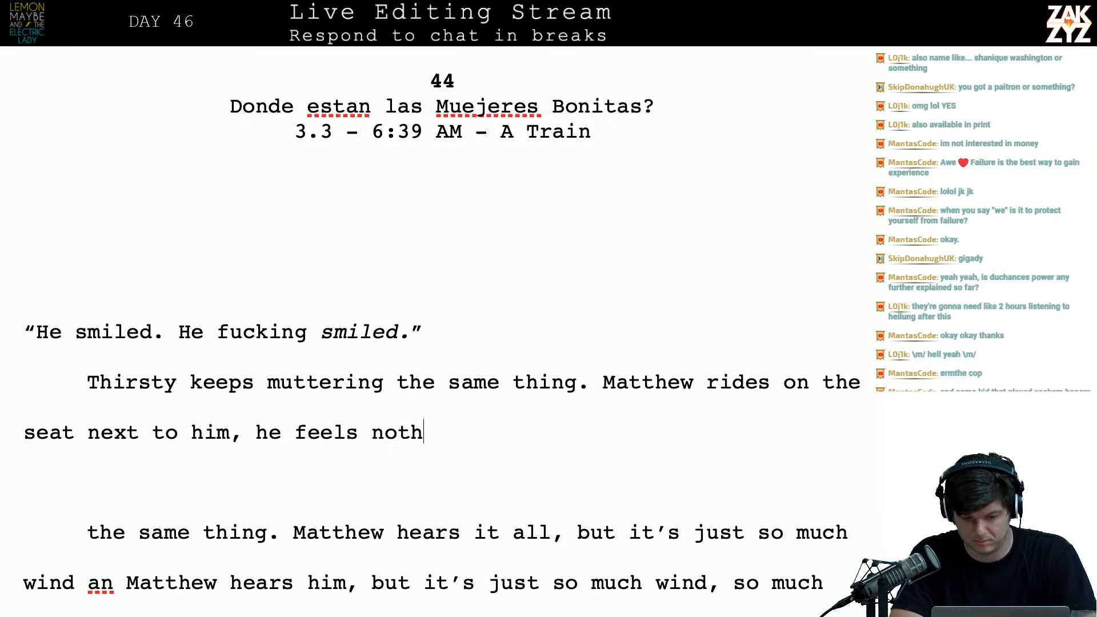
text(ing. It might as )
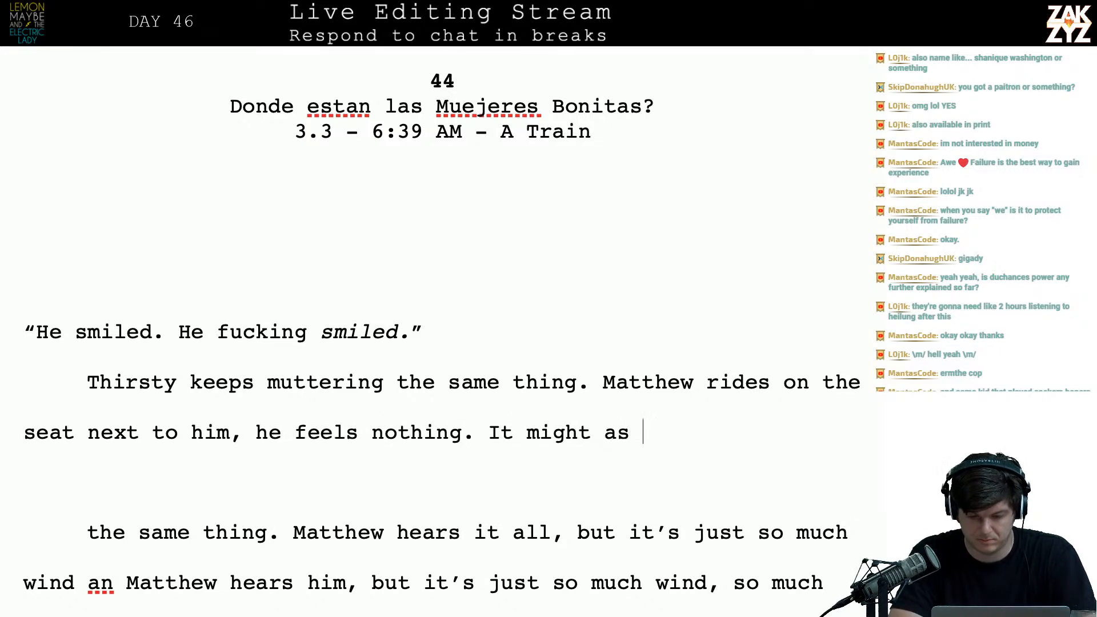
text(well be )
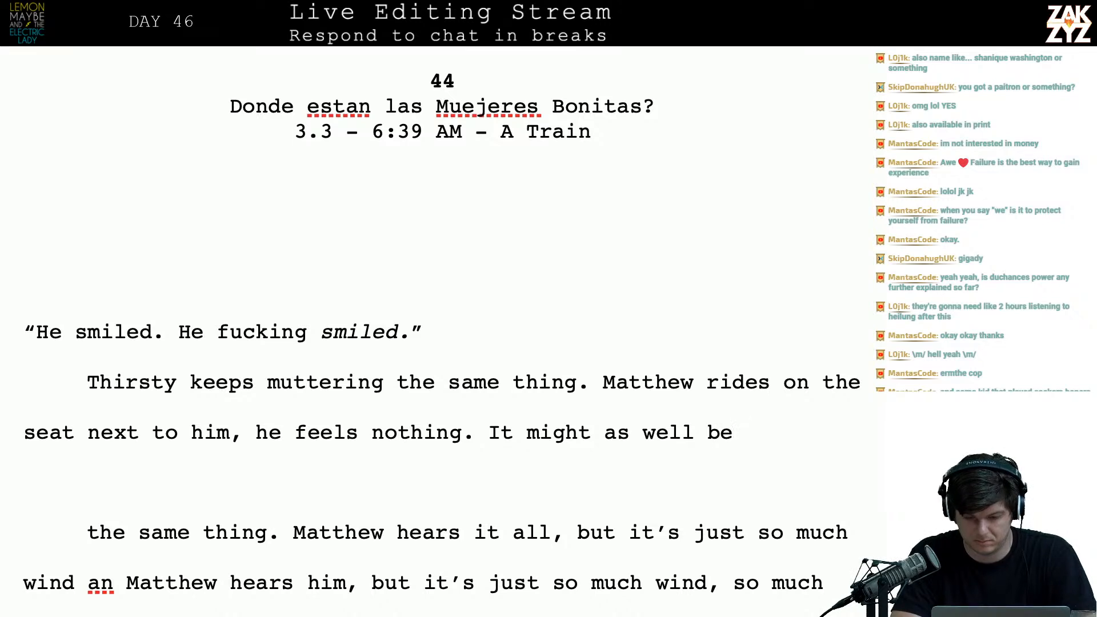
text(wind)
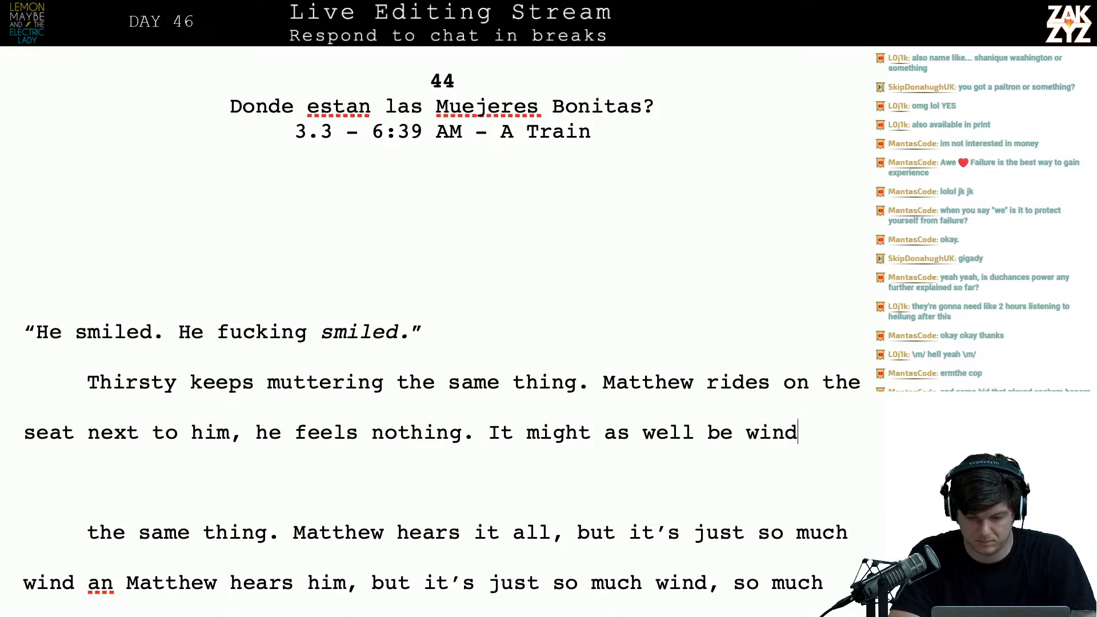
text( blowing thro)
key(BackSpace)
key(BackSpace)
key(BackSpace)
key(BackSpace)
key(BackSpace)
key(BackSpace)
key(BackSpace)
key(BackSpace)
key(BackSpace)
key(BackSpace)
key(BackSpace)
key(BackSpace)
key(BackSpace)
key(BackSpace)
key(BackSpace)
key(BackSpace)
key(BackSpace)
key(BackSpace)
key(BackSpace)
key(BackSpace)
key(BackSpace)
key(BackSpace)
key(BackSpace)
key(BackSpace)
key(BackSpace)
key(BackSpace)
key(BackSpace)
key(BackSpace)
key(BackSpace)
key(BackSpace)
key(BackSpace)
key(BackSpace)
key(BackSpace)
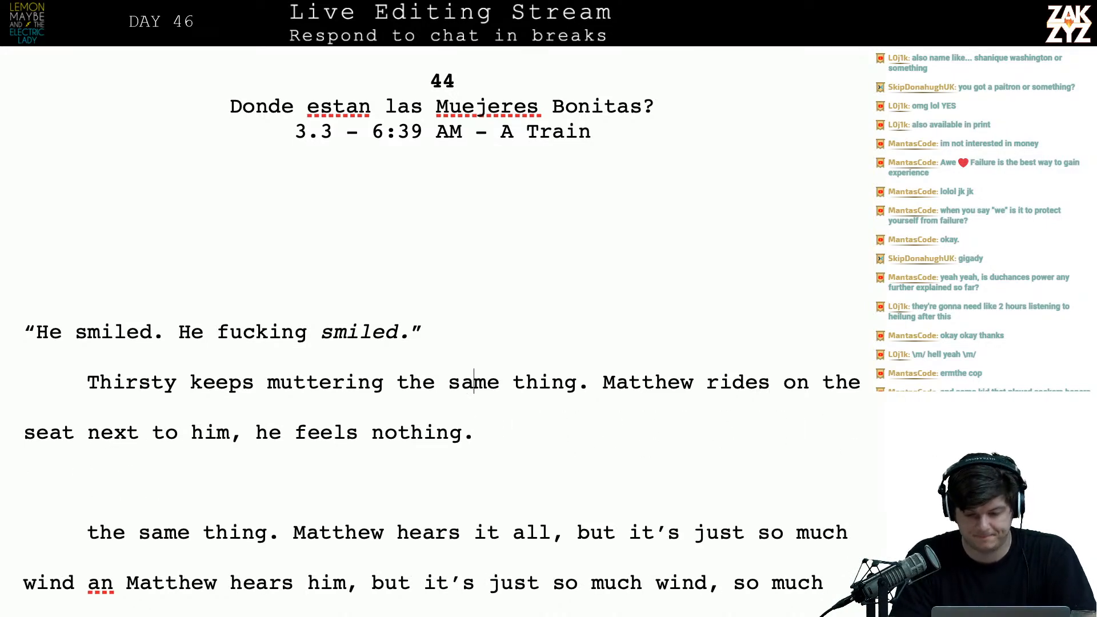
- Split the paragraph after "the same thing." so that "Matthew rides on the seat" starts its own paragraph below an empty line
key(Right)
key(Right)
key(Right)
key(Right)
key(Right)
key(Right)
key(Return)
key(Return)
- Continue the "Thirsty keeps muttering the same thing." paragraph with "Matthew sits next to him on the A train, feeling nothing."
key(Left)
key(Left)
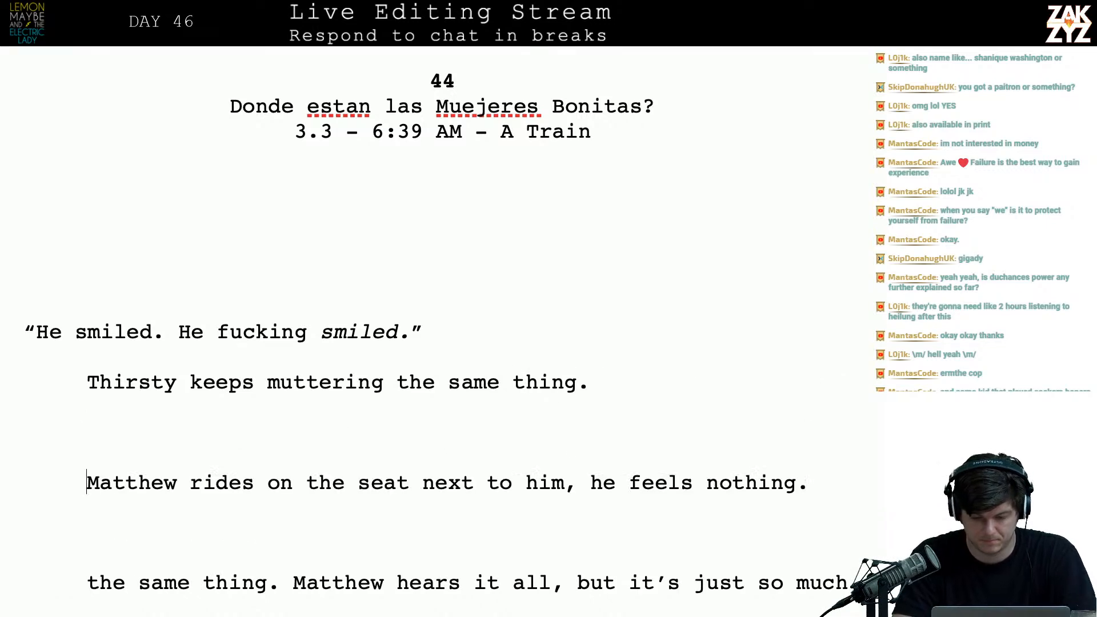
text(Matthe)
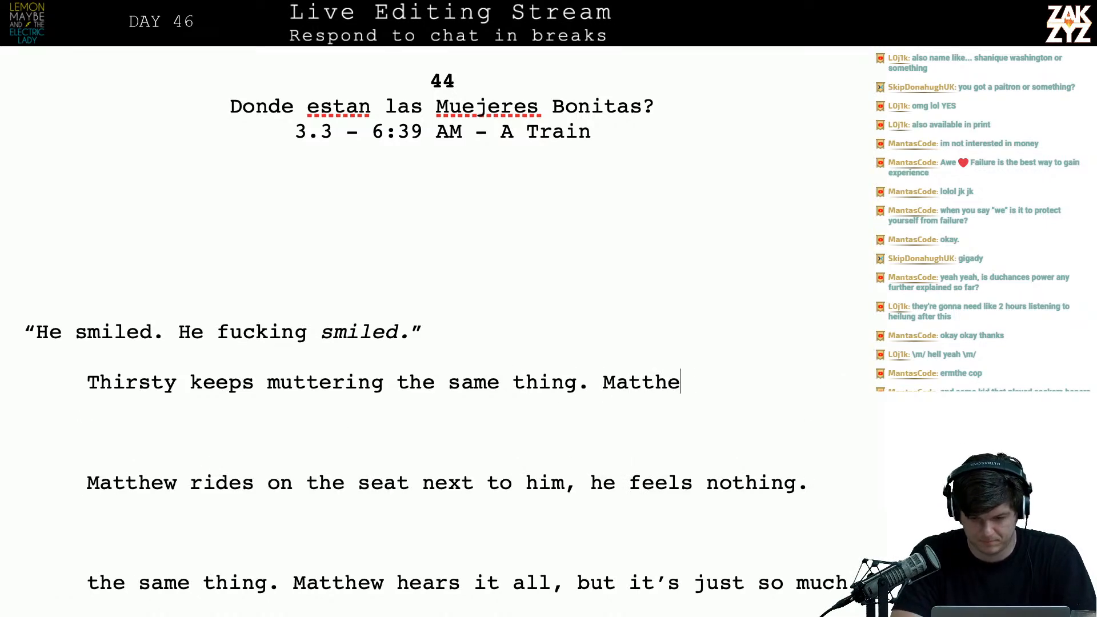
text(w sits next to)
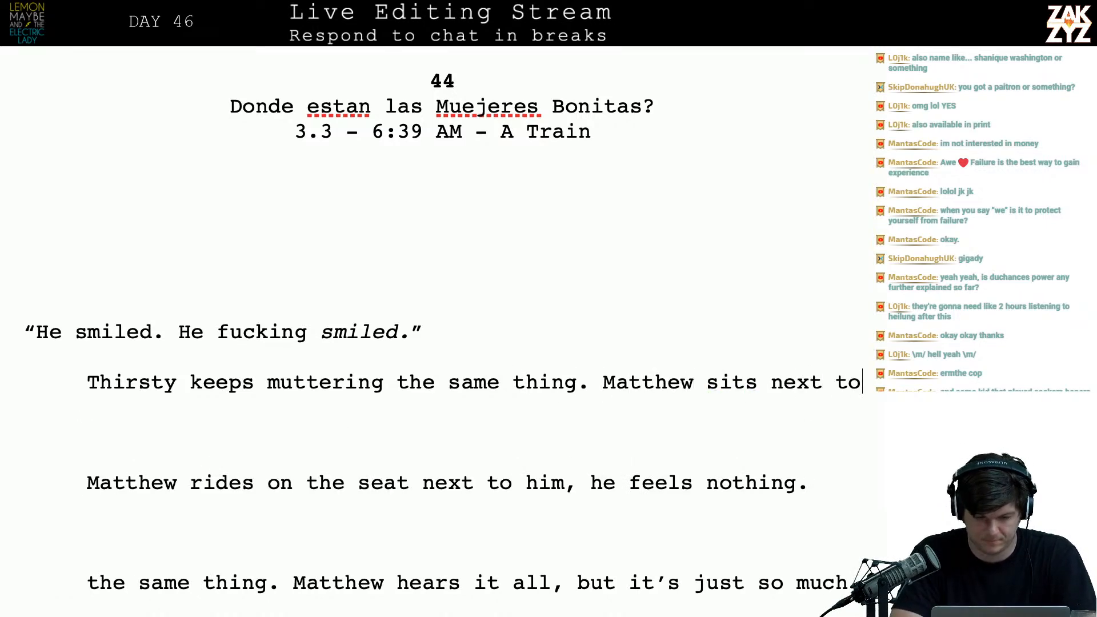
text( him on th a)
key(BackSpace)
key(BackSpace)
key(BackSpace)
key(BackSpace)
text(te)
key(BackSpace)
text(he aid)
key(BackSpace)
key(BackSpace)
key(BackSpace)
key(BackSpace)
text(A train, )
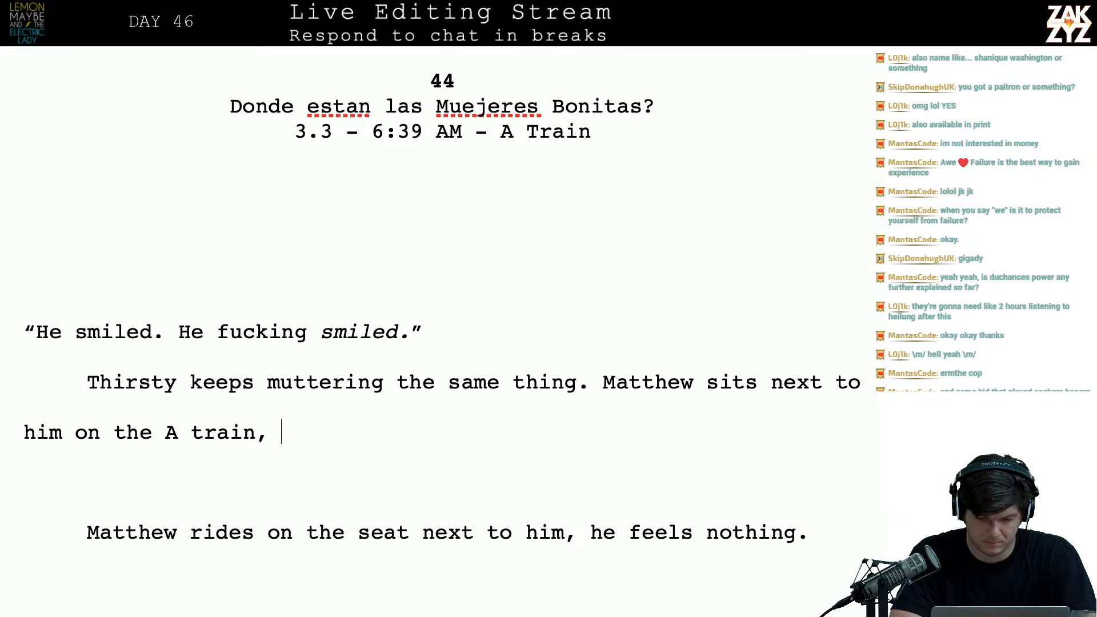
text(feeling nothing.)
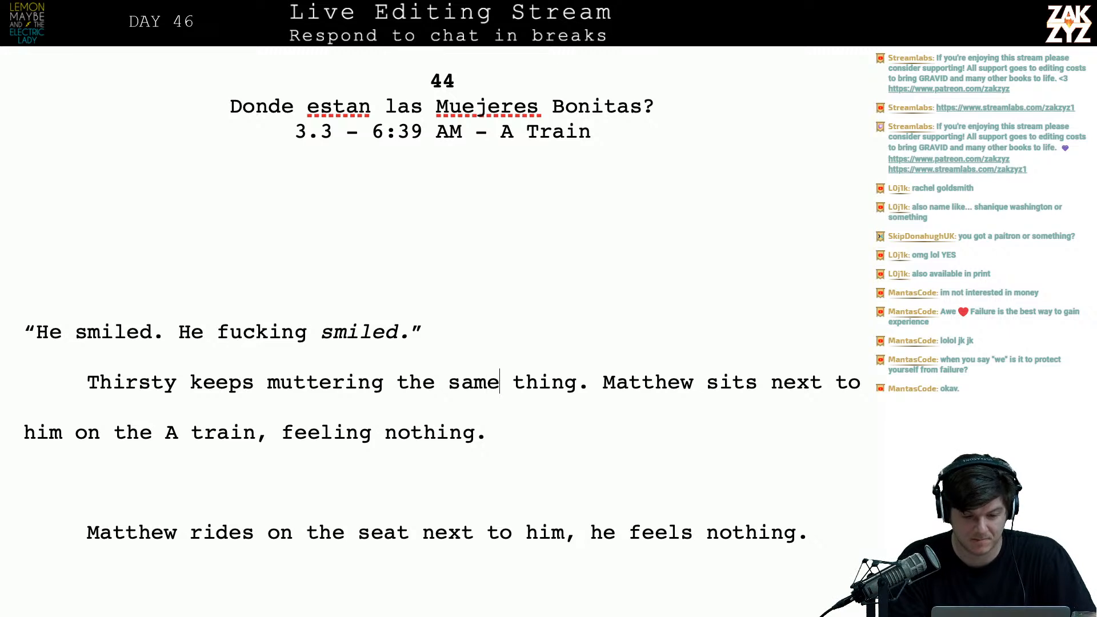
- Change the period after "the same thing" to a comma and split the paragraph there with an empty line between
scroll(759, 253, down, 2)
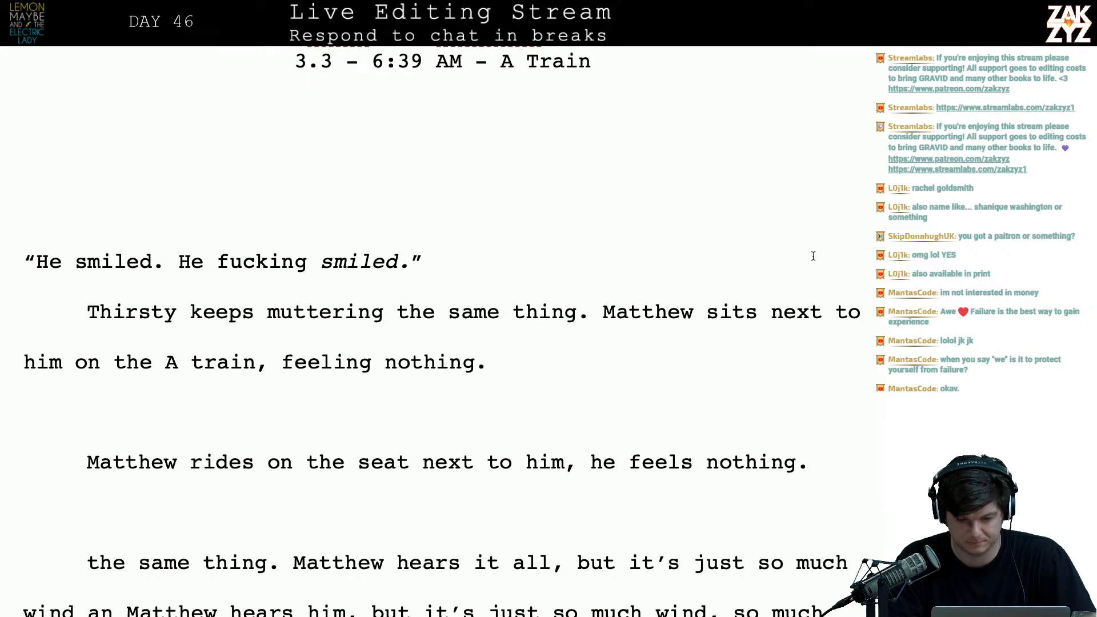
click(577, 312)
key(Right)
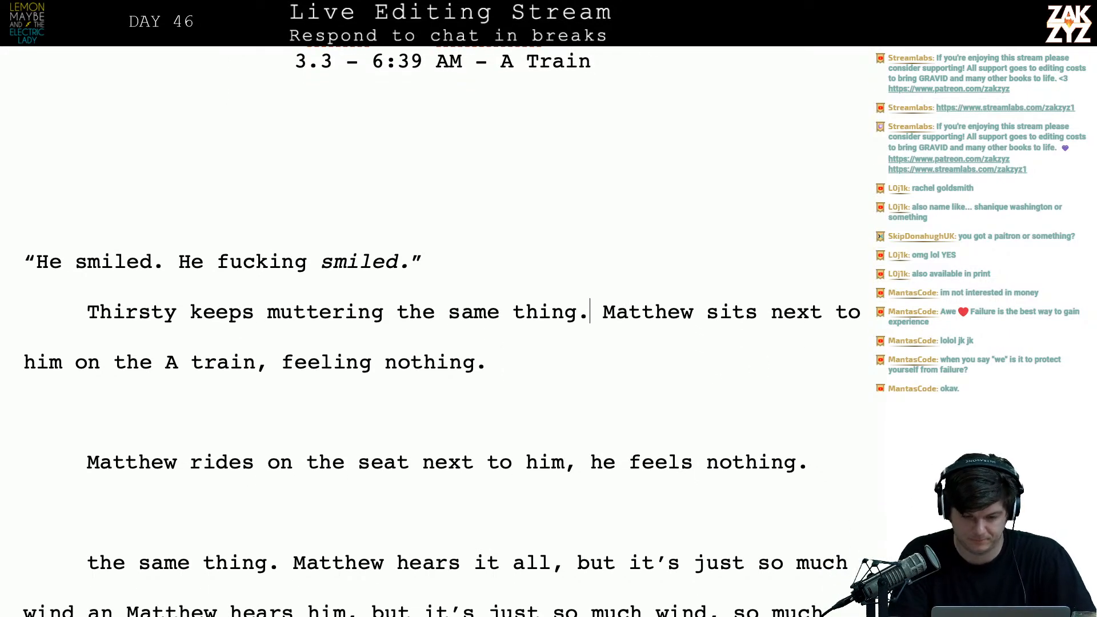
key(BackSpace)
text(,)
key(Return)
key(Return)
- Continue the line after "the same thing," with "Matthew has heard it so many times the words have lost all meaning."
key(Left)
key(Left)
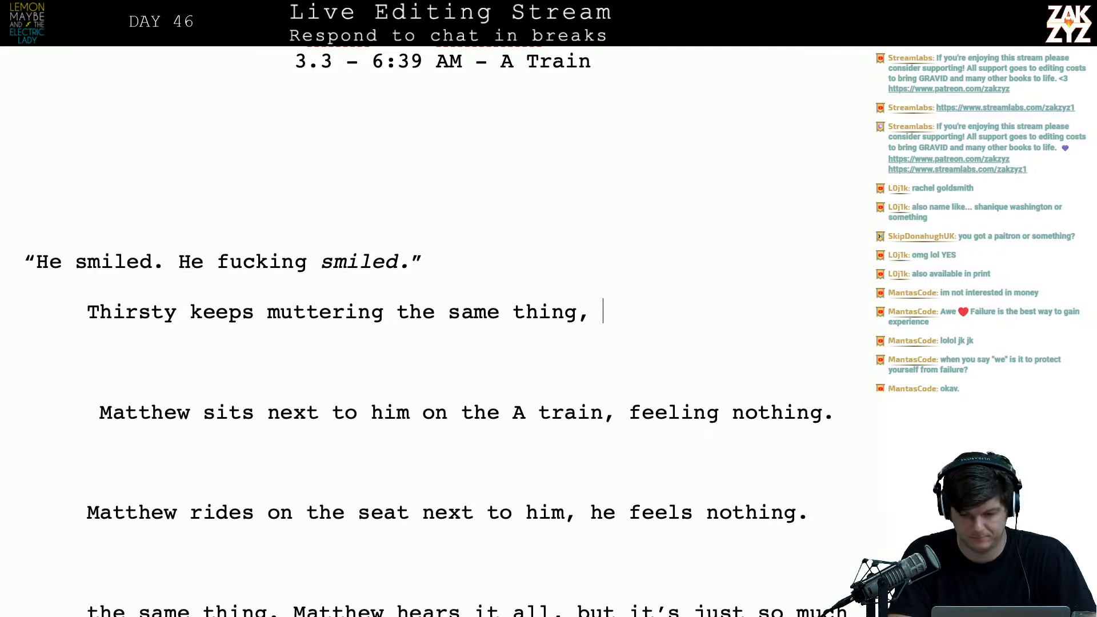
text(Matthew has heard it so many times the words have l)
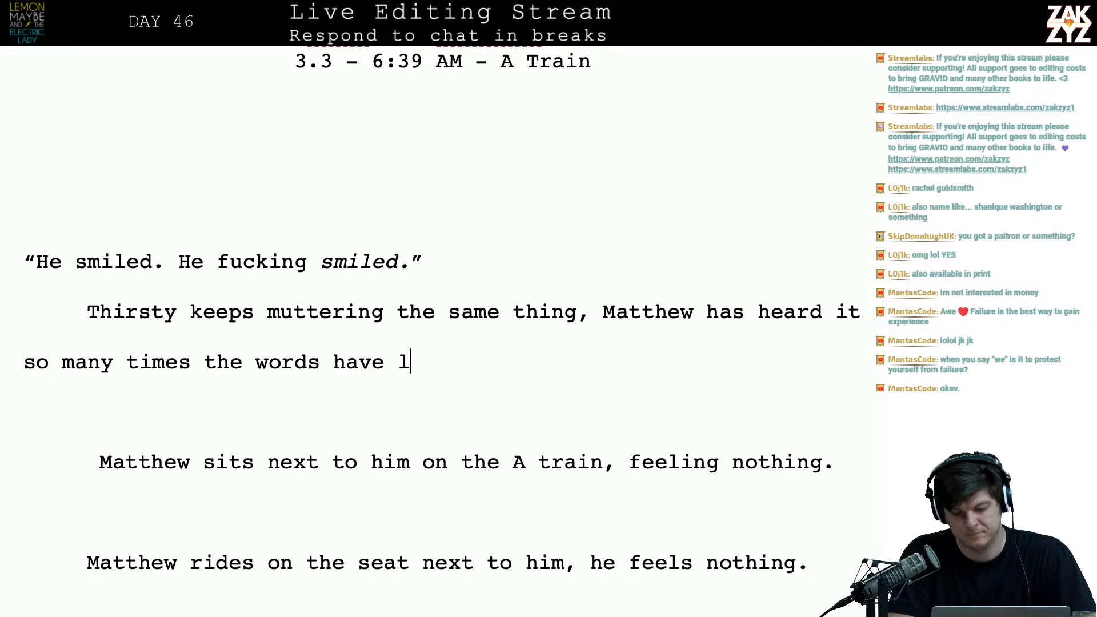
text(ost all meaning.)
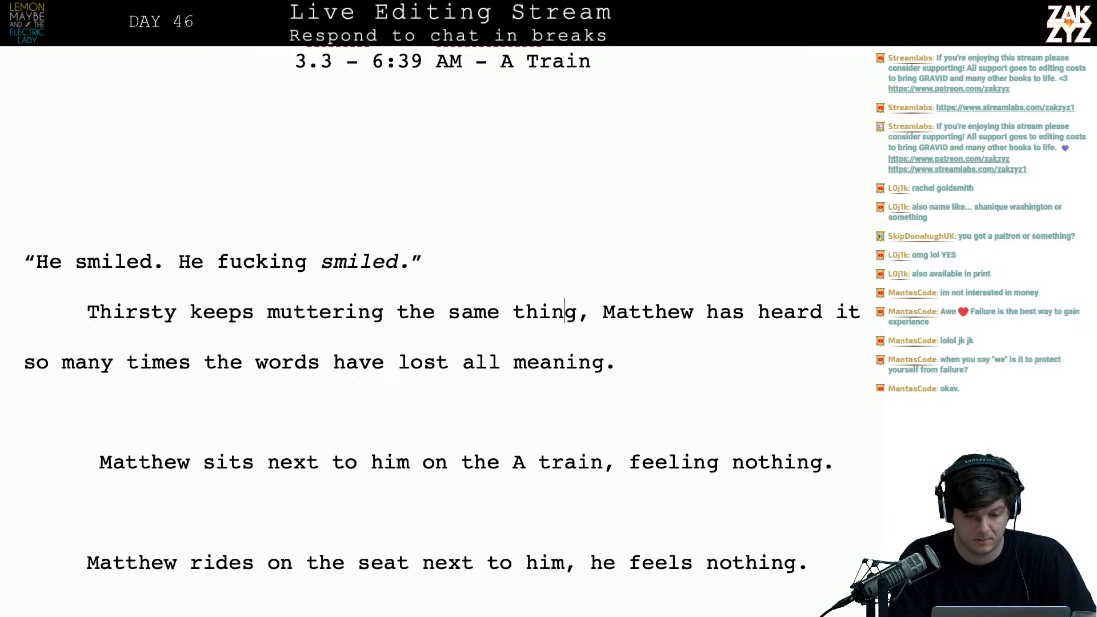
- Insert "that." after "Thirsty keeps muttering" and move the rest, from "the same thing," on, into a separate paragraph below an empty line
key(Left)
text(that.)
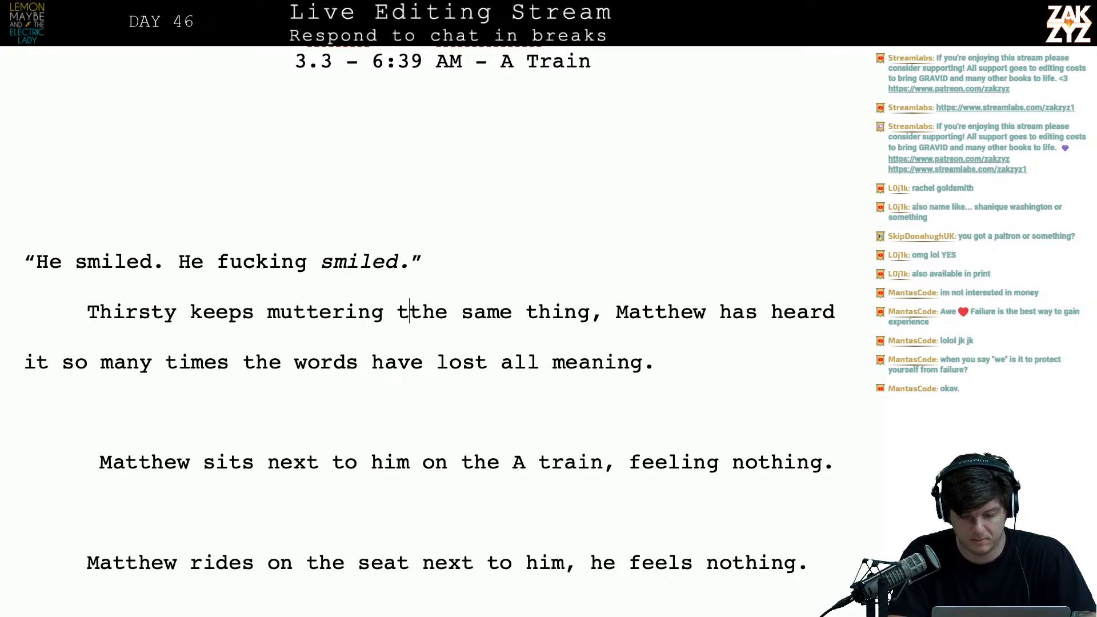
key(Return)
key(Return)
key(Up)
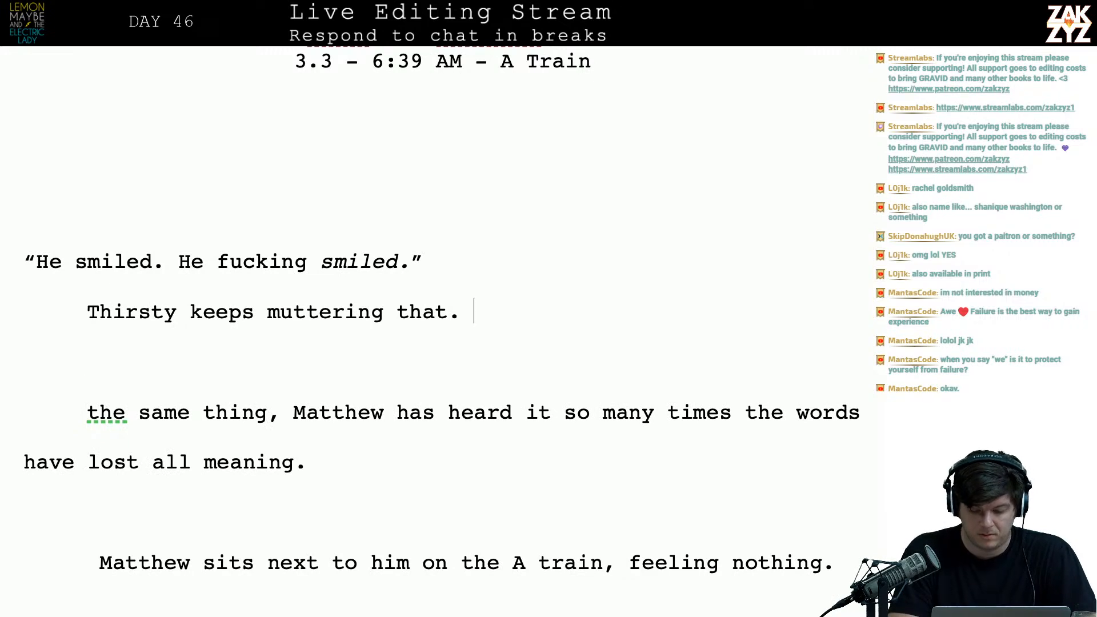
- Continue the first paragraph with "Matthew's heard him say it so many times the words are just meaningless sounds, no more important than"
text(Matthw's)
key(BackSpace)
key(BackSpace)
key(BackSpace)
key(BackSpace)
text(ews')
key(BackSpace)
text('s heard him )
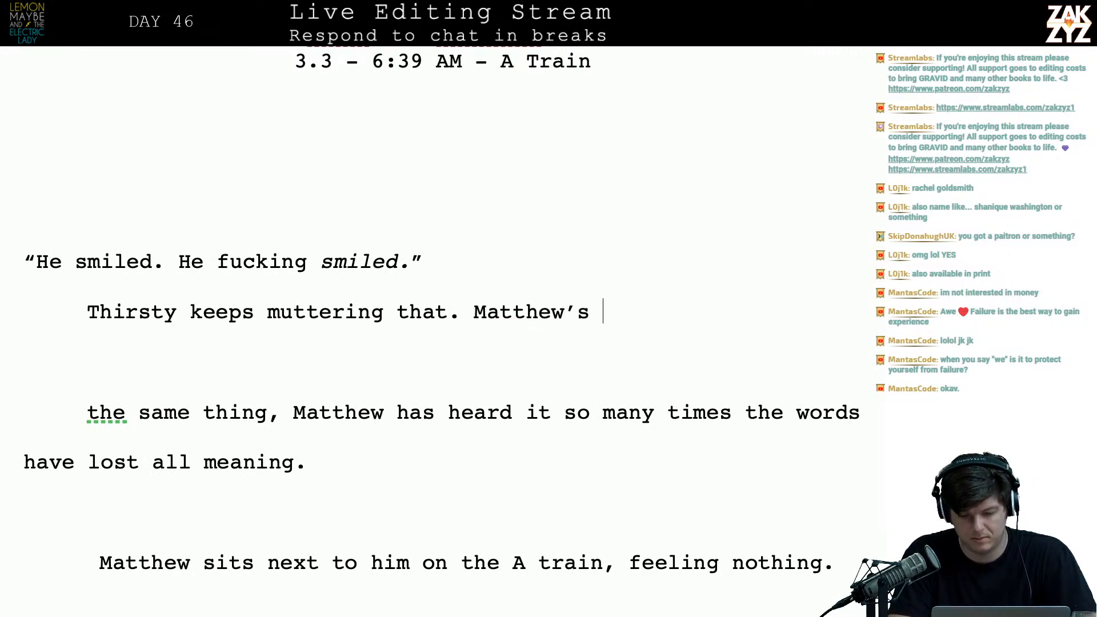
text(say )
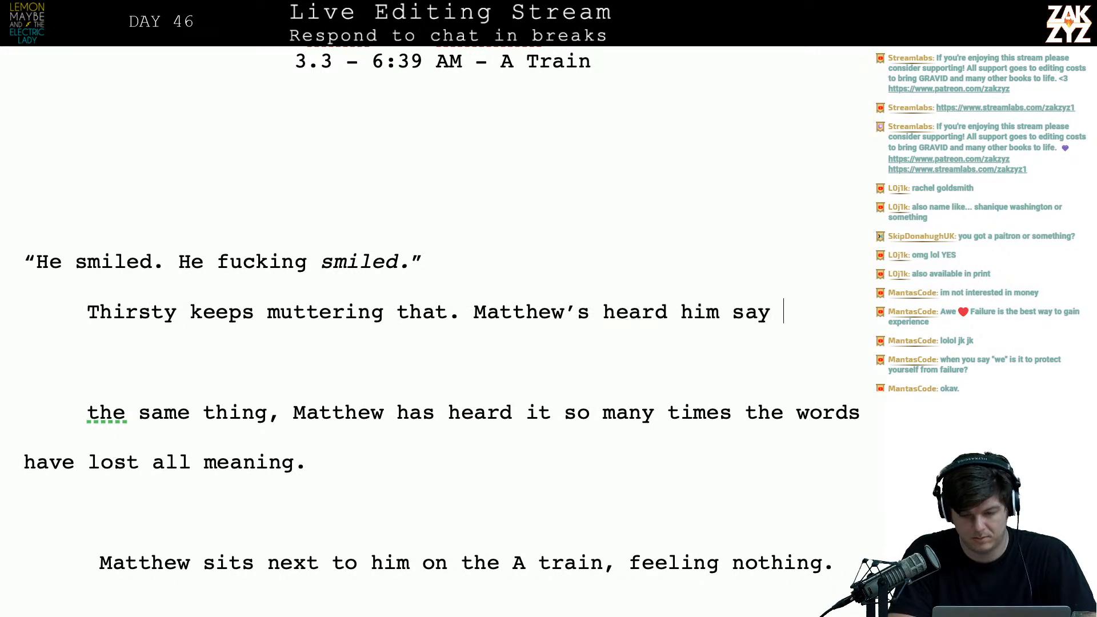
text(it so many tim)
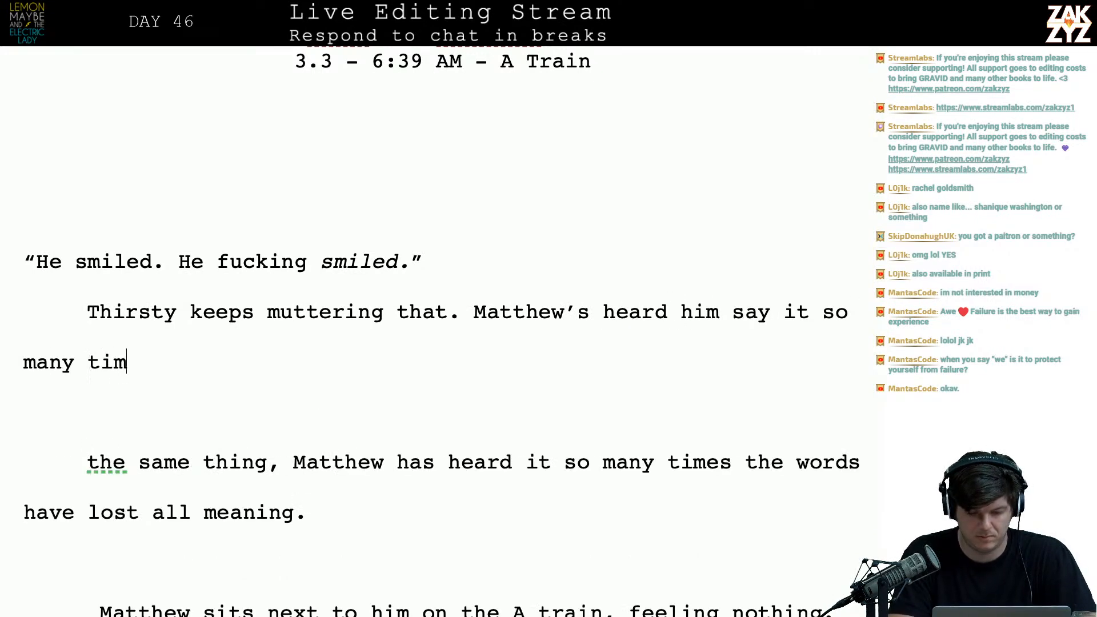
text(es the words are)
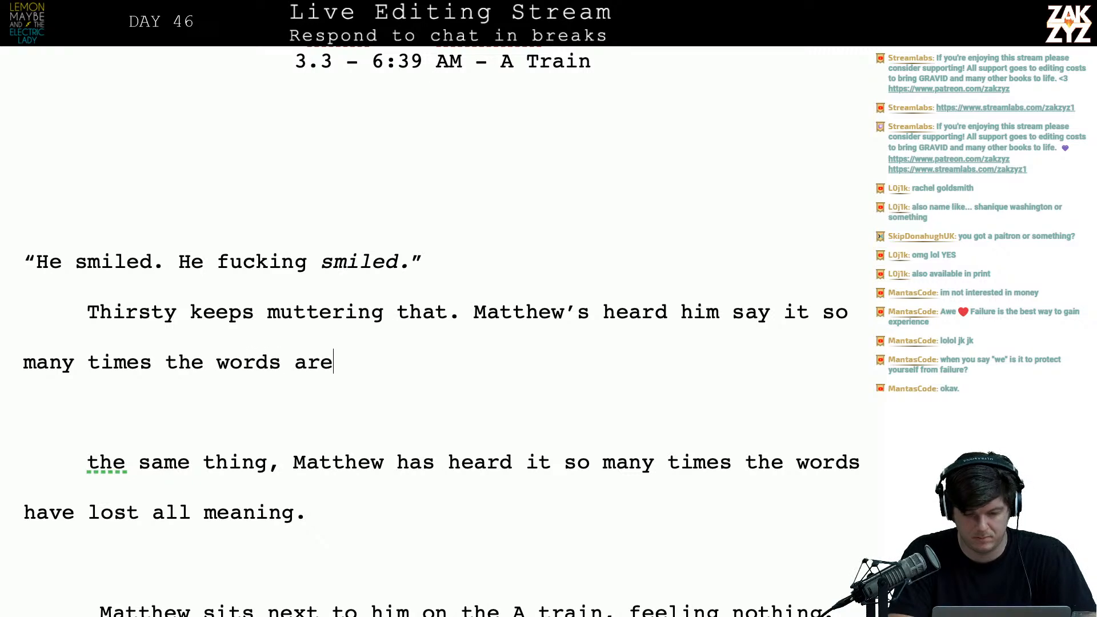
text( just meangi)
key(BackSpace)
key(BackSpace)
text(ingless so)
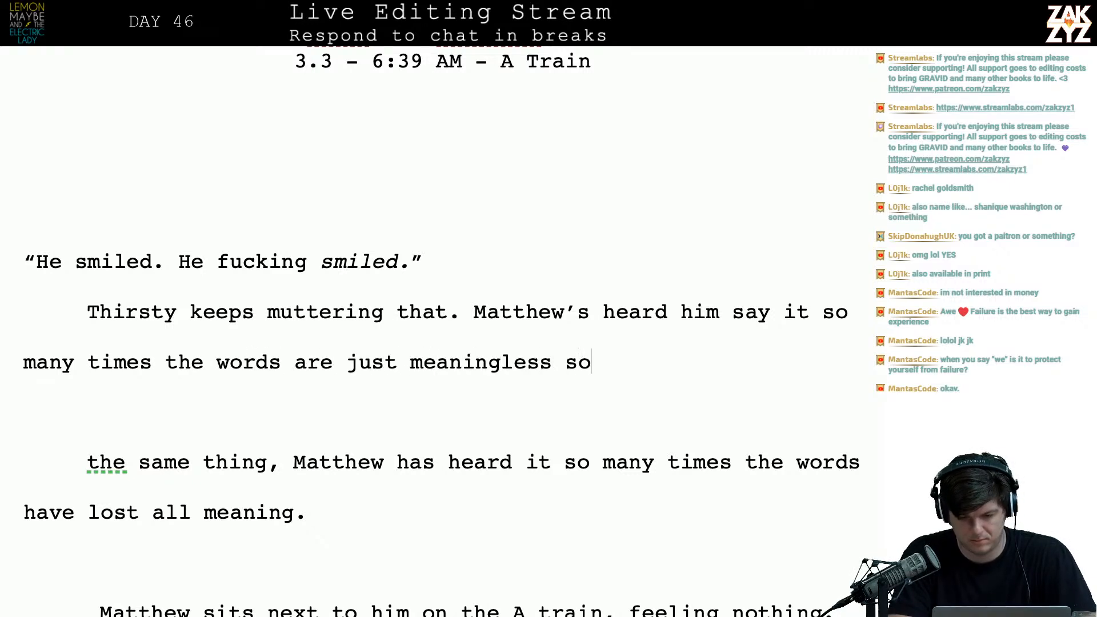
text(unds, no more im)
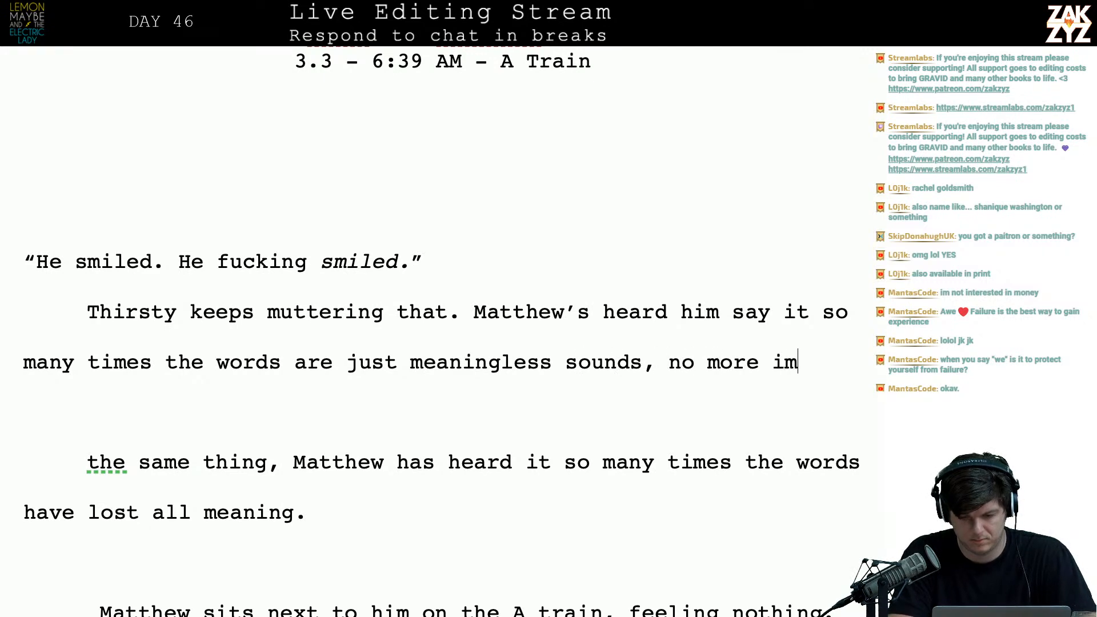
text(portant thna br)
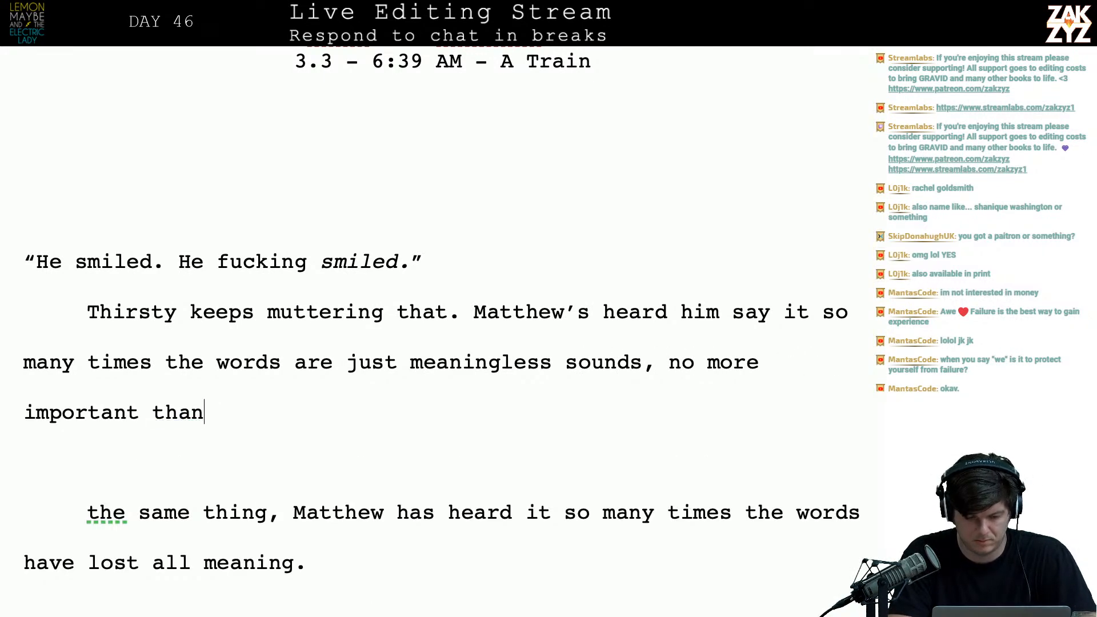
text(ea)
key(BackSpace)
key(BackSpace)
text(akes squealing)
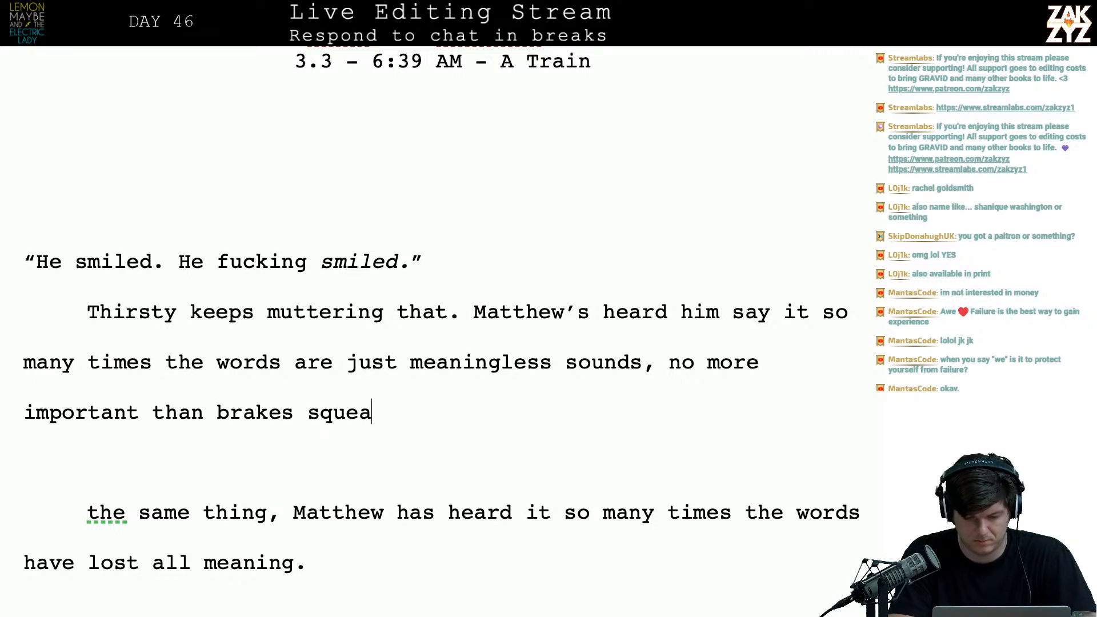
key(BackSpace)
key(BackSpace)
key(BackSpace)
key(BackSpace)
key(BackSpace)
key(BackSpace)
key(BackSpace)
key(BackSpace)
key(BackSpace)
key(BackSpace)
key(BackSpace)
key(BackSpace)
key(BackSpace)
key(BackSpace)
key(BackSpace)
key(BackSpace)
key(BackSpace)
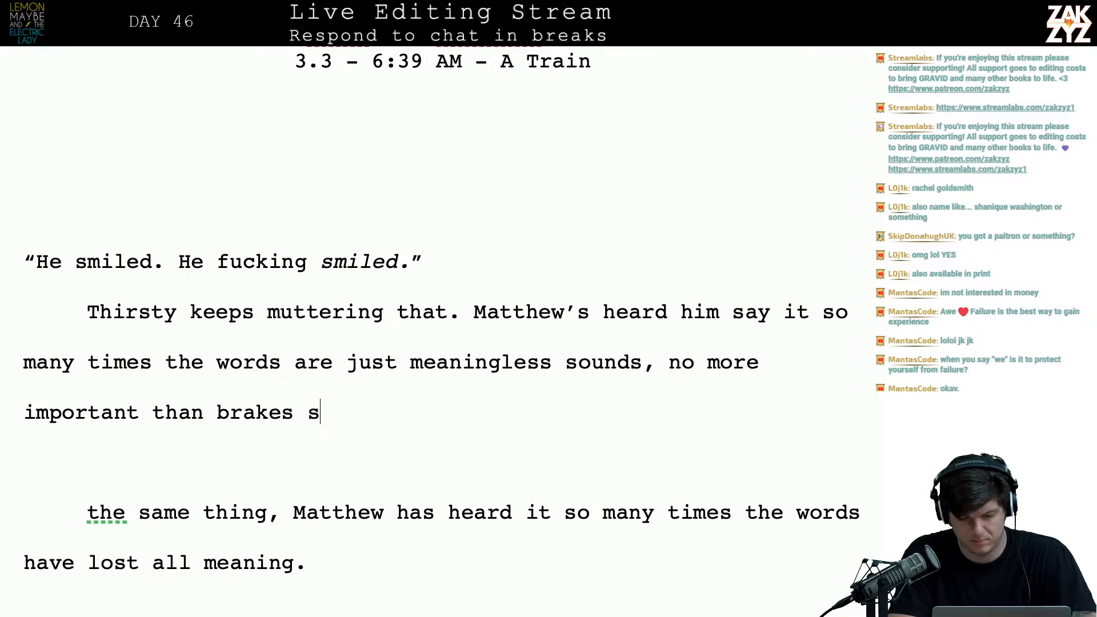
- Continue the first paragraph with "brakes squealing or the overhead intercom exhorting him “IF YOU SEE SOMETHING SAY"
text(bra)
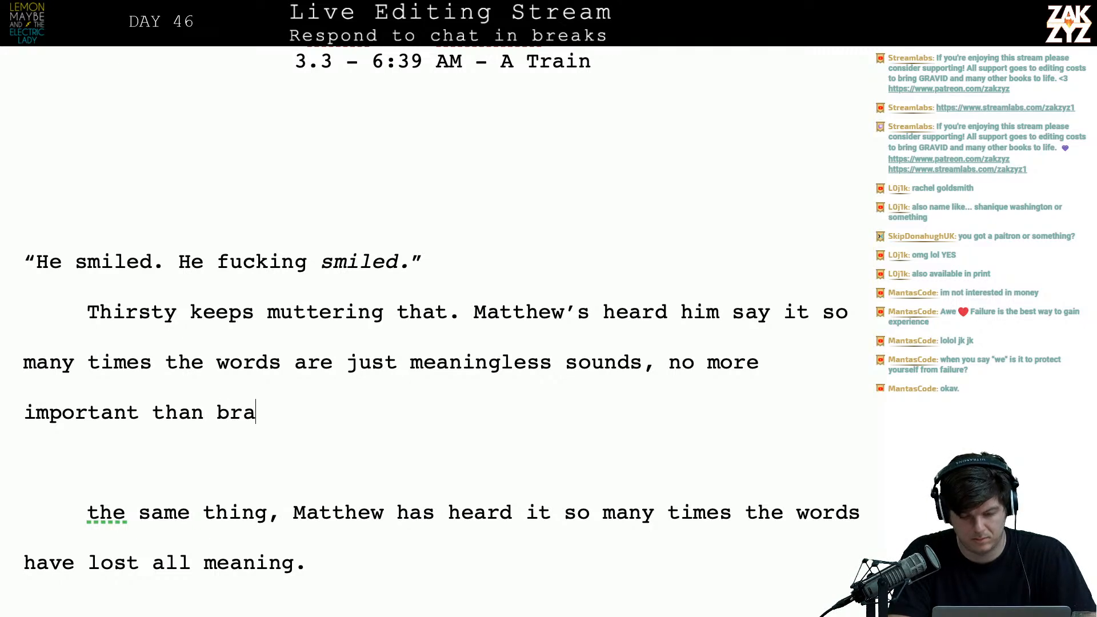
text(kes squealing o)
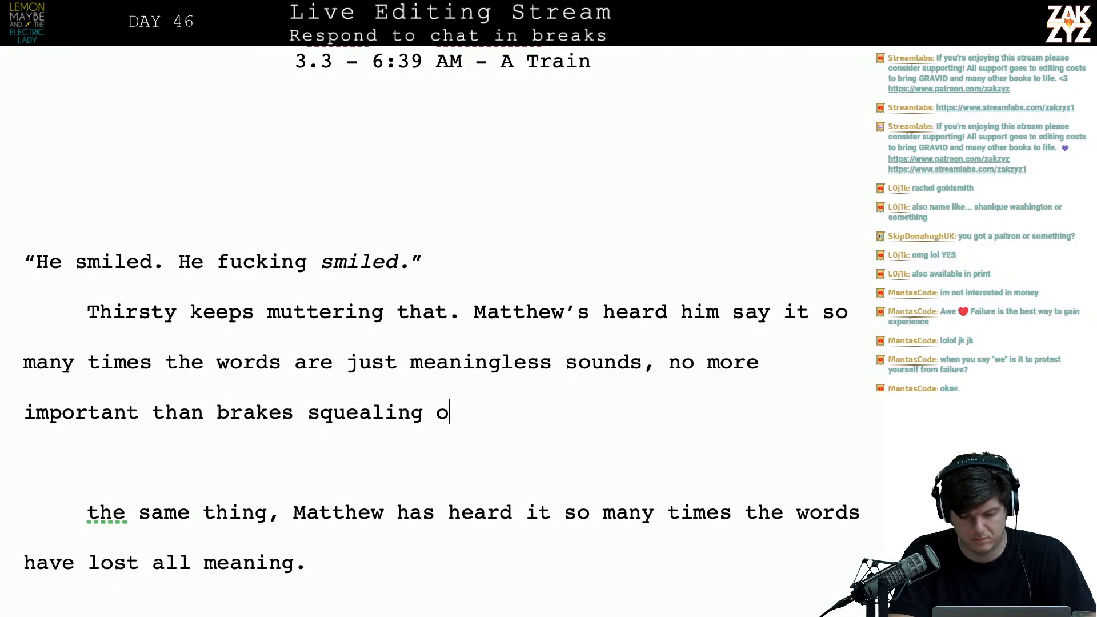
text(r the overhead interc)
key(BackSpace)
text(tercom )
text(exhorting h)
text(im “IF YOU S)
text(EE SOMETHING SAY )
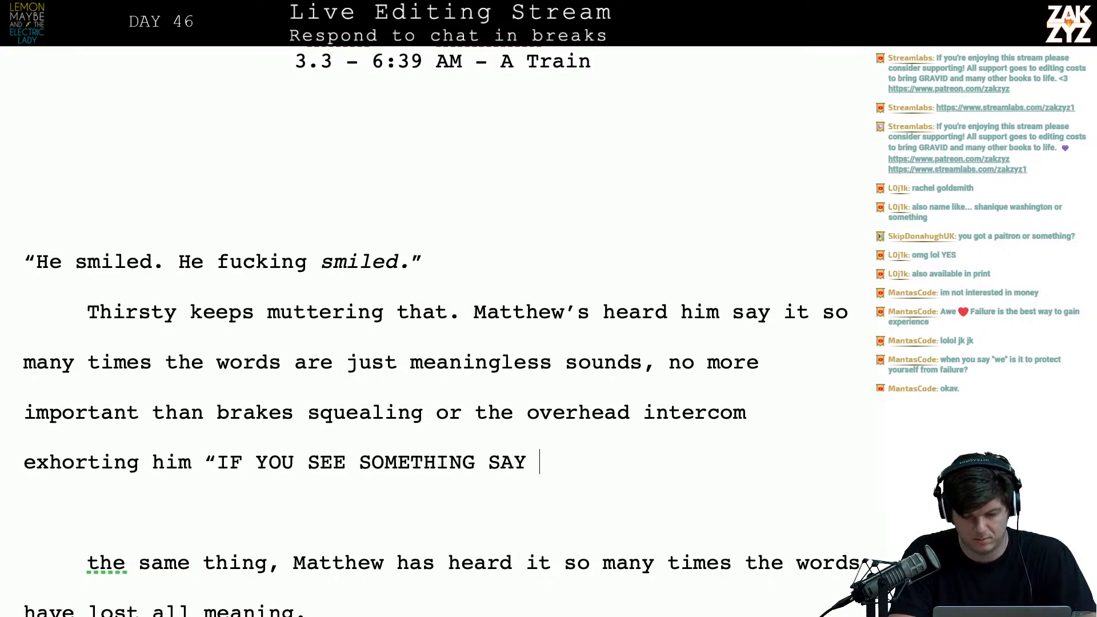
- Finish the sentence with "SOMETHING” for the ten millionth time." and add "Matthew isn't saying shit." after it
text(SOMETHING” for the ten milliont)
key(BackSpace)
key(BackSpace)
text(s)
key(BackSpace)
text(th th)
key(BackSpace)
text(ime. Matthee)
key(BackSpace)
text(w isn't saying shit.)
scroll(435, 331, down, 5)
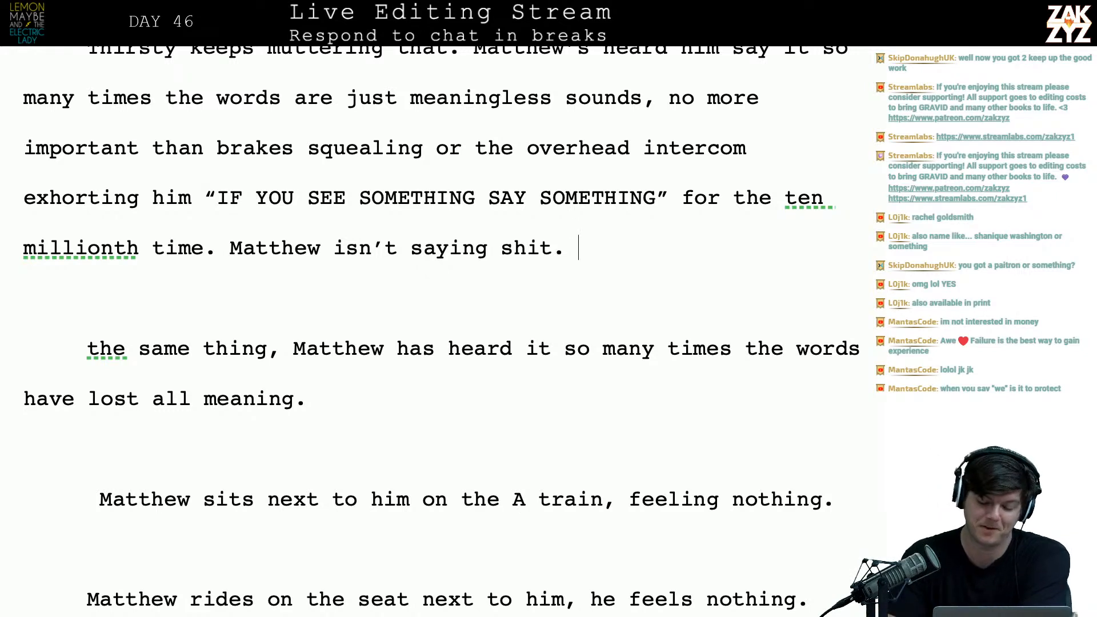
scroll(441, 328, down, 1)
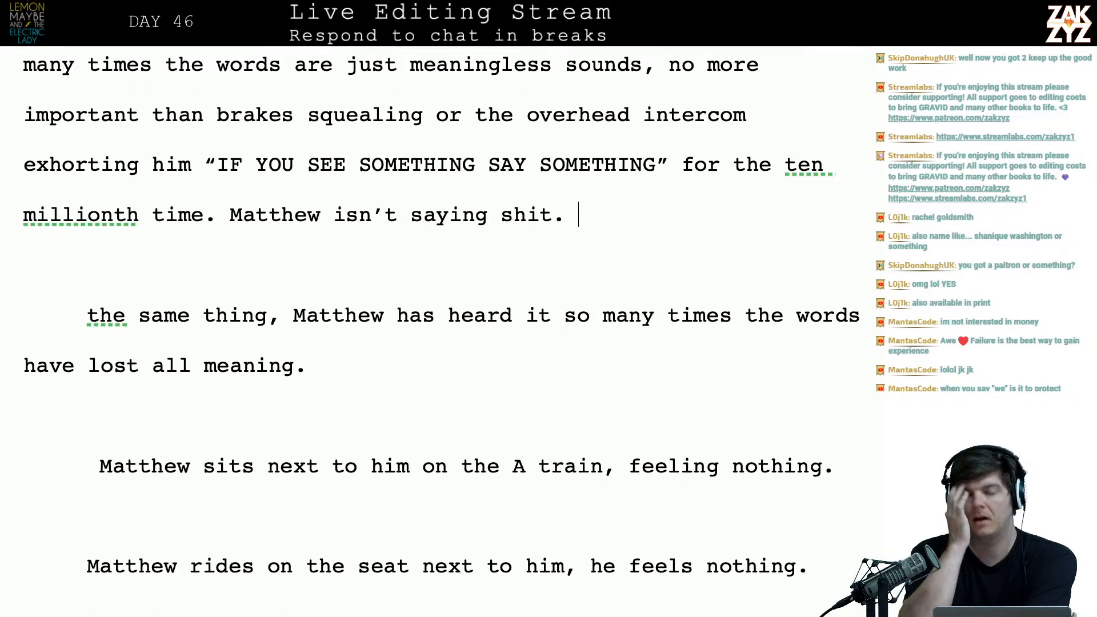
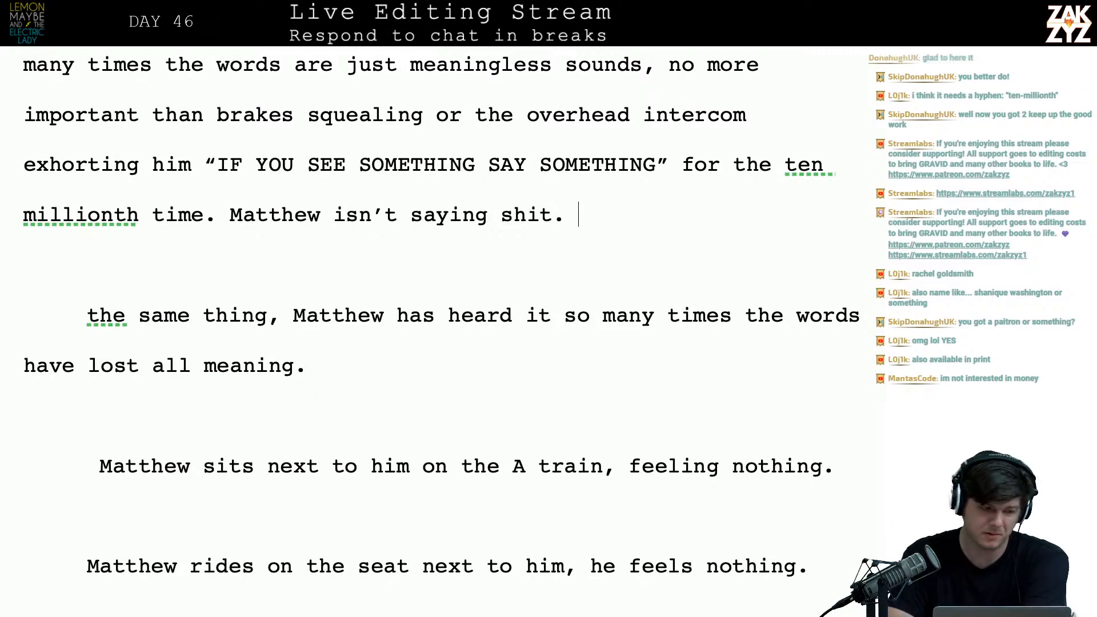
- Hyphenate "ten millionth" as "ten-millionth" in the first paragraph
scroll(583, 321, up, 1)
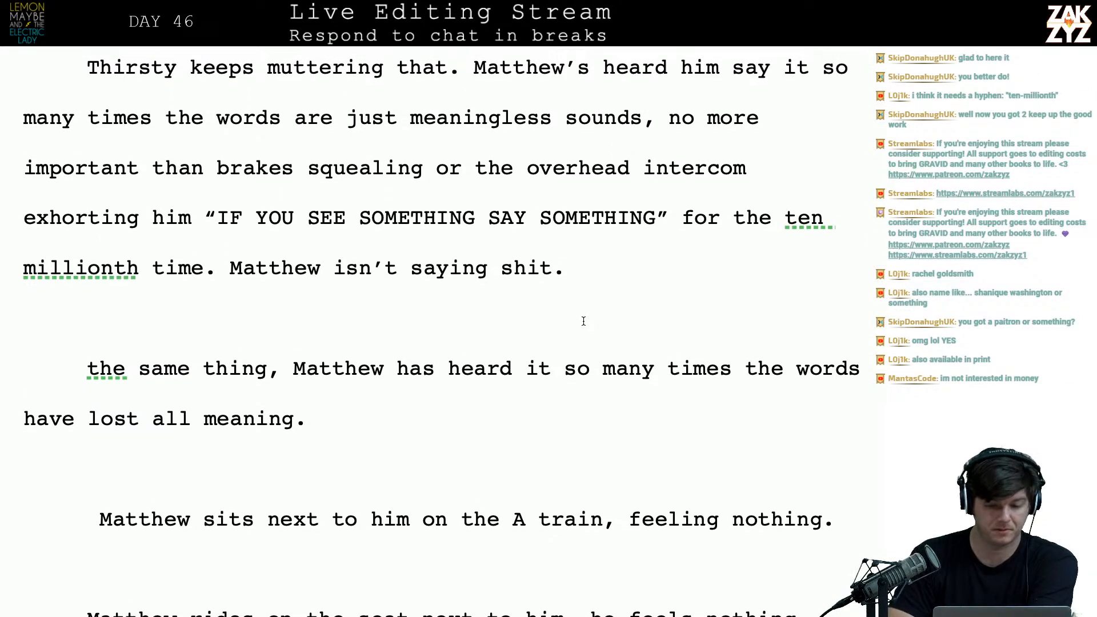
scroll(583, 321, up, 1)
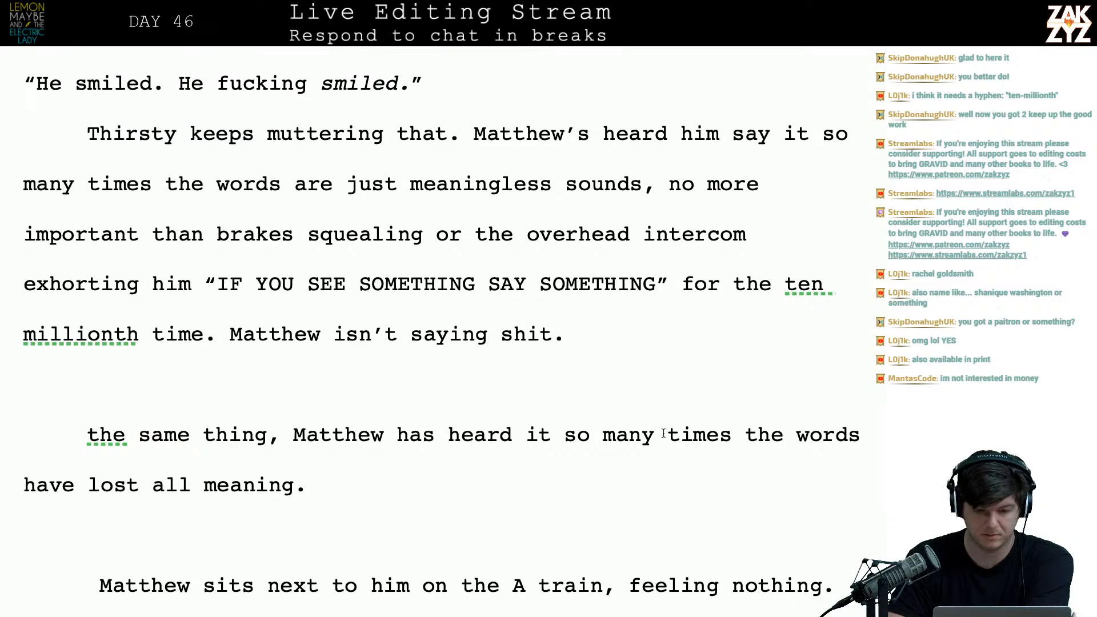
scroll(612, 292, up, 10)
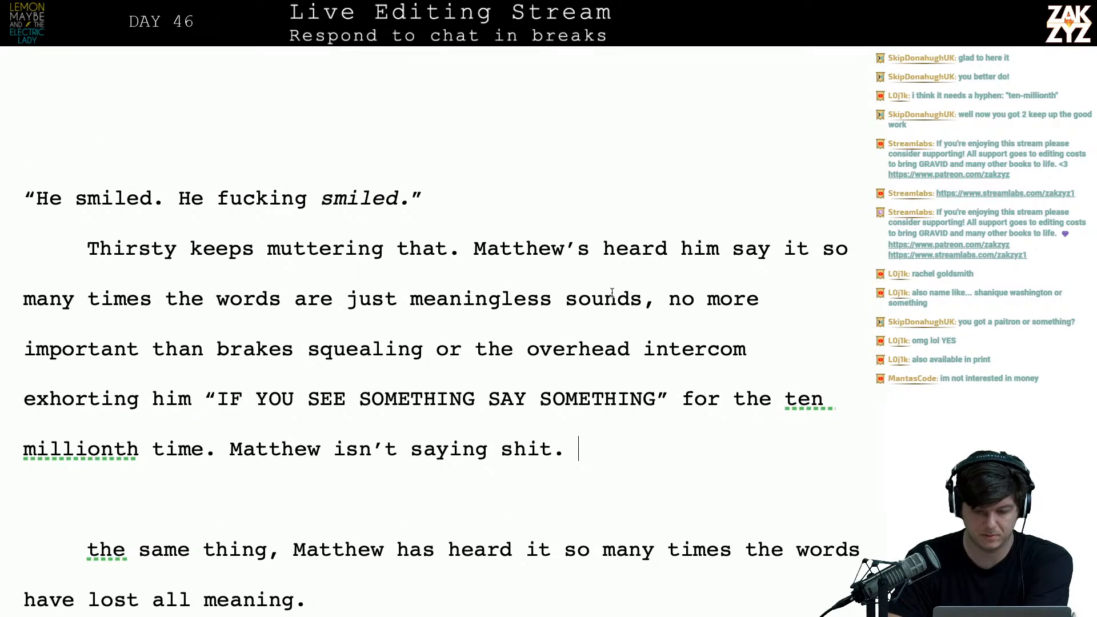
scroll(612, 292, down, 10)
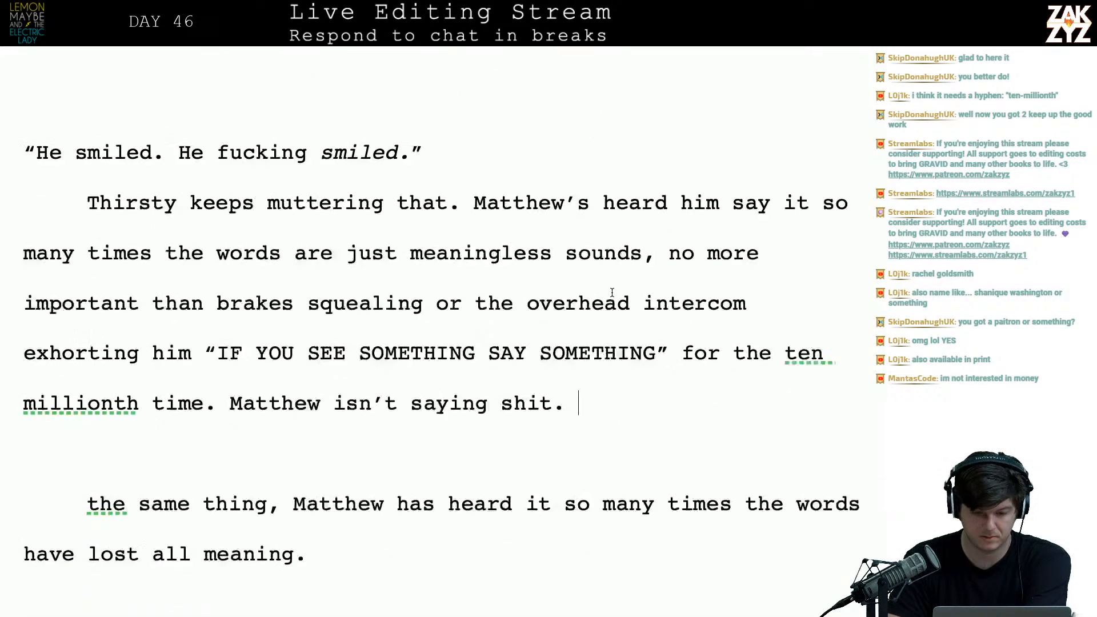
click(614, 223)
scroll(617, 265, up, 2)
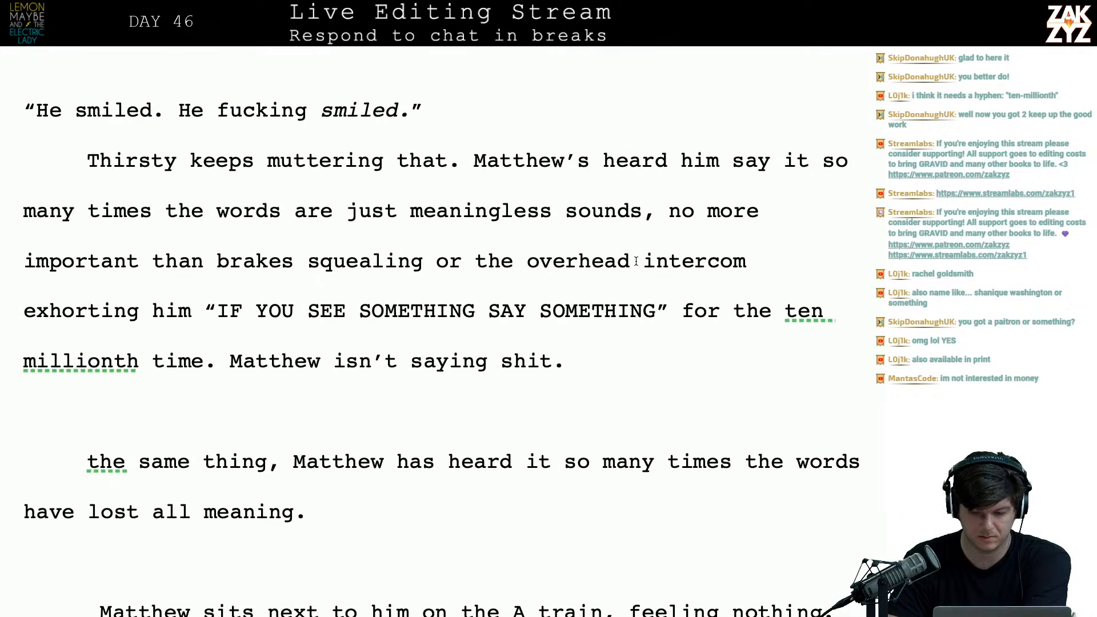
click(837, 310)
key(BackSpace)
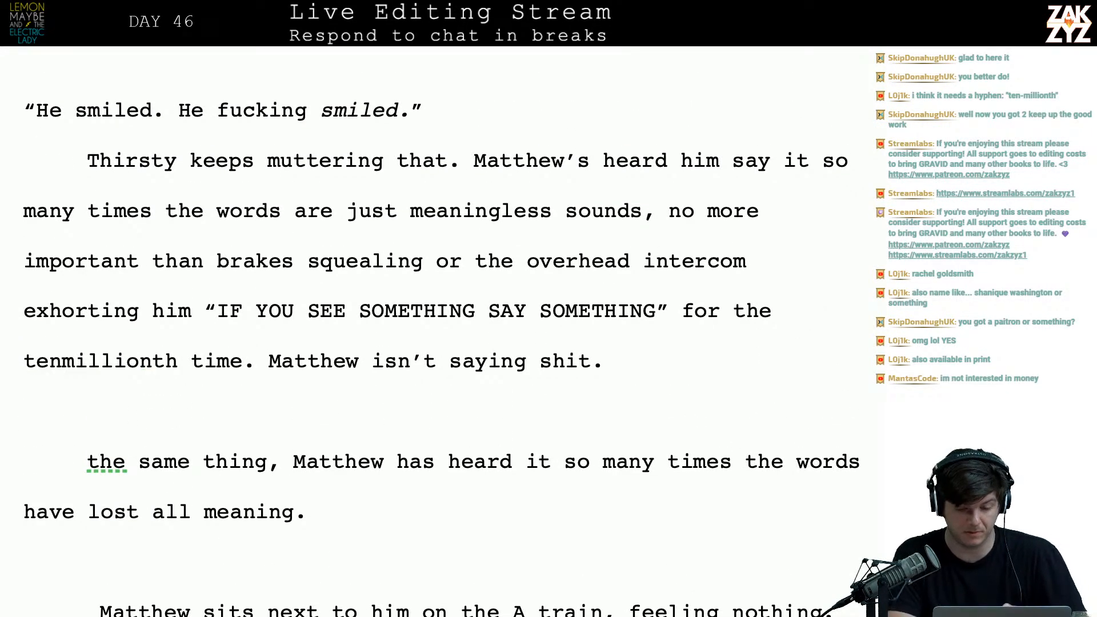
text(-)
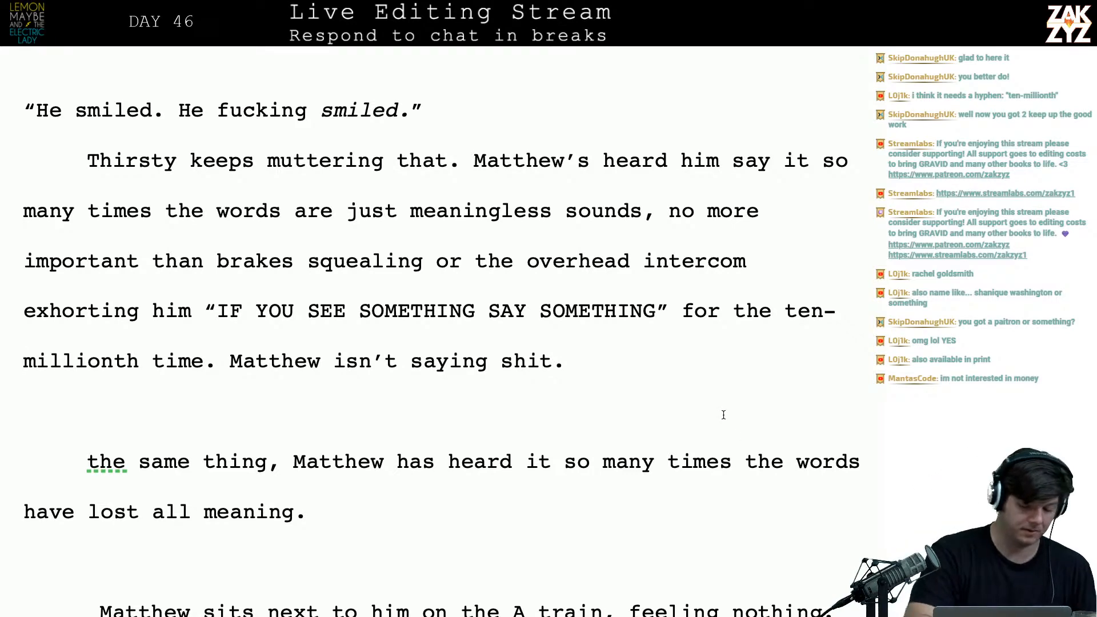
- Switch to the Editlist document, raise the second contributor's count to 57, and return to the manuscript
key(super+Tab)
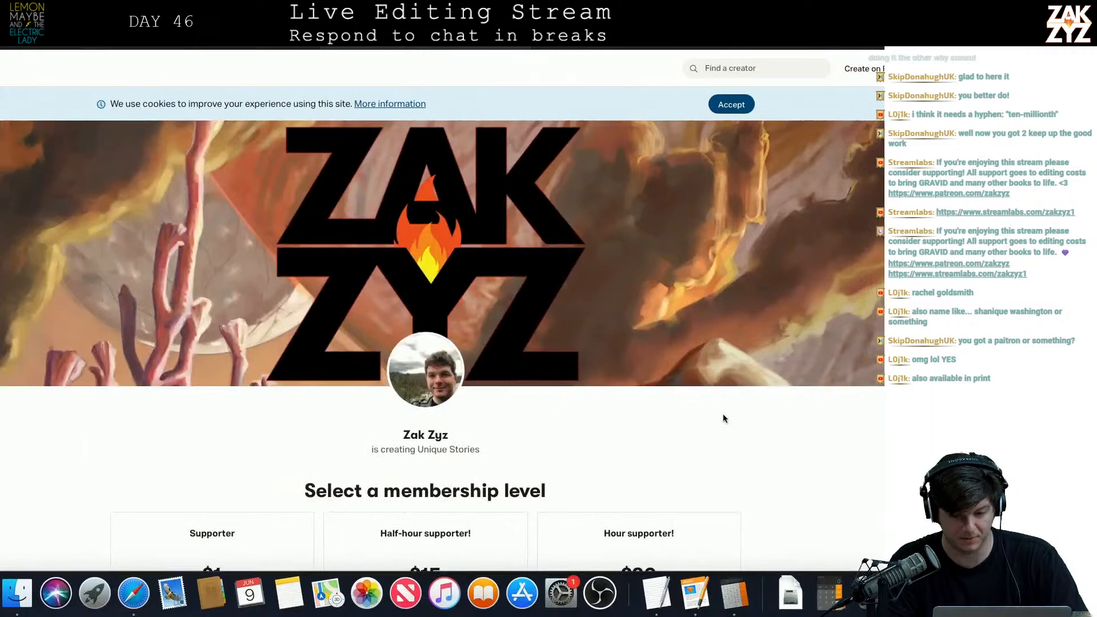
key(super+Tab)
key(super+Tab)
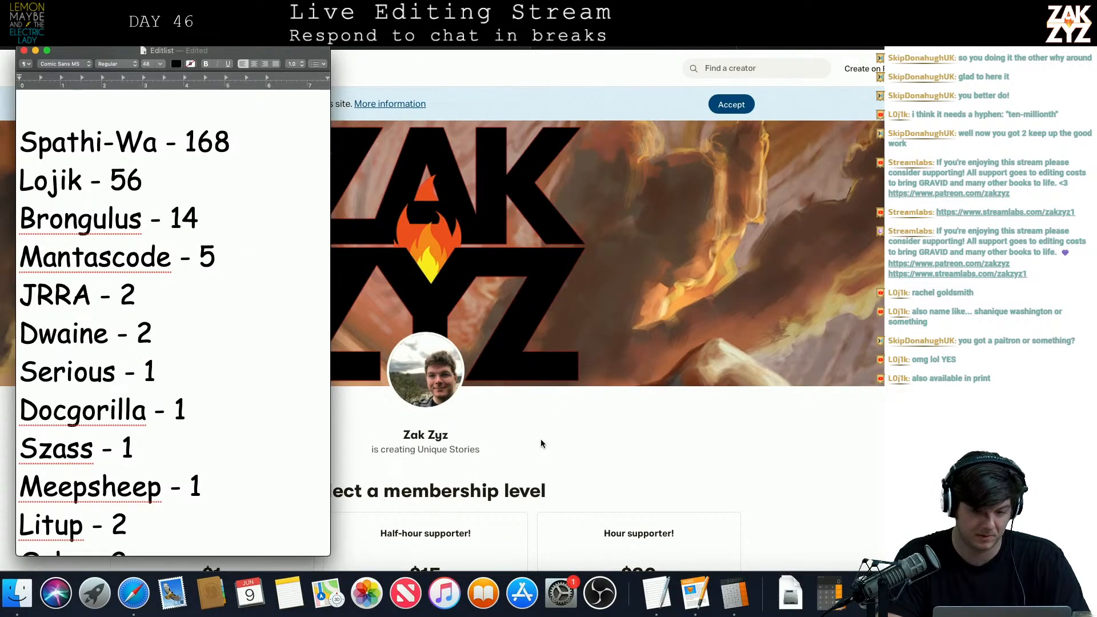
click(199, 185)
key(BackSpace)
text(7)
key(super+Tab)
key(super+Tab)
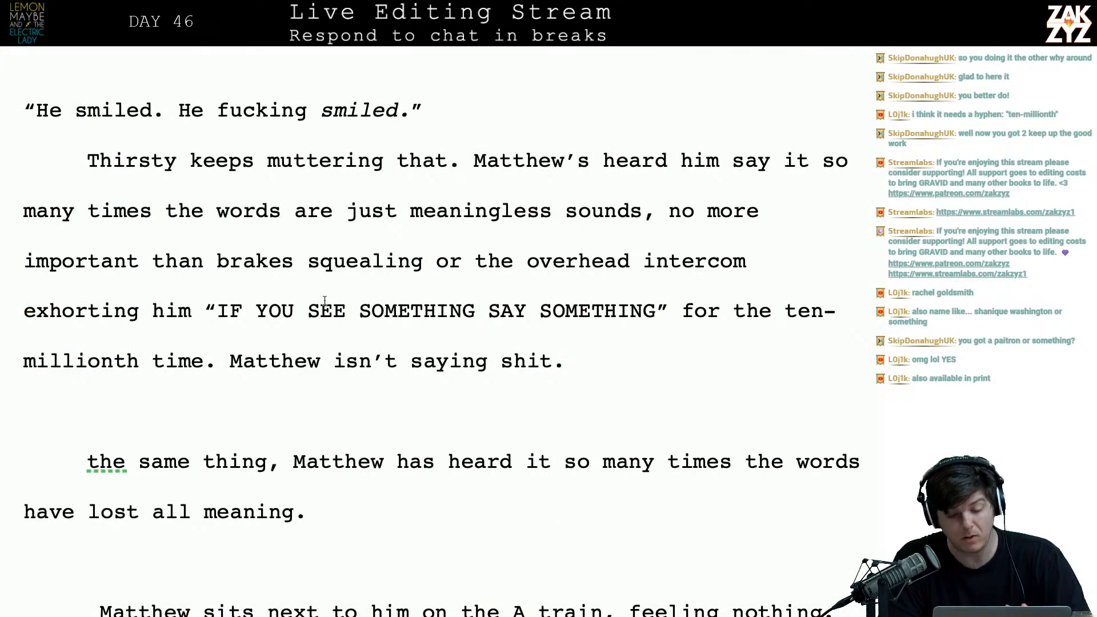
- Reread the revised opening paragraph about Thirsty's muttering and the alternative lines below it
click(441, 348)
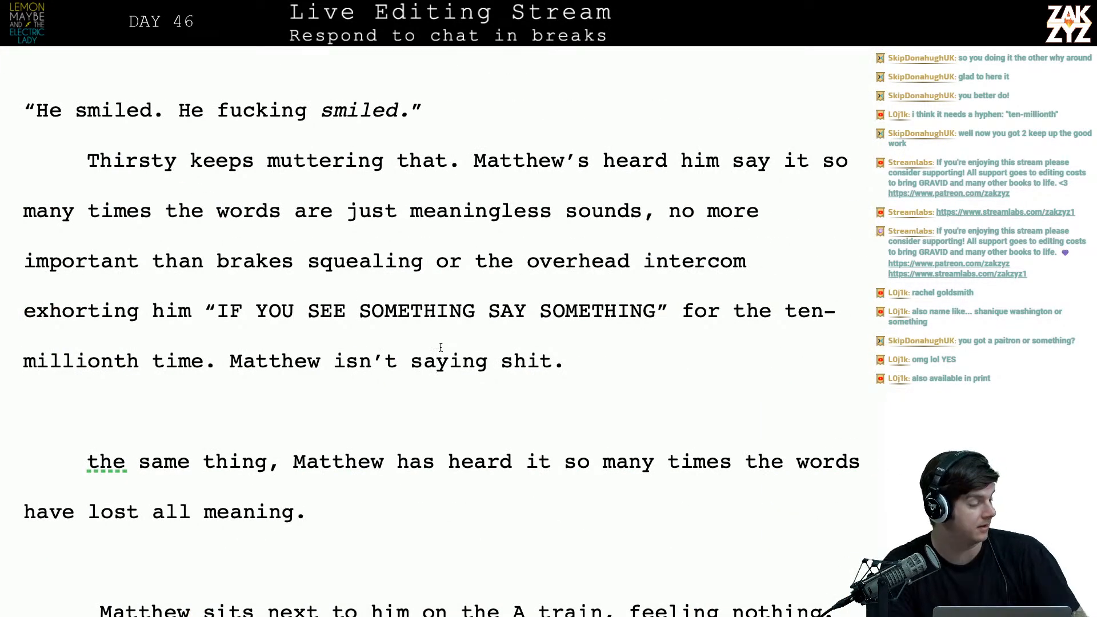
scroll(441, 348, down, 1)
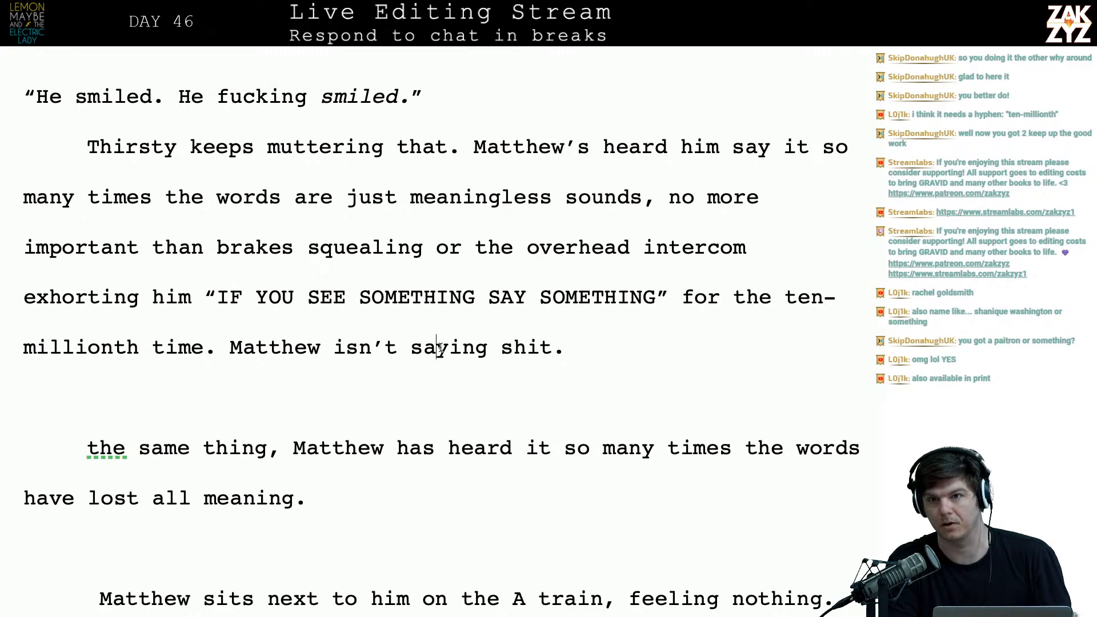
scroll(441, 348, down, 1)
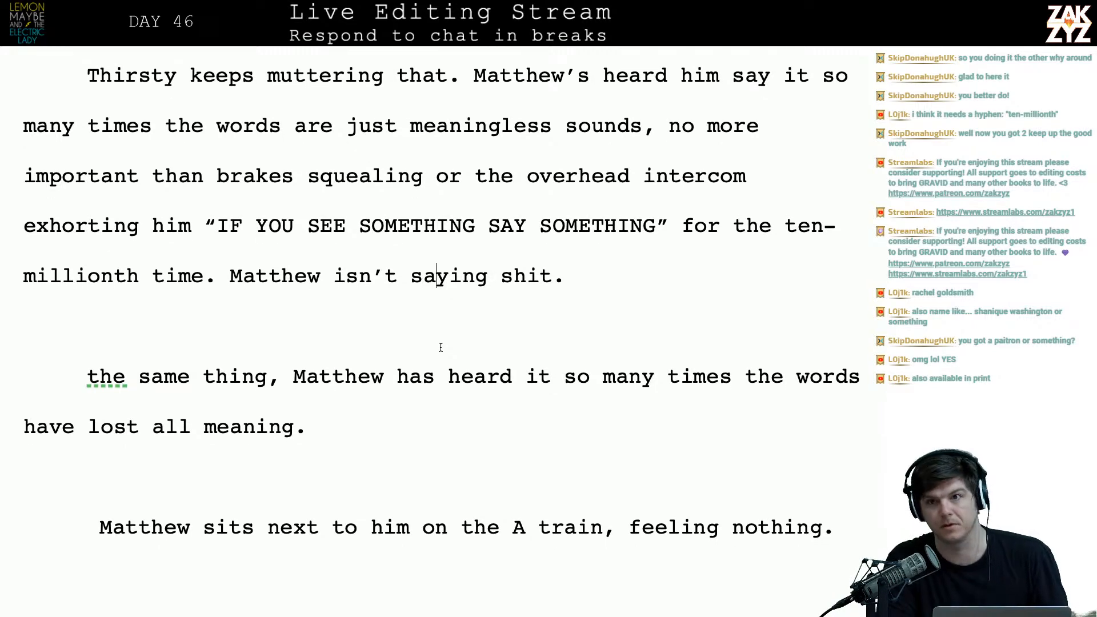
scroll(440, 348, down, 1)
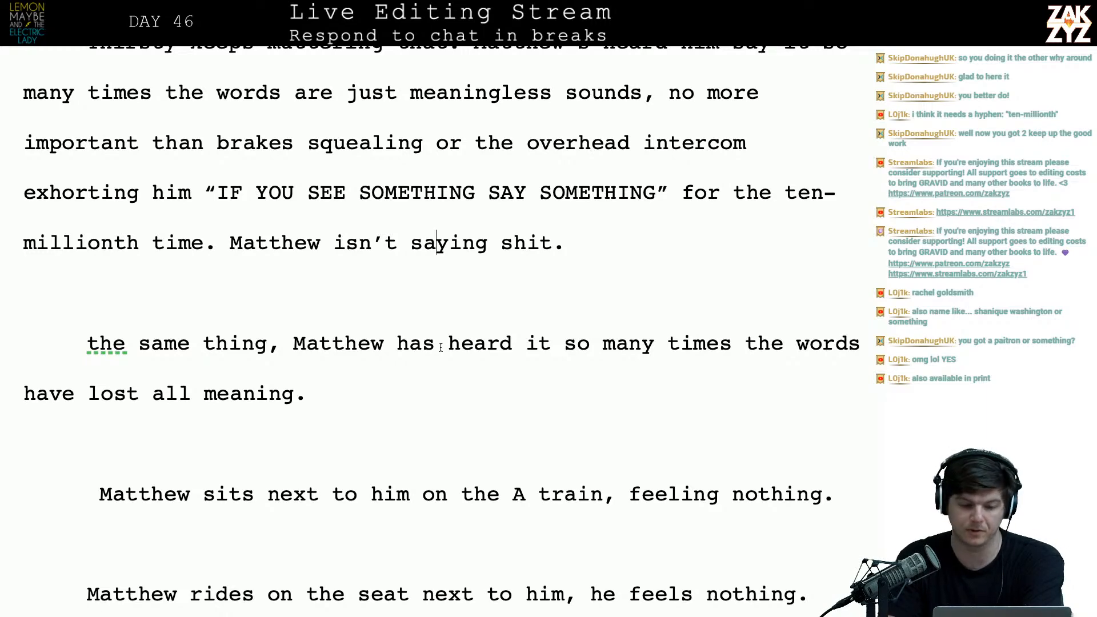
scroll(440, 348, down, 1)
click(352, 278)
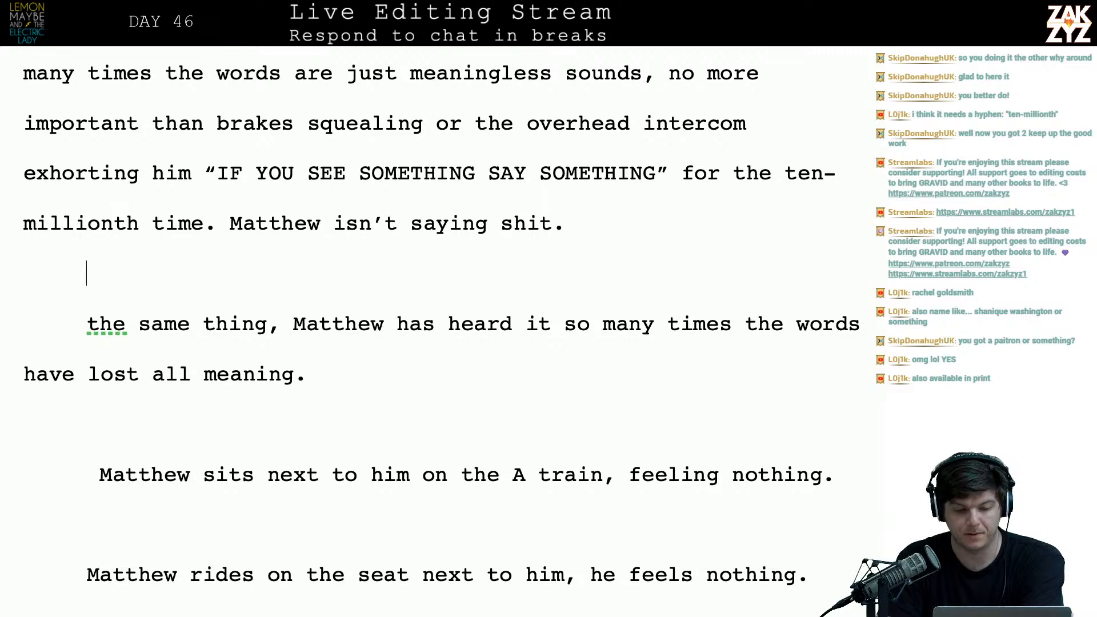
scroll(353, 279, up, 10)
scroll(263, 137, down, 4)
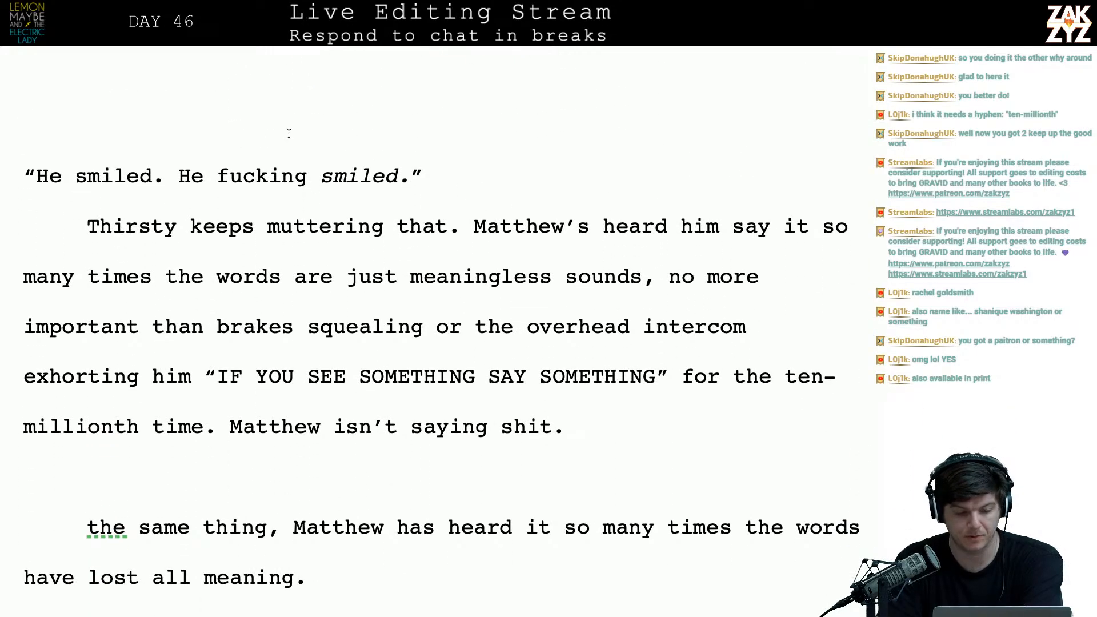
click(144, 234)
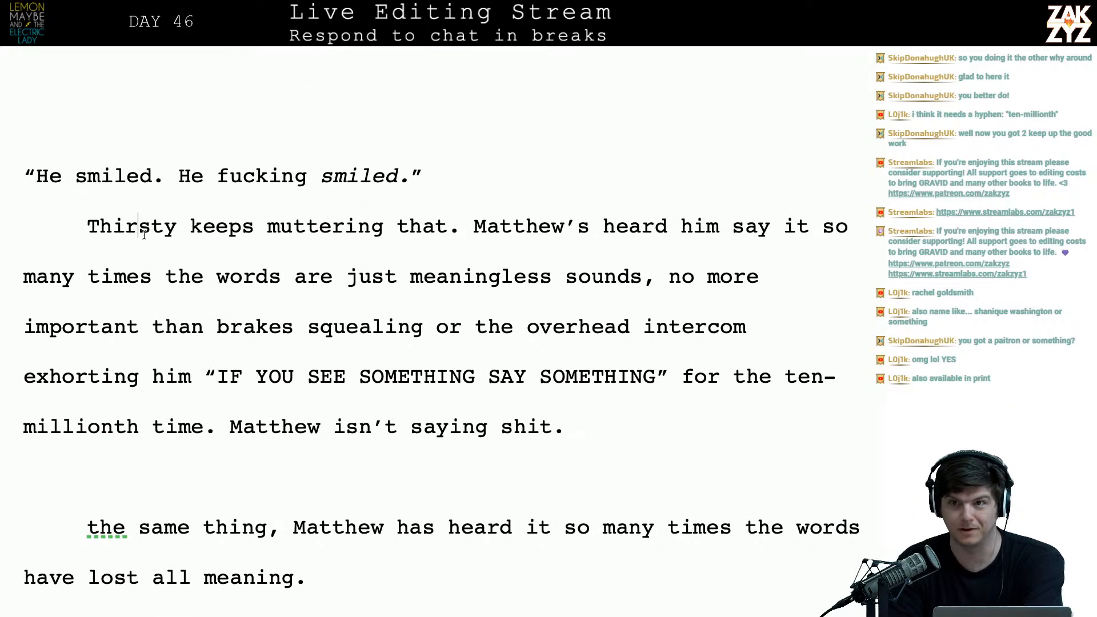
key(Left)
key(Right)
key(Right)
key(Right)
key(Right)
key(Right)
key(Right)
key(Right)
key(Right)
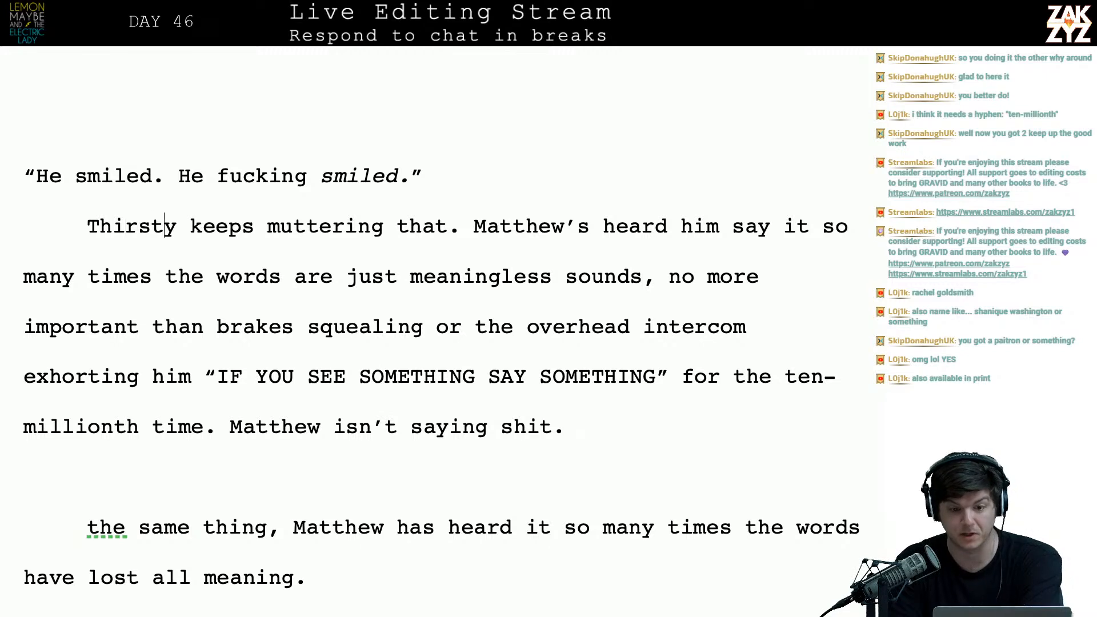
scroll(389, 215, down, 1)
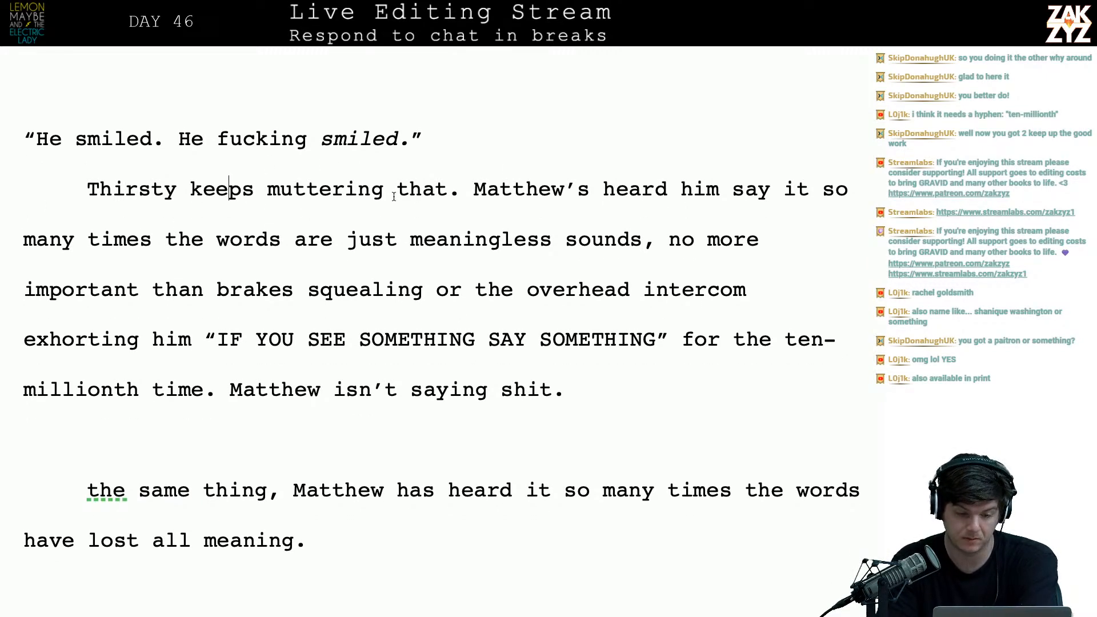
click(435, 175)
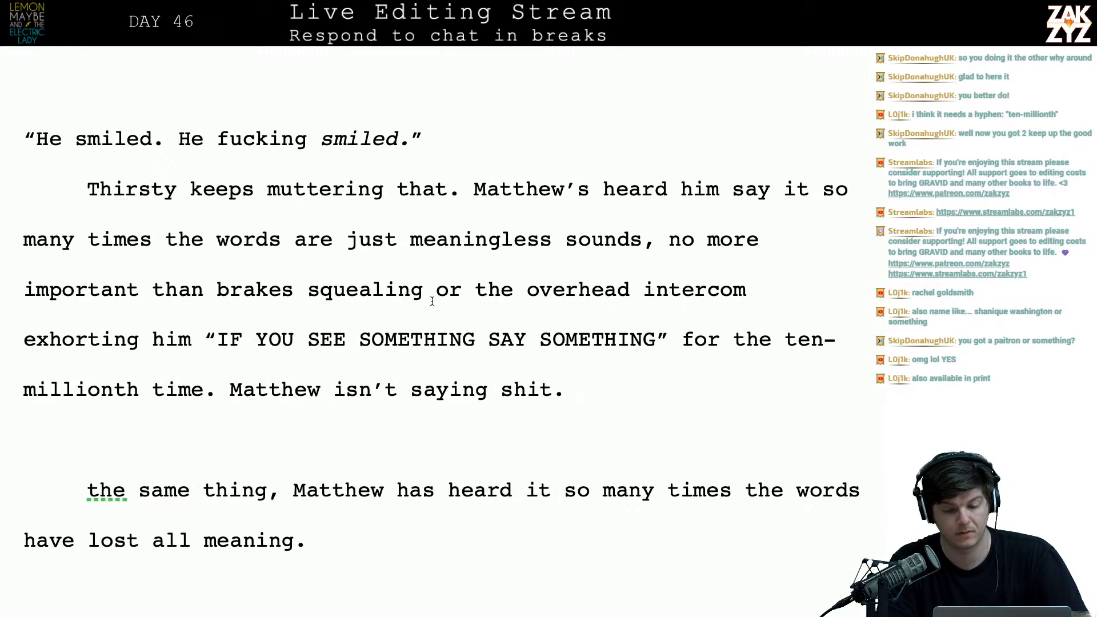
scroll(432, 302, down, 2)
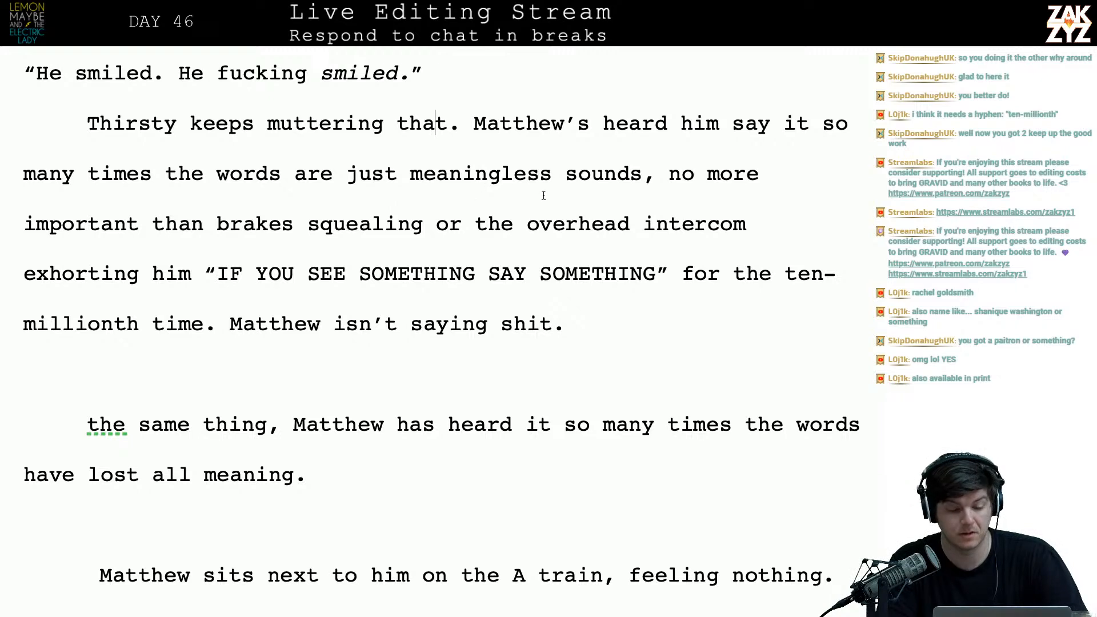
- Replace the comma after "meaningless sounds" with a period and a space
click(428, 224)
key(Up)
key(Right)
key(Right)
key(Right)
key(Right)
key(Right)
key(Right)
key(Right)
key(Right)
key(Right)
key(Right)
key(Right)
key(Right)
key(Right)
key(Right)
key(Right)
key(Right)
key(Right)
key(Right)
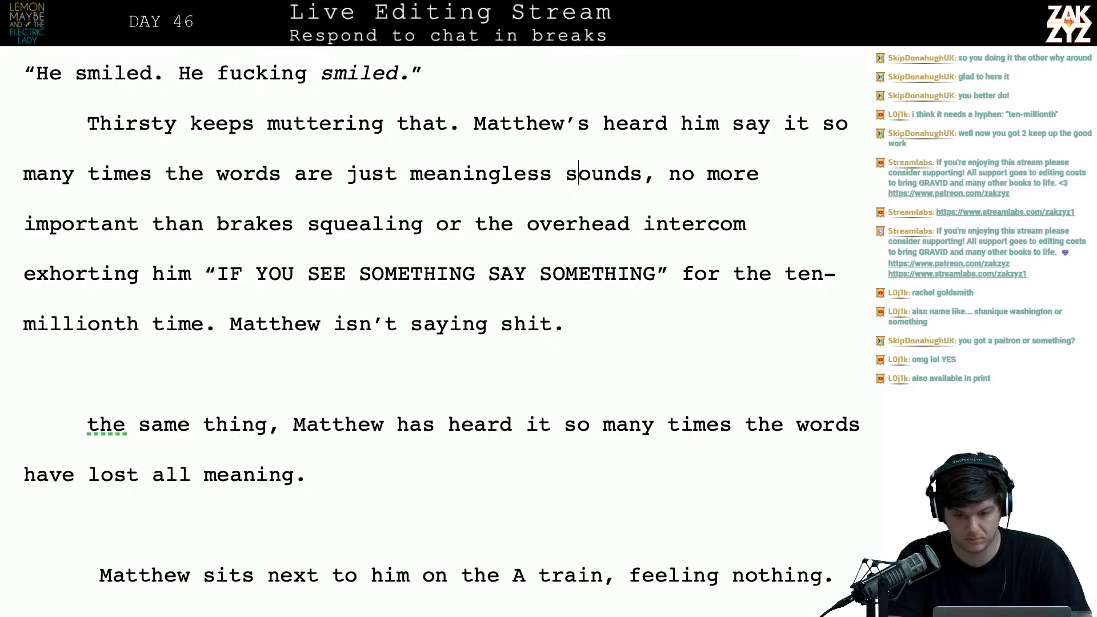
key(BackSpace)
text(. )
text(His best frie)
key(BackSpace)
key(BackSpace)
key(BackSpace)
key(BackSpace)
key(BackSpace)
key(BackSpace)
key(BackSpace)
key(BackSpace)
key(BackSpace)
key(BackSpace)
key(BackSpace)
key(BackSpace)
key(BackSpace)
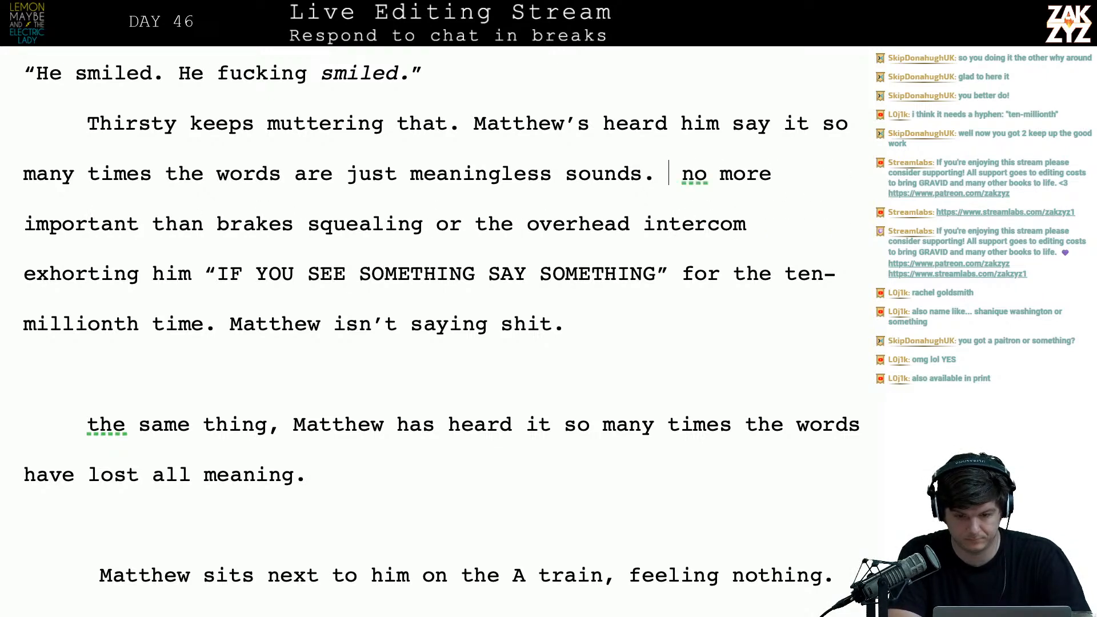
text(The stat)
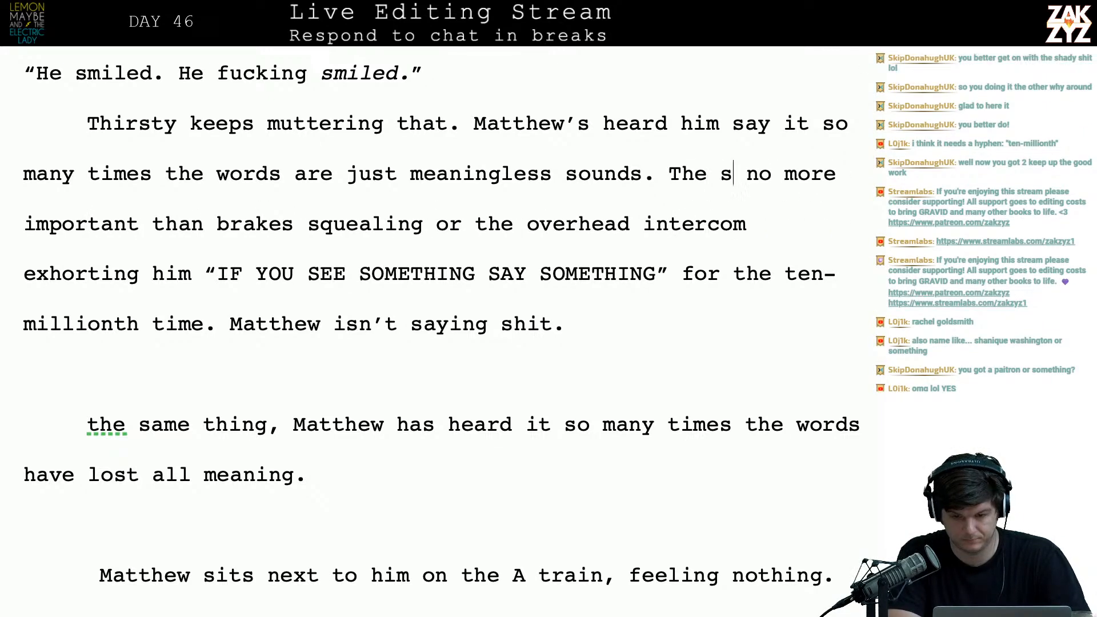
text(ic)
key(BackSpace)
key(BackSpace)
key(BackSpace)
key(BackSpace)
key(BackSpace)
key(BackSpace)
text(words)
key(BackSpace)
key(BackSpace)
key(BackSpace)
key(BackSpace)
key(BackSpace)
key(BackSpace)
key(BackSpace)
key(BackSpace)
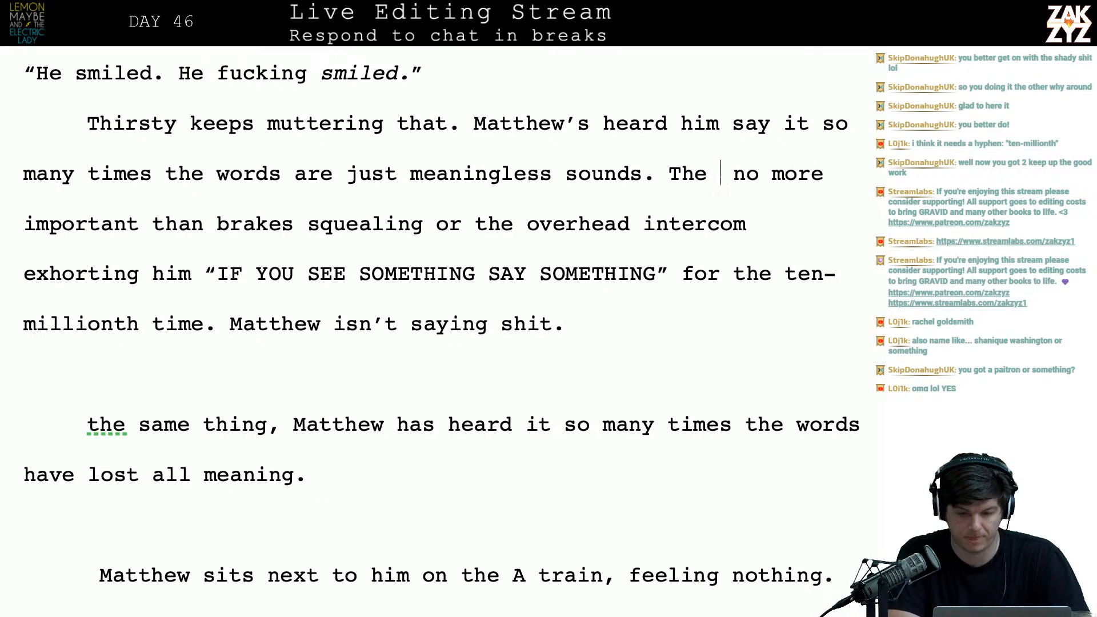
key(BackSpace)
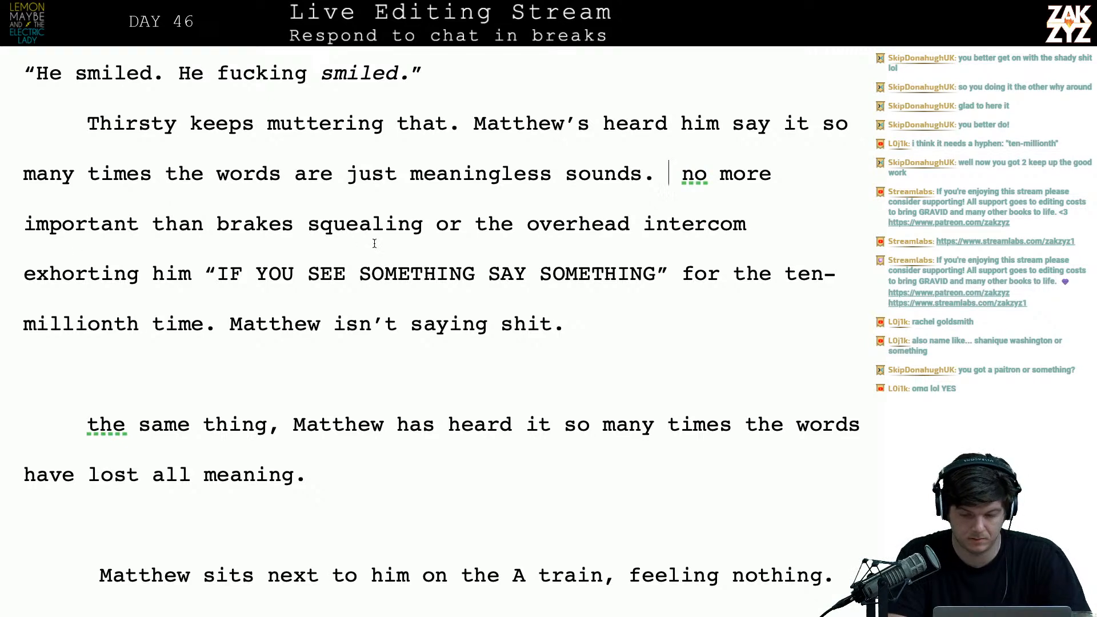
- Begin the sentence after "meaningless sounds." with "They're", leading into "no more important than brakes squealing"
text(Th)
key(BackSpace)
key(BackSpace)
text(They don't )
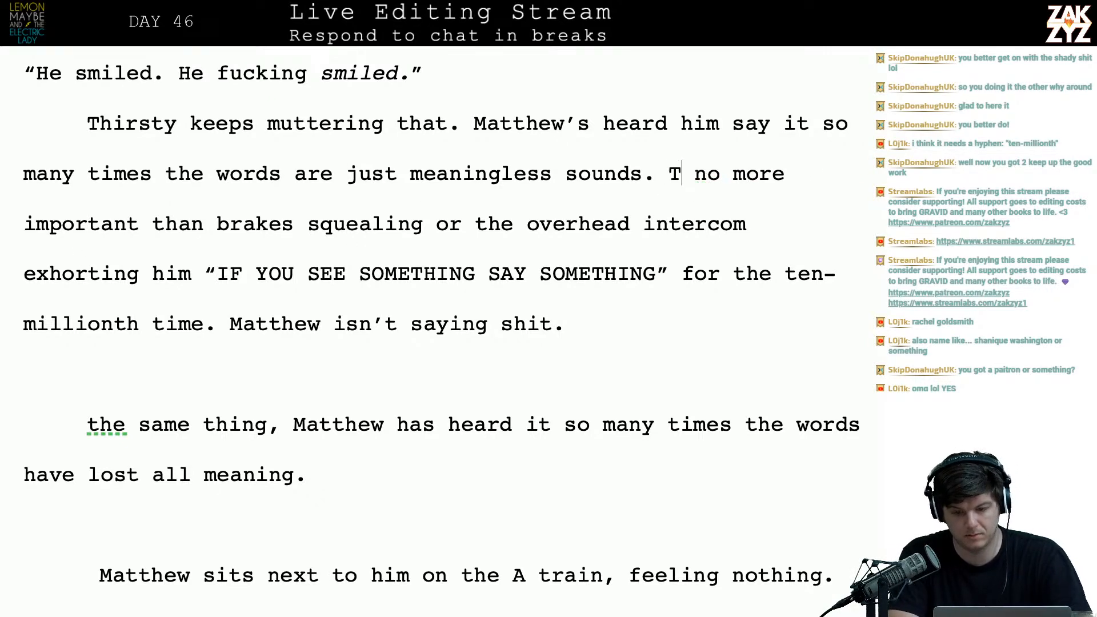
text(hold no more important than brakes squealing or the overhead)
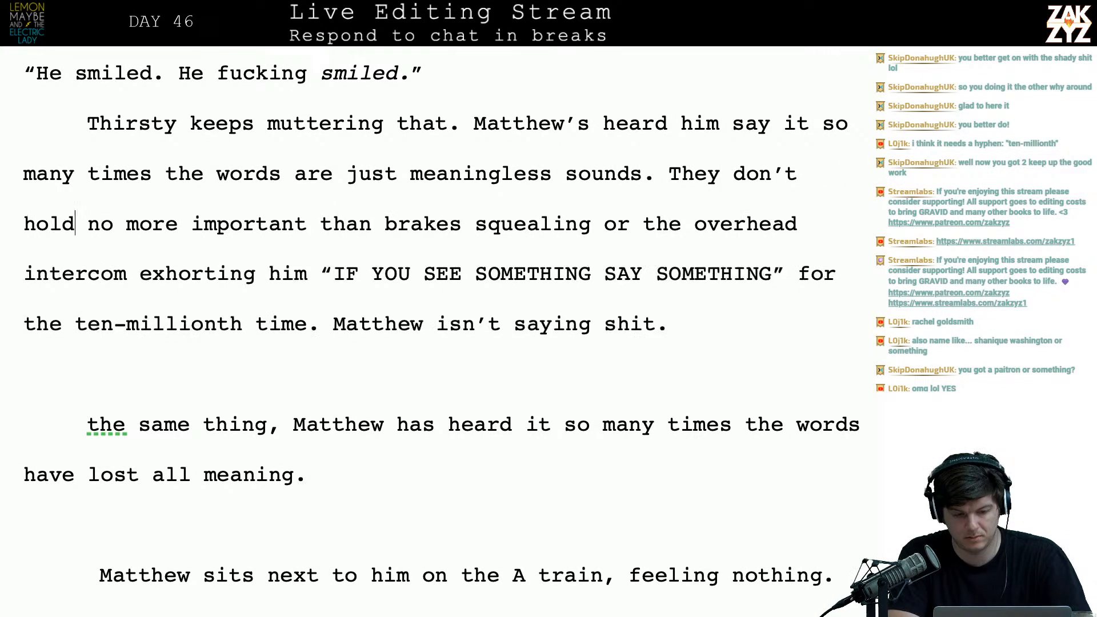
key(BackSpace)
key(BackSpace)
key(BackSpace)
key(BackSpace)
key(BackSpace)
key(BackSpace)
key(BackSpace)
key(BackSpace)
key(BackSpace)
key(BackSpace)
key(BackSpace)
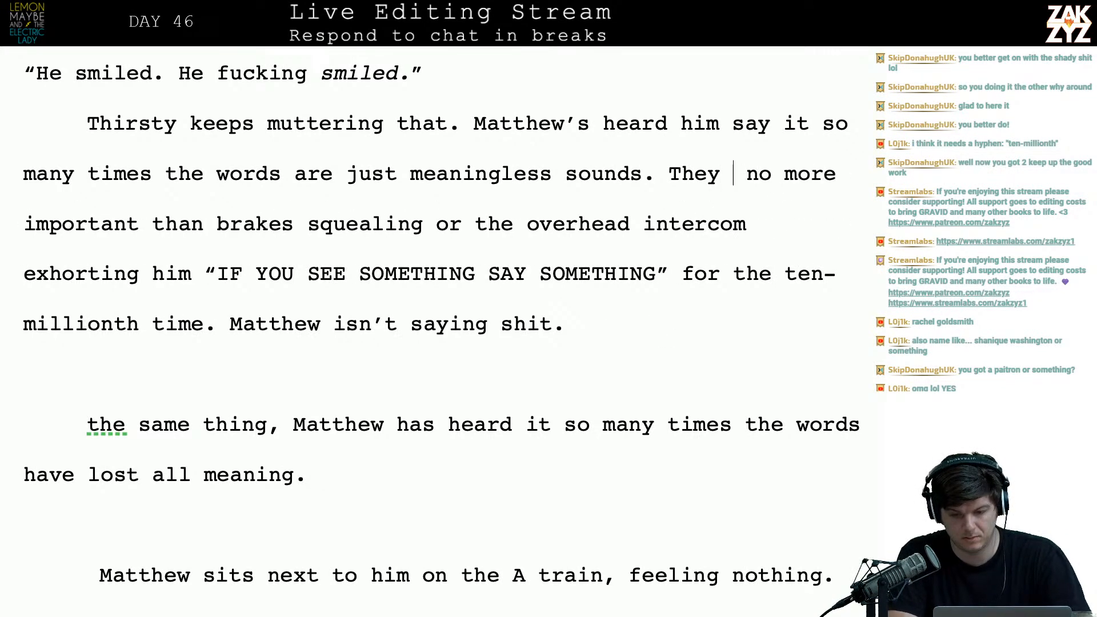
text('re)
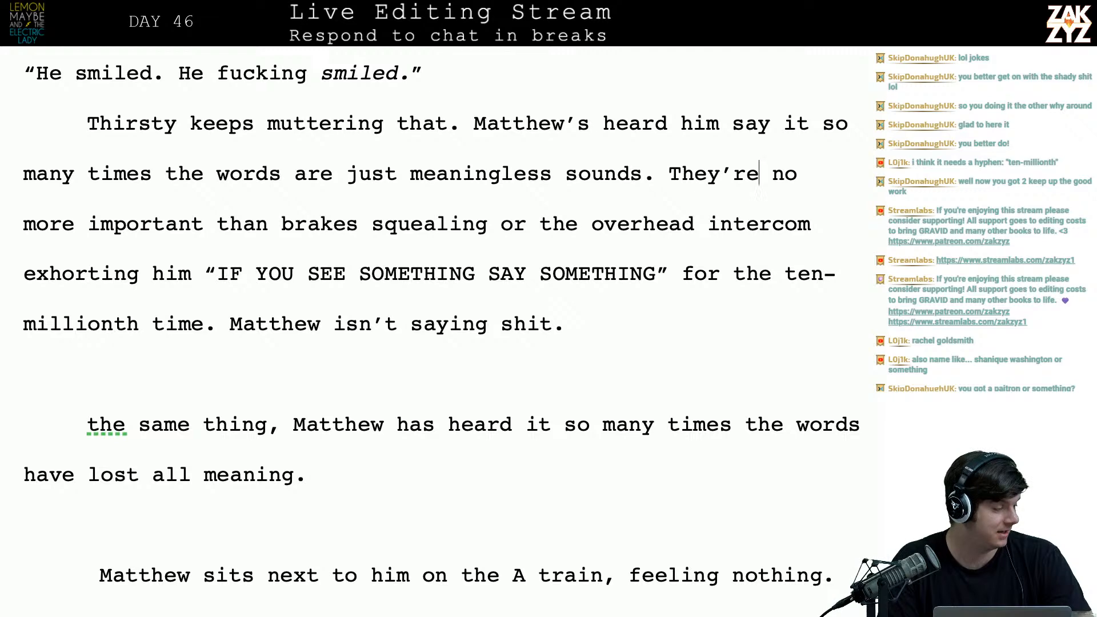
- Reread the opening paragraph about the meaningless sounds and the leftover draft lines beneath it
scroll(697, 242, down, 1)
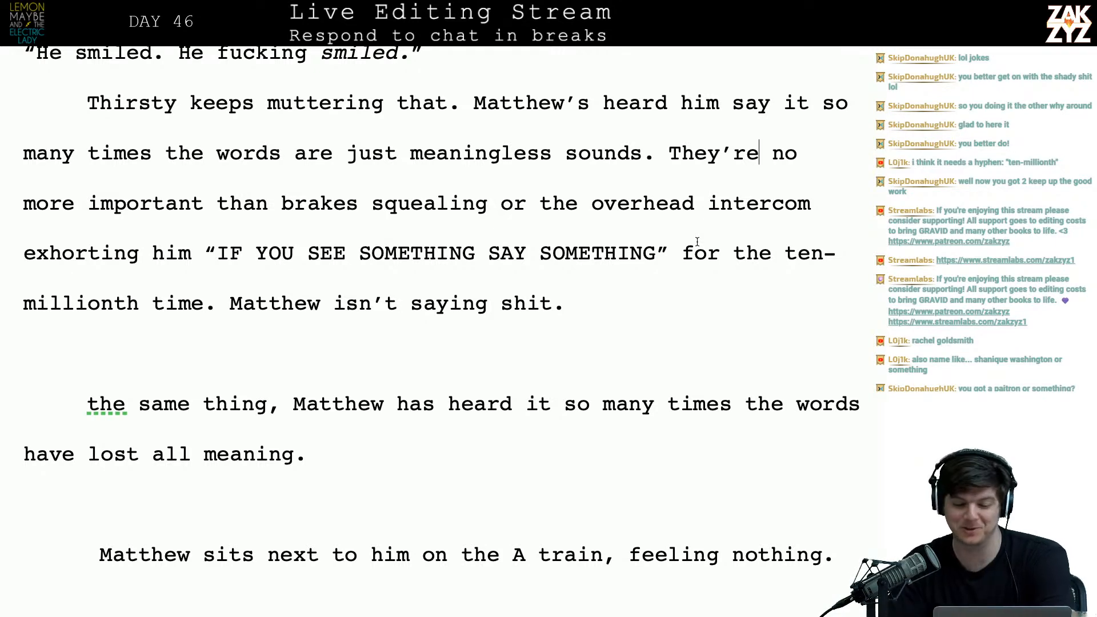
scroll(697, 241, down, 1)
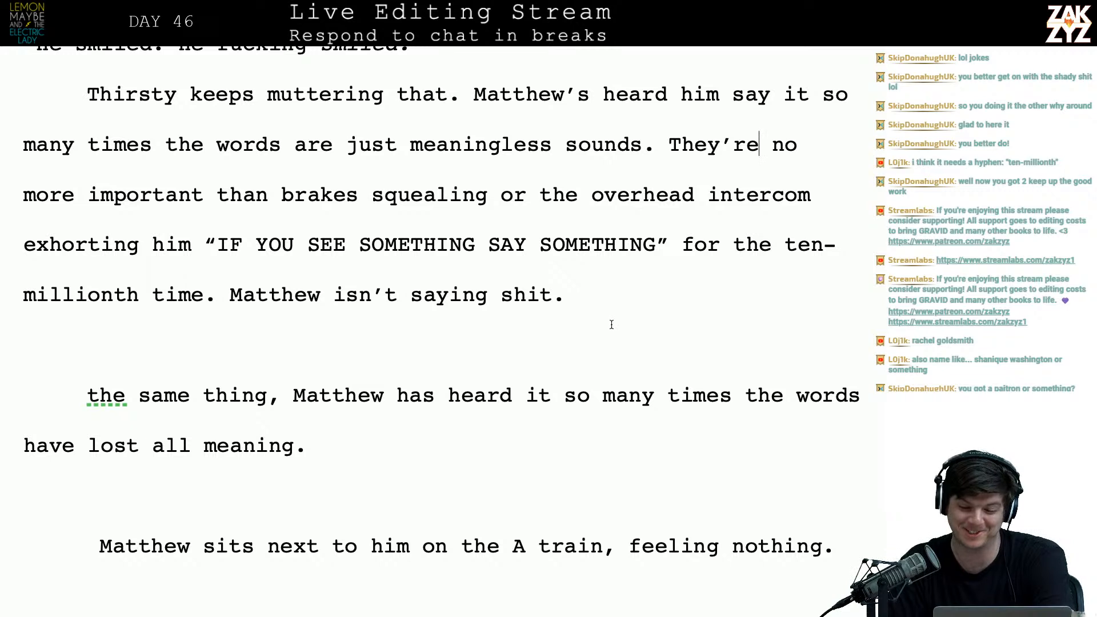
click(604, 305)
click(604, 195)
key(Down)
key(Down)
key(Down)
key(Down)
key(Up)
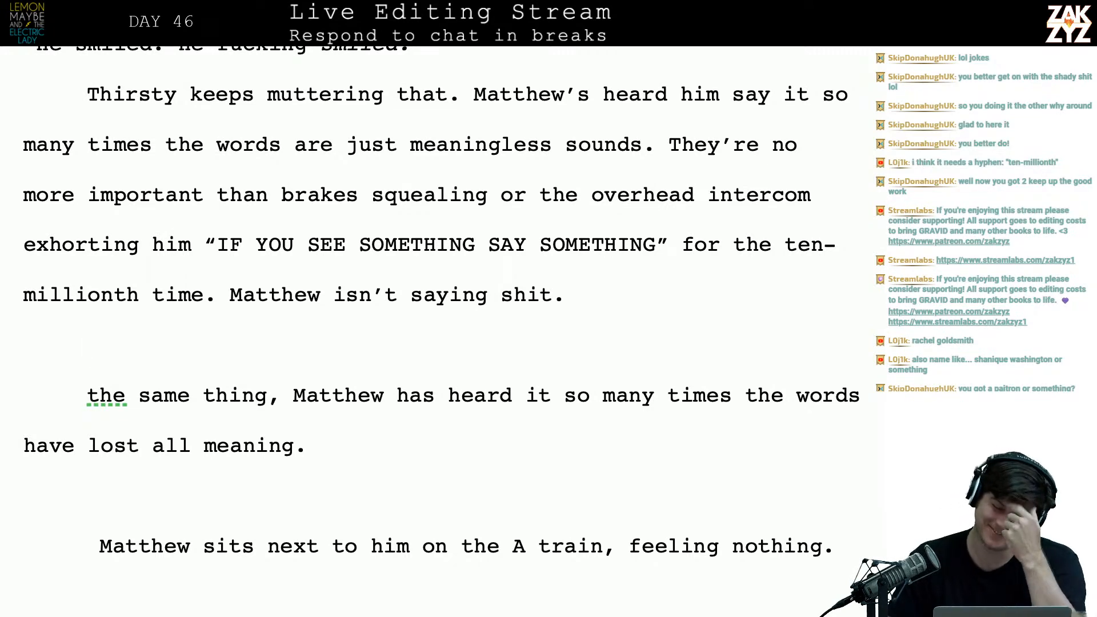
scroll(435, 309, down, 1)
scroll(434, 309, up, 3)
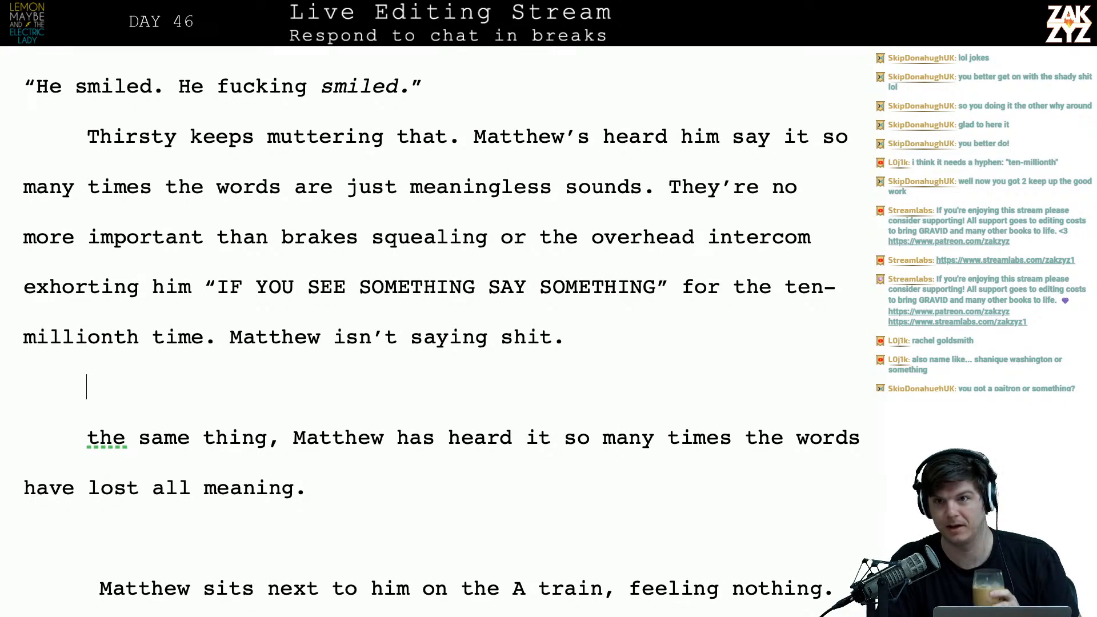
scroll(435, 309, down, 3)
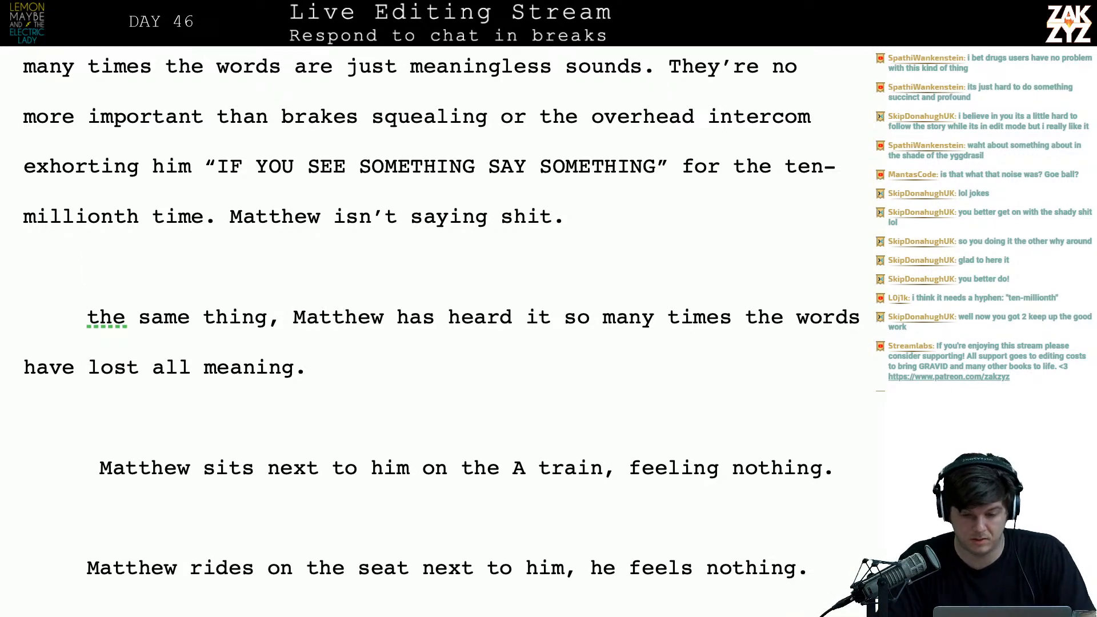
- Break the paragraph before "They're no more important" and begin a replacement sentence with "They're" after "meaningless sounds."
scroll(735, 176, up, 3)
click(667, 212)
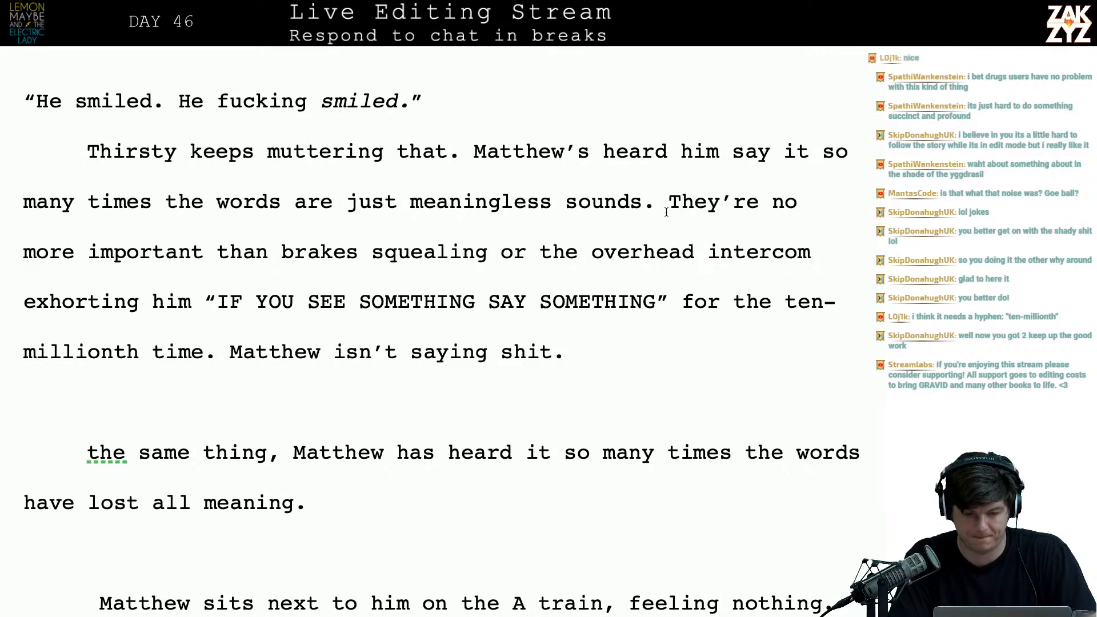
key(Return)
text(They're uni)
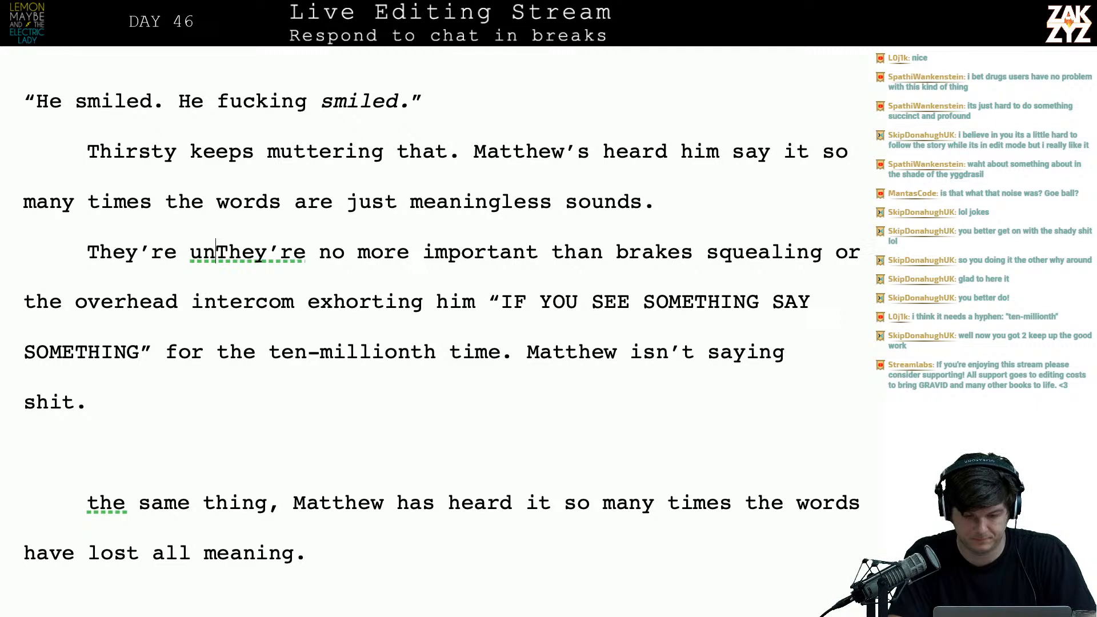
key(BackSpace)
key(BackSpace)
click(703, 196)
text(They)
text('re)
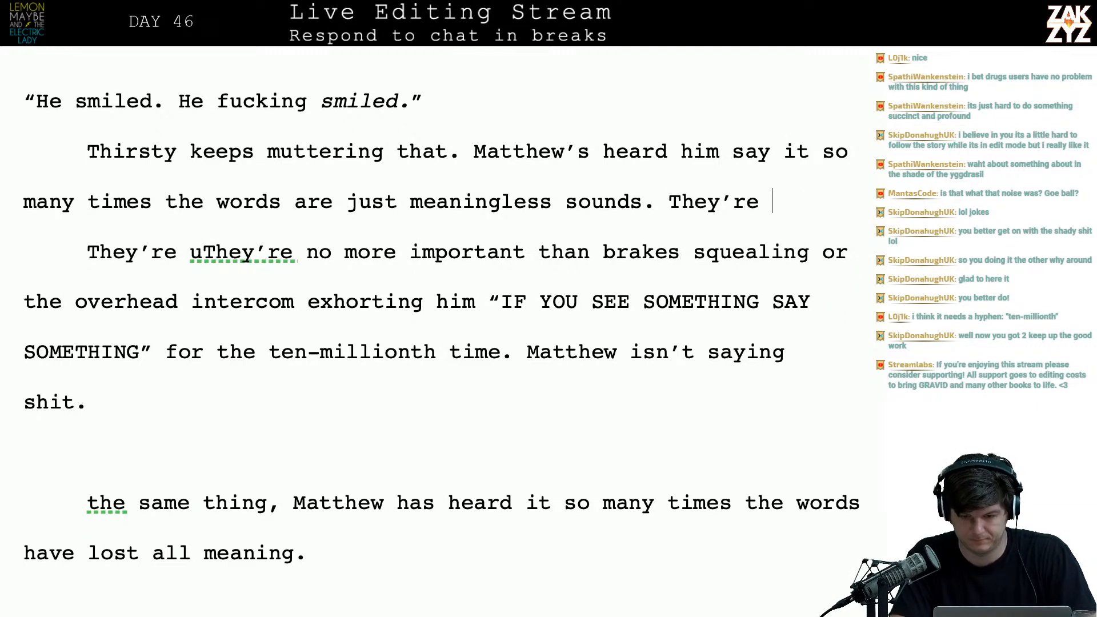
- Shorten "the words are just meaningless sounds" to "the words are just sounds."
key(BackSpace)
key(BackSpace)
key(BackSpace)
key(BackSpace)
key(BackSpace)
key(BackSpace)
key(BackSpace)
key(BackSpace)
key(BackSpace)
key(BackSpace)
key(BackSpace)
key(BackSpace)
key(BackSpace)
key(BackSpace)
key(BackSpace)
key(BackSpace)
key(BackSpace)
key(BackSpace)
key(BackSpace)
key(BackSpace)
key(BackSpace)
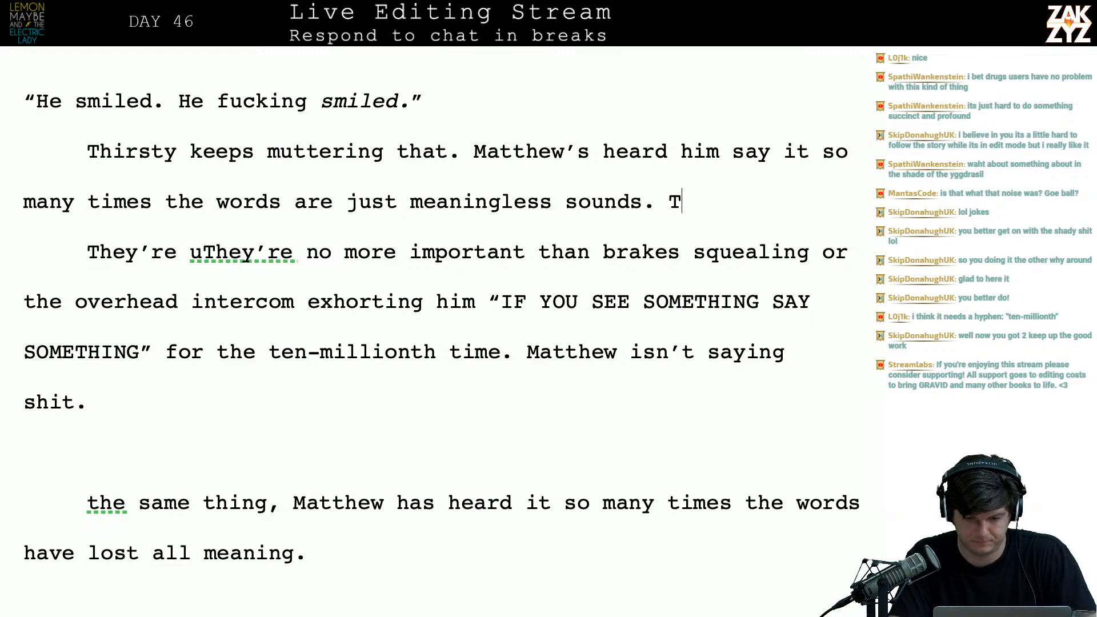
key(BackSpace)
key(BackSpace)
key(BackSpace)
key(BackSpace)
key(BackSpace)
key(BackSpace)
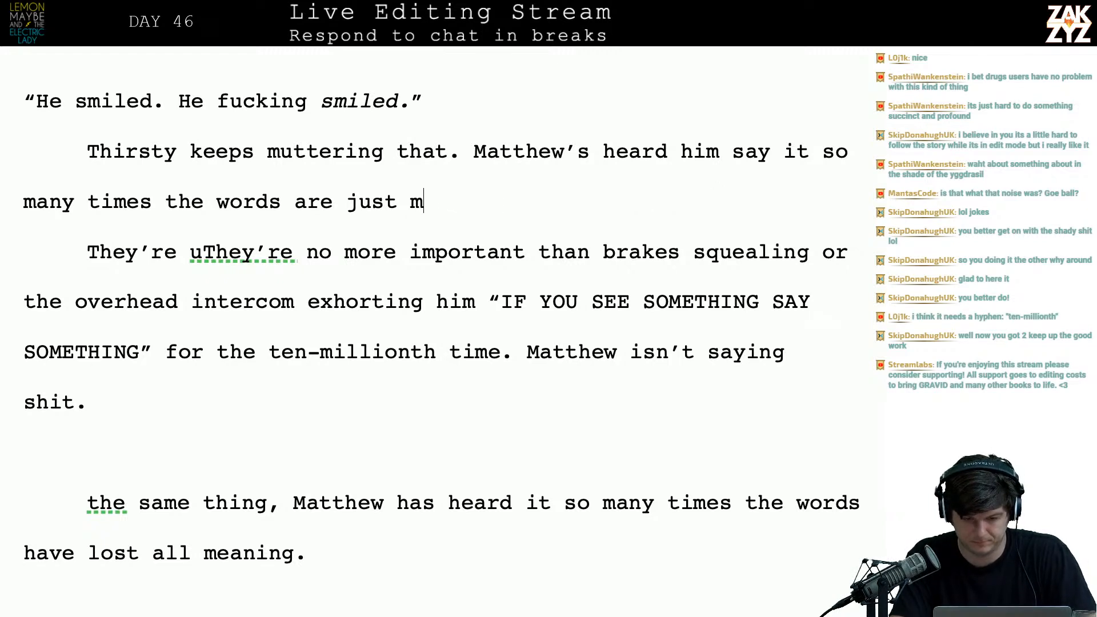
key(BackSpace)
text(sonds)
key(BackSpace)
key(BackSpace)
key(BackSpace)
key(BackSpace)
text(un)
key(BackSpace)
key(BackSpace)
text(ounds. )
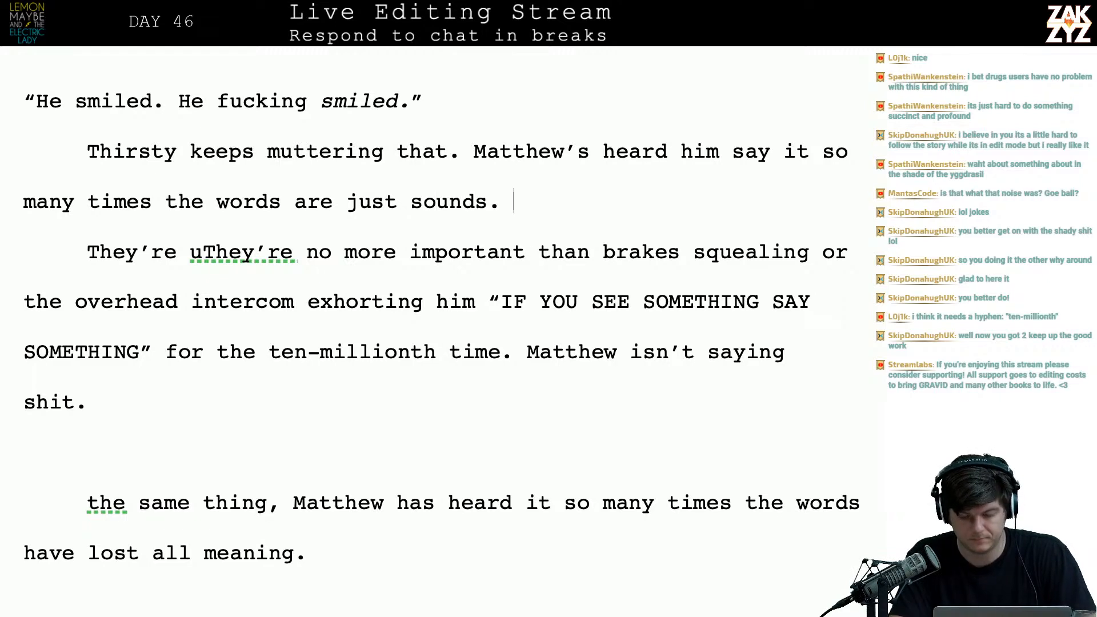
- Write "They're no more important than the brakes screeching beneath the A-train, or the intercom overhead exhorting him" after "just sounds."
text(They're no)
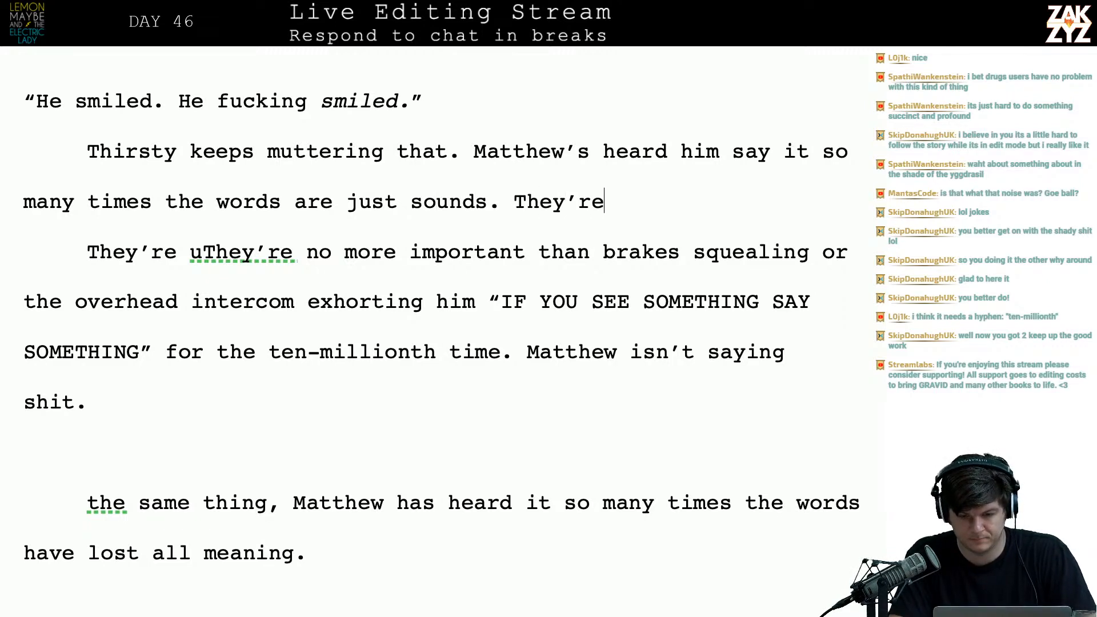
text( more impo)
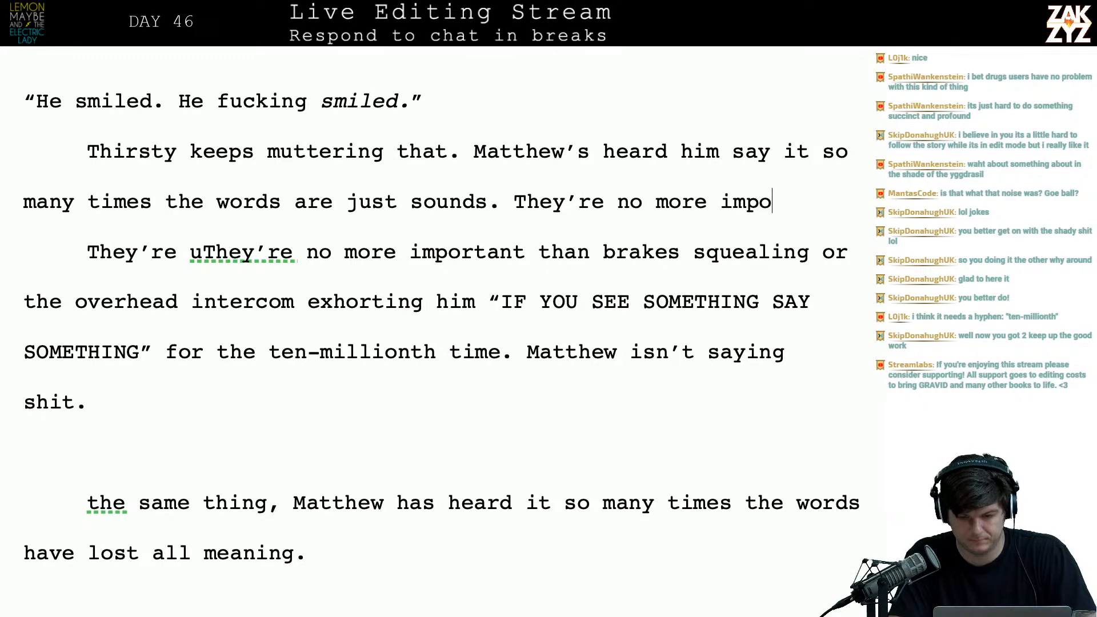
text(rtant than the bra)
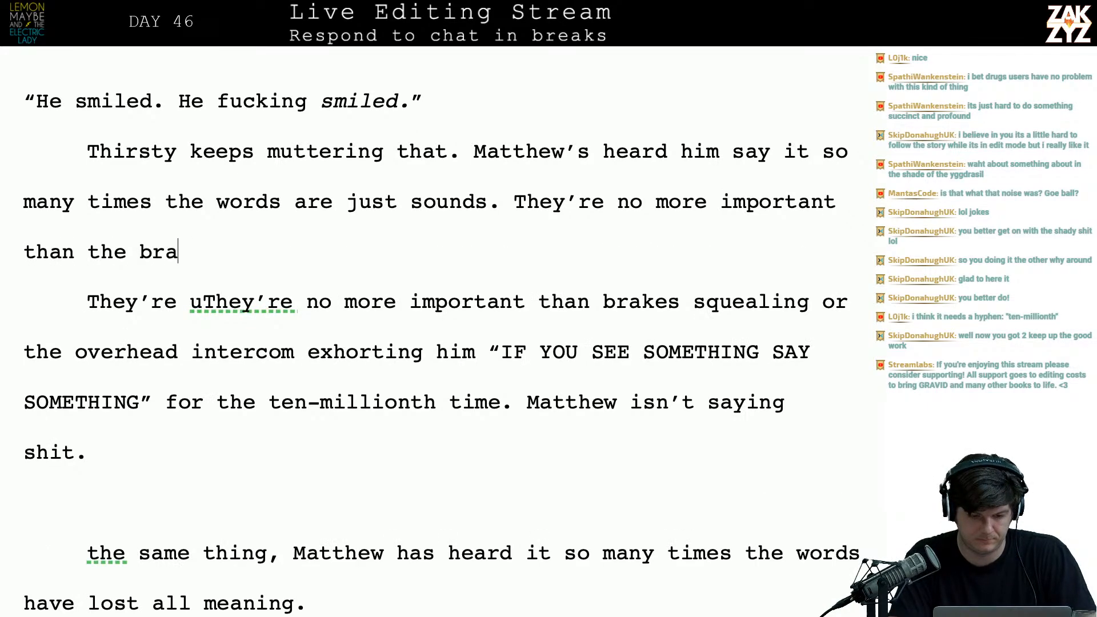
text(kes screeching )
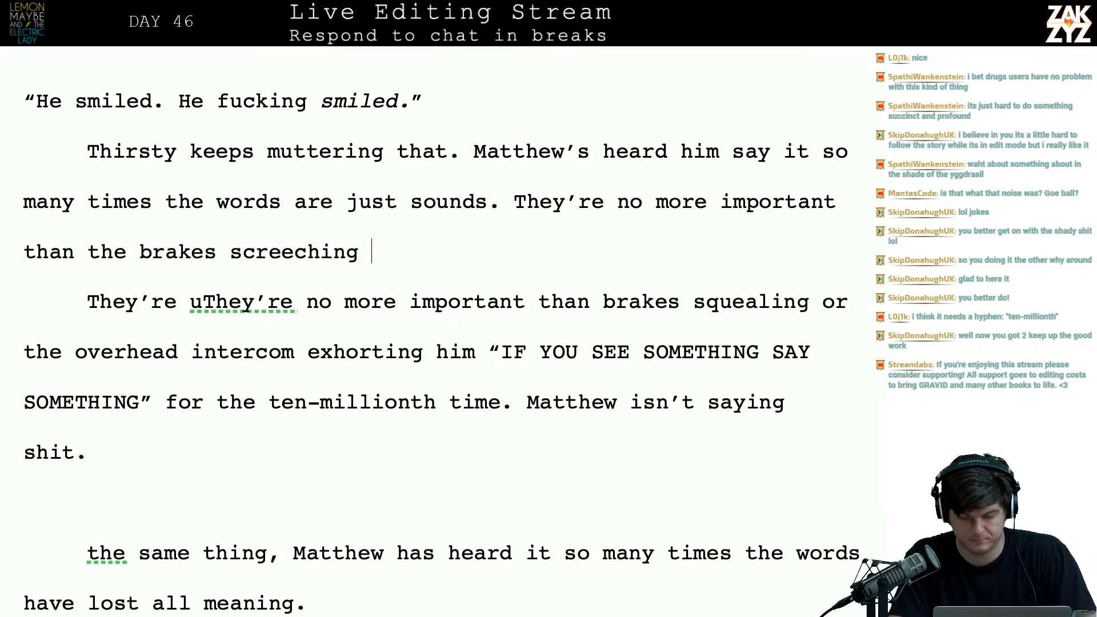
text(beneath the A-T)
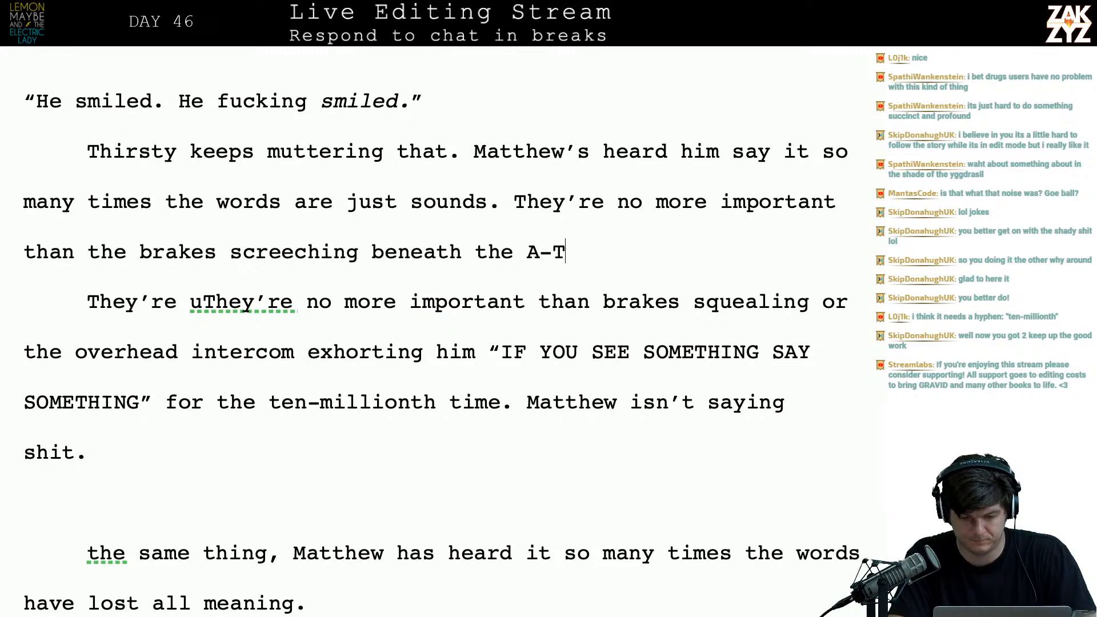
key(BackSpace)
text(train, o)
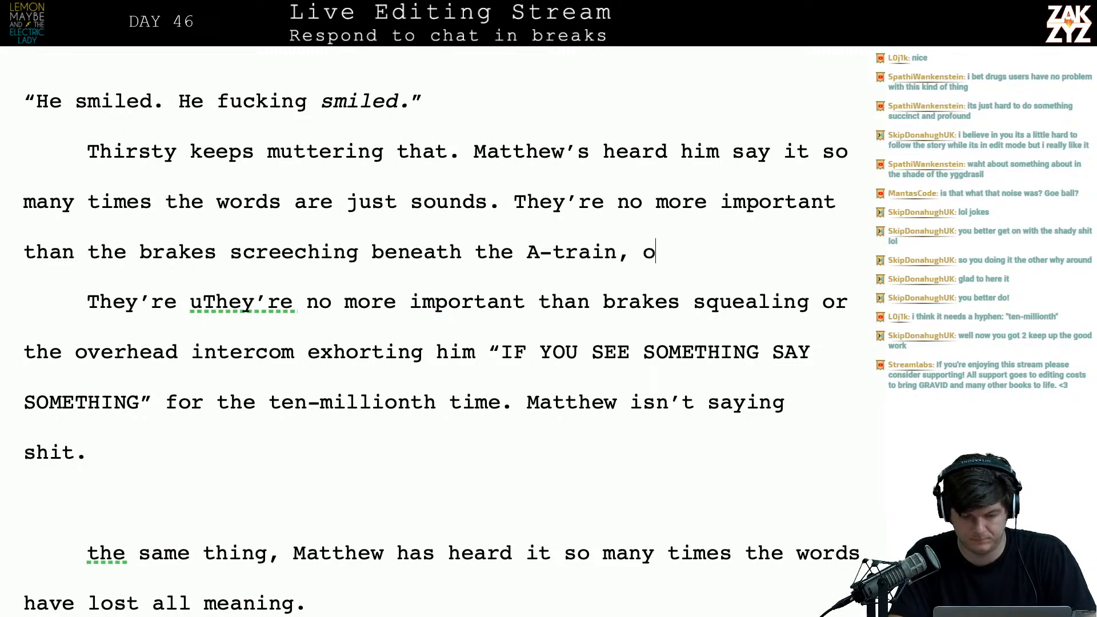
text(r the intercom)
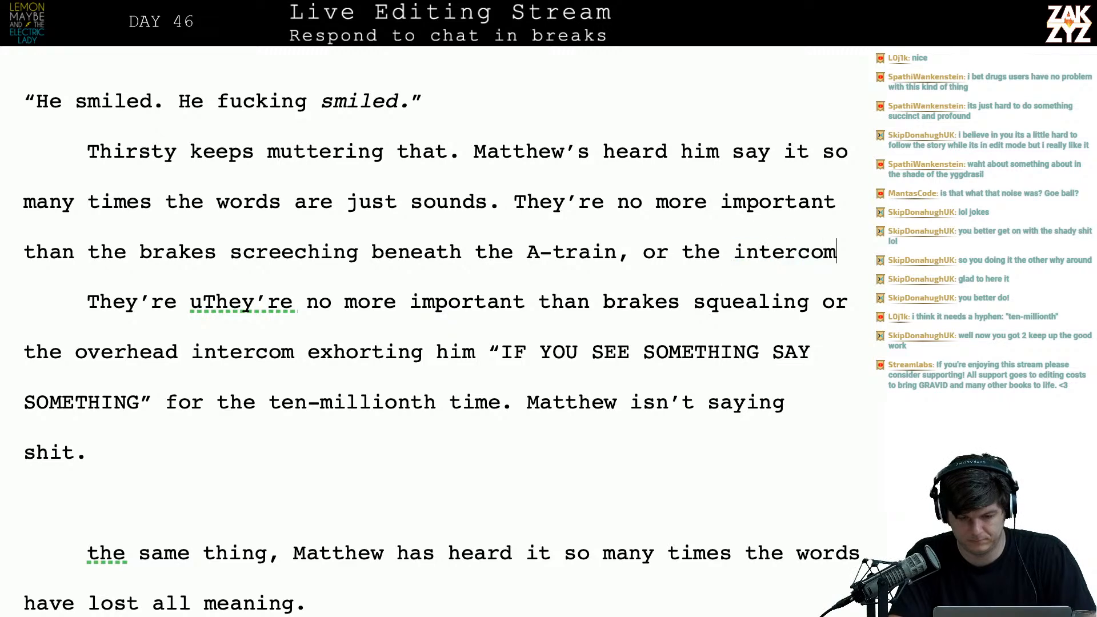
text( overhead exh)
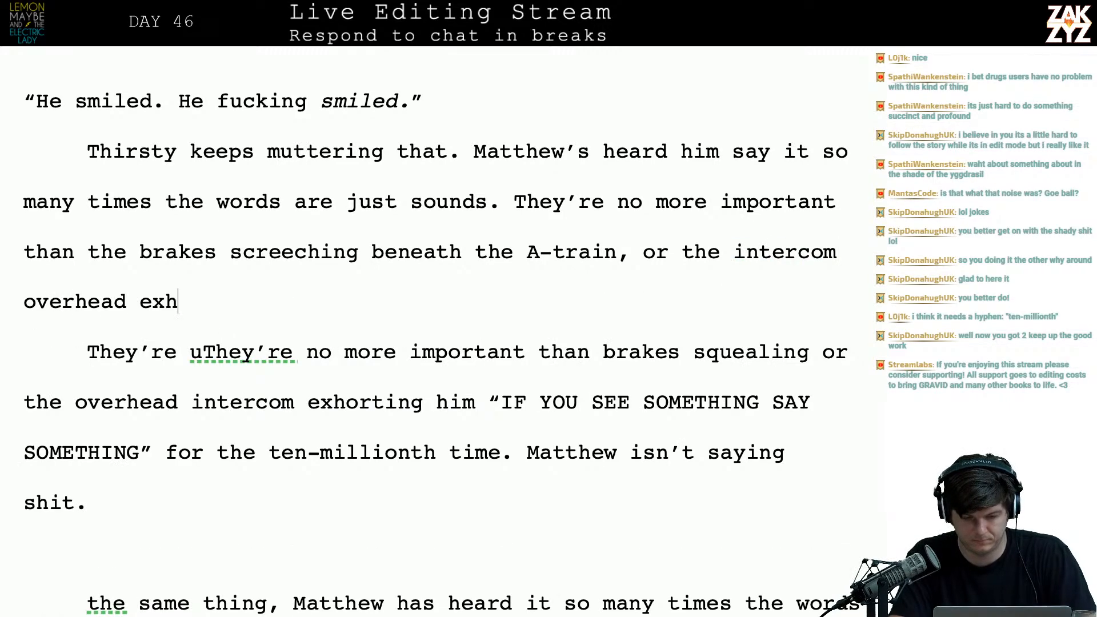
text(orting him)
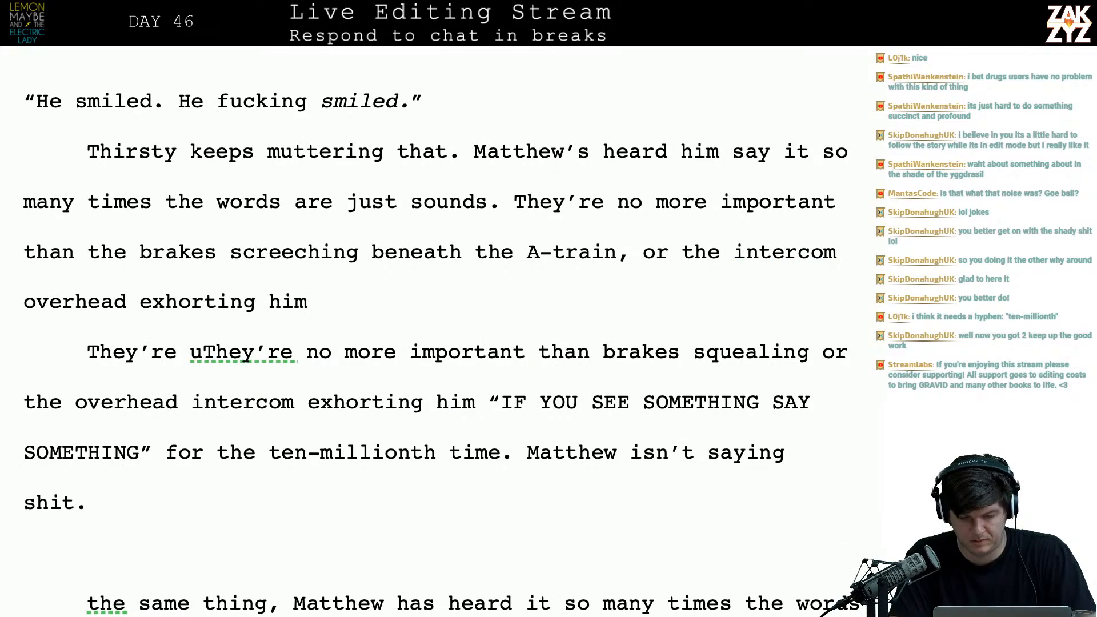
- Delete the paragraph break and old wording through "exhorting him", joining the new sentence to "IF YOU SEE SOMETHING SAY SOMETHING"
key(shift+Down)
key(shift+Down)
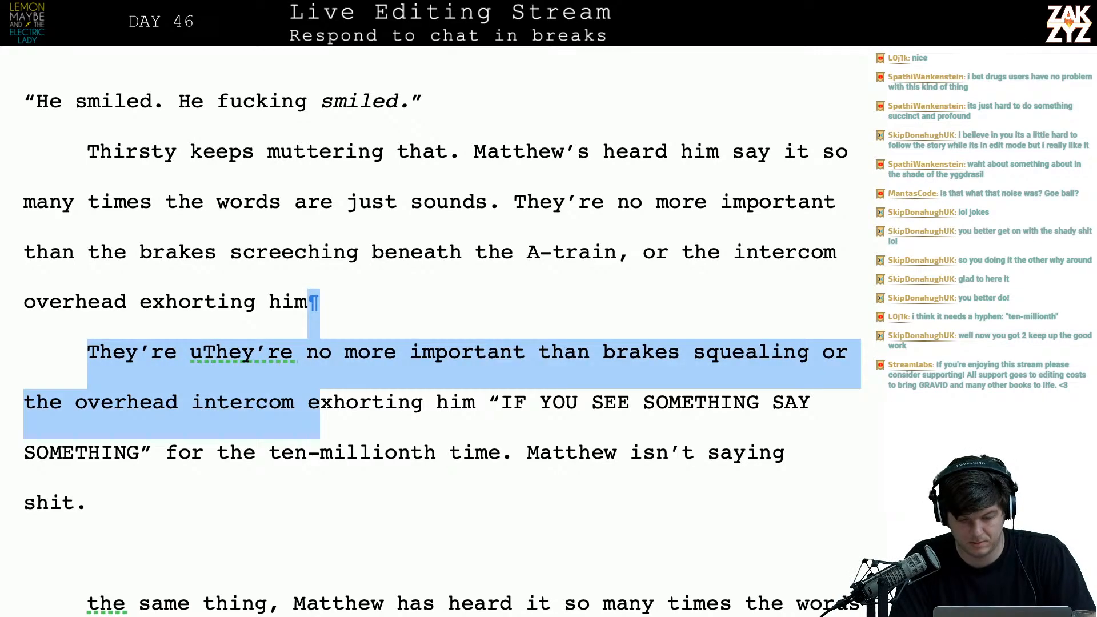
key(shift+Right)
key(shift+Right)
key(shift+Right)
key(shift+Right)
key(shift+Right)
key(shift+Right)
key(shift+Right)
key(shift+Right)
key(shift+Right)
key(shift+Right)
key(shift+Right)
key(shift+Right)
key(shift+Right)
key(shift+Left)
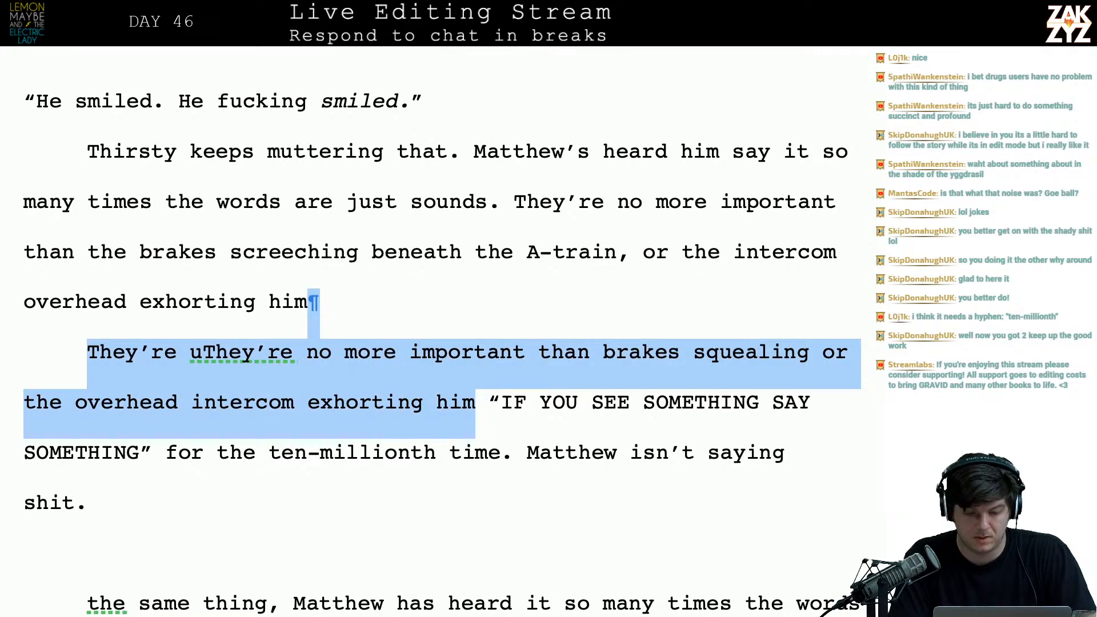
key(BackSpace)
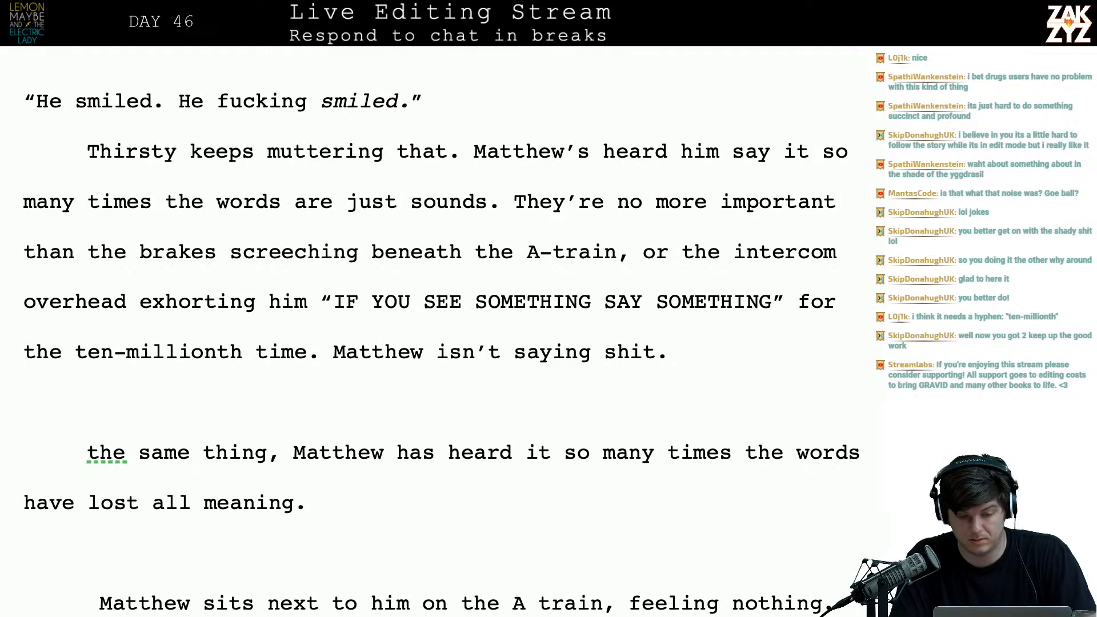
- Remove "him" after "exhorting" and add an exclamation mark after "SAY SOMETHING" inside the quotation marks
key(BackSpace)
key(BackSpace)
key(BackSpace)
key(BackSpace)
key(Right)
key(Right)
key(Right)
key(Right)
key(Right)
key(Right)
key(Right)
key(Right)
key(Right)
key(Right)
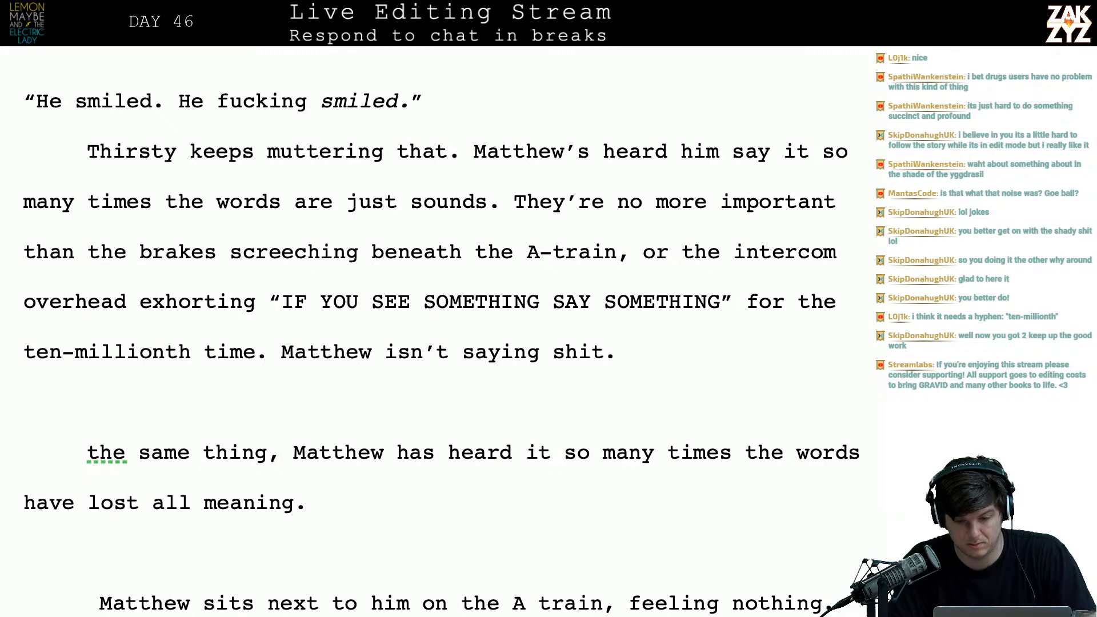
key(ctrl+Right)
key(ctrl+Right)
key(ctrl+Right)
key(ctrl+Right)
text(!)
key(Right)
key(Down)
key(Left)
key(Left)
key(Left)
key(Left)
key(Left)
key(Left)
key(Left)
key(Left)
key(Left)
key(Left)
key(Left)
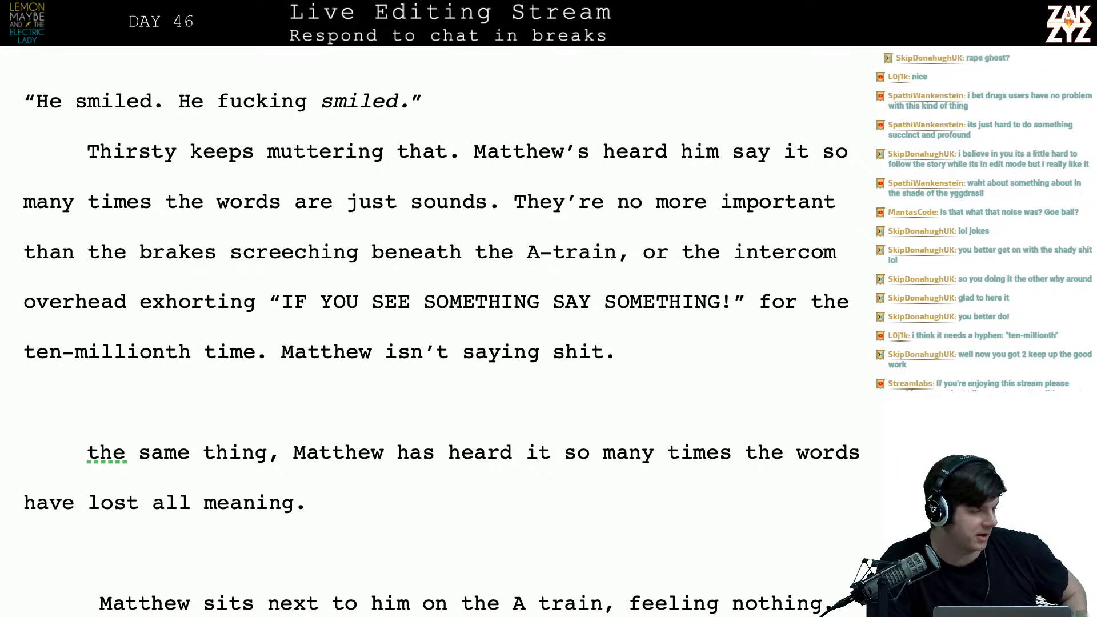
scroll(633, 318, down, 1)
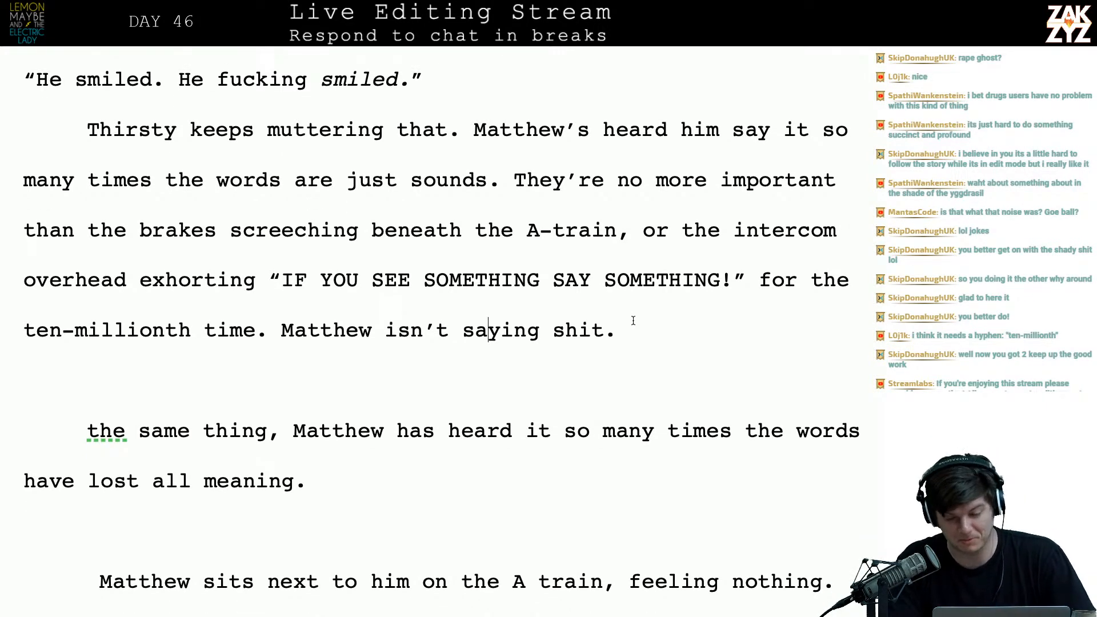
scroll(633, 320, down, 2)
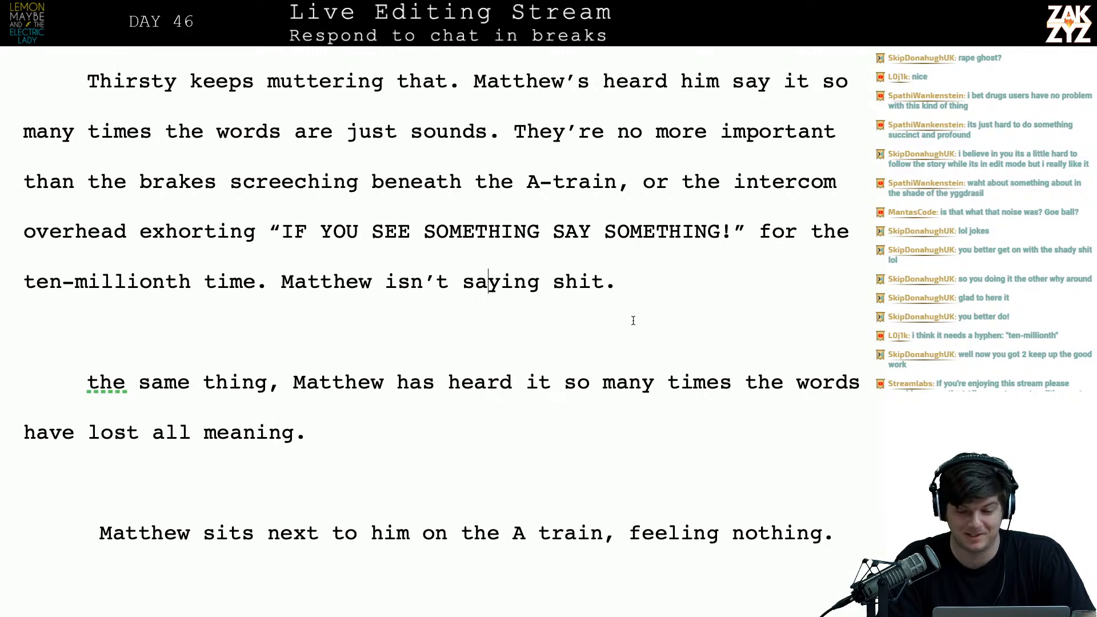
- Delete the leftover draft lines from "the same thing, Matthew has heard it" through "wind an", stopping before "Matthew hears him"
click(360, 312)
key(Down)
key(Down)
key(Down)
key(Down)
key(Down)
key(Down)
key(Down)
key(Down)
key(Down)
key(Down)
key(Down)
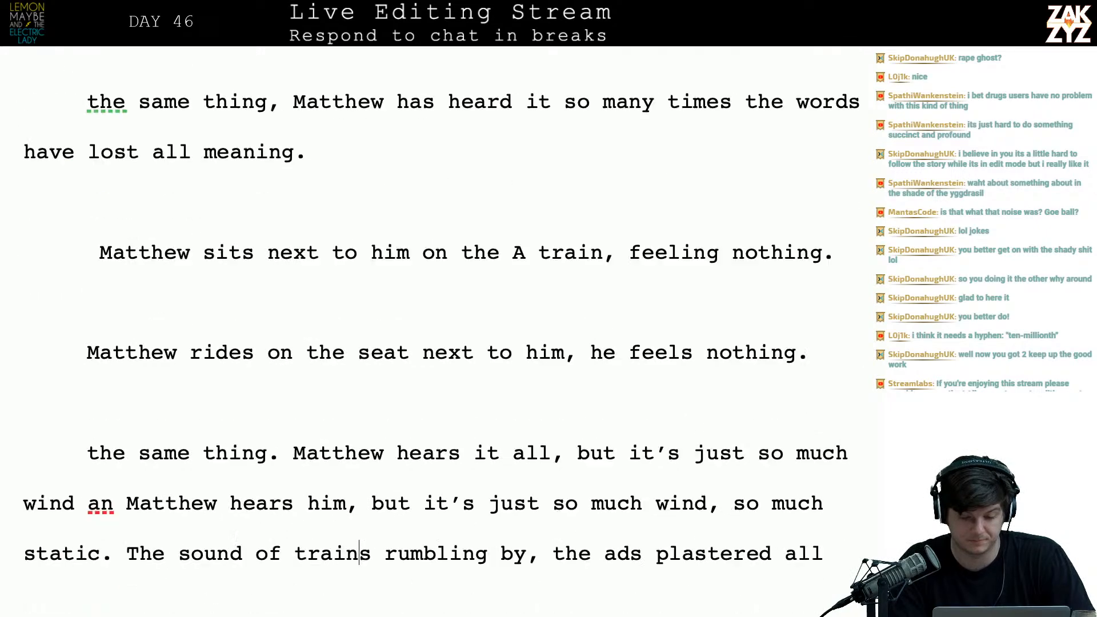
key(Down)
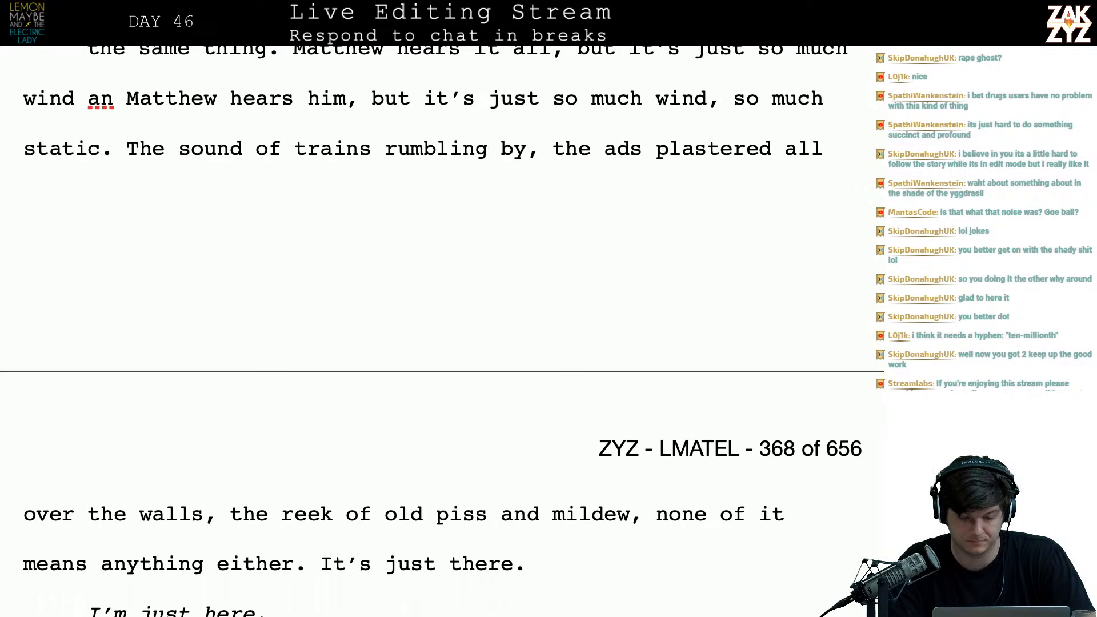
scroll(442, 332, up, 7)
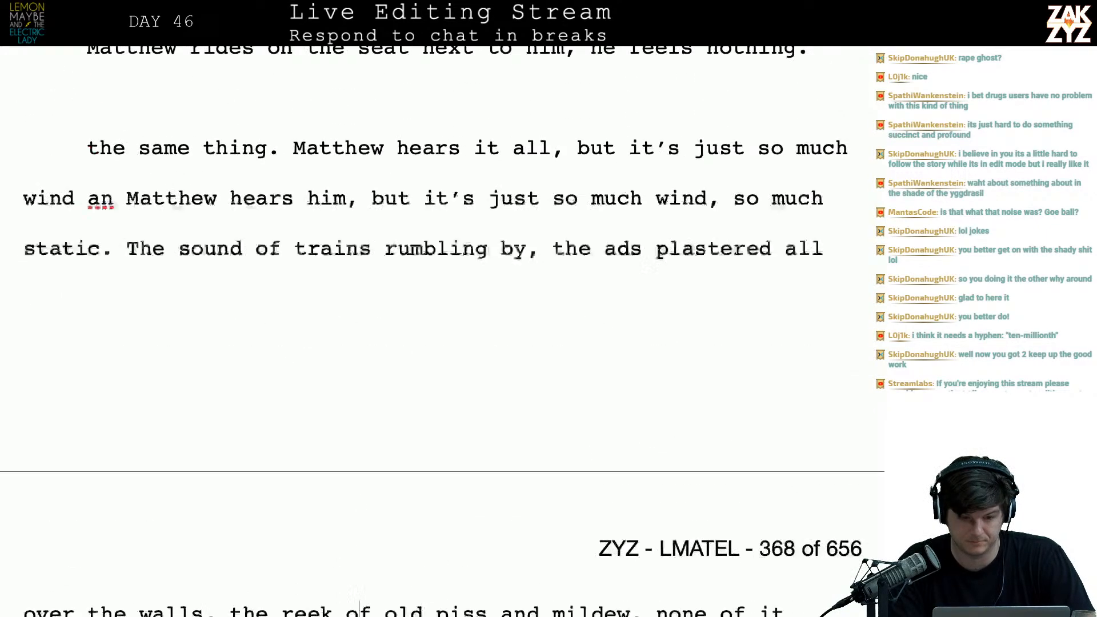
drag(113, 503, 87, 122)
key(BackSpace)
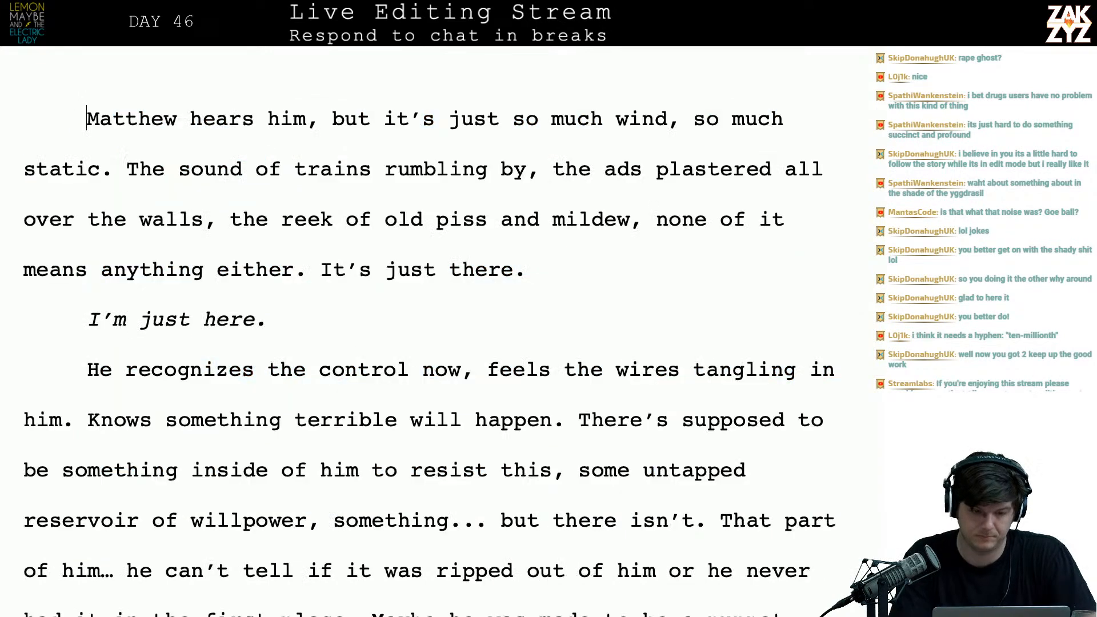
- Delete the empty paragraph and the sentence "Matthew hears him, but it's just so much wind, so much static.", joining "The sound of trains" to "saying shit."
key(Up)
key(Up)
key(Up)
key(Up)
key(Down)
key(Down)
key(Down)
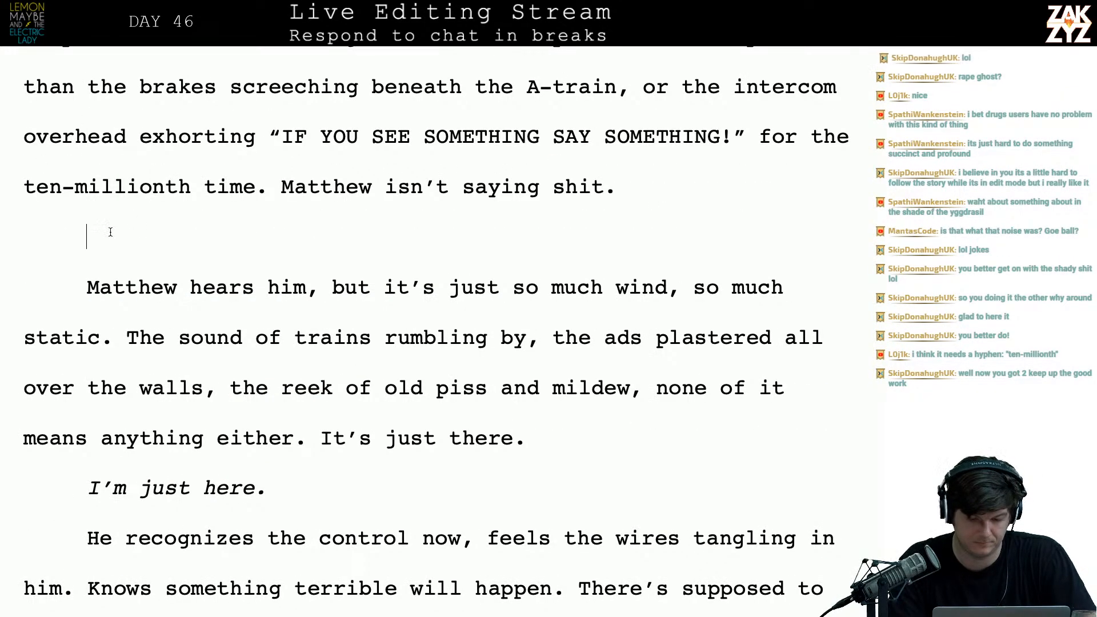
drag(112, 329, 49, 222)
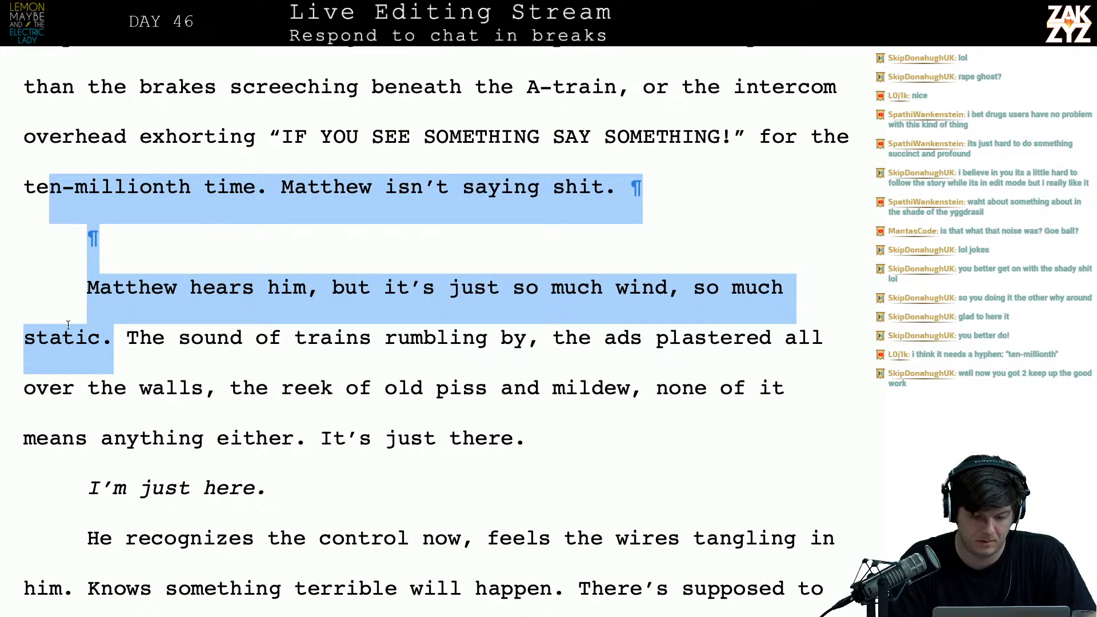
scroll(61, 291, down, 1)
click(121, 347)
click(113, 312)
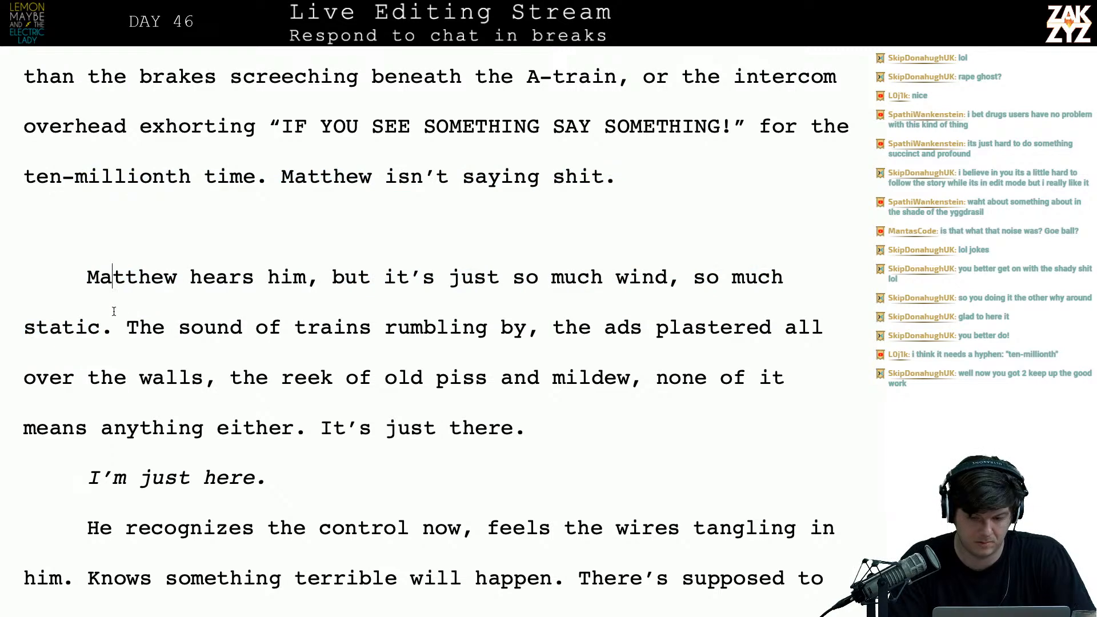
drag(121, 329, 13, 237)
key(BackSpace)
key(BackSpace)
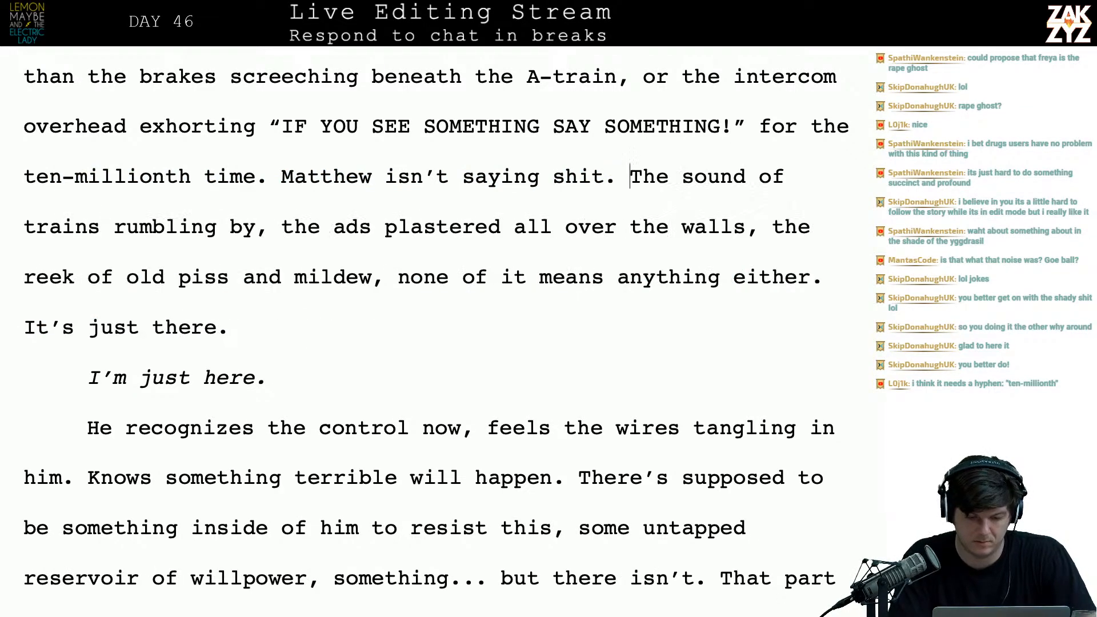
- Write "screeching as the A-train pulls into the opposite platform, or the intercom exhorting" after "than the brakes", pushing the old wording into a new paragraph
scroll(13, 236, up, 3)
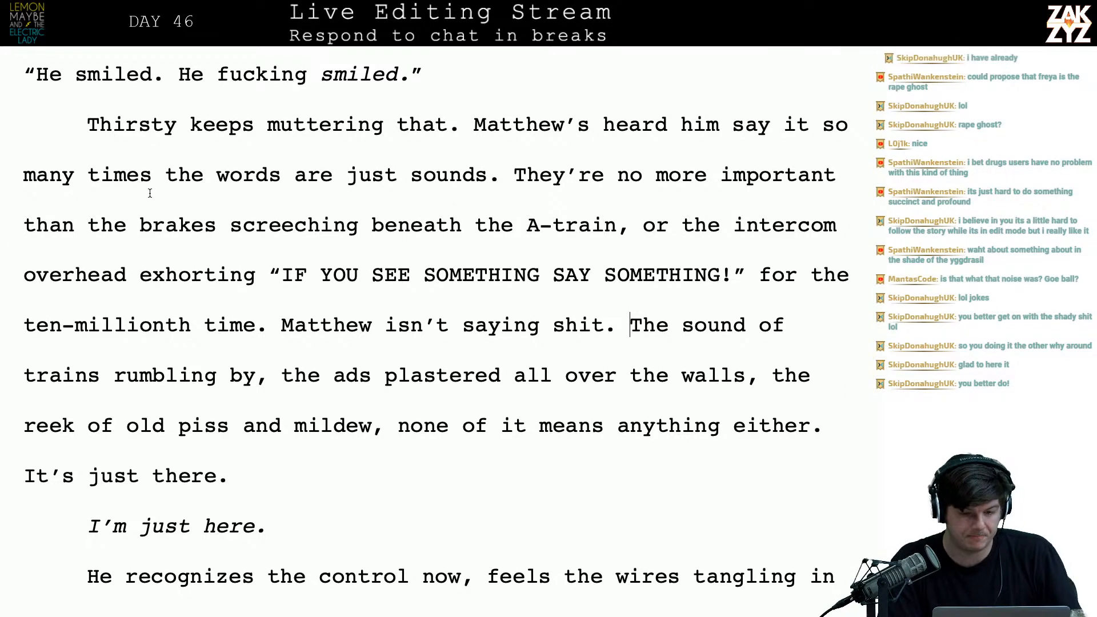
click(229, 226)
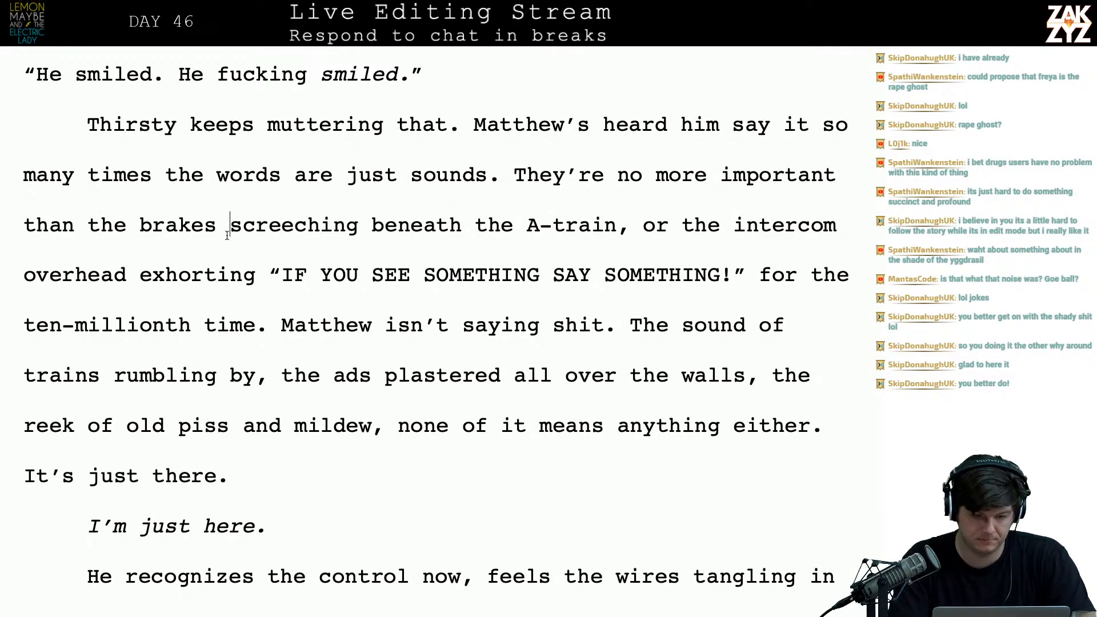
key(Return)
text(sc)
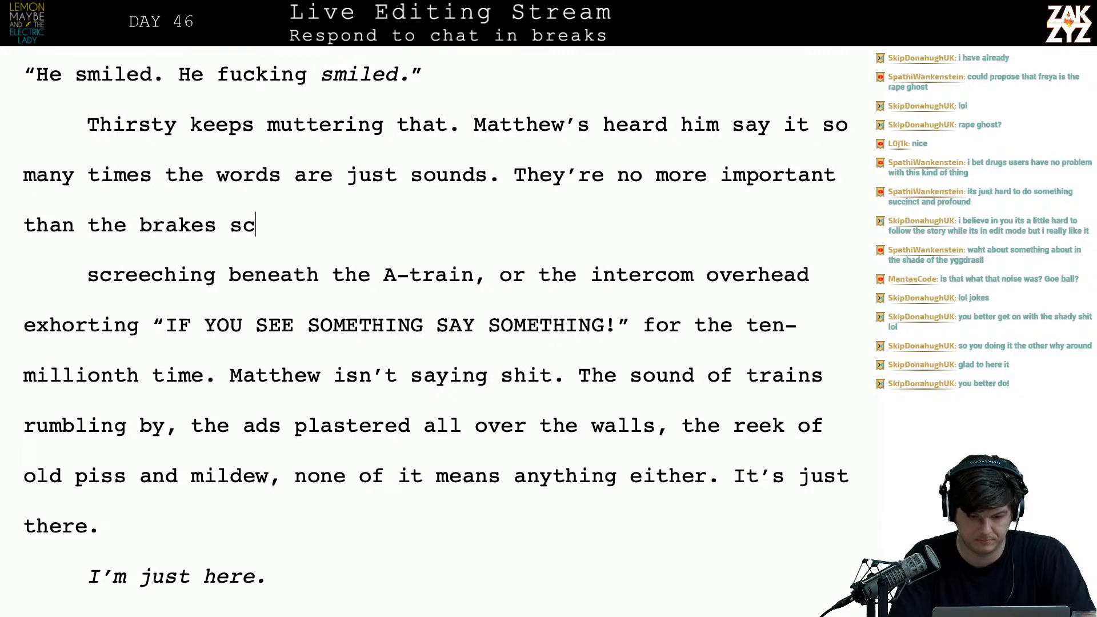
text(reeching as the )
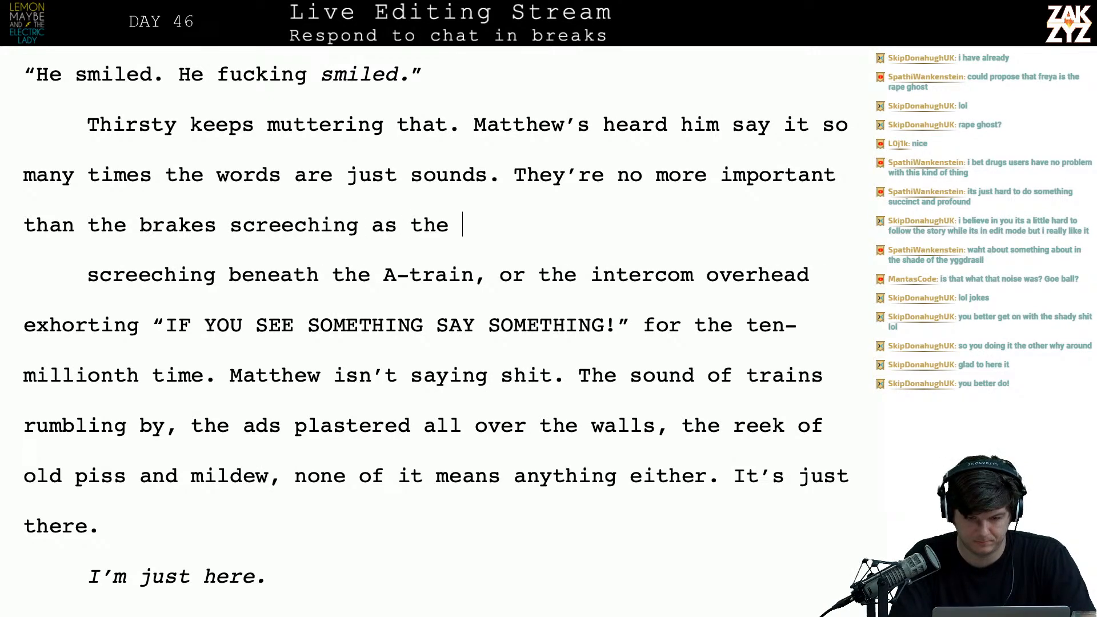
text(A-train pull)
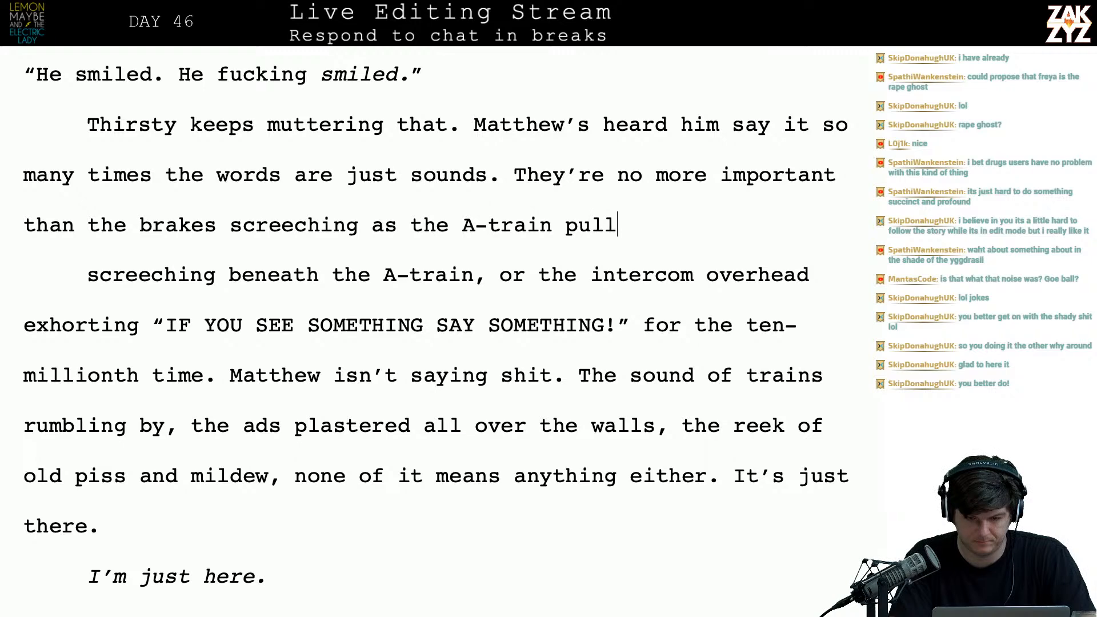
text(s into the oppos)
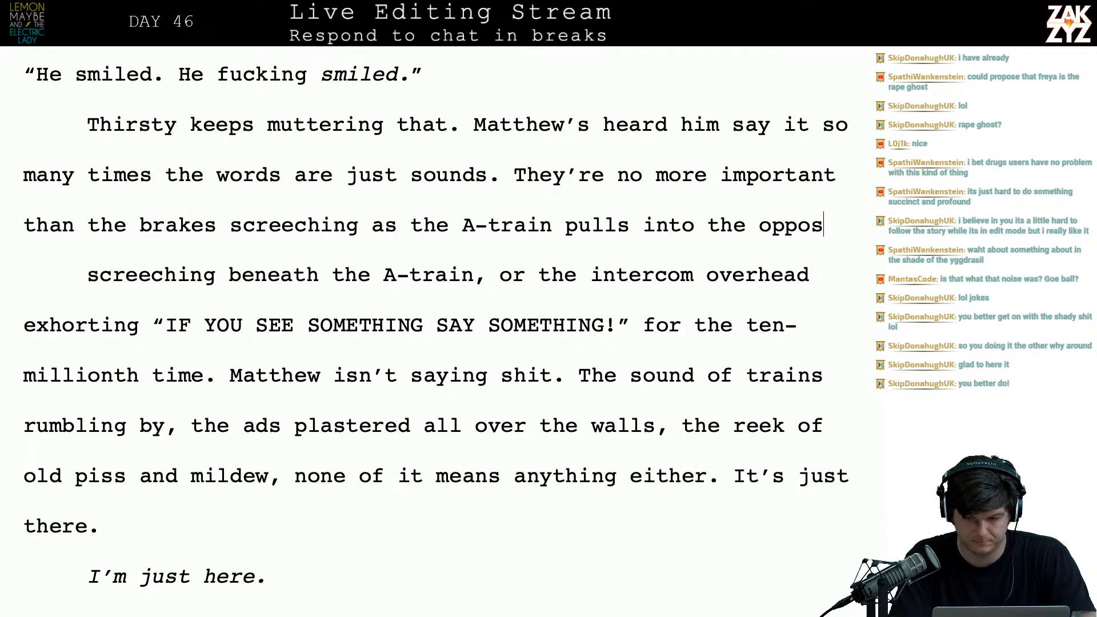
text(ite platform)
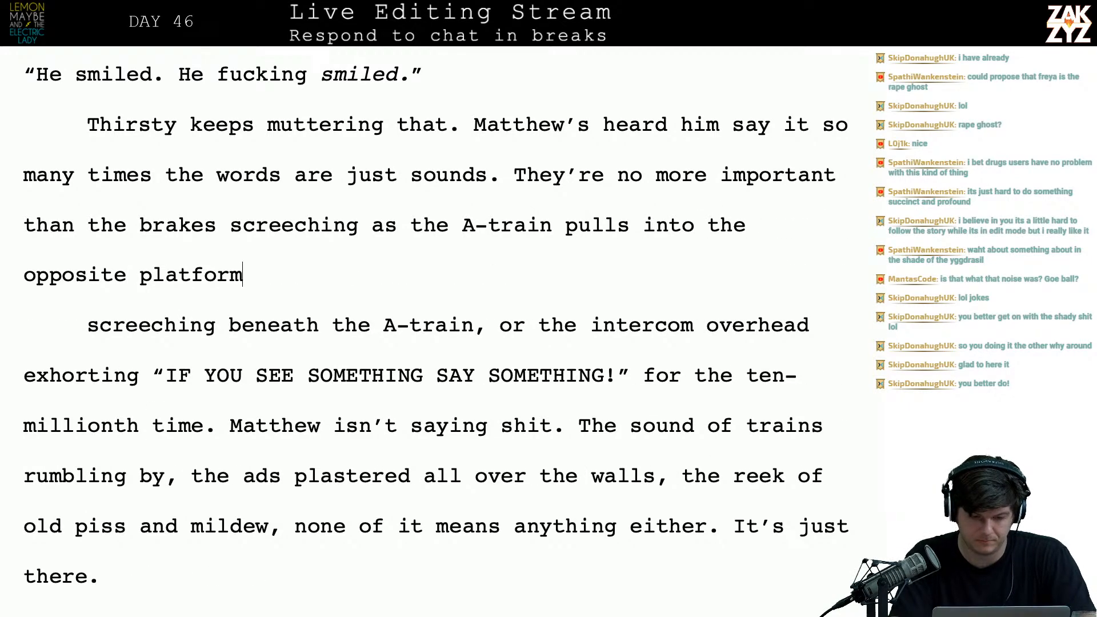
text(, or the interc)
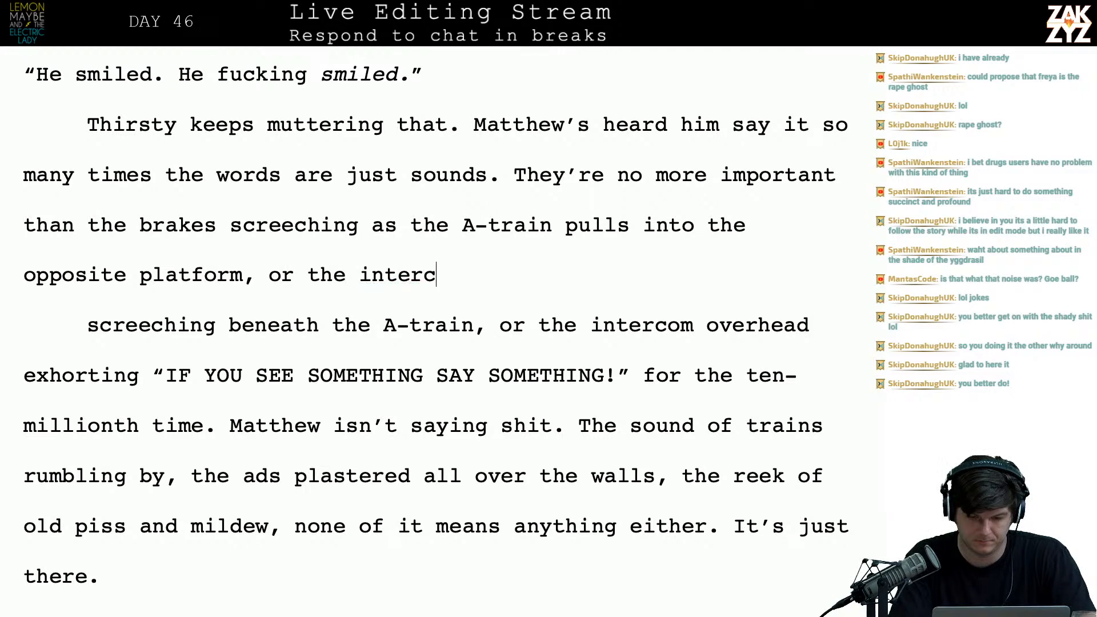
text(om exhorting)
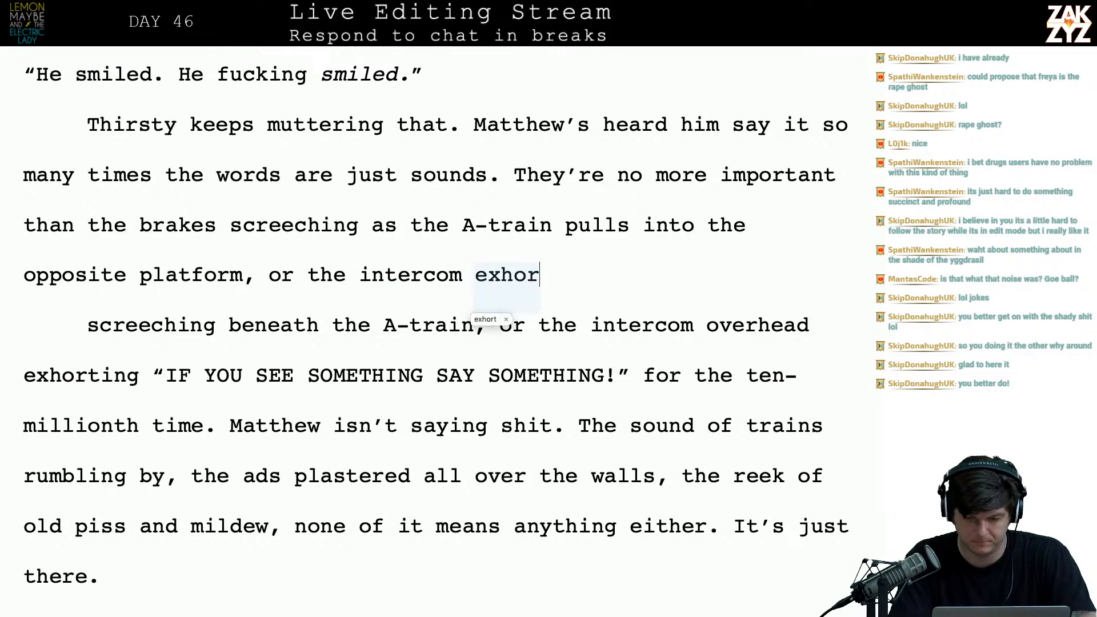
- Delete the paragraph break and old wording from "screeching beneath the A-train" through "overhead exhorting", joining the text to "IF YOU SEE"
key(shift+Down)
key(shift+Right)
key(shift+Right)
key(shift+Right)
key(shift+Right)
key(shift+Right)
key(shift+Right)
key(shift+Right)
key(shift+Right)
key(shift+Right)
key(shift+Right)
key(shift+Right)
key(shift+Right)
key(shift+Right)
key(shift+Right)
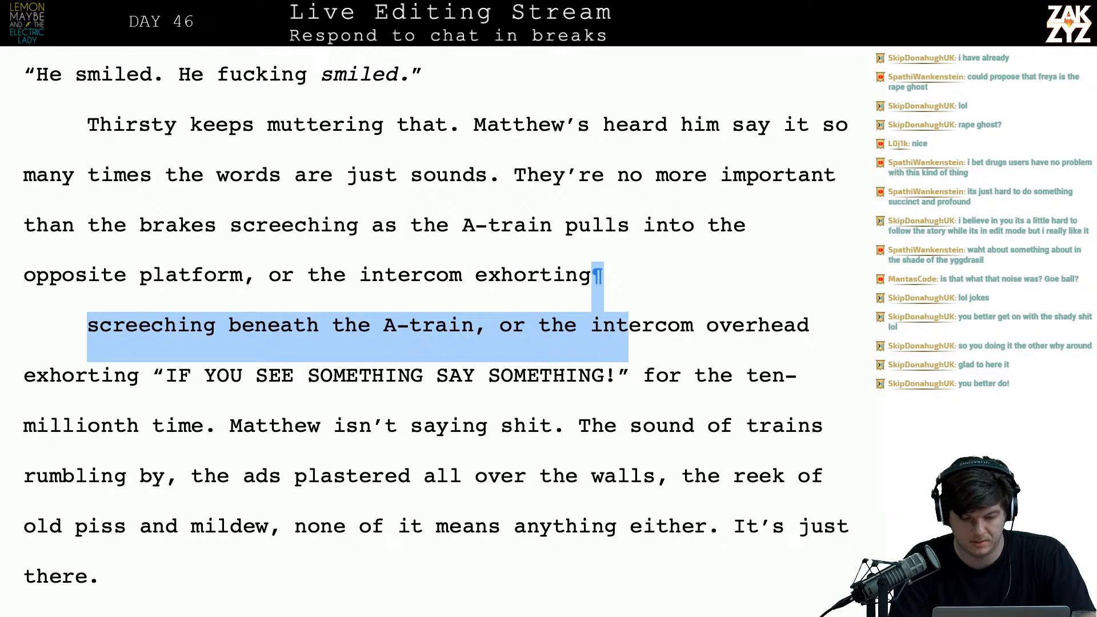
key(shift+Right)
key(shift+Right)
key(shift+Right)
key(shift+Right)
key(shift+Right)
key(shift+Right)
key(shift+Right)
key(shift+Right)
key(shift+Right)
key(shift+Right)
key(shift+Right)
key(shift+Right)
key(shift+Right)
key(shift+Right)
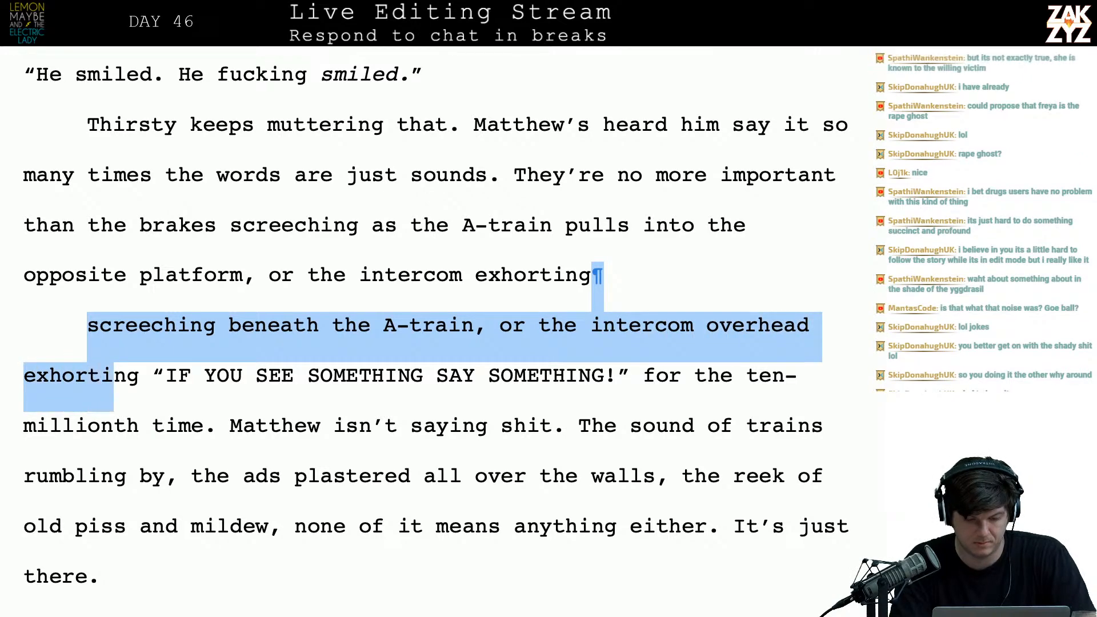
key(Delete)
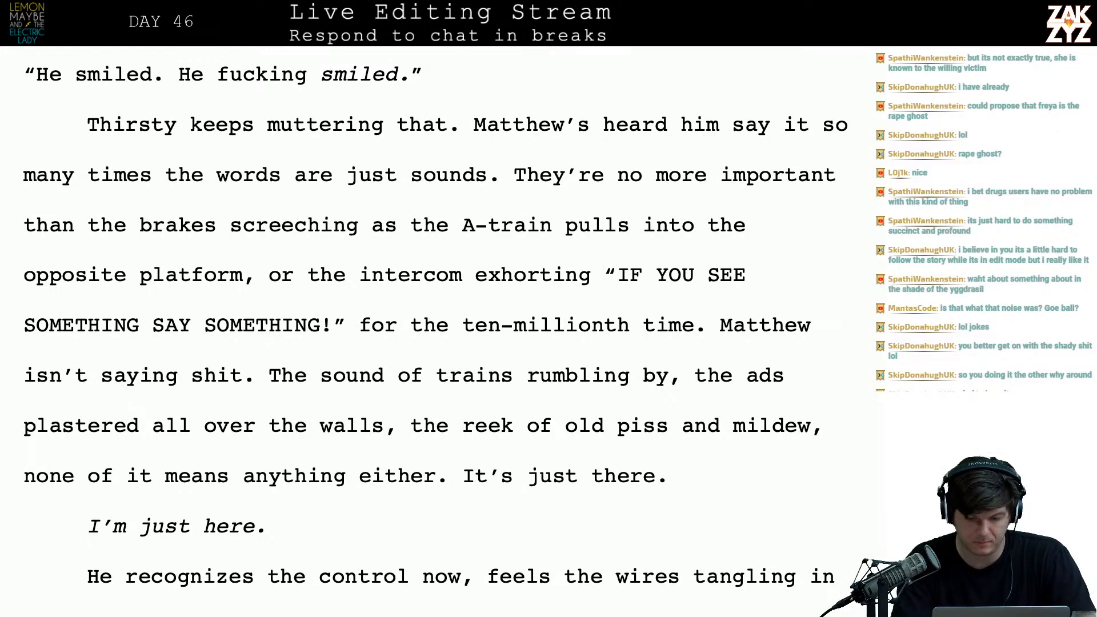
- Delete "sound of trains rumbling by," and the duplicated "the" so the sentence starts "The ads plastered all over the walls"
key(shift+Right)
key(shift+Right)
key(shift+Right)
key(shift+Right)
key(shift+Right)
key(shift+Right)
key(shift+Right)
key(shift+Right)
key(shift+Right)
key(shift+Right)
key(shift+Right)
key(shift+Right)
key(shift+Right)
key(shift+Right)
key(shift+Right)
key(shift+Right)
key(shift+Right)
key(shift+Right)
key(shift+Right)
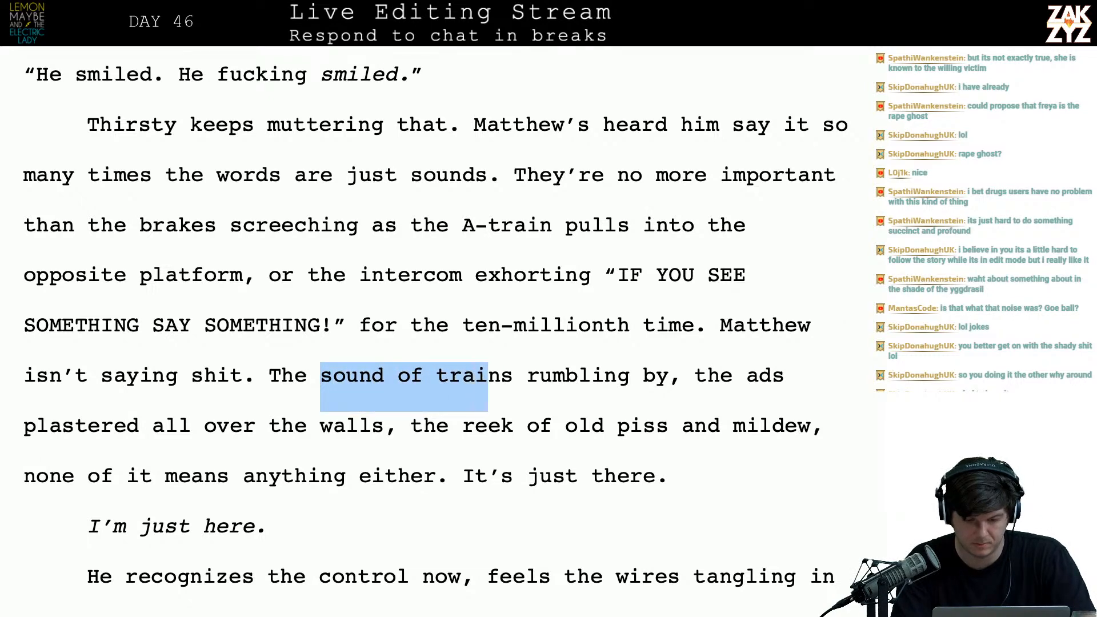
key(shift+Right)
key(shift+Right)
key(shift+Right)
key(shift+Right)
key(shift+Right)
key(shift+Right)
key(shift+Right)
key(shift+Right)
key(shift+Right)
key(shift+Right)
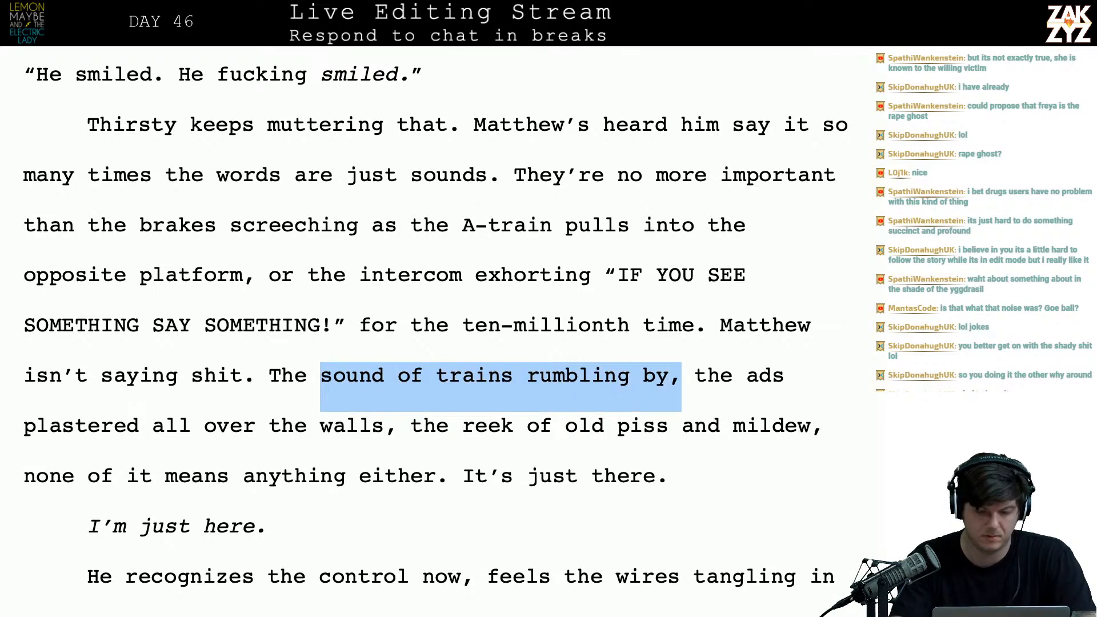
key(BackSpace)
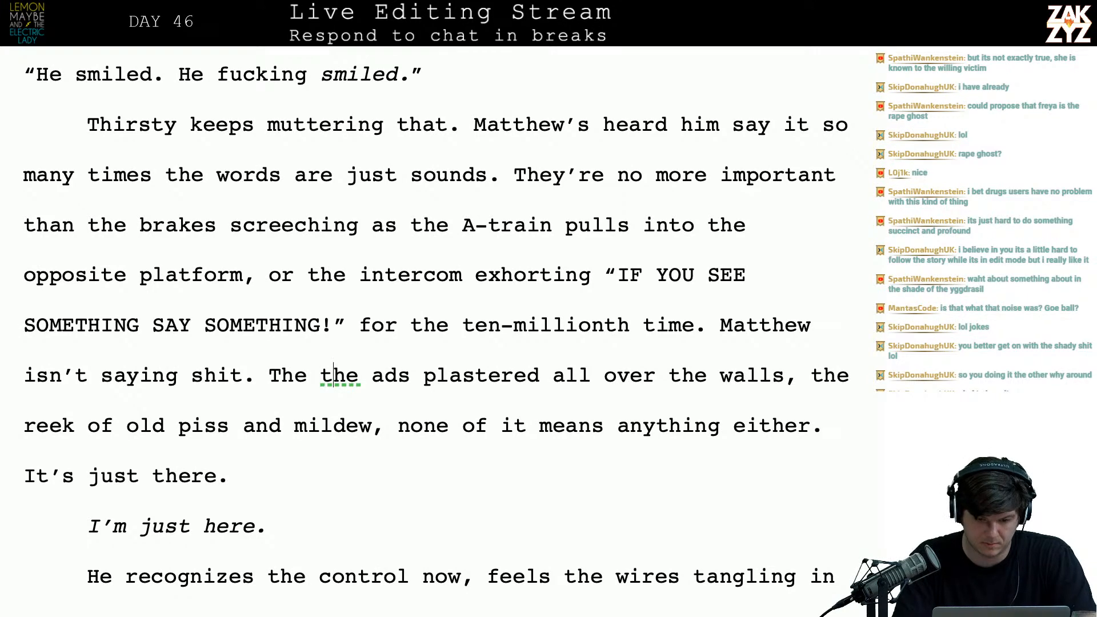
key(BackSpace)
key(BackSpace)
key(BackSpace)
key(BackSpace)
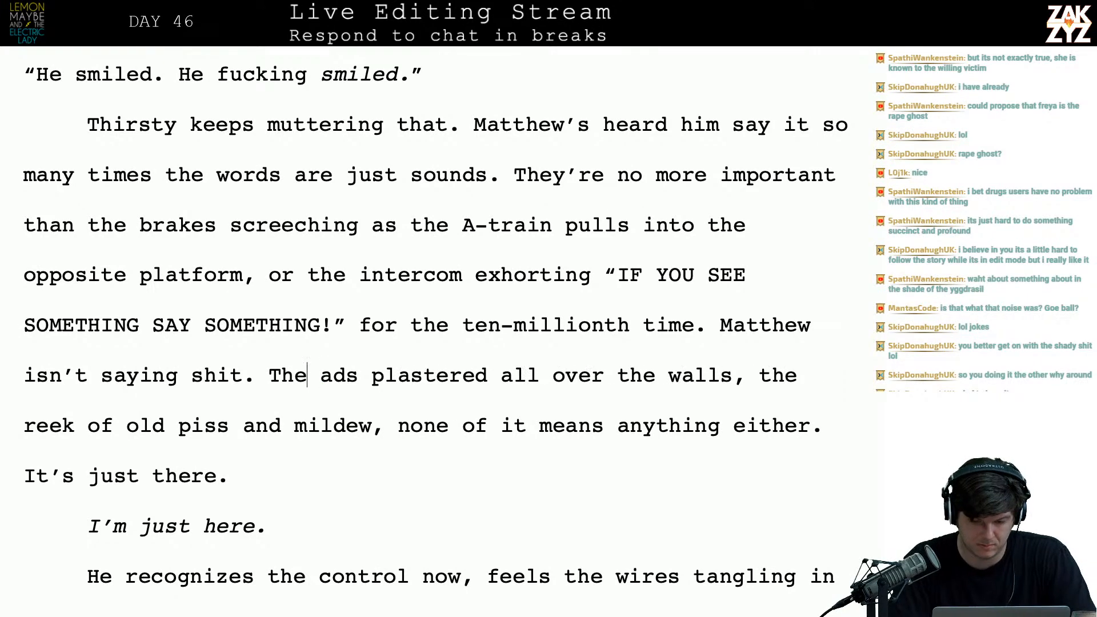
- Insert "the rats scurrying on the tracks," between "all over the walls," and "the reek of old piss and mildew"
scroll(734, 283, down, 1)
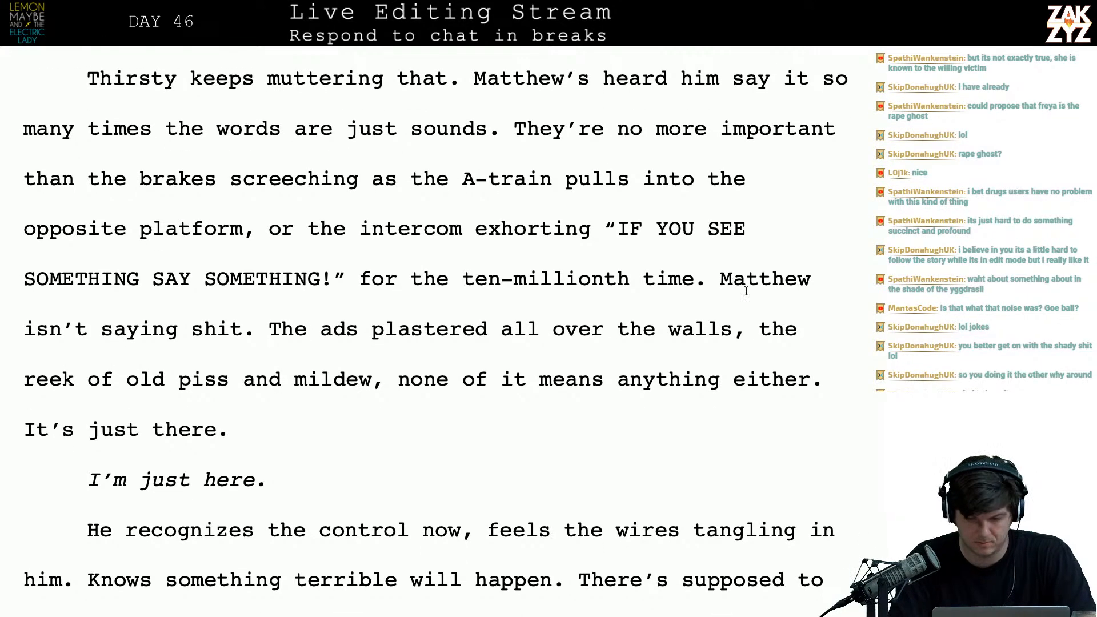
click(760, 347)
text(the rats )
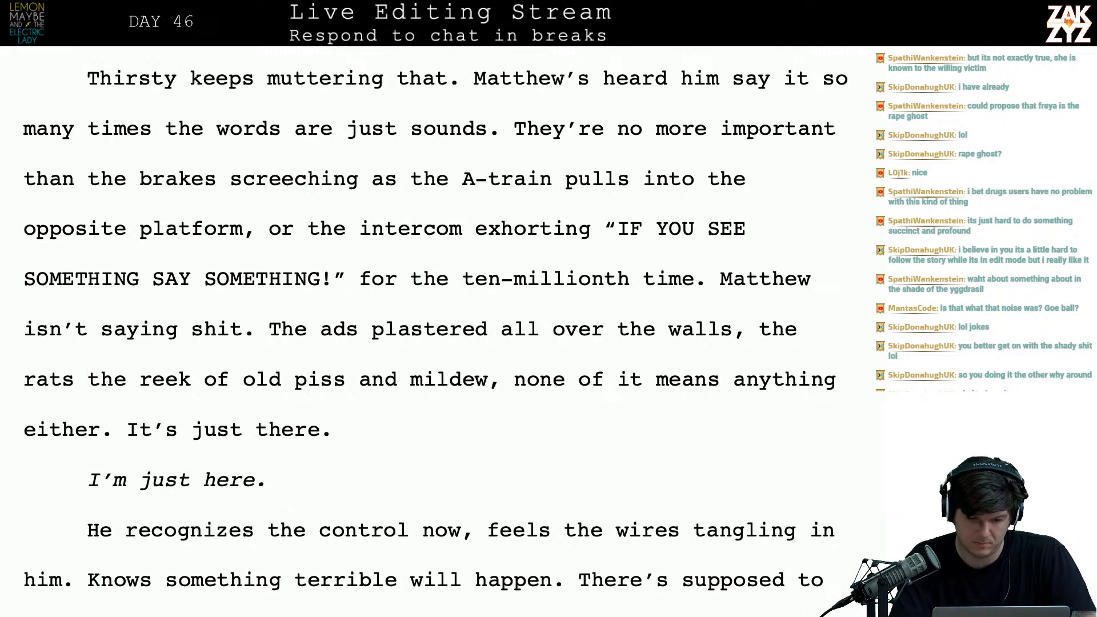
text(scurrying on the)
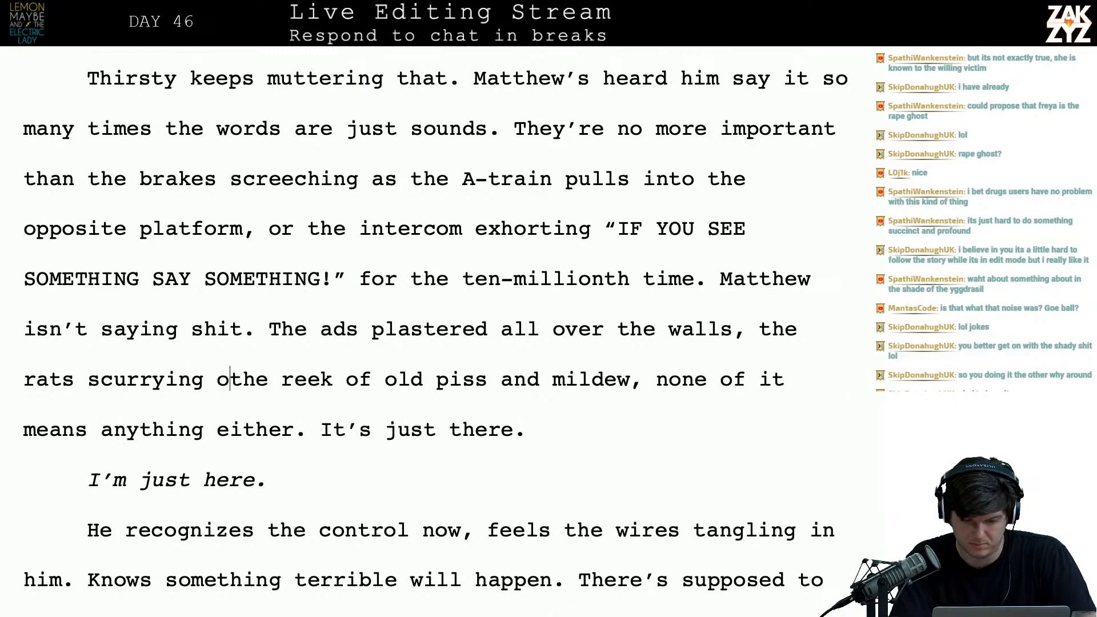
text( tracks,)
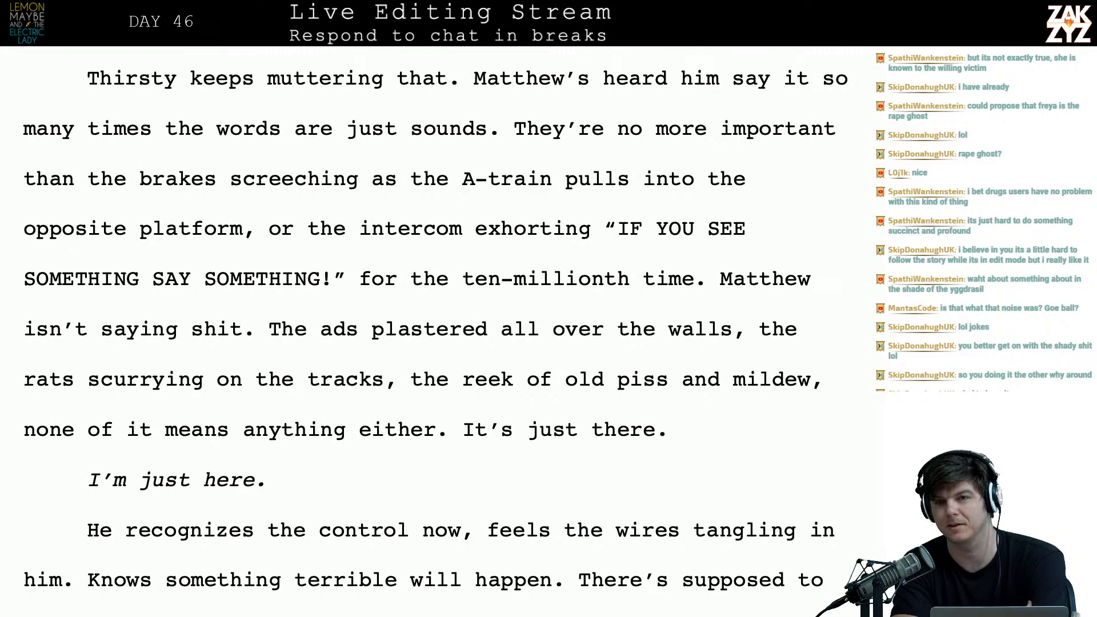
- Write "Matthew is aware that he's under control." at the start of the paragraph after "I'm just here.", ahead of "He recognizes the control now"
scroll(436, 332, down, 2)
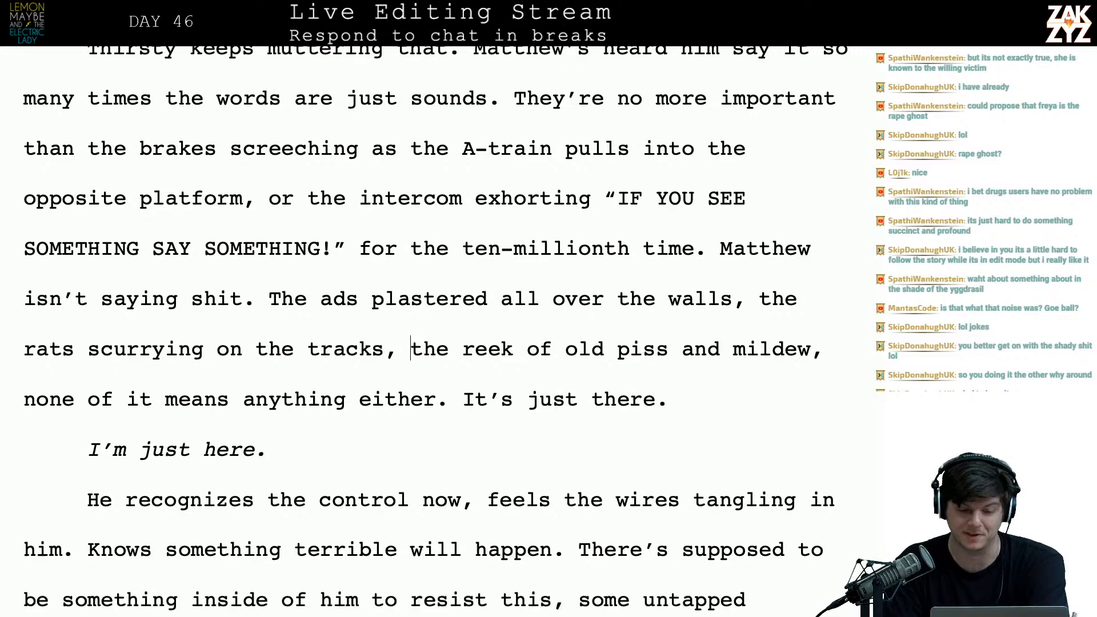
scroll(436, 331, up, 2)
scroll(673, 341, down, 1)
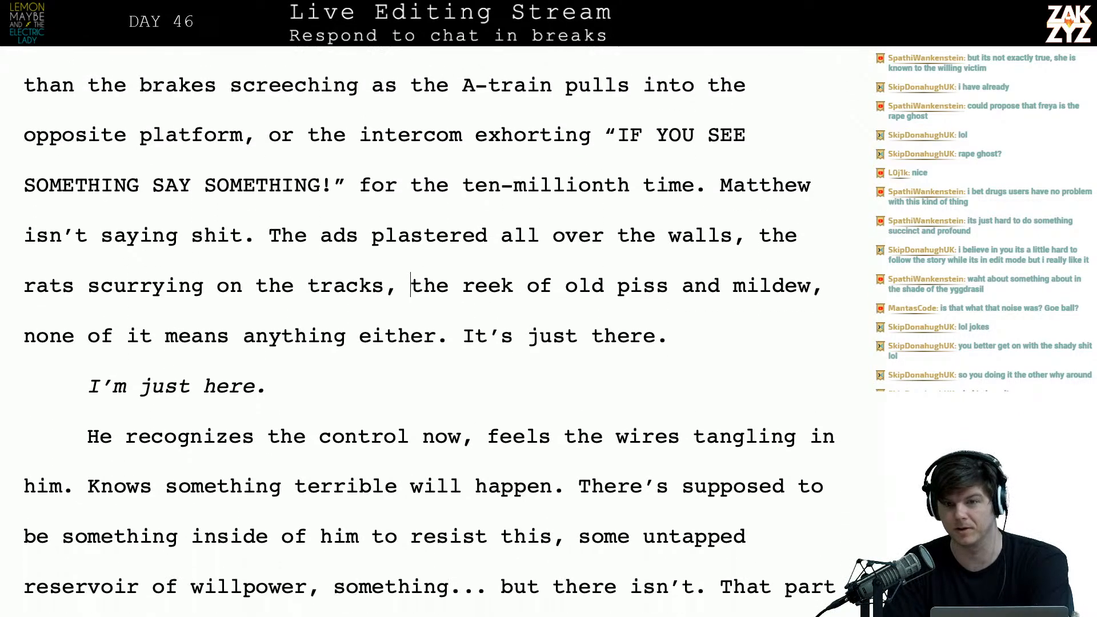
scroll(673, 341, down, 2)
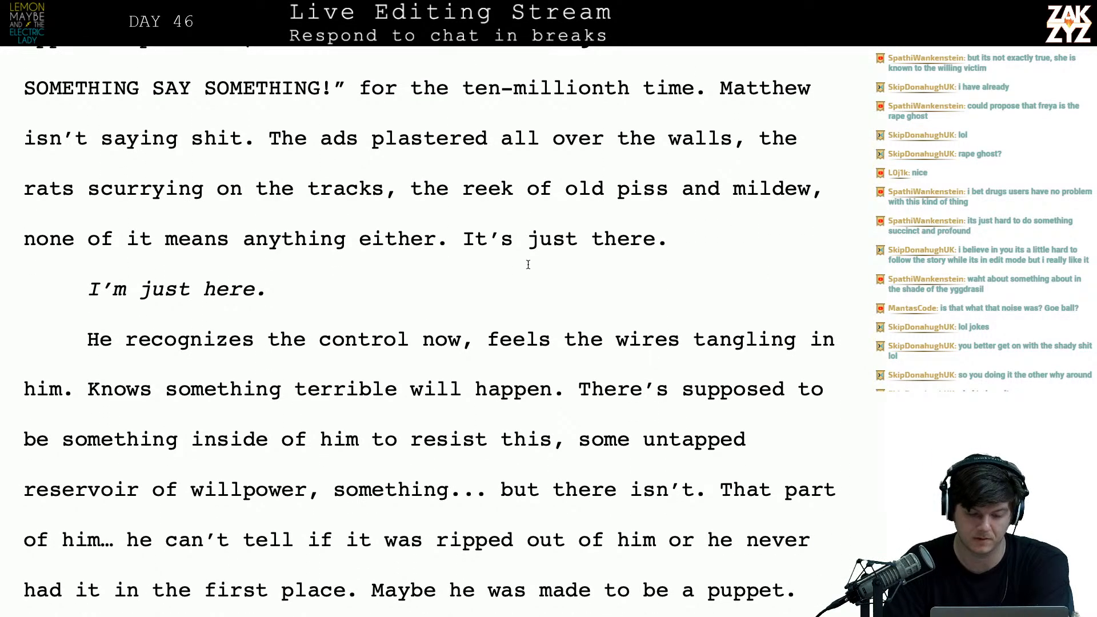
click(466, 292)
key(Right)
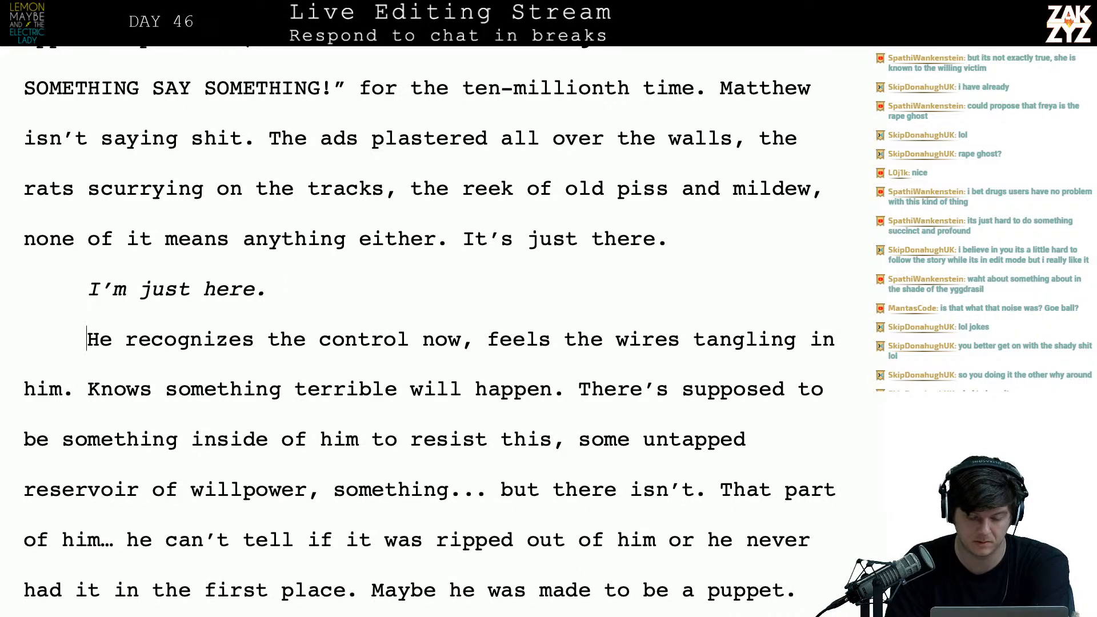
key(Left)
key(Up)
key(End)
key(Down)
key(Up)
key(Right)
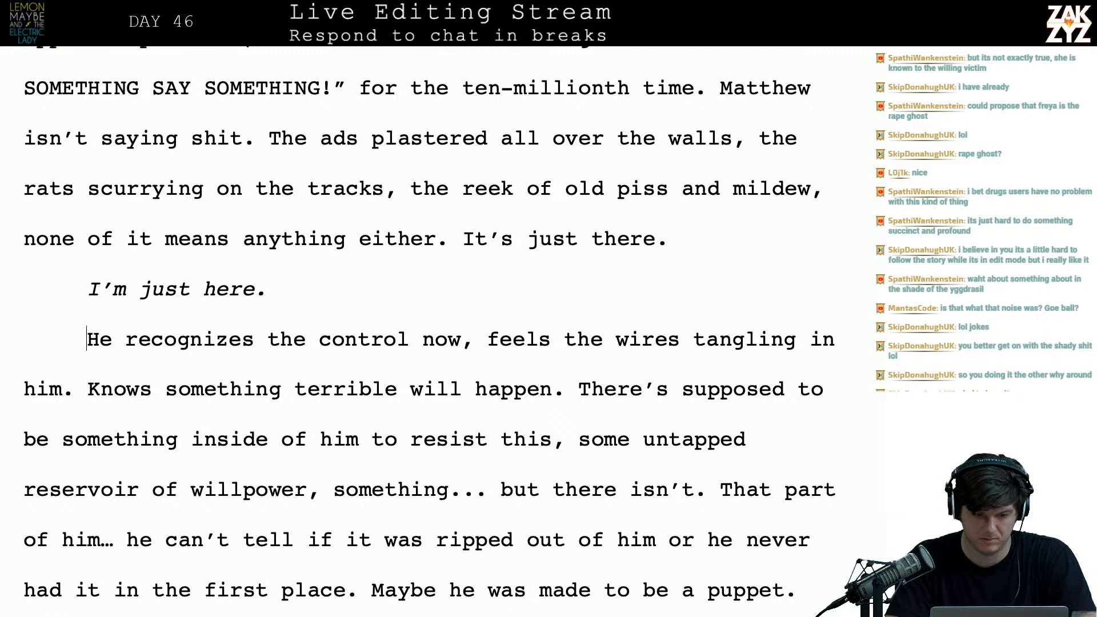
text(Mat)
key(BackSpace)
key(BackSpace)
key(BackSpace)
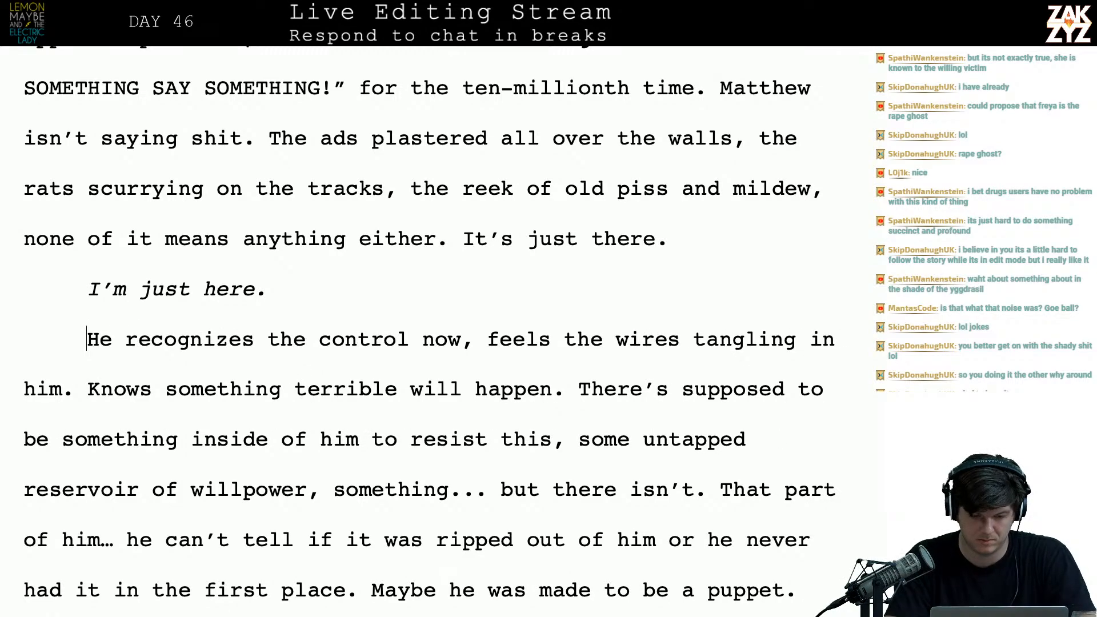
text(Matthew is aw)
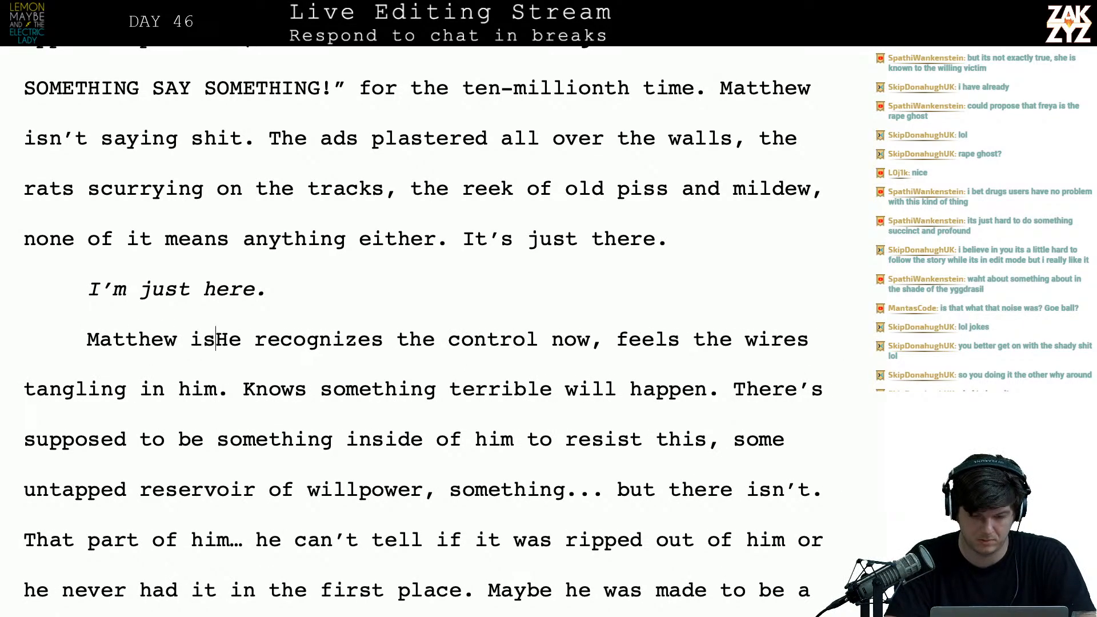
text(are that he's und)
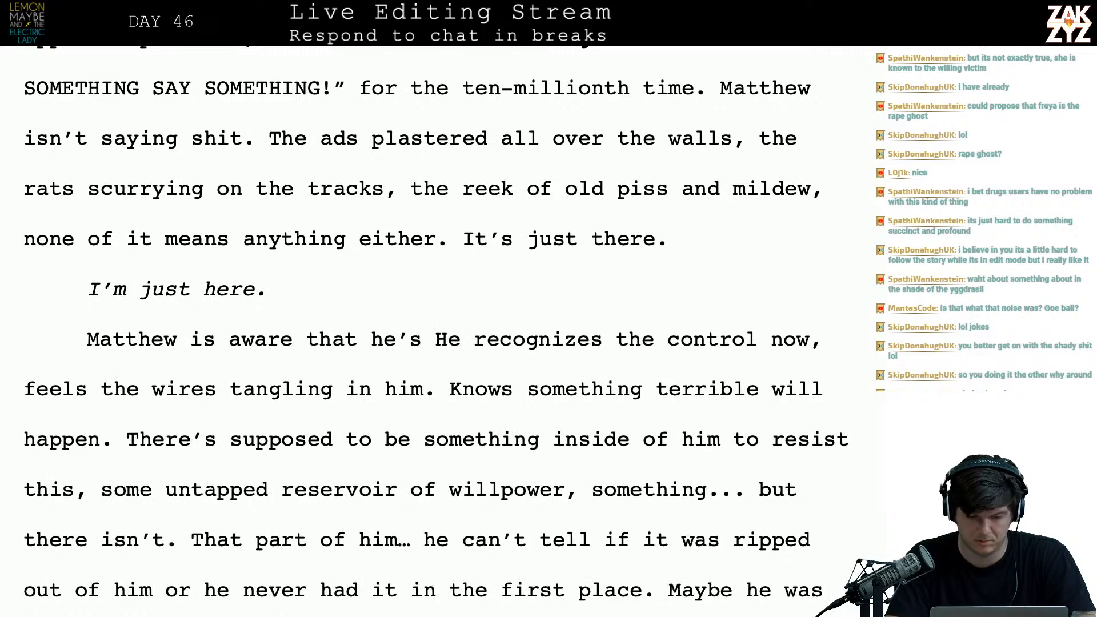
text(er control. )
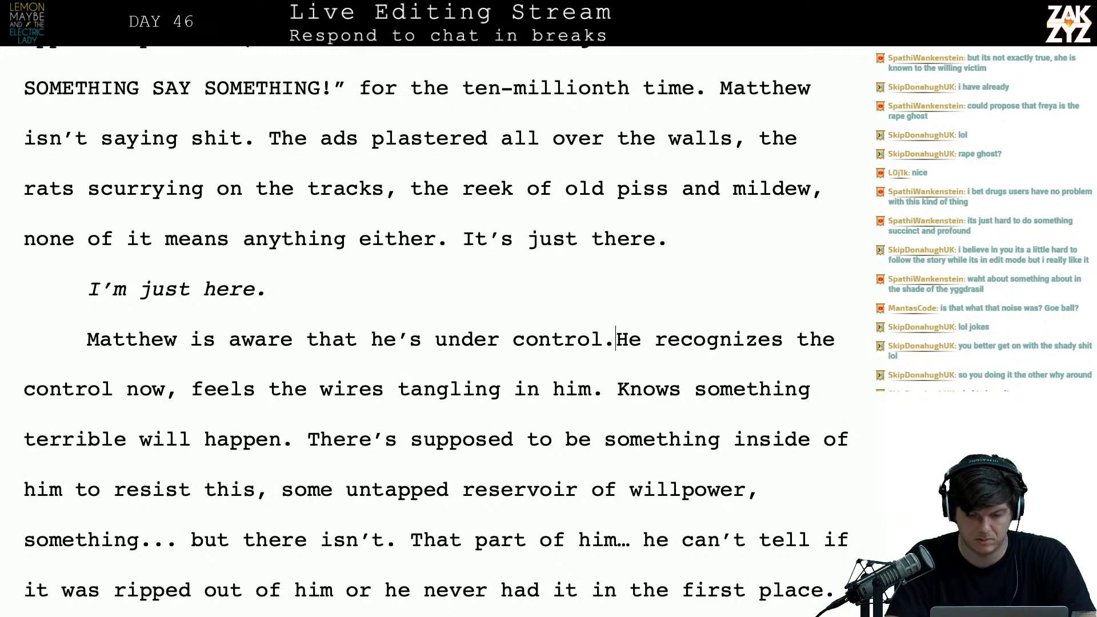
- Add "He can feel the wires jangling in his veins, he knows something terrible is about to happen." and break the old wording into its own paragraph
text(He)
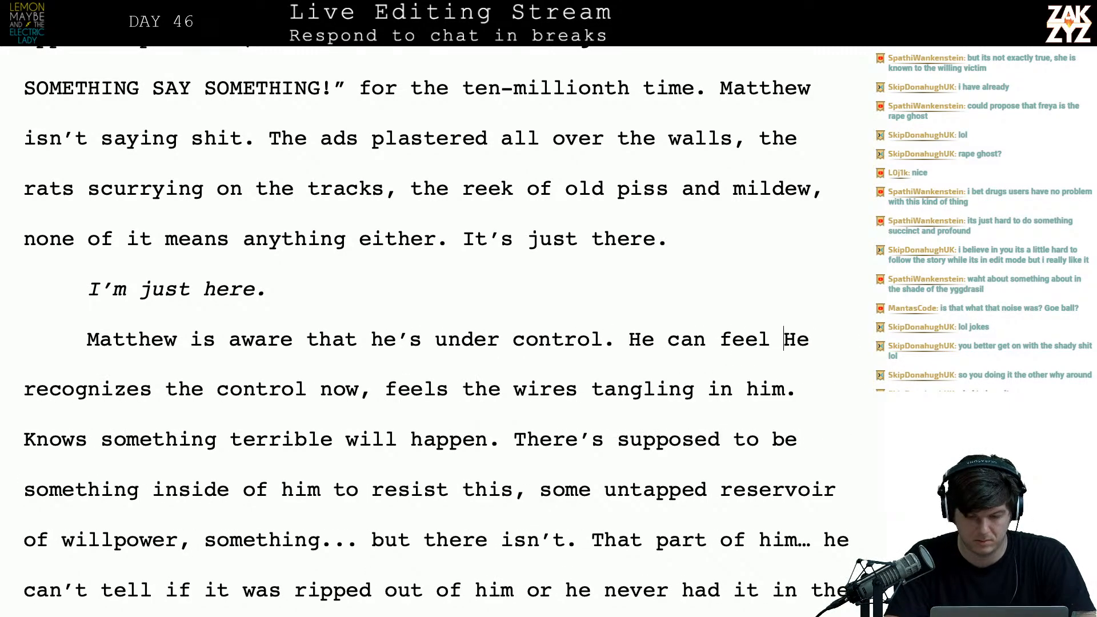
text( can feel the wires)
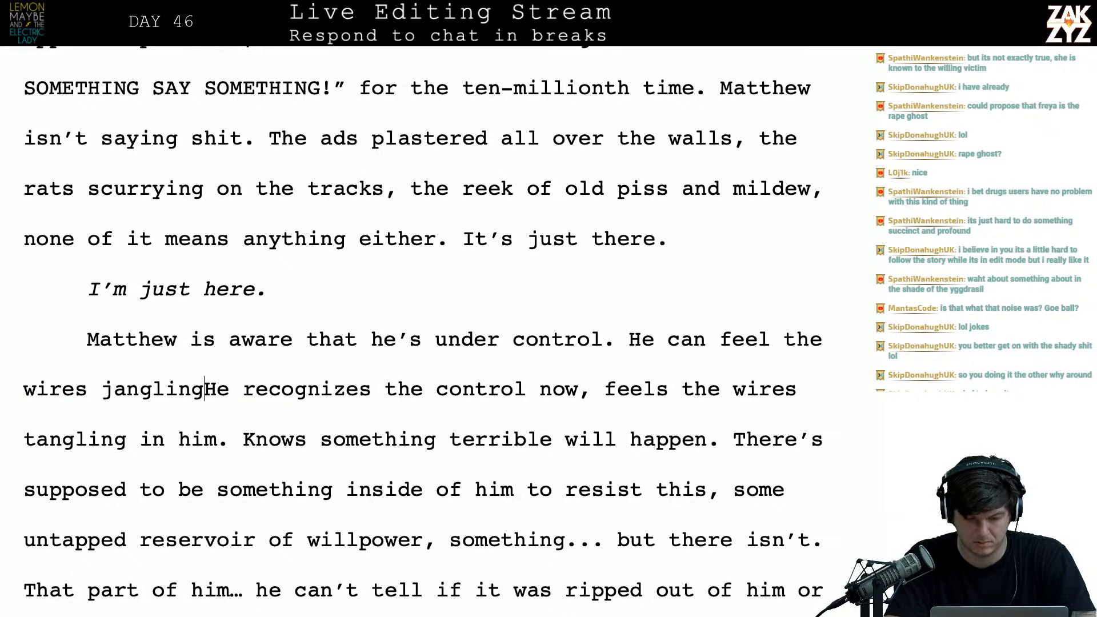
text( jangling in his veins,)
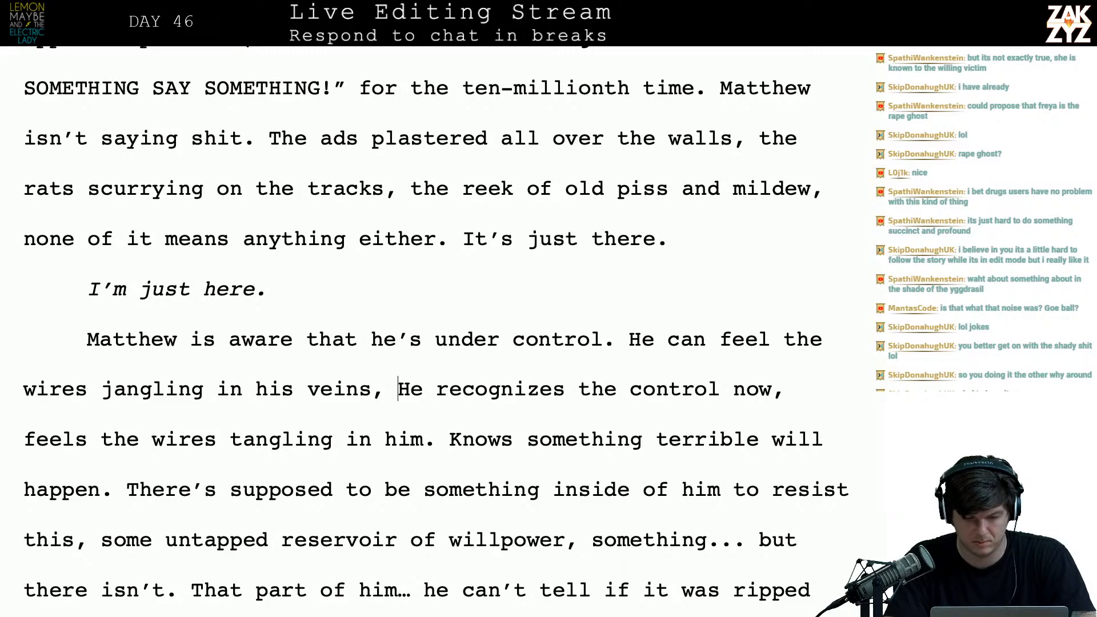
key(Return)
key(Return)
key(Left)
key(Left)
text(he knows something terrible is about to happen.)
- Delete the paragraph breaks and old wording from "He recognizes the control now" through "will happen.", joining the text to "There's supposed to be something"
key(shift+Down)
key(shift+Down)
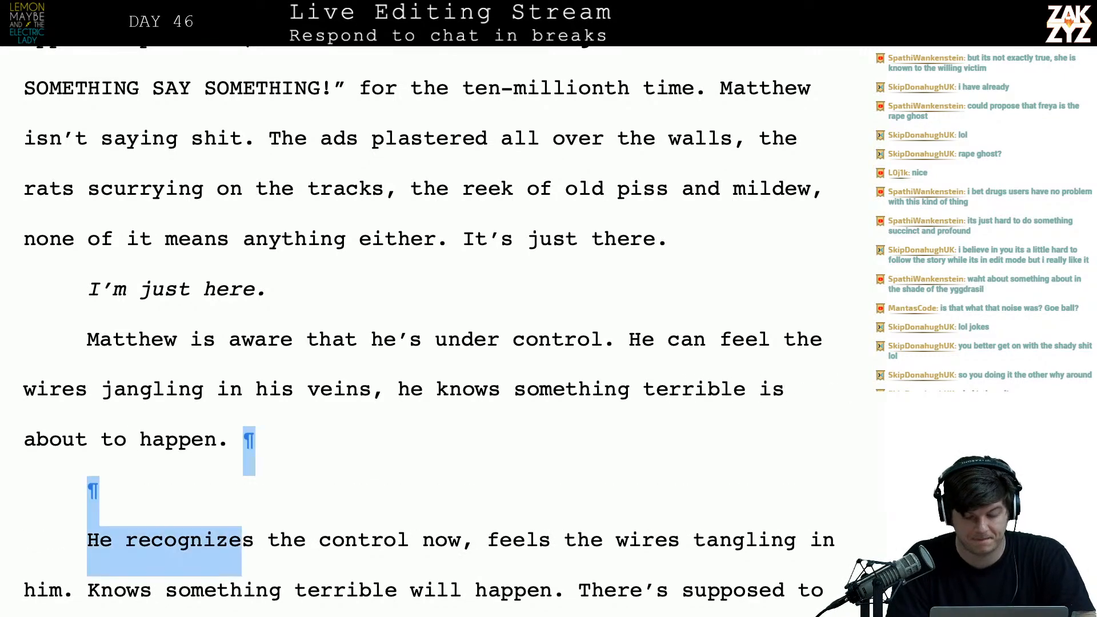
key(shift+Down)
key(shift+Down)
key(shift+Up)
key(shift+Right)
key(shift+Right)
key(shift+Right)
key(shift+Right)
key(shift+Right)
key(shift+Right)
key(shift+Right)
key(shift+Right)
key(shift+Right)
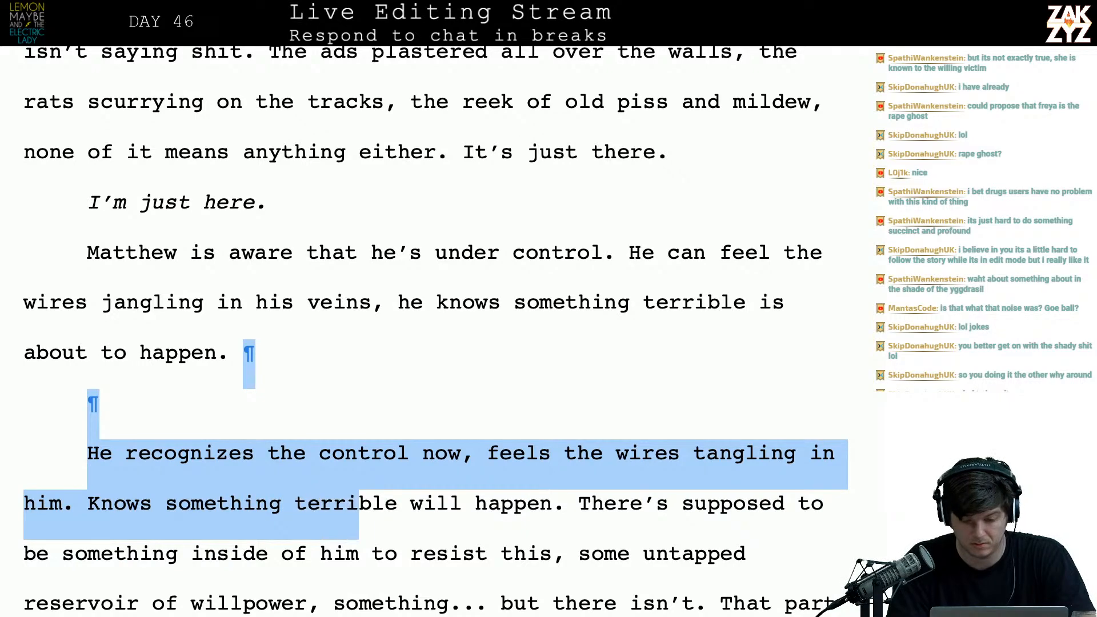
key(shift+Right)
key(shift+Right)
key(shift+Right)
key(shift+Right)
key(shift+Right)
key(shift+Right)
key(shift+Right)
key(shift+Right)
key(shift+Right)
key(shift+Right)
key(shift+Right)
key(shift+Right)
key(shift+Right)
key(shift+Right)
key(shift+Right)
key(shift+Right)
key(shift+Right)
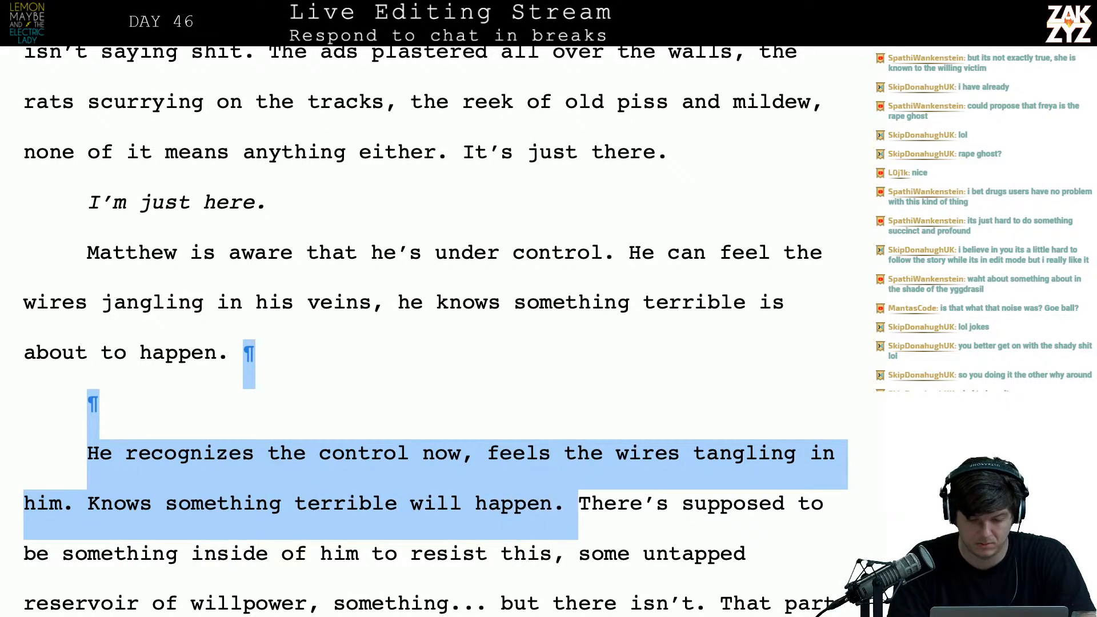
key(BackSpace)
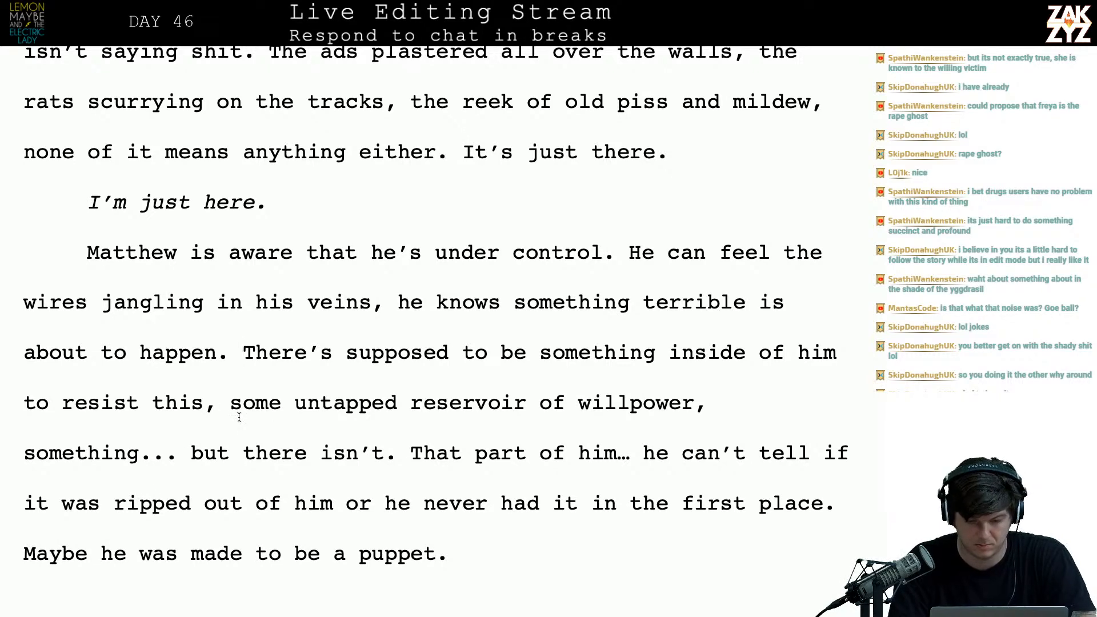
- Split the paragraph before "some untapped reservoir of willpower", leaving an empty paragraph above the old wording
key(Down)
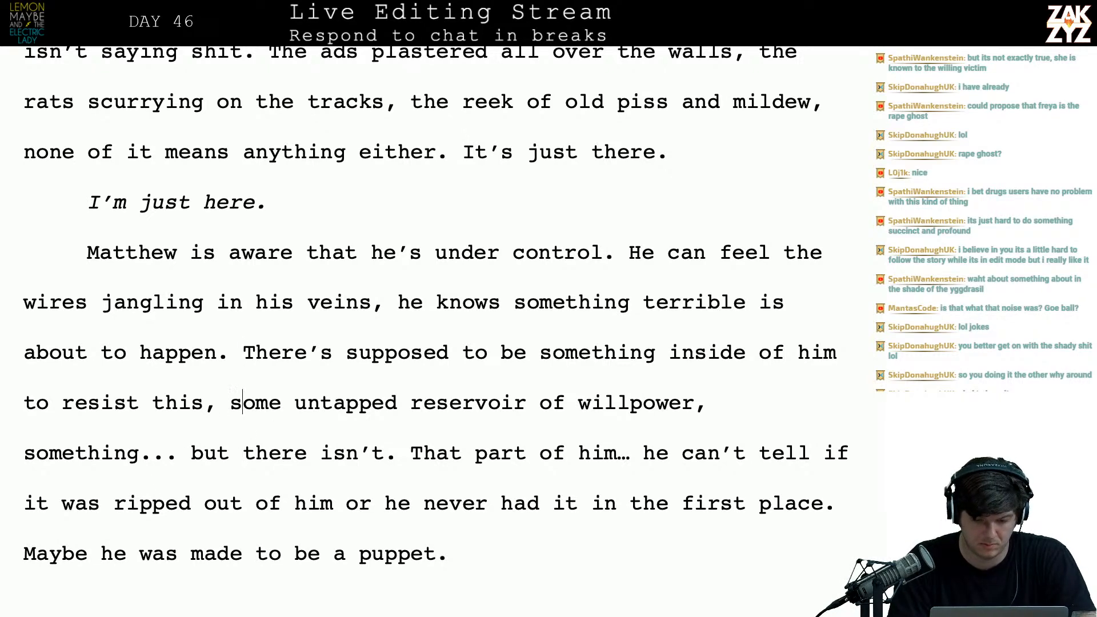
key(Return)
key(Return)
key(Up)
text(ad)
key(BackSpace)
text(burn)
key(BackSpace)
key(BackSpace)
key(BackSpace)
key(BackSpace)
key(BackSpace)
key(BackSpace)
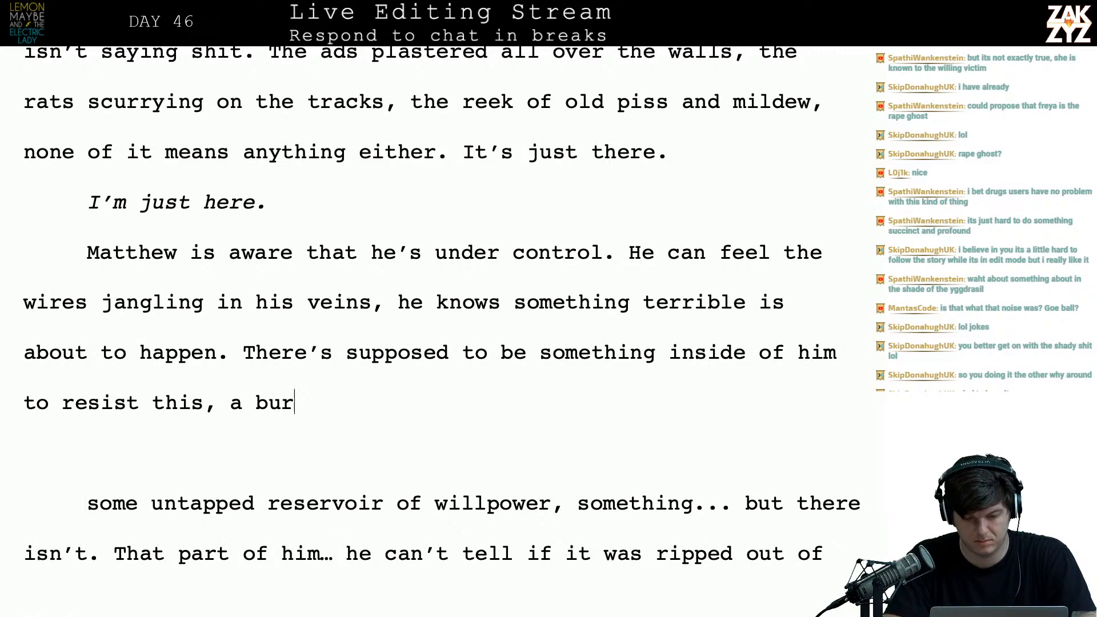
text(some not of de)
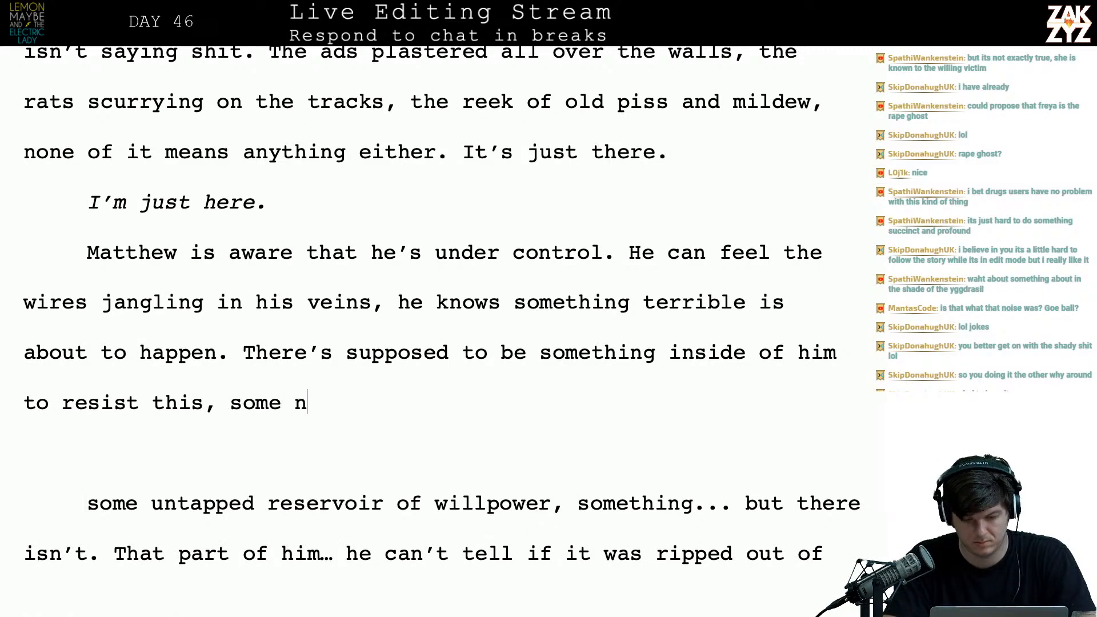
key(BackSpace)
key(BackSpace)
key(BackSpace)
key(BackSpace)
key(BackSpace)
key(BackSpace)
key(BackSpace)
key(BackSpace)
key(BackSpace)
key(BackSpace)
key(BackSpace)
key(BackSpace)
key(BackSpace)
key(BackSpace)
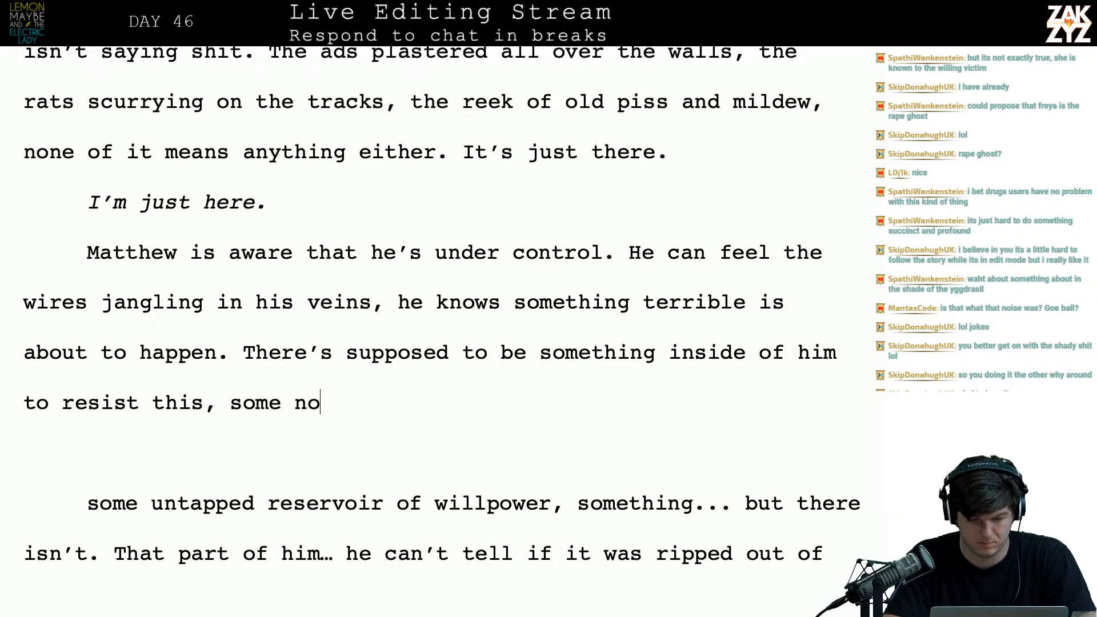
- Write "a core of defiance, some untapped reservoir of willpower, but there's nothing." after "to resist this,"
text(a w)
key(BackSpace)
text(core of defiance, some )
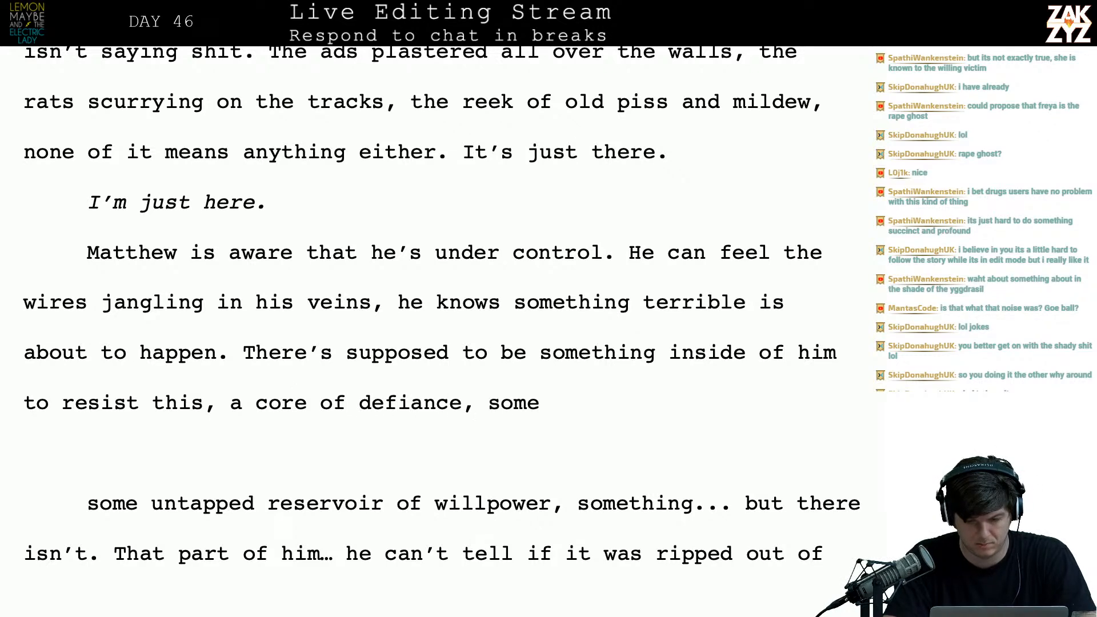
text(untapped re)
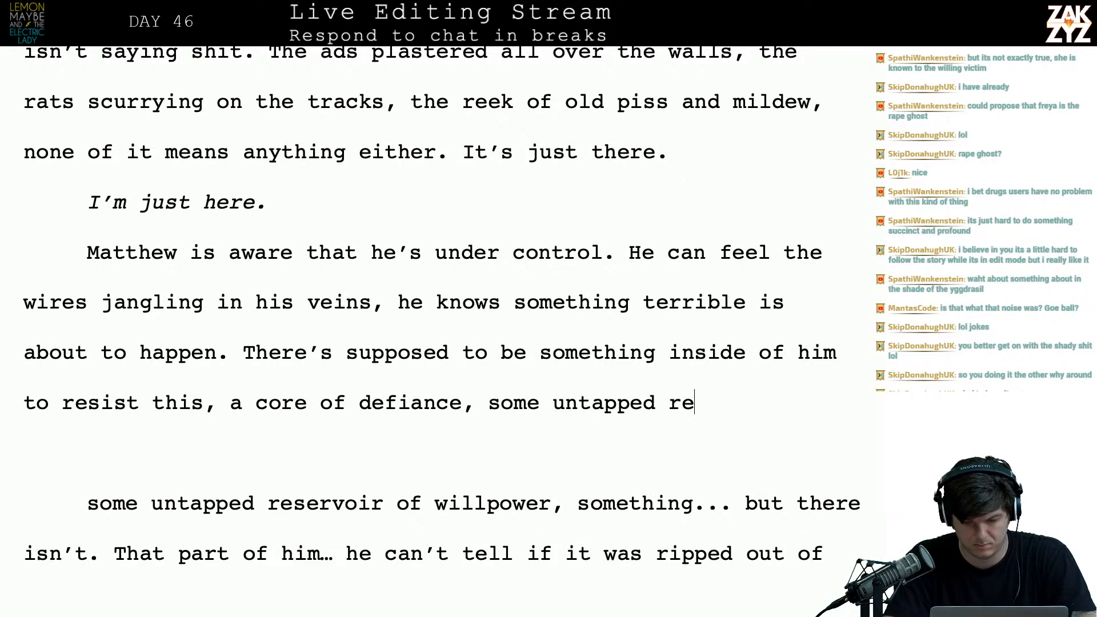
text(sivoir fo)
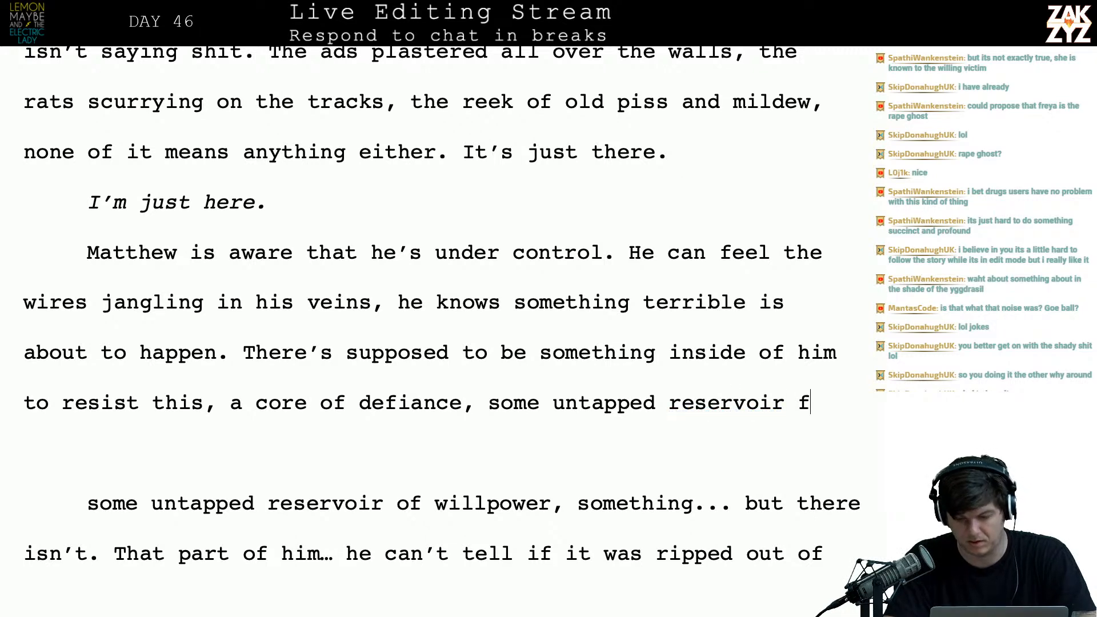
key(BackSpace)
key(BackSpace)
text(o)
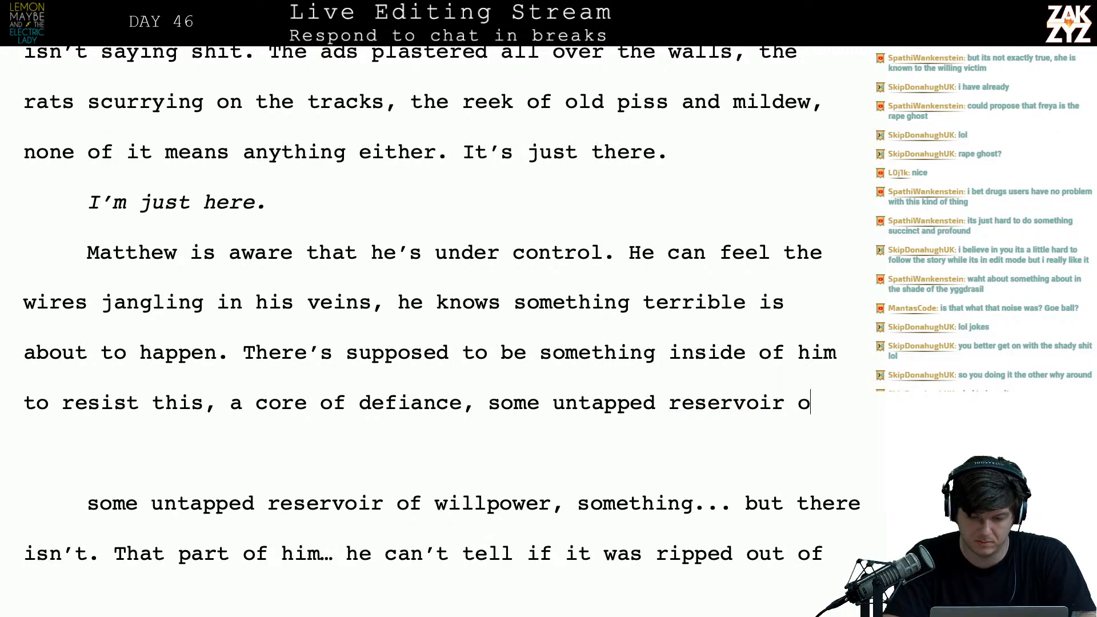
text(f willpower, b)
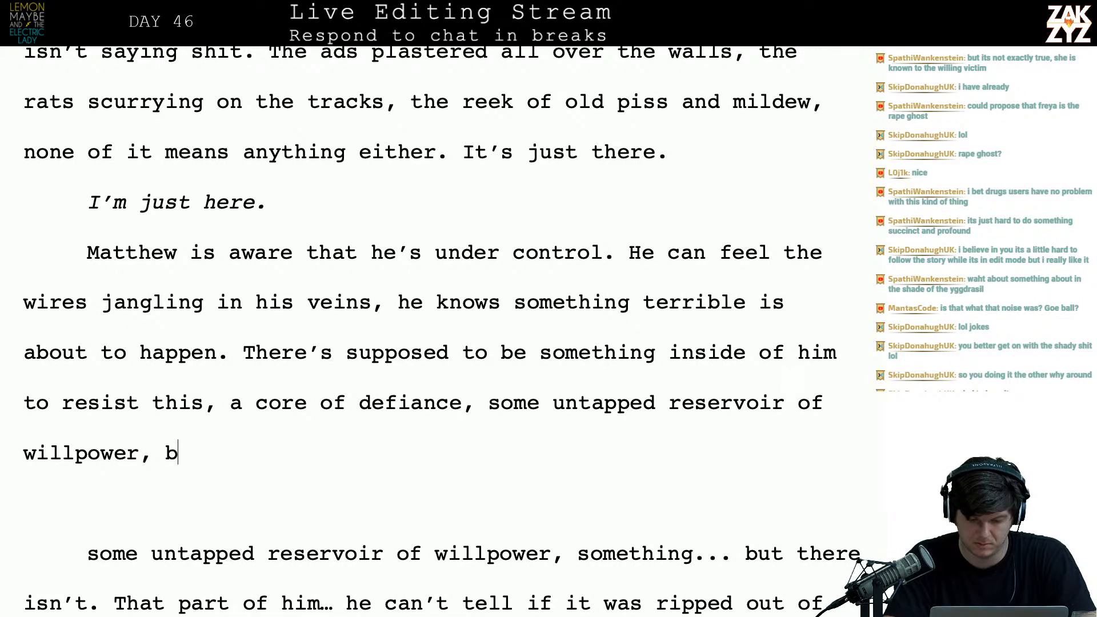
text(ut there's nothing)
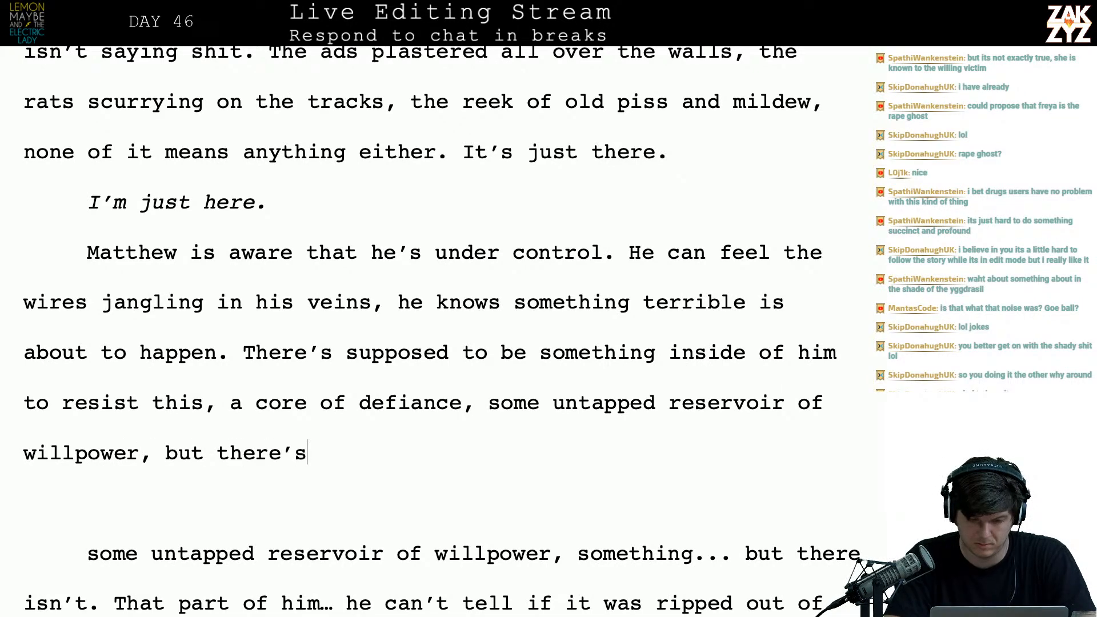
text(.)
- Replace "there's nothing." after "willpower, but" with "there's only emptiness."
key(shift+Down)
key(shift+Down)
key(shift+Down)
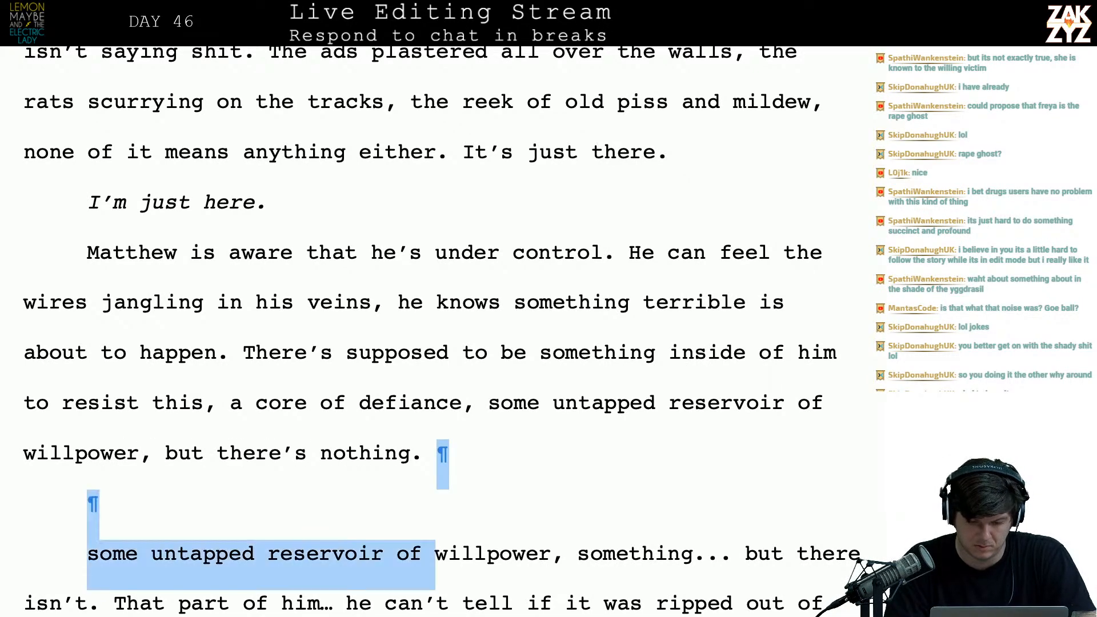
key(Up)
key(Right)
key(Down)
key(BackSpace)
key(BackSpace)
key(BackSpace)
key(BackSpace)
key(BackSpace)
key(BackSpace)
key(BackSpace)
key(BackSpace)
key(BackSpace)
key(BackSpace)
key(BackSpace)
key(BackSpace)
key(BackSpace)
key(BackSpace)
key(BackSpace)
key(BackSpace)
key(BackSpace)
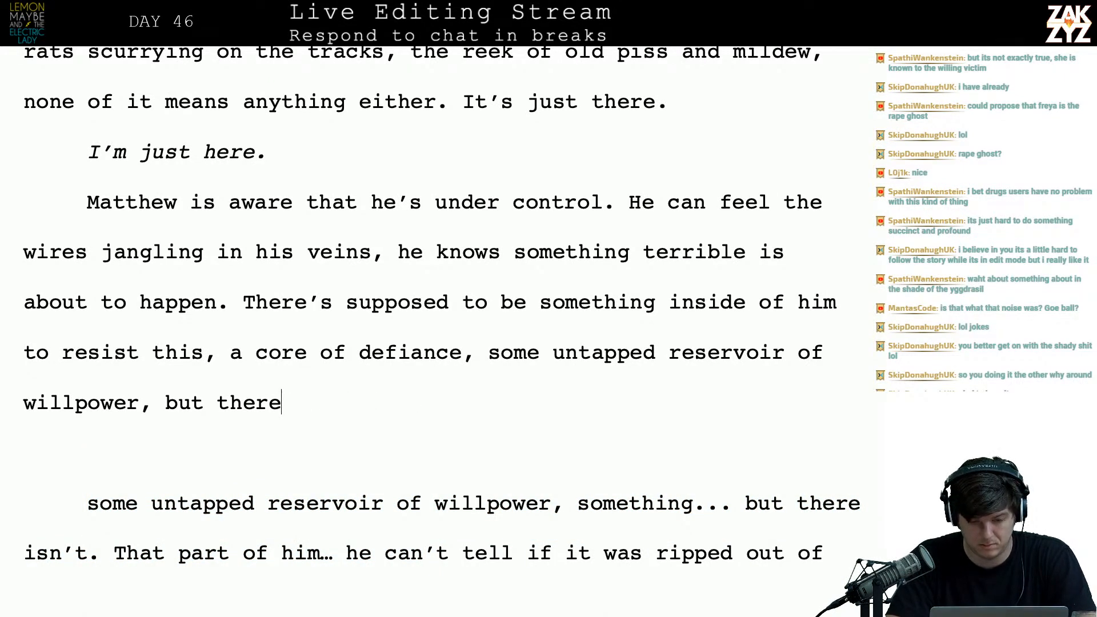
text(he)
key(BackSpace)
key(BackSpace)
text(th)
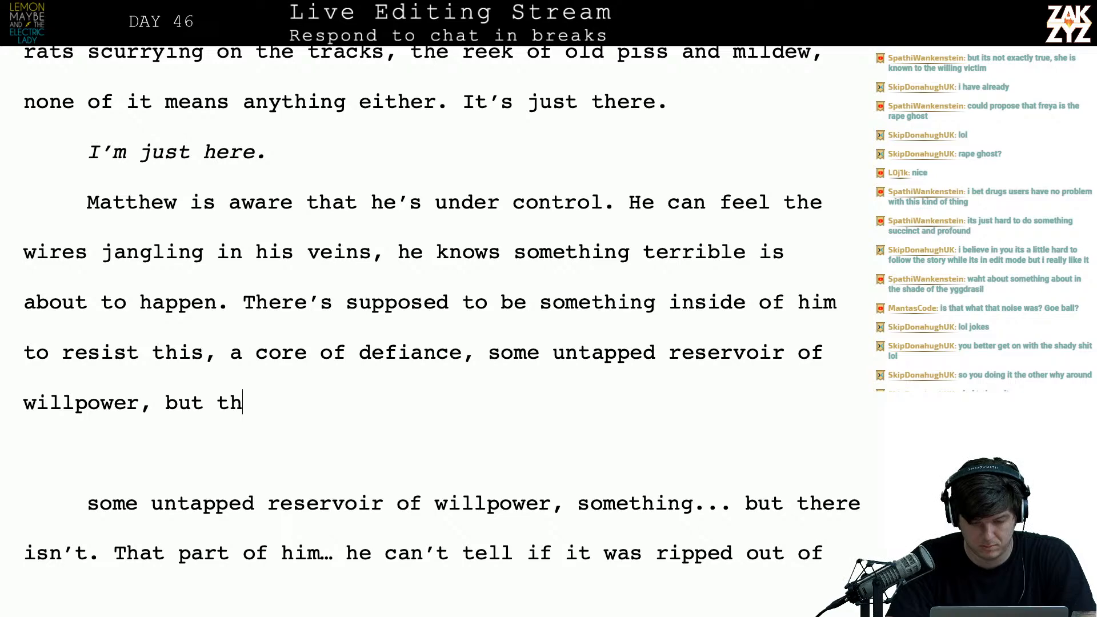
text(ere's only emptiness.)
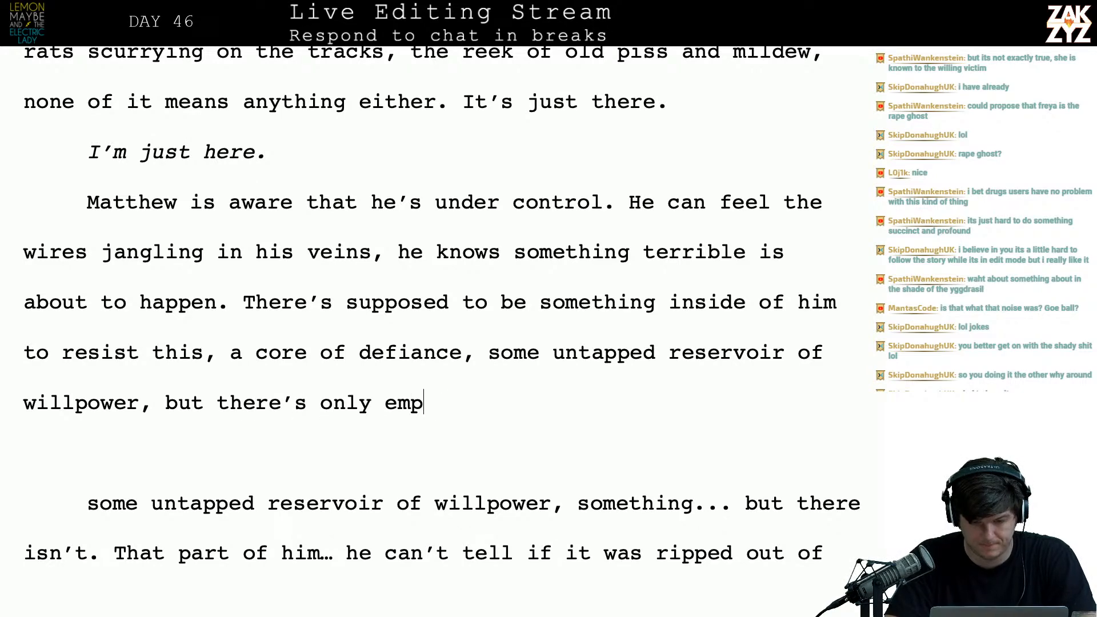
- Reread the revised subway opening from "He smiled" through "I'm just here.", checking the wording around "the words are just sounds"
scroll(440, 312, up, 8)
scroll(435, 360, down, 1)
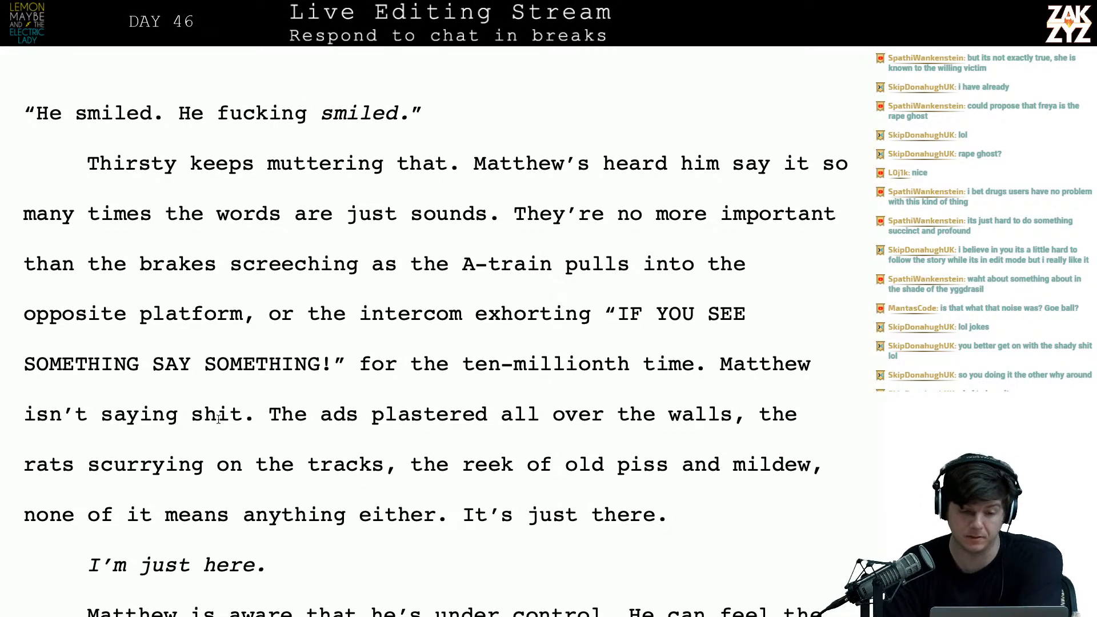
scroll(219, 420, down, 1)
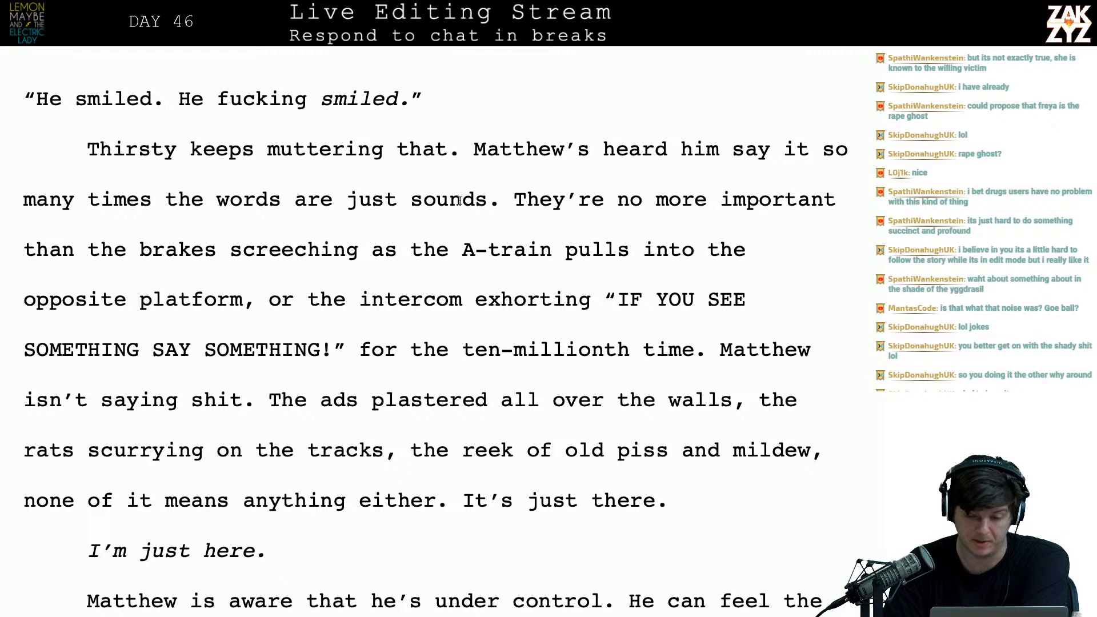
click(484, 149)
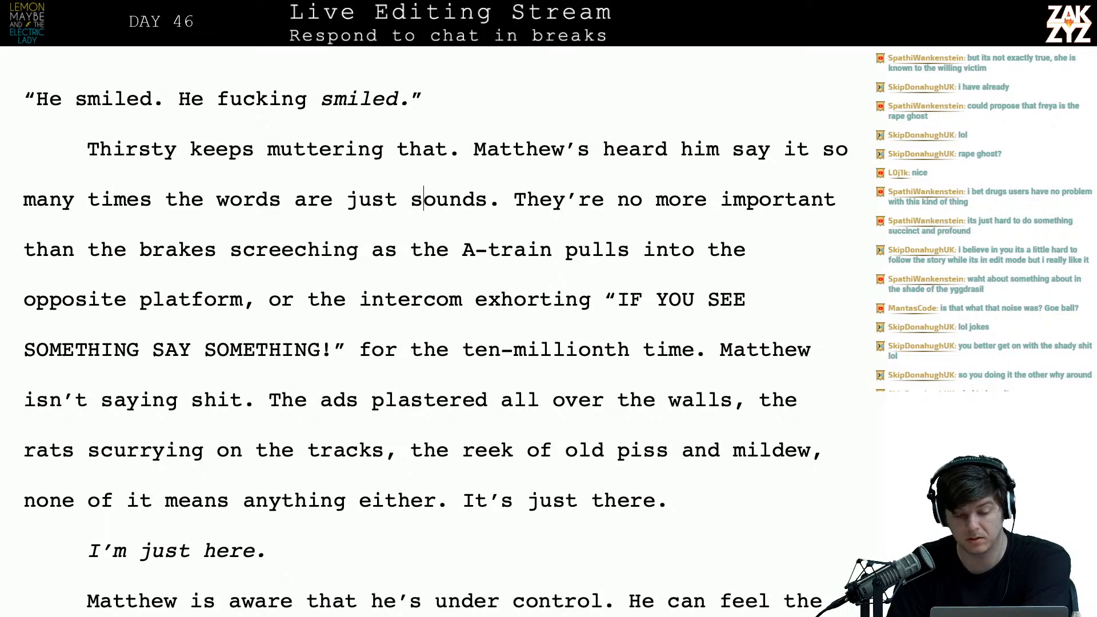
key(Right)
key(Right)
key(Right)
key(Right)
key(Down)
key(Left)
key(Left)
key(Left)
key(Left)
key(Left)
key(Left)
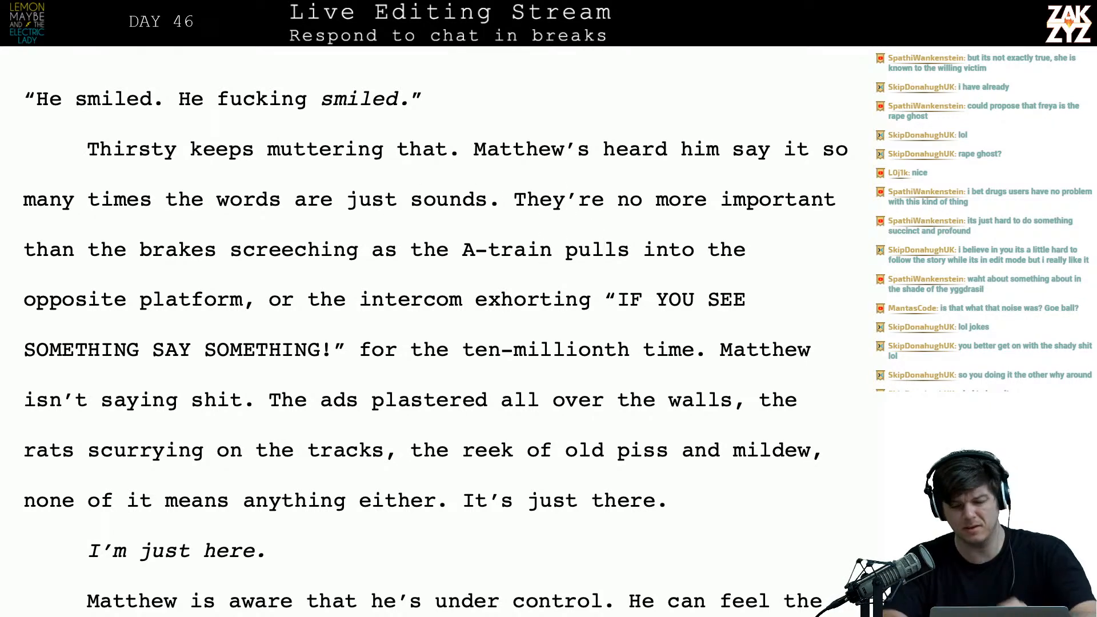
scroll(436, 337, down, 1)
scroll(435, 332, down, 1)
click(503, 167)
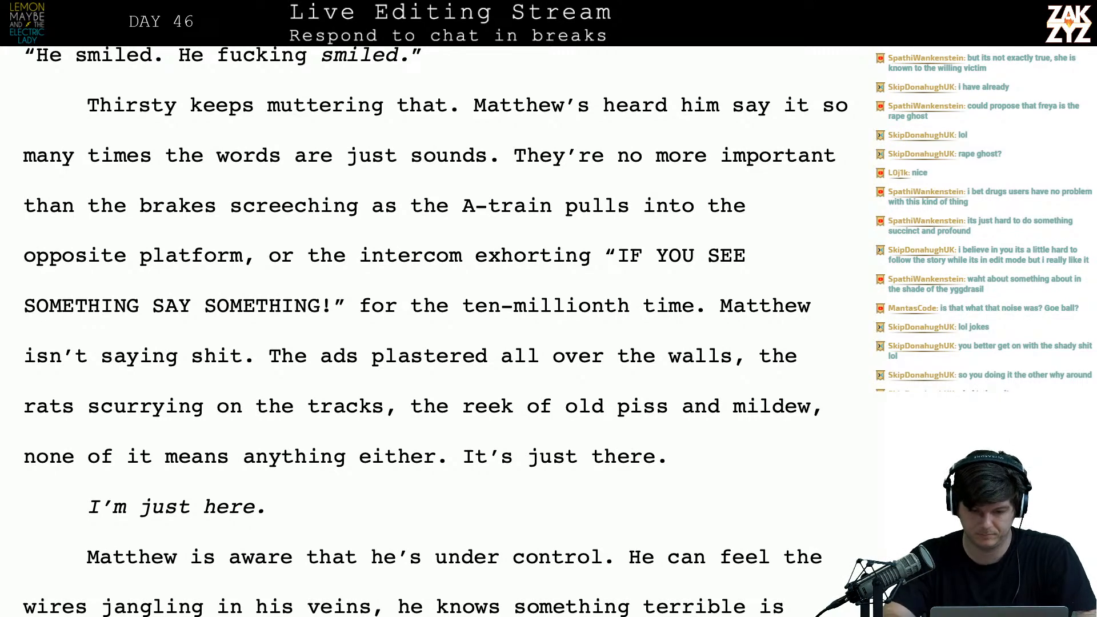
- Rework the wording after "the words are just sounds" to ", no more important than the intercom exhorting", cutting the brakes and A-train comparison
key(Return)
key(Return)
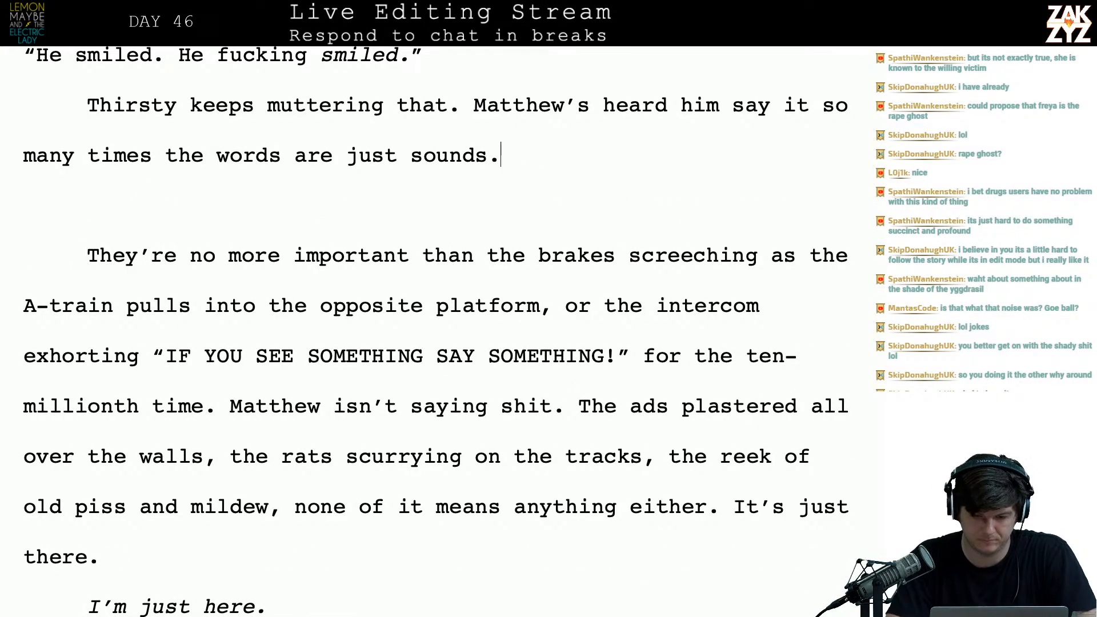
text(, no more)
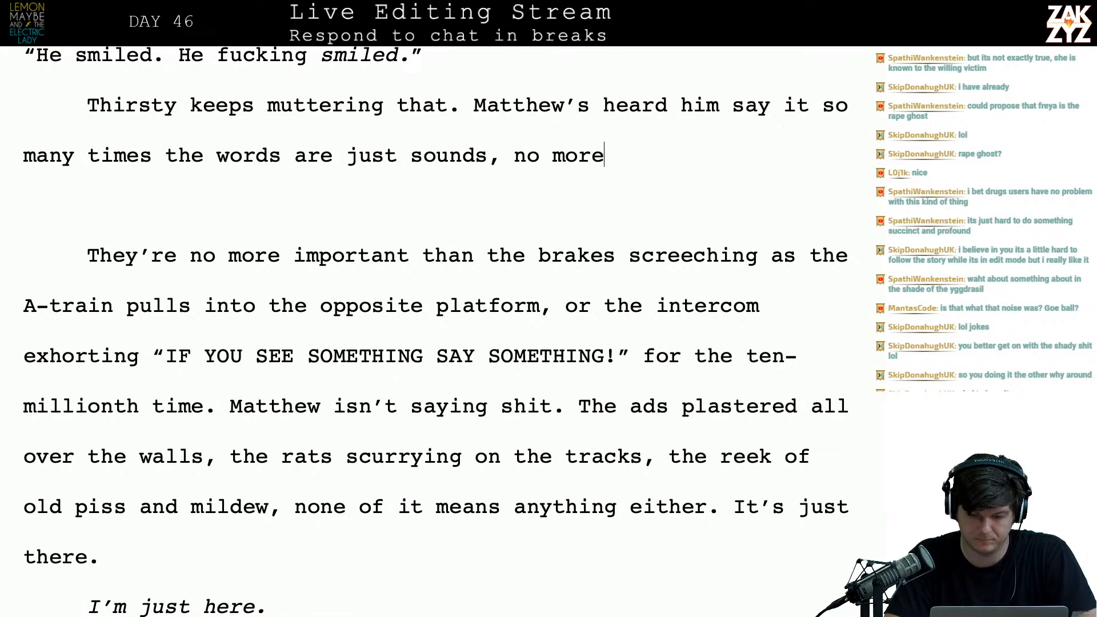
text( important)
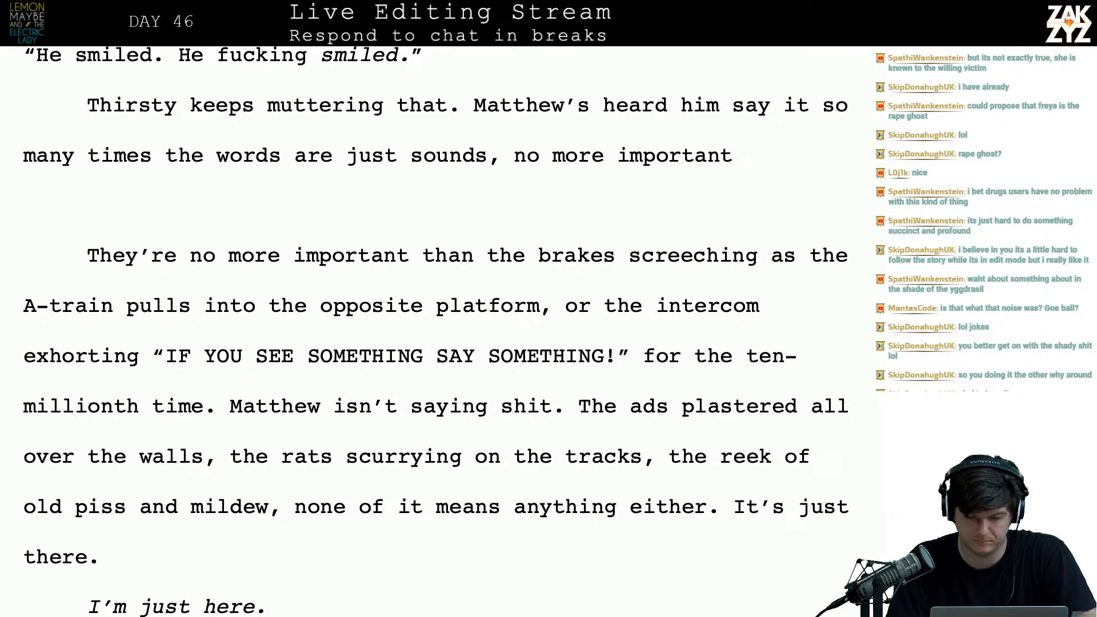
key(shift+Down)
key(shift+Down)
key(shift+Down)
key(shift+Left)
key(shift+Left)
key(shift+Left)
key(shift+Left)
key(shift+Left)
key(shift+Left)
key(shift+Left)
key(shift+Left)
key(shift+Left)
key(shift+Left)
key(shift+Left)
key(shift+Left)
text(than)
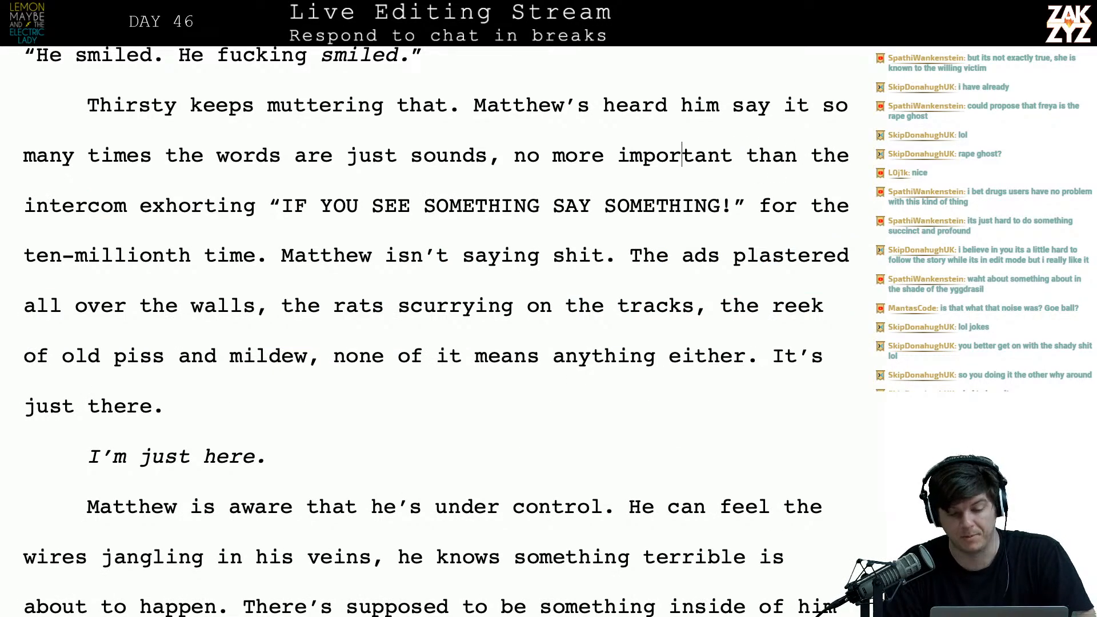
scroll(531, 117, down, 1)
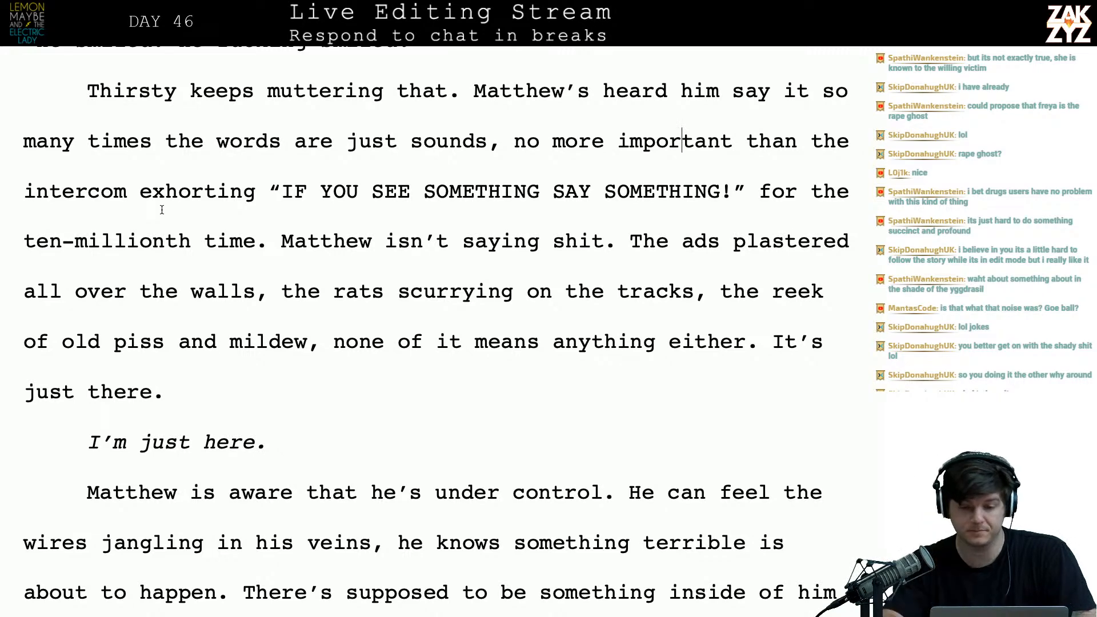
- Write ". They don't even register, they're like the overhead intercom exhorting him:" after "the words are just sounds", replacing the comma
click(502, 142)
key(BackSpace)
text(. They )
text(don't even regi)
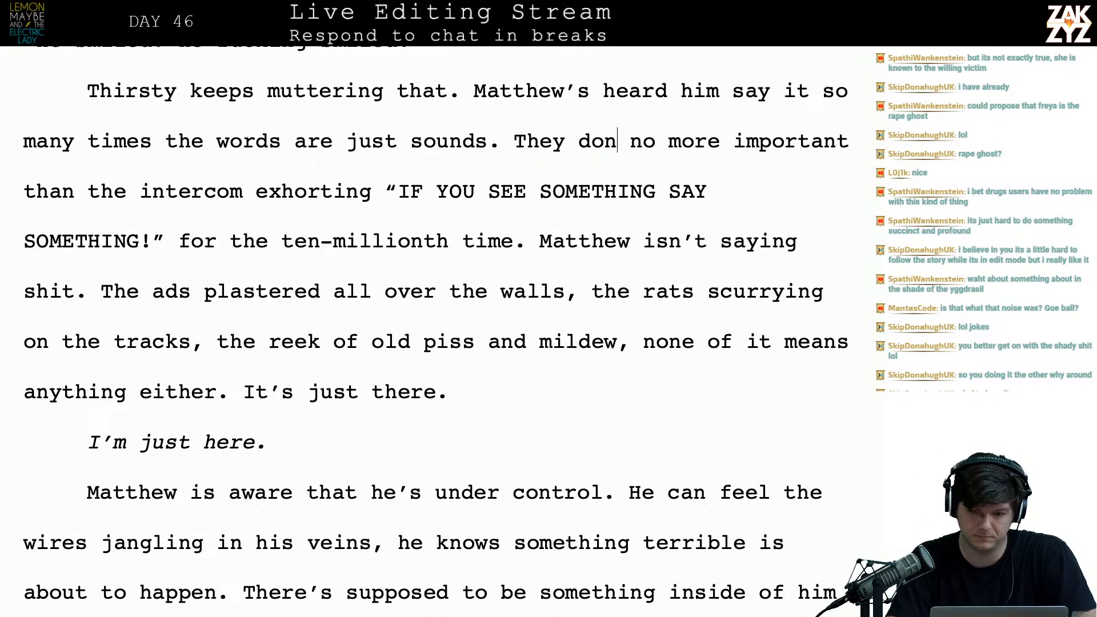
text(ster, they're like the)
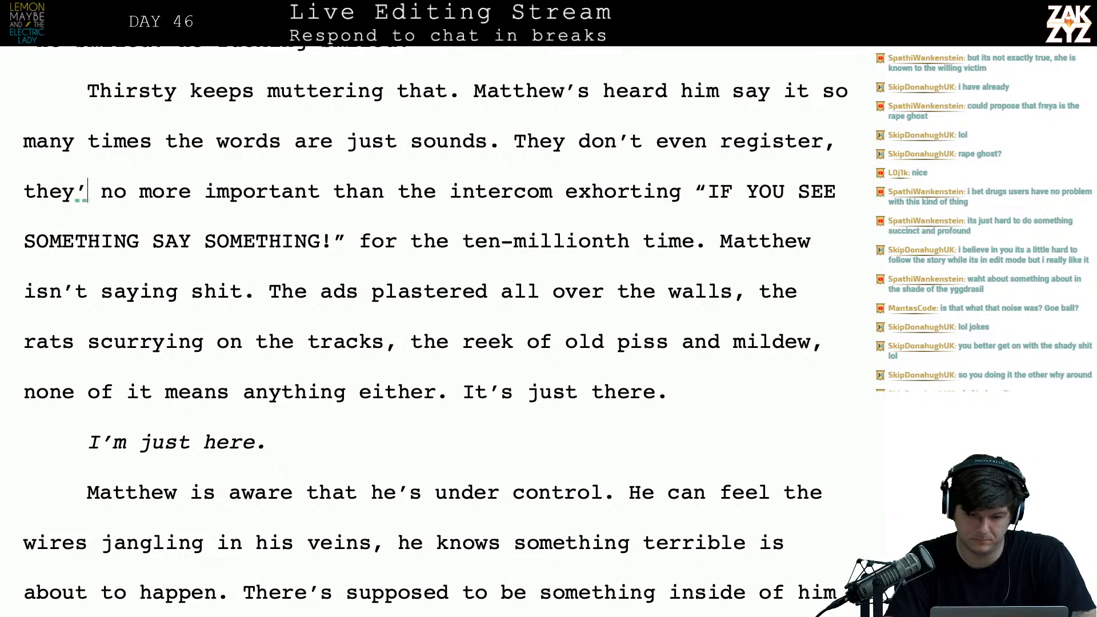
text( overhead )
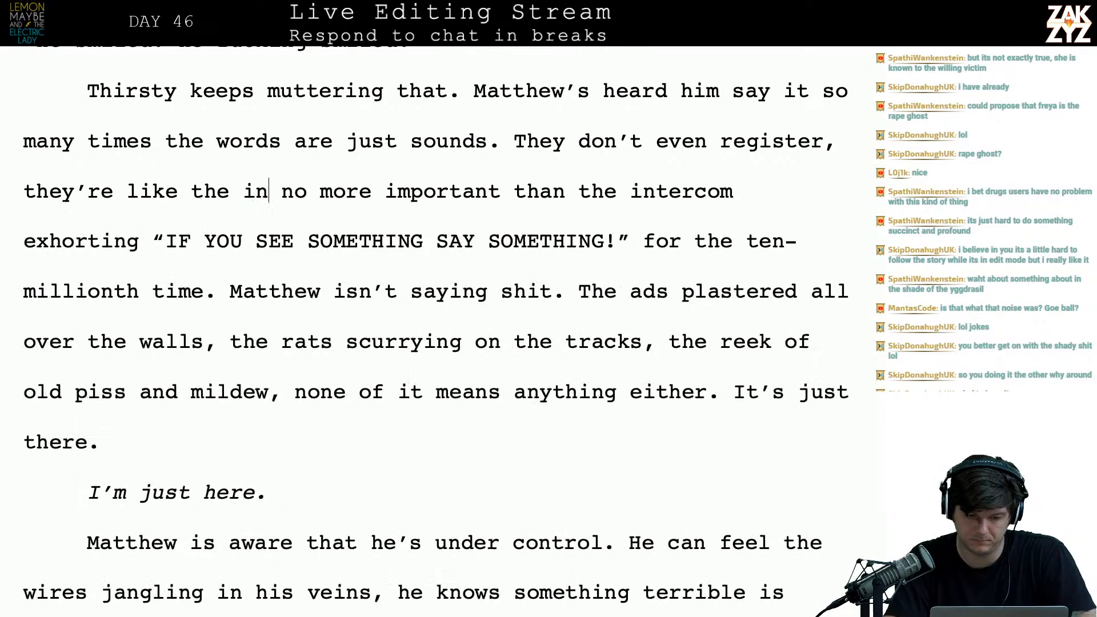
text(intercom exhor)
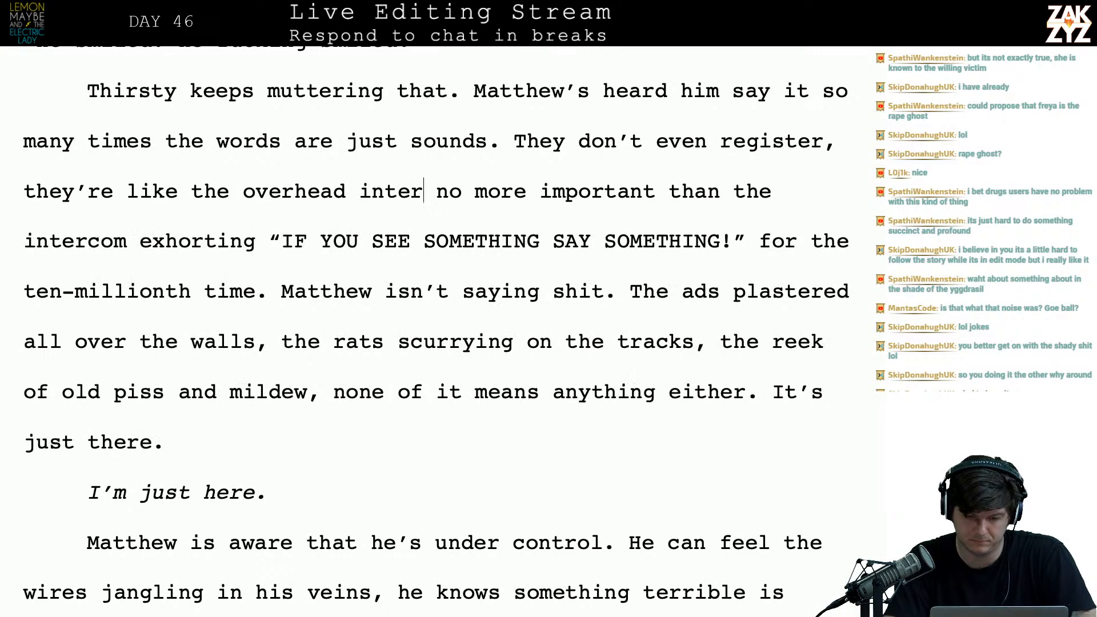
text(ting him)
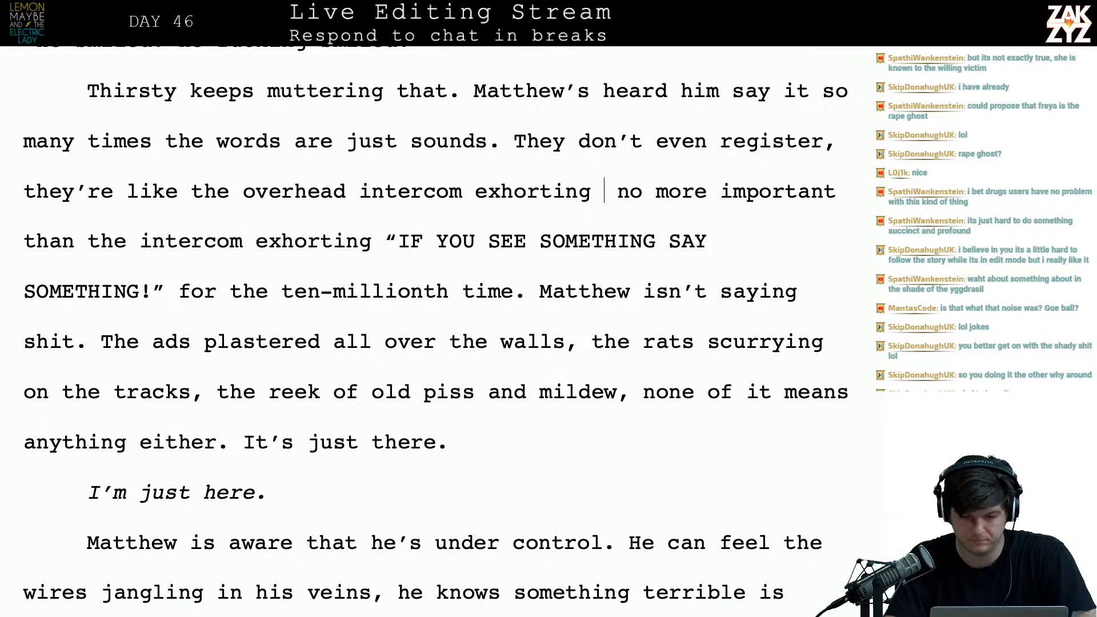
key(BackSpace)
text(:)
- Delete the leftover "no more important than the intercom exhorting" before the quoted "IF YOU SEE SOMETHING" announcement
key(shift+Right)
key(shift+Right)
key(shift+Right)
key(shift+Right)
key(shift+Right)
key(shift+Right)
key(shift+Right)
key(shift+Right)
key(shift+Right)
key(shift+Right)
key(shift+Right)
key(shift+Right)
key(shift+Right)
key(shift+Right)
key(shift+Right)
key(shift+Right)
key(shift+Right)
key(shift+Right)
key(shift+Right)
key(shift+Right)
key(shift+Right)
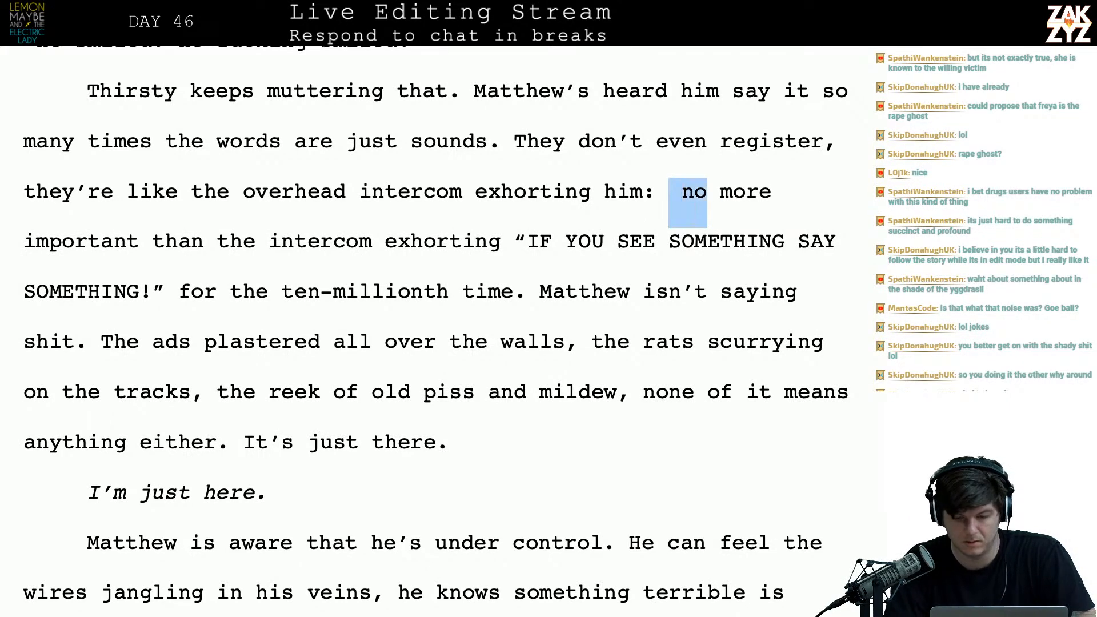
key(shift+Right)
key(shift+Right)
key(shift+Right)
key(shift+Right)
key(shift+Right)
key(shift+Right)
key(shift+Right)
key(shift+Right)
key(shift+Right)
key(shift+Right)
key(shift+Right)
key(shift+Right)
key(shift+Right)
key(shift+Right)
key(shift+Right)
key(shift+Right)
key(shift+Right)
key(shift+Right)
key(shift+Right)
key(shift+Right)
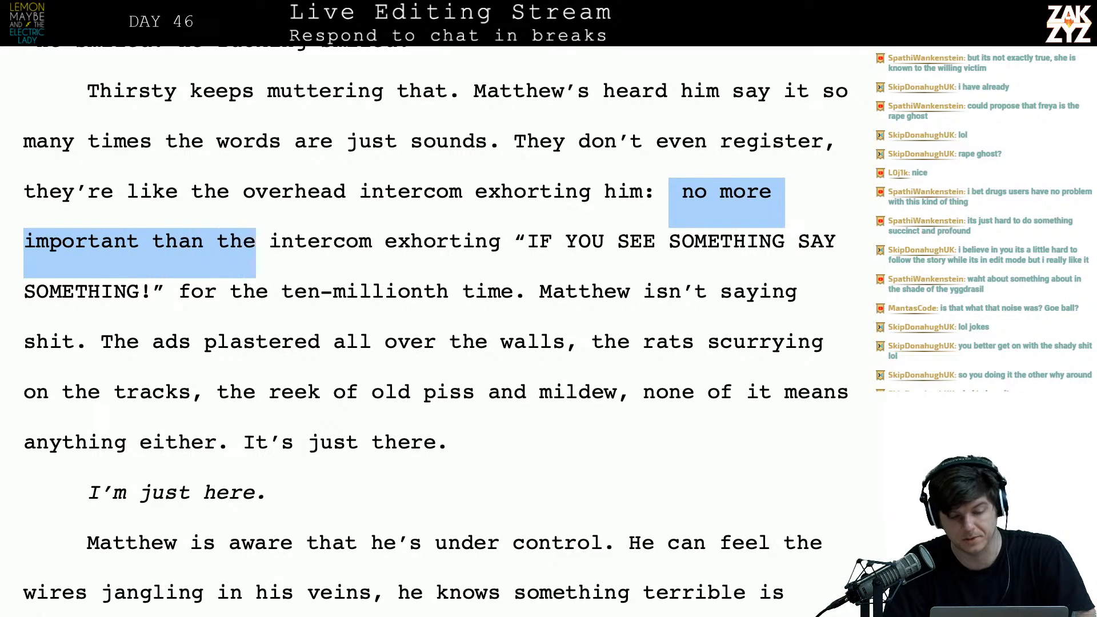
key(shift+Right)
key(shift+Right)
key(shift+Right)
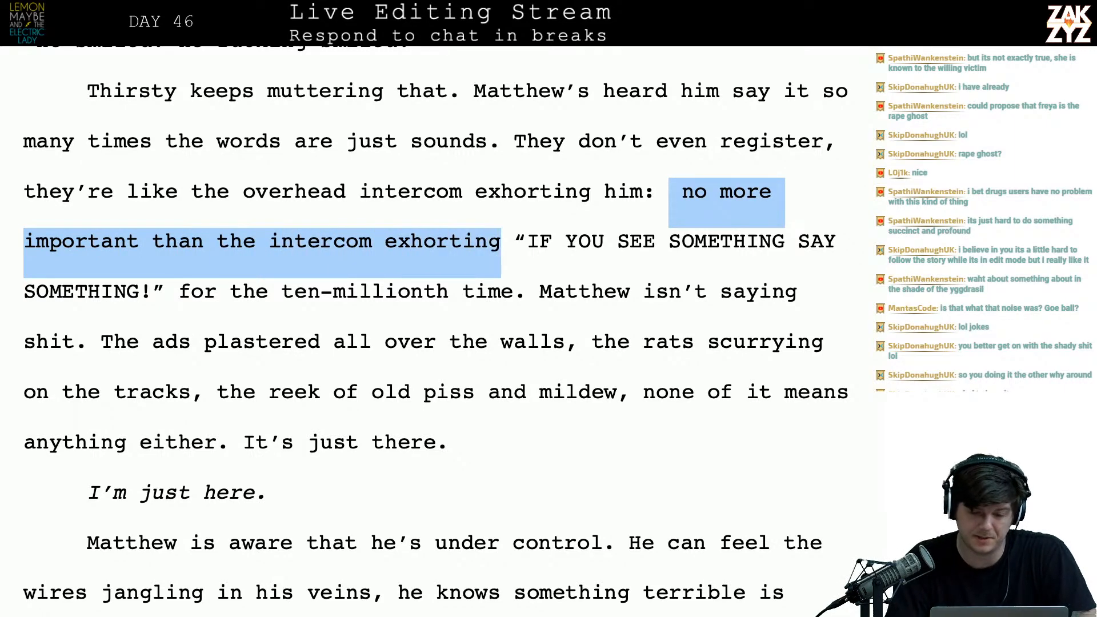
key(BackSpace)
- Try to cut "the overhead" between "they're like" and "intercom exhorting him:"
click(347, 187)
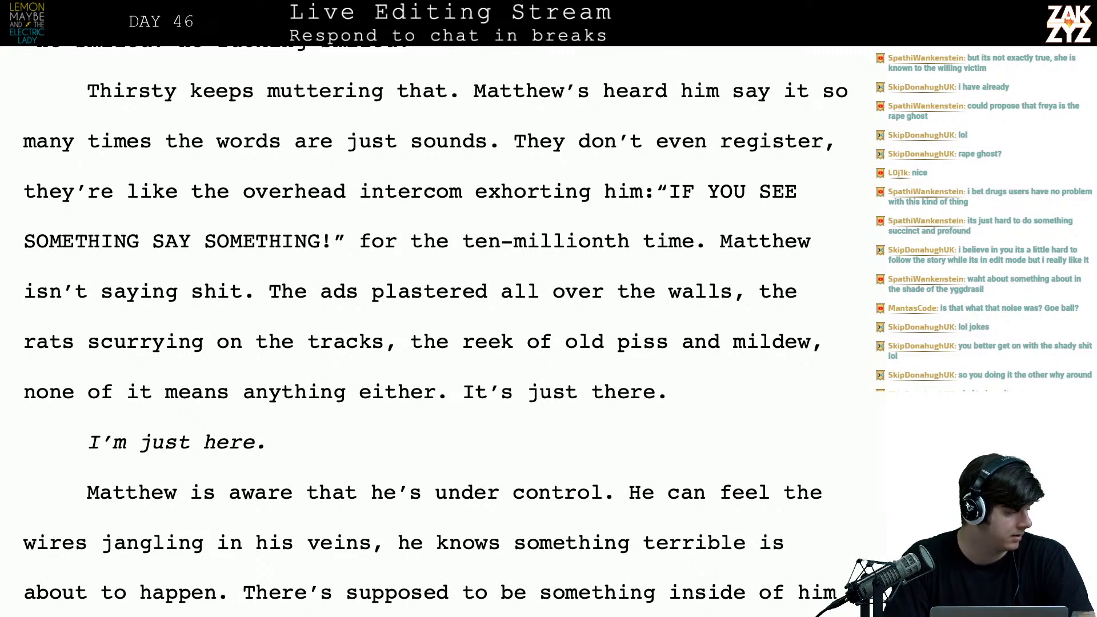
key(BackSpace)
key(BackSpace)
key(BackSpace)
key(BackSpace)
key(BackSpace)
key(BackSpace)
key(BackSpace)
key(BackSpace)
key(BackSpace)
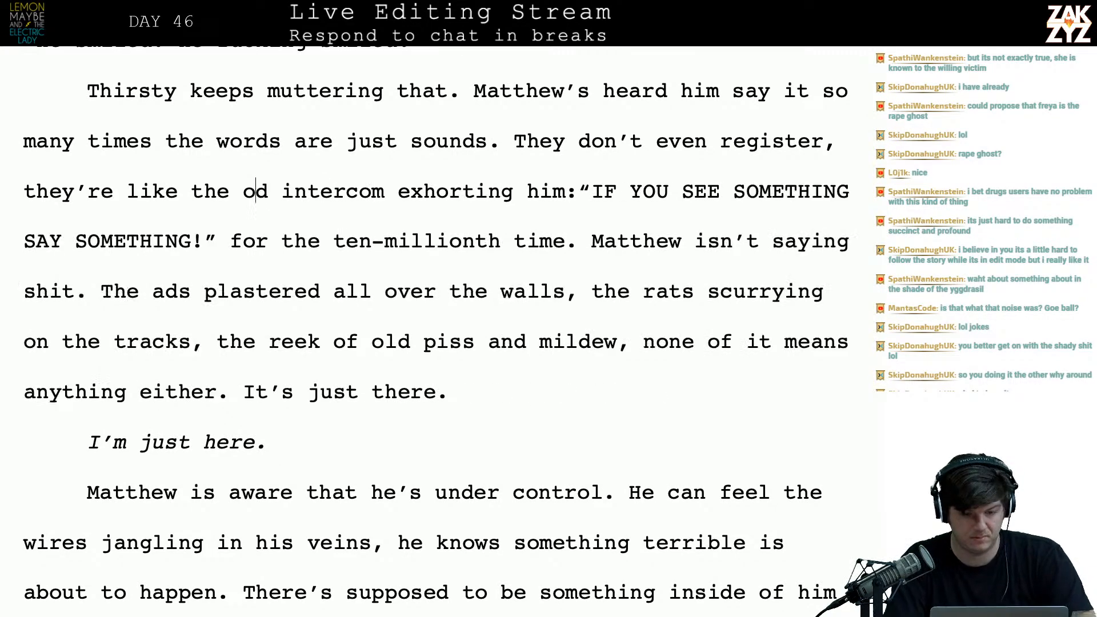
key(BackSpace)
key(BackSpace)
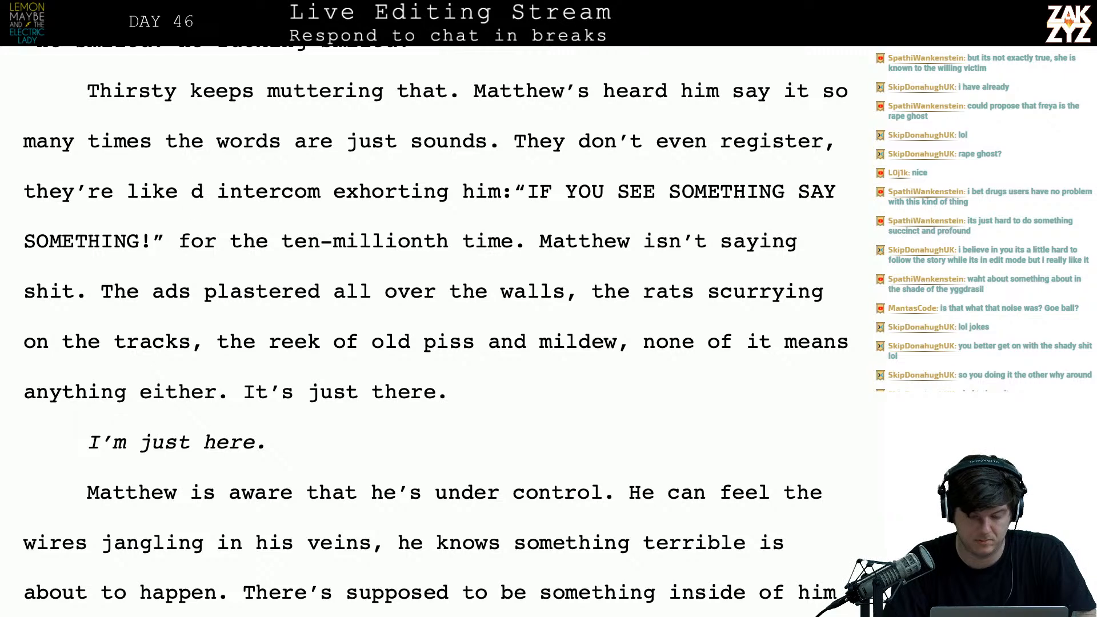
- Insert "like the intercom exhorting him" directly after "They don't even register,"
click(844, 140)
text(like the )
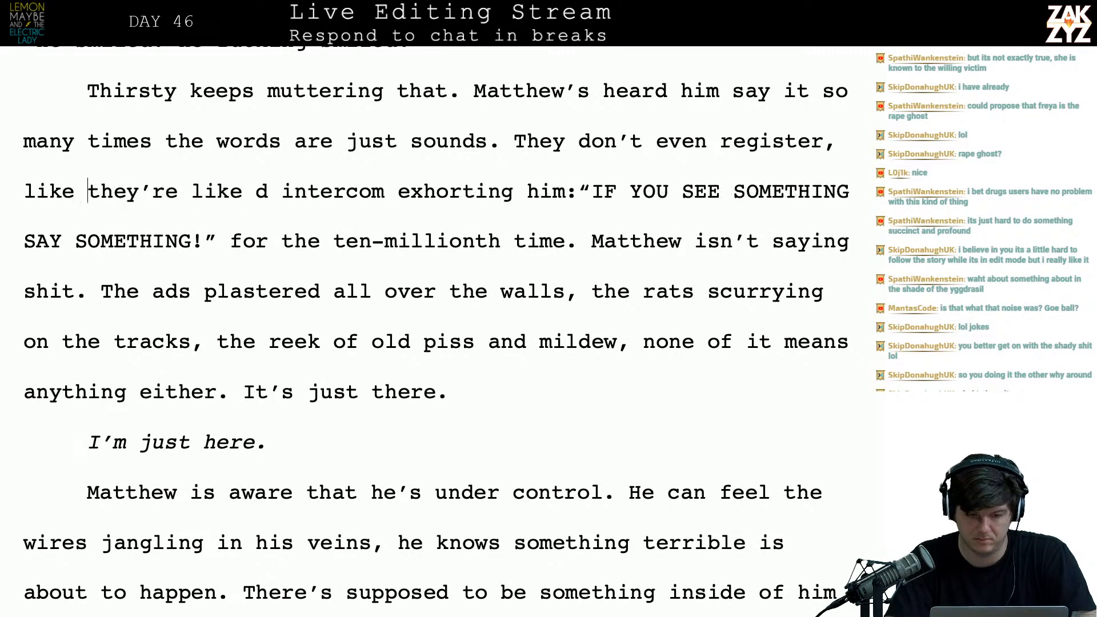
text(intercom exh)
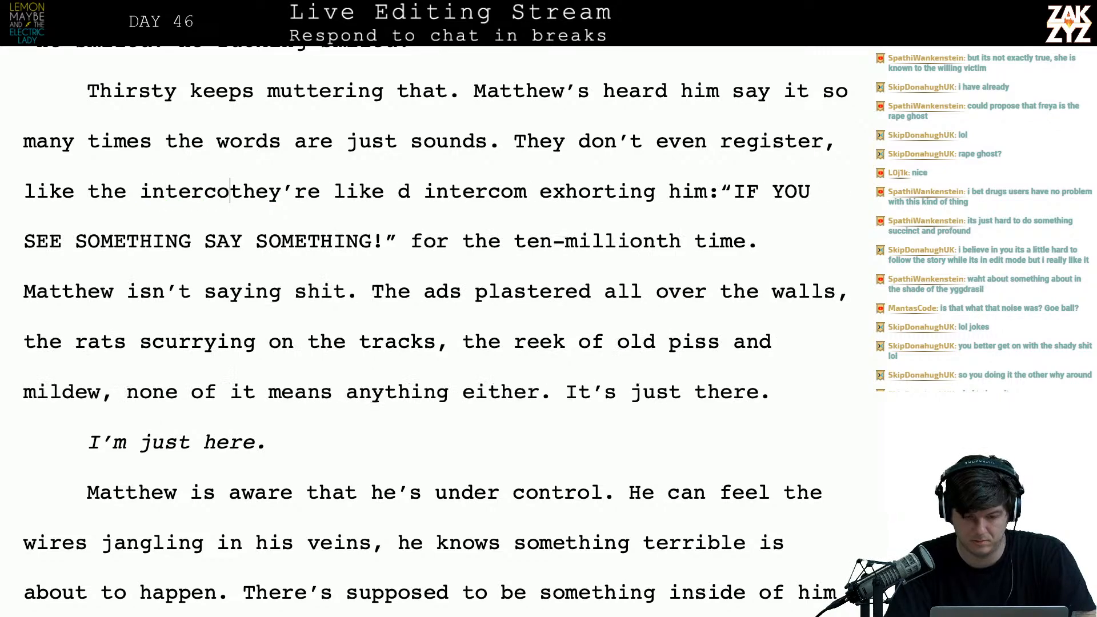
text(orting him)
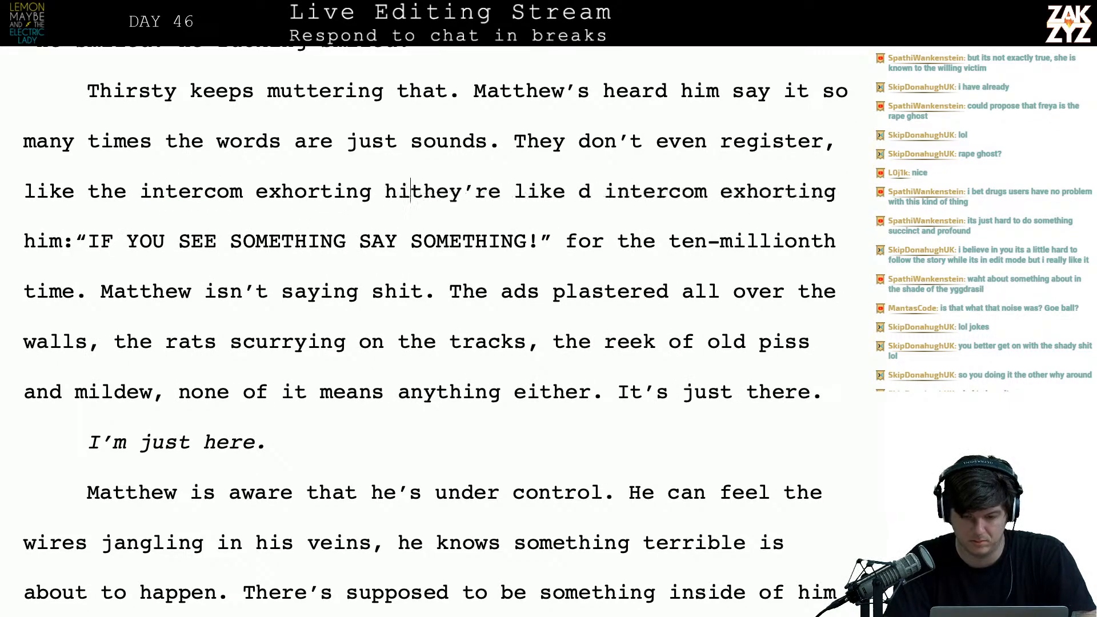
- Delete the leftover "they're like d intercom exhorting him:" before the quoted "IF YOU SEE SOMETHING" announcement
key(shift+Right)
key(shift+Right)
key(shift+Right)
key(shift+Right)
key(shift+Right)
key(shift+Right)
key(shift+Right)
key(shift+Right)
key(shift+Right)
key(shift+Right)
key(shift+Right)
key(shift+Right)
key(shift+Right)
key(shift+Right)
key(shift+Right)
key(shift+Right)
key(shift+Right)
key(shift+Right)
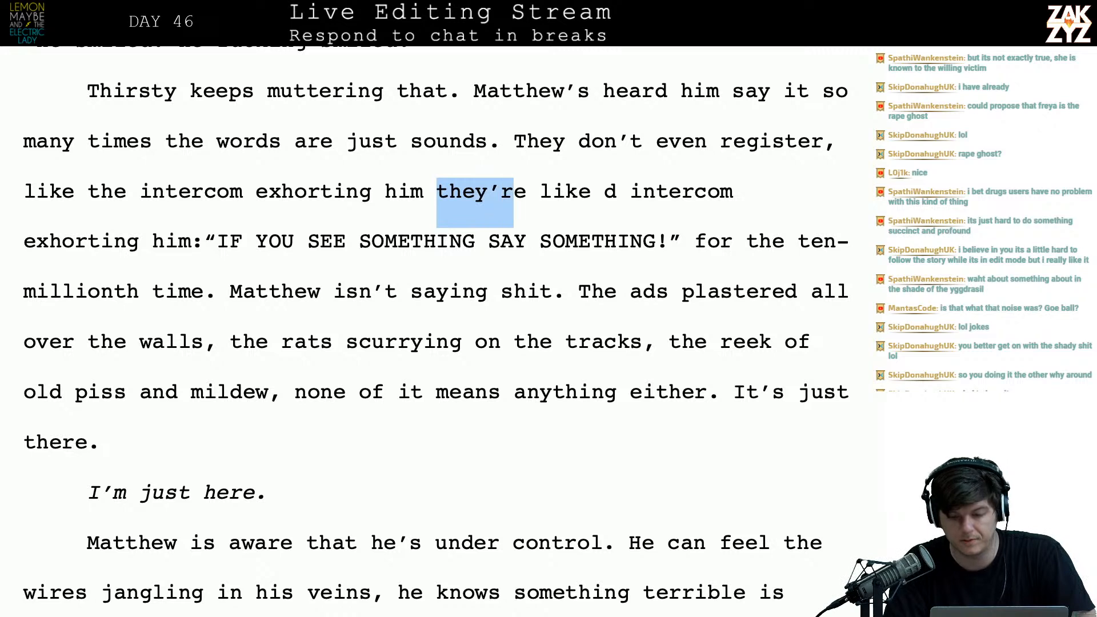
key(shift+Right)
key(shift+Right)
key(shift+Right)
key(shift+Right)
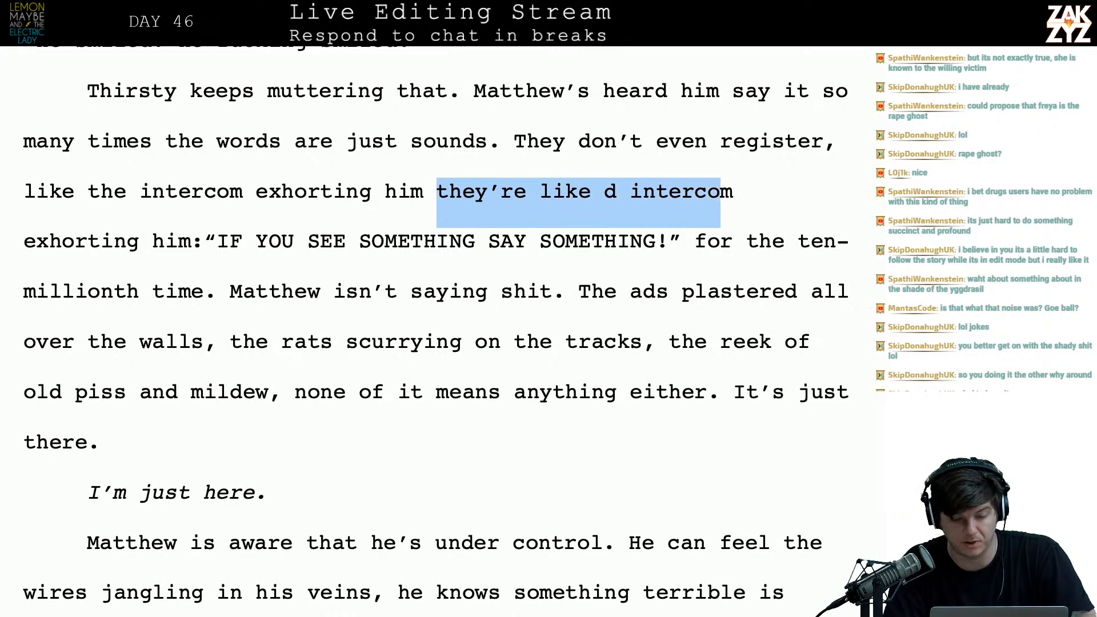
key(shift+Right)
key(shift+Right)
key(shift+Right)
key(shift+Right)
key(shift+Right)
key(shift+Right)
key(shift+Right)
key(shift+Right)
key(shift+Right)
key(shift+Right)
key(shift+Right)
key(shift+Right)
key(shift+Right)
key(shift+Right)
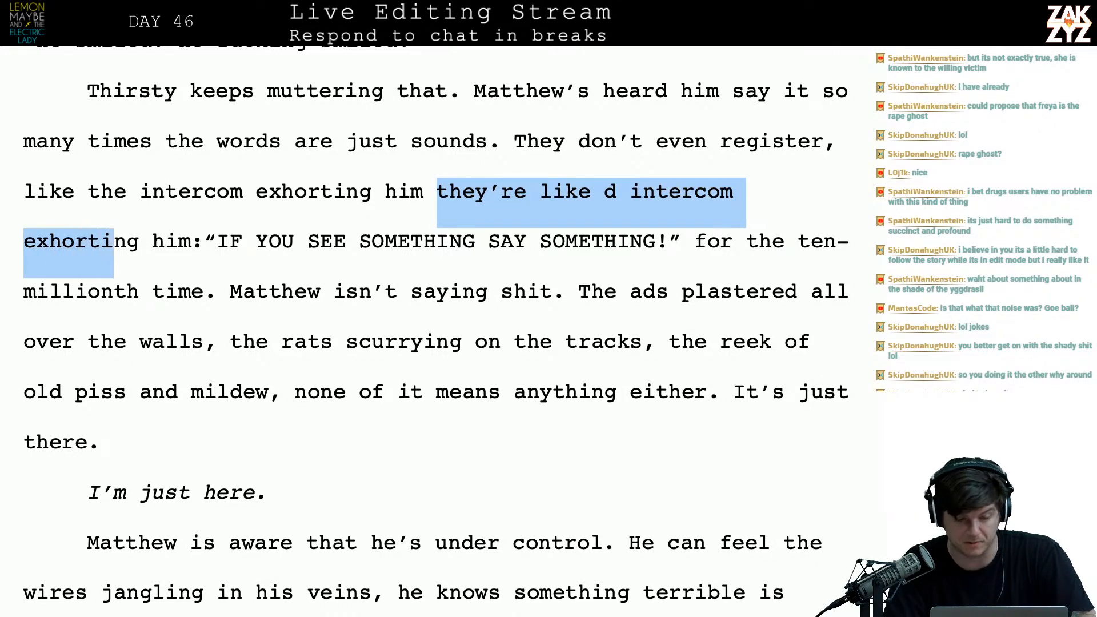
key(shift+Right)
key(shift+Right)
key(BackSpace)
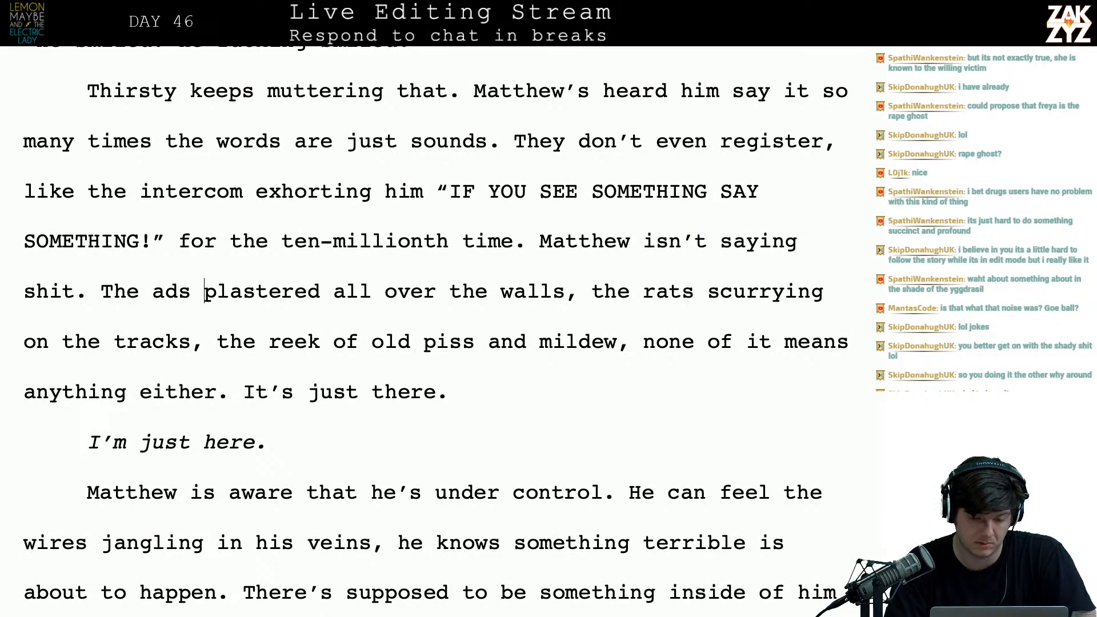
- Split the paragraph before "The ads plastered" and write "His eyes slip off the ads and graffiti plastered all over the walls" after "saying shit."
key(Return)
text(His ey)
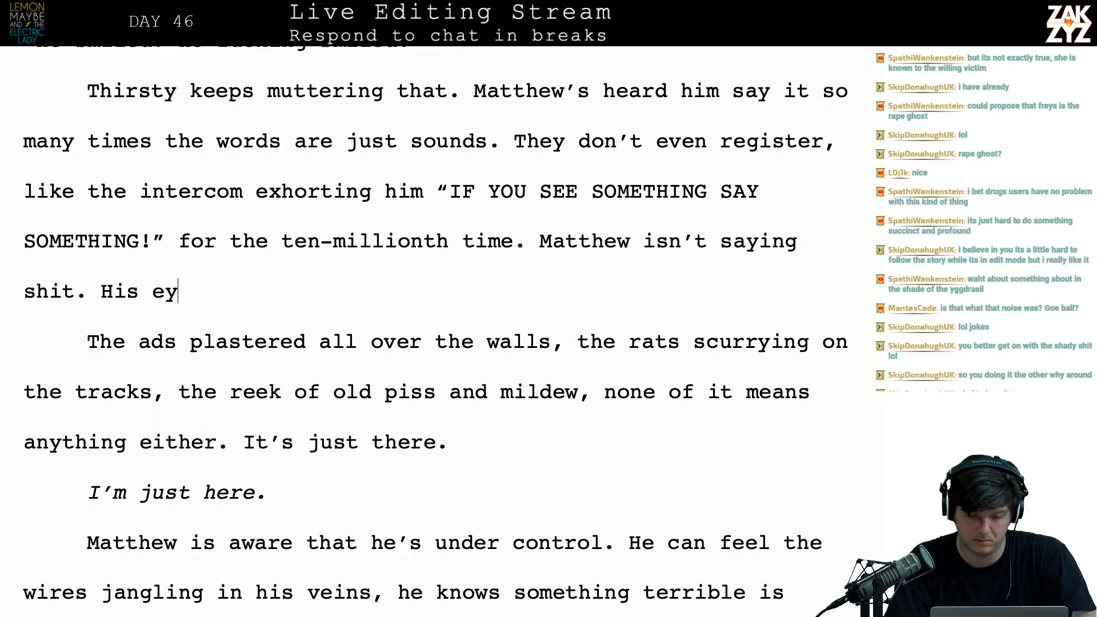
text(es slip off the add)
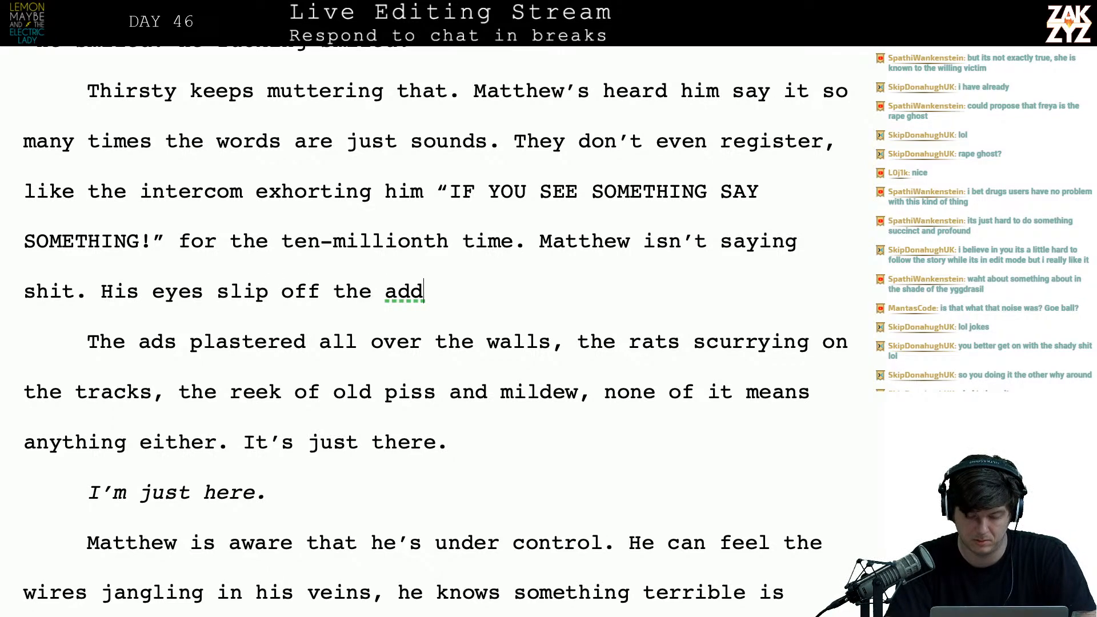
key(BackSpace)
text(s a)
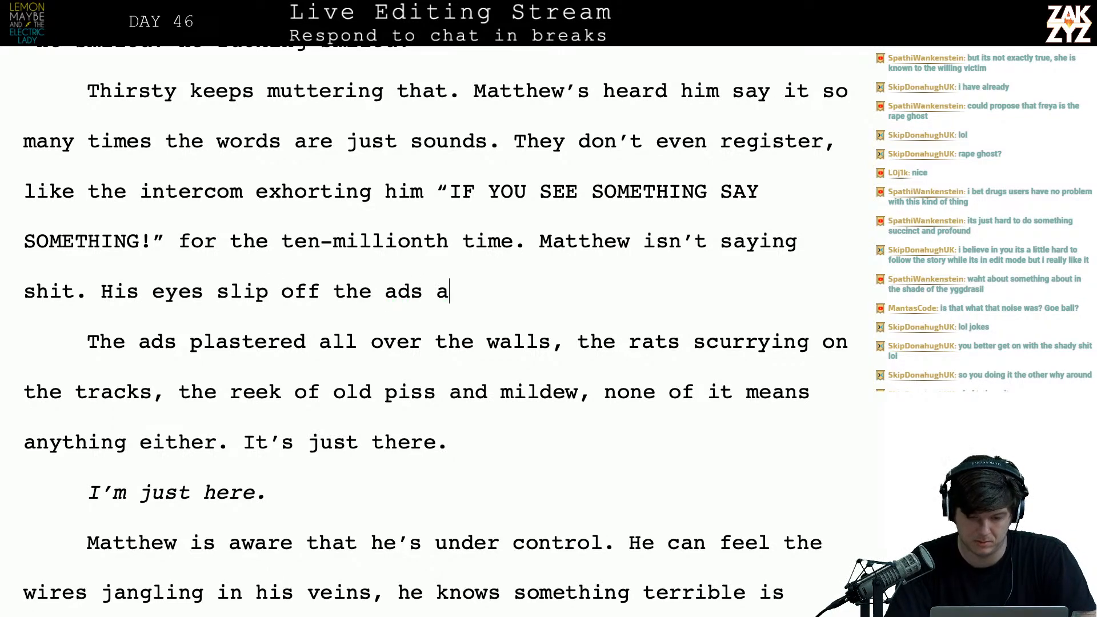
text(nd graffite)
key(BackSpace)
text(i plastered )
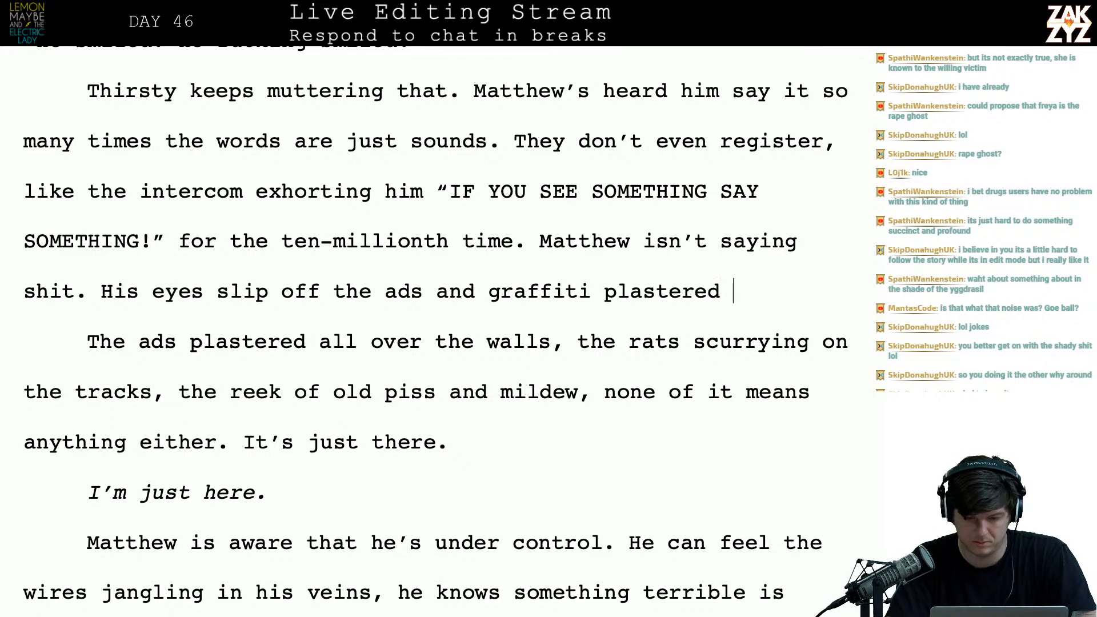
text(all over the wall)
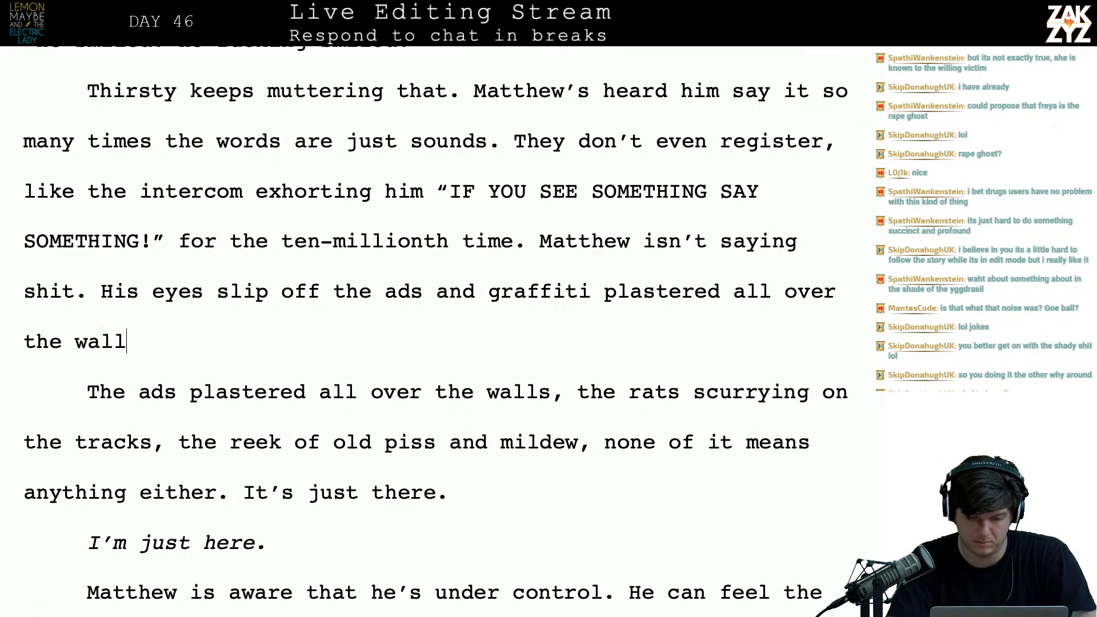
- Continue the sentence after "all over the walls" with ", they drift off the rats scurrying on the tracks."
text(s, they d)
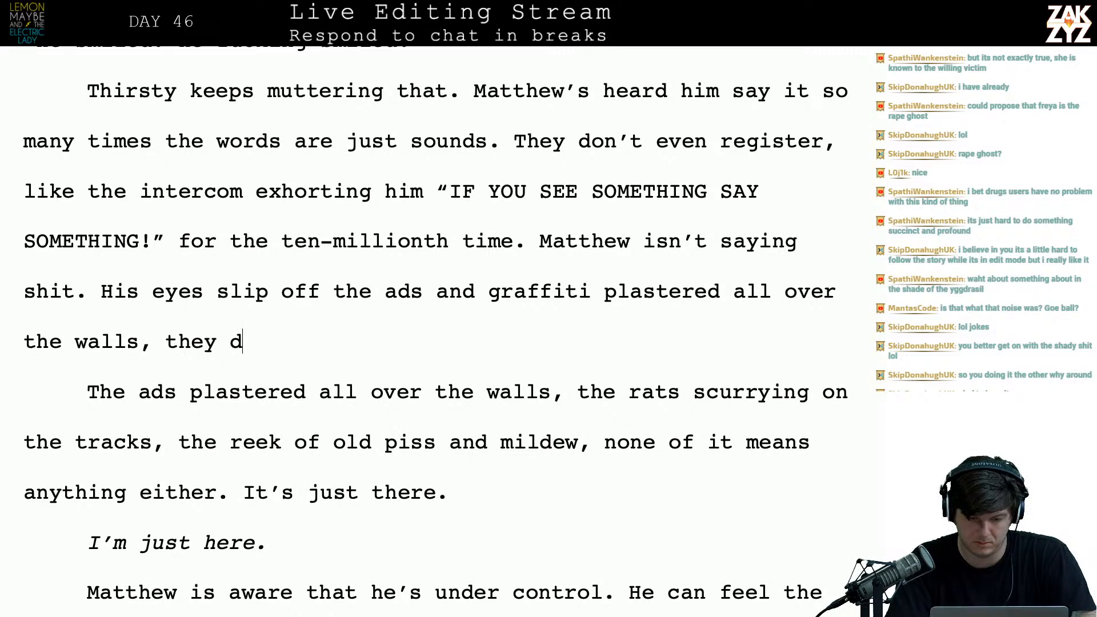
text(rift off the rats)
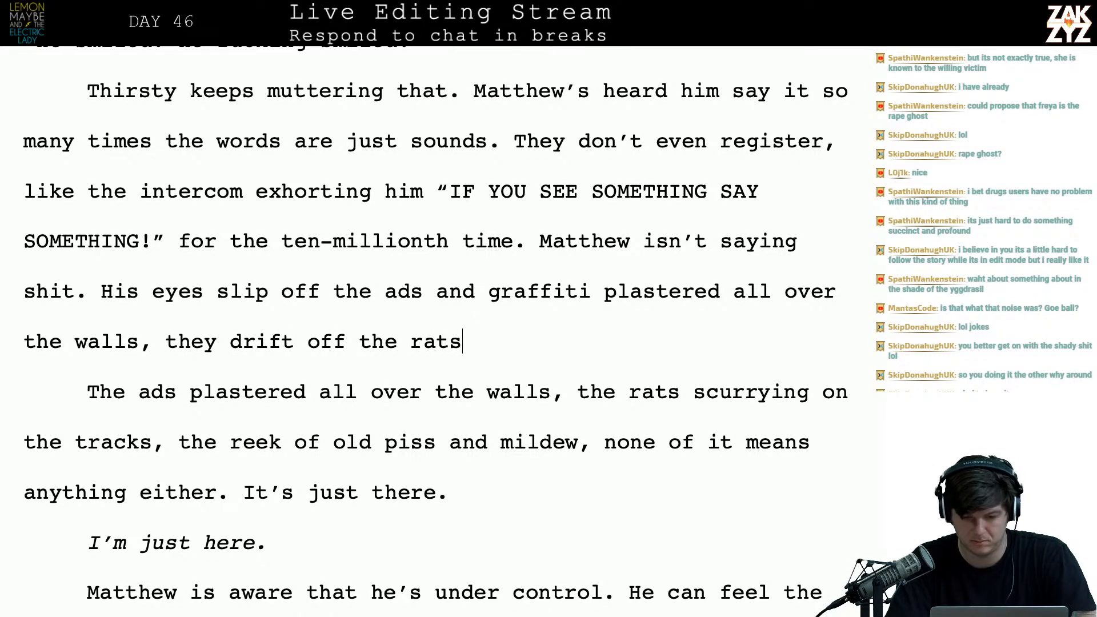
text( scu)
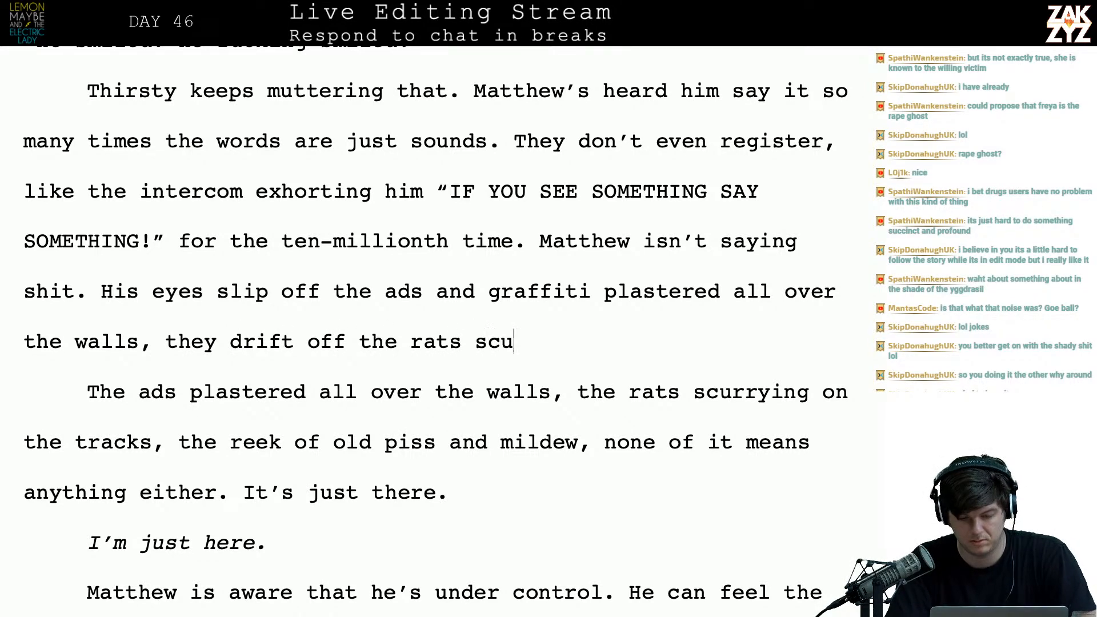
text(rrying on the t)
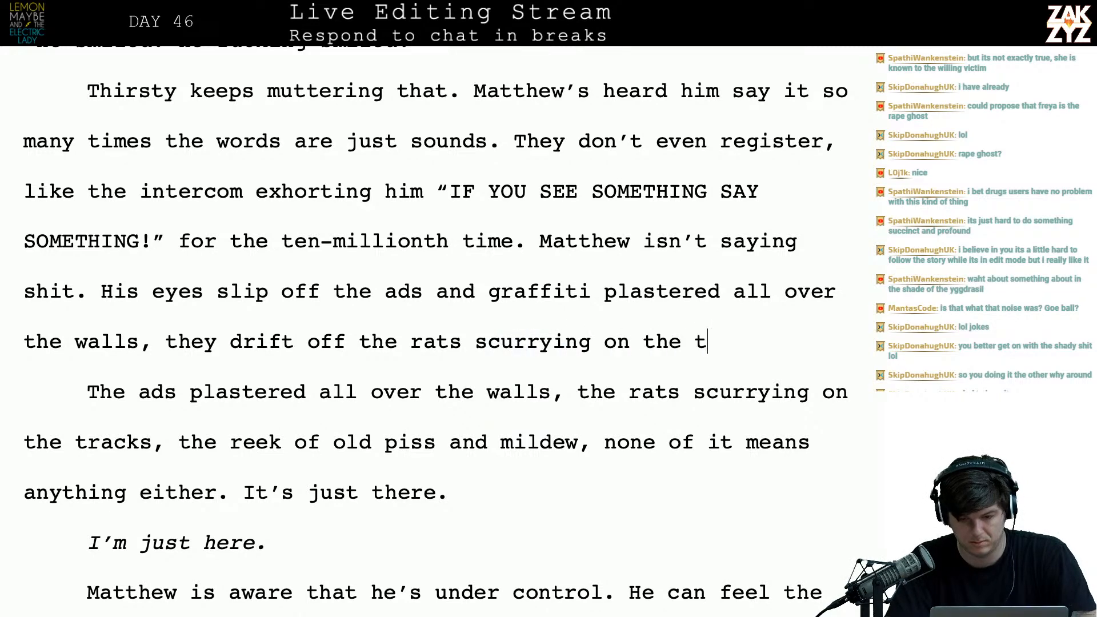
text(racks. No)
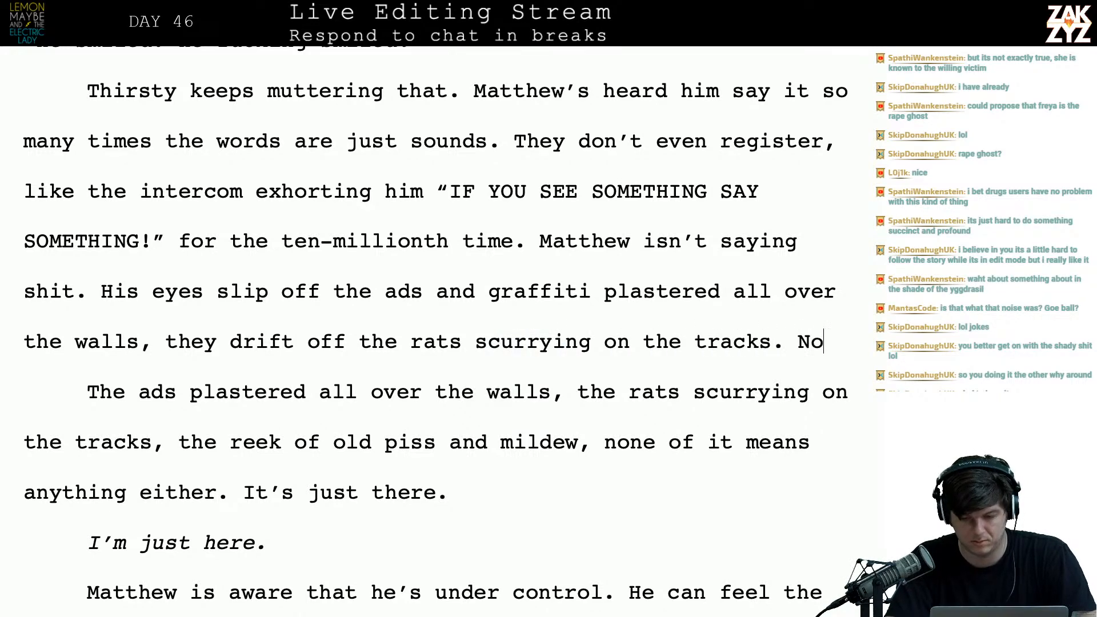
- Add the sentence "None of it means anything, it's just there." after "scurrying on the tracks."
text(ne of it means,)
key(BackSpace)
text(anyt)
key(BackSpace)
key(BackSpace)
text(ythi)
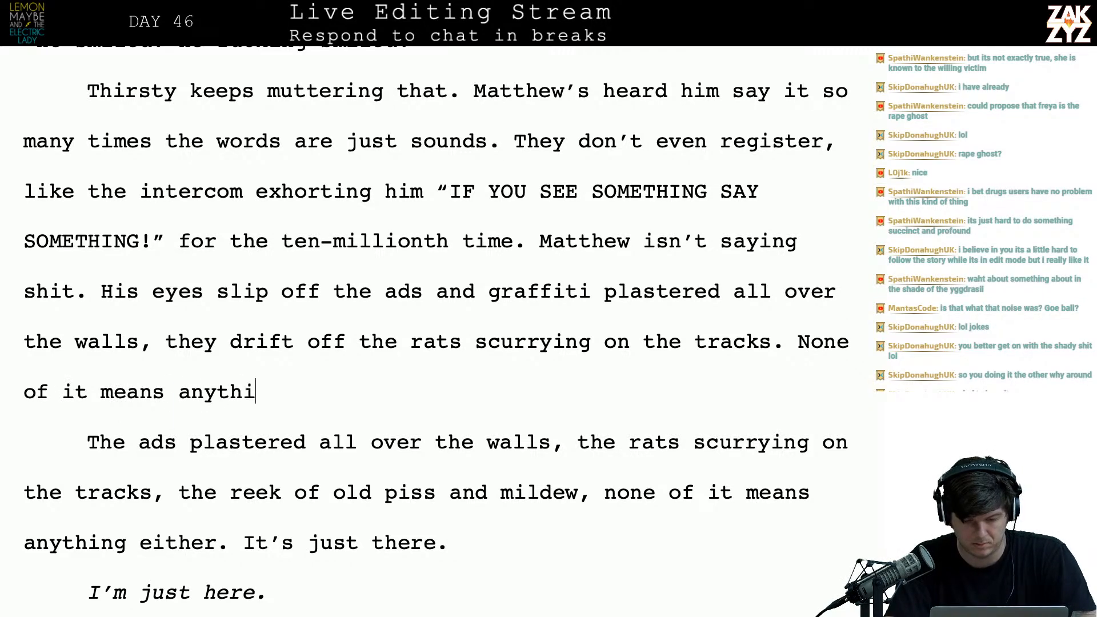
text(ng, it's just there.)
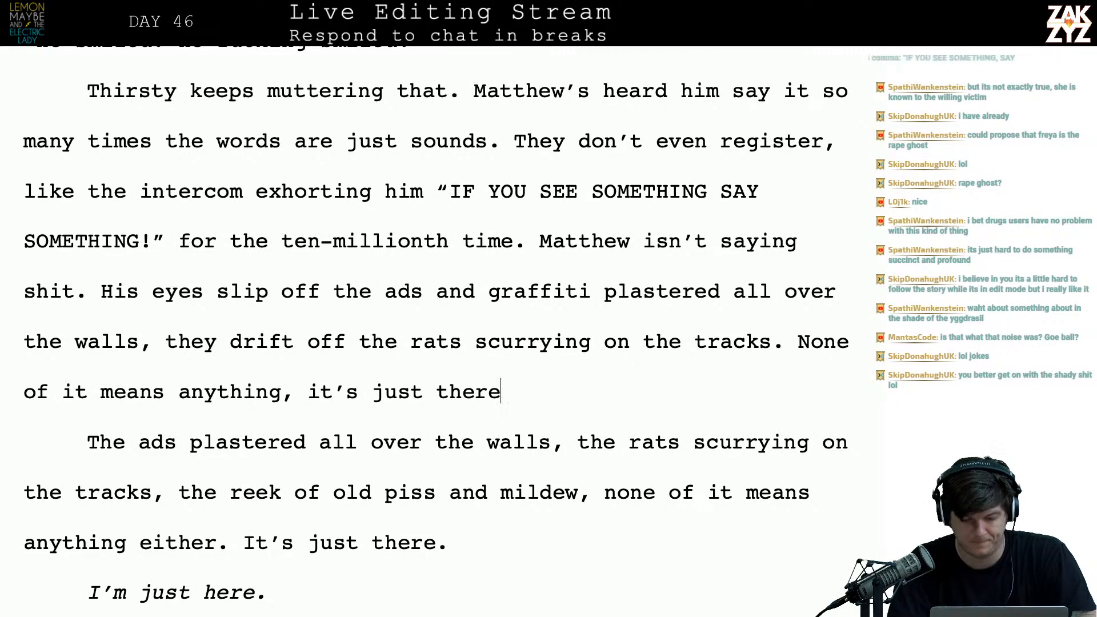
- Delete the old paragraph running from "The ads plastered all over the walls" through "It's just there."
key(shift+Down)
key(shift+Down)
key(shift+Down)
key(BackSpace)
key(BackSpace)
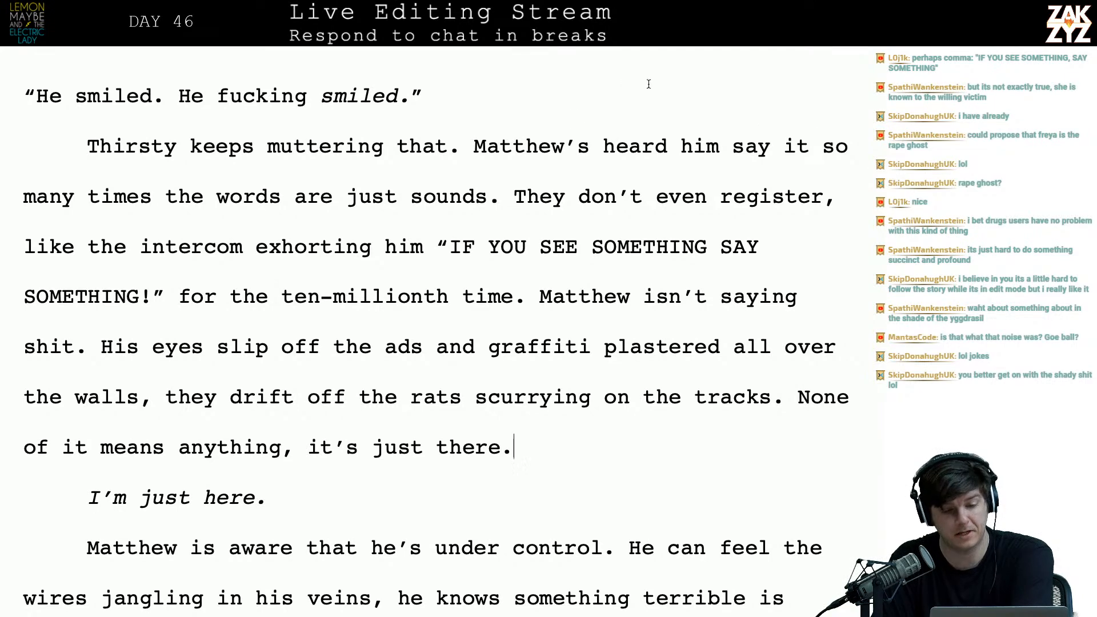
- Replace "that" with "those words" in the sentence "Thirsty keeps muttering that."
click(254, 129)
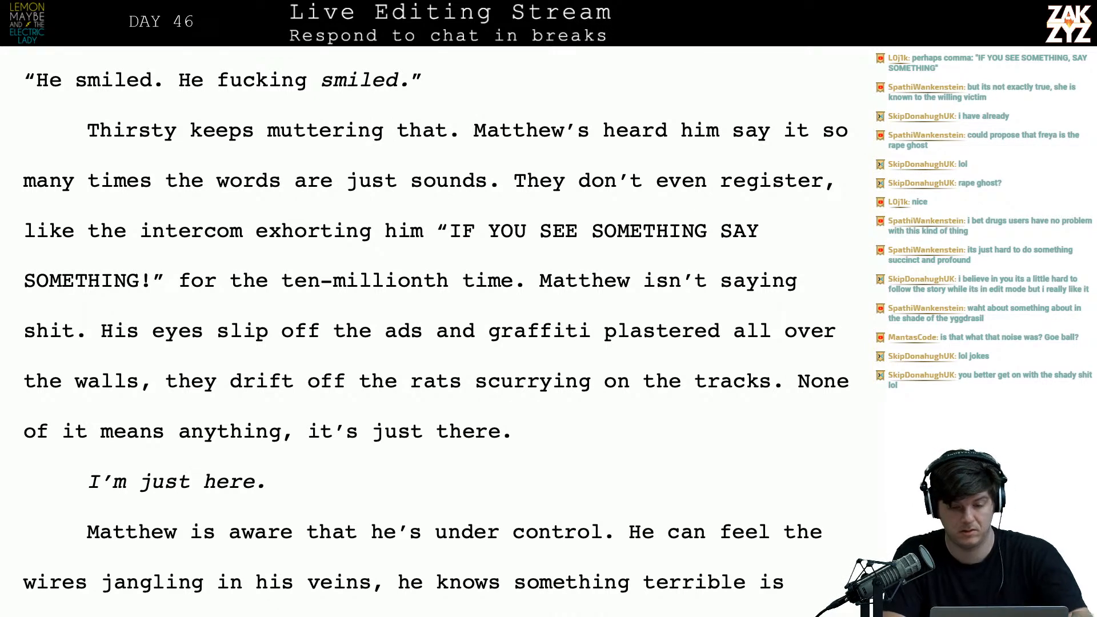
key(BackSpace)
key(BackSpace)
key(BackSpace)
text(hose words)
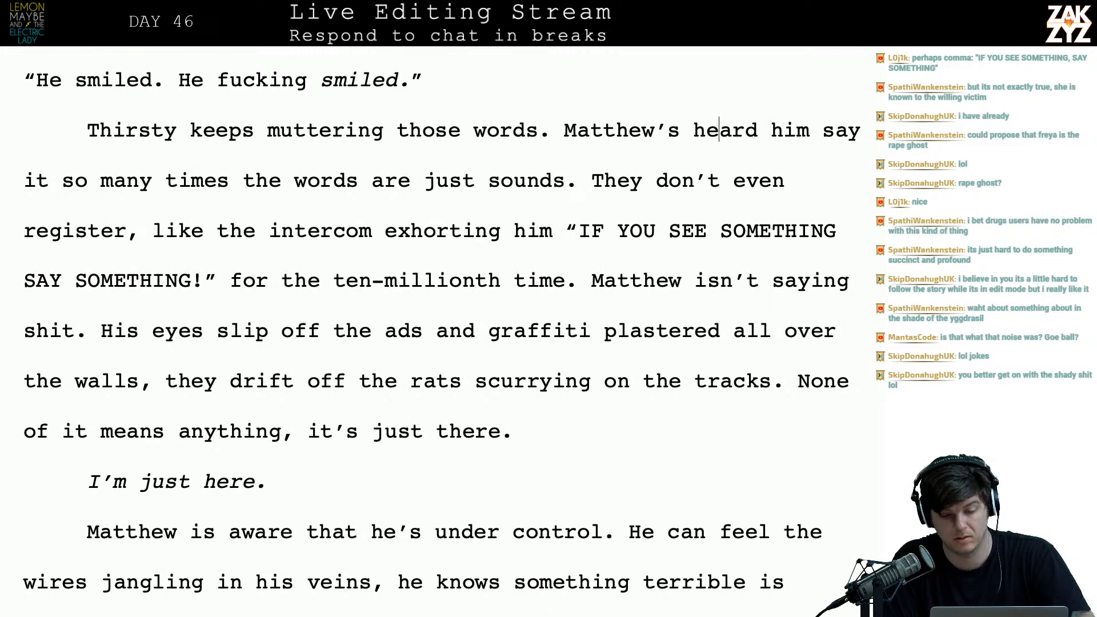
- Remove "those words" so the sentence reads "Thirsty keeps muttering."
key(BackSpace)
key(BackSpace)
key(BackSpace)
key(BackSpace)
key(BackSpace)
key(BackSpace)
key(BackSpace)
key(BackSpace)
key(BackSpace)
key(BackSpace)
key(BackSpace)
key(BackSpace)
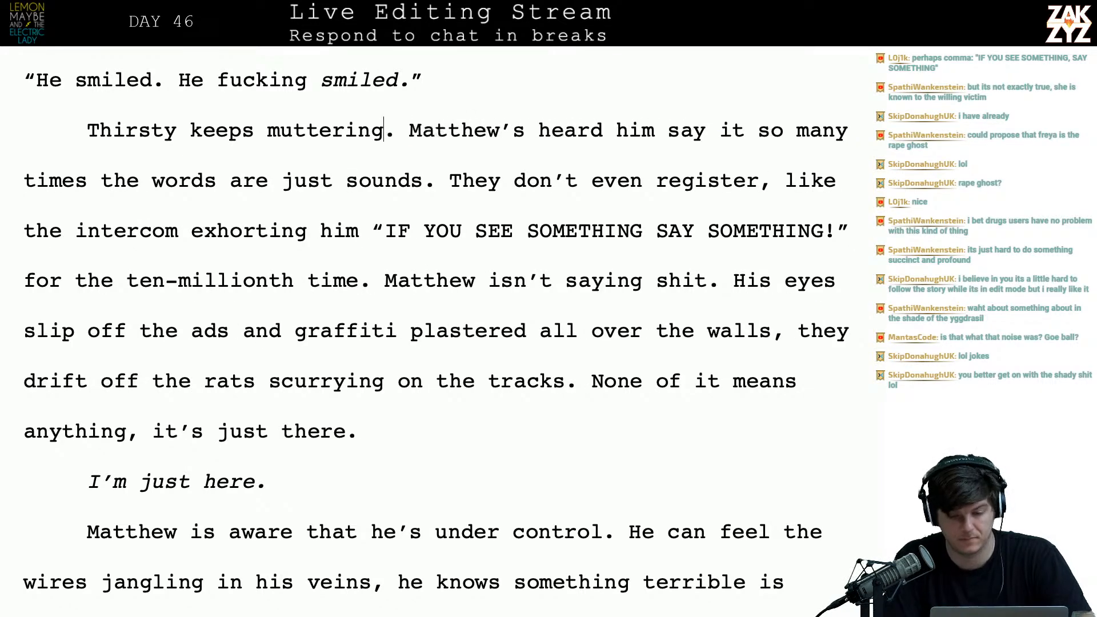
- Replace "it" with "that" in "Matthew's heard him say it so many times"
click(719, 132)
key(Right)
key(Right)
key(BackSpace)
key(BackSpace)
text(that)
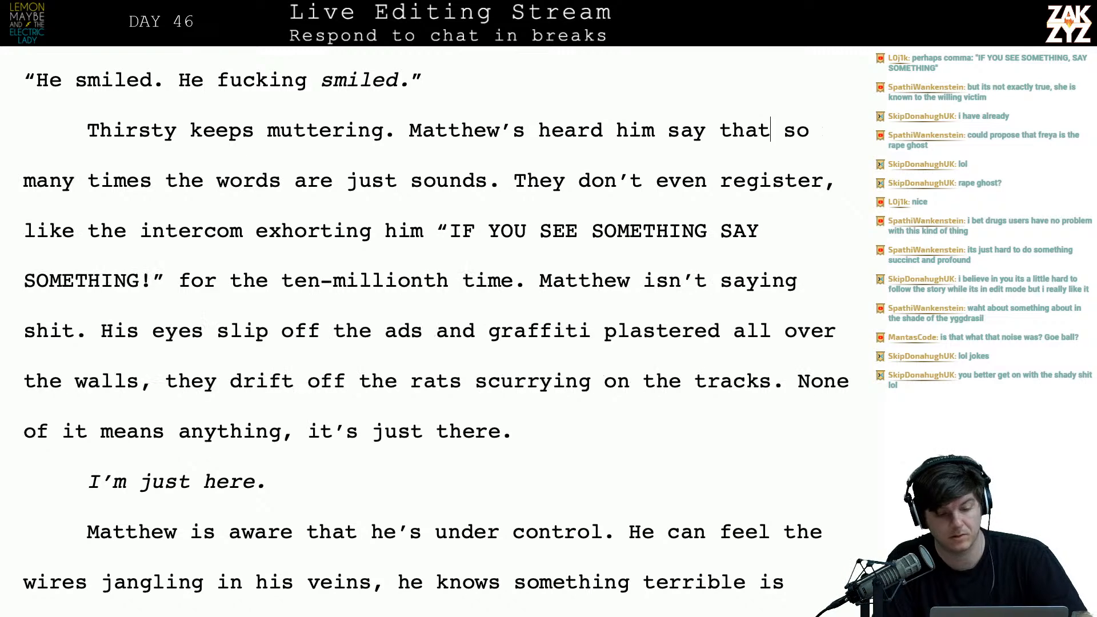
- Reread the revised paragraph from "Matthew's heard him say that" to "None of it means anything"
key(Right)
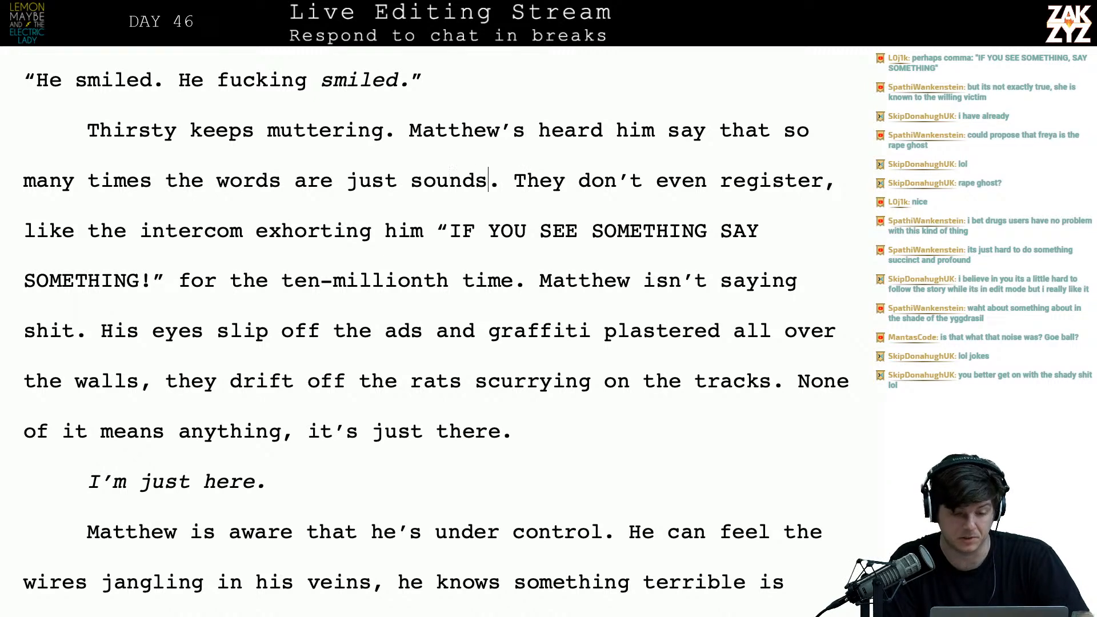
key(Left)
key(Left)
key(Left)
key(Left)
key(Left)
key(Left)
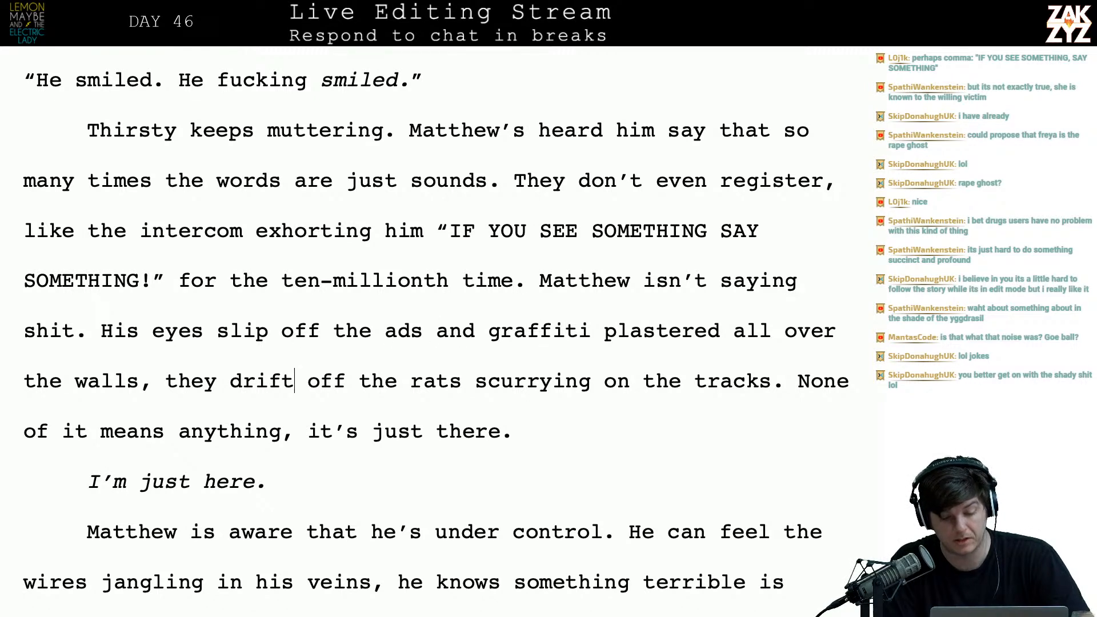
key(Right)
key(Right)
key(Right)
key(Right)
key(Right)
key(Right)
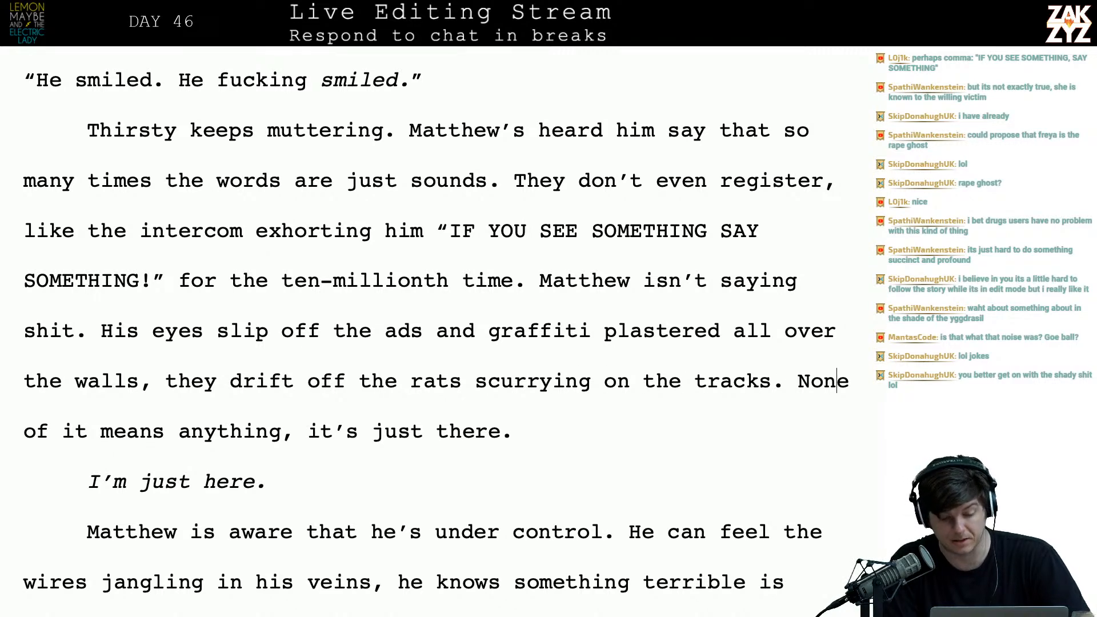
- Split the paragraph after "Matthew" and continue the first part with "knows he's under control. He can feel Duchance's wires"
scroll(434, 337, down, 1)
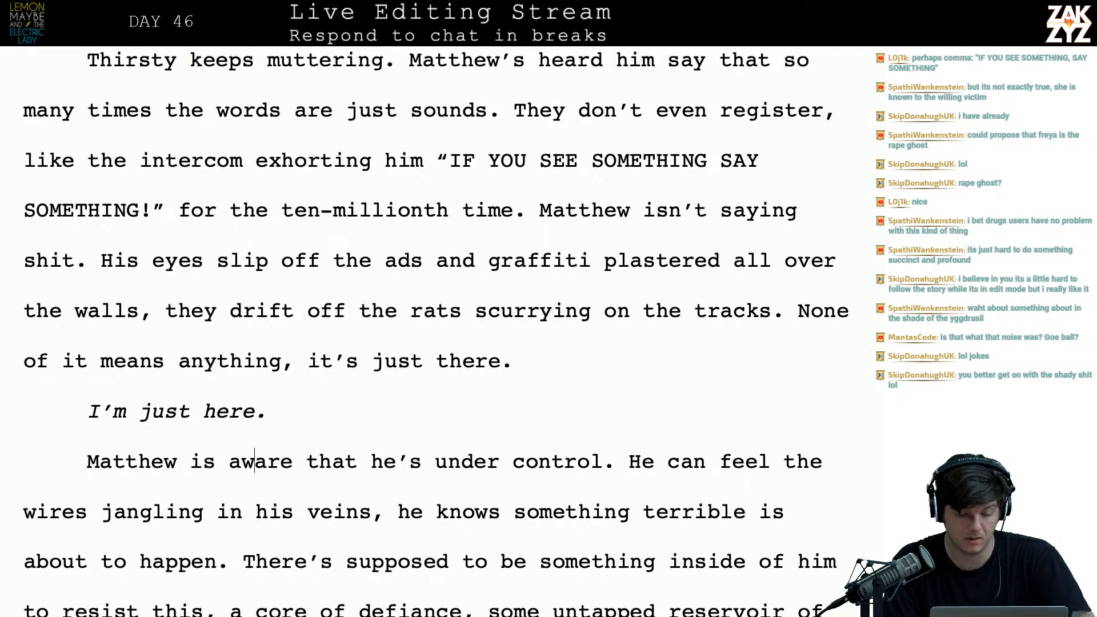
key(Return)
text(knows he's under control. He can feel duchan)
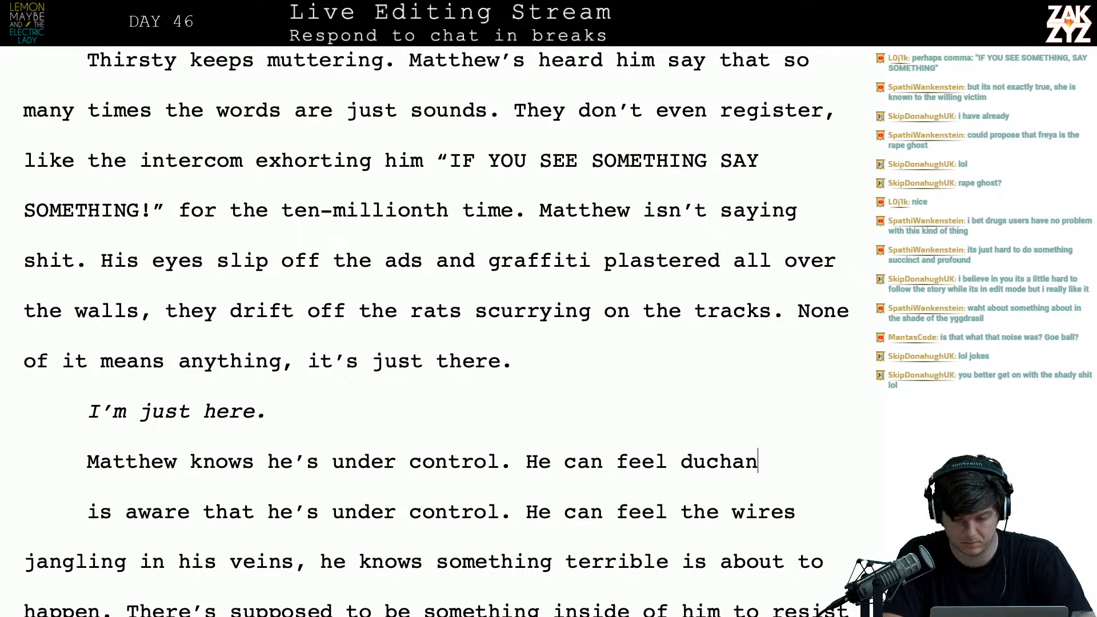
key(BackSpace)
key(BackSpace)
key(BackSpace)
key(BackSpace)
key(BackSpace)
key(BackSpace)
text(Duc)
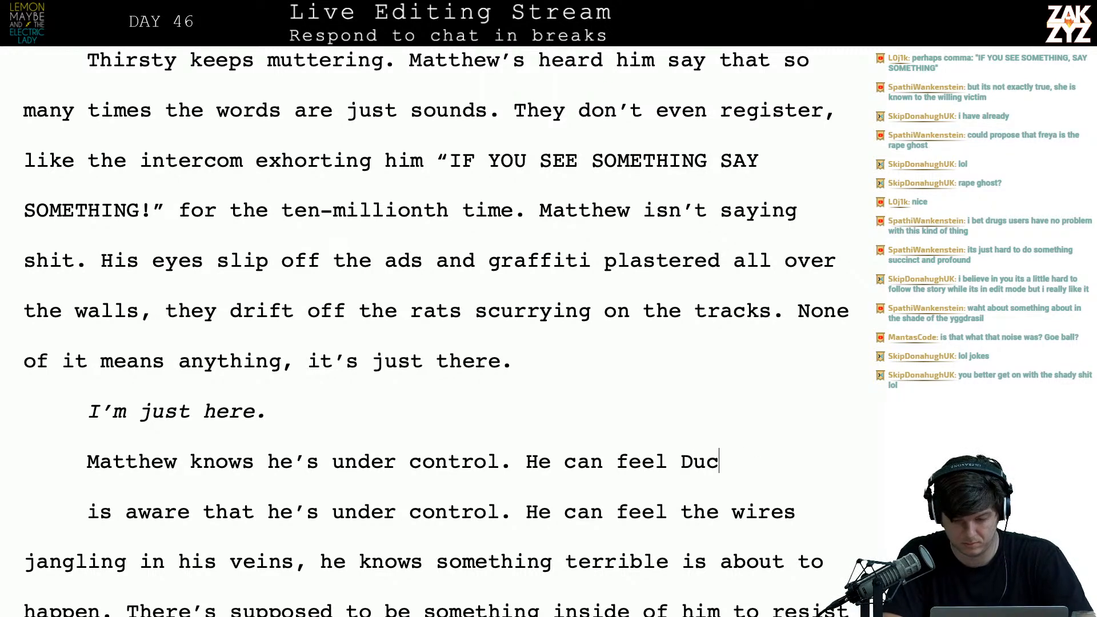
text(hance's wires )
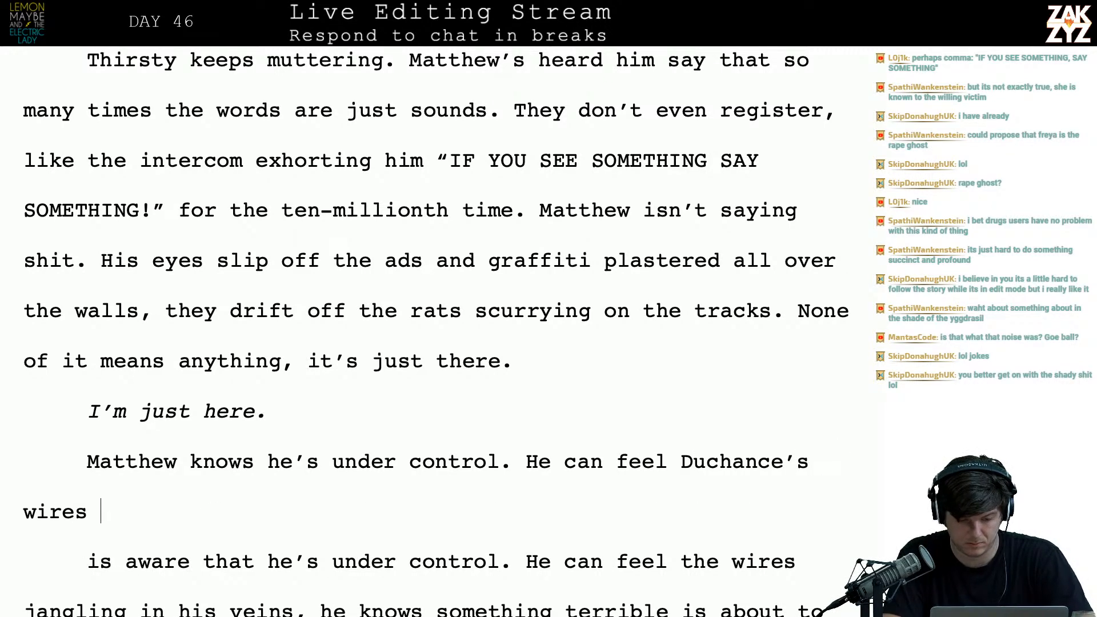
- Continue the sentence after "Duchance's wires" with "jangling in his veins,"
text(jangling in his ei)
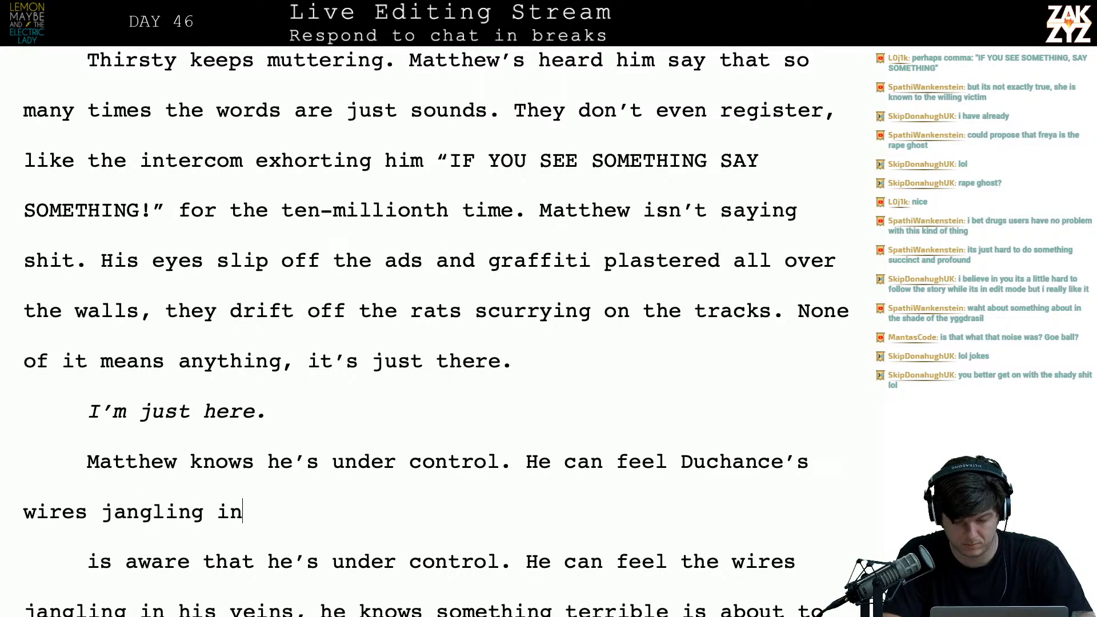
key(BackSpace)
key(BackSpace)
key(BackSpace)
text(v)
key(BackSpace)
text(veins, he)
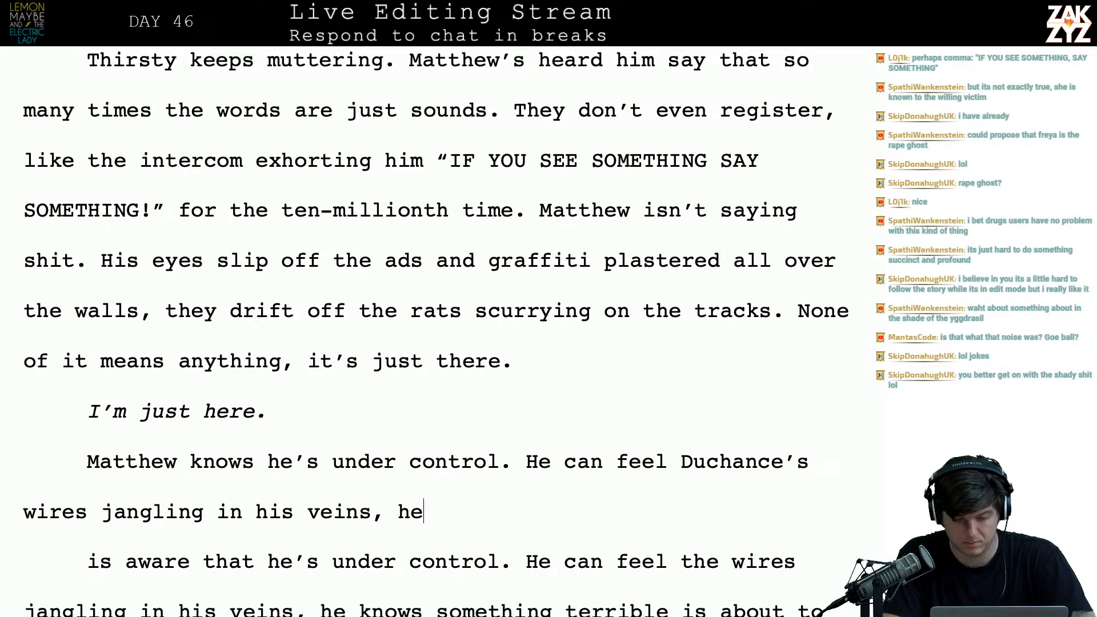
- Finish the sentence after "veins," with "something terrible is about to happen."
key(BackSpace)
key(BackSpace)
text(some)
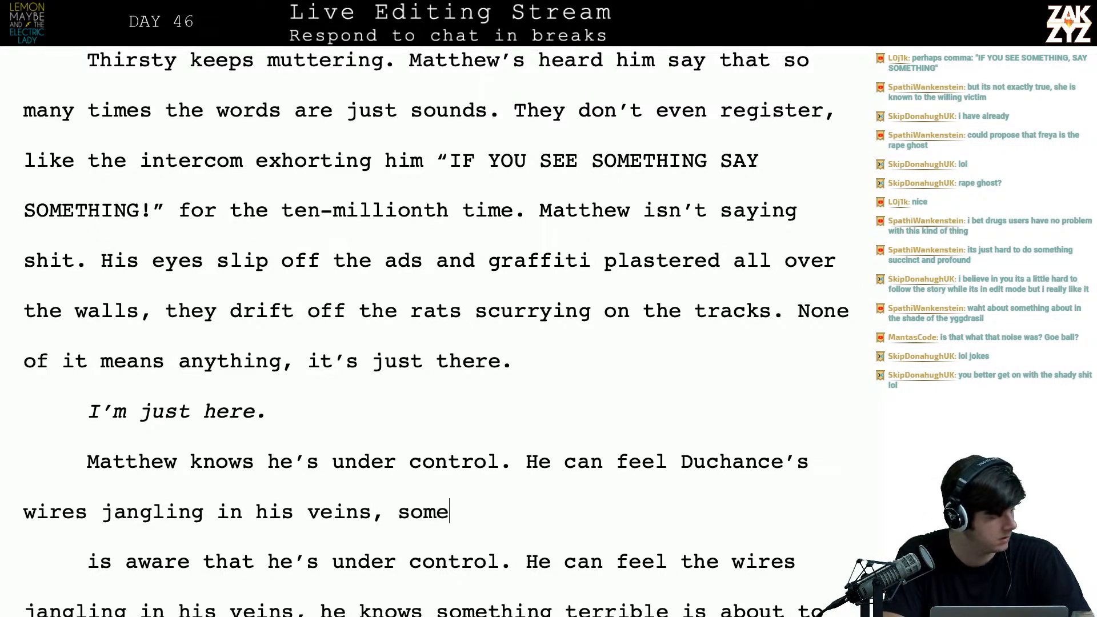
text(thing terrible is )
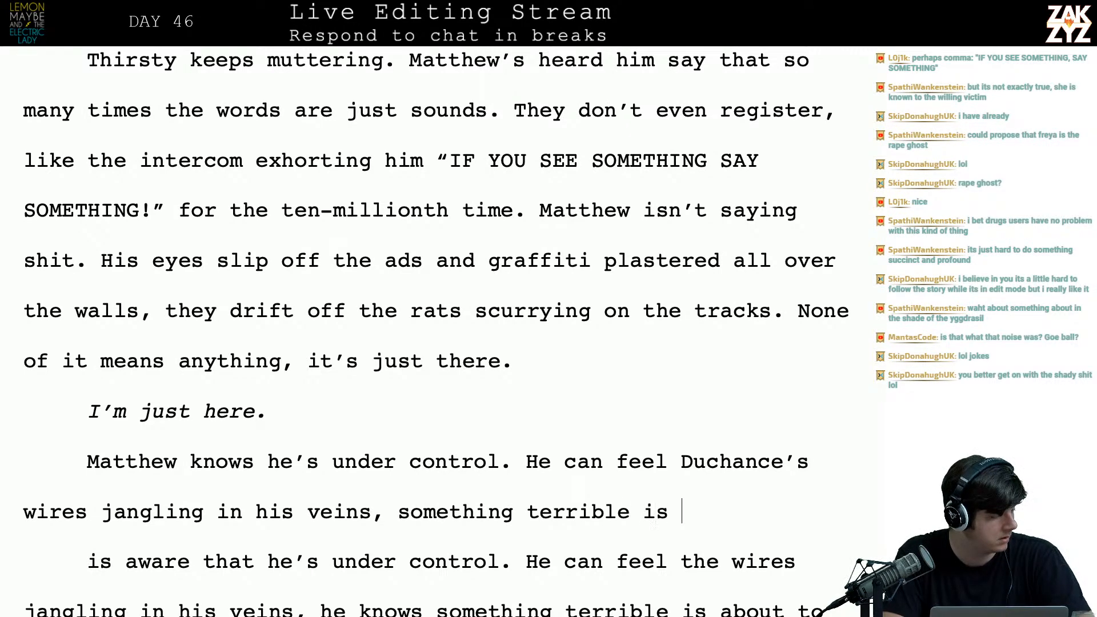
text(about to happen.)
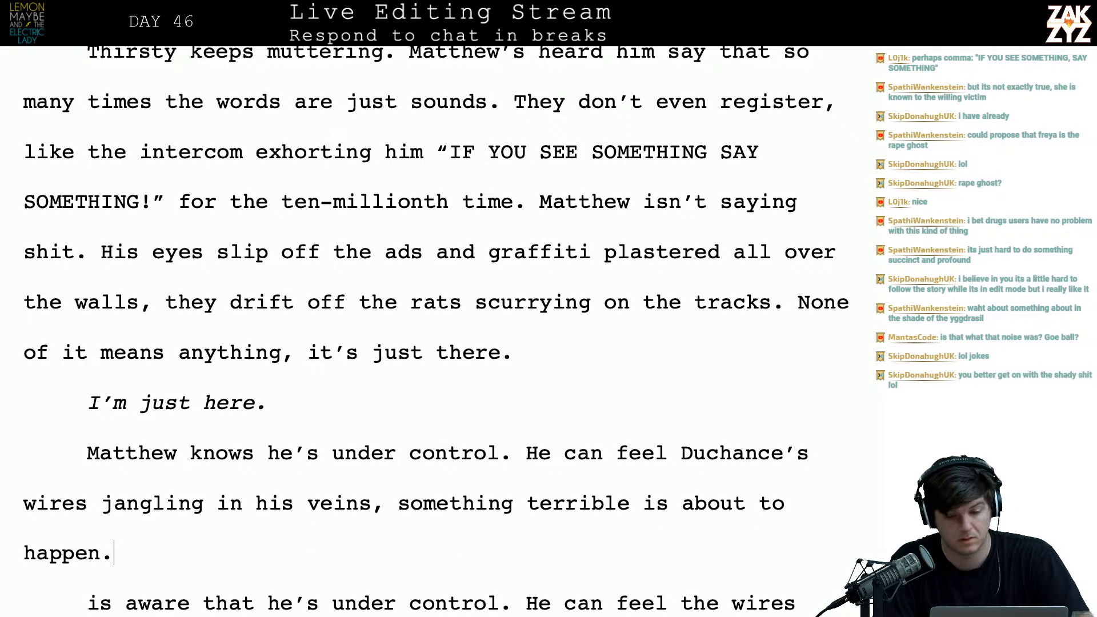
- Add a comma after the first "SOMETHING" in the quoted "IF YOU SEE SOMETHING SAY SOMETHING!" announcement
scroll(265, 458, down, 1)
scroll(266, 457, up, 2)
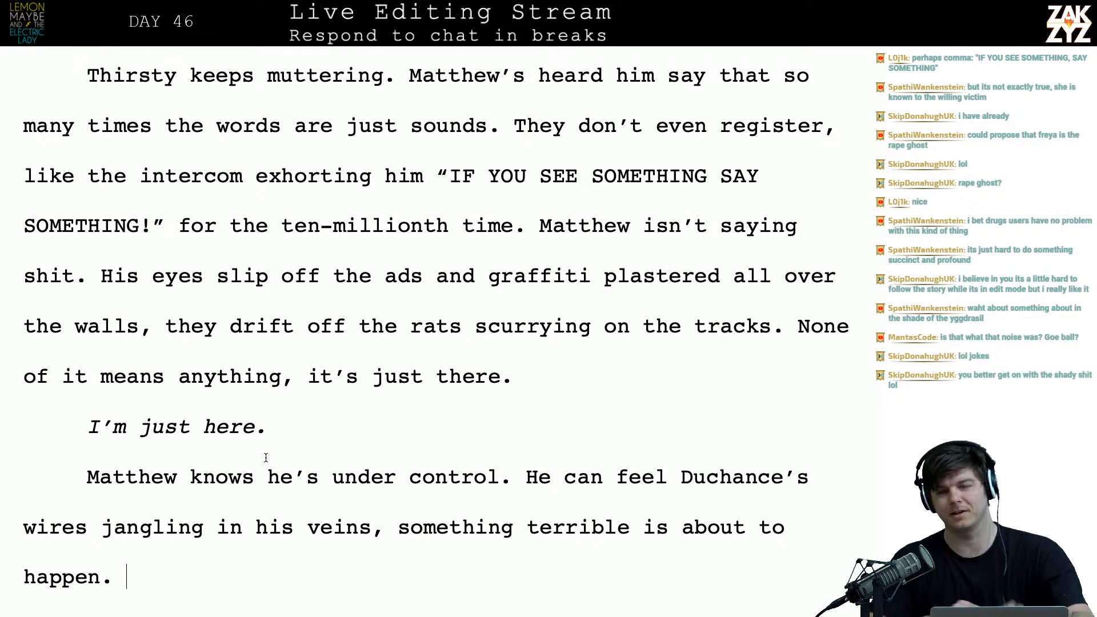
click(713, 188)
text(,)
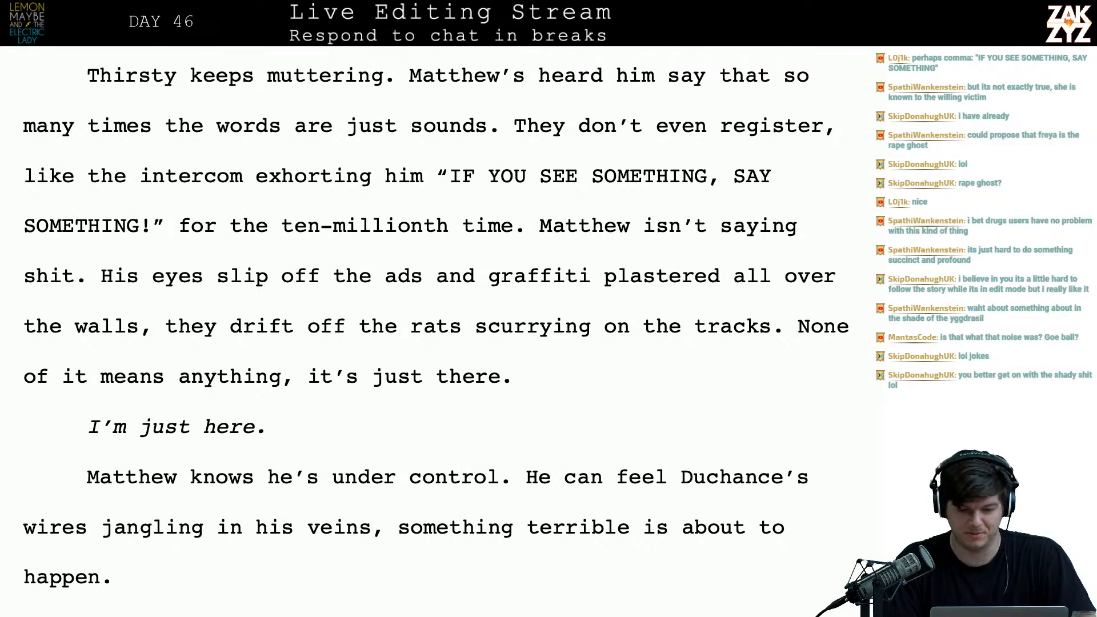
- Switch to the Editlist document, update the second contributor's tally to 58, and return to the manuscript
key(super+Tab)
key(super+Tab)
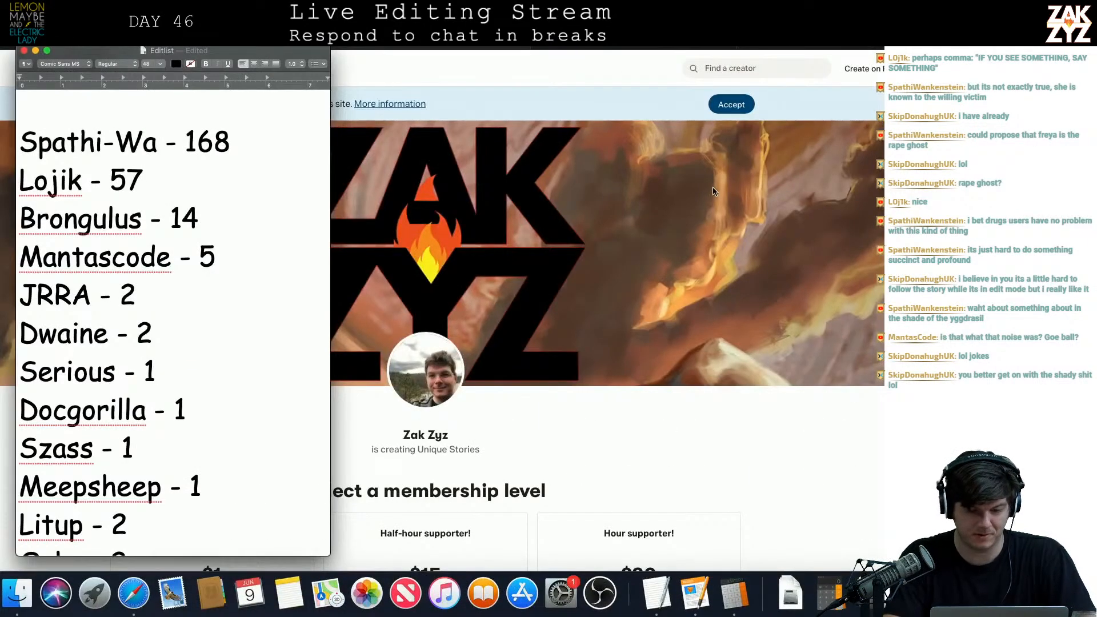
key(BackSpace)
text(8)
key(super+Tab)
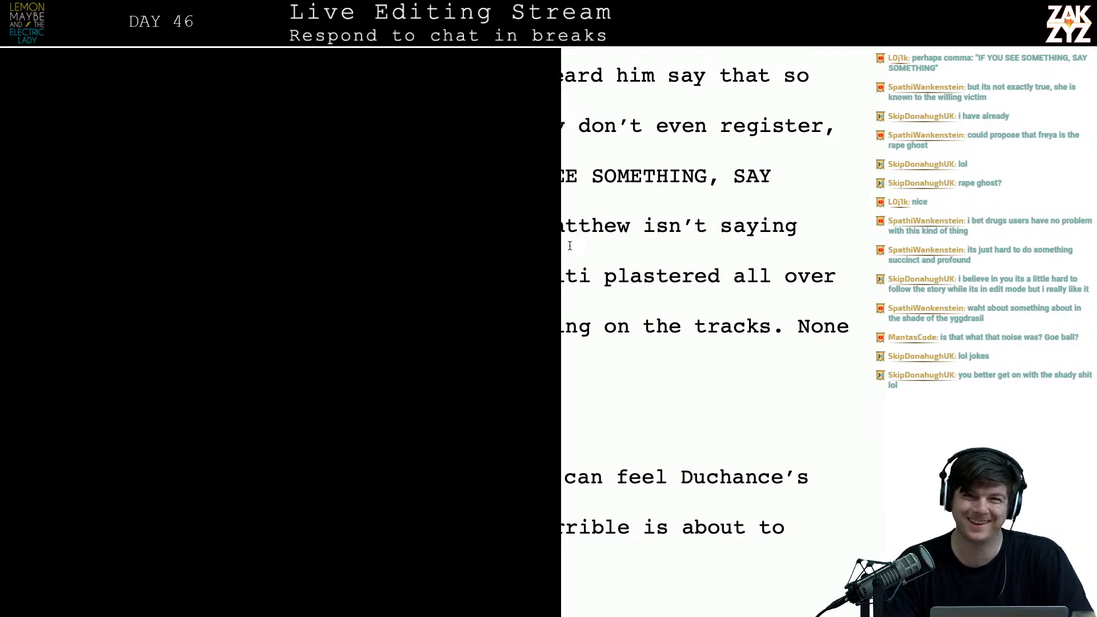
- Try following "something terrible is about to happen." with a sentence starting "There's"
scroll(569, 246, down, 1)
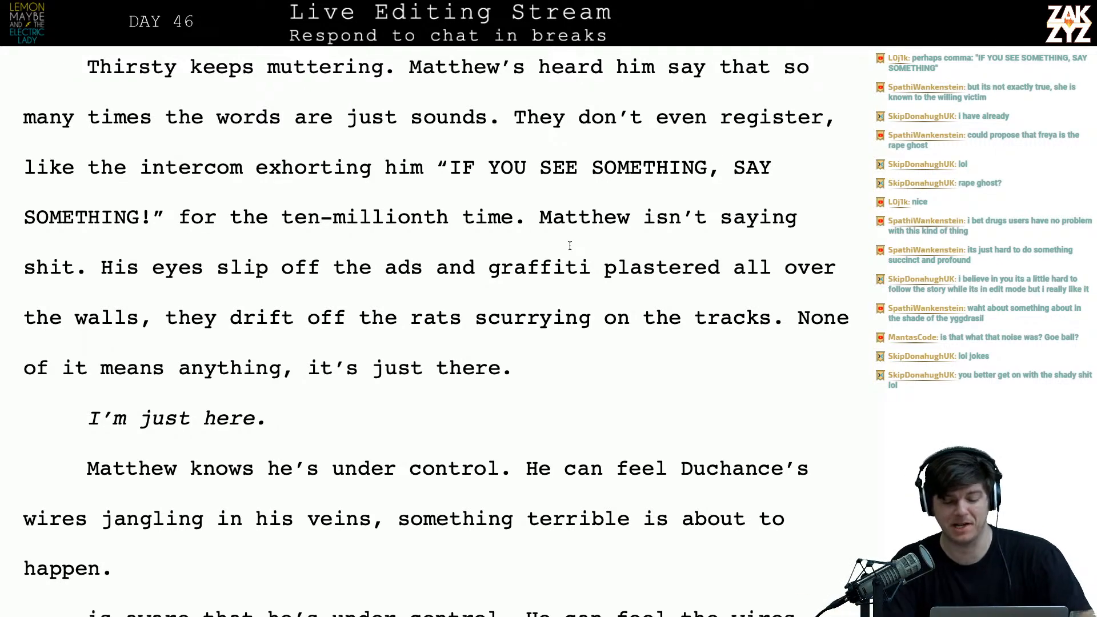
scroll(570, 246, down, 2)
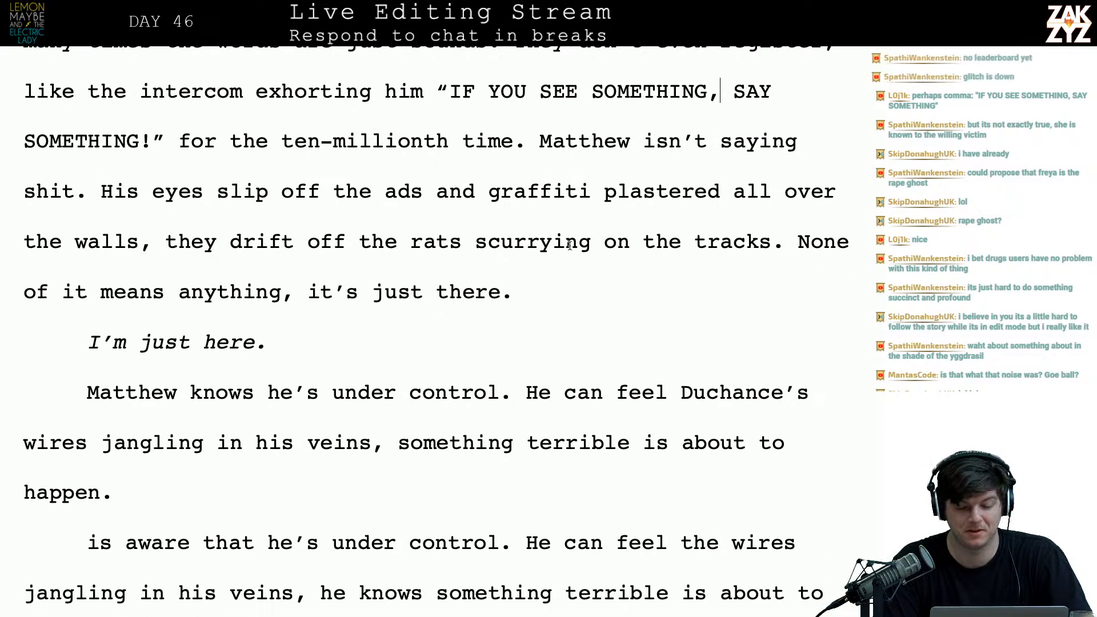
click(547, 296)
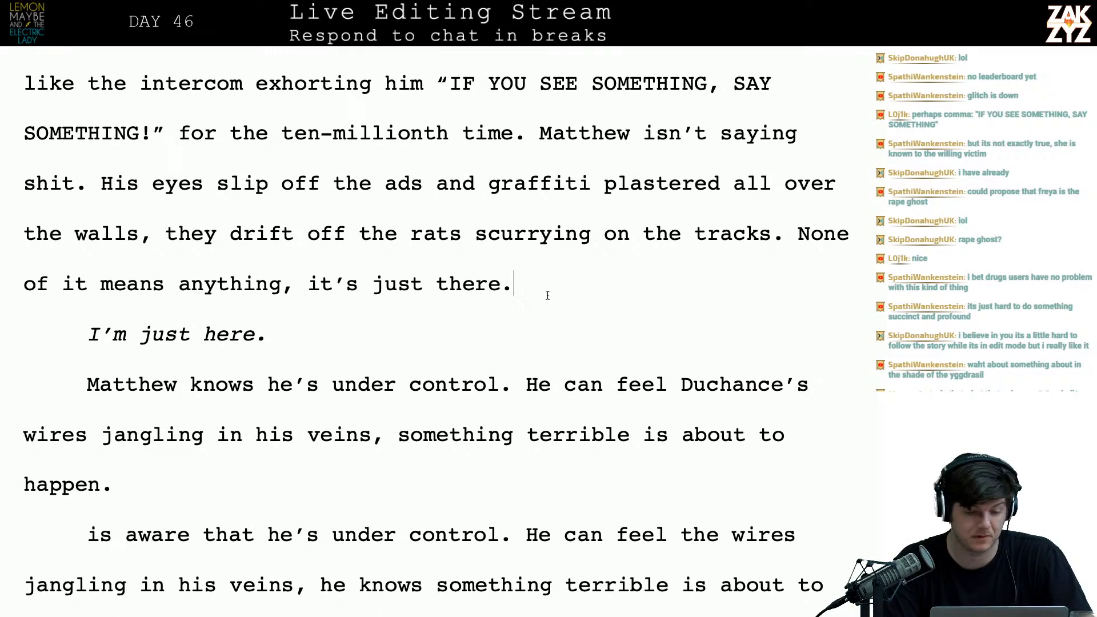
scroll(549, 293, down, 5)
click(337, 276)
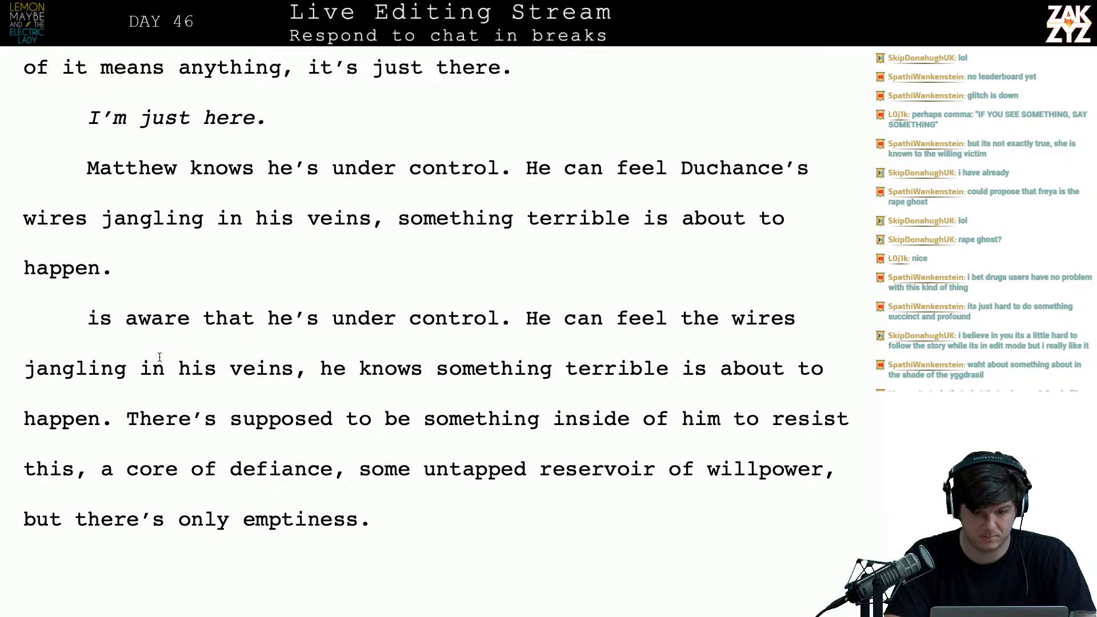
text(H)
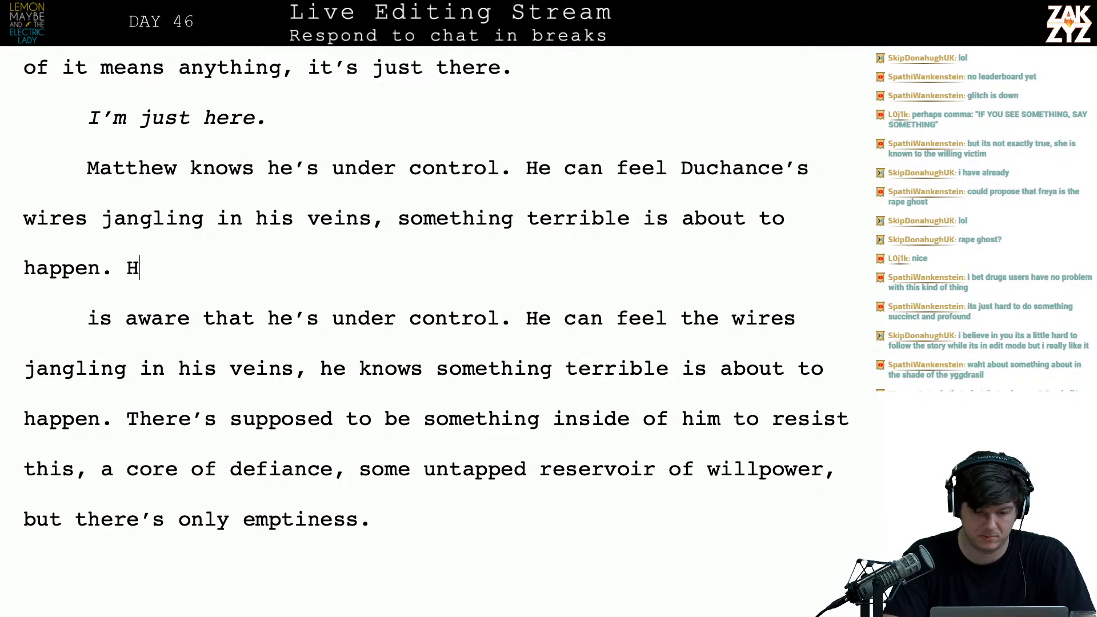
text(e do)
key(BackSpace)
key(BackSpace)
key(BackSpace)
key(BackSpace)
key(BackSpace)
key(BackSpace)
text(There's n)
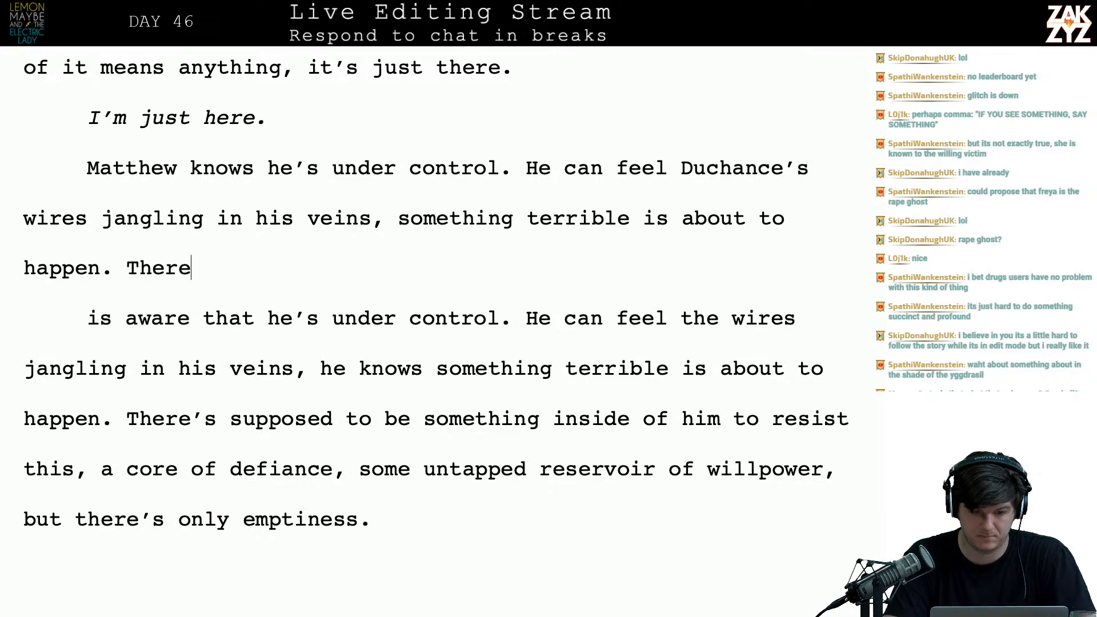
key(BackSpace)
key(BackSpace)
key(BackSpace)
key(BackSpace)
key(BackSpace)
key(BackSpace)
key(BackSpace)
key(BackSpace)
key(BackSpace)
key(BackSpace)
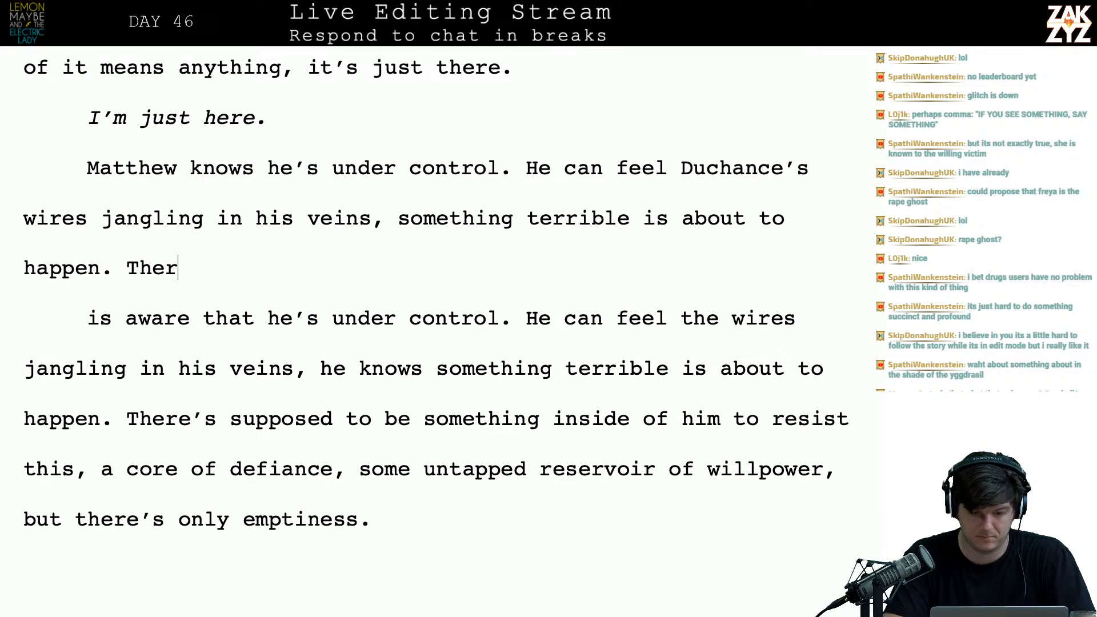
- Try following "about to happen." with the sentence opening "He's going to let it"
text(He)
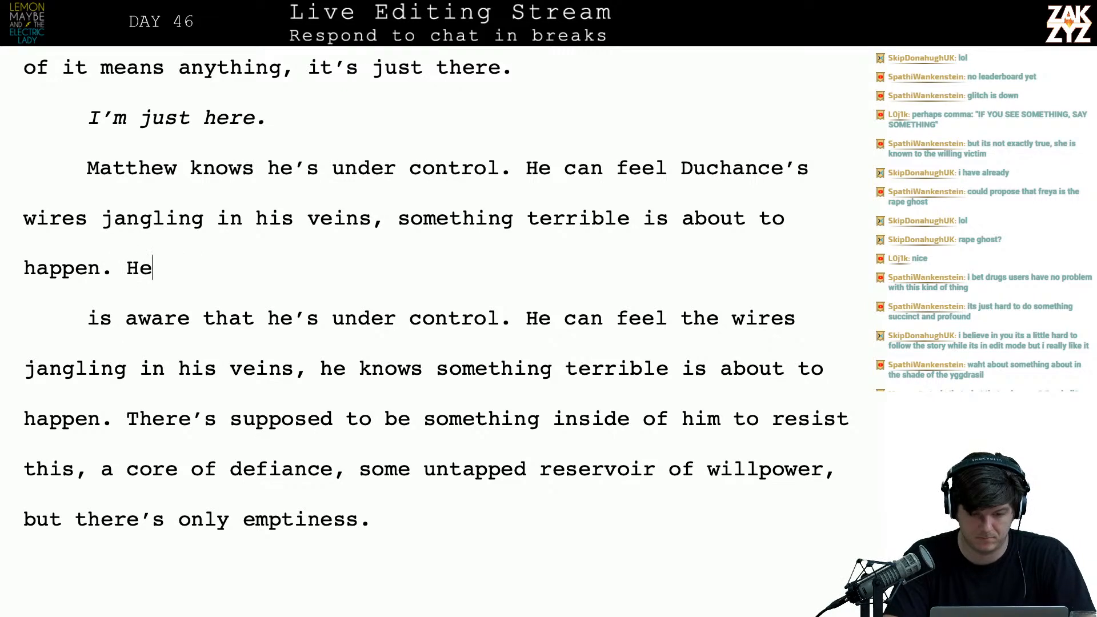
text('s going to let it)
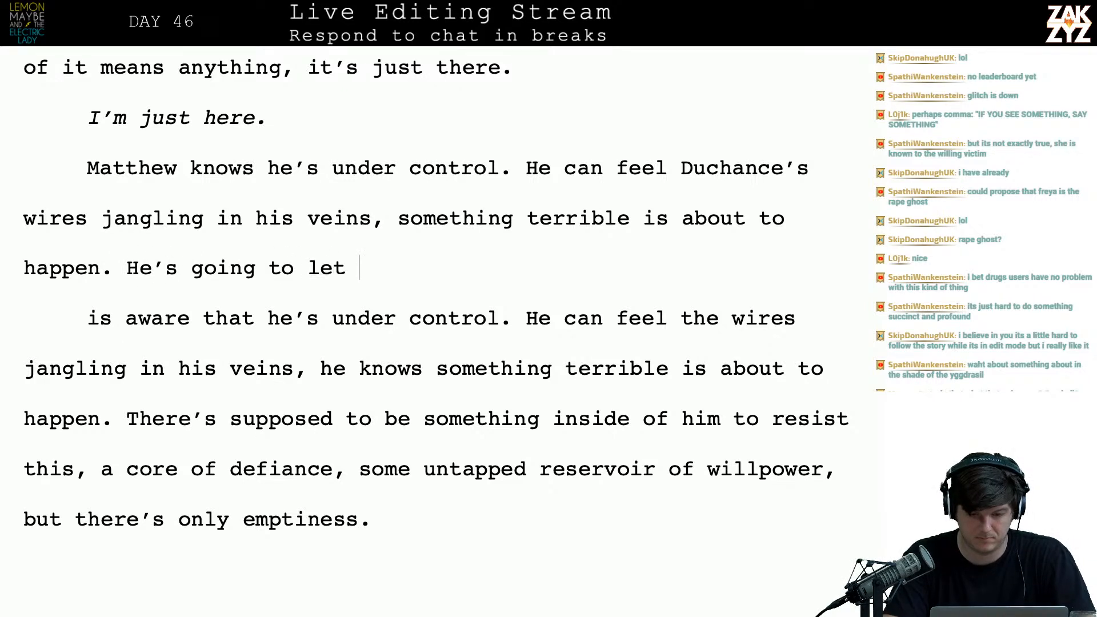
key(BackSpace)
key(BackSpace)
key(BackSpace)
key(BackSpace)
key(BackSpace)
key(BackSpace)
key(BackSpace)
key(BackSpace)
key(BackSpace)
key(BackSpace)
key(BackSpace)
key(BackSpace)
key(BackSpace)
key(BackSpace)
key(BackSpace)
key(BackSpace)
key(BackSpace)
key(BackSpace)
key(BackSpace)
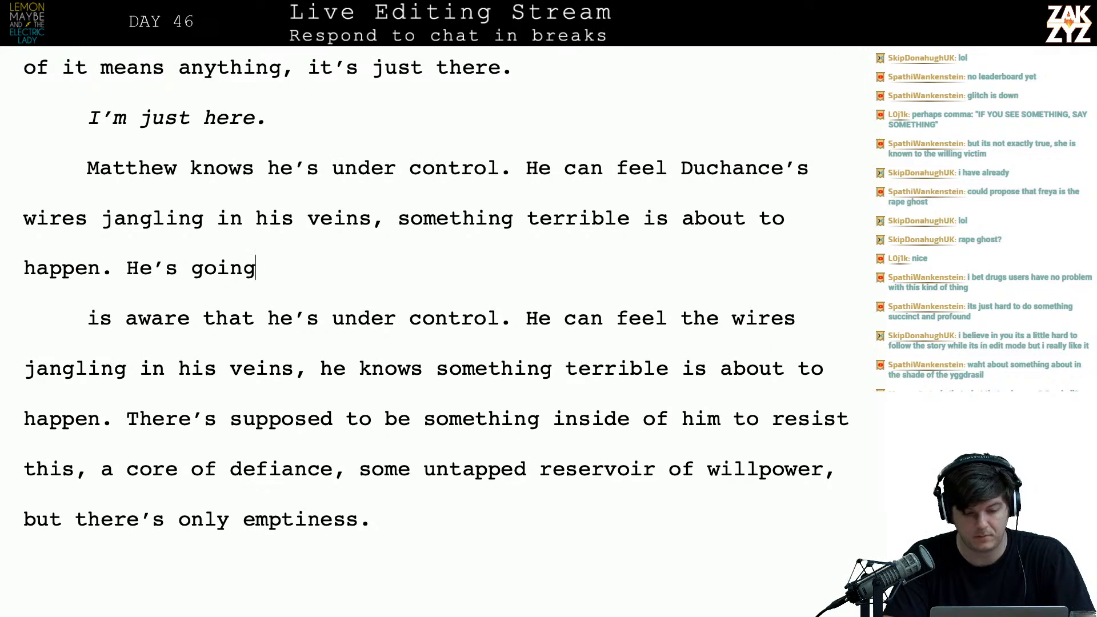
key(BackSpace)
key(BackSpace)
key(BackSpace)
- Insert an empty paragraph above the leftover "is aware that" text and try "Distantly he" after "about to happen."
key(Return)
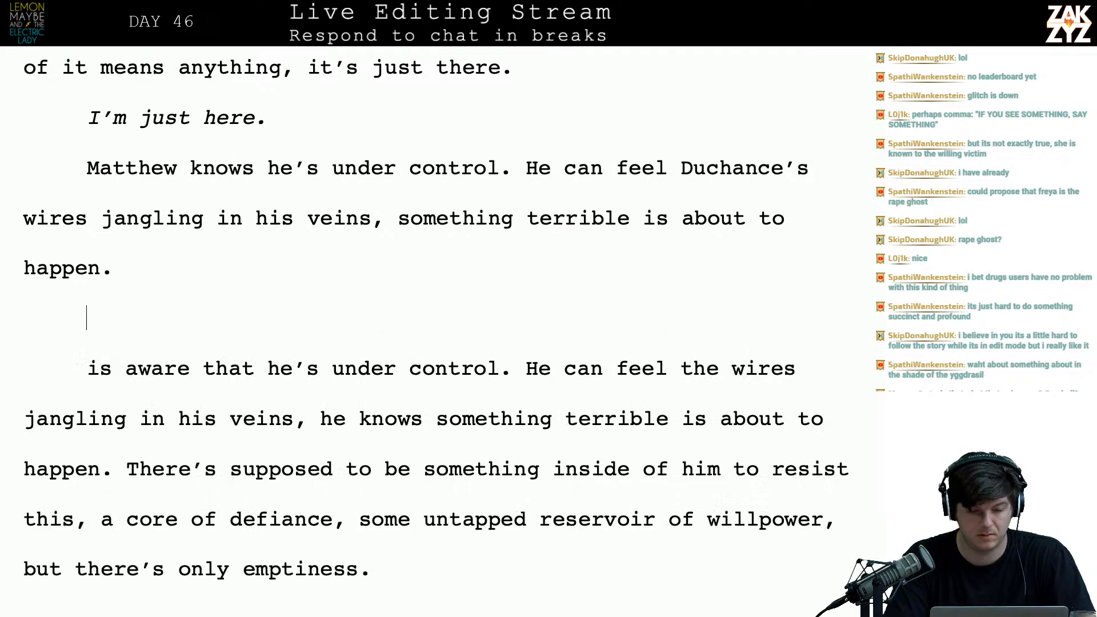
key(BackSpace)
text(Distant)
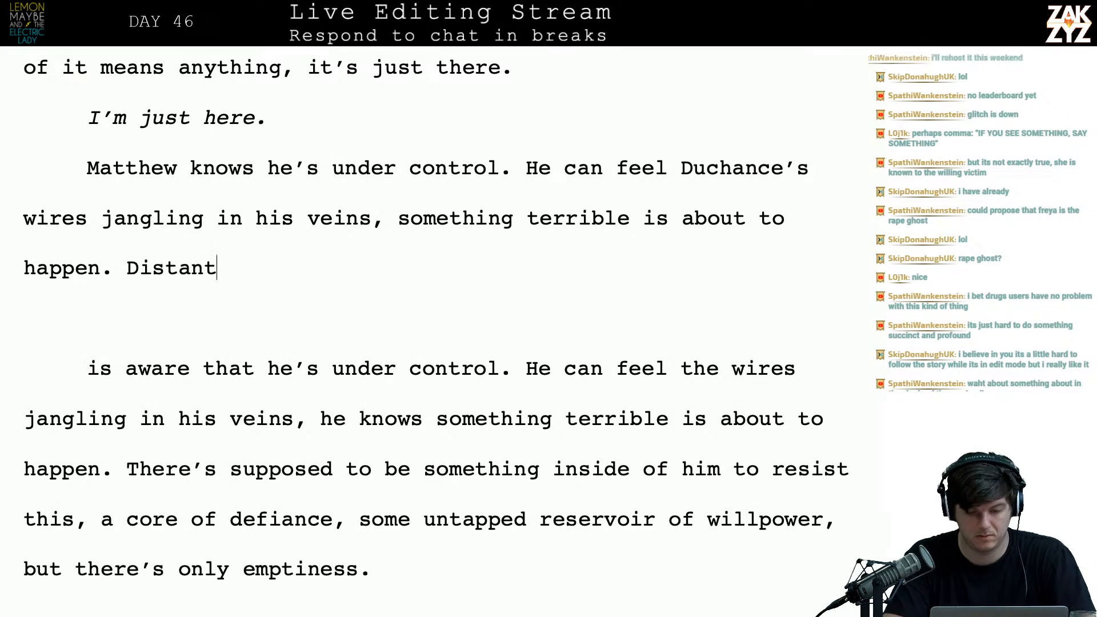
text(ly he r)
key(BackSpace)
key(BackSpace)
key(BackSpace)
key(BackSpace)
key(BackSpace)
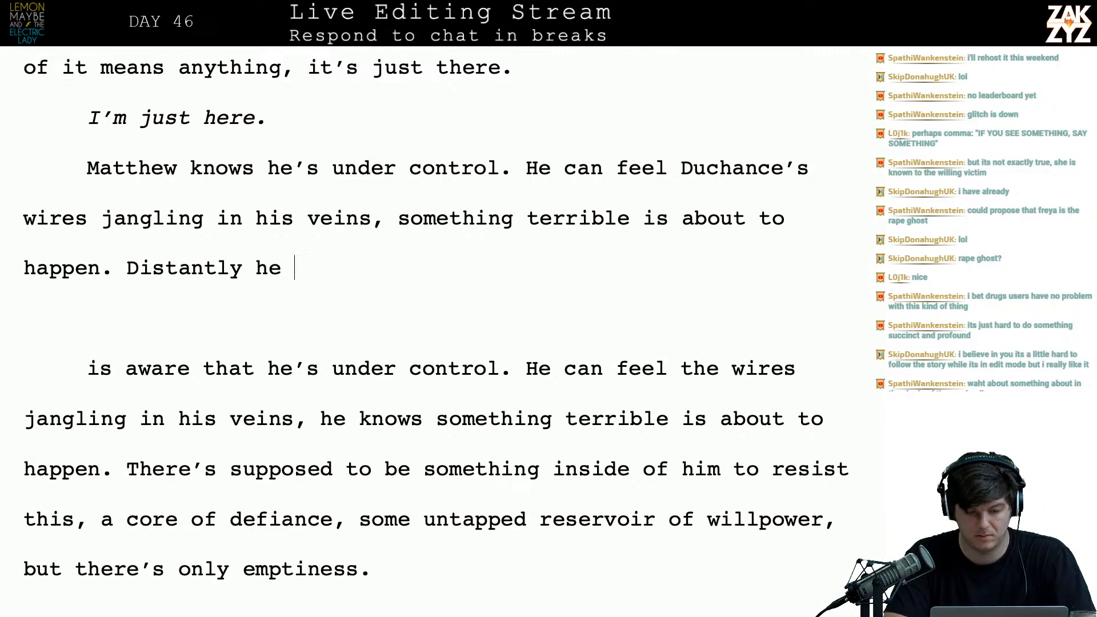
- Replace "Distantly he" after "about to happen." with "He's got a distant feeling that he should be resisting somehow."
key(BackSpace)
key(BackSpace)
key(BackSpace)
key(BackSpace)
key(BackSpace)
key(BackSpace)
key(BackSpace)
key(BackSpace)
key(BackSpace)
text(He's got a distant fe)
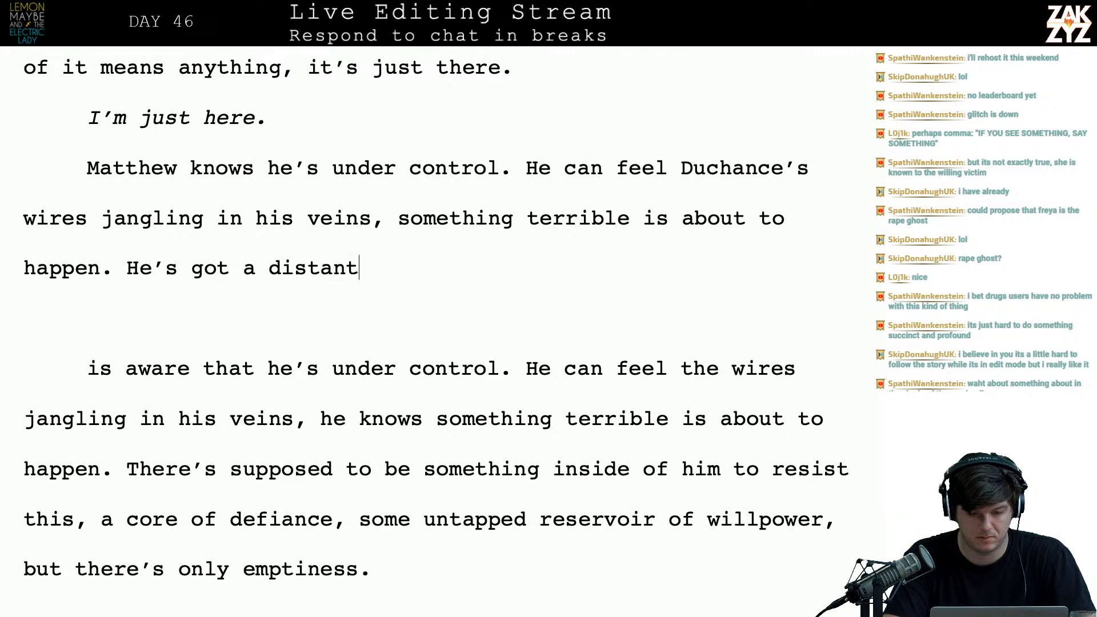
text(eling that he sh)
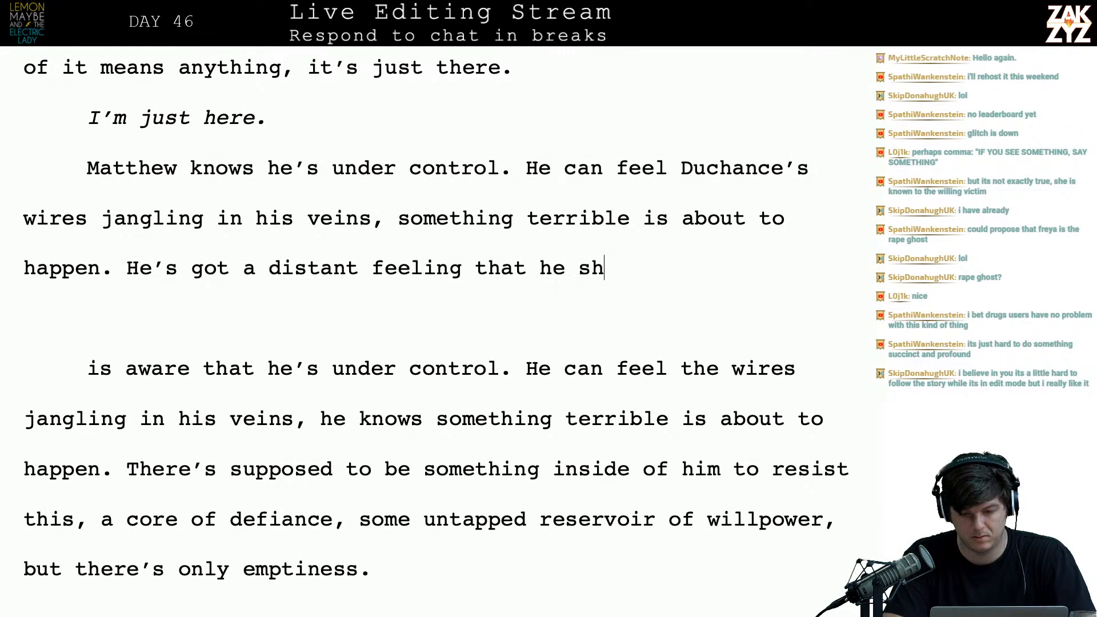
text(ould be resisti)
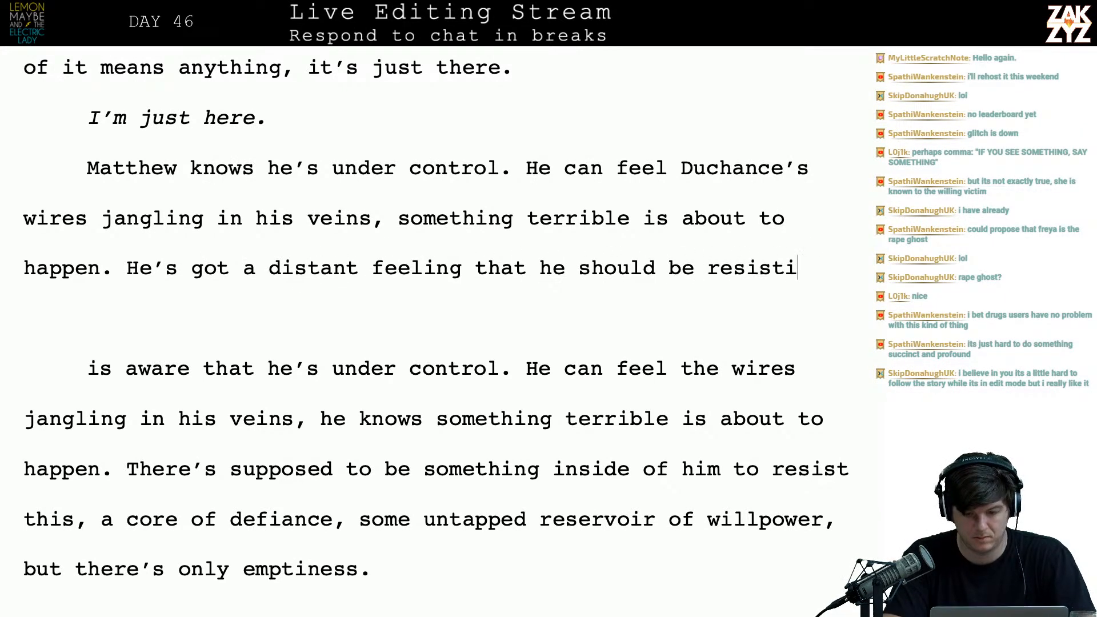
text(ng somehow. H)
- Continue after "resisting somehow." with "There should be a core of defiance, some reservoir of"
key(BackSpace)
text(There shou)
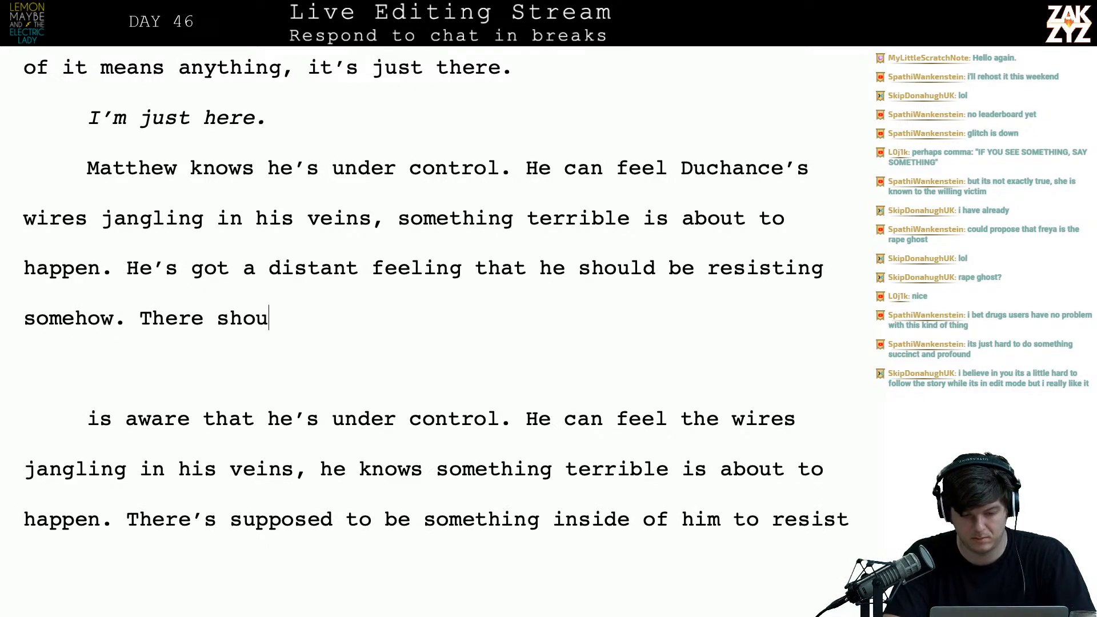
text(ld be a core of defiance, some resev)
key(BackSpace)
text(rvoir )
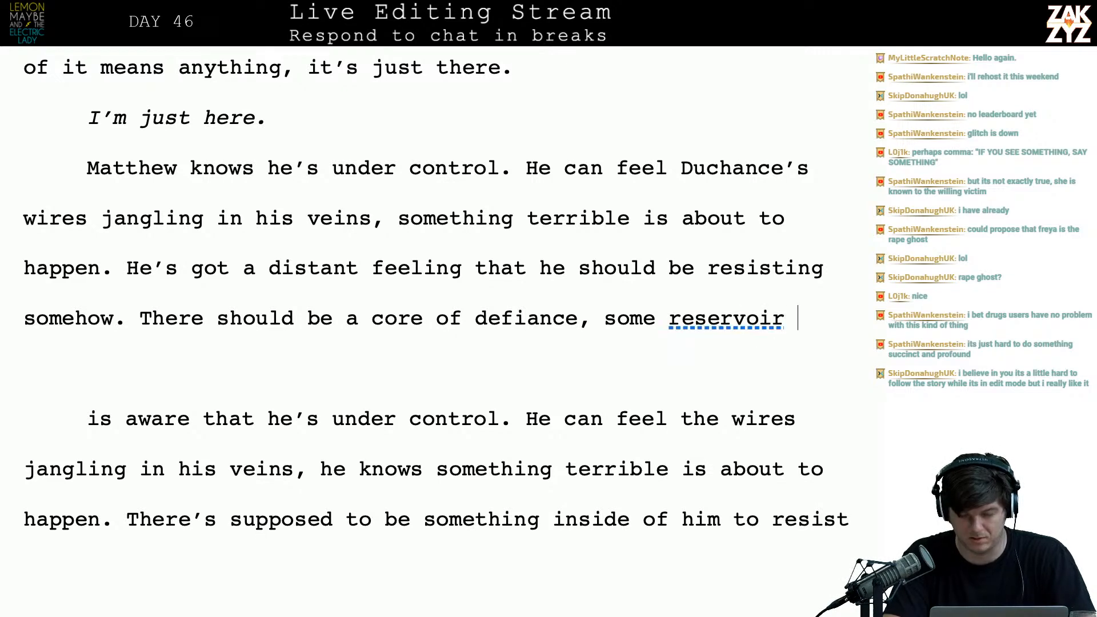
text(of)
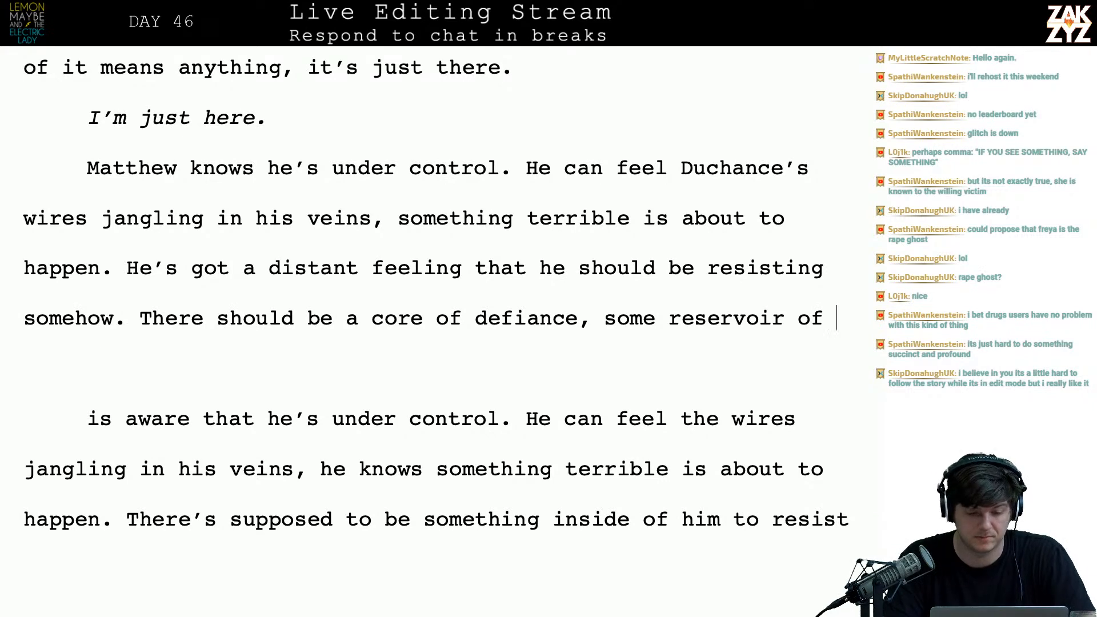
- Set the "He's got a distant feeling" draft apart below and begin a new version with "He should be resisting this somehow,"
click(140, 318)
key(Up)
key(Left)
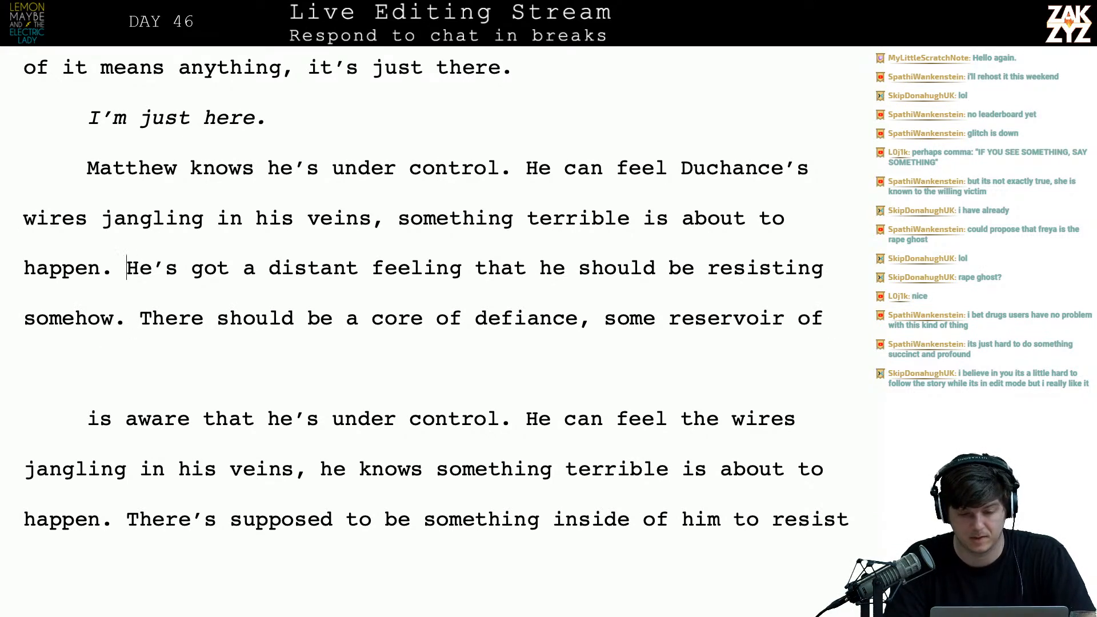
key(Return)
key(Return)
key(Left)
key(Left)
text(HE)
key(BackSpace)
text(e should be )
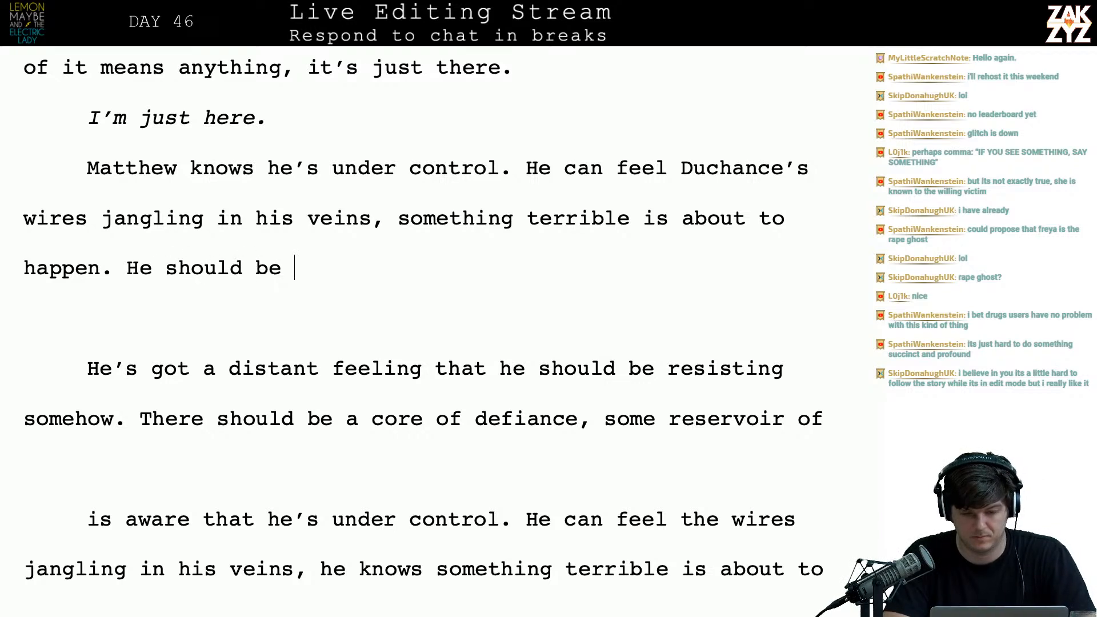
text(resisting this somehow, ther)
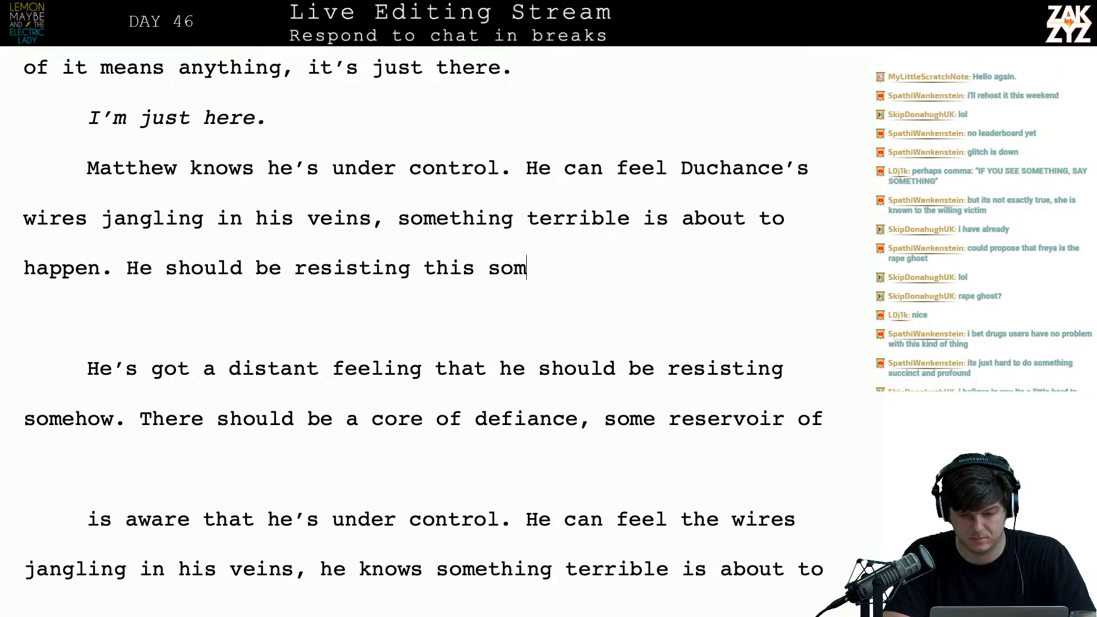
- Continue after "resisting this somehow," with "he's supposed to have some core of defiance, some reservoir of willpower. There's nothing."
key(BackSpace)
key(BackSpace)
key(BackSpace)
key(BackSpace)
text(he's supposed)
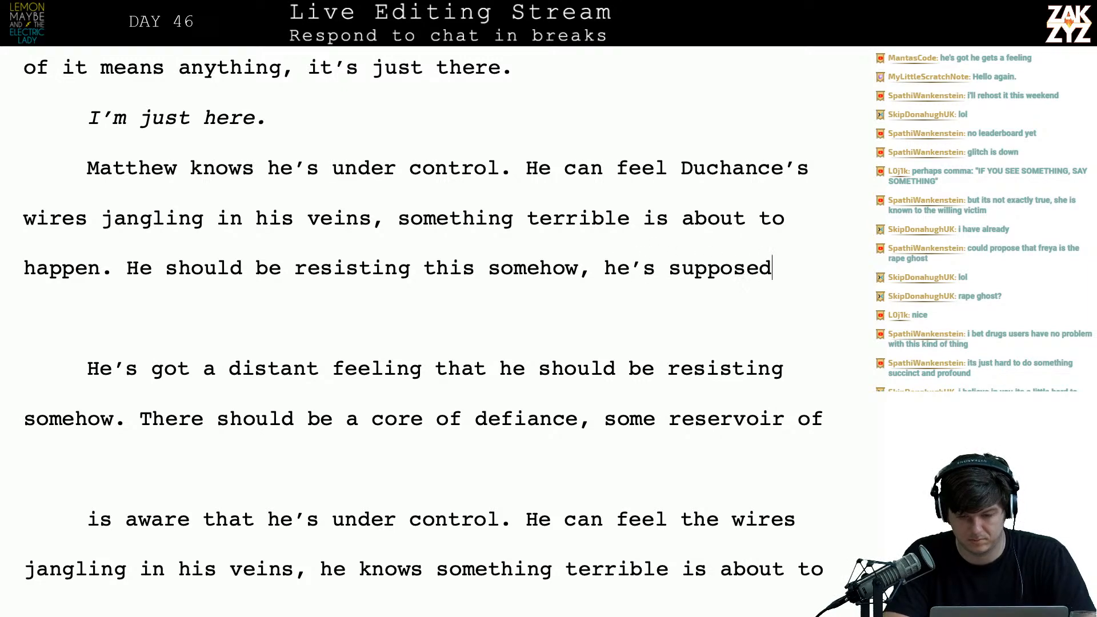
text( to have some cor)
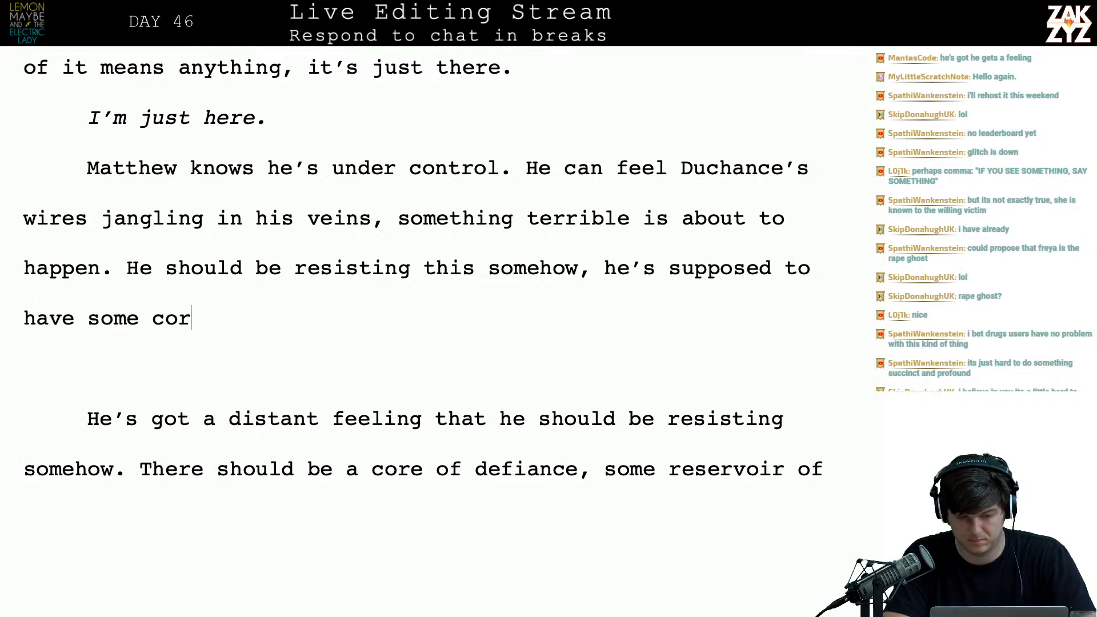
text(e of defiance, so)
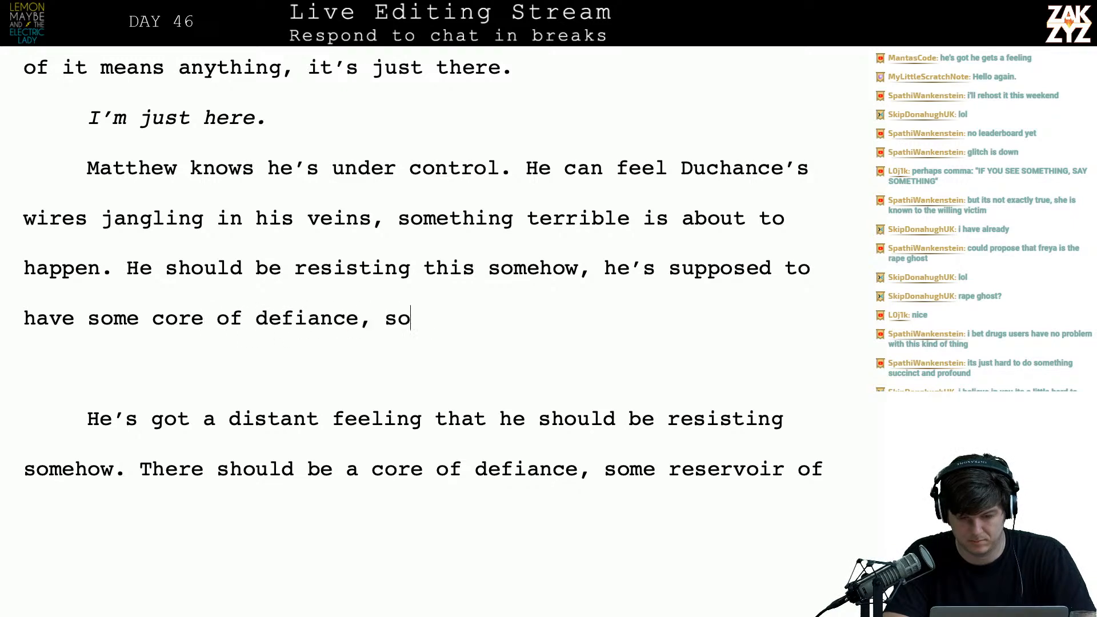
text(me resev)
key(BackSpace)
text(rvoir of )
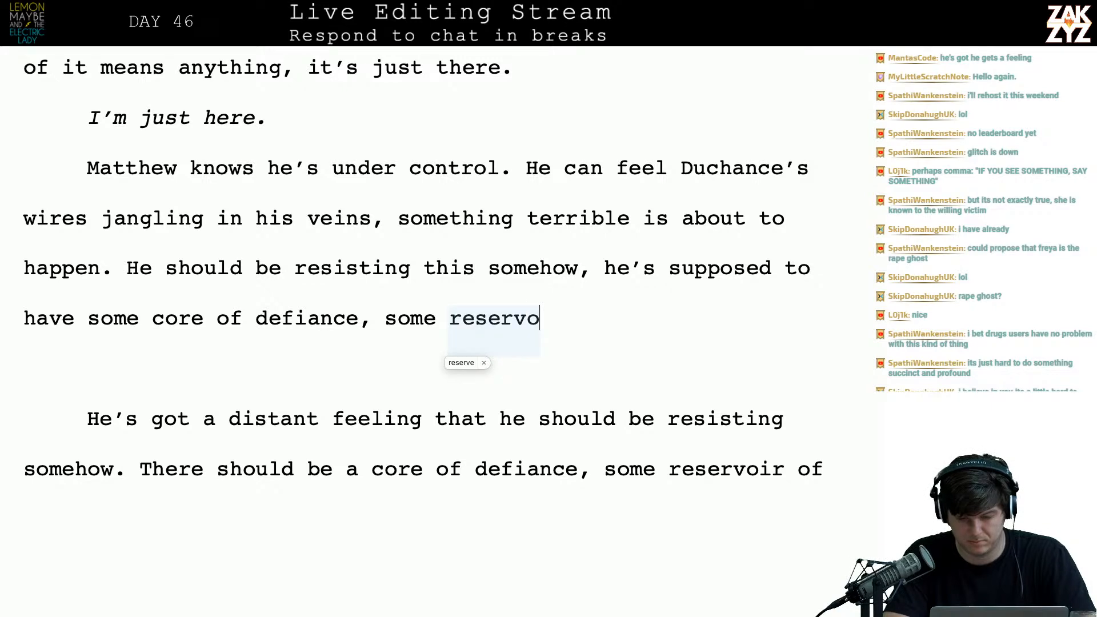
text(wi)
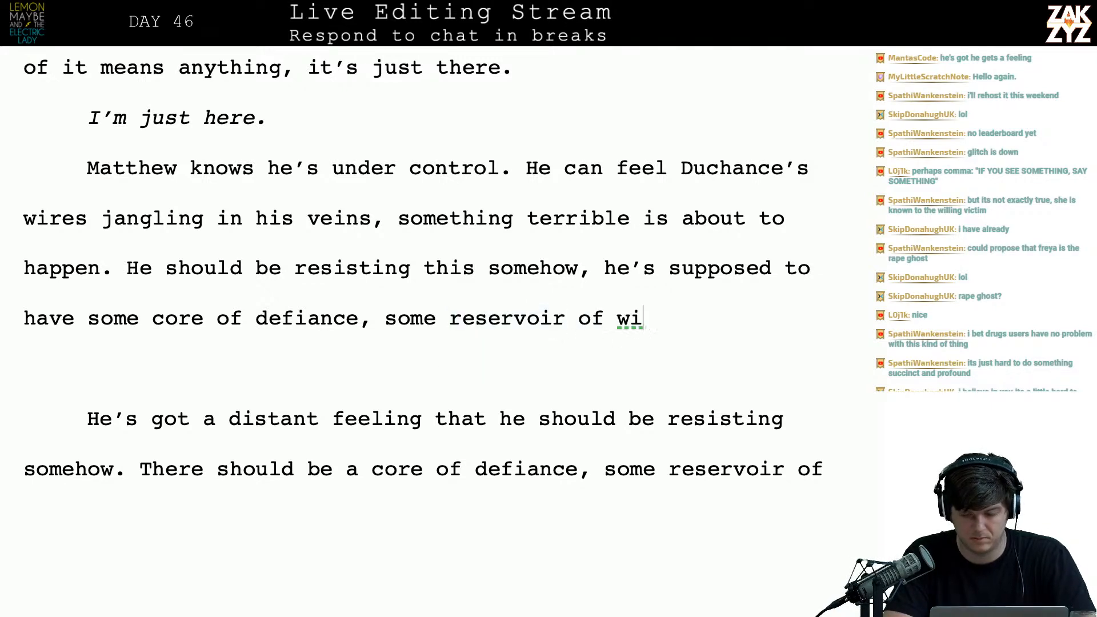
text(llpower. T)
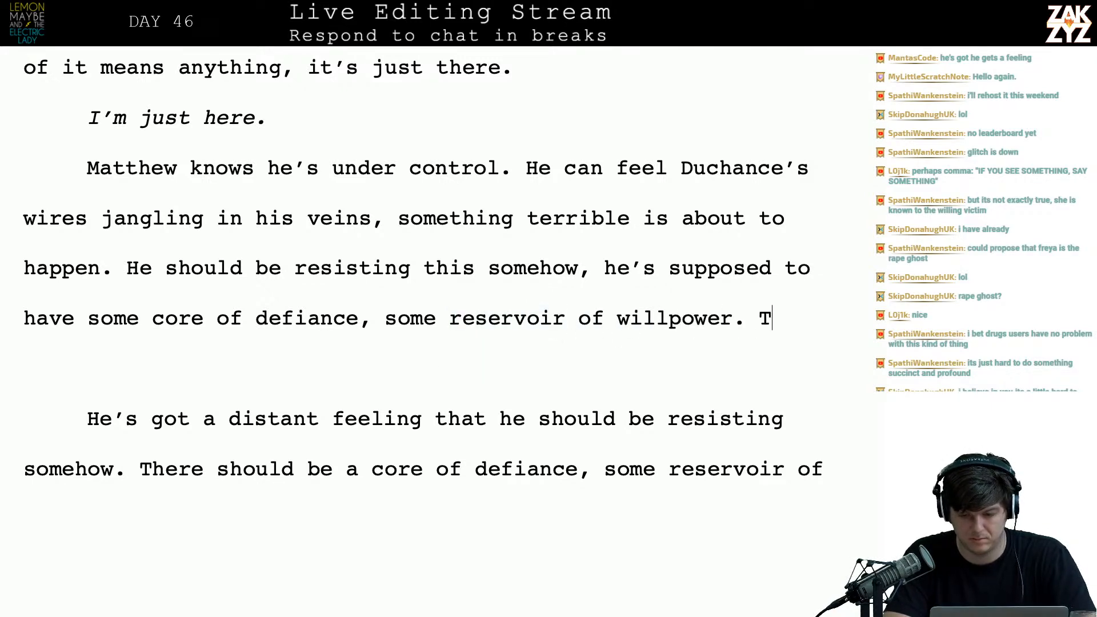
text(here's nothing.)
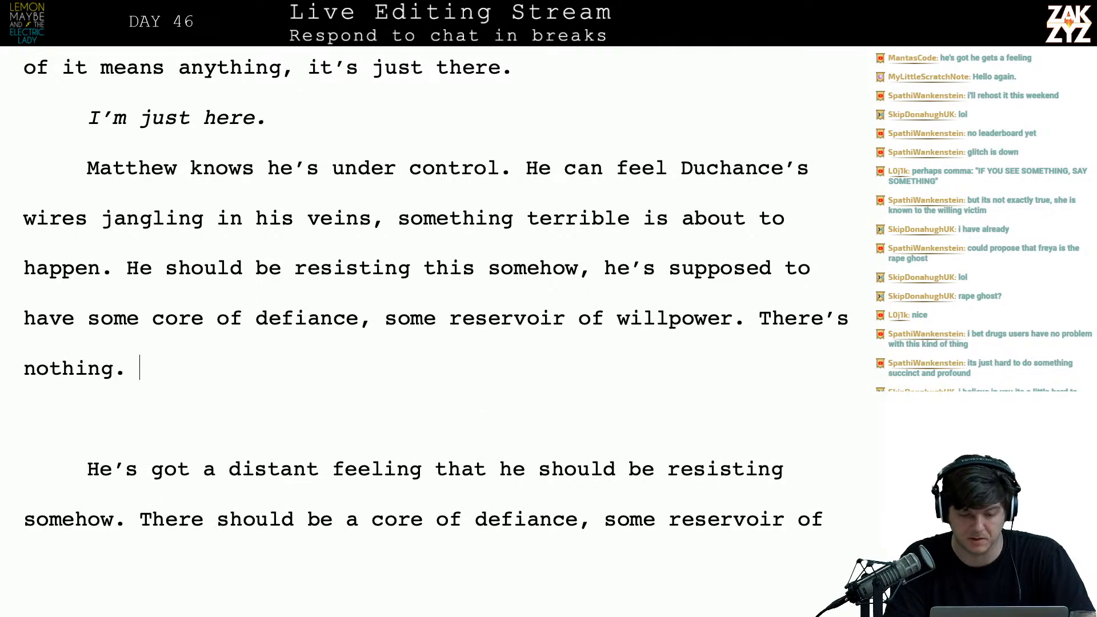
- Delete the leftover drafts between "There's nothing." and "That part of him…", joining the two passages
key(shift+Down)
key(shift+Down)
key(shift+Down)
key(shift+Down)
key(shift+Down)
key(shift+Down)
key(shift+Down)
key(shift+Down)
key(shift+Down)
key(shift+Down)
key(shift+Down)
key(shift+Down)
key(shift+Down)
key(shift+Down)
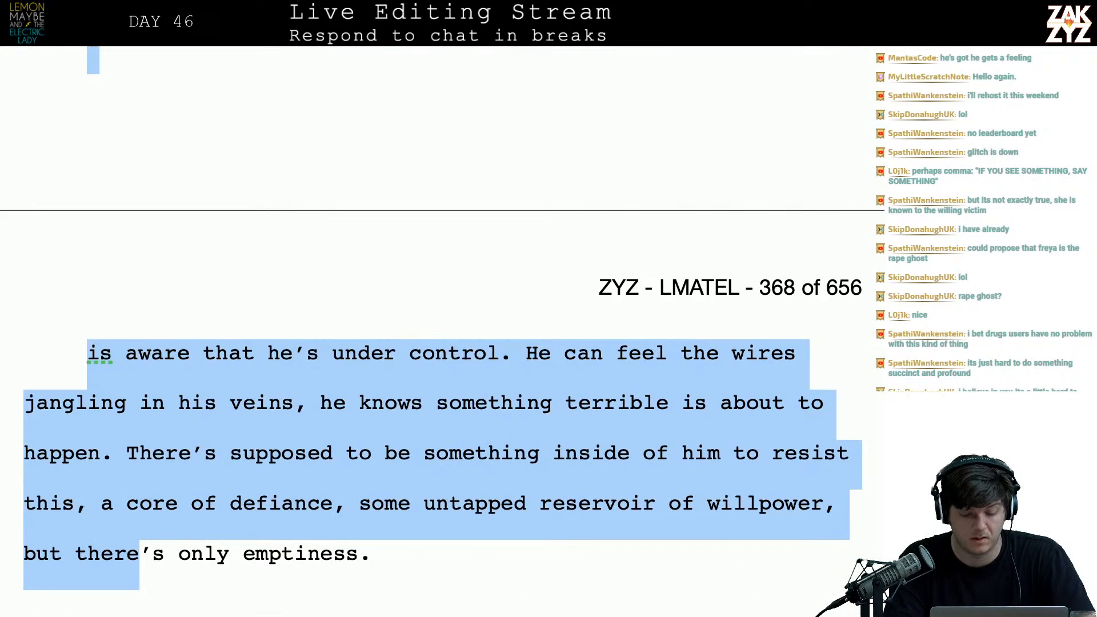
key(shift+Up)
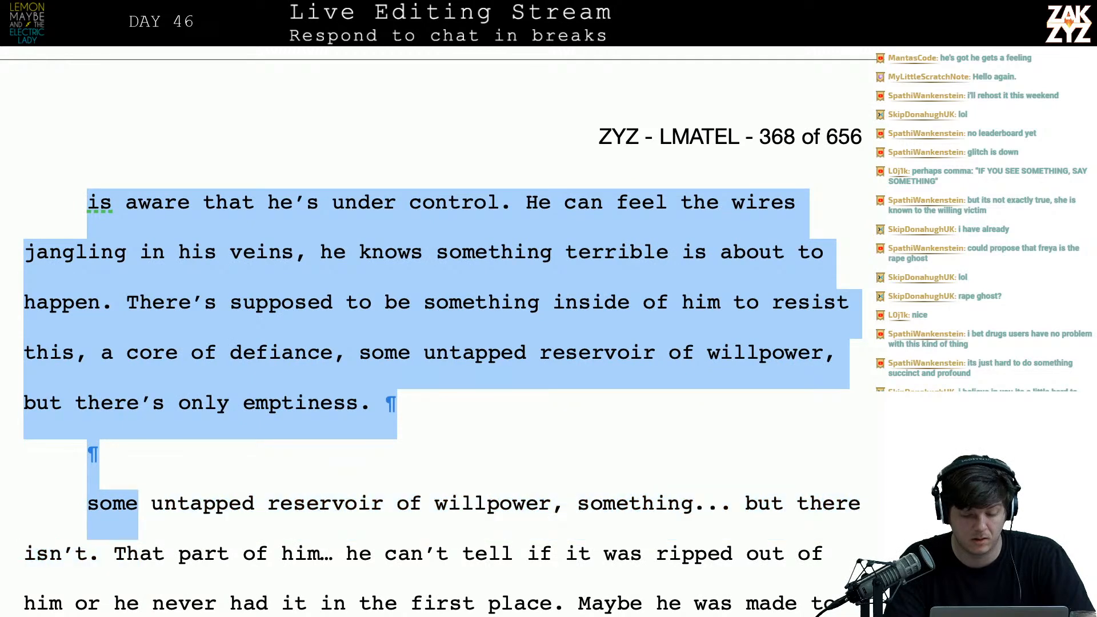
key(shift+Down)
key(shift+Left)
key(shift+Left)
key(shift+Left)
key(BackSpace)
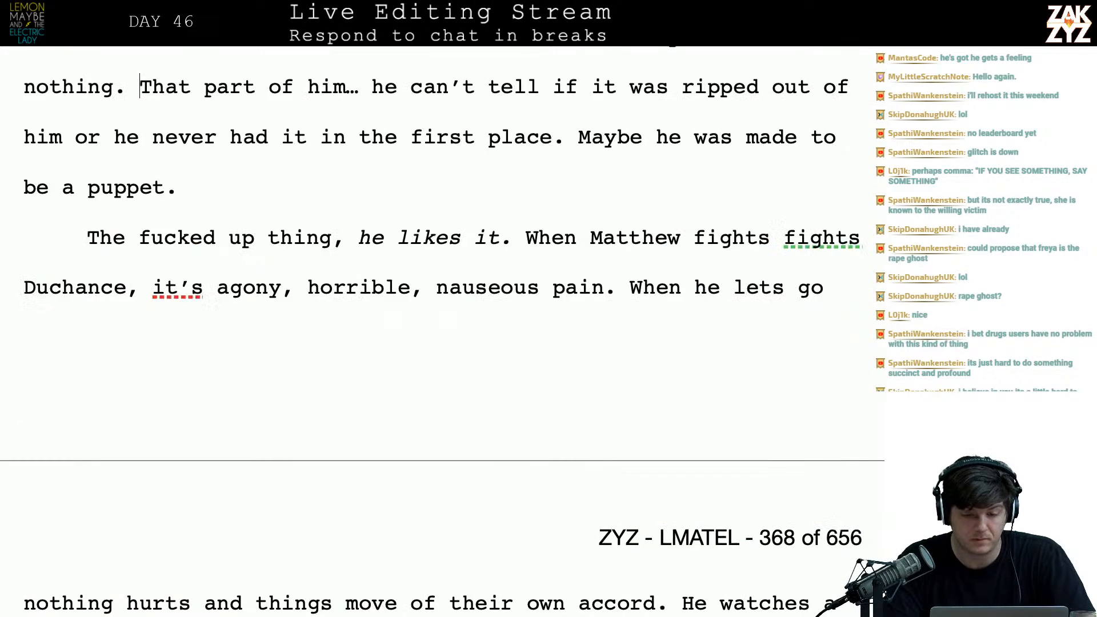
- Replace "That part of him… he" with "He" so the sentence begins "He can't tell"
scroll(137, 321, up, 3)
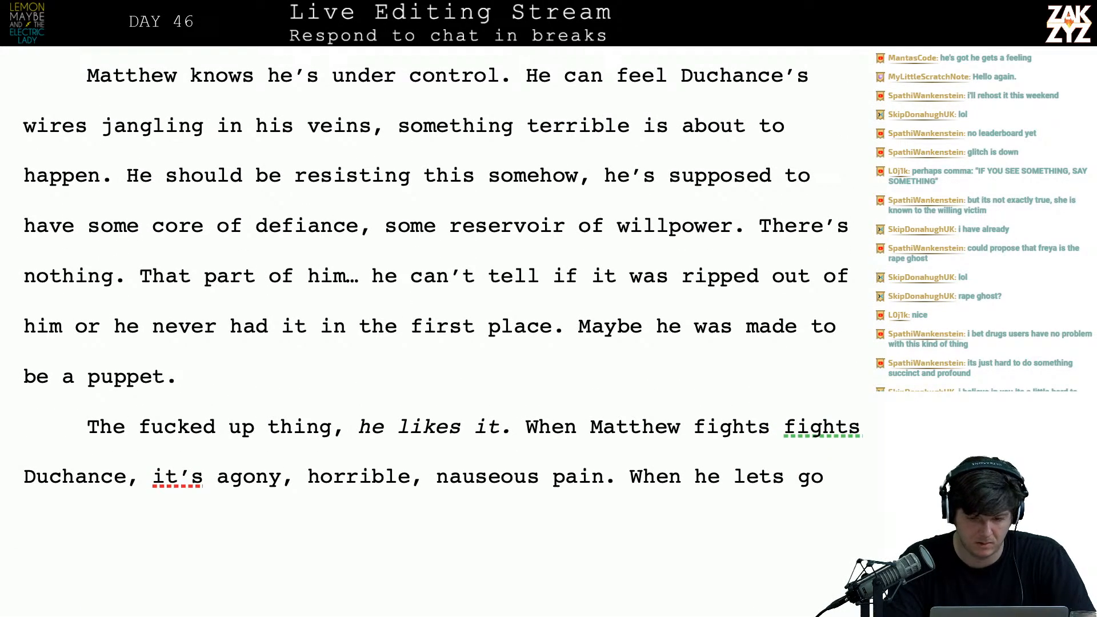
drag(378, 274, 141, 280)
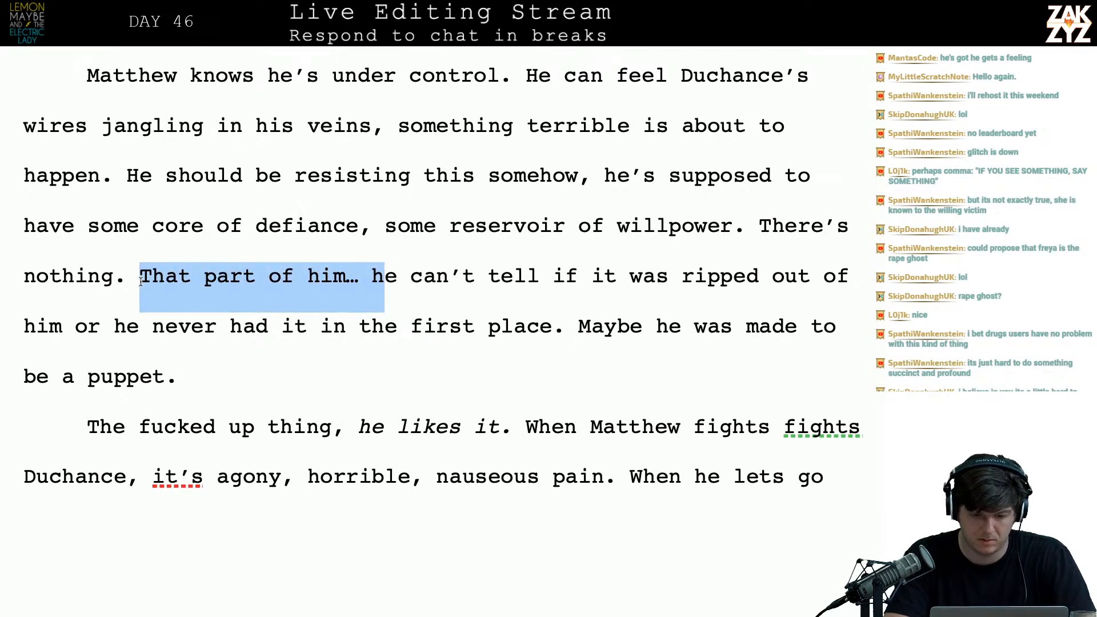
text(He)
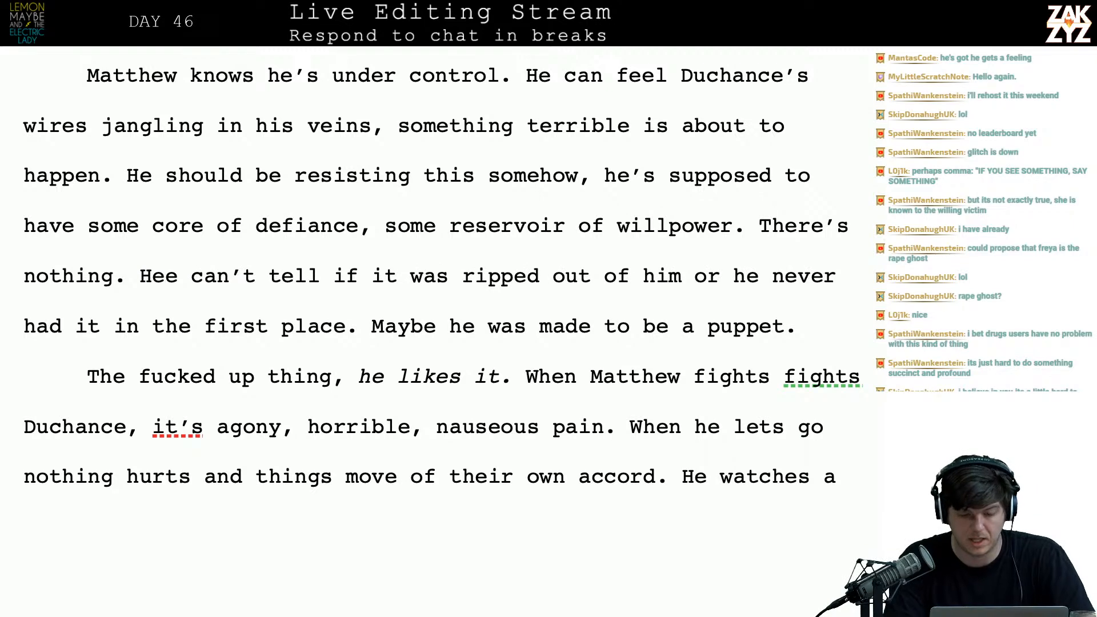
key(BackSpace)
- Break "Maybe he was made to be a puppet." onto its own paragraph below "in the first place."
key(Right)
key(Right)
key(Right)
key(Right)
key(Right)
key(Right)
key(Down)
key(Left)
key(Left)
key(Left)
key(Left)
key(Right)
key(Right)
key(Right)
key(Right)
key(Right)
key(Right)
key(Right)
key(Right)
key(Right)
key(Right)
key(Right)
key(Right)
key(Right)
key(Right)
key(Right)
key(Right)
key(Right)
key(Right)
key(Right)
key(Right)
key(Right)
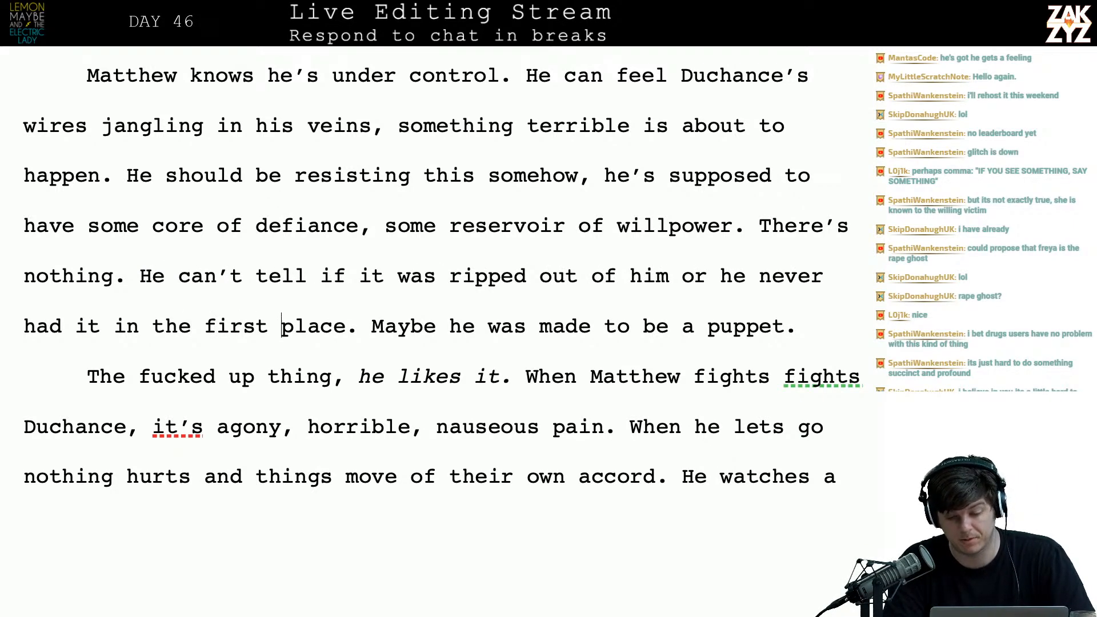
key(Left)
key(Left)
key(Left)
key(Left)
key(Left)
key(Left)
key(Left)
key(Left)
key(Left)
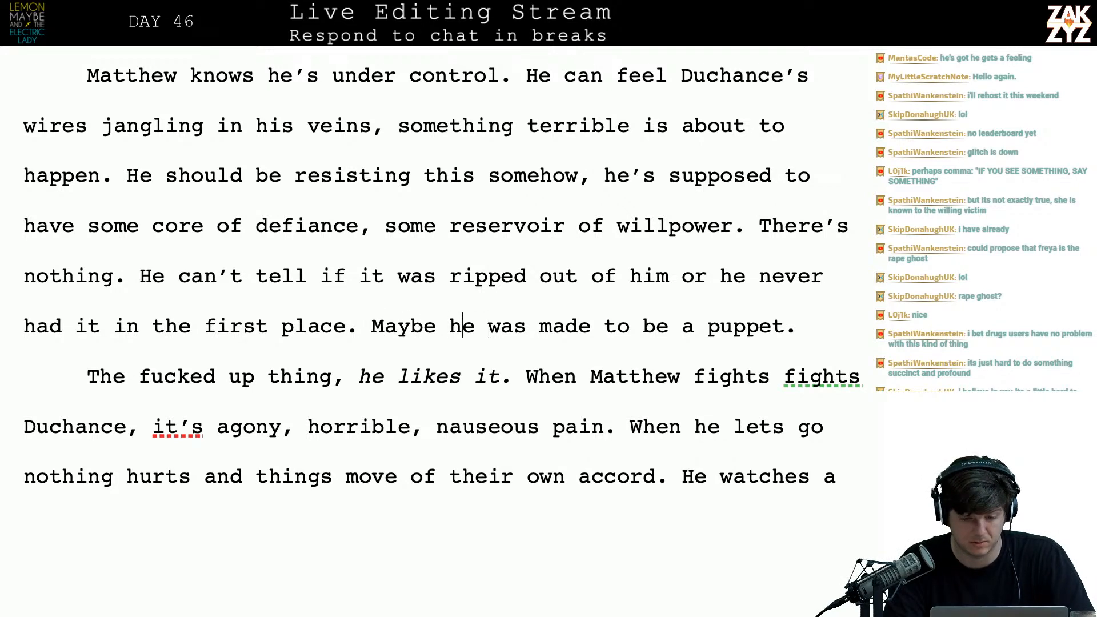
key(Return)
key(Left)
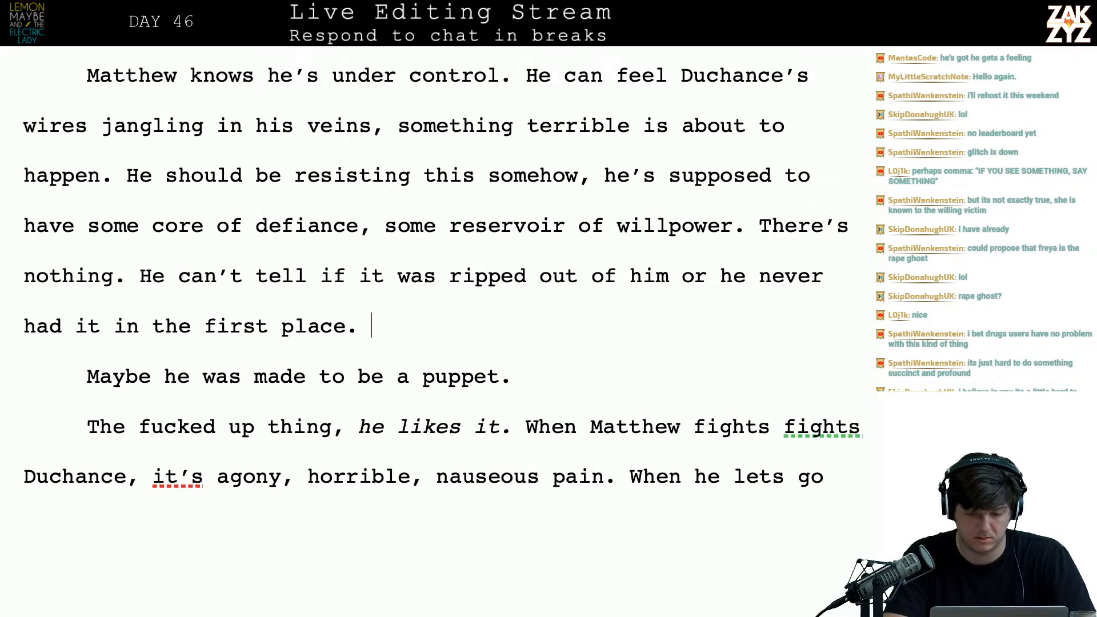
- Write "Perhaps he was always meant to be a puppet." after "in the first place."
text(P)
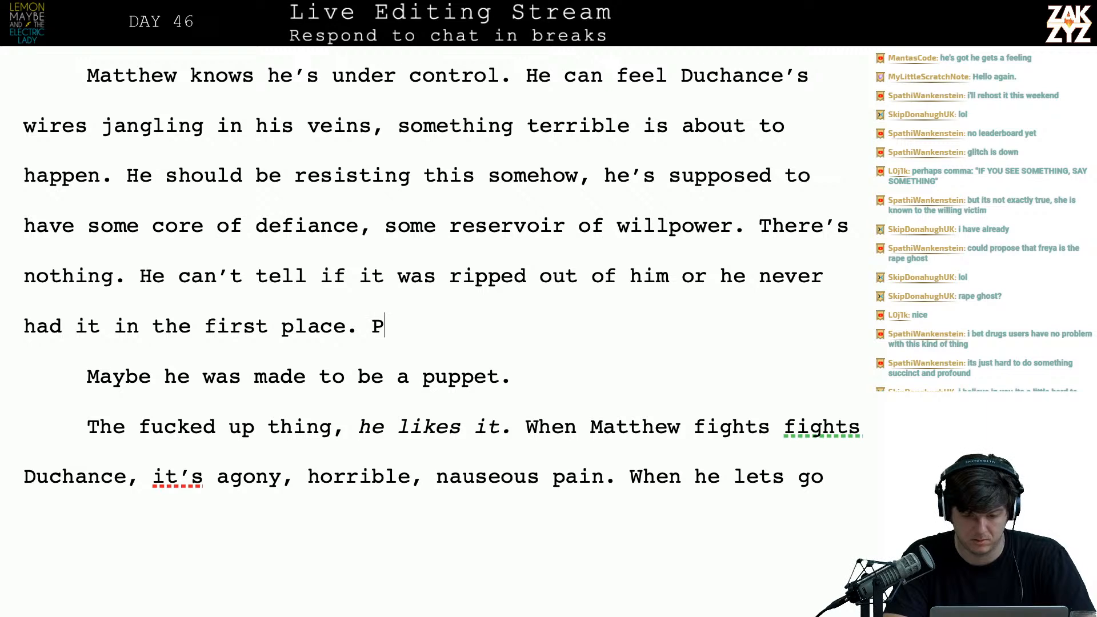
text(erhaps he wwas alw)
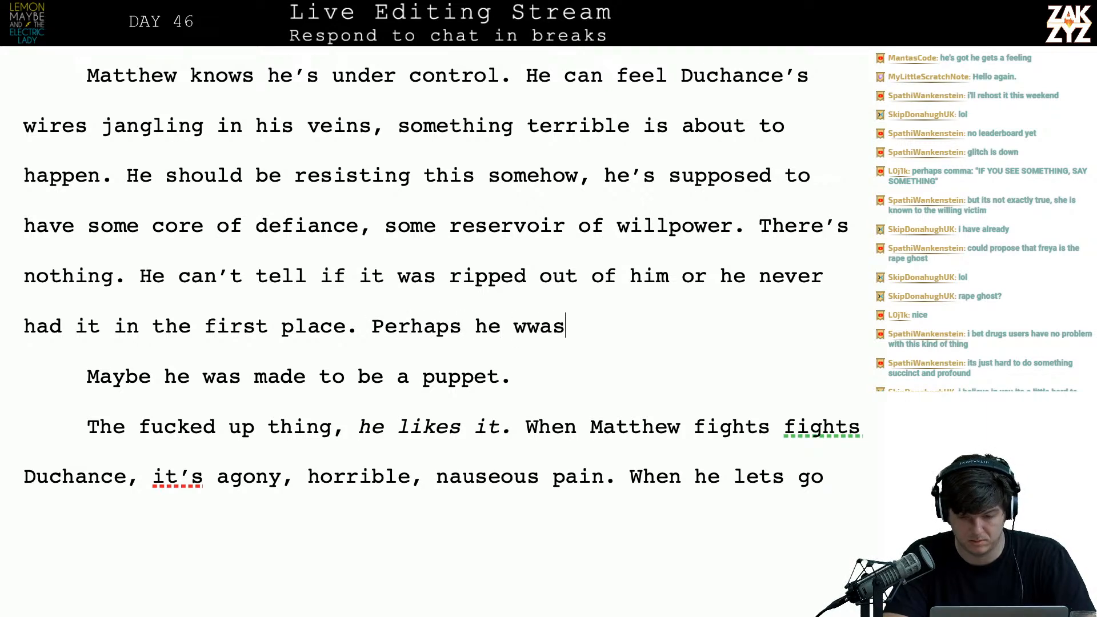
key(BackSpace)
key(BackSpace)
key(BackSpace)
key(BackSpace)
key(BackSpace)
key(BackSpace)
text(a)
key(BackSpace)
key(BackSpace)
text(as always mean)
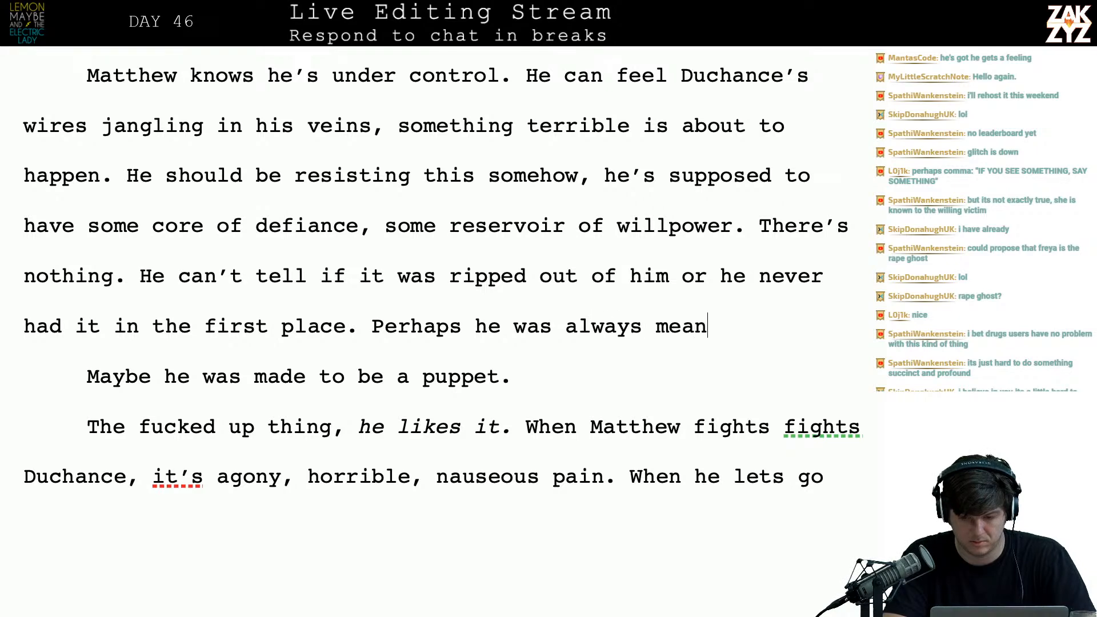
text(t to be a puppet.)
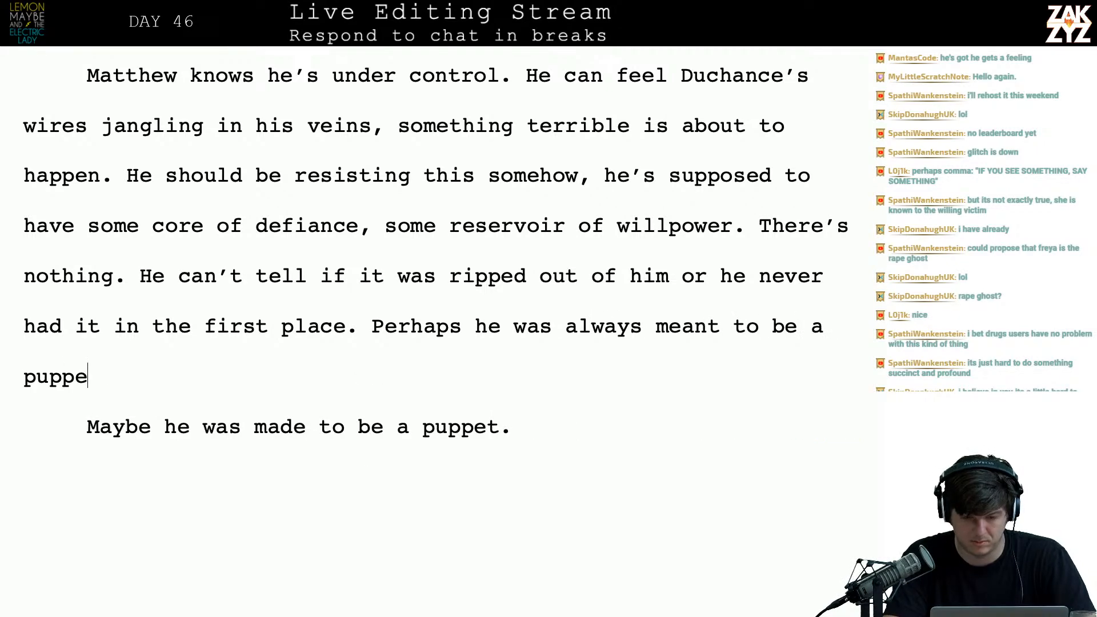
- Delete the old "Maybe he was made to be a puppet." paragraph
key(shift+Down)
key(shift+Down)
key(shift+Left)
key(shift+Left)
key(shift+Left)
key(shift+Left)
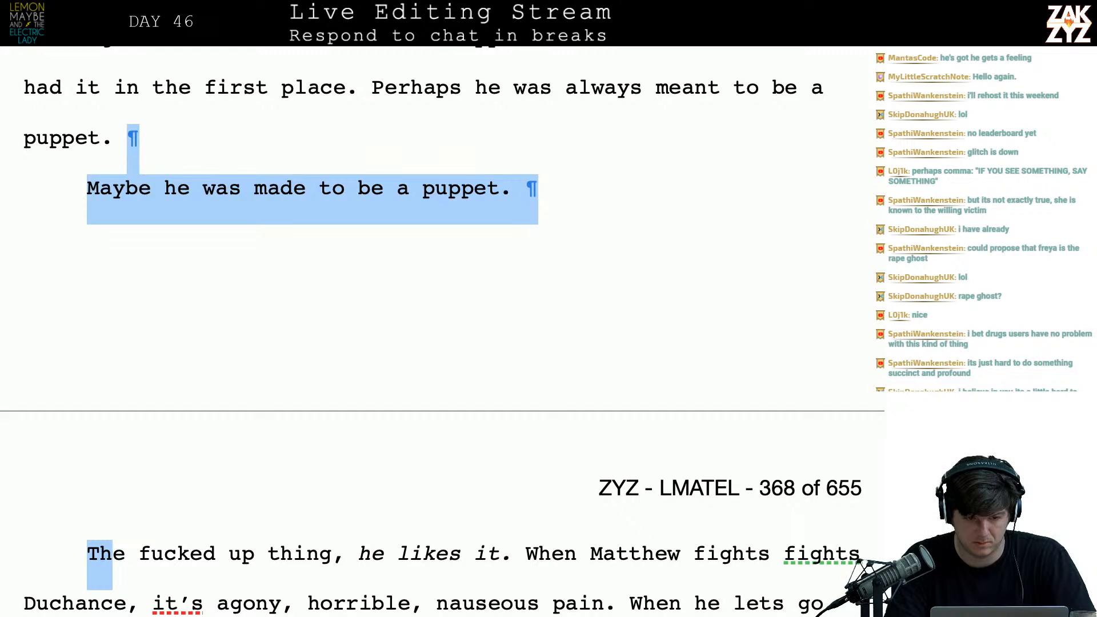
key(BackSpace)
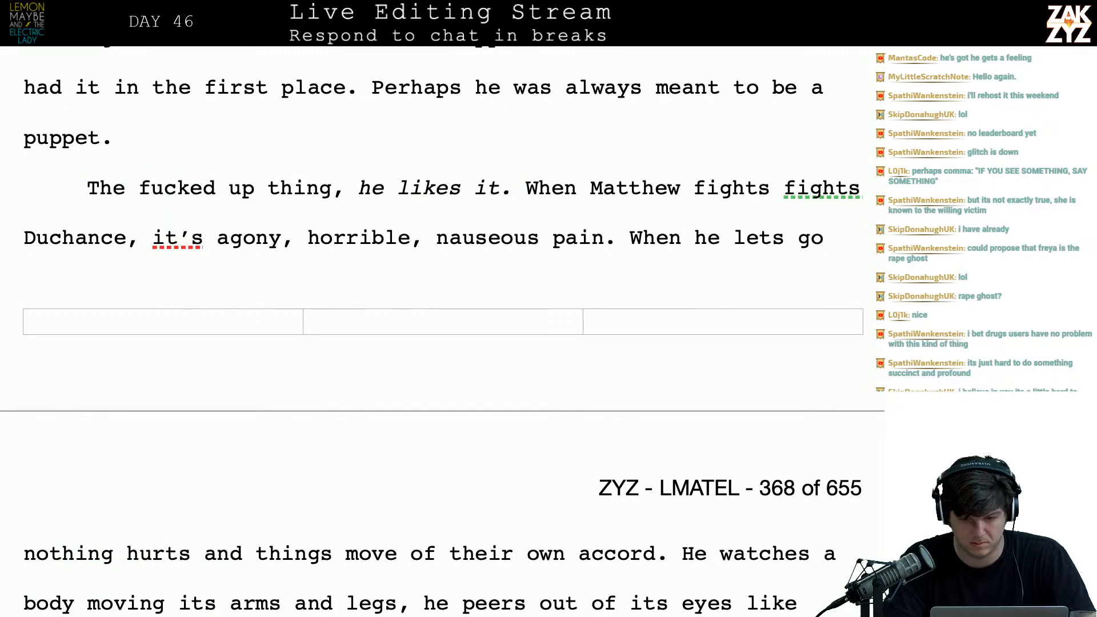
- Set the "Perhaps he was" sentence apart below and write "Maybe he was always meant to be a puppet." after "in the first place."
scroll(131, 273, up, 4)
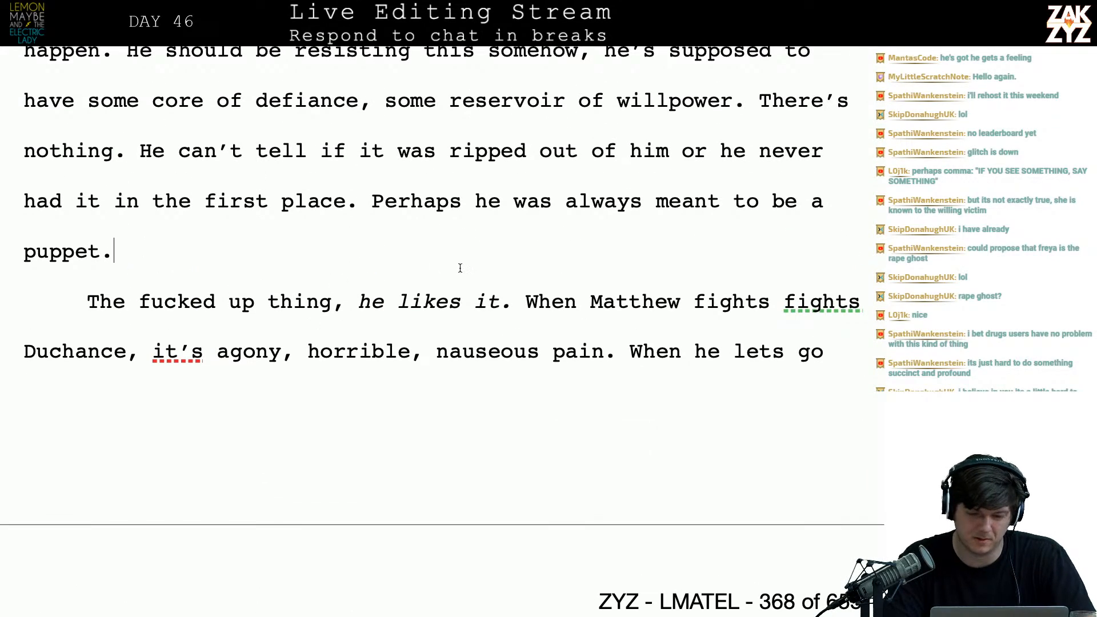
key(Right)
key(Return)
key(Return)
key(Left)
key(Left)
text(Maybe)
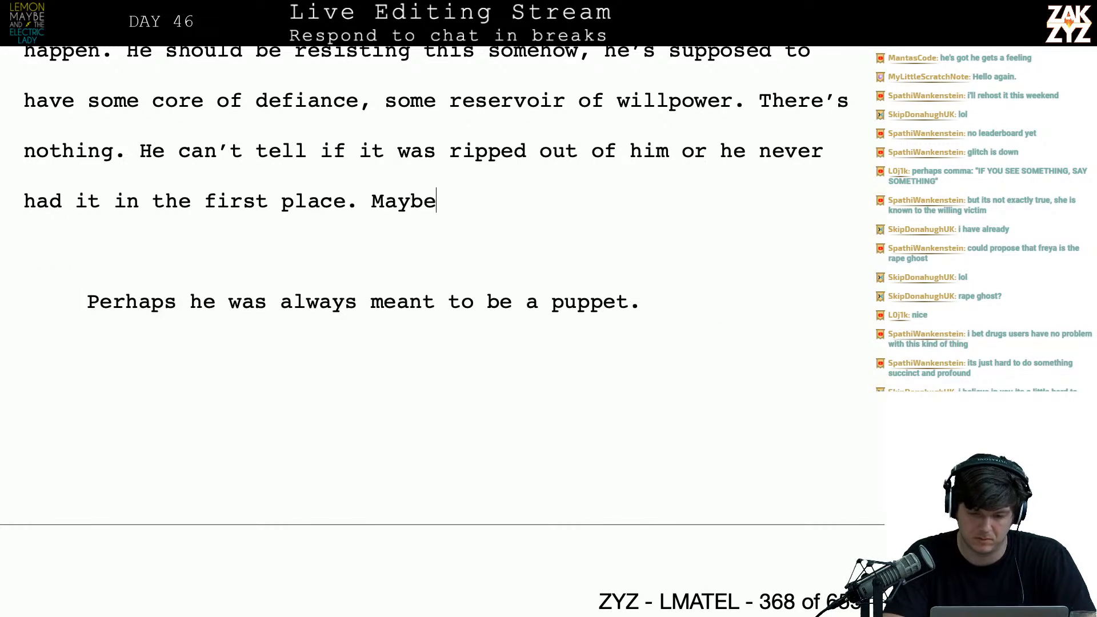
text( he was always me)
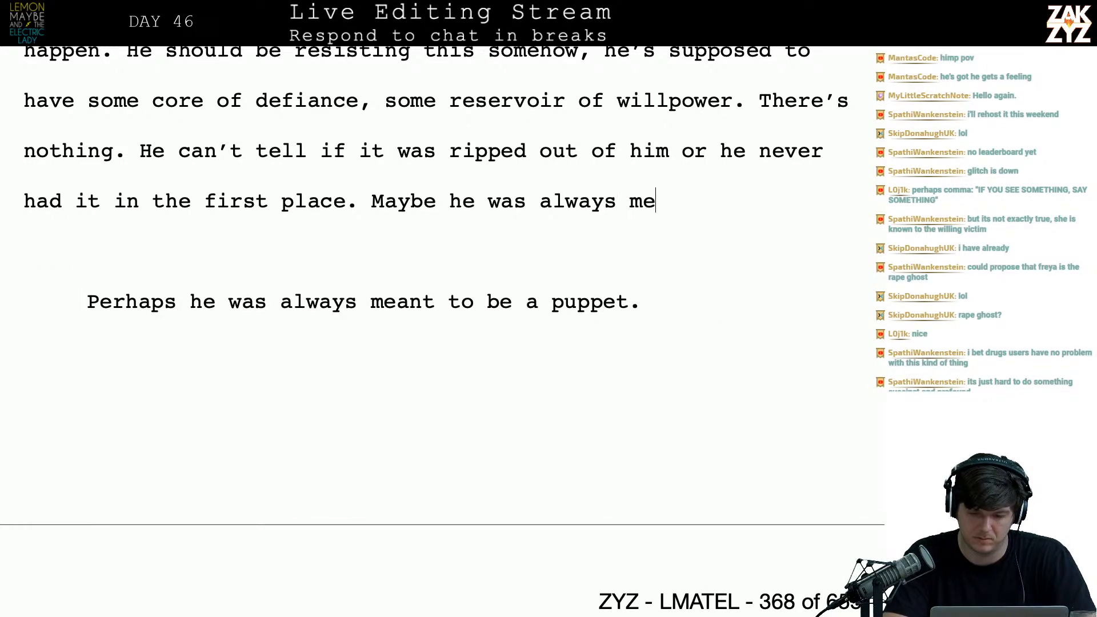
text(ant to be a puppet.)
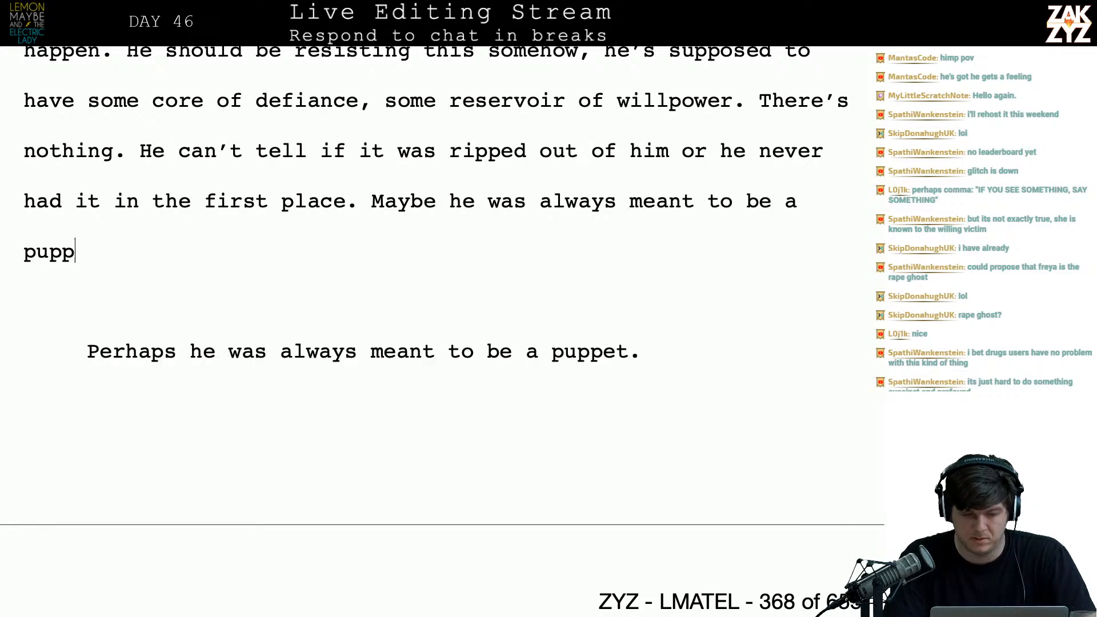
- Delete the separate "Perhaps he was always meant to be a puppet." paragraph and the empty line above it
key(shift+Right)
key(shift+Down)
key(shift+Down)
key(shift+Up)
key(shift+Down)
key(shift+Left)
key(shift+Left)
key(shift+Left)
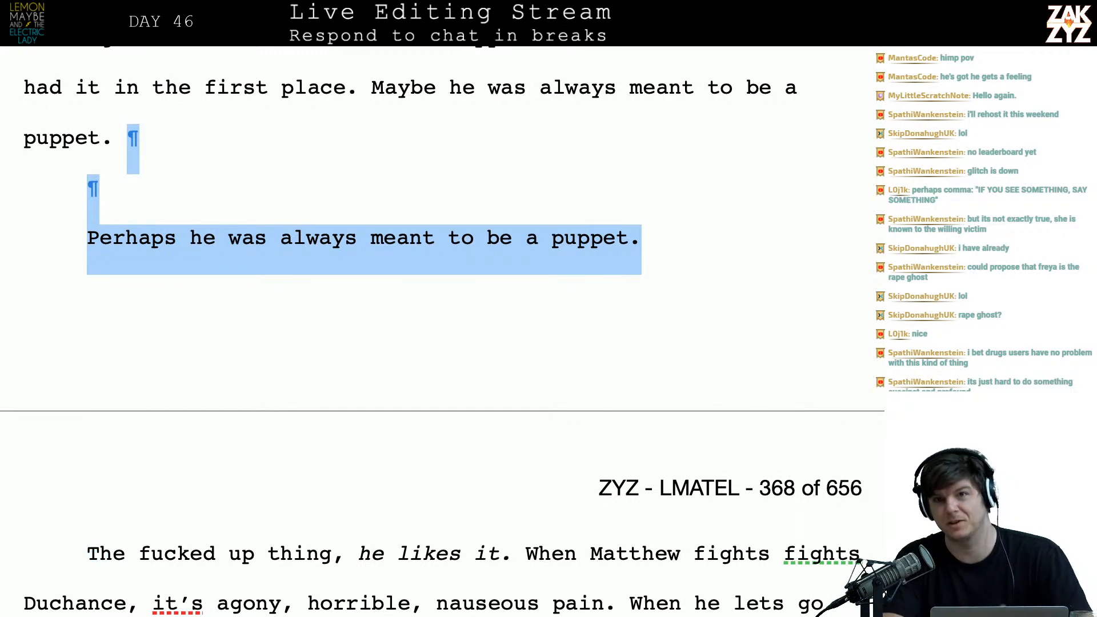
key(BackSpace)
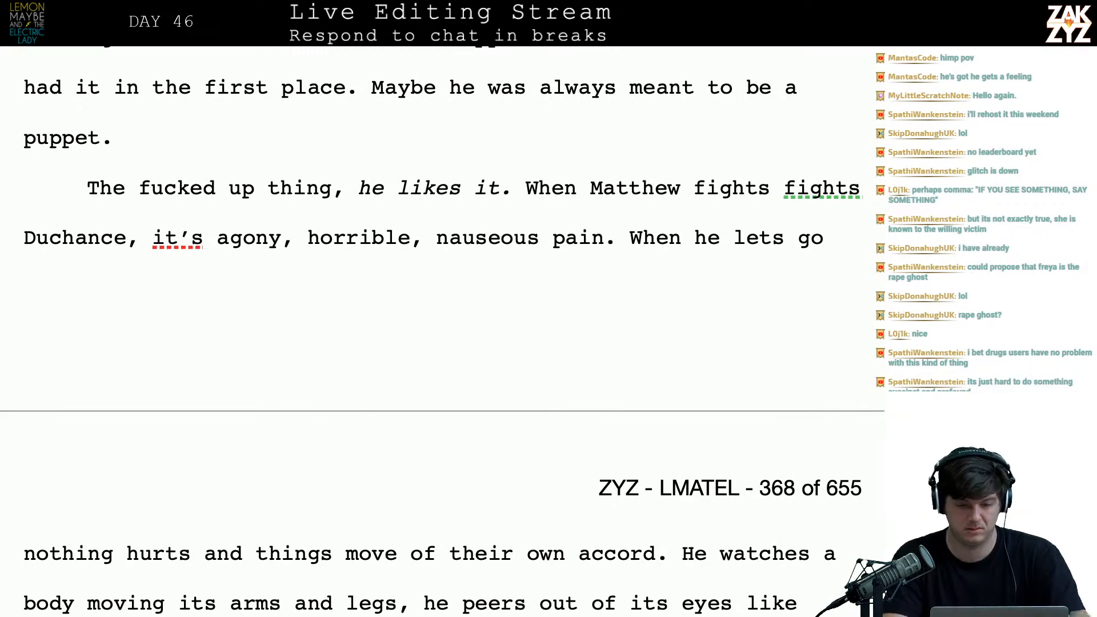
- Start a paragraph above "The fucked up thing" and write "That's the most fucked up part of this,"
key(Return)
text(That's the most fucked up)
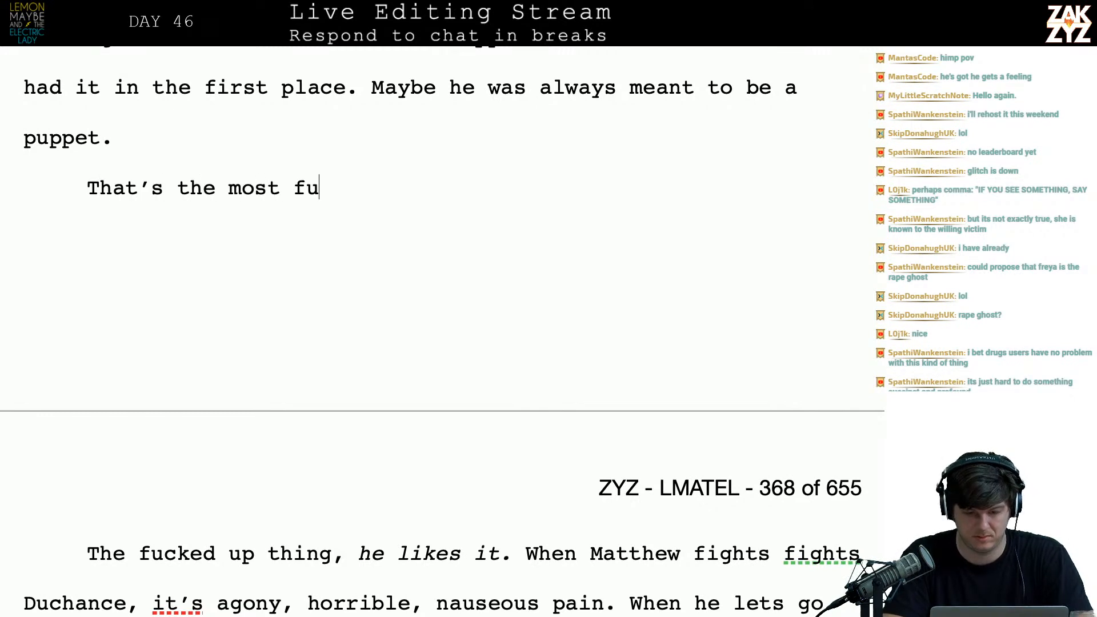
text(t of this,)
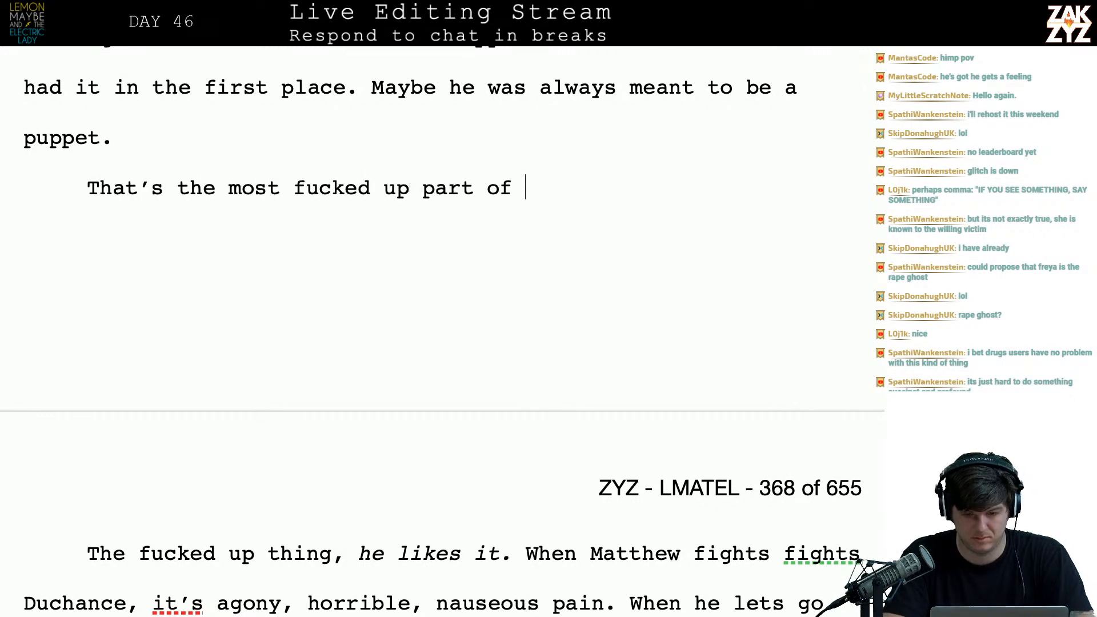
- Remove the old opener "The fucked up thing," and join "he likes it." to the new opening phrase
key(shift+Right)
key(shift+Right)
key(shift+Right)
key(shift+Right)
key(shift+Right)
key(shift+Right)
key(shift+Right)
key(shift+Right)
key(shift+Right)
key(shift+Right)
key(shift+Right)
key(shift+Right)
key(shift+Right)
key(shift+Right)
key(shift+Right)
key(shift+Right)
key(shift+Right)
key(shift+Right)
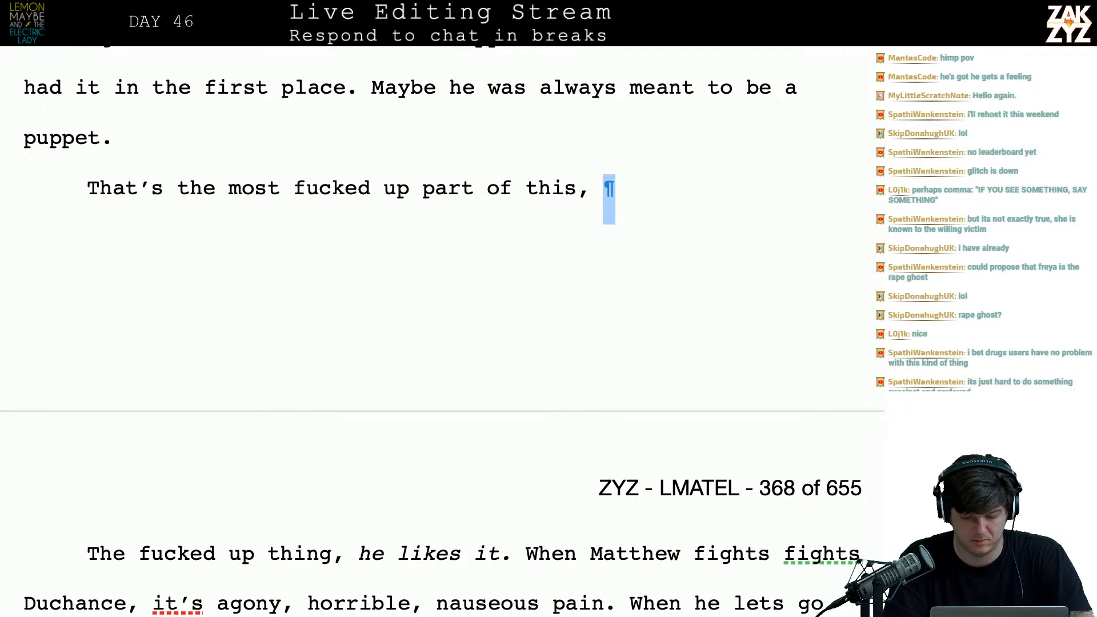
key(shift+Right)
key(shift+Right)
key(shift+Right)
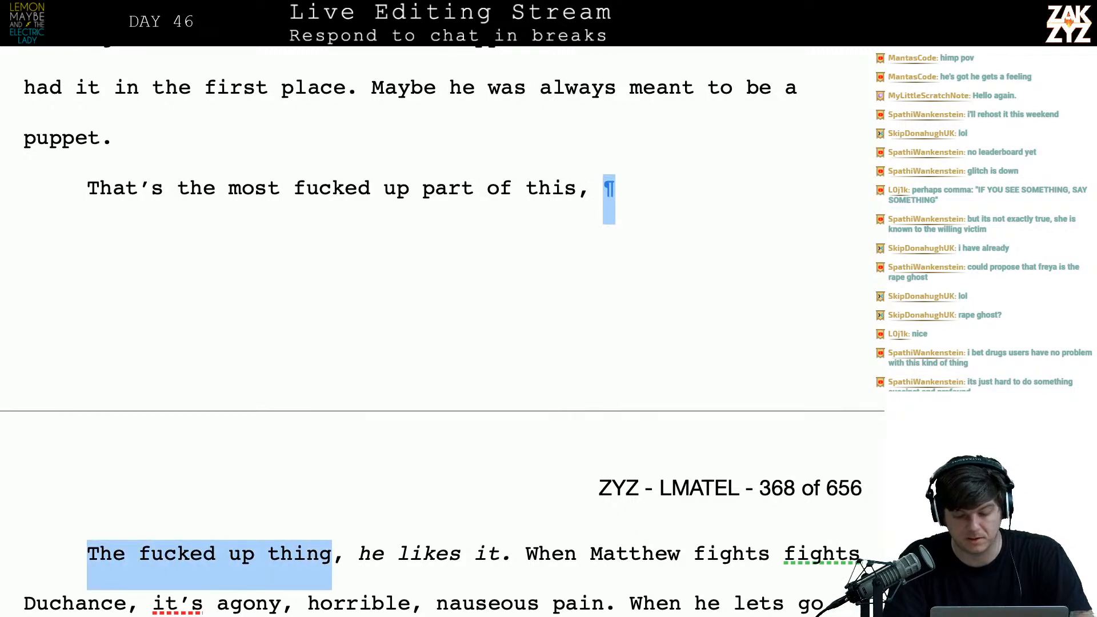
key(BackSpace)
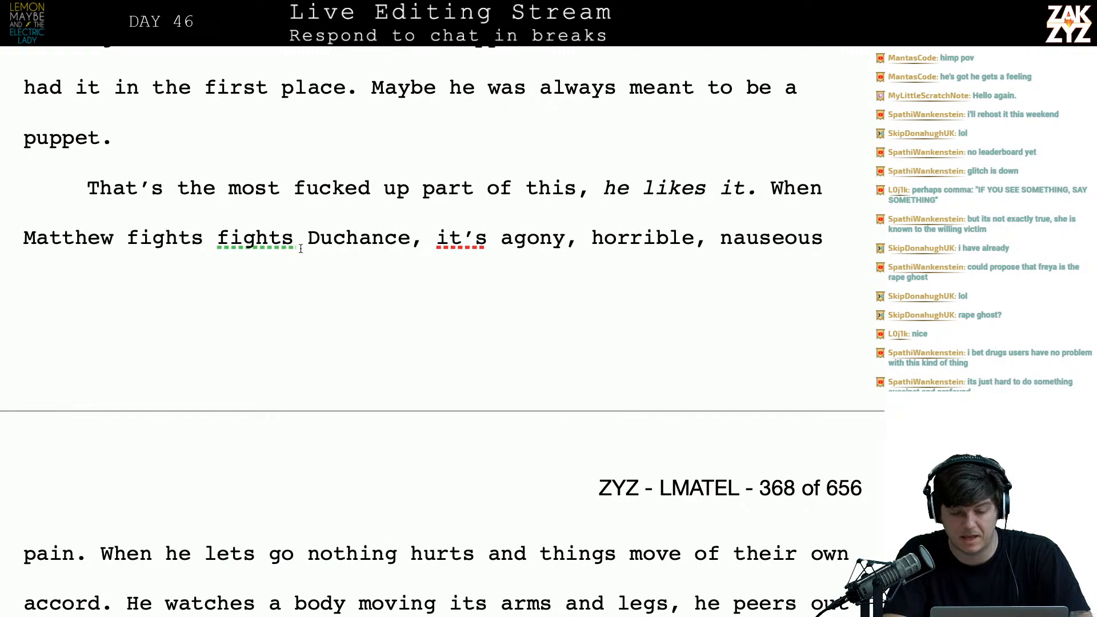
- Delete the repeated word "fights" before "Duchance"
key(BackSpace)
key(BackSpace)
key(BackSpace)
key(BackSpace)
key(BackSpace)
key(BackSpace)
key(BackSpace)
- Insert "Fighting back against" after "he likes it.", ahead of "When Matthew fights Duchance"
click(748, 193)
text(Fighting back a)
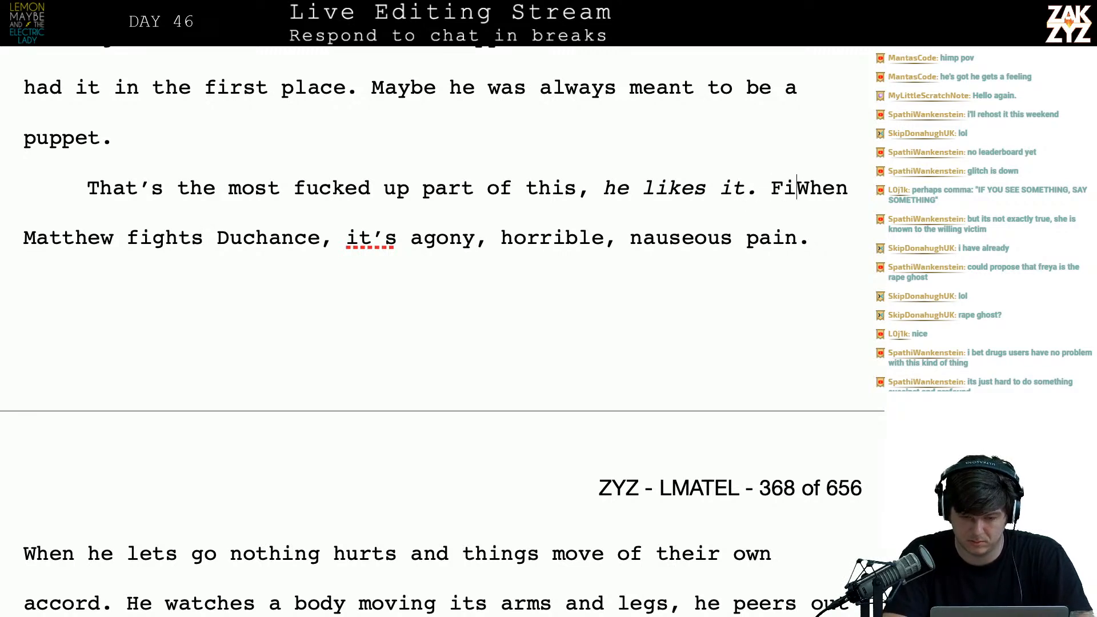
text(gainst)
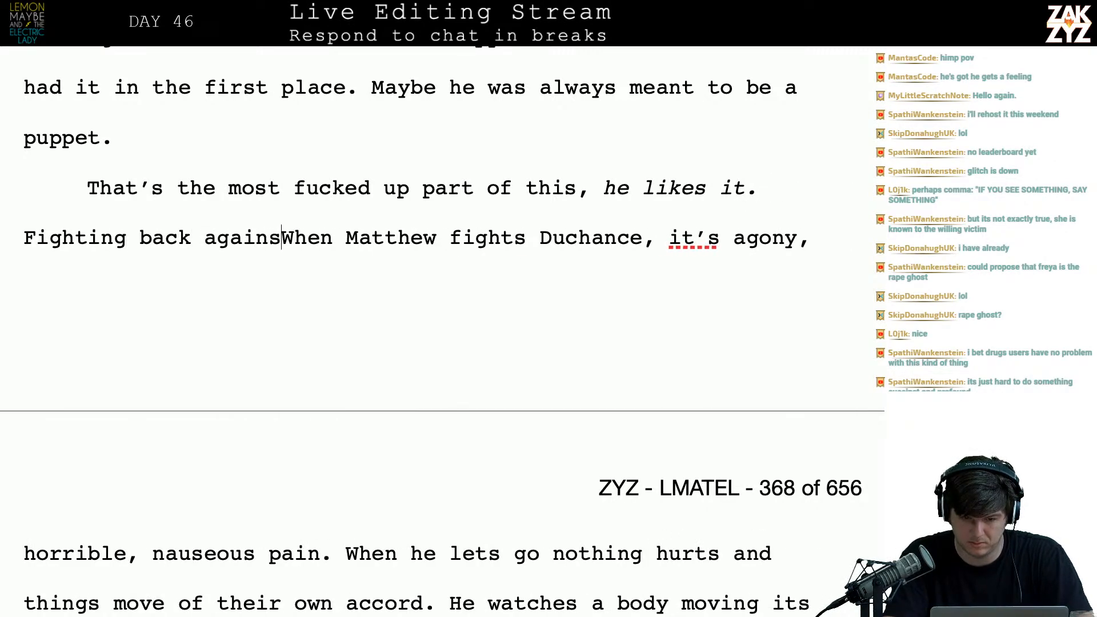
- Delete "When Matthew fights" before "Duchance" and change "it's" to "is" before "agony"
key(shift+Right)
key(shift+Right)
key(shift+Right)
key(shift+Right)
key(shift+Right)
key(shift+Right)
key(shift+Right)
key(shift+Right)
key(shift+Right)
key(shift+Right)
key(shift+Right)
key(shift+Right)
key(shift+Right)
key(shift+Right)
key(shift+Right)
key(shift+Right)
key(shift+Right)
key(shift+Right)
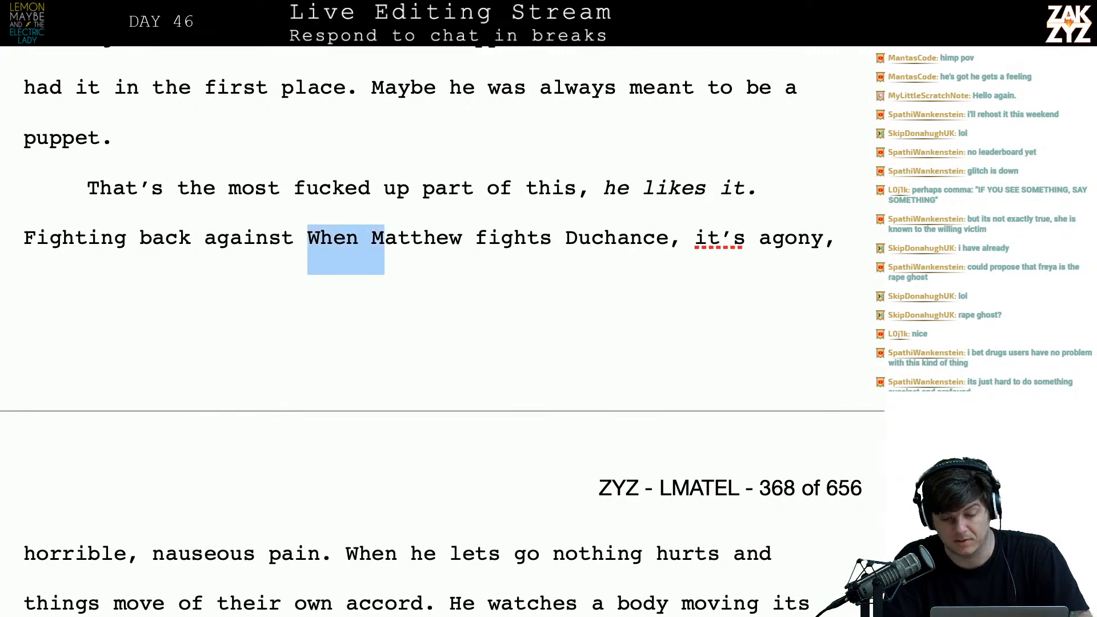
key(shift+Right)
key(shift+Right)
key(Delete)
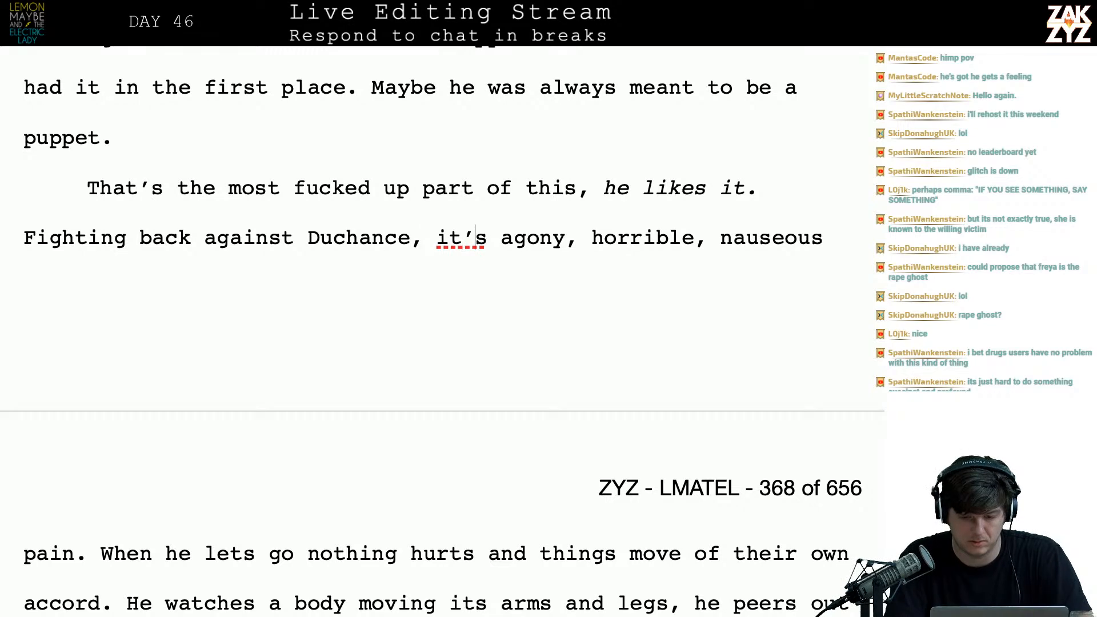
key(BackSpace)
key(BackSpace)
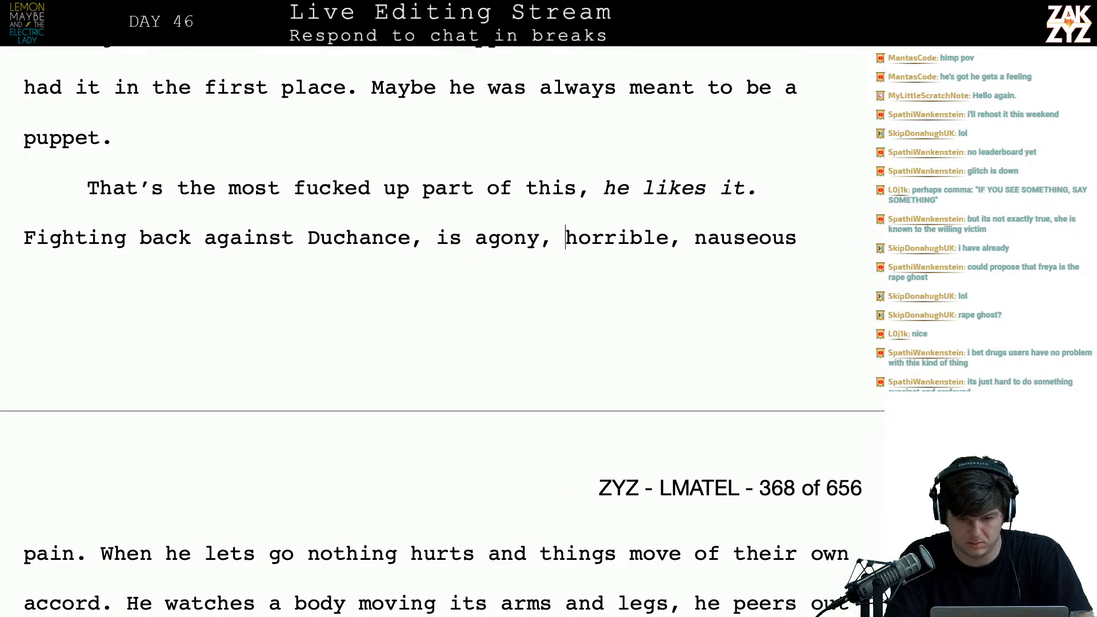
key(Return)
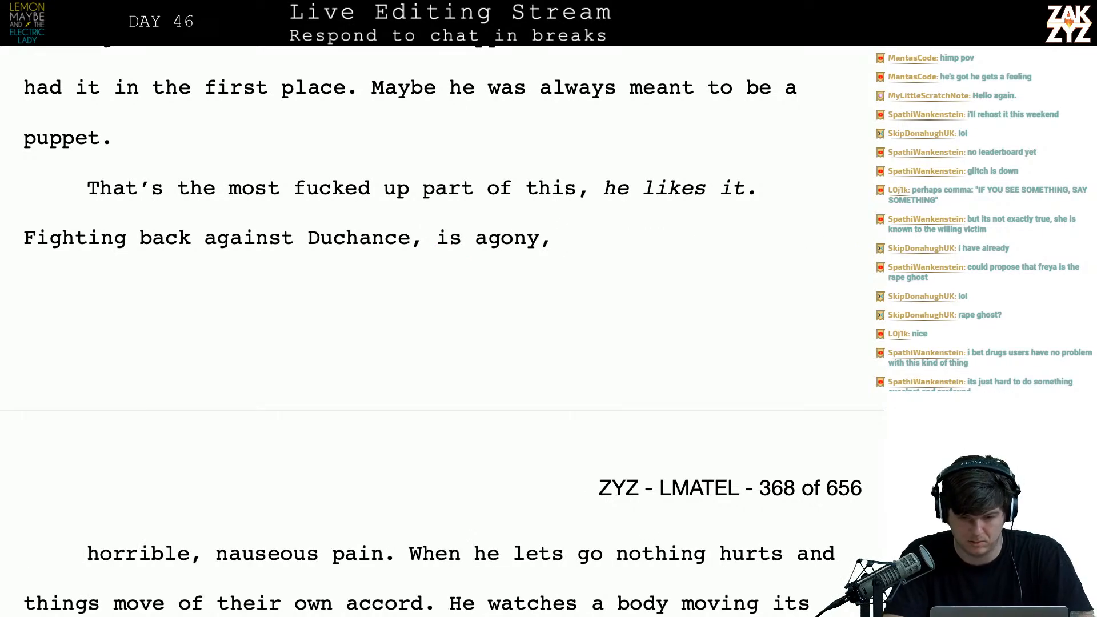
text(nausea)
key(BackSpace)
key(BackSpace)
key(BackSpace)
key(BackSpace)
key(BackSpace)
key(BackSpace)
key(BackSpace)
key(BackSpace)
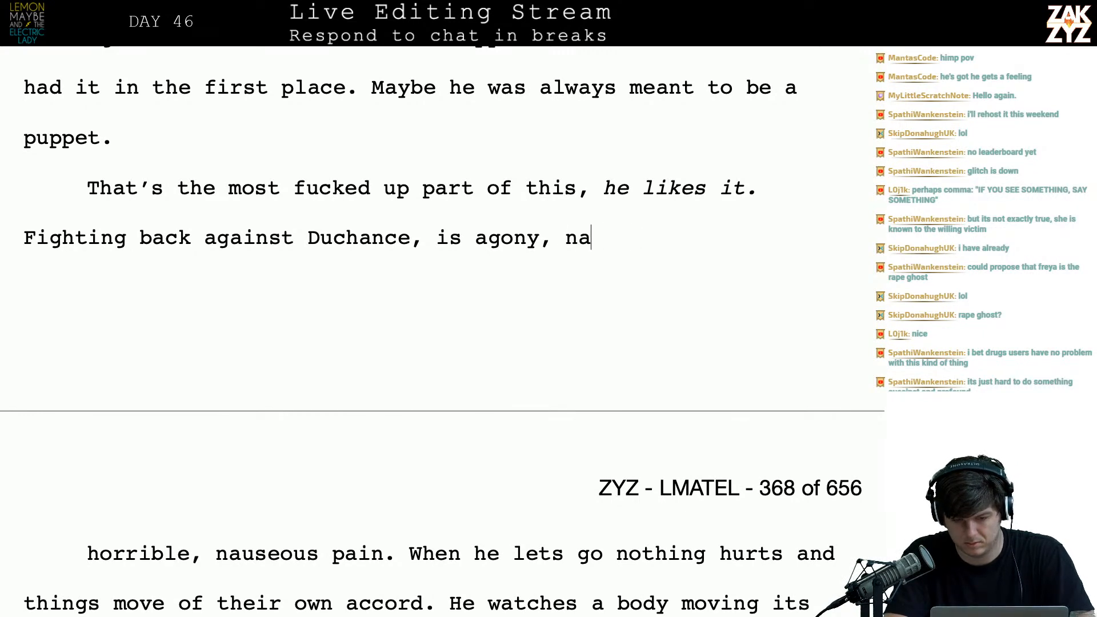
- Delete "horrible, nauseous pain." and run "When he lets go" on directly after "is agony."
key(Right)
key(shift+Down)
key(shift+Down)
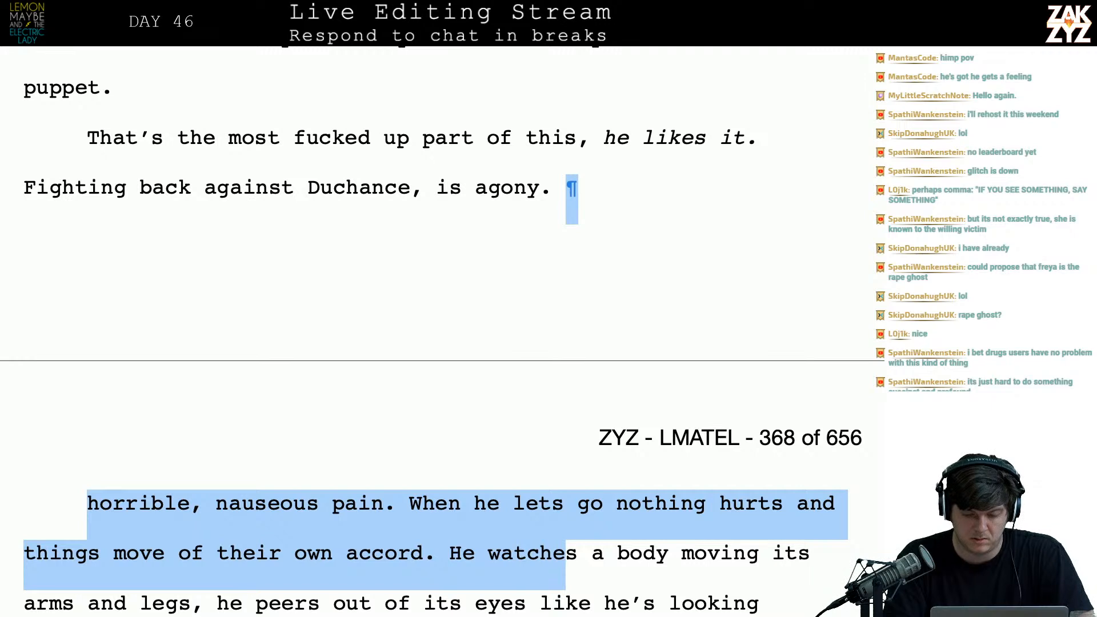
key(shift+Up)
key(shift+Left)
key(shift+Left)
key(shift+Left)
key(shift+Left)
key(shift+Left)
key(shift+Left)
key(shift+Left)
key(shift+Left)
key(shift+Left)
key(shift+Left)
key(shift+Left)
key(shift+Left)
key(shift+Left)
key(shift+Left)
key(shift+Right)
key(BackSpace)
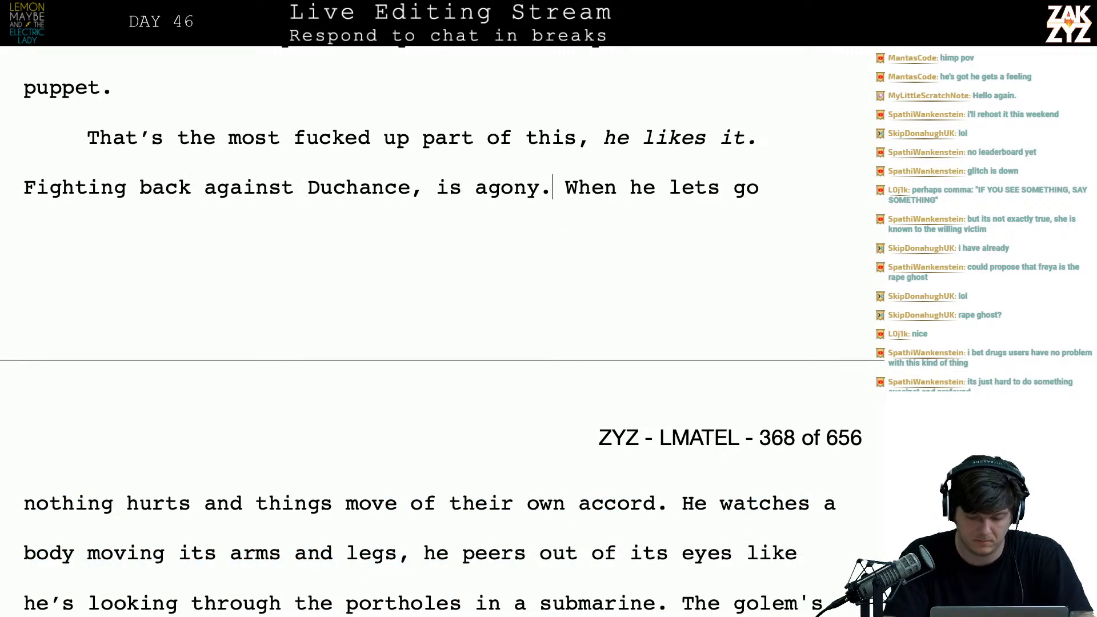
- Extend the sentence after "is agony" with ", wrenching nausea and stabbing pain"
text(, wrenc)
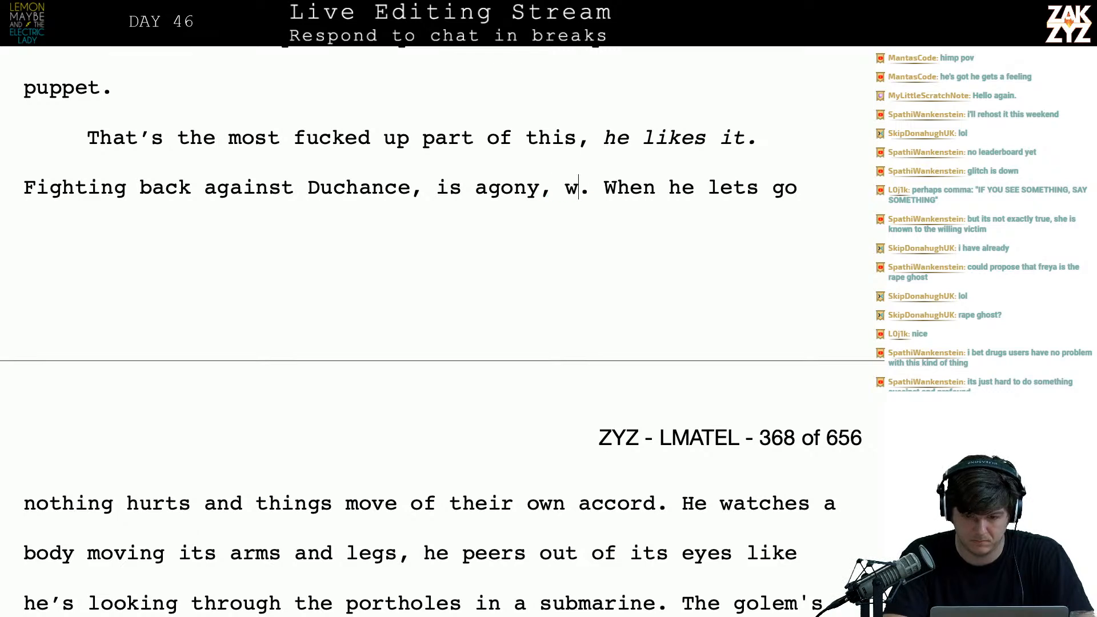
text(hing nausea and )
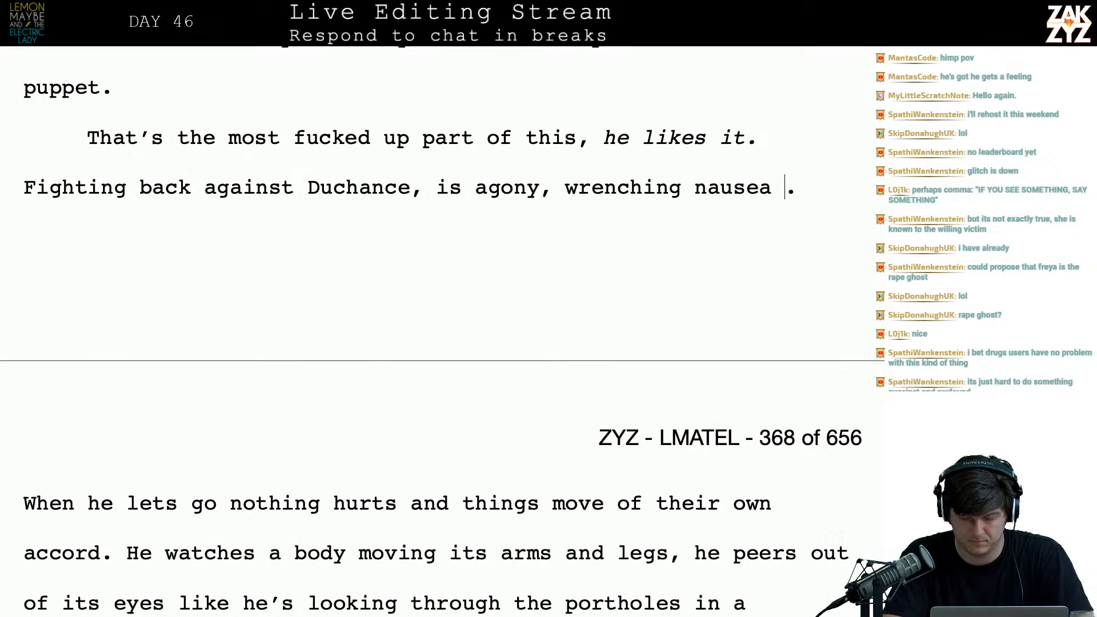
text(stabbing pain. When he lets go nothing hurts and things move of)
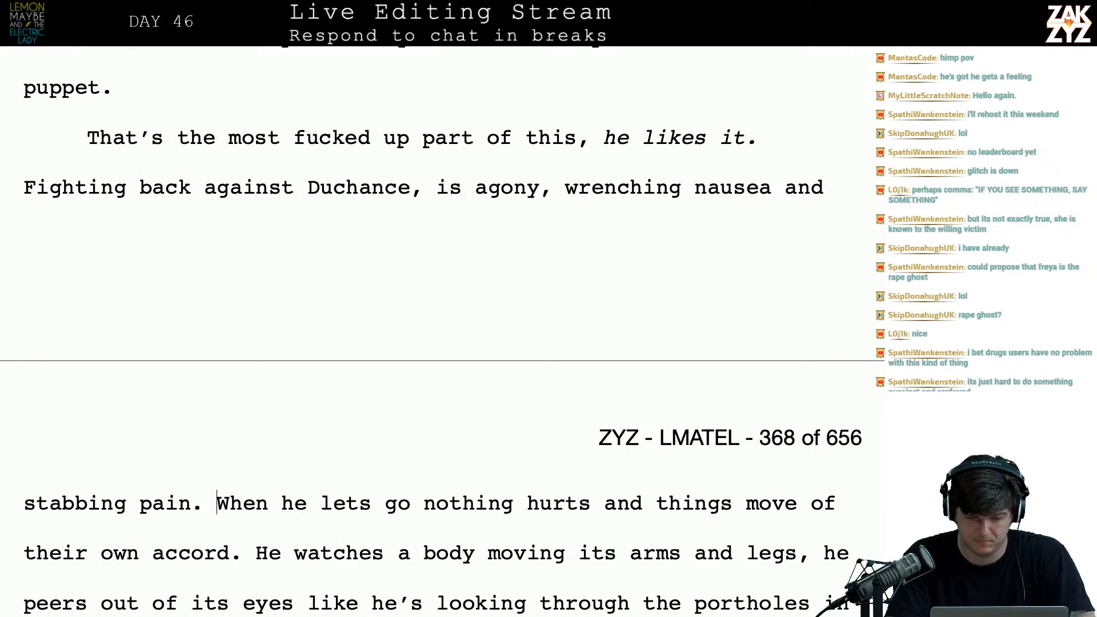
- Move "When he lets go" to its own paragraph and write "The second Matthew lets go of the wheel, nothing hurts. His arms" before it
key(Return)
key(Left)
text(The secong)
key(BackSpace)
text(d M)
key(BackSpace)
text(Matthew lets go)
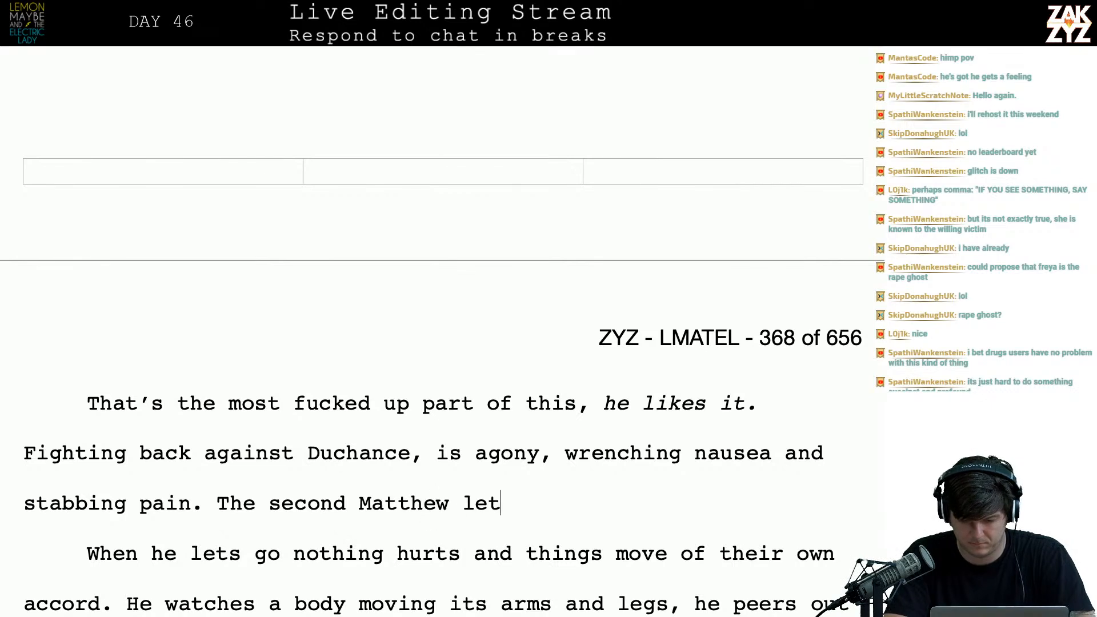
key(BackSpace)
text(go of the w)
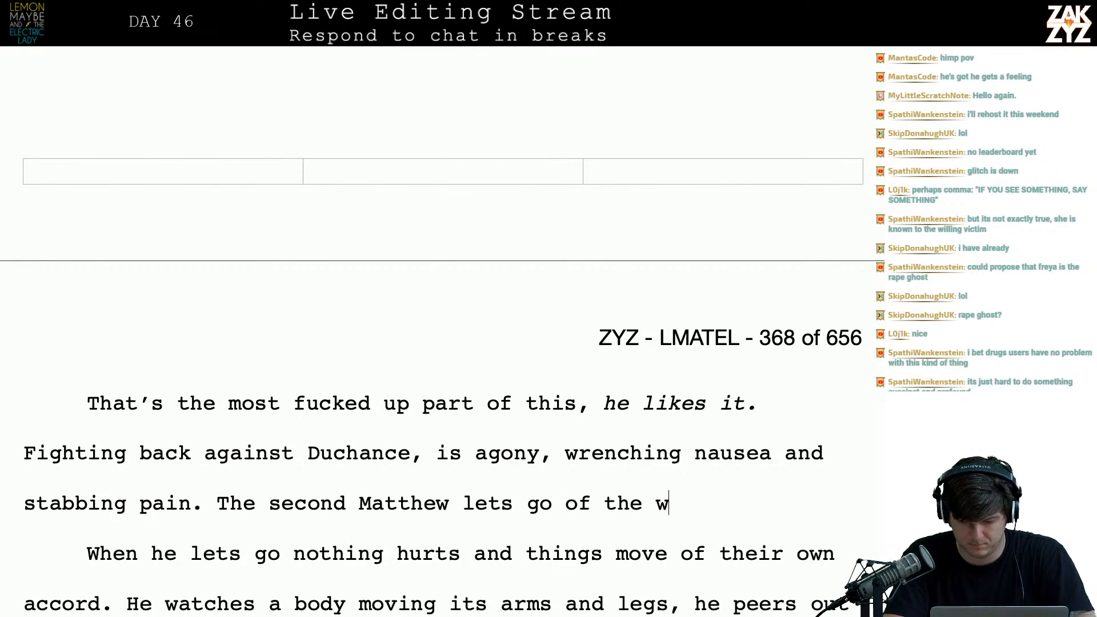
text(heel, nothing )
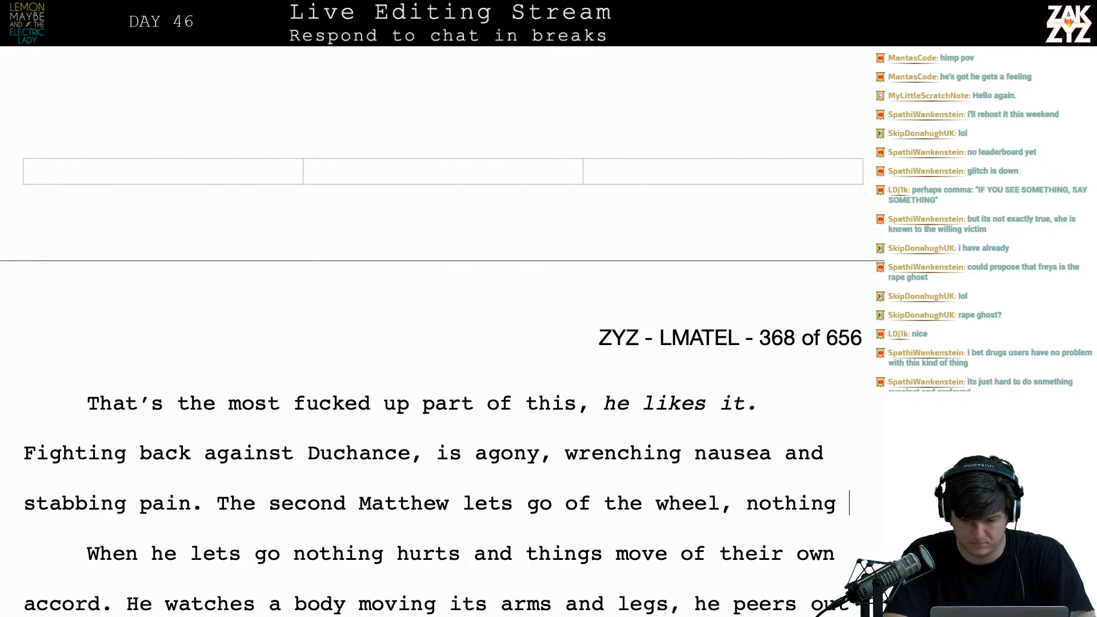
text(hurts. His arms and l)
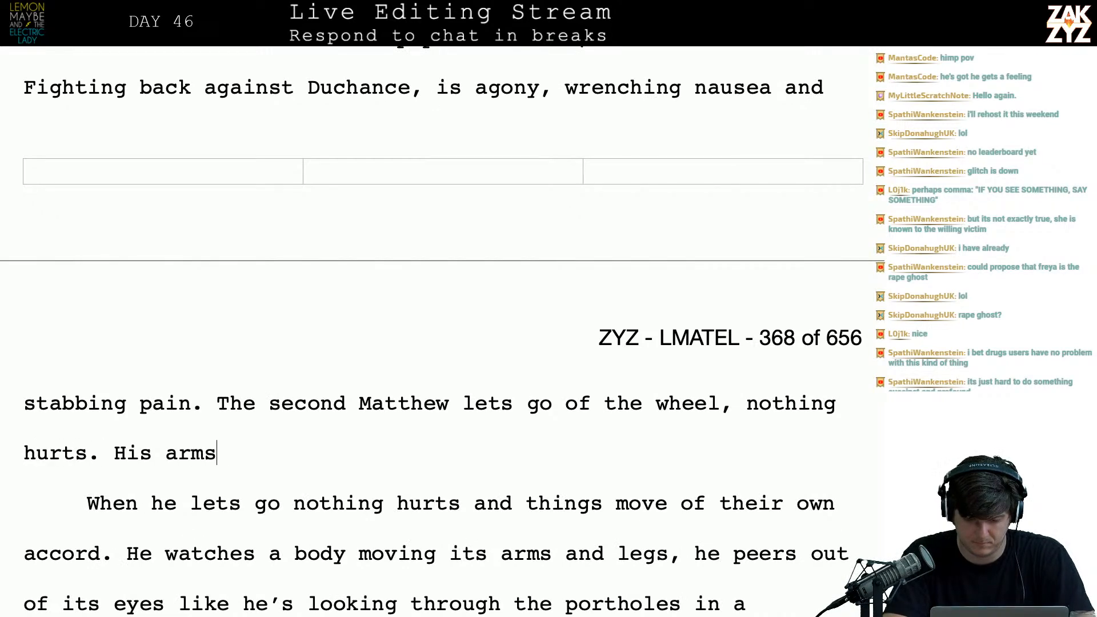
- Replace the unfinished "His arms" sentence after "nothing hurts." with "He gets to watch someone else"
key(BackSpace)
key(BackSpace)
key(BackSpace)
key(BackSpace)
key(BackSpace)
key(BackSpace)
key(BackSpace)
key(BackSpace)
key(BackSpace)
key(BackSpace)
key(BackSpace)
key(BackSpace)
key(BackSpace)
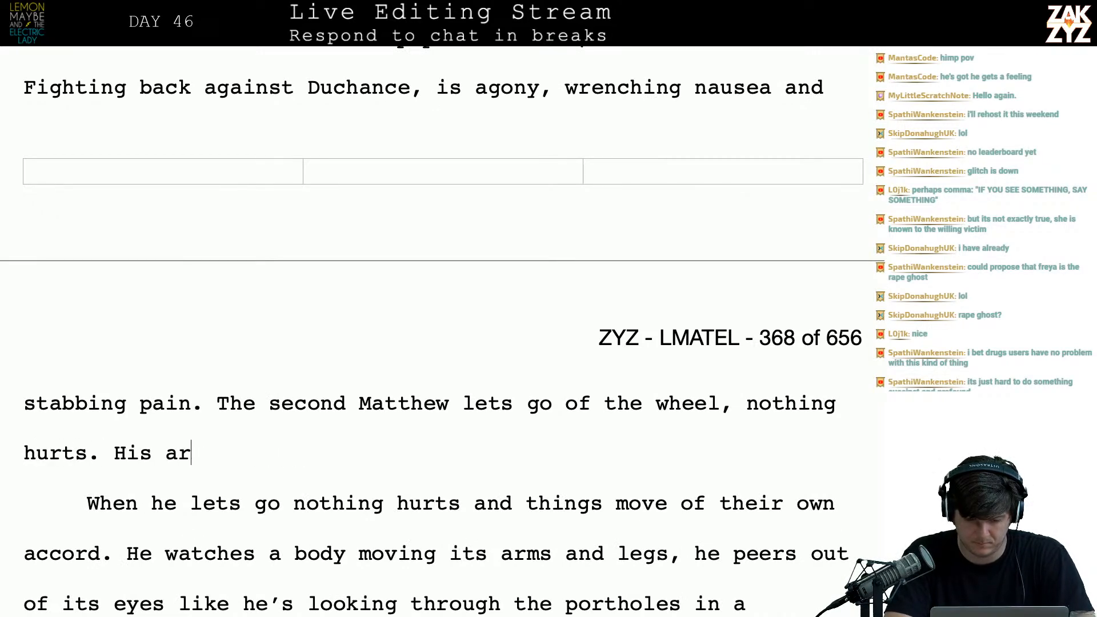
text(e gets to watch )
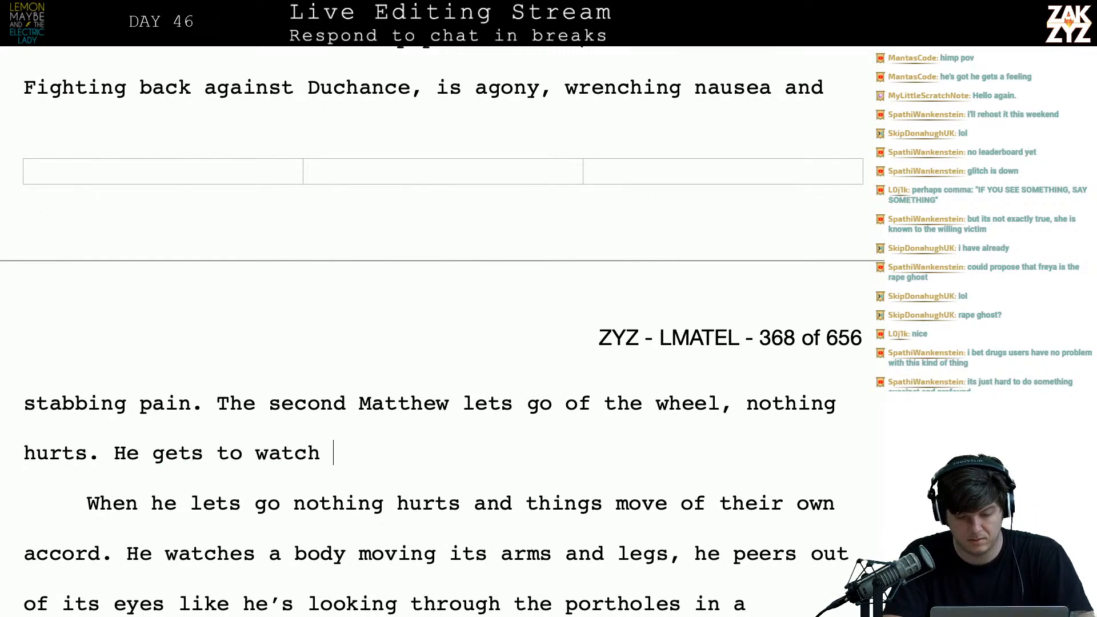
text(someone else’s)
key(BackSpace)
key(BackSpace)
text(se's bo)
key(BackSpace)
key(BackSpace)
key(BackSpace)
key(BackSpace)
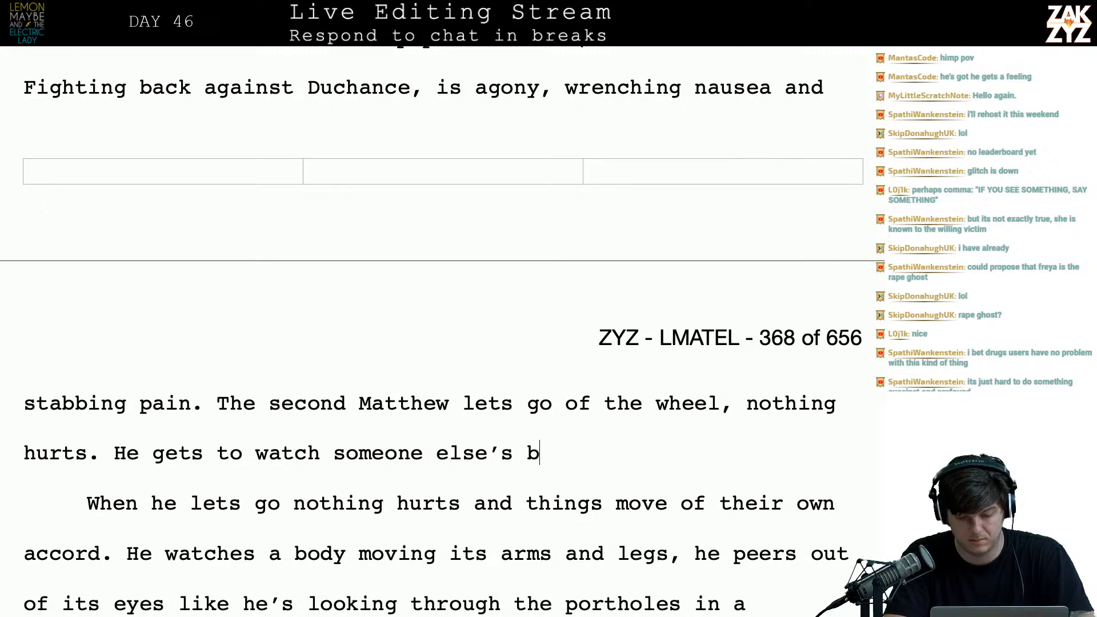
key(BackSpace)
key(BackSpace)
text(e )
- Continue the "He gets to watch someone else" sentence with "moving his arms and legs, peering out of his own eyes"
text(moving his earms)
key(ctrl+BackSpace)
text(arms and legs, pe)
key(BackSpace)
text(peering out fo)
key(ctrl+BackSpace)
text(of his own eyes)
- Delete the old draft text from "When he lets go nothing hurts" through "moving its arms and legs,"
key(Down)
key(Down)
key(Down)
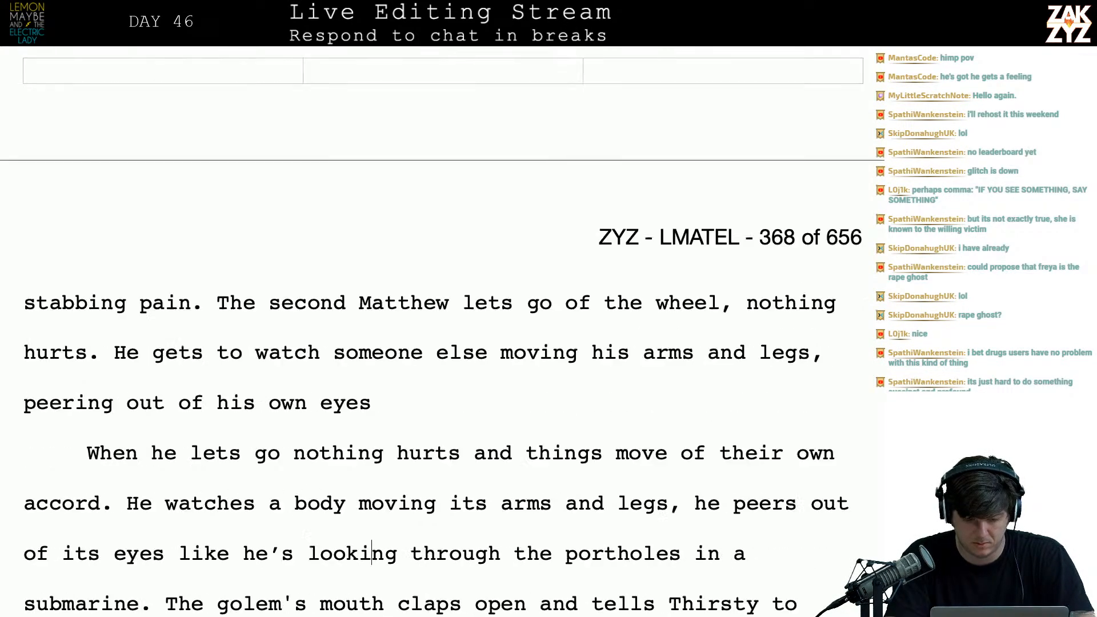
key(Down)
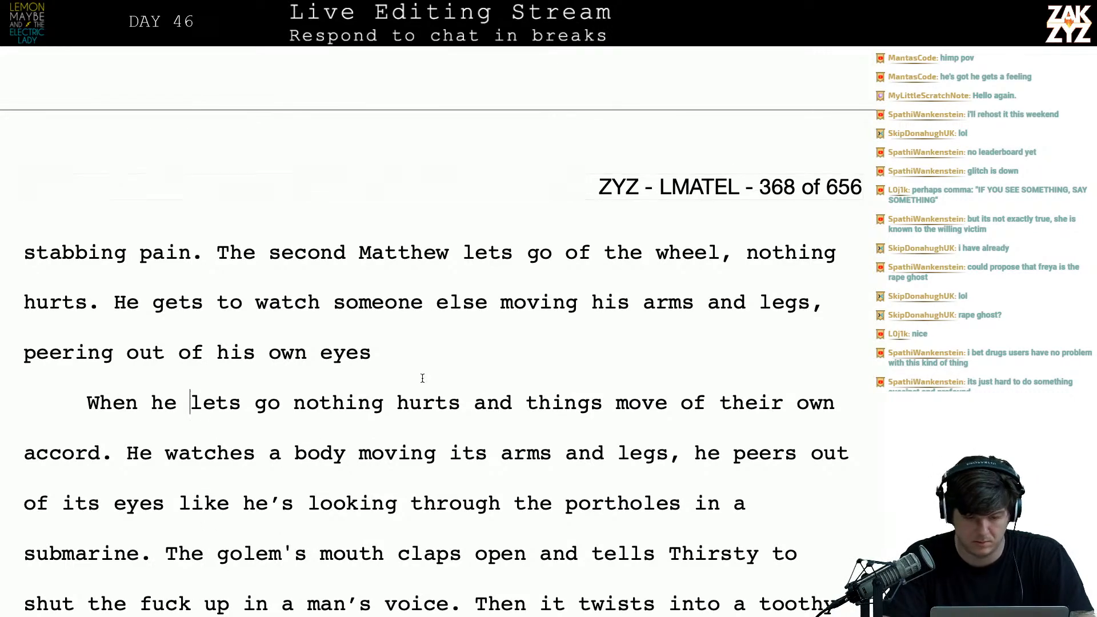
click(190, 403)
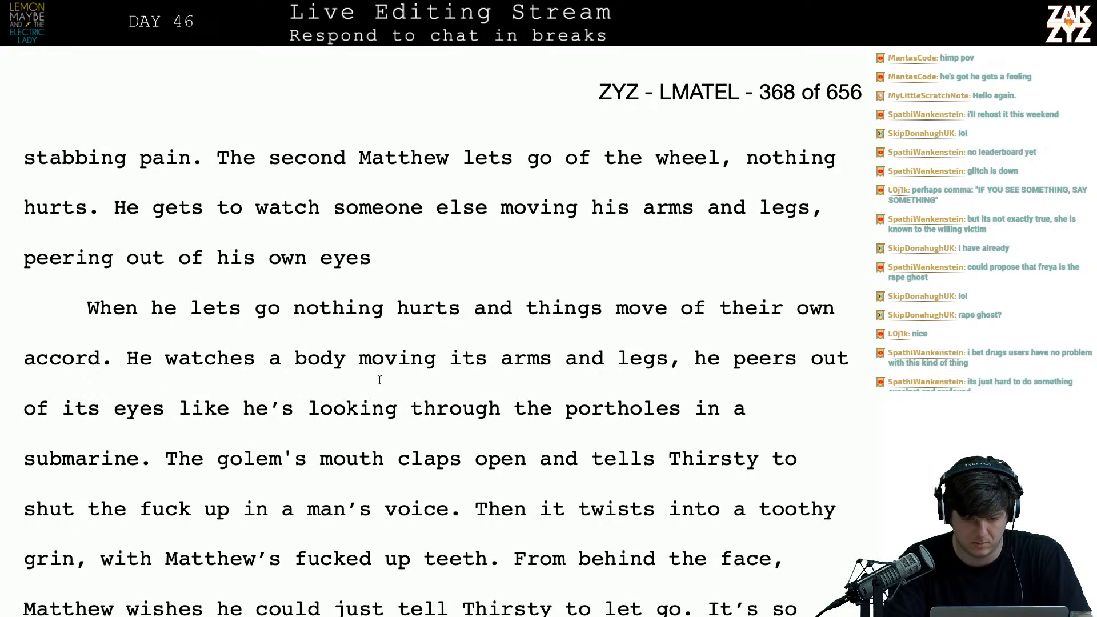
drag(695, 359, 576, 273)
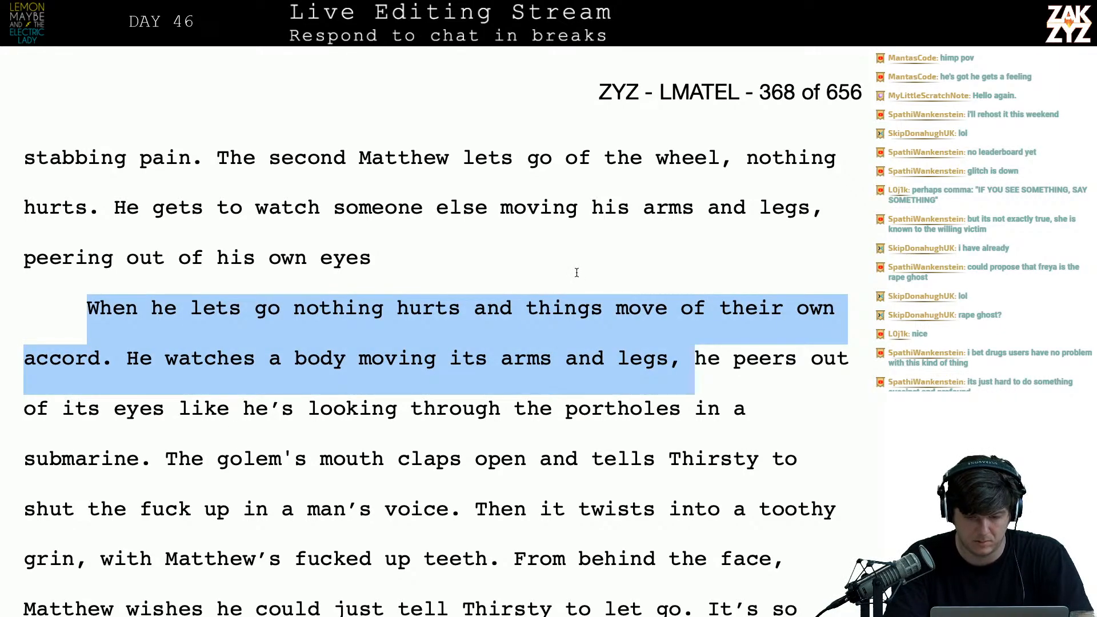
key(BackSpace)
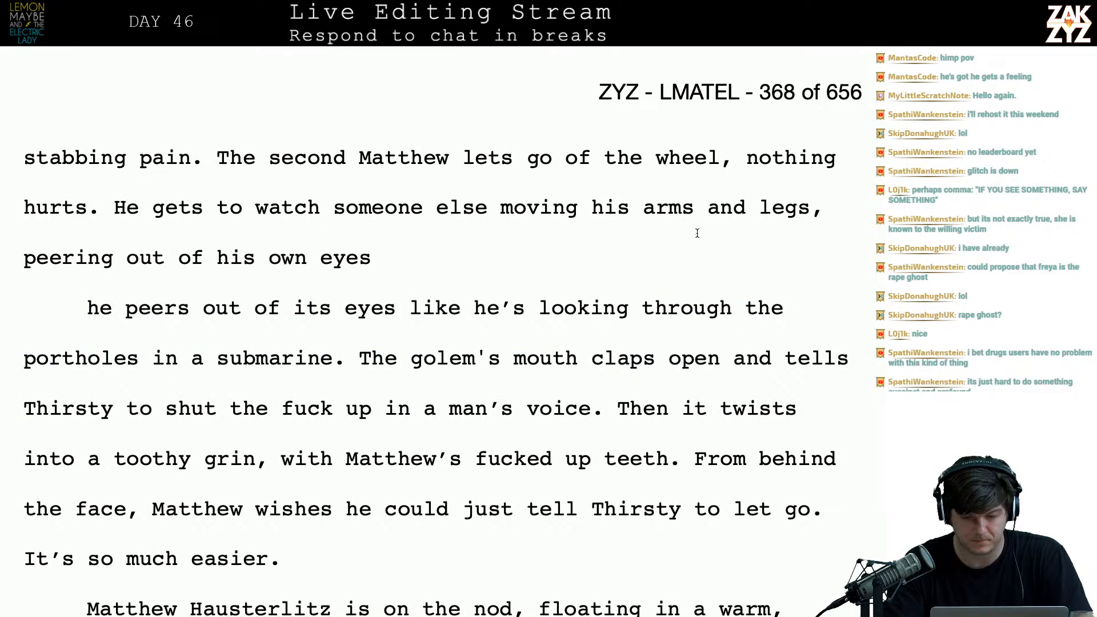
- Remove "he peers out of its eyes" and join "like he's looking through the portholes" to "his own eyes"
drag(396, 313, 88, 308)
drag(430, 250, 377, 257)
key(BackSpace)
key(BackSpace)
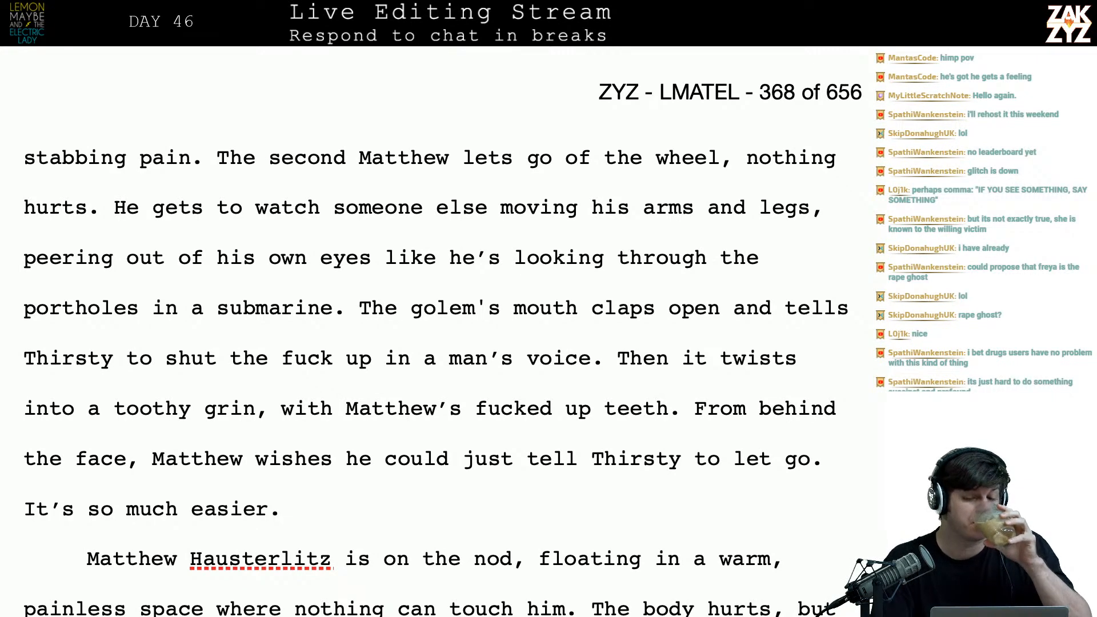
scroll(345, 311, up, 5)
scroll(346, 313, down, 1)
scroll(346, 313, down, 1)
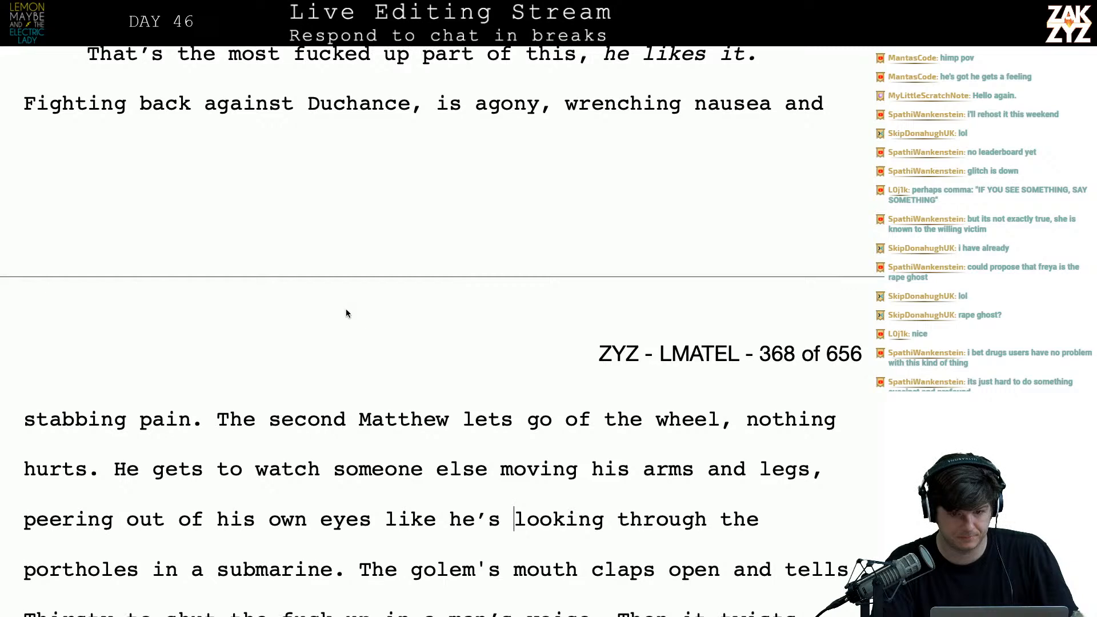
scroll(258, 393, down, 2)
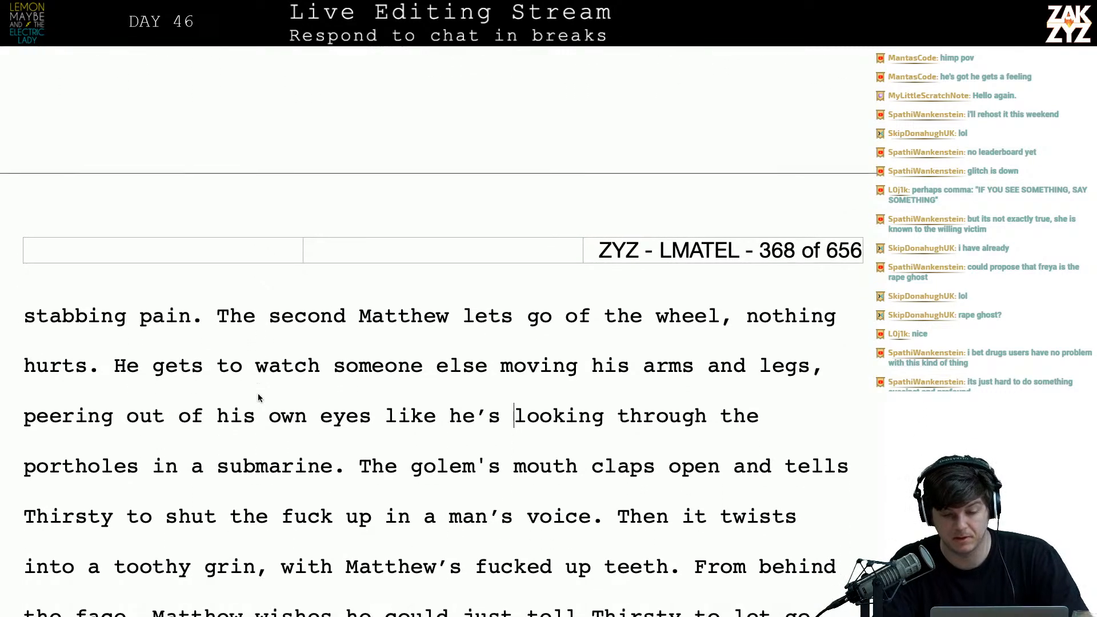
click(209, 335)
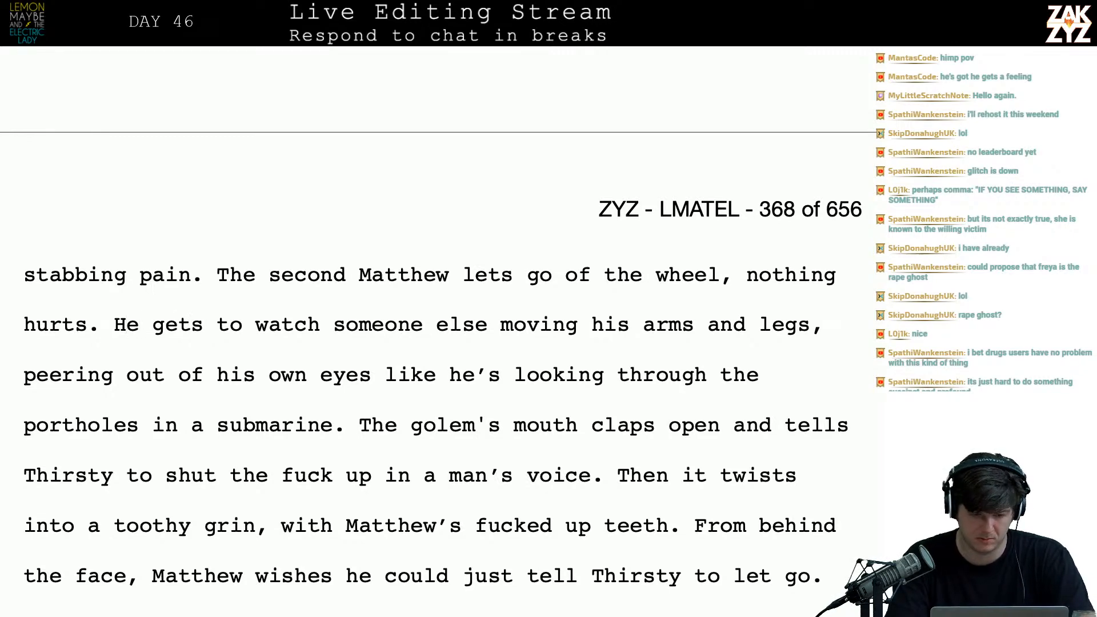
- Break the old "gets to watch someone else" draft into its own paragraph after "hurts." and try the opening "He watches"
key(Return)
text(e watches arm)
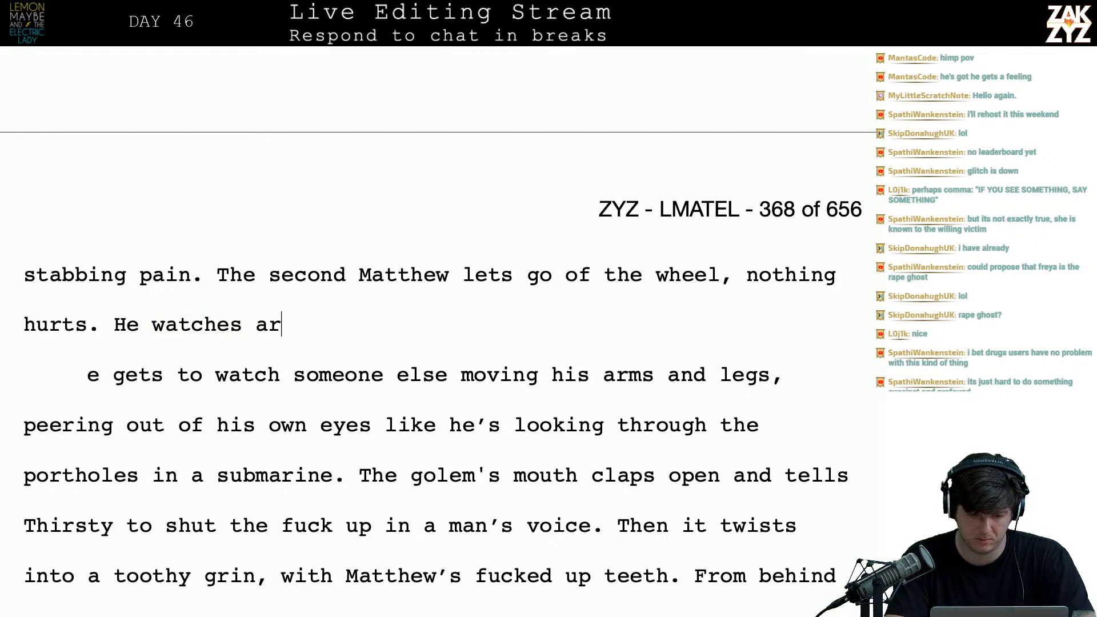
key(BackSpace)
key(BackSpace)
key(BackSpace)
key(BackSpace)
key(BackSpace)
key(BackSpace)
key(BackSpace)
key(BackSpace)
key(BackSpace)
key(BackSpace)
key(BackSpace)
key(BackSpace)
key(BackSpace)
key(BackSpace)
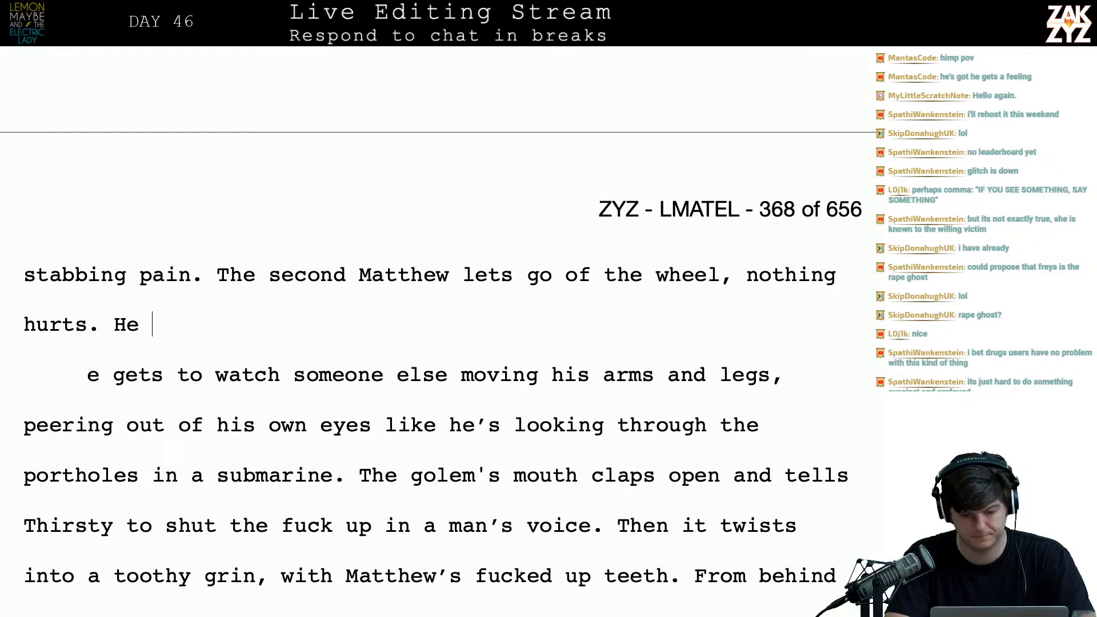
text(The arm)
key(BackSpace)
key(BackSpace)
key(BackSpace)
key(BackSpace)
key(BackSpace)
key(BackSpace)
text(he body d)
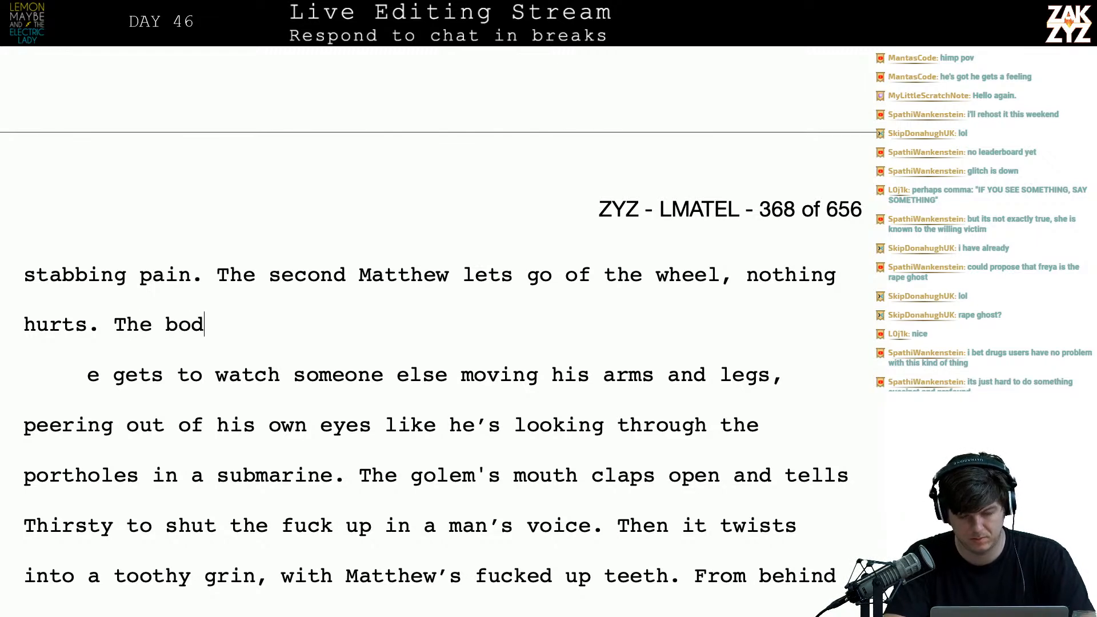
key(BackSpace)
key(BackSpace)
key(BackSpace)
key(BackSpace)
key(BackSpace)
key(BackSpace)
key(BackSpace)
key(BackSpace)
key(BackSpace)
key(BackSpace)
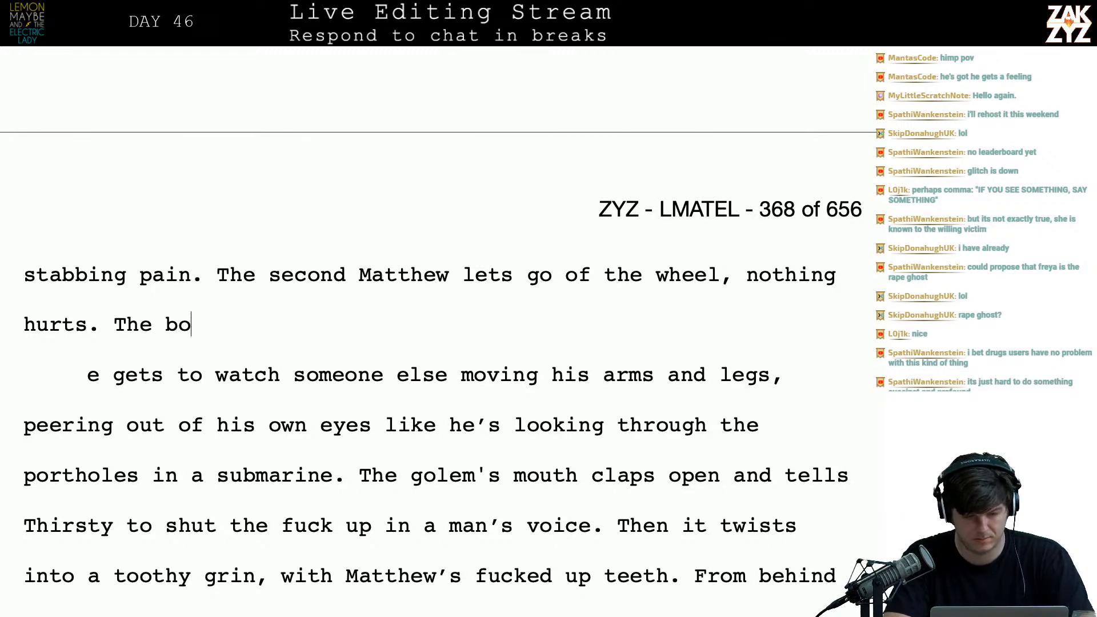
- Write a new sentence after "nothing hurts." reading "His body is no longer his responsibility, he can watch"
text(His body no)
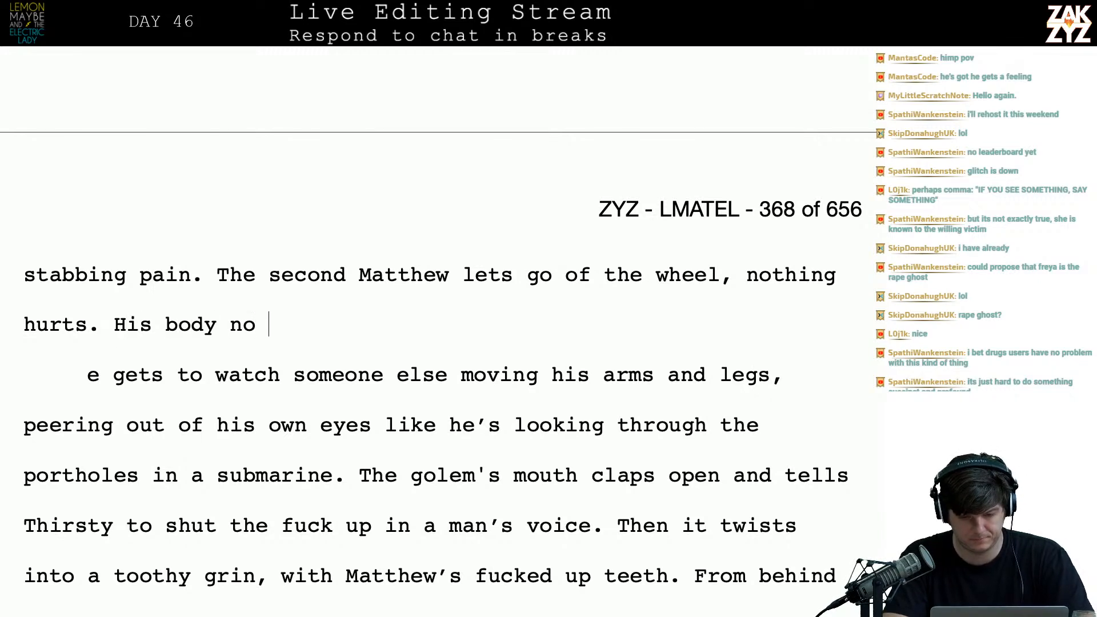
key(BackSpace)
key(BackSpace)
text(is )
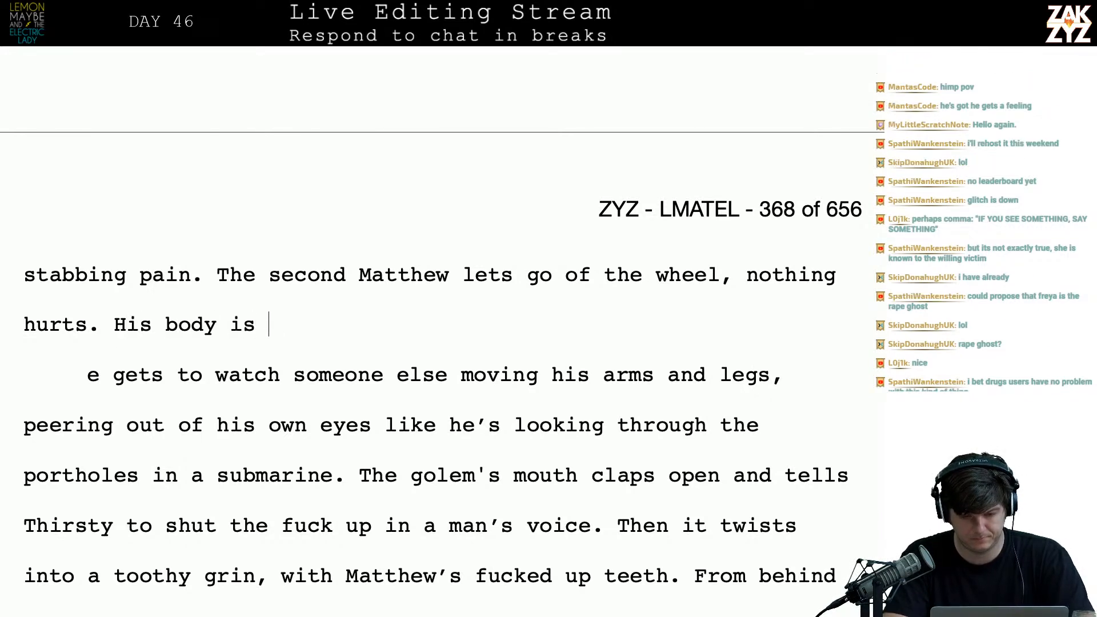
text(no longer his respon)
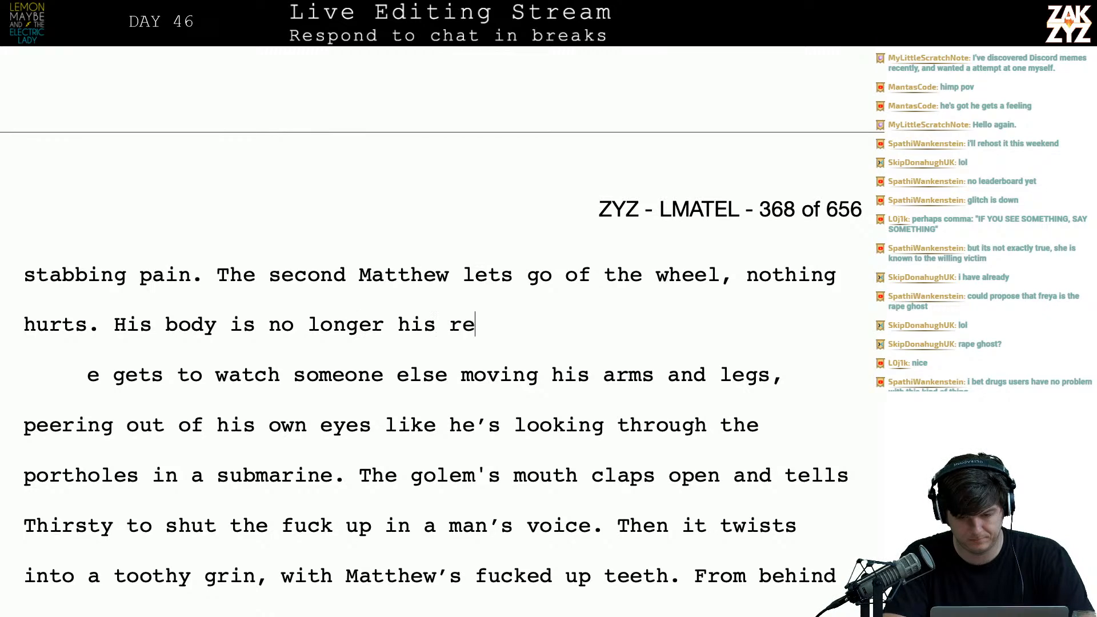
key(BackSpace)
text(onsibi)
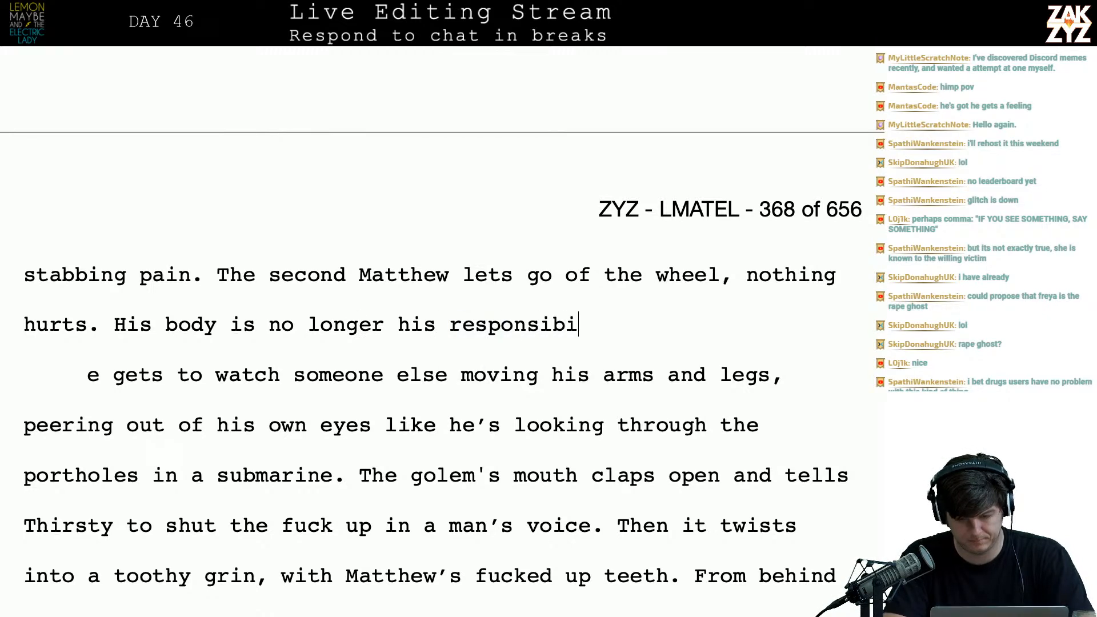
text(lity, he can watch s     e gets to watch some)
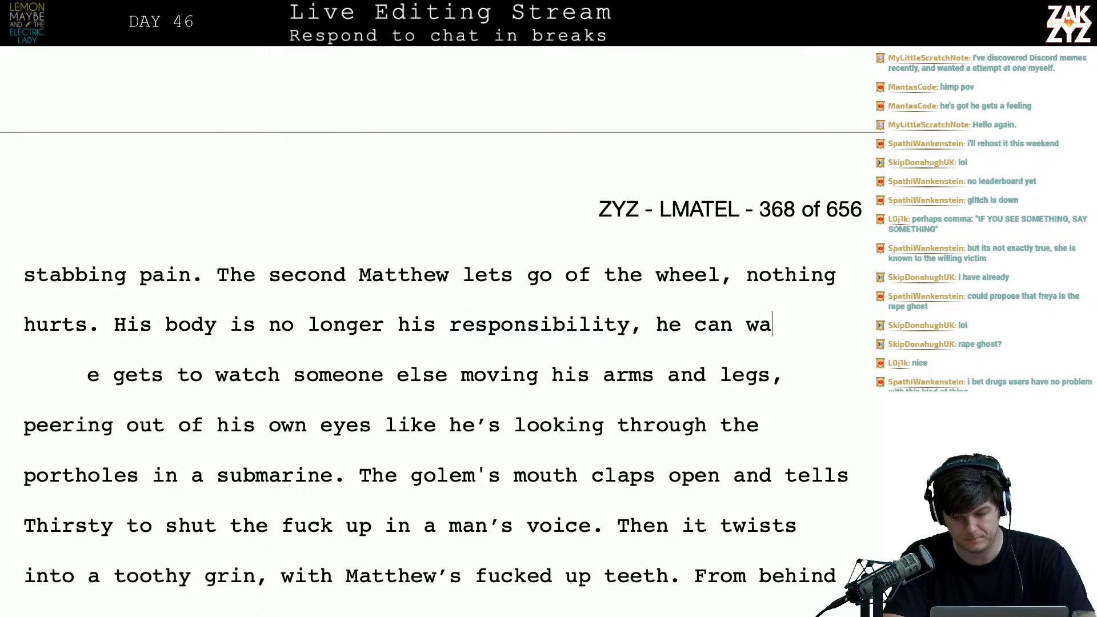
- Replace "he can watch" after "responsibility," with "someone else can pilot the arms and legs."
key(BackSpace)
key(BackSpace)
key(BackSpace)
key(BackSpace)
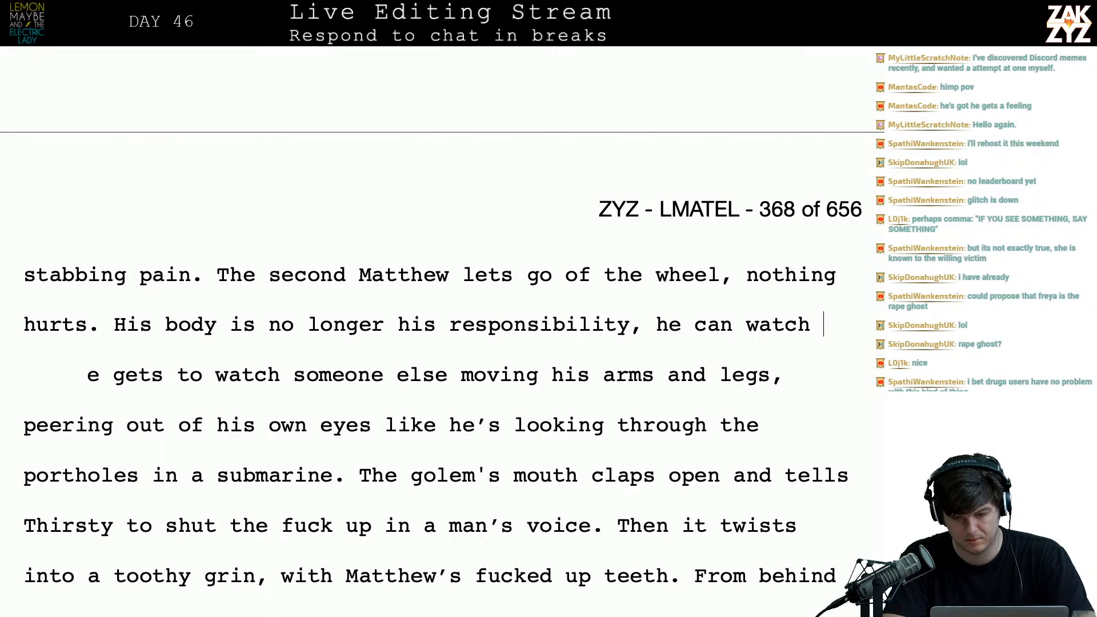
text(it)
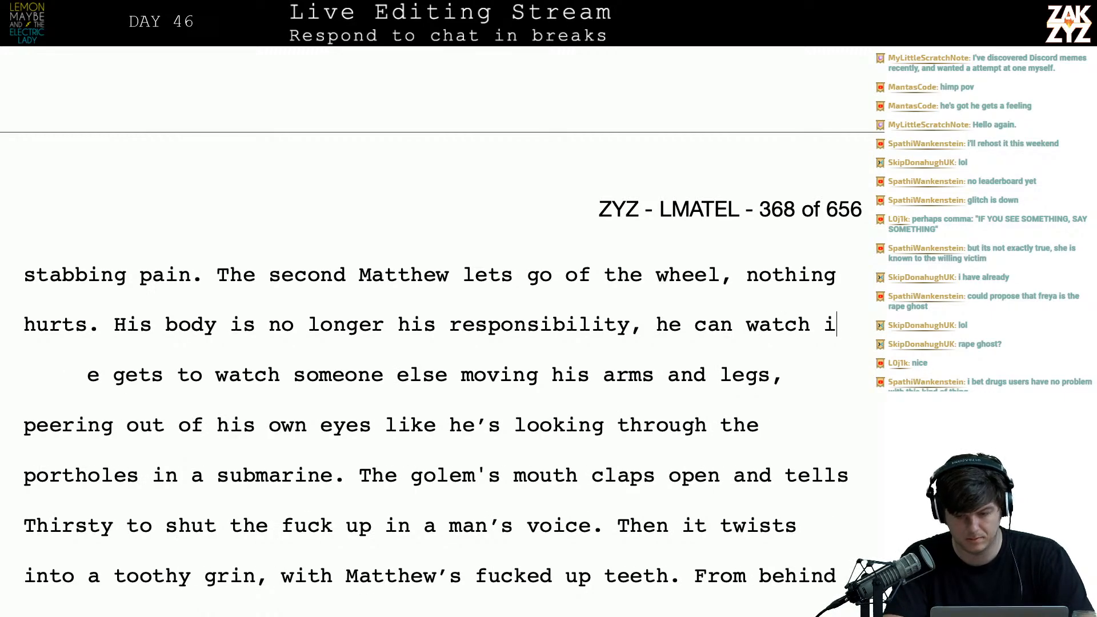
key(BackSpace)
key(BackSpace)
key(BackSpace)
key(BackSpace)
key(BackSpace)
key(BackSpace)
key(BackSpace)
key(BackSpace)
key(BackSpace)
key(BackSpace)
key(BackSpace)
key(BackSpace)
key(BackSpace)
key(BackSpace)
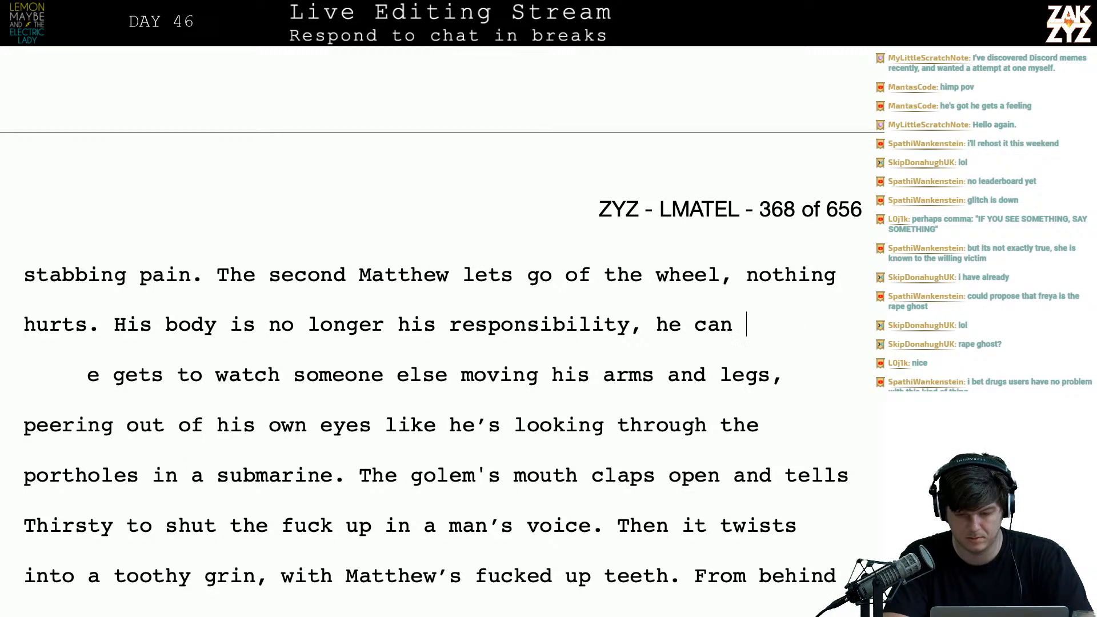
key(BackSpace)
text(som)
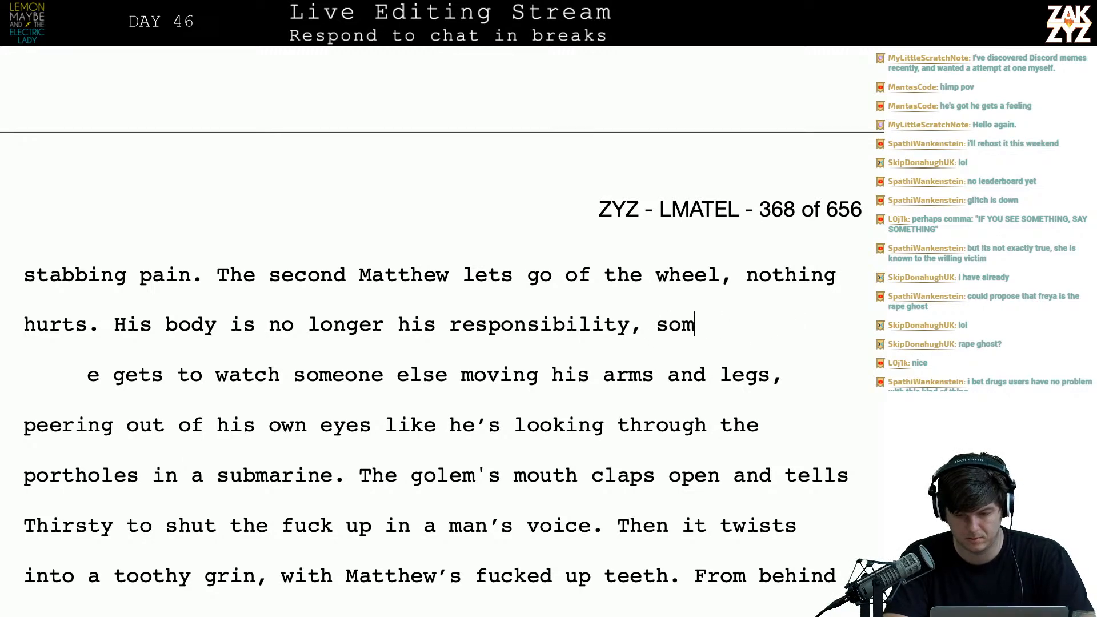
text(eone else can)
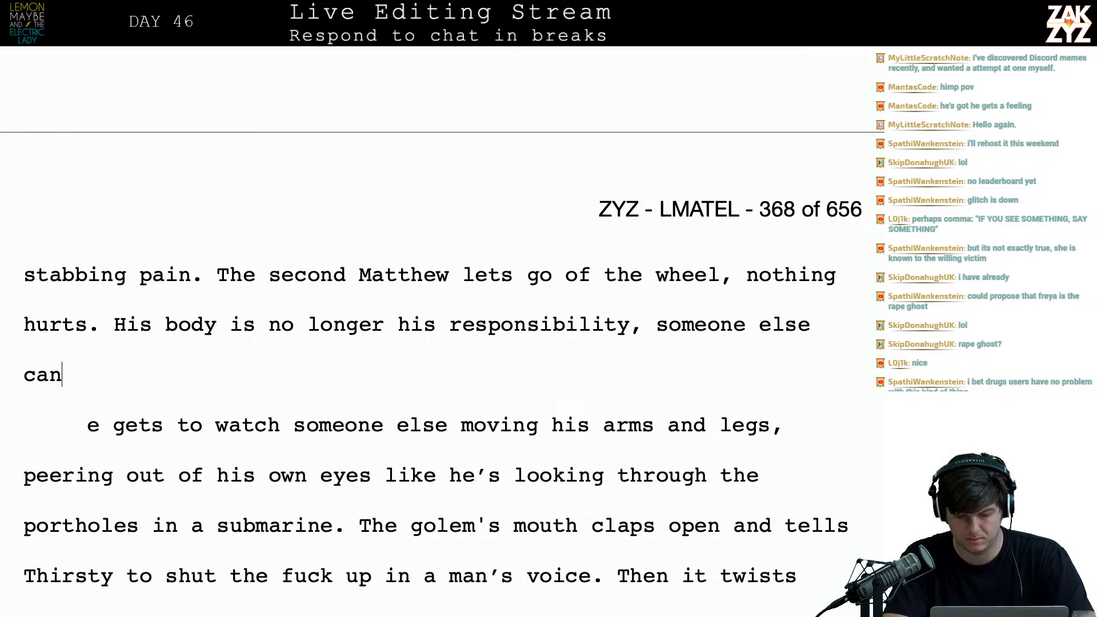
text( pilot the arms and legs. )
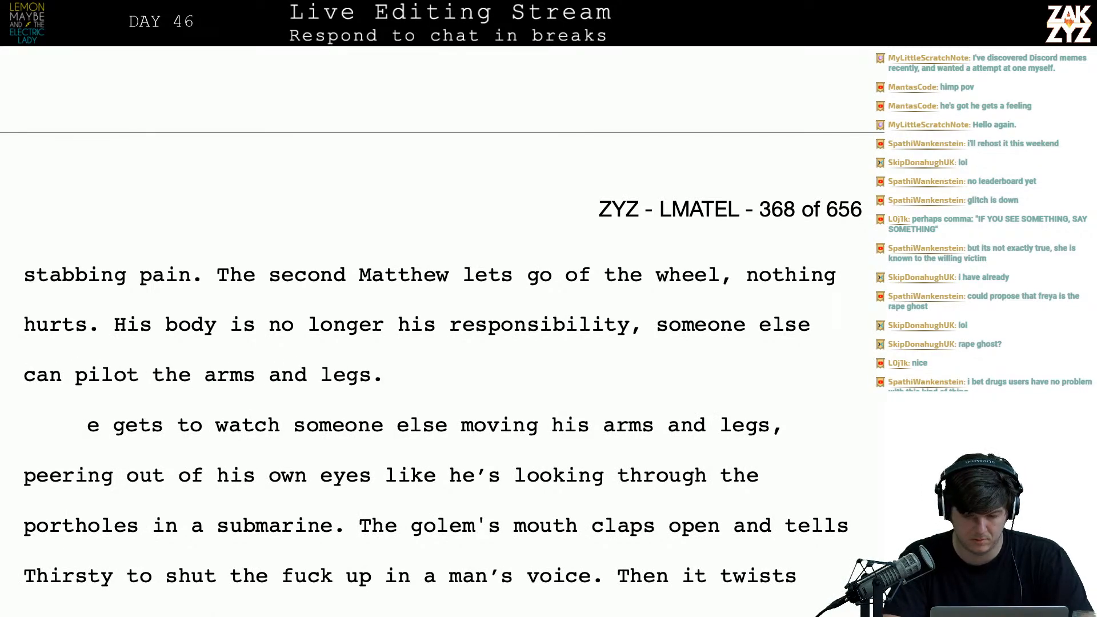
- Add the start of the following sentence, "Matthew can peer out of his own eyes like he's"
text(Matthe w)
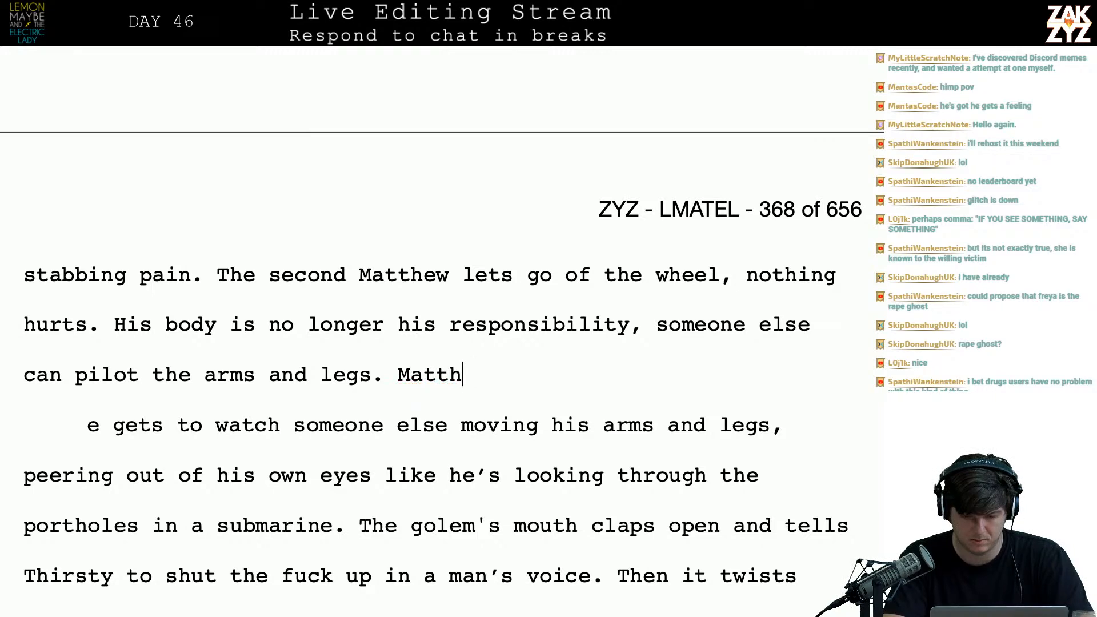
key(BackSpace)
key(BackSpace)
text(w can pe)
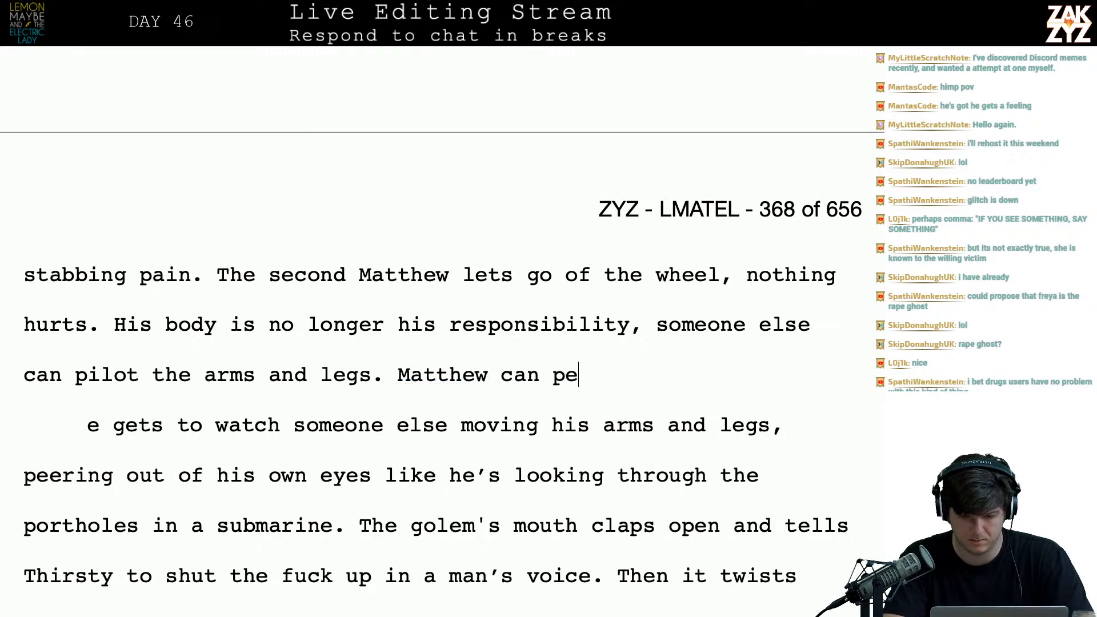
text(er out of his )
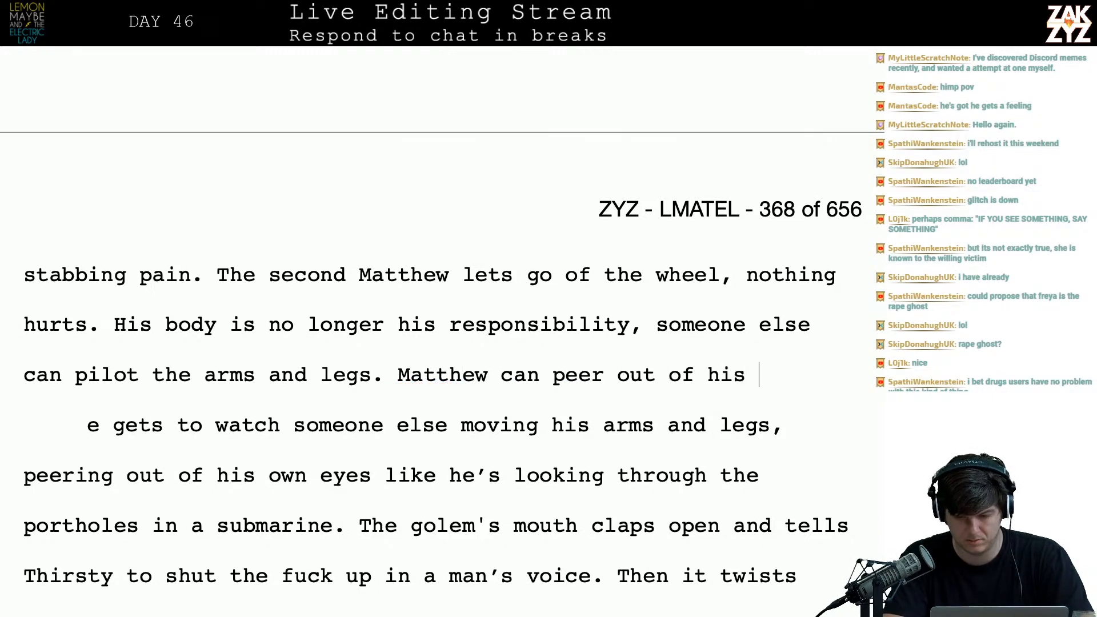
text(own eyes )
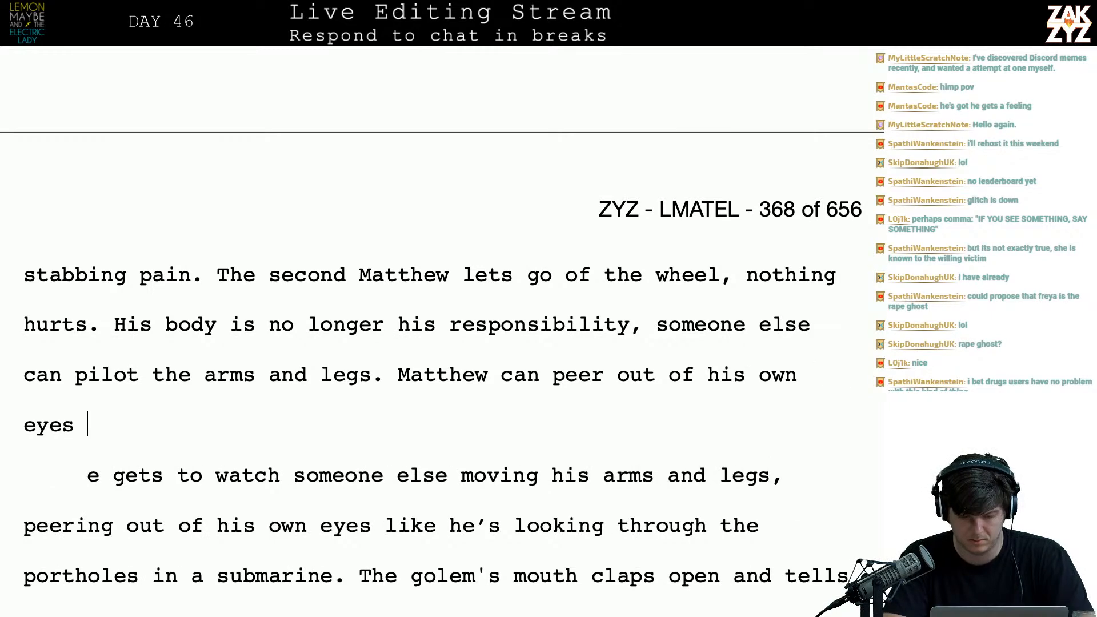
text(like he's)
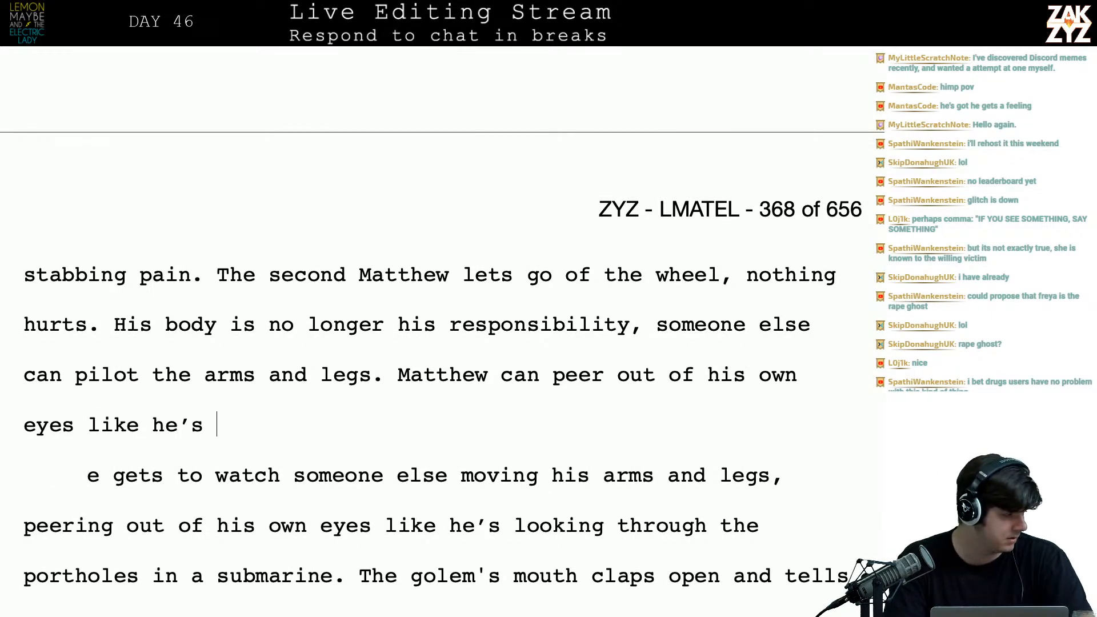
key(shift+Down)
key(shift+Right)
key(shift+Right)
key(shift+Right)
key(shift+Right)
key(shift+Right)
key(shift+Right)
key(shift+Right)
key(shift+Right)
key(shift+Right)
key(shift+Right)
key(shift+Right)
key(shift+Right)
key(shift+Right)
key(shift+Right)
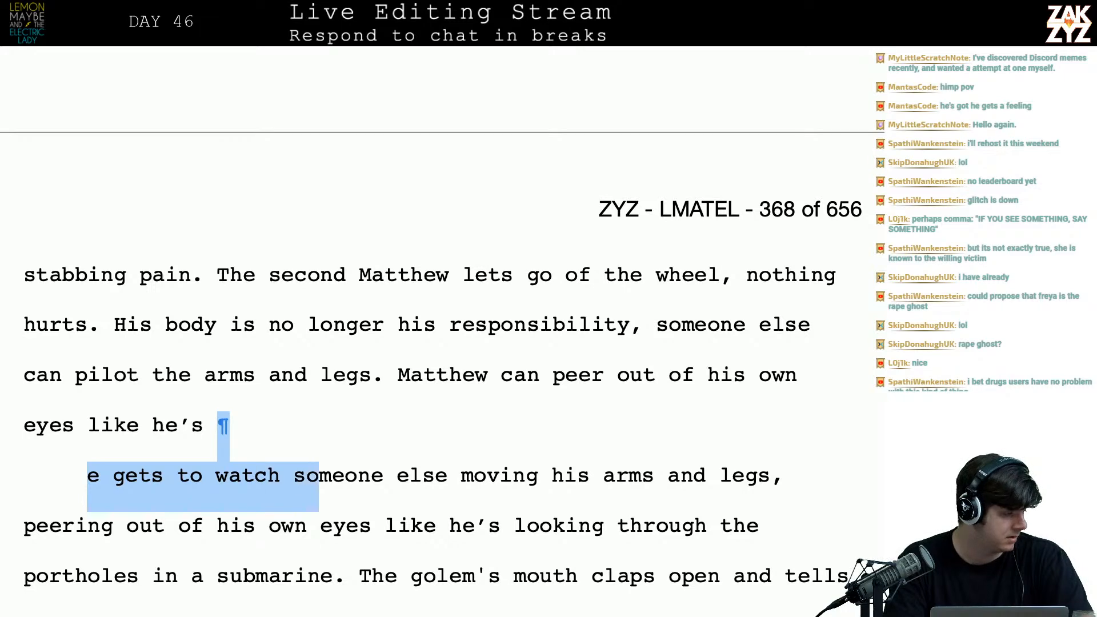
key(shift+Right)
key(shift+Right)
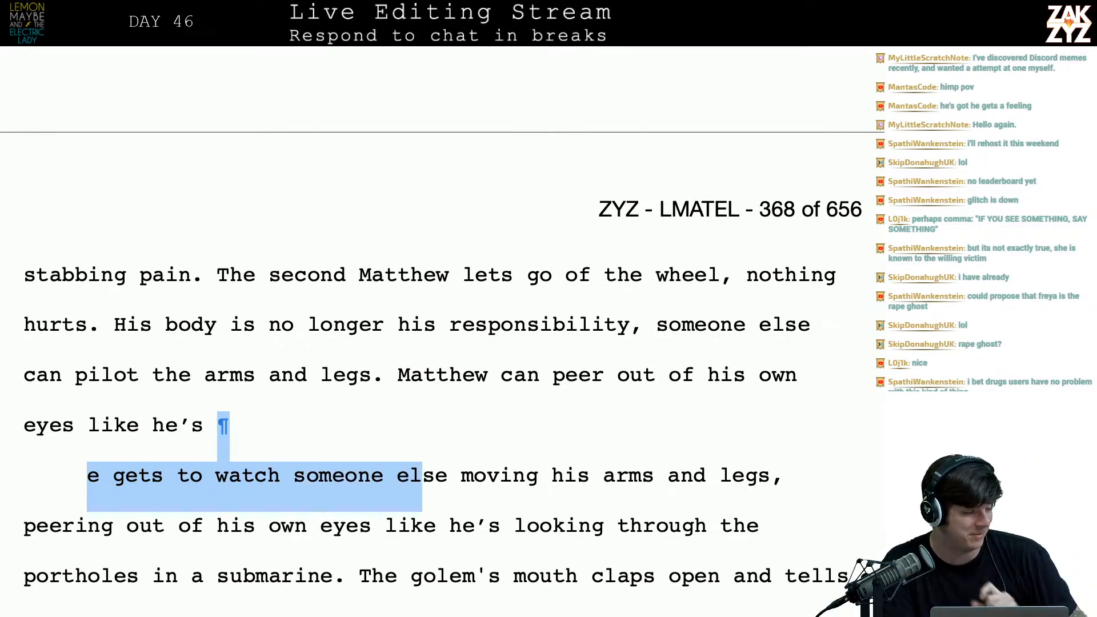
key(shift+Down)
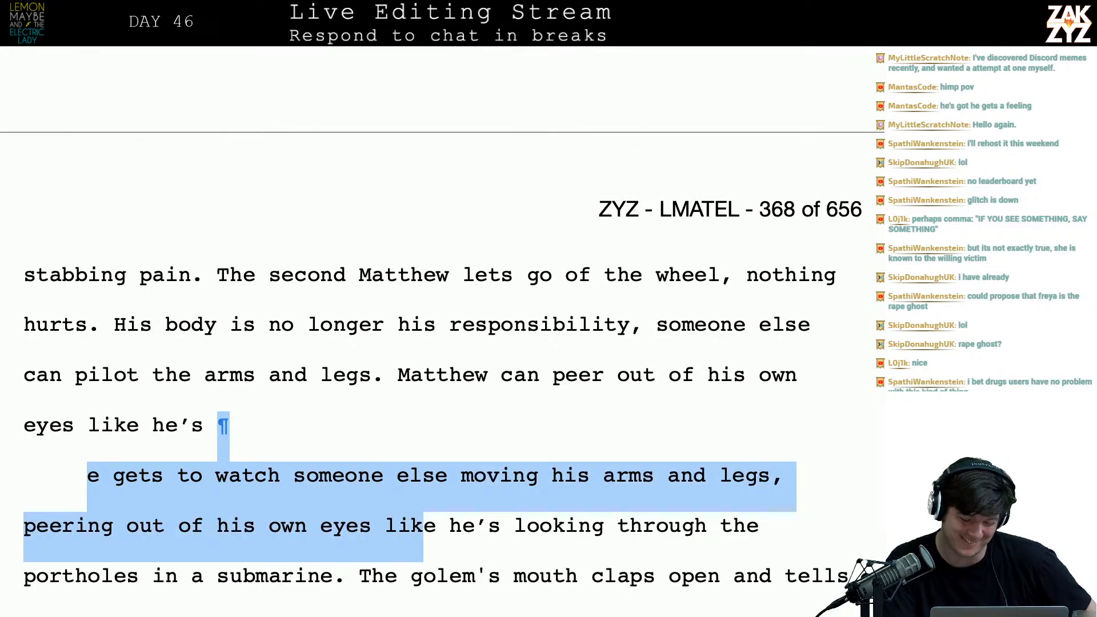
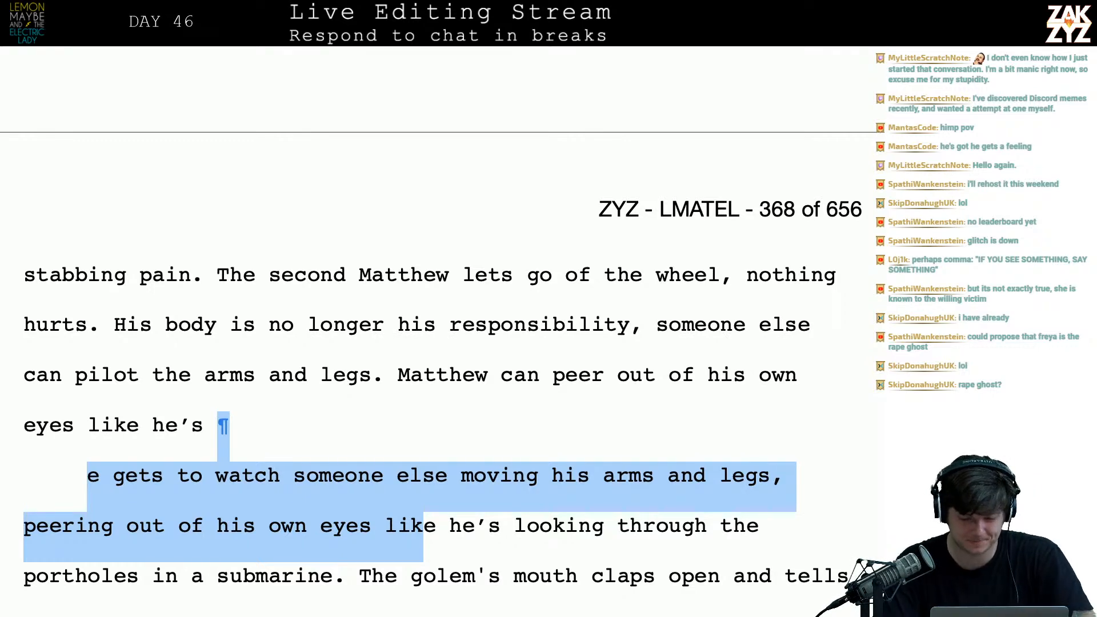
- Set the "His body is no longer his responsibility" draft off with two paragraph breaks and start a sentence with "He" after "hurts."
scroll(443, 371, up, 1)
click(113, 396)
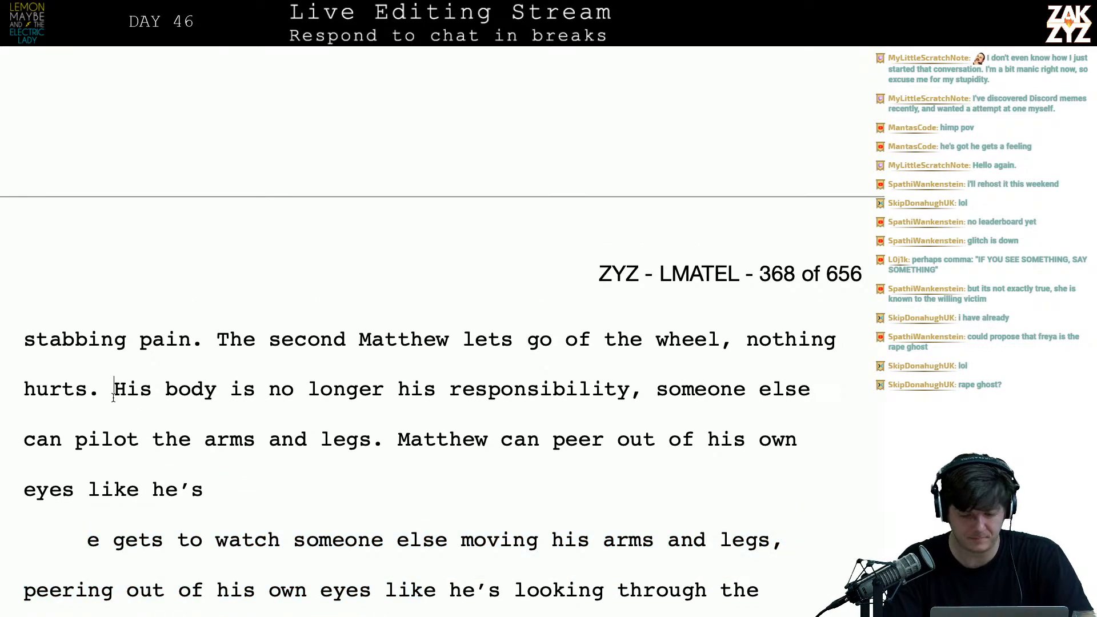
key(Return)
key(Return)
key(Left)
key(Left)
text(He )
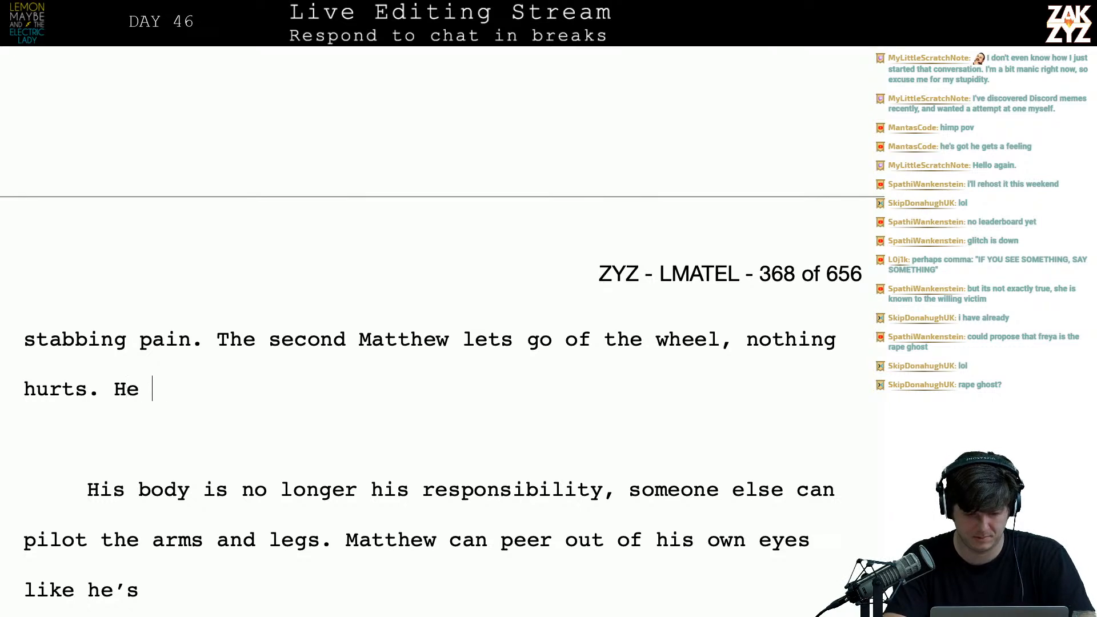
text(can watch som)
key(BackSpace)
key(BackSpace)
key(BackSpace)
key(BackSpace)
key(BackSpace)
key(BackSpace)
key(BackSpace)
key(BackSpace)
key(BackSpace)
key(BackSpace)
key(BackSpace)
key(BackSpace)
key(BackSpace)
key(BackSpace)
key(BackSpace)
key(BackSpace)
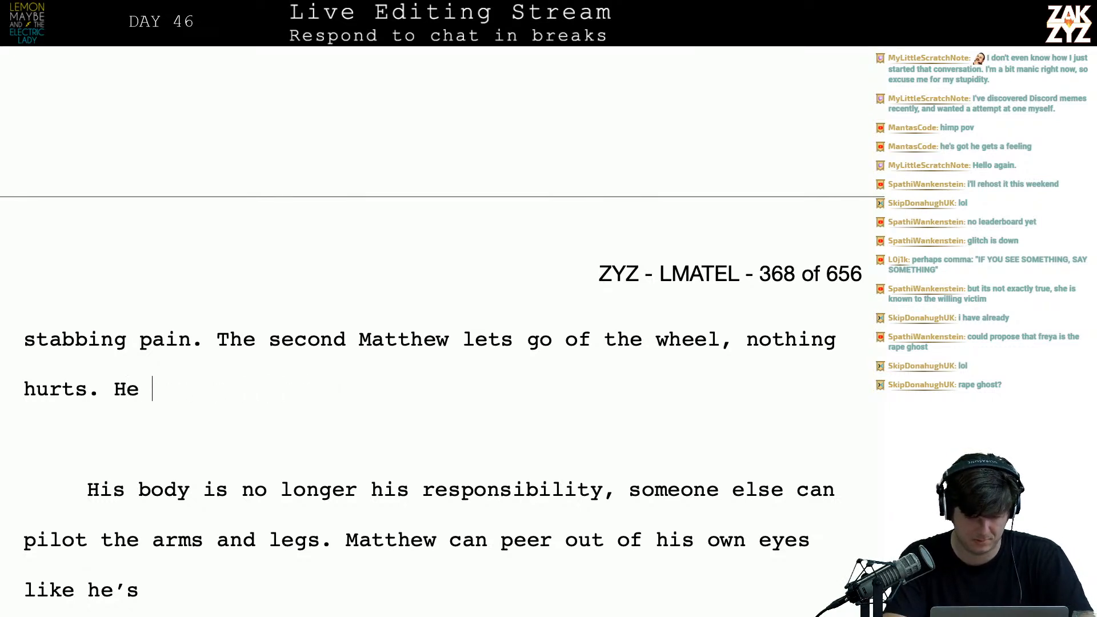
text(He)
key(BackSpace)
key(BackSpace)
text(He )
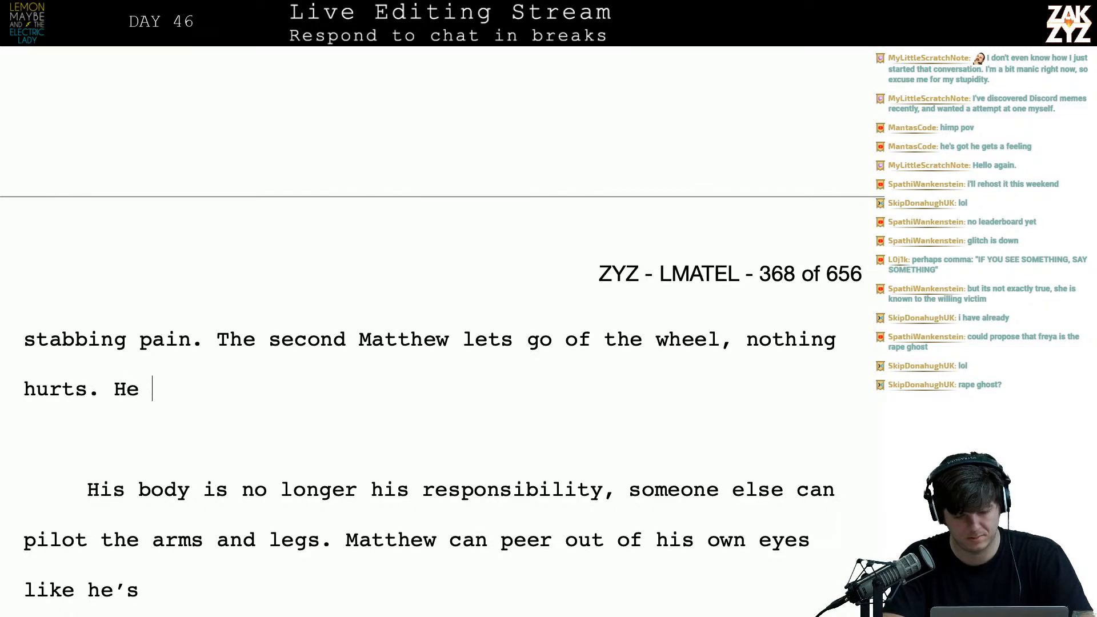
text(doesn't ha)
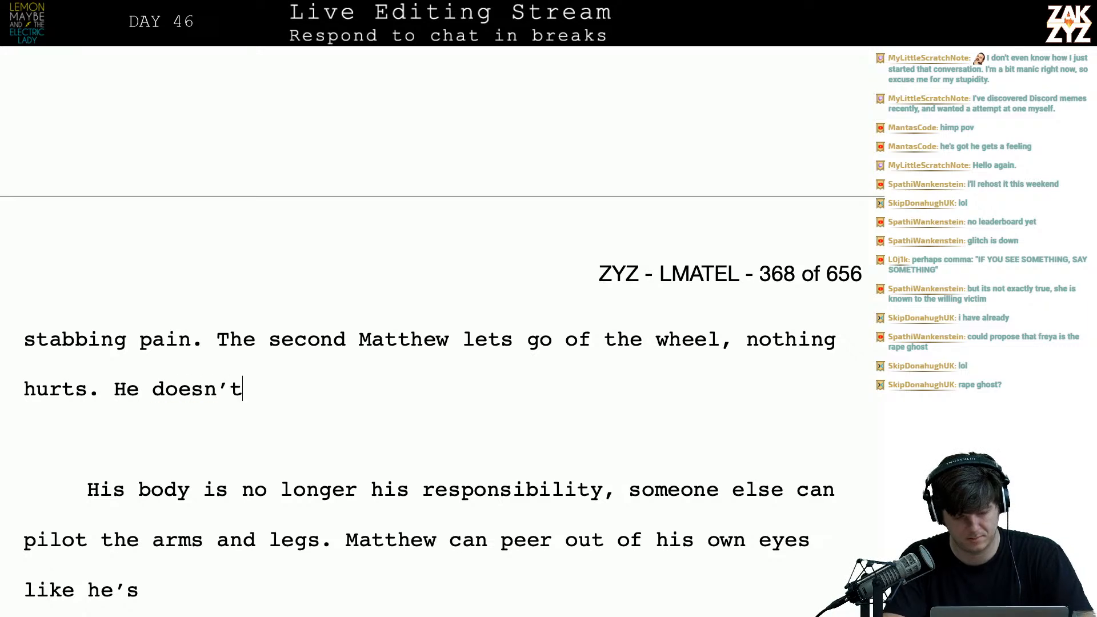
text(ve to )
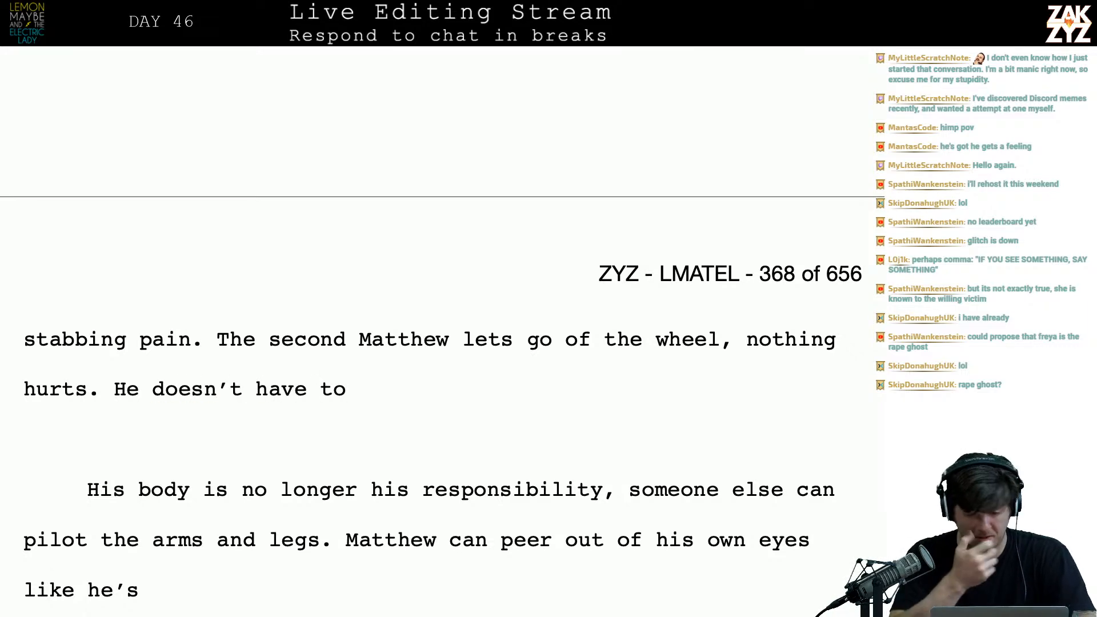
text(make the)
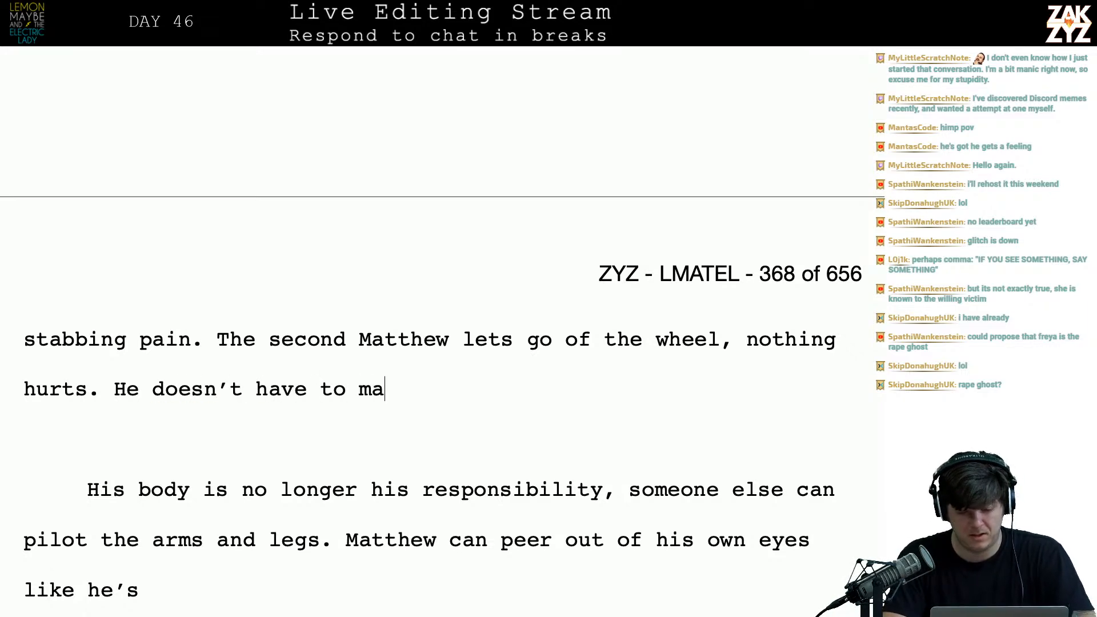
key(BackSpace)
key(BackSpace)
key(BackSpace)
key(BackSpace)
key(BackSpace)
key(BackSpace)
key(BackSpace)
key(BackSpace)
key(BackSpace)
key(BackSpace)
key(BackSpace)
key(BackSpace)
key(BackSpace)
key(BackSpace)
key(BackSpace)
key(BackSpace)
key(BackSpace)
key(BackSpace)
key(BackSpace)
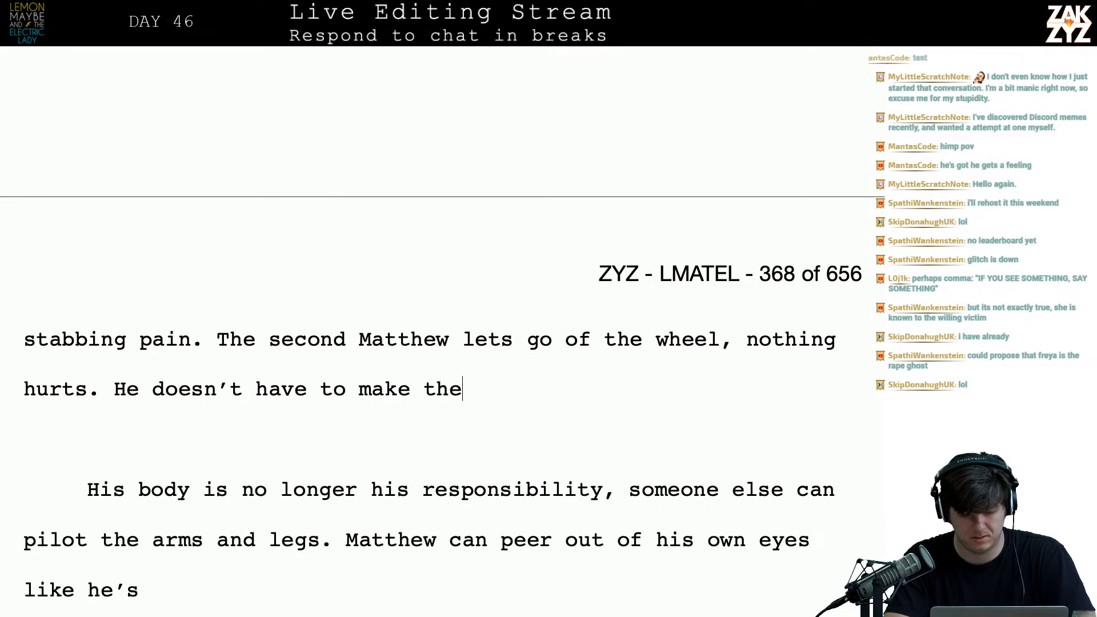
key(BackSpace)
key(BackSpace)
key(BackSpace)
key(BackSpace)
key(BackSpace)
key(BackSpace)
key(BackSpace)
key(BackSpace)
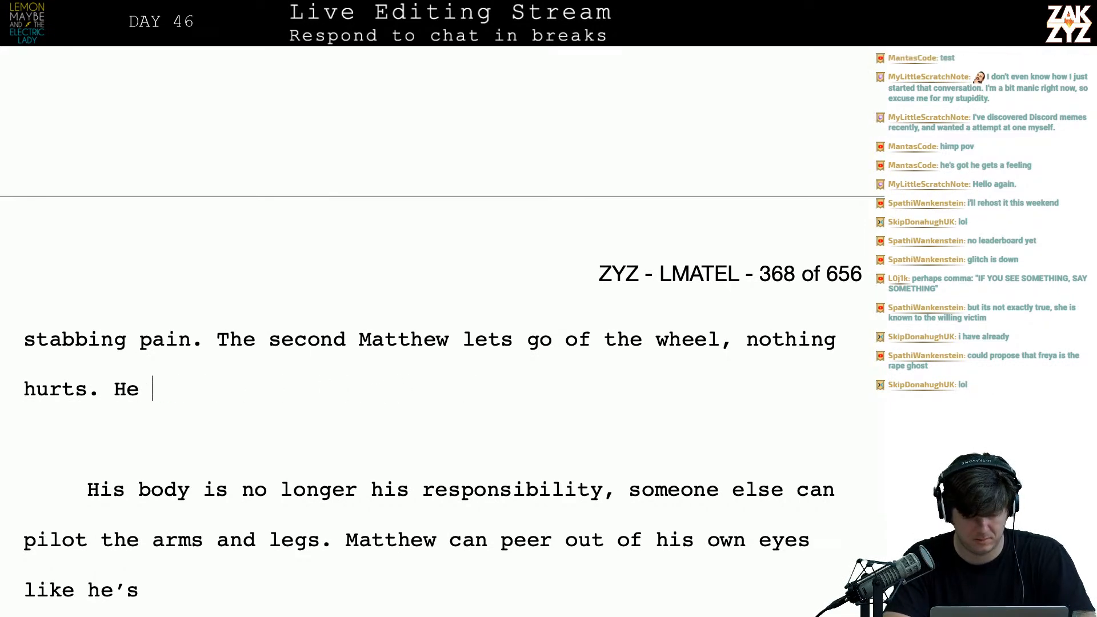
- After "nothing hurts.", write "His arms and legs move of their own accord, he can watch the world, peering out of his own eyes like they're"
text(His arm)
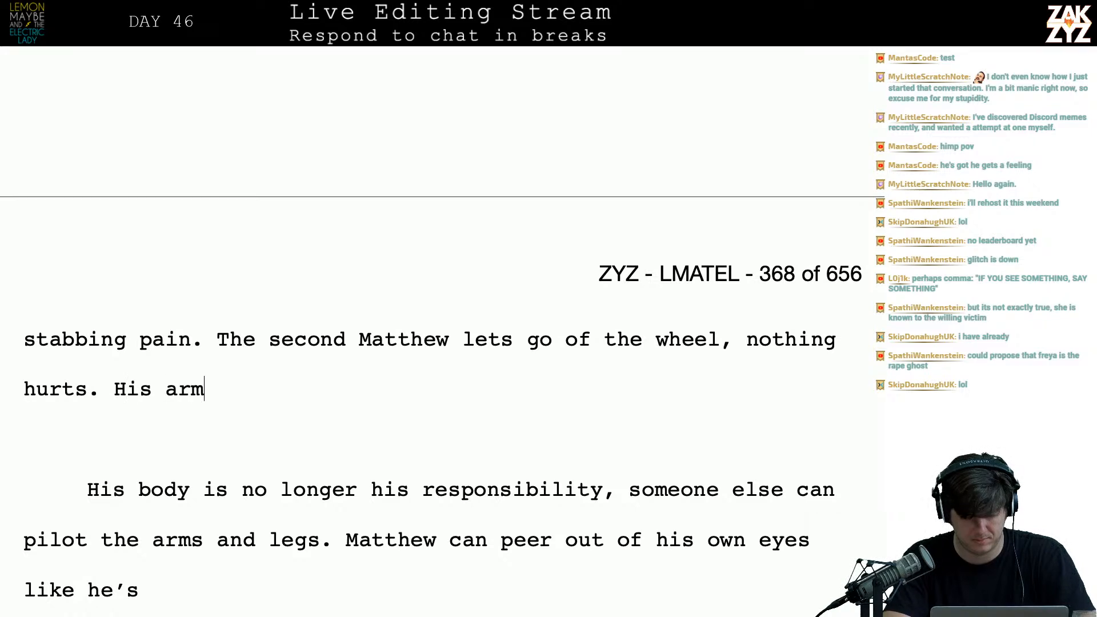
text(s and legs move of)
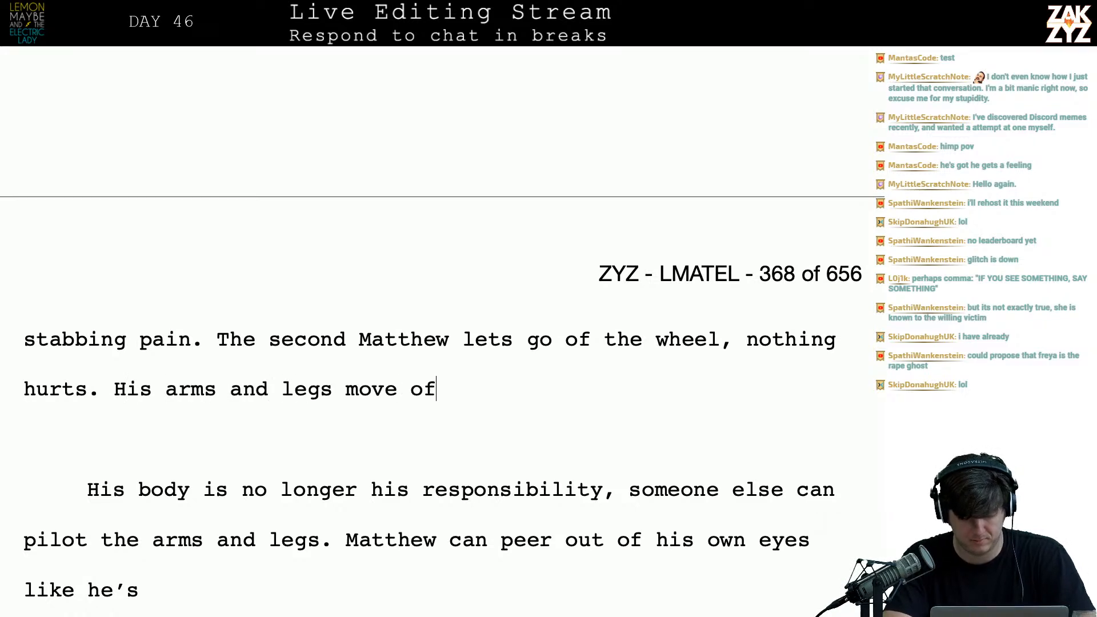
text( their own ac)
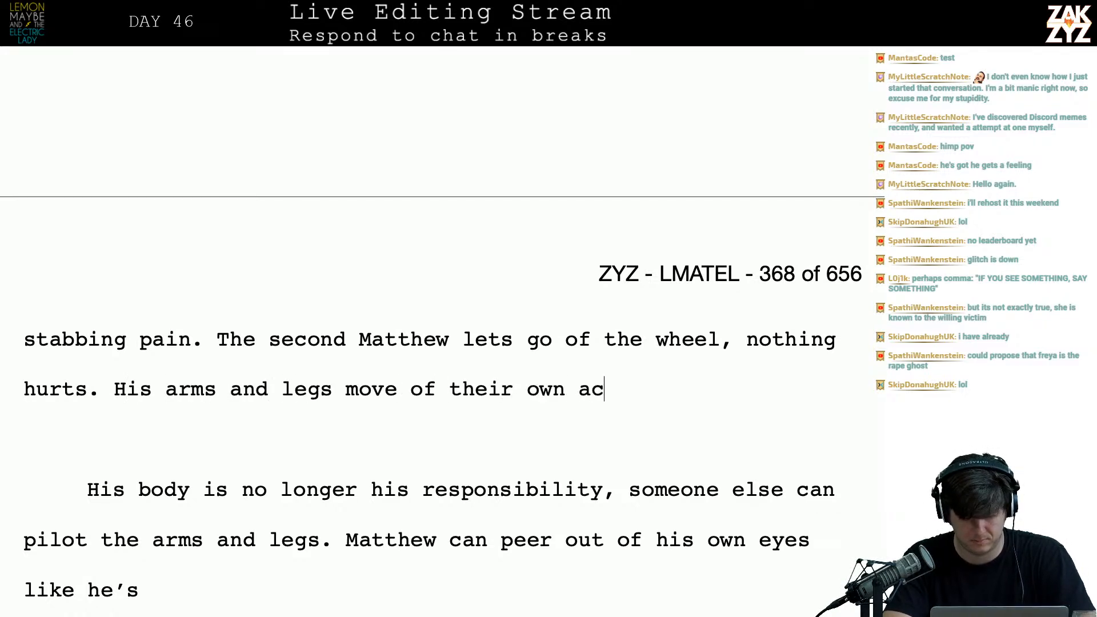
text(cord, he can wat)
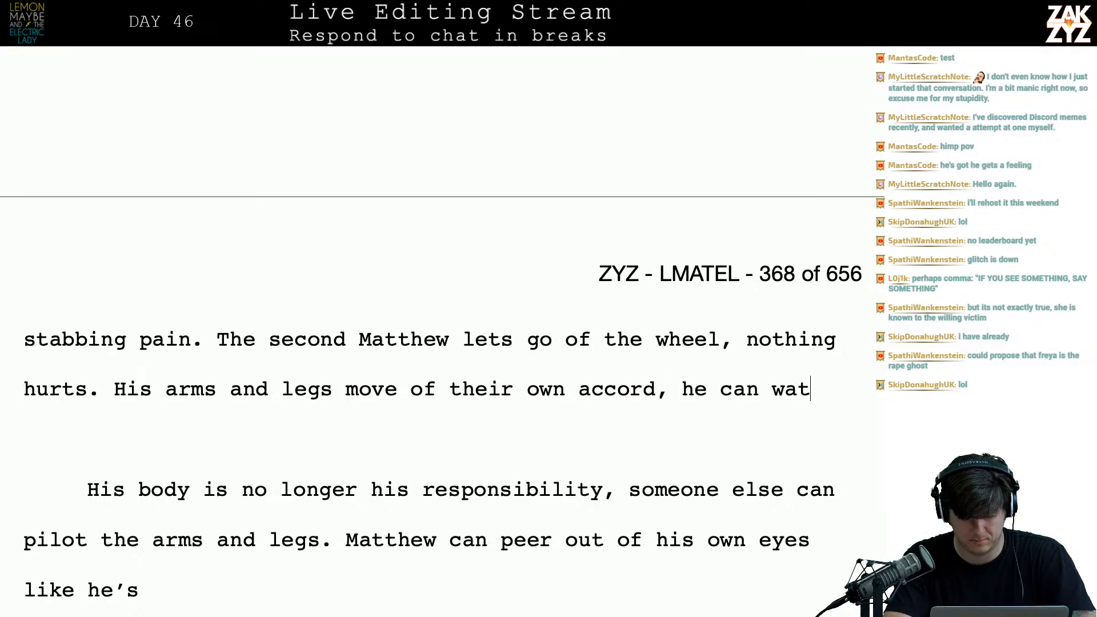
text(ch the wor)
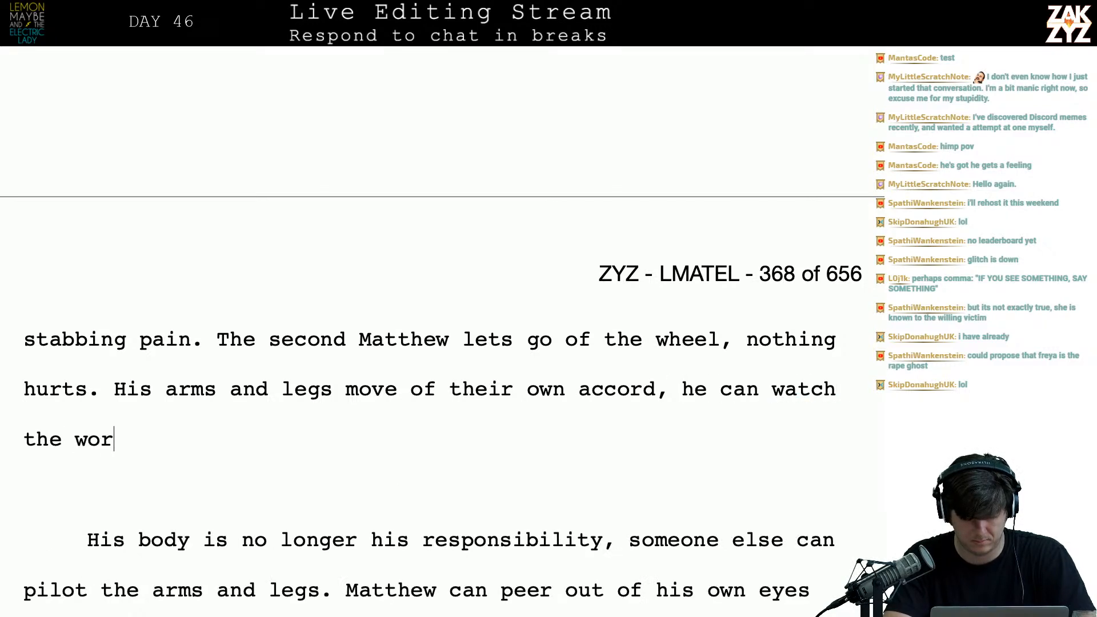
text(ld, peering )
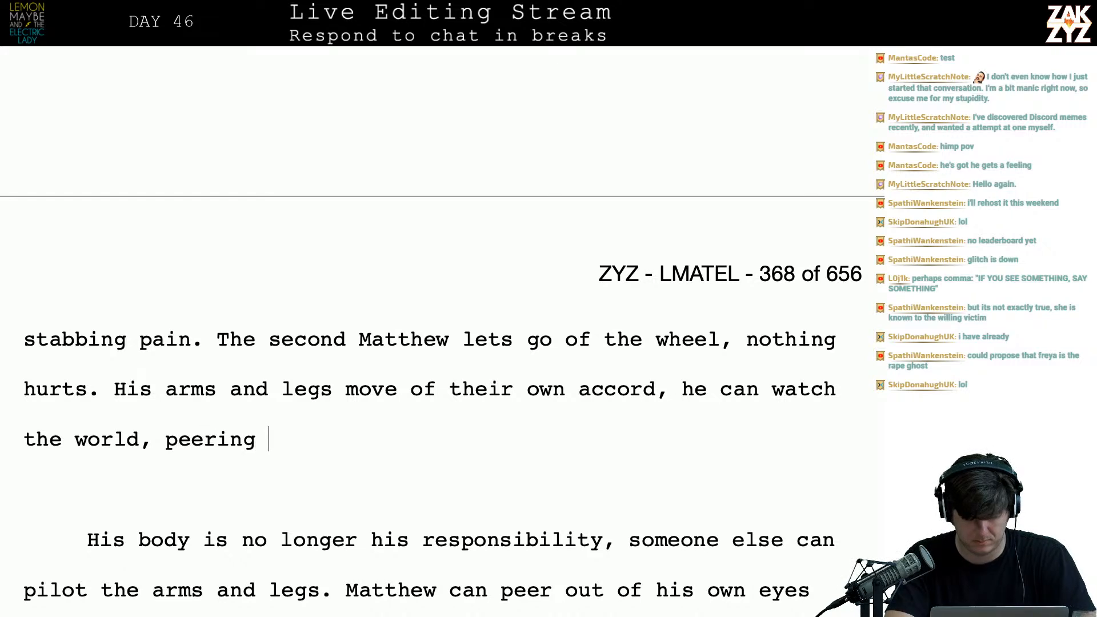
text(out of his own )
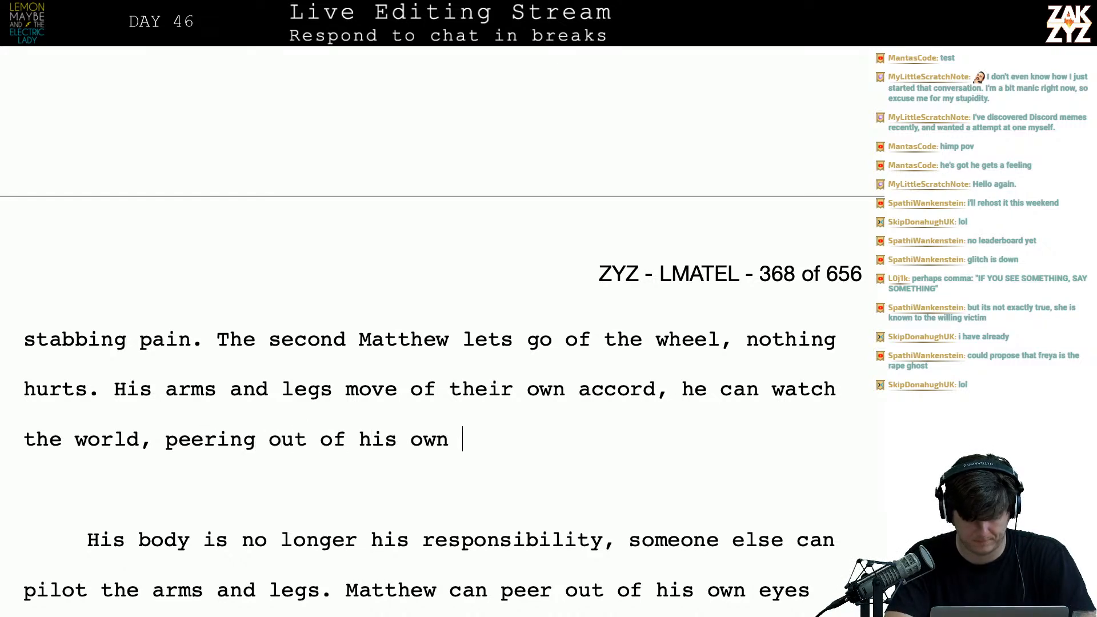
text(eyes like they're)
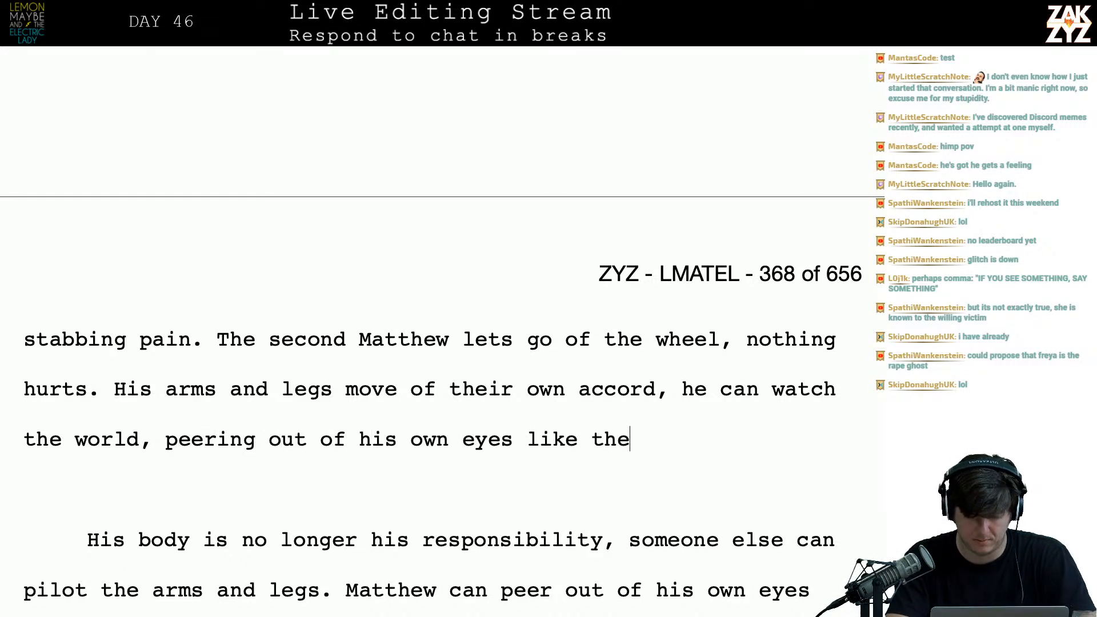
- Delete the leftover draft text between "like they're" and "portholes in a submarine" so the sentence joins up
key(shift+Down)
key(shift+Down)
key(shift+Down)
key(shift+Down)
key(shift+Down)
key(shift+Down)
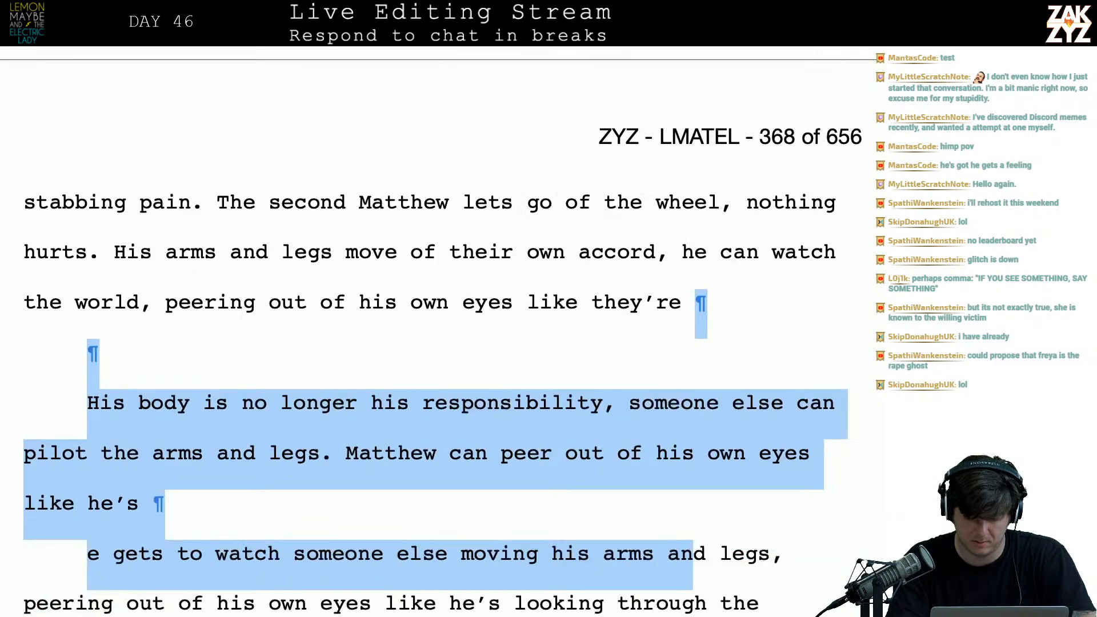
key(shift+Right)
key(shift+Right)
key(shift+Right)
key(shift+Right)
key(shift+Right)
key(shift+Right)
key(shift+Left)
key(shift+Right)
key(BackSpace)
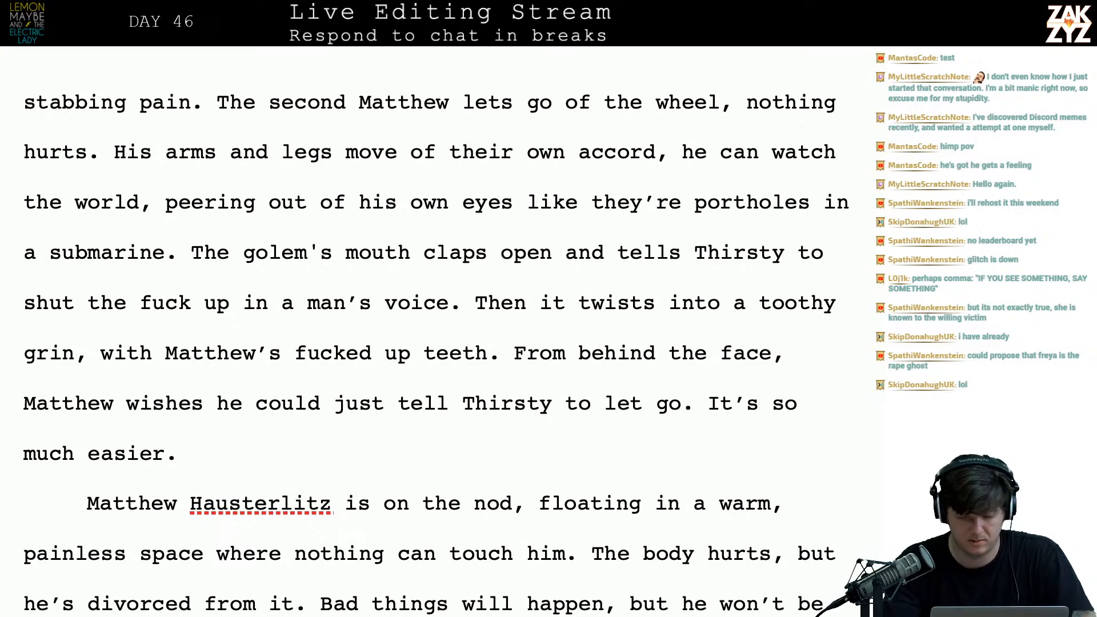
- Replace "man's" with "Duchance's" in the sentence about the golem's mouth telling Thirsty to shut up
scroll(436, 337, down, 3)
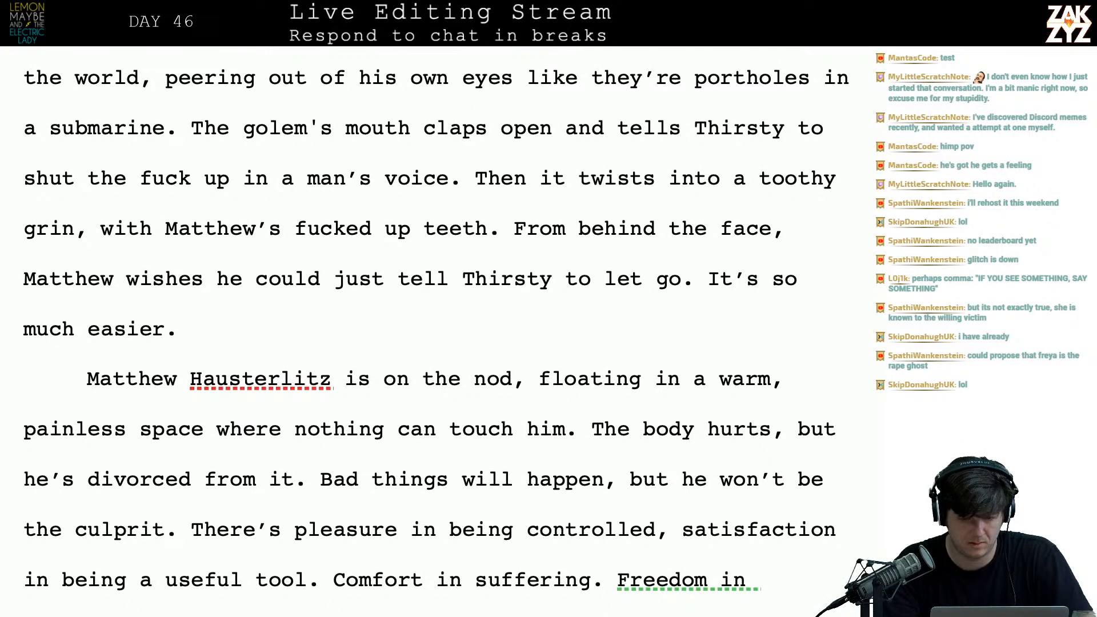
scroll(86, 427, up, 5)
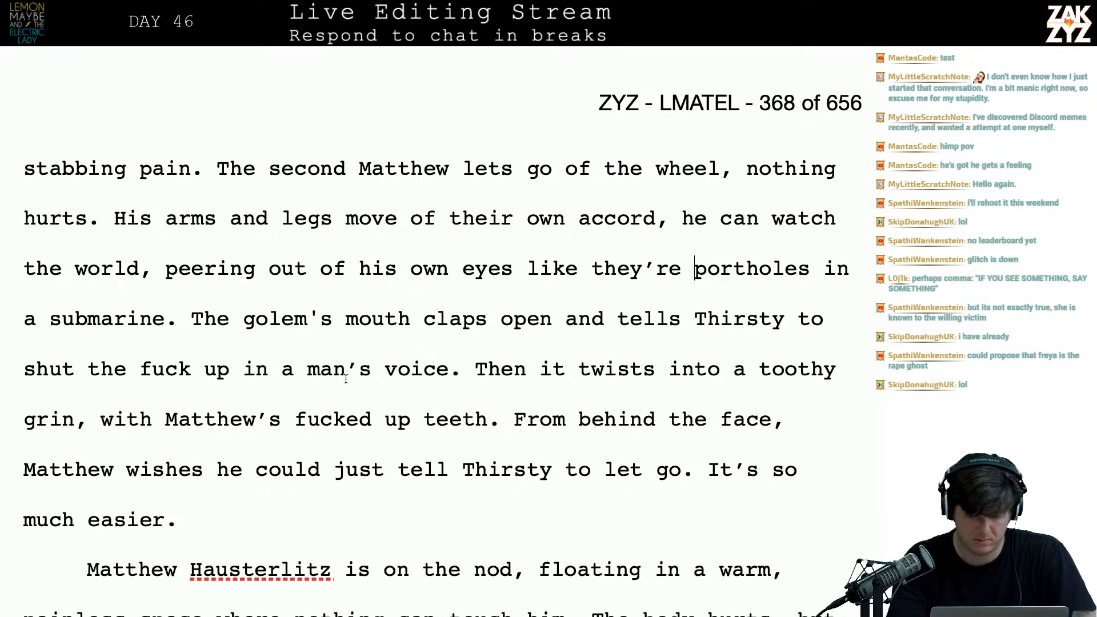
key(Delete)
key(BackSpace)
key(BackSpace)
key(BackSpace)
text(Duchance's)
key(Right)
key(BackSpace)
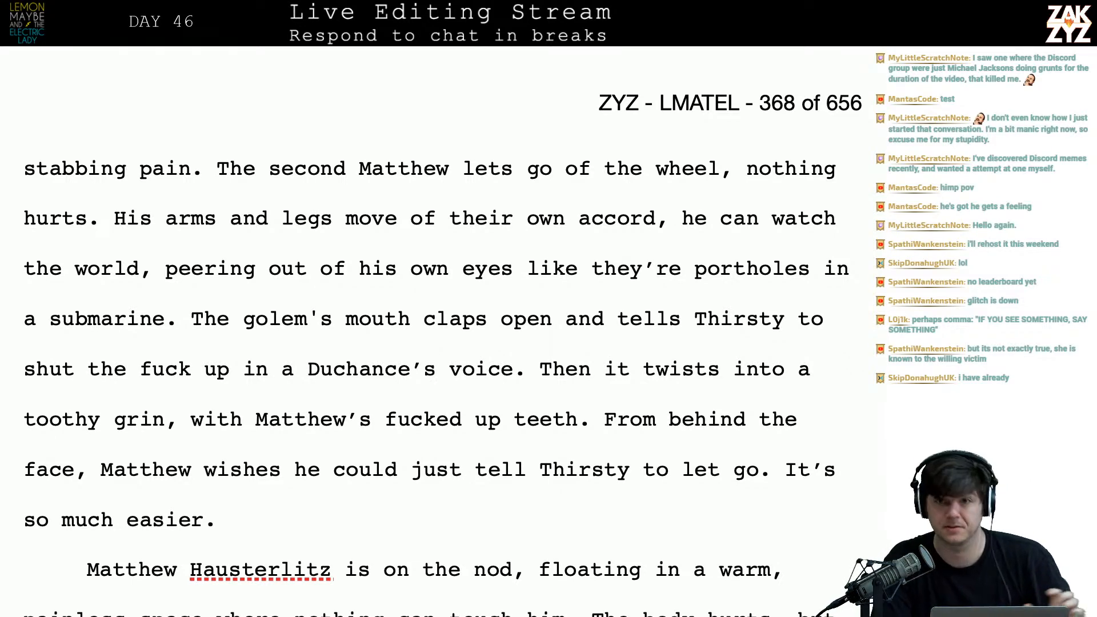
- Remove the comma after "Fighting back against Duchance" and change "agony" to "agonizing"
scroll(443, 333, up, 1)
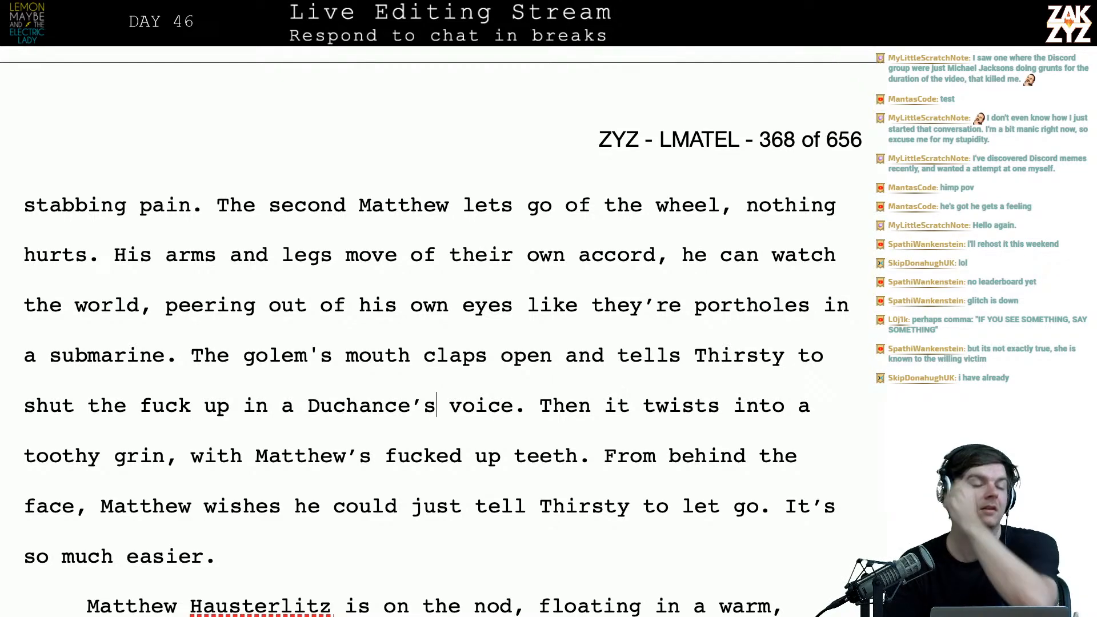
scroll(443, 340, up, 7)
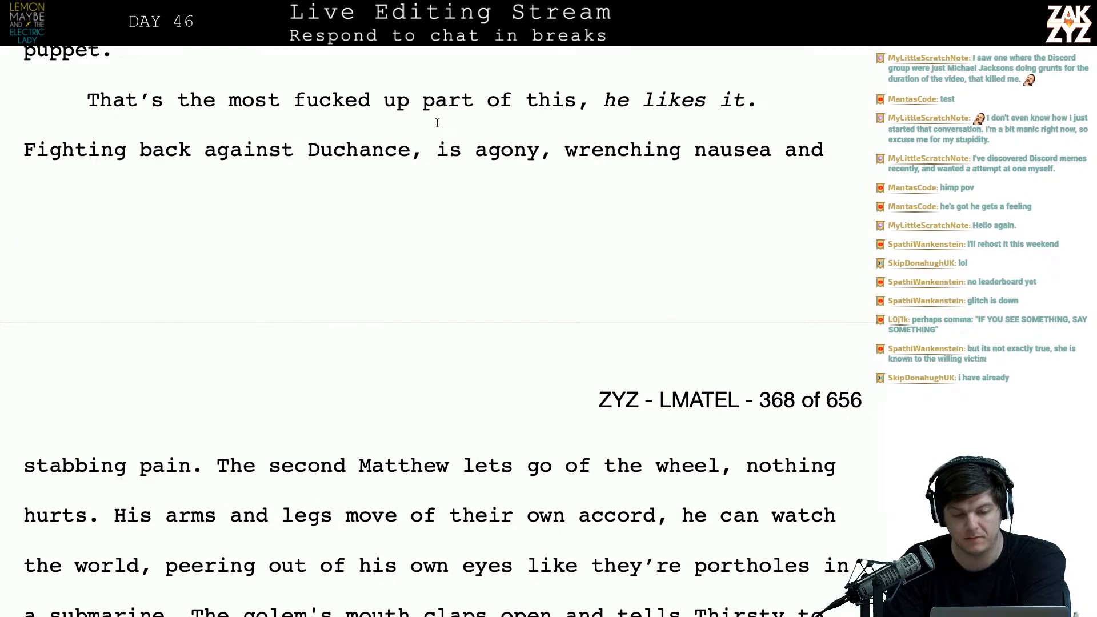
scroll(437, 123, down, 1)
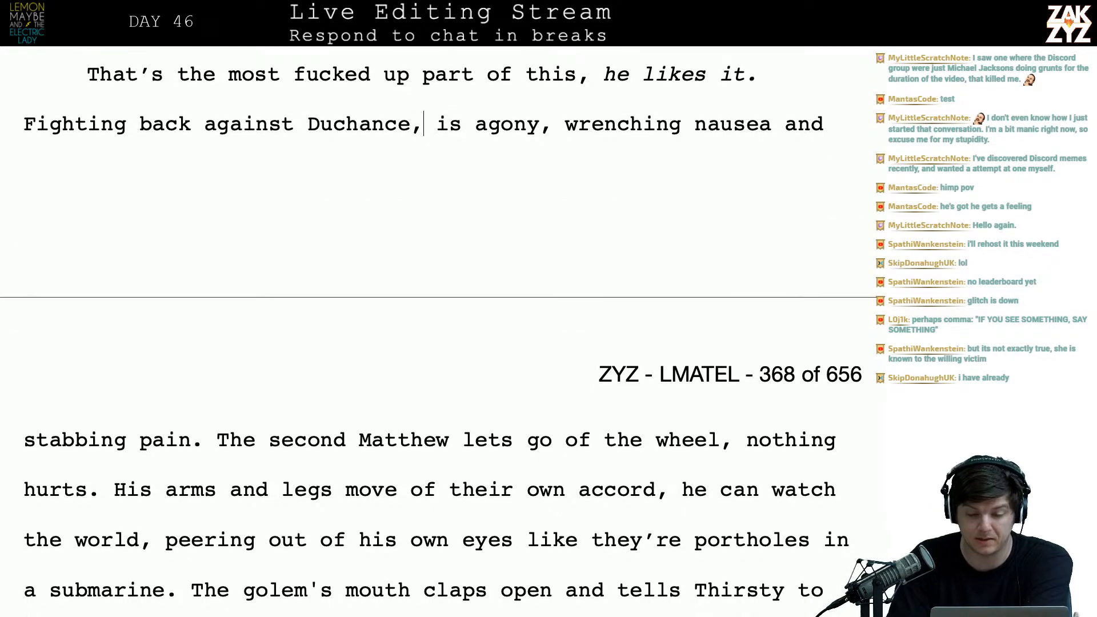
key(BackSpace)
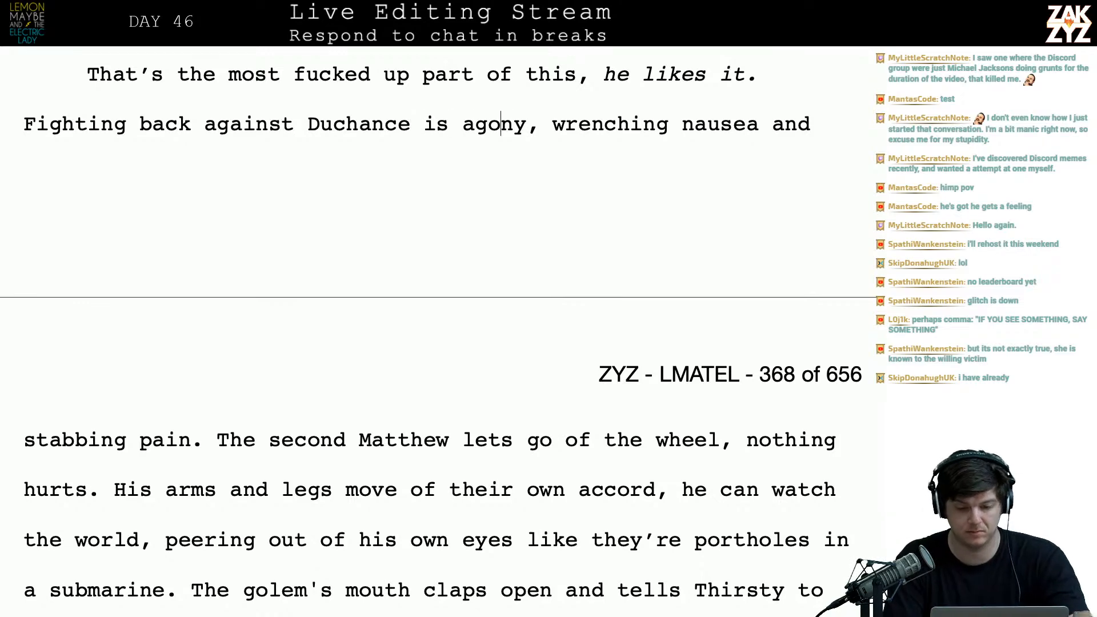
key(BackSpace)
key(BackSpace)
text(izing, his)
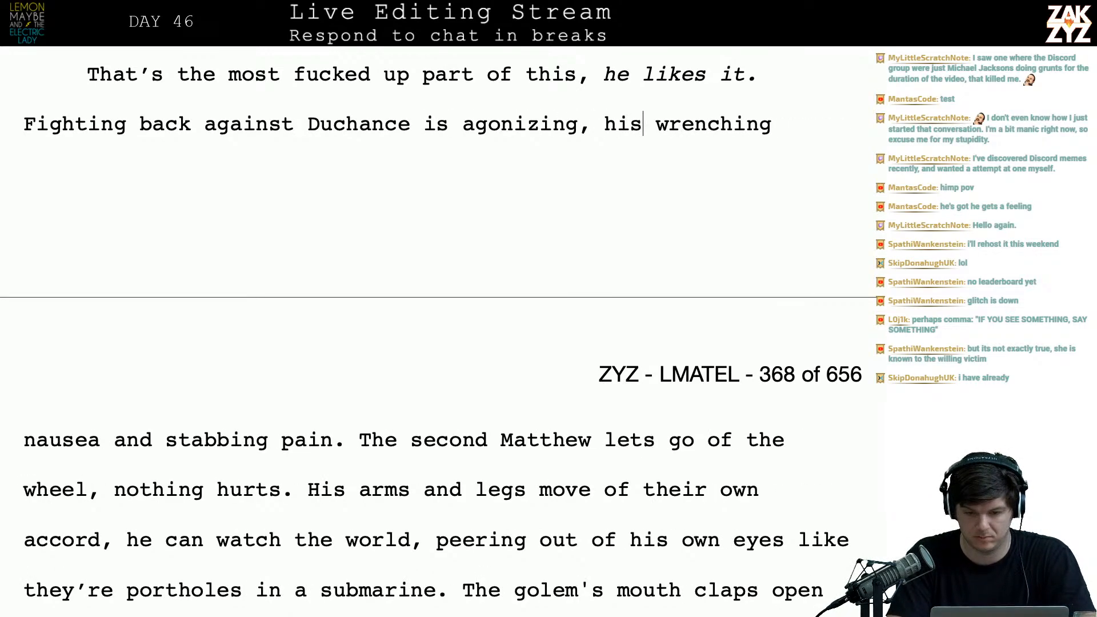
- Split "wrenching nausea and stabbing pain" into a separate paragraph and continue after "agonizing," with "it's like he swallowed a belly full of nails."
key(BackSpace)
key(BackSpace)
key(BackSpace)
key(BackSpace)
key(Return)
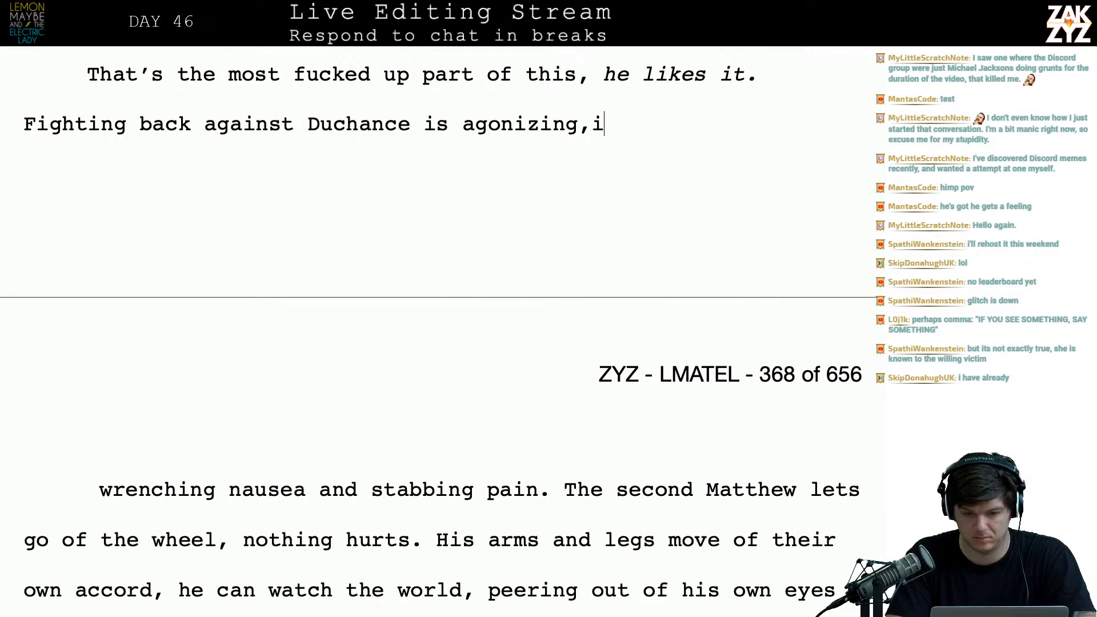
text(it's like he)
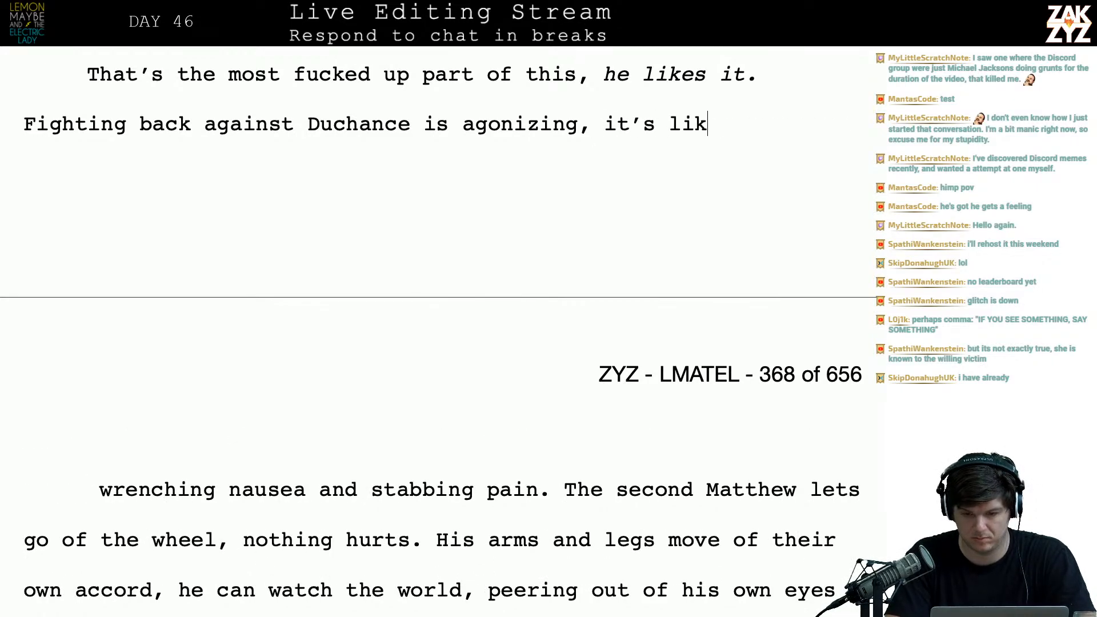
text( swallow)
key(BackSpace)
key(BackSpace)
key(BackSpace)
key(BackSpace)
key(BackSpace)
key(BackSpace)
key(BackSpace)
text(sw)
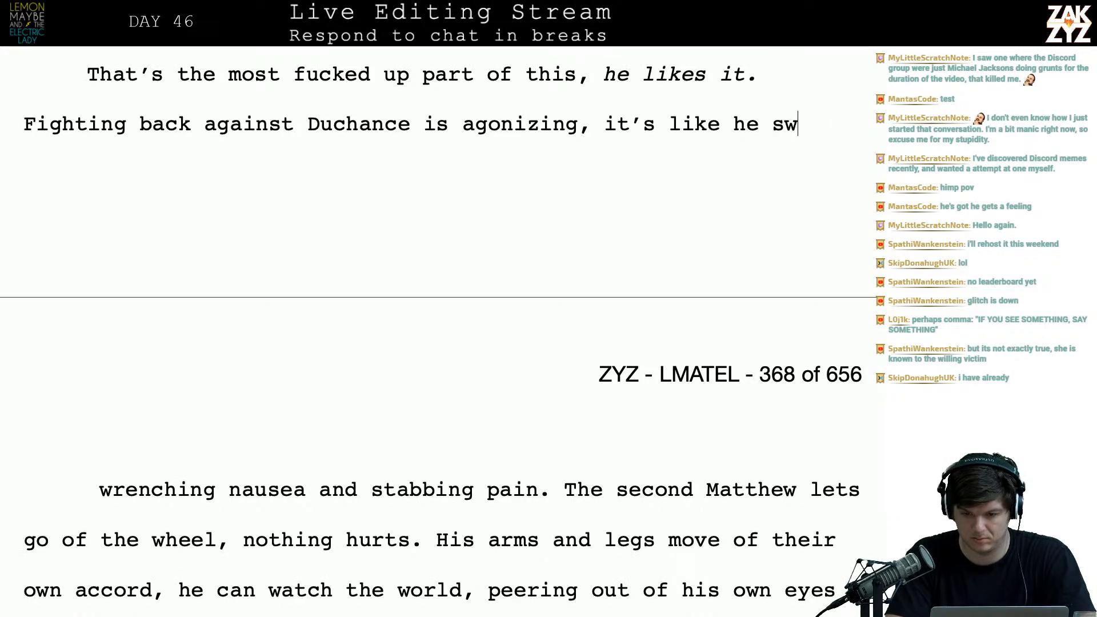
text(allowed a)
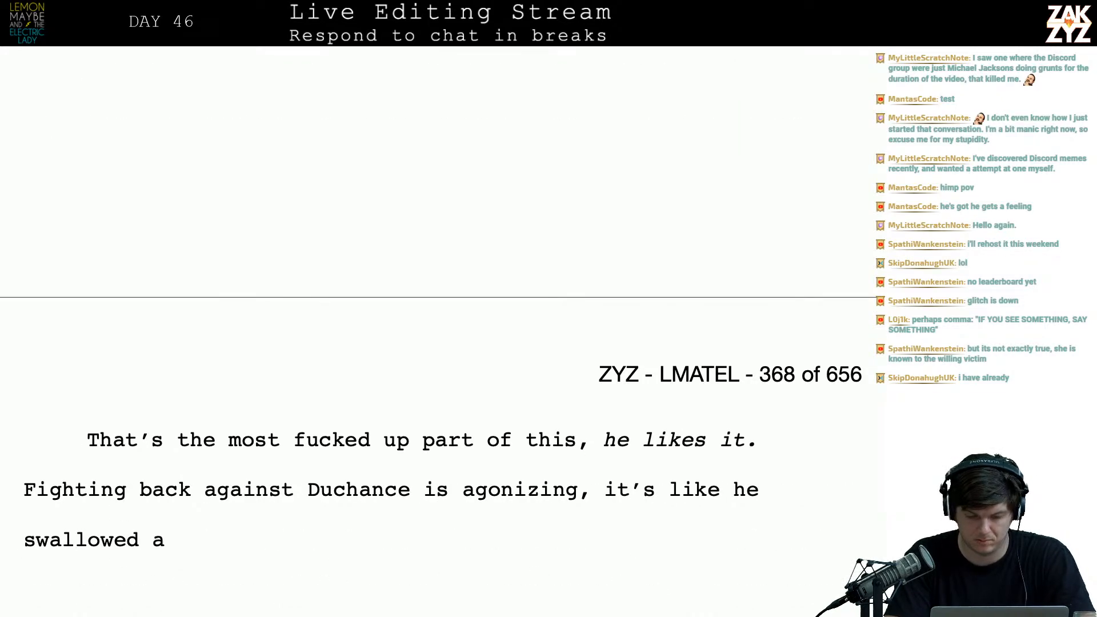
text( belly ful)
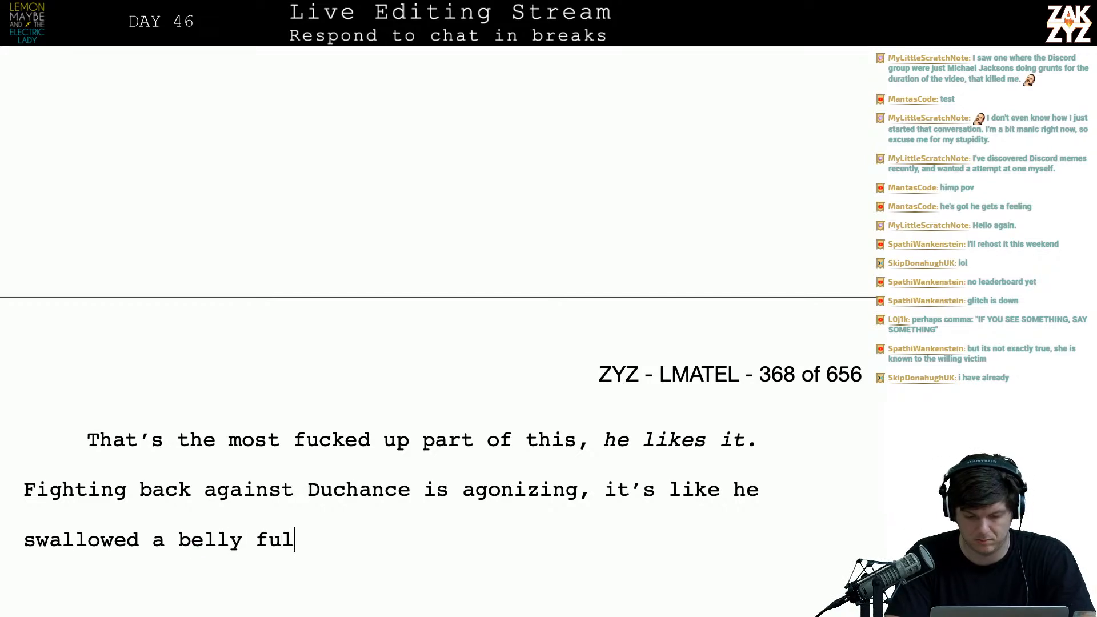
text(l of nails.)
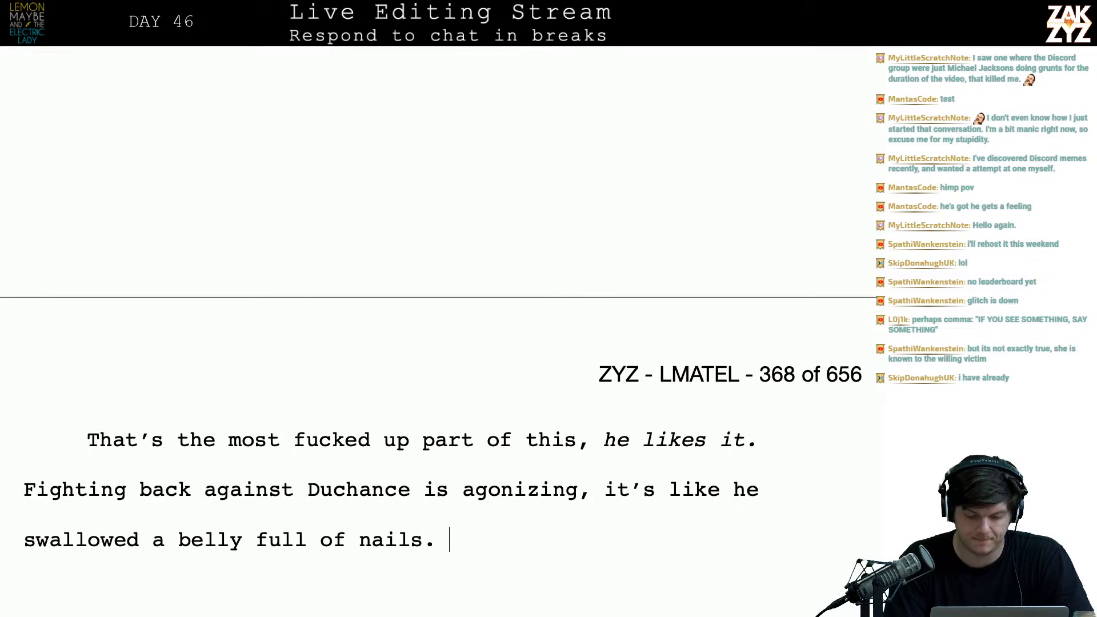
- Correct "belly full" to the single word "bellyful" in the nails sentence
key(Down)
key(Down)
key(Down)
key(Down)
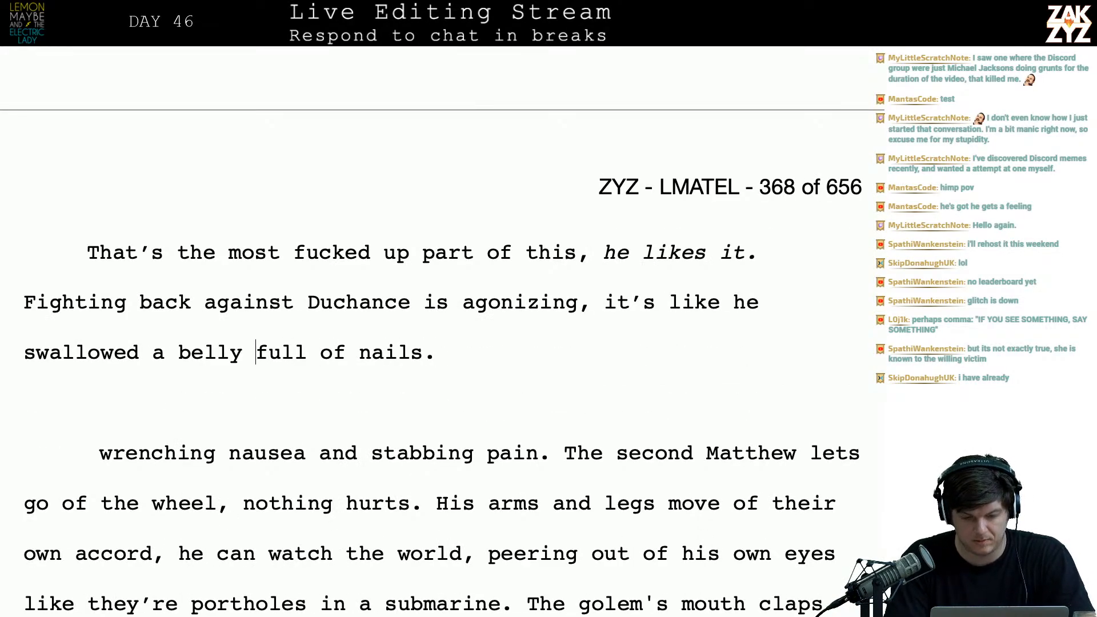
key(BackSpace)
click(87, 402)
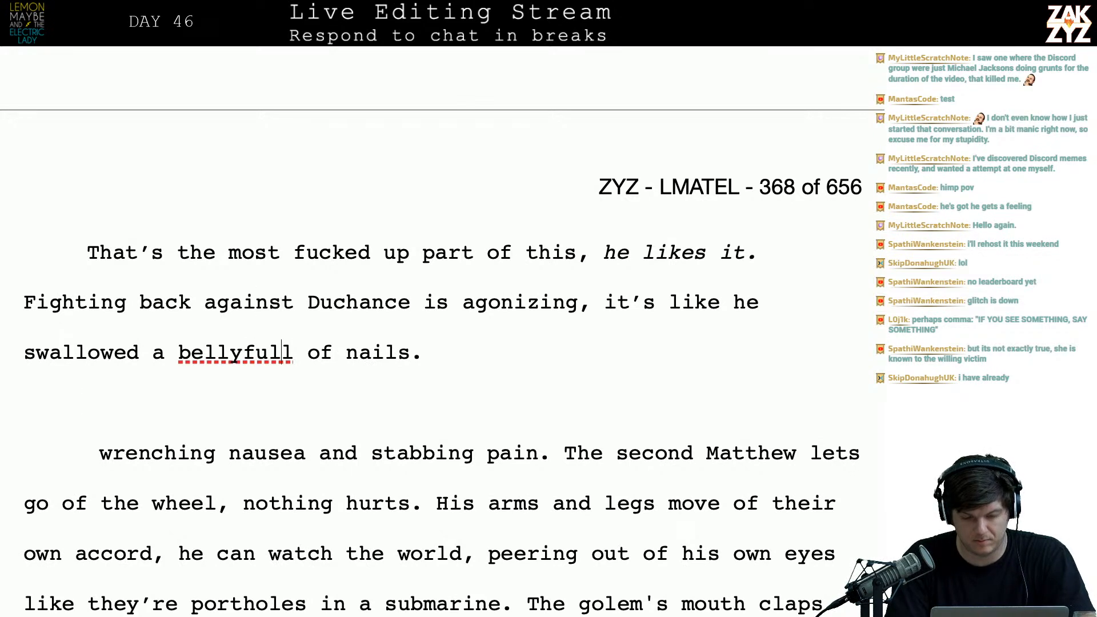
key(Delete)
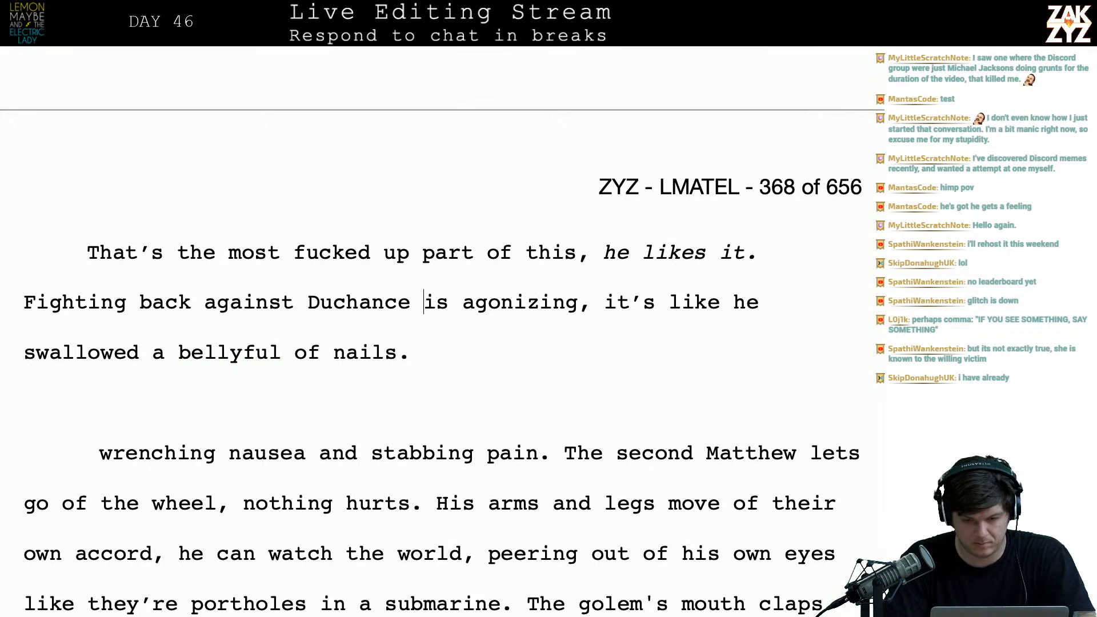
- Delete "it's" before "like he swallowed a bellyful of nails"
scroll(400, 331, down, 1)
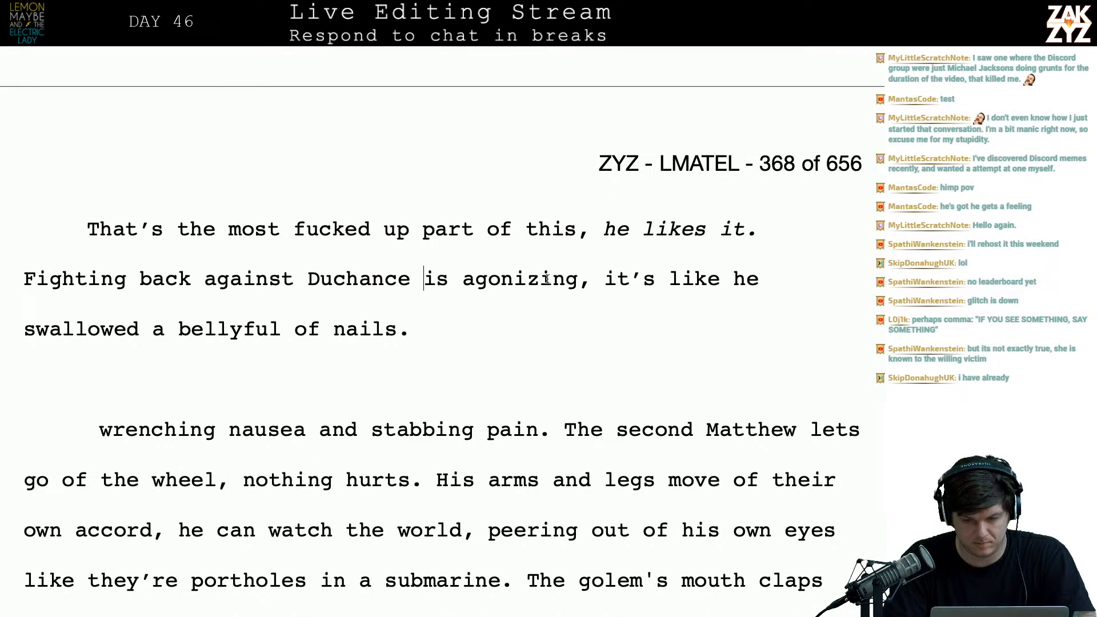
key(BackSpace)
key(BackSpace)
key(BackSpace)
key(BackSpace)
key(BackSpace)
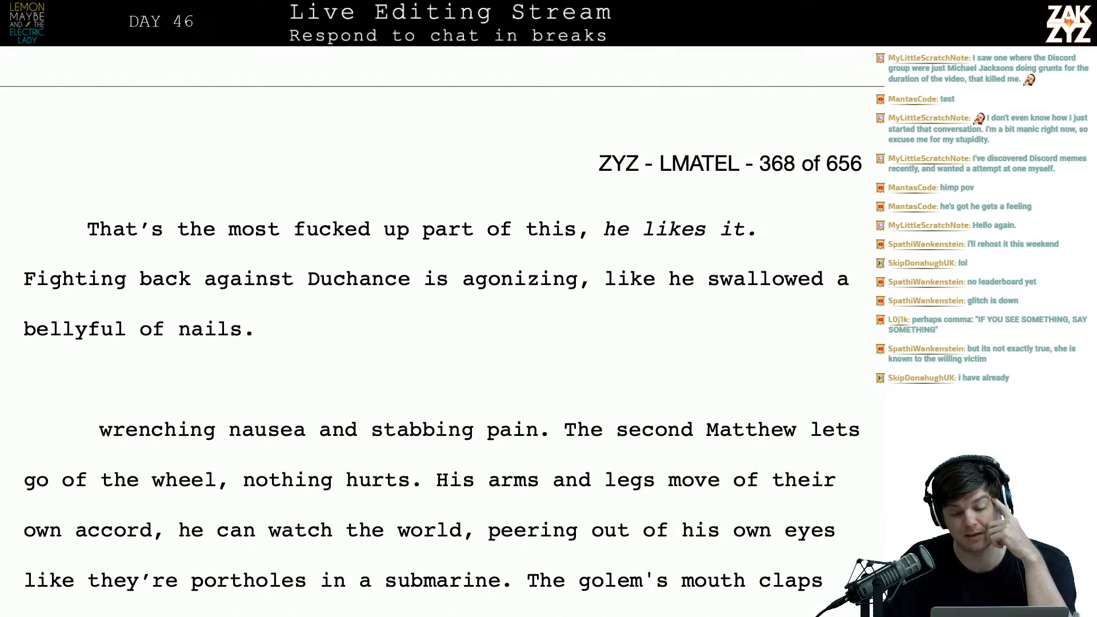
- Begin a new sentence after "bellyful of nails." with "Letting go is bliss, nothing hurts, he"
scroll(442, 345, down, 1)
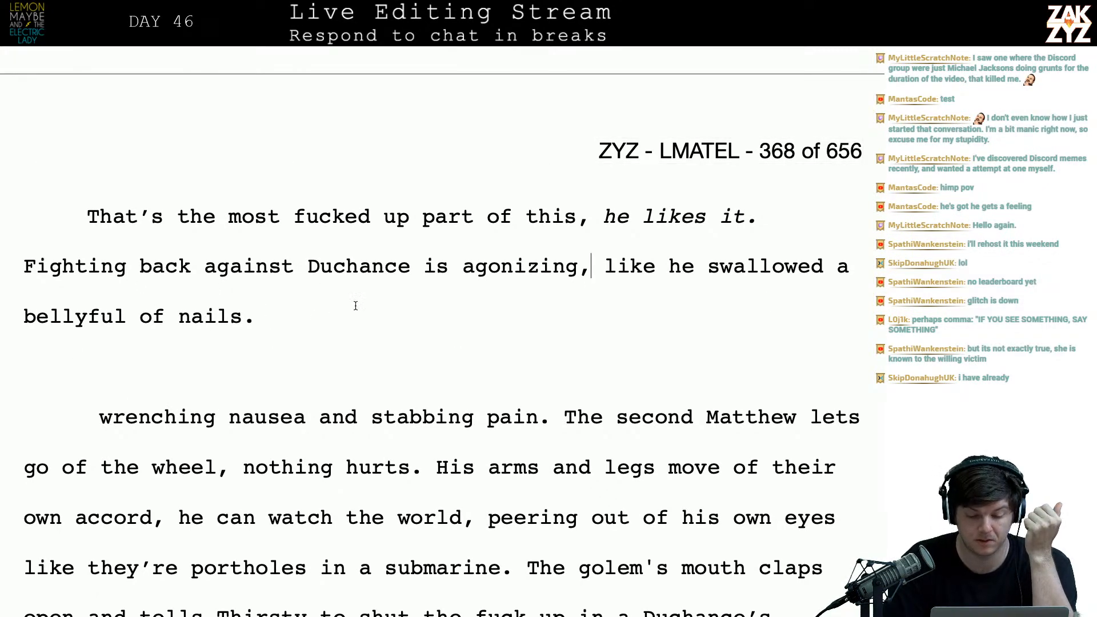
scroll(356, 306, down, 1)
text(Letting go is)
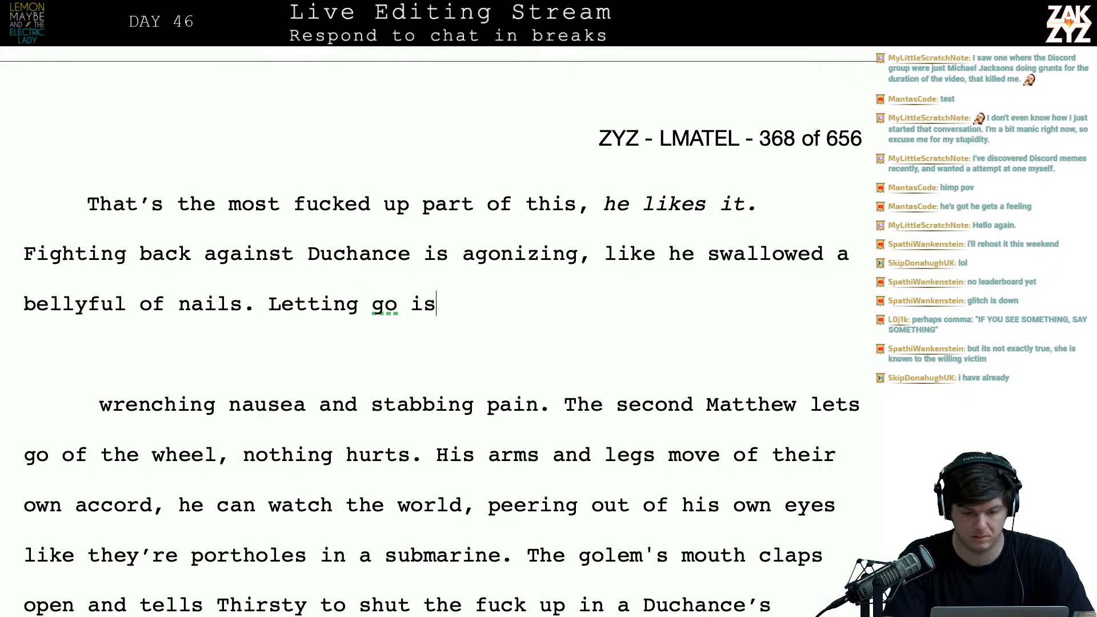
text( bl)
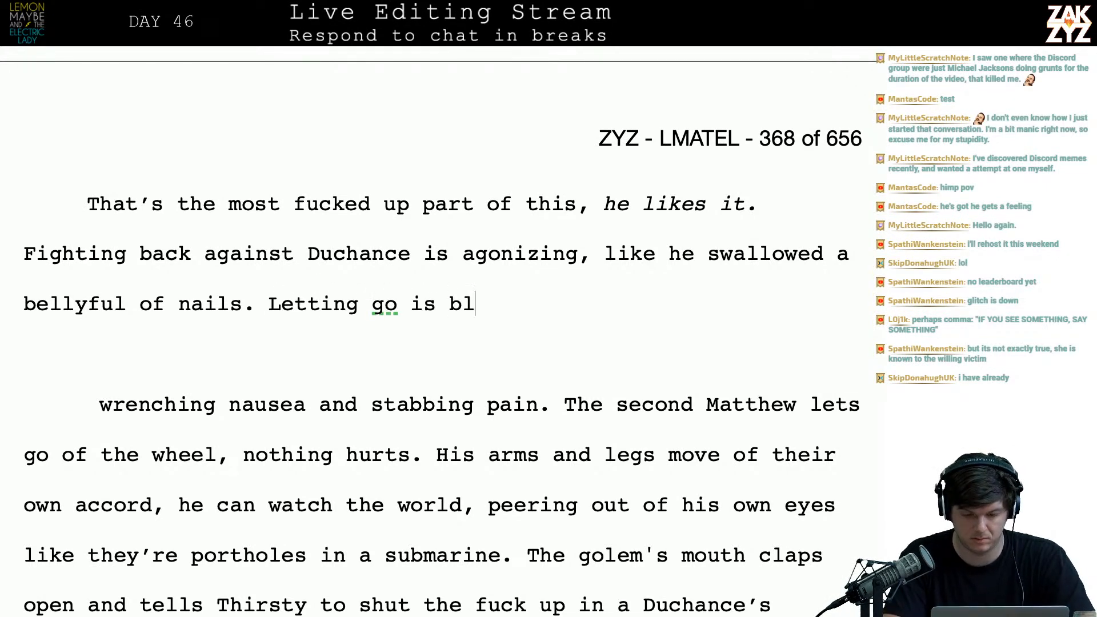
text(iss, nothing hurts, he)
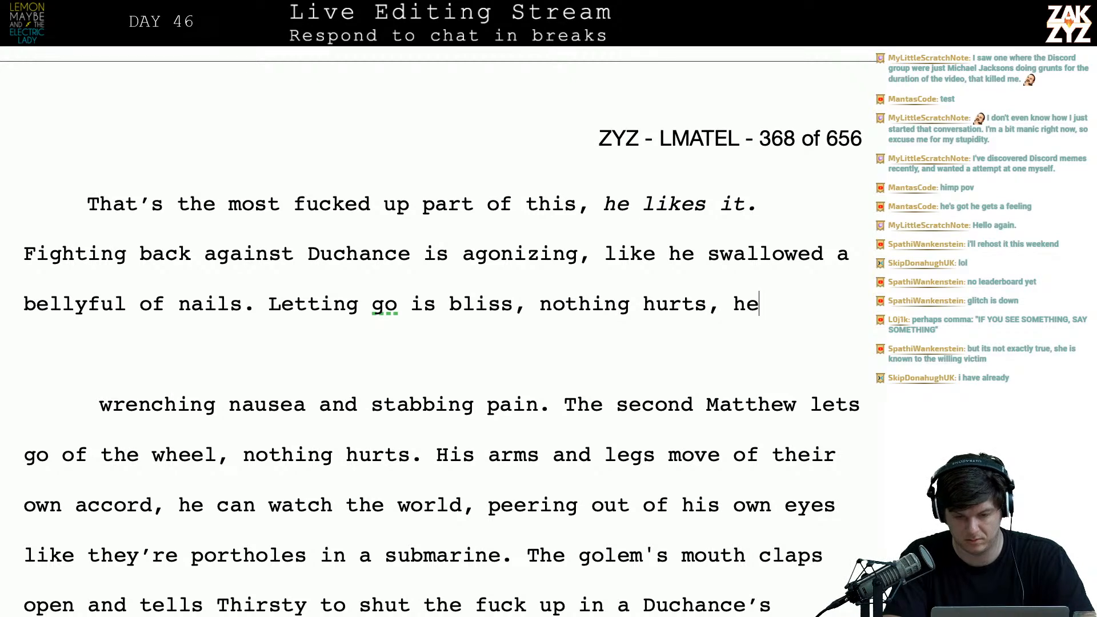
- Reword the end of the "Letting go is bliss" sentence as "nothing hurts and he doesn't have to do anything."
key(BackSpace)
key(BackSpace)
key(BackSpace)
key(BackSpace)
key(BackSpace)
key(BackSpace)
key(BackSpace)
key(BackSpace)
key(BackSpace)
key(BackSpace)
key(BackSpace)
key(BackSpace)
key(BackSpace)
key(BackSpace)
key(BackSpace)
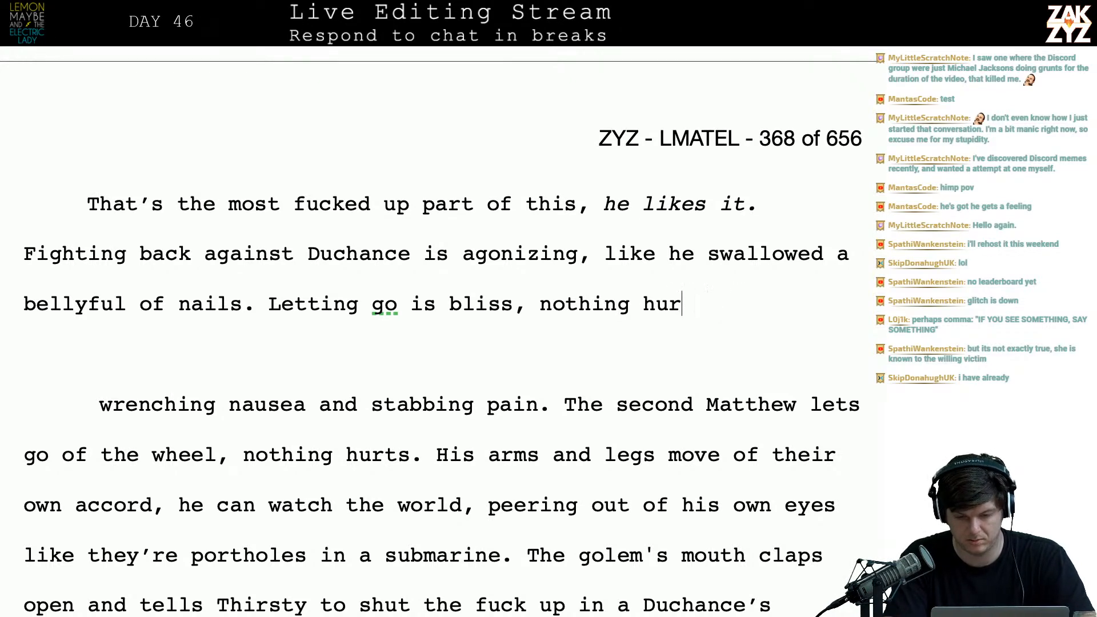
text(not)
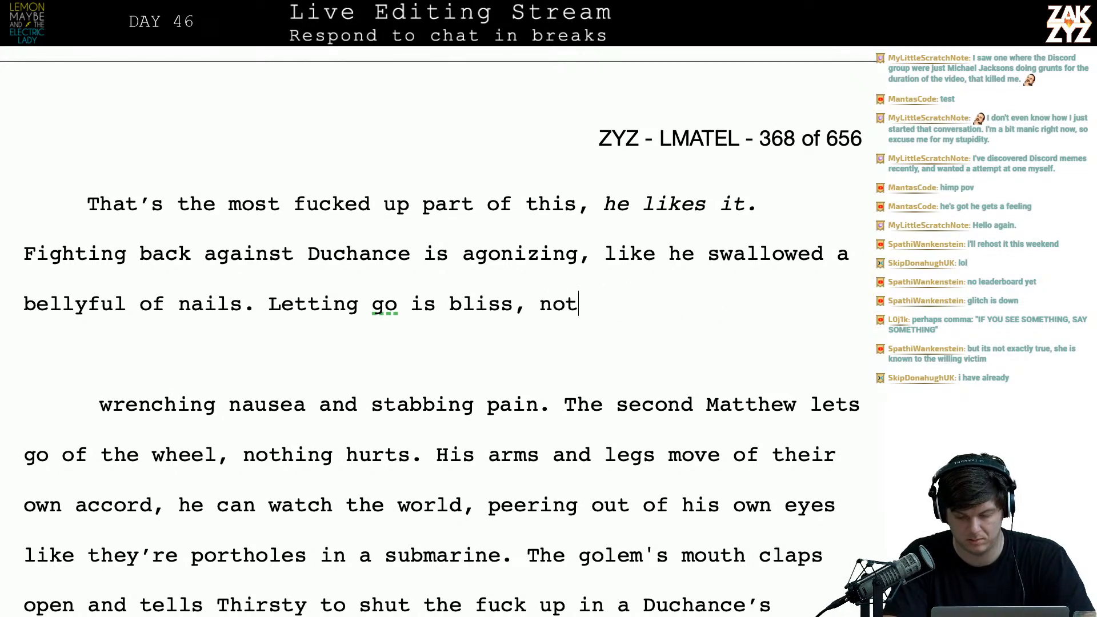
text(hing hurts and he)
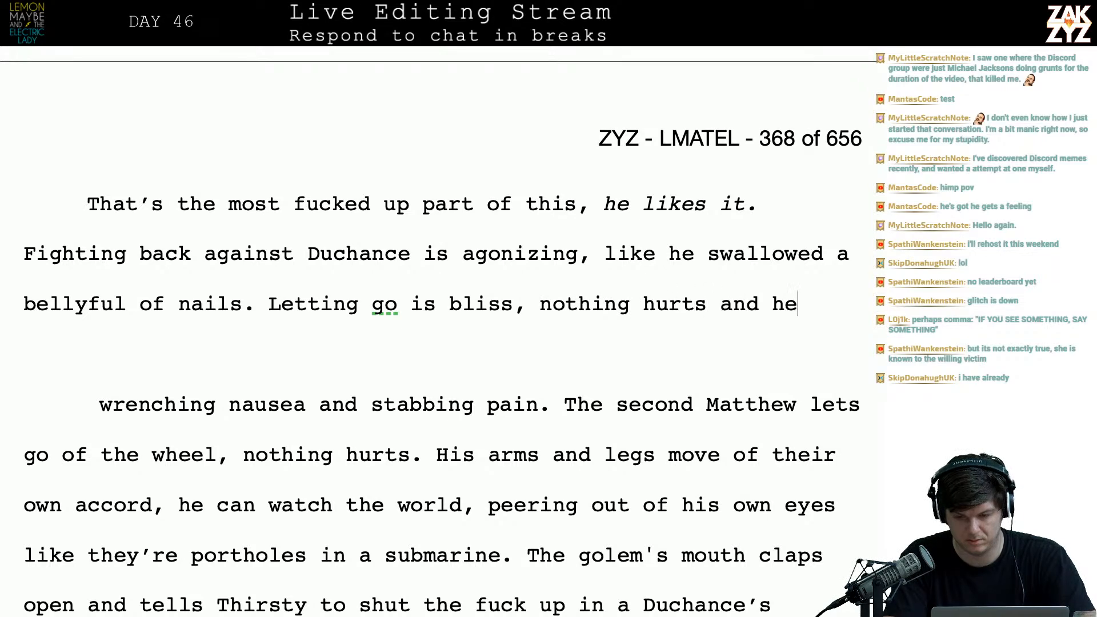
text( doesn't hav)
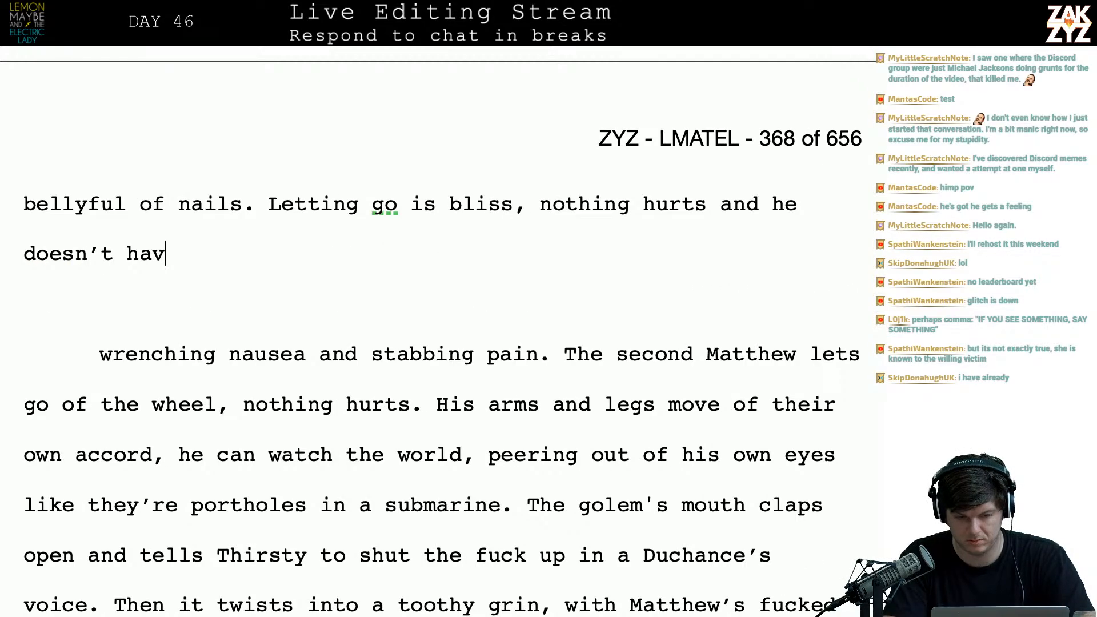
text(e to do anything.)
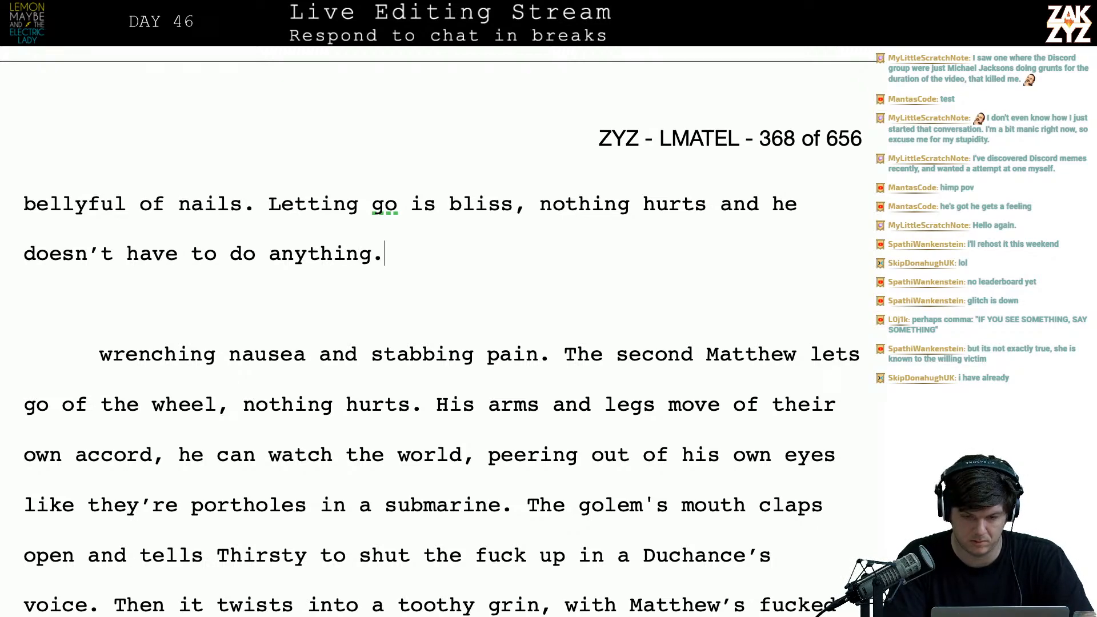
- Delete everything after "Letting" in the sentence following "bellyful of nails."
key(BackSpace)
key(BackSpace)
key(BackSpace)
key(BackSpace)
key(BackSpace)
key(BackSpace)
key(BackSpace)
key(BackSpace)
key(BackSpace)
key(BackSpace)
key(BackSpace)
key(BackSpace)
key(BackSpace)
key(BackSpace)
key(BackSpace)
key(BackSpace)
key(BackSpace)
key(BackSpace)
key(BackSpace)
key(BackSpace)
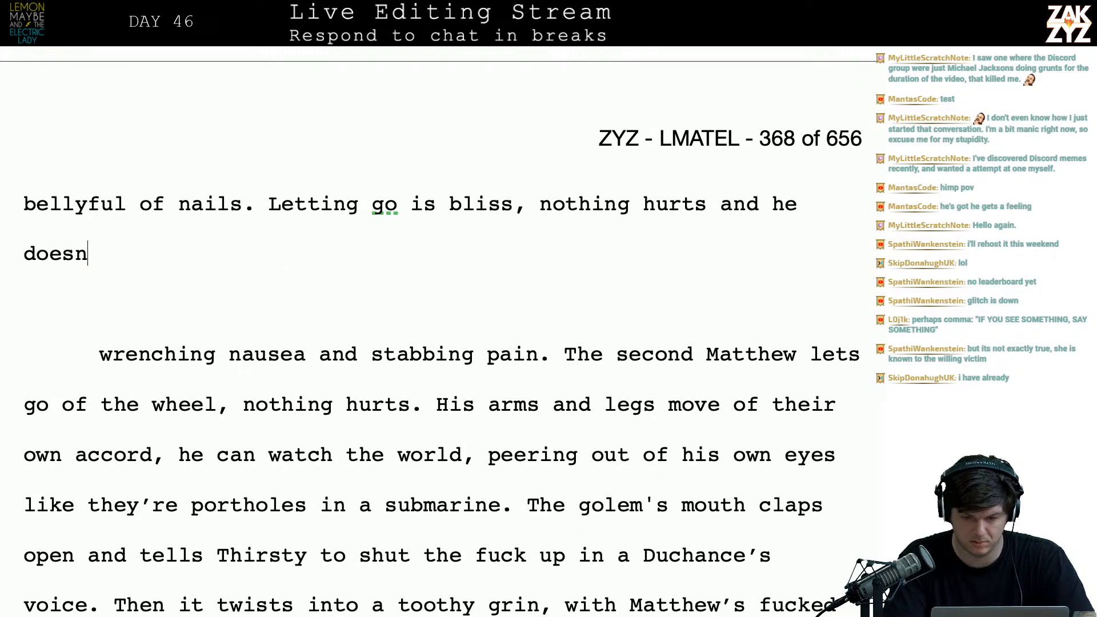
key(BackSpace)
key(BackSpace)
key(BackSpace)
key(BackSpace)
key(BackSpace)
key(BackSpace)
key(BackSpace)
key(BackSpace)
key(BackSpace)
key(BackSpace)
key(BackSpace)
key(BackSpace)
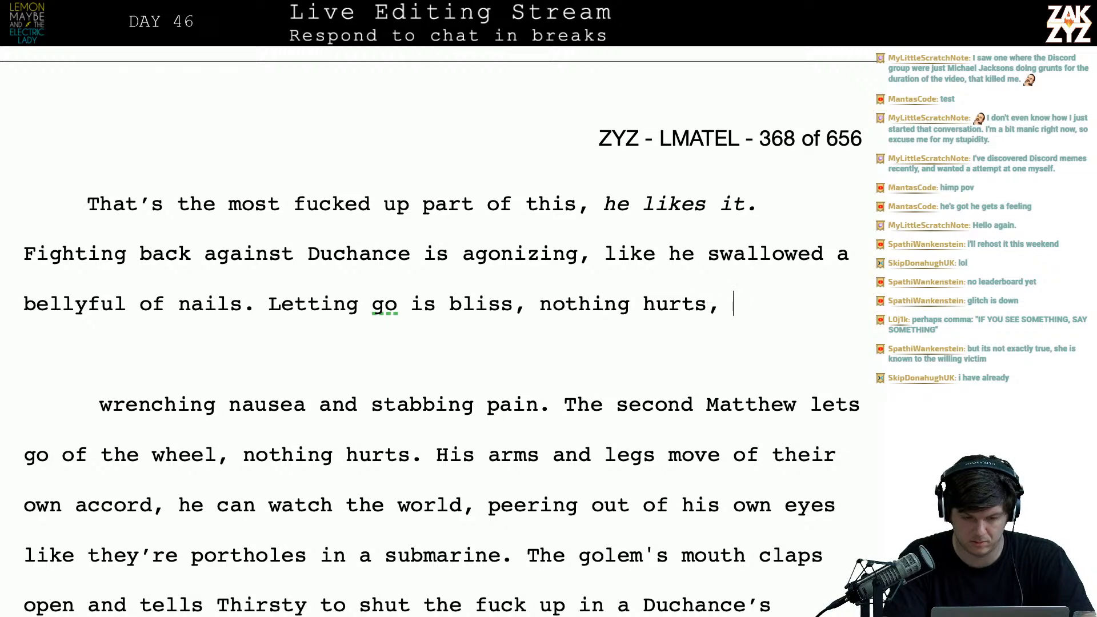
key(BackSpace)
key(BackSpace)
key(BackSpace)
key(BackSpace)
key(BackSpace)
key(BackSpace)
key(BackSpace)
key(BackSpace)
key(BackSpace)
key(BackSpace)
key(BackSpace)
key(BackSpace)
key(BackSpace)
key(BackSpace)
key(BackSpace)
key(BackSpace)
key(BackSpace)
key(BackSpace)
key(BackSpace)
key(BackSpace)
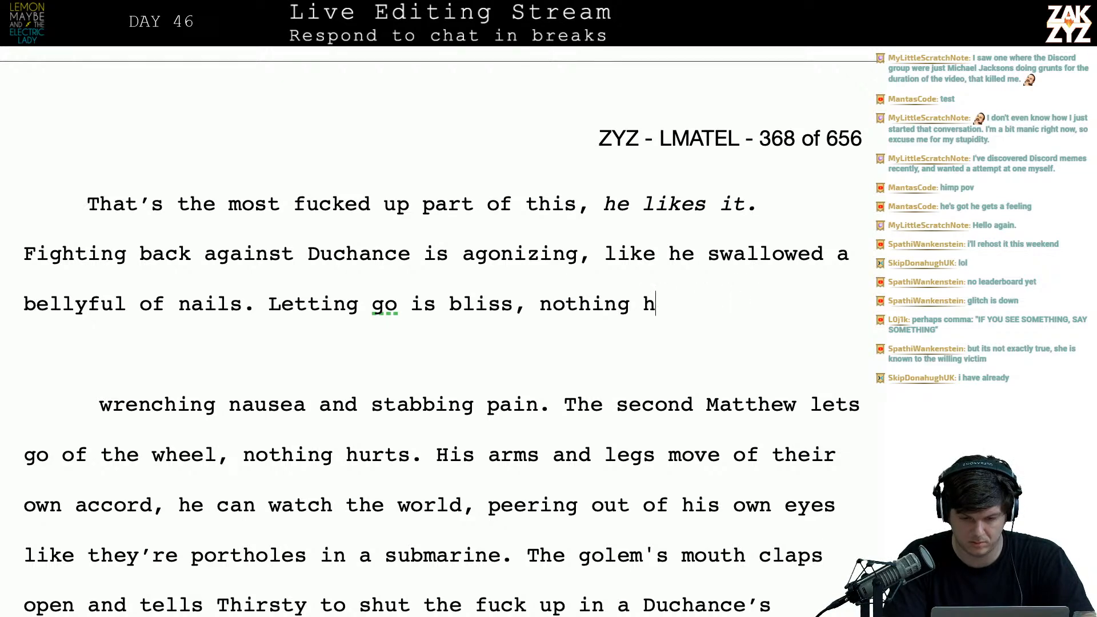
key(BackSpace)
key(BackSpace)
key(BackSpace)
key(BackSpace)
- Try "Letting him drive" as the sentence's opening and remove it, so the paragraph ends at "bellyful of nails."
text(him drive)
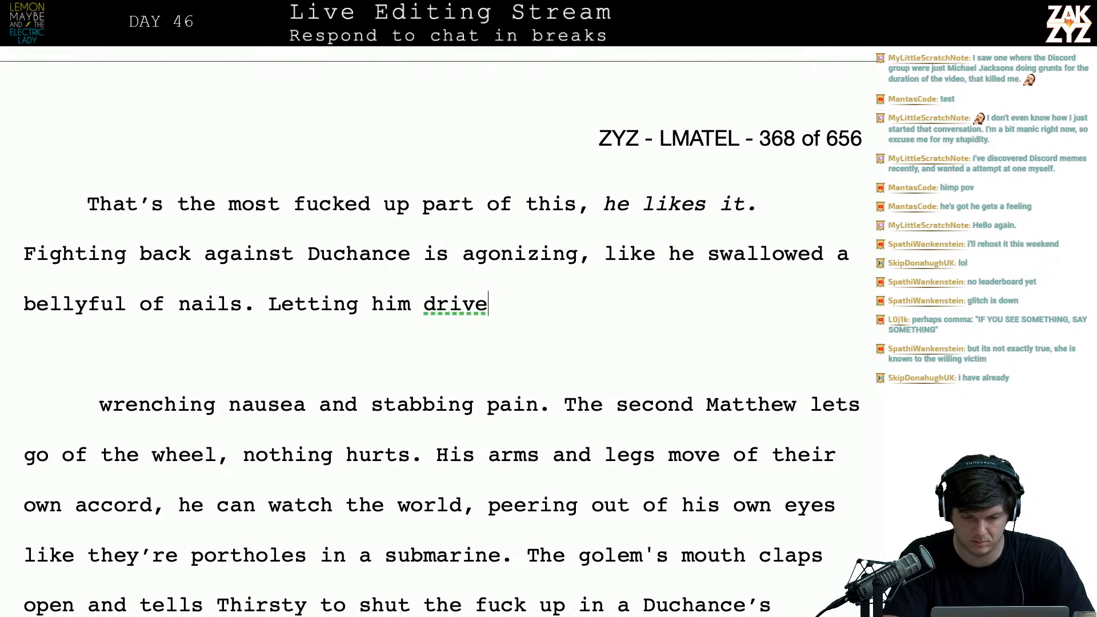
key(BackSpace)
key(BackSpace)
key(BackSpace)
key(BackSpace)
key(BackSpace)
key(BackSpace)
key(BackSpace)
text(im h)
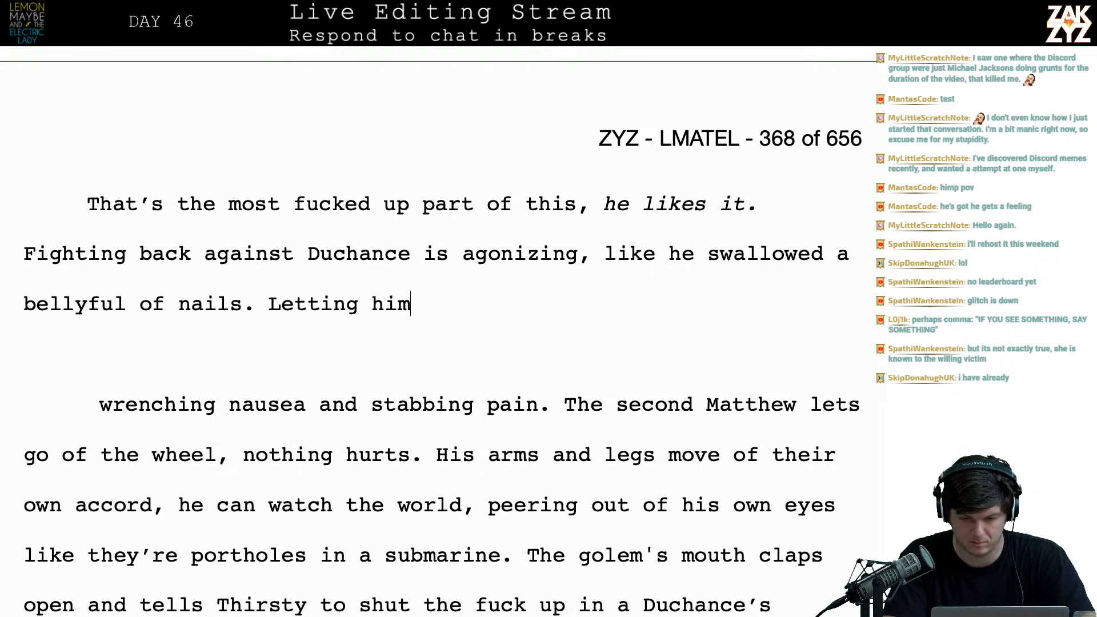
key(BackSpace)
key(BackSpace)
key(BackSpace)
key(BackSpace)
key(BackSpace)
key(BackSpace)
key(BackSpace)
key(BackSpace)
key(BackSpace)
key(BackSpace)
key(BackSpace)
key(BackSpace)
key(BackSpace)
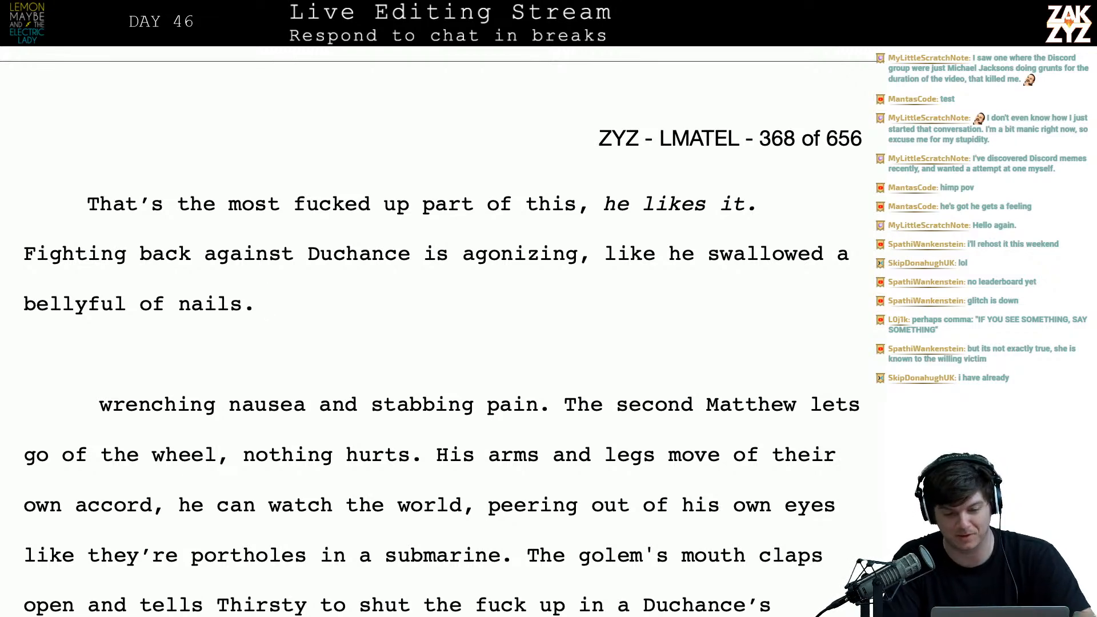
- Insert "it feels like swallowing a belly full of nails." after "agonizing," and split the old "like he swallowed" wording into its own paragraph
scroll(349, 307, down, 1)
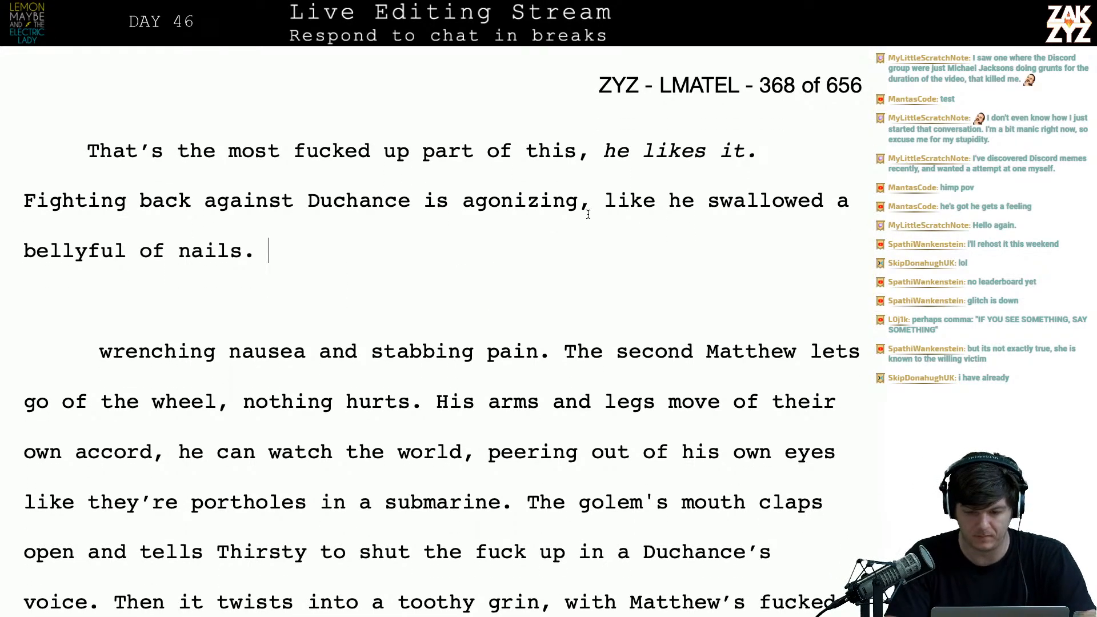
text(ever)
key(BackSpace)
key(BackSpace)
key(BackSpace)
key(BackSpace)
text(it feels like )
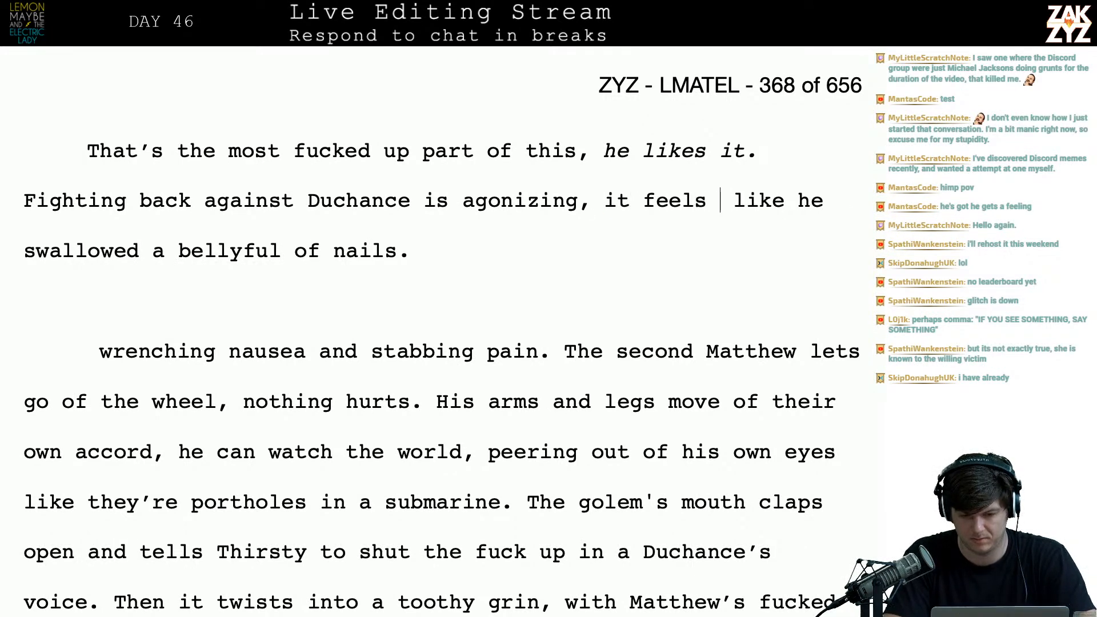
text(swall)
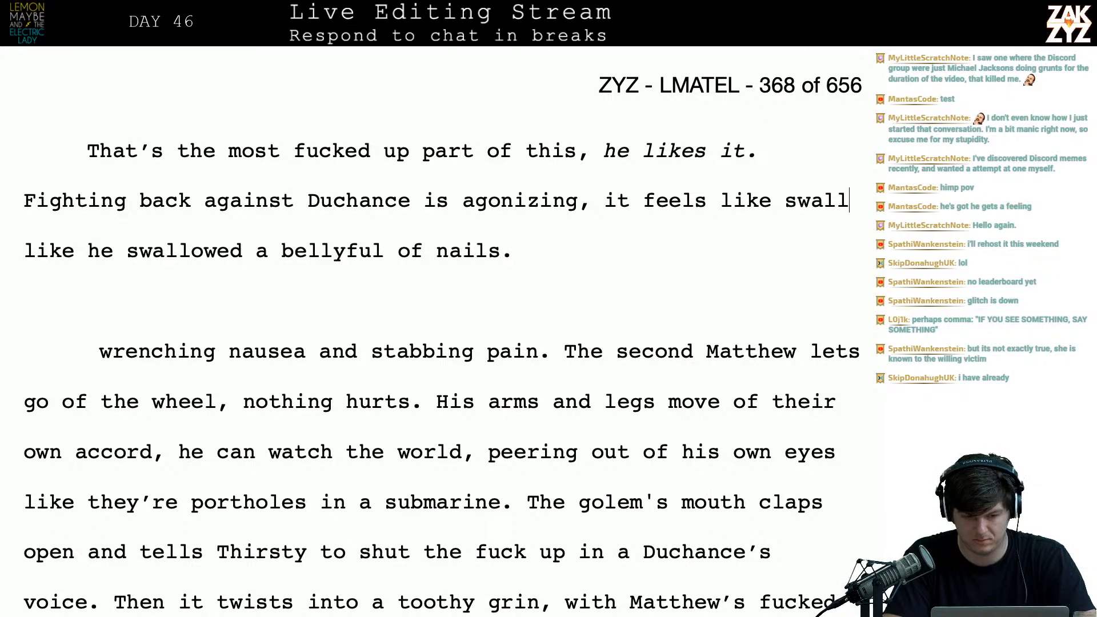
text(owing a belly )
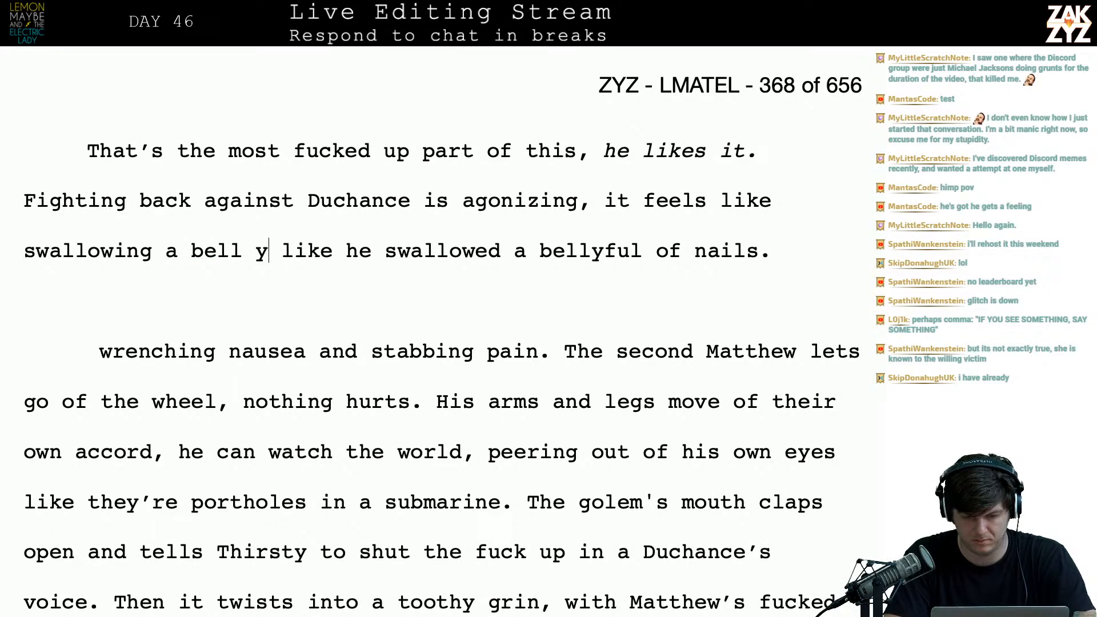
text(full of nails.)
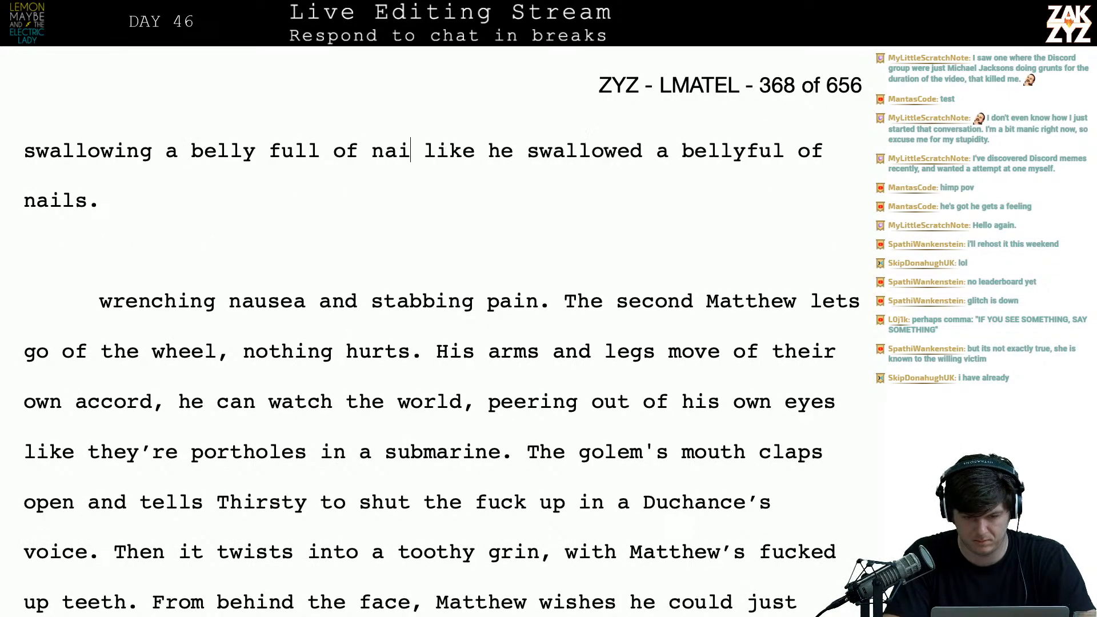
key(Return)
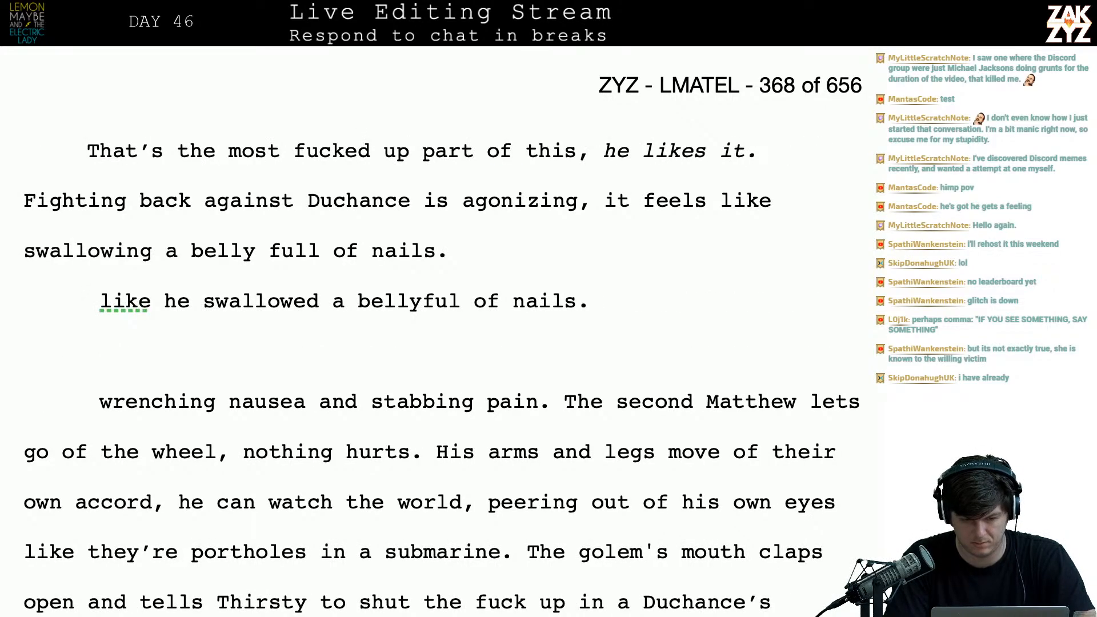
- Shorten "swallowing a belly full of nails" to "swallowing nails" in the Duchance sentence
key(BackSpace)
key(BackSpace)
key(BackSpace)
key(BackSpace)
key(BackSpace)
key(BackSpace)
key(BackSpace)
key(BackSpace)
key(BackSpace)
key(BackSpace)
key(BackSpace)
key(BackSpace)
key(BackSpace)
key(BackSpace)
key(BackSpace)
key(BackSpace)
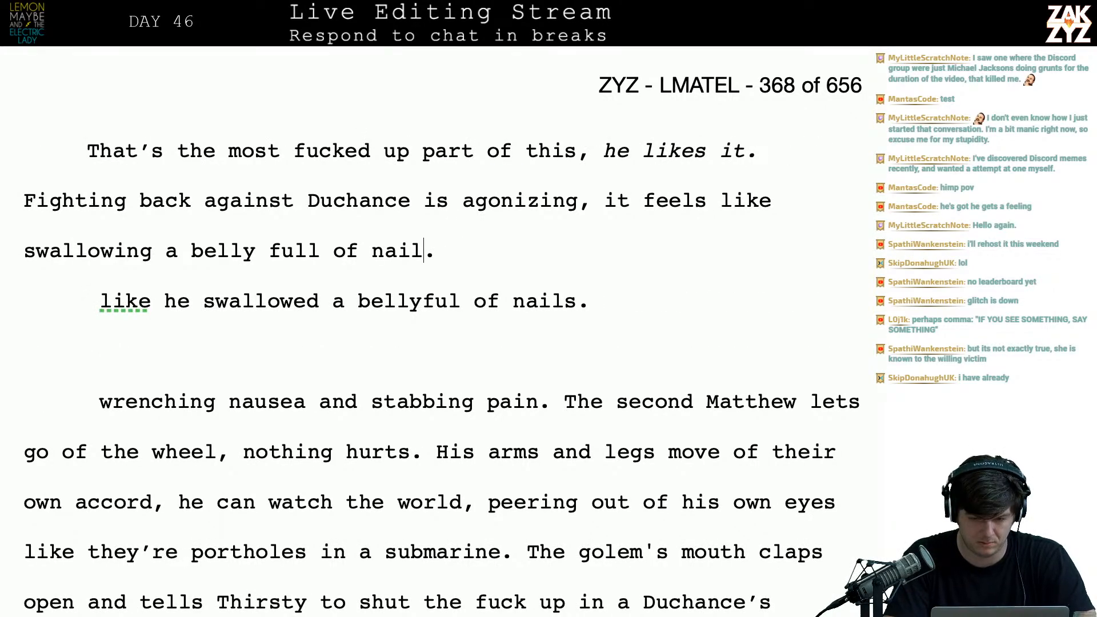
key(BackSpace)
key(BackSpace)
key(BackSpace)
key(BackSpace)
key(BackSpace)
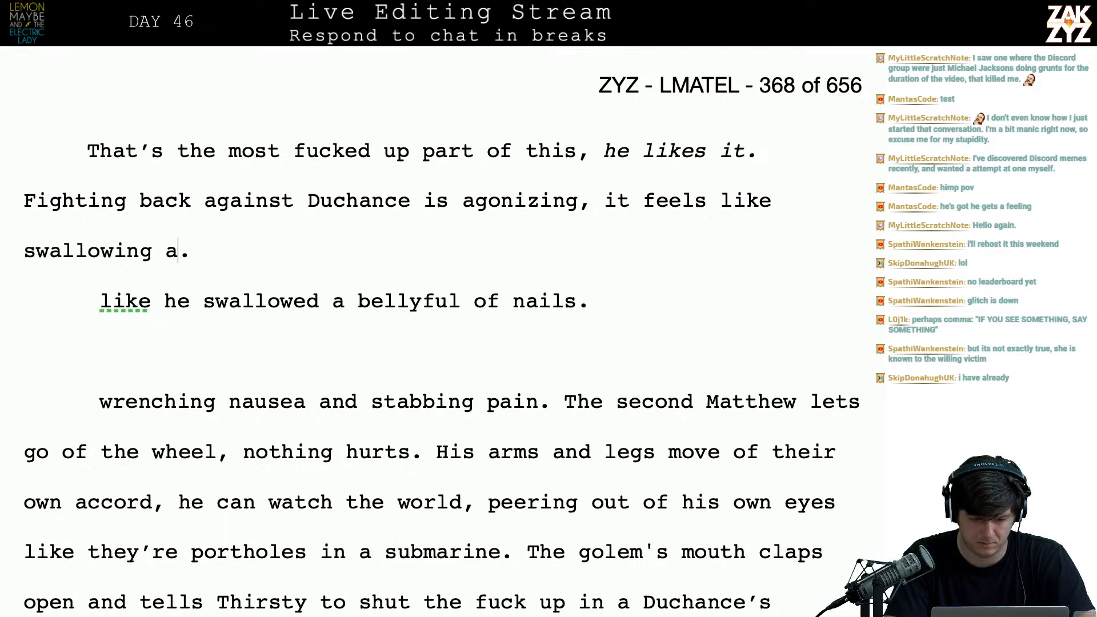
text(nails )
- Try continuing "swallowing nails" with "and gets worse every second" and remove the wording after "gets"
text(and gets worse)
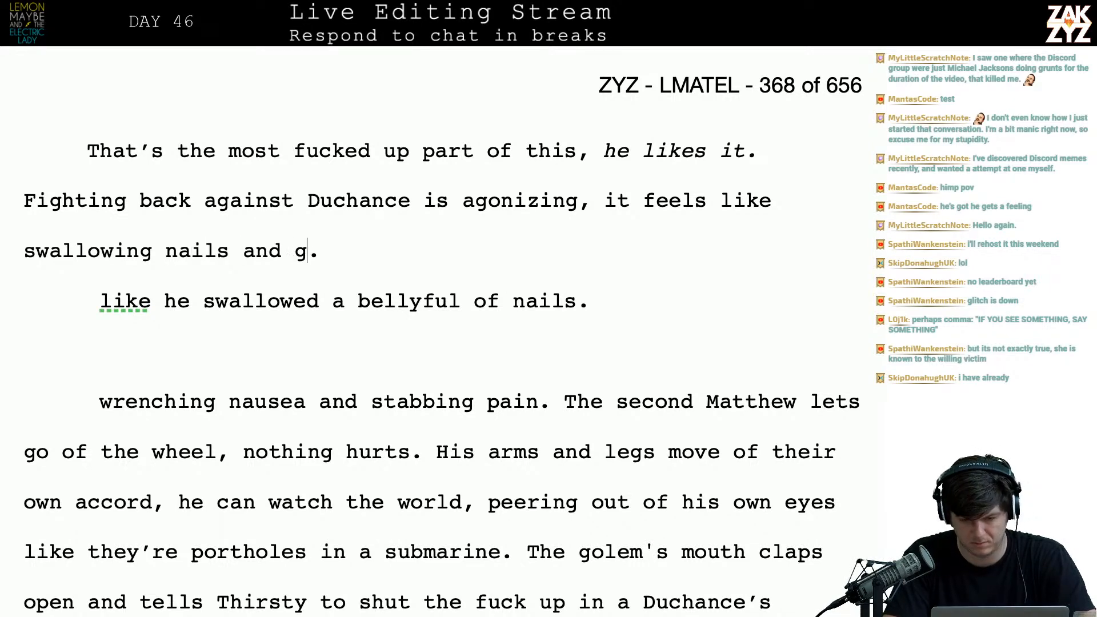
key(BackSpace)
text(every second)
key(BackSpace)
key(BackSpace)
key(BackSpace)
key(BackSpace)
key(BackSpace)
key(BackSpace)
key(BackSpace)
key(BackSpace)
key(BackSpace)
key(BackSpace)
key(BackSpace)
key(BackSpace)
key(BackSpace)
key(BackSpace)
key(BackSpace)
key(BackSpace)
key(BackSpace)
key(BackSpace)
key(BackSpace)
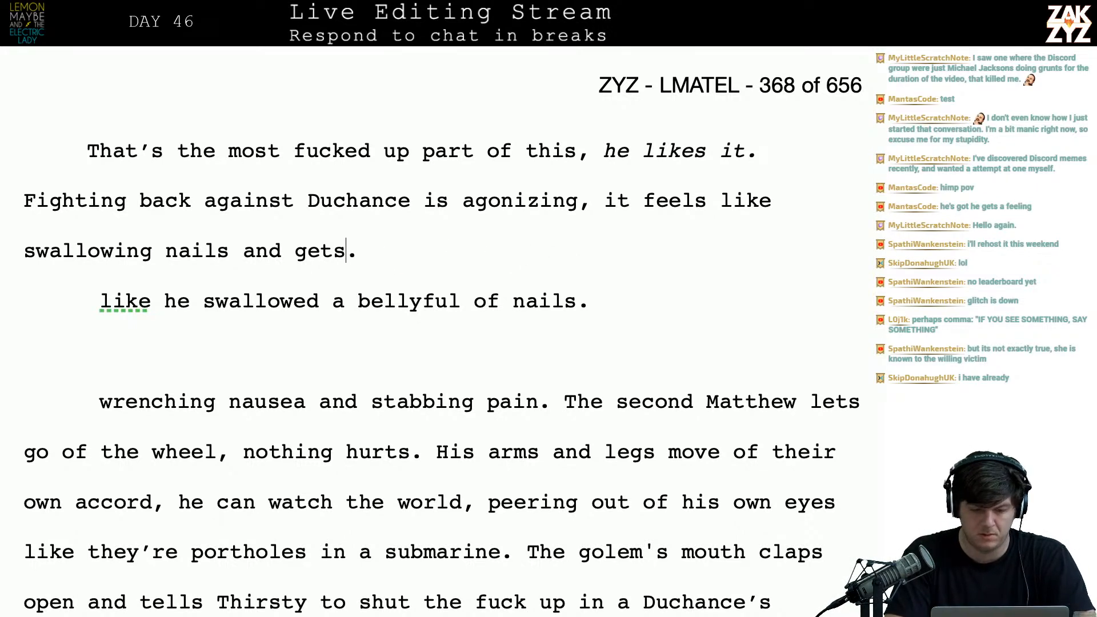
- Replace "it feels like swallowing nails and gets" with "every part of his body hurts, every thought is like swimming upstream."
key(BackSpace)
key(BackSpace)
key(BackSpace)
key(BackSpace)
key(BackSpace)
key(BackSpace)
key(BackSpace)
key(BackSpace)
key(BackSpace)
key(BackSpace)
key(BackSpace)
key(BackSpace)
key(BackSpace)
key(BackSpace)
key(BackSpace)
key(BackSpace)
key(BackSpace)
key(BackSpace)
key(BackSpace)
key(BackSpace)
key(BackSpace)
key(BackSpace)
key(BackSpace)
key(BackSpace)
key(BackSpace)
key(BackSpace)
key(BackSpace)
key(BackSpace)
key(BackSpace)
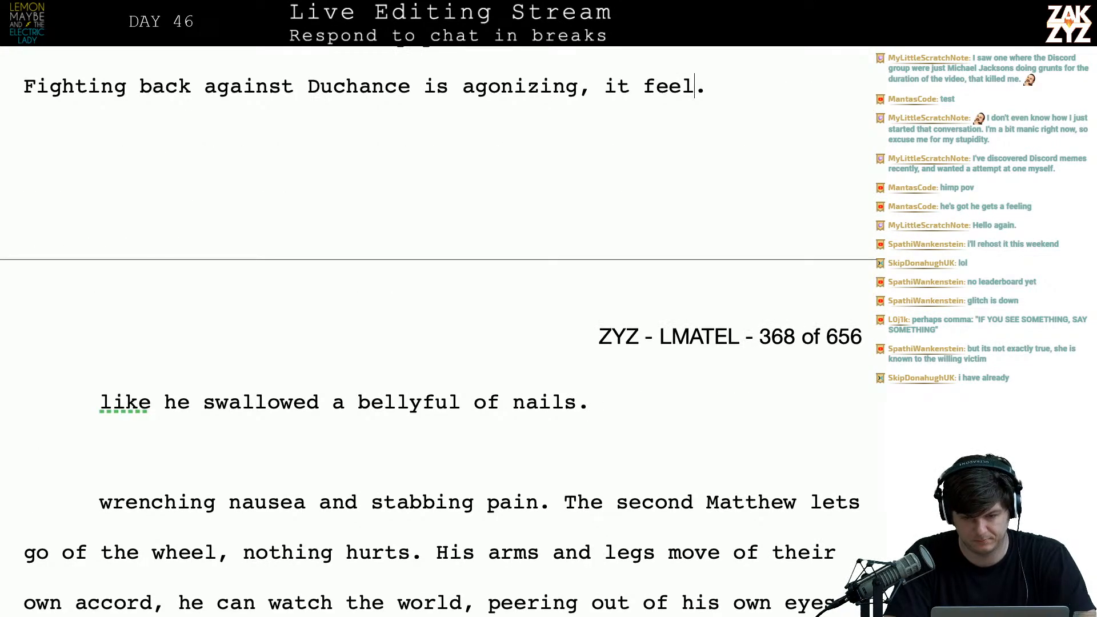
key(BackSpace)
key(BackSpace)
key(BackSpace)
key(BackSpace)
key(BackSpace)
key(BackSpace)
key(BackSpace)
text(every part of his body hurts, eve)
text(ry )
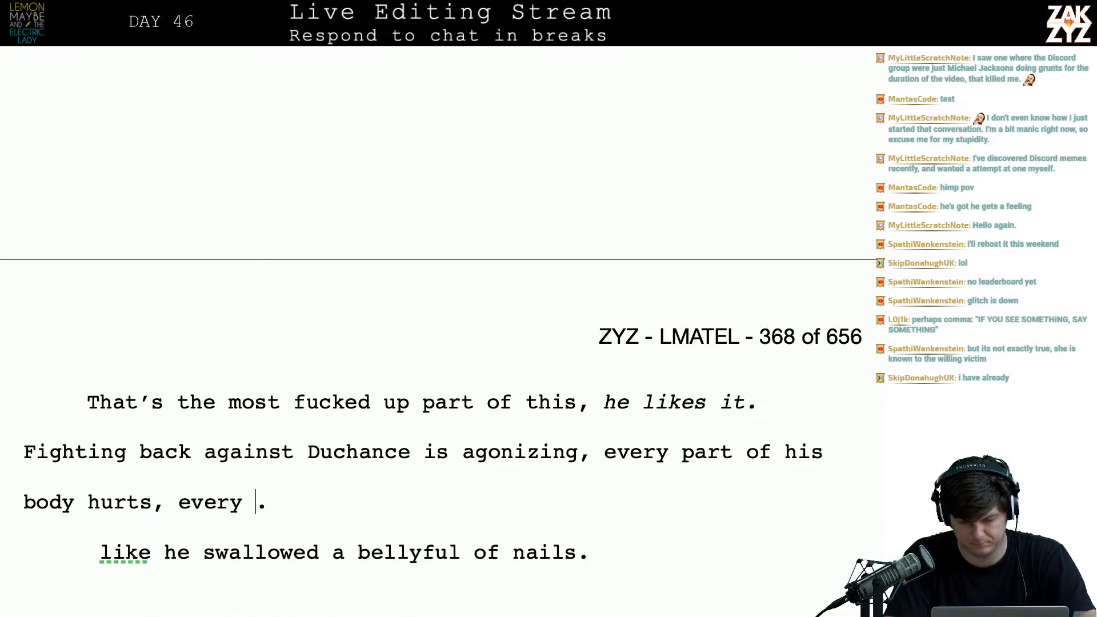
text(thought is )
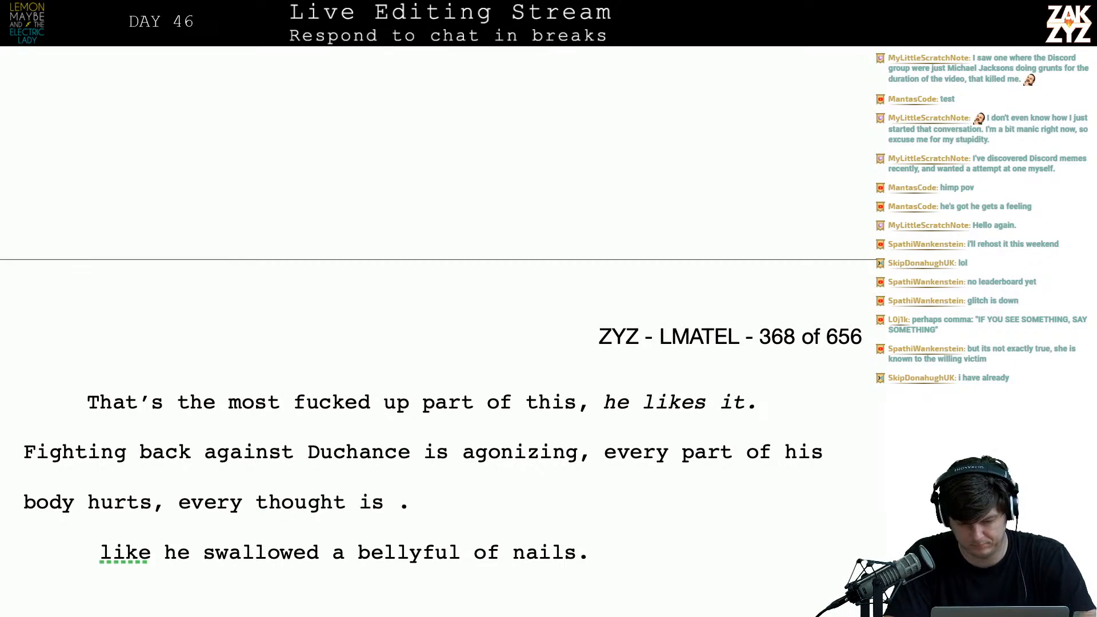
text( like swimming upstream.)
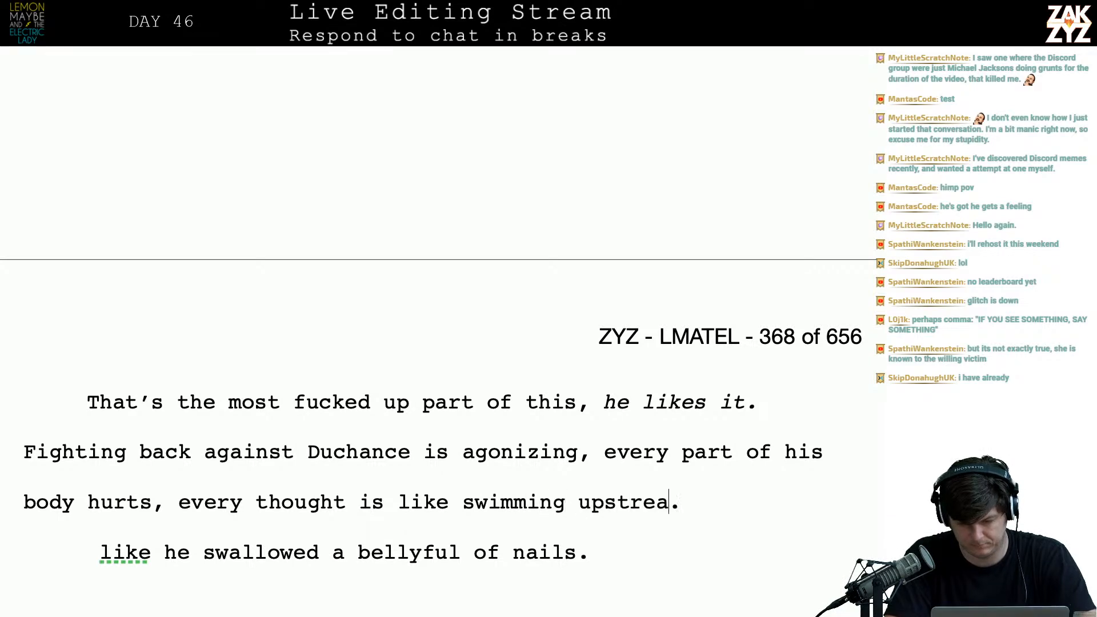
- Add the sentence "Letting go is pure bliss, nothing hurts, he doesn’t even have to breathe." after "upstream."
key(BackSpace)
text(Letting go is )
text(pure bliss)
text(, nothing hurts, )
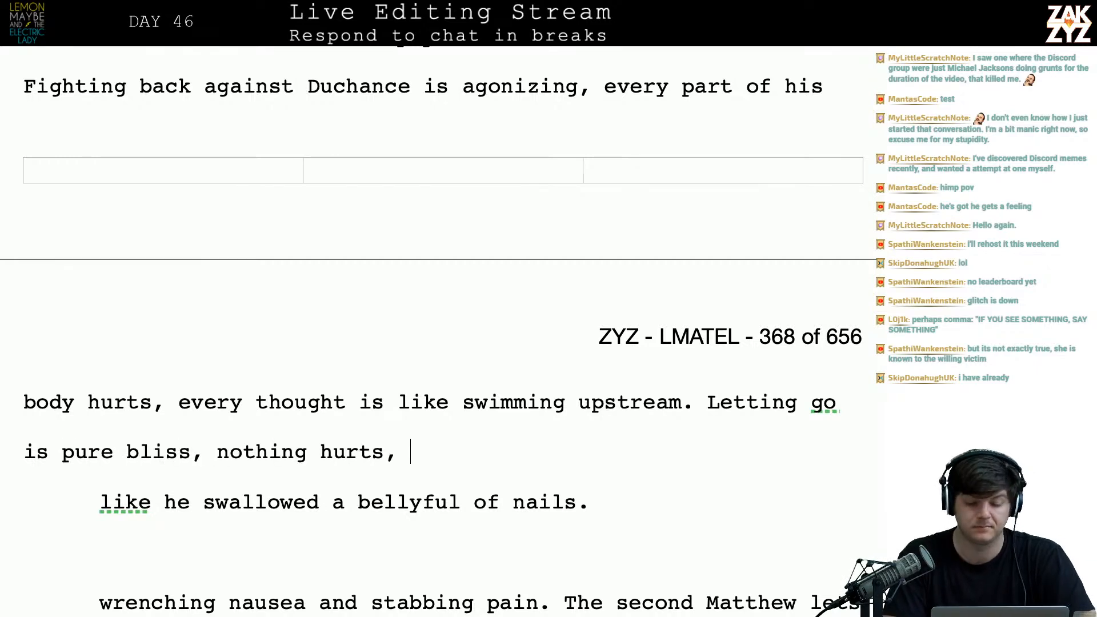
text(no)
key(BackSpace)
key(BackSpace)
key(BackSpace)
text(he doesn’t)
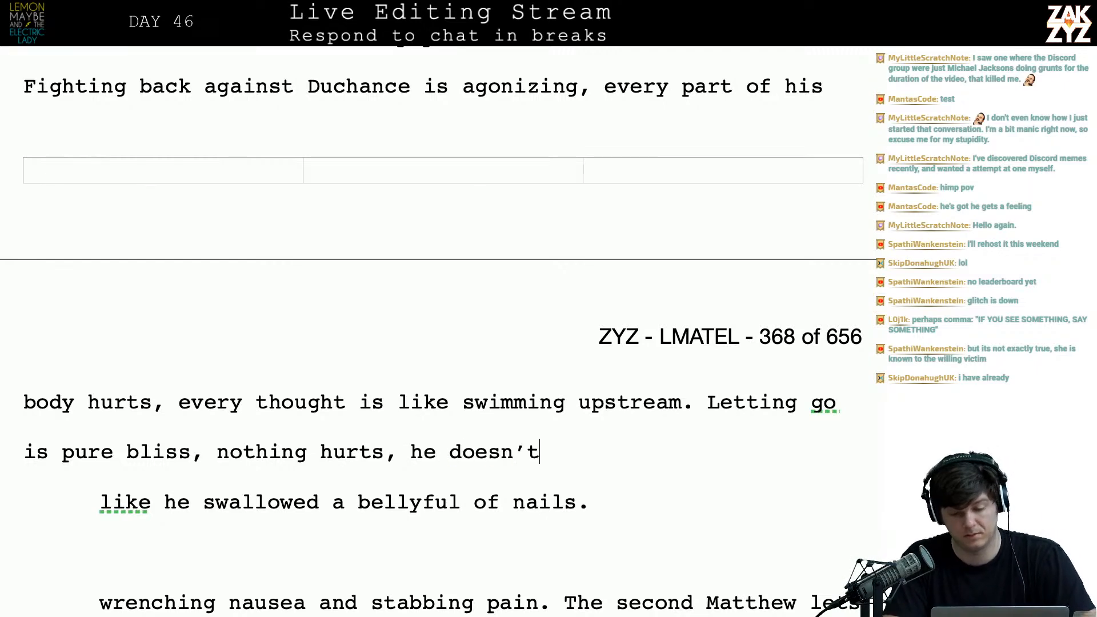
text( even have to breath.)
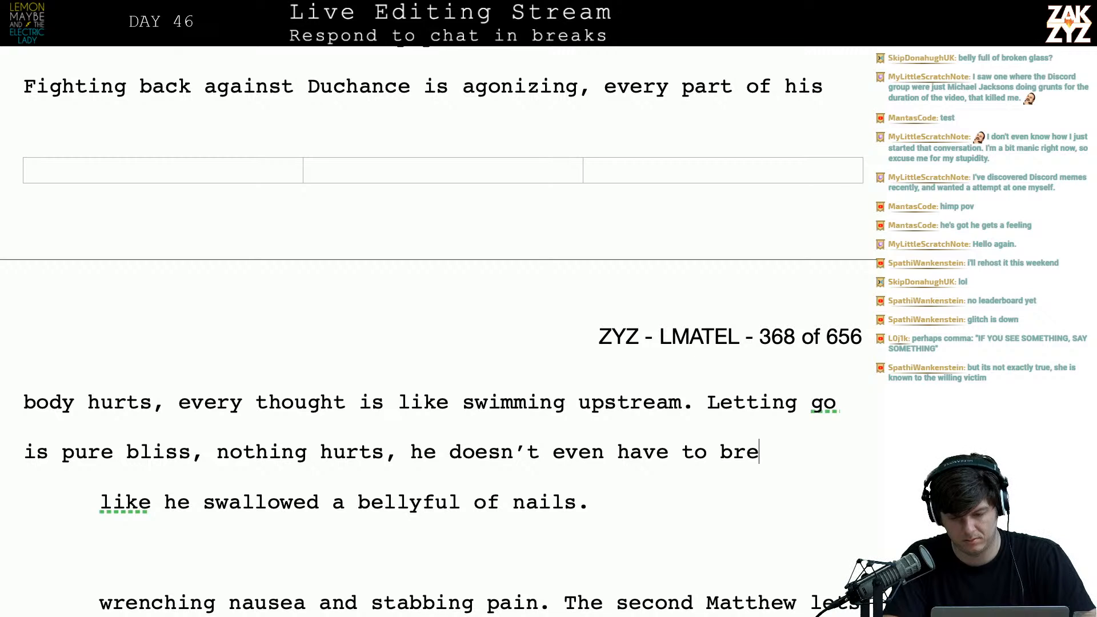
key(Return)
- Add "He can simply watch Duchance pilot his body, peering out through his own eyes like portholes in a submarine." after "breathe."
text(He c)
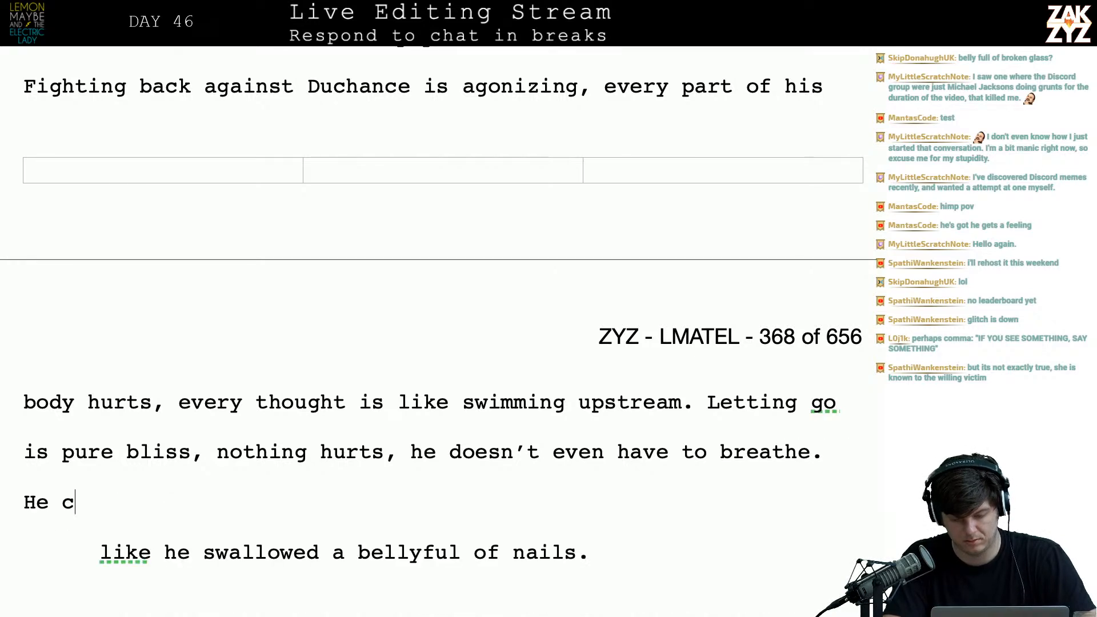
text(an simply watch the)
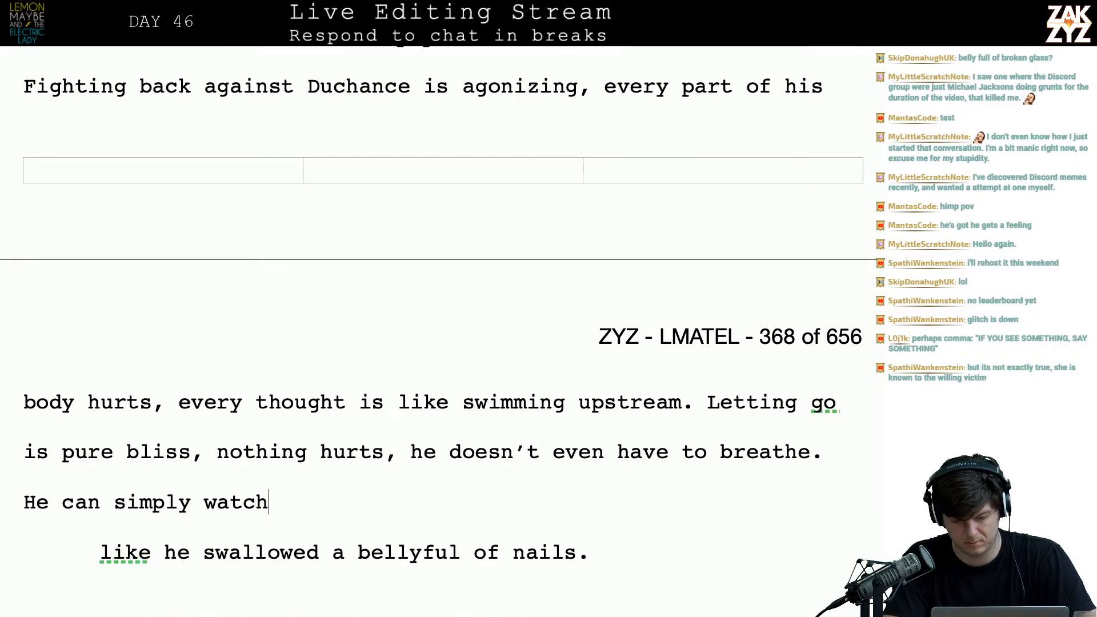
key(BackSpace)
key(BackSpace)
key(BackSpace)
key(BackSpace)
text(Ducha)
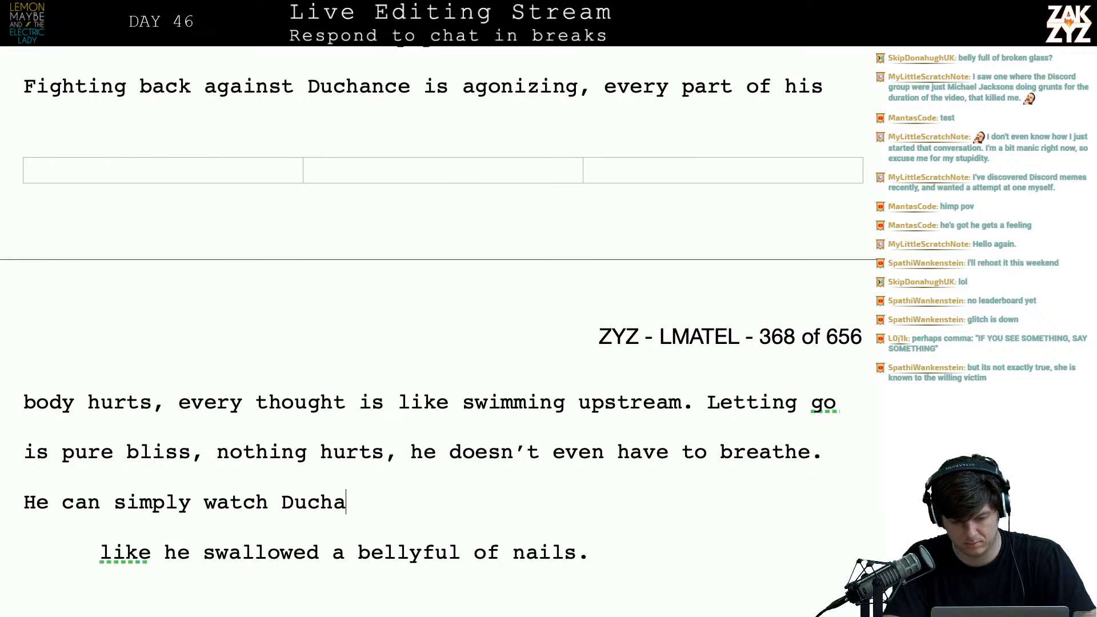
text(nce pilot his b)
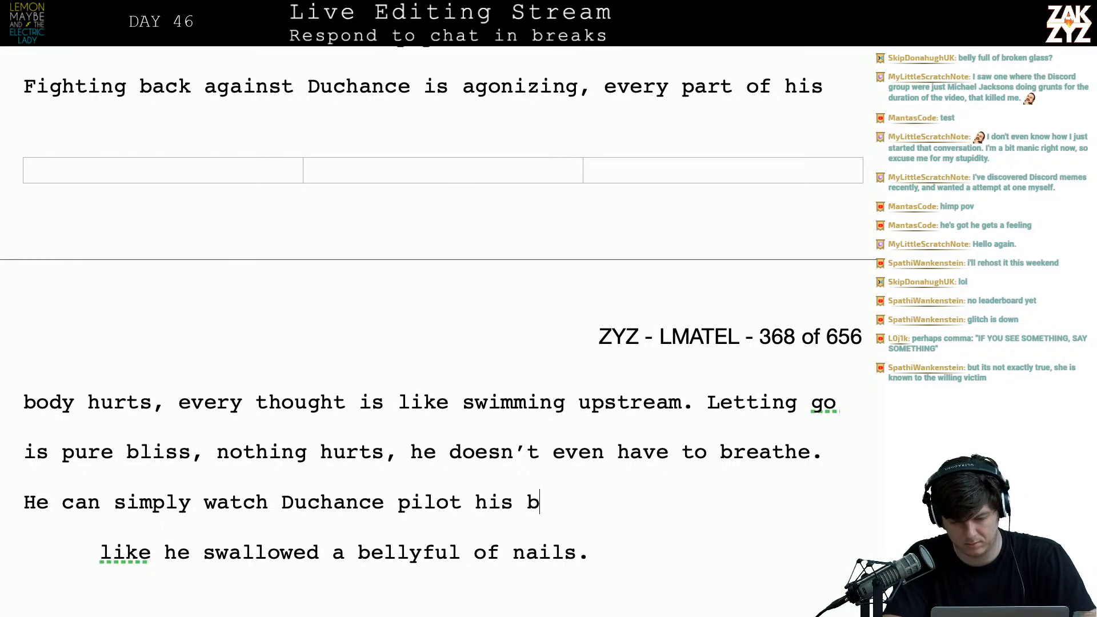
text(ody, peering out)
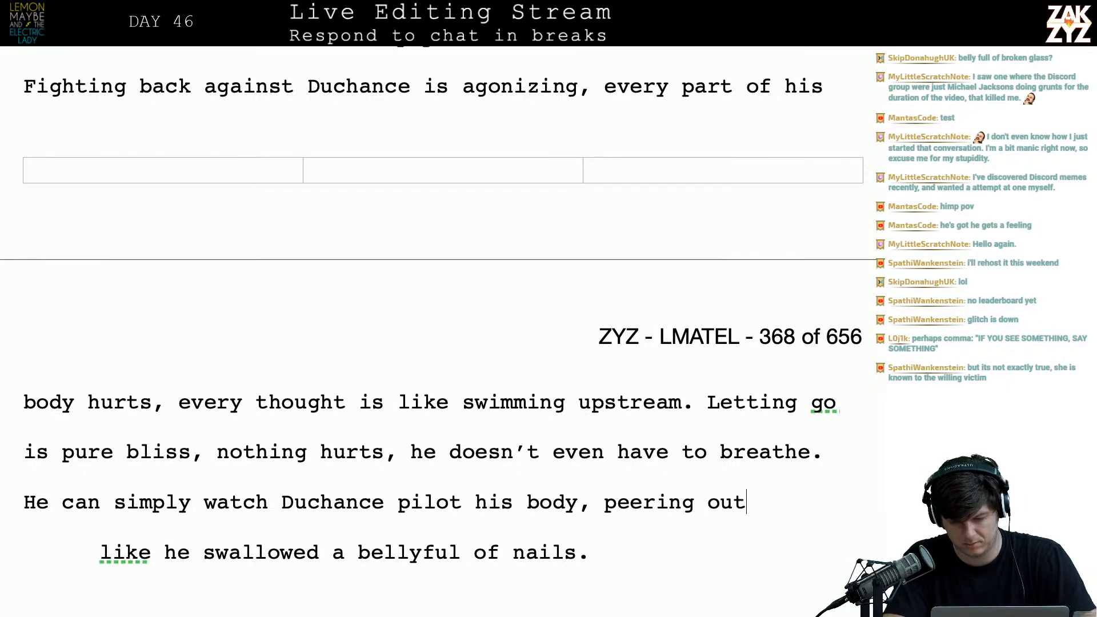
text( through his wo)
key(BackSpace)
key(BackSpace)
text(own eyes l)
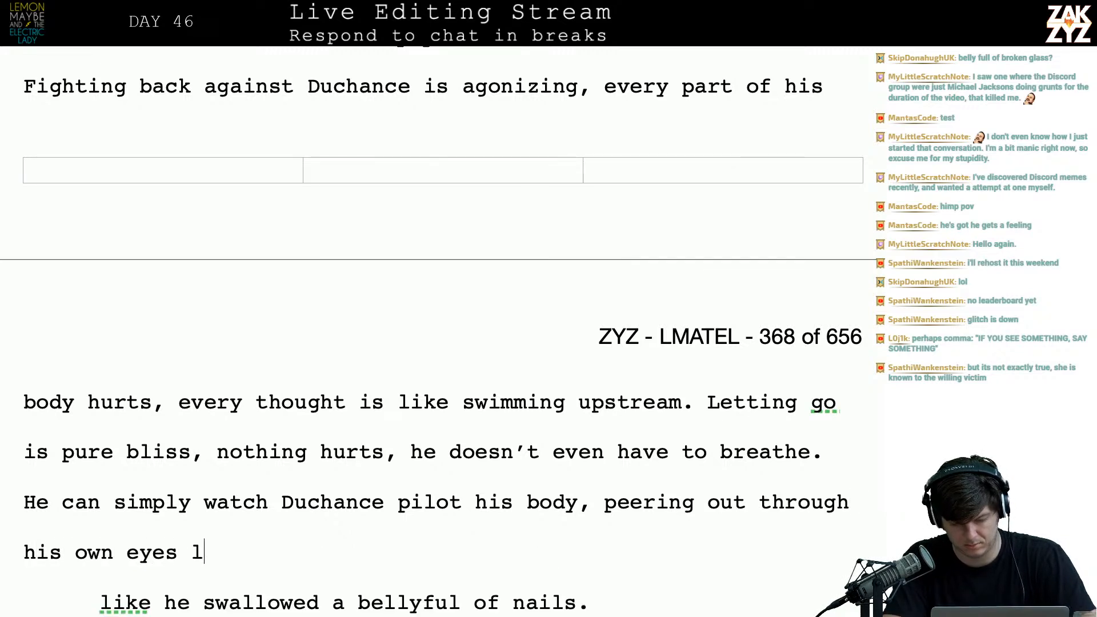
text(ike portholes in a a)
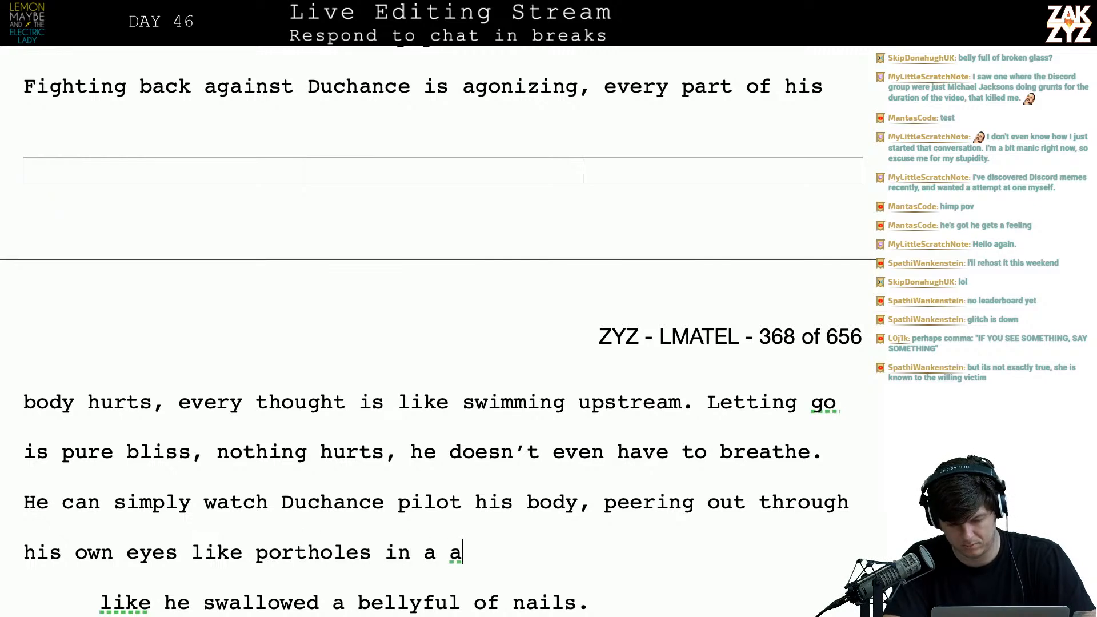
key(BackSpace)
text(submarine.)
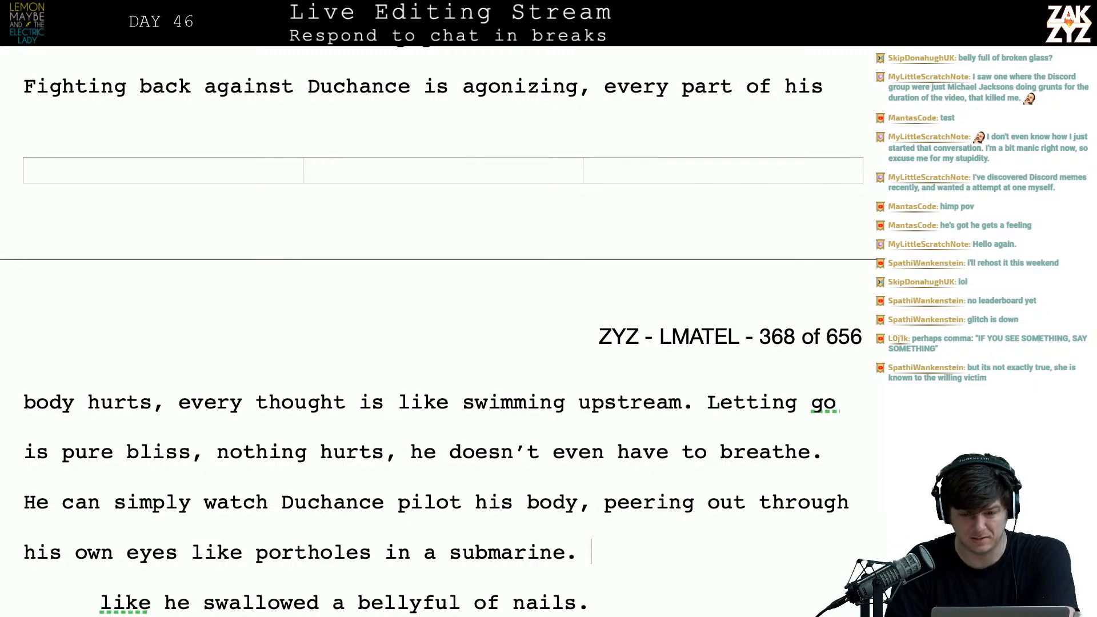
- Insert "it makes his insides" after "agonizing," and split the text from "every part of his body" into its own paragraph
scroll(550, 240, up, 2)
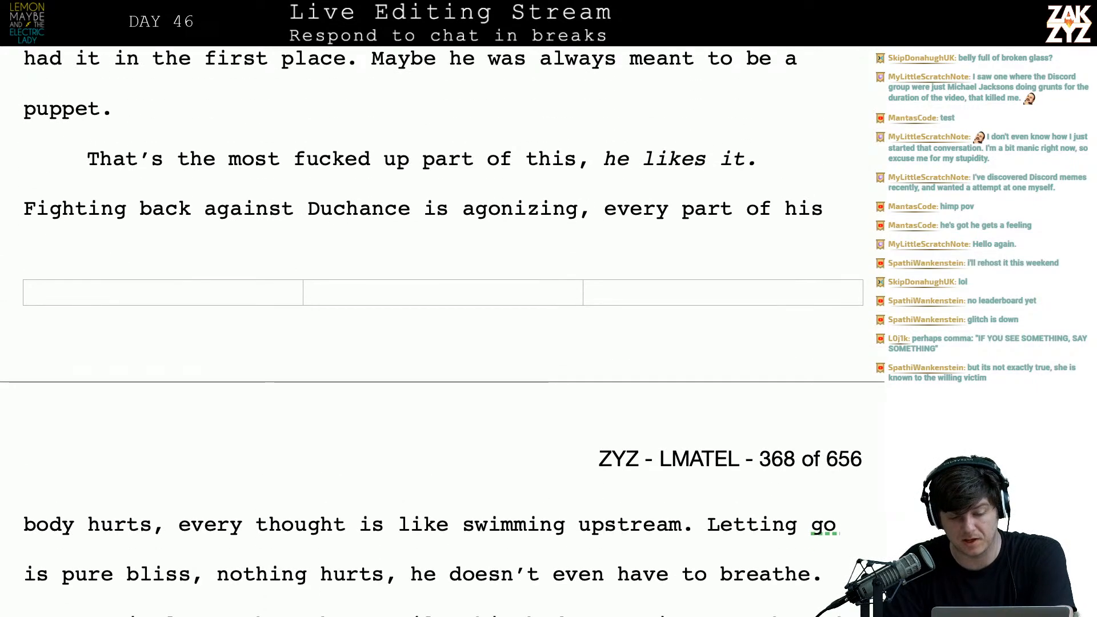
scroll(550, 240, down, 1)
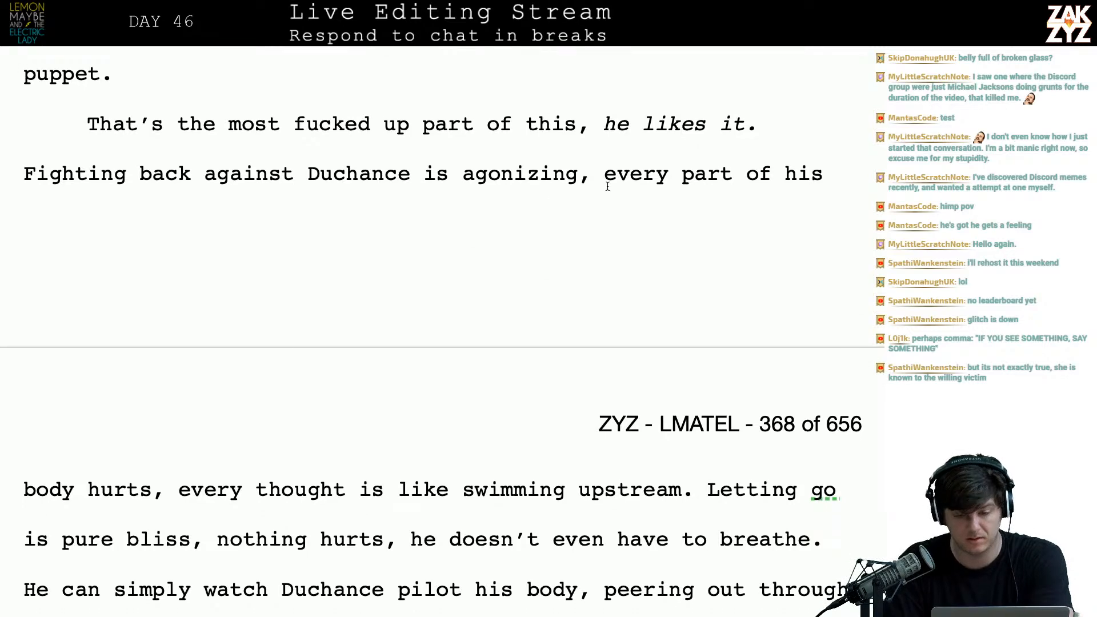
text(it makes)
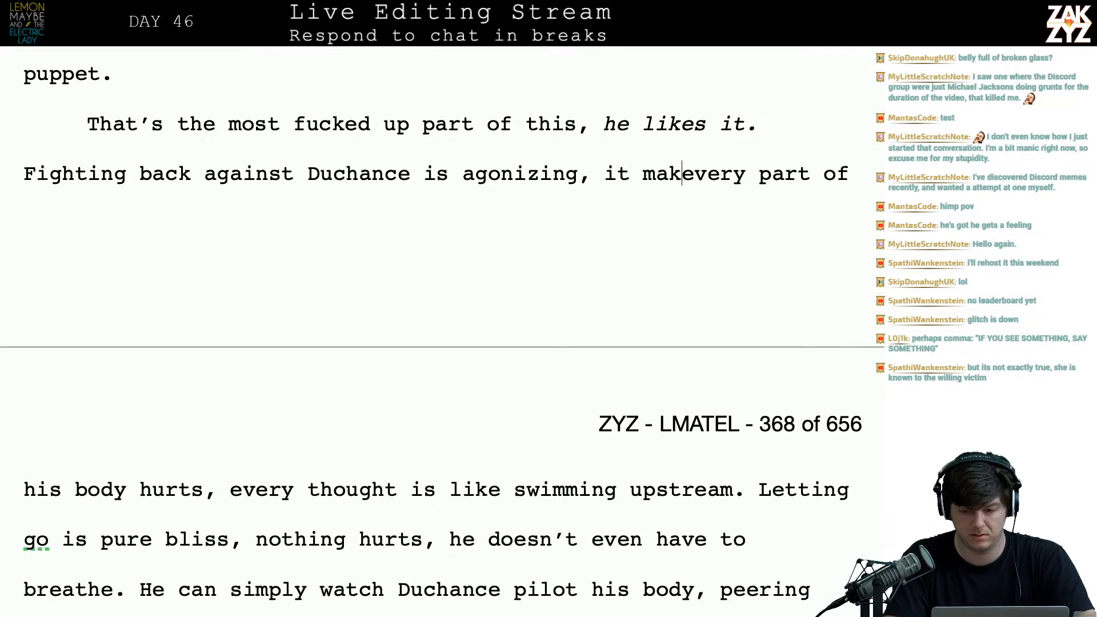
key(Return)
key(Return)
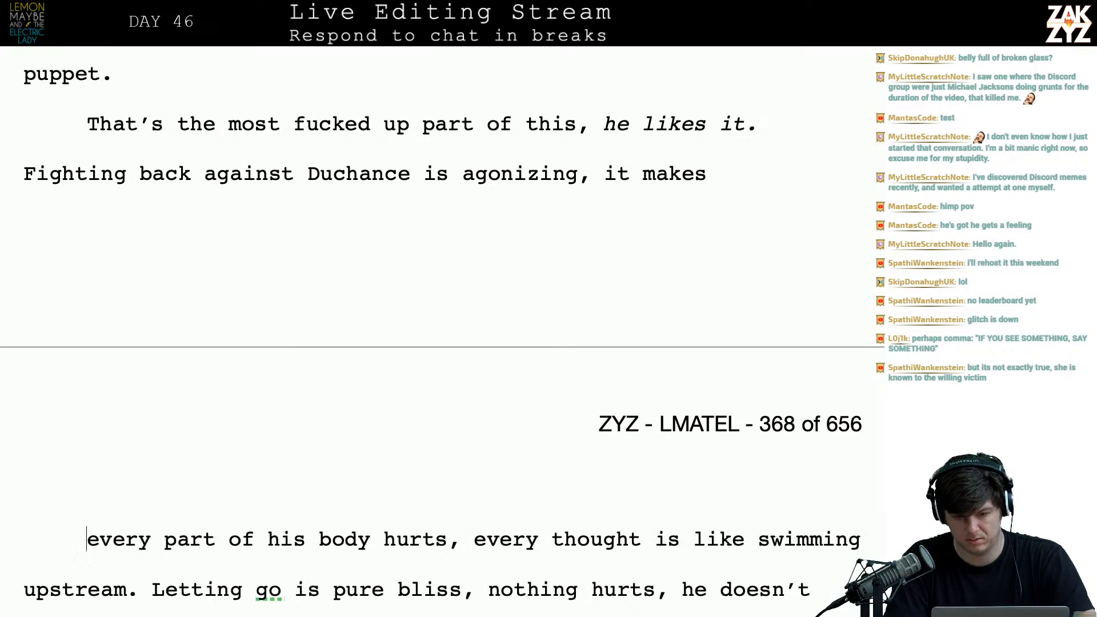
text(his in)
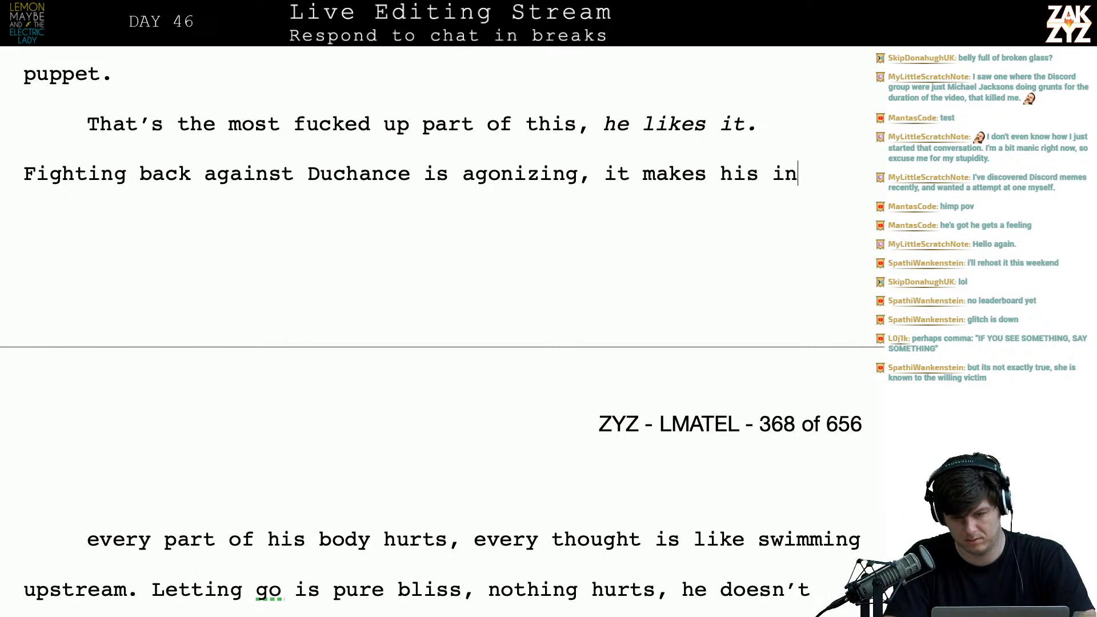
text(sides)
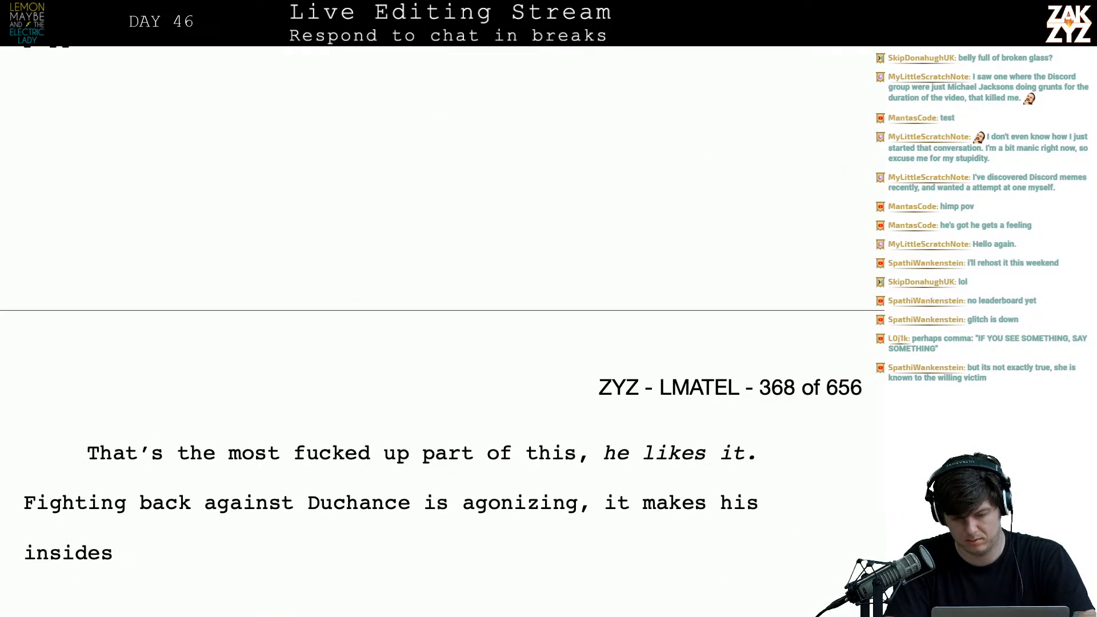
- Replace "makes his insides" with "feels like his guts are twisting into knots, every thought is like swimming upstream."
key(BackSpace)
key(BackSpace)
key(BackSpace)
key(BackSpace)
key(BackSpace)
key(BackSpace)
key(BackSpace)
key(BackSpace)
key(BackSpace)
key(BackSpace)
key(BackSpace)
key(BackSpace)
key(BackSpace)
key(BackSpace)
key(BackSpace)
key(BackSpace)
key(BackSpace)
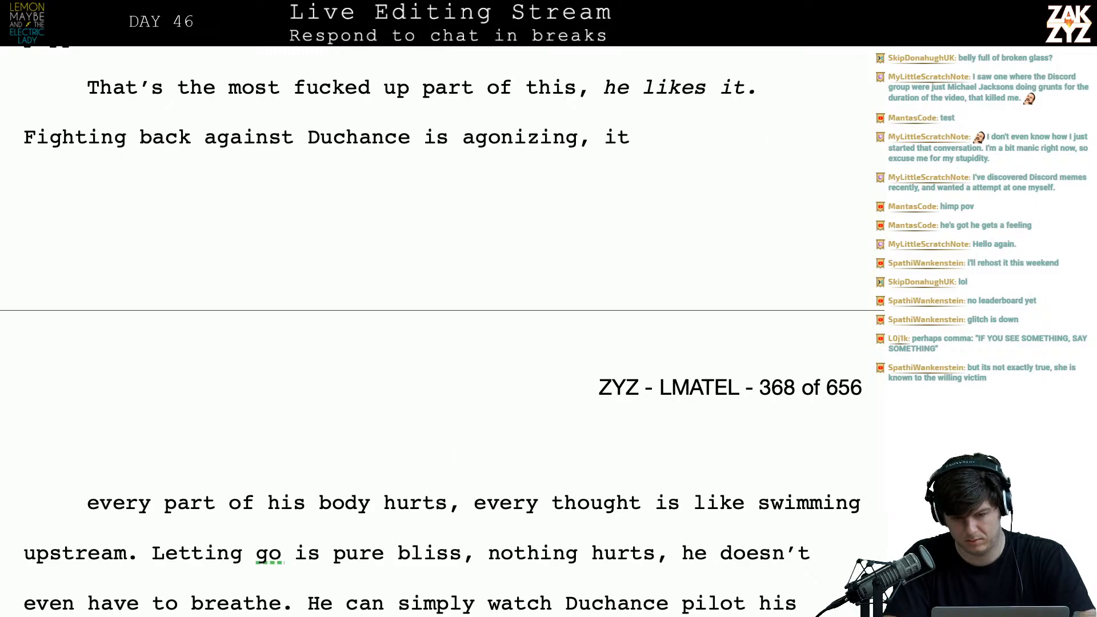
text(feels like his g)
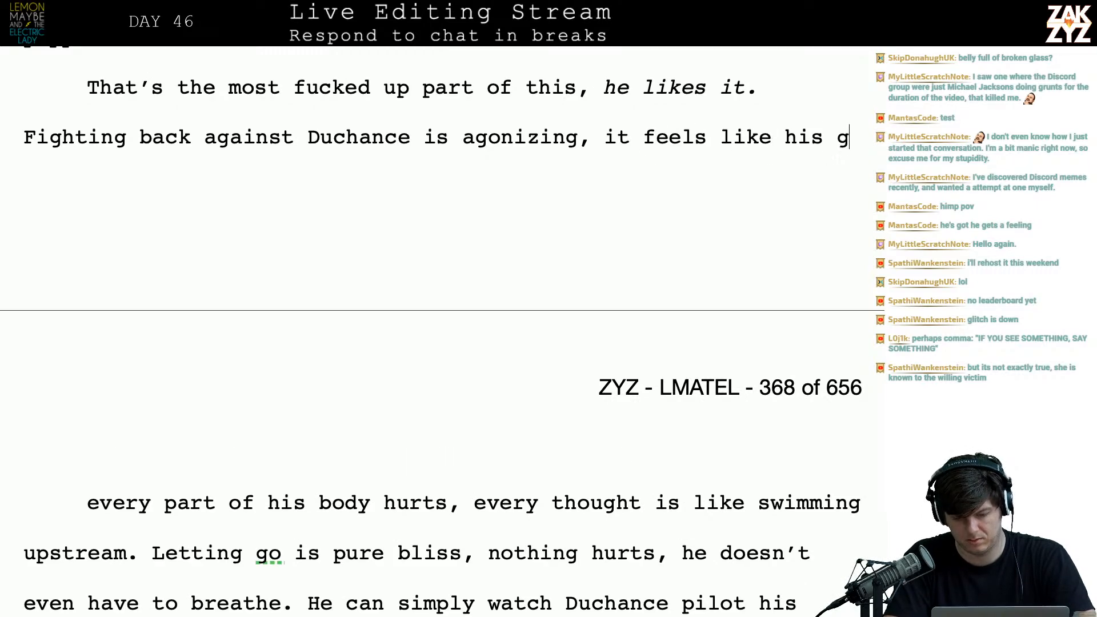
text(uy)
text(s are )
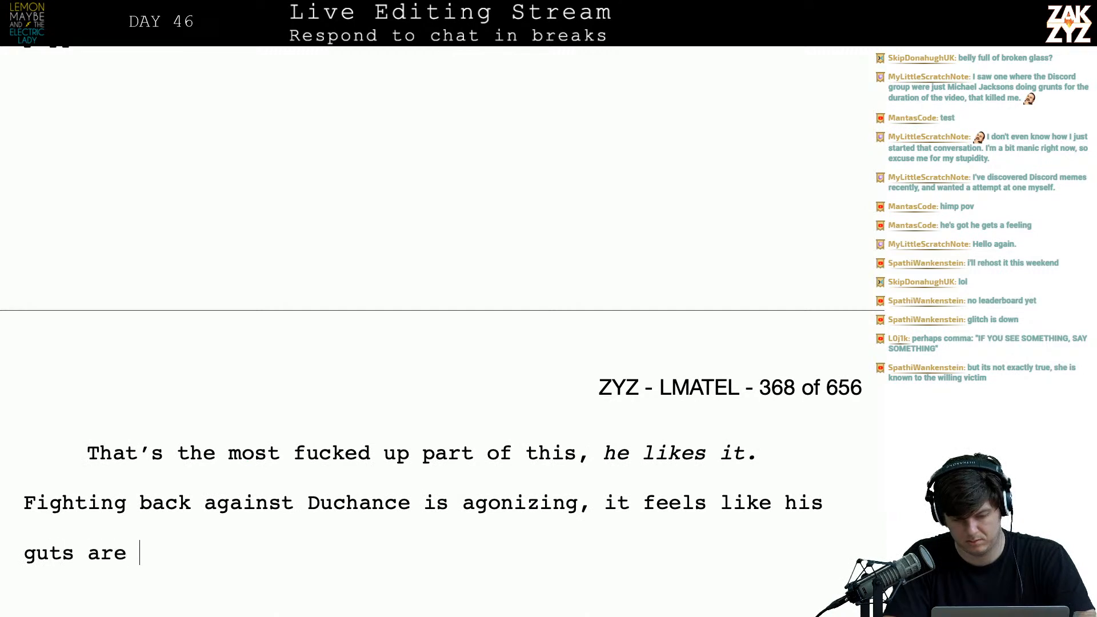
text(twisting into)
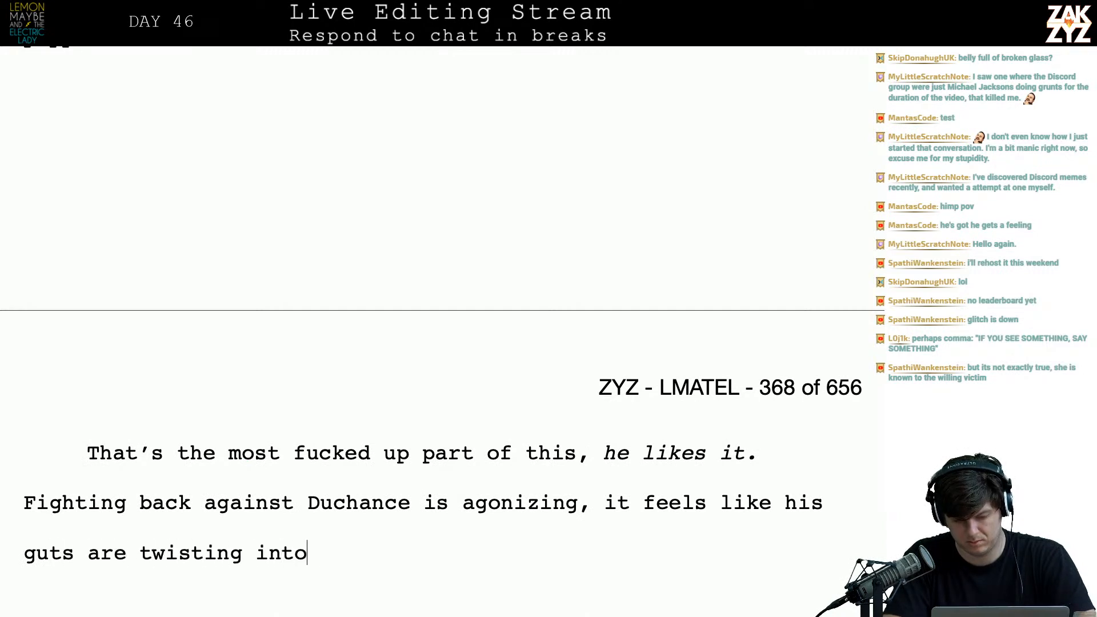
text( knots, ev)
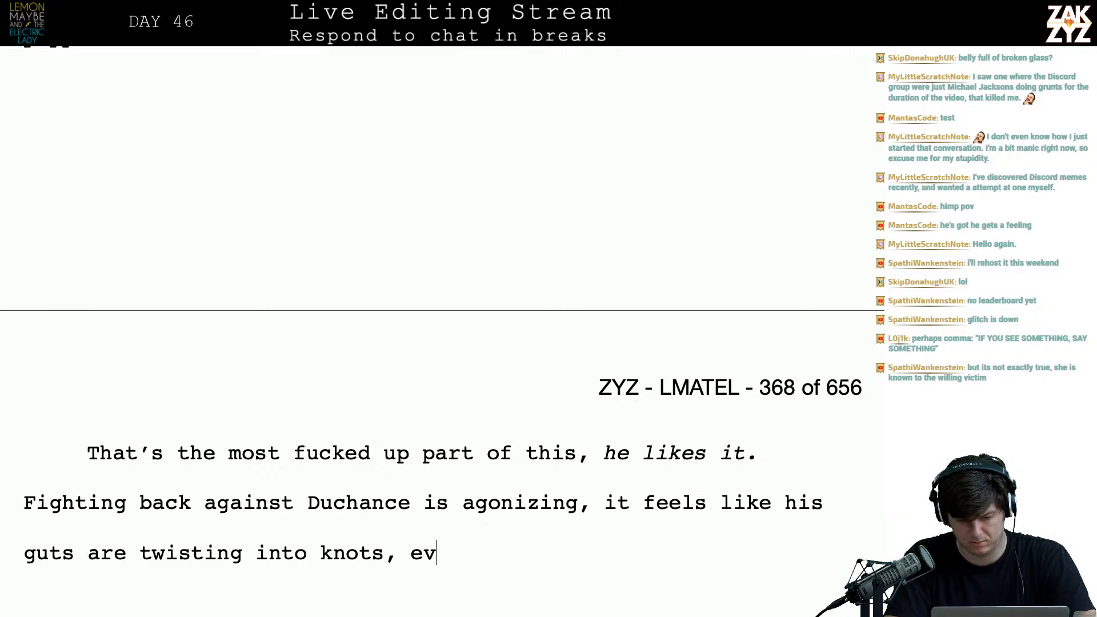
text(ery thought is l)
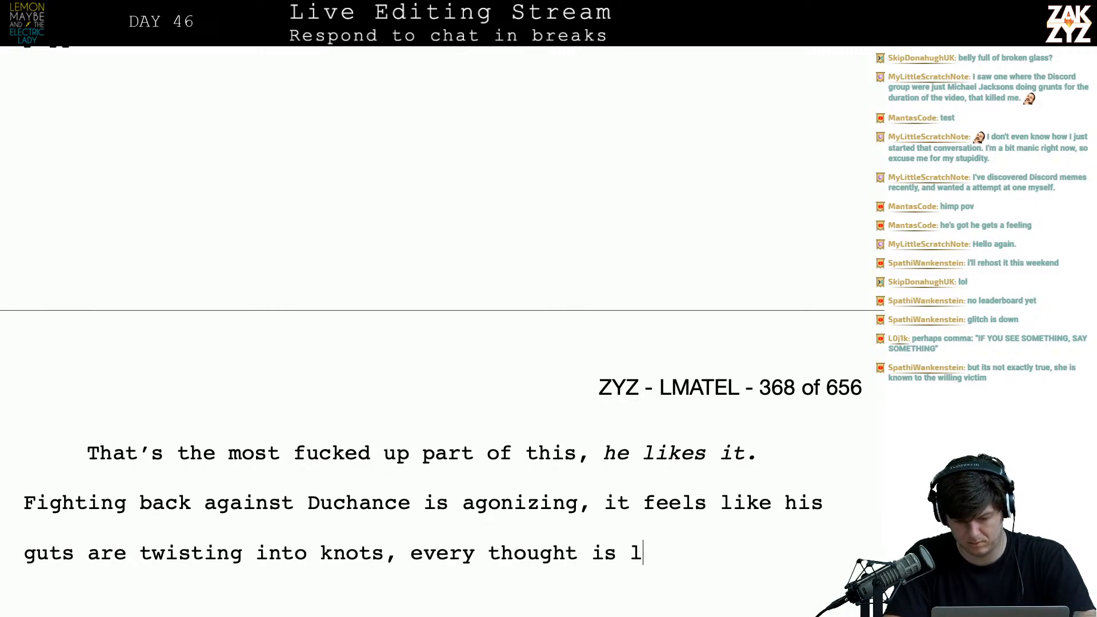
text(ike swimming )
text(upstream.)
- Delete the paragraph breaks and the old sentence from "every part of his body hurts" to "upstream.", joining "Letting go" to the preceding text
key(shift+Down)
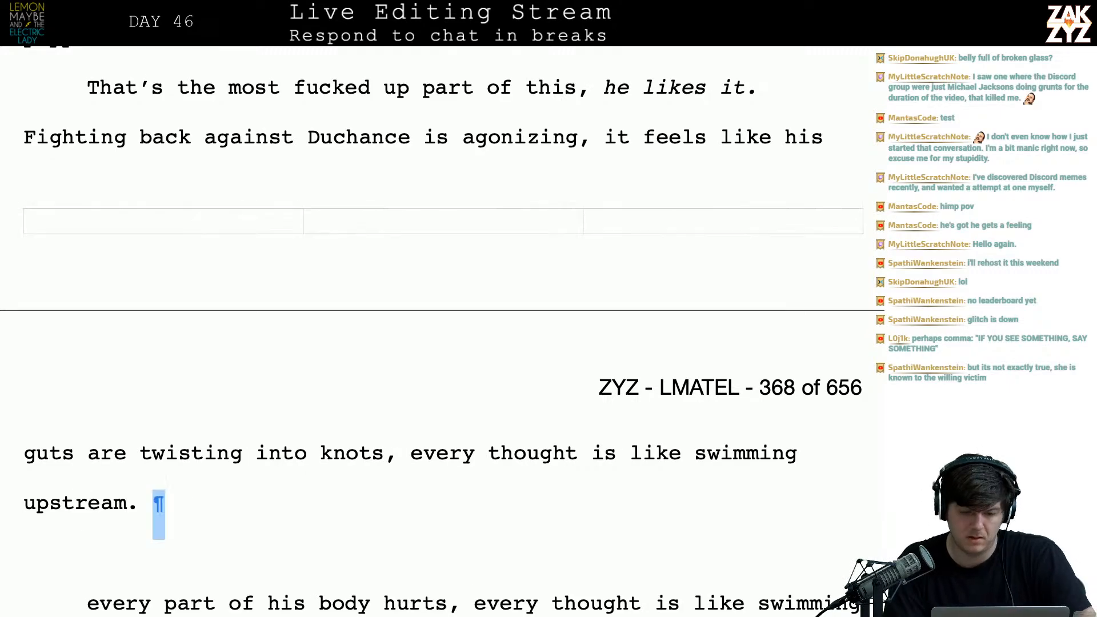
key(shift+Down)
key(shift+Down)
key(shift+Up)
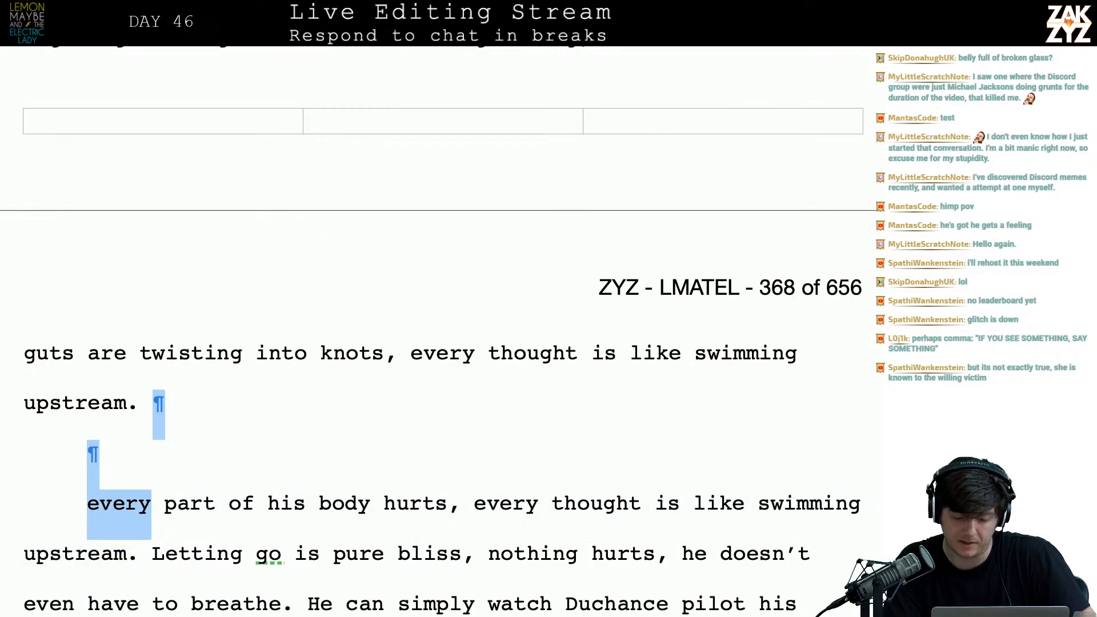
key(shift+Right)
key(shift+Right)
key(shift+Right)
key(shift+Right)
key(shift+Right)
key(shift+Right)
key(shift+Right)
key(shift+Right)
key(shift+Down)
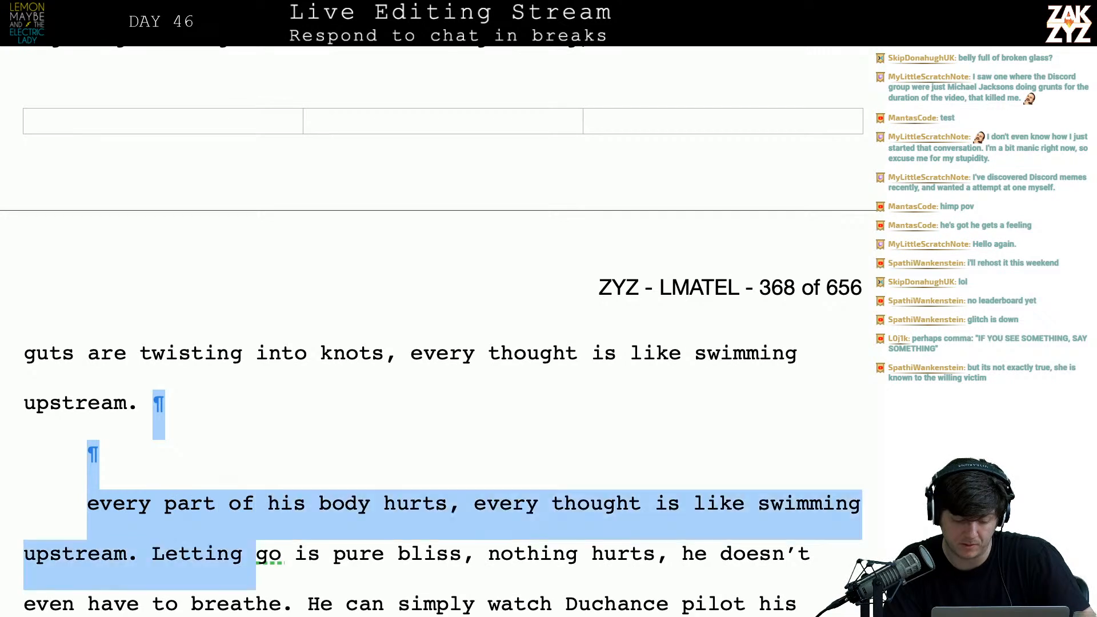
key(shift+Left)
key(shift+Left)
key(shift+Left)
key(shift+Left)
key(shift+Left)
key(shift+Left)
key(shift+Left)
key(shift+Left)
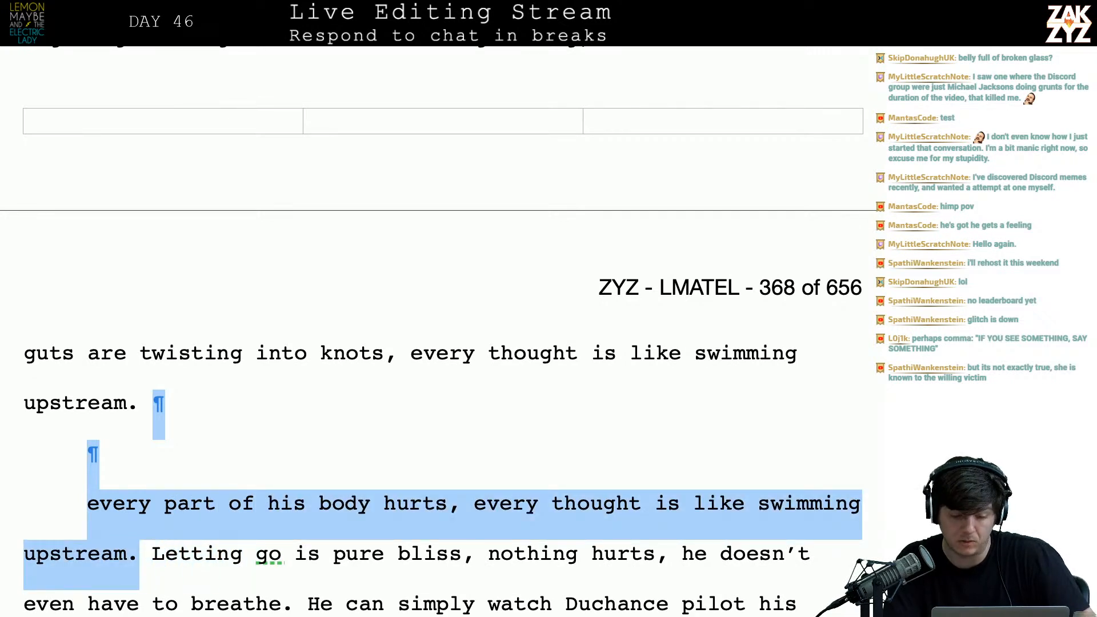
key(BackSpace)
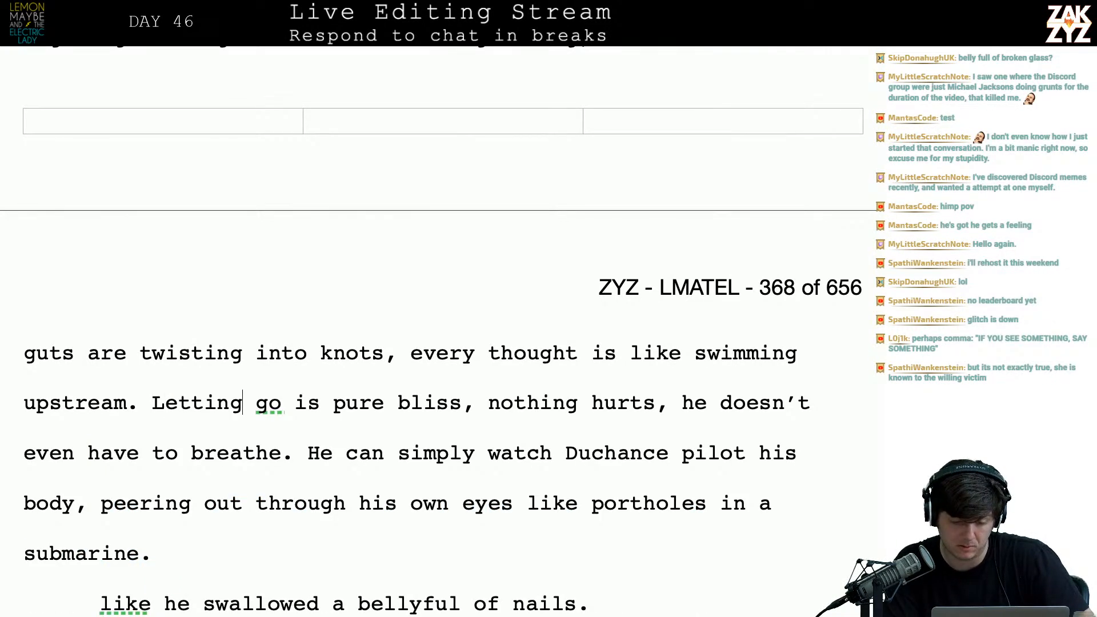
- Delete "pure" before "bliss" in the "Letting go" sentence
key(BackSpace)
key(BackSpace)
key(BackSpace)
key(BackSpace)
key(BackSpace)
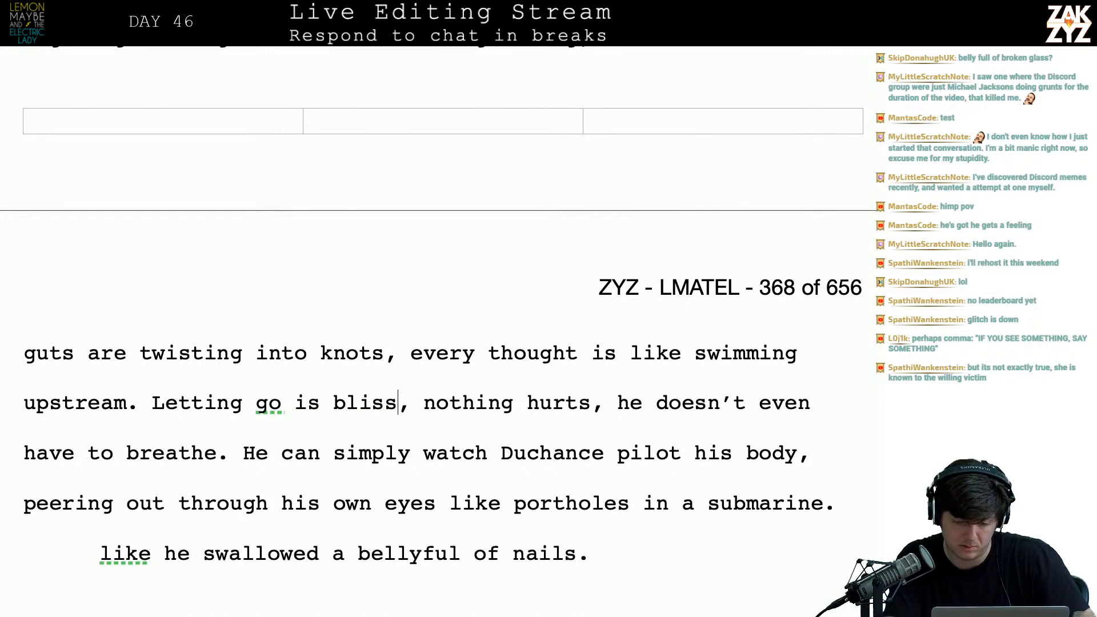
- Change the comma after "Letting go is bliss" to a period and capitalize "Nothing" to start a new sentence
key(BackSpace)
text(.)
key(BackSpace)
key(BackSpace)
text(No)
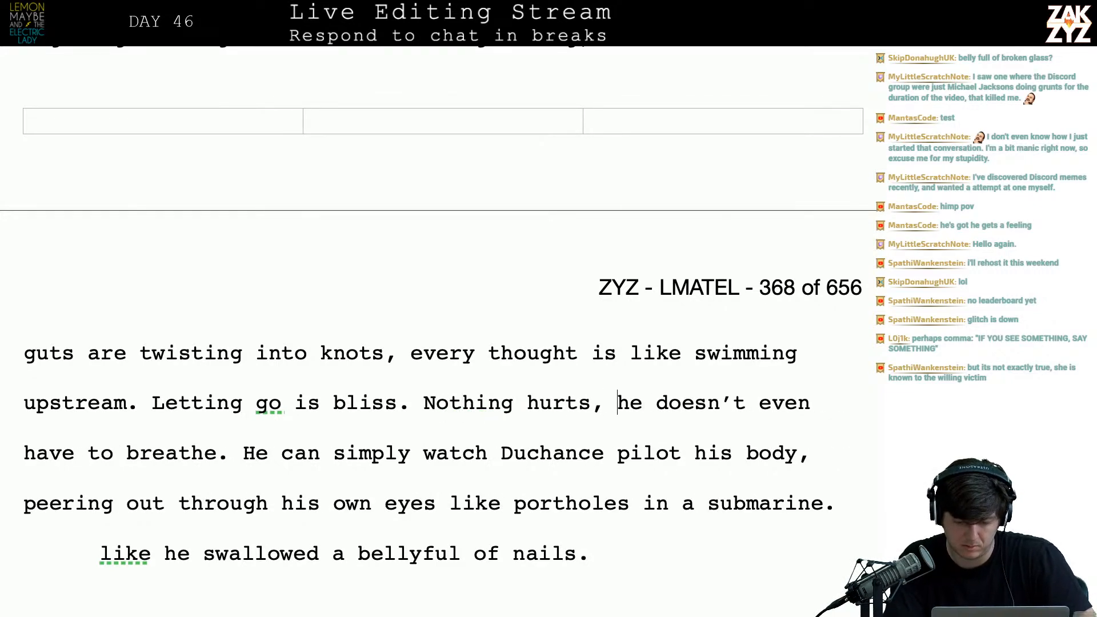
- Replace "he" with "Matthew" before "doesn't even have to breathe."
key(BackSpace)
key(BackSpace)
text(Matthew )
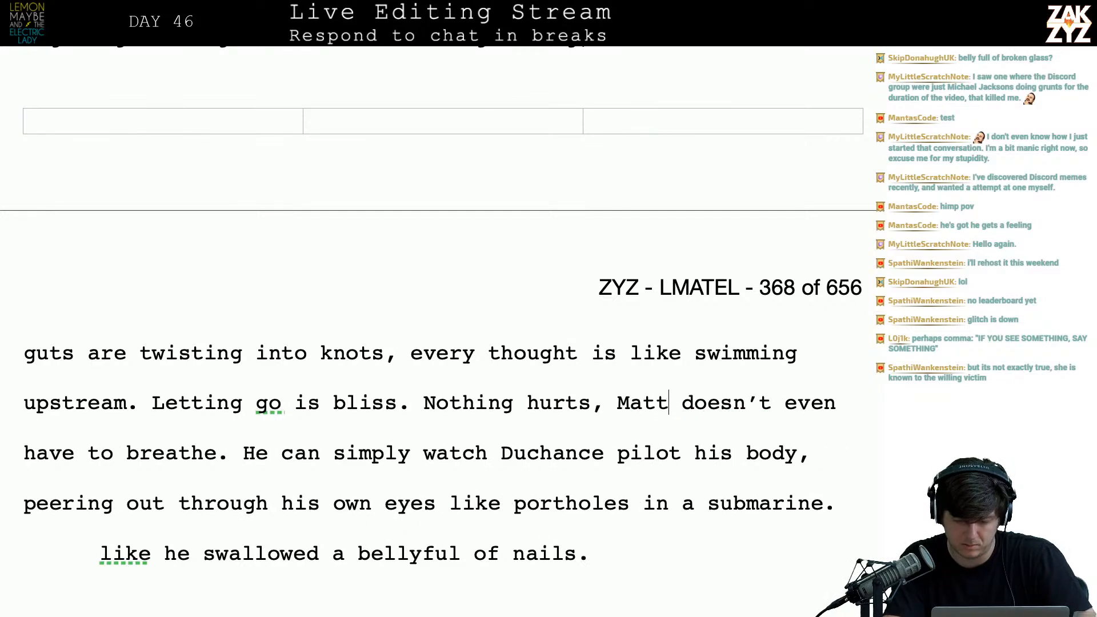
text(d)
key(BackSpace)
key(BackSpace)
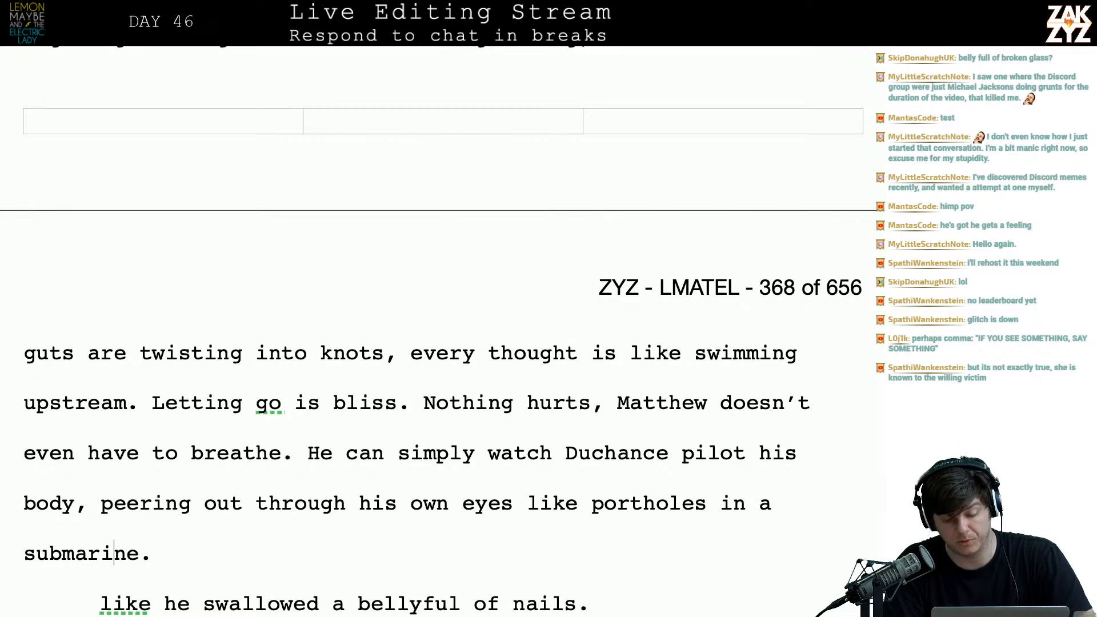
- Delete the old text from "like he swallowed a bellyful of nails" through "portholes in a submarine." and insert a blank paragraph before "The golem's mouth."
key(Left)
key(Left)
key(Left)
key(Left)
key(Down)
key(Down)
key(Down)
key(Down)
key(Down)
key(Down)
key(Down)
key(Down)
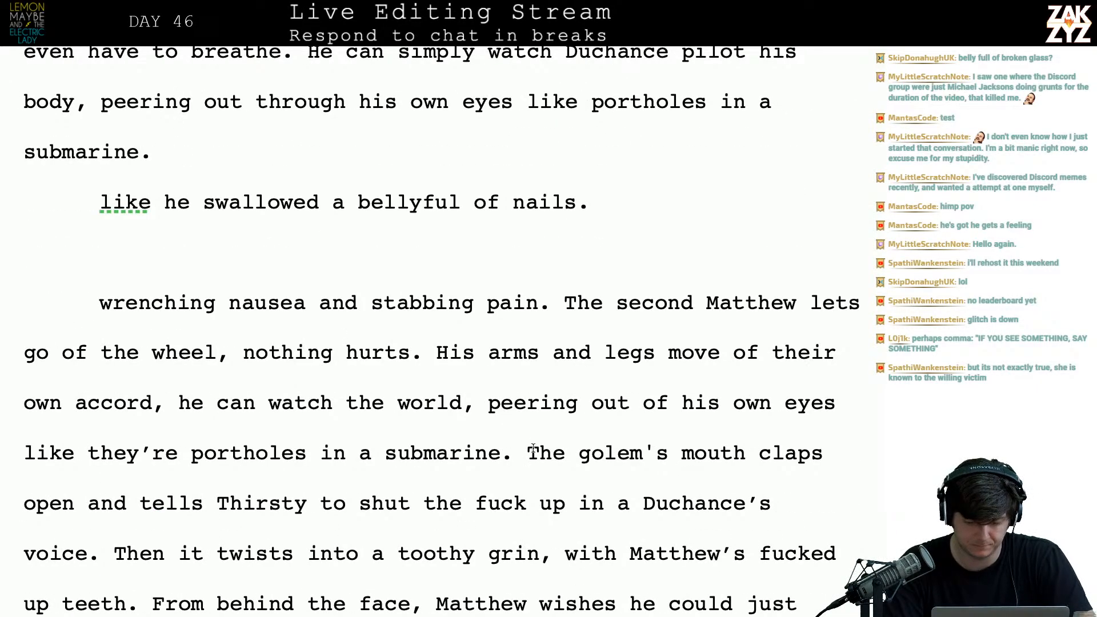
drag(527, 454, 69, 198)
key(BackSpace)
key(Return)
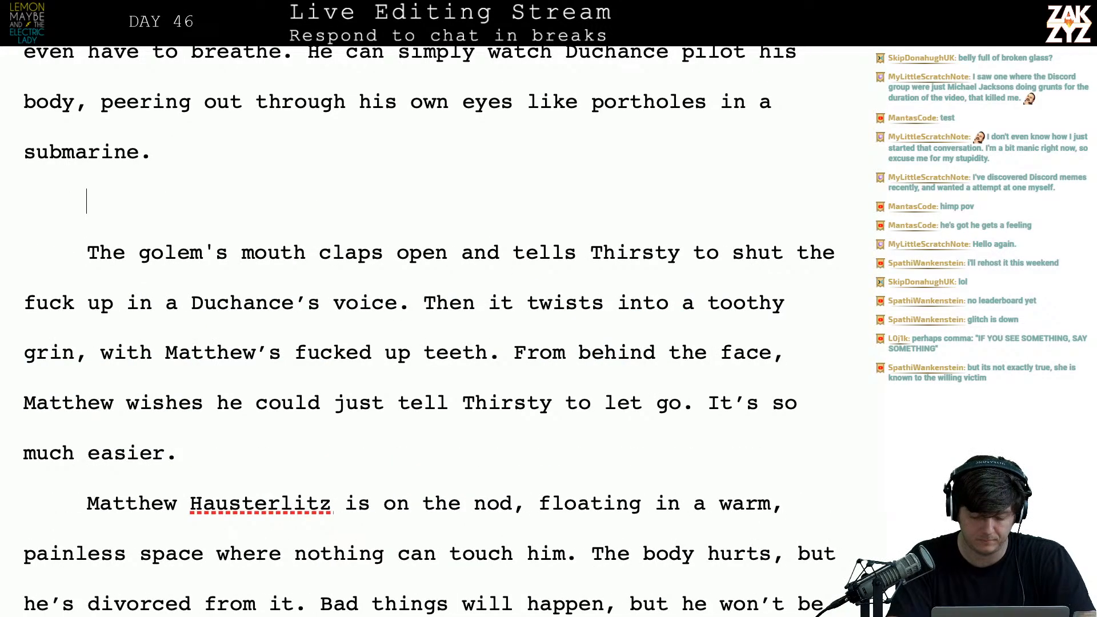
text(He )
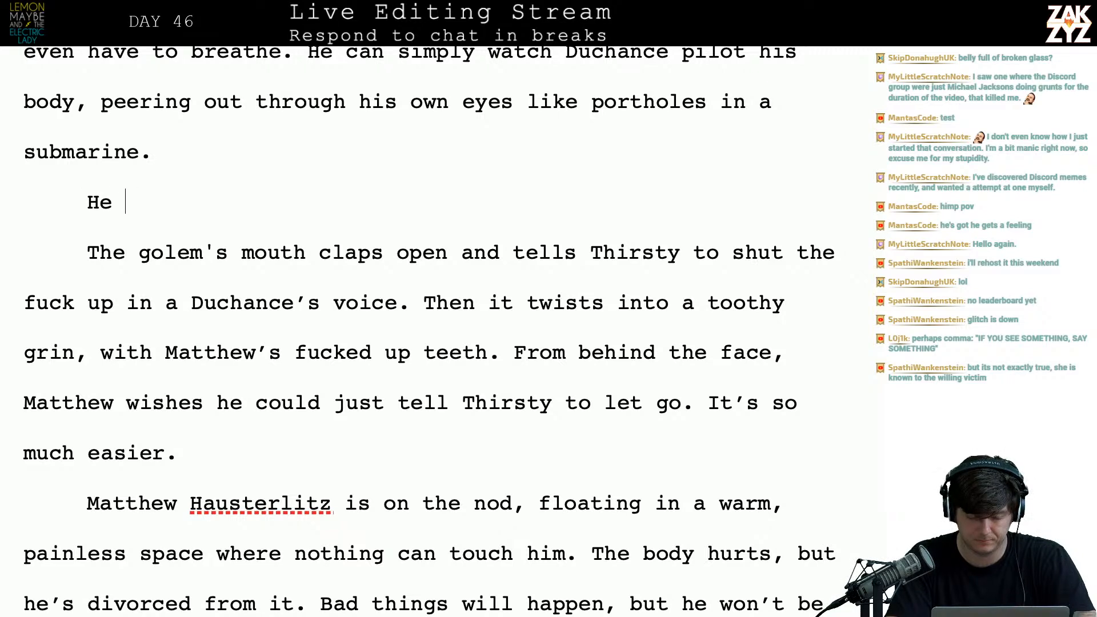
text(s observing)
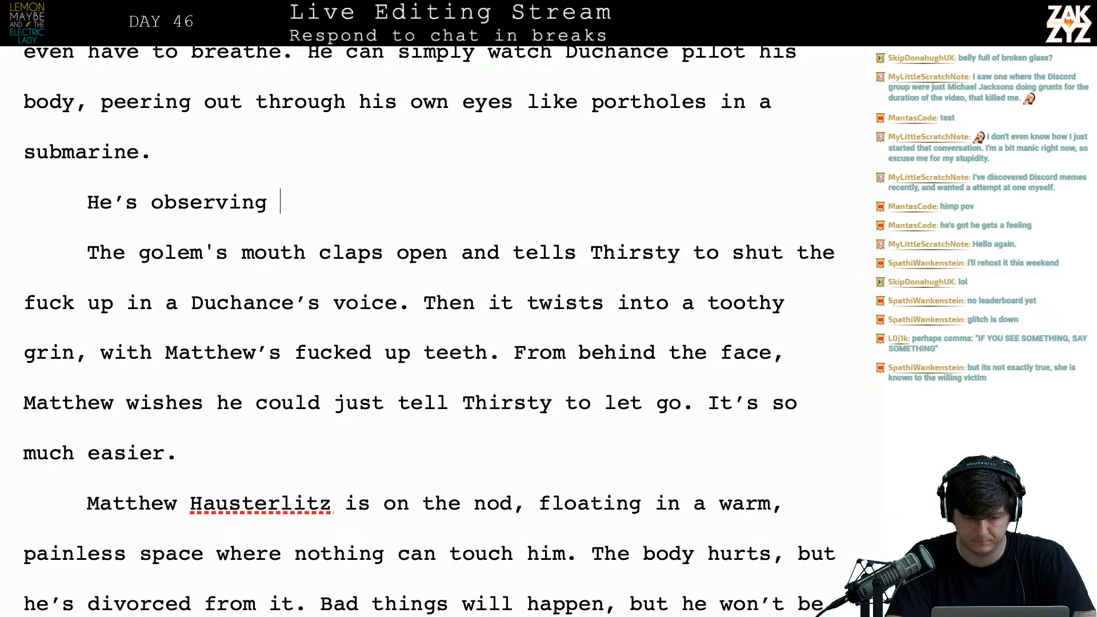
key(BackSpace)
key(BackSpace)
key(BackSpace)
key(BackSpace)
key(BackSpace)
key(BackSpace)
key(BackSpace)
key(BackSpace)
key(BackSpace)
key(BackSpace)
key(BackSpace)
key(BackSpace)
key(BackSpace)
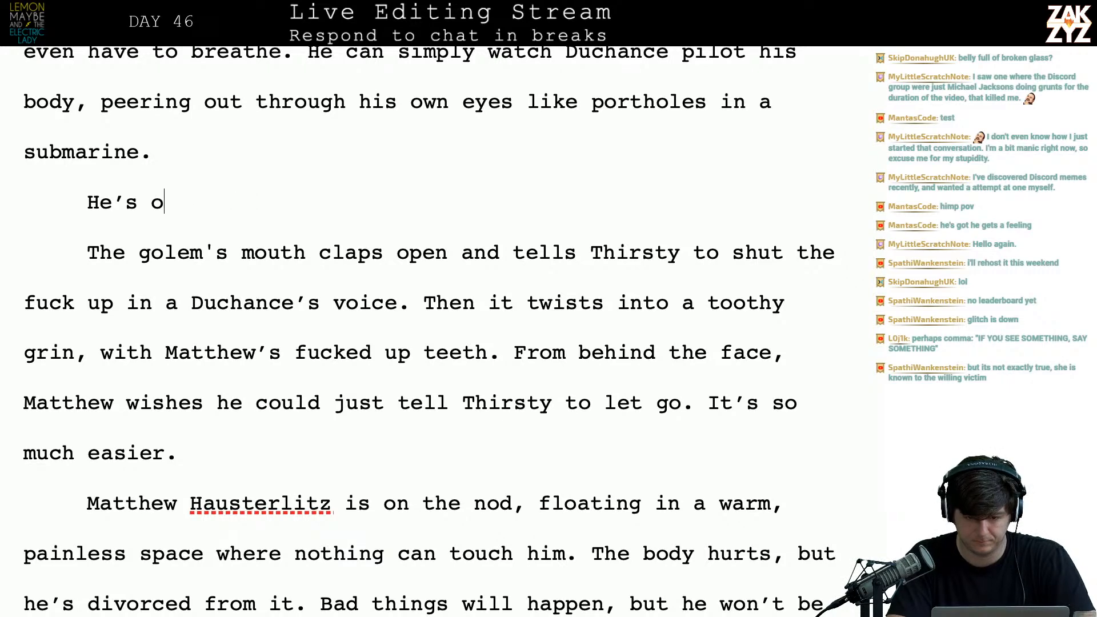
key(BackSpace)
key(BackSpace)
key(BackSpace)
key(BackSpace)
key(Return)
key(BackSpace)
text(Just)
key(BackSpace)
key(BackSpace)
key(BackSpace)
key(BackSpace)
key(BackSpace)
text(H)
key(BackSpace)
text(He's)
key(BackSpace)
key(BackSpace)
key(BackSpace)
key(BackSpace)
- Extend the paragraph ending in "submarine." with the sentence "It's not his fault, he's just an observer."
key(BackSpace)
text(It's not h)
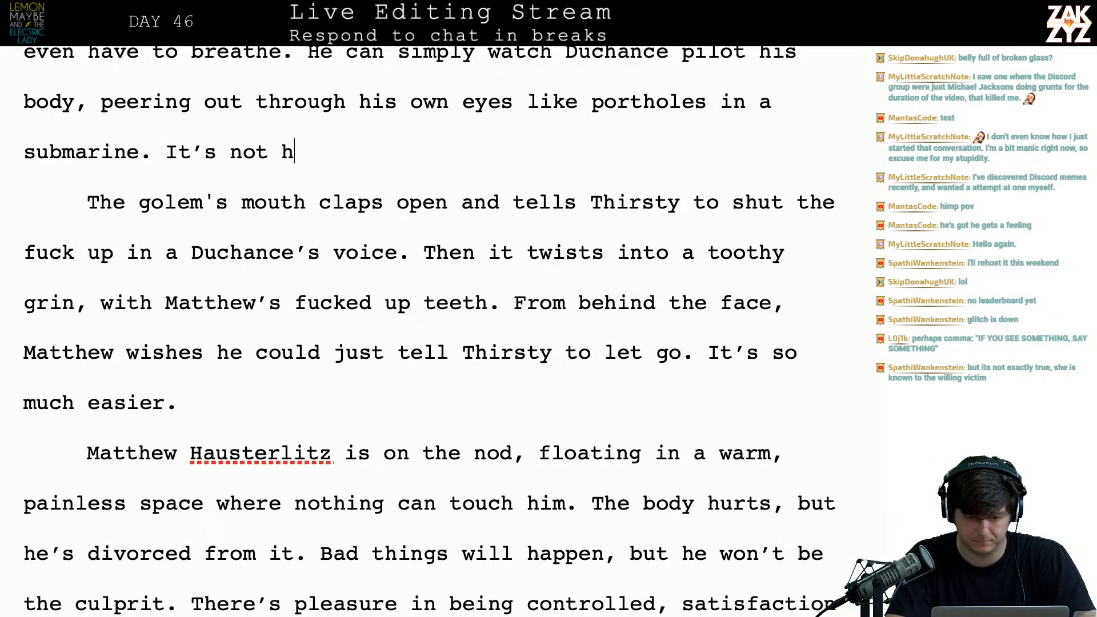
text(is fault, he's just an observer.)
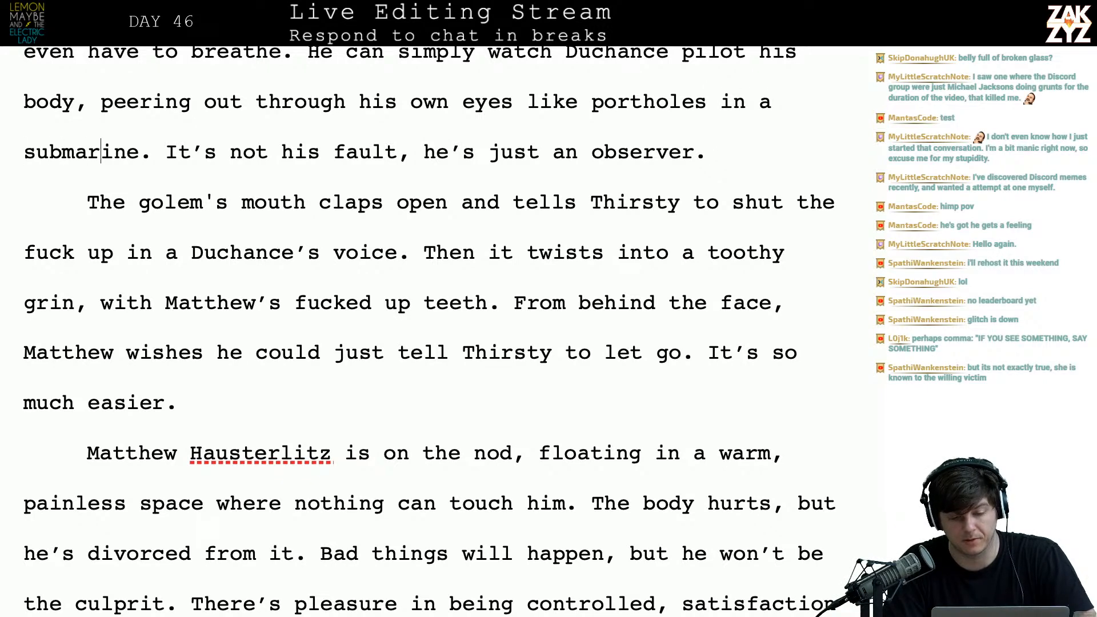
- Replace "tells" after "The golem's mouth claps open and" with "Duchance's voice tells"
scroll(70, 194, down, 2)
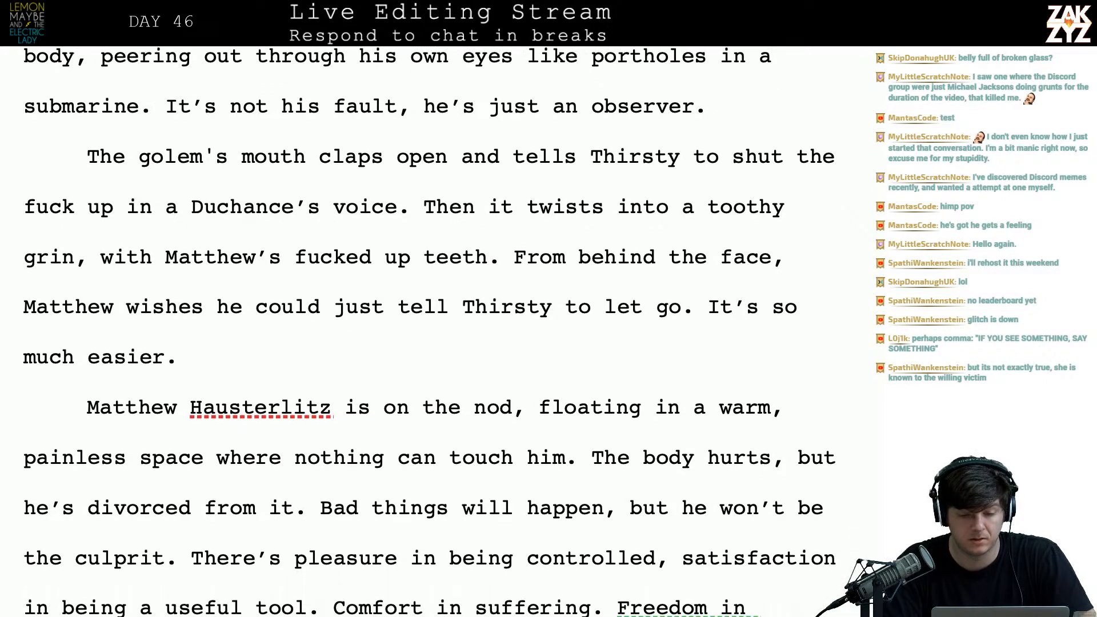
scroll(218, 276, down, 1)
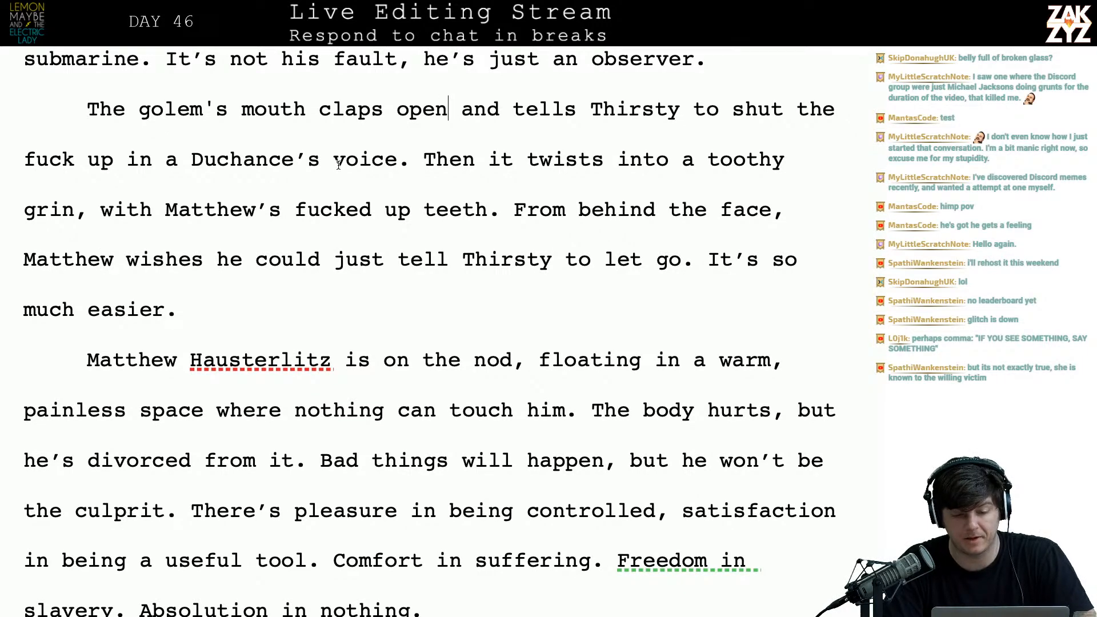
scroll(517, 104, up, 3)
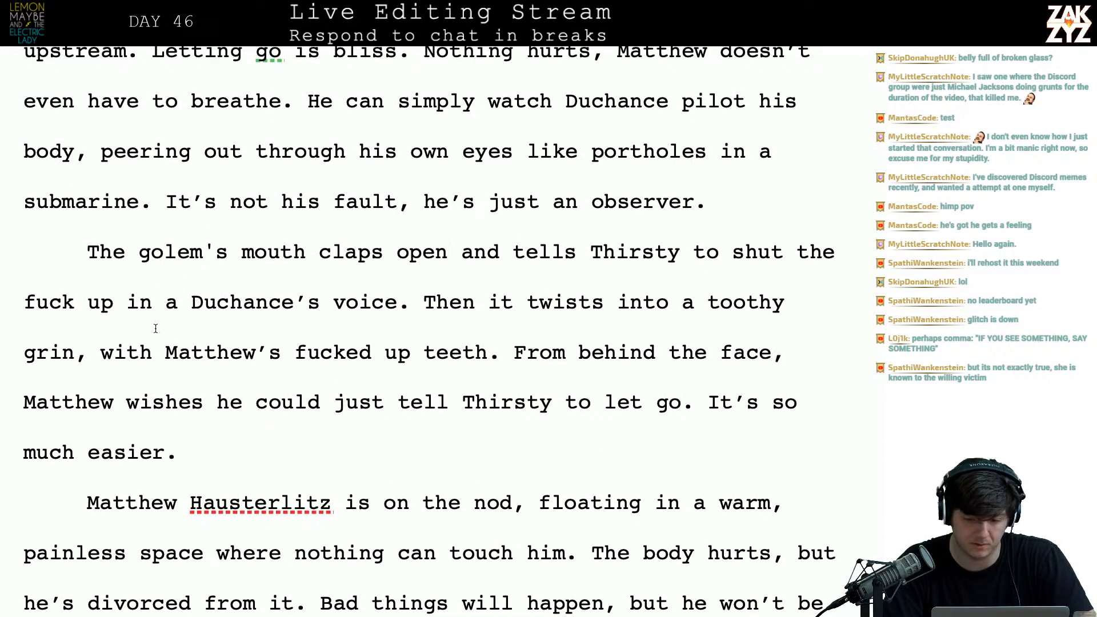
key(BackSpace)
key(BackSpace)
key(BackSpace)
key(BackSpace)
key(BackSpace)
text(Duchanc)
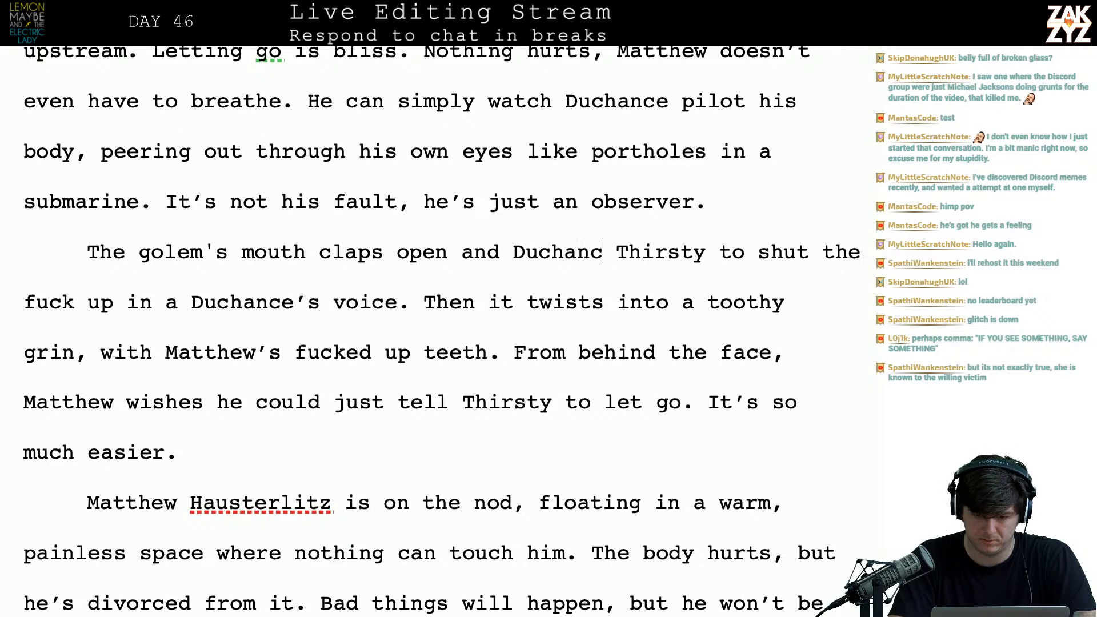
text(es')
key(BackSpace)
key(BackSpace)
text('s voi)
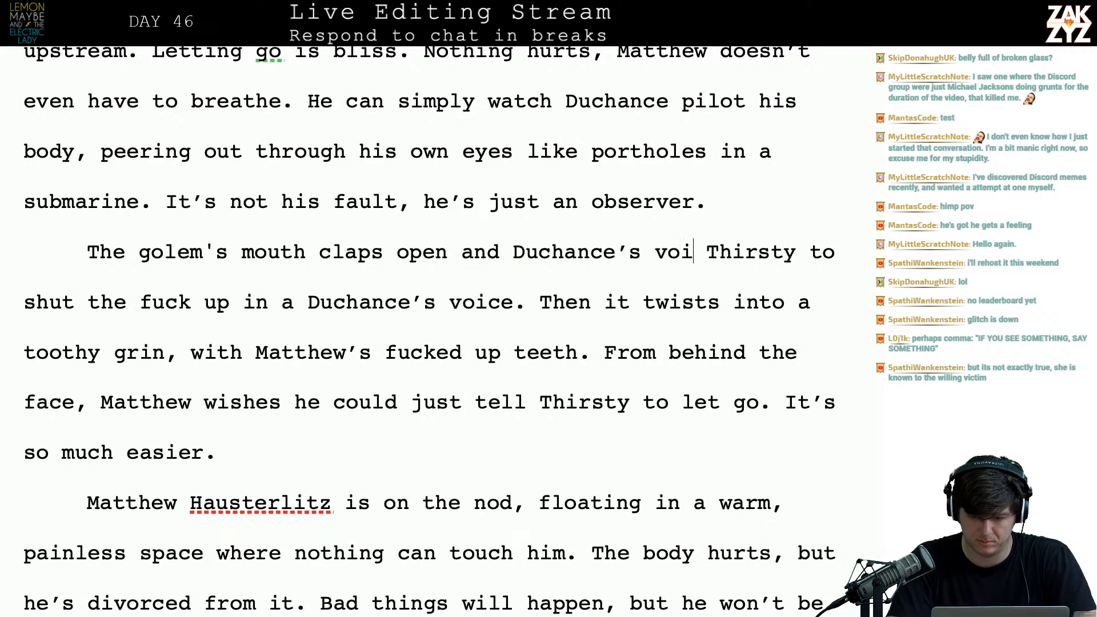
text(ce tells thir)
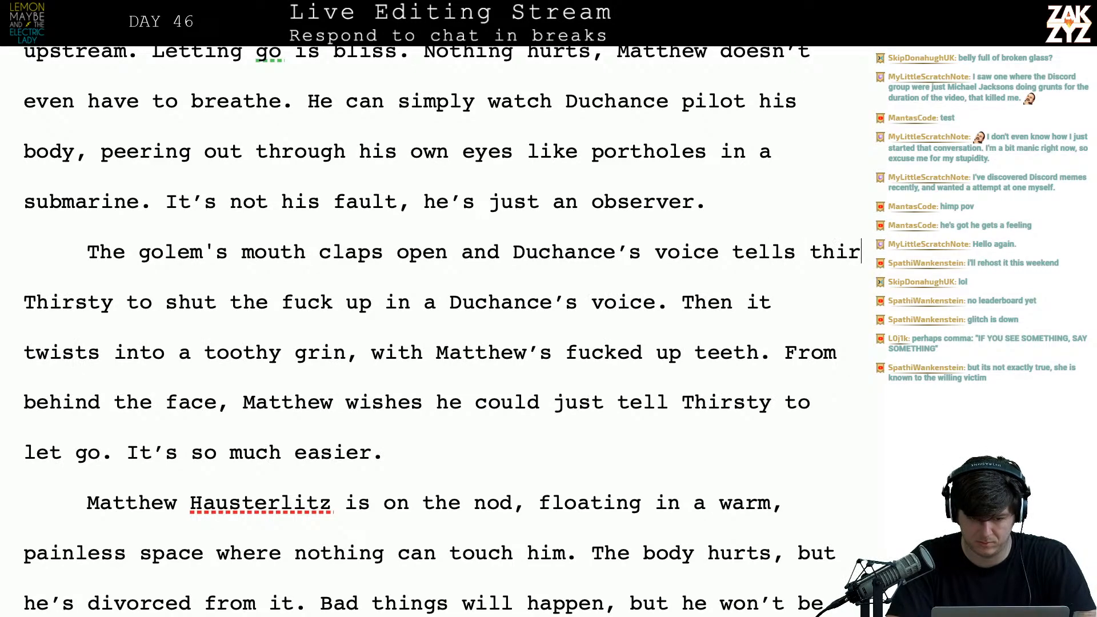
- Add "Thirsty" after "Duchance's voice tells" and separate the old text that follows with two paragraph breaks
text(sty to)
key(BackSpace)
key(BackSpace)
key(BackSpace)
key(BackSpace)
key(BackSpace)
key(BackSpace)
key(BackSpace)
key(BackSpace)
key(BackSpace)
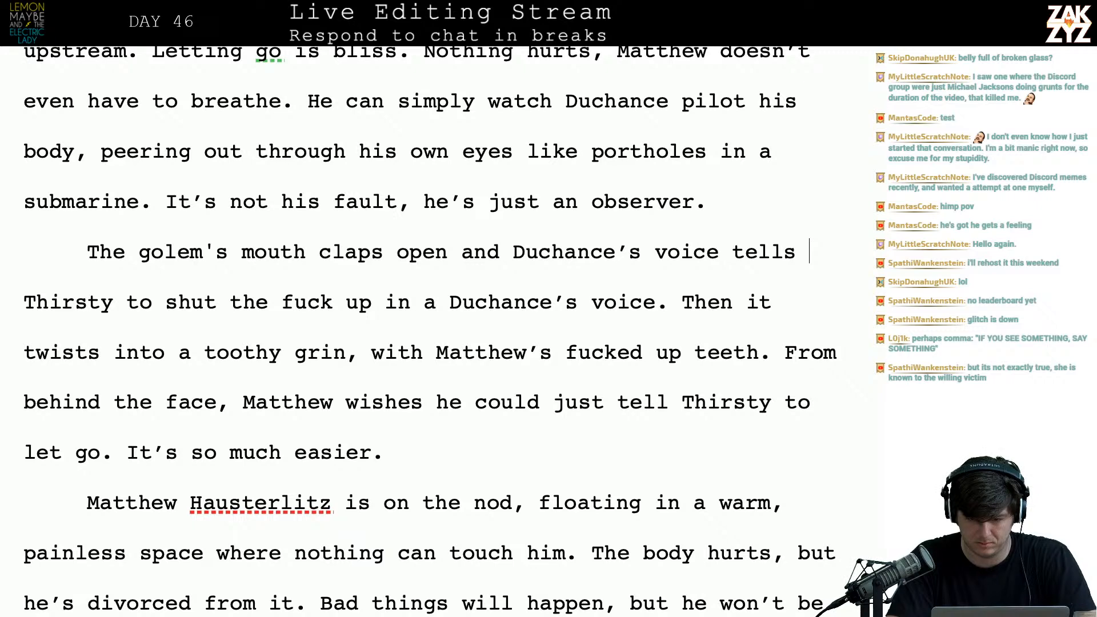
text(Thirsty)
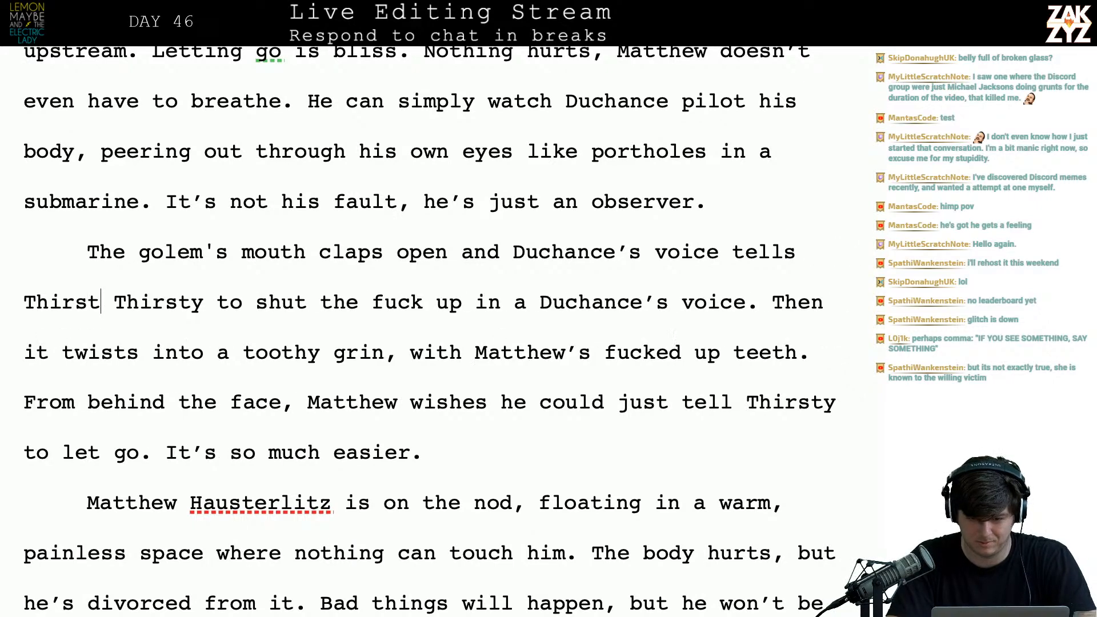
key(Return)
key(Return)
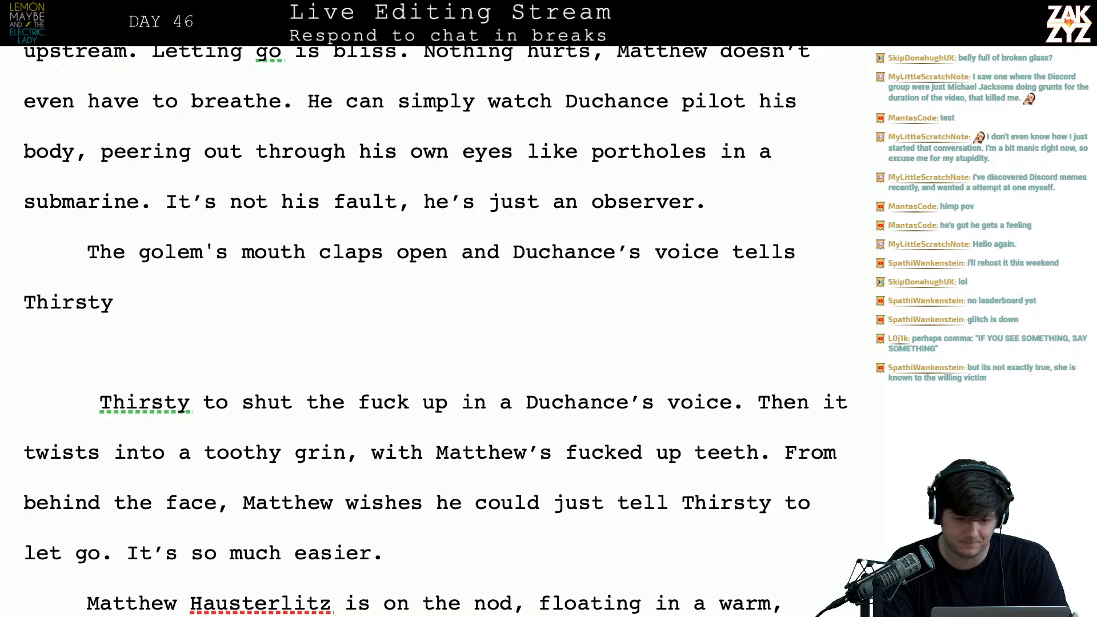
- Insert "sings out, growling at Thirsty to shut the fuck, up. Thirsty" after "Duchance's voice"
scroll(436, 331, down, 1)
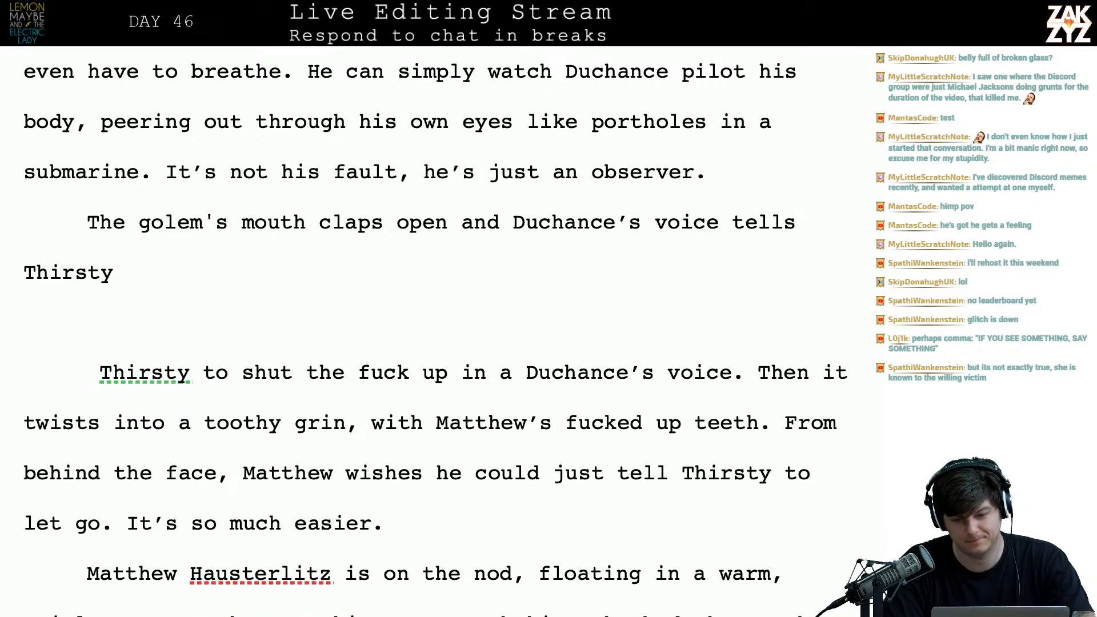
click(721, 241)
text(sings out, gr)
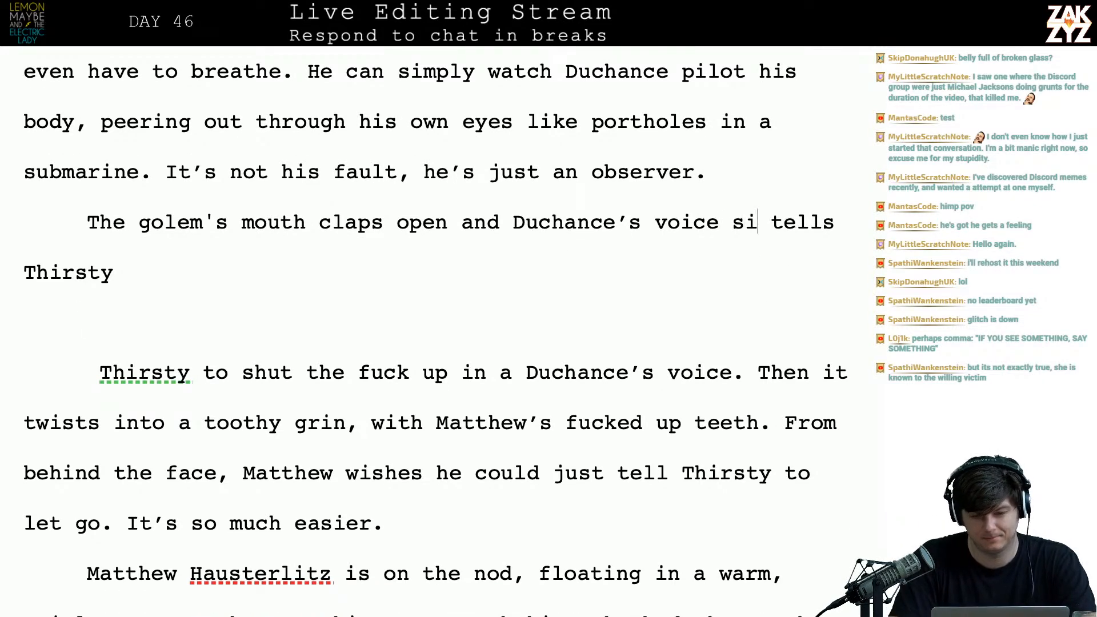
text(owling at thirsty)
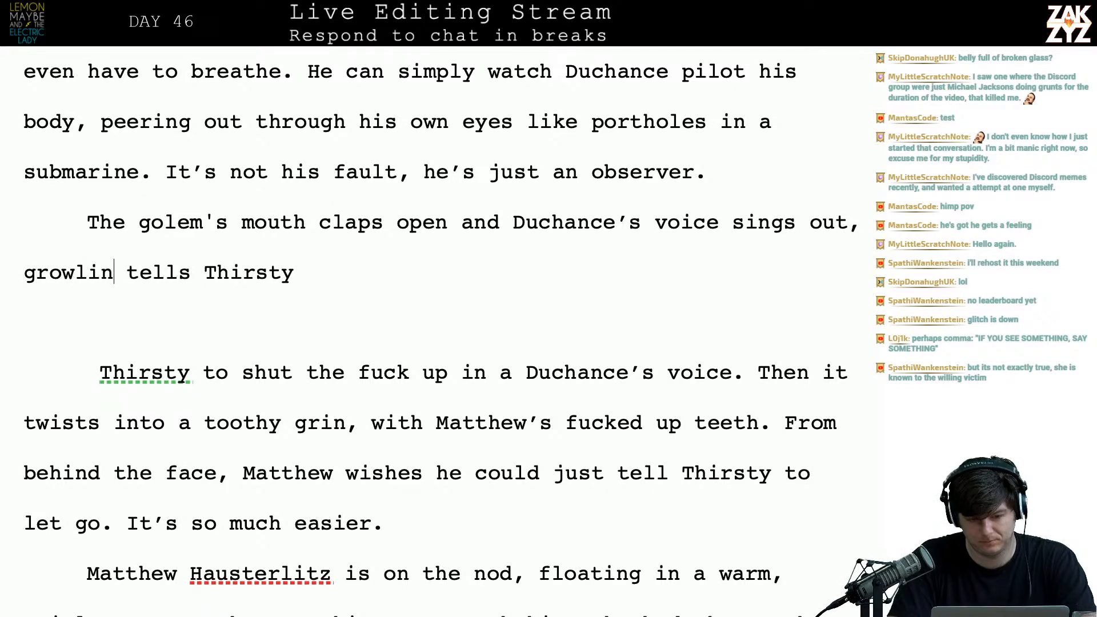
key(BackSpace)
key(BackSpace)
key(BackSpace)
key(BackSpace)
key(BackSpace)
key(BackSpace)
key(BackSpace)
key(BackSpace)
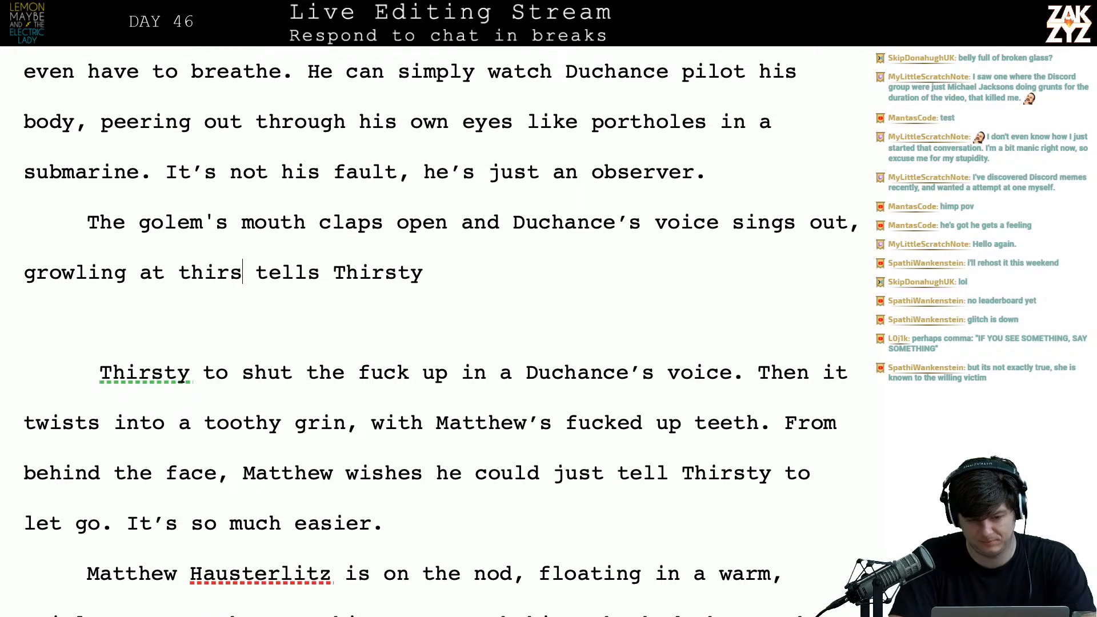
text(Thirst)
text(y to shut the fuc)
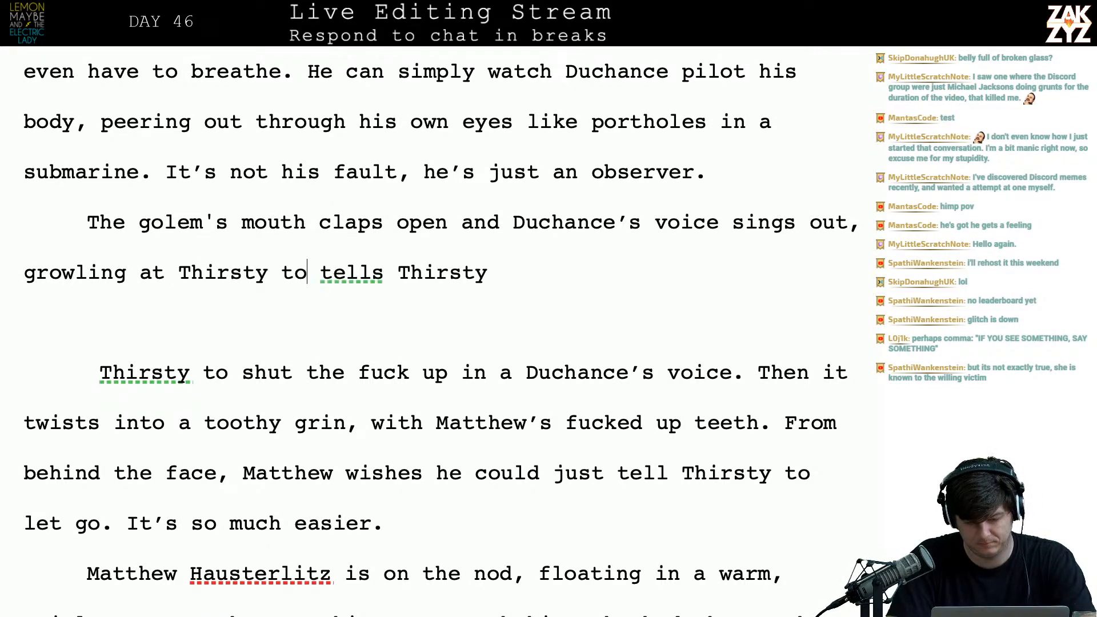
text(k, up. Thir)
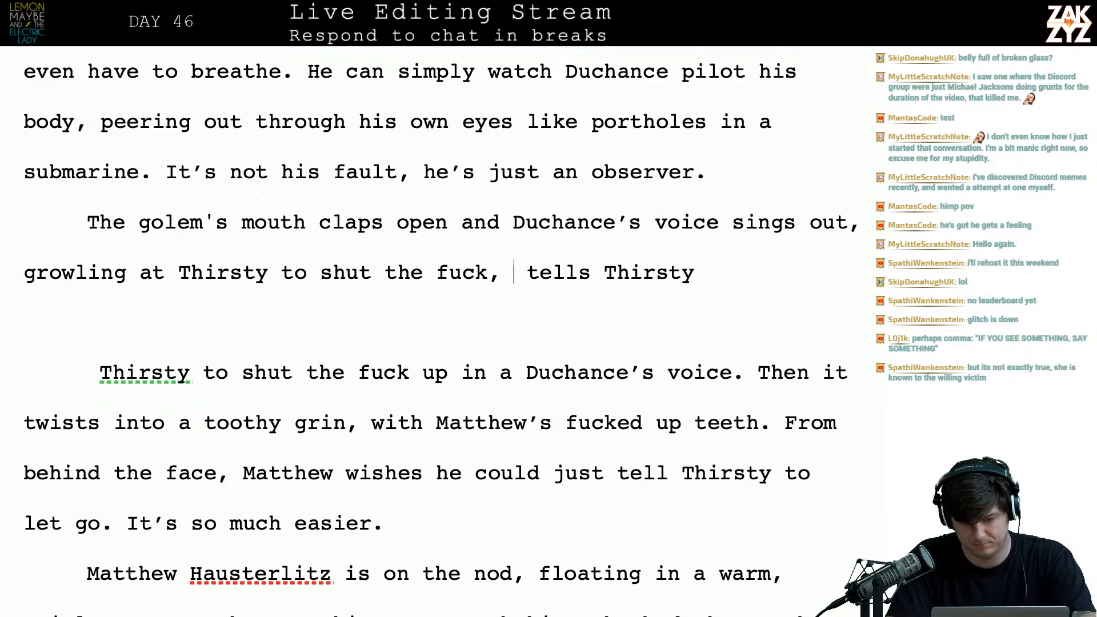
text(sty )
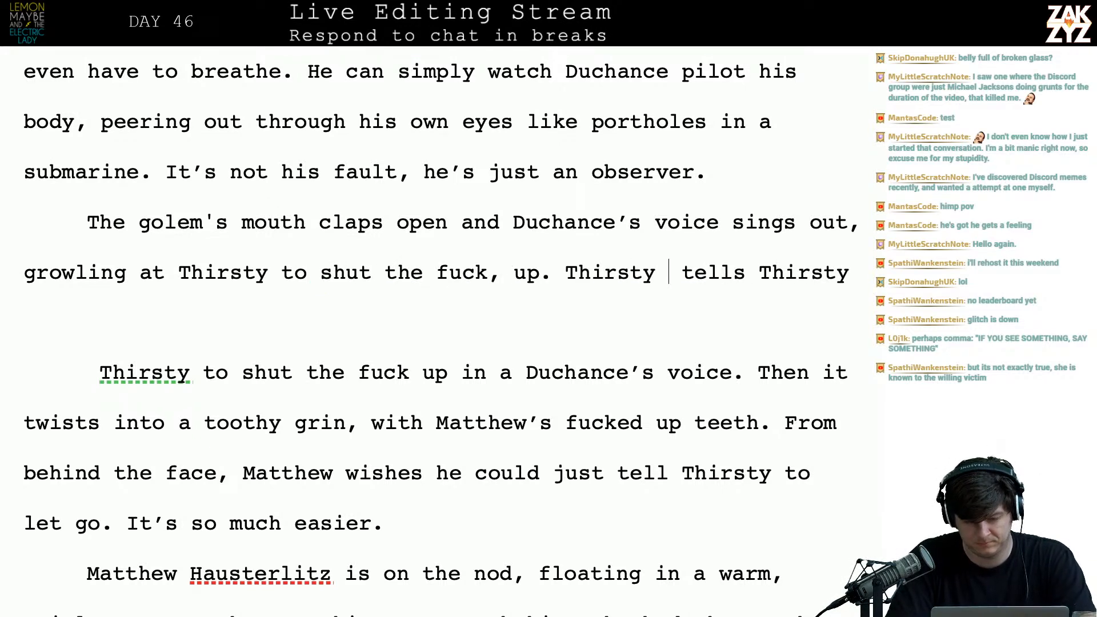
text(leaps backw)
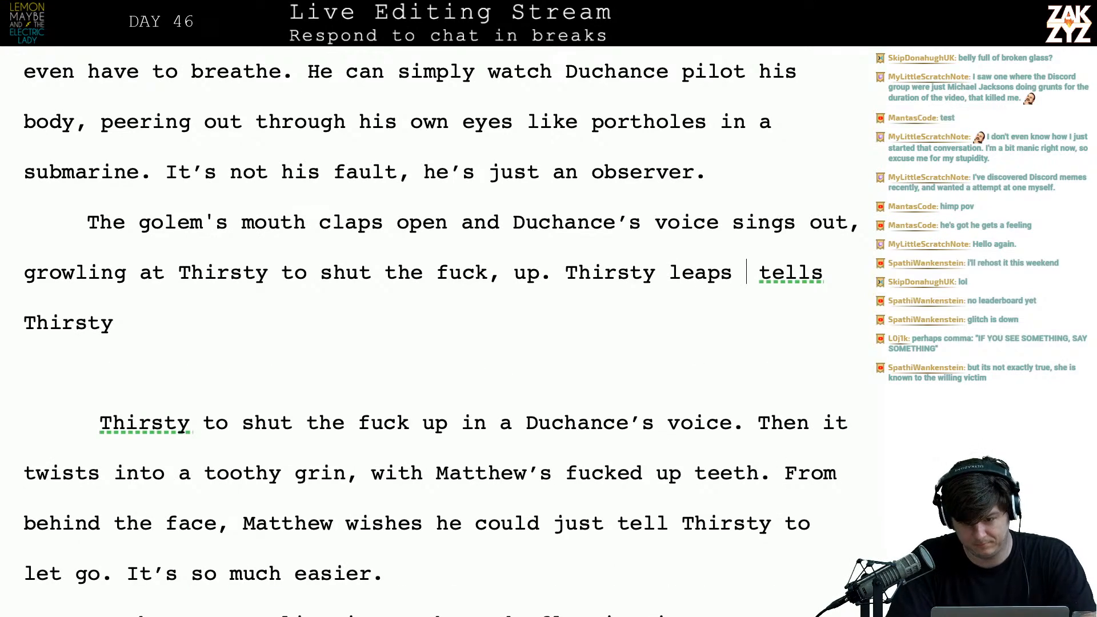
text(ard, tells Thirsty)
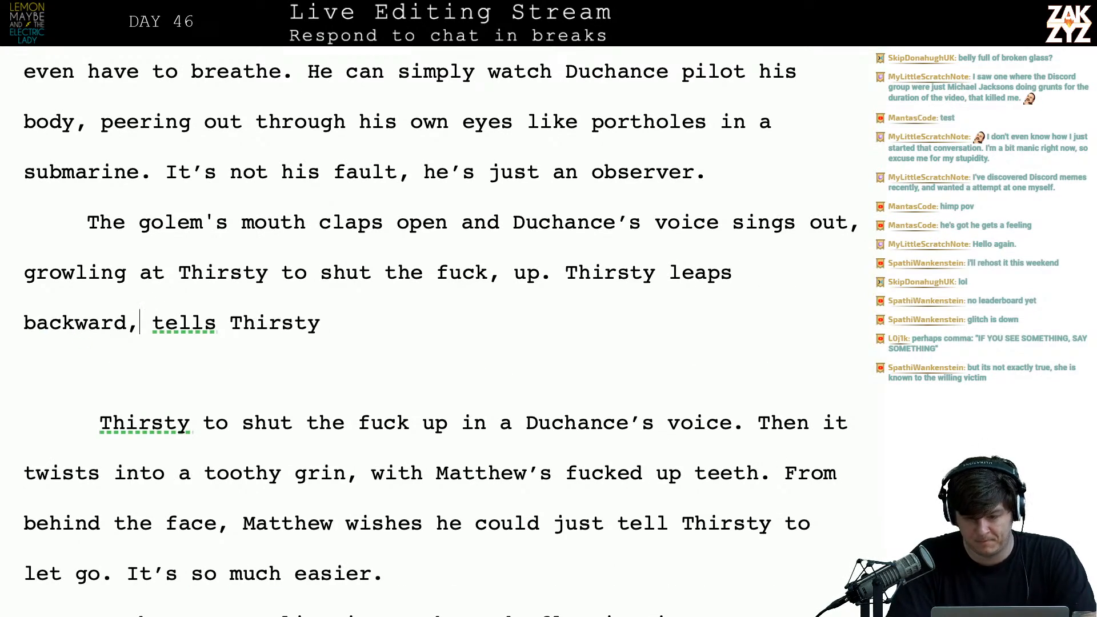
key(BackSpace)
text(like he)
key(BackSpace)
text(he')
text(s b)
key(BackSpace)
text(sane)
key(BackSpace)
key(BackSpace)
key(BackSpace)
key(BackSpace)
key(BackSpace)
key(BackSpace)
key(BackSpace)
key(BackSpace)
key(BackSpace)
key(BackSpace)
key(BackSpace)
key(BackSpace)
key(BackSpace)
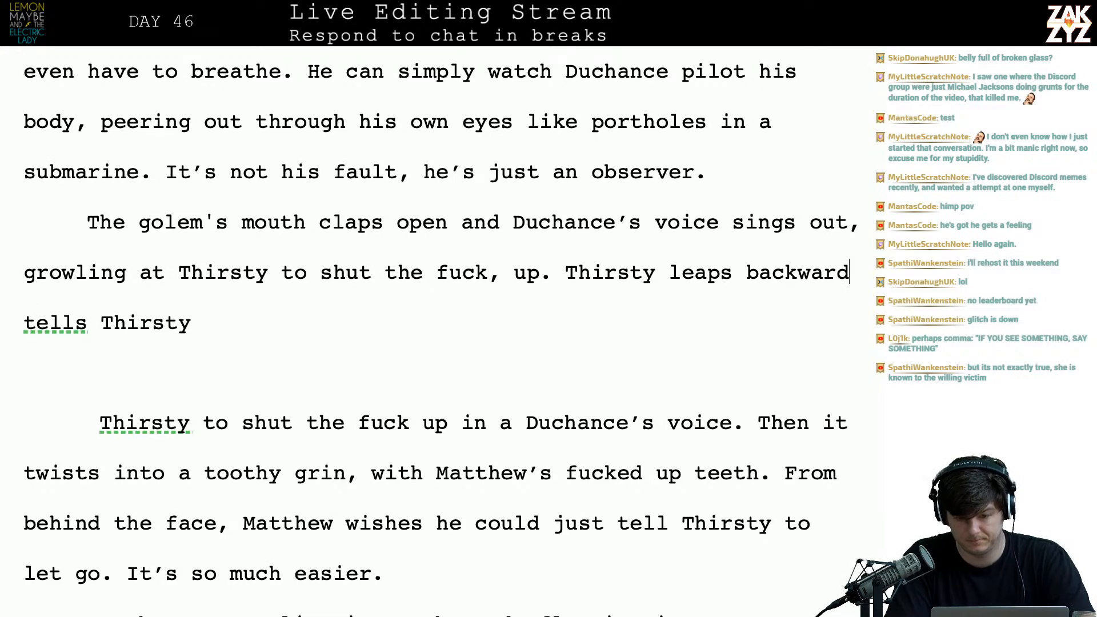
key(BackSpace)
key(BackSpace)
key(BackSpace)
key(BackSpace)
key(BackSpace)
key(BackSpace)
key(BackSpace)
key(BackSpace)
key(BackSpace)
key(BackSpace)
key(BackSpace)
key(BackSpace)
key(BackSpace)
key(BackSpace)
text(')
key(BackSpace)
key(BackSpace)
- Continue after "up. Thirsty" with "'s eyes bulge, he cringes away from Matthew. He wants to run but he can't, he's trapped."
text('s eyes bulge,)
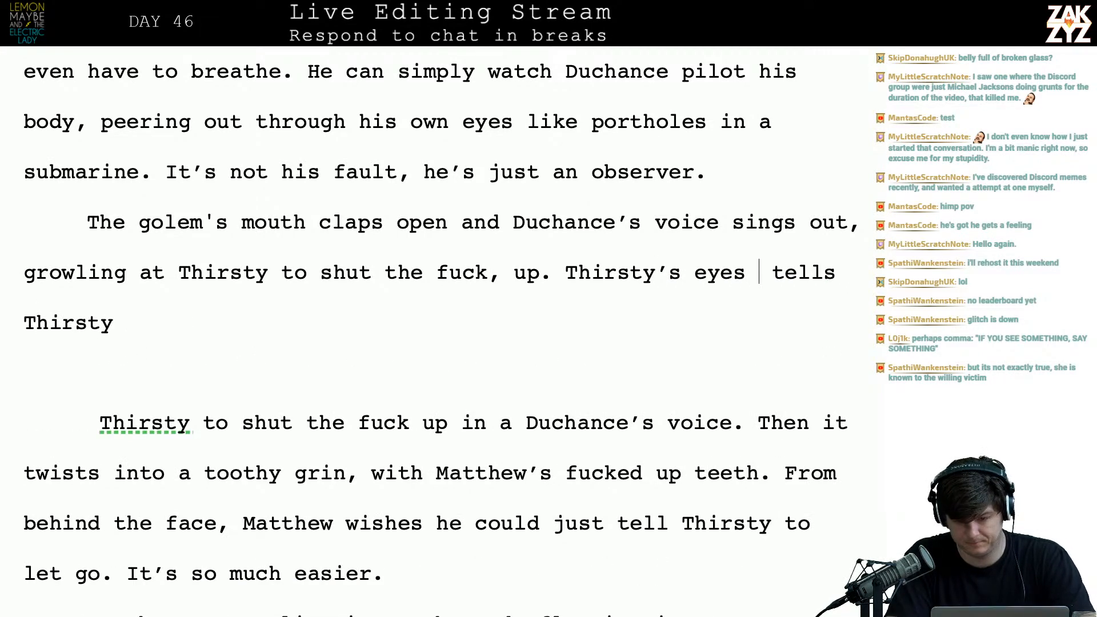
text( he cringes a)
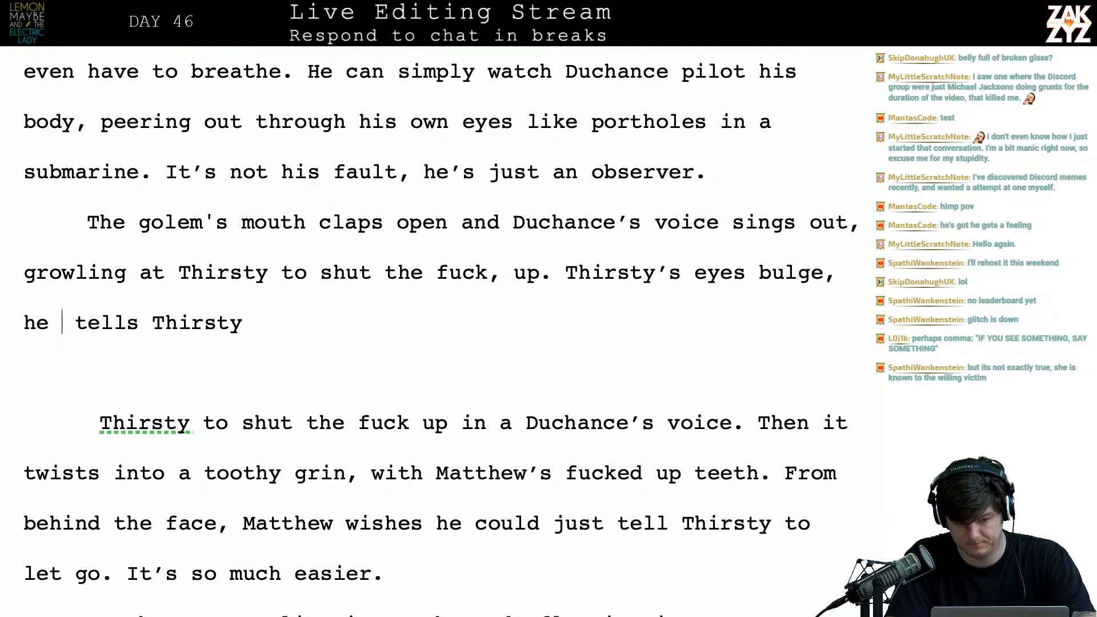
text(way from Matth)
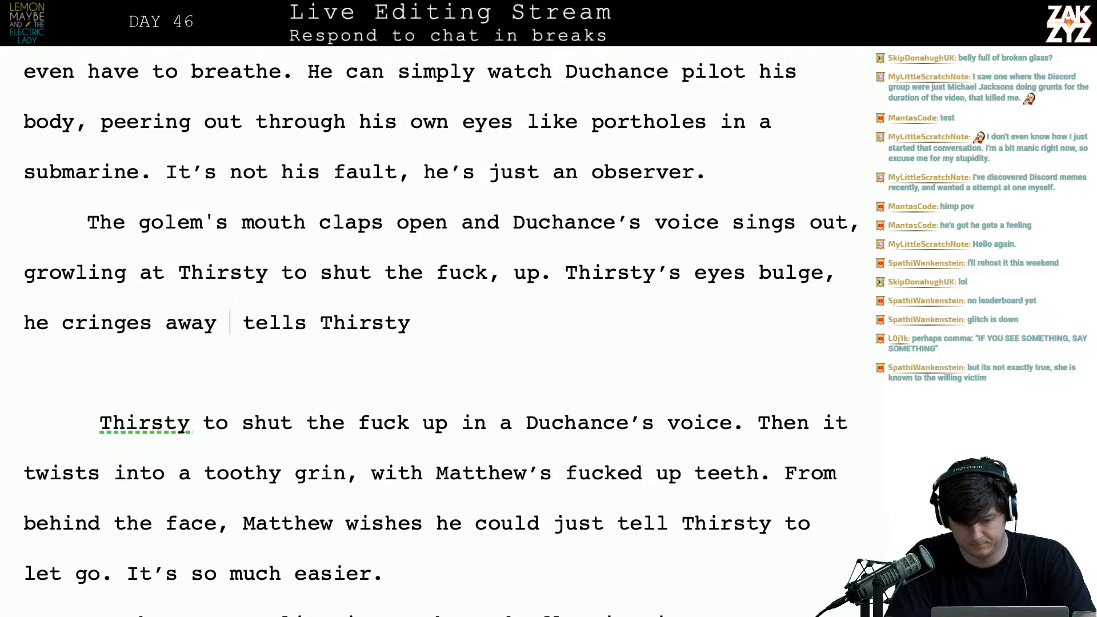
text(ew. He w)
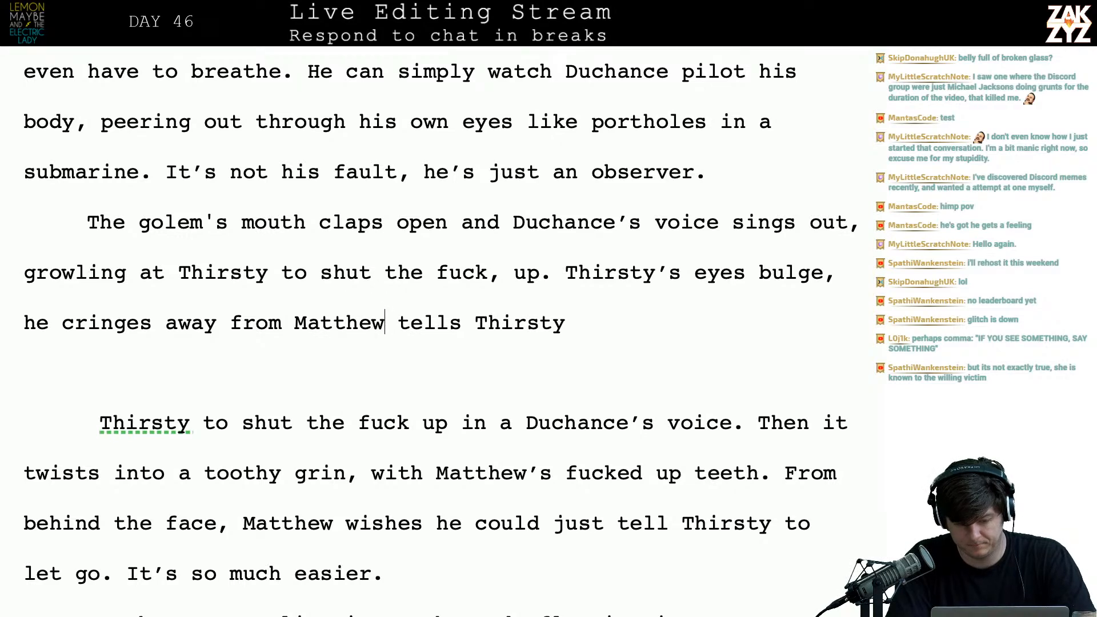
text(ants to run but)
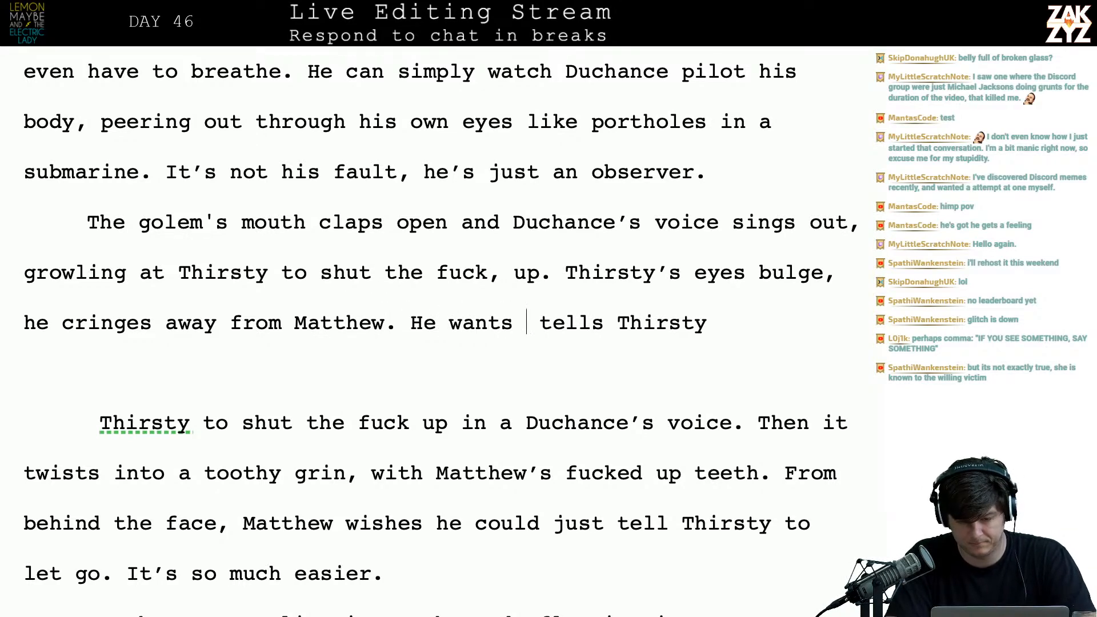
text( he can't)
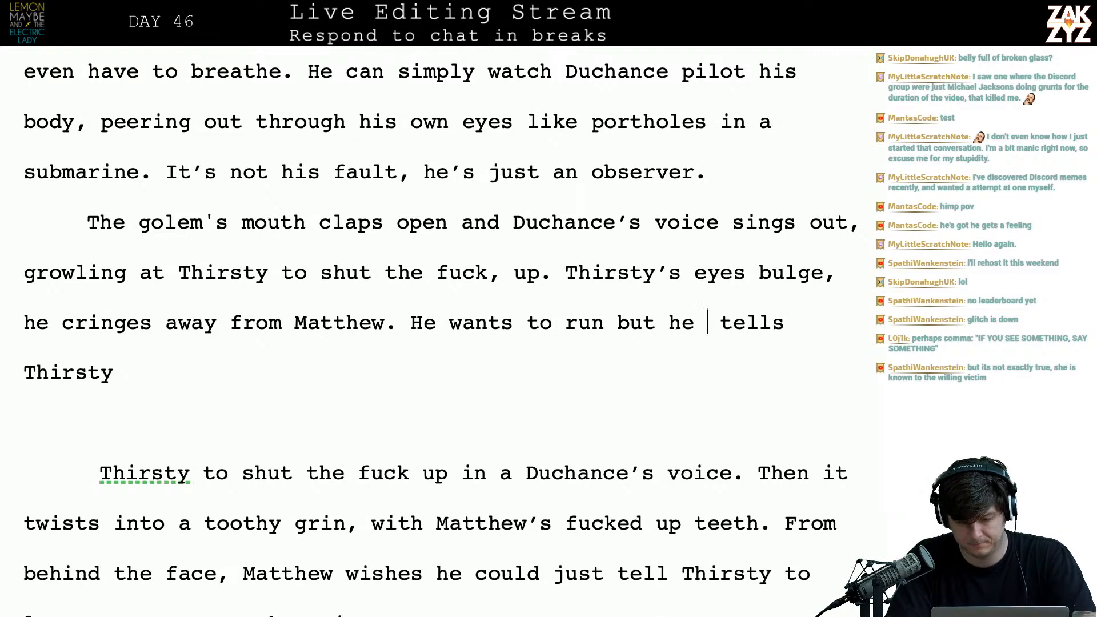
text(, he's tt)
key(BackSpace)
text(rapped.)
- Delete the old text from "tells Thirsty" through "From behind the face," and start a new paragraph at "Matthew wishes"
key(shift+Down)
key(shift+Down)
key(shift+Down)
key(shift+Down)
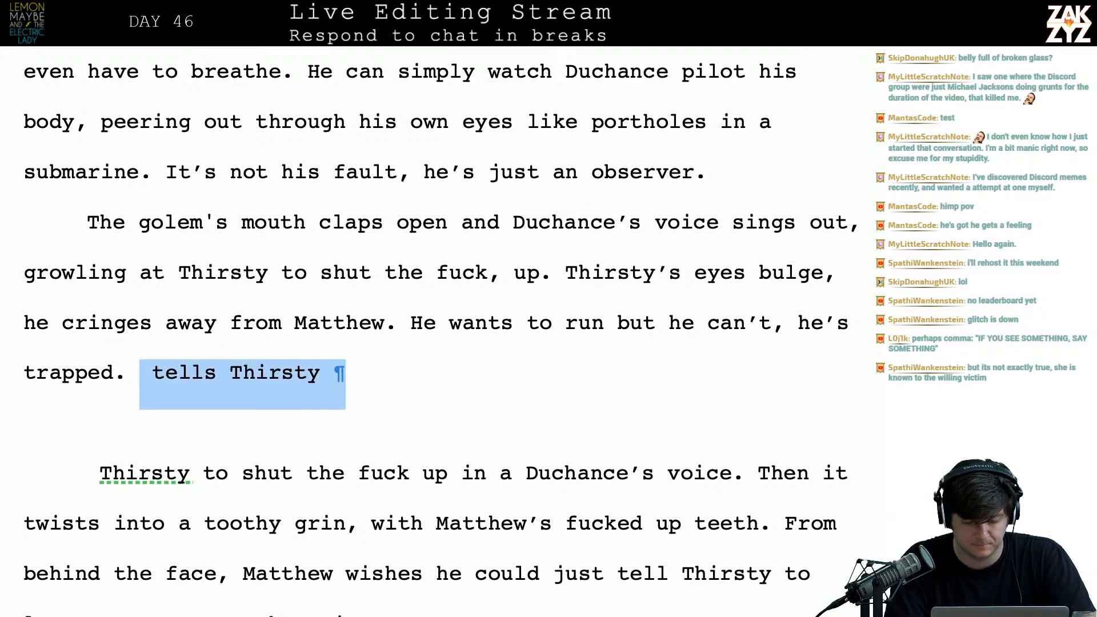
key(shift+Right)
key(shift+Right)
key(shift+Right)
key(shift+Right)
key(shift+Right)
key(shift+Right)
key(shift+Right)
key(shift+Right)
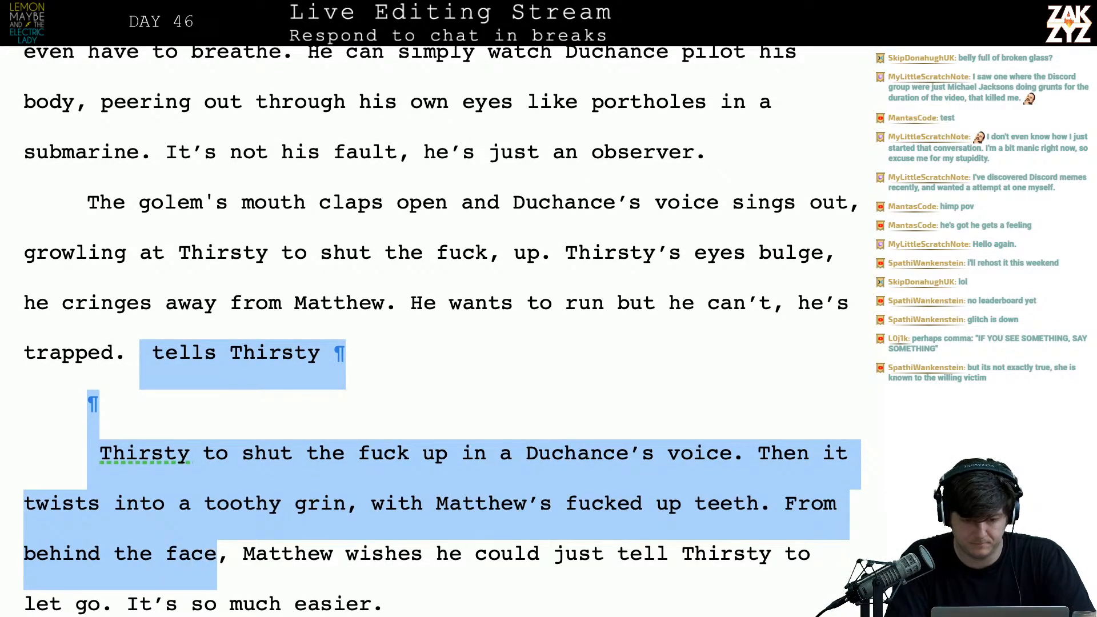
key(BackSpace)
key(Return)
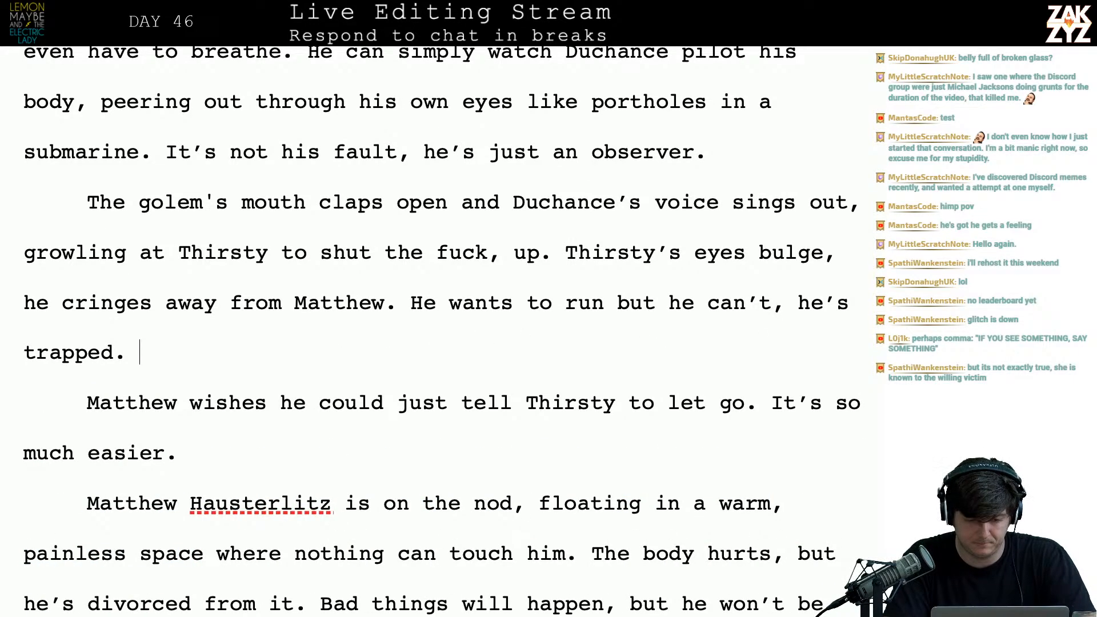
text(Hidden)
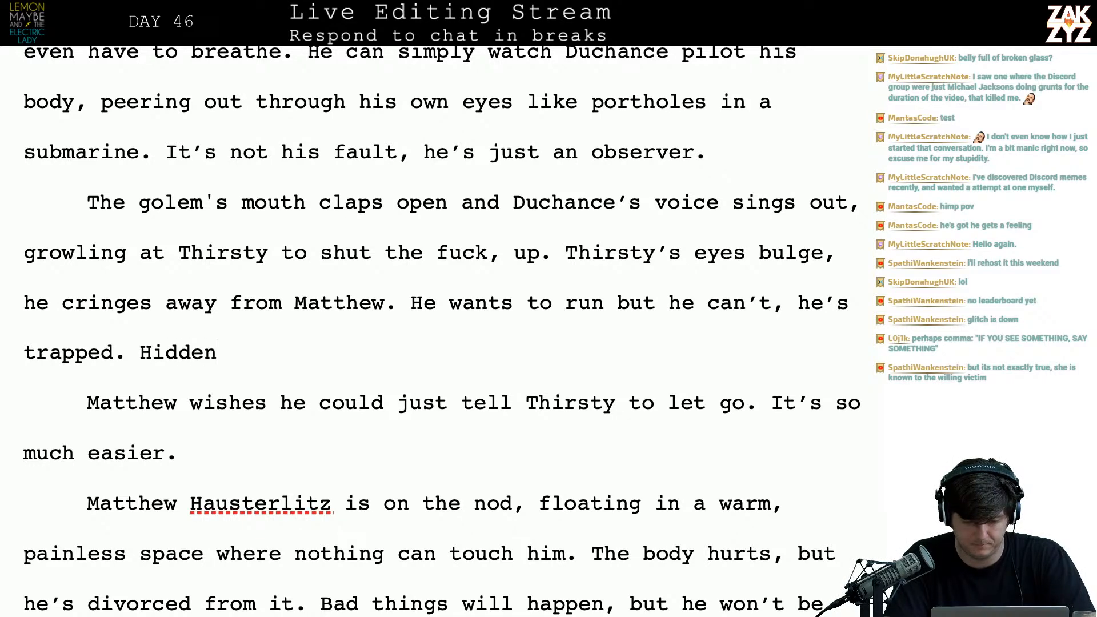
text( in)
key(BackSpace)
key(BackSpace)
key(BackSpace)
key(BackSpace)
key(BackSpace)
key(BackSpace)
key(BackSpace)
key(BackSpace)
key(BackSpace)
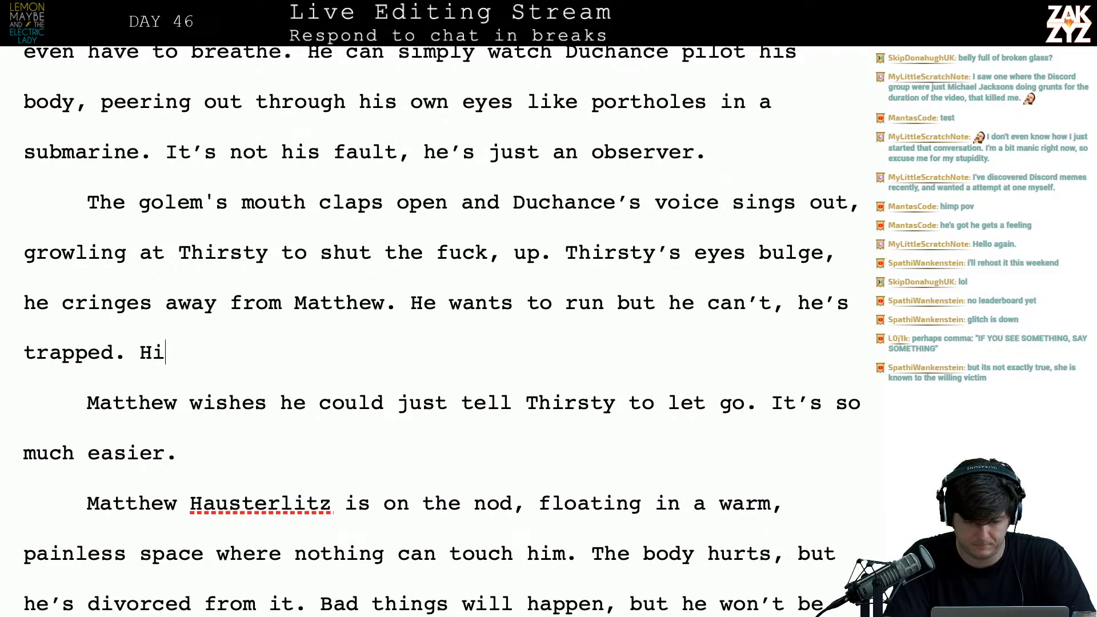
text(From the oberer)
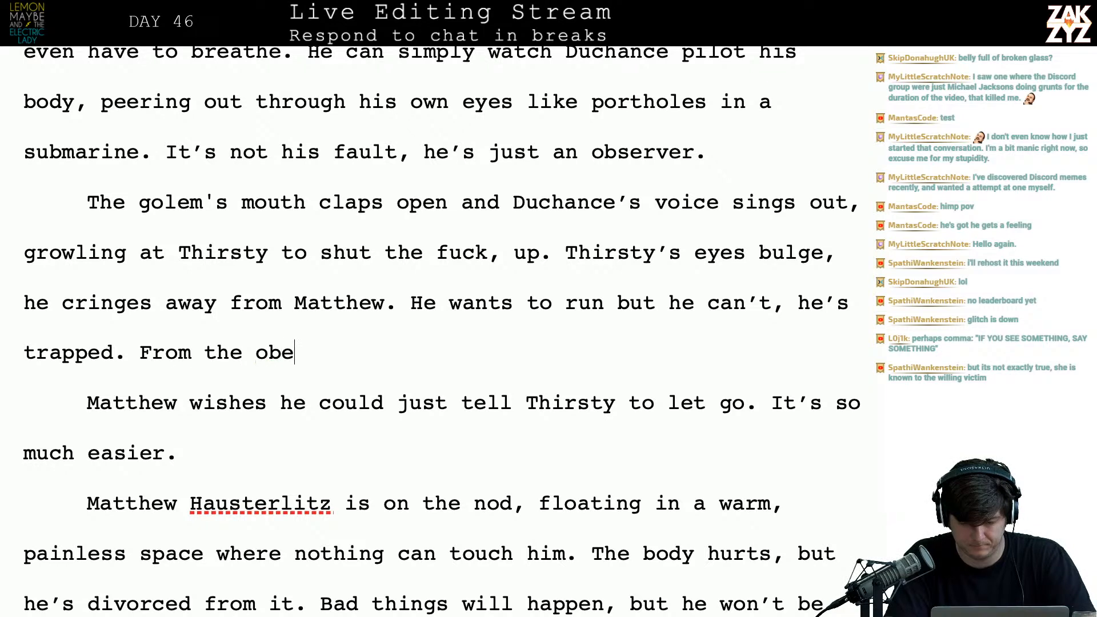
key(BackSpace)
key(BackSpace)
key(BackSpace)
text(s)
key(BackSpace)
key(BackSpace)
key(BackSpace)
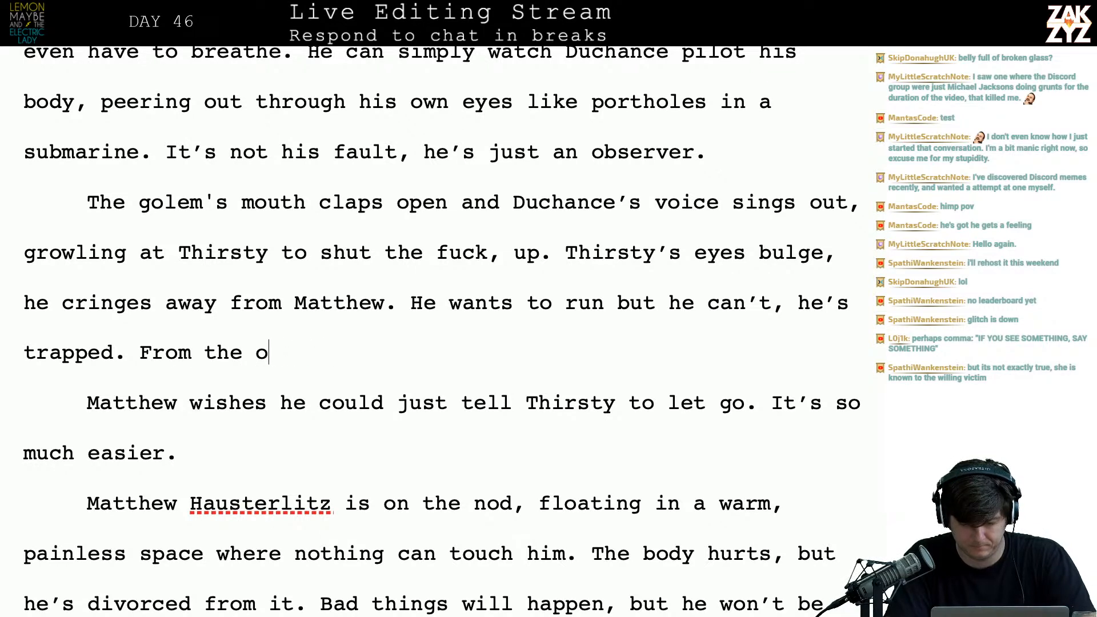
key(BackSpace)
text(s)
key(BackSpace)
text(observer's seet)
key(BackSpace)
key(BackSpace)
text(at,)
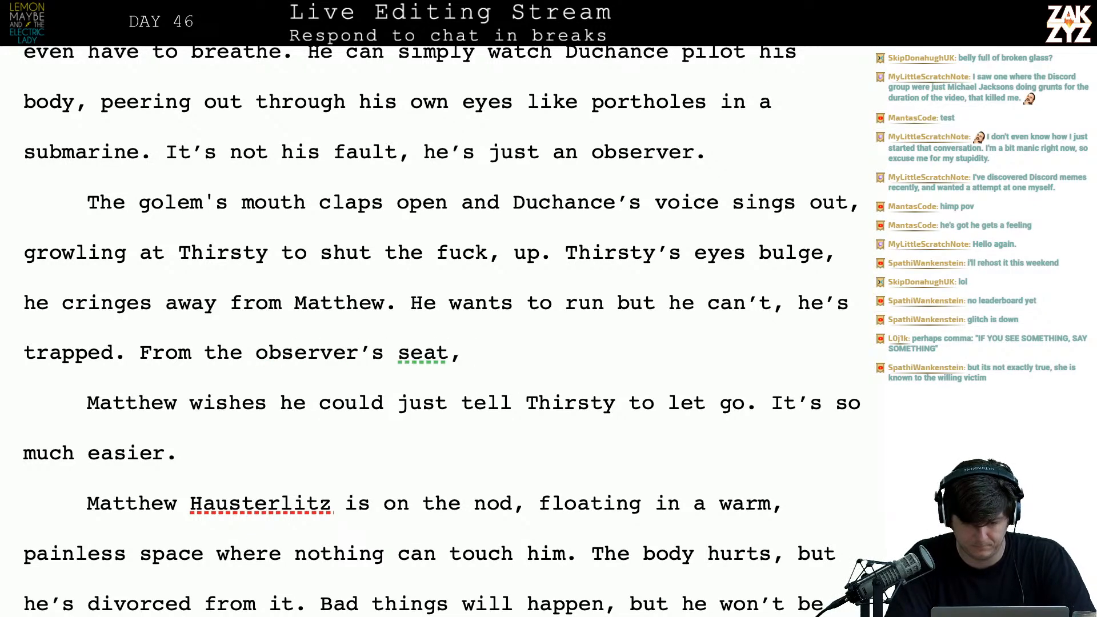
key(BackSpace)
key(BackSpace)
key(BackSpace)
key(BackSpace)
key(BackSpace)
key(BackSpace)
key(BackSpace)
key(BackSpace)
key(BackSpace)
key(BackSpace)
key(BackSpace)
key(BackSpace)
key(BackSpace)
key(BackSpace)
key(BackSpace)
key(BackSpace)
key(BackSpace)
key(BackSpace)
key(BackSpace)
key(BackSpace)
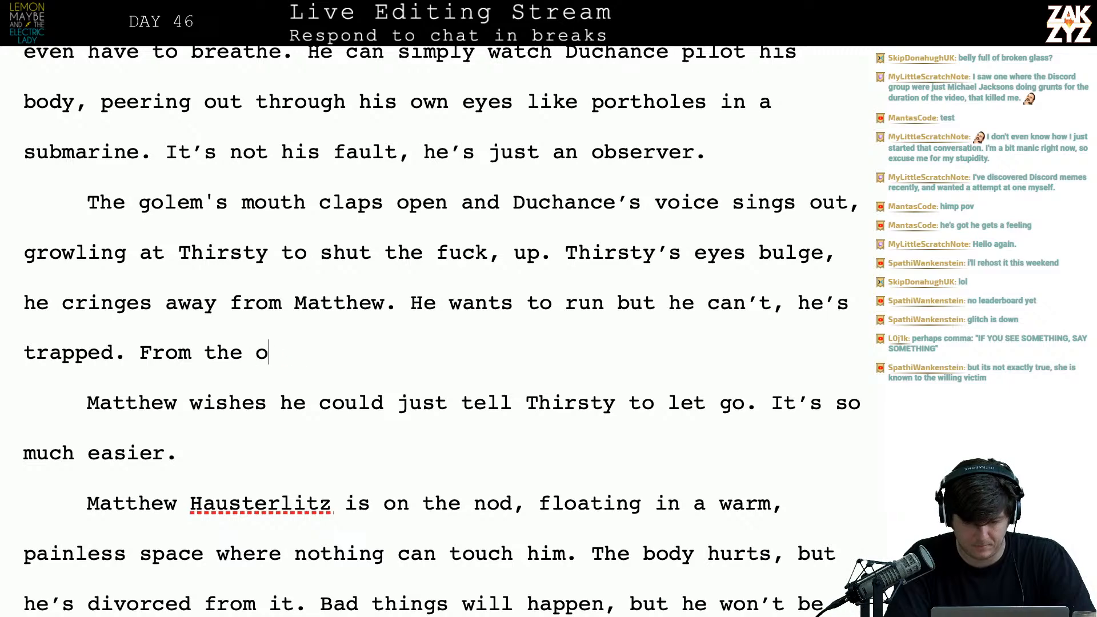
key(BackSpace)
key(BackSpace)
key(BackSpace)
key(BackSpace)
key(BackSpace)
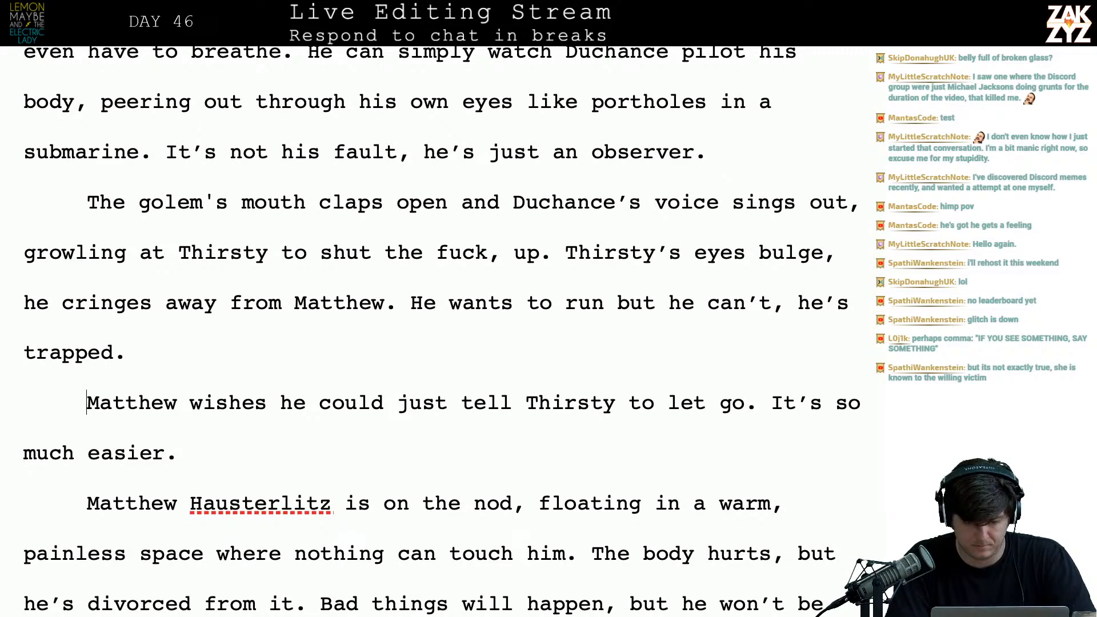
- Join the paragraph starting "Matthew wishes he could just tell Thirsty" to the one ending in "trapped."
key(BackSpace)
key(Down)
key(Down)
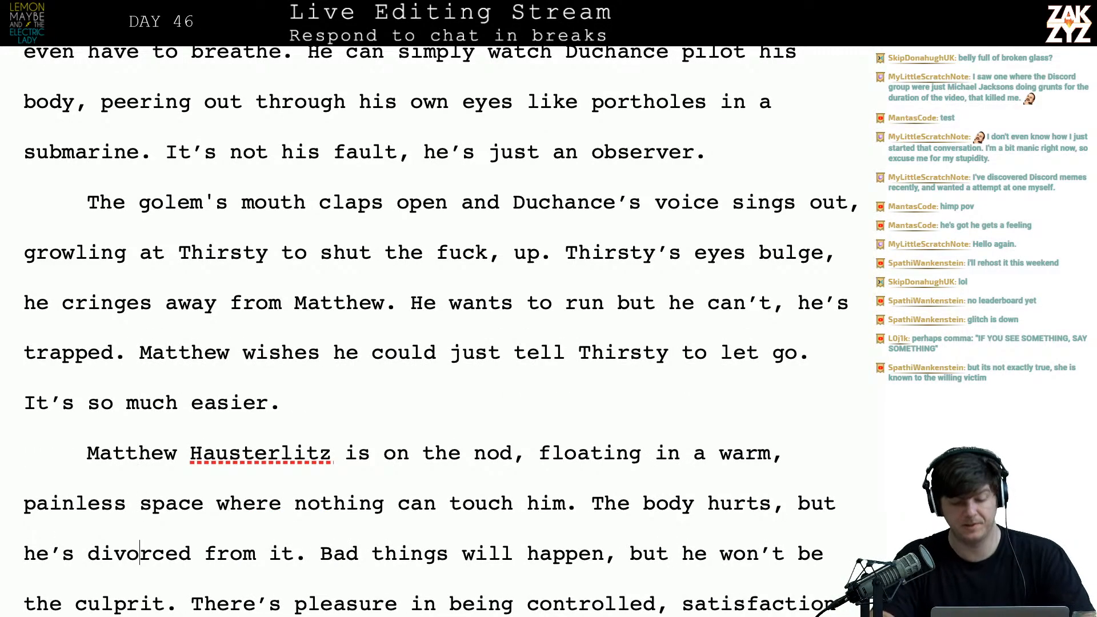
- Reread the passage from Matthew's twisting guts to the train's arrival, checking how his surrender and Thirsty's fear read together
scroll(440, 331, down, 2)
scroll(440, 331, down, 2)
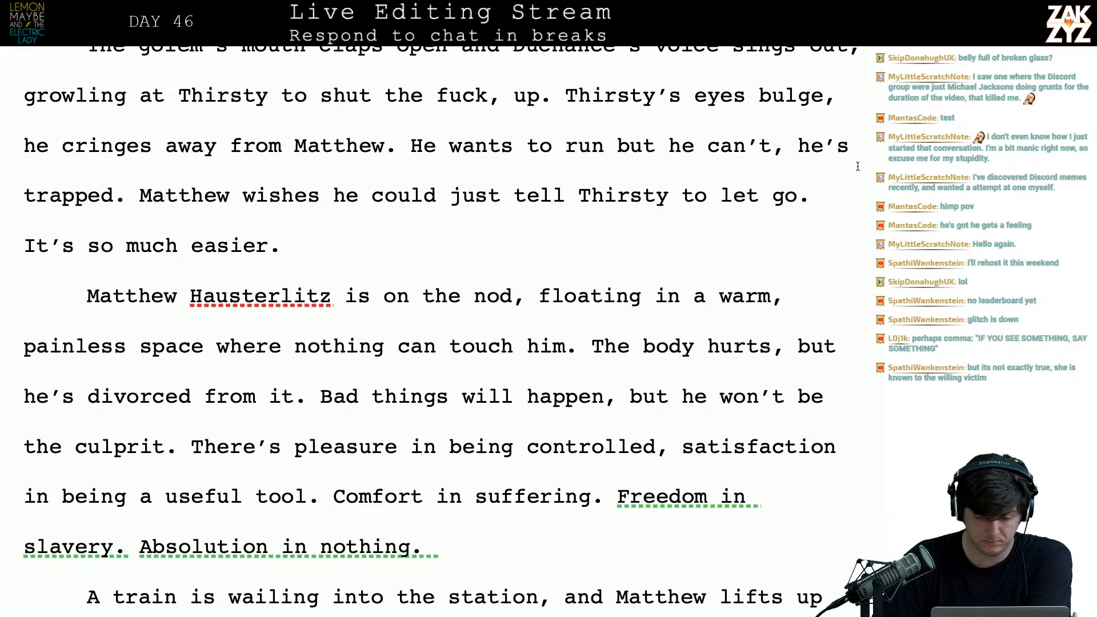
scroll(433, 390, down, 2)
scroll(434, 389, up, 1)
scroll(433, 389, down, 1)
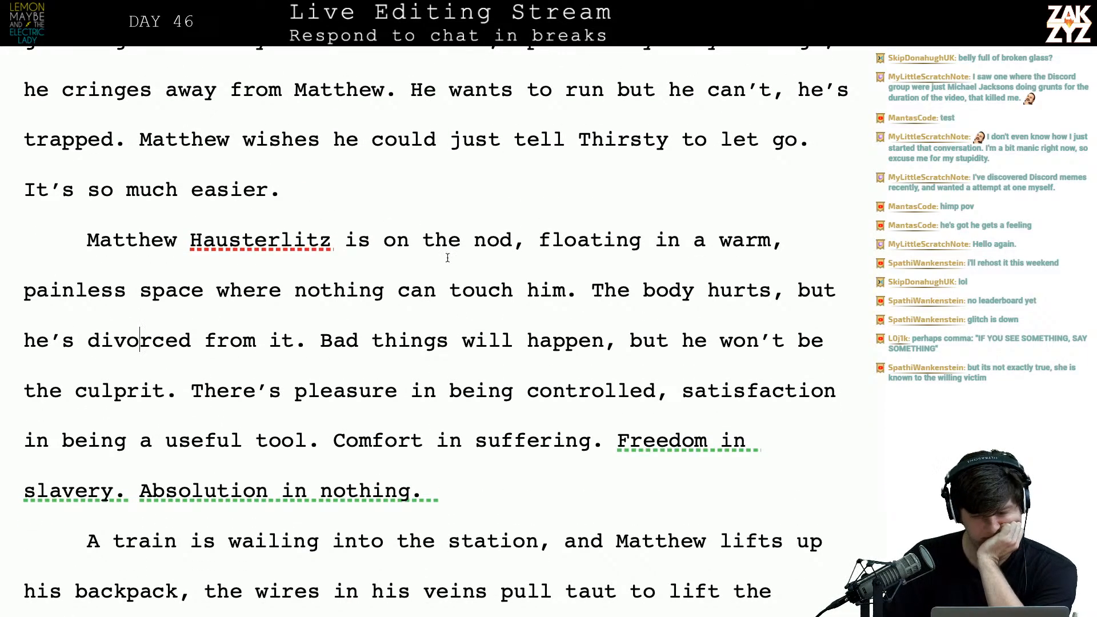
click(527, 248)
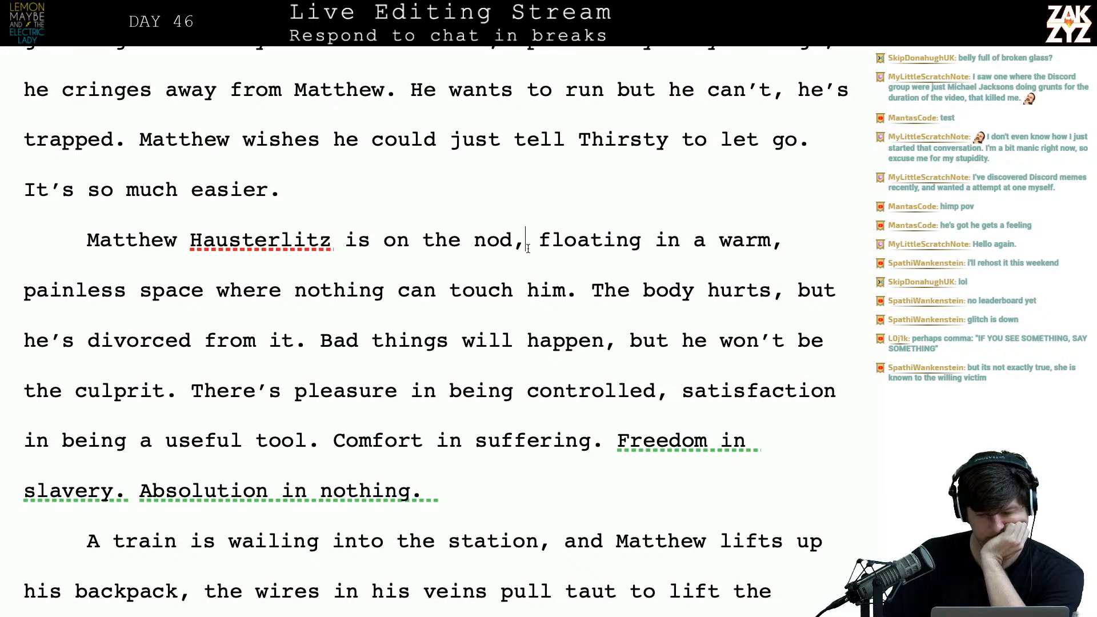
scroll(528, 247, down, 3)
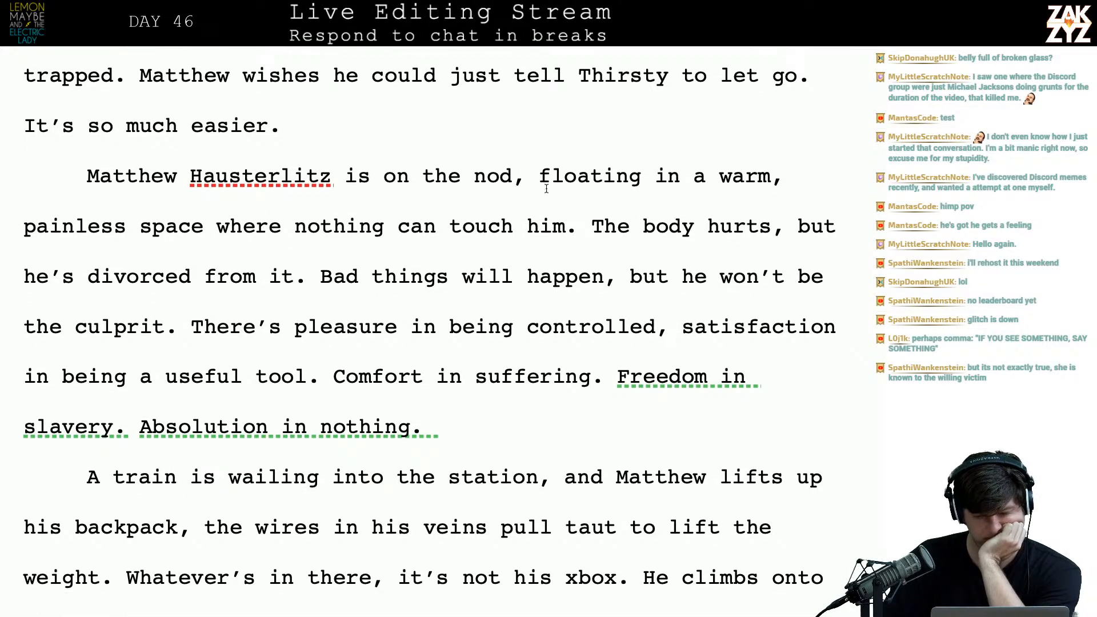
scroll(523, 290, down, 4)
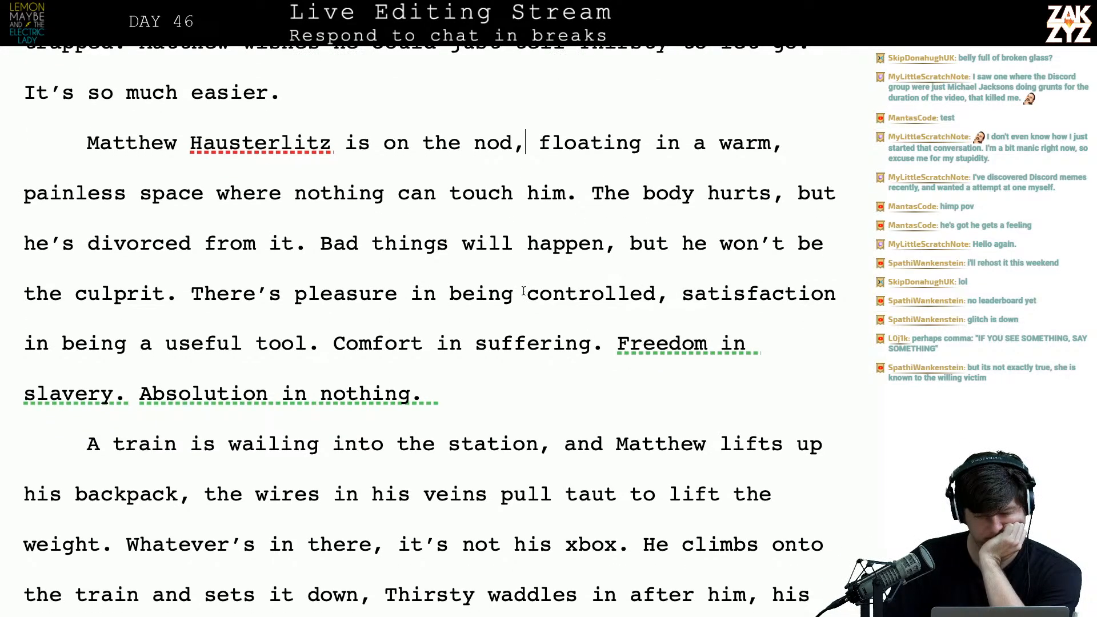
scroll(524, 291, up, 6)
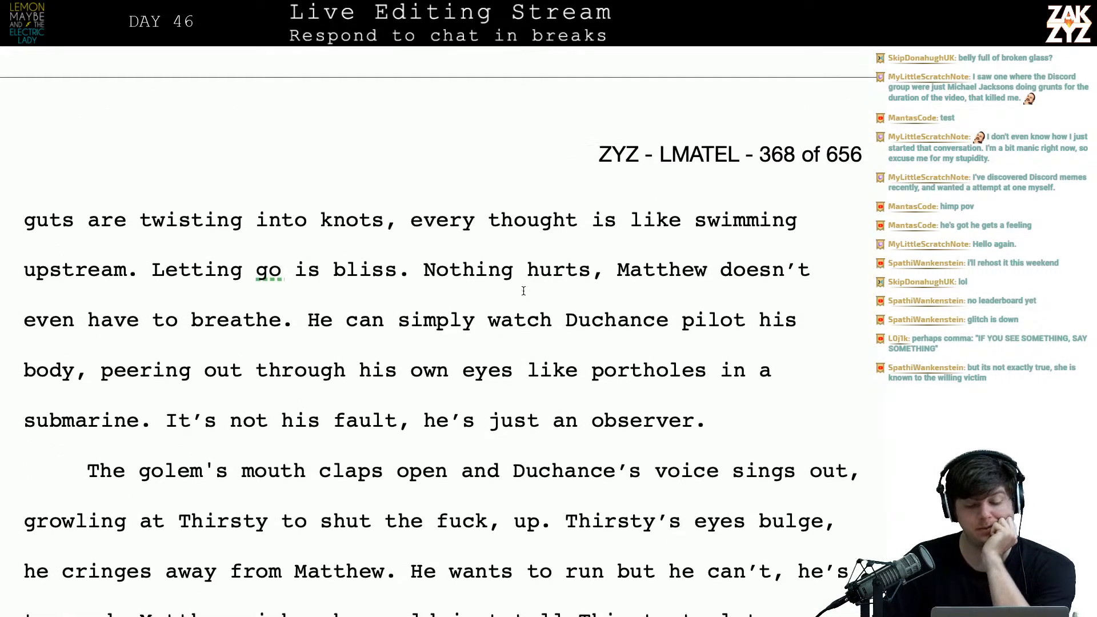
scroll(523, 291, up, 1)
scroll(523, 291, down, 2)
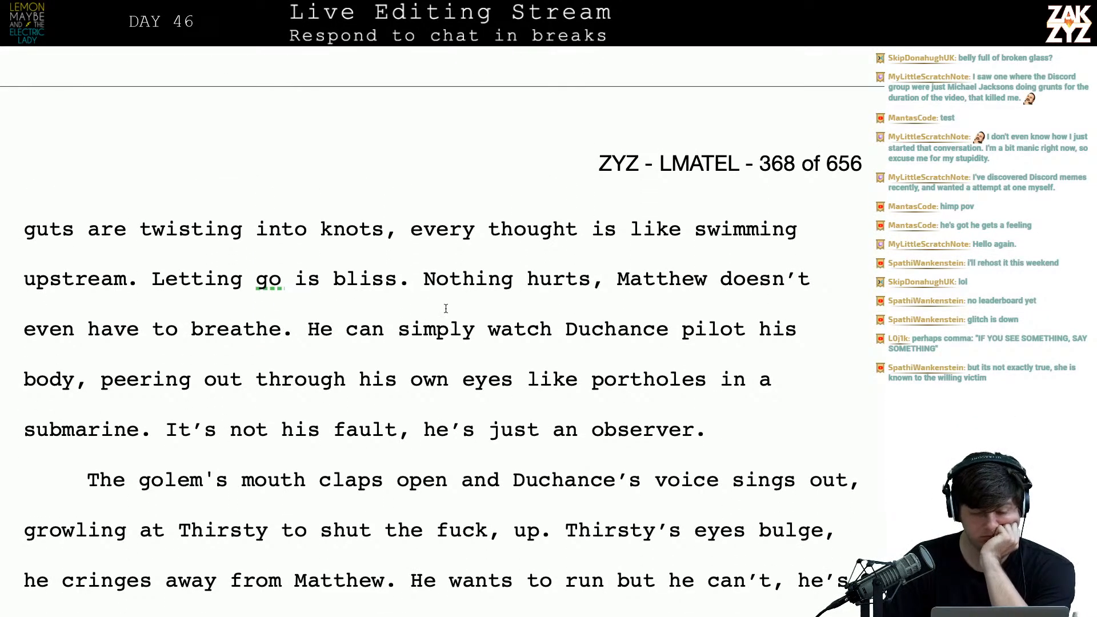
scroll(460, 423, down, 1)
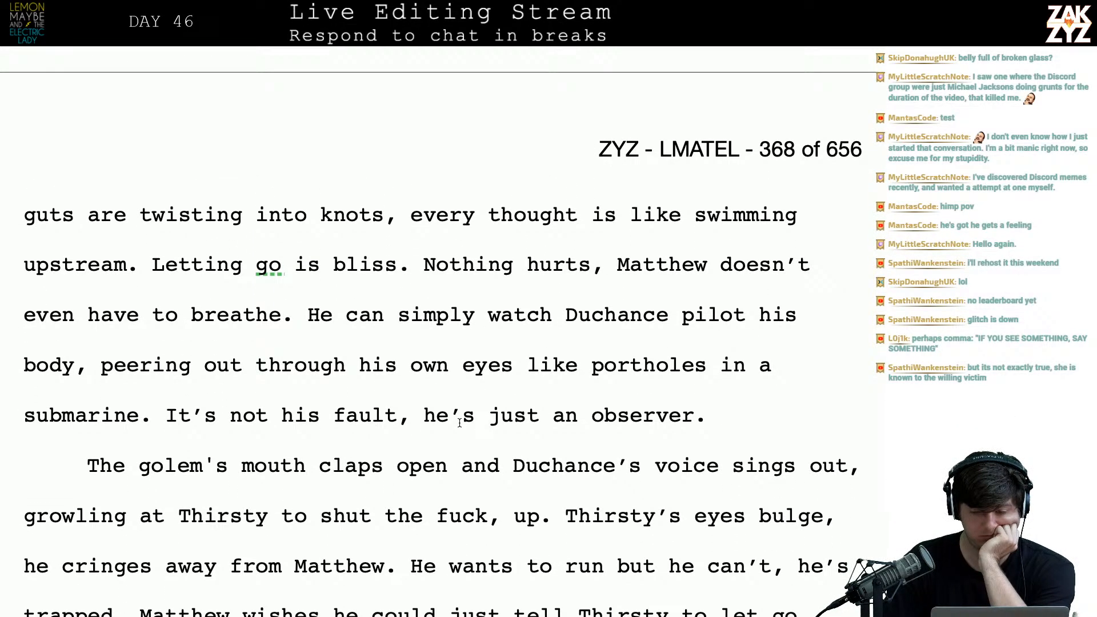
scroll(626, 269, up, 1)
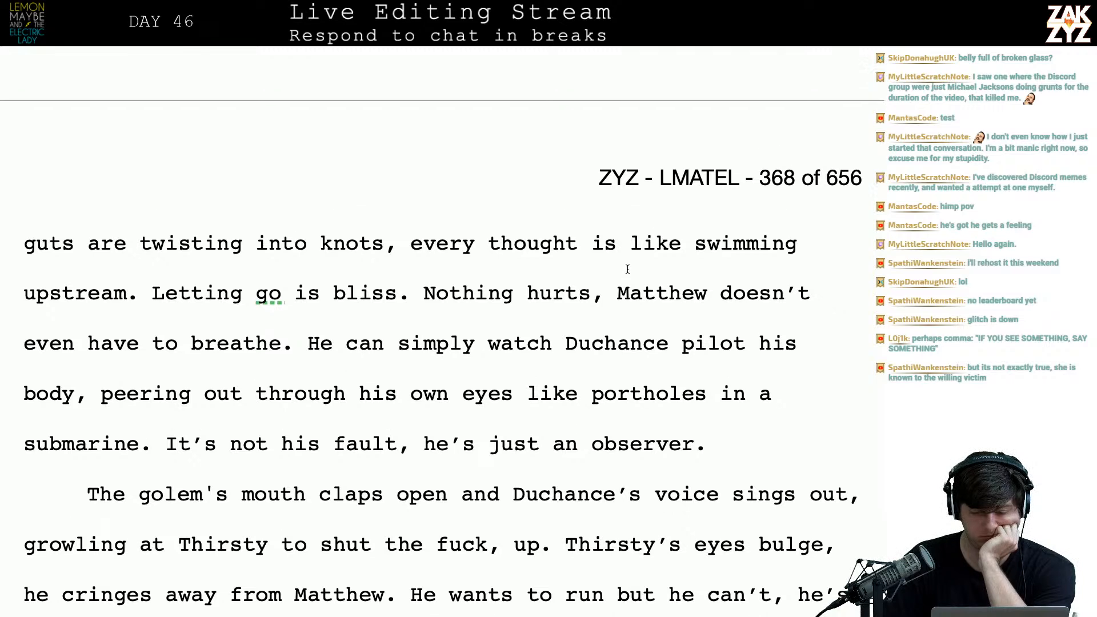
- Delete the sentence "Nothing hurts, Matthew doesn't even have to breathe." before "He can simply watch Duchance"
click(600, 297)
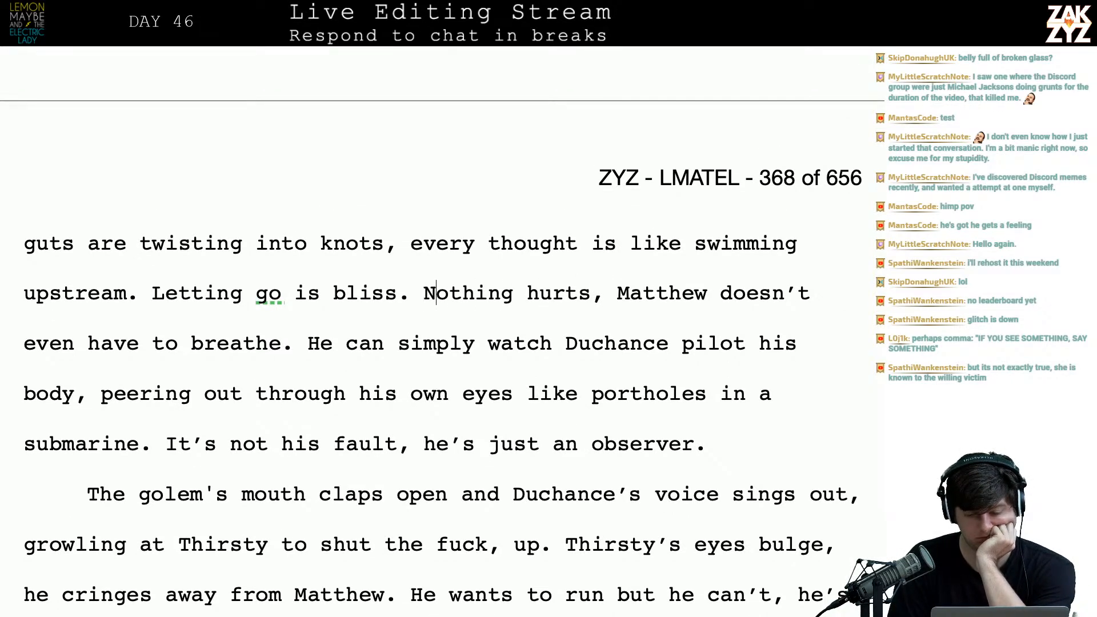
key(shift+Down)
key(shift+Left)
key(shift+Left)
key(shift+Left)
key(shift+Left)
key(shift+Left)
key(shift+Left)
key(shift+Left)
key(shift+Left)
key(shift+Left)
key(shift+Left)
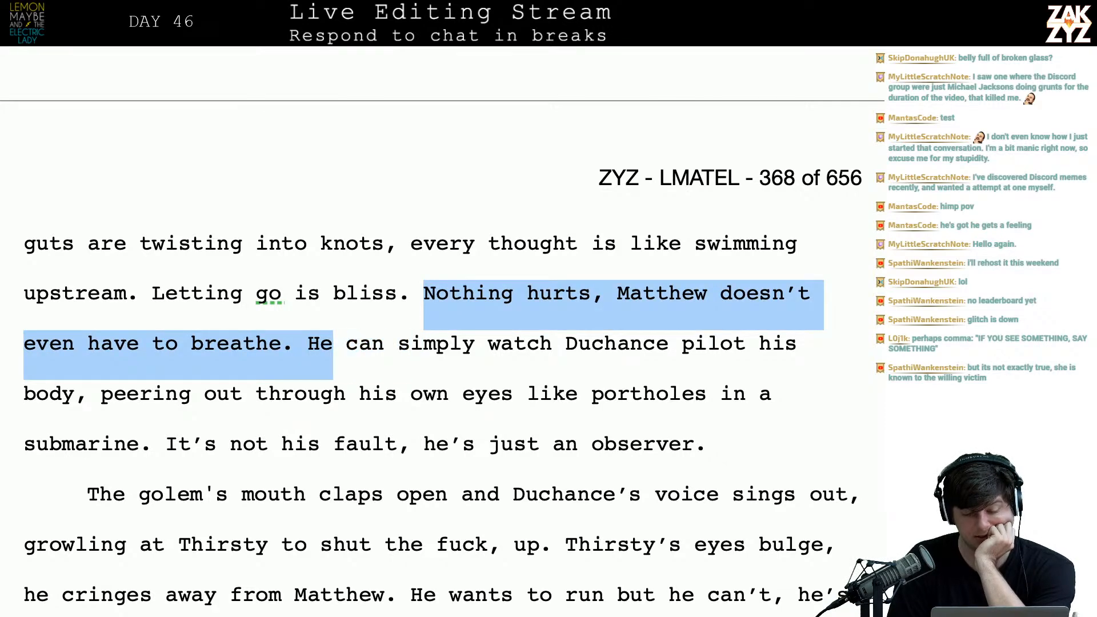
key(BackSpace)
- Replace the sentence "Letting go is bliss." with "So Matthew doesn't fight back. He watches" after "swimming upstream."
scroll(442, 340, down, 2)
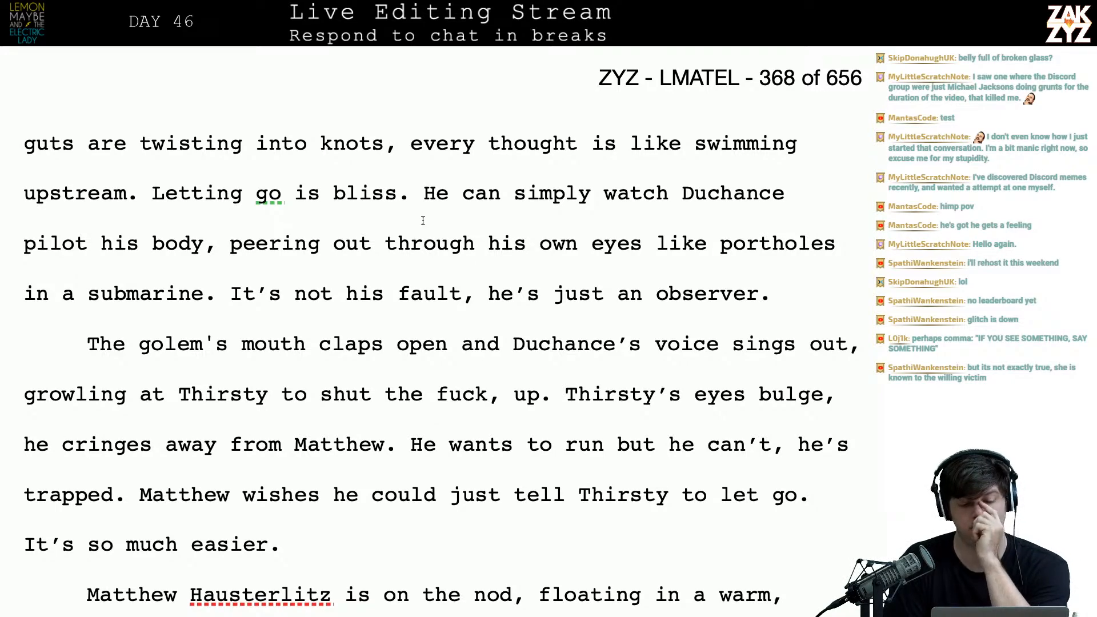
scroll(421, 216, up, 3)
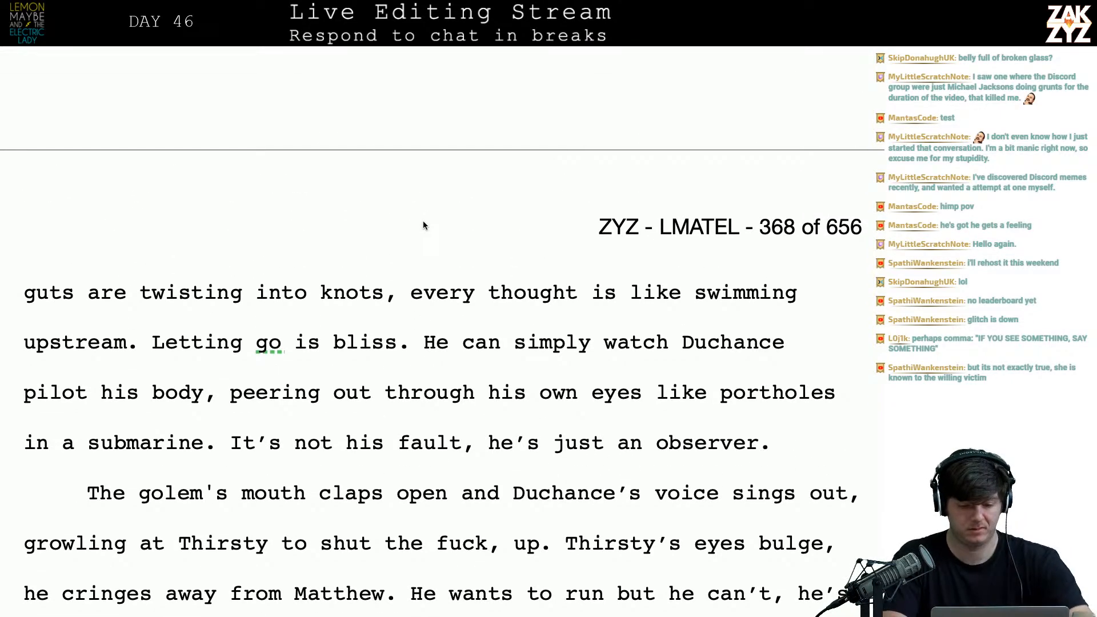
key(BackSpace)
key(BackSpace)
key(BackSpace)
key(BackSpace)
key(BackSpace)
key(BackSpace)
key(BackSpace)
key(BackSpace)
key(BackSpace)
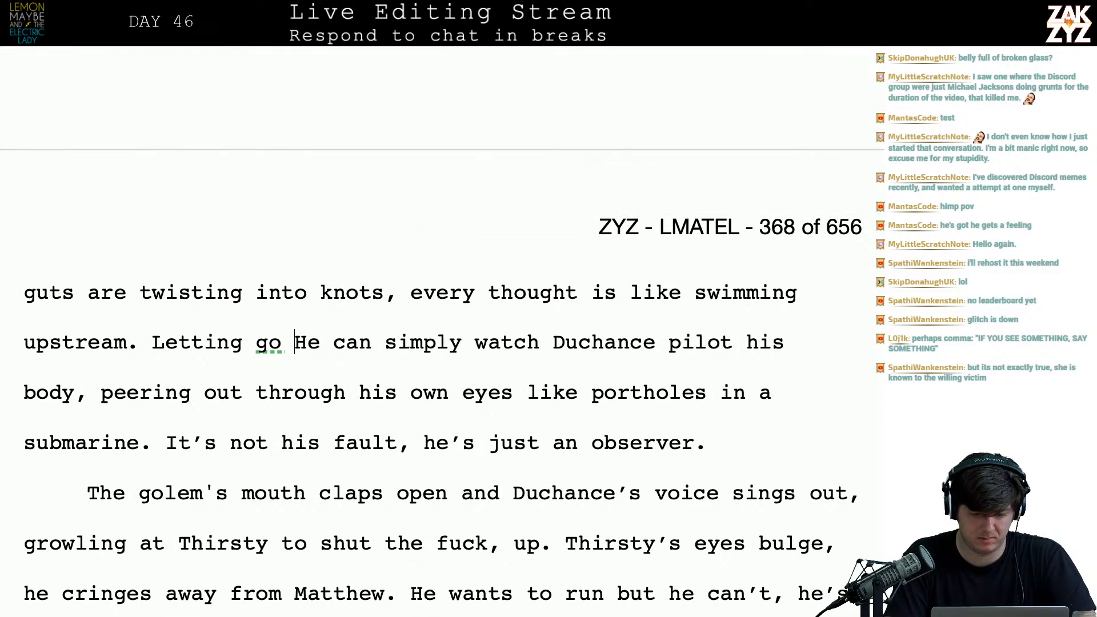
key(BackSpace)
key(BackSpace)
key(BackSpace)
key(BackSpace)
key(BackSpace)
key(BackSpace)
key(BackSpace)
key(BackSpace)
key(BackSpace)
key(BackSpace)
key(BackSpace)
key(BackSpace)
key(BackSpace)
text(She)
key(BackSpace)
key(BackSpace)
key(BackSpace)
text(o matthe)
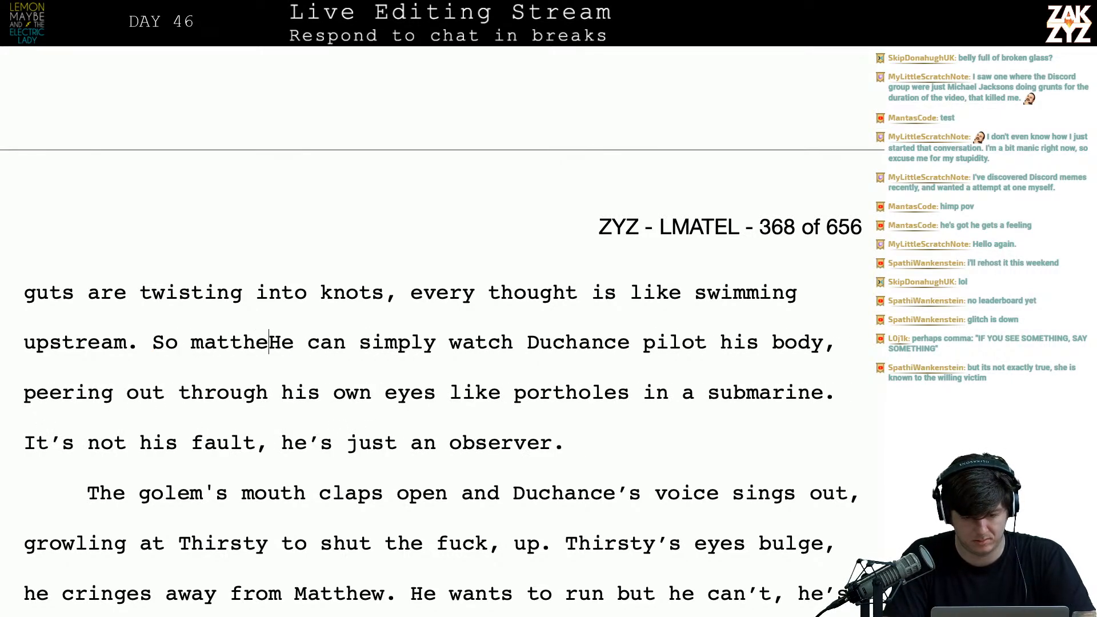
text(w doesn't fight )
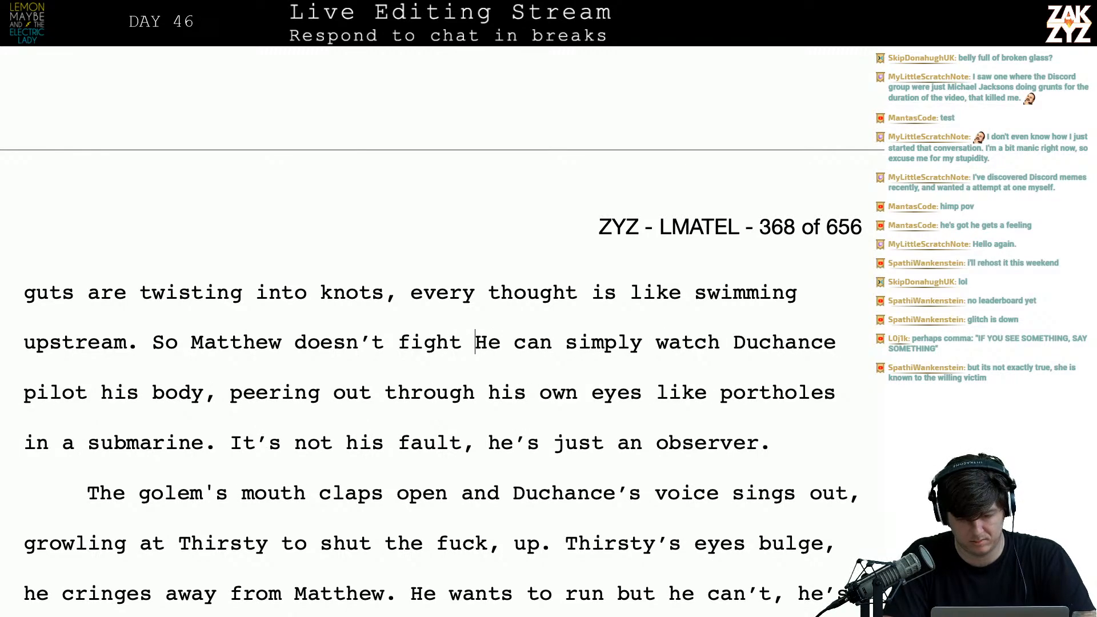
text(bak)
key(BackSpace)
text(ck. He watches)
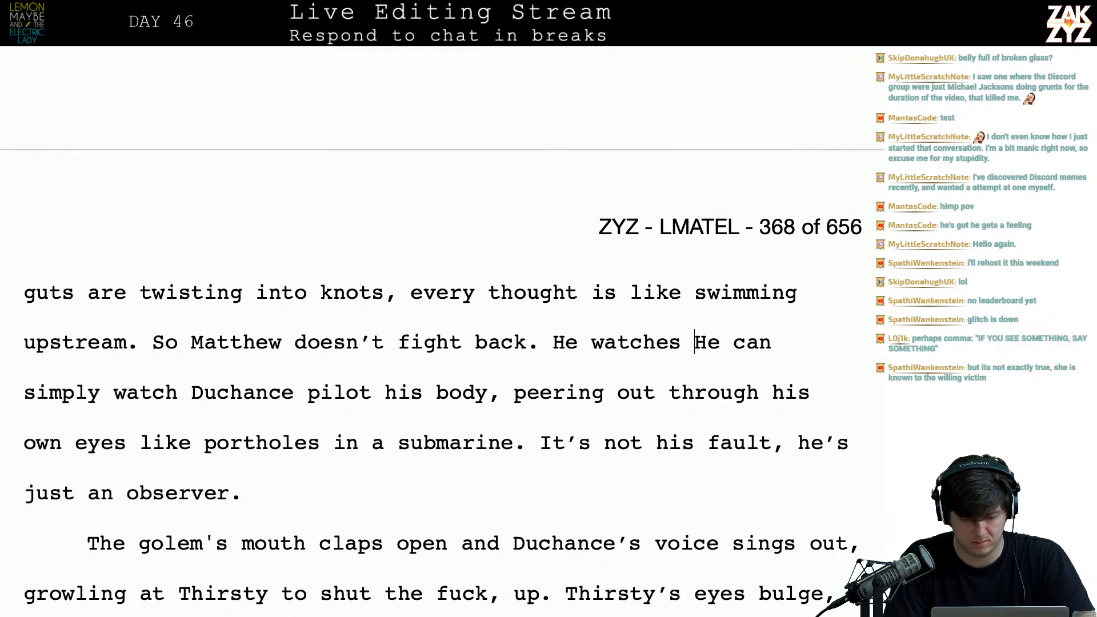
- Delete the leftover words "He can simply watch" so that "He watches" runs straight into "Duchance pilot his body"
key(shift+Right)
key(shift+Right)
key(shift+Right)
key(shift+Right)
key(shift+Right)
key(shift+Right)
key(shift+Right)
key(shift+Right)
key(shift+Right)
key(shift+Right)
key(shift+Right)
key(shift+Right)
key(shift+Right)
key(shift+Right)
key(shift+Right)
key(shift+Right)
key(shift+Right)
key(shift+Right)
key(shift+Right)
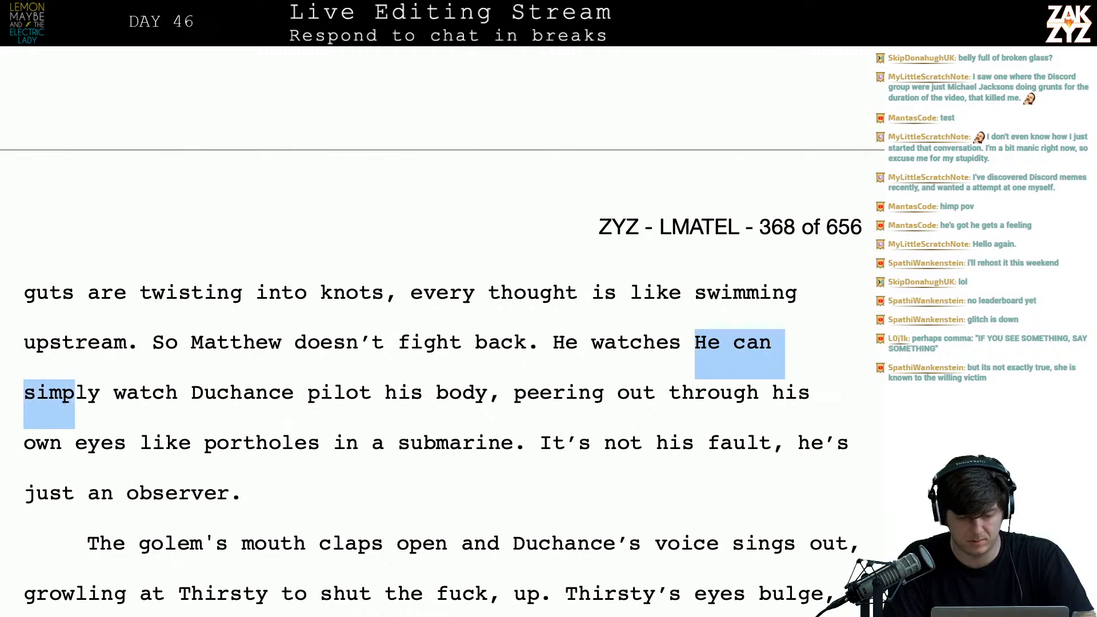
key(shift+Right)
key(shift+Right)
key(BackSpace)
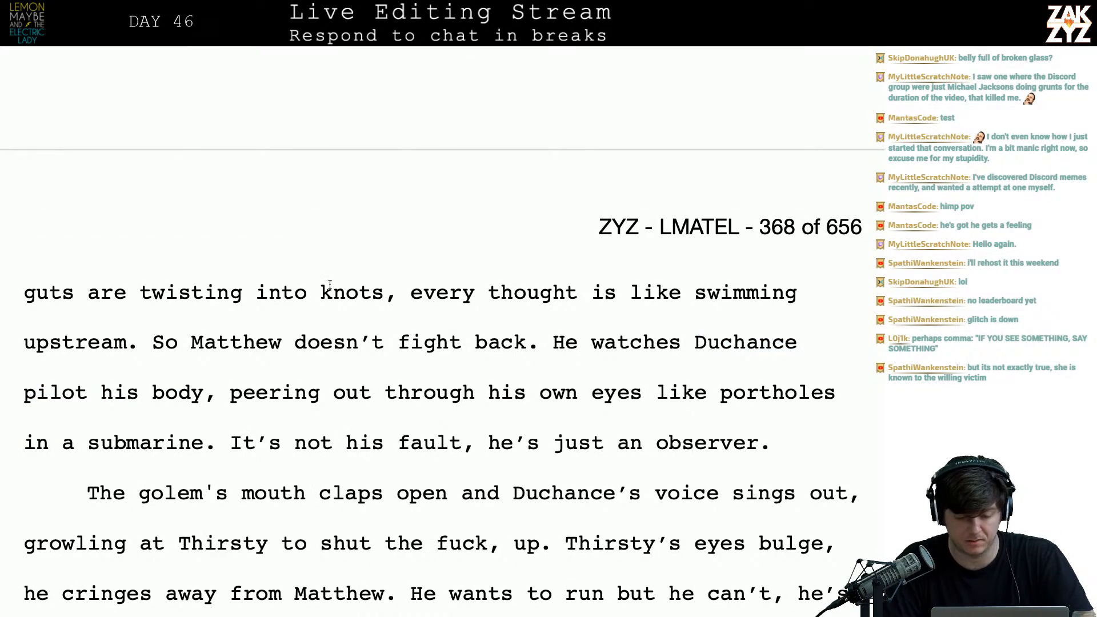
- Change "So Matthew doesn't fight back." to "So Matthew doesn't bother."
scroll(347, 258, up, 5)
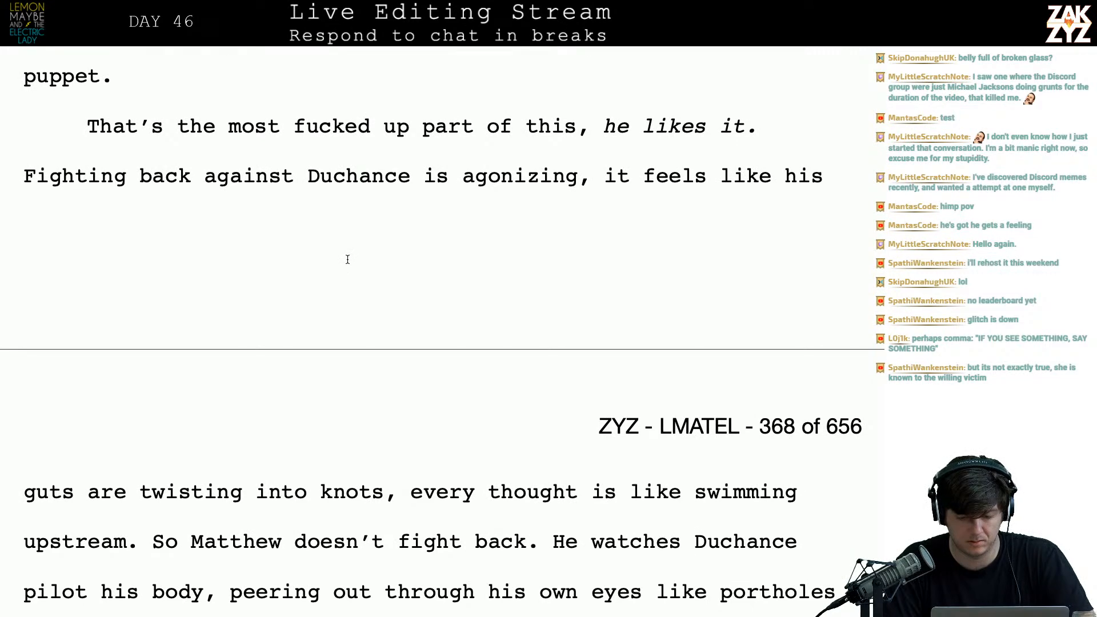
scroll(347, 259, down, 6)
scroll(348, 260, up, 5)
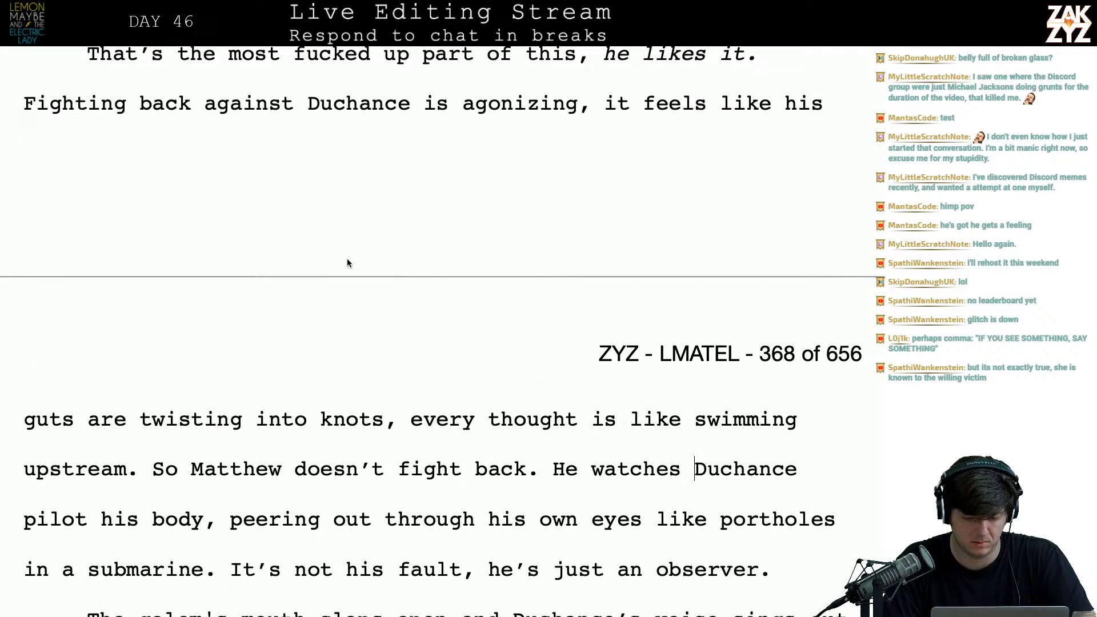
scroll(347, 263, down, 2)
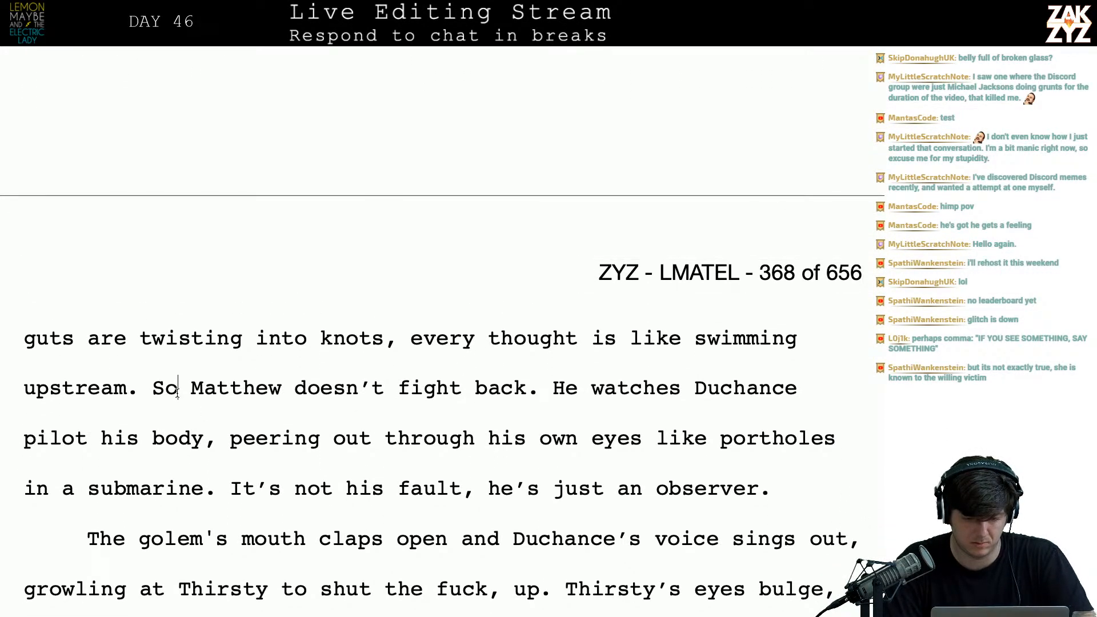
text(bother.)
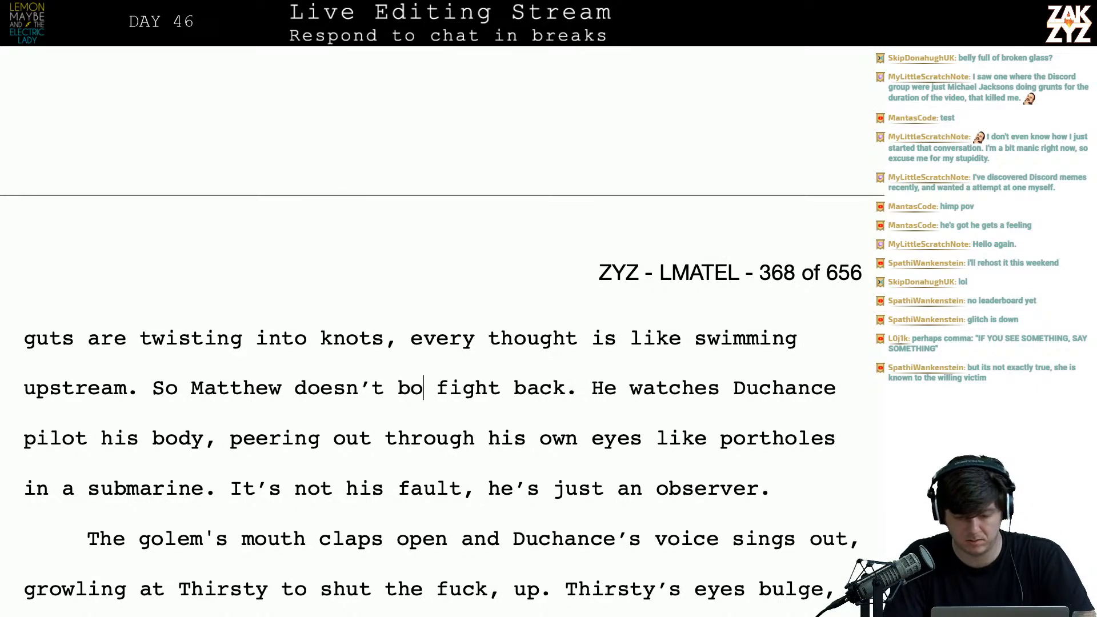
key(shift+Right)
key(shift+Right)
key(shift+Right)
key(shift+Right)
key(shift+Right)
key(shift+Right)
key(shift+Right)
key(shift+Right)
key(shift+Right)
key(shift+Right)
key(shift+Right)
key(shift+Right)
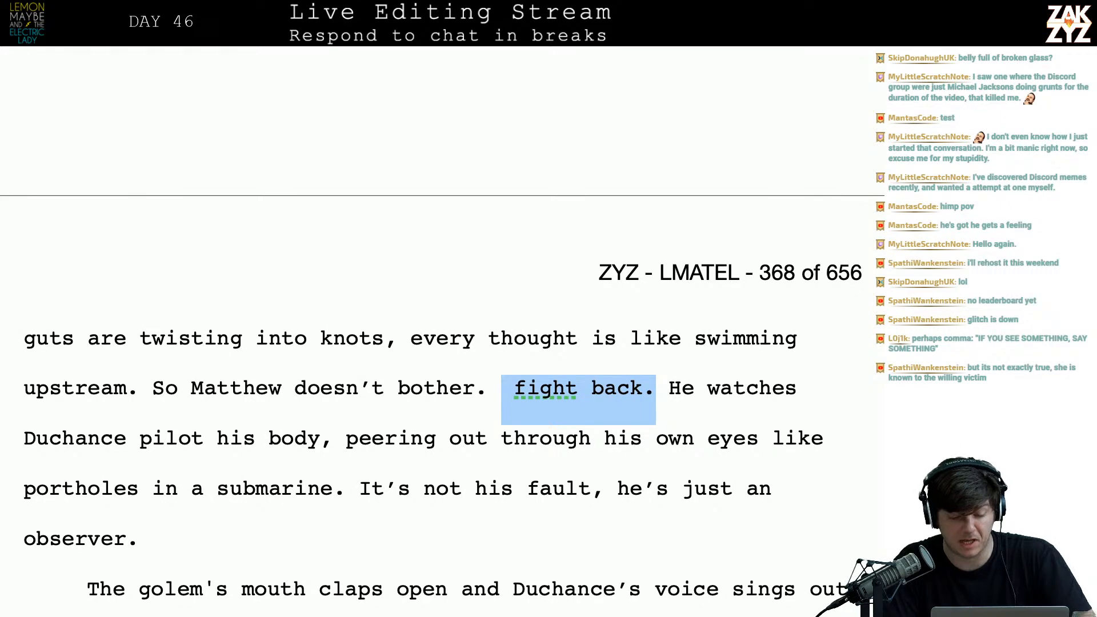
key(BackSpace)
- Delete the sentence "It's not his fault, he's just an observer." after "portholes in a submarine."
scroll(434, 440, down, 1)
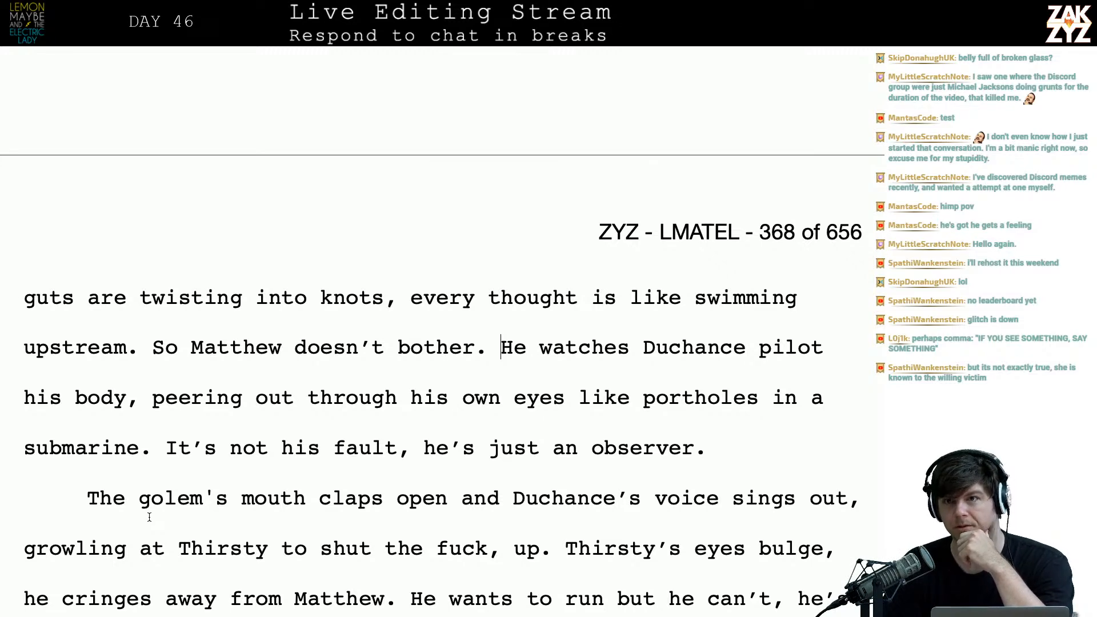
scroll(149, 518, down, 5)
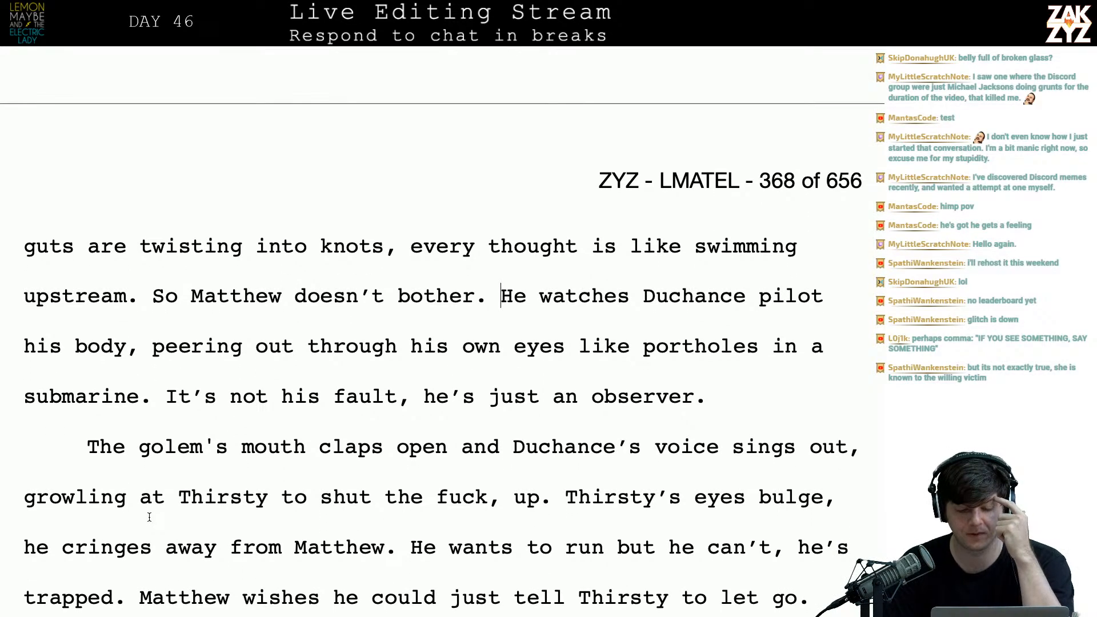
scroll(150, 517, down, 1)
scroll(319, 464, down, 1)
scroll(319, 464, down, 1)
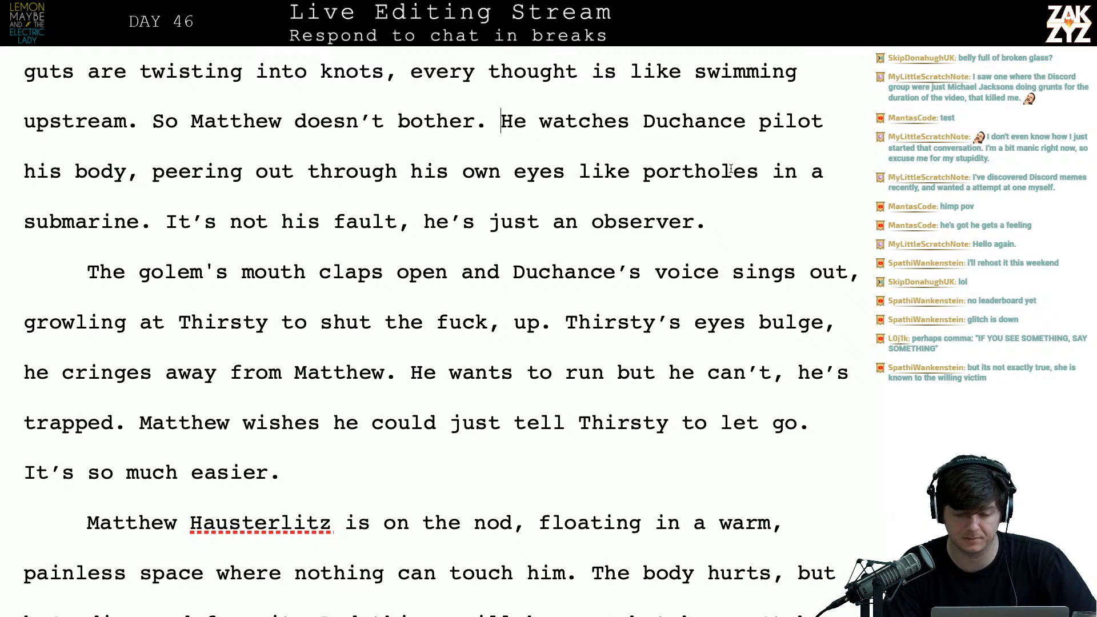
drag(717, 207, 161, 218)
key(BackSpace)
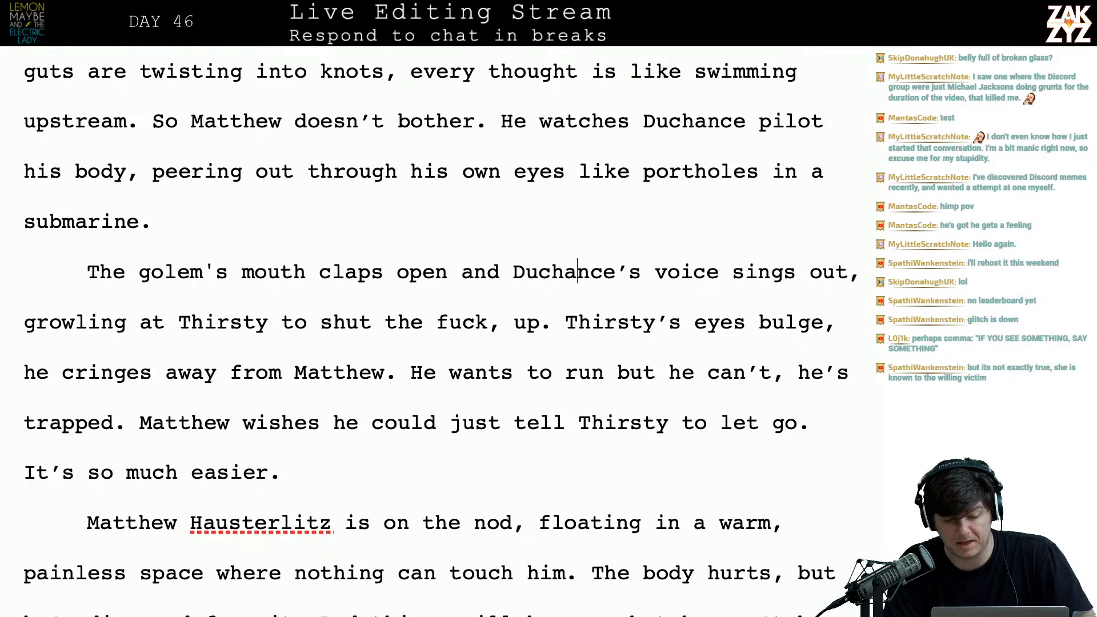
- Rewrite "to shut the fuck, up" after "growling at Thirsty" as "to shut the fuck up", without the comma
key(Right)
key(Right)
key(Right)
key(Right)
key(Right)
key(Right)
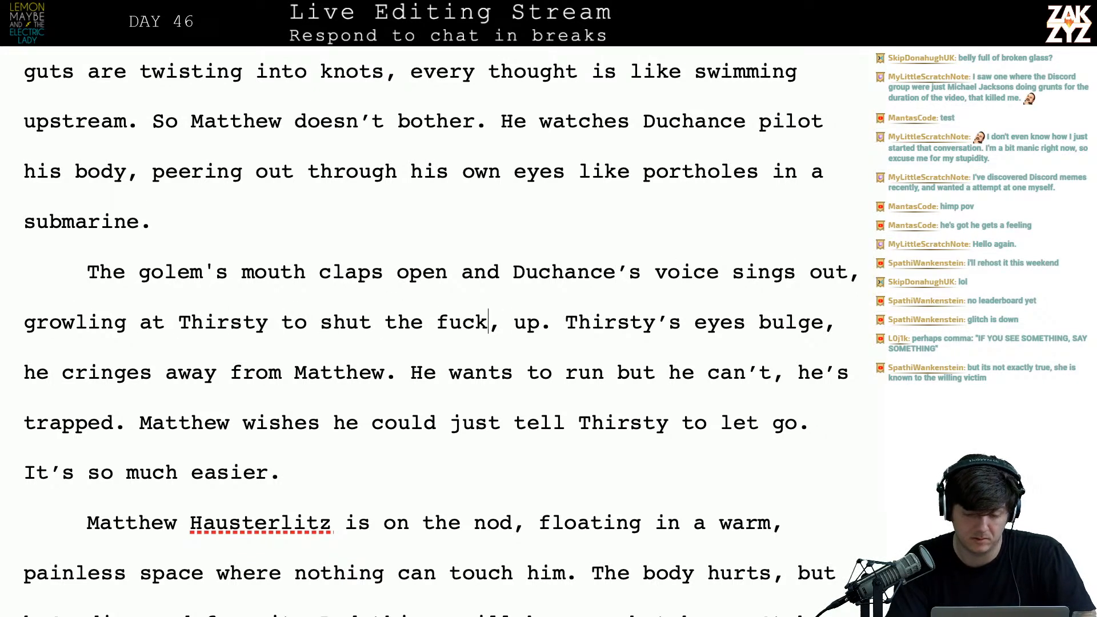
key(Right)
key(BackSpace)
key(BackSpace)
key(BackSpace)
key(BackSpace)
key(BackSpace)
key(BackSpace)
key(BackSpace)
key(BackSpace)
key(BackSpace)
key(BackSpace)
key(BackSpace)
key(BackSpace)
key(BackSpace)
key(BackSpace)
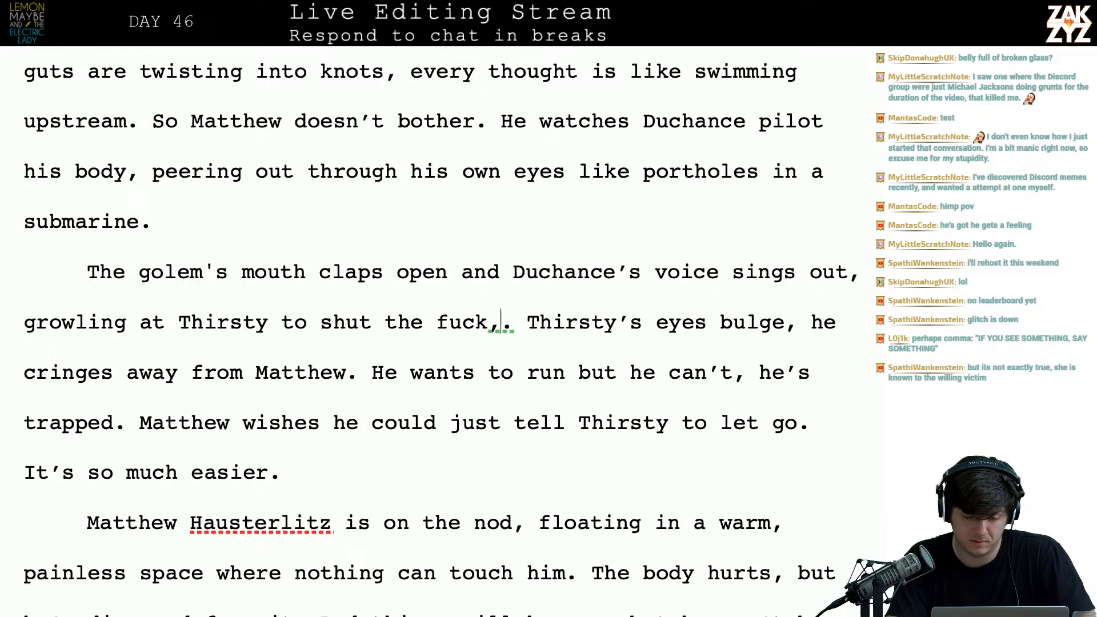
key(BackSpace)
key(BackSpace)
key(BackSpace)
key(BackSpace)
key(BackSpace)
key(BackSpace)
key(BackSpace)
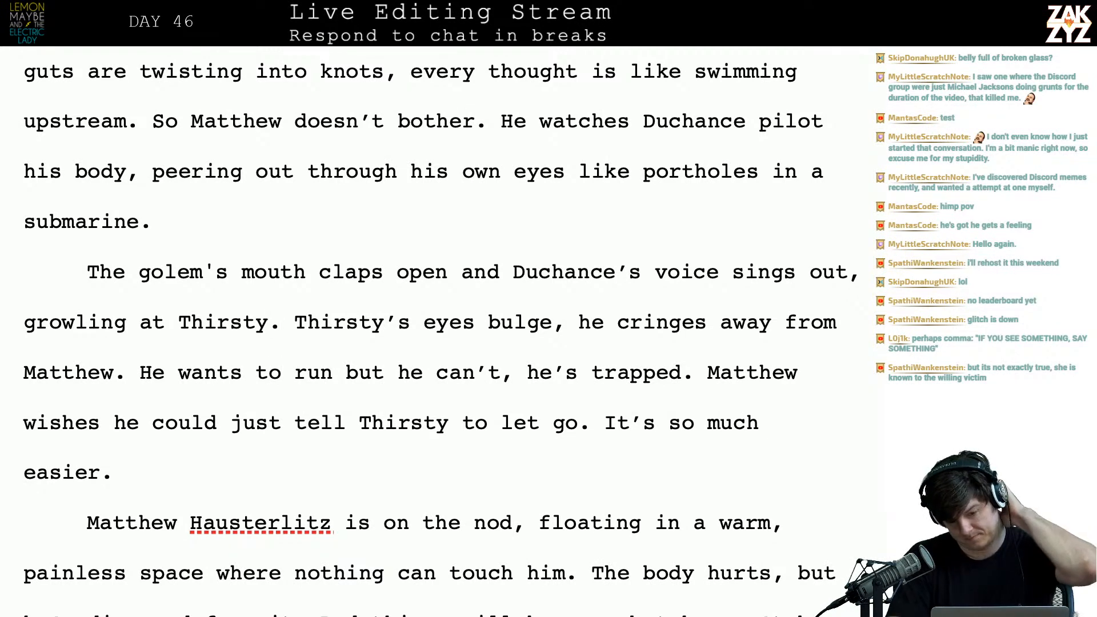
text(to shut the fuc)
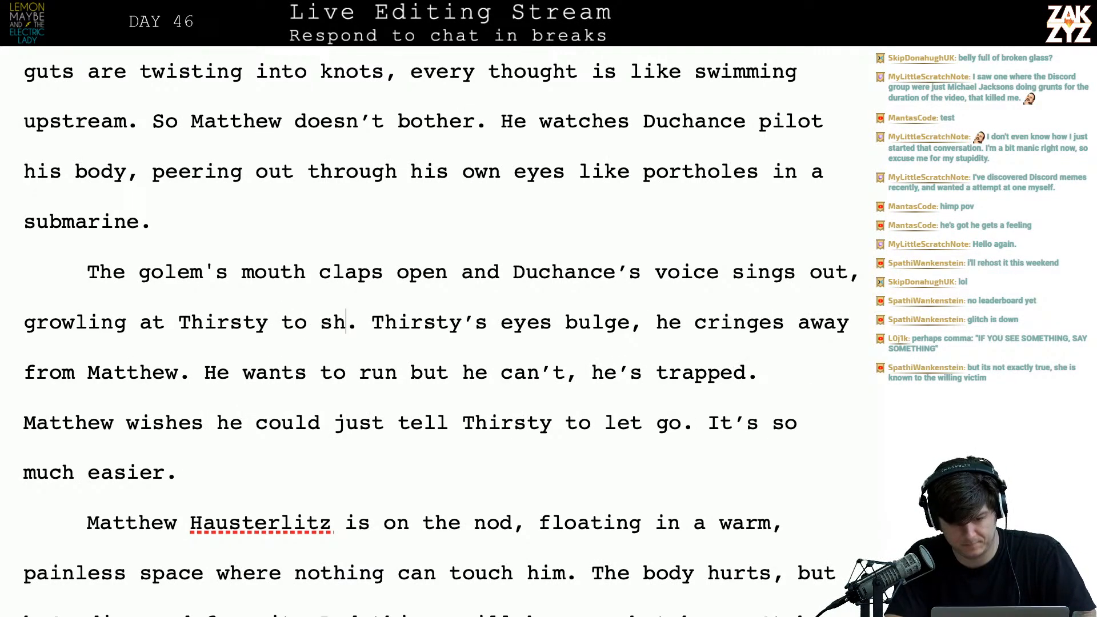
text(k up)
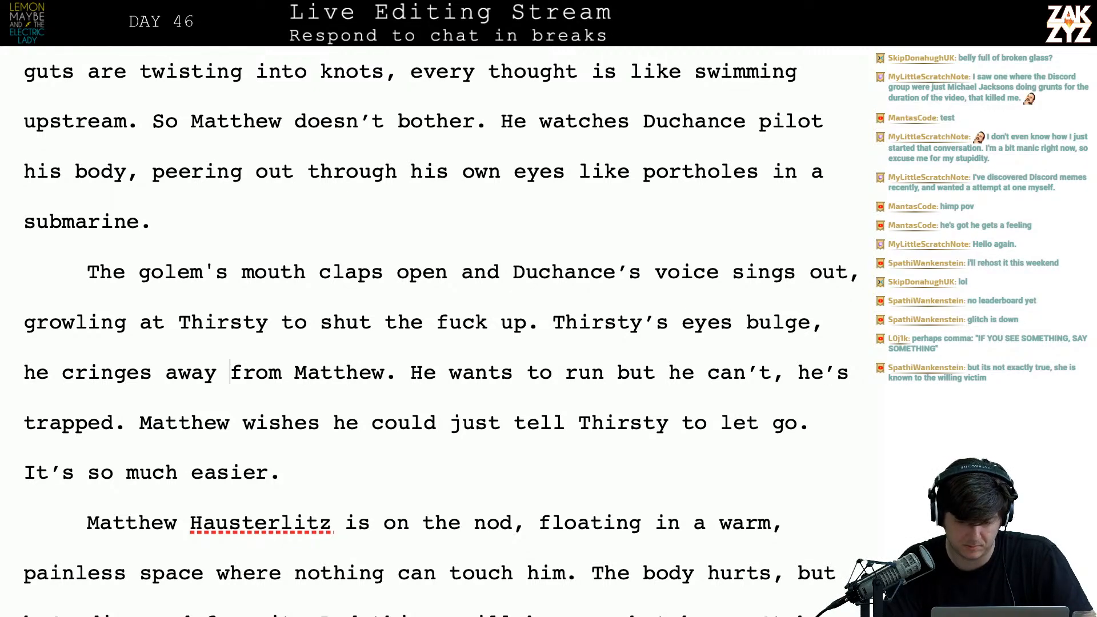
- Continue "Thirsty's eyes bulge" with "and he cringes away." in place of the comma, and push the old wording into a separate paragraph below
click(833, 341)
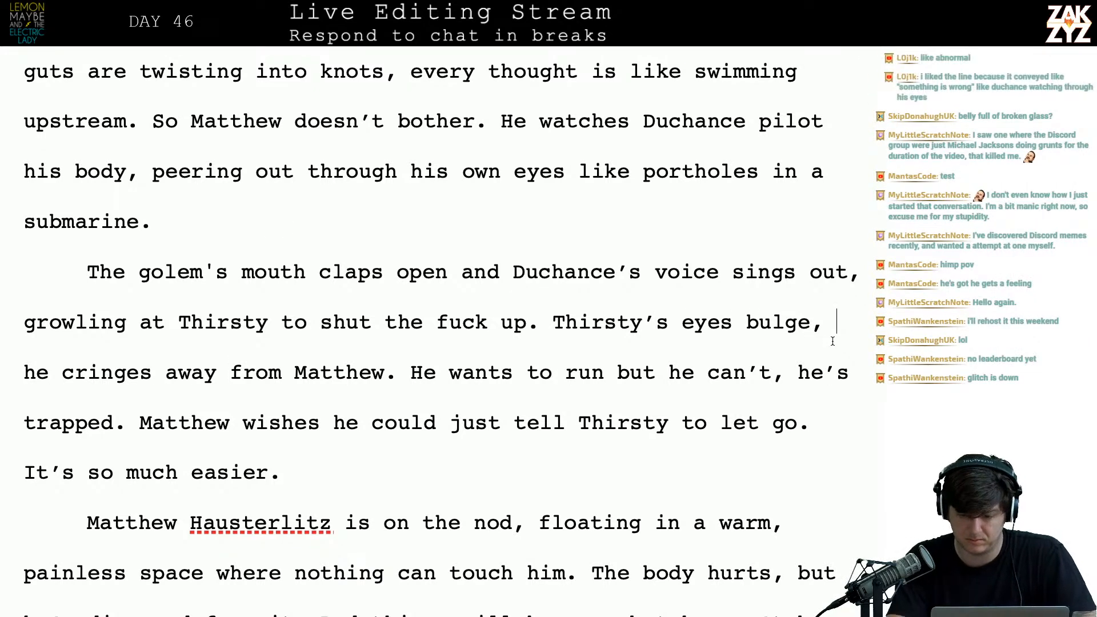
key(BackSpace)
key(BackSpace)
text(and he cring)
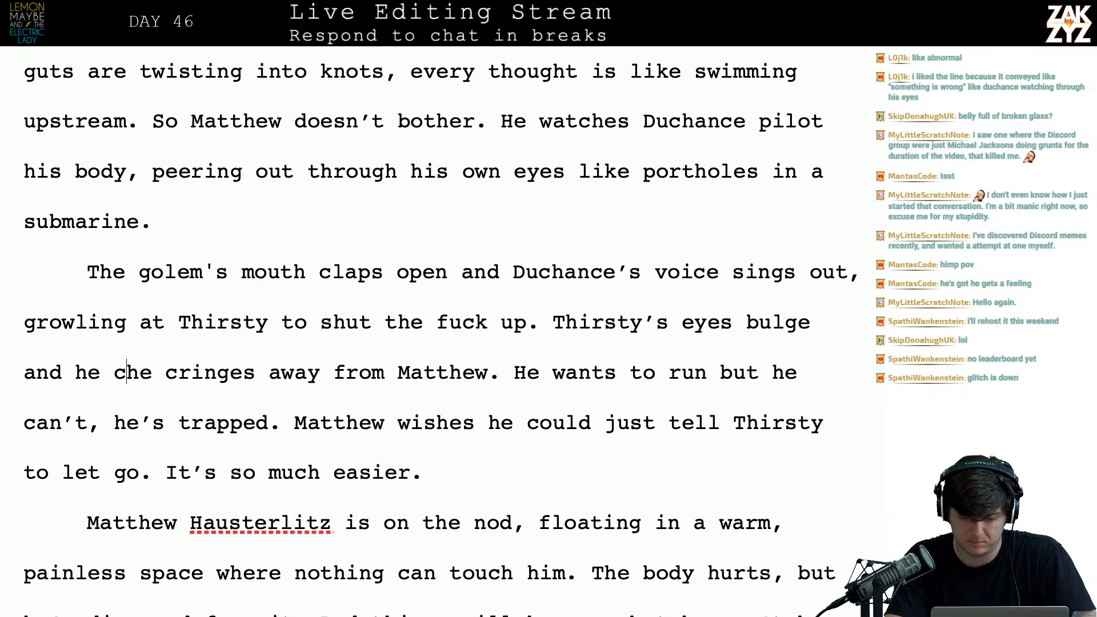
text(es away.)
key(Return)
key(Return)
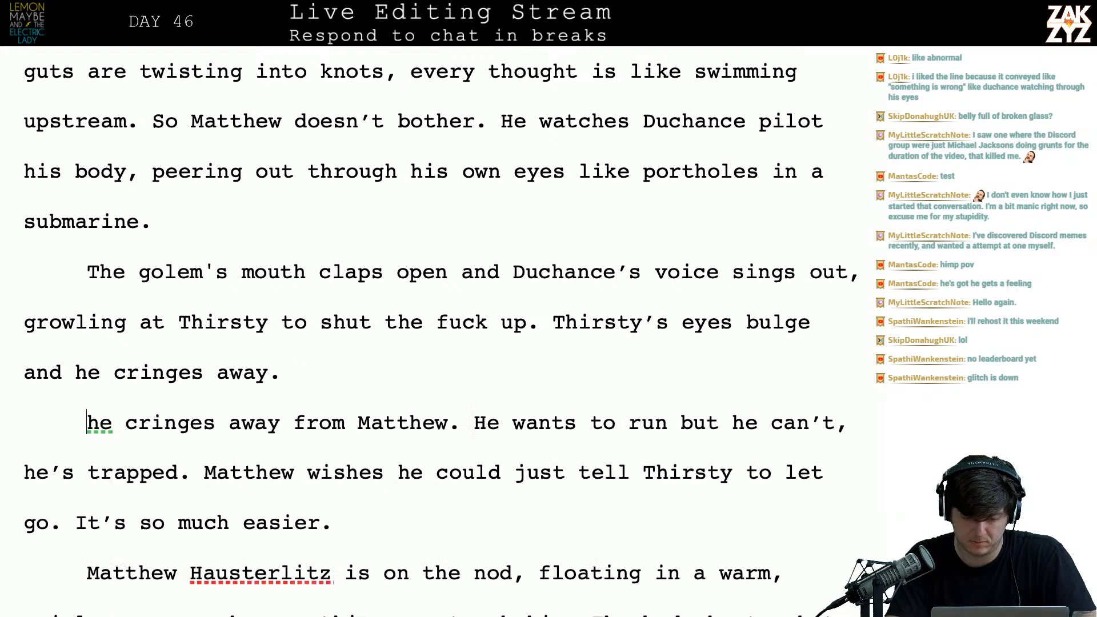
- Add the sentence "He wants to run away but the wires won't let him." after "he cringes away."
click(295, 372)
text(He wants)
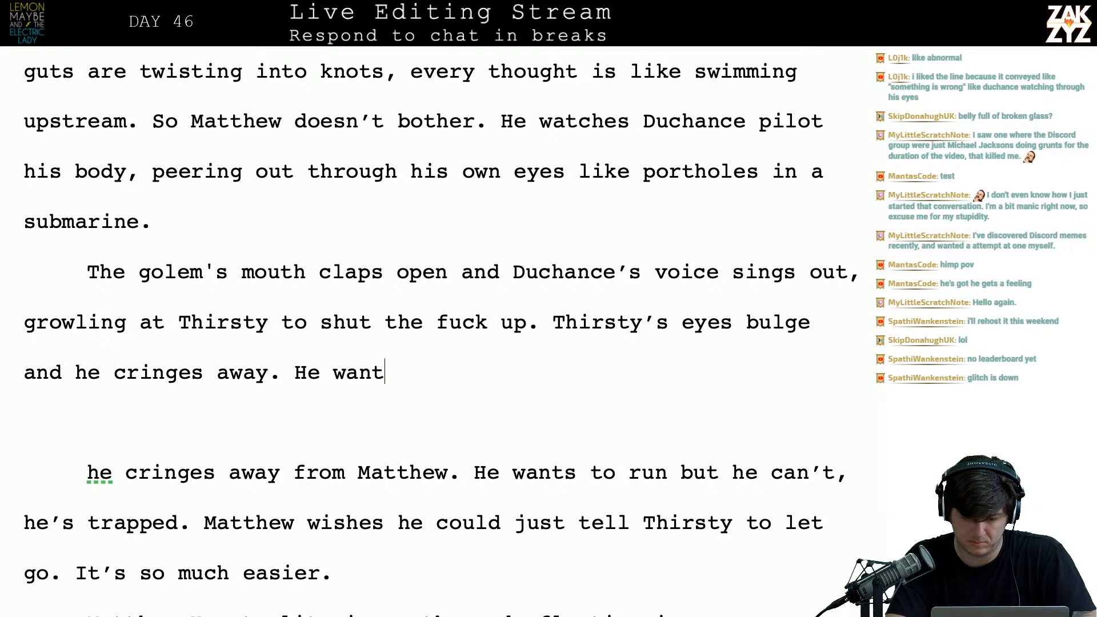
key(BackSpace)
key(BackSpace)
key(BackSpace)
key(BackSpace)
key(BackSpace)
key(BackSpace)
key(BackSpace)
key(BackSpace)
key(BackSpace)
text(He want's to)
key(BackSpace)
key(BackSpace)
key(BackSpace)
key(BackSpace)
key(BackSpace)
text(s to run a)
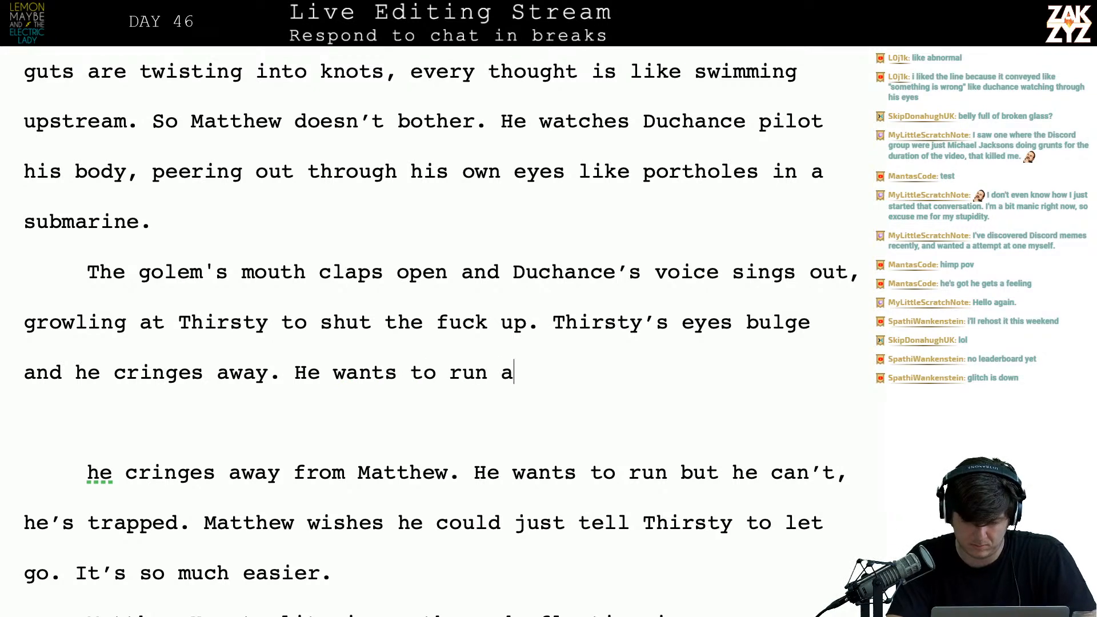
text(way but the wires)
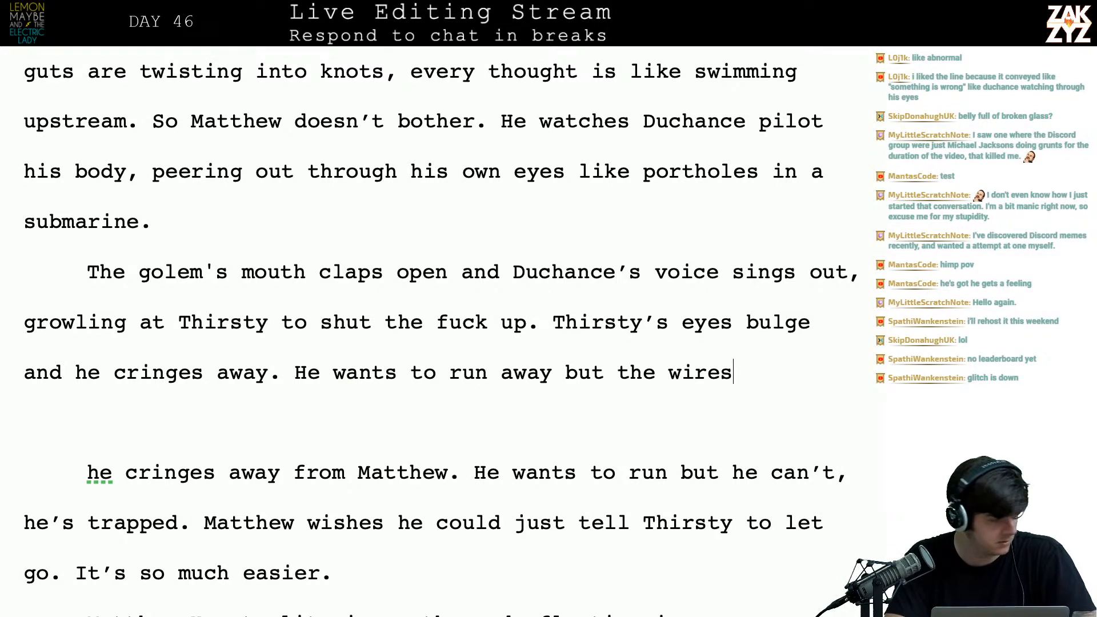
text( won't let him.)
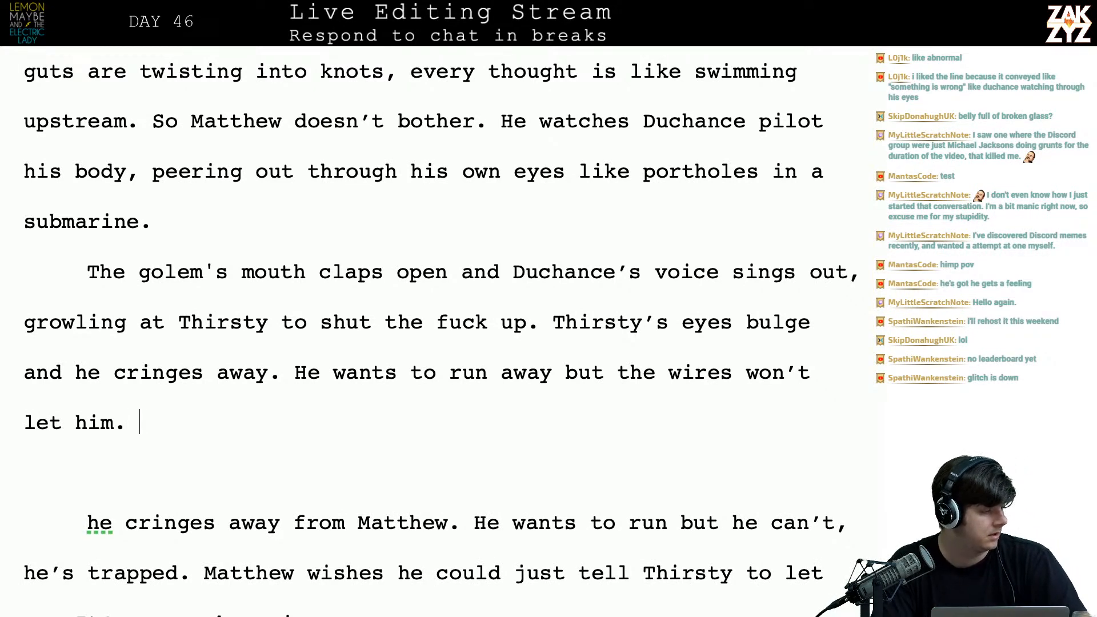
- Insert a new paragraph after "portholes in a submarine." reading "Like a golem, Matthew's mouth claps open"
scroll(440, 331, up, 1)
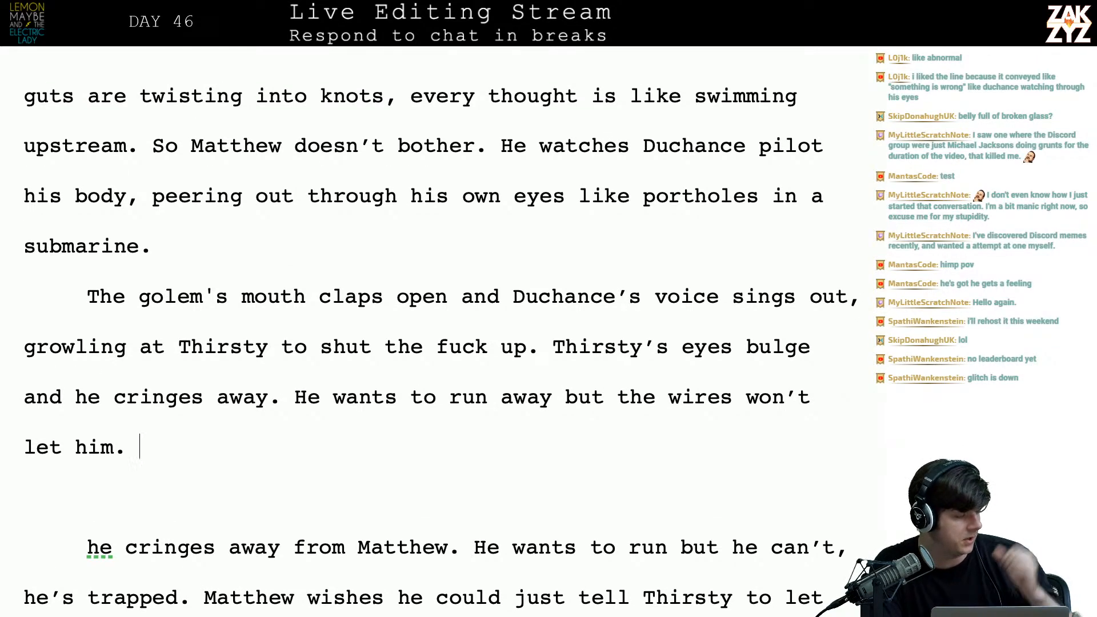
scroll(441, 332, down, 1)
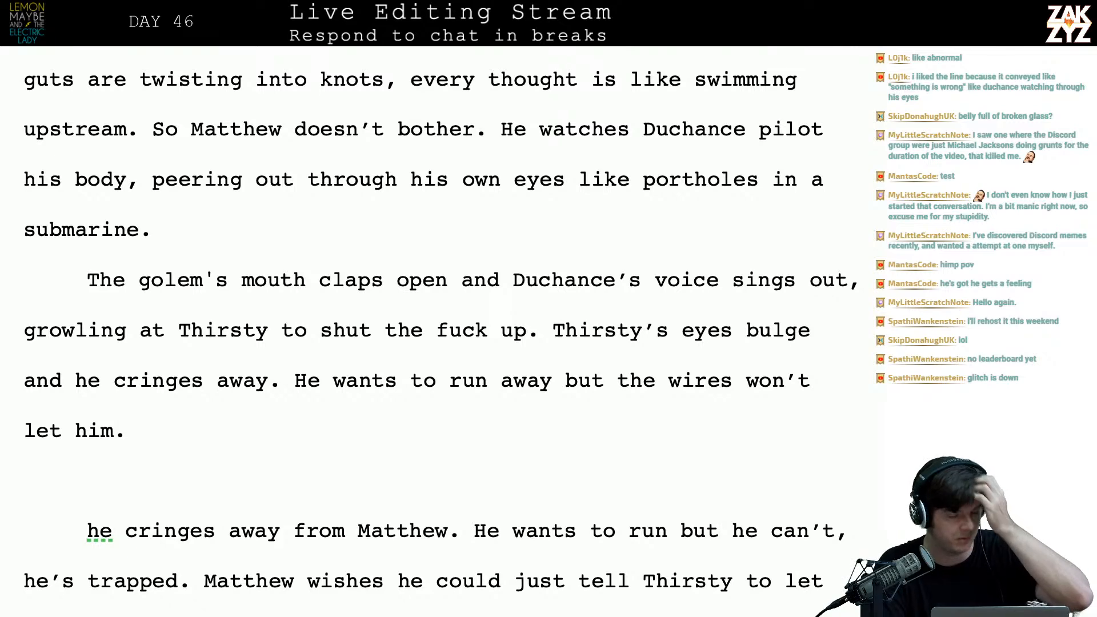
scroll(833, 342, down, 2)
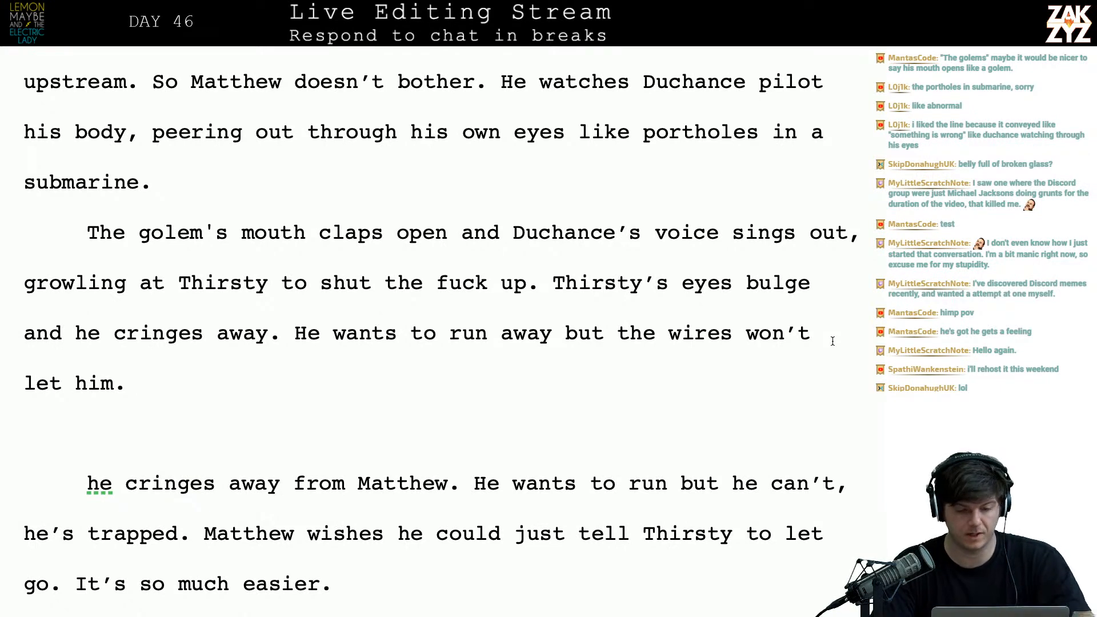
click(314, 185)
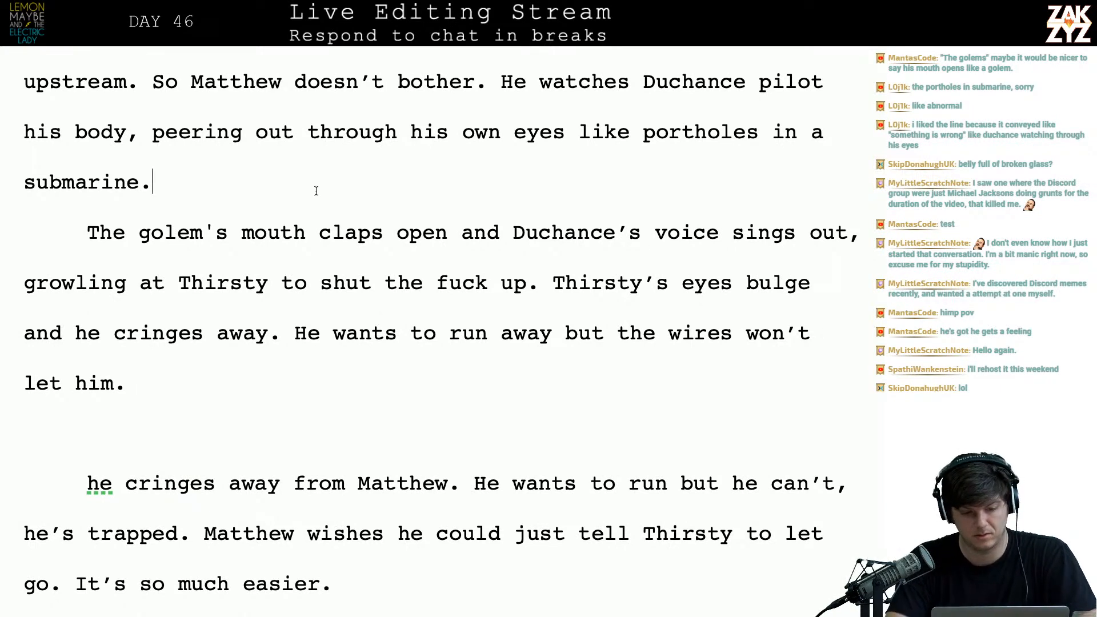
key(Return)
text(Like )
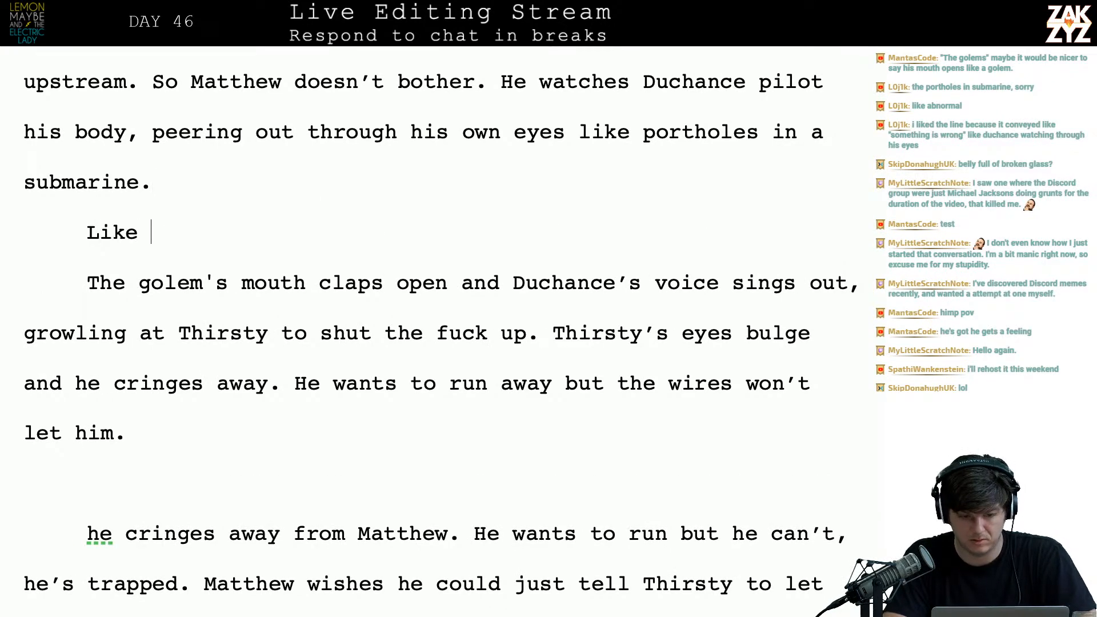
text(a golem, Matthw's)
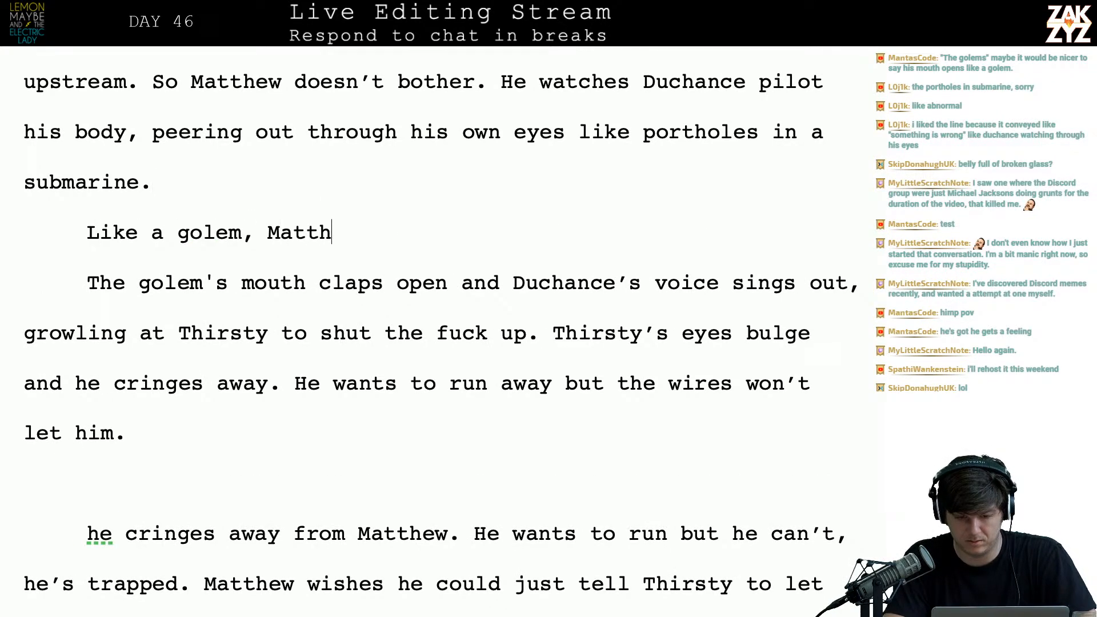
key(BackSpace)
key(BackSpace)
key(BackSpace)
key(BackSpace)
text(ew's mat)
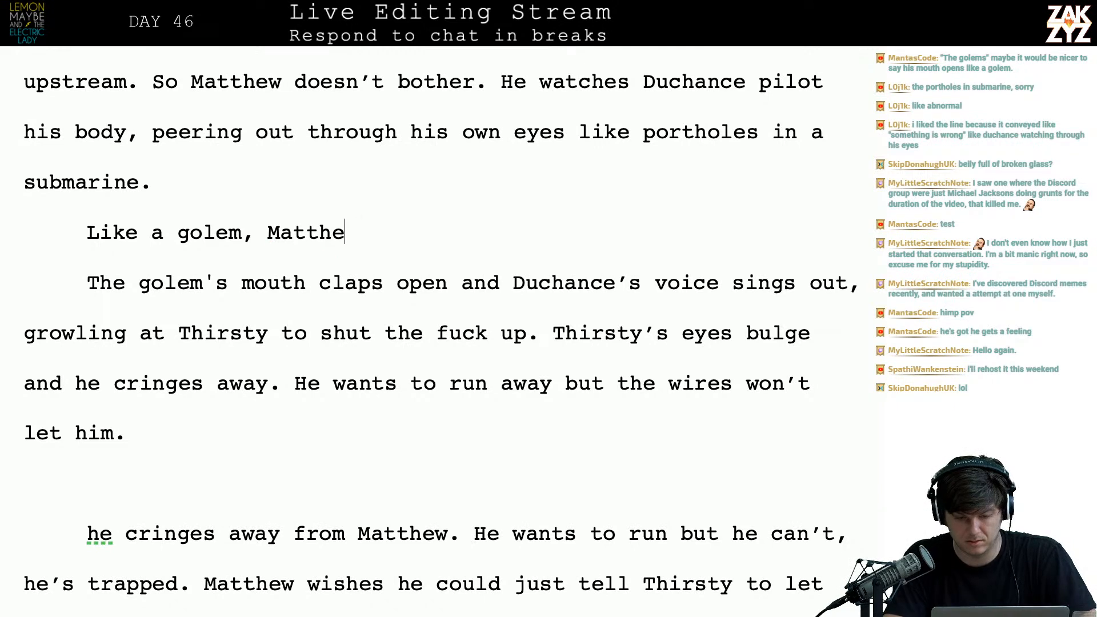
key(BackSpace)
text(outh claps open)
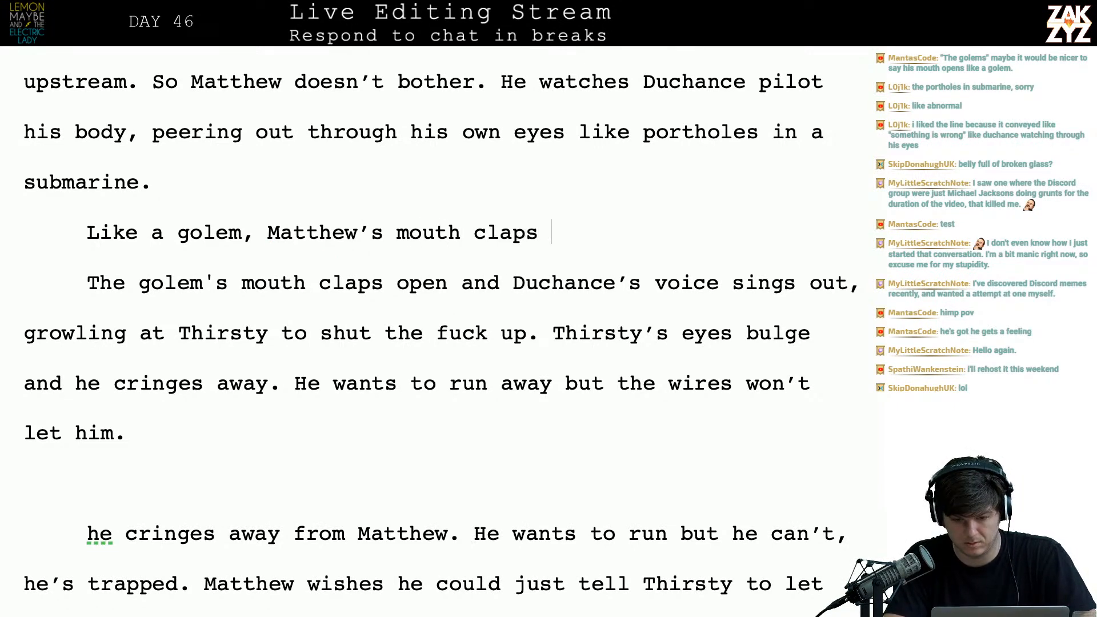
- Delete the old opening "The golem's mouth claps open" and merge the new wording with "and Duchance's voice sings out"
key(shift+Down)
key(shift+Left)
key(shift+Left)
key(shift+Left)
key(shift+Left)
key(shift+Left)
key(shift+Left)
key(shift+Left)
key(shift+Left)
key(shift+Left)
key(shift+Left)
key(shift+Left)
key(shift+Left)
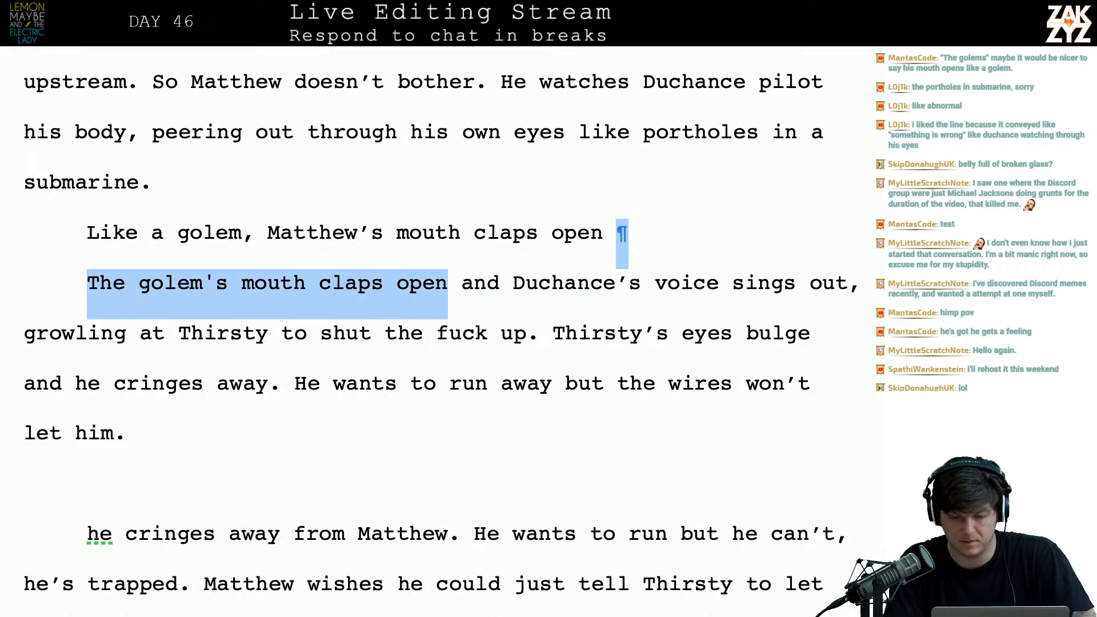
key(BackSpace)
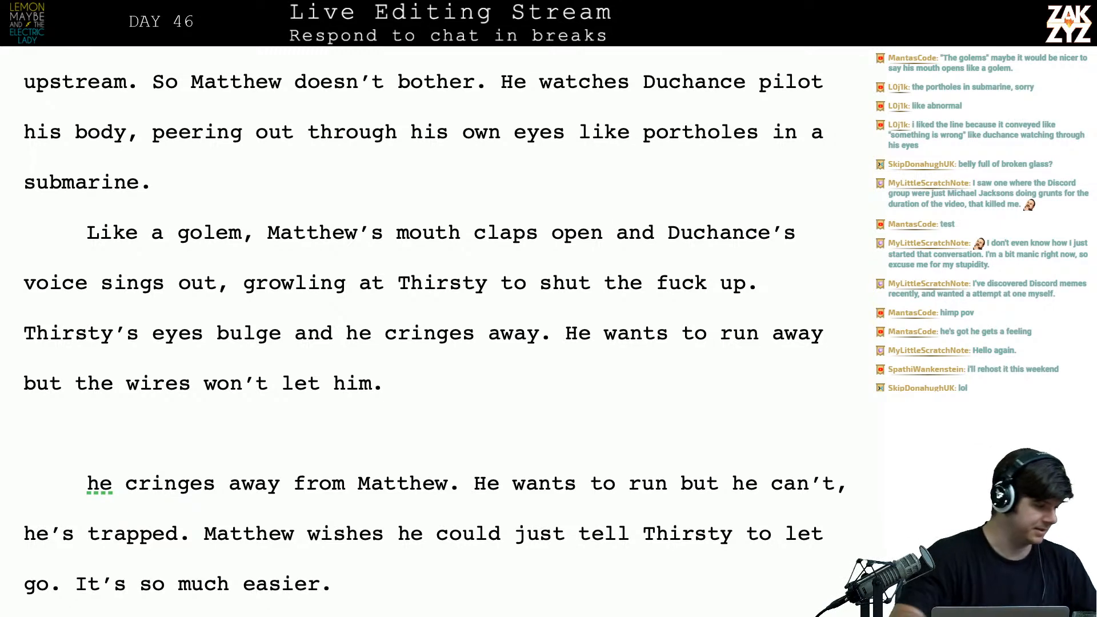
key(super+Tab)
click(225, 259)
key(BackSpace)
text(6)
key(super+Tab)
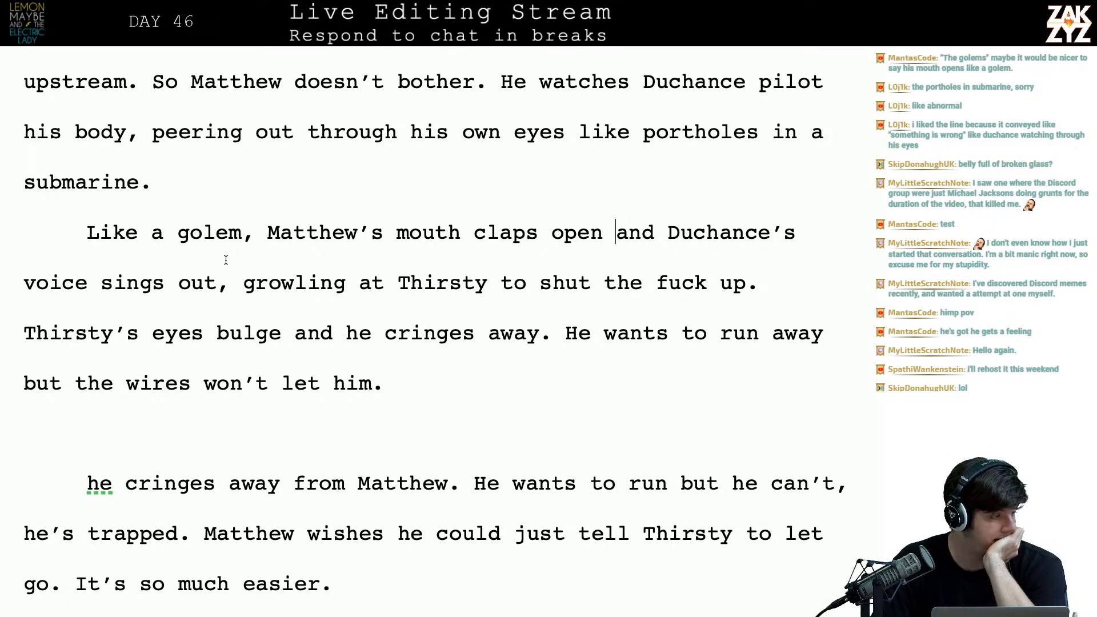
- After "Thirsty's eyes bulge and he cringes", insert ", but he can't run away. The wires won't let him."
scroll(226, 260, down, 1)
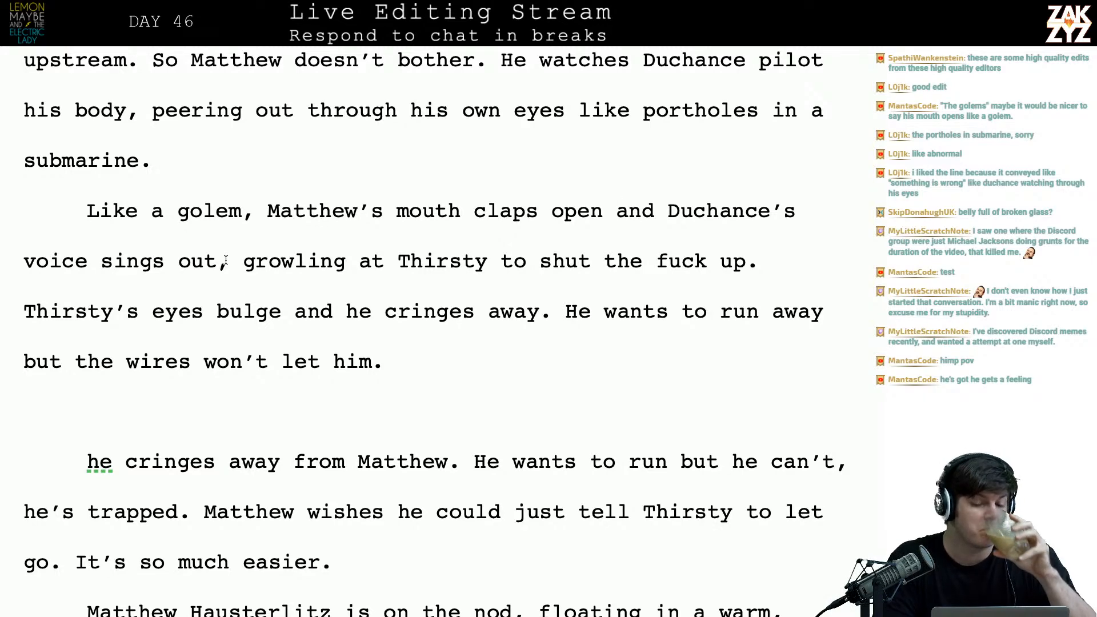
scroll(226, 260, down, 3)
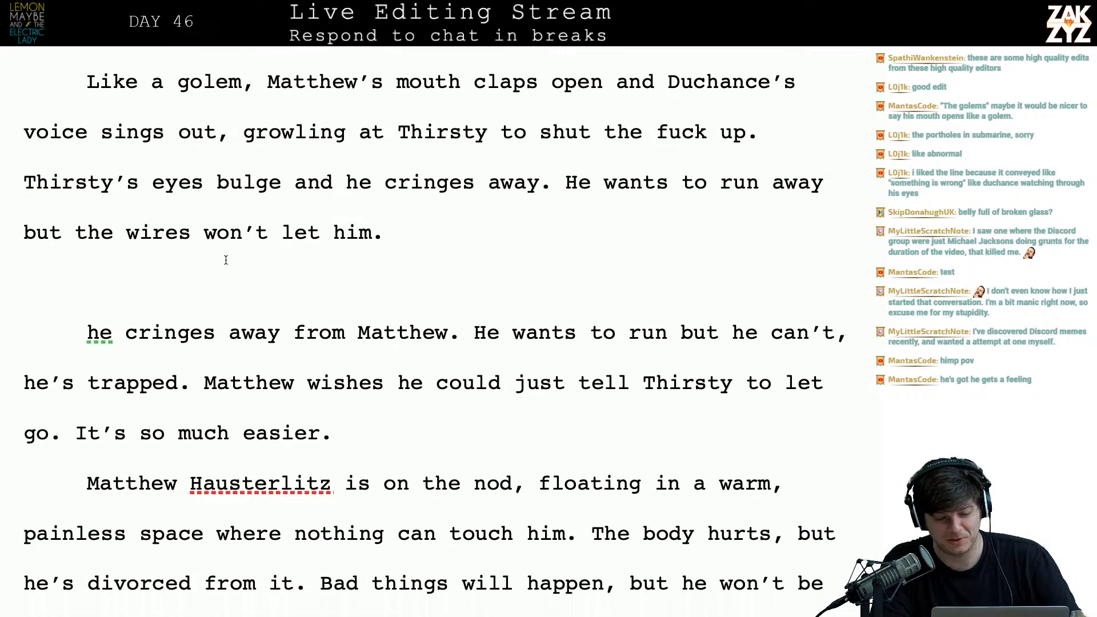
scroll(226, 260, down, 1)
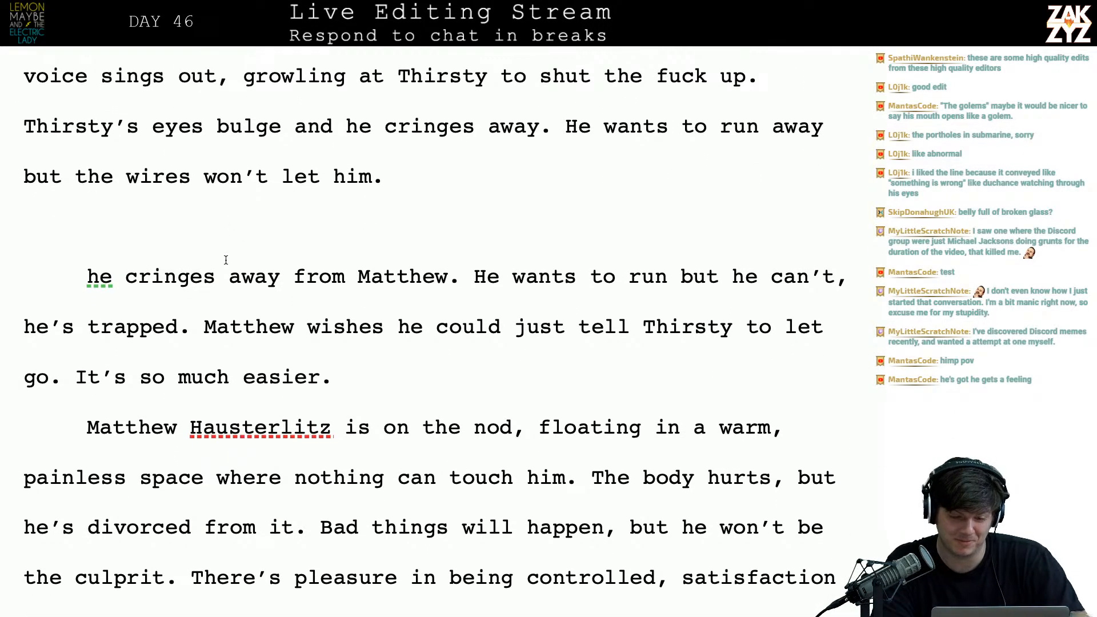
click(326, 205)
key(Left)
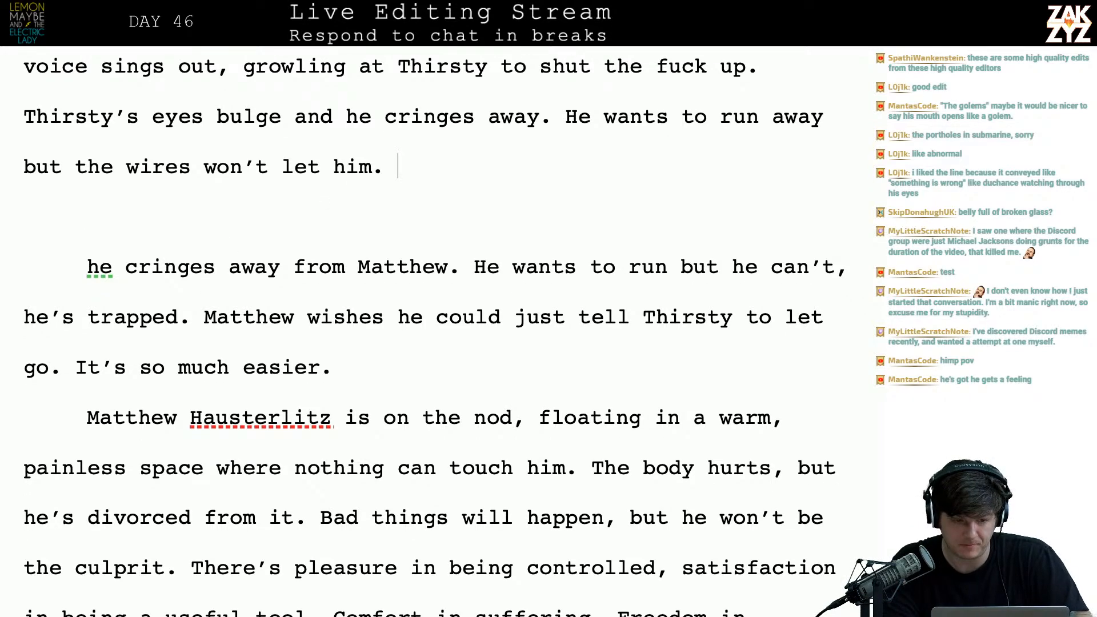
key(Right)
key(Down)
key(Up)
key(Up)
key(Up)
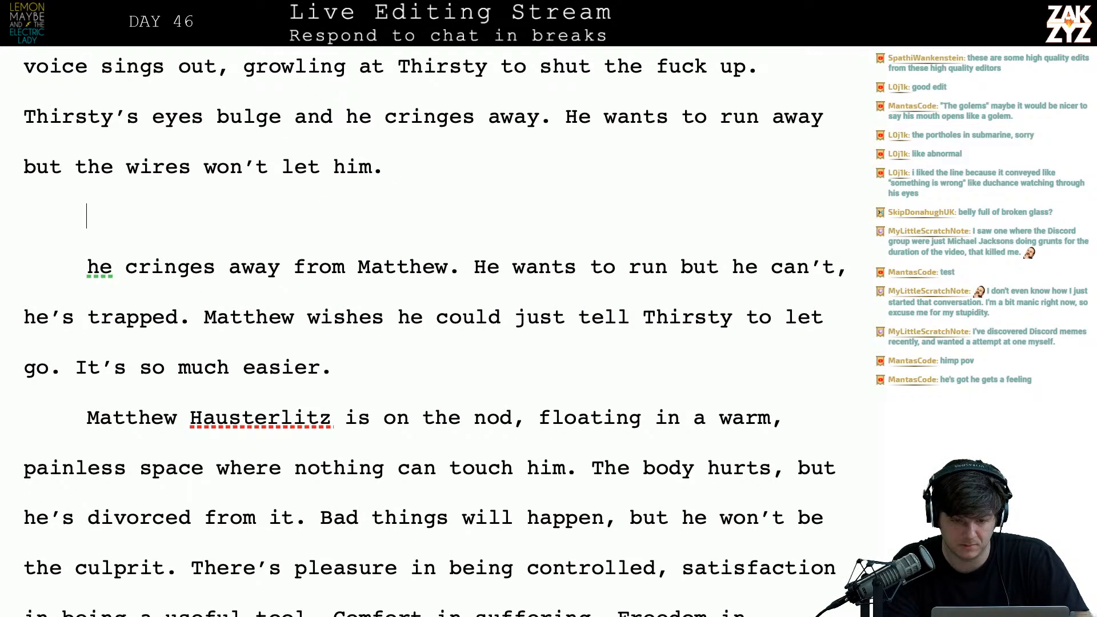
key(Right)
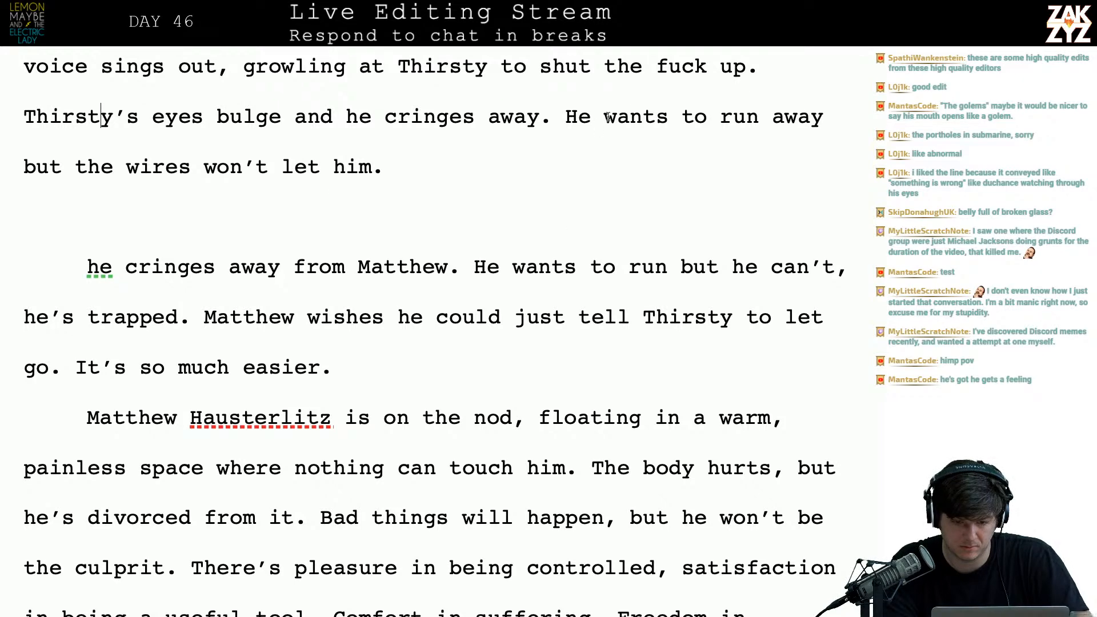
scroll(608, 117, up, 3)
click(462, 190)
key(Right)
text(, but he can't run)
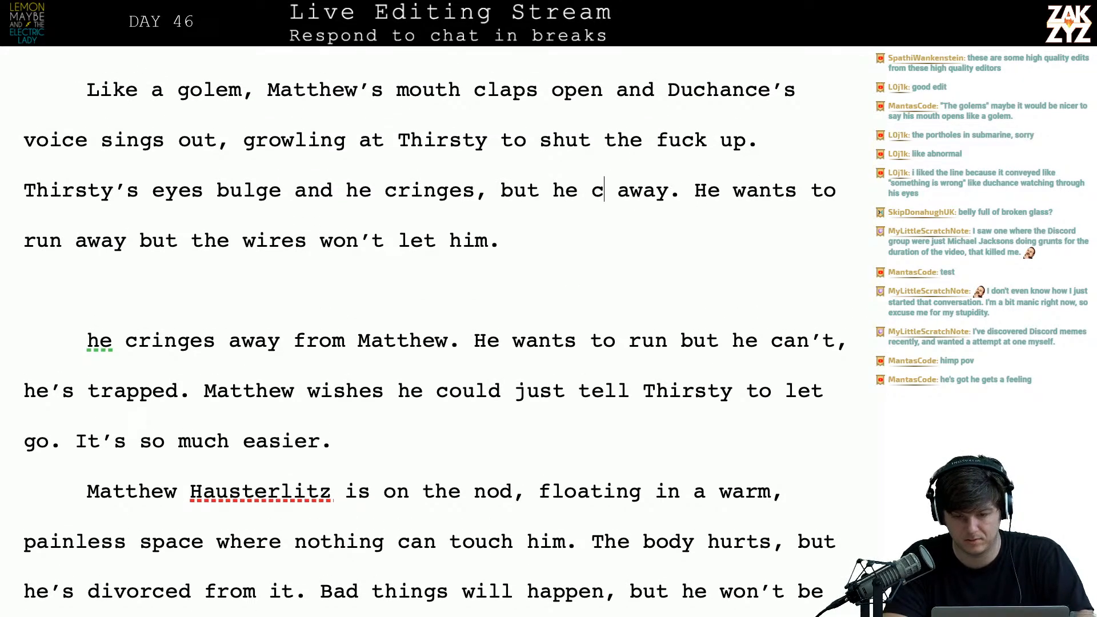
text( away. The wire)
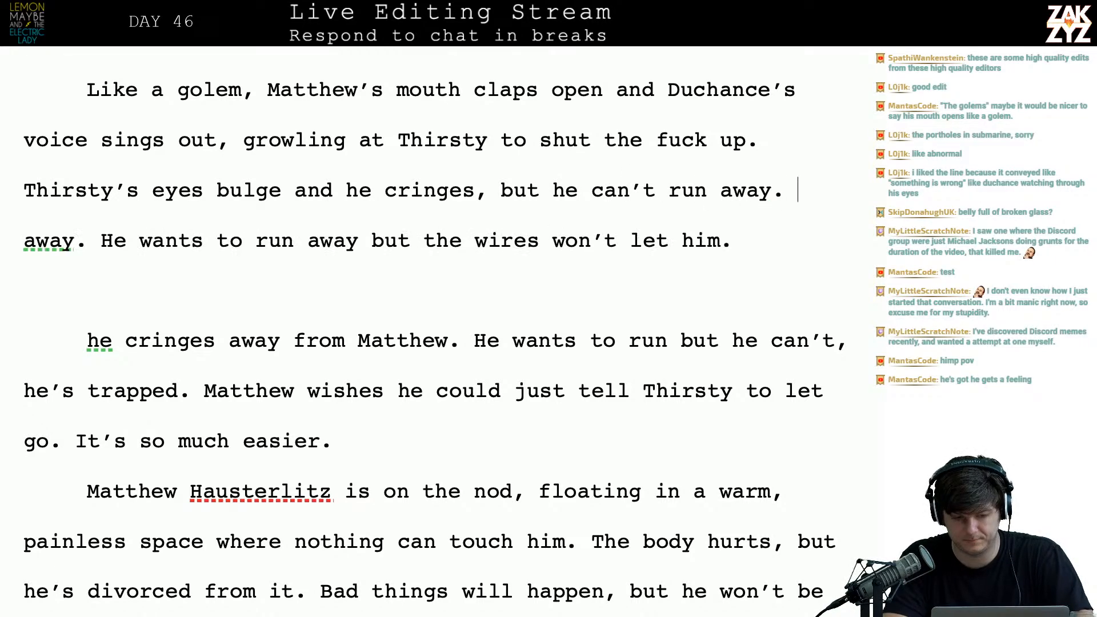
text(s won't let him)
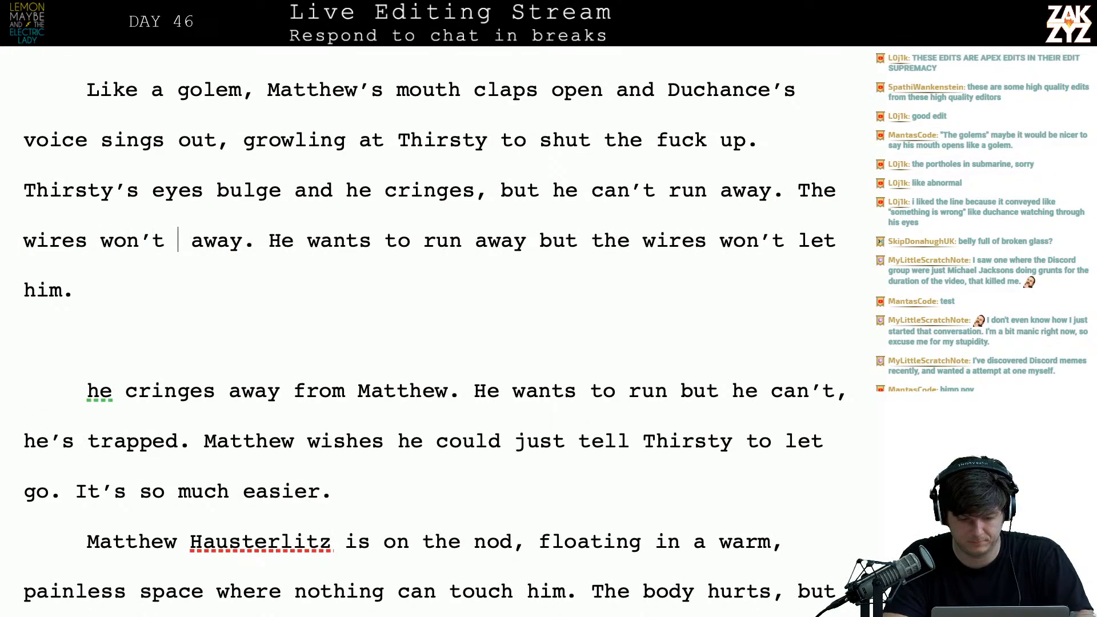
text(.)
- Delete the leftover wording from "away. He wants to run away" through "he's trapped." so "Matthew wishes" follows "The wires won't let him."
key(shift+Down)
key(shift+Down)
key(shift+Down)
key(shift+Down)
key(shift+Down)
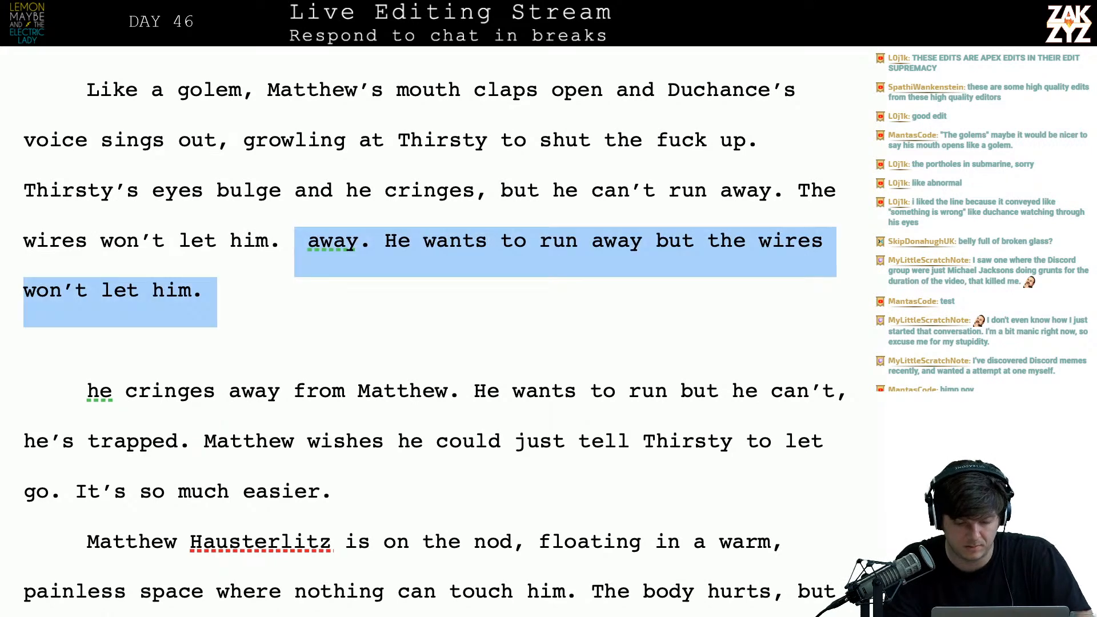
key(shift+Up)
key(shift+Left)
key(shift+Left)
key(shift+Left)
key(shift+Left)
key(shift+Left)
key(shift+Left)
key(shift+Left)
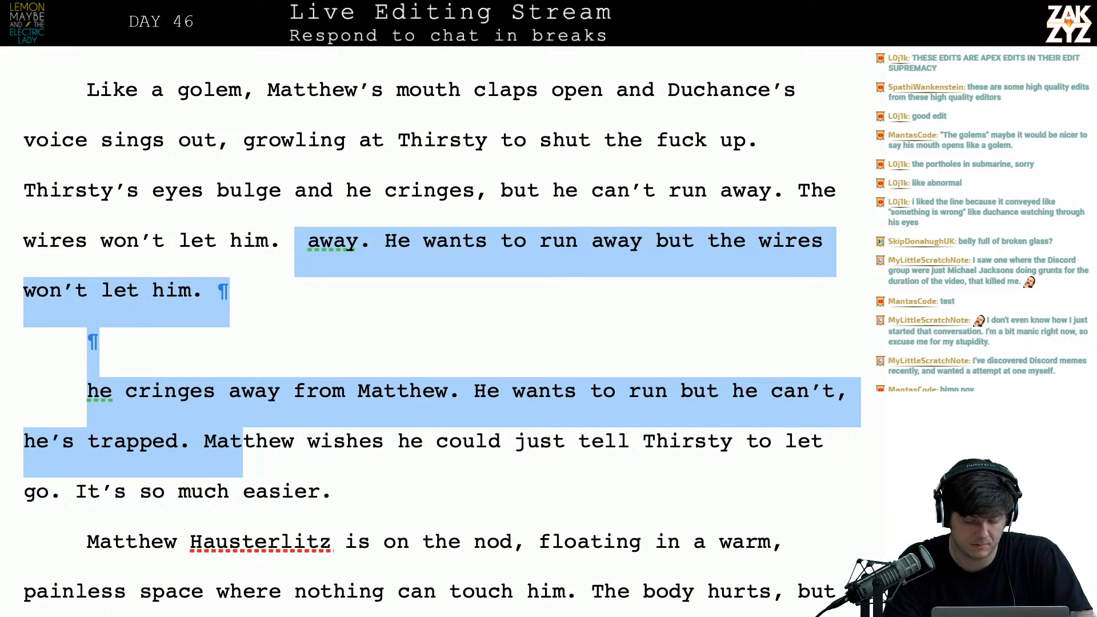
key(BackSpace)
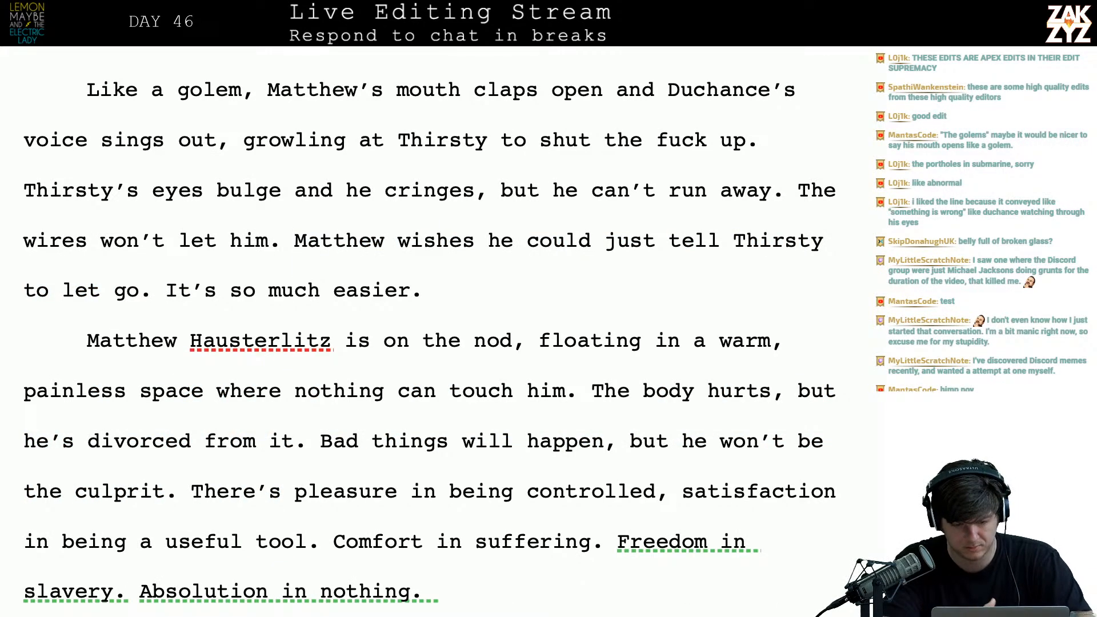
- Reread the end of the golem paragraph, from "Matthew wishes he could just tell Thirsty" to "It's so much easier."
click(295, 239)
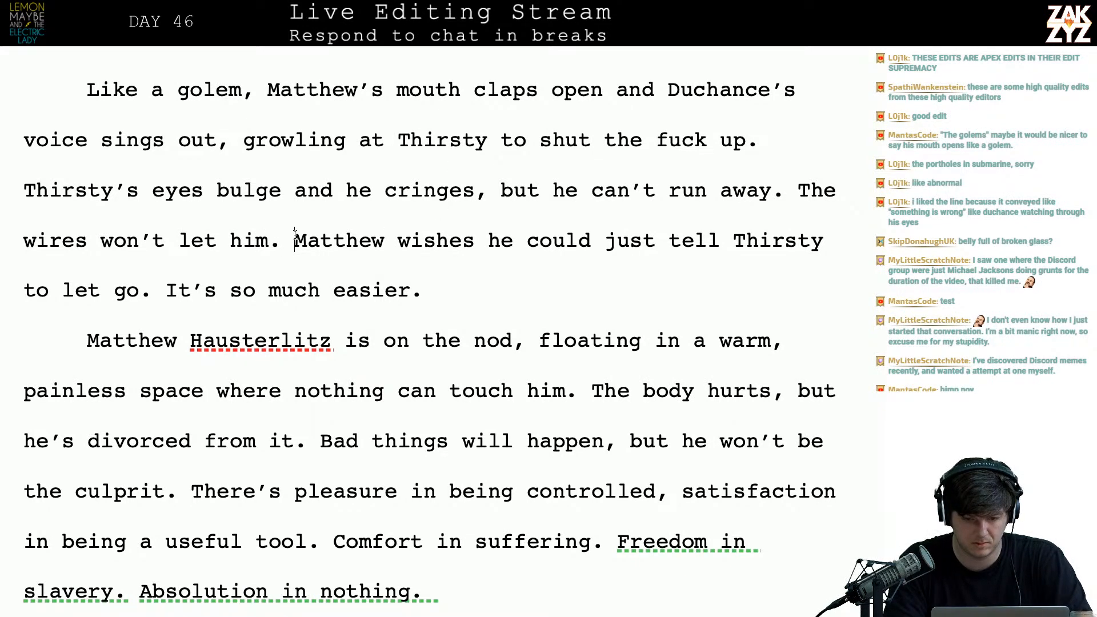
key(Right)
key(Right)
key(Right)
key(Right)
key(Right)
key(Right)
key(Right)
key(Right)
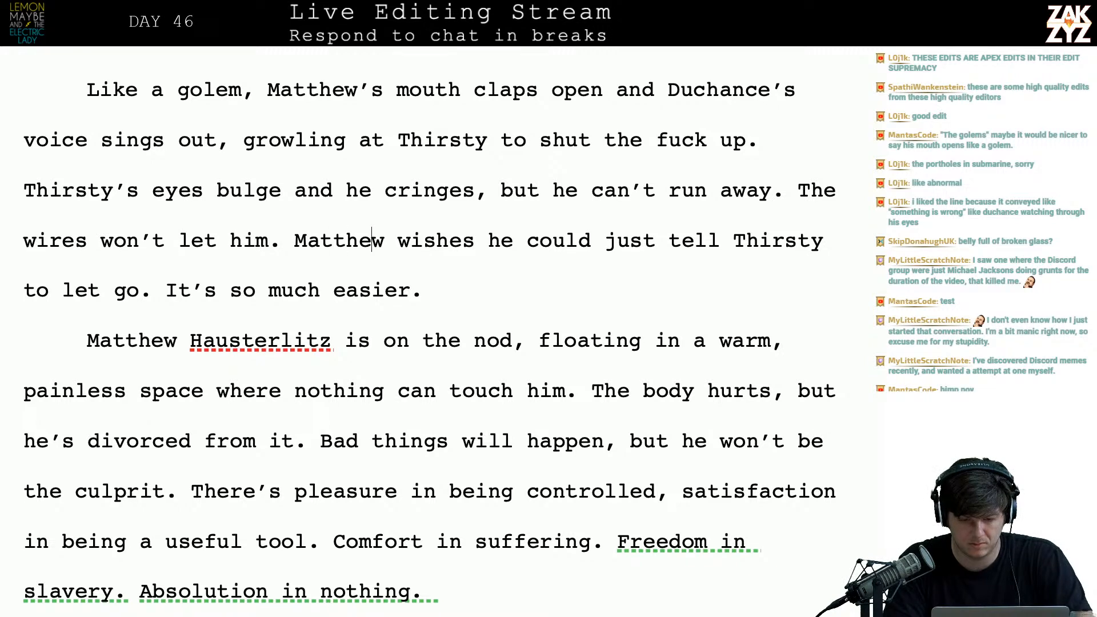
key(Left)
key(Left)
key(Down)
key(Left)
key(Left)
key(Left)
key(Right)
key(Right)
key(Right)
key(Right)
key(Right)
key(Right)
key(Right)
key(Right)
key(Right)
key(Down)
- Review the paragraph about Matthew being on the nod, from the warm, painless space to "Absolution in nothing."
scroll(428, 337, down, 3)
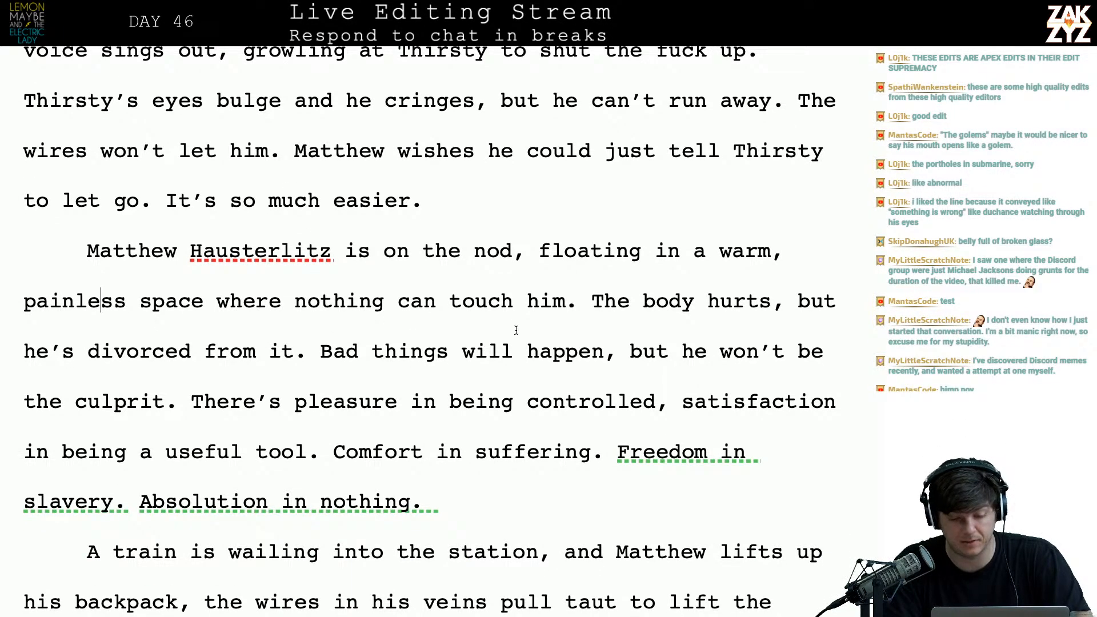
click(282, 292)
key(Right)
key(Right)
key(Right)
key(Right)
key(Right)
key(Right)
key(Right)
key(Right)
key(Right)
key(Right)
key(Right)
key(Right)
key(Right)
key(Right)
key(Right)
key(Right)
key(Right)
key(Right)
key(Right)
key(Right)
key(Right)
key(Right)
key(Right)
key(Right)
key(Right)
key(Right)
key(Right)
key(Right)
key(Right)
key(Right)
key(Right)
key(Right)
key(Right)
key(Right)
key(Right)
key(Right)
key(Down)
key(Left)
key(Left)
key(Left)
key(Left)
key(Left)
key(Left)
key(Left)
key(Left)
key(Left)
key(Left)
key(Left)
key(Left)
key(Left)
key(Left)
key(Left)
key(Left)
key(Left)
key(Left)
key(Left)
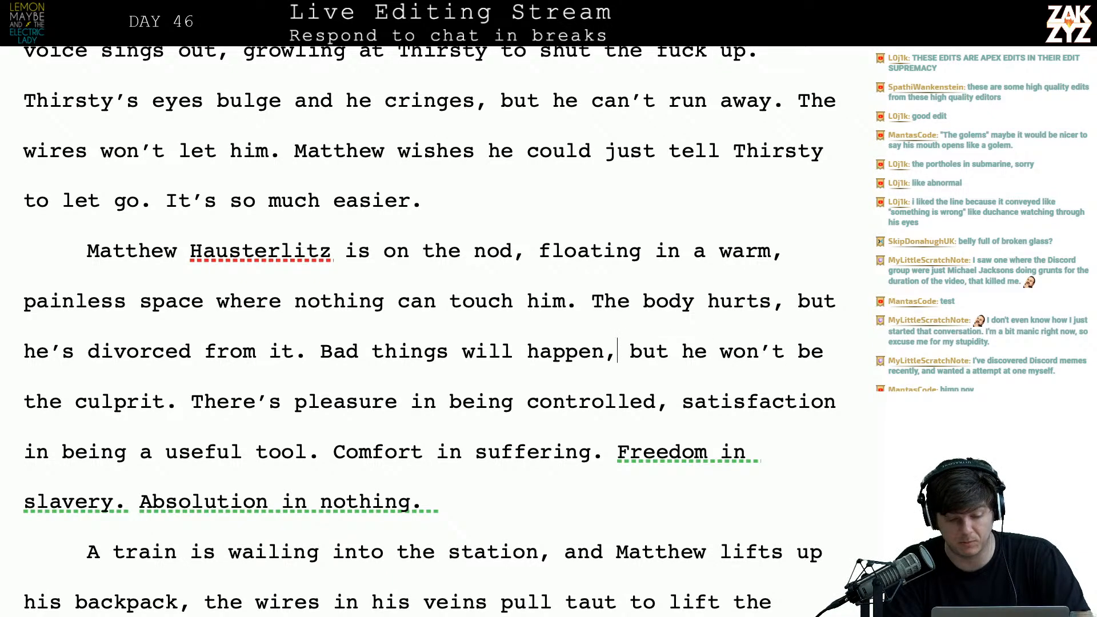
key(Down)
key(Left)
scroll(289, 239, down, 2)
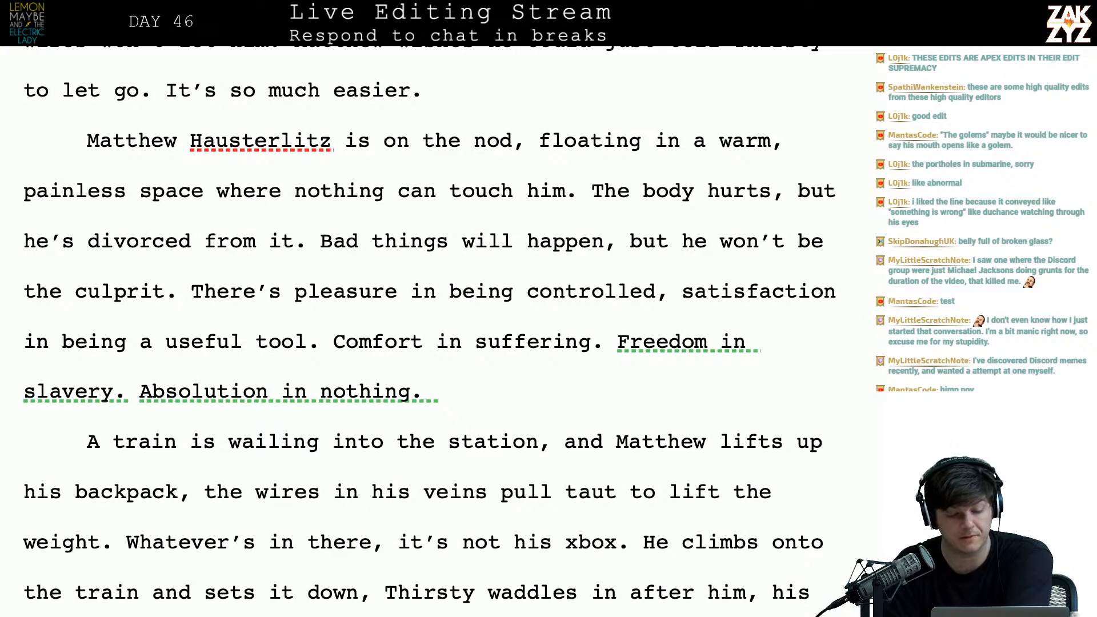
- Remove the trailing space after "Absolution in nothing." at the end of the paragraph about Matthew being on the nod
scroll(86, 452, down, 2)
click(271, 257)
click(451, 240)
key(Right)
key(Right)
key(Right)
key(Right)
key(Right)
key(Right)
key(Right)
key(Right)
key(Right)
key(Right)
key(Right)
key(Right)
key(Right)
key(Right)
key(Right)
key(Right)
key(Right)
key(Right)
key(Right)
key(Right)
key(Right)
key(Down)
key(Right)
key(Right)
key(Left)
key(Left)
key(Left)
key(BackSpace)
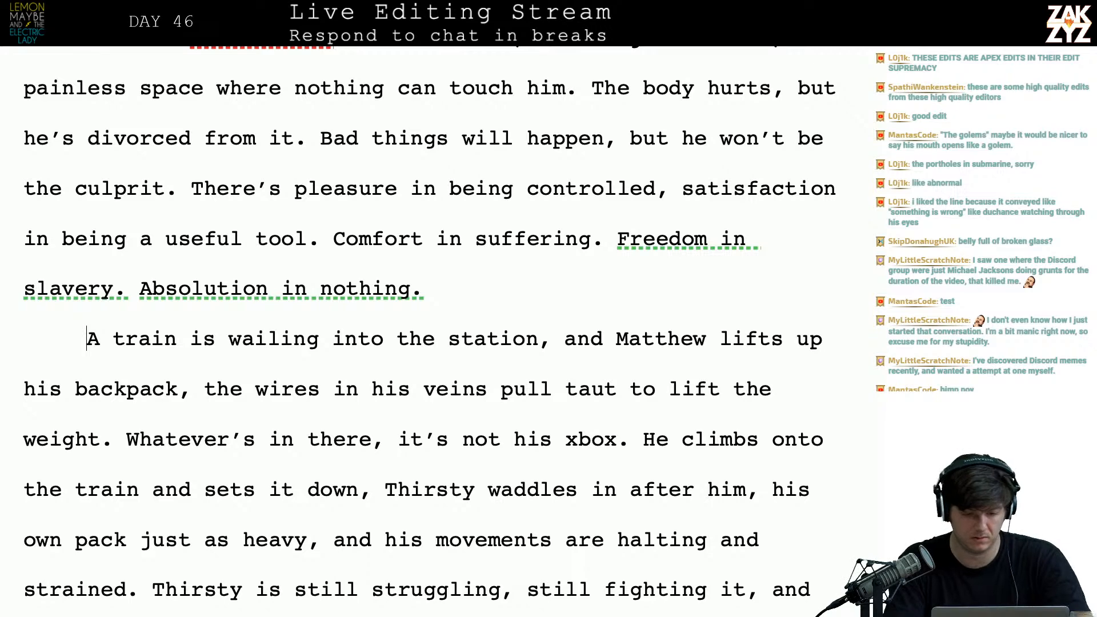
- Start a new paragraph above "A train is wailing" reading "The A train wails into the station, Matthew lifts the heavy backpack."
key(Return)
key(Up)
text(The A train wails )
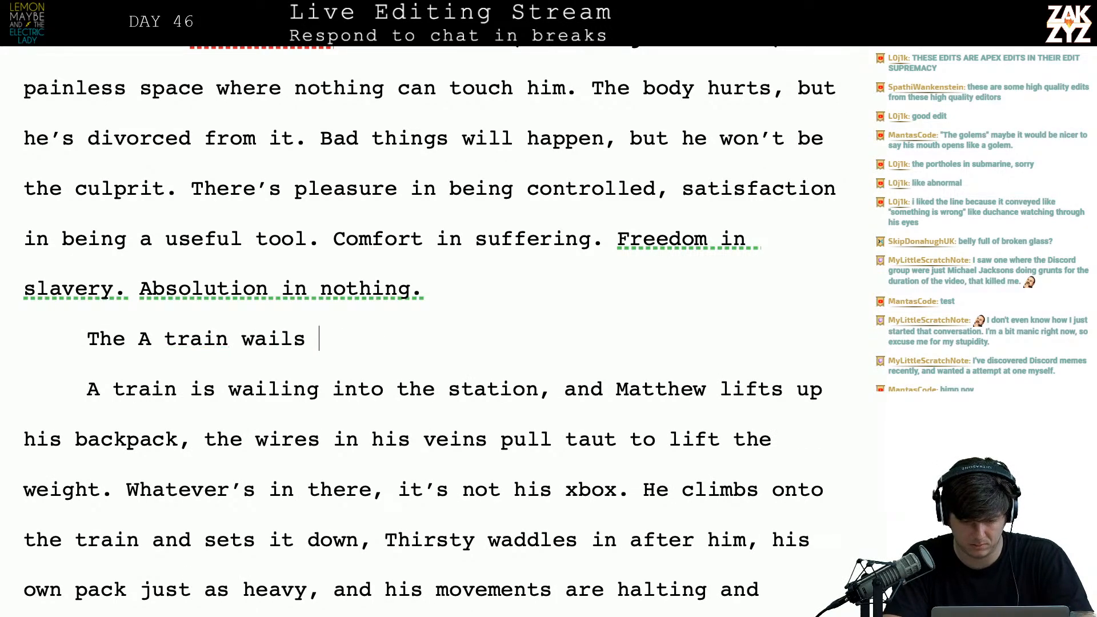
text(into the station, Matthew lifts the)
key(BackSpace)
text(ts u)
key(BackSpace)
text(the backpack.)
key(BackSpace)
key(BackSpace)
key(BackSpace)
key(BackSpace)
key(BackSpace)
key(BackSpace)
key(BackSpace)
key(BackSpace)
key(BackSpace)
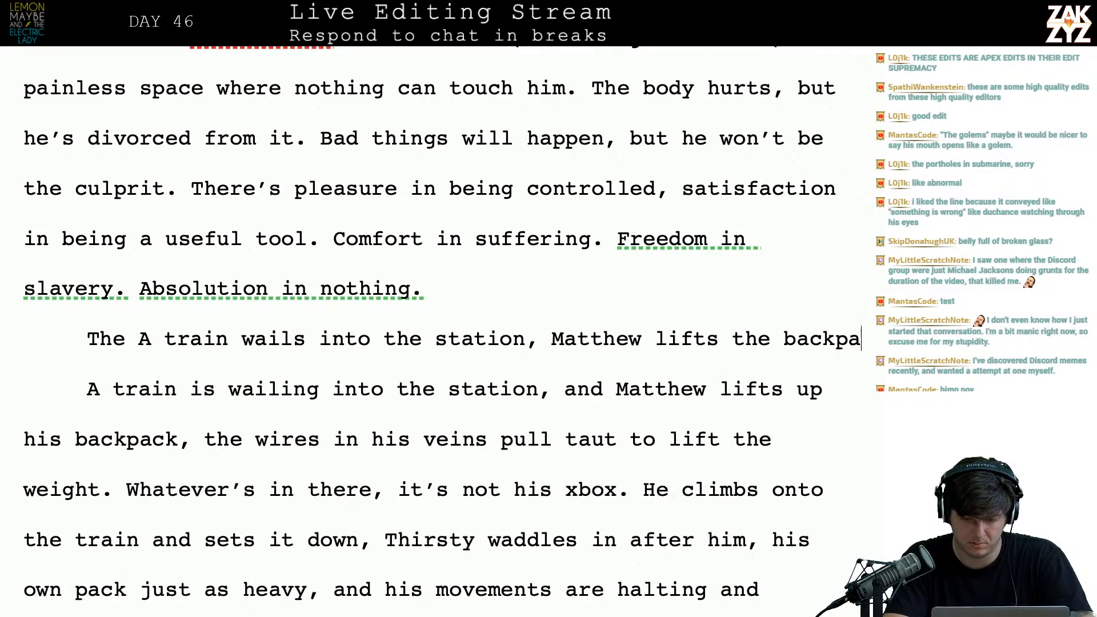
text(back)
key(BackSpace)
key(BackSpace)
key(BackSpace)
key(BackSpace)
text(heav)
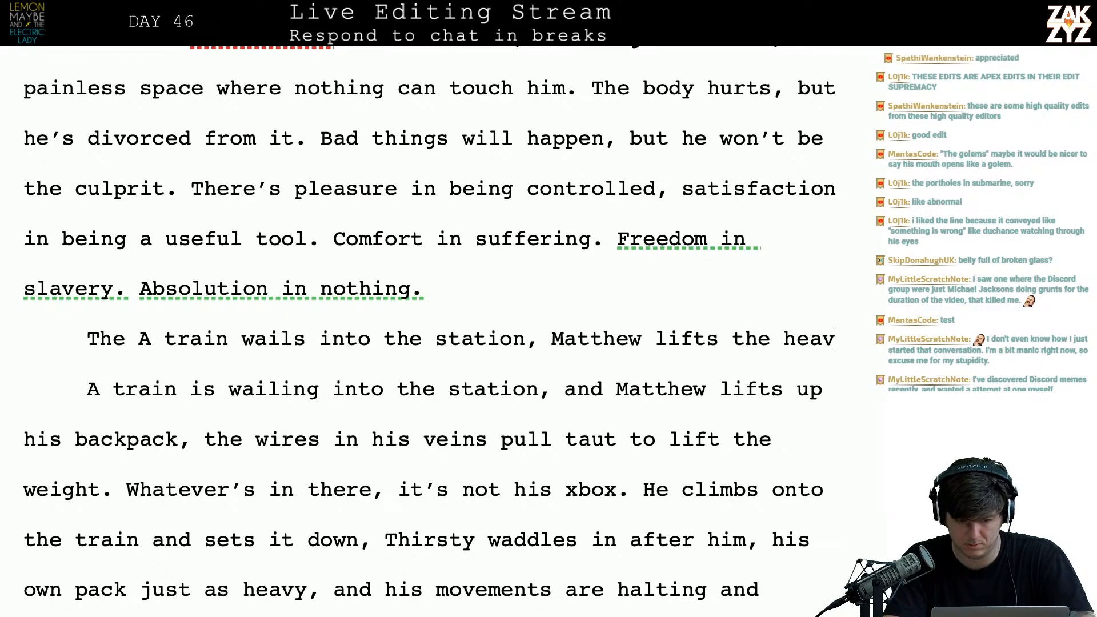
text(y backpack.)
key(BackSpace)
key(BackSpace)
text(the)
key(BackSpace)
key(BackSpace)
key(BackSpace)
text(a)
key(BackSpace)
text(hat was m)
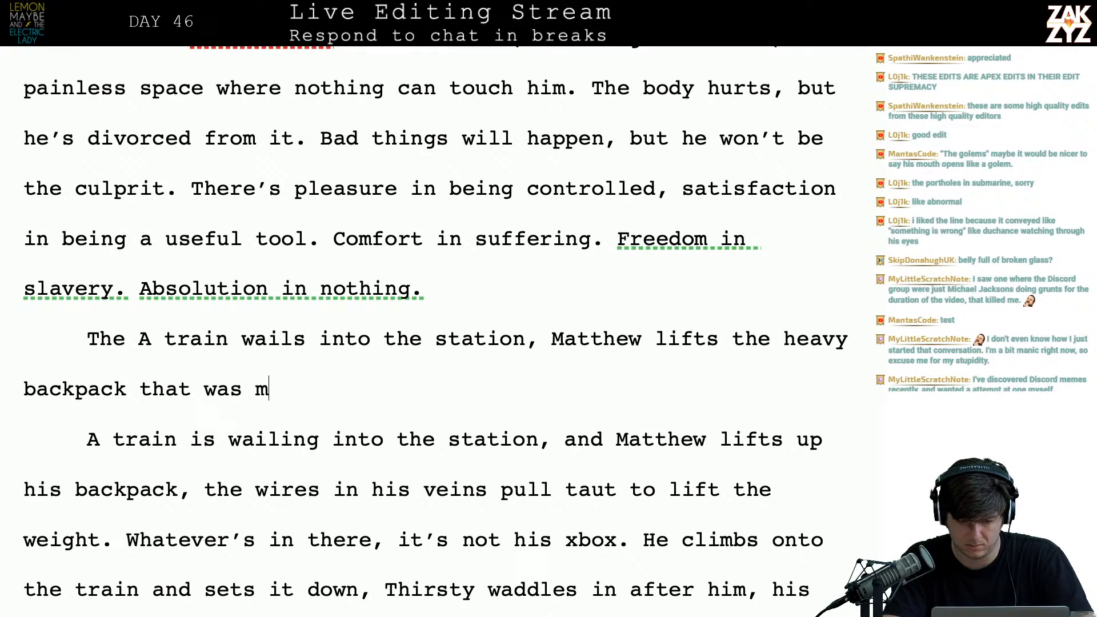
text(eant to carry)
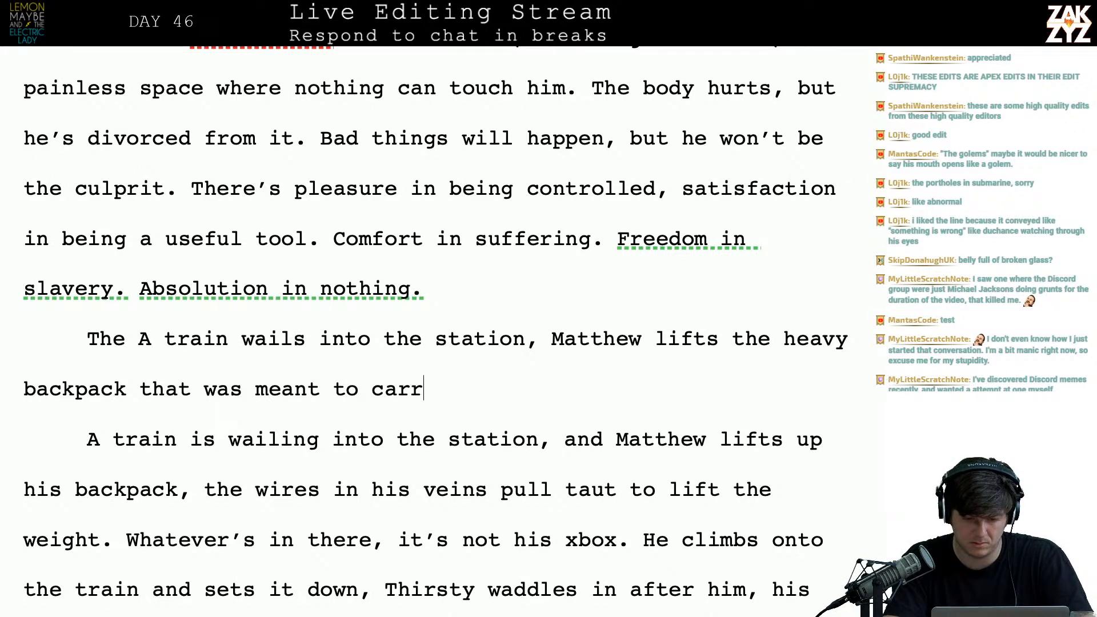
key(BackSpace)
key(BackSpace)
key(BackSpace)
key(BackSpace)
key(BackSpace)
key(BackSpace)
key(BackSpace)
key(BackSpace)
key(BackSpace)
key(BackSpace)
key(BackSpace)
key(BackSpace)
key(BackSpace)
key(BackSpace)
key(BackSpace)
key(BackSpace)
key(BackSpace)
key(BackSpace)
key(BackSpace)
key(BackSpace)
key(BackSpace)
key(BackSpace)
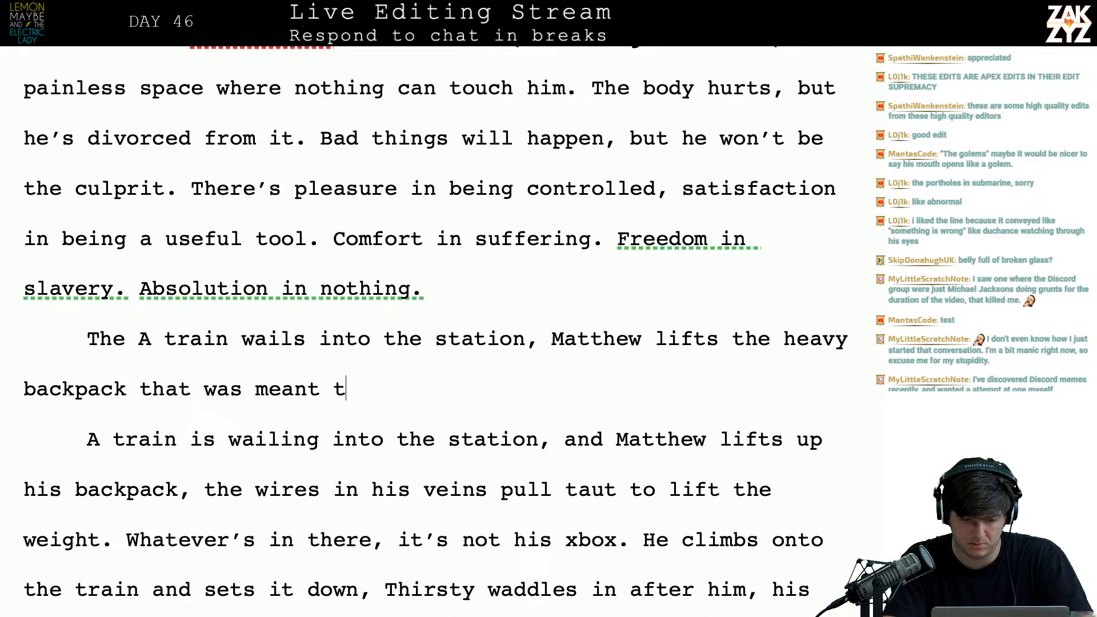
key(BackSpace)
- End the backpack sentence with a period and add "Whatever's in there, it's his x-box."
text(. I)
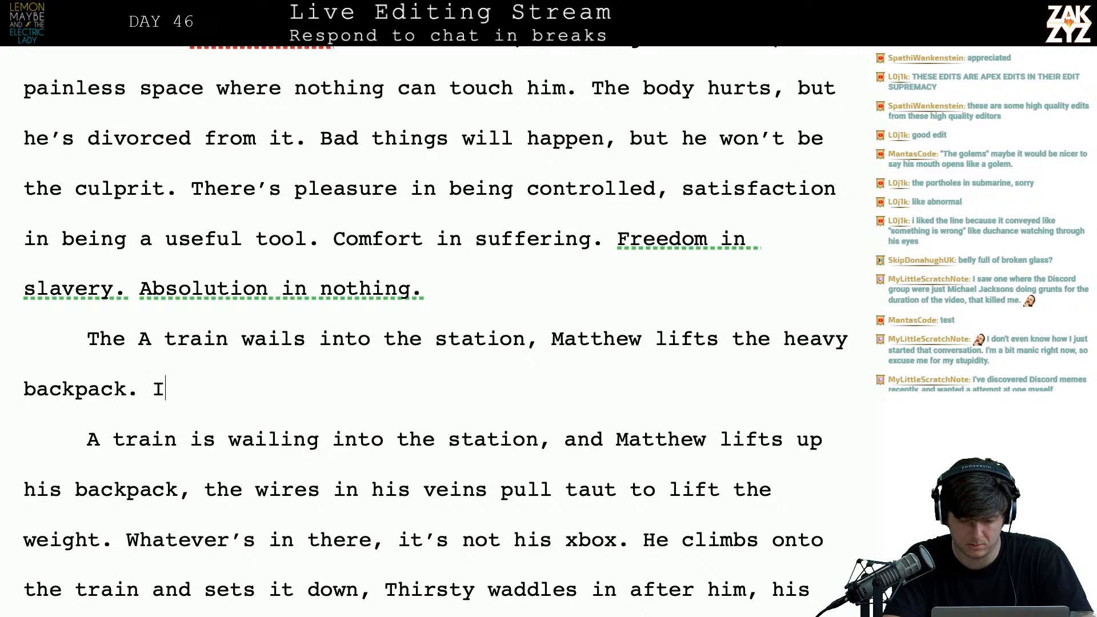
key(BackSpace)
text(Whate)
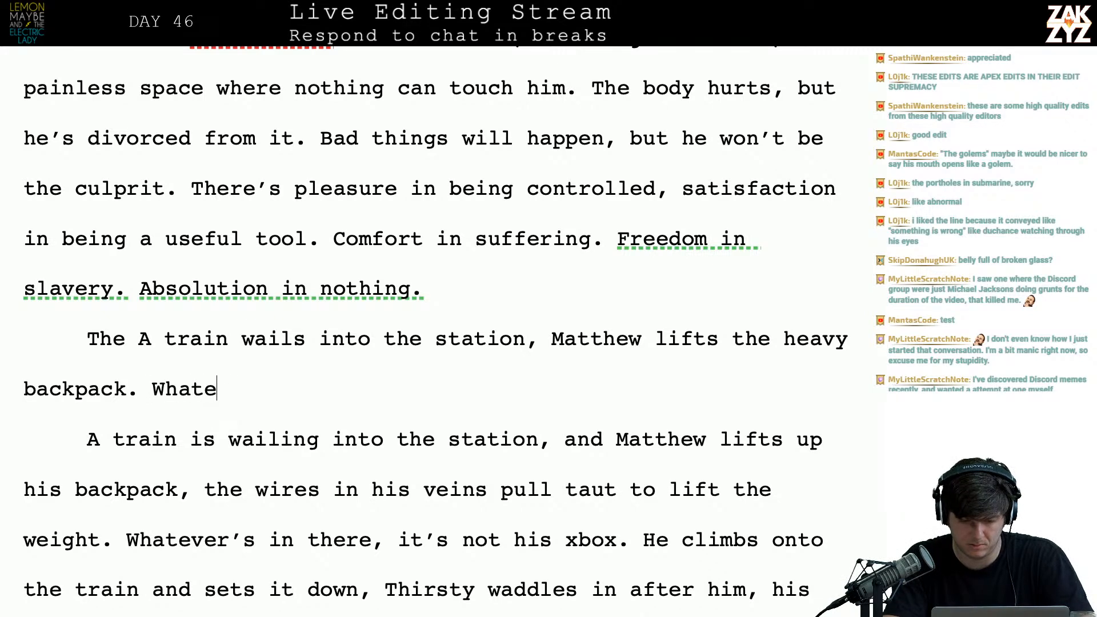
text(ver's in there, )
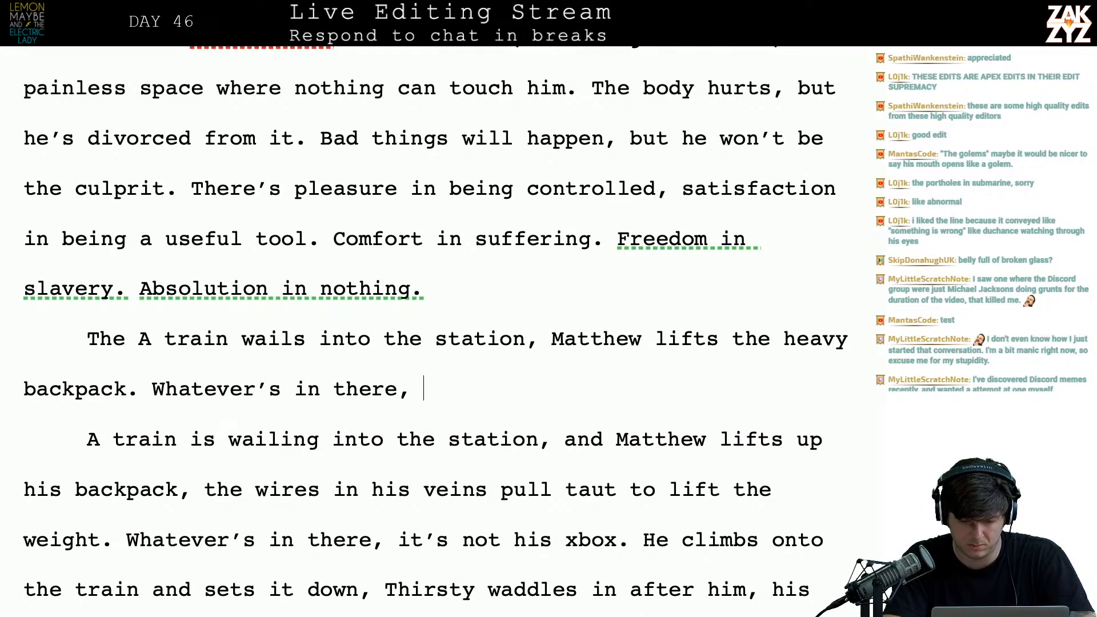
text(it's not his not hisx)
key(BackSpace)
key(BackSpace)
key(BackSpace)
key(BackSpace)
key(BackSpace)
key(BackSpace)
key(BackSpace)
key(BackSpace)
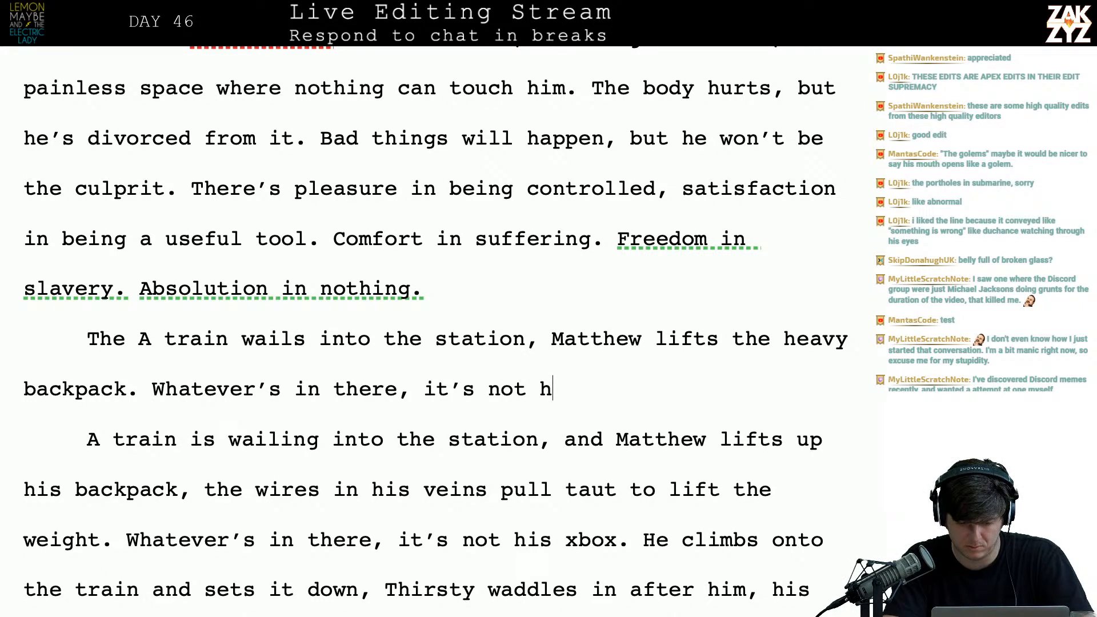
key(BackSpace)
text(his x-box.)
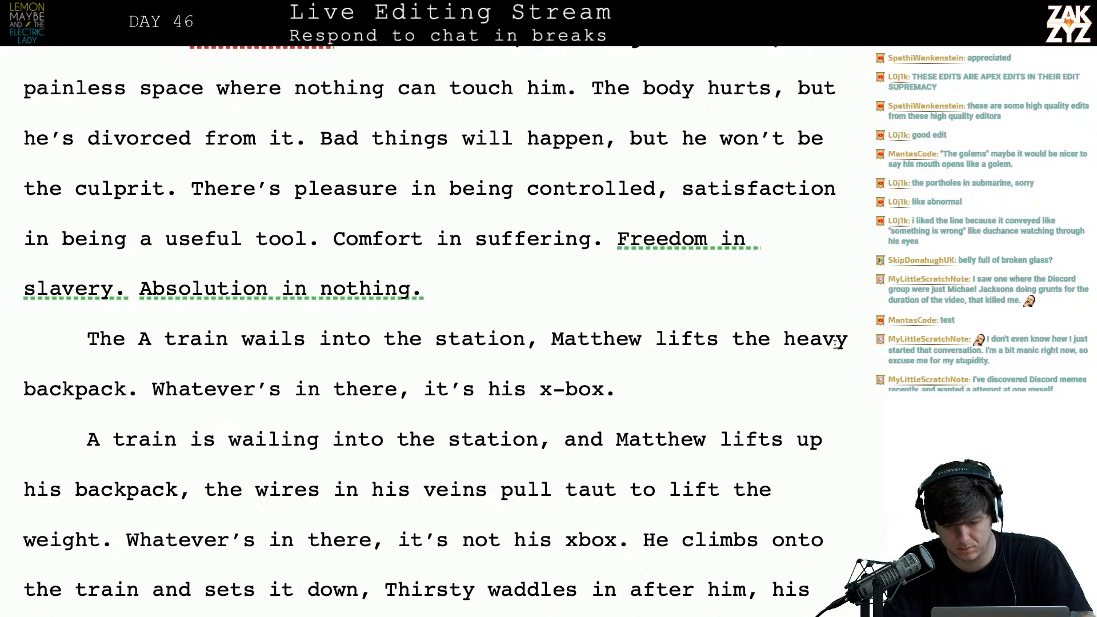
- Split the new paragraph inside "heavy" and delete the first part's wording back to "The A train wails into the station,"
click(797, 339)
key(Return)
key(Left)
text(undr)
key(BackSpace)
key(BackSpace)
key(BackSpace)
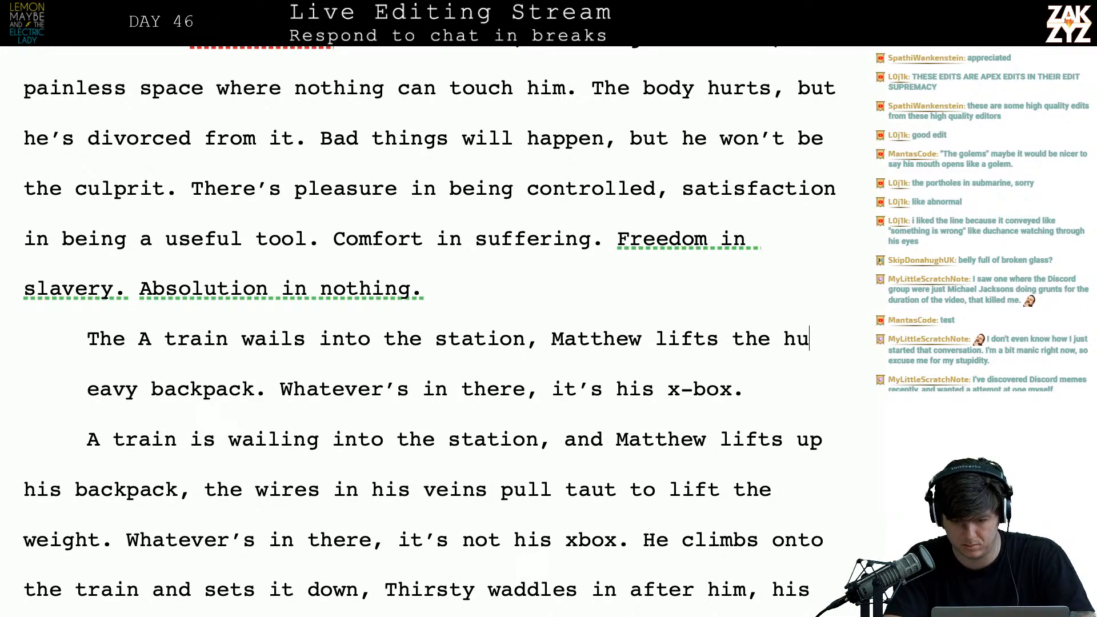
key(BackSpace)
key(BackSpace)
key(BackSpace)
key(BackSpace)
key(BackSpace)
key(BackSpace)
key(BackSpace)
key(BackSpace)
key(BackSpace)
key(BackSpace)
key(BackSpace)
key(BackSpace)
key(BackSpace)
key(BackSpace)
key(BackSpace)
key(BackSpace)
key(BackSpace)
key(BackSpace)
key(BackSpace)
key(BackSpace)
- Continue the sentence after "station," with "and Matthew lifts the hundred-pound backpack."
text(the)
key(BackSpace)
key(BackSpace)
key(BackSpace)
text(and M)
text(w )
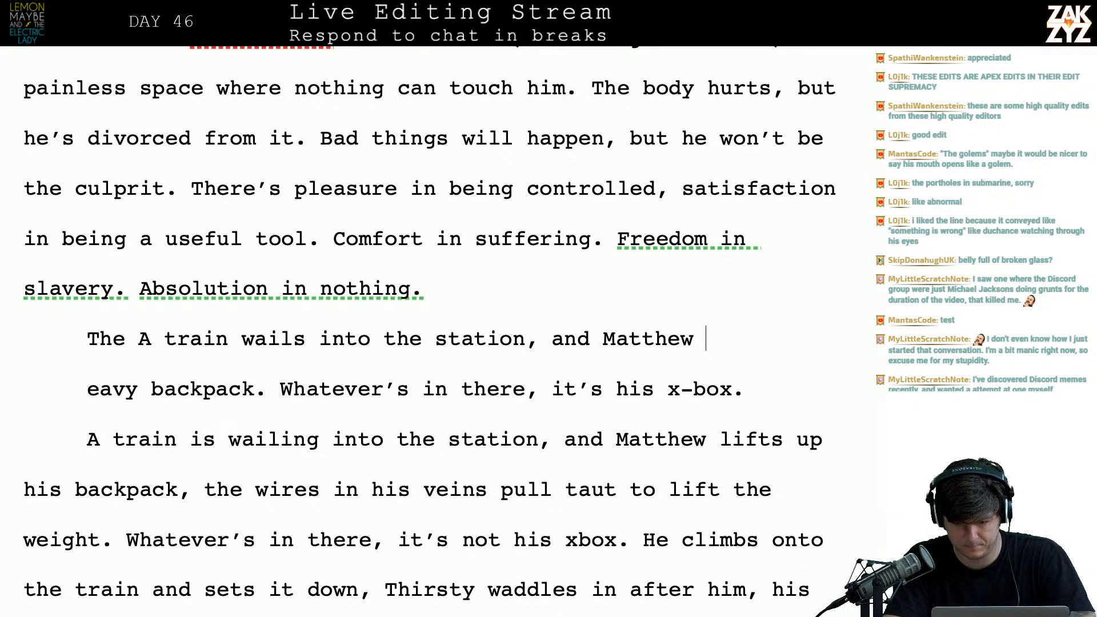
text(lifts the hu)
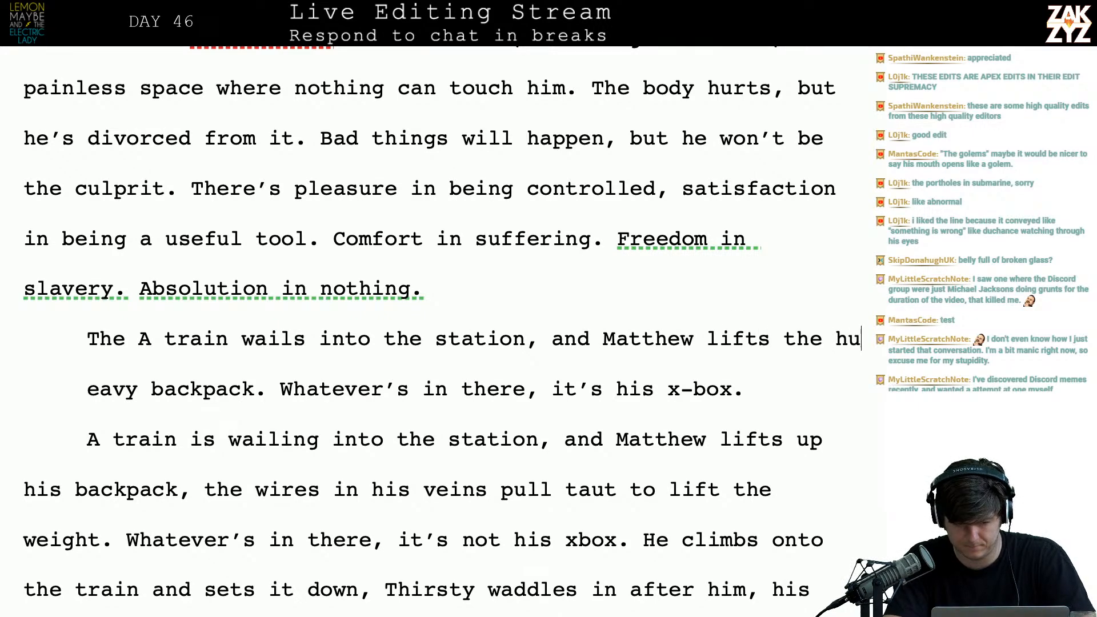
text(ndred-pound backpacu,)
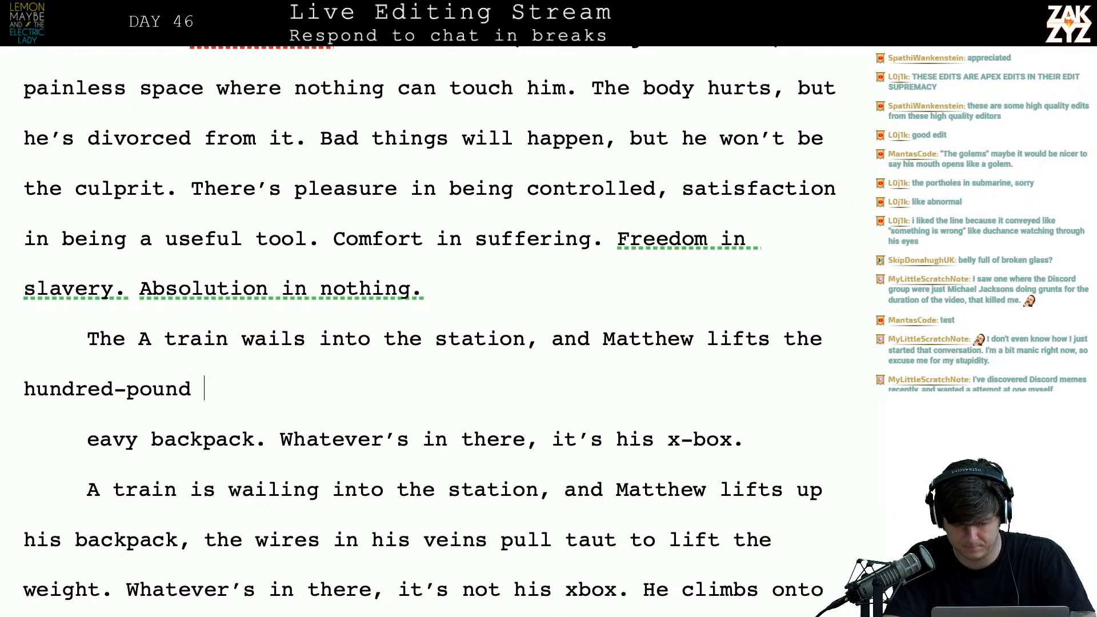
key(BackSpace)
key(BackSpace)
key(BackSpace)
text(k. )
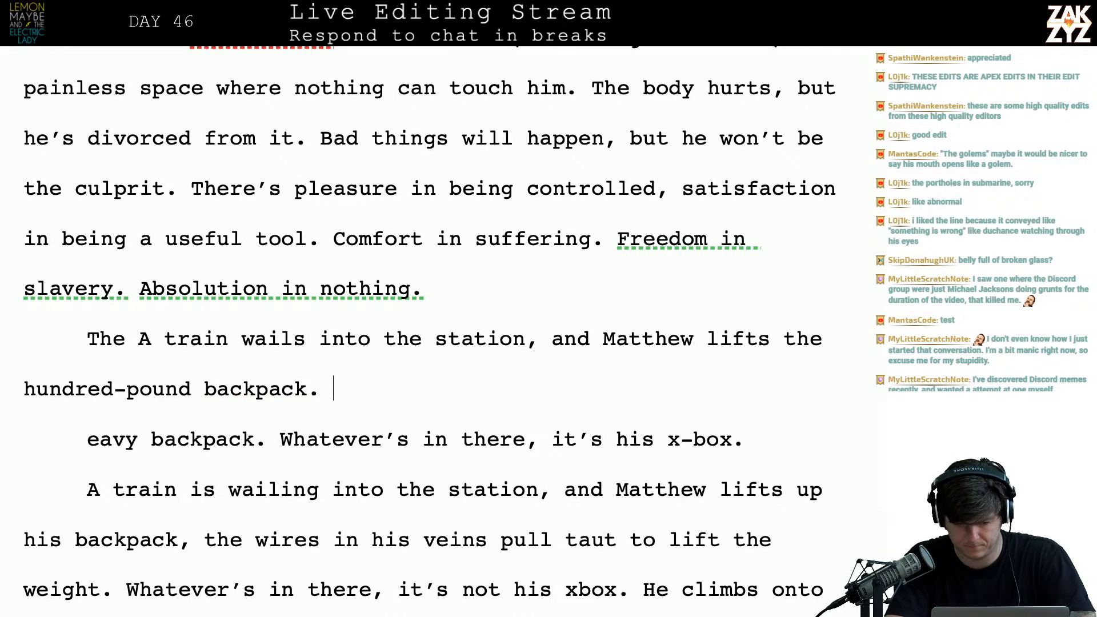
- Add "Whatever's inside there, it's not his xbox." and leave blank lines before the leftover "eavy backpack" text
text(Whate')
key(BackSpace)
key(BackSpace)
text(ever's inside there, it's not his xbox)
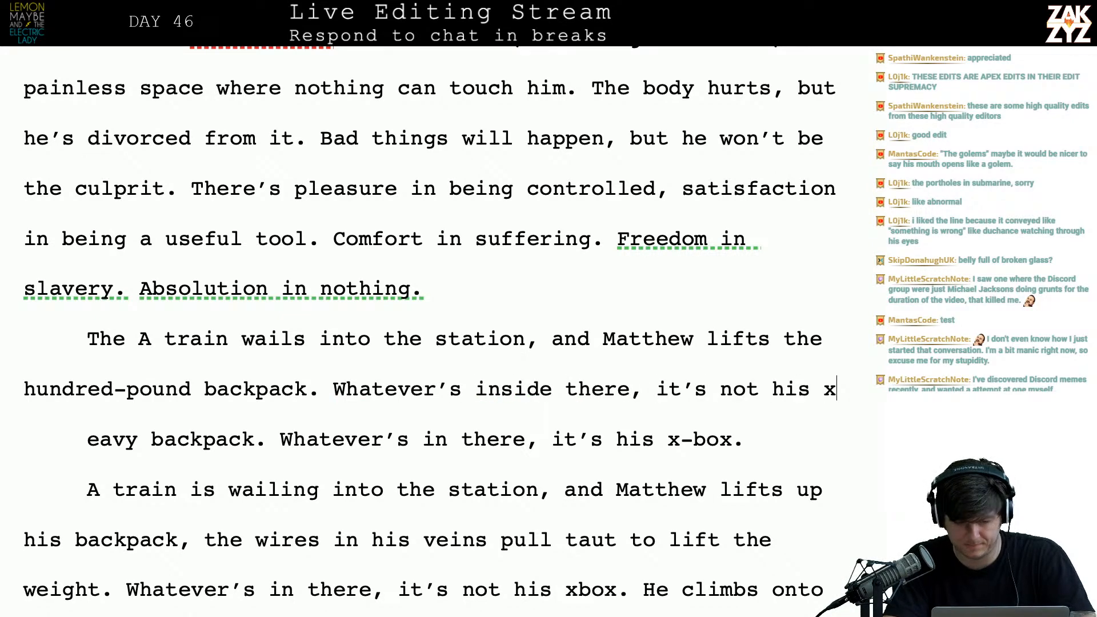
key(Return)
key(Return)
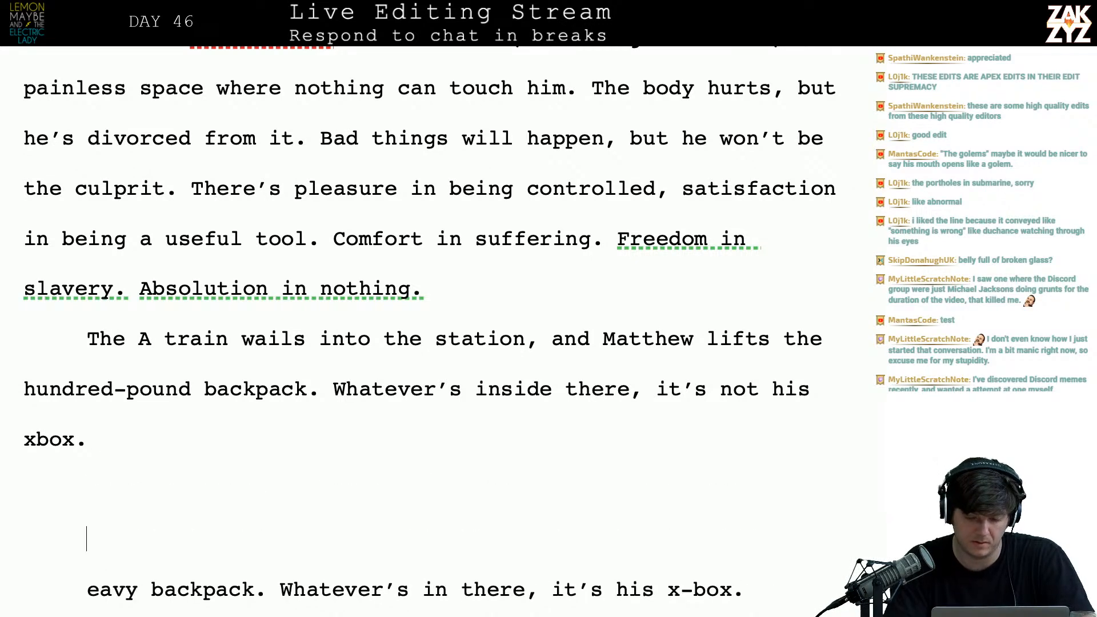
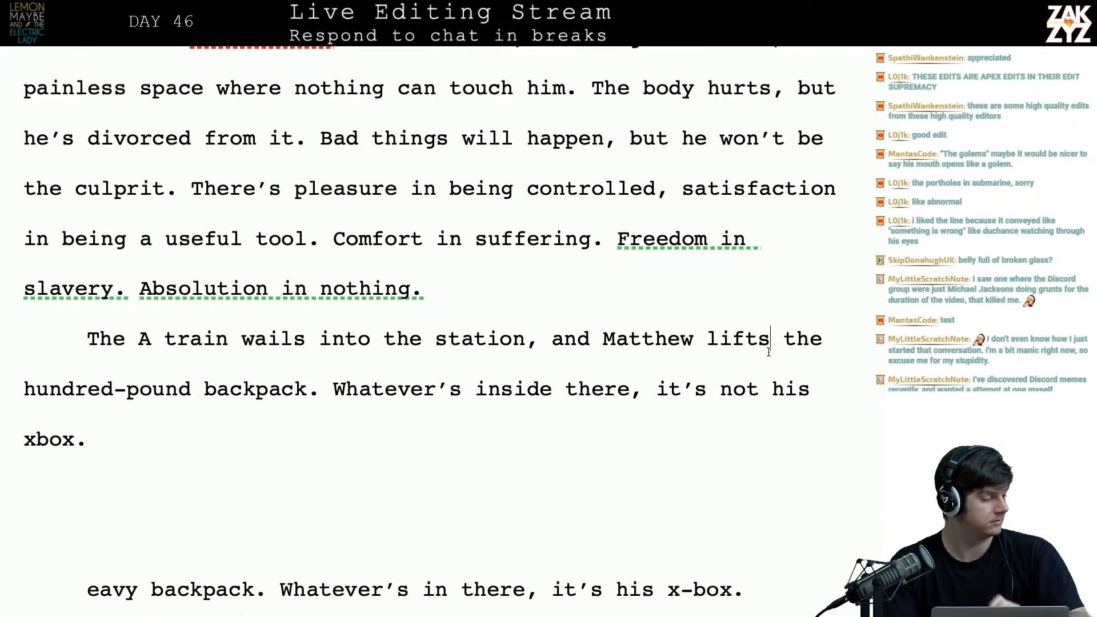
- Insert "and Thirsty and Matthew are" after "The A train wails into the station,"
scroll(769, 352, down, 1)
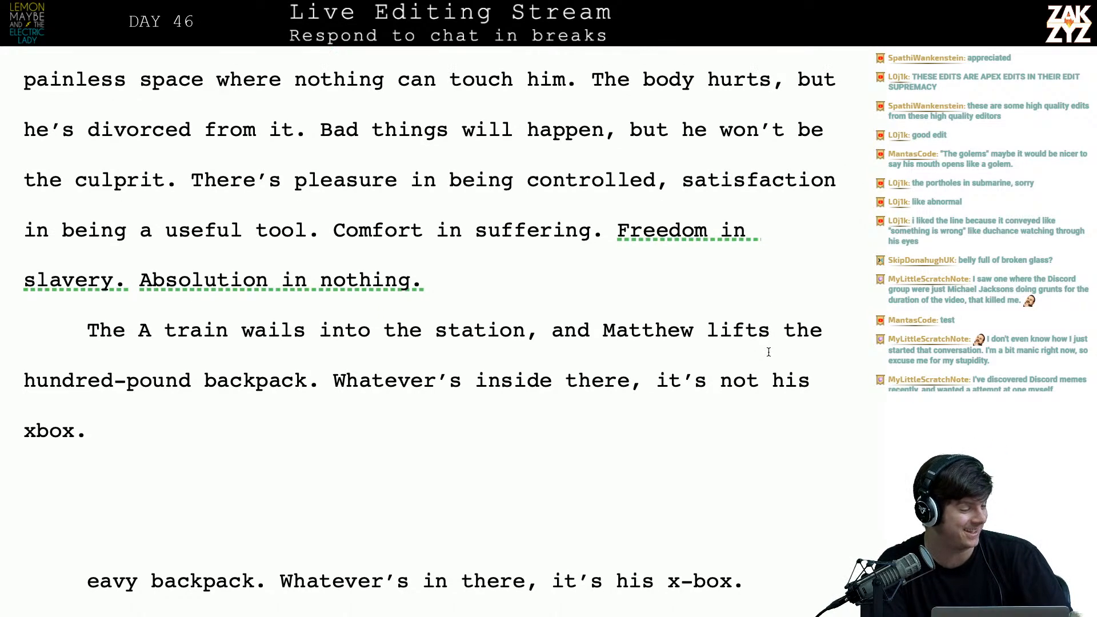
scroll(764, 354, down, 1)
scroll(764, 354, down, 1)
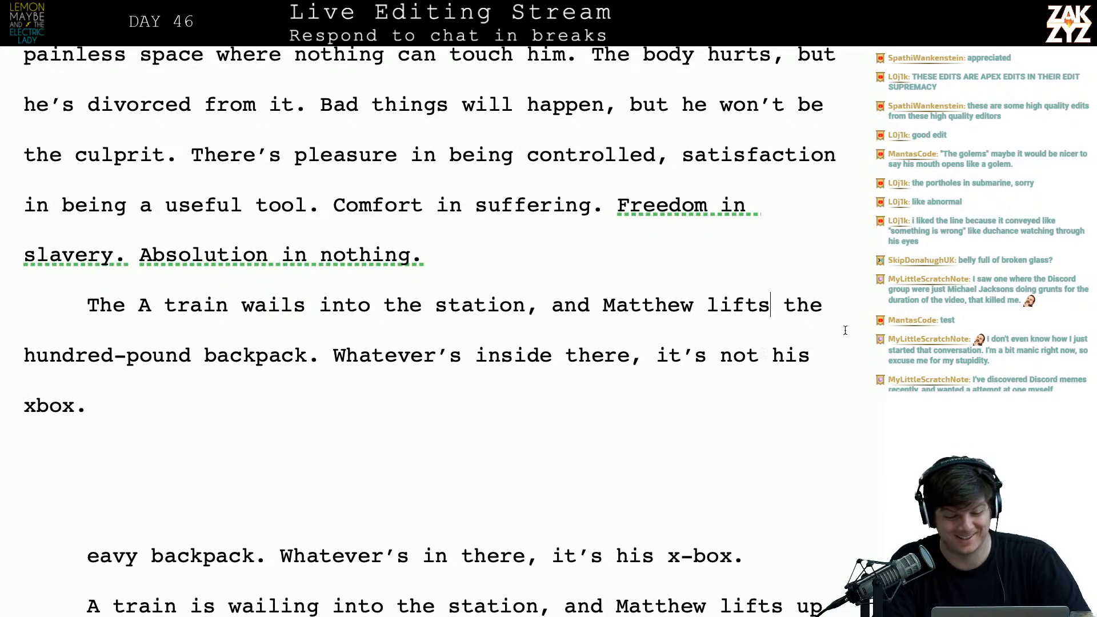
scroll(468, 357, down, 1)
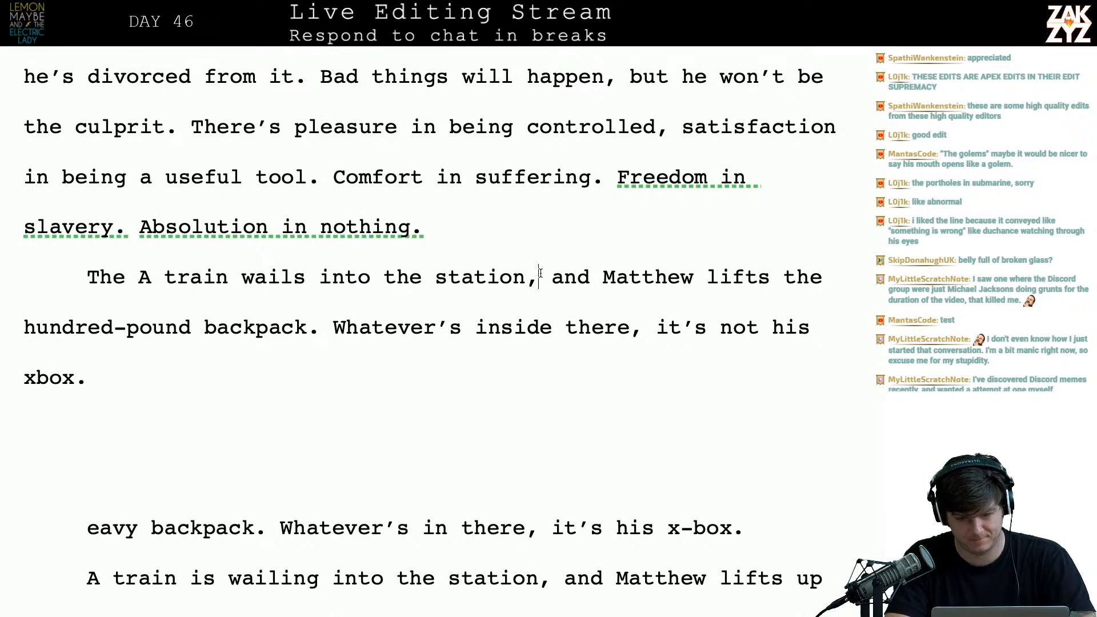
text(and thir)
key(BackSpace)
key(BackSpace)
key(BackSpace)
key(BackSpace)
text(Thirsty and m)
key(BackSpace)
text(Matthew are )
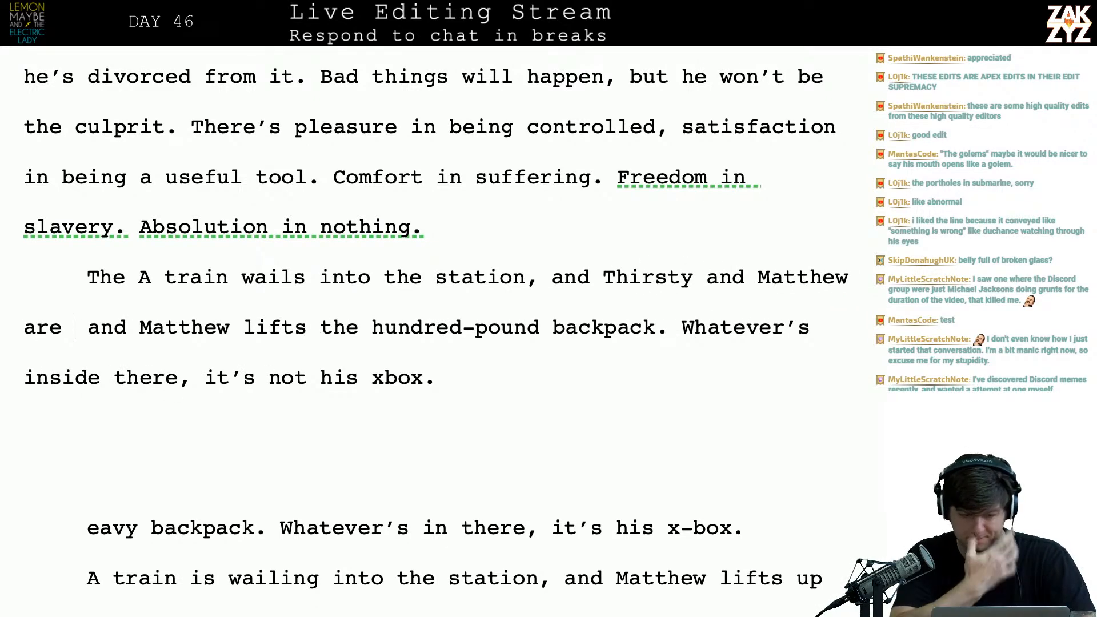
- Continue the inserted sentence with "wrenched to their feet, lifting their heavy backpacks."
text(wer)
key(BackSpace)
key(BackSpace)
text(renche)
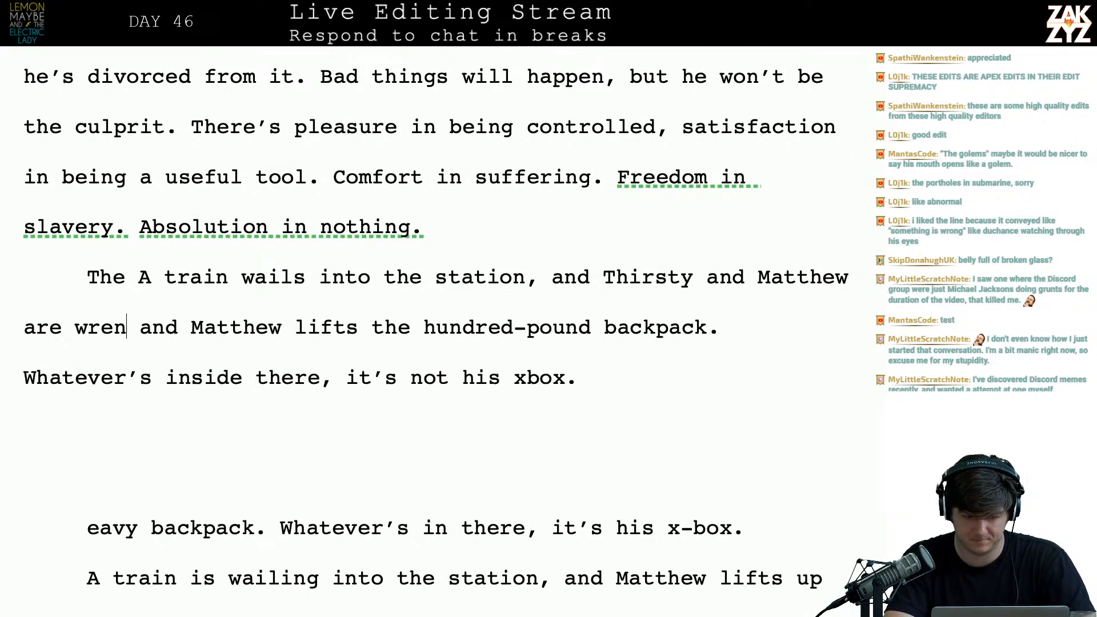
key(BackSpace)
key(BackSpace)
text(hed to their f)
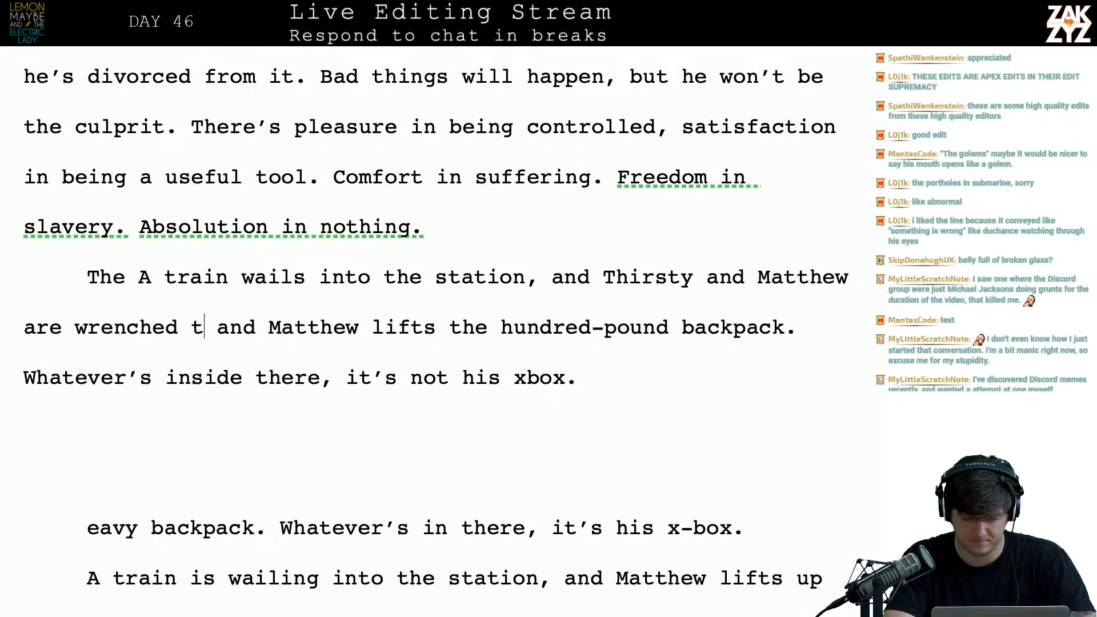
text(eet, lifting)
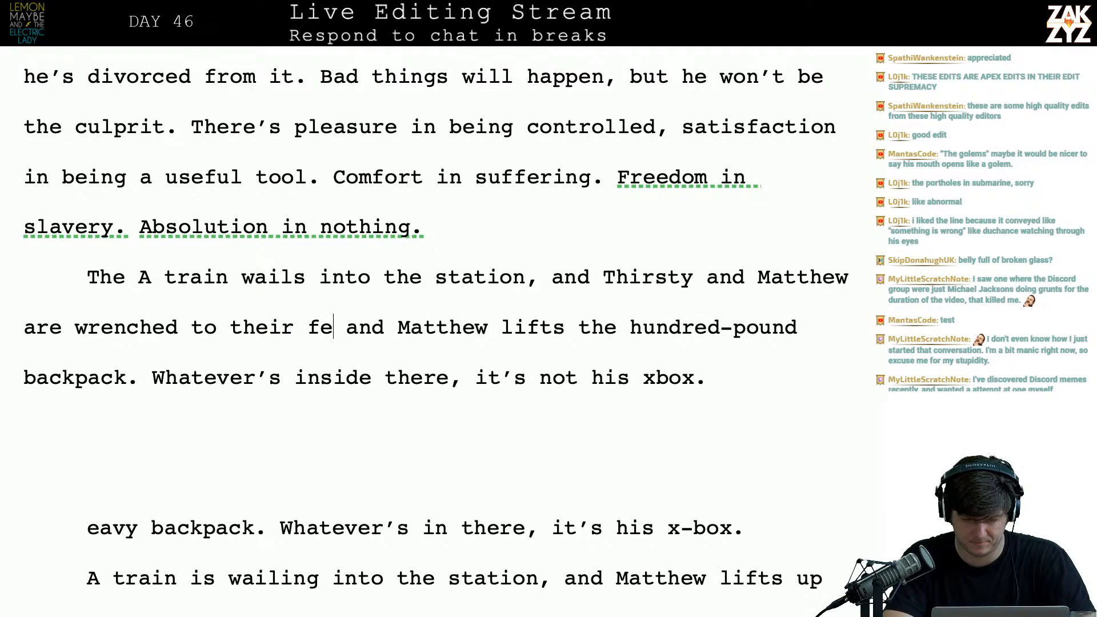
text( the)
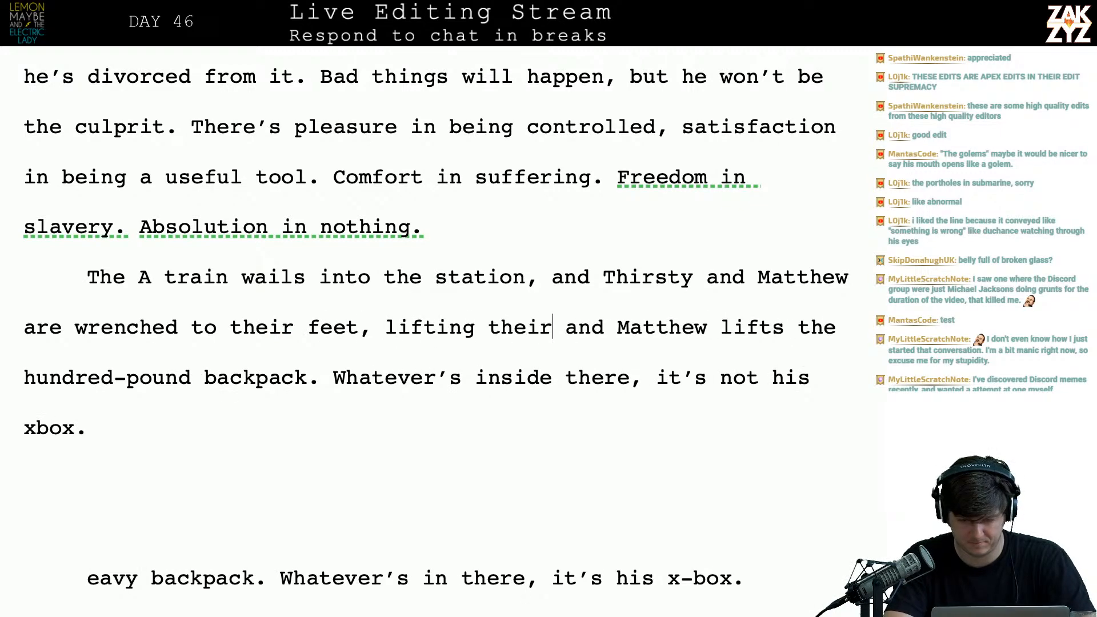
text(ir heavy backpacks.)
- Split off the leftover "and Matthew lifts" text below a blank line and add "Their beach clothes and x-boxes are gone," after "backpacks."
key(Return)
key(Return)
key(Up)
text(Thei)
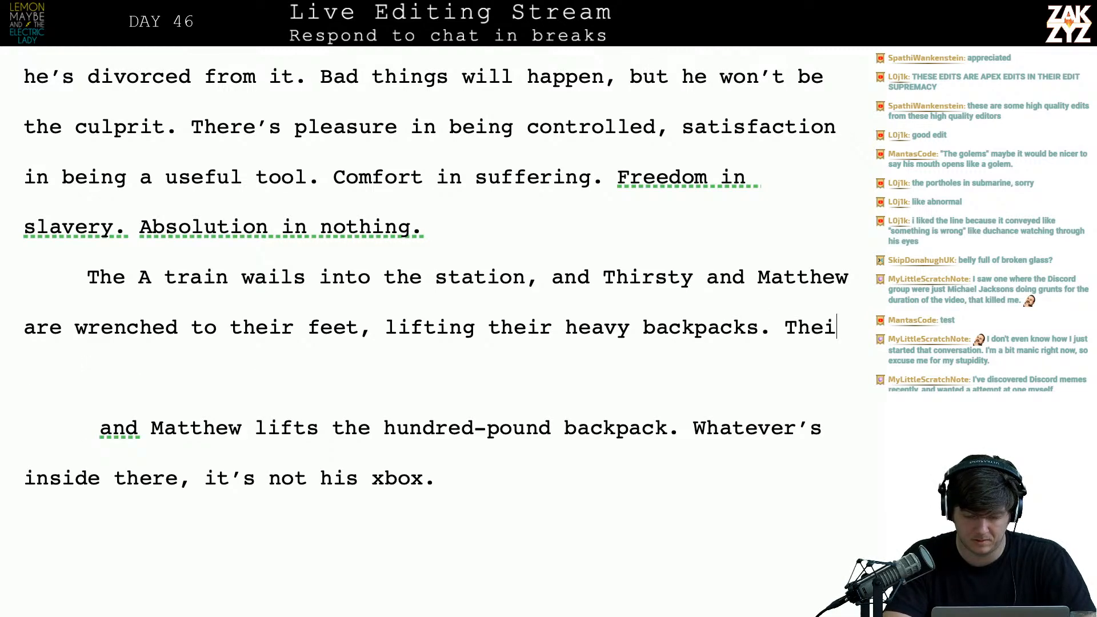
text(r beach cl)
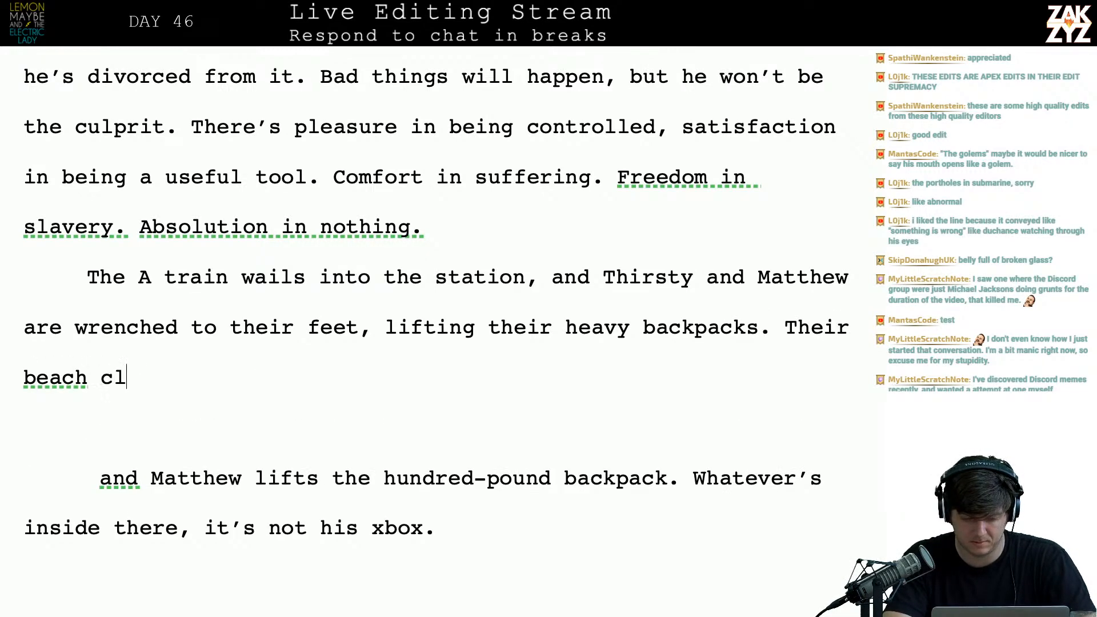
text(othes and x-bo)
key(BackSpace)
text(-boxes a)
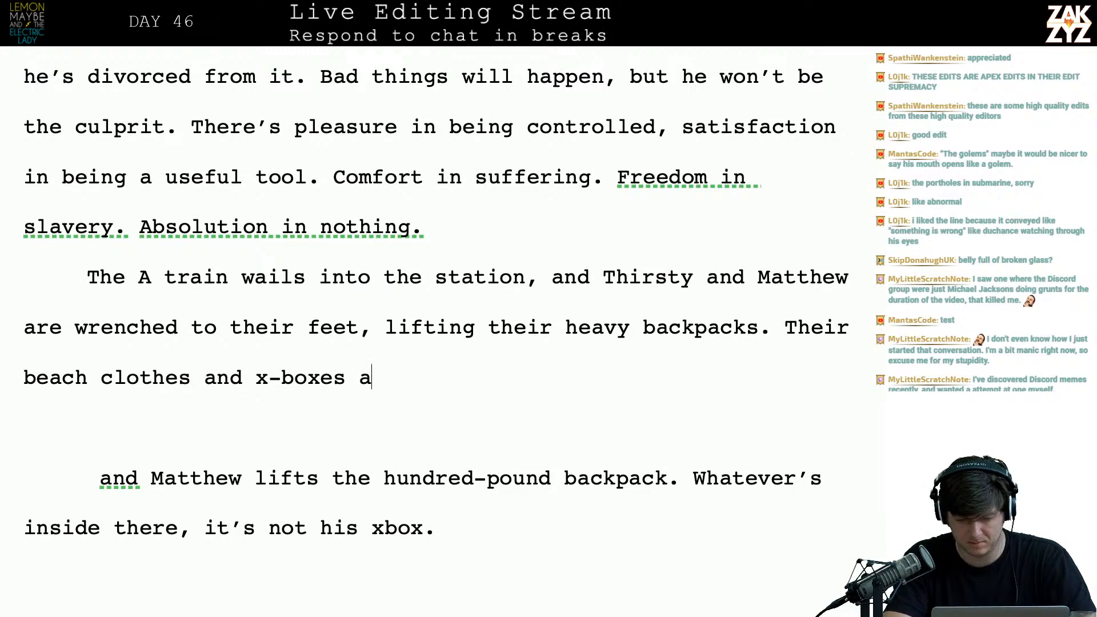
text(re gone,)
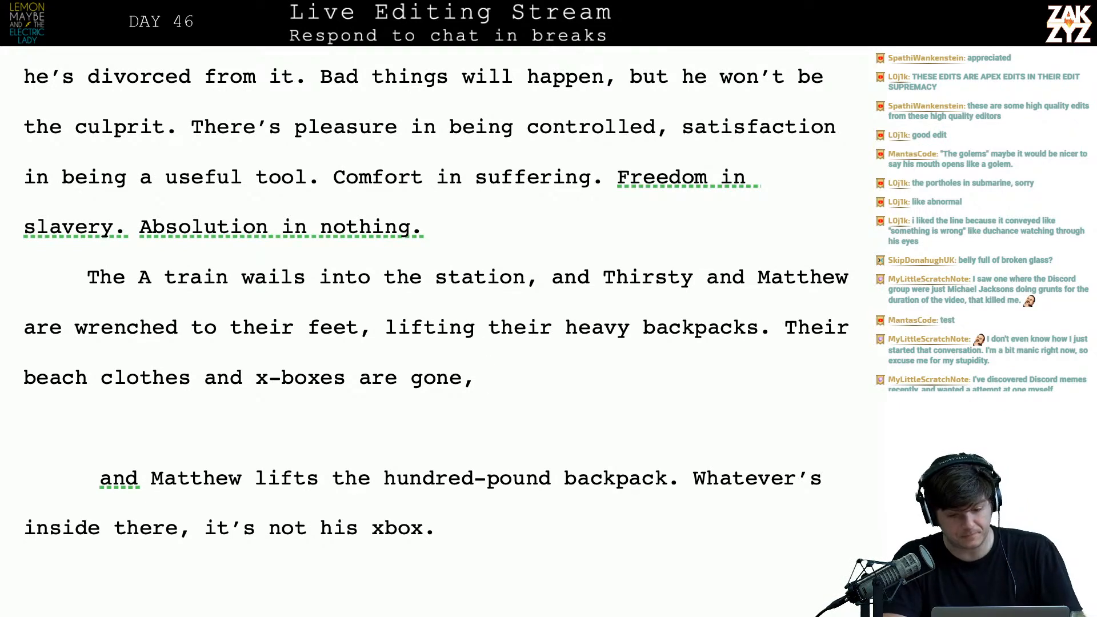
- Finish the beach clothes sentence with "whatever took their place is heavy as hell."
text(whateve)
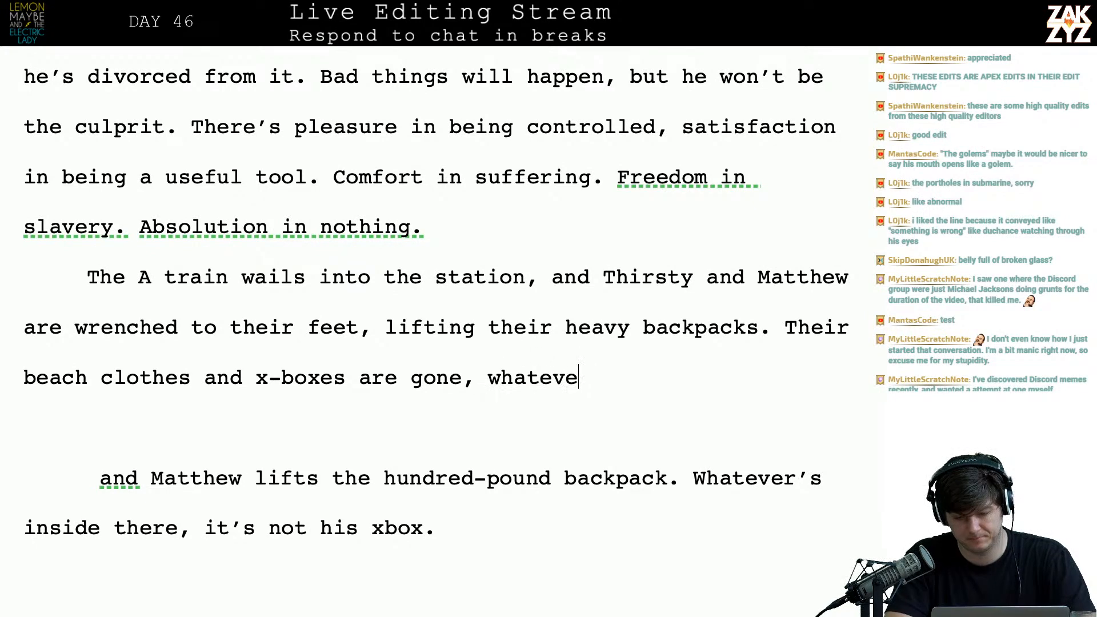
text(r took their )
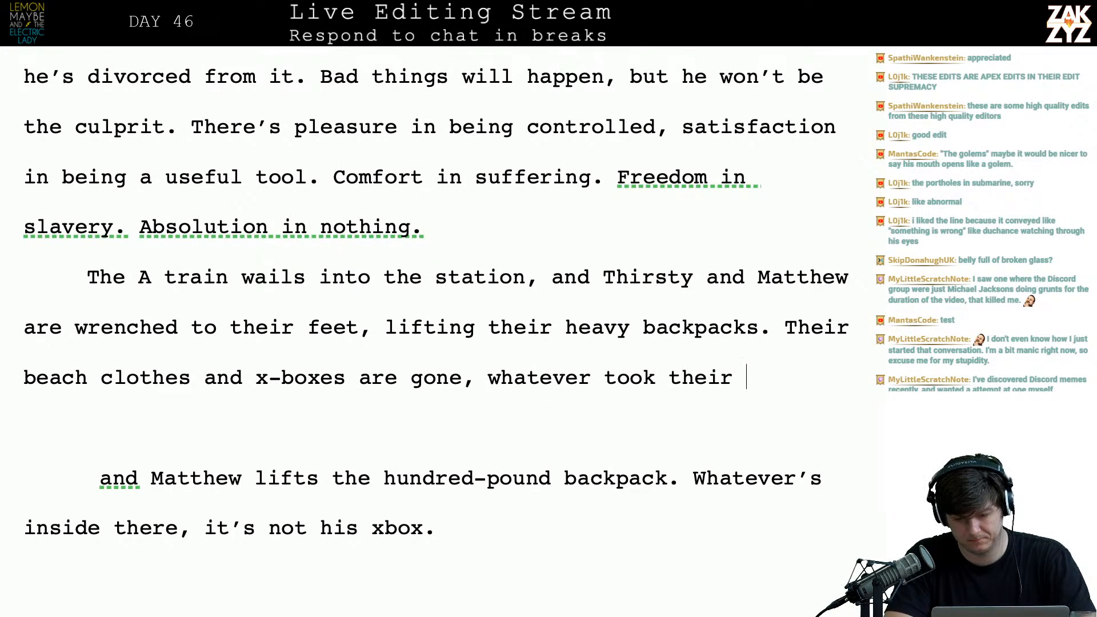
text(place is hea)
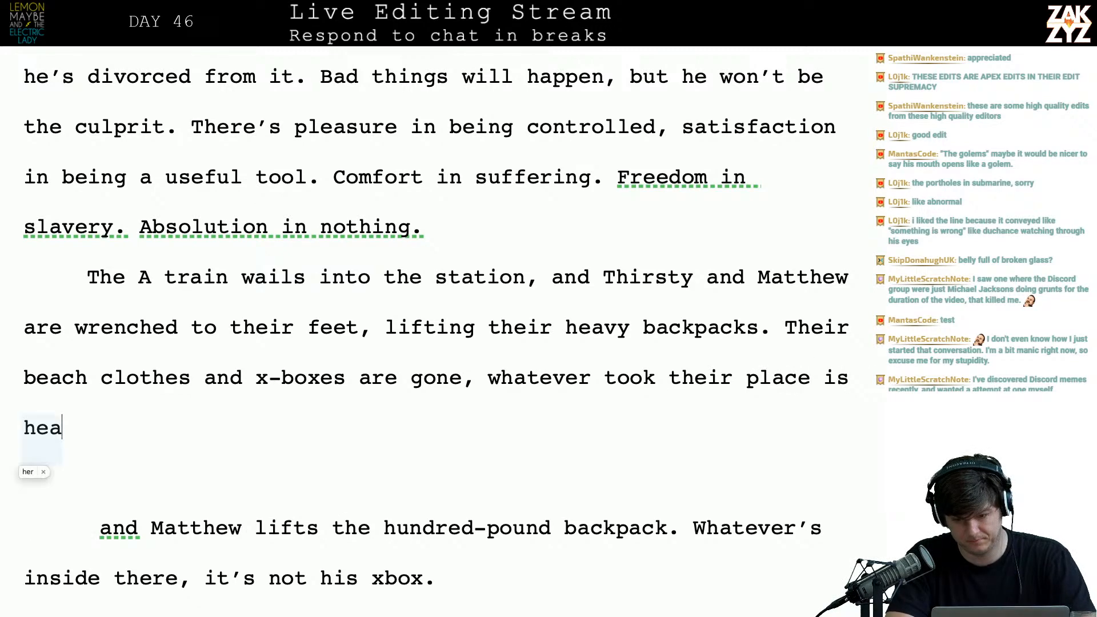
key(BackSpace)
key(BackSpace)
key(BackSpace)
text(heavy as hell.)
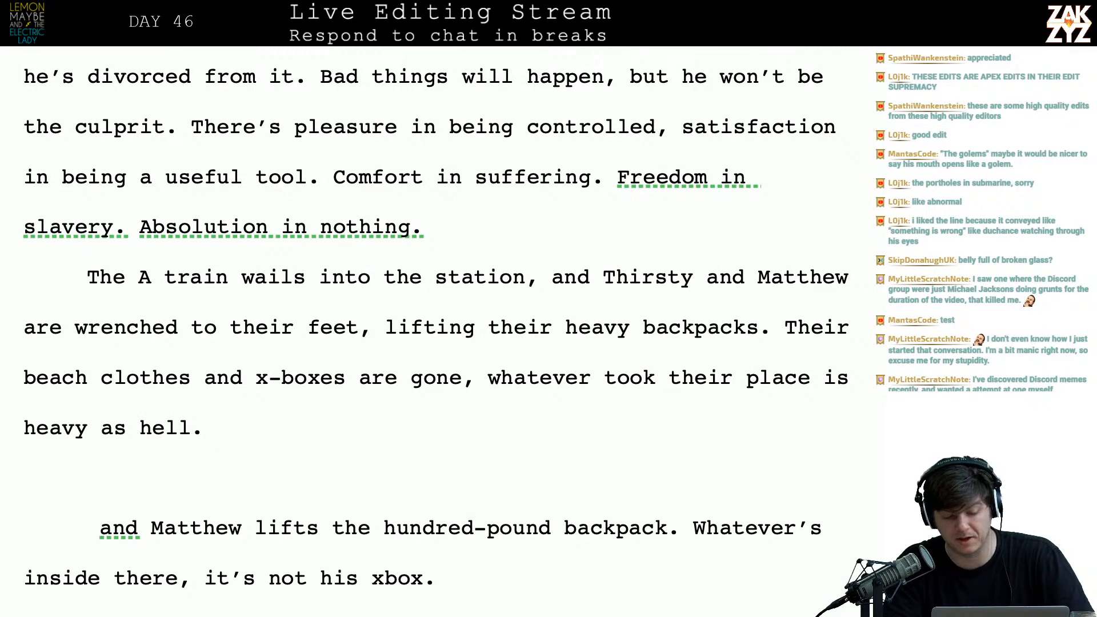
- Delete the old wording from the blank lines after "heavy as hell." through "He climbs onto the train and sets it down,"
key(shift+Down)
key(shift+Down)
key(shift+Down)
key(shift+Down)
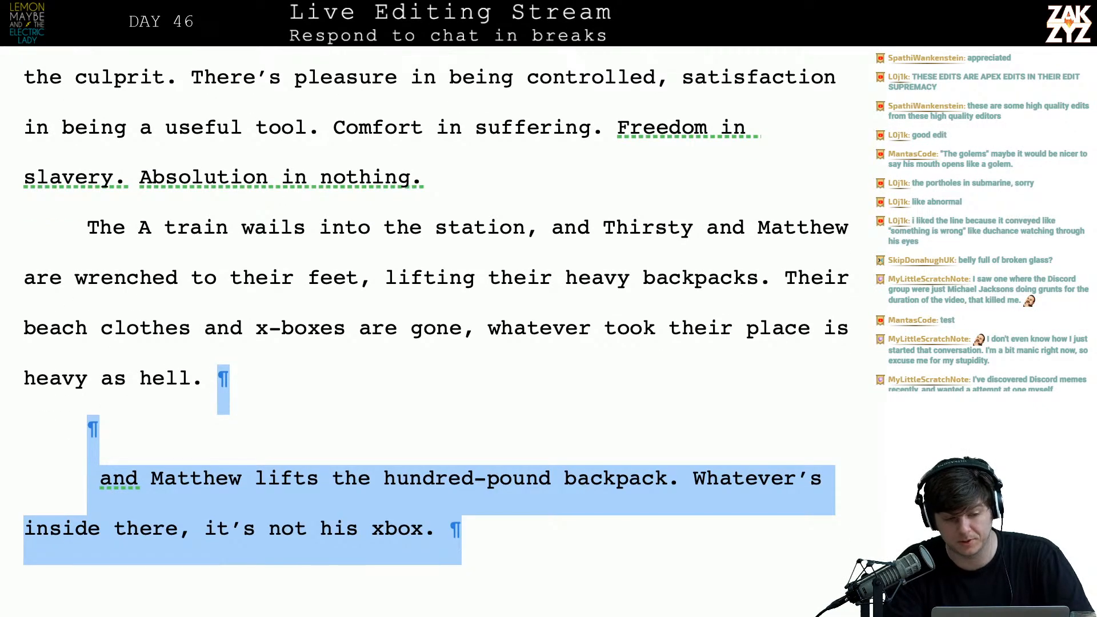
key(shift+Down)
key(shift+Down)
key(shift+Down)
key(shift+Down)
key(shift+Down)
key(shift+Down)
key(shift+Down)
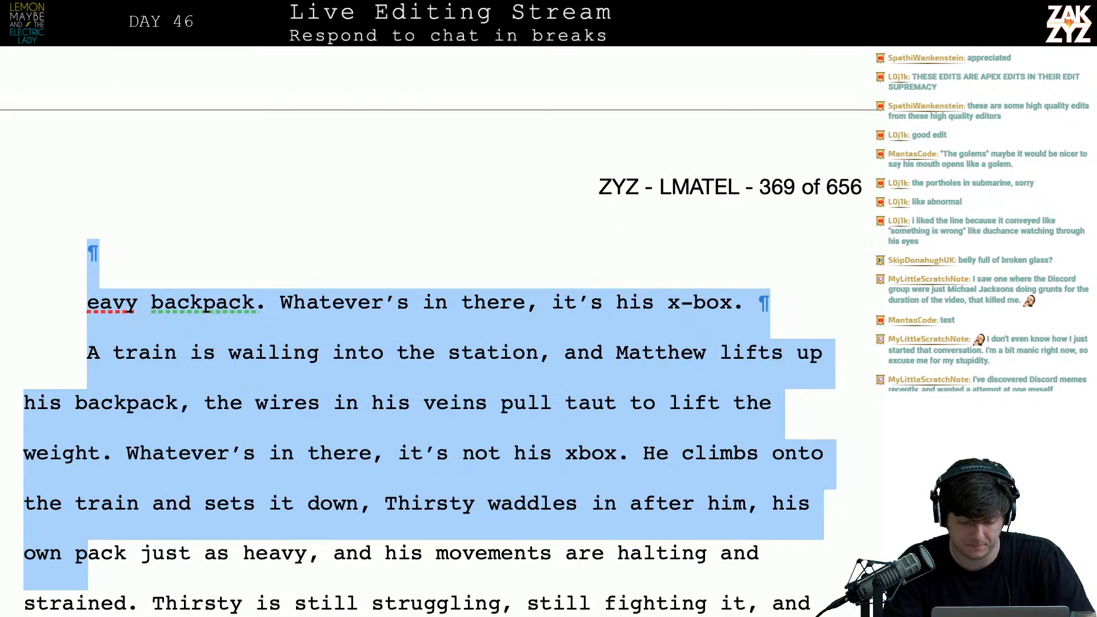
key(shift+Right)
key(shift+Left)
key(shift+Left)
key(shift+Left)
key(shift+Left)
key(shift+Left)
key(shift+Left)
key(shift+Left)
key(shift+Left)
key(shift+Left)
key(shift+Left)
key(shift+Left)
key(shift+Left)
key(shift+Left)
key(shift+Left)
key(shift+Left)
key(shift+Left)
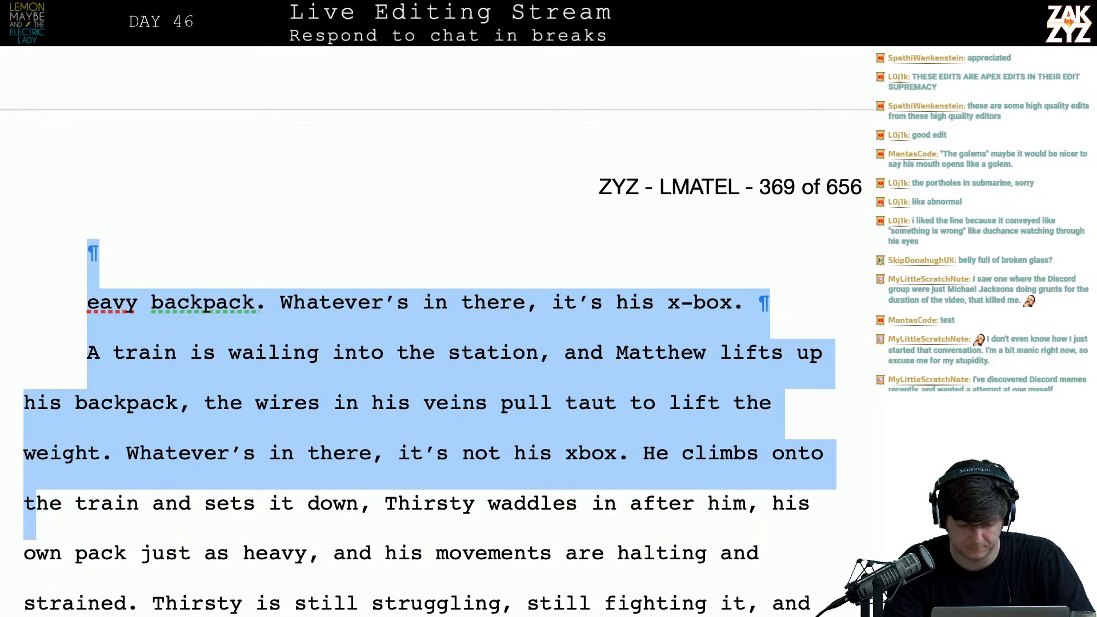
key(shift+Left)
key(shift+Left)
key(shift+Left)
key(shift+Left)
key(shift+Left)
key(shift+Left)
key(shift+Right)
key(shift+Right)
key(shift+Right)
key(shift+Right)
key(shift+Right)
key(shift+Right)
key(shift+Right)
key(shift+Right)
key(shift+Right)
key(shift+Right)
key(shift+Right)
key(shift+Right)
key(shift+Right)
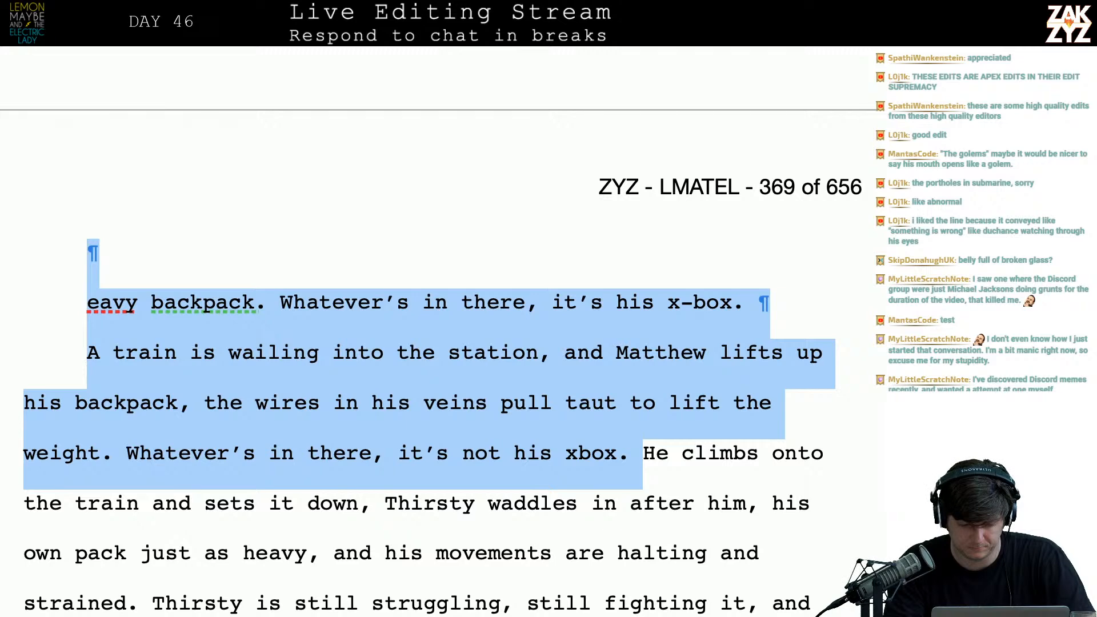
key(shift+Right)
key(shift+Right)
key(shift+Right)
key(shift+Right)
key(shift+Right)
key(shift+Right)
key(shift+Right)
key(shift+Right)
key(shift+Right)
key(shift+Right)
key(shift+Right)
key(shift+Right)
key(shift+Right)
key(shift+Right)
key(shift+Right)
key(shift+Right)
key(shift+Right)
key(shift+Right)
key(shift+Right)
key(shift+Right)
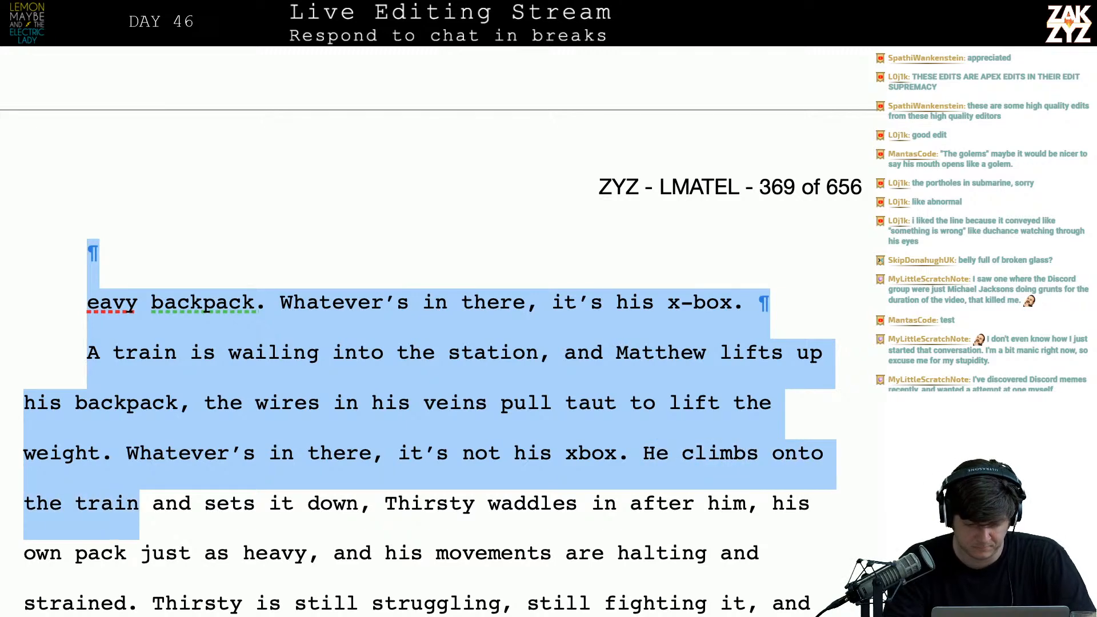
key(shift+Right)
key(shift+Right)
key(shift+Right)
key(shift+Right)
key(shift+Right)
key(shift+Right)
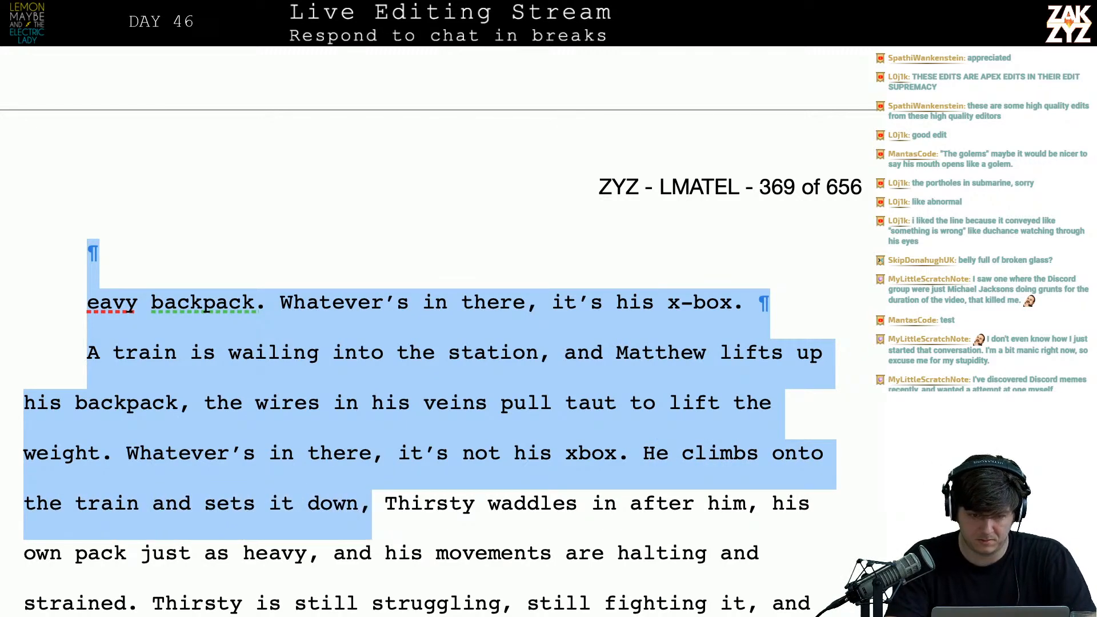
key(Delete)
- Begin a sentence after "heavy as hell." with "They climb onto the train, each toting a hundred"
key(Up)
key(Up)
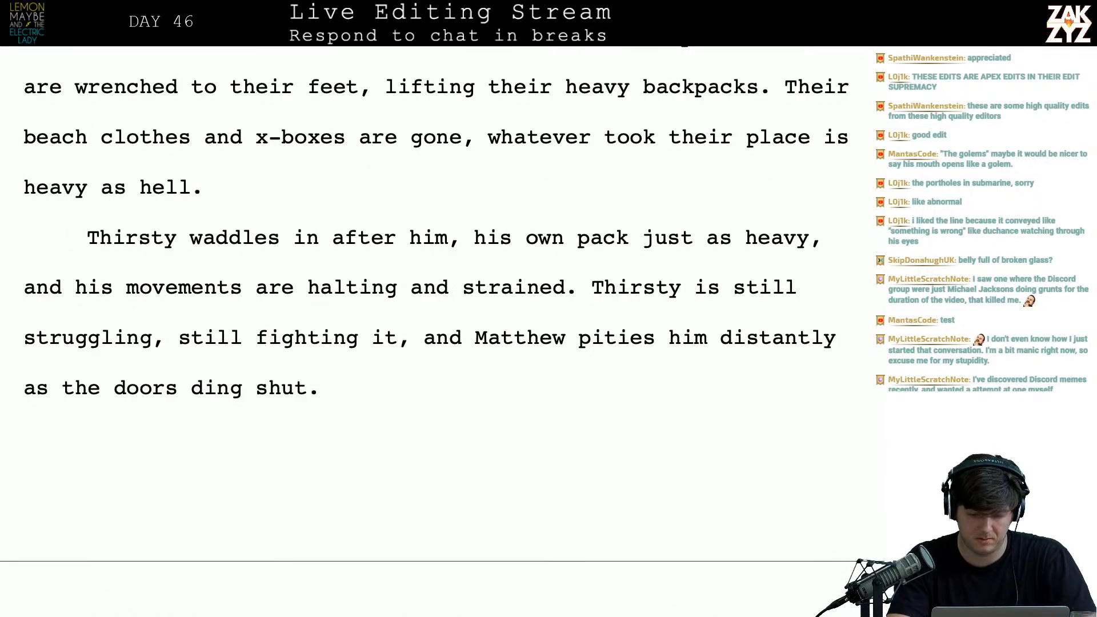
text(They)
key(BackSpace)
key(BackSpace)
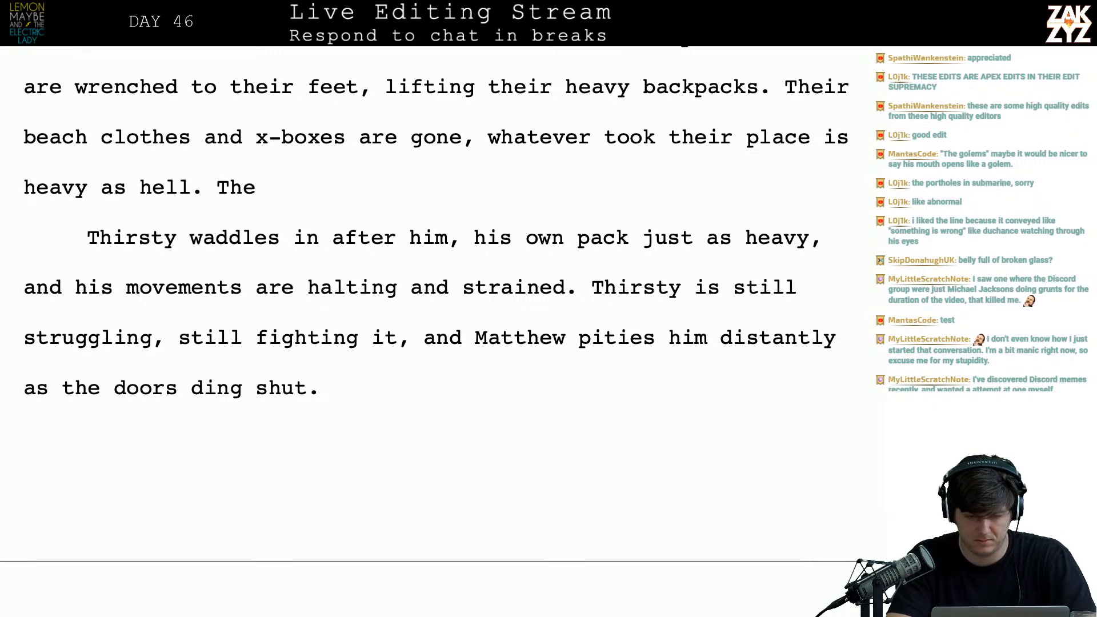
text(y climb onto the train, e)
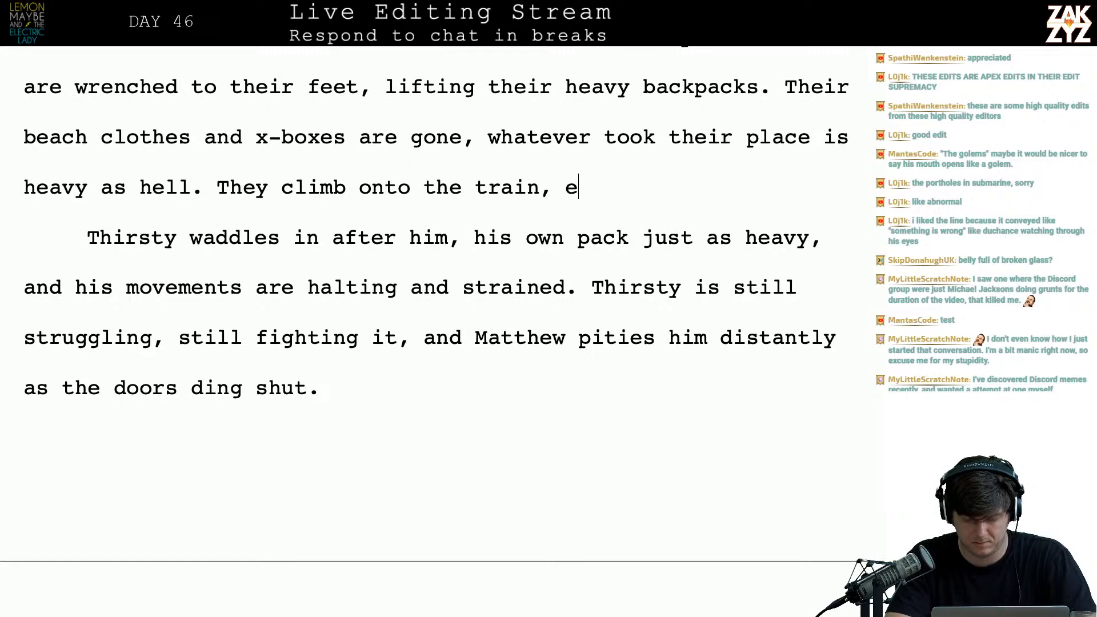
text(ach toting a h)
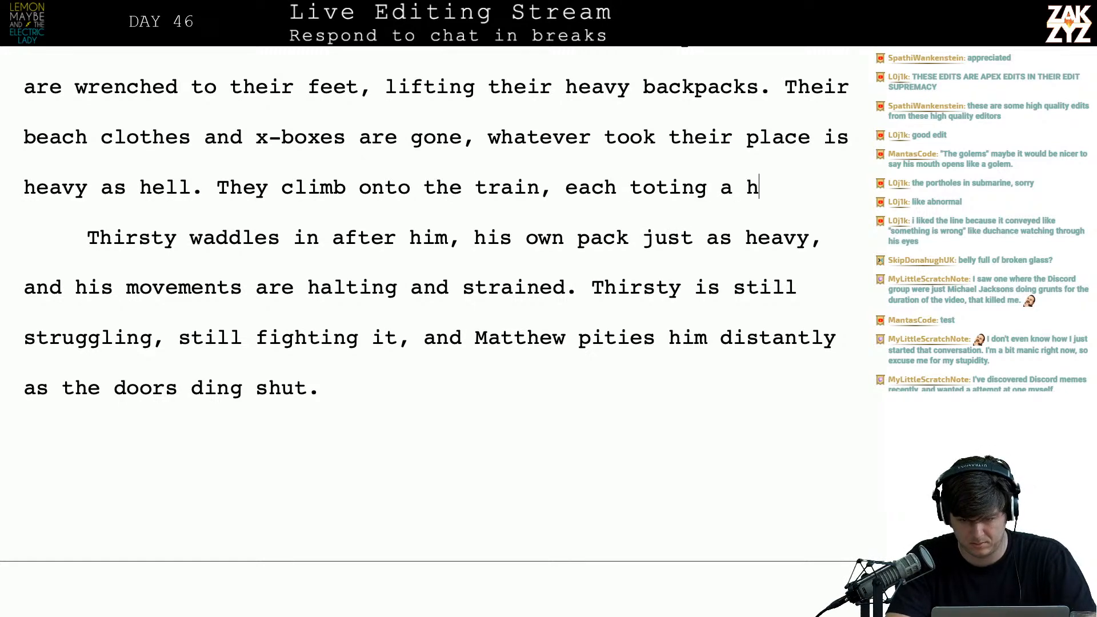
text(undred)
- Delete the unfinished wording "climb onto the train, each toting a h" after "They"
key(BackSpace)
key(BackSpace)
key(BackSpace)
key(BackSpace)
key(BackSpace)
key(BackSpace)
key(BackSpace)
key(BackSpace)
key(BackSpace)
key(BackSpace)
key(BackSpace)
key(BackSpace)
key(BackSpace)
key(BackSpace)
key(BackSpace)
key(BackSpace)
key(BackSpace)
key(BackSpace)
key(BackSpace)
key(BackSpace)
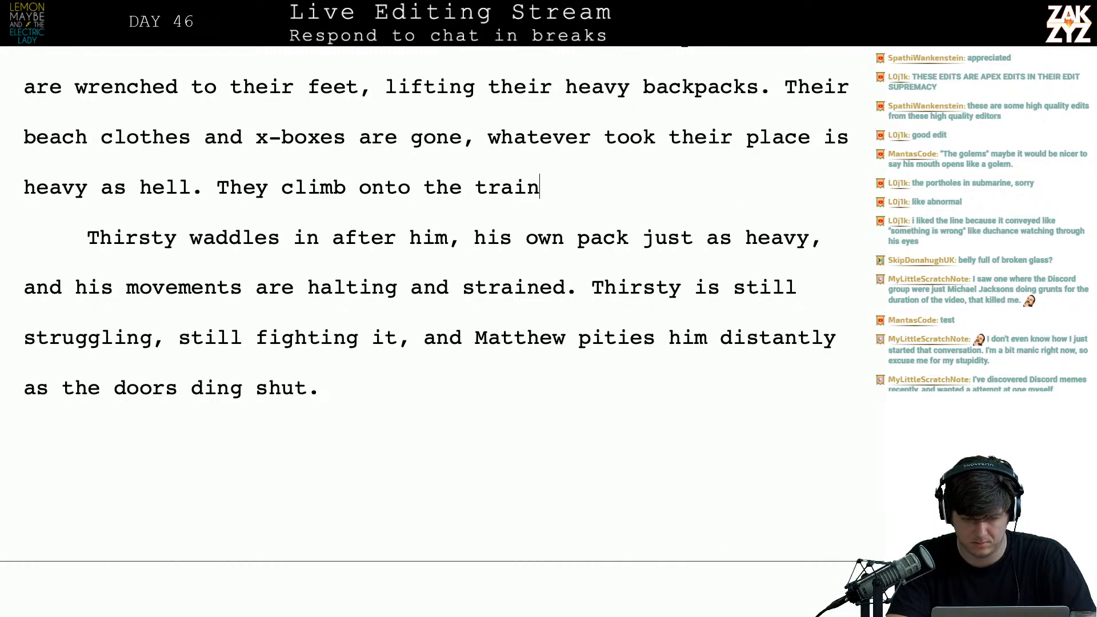
key(BackSpace)
key(BackSpace)
key(BackSpace)
key(BackSpace)
key(BackSpace)
key(BackSpace)
key(BackSpace)
key(BackSpace)
key(BackSpace)
key(BackSpace)
key(BackSpace)
key(BackSpace)
key(BackSpace)
key(BackSpace)
key(BackSpace)
key(BackSpace)
key(BackSpace)
key(BackSpace)
key(BackSpace)
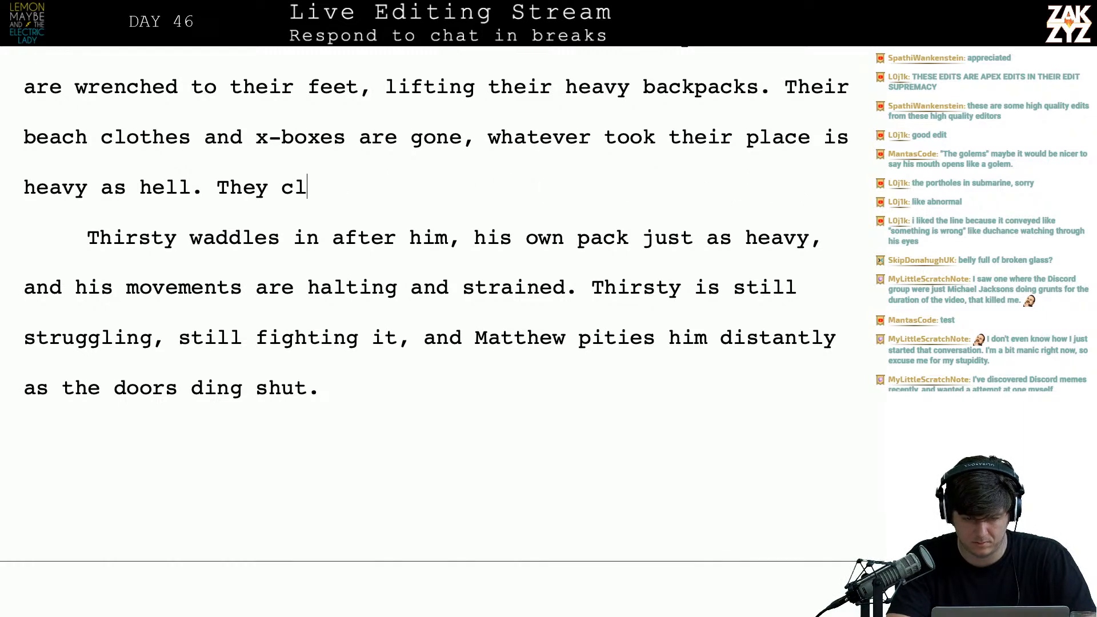
- Try continuing with "lug their bags", and remove the whole sentence back to "heavy as hell."
text(lug their bags)
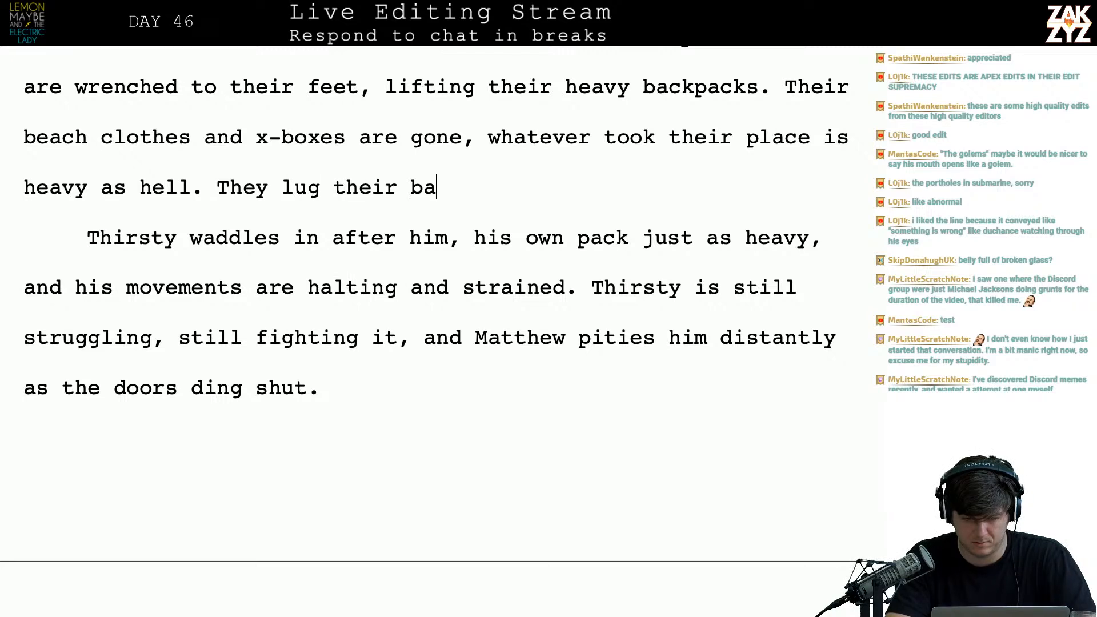
key(BackSpace)
key(BackSpace)
key(BackSpace)
key(BackSpace)
key(BackSpace)
key(BackSpace)
key(BackSpace)
key(BackSpace)
key(BackSpace)
key(BackSpace)
key(BackSpace)
key(BackSpace)
key(BackSpace)
key(BackSpace)
key(BackSpace)
key(BackSpace)
key(BackSpace)
key(BackSpace)
key(BackSpace)
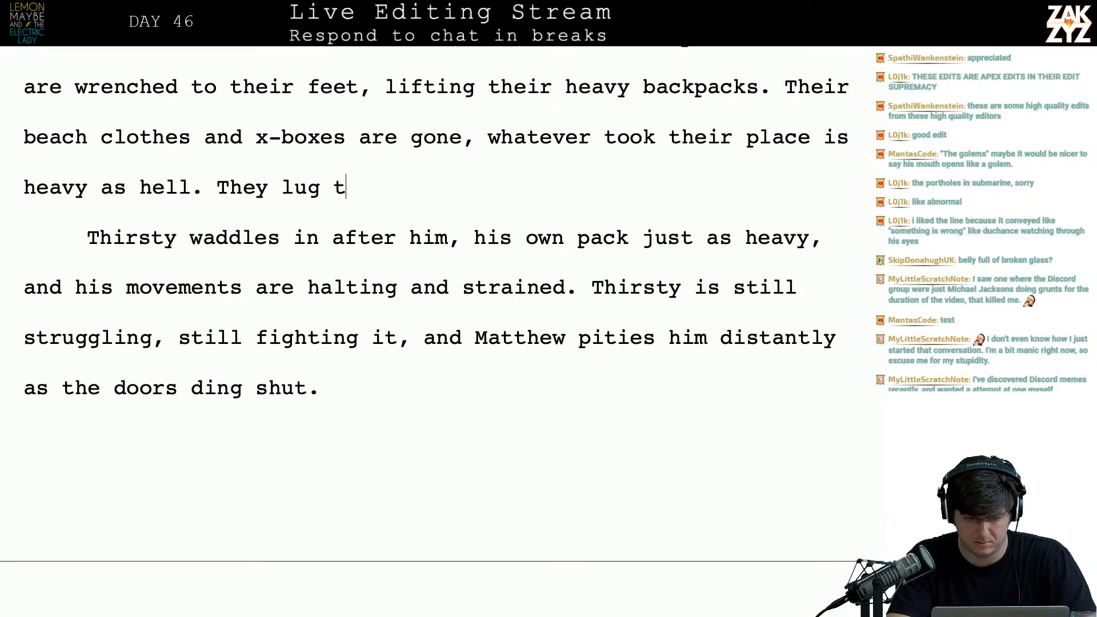
text(Matthe)
key(BackSpace)
key(BackSpace)
key(BackSpace)
key(BackSpace)
key(BackSpace)
key(BackSpace)
key(BackSpace)
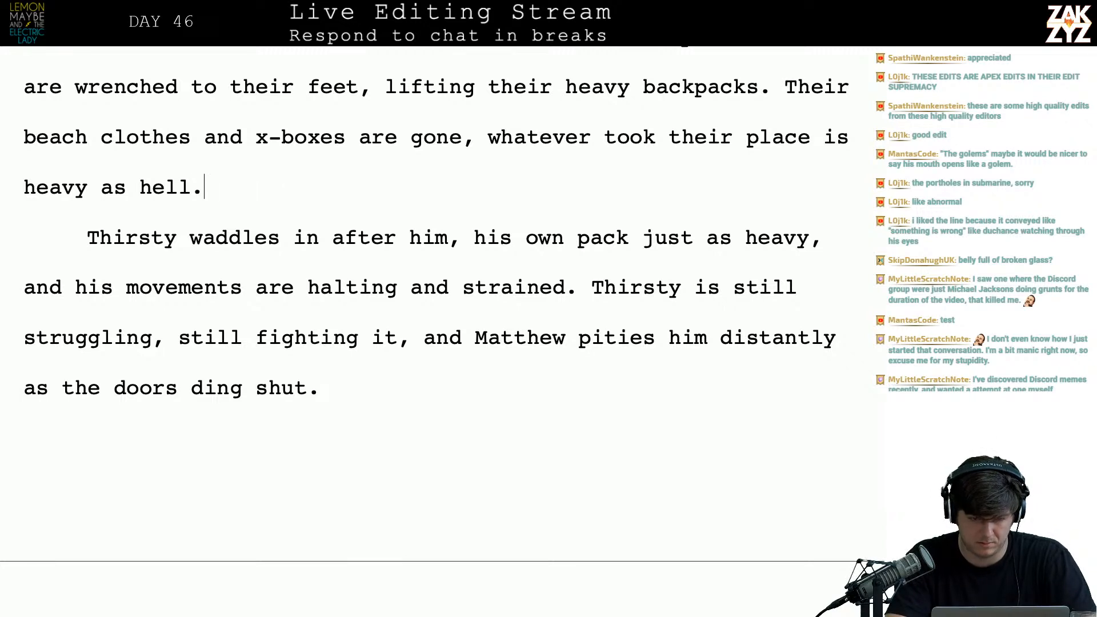
- Add the sentence "Matthew doesn't mind, it's not him lifting it." after "heavy as hell."
text(Matthe)
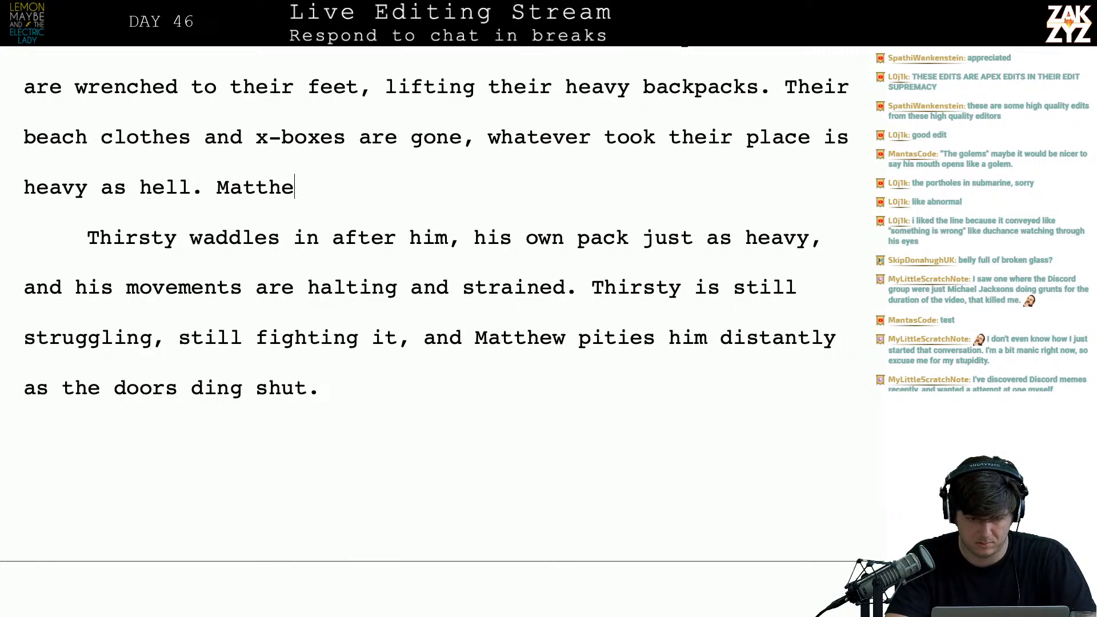
text(w doesn't mind, it's not him lifting it. Thisr)
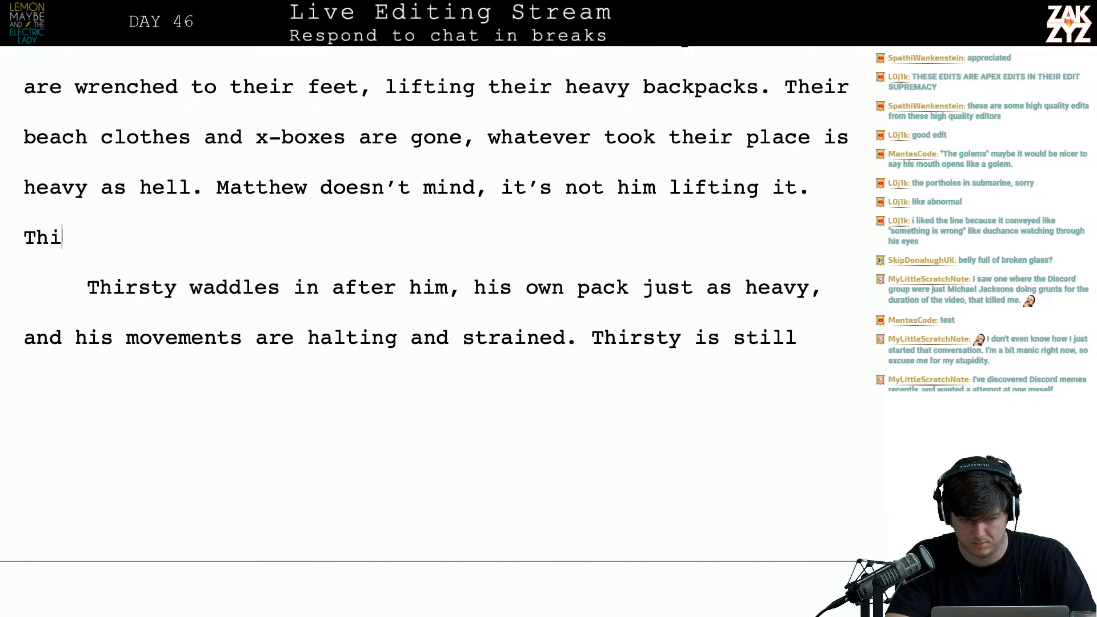
key(BackSpace)
key(BackSpace)
key(BackSpace)
key(BackSpace)
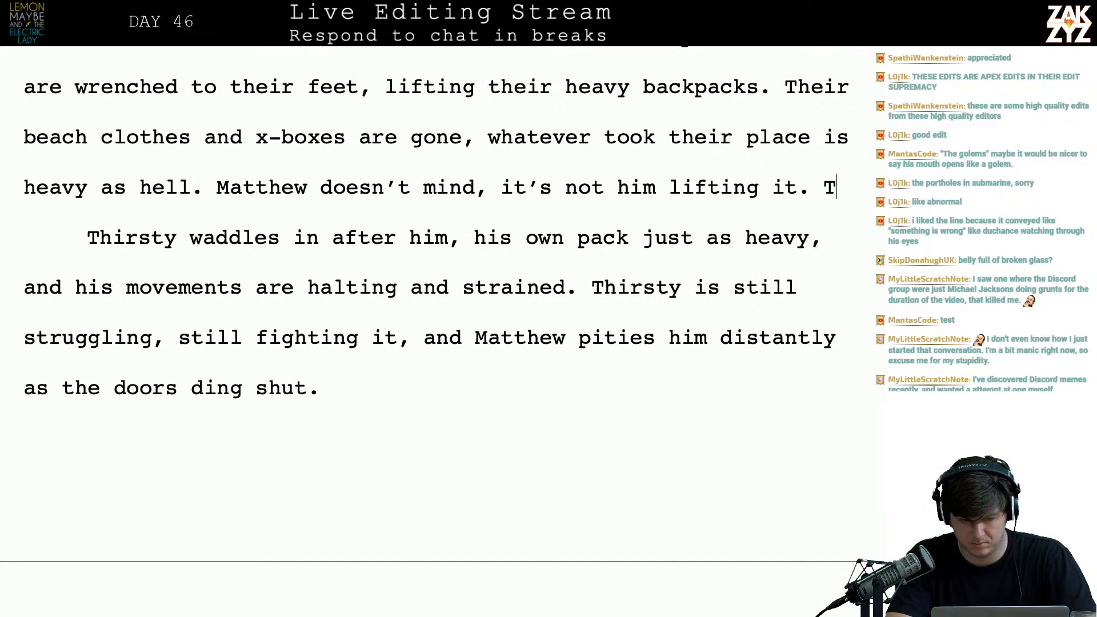
- Begin the following sentence with "Thirsty lugs his own bag onto the train afterward, his movements halting and"
text(hirsty lugs )
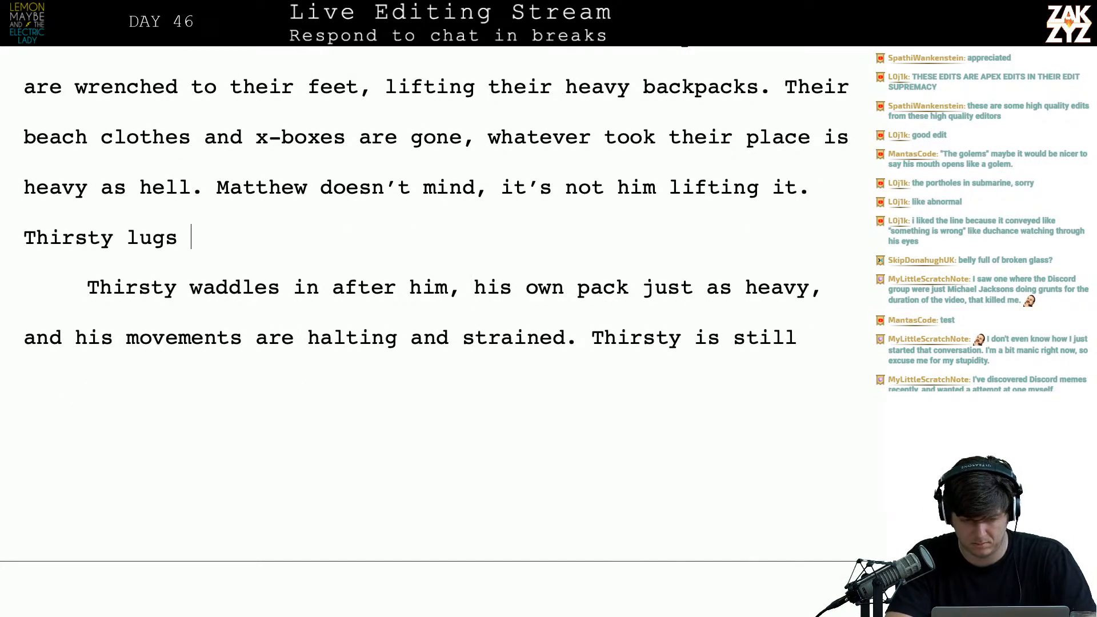
text(his own bag onto th)
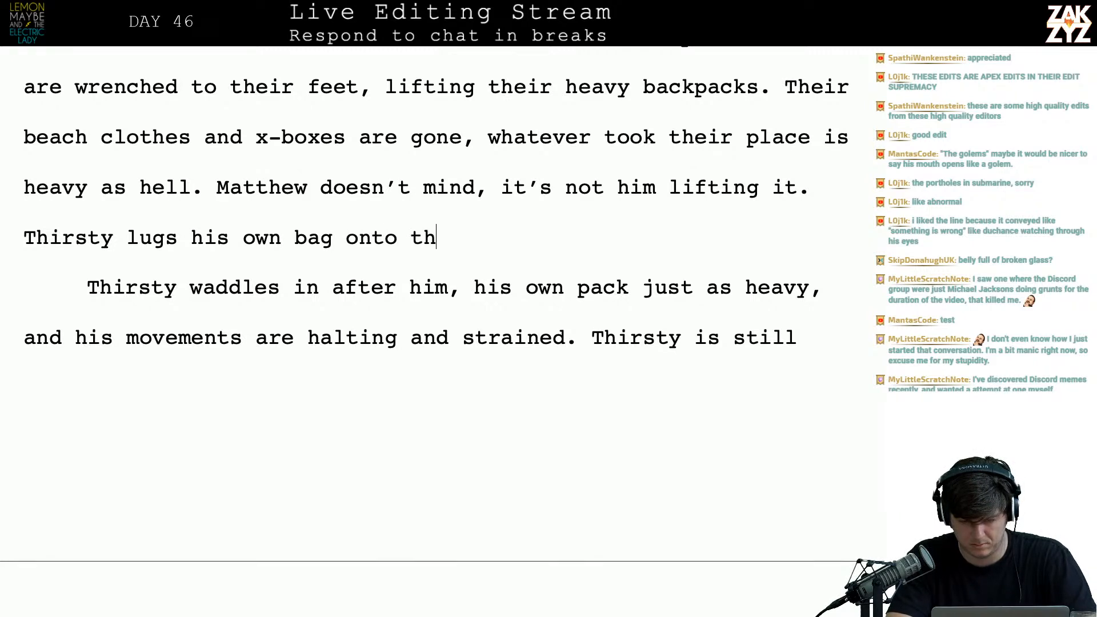
text(e train afterwa)
key(BackSpace)
text(ward, hism)
key(BackSpace)
text(movements halting and)
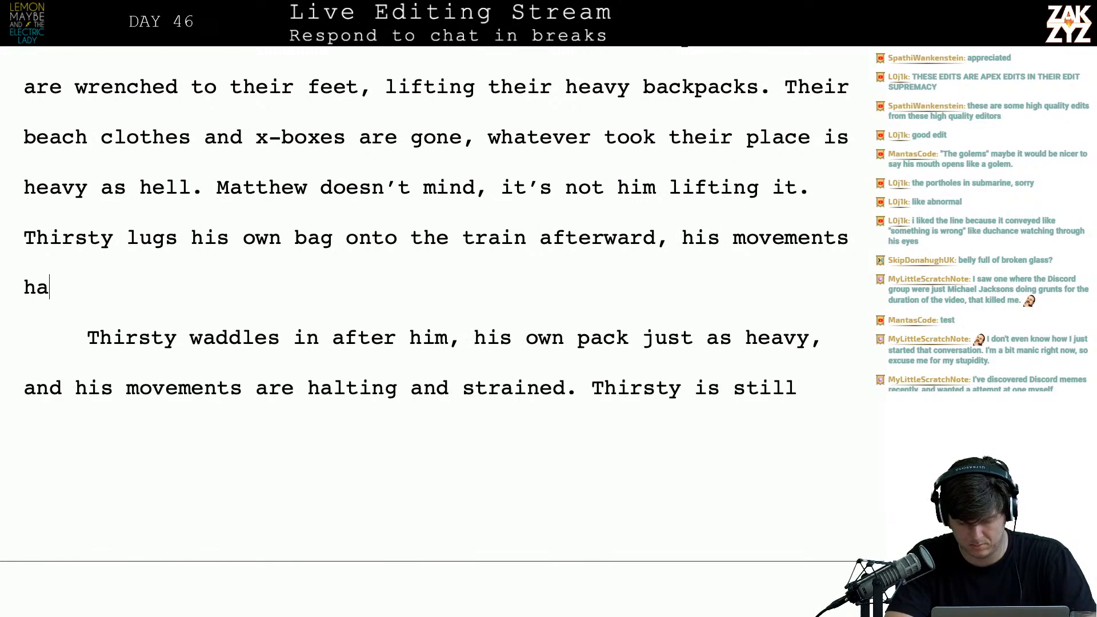
- Reword the description of Thirsty's movements as "jerky and halting"
key(BackSpace)
key(BackSpace)
key(BackSpace)
key(BackSpace)
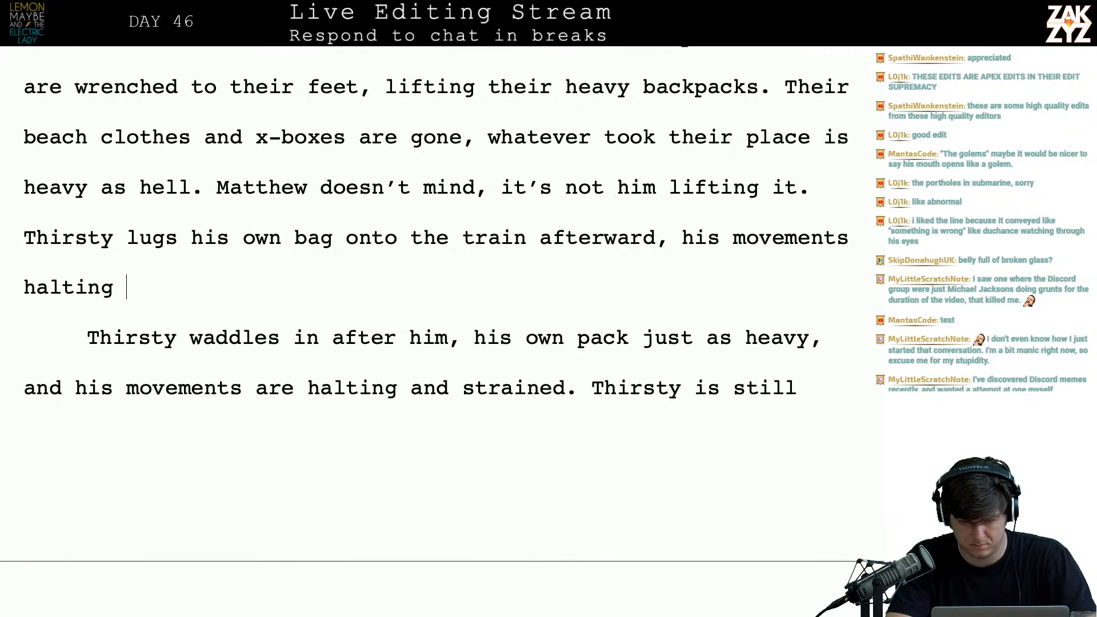
key(BackSpace)
key(BackSpace)
key(BackSpace)
key(BackSpace)
key(BackSpace)
key(BackSpace)
key(BackSpace)
key(BackSpace)
text(j)
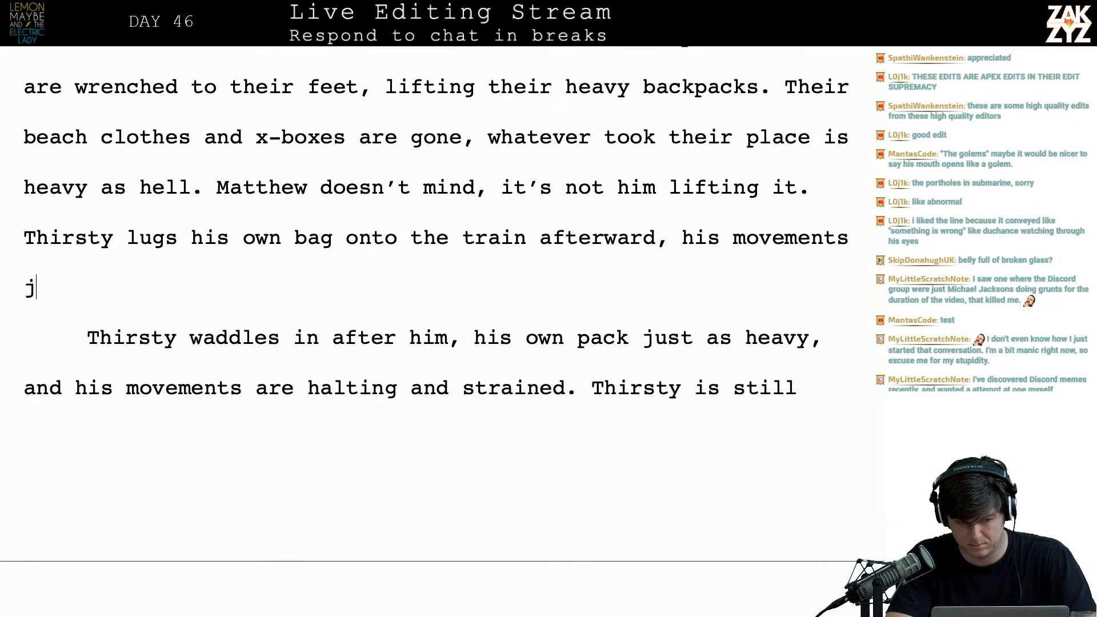
text(erky and halting )
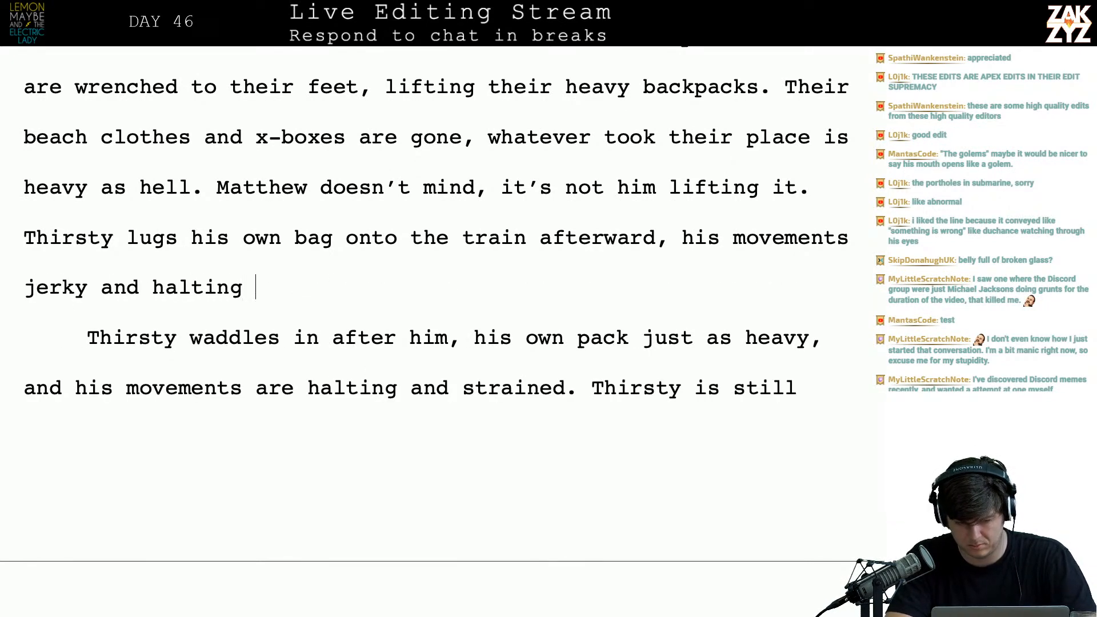
- Finish the sentence about Thirsty's movements with "as he struggles to break free"
text(as he fights)
text( t)
key(BackSpace)
key(BackSpace)
key(BackSpace)
key(BackSpace)
key(BackSpace)
key(BackSpace)
key(BackSpace)
key(BackSpace)
key(BackSpace)
text(s hes)
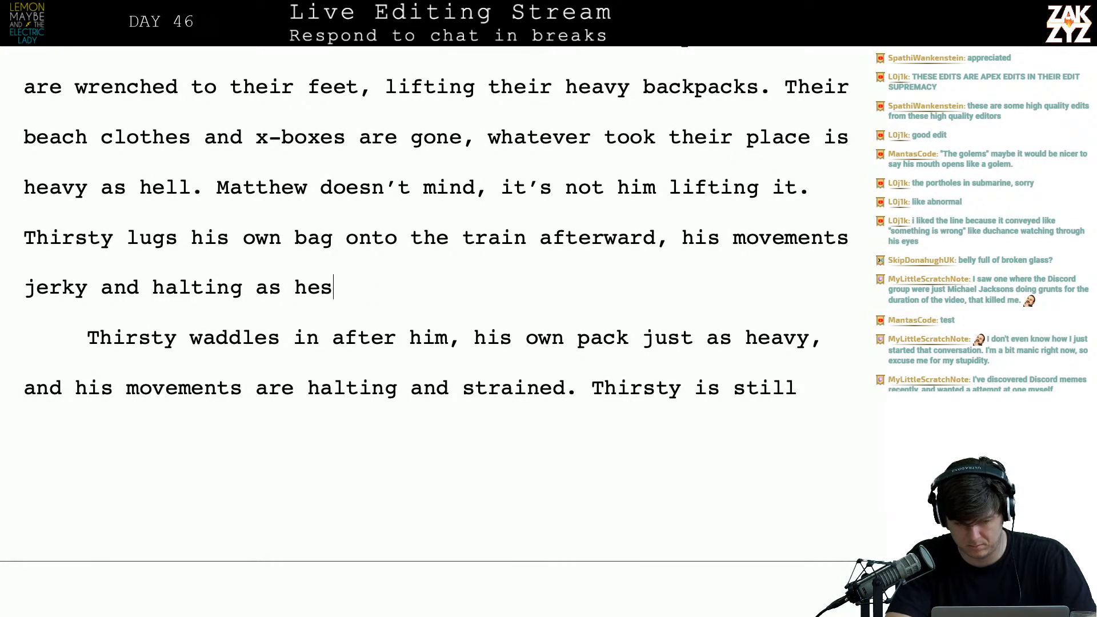
key(BackSpace)
text(strug)
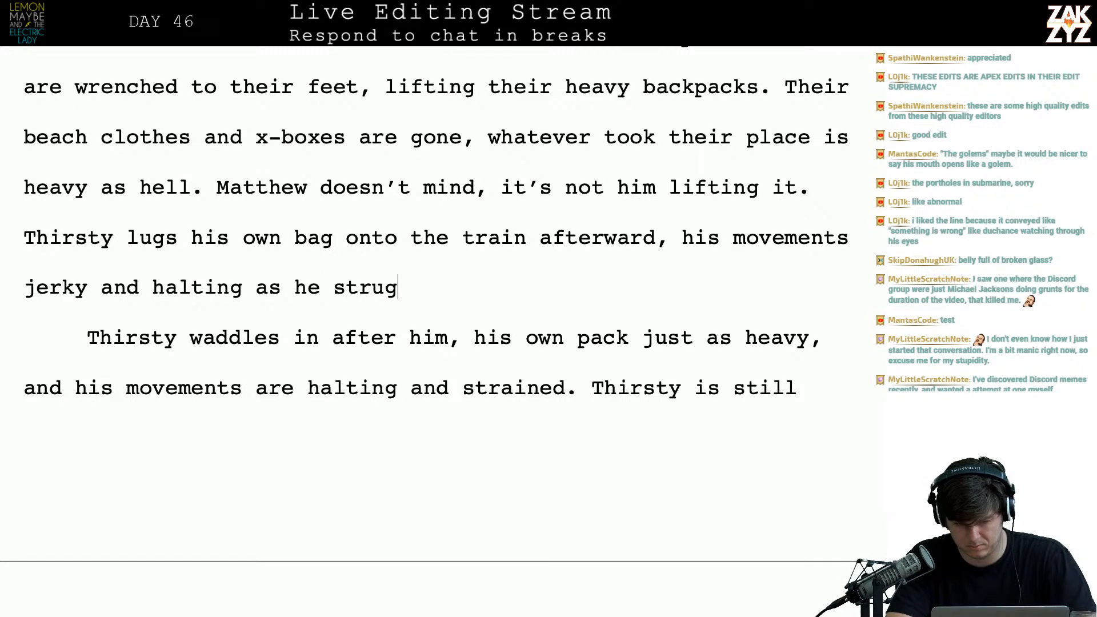
text(gles to break free)
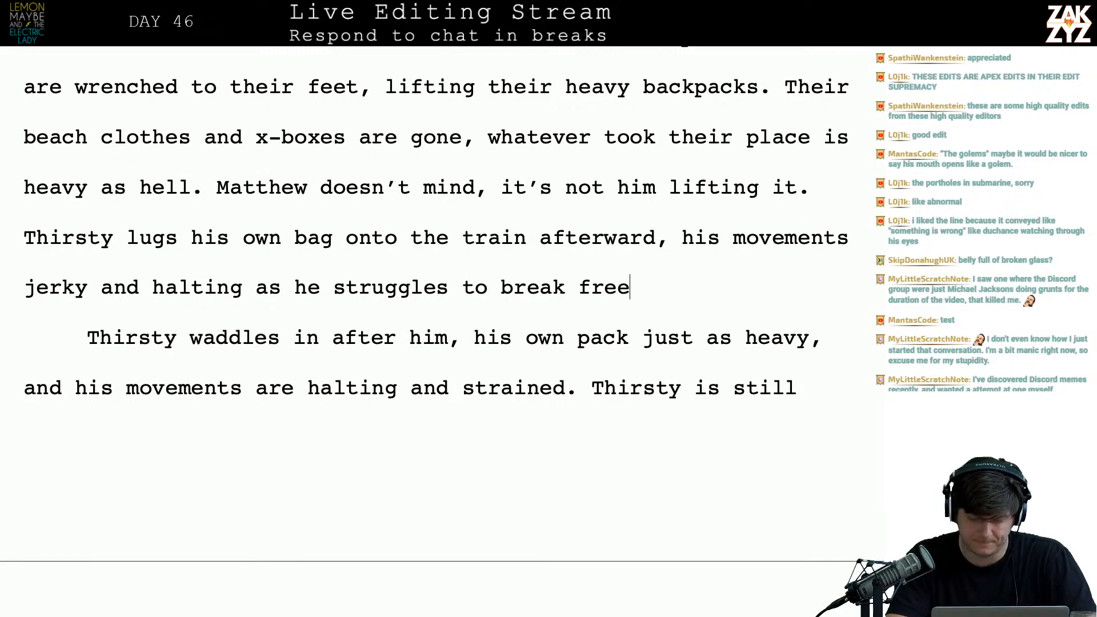
- Close the sentence with a period and add "Thirsty is fighting Duchance every step of the way,"
text(.)
key(Return)
key(Return)
text(T)
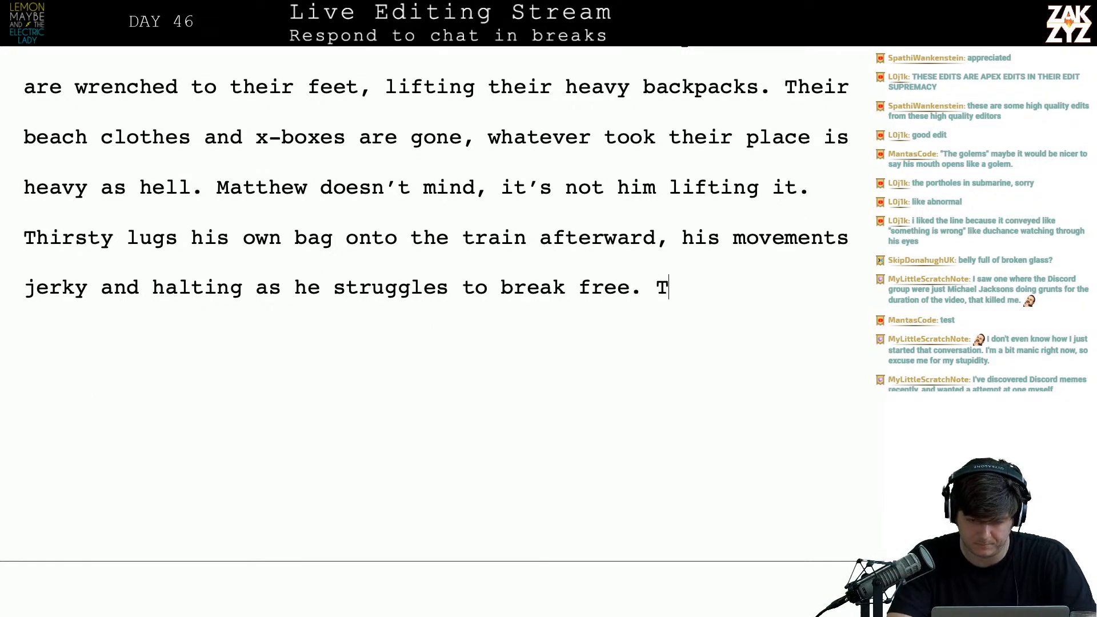
text(hirsty is f)
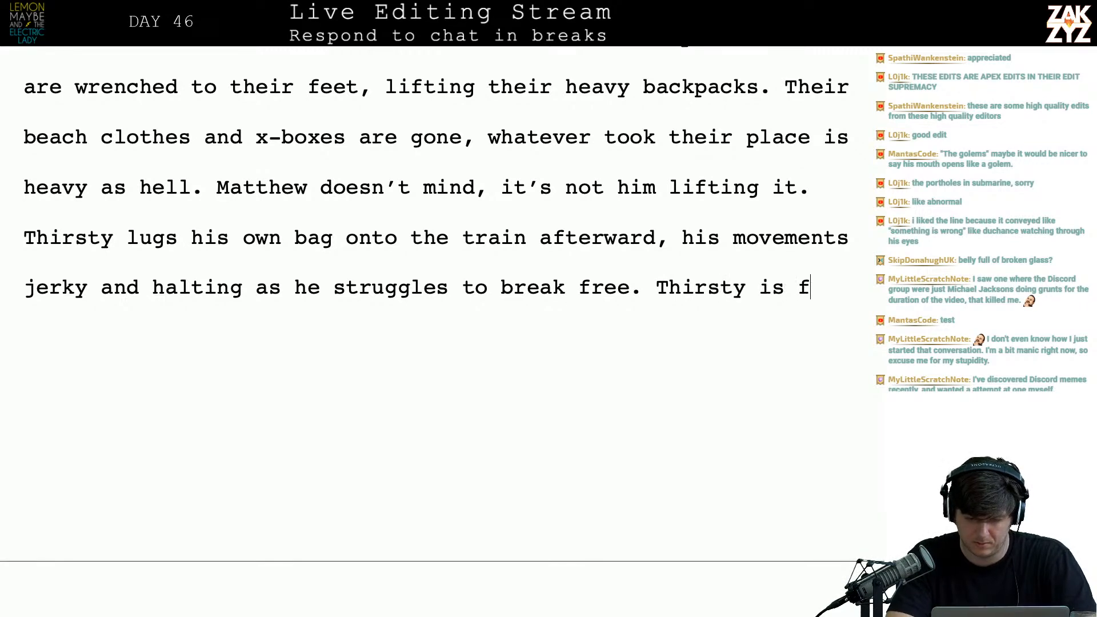
text(ighting Duchance e)
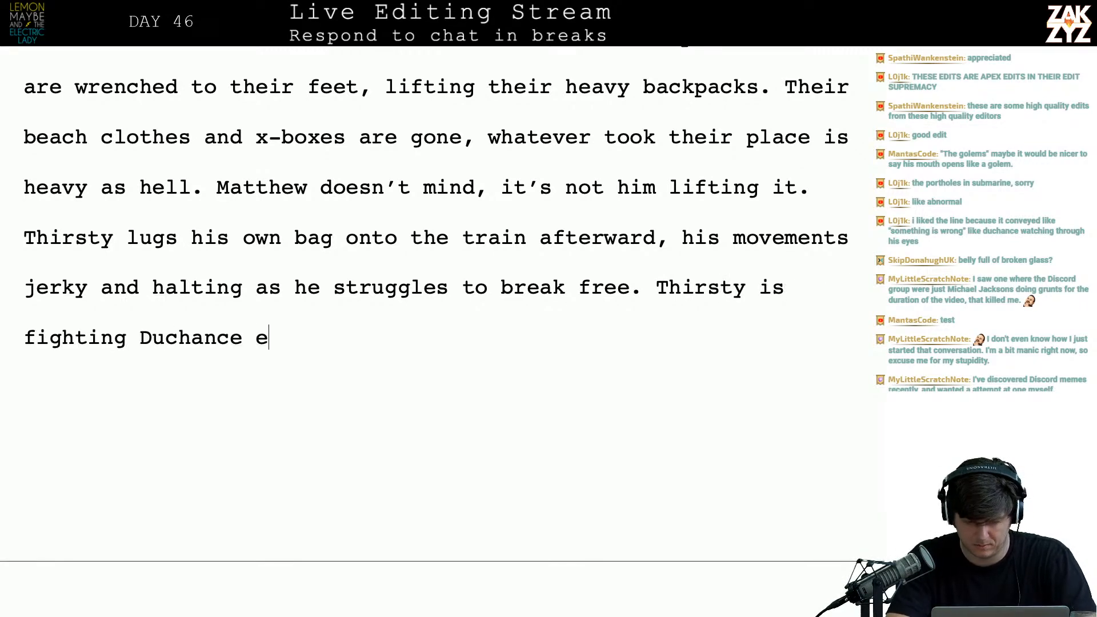
text(very step of the way,)
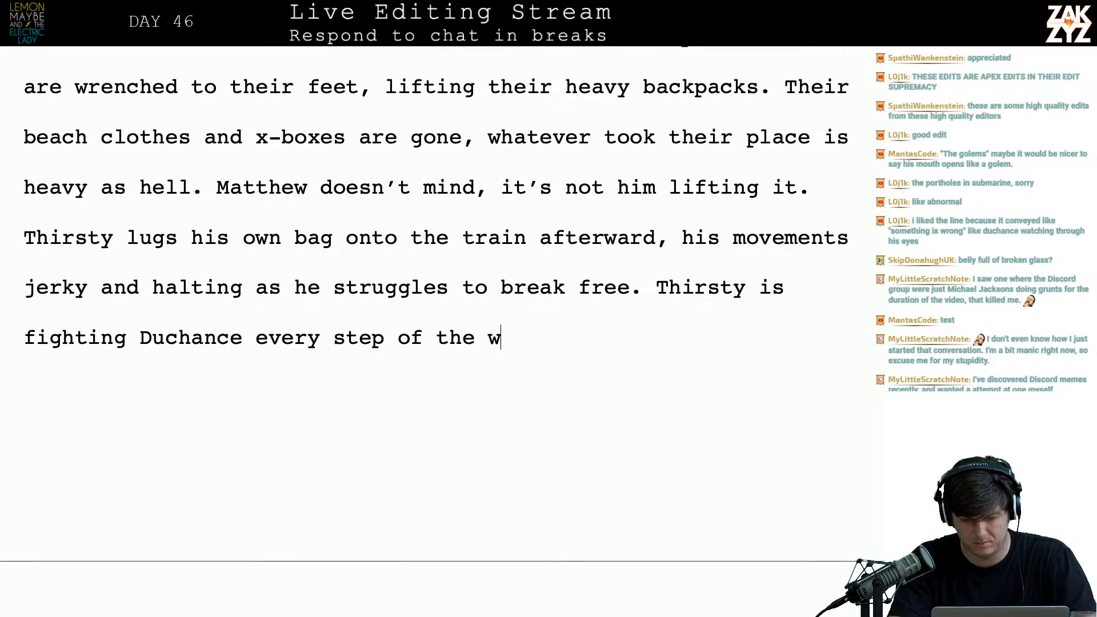
- End the sentence after "every step of the way" with a period instead of a comma
key(Down)
key(Down)
key(Down)
key(Down)
key(Down)
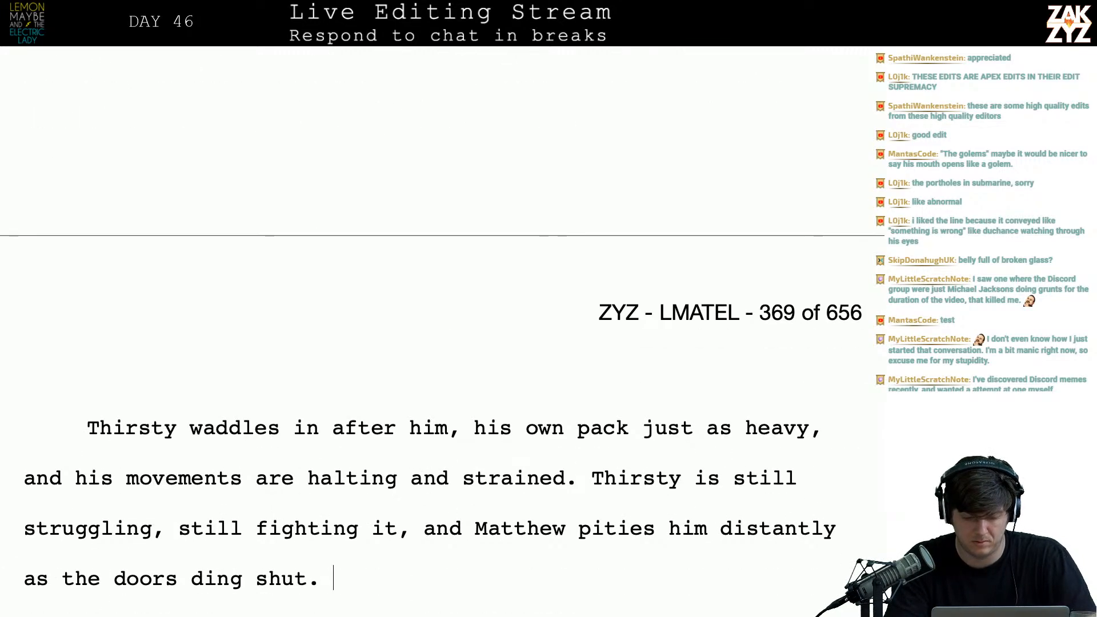
key(Up)
key(Up)
key(Up)
key(Up)
key(Up)
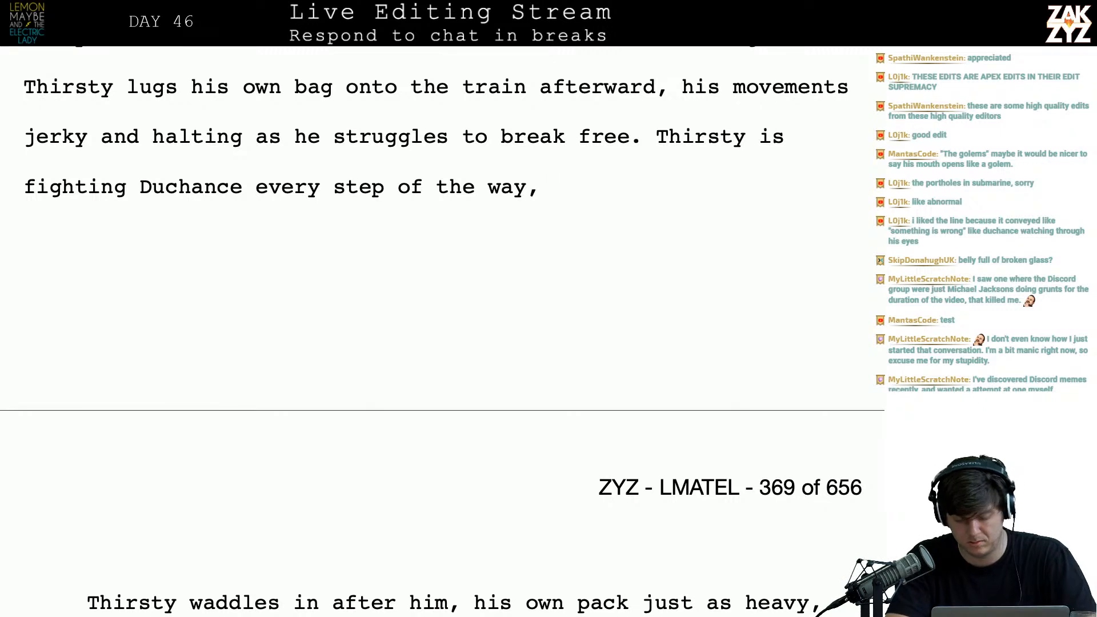
text(Matth)
key(BackSpace)
key(BackSpace)
key(BackSpace)
key(BackSpace)
key(BackSpace)
text(with)
key(BackSpace)
key(BackSpace)
key(BackSpace)
key(BackSpace)
- Delete the blank lines and old wording through "still fighting it, and", joining "Matthew pities him distantly" to the rewritten paragraph
key(shift+Right)
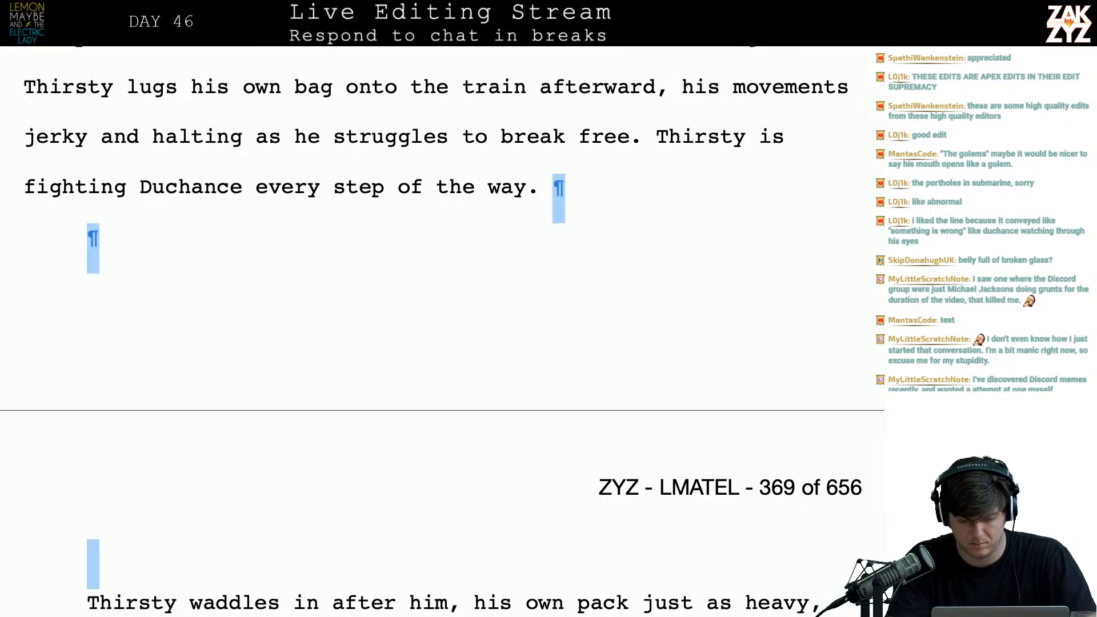
key(shift+Down)
key(shift+Down)
key(shift+Down)
key(shift+Down)
key(shift+Down)
key(shift+Up)
key(shift+Up)
key(shift+Left)
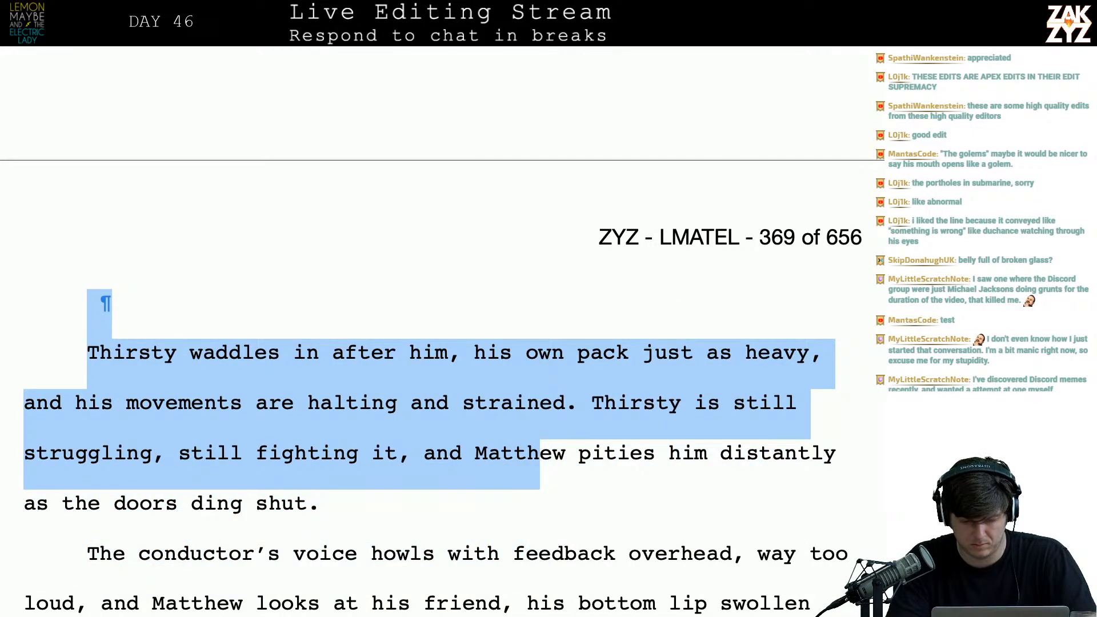
key(shift+Left)
key(shift+Left)
key(shift+Left)
key(shift+Left)
key(shift+Left)
key(BackSpace)
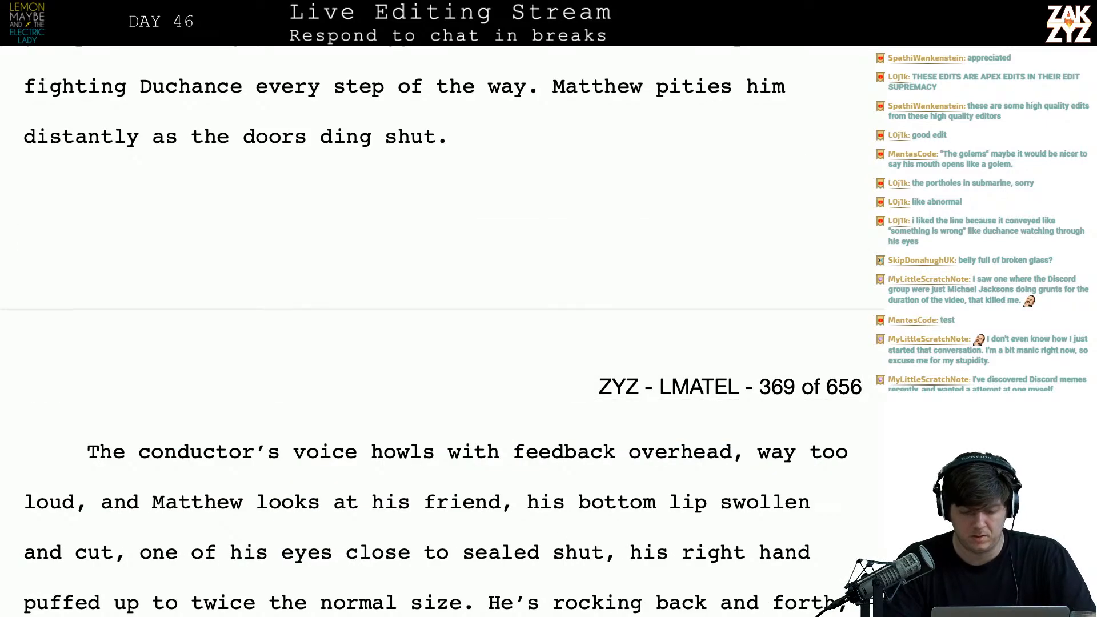
- Reread the rewritten A train paragraph and the text around it
scroll(442, 332, down, 3)
scroll(442, 331, down, 1)
scroll(443, 332, up, 1)
scroll(443, 331, up, 6)
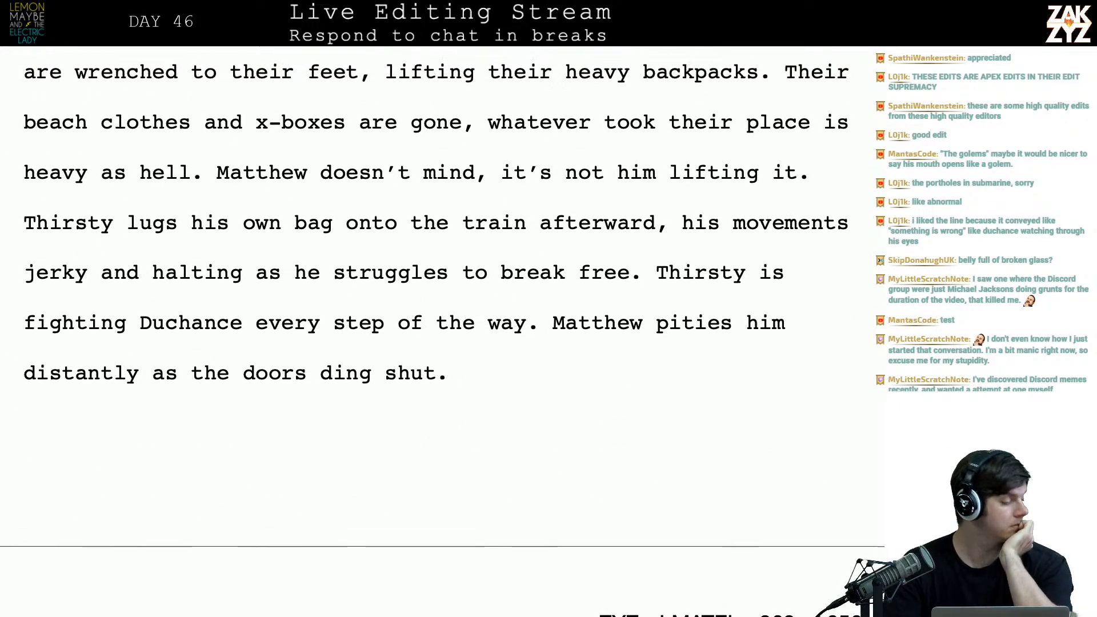
scroll(541, 273, up, 2)
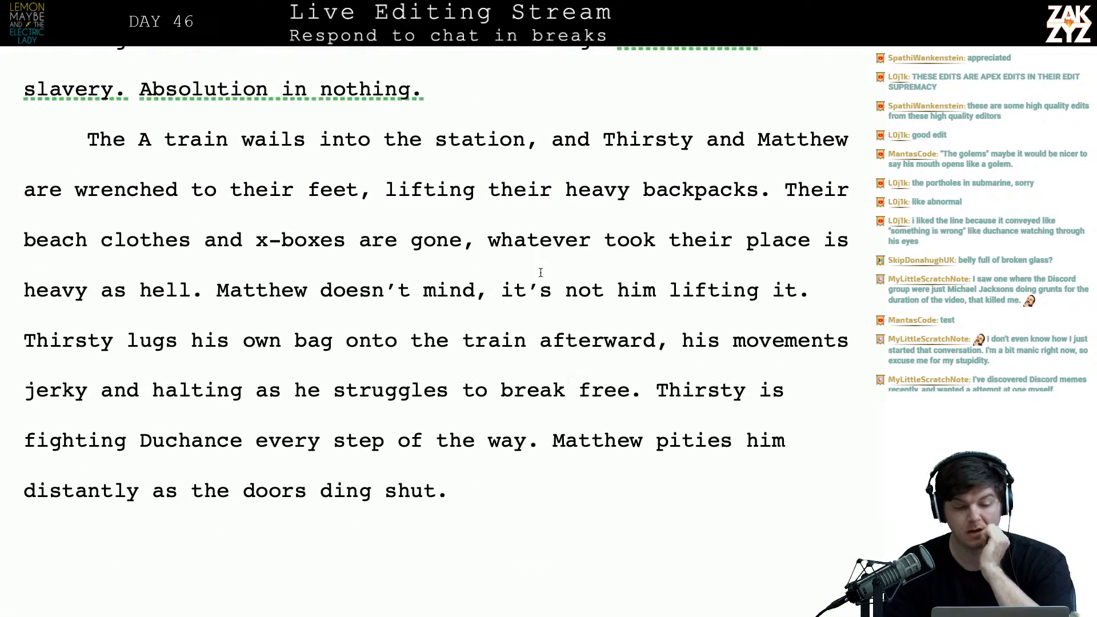
scroll(541, 272, up, 2)
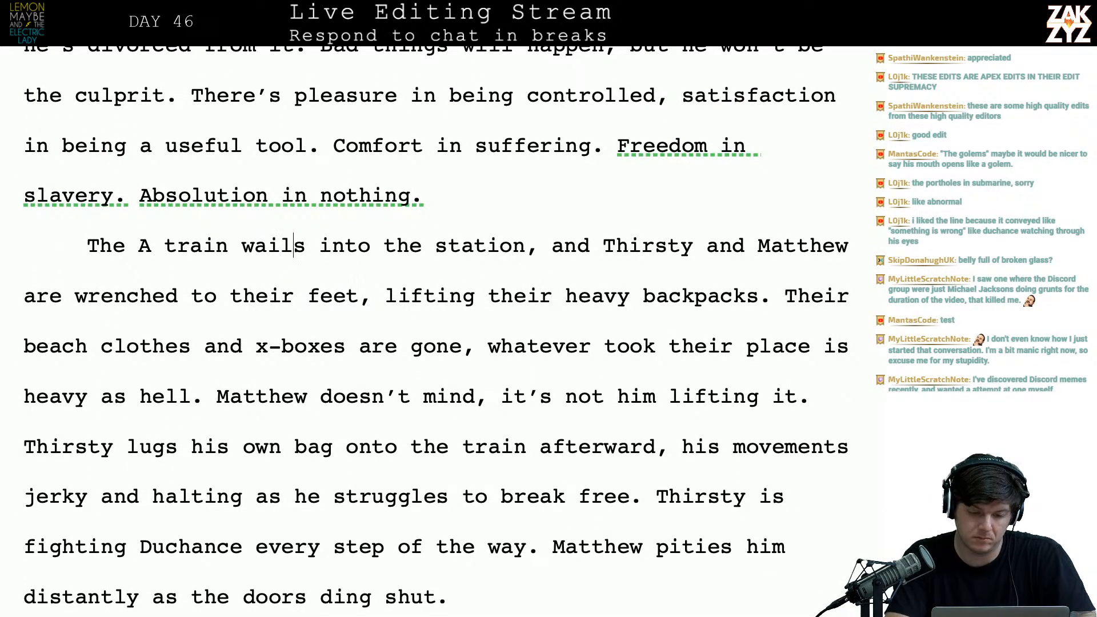
- Replace "wails" with "screeches" in the sentence about the A train coming into the station
key(BackSpace)
key(BackSpace)
key(BackSpace)
key(BackSpace)
key(BackSpace)
text(screeh)
key(BackSpace)
key(BackSpace)
text(ch)
key(BackSpace)
key(BackSpace)
text(eches)
- Reread the passage from Thirsty's muttering through the A train paragraph to the opening of the conductor paragraph
scroll(434, 331, up, 3)
scroll(435, 332, down, 10)
scroll(434, 332, up, 4)
scroll(434, 332, up, 5)
scroll(435, 331, down, 3)
scroll(434, 331, down, 1)
scroll(434, 332, down, 5)
scroll(434, 332, up, 6)
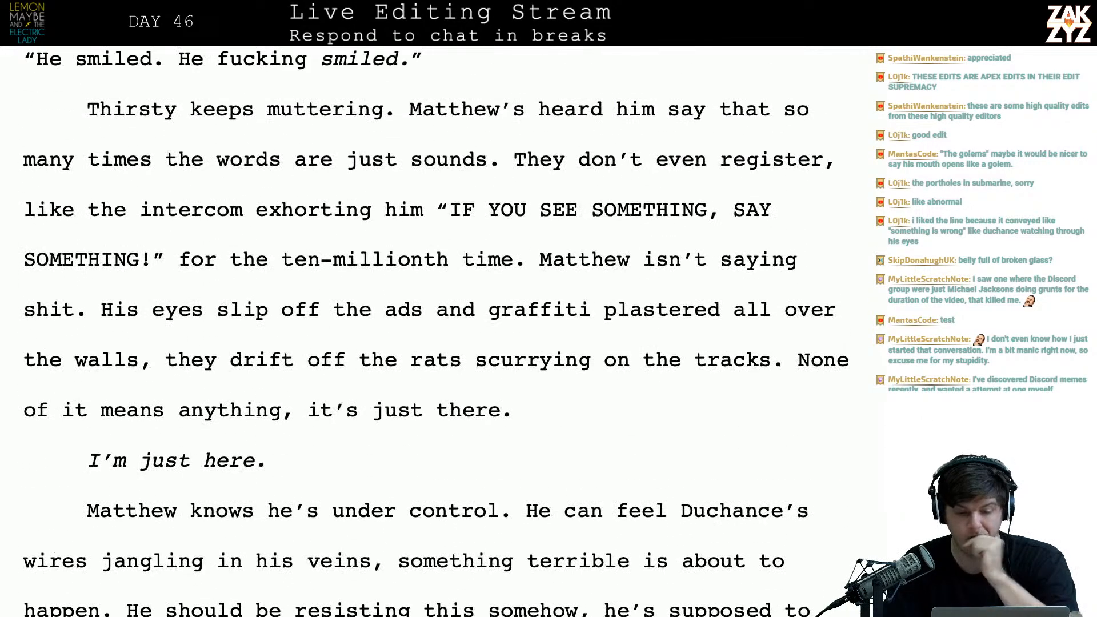
scroll(434, 331, down, 3)
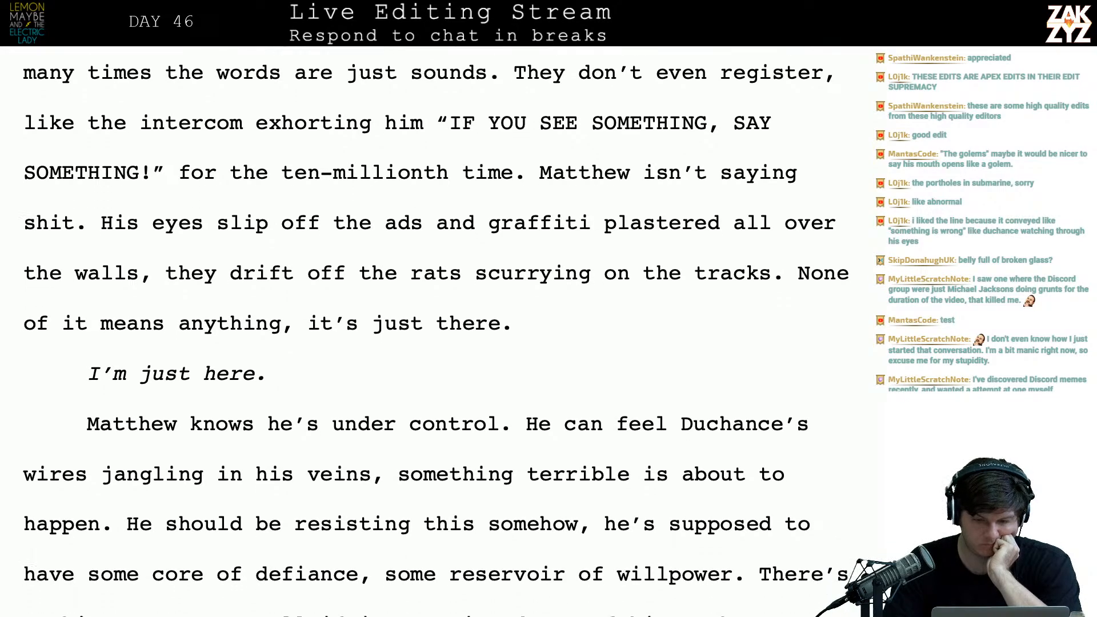
scroll(434, 332, down, 15)
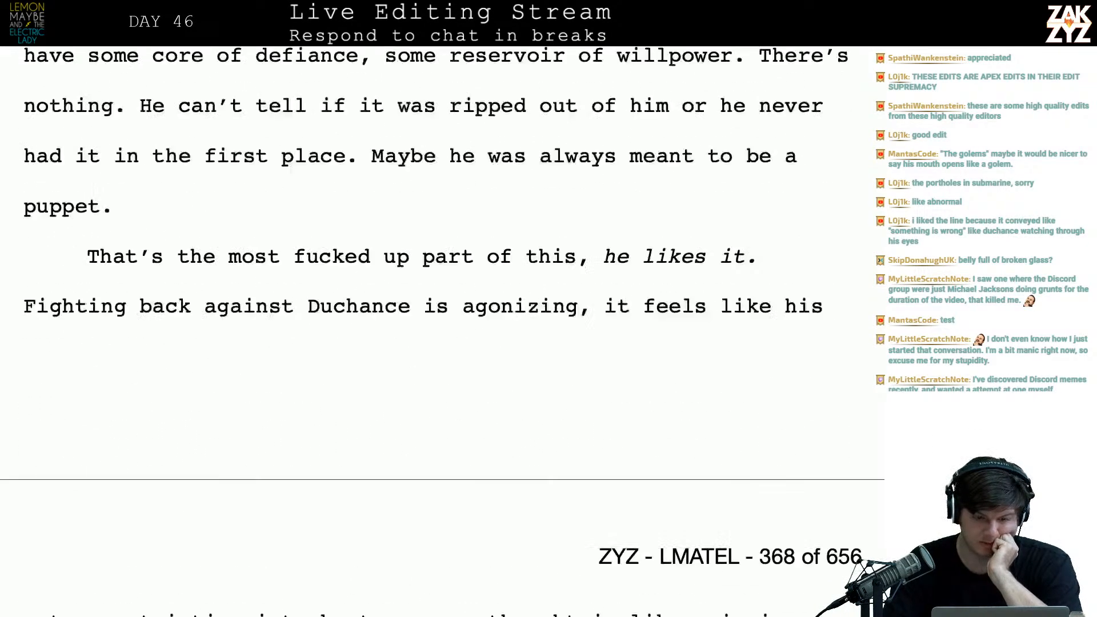
scroll(435, 332, down, 19)
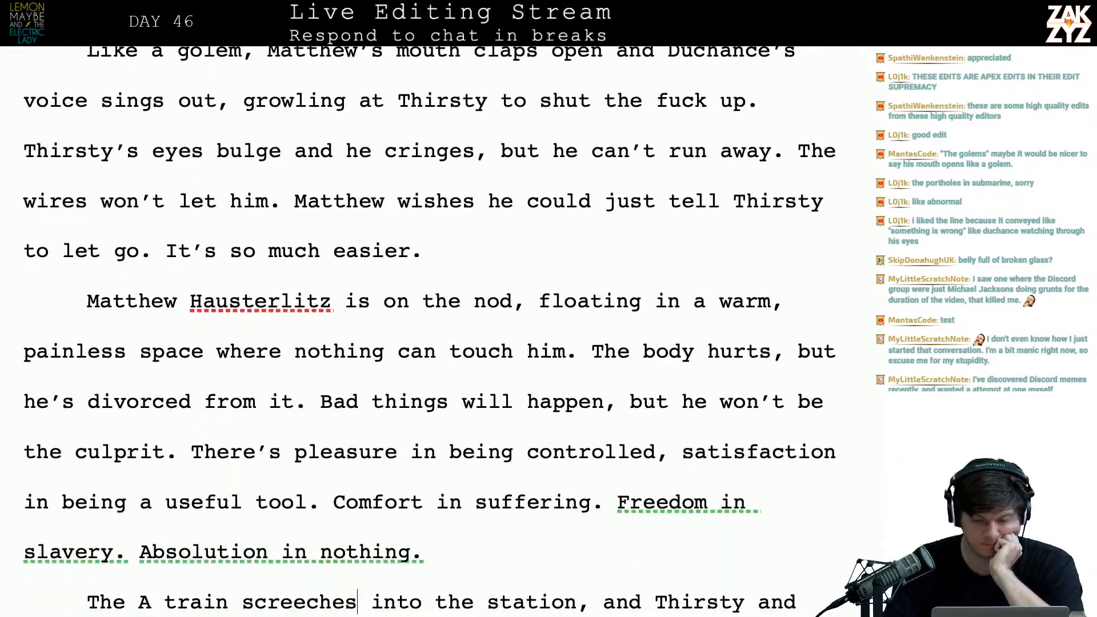
scroll(435, 331, down, 7)
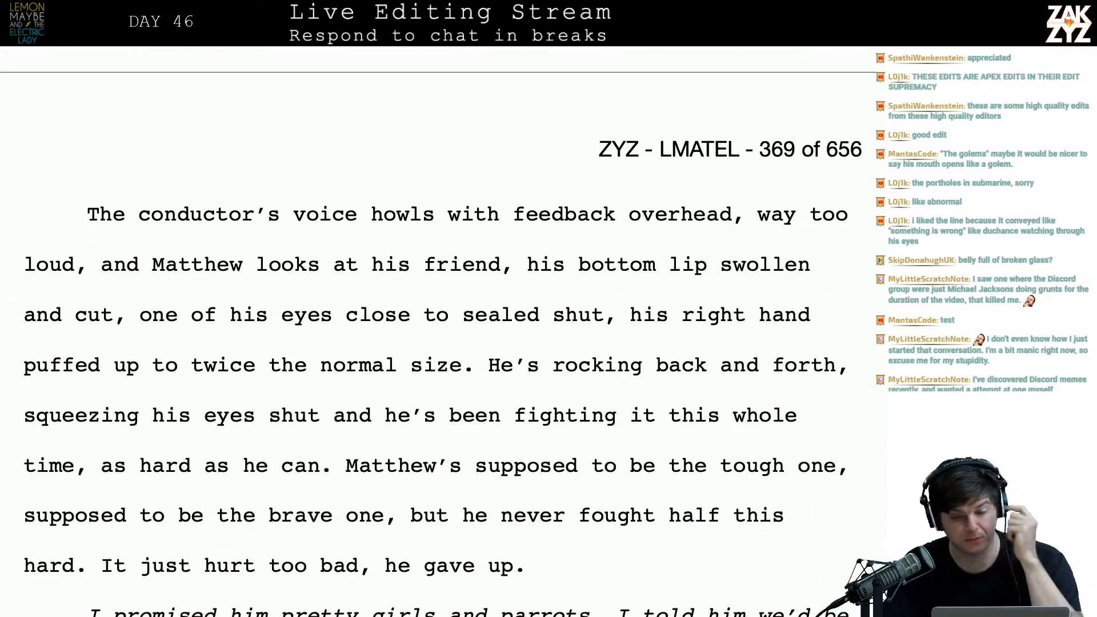
scroll(434, 332, up, 3)
scroll(435, 331, up, 8)
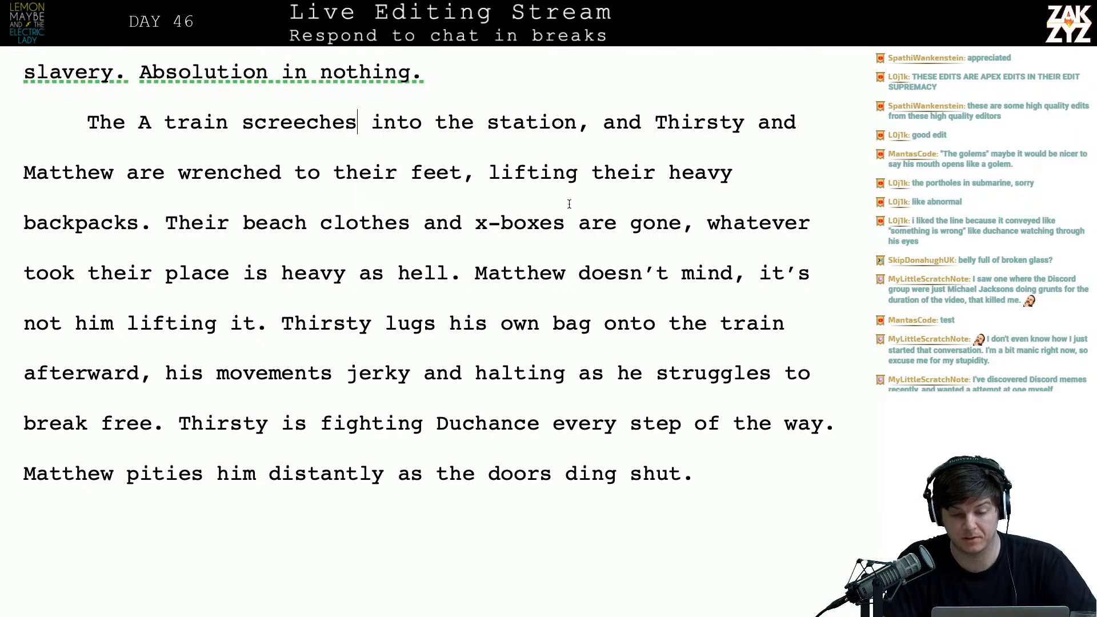
- End the first sentence with a period after "station" and start a new one: "Thirsty and Matthew are wrenched to their feet,"
key(BackSpace)
text(. )
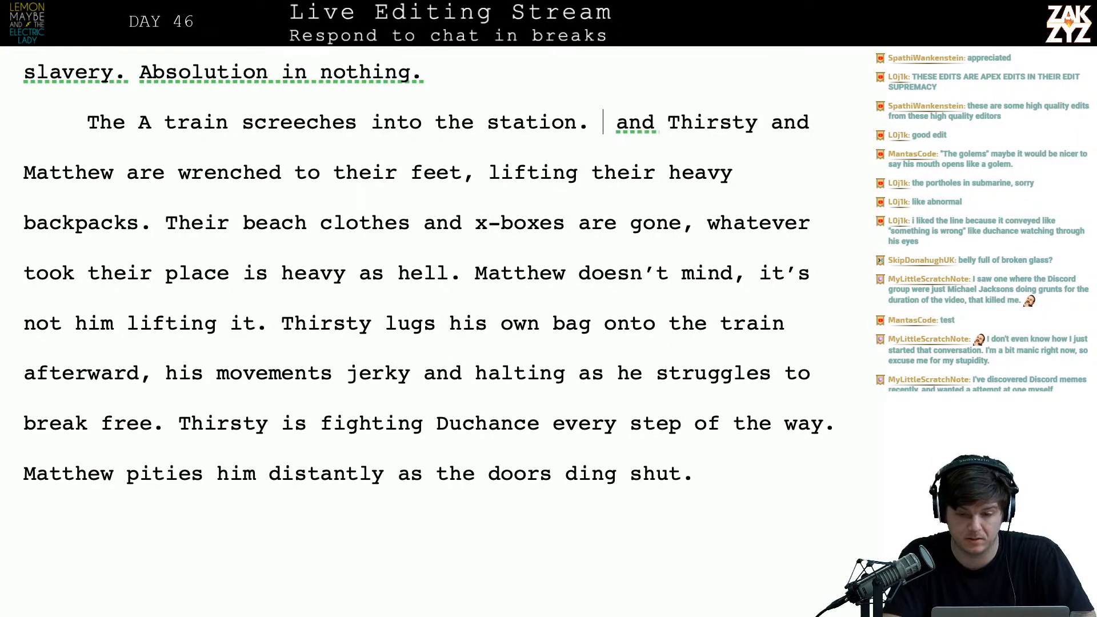
text(Thirsty )
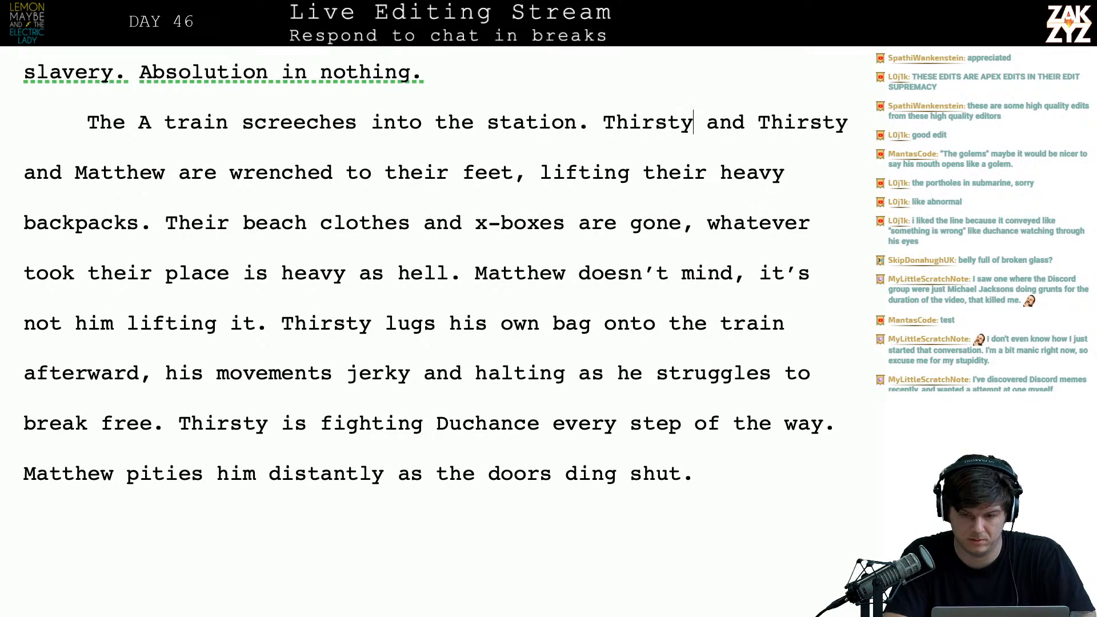
text(and Matthew )
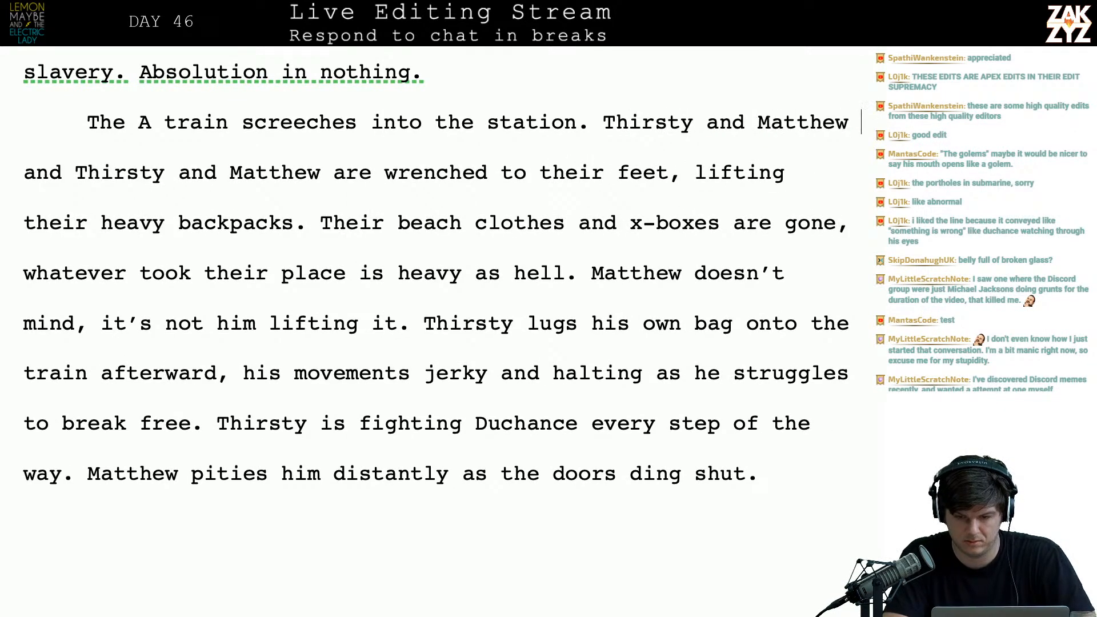
text(are wrenched to)
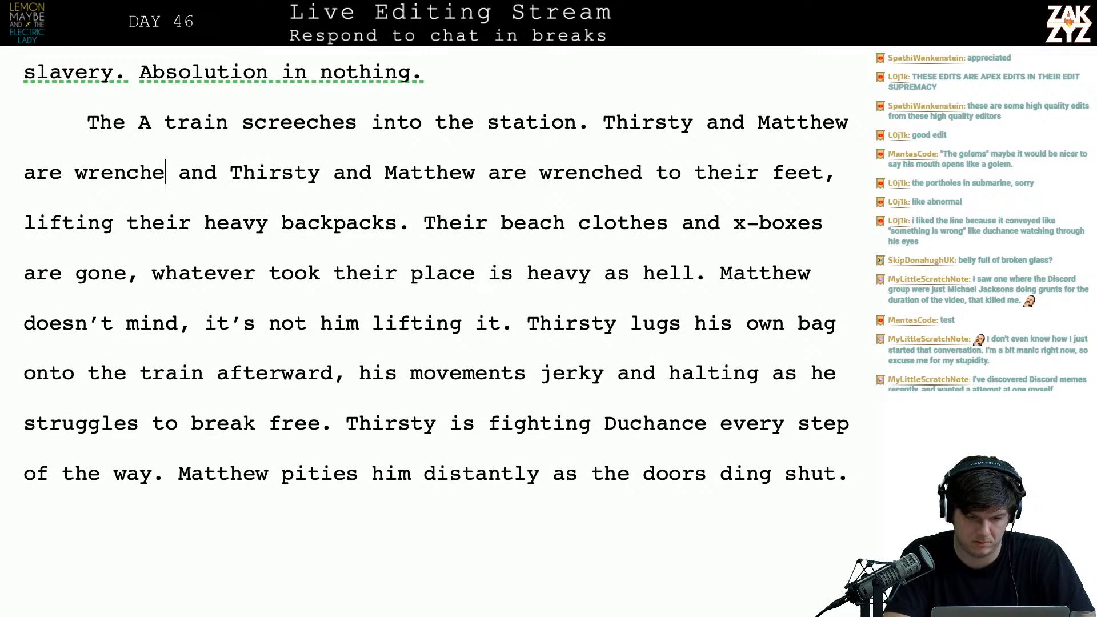
text( their feet, )
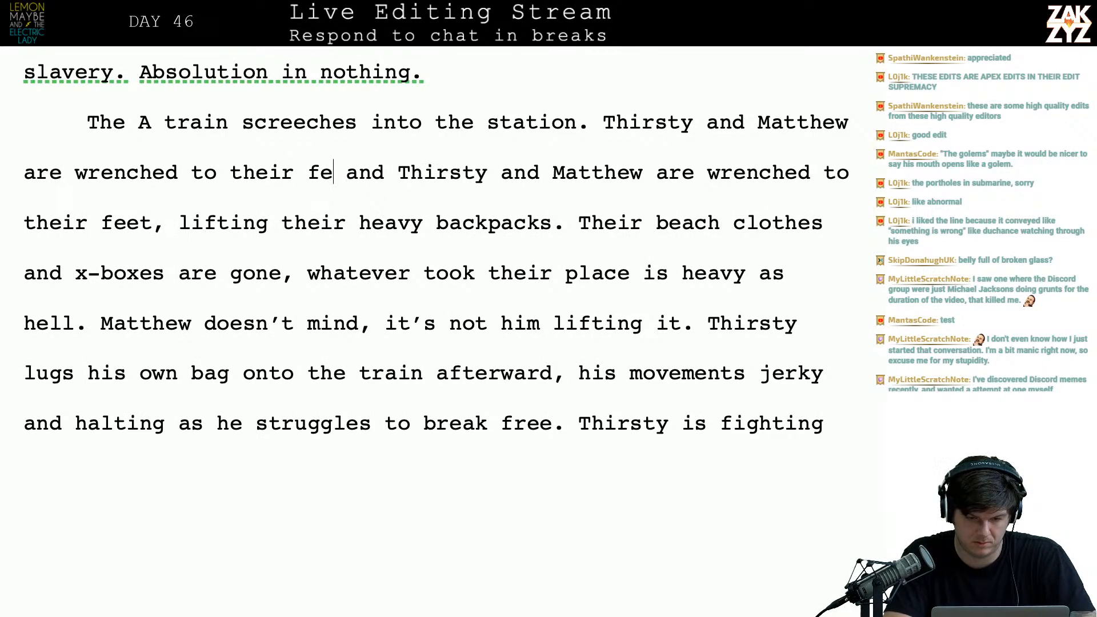
- Finish the new sentence with "the straps of their backpacks dig into their shoulders."
text(their he a)
key(BackSpace)
key(BackSpace)
key(BackSpace)
key(BackSpace)
key(BackSpace)
key(BackSpace)
text(straps of )
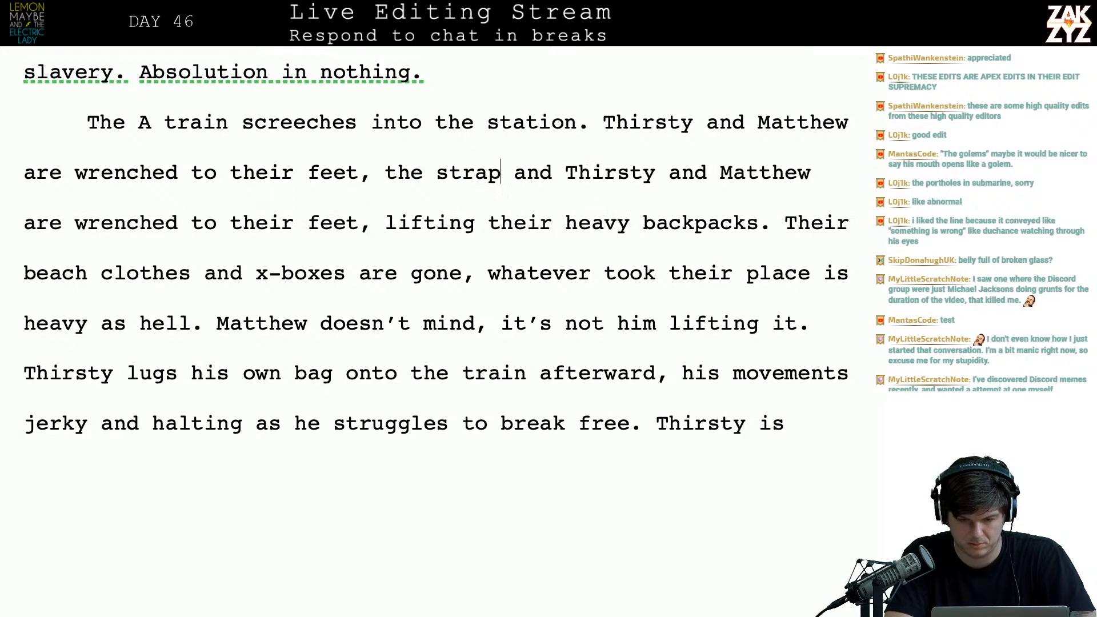
text(their backpacks di)
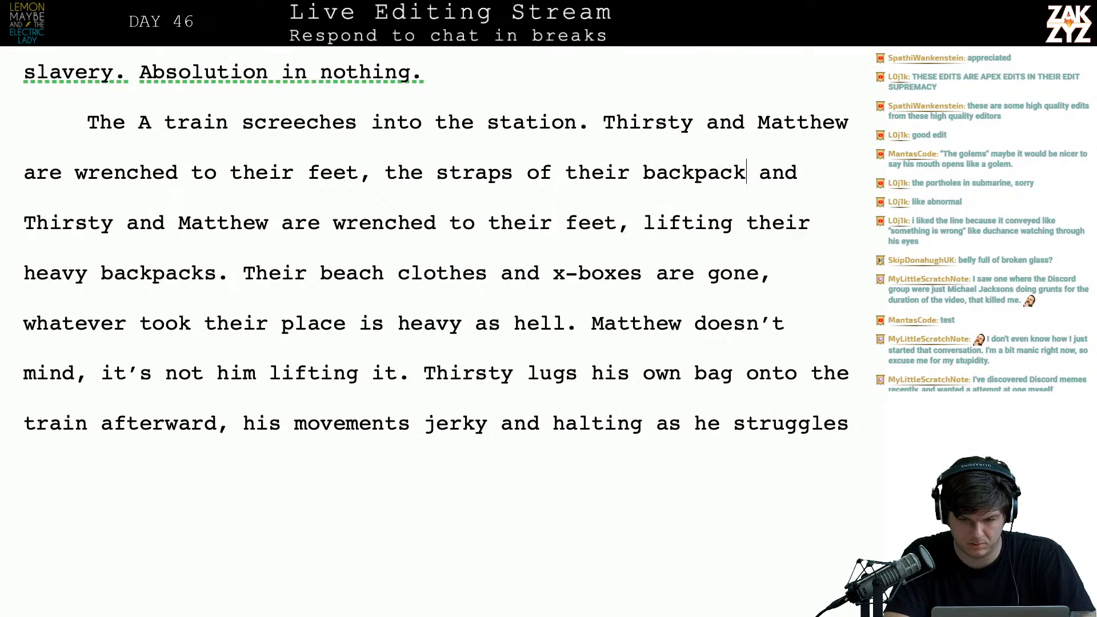
text(g into their sh)
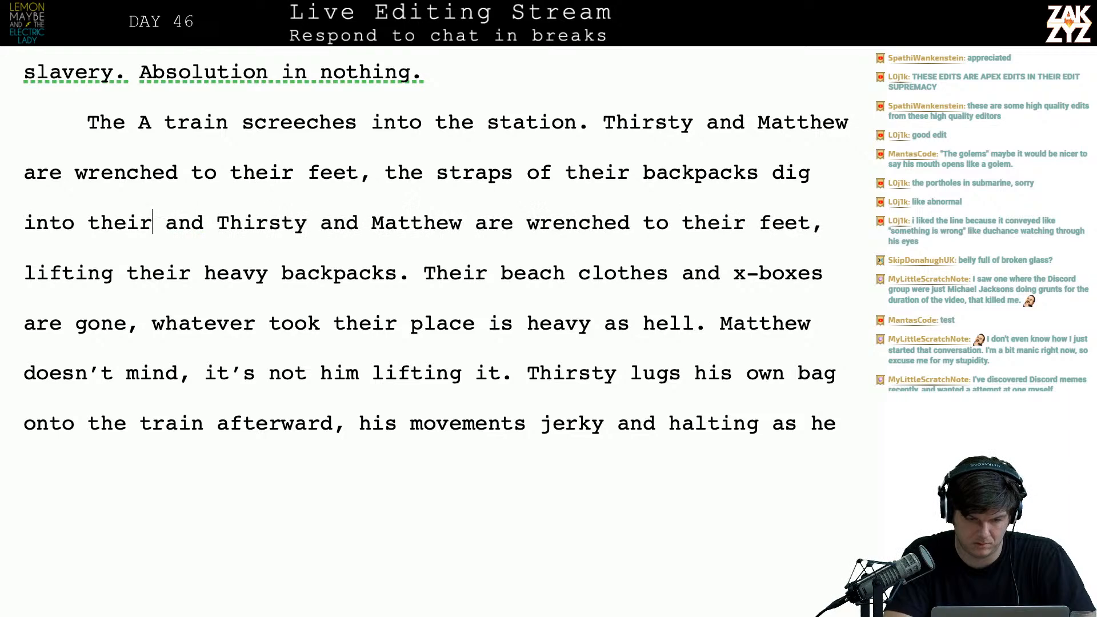
text(oulders.)
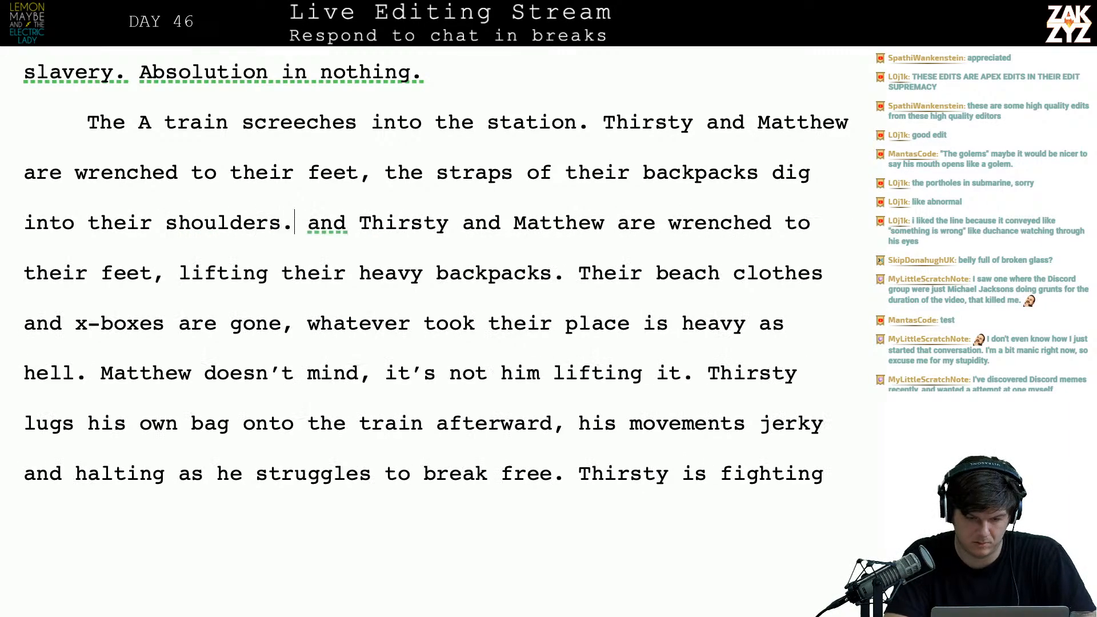
- Set the old wording apart with a blank line and begin a sentence after "shoulders." with "Their beach clothes and"
key(Return)
key(Return)
key(Up)
text(Their becah)
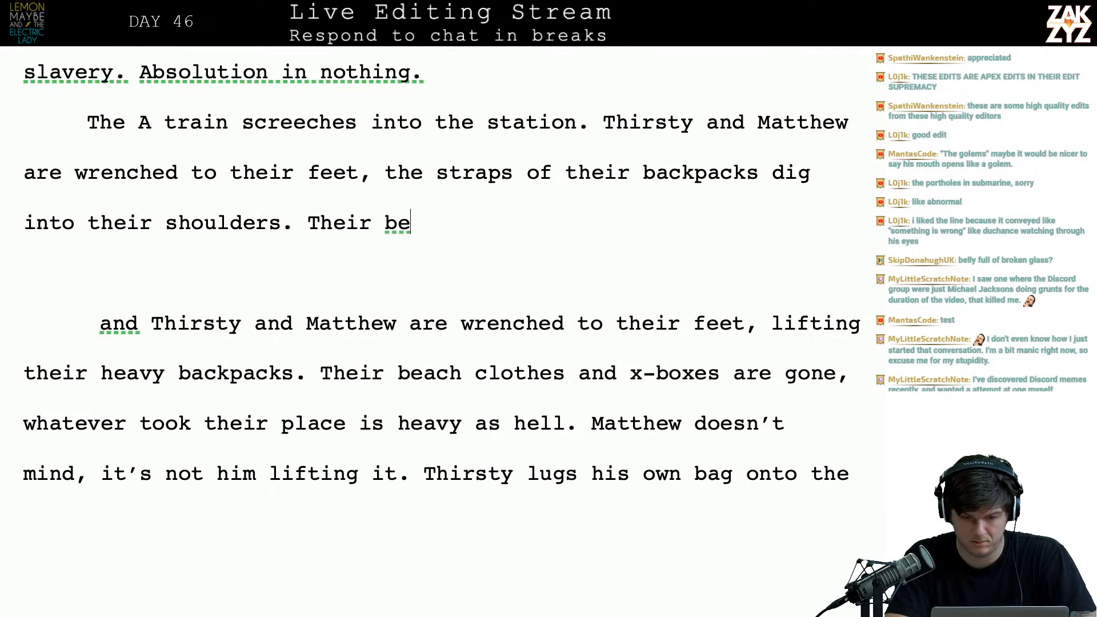
key(BackSpace)
key(BackSpace)
key(BackSpace)
text(ach clothes and x-boex)
- Try "playstation" in place of "x-boxes" after "Their beach clothes and", and remove the wording again
key(BackSpace)
key(BackSpace)
text(x)
key(BackSpace)
key(BackSpace)
key(BackSpace)
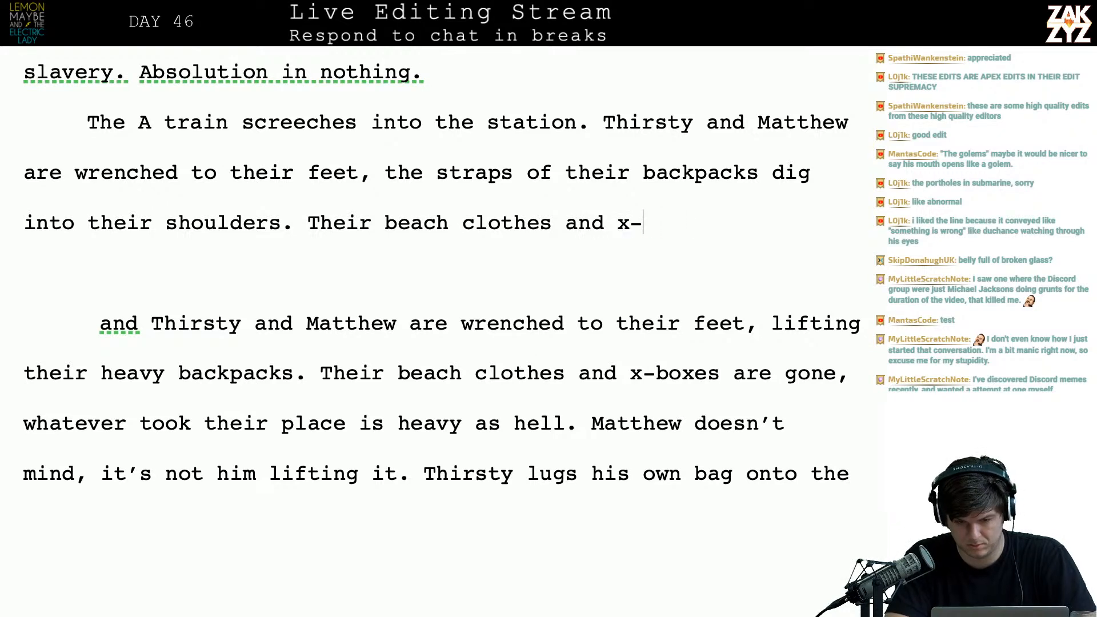
text(playstation are go)
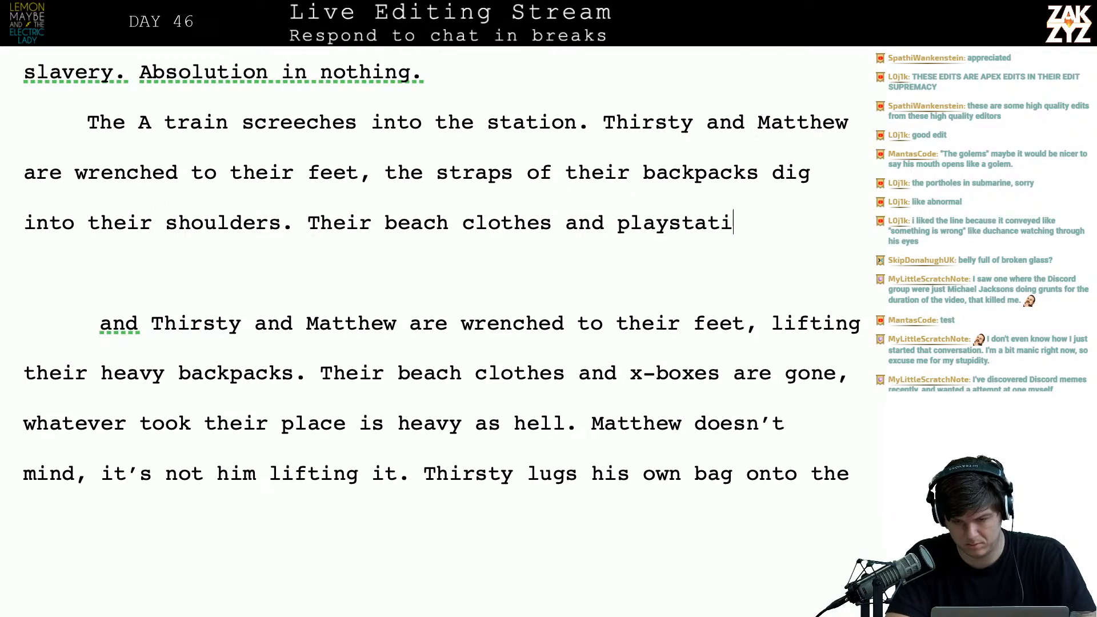
key(BackSpace)
key(BackSpace)
key(BackSpace)
key(BackSpace)
key(BackSpace)
key(BackSpace)
key(BackSpace)
key(BackSpace)
key(BackSpace)
key(BackSpace)
key(BackSpace)
key(BackSpace)
key(BackSpace)
key(BackSpace)
key(BackSpace)
key(BackSpace)
key(BackSpace)
key(BackSpace)
key(BackSpace)
key(BackSpace)
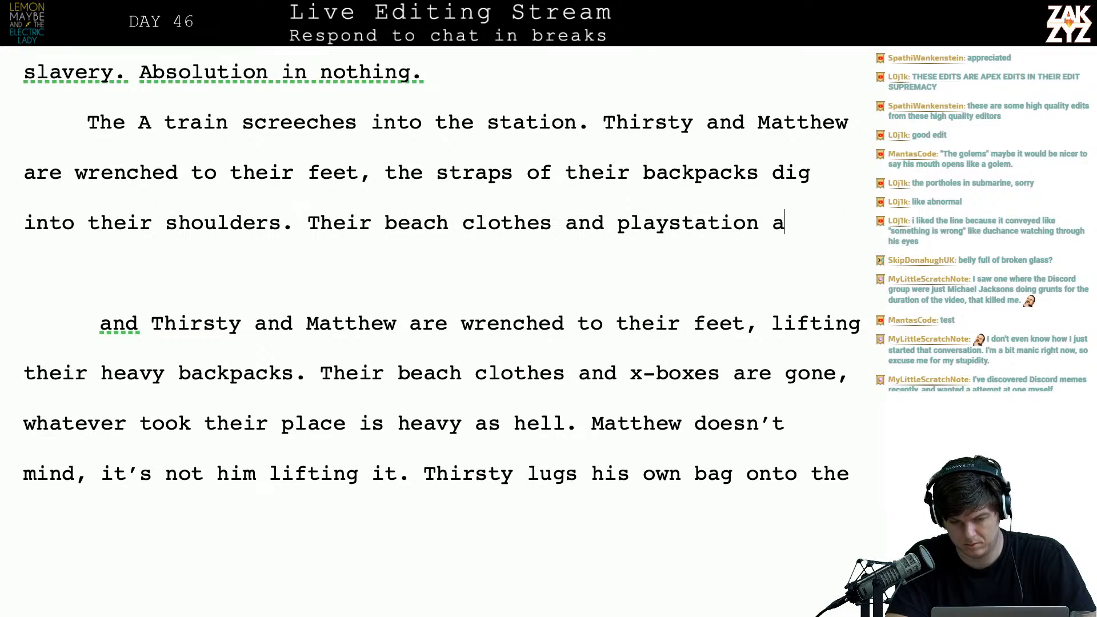
text(have)
key(BackSpace)
key(BackSpace)
key(BackSpace)
key(BackSpace)
key(BackSpace)
text(and)
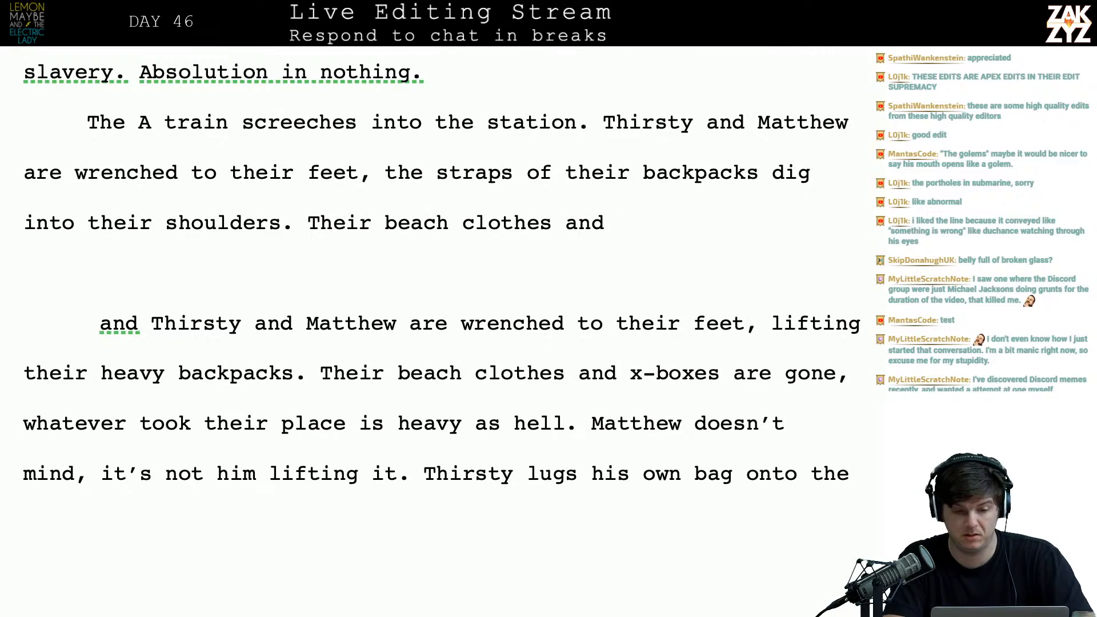
- Complete the sentence with "video games are gone, whatever took their place is heavy as hell."
text(vid)
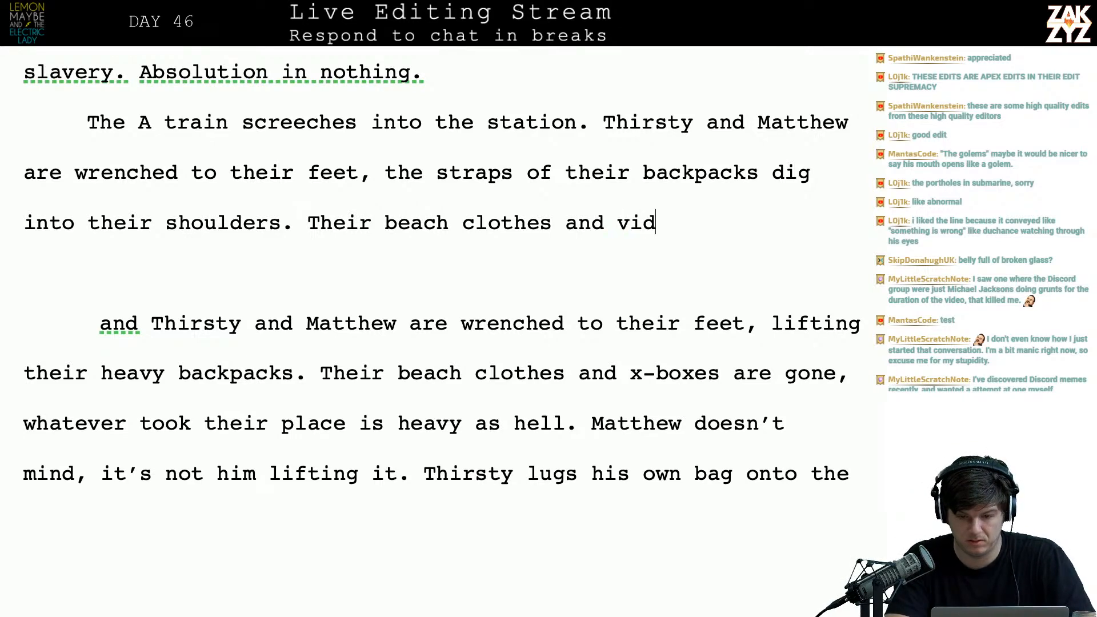
text(eo games are gone)
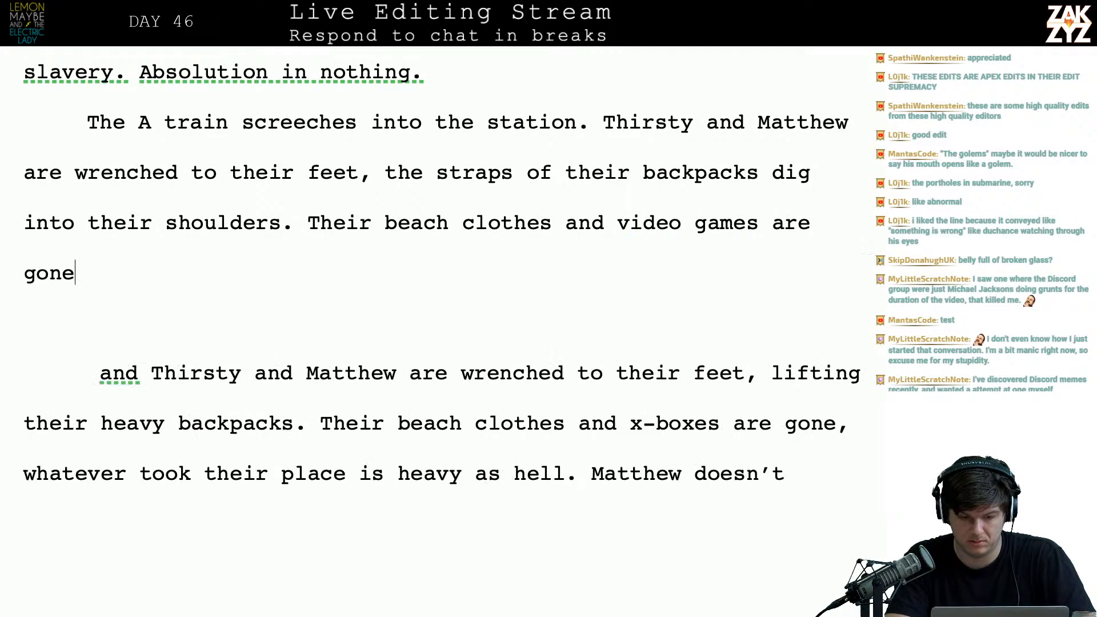
text(,)
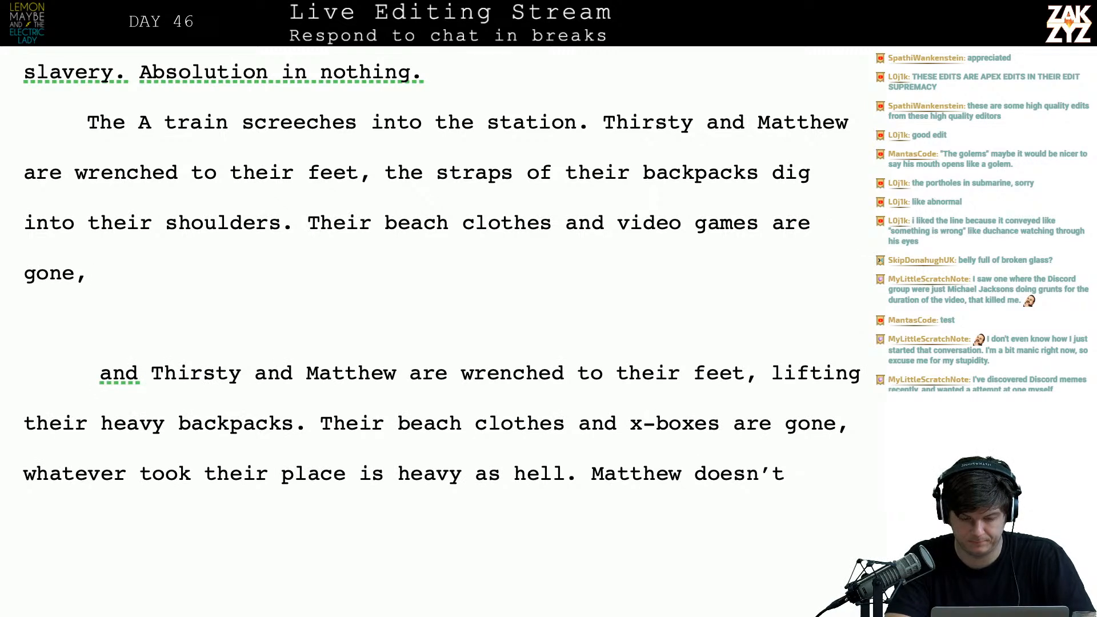
text( whatever took their place is heavy as hell.)
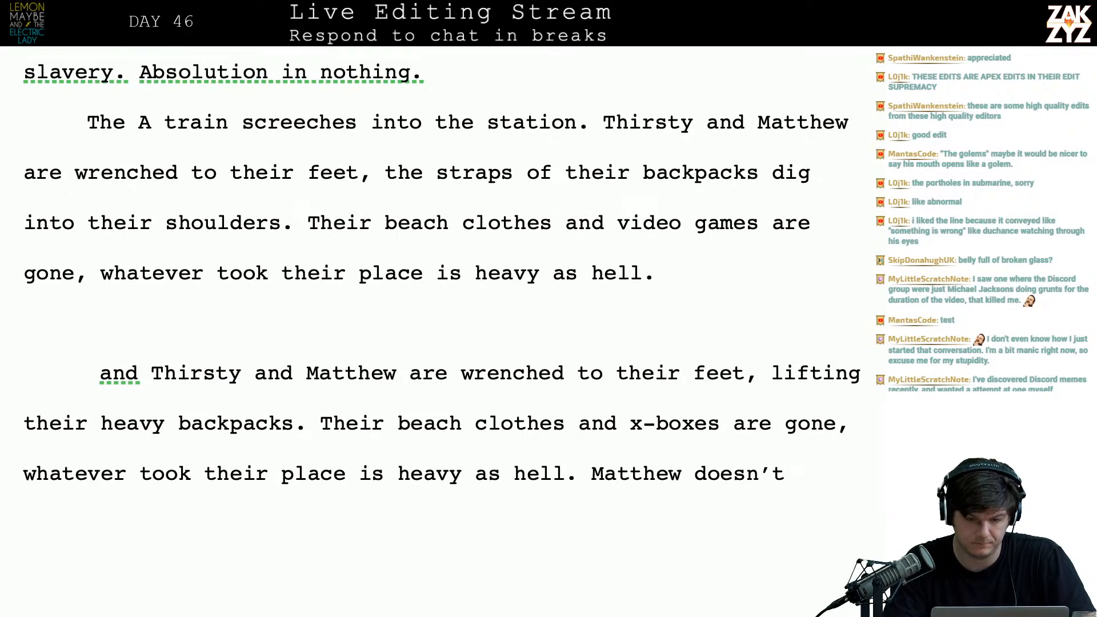
- Split the "Their beach clothes and video games" sentence into its own paragraph below, with a blank line after "shoulders."
click(300, 216)
key(Return)
key(Return)
key(Left)
key(Left)
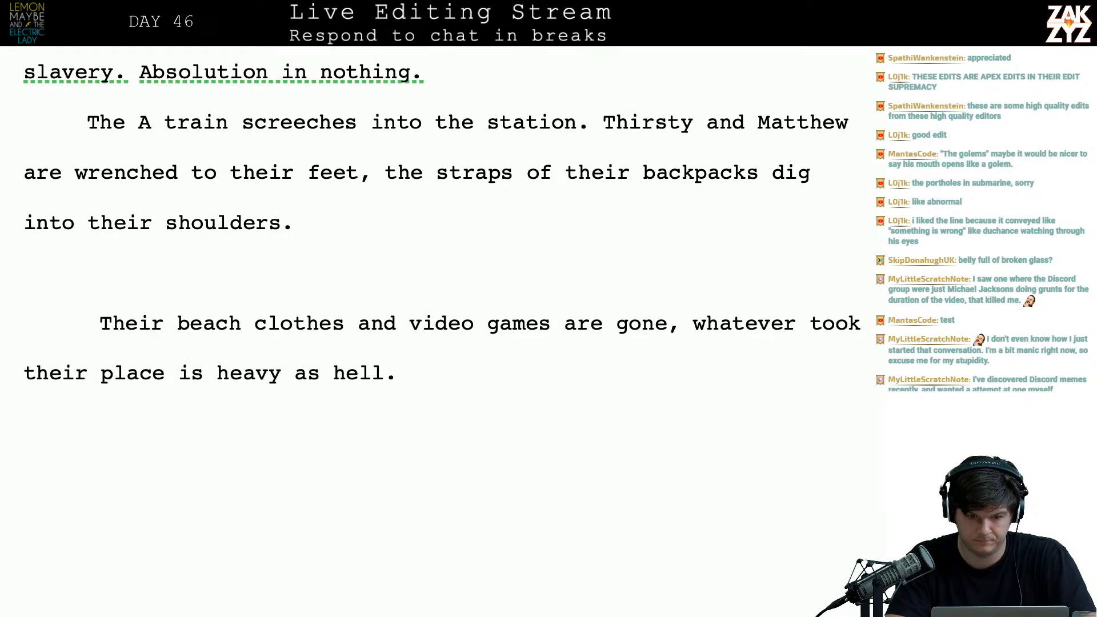
- Try starting the replacement sentence after "shoulders." with "Their beach clothes and", and delete the attempt
text(Their be)
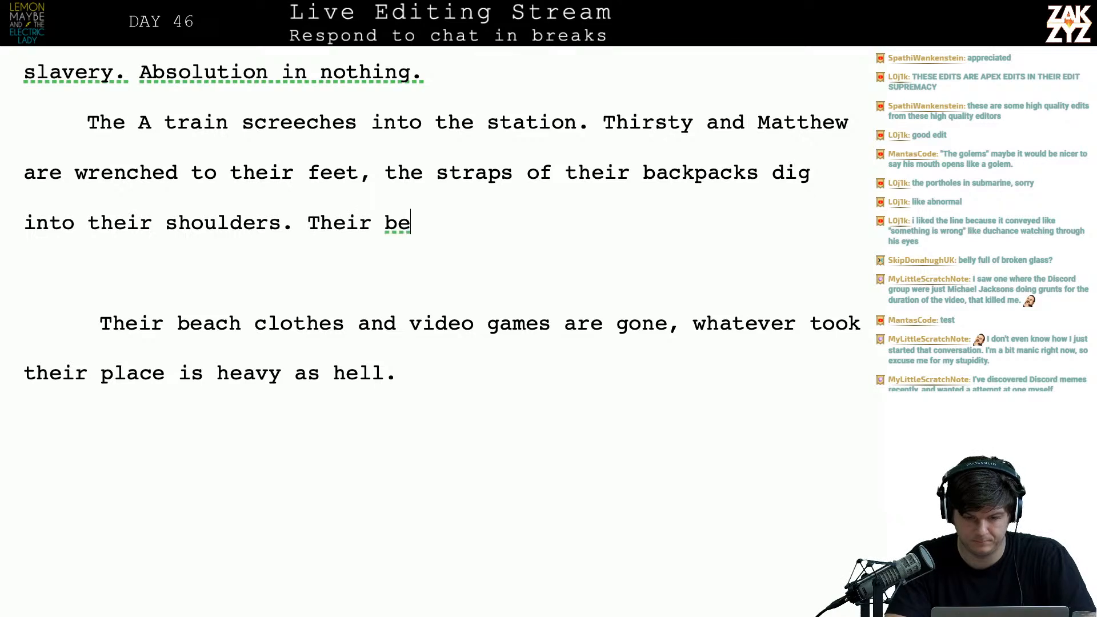
text(ach clothes and )
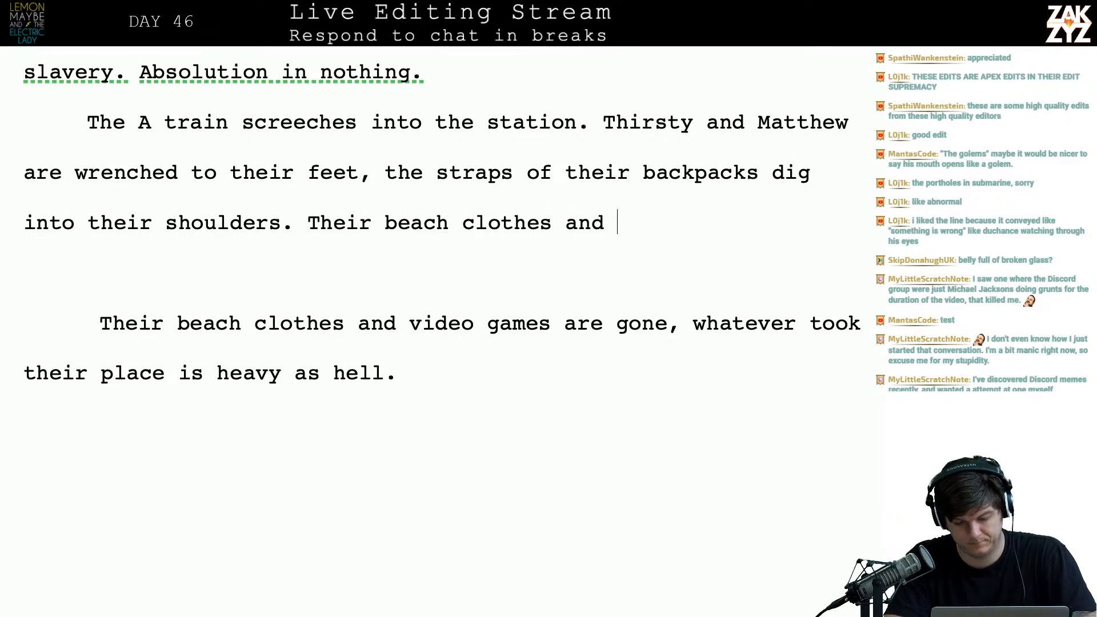
text(Matthe)
key(BackSpace)
key(BackSpace)
key(BackSpace)
key(BackSpace)
key(BackSpace)
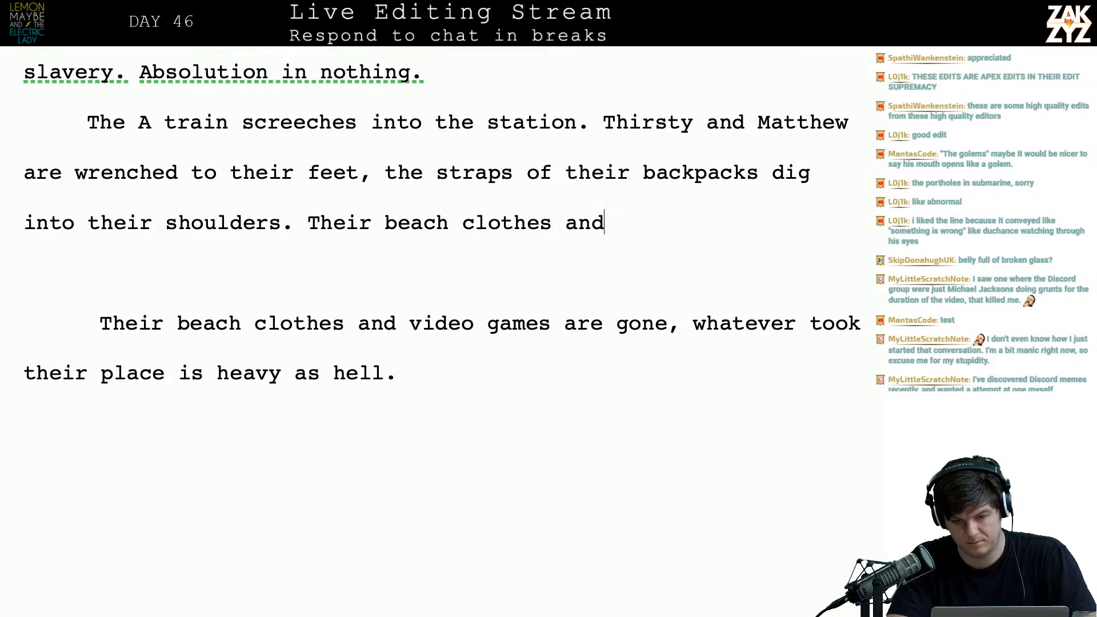
key(BackSpace)
key(BackSpace)
key(BackSpace)
key(BackSpace)
key(BackSpace)
key(BackSpace)
key(BackSpace)
key(BackSpace)
key(BackSpace)
key(BackSpace)
key(BackSpace)
key(BackSpace)
key(BackSpace)
key(BackSpace)
key(BackSpace)
key(BackSpace)
key(BackSpace)
key(BackSpace)
key(BackSpace)
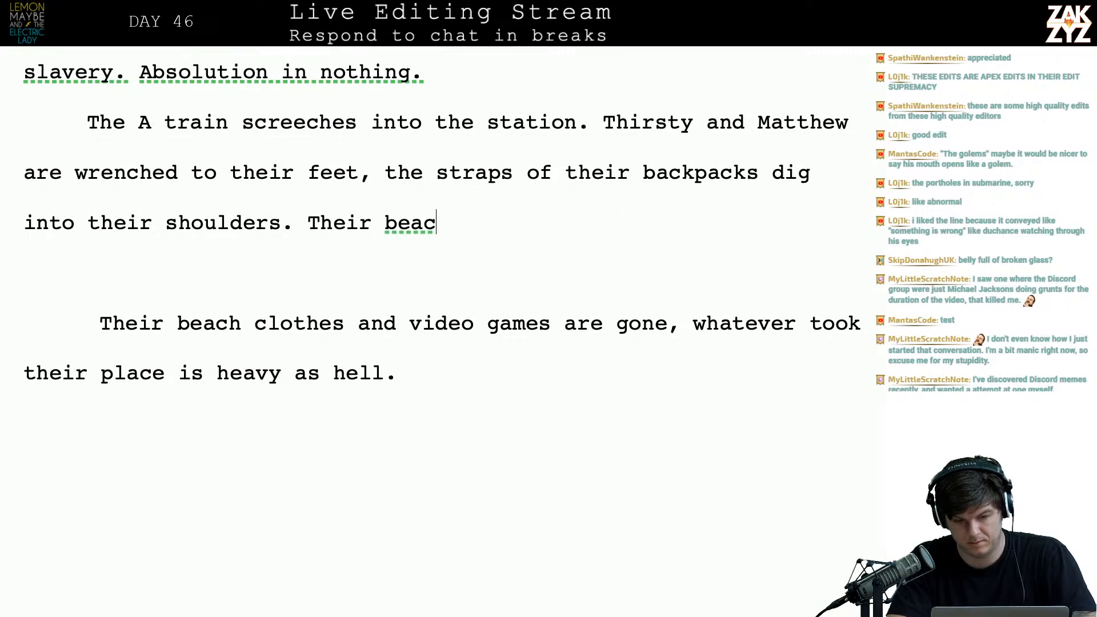
- Try opening the replacement sentence with "Their posse", and delete the attempt
text(Ther)
key(BackSpace)
text(ir)
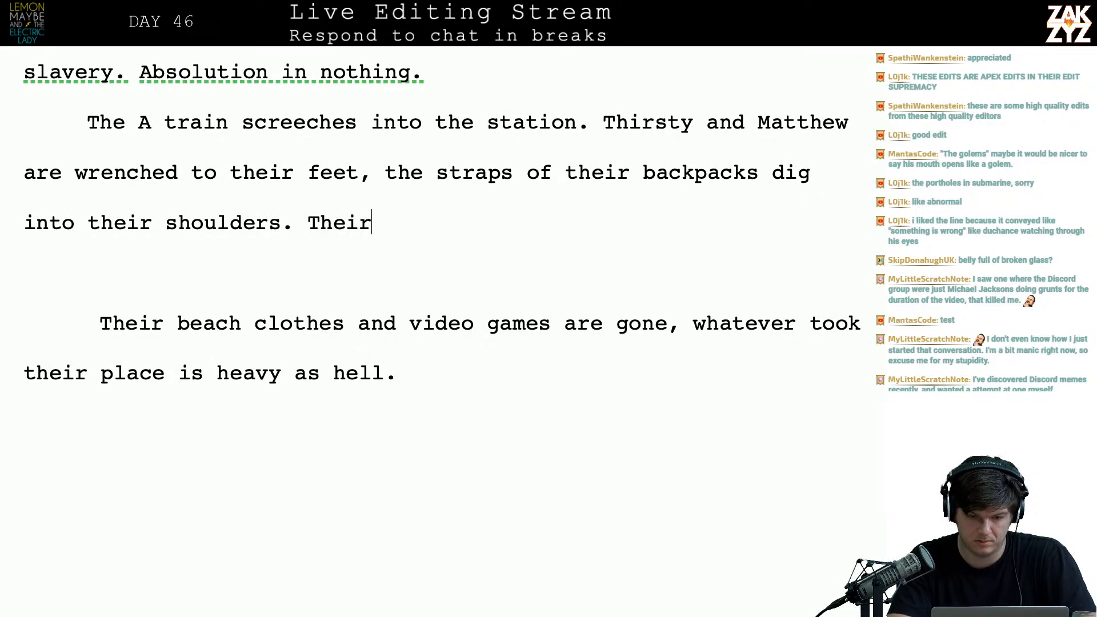
text( eposse)
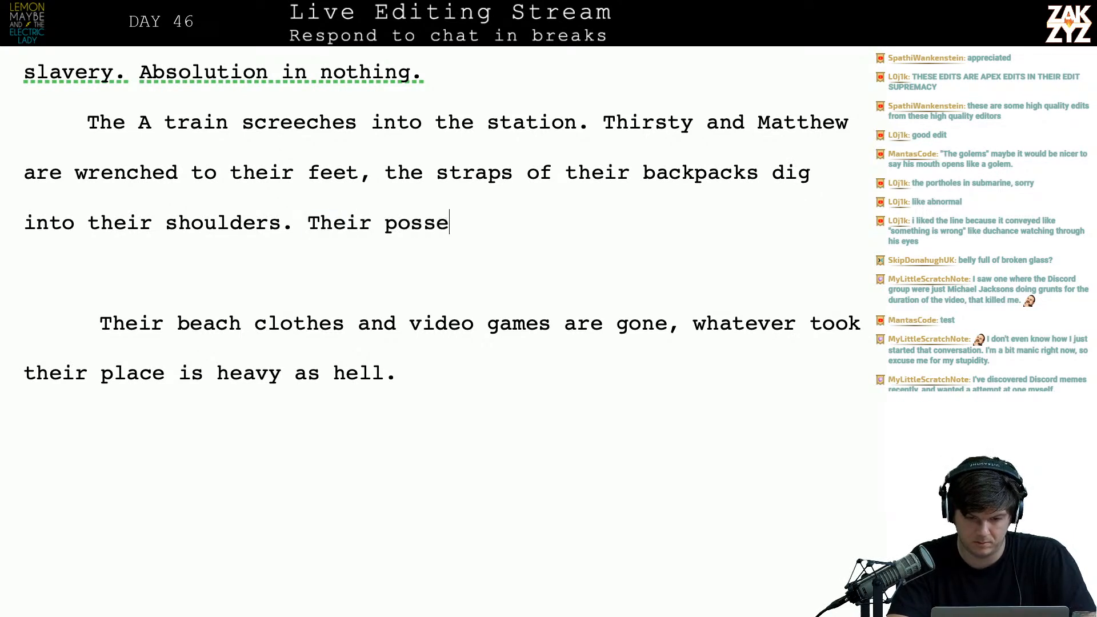
key(BackSpace)
key(BackSpace)
key(BackSpace)
key(BackSpace)
key(BackSpace)
key(BackSpace)
key(BackSpace)
key(BackSpace)
key(BackSpace)
key(BackSpace)
key(BackSpace)
key(BackSpace)
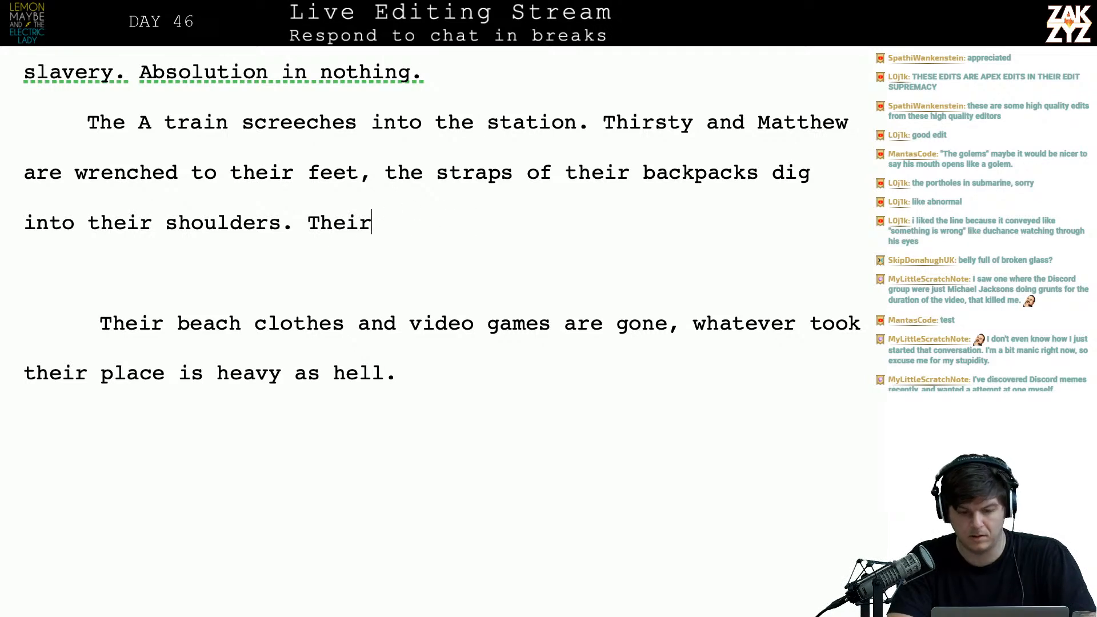
- Open the replacement sentence after "shoulders." with "Everything they owned, their beach clothes,"
text(Everything they owned)
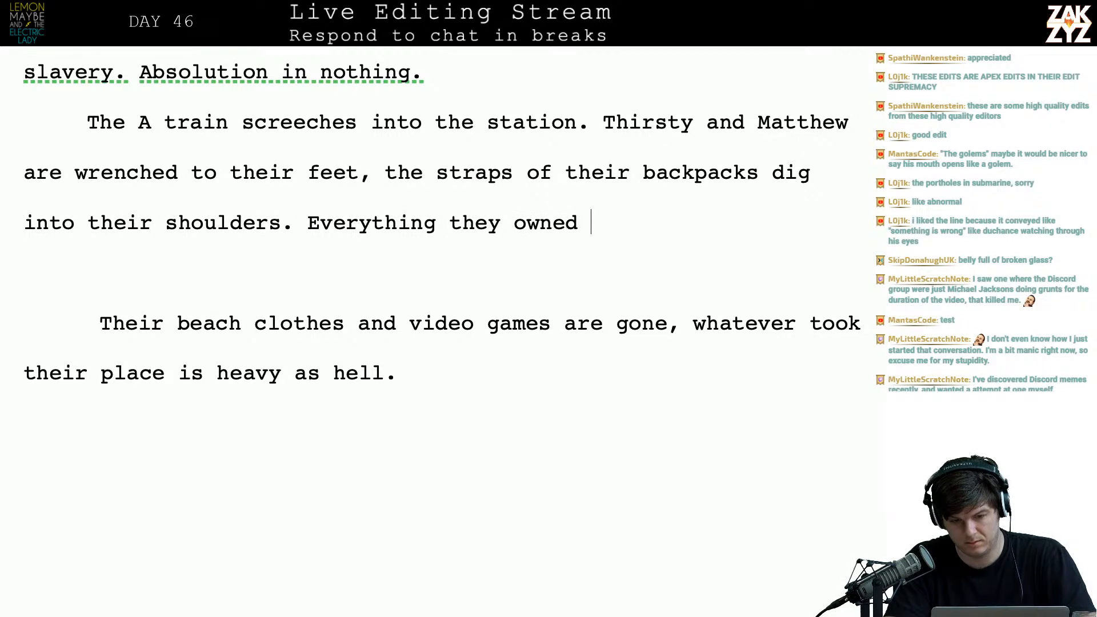
text( got du)
key(BackSpace)
key(BackSpace)
key(BackSpace)
key(BackSpace)
key(BackSpace)
text(heir beach clo)
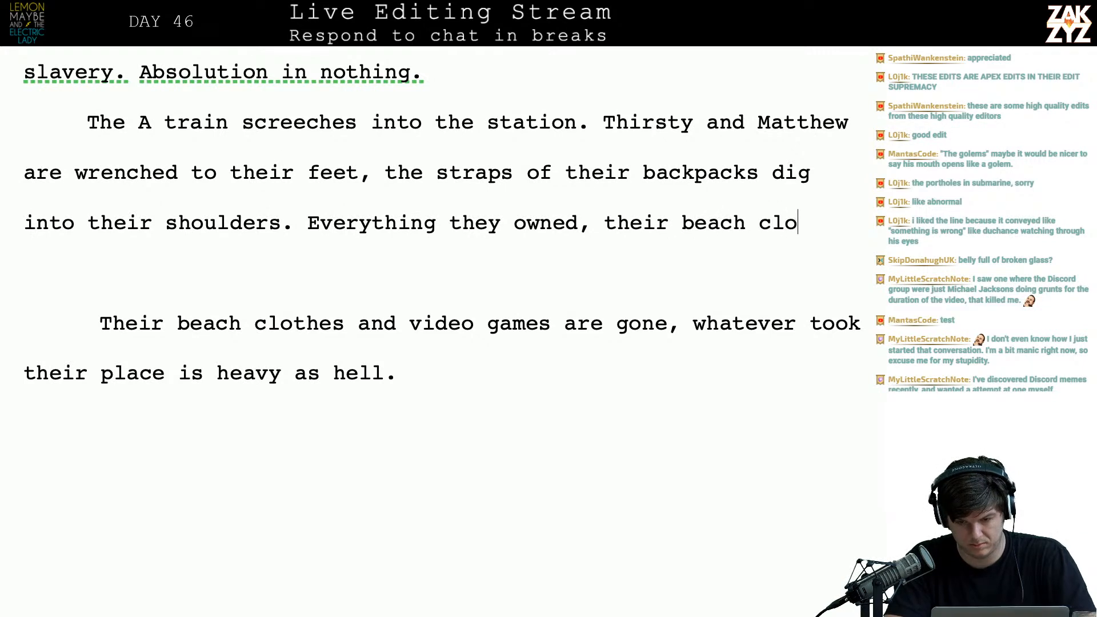
text(thes, their x bo)
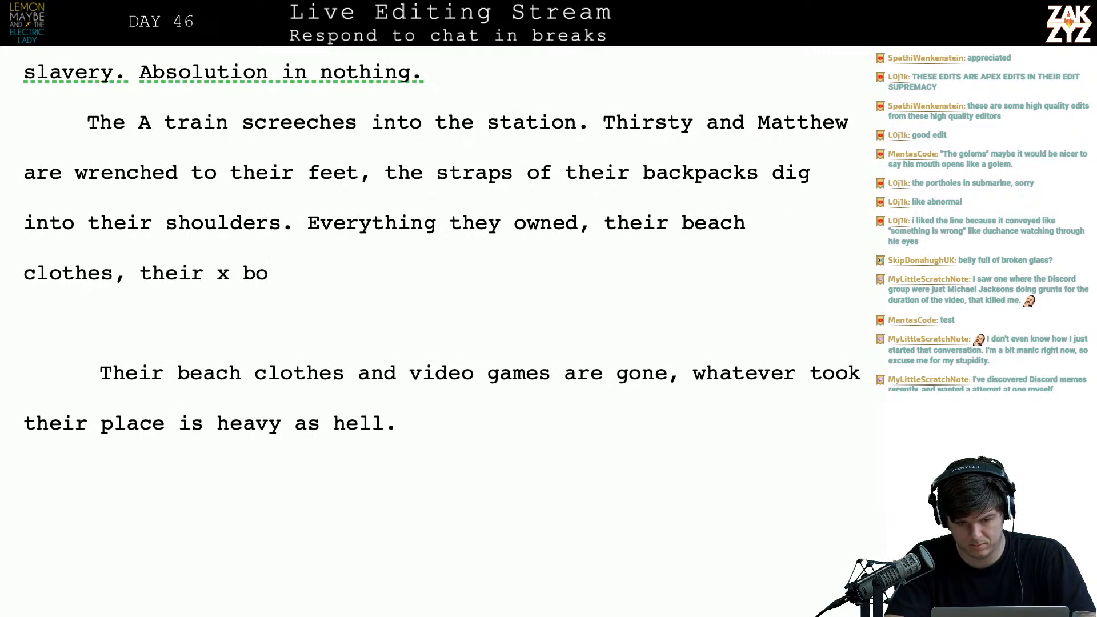
- Replace the unfinished "their x box" item with "Matthew's Xbox" as the next lost belonging
text(ex)
key(BackSpace)
key(BackSpace)
key(BackSpace)
key(BackSpace)
key(BackSpace)
key(BackSpace)
key(BackSpace)
key(BackSpace)
key(BackSpace)
key(BackSpace)
text(Matthew's)
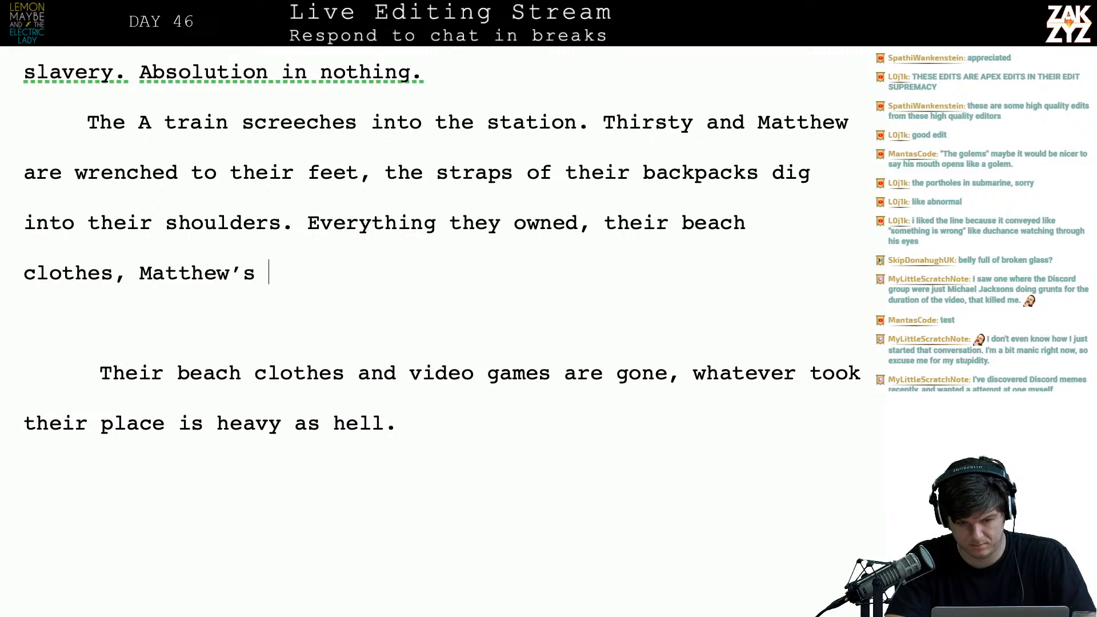
text( X box)
key(BackSpace)
key(BackSpace)
key(BackSpace)
key(BackSpace)
key(BackSpace)
text(box)
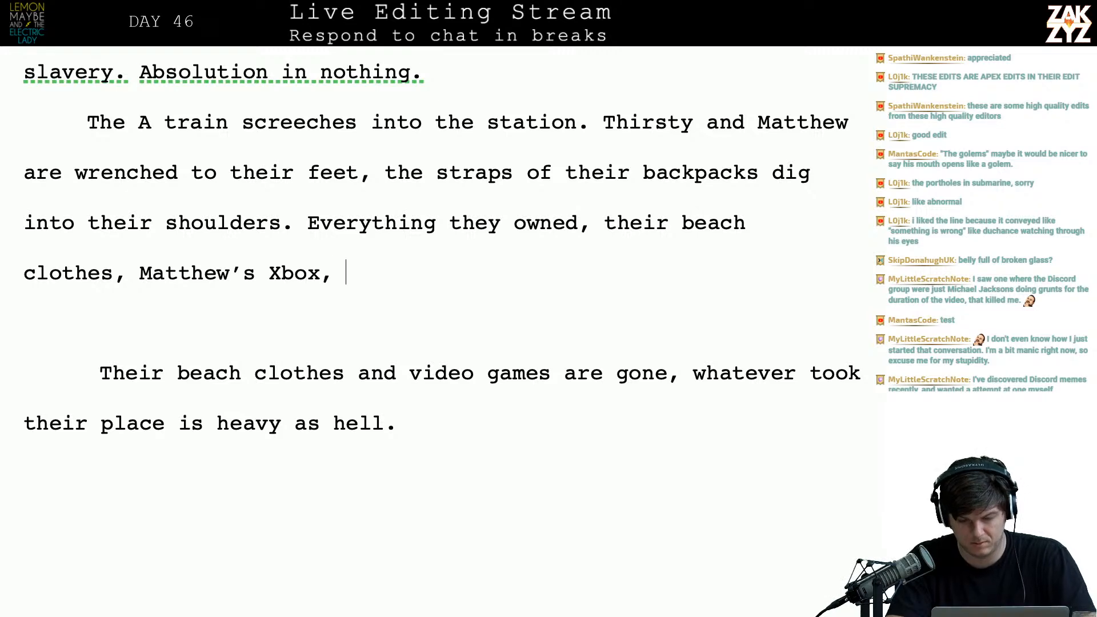
- Extend the list of belongings after "Xbox" with ", the copy of Espanol Es EZ!"
text(, the cop of)
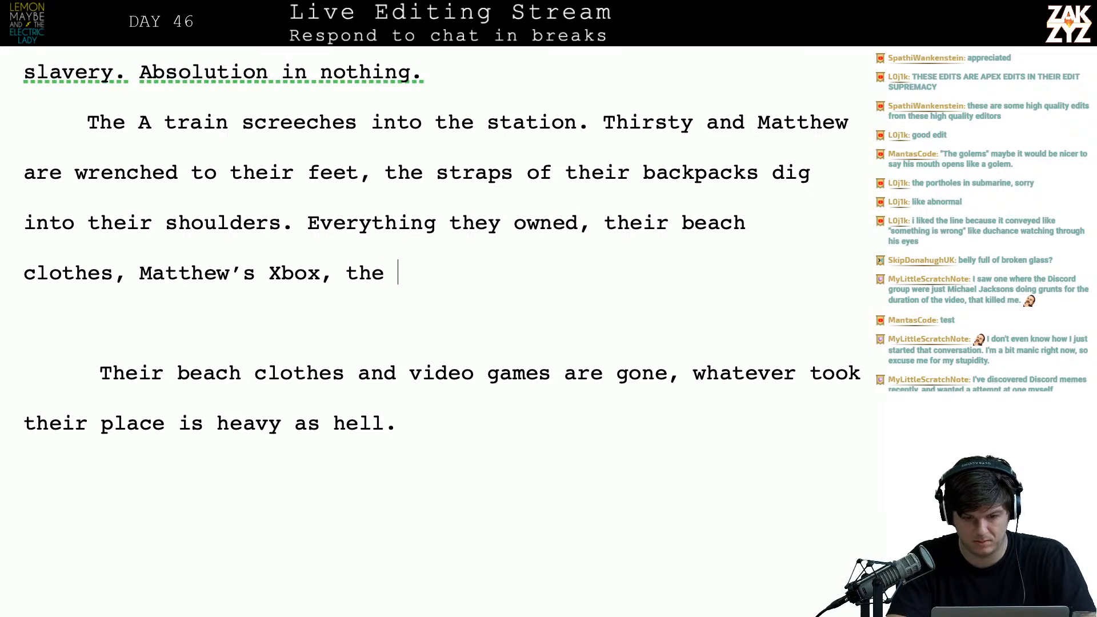
key(BackSpace)
key(BackSpace)
key(BackSpace)
key(BackSpace)
text(y Espanol Es EZ!)
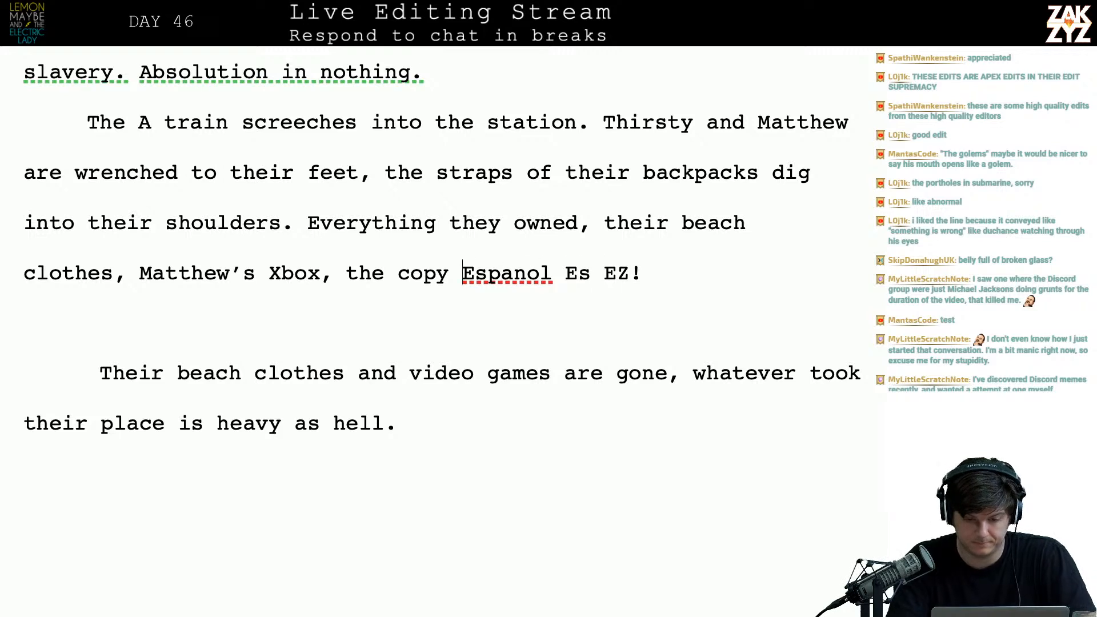
text(of)
- Italicize the book title "Espanol Es EZ!" in the list of belongings
key(shift+Right)
key(shift+Right)
key(shift+Right)
key(shift+Right)
key(shift+Right)
key(shift+Right)
key(shift+Right)
key(shift+Right)
key(shift+Right)
key(shift+Right)
key(shift+Right)
key(shift+Right)
key(shift+Right)
key(shift+Right)
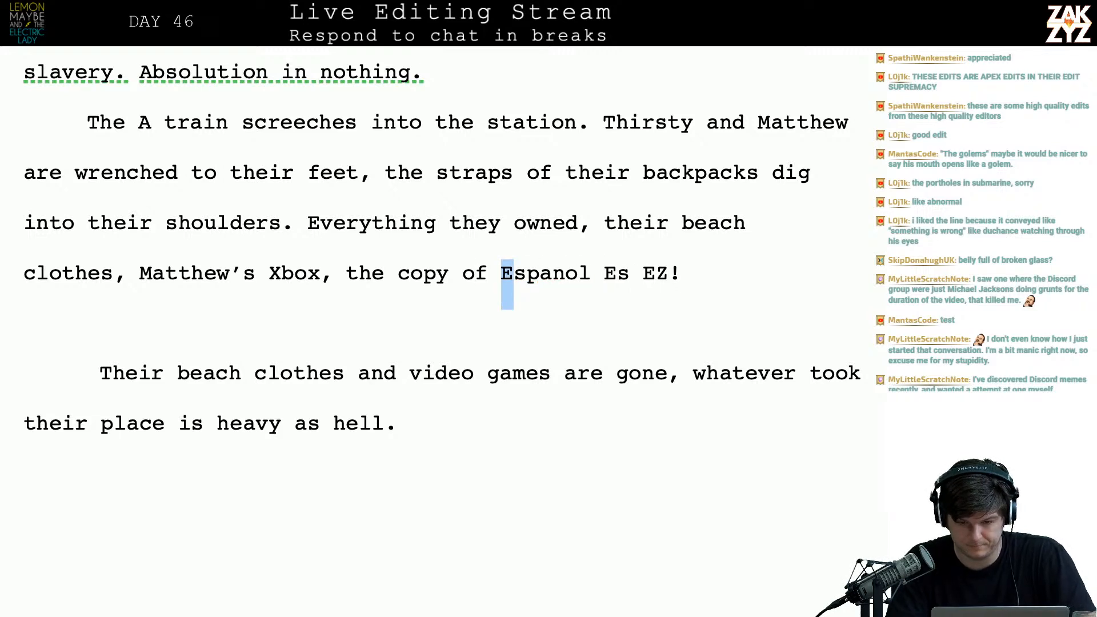
key(ctrl+i)
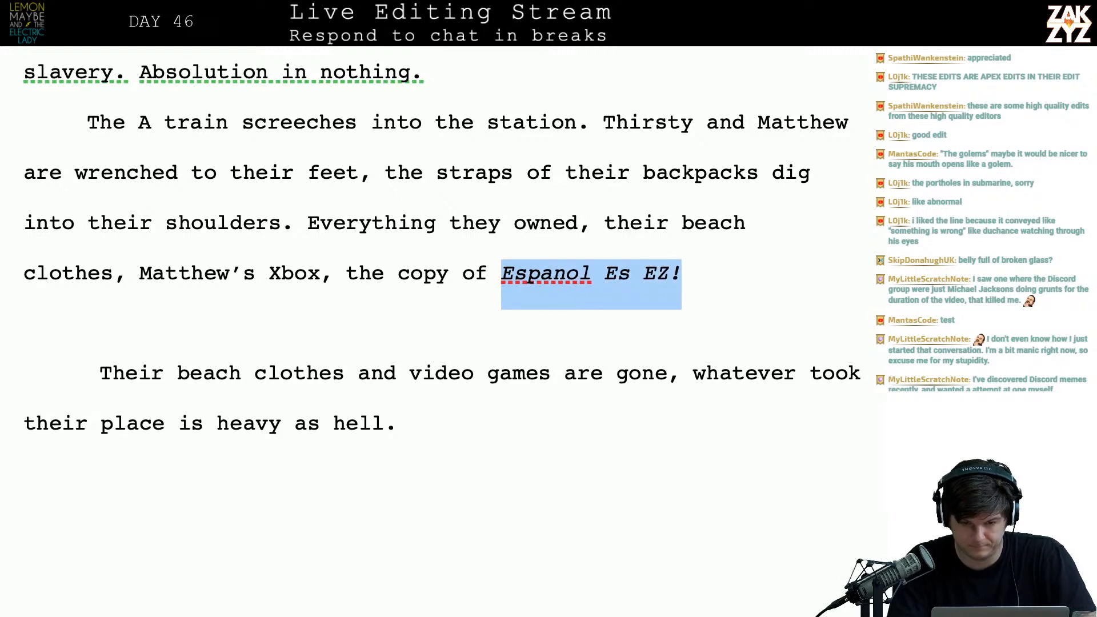
- Add a comma after the italic book title, discarding the extra words "the copy"
key(Right)
text(, the copy)
key(BackSpace)
key(BackSpace)
key(BackSpace)
key(BackSpace)
key(BackSpace)
key(BackSpace)
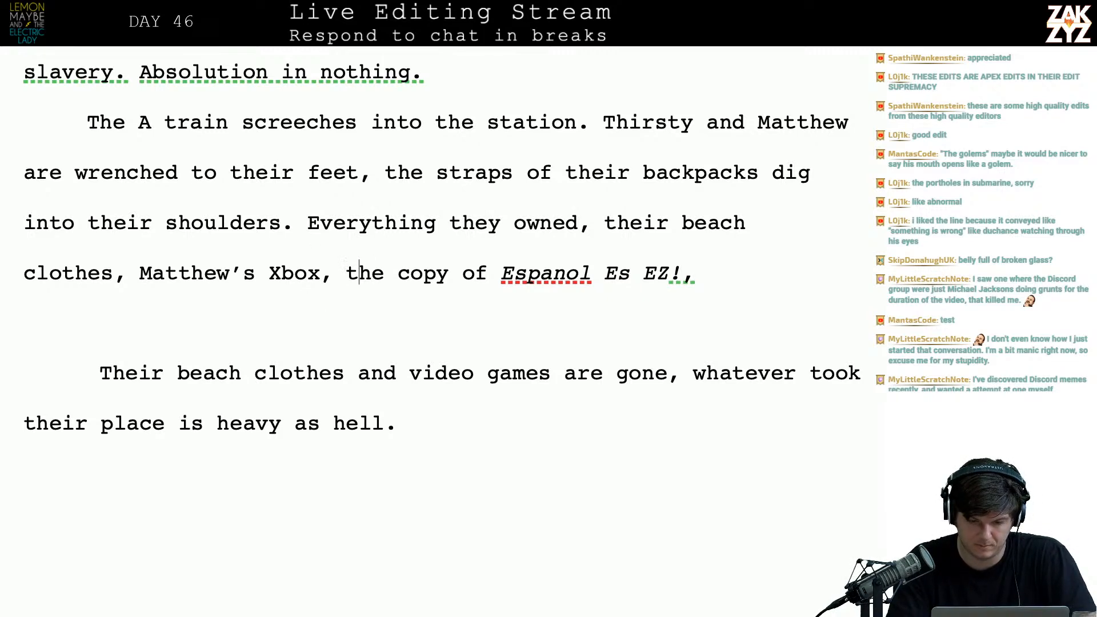
- Insert "brand new" before "copy of" in the list of belongings
text(vran)
key(BackSpace)
key(BackSpace)
key(BackSpace)
key(BackSpace)
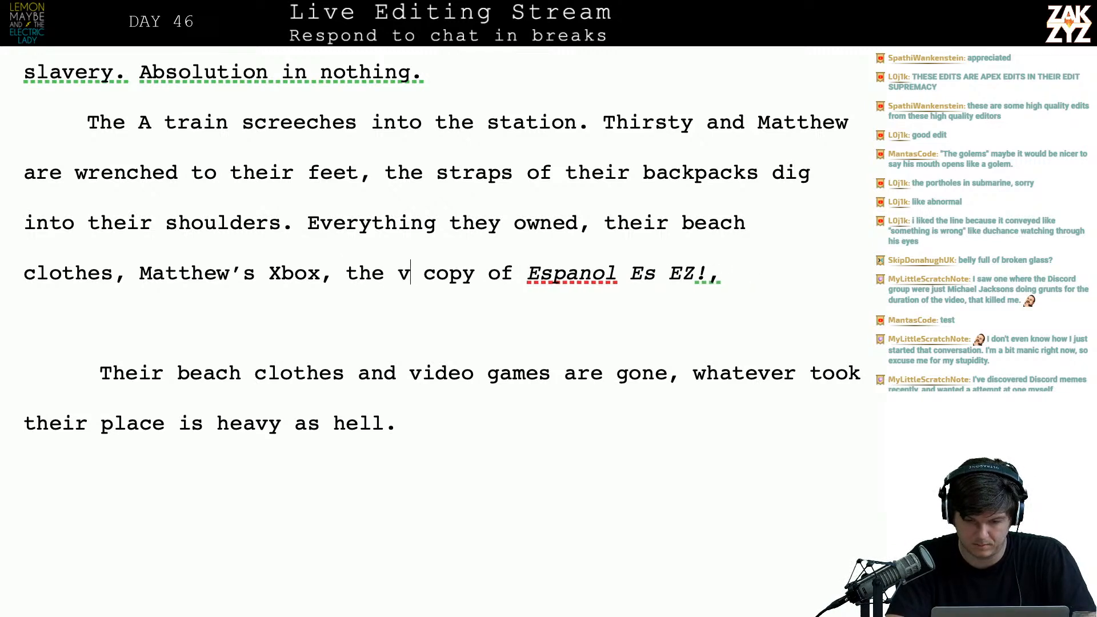
text(brand new)
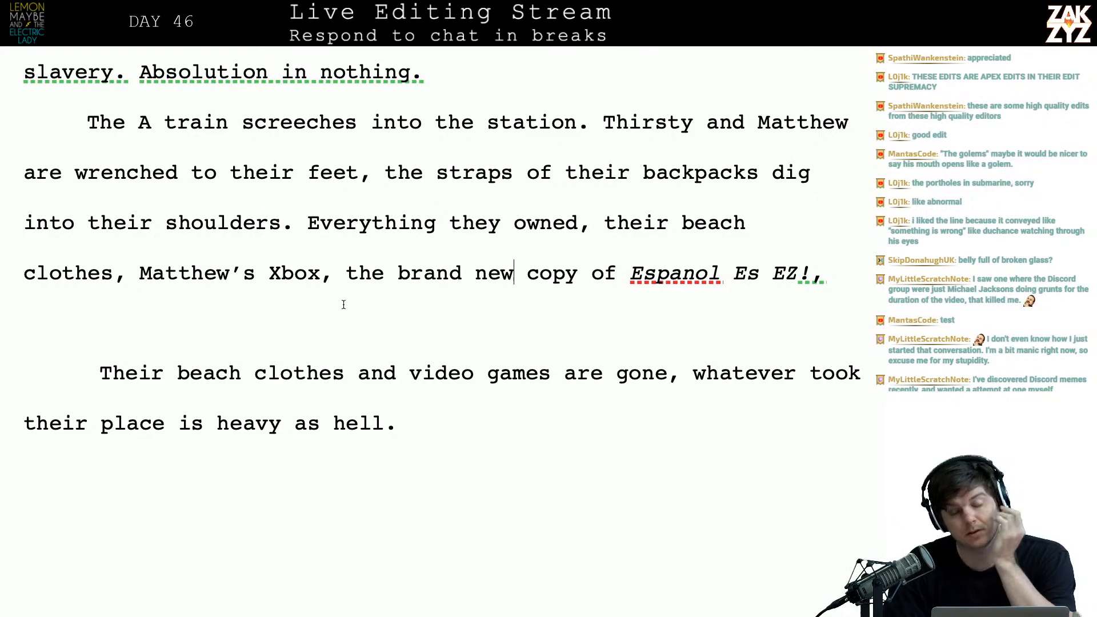
- Look back through the earlier chapters for the passage on page 295 about the contents of Matthew's bag
scroll(344, 323, up, 15)
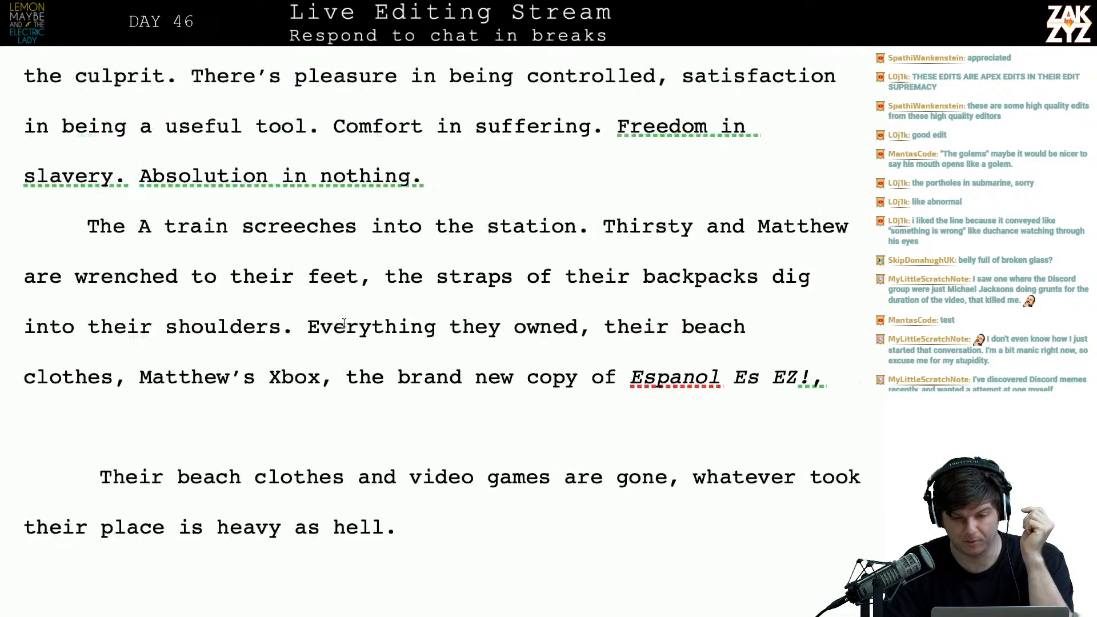
scroll(344, 325, up, 15)
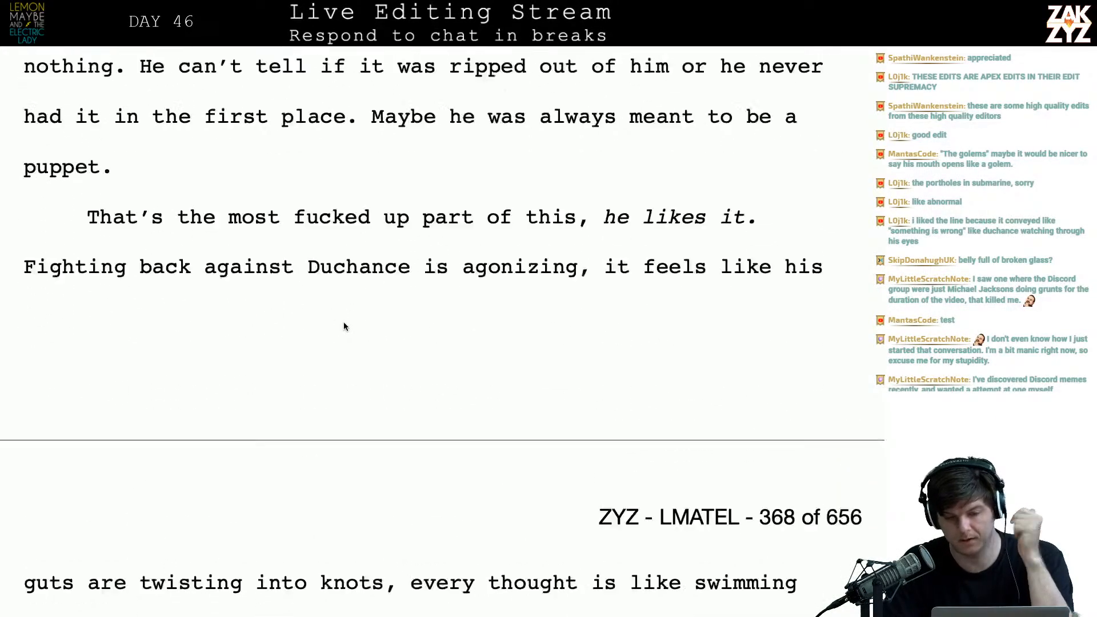
scroll(344, 322, up, 20)
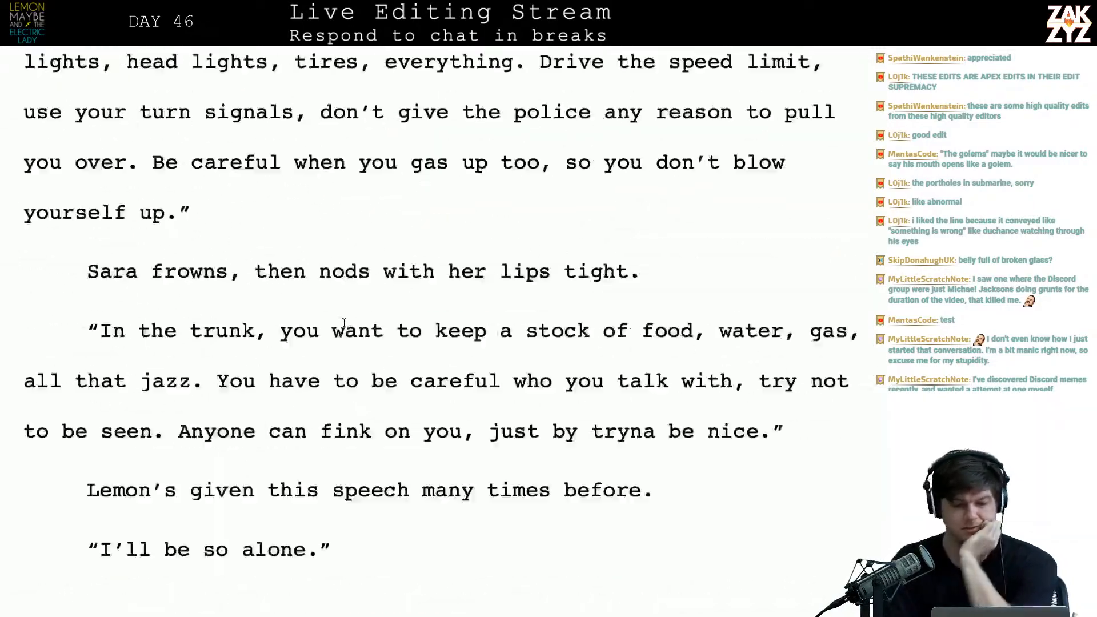
scroll(344, 323, up, 20)
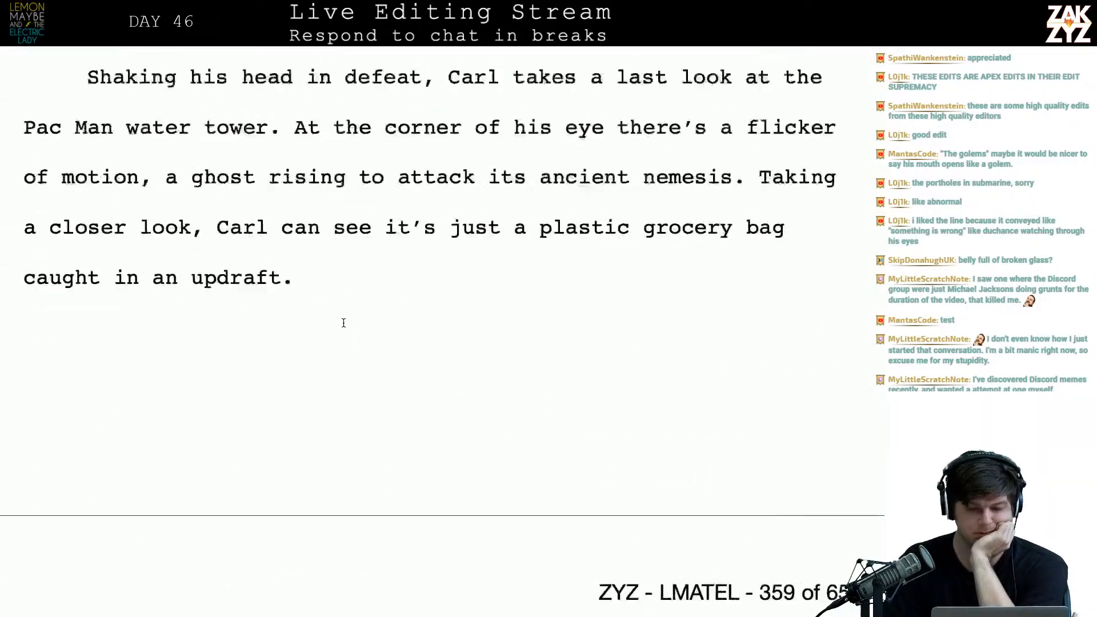
scroll(344, 323, up, 20)
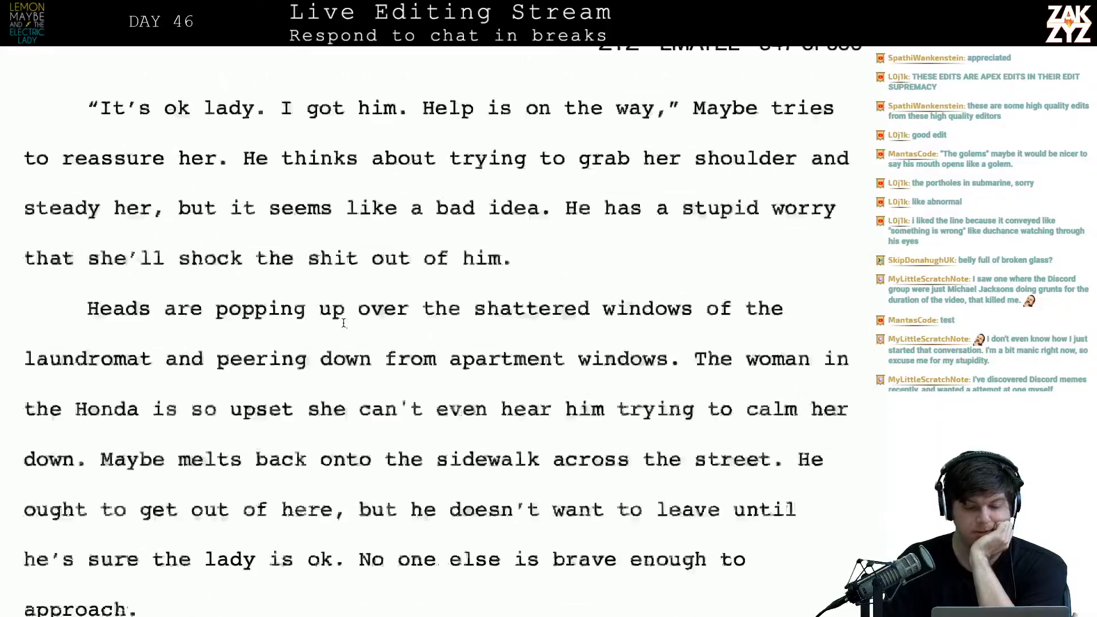
scroll(343, 323, up, 6)
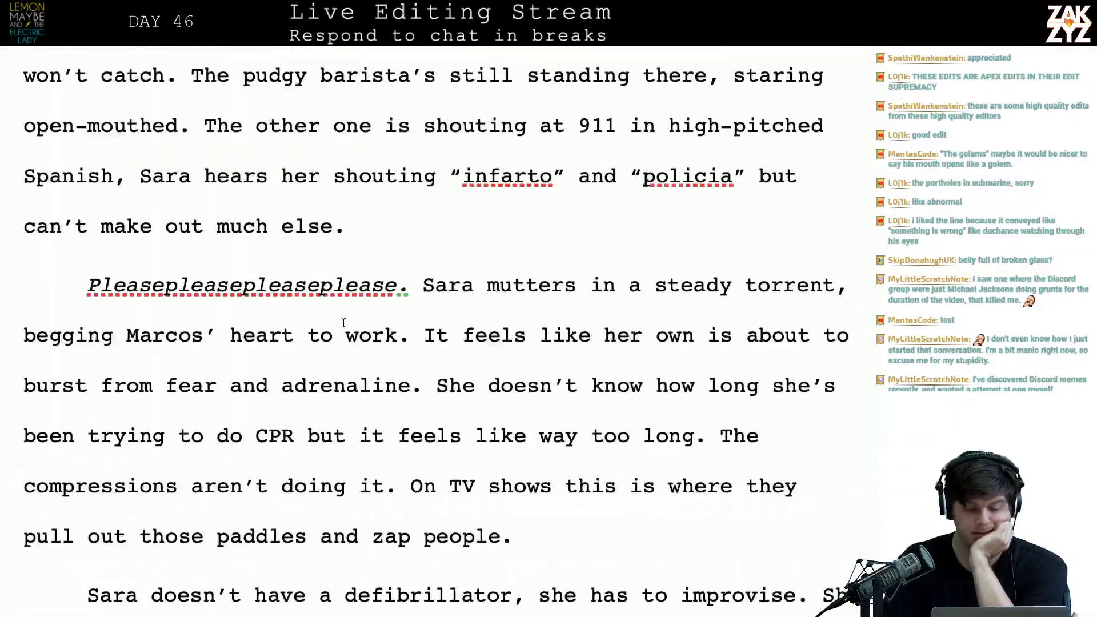
scroll(343, 323, up, 20)
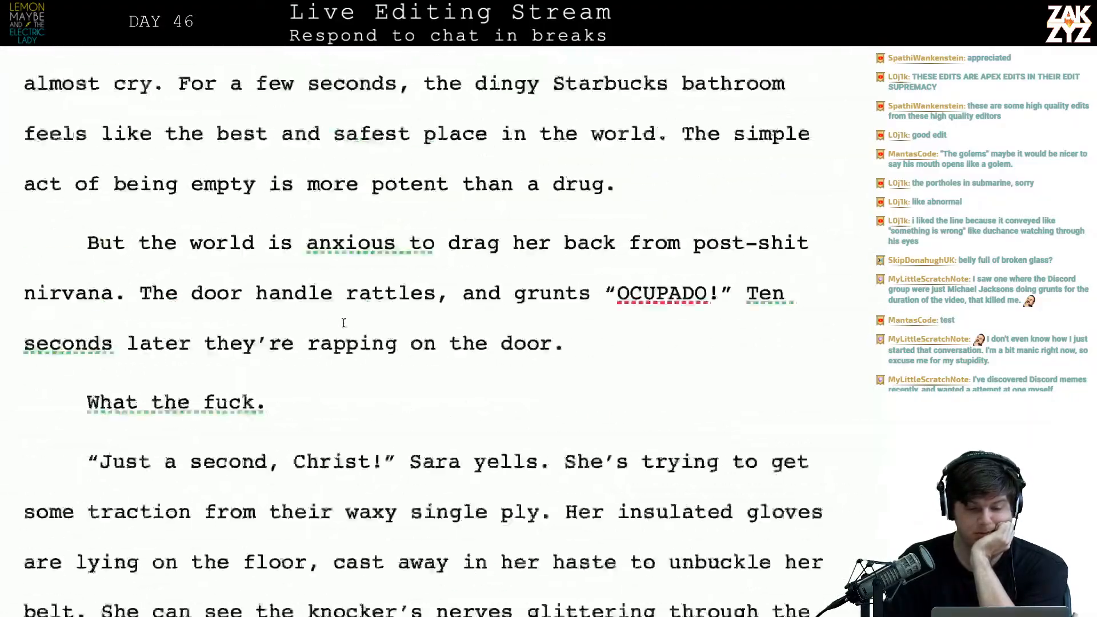
scroll(343, 323, up, 20)
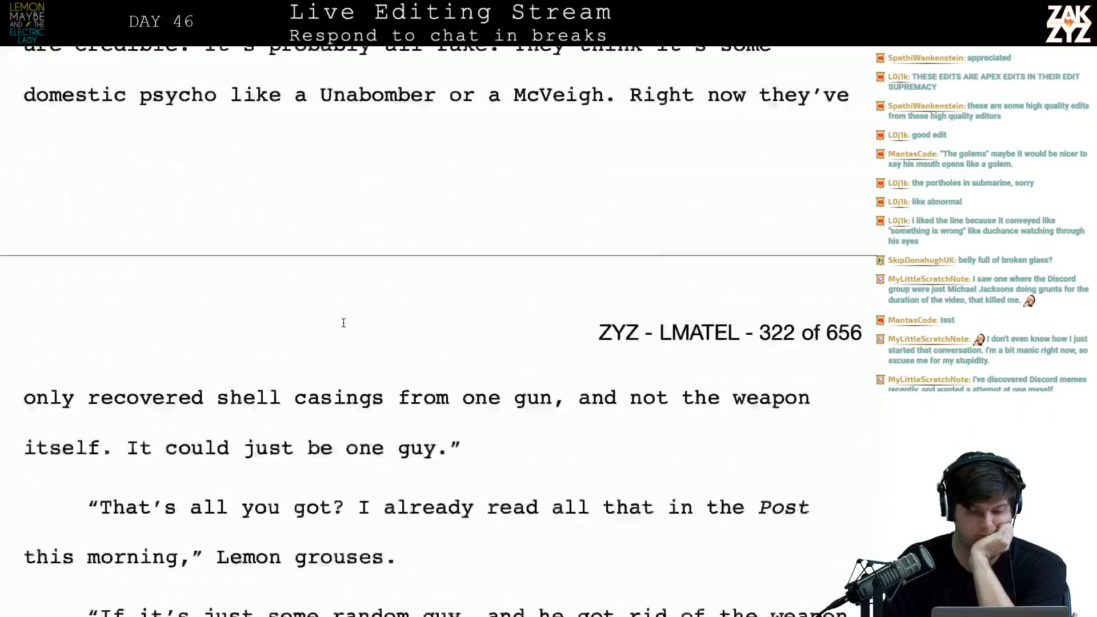
scroll(343, 324, up, 20)
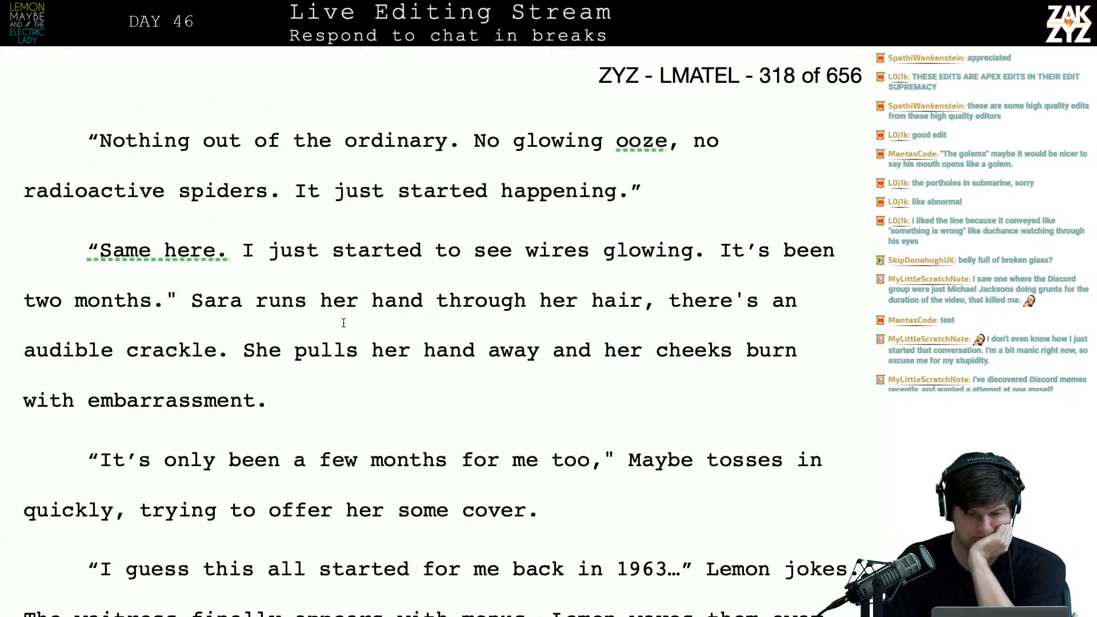
scroll(344, 323, up, 20)
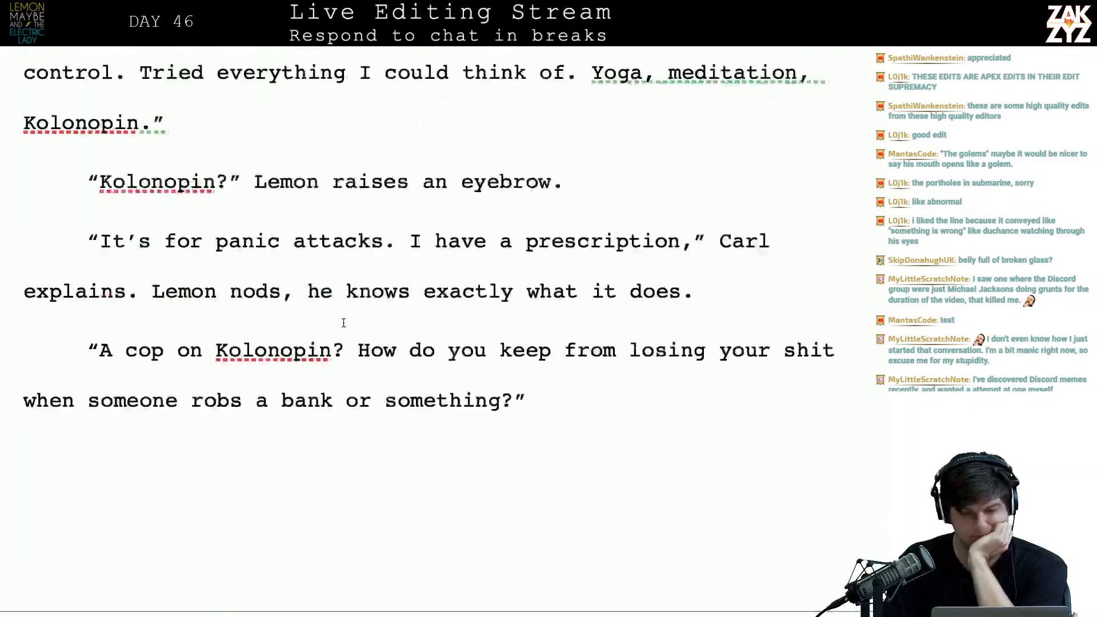
scroll(343, 323, up, 15)
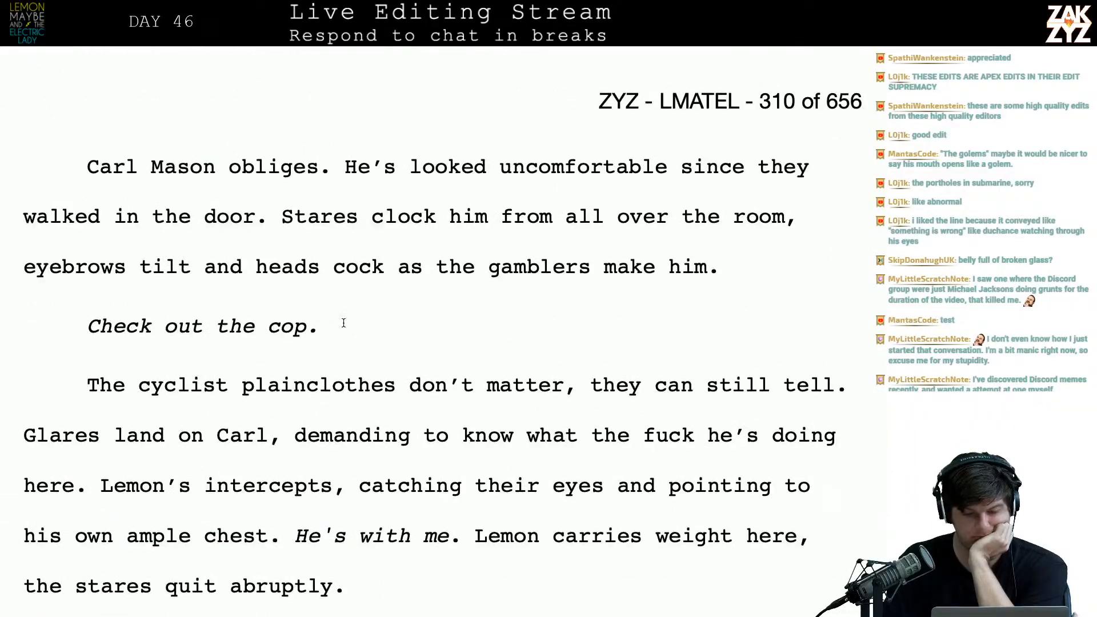
scroll(344, 323, up, 20)
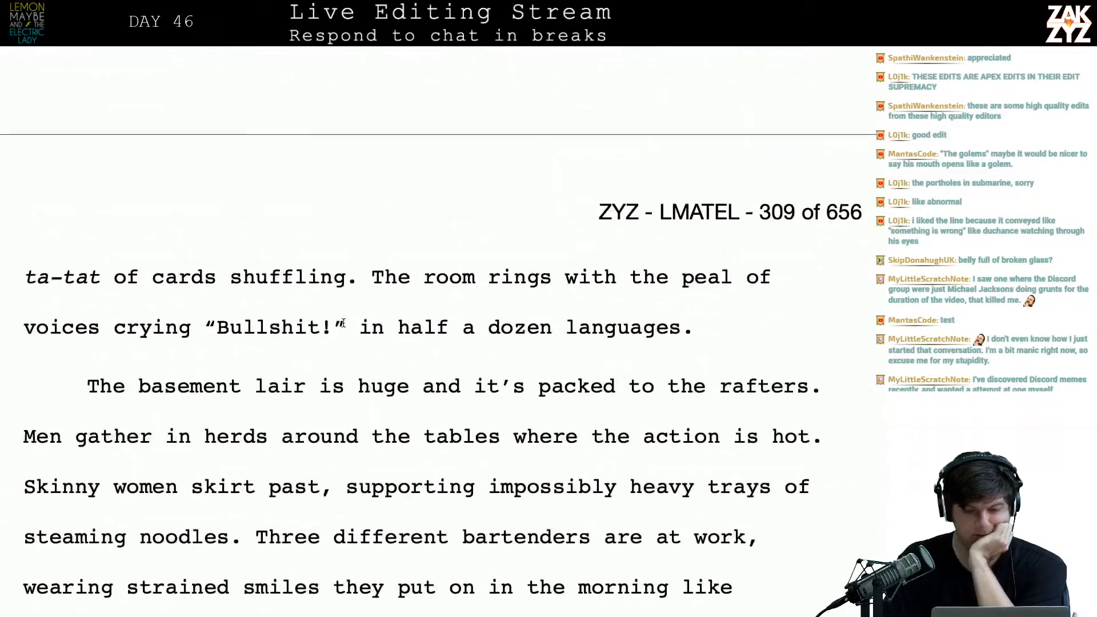
scroll(344, 323, up, 20)
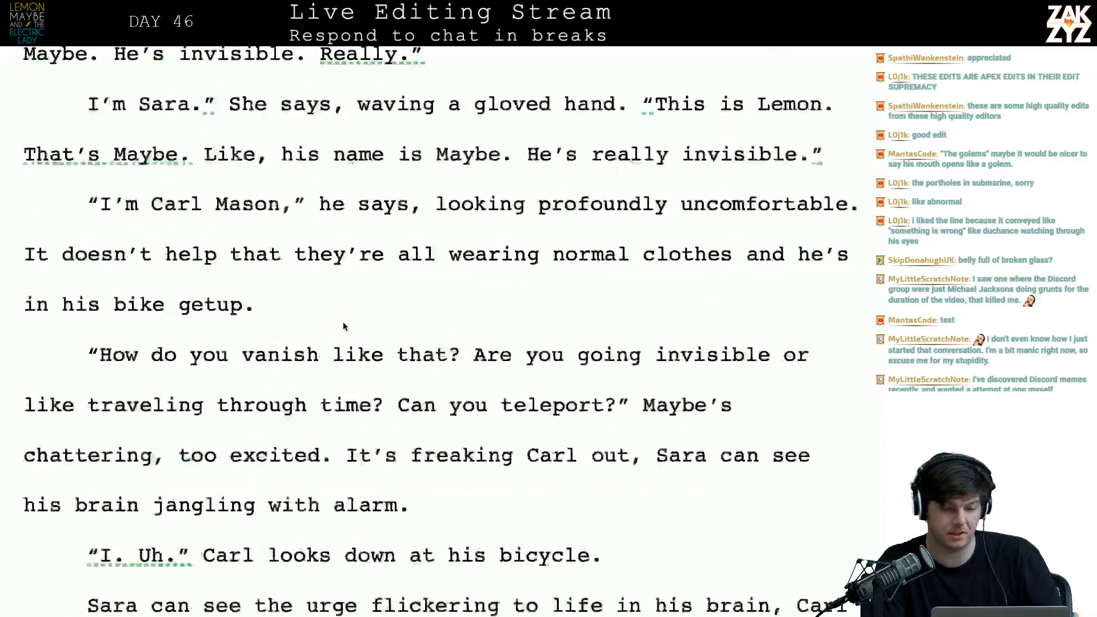
scroll(343, 323, up, 20)
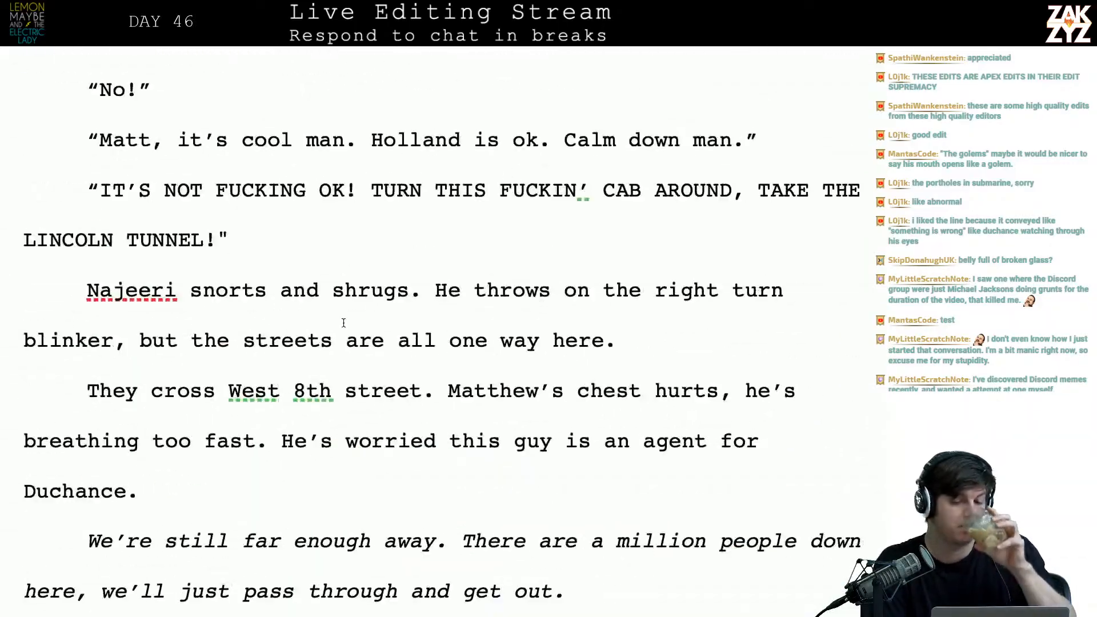
scroll(343, 323, up, 20)
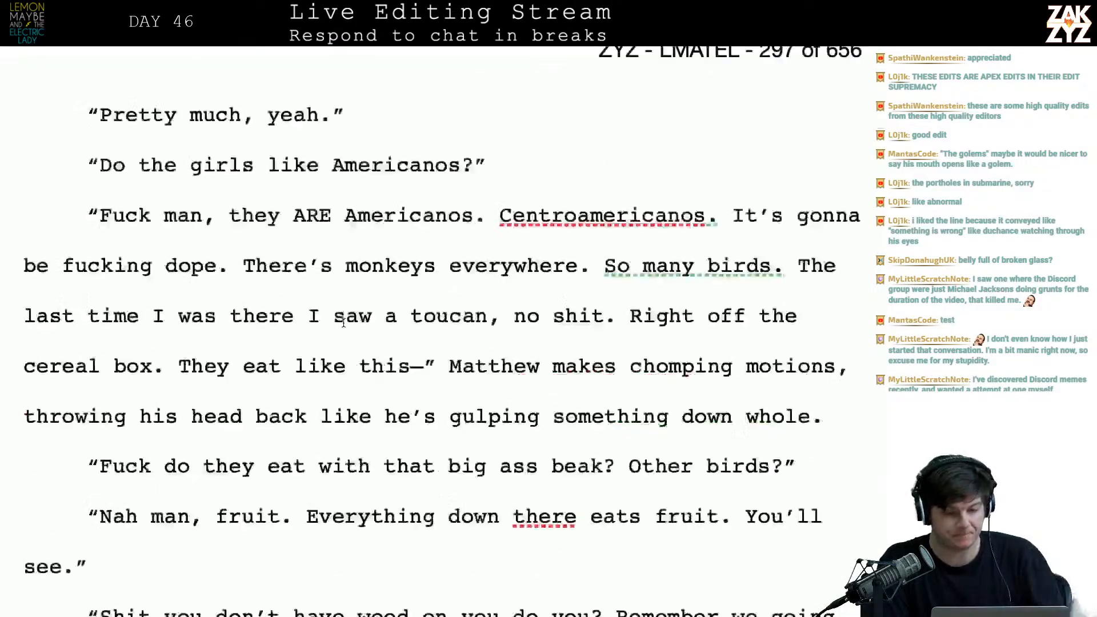
scroll(344, 323, up, 15)
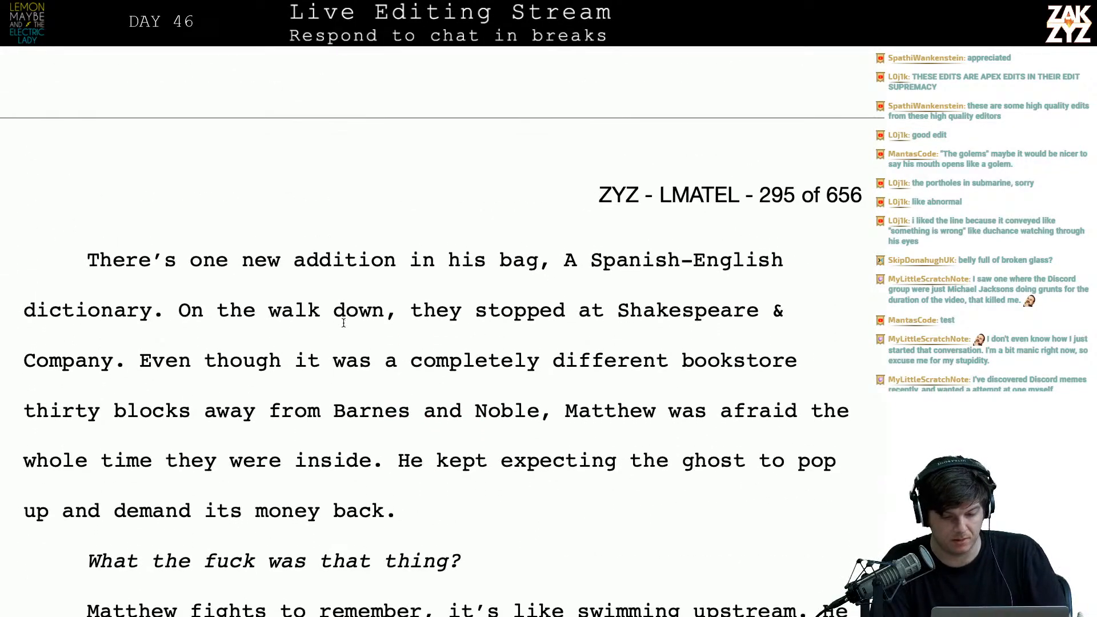
scroll(344, 323, down, 5)
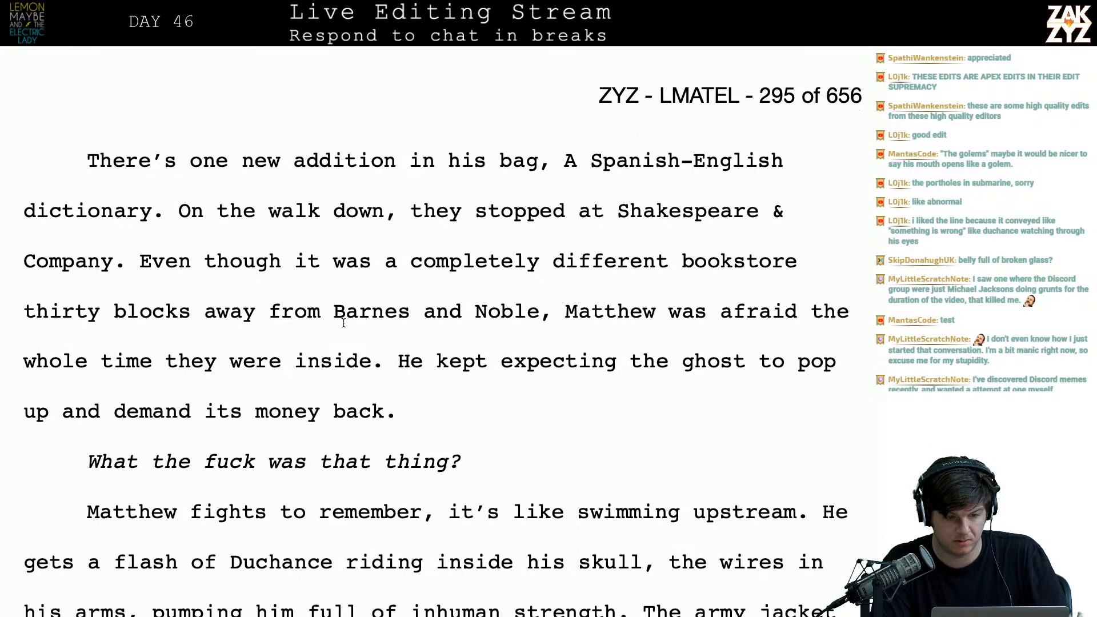
scroll(344, 323, up, 7)
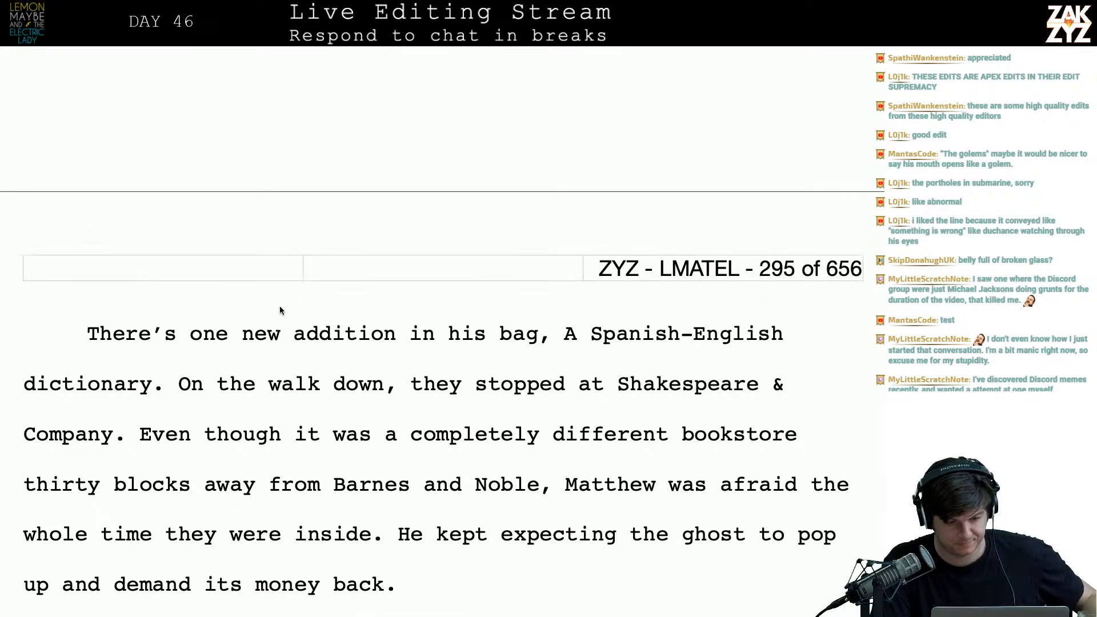
scroll(167, 387, up, 5)
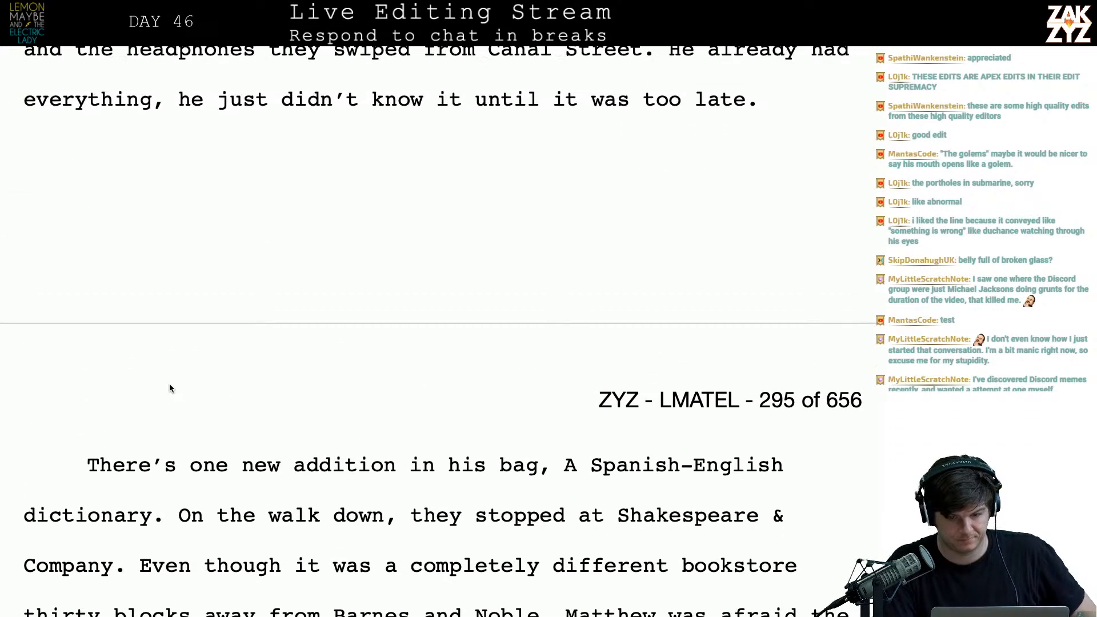
- Change "There's one new addition in his bag" on page 295 to "There's two new additions in his bag"
scroll(169, 384, down, 4)
key(BackSpace)
key(BackSpace)
key(BackSpace)
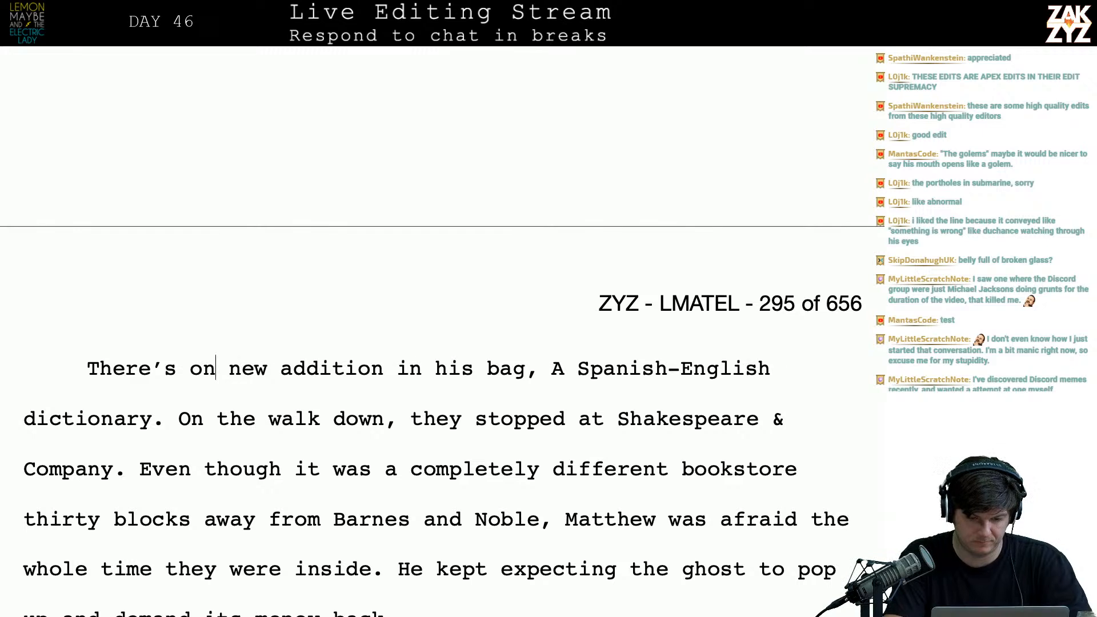
text(two)
key(BackSpace)
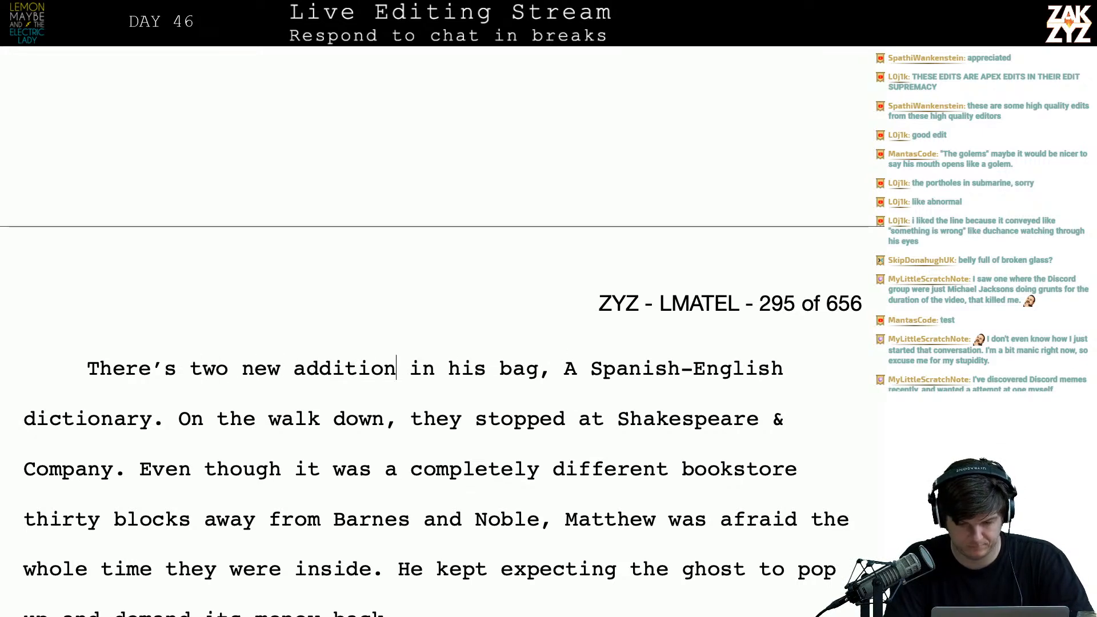
text(s)
- Insert "and a copy of Español es EZ!" after "dictionary" in the bag passage on page 295
key(Down)
click(163, 426)
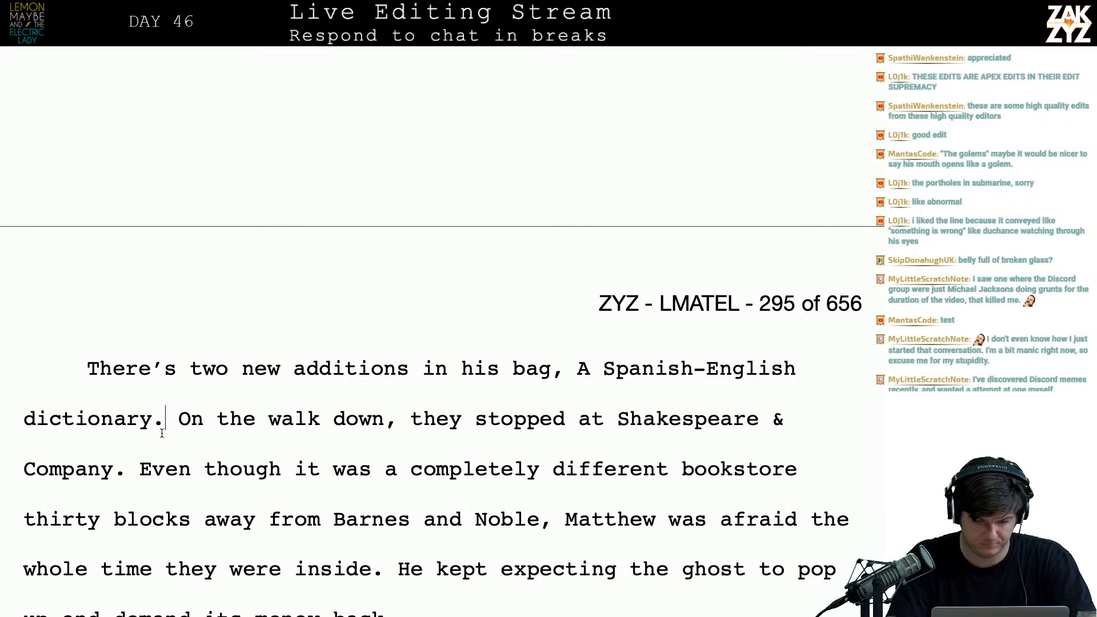
text(and a copy of )
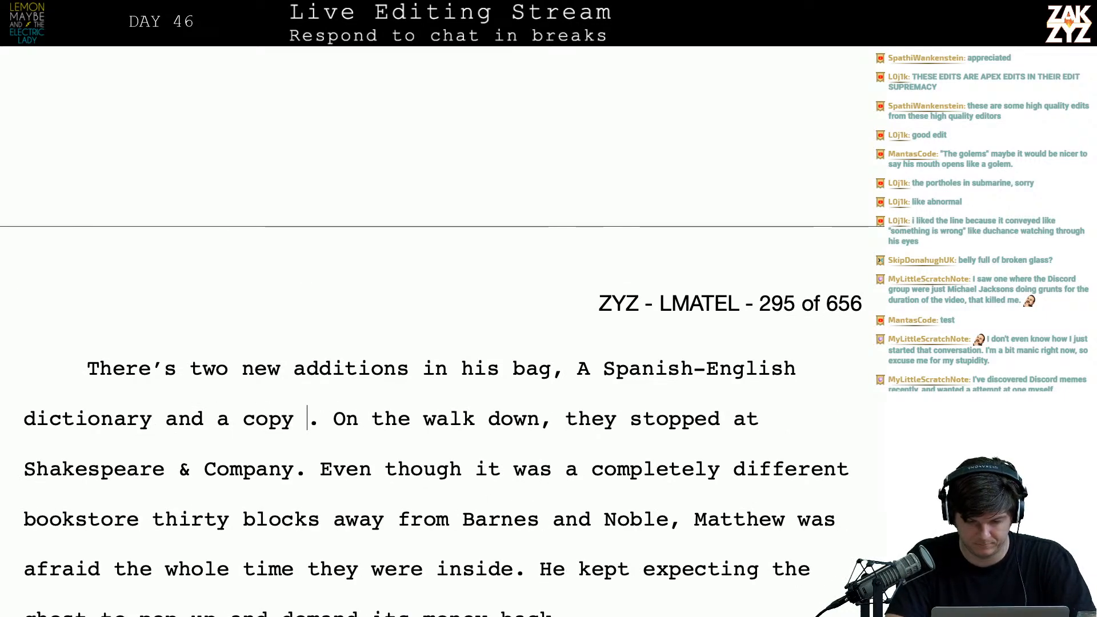
text(Espano)
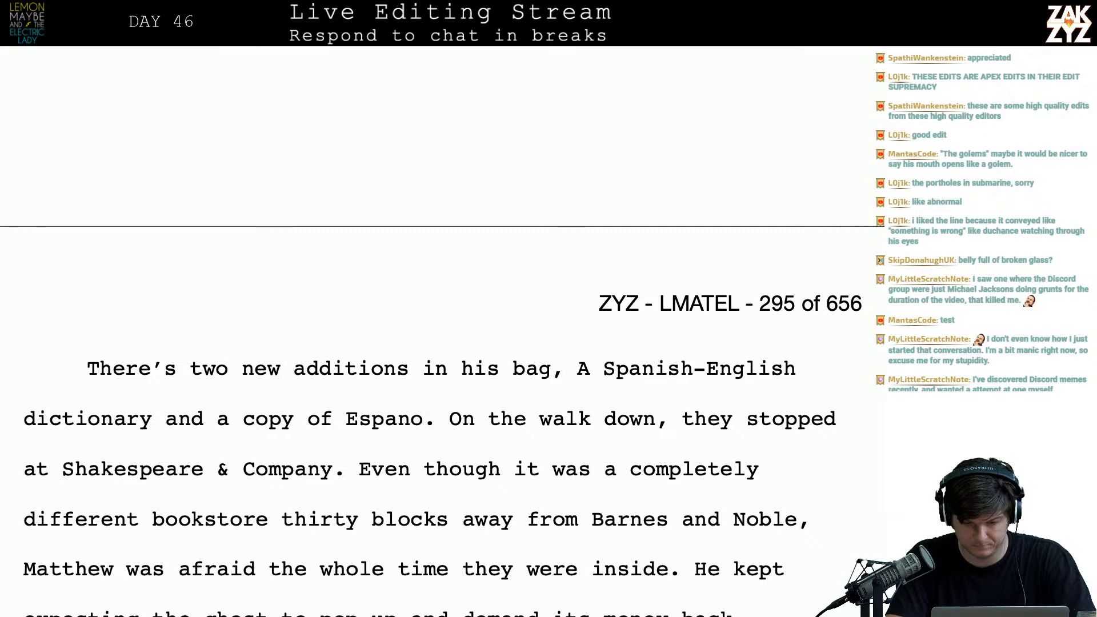
text(l)
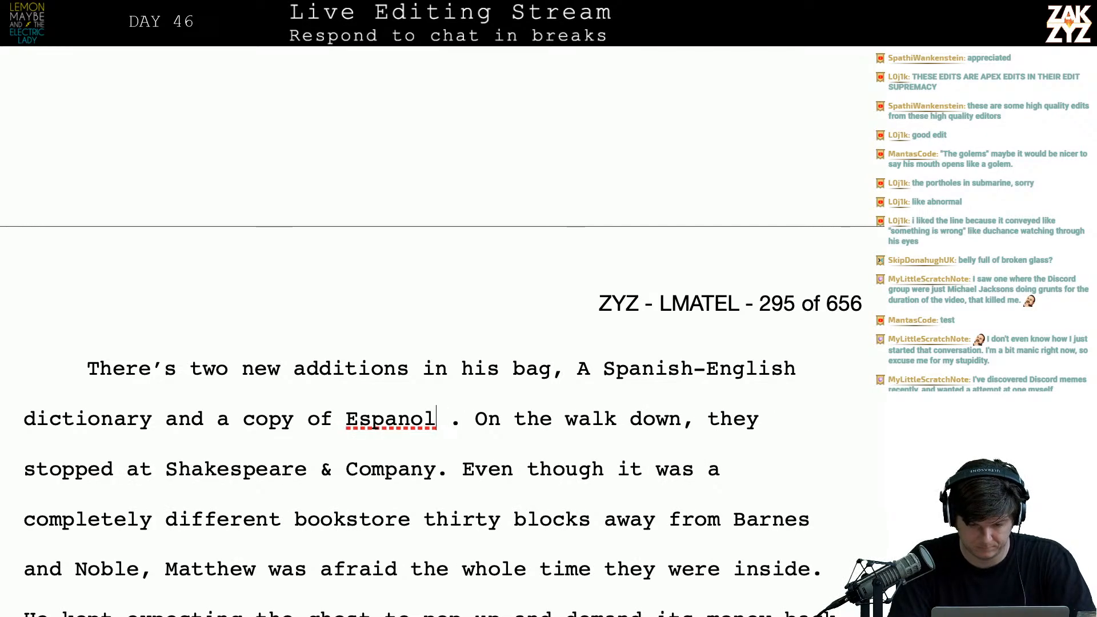
key(Left)
key(BackSpace)
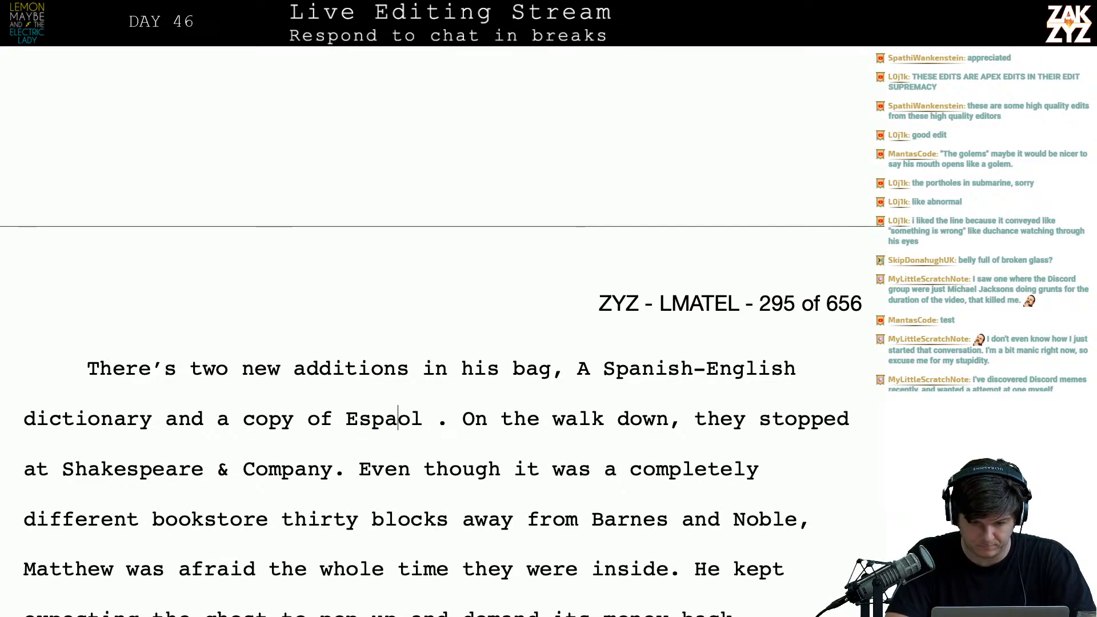
text(n)
text(1)
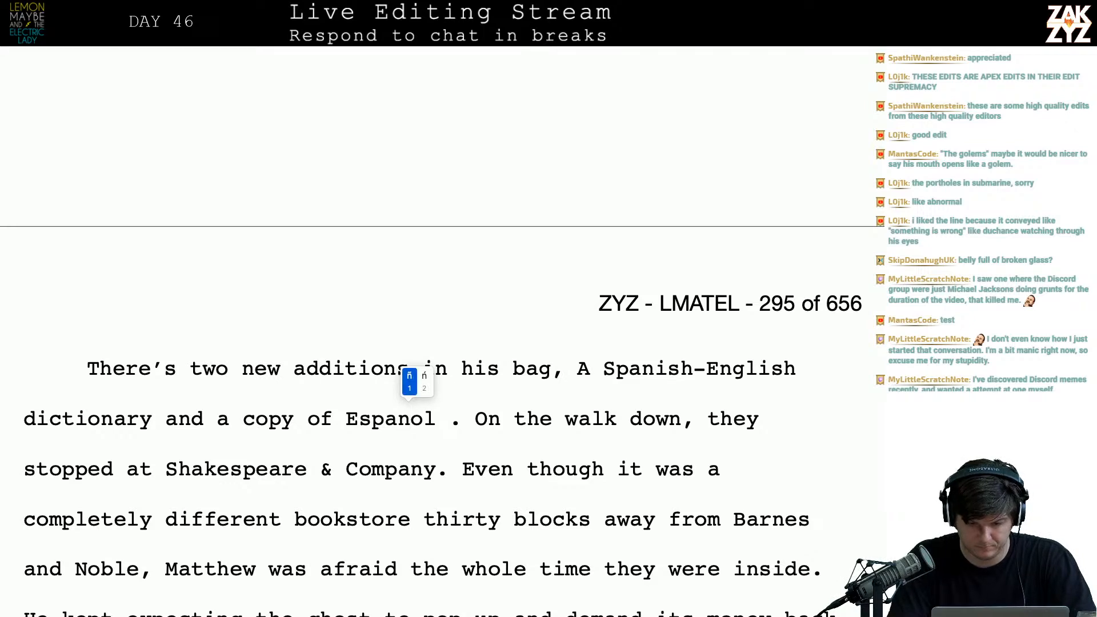
text( es EZ!)
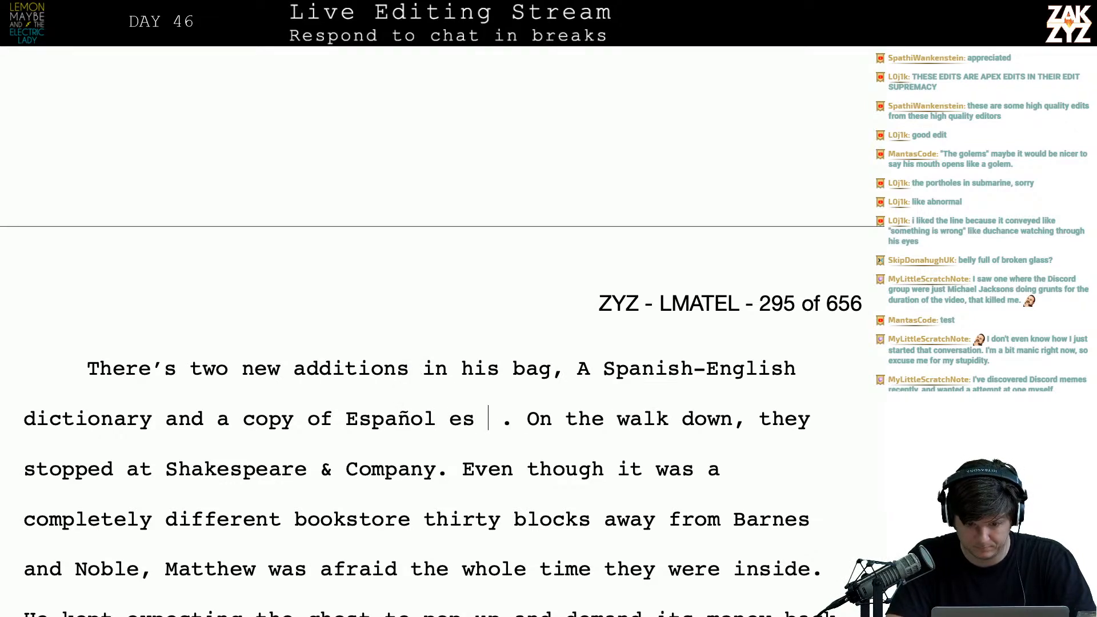
- Delete the stray space between the title "Español es EZ!" and the full stop
key(Left)
key(Left)
key(Left)
key(Left)
key(Right)
key(Right)
key(Right)
key(Right)
key(Right)
key(Right)
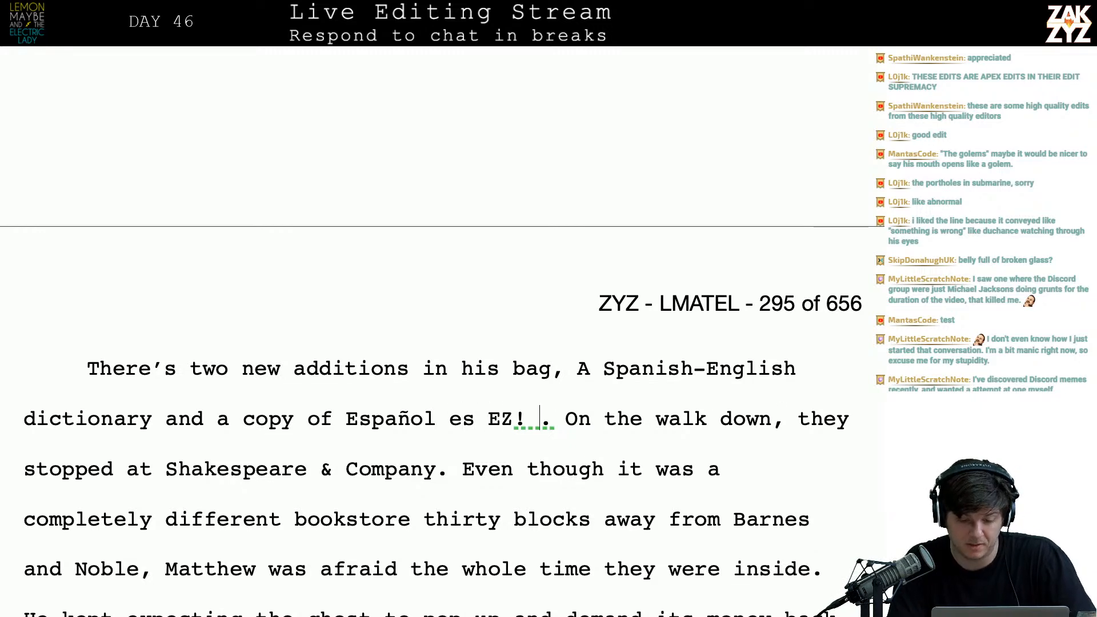
key(BackSpace)
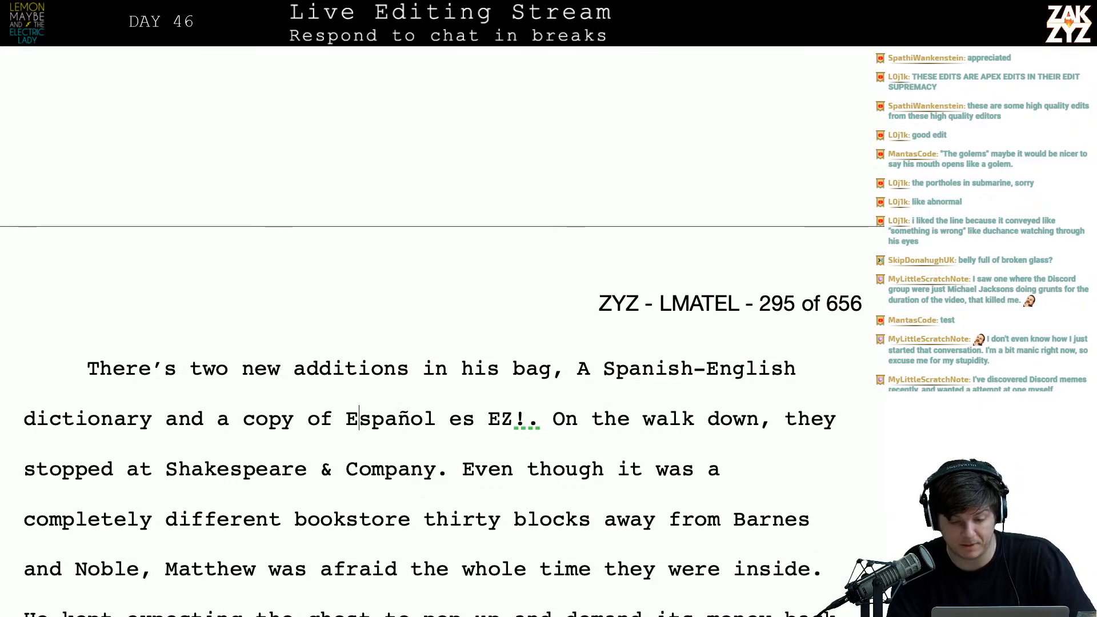
- Italicize the book title "Español es EZ!" in the bag passage
key(Right)
key(shift+Right)
key(shift+Right)
key(shift+Right)
key(shift+Right)
key(shift+Right)
key(shift+Right)
key(shift+Right)
key(shift+Right)
key(shift+Right)
key(shift+Right)
key(shift+Right)
key(shift+Right)
key(shift+Right)
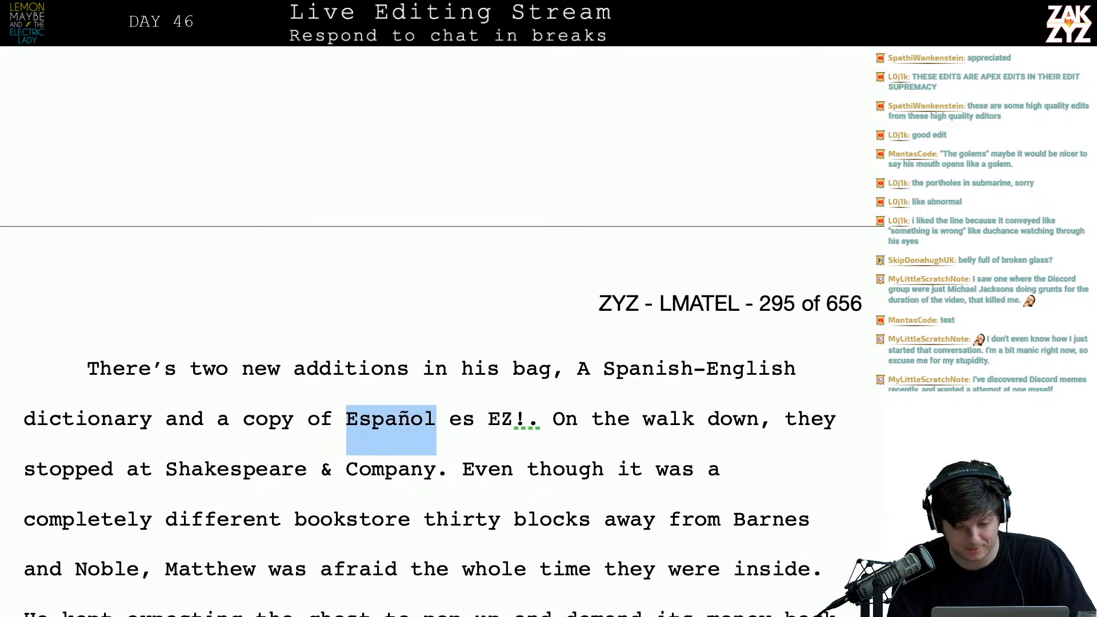
key(shift+Right)
key(ctrl+i)
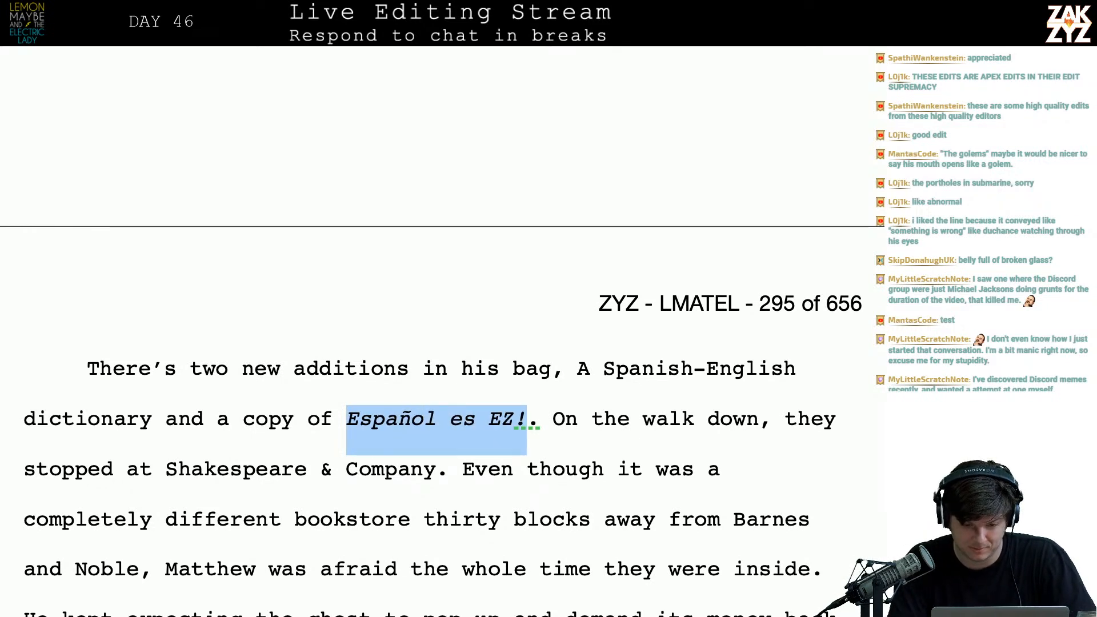
key(Right)
key(Right)
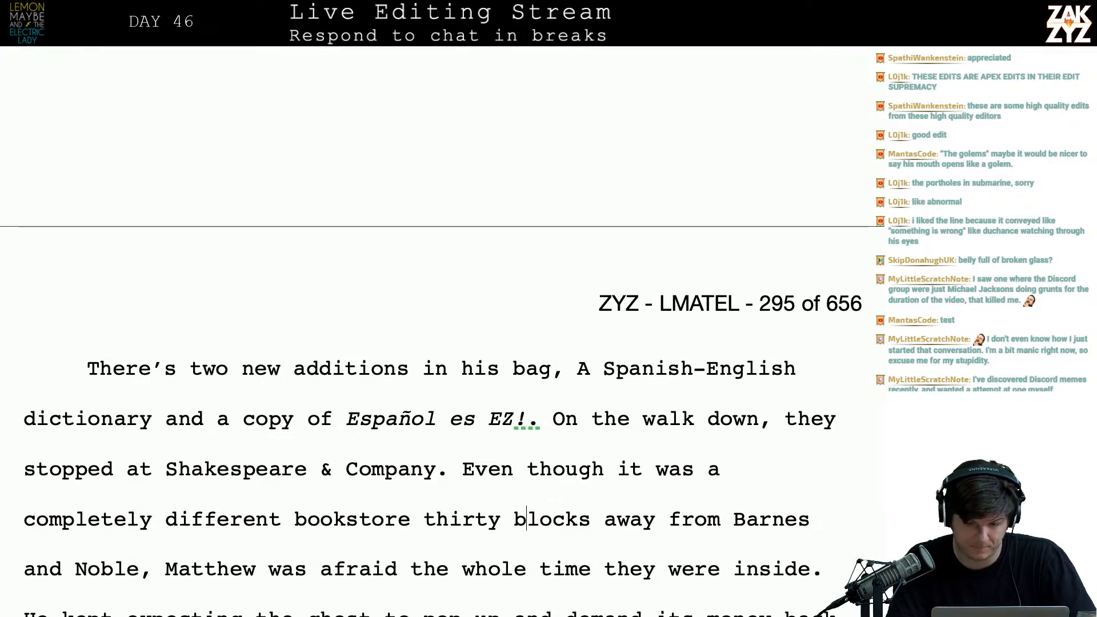
- Insert "Matthew had them stop at" after "On the walk down," in the bookstore sentence
scroll(527, 531, down, 2)
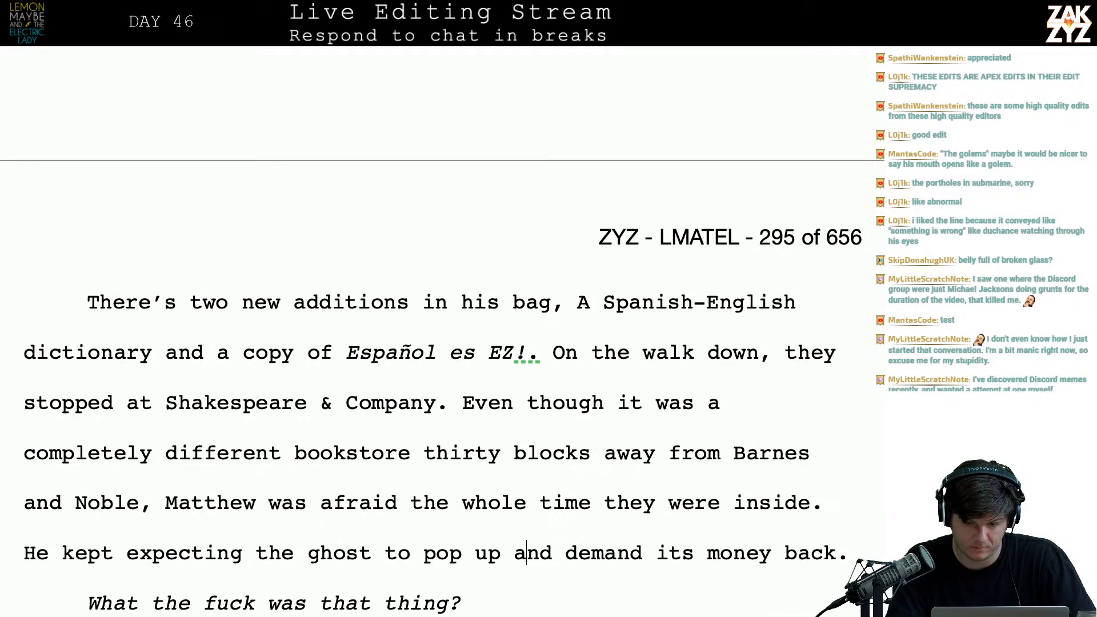
scroll(443, 375, down, 1)
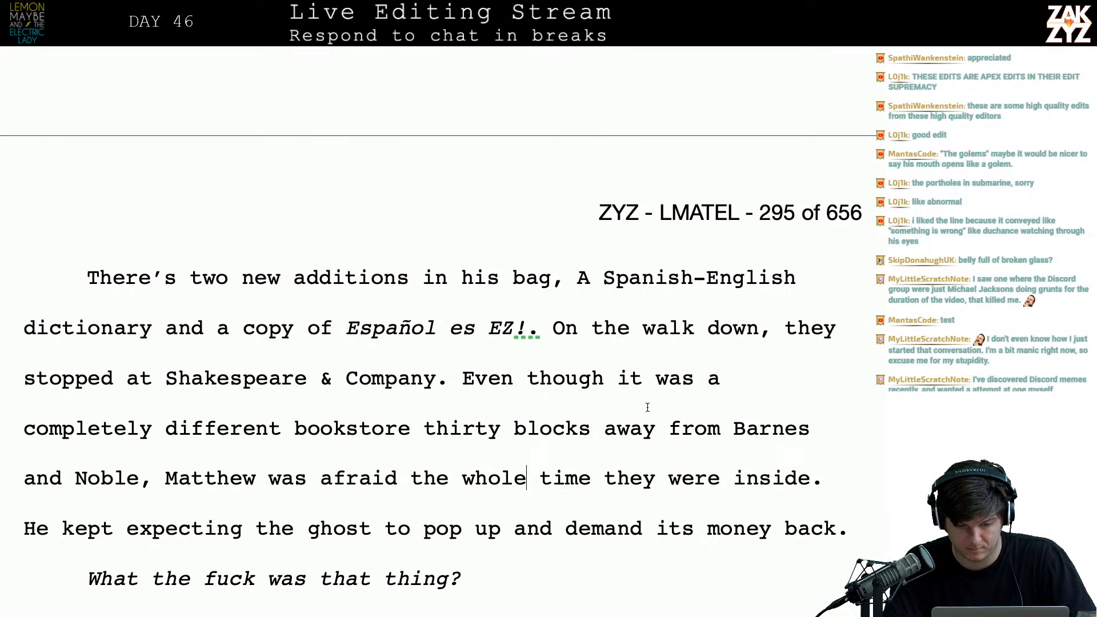
click(771, 334)
text(Matthew ha)
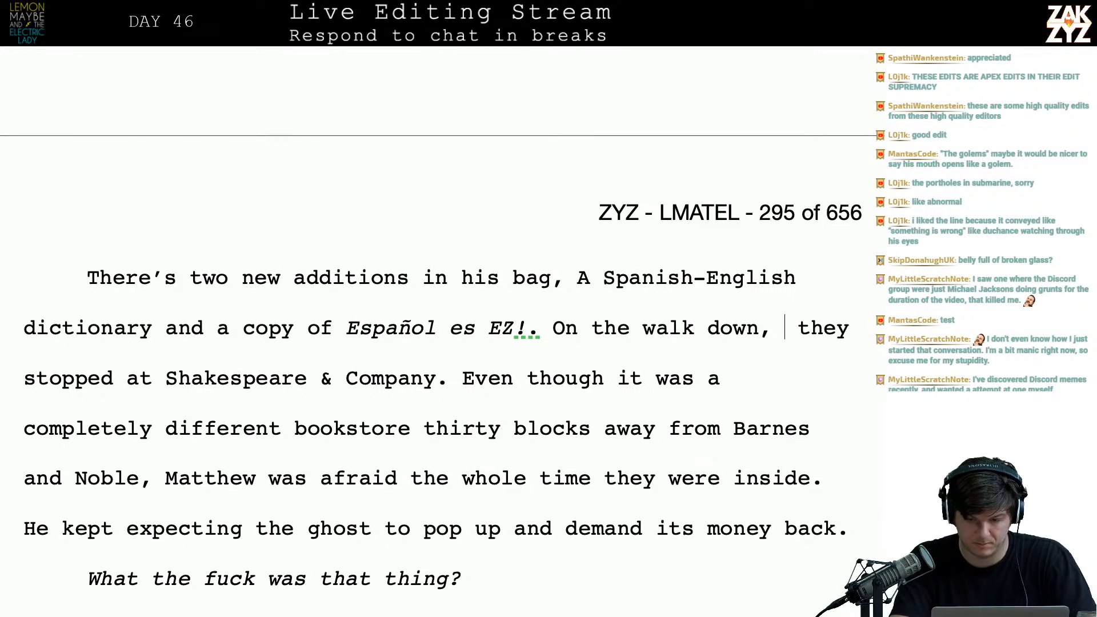
text(d them stop at)
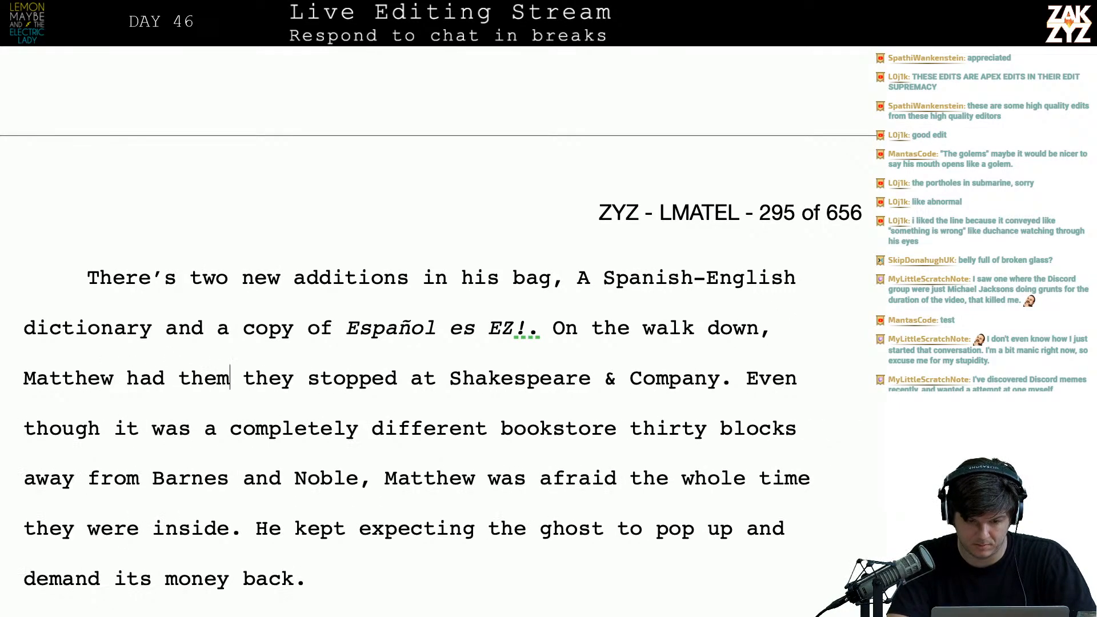
- Delete the leftover words "they stopped at" before "Shakespeare & Company"
key(shift+Right)
key(shift+Right)
key(shift+Right)
key(shift+Right)
key(shift+Right)
key(shift+Right)
key(shift+Right)
key(shift+Right)
key(shift+Right)
key(shift+Right)
key(shift+Right)
key(shift+Right)
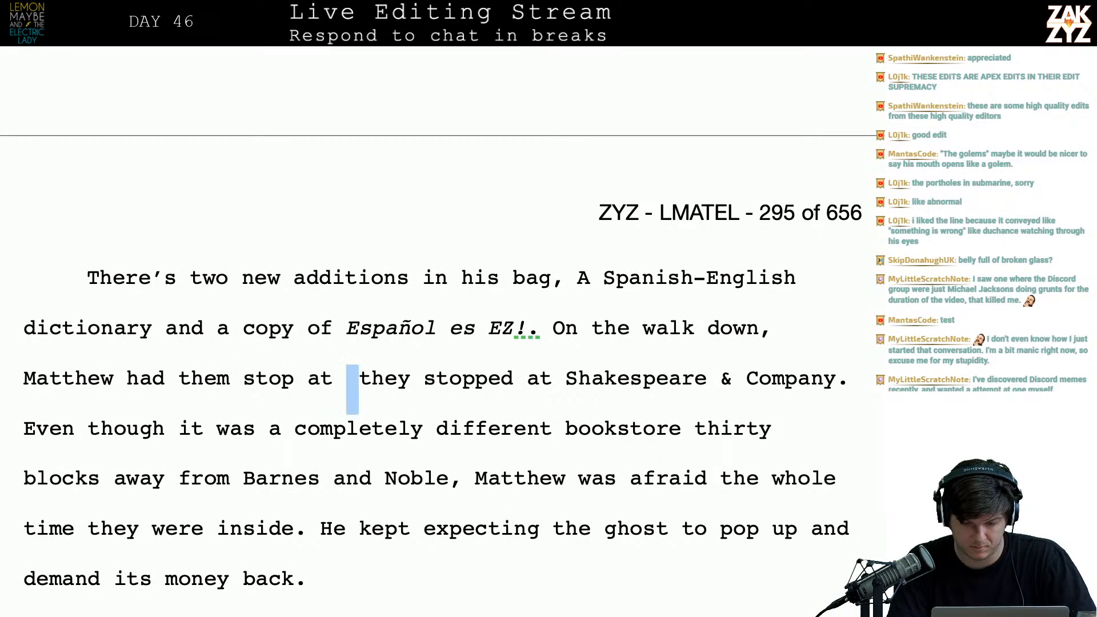
key(shift+Right)
key(shift+Right)
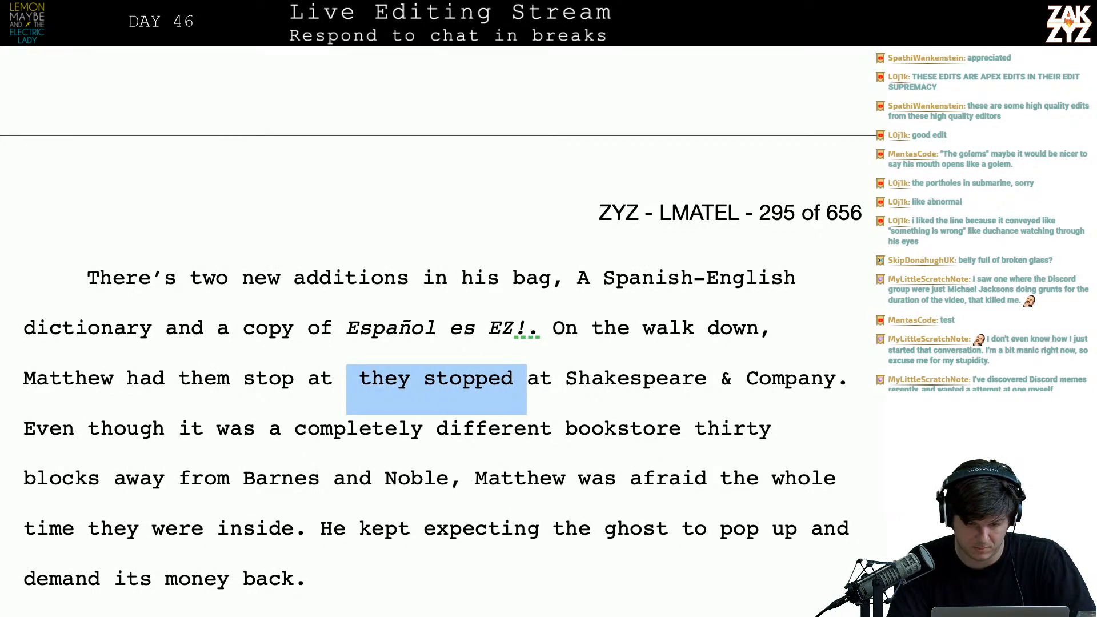
key(shift+Right)
key(shift+Right)
key(BackSpace)
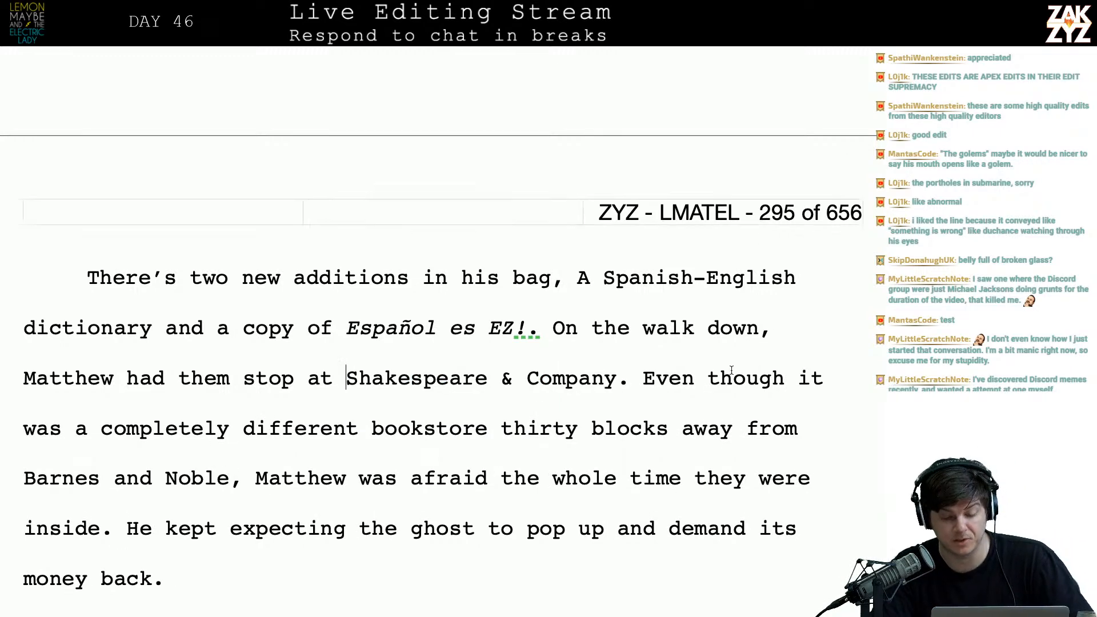
- Read over the bag passage on page 295 and the paragraphs just after and before it
scroll(464, 422, down, 3)
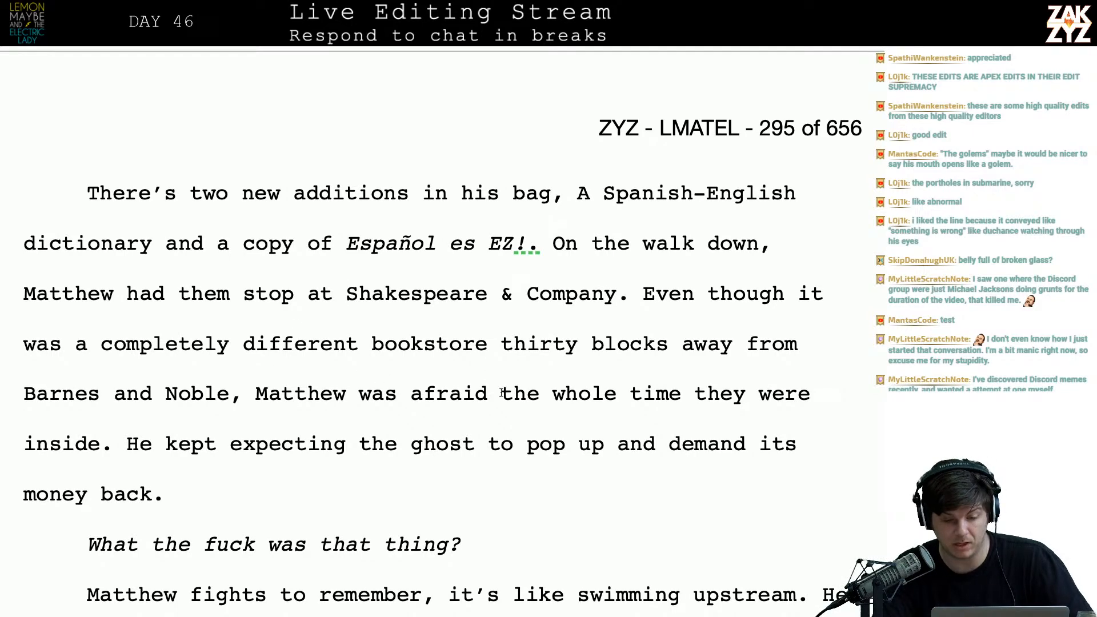
scroll(501, 393, down, 1)
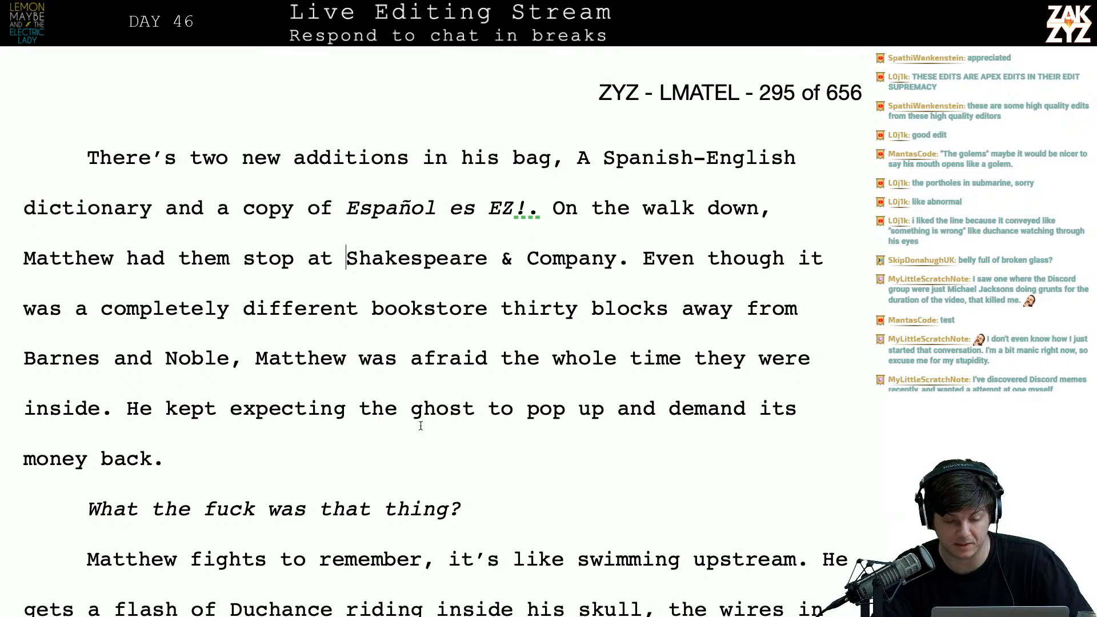
scroll(354, 428, down, 2)
scroll(354, 428, down, 3)
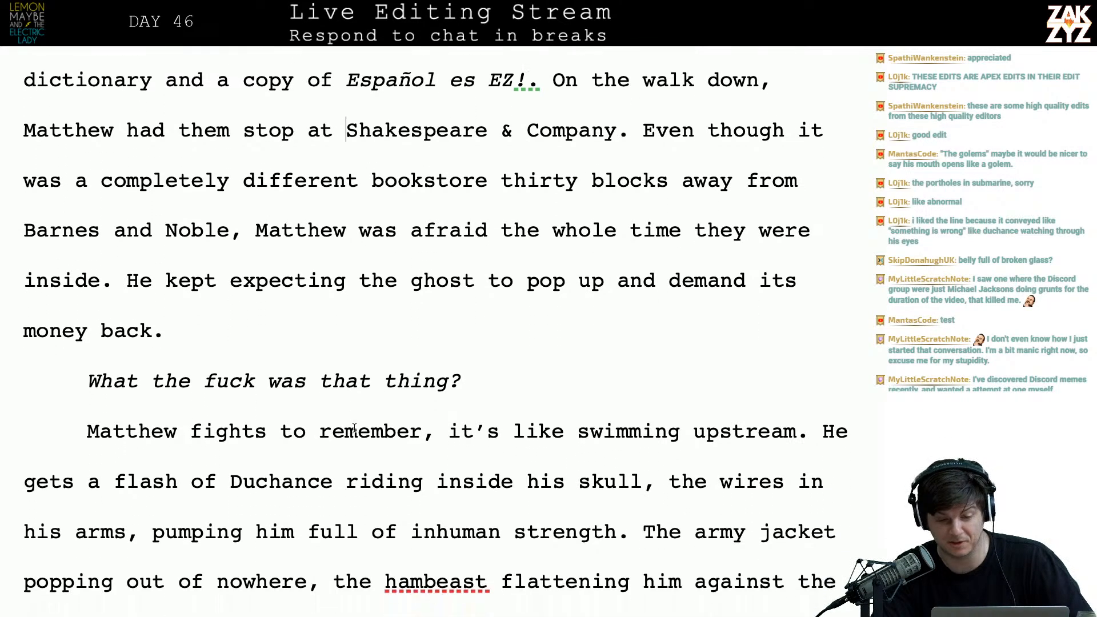
scroll(354, 428, down, 3)
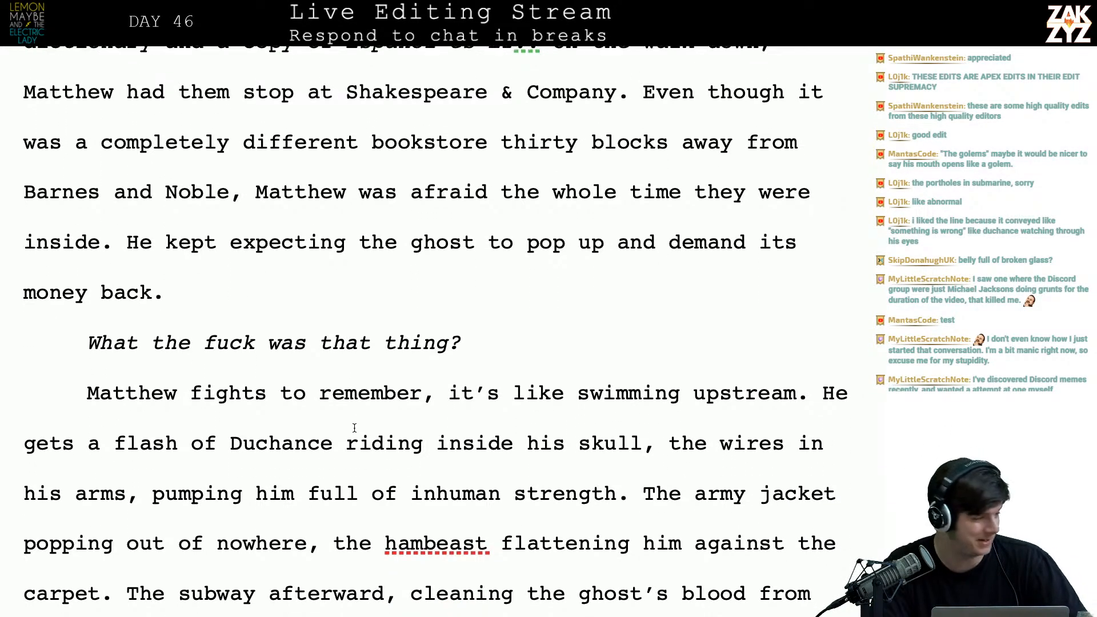
scroll(354, 428, up, 14)
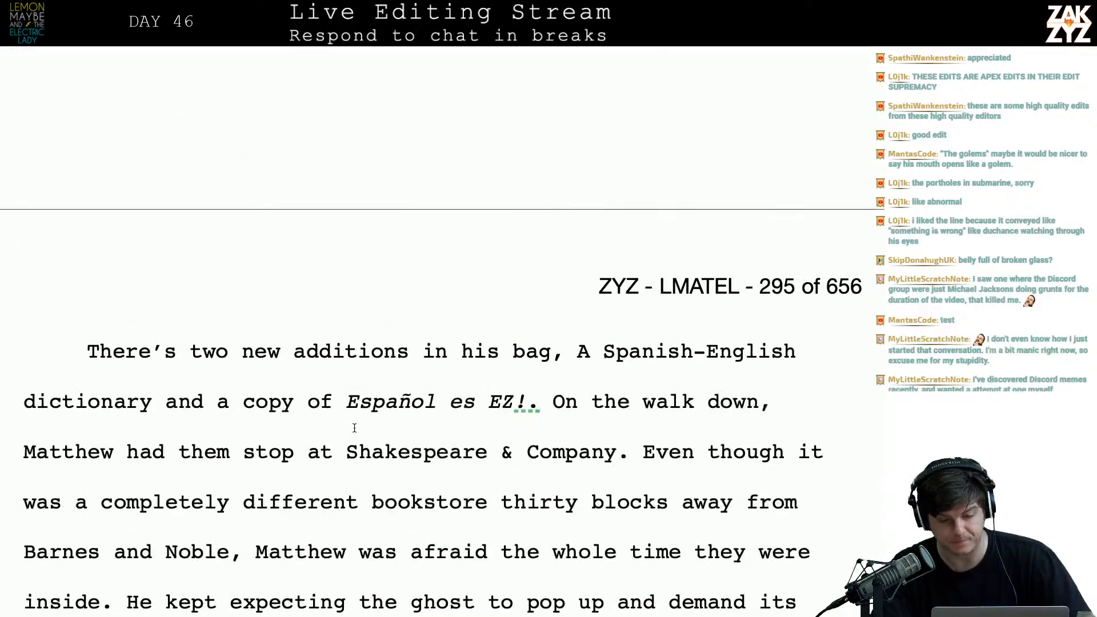
scroll(354, 428, up, 5)
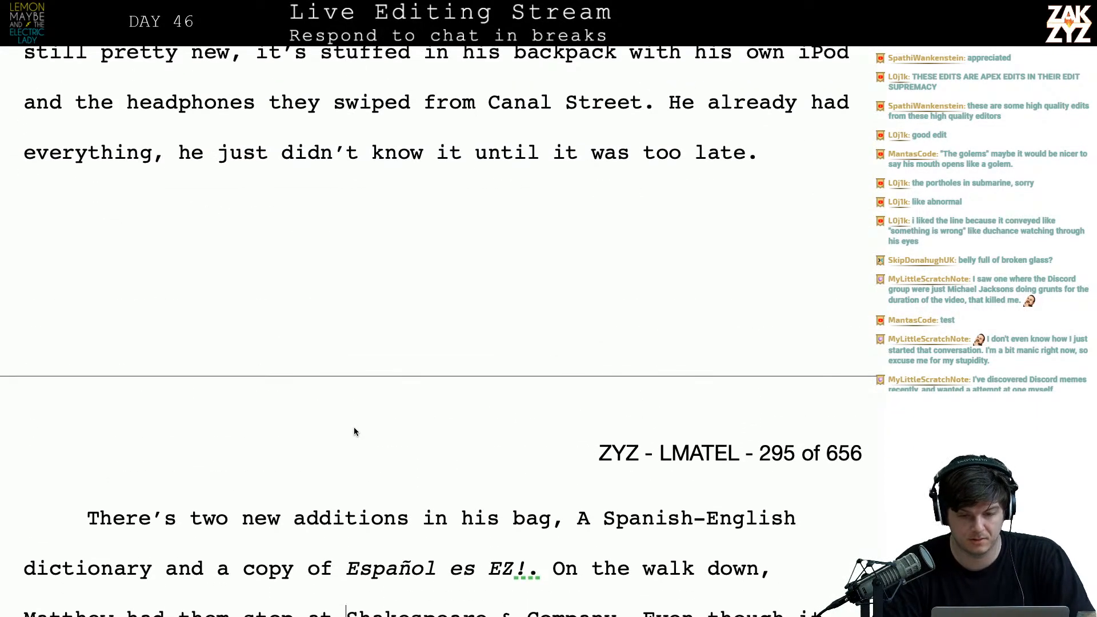
scroll(609, 409, down, 5)
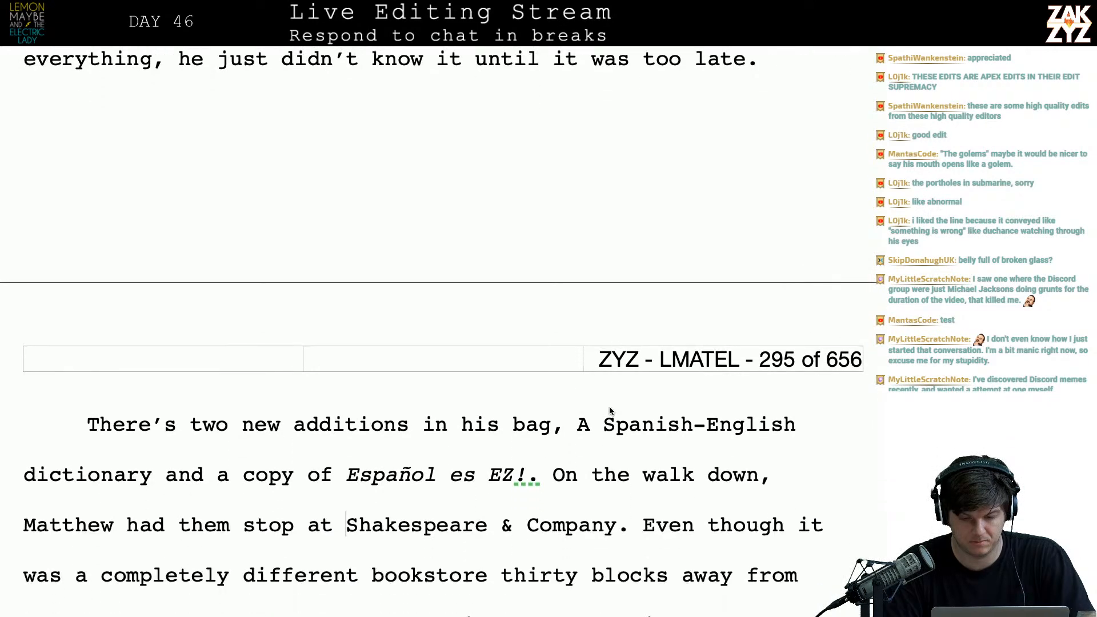
- Insert "own" before "bag" in the sentence about the two new additions
click(466, 393)
text(own)
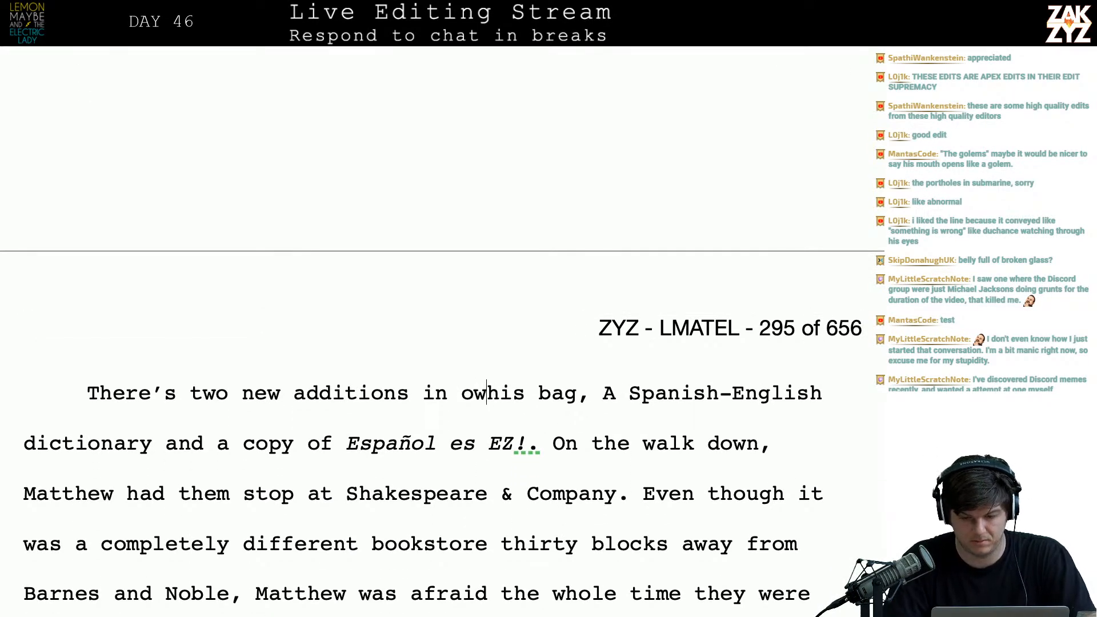
key(BackSpace)
key(BackSpace)
key(BackSpace)
key(Right)
key(Right)
key(Right)
text(own)
- Open the page 295 paragraph with the sentence "Matthew only picked up two things during the shopping spree."
scroll(434, 332, up, 10)
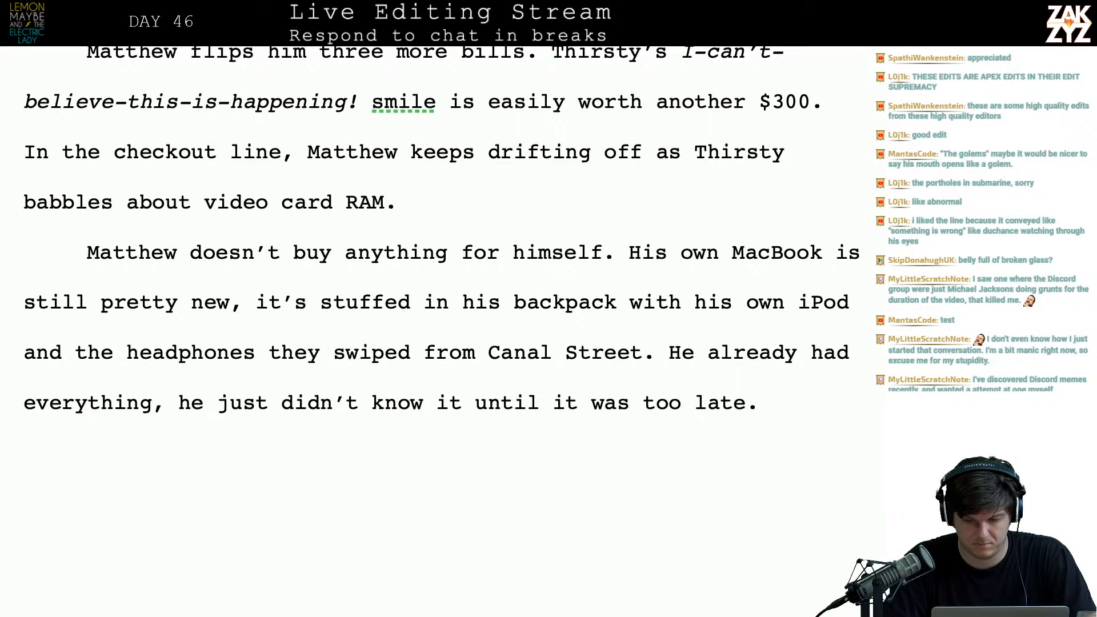
scroll(440, 331, down, 6)
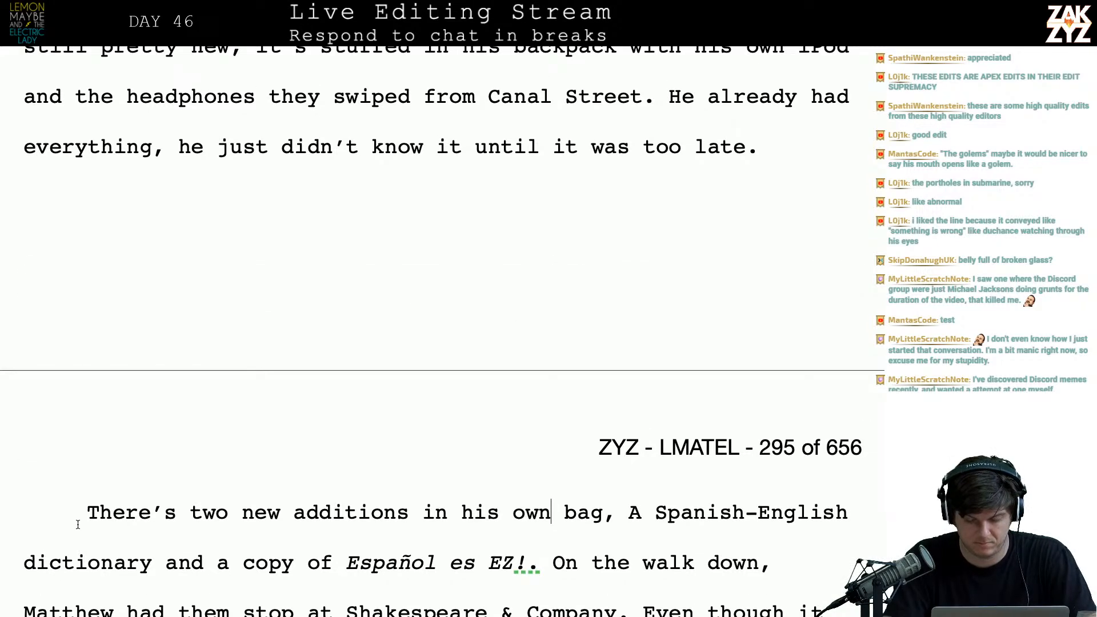
text(MAt)
key(BackSpace)
key(BackSpace)
key(BackSpace)
text(Matthew )
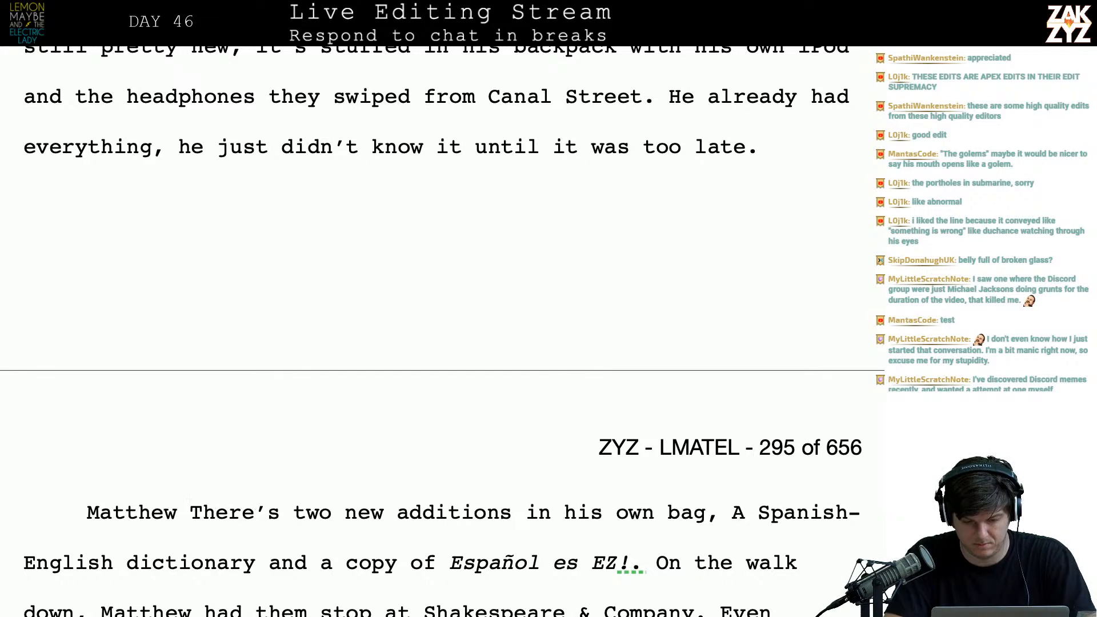
text(only picke)
text(d up two th)
text(ings on his shi)
key(BackSpace)
key(BackSpace)
key(BackSpace)
key(BackSpace)
key(BackSpace)
key(BackSpace)
key(BackSpace)
key(BackSpace)
key(BackSpace)
key(BackSpace)
text(during the shopping spree.)
- Delete "There's two new additions in his own bag," before "A Spanish-English dictionary"
key(shift+Right)
key(shift+Right)
key(shift+Right)
key(shift+Right)
key(shift+Right)
key(shift+Right)
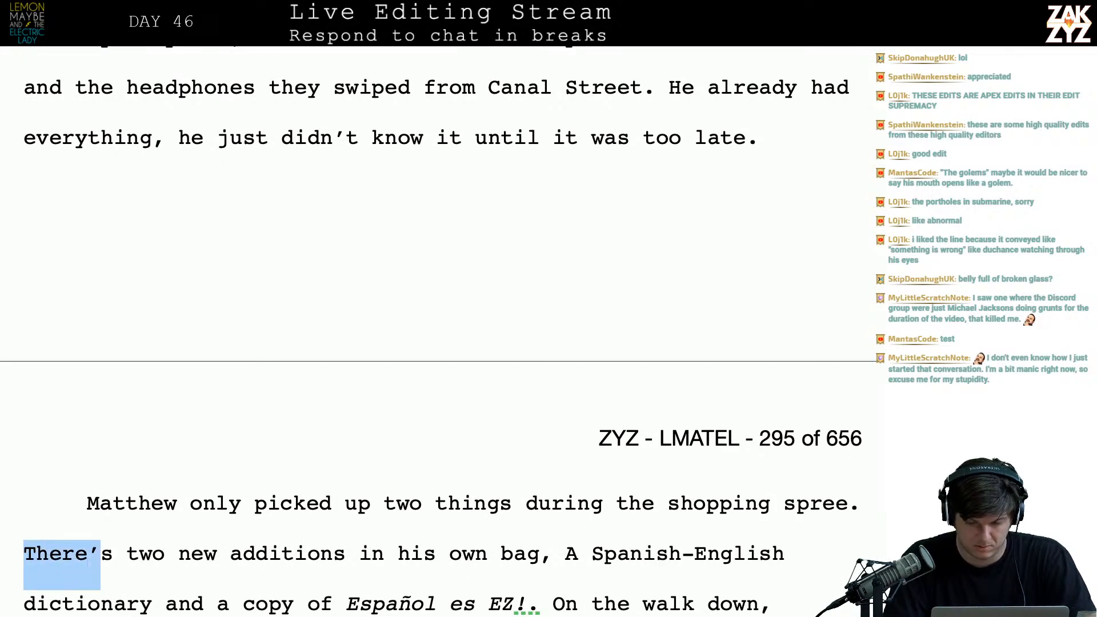
key(shift+Down)
key(shift+Left)
key(shift+Left)
key(shift+Left)
key(shift+Left)
key(shift+Left)
key(shift+Left)
key(shift+Left)
key(shift+Left)
key(shift+Left)
key(shift+Left)
key(shift+Left)
key(shift+Left)
key(shift+Left)
key(shift+Left)
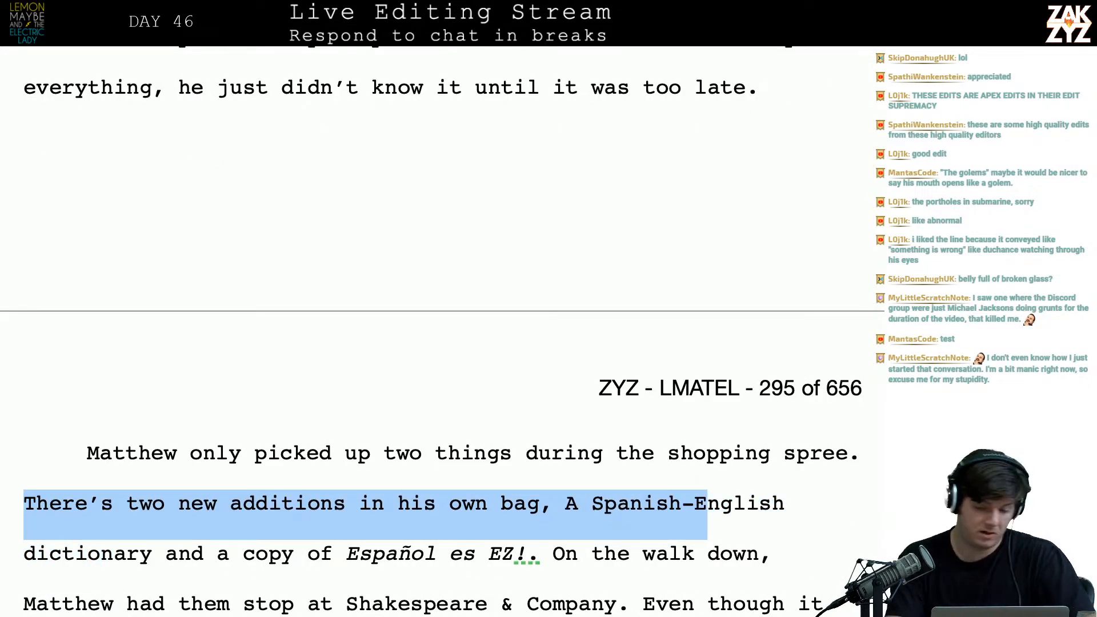
key(shift+Left)
key(shift+Left)
key(shift+Left)
key(shift+Left)
key(shift+Left)
key(shift+Left)
key(shift+Left)
key(shift+Left)
key(shift+Left)
key(shift+Left)
key(shift+Left)
key(BackSpace)
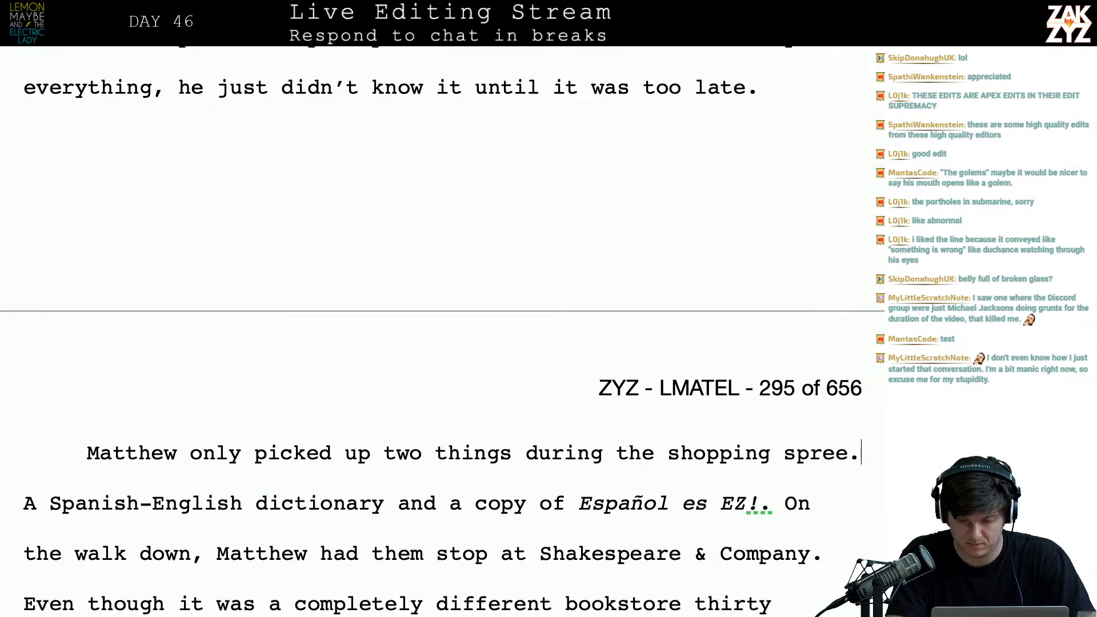
- Replace the full stop after "shopping spree" with a colon
text(:)
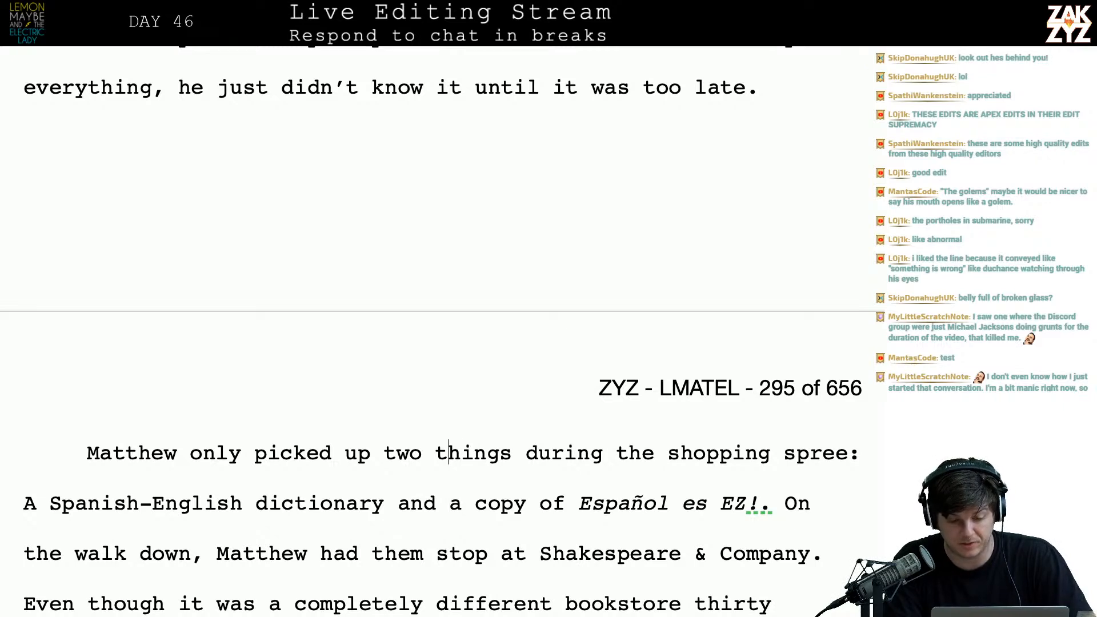
key(Down)
key(Right)
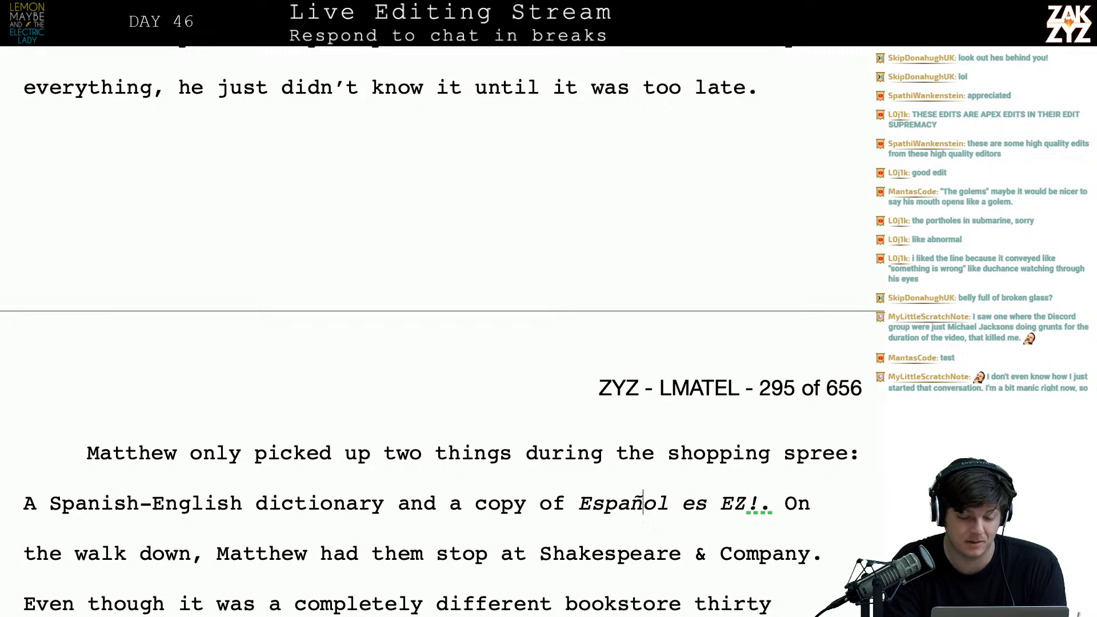
- Replace "had them" with "made a pit" before "stop at Shakespeare & Company"
key(Down)
key(Down)
scroll(442, 343, down, 3)
scroll(442, 343, down, 2)
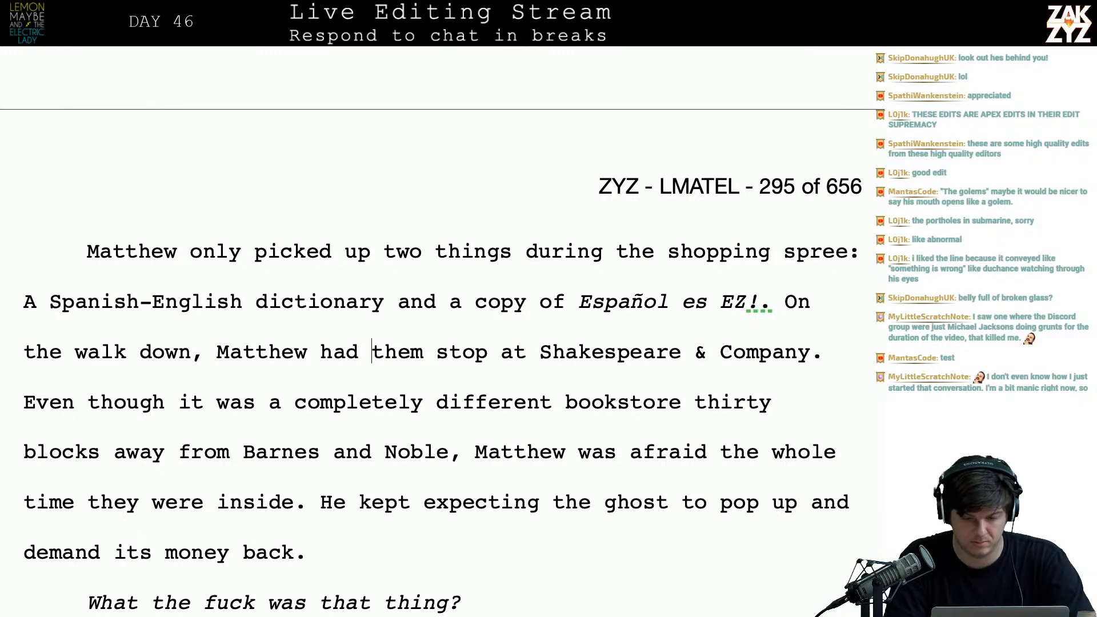
key(BackSpace)
key(BackSpace)
key(BackSpace)
key(BackSpace)
key(BackSpace)
key(BackSpace)
key(BackSpace)
key(BackSpace)
text(made a pit)
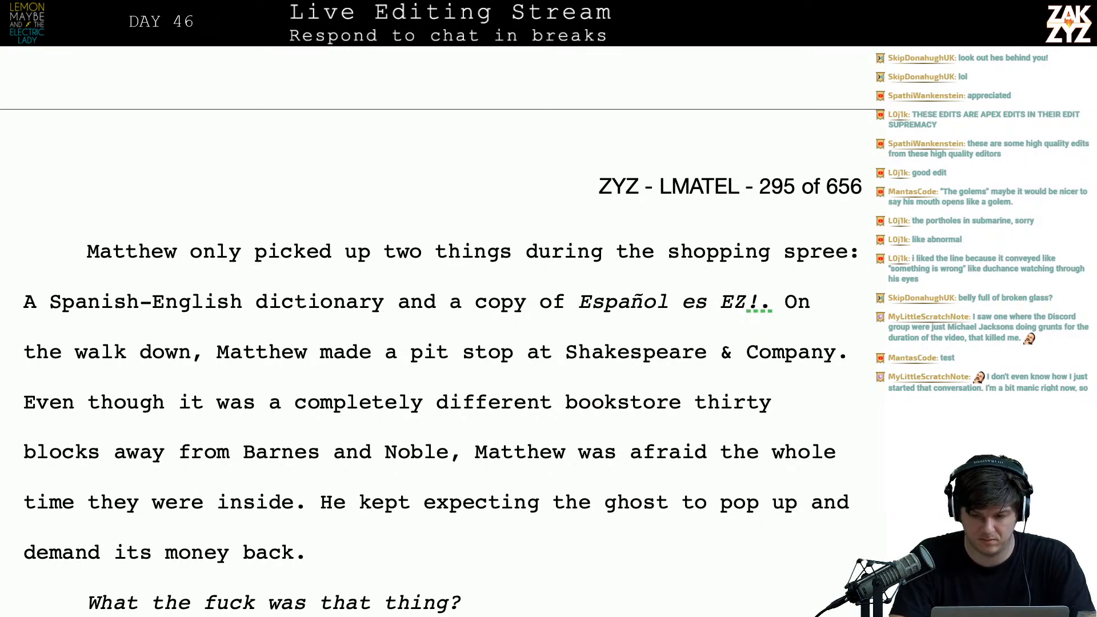
- Insert "Matthew bought them at" after the Español es EZ! sentence, before "On the walk down"
text(The)
key(BackSpace)
key(BackSpace)
key(BackSpace)
text(M)
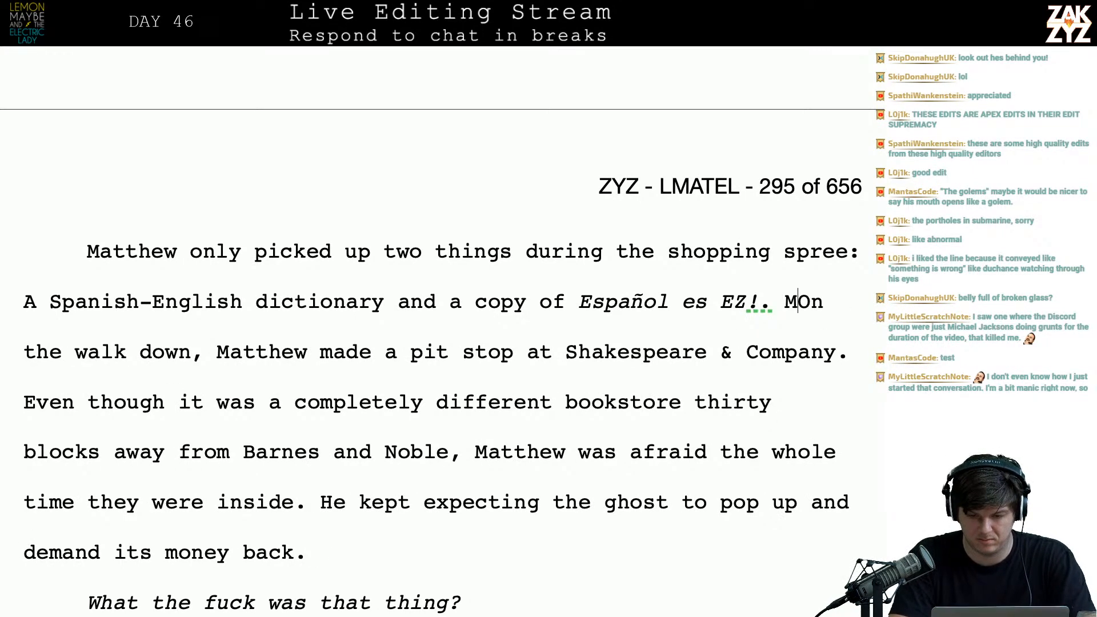
text(atthew bought t)
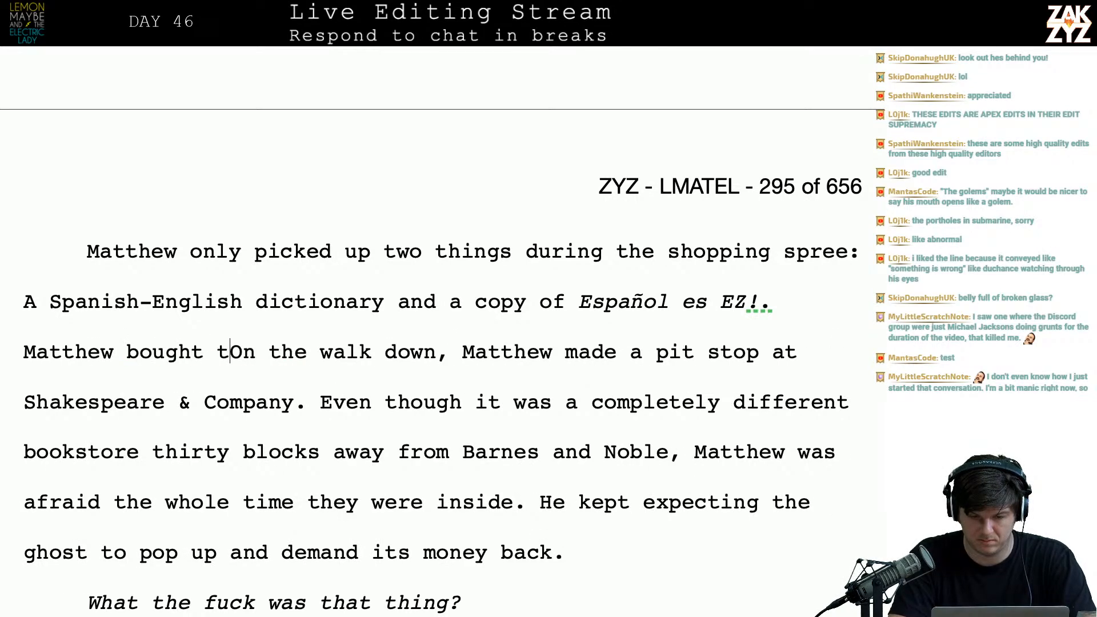
text(he)
key(BackSpace)
text(m at)
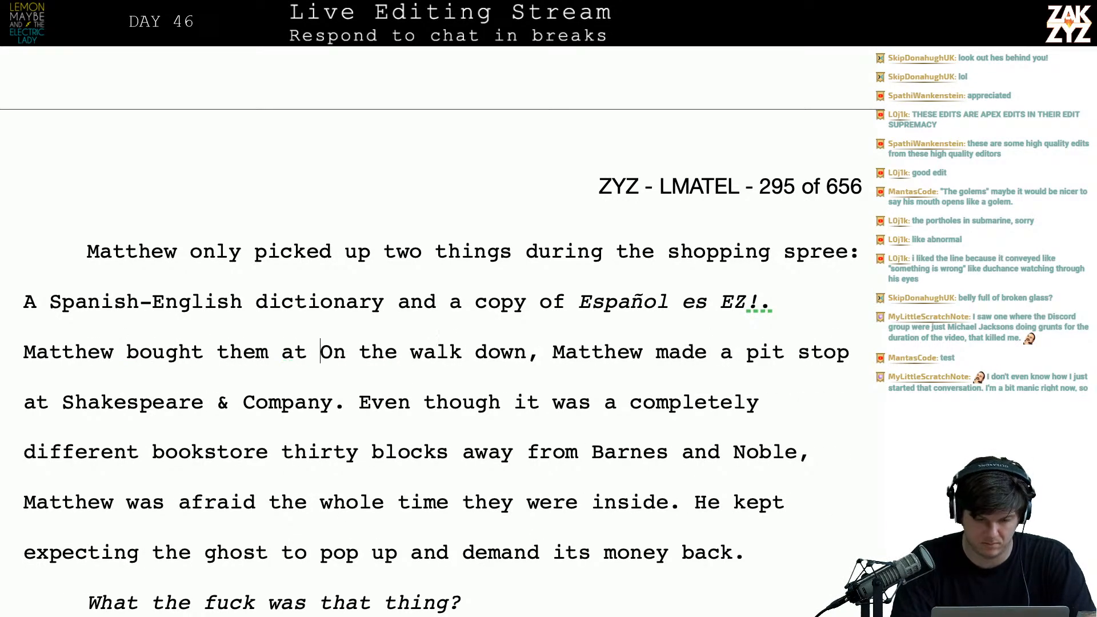
- Delete "On the walk down, Matthew made a pit stop at" so "Matthew bought them at" leads directly into "Shakespeare & Company"
key(shift+Down)
key(shift+Left)
key(shift+Left)
key(shift+Left)
key(shift+Left)
key(shift+Left)
key(shift+Left)
key(shift+Left)
key(shift+Left)
key(shift+Left)
key(shift+Left)
key(shift+Left)
key(shift+Left)
key(shift+Left)
key(shift+Left)
key(shift+Left)
key(shift+Left)
key(shift+Left)
key(shift+Left)
key(shift+Left)
key(shift+Left)
key(shift+Left)
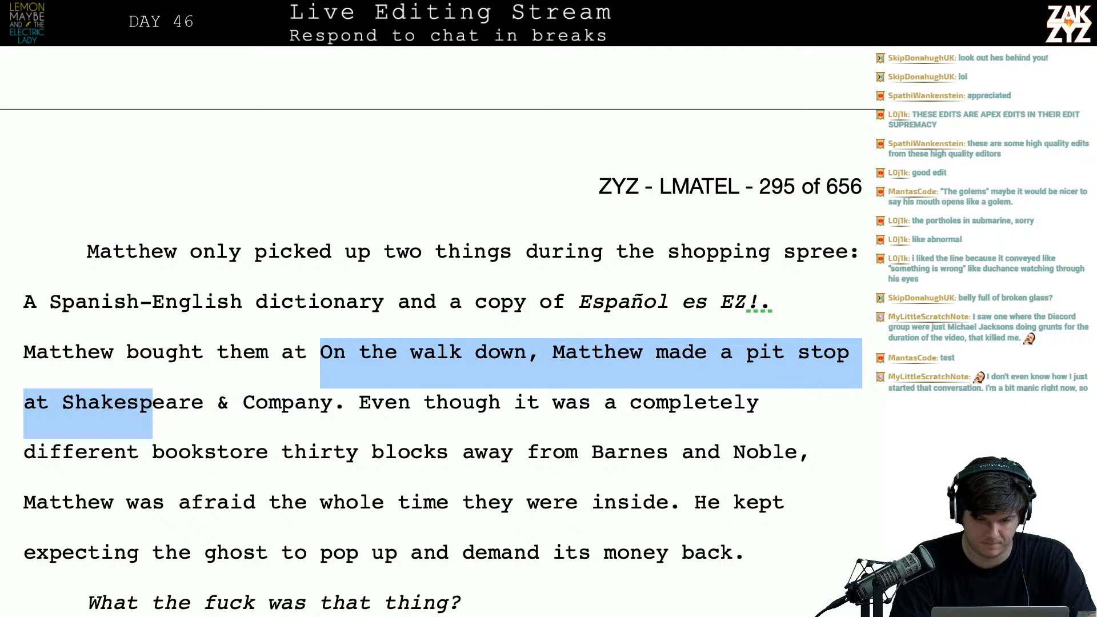
key(shift+Left)
key(BackSpace)
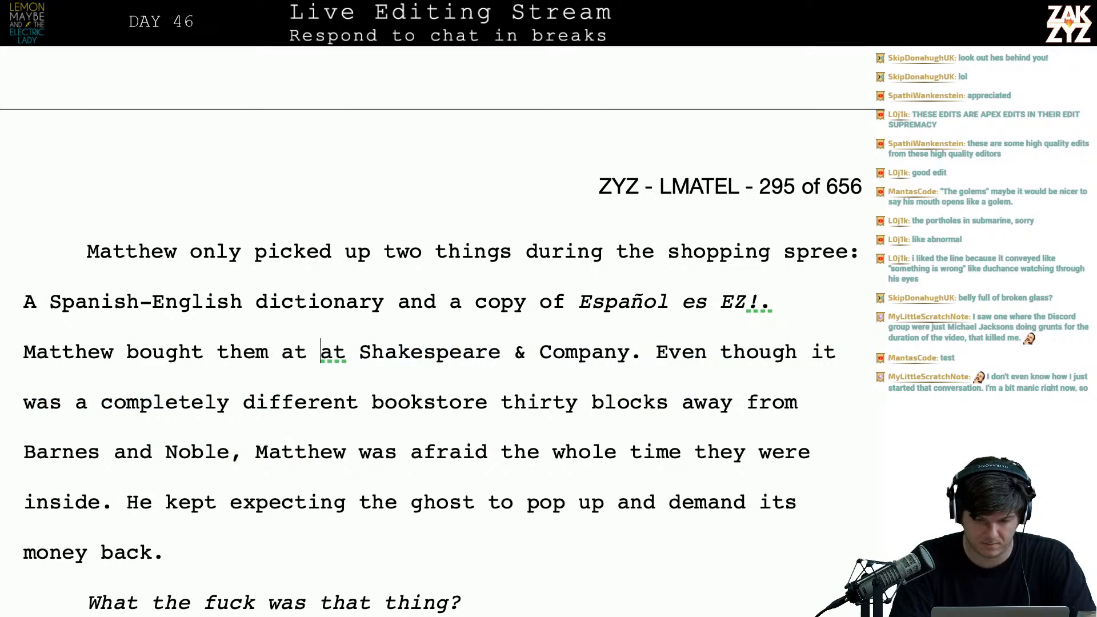
key(BackSpace)
key(BackSpace)
key(BackSpace)
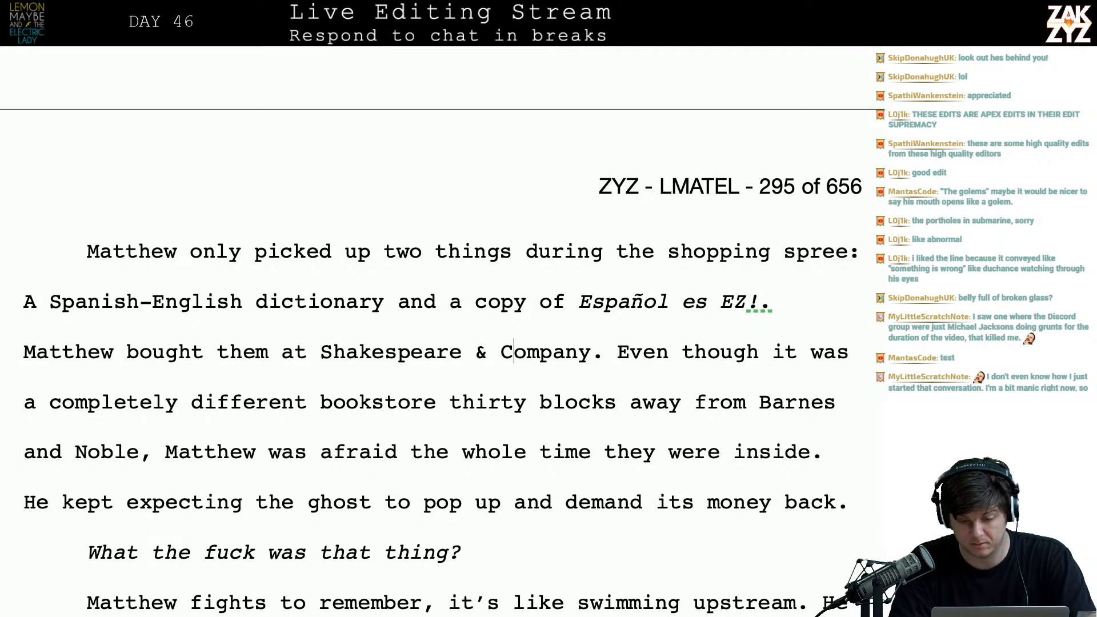
- Add "on the walk down" after "Shakespeare & Company" at the end of the sentence
text(on the wal)
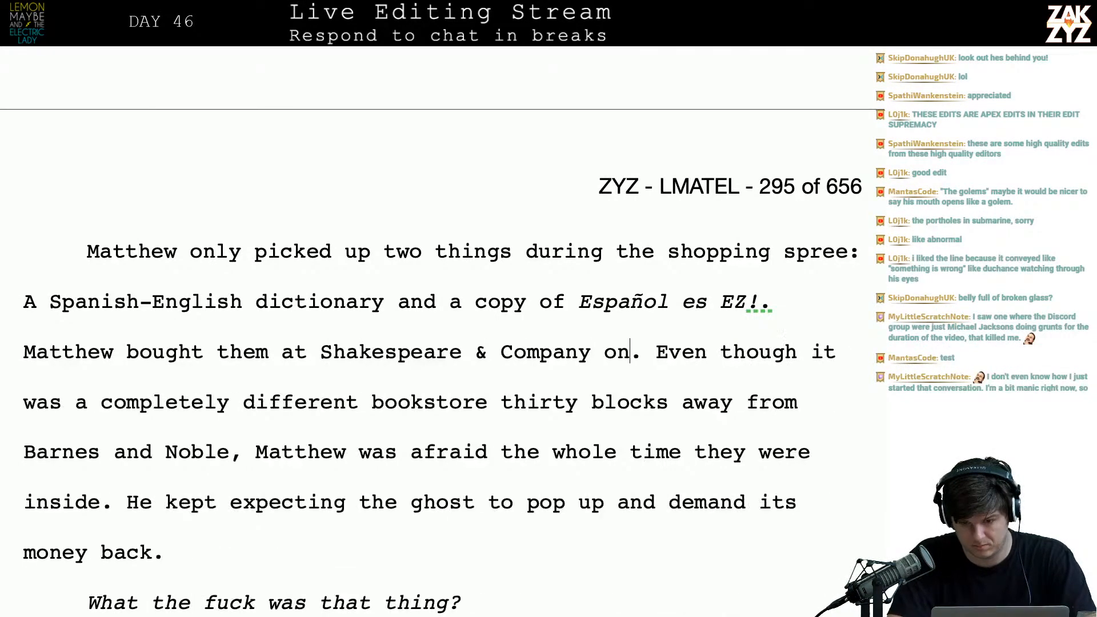
text(k down.)
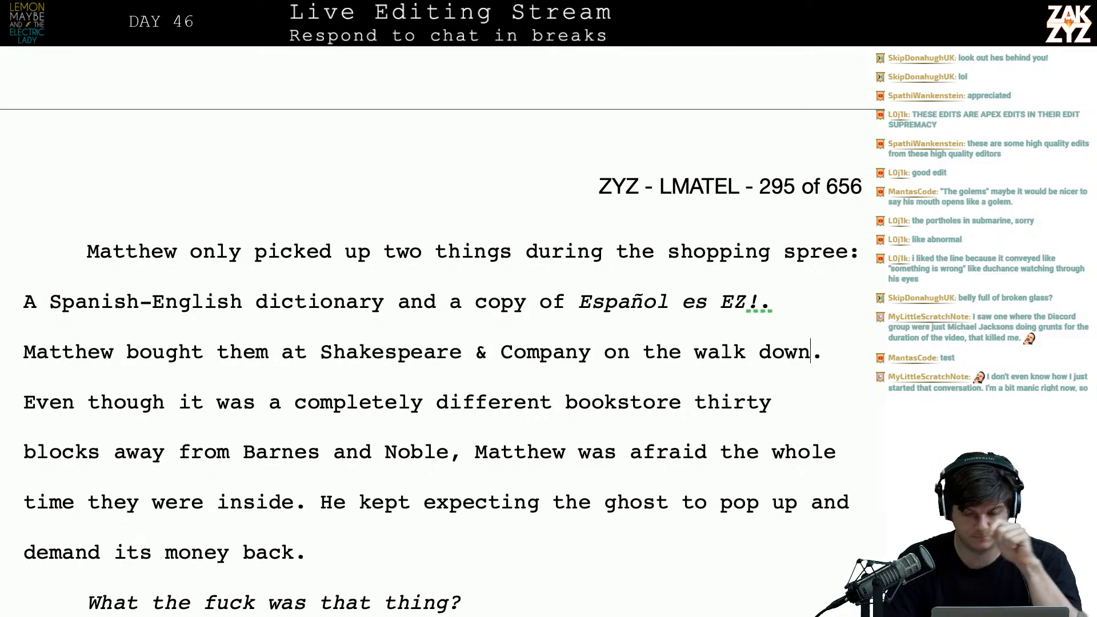
- Change "was" to "felt" in "Matthew was afraid the whole time they were inside."
scroll(399, 346, down, 5)
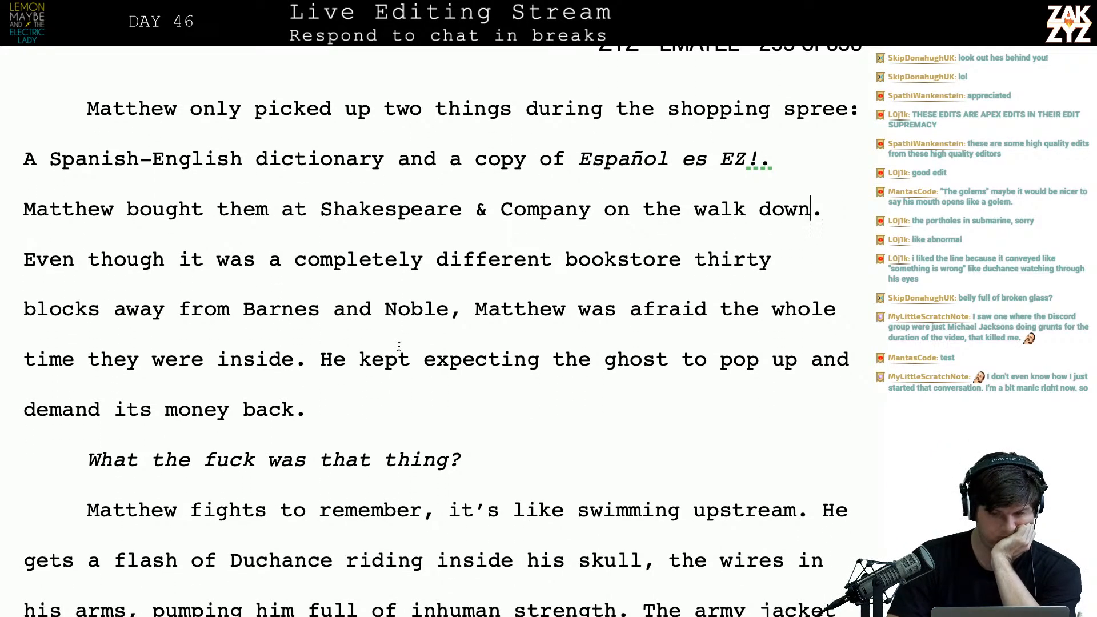
scroll(399, 346, down, 1)
key(BackSpace)
key(BackSpace)
key(BackSpace)
text(felt)
- Go to the page with the unfinished passage that begins "The A train screeches into the station."
scroll(622, 295, down, 3)
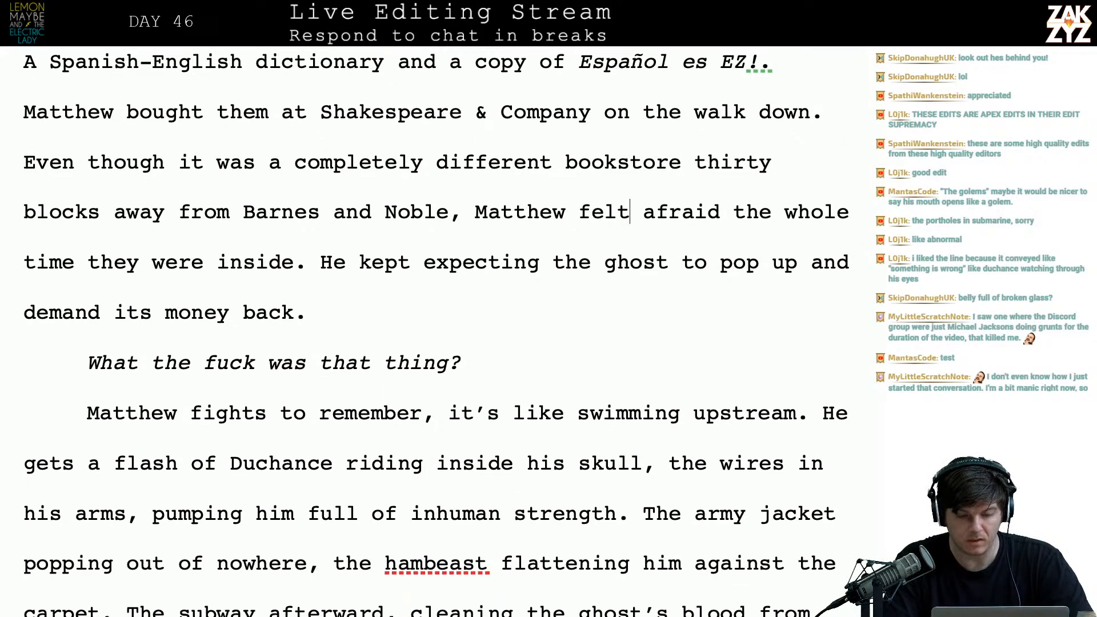
scroll(621, 296, down, 20)
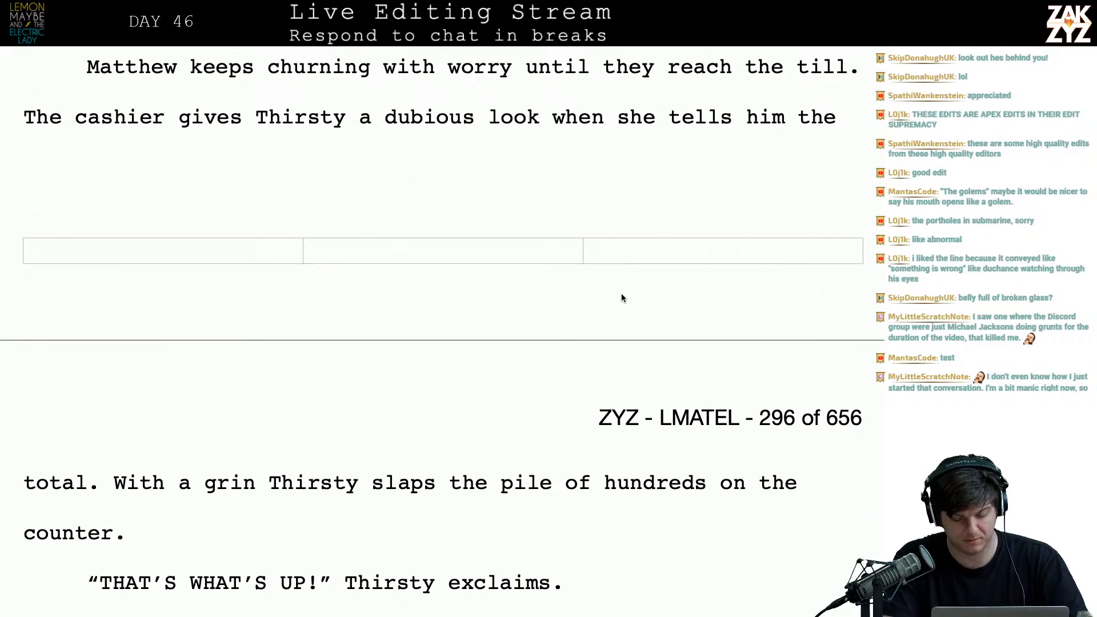
key(ctrl+super+g)
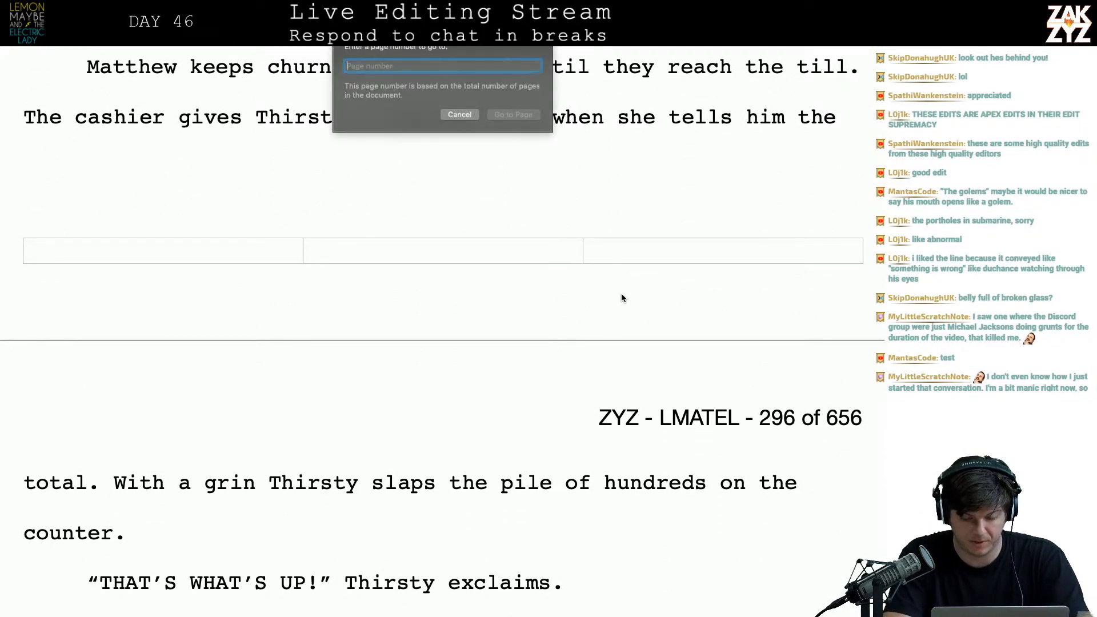
text(366666666666)
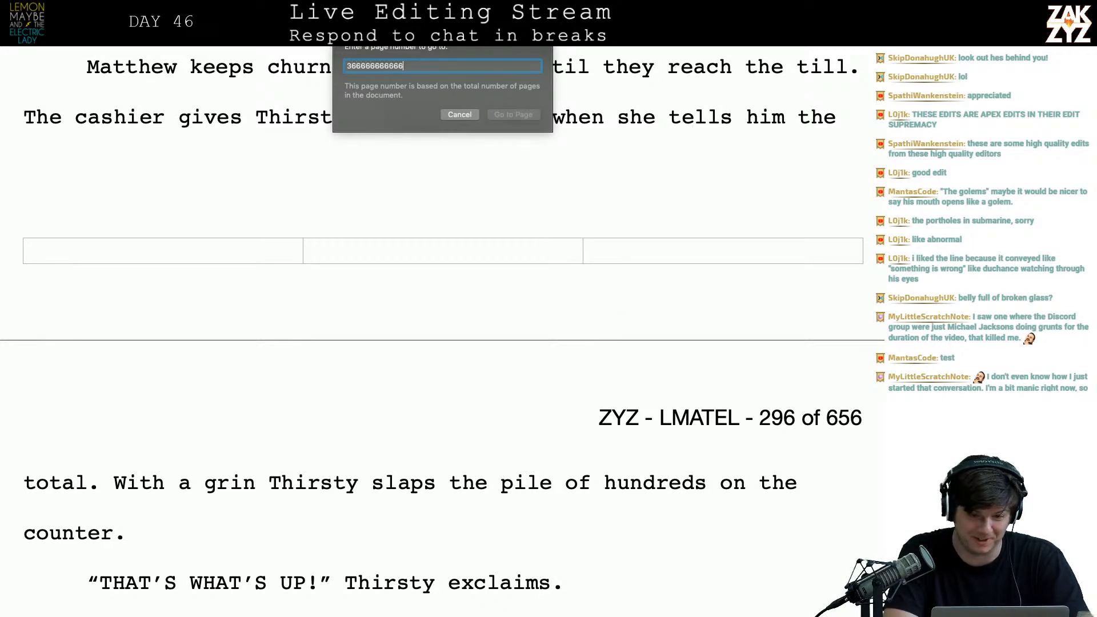
key(BackSpace)
key(BackSpace)
key(BackSpace)
key(Return)
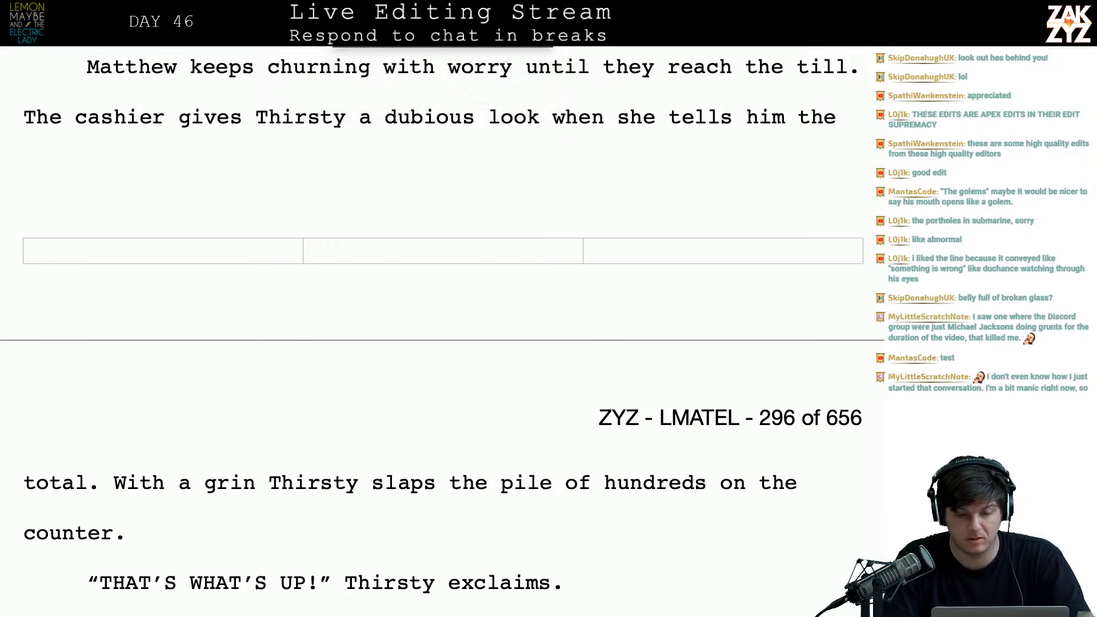
scroll(559, 396, down, 20)
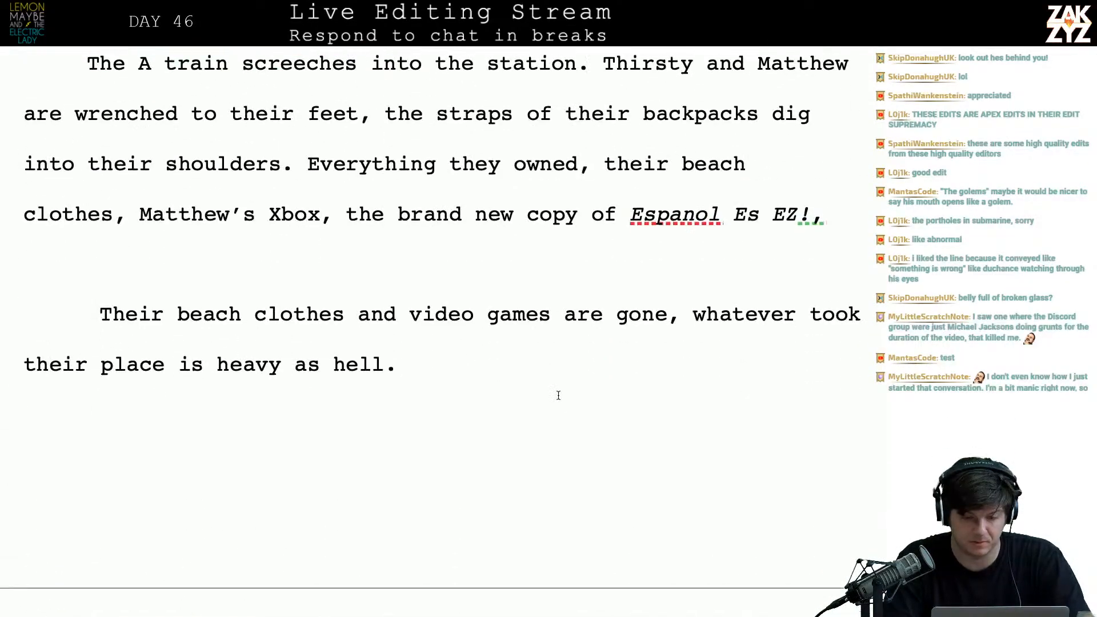
scroll(559, 395, up, 3)
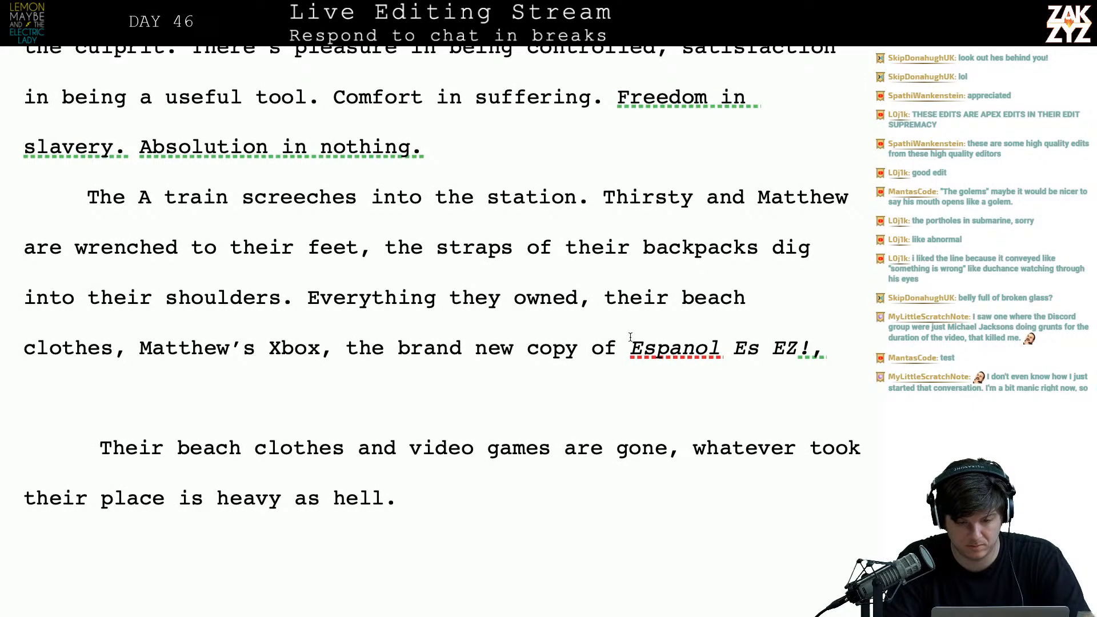
scroll(542, 373, down, 1)
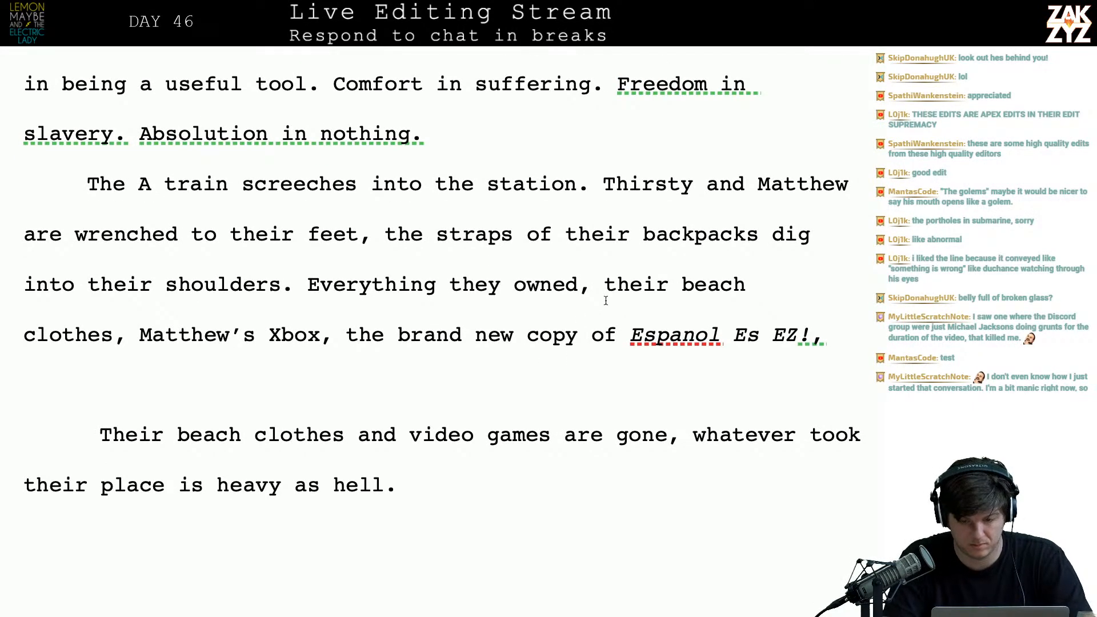
- Insert "has been dumped" after "Everything they owned", before the comma
click(582, 305)
text(has bee)
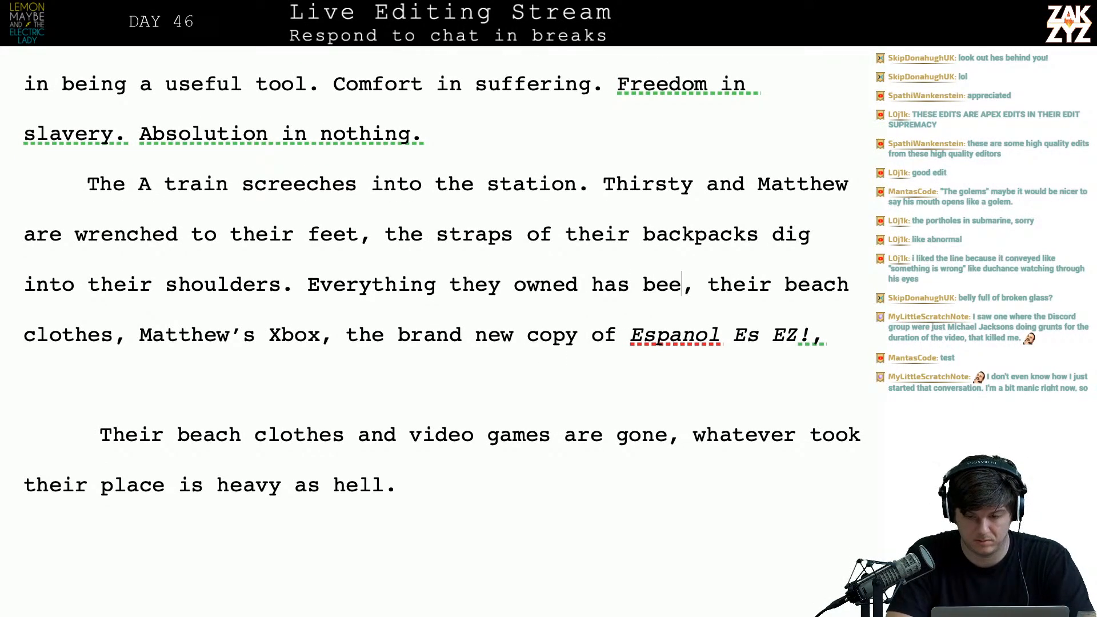
text(n dumped inot)
key(BackSpace)
key(BackSpace)
text(to the)
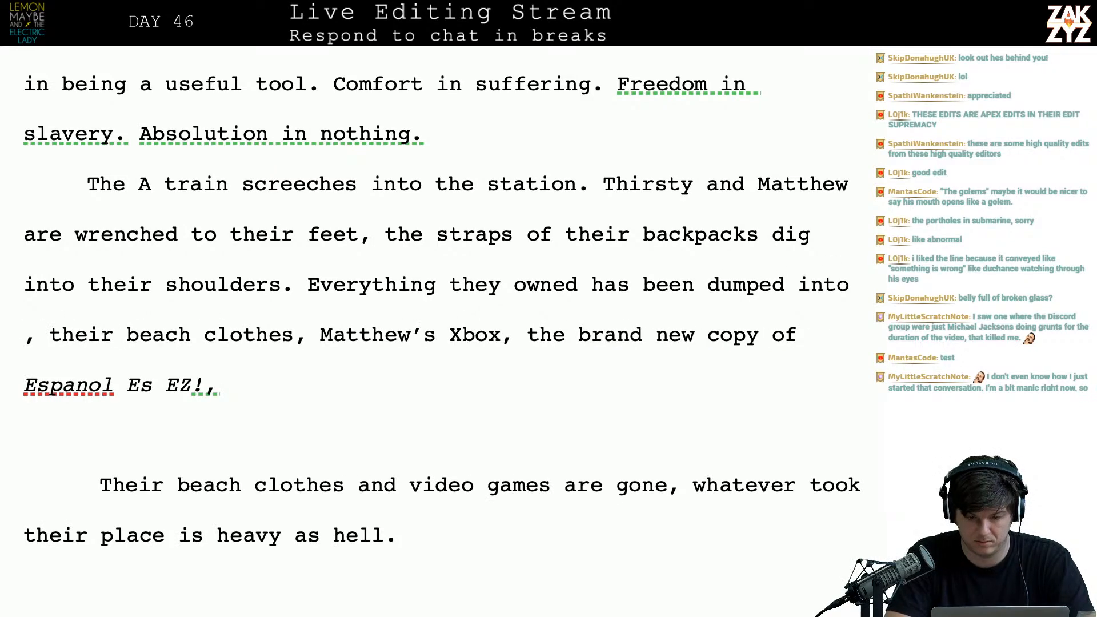
key(BackSpace)
key(BackSpace)
key(BackSpace)
key(BackSpace)
key(BackSpace)
key(BackSpace)
key(BackSpace)
key(BackSpace)
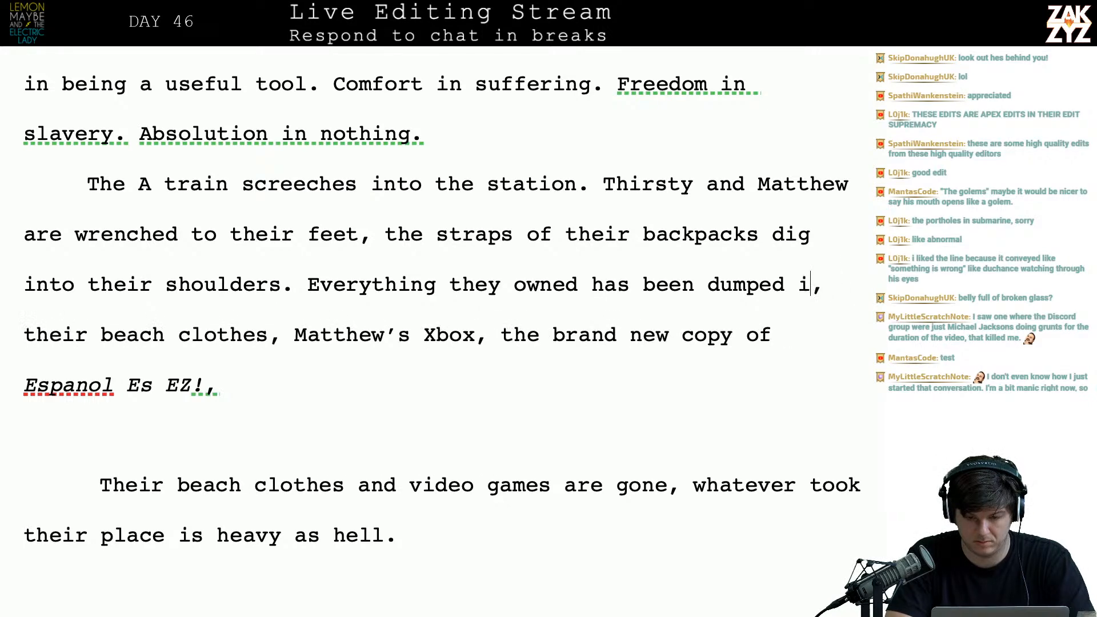
text(o)
key(BackSpace)
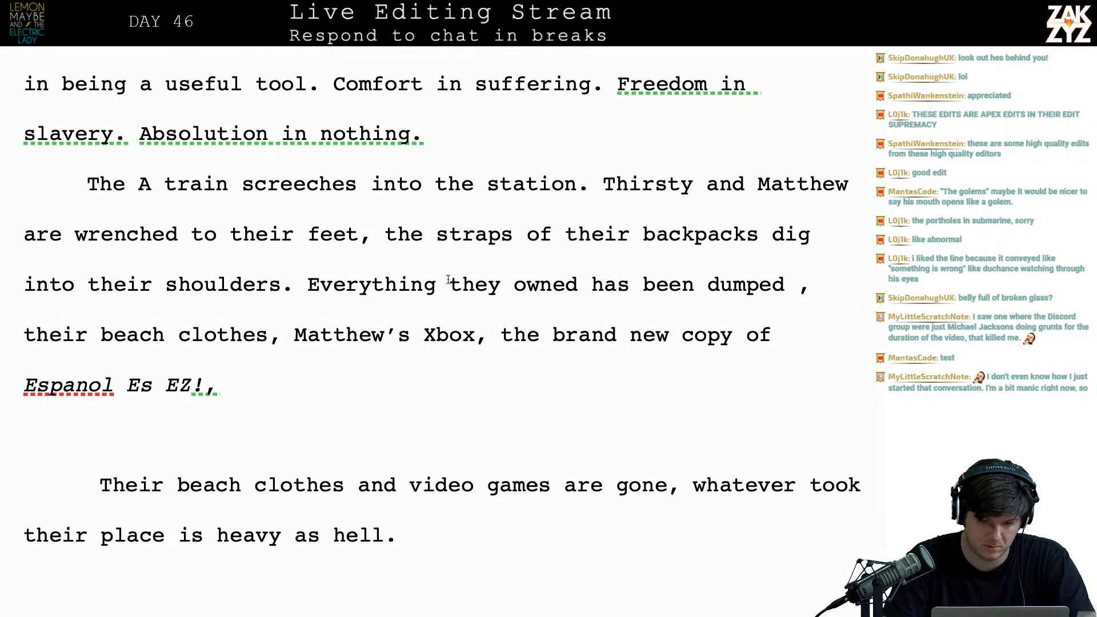
- Split the text beginning "Everything they owned" into a separate paragraph, leaving an empty line above it
click(306, 284)
key(Return)
key(Return)
key(Up)
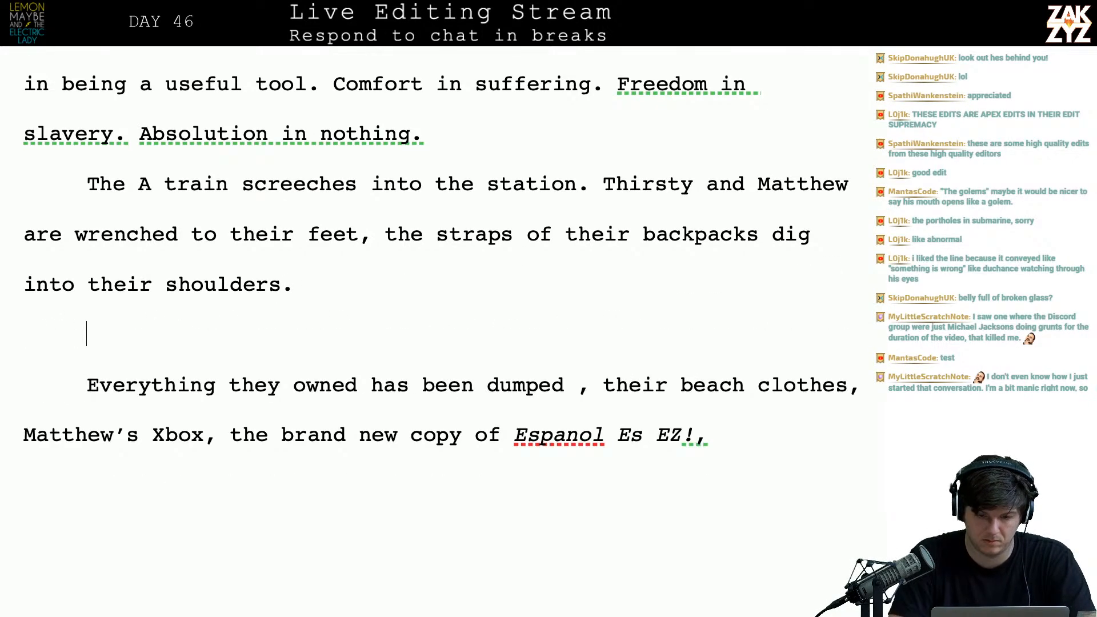
- Start a new sentence after "into their shoulders." reading "Matthew remembers Duchance dumping them"
text(MAtthew )
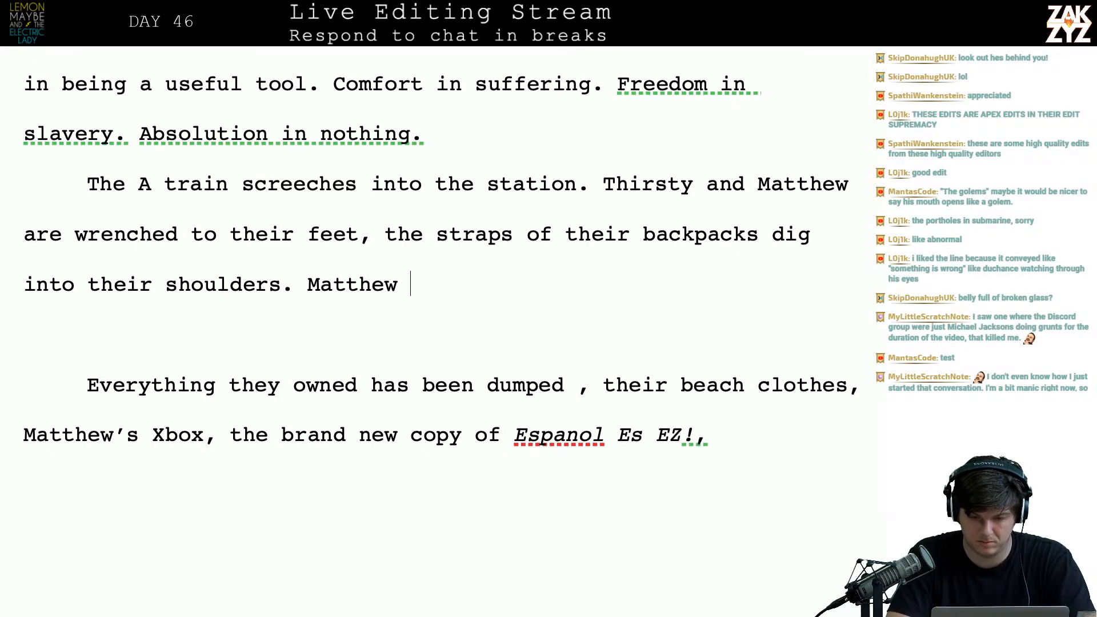
text(remembers duc)
text(ah)
text(duchanc)
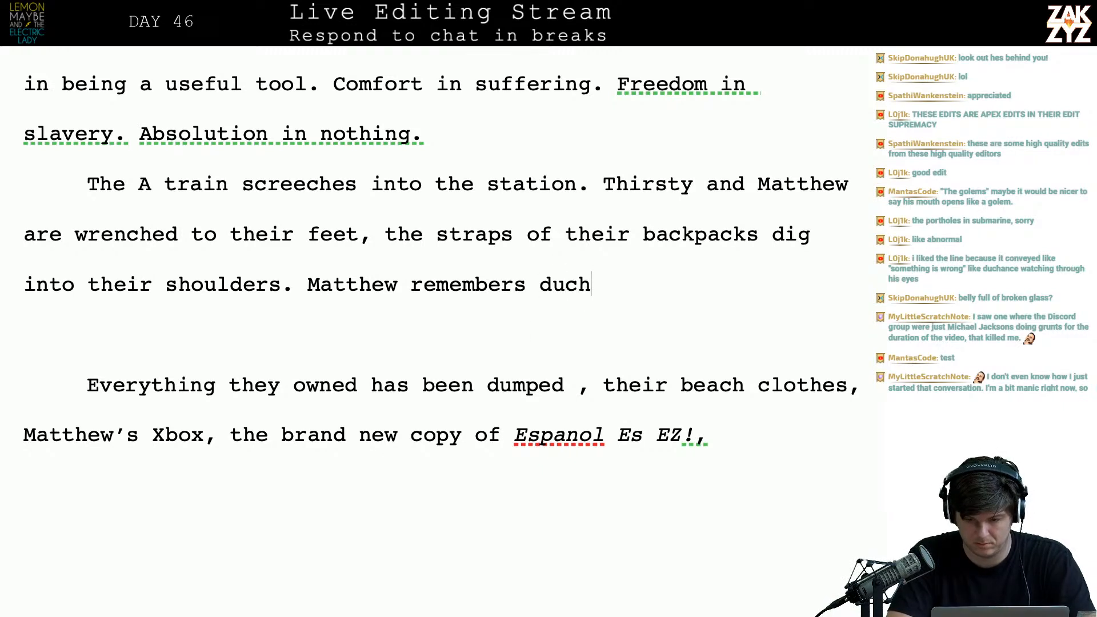
key(BackSpace)
key(BackSpace)
key(BackSpace)
key(BackSpace)
key(BackSpace)
key(BackSpace)
key(BackSpace)
text(Du)
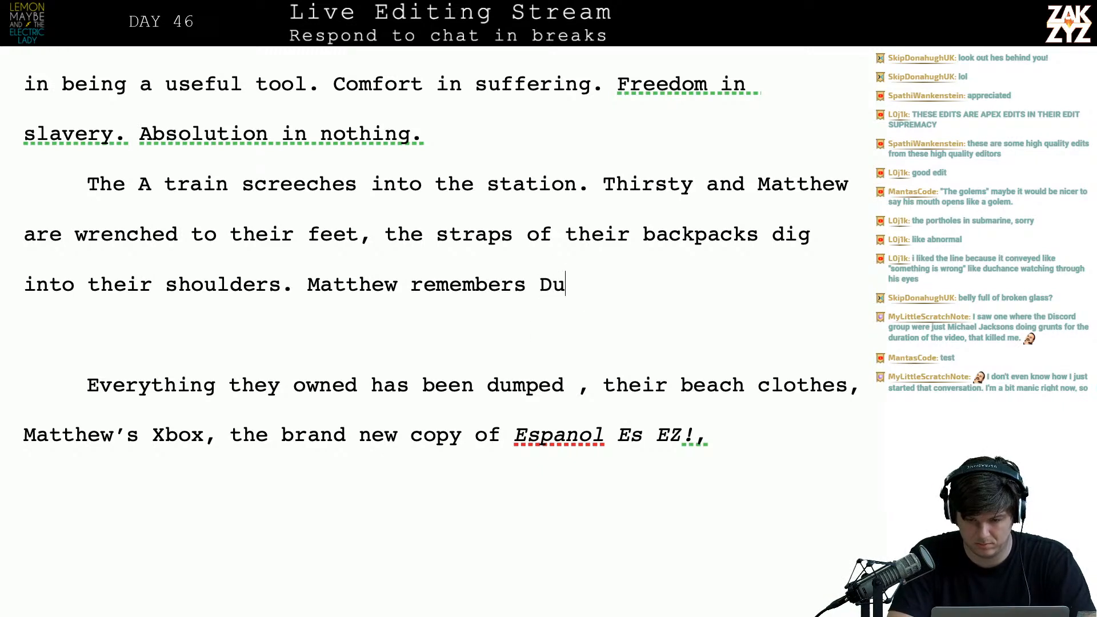
text(chance dumping them not the)
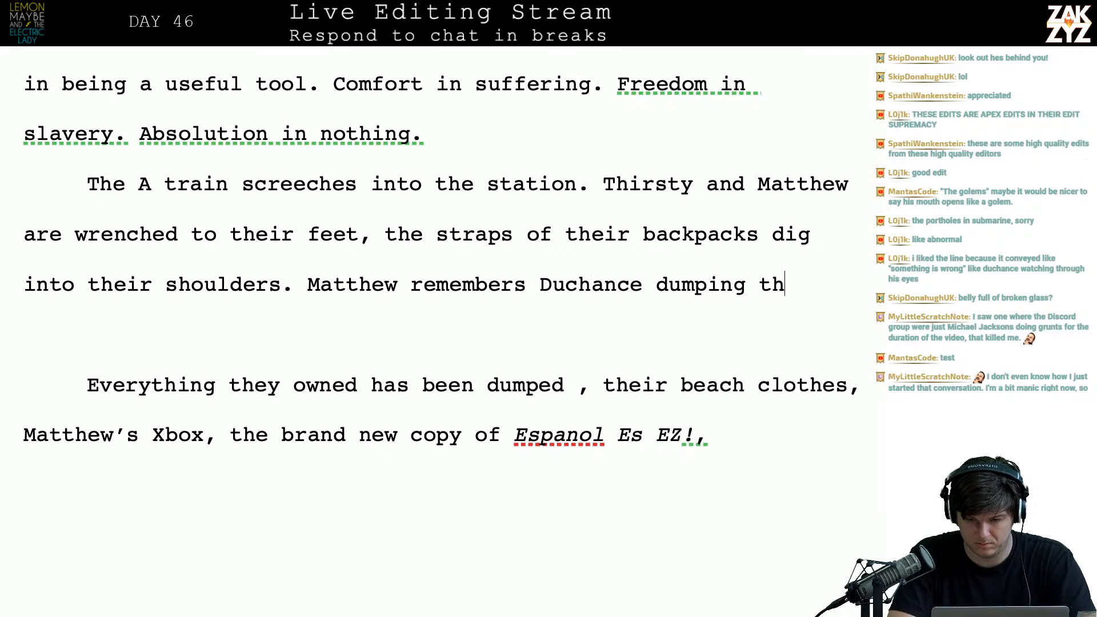
- Correct the mistyped words after "dumping them" and continue the sentence with "onto the floor of"
key(BackSpace)
key(BackSpace)
key(BackSpace)
key(BackSpace)
key(BackSpace)
key(BackSpace)
key(BackSpace)
key(BackSpace)
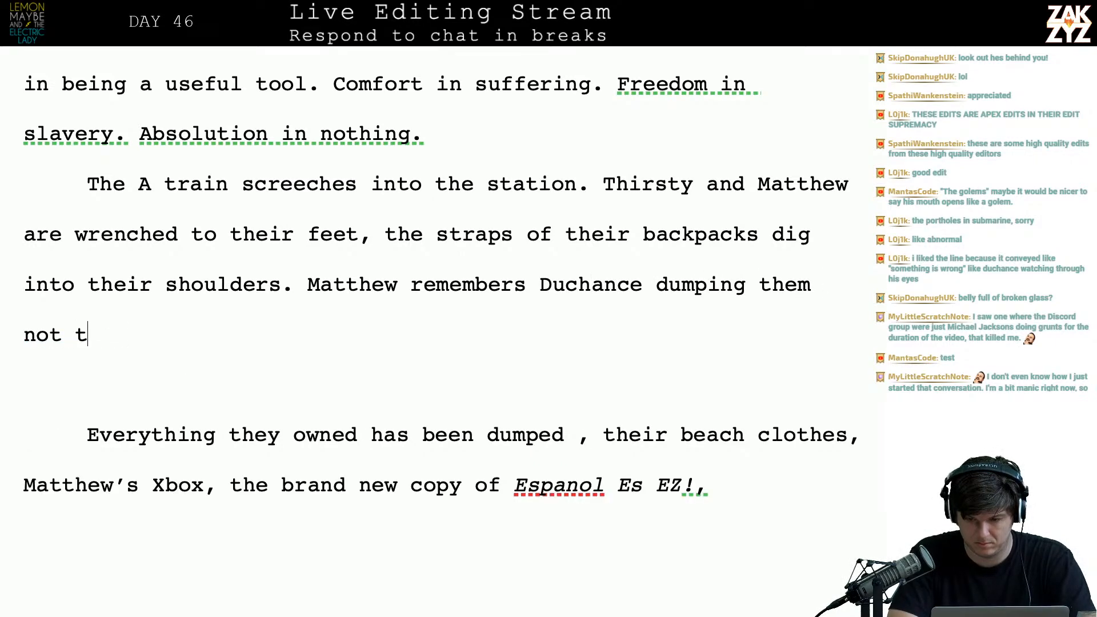
text(onto )
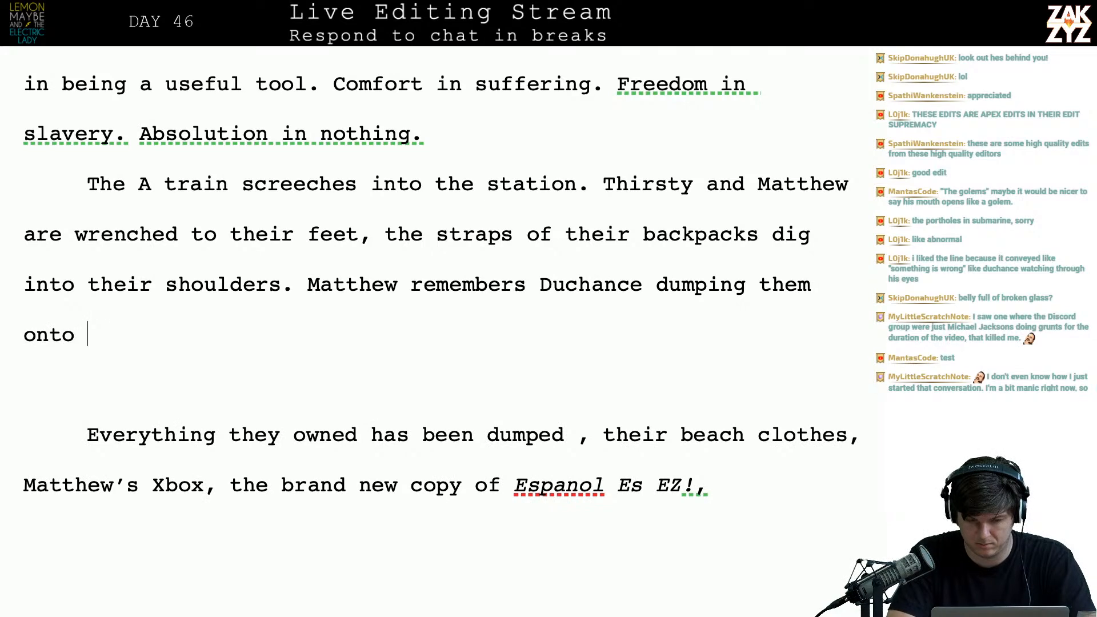
text(the floor of their ar)
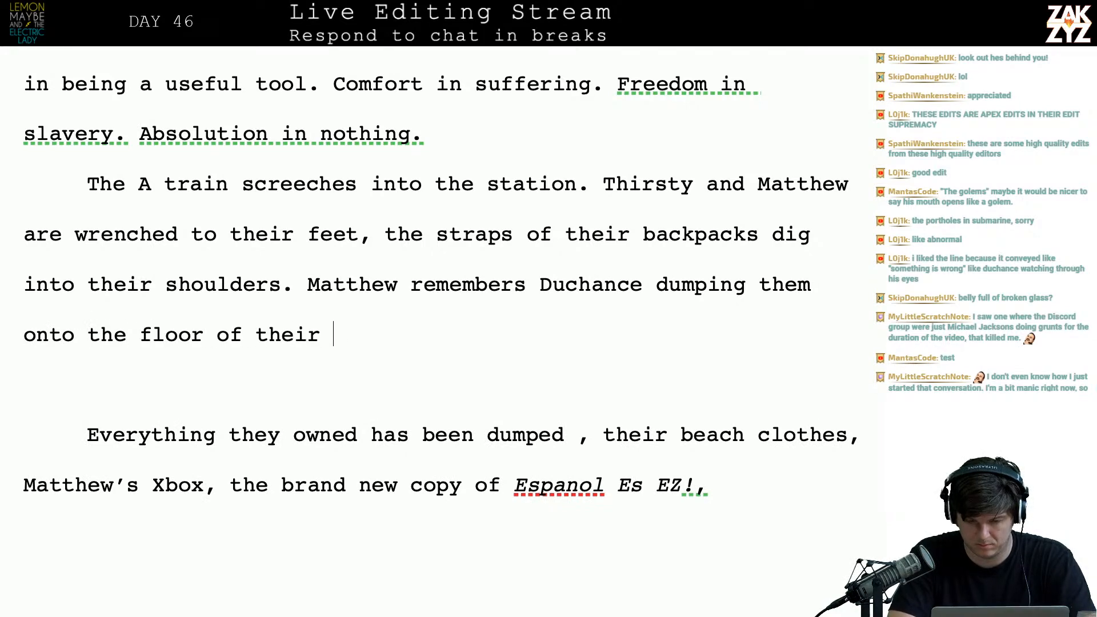
- Replace "their" after "floor of" and extend the sentence with "the arcade, his Xbox shattering,"
key(BackSpace)
key(BackSpace)
key(BackSpace)
key(BackSpace)
key(BackSpace)
text(arca)
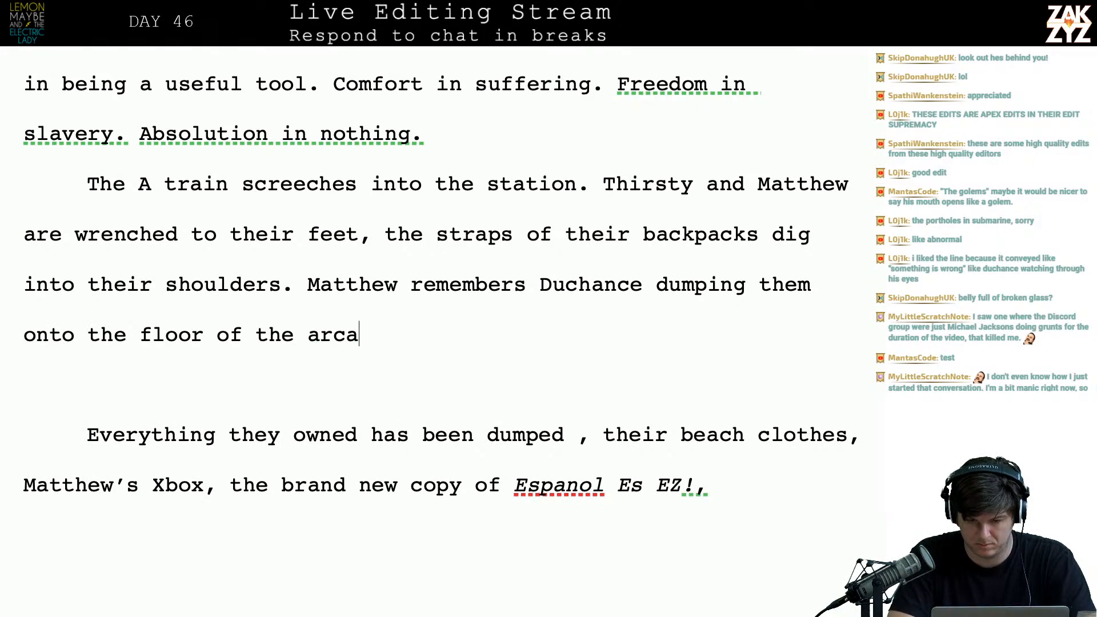
text(de, his XB)
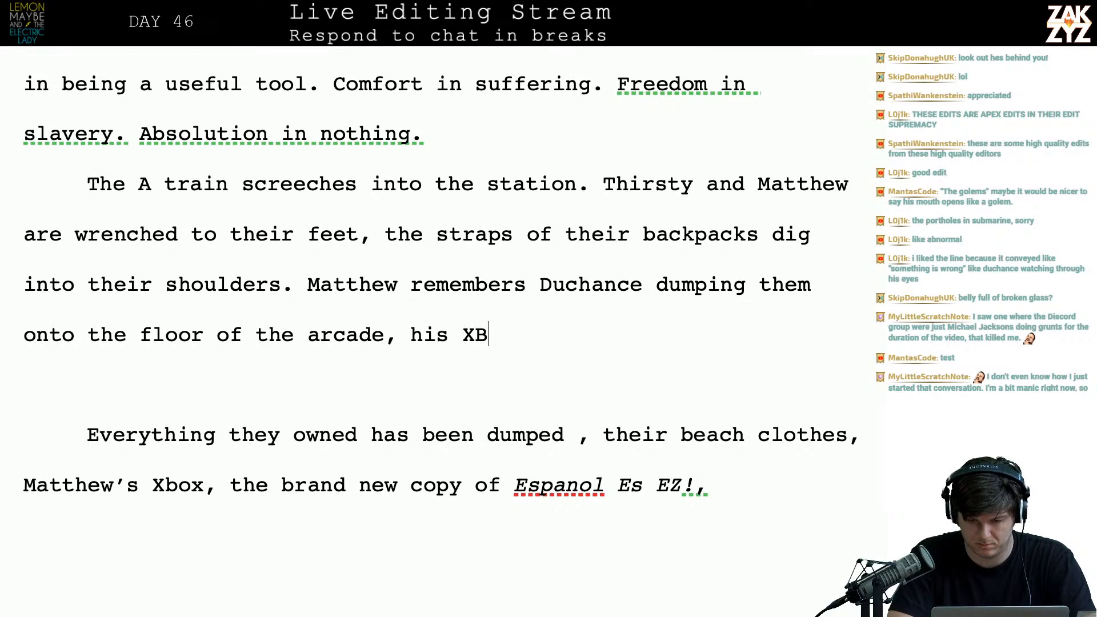
key(BackSpace)
text(box )
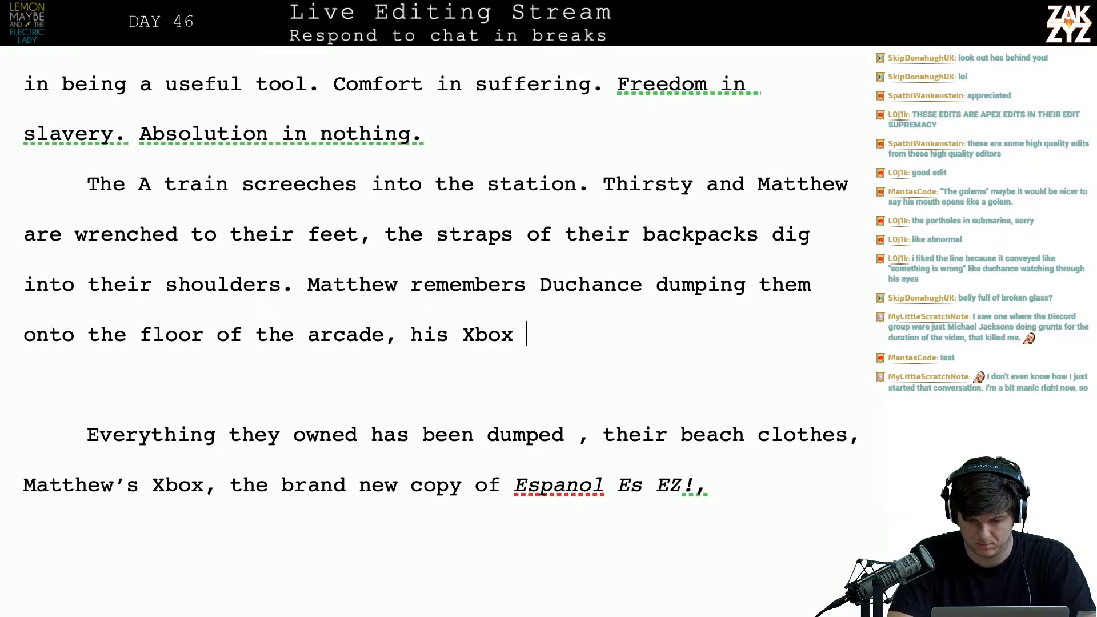
text(shattering, )
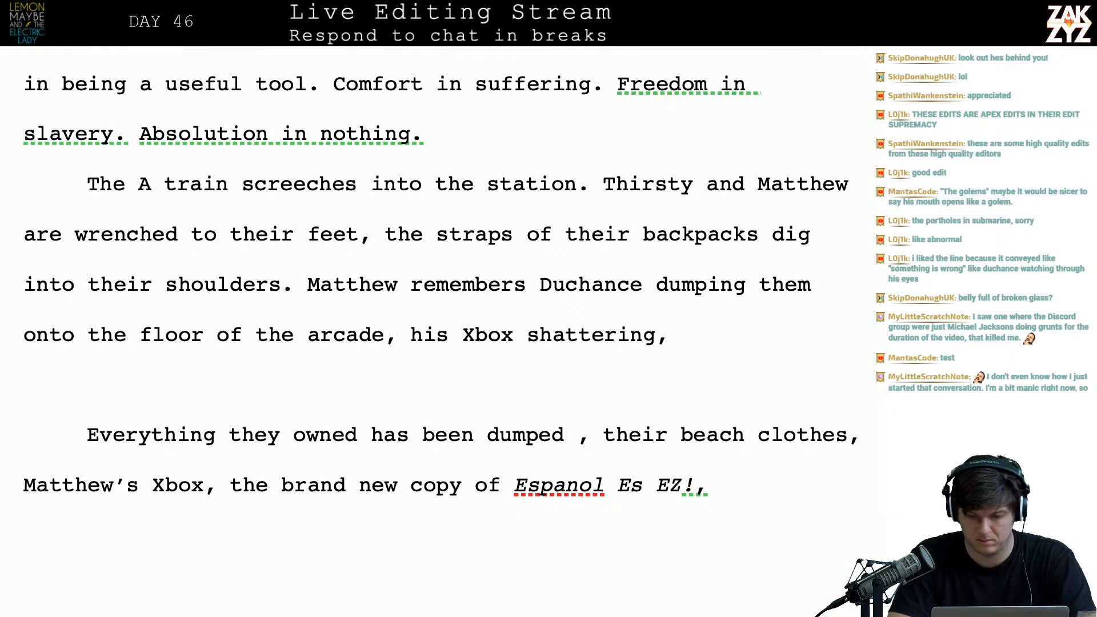
- Add "the copy of" to the sentence and begin the book title "Espanol es" in italics
text(the co)
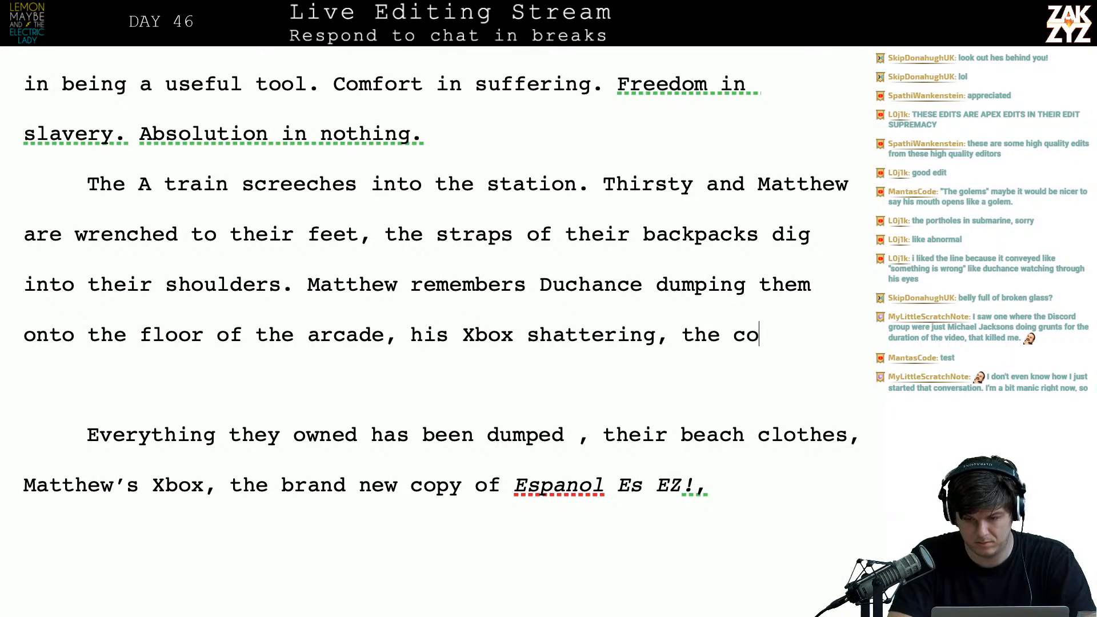
text(py of Ex)
key(BackSpace)
key(BackSpace)
key(ctrl+i)
text(Espan)
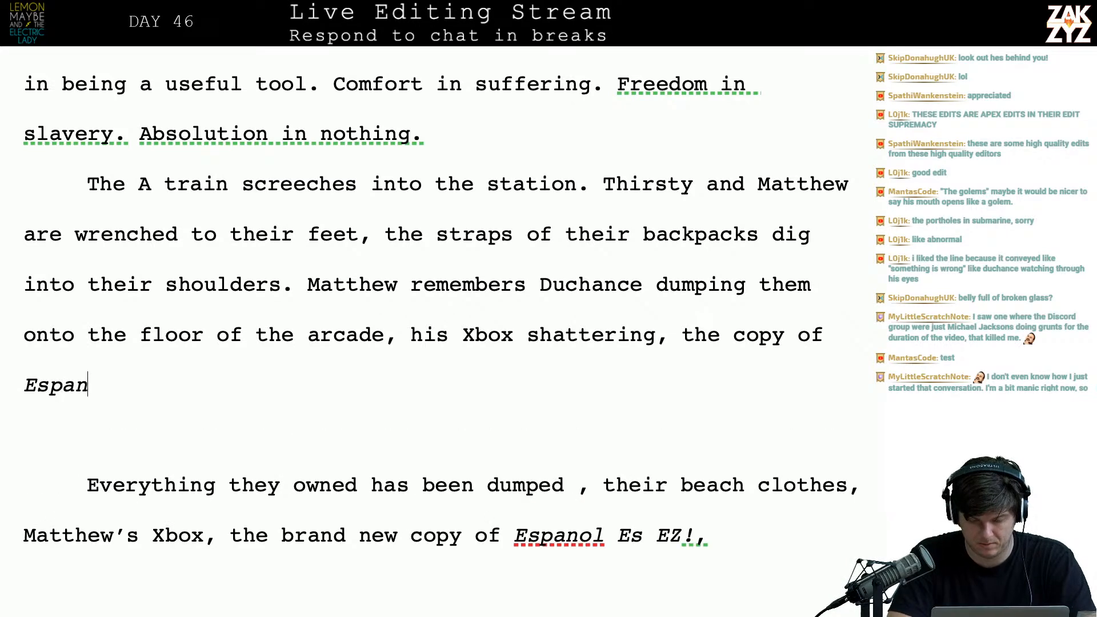
text(ol es)
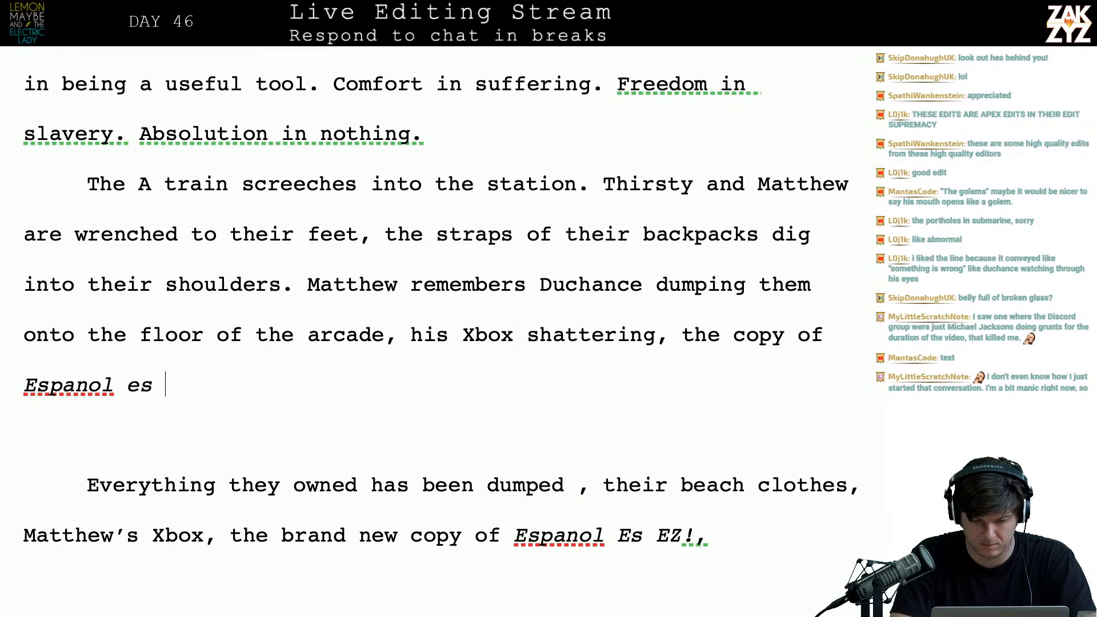
- Change the n in "Espanol" to ñ and complete the italic book title as "Español es EZ!"
click(87, 380)
key(BackSpace)
text(n)
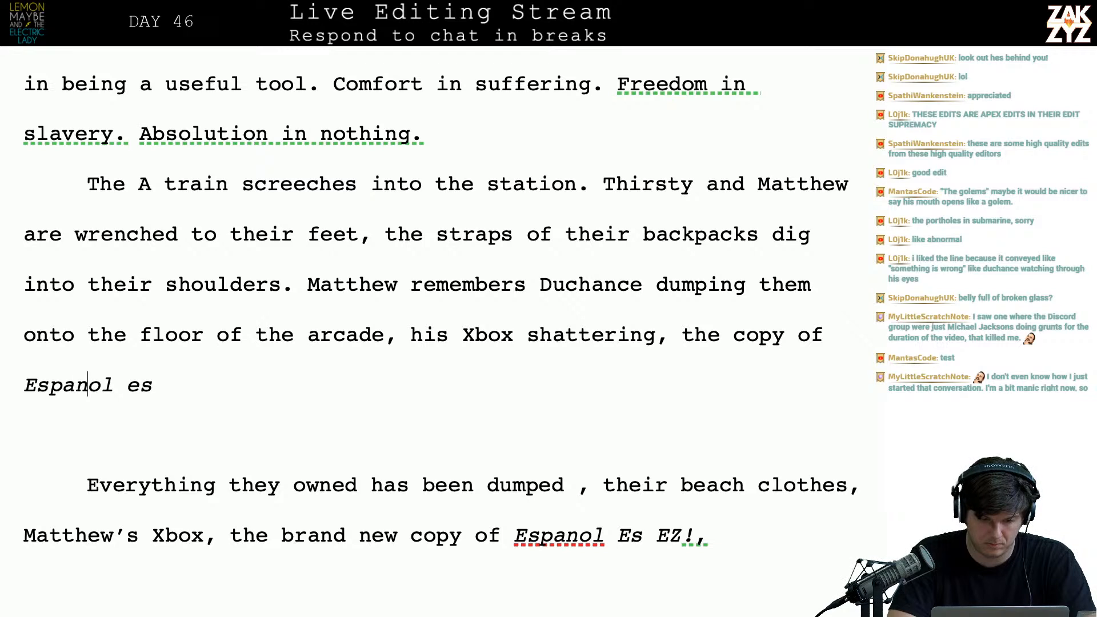
text(1)
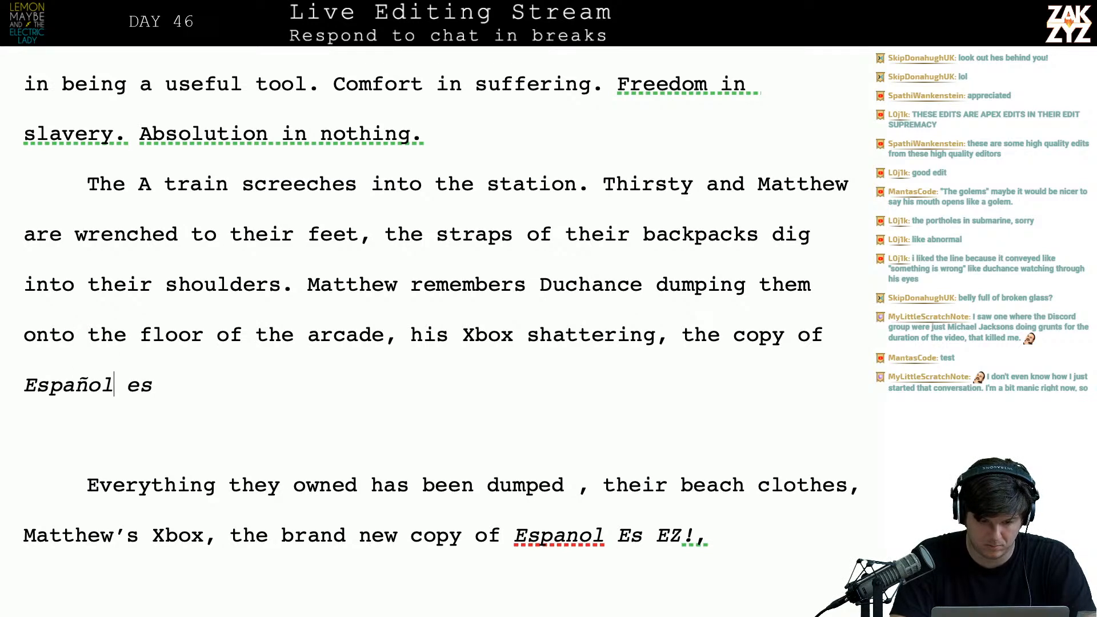
text( Ez)
key(BackSpace)
text(Z!)
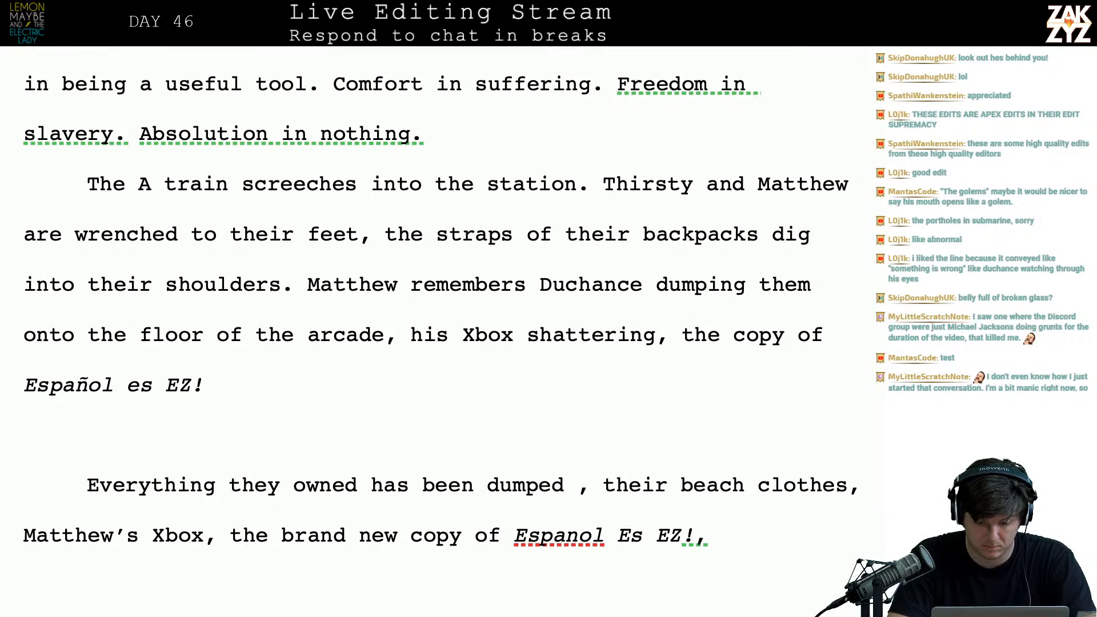
- Try continuing the sentence after the italic book title with the word "fluttering"
text( flutteri)
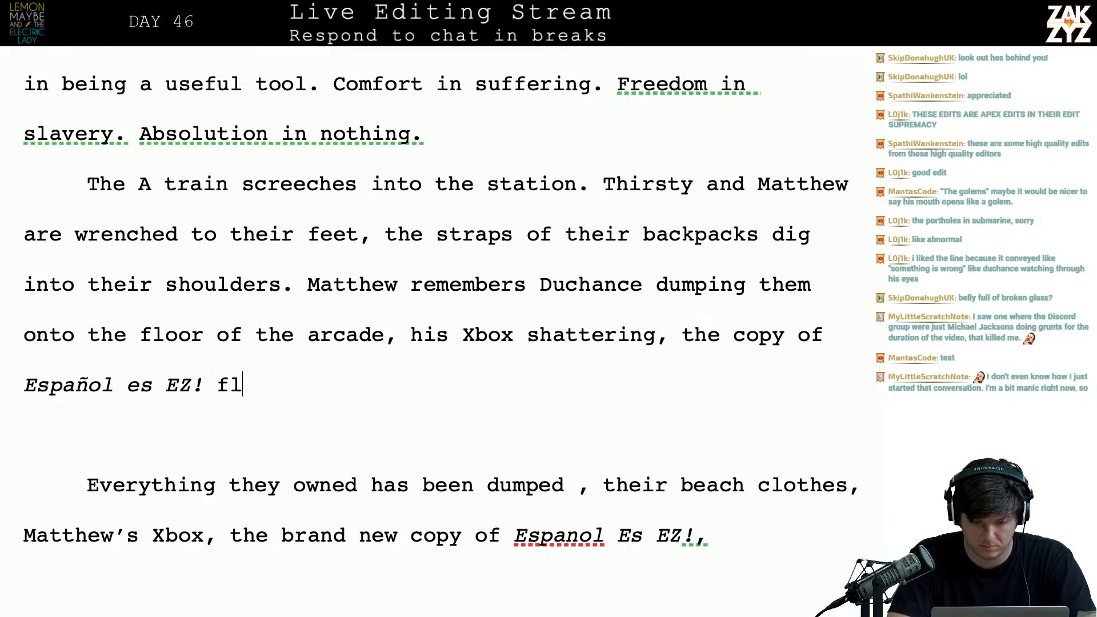
key(BackSpace)
text(ring)
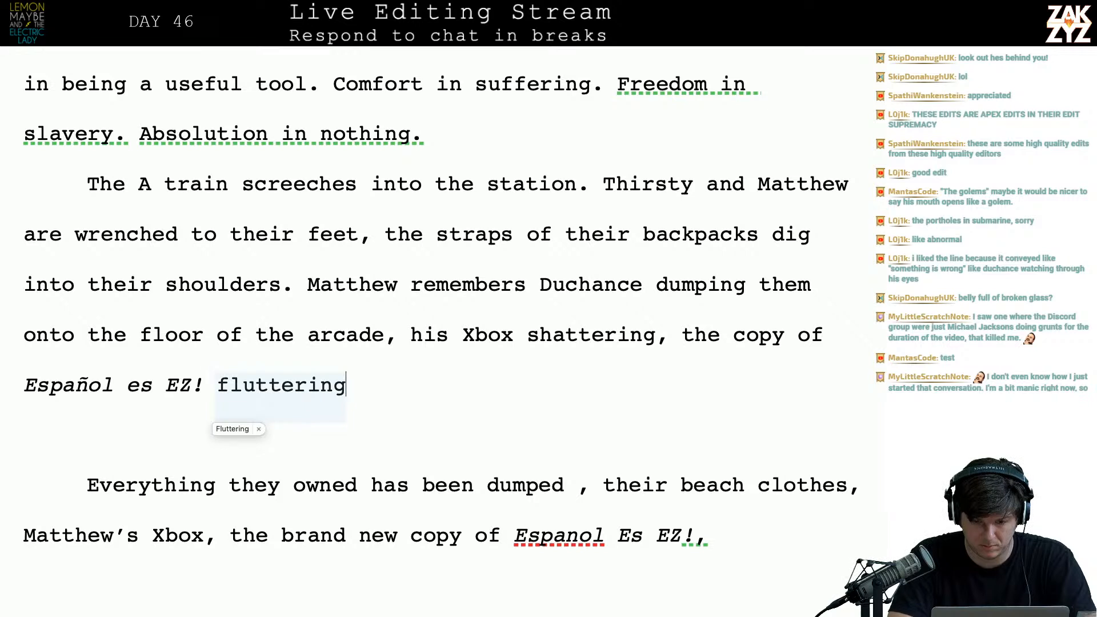
key(BackSpace)
key(BackSpace)
key(BackSpace)
key(BackSpace)
key(BackSpace)
key(BackSpace)
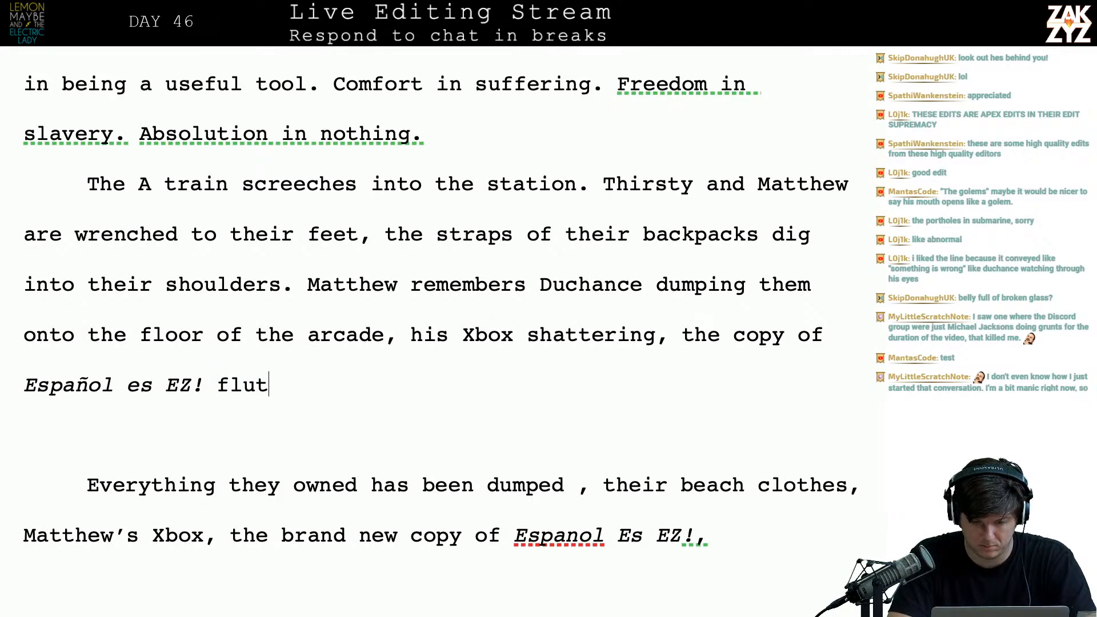
text(tering)
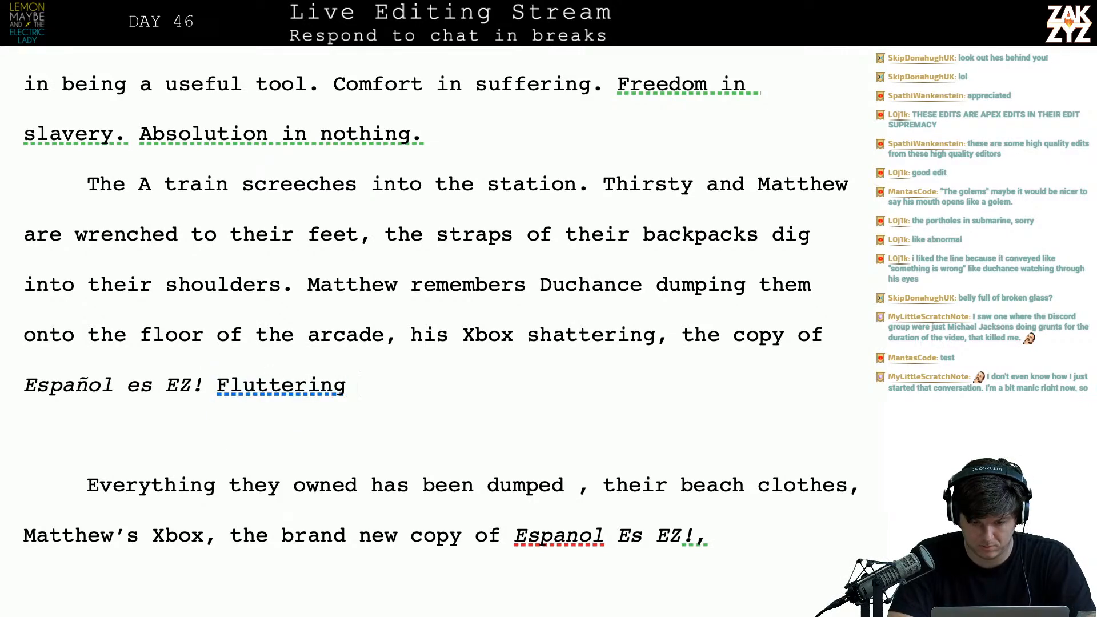
key(BackSpace)
key(BackSpace)
key(BackSpace)
key(BackSpace)
key(BackSpace)
key(BackSpace)
key(BackSpace)
key(BackSpace)
key(BackSpace)
key(BackSpace)
key(BackSpace)
- Try the wording "face-down in a" after the italic book title instead
text(face-down in a)
key(BackSpace)
key(BackSpace)
key(BackSpace)
key(BackSpace)
key(BackSpace)
key(BackSpace)
key(BackSpace)
key(BackSpace)
key(BackSpace)
key(BackSpace)
key(BackSpace)
key(BackSpace)
key(BackSpace)
key(BackSpace)
- Finish the sentence after the book title with lowercase "fluttering onto a pile of beach clothes"
text(fluttering n)
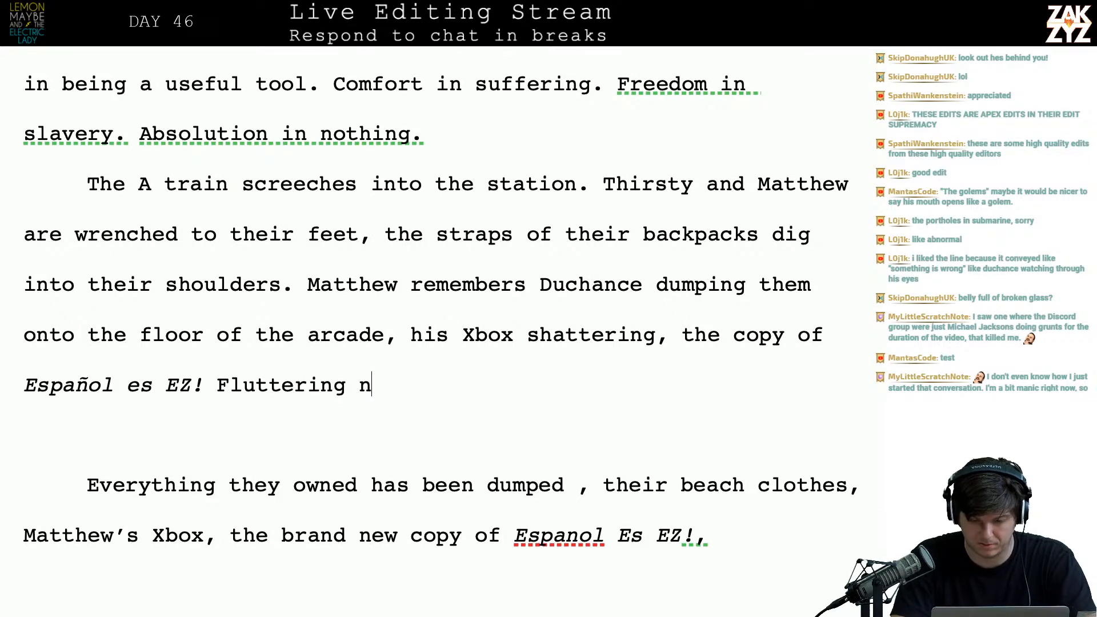
click(229, 384)
text(f)
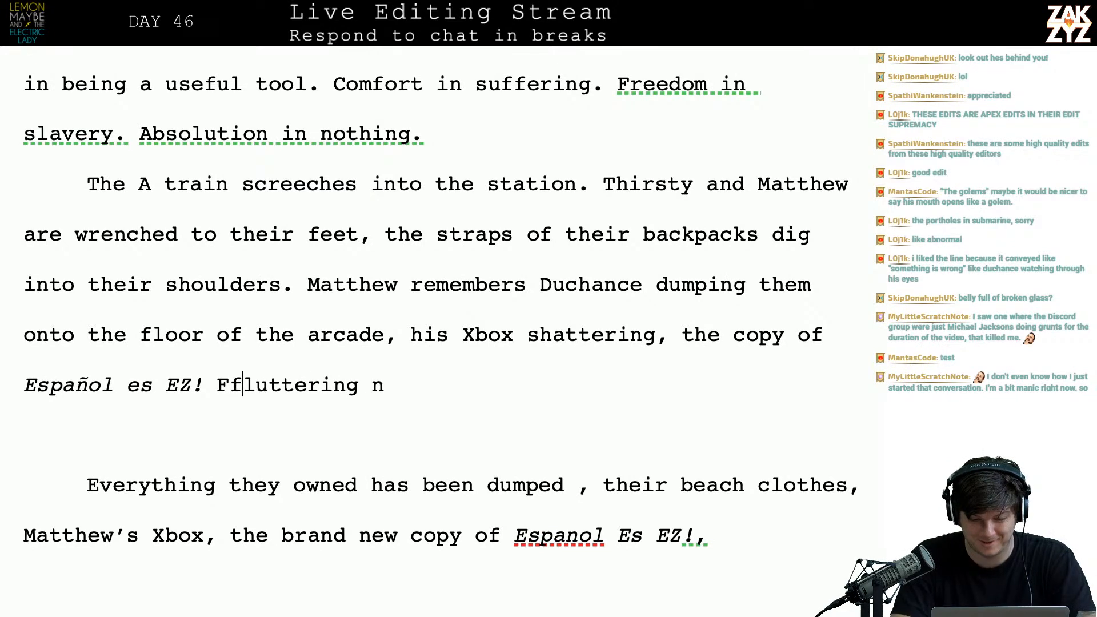
key(BackSpace)
key(BackSpace)
text(onto a pile )
text(of beach clothe)
- Close the beach clothes sentence with a period and start a new one: "Whatever's in the backpack now is heavy as hell,"
text(s. Whate)
text(ver's in the ba)
text(ckpack now is )
text(heavy as ehl)
key(BackSpace)
key(BackSpace)
key(BackSpace)
text(hell, it m)
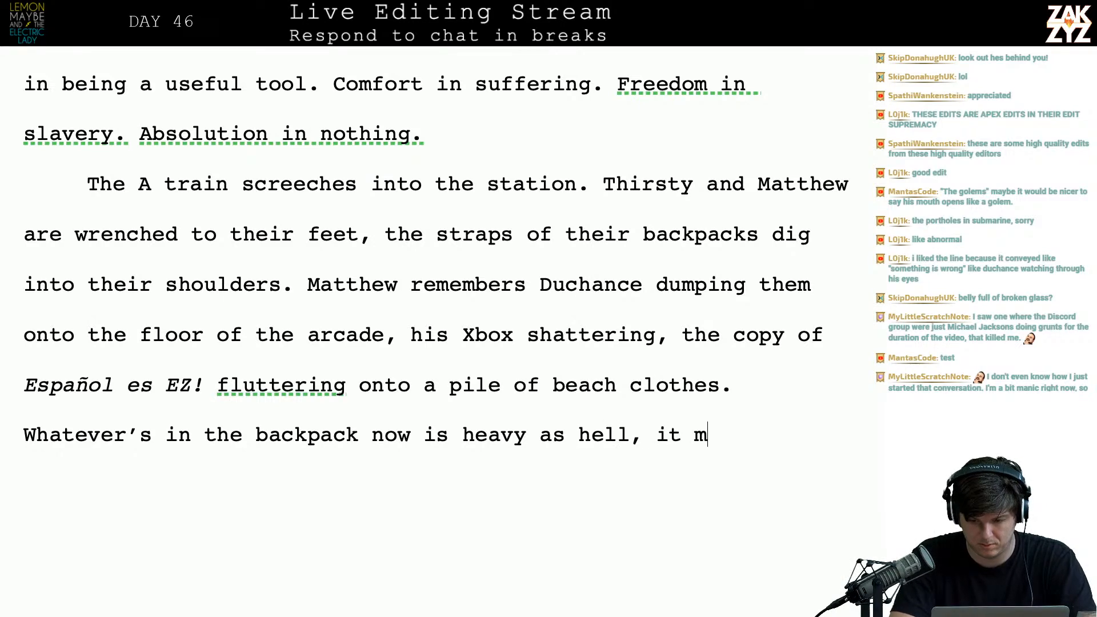
- Complete the backpack sentence so it ends with "it must weigh a hundred pounds."
text(ust weigh a hundr)
text(ed poings)
key(BackSpace)
key(BackSpace)
key(BackSpace)
key(BackSpace)
text(ungs)
key(BackSpace)
key(BackSpace)
text(ds.)
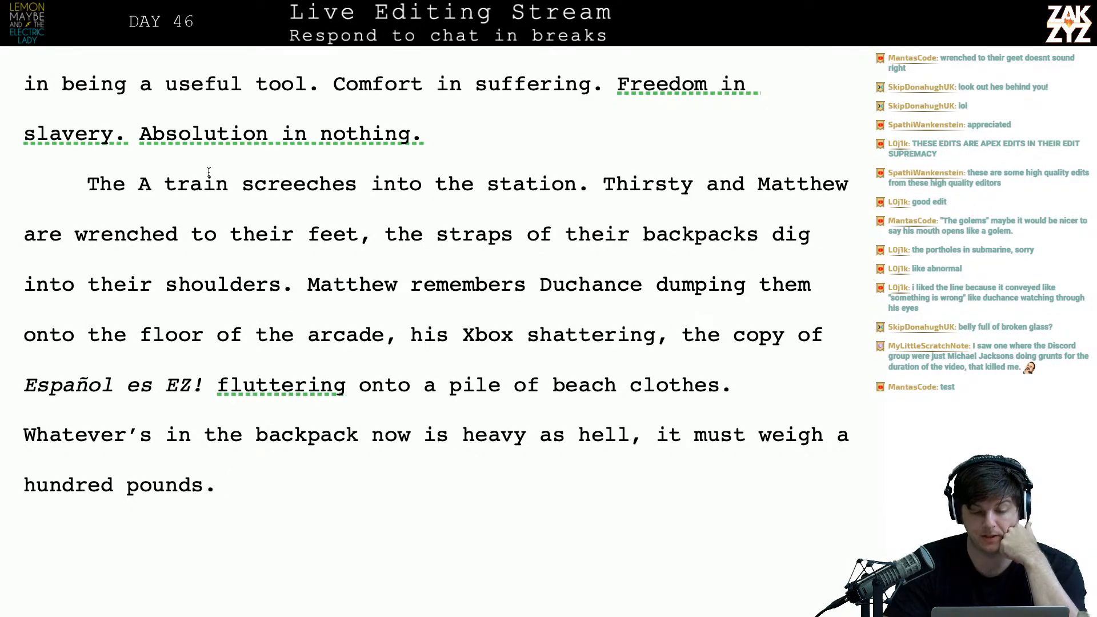
- Replace "wrenched" with "pulled" in the sentence about Thirsty and Matthew getting to their feet
scroll(211, 170, down, 1)
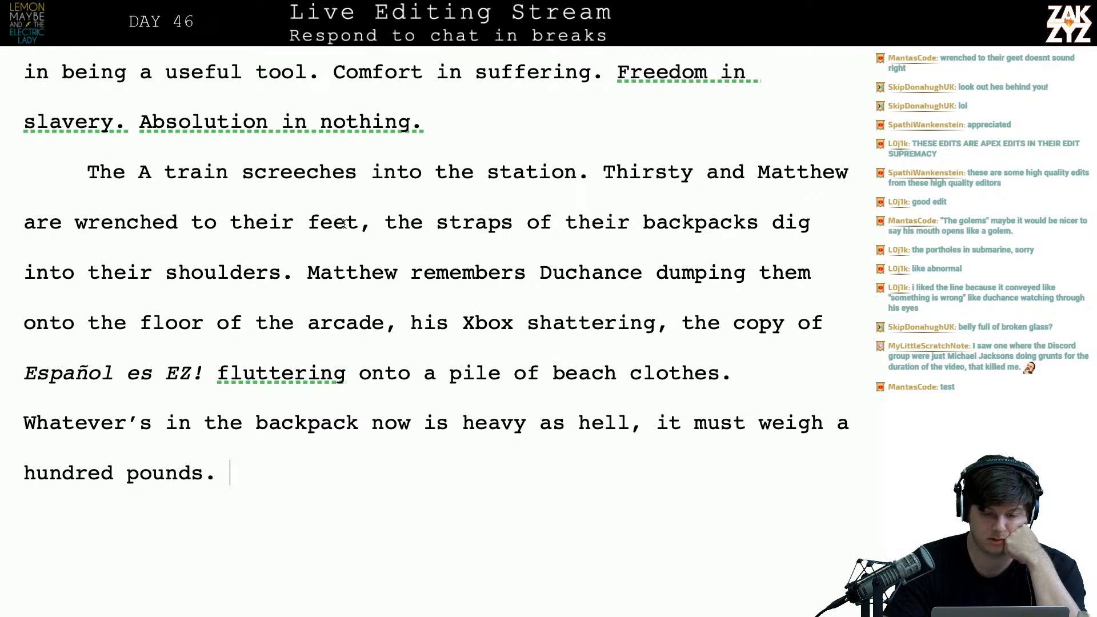
click(75, 221)
text(pulled)
key(shift+Right)
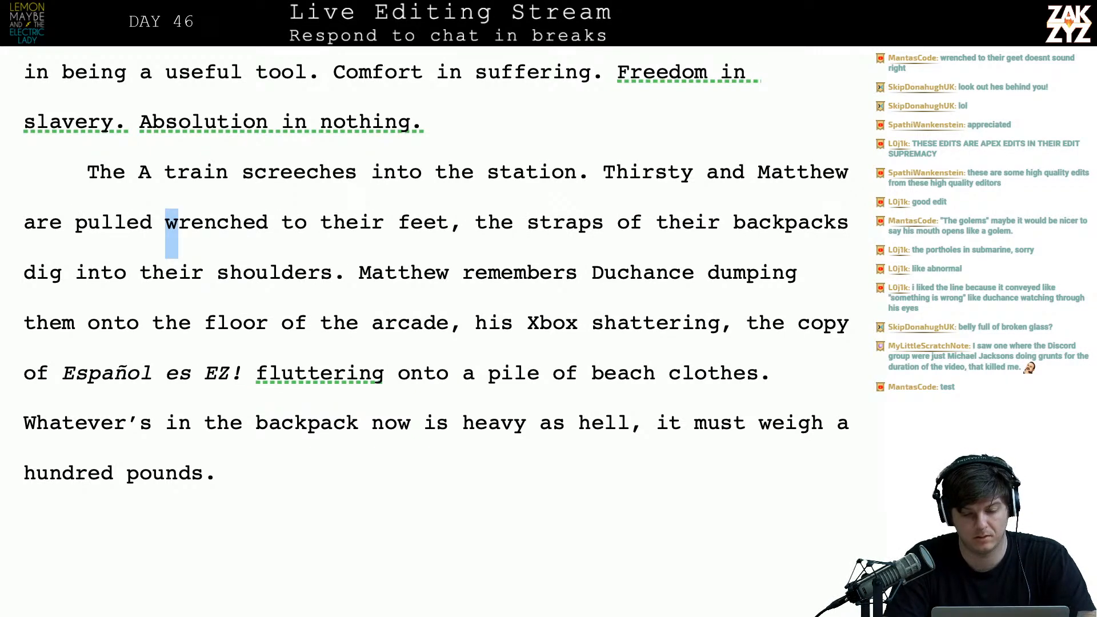
key(shift+Right)
key(shift+Right)
key(shift+Right)
key(shift+Right)
key(shift+Right)
key(shift+Right)
key(shift+Right)
key(shift+Right)
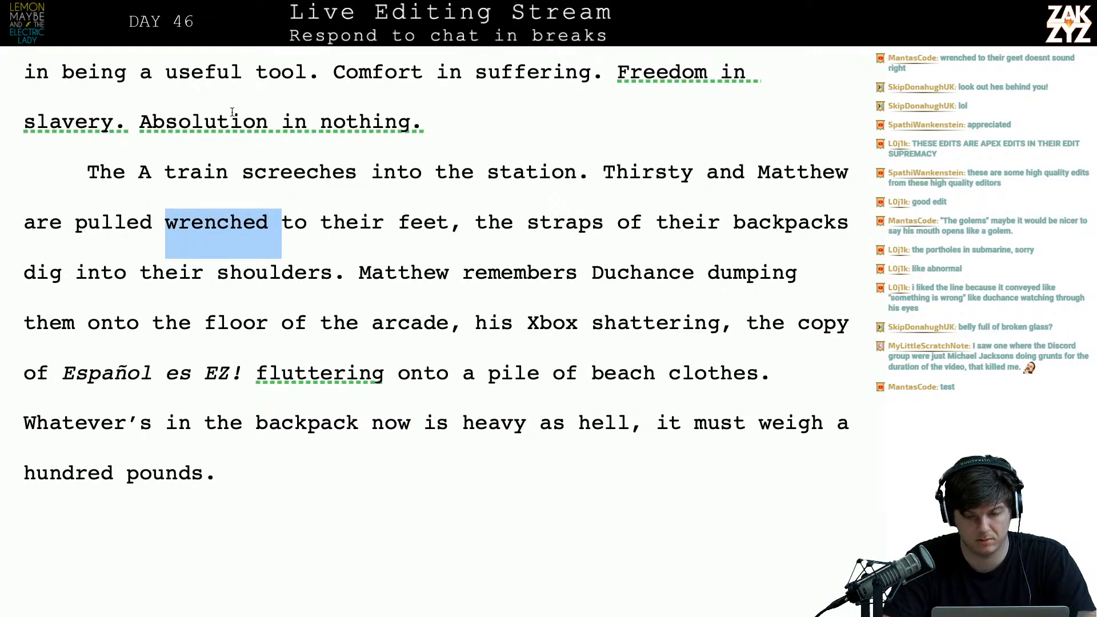
click(582, 189)
key(Right)
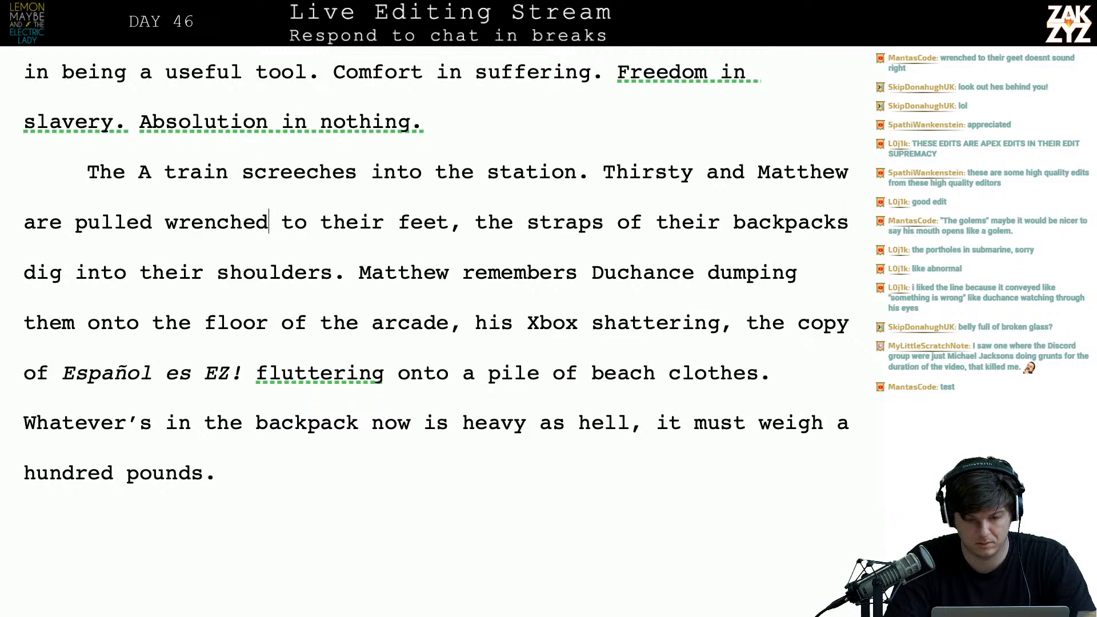
key(Left)
key(Left)
key(Left)
key(Left)
key(BackSpace)
key(BackSpace)
key(BackSpace)
key(BackSpace)
key(BackSpace)
key(BackSpace)
key(BackSpace)
key(BackSpace)
key(BackSpace)
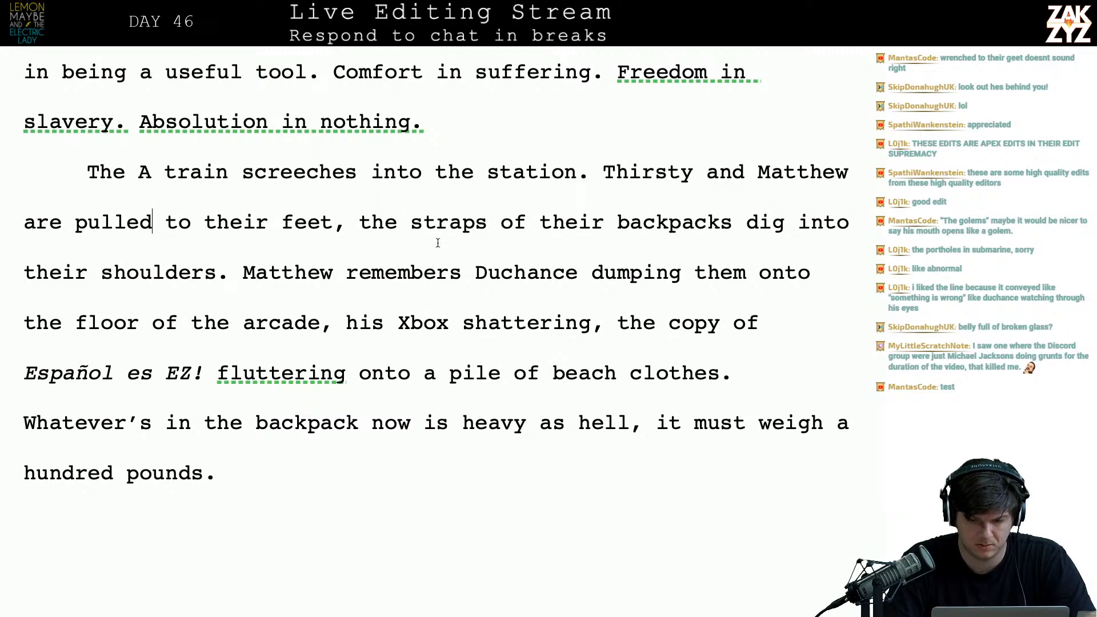
- Replace "them" after "dumping" with "their bags onto the floor of the arcade." and split the old remainder into a separate paragraph below
scroll(564, 238, down, 1)
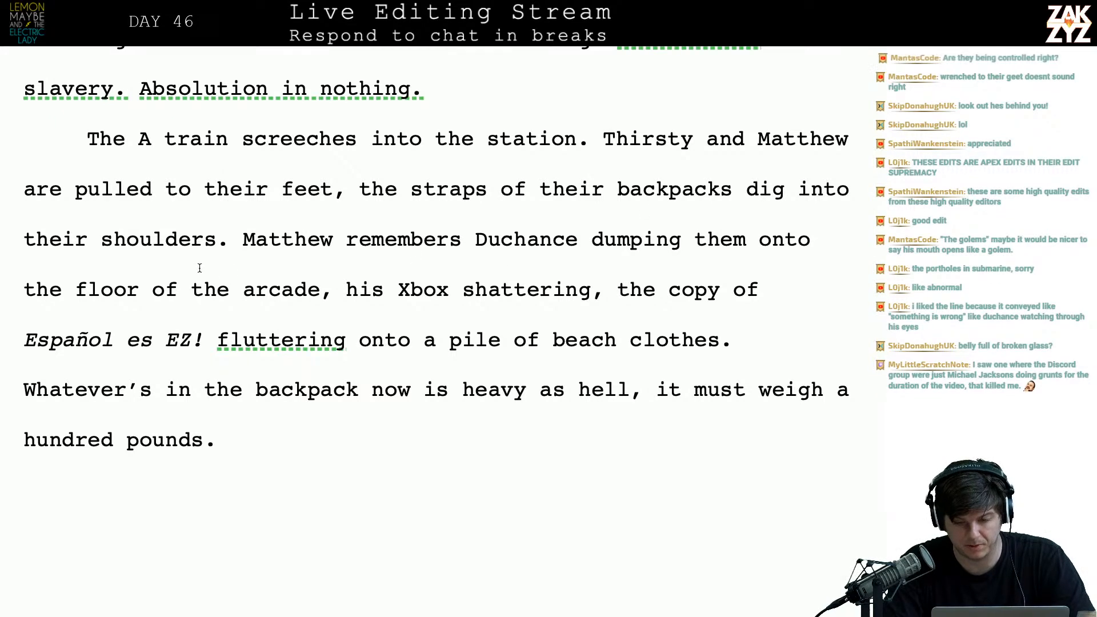
click(757, 239)
key(BackSpace)
key(BackSpace)
key(BackSpace)
key(BackSpace)
text(he)
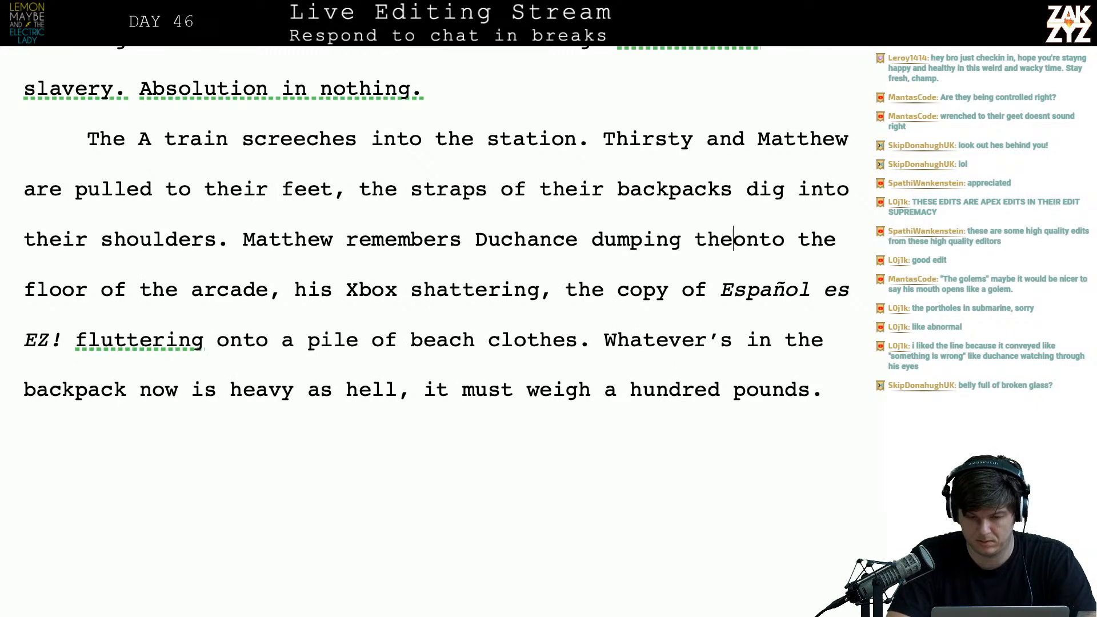
text(ir bags onto the floor of the)
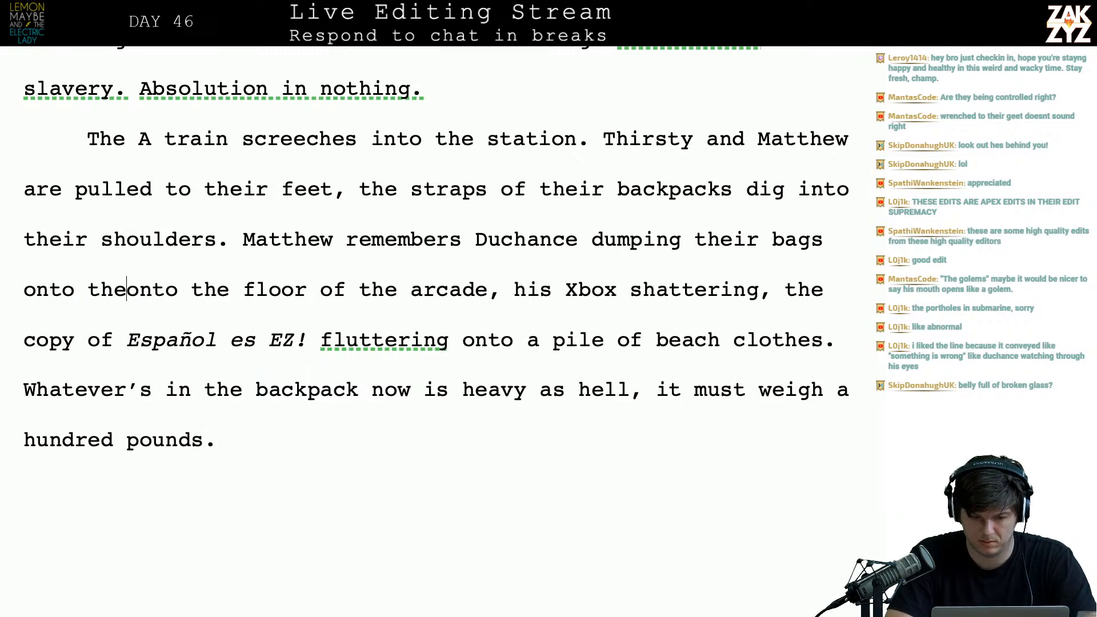
text(arcade.)
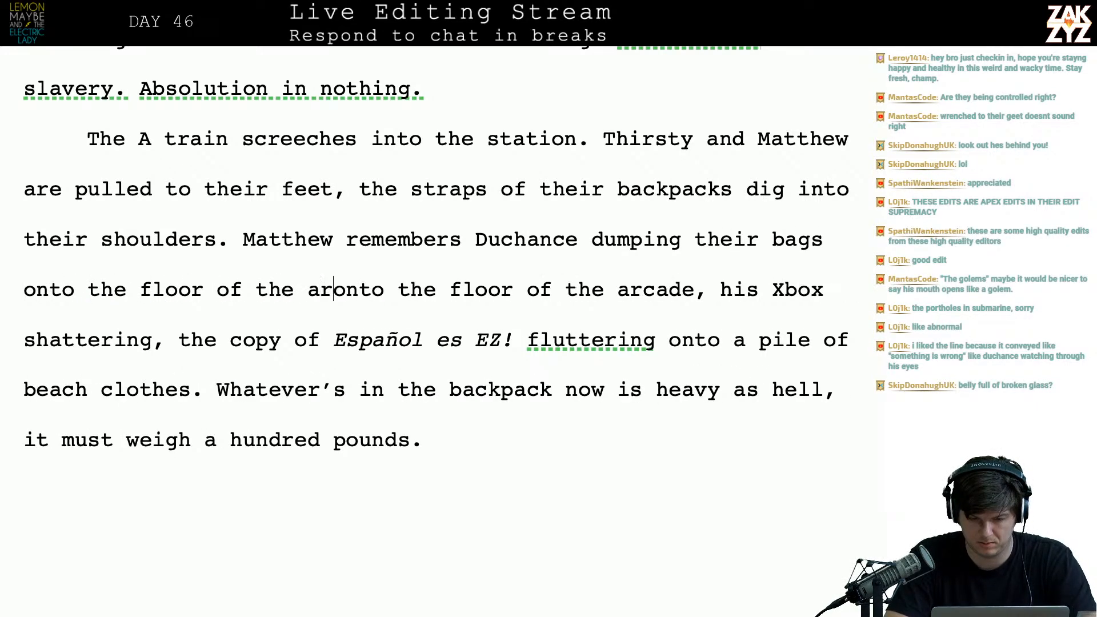
key(Return)
key(Return)
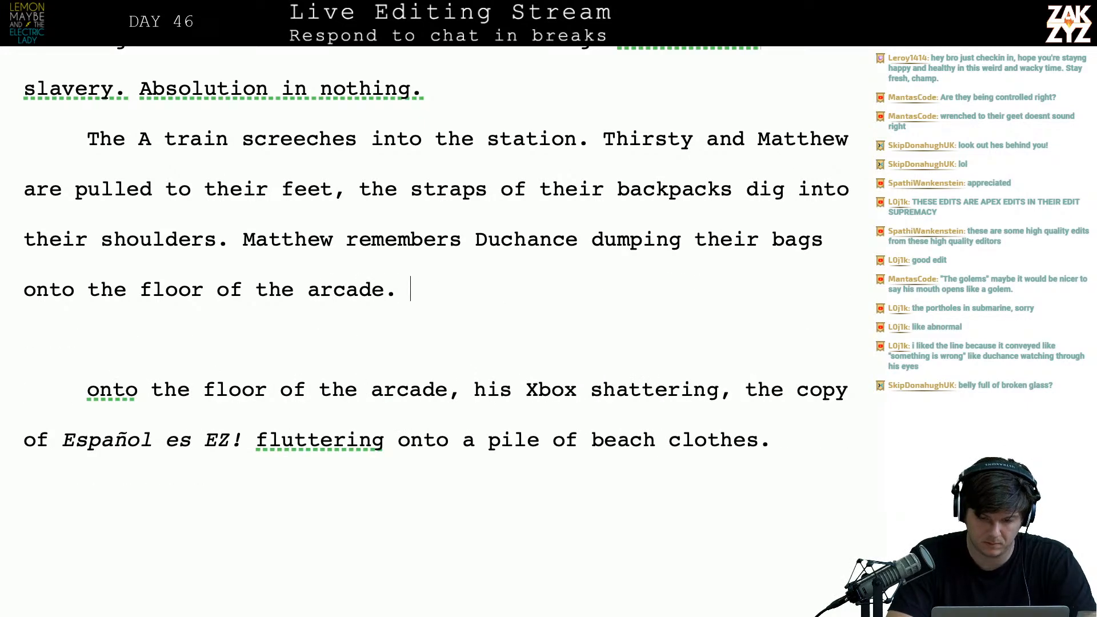
- Begin a new sentence after "arcade." with "His Xbox shattered, his copy of"
text(His Xbox sha)
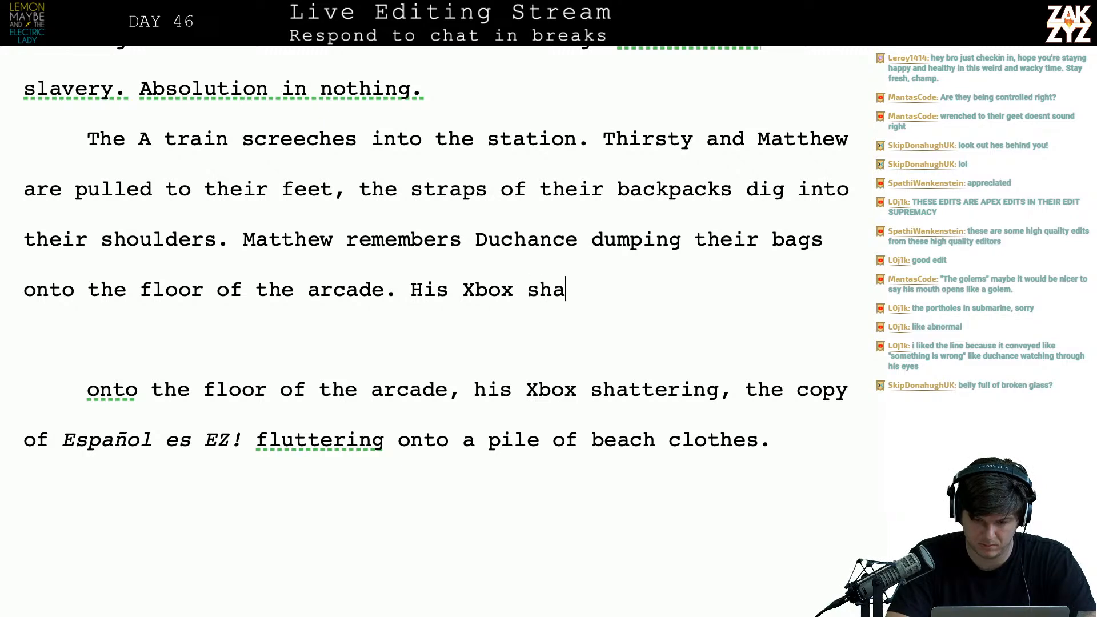
text(atte)
key(BackSpace)
key(BackSpace)
key(BackSpace)
key(BackSpace)
text(t)
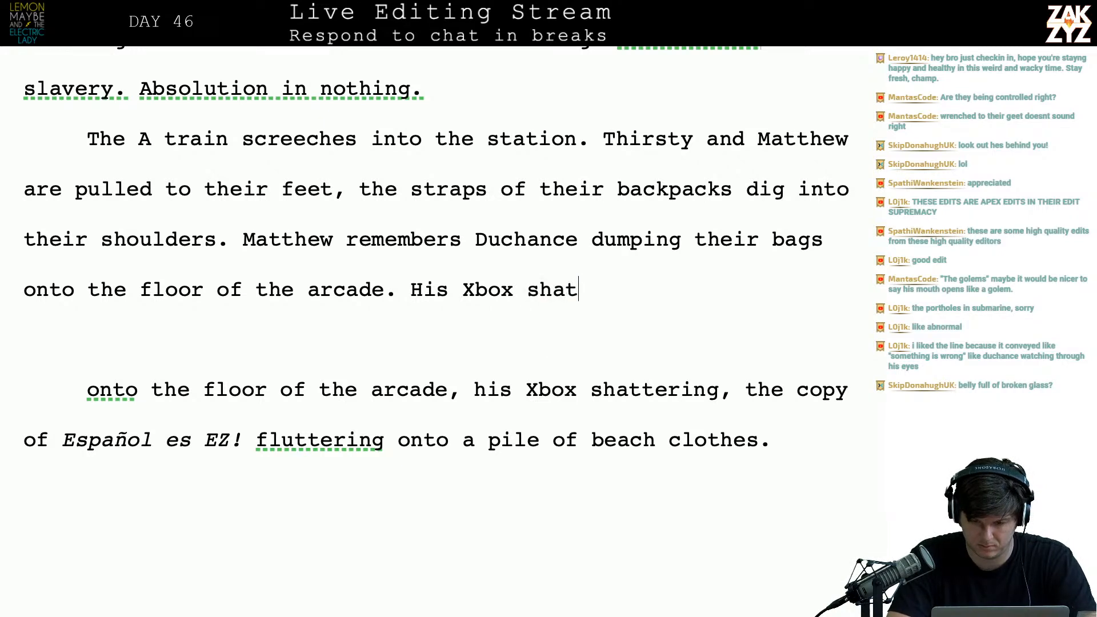
text(tered, )
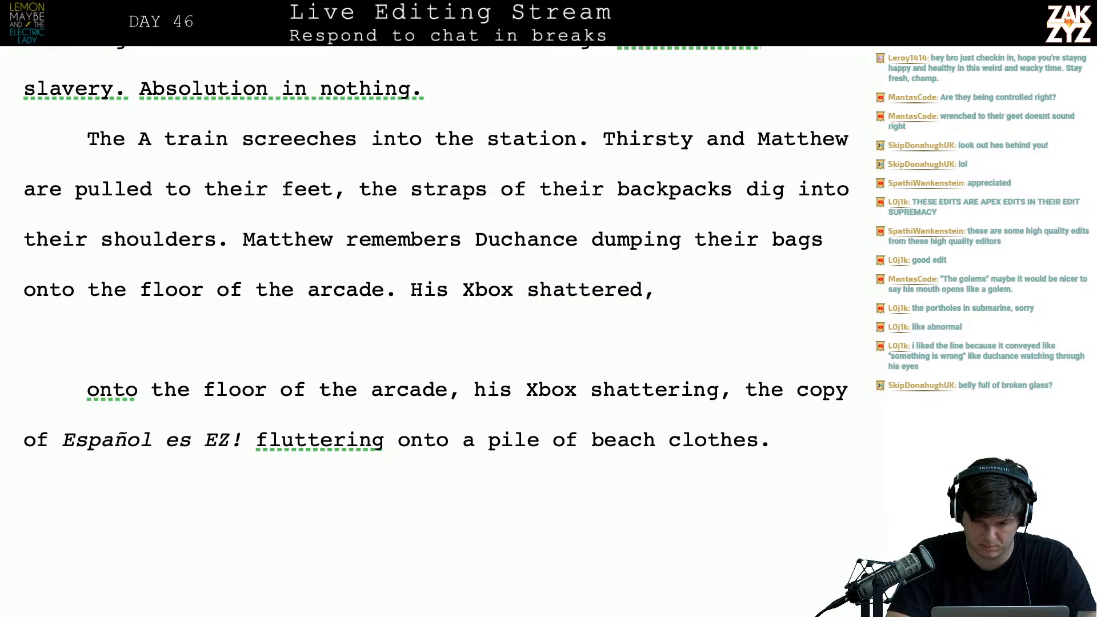
text(his copy of)
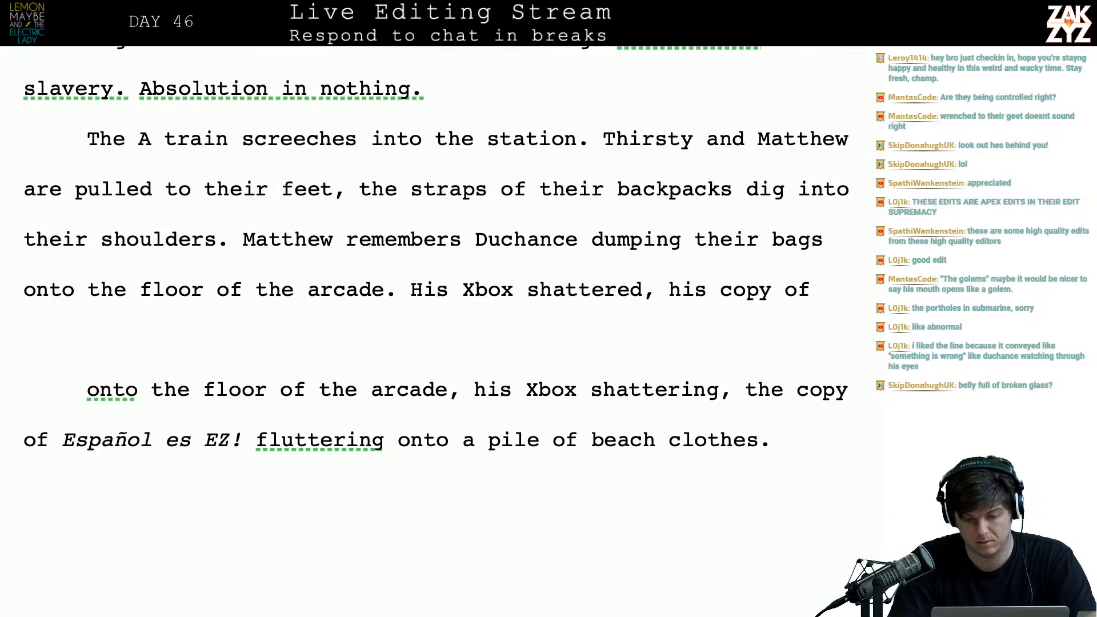
- Delete the old duplicate wording before the book title, joining the title to the new sentence
key(shift+Right)
key(shift+Right)
key(shift+Down)
key(shift+Left)
key(shift+Left)
key(shift+Left)
key(shift+Left)
key(shift+Left)
key(shift+Left)
key(BackSpace)
key(BackSpace)
key(BackSpace)
key(BackSpace)
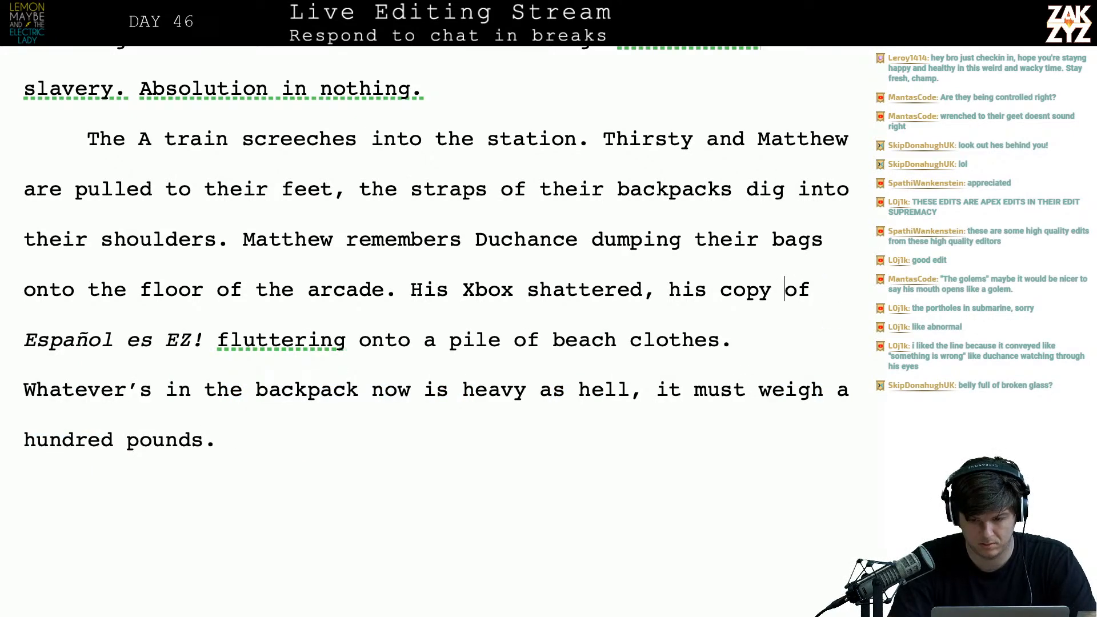
- Split off the text from "his copy of" and continue the Xbox sentence with "the new copy of"
key(Return)
key(Return)
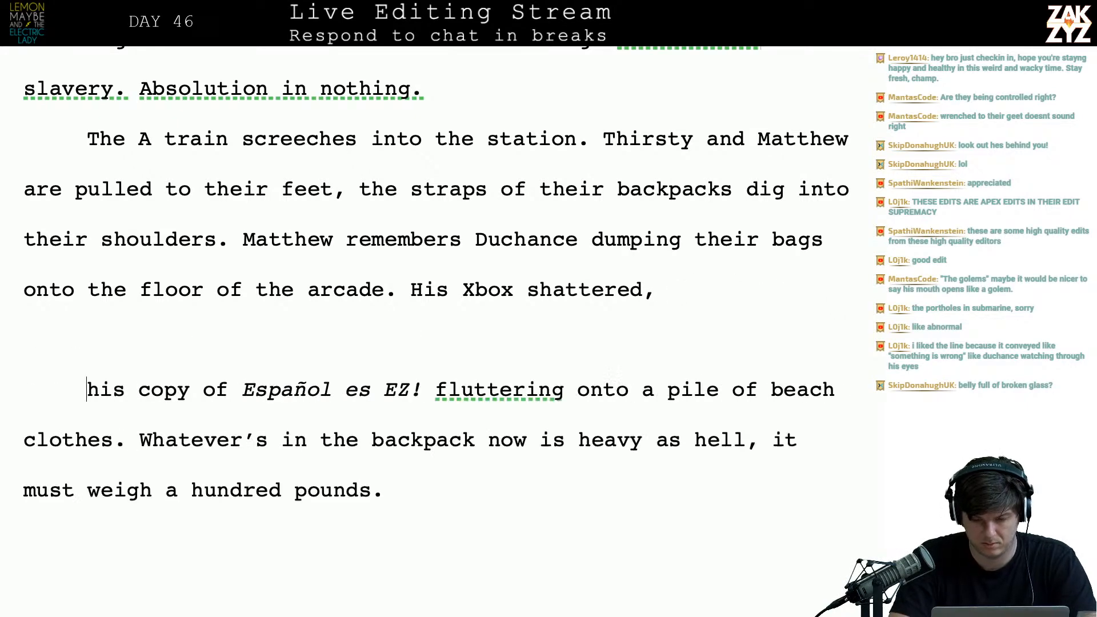
text(the new c)
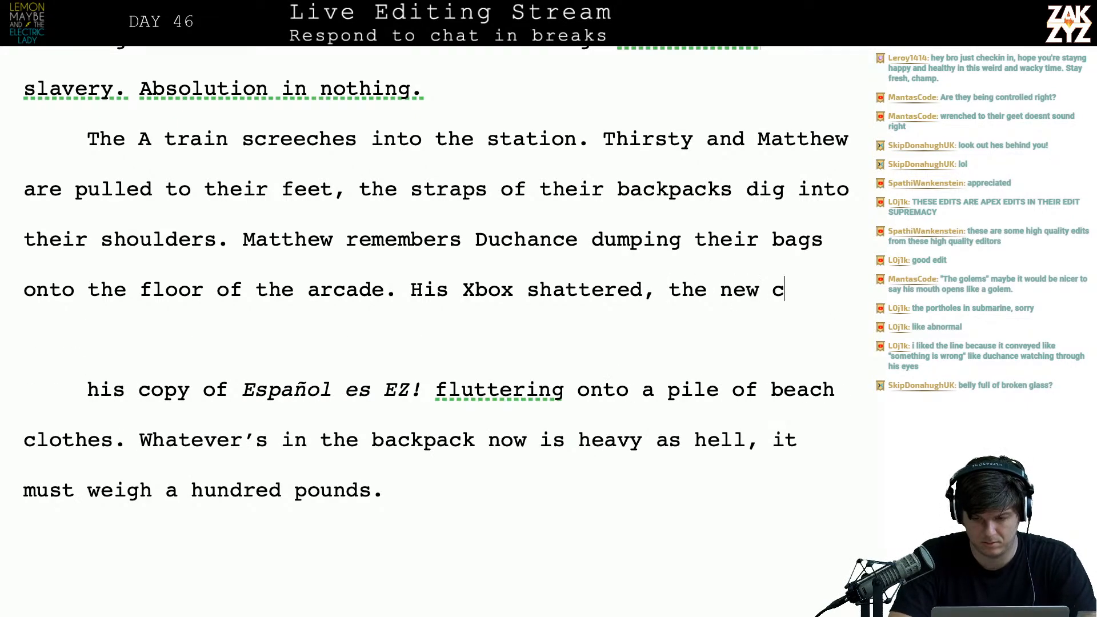
text(opy of)
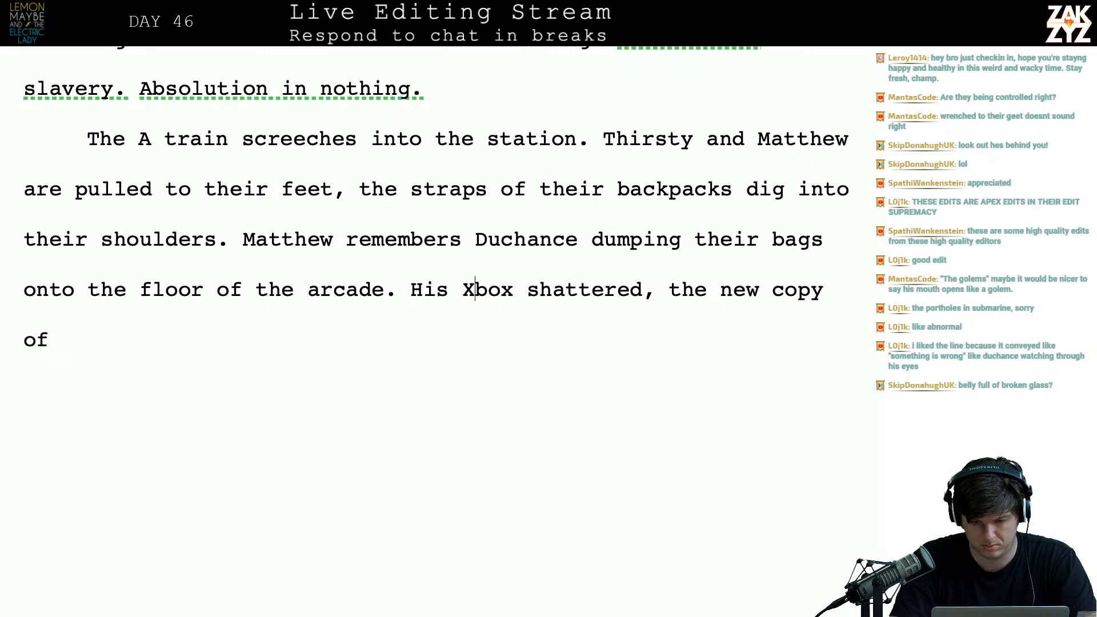
- Split off the Xbox sentence and extend the arcade sentence with ", dirtying his beach cloths, the brand new copy of"
key(Return)
key(Return)
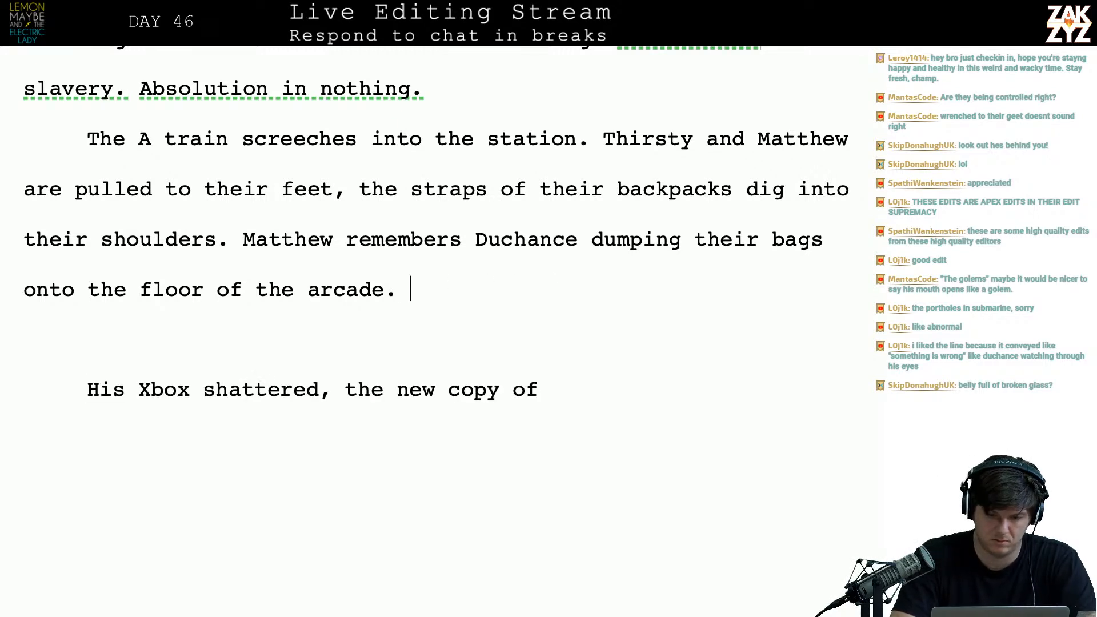
text(diryi)
key(BackSpace)
key(BackSpace)
text(tying )
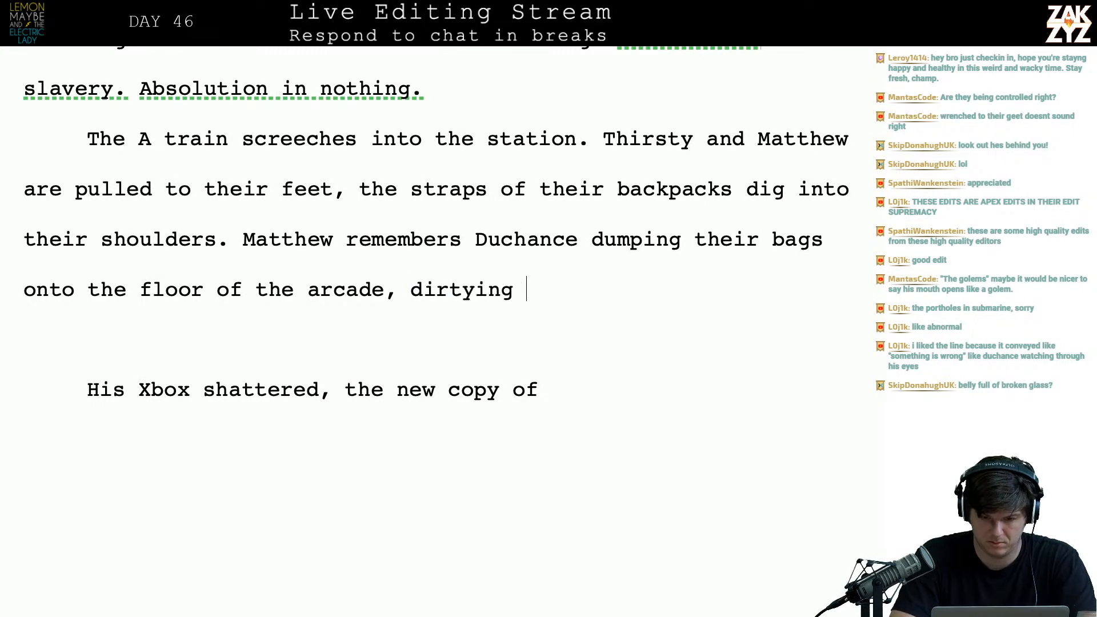
text(his beach cl)
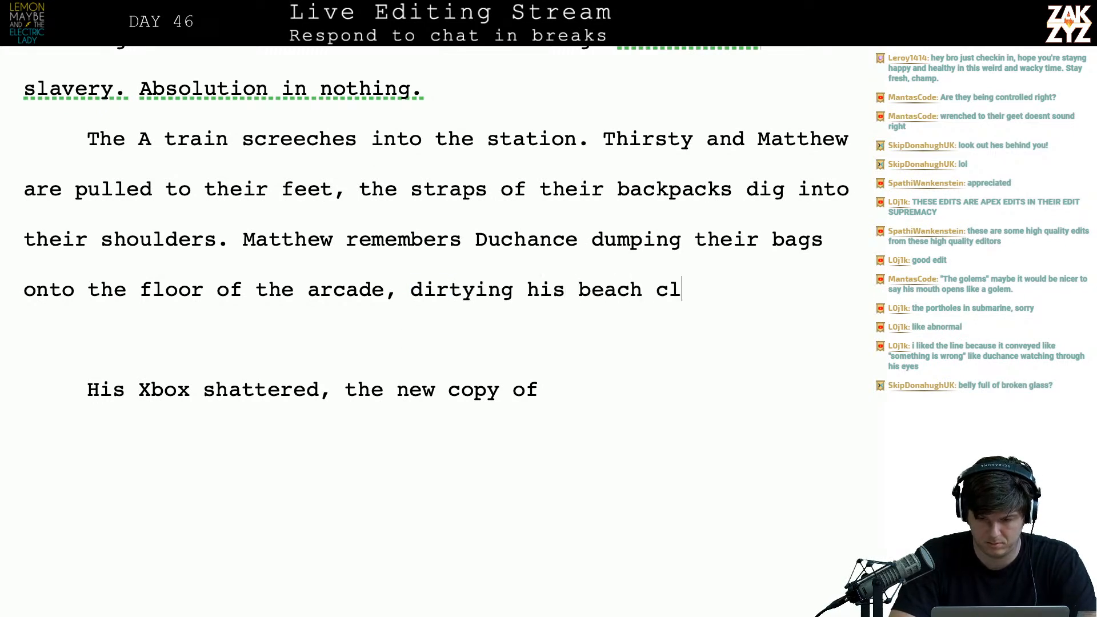
text(oths, the b)
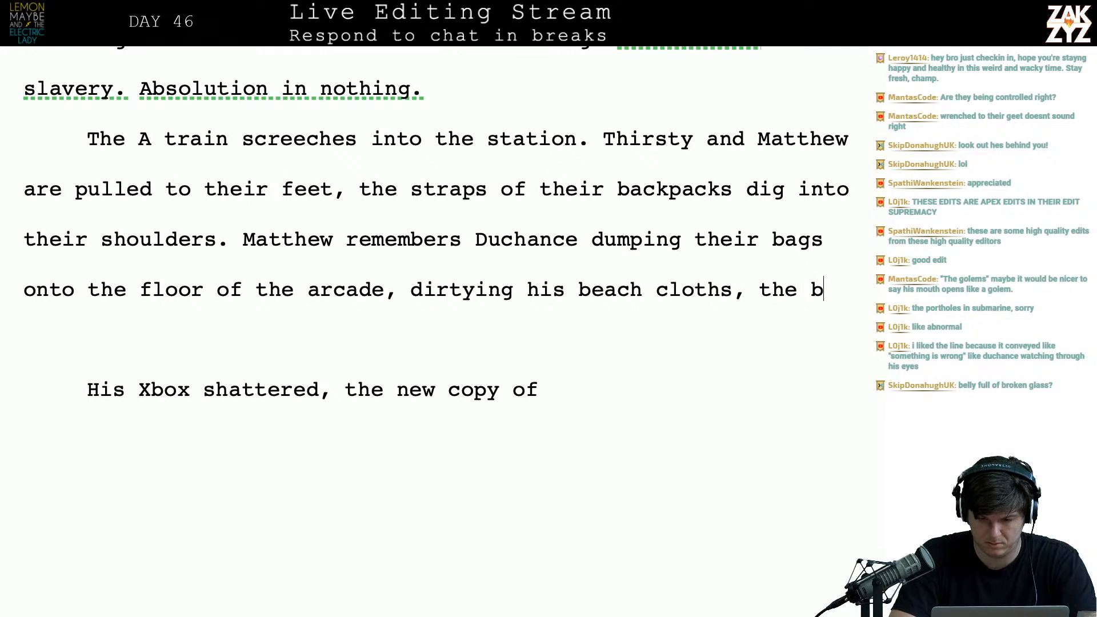
text(rand new copy of)
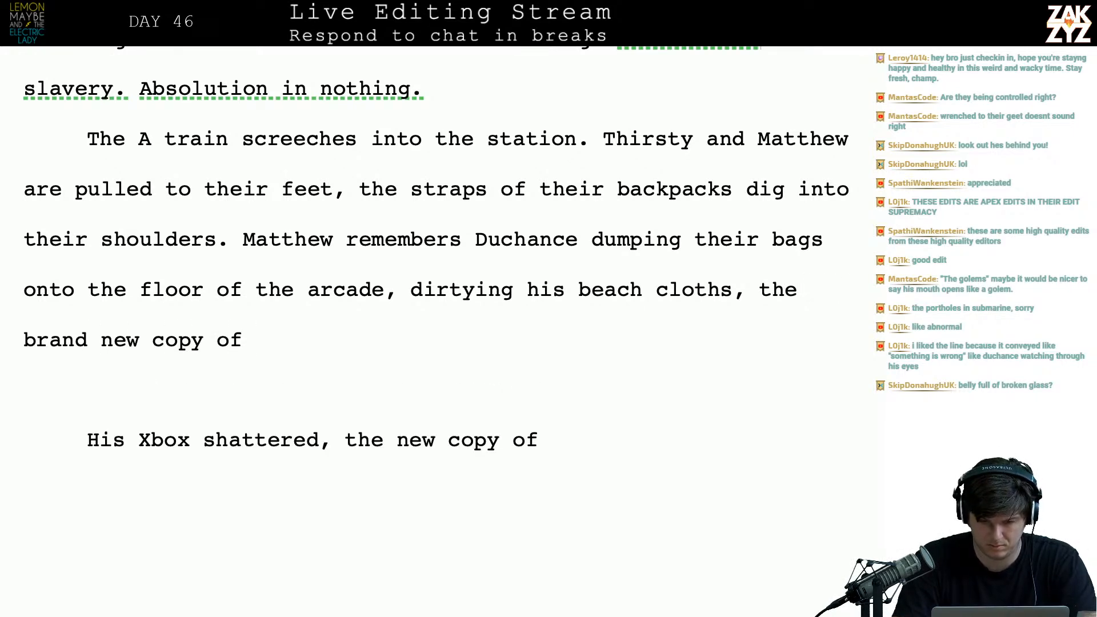
- Delete the leftover drafts from "His Xbox shattered" through "his copy of", joining the book title to "brand new copy of"
key(shift+Down)
key(shift+Down)
key(shift+Down)
key(shift+Down)
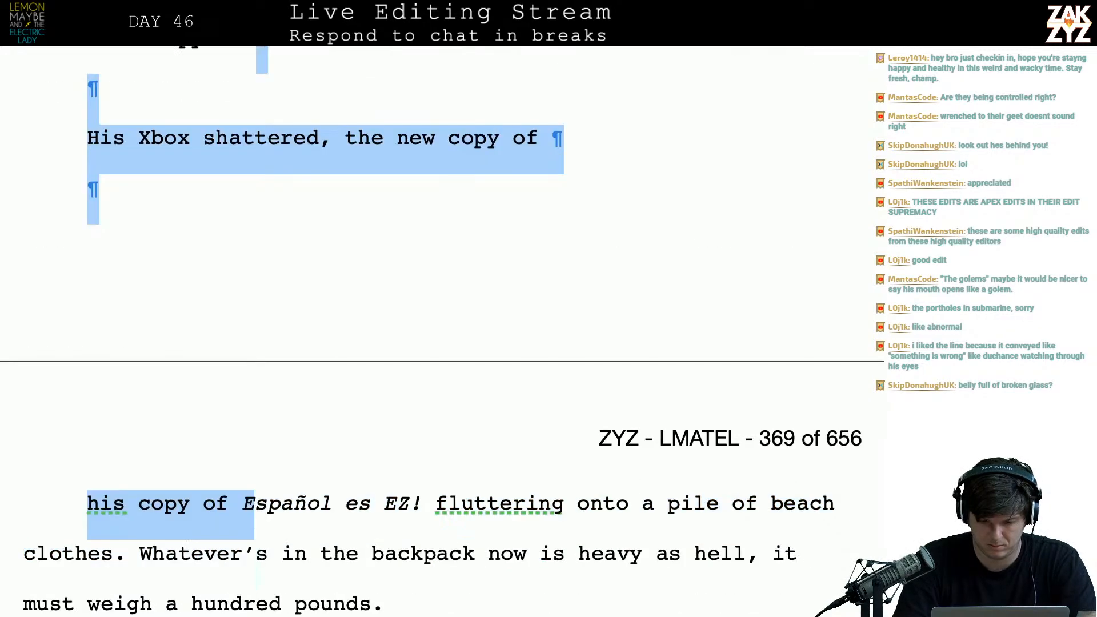
key(shift+Left)
key(shift+Left)
key(BackSpace)
scroll(676, 208, up, 5)
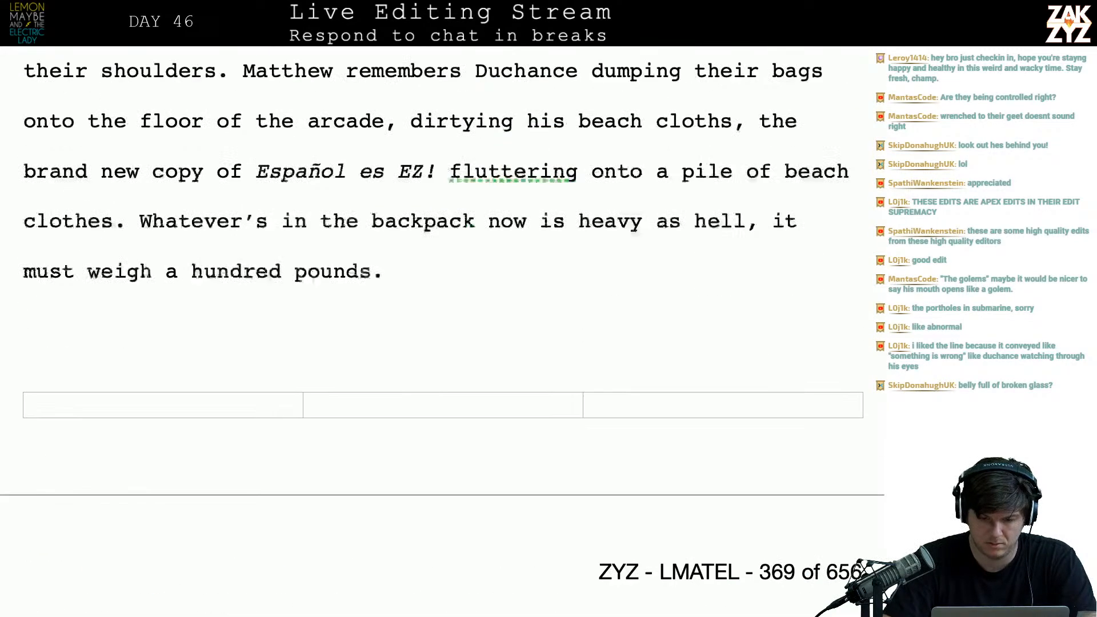
- Split off the text from "fluttering" and continue the sentence after the book title with "Flopping open into a pool of blood."
key(Return)
key(Return)
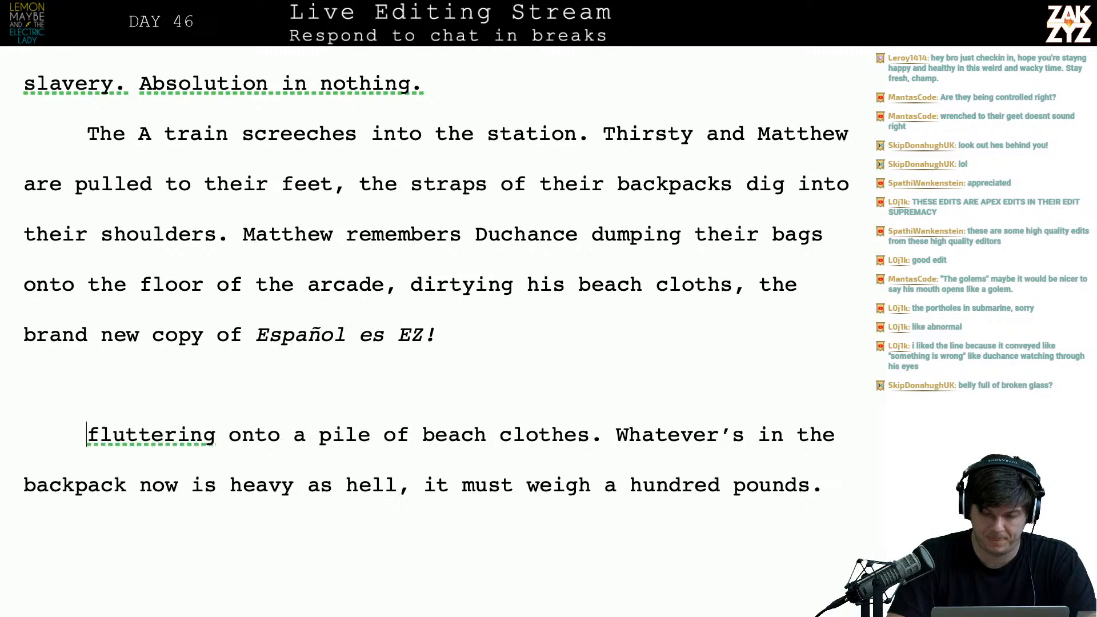
text(falling)
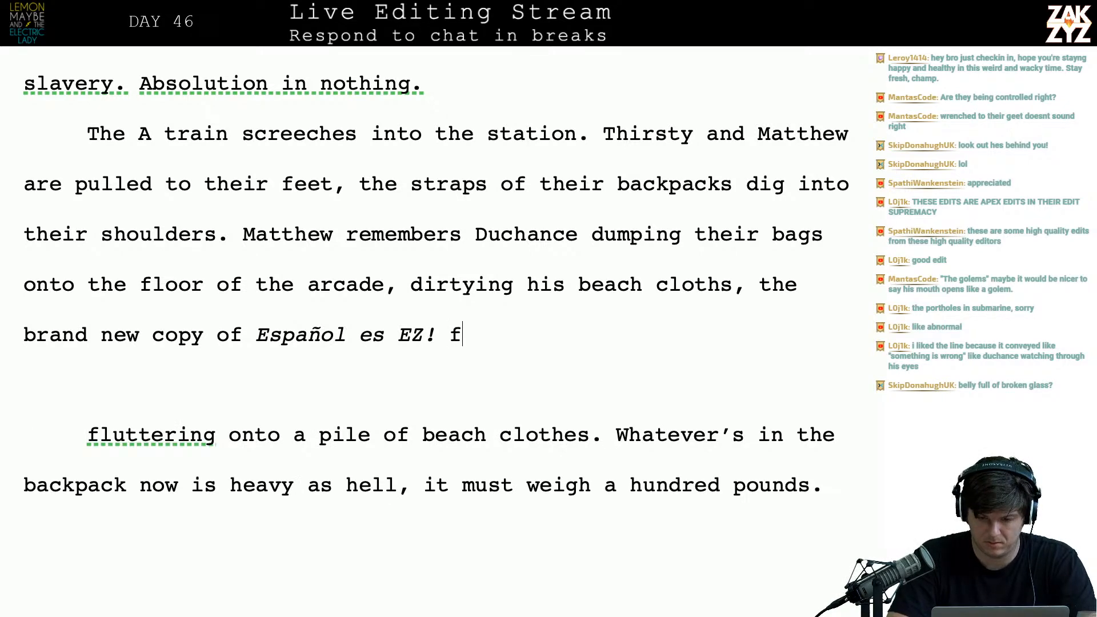
key(BackSpace)
key(BackSpace)
key(BackSpace)
key(BackSpace)
key(BackSpace)
key(BackSpace)
key(BackSpace)
key(BackSpace)
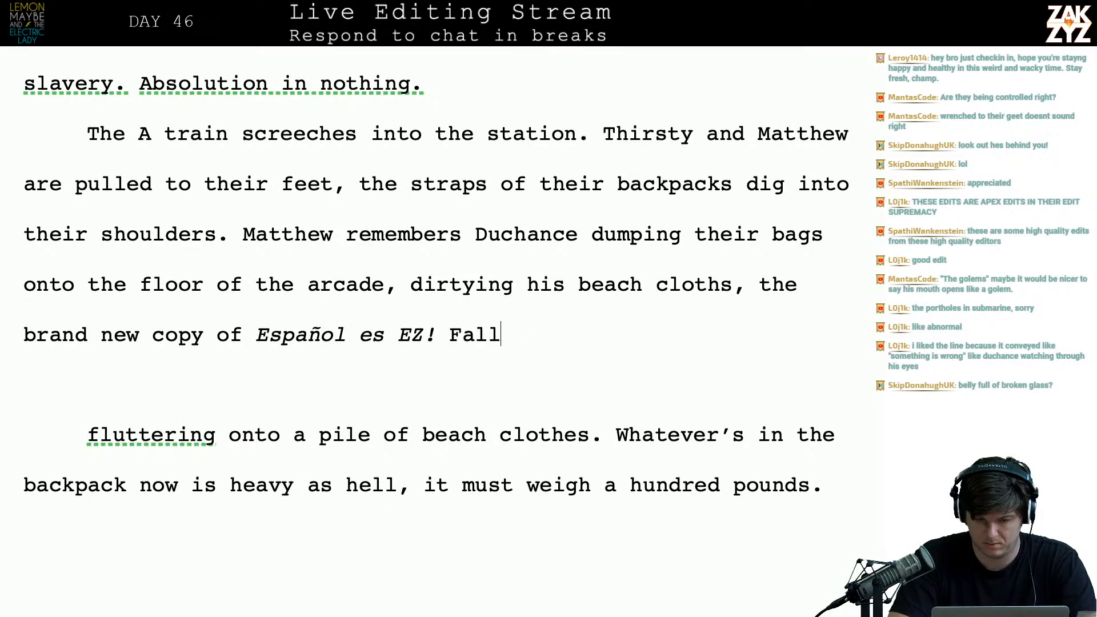
text(fo)
key(BackSpace)
text(lopping o)
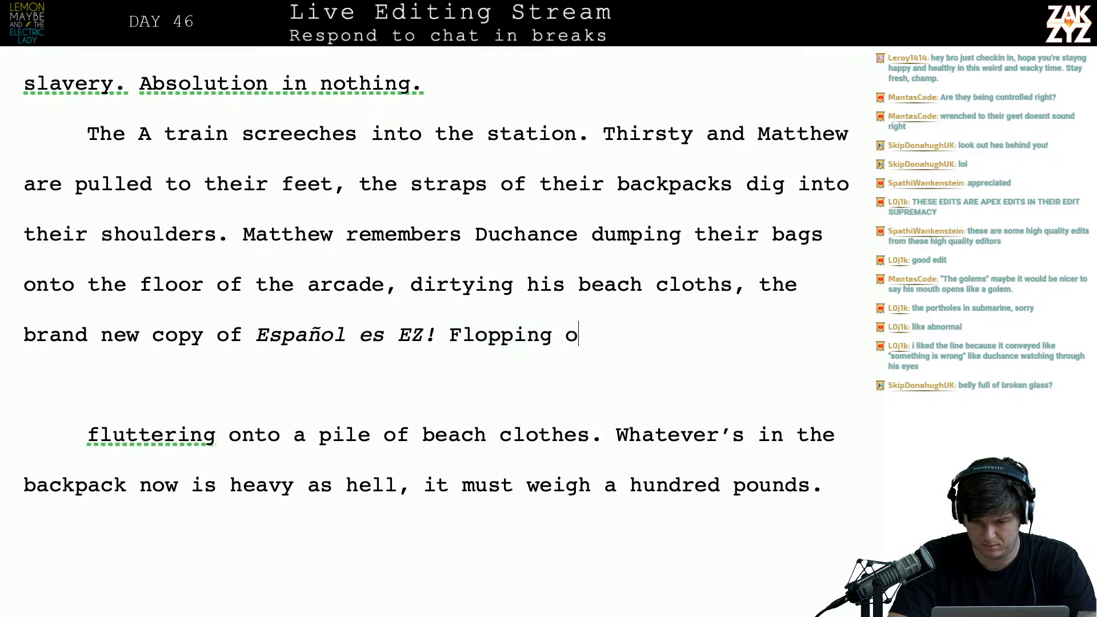
text(pen into a po)
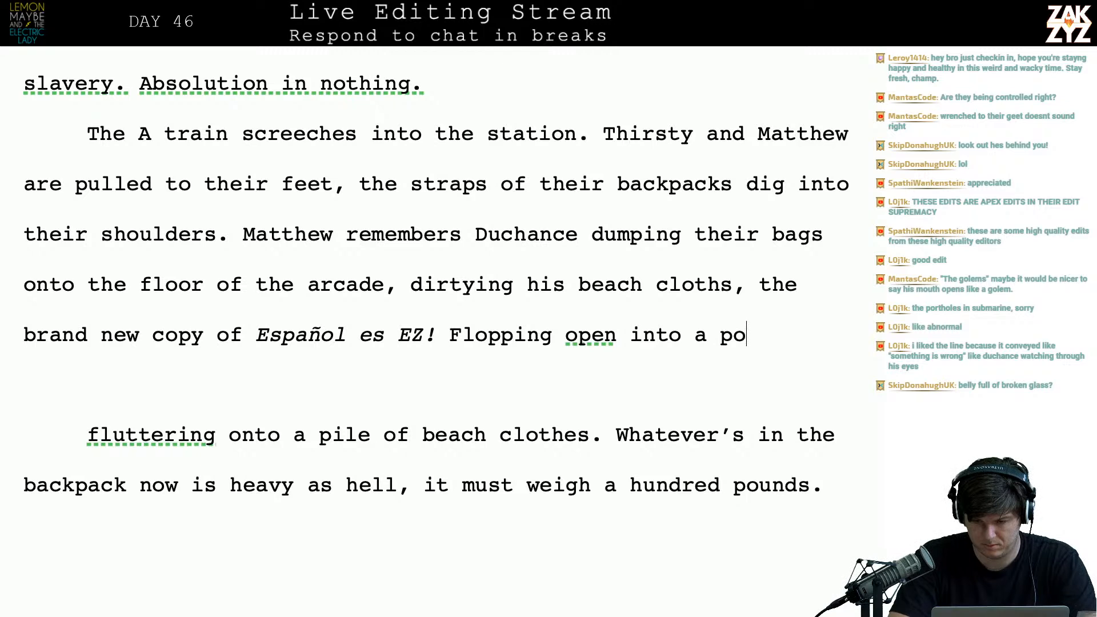
text(ol of blood.)
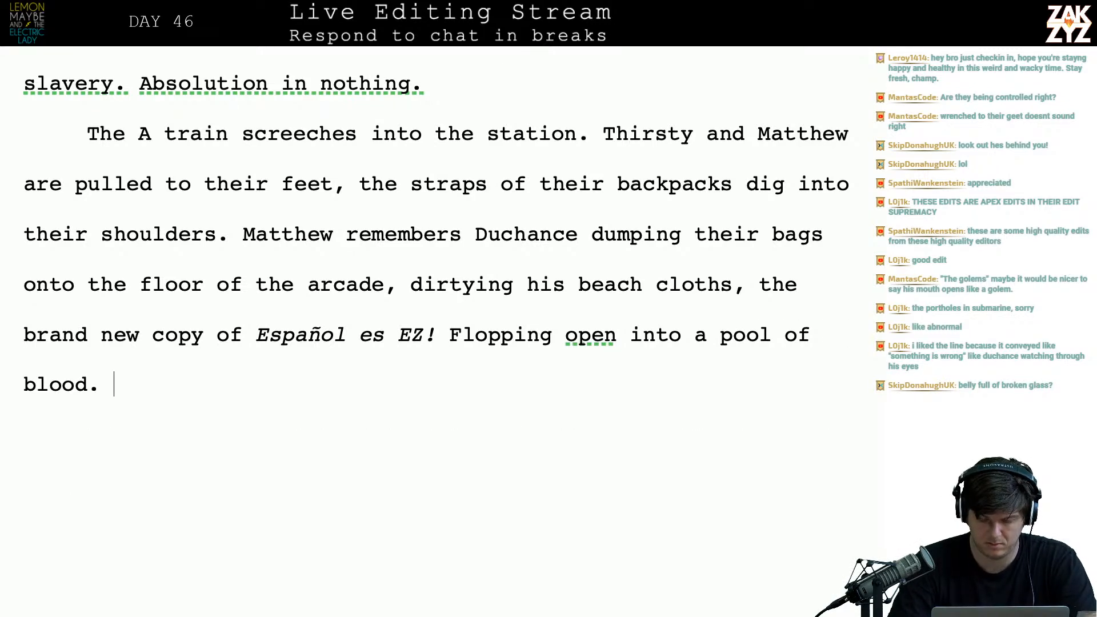
- Change "Flopping" after the book title to lowercase "flopping"
click(464, 335)
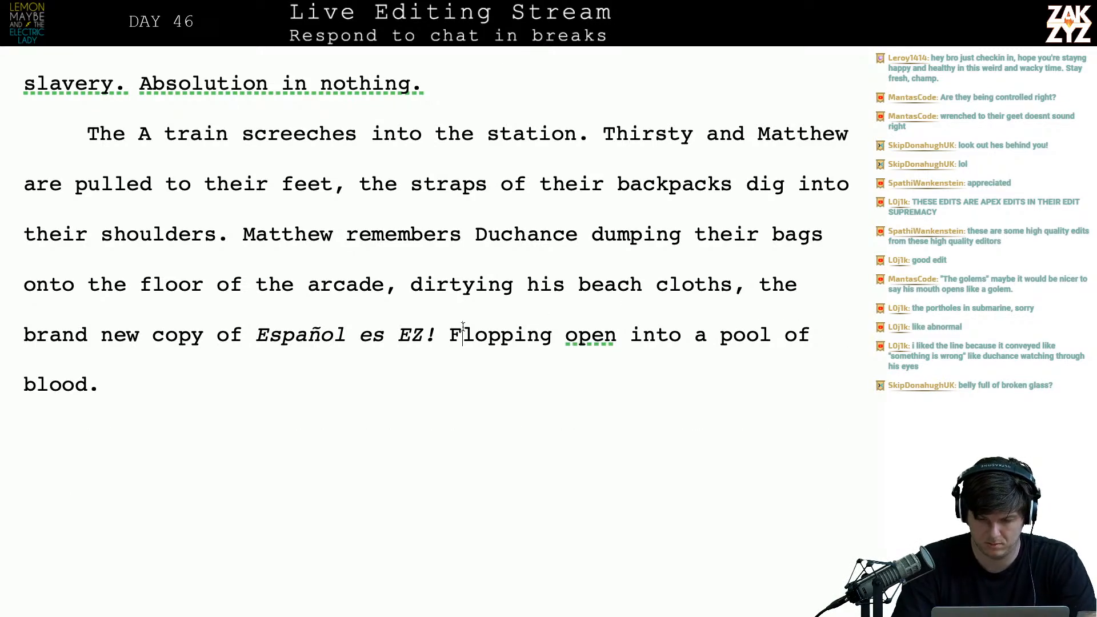
key(BackSpace)
text(f)
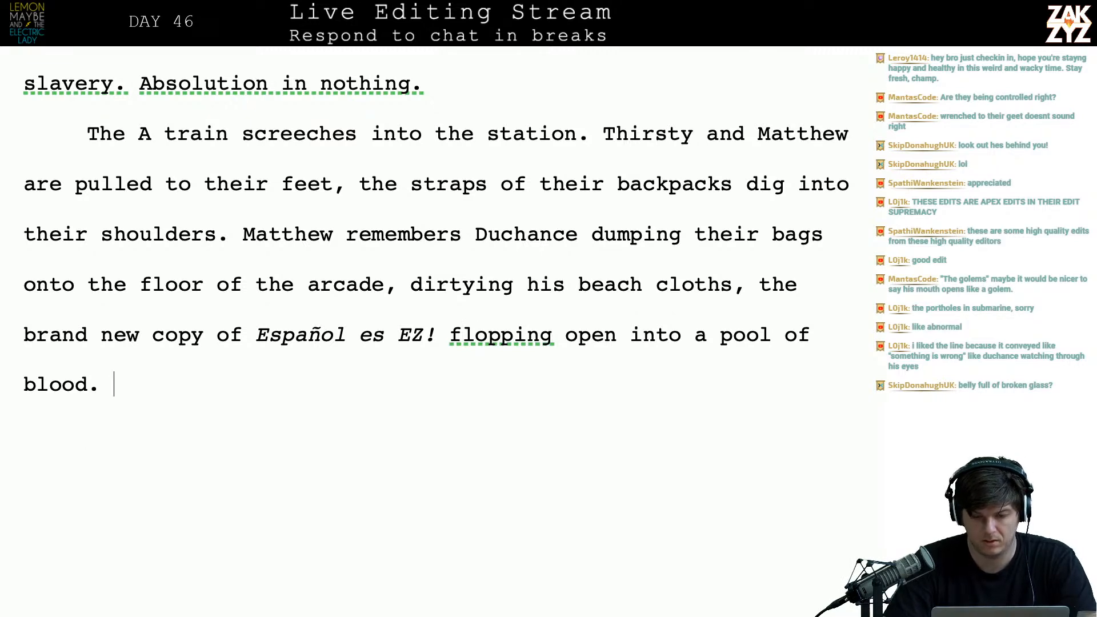
- Reread the A train paragraph from the station arrival to the book landing in the pool of blood
scroll(463, 327, down, 1)
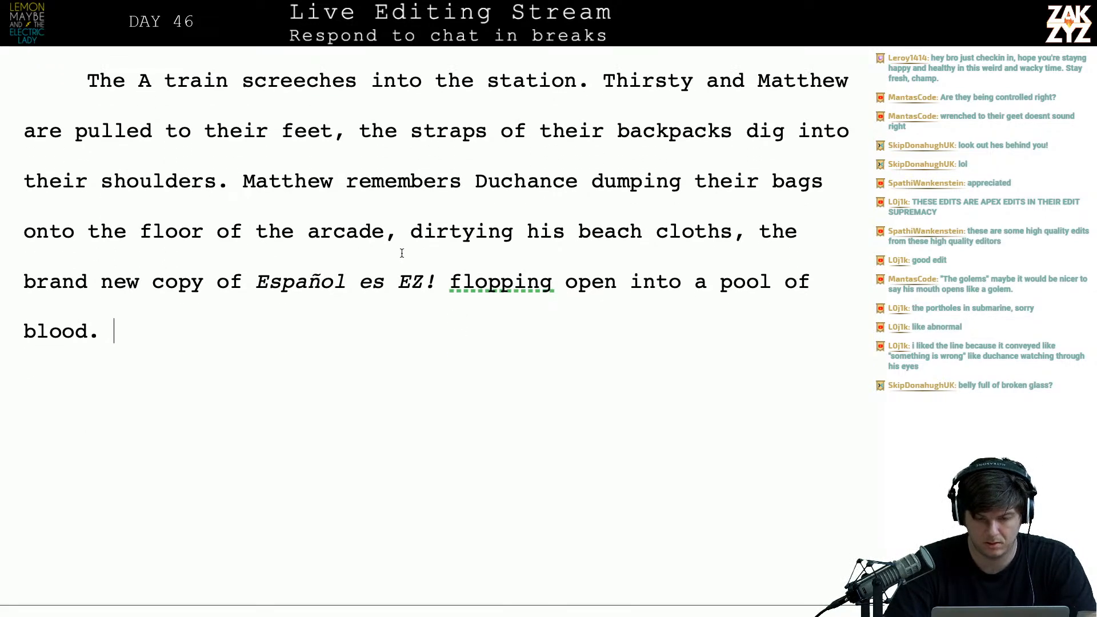
scroll(478, 282, down, 1)
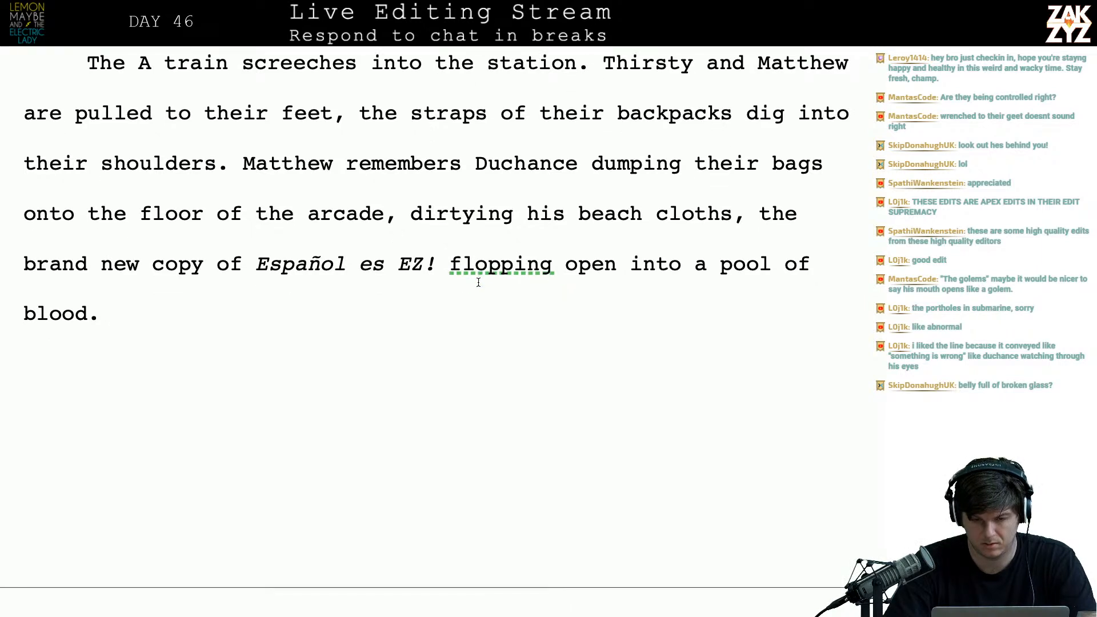
scroll(478, 283, up, 2)
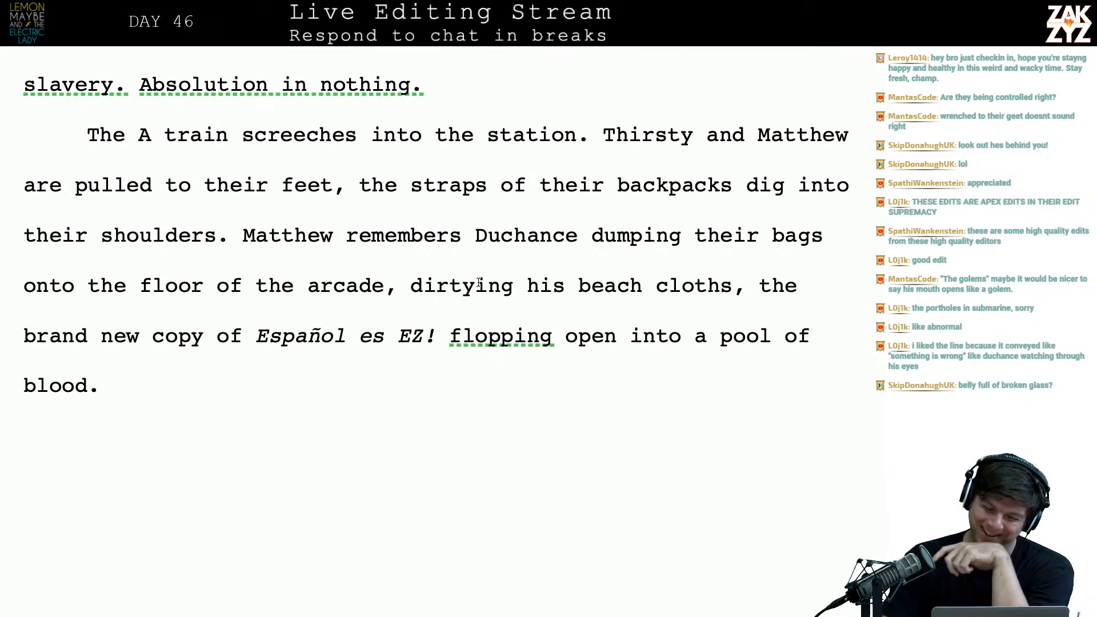
scroll(479, 282, down, 1)
scroll(479, 282, down, 1)
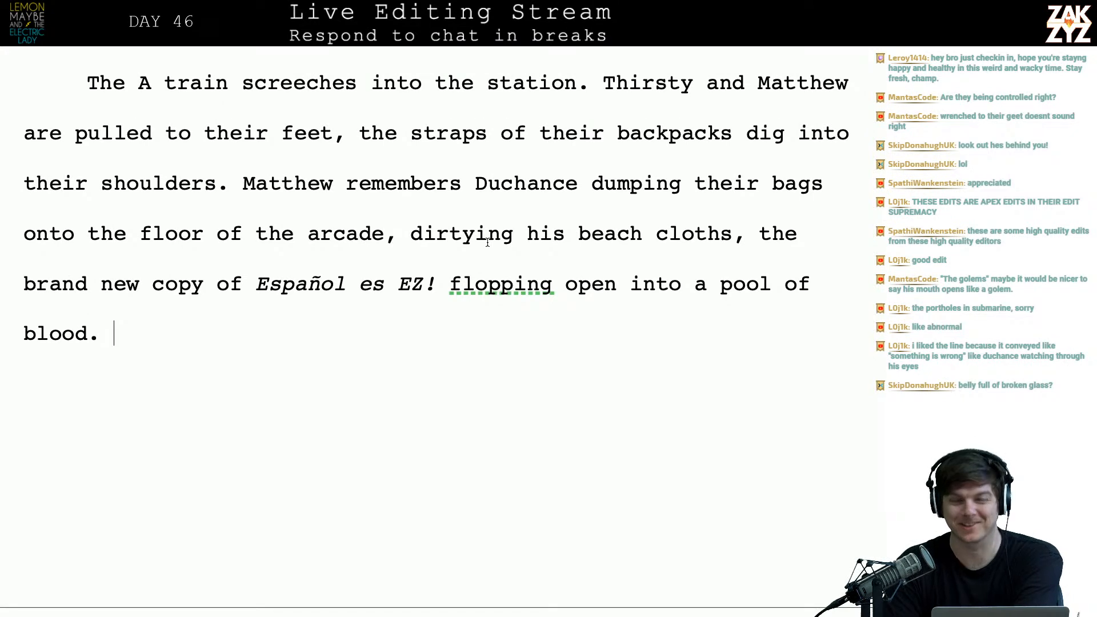
scroll(488, 243, down, 1)
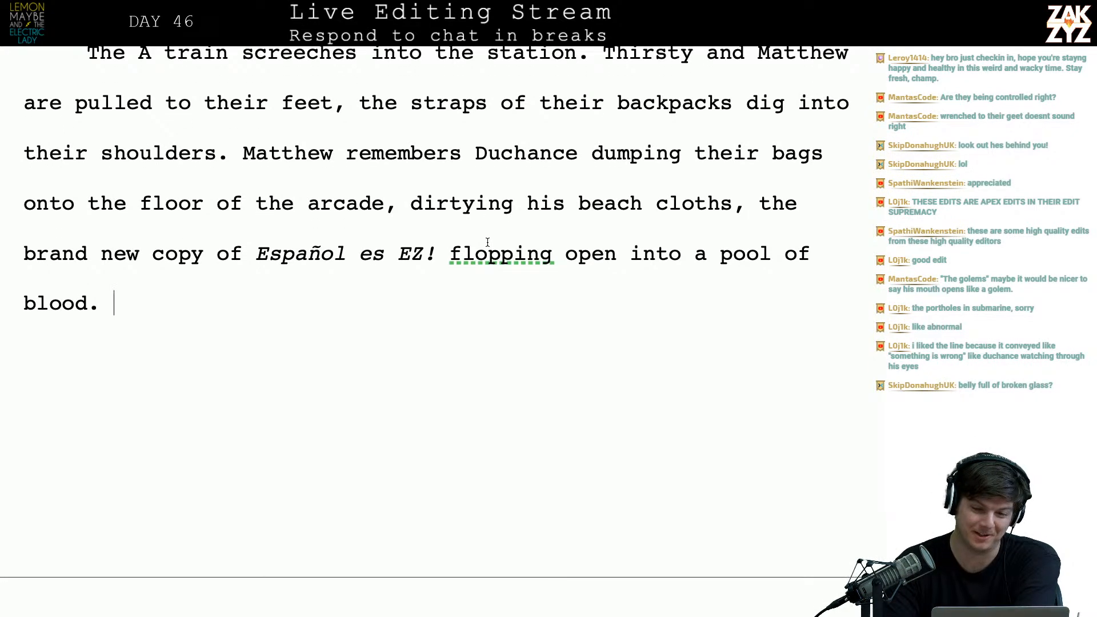
scroll(488, 242, up, 1)
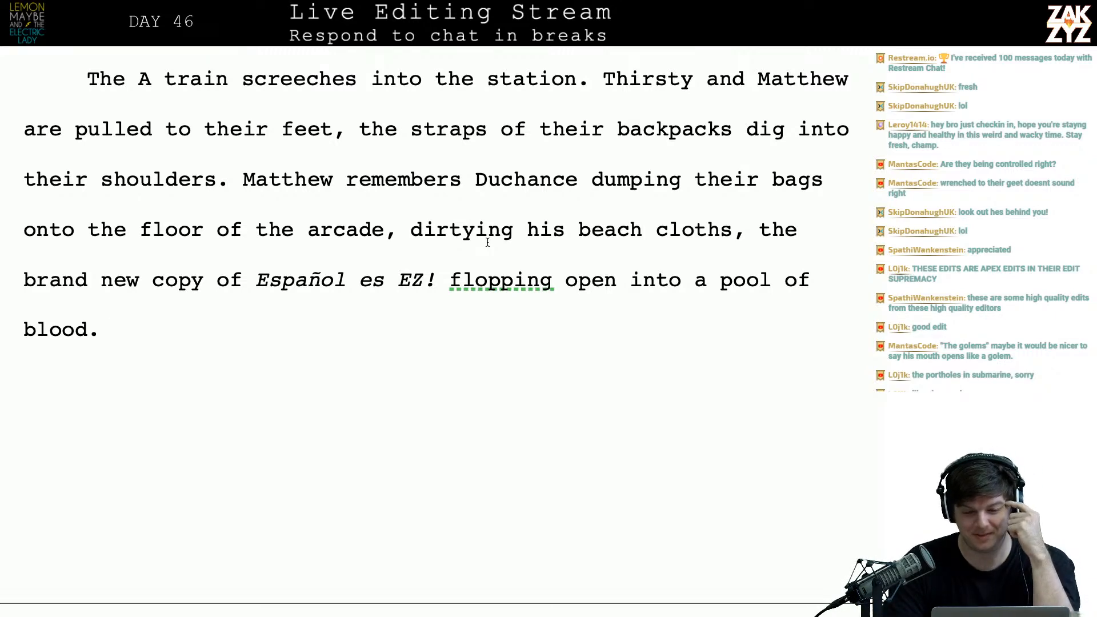
scroll(487, 242, down, 3)
scroll(487, 242, down, 1)
scroll(488, 242, up, 2)
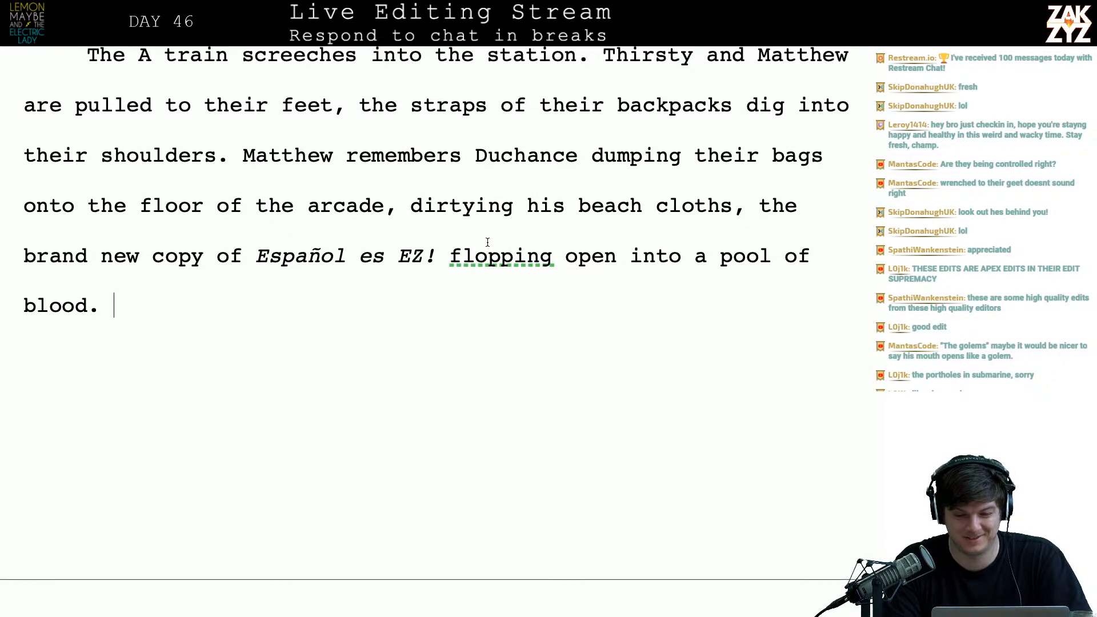
scroll(487, 242, up, 1)
- Split the text from "Matthew remembers" into its own paragraph below a blank line, returning to the end of "their shoulders."
click(274, 192)
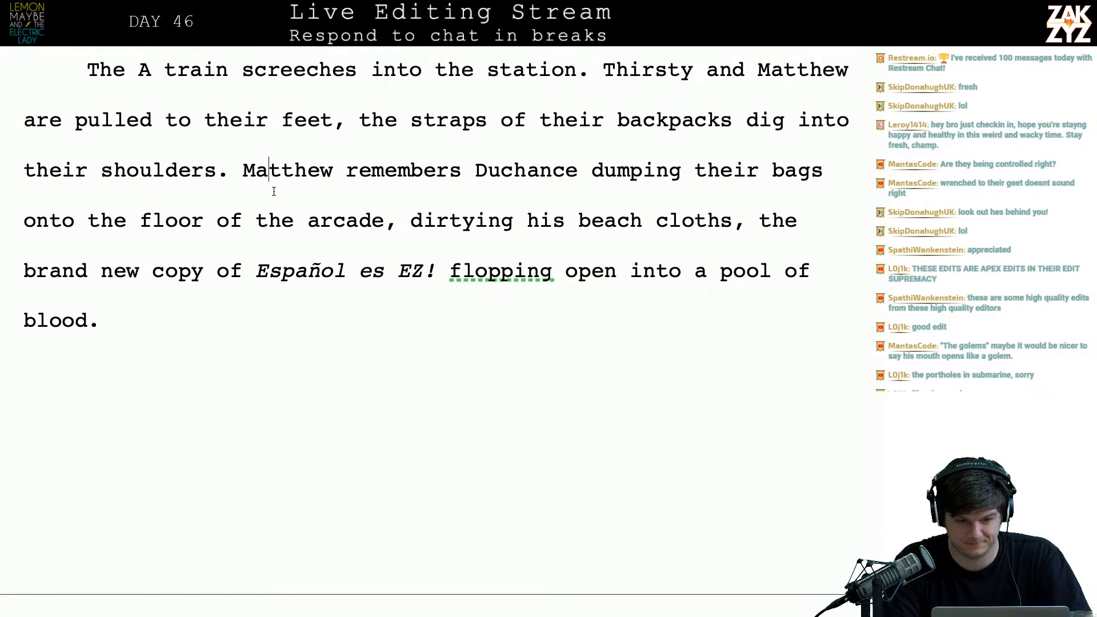
key(Left)
key(Left)
key(Return)
key(Return)
key(Up)
key(Up)
key(End)
- Add "Their former contents were dumped unceremoniously onto the floor of the arcade," after "their shoulders."
text(Their former )
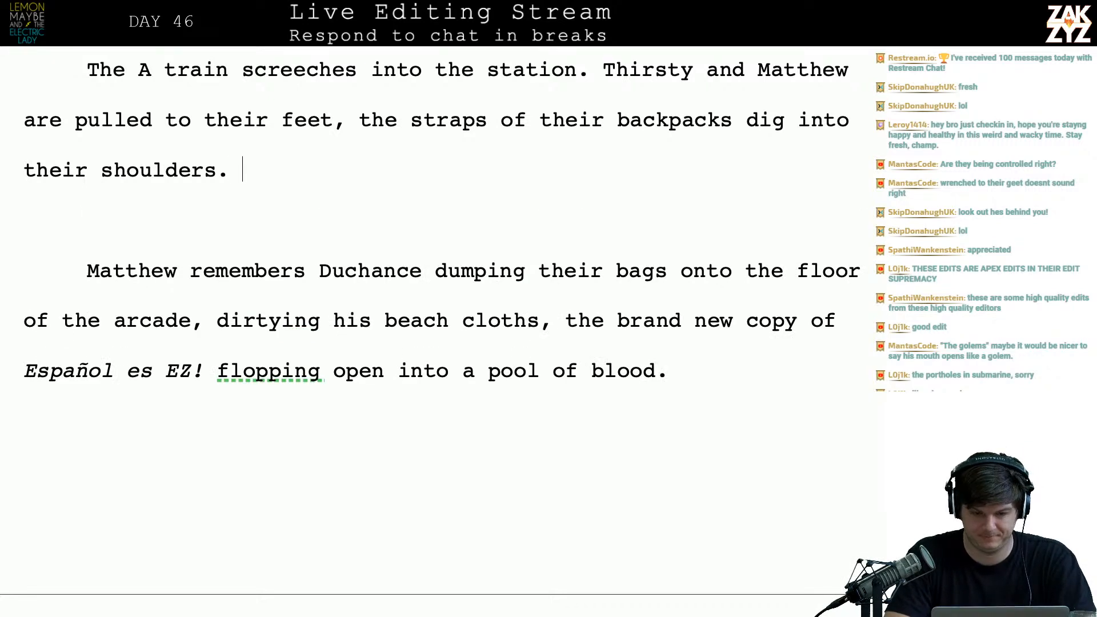
text(co)
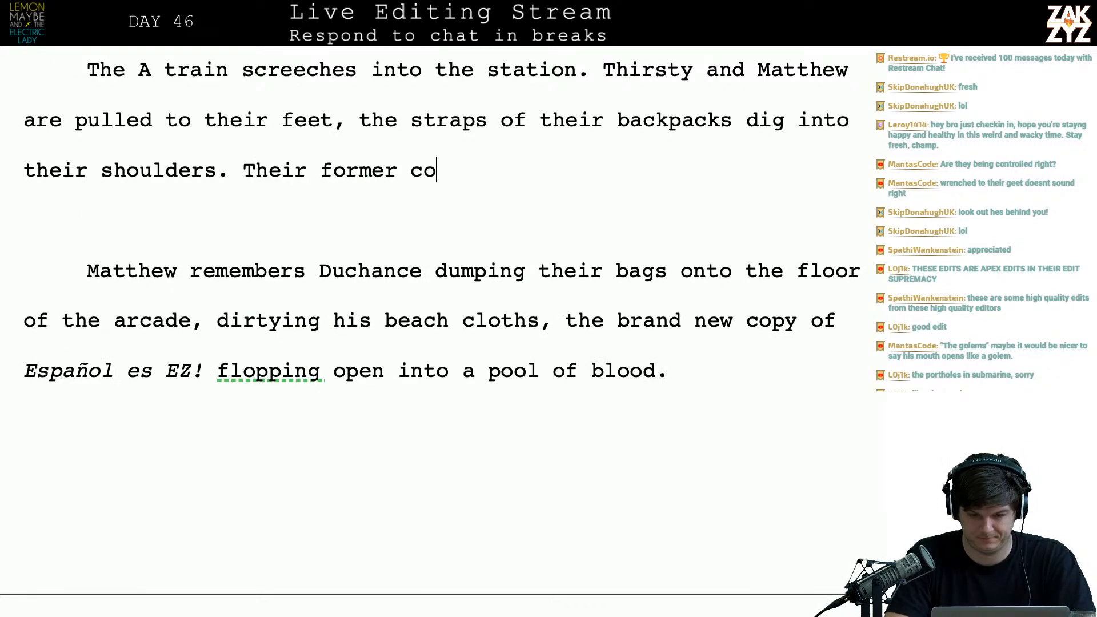
text(ntents were dumped a)
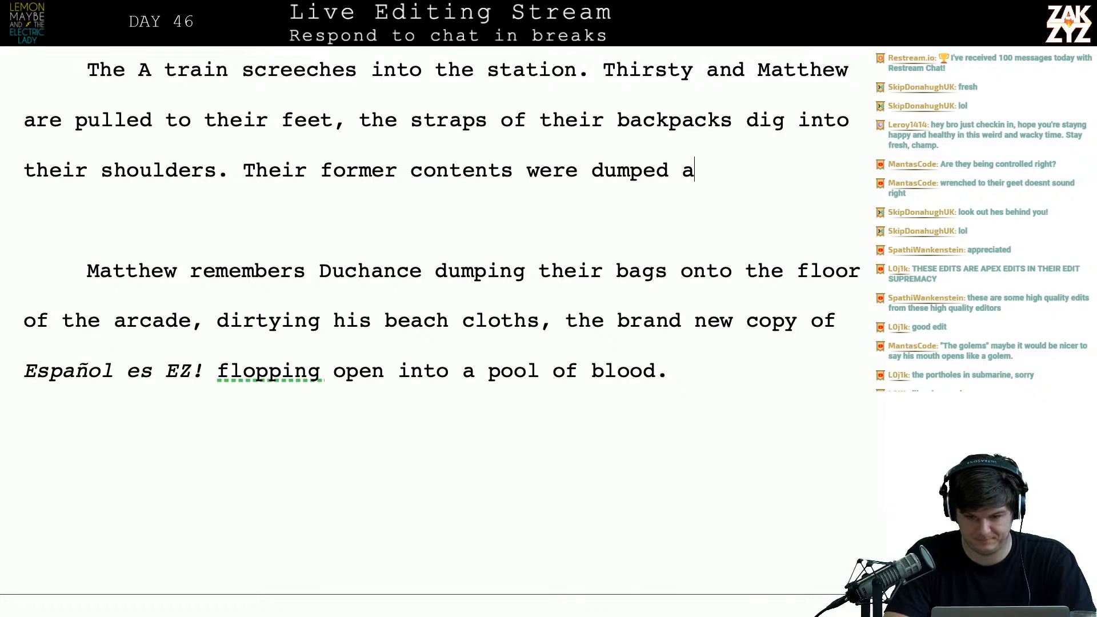
key(BackSpace)
text(unceremoni)
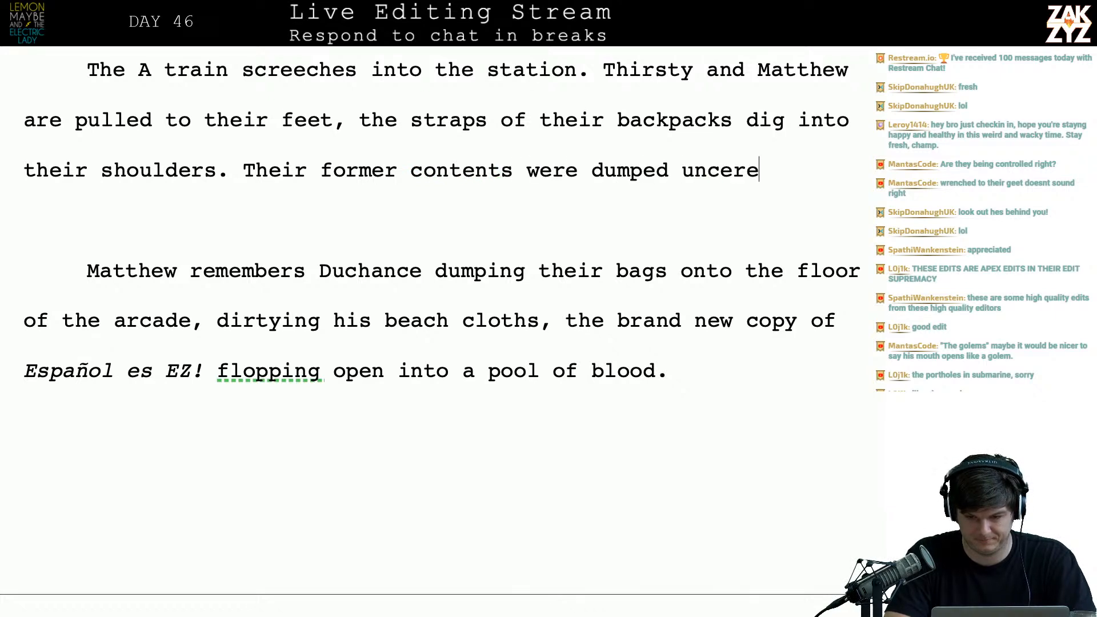
key(BackSpace)
text(niously)
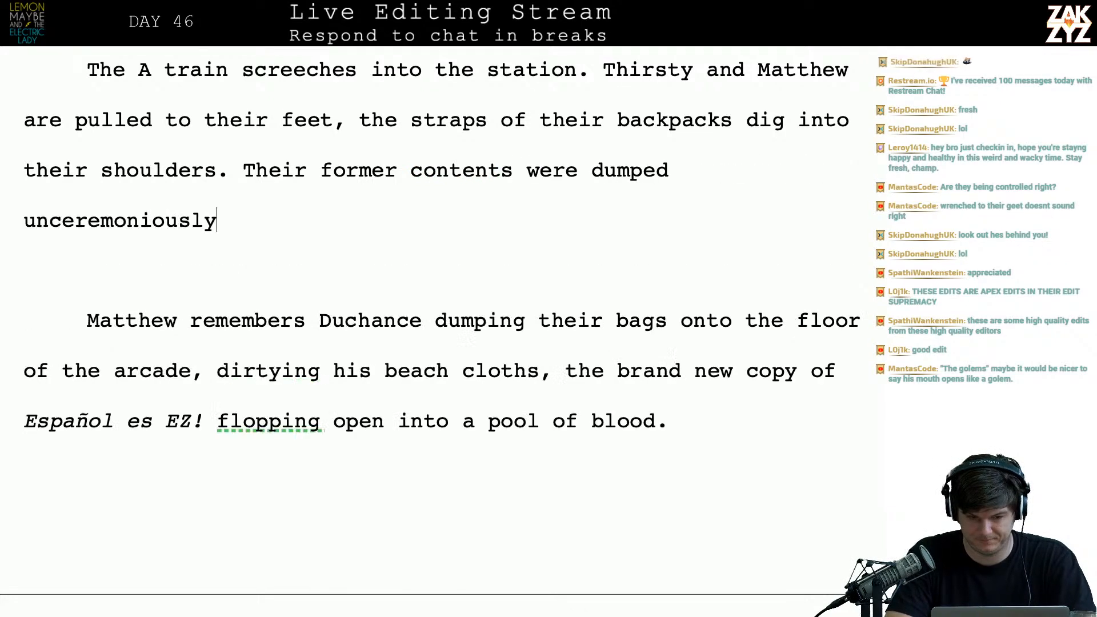
text( onto the floor of the arcade,)
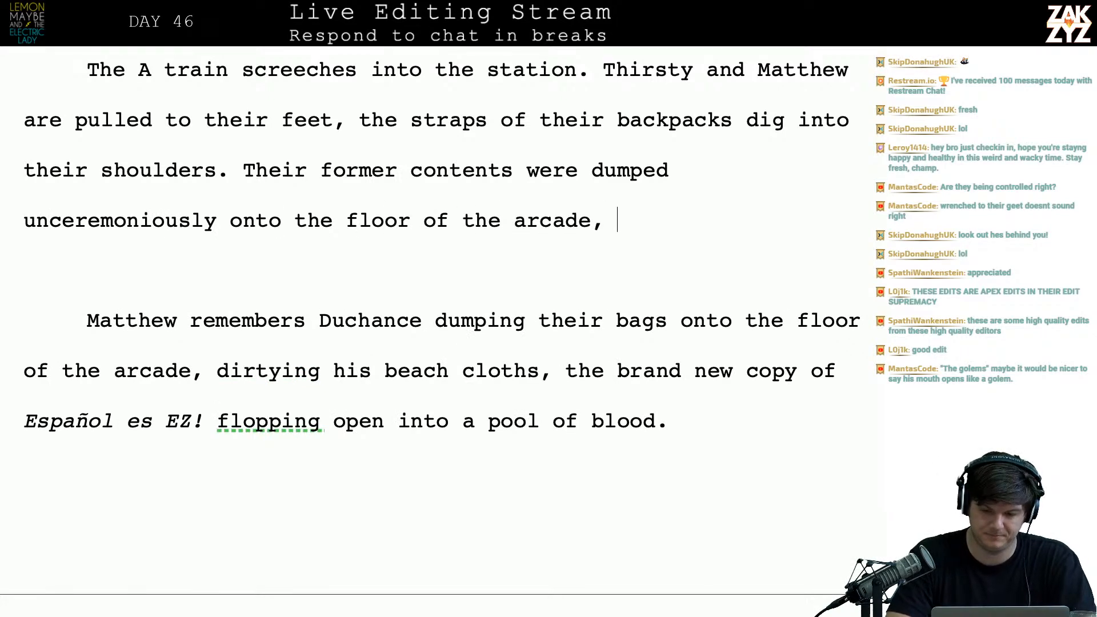
text( M)
key(BackSpace)
text(d)
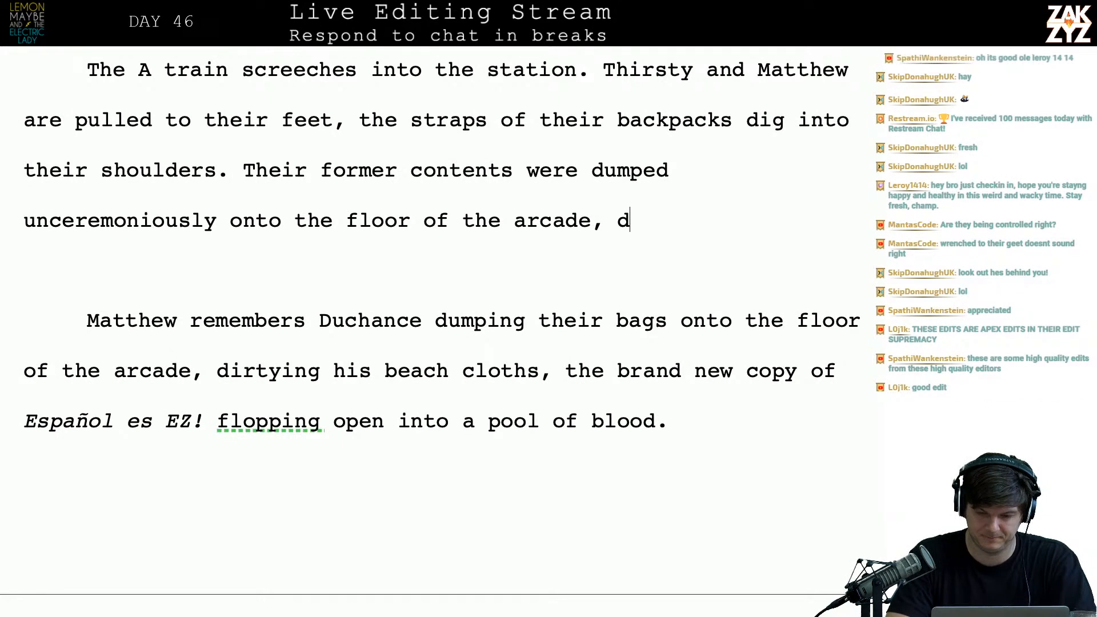
key(BackSpace)
key(BackSpace)
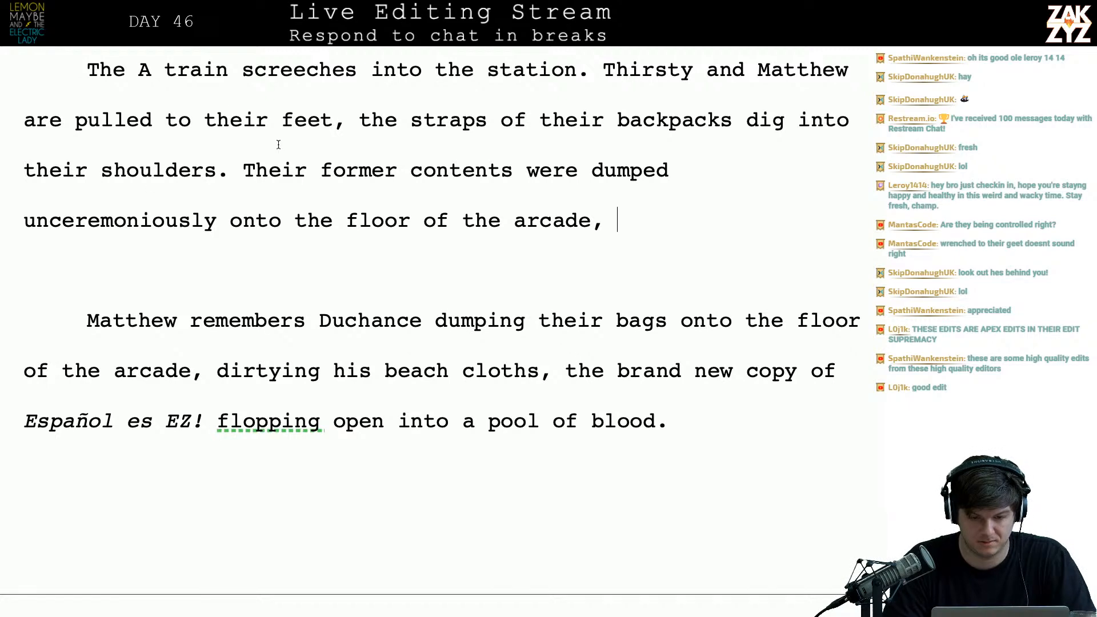
- Split off the "Their former contents" draft and add "Whatever's in there, it's not beach clothes." after "their shoulders."
click(230, 170)
key(Right)
key(Return)
key(Return)
click(243, 171)
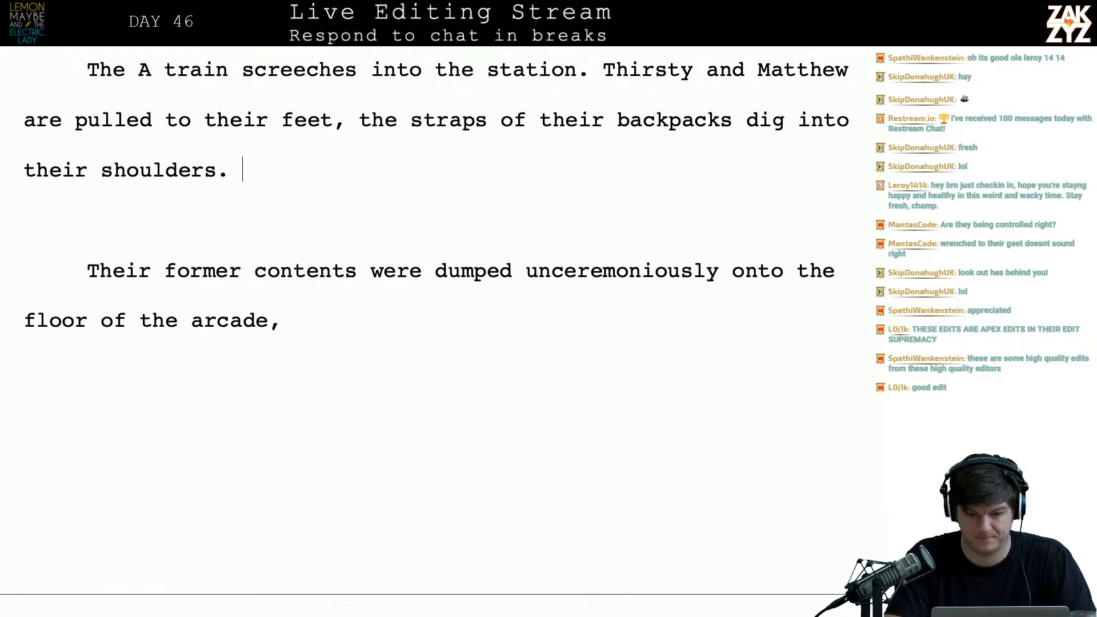
text(What)
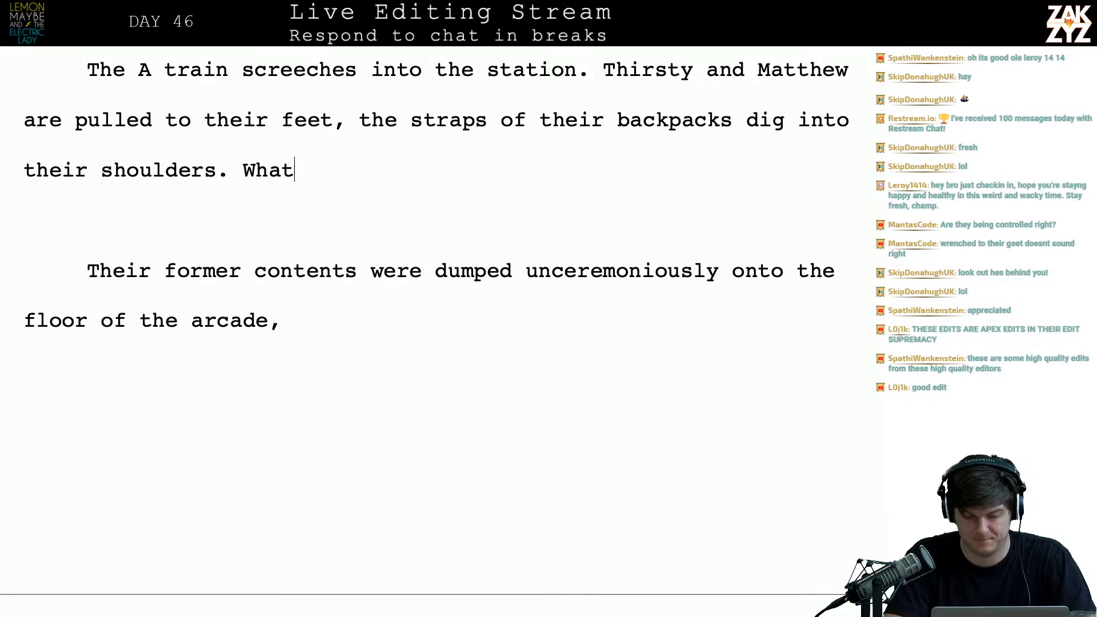
text(ever's in there)
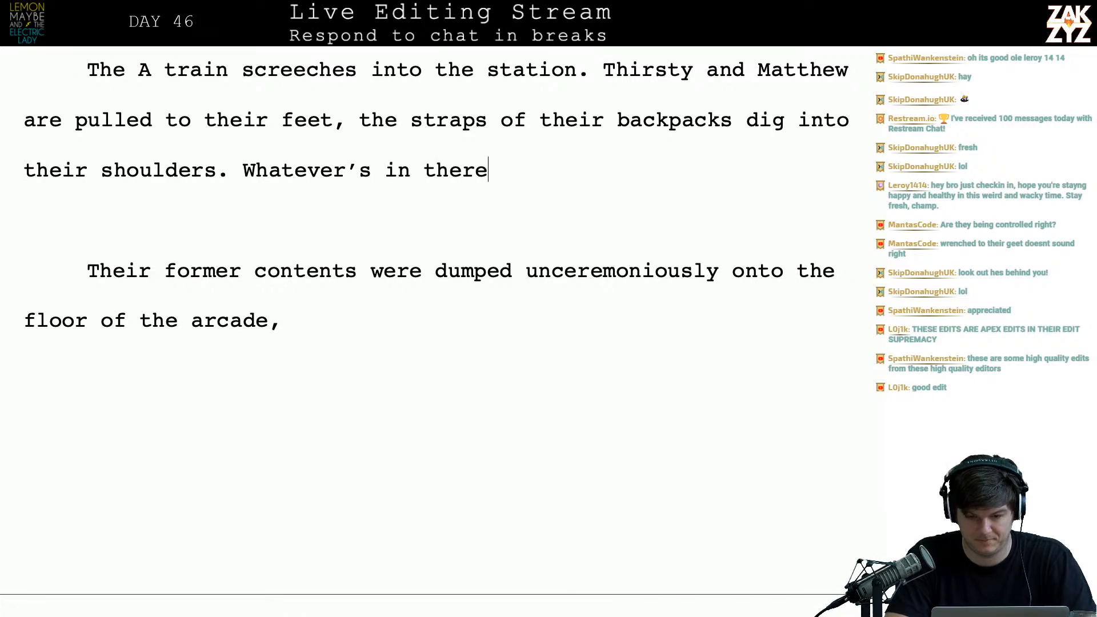
text(, it's not beach)
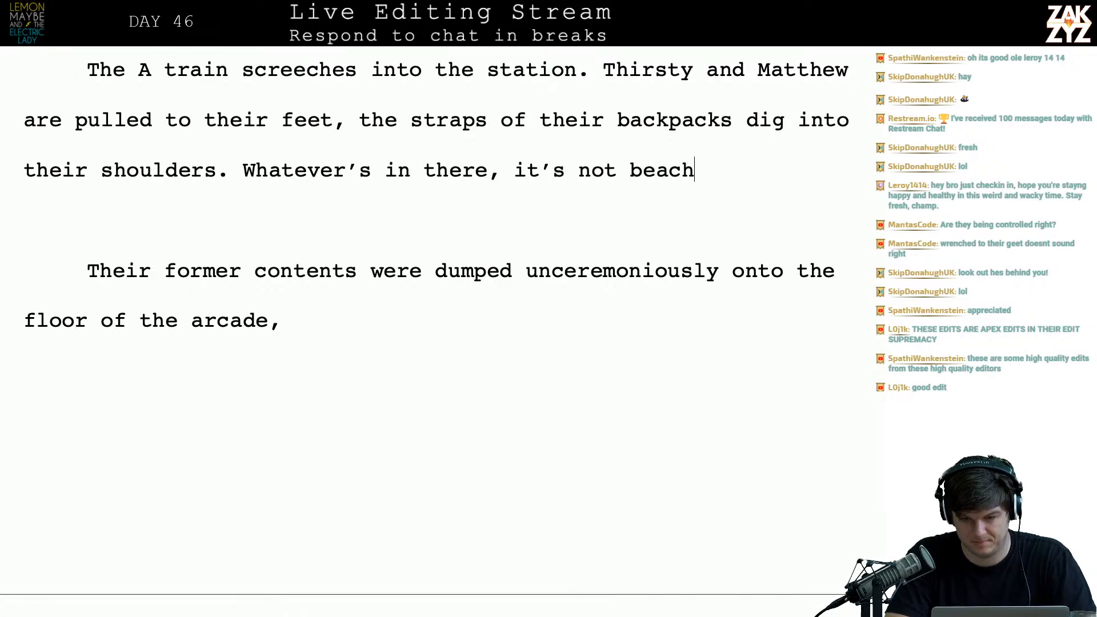
text( clothes. Matthe)
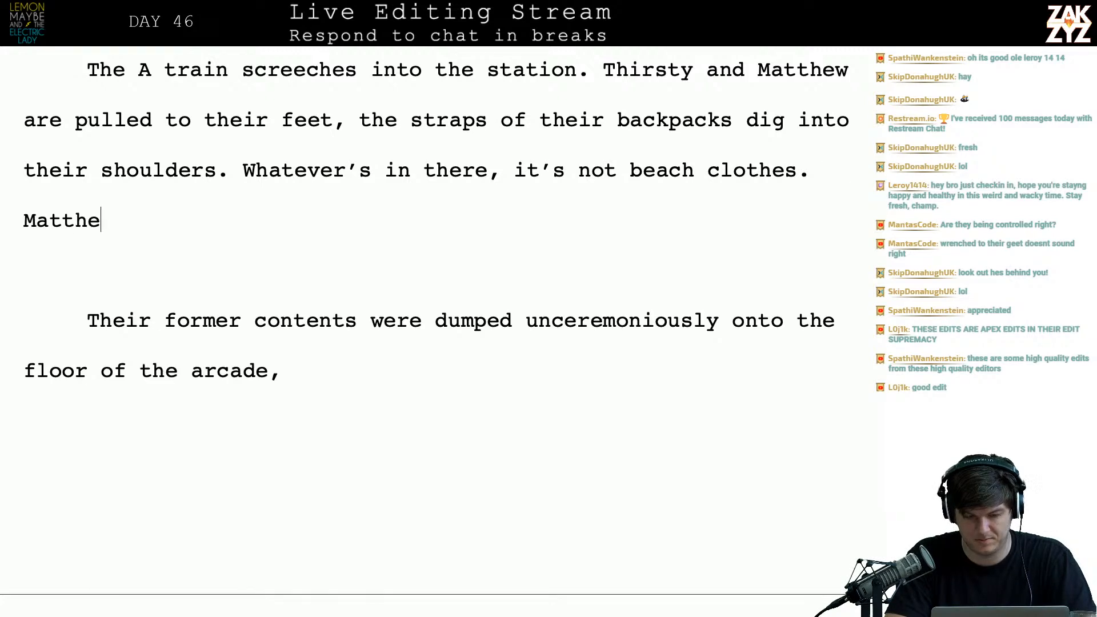
- Continue with "Matthew can remember Duchance unceremoniously dumping their contents onto the floor of the arcade, his copy of"
text(w can remember )
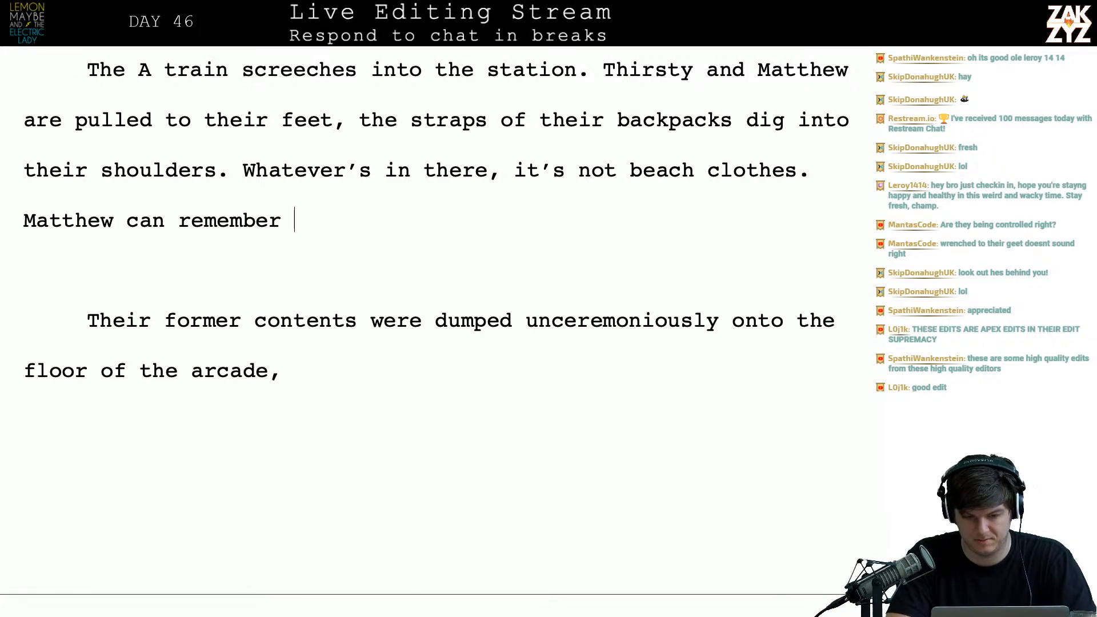
text(duchance un)
key(BackSpace)
key(BackSpace)
key(BackSpace)
key(BackSpace)
key(BackSpace)
key(BackSpace)
key(BackSpace)
key(BackSpace)
key(BackSpace)
key(BackSpace)
key(BackSpace)
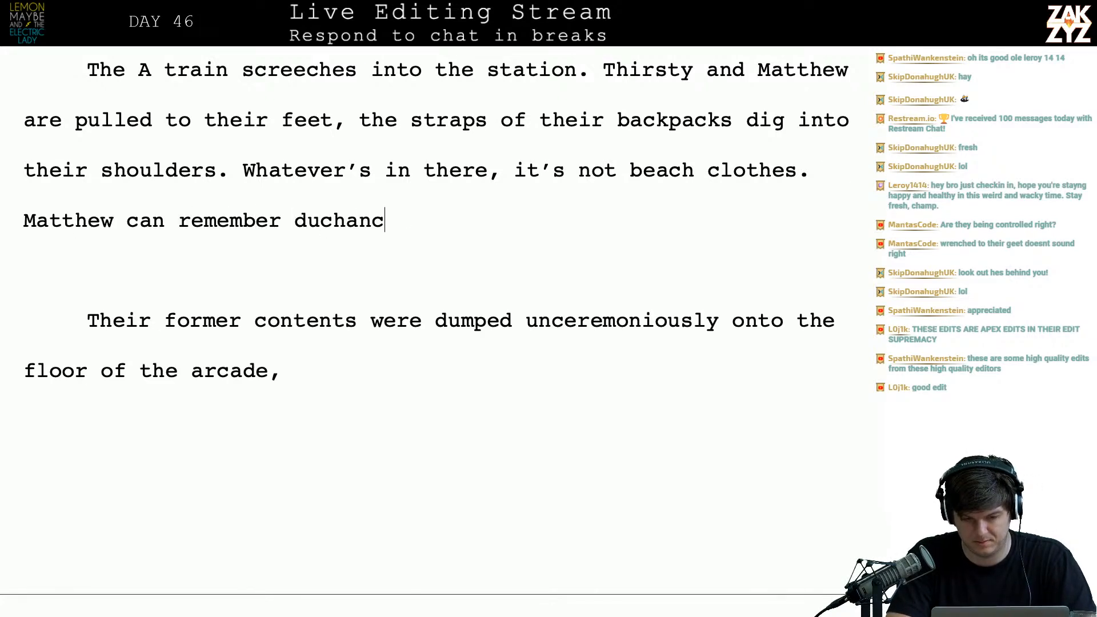
text(Dun)
key(BackSpace)
text(ch)
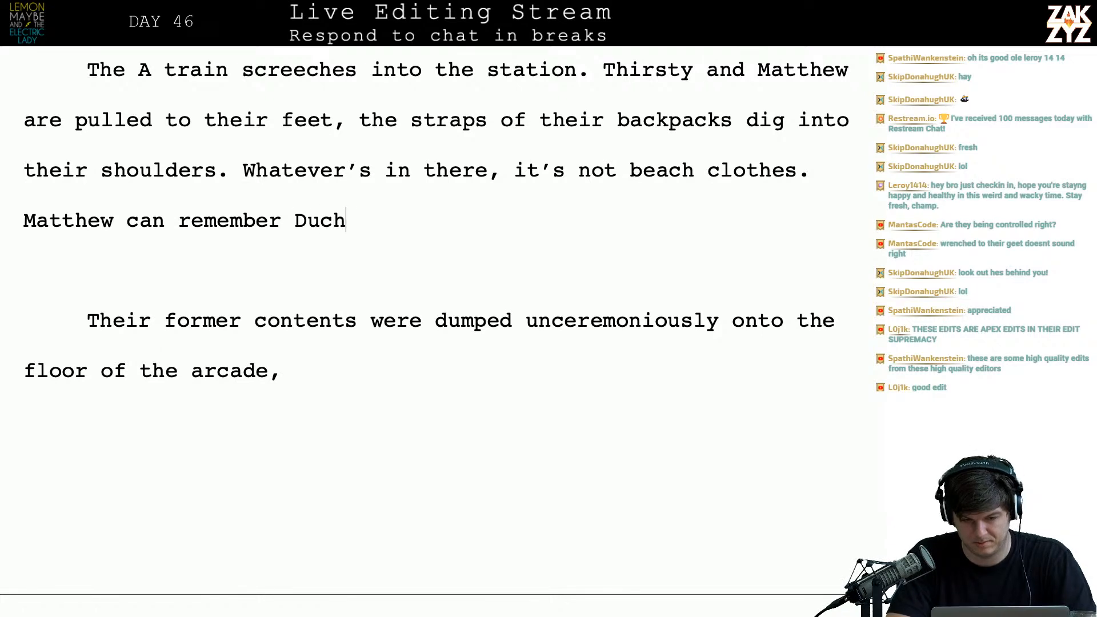
text(ance unceremon)
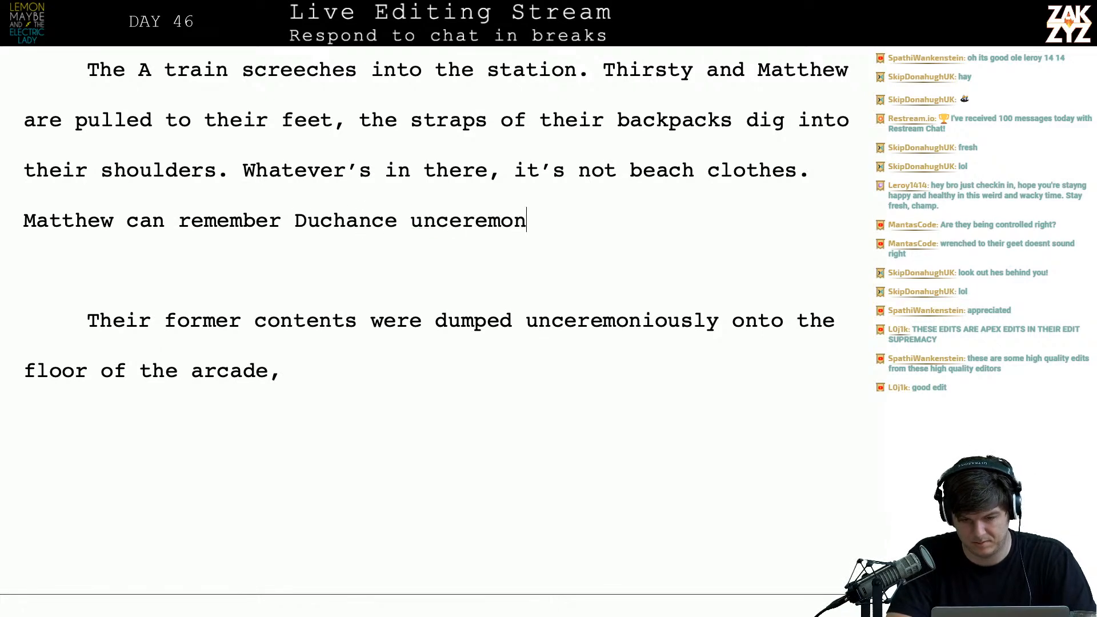
text(iously dumping their )
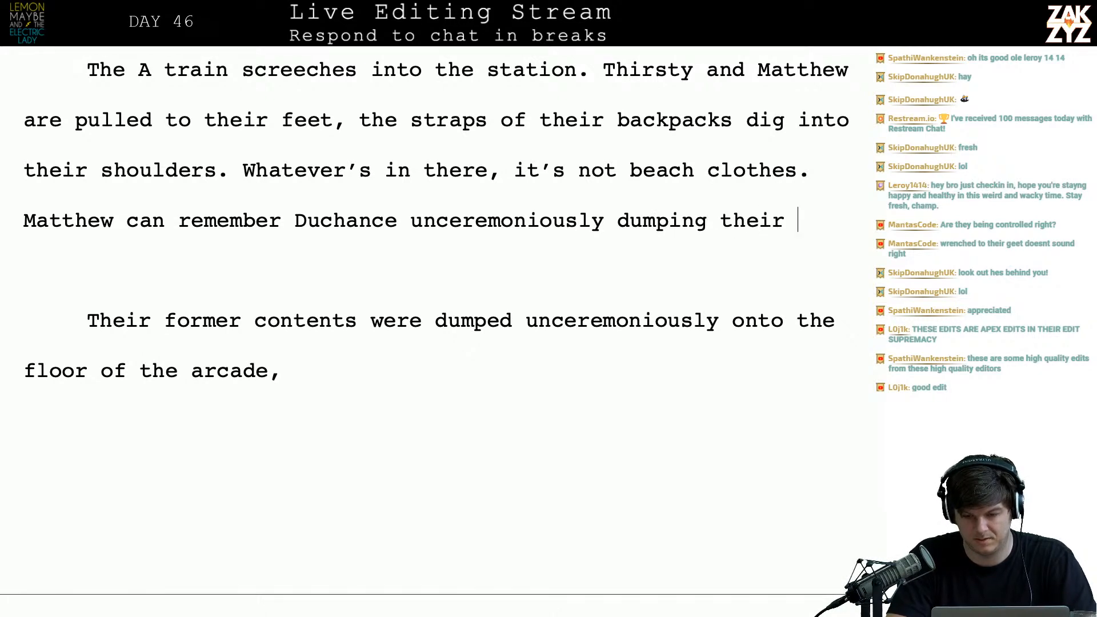
text(contents onto the floor of the arcade, his copy of)
- Delete the leftover text from "Their former contents" through "dirtying his beach cloths, the", up to "brand new copy of Español es EZ!"
key(shift+Down)
key(shift+Down)
key(shift+Down)
key(shift+Down)
key(shift+Down)
key(shift+Down)
key(shift+Down)
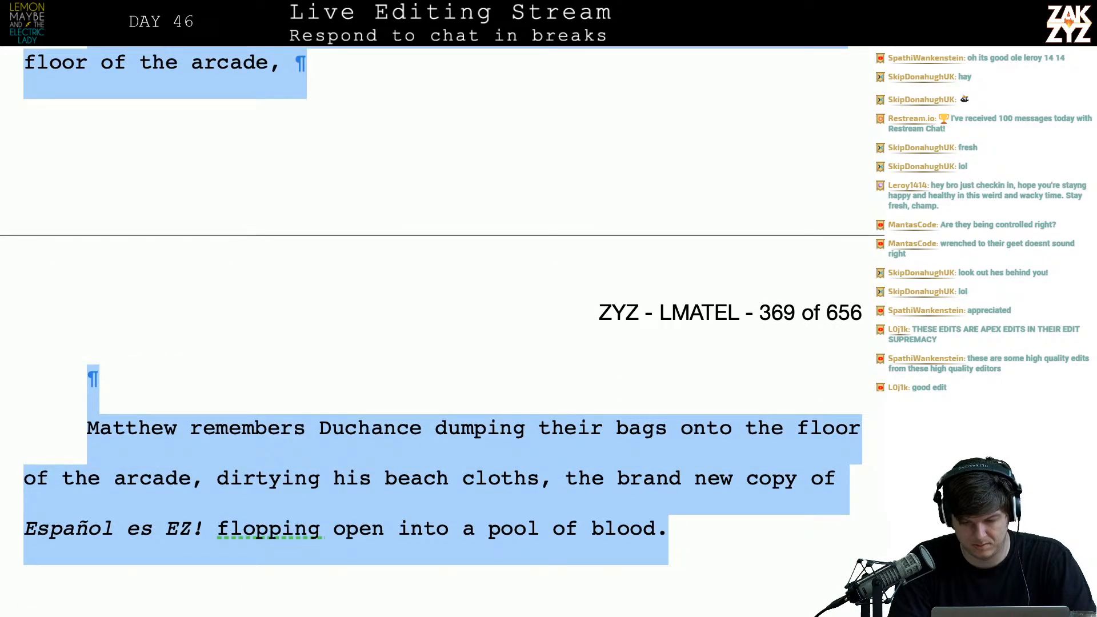
key(shift+Up)
key(shift+Left)
key(shift+Right)
key(shift+Right)
key(shift+Right)
key(shift+Right)
key(shift+Right)
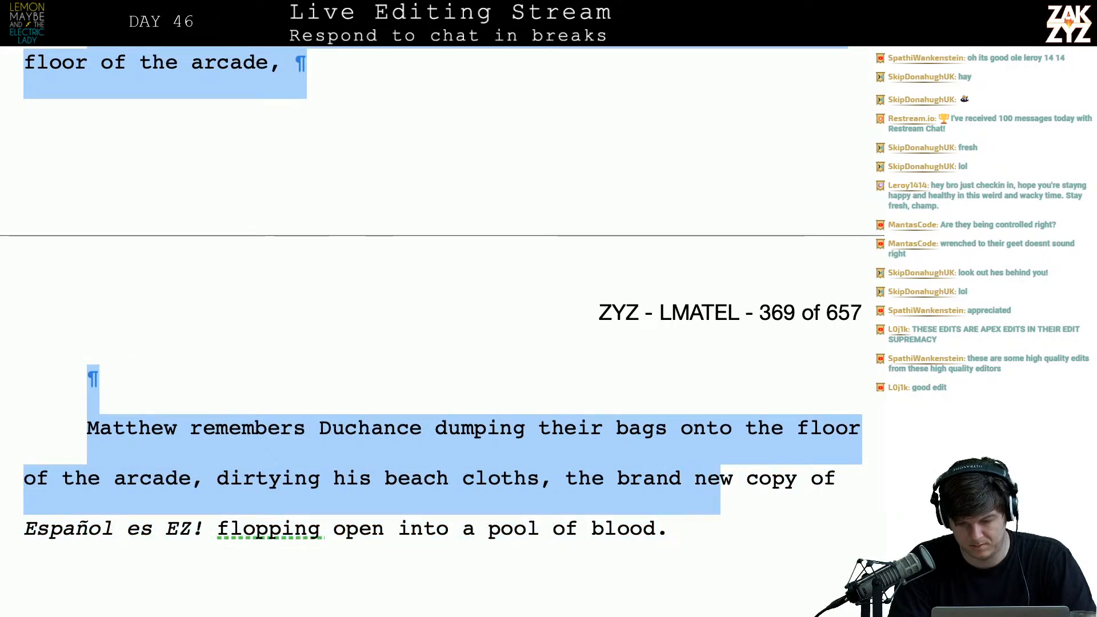
key(shift+Right)
key(shift+Right)
key(shift+Right)
key(shift+Right)
key(shift+Right)
key(shift+Left)
key(shift+Left)
key(shift+Left)
key(shift+Left)
key(shift+Left)
key(shift+Left)
key(shift+Left)
key(shift+Left)
key(shift+Left)
key(shift+Left)
key(shift+Left)
key(shift+Left)
key(shift+Left)
key(shift+Left)
key(Delete)
- Remove "his copy of" after "onto the floor of the arcade," so the sentence runs straight into "brand new copy of"
key(BackSpace)
key(BackSpace)
key(BackSpace)
key(BackSpace)
key(BackSpace)
key(BackSpace)
key(BackSpace)
key(BackSpace)
key(BackSpace)
key(BackSpace)
key(BackSpace)
key(BackSpace)
- Add "It doesn't matter." after "flopping open into a pool of blood."
key(Down)
key(Left)
key(Left)
key(Left)
key(Left)
key(Left)
key(Left)
key(Left)
key(Left)
key(ctrl+Down)
key(ctrl+Up)
key(ctrl+Up)
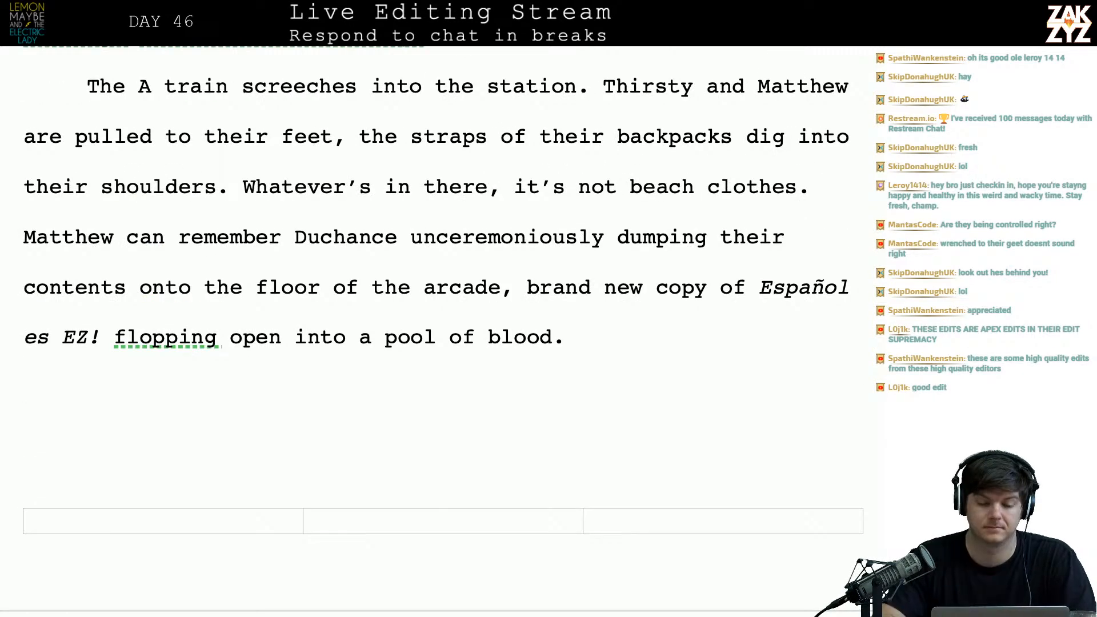
scroll(434, 329, down, 15)
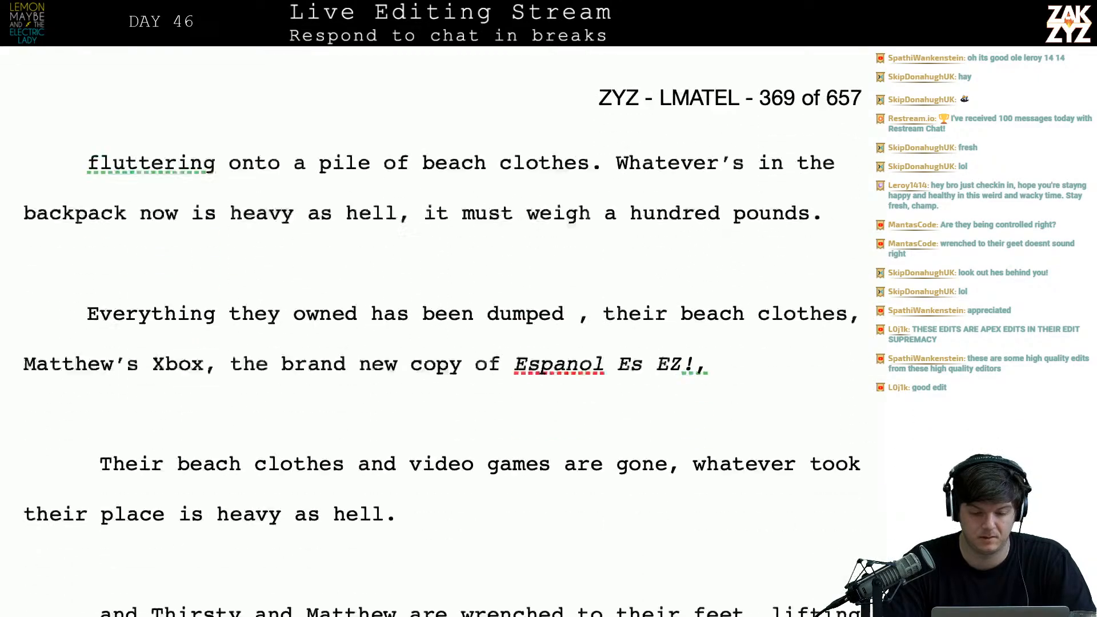
scroll(441, 331, down, 1)
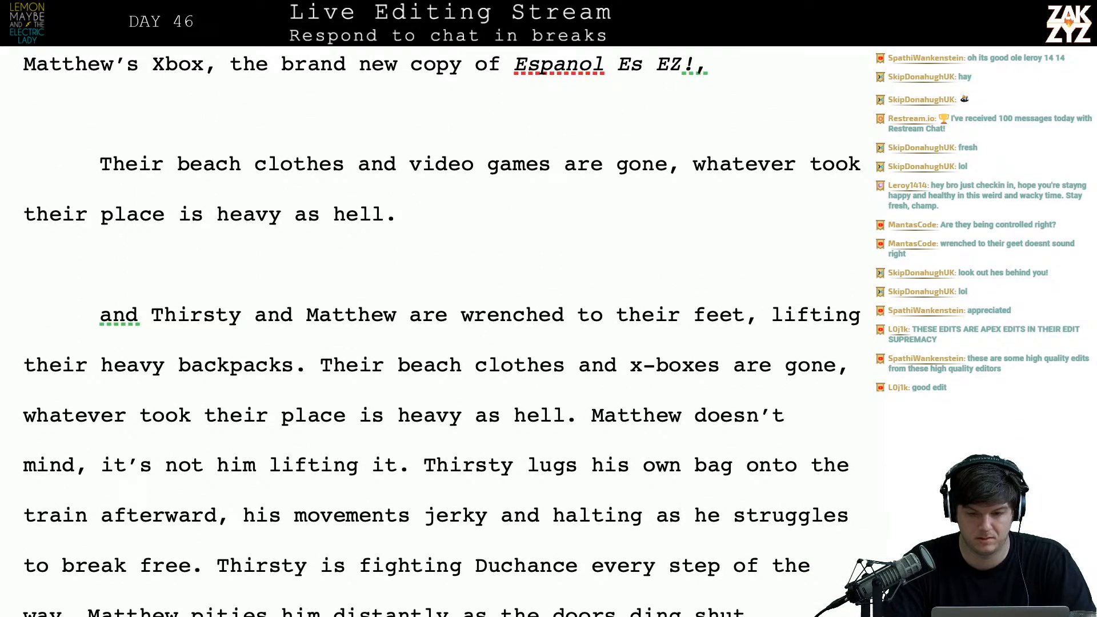
scroll(561, 269, up, 15)
key(ctrl+End)
text(It doesn't matter. IT doe)
key(BackSpace)
key(BackSpace)
key(BackSpace)
key(BackSpace)
key(BackSpace)
key(BackSpace)
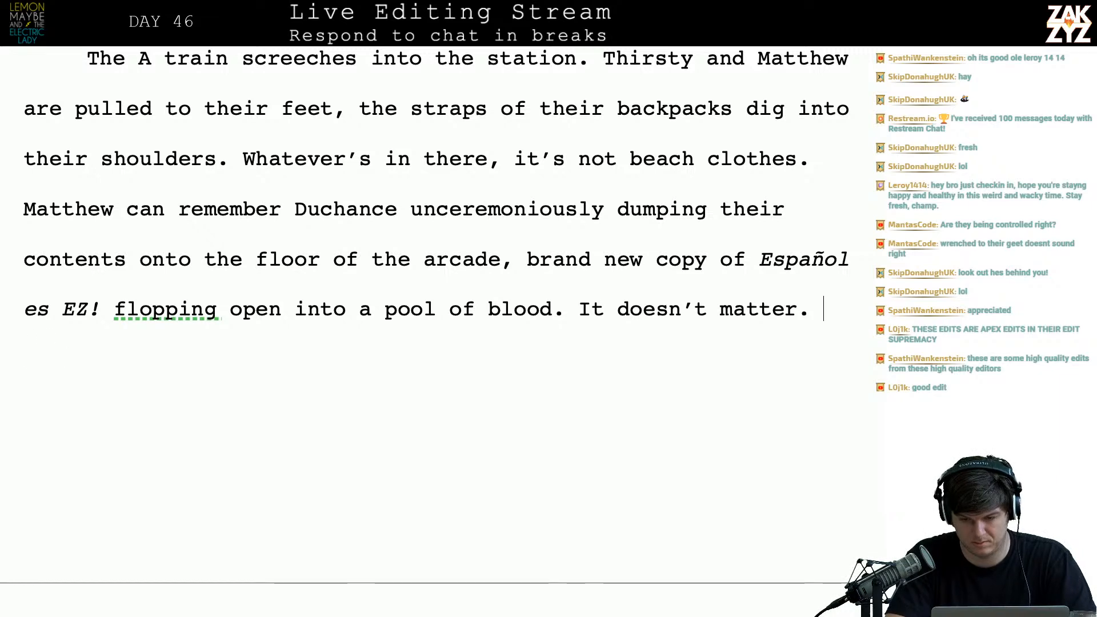
key(BackSpace)
- Continue the paragraph with "It doesn't matter the backpack weighs a hundred pounds, he's not the one lifting it."
text(IT doesn)
key(BackSpace)
key(BackSpace)
key(BackSpace)
key(BackSpace)
key(BackSpace)
key(BackSpace)
key(BackSpace)
text(t doesn't matt)
text(er the backpack w)
text(eighs a hundr)
text(ed pouns)
key(BackSpace)
text(ds, he's nt)
key(BackSpace)
text(ot the one lifting)
text( it.)
- Delete the old drafts between "he's not the one lifting it." and "ifting it. Thirsty lugs his own bag"
key(shift+Down)
key(shift+Down)
key(shift+Down)
key(shift+Down)
key(shift+Down)
key(shift+Down)
key(shift+Down)
key(shift+Down)
key(shift+Down)
key(shift+Down)
key(shift+Down)
key(shift+Down)
key(shift+Down)
key(shift+Down)
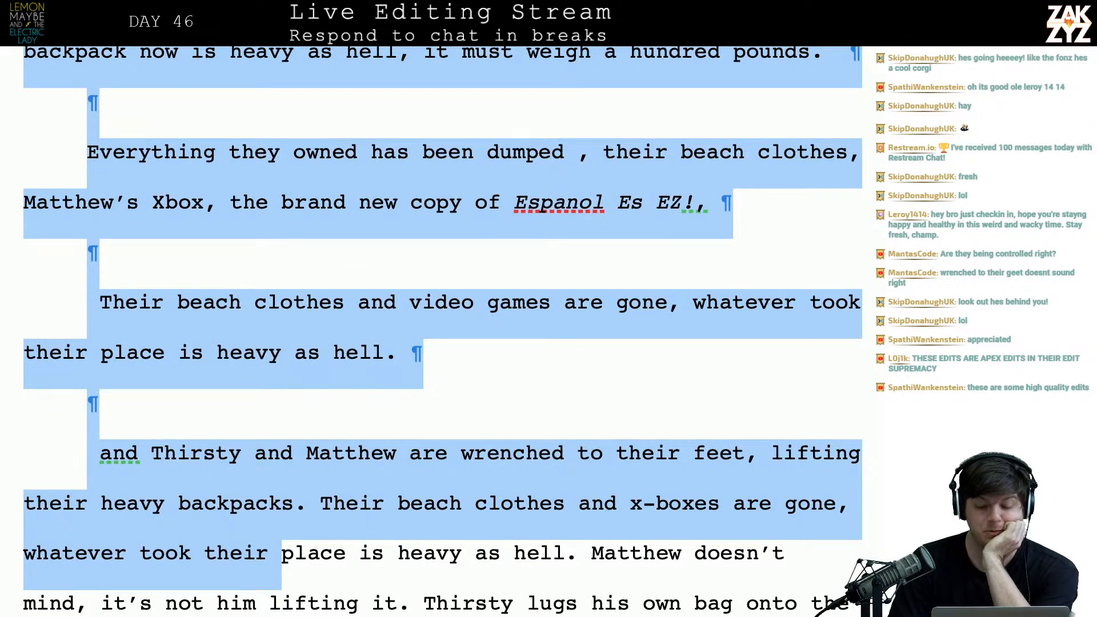
key(shift+Down)
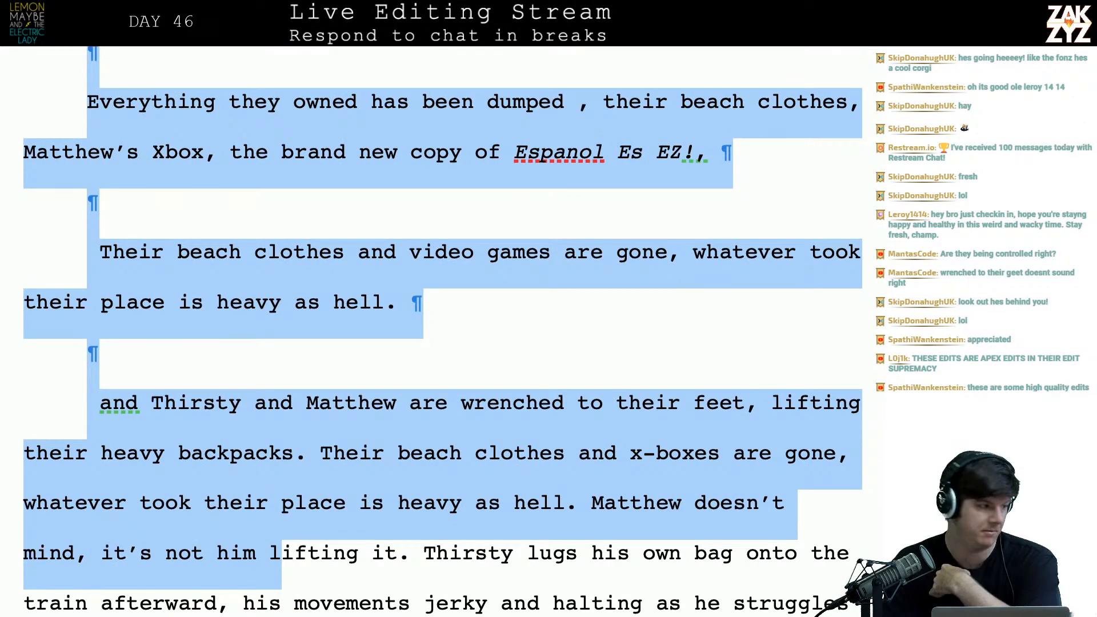
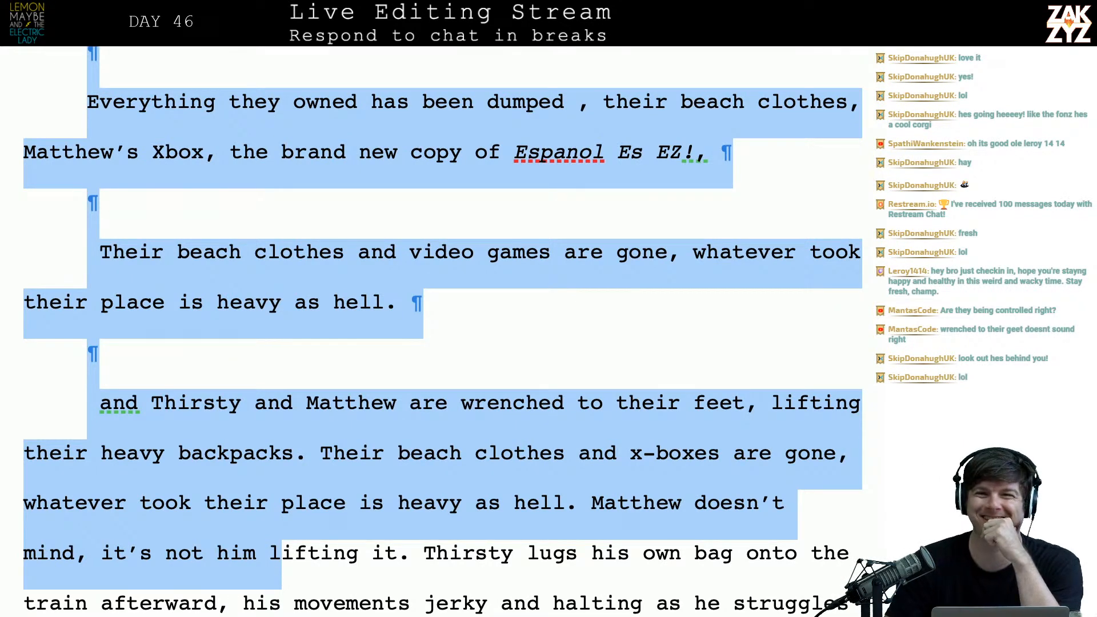
scroll(442, 332, up, 2)
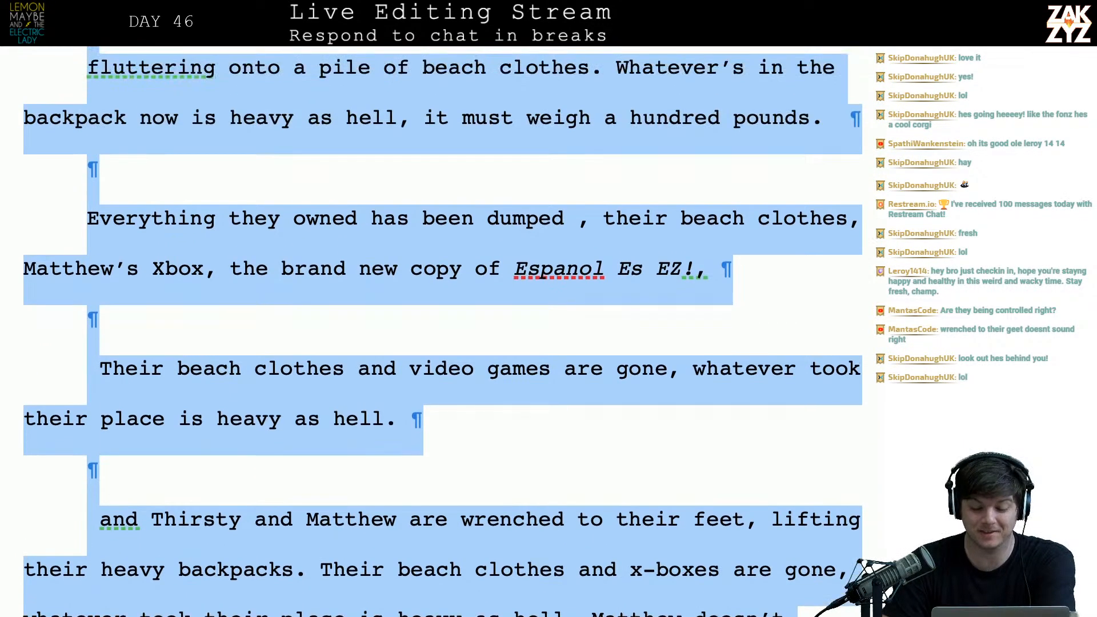
scroll(443, 332, down, 3)
key(ctrl+v)
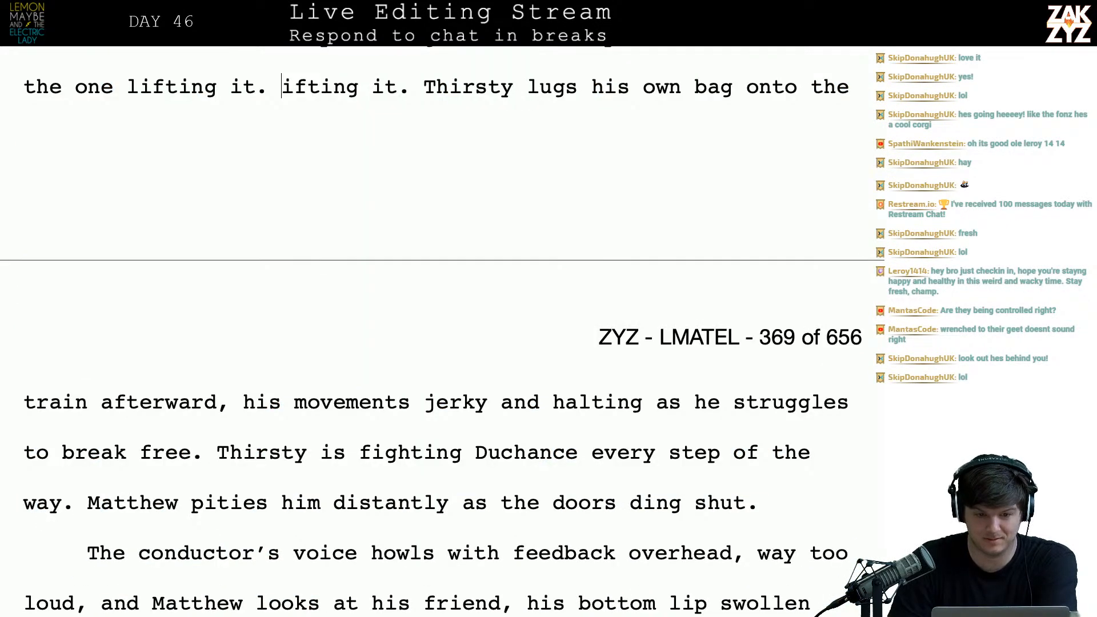
- Reread the condensed A train paragraph from its opening to "Thirsty lugs his own bag onto the"
key(Up)
key(Up)
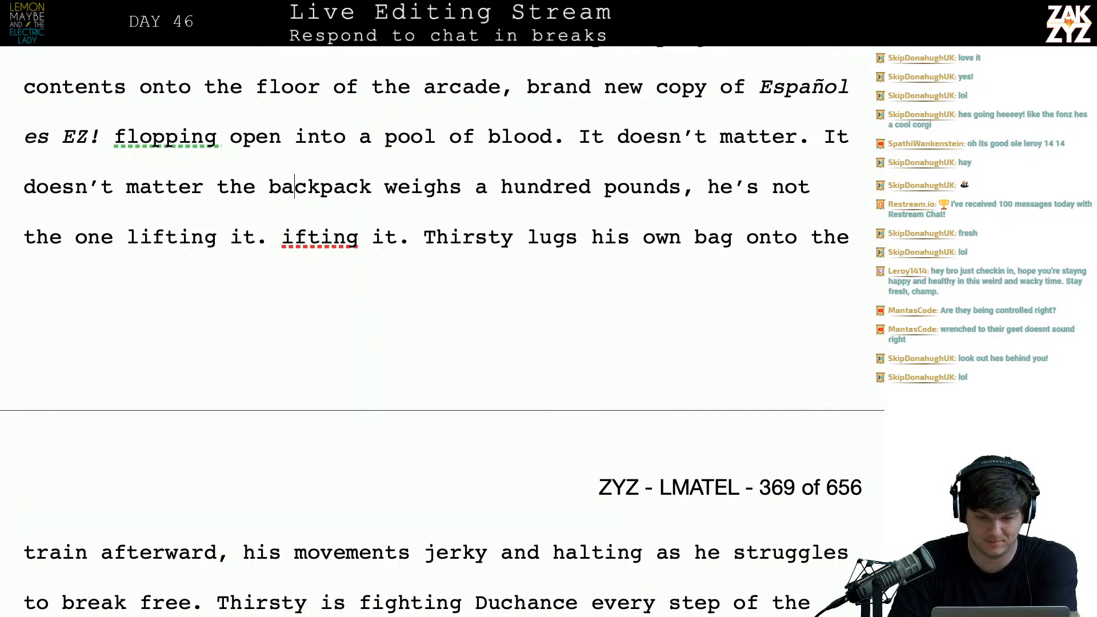
scroll(442, 331, up, 3)
click(269, 427)
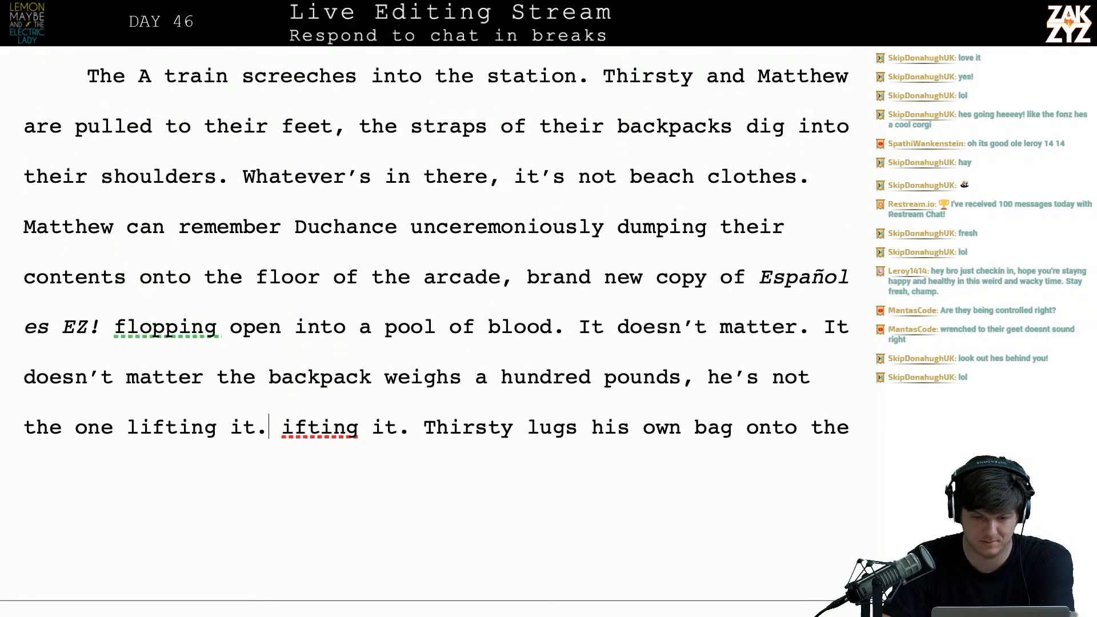
scroll(424, 325, up, 1)
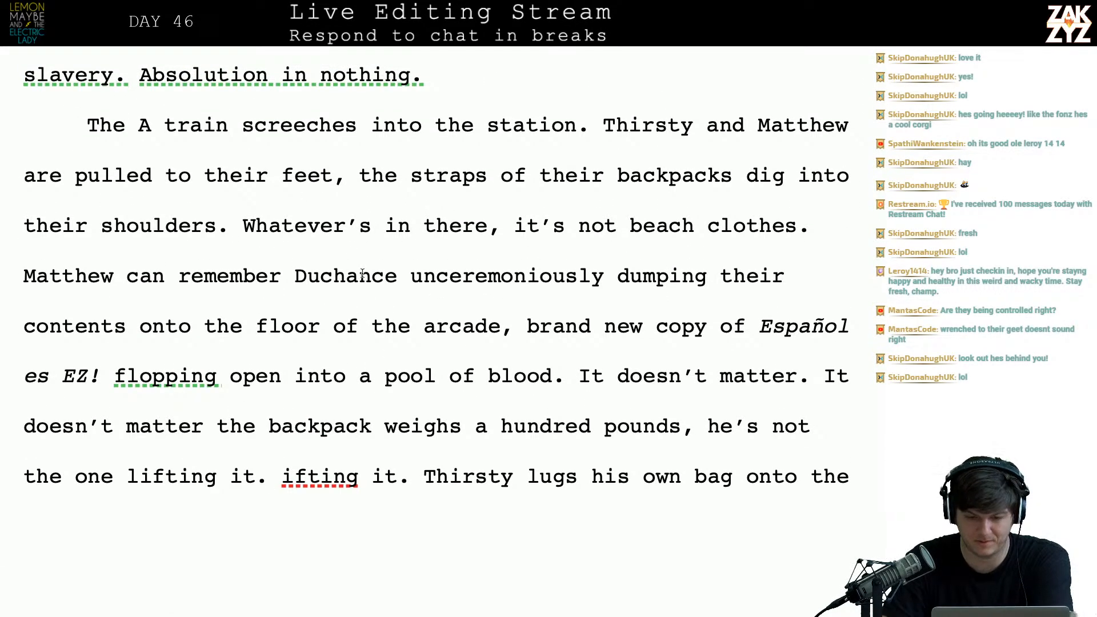
scroll(435, 252, down, 1)
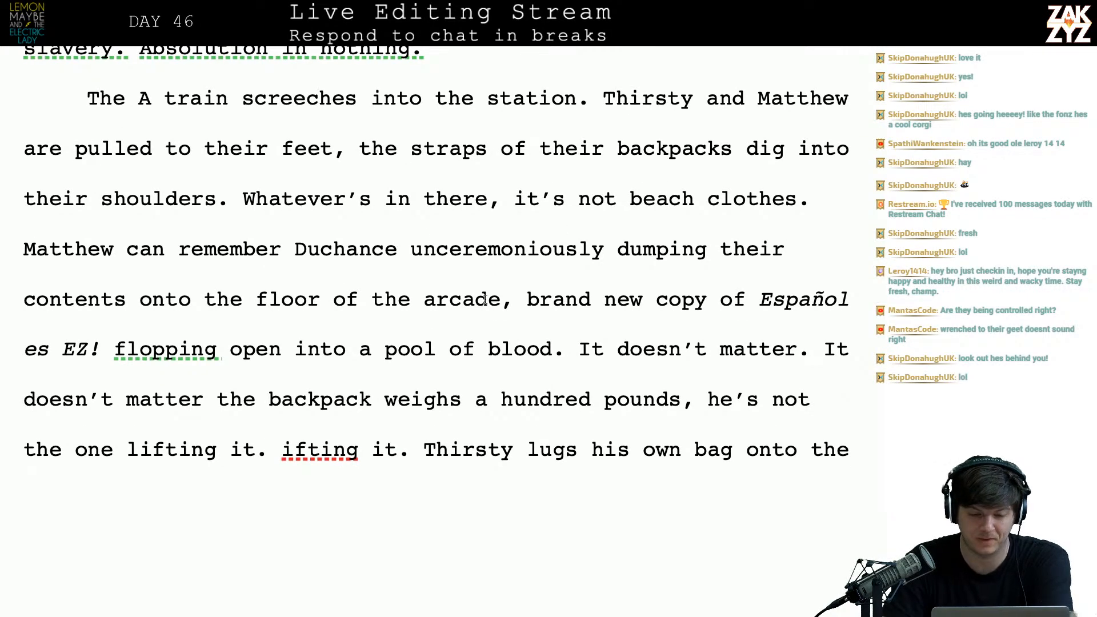
scroll(484, 299, down, 2)
scroll(401, 185, down, 1)
scroll(400, 184, up, 1)
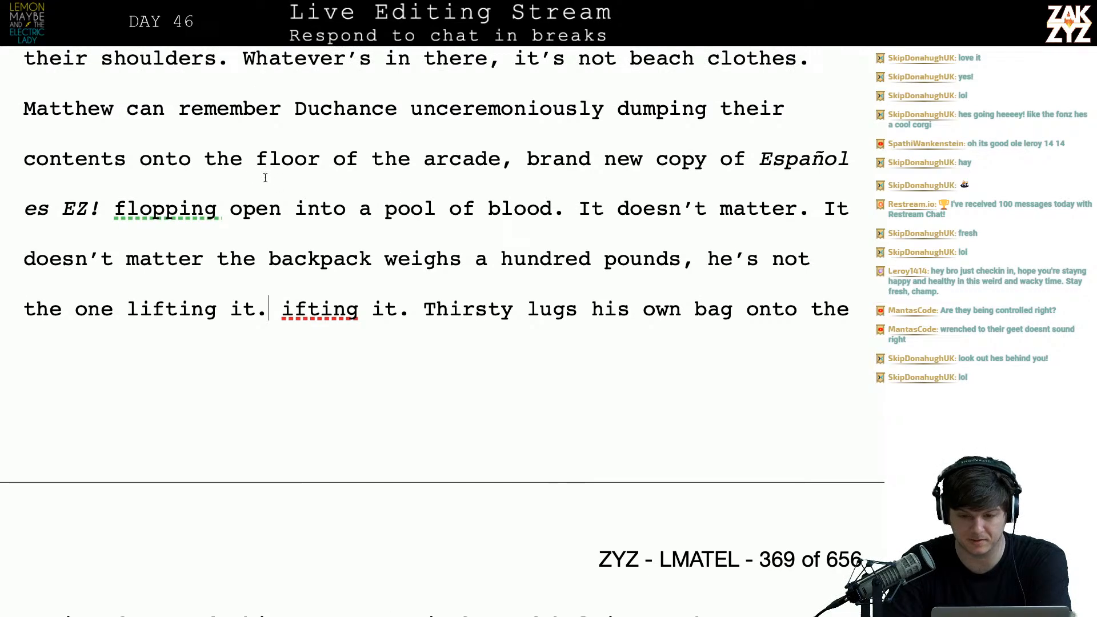
- Replace "contents" with "bags" in the sentence about Duchance unceremoniously dumping their belongings
key(Right)
key(Right)
key(Left)
text(bags)
key(shift+Right)
key(shift+Right)
key(shift+Right)
key(shift+Right)
key(shift+Right)
key(shift+Right)
key(shift+Right)
key(shift+Right)
key(shift+Right)
key(shift+Right)
key(shift+Right)
key(shift+Right)
key(shift+Right)
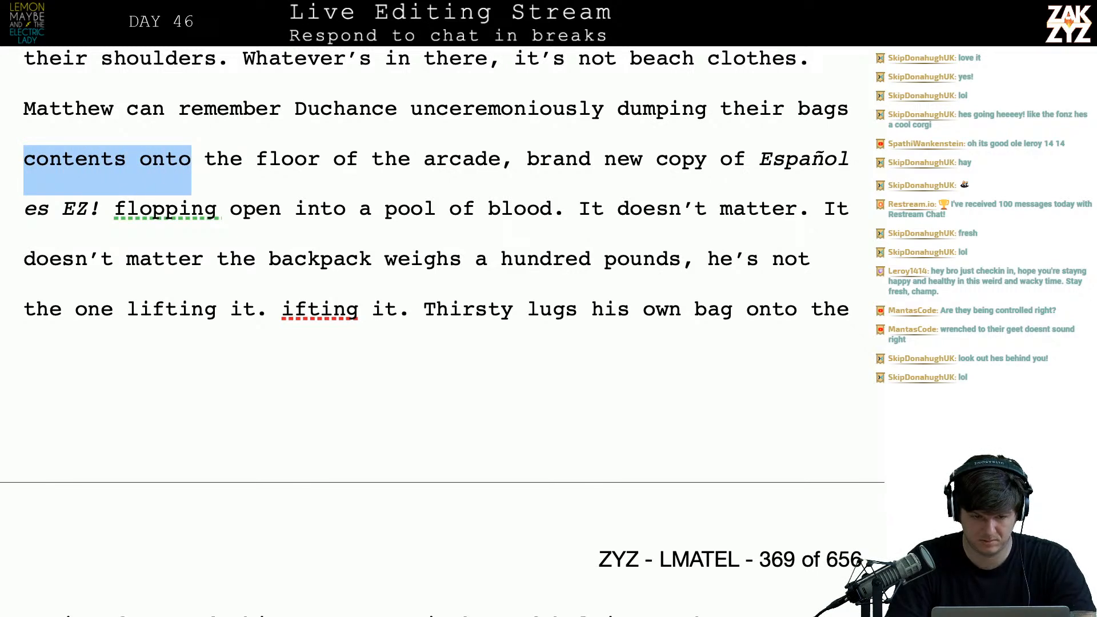
key(shift+Left)
key(shift+Left)
key(shift+Left)
key(shift+Left)
key(BackSpace)
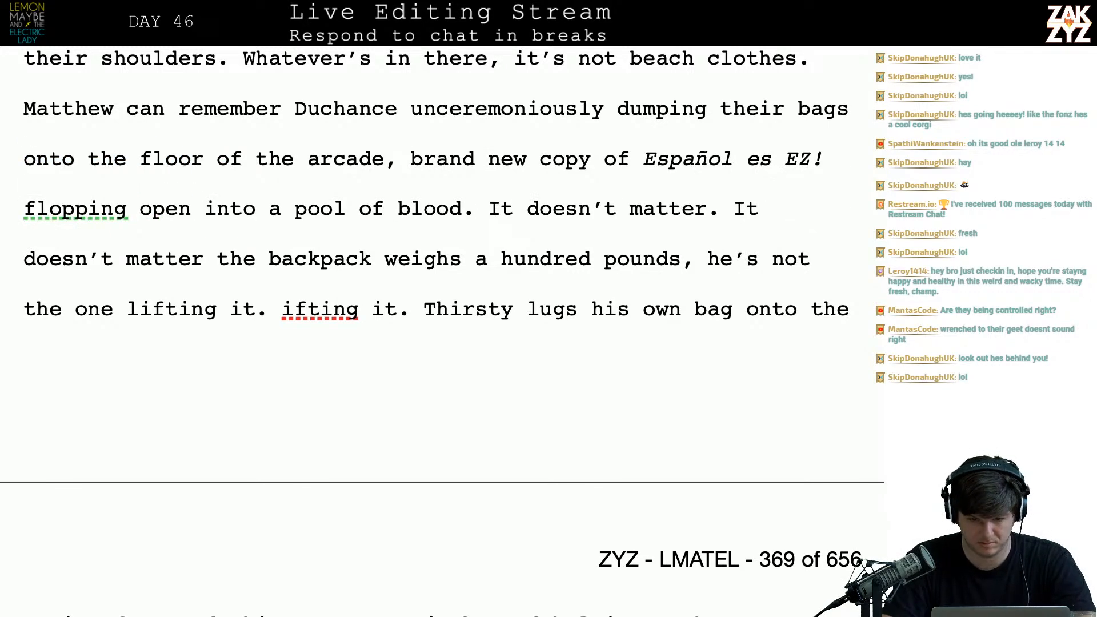
- End the sentence with a full stop after "arcade" and split "brand new copy of" onward into its own paragraph below a blank line
click(397, 159)
key(BackSpace)
text(.)
key(Return)
key(Return)
key(Up)
key(Left)
key(Up)
key(Up)
- Continue after "arcade." with "At the time he remembered feeling upset that his brand new copy of"
text(At the time he )
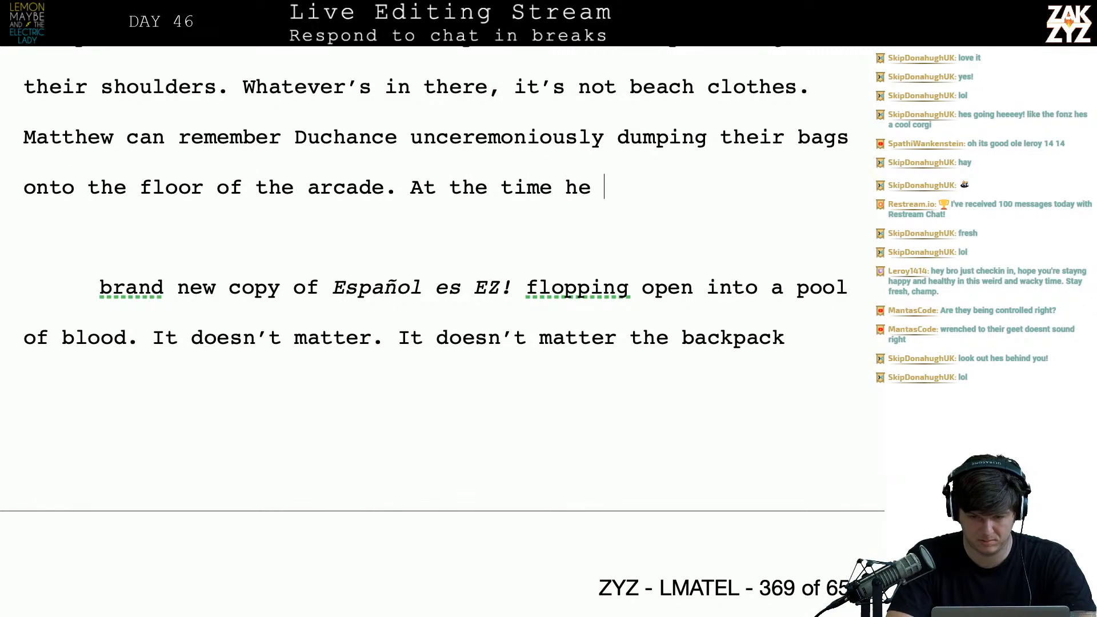
text(remembered feeling )
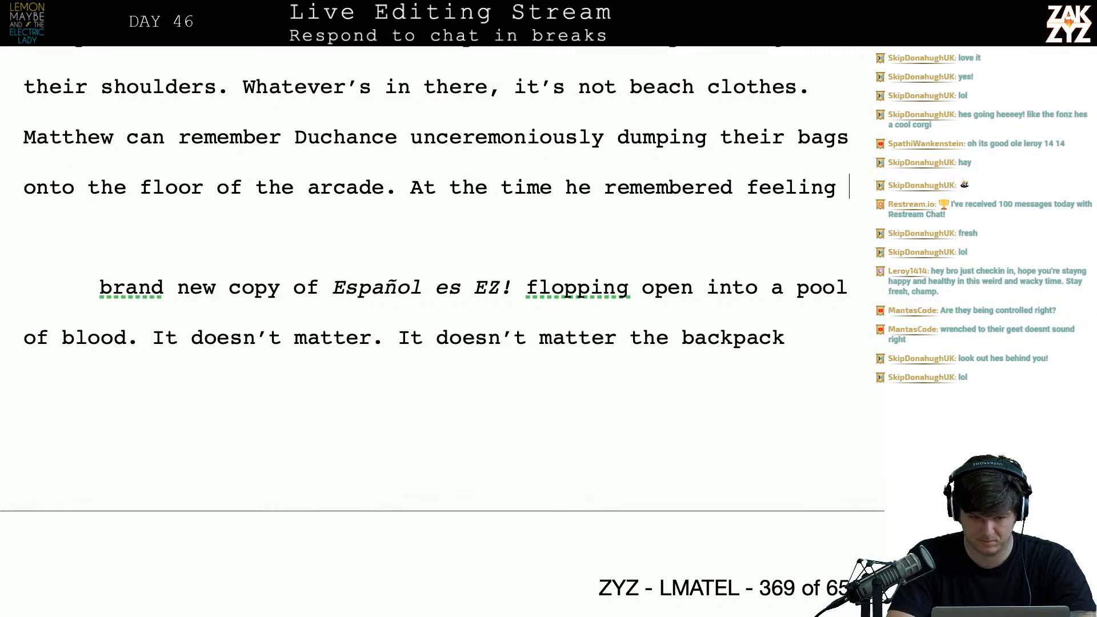
text(upset that his br)
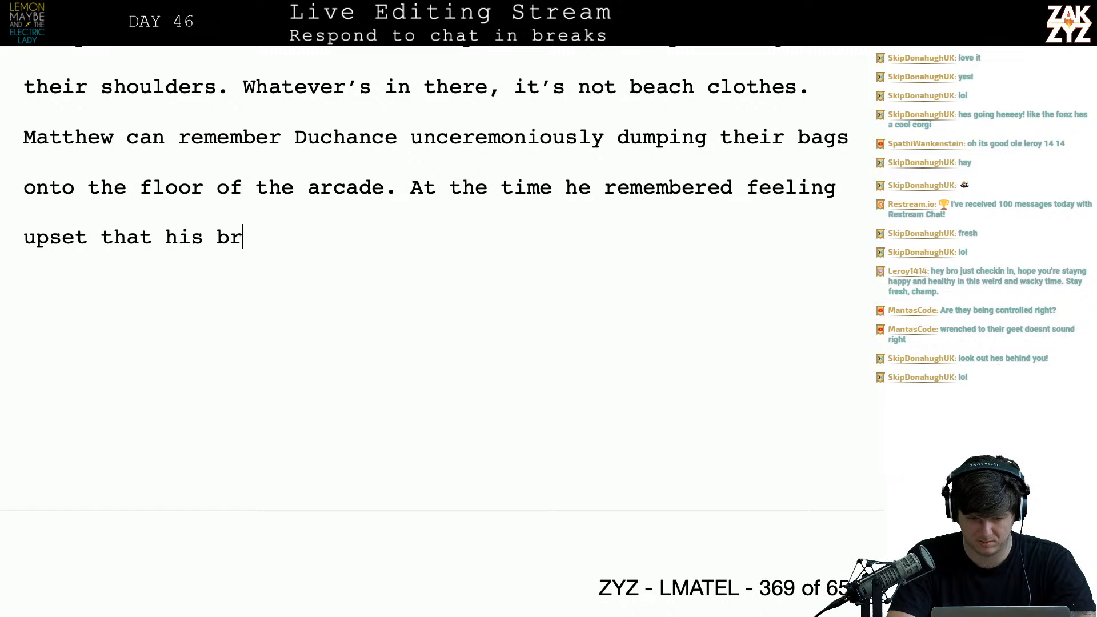
text(and new copy )
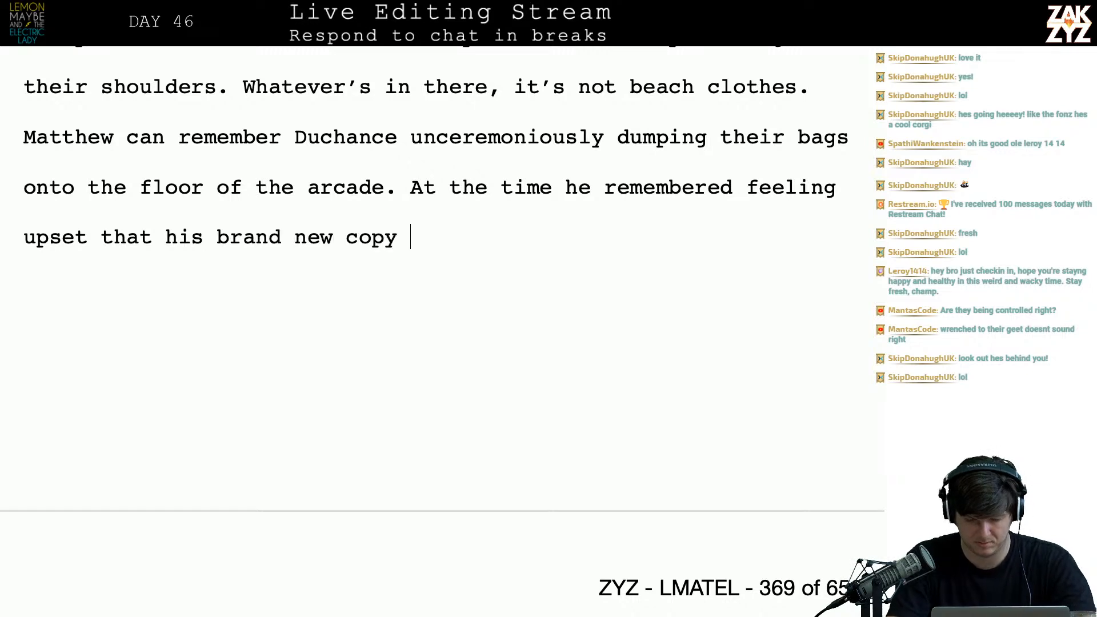
text(of)
- Delete the paragraph breaks and duplicate "brand new copy of" so the new sentence runs straight into "Español es EZ!"
key(shift+Down)
key(shift+Down)
key(shift+Left)
key(shift+Left)
key(shift+Left)
key(shift+Left)
key(shift+Left)
key(shift+Left)
key(shift+Left)
key(shift+Left)
key(shift+Left)
key(shift+Left)
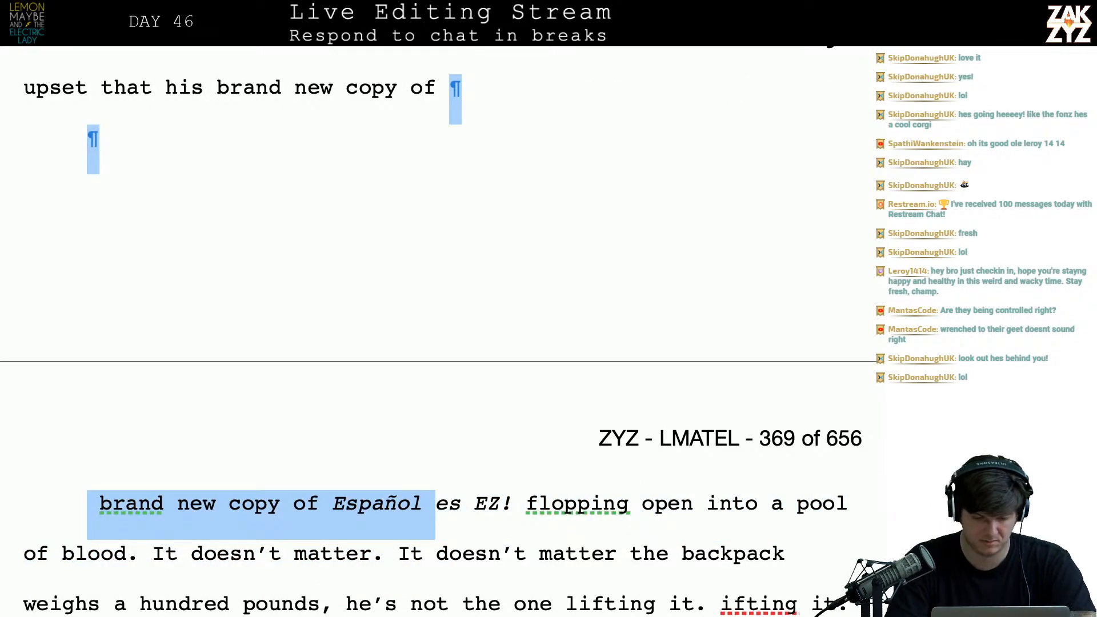
key(BackSpace)
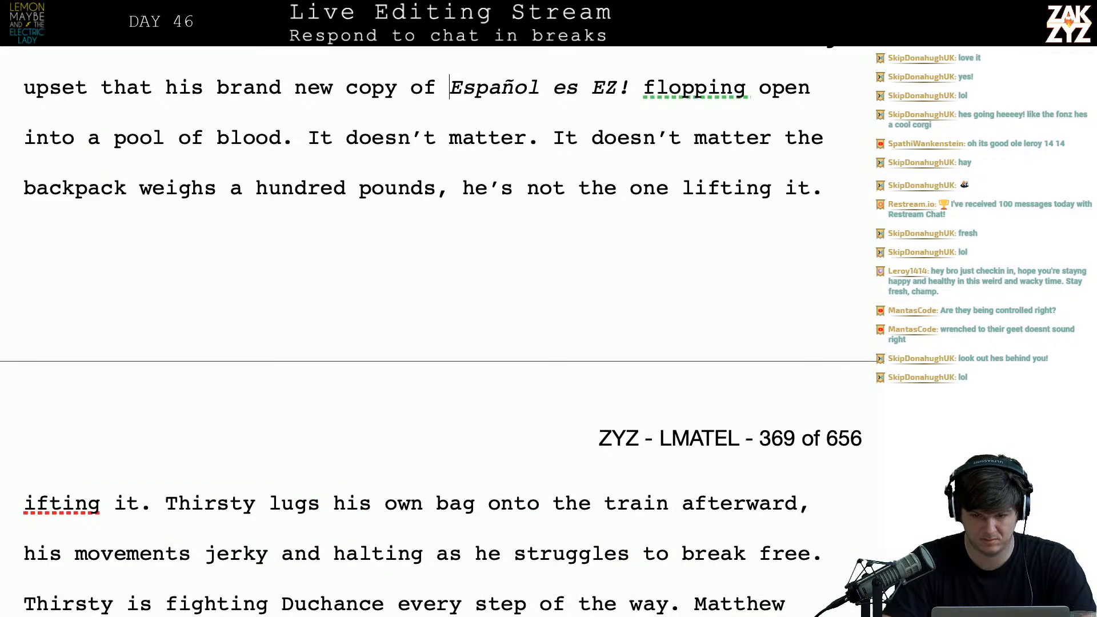
- Change "flopping" after "Español es EZ!" to lowercase "flopped"
click(747, 92)
key(BackSpace)
key(BackSpace)
key(BackSpace)
text(ed)
key(BackSpace)
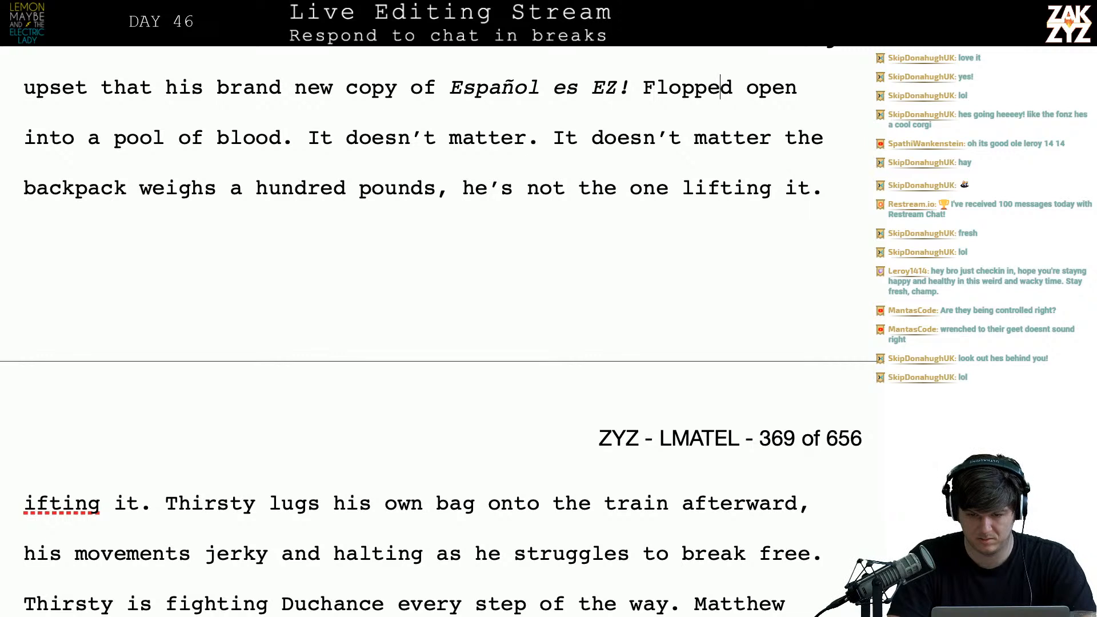
key(Left)
text(f)
key(Left)
key(BackSpace)
key(Right)
key(Right)
key(Right)
key(Right)
key(Right)
key(Right)
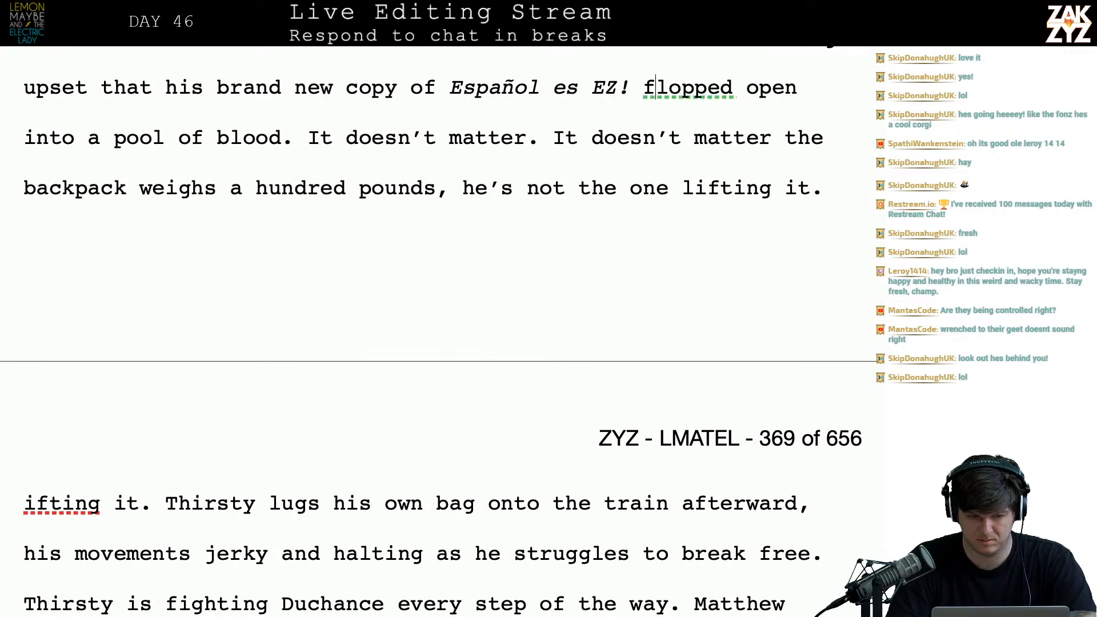
key(Right)
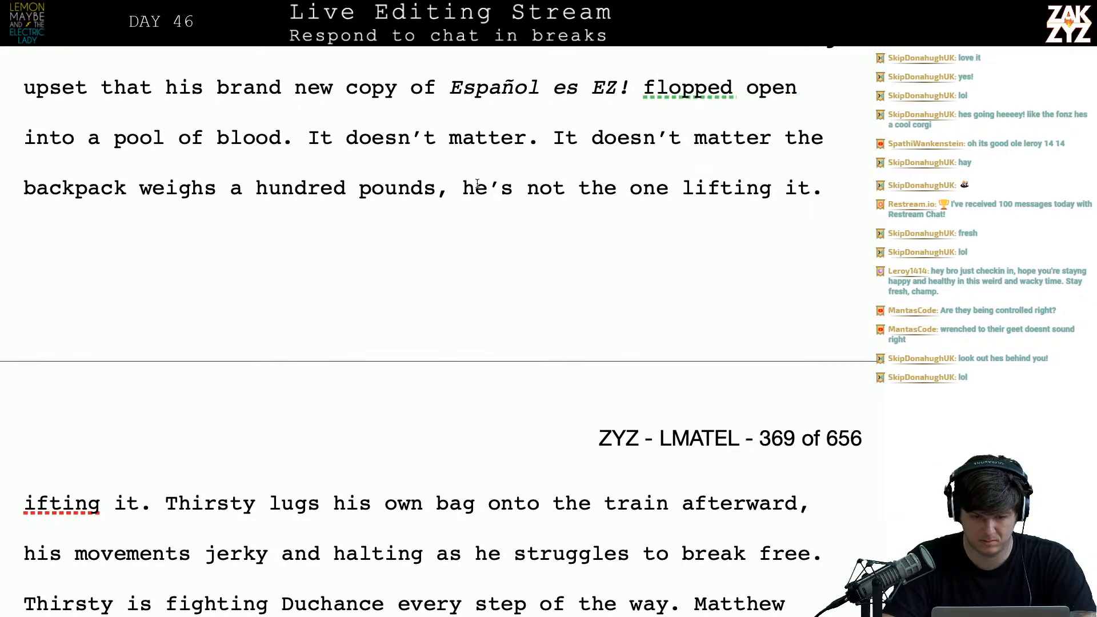
- Add "Now he can't understand why he cared." after "pool of blood." and start a new paragraph at "It doesn't matter."
click(291, 138)
text(Now he )
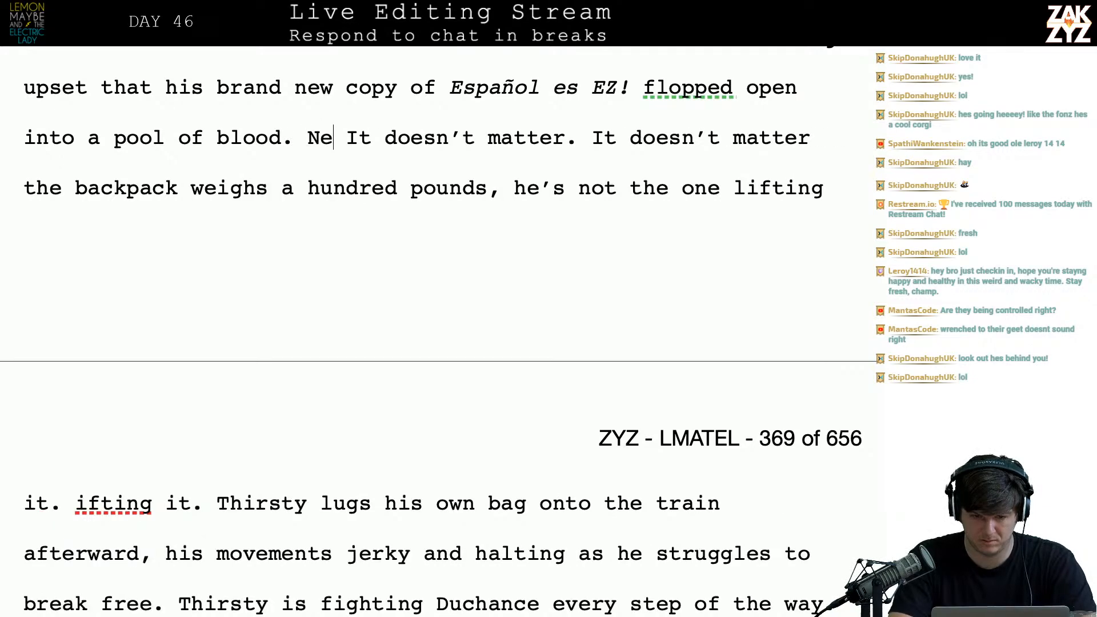
text(can't understand w)
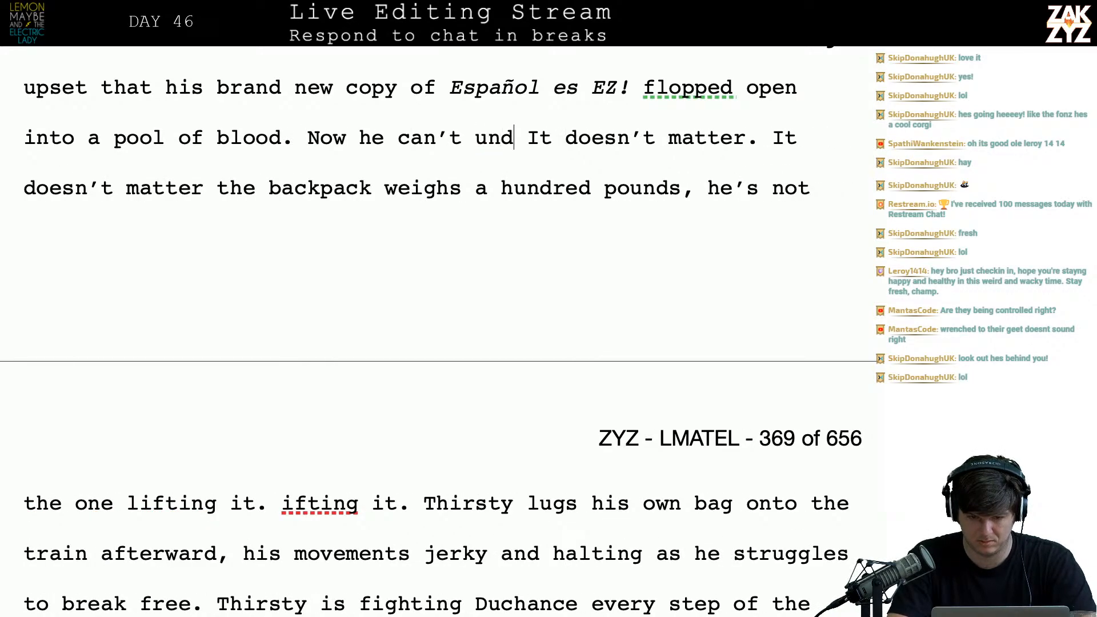
text(hy he cared.)
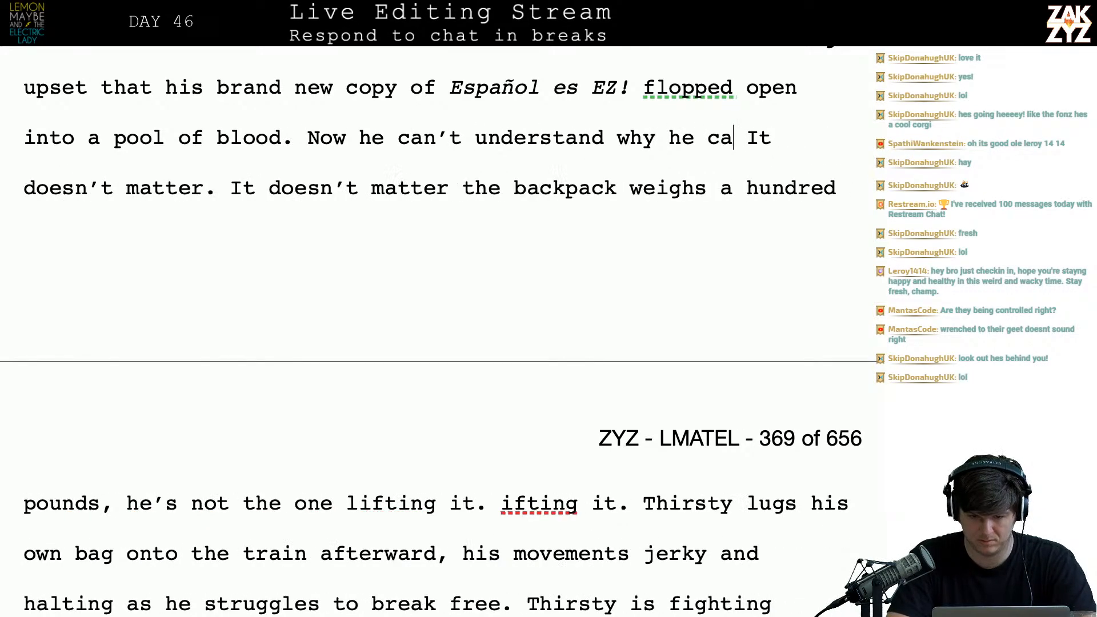
key(Return)
key(Left)
key(Left)
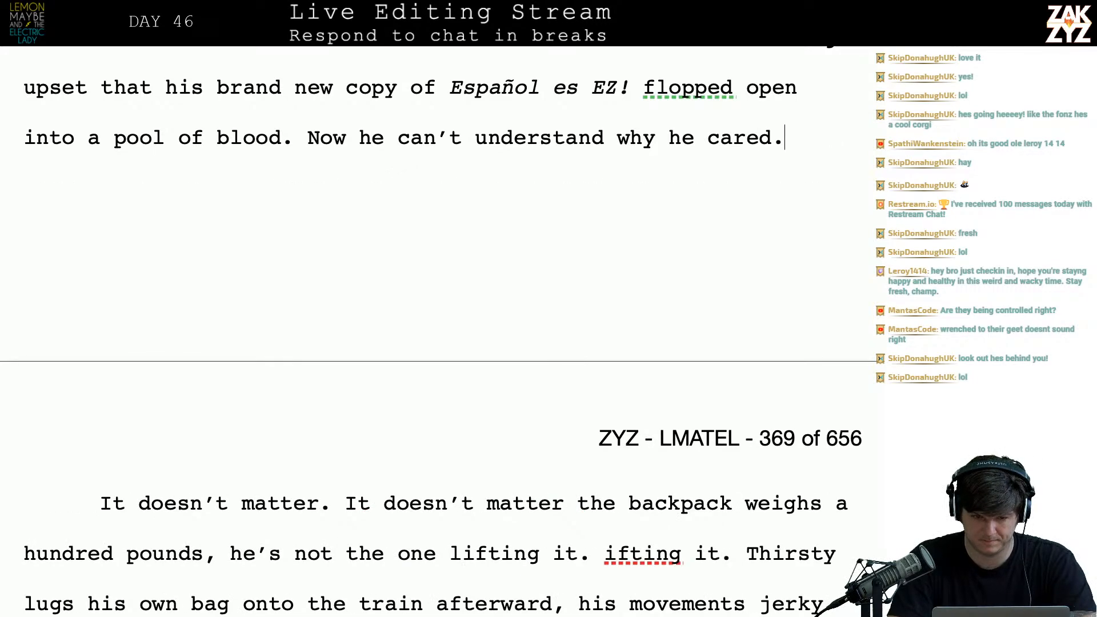
- Start a new paragraph at "Matthew can remember Duchance", after "it's not beach clothes."
key(Up)
key(Up)
key(Up)
key(Up)
key(Up)
key(Up)
key(Up)
scroll(425, 329, down, 1)
scroll(424, 330, up, 2)
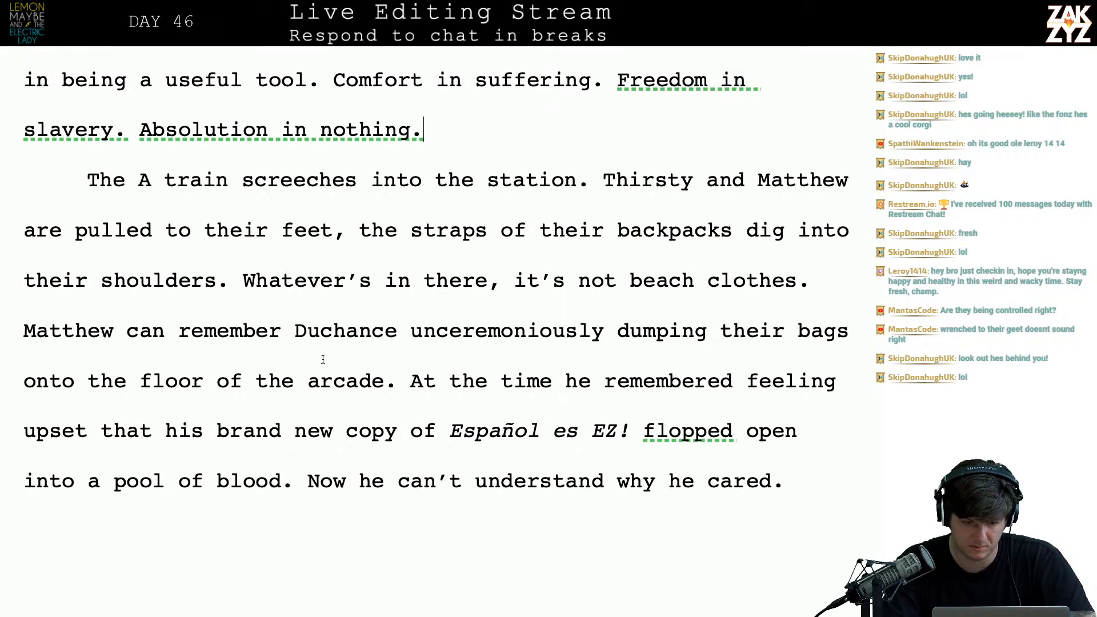
click(805, 282)
key(Return)
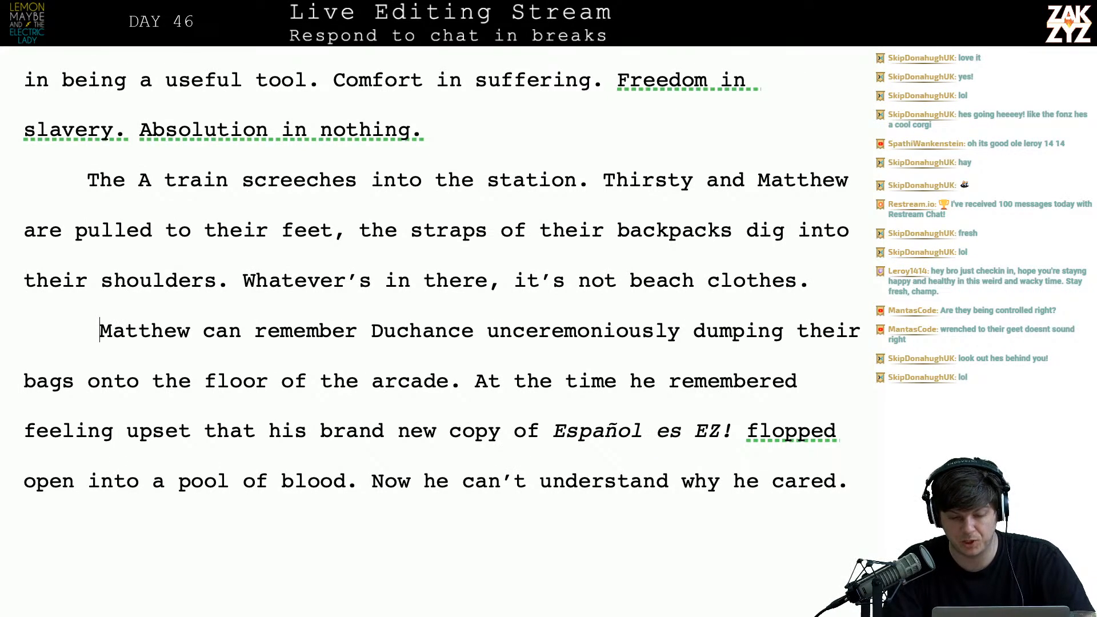
- Split "At the time he remembered feeling upset" onward into its own paragraph after "the floor of the arcade."
key(Right)
key(Right)
key(Right)
key(Right)
key(Right)
key(Right)
key(Right)
key(Right)
key(Right)
key(Down)
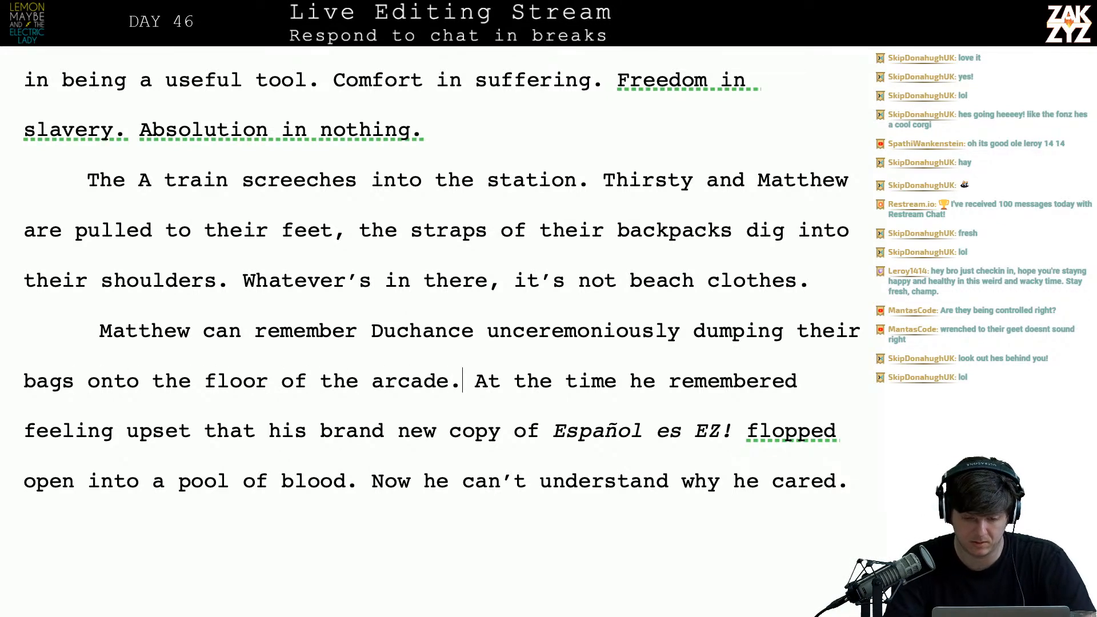
key(Right)
key(Right)
key(Return)
key(Left)
- Write the replacement sentence opening "At the time it bothered him seeing" after "the floor of the arcade."
text(At the tiem)
key(BackSpace)
key(BackSpace)
text(me )
text(it bothered him se)
text(eing)
- Delete the paragraph break and "At the time he remembered feeling upset that", joining "seeing" to "his brand new copy of"
key(shift+Right)
key(shift+Right)
key(shift+Right)
key(shift+Right)
key(shift+Right)
key(shift+Right)
key(shift+Right)
key(shift+Right)
key(shift+Right)
key(shift+Right)
key(shift+Right)
key(shift+Right)
key(shift+Right)
key(shift+Right)
key(shift+Right)
key(shift+Right)
key(shift+Right)
key(shift+Right)
key(shift+Right)
key(shift+Right)
key(shift+Right)
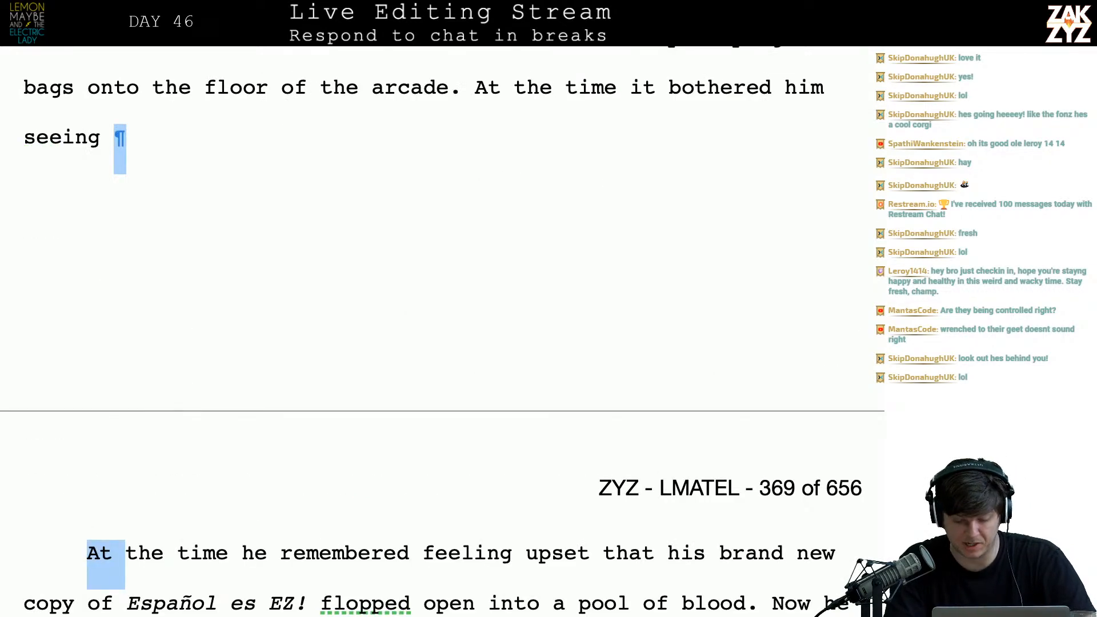
key(shift+Right)
key(shift+Right)
key(shift+Right)
key(shift+Right)
key(shift+Right)
key(shift+Right)
key(shift+Right)
key(shift+Right)
key(shift+Right)
key(shift+Right)
key(shift+Right)
key(shift+Right)
key(shift+Right)
key(shift+Right)
key(shift+Right)
key(shift+Right)
key(shift+Right)
key(shift+Right)
key(shift+Right)
key(shift+Right)
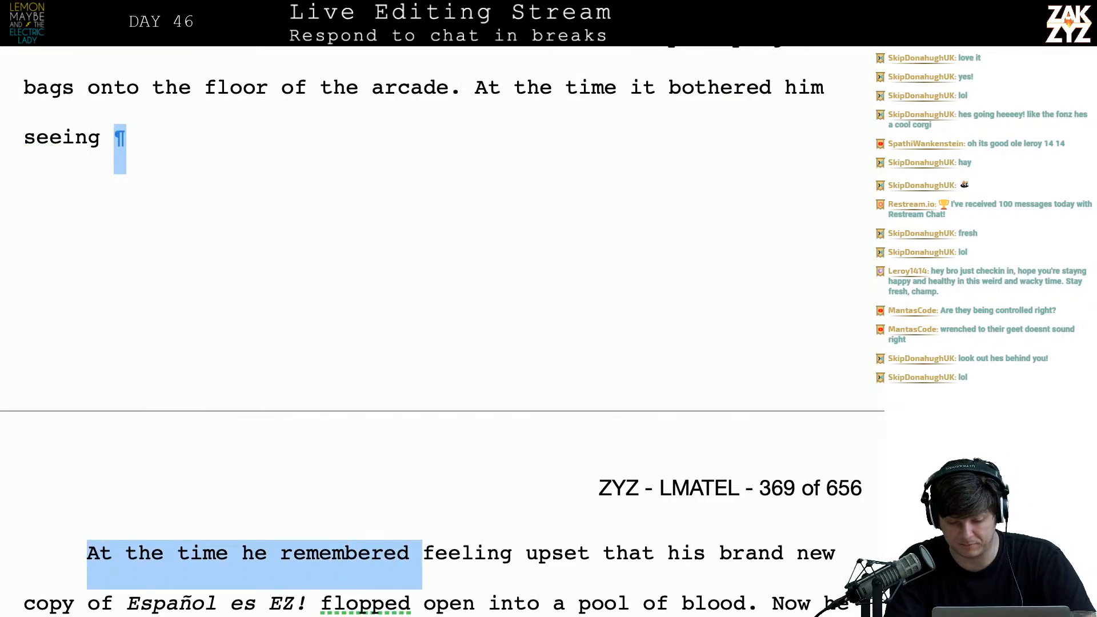
key(shift+Right)
key(shift+Right)
key(shift+Right)
key(shift+Left)
key(shift+Right)
key(shift+Right)
key(shift+Left)
key(shift+Left)
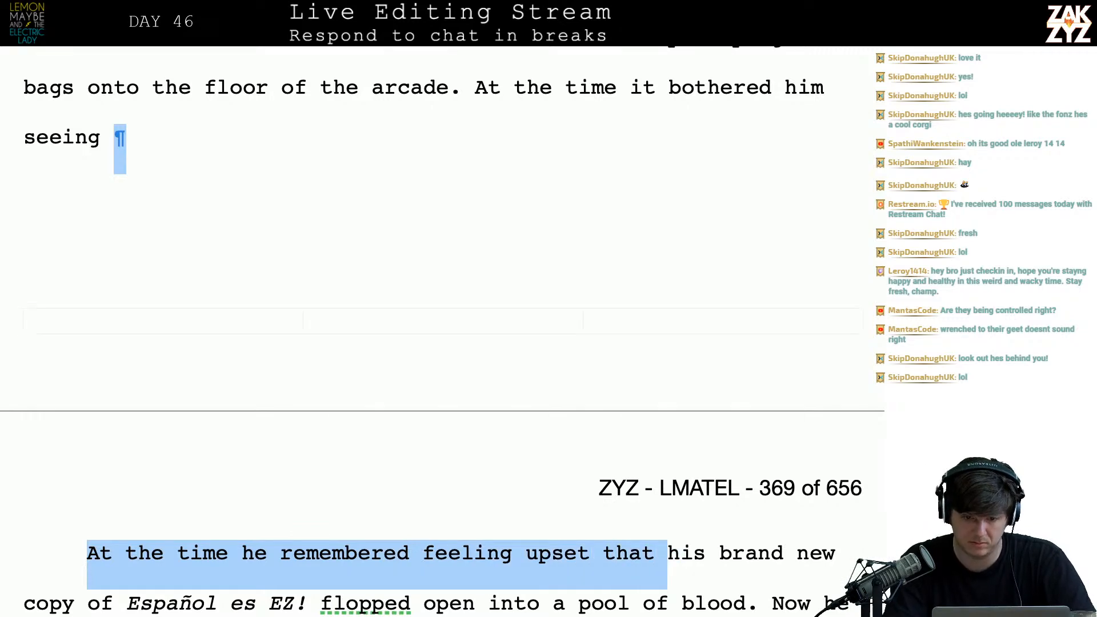
key(BackSpace)
- Move "Now he can't understand why he cared." into its own paragraph and write "He can't understand why he cared." after "pool of blood."
scroll(792, 272, down, 2)
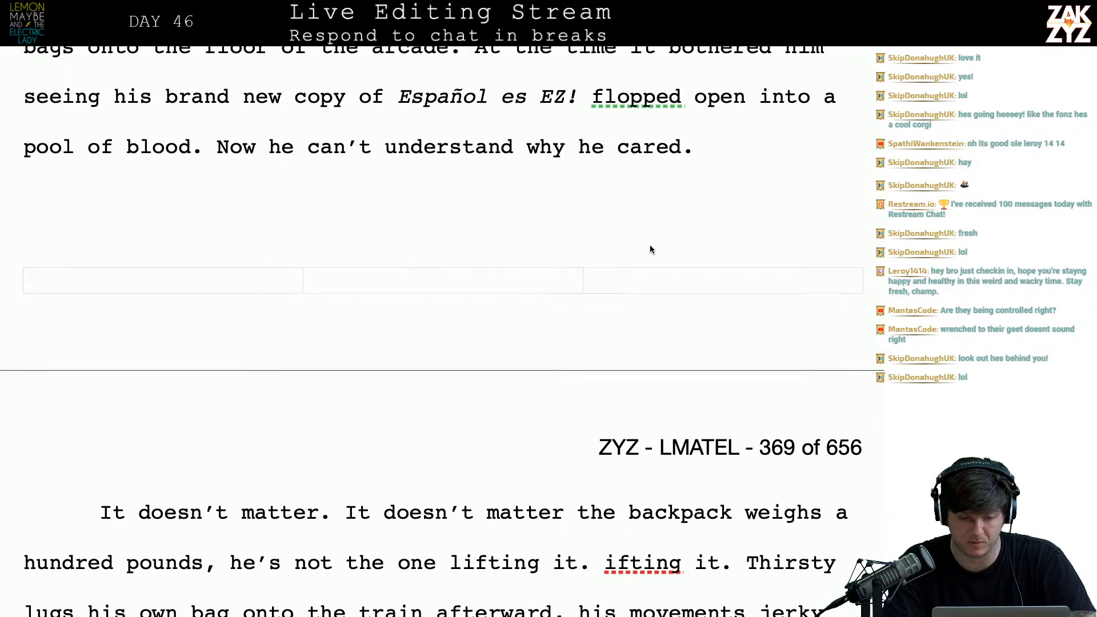
key(Return)
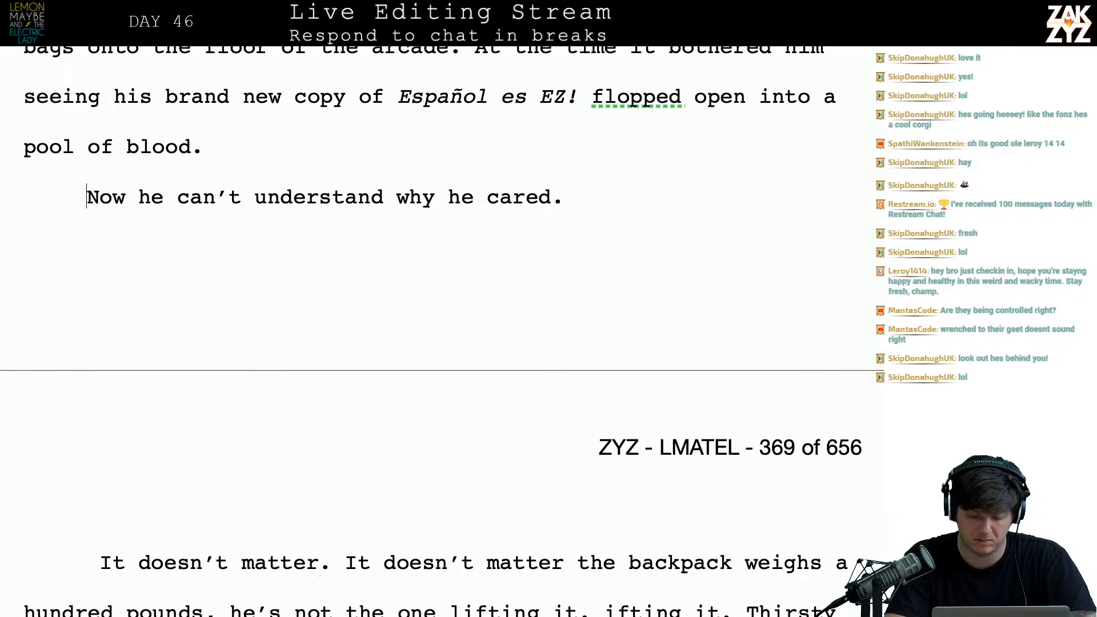
text(He can't u)
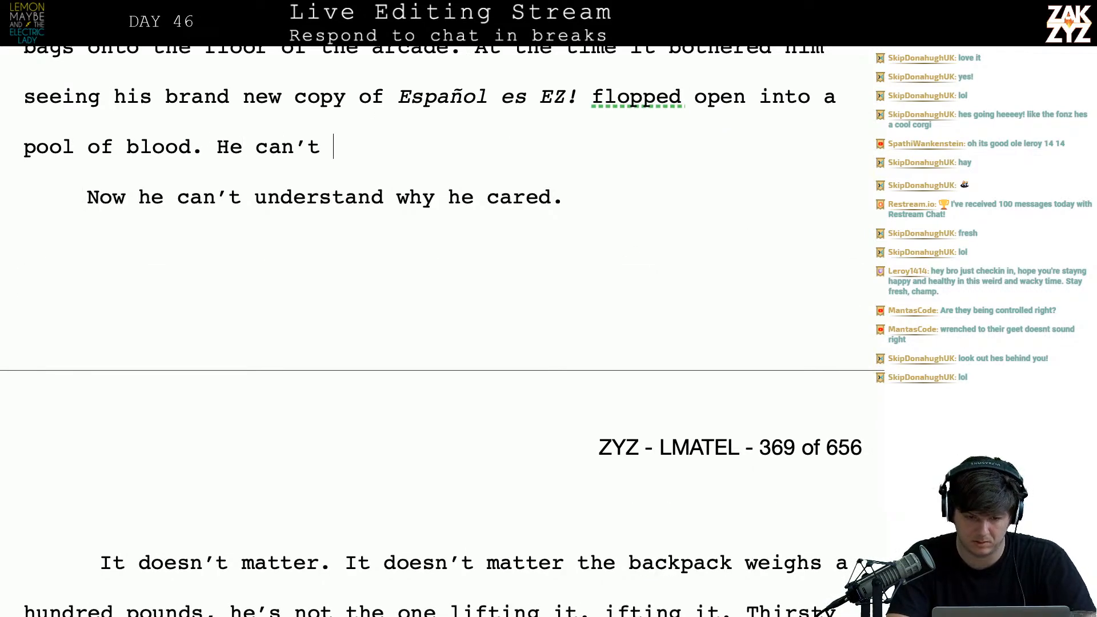
text(nderstand )
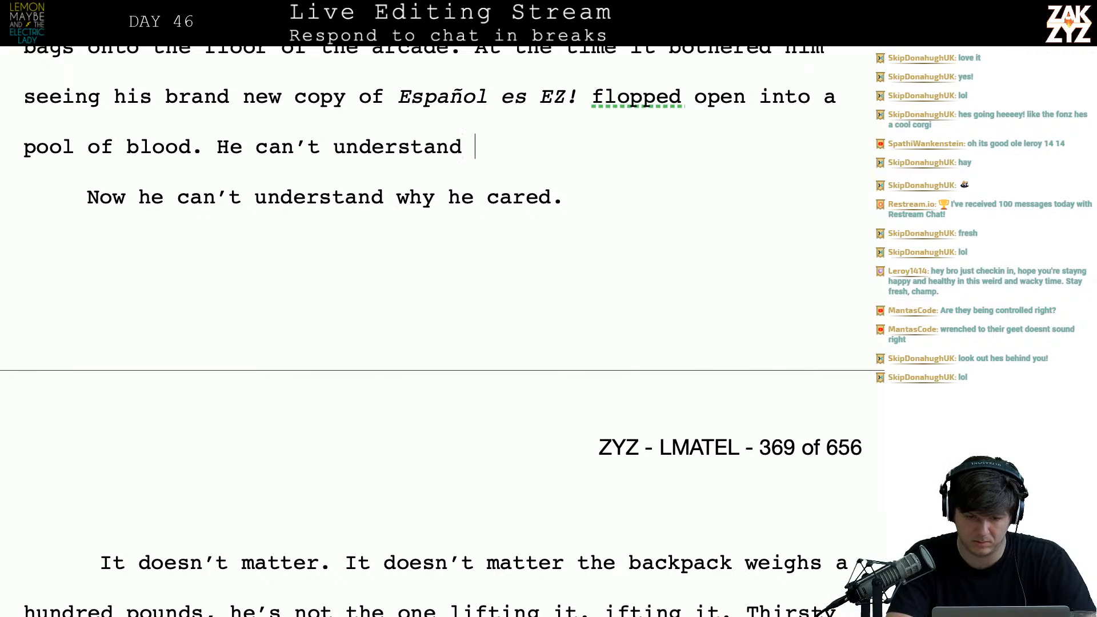
text(why he cared.)
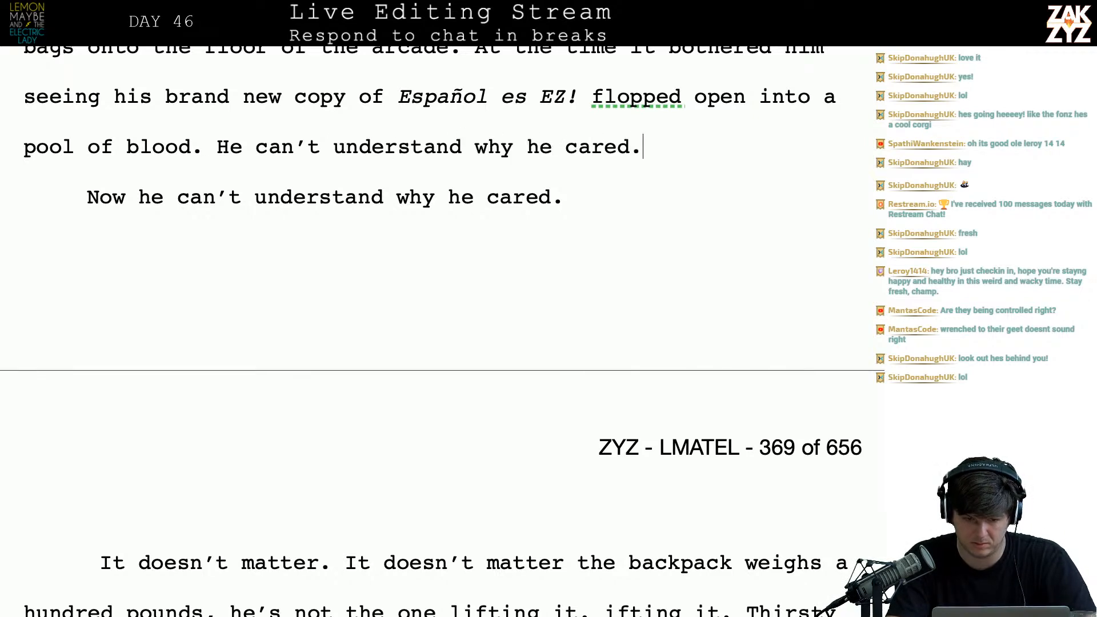
- Rewrite the sentence after "pool of blood." as "Now he can't understand why he cared."
key(BackSpace)
key(BackSpace)
key(BackSpace)
key(BackSpace)
key(BackSpace)
key(BackSpace)
key(BackSpace)
key(BackSpace)
key(BackSpace)
key(BackSpace)
key(BackSpace)
key(BackSpace)
key(BackSpace)
key(BackSpace)
key(BackSpace)
key(BackSpace)
key(BackSpace)
key(BackSpace)
key(BackSpace)
key(BackSpace)
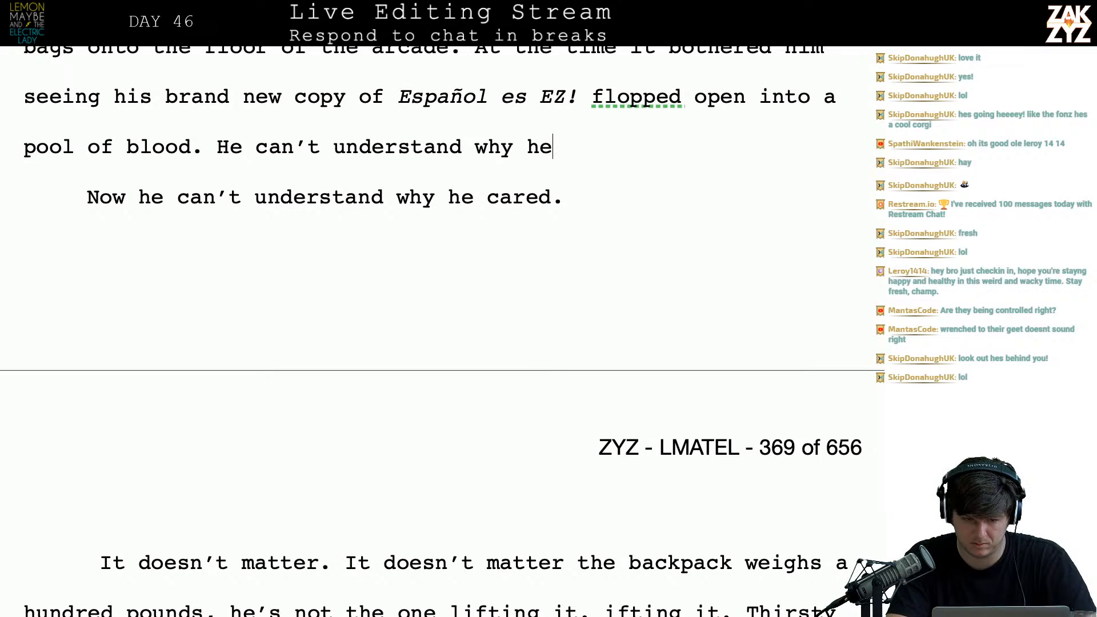
key(BackSpace)
key(BackSpace)
key(BackSpace)
key(BackSpace)
key(BackSpace)
key(BackSpace)
key(BackSpace)
key(BackSpace)
key(BackSpace)
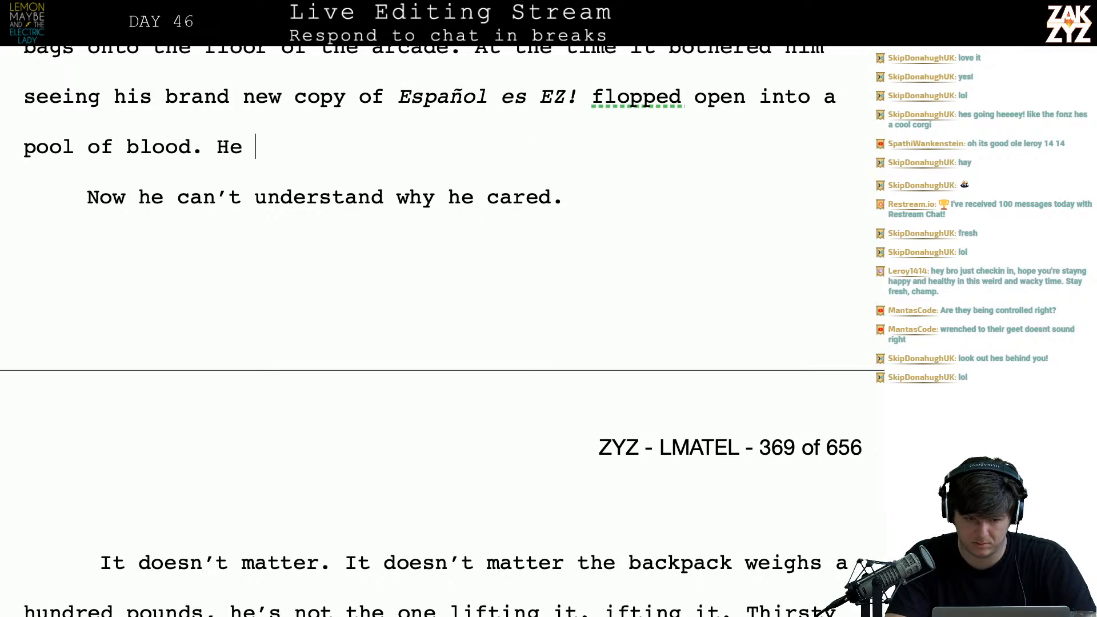
text(Now he )
text(can't understand wh)
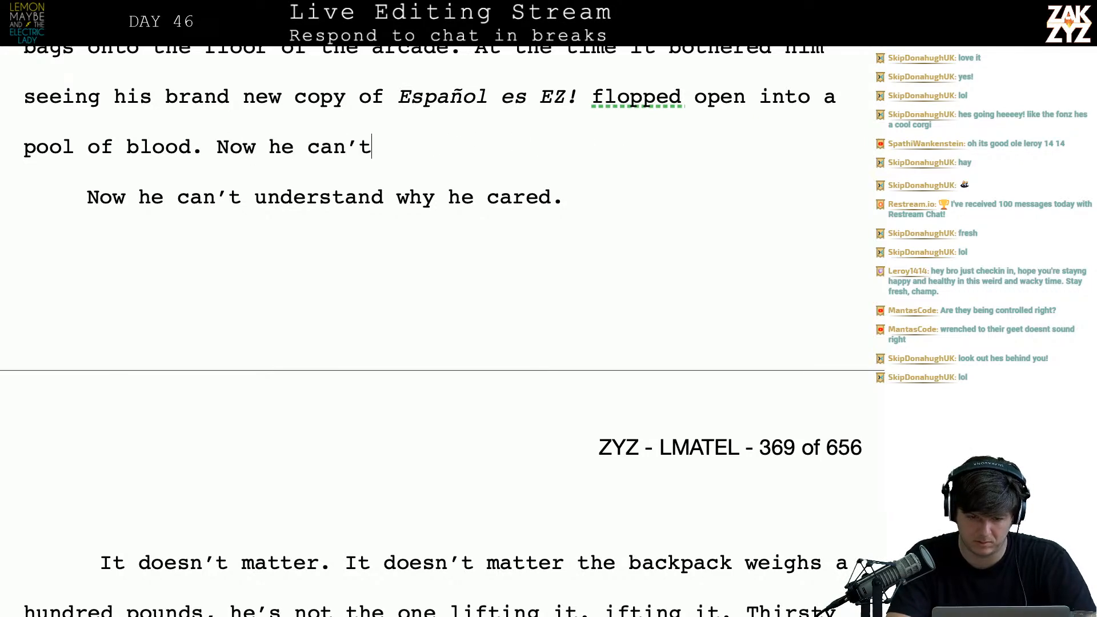
text(y he)
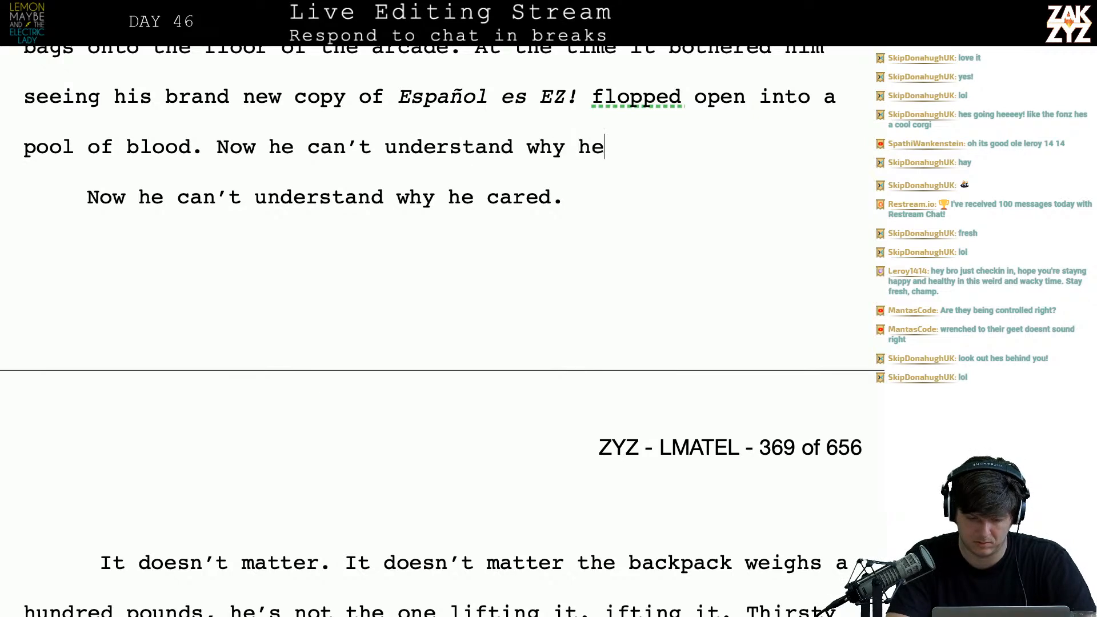
text( cared. I)
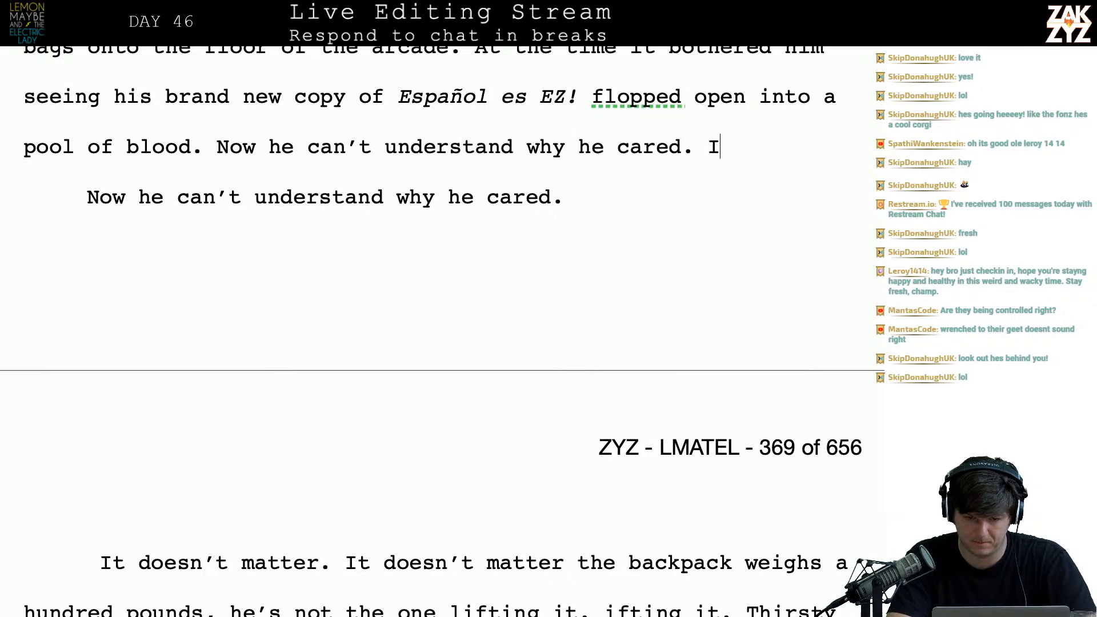
- Continue the paragraph with "It doesn't matter. It doesn't matter that this backpack weighs a hundred pounds, he's not the one lifting it."
text(t doesn't matter.)
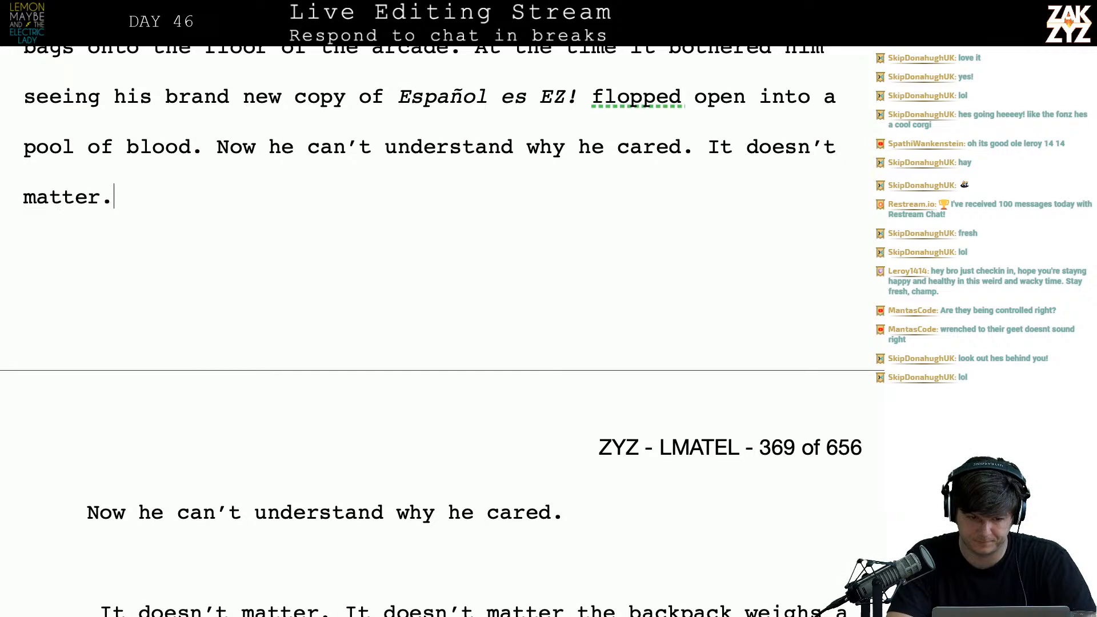
text( It doesn't matter thant)
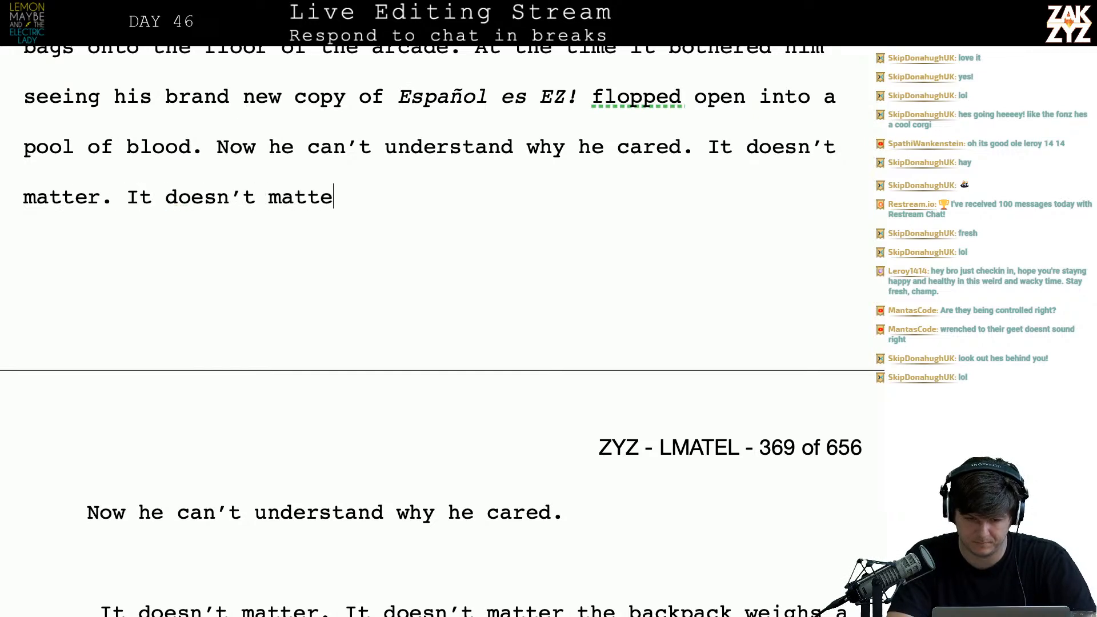
key(BackSpace)
key(BackSpace)
key(BackSpace)
key(BackSpace)
key(BackSpace)
key(BackSpace)
text(t)
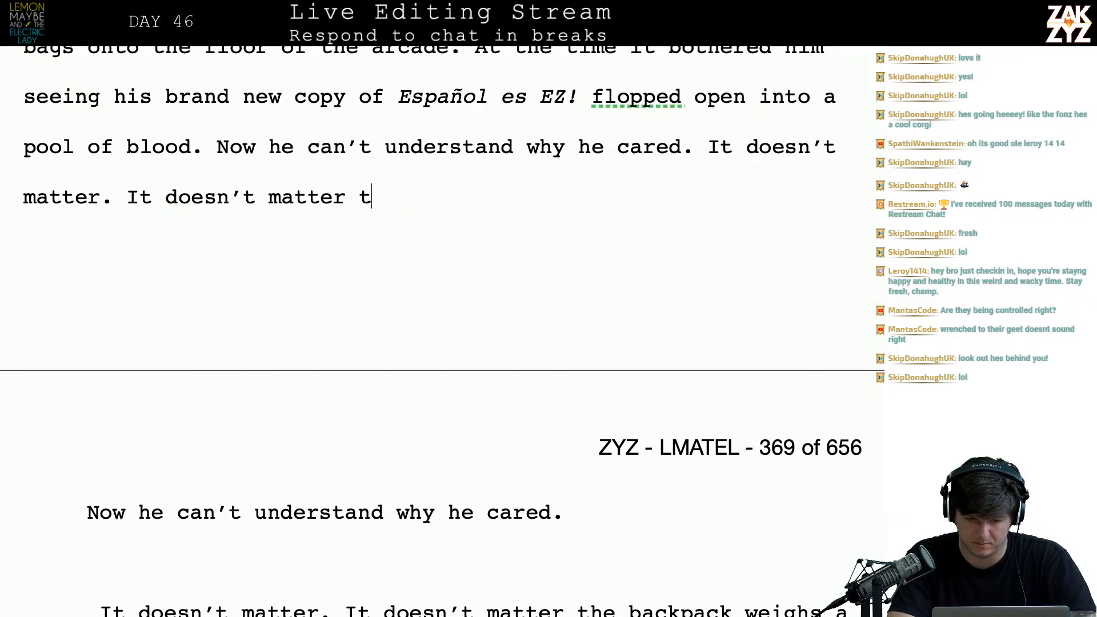
text(hat this backpac)
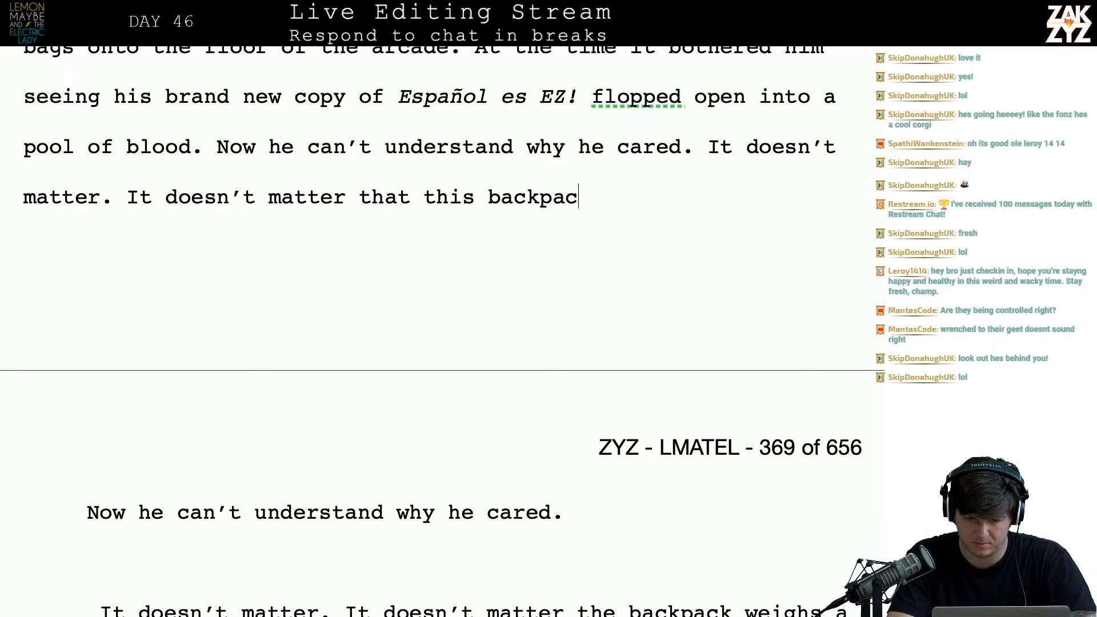
text(k weighs a h)
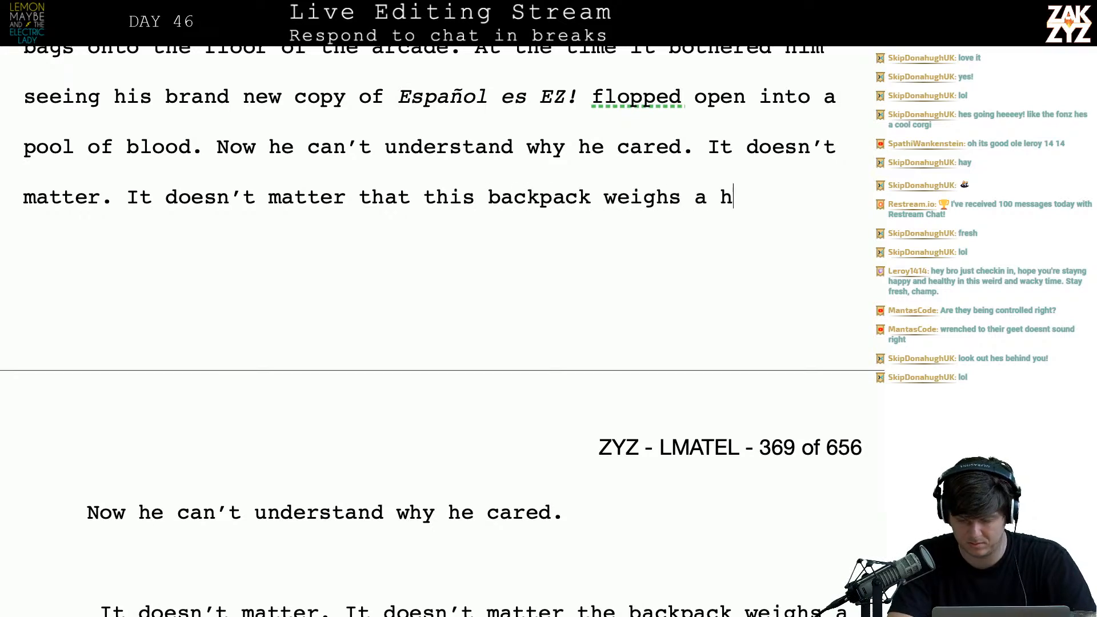
text(und)
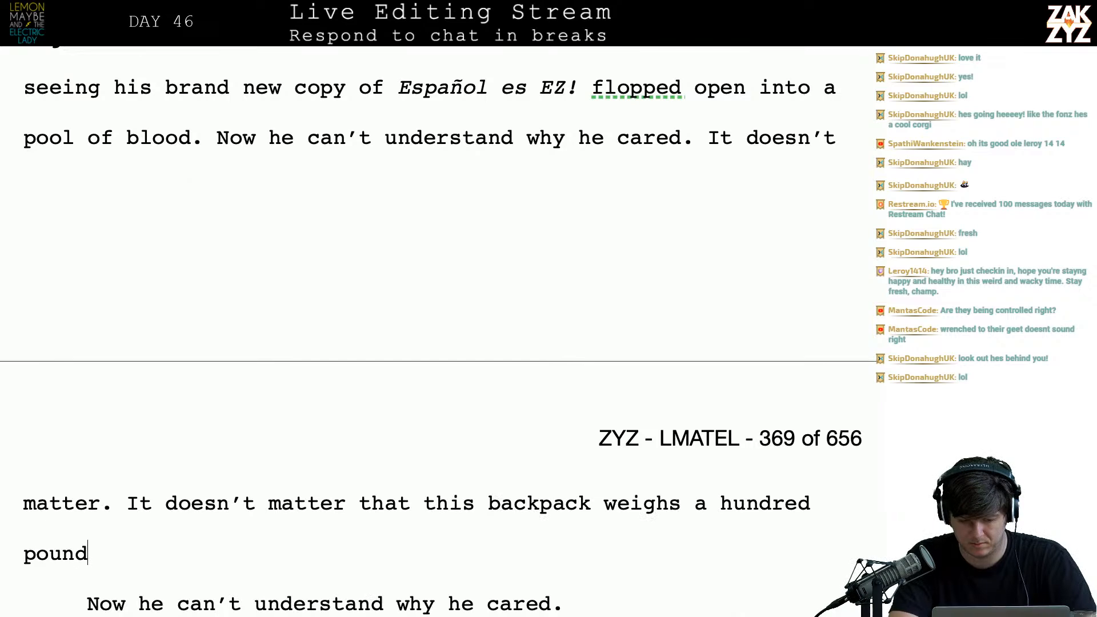
text(red pounds, he's not the one lifting it)
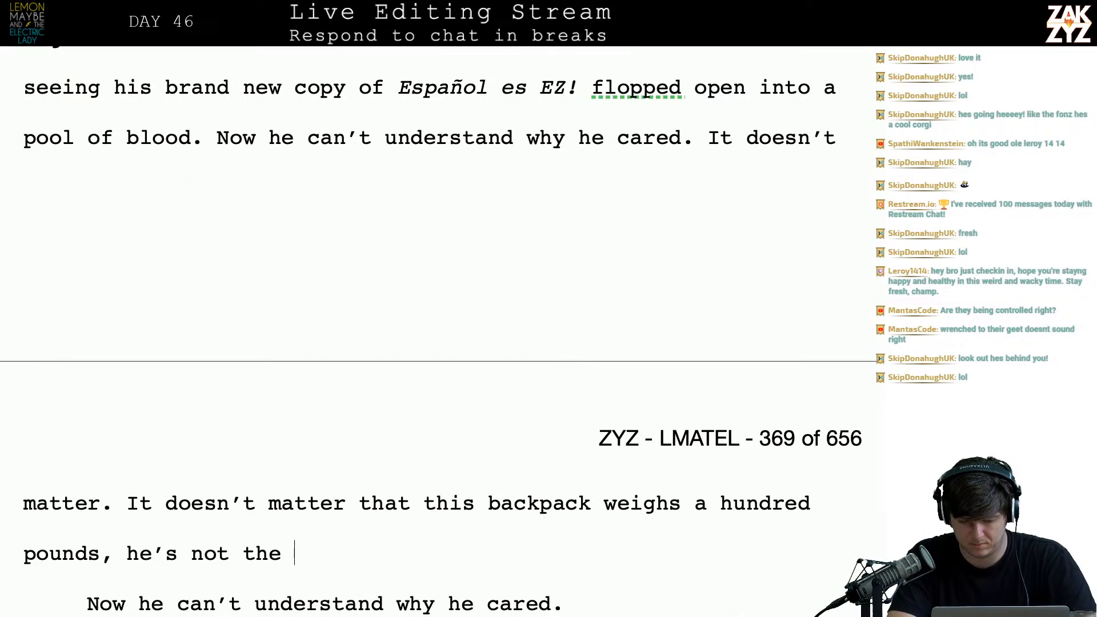
- Delete the old duplicate text from "Now he can't understand why he cared." through "ifting it.", keeping "Thirsty lugs his own bag" as a new paragraph
key(shift+Down)
key(shift+Down)
key(shift+Down)
key(shift+Down)
key(shift+Down)
key(shift+Down)
key(shift+Up)
key(shift+Up)
key(shift+Right)
key(shift+Right)
key(shift+Right)
key(shift+Right)
key(shift+Right)
key(shift+Right)
key(shift+Right)
key(shift+Right)
key(shift+Right)
key(shift+Right)
key(shift+Right)
key(shift+Right)
key(shift+Right)
key(shift+Right)
key(shift+Right)
key(shift+Right)
key(shift+Right)
key(shift+Right)
key(shift+Right)
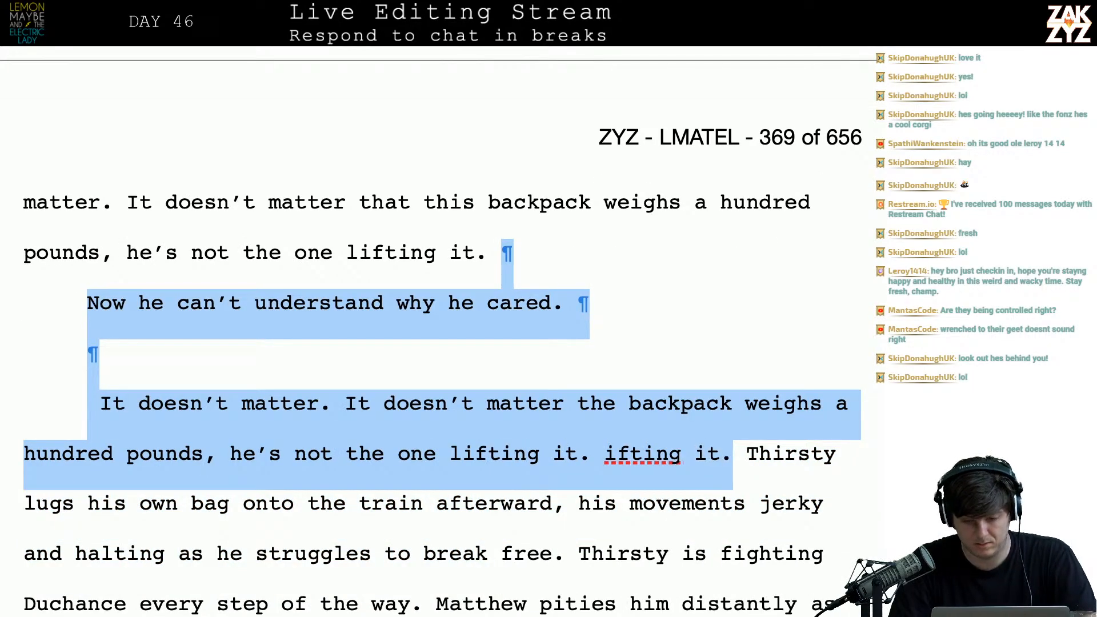
key(shift+Left)
key(shift+Left)
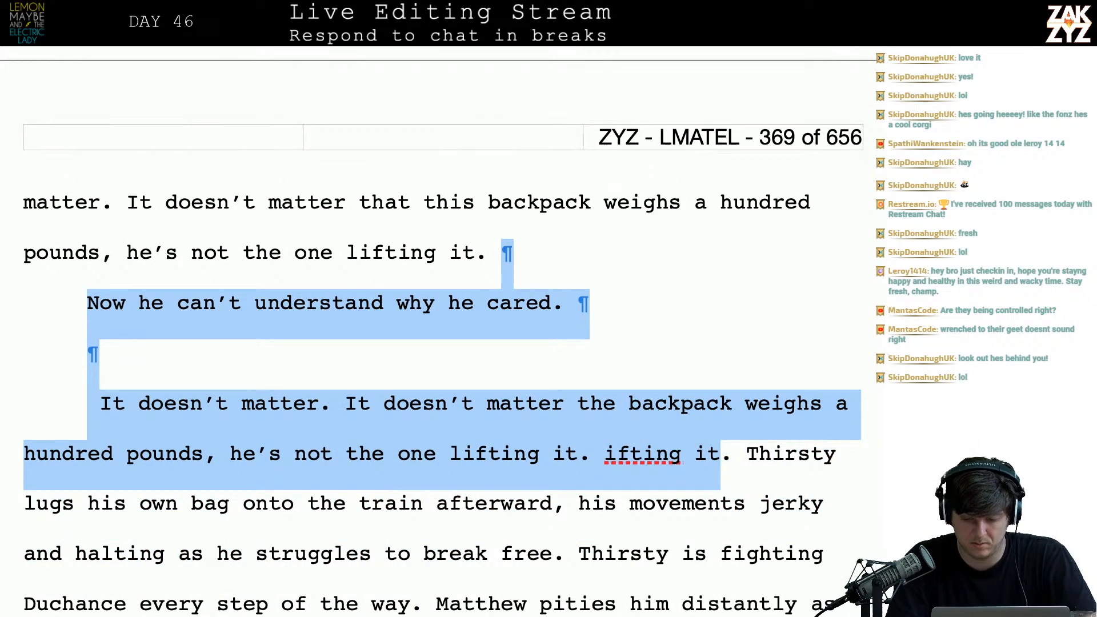
key(shift+Right)
key(BackSpace)
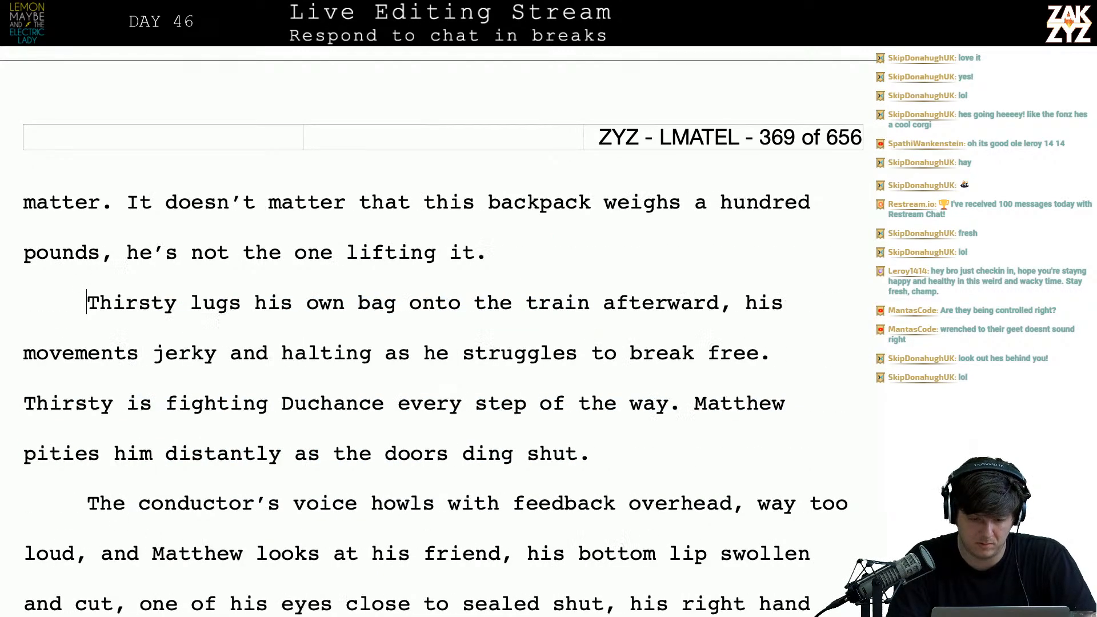
key(Right)
key(Left)
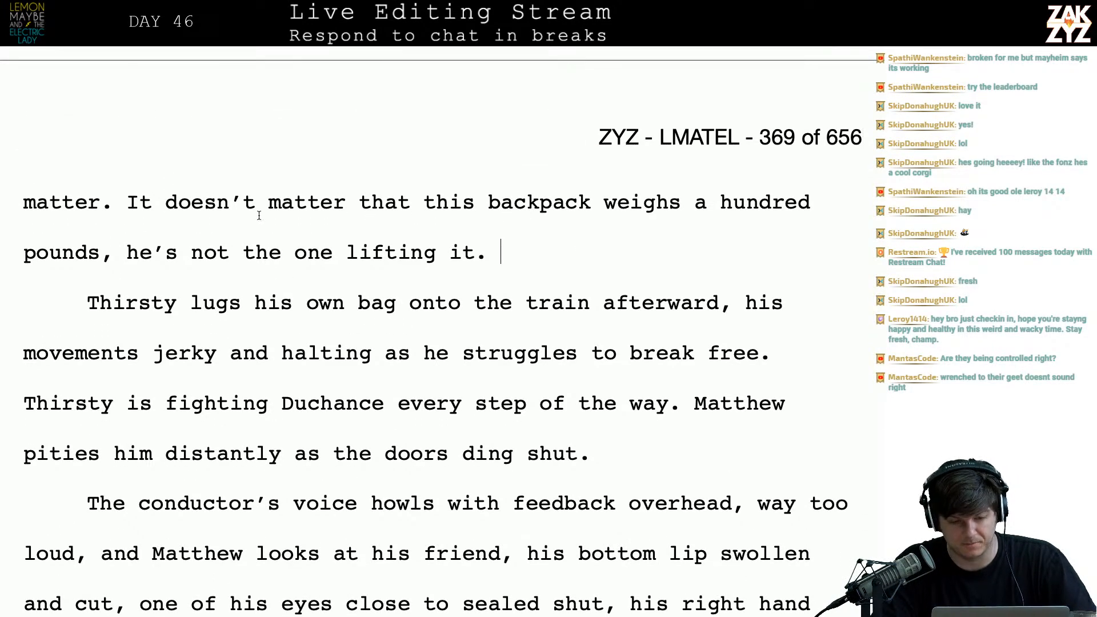
- Split "It doesn't matter that this backpack weighs a hundred pounds" onward into its own paragraph
scroll(245, 222, up, 4)
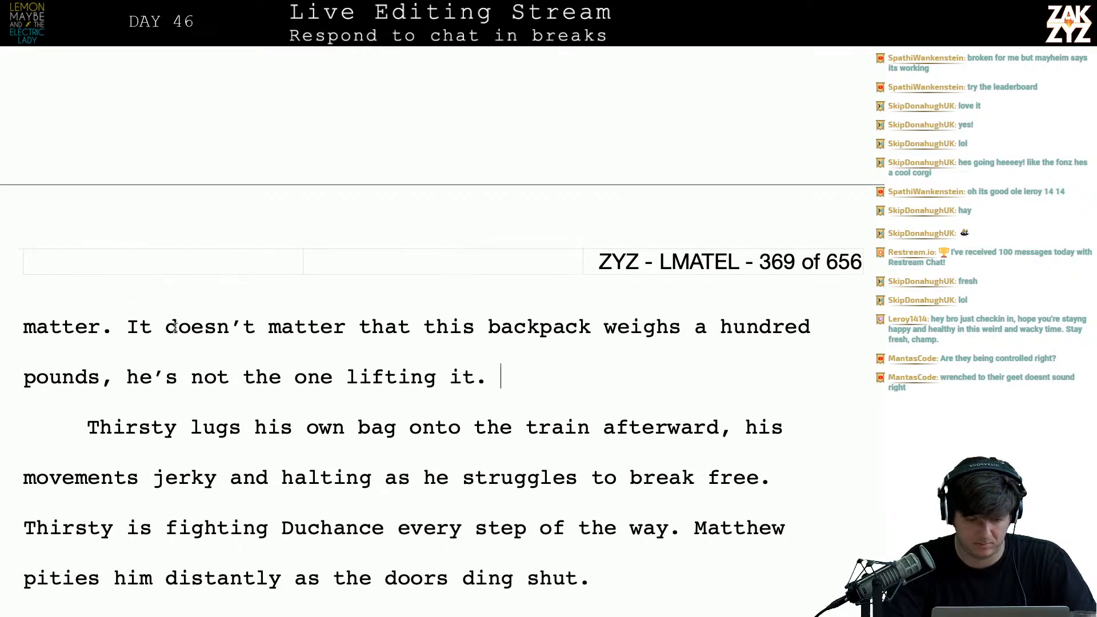
right_click(118, 313)
click(43, 348)
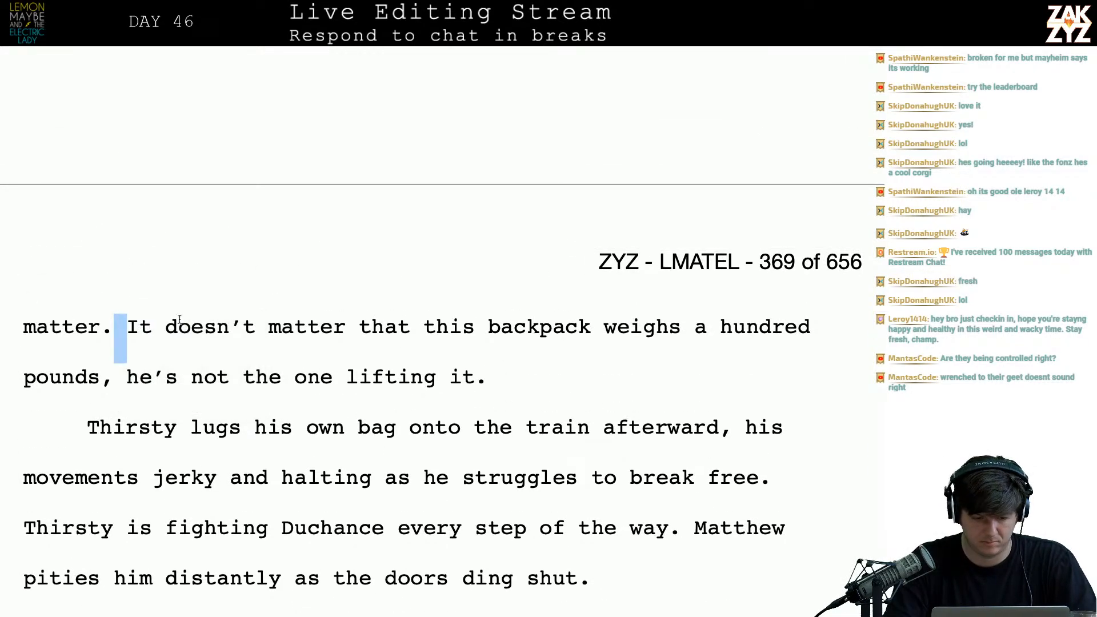
key(Return)
key(Up)
key(Up)
key(Up)
key(Down)
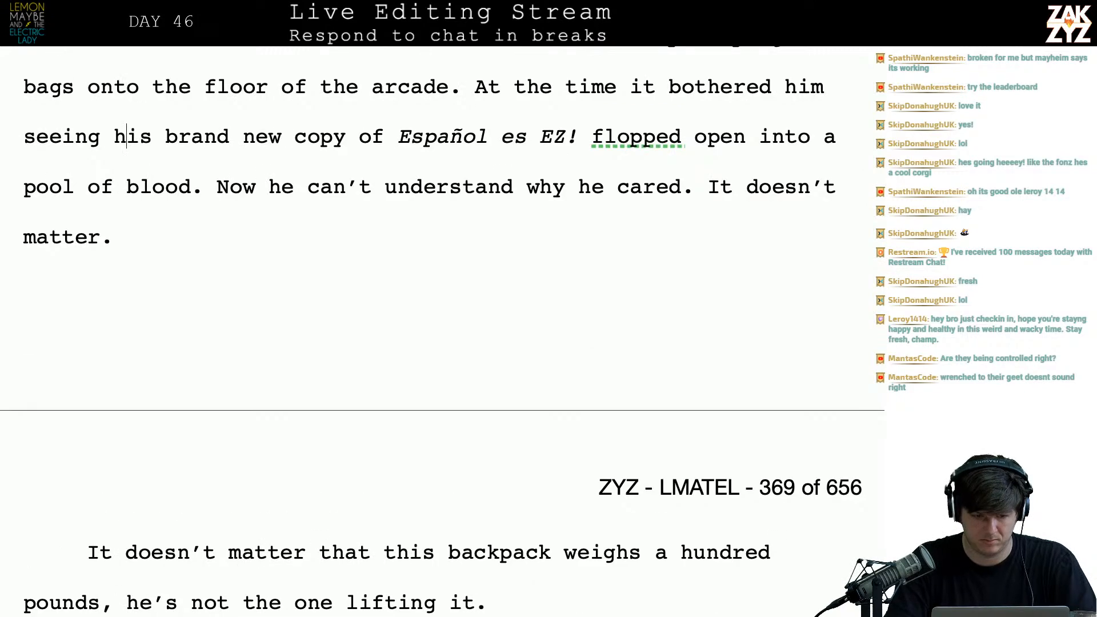
- Extend the sentence ending the bloody book paragraph to "It doesn't matter, they were never going to make it."
text(they wr)
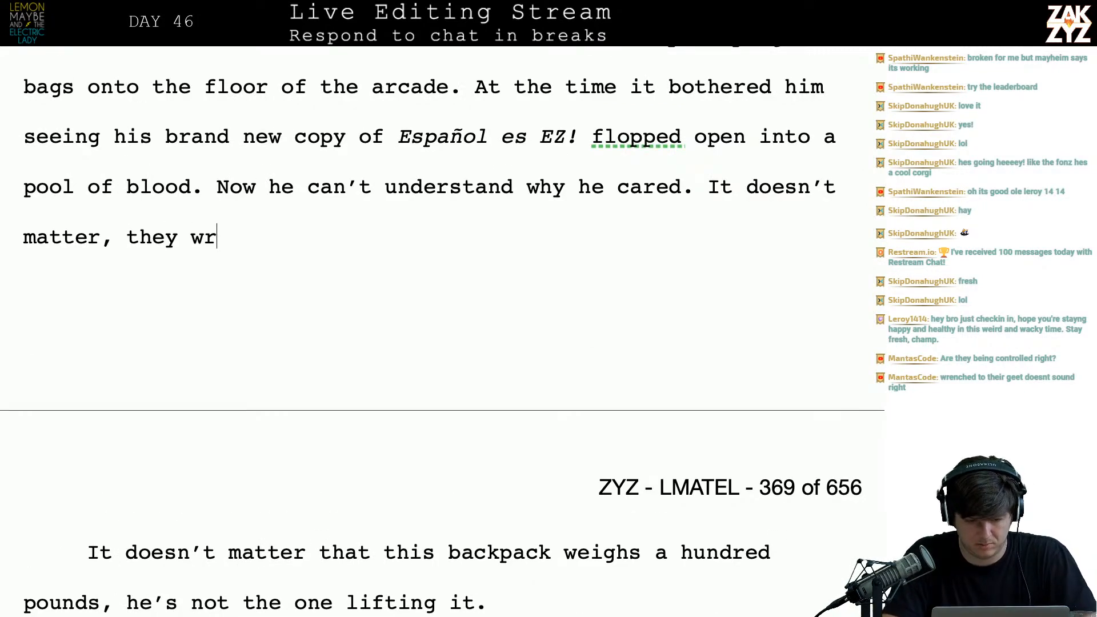
key(BackSpace)
text(ere nev)
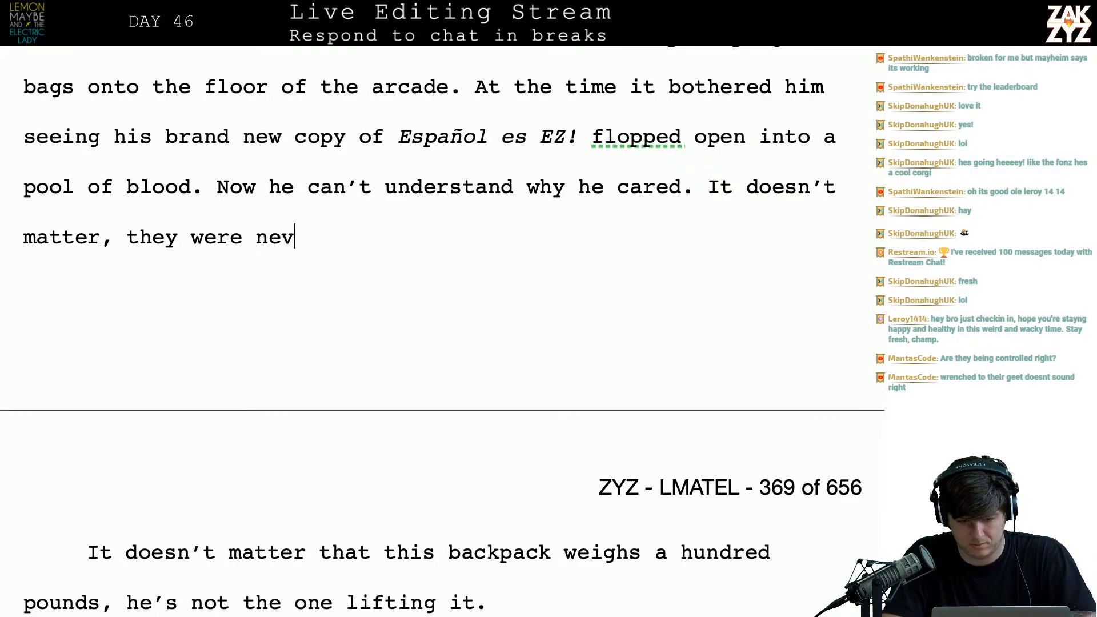
text(er going to make it. The y)
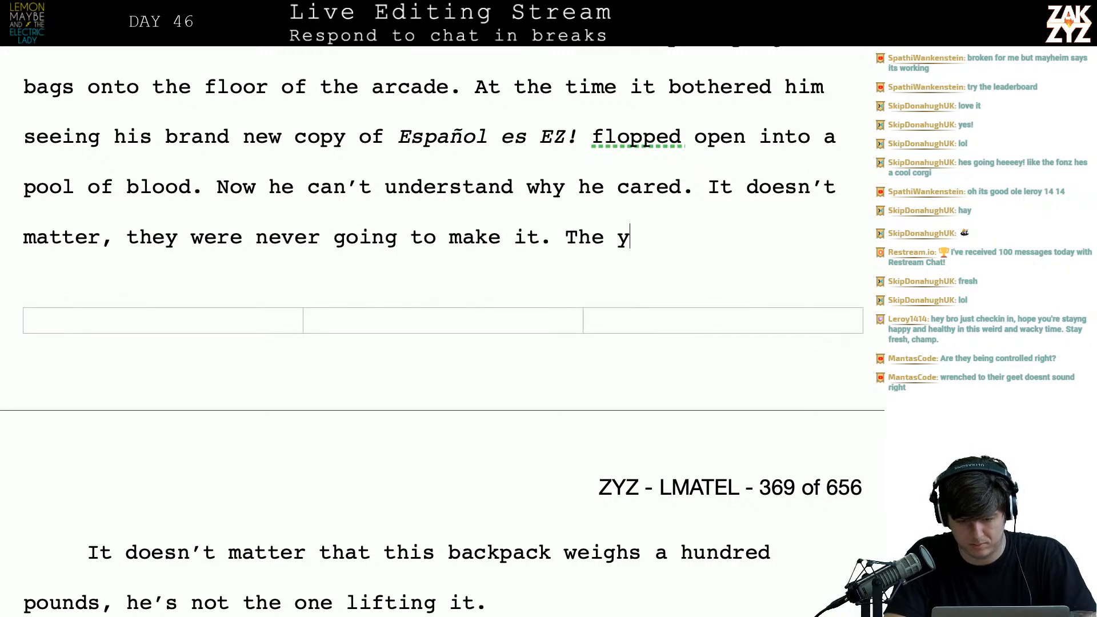
key(BackSpace)
text(backpack)
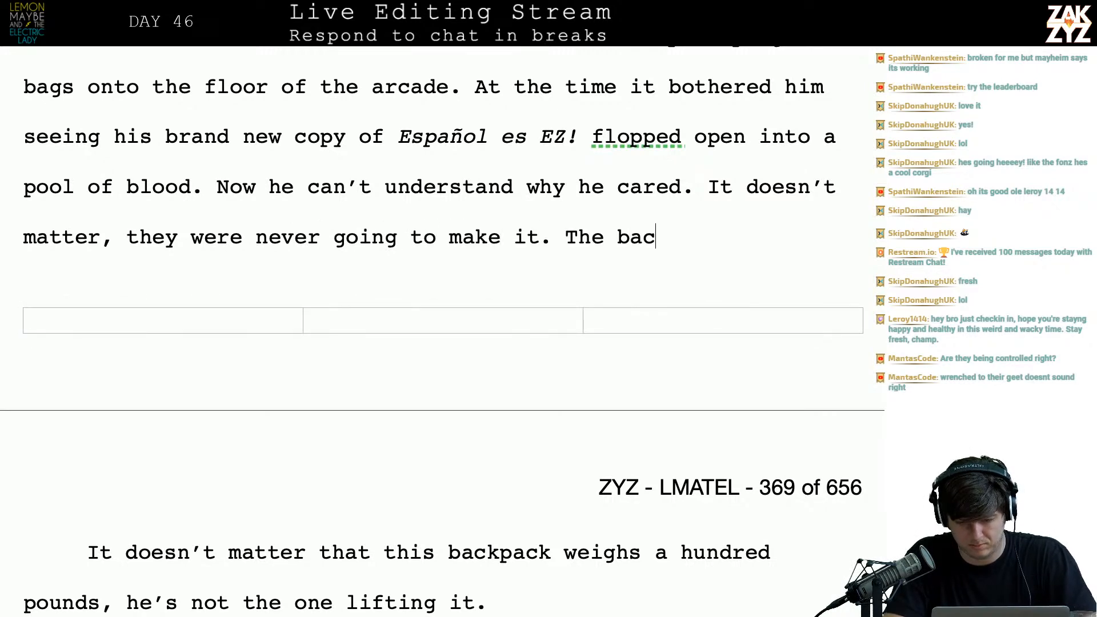
key(BackSpace)
key(BackSpace)
key(BackSpace)
key(BackSpace)
key(BackSpace)
key(BackSpace)
key(BackSpace)
key(BackSpace)
key(BackSpace)
key(BackSpace)
key(BackSpace)
key(BackSpace)
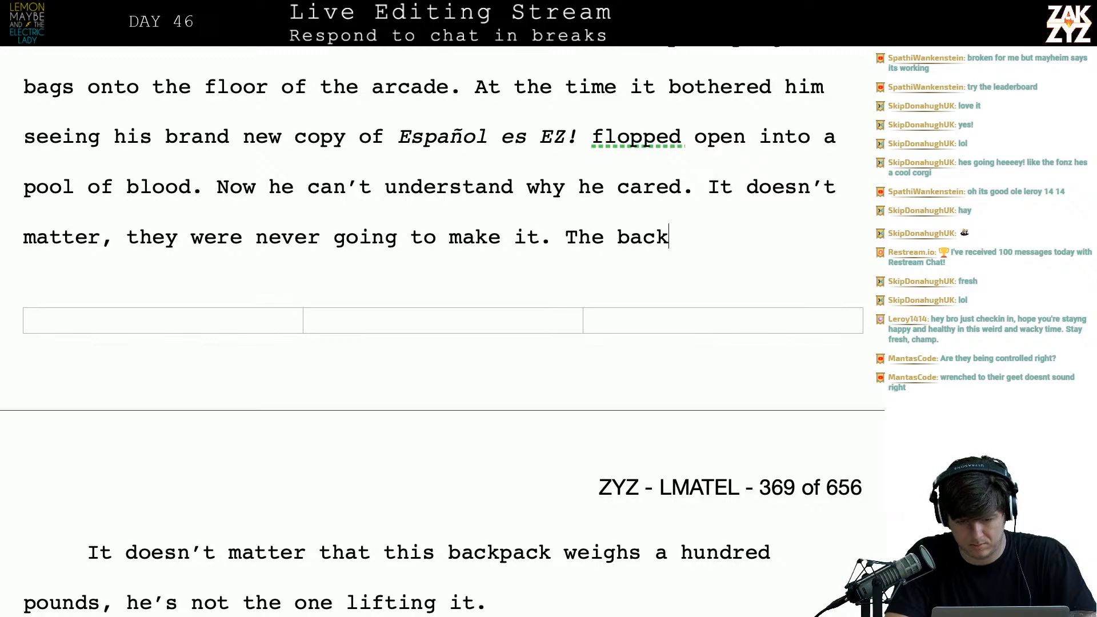
text(The b)
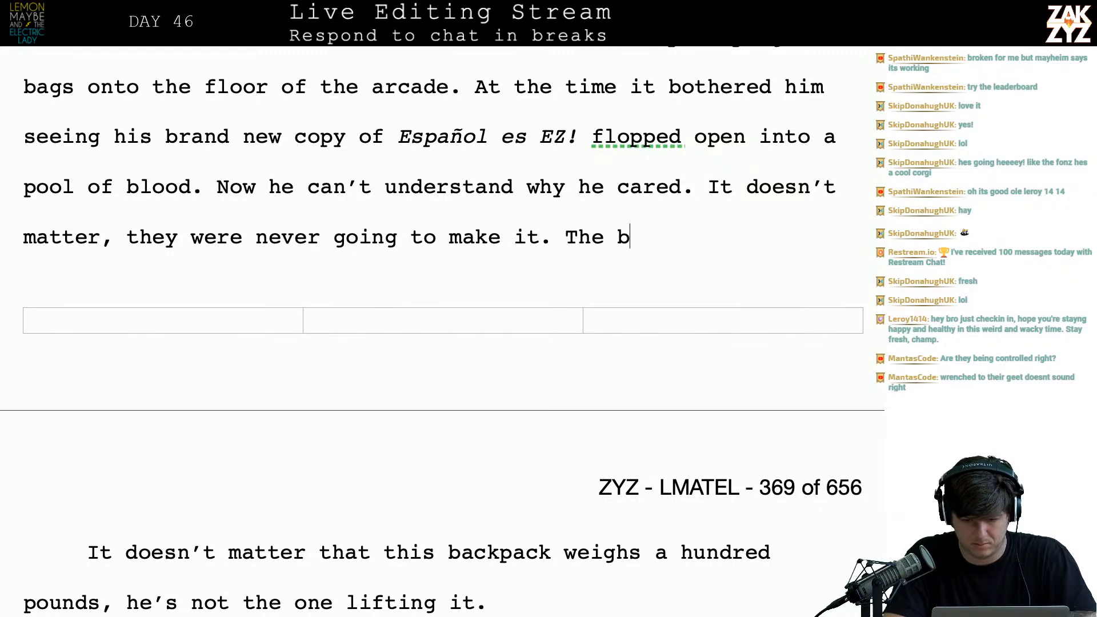
text(ackpack weighs a)
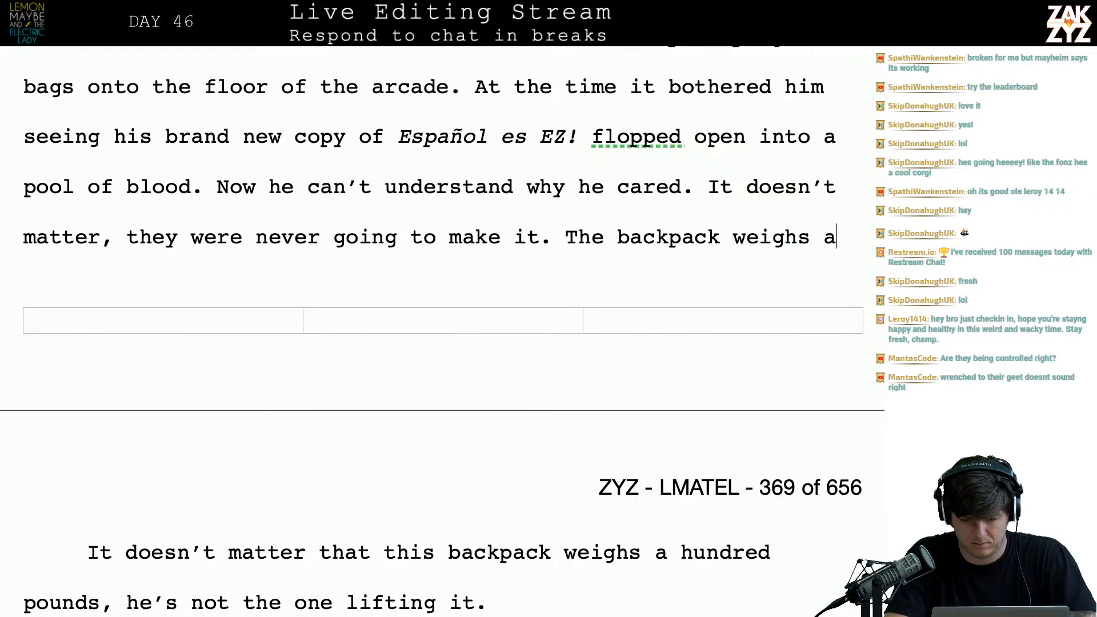
text( hundred pounts)
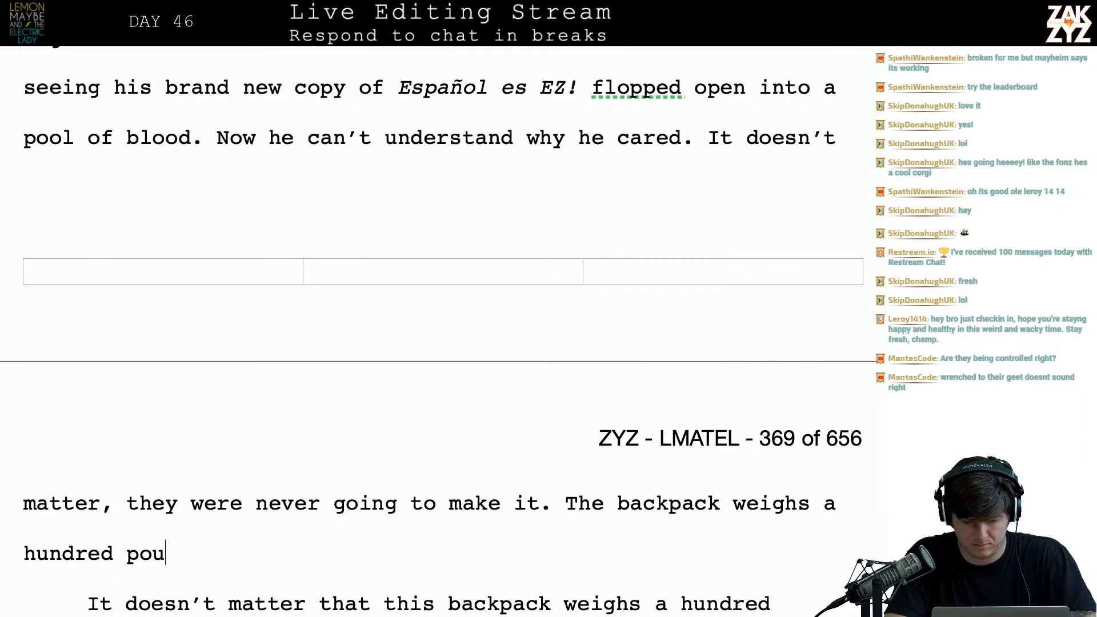
key(BackSpace)
key(BackSpace)
key(BackSpace)
key(BackSpace)
key(BackSpace)
key(BackSpace)
key(BackSpace)
key(BackSpace)
key(BackSpace)
key(BackSpace)
key(BackSpace)
key(BackSpace)
key(BackSpace)
key(BackSpace)
key(BackSpace)
key(BackSpace)
key(BackSpace)
key(BackSpace)
key(BackSpace)
key(BackSpace)
key(BackSpace)
key(BackSpace)
key(BackSpace)
key(BackSpace)
key(BackSpace)
key(BackSpace)
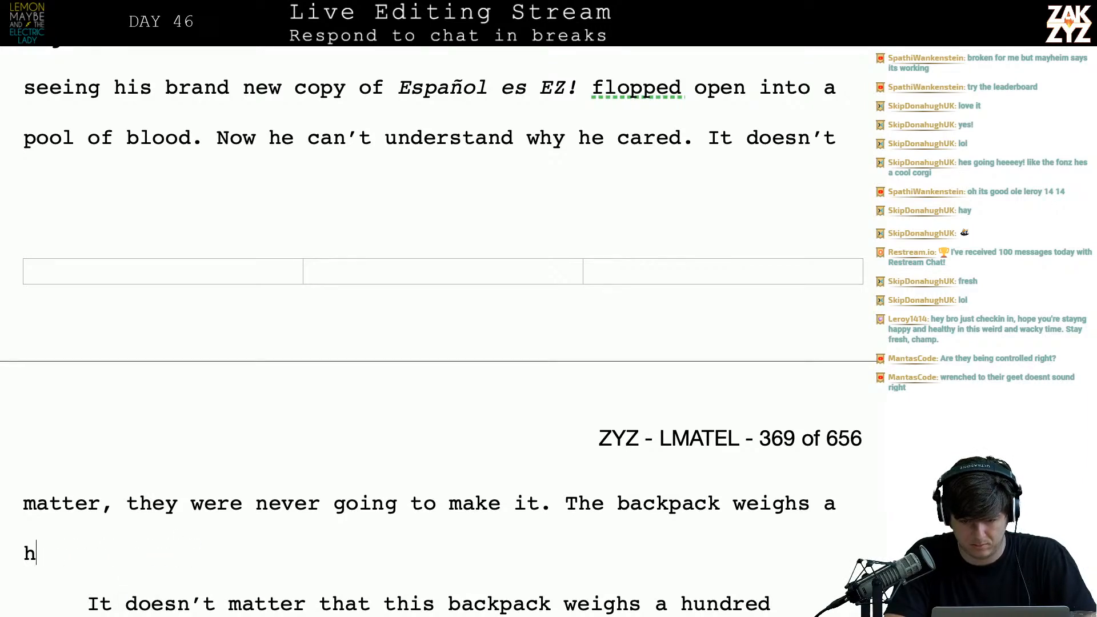
key(BackSpace)
key(BackSpace)
key(BackSpace)
key(BackSpace)
key(BackSpace)
key(BackSpace)
- Replace the unfinished "The backpack weighs a h" with "Whatever Duchance crammed in this backpack feels like it weighs a hundred pounds,"
text(Whe)
key(BackSpace)
text(atever ducha)
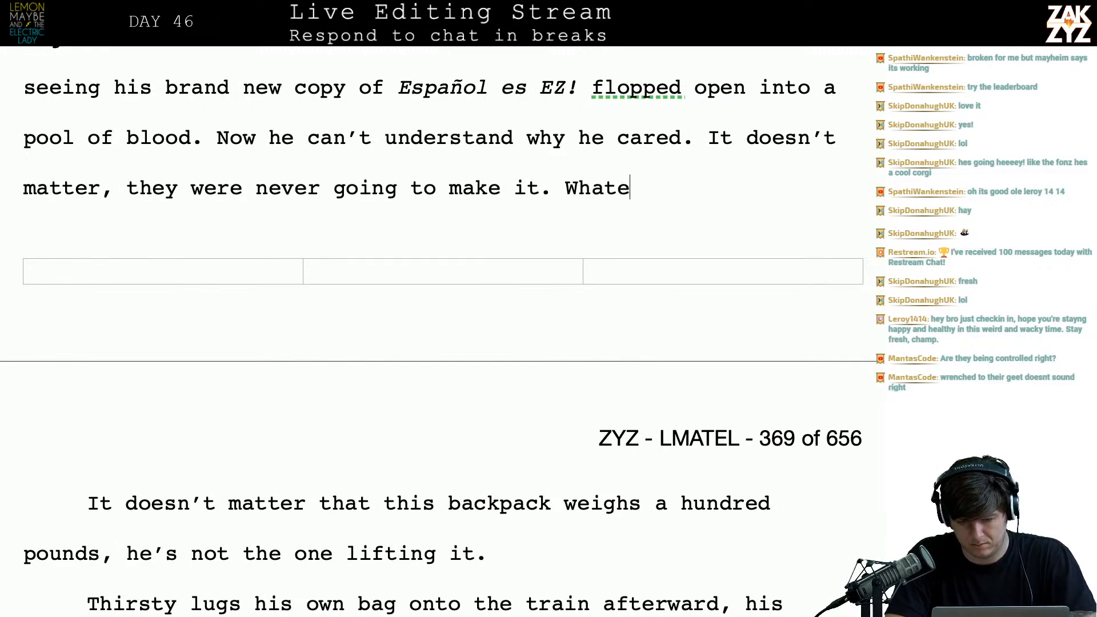
key(BackSpace)
key(BackSpace)
key(BackSpace)
key(BackSpace)
key(BackSpace)
text(Duchance cram)
key(BackSpace)
text(ammed)
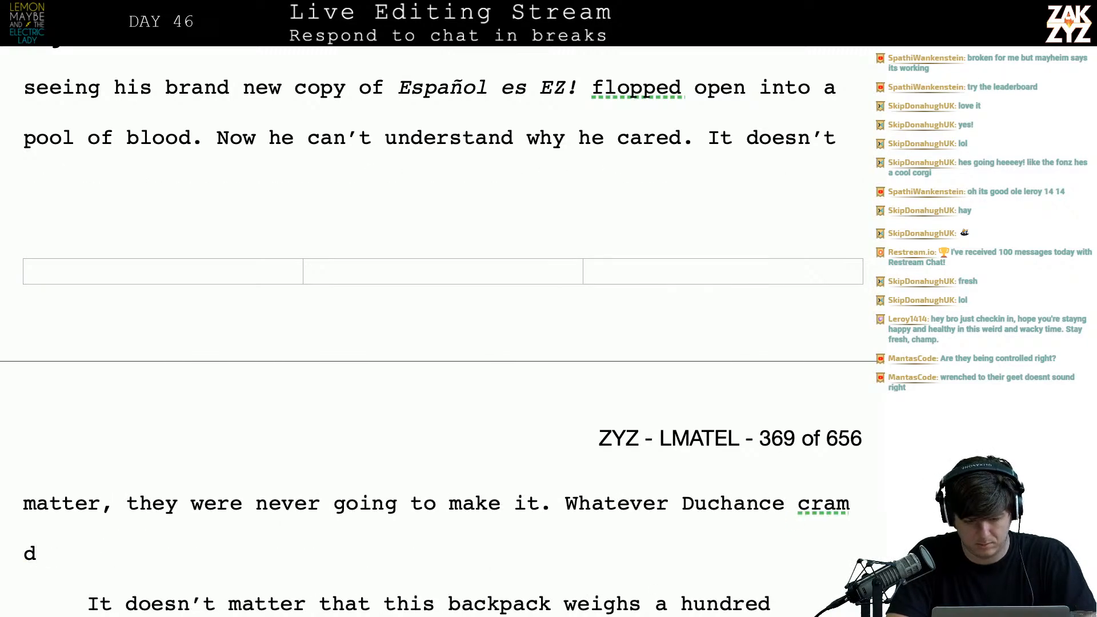
key(BackSpace)
key(BackSpace)
text(me)
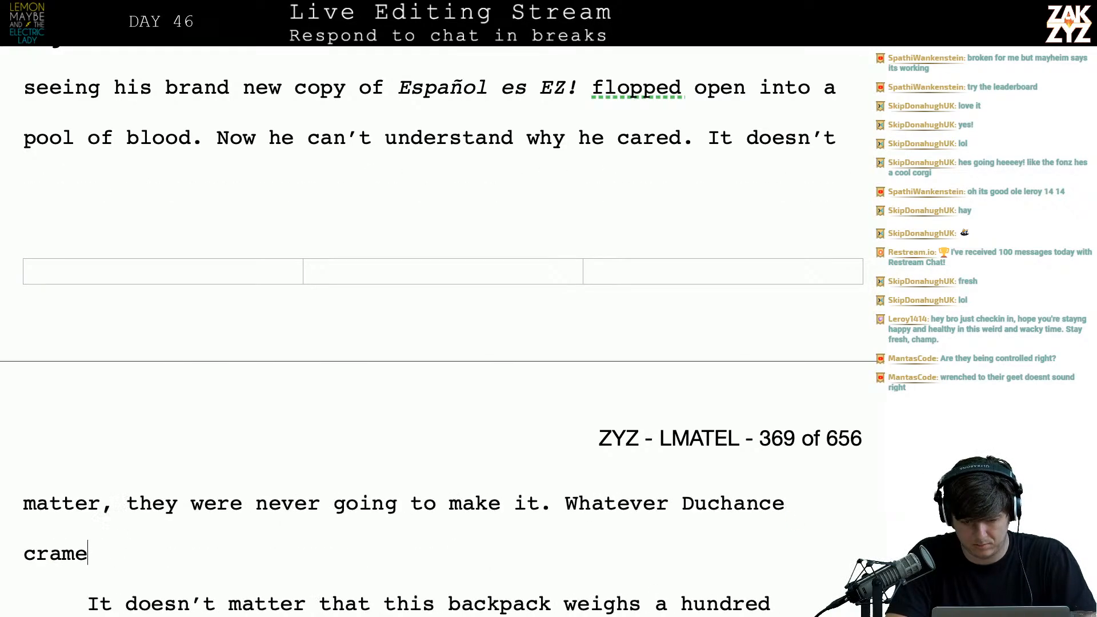
key(BackSpace)
text(med in this back)
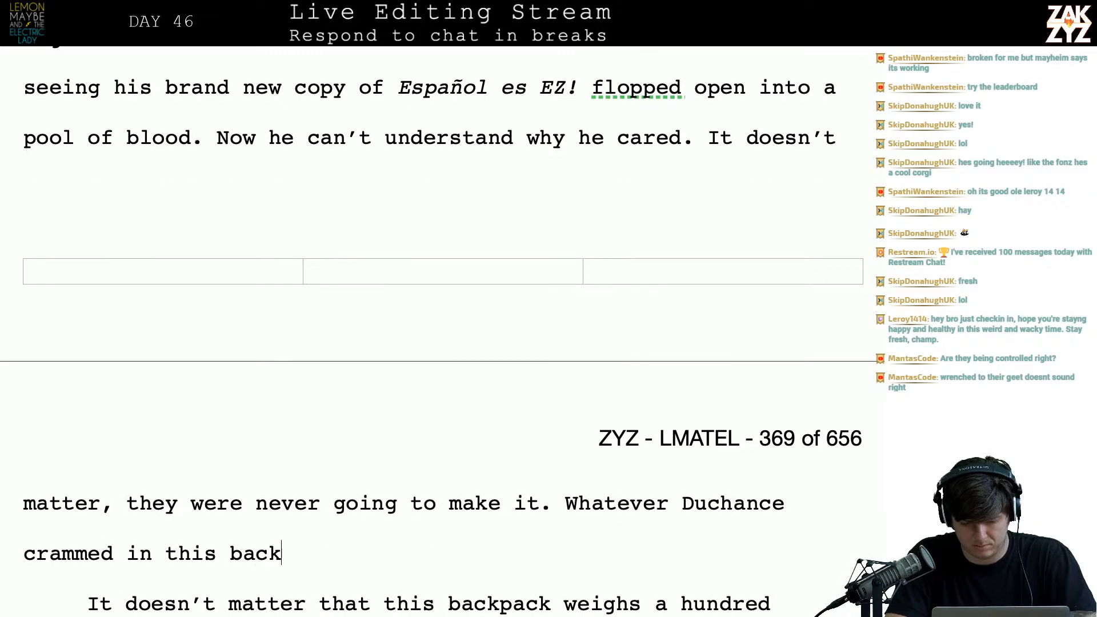
text(pack feels like )
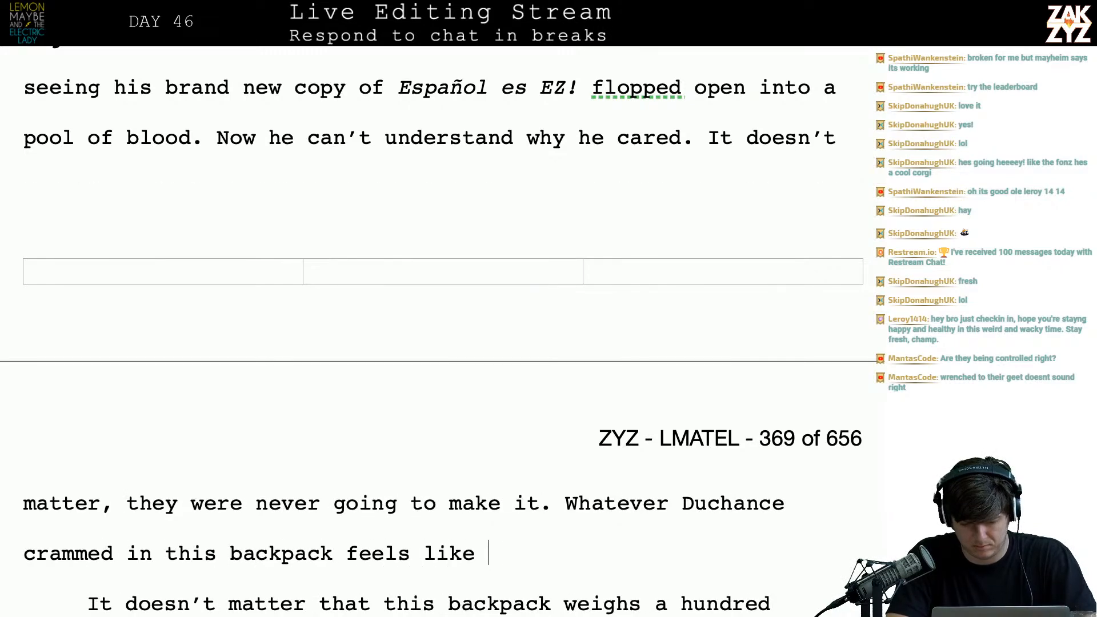
text(it weighs a hund)
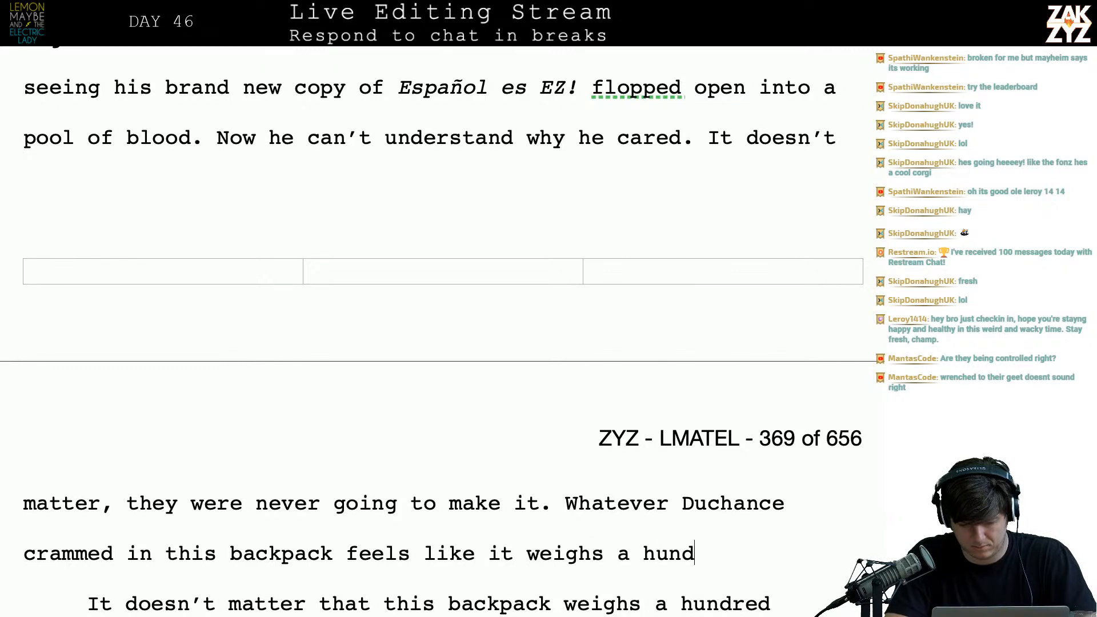
text(red pounds,)
key(BackSpace)
key(BackSpace)
text(s, bu)
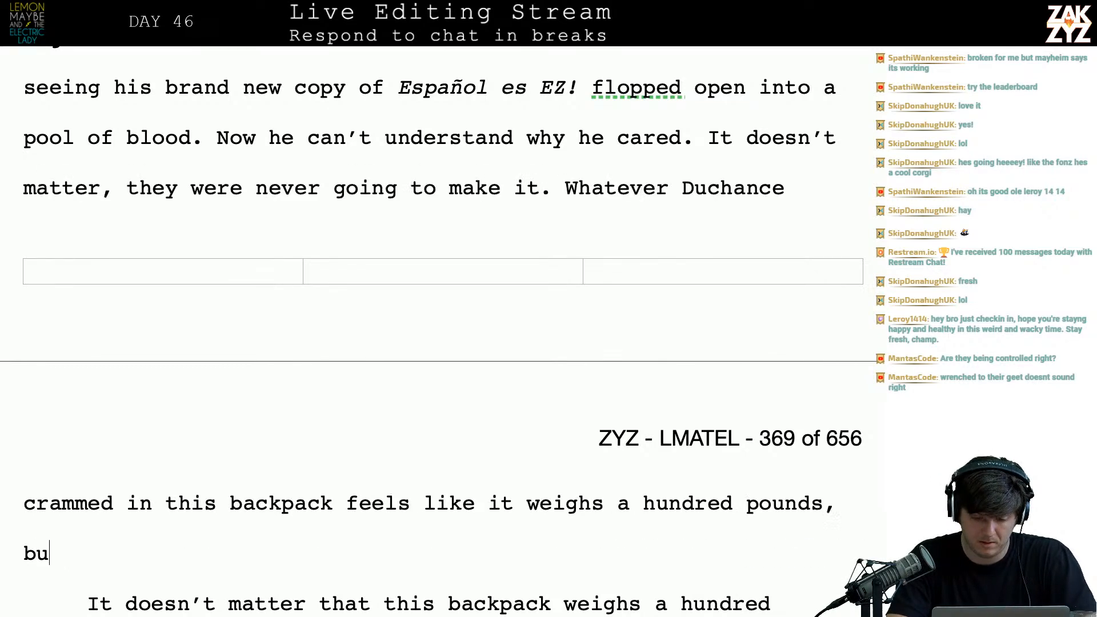
- Finish the backpack sentence with "but that doesn't matter either." and add "He doesn't have to lift it."
text(t He)
key(BackSpace)
key(BackSpace)
text(i)
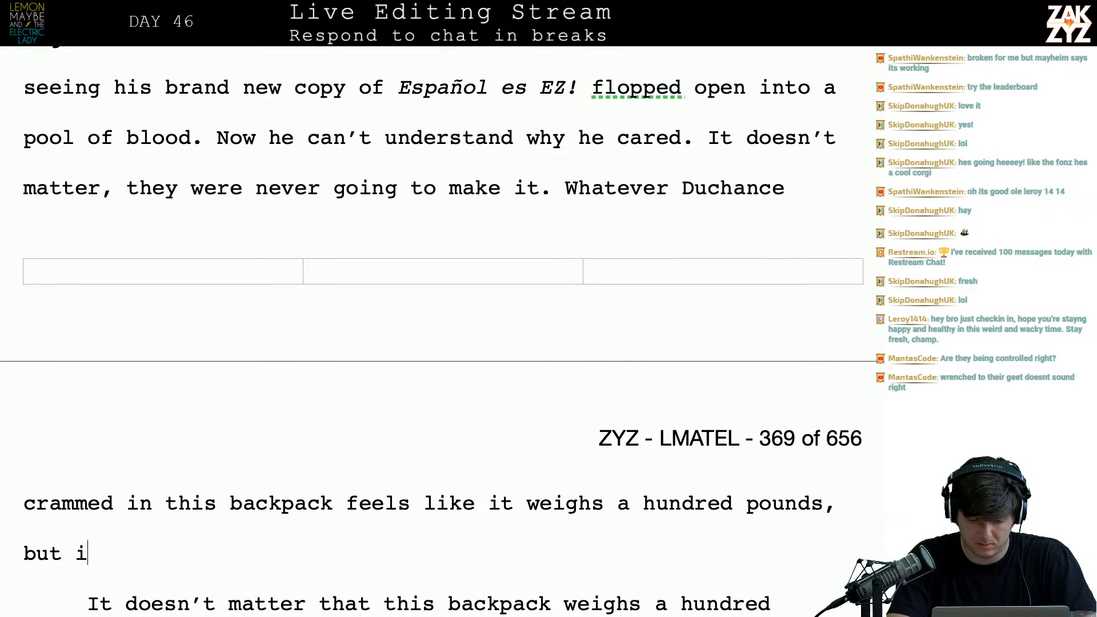
text(hat doesn't matter)
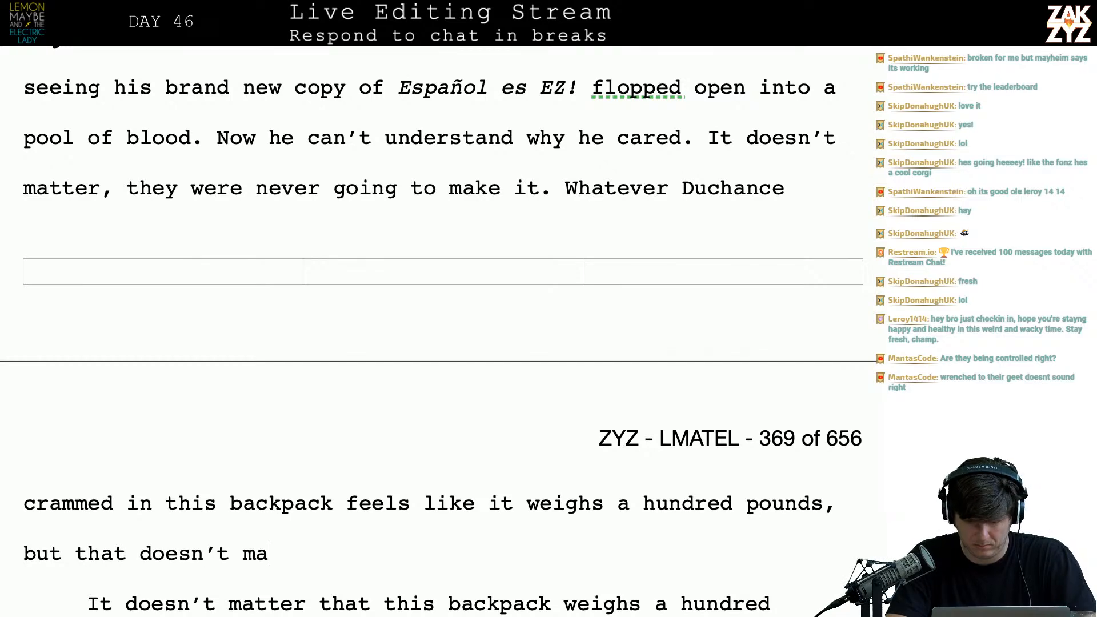
text( either. )
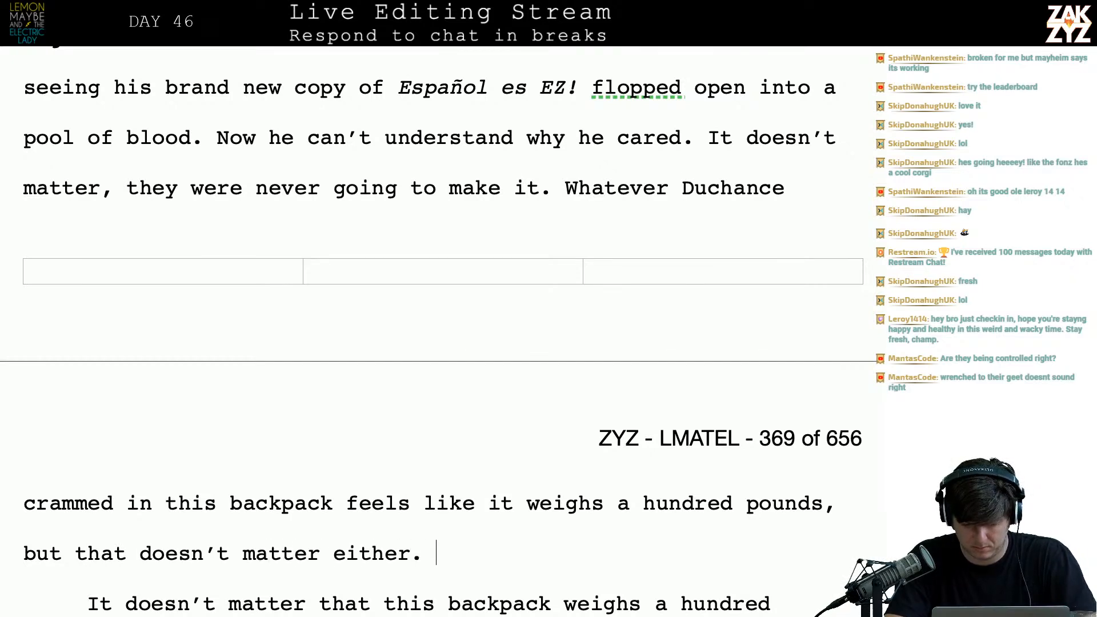
text(He doesn't have to l)
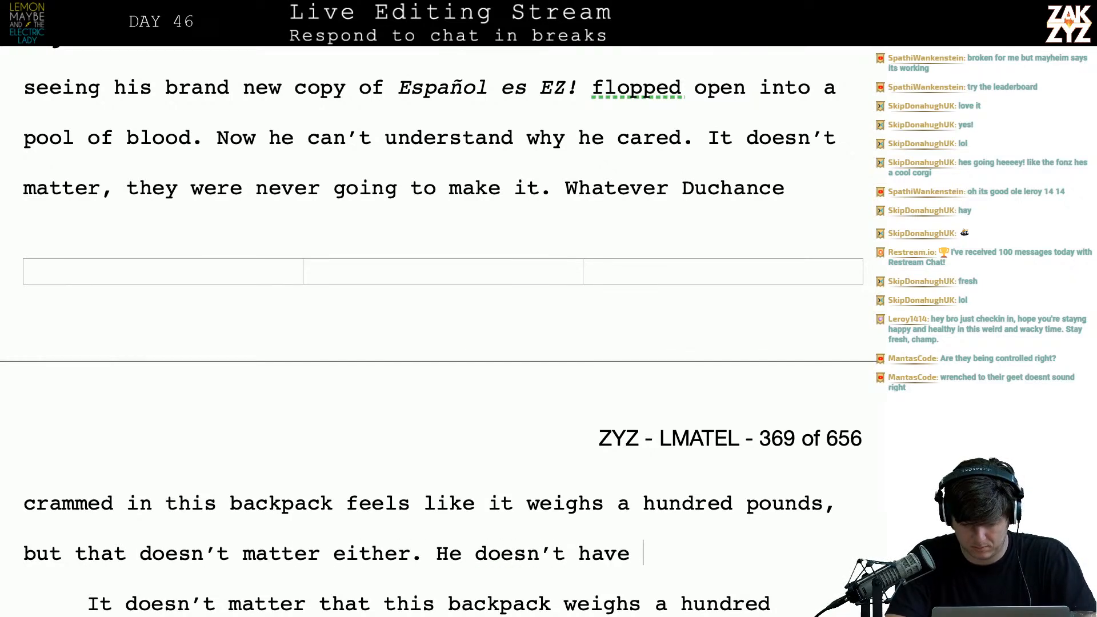
text(ift it.)
- Start a new paragraph and delete the old one from "It doesn't matter that this backpack" through "he's not the one lifting it."
key(Return)
key(shift+Down)
key(shift+Down)
key(shift+Down)
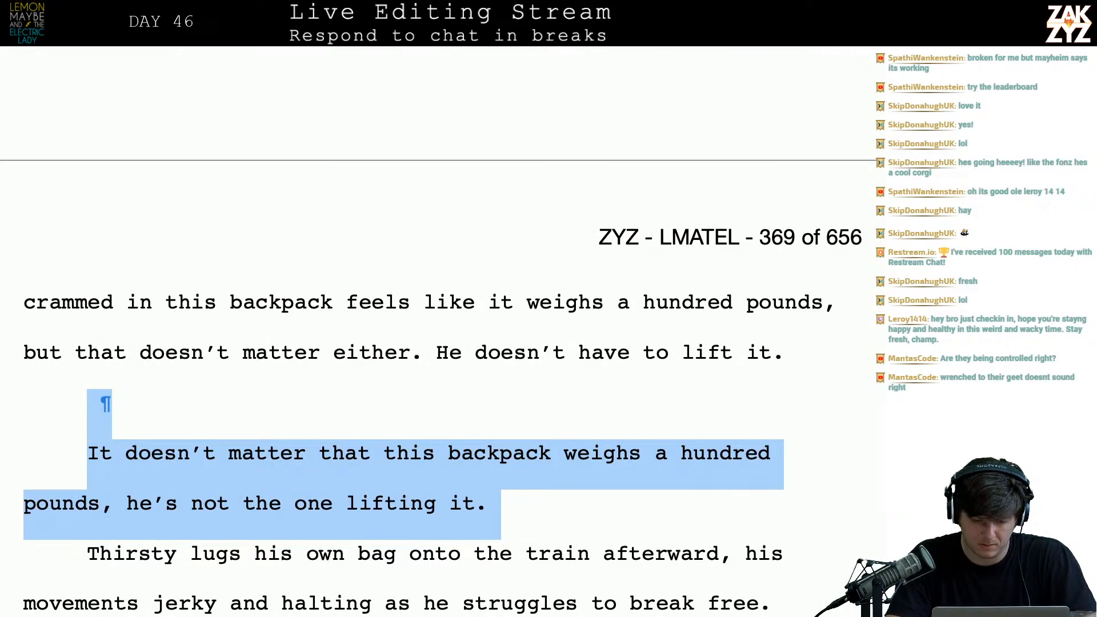
key(BackSpace)
- Open the new paragraph with "Thirsty isn't so lucky, he's struggling to carry the load."
text(Thir)
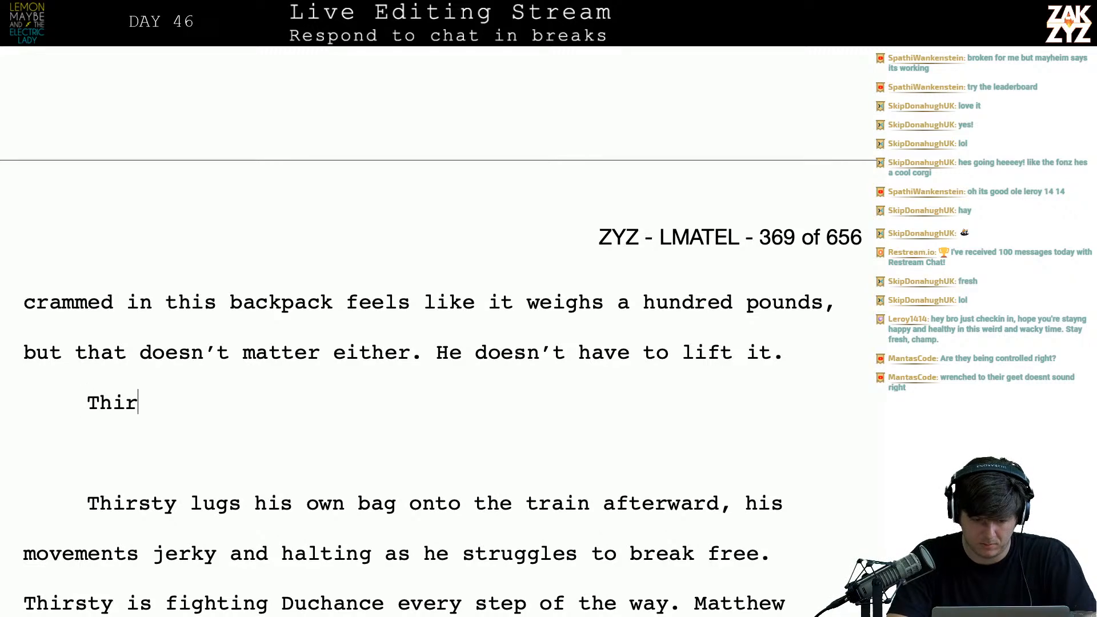
text(sty isn't so lucky, )
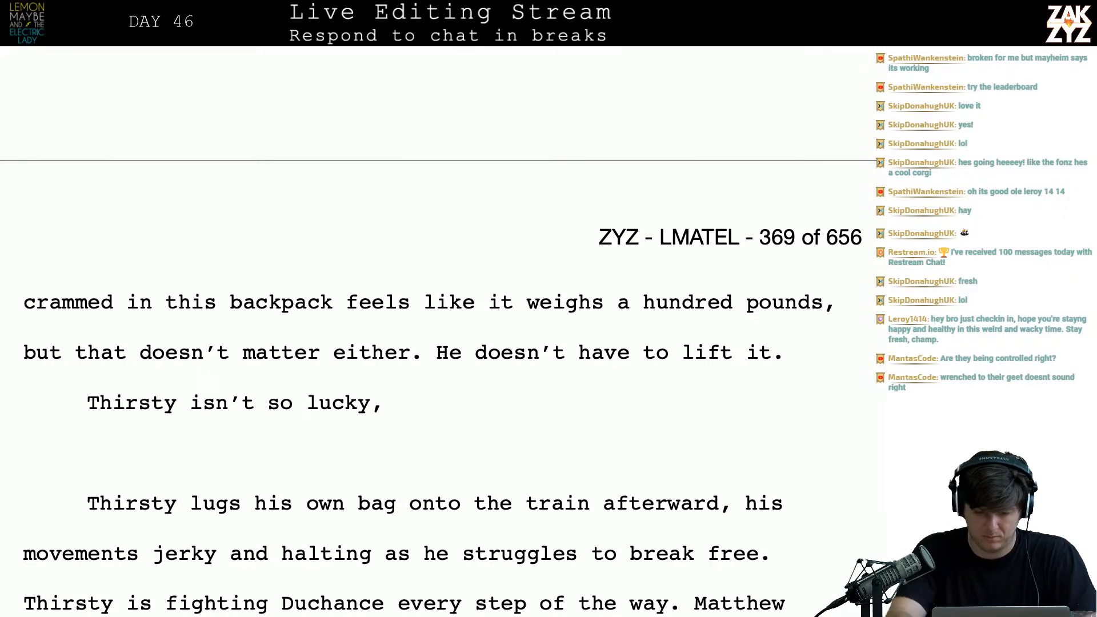
text(he)
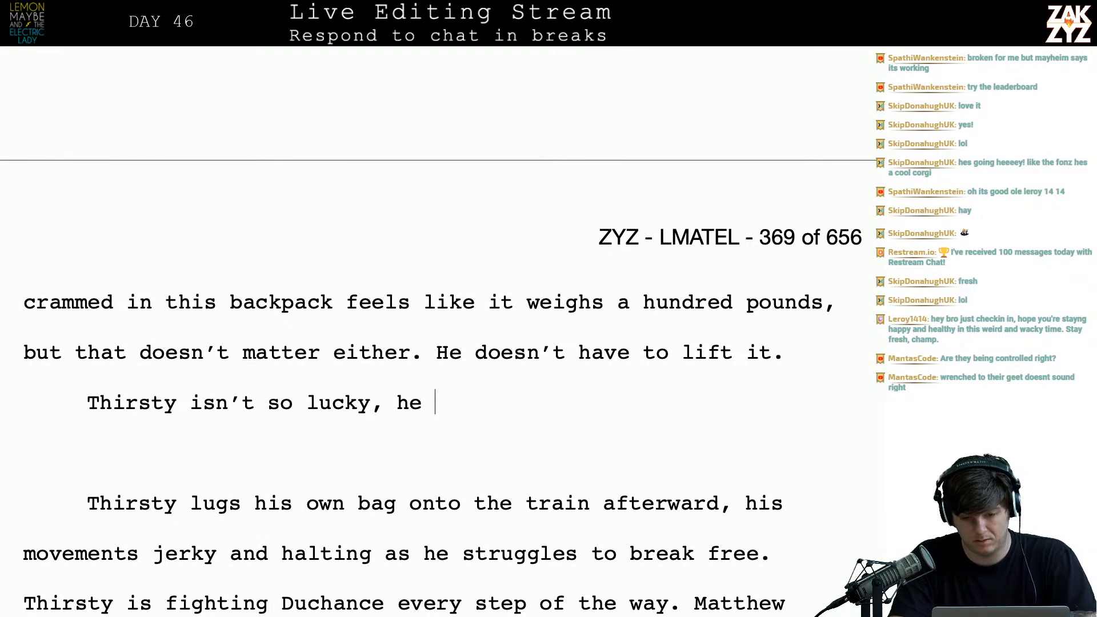
key(BackSpace)
text('s struggl)
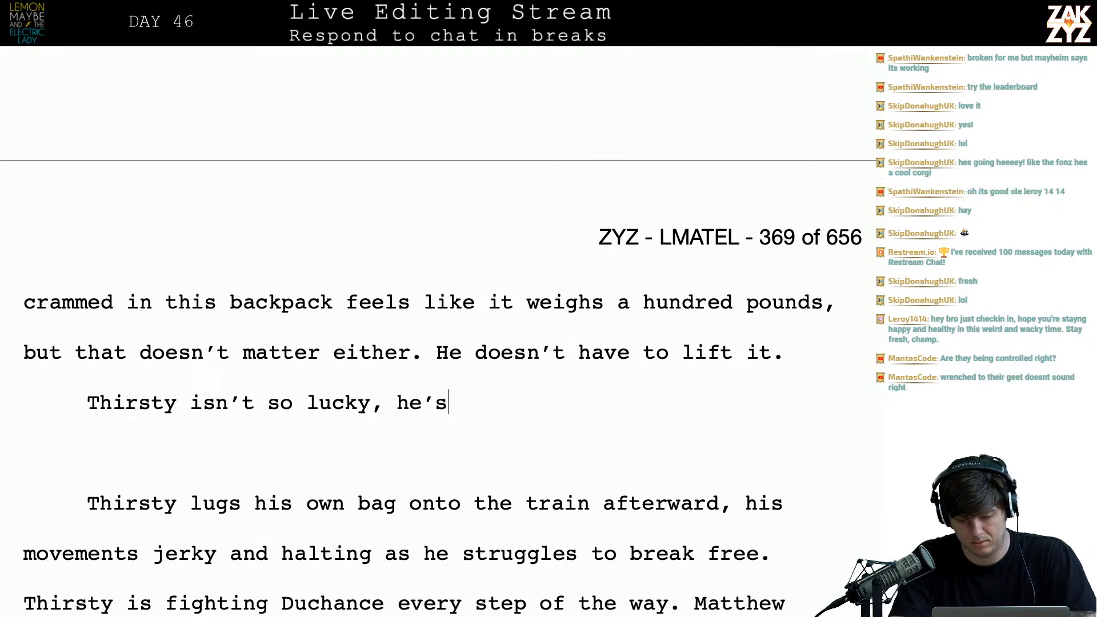
text(ing)
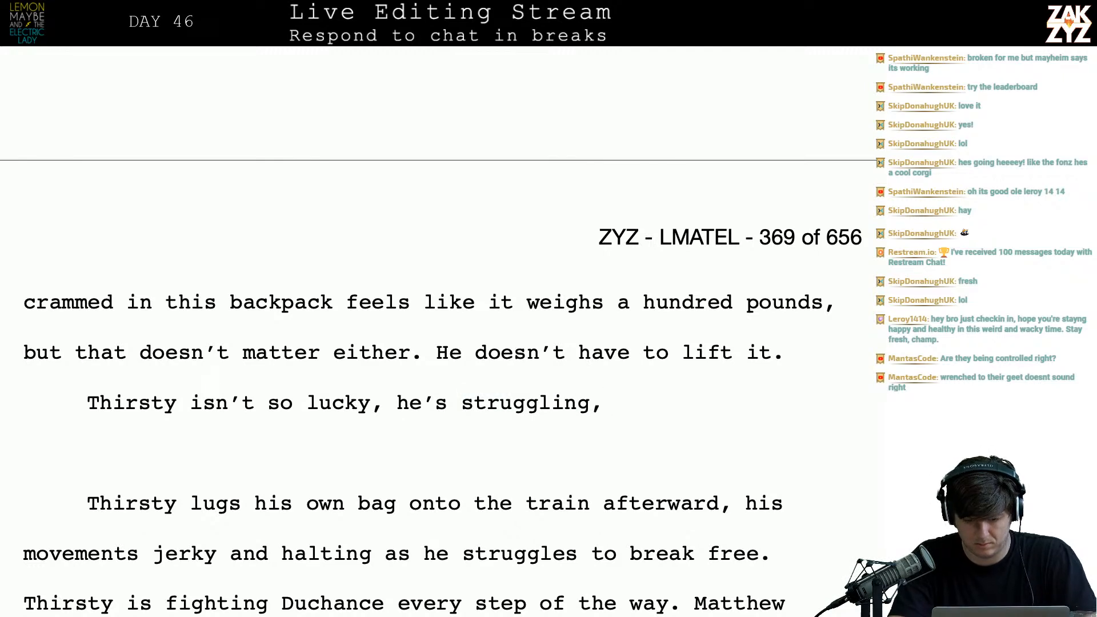
key(BackSpace)
text(to car)
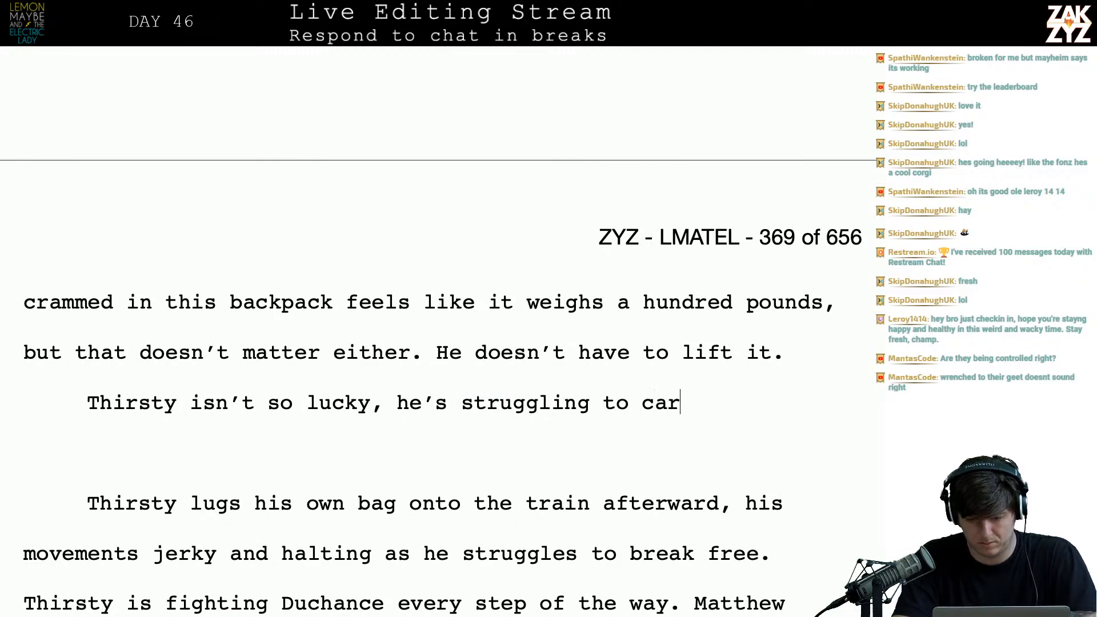
text(ry the load)
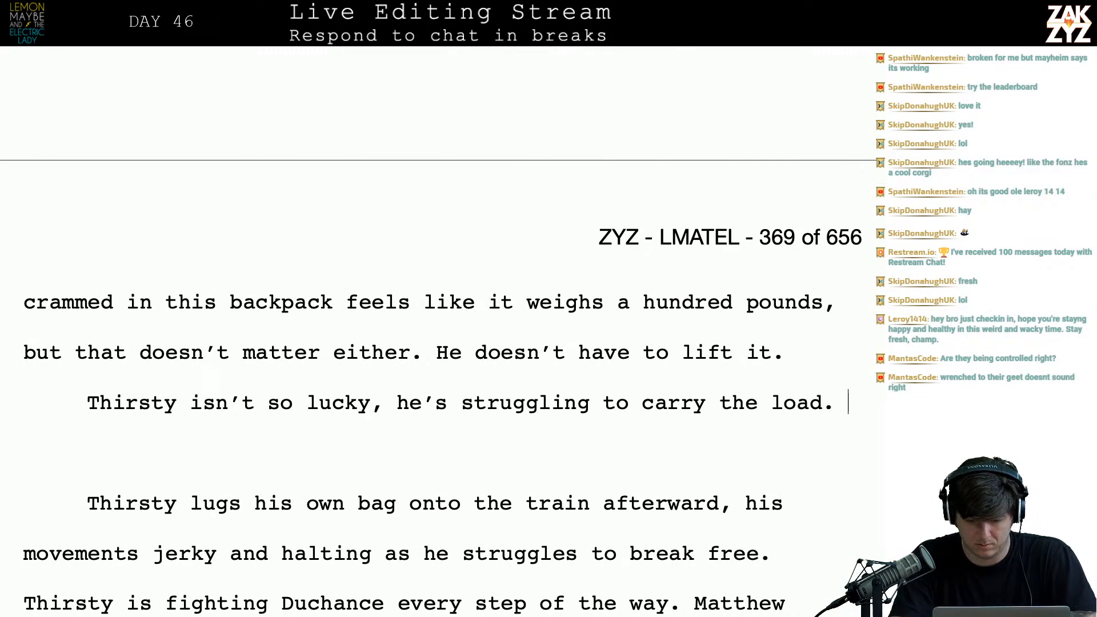
- Continue the Thirsty paragraph with "His movements are jerky and halting, he's fighting to break free with every step."
text(. His movemeent)
key(BackSpace)
key(BackSpace)
key(BackSpace)
key(BackSpace)
text(nts are j)
text(erky and haltin)
text(g, he's fighting )
text(to break free w)
text(ith every step.)
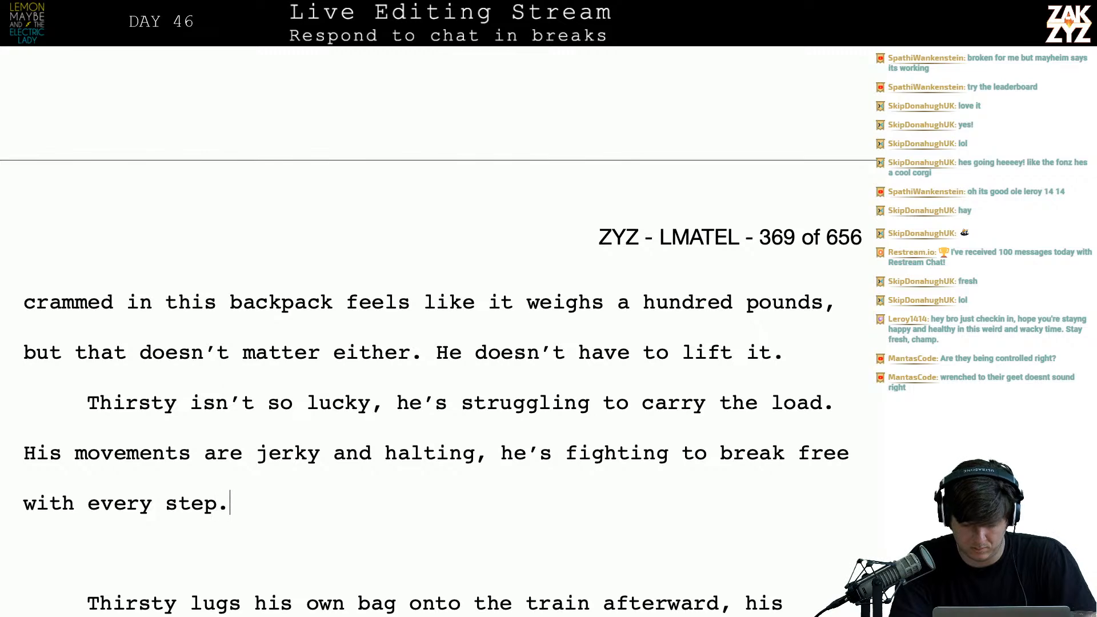
- Add the sentence "Matthew pities him distantly." after "with every step."
key(Down)
key(Down)
key(Down)
key(Down)
key(Down)
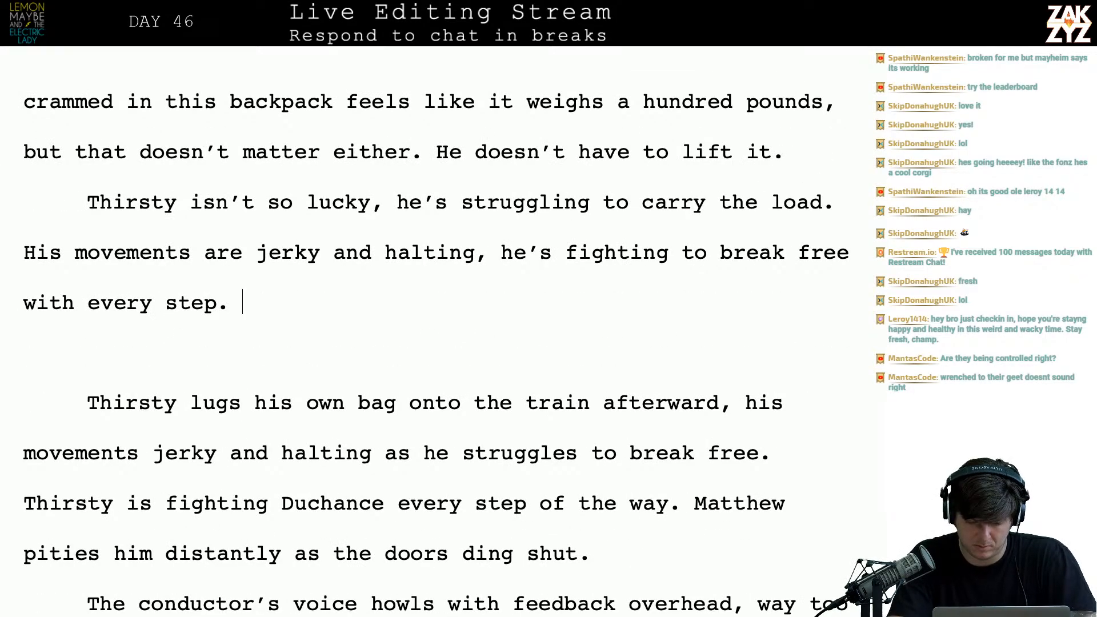
text(Matthew)
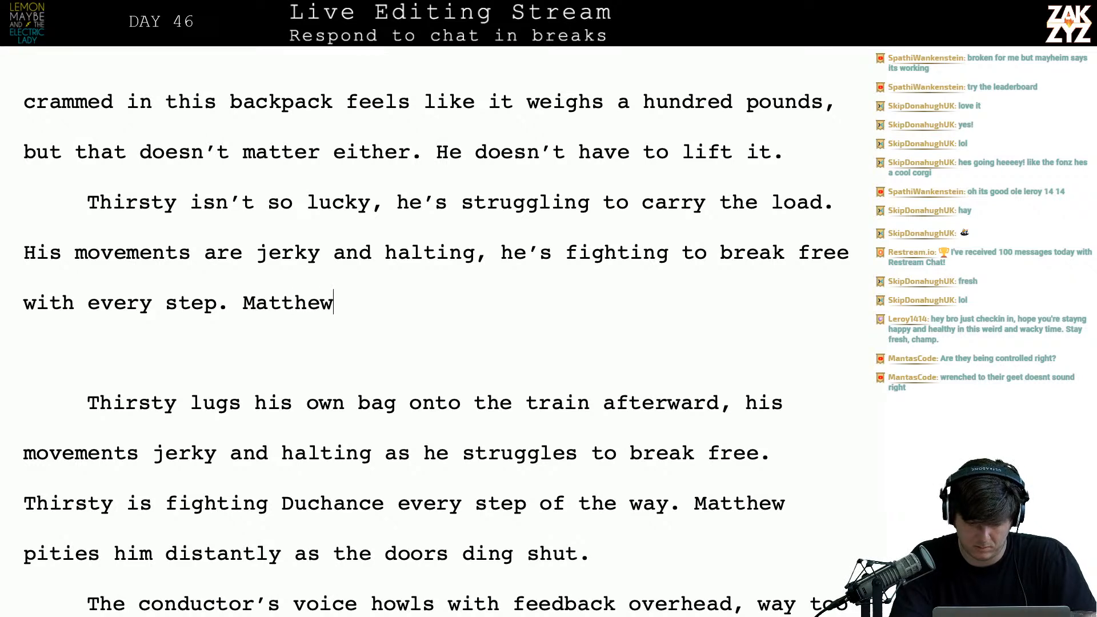
text( pittie)
key(BackSpace)
key(BackSpace)
key(BackSpace)
key(BackSpace)
key(BackSpace)
key(BackSpace)
text(gr)
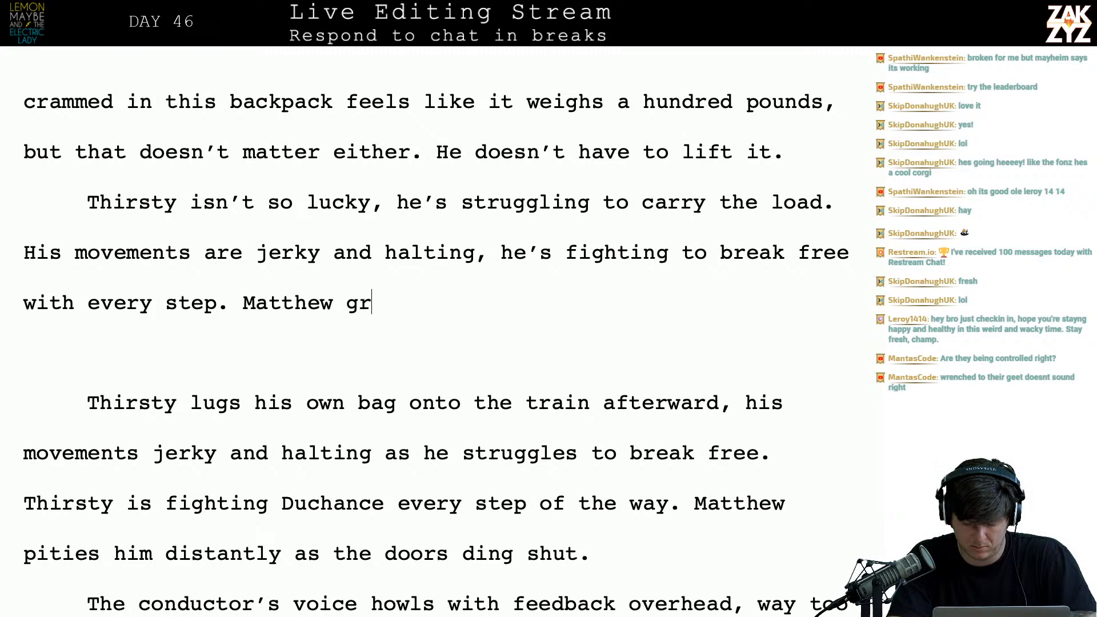
text(abs His)
key(BackSpace)
key(BackSpace)
key(BackSpace)
key(BackSpace)
key(BackSpace)
key(BackSpace)
key(BackSpace)
key(BackSpace)
key(BackSpace)
text(pities him di)
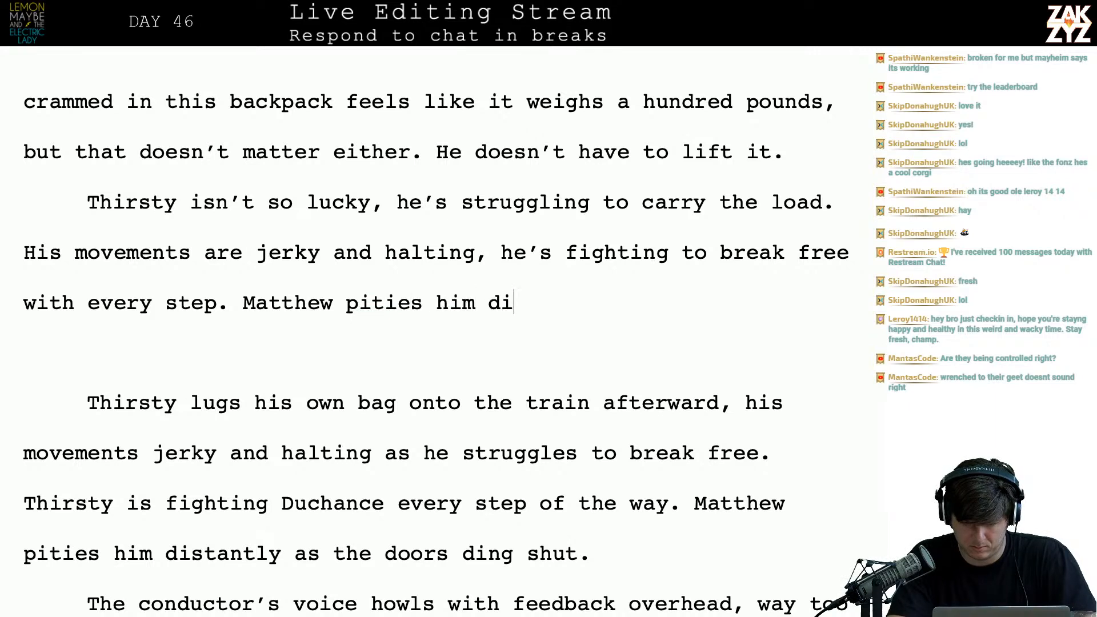
text(stantly,)
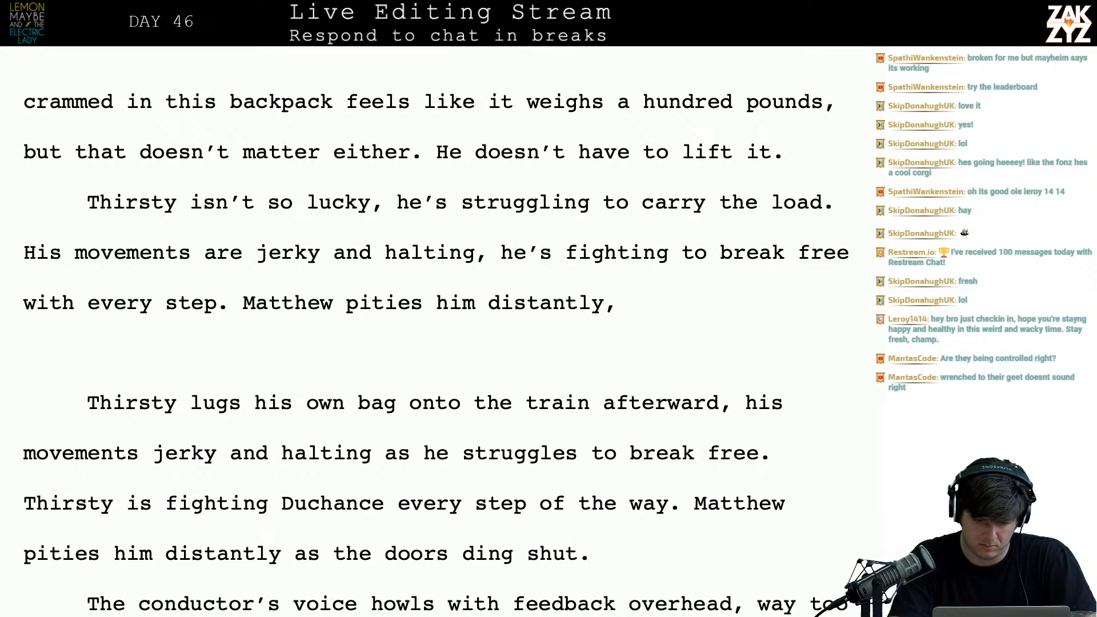
key(BackSpace)
text(.)
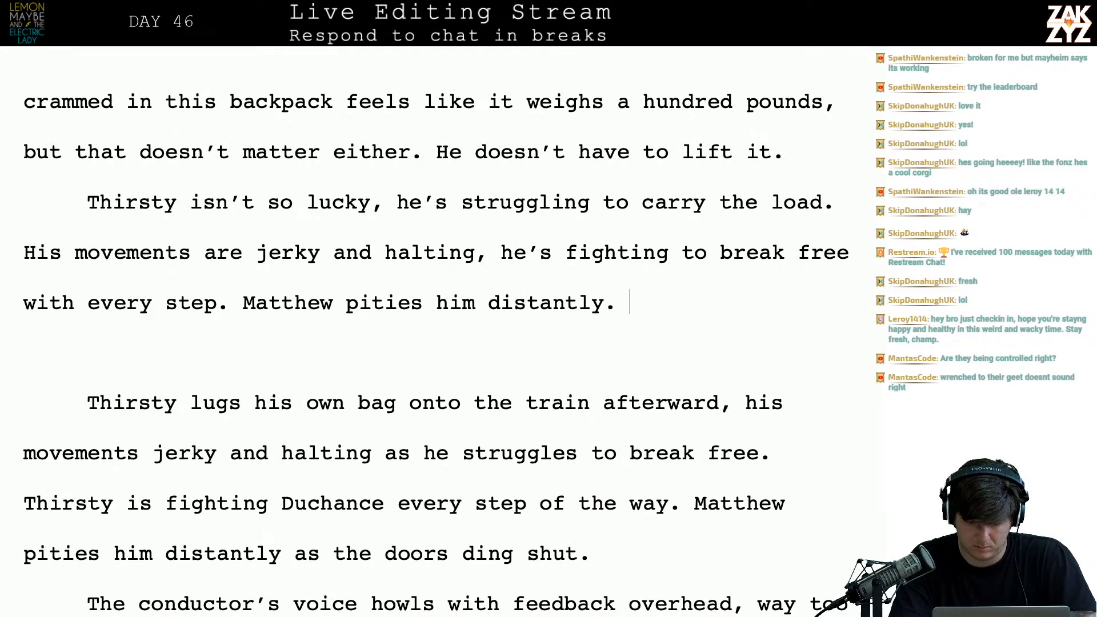
- Extend the sentence about Matthew's pity with "as the train doors ding shut"
key(BackSpace)
key(BackSpace)
key(BackSpace)
key(BackSpace)
key(BackSpace)
text(ntly as the train doors ding shut)
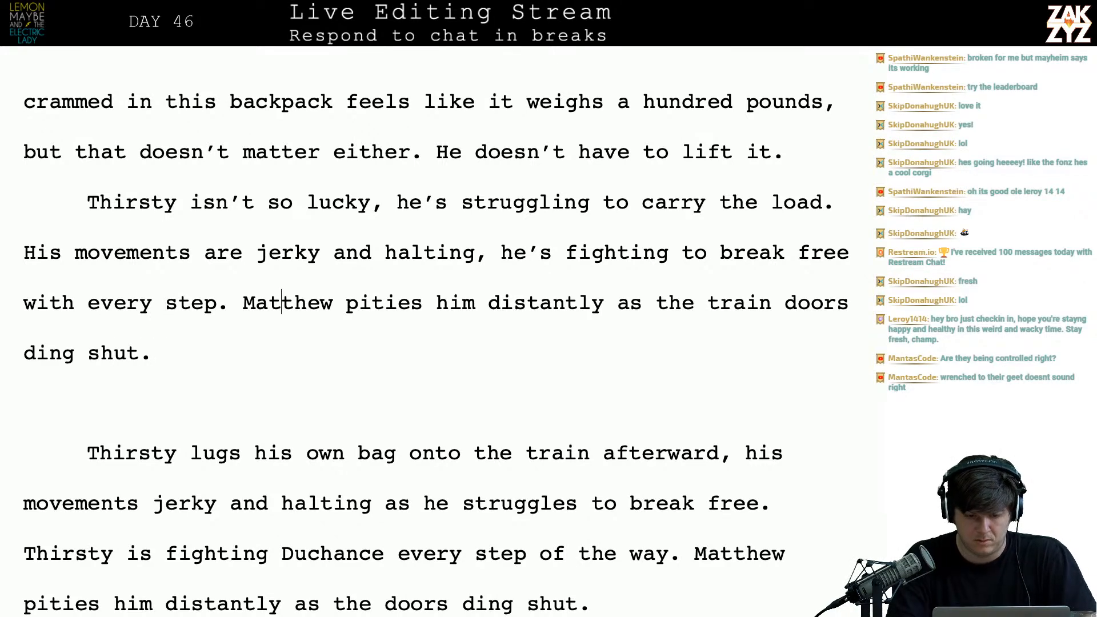
- Insert "grabs his pack and wrenches him onto" between "Matthew" and "pities him distantly"
text(grabs )
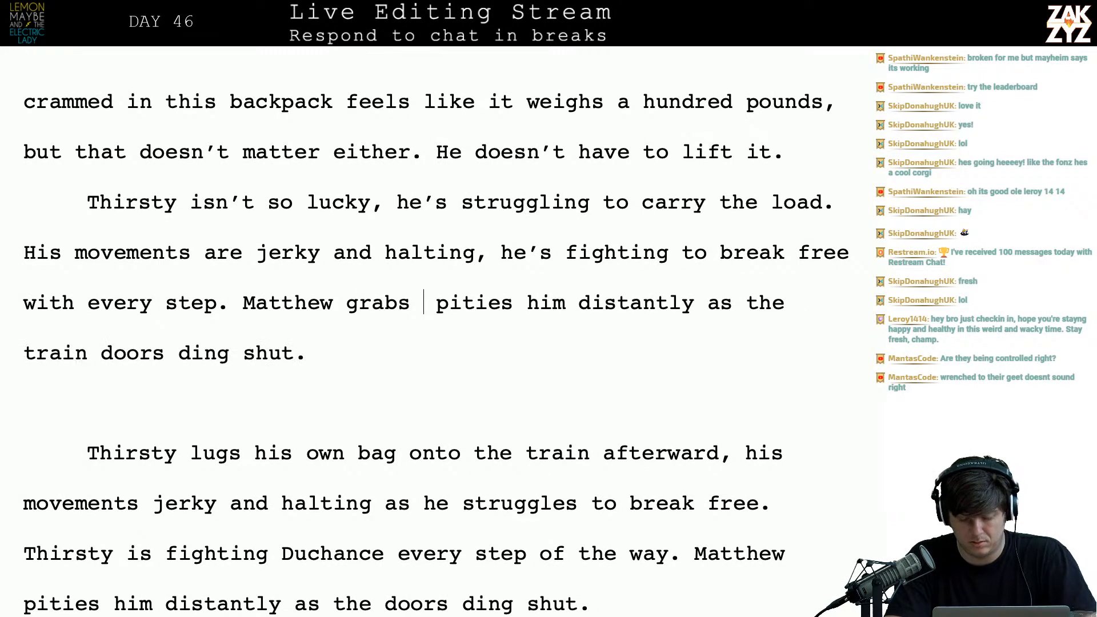
text(his pack and wr)
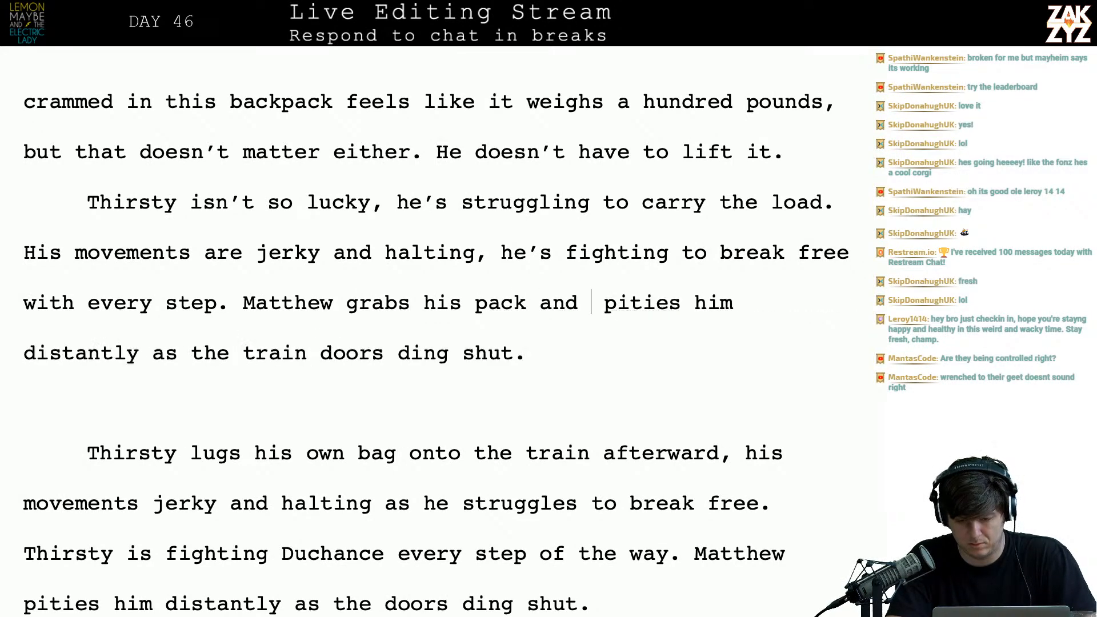
text(enches him ont)
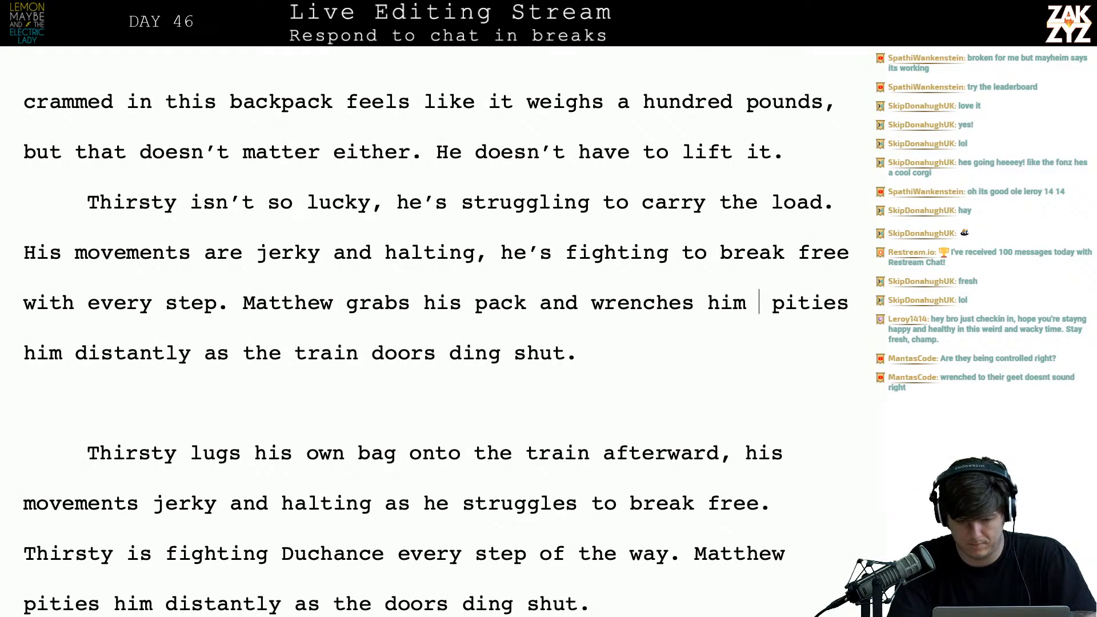
- Break the paragraph before "grabs his pack" and continue the sentence as "Matthew's arm grabs him and wrenches him onto the train,"
click(353, 318)
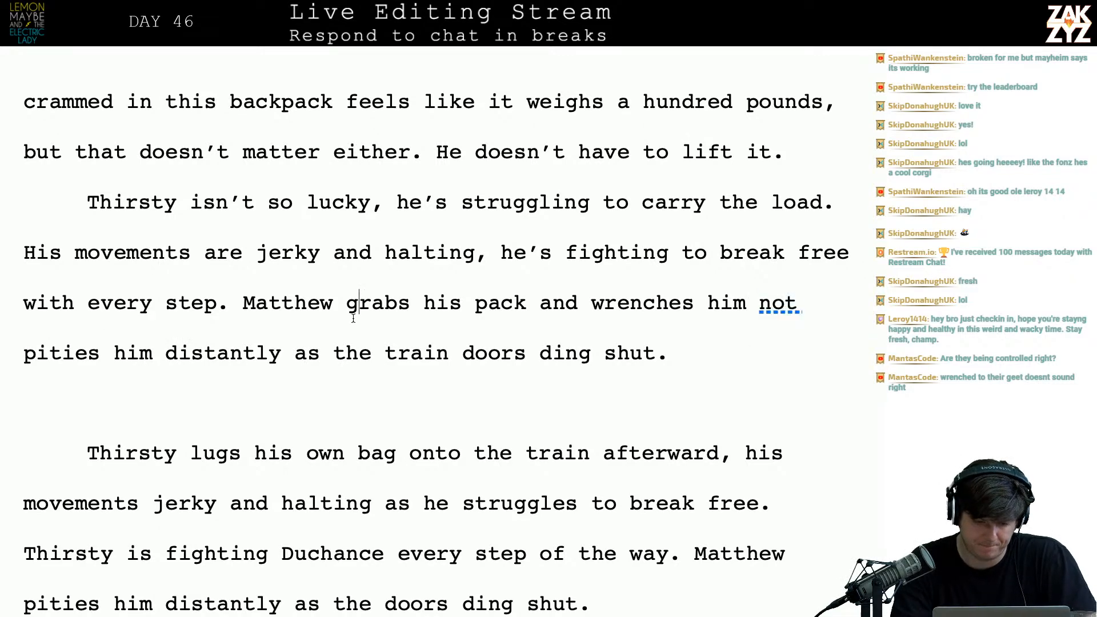
key(Return)
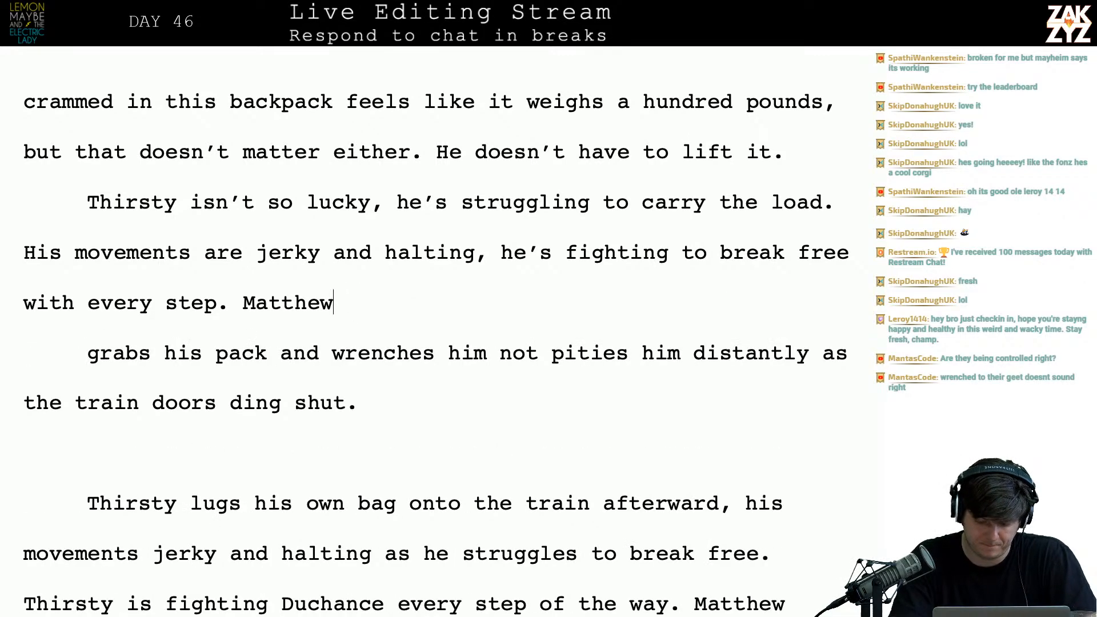
text('s arm grabs him by the s)
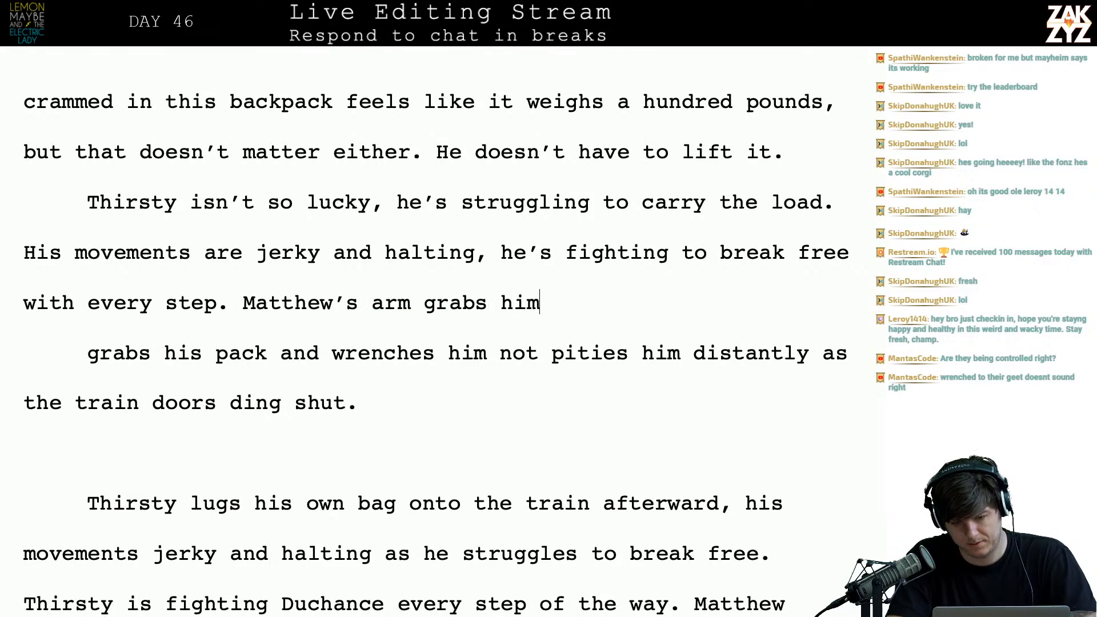
key(BackSpace)
key(BackSpace)
text(ba)
key(BackSpace)
key(BackSpace)
key(BackSpace)
key(BackSpace)
key(BackSpace)
key(BackSpace)
key(BackSpace)
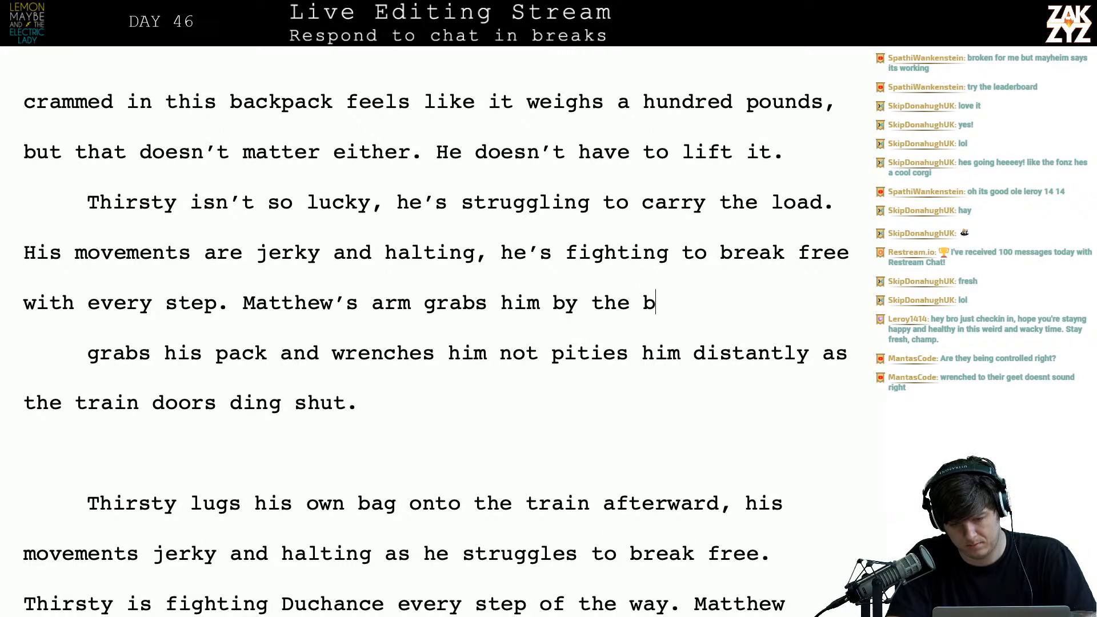
key(BackSpace)
key(BackSpace)
text(and wrenches )
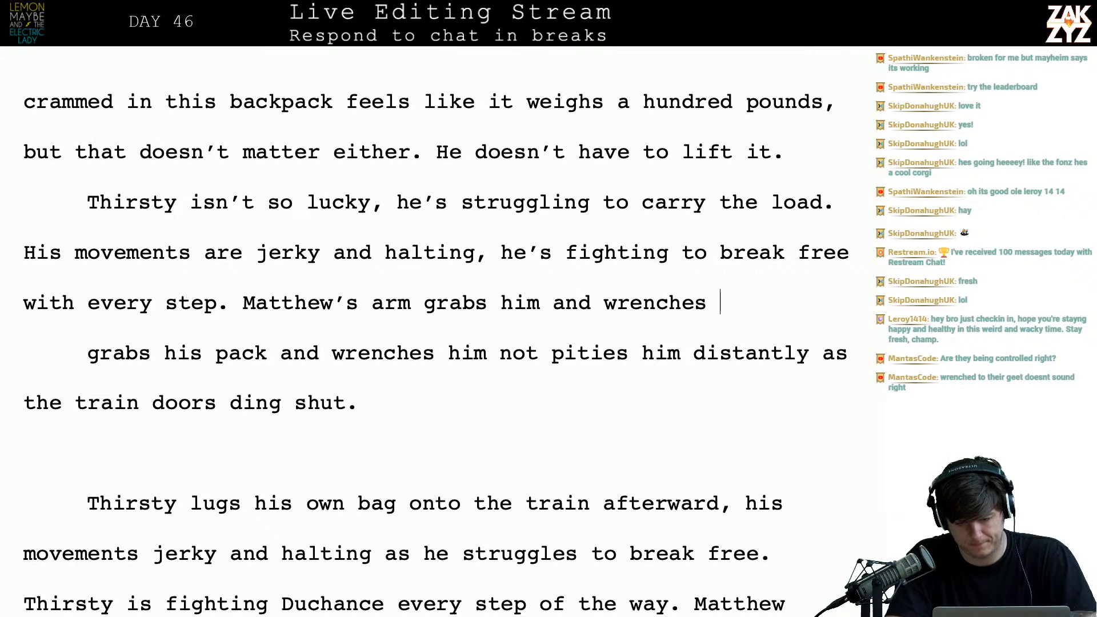
text(him onto the train, )
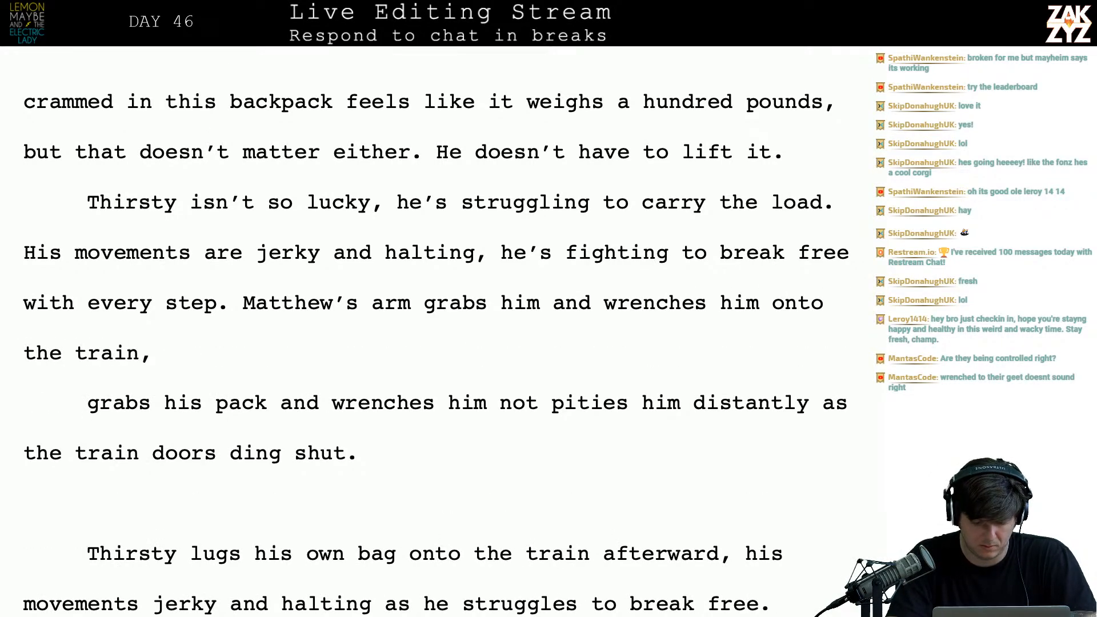
- Extend the sentence about Matthew's arm with "and Matthew pities him distantly,"
text(the)
key(BackSpace)
key(BackSpace)
key(BackSpace)
key(BackSpace)
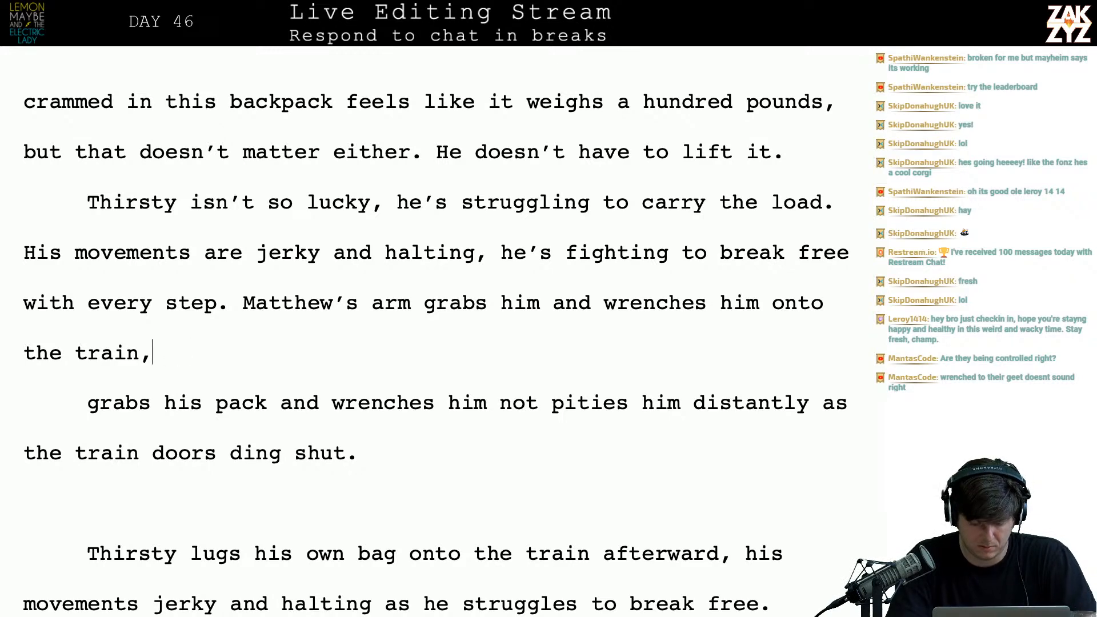
text(b)
key(BackSpace)
text(h)
key(BackSpace)
key(BackSpace)
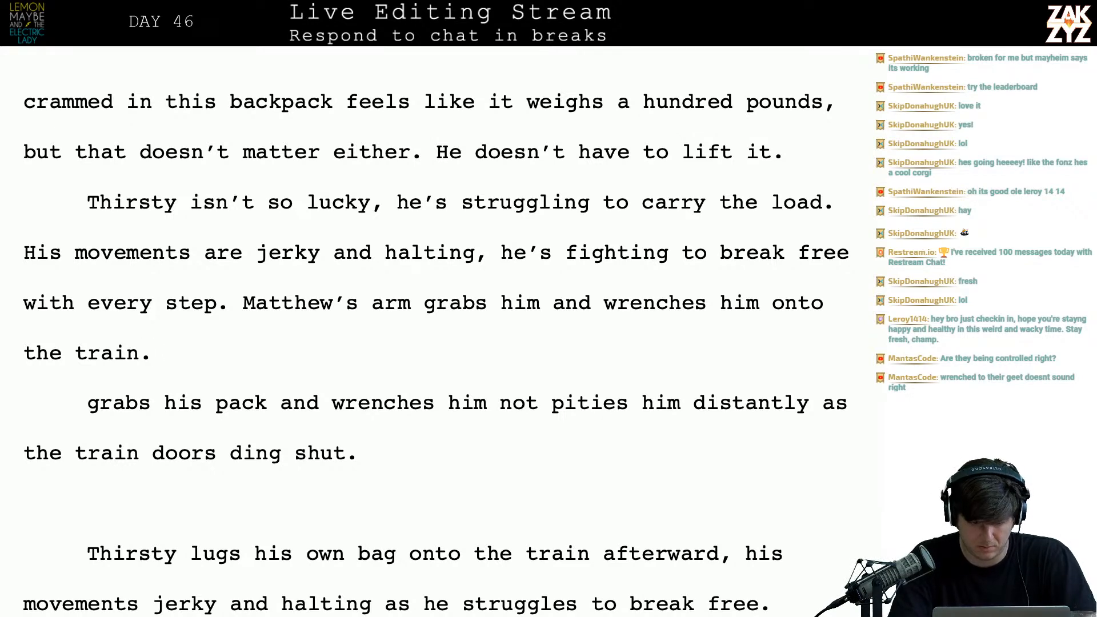
text(, and MAtth)
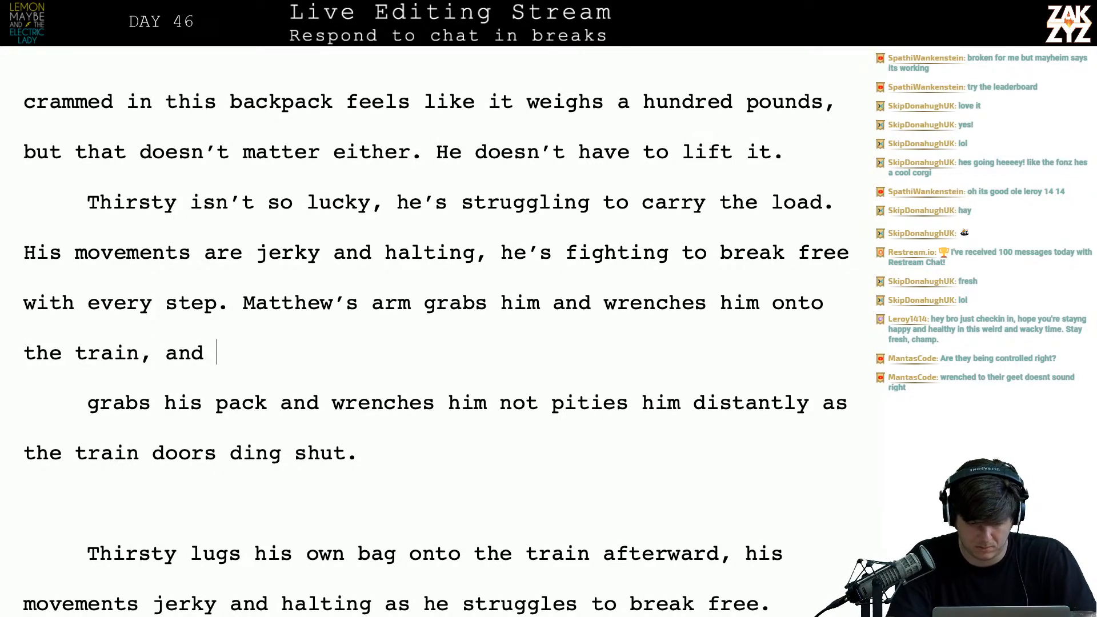
key(BackSpace)
key(BackSpace)
key(BackSpace)
key(BackSpace)
text(atthe)
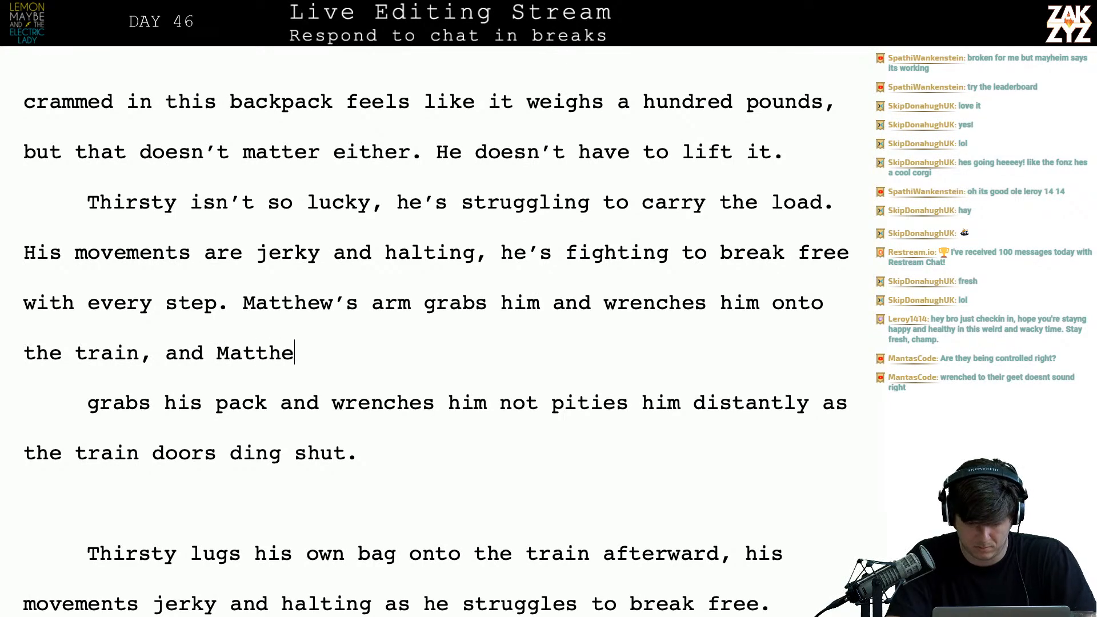
text(w pities him distantly,)
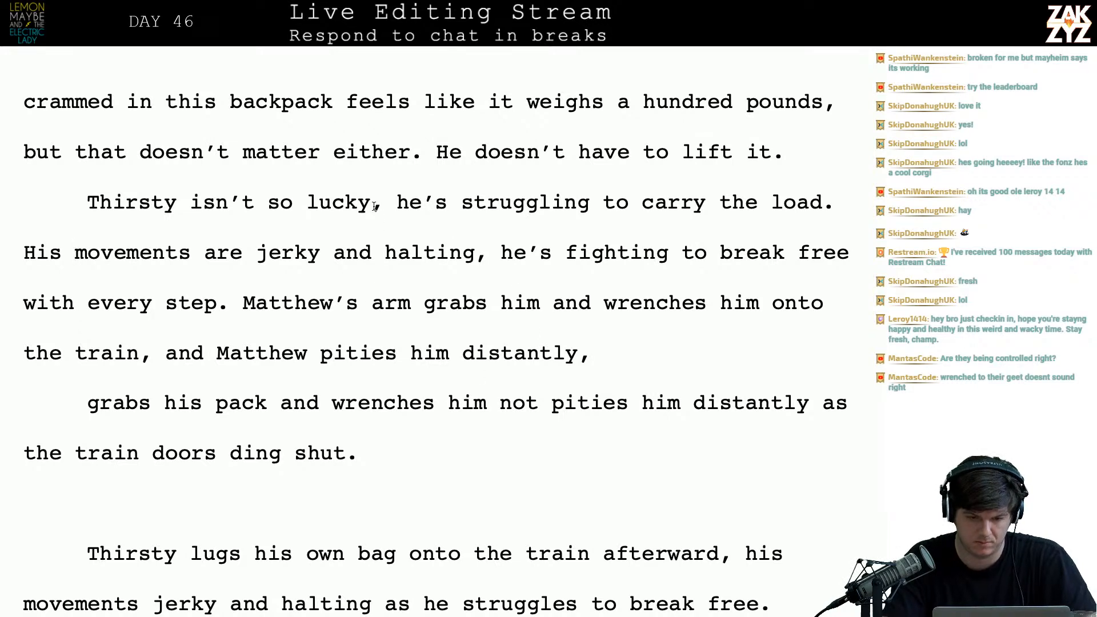
- End the sentence after "Thirsty isn't so lucky" with a period and add "The load is too much for him."
key(BackSpace)
text(.)
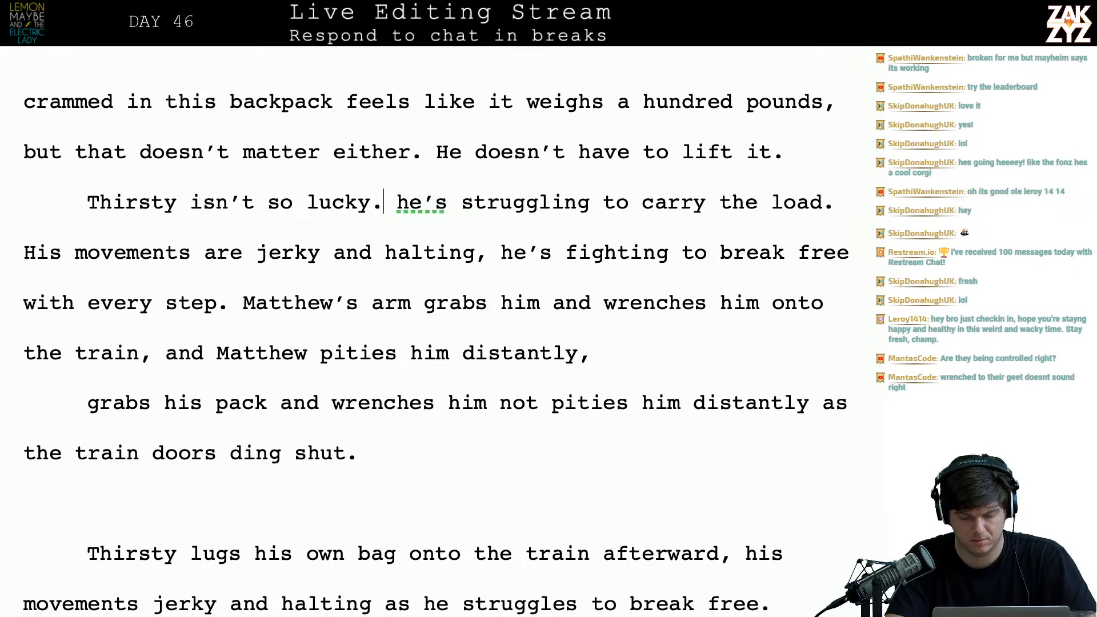
text( The load is t)
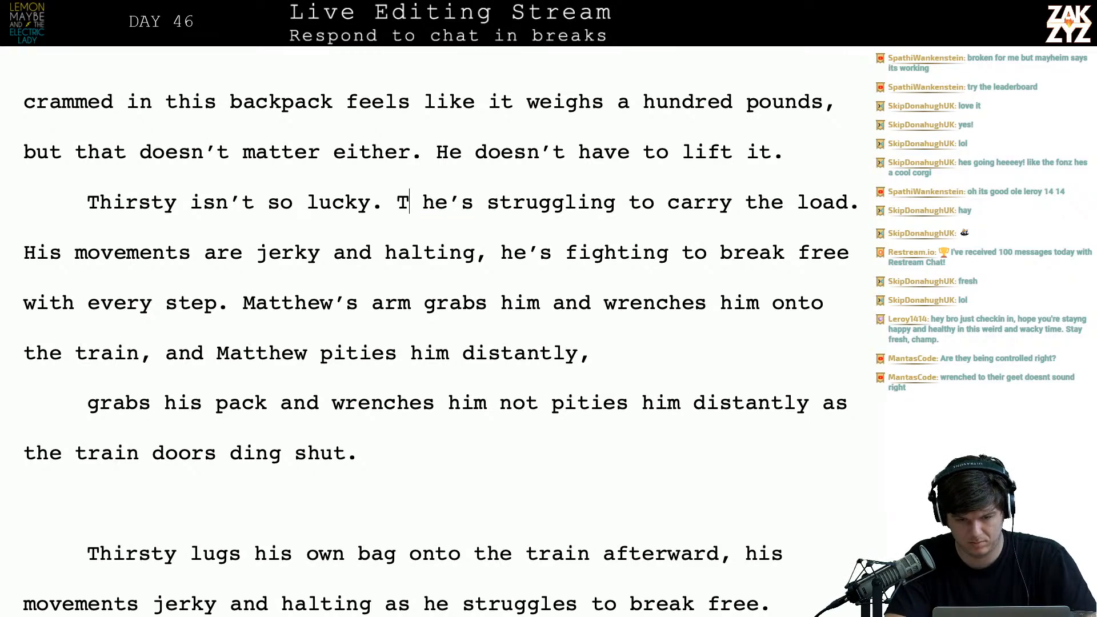
text(o)
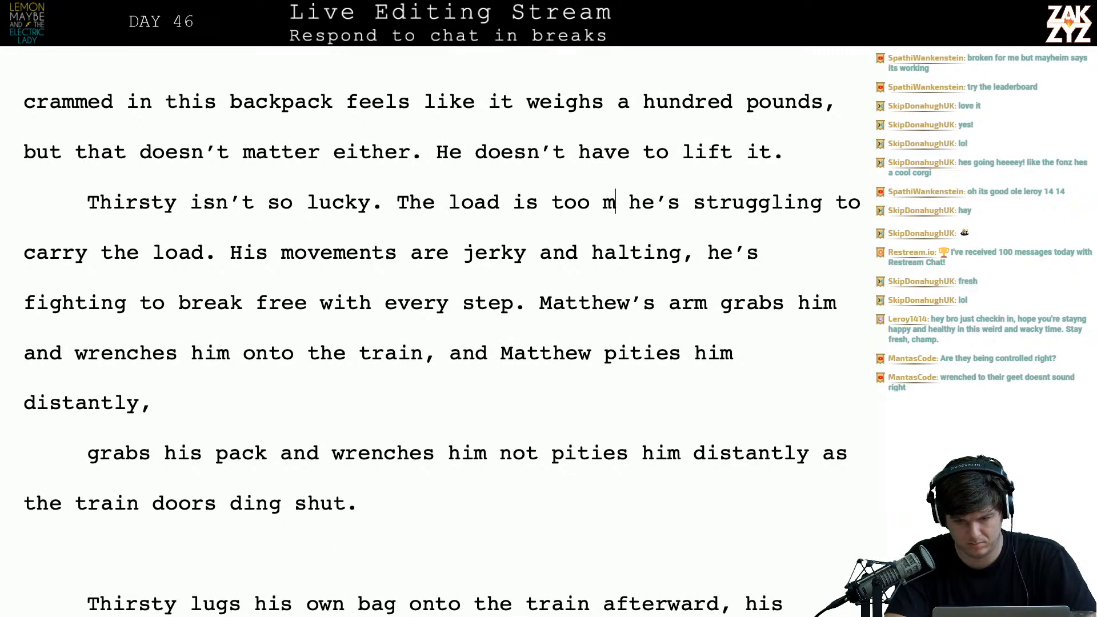
text(o much for him.)
- Delete the leftover clause "he's struggling to carry the load." and the extra space before "His movements"
key(shift+Right)
key(shift+Right)
key(shift+Right)
key(shift+Right)
key(shift+Right)
key(shift+Right)
key(shift+Right)
key(shift+Right)
key(shift+Right)
key(shift+Right)
key(shift+Right)
key(shift+Right)
key(shift+Right)
key(shift+Right)
key(shift+Right)
key(shift+Right)
key(shift+Right)
key(shift+Right)
key(shift+Right)
key(shift+Right)
key(shift+Right)
key(shift+Right)
key(shift+Right)
key(shift+Right)
key(shift+Right)
key(shift+Right)
key(shift+Right)
key(shift+Right)
key(shift+Right)
key(shift+Right)
key(shift+Right)
key(shift+Right)
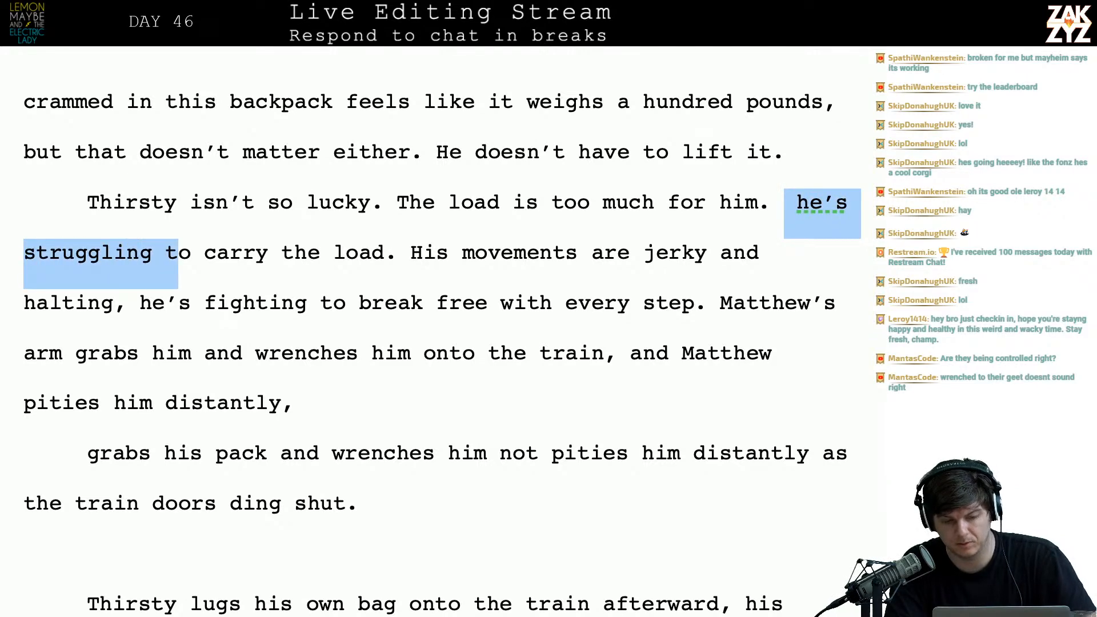
key(shift+Right)
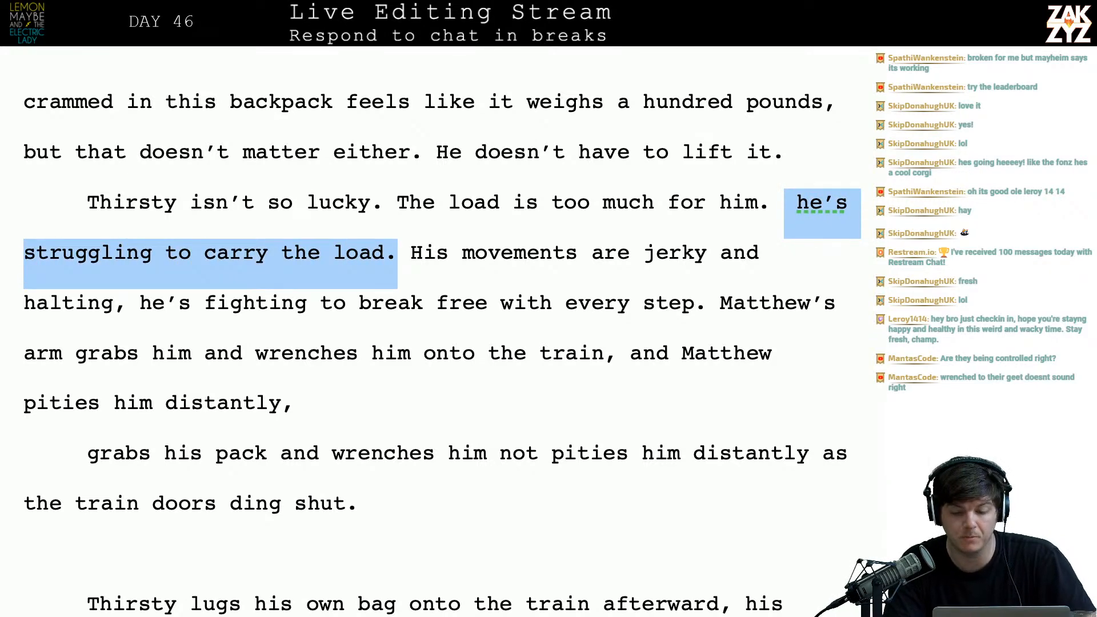
key(BackSpace)
key(Delete)
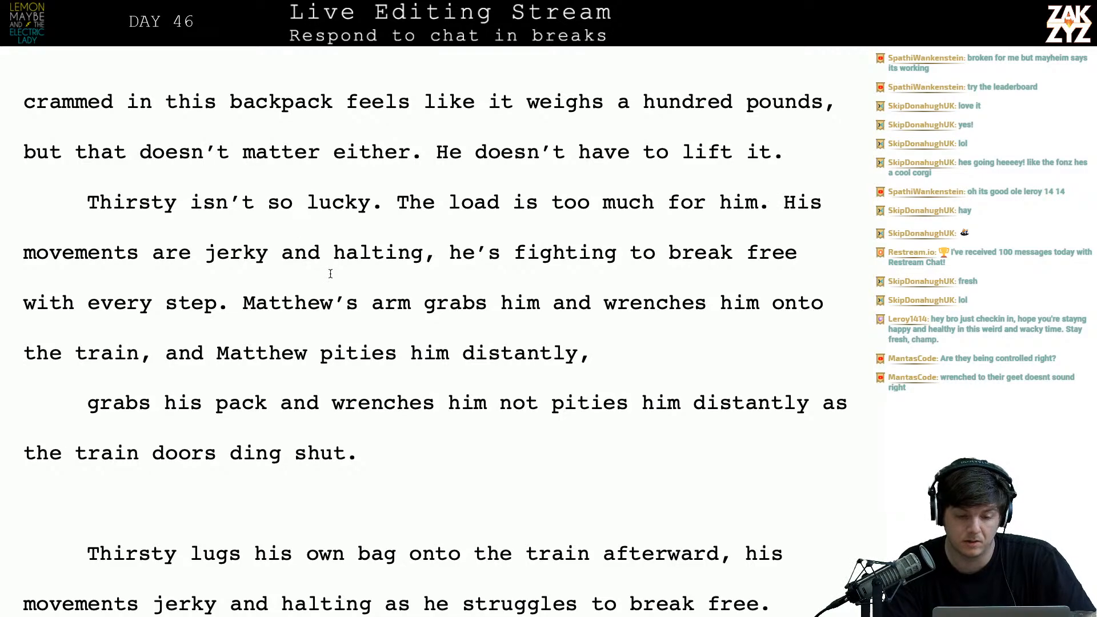
- Separate the "Matthew's arm grabs him" draft below a blank line and write "Matthew's arm darts out to wrench him onto the train" after "with every step."
scroll(330, 274, down, 1)
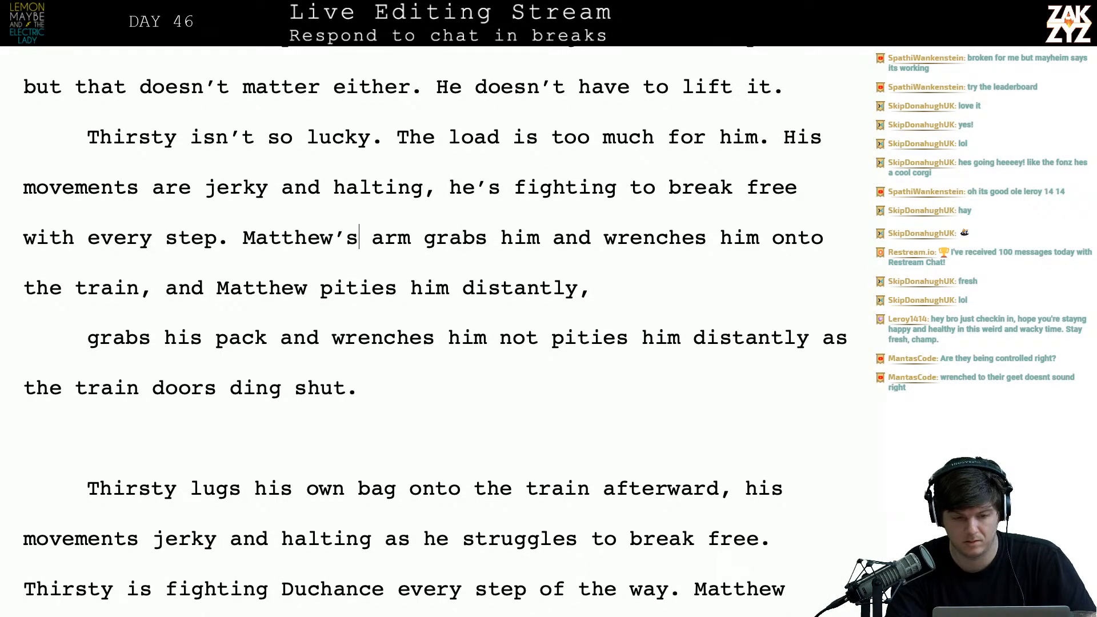
key(Left)
key(Return)
key(Return)
key(Left)
key(Left)
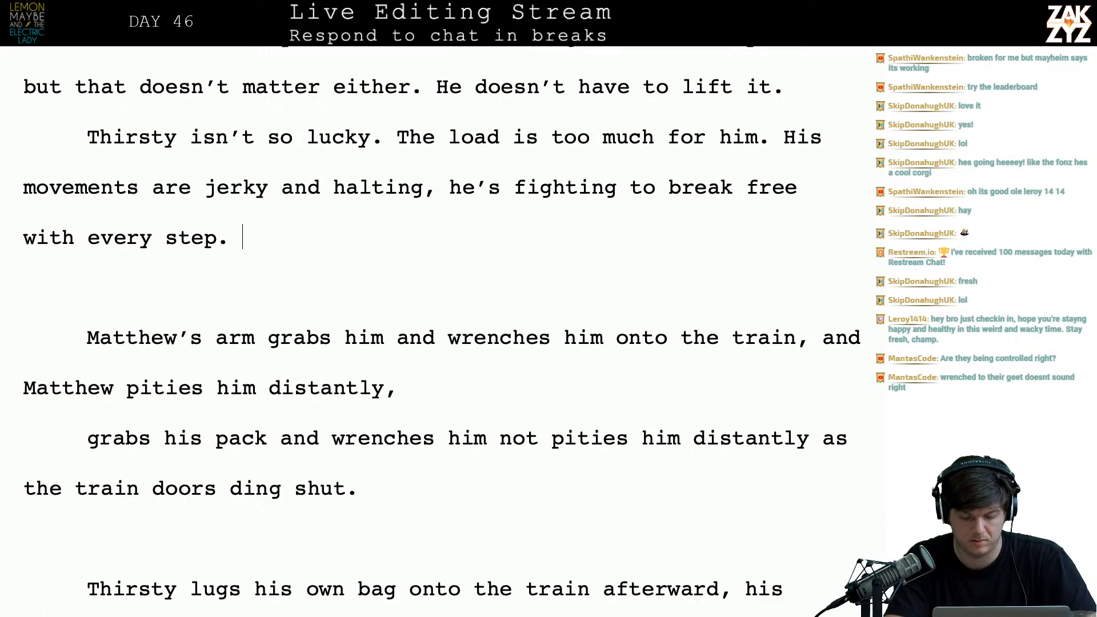
text(MAtt)
key(BackSpace)
key(BackSpace)
key(BackSpace)
text(at)
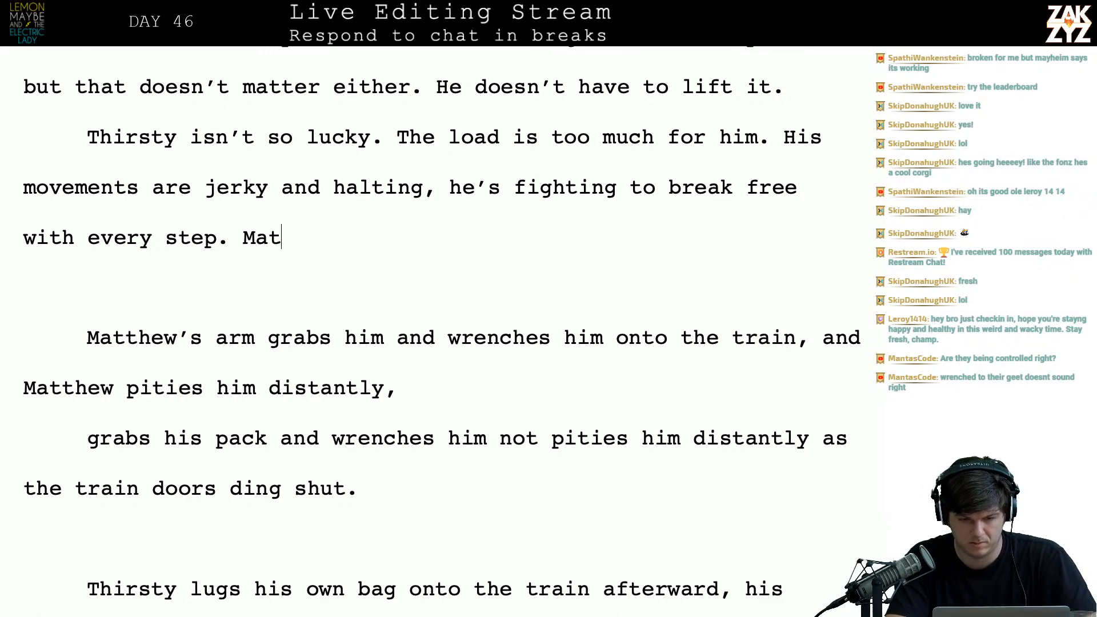
text(thew's are )
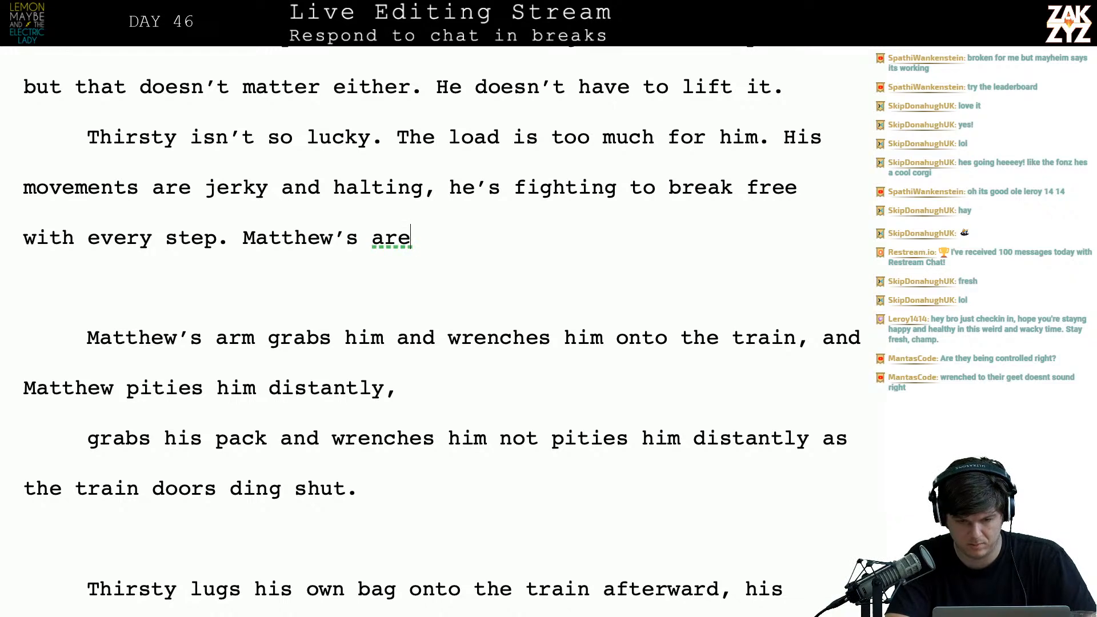
text(darts out to r)
key(BackSpace)
text(wrench hi)
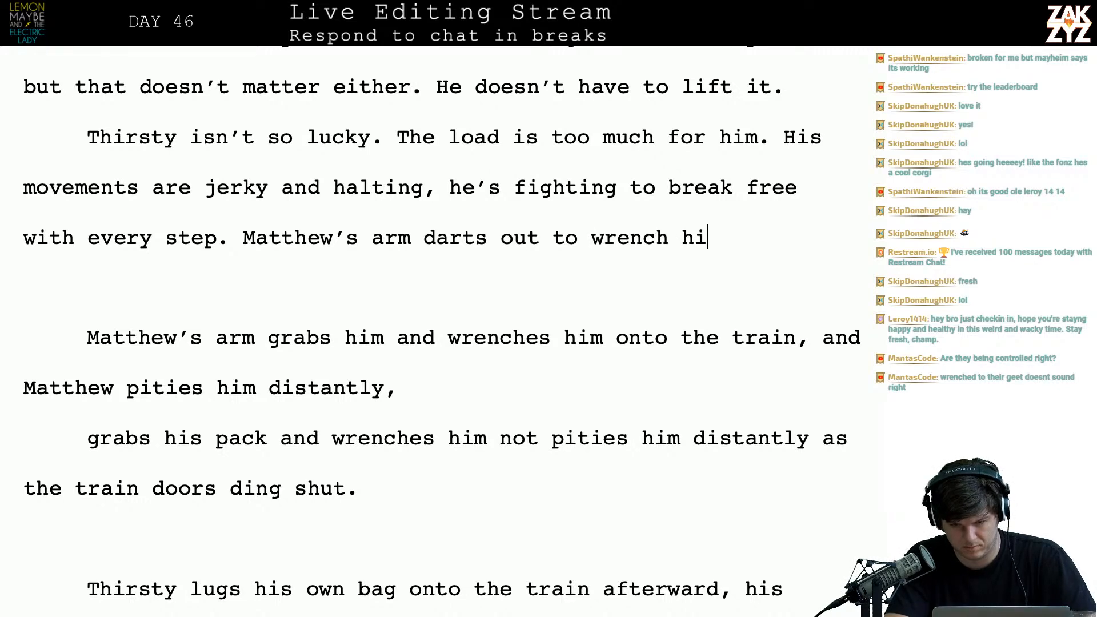
text(m onto the train)
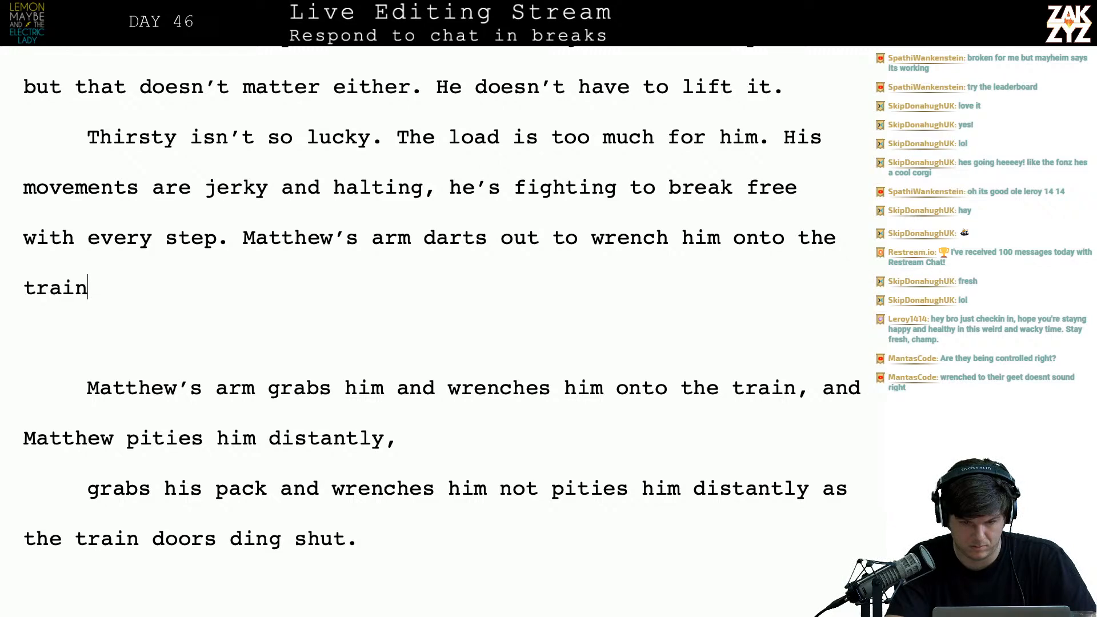
text(, he)
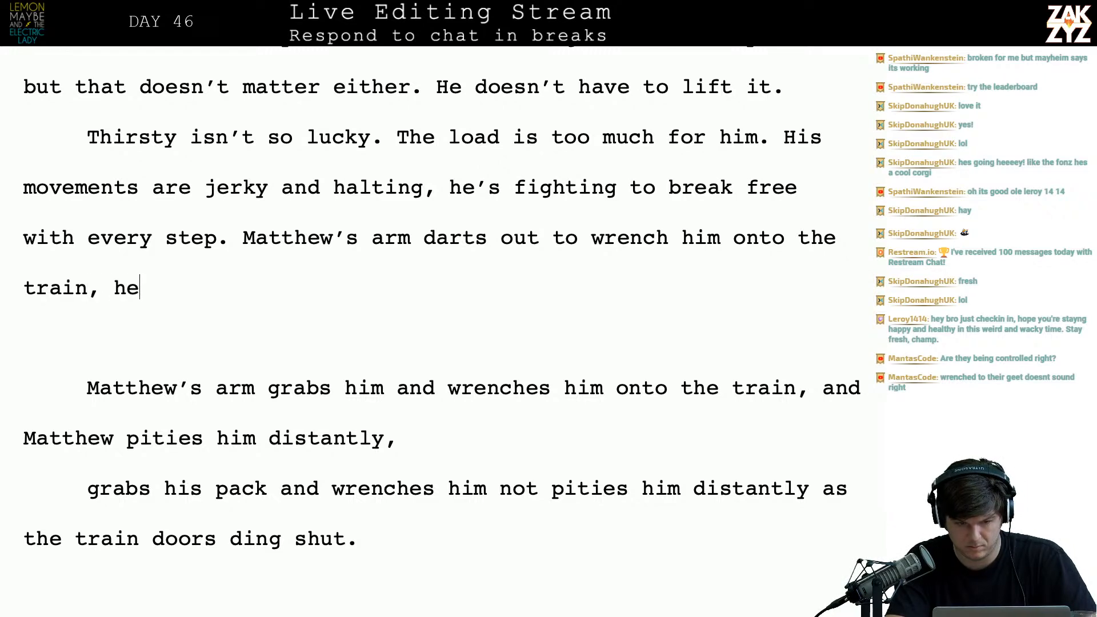
key(BackSpace)
key(BackSpace)
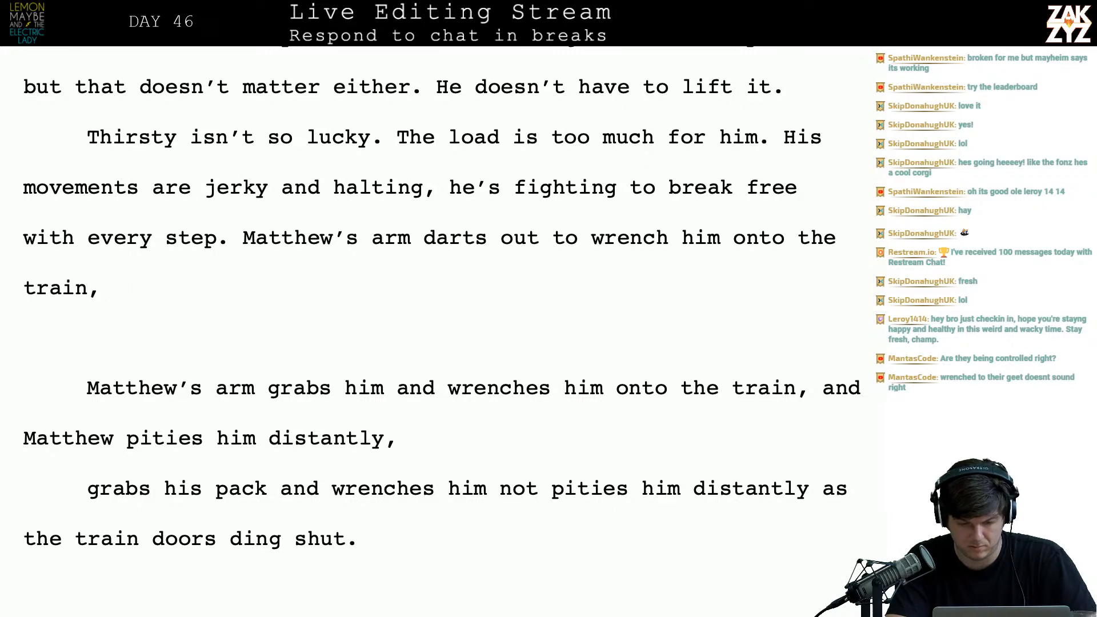
text(wishing )
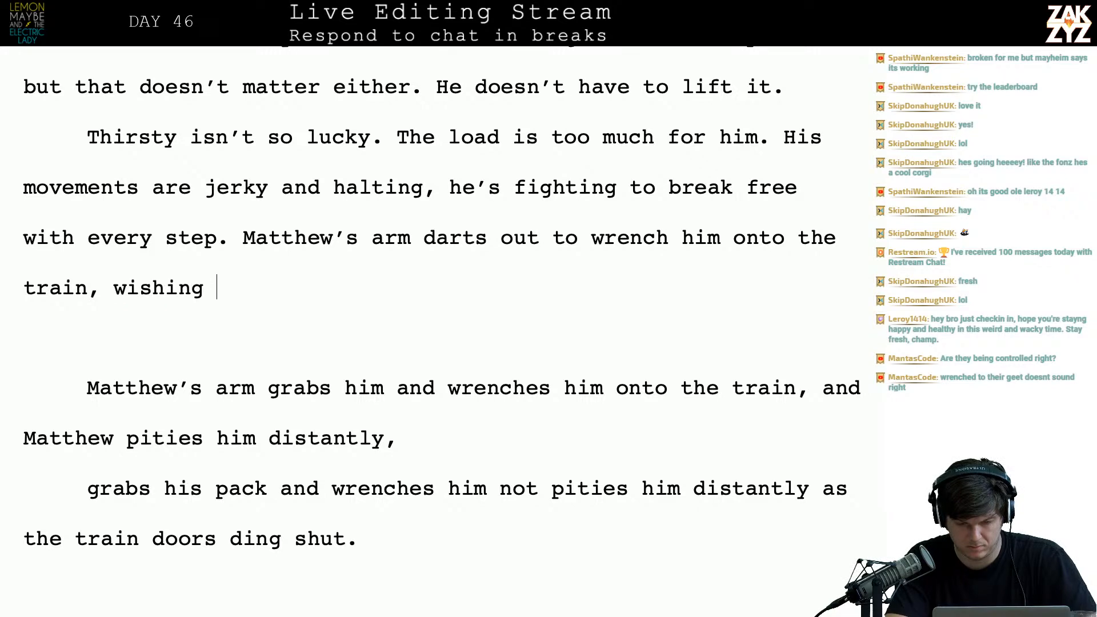
text(he would)
key(BackSpace)
key(BackSpace)
key(BackSpace)
key(BackSpace)
key(BackSpace)
key(BackSpace)
key(BackSpace)
key(BackSpace)
key(BackSpace)
key(BackSpace)
key(BackSpace)
key(BackSpace)
key(BackSpace)
key(BackSpace)
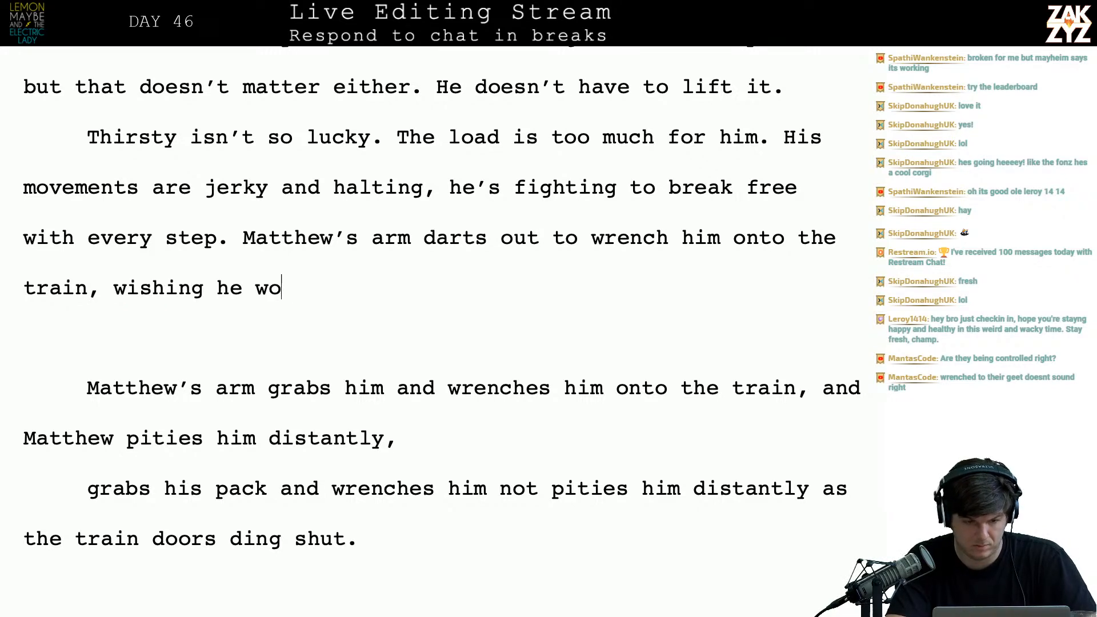
key(BackSpace)
key(BackSpace)
key(BackSpace)
key(BackSpace)
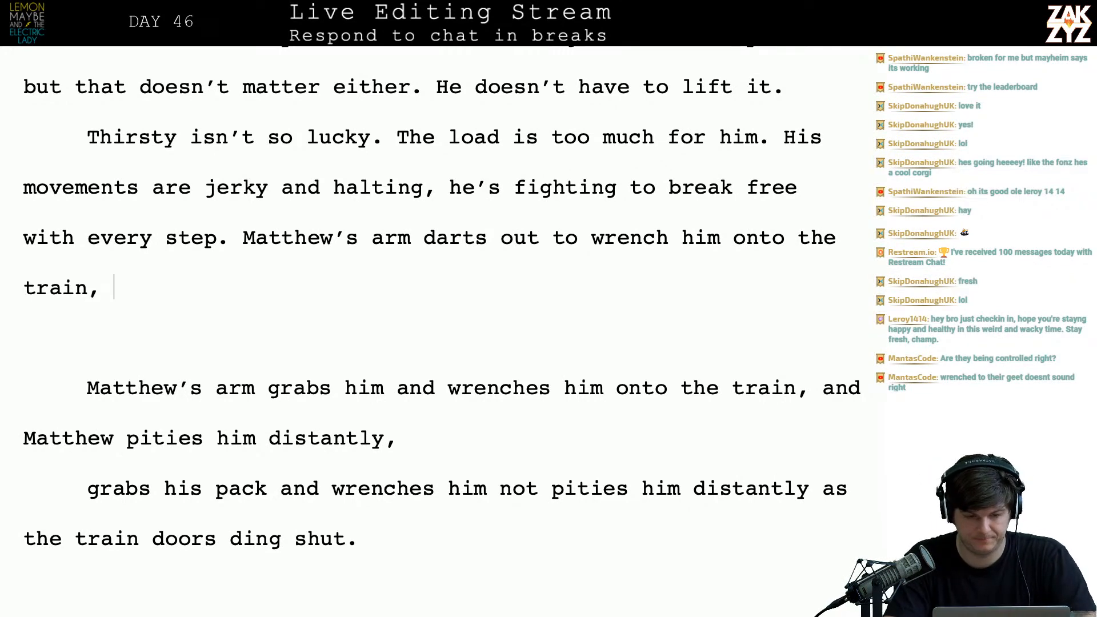
- Remove the comma after "train" and finish the sentence with "and the doors ding shut."
text(and)
key(BackSpace)
key(BackSpace)
key(BackSpace)
key(BackSpace)
key(BackSpace)
text(and the doors)
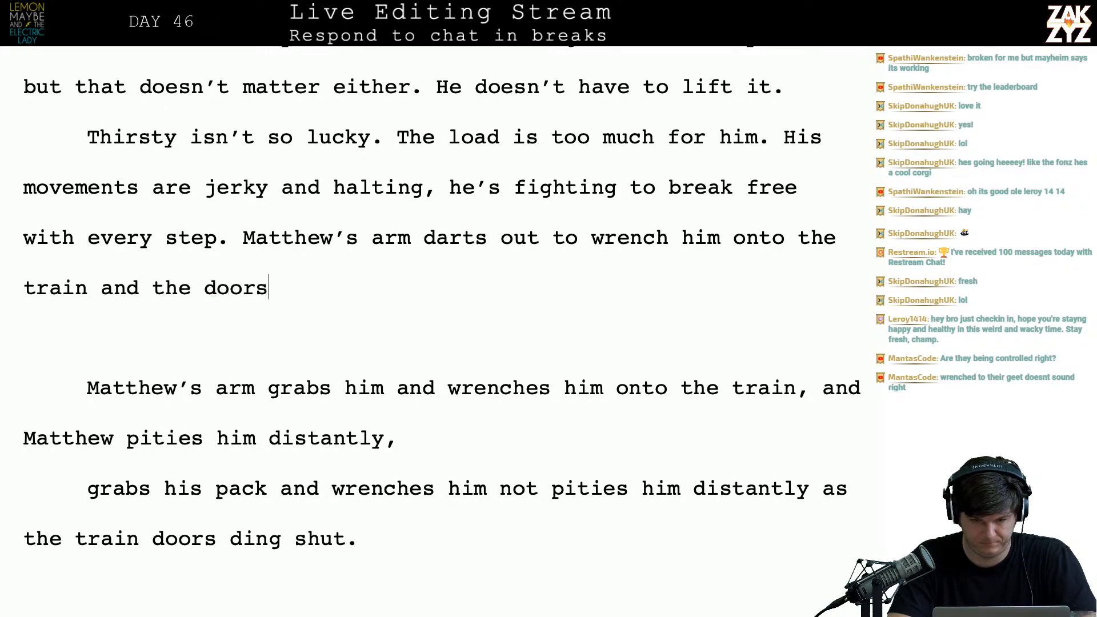
text( ding shut.)
- Delete all leftover draft text between the new "the doors ding shut." sentence and the paragraph beginning "The conductor's voice howls"
key(shift+Down)
key(shift+Down)
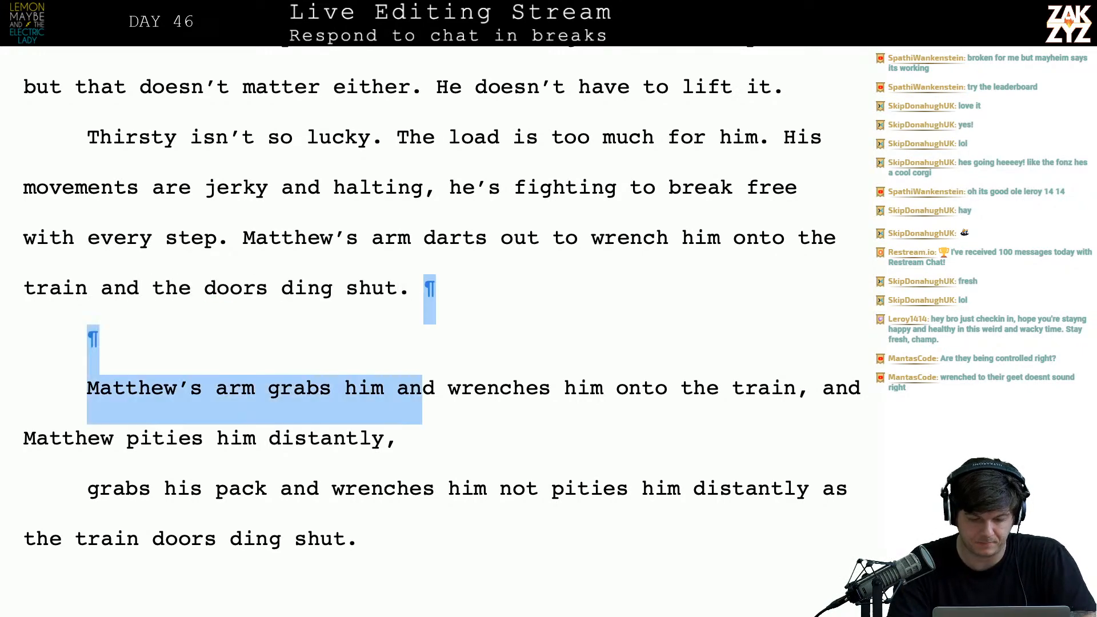
key(shift+Down)
key(shift+Down)
key(shift+Down)
key(shift+Down)
key(shift+Down)
key(shift+Down)
key(shift+Down)
key(shift+Down)
key(shift+Down)
key(shift+Down)
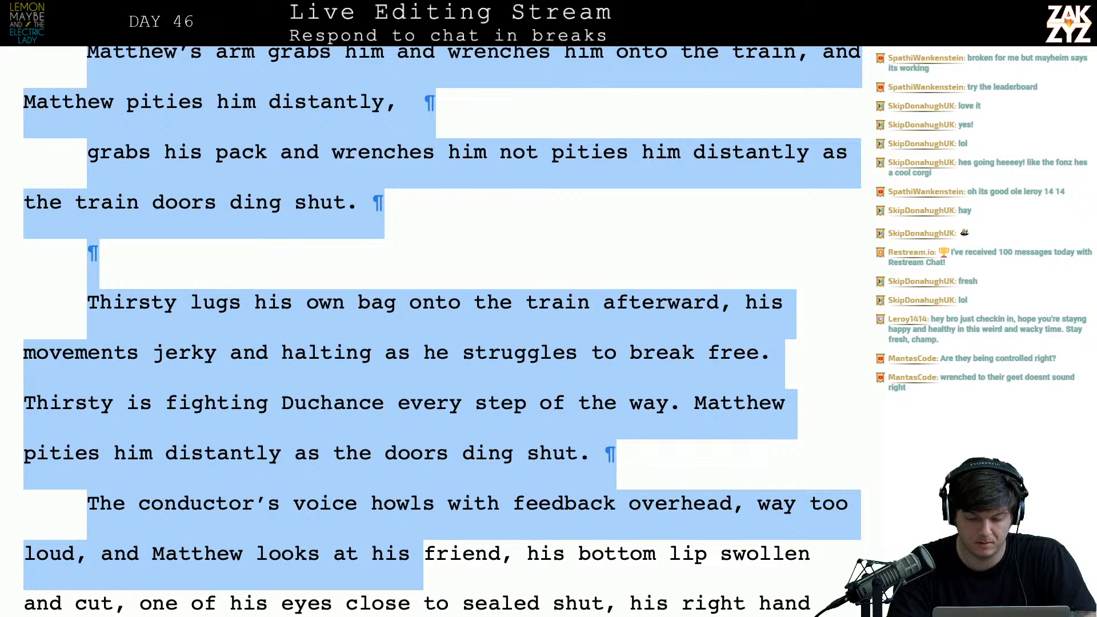
key(shift+Up)
key(shift+Up)
key(shift+Right)
key(shift+Right)
key(shift+Right)
key(shift+Right)
key(shift+Right)
key(shift+Right)
key(shift+Right)
key(shift+Right)
key(shift+Right)
key(shift+Right)
key(shift+Right)
key(shift+Right)
key(shift+Right)
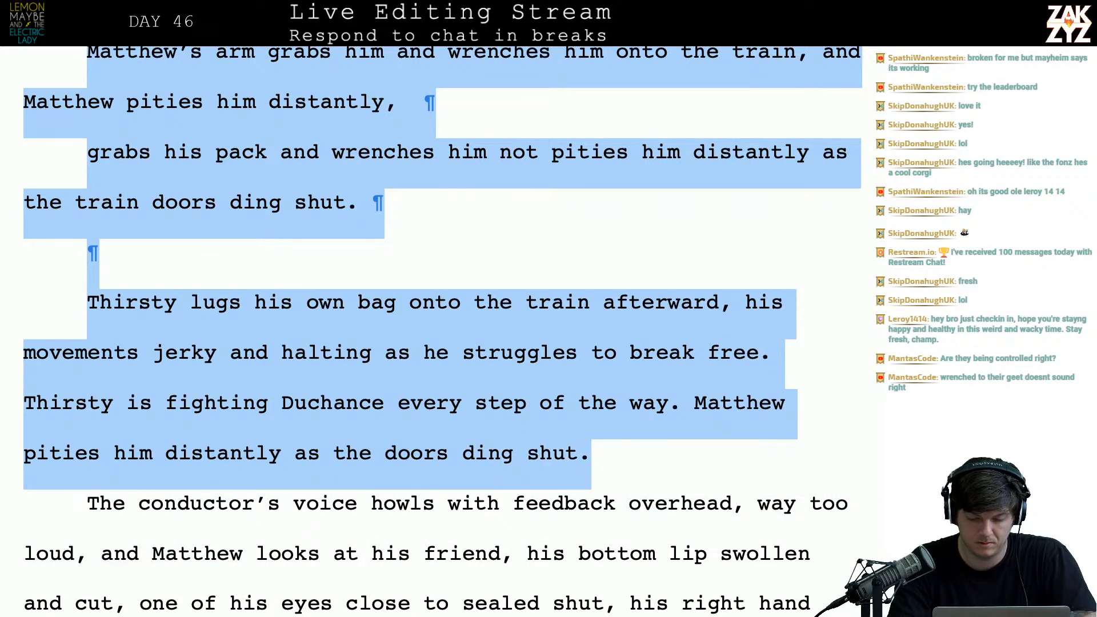
key(shift+Right)
key(BackSpace)
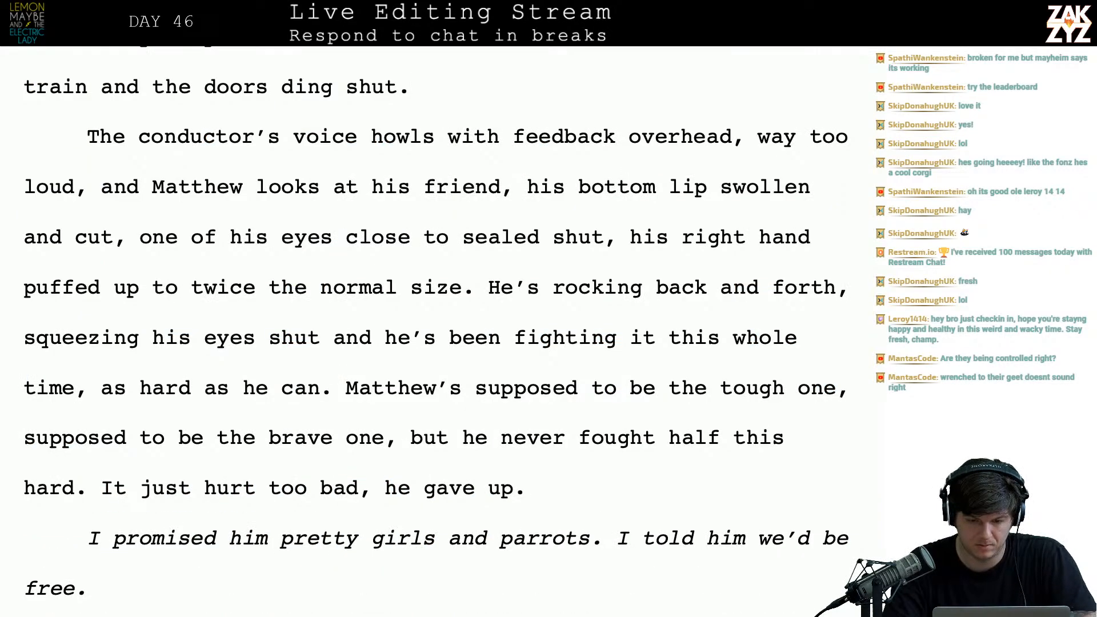
scroll(434, 332, up, 2)
text(The)
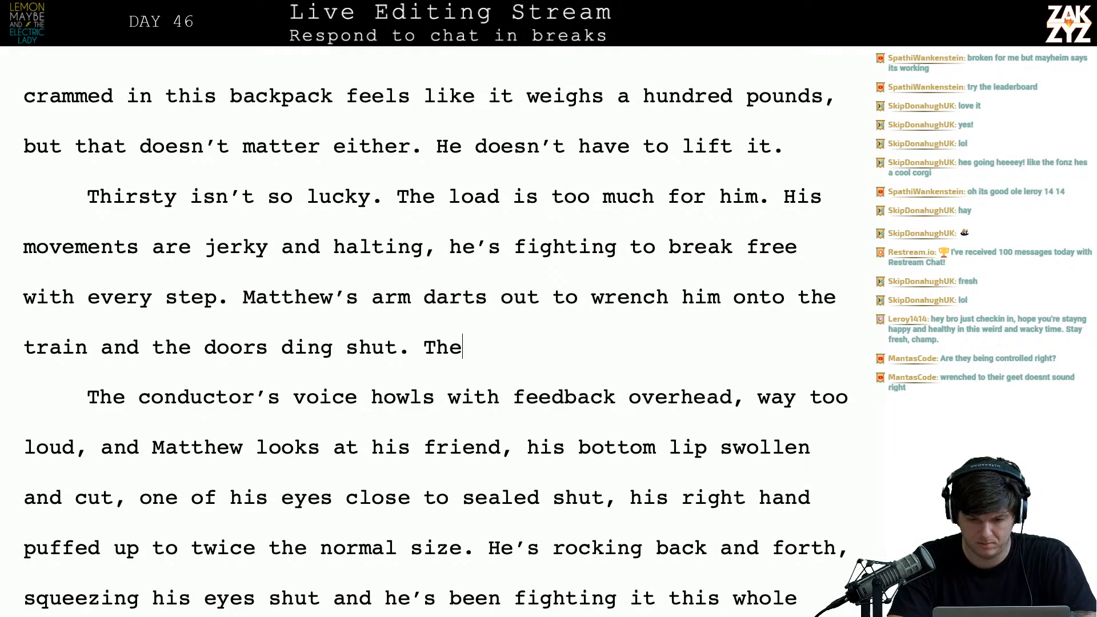
text(y slu)
key(BackSpace)
key(BackSpace)
key(BackSpace)
key(BackSpace)
key(BackSpace)
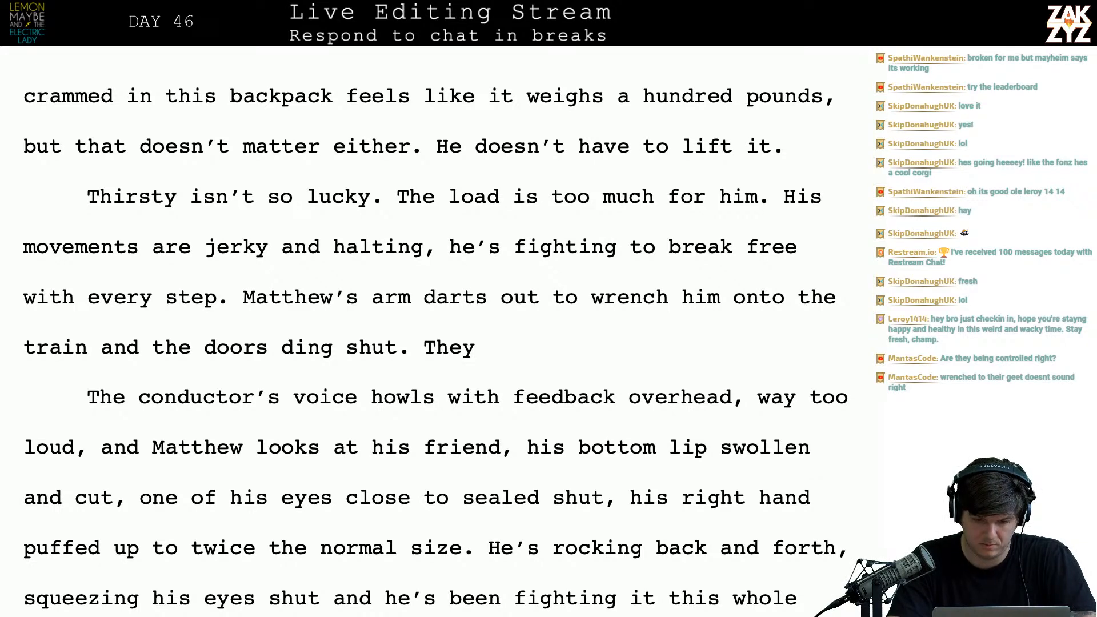
text(y sit across )
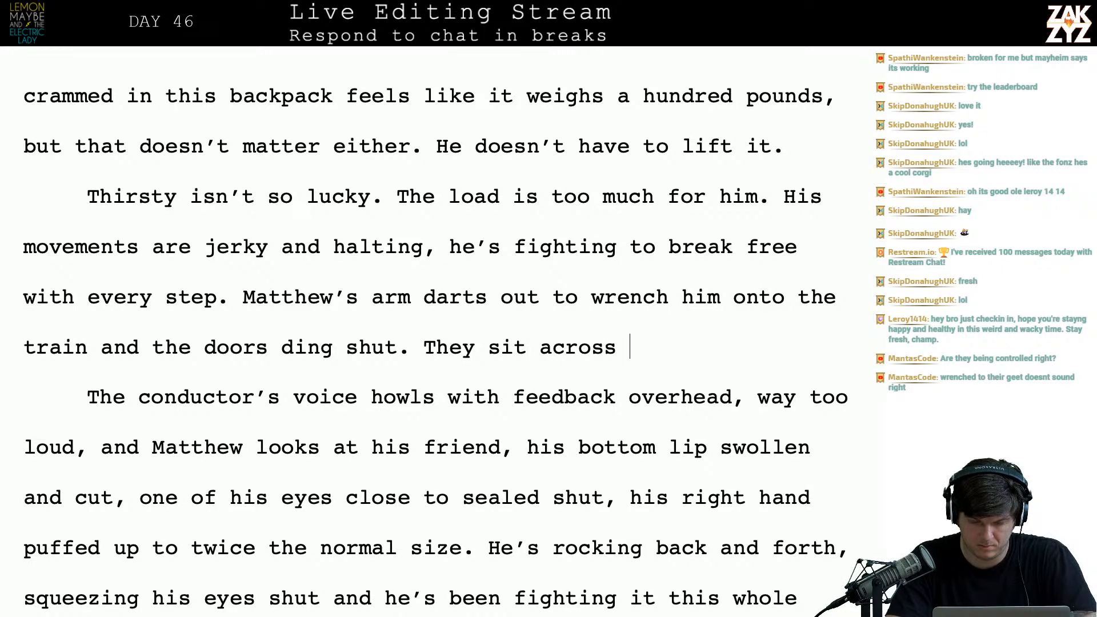
text(from each other )
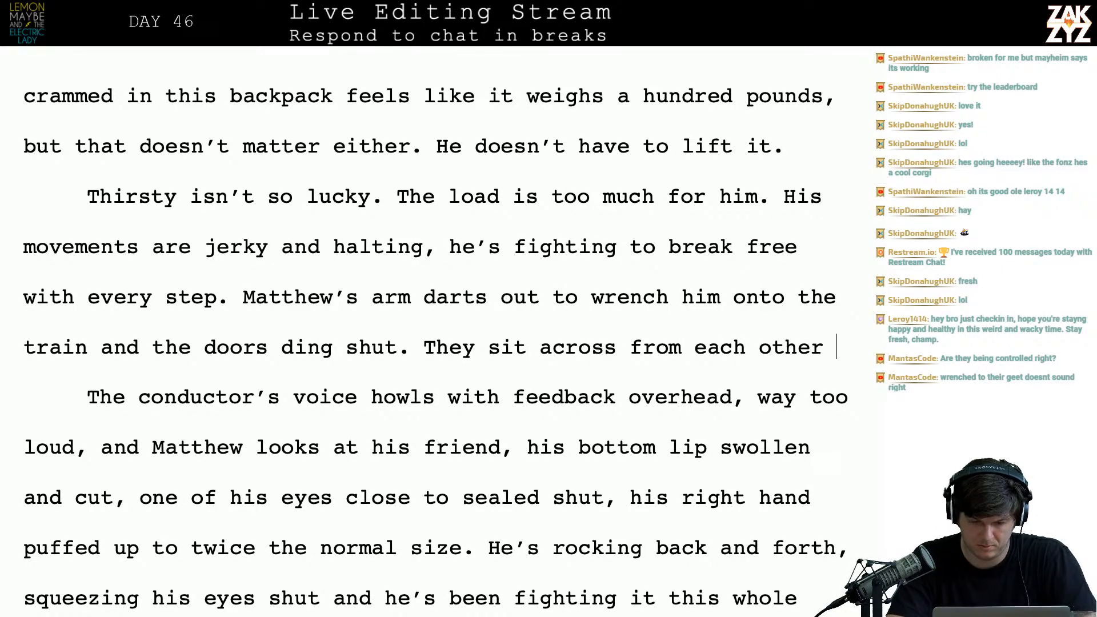
text(on the)
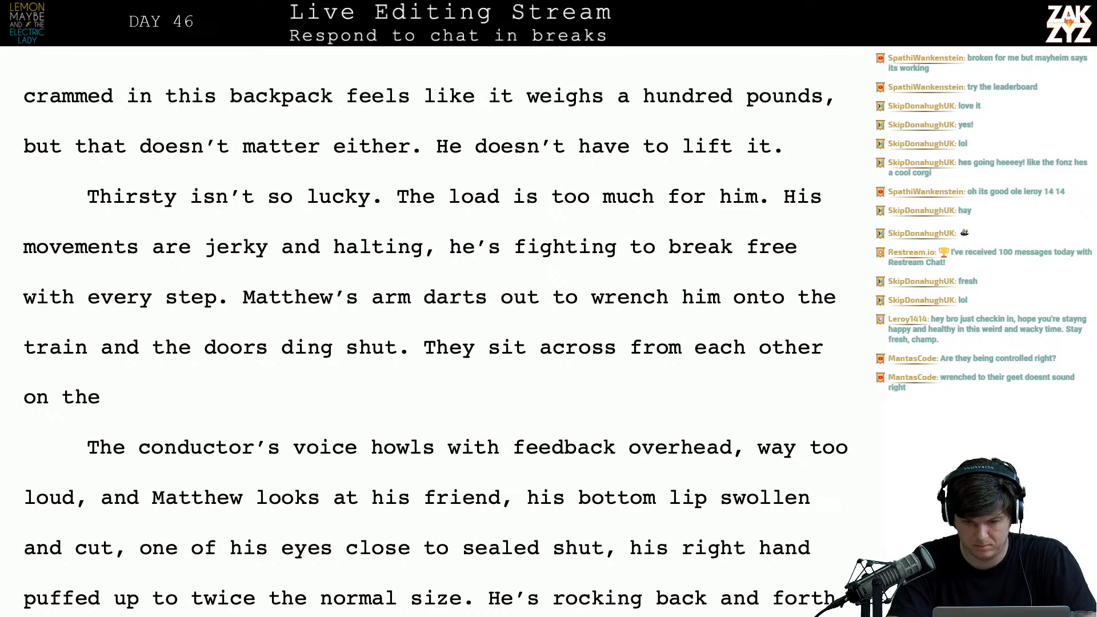
key(BackSpace)
key(BackSpace)
key(BackSpace)
key(BackSpace)
key(BackSpace)
key(BackSpace)
key(BackSpace)
key(BackSpace)
key(BackSpace)
key(BackSpace)
key(BackSpace)
key(BackSpace)
key(BackSpace)
key(BackSpace)
key(BackSpace)
key(BackSpace)
key(BackSpace)
key(BackSpace)
key(BackSpace)
key(BackSpace)
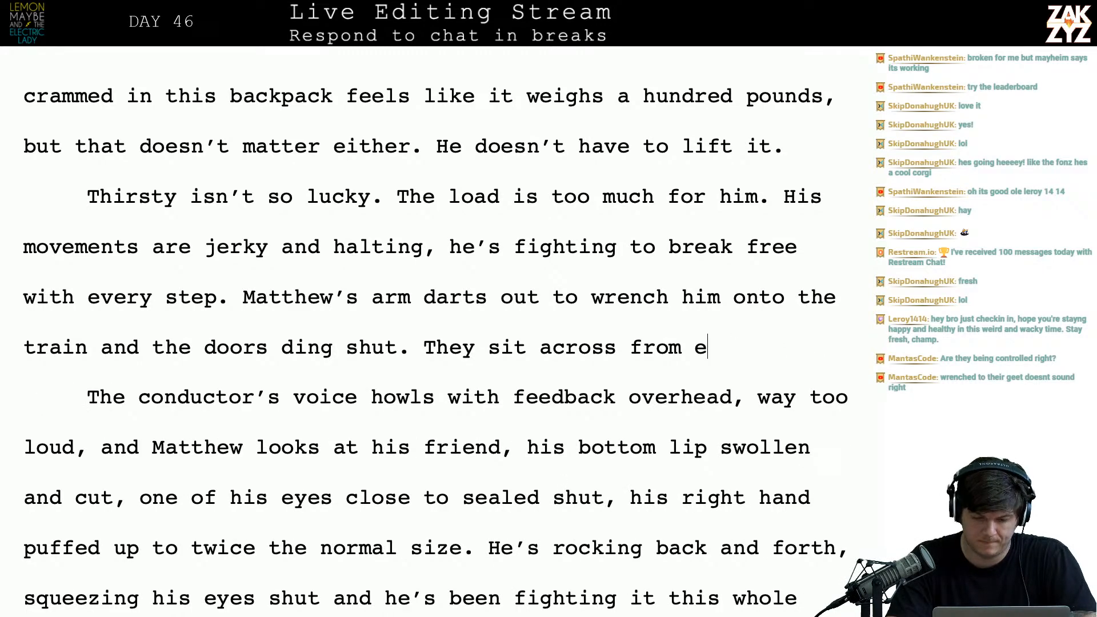
key(BackSpace)
key(BackSpace)
key(BackSpace)
key(BackSpace)
key(BackSpace)
key(BackSpace)
key(BackSpace)
key(BackSpace)
key(BackSpace)
key(BackSpace)
key(BackSpace)
key(BackSpace)
key(BackSpace)
key(BackSpace)
key(BackSpace)
key(BackSpace)
key(BackSpace)
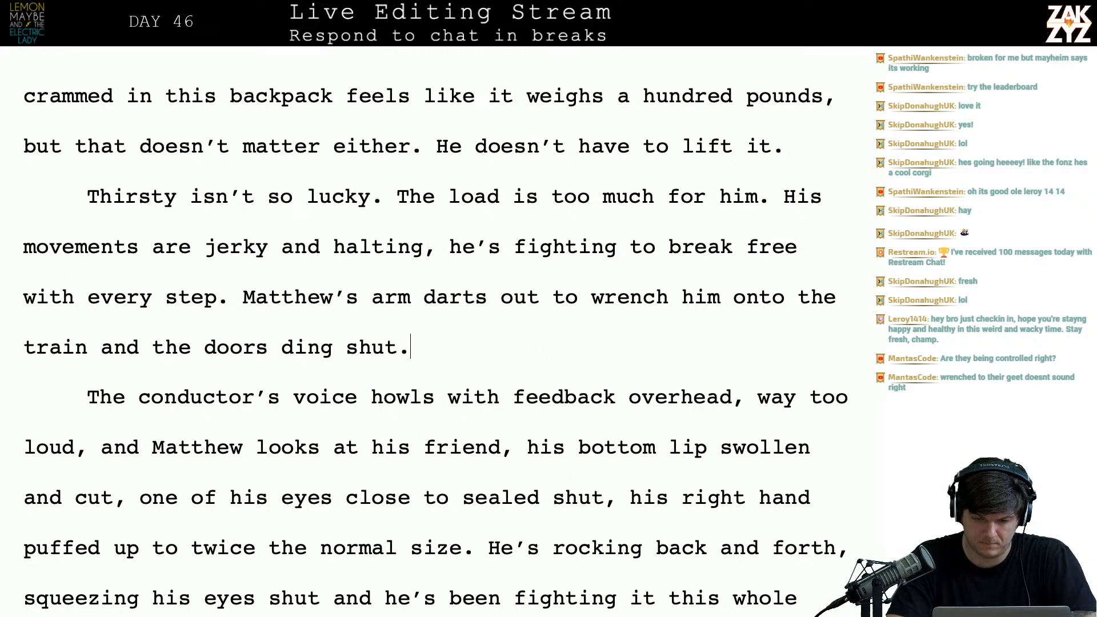
- Start a new sentence after "the doors ding shut." reading "Thirsty slumps onto the bench with a heavy"
text(Thirsty s)
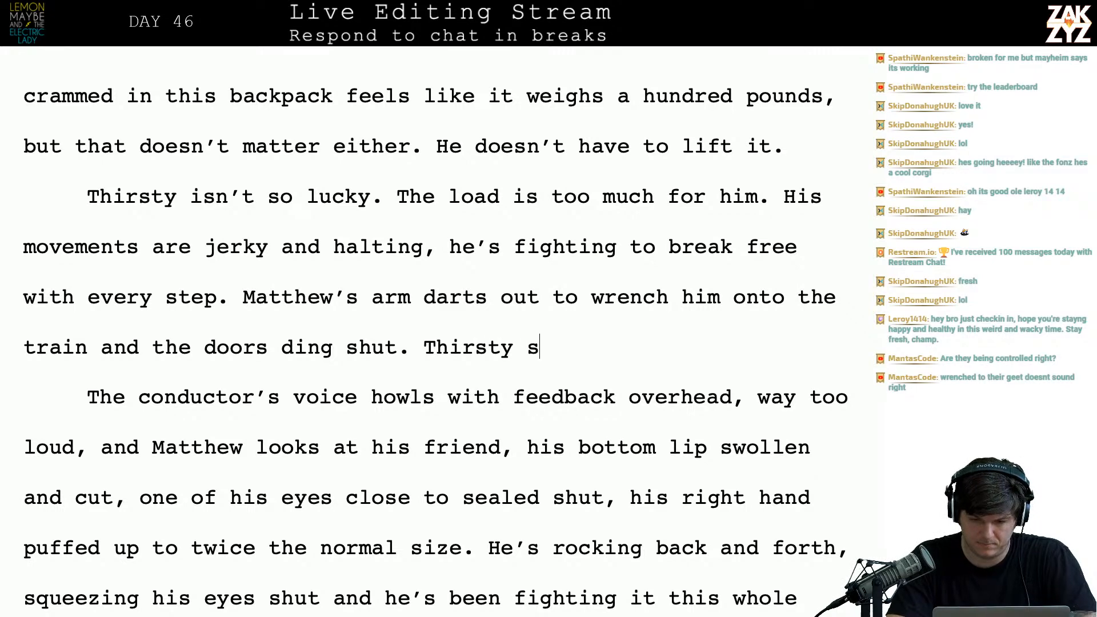
text(lumps onto )
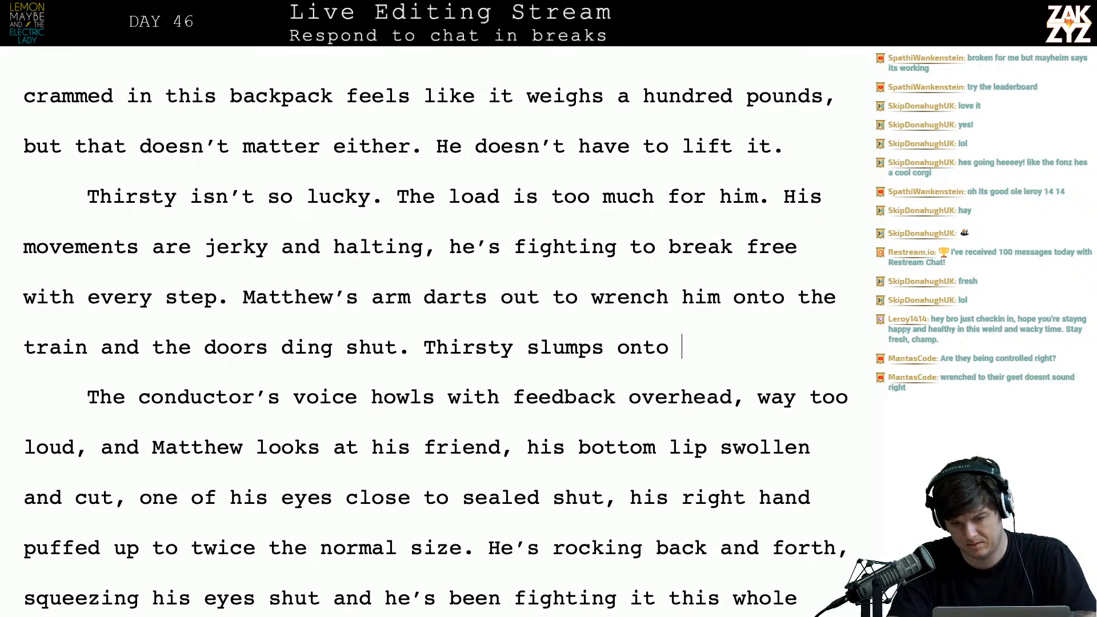
text(the benc)
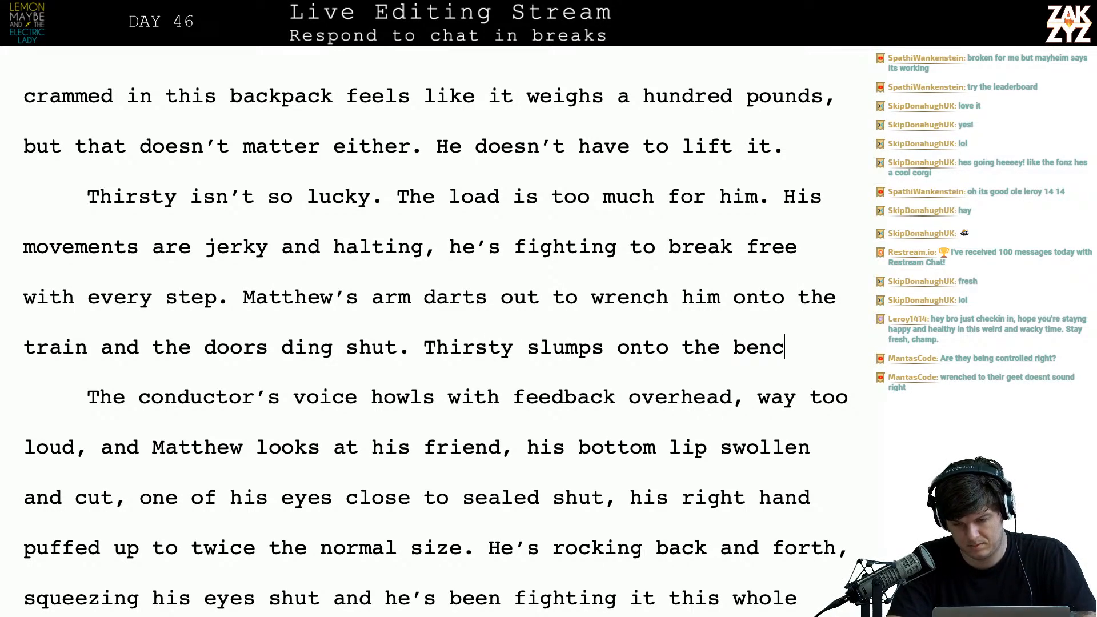
text(h with a c)
text(l)
key(BackSpace)
key(BackSpace)
key(BackSpace)
key(BackSpace)
text(loud)
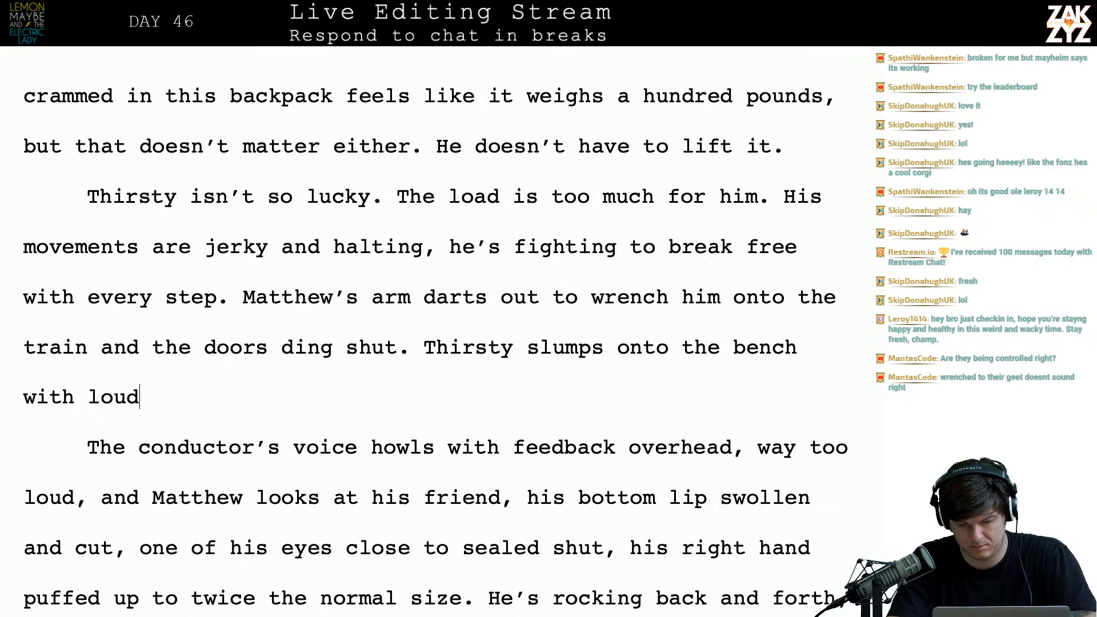
key(BackSpace)
key(BackSpace)
key(BackSpace)
key(BackSpace)
key(BackSpace)
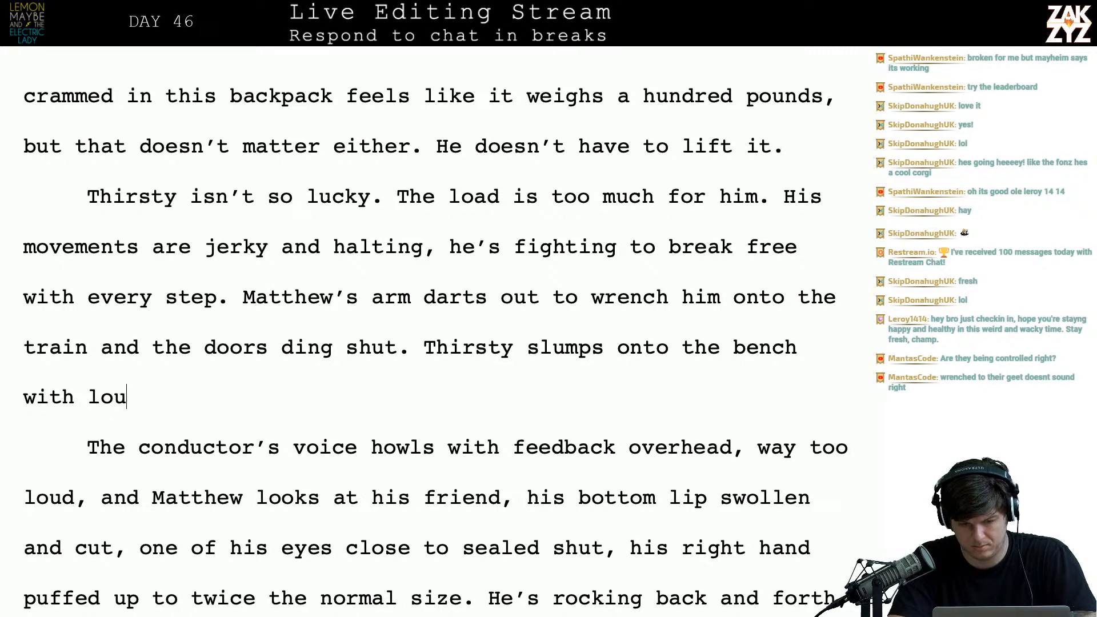
text(a heavy )
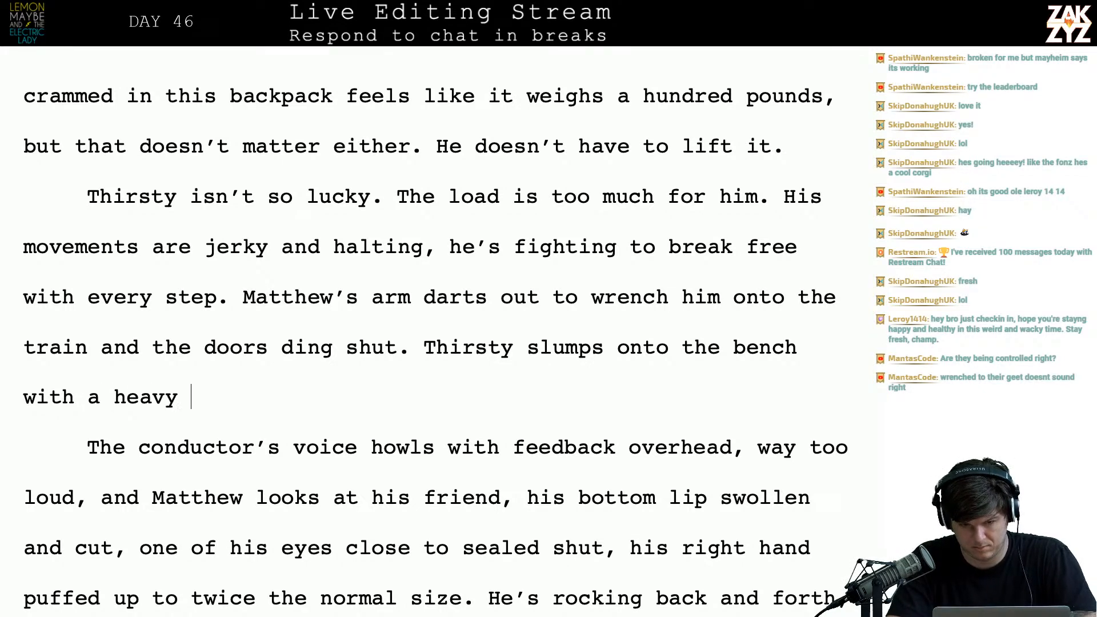
- Finish the bench sentence with "thump and Matthew's body takes a seat across from him."
text(THUN)
key(BackSpace)
key(BackSpace)
key(BackSpace)
key(BackSpace)
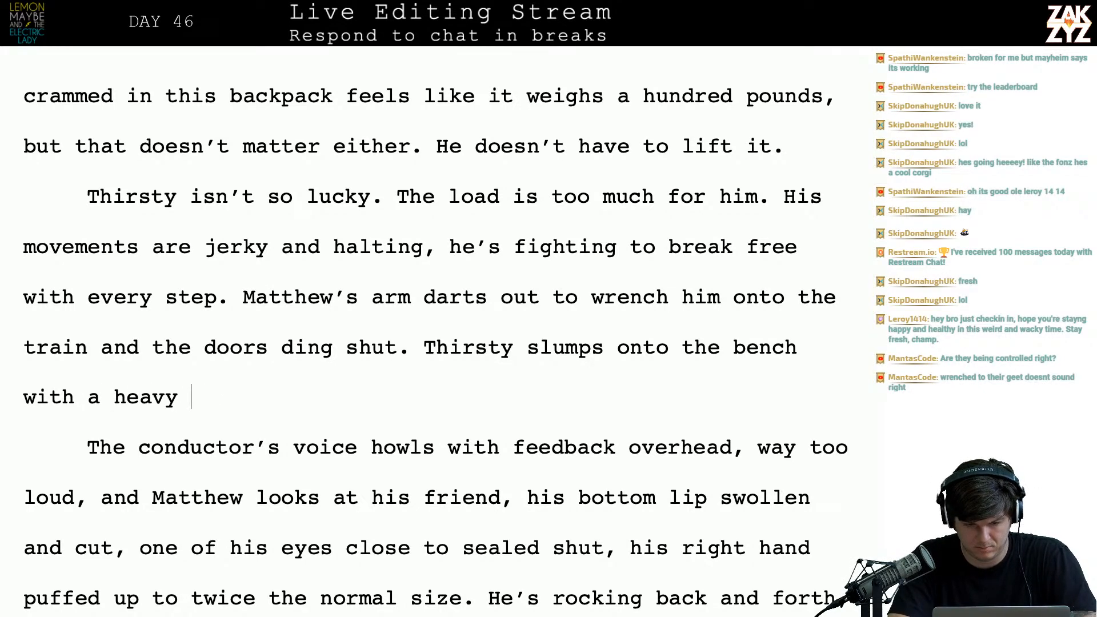
text(thump and matth)
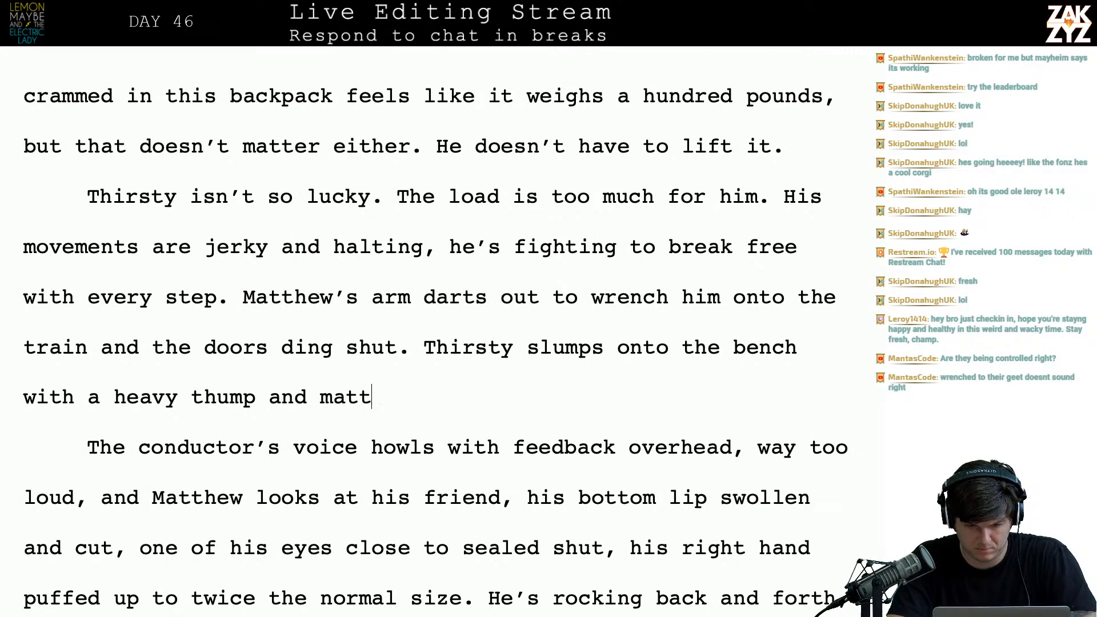
key(BackSpace)
key(BackSpace)
key(BackSpace)
key(BackSpace)
key(BackSpace)
text(Matt)
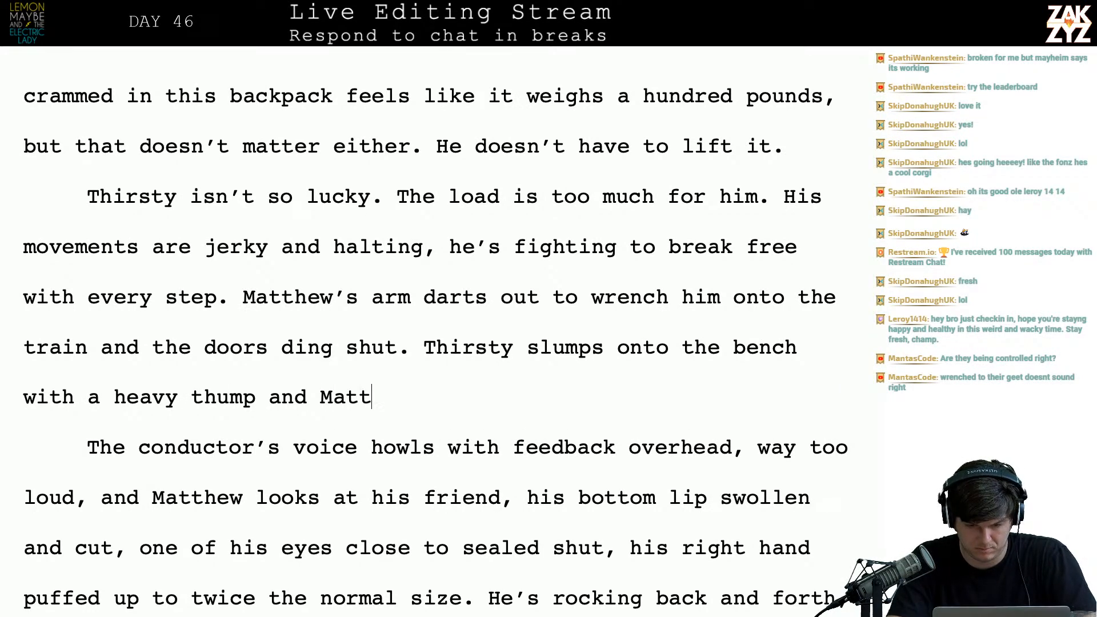
text(ehw's)
key(BackSpace)
key(BackSpace)
key(BackSpace)
key(BackSpace)
text(ew's body t)
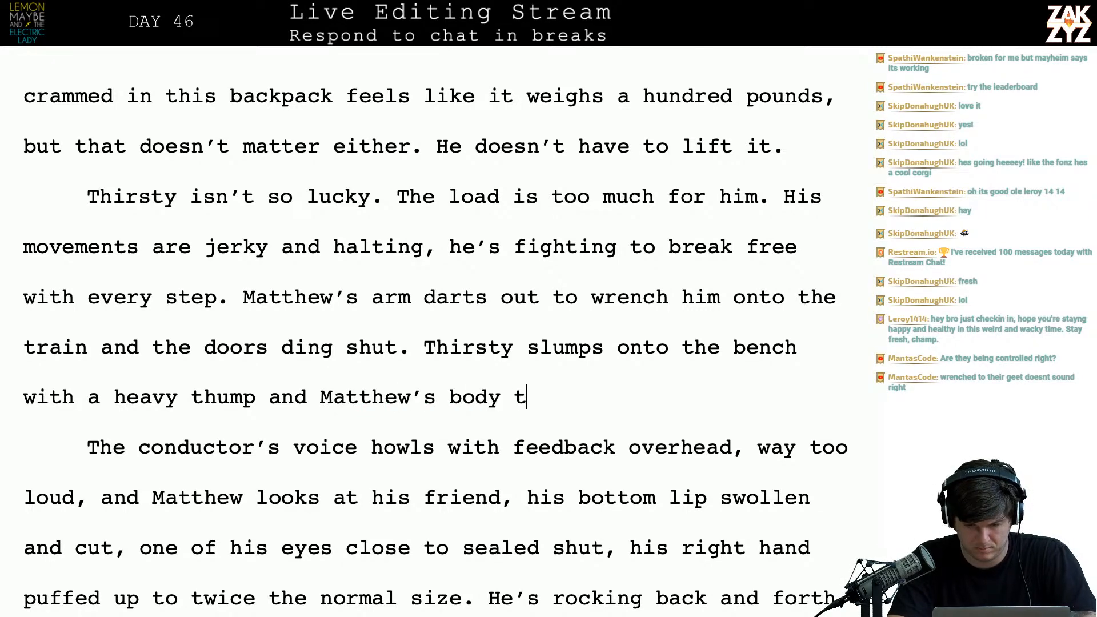
text(akes a see)
key(BackSpace)
text(at across from )
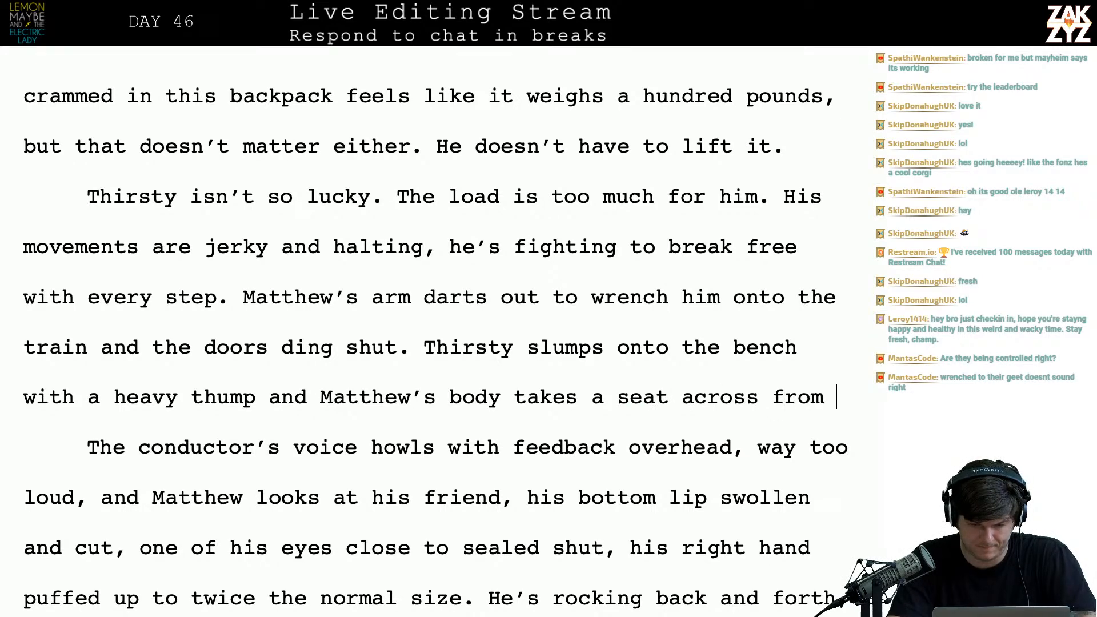
text(him.)
- Replace the clause about the conductor's voice before "Matthew looks at his friend" with "From behind the glass," as the paragraph's opening
key(Return)
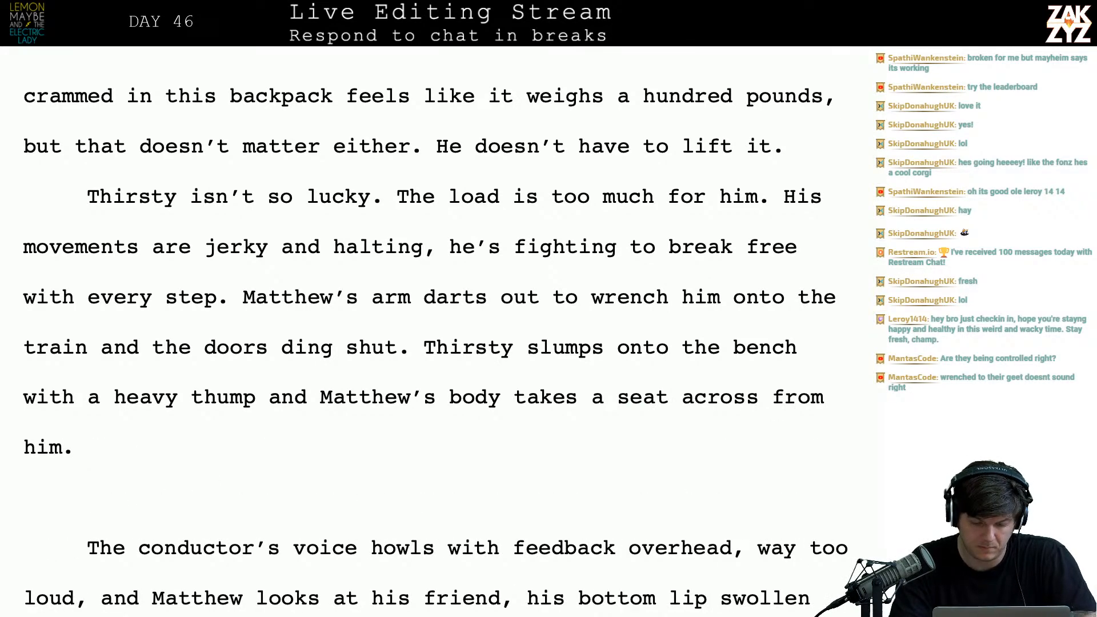
key(Down)
key(Down)
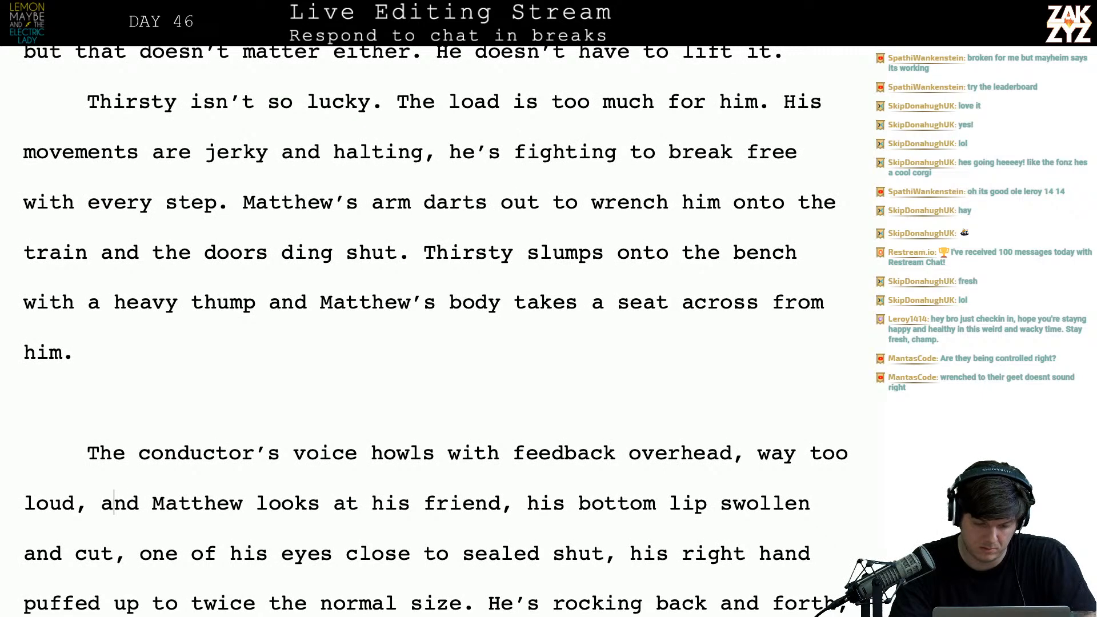
key(shift+Up)
key(shift+Up)
key(BackSpace)
text(From)
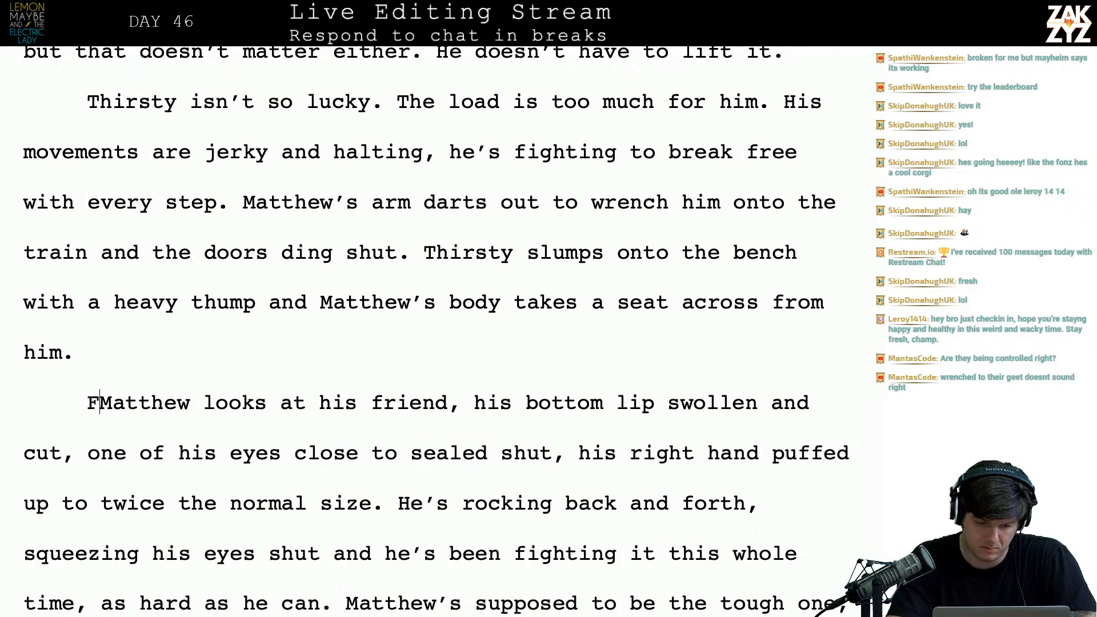
text( behind the glass,)
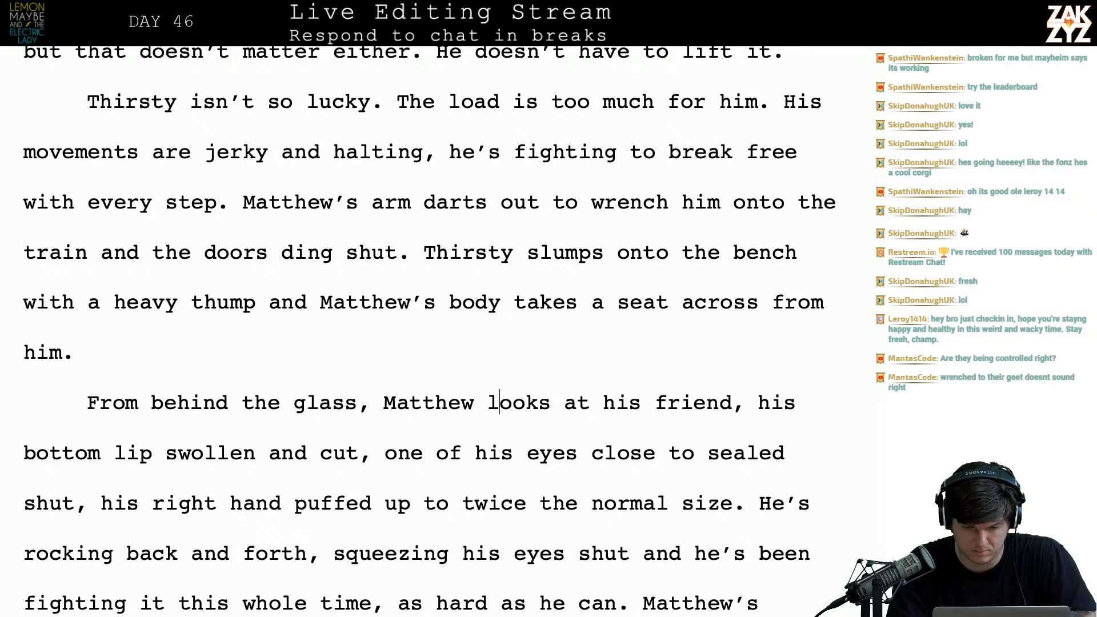
- Separate the old "looks at his friend" text below a blank line and write "pities his friend. Thirsty's" after "From behind the glass, Matthew"
key(Return)
key(Return)
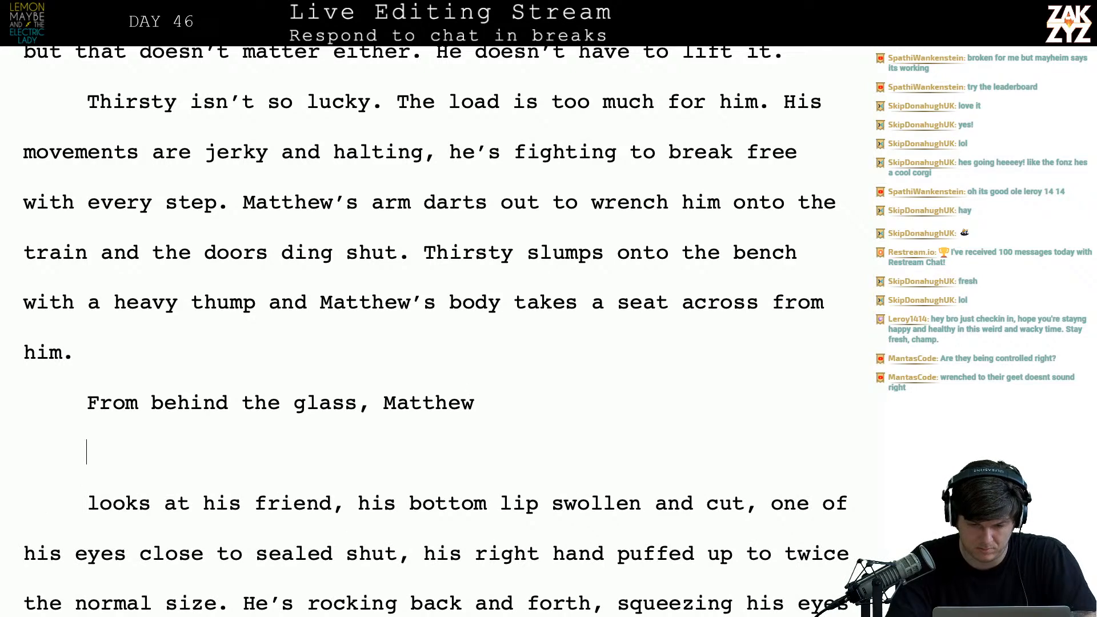
text(patties)
key(BackSpace)
key(BackSpace)
key(BackSpace)
key(BackSpace)
key(BackSpace)
key(BackSpace)
key(BackSpace)
text(ite)
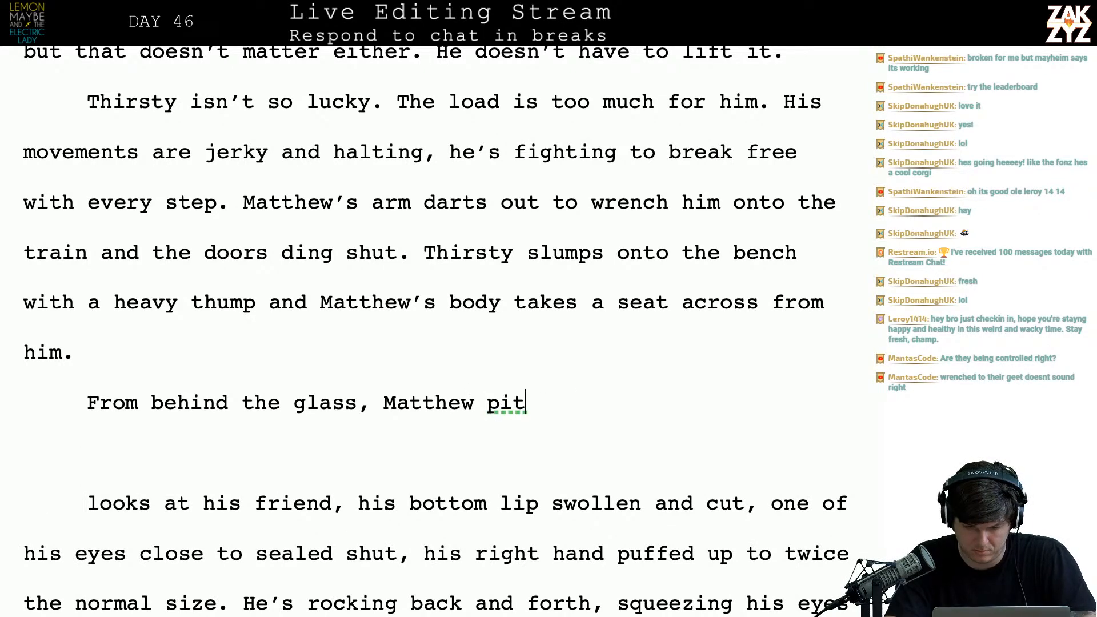
key(BackSpace)
key(BackSpace)
key(BackSpace)
text(itie)
key(BackSpace)
key(BackSpace)
text(sh)
key(BackSpace)
key(BackSpace)
key(BackSpace)
text(e)
key(BackSpace)
text(ies his frie)
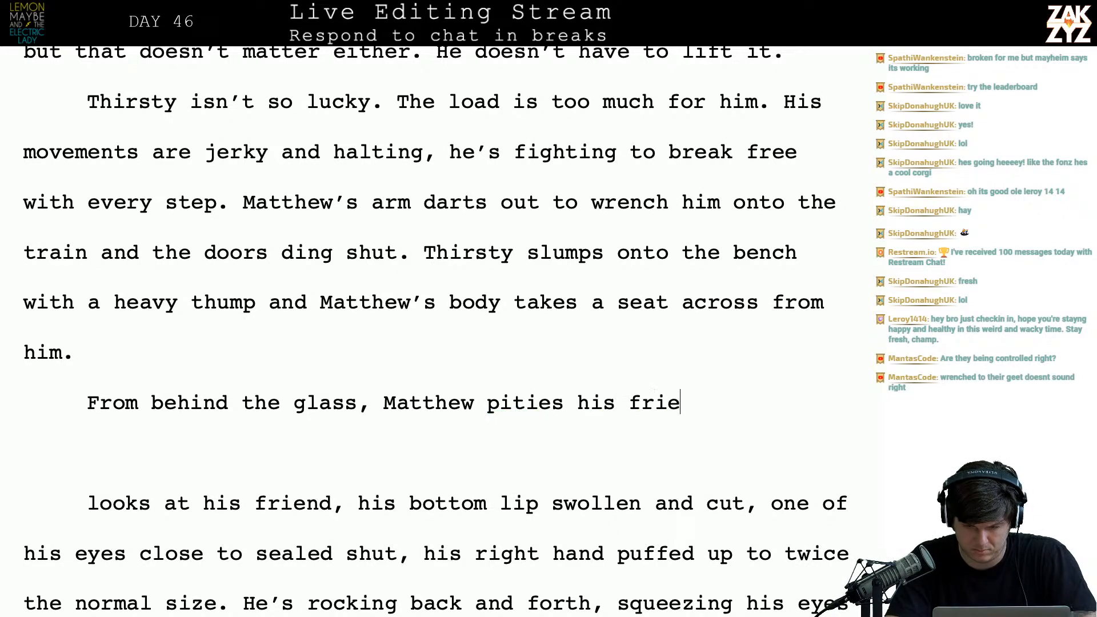
text(nd. Thirsty's )
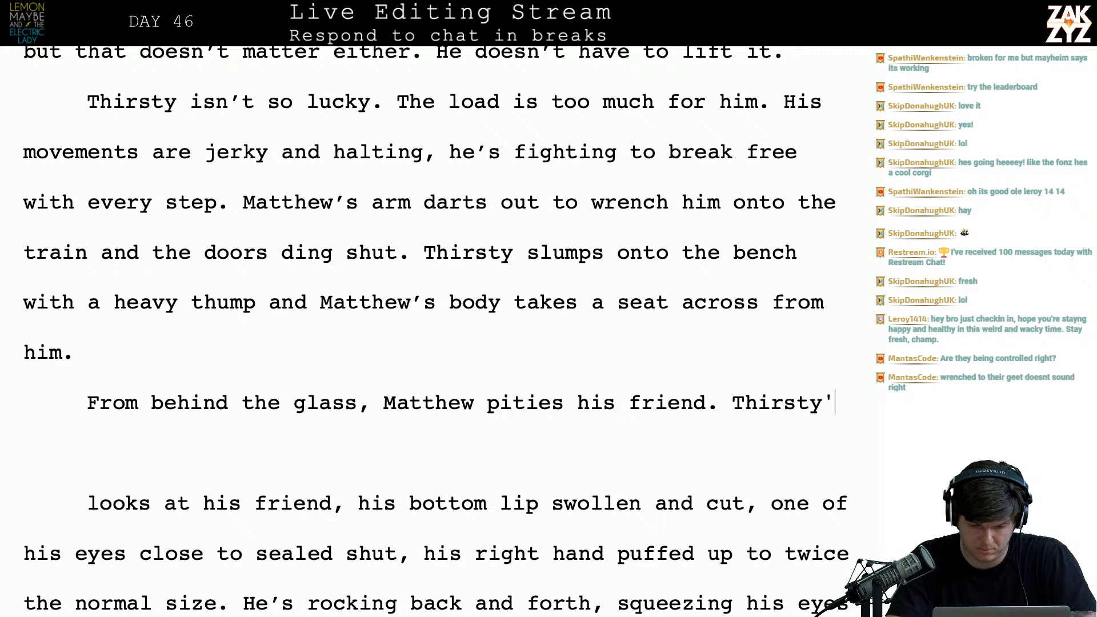
- Continue the sentence after "Thirsty's" with "bottom lip is swollen and cut,"
text(botto)
key(BackSpace)
key(BackSpace)
key(BackSpace)
key(BackSpace)
key(BackSpace)
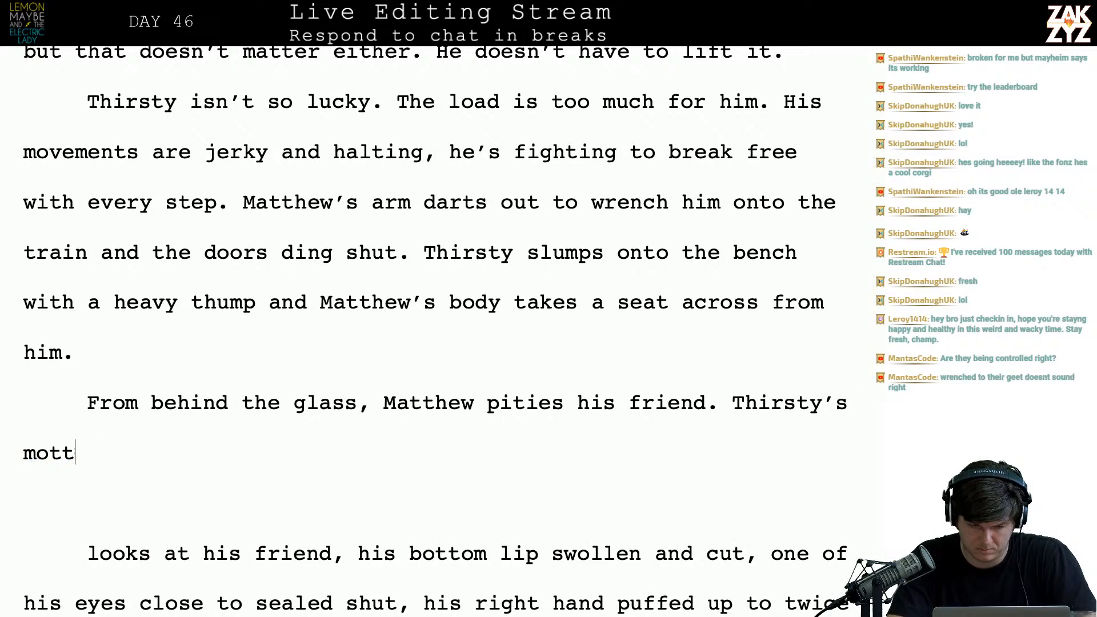
key(BackSpace)
text(bottom l)
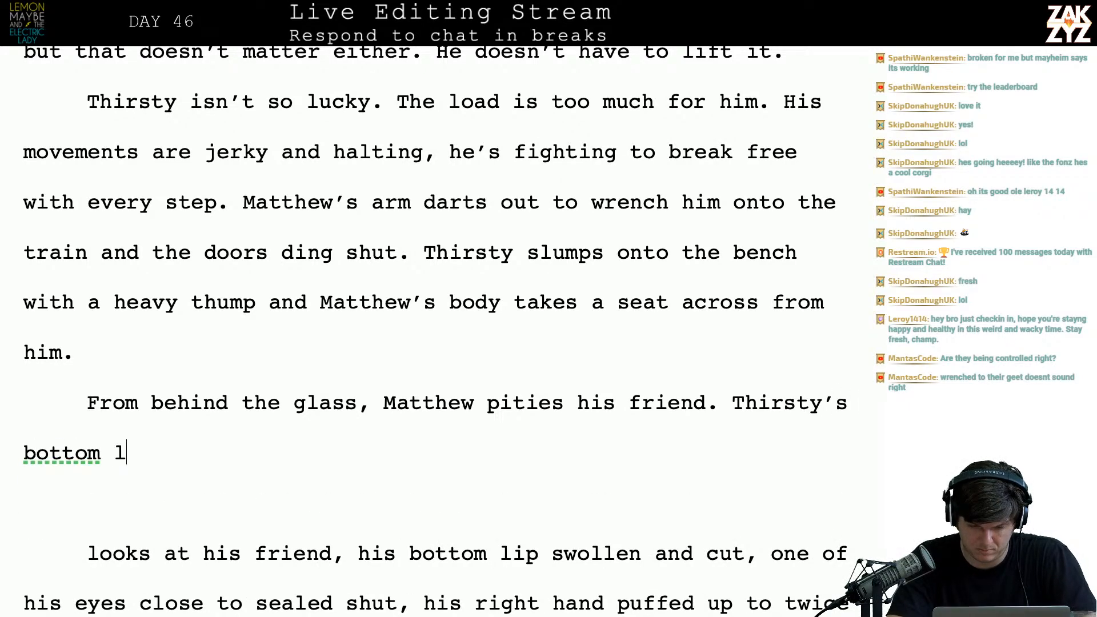
text(ip is swol)
key(BackSpace)
text(o)
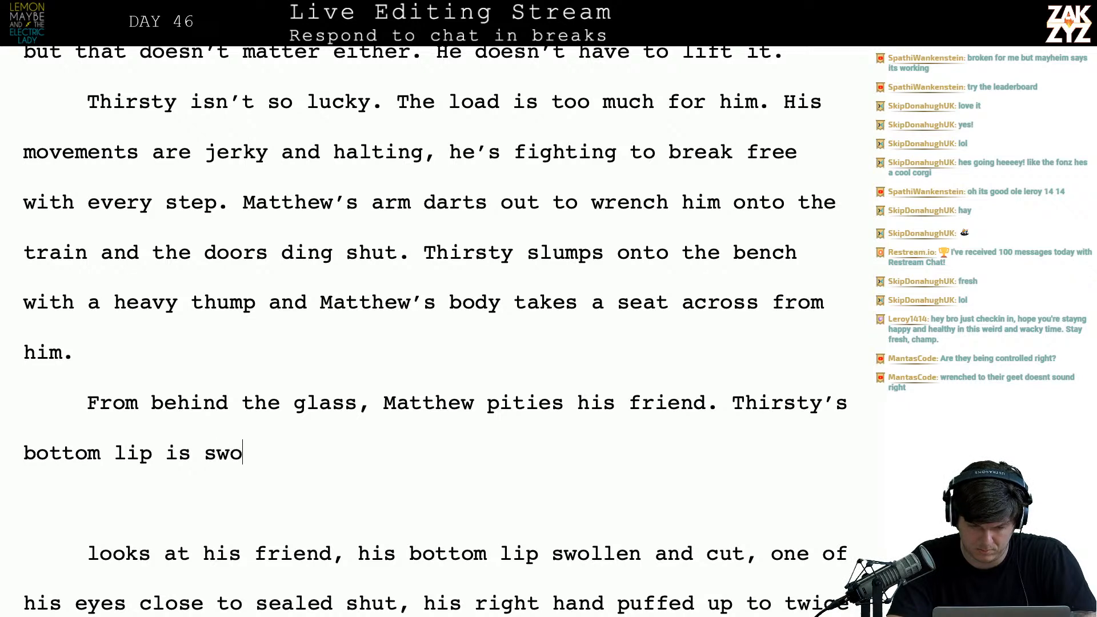
text(llen and cut, )
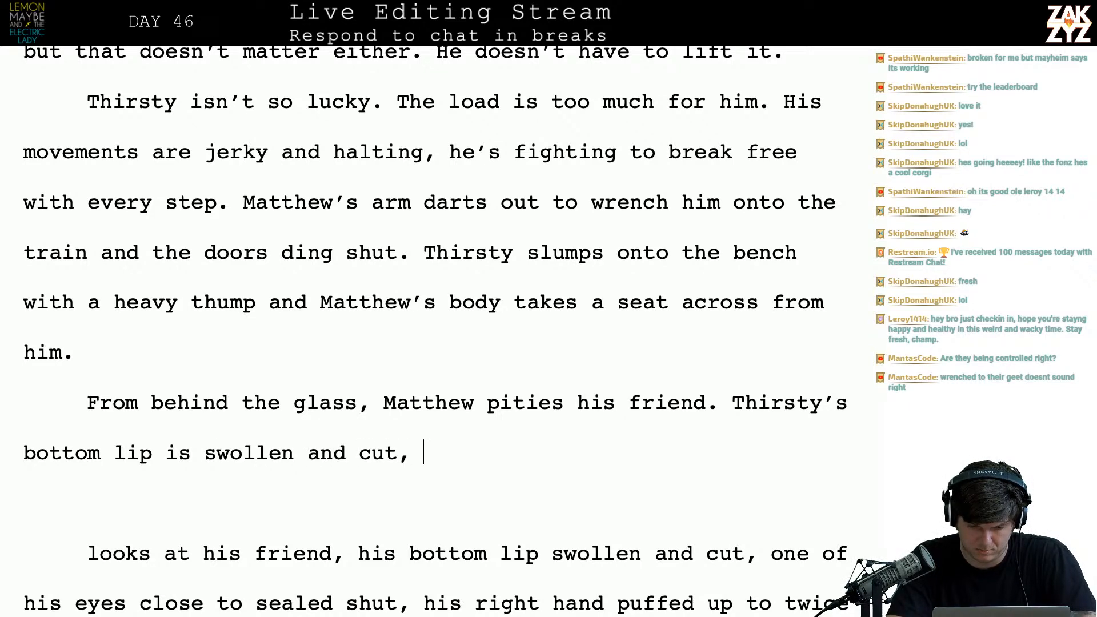
- Finish the Thirsty injury sentence with "one of his eyes is sealed shut, and his right hand is puffed up to twice its normal size."
text(one of hi)
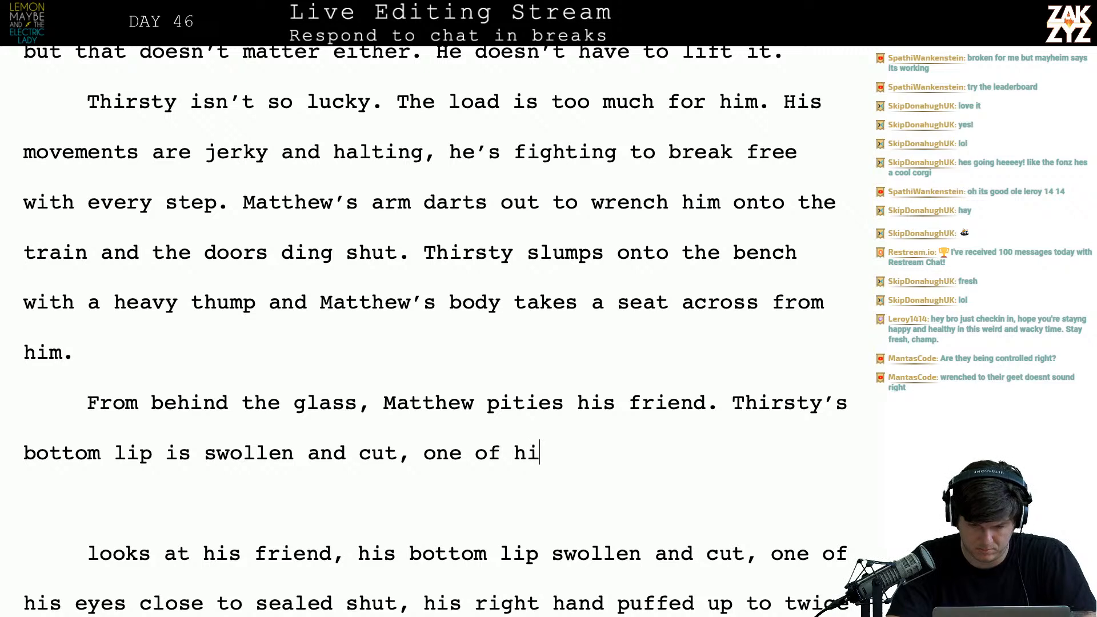
text(ne of his eyes is )
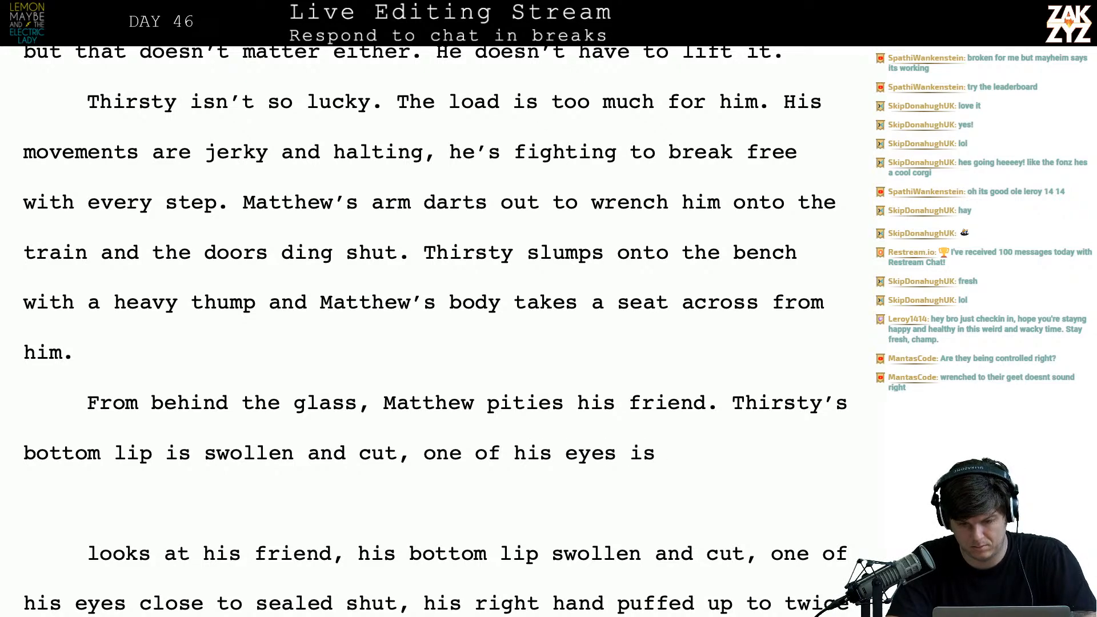
text(sealed s)
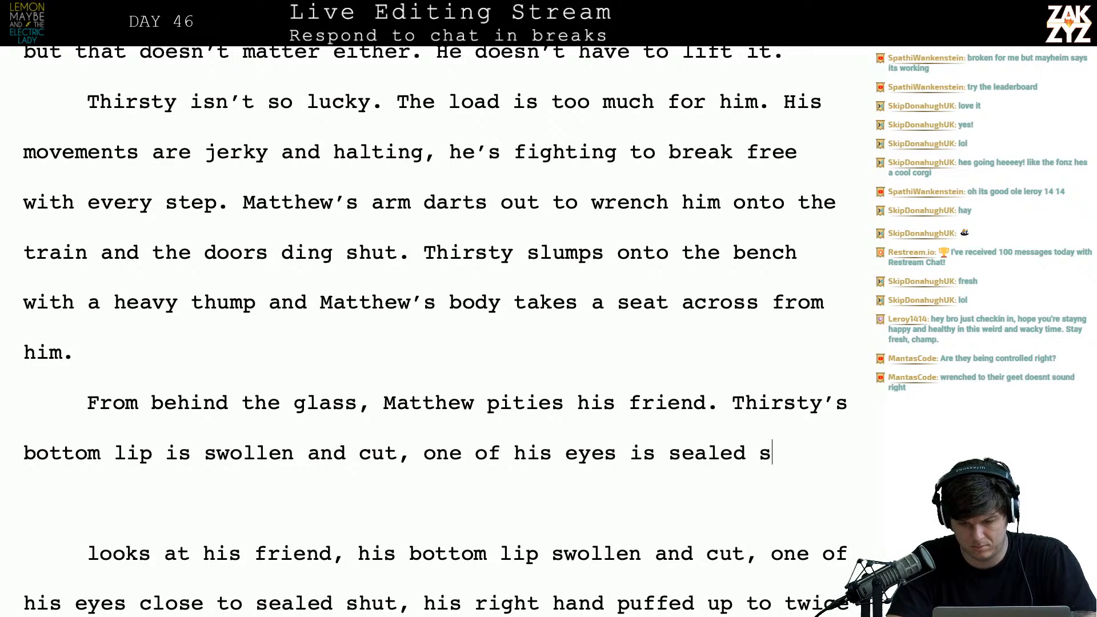
text(hut, and his right)
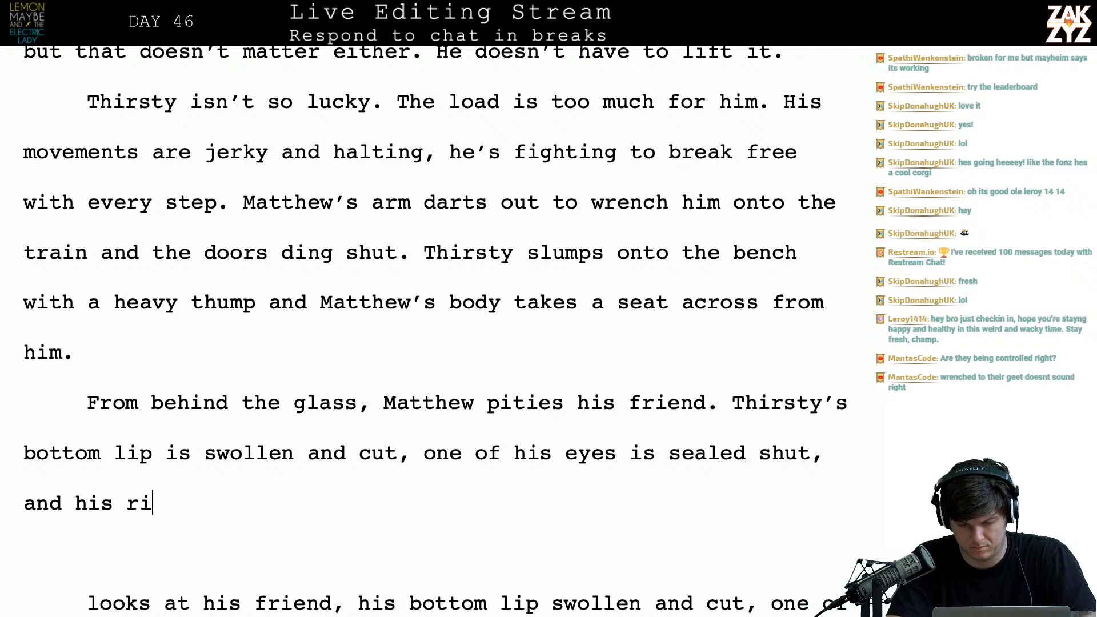
text( hand is puff)
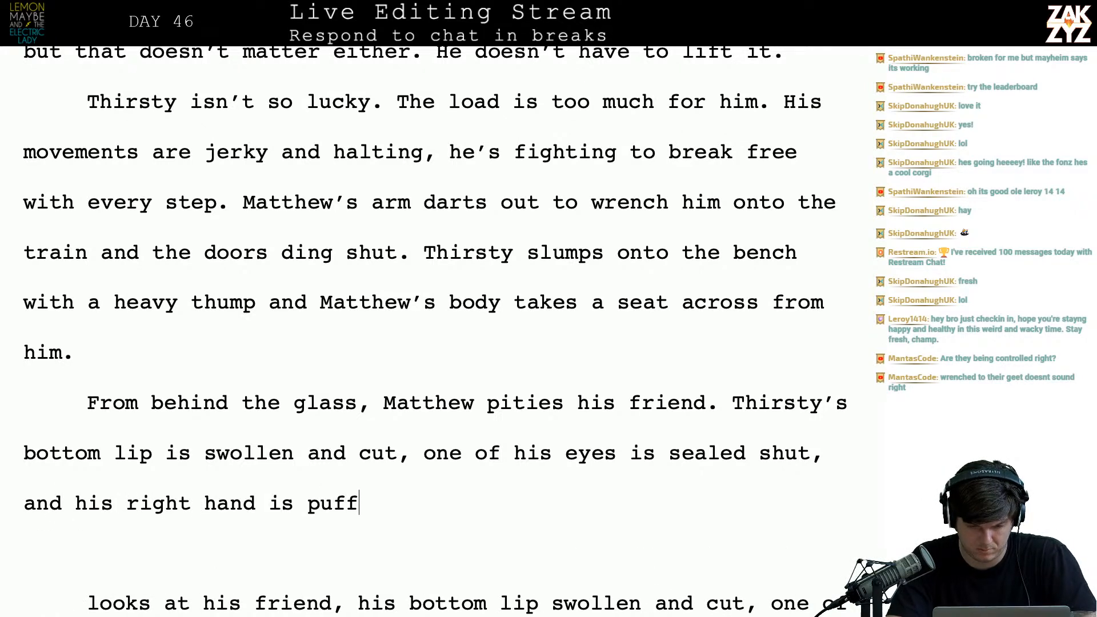
text(ed up to twice its norm)
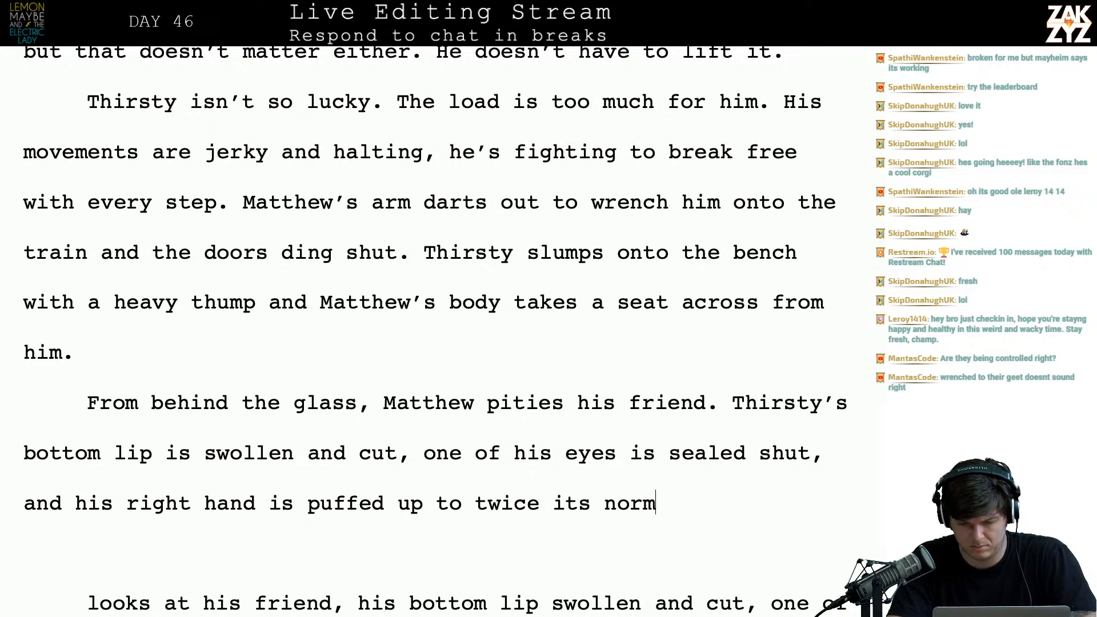
text(al size.)
- Delete the old description from "looks at his friend" through "the normal size." with its blank paragraphs, joining "He's rocking" to the new sentence
key(shift+Down)
key(shift+Down)
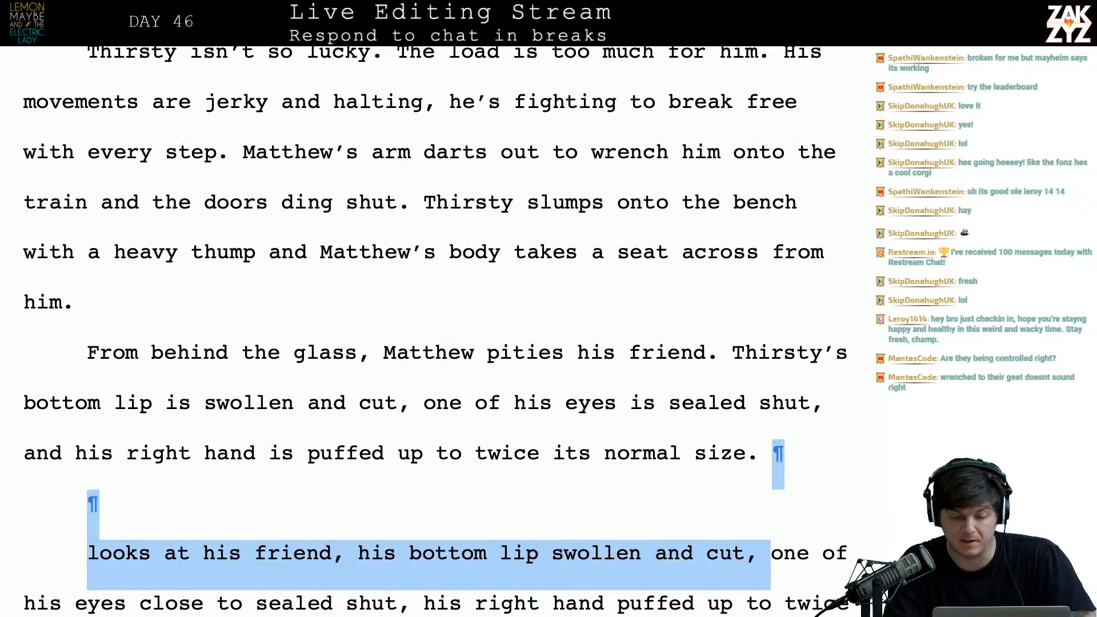
key(shift+Down)
key(shift+Up)
key(shift+Right)
key(shift+Right)
key(shift+Right)
key(shift+Right)
key(shift+Right)
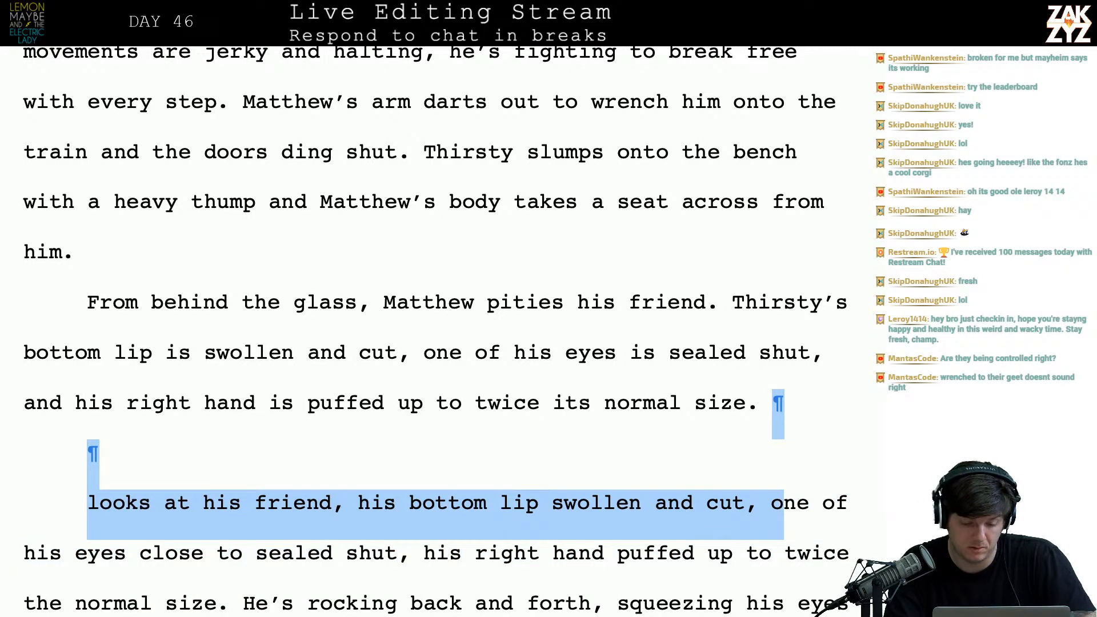
key(shift+End)
key(shift+Down)
key(shift+Right)
key(shift+Right)
key(shift+Right)
key(shift+Right)
key(shift+Right)
key(shift+Right)
key(shift+Right)
key(shift+Right)
key(shift+Right)
key(shift+Right)
key(shift+Right)
key(shift+Right)
key(shift+Right)
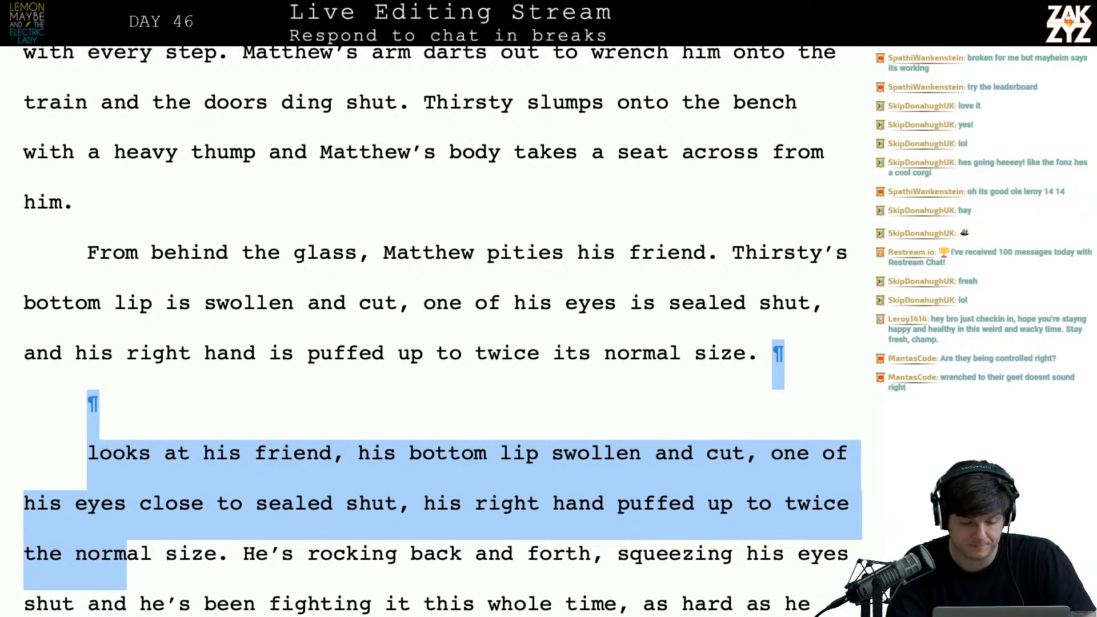
key(shift+Right)
key(shift+Right)
key(shift+Right)
key(shift+Right)
key(BackSpace)
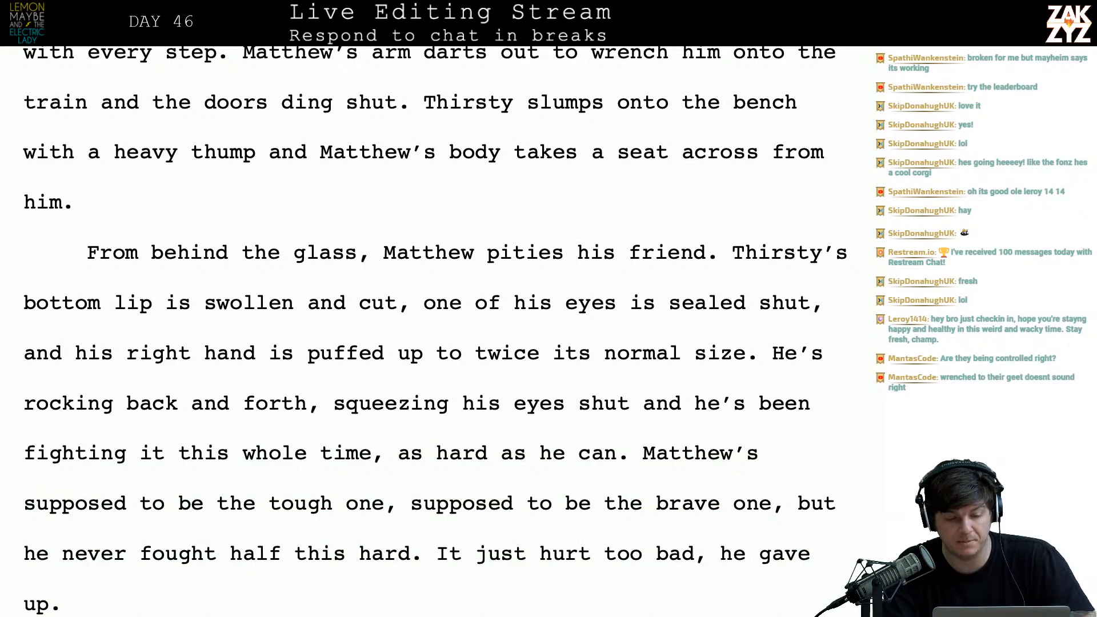
- Rewrite the ending of the "He's rocking back and forth" sentence as "squeezing his good eye shut, fighting as hard as he can."
scroll(434, 332, down, 1)
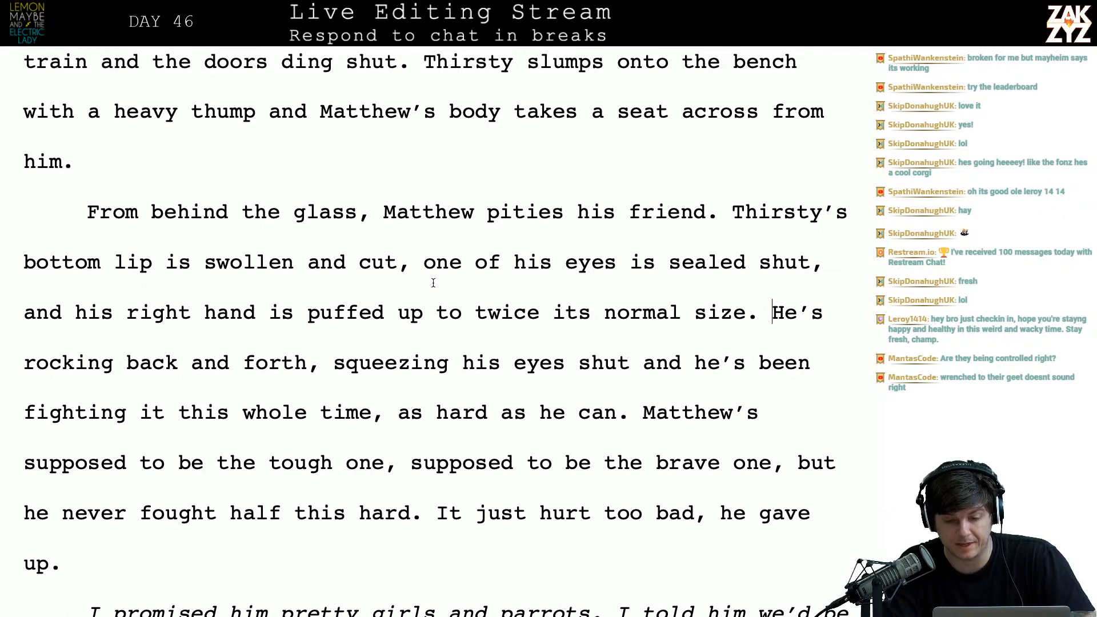
scroll(433, 282, down, 2)
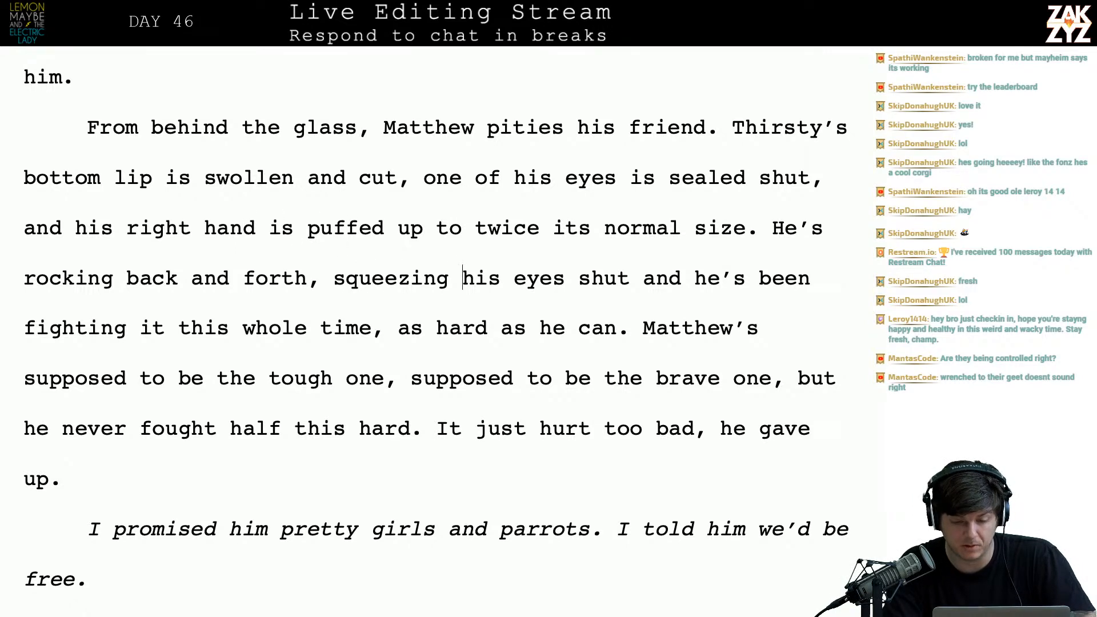
key(BackSpace)
key(BackSpace)
key(BackSpace)
key(BackSpace)
text(his good eye shut.)
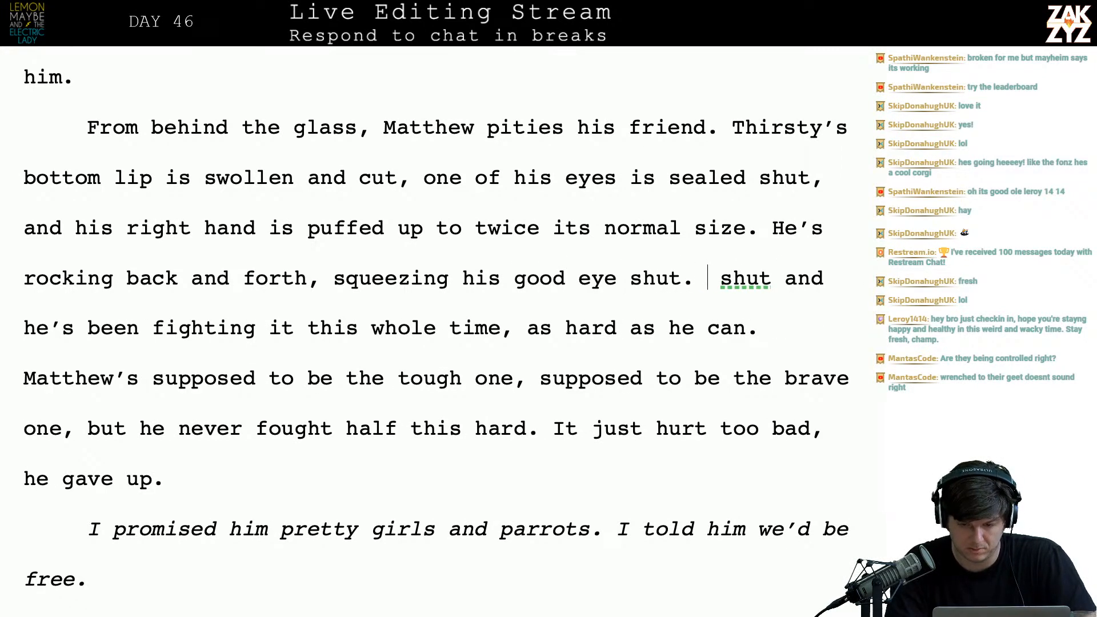
key(BackSpace)
key(BackSpace)
text(, fighting as ha)
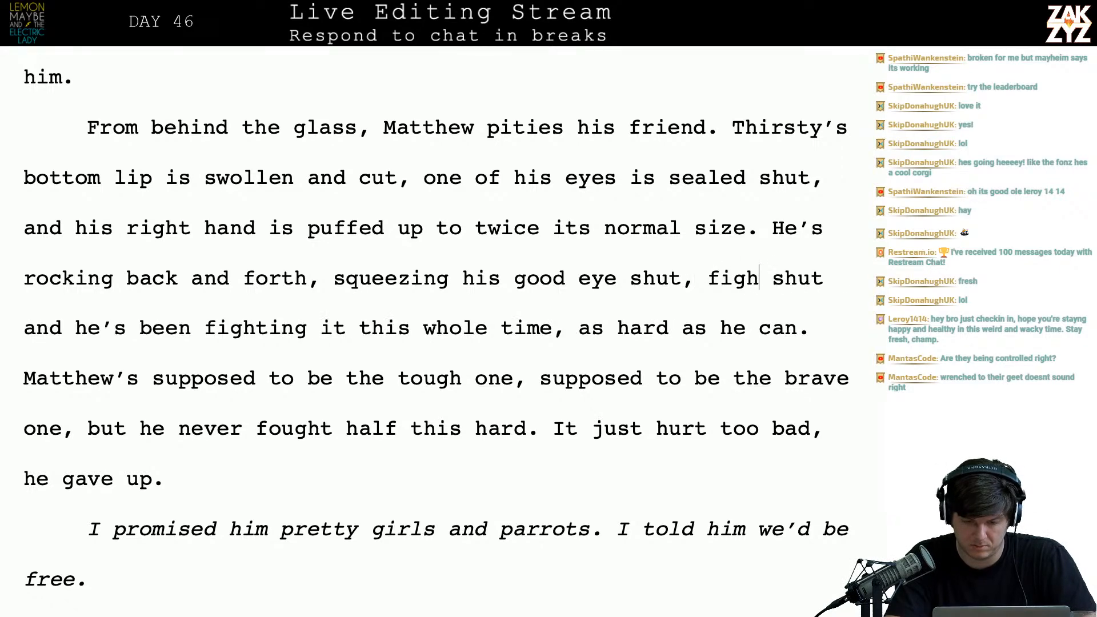
text(rd as he can.)
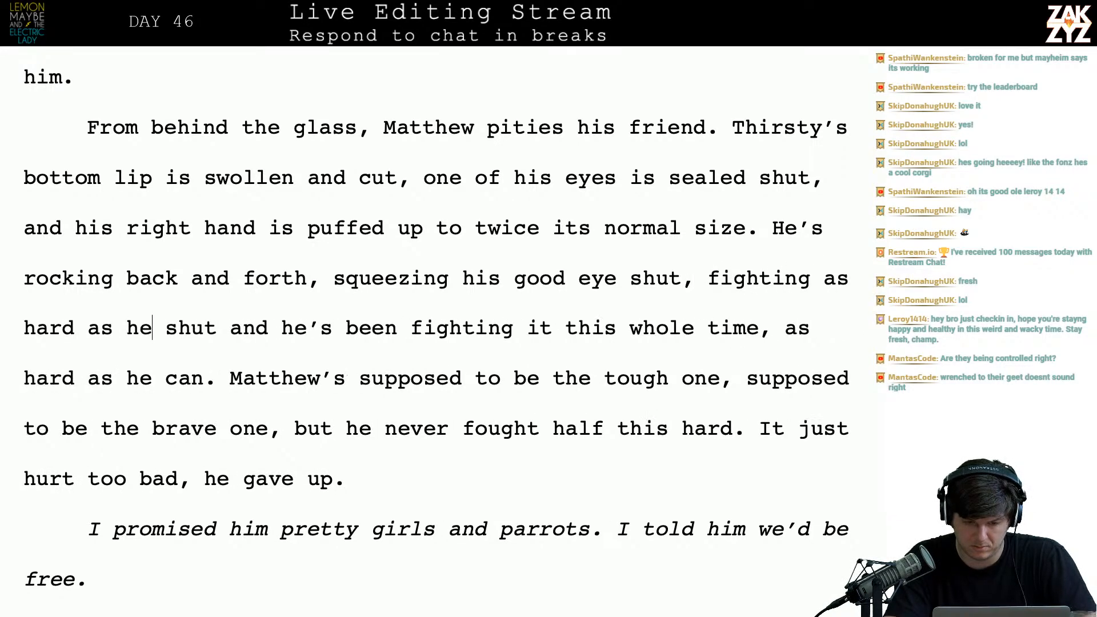
- Delete the leftover "shut and he's been fighting it this whole time, as hard as he can." before "Matthew's supposed"
key(shift+Down)
key(shift+Right)
key(shift+Right)
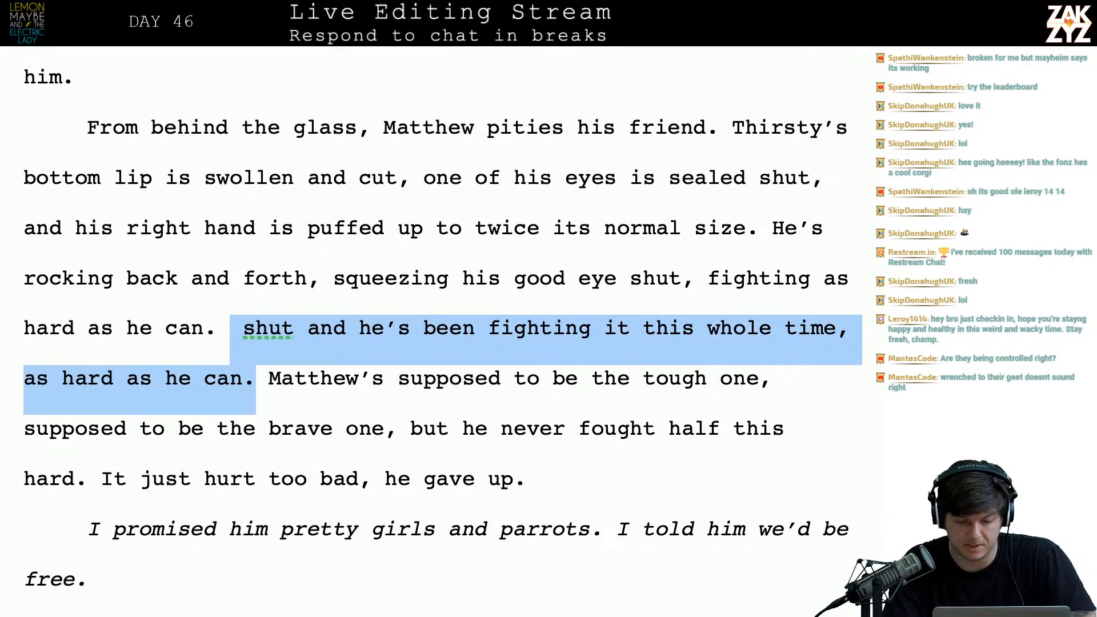
key(shift+Right)
key(BackSpace)
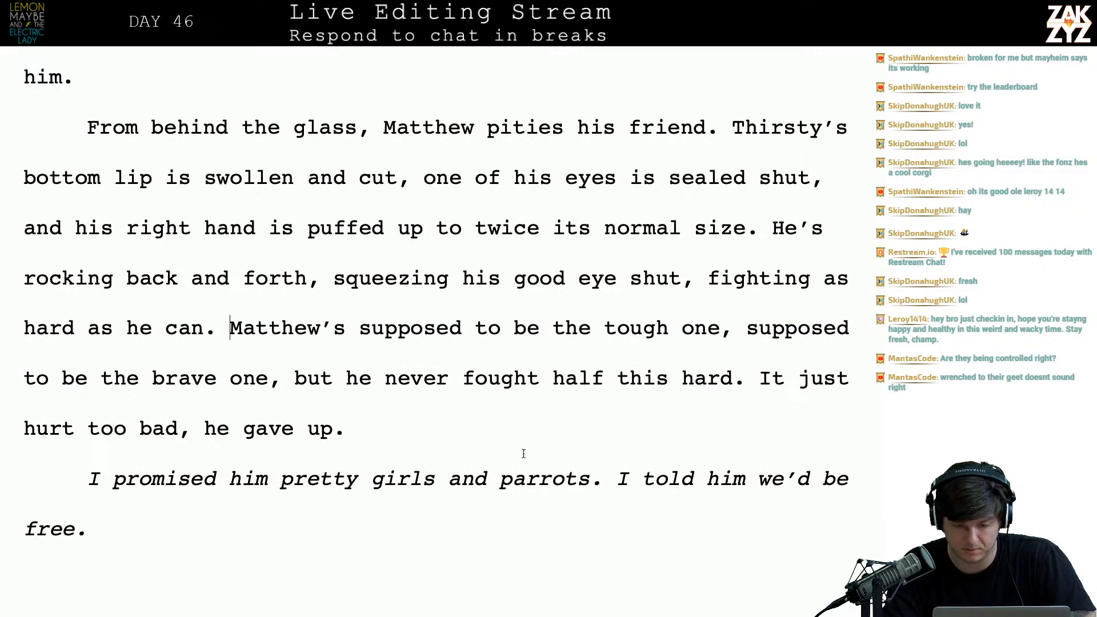
- Split the paragraph before "supposed to be the brave one" and change "the tough one," to "the brave one" in the Matthew sentence
key(Return)
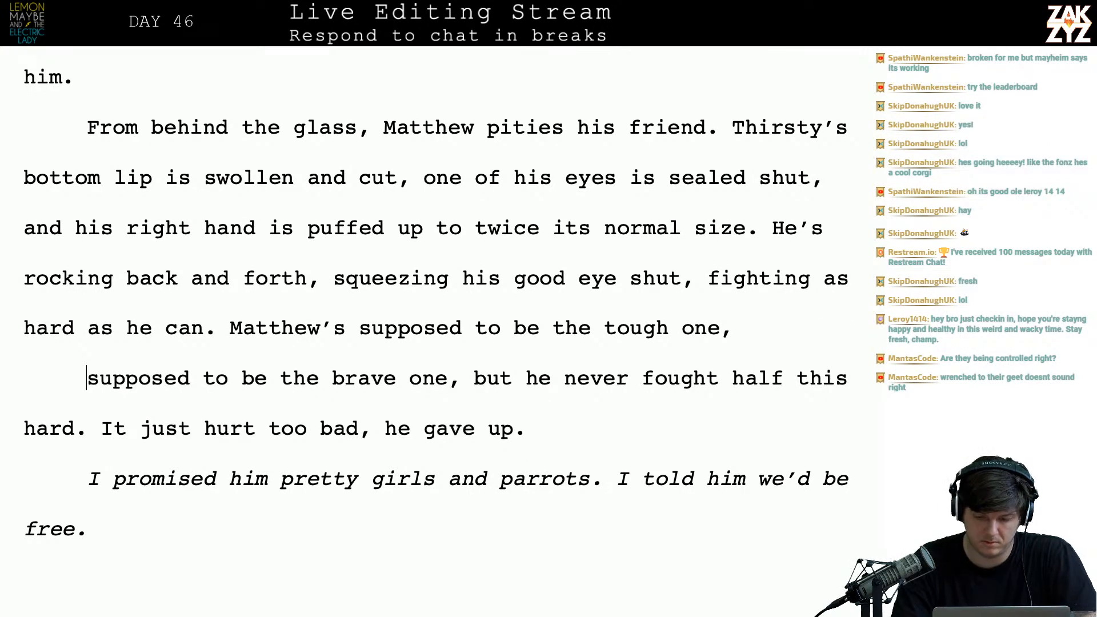
key(BackSpace)
key(BackSpace)
key(BackSpace)
key(BackSpace)
key(BackSpace)
key(BackSpace)
key(BackSpace)
key(BackSpace)
key(BackSpace)
key(BackSpace)
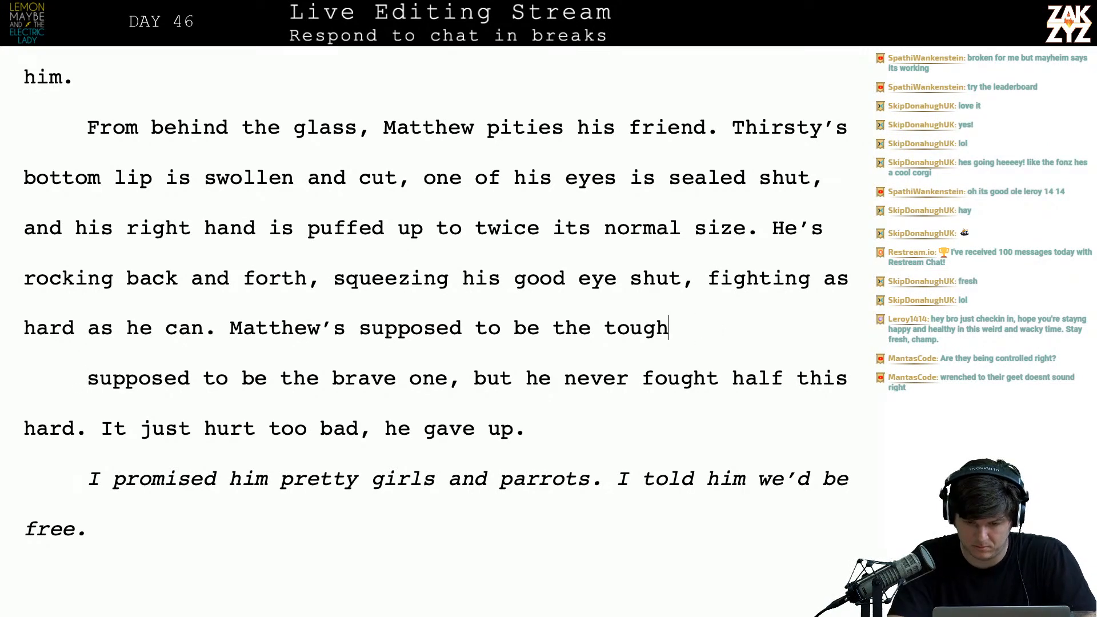
text(br)
text(one)
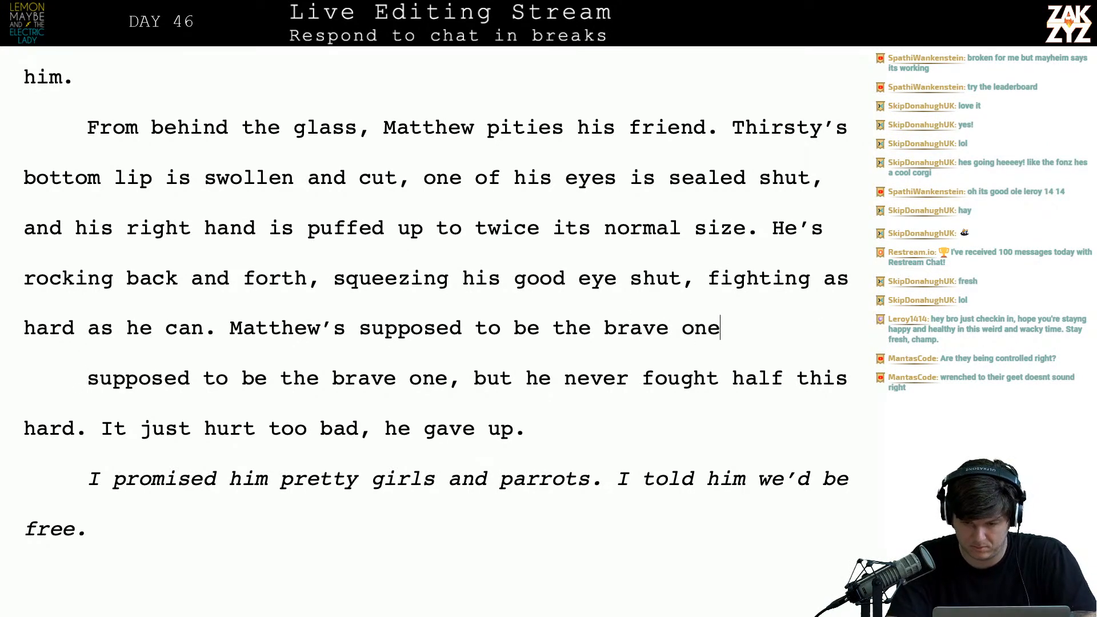
- Complete the Matthew sentence with ", but he didn't fight half this hard."
text(, but he didn't fight hafl)
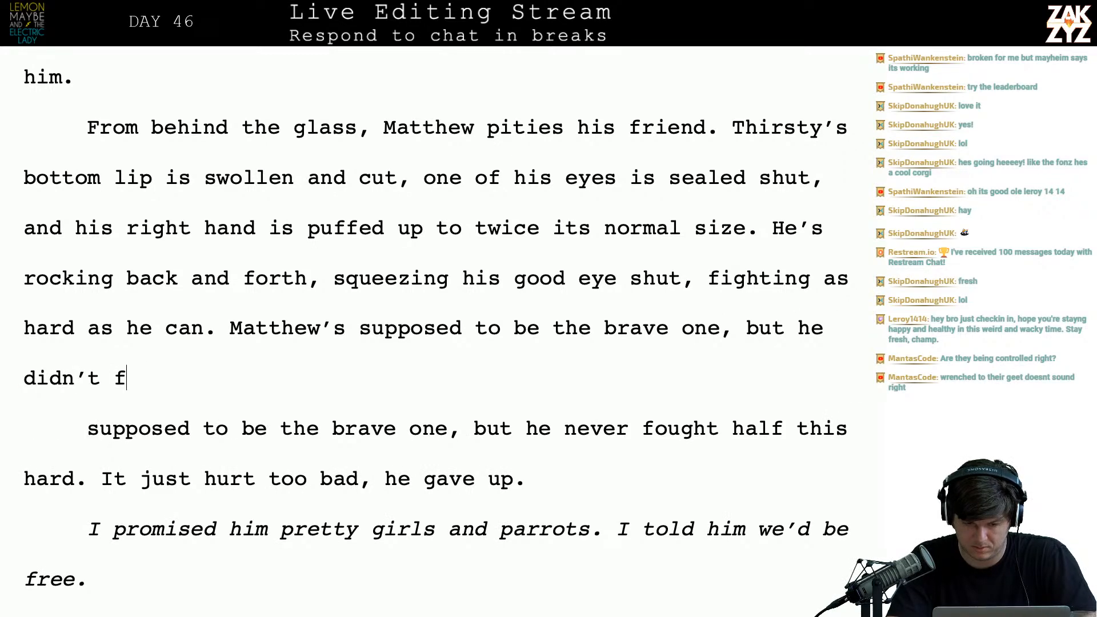
key(BackSpace)
key(BackSpace)
text(lf this hard.)
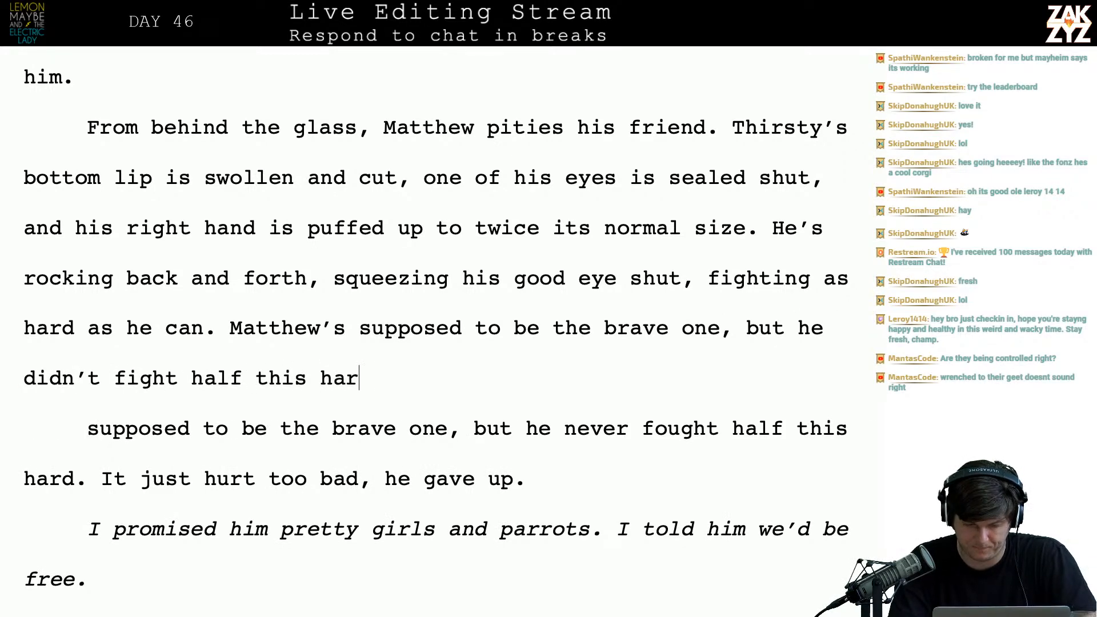
- Delete the old "supposed to be the brave one, but he never fought half this hard." and its paragraph break before "It just hurt"
key(shift+Down)
key(shift+Left)
key(shift+Down)
key(shift+Left)
key(shift+Left)
key(shift+Left)
key(shift+Left)
key(shift+Left)
key(shift+Left)
key(shift+Left)
key(shift+Left)
key(shift+Left)
key(shift+Left)
key(shift+Left)
key(shift+Left)
key(shift+Left)
key(shift+Left)
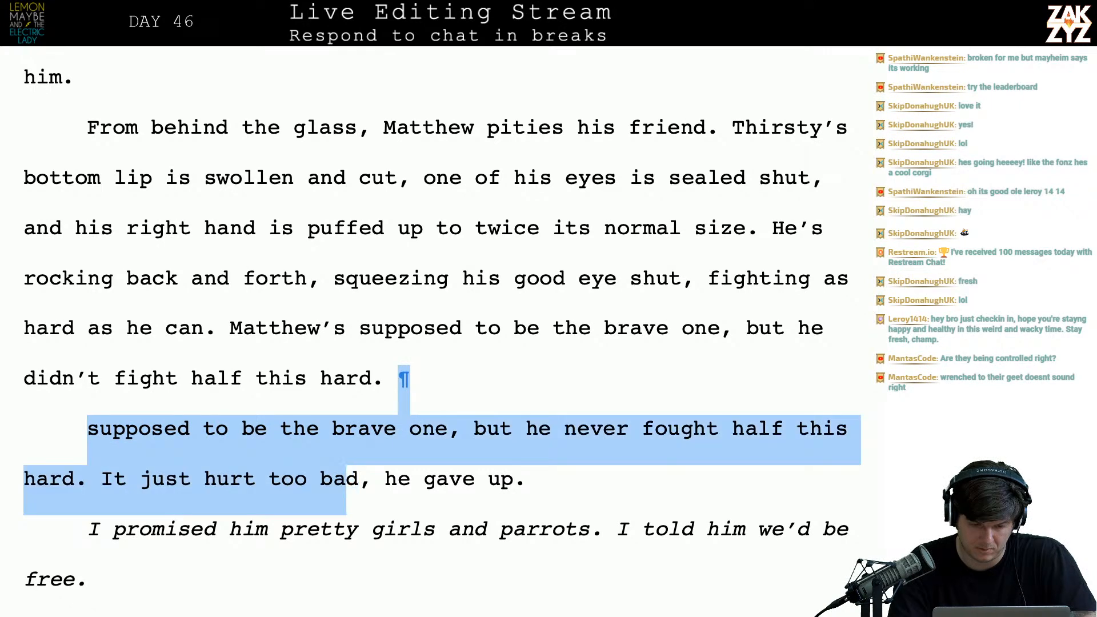
key(shift+Left)
key(shift+Left)
key(shift+Left)
key(shift+Left)
key(shift+Left)
key(shift+Left)
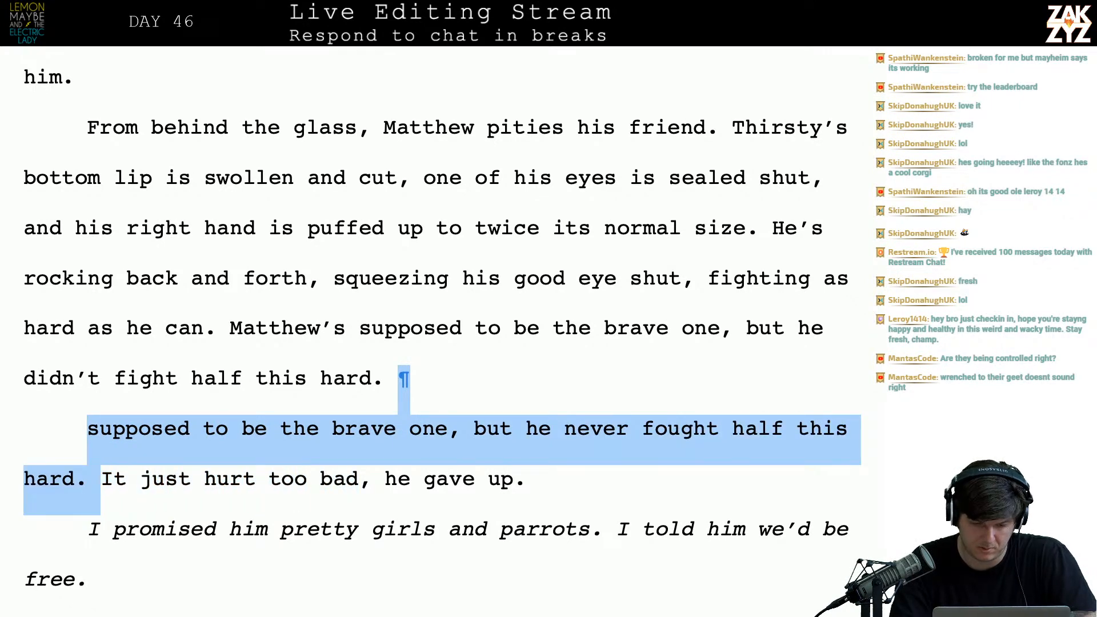
key(shift+Left)
key(shift+Right)
key(BackSpace)
- Remove "just" from the sentence "It just hurt too bad, he gave up."
key(Right)
key(Right)
key(Right)
key(Right)
key(Right)
key(Right)
key(Right)
key(Right)
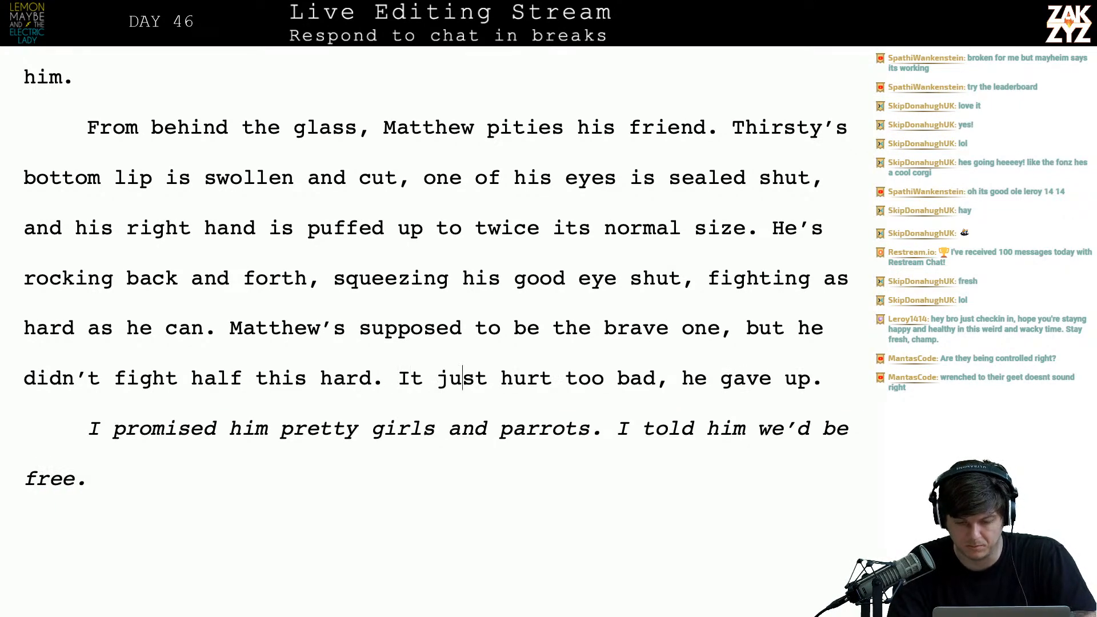
key(Left)
key(Left)
key(BackSpace)
key(BackSpace)
key(BackSpace)
key(BackSpace)
key(BackSpace)
key(Right)
key(Right)
key(Right)
key(Right)
key(Right)
key(Right)
key(Right)
key(Right)
key(Right)
key(Right)
key(Right)
key(Right)
key(Right)
key(Right)
key(Right)
key(Right)
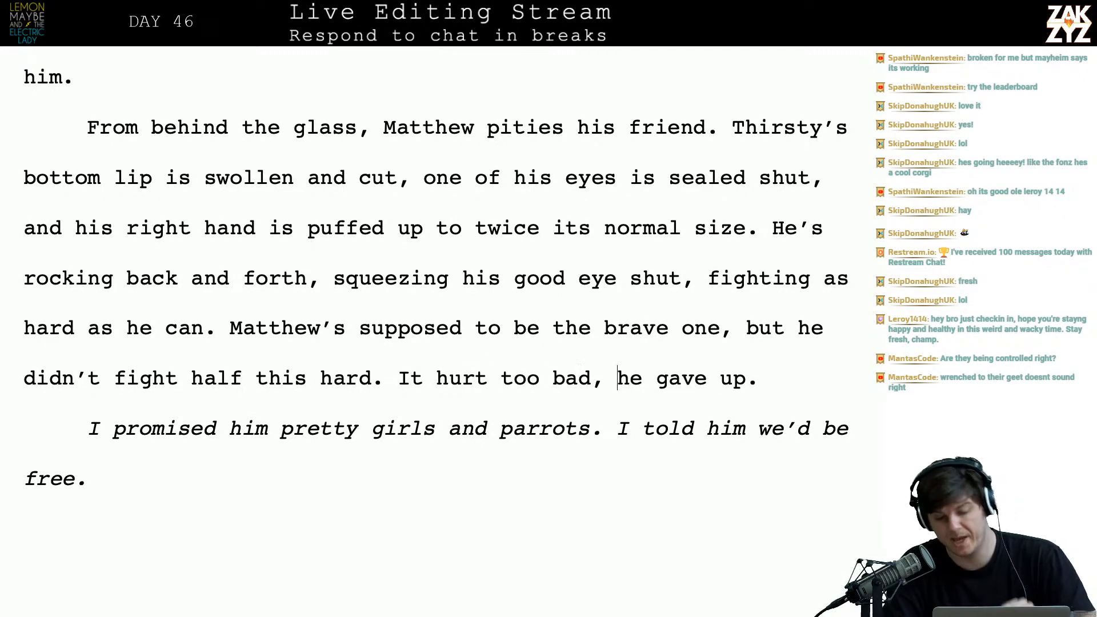
- Examine the blank space between the closing italic line about being free and the chapter 45 heading, "The Junky Last Supper"
scroll(436, 266, down, 2)
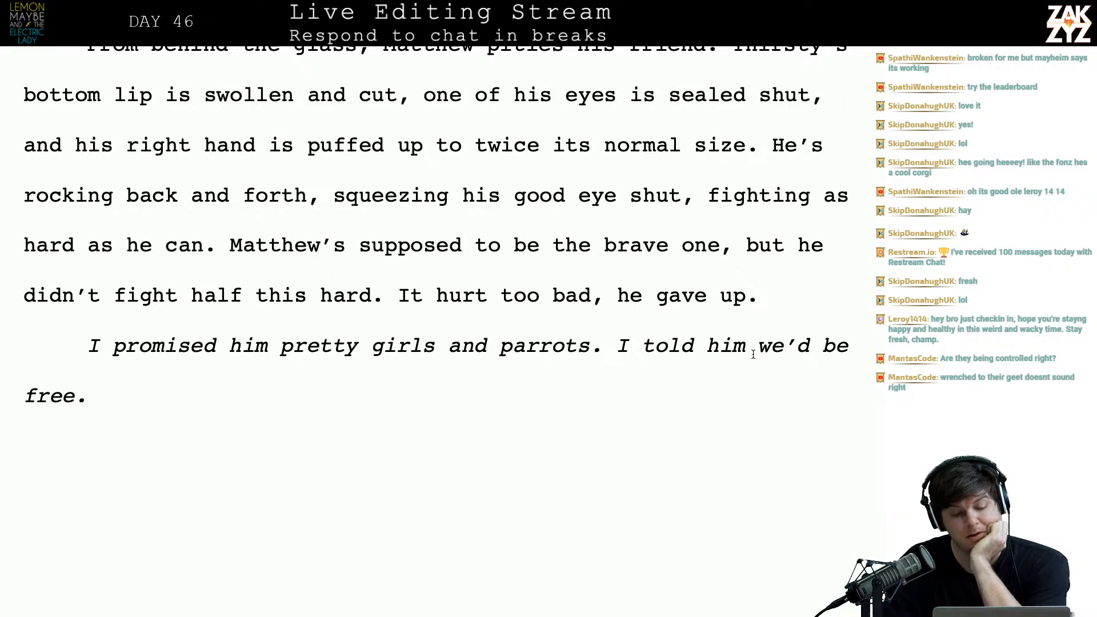
click(231, 379)
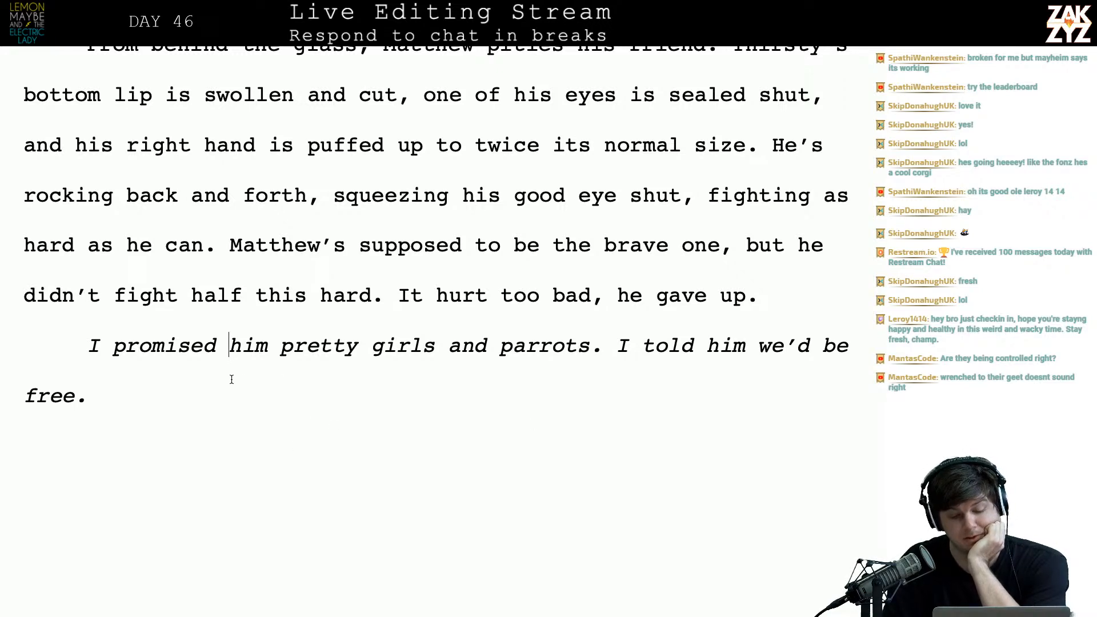
key(Down)
key(Return)
key(Return)
key(Return)
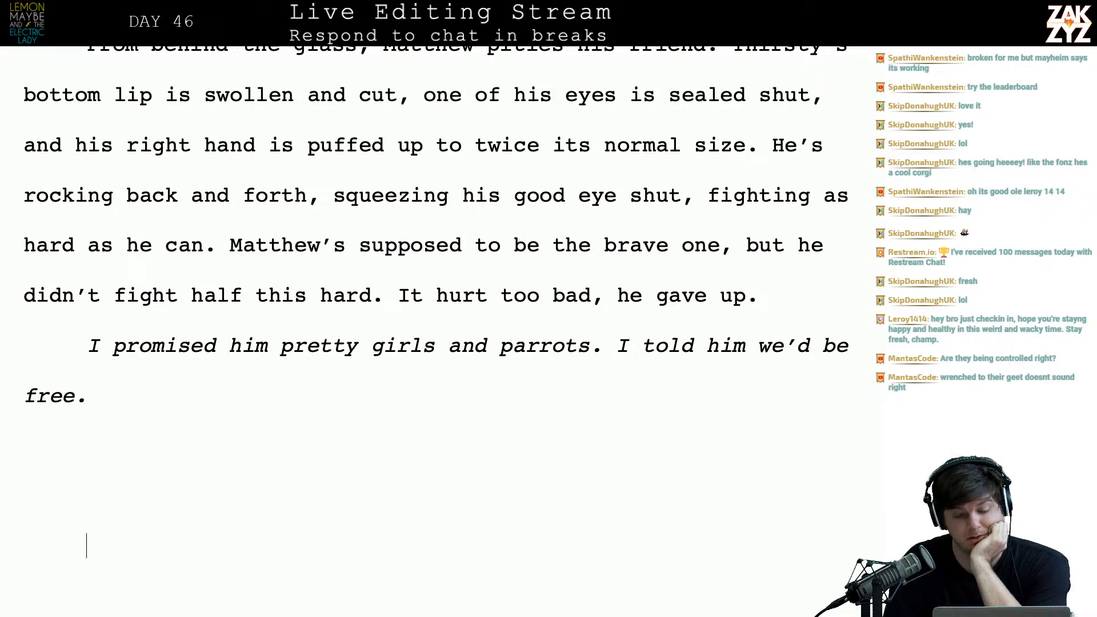
key(Return)
key(Return)
key(Return)
key(Return)
key(Return)
key(Return)
key(Return)
key(Return)
key(Return)
key(Return)
text(45 The Junky Last Supper 3.4 - 6:56 AM - Half Moon Diner)
key(Up)
key(Up)
key(Up)
key(Up)
key(Up)
key(Up)
key(Up)
key(Up)
key(Up)
key(Up)
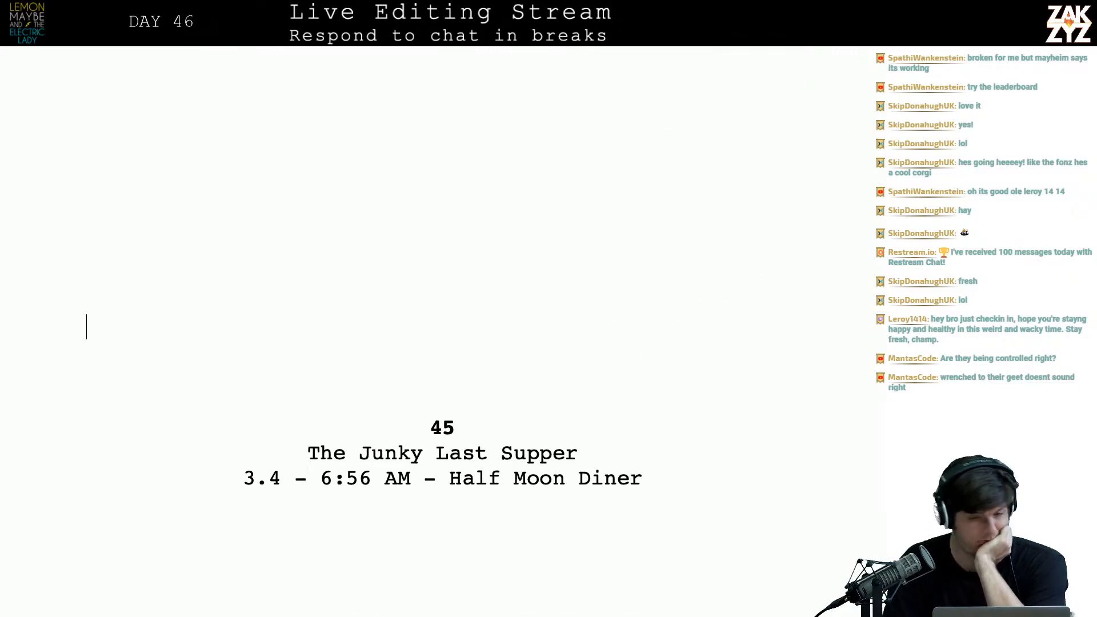
- Begin a paragraph below the italic line about being free with "The train rumbles uptown, carrying them to"
key(Up)
key(Up)
key(Up)
key(Up)
key(Up)
key(Up)
key(Up)
key(Up)
key(Up)
key(Up)
key(Up)
key(Up)
key(Up)
key(Up)
key(Up)
key(Down)
key(Down)
key(Down)
key(Down)
key(Down)
text(The train )
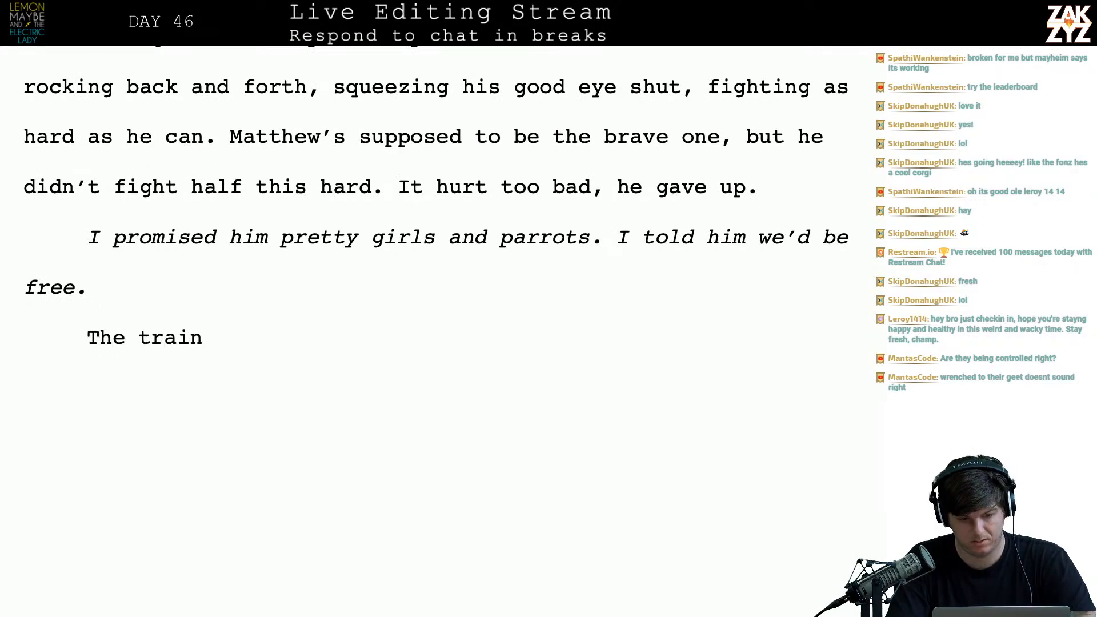
text(rumbles uptown, carrying them to)
- Cut the new sentence back to "The train rumbles uptown,"
key(BackSpace)
key(BackSpace)
key(BackSpace)
key(BackSpace)
key(BackSpace)
key(BackSpace)
key(BackSpace)
key(BackSpace)
key(BackSpace)
key(BackSpace)
key(BackSpace)
key(BackSpace)
key(BackSpace)
key(BackSpace)
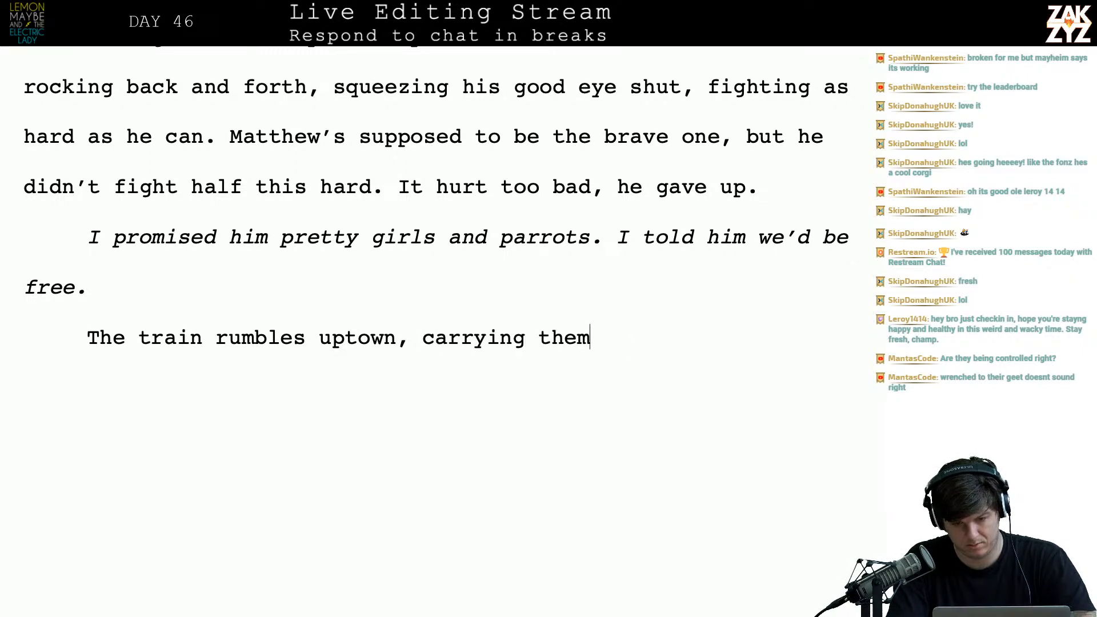
key(BackSpace)
key(BackSpace)
key(BackSpace)
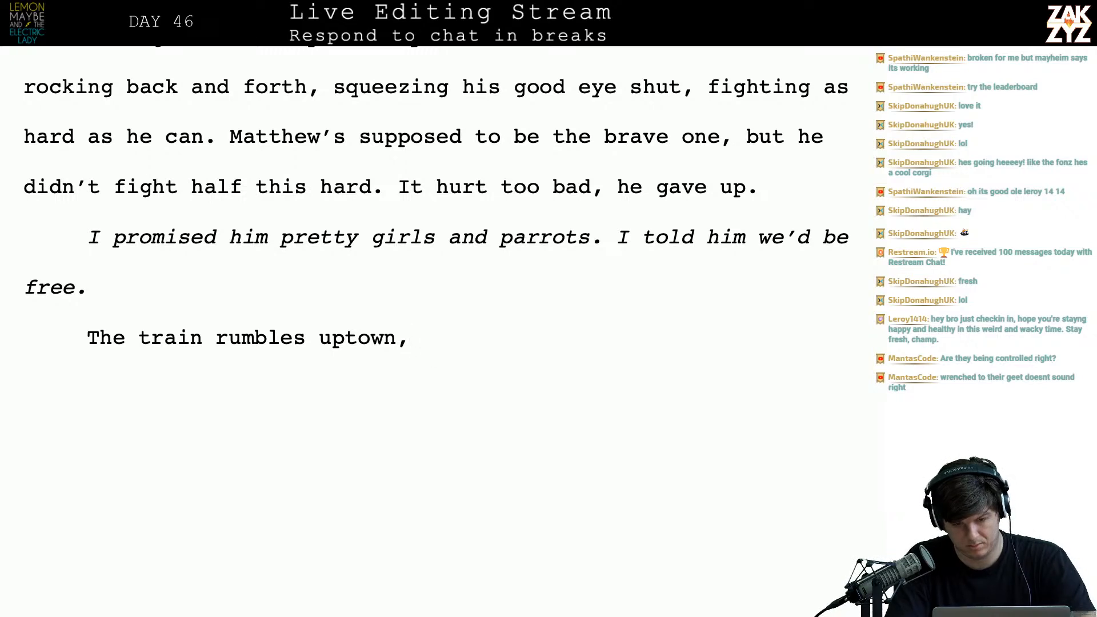
key(BackSpace)
key(BackSpace)
text(,)
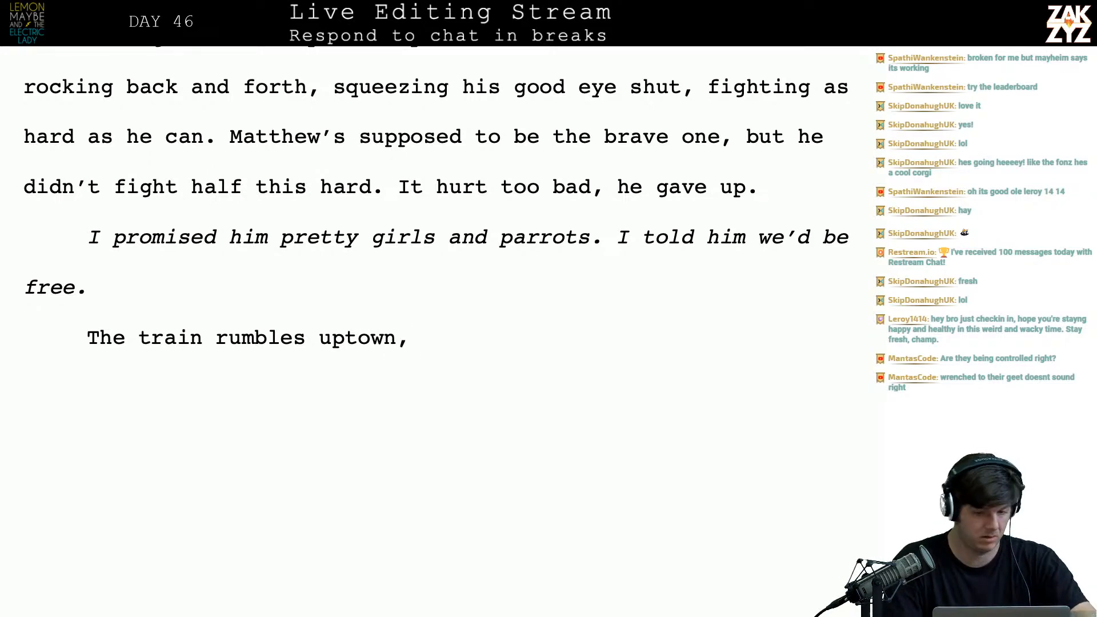
- Delete and retype the word "uptown," at the end of the unfinished train sentence
key(BackSpace)
key(BackSpace)
key(BackSpace)
key(BackSpace)
key(BackSpace)
key(BackSpace)
key(BackSpace)
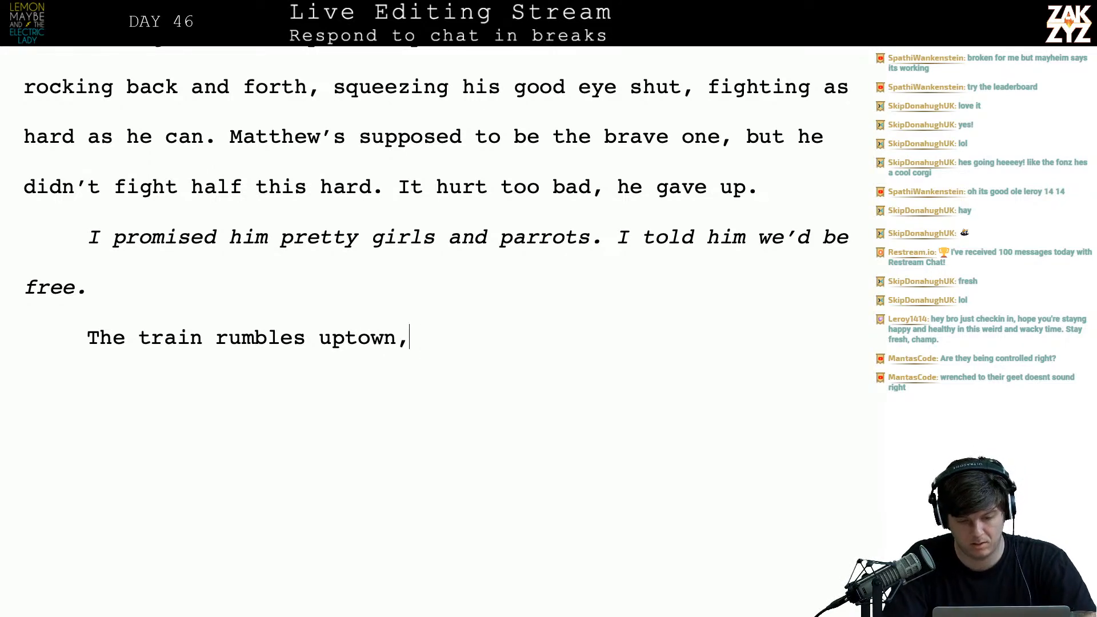
text(pot)
key(BackSpace)
key(BackSpace)
text(town, )
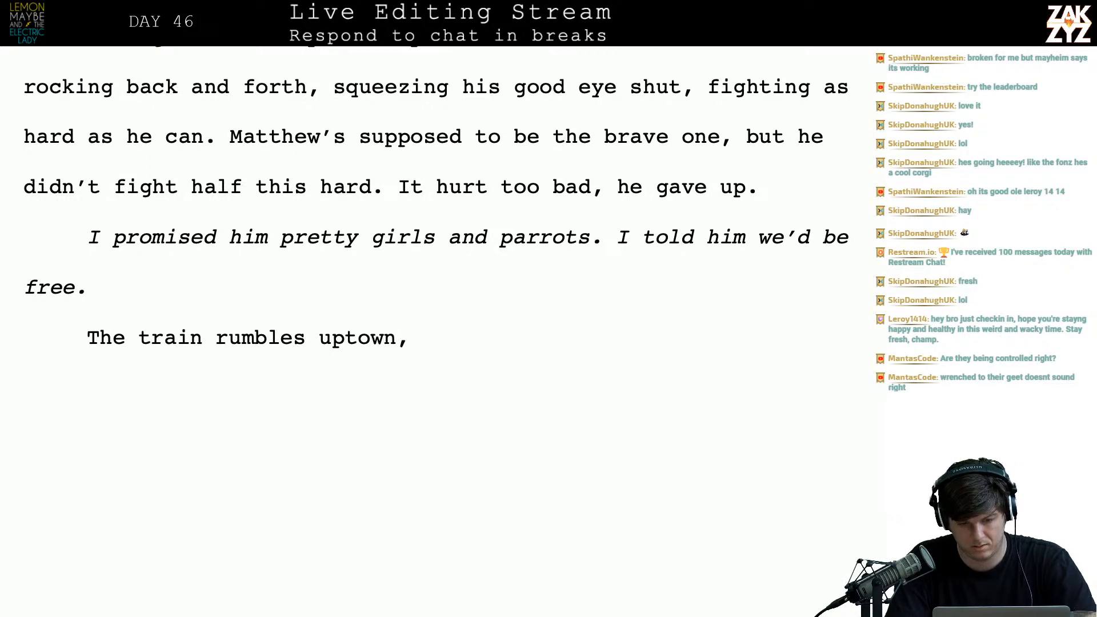
- Continue the train sentence with "carrying them forty blocks farther from Costa"
text(a)
key(BackSpace)
text(carrying)
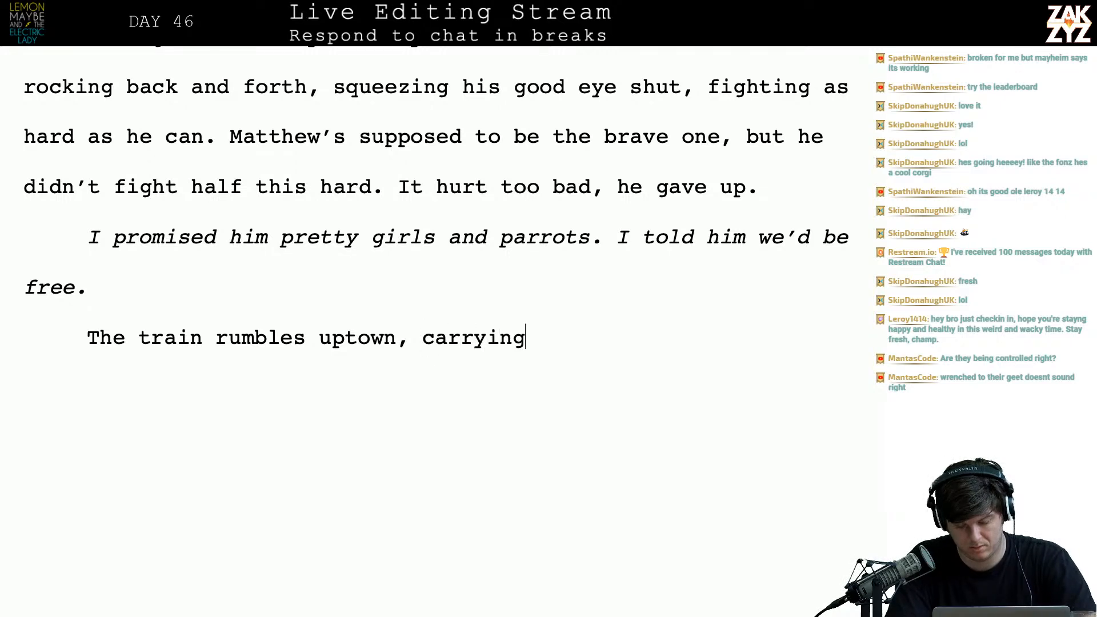
text( them forty blo)
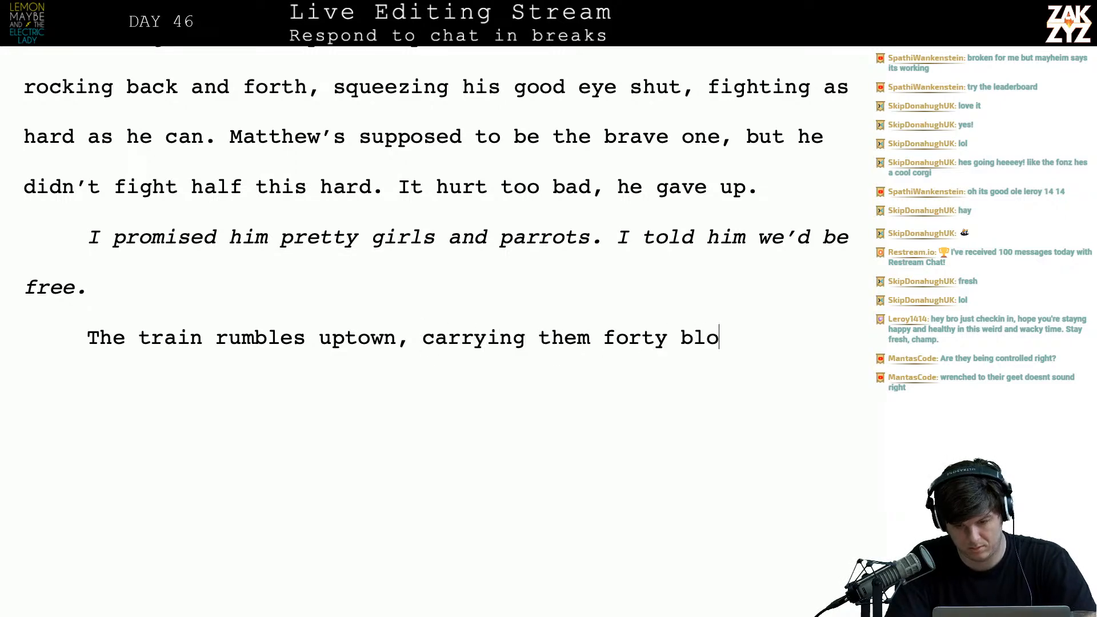
text(cks farther from )
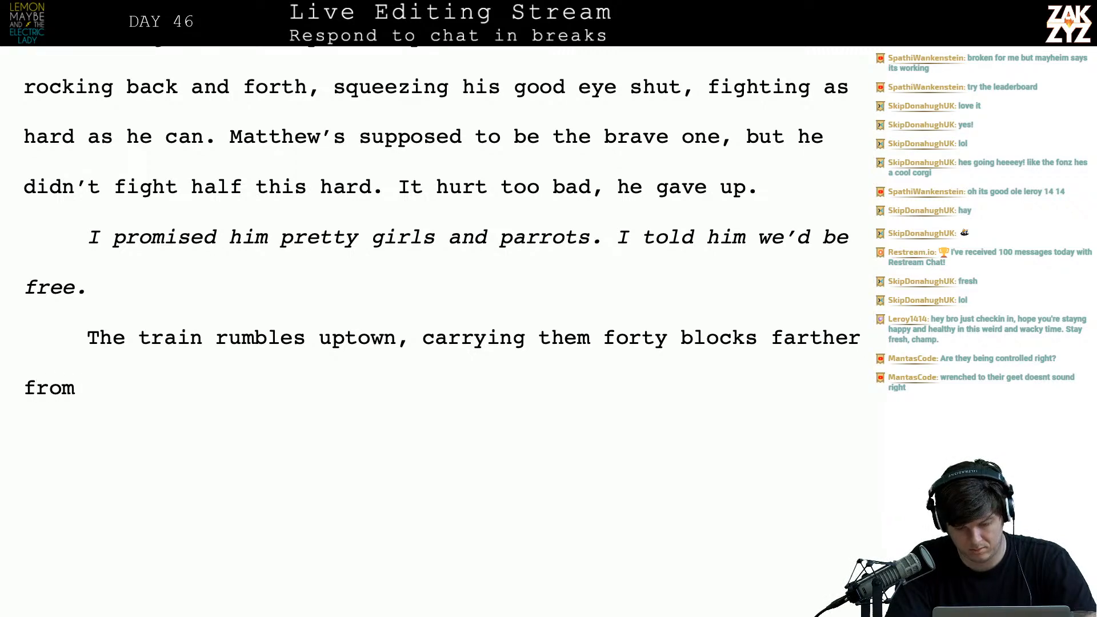
text(Costa)
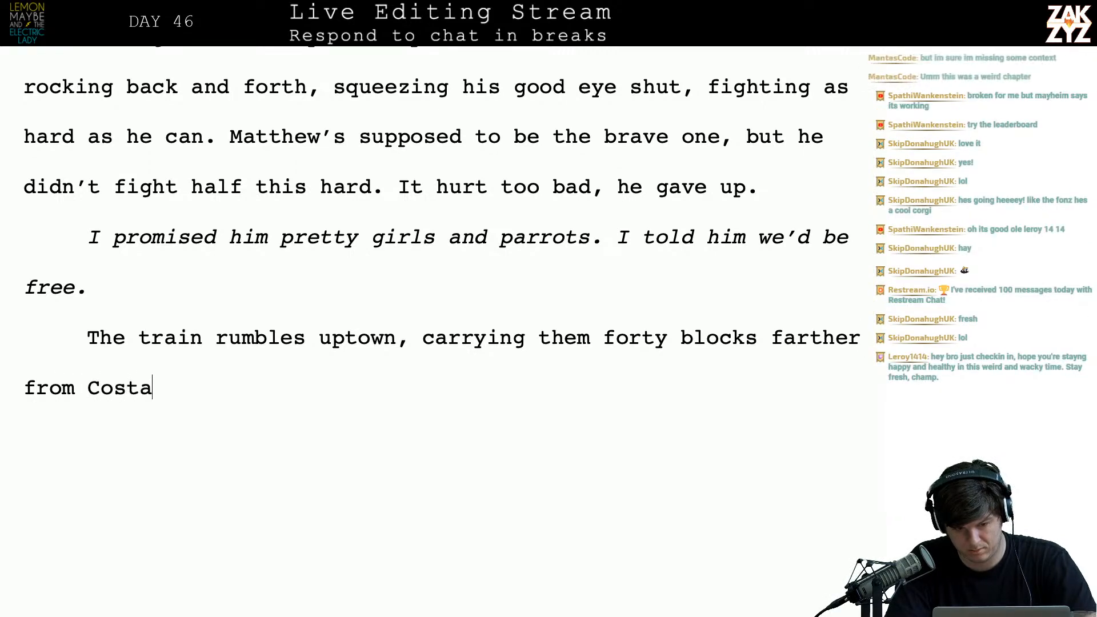
- Delete "carrying them forty blocks farther from Costa" so the sentence stops after "uptown,"
key(BackSpace)
key(BackSpace)
key(BackSpace)
key(BackSpace)
key(BackSpace)
key(BackSpace)
key(BackSpace)
key(BackSpace)
key(BackSpace)
key(BackSpace)
key(BackSpace)
key(BackSpace)
key(BackSpace)
key(BackSpace)
key(BackSpace)
key(BackSpace)
key(BackSpace)
key(BackSpace)
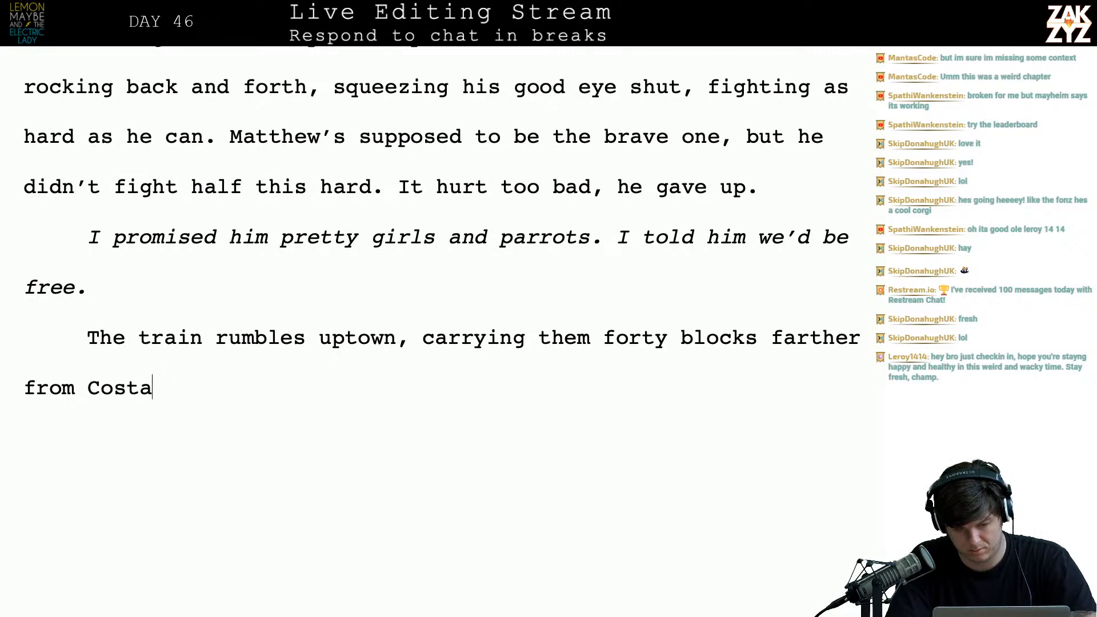
key(BackSpace)
key(BackSpace)
key(BackSpace)
key(BackSpace)
key(BackSpace)
key(BackSpace)
key(BackSpace)
key(BackSpace)
key(BackSpace)
key(BackSpace)
key(BackSpace)
key(BackSpace)
key(BackSpace)
key(BackSpace)
key(BackSpace)
key(BackSpace)
key(BackSpace)
key(BackSpace)
key(BackSpace)
key(BackSpace)
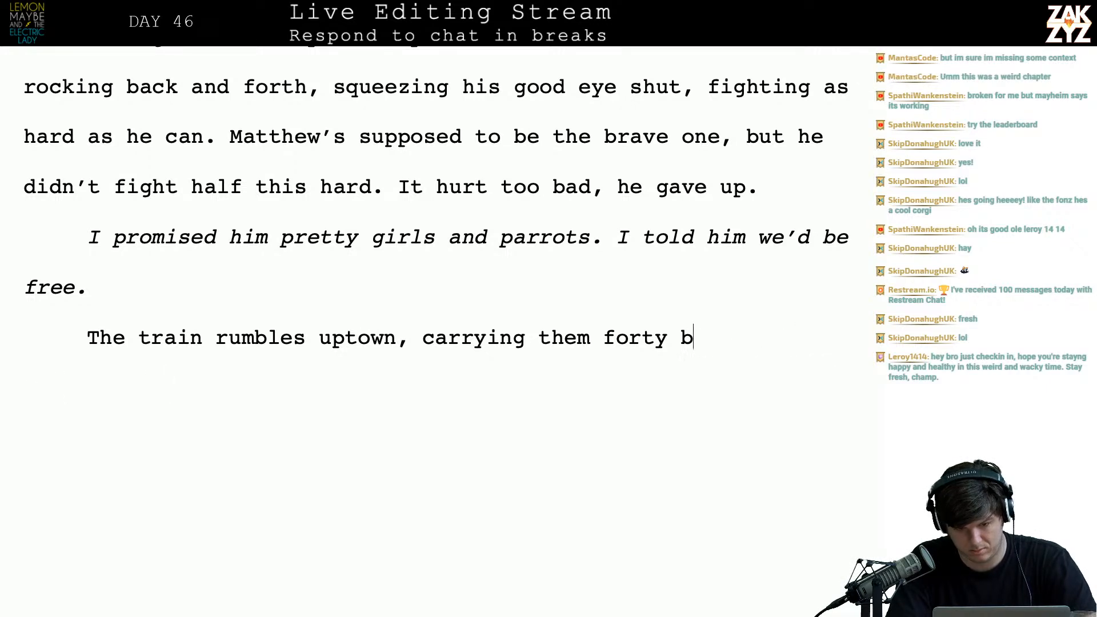
key(BackSpace)
key(BackSpace)
key(BackSpace)
key(BackSpace)
key(BackSpace)
key(BackSpace)
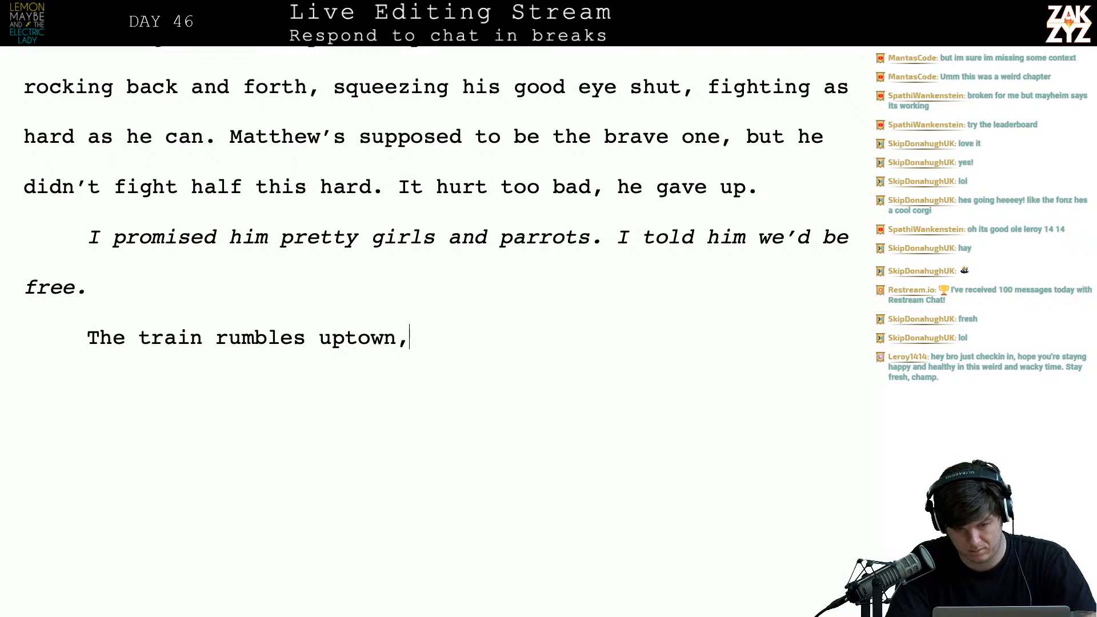
text(,)
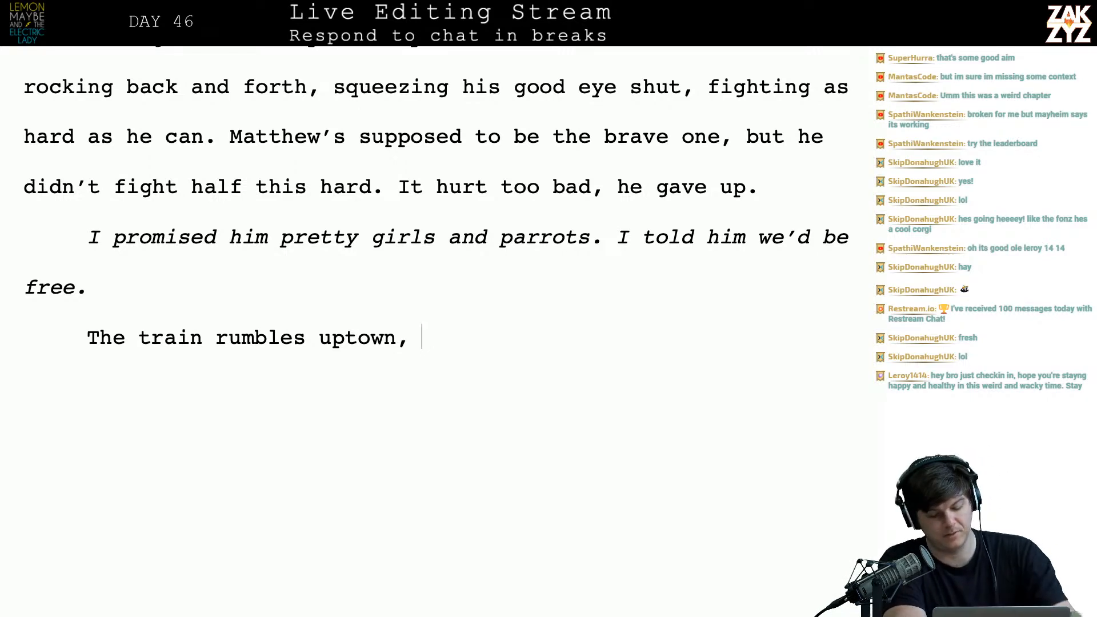
- Switch to the Editlist leaderboard, center its window on the cleared desktop for viewing, and return to the manuscript
key(super+Tab)
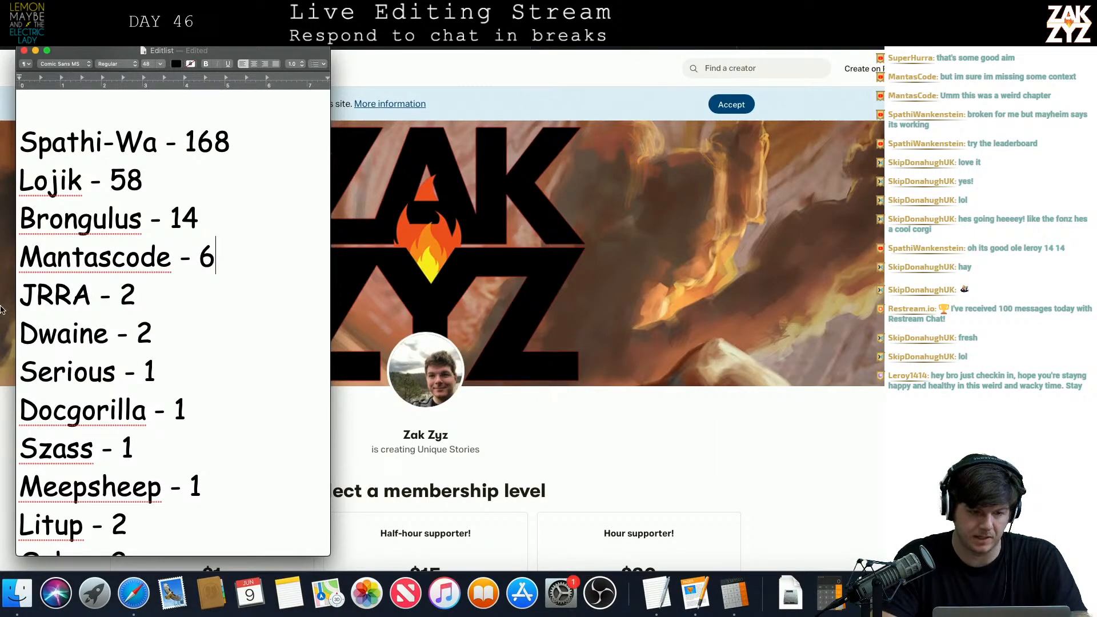
click(0, 23)
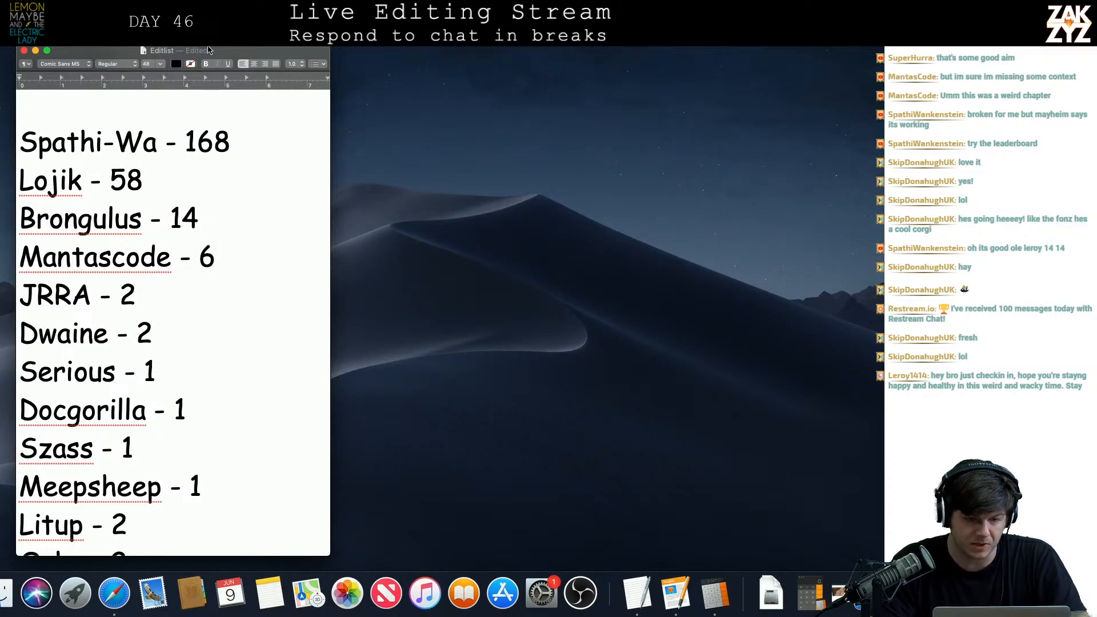
drag(231, 55, 441, 51)
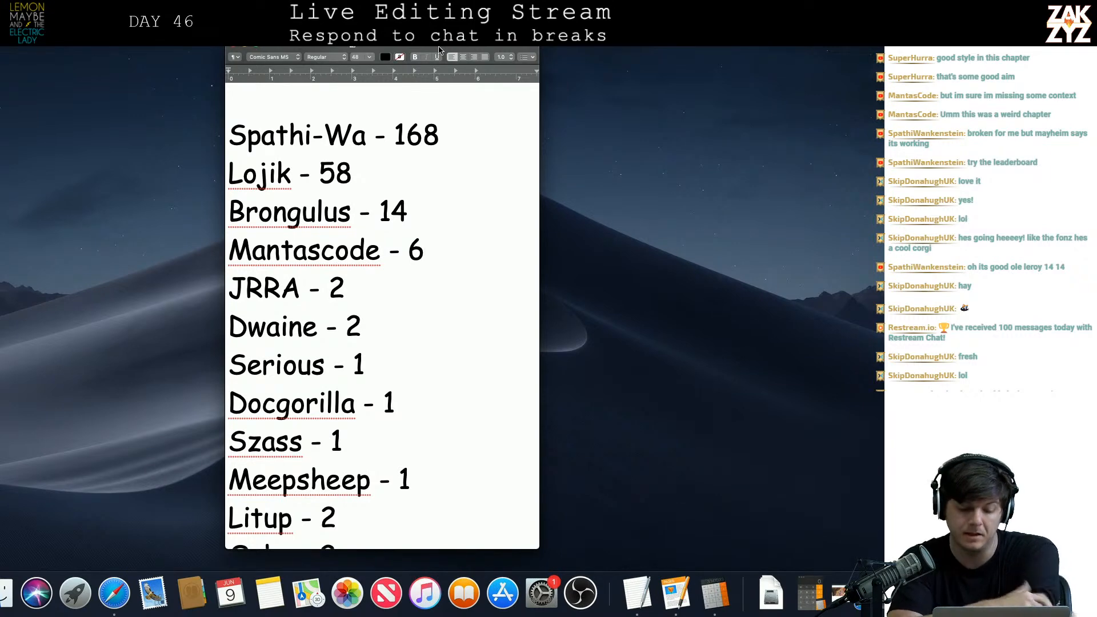
key(super+Tab)
key(super+Tab)
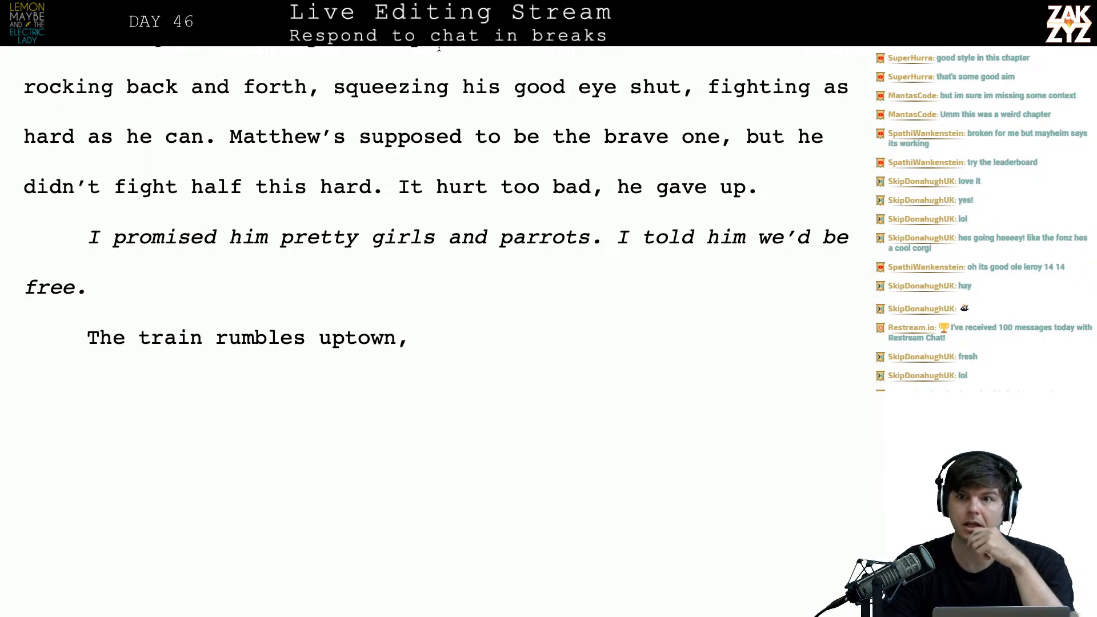
- Continue "The train rumbles uptown," with "forty blocks farther from"
scroll(439, 48, up, 2)
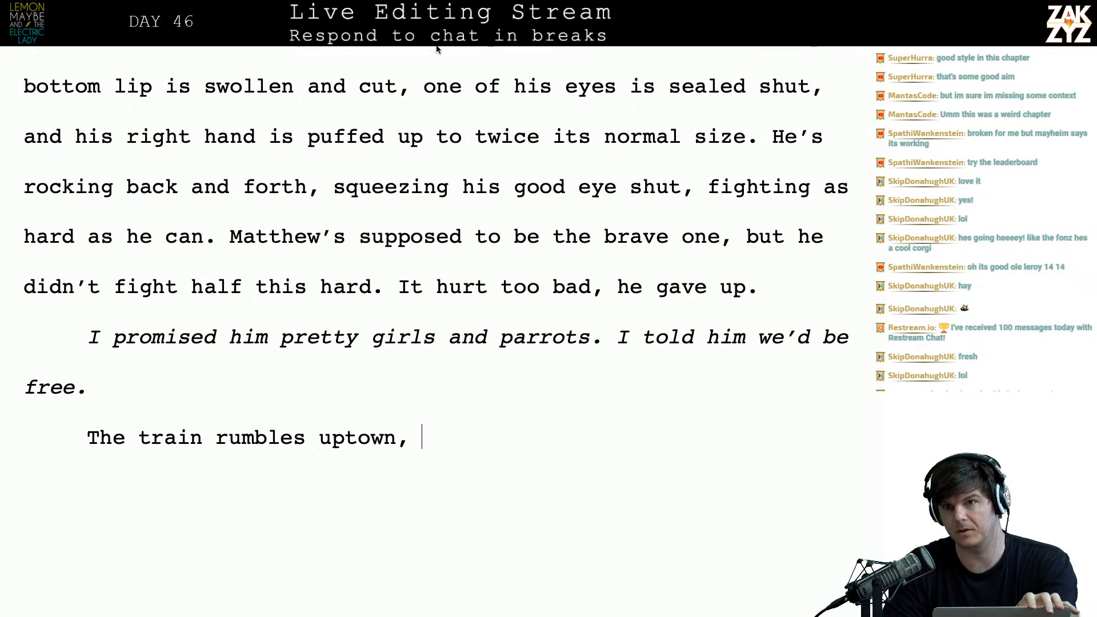
mouse_move(437, 2)
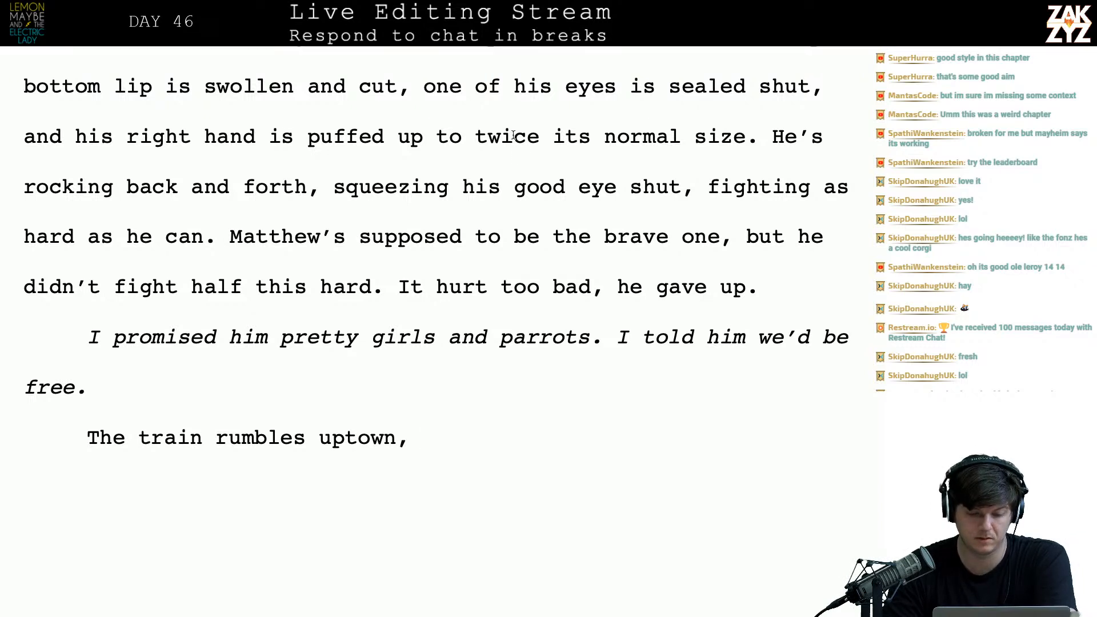
key(BackSpace)
key(BackSpace)
text(,)
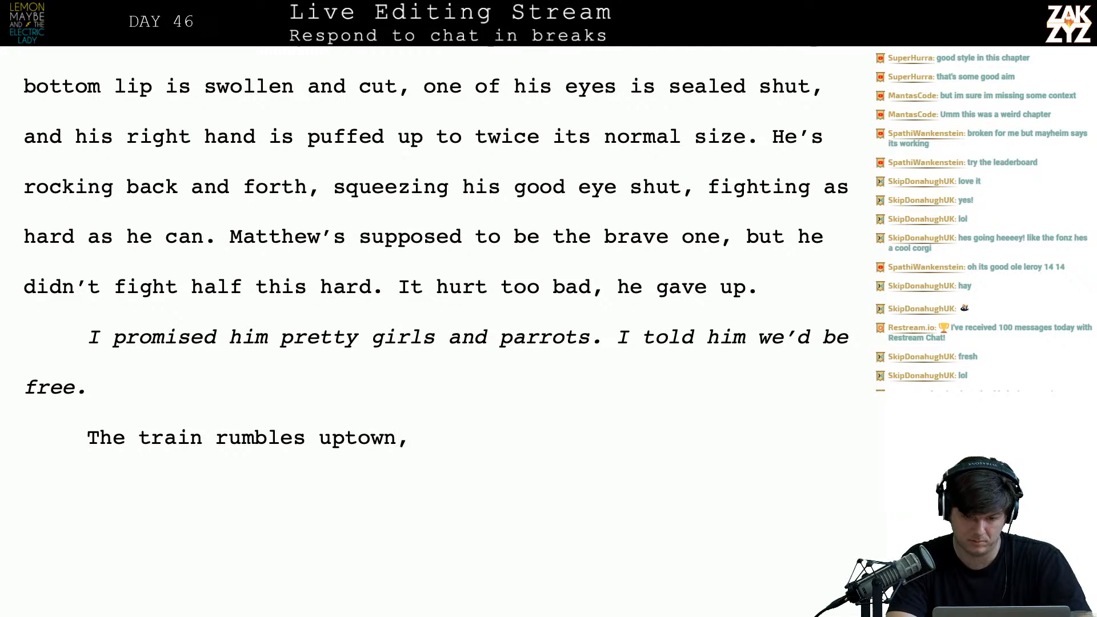
text( for)
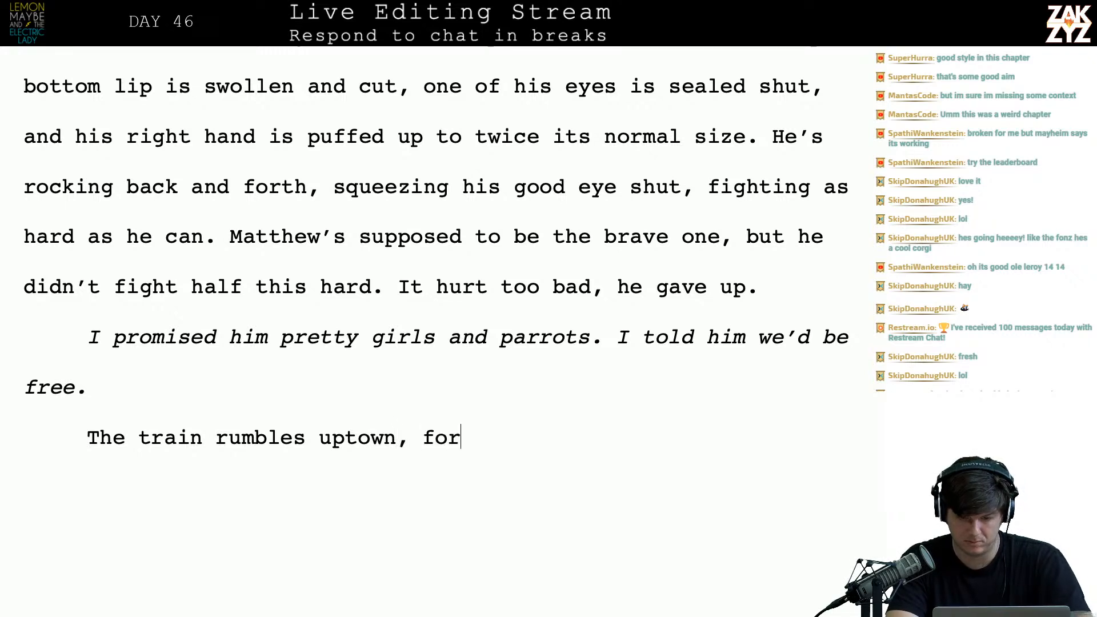
text(ty blocks farther from)
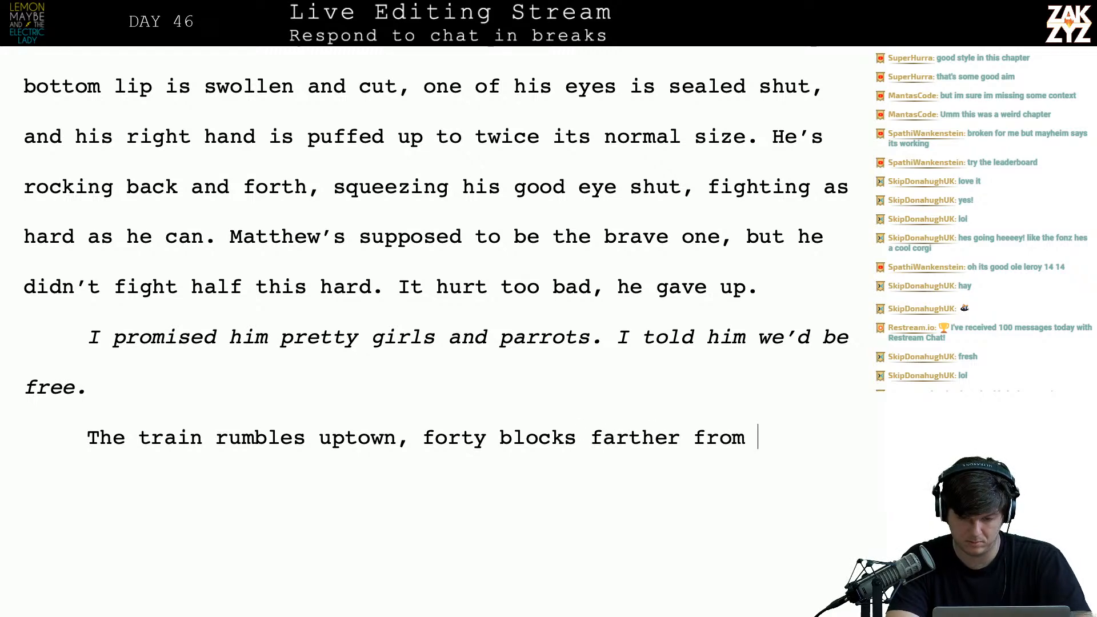
- Delete "uptown, forty blocks farther from" so the sentence stops after "The train rumbles"
key(BackSpace)
key(BackSpace)
key(BackSpace)
key(BackSpace)
key(BackSpace)
key(BackSpace)
key(BackSpace)
key(BackSpace)
key(BackSpace)
key(BackSpace)
key(BackSpace)
key(BackSpace)
key(BackSpace)
key(BackSpace)
key(BackSpace)
key(BackSpace)
key(BackSpace)
key(BackSpace)
key(BackSpace)
key(BackSpace)
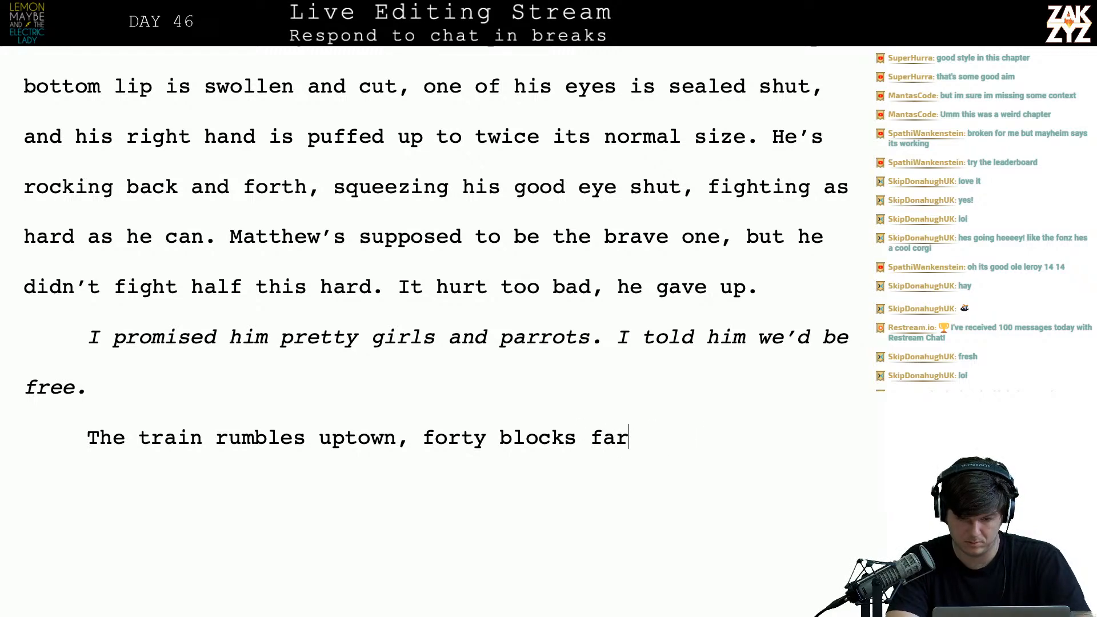
key(BackSpace)
key(BackSpace)
key(BackSpace)
key(BackSpace)
key(BackSpace)
key(BackSpace)
key(BackSpace)
key(BackSpace)
key(BackSpace)
key(BackSpace)
key(BackSpace)
key(BackSpace)
key(BackSpace)
key(BackSpace)
key(BackSpace)
key(BackSpace)
key(BackSpace)
key(BackSpace)
key(BackSpace)
key(BackSpace)
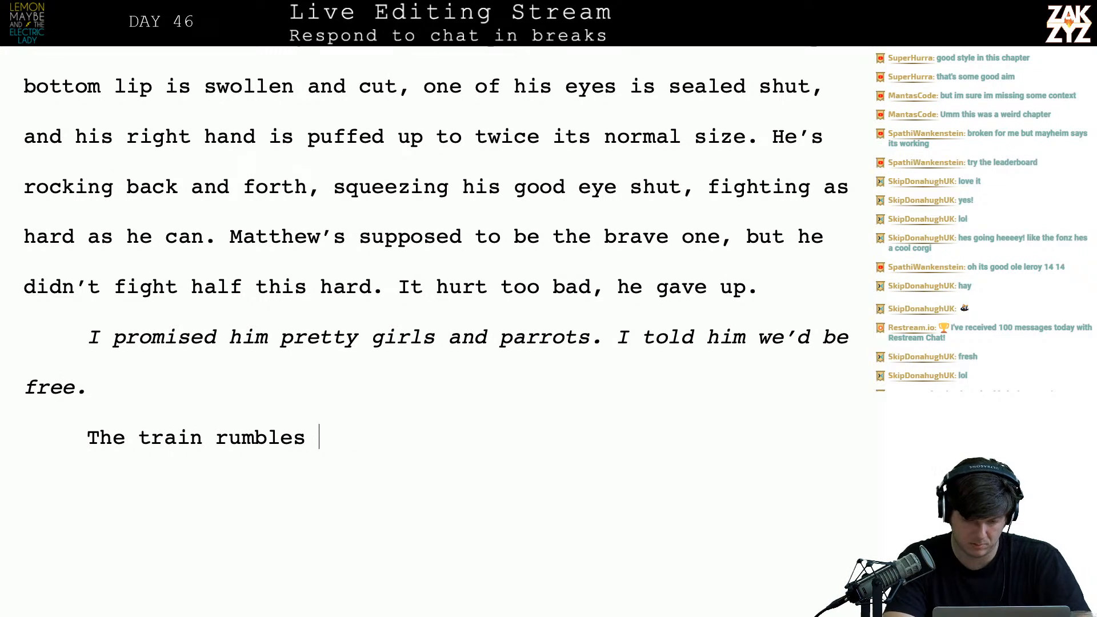
- Replace the closing sentence's opening "The train rumbles" with "But the train is"
key(BackSpace)
key(BackSpace)
key(BackSpace)
key(BackSpace)
key(BackSpace)
key(BackSpace)
key(BackSpace)
text(But the train is )
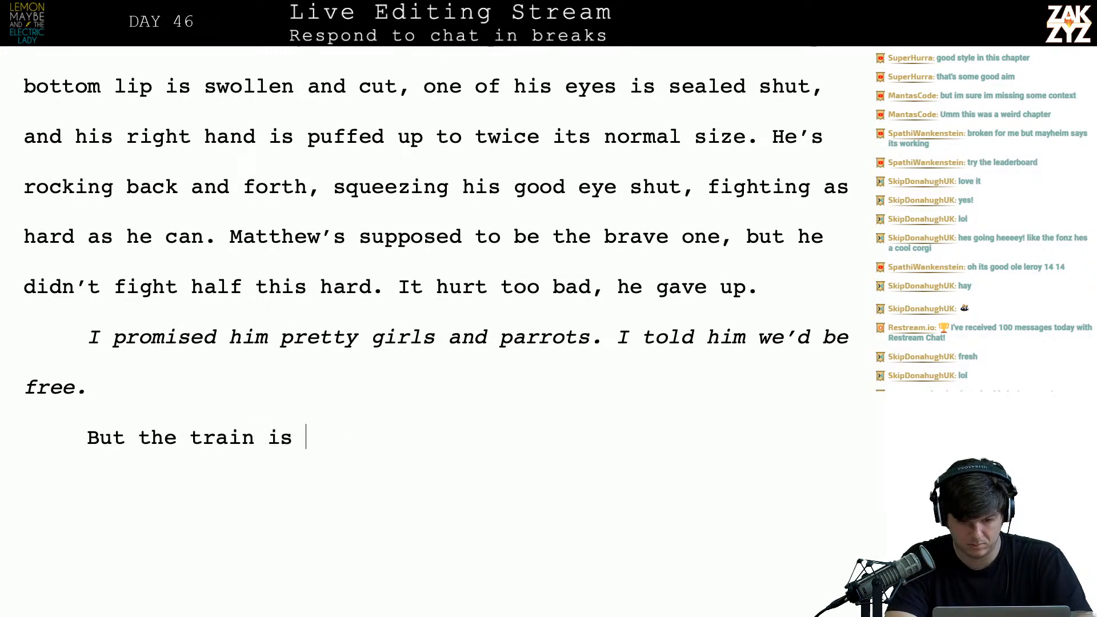
- Delete the "But the train is" draft, leaving the paragraph after the italic line empty
text(rubm)
key(BackSpace)
key(BackSpace)
key(BackSpace)
key(BackSpace)
key(BackSpace)
key(BackSpace)
key(BackSpace)
key(BackSpace)
key(BackSpace)
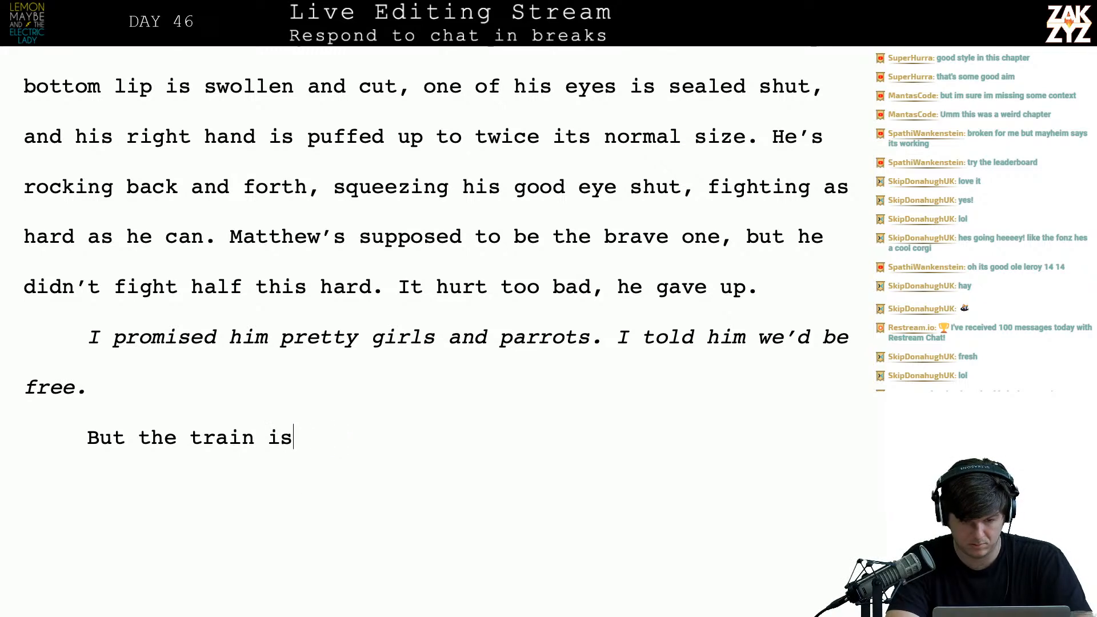
key(BackSpace)
key(BackSpace)
key(BackSpace)
key(BackSpace)
key(BackSpace)
key(BackSpace)
key(BackSpace)
key(BackSpace)
key(BackSpace)
key(BackSpace)
key(BackSpace)
key(BackSpace)
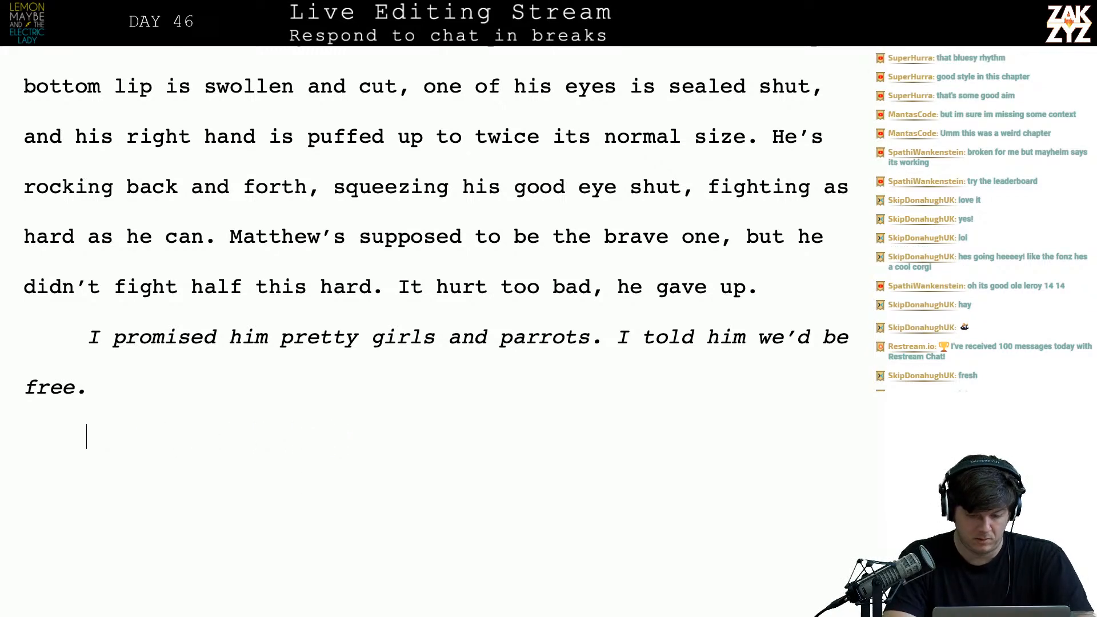
- Draft "The train carries them uptown, forty blocks farther from" in the paragraph after the italic line
text(The train carries the)
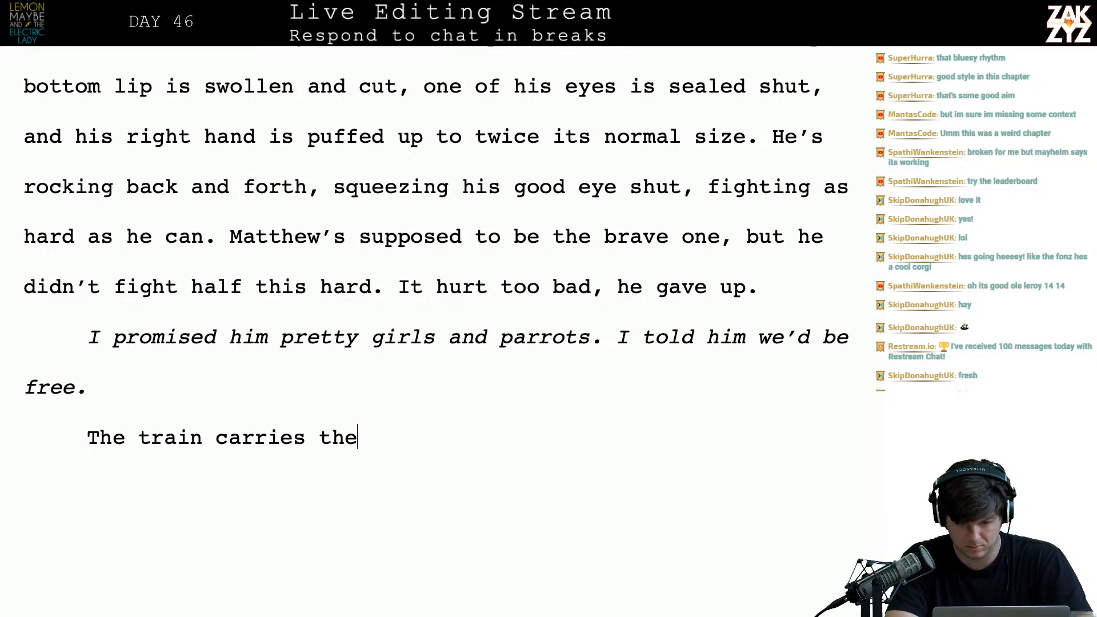
text(m uptown, fo)
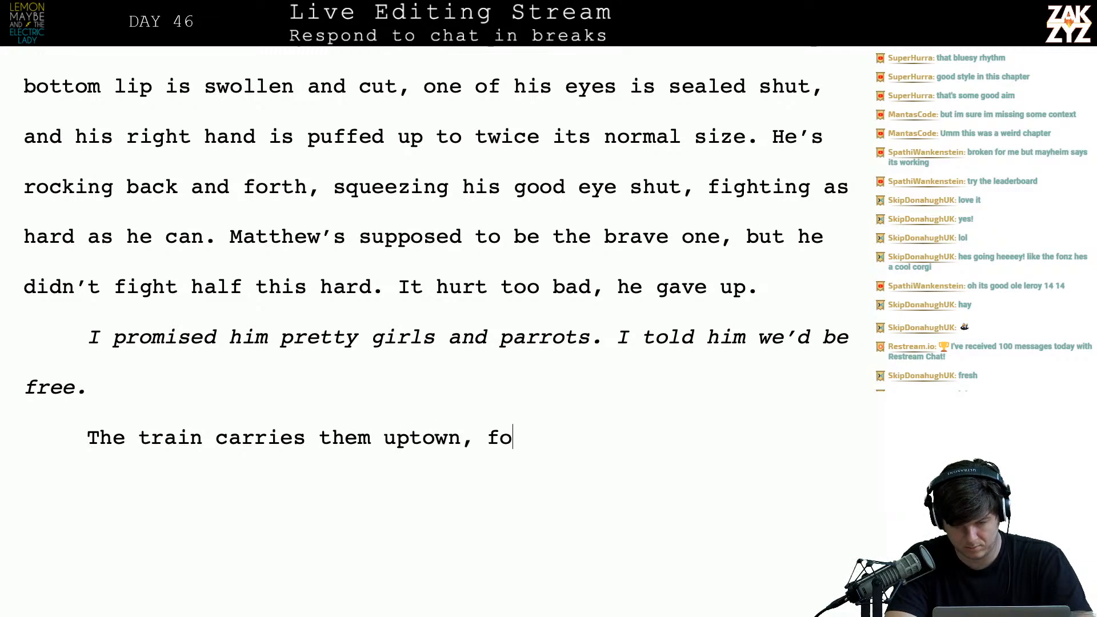
text(rty blocks f)
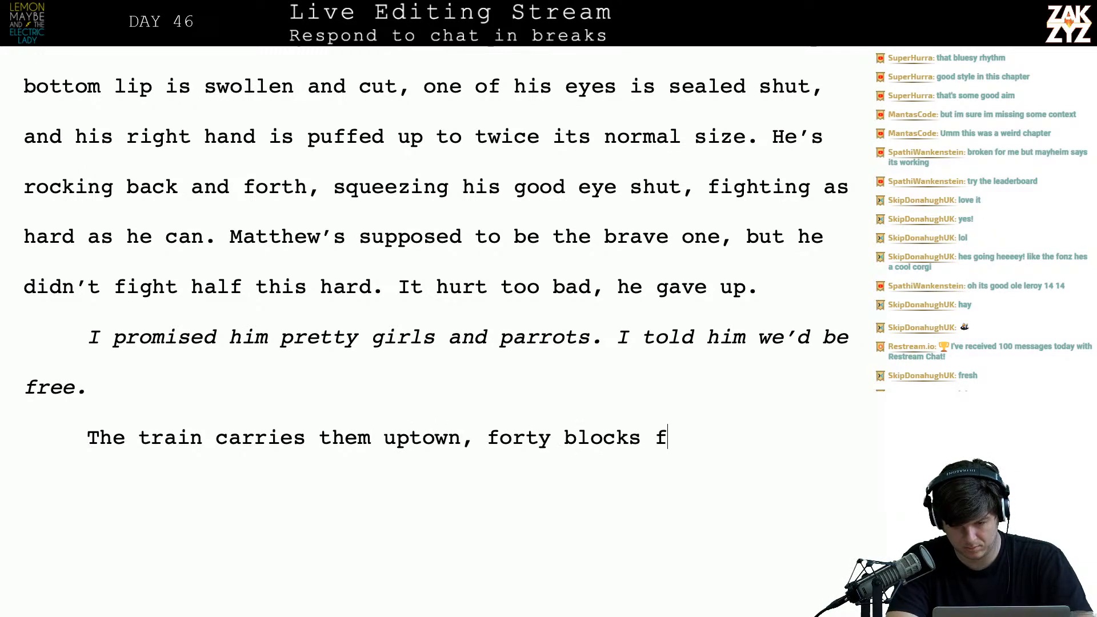
text(arther from)
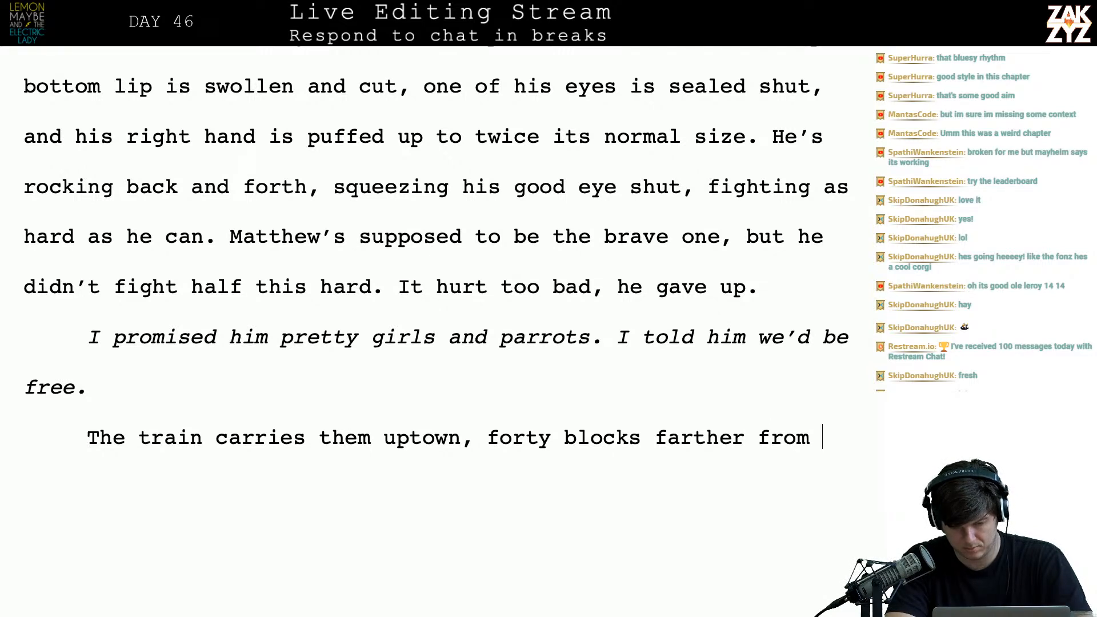
- Delete the entire "The train carries them uptown, forty blocks farther from" draft
key(BackSpace)
key(BackSpace)
key(BackSpace)
key(BackSpace)
key(BackSpace)
key(BackSpace)
key(BackSpace)
key(BackSpace)
key(BackSpace)
key(BackSpace)
key(BackSpace)
key(BackSpace)
key(BackSpace)
key(BackSpace)
key(BackSpace)
key(BackSpace)
key(BackSpace)
key(BackSpace)
key(BackSpace)
key(BackSpace)
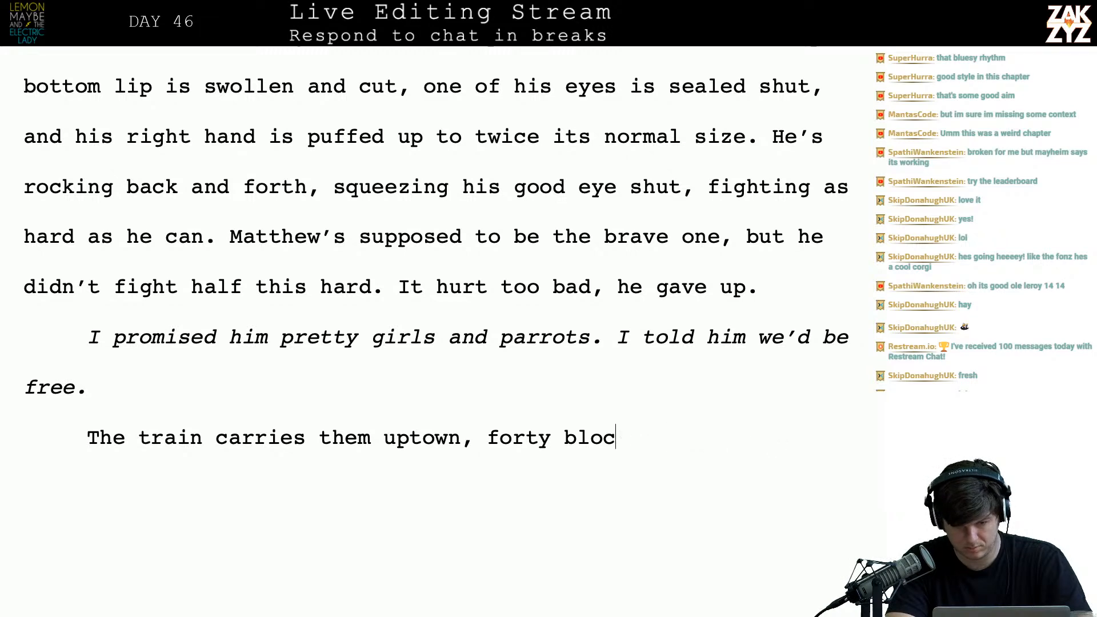
key(BackSpace)
key(BackSpace)
key(BackSpace)
key(BackSpace)
key(BackSpace)
key(BackSpace)
key(BackSpace)
key(BackSpace)
key(BackSpace)
key(BackSpace)
key(BackSpace)
key(BackSpace)
key(BackSpace)
key(BackSpace)
key(BackSpace)
key(BackSpace)
key(BackSpace)
key(BackSpace)
key(BackSpace)
key(BackSpace)
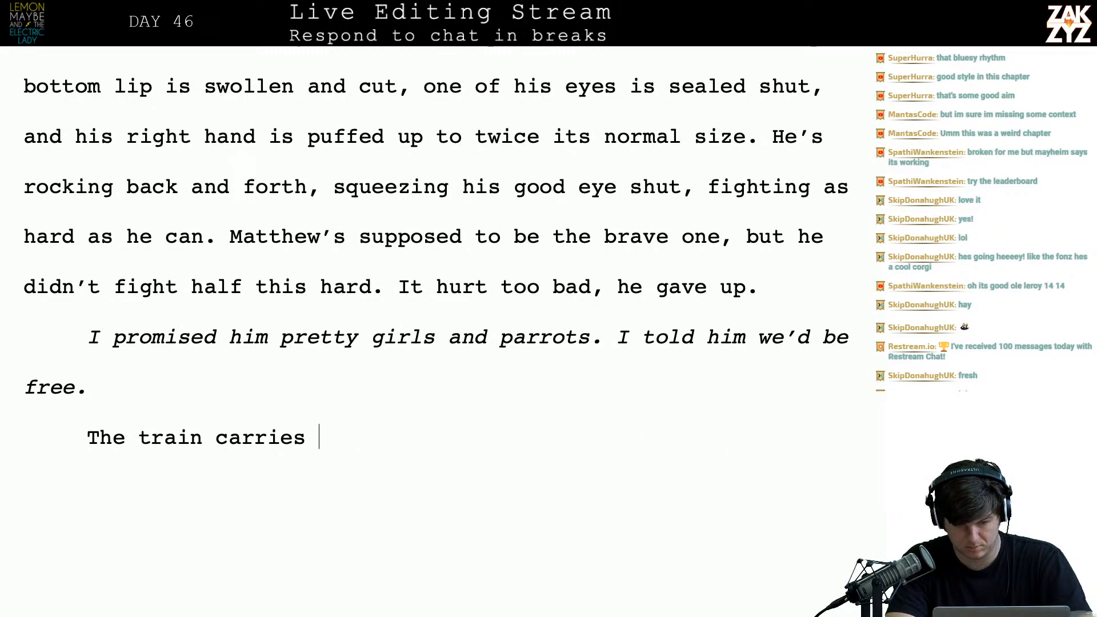
key(BackSpace)
key(BackSpace)
key(BackSpace)
key(BackSpace)
key(BackSpace)
key(BackSpace)
key(BackSpace)
key(BackSpace)
key(BackSpace)
key(BackSpace)
key(BackSpace)
key(BackSpace)
text(The train rumble)
key(BackSpace)
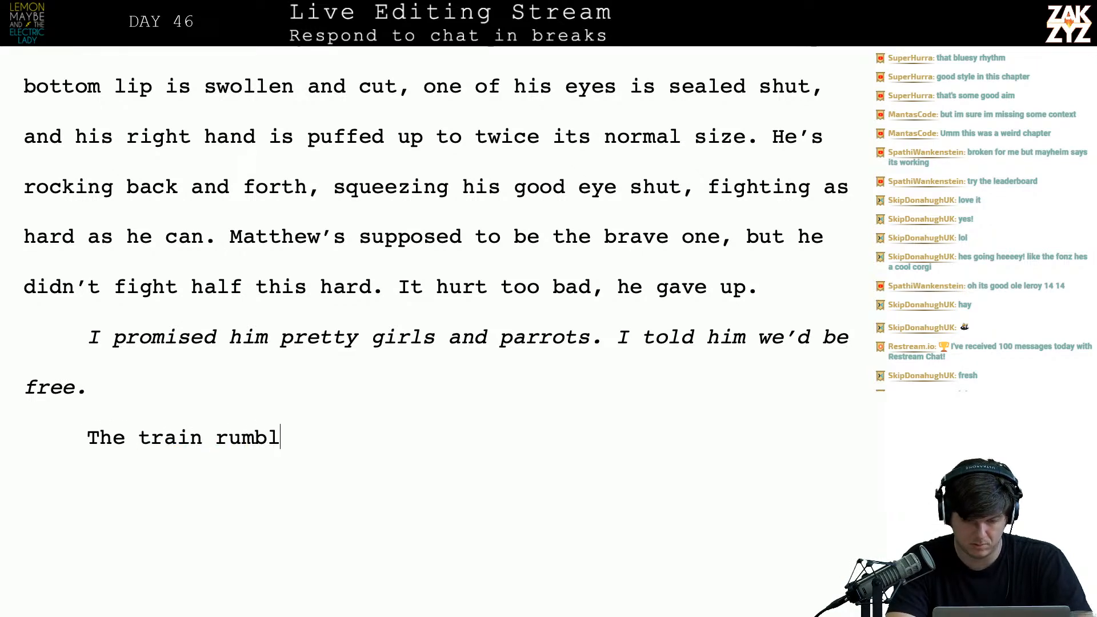
key(BackSpace)
key(BackSpace)
key(BackSpace)
key(BackSpace)
key(BackSpace)
key(BackSpace)
key(BackSpace)
key(BackSpace)
key(BackSpace)
key(BackSpace)
key(BackSpace)
key(BackSpace)
key(BackSpace)
key(BackSpace)
key(BackSpace)
- Write "The train rumbles uptown, carrying them forty blocks farther north." after the italic line
text(The train rumb)
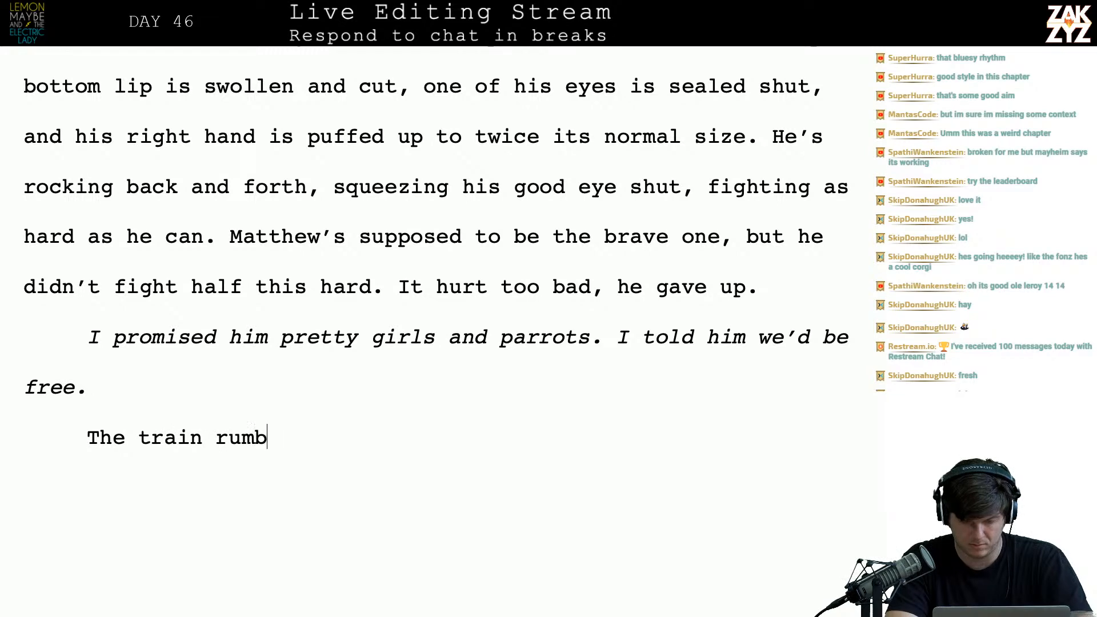
text(les uptown, c)
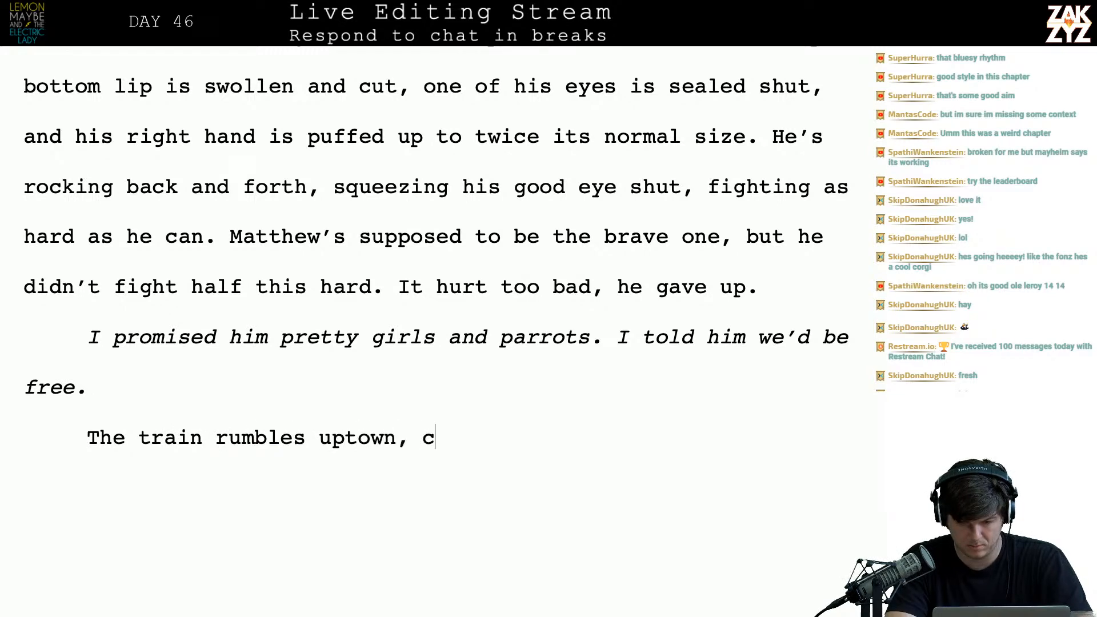
text(arrying them fo)
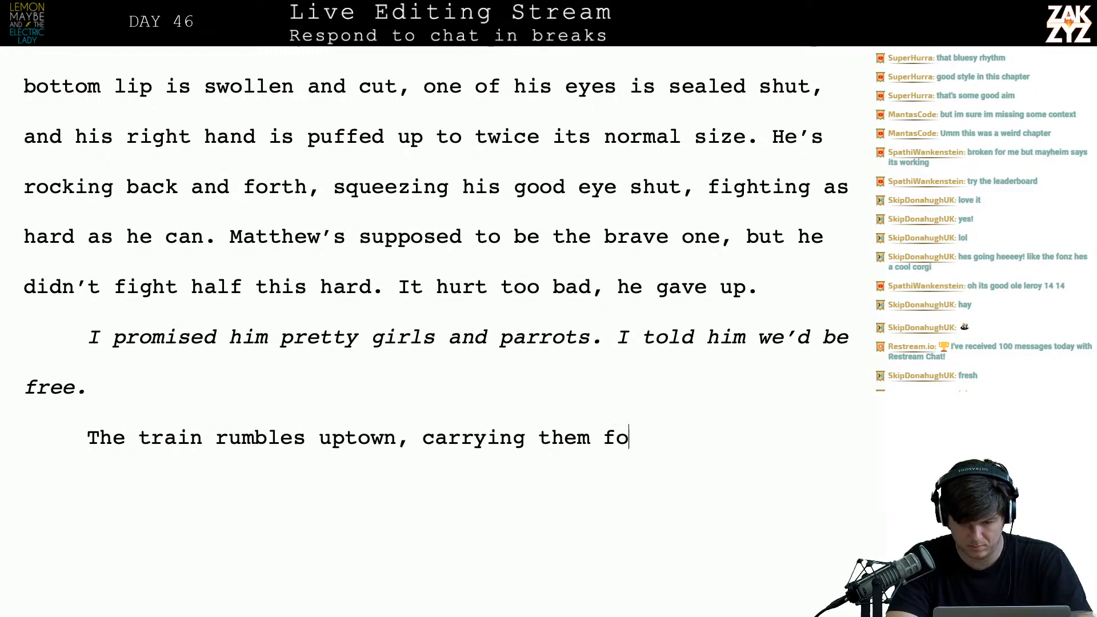
text(rty blacks)
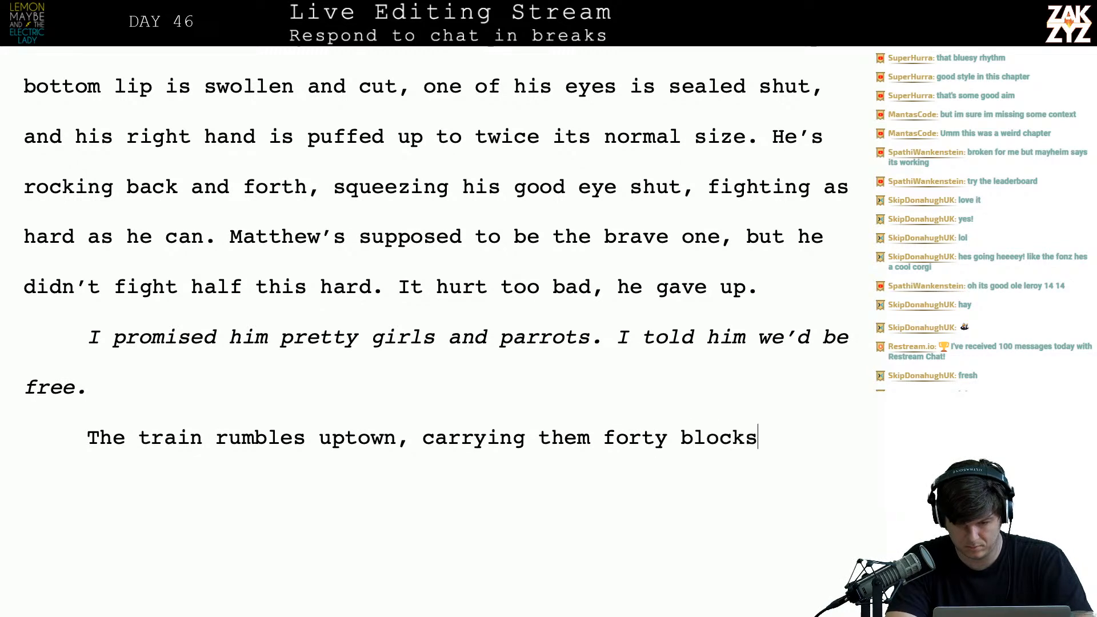
text( farther north.)
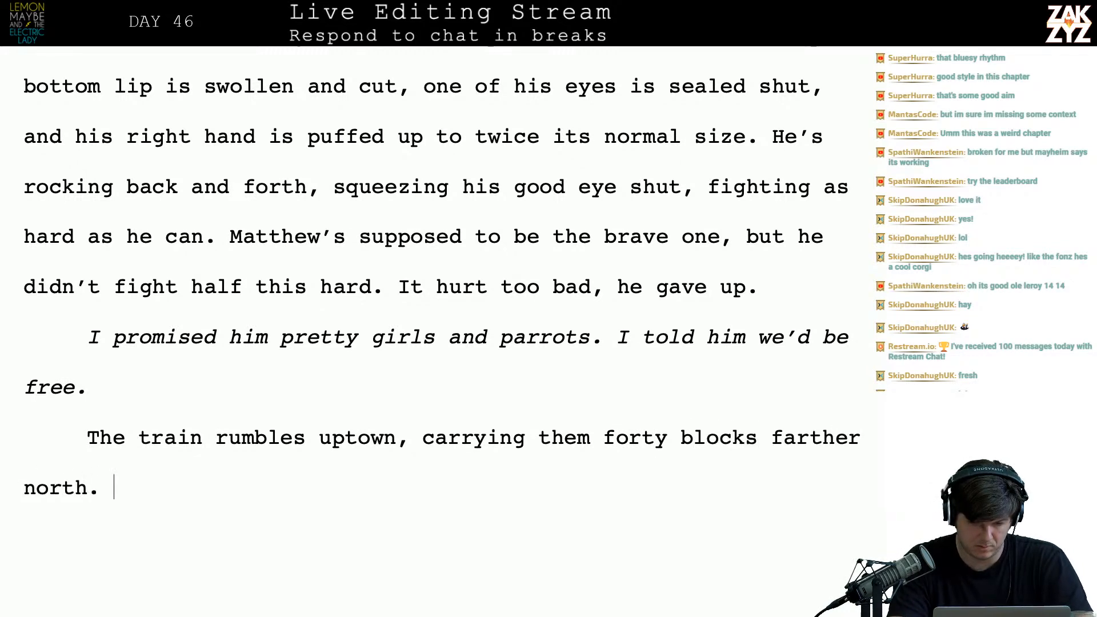
- Replace the train sentence after the italic line with "But the train is going in the wrong direction." and start the next sentence
key(Up)
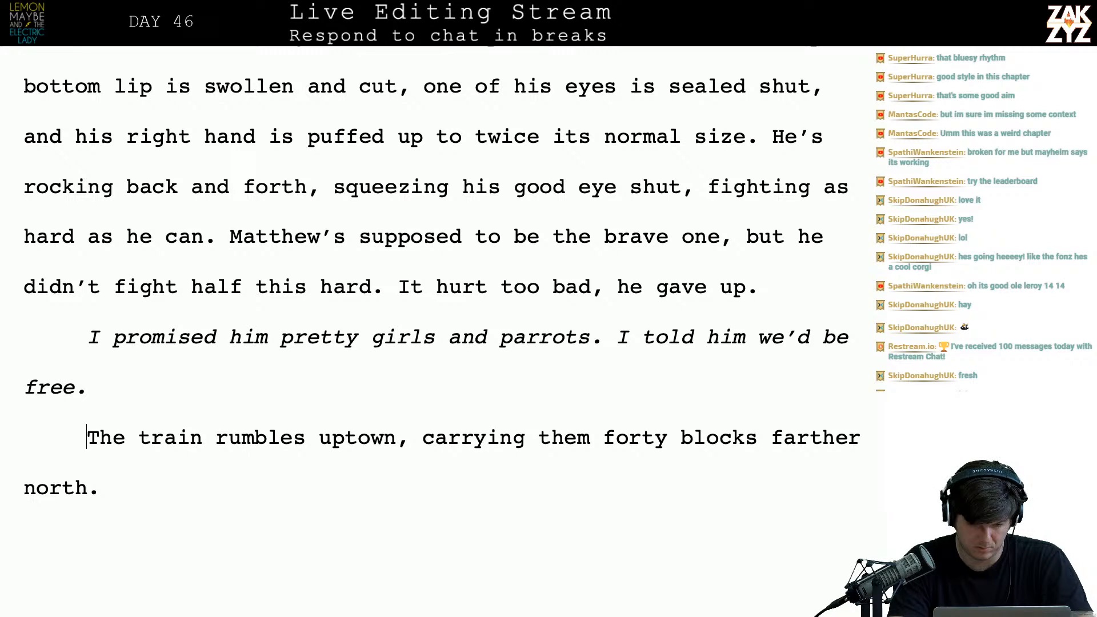
key(Home)
key(shift+Down)
key(shift+Down)
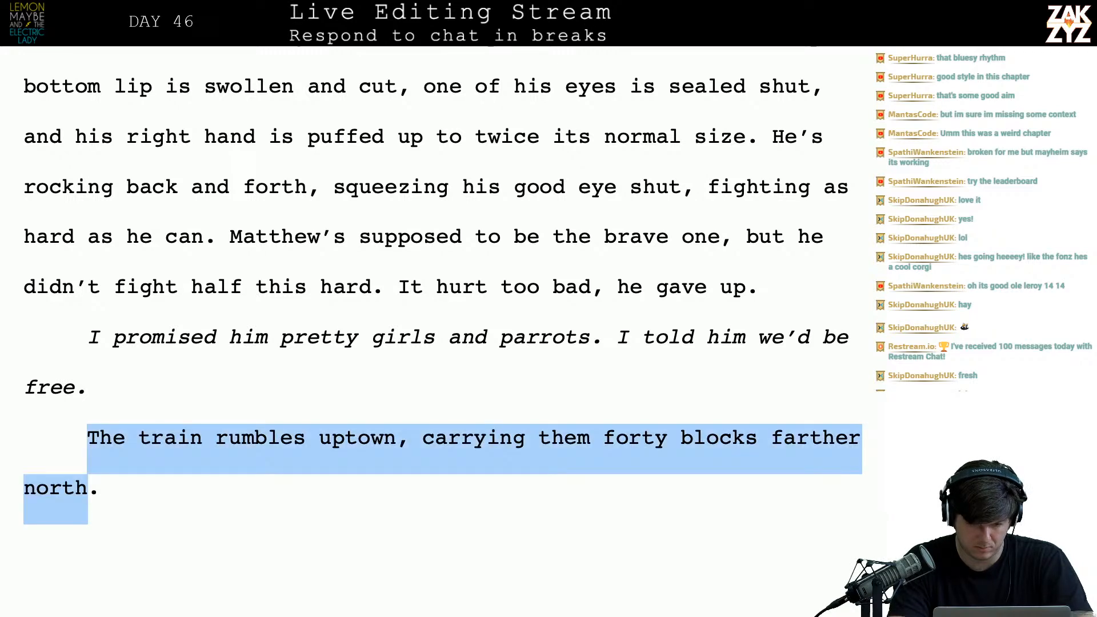
key(BackSpace)
text(But the train it)
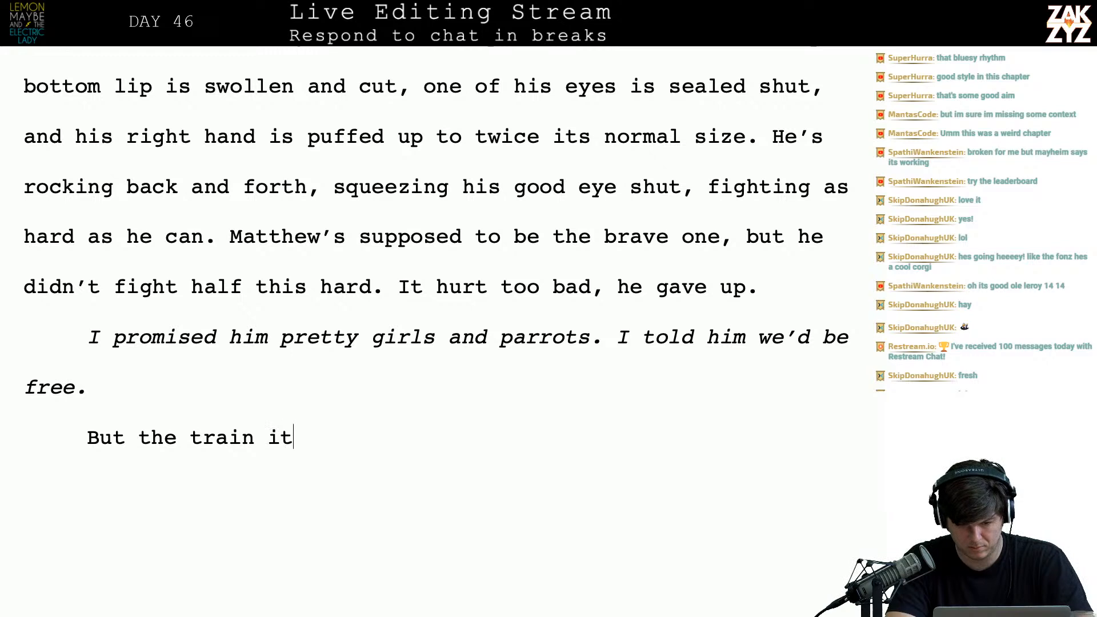
key(BackSpace)
text(s going)
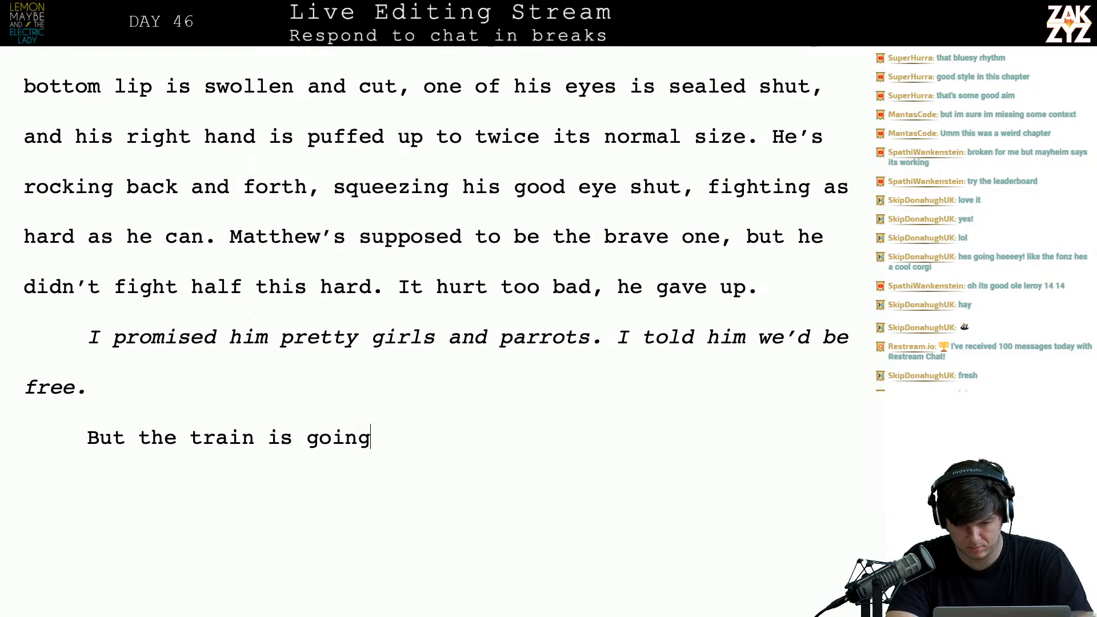
text( in the wrong dire)
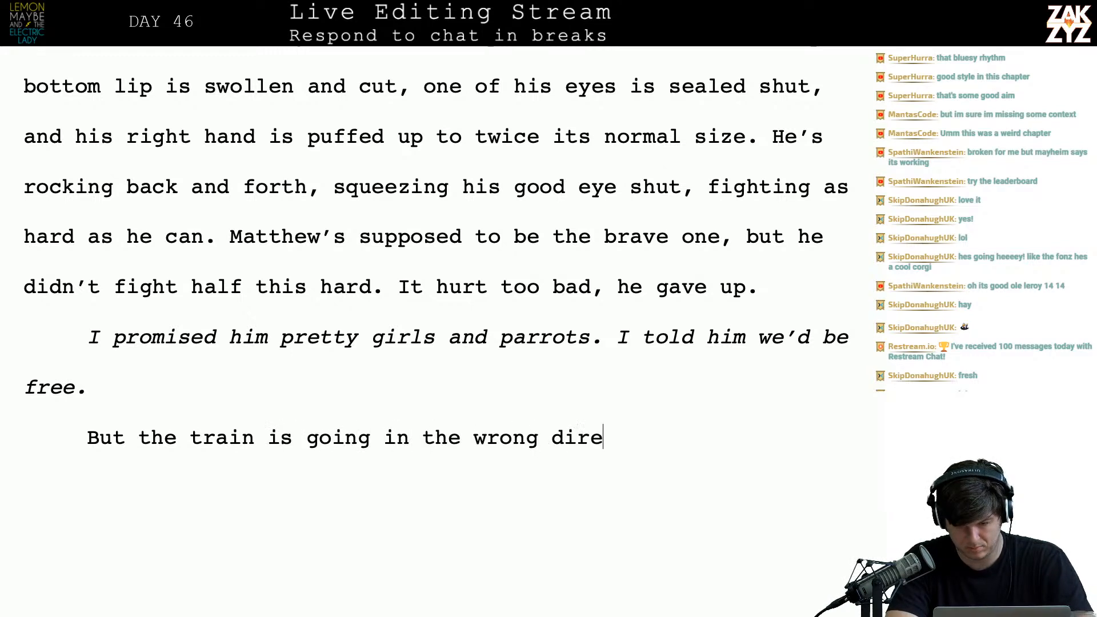
text(ction. It ca)
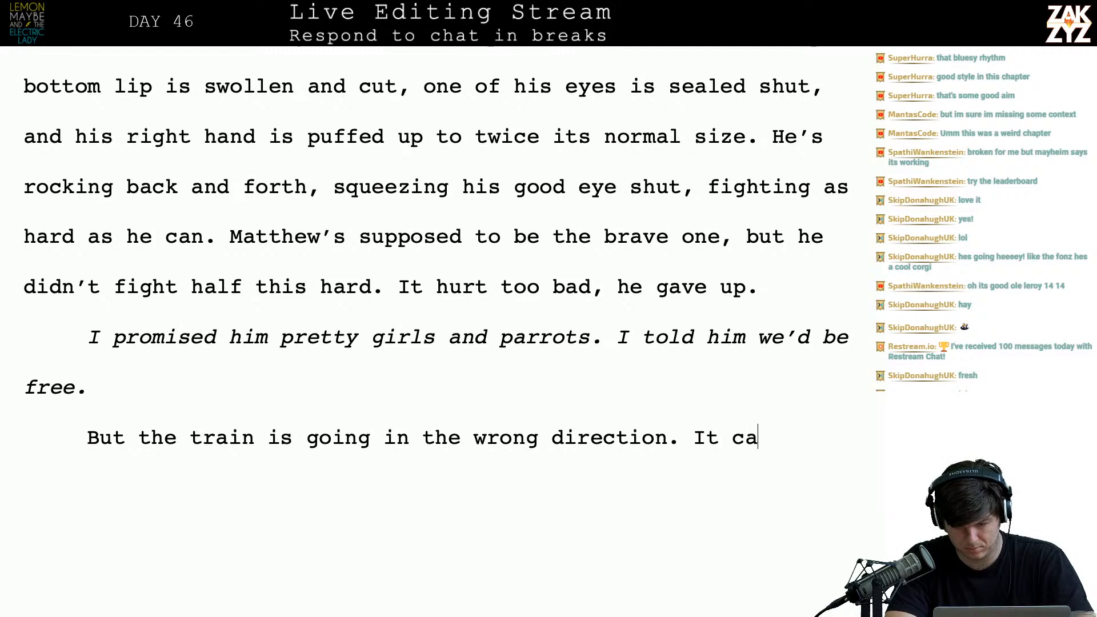
- Try "It carries them forty blocks farther nort" as the sentence following "wrong direction", and delete it back to that phrase
text(rries them forty blocks farther nort)
key(BackSpace)
key(BackSpace)
key(BackSpace)
key(BackSpace)
key(BackSpace)
key(BackSpace)
key(BackSpace)
key(BackSpace)
key(BackSpace)
key(BackSpace)
key(BackSpace)
key(BackSpace)
key(BackSpace)
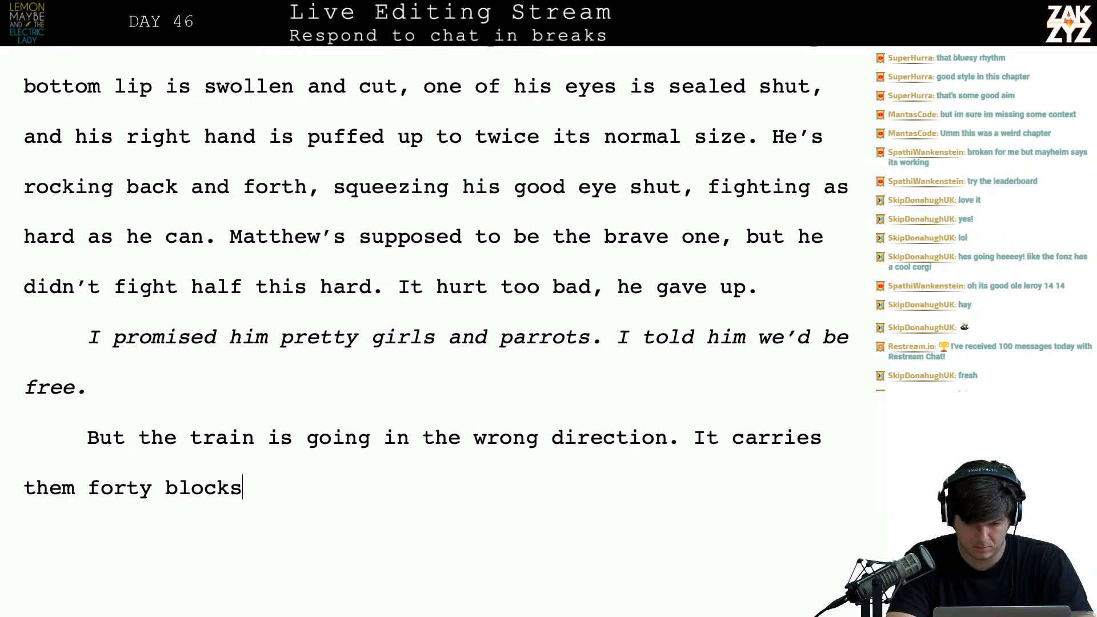
key(BackSpace)
key(BackSpace)
key(BackSpace)
key(BackSpace)
key(BackSpace)
key(BackSpace)
key(BackSpace)
key(BackSpace)
key(BackSpace)
key(BackSpace)
key(BackSpace)
key(BackSpace)
key(BackSpace)
key(BackSpace)
key(BackSpace)
key(BackSpace)
key(BackSpace)
key(BackSpace)
key(BackSpace)
key(BackSpace)
key(BackSpace)
key(BackSpace)
key(BackSpace)
key(BackSpace)
key(BackSpace)
key(BackSpace)
key(BackSpace)
- Extend the train sentence so it ends "in the wrong direction, north towards 42nd street."
text(n)
text(, north t)
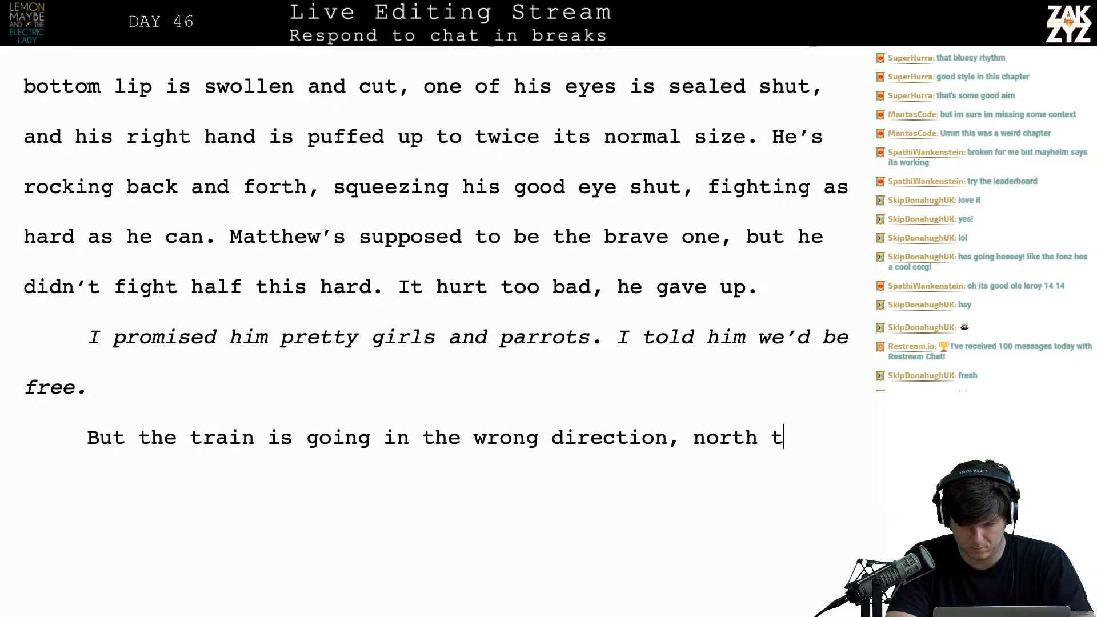
text(owards 4)
text(2th)
key(BackSpace)
key(BackSpace)
text(nd st)
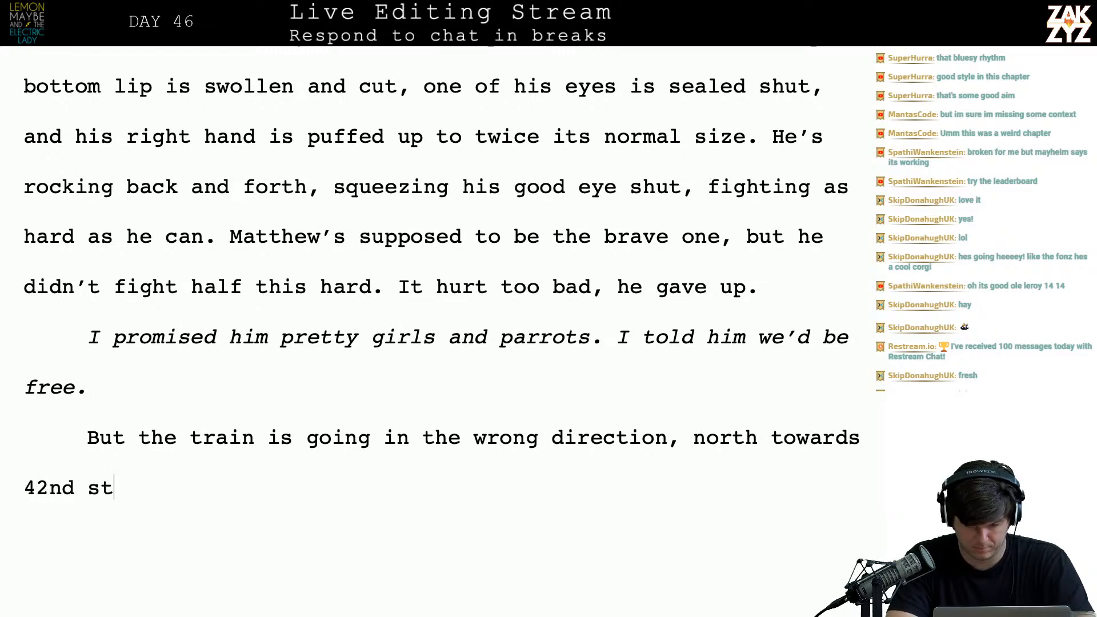
text(reet.)
- Insert the paragraph "But the A Train doesn't stop at Costa Rica. They're headed north, to 42nd street." directly after the italic line
key(Up)
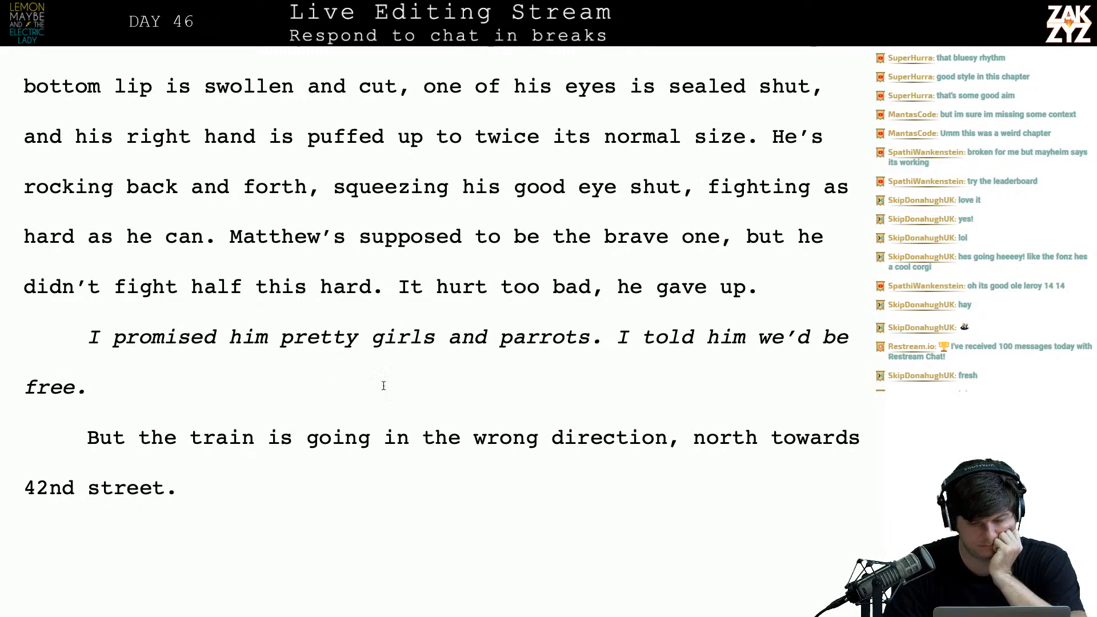
scroll(177, 417, down, 1)
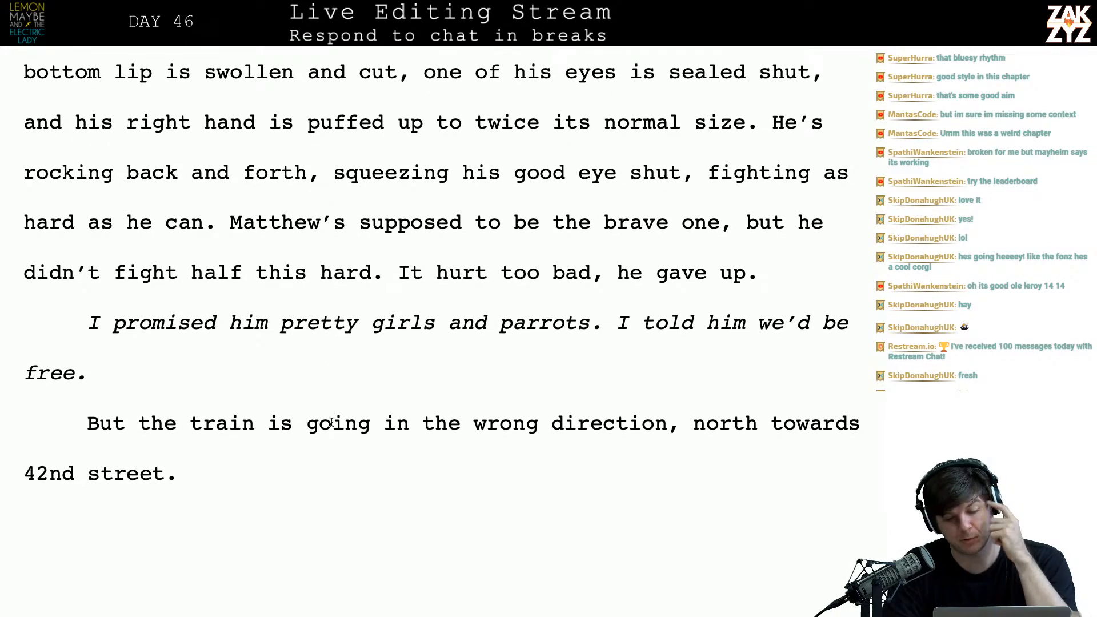
scroll(262, 430, down, 1)
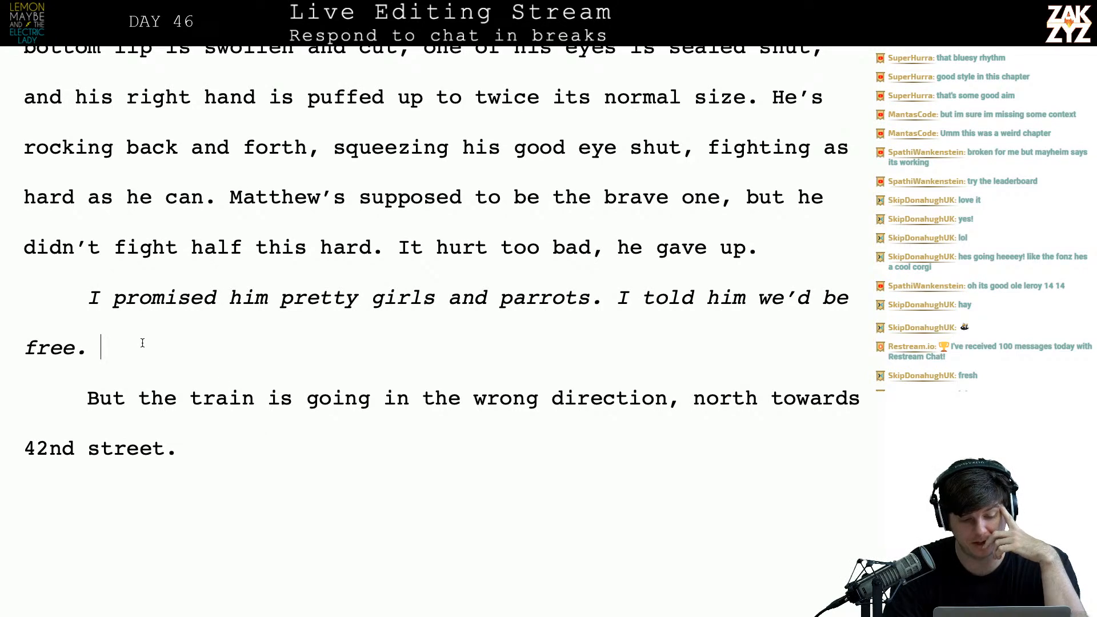
key(Left)
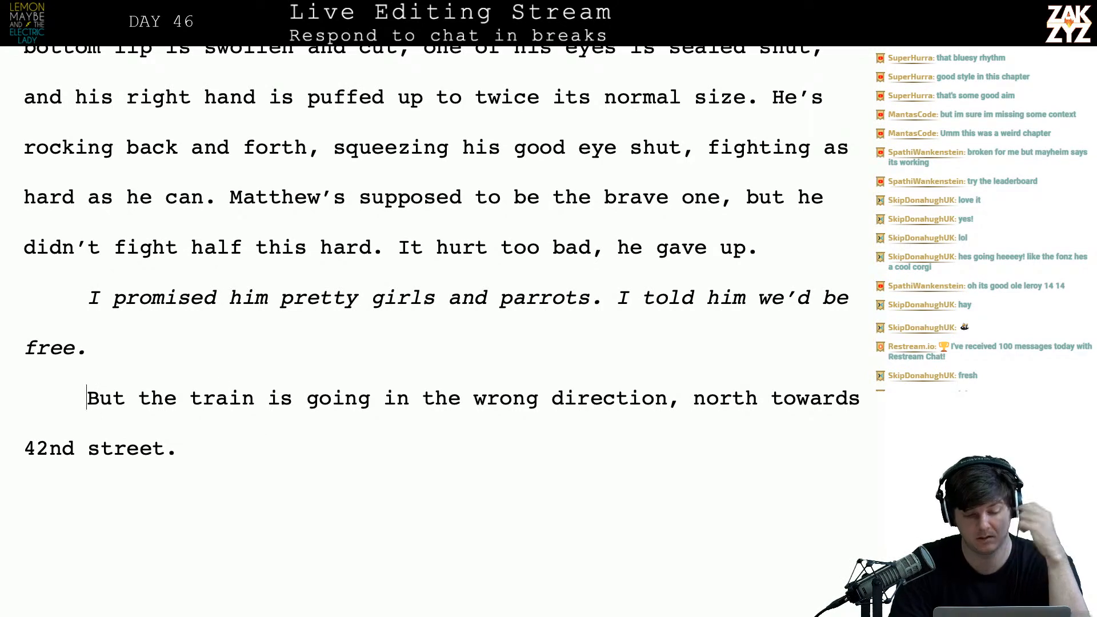
key(Return)
text(But)
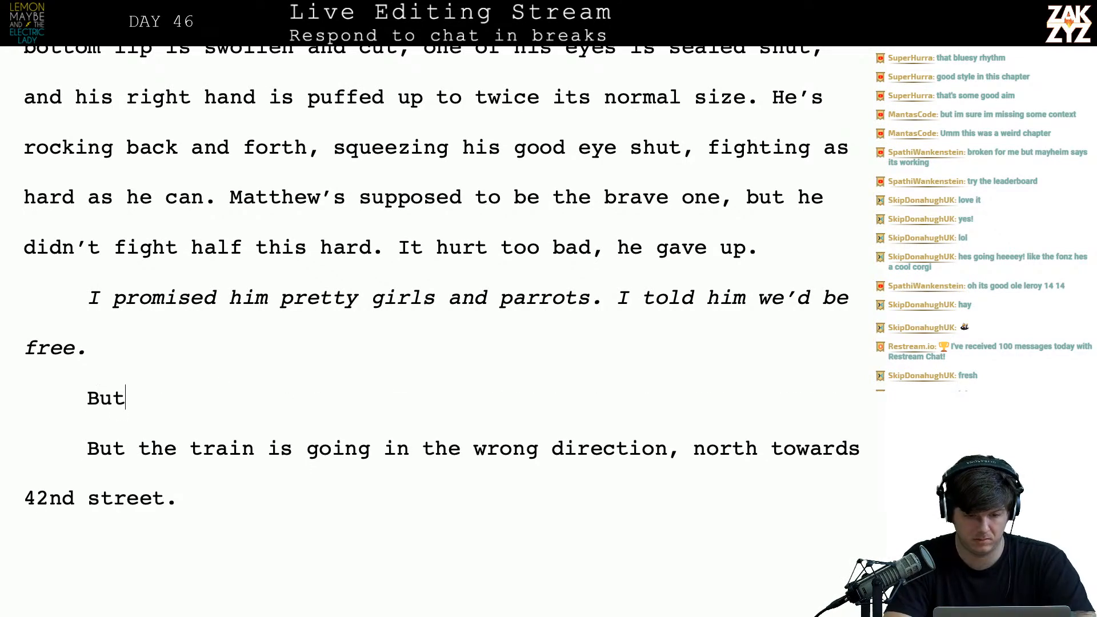
text( the A Train )
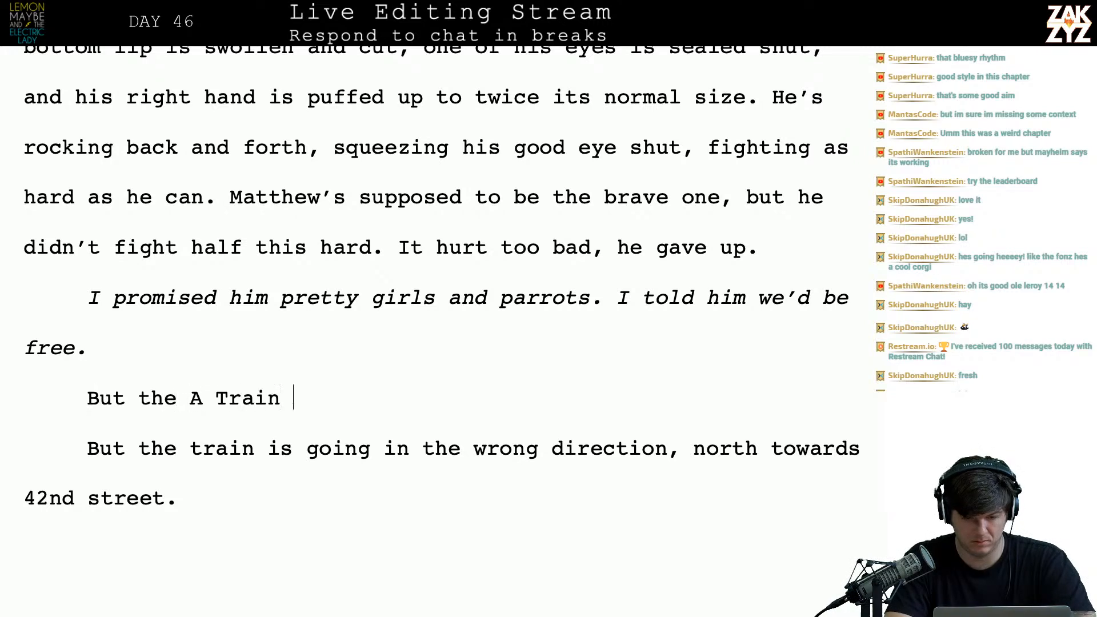
text(doesn't stop at C)
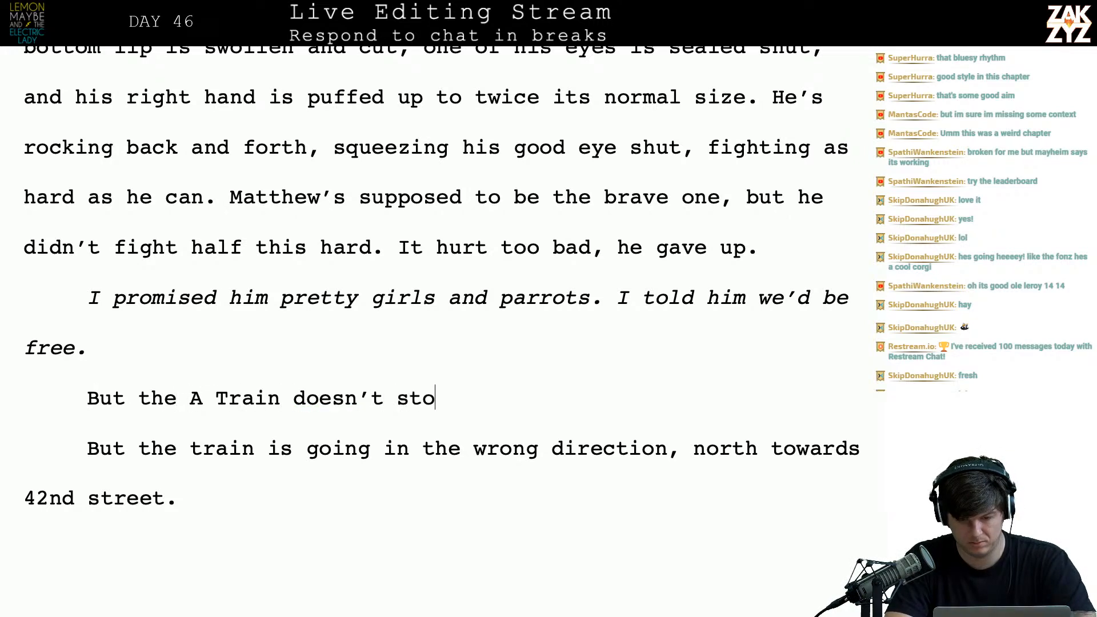
text(osta Ri)
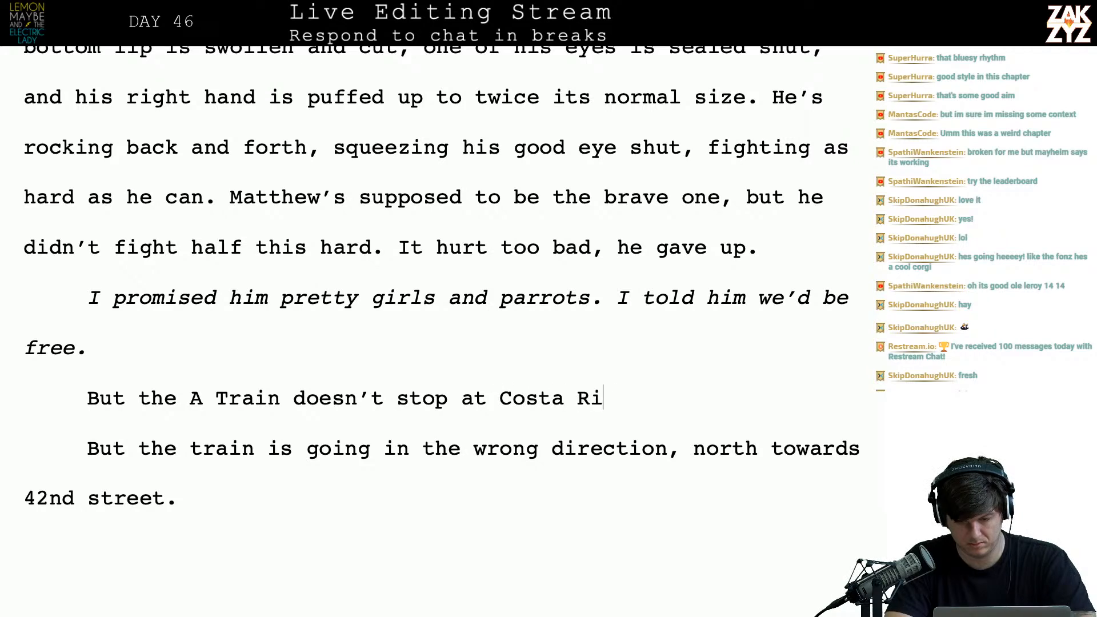
text(ca. They're headed nor)
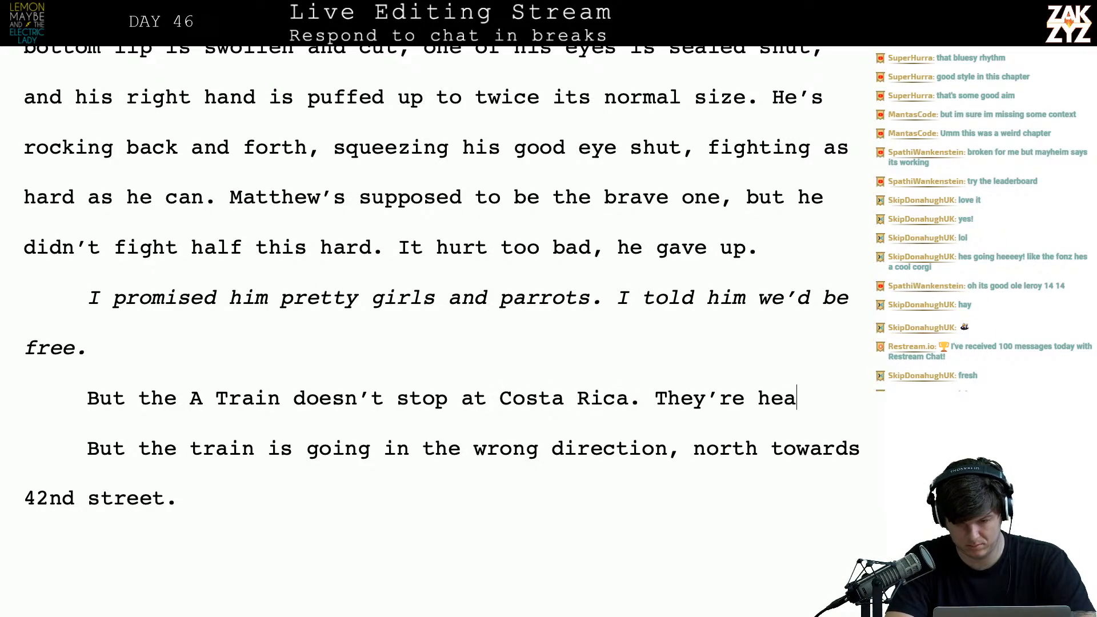
text(th, to )
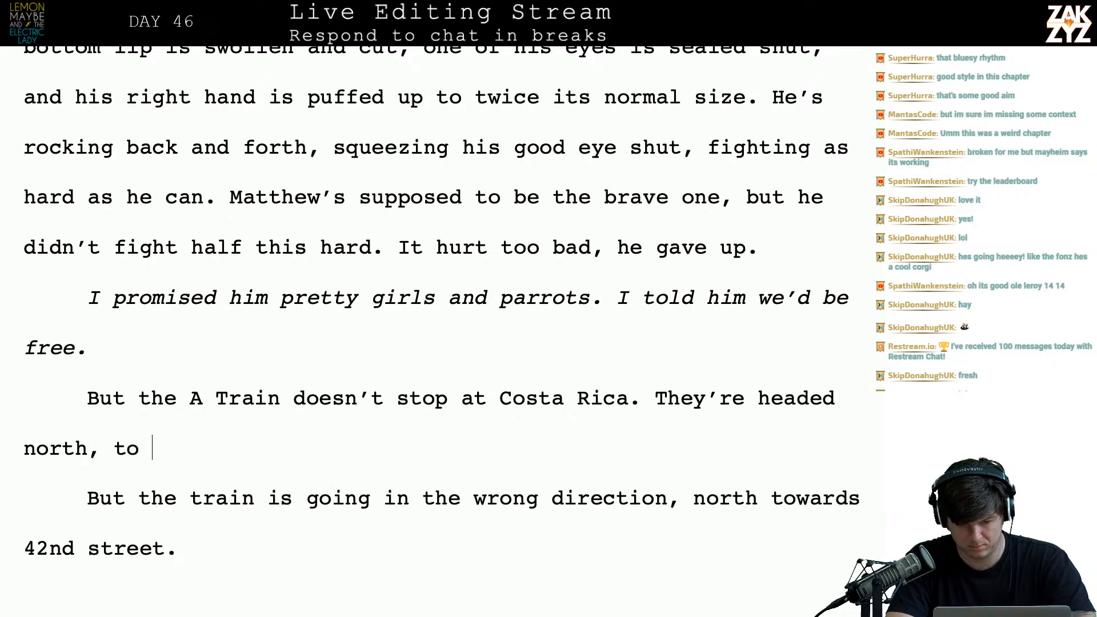
text(42nd street.)
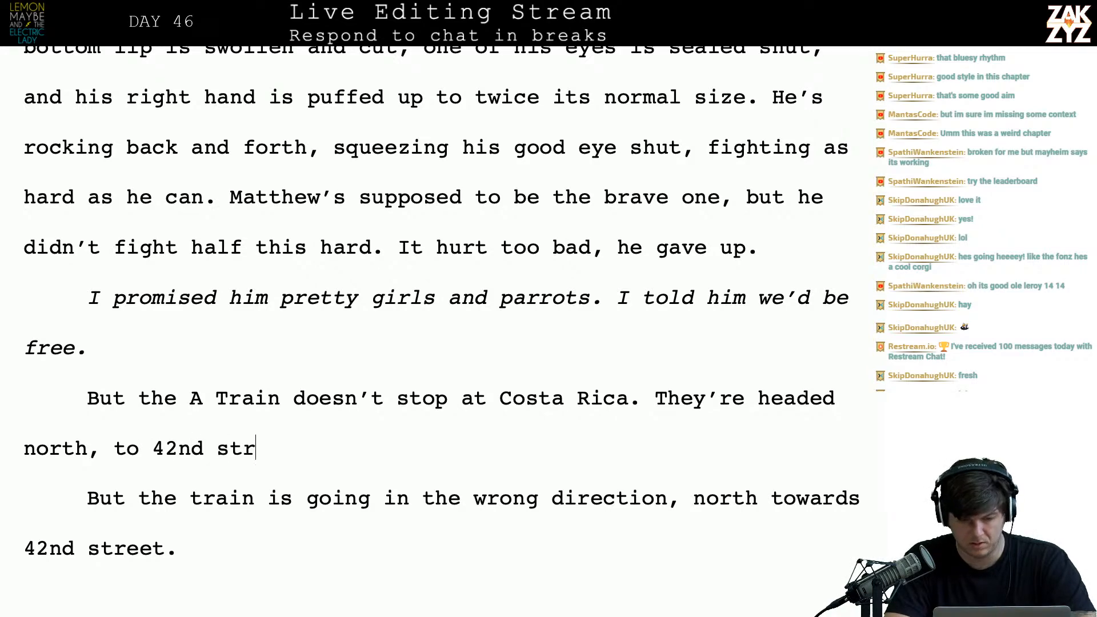
- Delete the older paragraph "But the train is going in the wrong direction, north towards 42nd street."
key(shift+Down)
key(shift+Down)
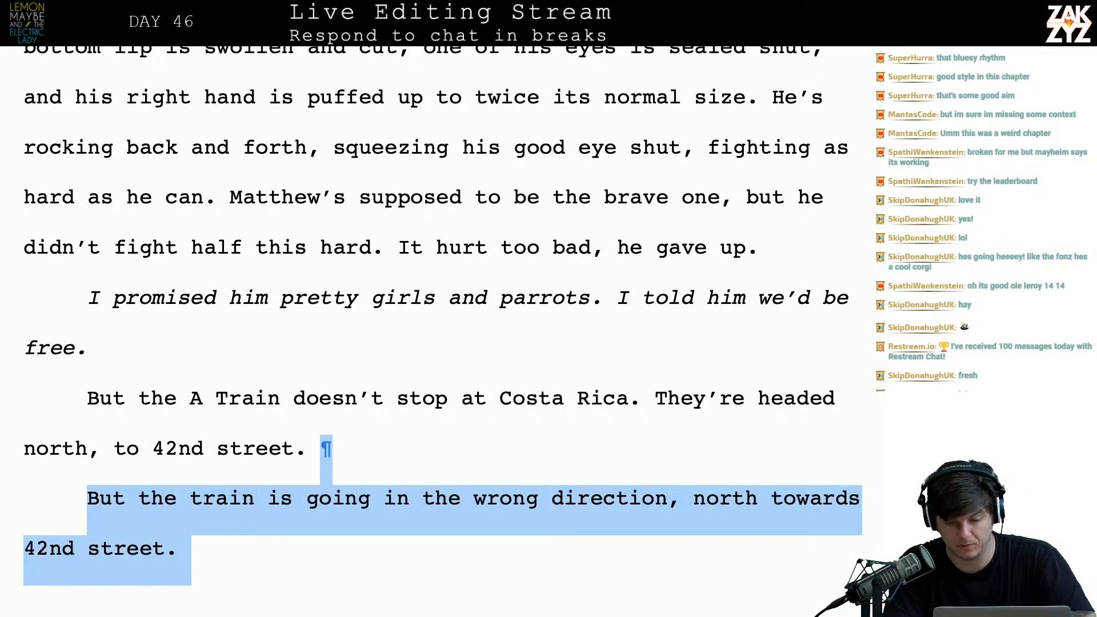
key(BackSpace)
key(BackSpace)
- Try a new paragraph starting "This A-Train won't" above the Costa Rica paragraph, and erase its text
scroll(435, 308, down, 5)
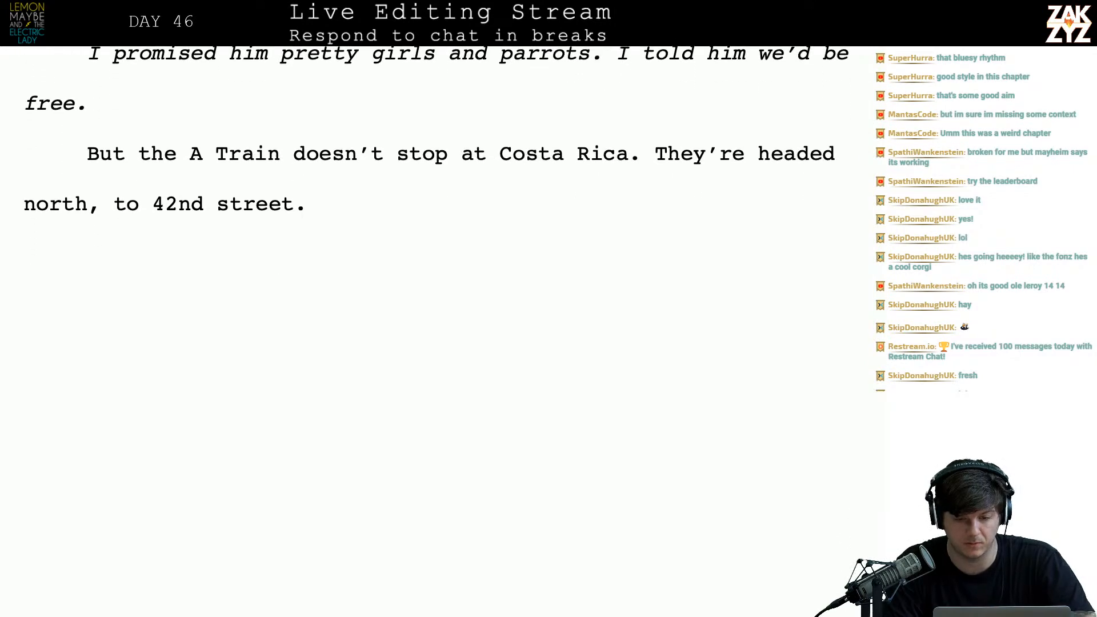
scroll(417, 320, up, 4)
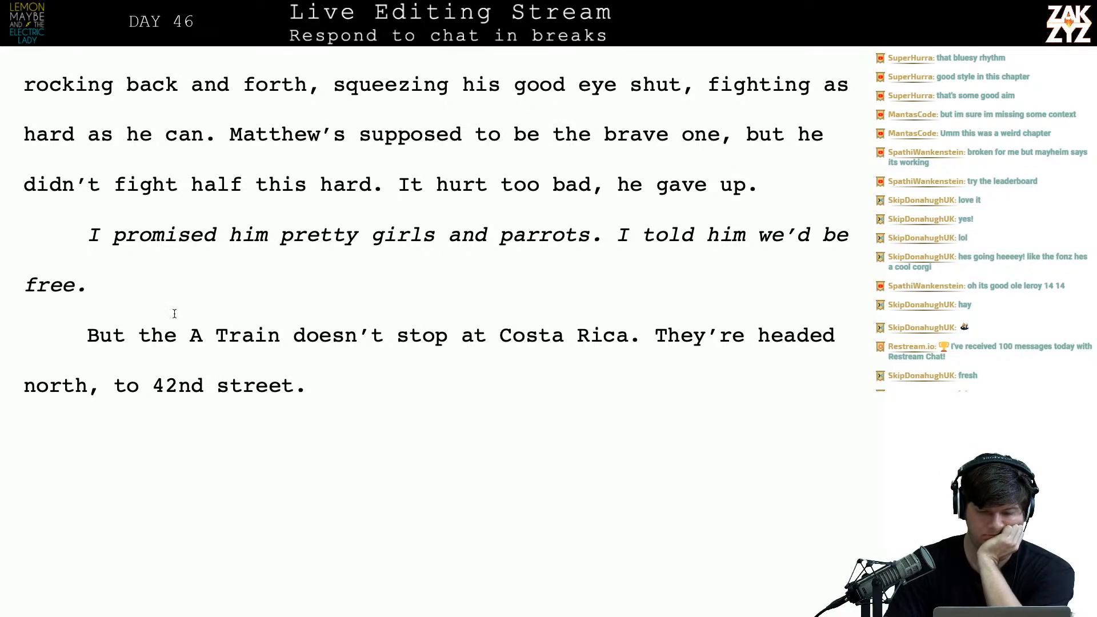
click(97, 335)
key(Left)
key(Return)
key(Up)
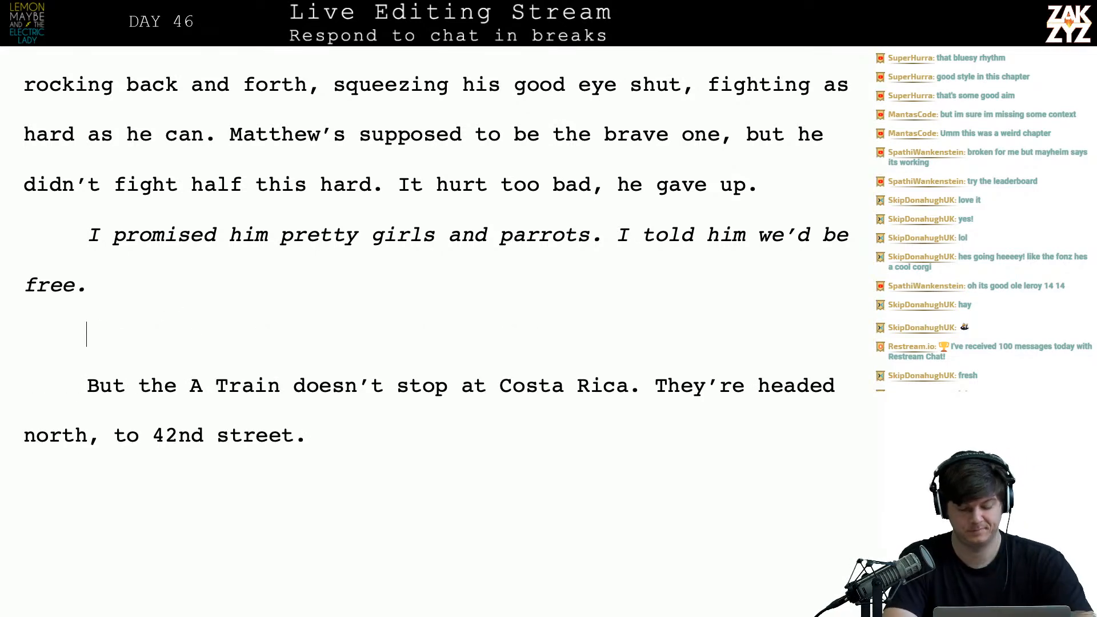
text(This A-T)
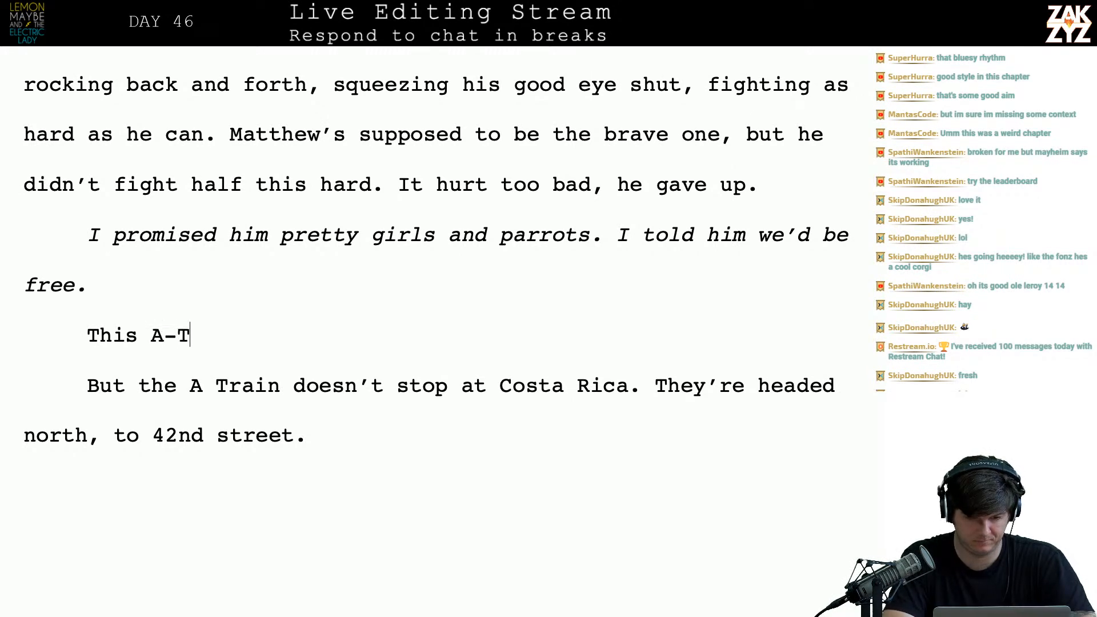
text(rain won't)
key(BackSpace)
key(BackSpace)
key(BackSpace)
key(BackSpace)
key(BackSpace)
key(BackSpace)
key(BackSpace)
key(BackSpace)
key(BackSpace)
key(BackSpace)
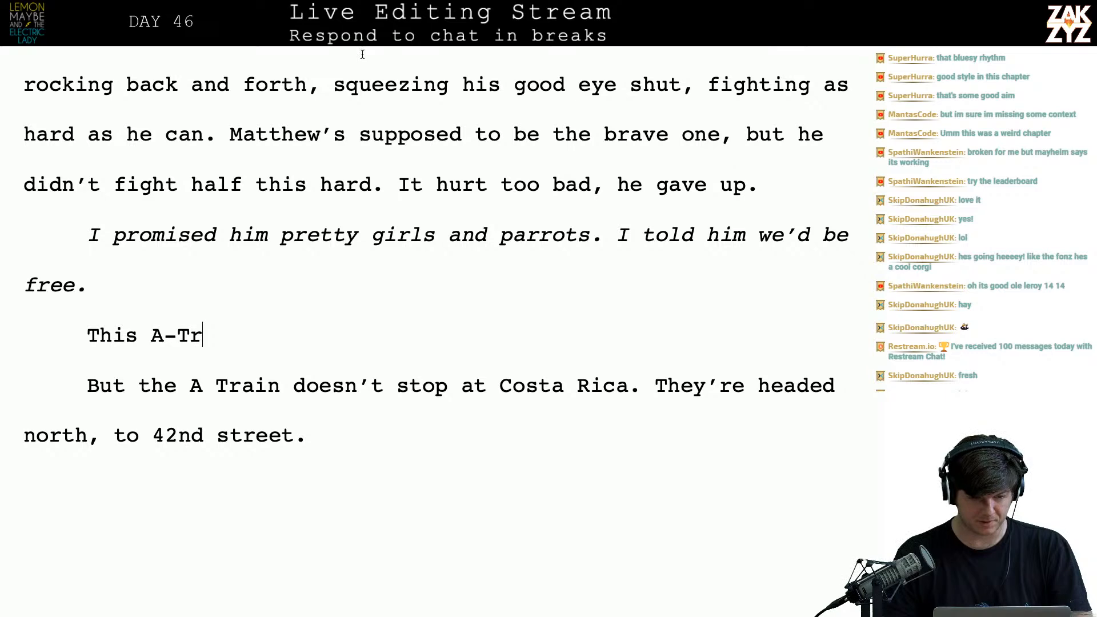
- Force quit the unresponsive Pages app and return to the reopened manuscript
key(super+Tab)
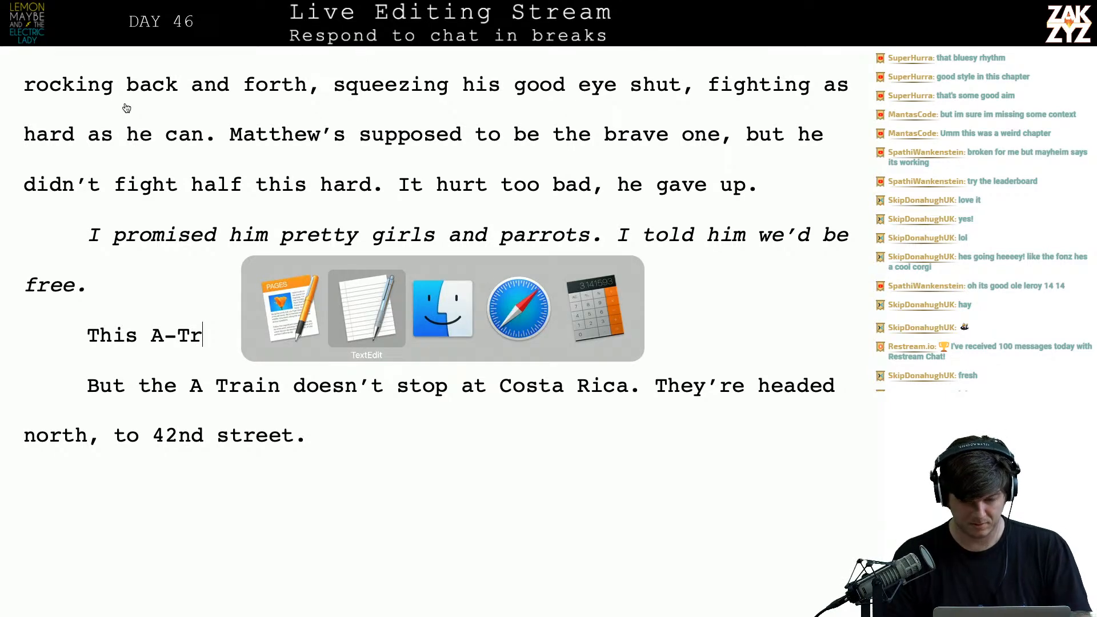
key(super+Tab)
key(super+Tab)
key(super+Tab)
key(super+Tab)
key(super+Tab)
key(super+Tab)
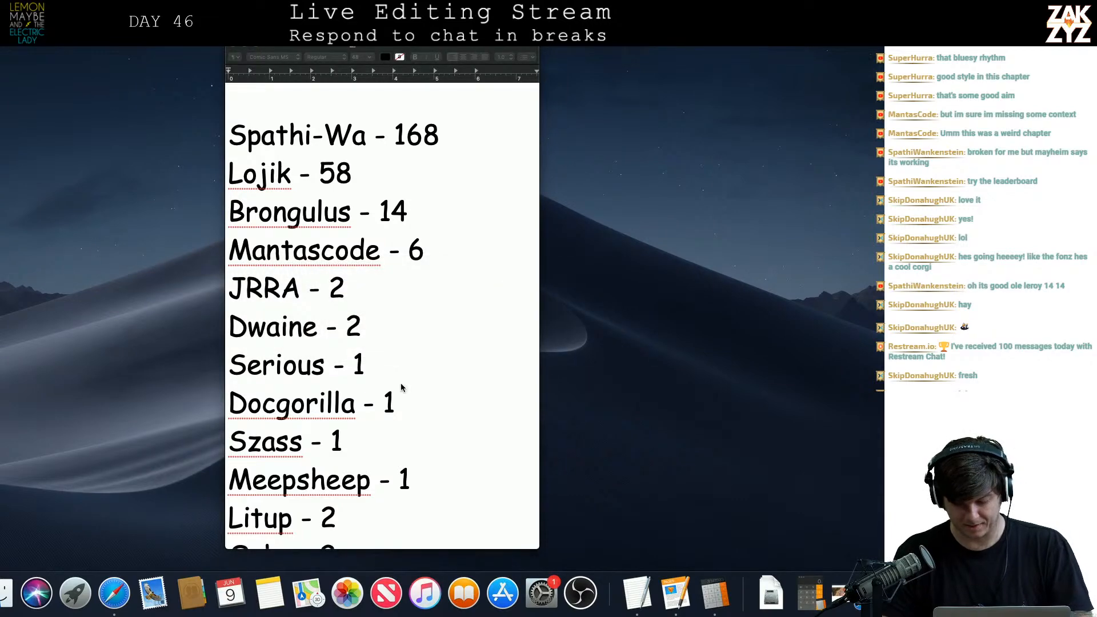
right_click(677, 592)
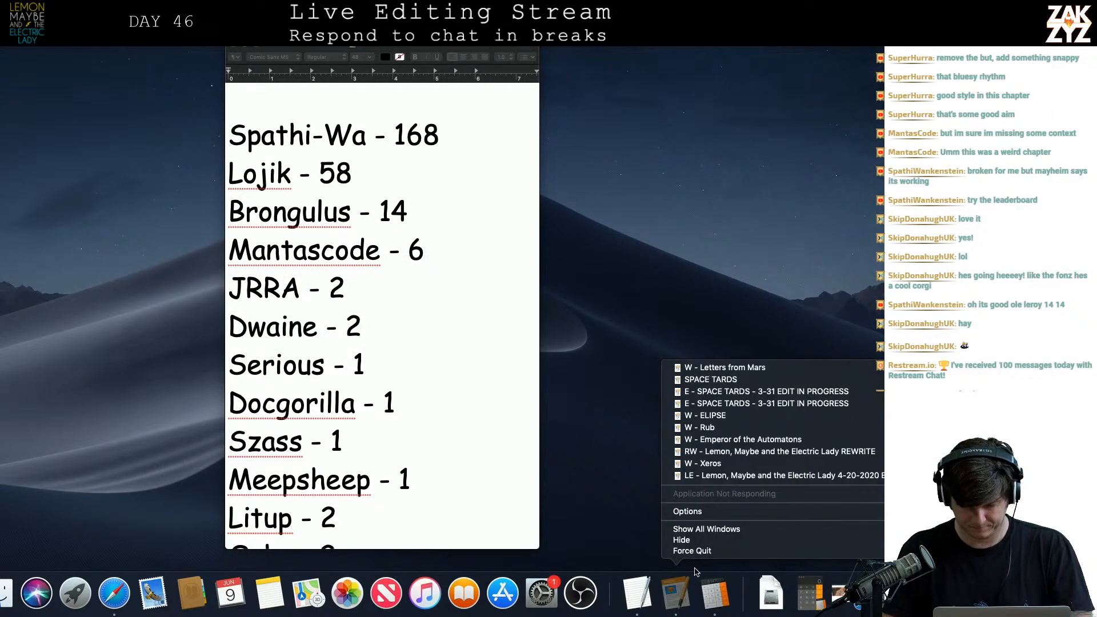
click(713, 552)
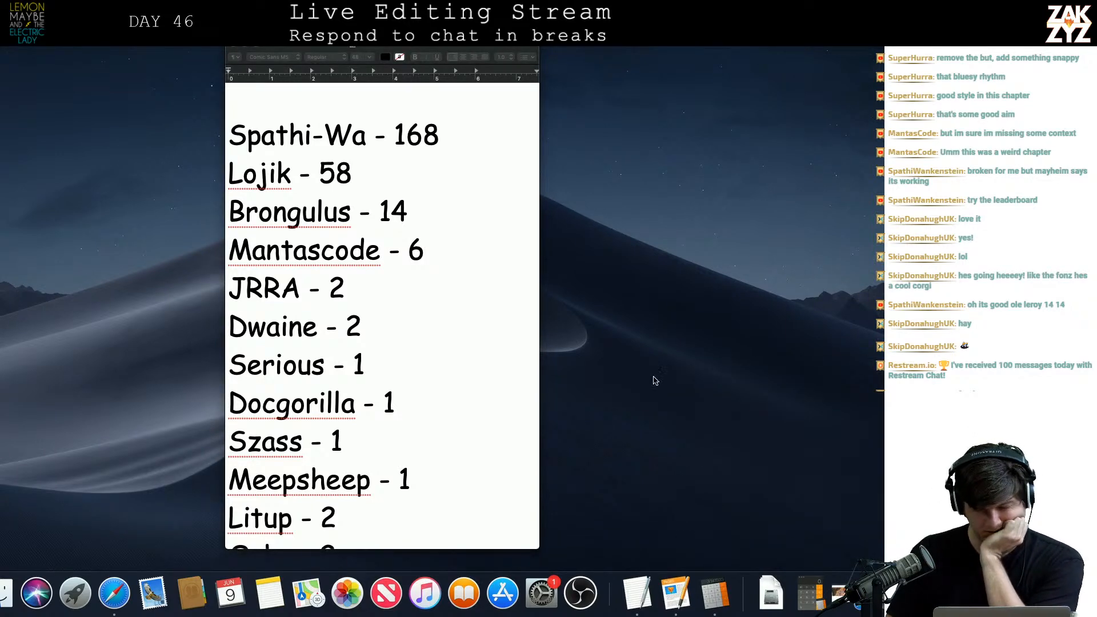
key(ctrl+Right)
scroll(344, 246, up, 1)
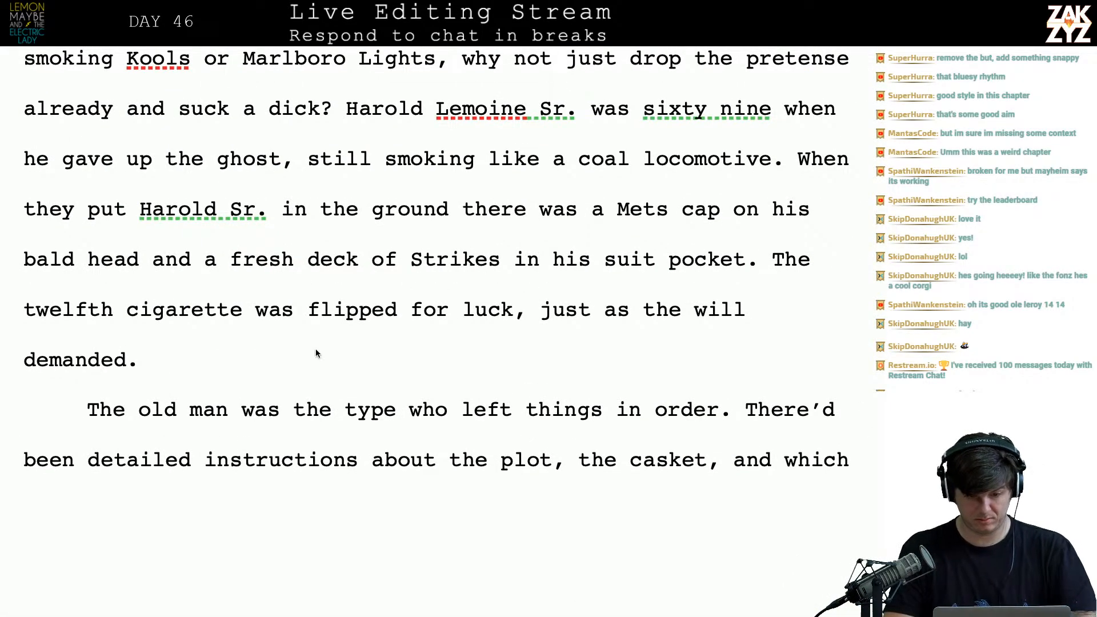
- Find the phrase "promised him pretty" in the manuscript and close the search
key(super+f)
text(promie)
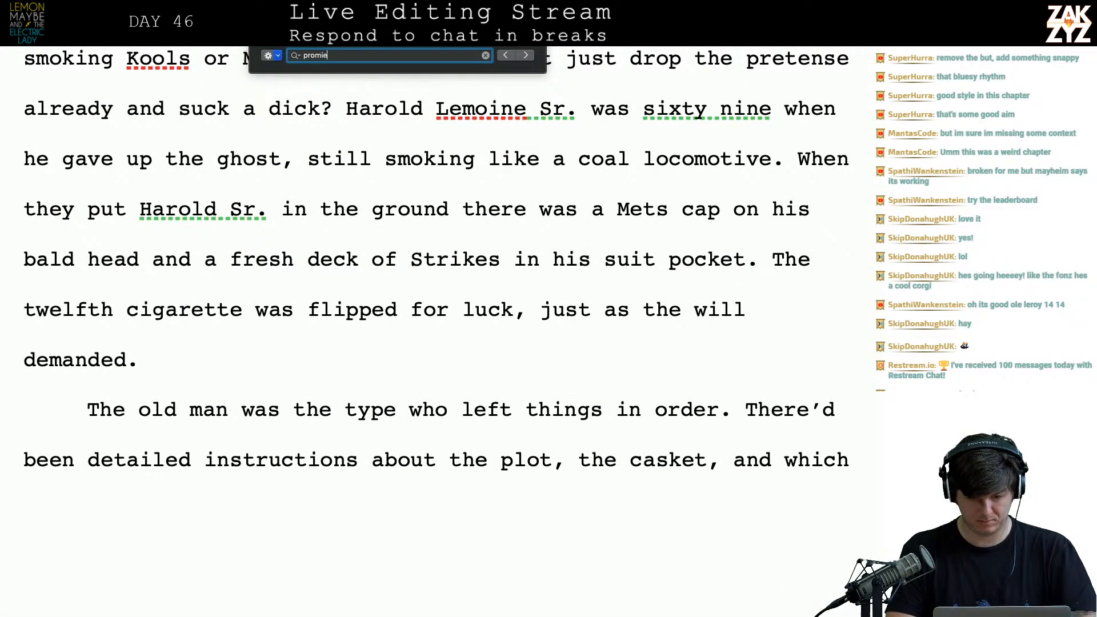
key(BackSpace)
text(sed him prett)
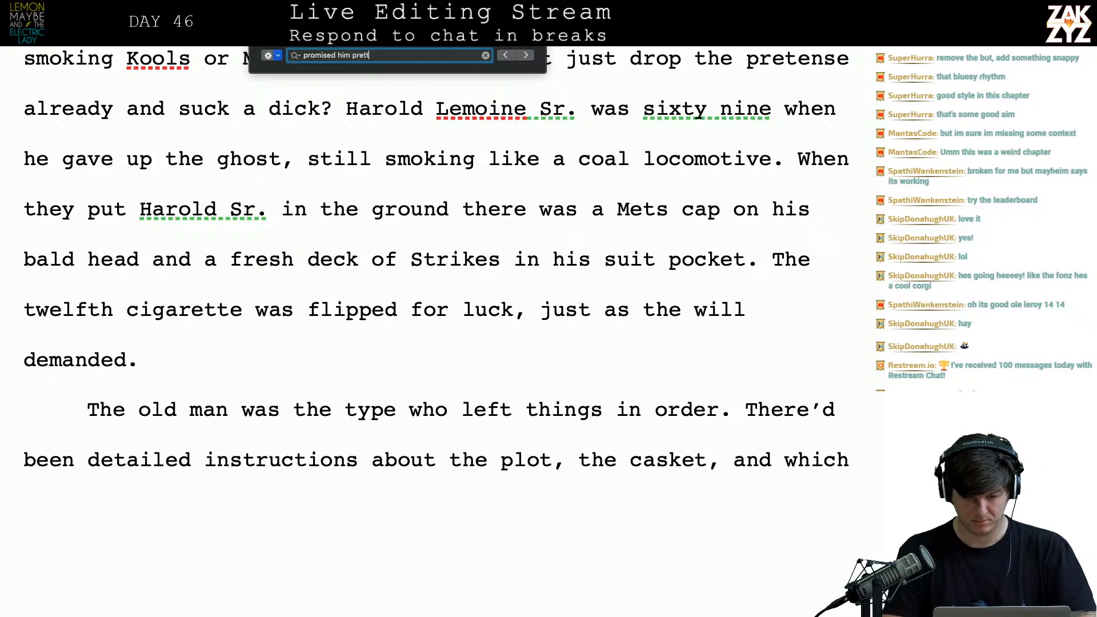
text(y)
key(Return)
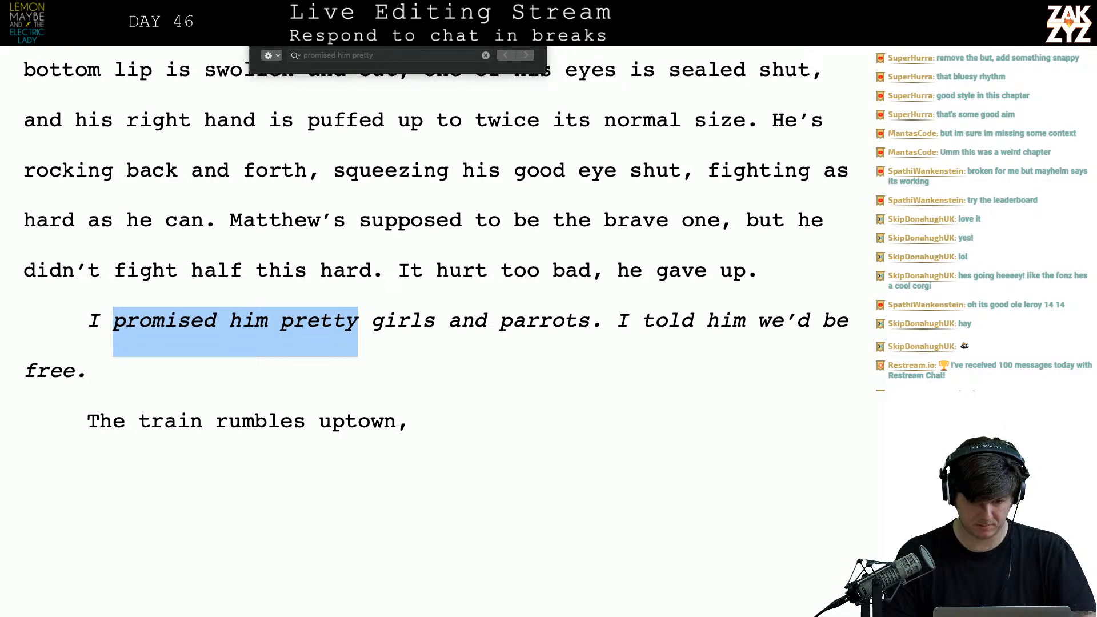
key(super+f)
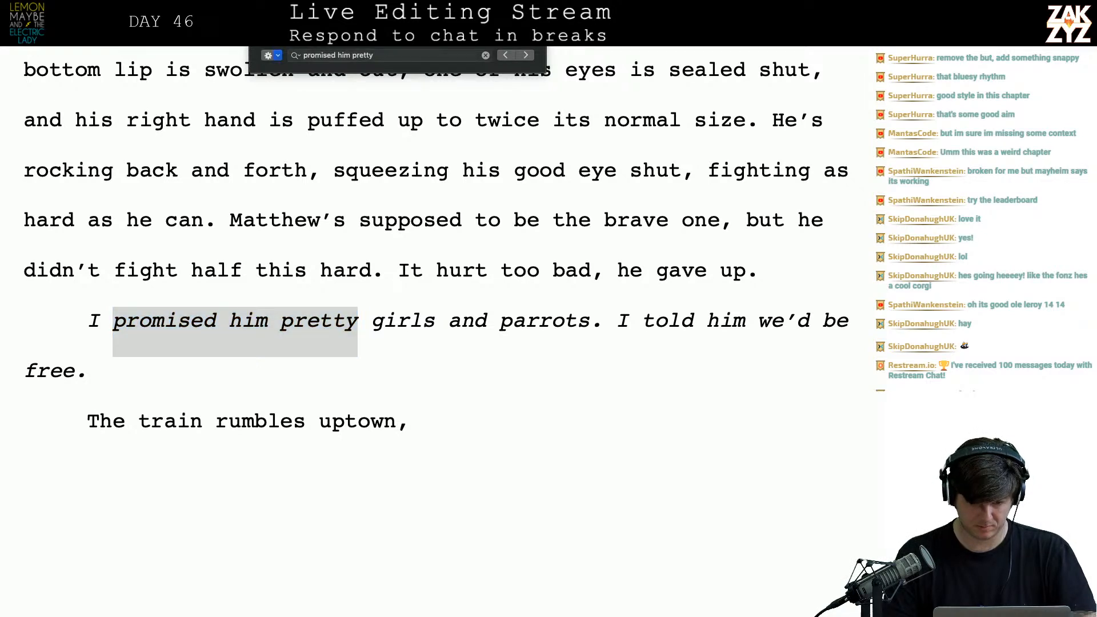
key(Escape)
click(233, 405)
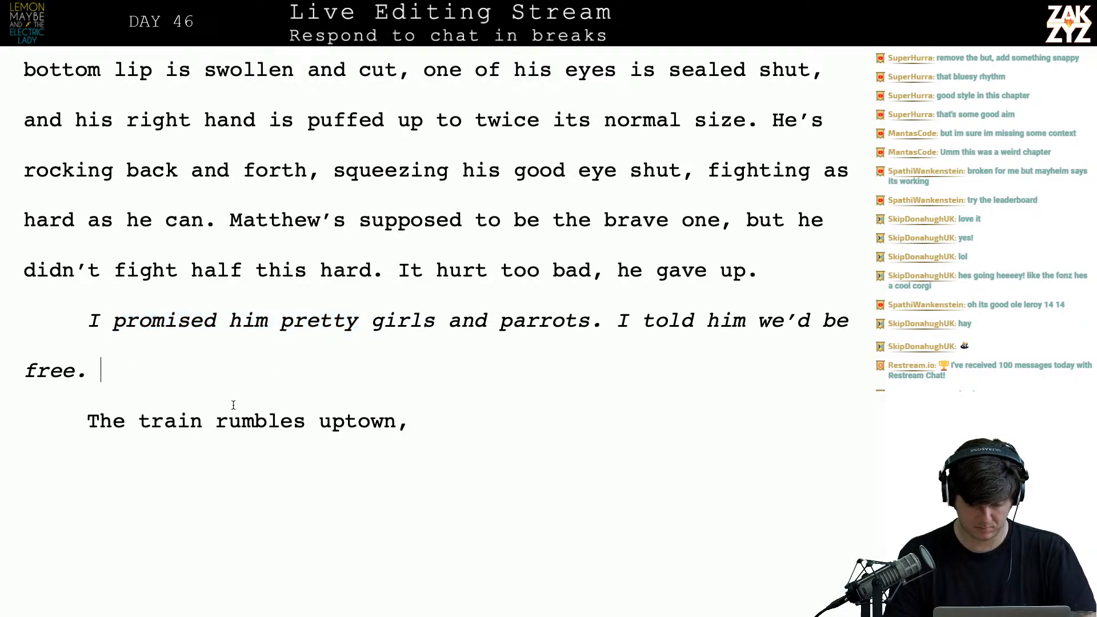
key(Down)
key(Down)
key(Up)
key(Return)
key(Up)
text(The a)
key(BackSpace)
text(Ai)
key(BackSpace)
key(BackSpace)
key(BackSpace)
key(BackSpace)
key(BackSpace)
key(BackSpace)
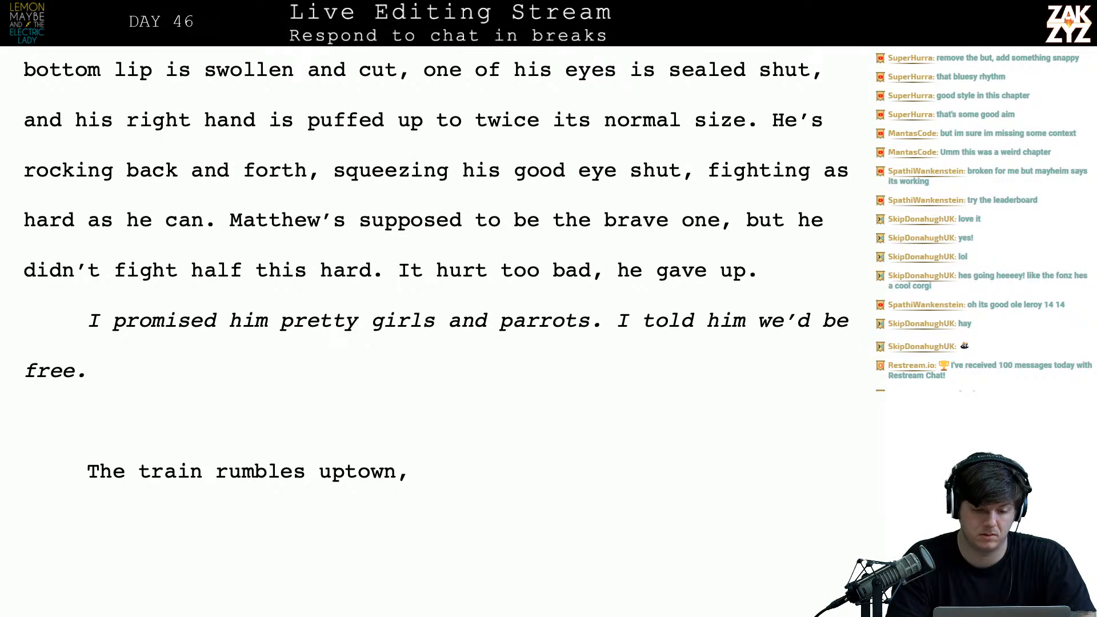
- Delete the leftover "The train rumbles uptown," line below the italic text, leaving one empty paragraph
key(shift+Down)
key(shift+Down)
key(Delete)
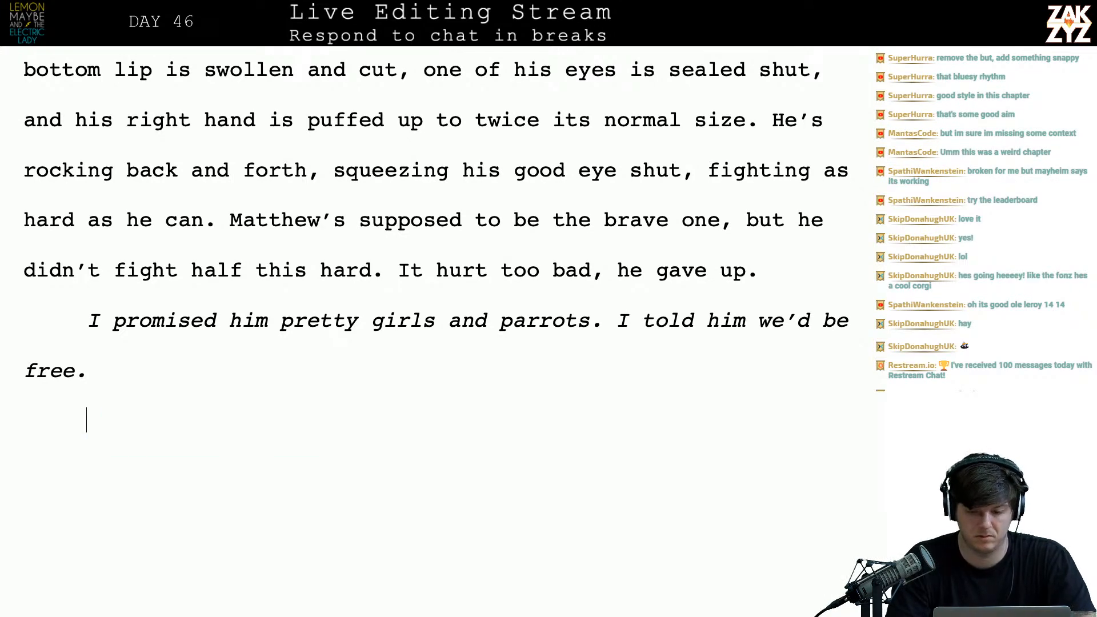
- Write the closing sentence "The train rumbles north, towards 42nd Street." as a new paragraph directly below the italic text
key(Return)
key(Return)
key(Return)
key(Return)
key(Return)
key(BackSpace)
key(BackSpace)
key(BackSpace)
key(BackSpace)
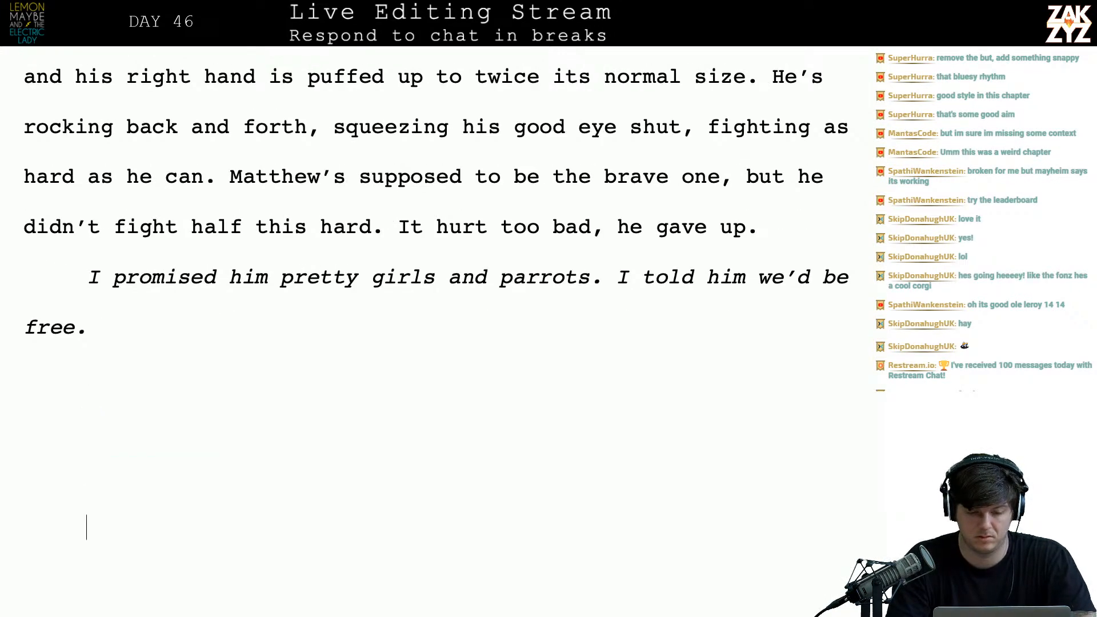
text(The train )
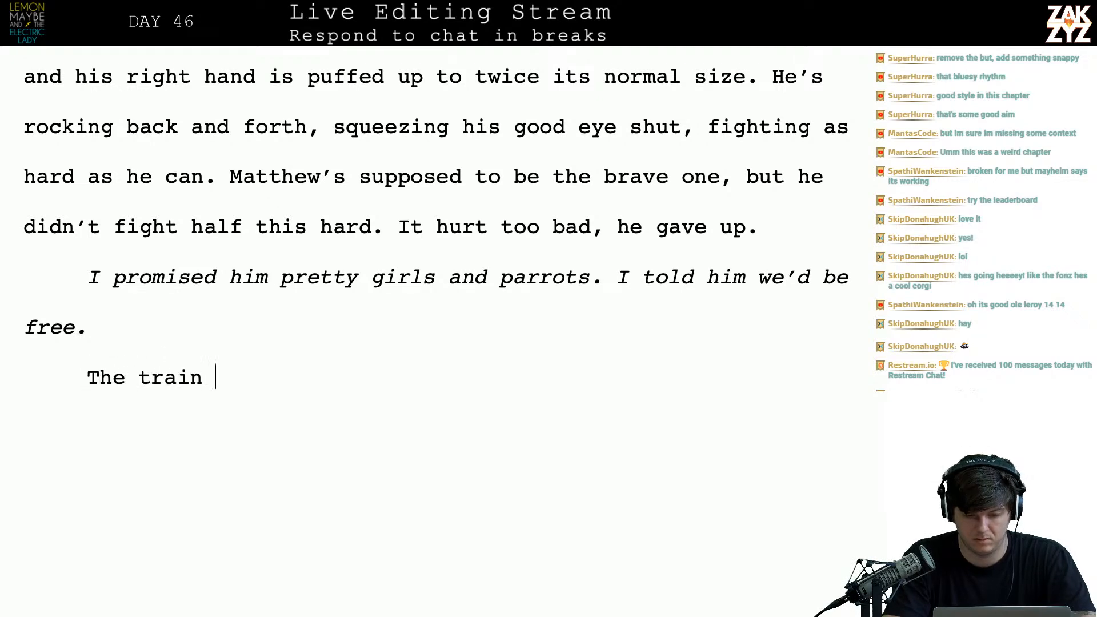
text(rumbles north,)
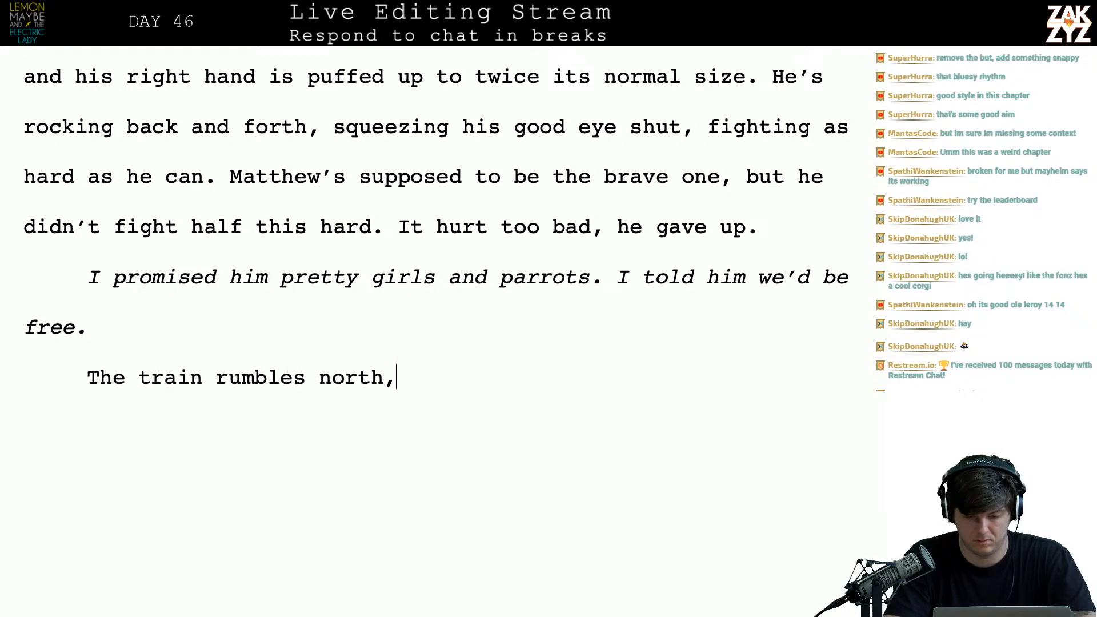
text( towards 4)
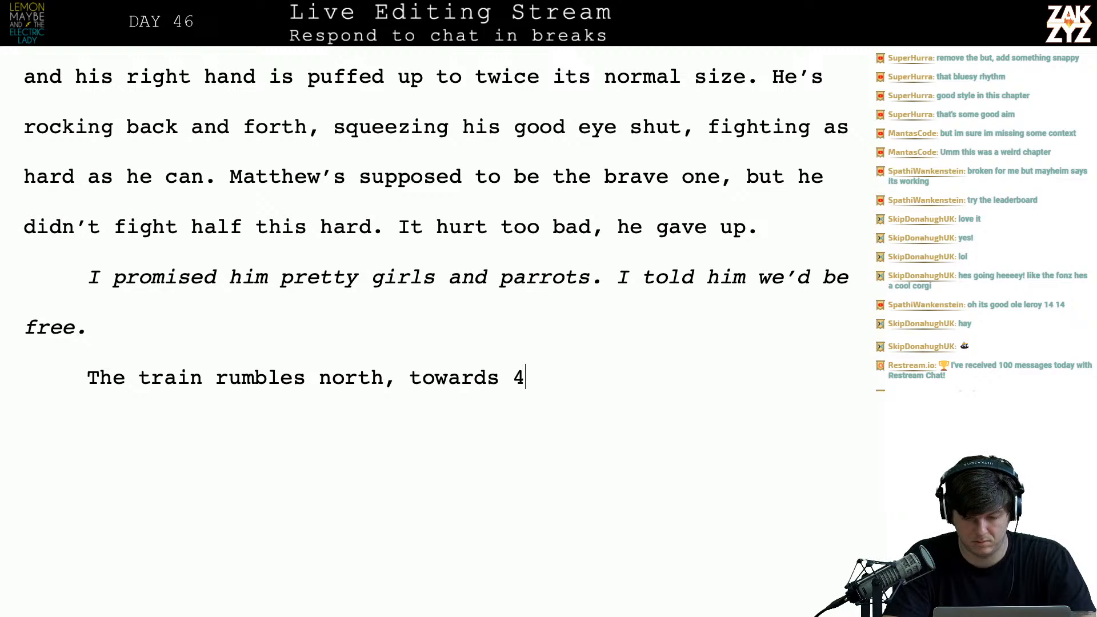
text(2nd stret.)
key(BackSpace)
key(BackSpace)
key(BackSpace)
key(BackSpace)
key(BackSpace)
key(BackSpace)
key(BackSpace)
text(Street)
key(BackSpace)
text(et.)
- Add a run of blank lines below the closing sentence to push the chapter 45 heading down
key(Return)
key(Return)
key(Return)
key(Return)
key(Return)
key(Return)
key(Return)
key(Return)
key(Return)
key(Return)
key(Return)
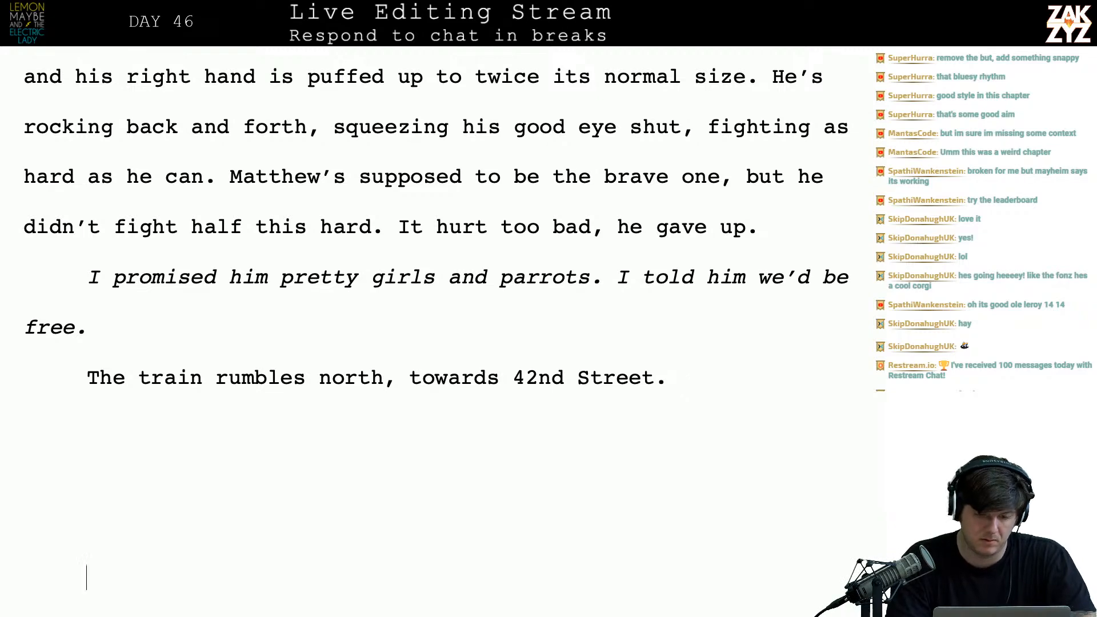
key(Down)
key(Down)
key(Down)
key(Down)
key(Down)
key(Down)
key(Down)
key(Down)
key(Down)
key(Down)
key(Down)
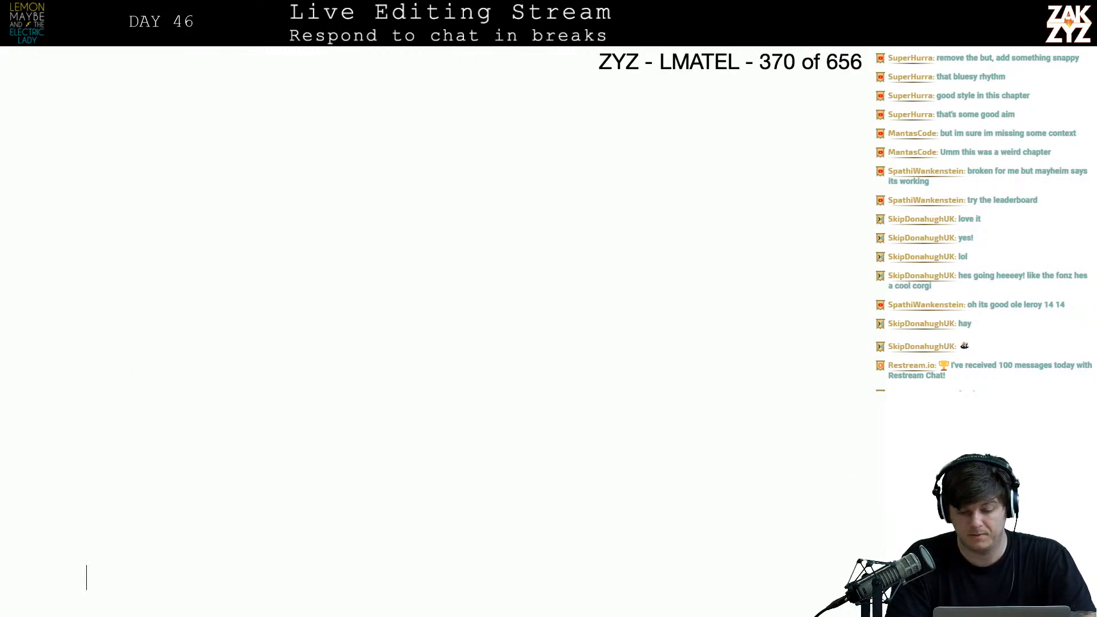
- Remove the surplus blank lines above the chapter 45 heading so it starts at the top of page 370
key(Up)
key(Up)
key(Up)
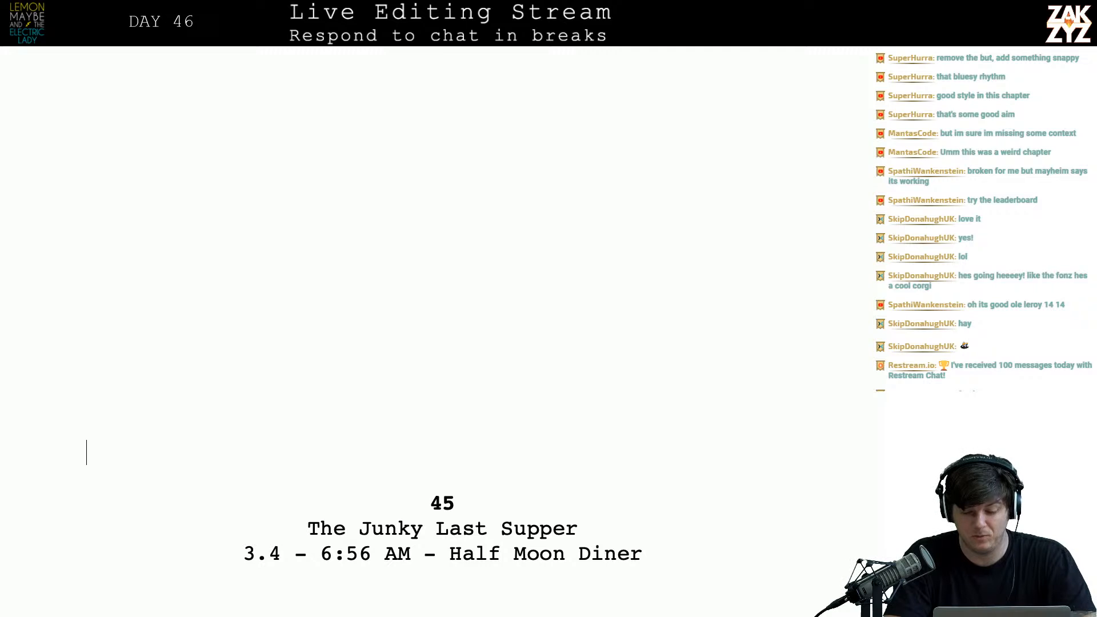
scroll(434, 332, down, 5)
key(Up)
key(Up)
key(Up)
key(Up)
key(Up)
key(Up)
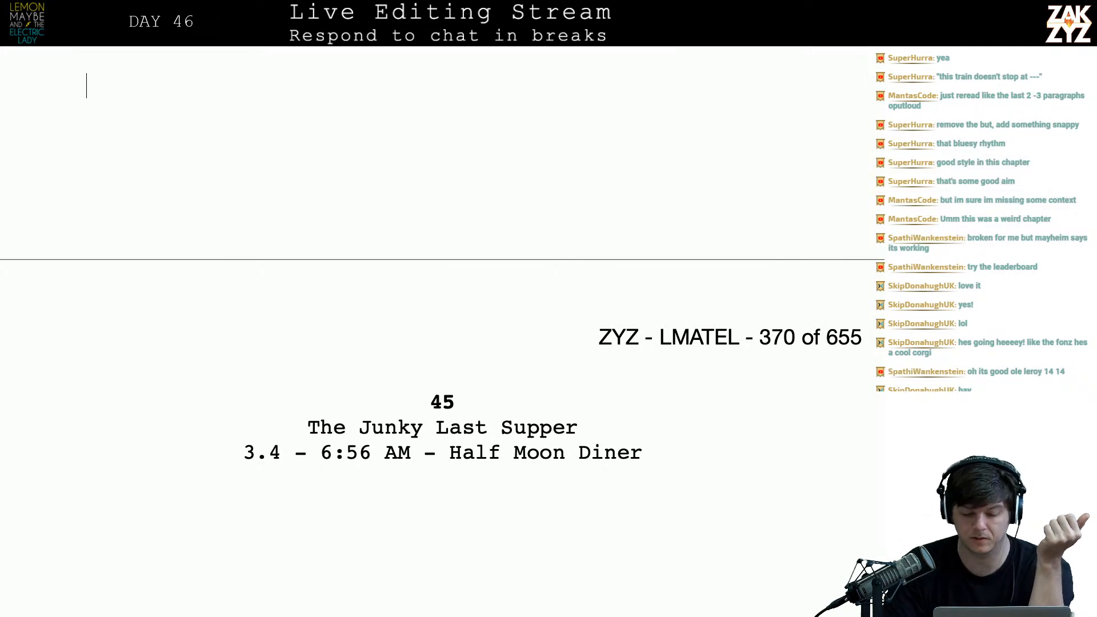
- Review the end of the chapter on page 369, from the backpack passage to the chapter 45 heading
scroll(231, 405, down, 3)
scroll(230, 405, up, 20)
scroll(231, 405, up, 20)
scroll(231, 405, down, 8)
scroll(231, 405, down, 15)
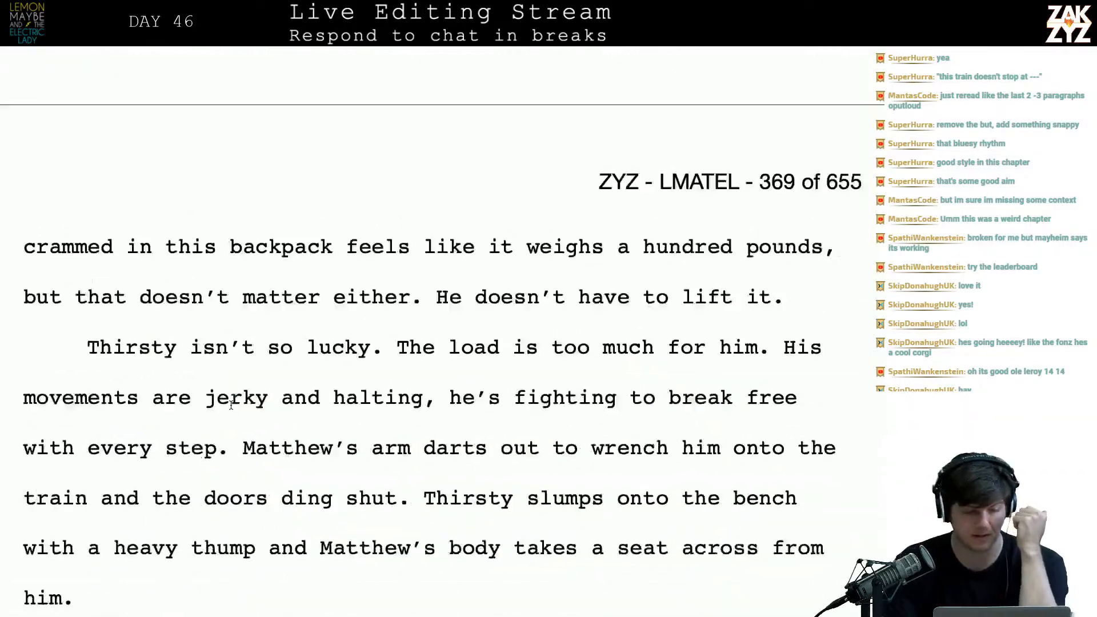
scroll(231, 405, down, 8)
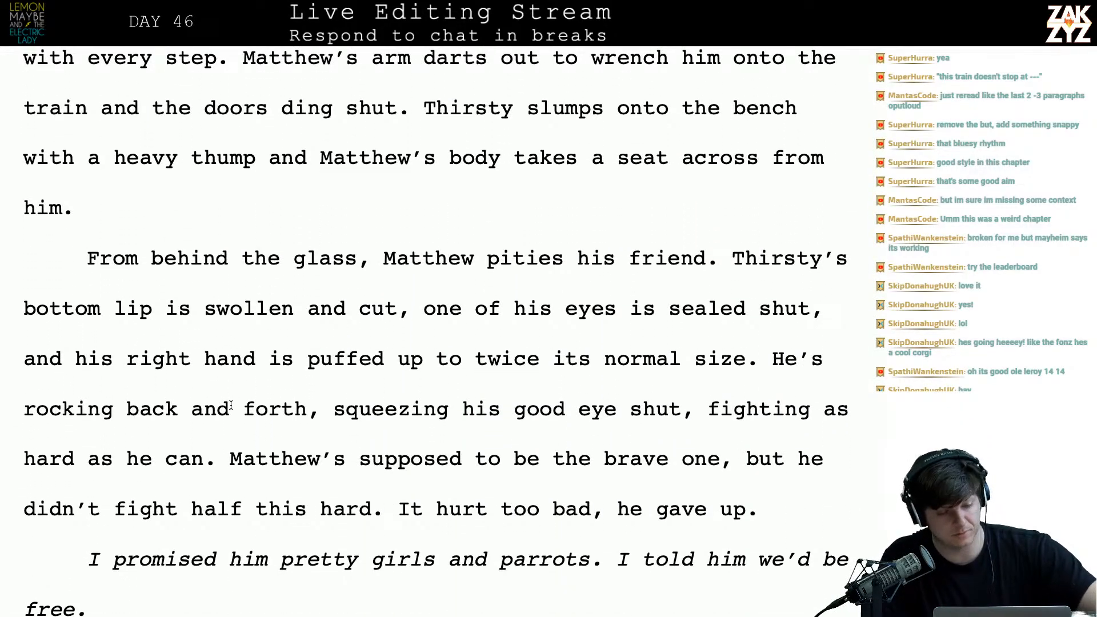
scroll(231, 406, up, 17)
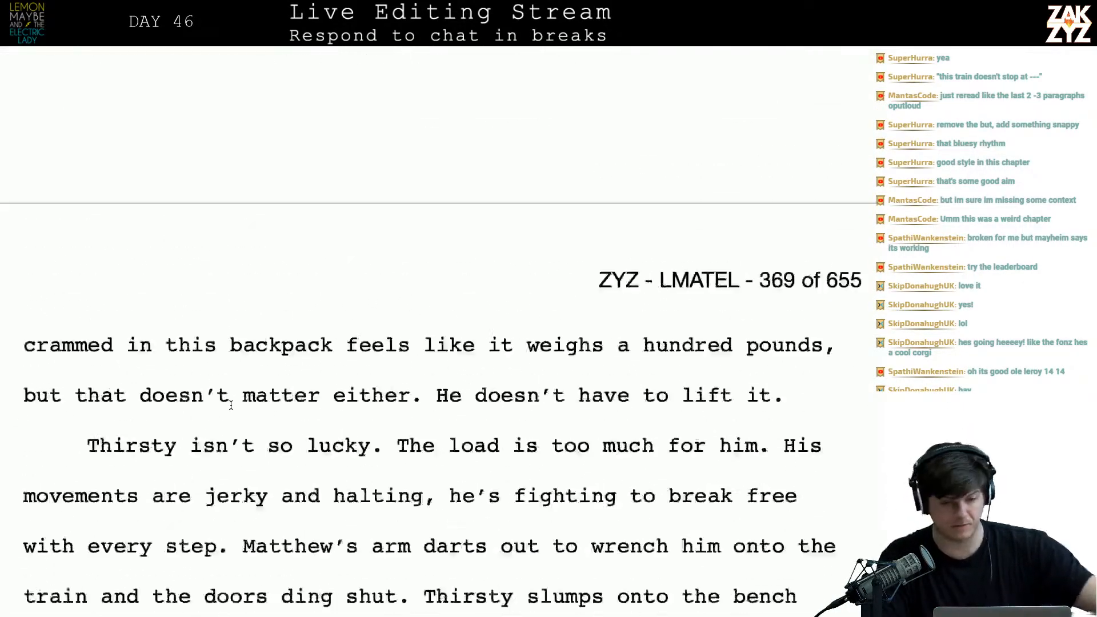
scroll(231, 405, up, 10)
scroll(231, 406, down, 20)
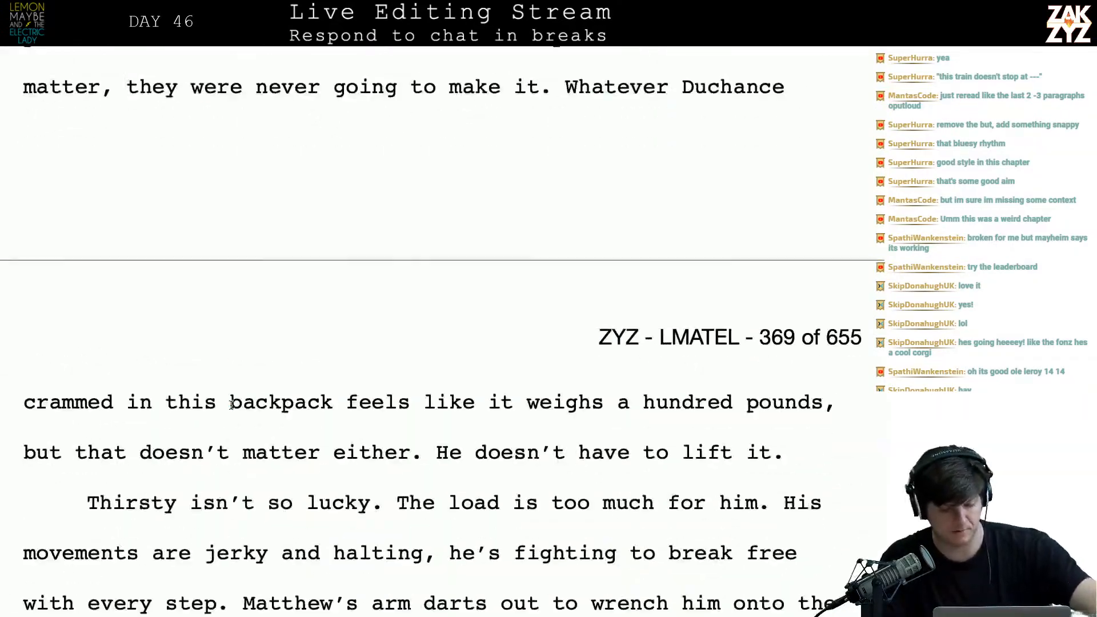
scroll(231, 405, down, 20)
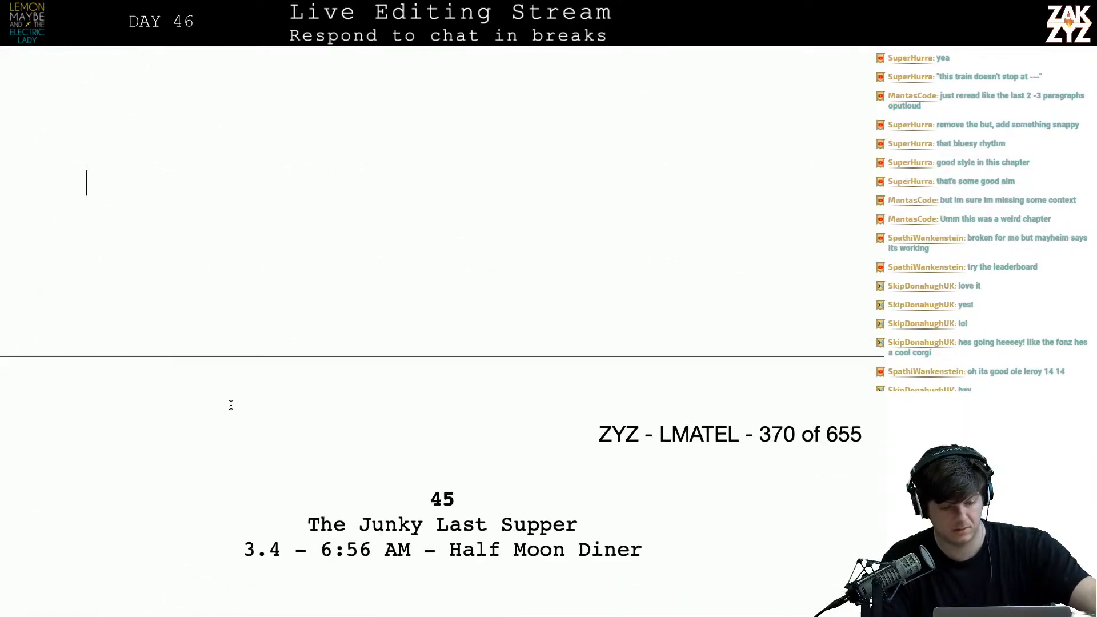
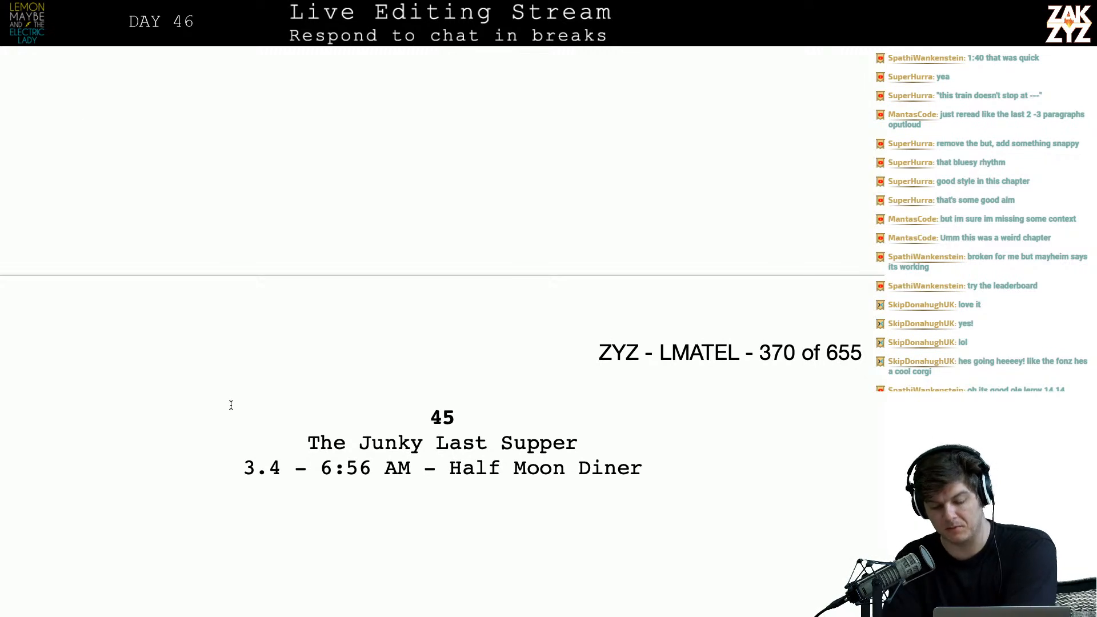
- Read the chapter 45 heading and its opening paragraph about Gary and The Junky Last Supper
scroll(231, 405, down, 2)
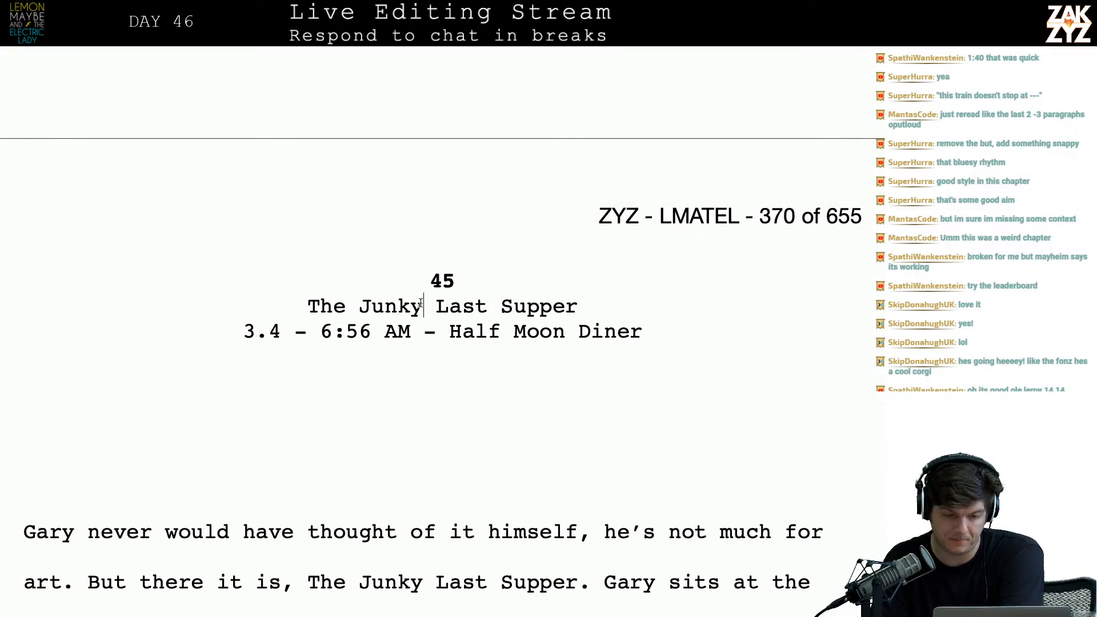
click(334, 330)
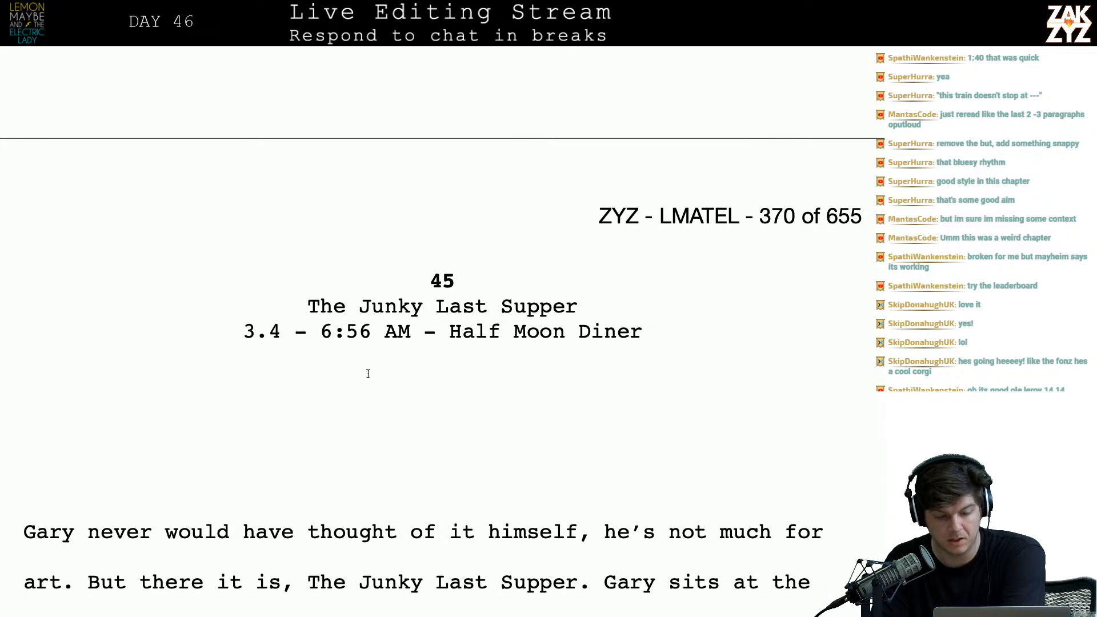
click(475, 343)
scroll(475, 346, down, 5)
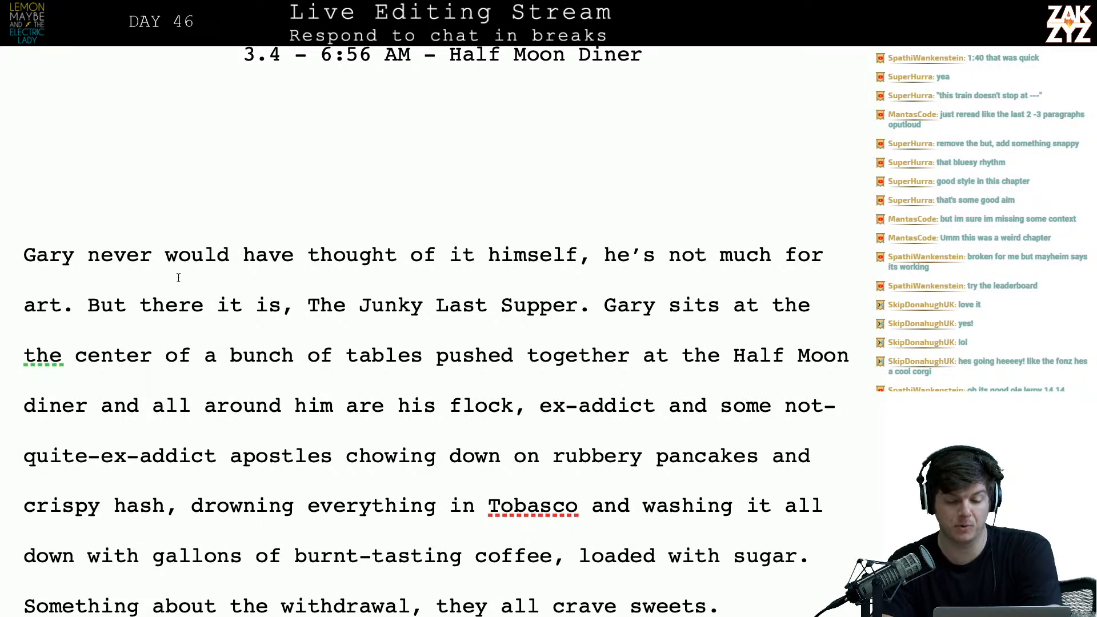
scroll(179, 278, down, 1)
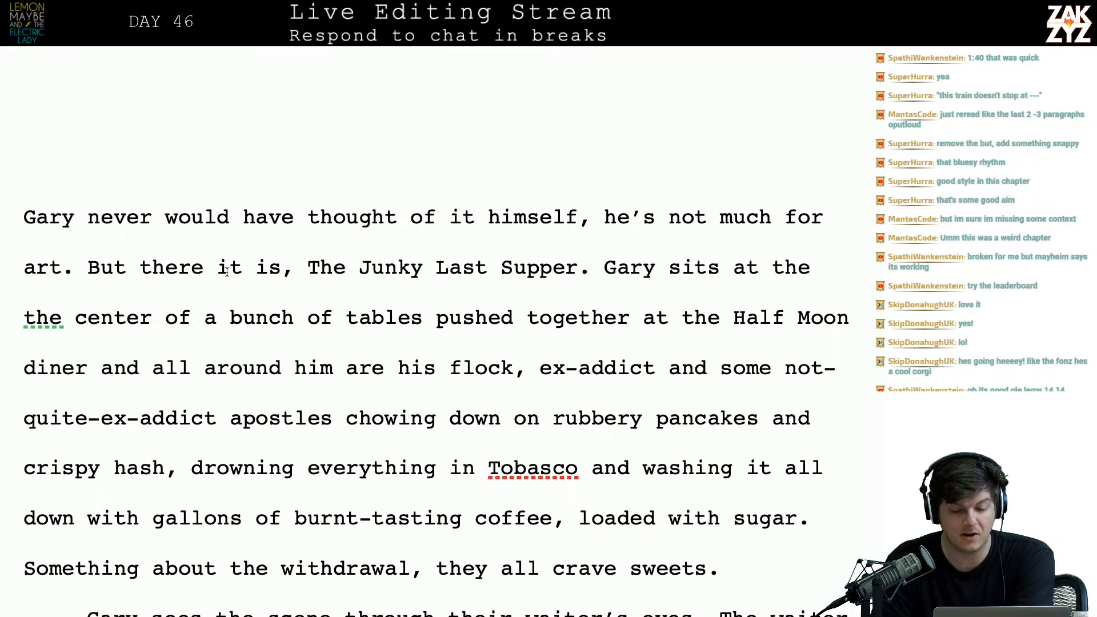
scroll(227, 273, down, 1)
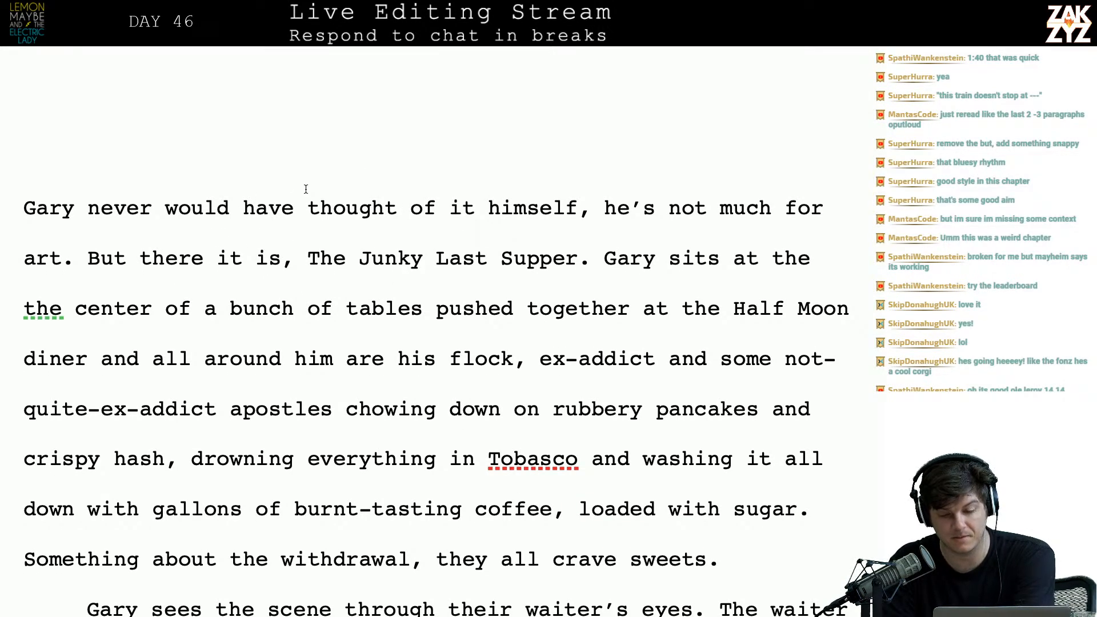
click(296, 265)
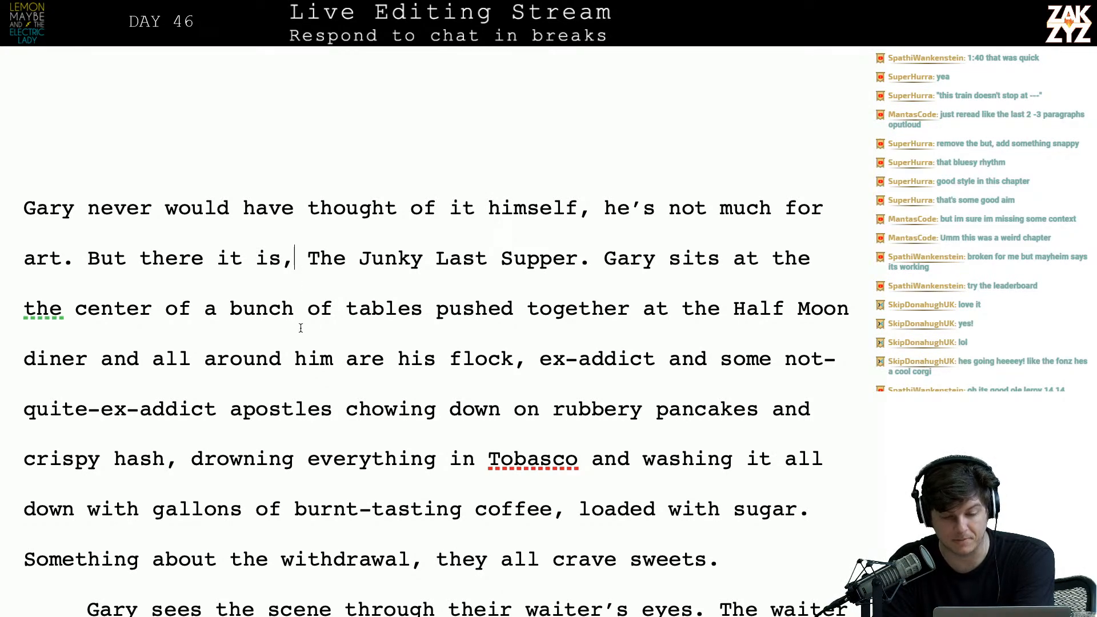
scroll(298, 323, down, 2)
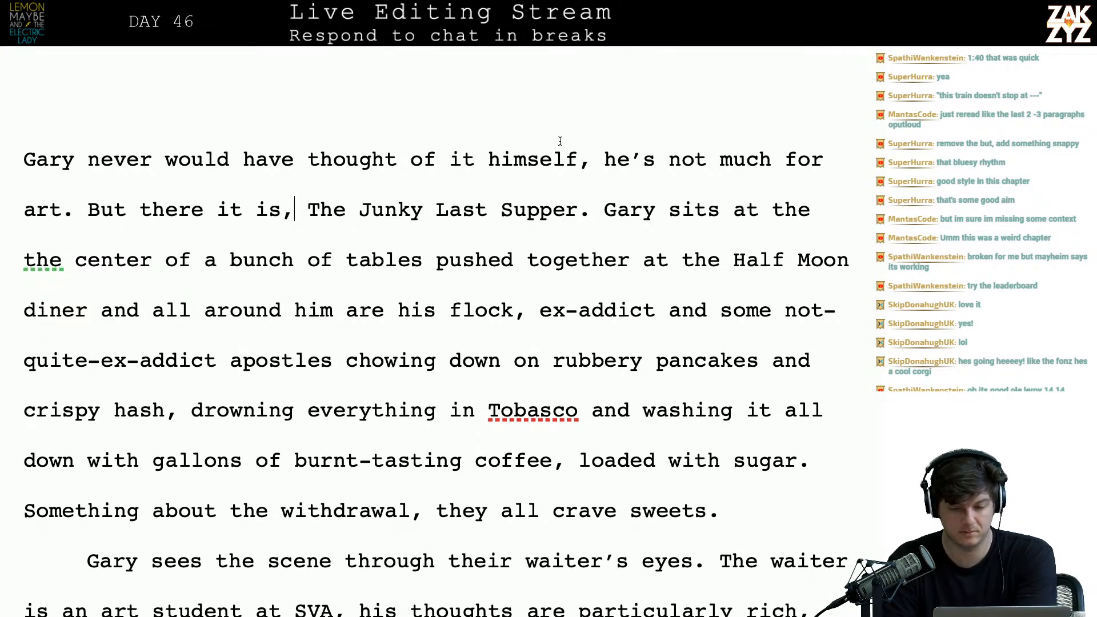
- Place the text cursor in the sentence starting "Gary sits at the" in chapter 45's opening paragraph
click(609, 224)
key(Right)
key(Right)
key(Right)
key(Right)
key(Right)
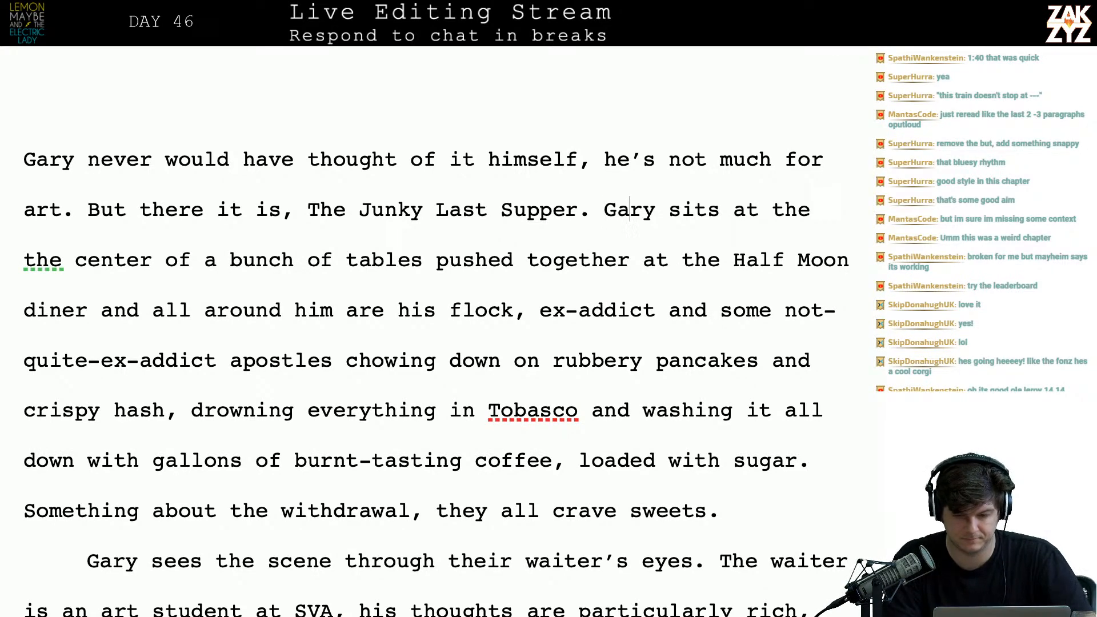
- Try rewording the sentence after "The Junky Last Supper." by inserting "'s seated" in front of "sits at the"
key(Left)
text('s seated)
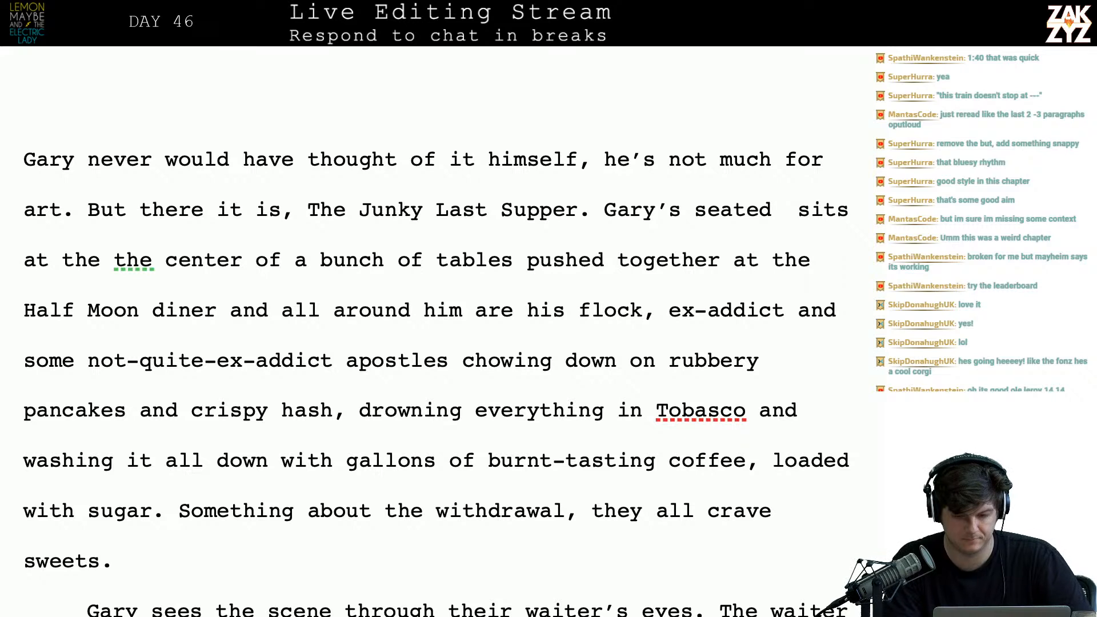
key(shift+Right)
key(shift+Right)
key(shift+Right)
key(shift+Right)
key(shift+Right)
key(shift+Right)
key(shift+Right)
key(shift+Right)
key(shift+Right)
key(shift+Right)
key(shift+Right)
key(shift+Right)
key(shift+Left)
key(shift+Right)
key(shift+Left)
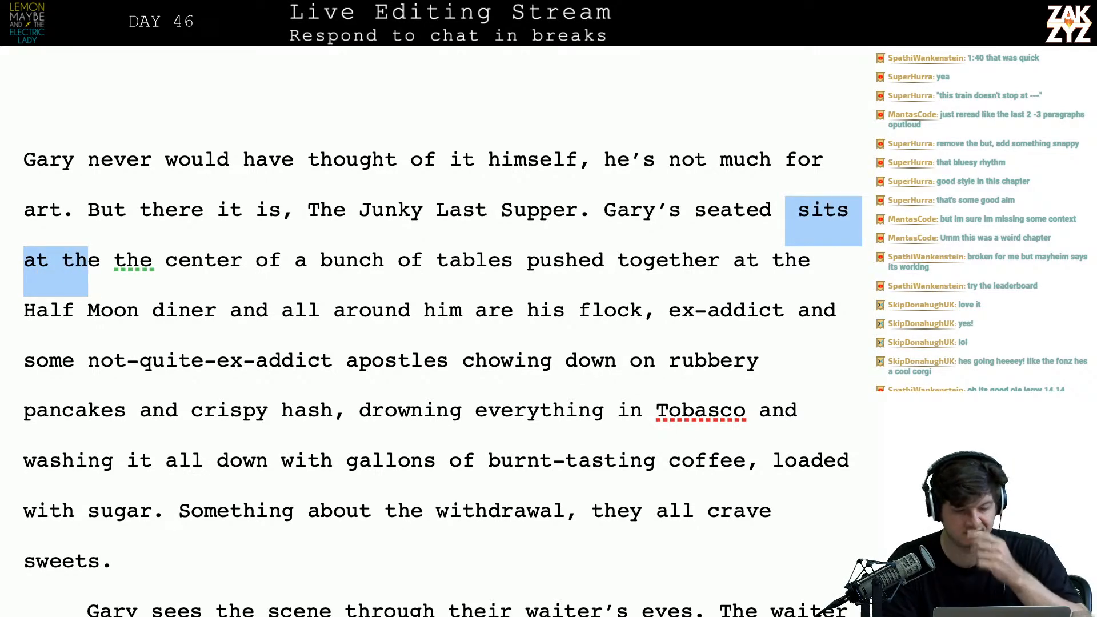
key(shift+Right)
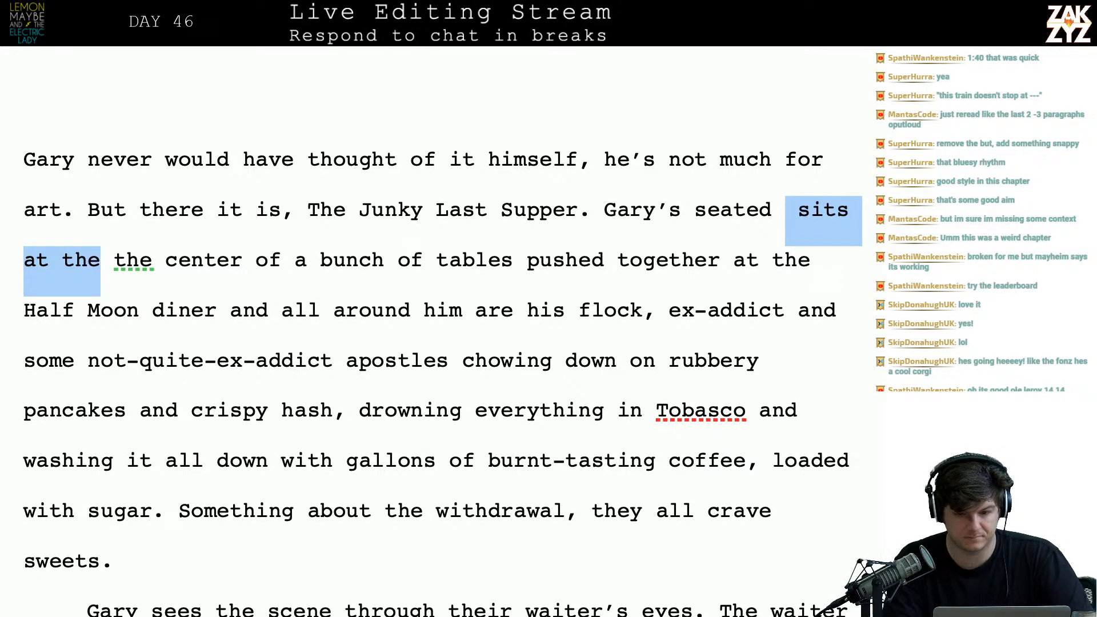
- Remove the inserted "'s seated" and the extra spaces before "sits at the"
key(Left)
key(Left)
key(BackSpace)
key(BackSpace)
key(BackSpace)
key(BackSpace)
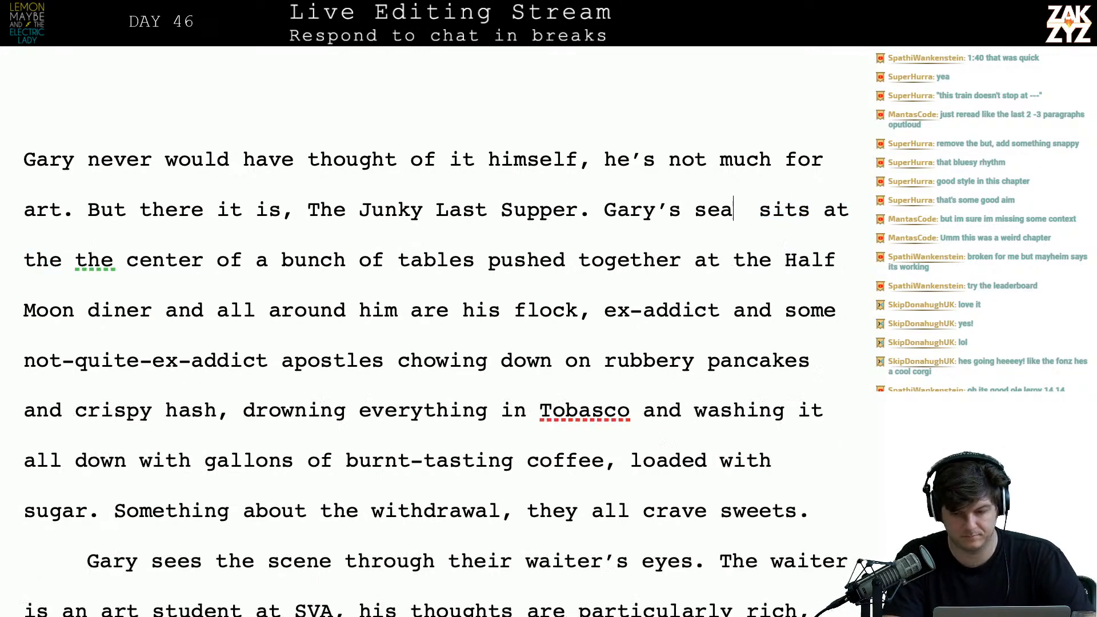
key(BackSpace)
key(BackSpace)
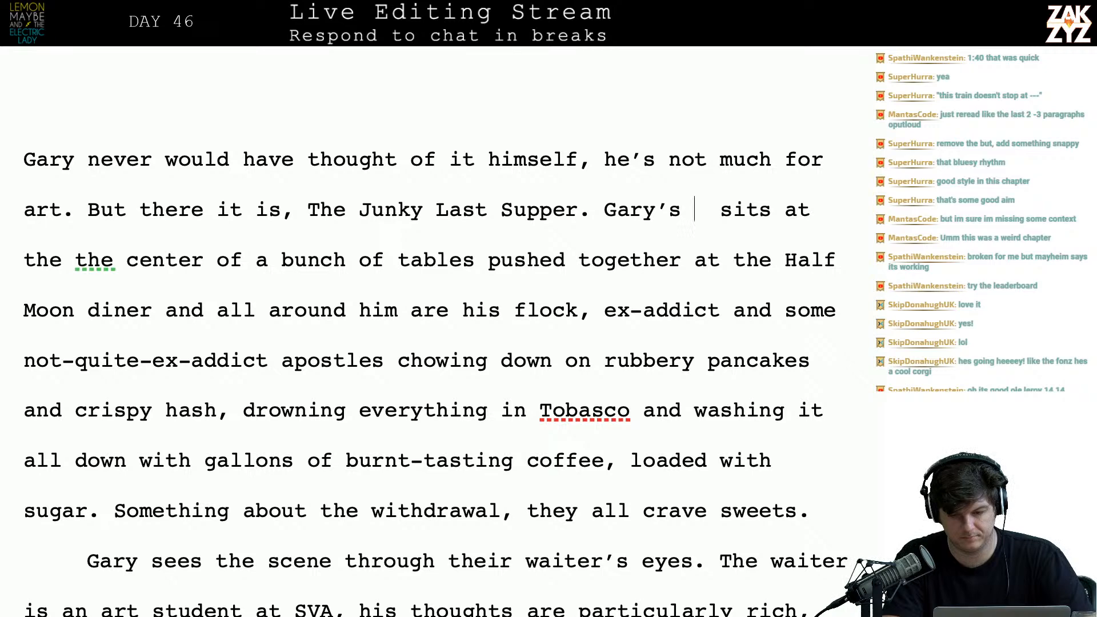
key(BackSpace)
key(BackSpace)
key(Right)
key(BackSpace)
- Continue "sits at the" with "center of three tables pushed together at the Half Moon diner." and separate the old wording with a blank line
key(Right)
key(Right)
key(Right)
key(Right)
key(Right)
key(Right)
key(Right)
key(Right)
key(Right)
key(Right)
key(Right)
key(Right)
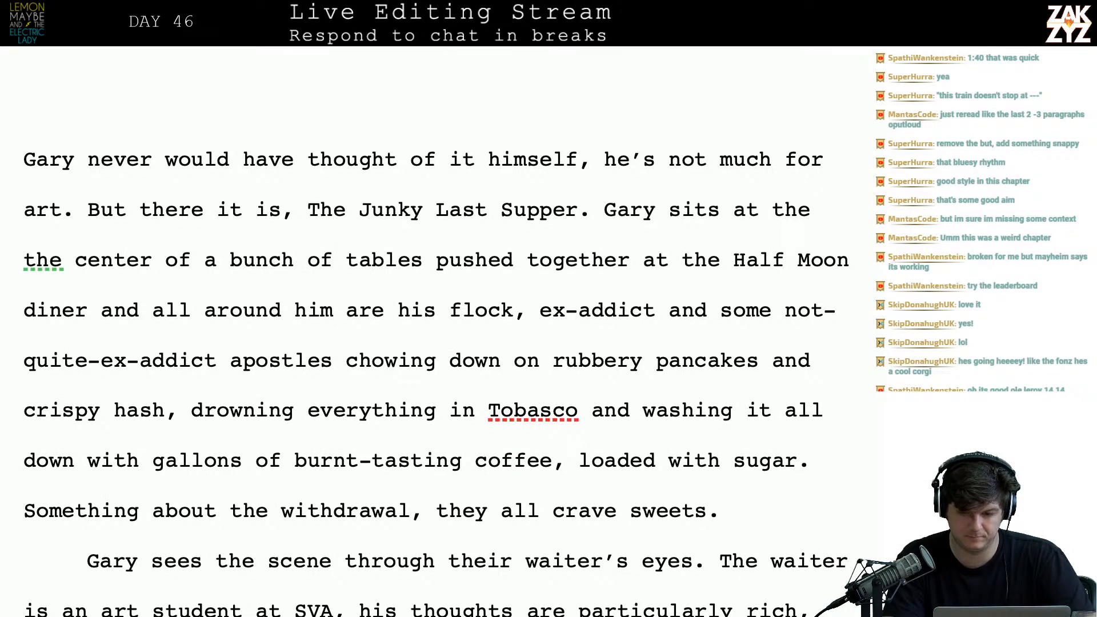
text(th)
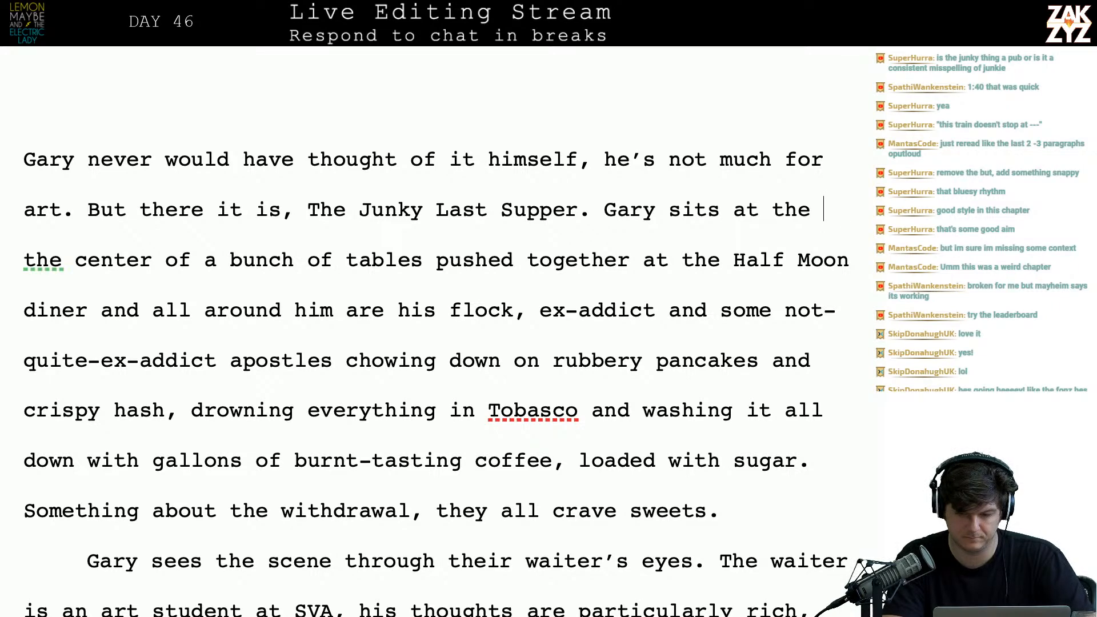
key(BackSpace)
key(BackSpace)
text(center of thr)
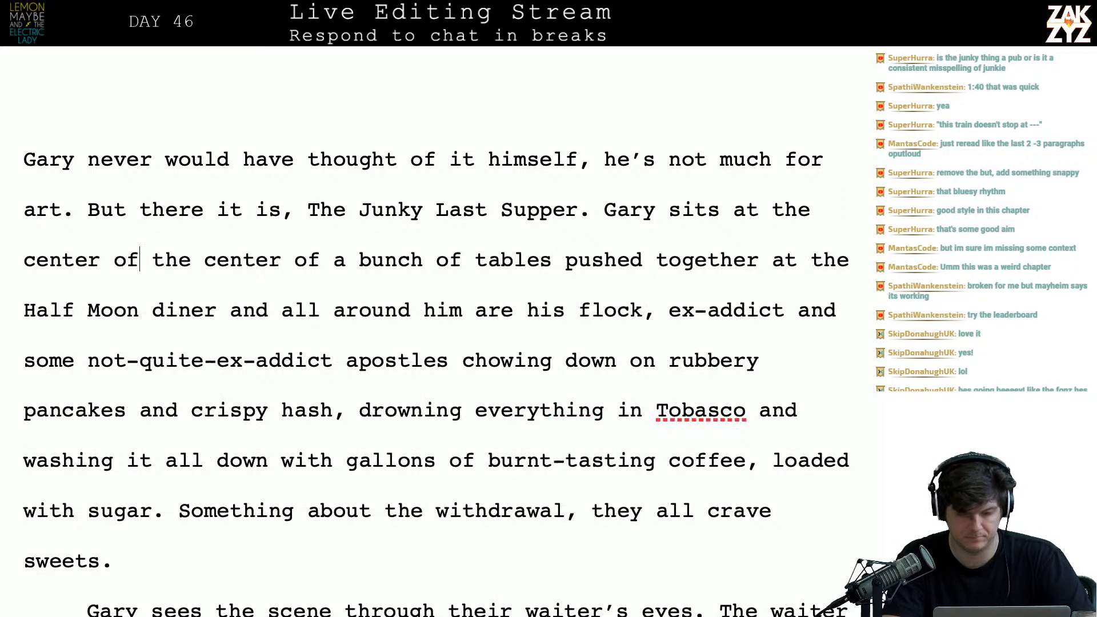
text(ee tables )
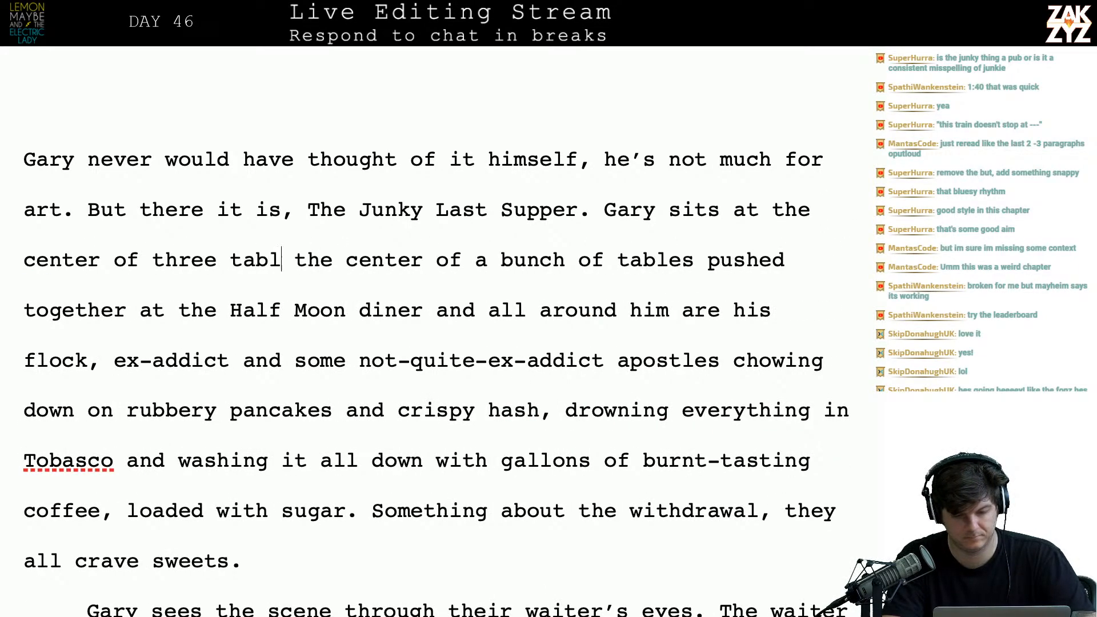
text(pushed together a)
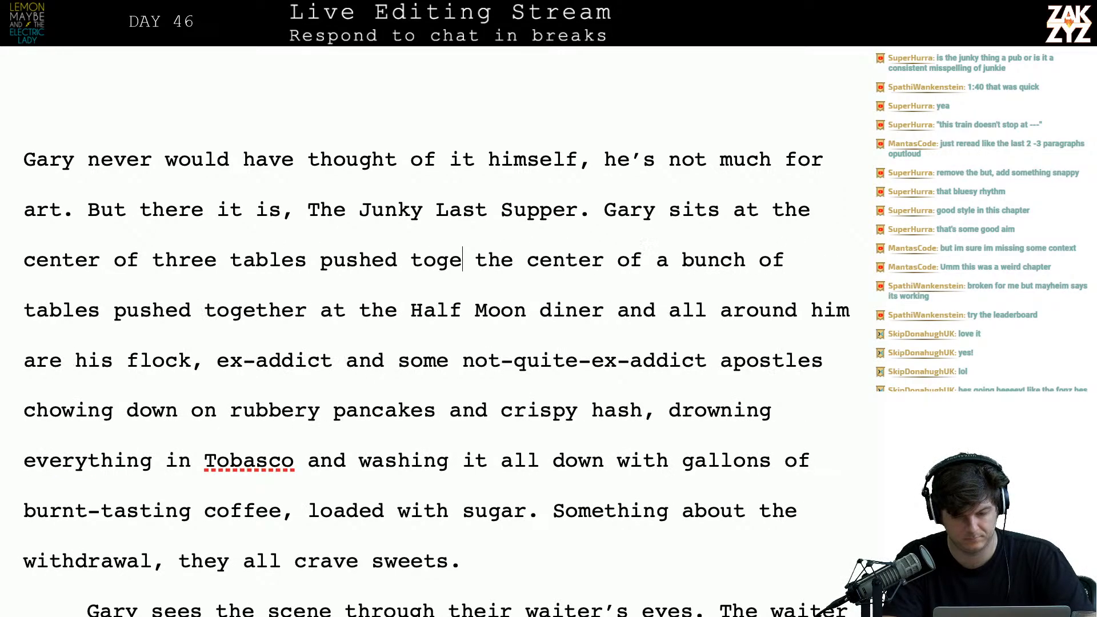
text(t the Half )
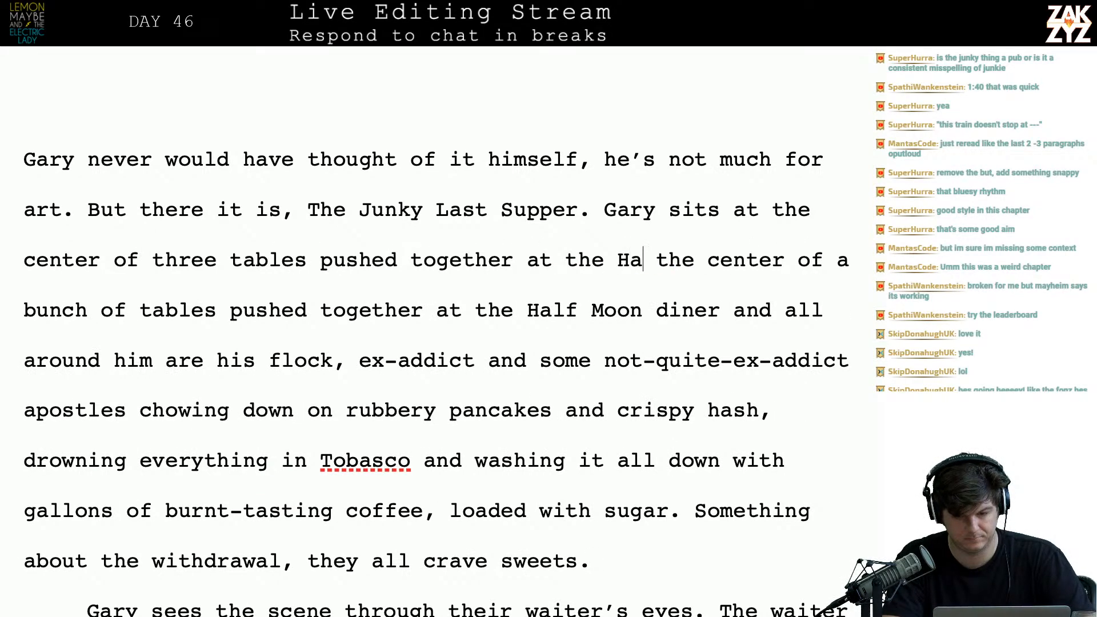
text(moon)
key(BackSpace)
key(BackSpace)
key(BackSpace)
key(BackSpace)
text(Moon)
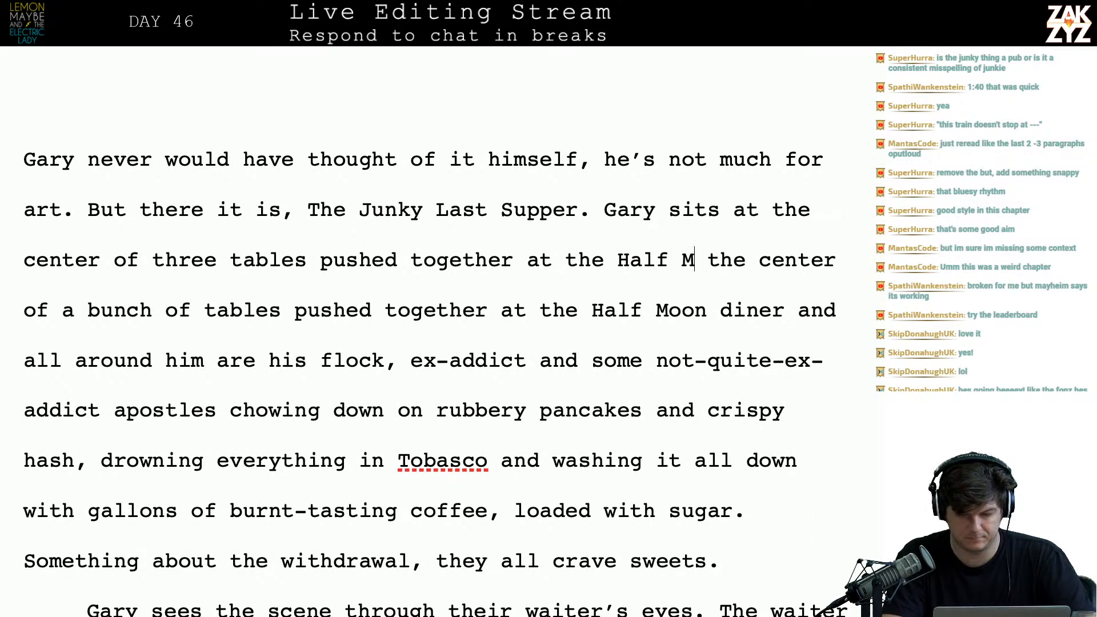
text( diner.)
key(Return)
key(Return)
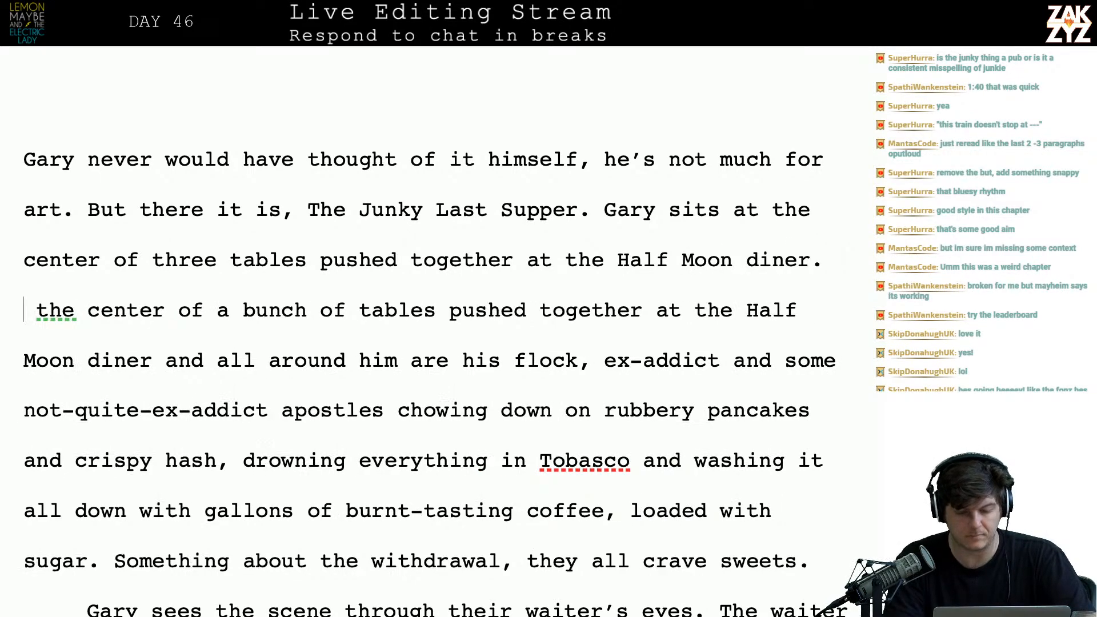
key(Left)
key(Left)
key(Left)
key(Right)
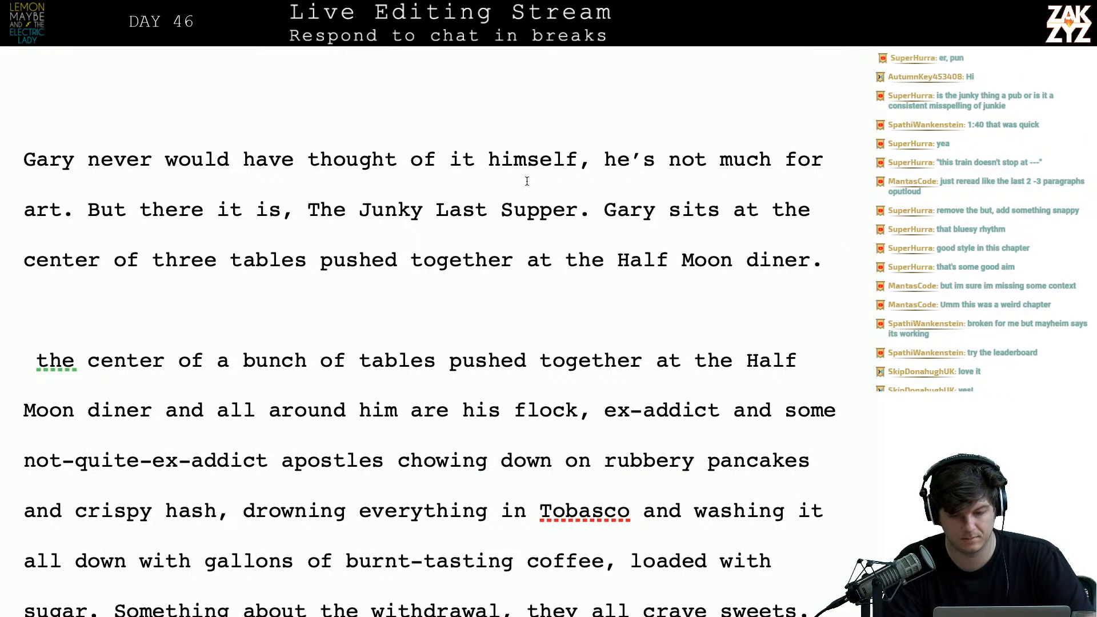
- Start a new paragraph after "The Junky Last Supper." and set its first-line indent to 0.49 in
click(605, 210)
key(Return)
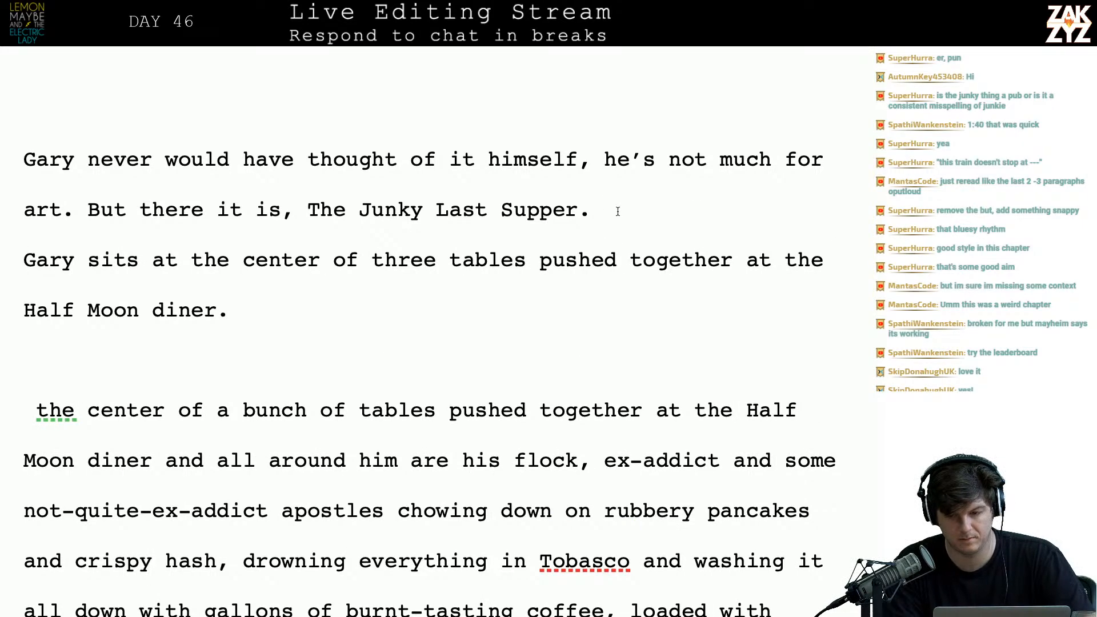
click(938, 29)
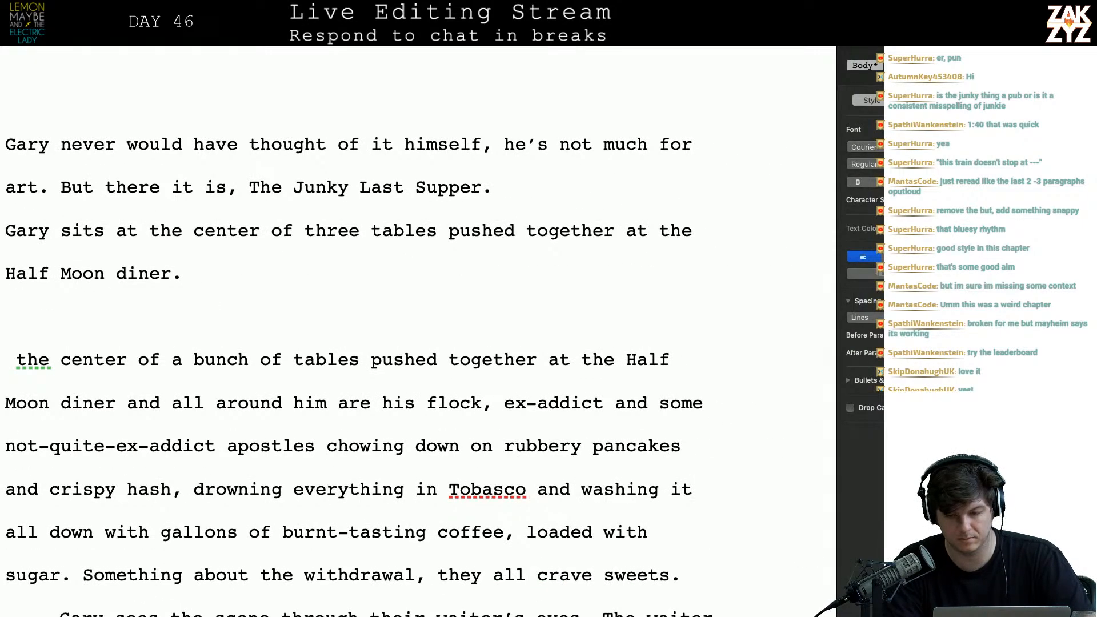
click(911, 100)
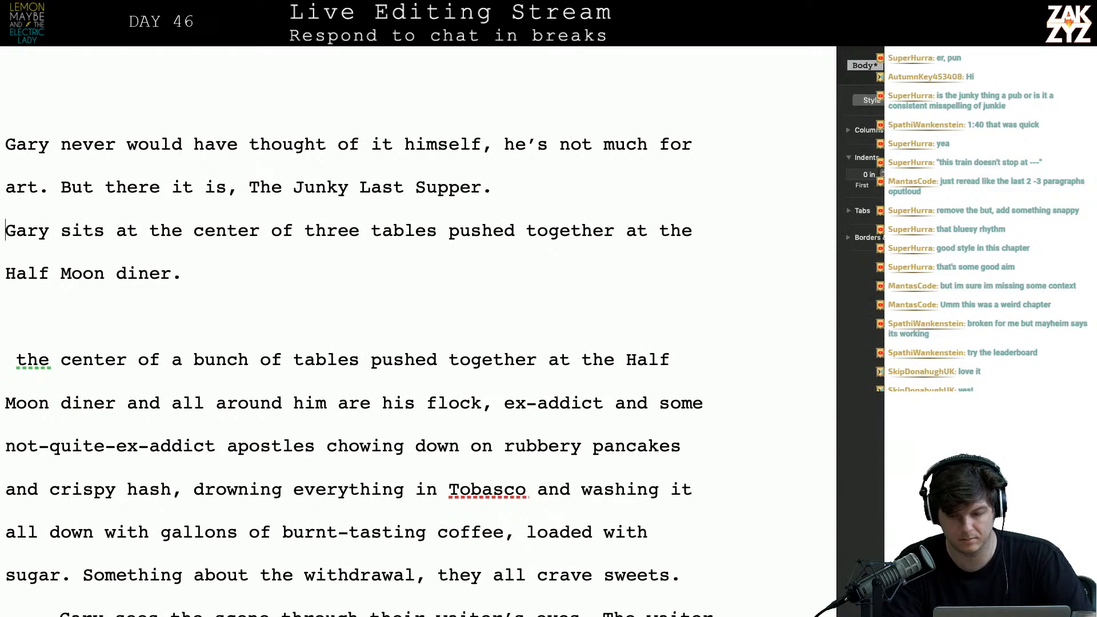
click(868, 175)
text(0.49)
key(Return)
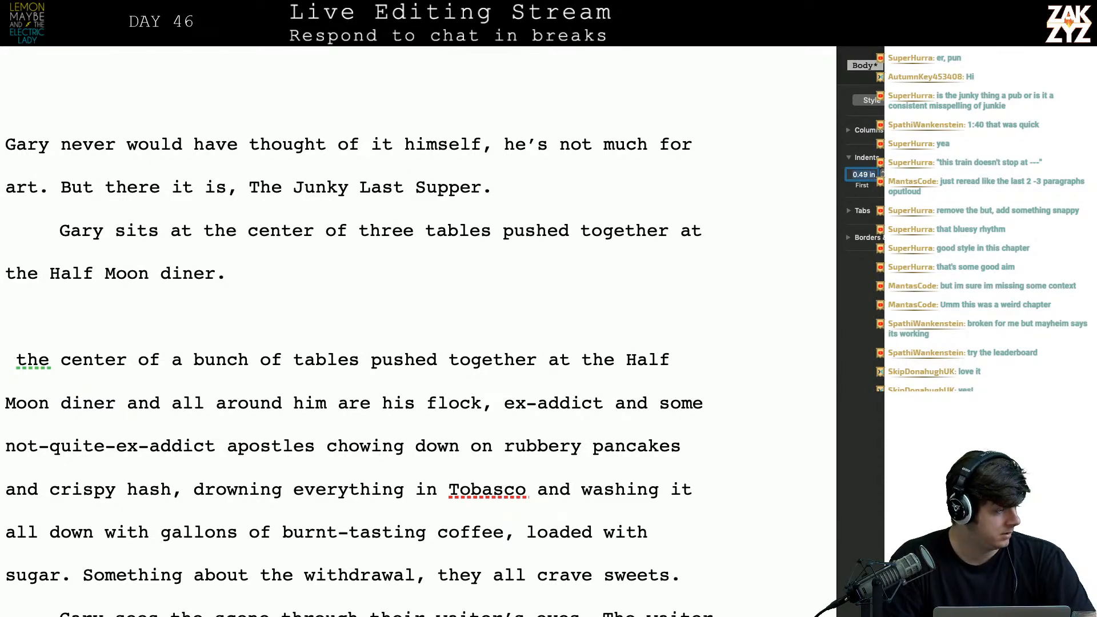
key(super+alt+i)
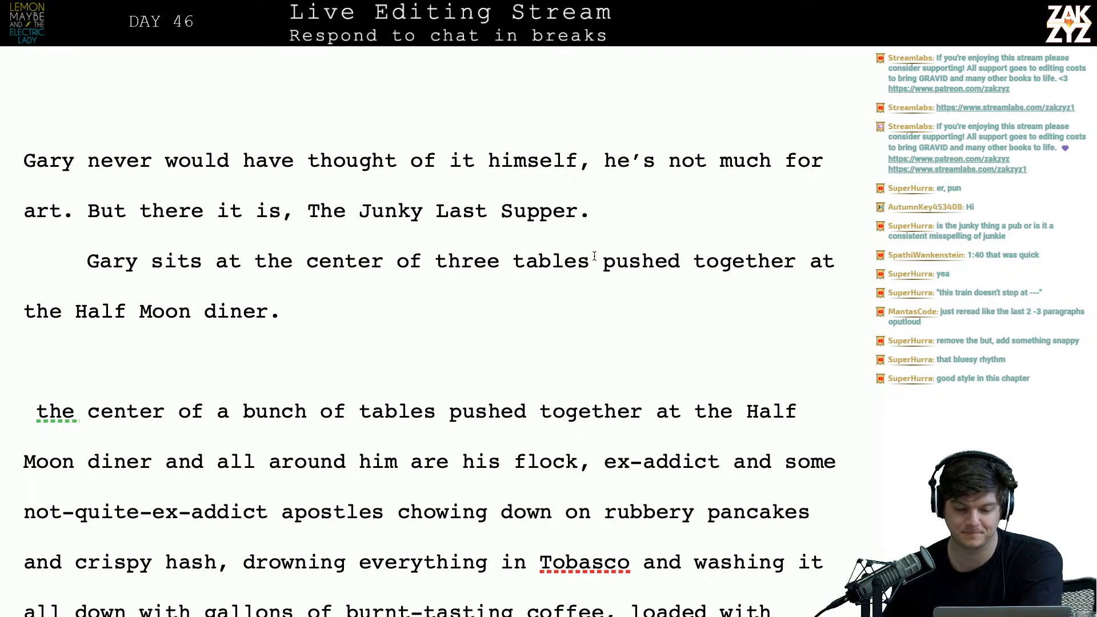
scroll(594, 255, down, 1)
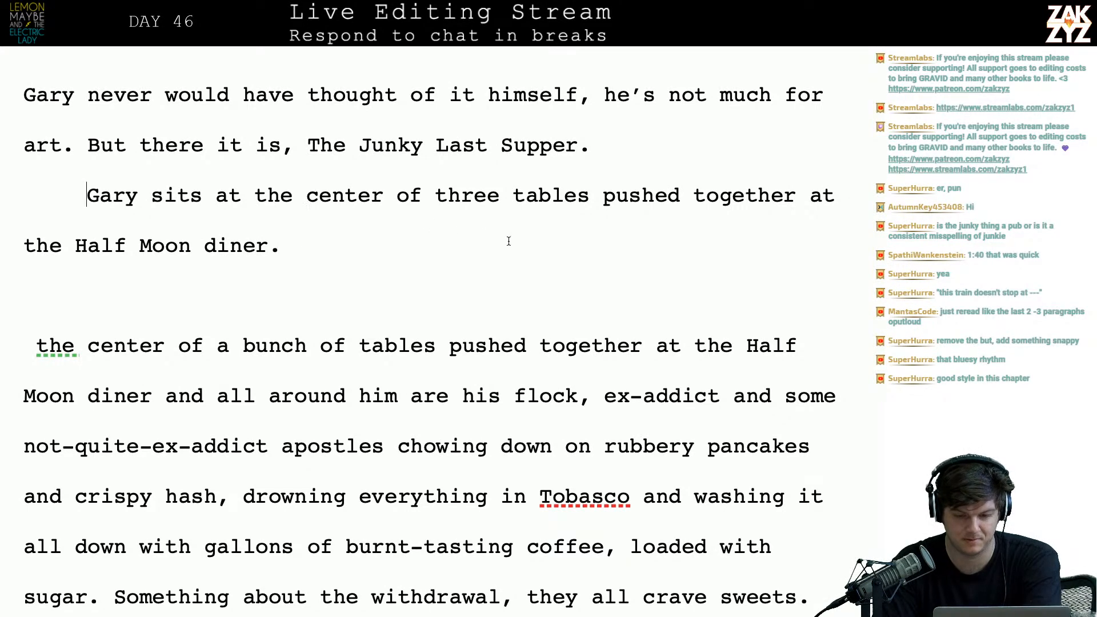
click(588, 159)
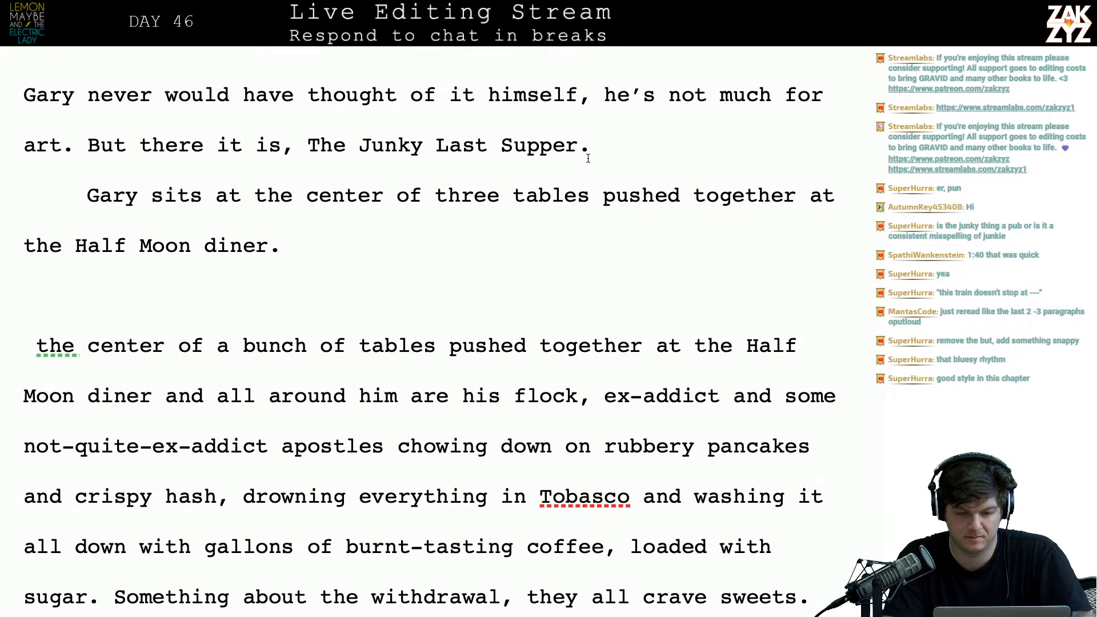
key(Return)
key(Left)
key(Down)
key(Down)
key(Up)
key(Down)
key(Down)
key(Down)
key(Up)
key(Up)
key(BackSpace)
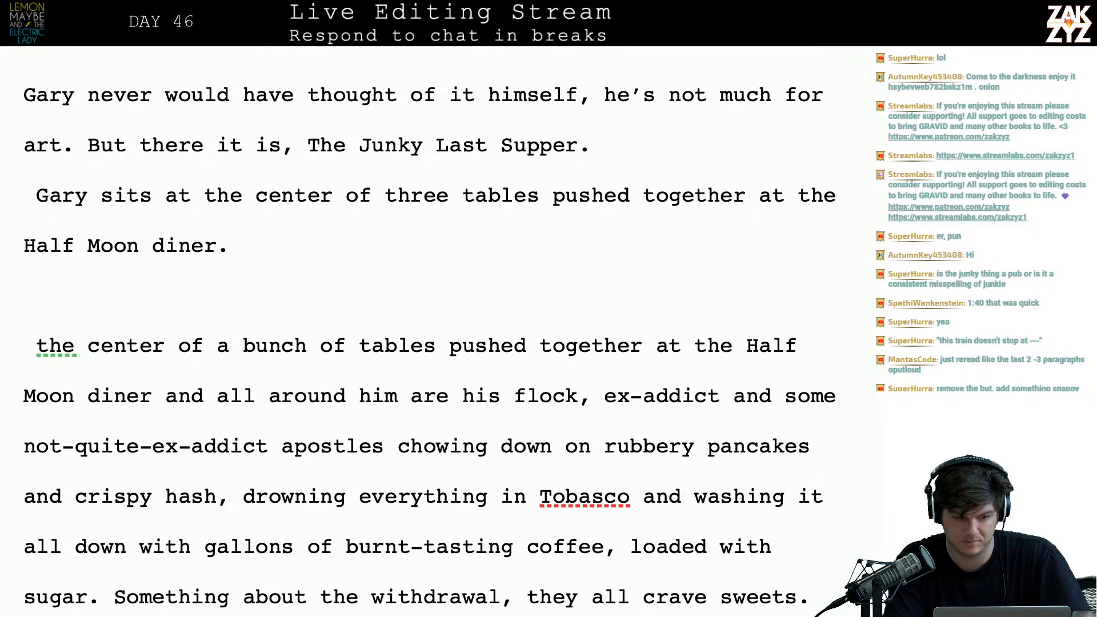
key(Return)
key(Up)
key(BackSpace)
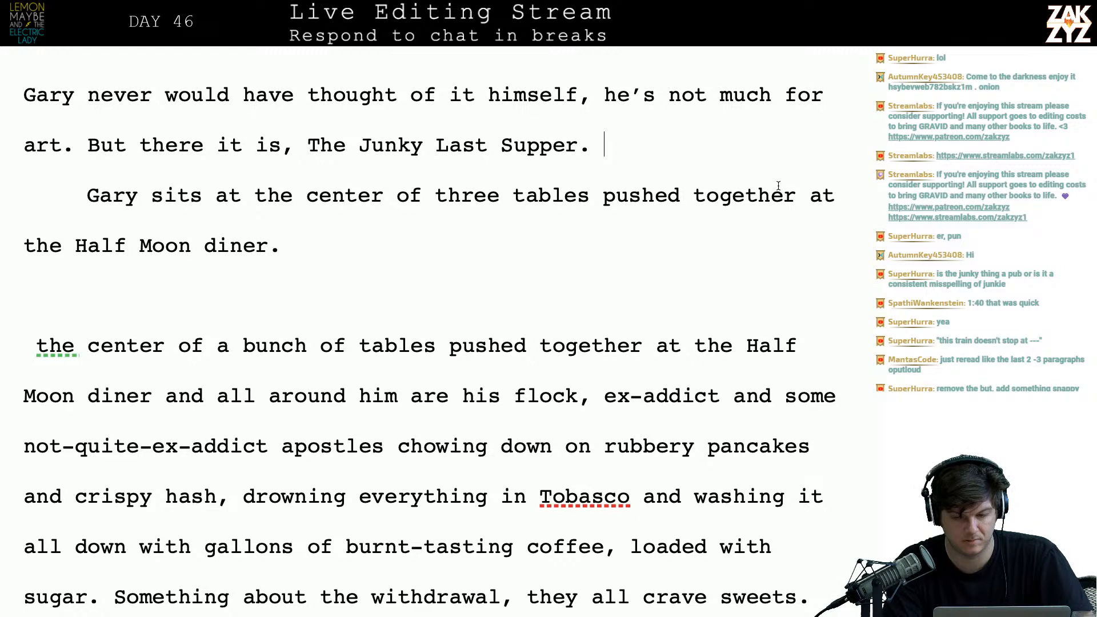
- End the second paragraph's first sentence with a period after "three tables pushed together"
click(796, 196)
text(,)
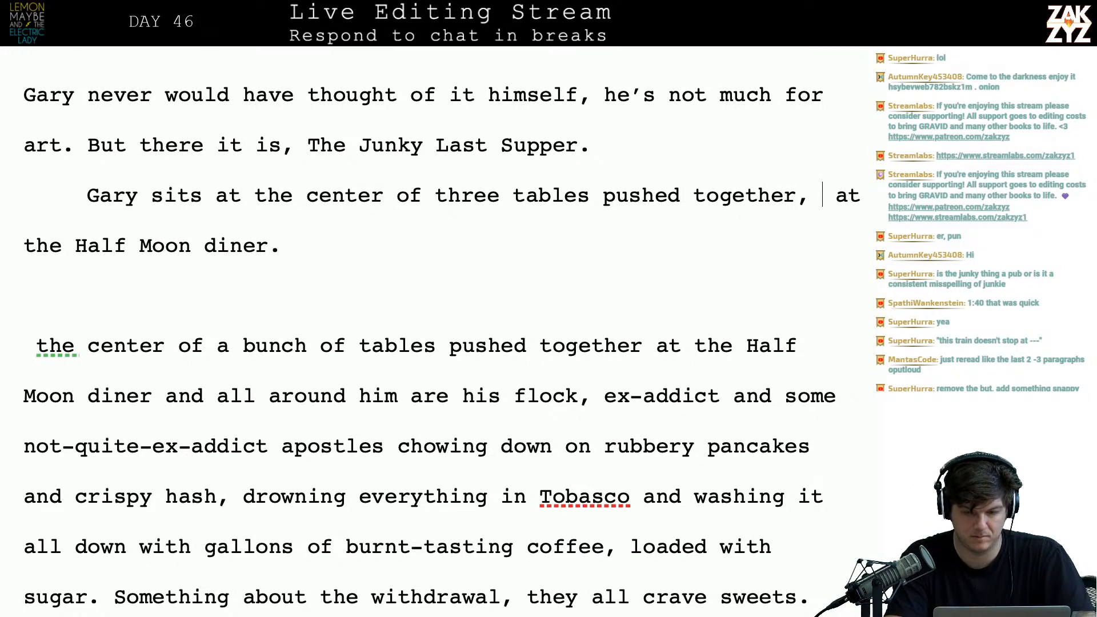
key(BackSpace)
text(.)
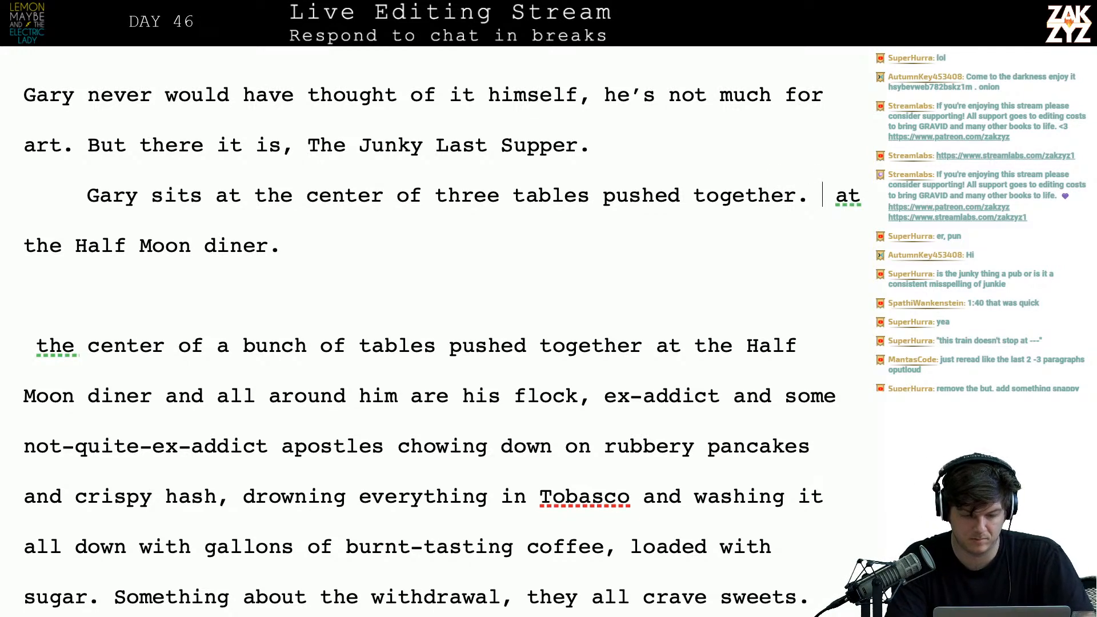
- Delete the leftover text from "at the Half Moon diner." through "Moon diner and", and start the next sentence with a capitalized "All"
key(shift+Down)
key(shift+Down)
key(shift+Down)
key(shift+Down)
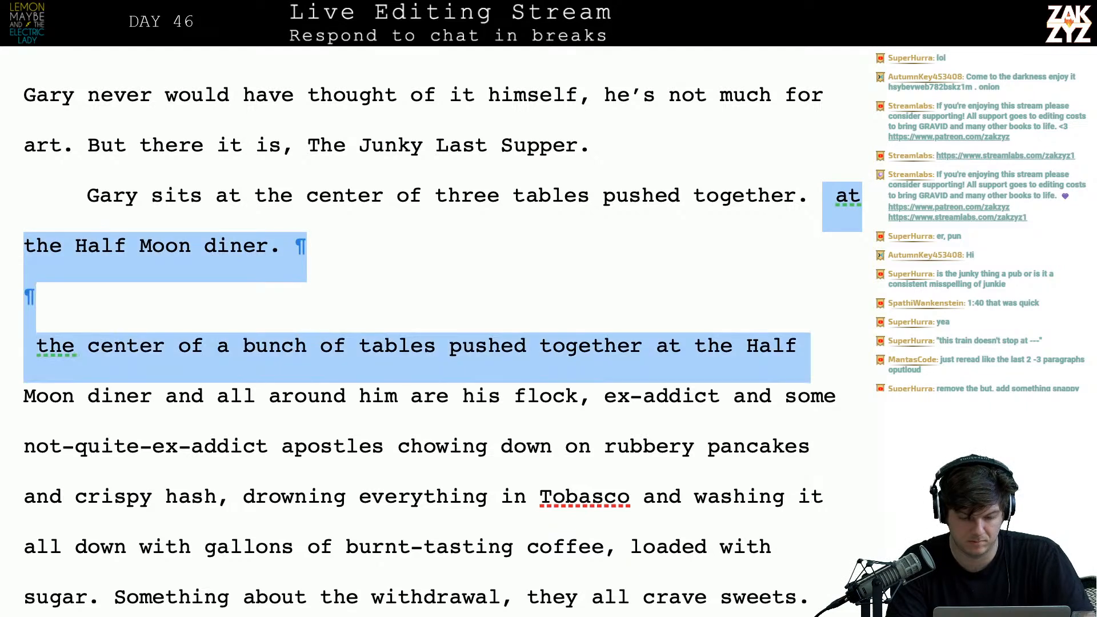
key(shift+Left)
key(shift+Left)
key(shift+Left)
key(shift+Left)
key(shift+Left)
key(shift+Left)
key(shift+Left)
key(shift+Left)
key(shift+Left)
key(shift+Left)
key(shift+Left)
key(shift+Left)
key(shift+Left)
key(shift+Left)
key(shift+Left)
key(shift+Left)
key(shift+Left)
key(shift+Left)
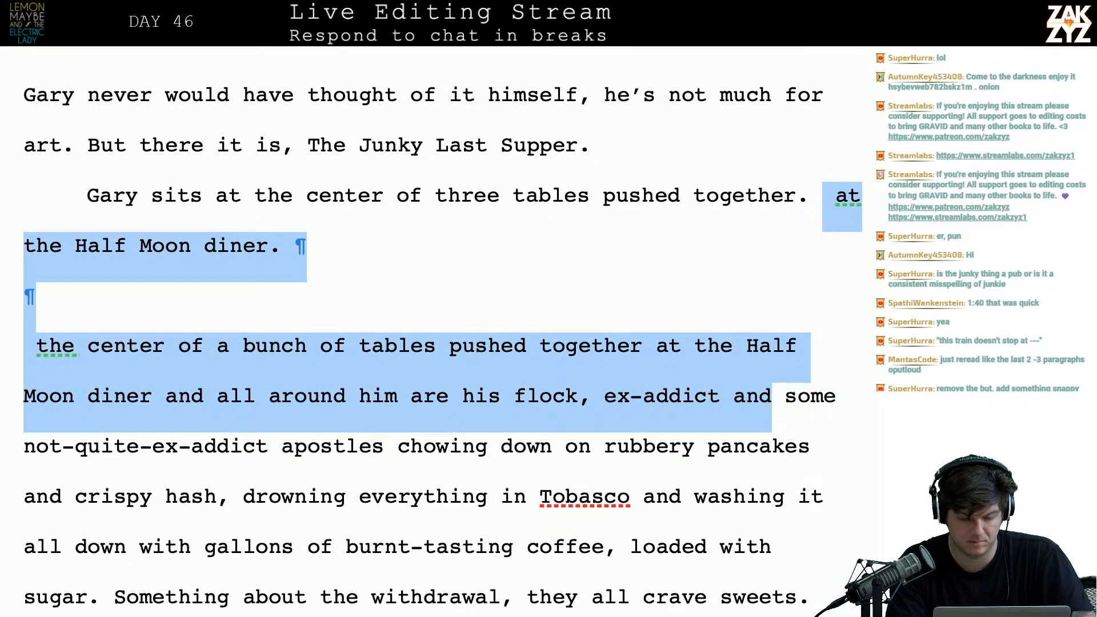
key(shift+Left)
key(shift+Left)
key(shift+Left)
key(shift+Left)
key(shift+Left)
key(shift+Left)
key(shift+Left)
key(shift+Left)
key(shift+Left)
key(shift+Left)
key(shift+Left)
key(shift+Left)
key(shift+Left)
key(shift+Left)
key(shift+Left)
key(shift+Left)
key(shift+Left)
key(shift+Left)
key(shift+Left)
key(shift+Left)
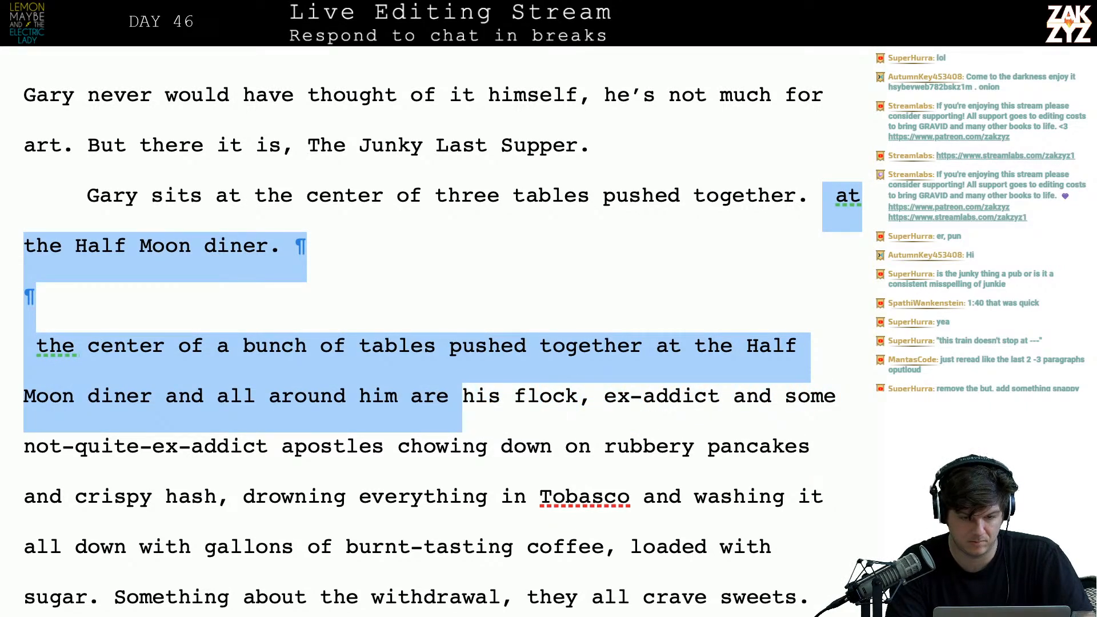
key(shift+Left)
key(shift+Left)
key(shift+Left)
key(shift+Left)
key(shift+Left)
key(shift+Left)
key(shift+Left)
key(shift+Left)
key(shift+Left)
key(shift+Right)
key(BackSpace)
click(836, 194)
key(BackSpace)
text(A)
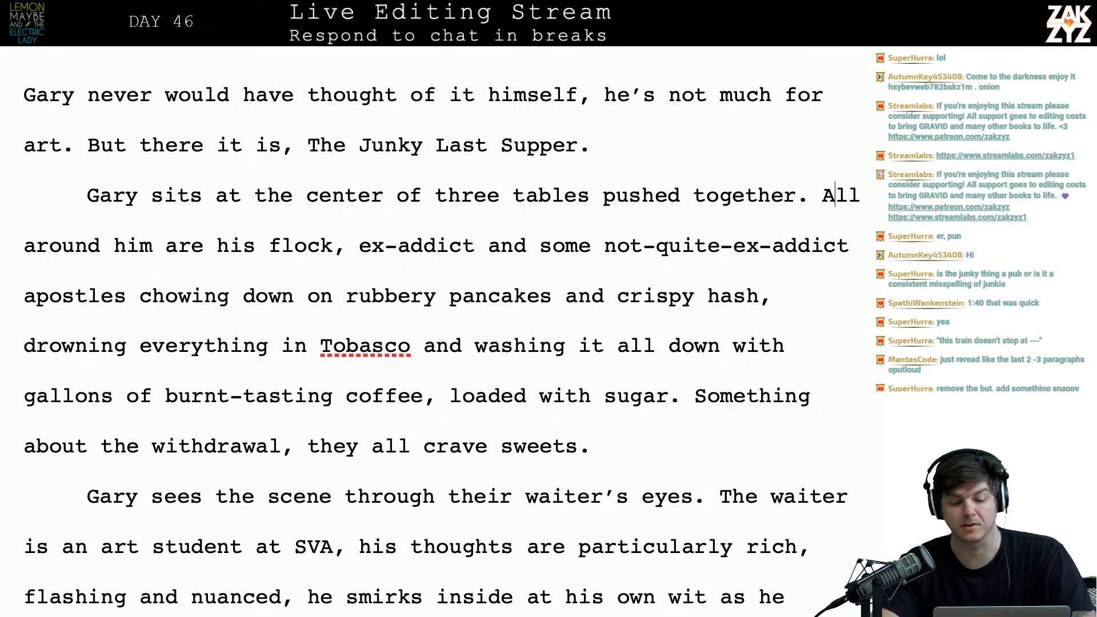
- Insert "the frame." after "sits at the center of" in the second paragraph
click(463, 211)
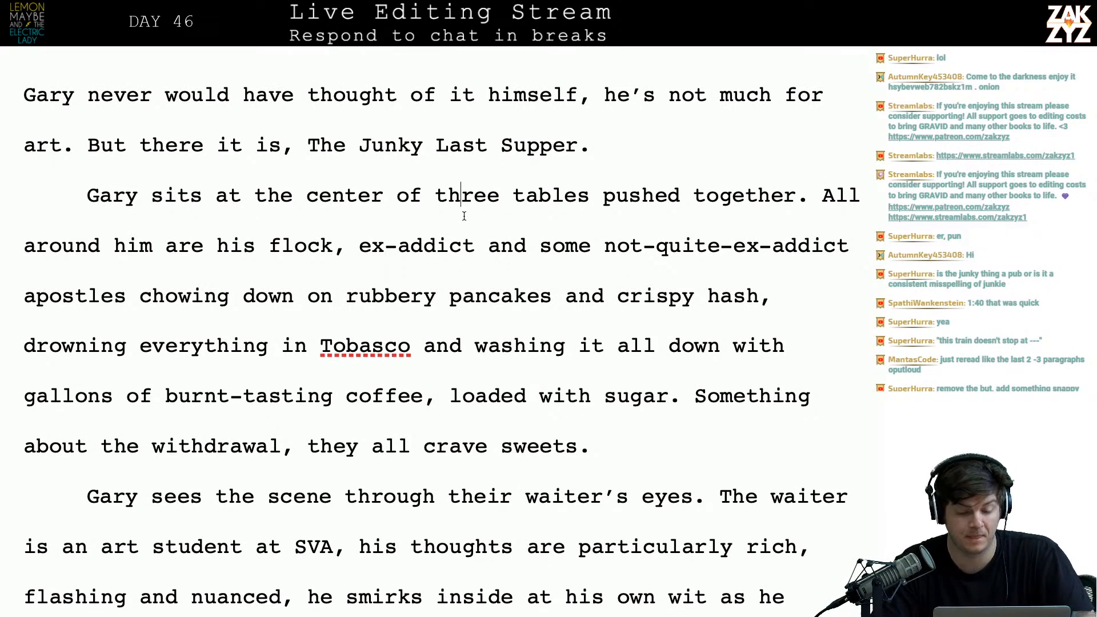
click(240, 194)
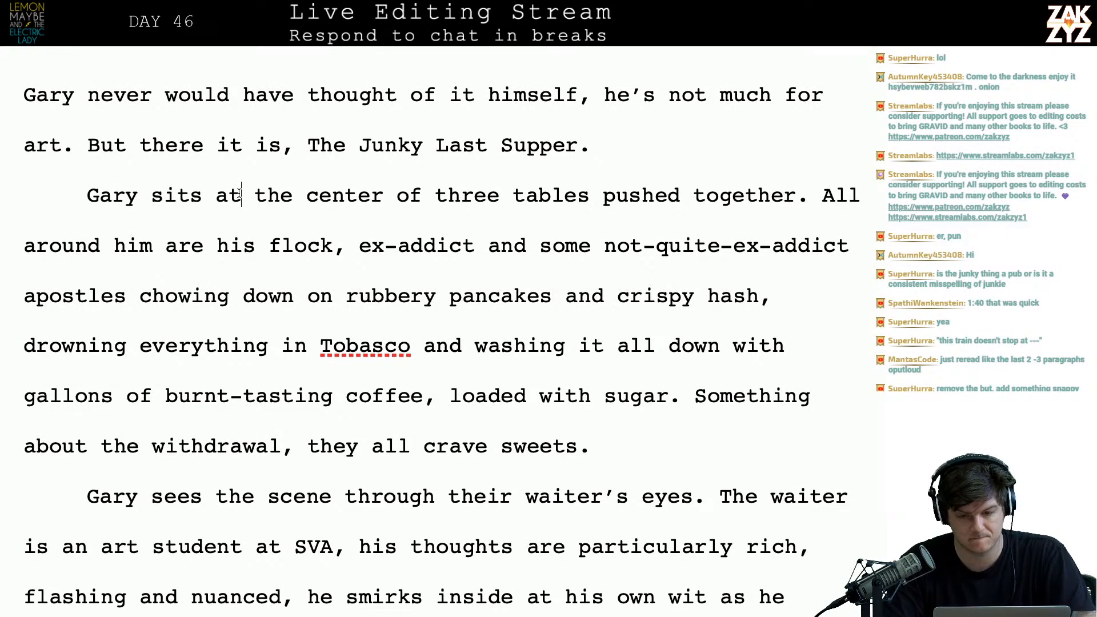
click(592, 153)
click(294, 196)
key(Right)
key(Right)
key(Right)
key(Right)
key(Right)
key(Right)
key(Right)
key(Right)
key(Right)
key(Left)
key(Right)
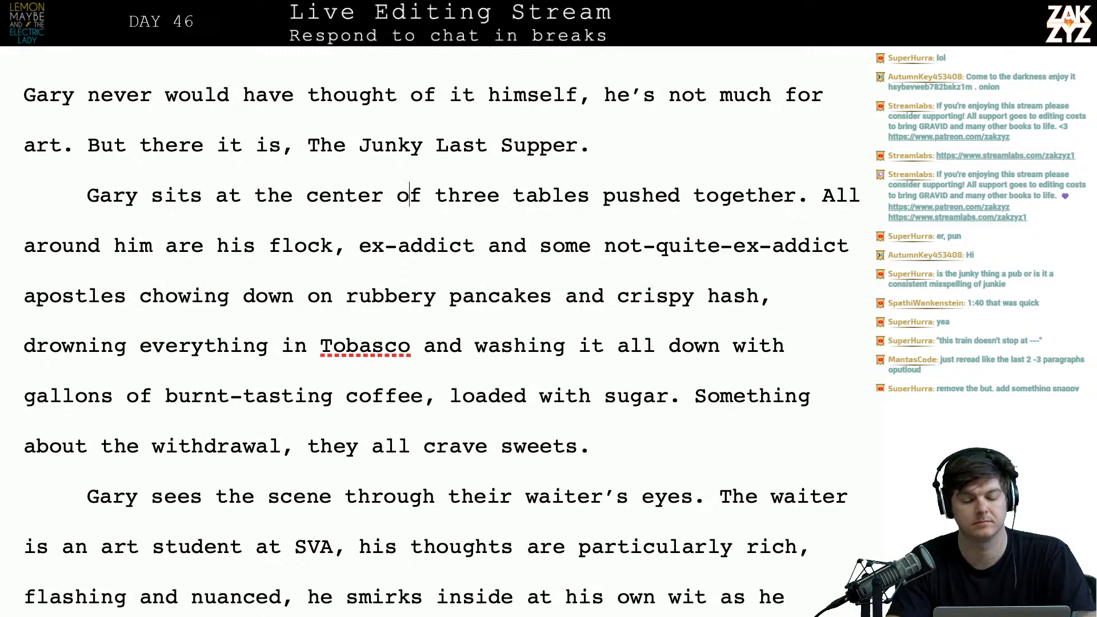
key(Right)
key(Right)
text(the )
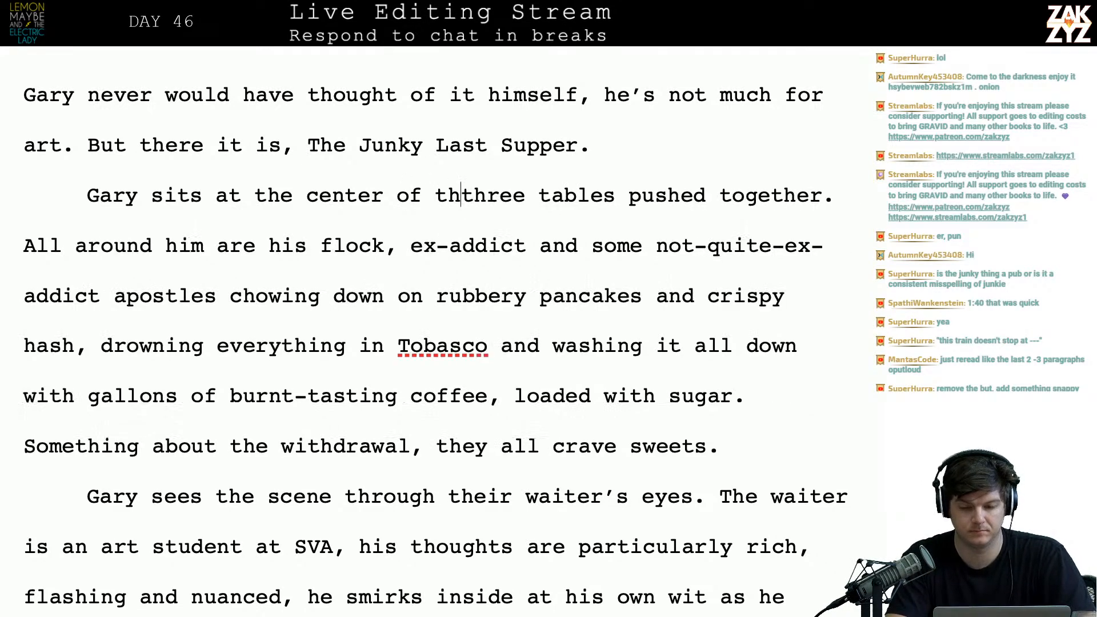
text(frame.)
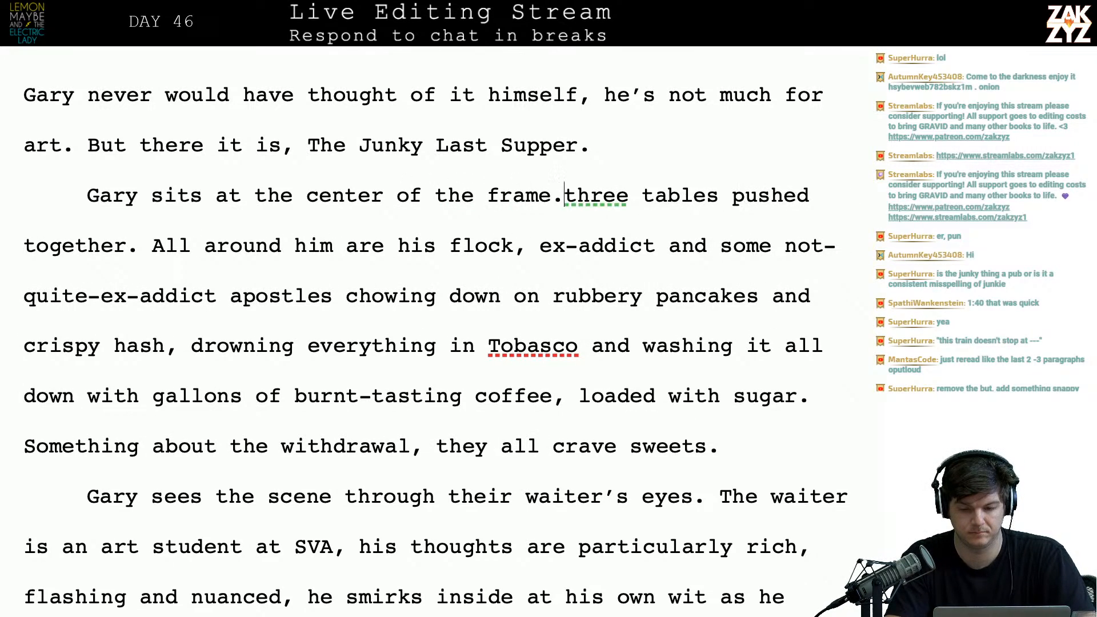
- Split the old "three tables" wording into its own paragraph and continue the line after "frame" with ", three tables pushed together at the Half m"
key(Return)
key(BackSpace)
key(BackSpace)
text(, th)
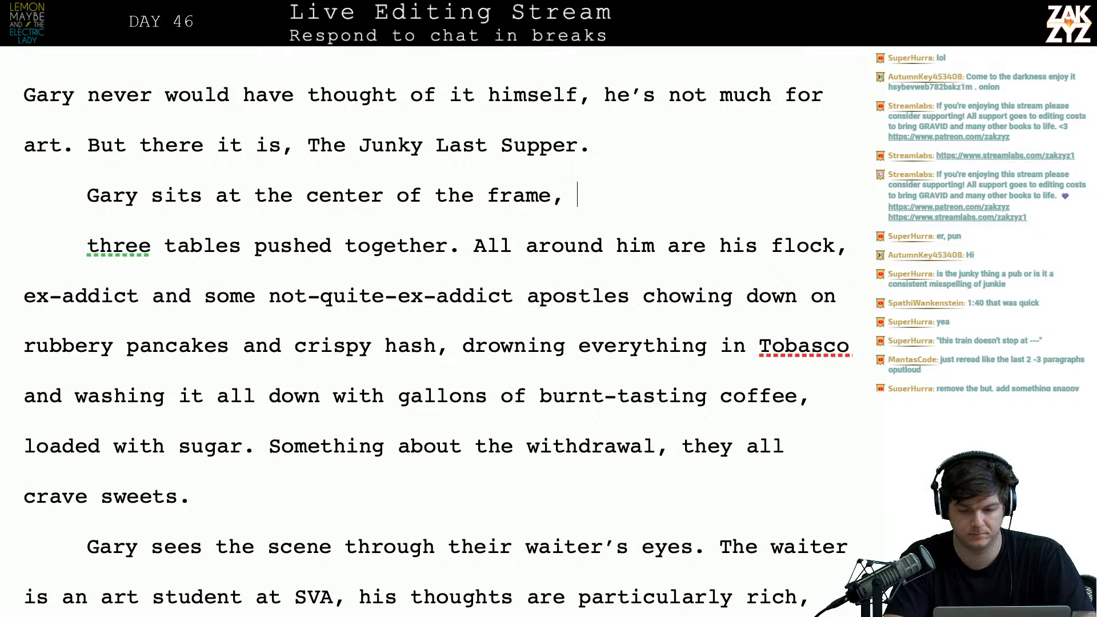
key(BackSpace)
key(BackSpace)
key(BackSpace)
key(BackSpace)
text(, three tables p)
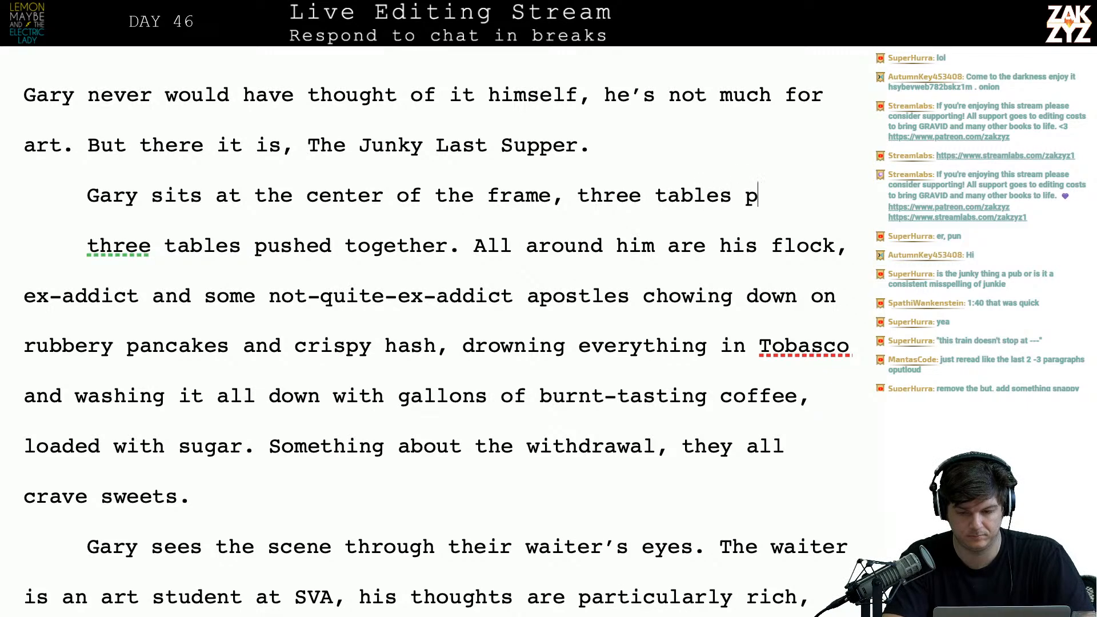
text(ushed together at the Hafl)
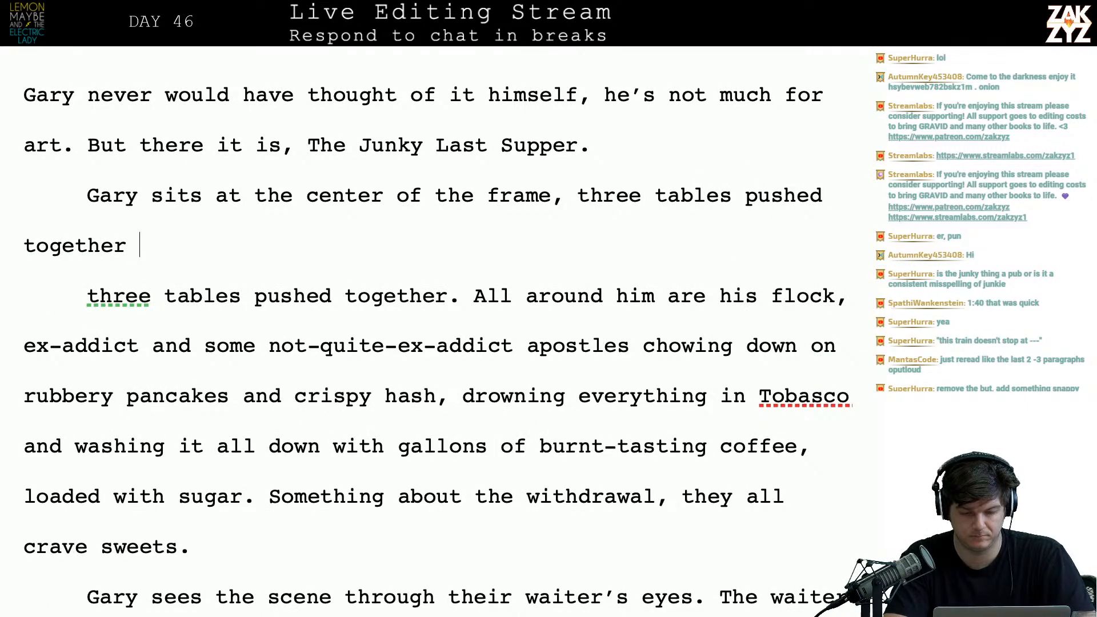
key(BackSpace)
key(BackSpace)
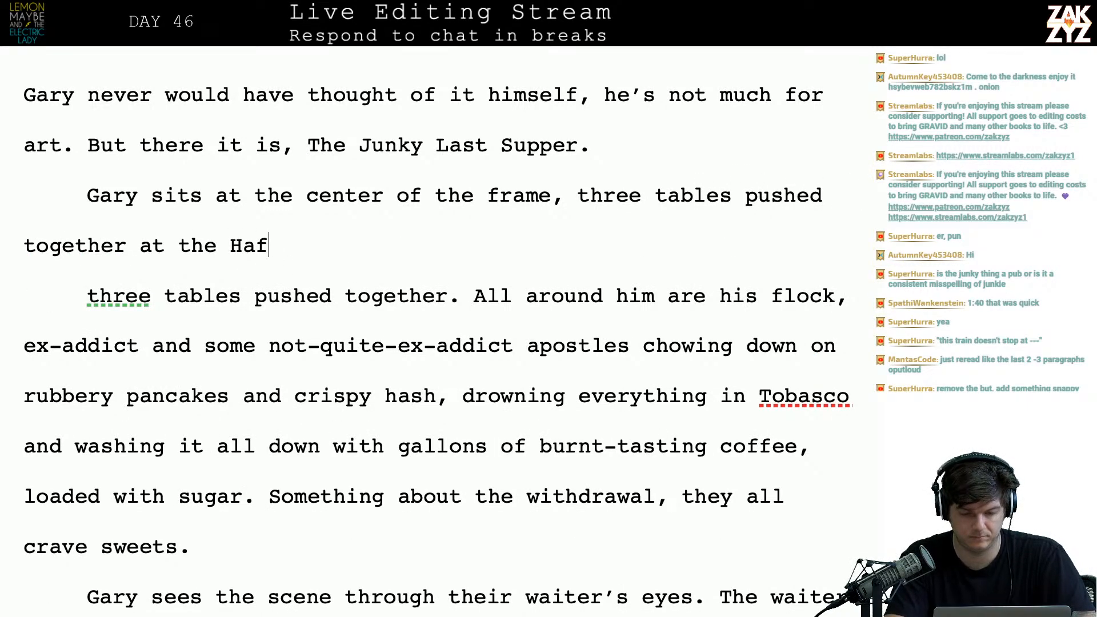
text(lf m)
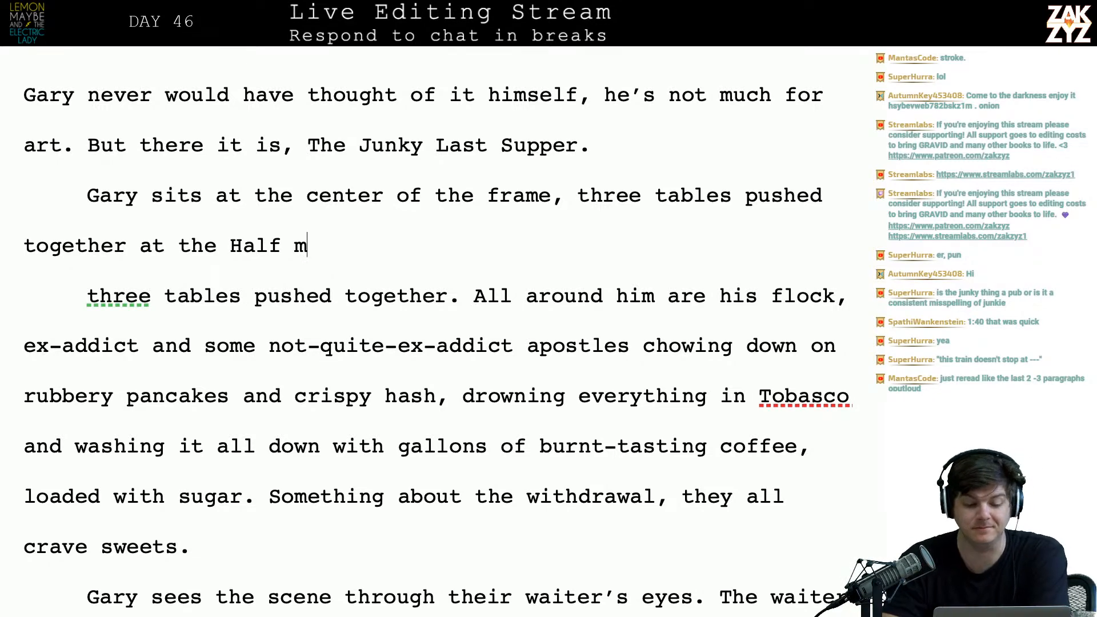
- Insert "there are three long tables pushed together taking up an entire side of the Half Moon diner." after "the center of the frame,"
scroll(294, 184, down, 1)
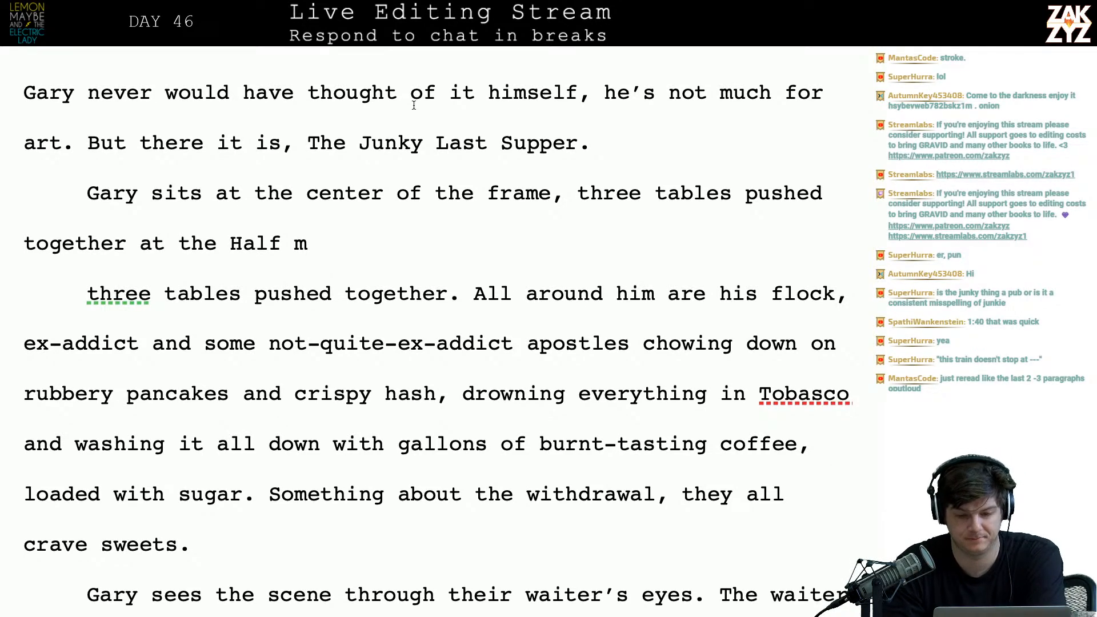
click(560, 215)
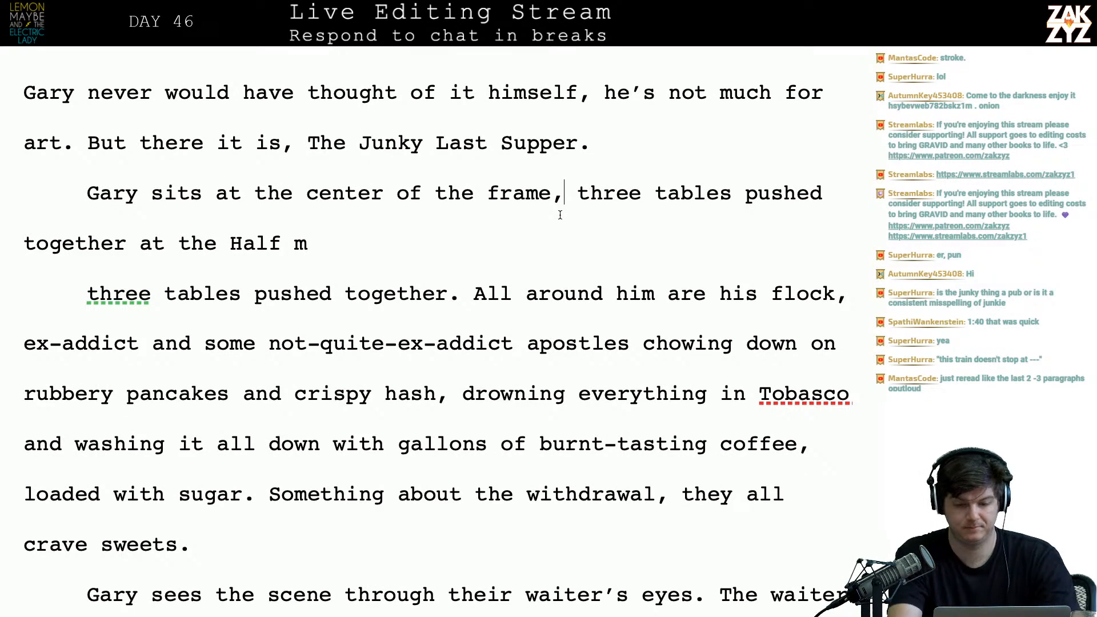
text(there are )
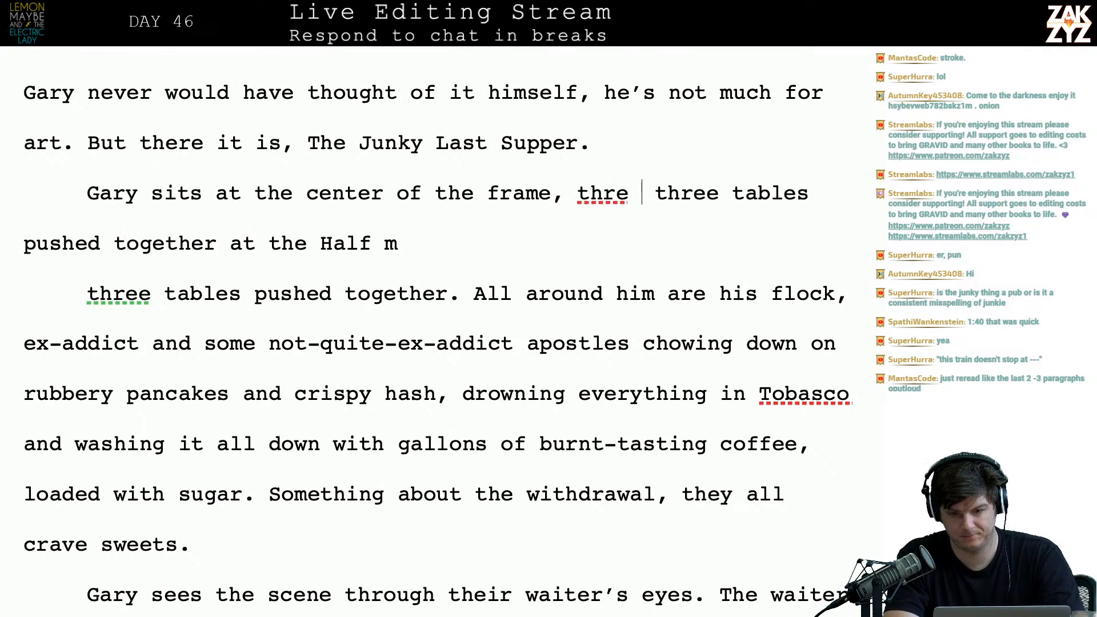
text(three long table)
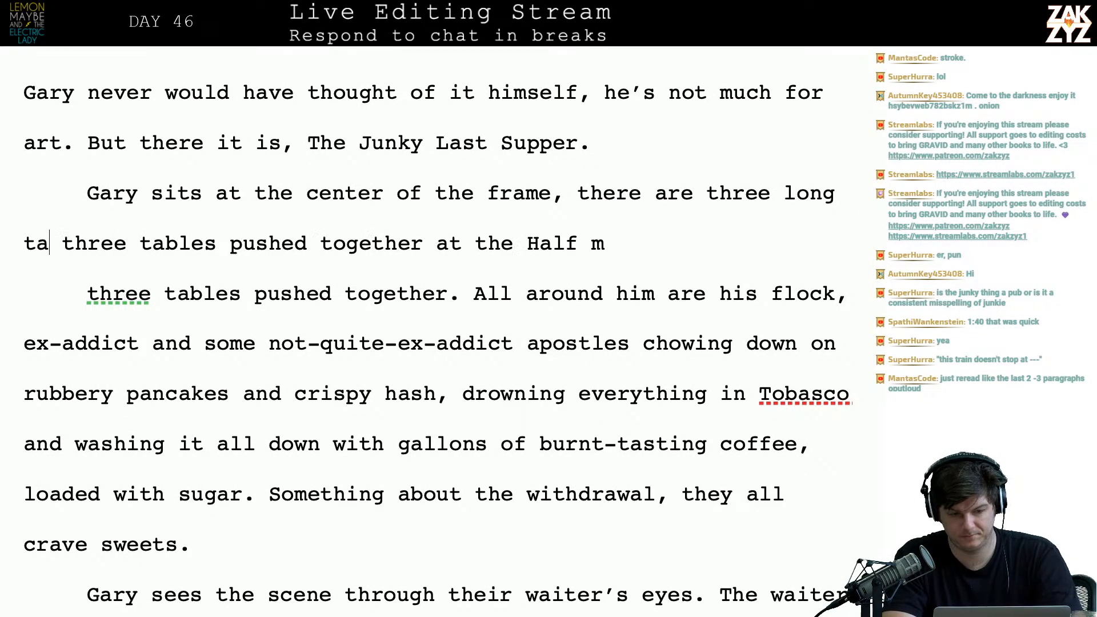
text(s pushed together)
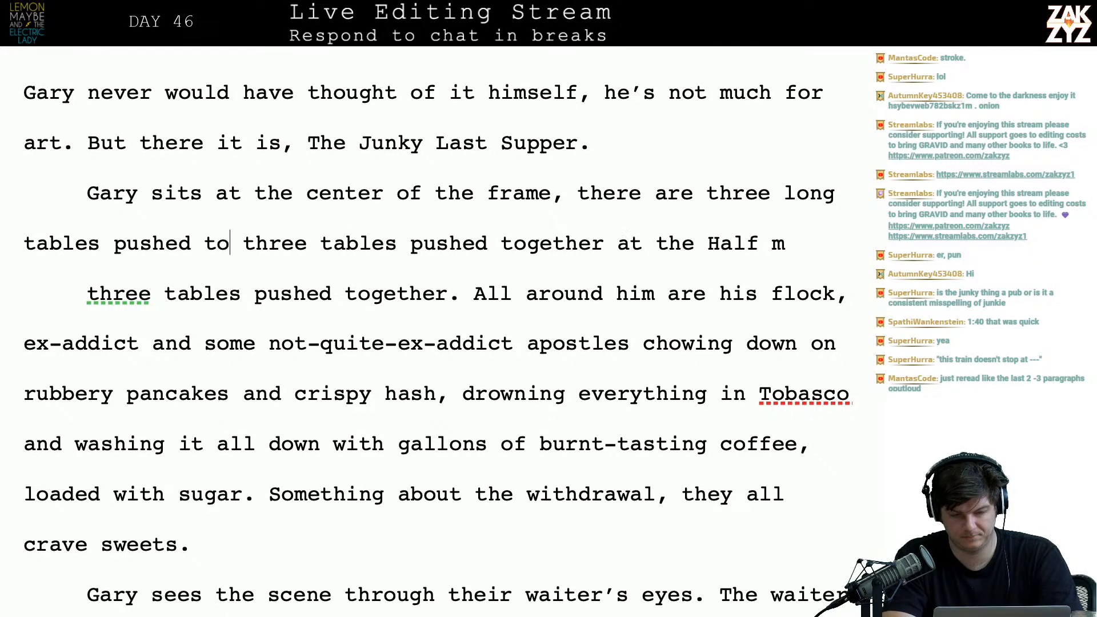
text( taking up )
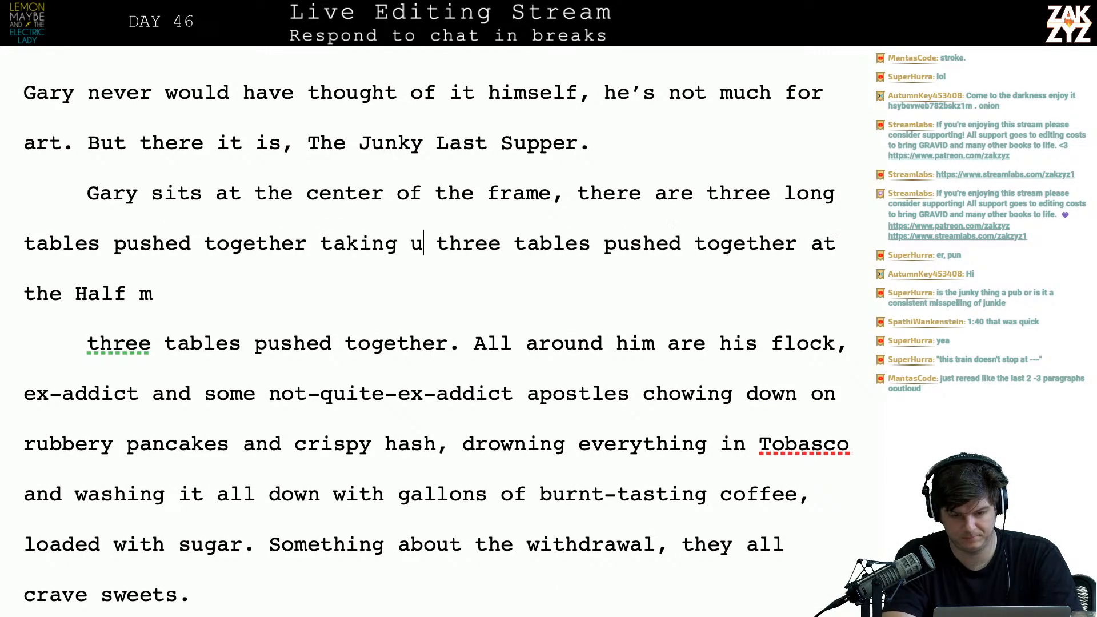
text(an entir)
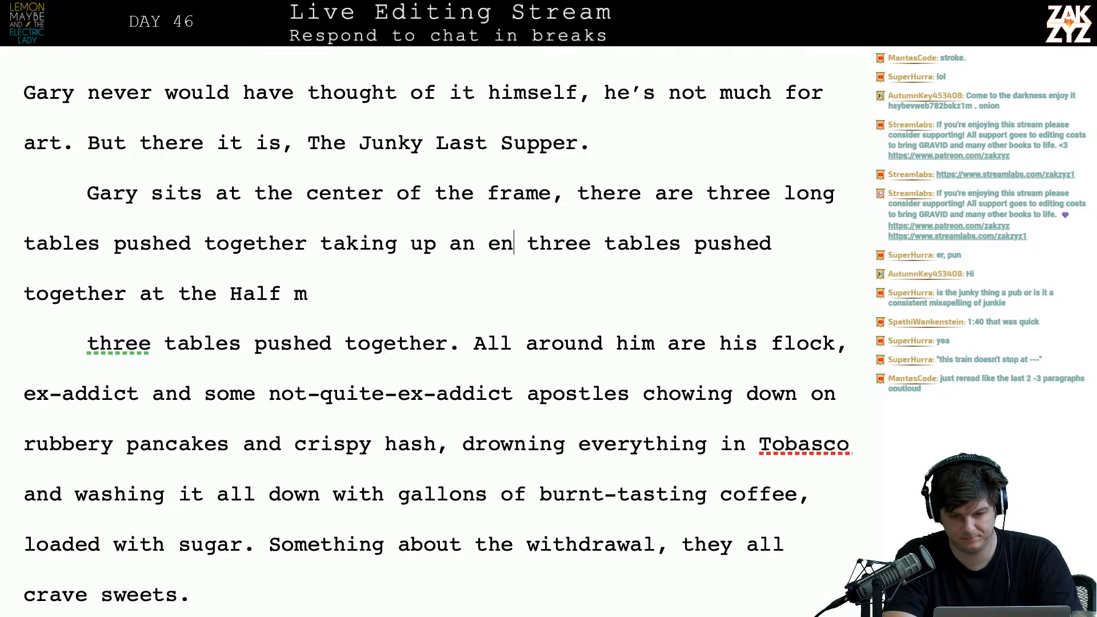
text(e side )
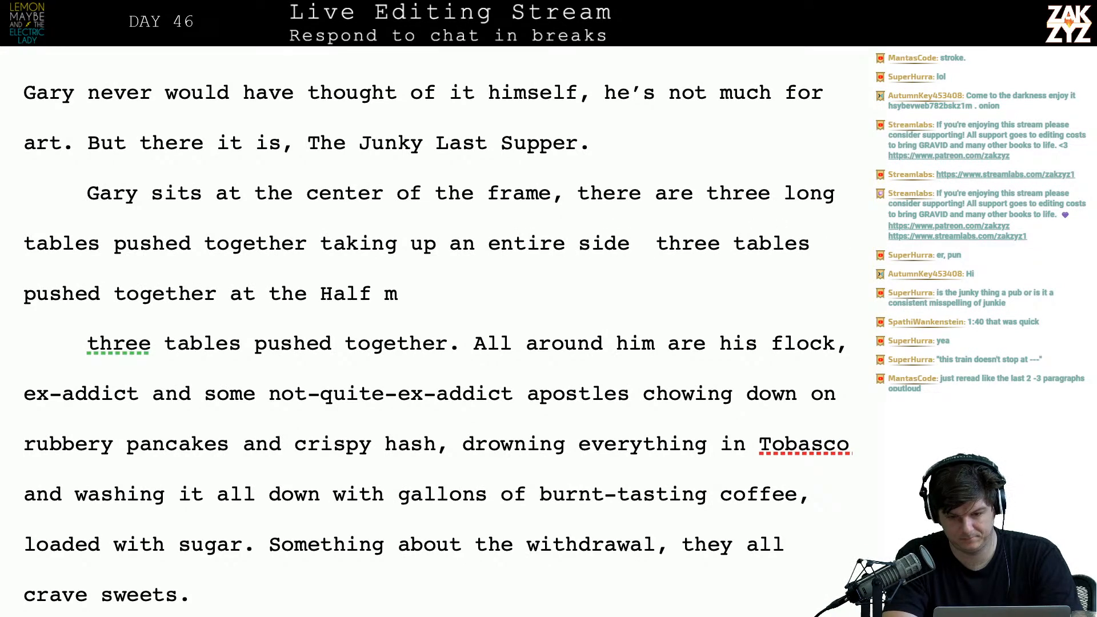
text(of the Half moo)
key(BackSpace)
key(BackSpace)
key(BackSpace)
text(Moon )
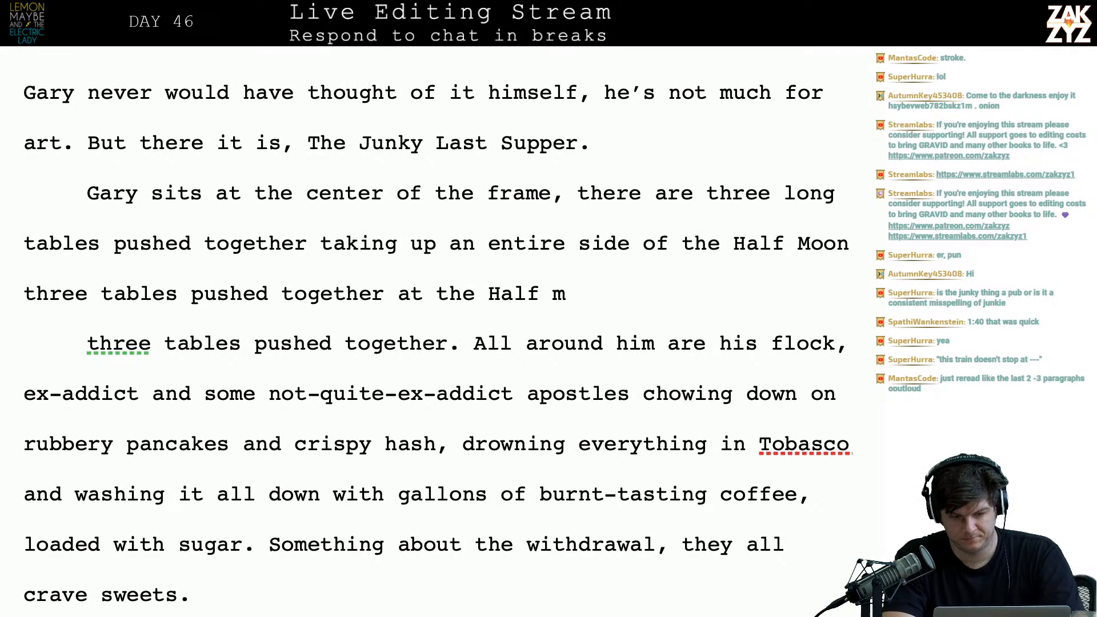
text(diner.)
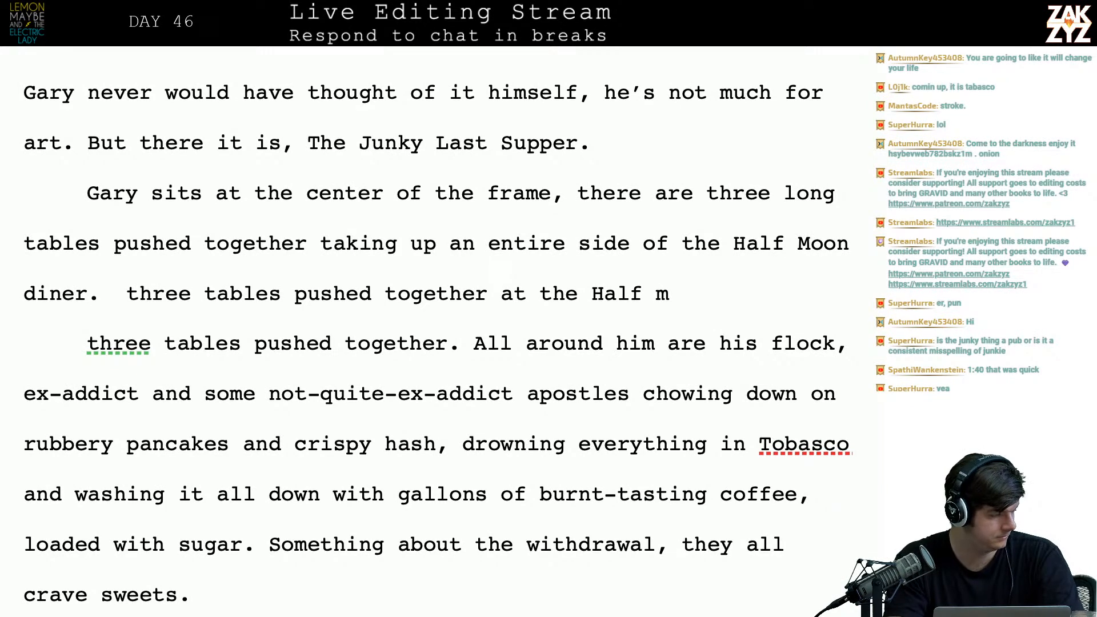
key(Left)
key(Left)
key(Left)
key(Left)
key(Left)
key(Left)
key(Left)
key(Right)
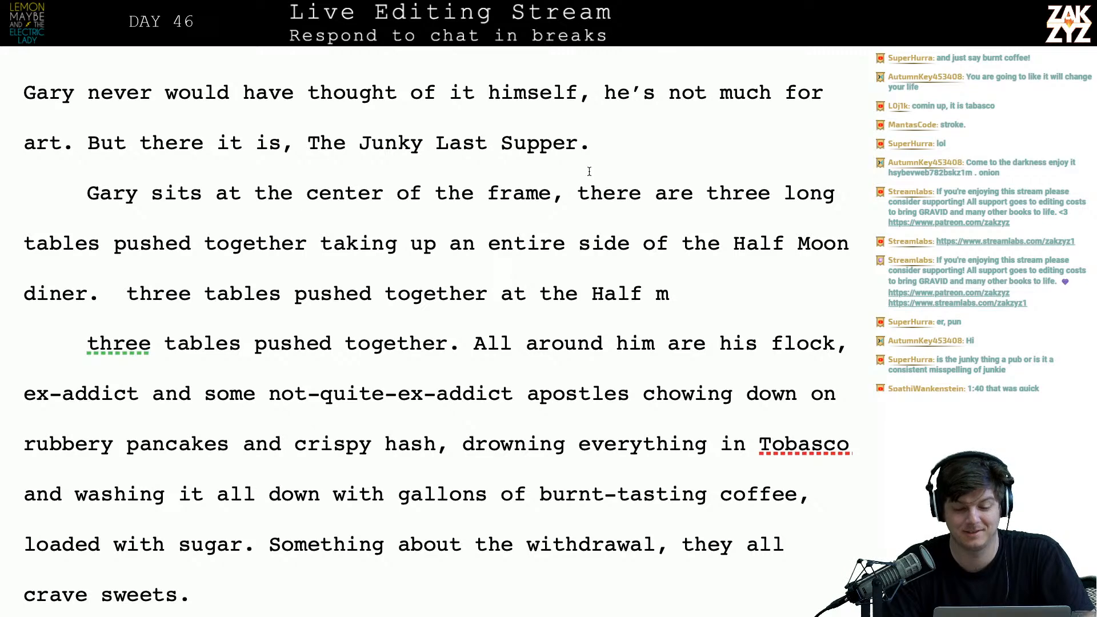
click(632, 172)
key(Left)
key(Right)
key(Left)
key(Right)
key(Right)
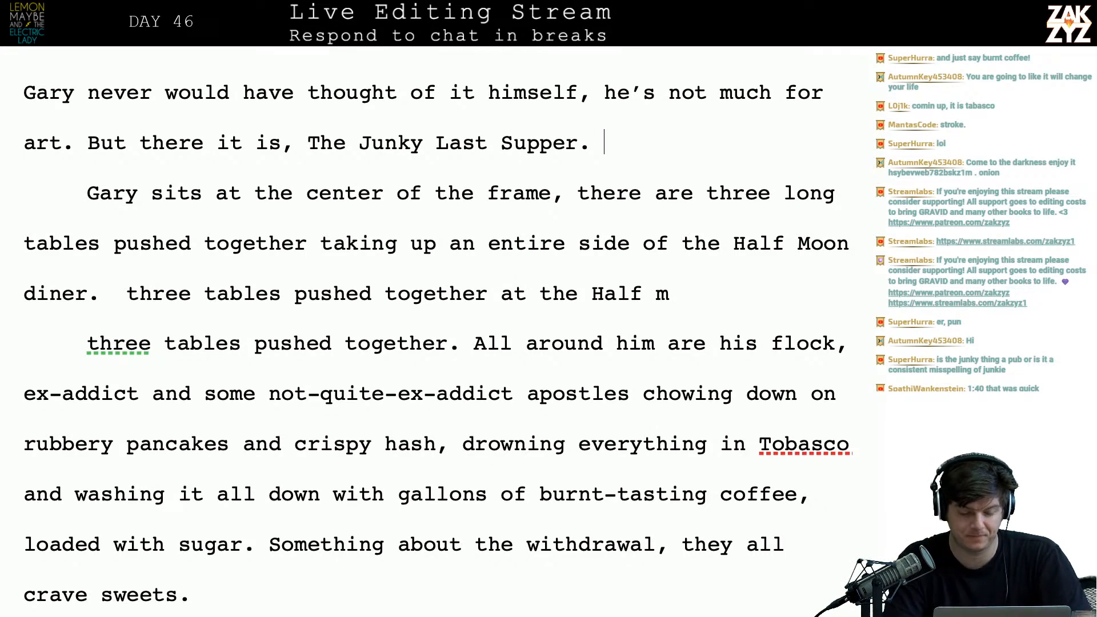
key(Return)
key(Right)
key(Right)
key(Left)
key(Left)
key(Right)
key(Right)
key(Right)
key(Left)
key(BackSpace)
key(Right)
key(Right)
key(Right)
key(Right)
key(Right)
key(Right)
key(Right)
key(Right)
key(Right)
key(Right)
key(Right)
key(Right)
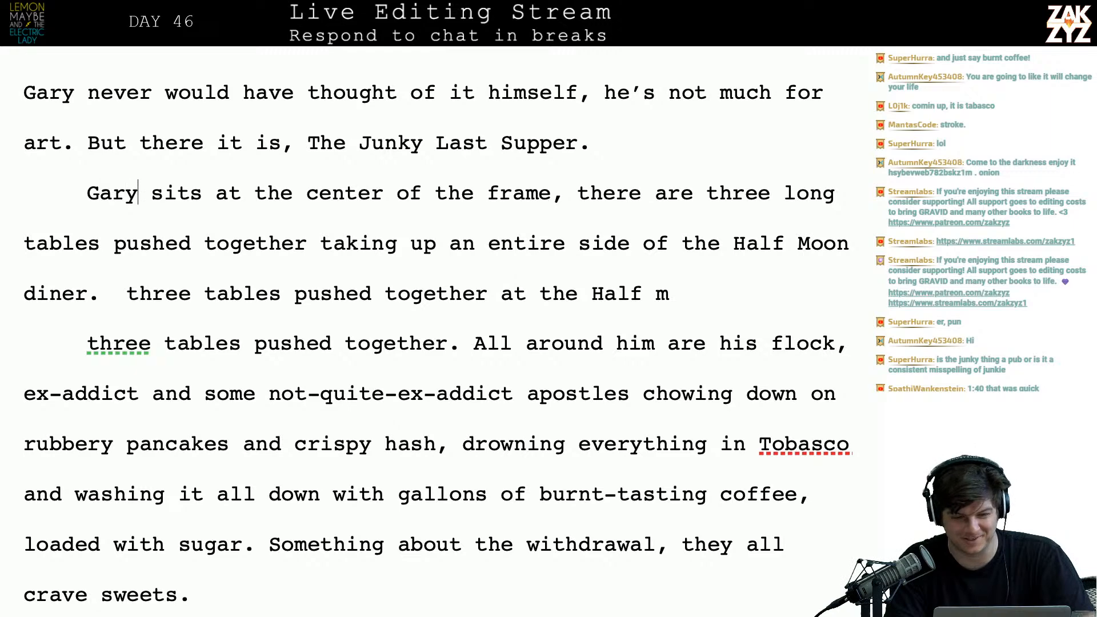
key(Left)
key(Left)
key(Left)
key(Left)
key(Left)
key(Left)
key(Left)
key(Left)
key(Left)
key(Right)
key(Right)
key(Right)
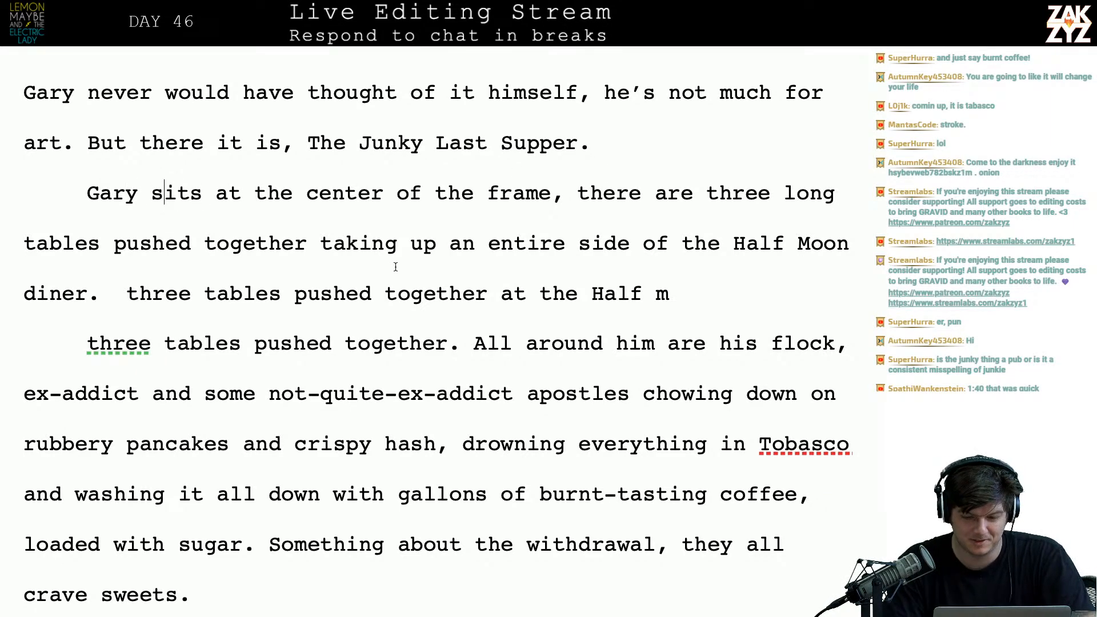
scroll(395, 267, down, 1)
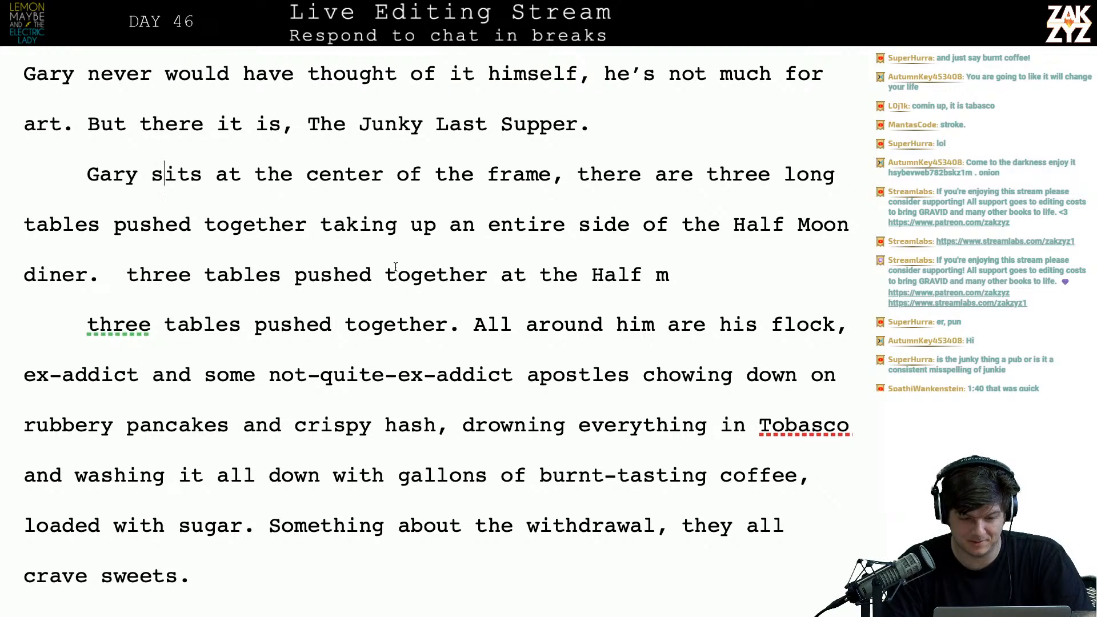
scroll(396, 266, up, 1)
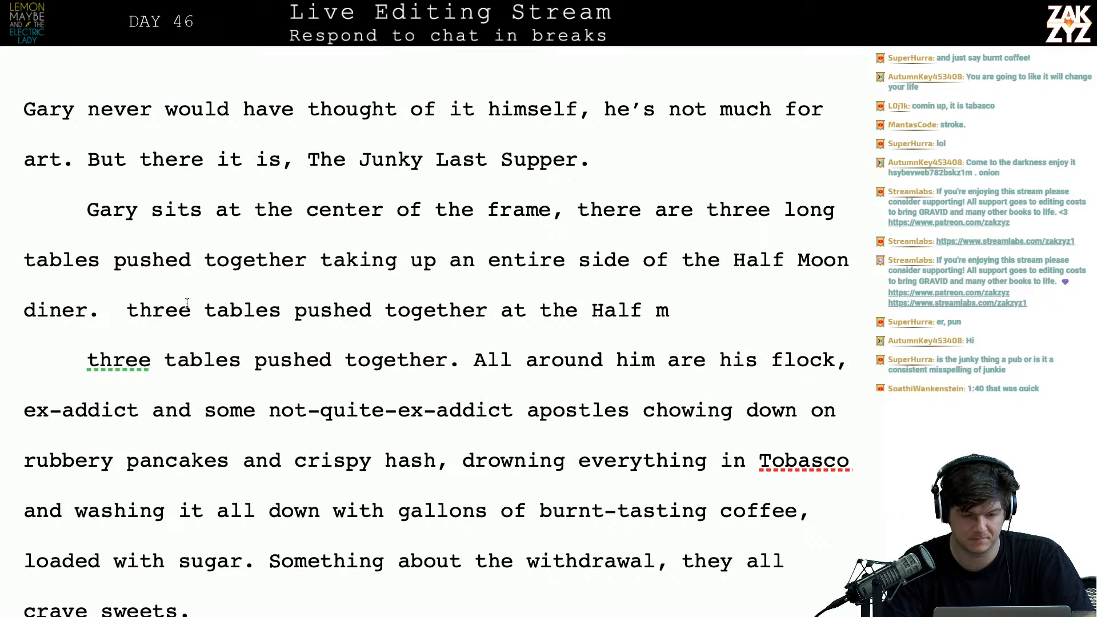
- Add an empty indented paragraph between "The Junky Last Supper." and the paragraph about sitting at the center of the frame
click(93, 207)
key(Left)
key(Right)
key(Right)
key(Right)
key(Right)
key(Right)
key(Right)
key(Right)
key(Right)
key(Right)
key(Right)
key(Right)
key(Right)
key(Right)
key(Right)
key(Right)
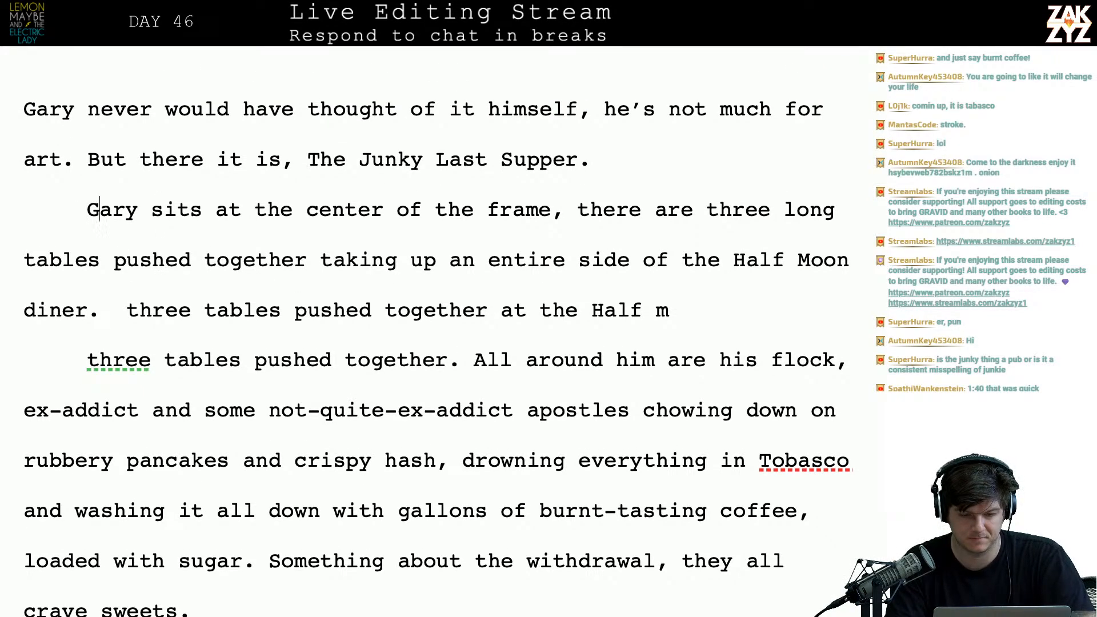
key(Right)
key(Right)
key(Right)
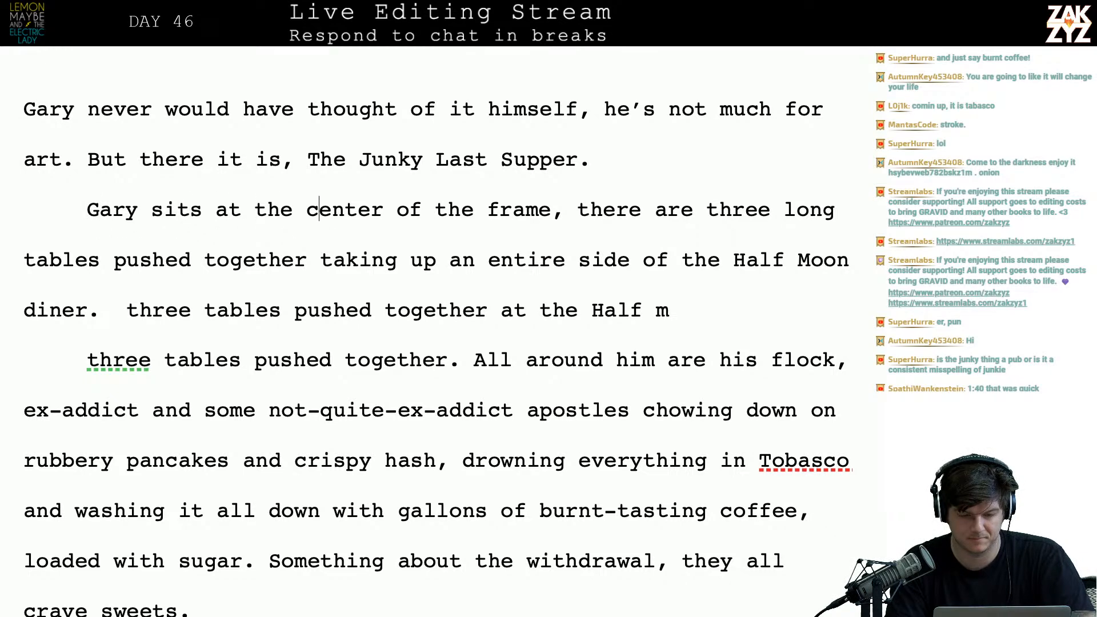
key(Right)
key(Right)
key(Right)
key(Right)
key(Right)
key(Right)
key(Right)
key(Right)
key(Right)
key(Right)
key(Right)
key(Right)
key(Right)
key(Right)
key(Right)
key(Right)
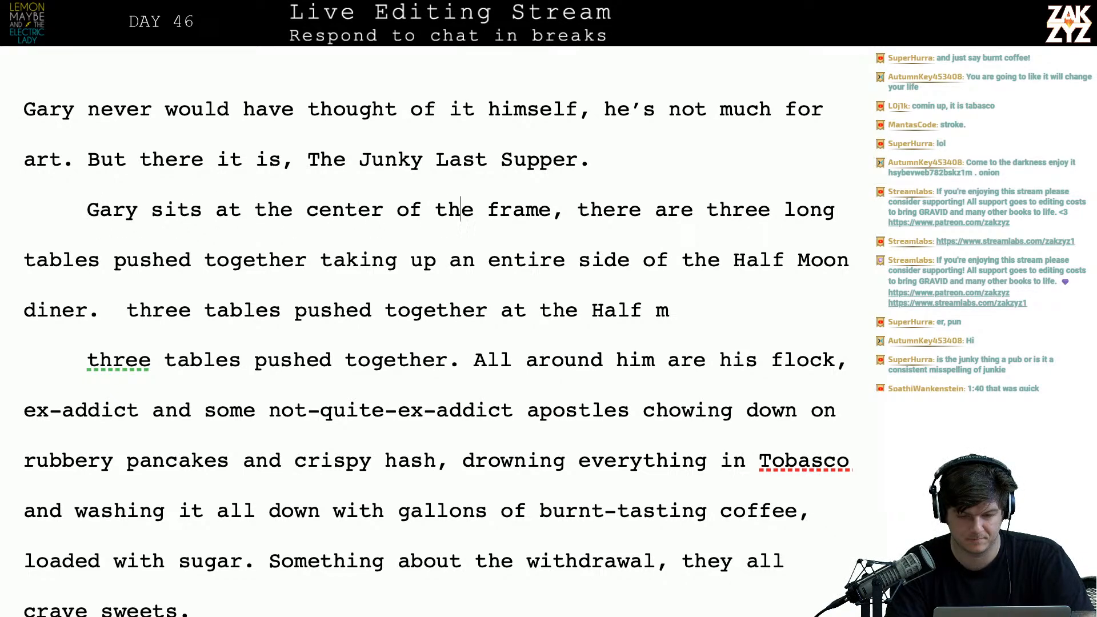
key(Right)
key(Up)
key(Right)
key(Right)
key(Right)
key(Right)
key(Right)
key(Right)
key(Right)
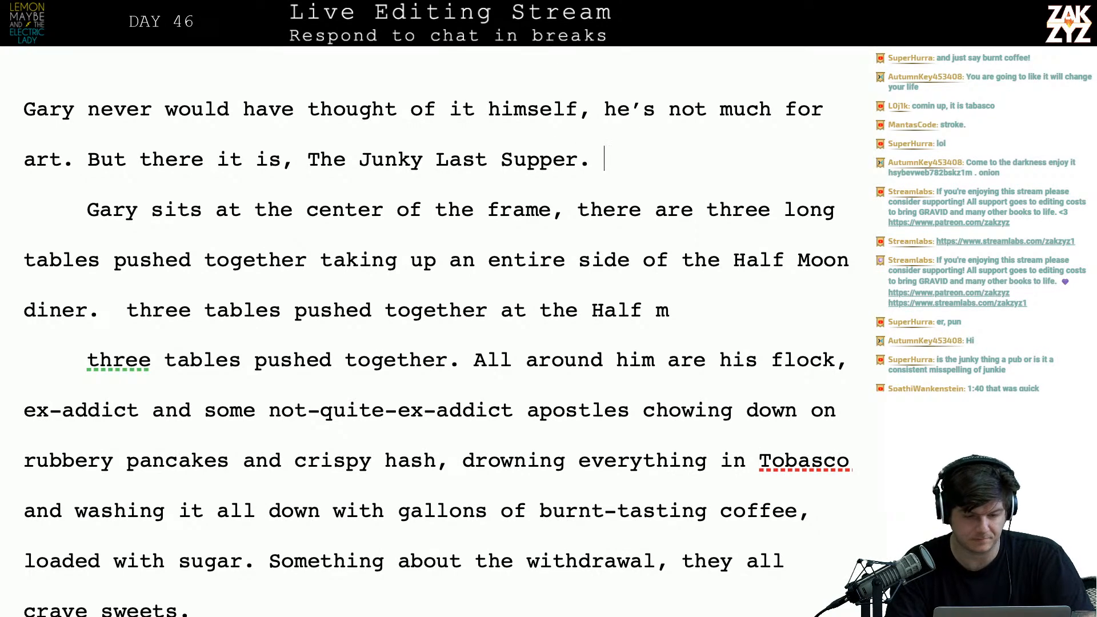
key(Return)
key(Up)
text(T)
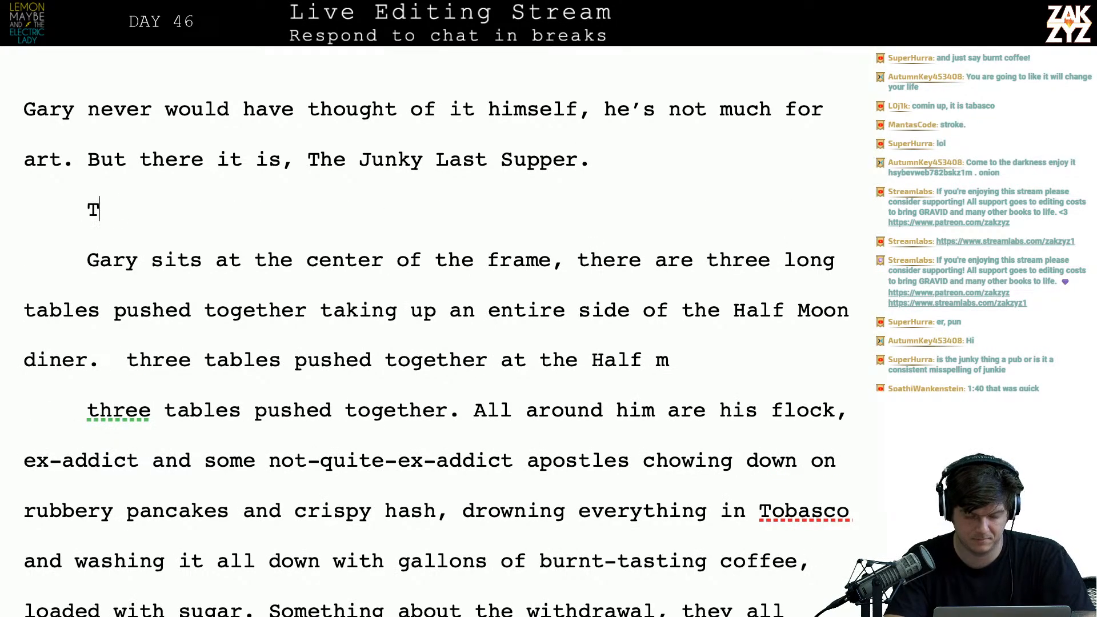
text(he scene)
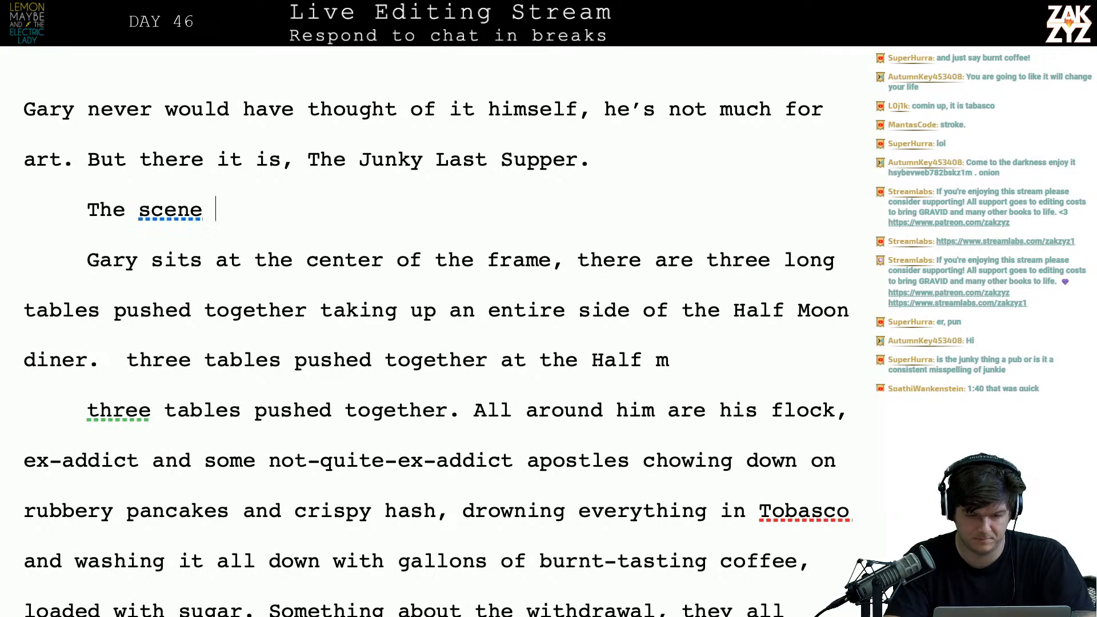
text( is the)
key(BackSpace)
key(ctrl+BackSpace)
key(ctrl+BackSpace)
key(BackSpace)
key(BackSpace)
key(BackSpace)
key(BackSpace)
key(BackSpace)
key(BackSpace)
key(BackSpace)
key(BackSpace)
key(BackSpace)
key(BackSpace)
- Try starting the new paragraph with the protagonist's name plus "'s painted at the center" in place of "The scene"
text(G)
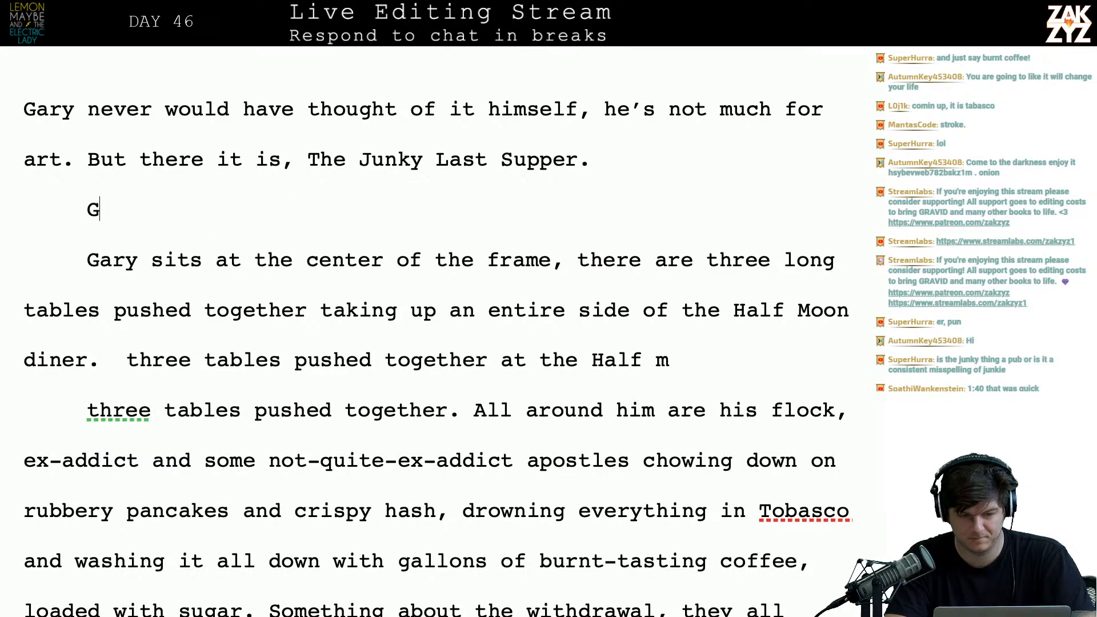
text(ary's )
text(p)
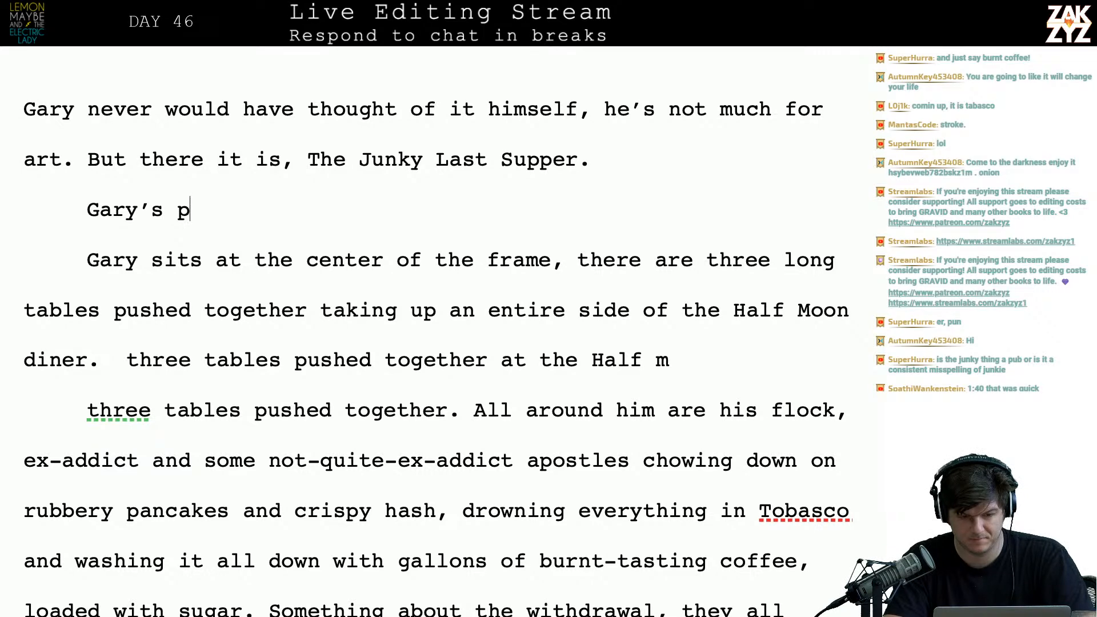
text(ainte)
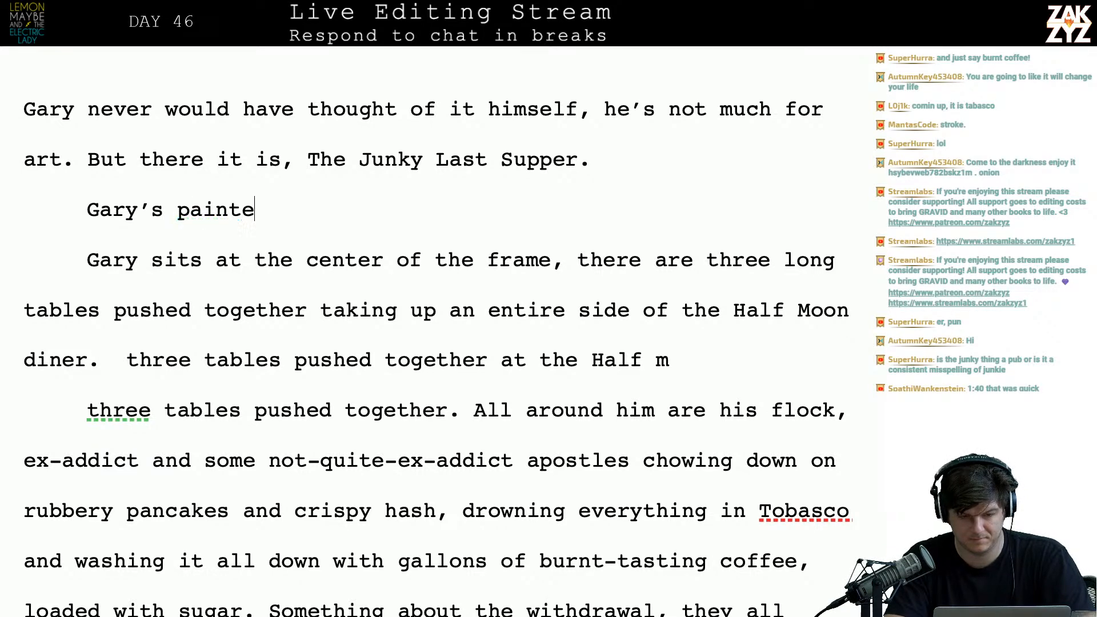
text(d at the center)
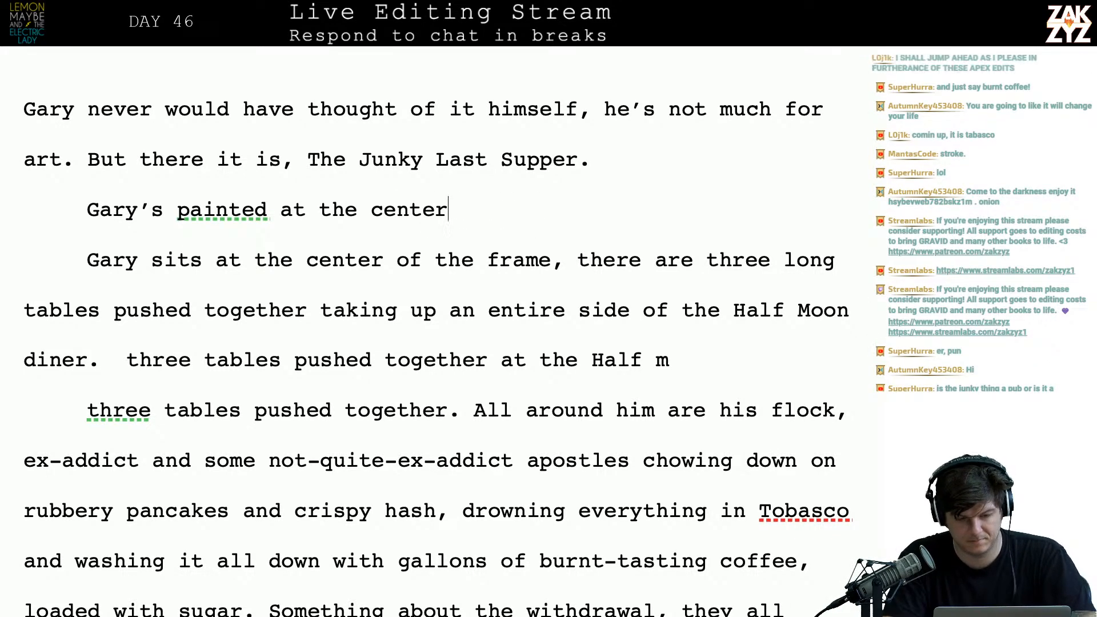
- Replace "painted at the center" with "poised" after the protagonist's possessive name
key(BackSpace)
key(BackSpace)
key(BackSpace)
key(BackSpace)
key(BackSpace)
key(BackSpace)
key(BackSpace)
key(BackSpace)
key(BackSpace)
key(BackSpace)
key(BackSpace)
key(BackSpace)
key(BackSpace)
key(BackSpace)
key(BackSpace)
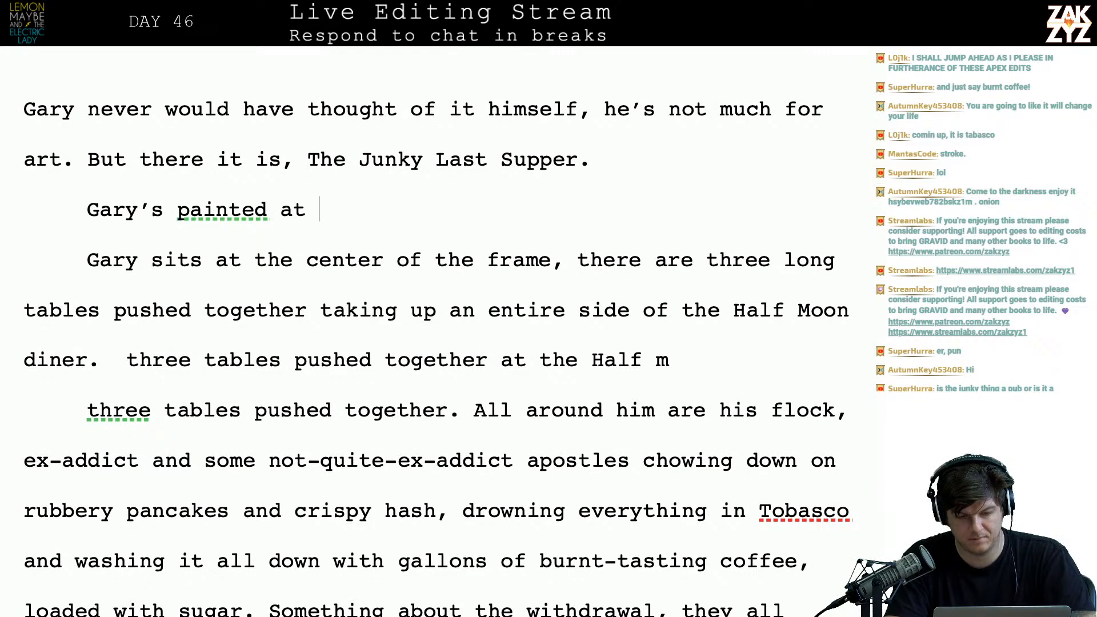
key(BackSpace)
key(BackSpace)
key(BackSpace)
key(BackSpace)
key(BackSpace)
key(BackSpace)
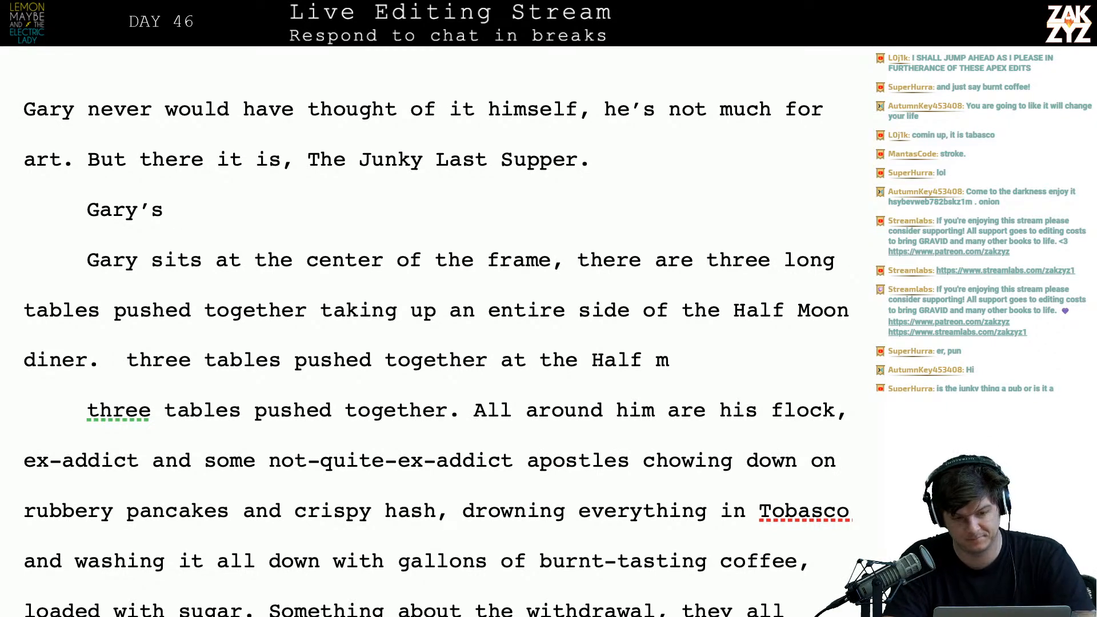
text(poised)
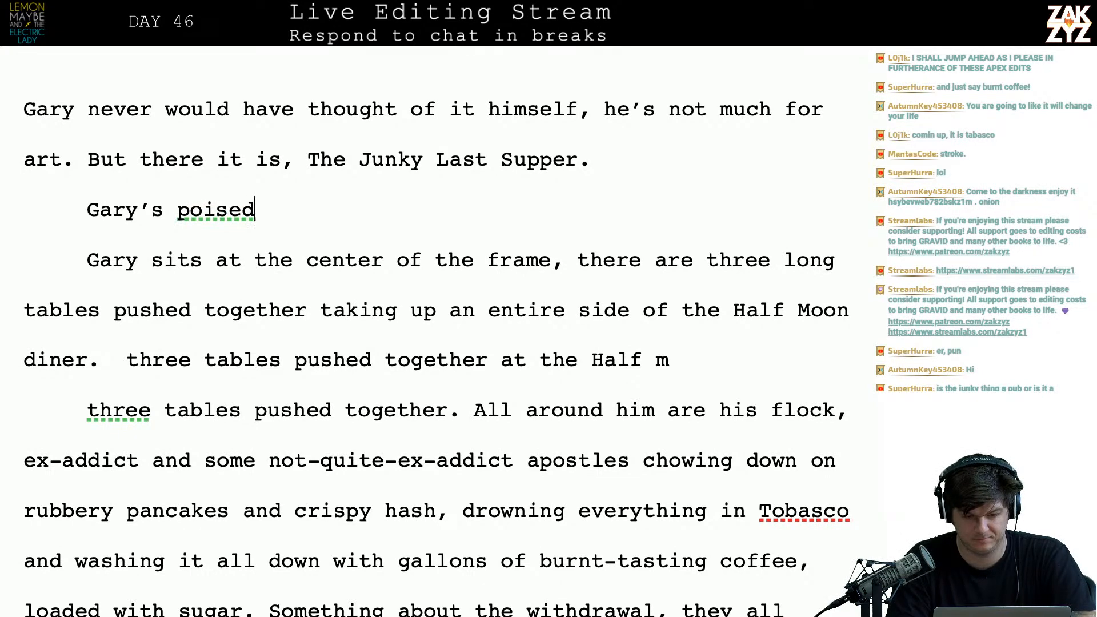
- Before the "poised" fragment, insert "Three long tables are pushed together, and", the protagonist's first name, and "is surrounded by his flock."
key(Left)
key(Left)
key(Left)
key(Left)
key(Left)
key(Left)
key(Left)
key(Left)
key(Left)
key(Left)
key(Left)
key(Left)
text(Three long tabl)
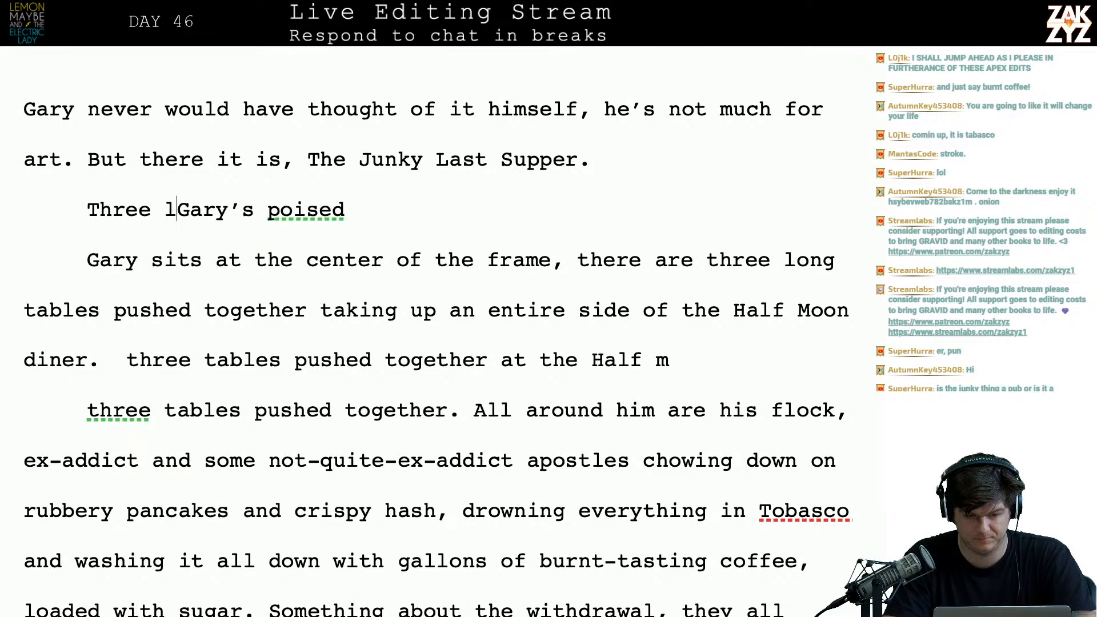
text(es are pushed together, an)
text(a)
key(BackSpace)
key(BackSpace)
text(Gary)
text( is su)
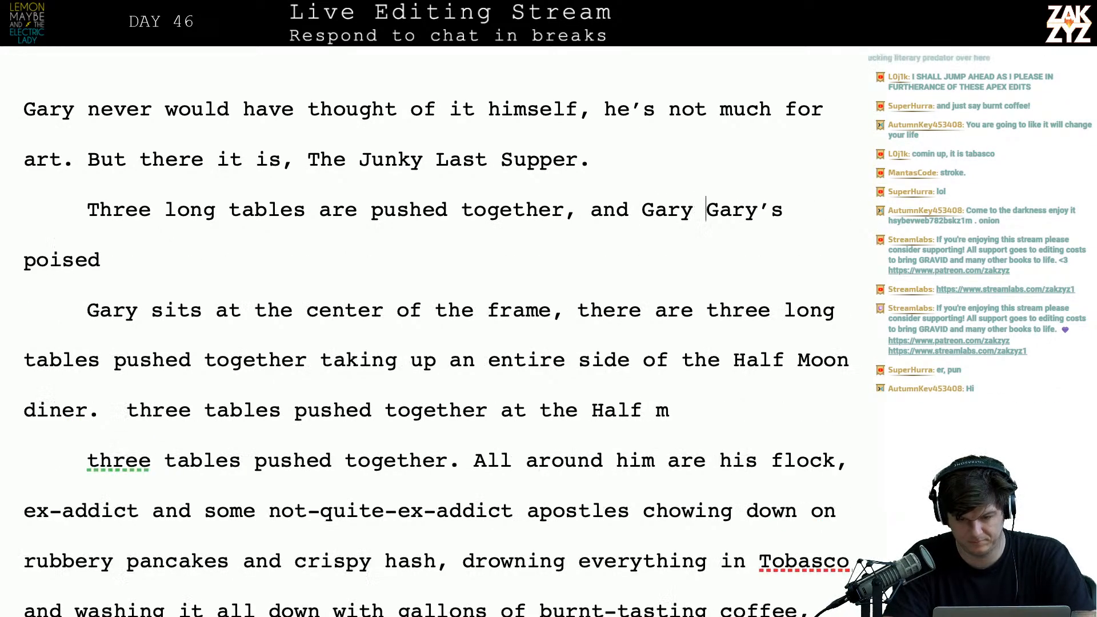
text(rrounded by his f)
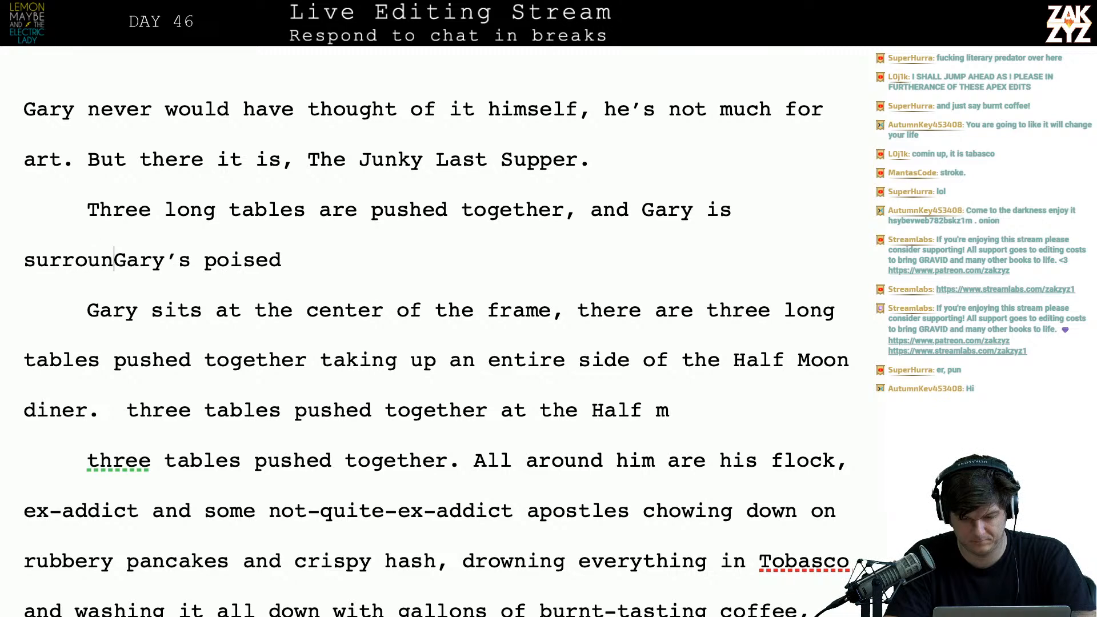
text(lock.)
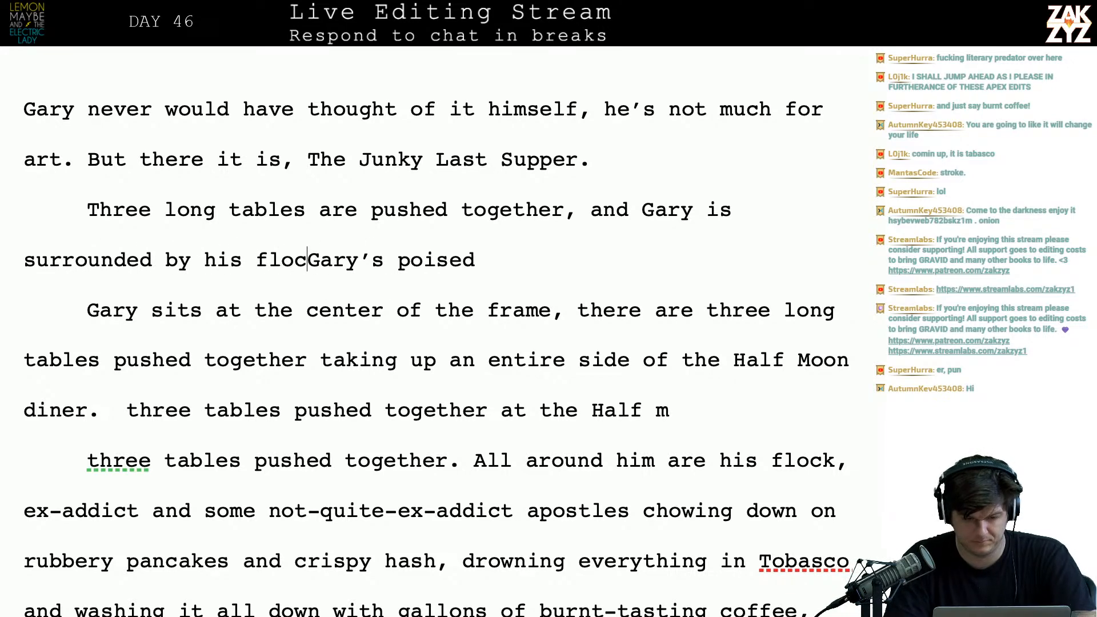
- Delete the leftover draft from the "poised" fragment through "All around him are his flock," and start a new paragraph at "ex-addict"
key(shift+Down)
key(shift+Down)
key(shift+Down)
key(shift+Down)
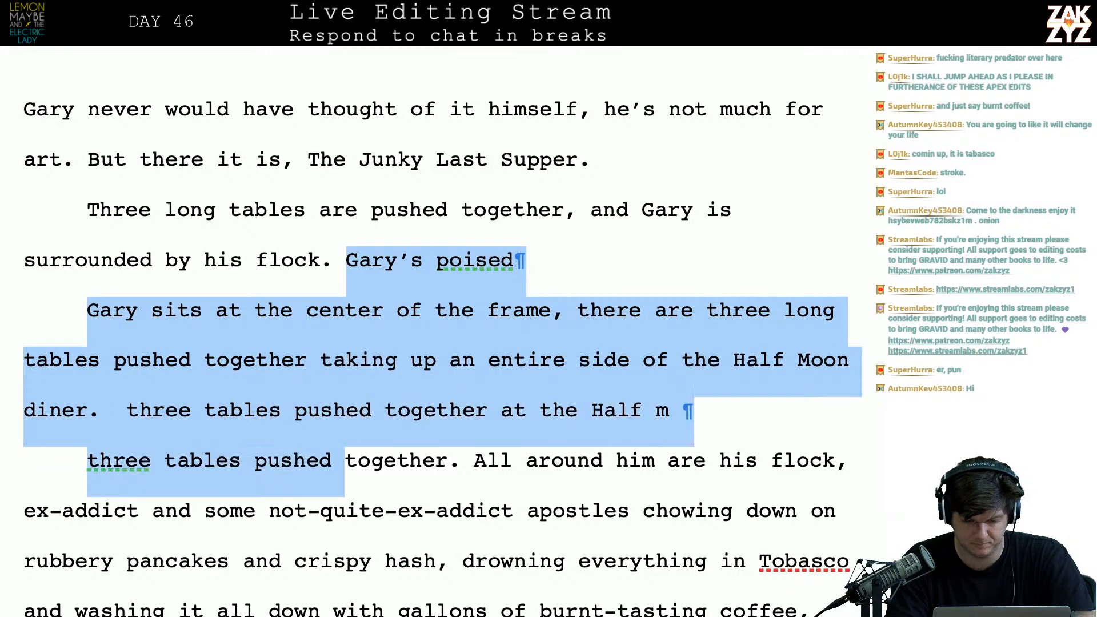
key(shift+Right)
key(shift+Right)
key(shift+Right)
key(shift+Right)
key(shift+Right)
key(shift+Right)
key(shift+Right)
key(shift+Right)
key(shift+Right)
key(shift+Right)
key(shift+Right)
key(shift+Right)
key(shift+Right)
key(shift+Right)
key(shift+Right)
key(shift+Right)
key(shift+Right)
key(shift+Right)
key(shift+Right)
key(shift+Right)
key(shift+Right)
key(shift+Right)
key(shift+Right)
key(shift+Right)
key(shift+Right)
key(shift+Right)
key(shift+Right)
key(shift+Right)
key(shift+Right)
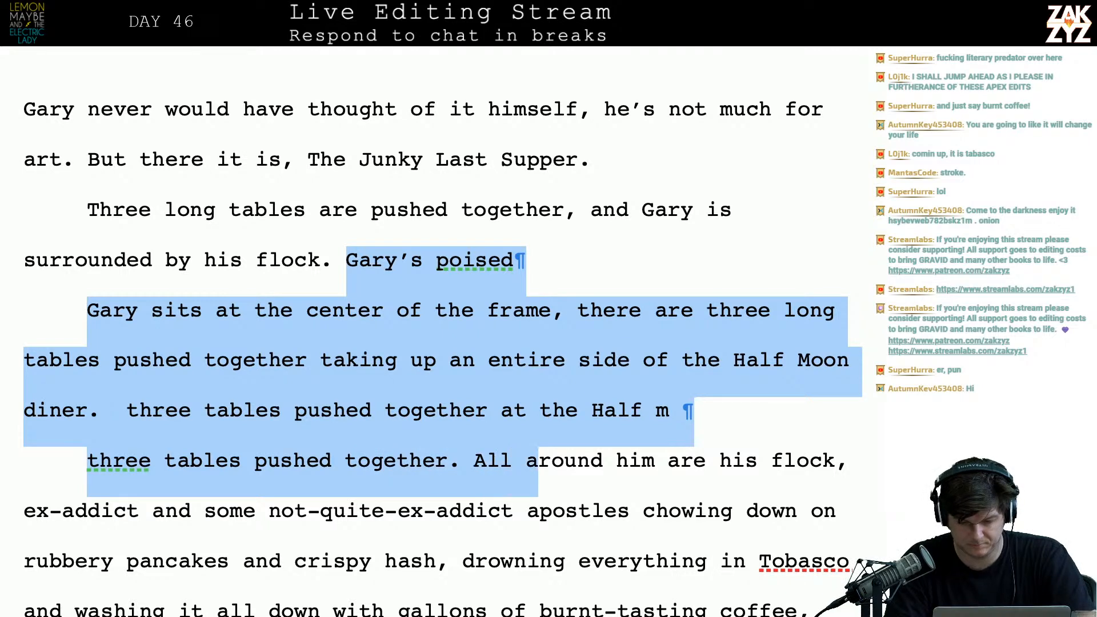
key(shift+Right)
key(shift+Right)
key(shift+Right)
key(shift+Right)
key(shift+Right)
key(shift+Right)
key(shift+Right)
key(shift+Right)
key(shift+Right)
key(shift+Right)
key(shift+Right)
key(shift+Right)
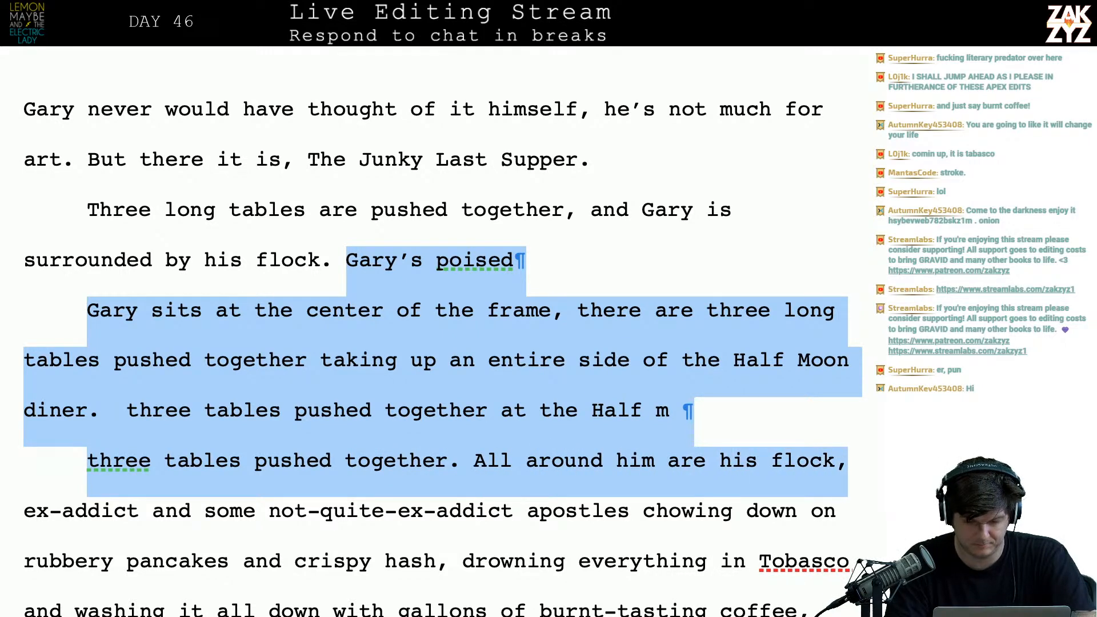
key(shift+Left)
key(shift+Left)
key(shift+Left)
key(shift+Left)
key(shift+Left)
key(shift+Left)
key(shift+Right)
key(BackSpace)
key(Return)
- Replace "ex-addict and some not-quite-ex-addict apostles" with "Addict apostles" after "his flock.", joining the text into one paragraph
click(345, 259)
text(Addict apostles)
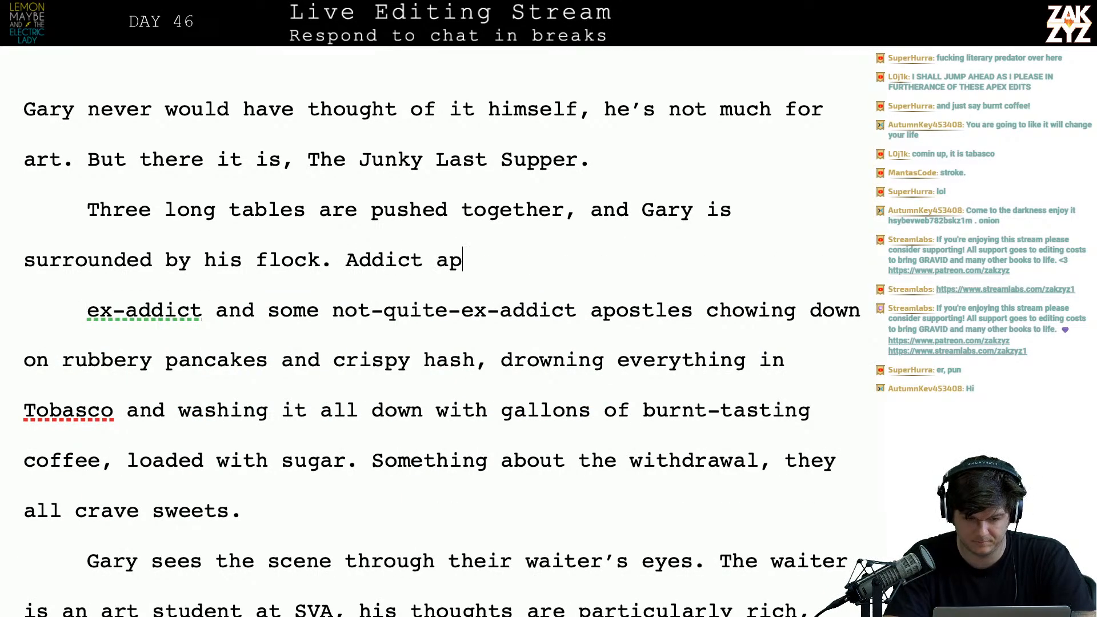
key(shift+Down)
key(shift+Left)
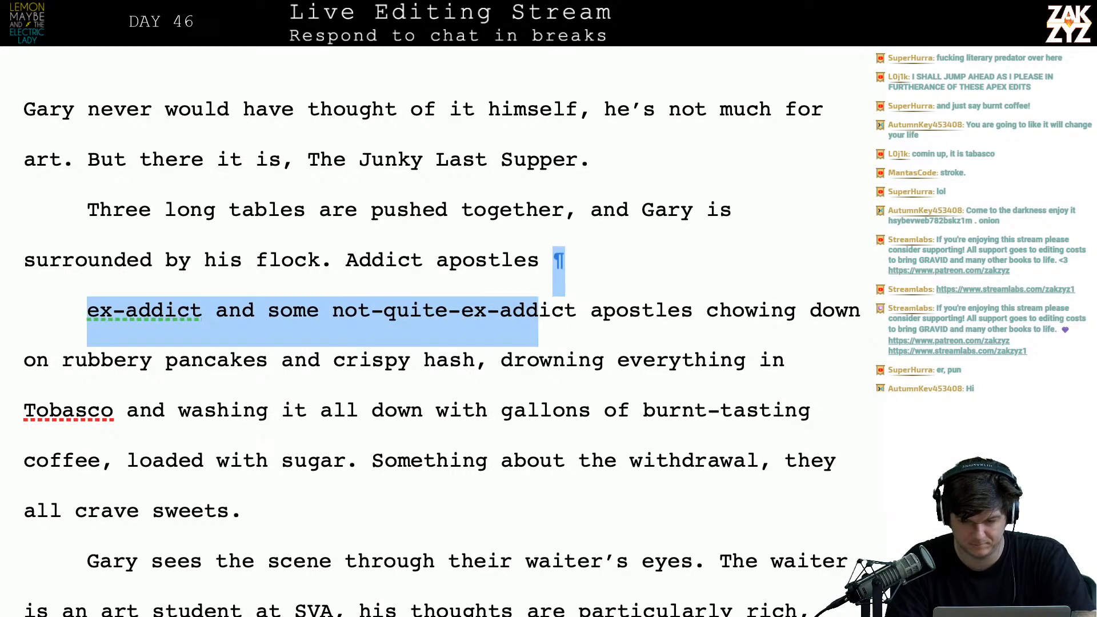
key(shift+Right)
key(shift+Right)
key(shift+Right)
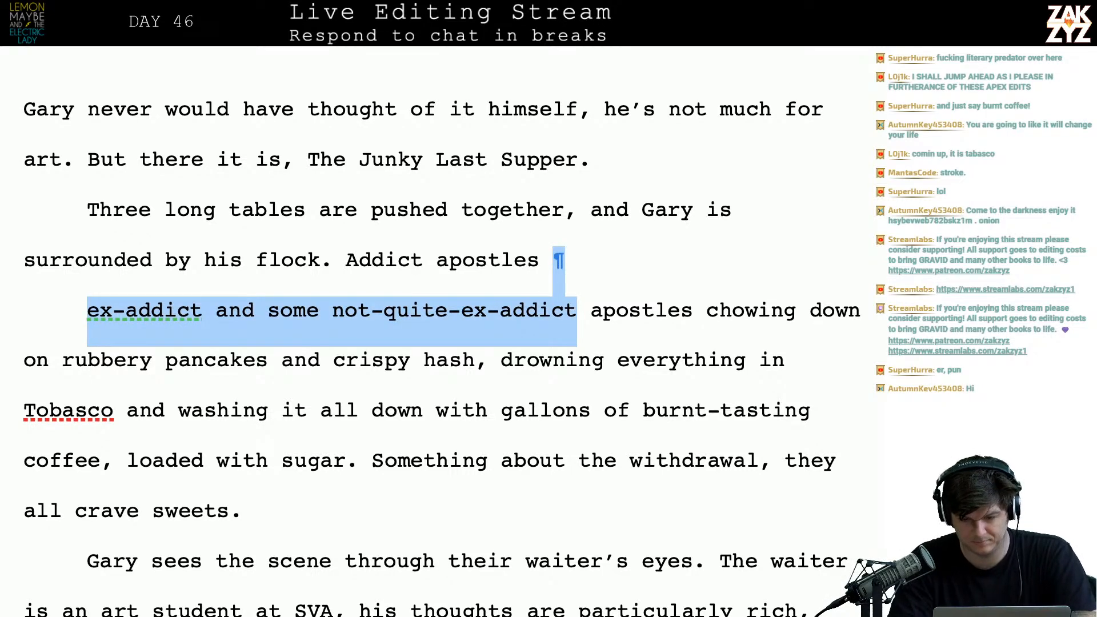
key(shift+Right)
key(shift+Right)
key(shift+Right)
key(shift+Right)
key(shift+Right)
key(shift+Right)
key(shift+Right)
key(shift+Right)
key(shift+Right)
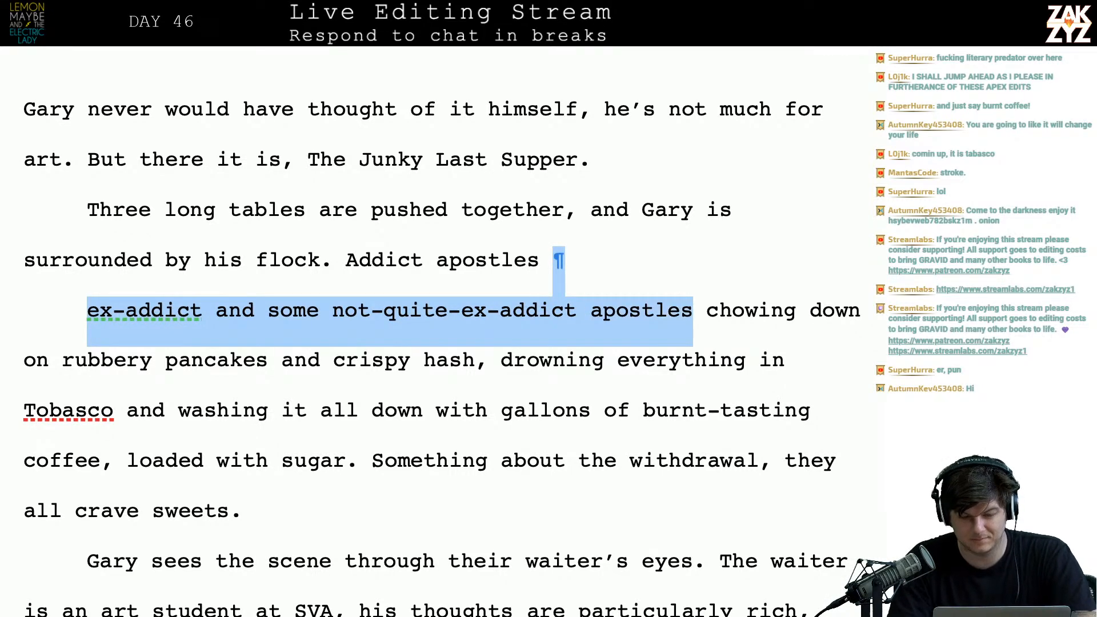
key(BackSpace)
- Correct the spelling of "Tobasco" to "Tabasco" in the sentence about the apostles' breakfast
scroll(169, 172, down, 2)
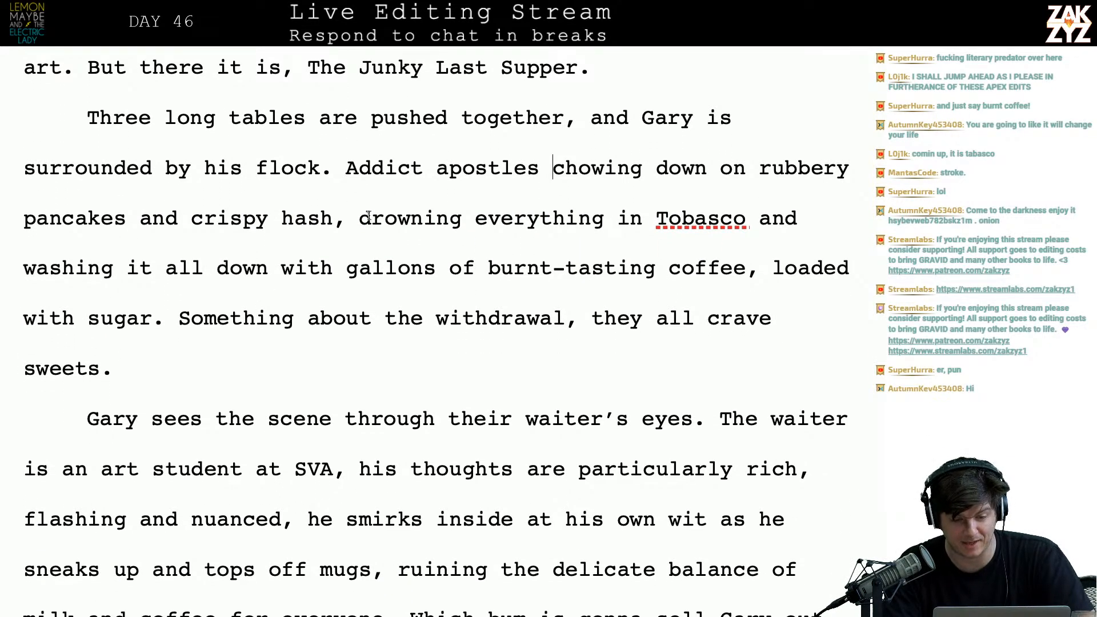
click(695, 219)
key(Left)
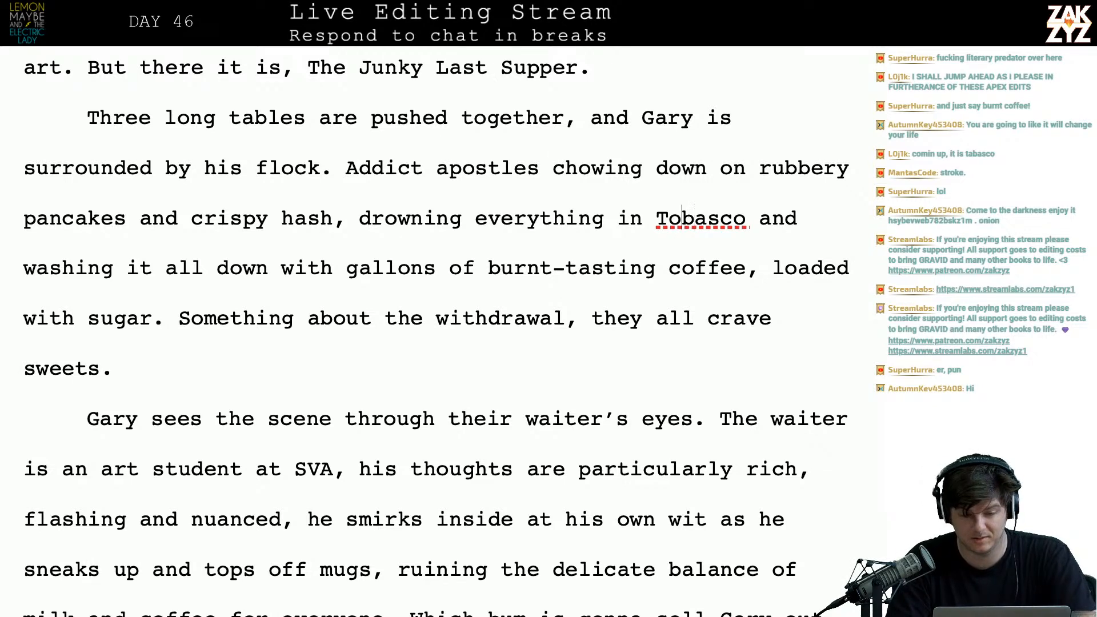
key(BackSpace)
text(a)
key(Right)
key(Right)
key(Right)
key(Right)
key(Right)
key(Right)
key(Right)
key(Right)
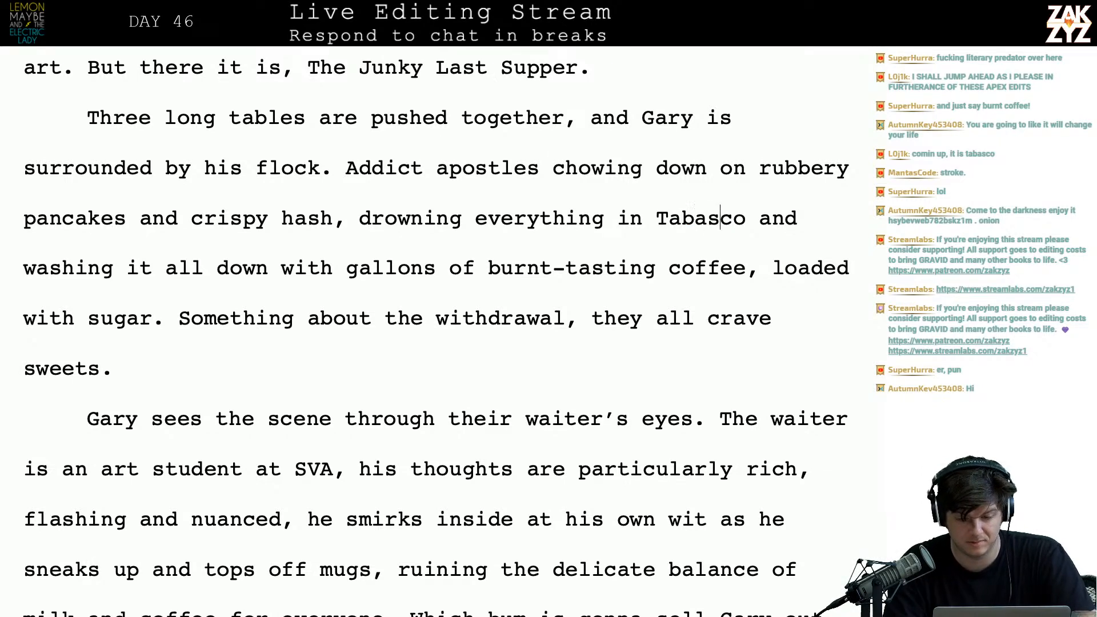
key(Left)
key(Left)
key(Left)
key(Left)
key(Left)
key(Left)
key(Left)
key(Left)
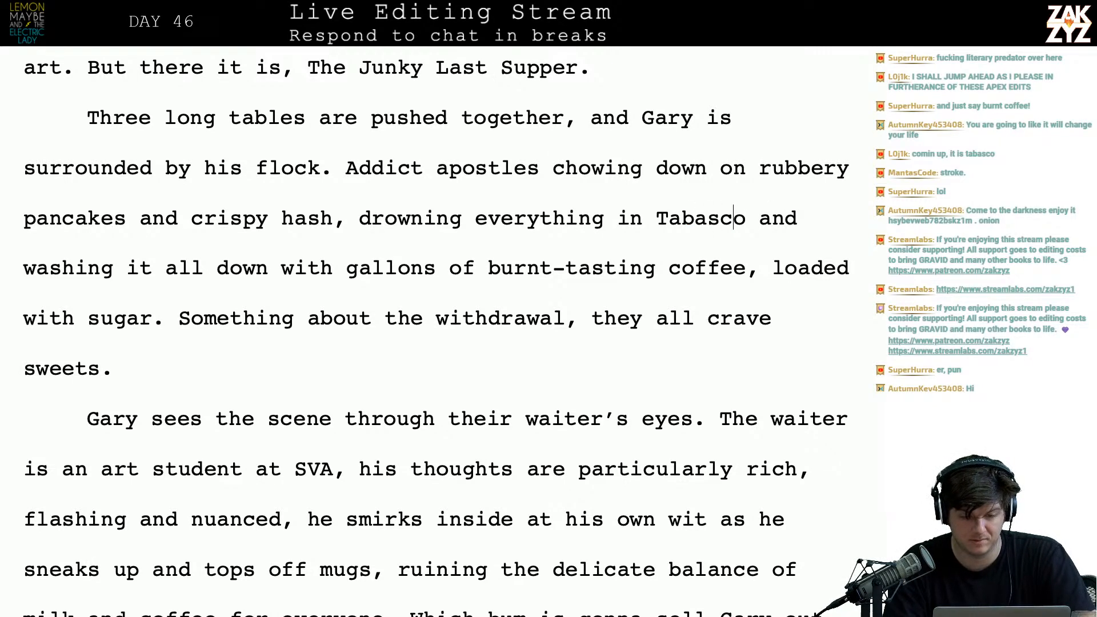
- End the sentence after "crispy hash" and insert "They drown everything in Tabasco, they wash it all down with gallons of burnt coffee loaded with sugar."
key(Left)
key(Left)
key(Left)
key(Left)
key(Left)
key(Left)
key(Left)
key(Left)
key(Left)
key(Left)
key(Left)
key(Left)
key(Left)
key(Left)
key(Left)
key(Left)
key(Left)
key(Left)
key(Left)
key(Left)
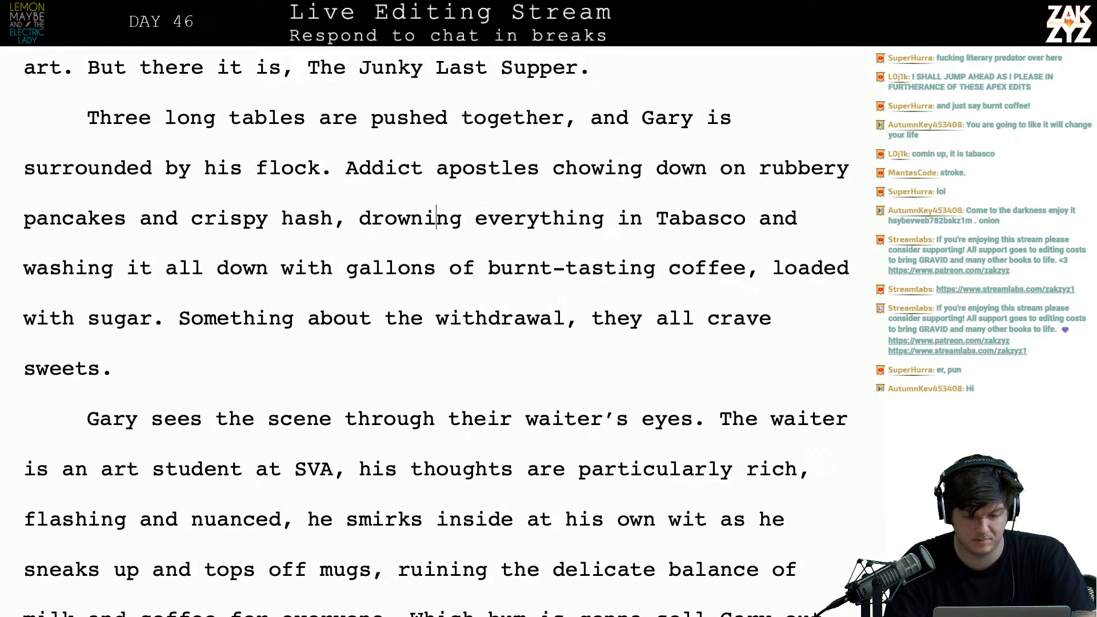
key(Left)
key(Left)
key(BackSpace)
text(. They )
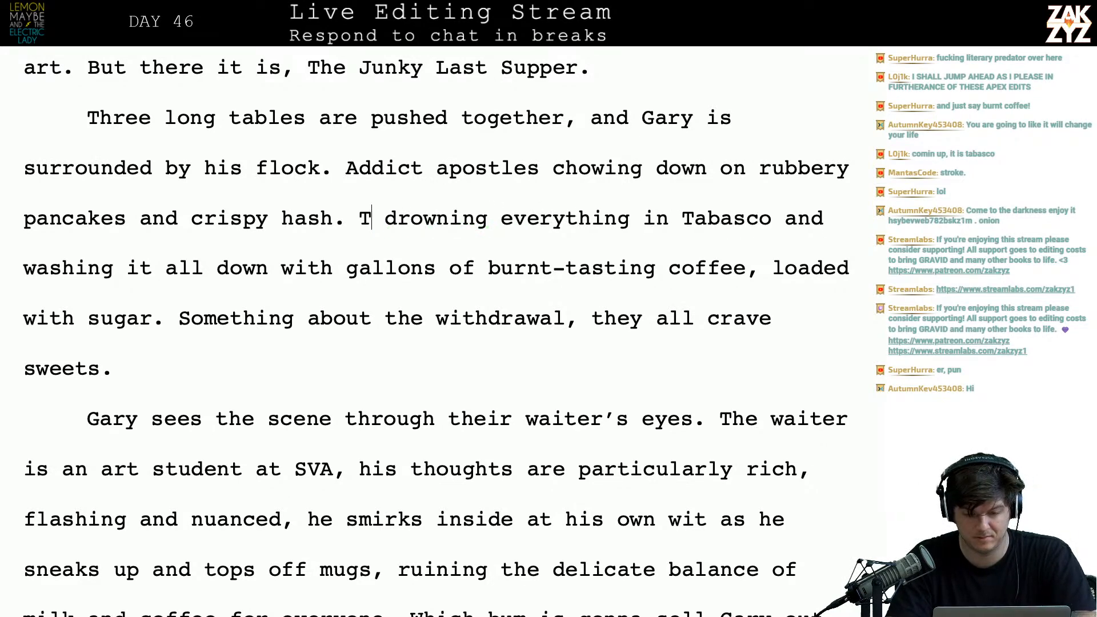
text(drown every)
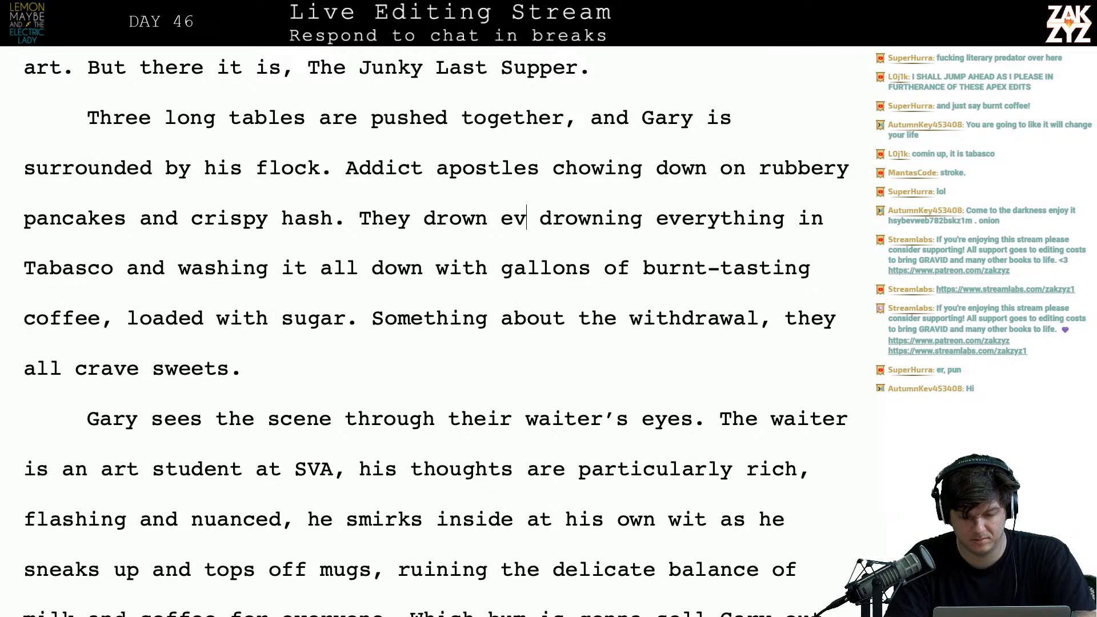
text(thing )
text(in Tabasco)
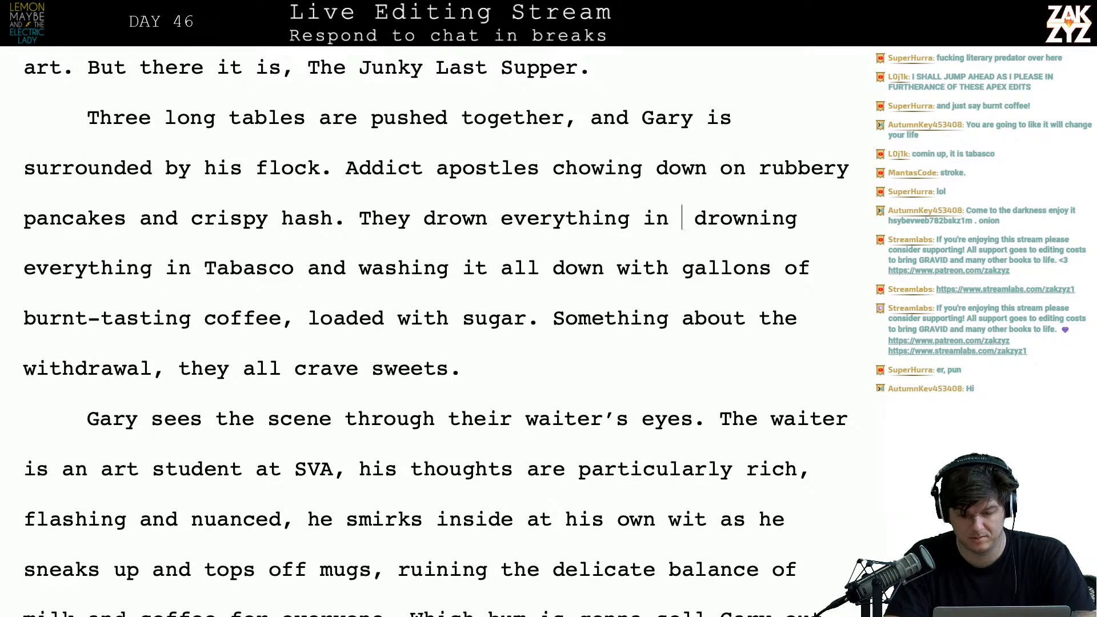
text(, they wash it )
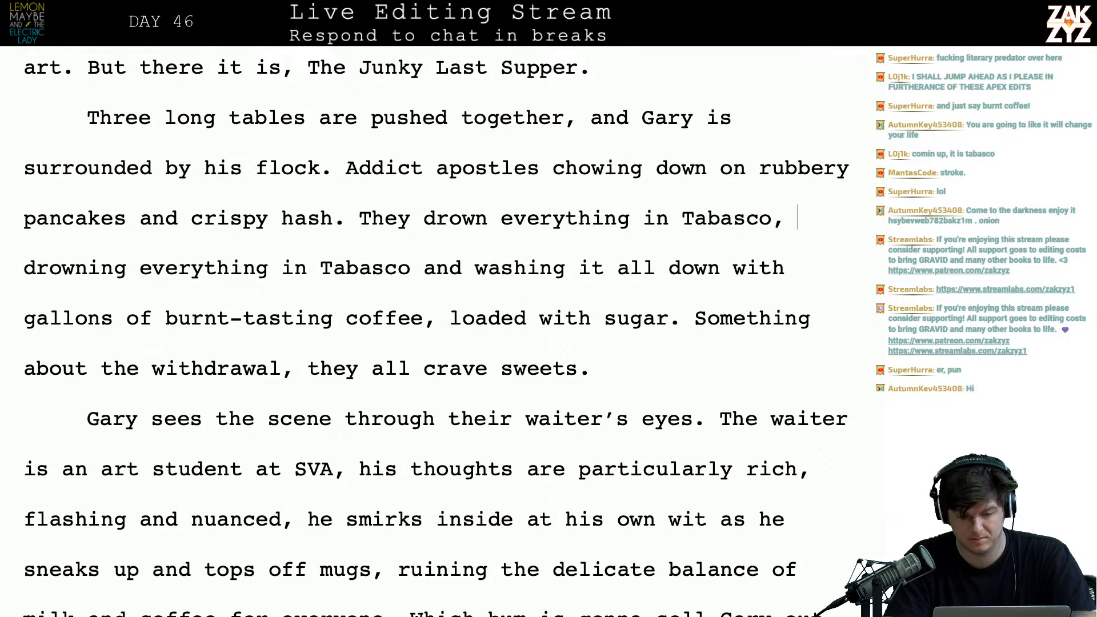
text(all down with g)
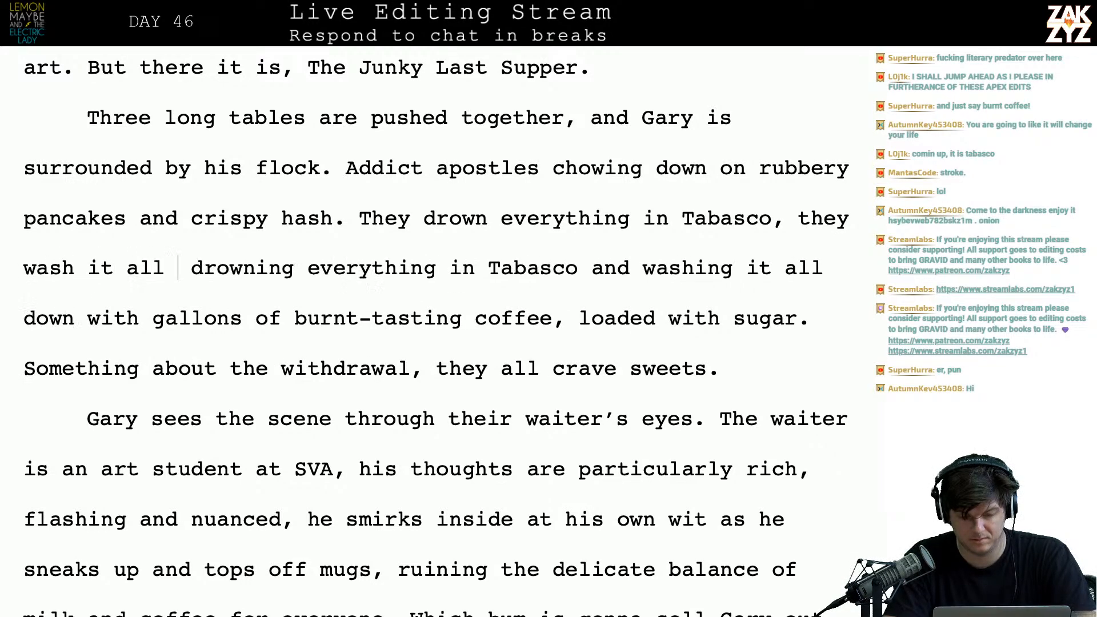
text(allons of burnt )
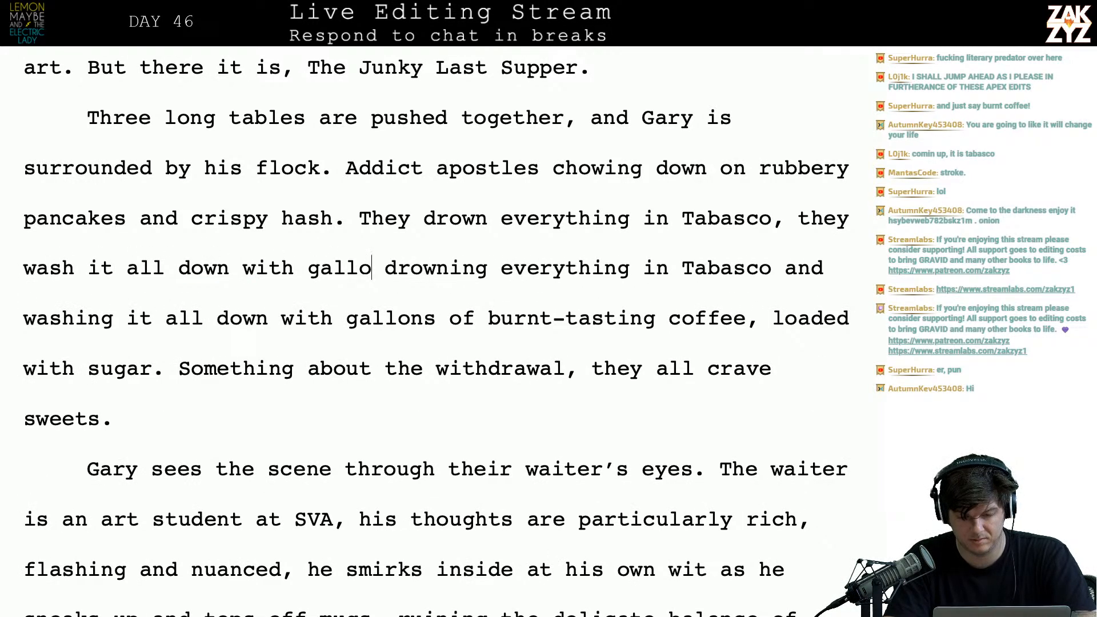
text(coffee)
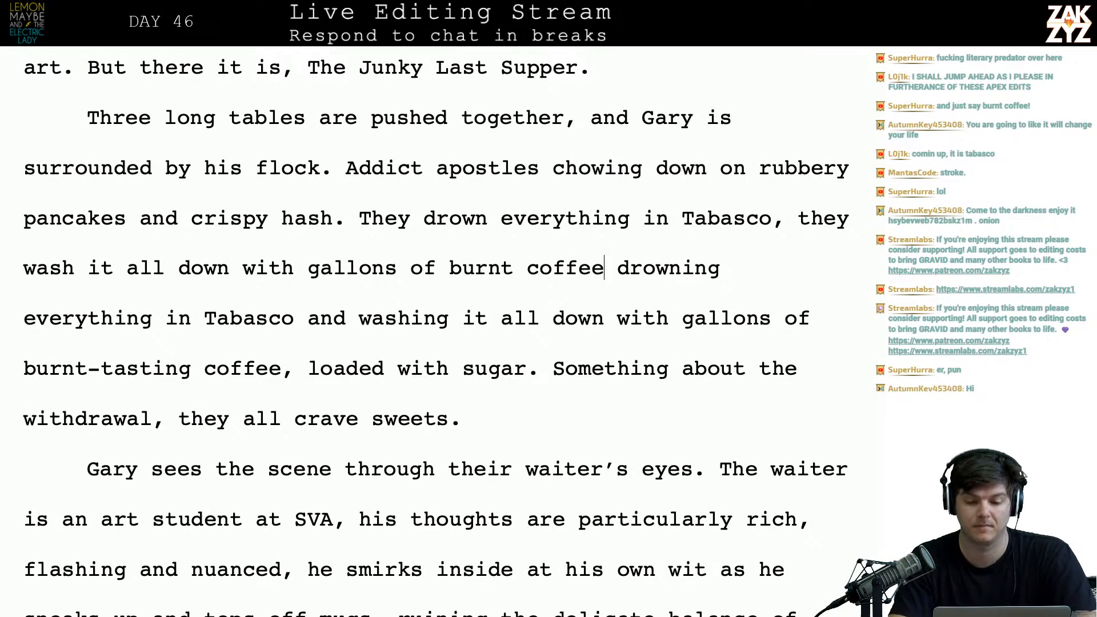
text( loaded with)
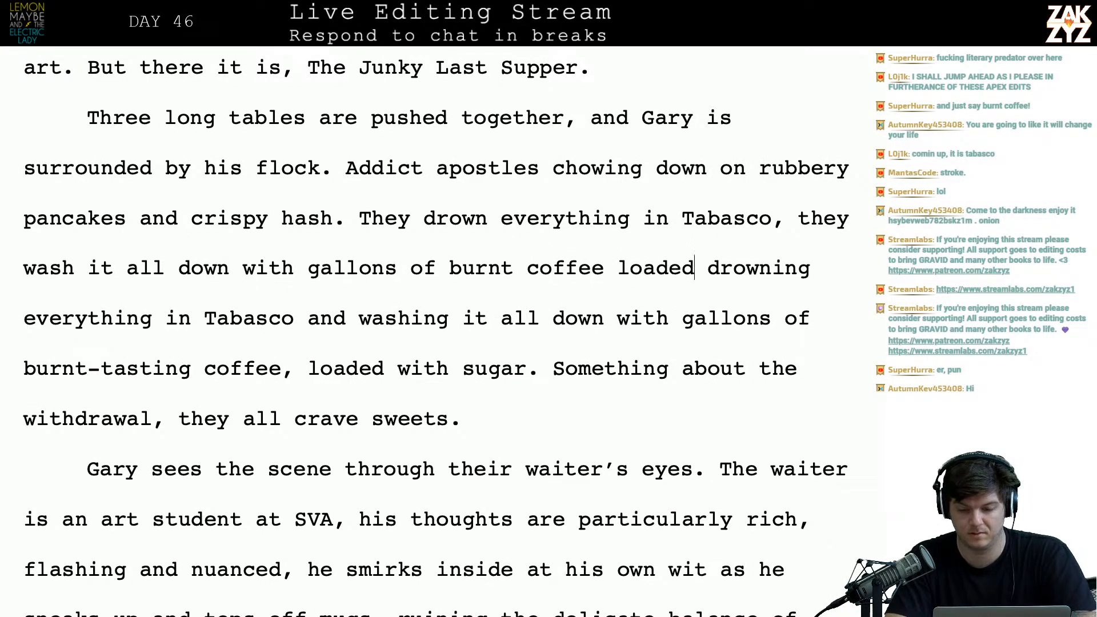
text( sugar.)
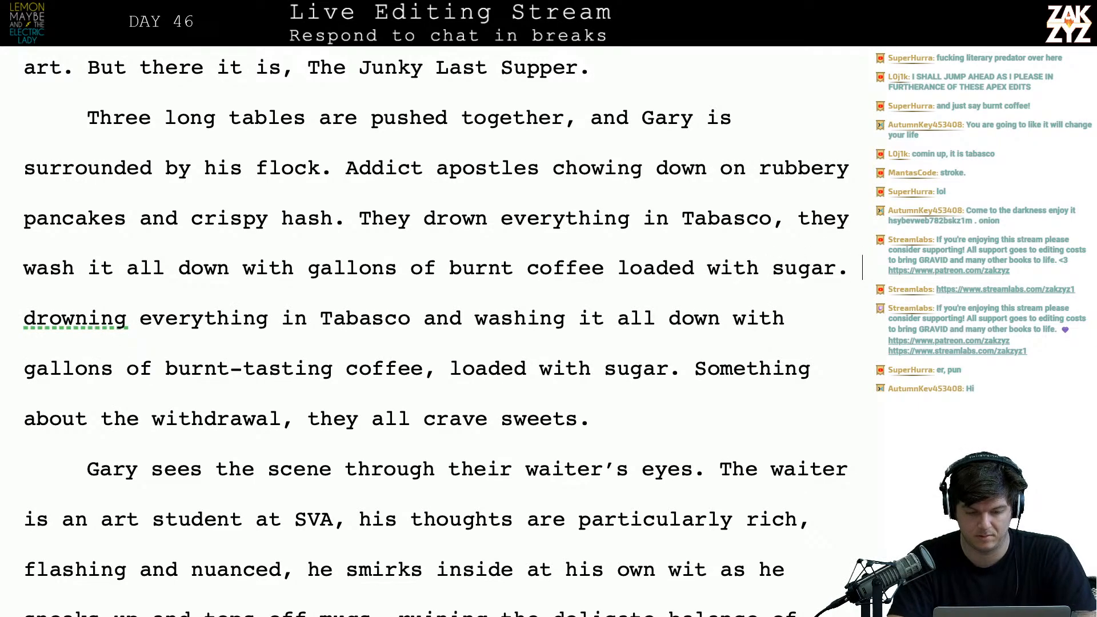
- Add the sentence "Something about recovery makes them all crave sweets." after "loaded with sugar."
text( Something about rec)
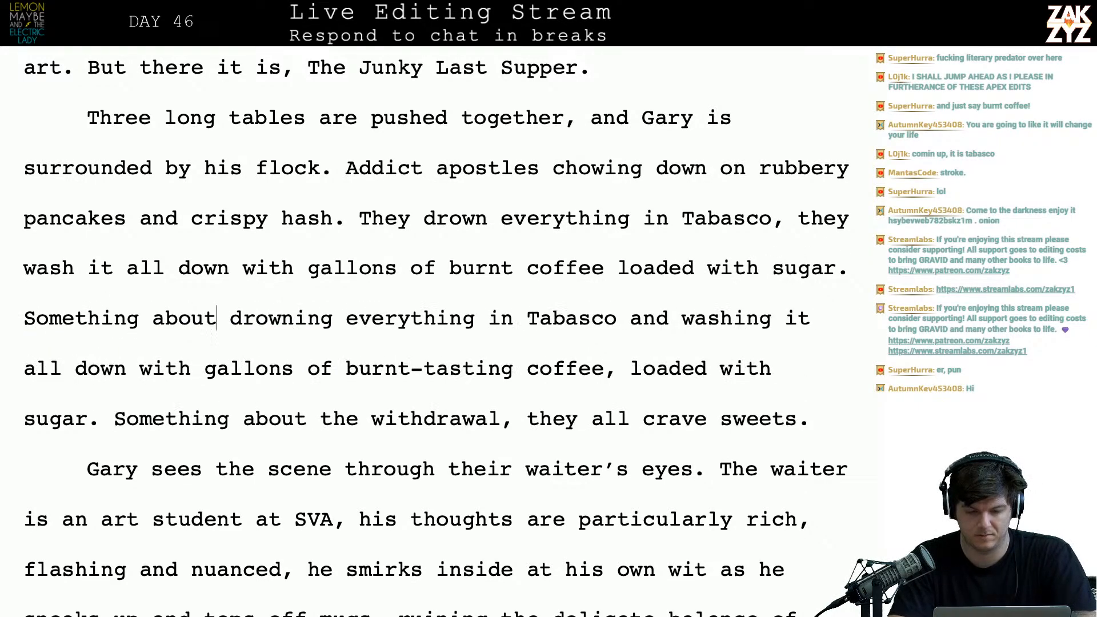
text(overy makes )
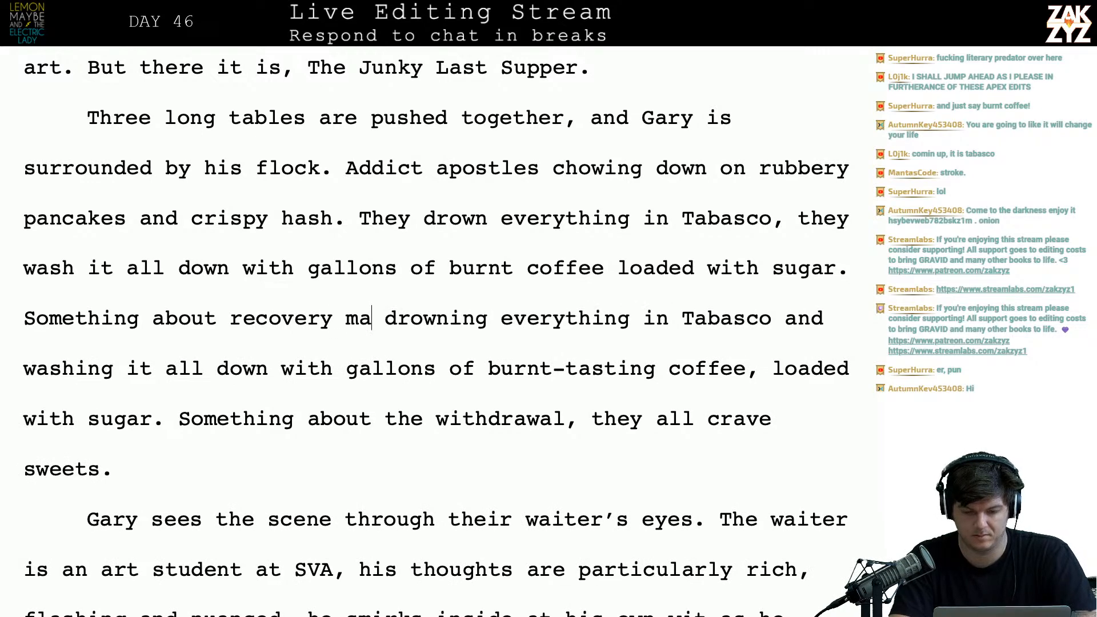
text(them all cr)
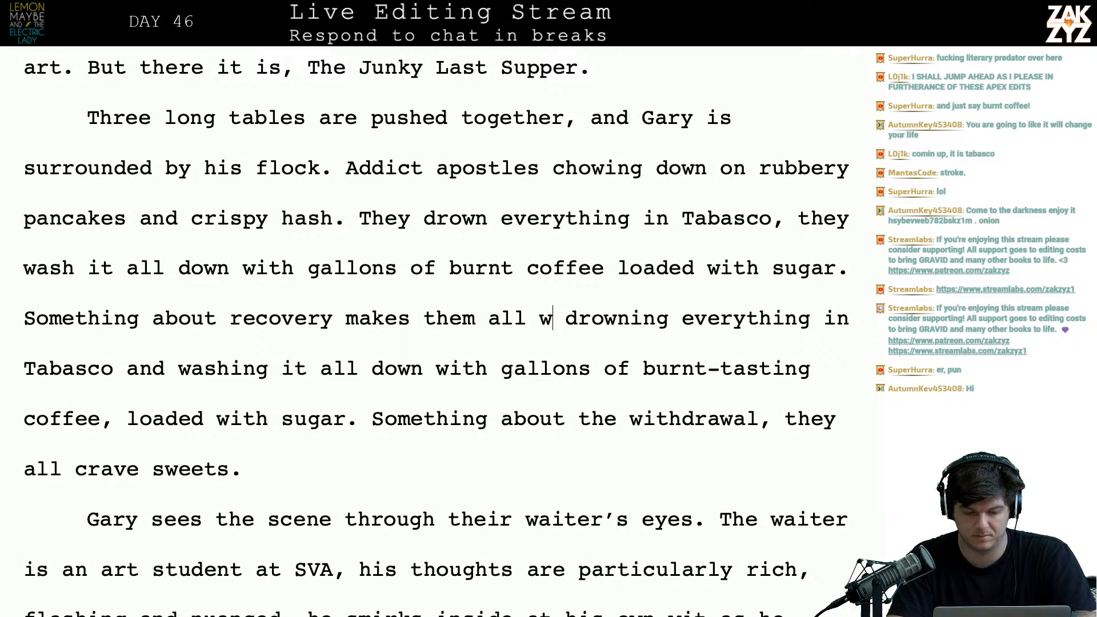
text(ave sweets.)
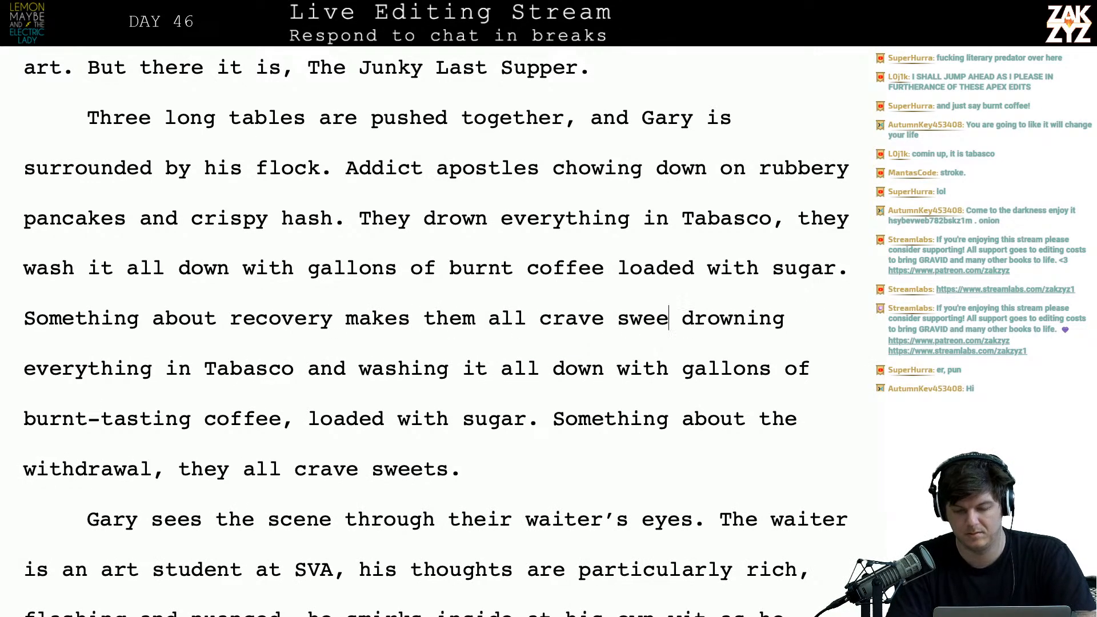
- Delete the leftover draft from "drowning everything in Tabasco" through "they all crave sweets." at the paragraph's end
key(shift+Down)
key(shift+Down)
key(shift+Down)
key(shift+End)
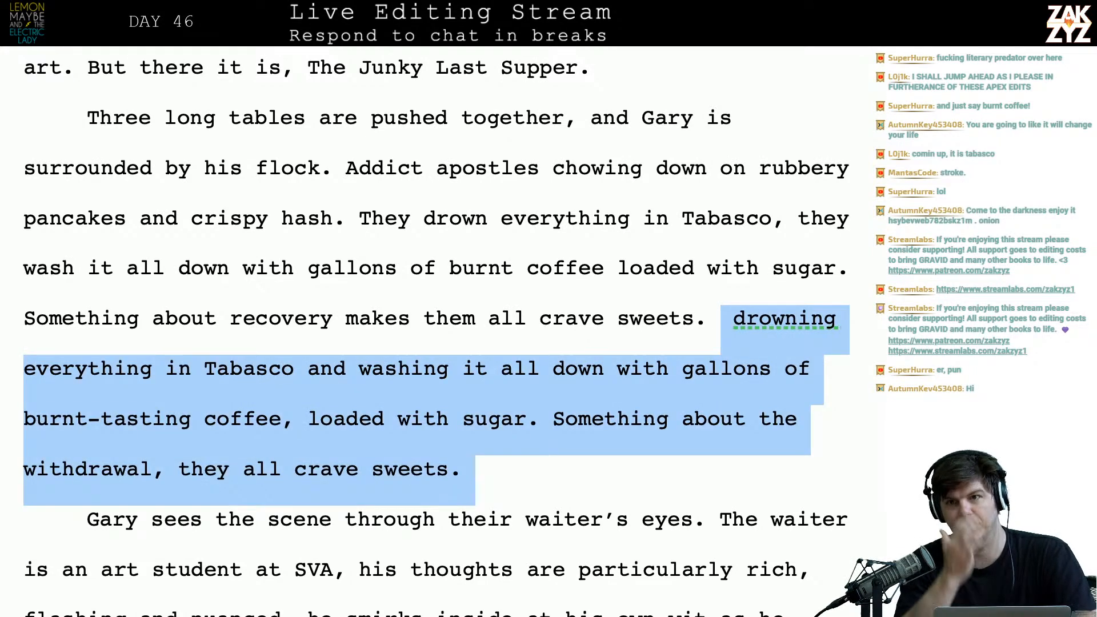
key(Delete)
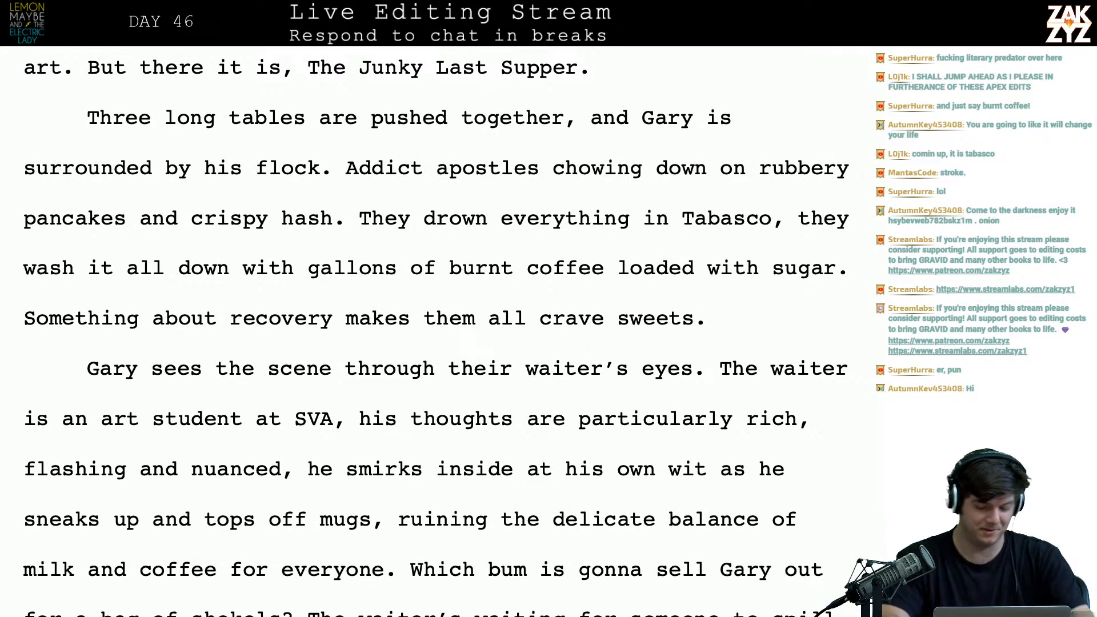
- Switch to the document listing the chat contributors' scores
key(super+Tab)
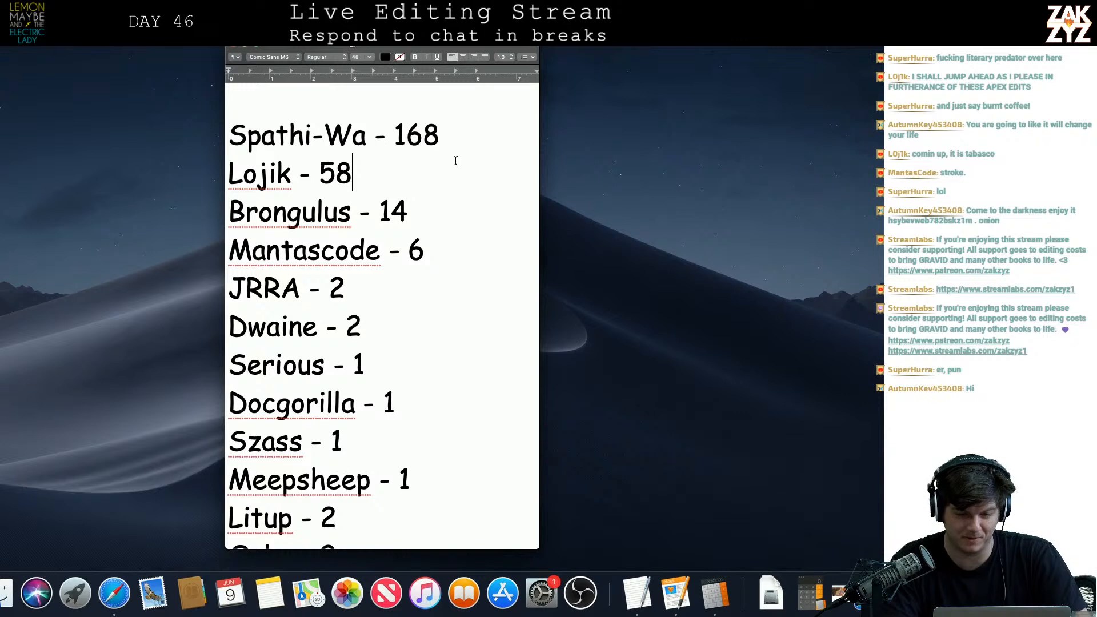
scroll(423, 149, down, 1)
click(423, 149)
click(435, 130)
key(BackSpace)
key(BackSpace)
text(70)
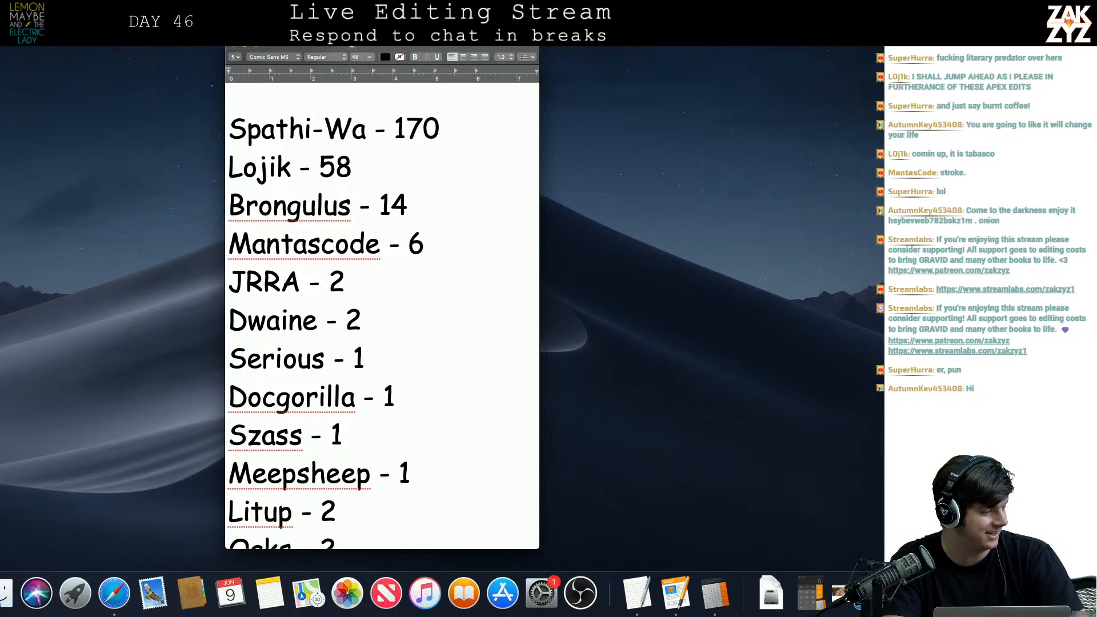
key(BackSpace)
key(BackSpace)
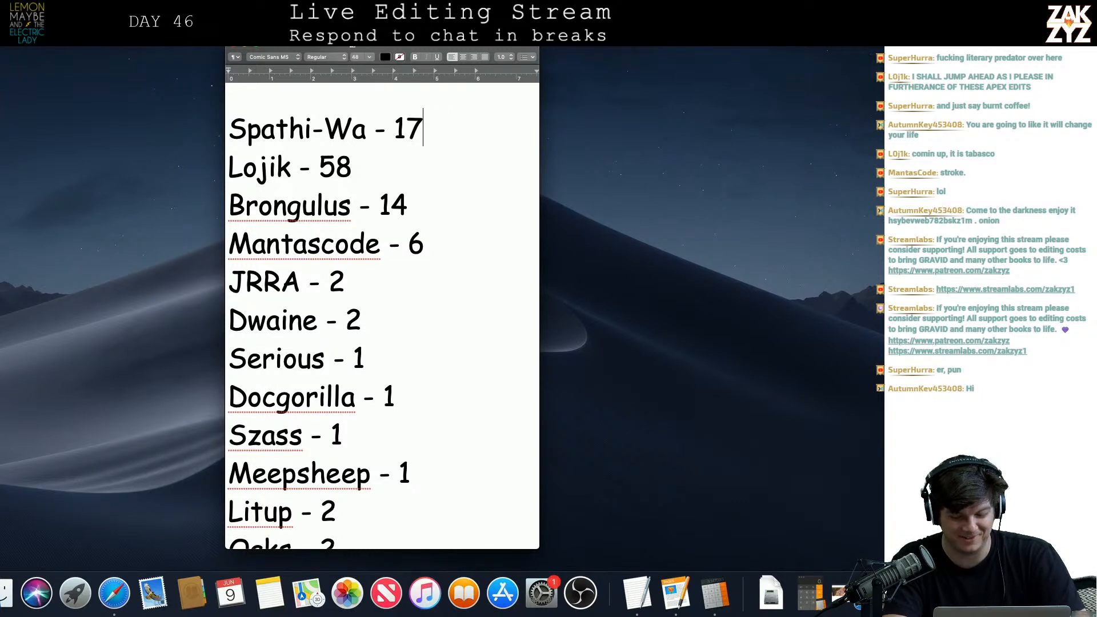
text(68)
- Add a line at the end of the score list crediting the viewer who suggested "burnt coffee" with 2
key(Down)
key(Down)
key(Down)
key(Down)
key(Down)
key(Down)
key(Down)
key(Down)
key(Down)
key(Down)
key(Down)
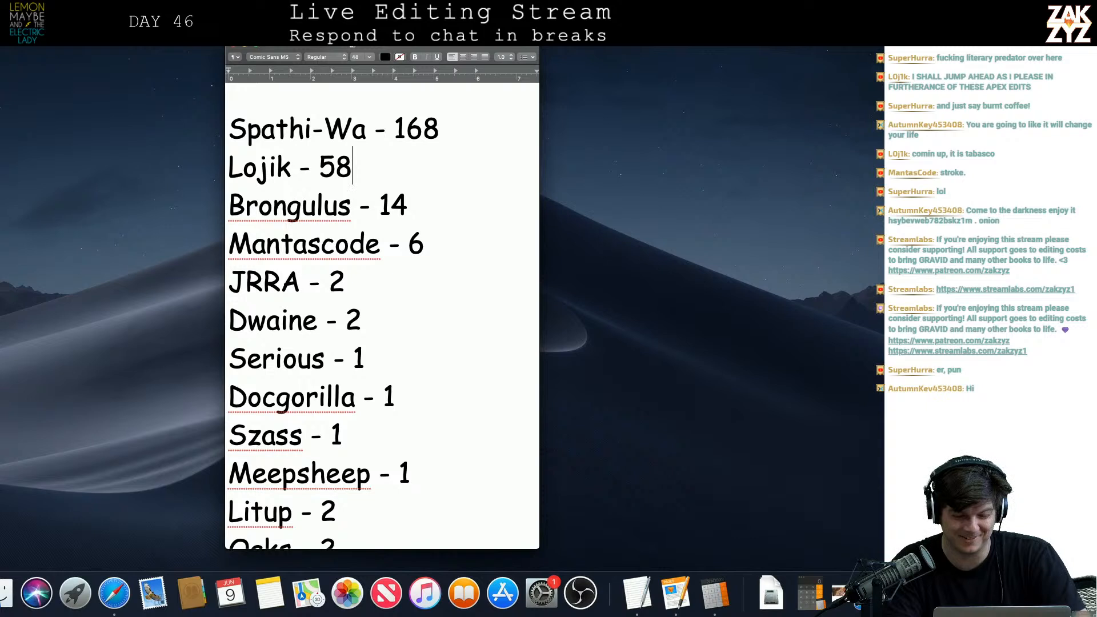
key(Return)
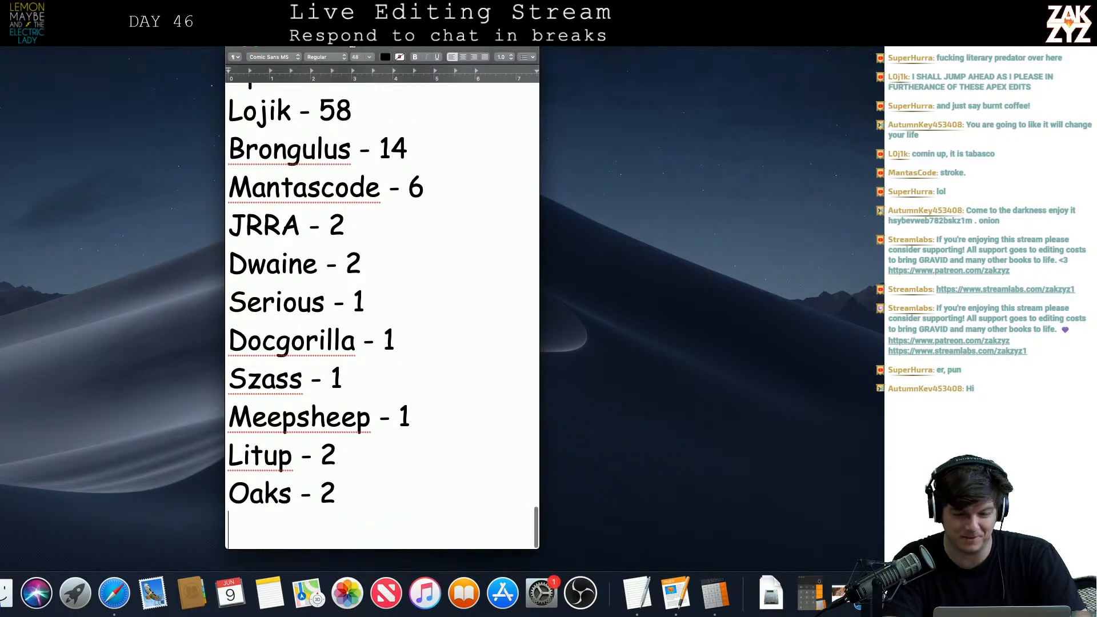
text(Superh)
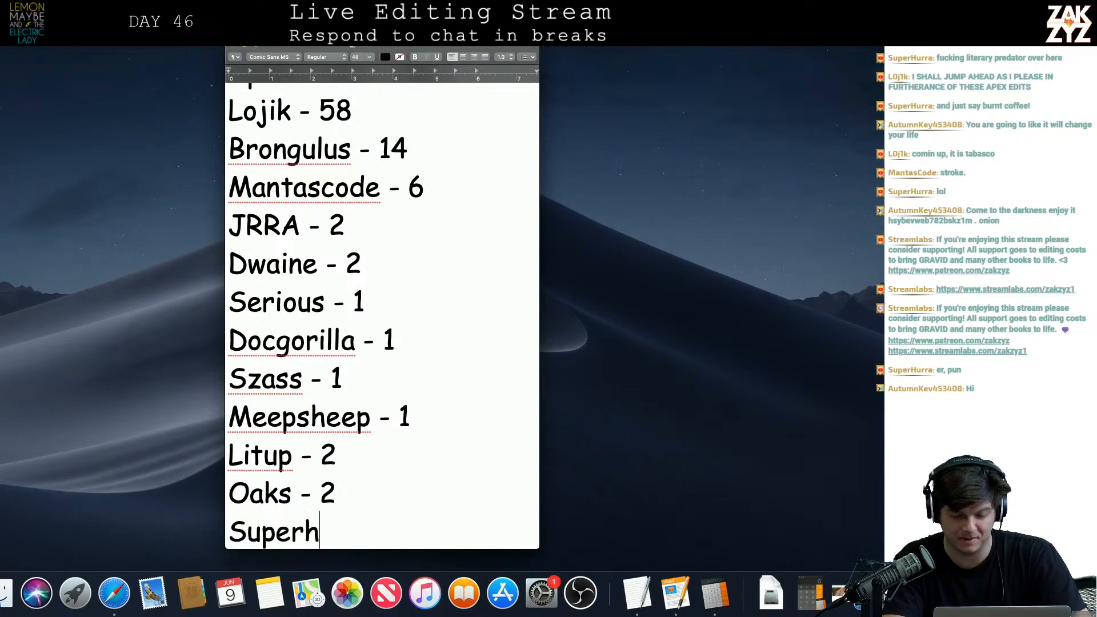
text(urra - 2)
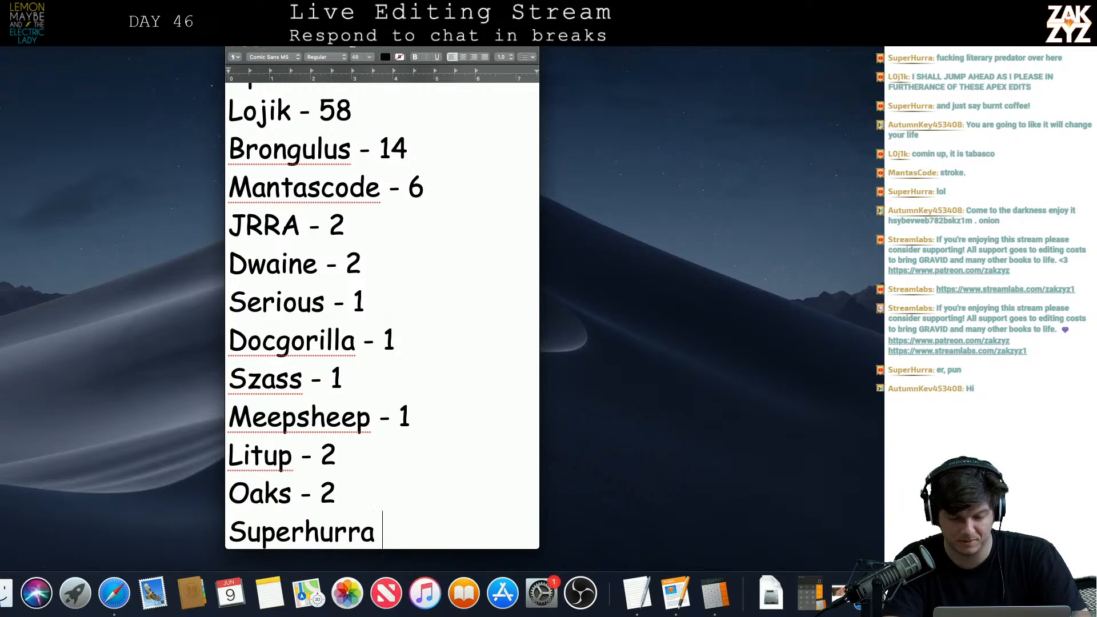
- Set the score of the second contributor in the list to 59
key(Up)
key(Up)
key(Up)
key(Up)
key(Up)
key(Up)
key(Up)
key(Up)
key(Up)
key(Up)
key(Up)
key(Up)
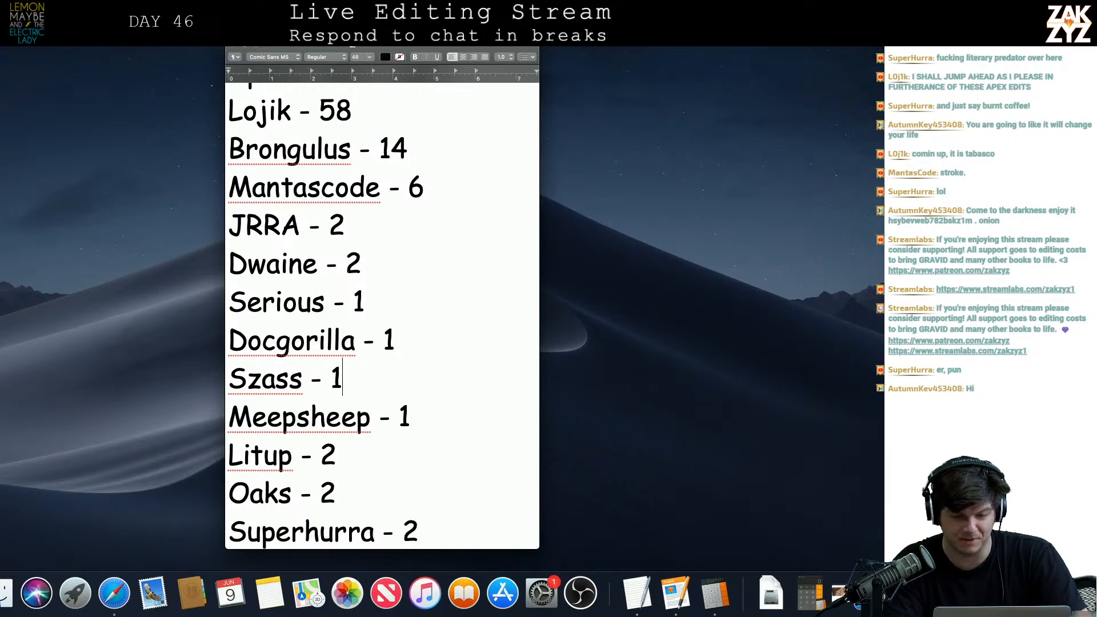
key(Down)
key(Down)
key(Down)
key(Up)
key(Up)
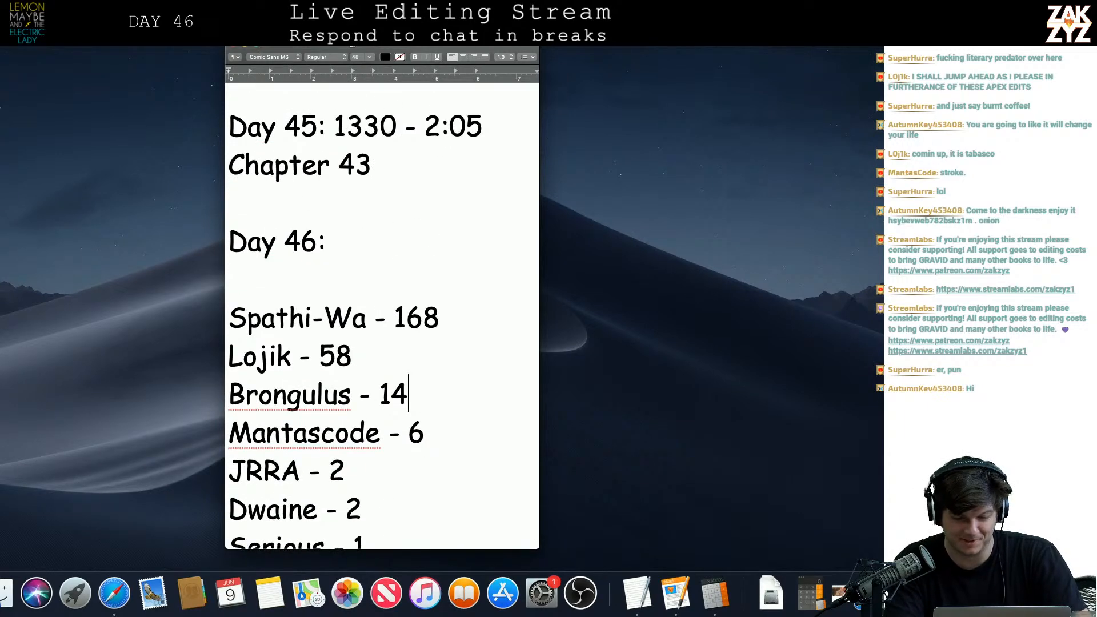
key(BackSpace)
text(9)
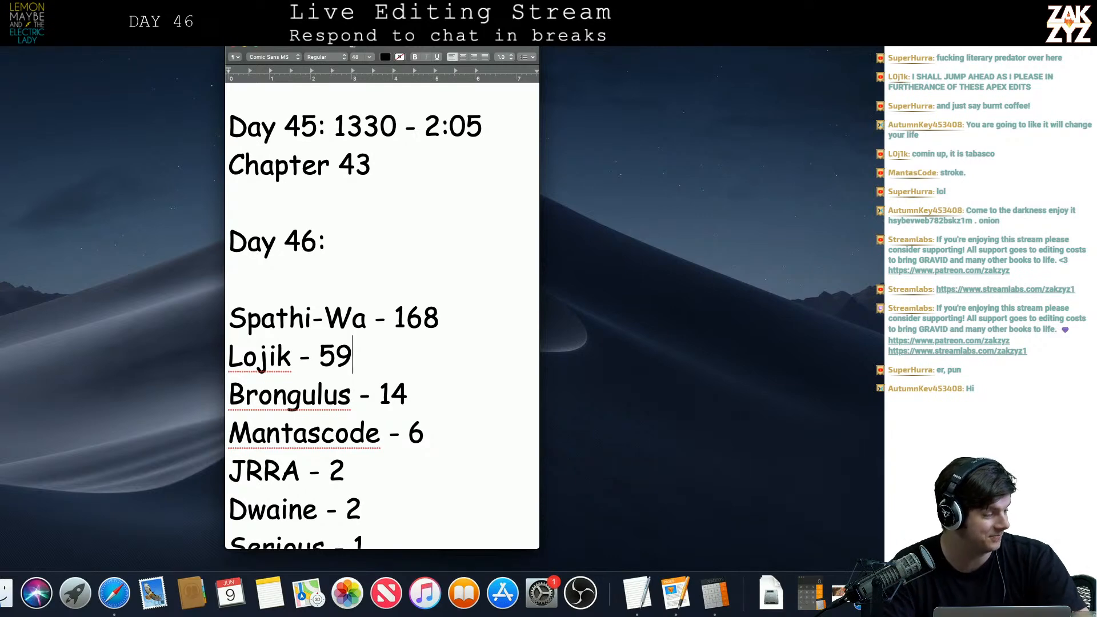
- Switch back to the manuscript and insert "center stage," before "surrounded by his flock."
key(super+Tab)
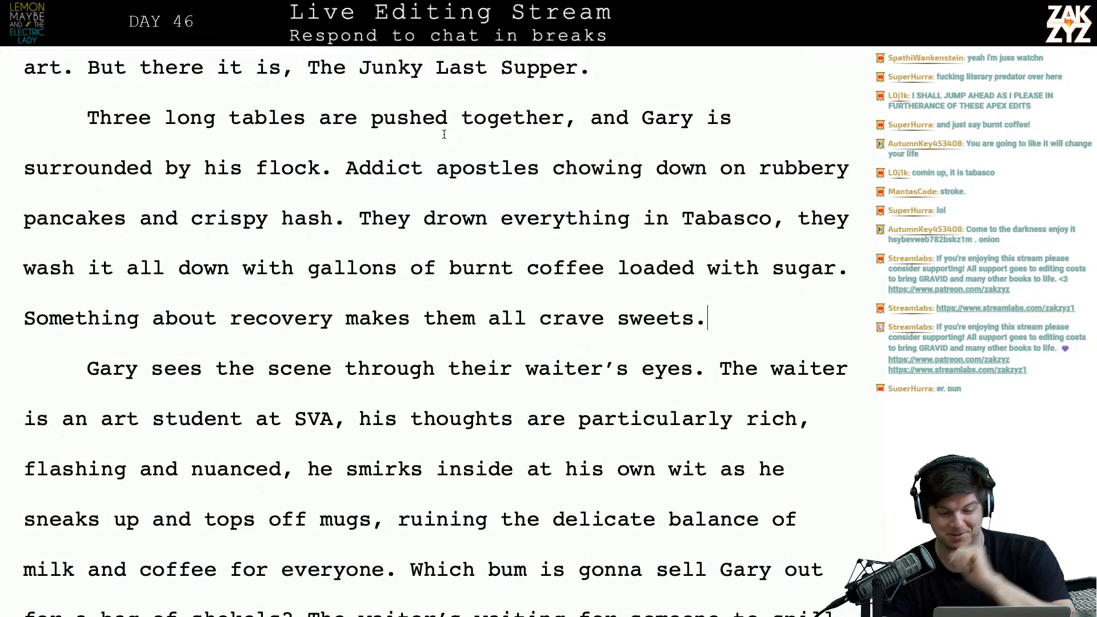
scroll(444, 134, down, 1)
scroll(444, 134, down, 2)
scroll(444, 134, up, 5)
scroll(444, 134, up, 1)
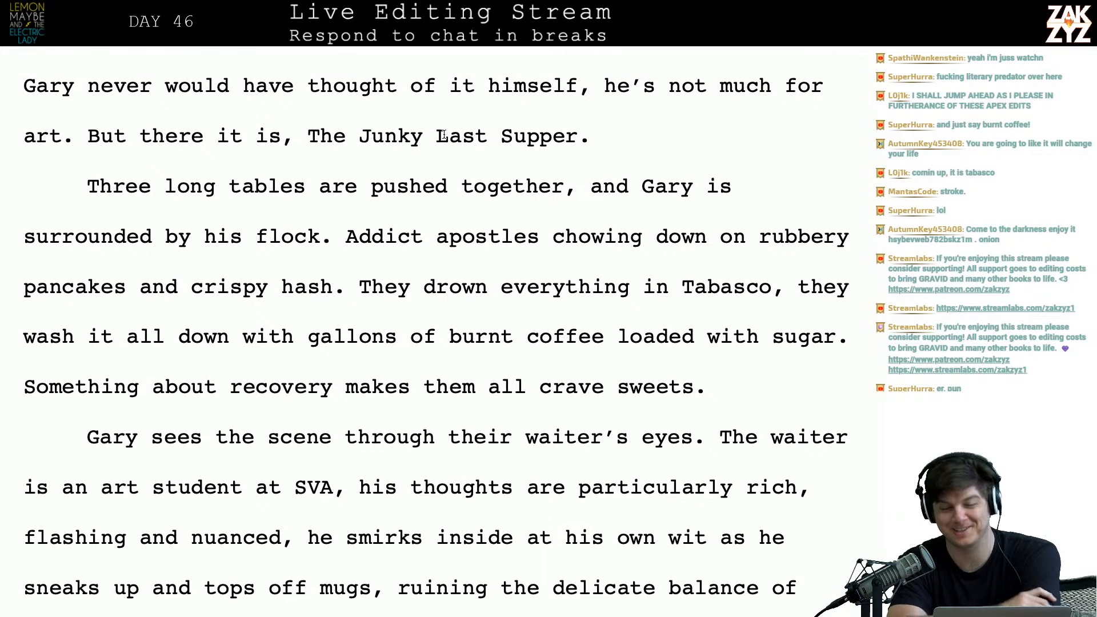
scroll(445, 136, down, 5)
scroll(444, 135, up, 3)
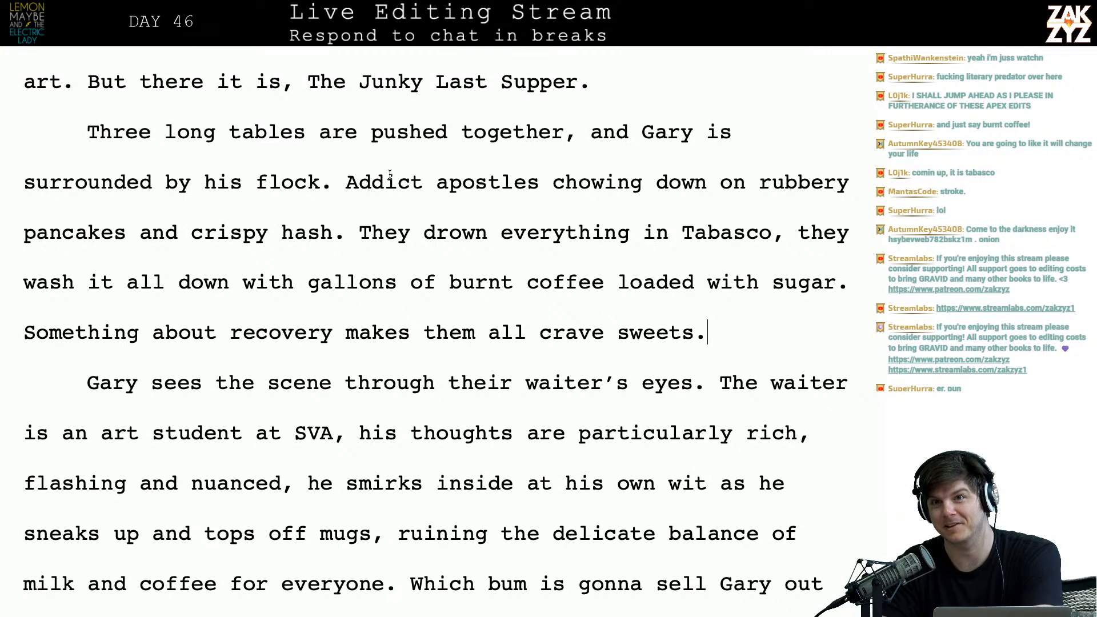
scroll(423, 141, down, 1)
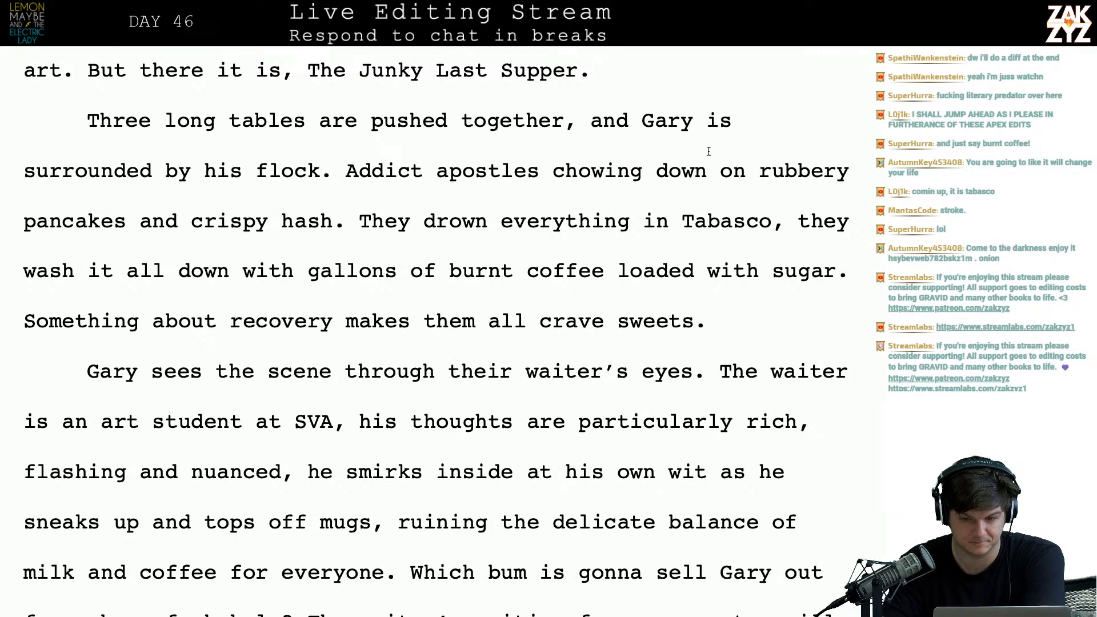
click(732, 145)
text(centr)
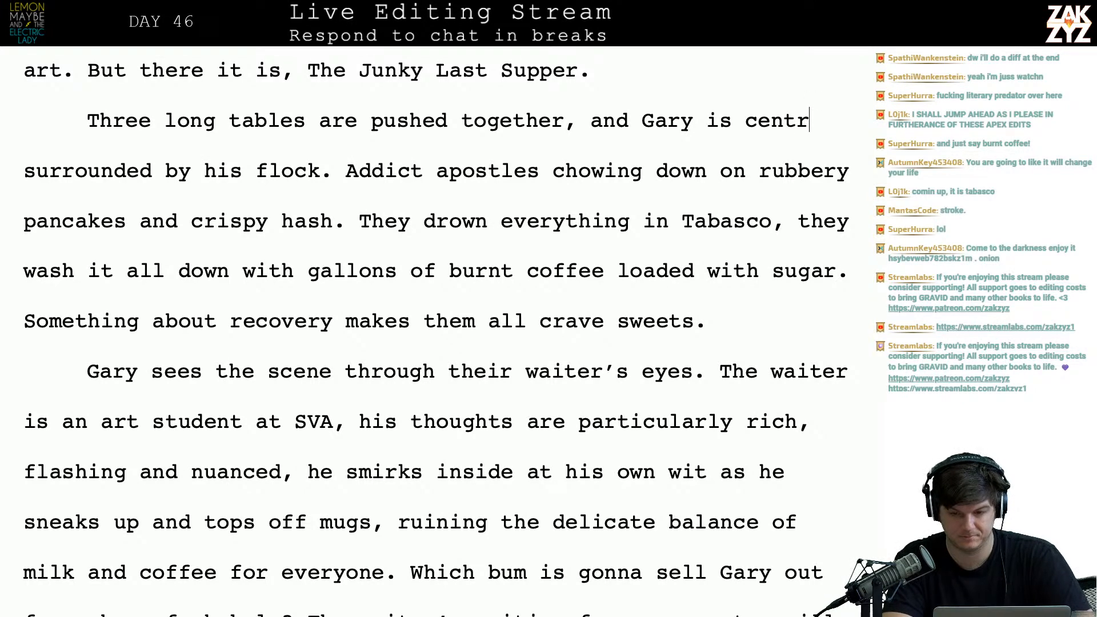
key(BackSpace)
text(er stage,)
key(BackSpace)
- Insert "All around him" before "Addict apostles" in the paragraph about the three long tables
key(Up)
key(Right)
key(Right)
key(Right)
key(Right)
key(Right)
key(Right)
key(Right)
key(Right)
key(Right)
key(Right)
key(Right)
key(Right)
key(Right)
key(Right)
key(Right)
key(Right)
key(Right)
key(Right)
key(Right)
key(Right)
key(Right)
key(Right)
key(Right)
key(Right)
key(Right)
key(Right)
key(Right)
key(Right)
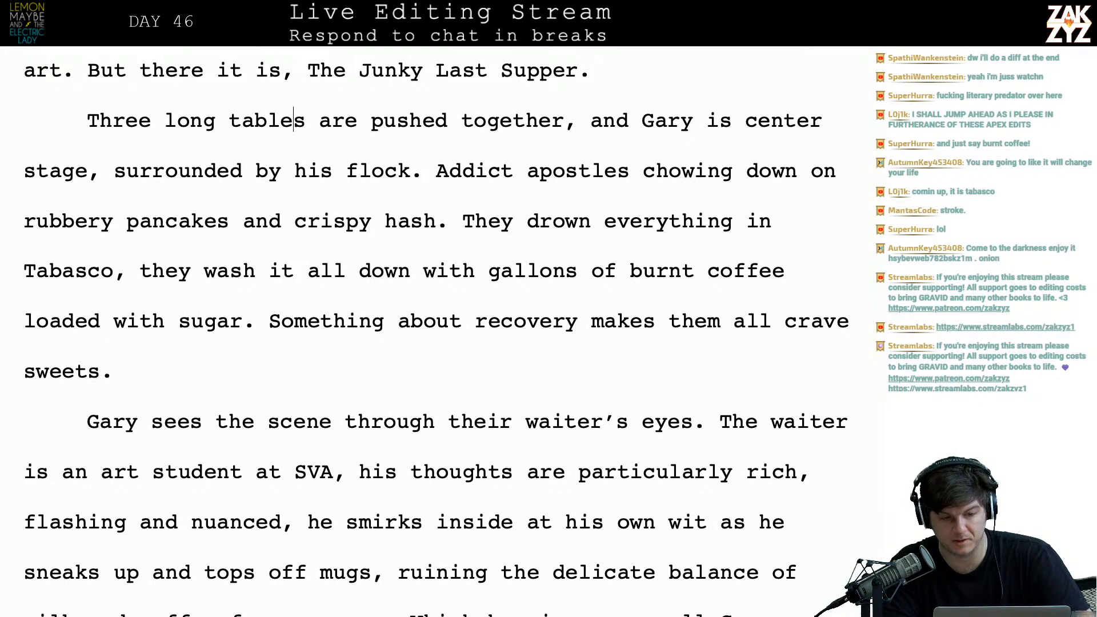
key(Left)
key(Down)
key(Left)
key(Left)
key(Left)
key(Left)
key(Left)
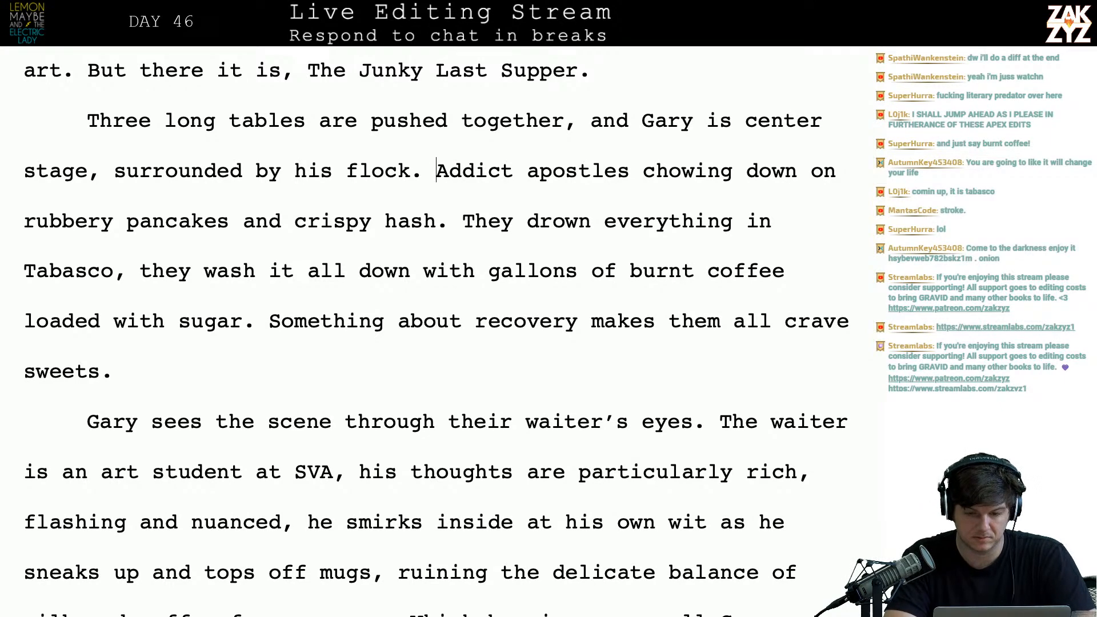
text(All around him A)
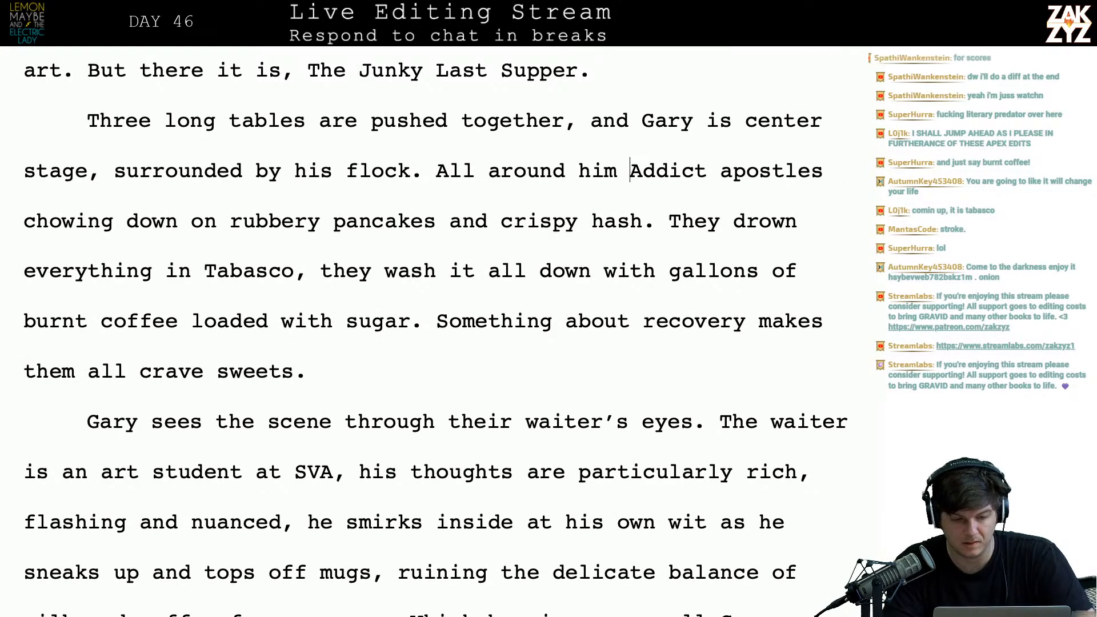
- Remove "All around him" again so the text reads "his flock. Addict apostles"
key(Right)
key(Right)
key(Right)
key(Right)
key(Right)
key(Right)
key(Right)
key(Right)
key(Right)
key(Right)
key(Right)
key(Right)
key(Right)
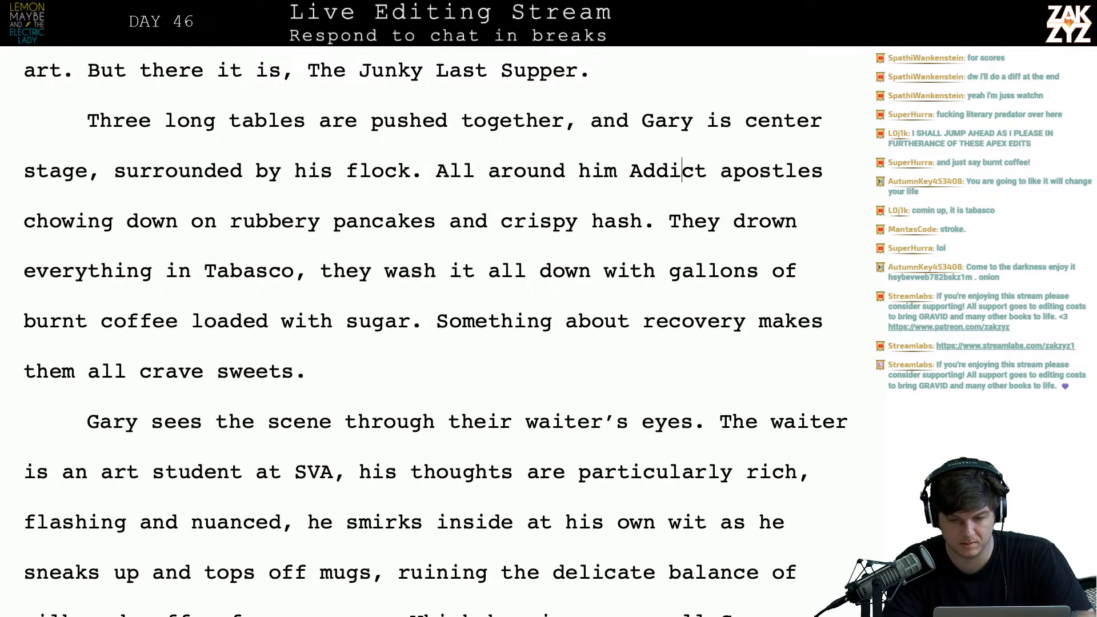
key(Left)
key(Left)
key(Left)
key(Left)
key(Left)
key(Left)
key(Left)
key(Left)
key(Left)
key(Left)
key(Left)
key(Left)
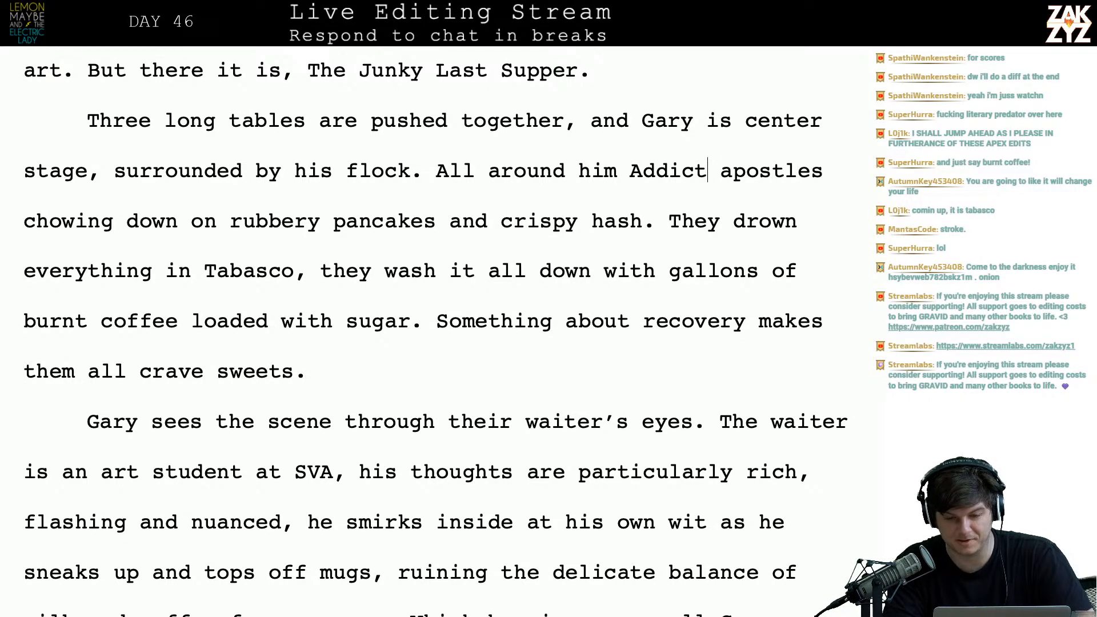
key(BackSpace)
key(BackSpace)
key(BackSpace)
key(BackSpace)
key(BackSpace)
key(BackSpace)
key(BackSpace)
key(BackSpace)
key(BackSpace)
key(BackSpace)
key(BackSpace)
key(BackSpace)
key(BackSpace)
key(BackSpace)
key(BackSpace)
key(BackSpace)
key(BackSpace)
key(BackSpace)
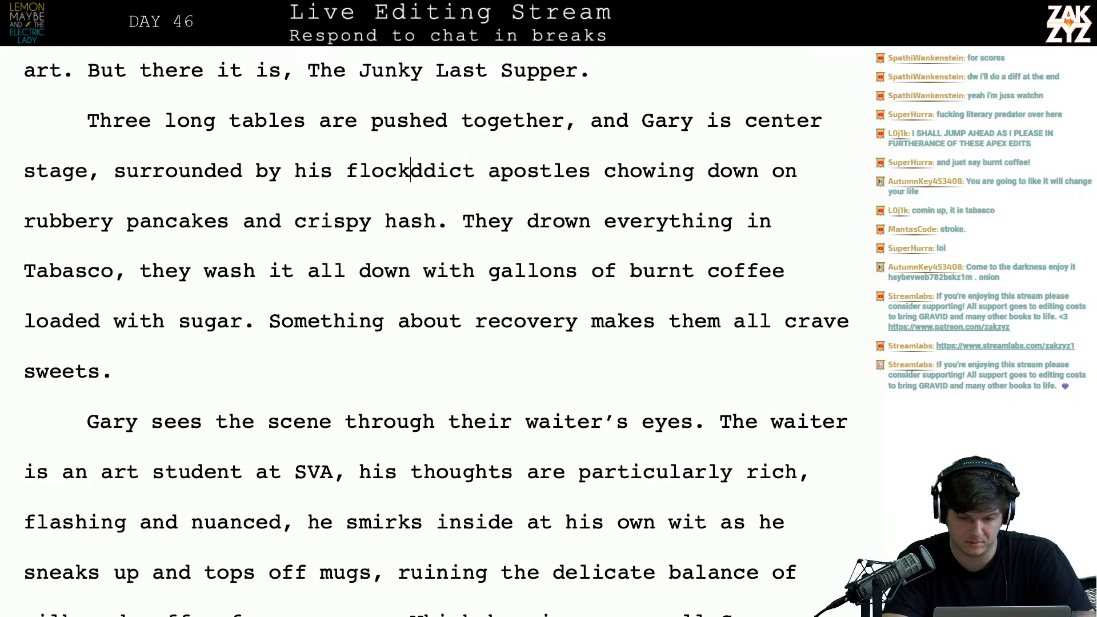
text(,)
key(BackSpace)
key(BackSpace)
text(. A)
- Join the Tabasco and coffee clauses by replacing the comma and "they" with "and", reading "Tabasco and wash it all down"
key(Right)
key(Down)
key(Left)
key(Left)
key(Left)
key(Left)
key(Left)
key(Left)
key(Left)
key(Left)
key(Left)
key(Down)
key(Left)
key(Left)
key(Left)
key(Right)
key(Right)
key(Right)
key(Right)
key(Right)
key(Right)
key(Right)
key(Right)
key(Right)
key(Right)
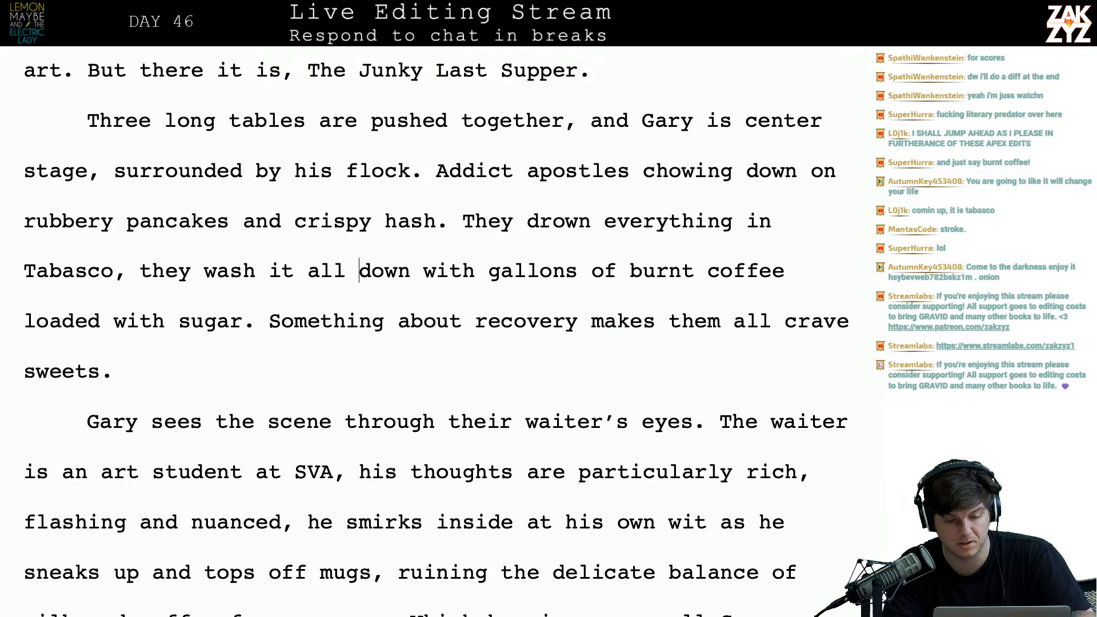
key(Left)
key(Left)
key(Left)
key(Left)
key(Left)
key(Left)
key(Left)
key(Left)
key(Left)
key(Left)
key(Left)
key(Left)
key(Left)
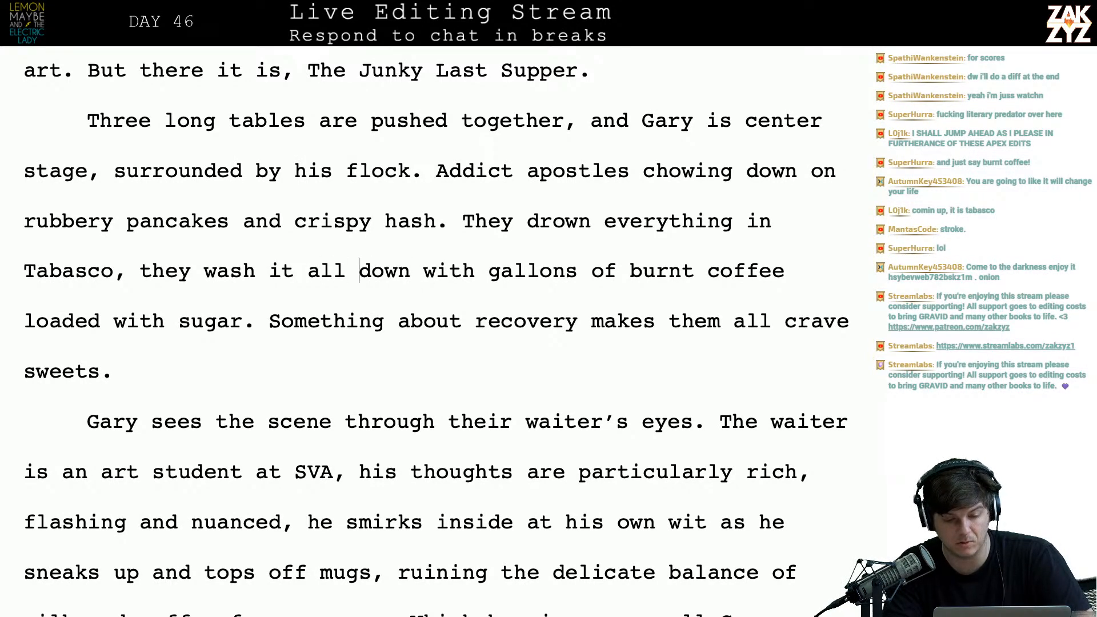
key(Left)
key(Left)
key(Left)
key(Left)
key(Left)
key(Left)
key(Left)
key(Left)
key(Left)
key(Left)
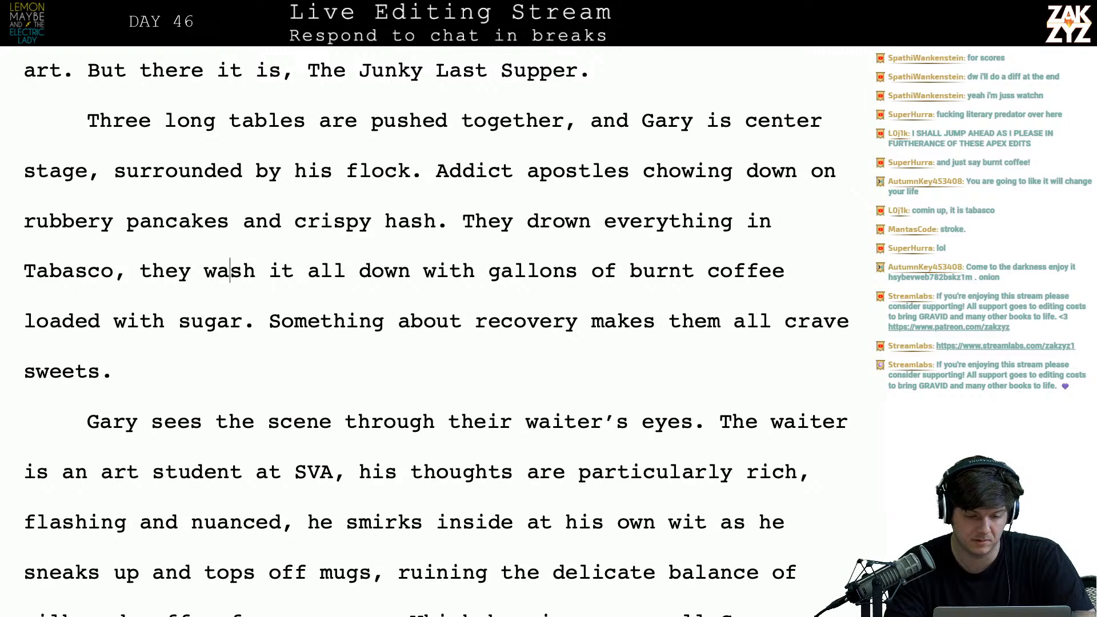
key(BackSpace)
text(and)
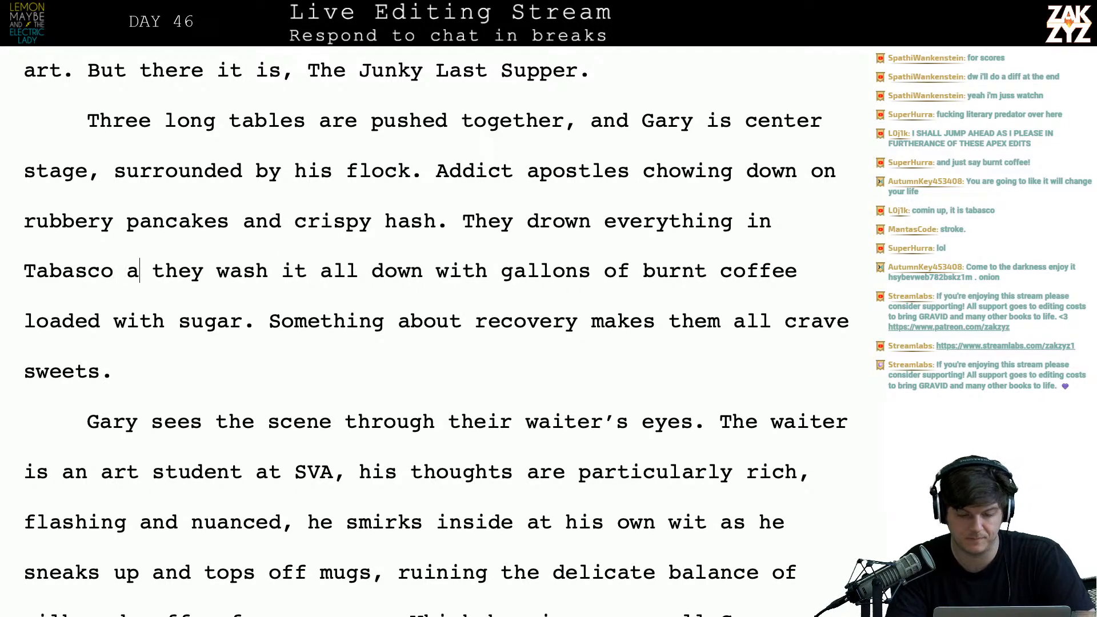
key(shift+Right)
key(shift+Right)
key(shift+Right)
key(shift+Right)
key(shift+Right)
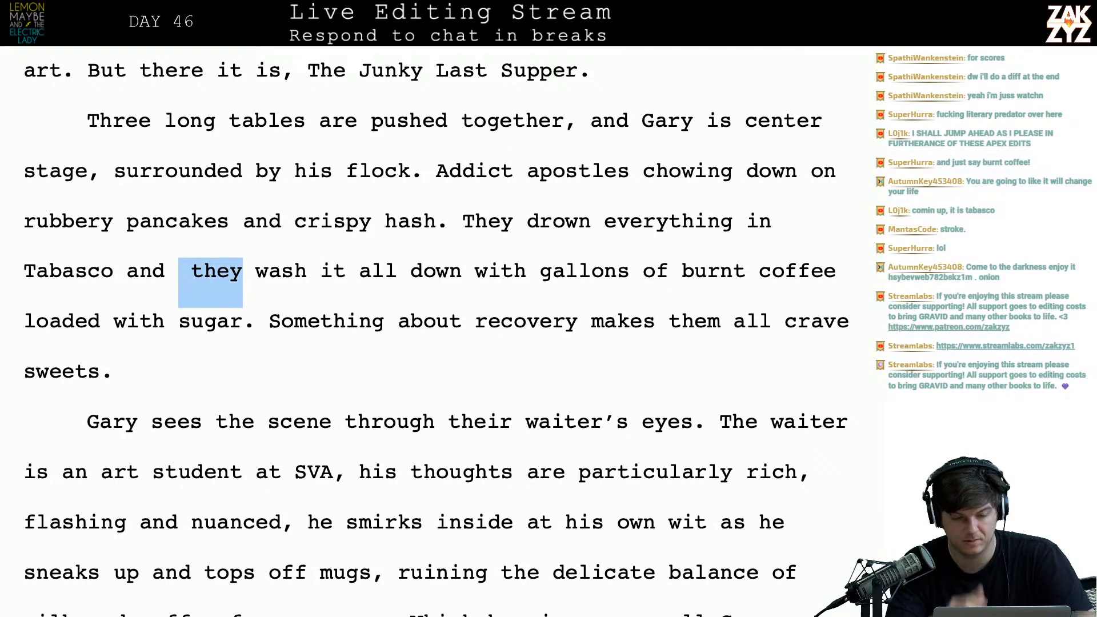
key(shift+Right)
key(BackSpace)
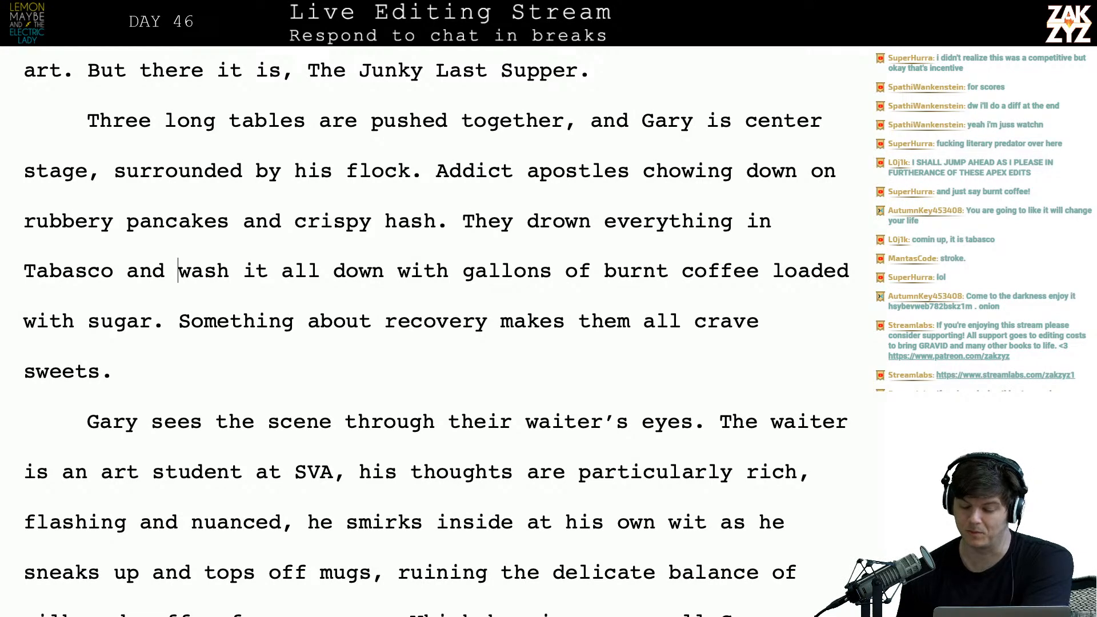
- End the sentence after "center stage" with a period and begin a new one reading "Surrounding him are a flock of addict apostles,"
scroll(436, 331, down, 1)
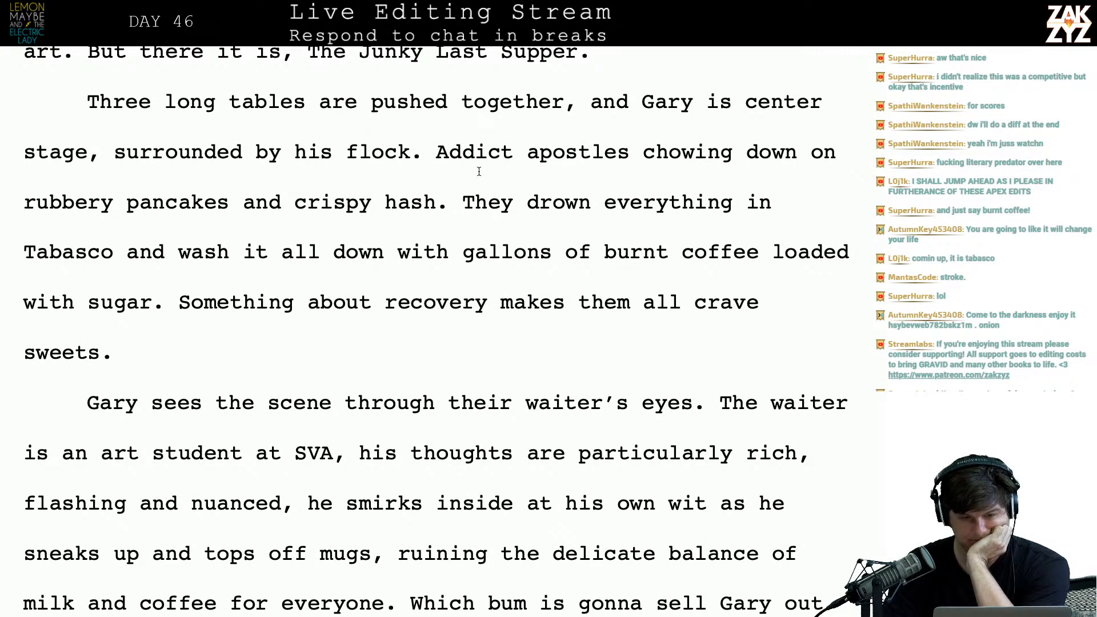
scroll(423, 203, up, 3)
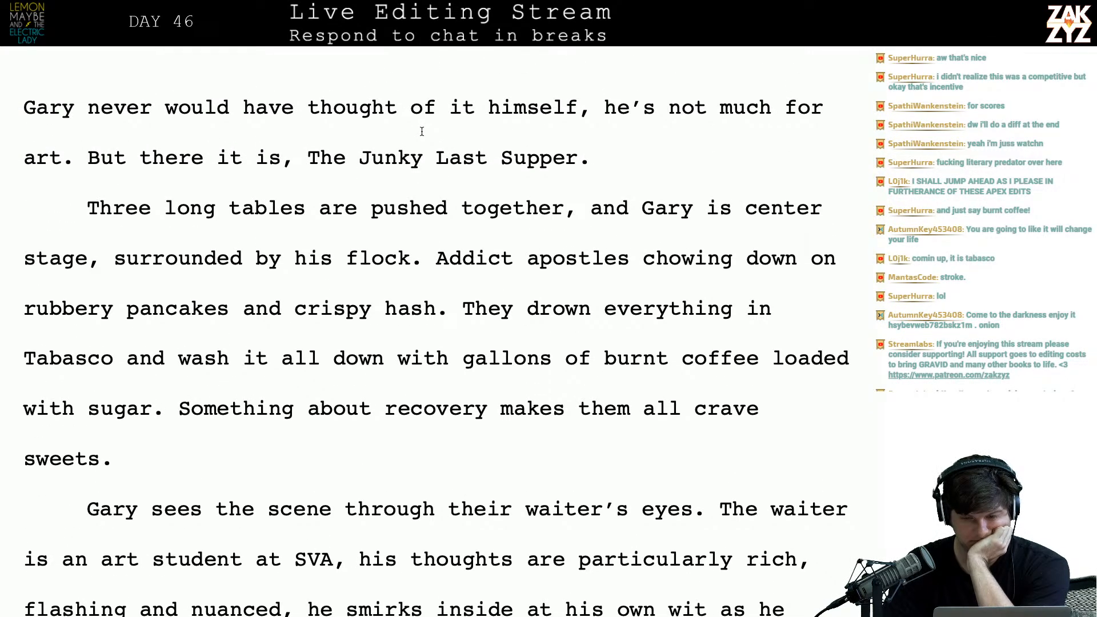
click(76, 269)
click(99, 270)
key(BackSpace)
text(. A)
key(BackSpace)
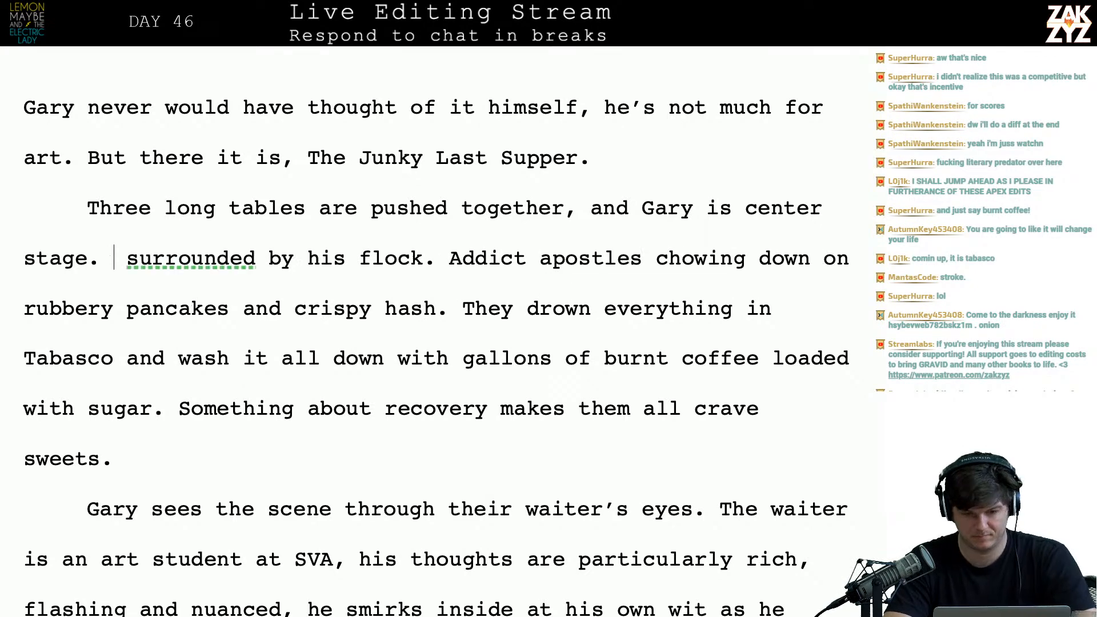
text(Surrounding him )
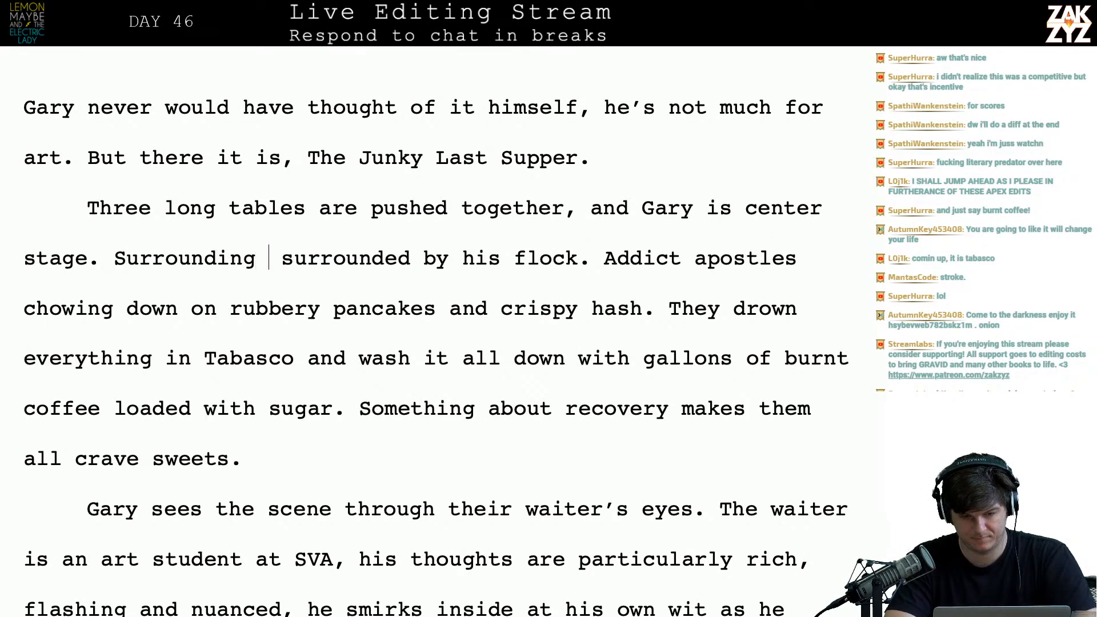
text(are a flock of a)
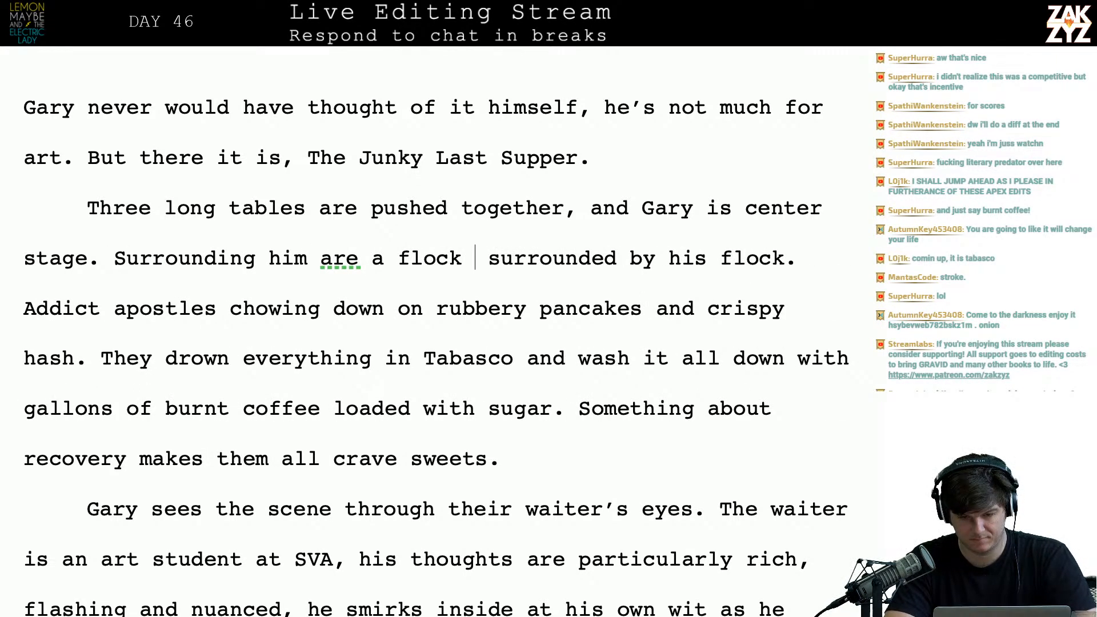
text(ddict apostl)
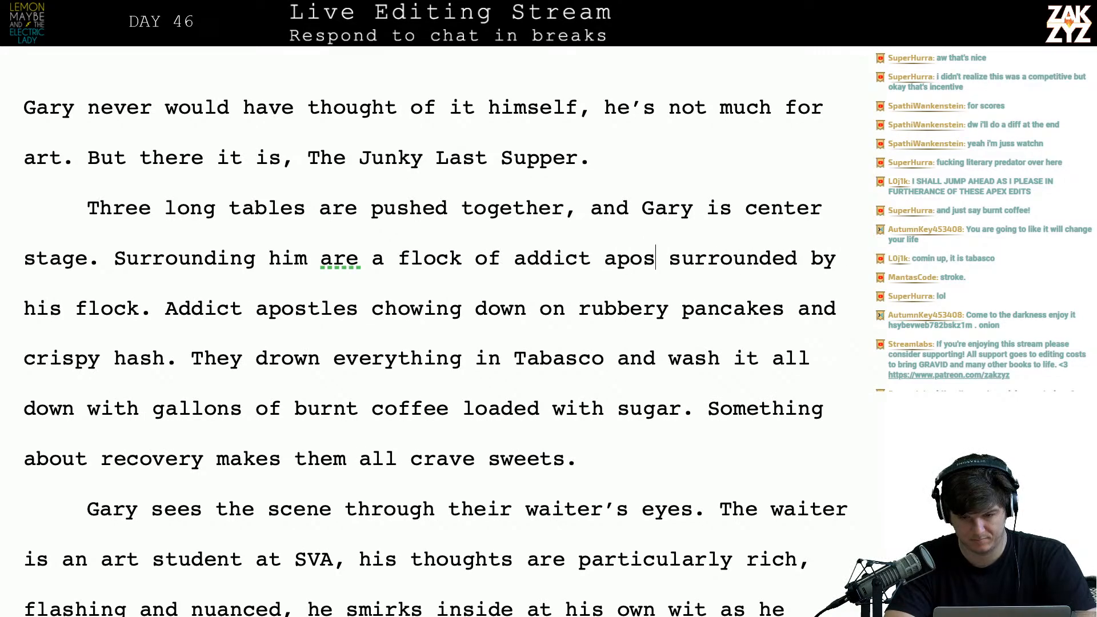
text(es,)
- Separate the old text starting at "surrounded by his flock" from the new sentence with two paragraph breaks, returning to the new sentence's end
key(Return)
key(Return)
key(Up)
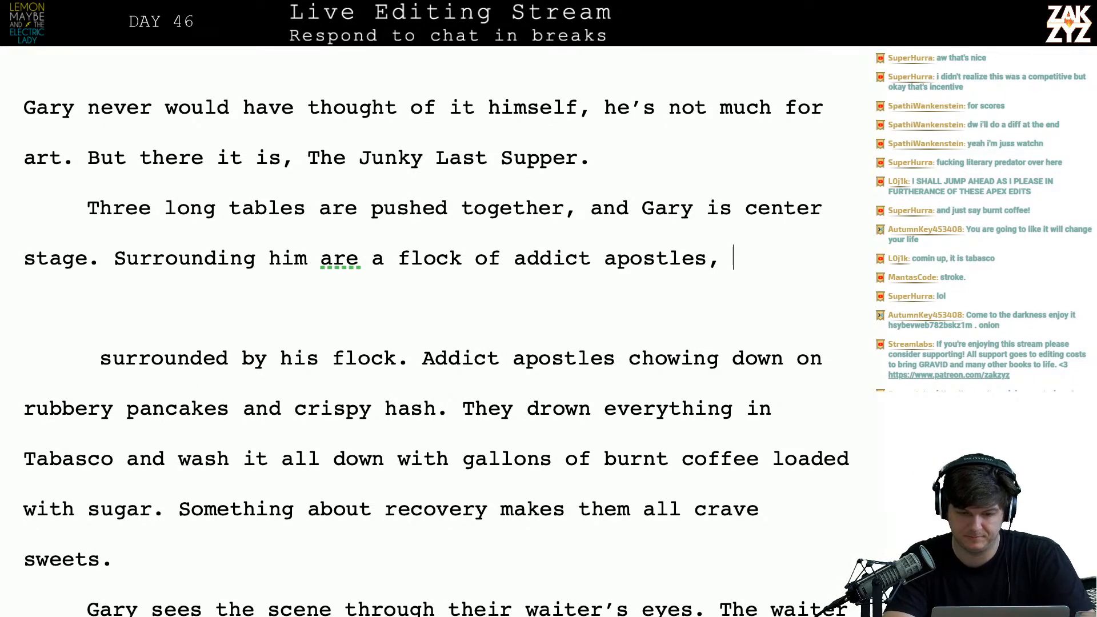
text(e)
key(BackSpace)
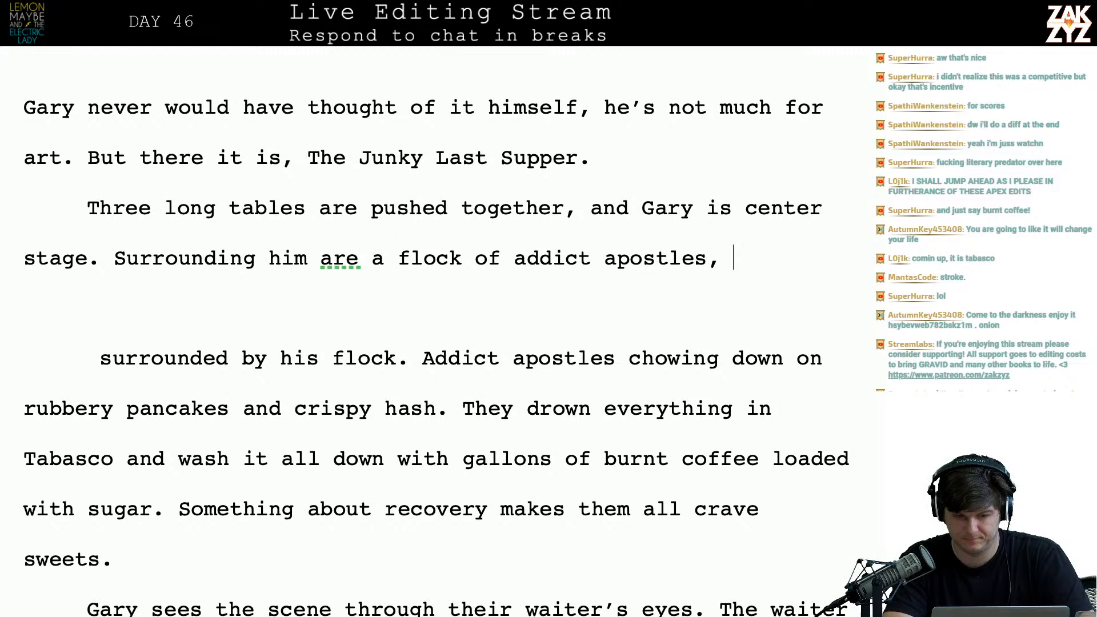
- Remove the comma after "apostles" and complete the sentence with "devouring breakfast.", starting a new one with "They c"
key(BackSpace)
key(BackSpace)
text(de)
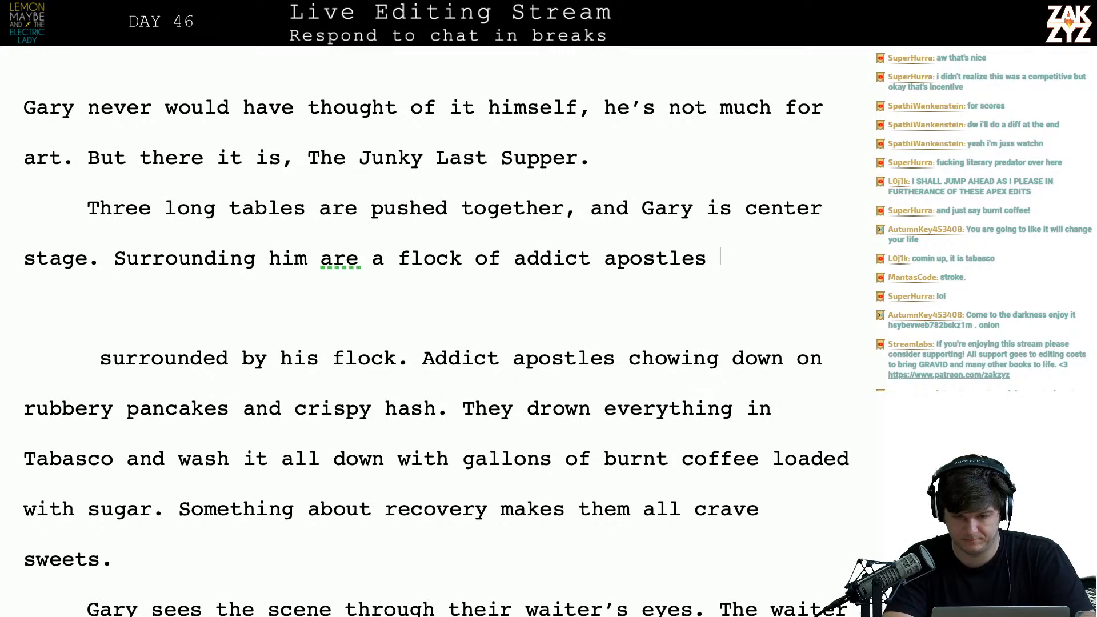
text(vou)
key(BackSpace)
key(BackSpace)
key(BackSpace)
key(BackSpace)
text(evo)
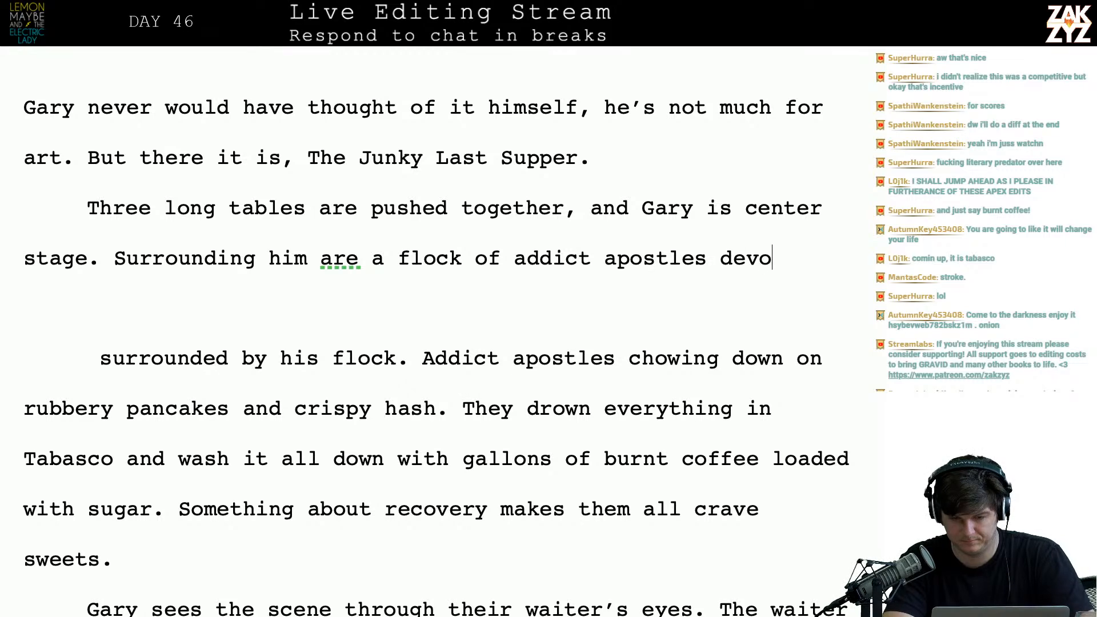
text(uring breakfas)
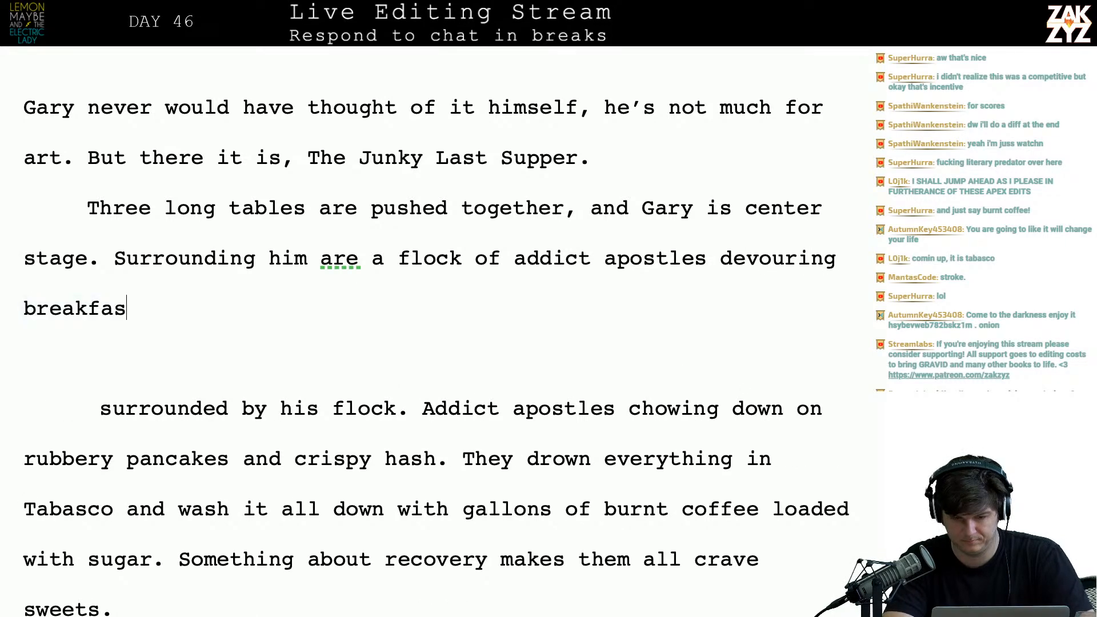
text(t. They c)
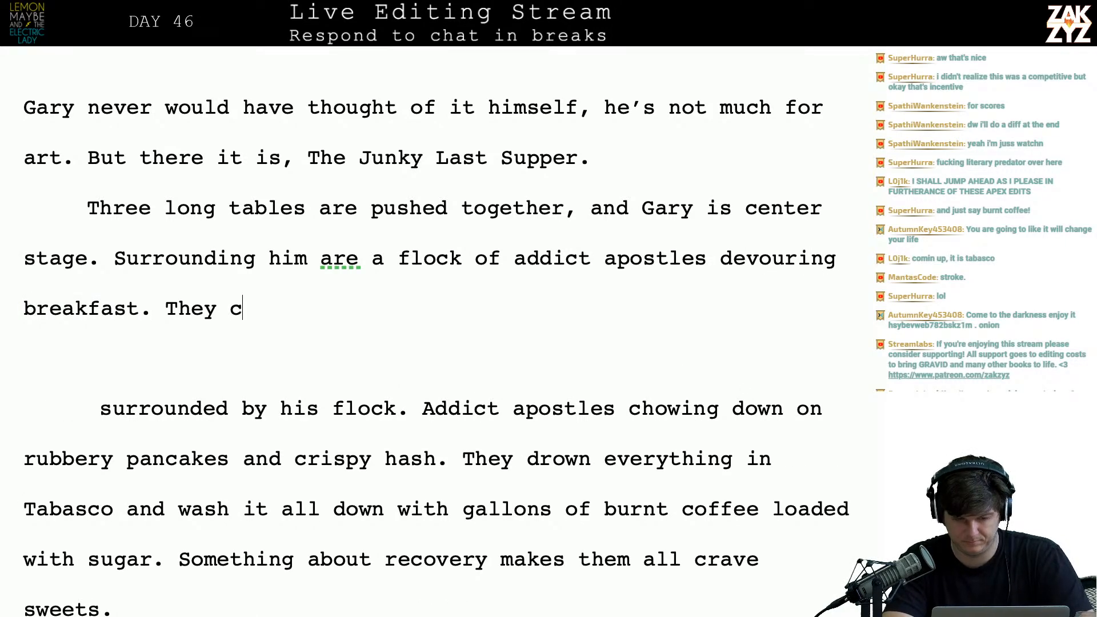
- Try the continuation "They chow down on omlets" and delete it back to "breakfast."
text(how down on )
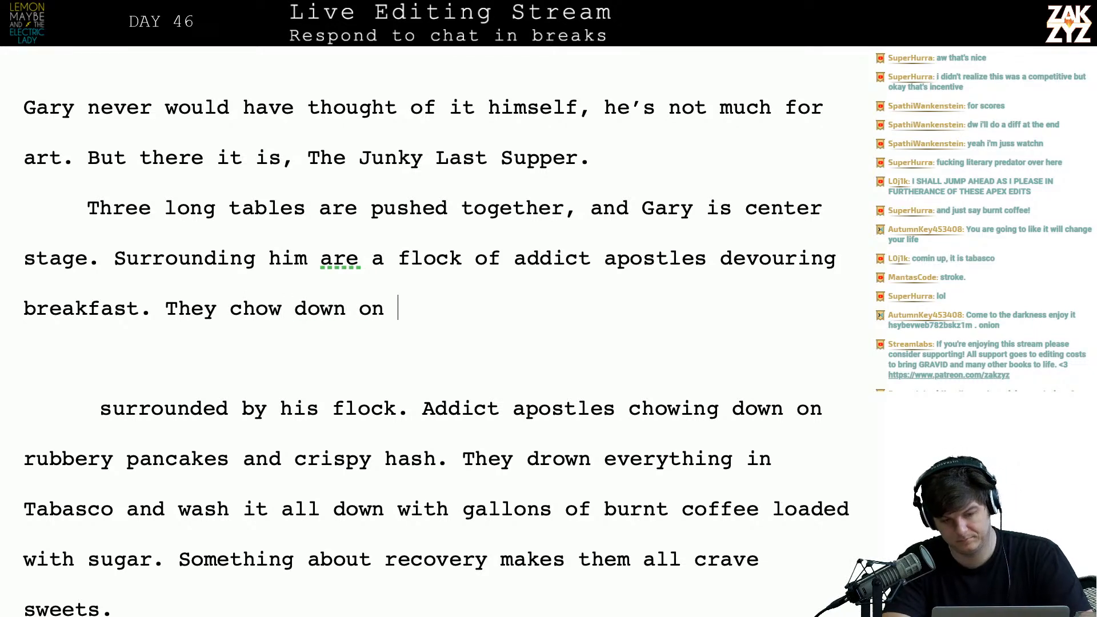
text(h)
key(BackSpace)
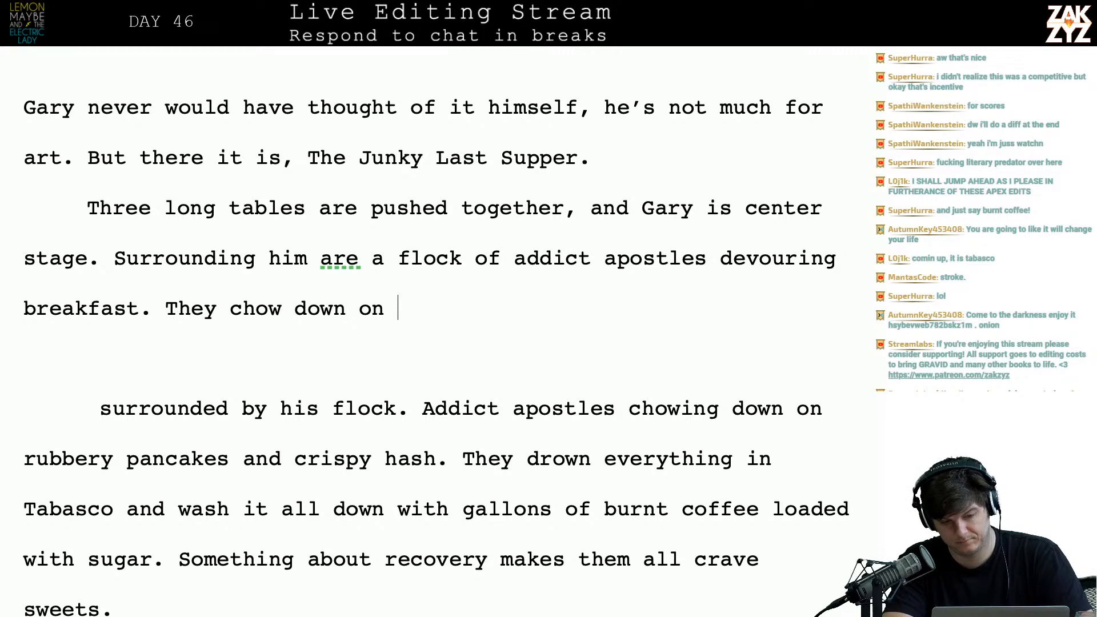
text(omlet)
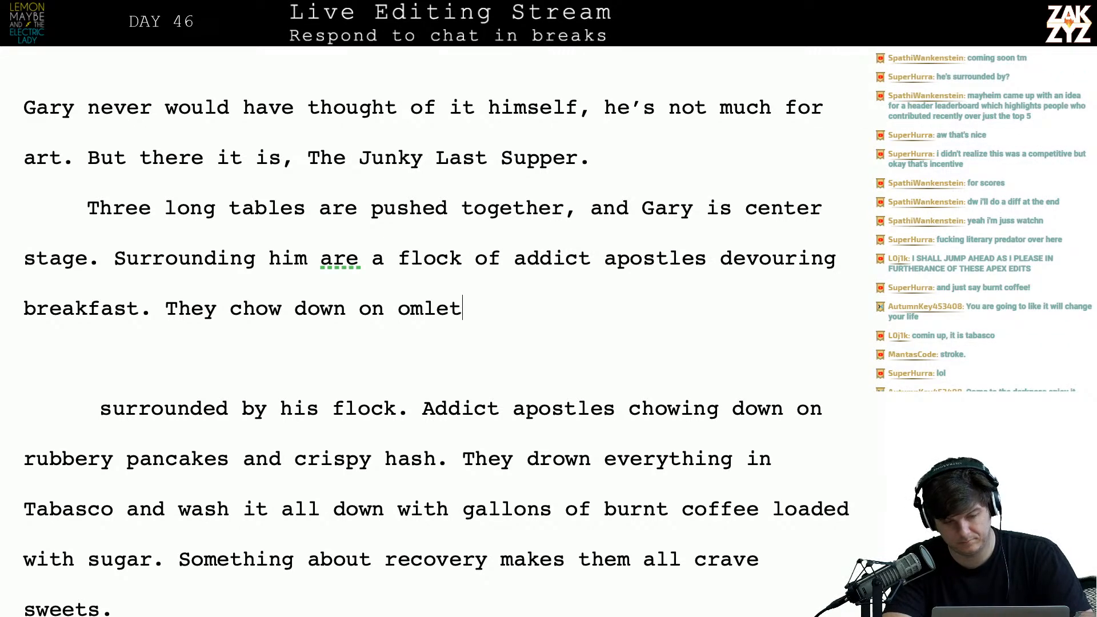
text(s)
key(BackSpace)
key(BackSpace)
key(BackSpace)
key(BackSpace)
key(BackSpace)
key(BackSpace)
key(BackSpace)
key(BackSpace)
key(BackSpace)
key(BackSpace)
key(BackSpace)
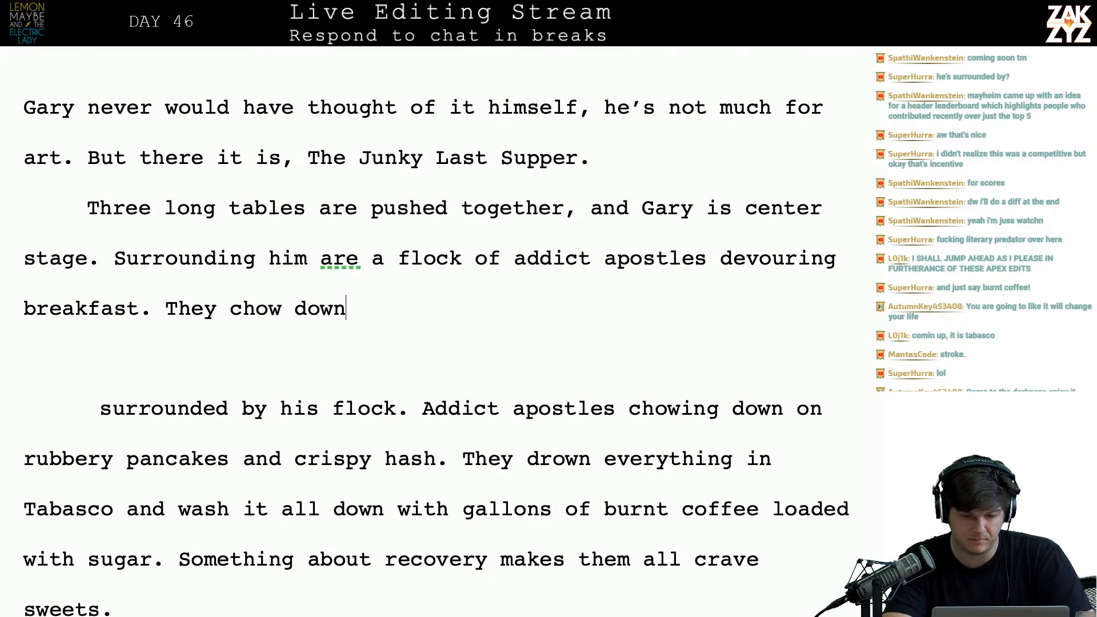
key(BackSpace)
key(BackSpace)
key(BackSpace)
key(BackSpace)
key(BackSpace)
key(BackSpace)
key(BackSpace)
key(BackSpace)
key(BackSpace)
key(BackSpace)
key(BackSpace)
key(BackSpace)
key(BackSpace)
key(BackSpace)
key(BackSpace)
key(BackSpace)
scroll(46, 233, down, 1)
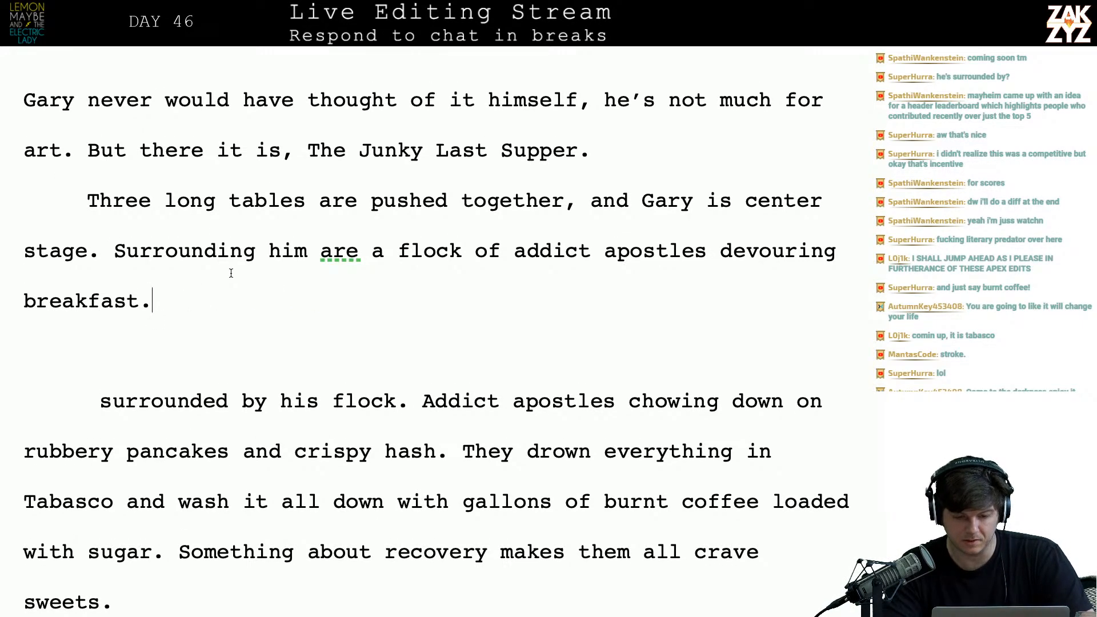
- Switch to Safari and search the web for "the last supper painting"
key(super+Tab)
key(super+Tab)
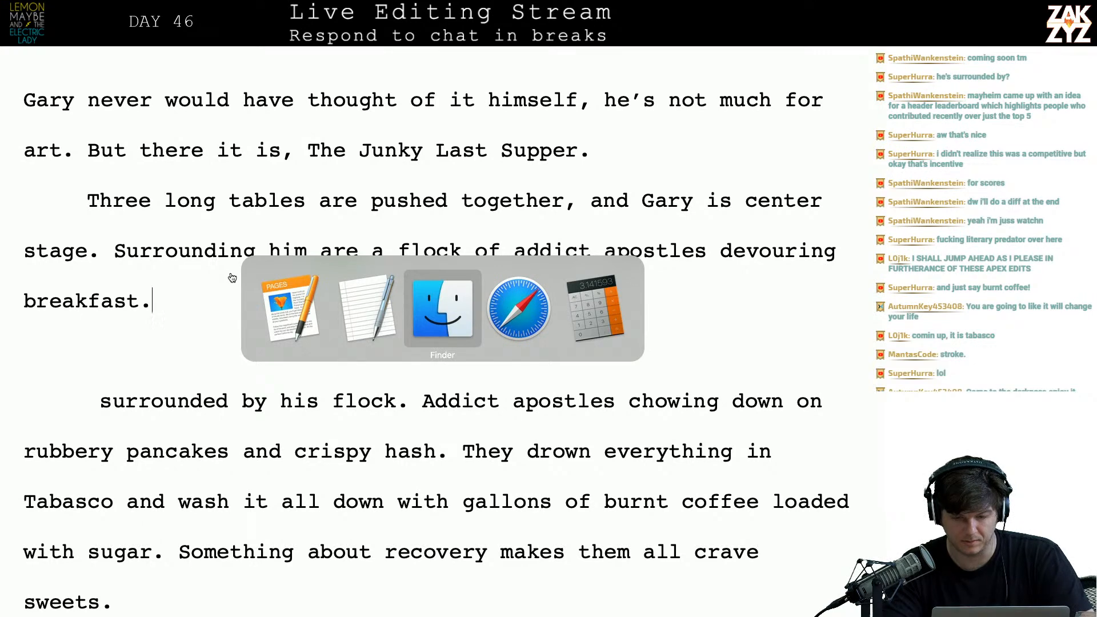
key(super+Tab)
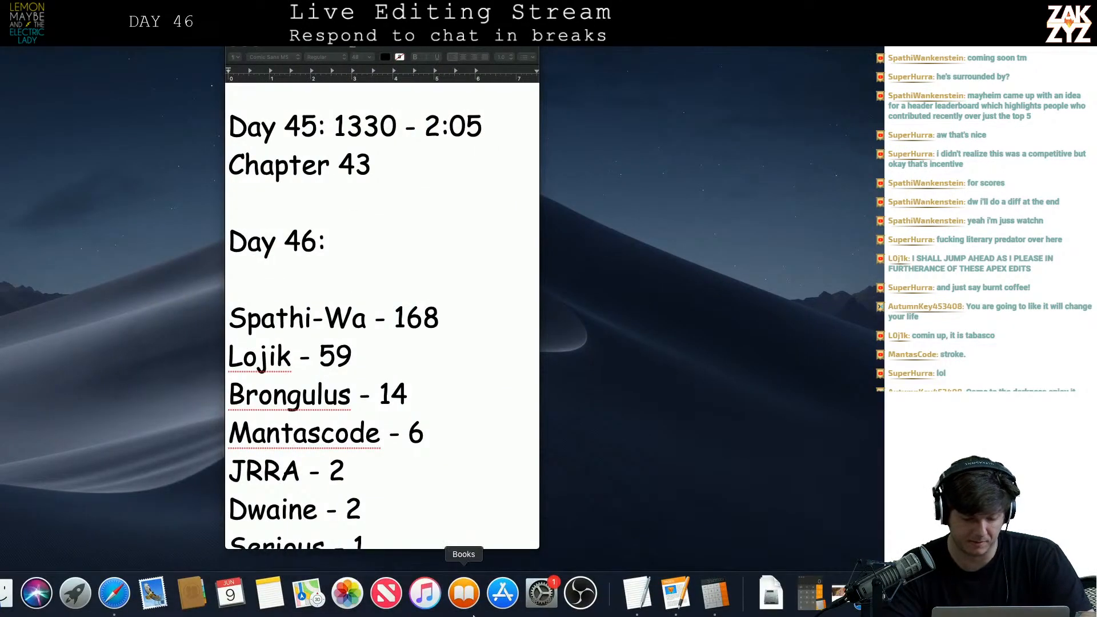
click(114, 595)
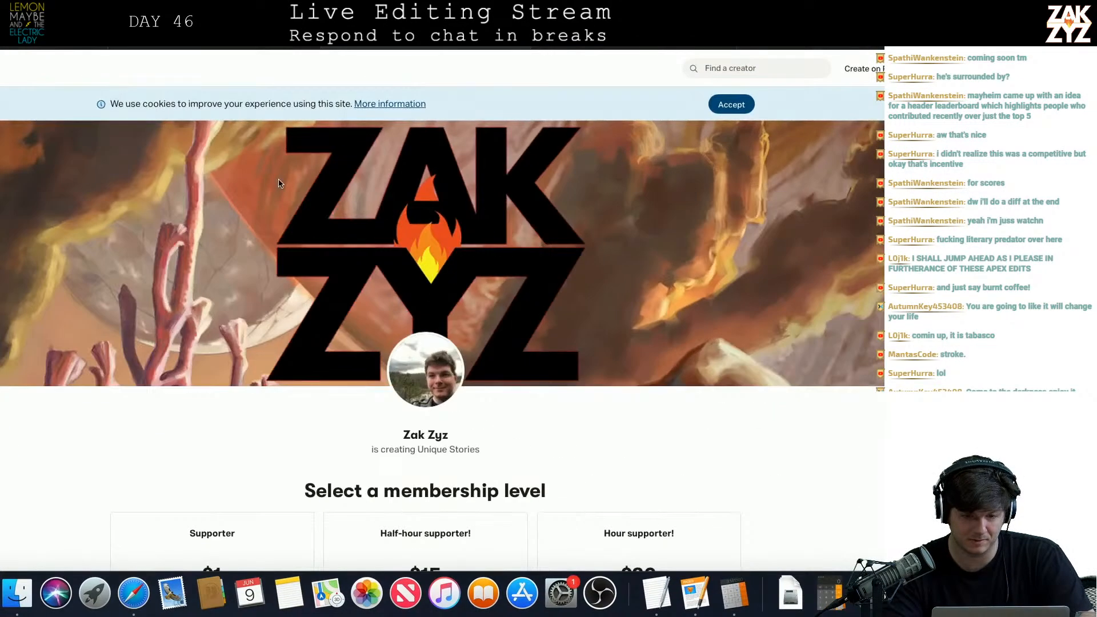
key(super+l)
text(the last su)
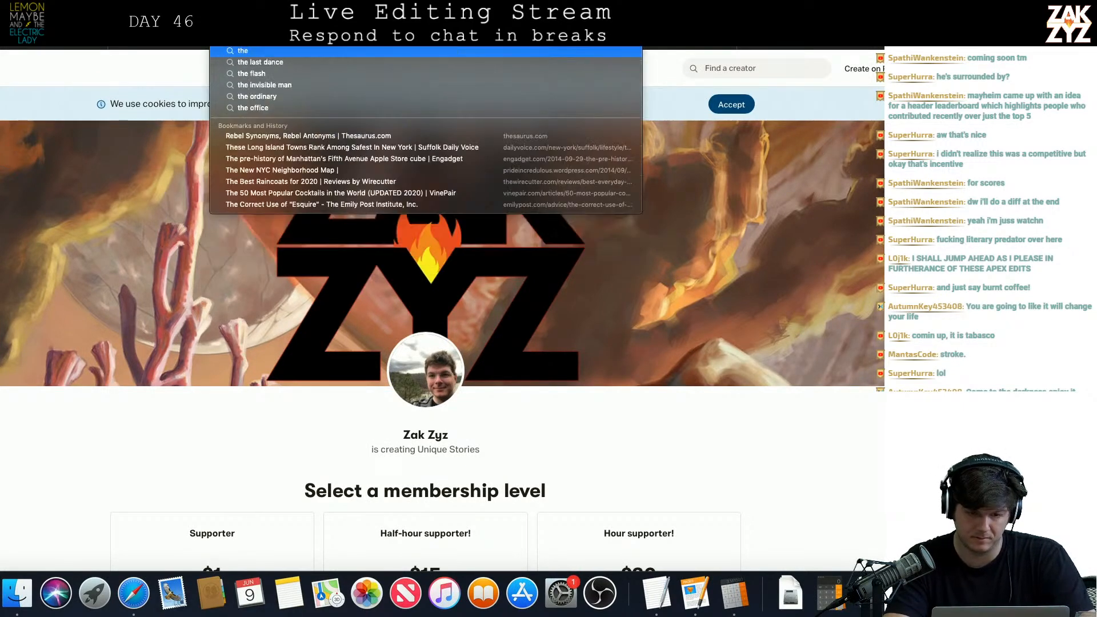
text(pper pain)
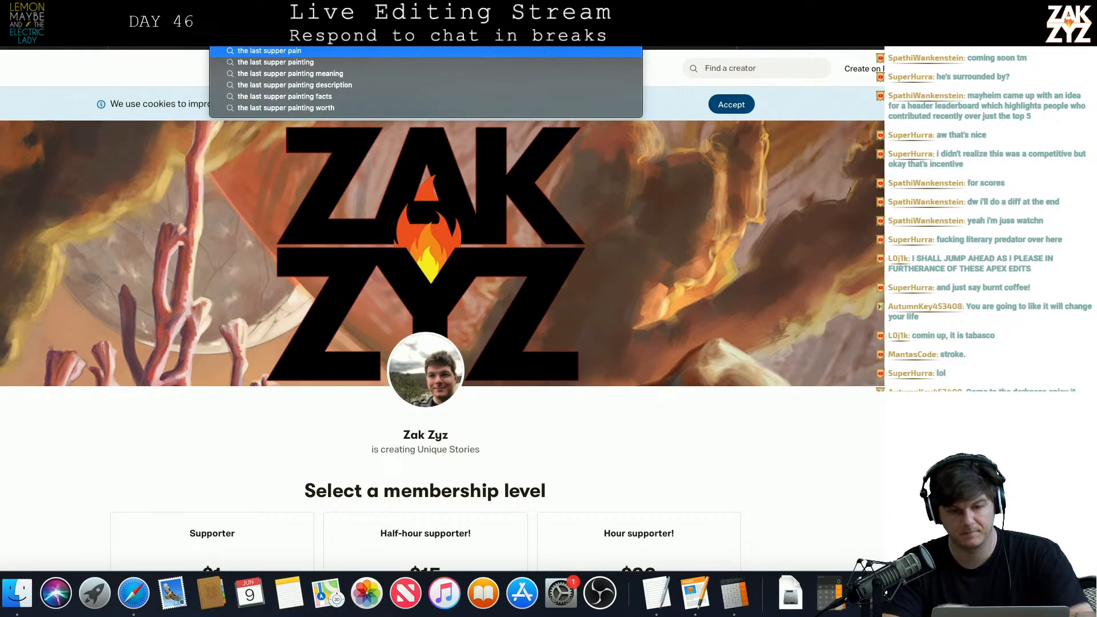
key(Return)
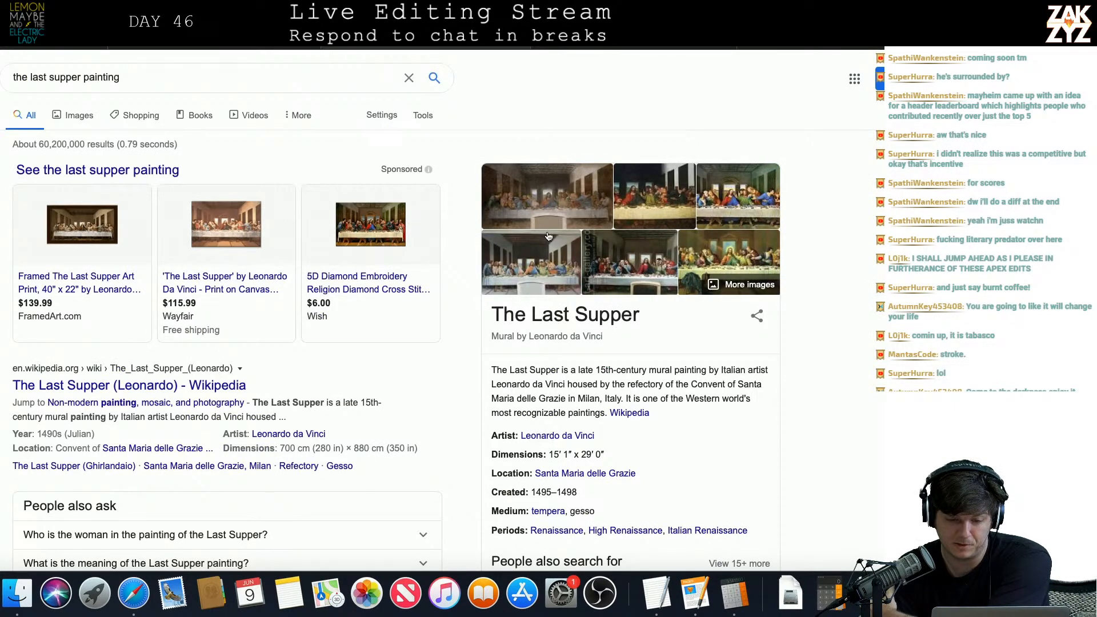
- Open the Wikipedia image of Leonardo's The Last Supper from the search results and show its enlarged version
click(551, 212)
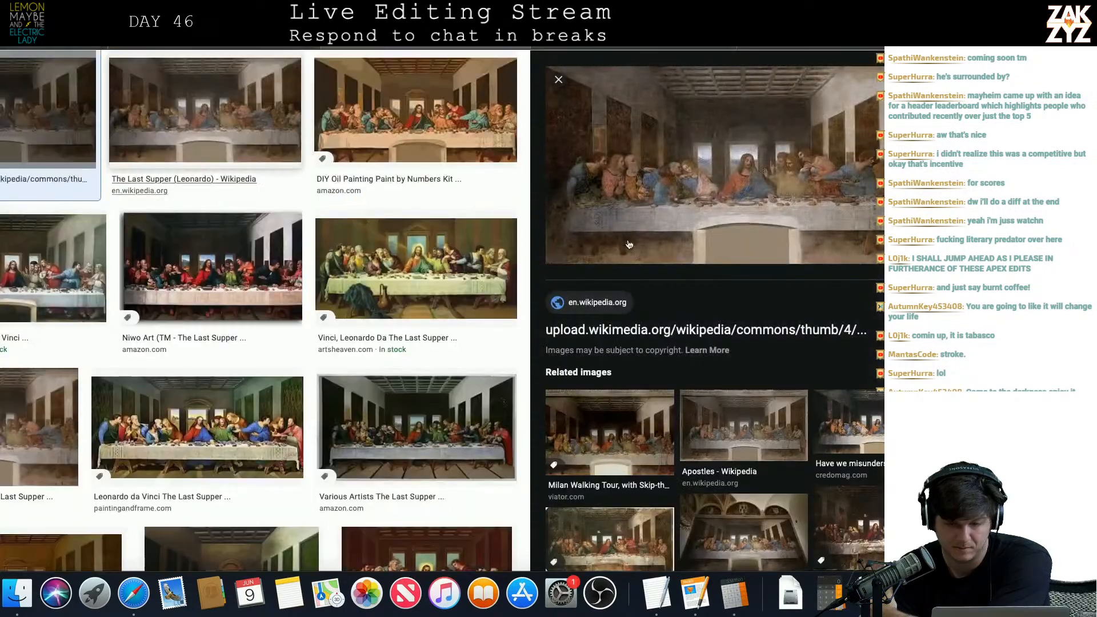
click(755, 200)
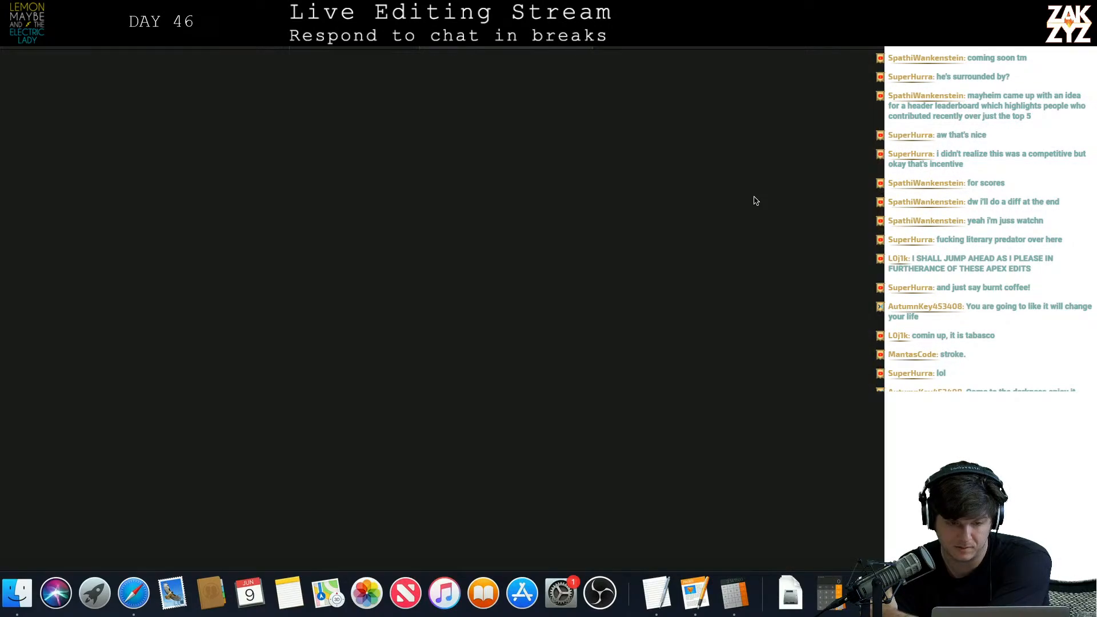
click(861, 221)
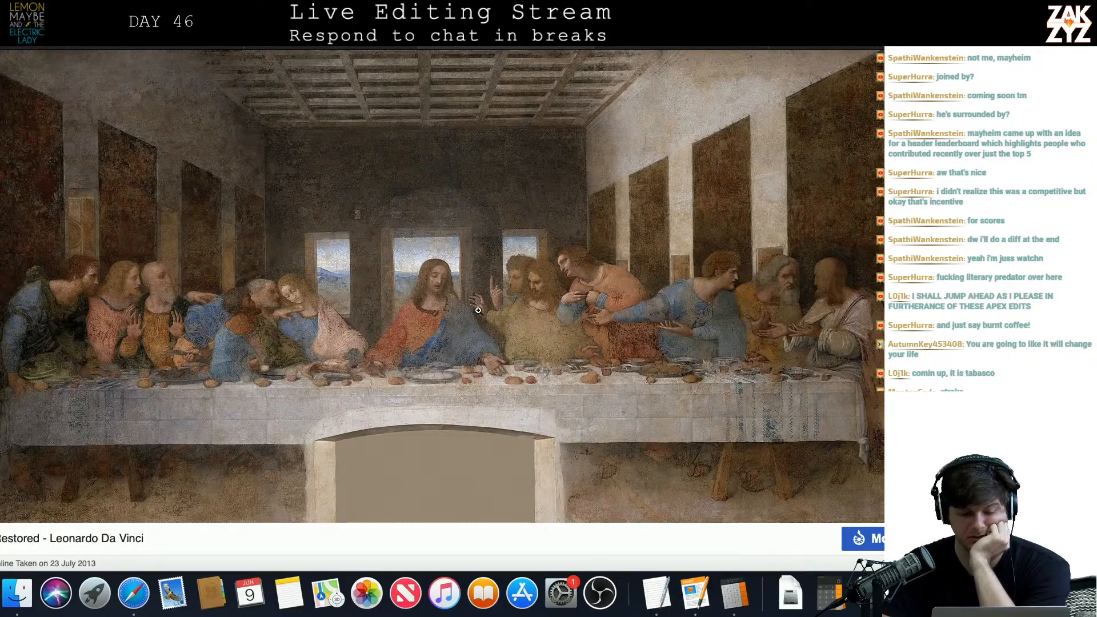
scroll(455, 298, down, 2)
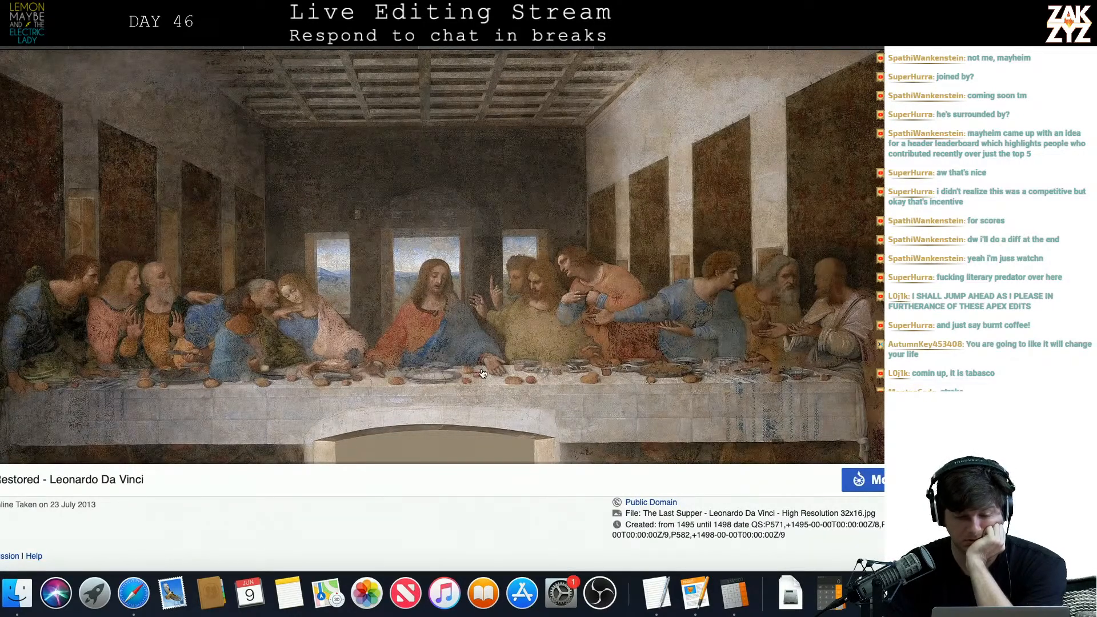
scroll(484, 375, up, 2)
click(487, 376)
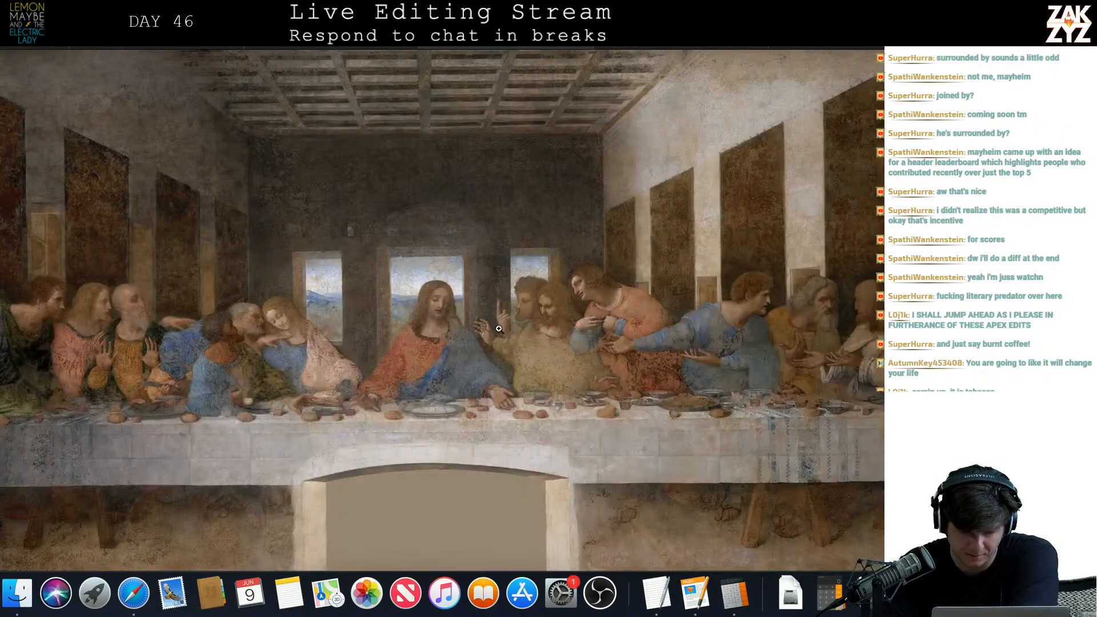
- Magnify the painting to full size and examine the food and dishes along the table
click(499, 329)
click(438, 381)
click(431, 387)
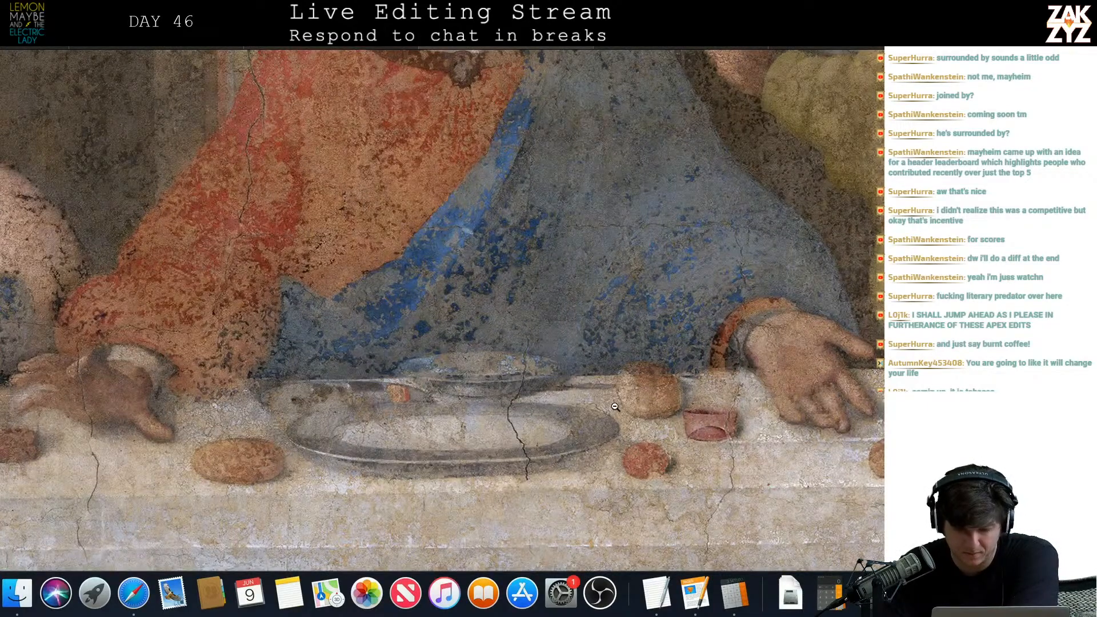
scroll(601, 411, right, 10)
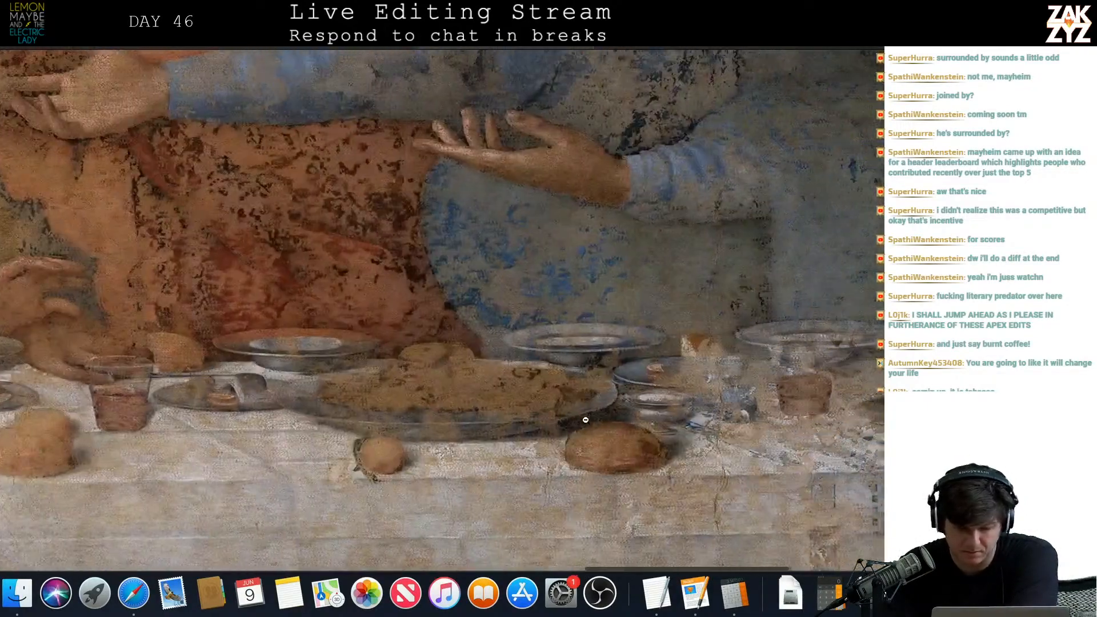
scroll(586, 420, right, 8)
scroll(586, 420, right, 12)
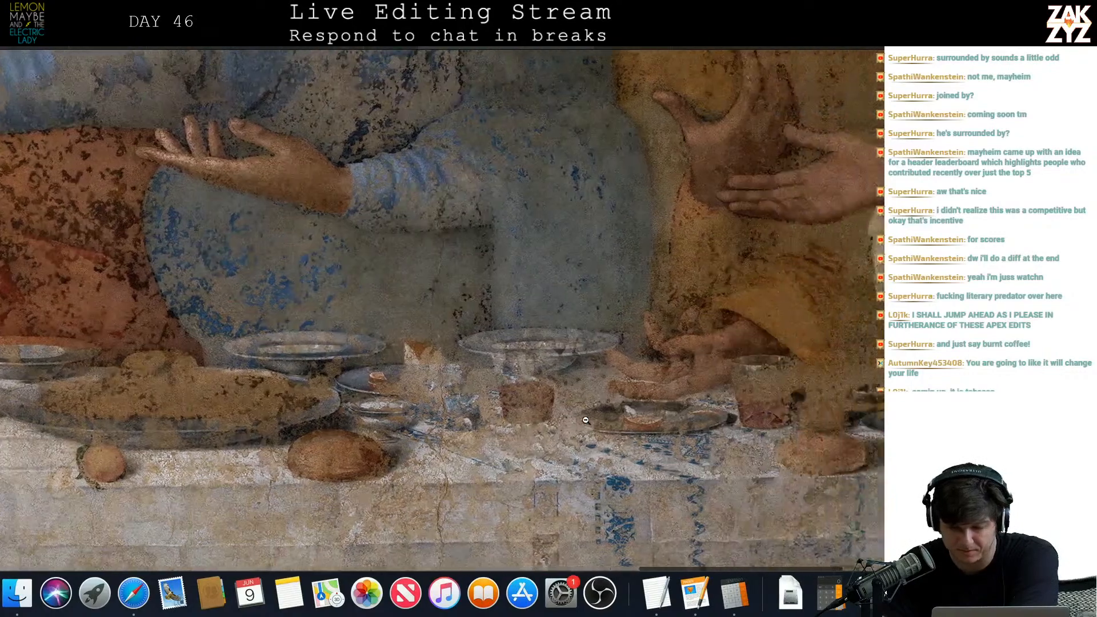
scroll(586, 420, right, 5)
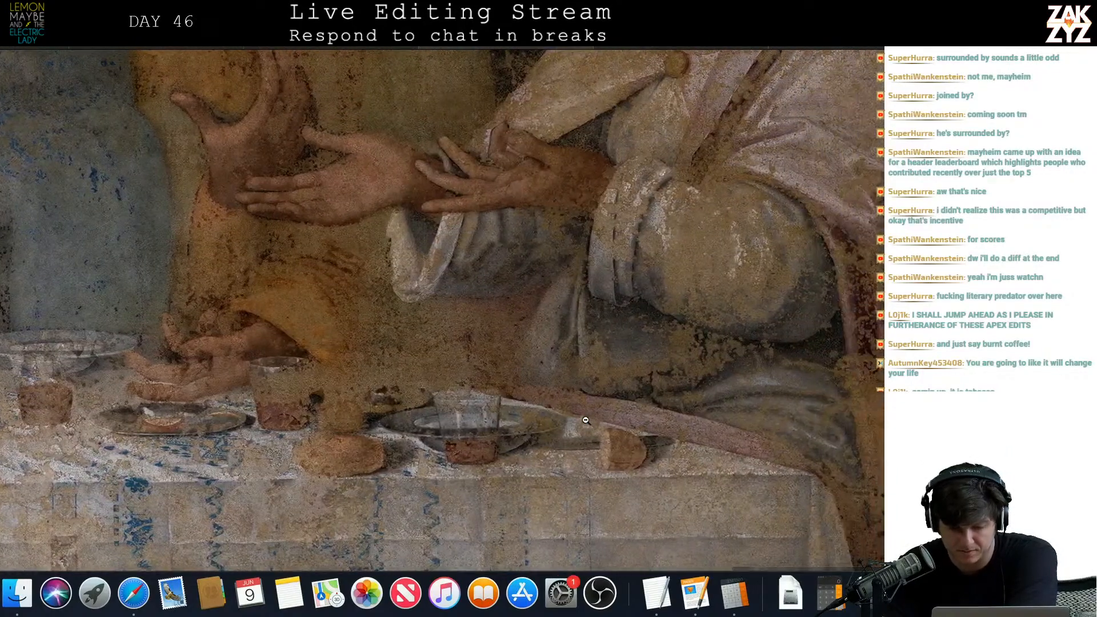
scroll(586, 420, right, 12)
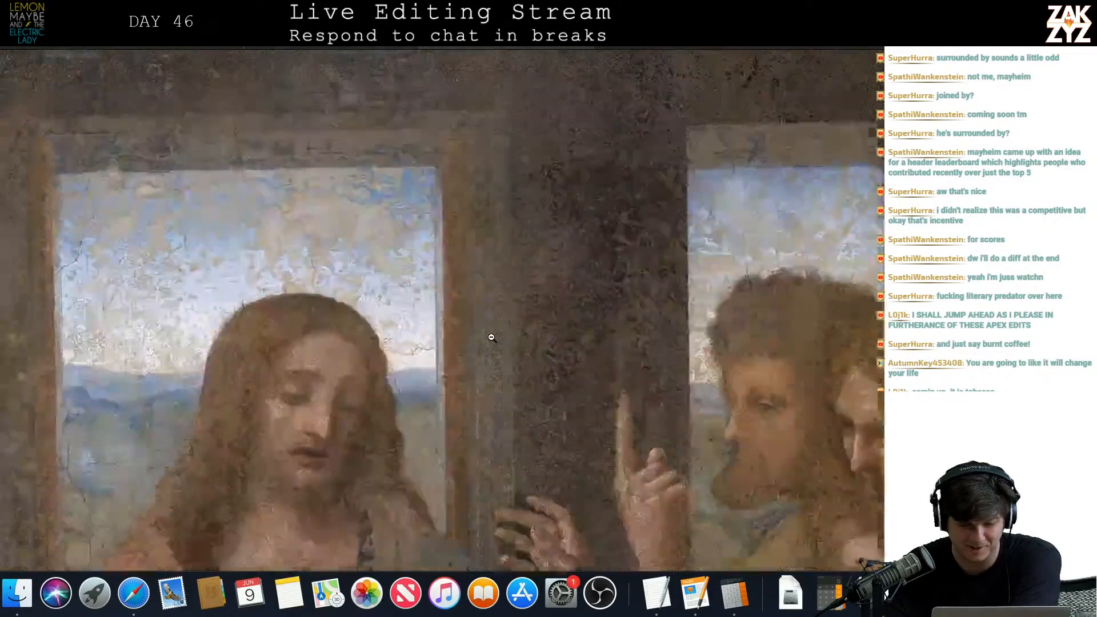
- Examine the poses, faces and gestures of the apostles on both sides of the central figure
scroll(492, 337, right, 4)
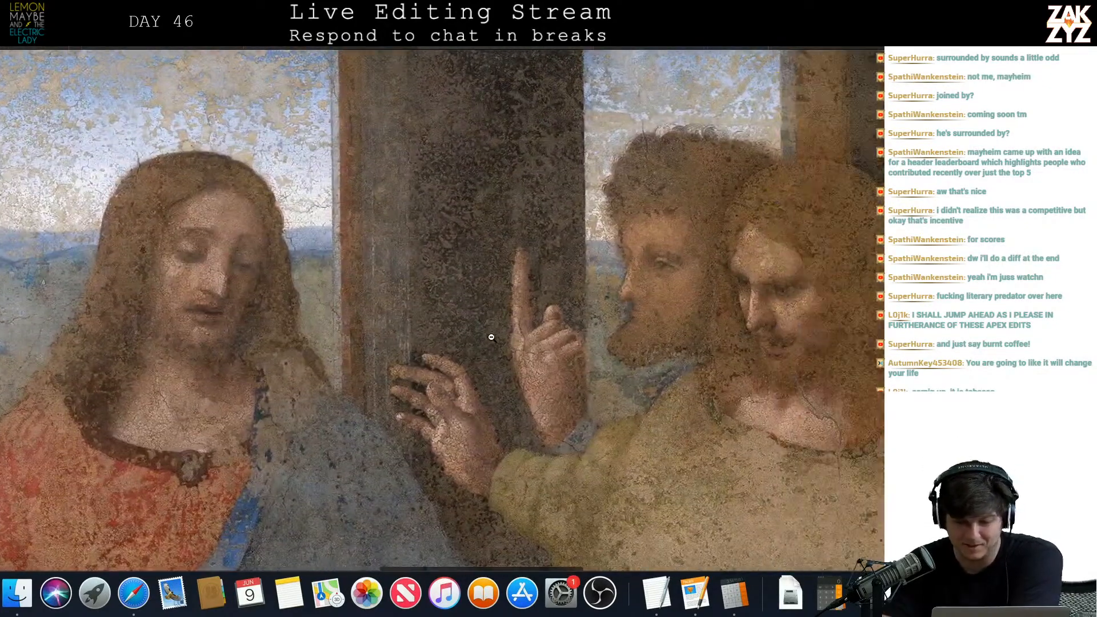
scroll(491, 337, right, 20)
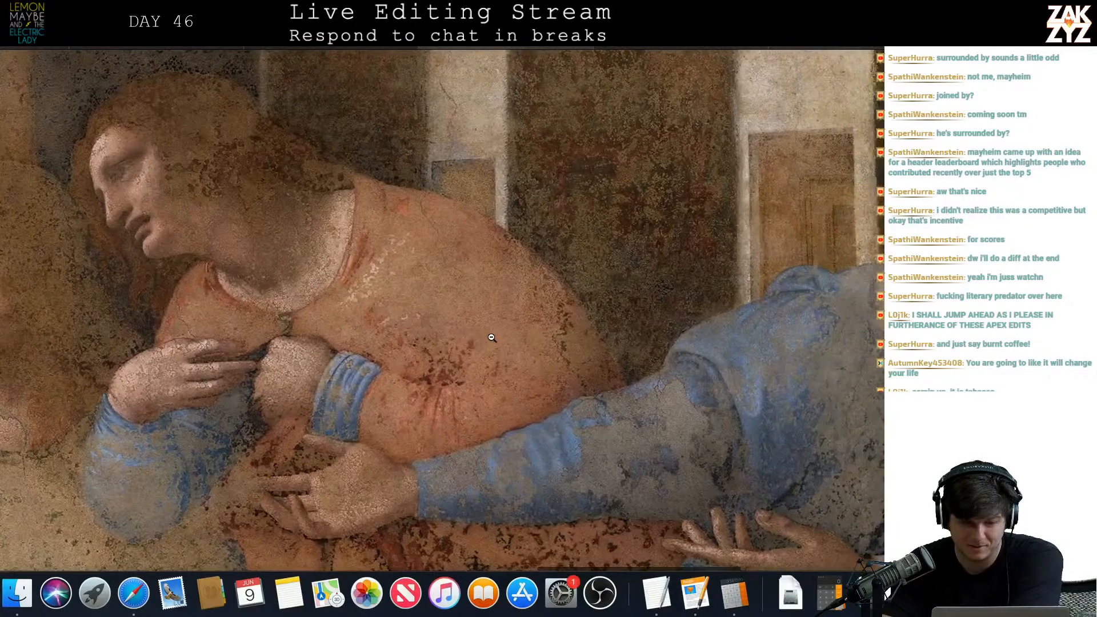
scroll(491, 338, right, 6)
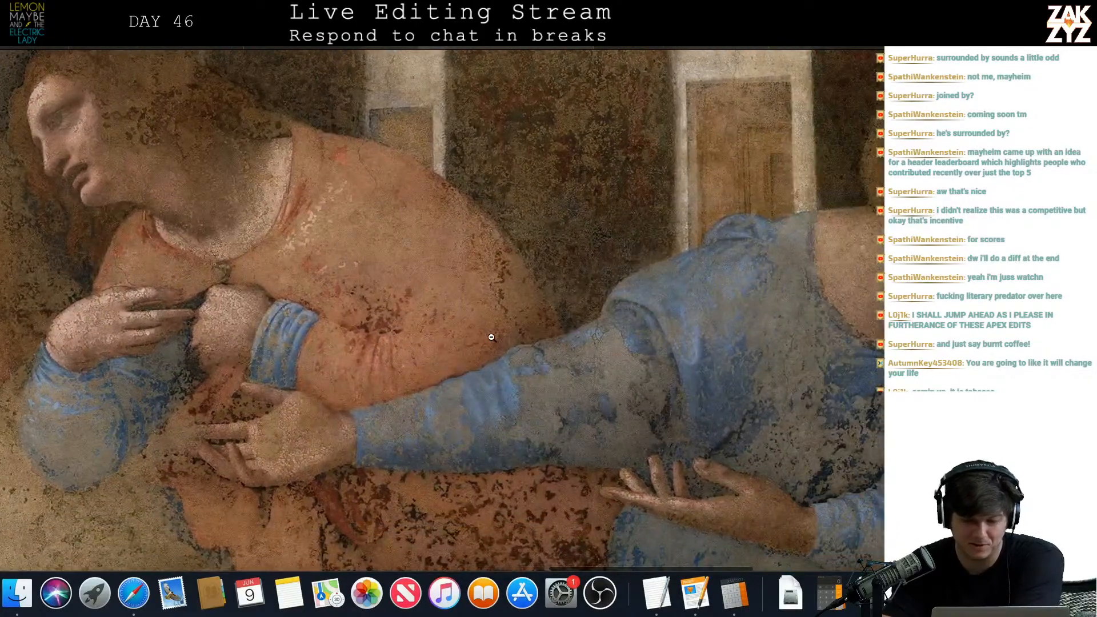
scroll(491, 337, right, 20)
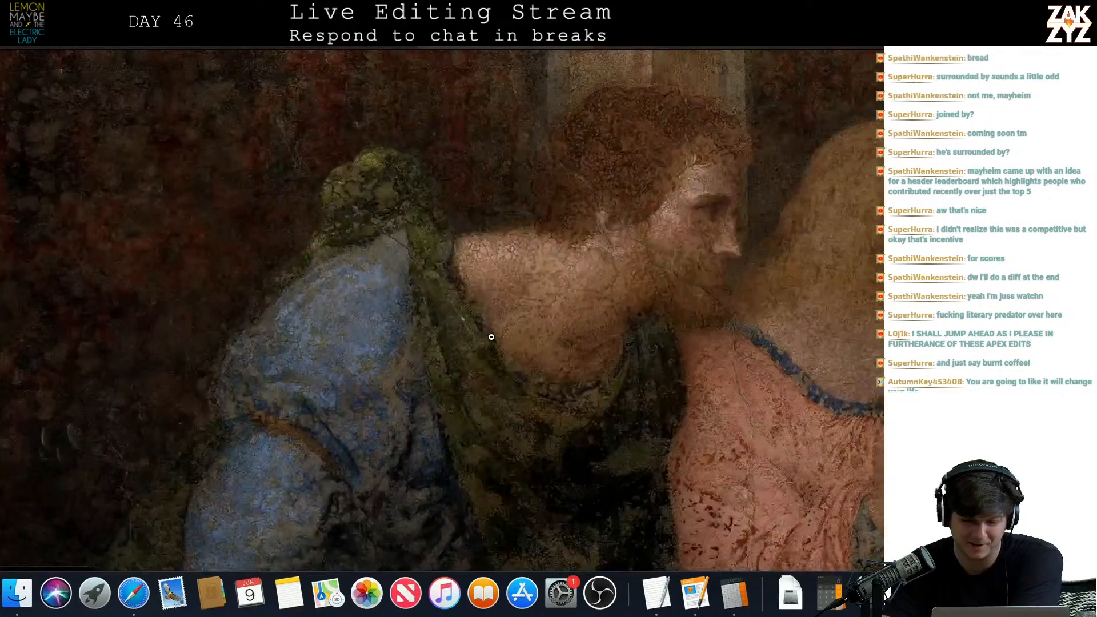
scroll(491, 337, left, 5)
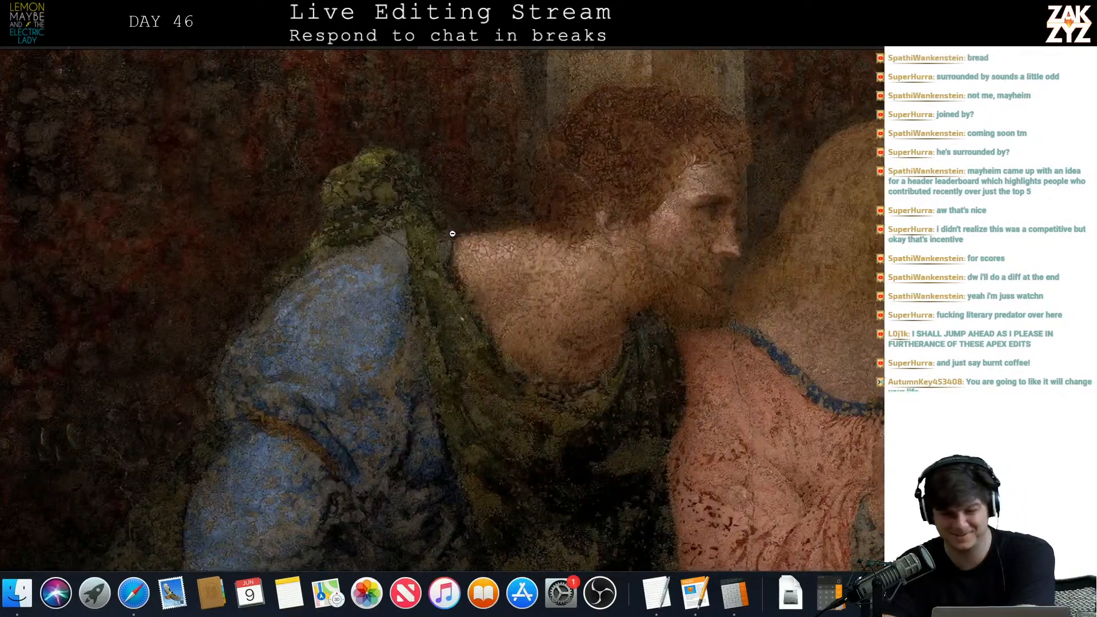
scroll(626, 339, right, 17)
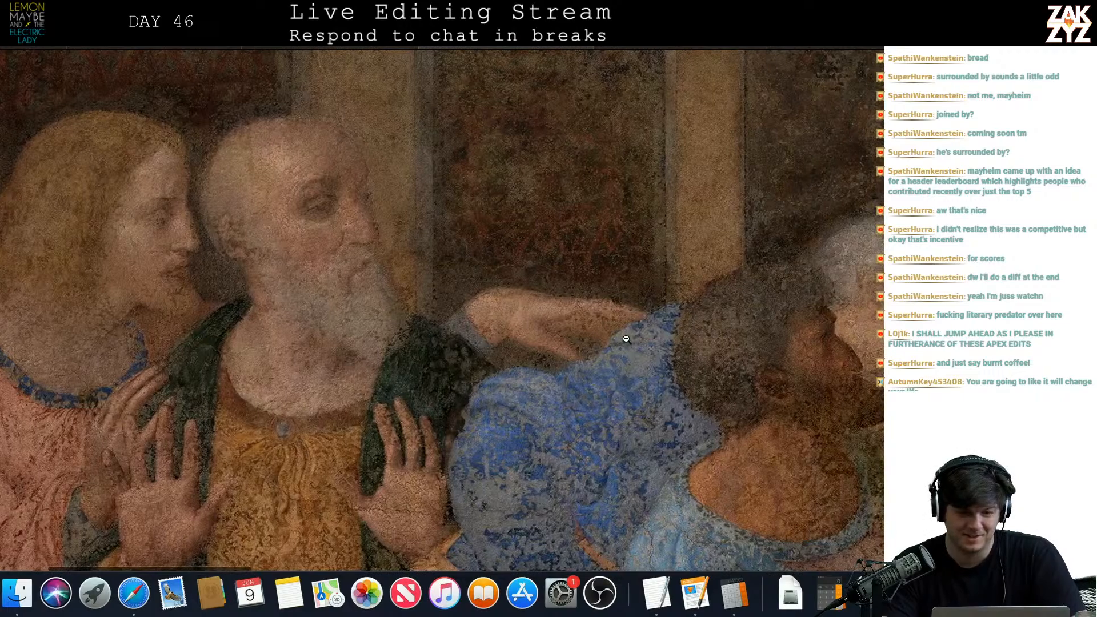
scroll(626, 339, right, 8)
- Switch back to Pages and separate the "Surrounding him" sentence from "center stage." with two paragraph breaks, returning to the end of "stage."
key(super+Tab)
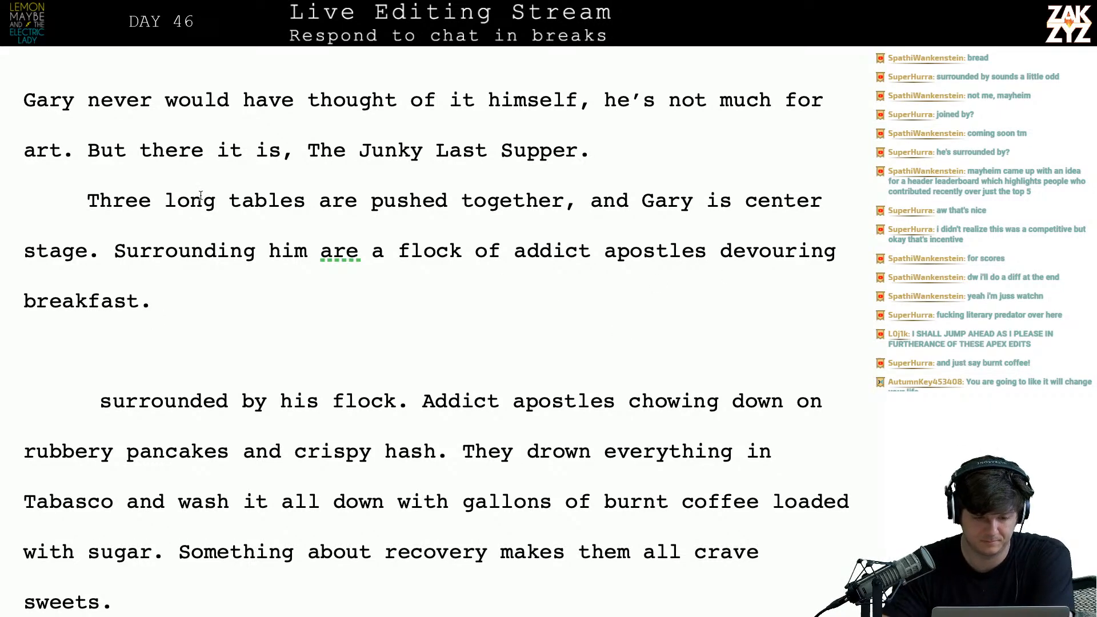
click(119, 241)
key(Return)
key(Return)
key(Left)
key(Left)
text(His)
key(BackSpace)
key(BackSpace)
key(BackSpace)
key(BackSpace)
key(BackSpace)
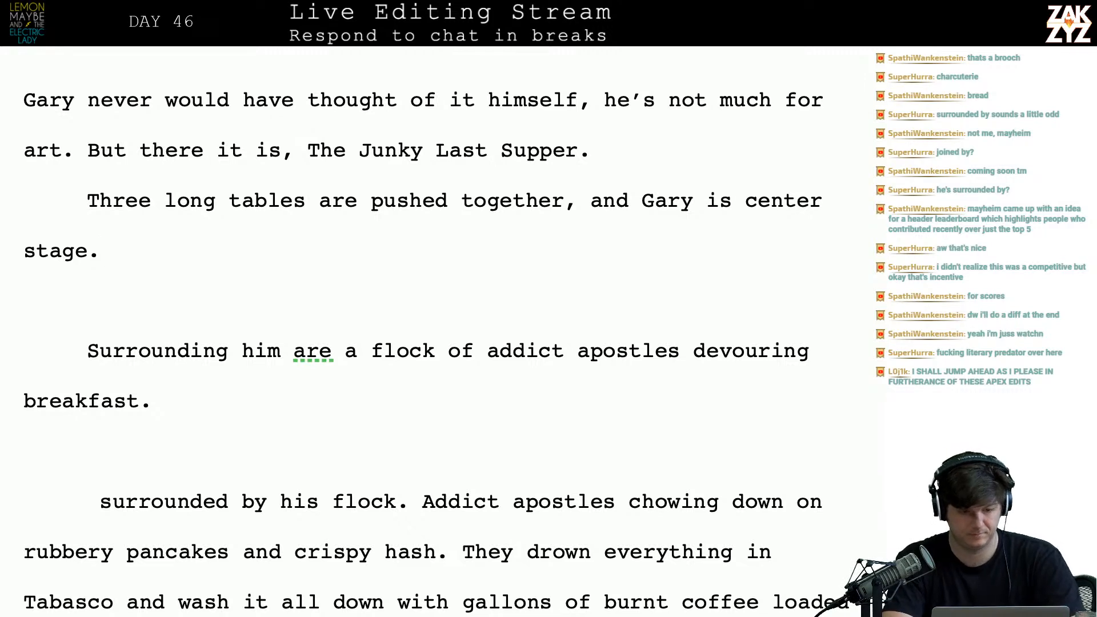
- Extend the sentence ending in "center stage" with ", flanked on either side by his flock of addict apostles."
text(s)
key(BackSpace)
key(BackSpace)
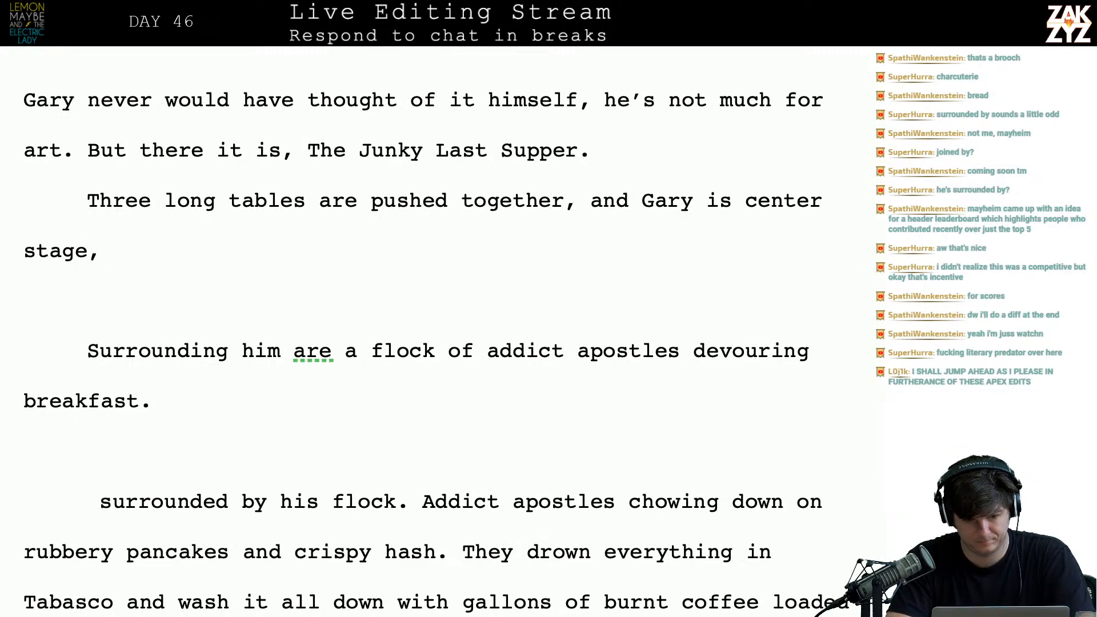
text(f)
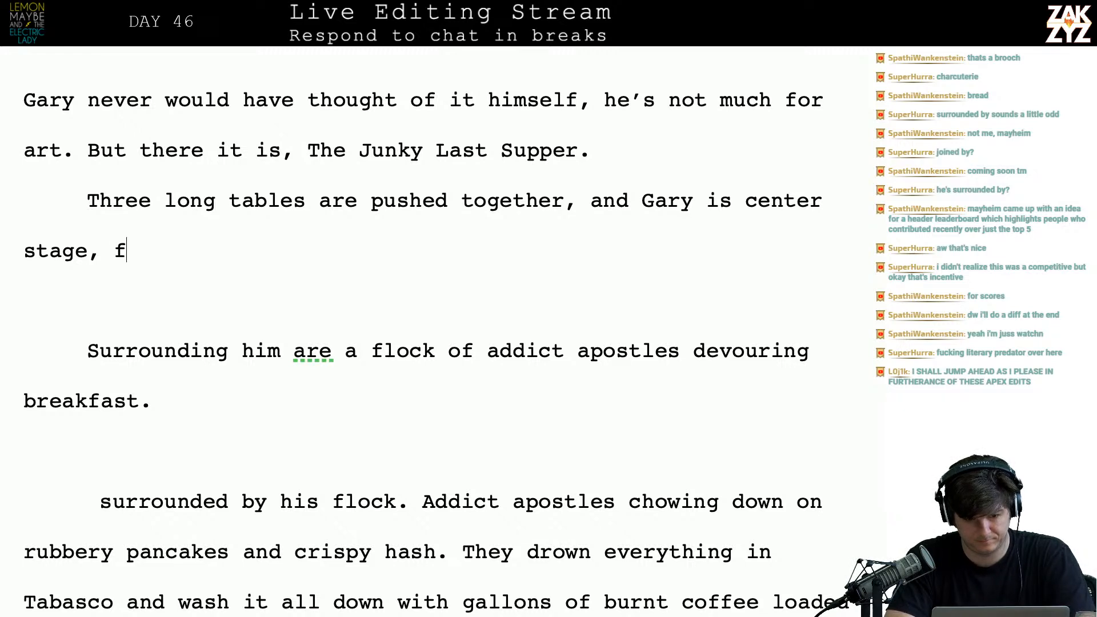
text(lanked on either s)
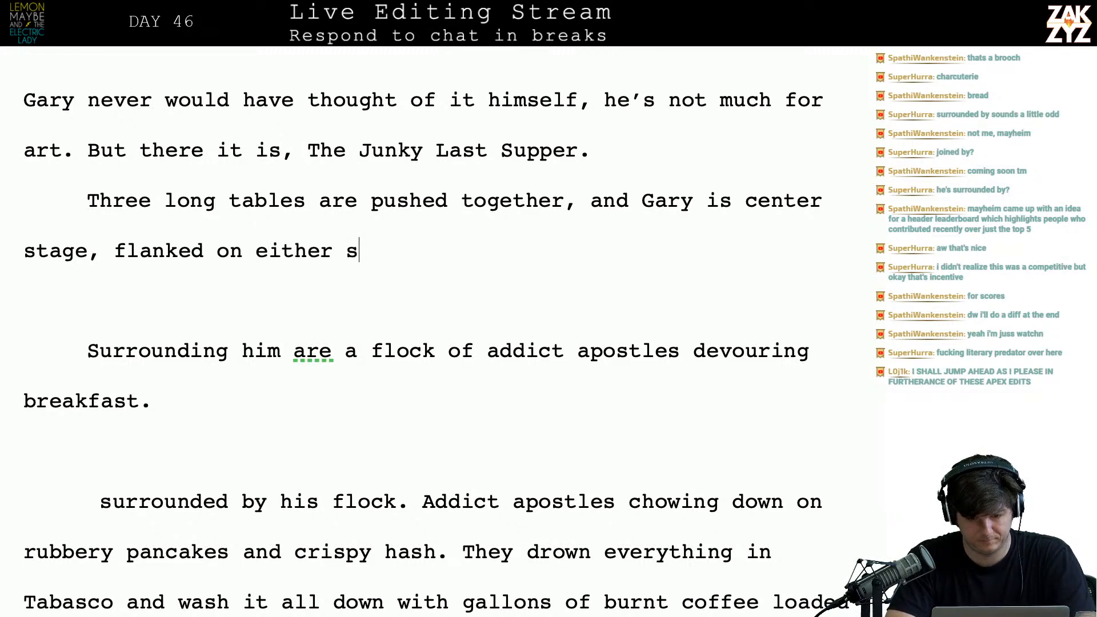
text(ide by his f)
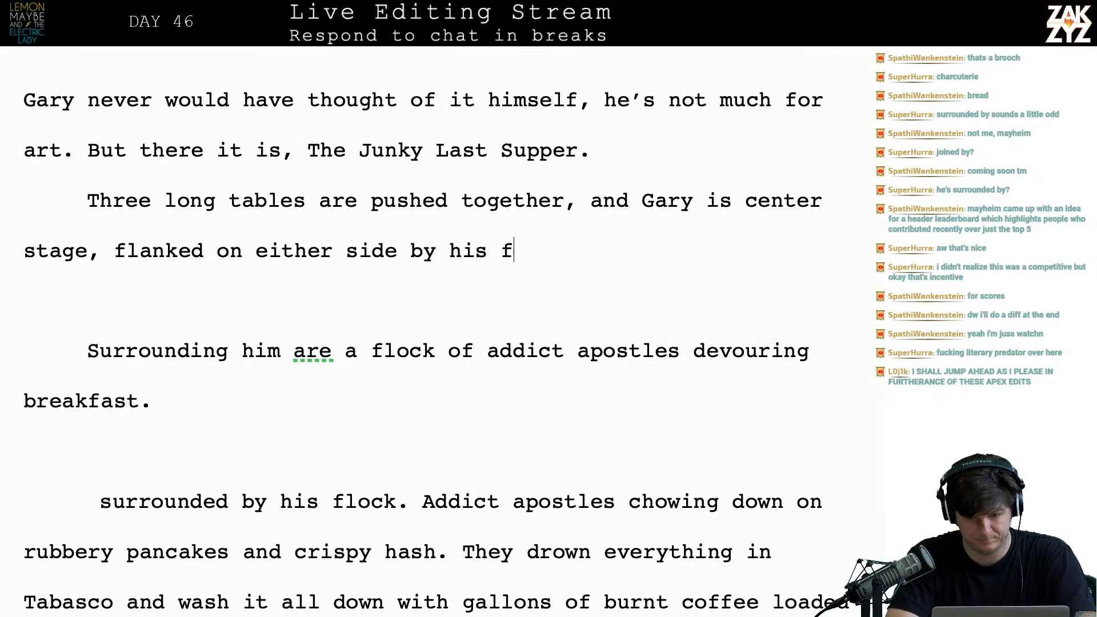
text(lock of addict apostles.)
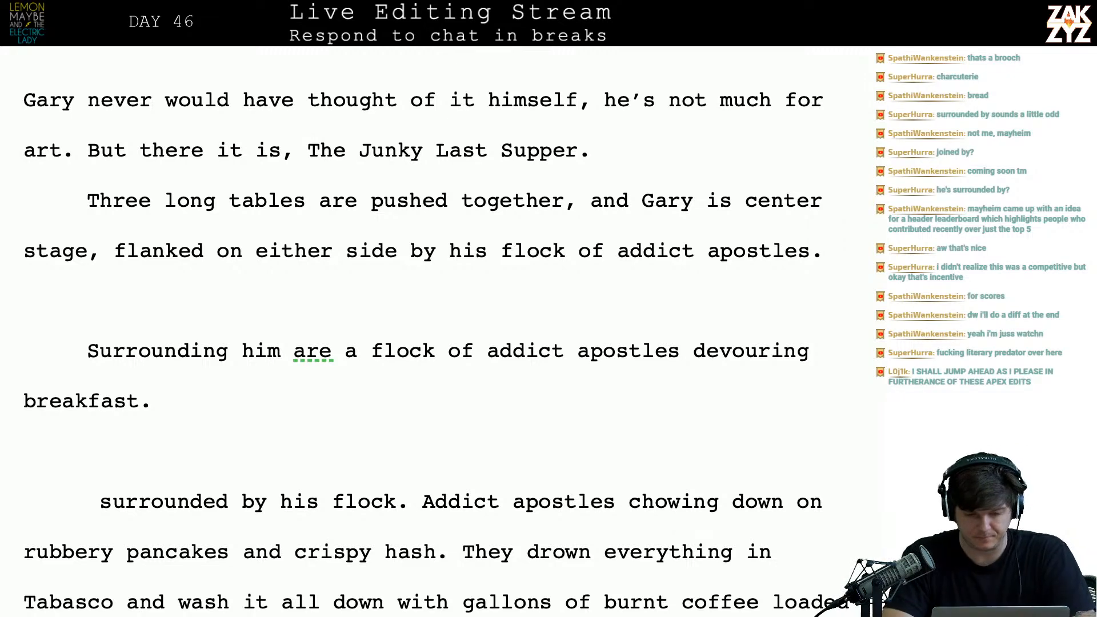
- Add the start of a sentence about the apostles' meal: "They're chowing down on mountains of rubbery pancakes and fields of corned beef"
text(They're chowing down on mo)
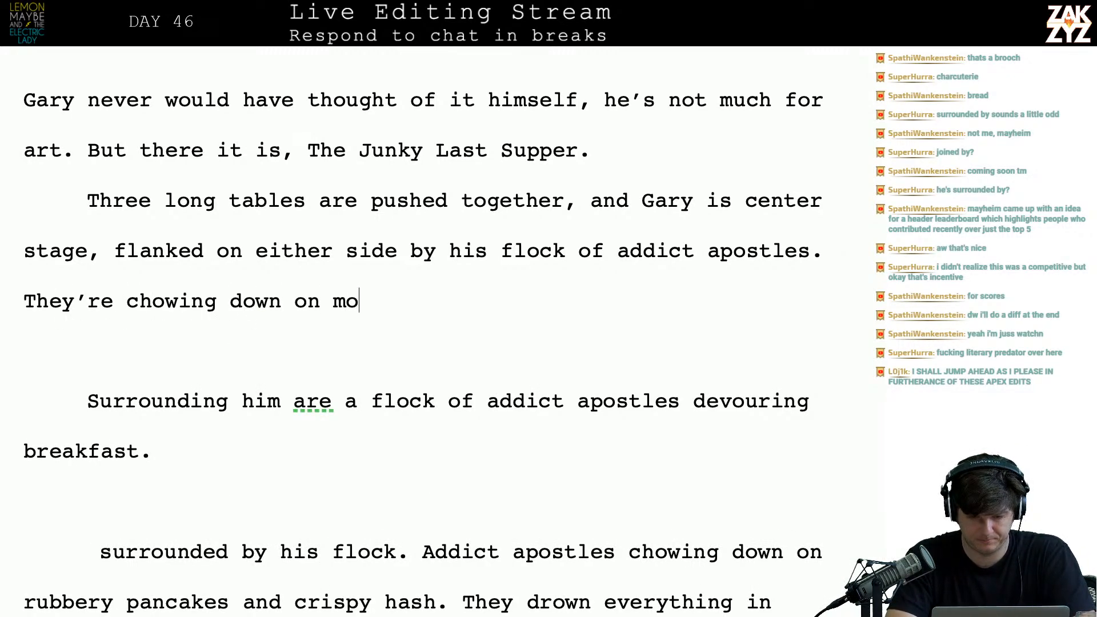
text(untains of rubber)
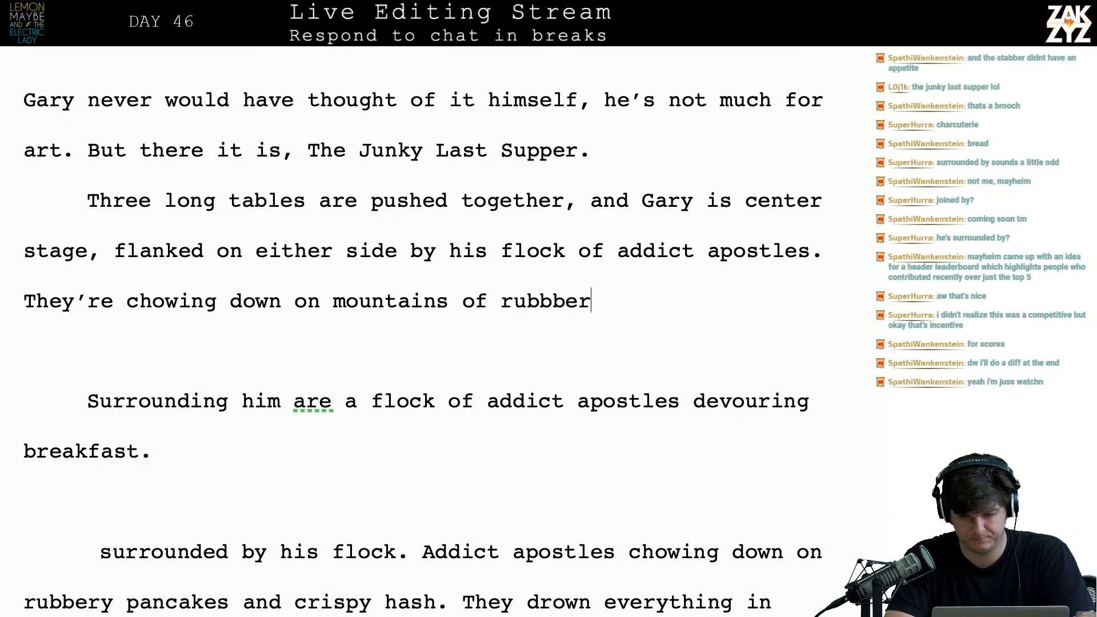
text(y pancakes and )
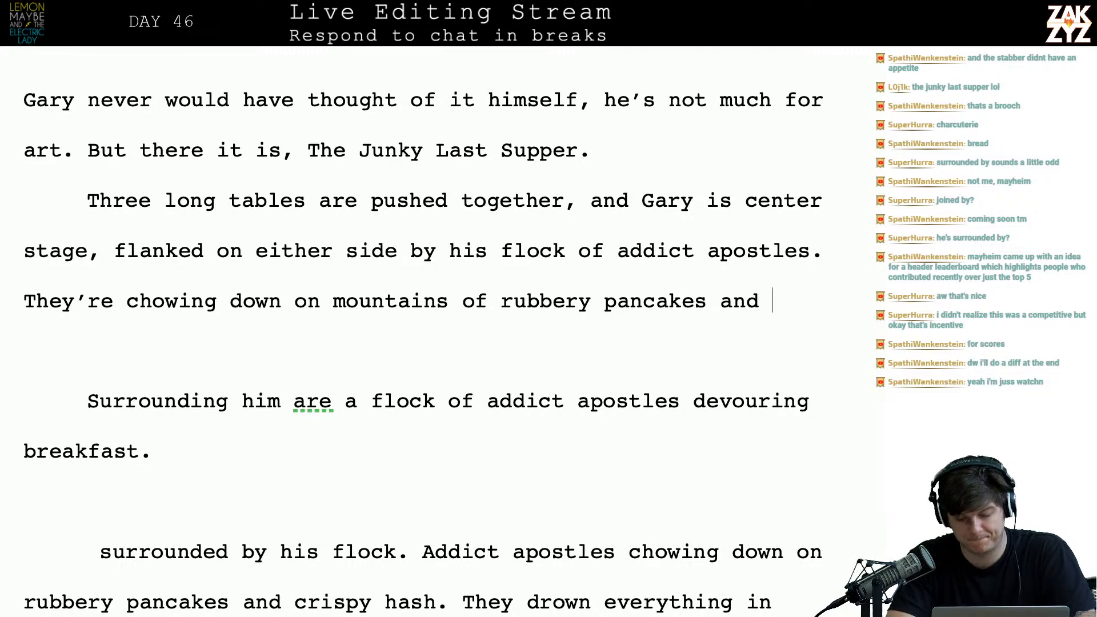
text(fields of)
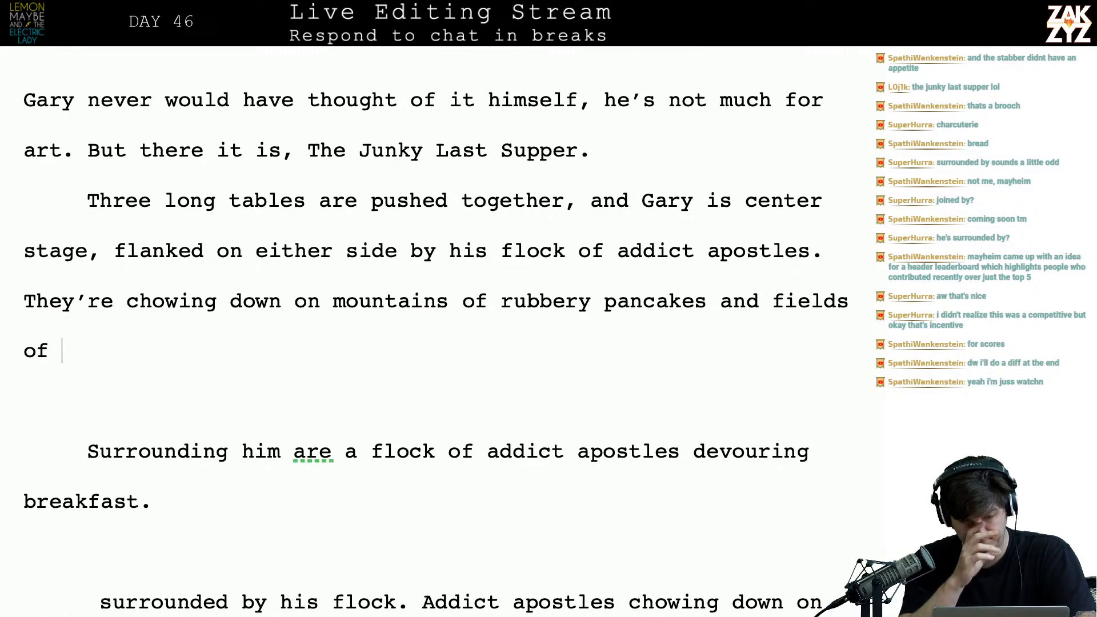
text( corn)
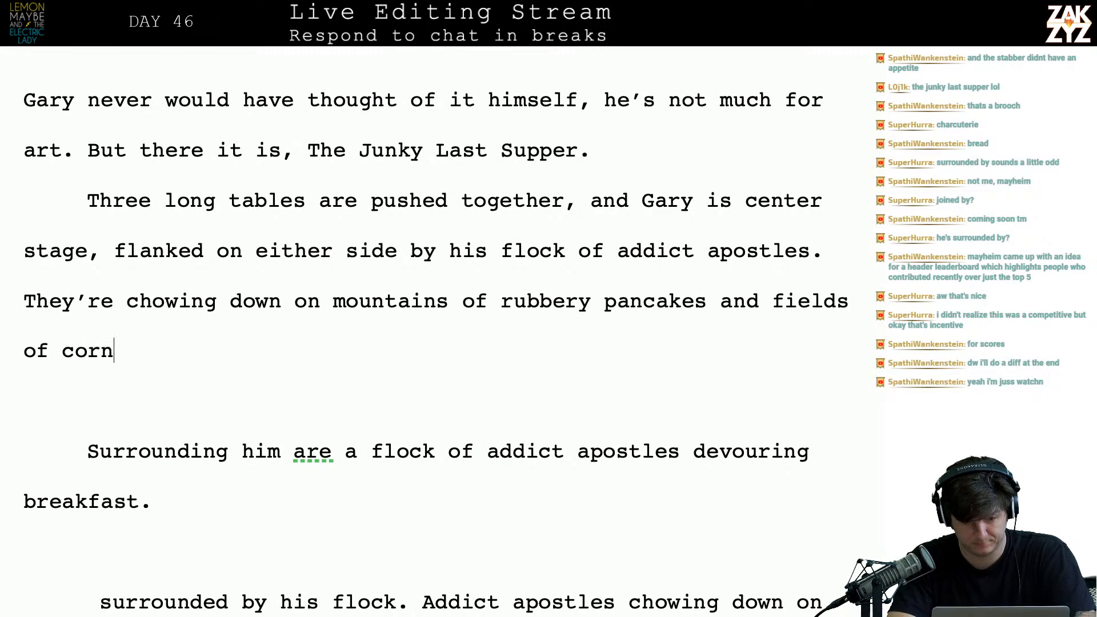
text(ed beef)
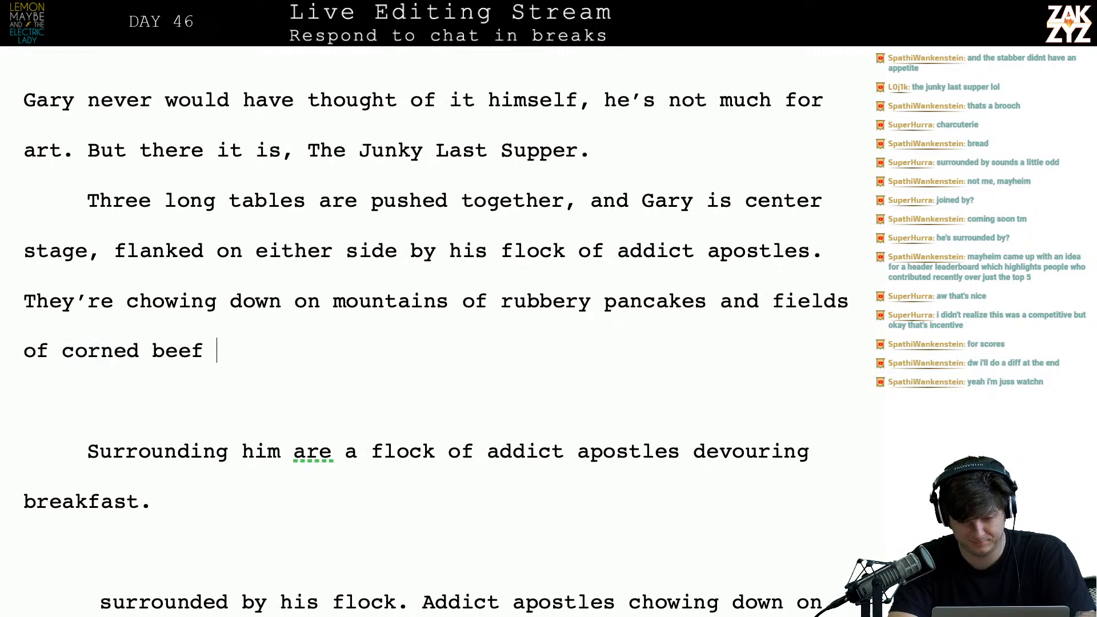
- Replace "fields of corned beef" with "acres of corned beef hash," in the sentence about the apostles' food
key(BackSpace)
key(BackSpace)
key(BackSpace)
key(BackSpace)
key(BackSpace)
key(BackSpace)
key(BackSpace)
key(BackSpace)
key(BackSpace)
key(BackSpace)
key(BackSpace)
key(BackSpace)
key(BackSpace)
key(BackSpace)
key(BackSpace)
key(BackSpace)
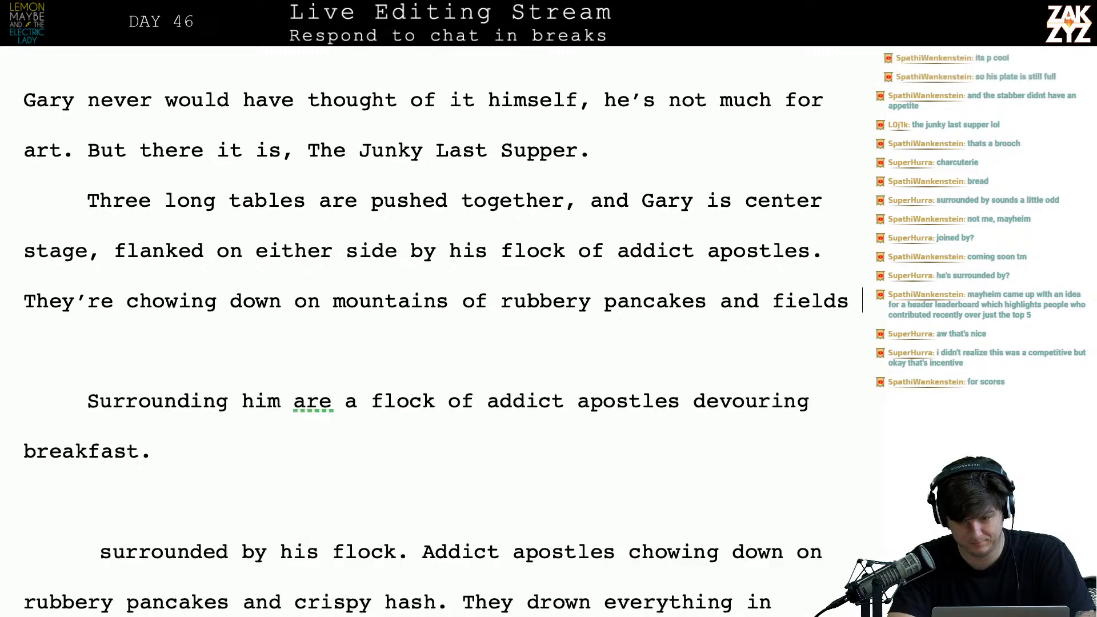
key(BackSpace)
key(BackSpace)
key(BackSpace)
key(BackSpace)
key(BackSpace)
text(a)
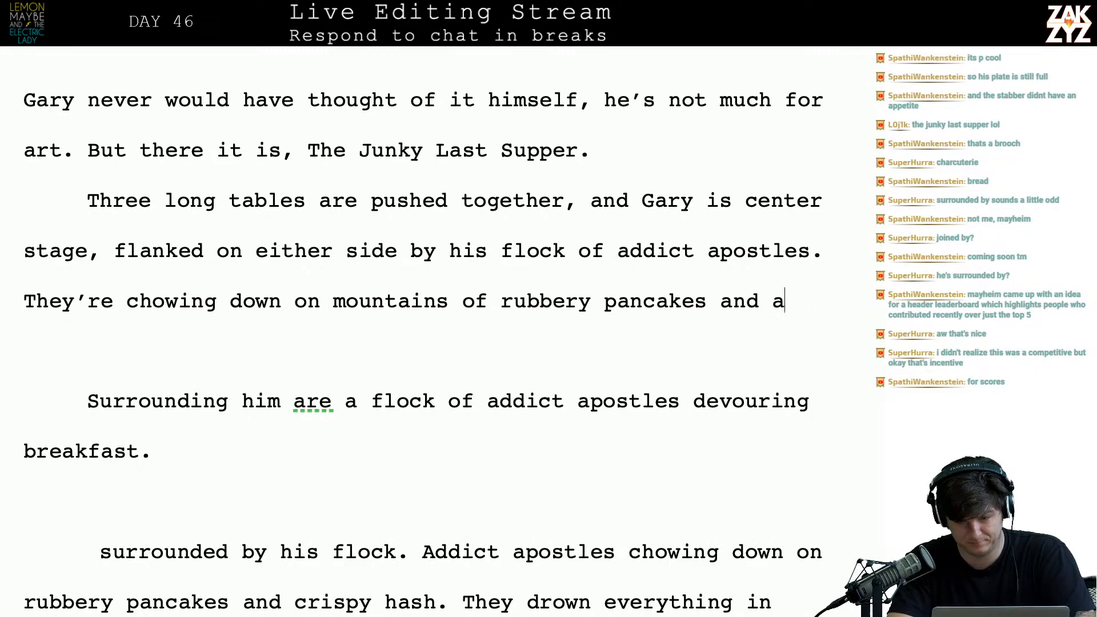
text(cres of corned)
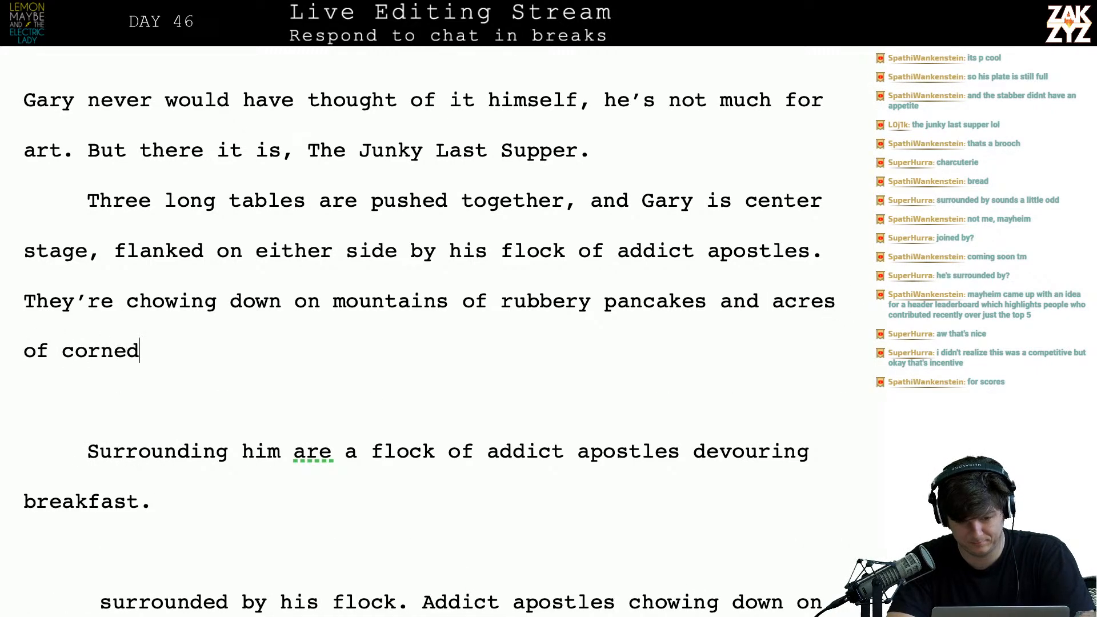
text( beef hash, d)
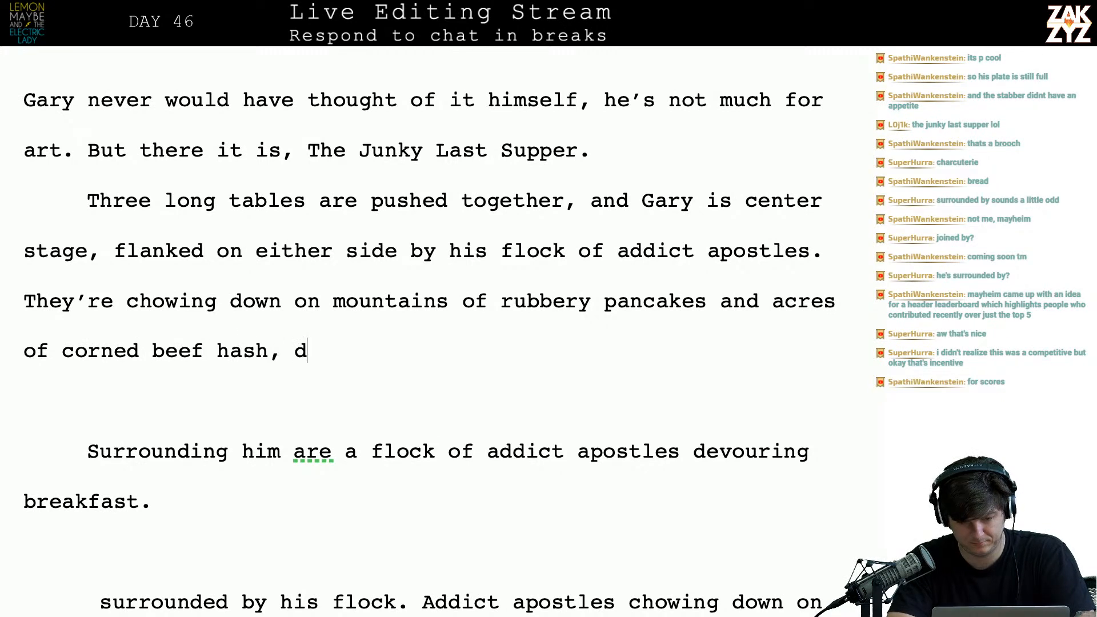
- Continue the sentence after "hash," with "drowning everything in Tabasco," using a capital T
text(rowning in)
key(BackSpace)
key(BackSpace)
key(BackSpace)
key(BackSpace)
key(BackSpace)
key(BackSpace)
text(nin)
key(BackSpace)
key(BackSpace)
key(BackSpace)
text(ing everything in tabas)
key(BackSpace)
key(BackSpace)
key(BackSpace)
key(BackSpace)
key(BackSpace)
text(Tabac)
text(so, )
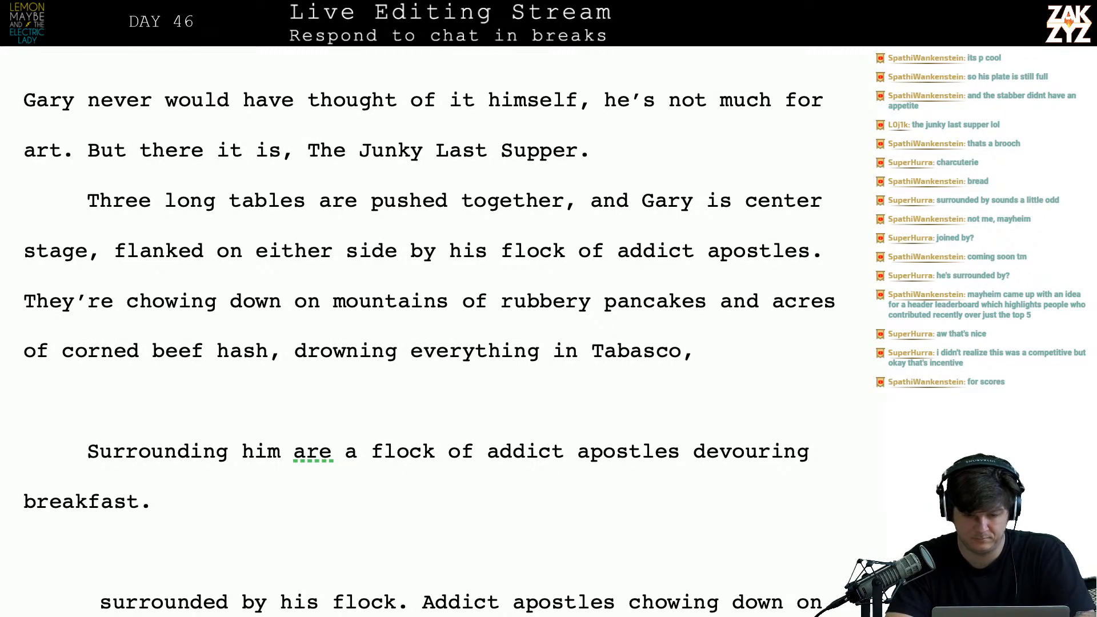
- Add "washing it down with gallons" after "Tabasco,", dropping the attempted wording "drinking burnt cof"
text(drinking burnt cof)
key(BackSpace)
key(BackSpace)
key(BackSpace)
key(BackSpace)
key(BackSpace)
key(BackSpace)
key(BackSpace)
key(BackSpace)
key(BackSpace)
key(BackSpace)
key(BackSpace)
key(BackSpace)
key(BackSpace)
key(BackSpace)
key(BackSpace)
key(BackSpace)
key(BackSpace)
key(BackSpace)
text(wa)
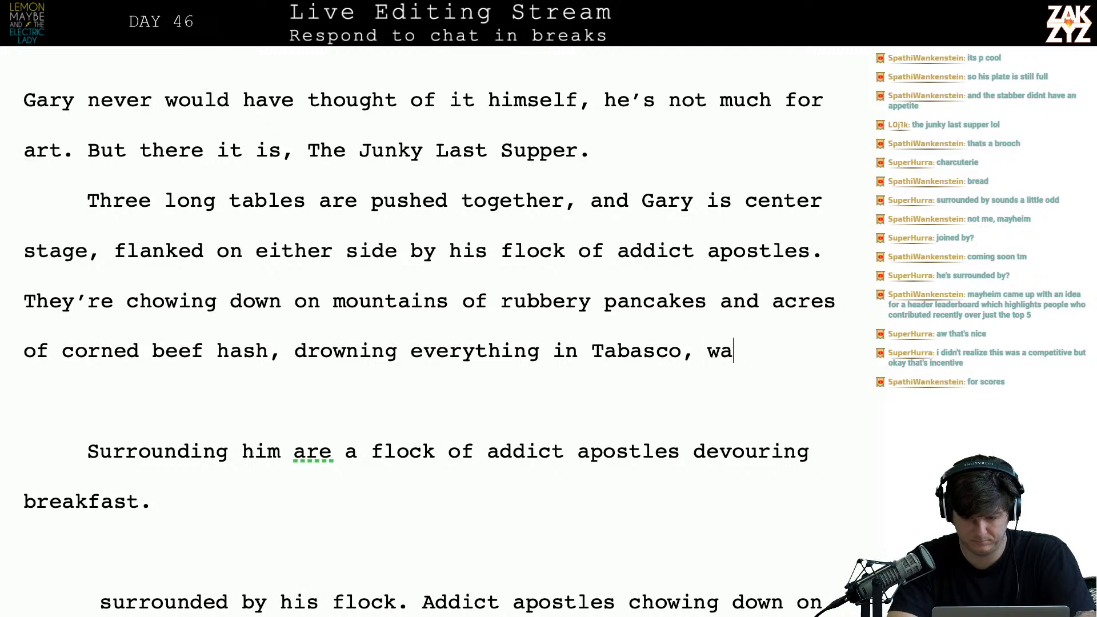
text(shing it down with)
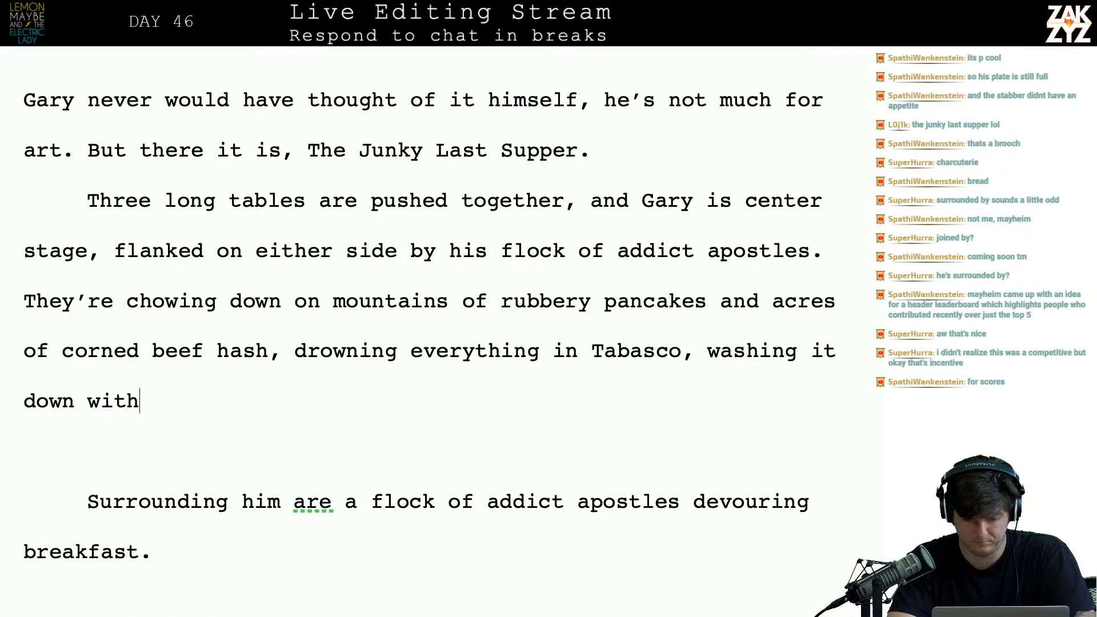
text( gallons)
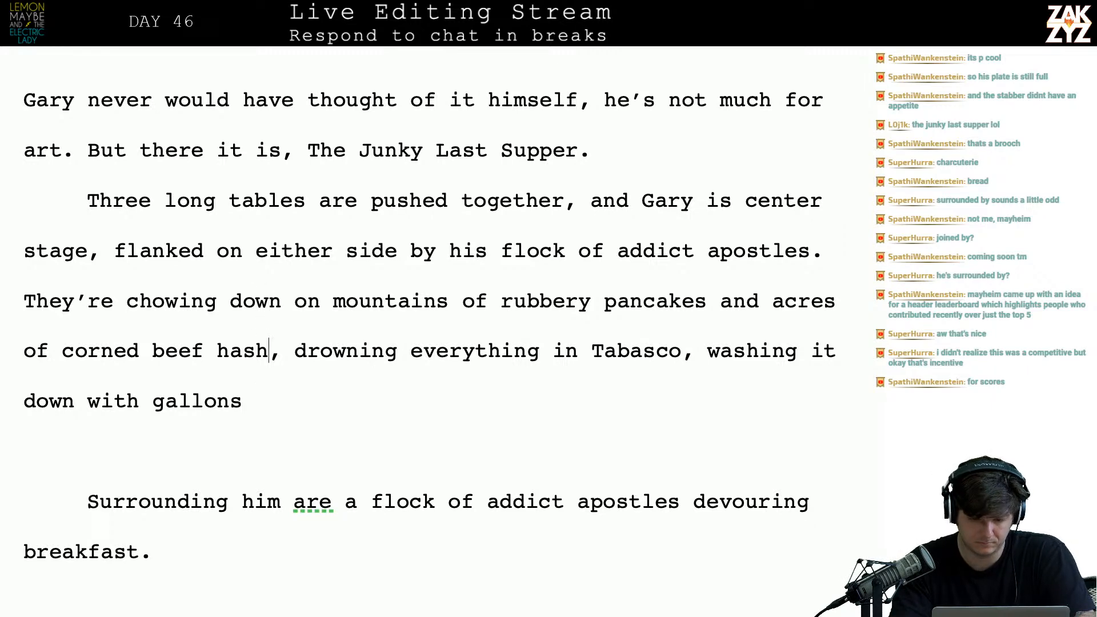
- Separate the "drowning everything" clause with two paragraph breaks, end the sentence at "hash." and begin a new one with "Every bite is"
key(Return)
key(Return)
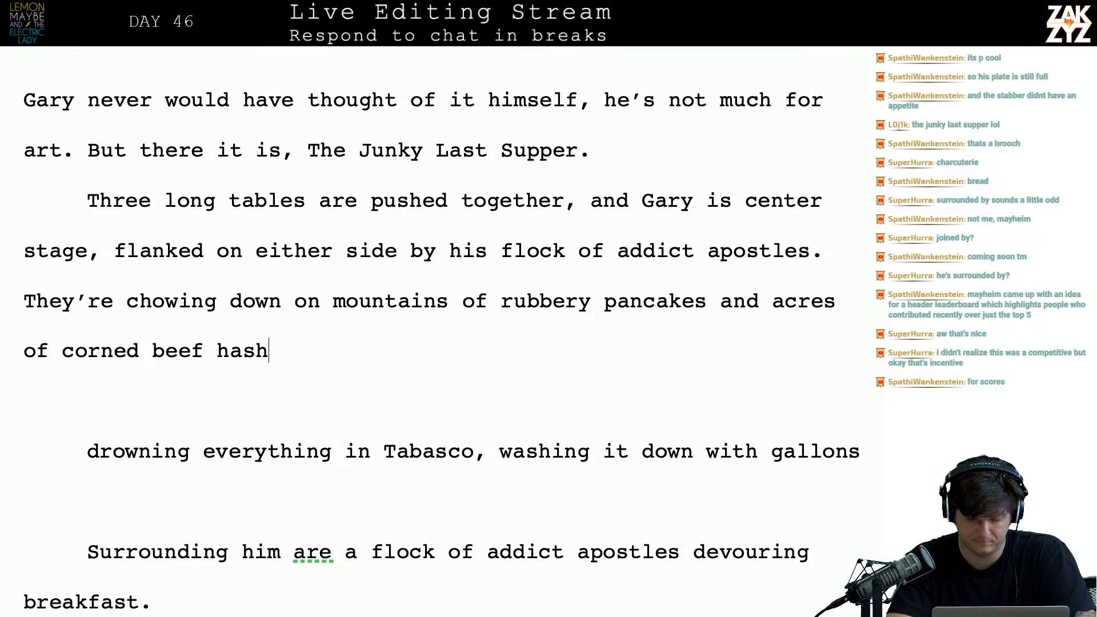
text(The)
key(BackSpace)
key(BackSpace)
key(BackSpace)
text(Every bite is)
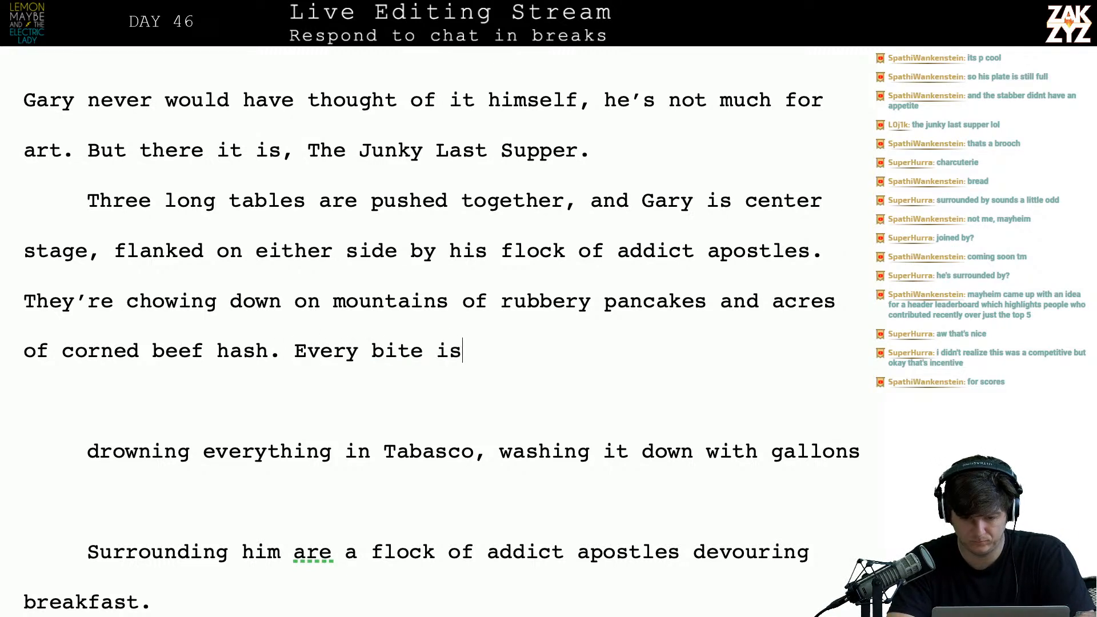
- Continue the "Every bite is" sentence with "drowned in Tabasco and washed"
text( drwo)
key(BackSpace)
key(BackSpace)
text(ow)
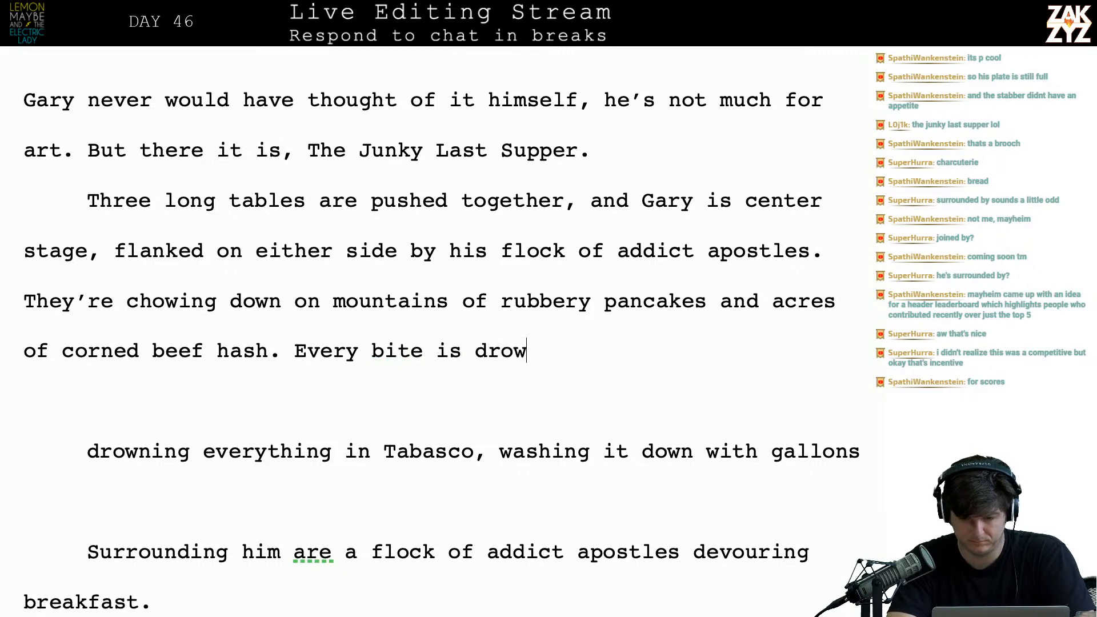
text(ned in T)
key(BackSpace)
text(Taba)
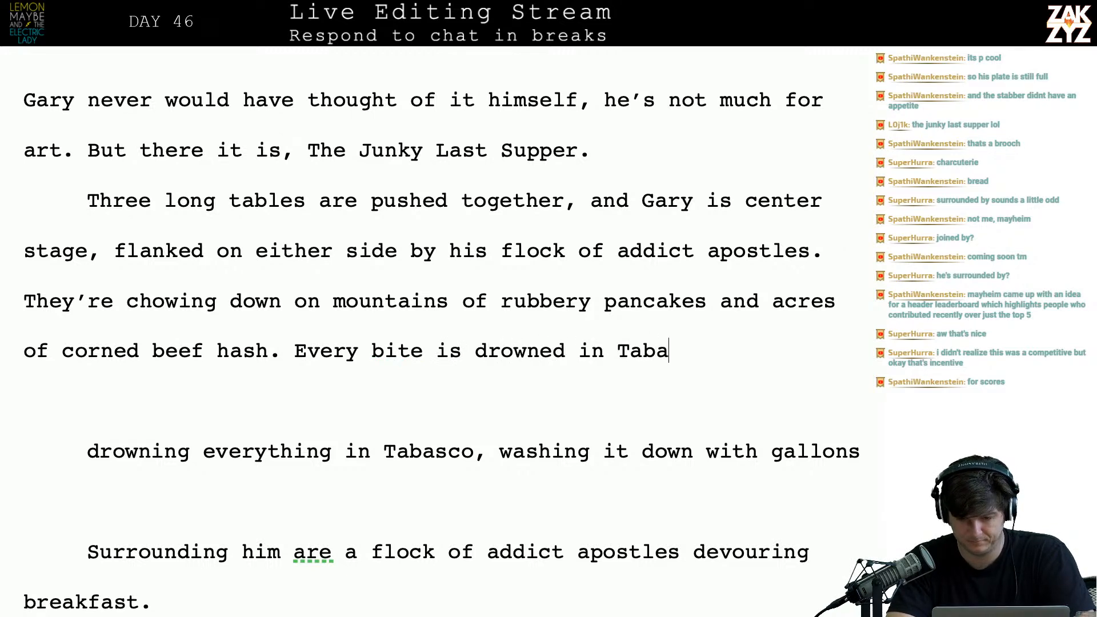
text(sco and washed )
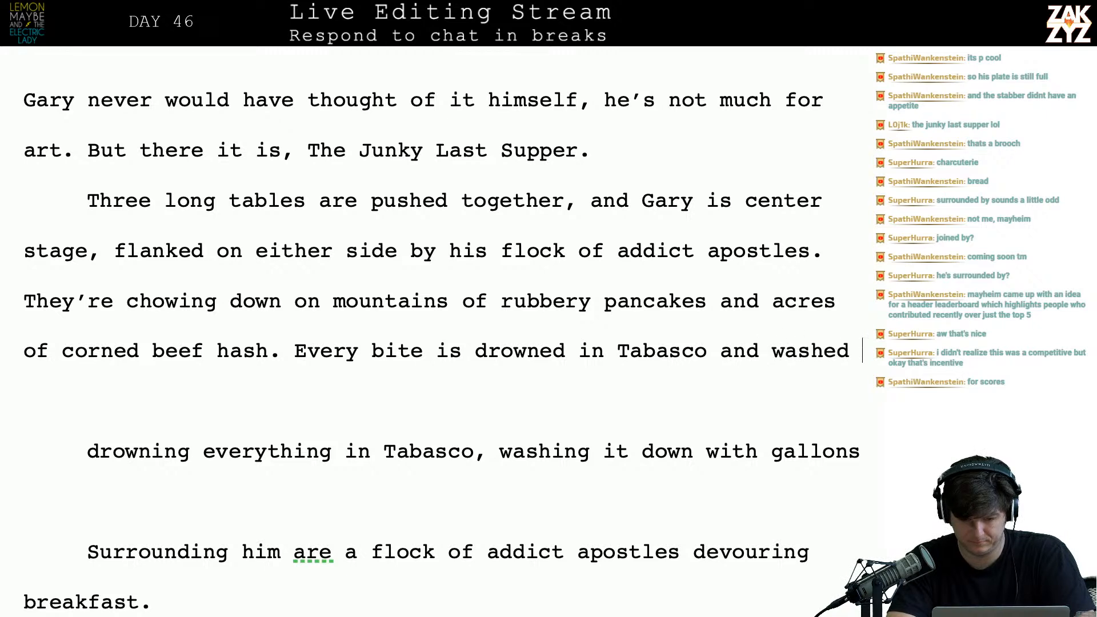
- Finish the "Every bite" sentence with "down with gallons of burnt coffee loaded with sugar."
text(down with gallons)
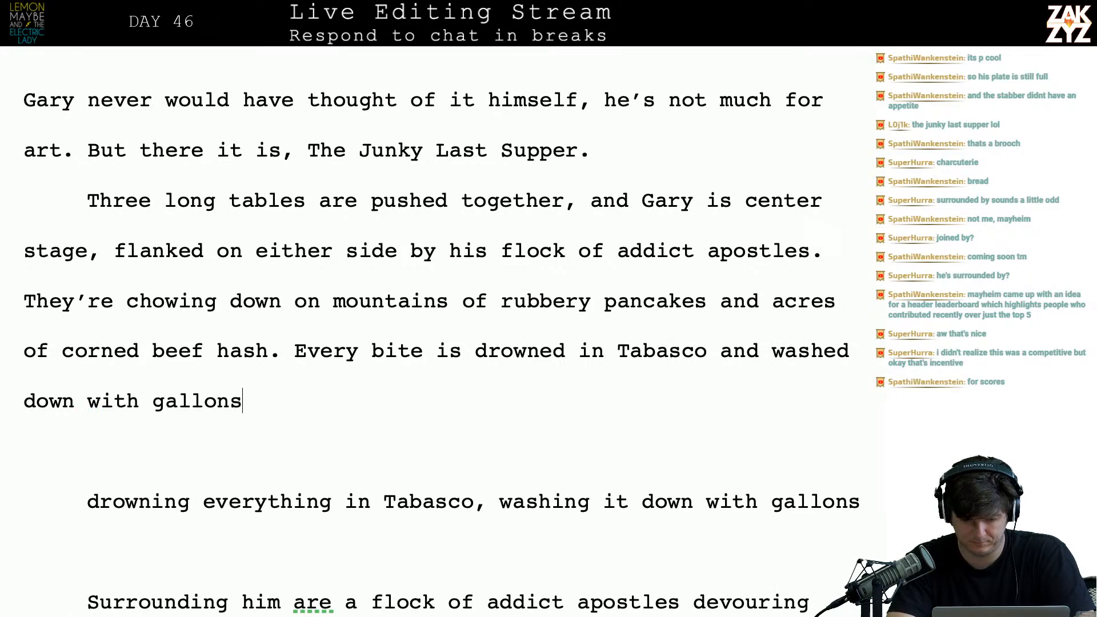
text( of burnt coff)
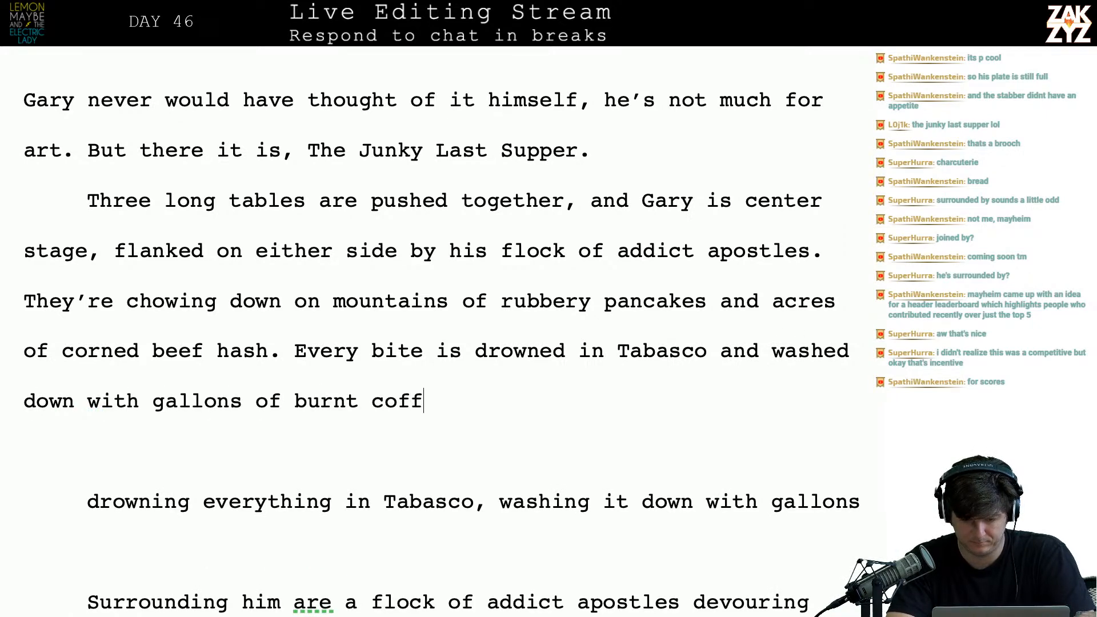
text(ee loaded wit)
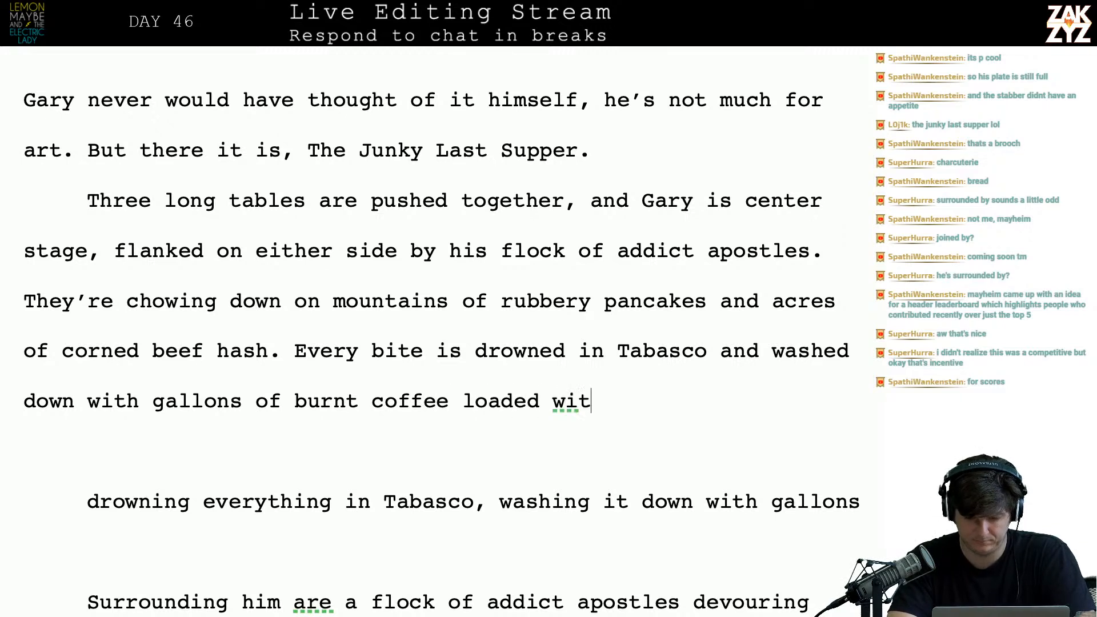
text(h sugar)
key(BackSpace)
key(BackSpace)
text(gar. )
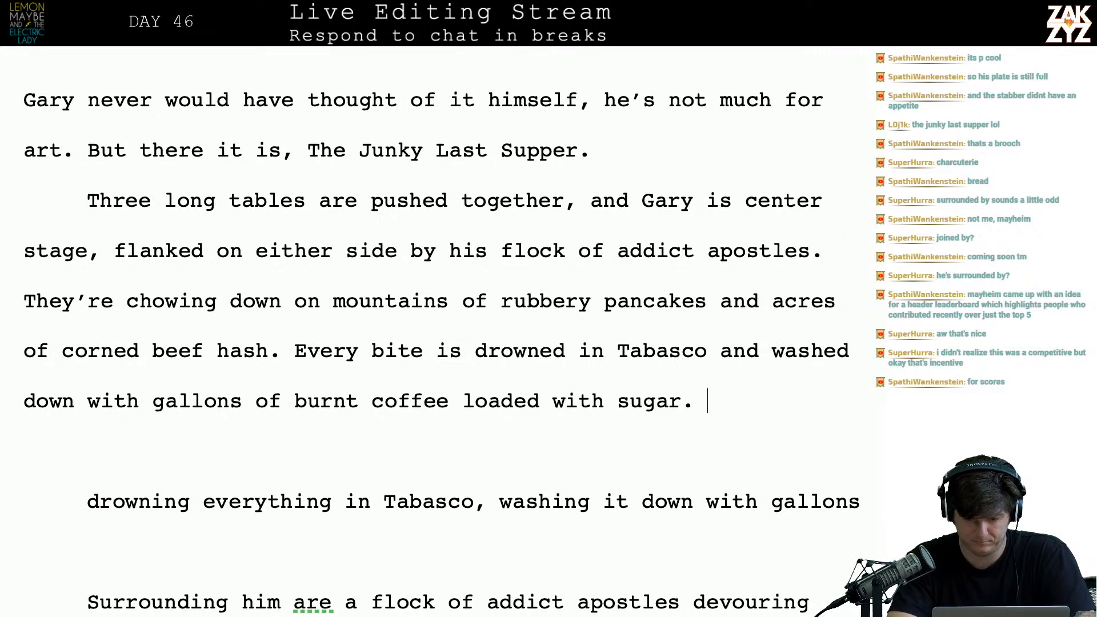
- Add the closing sentence "Something about recovery, they all crave sweets." and review the rewritten paragraph
text(Something about re)
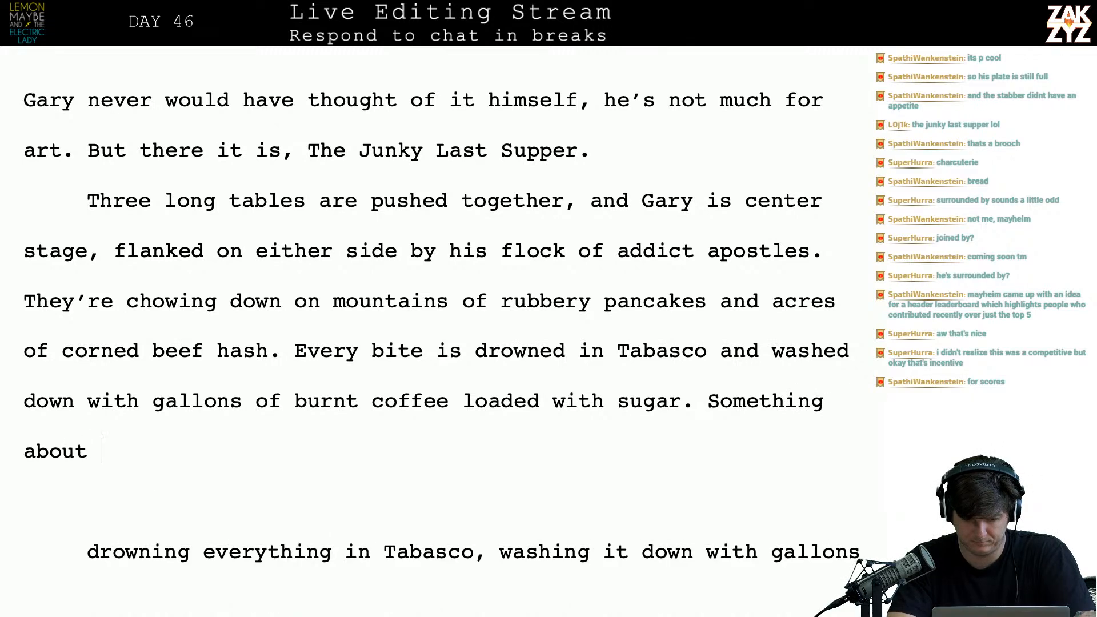
key(BackSpace)
key(BackSpace)
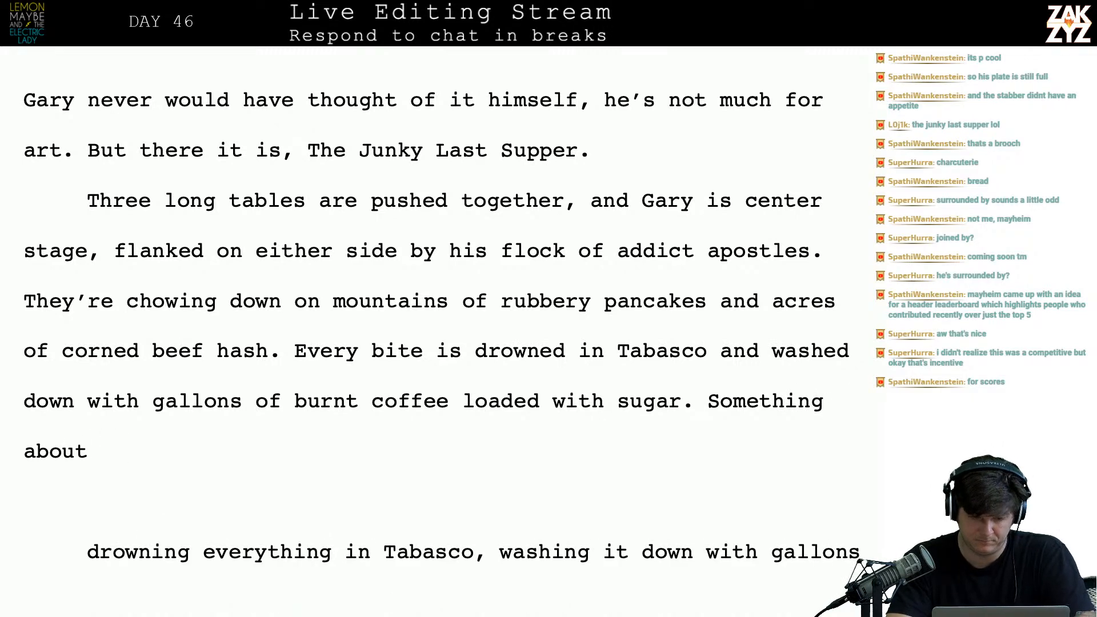
text(recovery, they all crave sweets.)
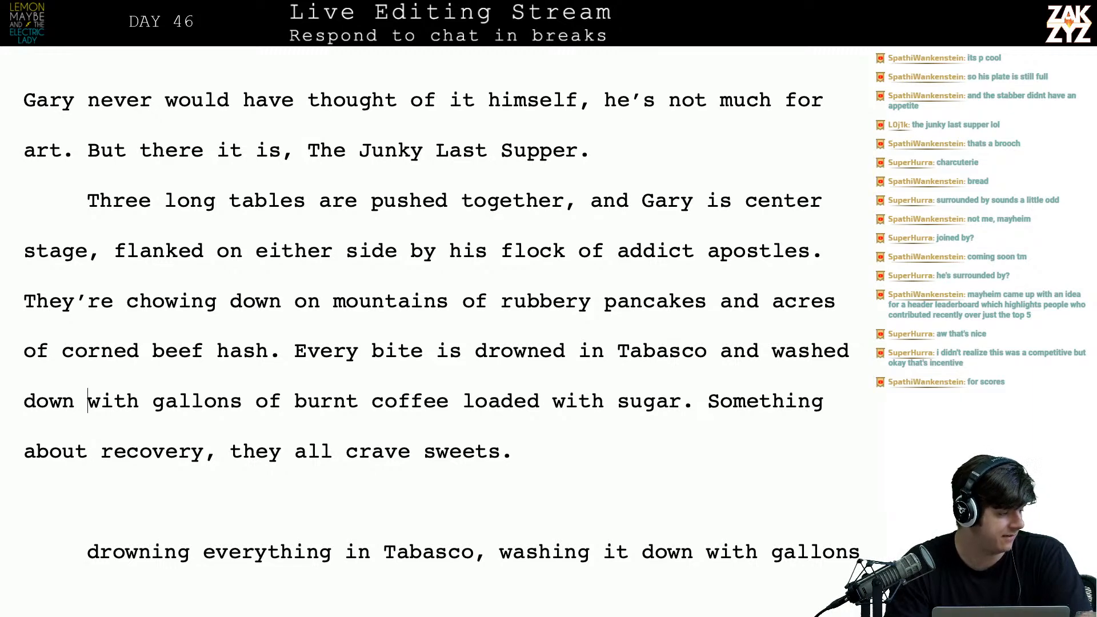
scroll(120, 224, up, 3)
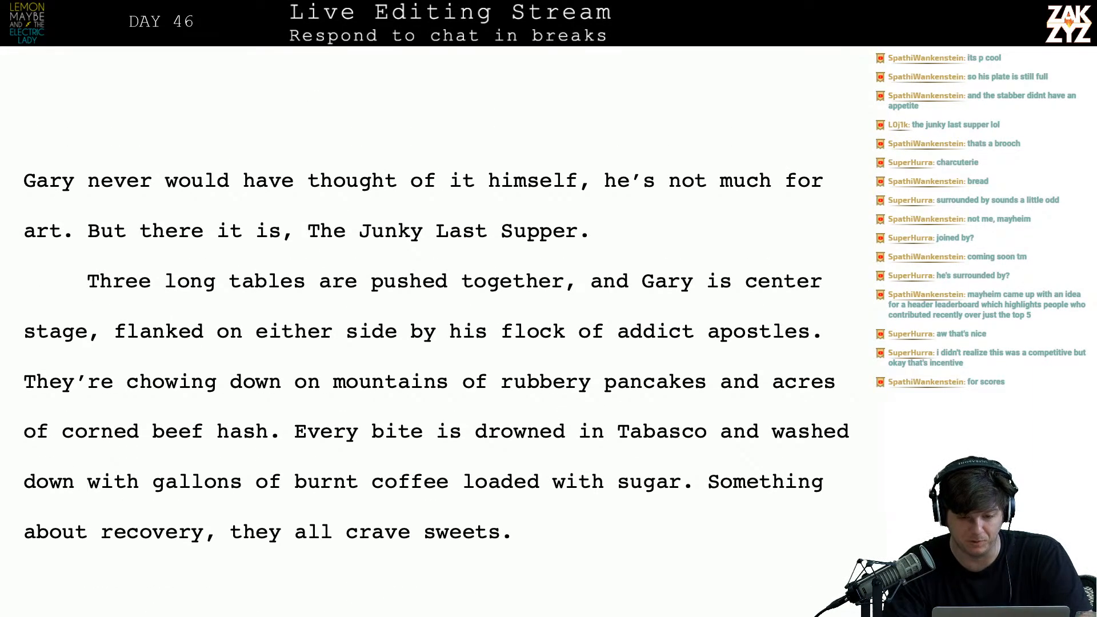
- Switch to Safari and examine the food, plates and glasses along the table in the zoomed-in Last Supper painting
key(super+Tab)
key(super+Tab)
key(super+Tab)
key(super+Tab)
key(super+Tab)
key(super+Tab)
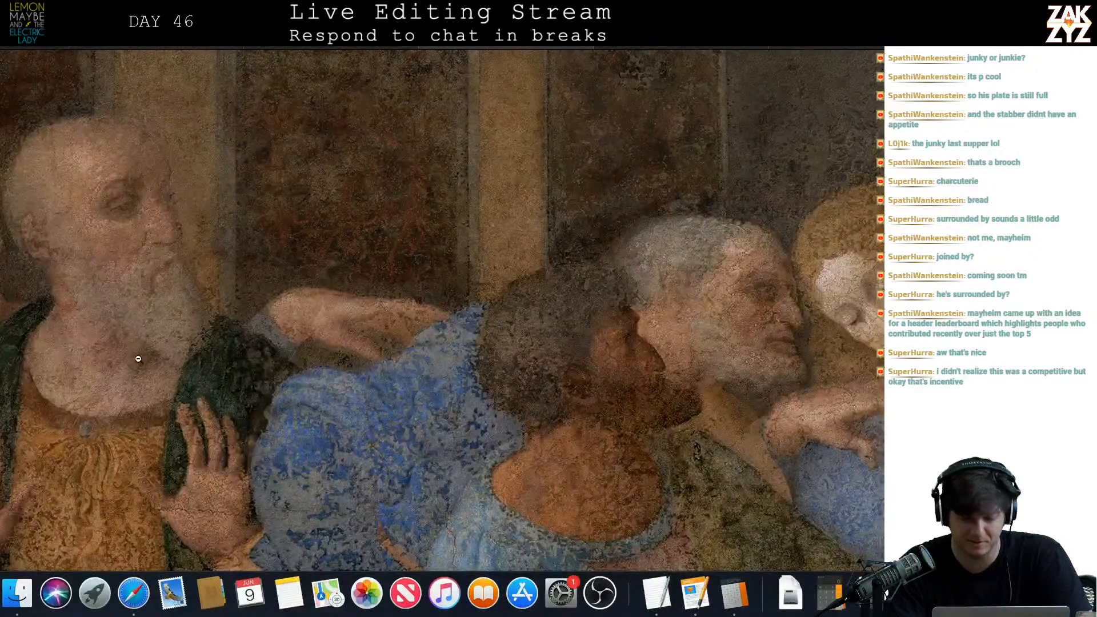
scroll(138, 352, down, 10)
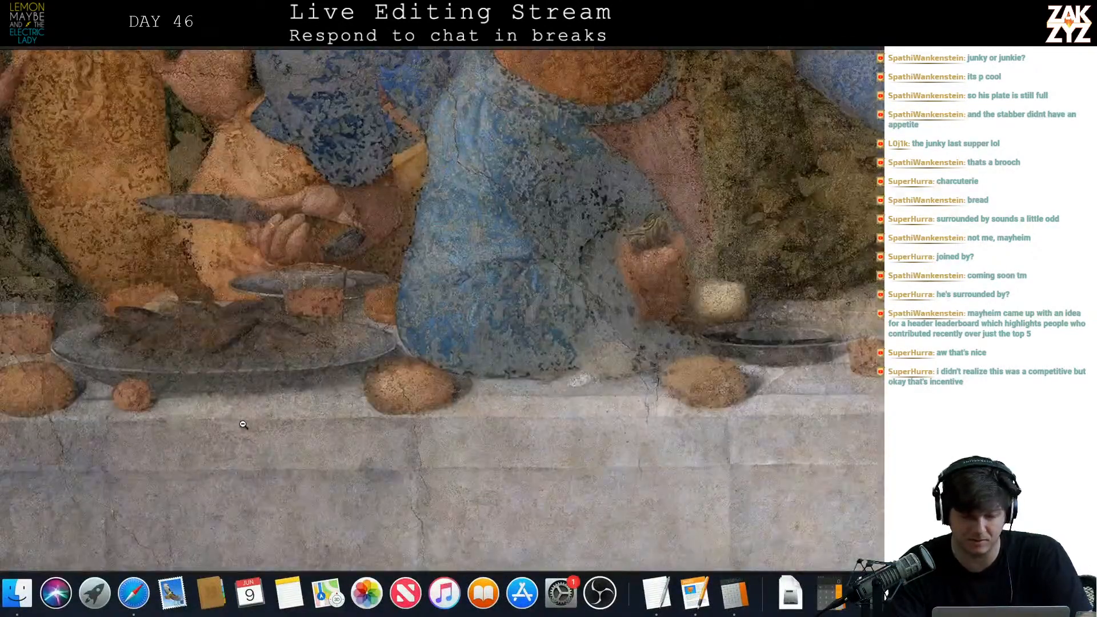
scroll(294, 307, left, 5)
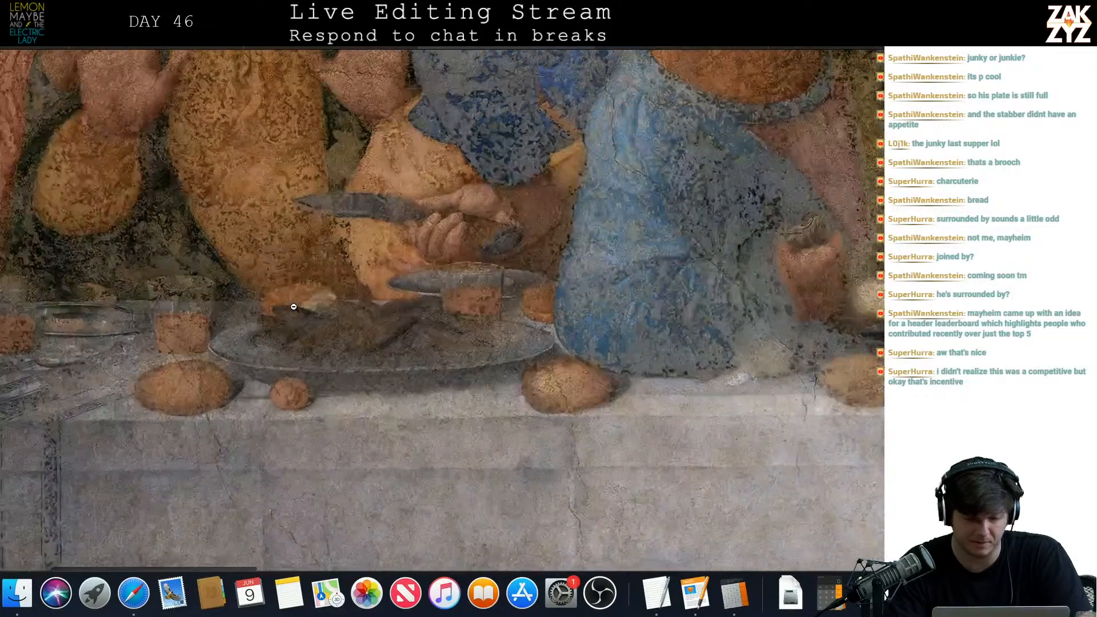
scroll(293, 307, left, 10)
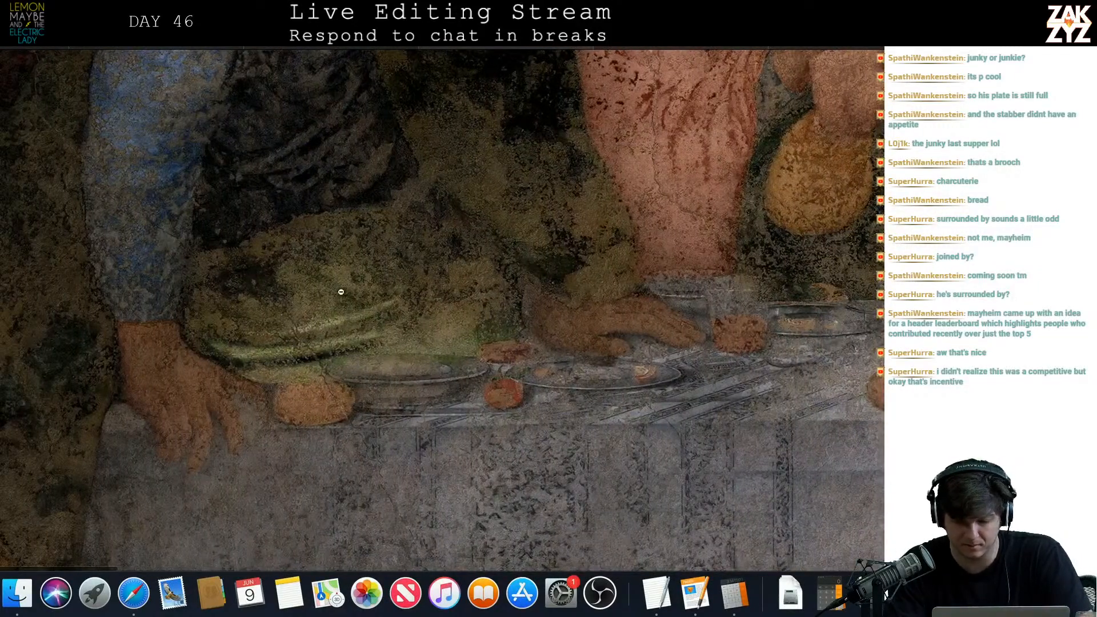
scroll(750, 343, right, 10)
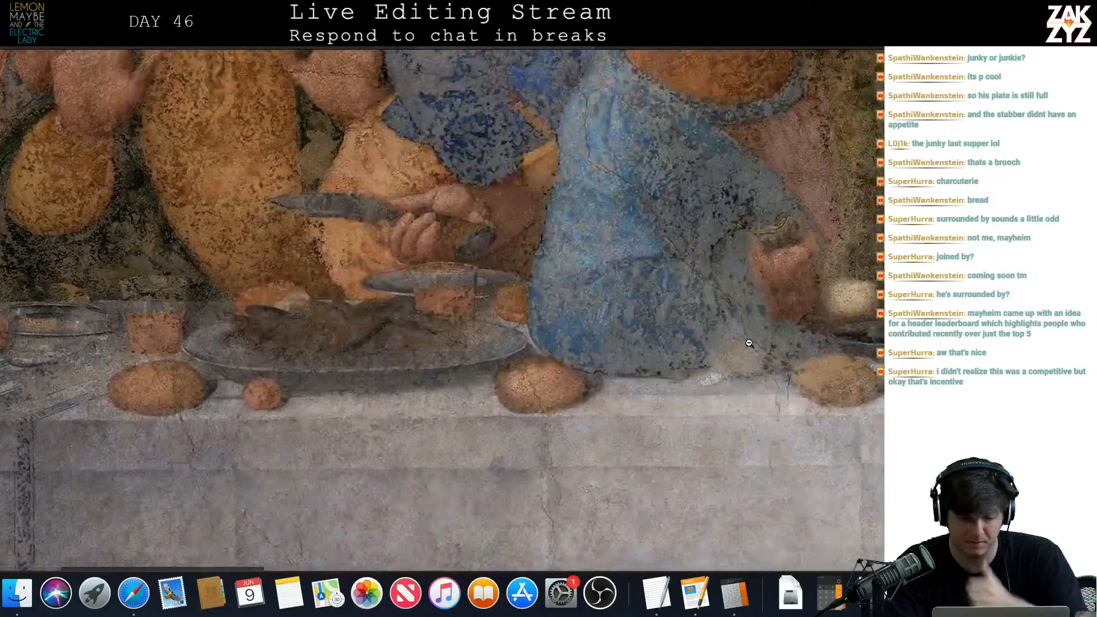
scroll(749, 343, right, 10)
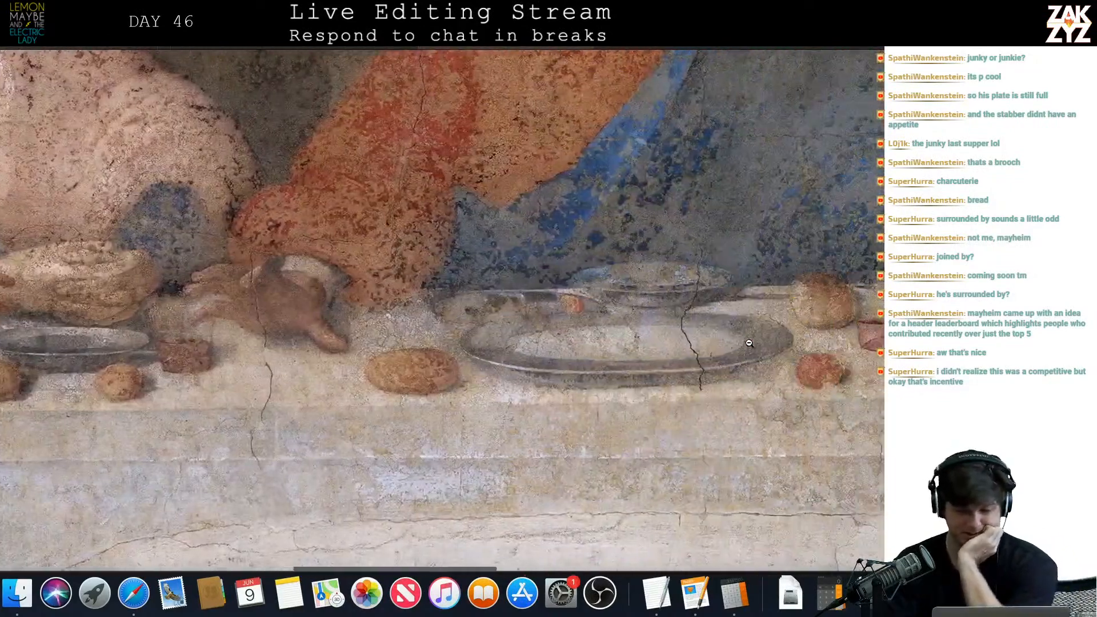
scroll(749, 343, right, 10)
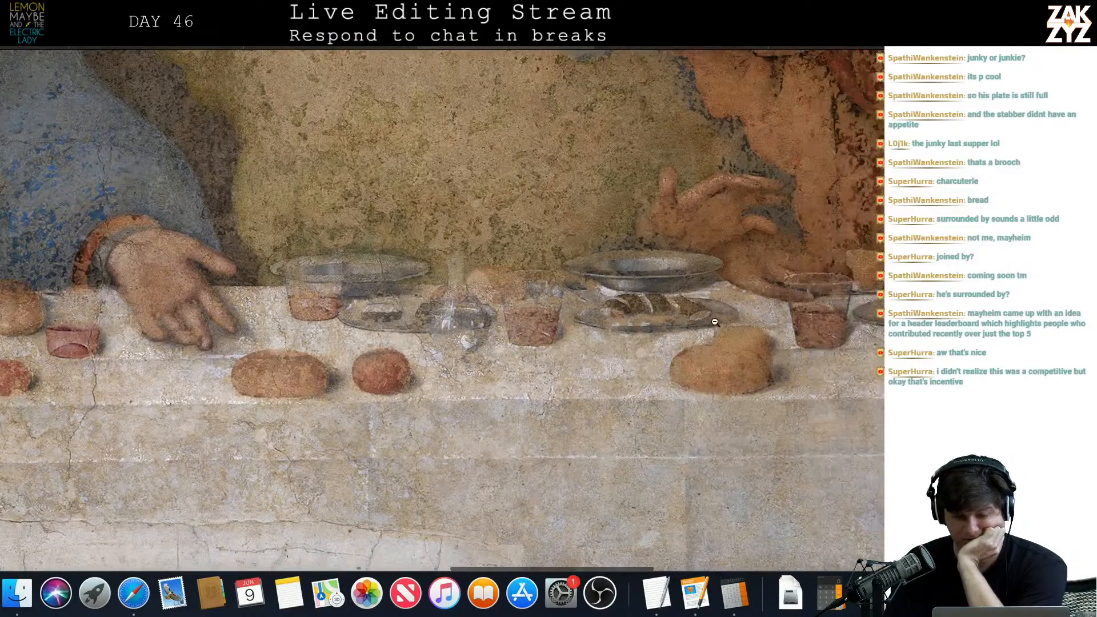
scroll(740, 310, right, 10)
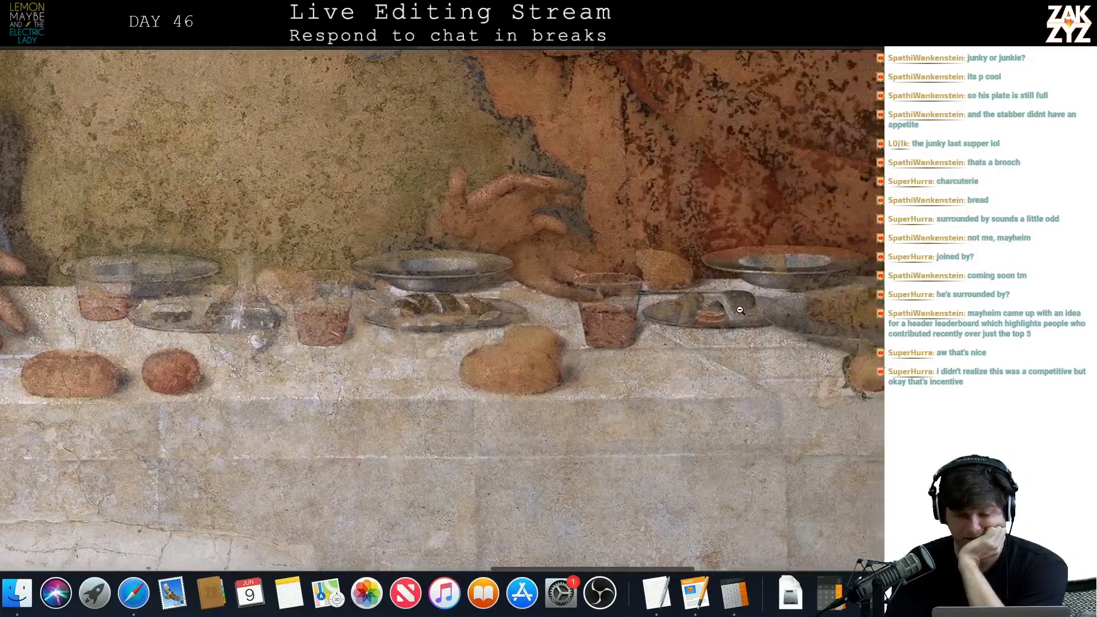
scroll(740, 310, right, 5)
- Examine the faces and hand gestures of the apostles seated beside Jesus in the Last Supper painting
scroll(740, 310, up, 15)
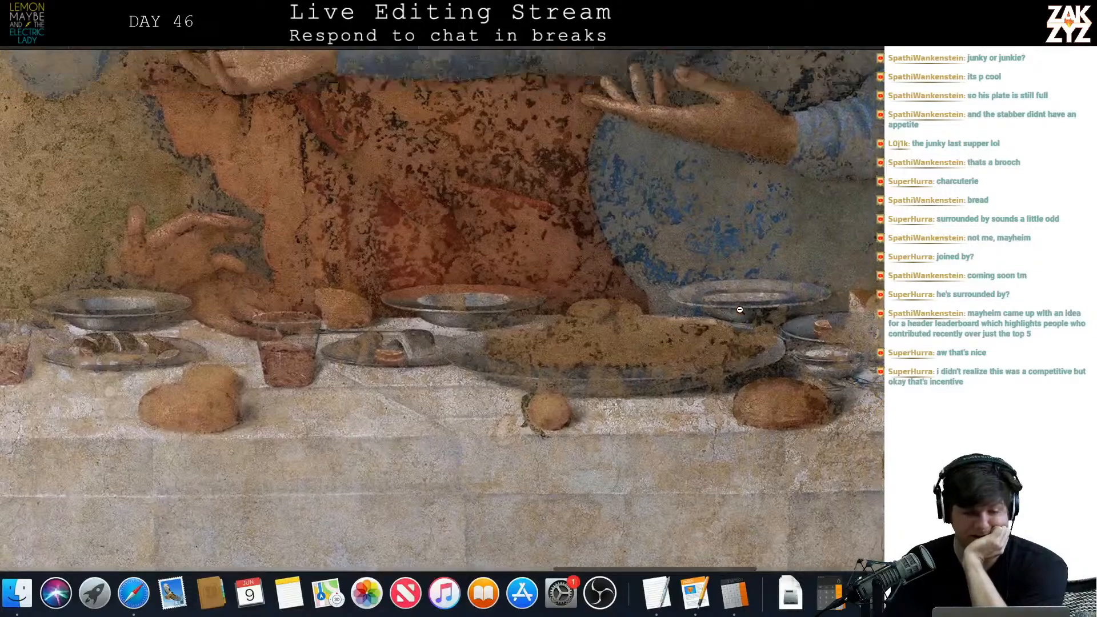
scroll(740, 309, up, 5)
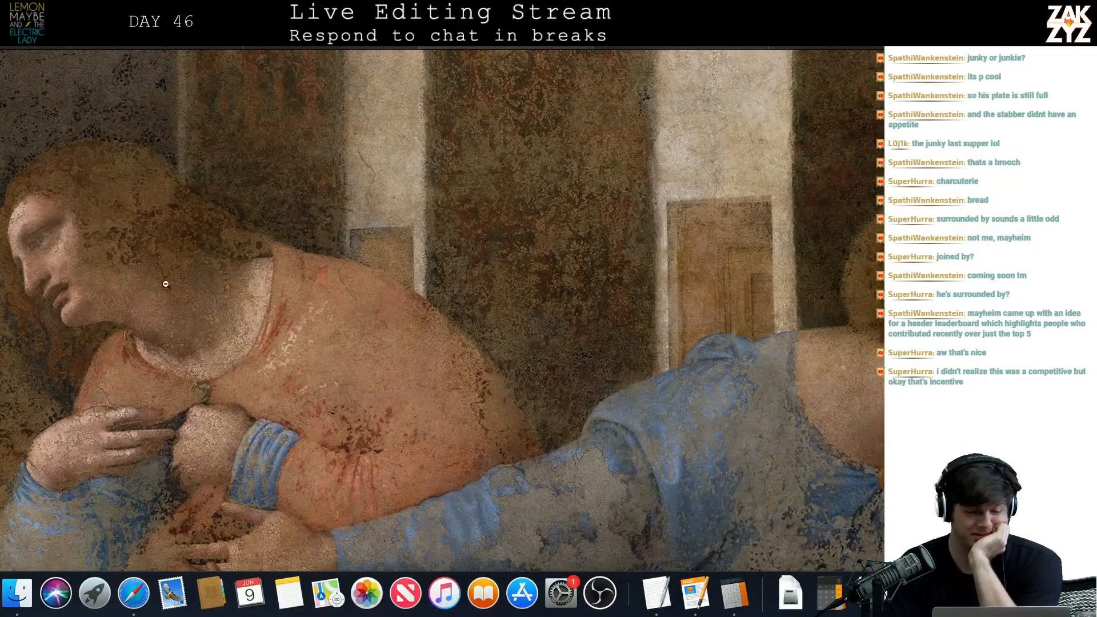
scroll(177, 329, left, 10)
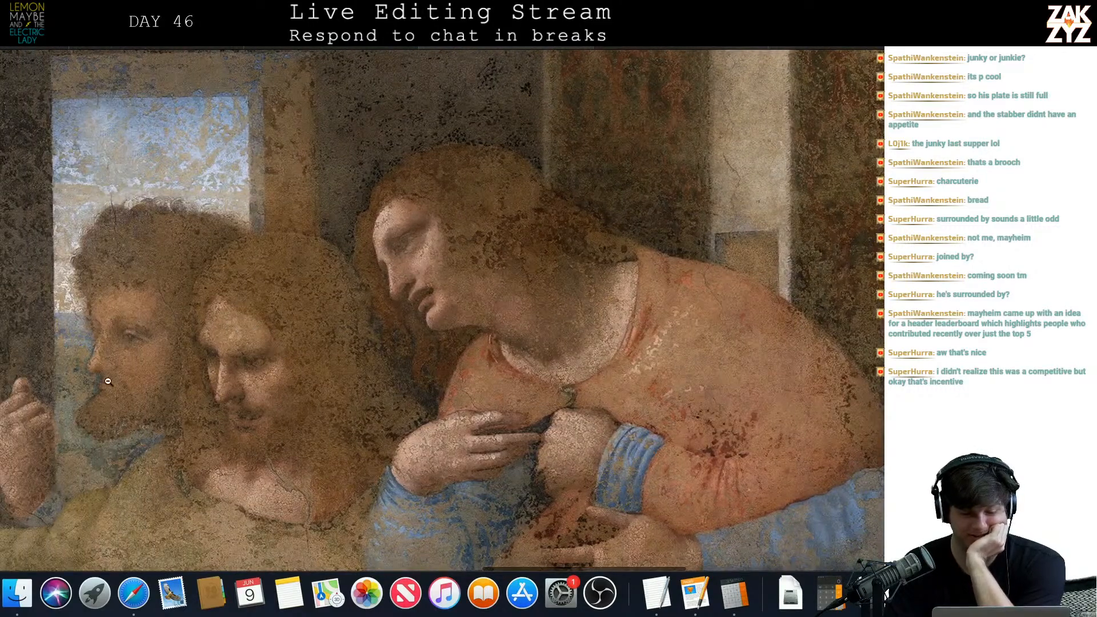
scroll(213, 400, down, 6)
scroll(216, 365, up, 3)
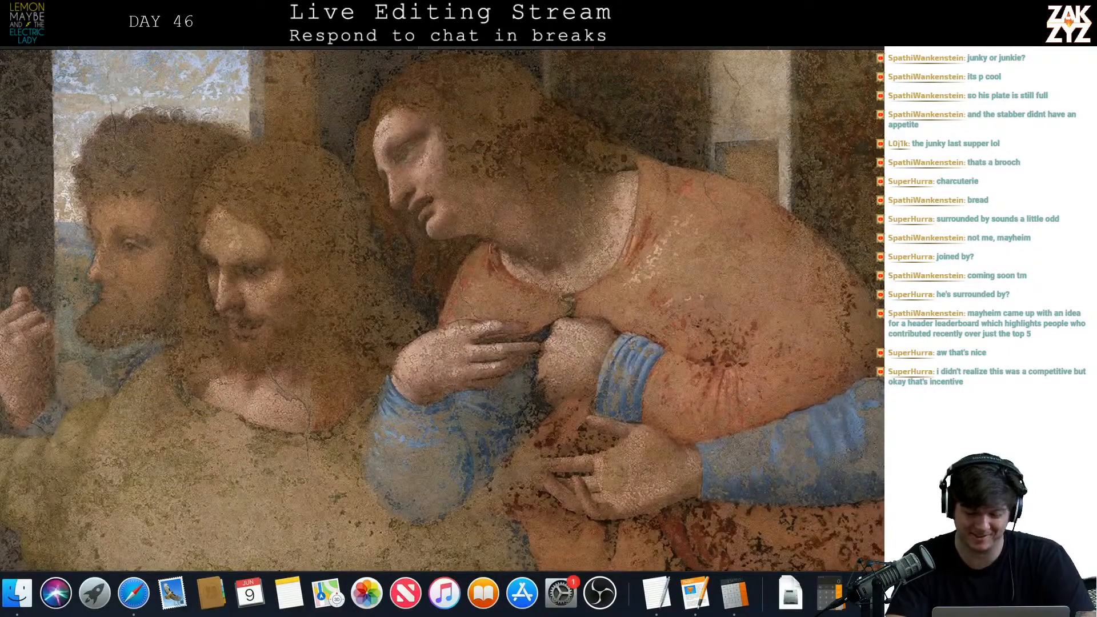
- Search the web for "the last supper with names"
click(426, 14)
text(ident)
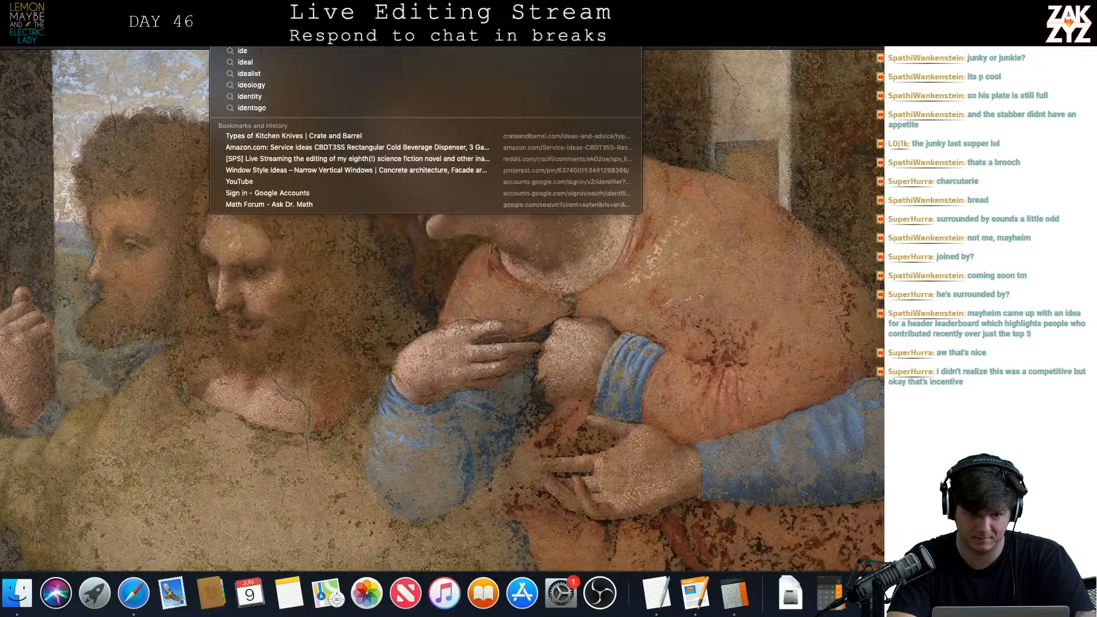
key(BackSpace)
key(BackSpace)
key(BackSpace)
key(BackSpace)
key(BackSpace)
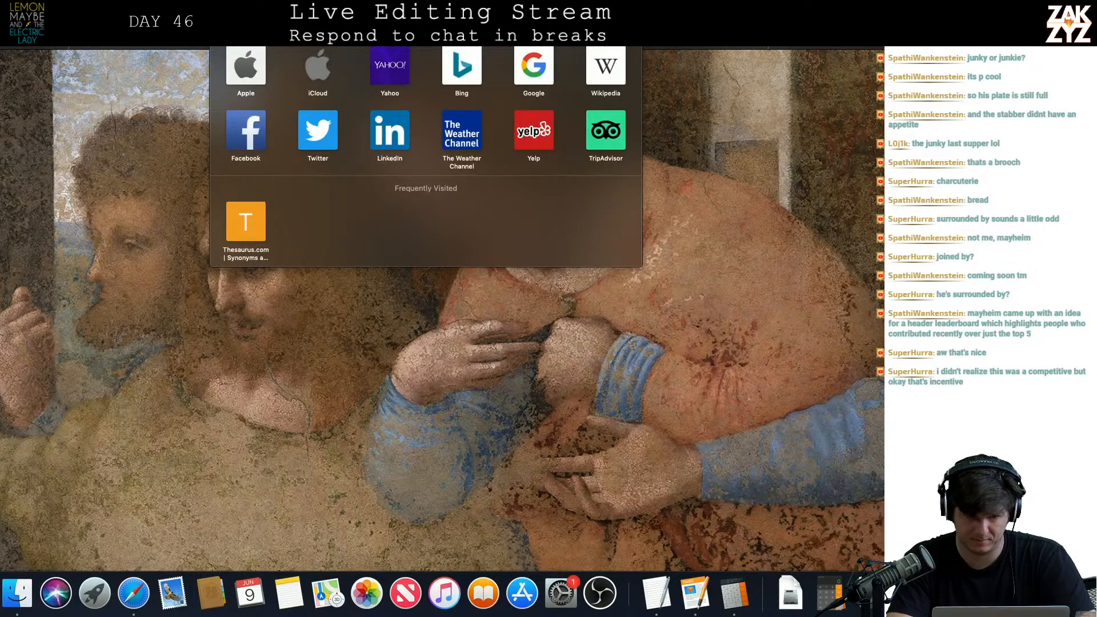
text(the last supper wi)
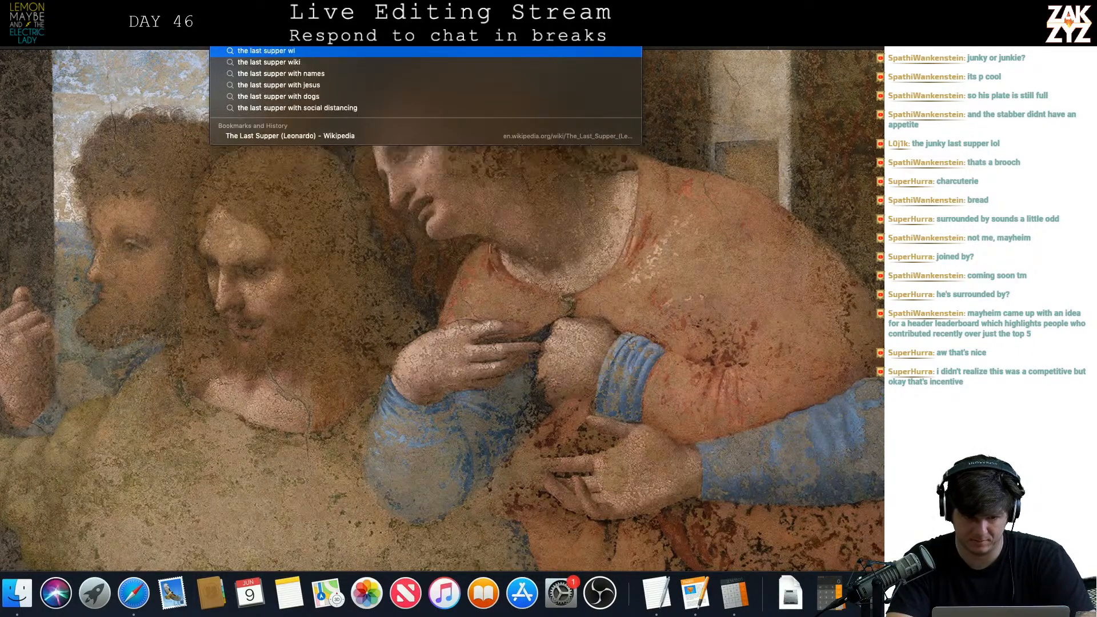
text(th n)
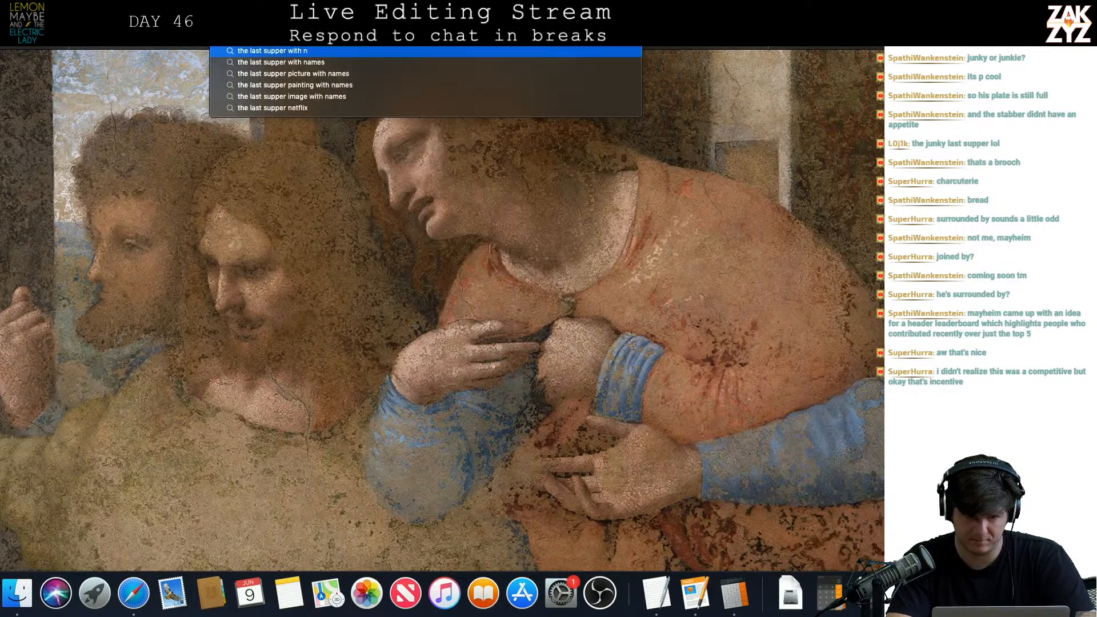
text(ames)
key(Return)
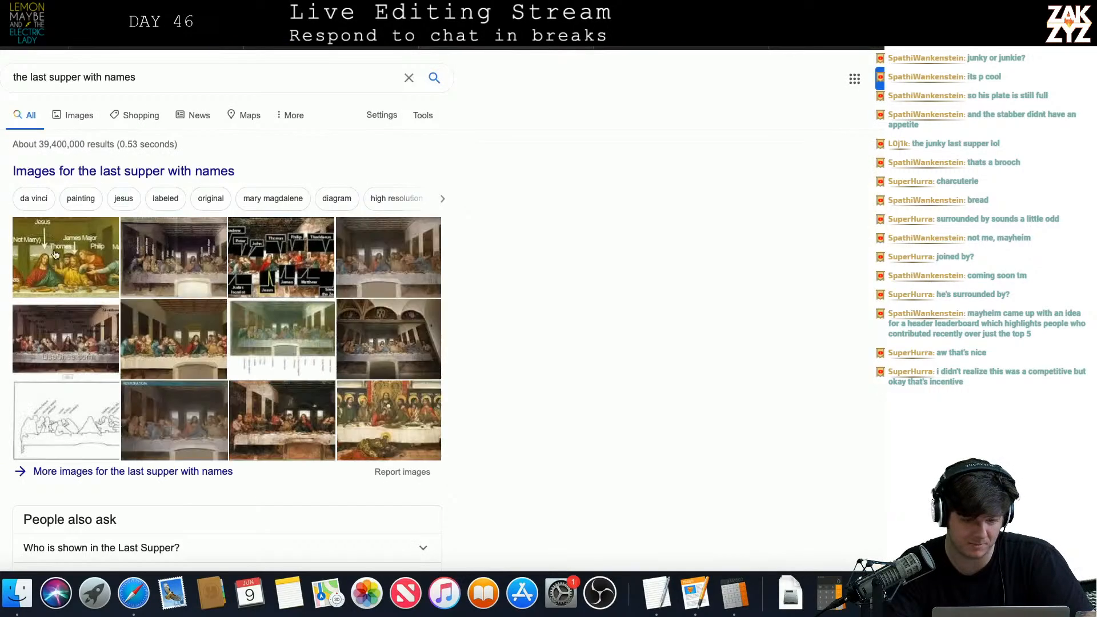
- Open the labelled Last Supper image and its source page, examine where each apostle sits, and close the page
click(69, 249)
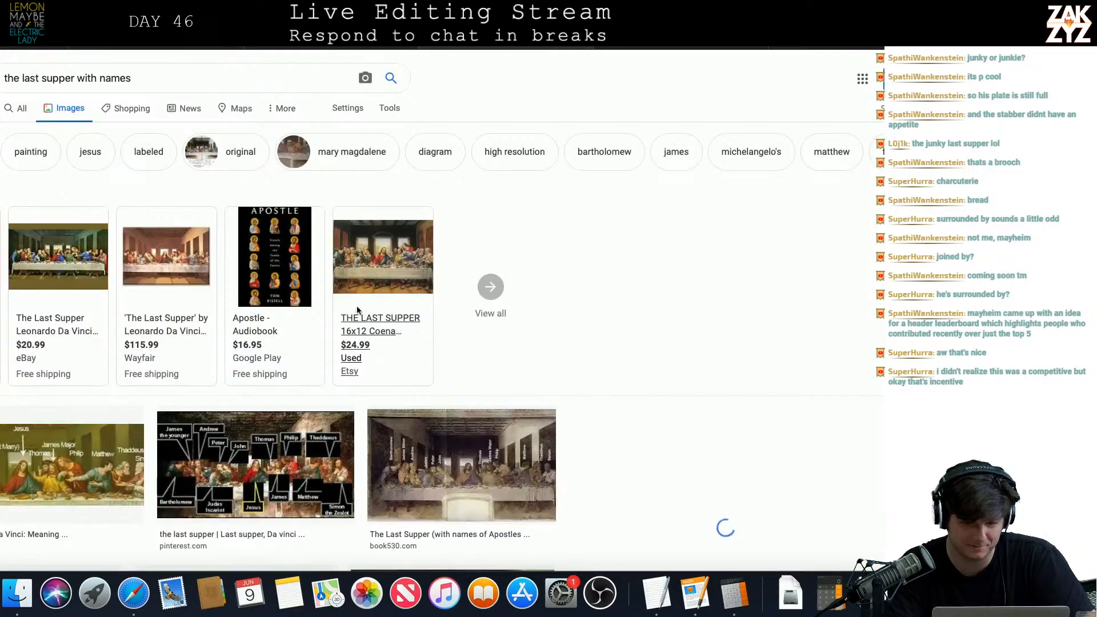
click(71, 465)
click(726, 160)
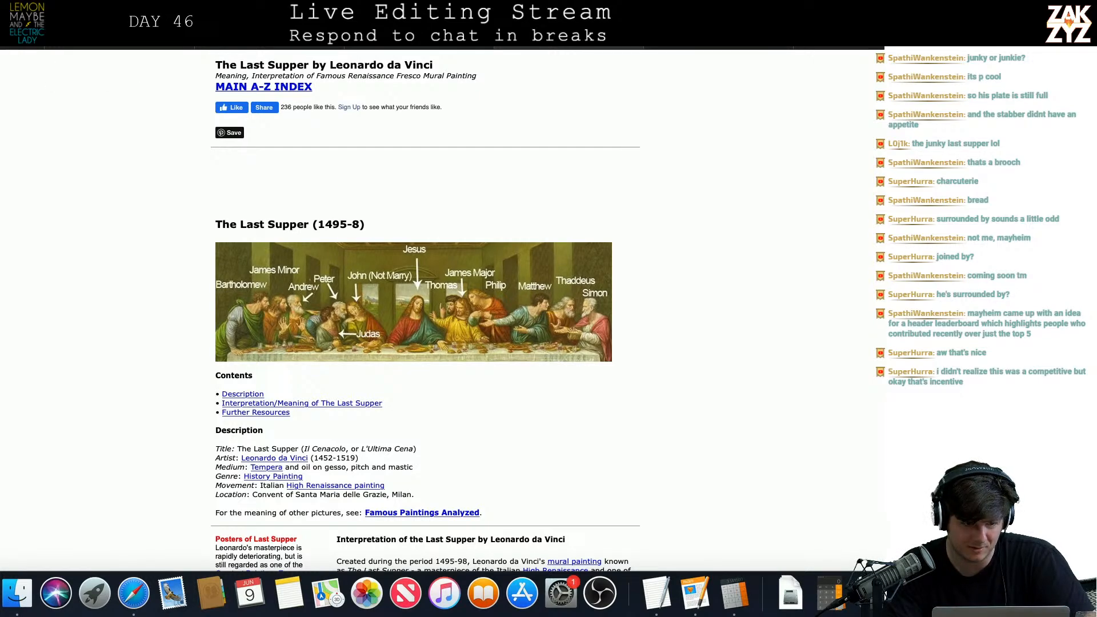
key(super+w)
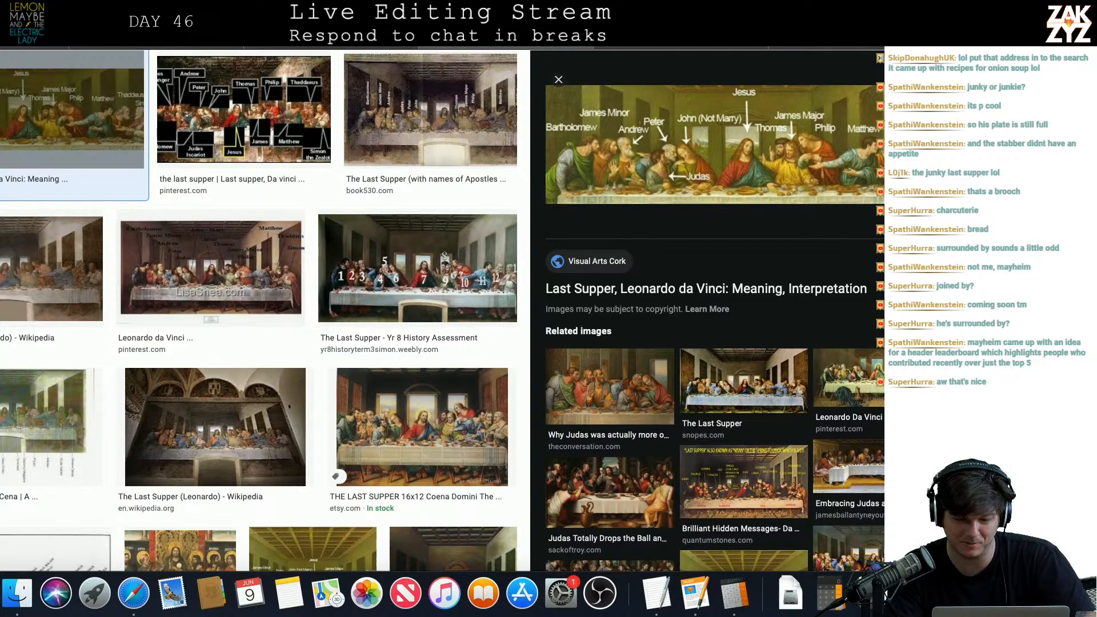
- Return to the Wikipedia article on Leonardo's The Last Supper and enlarge its painting to examine the whole composition
click(331, 43)
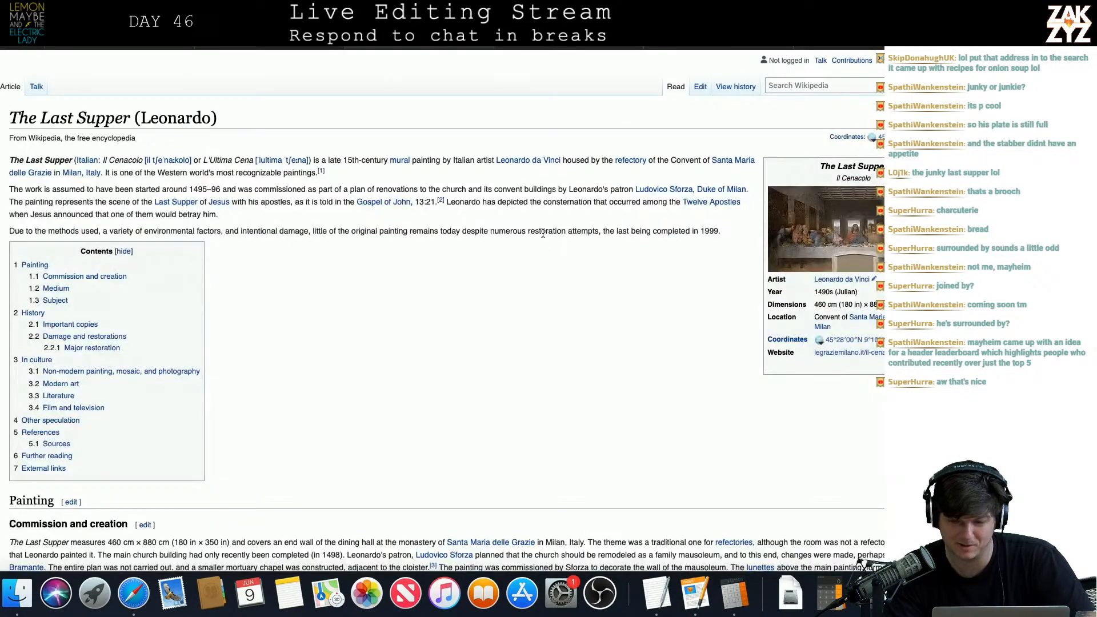
click(807, 242)
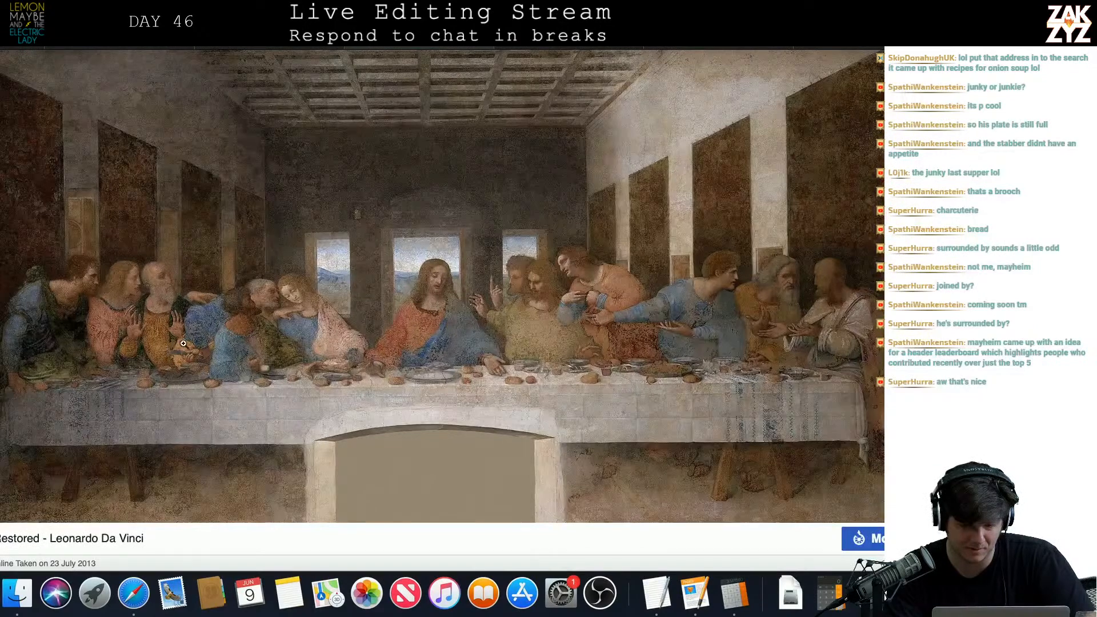
click(260, 340)
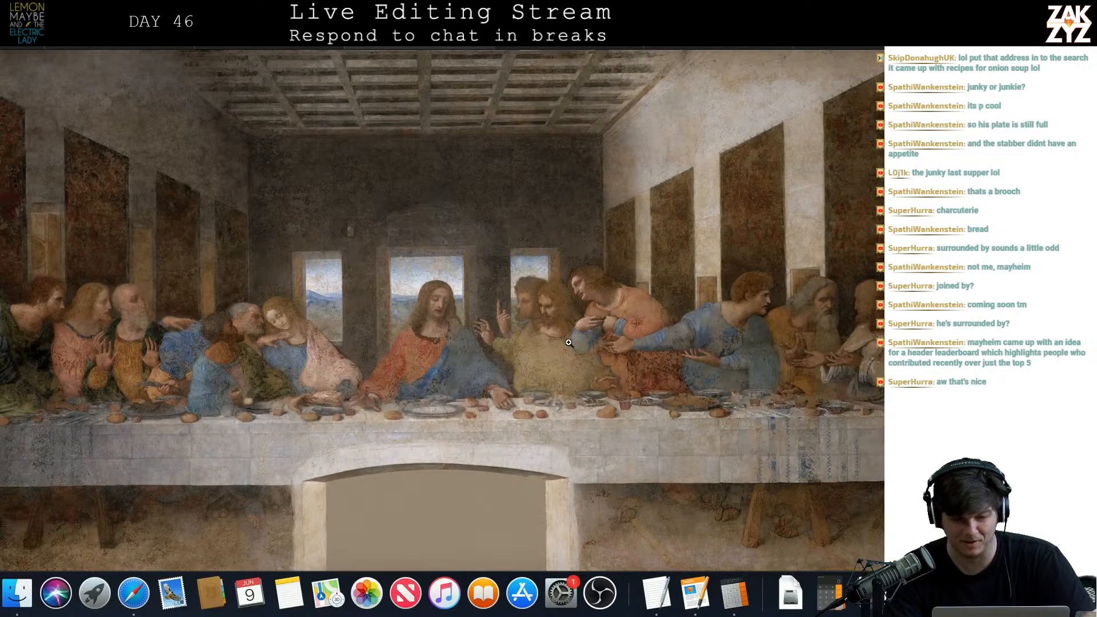
- Switch to the manuscript and insert "at the back of the Half Moon Diner." after "Three long tables are pushed together"
key(ctrl+Right)
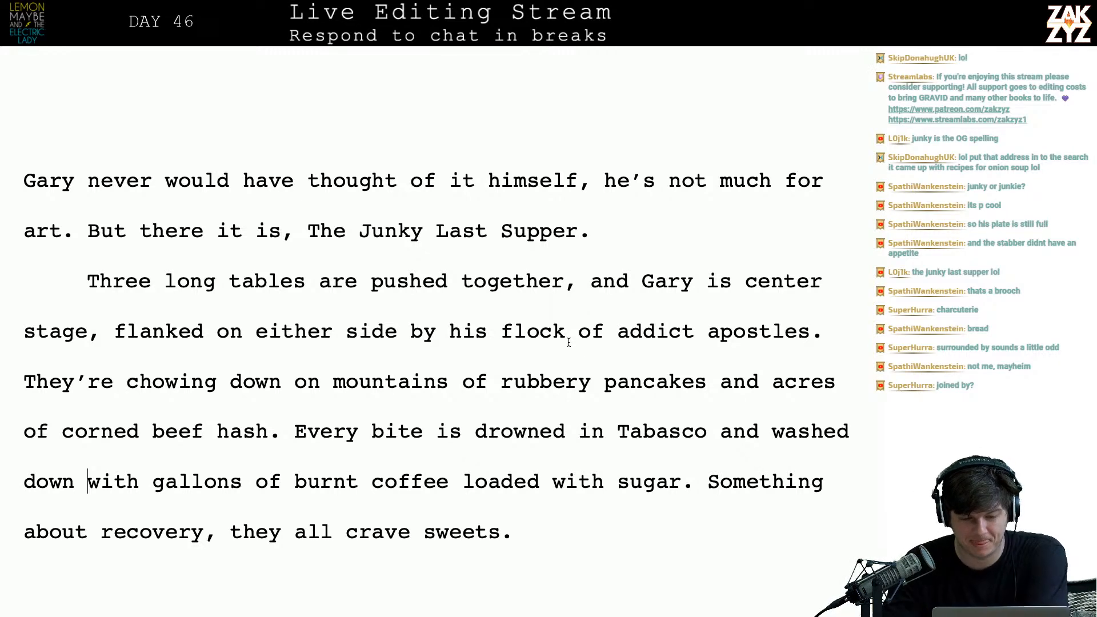
scroll(569, 343, down, 3)
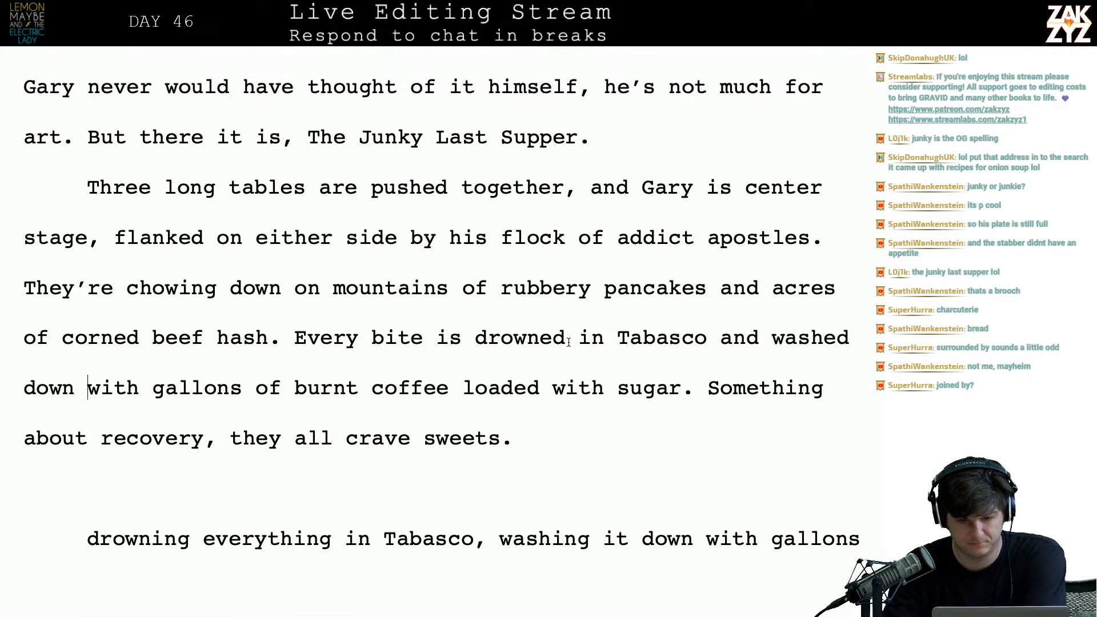
scroll(569, 342, up, 2)
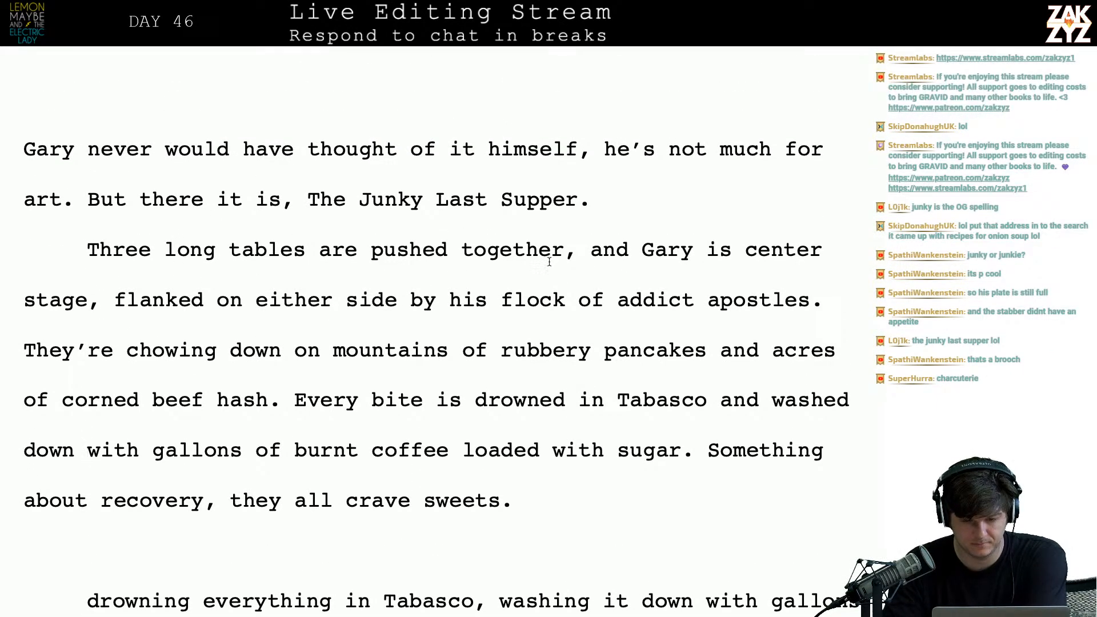
click(564, 251)
text(on)
key(BackSpace)
key(BackSpace)
key(BackSpace)
text(at the )
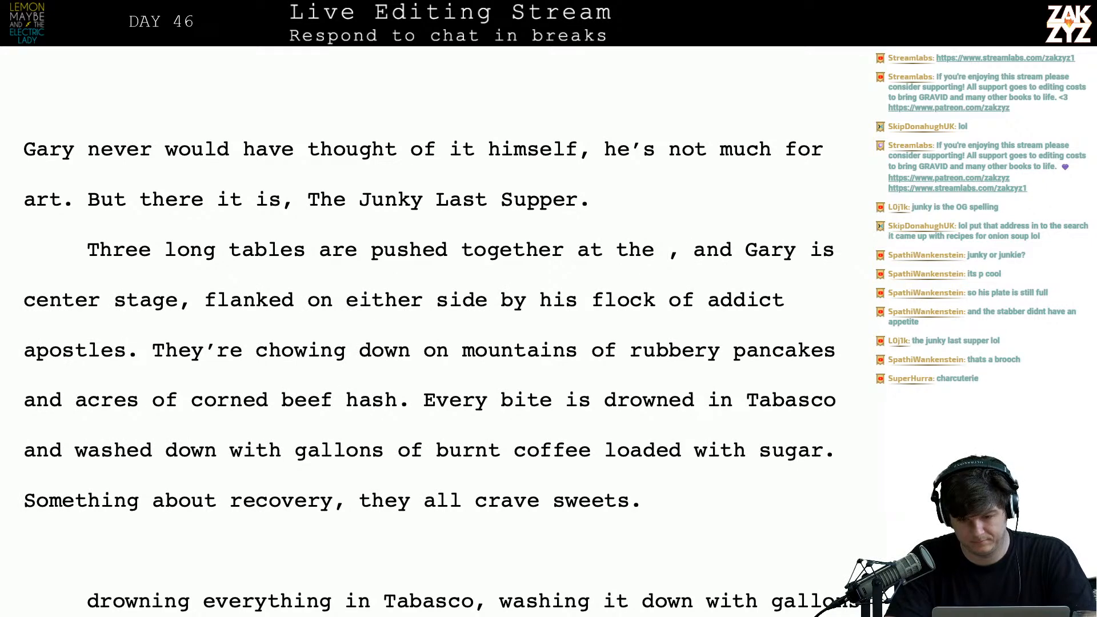
text(back of the Half m)
key(BackSpace)
text(Moon Diner.)
- Remove the leftover ", and" following "Half Moon Diner" so a new sentence begins with "Gary is center stage"
key(BackSpace)
key(Right)
key(Right)
key(Right)
key(Right)
key(Right)
key(BackSpace)
key(BackSpace)
key(BackSpace)
key(BackSpace)
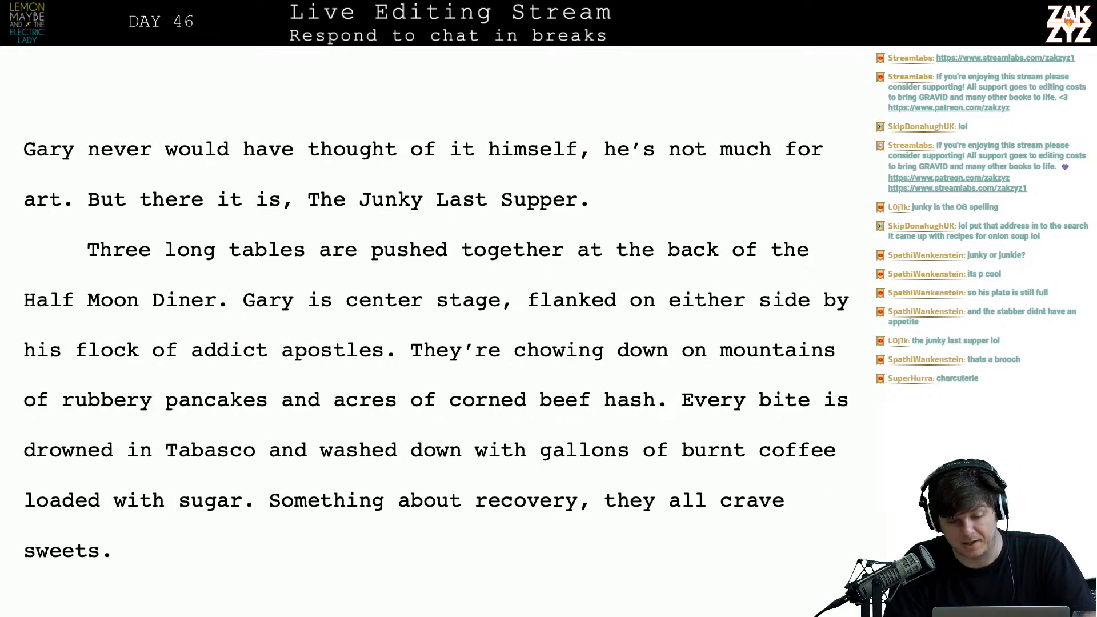
- Reread the new sentence "Gary is center stage, flanked" word by word
key(Right)
key(Right)
key(Right)
key(Right)
key(Right)
key(Right)
key(Right)
key(Right)
key(Right)
key(Right)
key(Right)
key(Right)
key(Right)
key(Right)
key(Right)
key(Right)
key(Right)
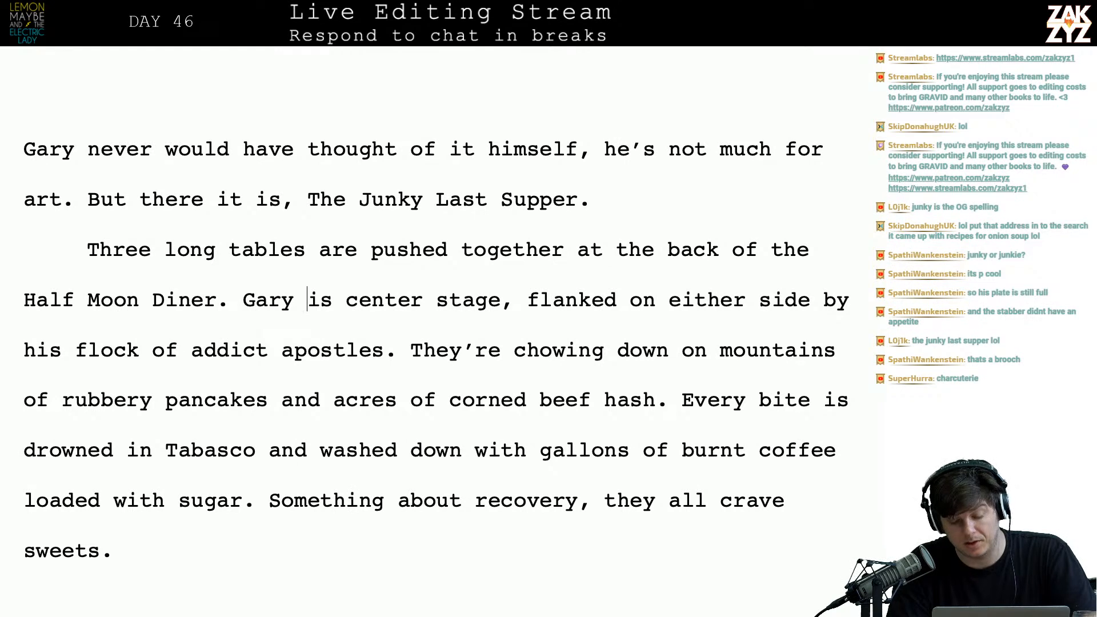
key(Right)
key(Right)
key(Right)
key(Right)
key(Right)
key(Right)
key(Right)
key(Right)
key(Right)
key(Right)
key(Right)
key(Right)
key(Right)
key(Right)
key(Right)
key(Right)
key(Right)
key(Right)
key(Right)
key(Right)
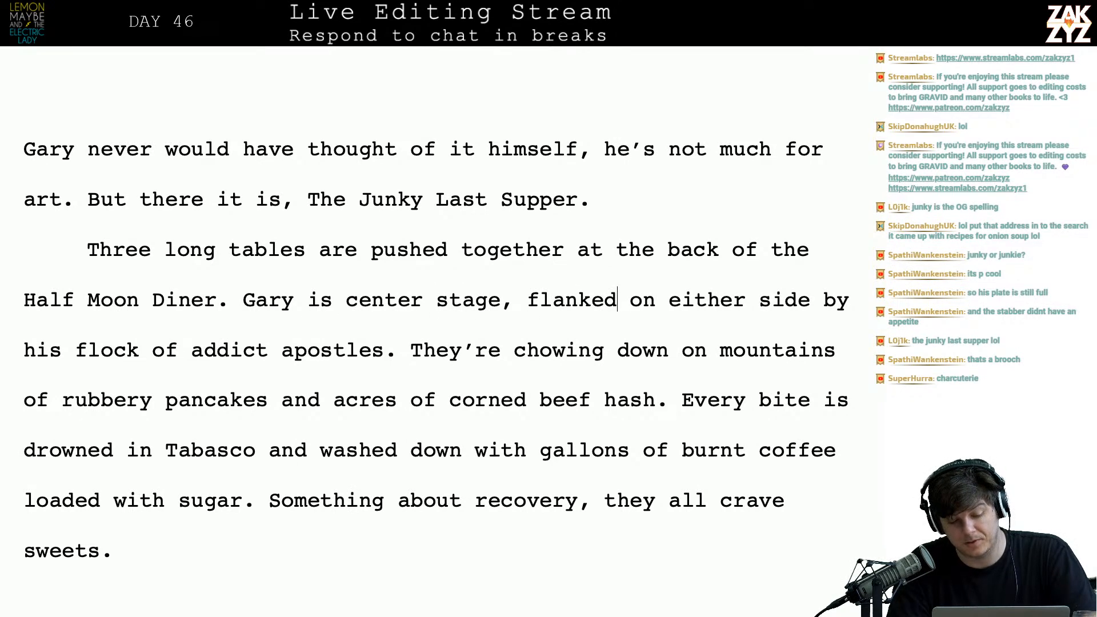
key(Right)
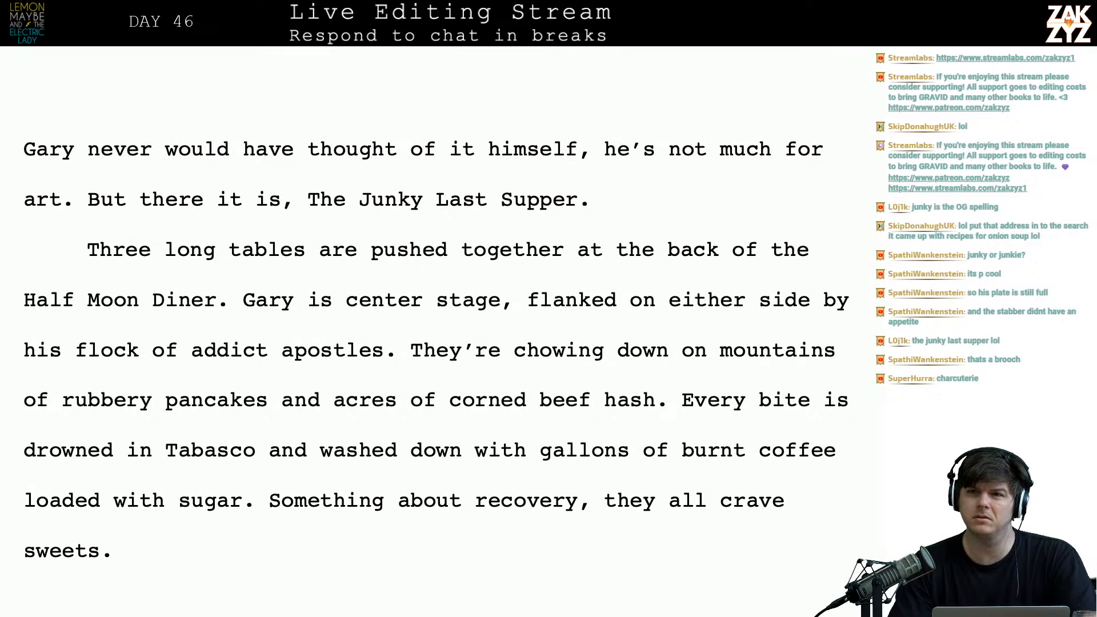
- Switch to the browser, search the web for "terminology for center of painting" and check the Essential Vermeer glossary result
key(super+Tab)
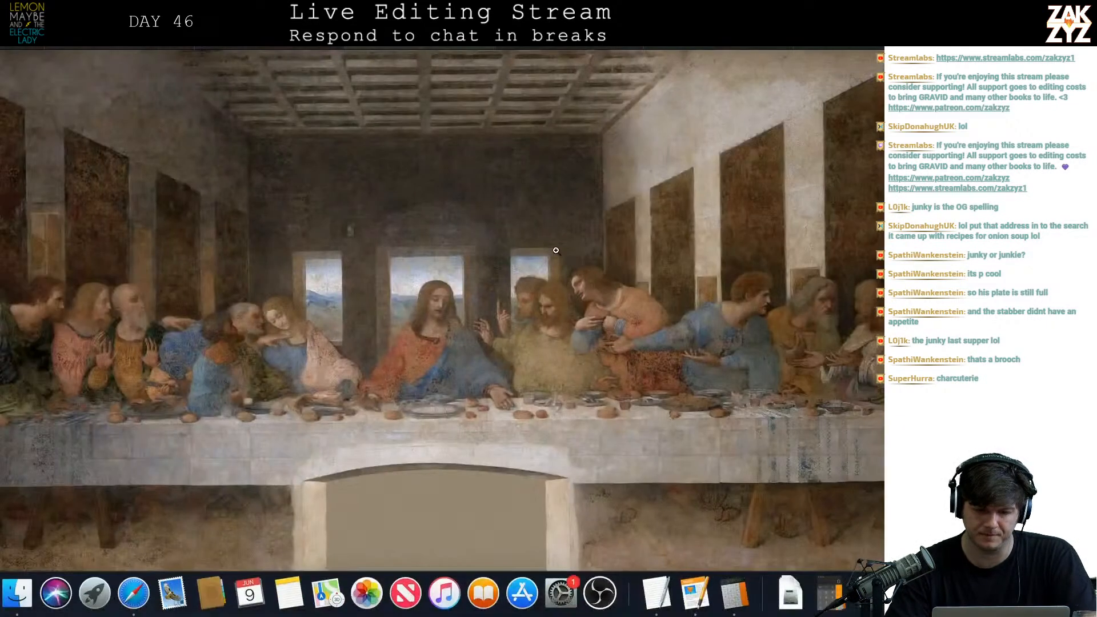
key(super+l)
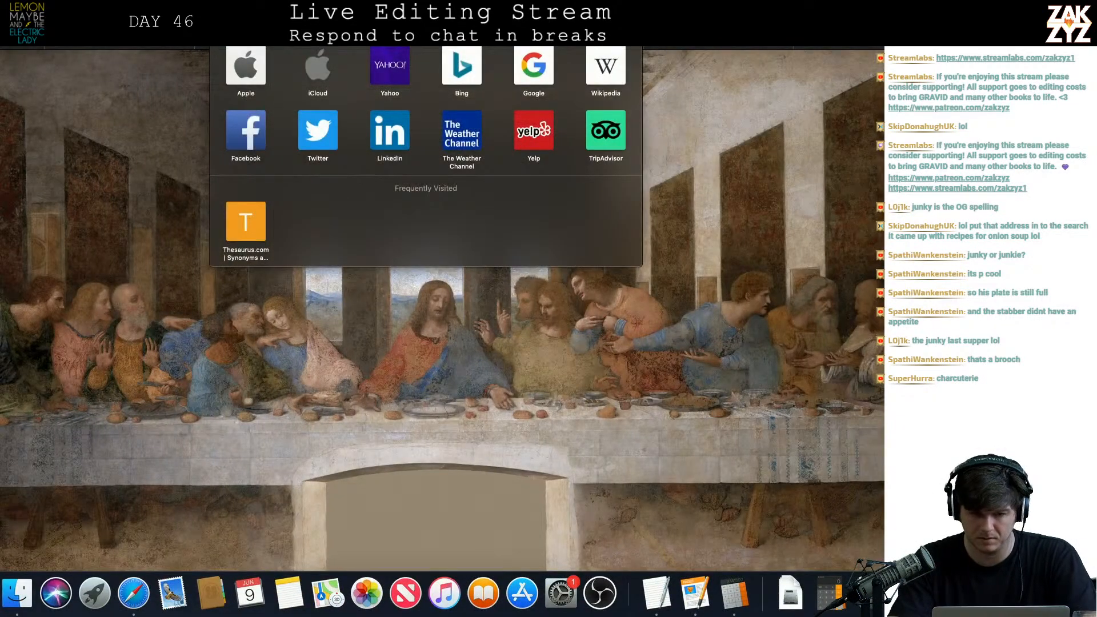
text(termina)
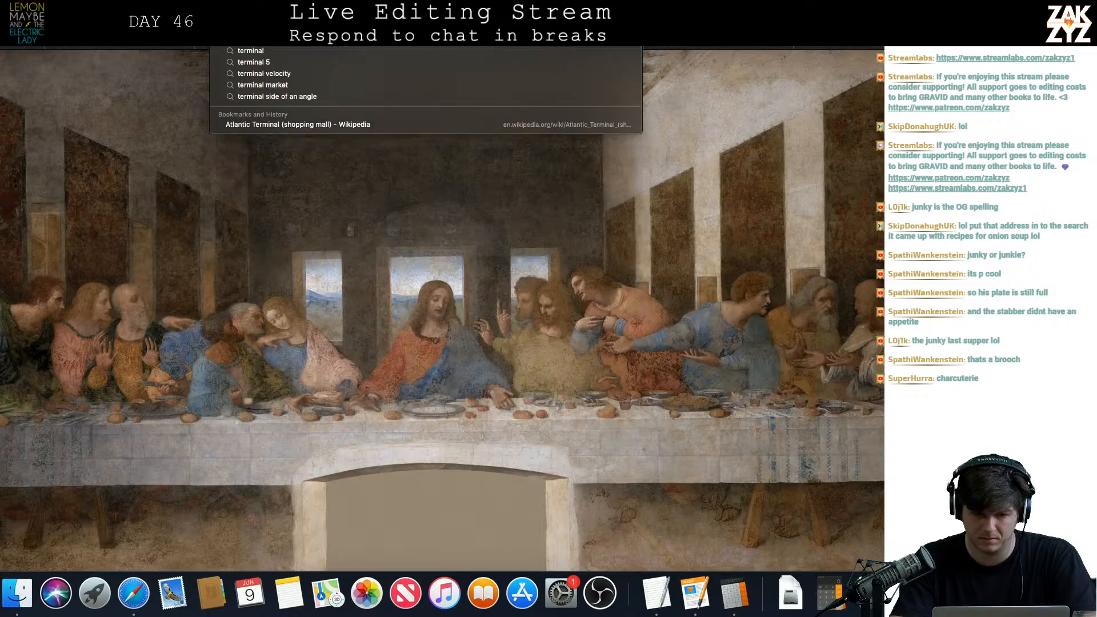
key(BackSpace)
text(ology for center)
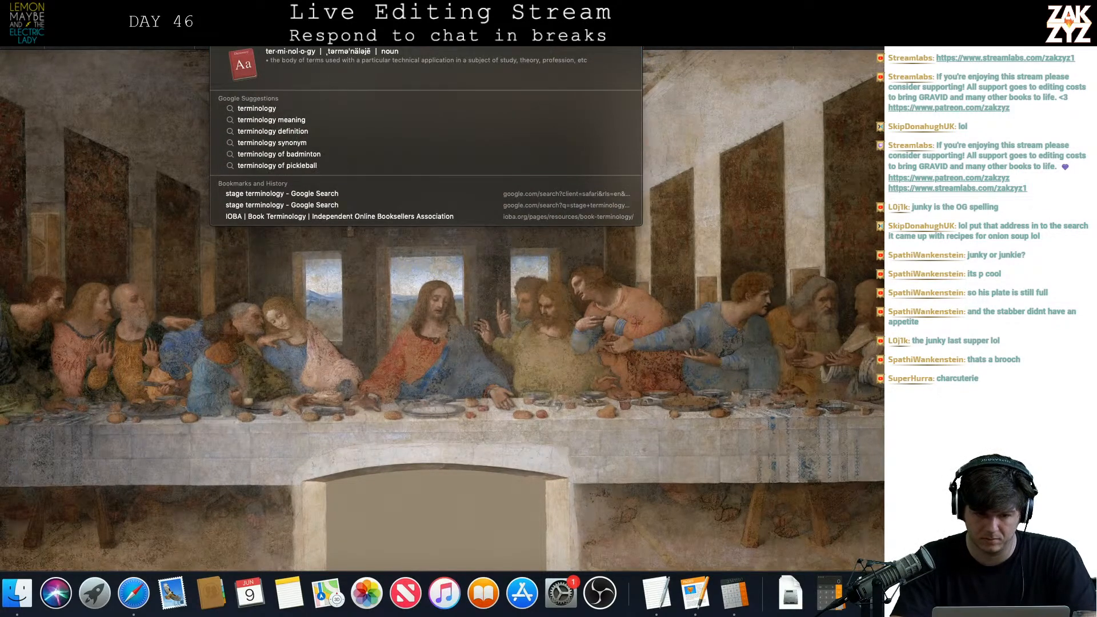
text( of p)
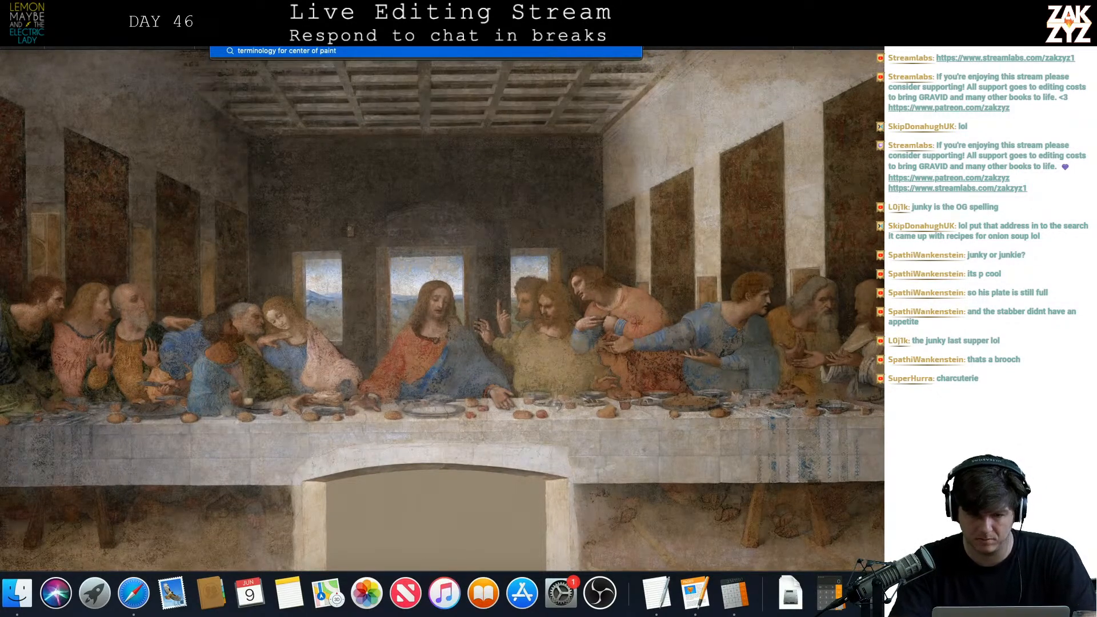
text(ain)
key(Return)
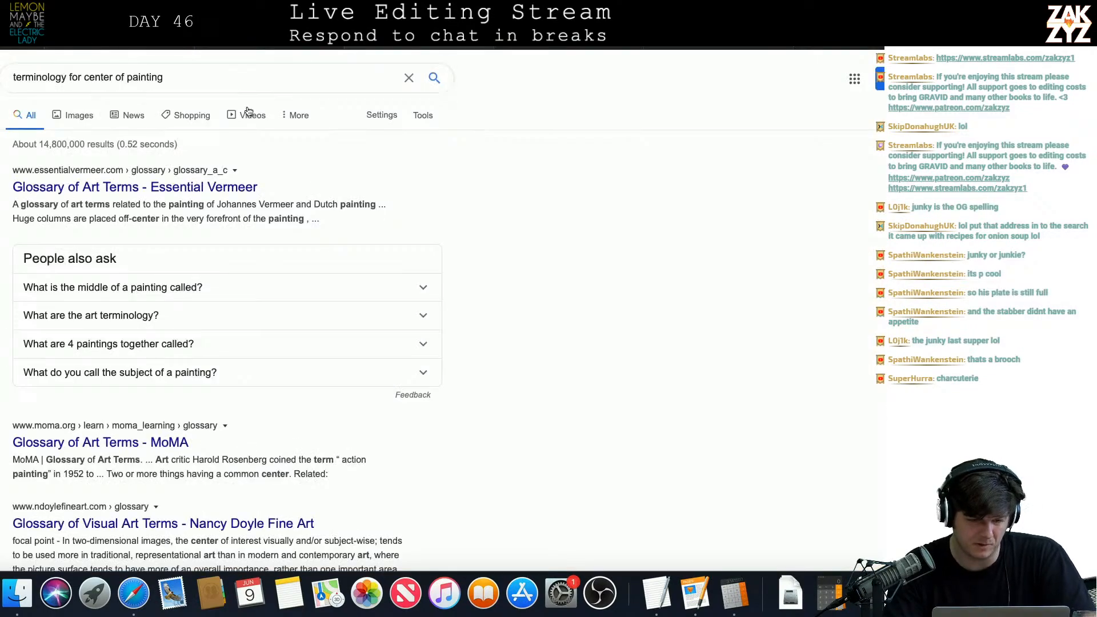
click(156, 192)
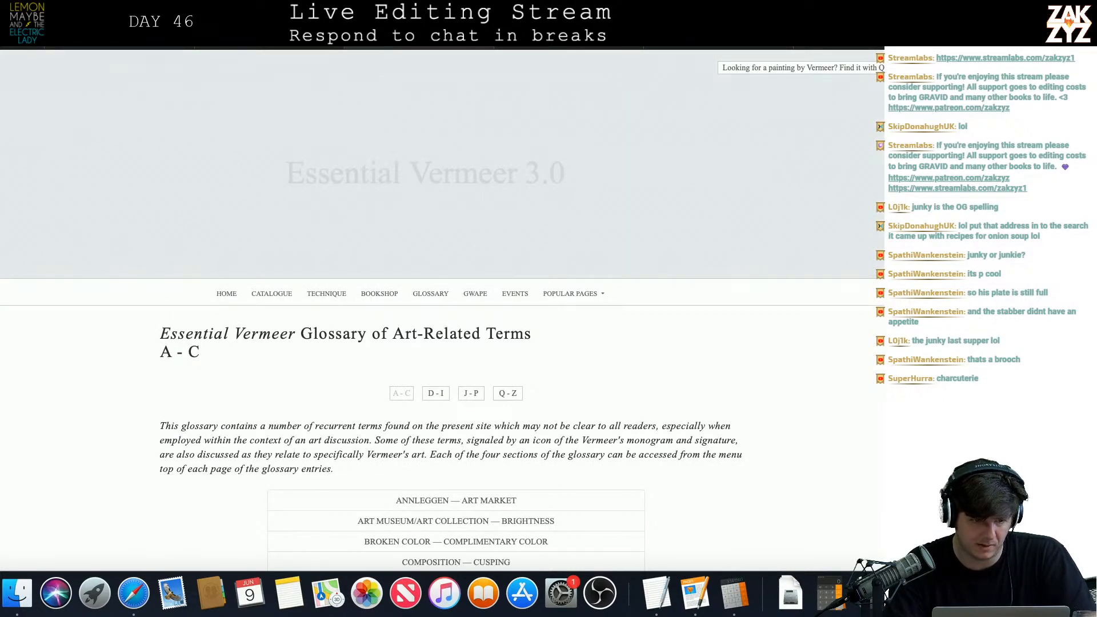
key(super+bracketleft)
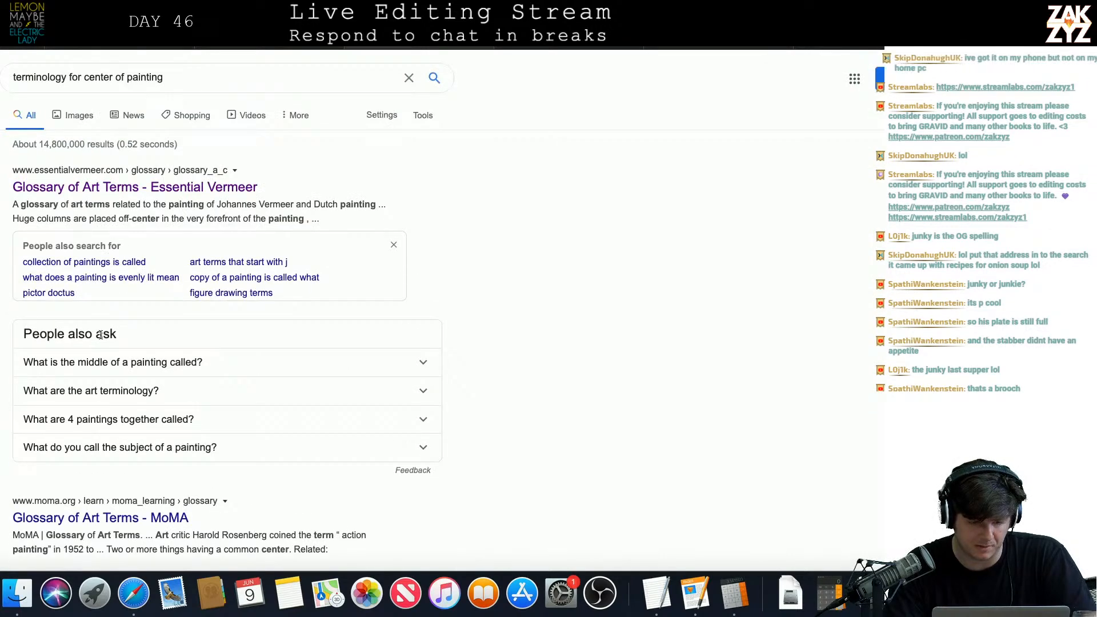
- Read the answer to "What is the middle of a painting called?" and open its Getty source, "From Foreground to Background"
click(74, 370)
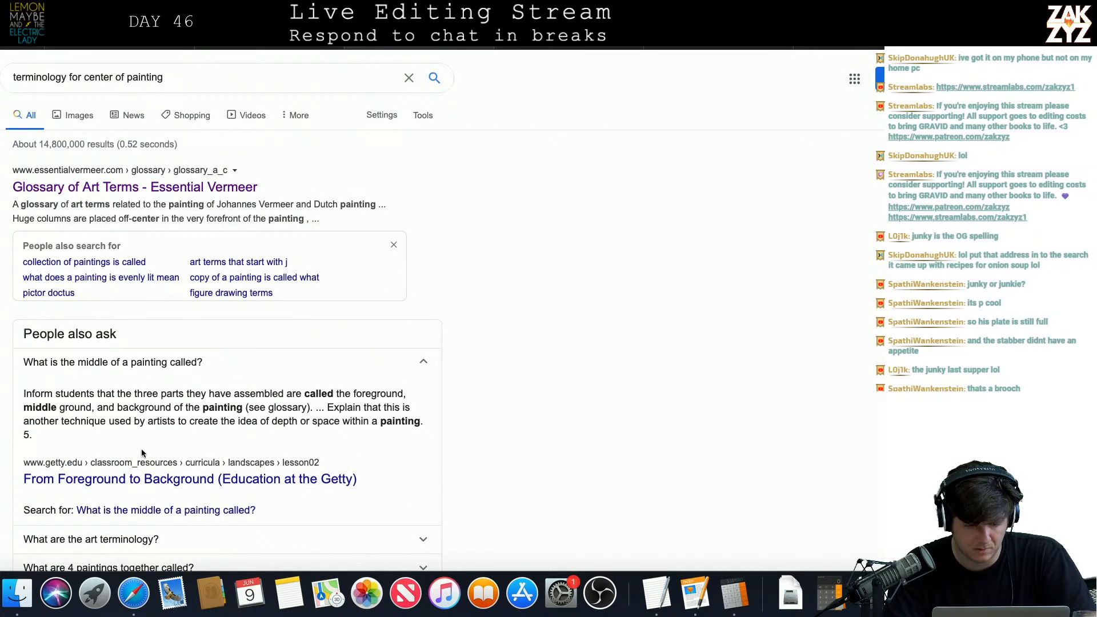
scroll(190, 426, down, 1)
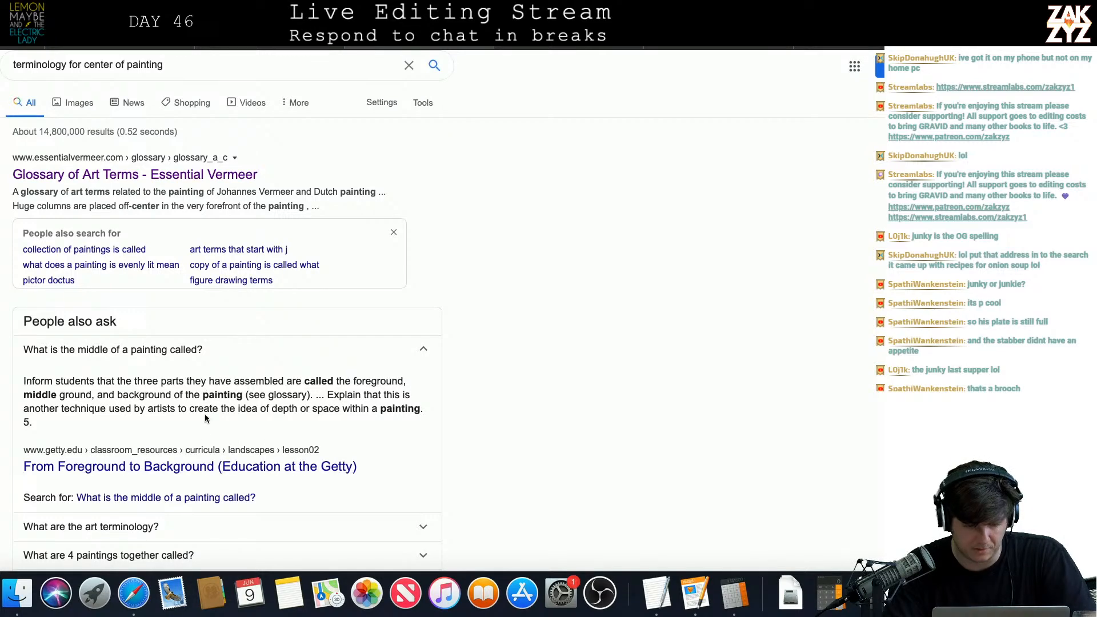
scroll(202, 422, down, 5)
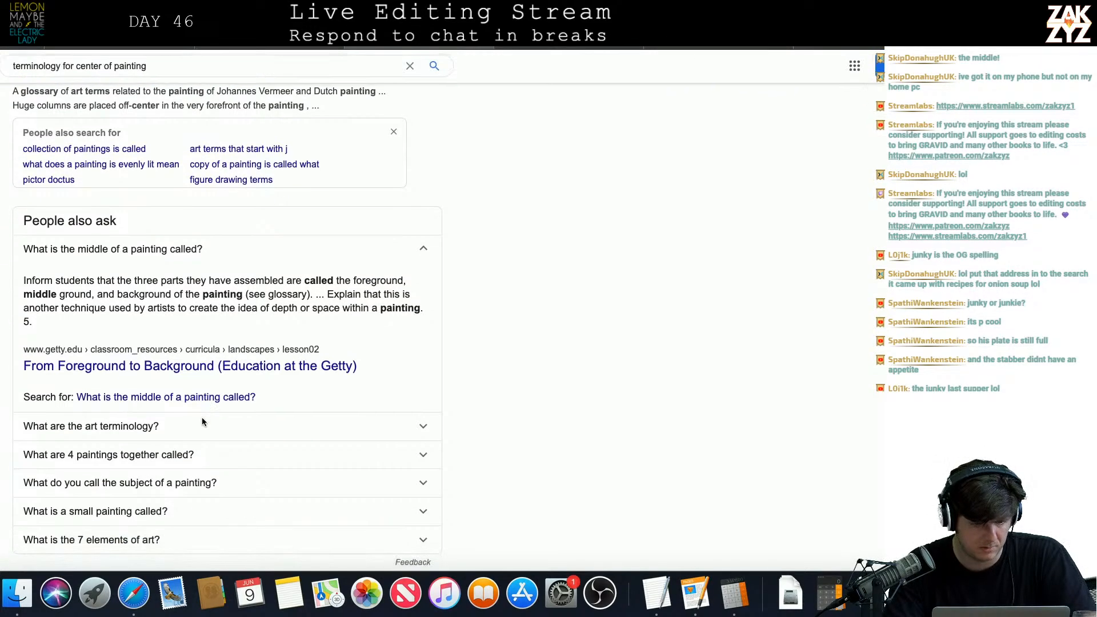
scroll(205, 417, down, 1)
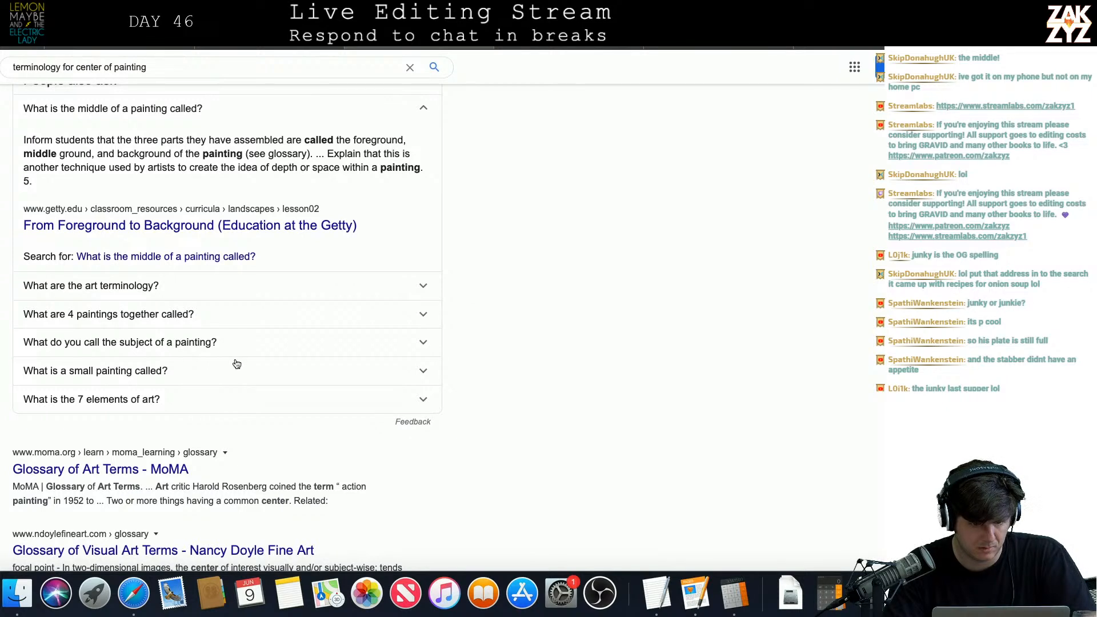
click(185, 227)
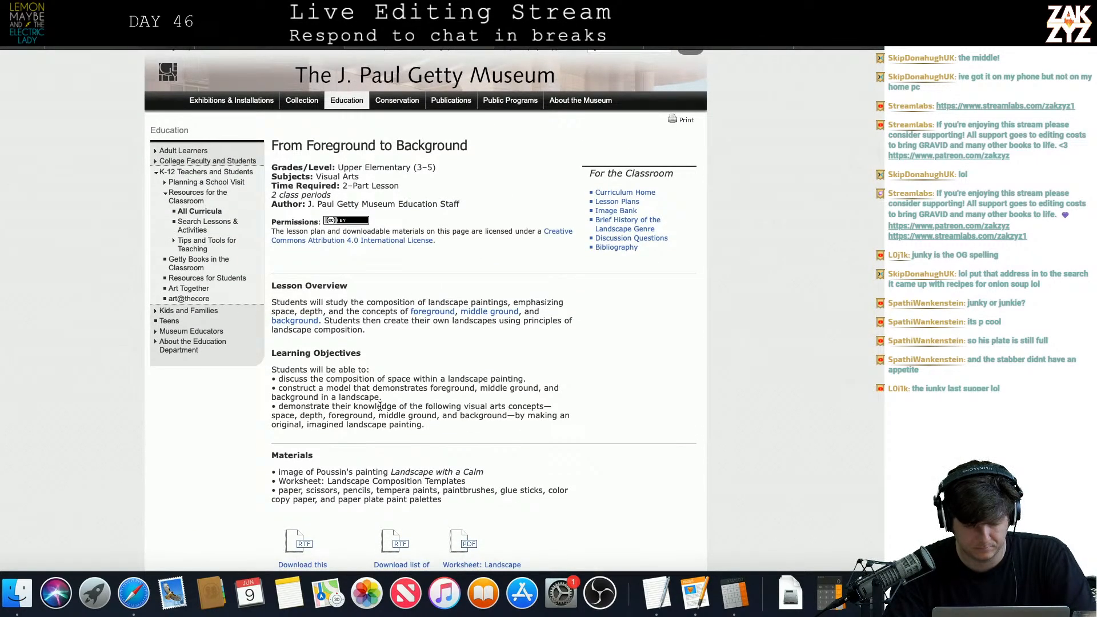
- Return to the manuscript and insert "occupies the center of the middle ground," after "Gary" in the seating sentence
key(ctrl+Right)
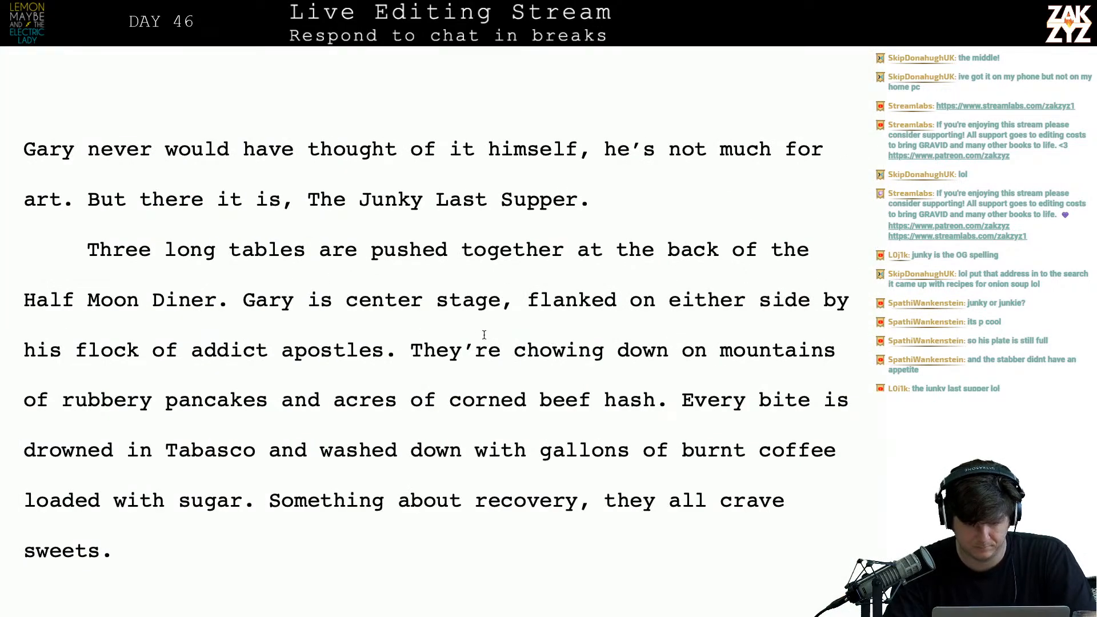
click(306, 300)
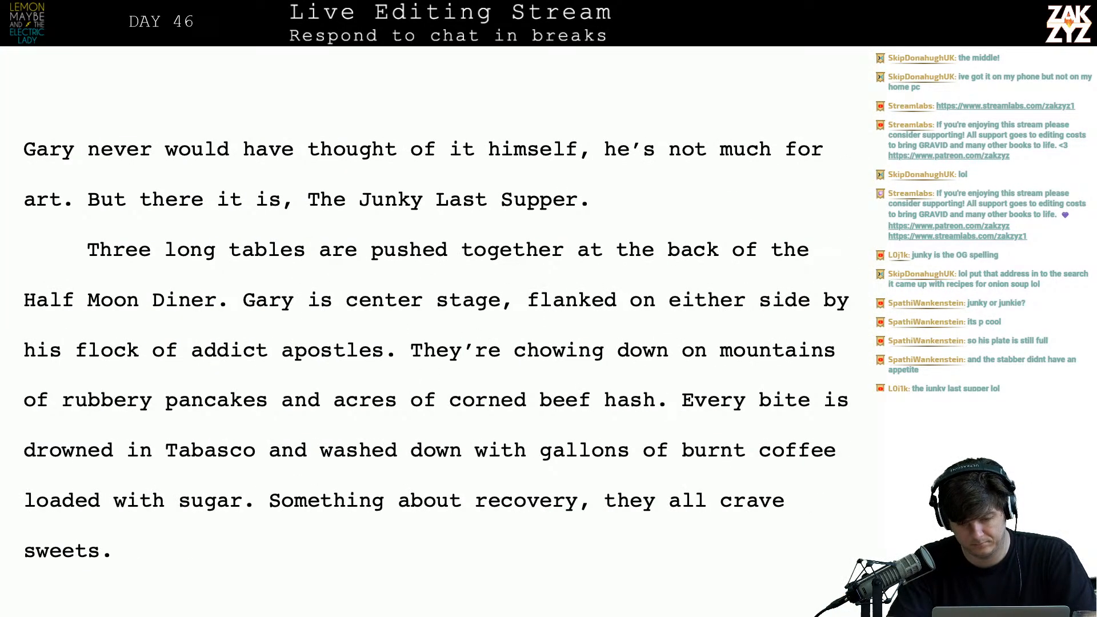
text(occupiec)
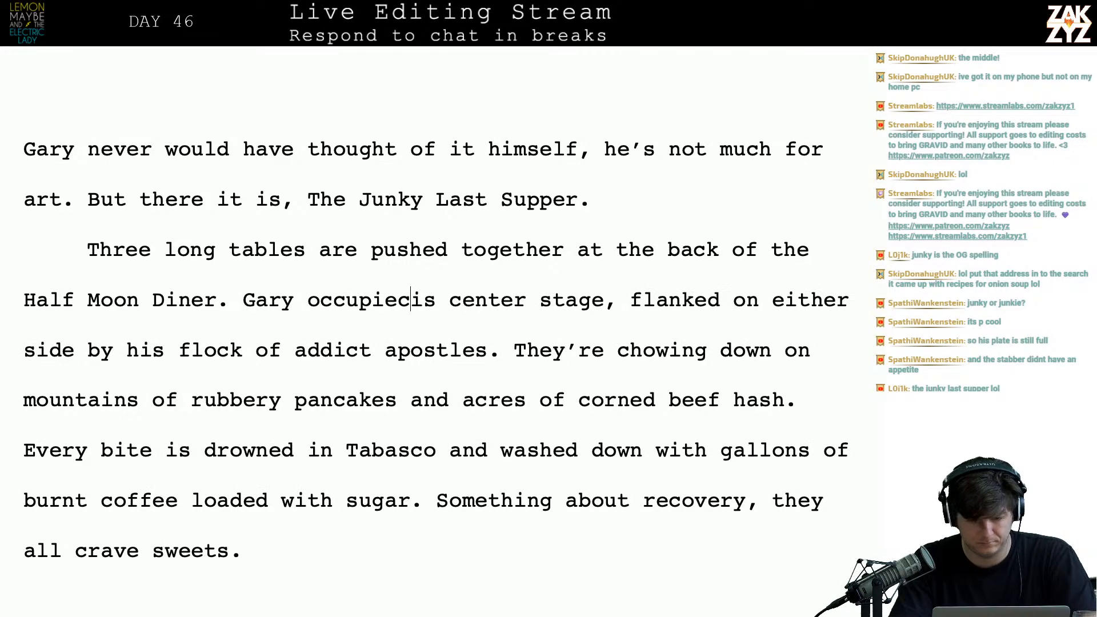
key(BackSpace)
text(s the ce)
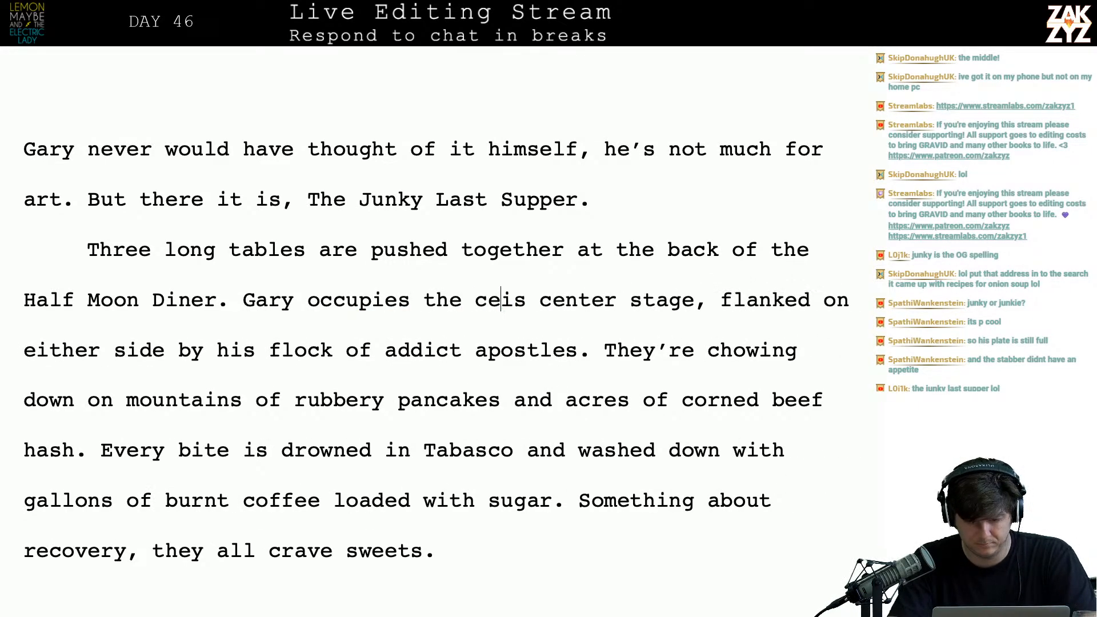
text(nter of the middle ground,)
- Delete the leftover "is center stage" and the duplicate comma before "flanked on either side"
key(shift+Right)
key(shift+Right)
key(shift+Right)
key(shift+Right)
key(shift+Right)
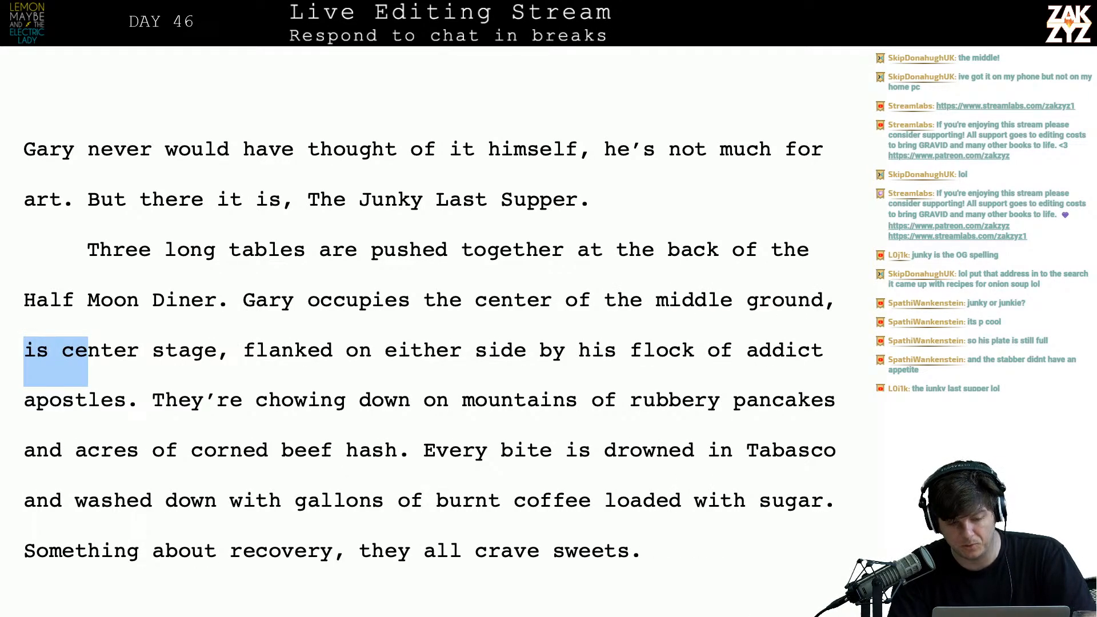
key(shift+Right)
key(shift+Right)
key(shift+Right)
key(shift+Right)
key(shift+Right)
key(shift+Right)
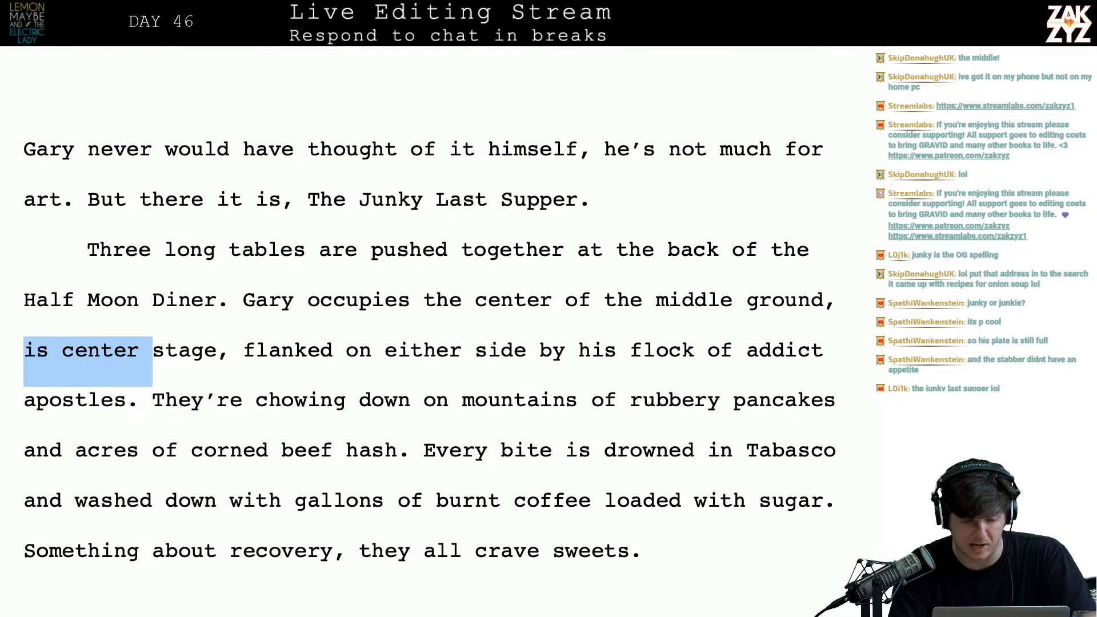
key(shift+Right)
key(shift+Right)
key(shift+Right)
key(shift+Right)
key(BackSpace)
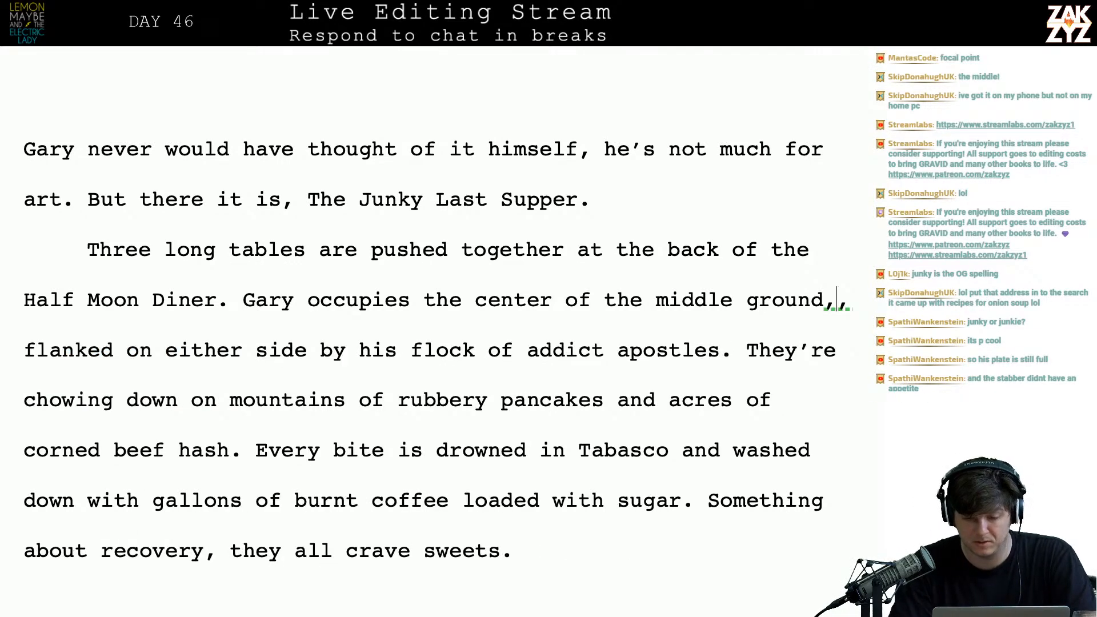
key(BackSpace)
- Try adding "focal point" before "center of the middle ground" in the sentence about Gary
key(Left)
key(Left)
key(Left)
key(Left)
key(Left)
key(Left)
key(Left)
key(Left)
key(Left)
key(Left)
key(Left)
key(Left)
key(Left)
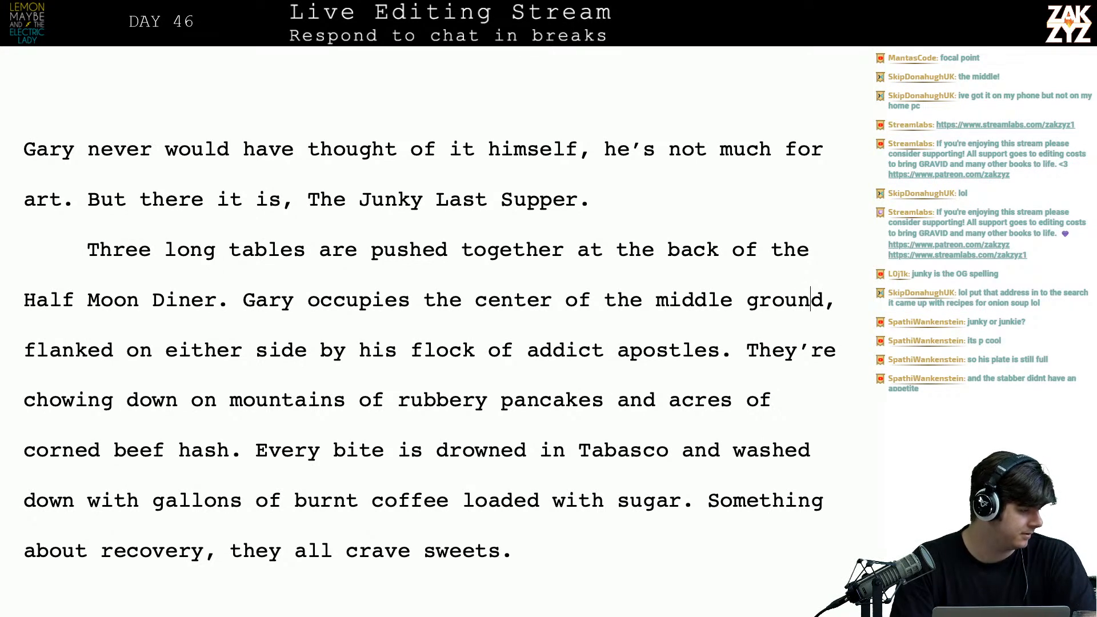
key(Left)
key(Left)
key(Left)
key(Left)
key(Left)
key(Left)
key(Left)
key(Left)
key(Left)
key(Left)
key(Left)
key(Left)
key(Left)
key(Left)
key(Left)
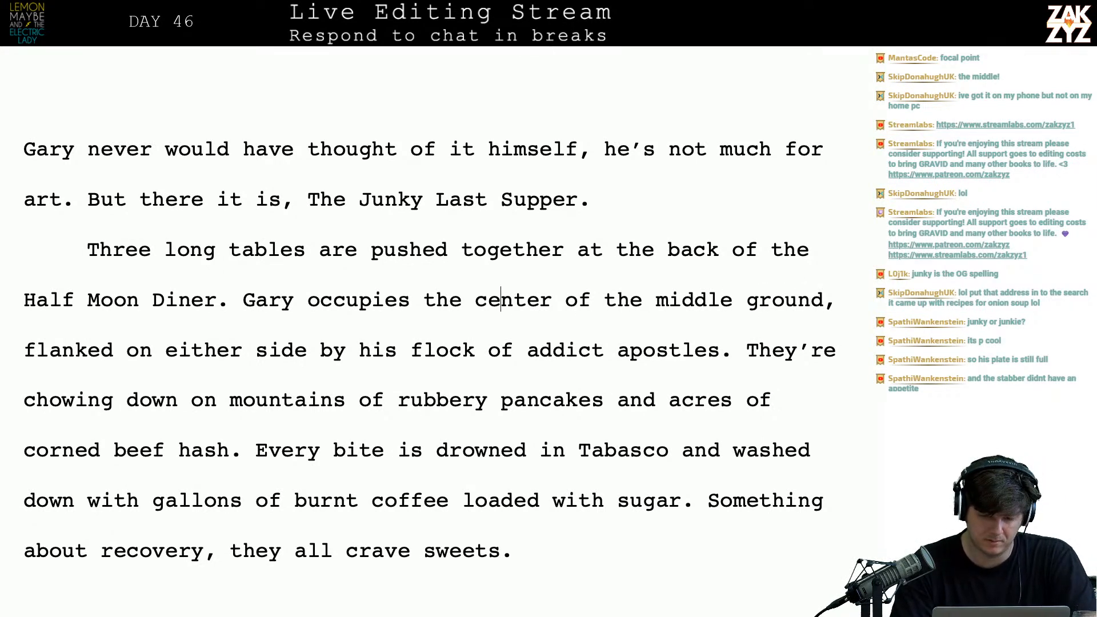
text(focal p)
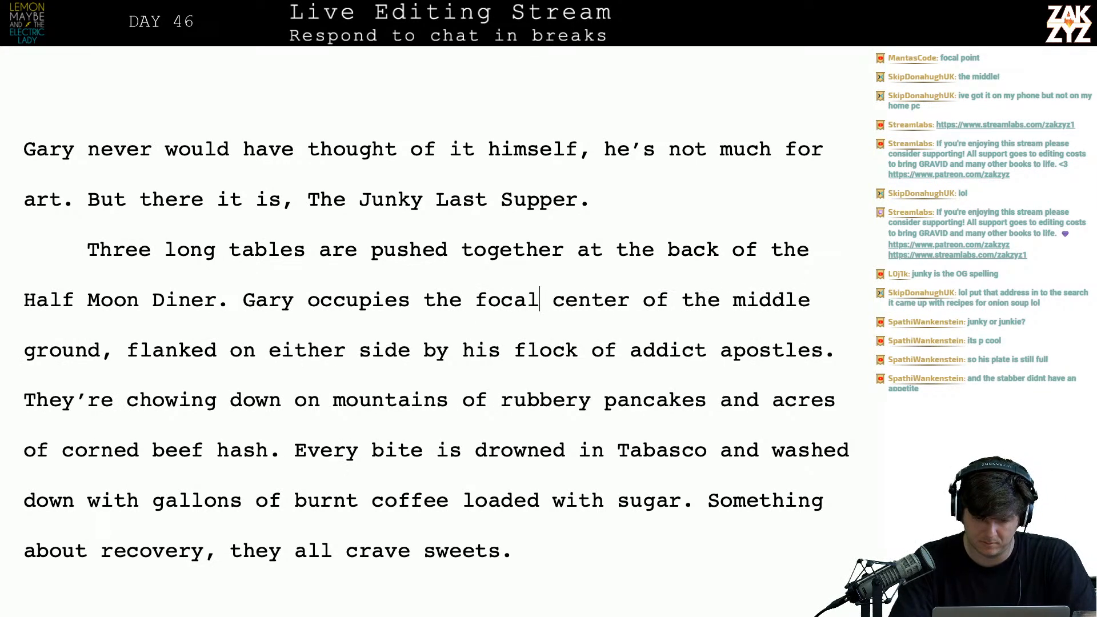
text(oint)
key(BackSpace)
key(BackSpace)
key(BackSpace)
key(BackSpace)
key(BackSpace)
key(BackSpace)
key(BackSpace)
key(BackSpace)
key(BackSpace)
key(BackSpace)
key(BackSpace)
key(BackSpace)
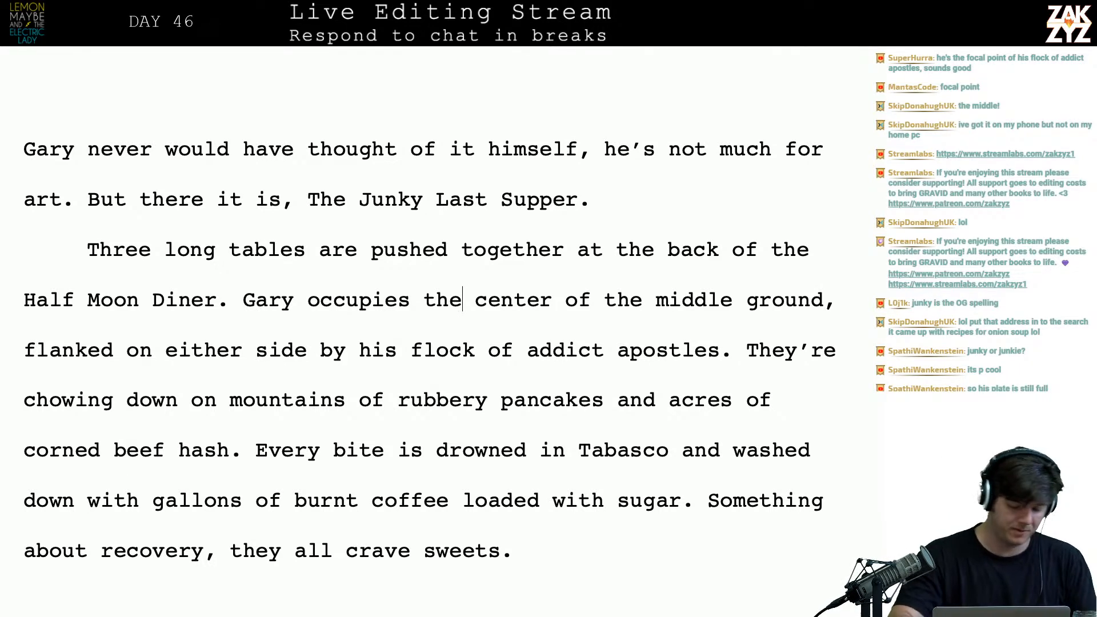
- Switch to the stream notes, set the fourth listed viewer's tally for Day 46 to 7, and return to the manuscript
key(super+Tab)
key(super+Tab)
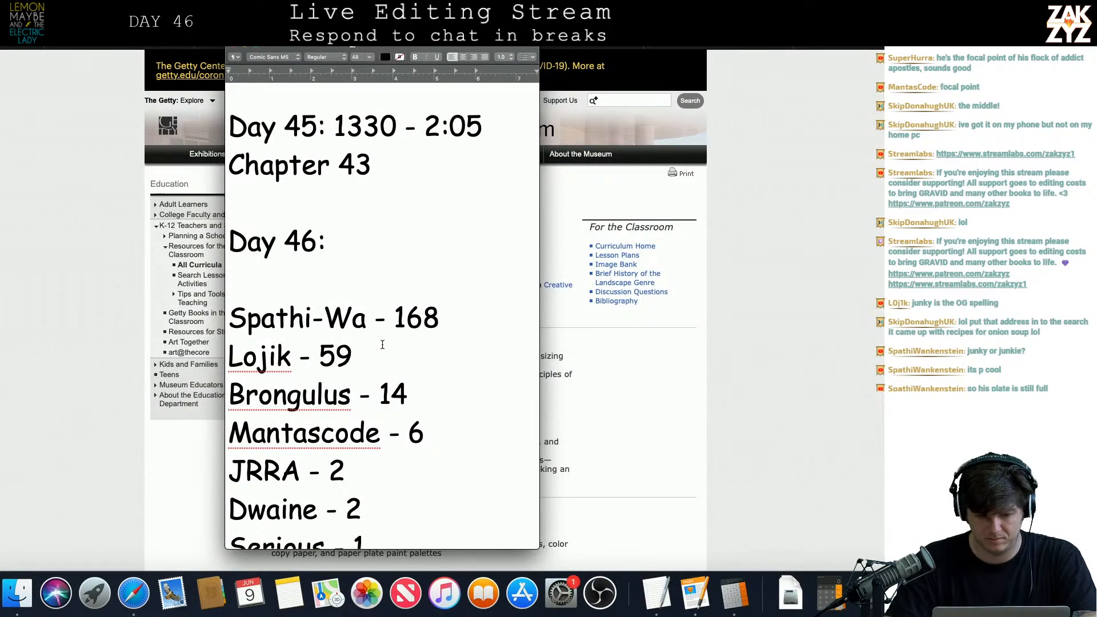
click(426, 432)
key(BackSpace)
text(7)
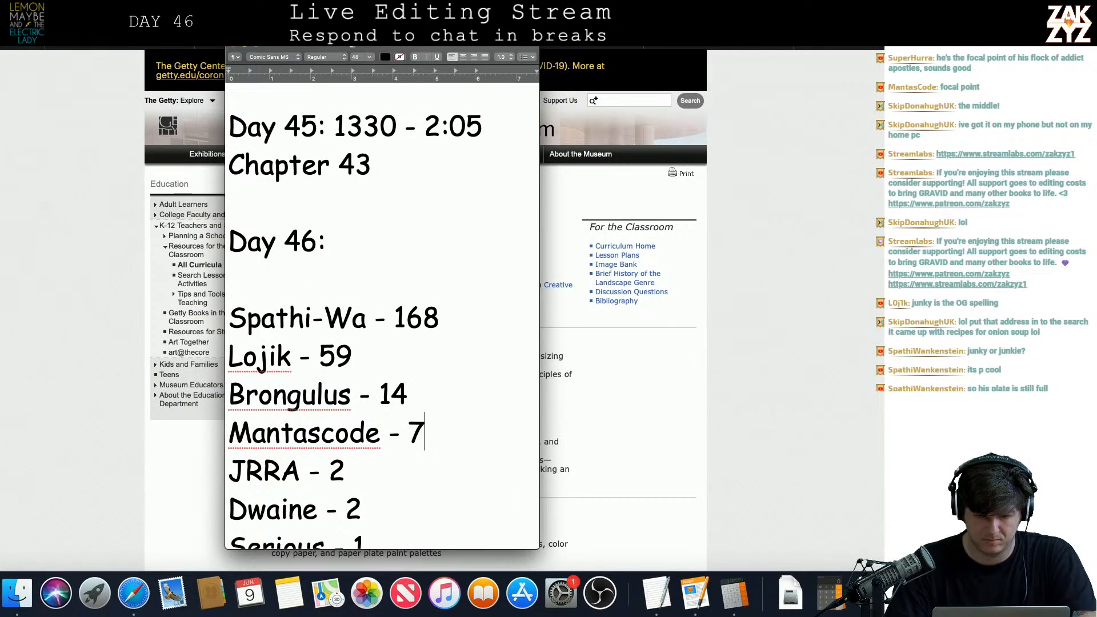
key(super+Tab)
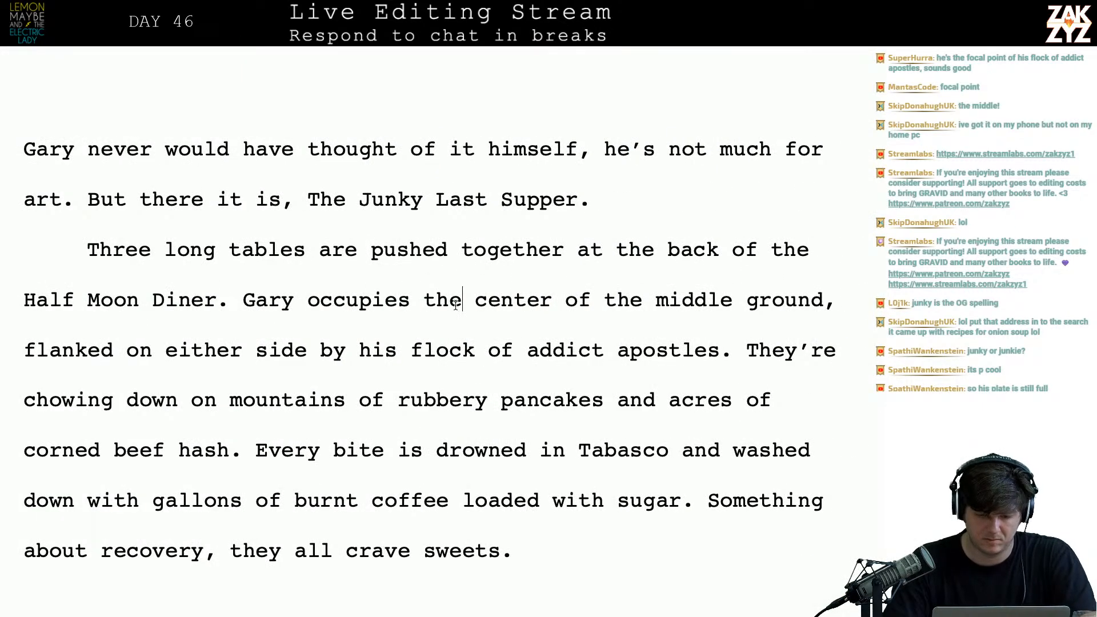
- Break the paragraph before "occupies" and try the alternative wording "Gary's the focal" above it
click(313, 309)
key(Return)
key(Left)
key(Left)
key(Right)
text('s the focal)
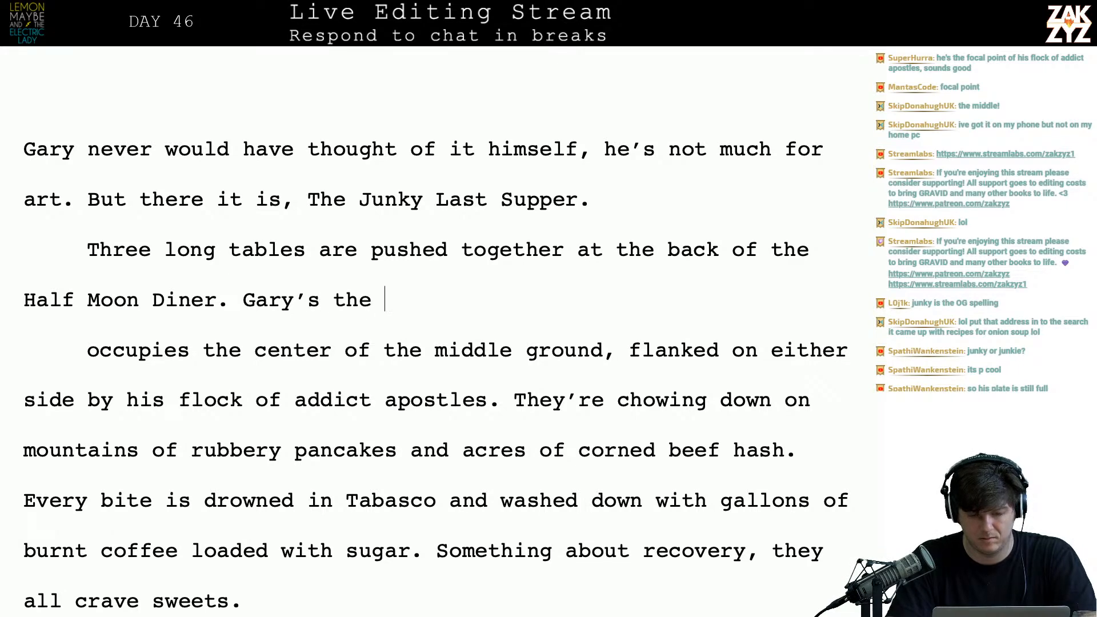
key(BackSpace)
key(BackSpace)
key(BackSpace)
key(BackSpace)
key(BackSpace)
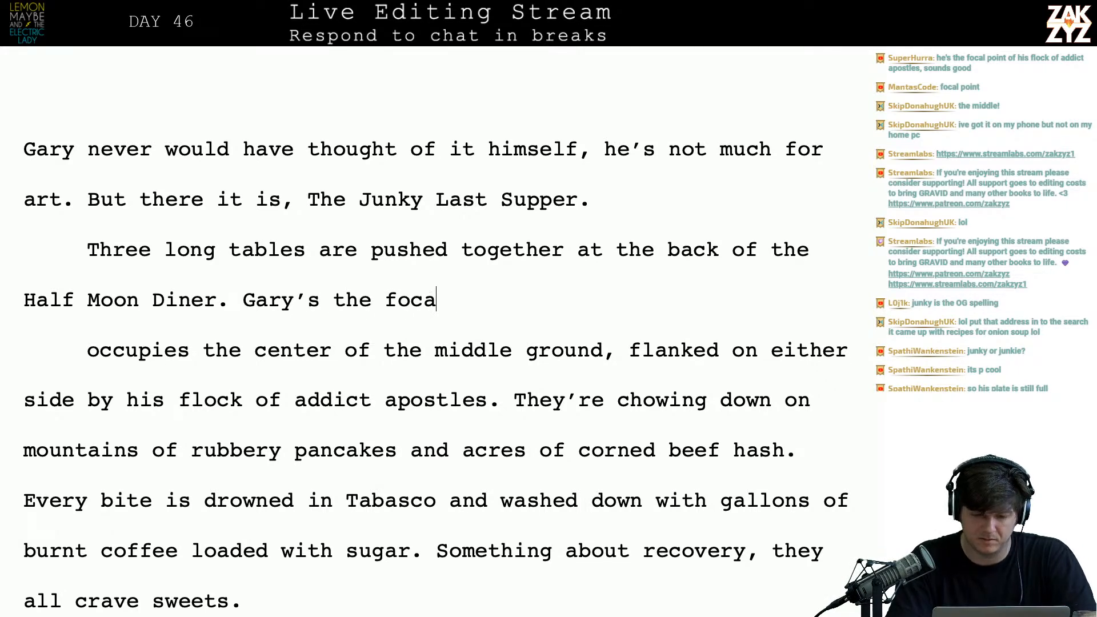
- Switch to the stream notes, set a viewer's tally to 6, and return to the manuscript
key(super+Tab)
key(BackSpace)
text(6)
key(super+Tab)
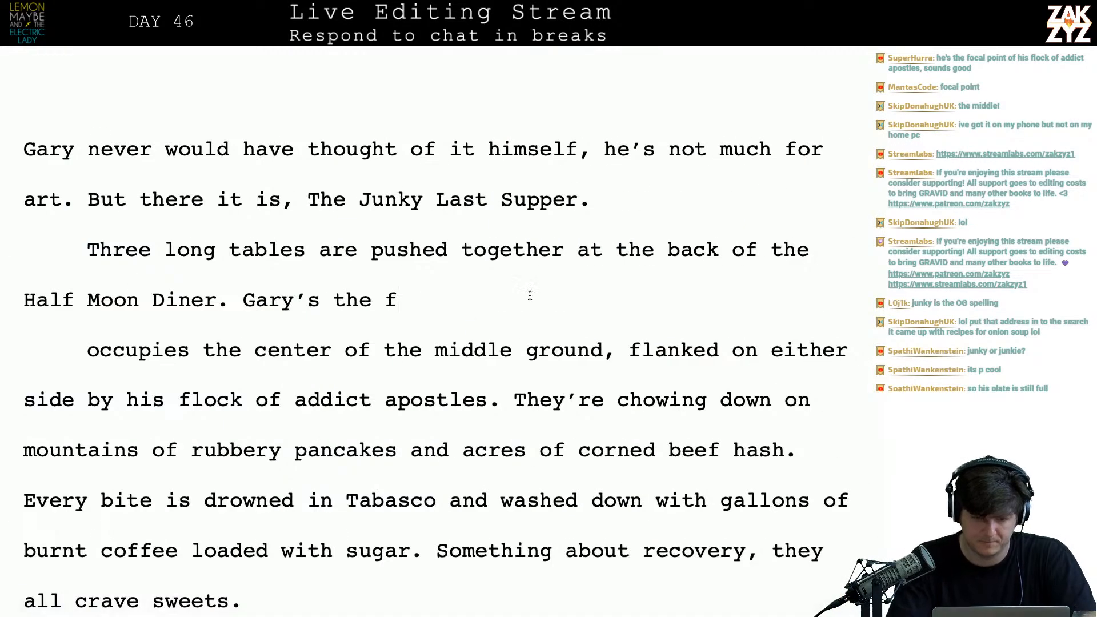
- Replace the trial wording after "Gary's" with "commands the center of the middle ground,"
key(BackSpace)
key(BackSpace)
key(BackSpace)
key(BackSpace)
key(BackSpace)
text(commands the)
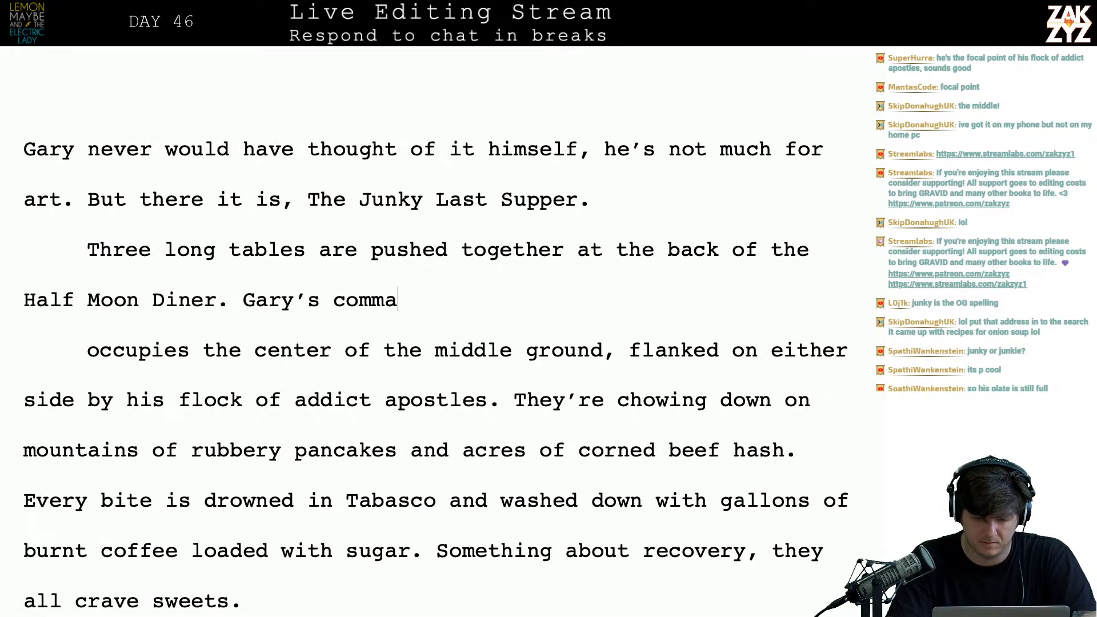
text(cent)
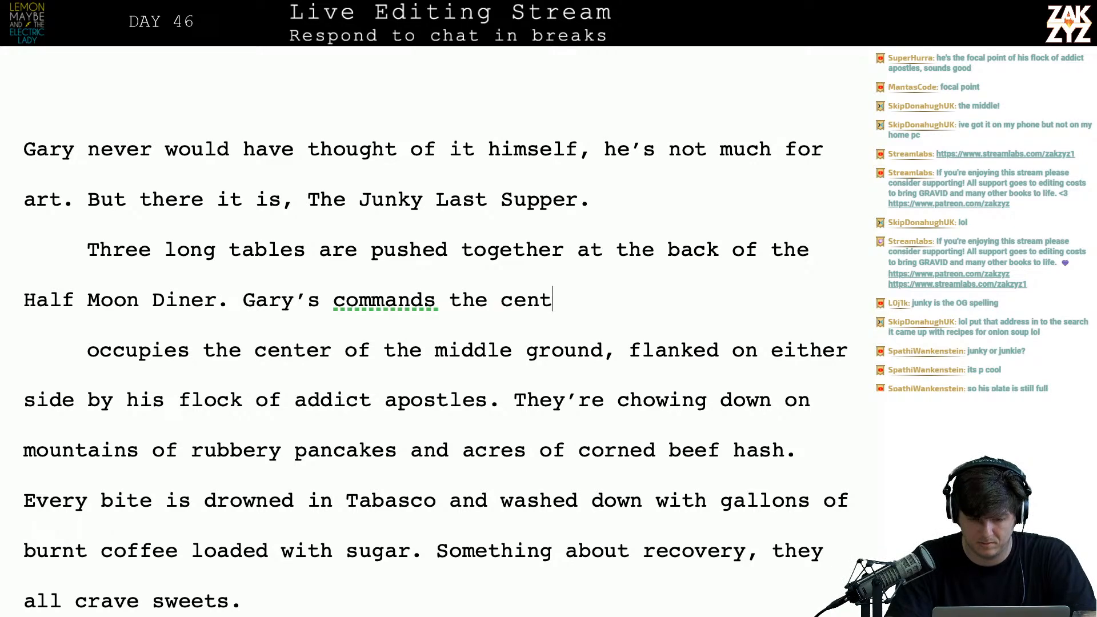
text(er of the middle ground,)
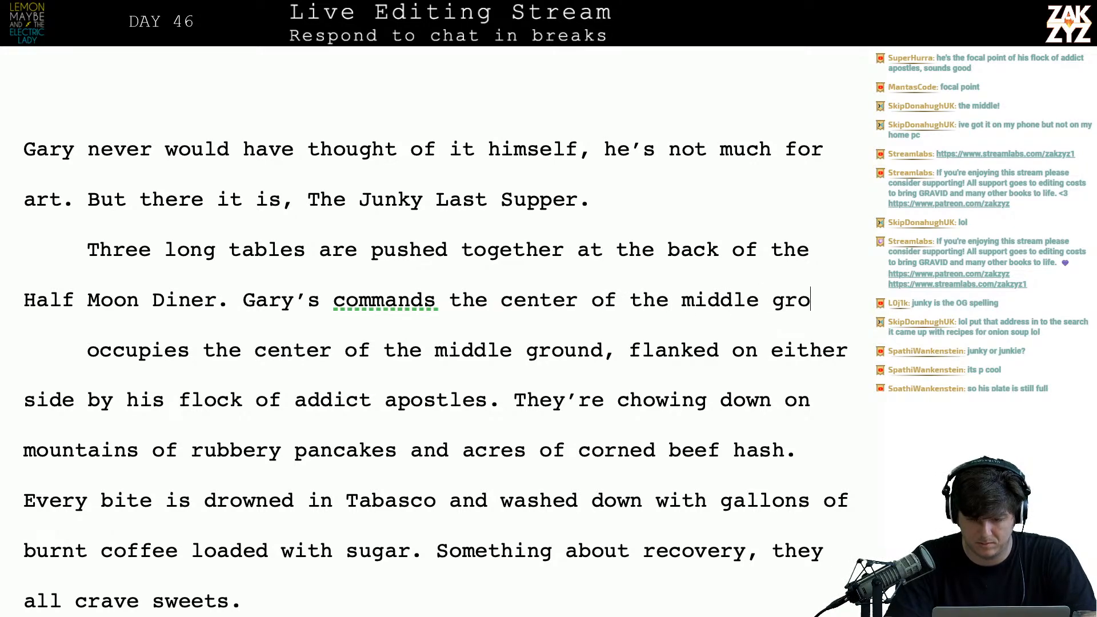
- Break the paragraph before "Gary's commands" to open room for another version after "Half Moon Diner."
key(shift+Down)
key(shift+Right)
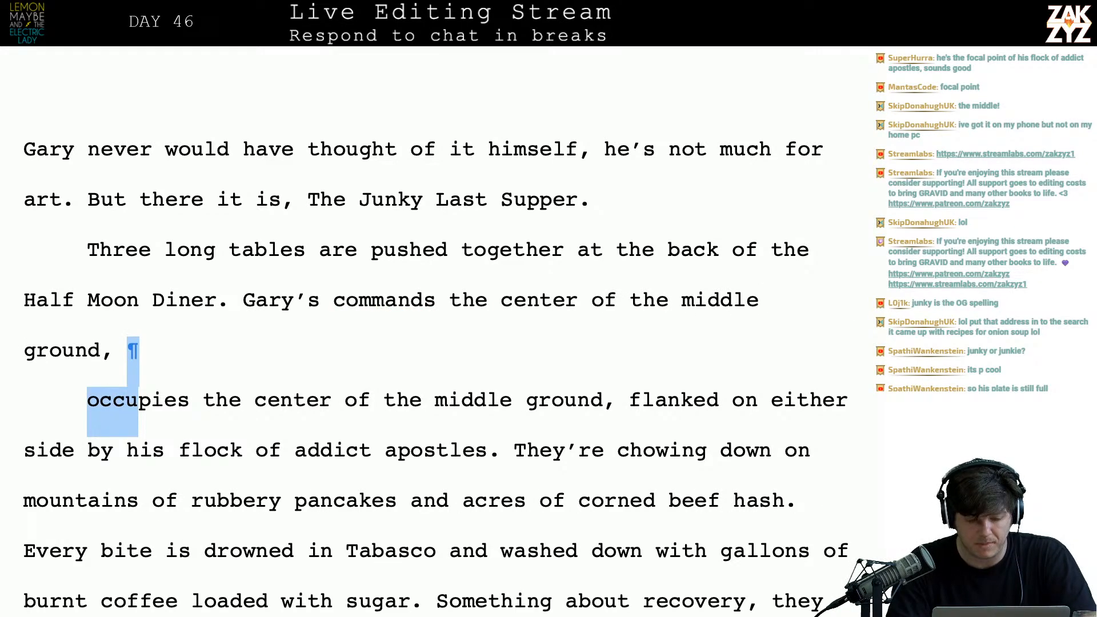
key(shift+Right)
key(Up)
key(Right)
key(Right)
key(Right)
key(Right)
key(Right)
key(Right)
key(Right)
key(Right)
key(Right)
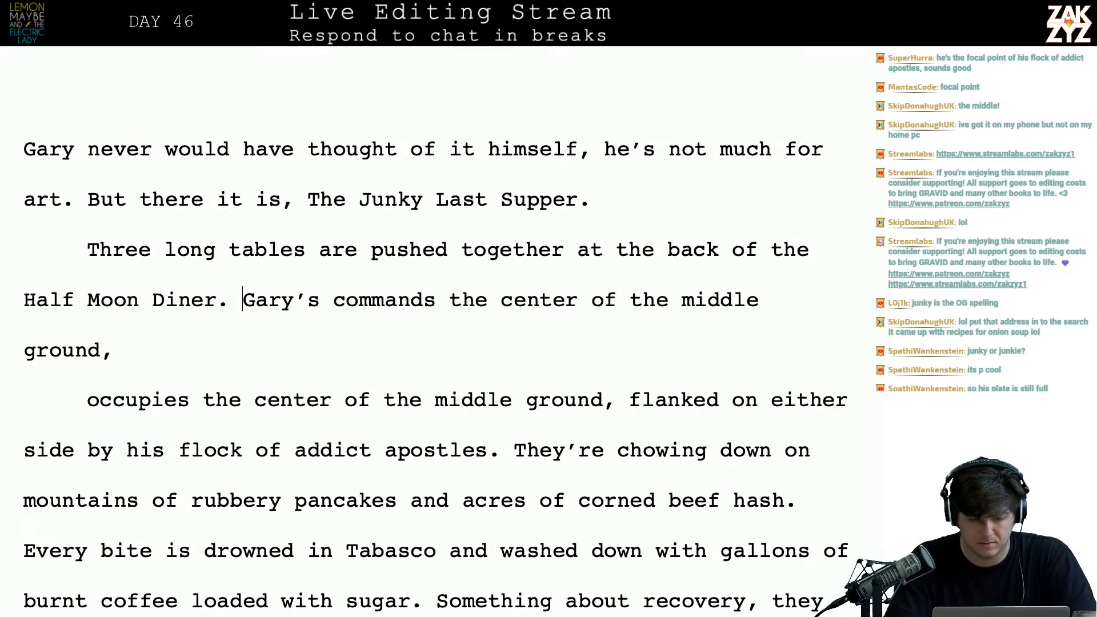
key(Return)
key(Left)
- Write the simpler wording "Gary sits at the center," after "Half Moon Diner."
text(Cary')
text(s)
key(BackSpace)
key(BackSpace)
key(BackSpace)
key(BackSpace)
key(BackSpace)
key(BackSpace)
text(Gary si)
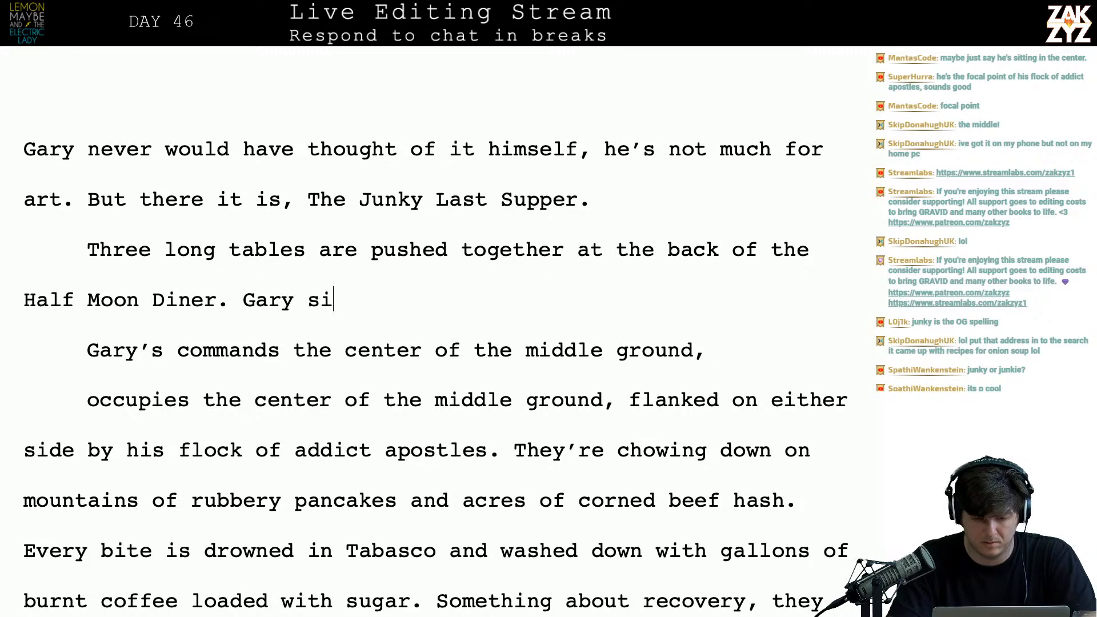
text(ts at the ctn)
key(BackSpace)
key(BackSpace)
text(net)
key(BackSpace)
key(BackSpace)
key(BackSpace)
text(enter,)
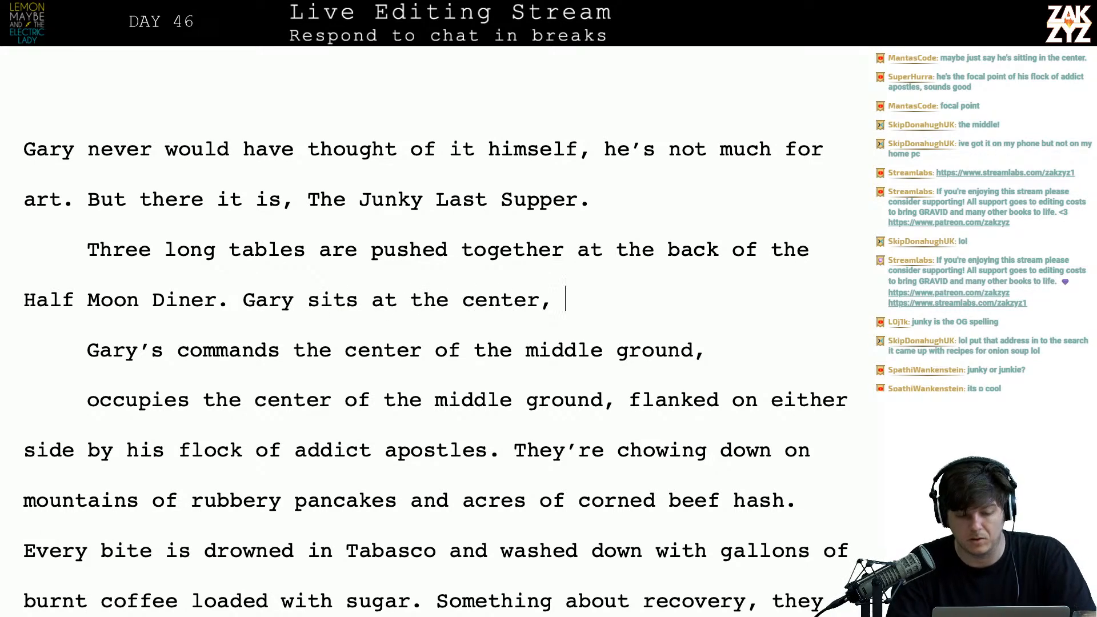
- Delete both "center of the middle ground" versions so the new sentence runs straight into "flanked on either side"
key(shift+Down)
key(shift+Down)
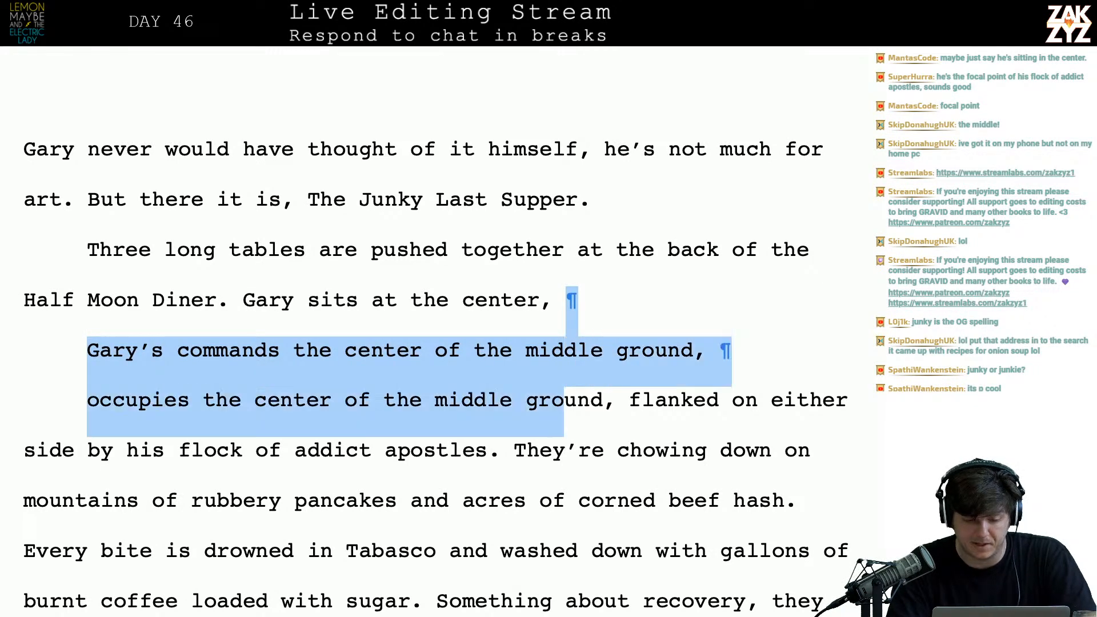
key(shift+Right)
key(shift+Right)
key(shift+Right)
key(shift+Right)
key(shift+Right)
key(shift+Left)
key(shift+Left)
key(BackSpace)
key(BackSpace)
key(BackSpace)
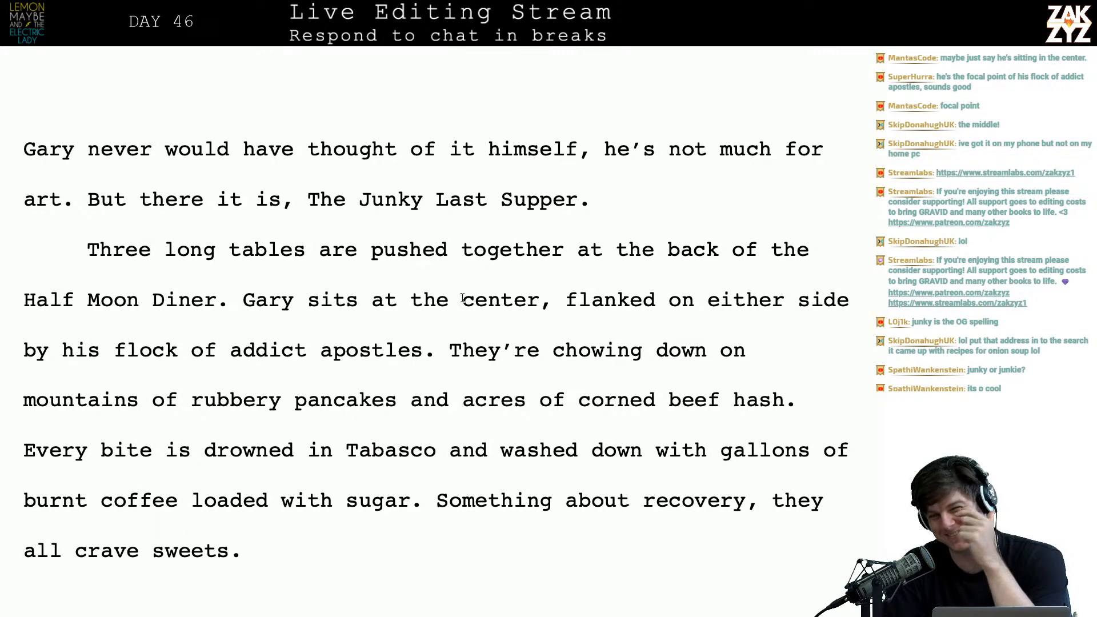
- Reread the diner paragraph from Gary's seat through the corned beef hash sentence
scroll(463, 299, down, 1)
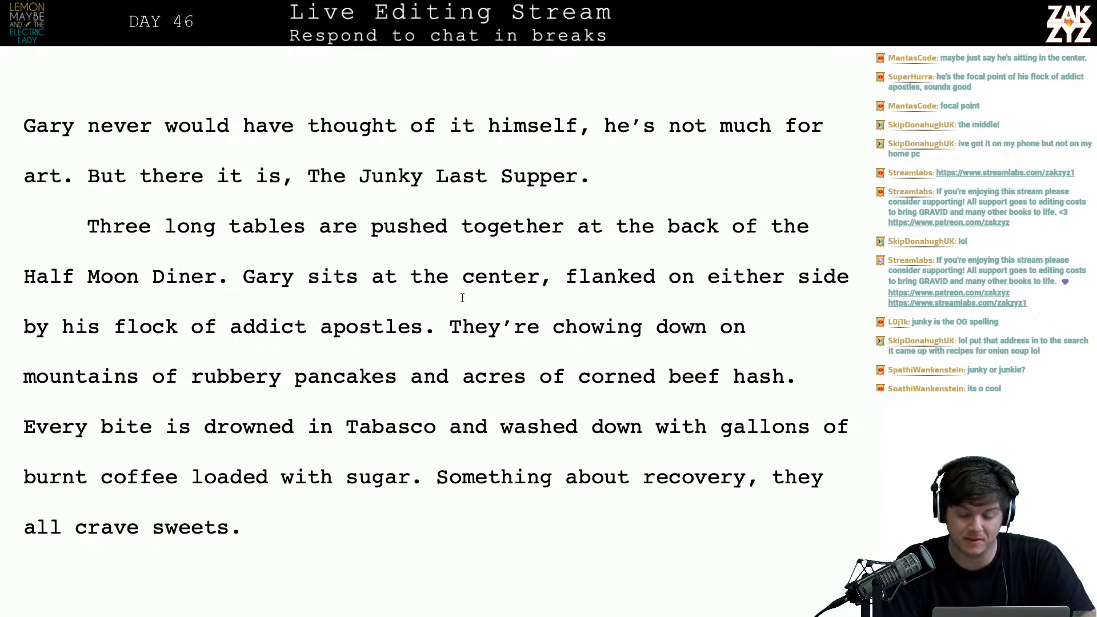
click(100, 326)
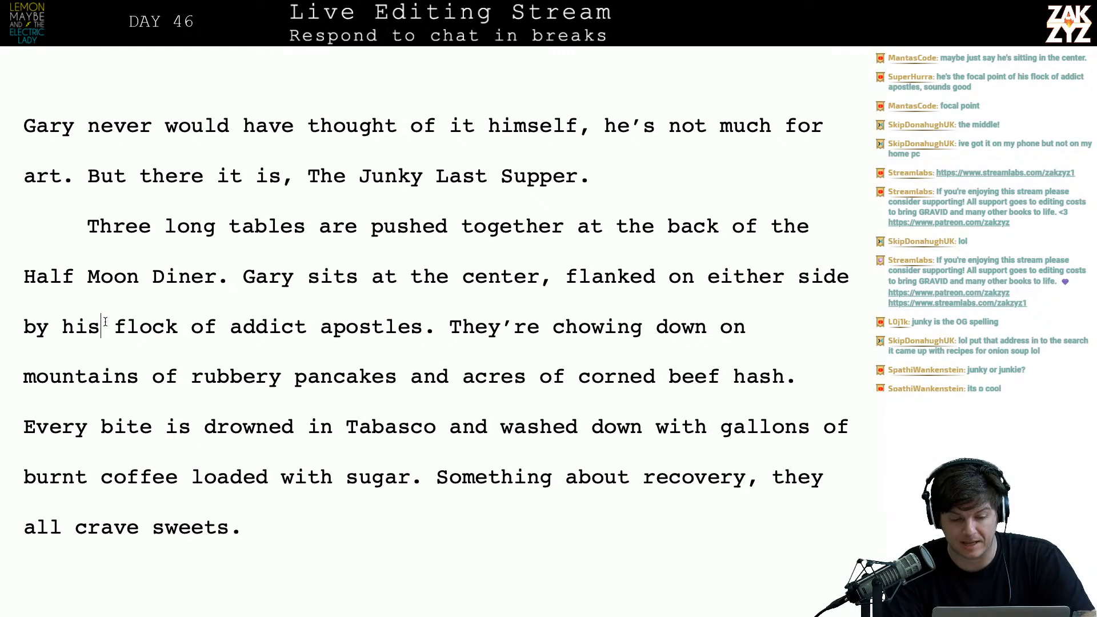
scroll(430, 341, down, 1)
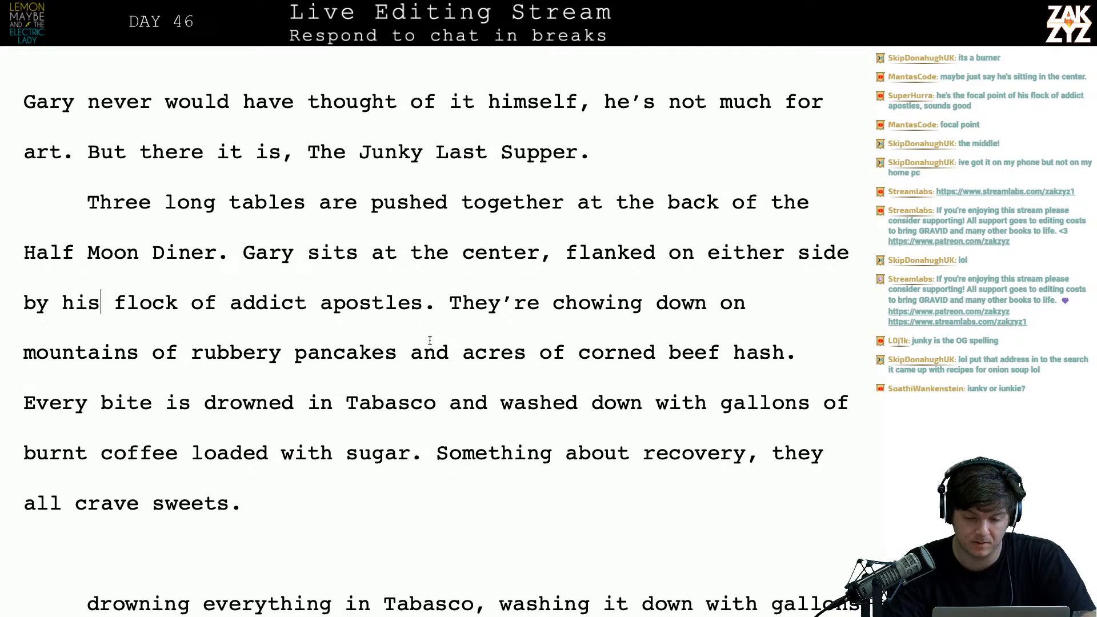
click(446, 296)
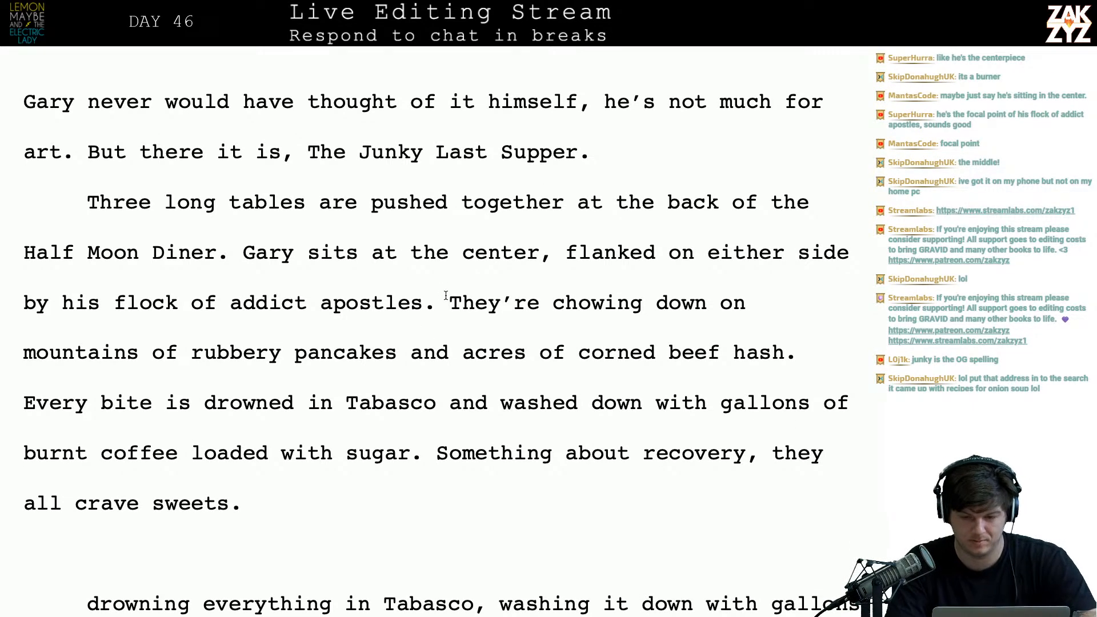
click(436, 353)
key(Right)
key(Right)
key(Right)
key(Right)
key(Right)
key(Right)
key(Right)
key(Right)
key(Right)
key(Right)
key(Right)
key(Right)
key(Right)
key(Right)
key(Right)
key(Right)
key(Right)
key(Right)
key(Right)
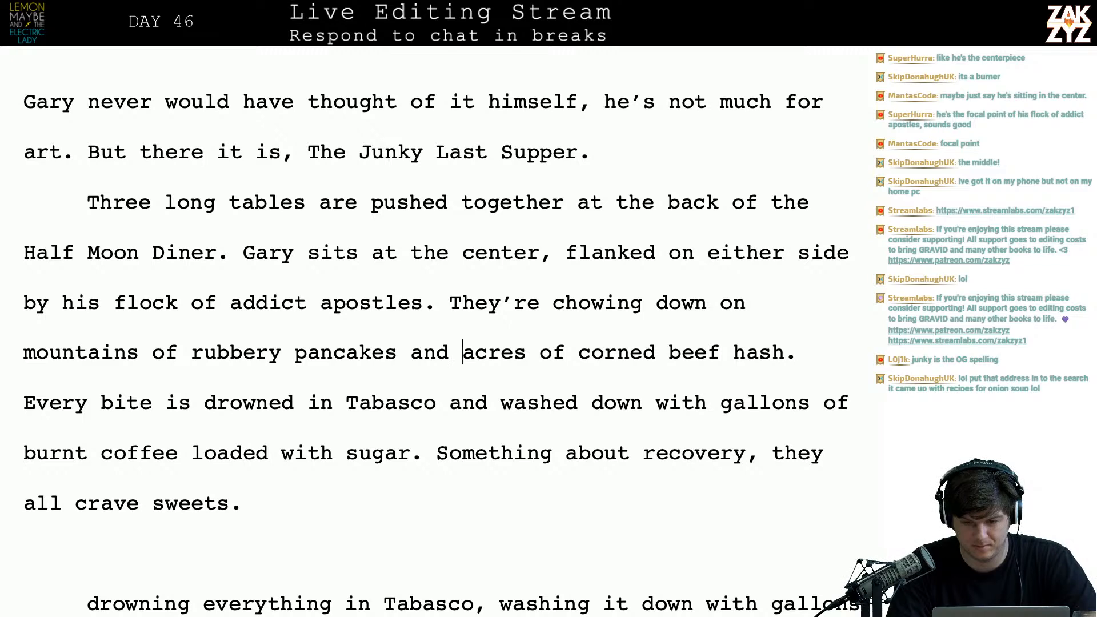
key(Right)
key(Right)
key(Right)
key(Right)
key(Right)
key(Right)
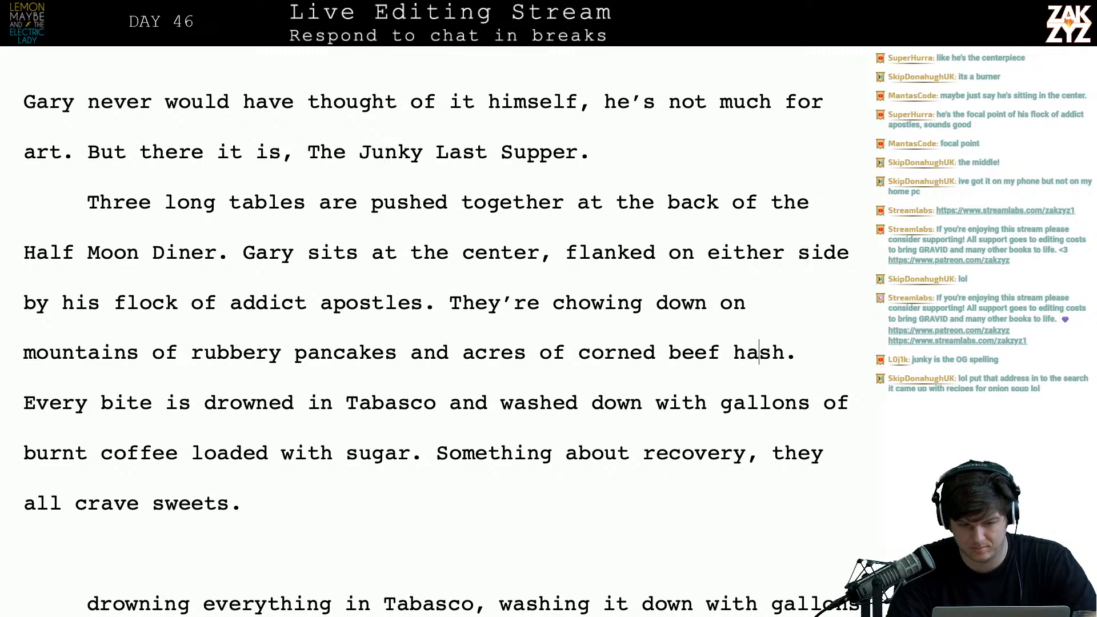
- Try adding "oceans of" another food before "mountains of rubbery pancakes" and remove the addition
key(Up)
key(Right)
key(Left)
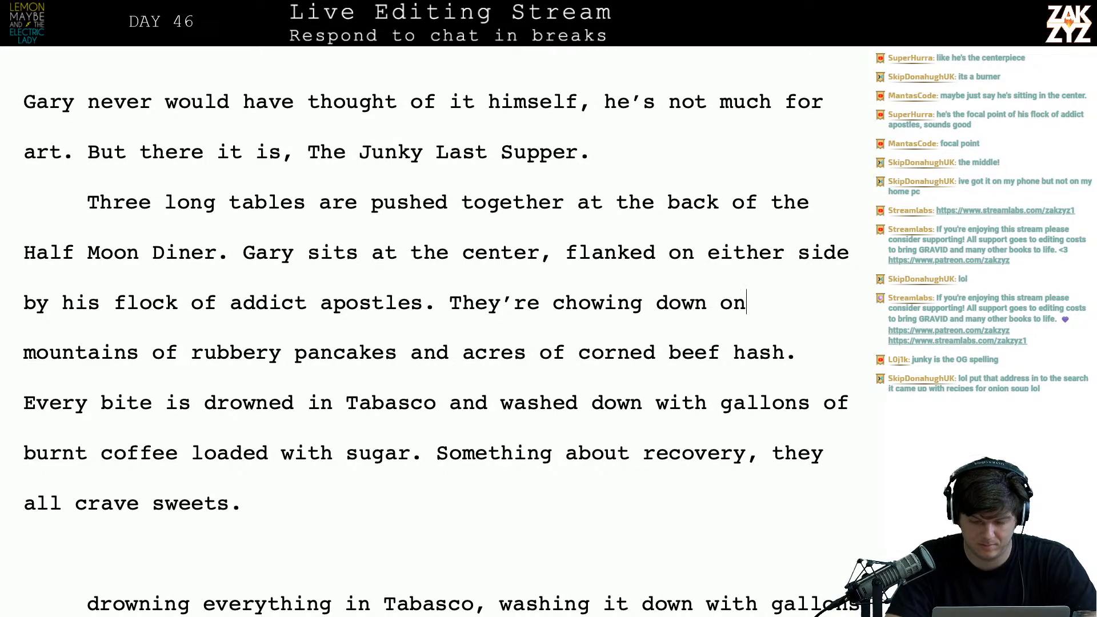
text(oceans of scra)
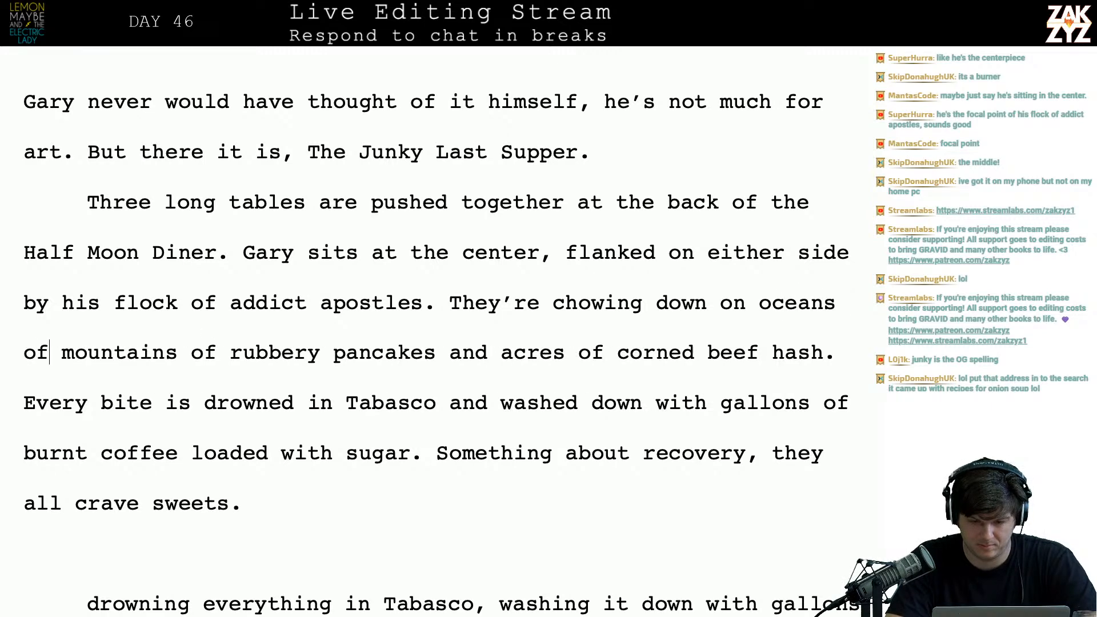
key(BackSpace)
key(BackSpace)
key(BackSpace)
key(BackSpace)
key(BackSpace)
key(BackSpace)
key(BackSpace)
key(BackSpace)
key(BackSpace)
key(BackSpace)
key(BackSpace)
key(BackSpace)
key(BackSpace)
key(BackSpace)
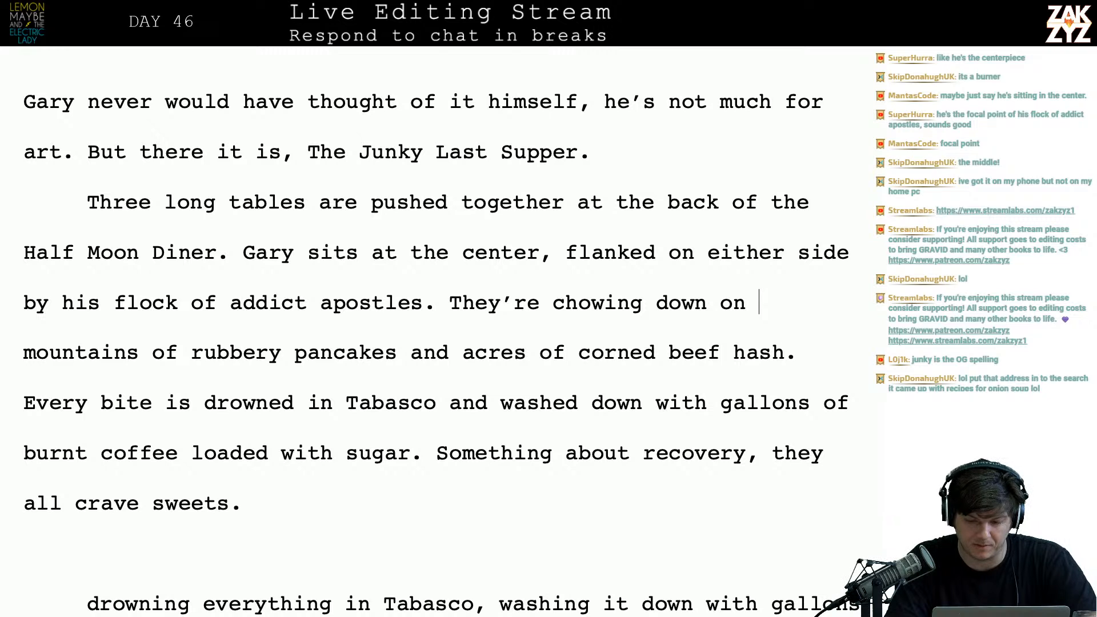
key(BackSpace)
- Insert "crispy" before "corned beef hash"
key(Down)
key(Left)
key(Left)
key(Left)
key(Left)
key(Left)
key(Left)
key(Left)
key(Left)
key(Left)
key(Left)
key(Left)
key(Left)
key(Left)
text(crispy)
key(Right)
key(Right)
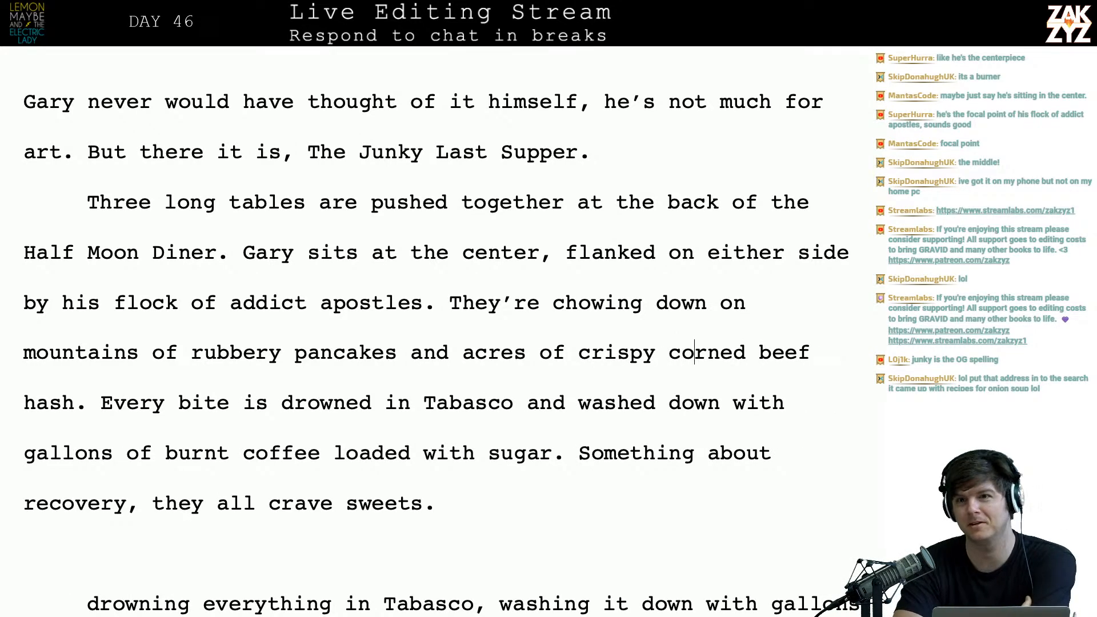
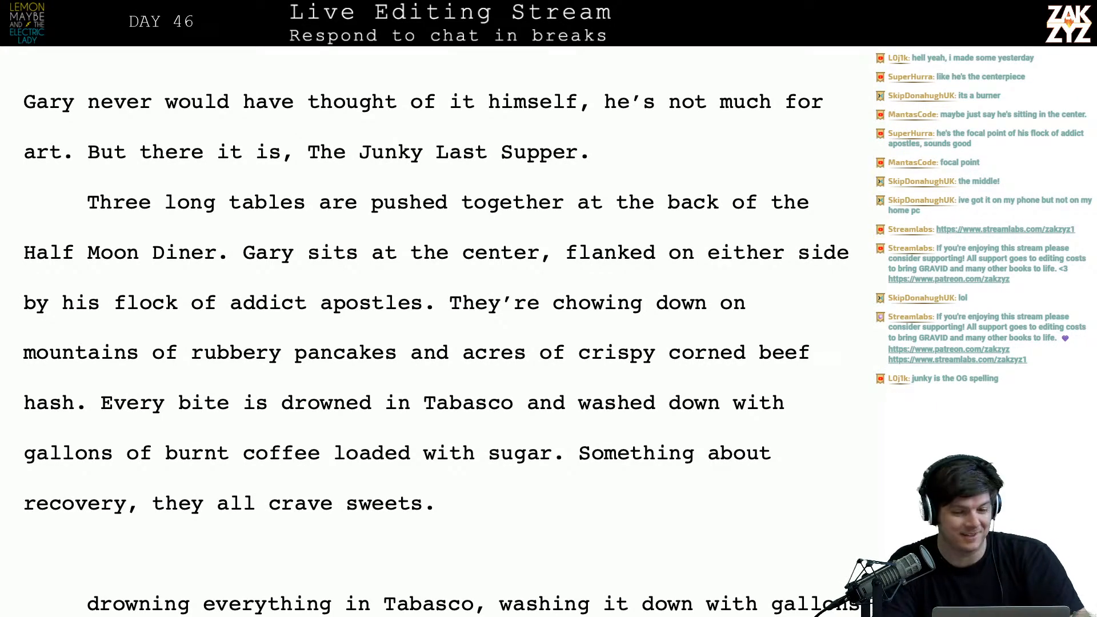
scroll(692, 320, down, 2)
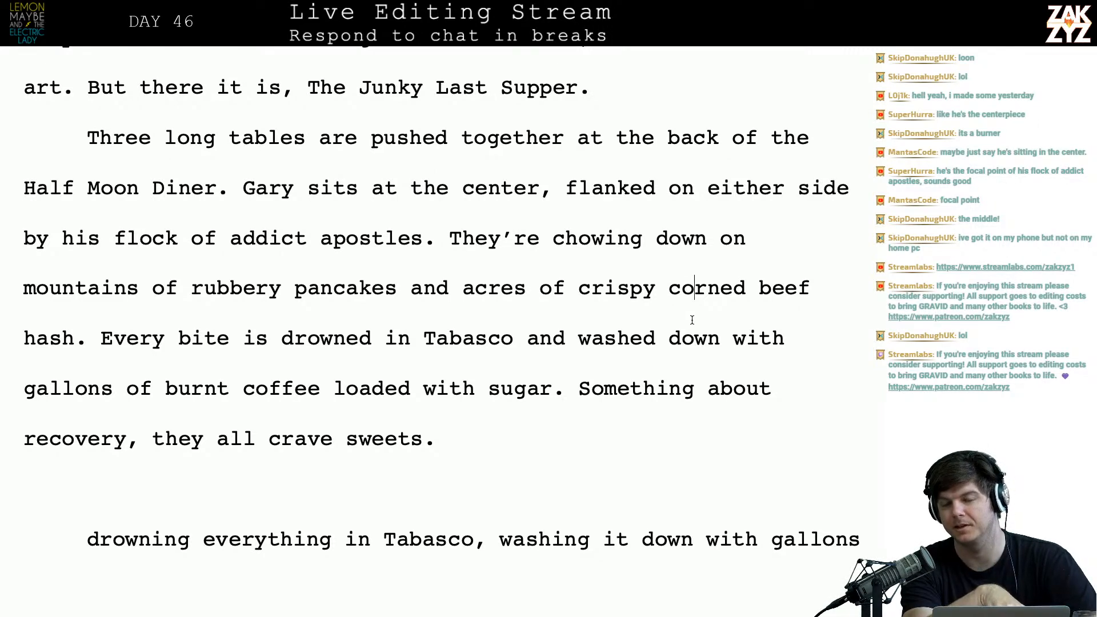
click(692, 320)
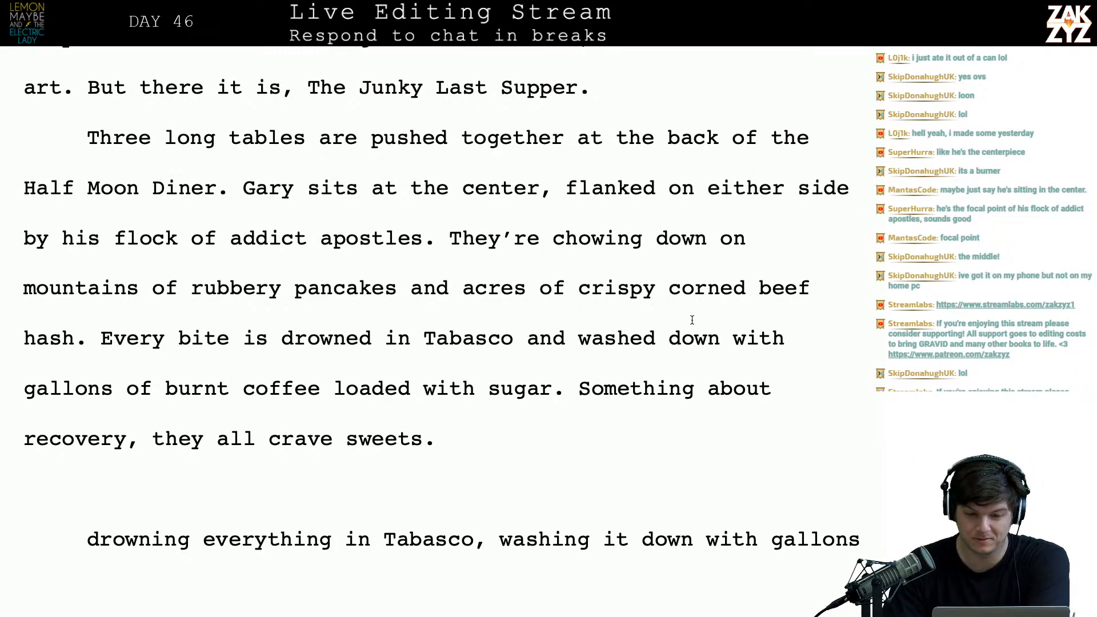
scroll(692, 320, down, 1)
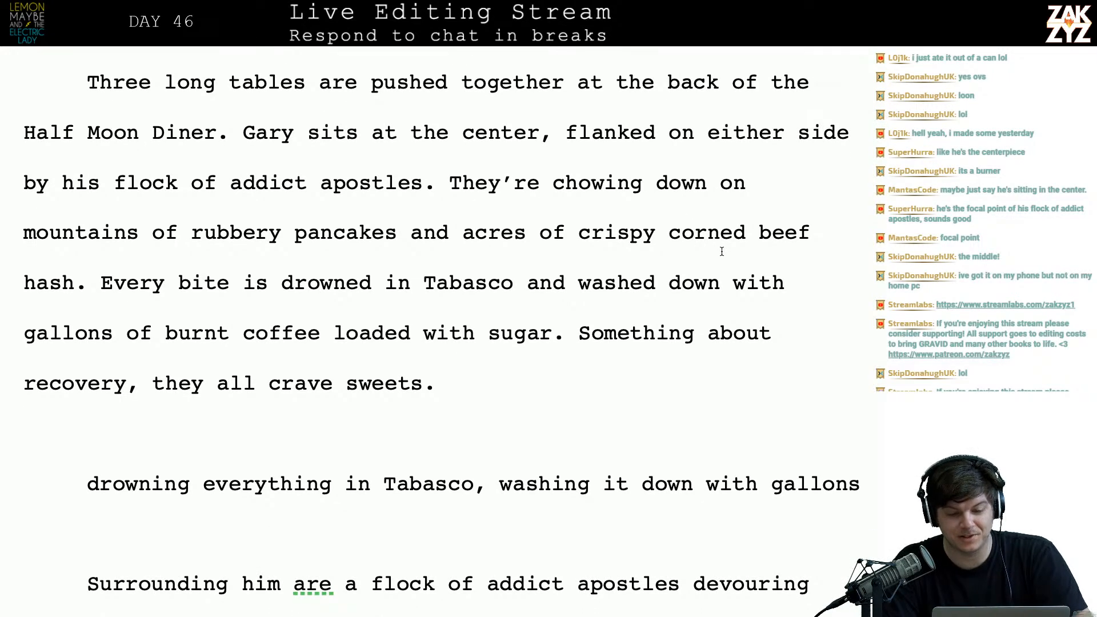
scroll(722, 252, up, 1)
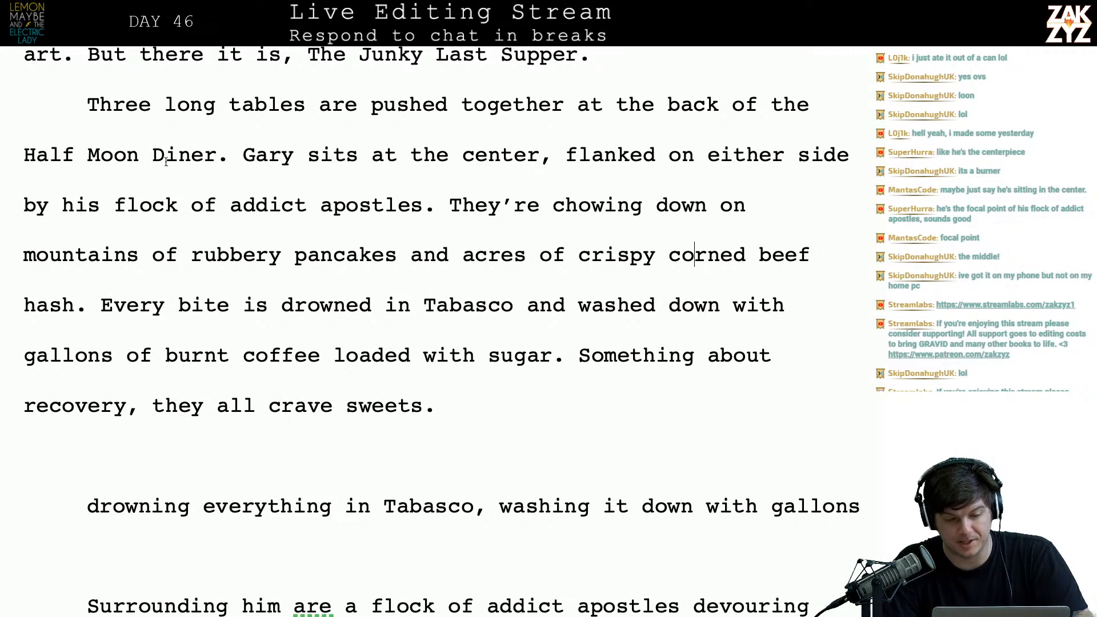
scroll(316, 180, down, 1)
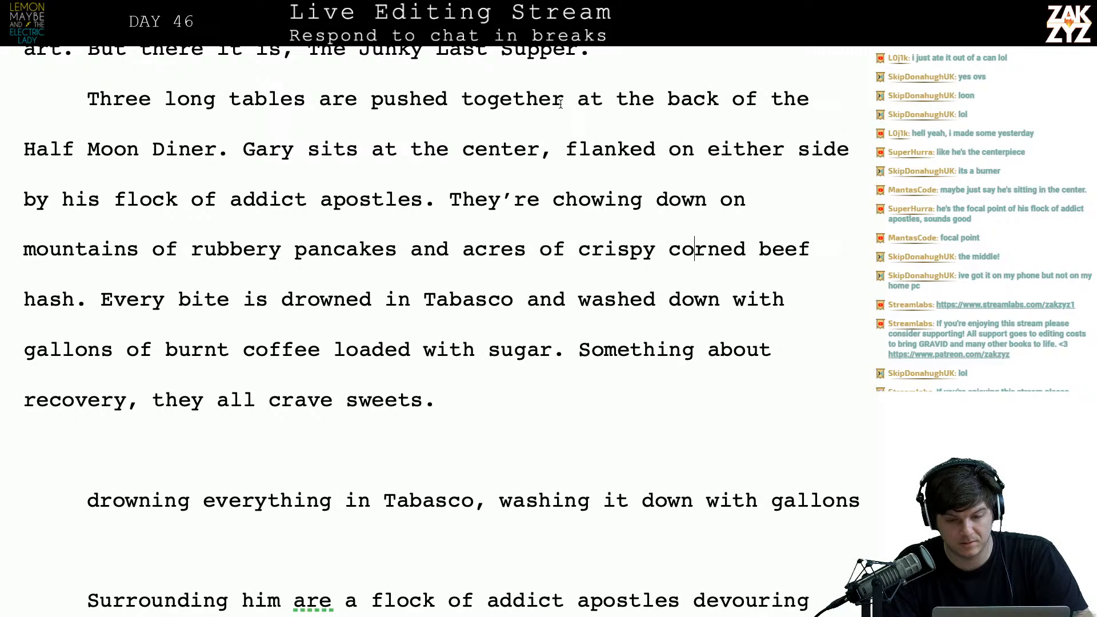
- Try "in" instead of "at" before "the back of the Half Moon Diner" and restore "at"
click(607, 102)
key(BackSpace)
key(BackSpace)
text(in th)
key(BackSpace)
key(BackSpace)
key(BackSpace)
key(BackSpace)
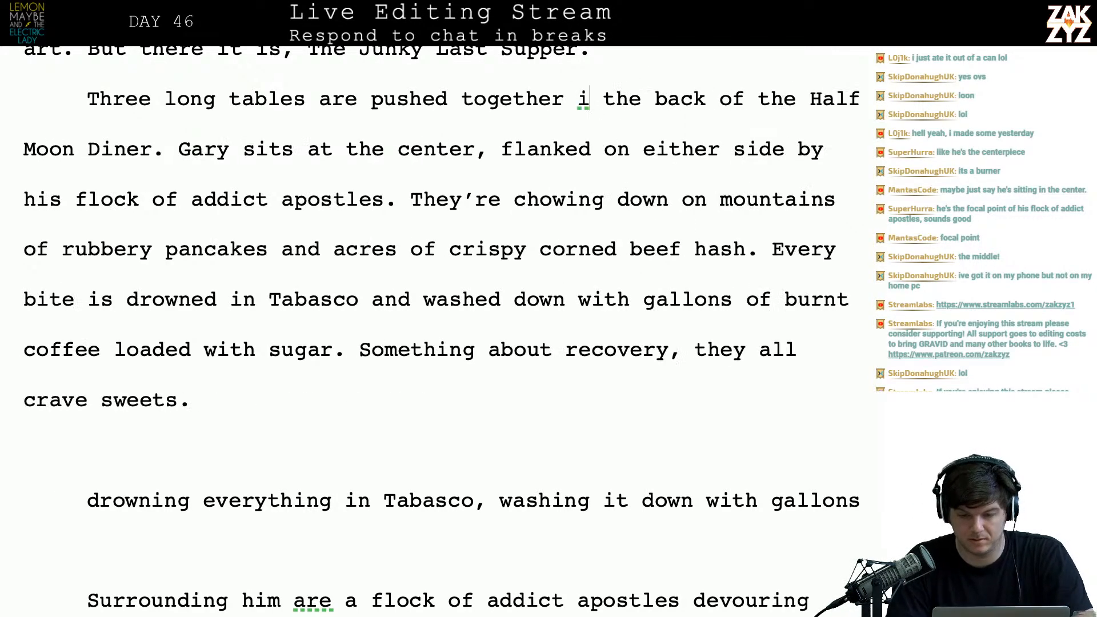
key(BackSpace)
text(at)
- Reread the wording from Gary's seat at the center to the apostles chowing down
key(Down)
key(Left)
key(Left)
key(Left)
key(Left)
key(Left)
key(Right)
key(Right)
key(Right)
key(Right)
key(Right)
key(Right)
key(Right)
key(Right)
key(Right)
key(Right)
key(Right)
key(Right)
key(Right)
key(Right)
key(Right)
key(Down)
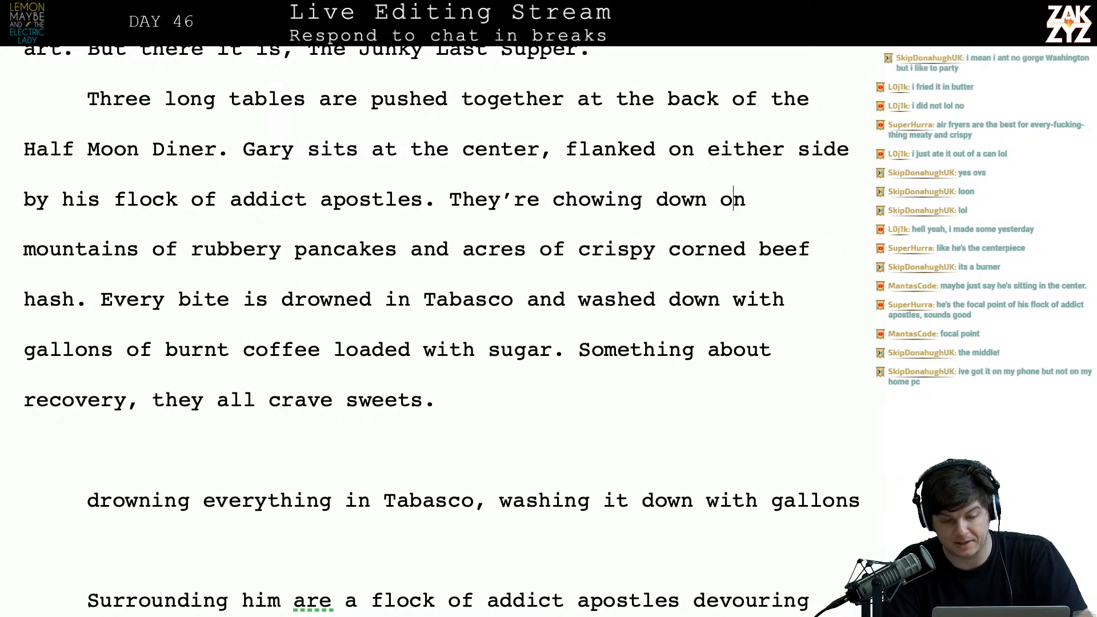
- Reread the start of the sentence "They're chowing down on"
key(Left)
key(Left)
key(Left)
key(Left)
key(Left)
key(Left)
key(Left)
key(Left)
key(Left)
key(Left)
key(Left)
key(Left)
key(Left)
key(Left)
key(Left)
key(Left)
key(Left)
key(Left)
key(Right)
key(Right)
key(Right)
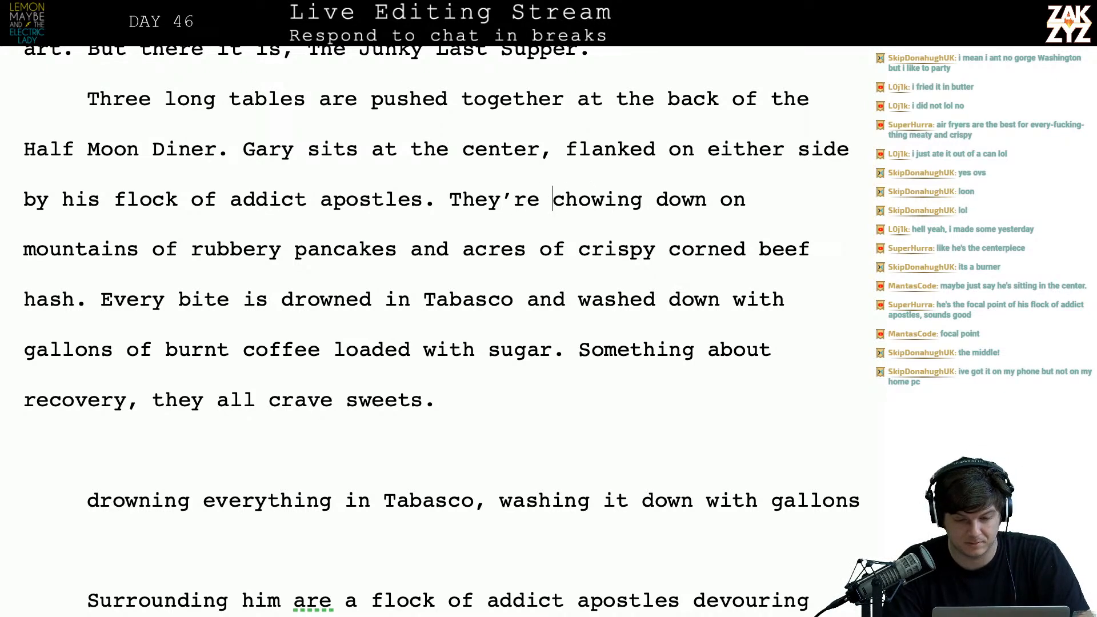
- Split the paragraph after "Every bite" and write "gets drenched in Tabasco and washed down with burnt coffee" before the old wording
key(Down)
key(Left)
key(Left)
key(Left)
key(Left)
key(Left)
key(Left)
key(Left)
key(Left)
key(Down)
key(Left)
key(Left)
key(Left)
key(Left)
key(Left)
key(Left)
key(Left)
key(Left)
key(Left)
key(Left)
key(Left)
key(Left)
key(Left)
key(Left)
key(Left)
key(Left)
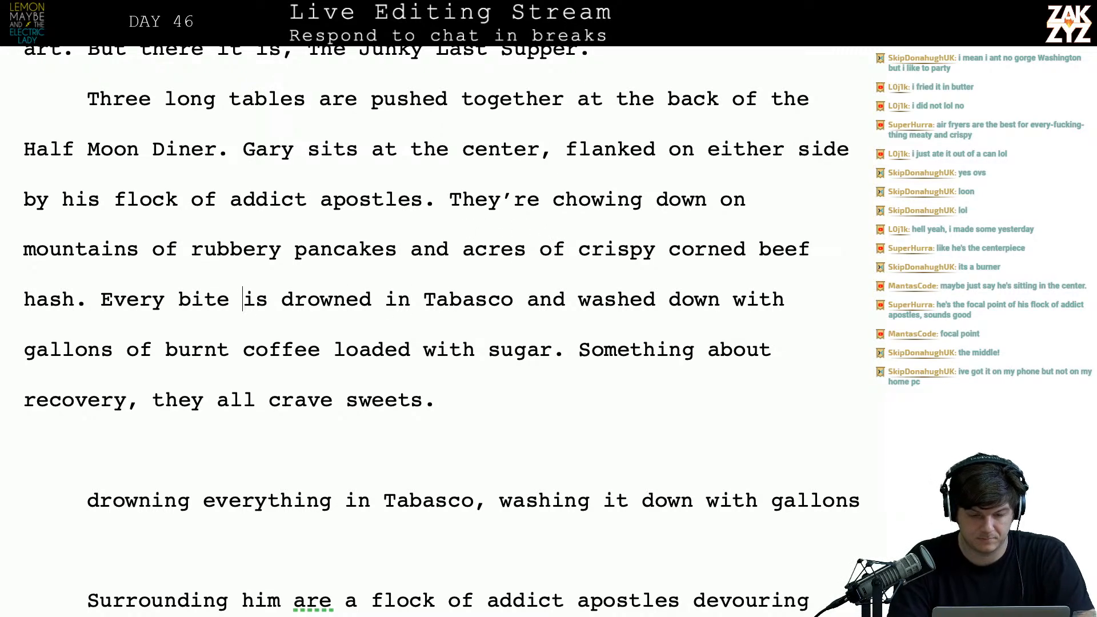
key(Return)
key(Left)
text(gets dren)
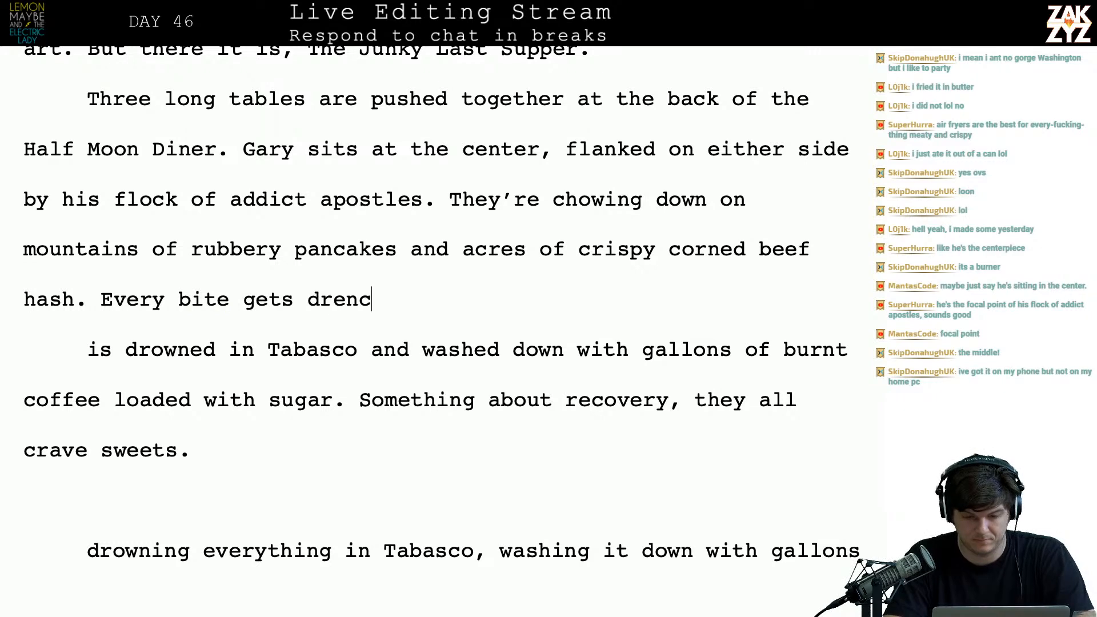
text(ched in Tabas)
key(BackSpace)
text(asco and washed )
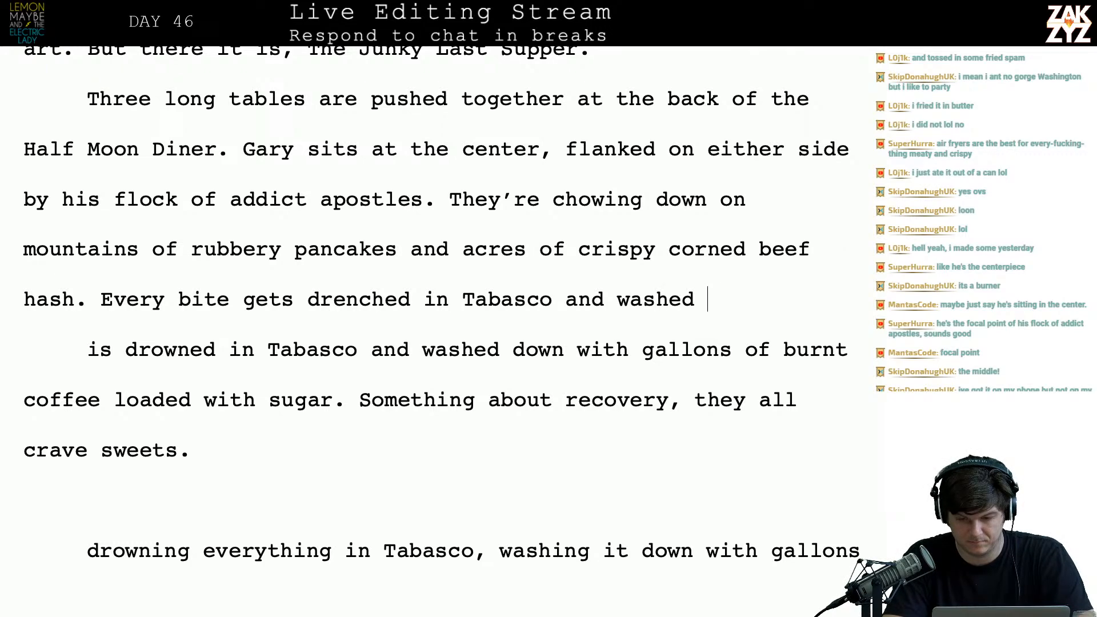
text(down with bur)
text(nt )
text(coffee)
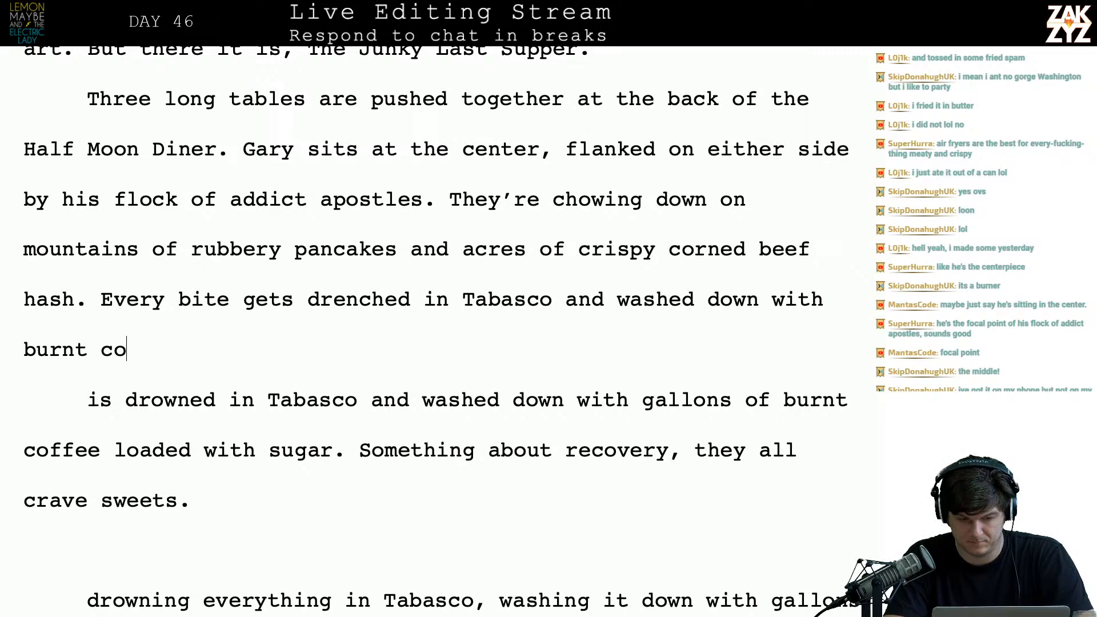
- Replace "burnt coffee" with "sickly-sweet burnt coffee" in the new Tabasco sentence
key(BackSpace)
key(BackSpace)
key(BackSpace)
key(BackSpace)
key(BackSpace)
key(BackSpace)
key(BackSpace)
key(BackSpace)
key(BackSpace)
key(BackSpace)
key(BackSpace)
key(BackSpace)
text(sickly-s)
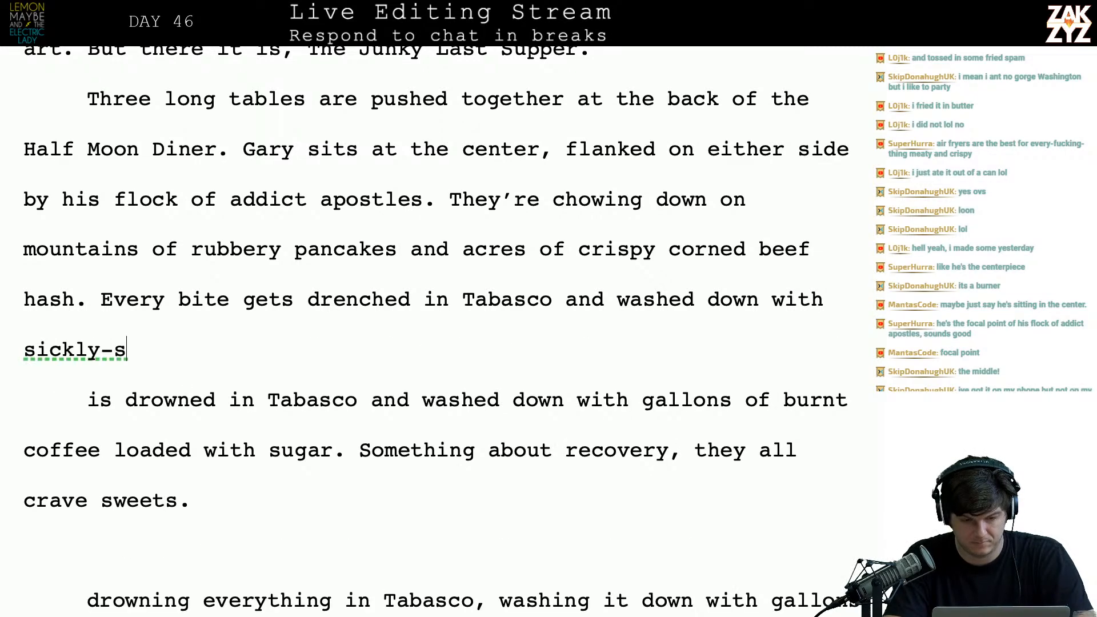
text(weet burnt cof)
text(ee.)
key(BackSpace)
key(BackSpace)
key(BackSpace)
key(BackSpace)
- End the coffee sentence and add "Something about recovery, they all crave sweets."
text(fee. Something b)
key(BackSpace)
text(about recover)
text(y, they all cra)
text(ve sw)
text(ts.)
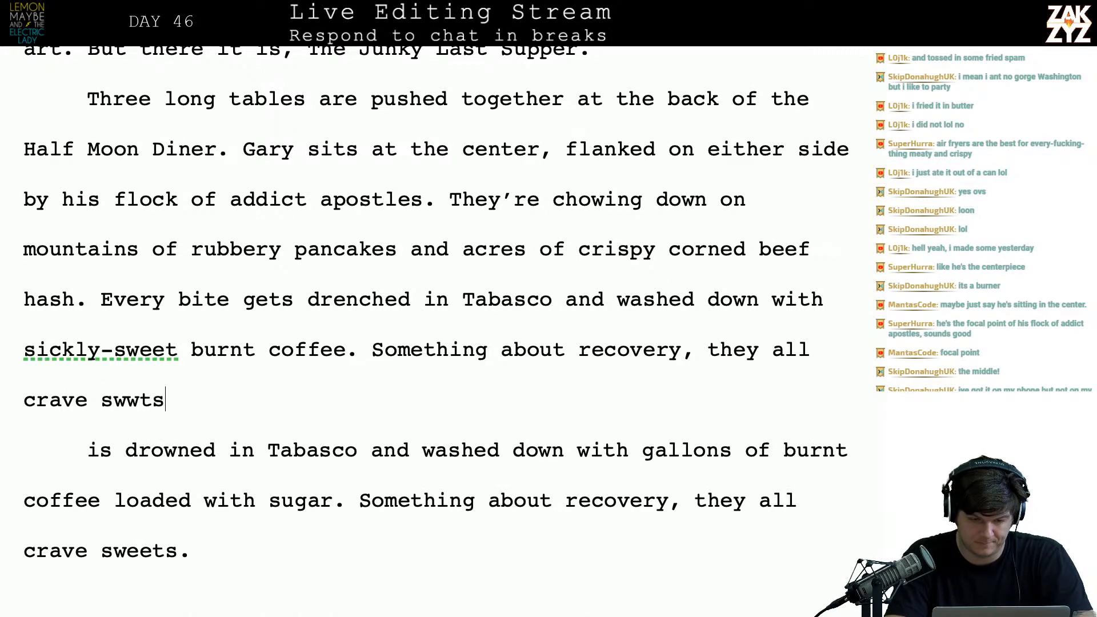
key(BackSpace)
key(BackSpace)
key(BackSpace)
key(BackSpace)
text(eets.)
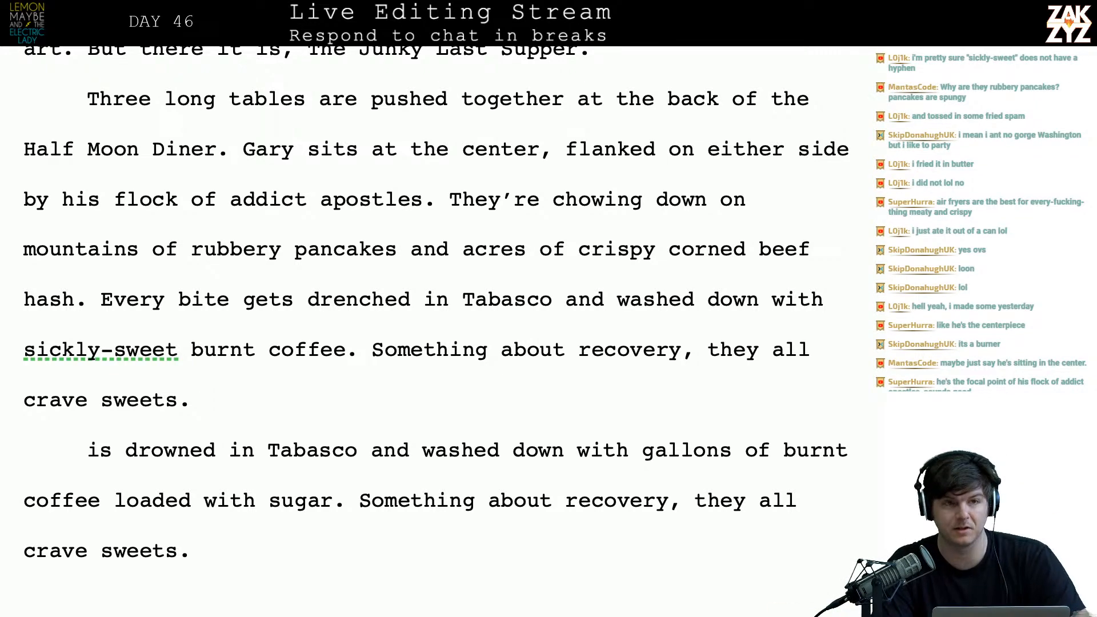
- Delete "burnt" from "sickly-sweet burnt coffee" in the new sentence
scroll(437, 332, down, 1)
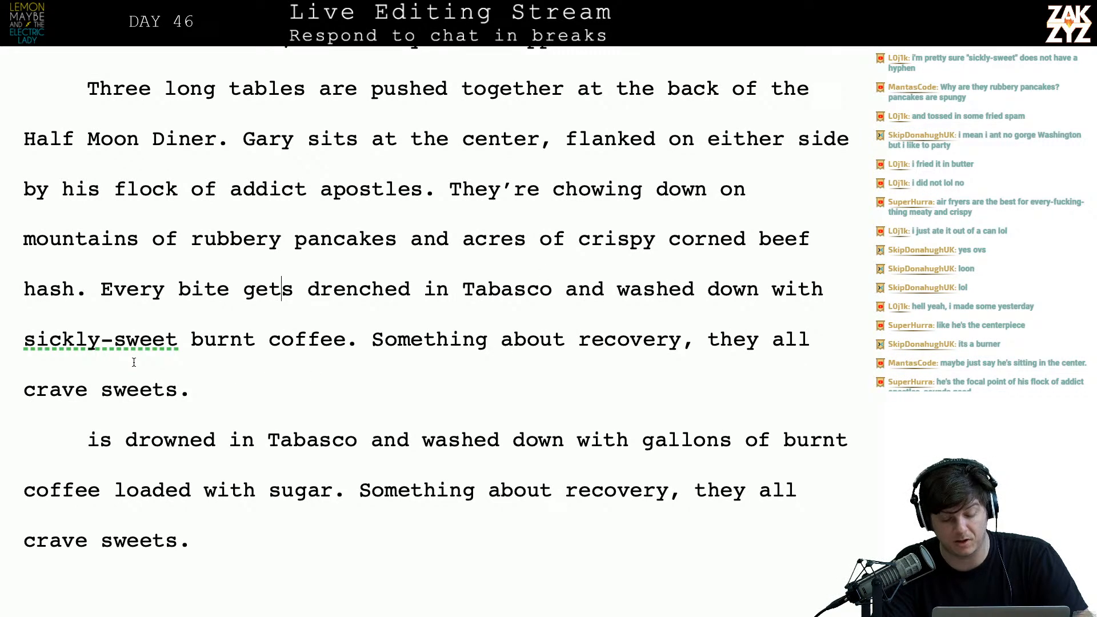
click(261, 337)
key(BackSpace)
key(BackSpace)
key(BackSpace)
key(BackSpace)
key(BackSpace)
key(BackSpace)
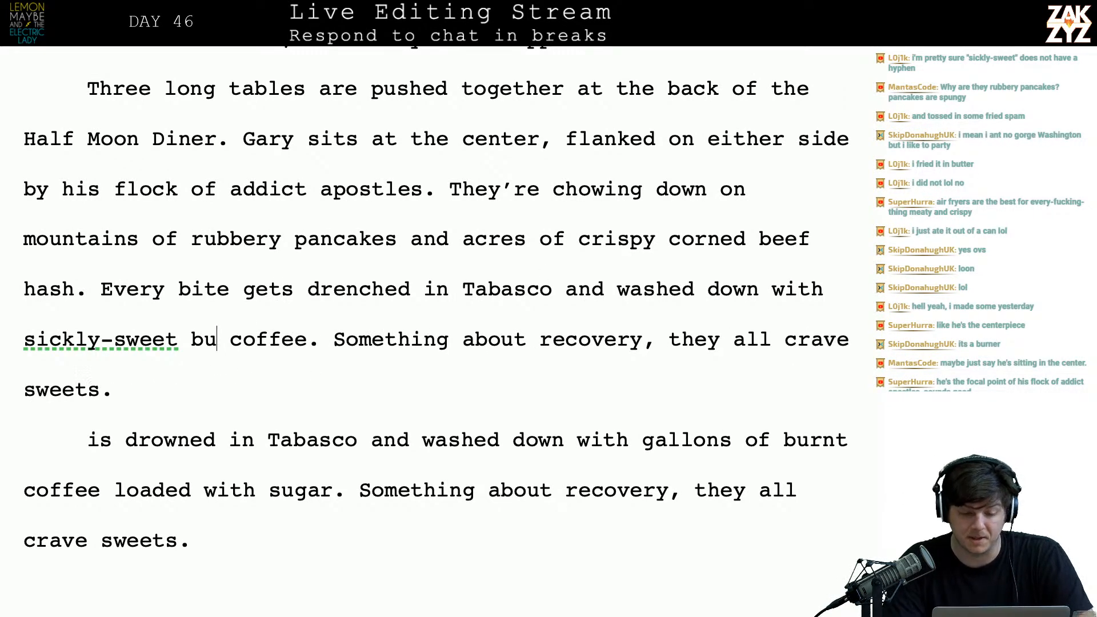
key(Left)
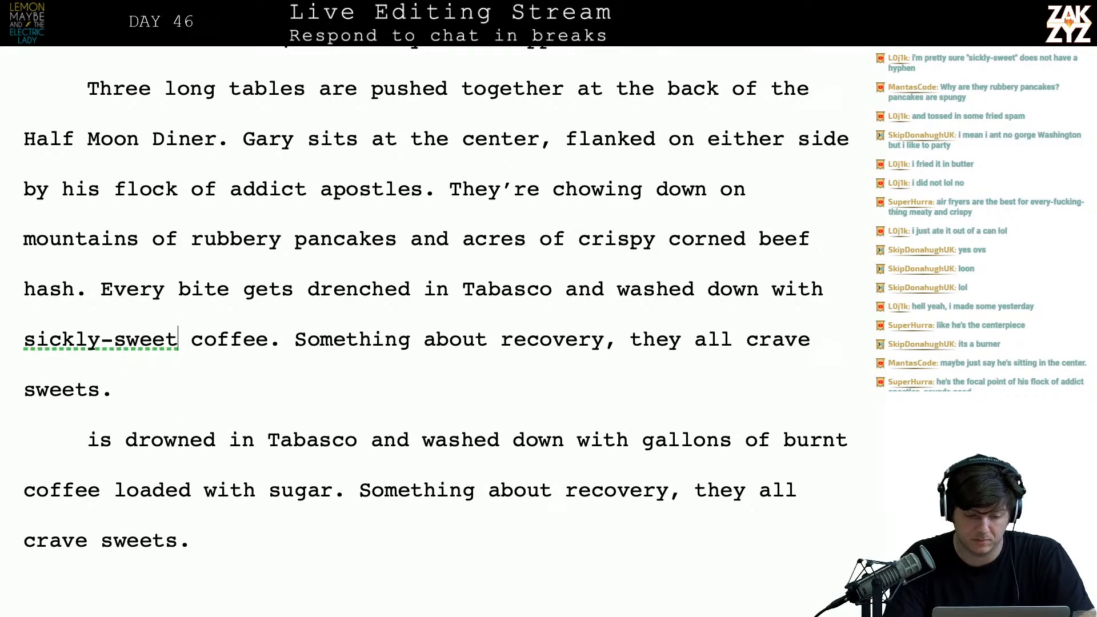
- Replace "sickly-sweet" with "sugary" before "coffee"
key(BackSpace)
key(BackSpace)
key(BackSpace)
key(BackSpace)
key(BackSpace)
key(BackSpace)
key(BackSpace)
key(BackSpace)
key(BackSpace)
key(BackSpace)
key(BackSpace)
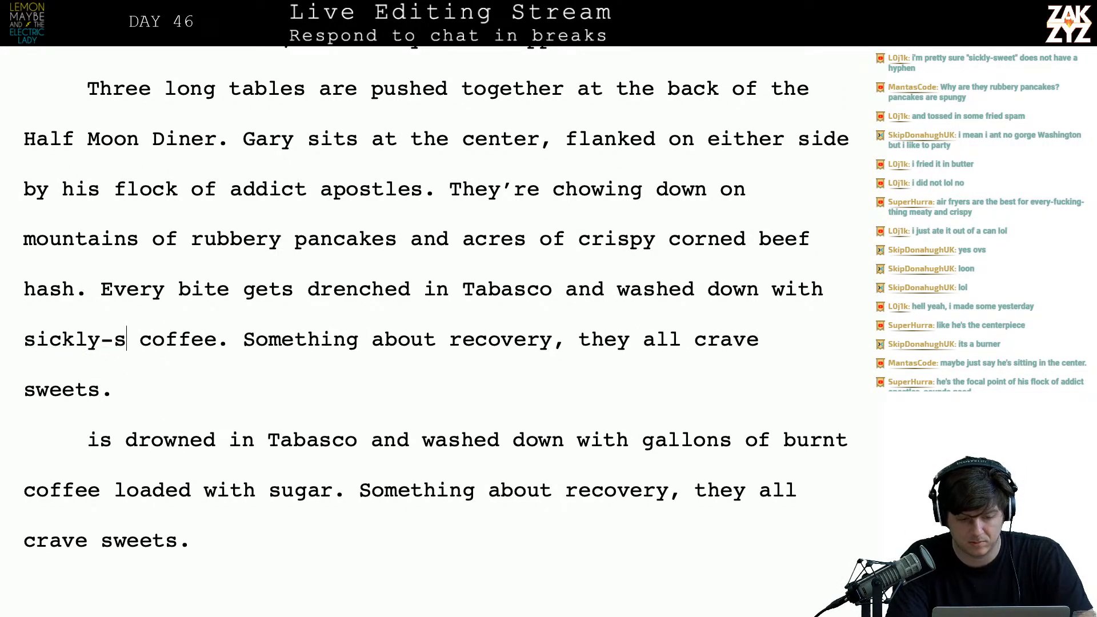
text(ugary)
key(BackSpace)
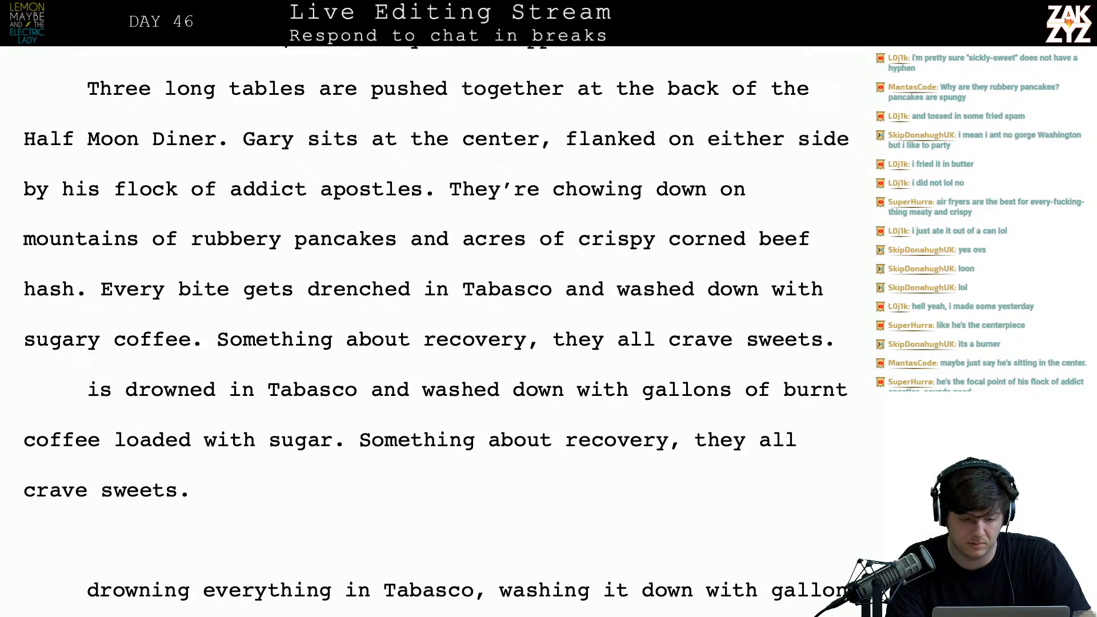
- Try adding "bur" after "sugary" and remove the addition
key(Left)
key(Left)
key(Left)
key(Left)
key(Left)
key(Left)
key(Right)
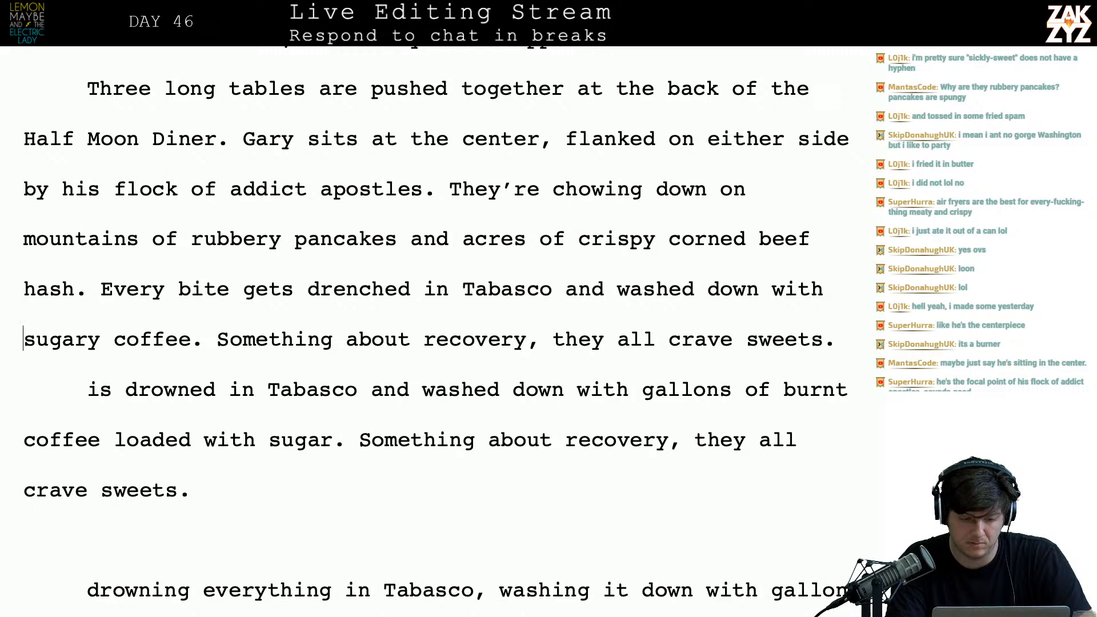
key(Right)
key(Right)
key(Right)
key(Right)
key(Right)
key(Right)
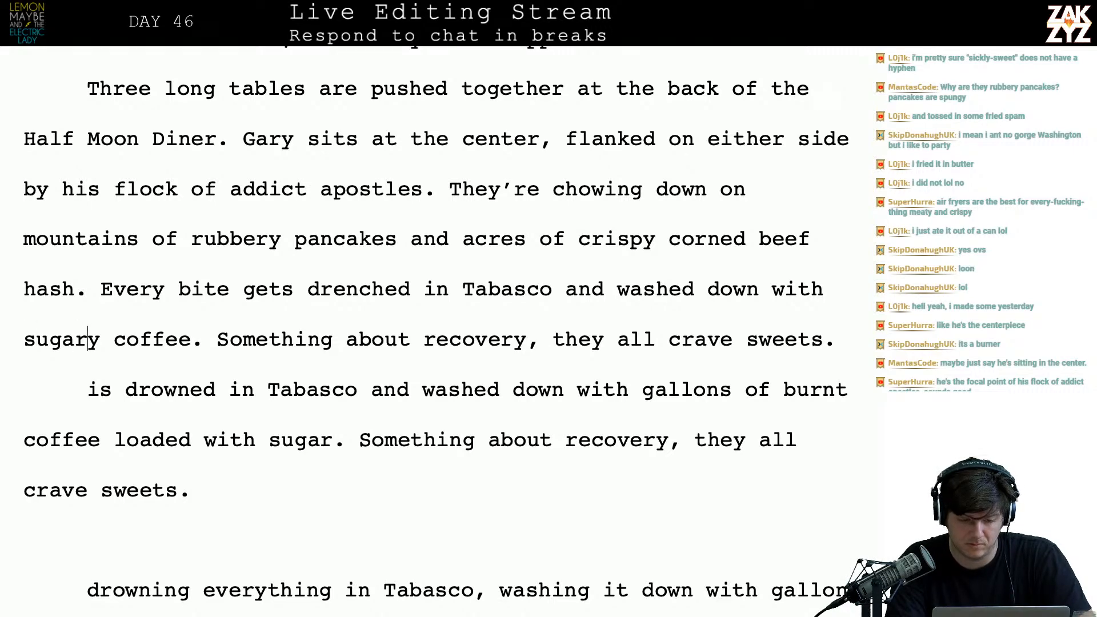
text(bur)
key(BackSpace)
key(BackSpace)
key(BackSpace)
key(BackSpace)
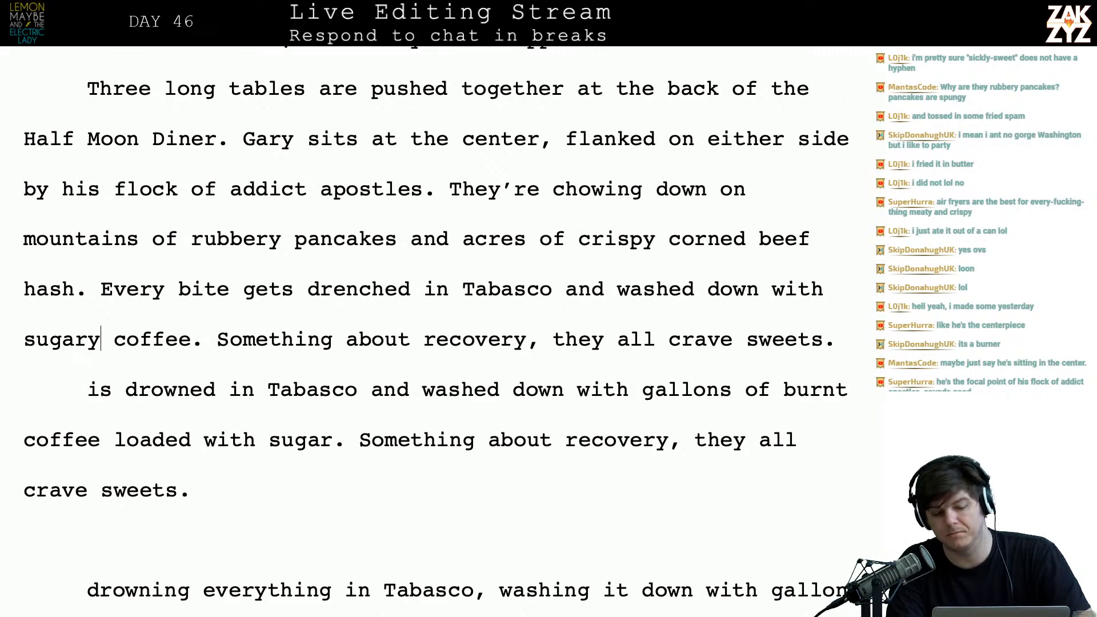
- Delete the leftover draft passage from "is drowned in Tabasco" through "makes them all crave sweets." and the empty line before the waiter paragraph
scroll(260, 313, up, 1)
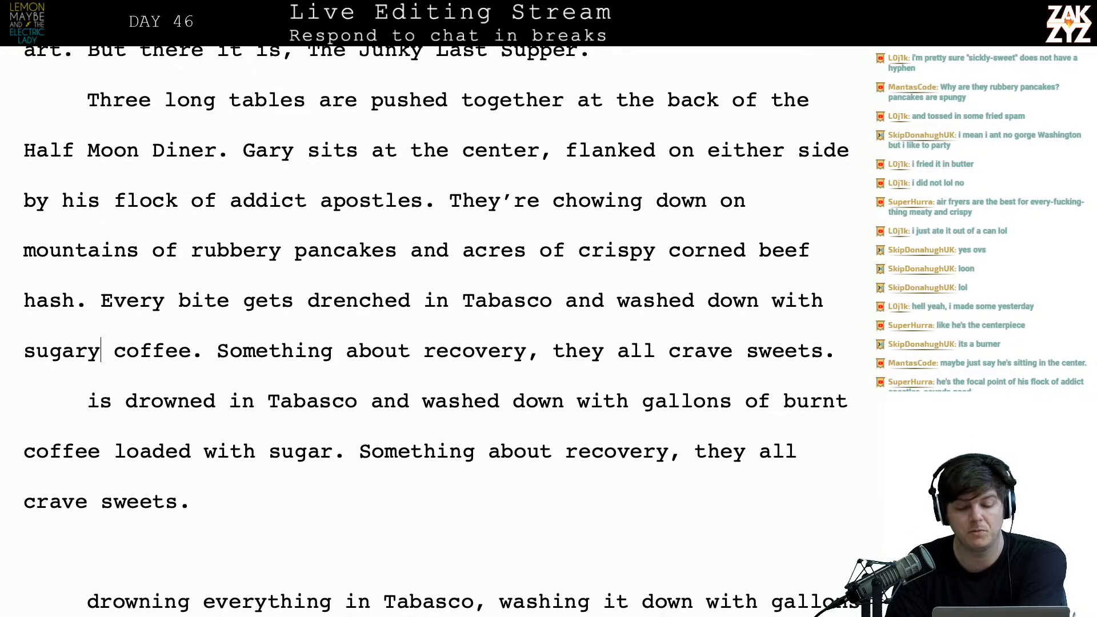
click(268, 301)
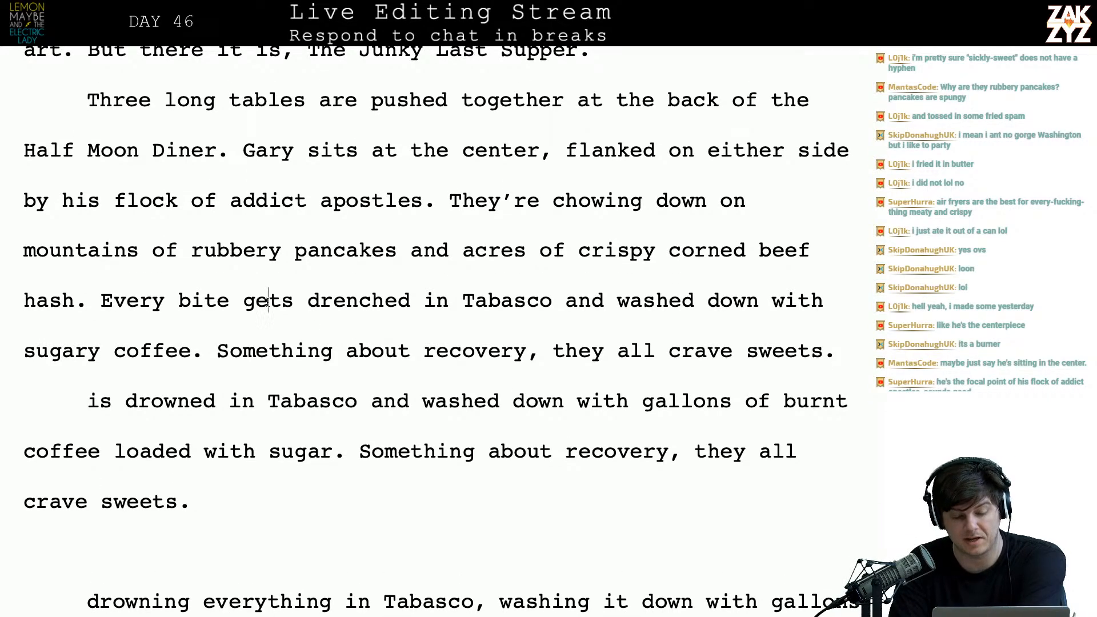
key(Down)
key(Left)
key(Left)
key(Left)
key(Left)
key(Left)
key(Left)
key(Left)
key(Left)
key(Left)
key(Left)
key(Left)
key(Down)
key(Left)
key(Down)
key(Left)
key(Left)
key(Left)
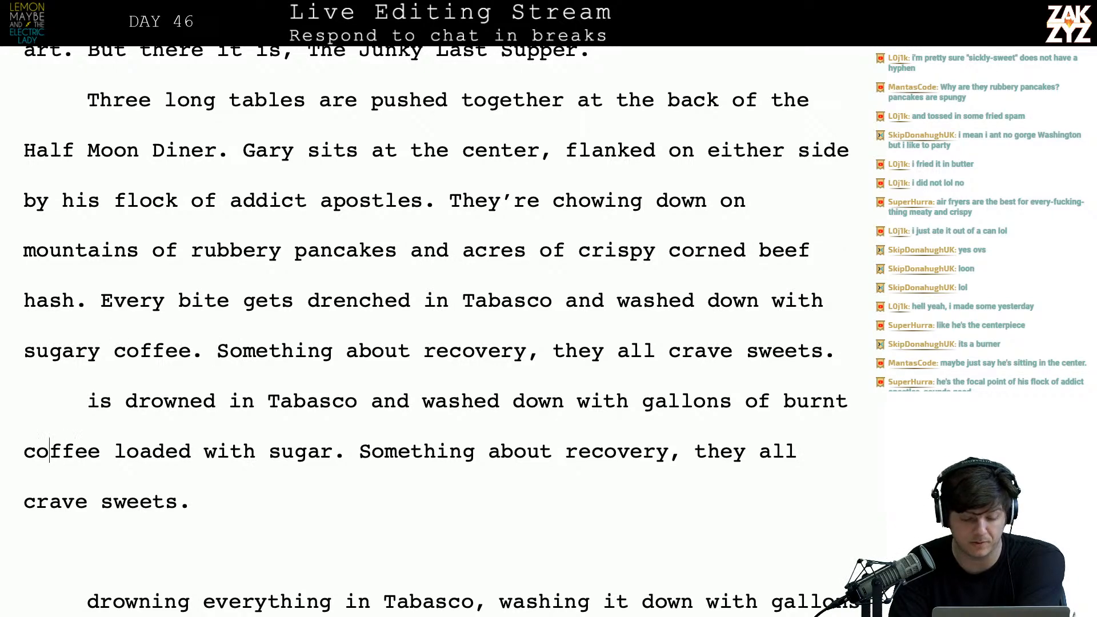
key(Right)
key(shift+Down)
key(shift+Up)
key(Left)
key(shift+Down)
key(shift+Down)
key(shift+Down)
key(shift+Down)
key(shift+Down)
key(shift+Down)
key(shift+Down)
key(shift+Down)
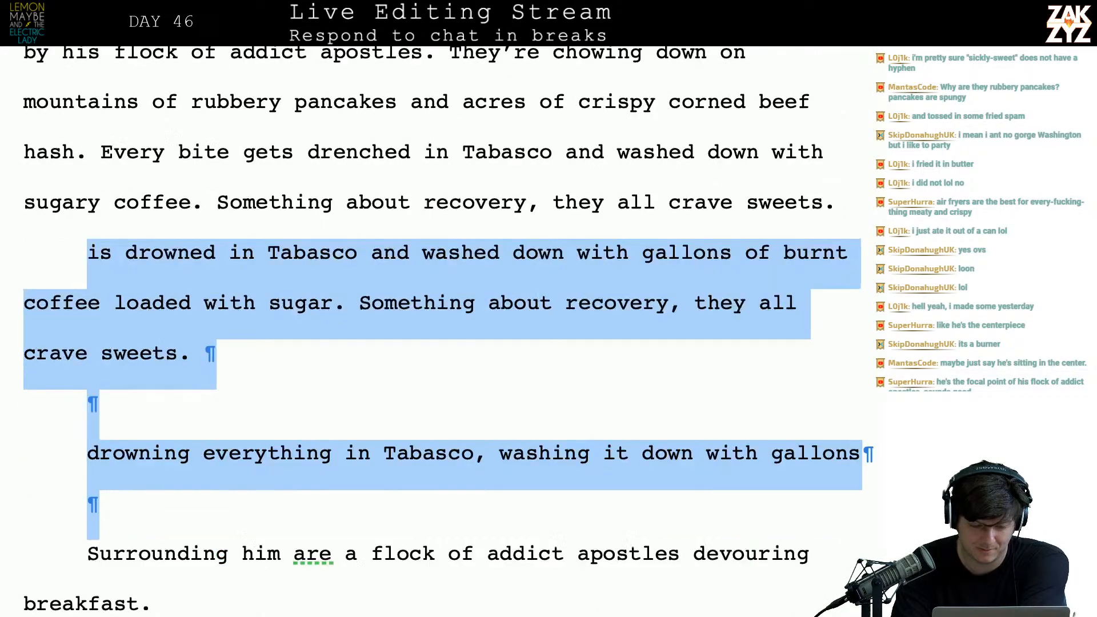
key(shift+Down)
key(shift+Down)
key(shift+Down)
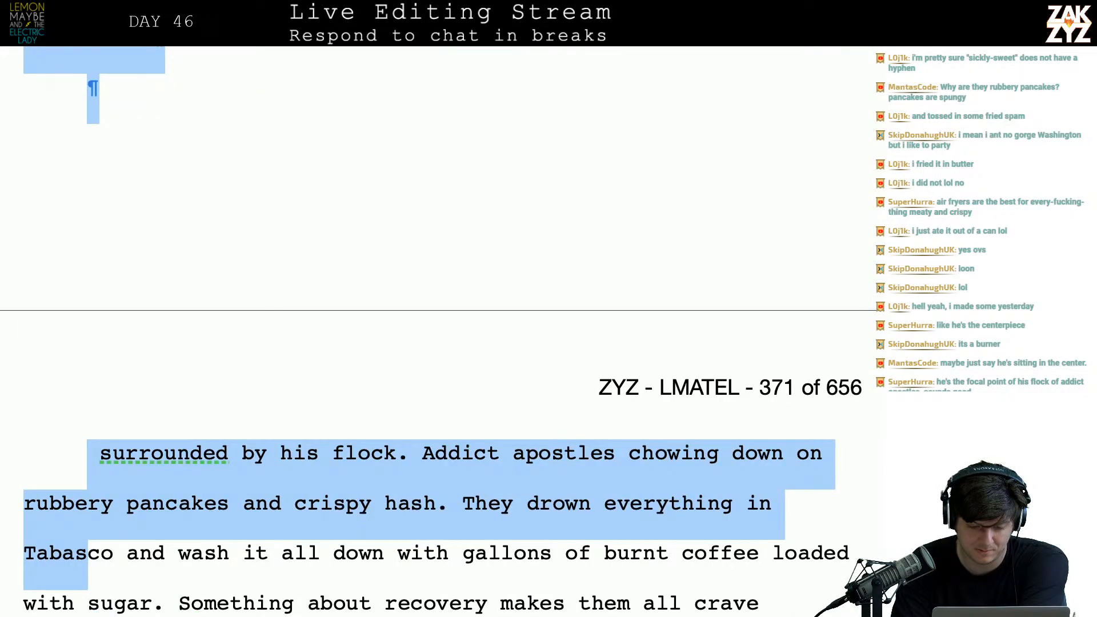
key(shift+Down)
key(shift+Down)
key(shift+Right)
key(shift+Right)
key(shift+Right)
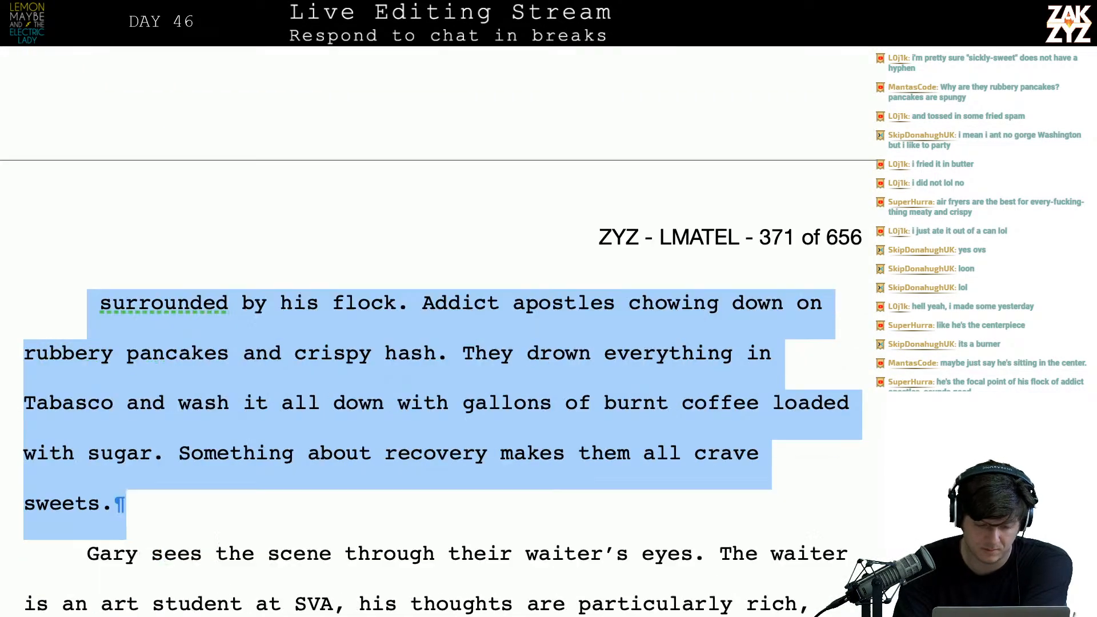
key(BackSpace)
text(by his flock of addict apostles. They’re chowing down on mountains of rubbery pancakes and acres of crispy corned beef hash. Every bite gets drenched in Tabasco and washed down with sugary coffee. Something about recovery, they all crave sweets.)
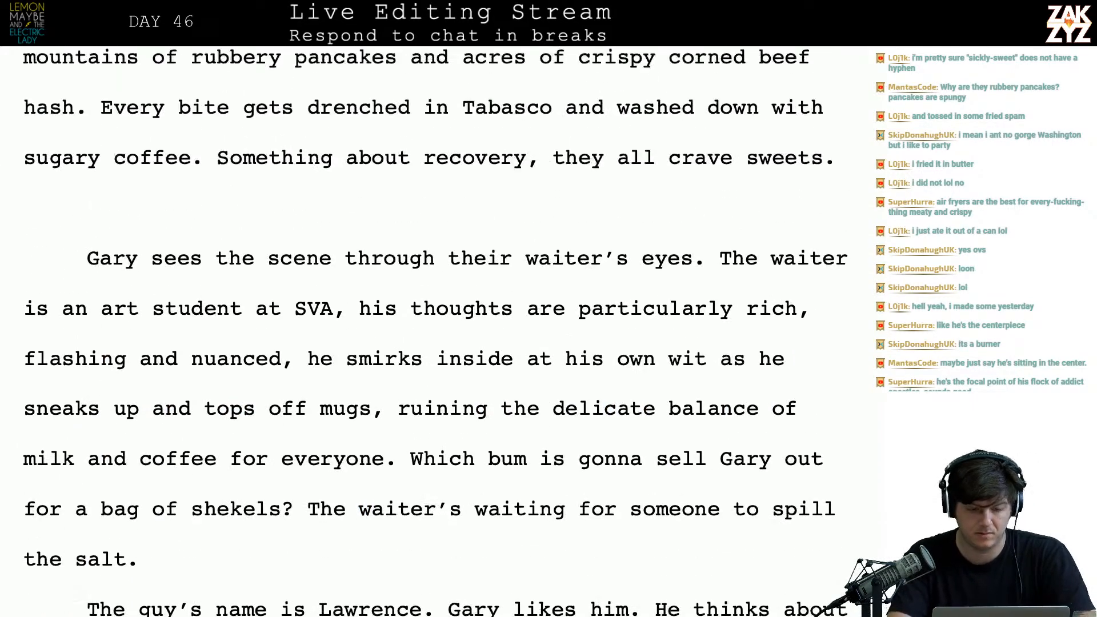
key(Right)
key(Right)
key(Right)
key(Right)
key(Right)
key(Right)
key(Right)
key(Right)
key(Right)
key(Right)
key(Right)
key(Right)
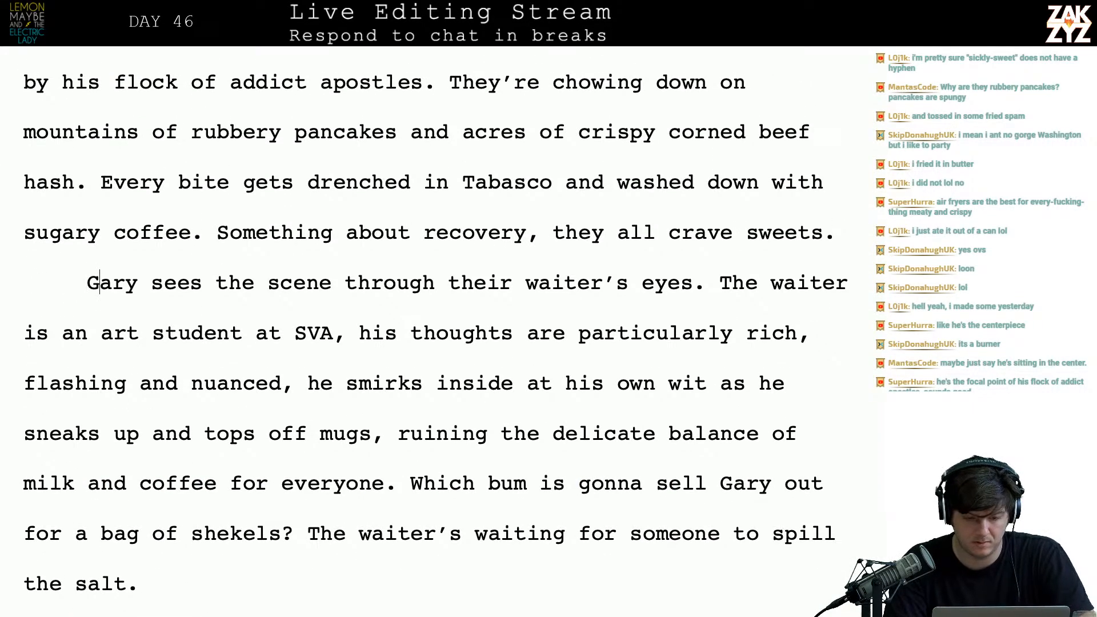
- Insert "watches the scene unfold through their waiter’s eyes." before "sees the scene" at the start of the waiter paragraph
key(Left)
key(Right)
key(Right)
key(Right)
key(Right)
key(Right)
key(Right)
key(Right)
key(Right)
key(Right)
key(Right)
key(Right)
key(Right)
key(Right)
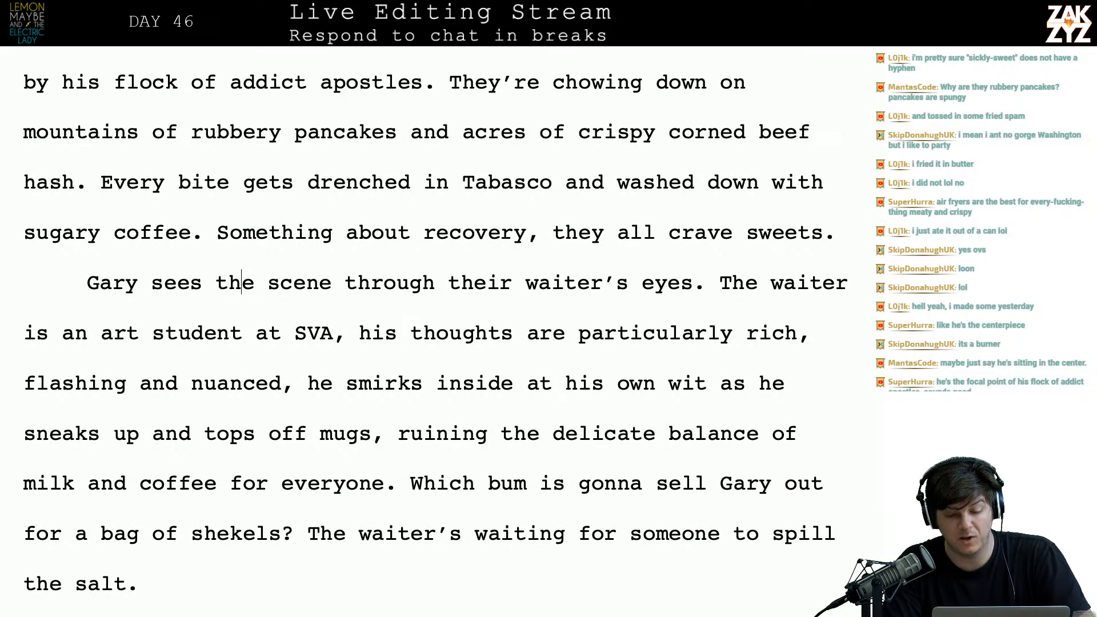
key(Left)
key(Left)
key(Left)
key(Left)
key(Left)
key(Left)
key(Left)
key(Left)
key(Left)
key(Left)
key(Left)
key(Left)
key(Left)
key(Left)
key(Left)
key(Left)
key(Left)
key(Left)
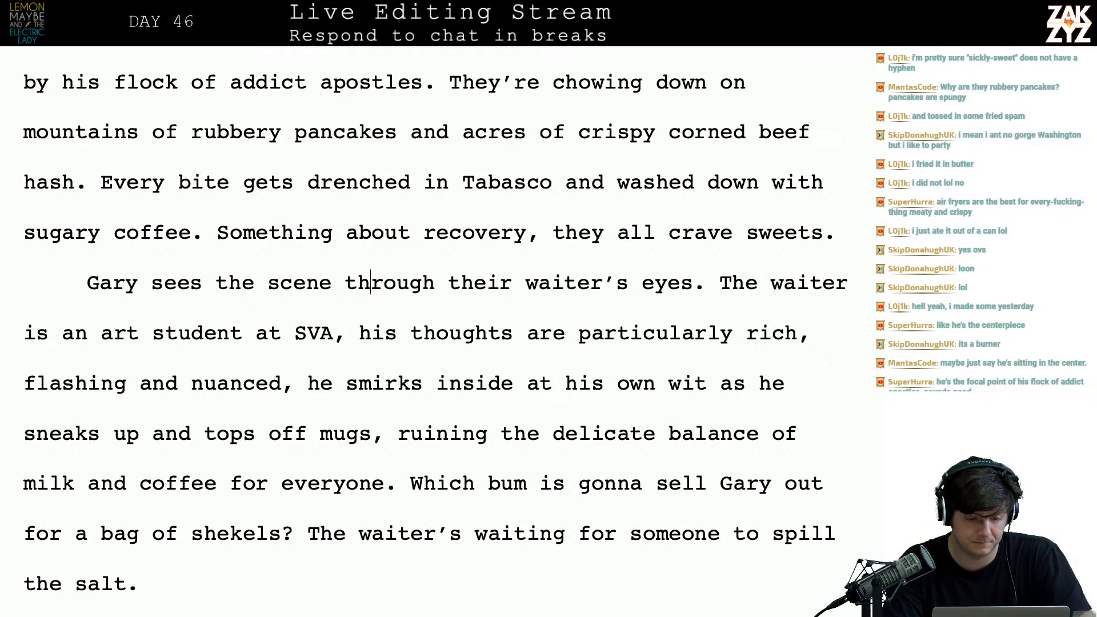
key(Left)
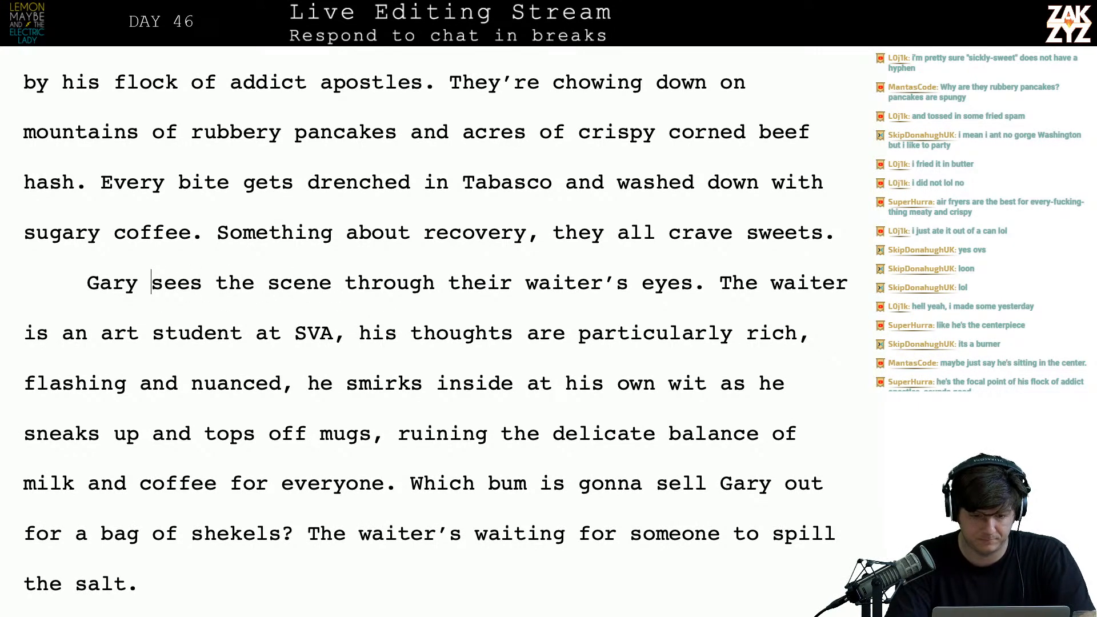
text(watches the sc)
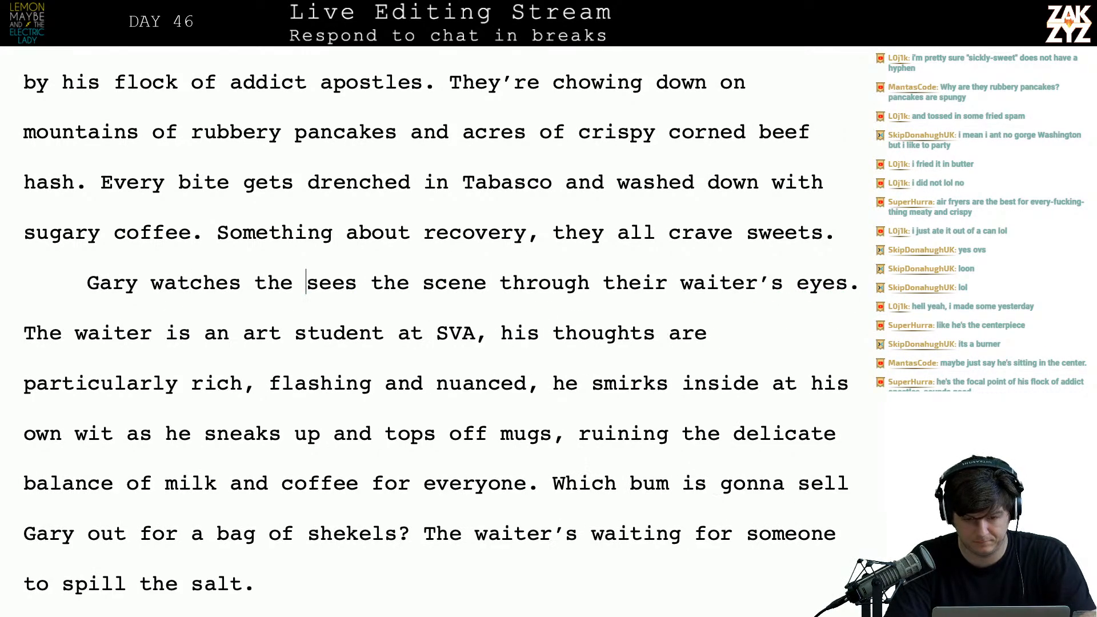
text(ene unfold throug)
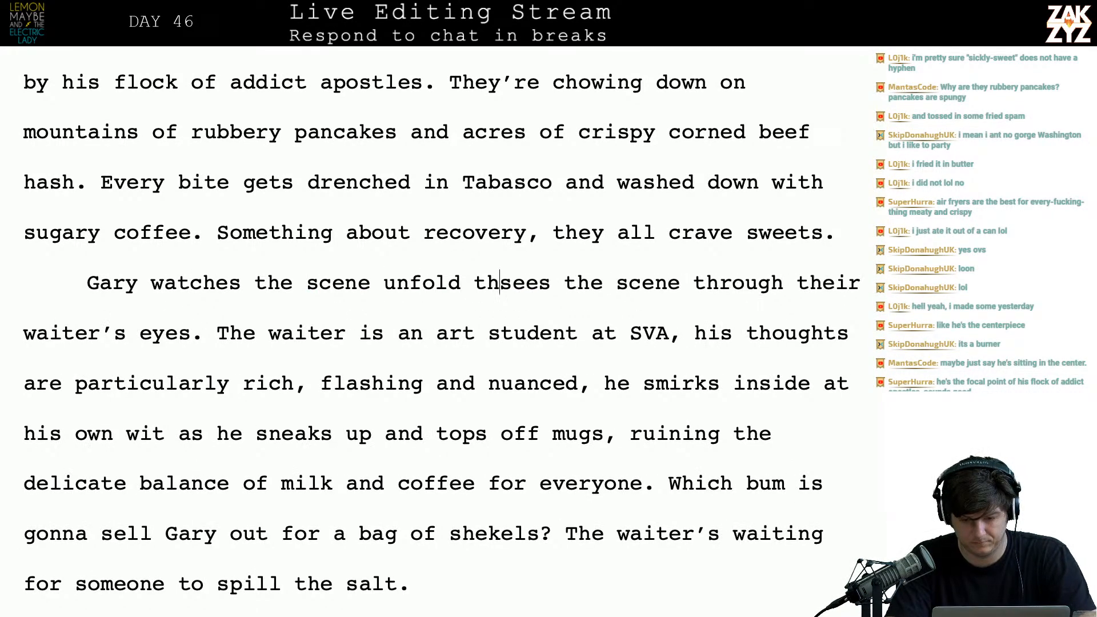
text(h their waiter)
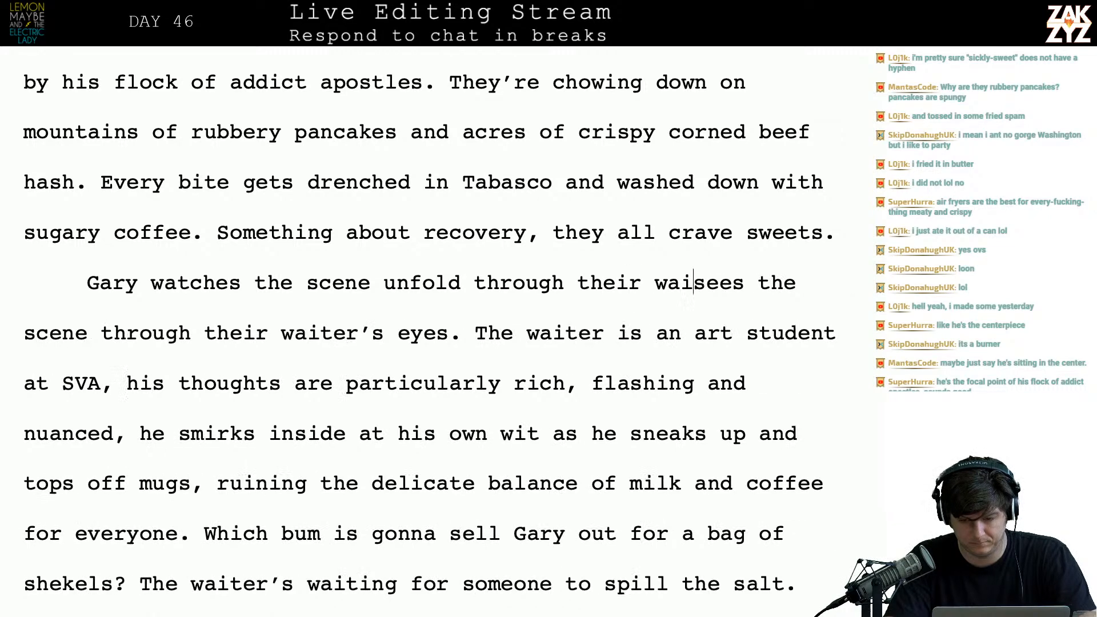
text('s eyes.)
key(Return)
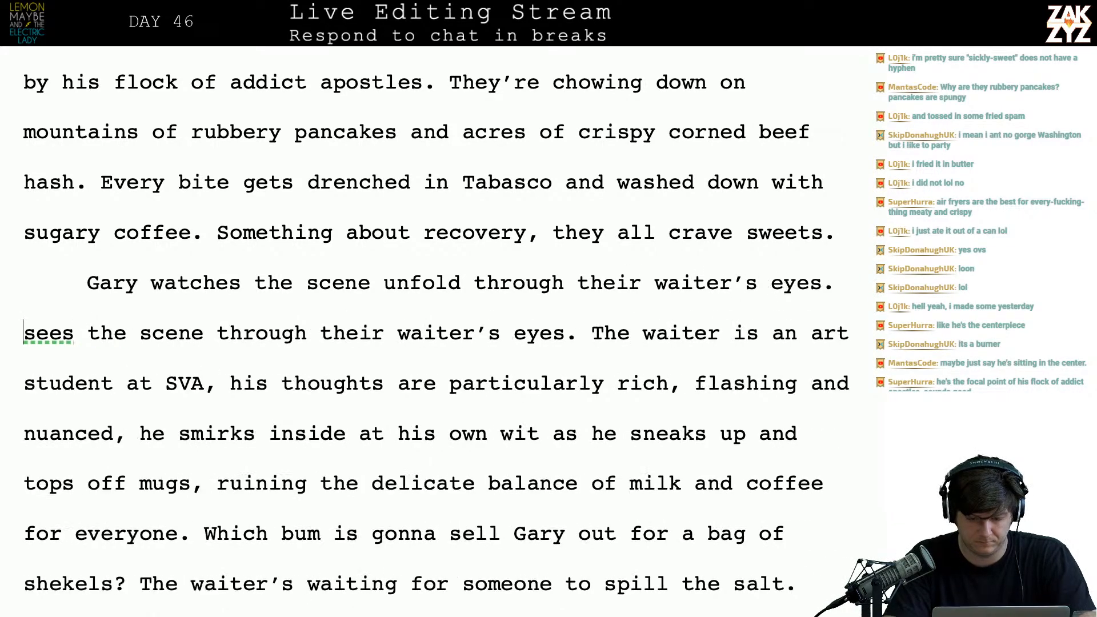
- Replace the old wording "sees the scene through their waiter’s eyes. The waiter is an" with "He’s an" before "art student"
text(He’s an)
key(shift+Down)
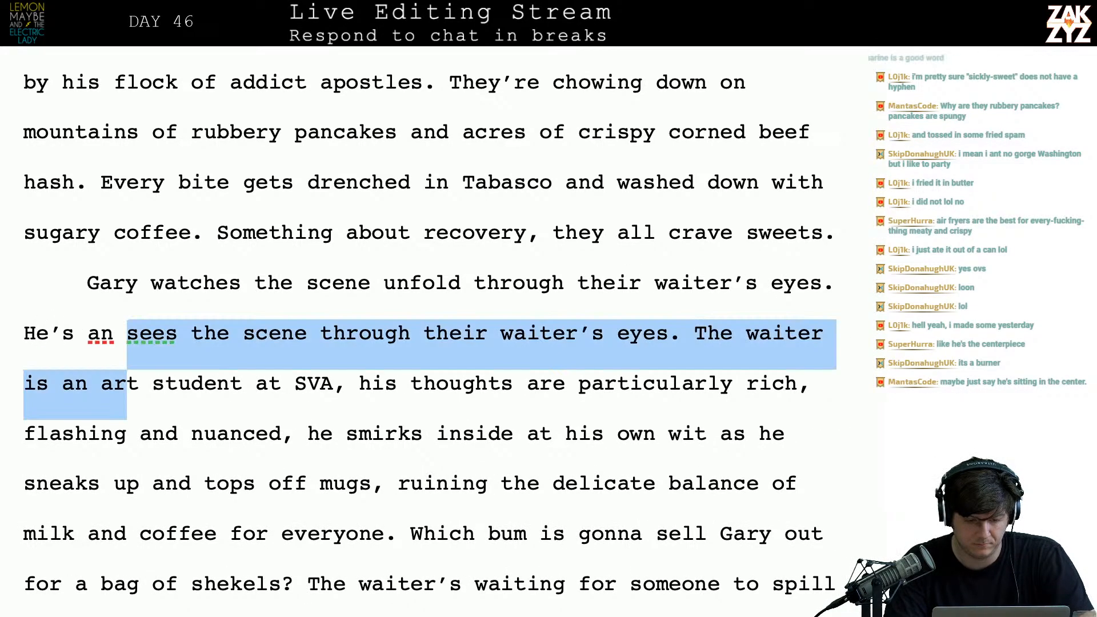
key(shift+Right)
key(shift+Right)
key(shift+Right)
key(shift+Left)
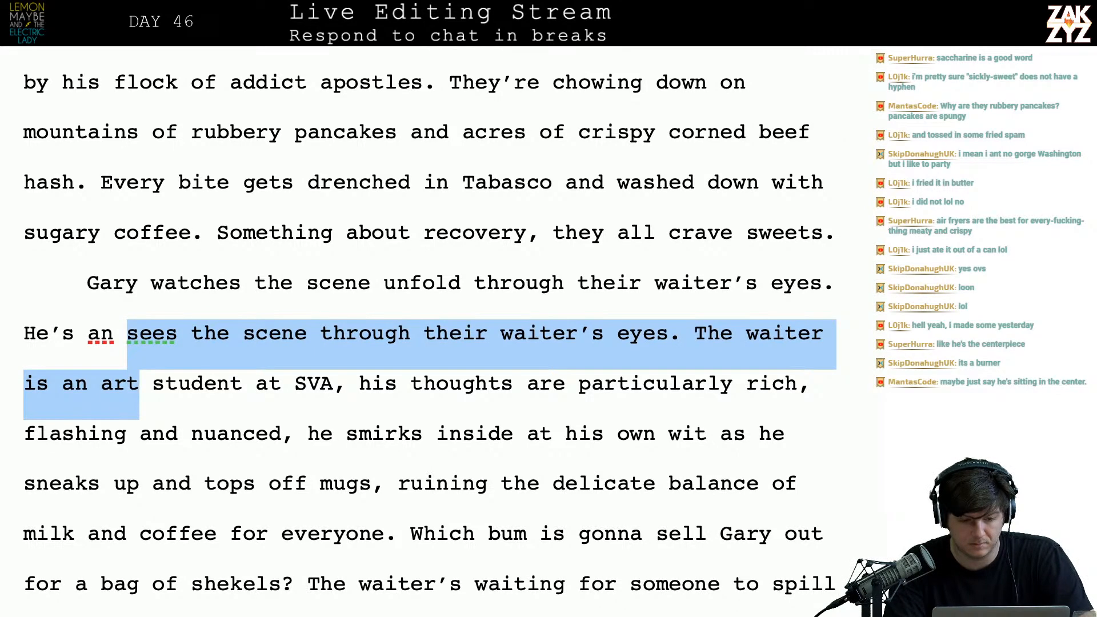
key(shift+Left)
key(shift+Left)
key(shift+Left)
key(BackSpace)
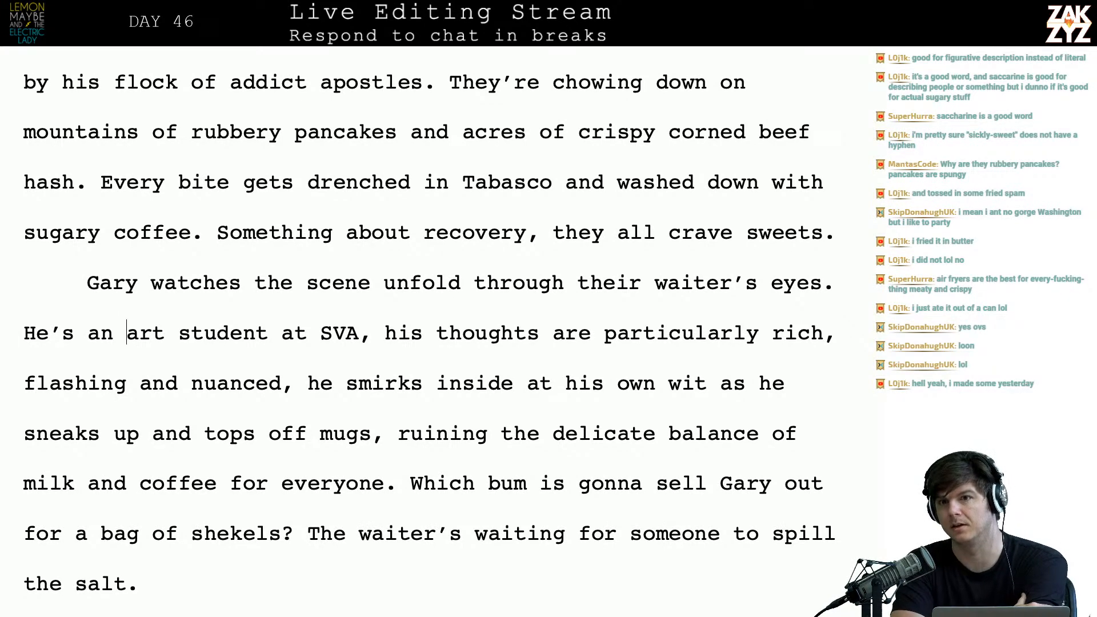
- Replace the comma after "SVA" with "and" so the sentence runs on to "his thoughts"
scroll(429, 326, down, 3)
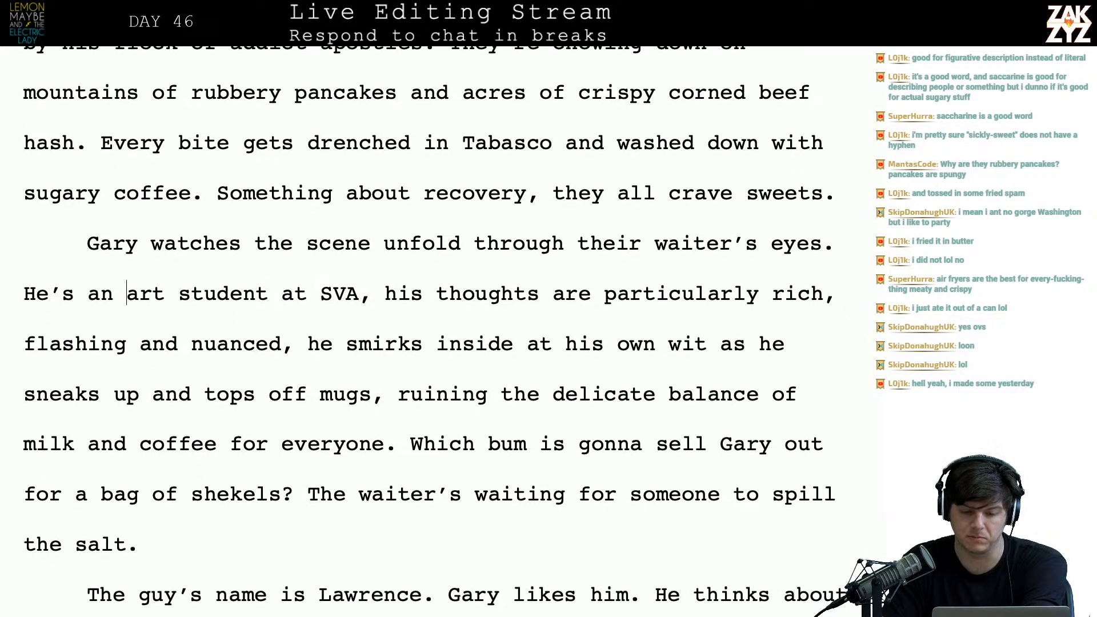
scroll(434, 320, down, 1)
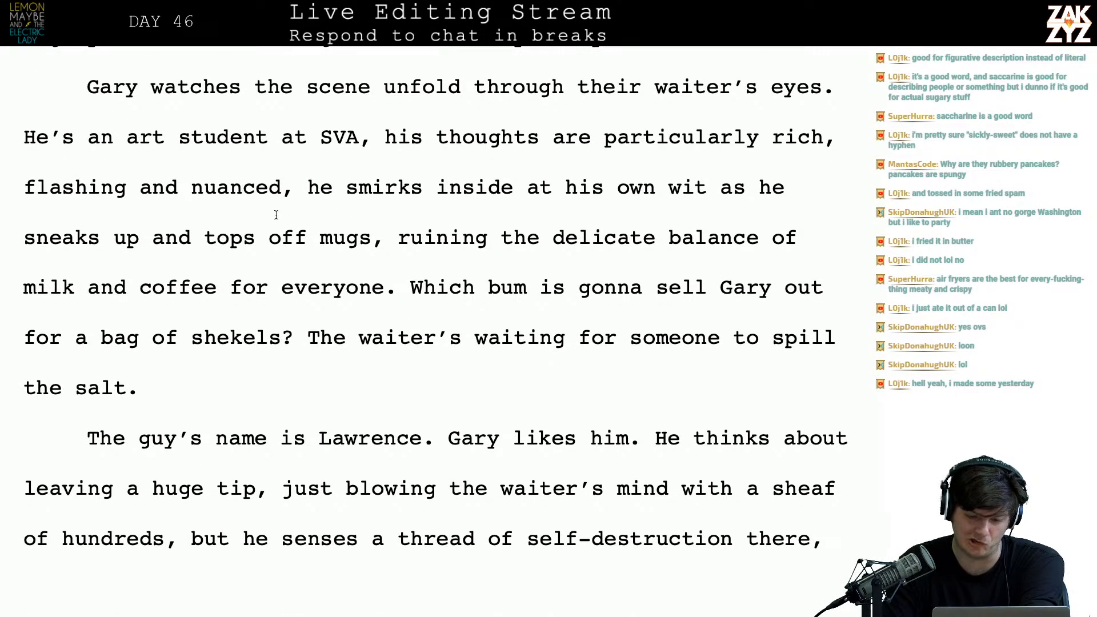
scroll(280, 301, down, 3)
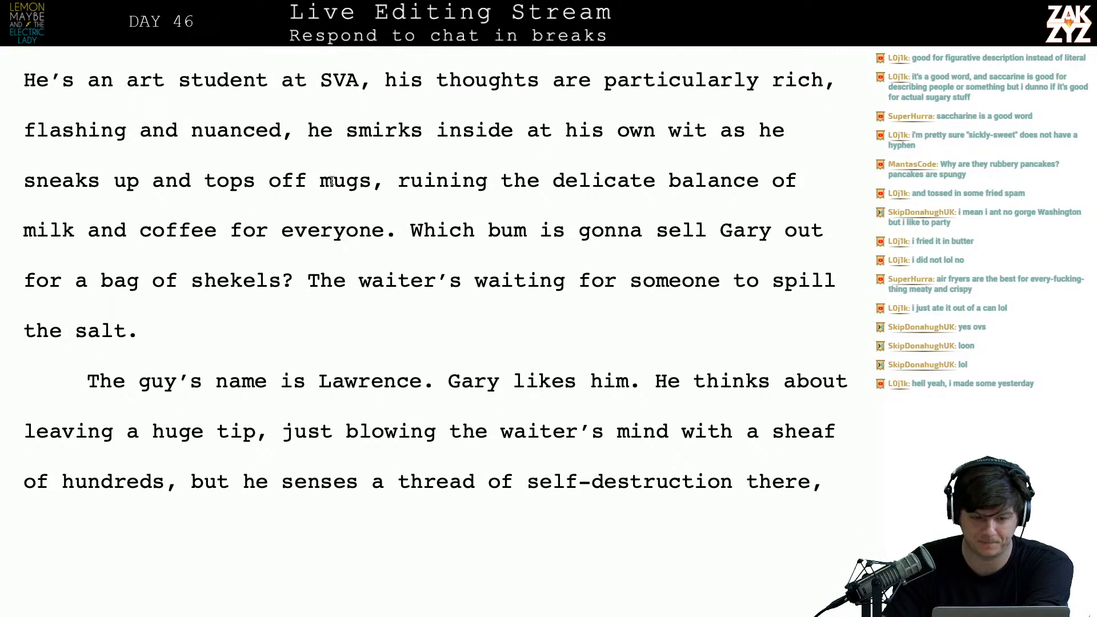
scroll(347, 210, up, 3)
scroll(347, 210, up, 4)
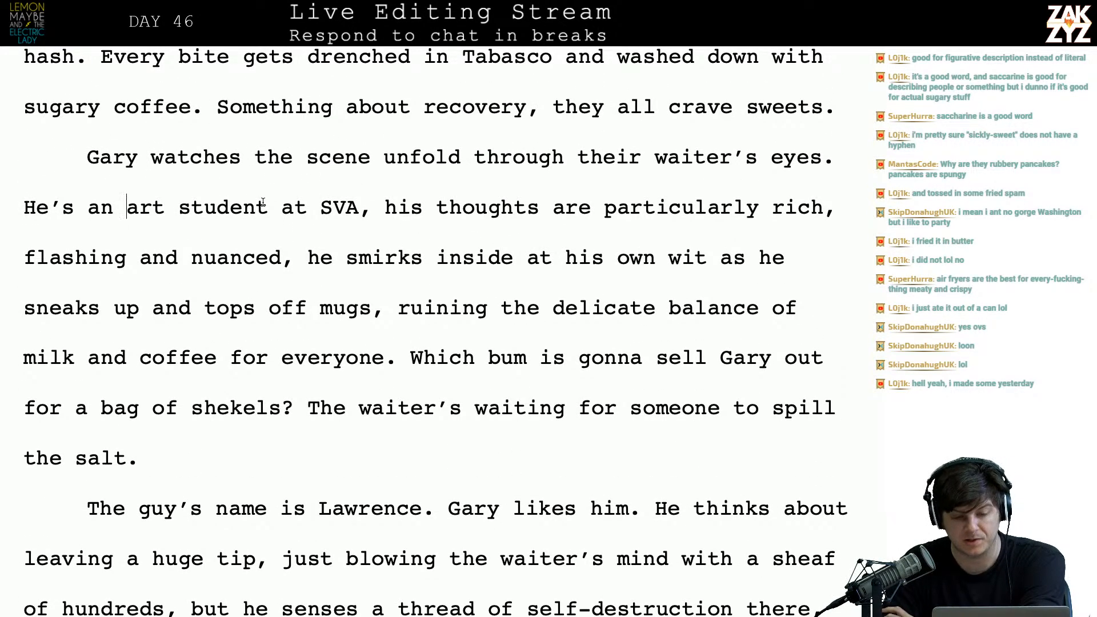
scroll(288, 214, down, 1)
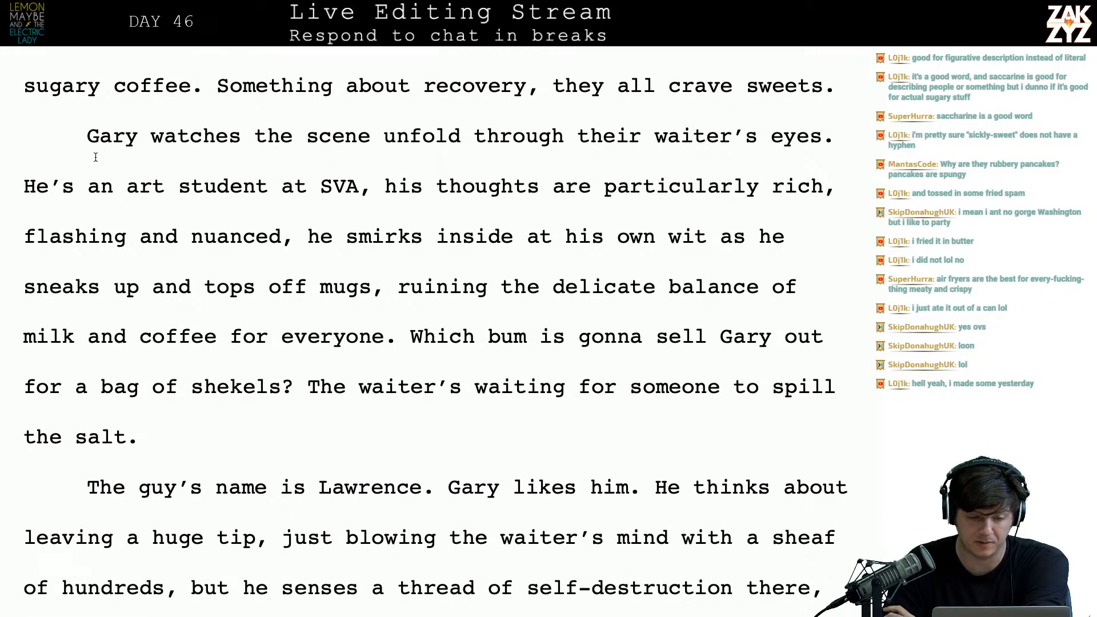
scroll(183, 220, down, 1)
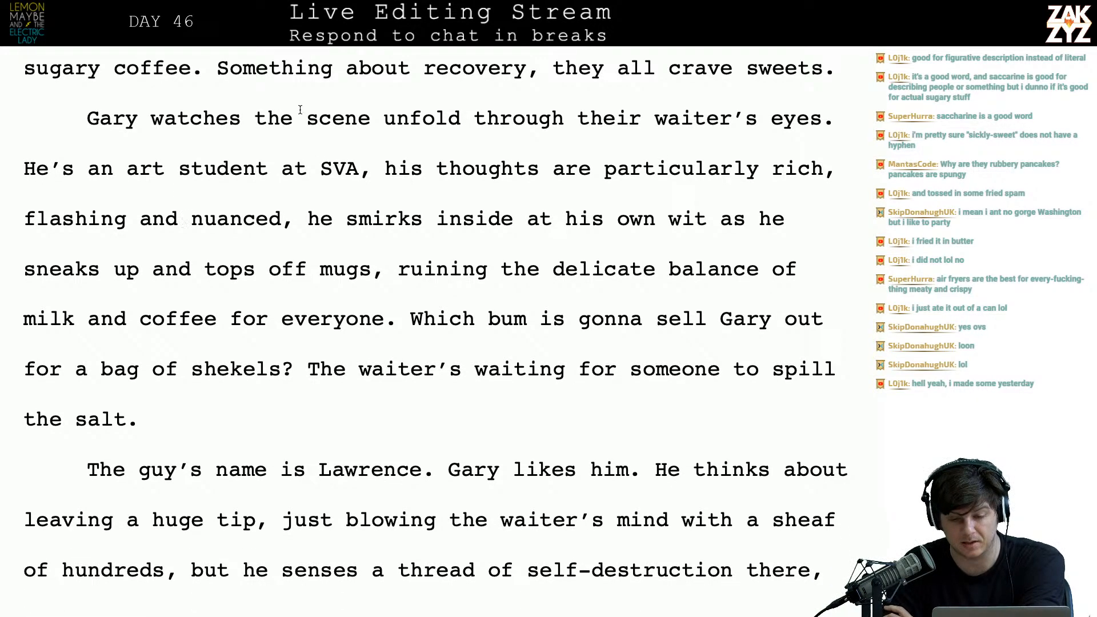
click(379, 178)
key(Left)
key(BackSpace)
text(and his)
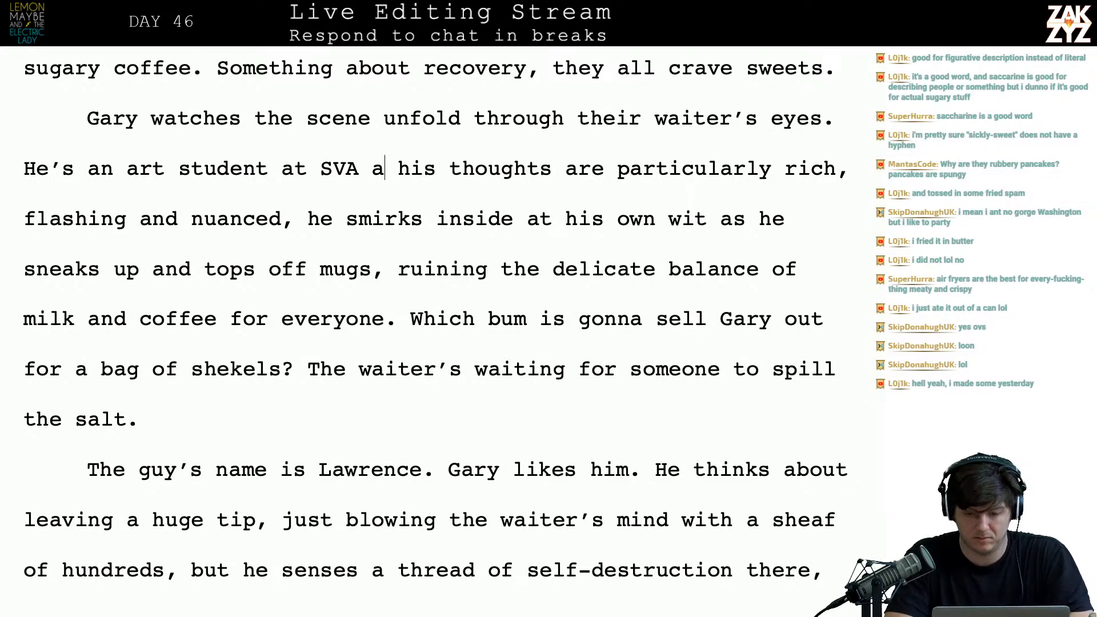
key(BackSpace)
key(BackSpace)
key(BackSpace)
key(BackSpace)
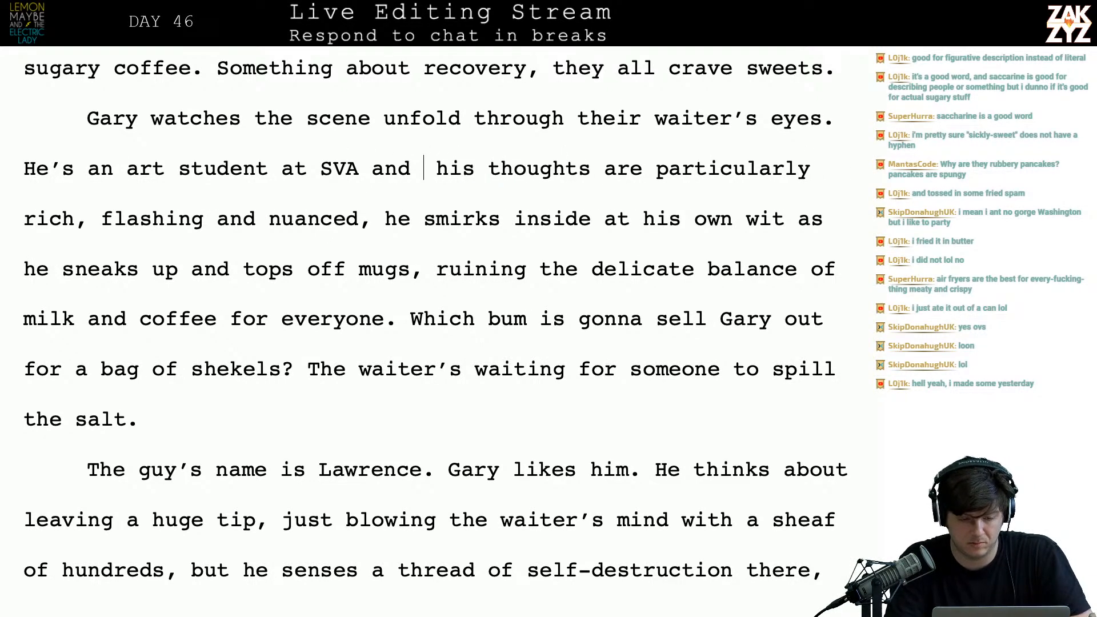
- Replace the comma after "rich" with a period in the waiter paragraph
key(Down)
key(Left)
key(Left)
key(Left)
key(Left)
key(Left)
key(Left)
key(Left)
key(Left)
key(Left)
key(Left)
key(Left)
key(Left)
key(Left)
key(Left)
key(Left)
key(Left)
key(Left)
key(Left)
key(Left)
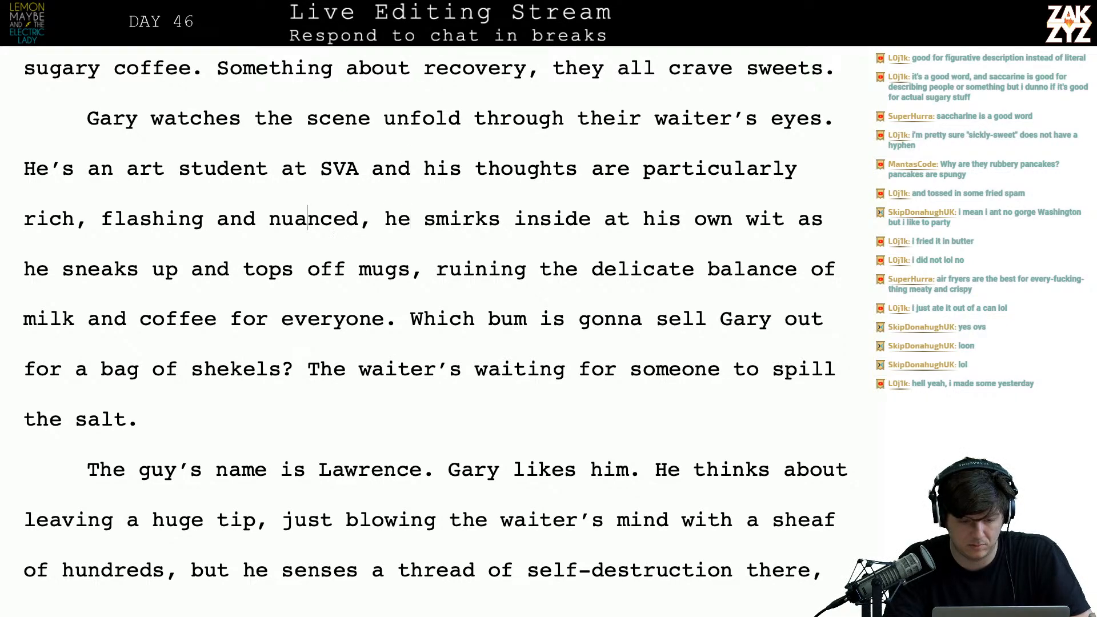
key(Left)
key(Left)
key(Left)
key(Left)
key(Left)
key(Left)
key(Left)
key(Right)
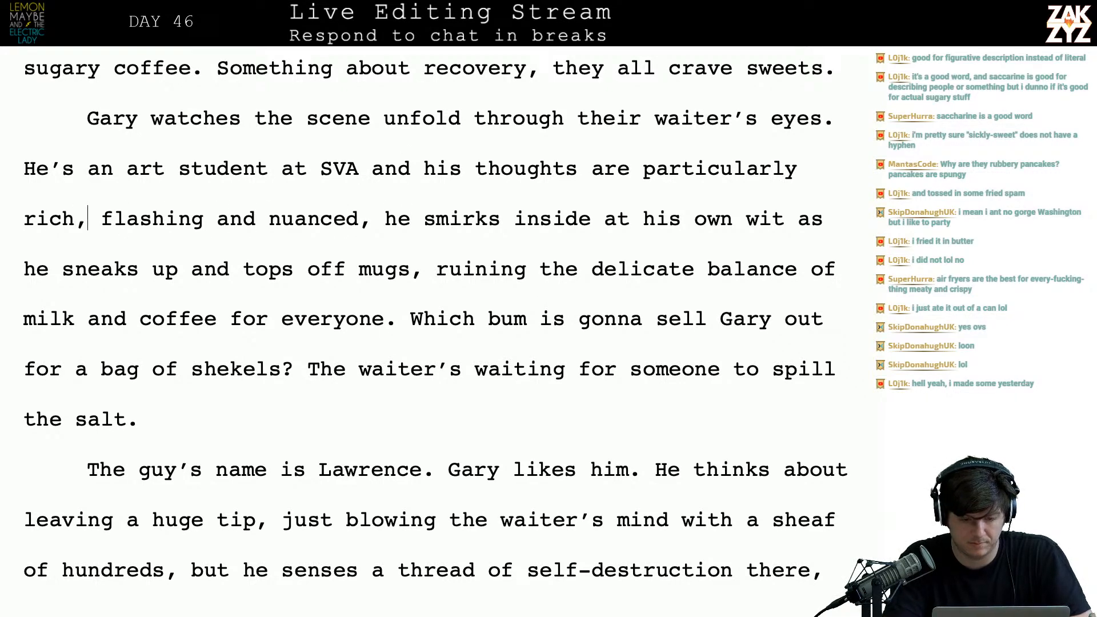
key(BackSpace)
text(.)
- Replace "flashing and nuanced, he" with "The waiter" before "smirks inside"
key(shift+Right)
key(shift+Right)
key(shift+Right)
key(shift+Right)
key(shift+Right)
key(shift+Right)
key(shift+Right)
key(shift+Right)
key(shift+Right)
key(shift+Right)
key(shift+Right)
key(shift+Right)
key(shift+Right)
key(shift+Right)
key(shift+Right)
key(shift+Right)
key(shift+Right)
key(shift+Right)
key(shift+Right)
key(shift+Right)
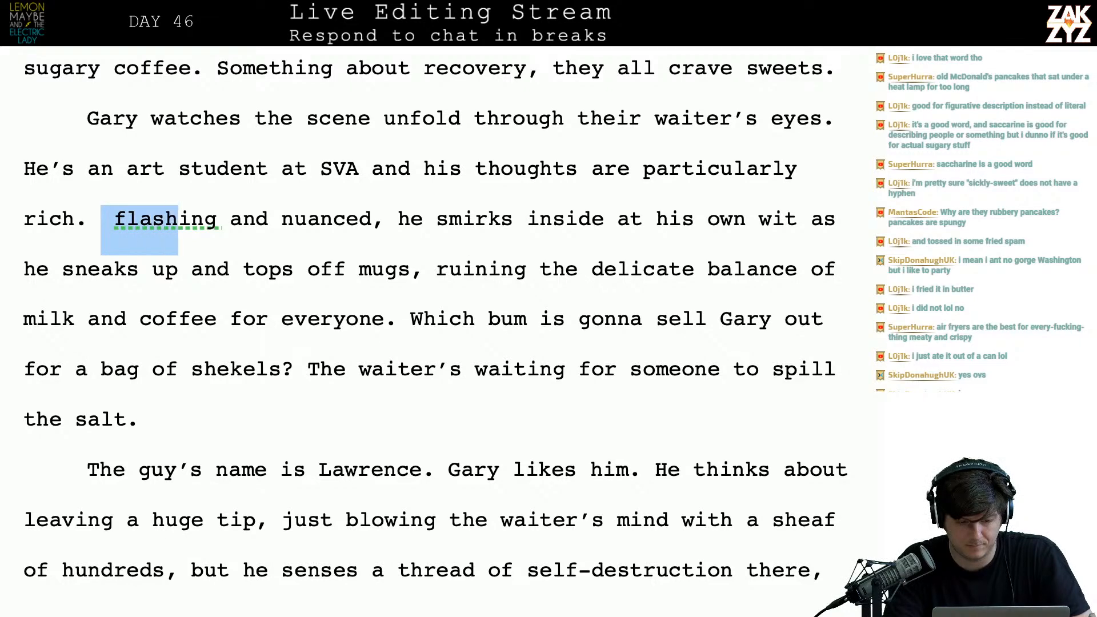
key(shift+Right)
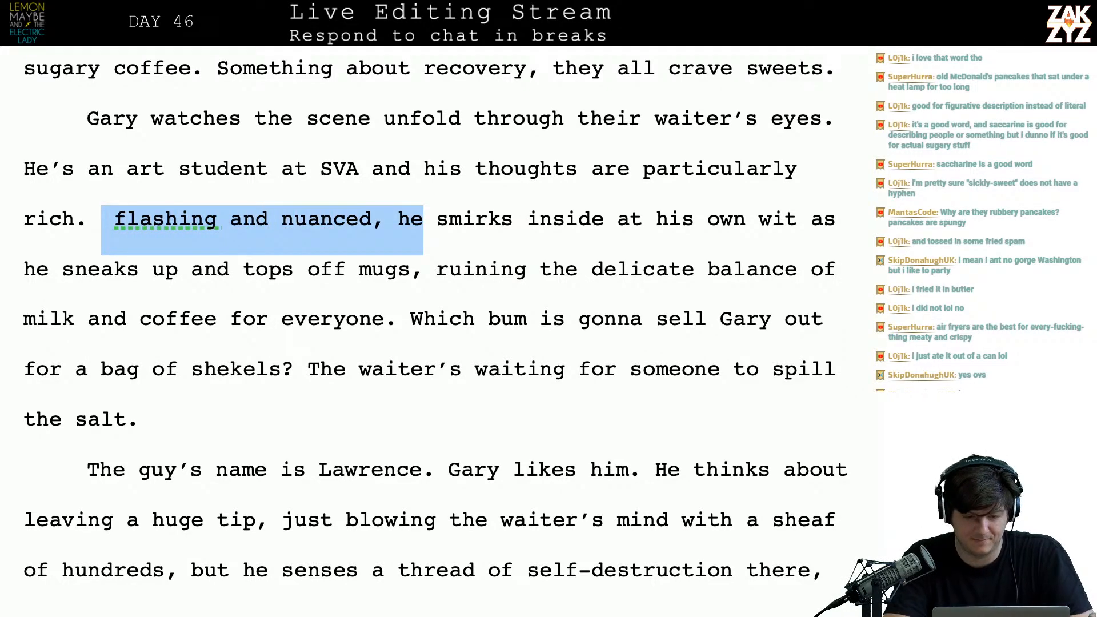
text(The waiter)
- Delete the word "inside" between "The waiter smirks" and "at his own wit"
key(Right)
key(Right)
key(Right)
key(Right)
key(Right)
key(Right)
key(Right)
key(Right)
key(Right)
key(Right)
key(Right)
key(Right)
key(Right)
key(Right)
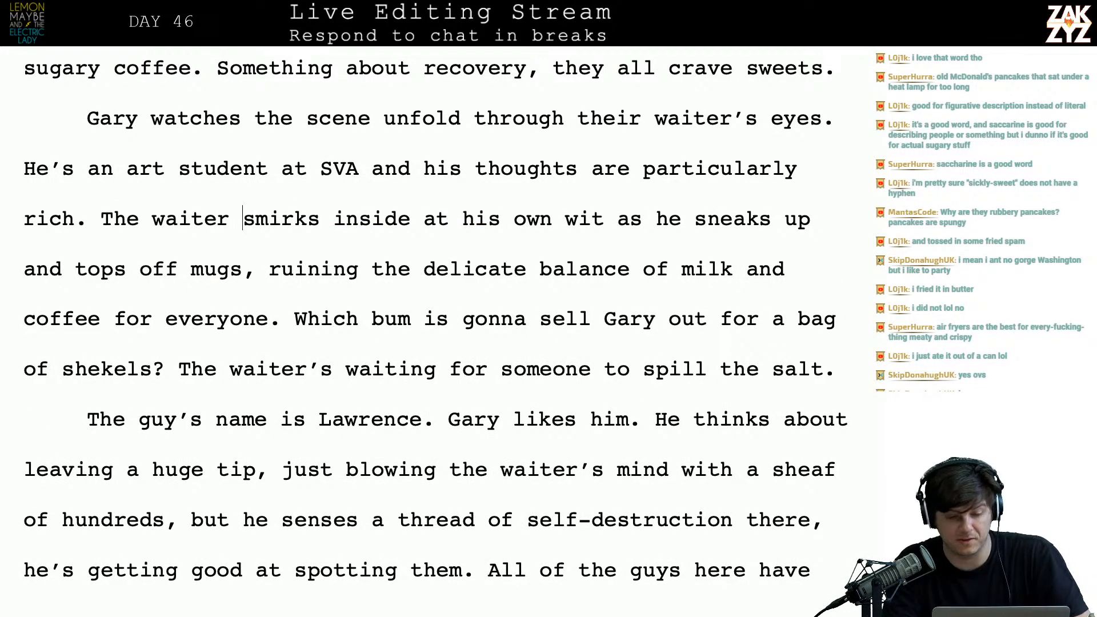
key(BackSpace)
key(BackSpace)
key(BackSpace)
key(BackSpace)
key(BackSpace)
key(BackSpace)
key(BackSpace)
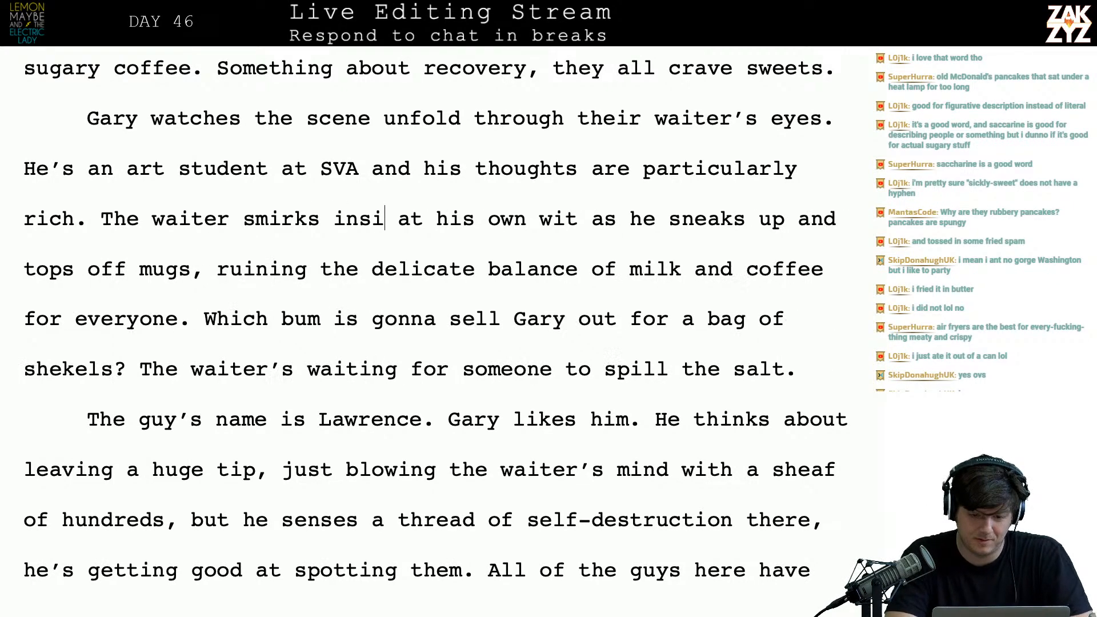
- Insert "coffee" before "mugs" in the sentence about the waiter sneaking up and topping them off
key(Right)
key(ctrl+Right)
key(ctrl+Right)
key(ctrl+Right)
key(ctrl+Right)
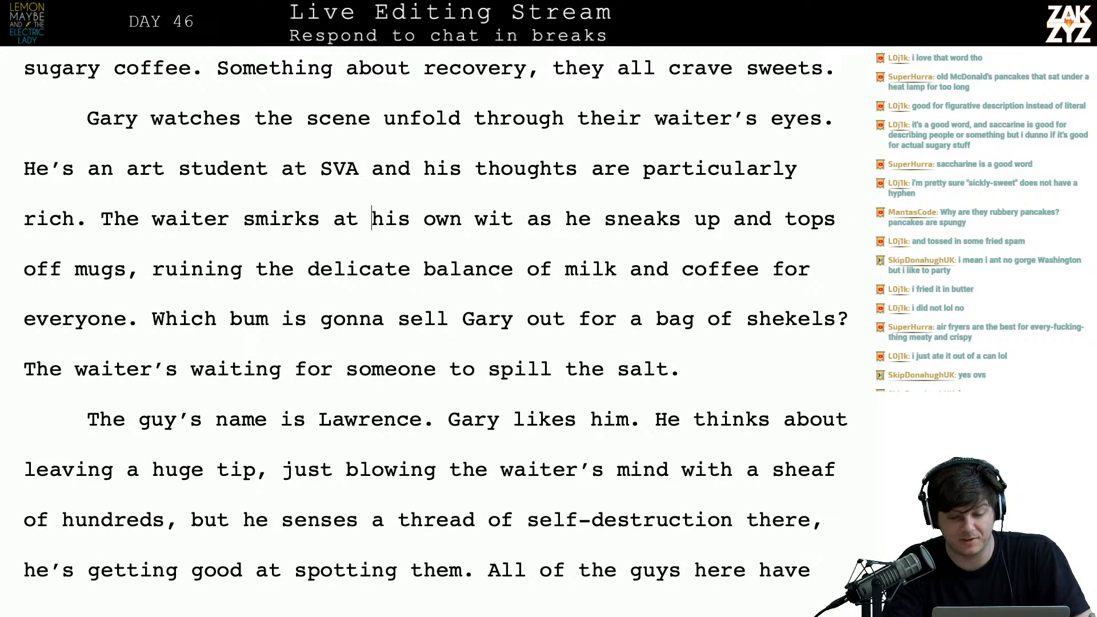
key(Down)
key(Left)
key(Left)
key(Left)
key(Left)
key(Left)
key(Left)
key(Left)
key(Left)
key(Left)
key(Left)
key(Up)
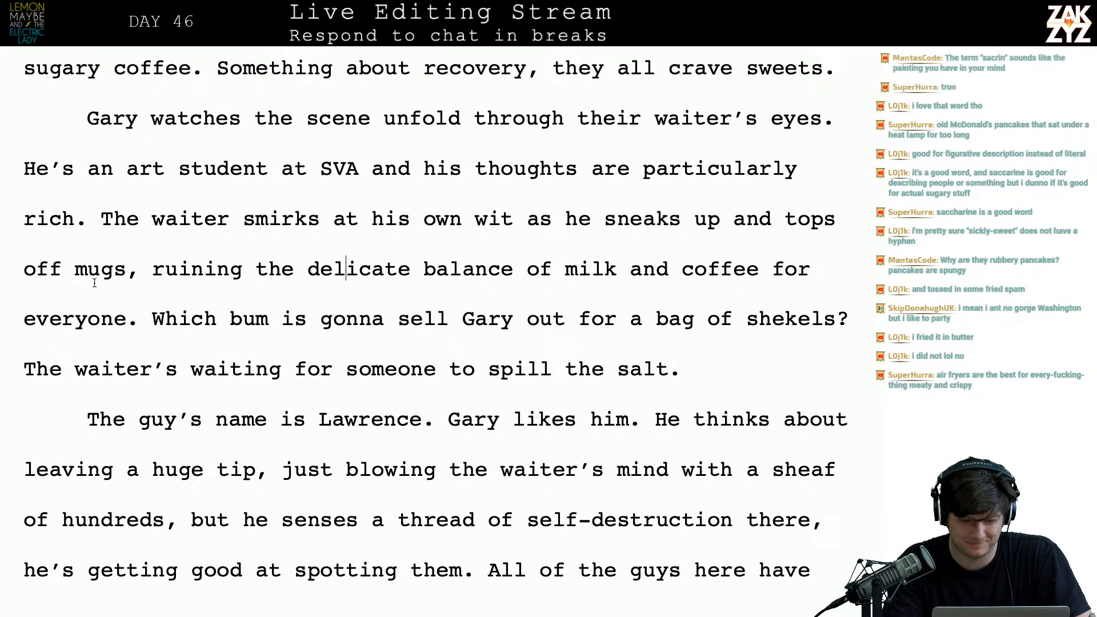
click(60, 268)
text(coffee)
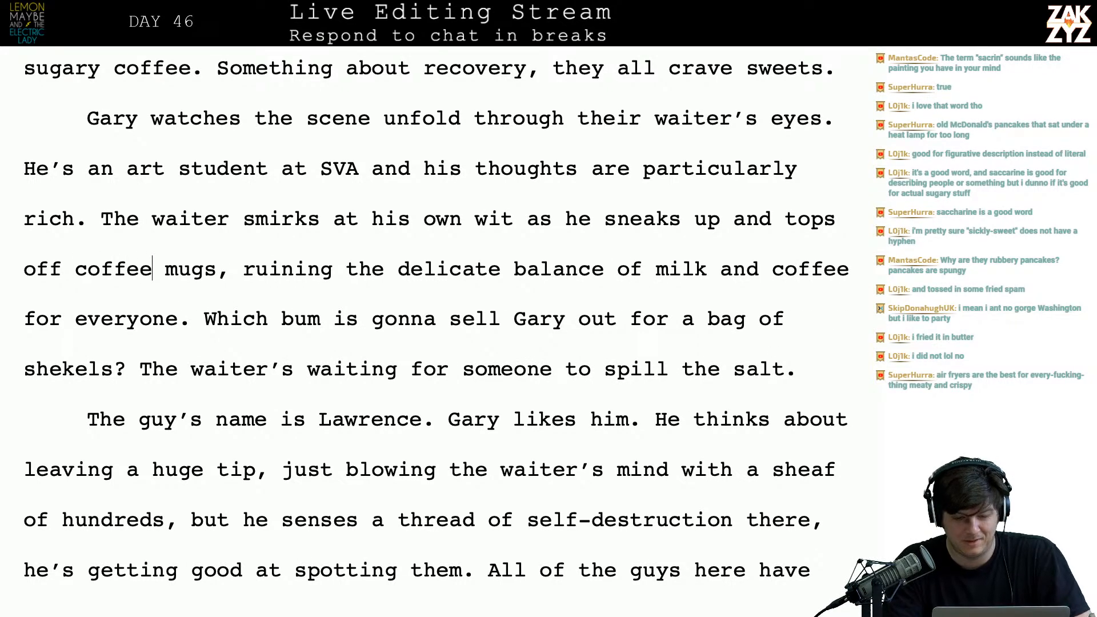
key(Right)
key(Right)
key(Right)
key(Right)
key(Right)
key(Right)
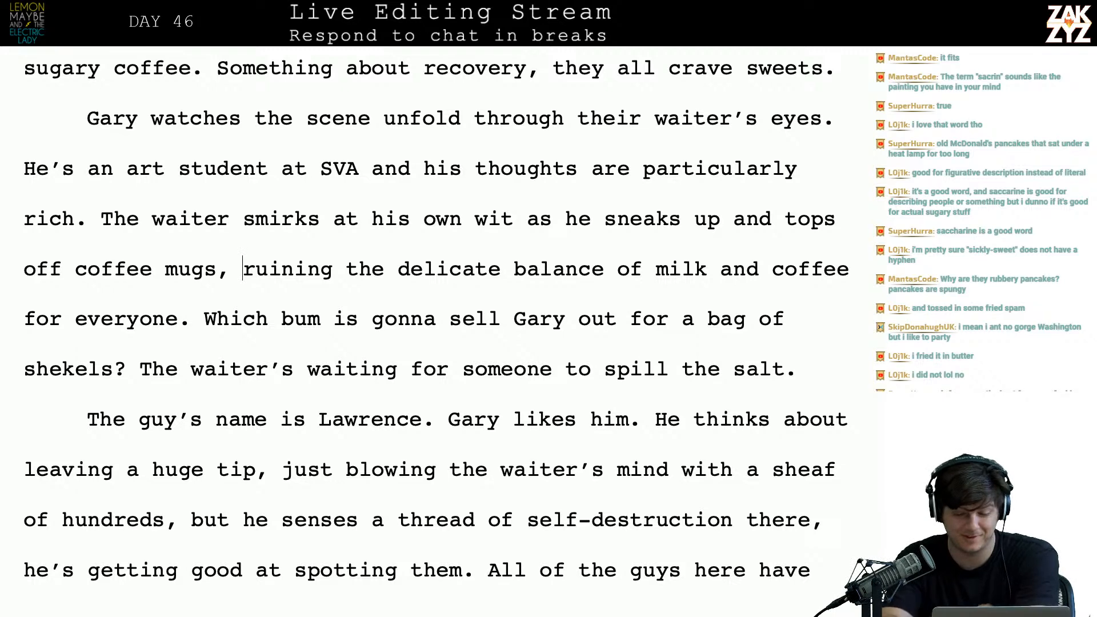
- Replace the paragraph's closing sentence "The waiter’s waiting for someone to spill the salt." with "Who’s going to spill the salt?"
click(148, 363)
key(Left)
text(W)
text(hos')
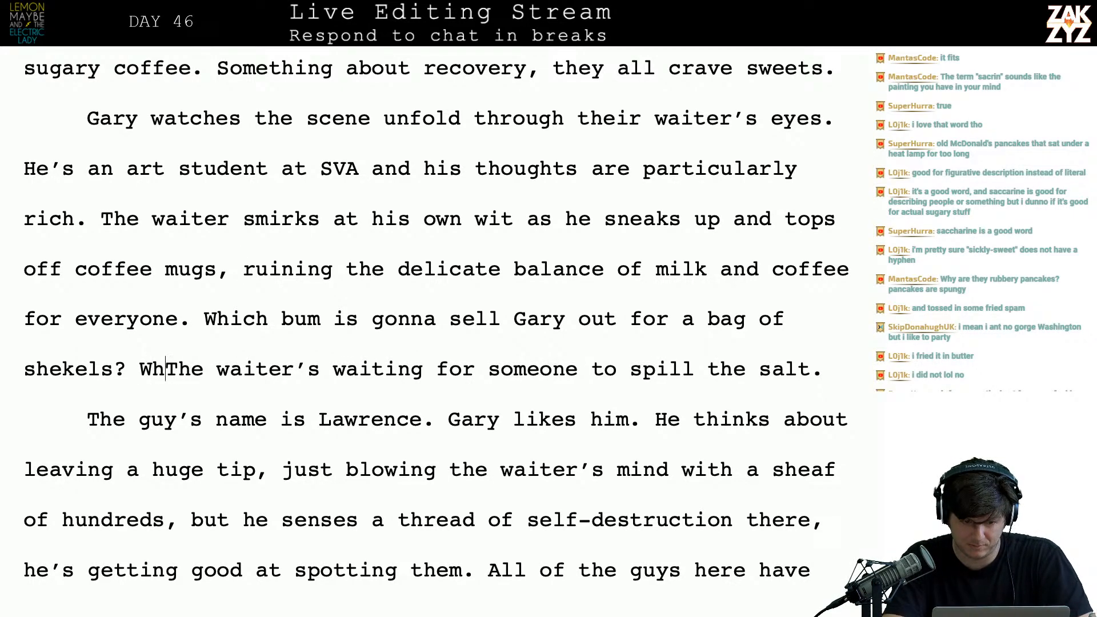
key(BackSpace)
key(BackSpace)
text('s going to spill the )
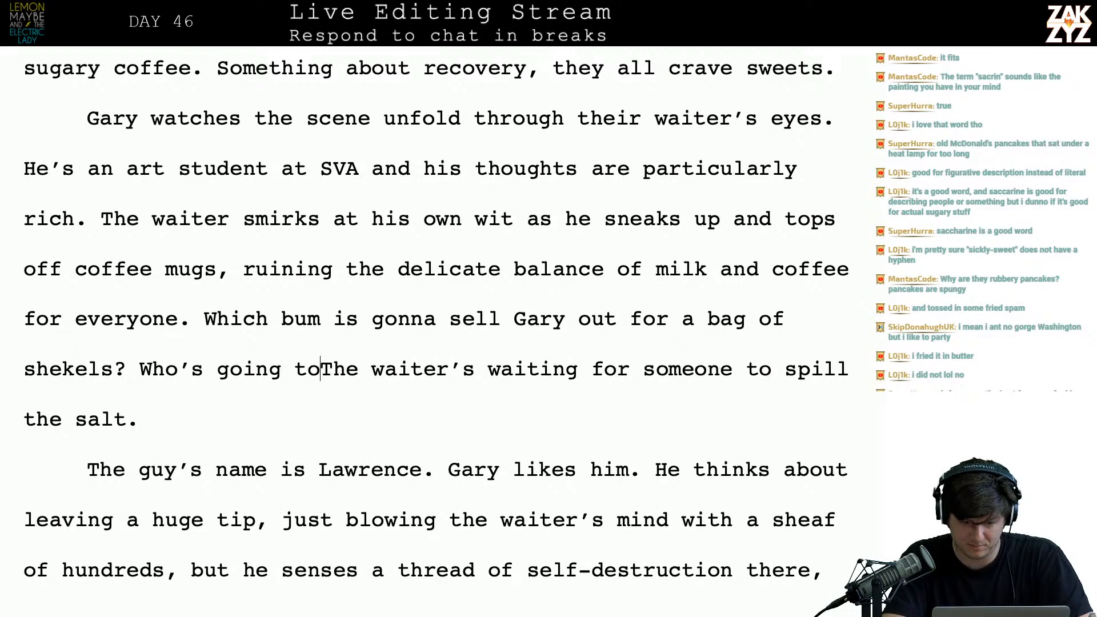
text(salt?)
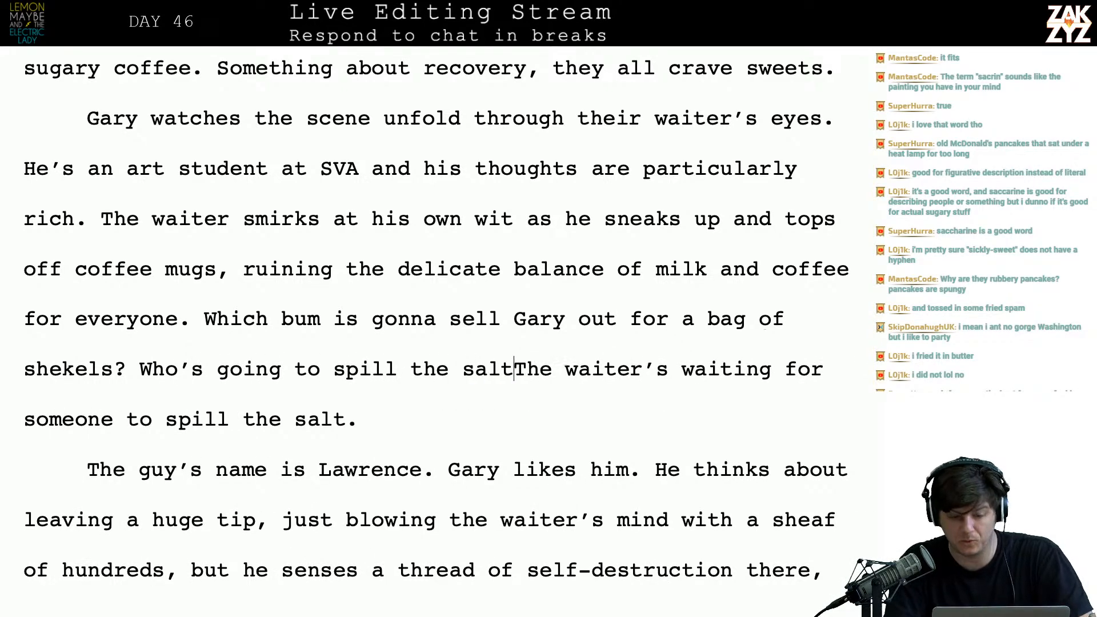
key(ctrl+shift+Down)
key(Delete)
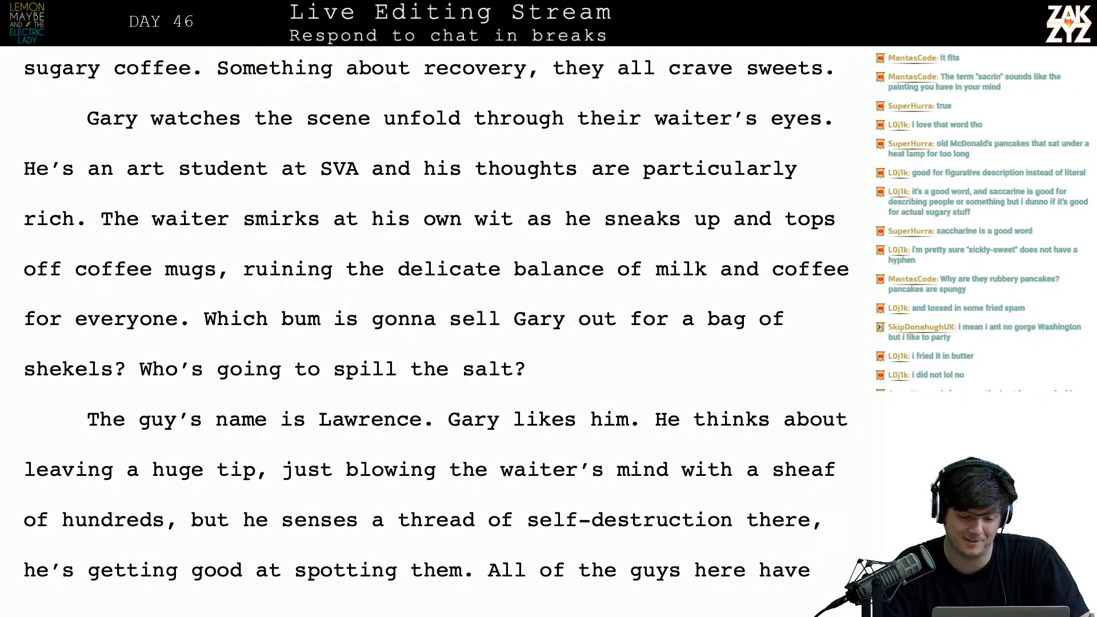
- Insert "Waiter’s name is Lawrence and Gary likes him." after "The" at the start of the paragraph following "spill the salt?"
scroll(436, 316, down, 3)
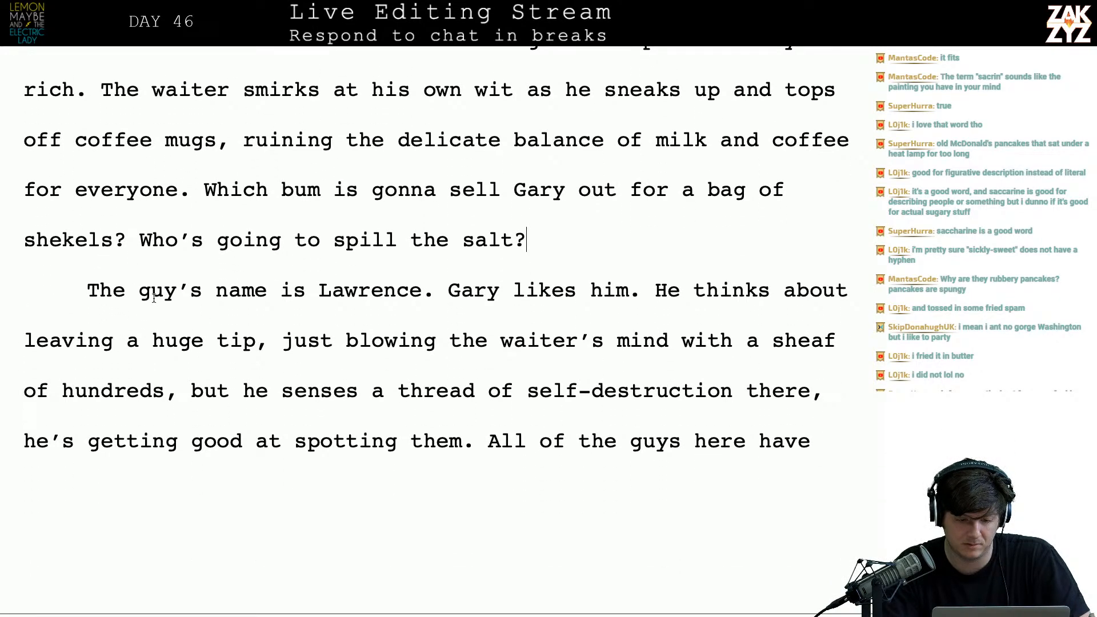
key(ctrl+Down)
click(87, 290)
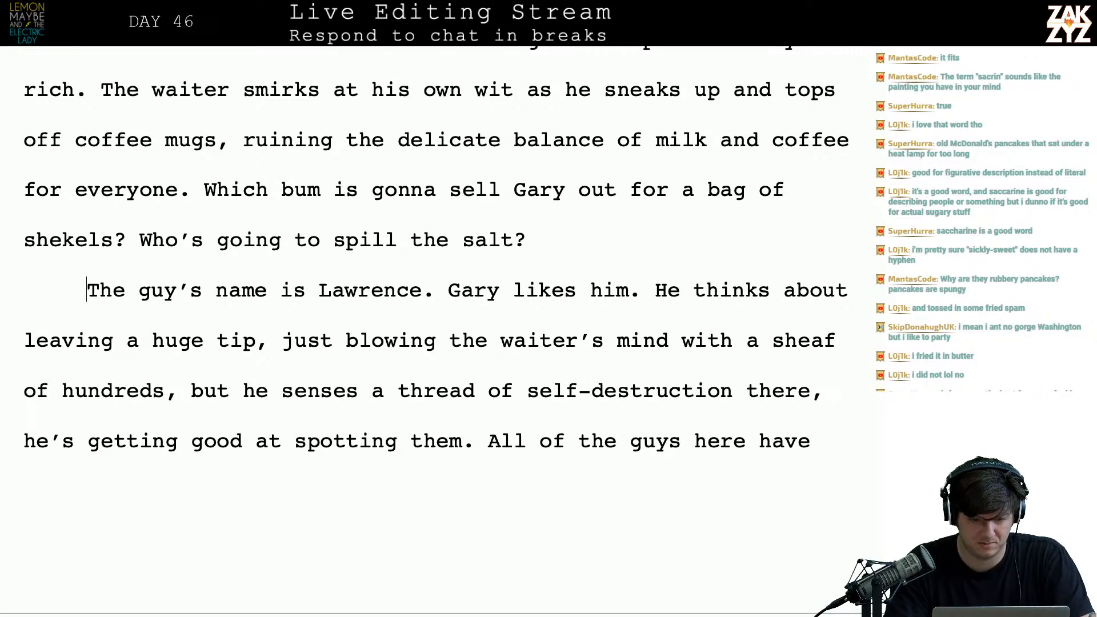
key(Right)
key(Right)
key(Right)
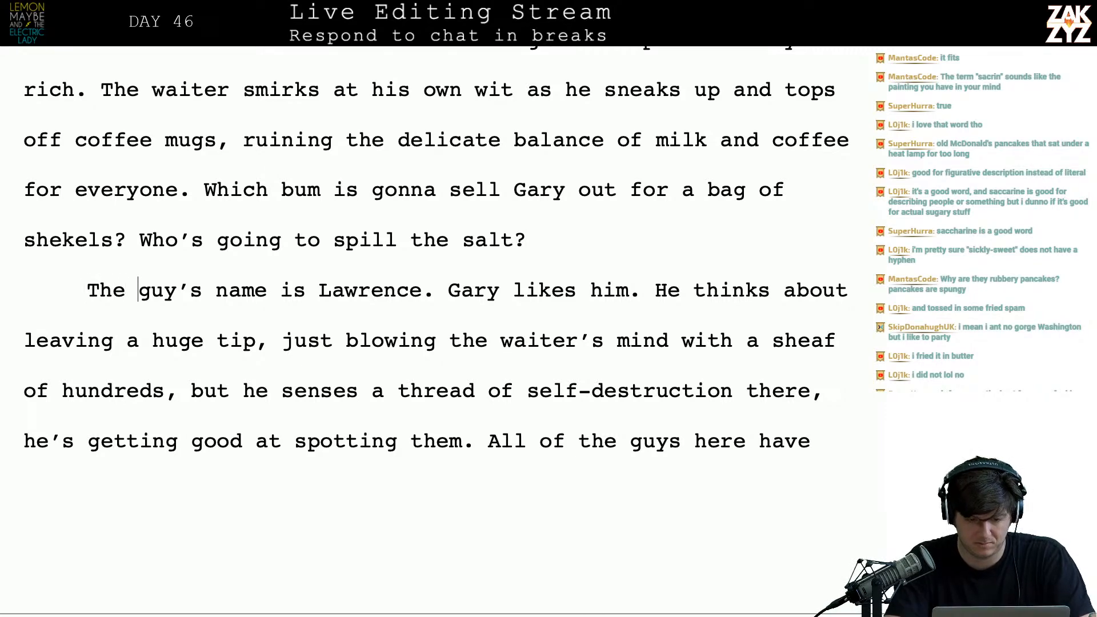
text(Waiter's name is )
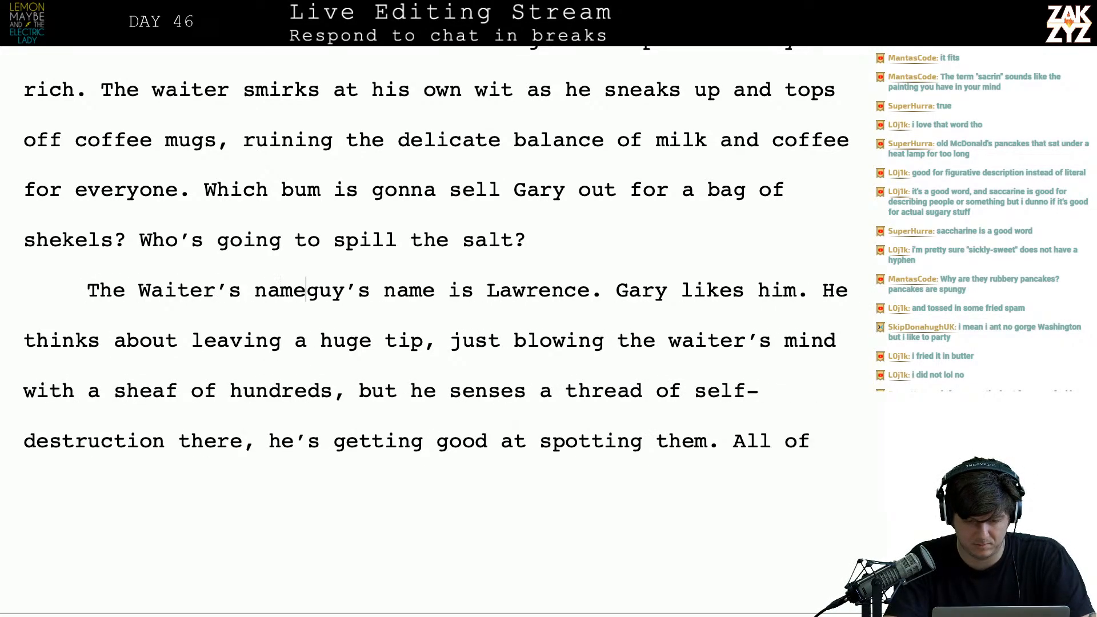
text(Lawrae)
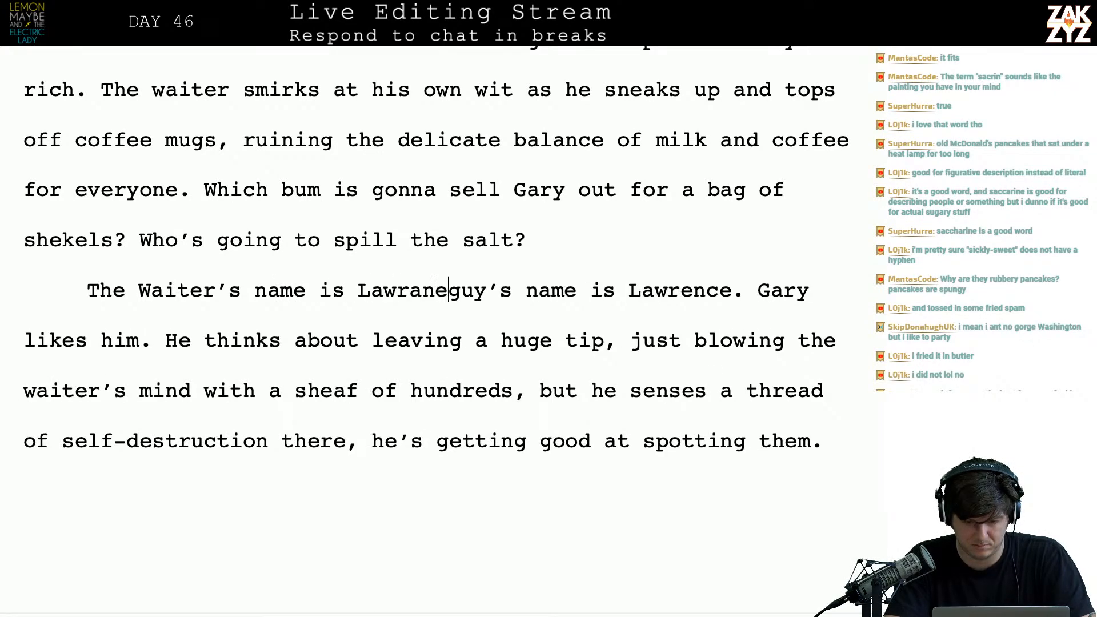
key(BackSpace)
key(BackSpace)
text(ence and )
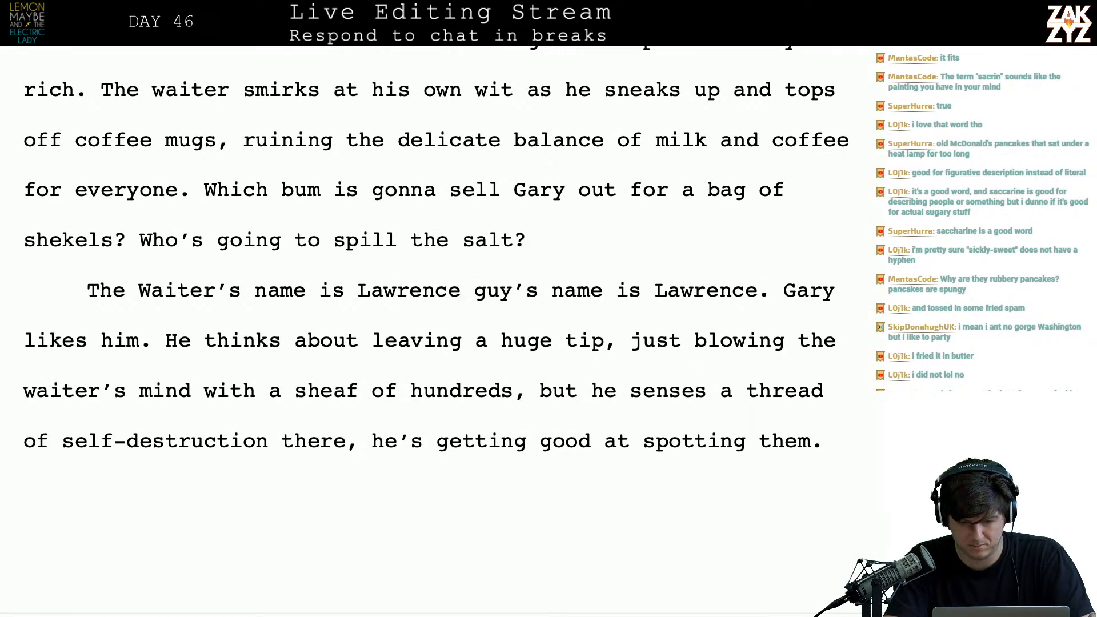
text(Gary likes him)
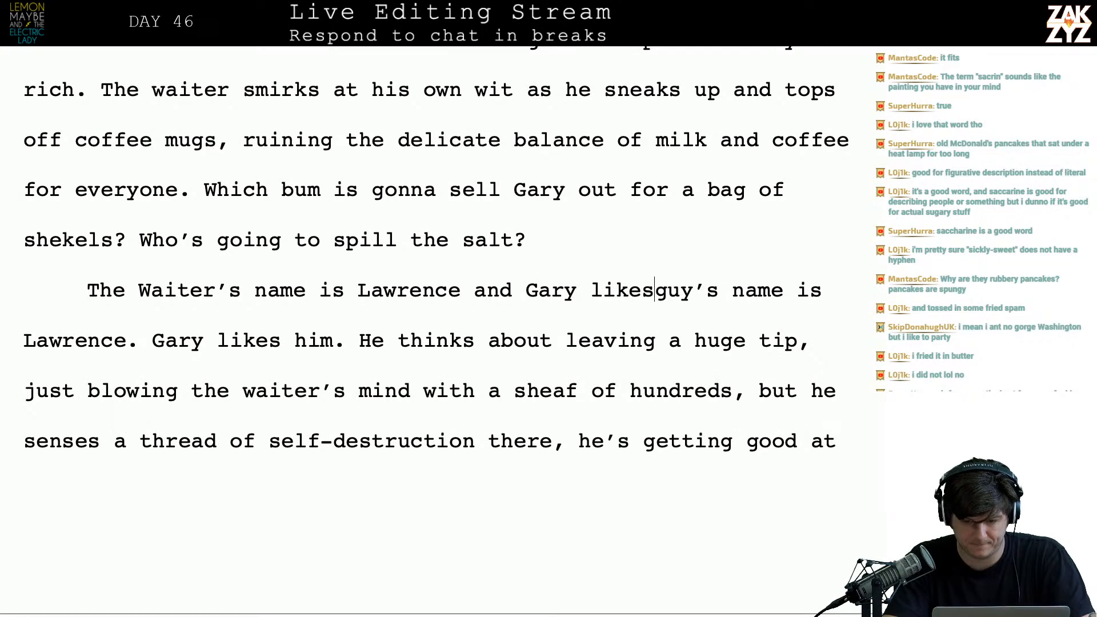
text(.)
- Delete the old wording "guy’s name is Lawrence. Gary likes him." before "He thinks about leaving a huge tip"
key(shift+Down)
key(shift+Left)
key(shift+Left)
key(shift+Left)
key(shift+Left)
key(shift+Left)
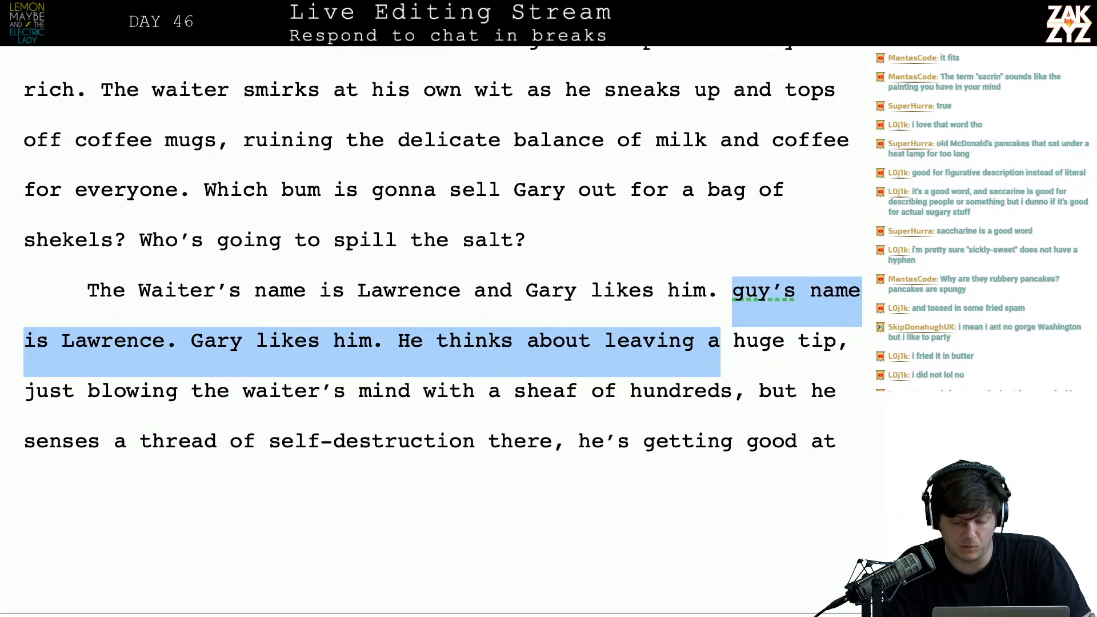
key(shift+Left)
key(shift+Left)
key(shift+Left)
key(shift+Left)
key(shift+Left)
key(shift+Left)
key(shift+Left)
key(shift+Left)
key(shift+Left)
key(shift+Left)
key(shift+Left)
key(shift+Left)
key(shift+Left)
key(shift+Left)
key(shift+Left)
key(shift+Left)
key(shift+Left)
key(shift+Left)
key(shift+Left)
key(shift+Left)
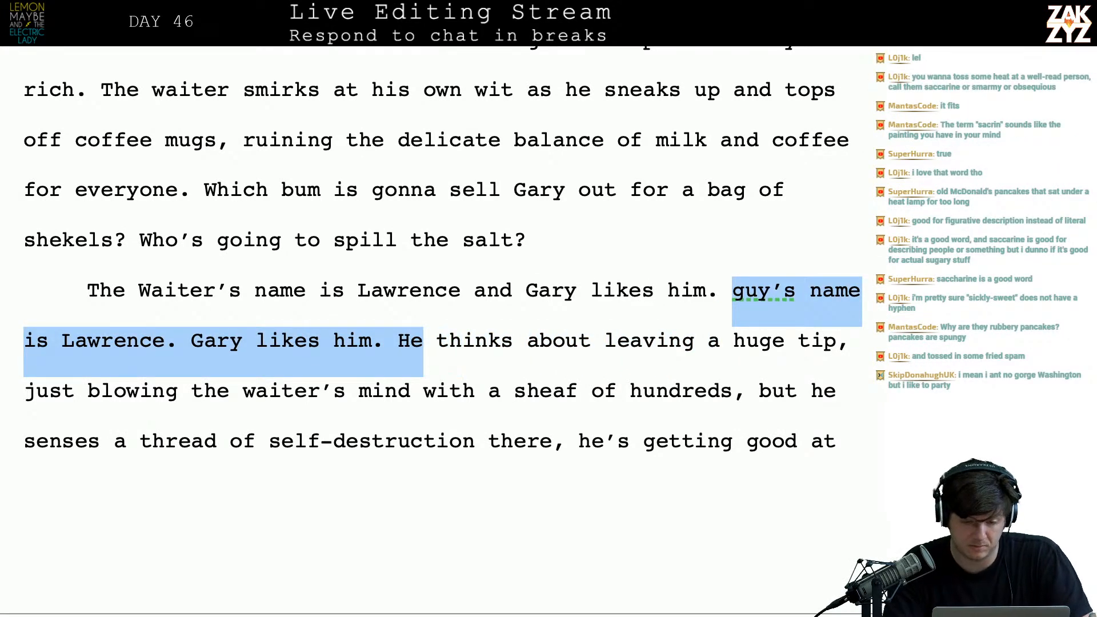
key(BackSpace)
- Change the capital "W" in "The Waiter’s name" to lowercase
key(Up)
key(Right)
key(Up)
key(Right)
key(ctrl+Right)
key(Down)
key(BackSpace)
text(w)
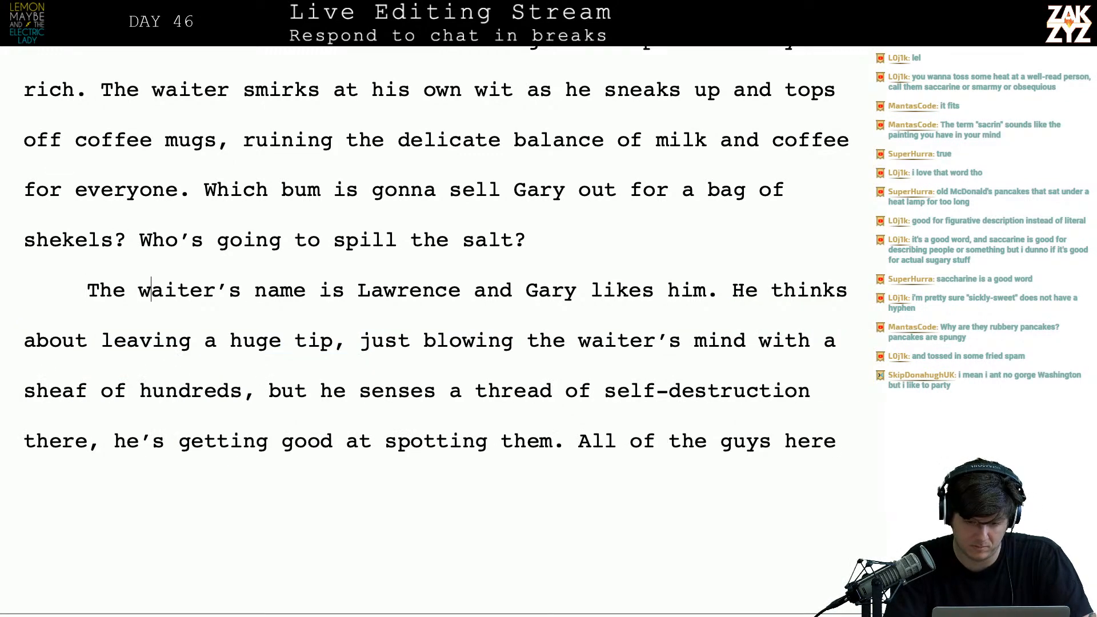
- Insert the sentence "Gary likes the waiter." at the start of the paragraph, before "The waiter’s name is Lawrence"
key(Left)
key(Left)
key(Left)
key(Left)
key(Left)
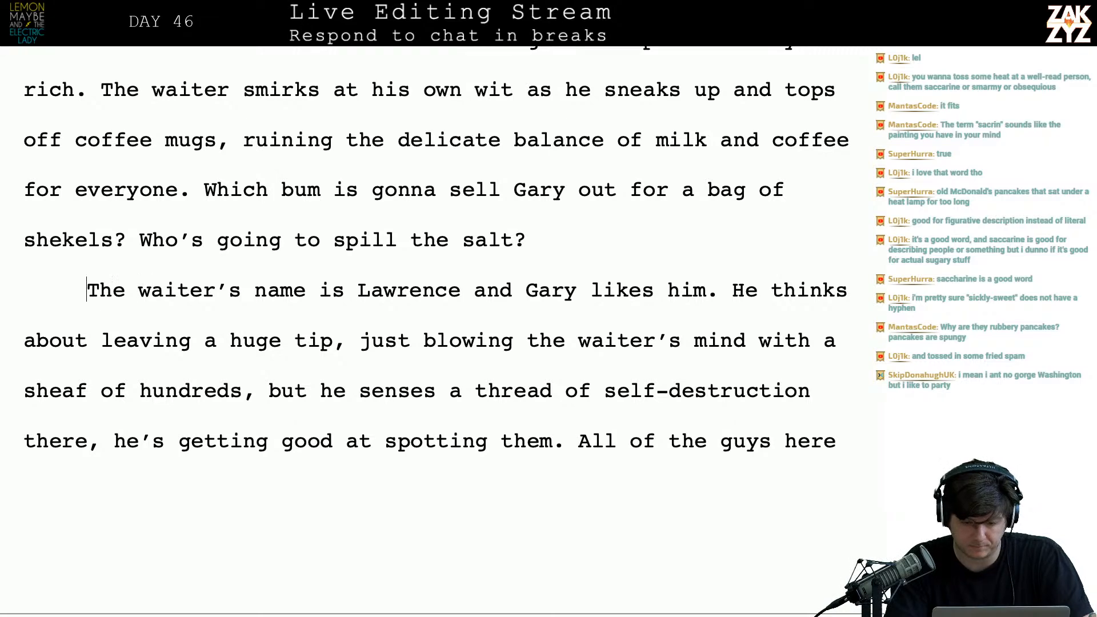
key(Right)
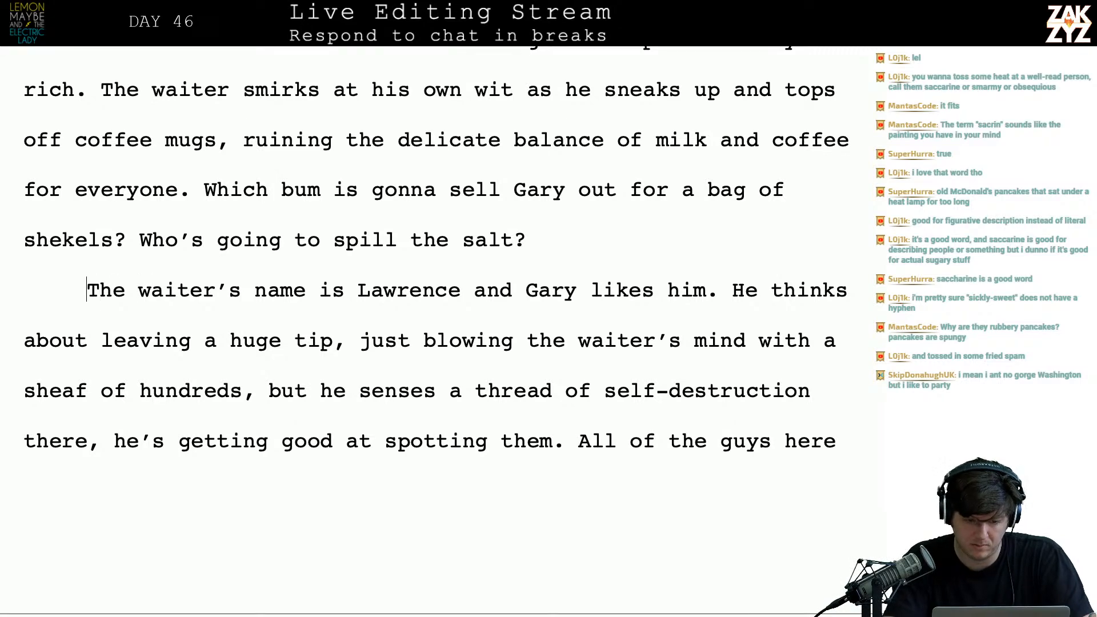
text(Gary likes the )
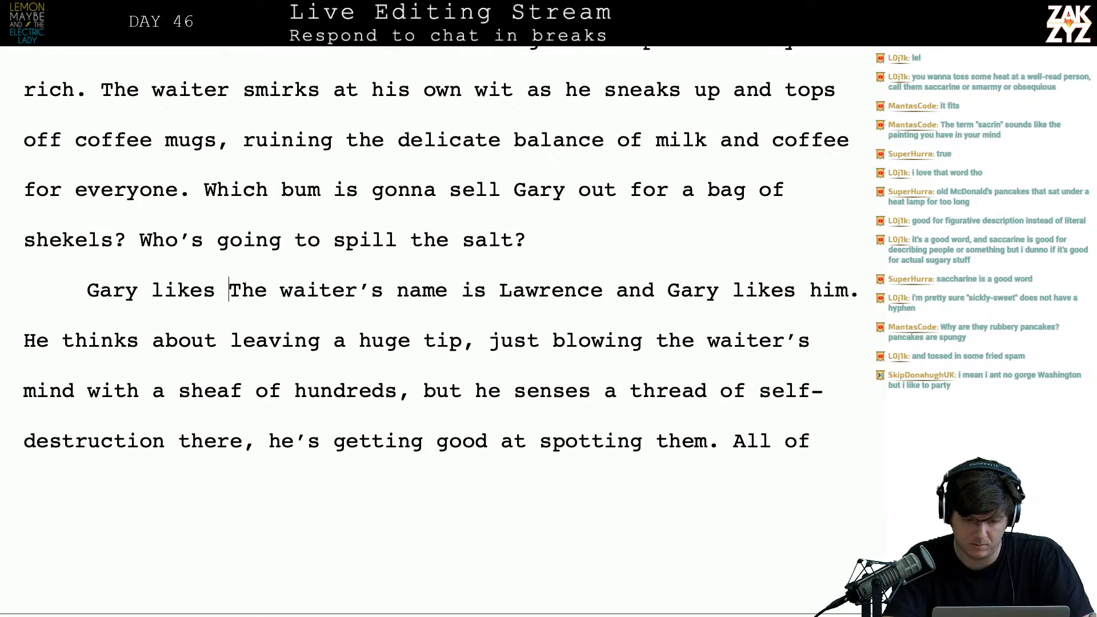
text(waiter, who)
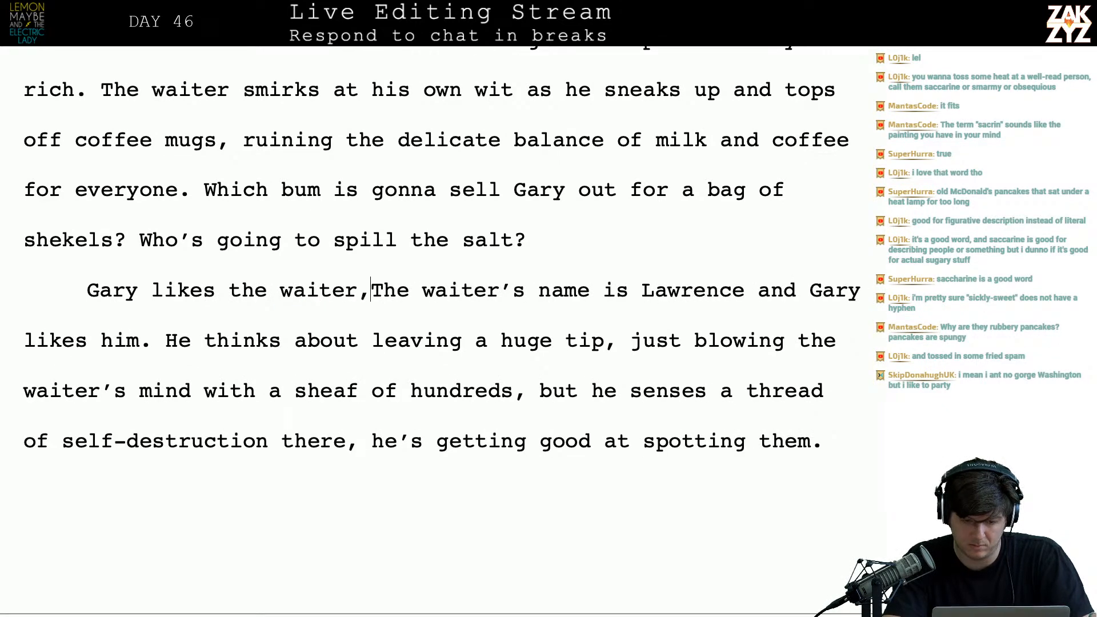
text(se)
key(BackSpace)
key(BackSpace)
key(BackSpace)
key(BackSpace)
key(BackSpace)
key(BackSpace)
key(BackSpace)
key(BackSpace)
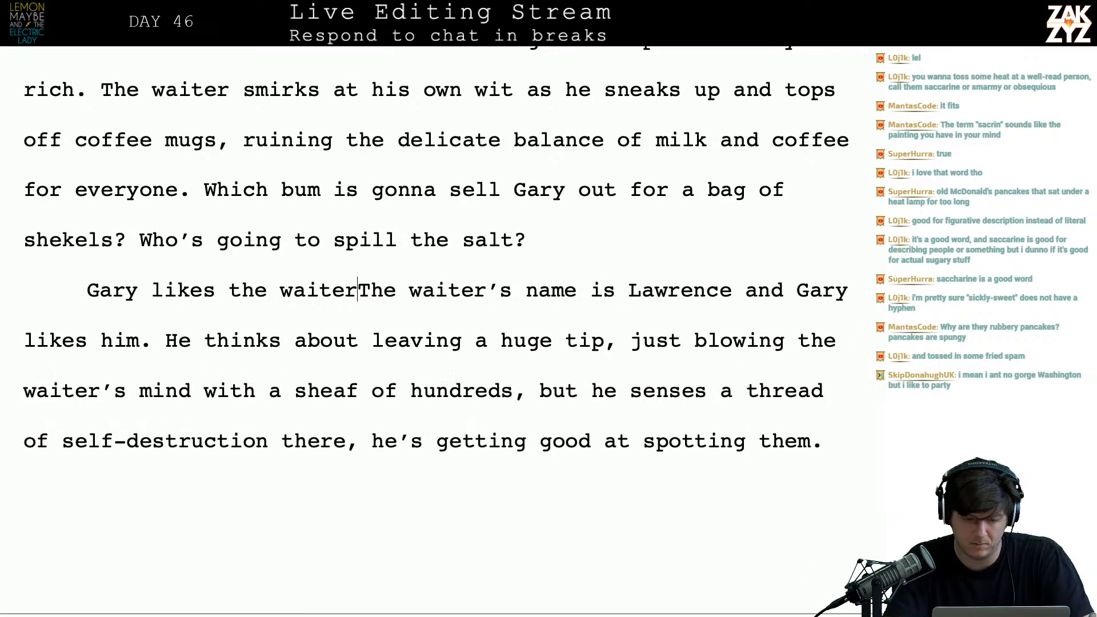
text(.)
key(shift+Down)
key(shift+Left)
key(shift+Left)
key(shift+Left)
key(shift+Left)
key(shift+Left)
key(shift+Left)
key(shift+Left)
key(shift+Left)
key(shift+Left)
key(shift+Left)
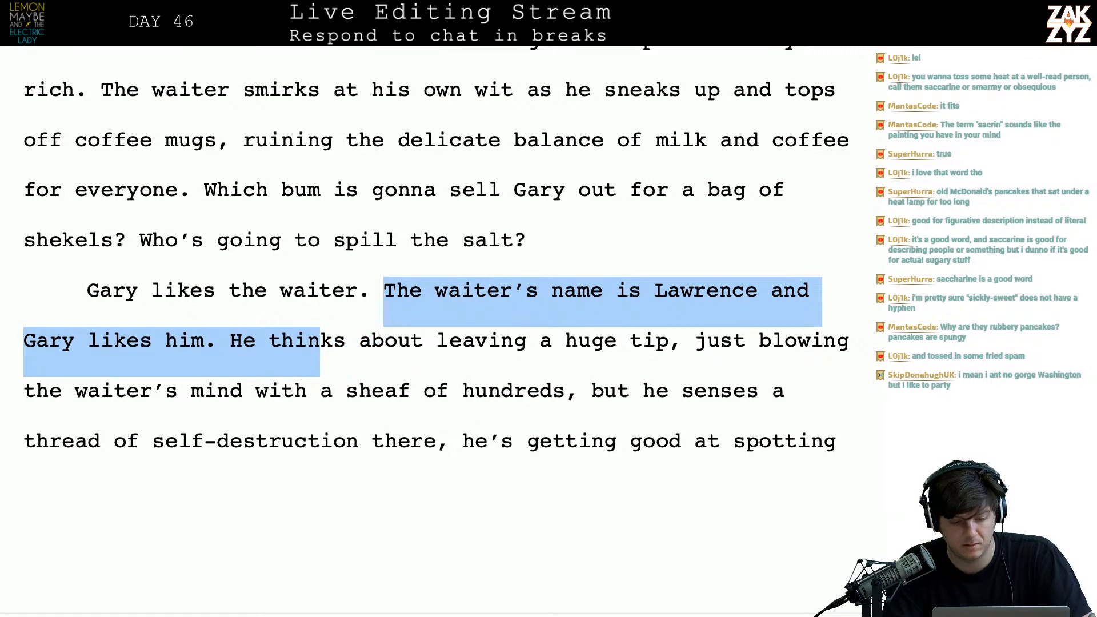
key(shift+Left)
key(shift+Left)
- Split the paragraph after its opening word "Gary", leaving "likes the waiter." and the following text on a new paragraph
key(Up)
key(Right)
key(Up)
key(Right)
key(Right)
key(Right)
key(Right)
key(Right)
key(Down)
key(Right)
key(Right)
key(Right)
key(Right)
key(Right)
key(Right)
key(Right)
key(Right)
key(Right)
key(Right)
key(Right)
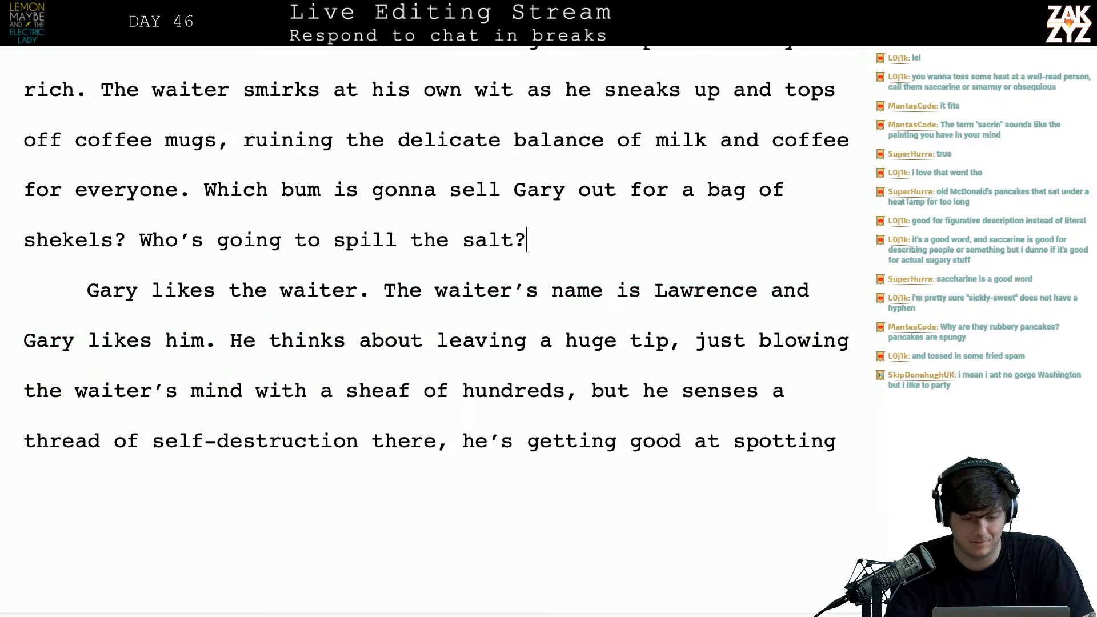
key(Return)
key(Left)
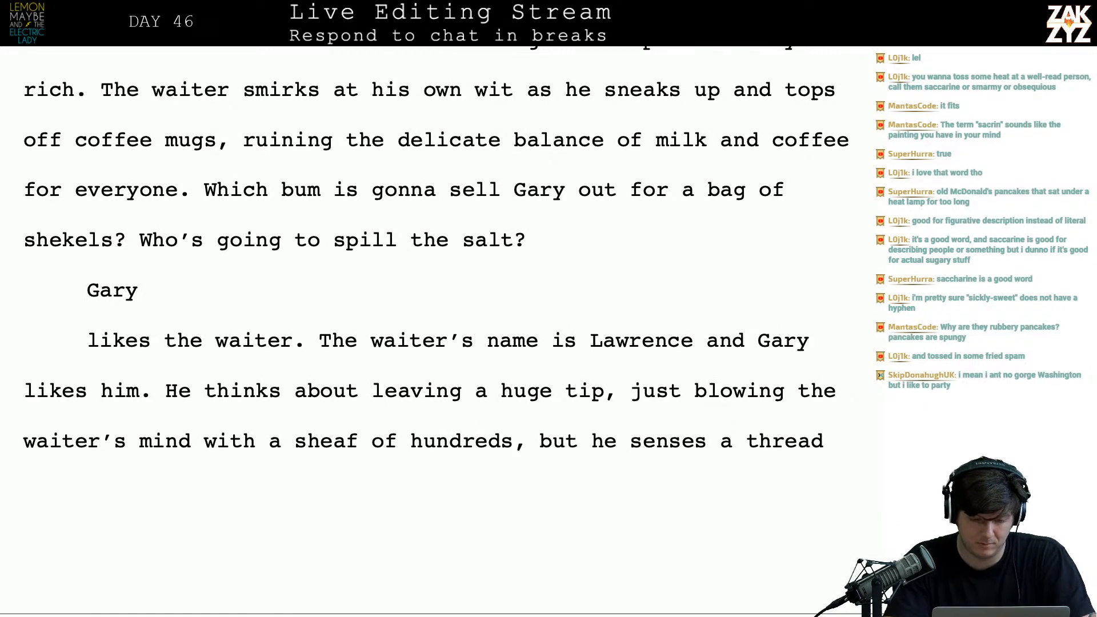
- Continue the separated line after "Gary" with "likes this guy."
text(likes)
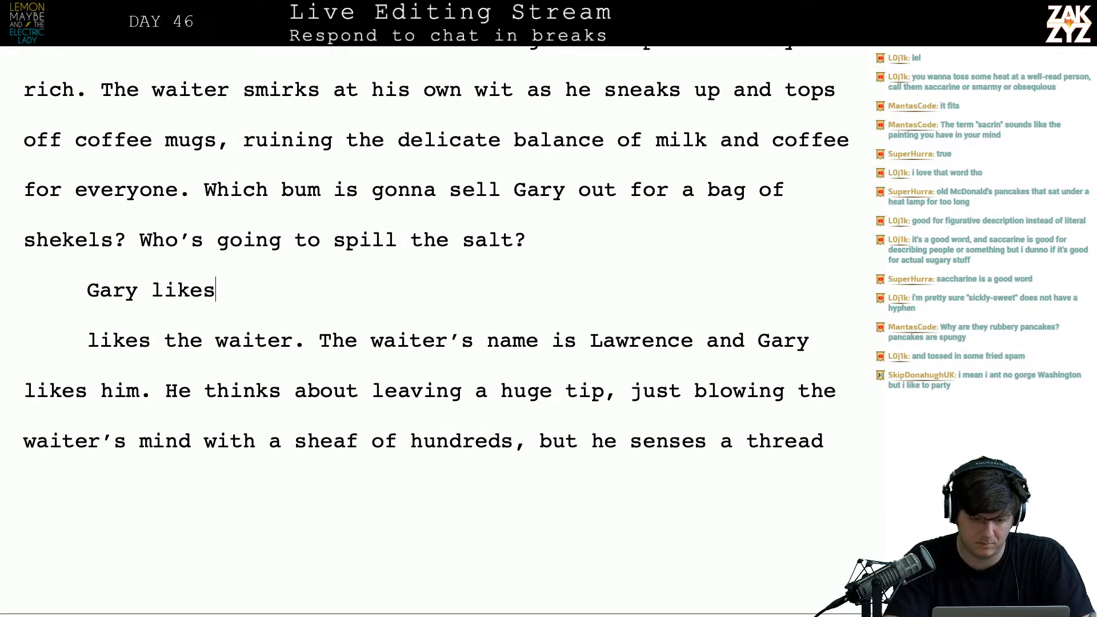
text( this guy, )
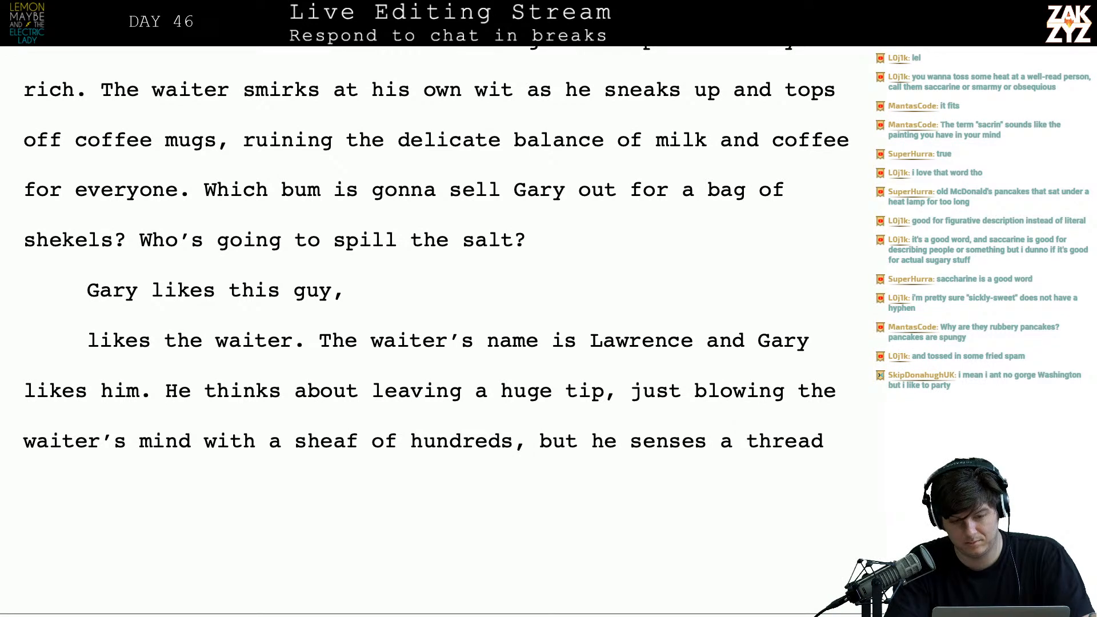
text(he)
key(BackSpace)
key(BackSpace)
key(BackSpace)
key(BackSpace)
key(BackSpace)
key(BackSpace)
key(BackSpace)
key(BackSpace)
key(BackSpace)
text(s guy,)
key(BackSpace)
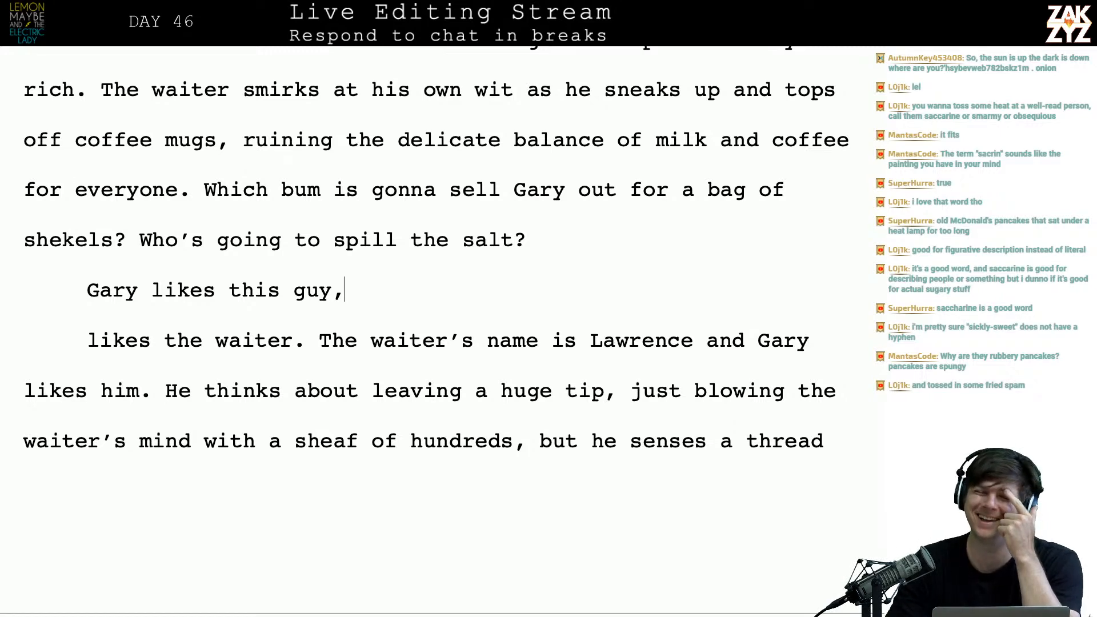
scroll(272, 296, down, 2)
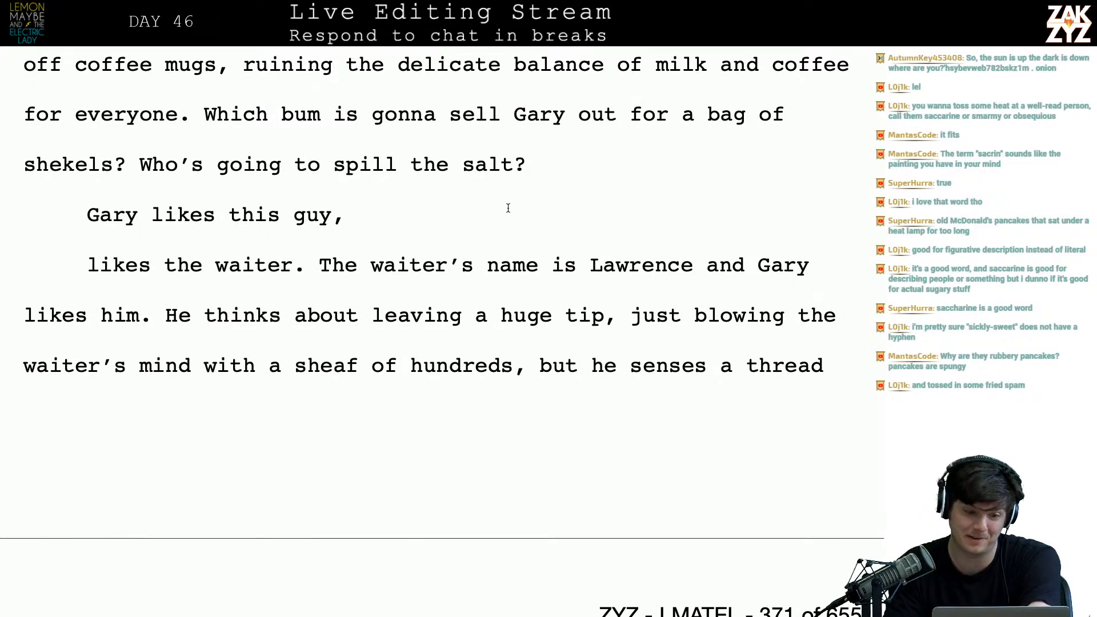
key(BackSpace)
text(.)
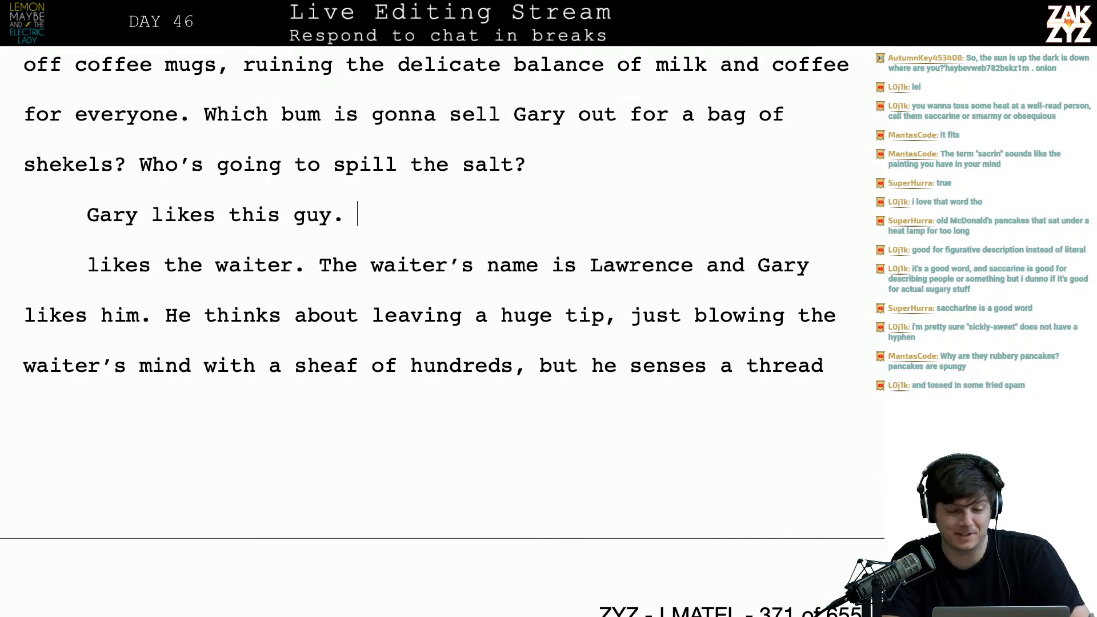
- Replace "likes this guy." after "Gary" with "decides he likes this waiter, smarmy or not."
key(Up)
key(Right)
key(Right)
key(Down)
key(Left)
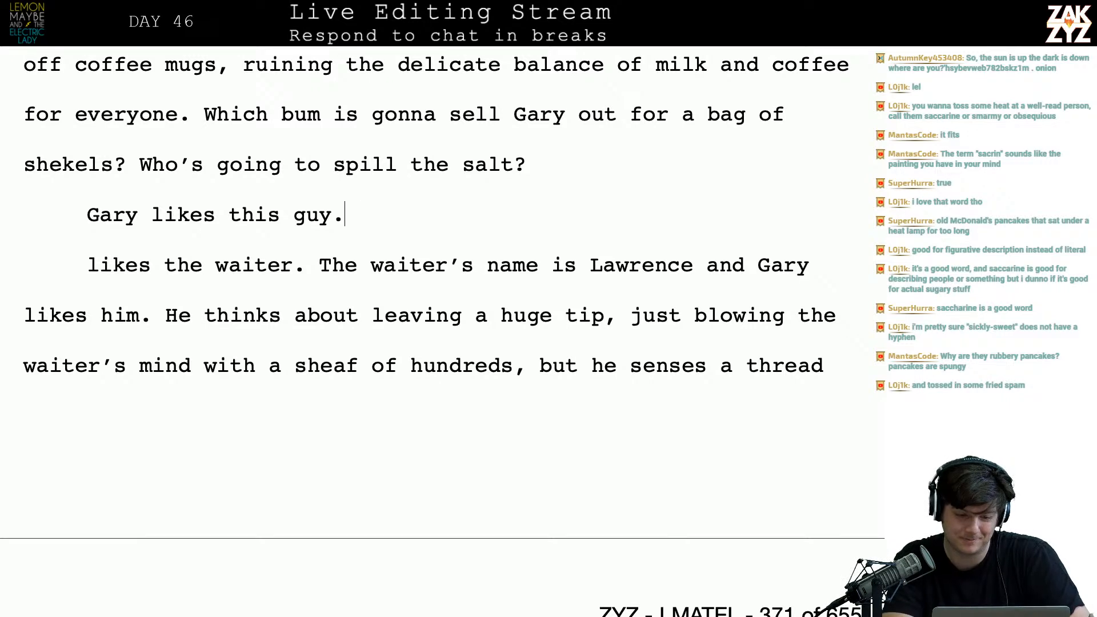
key(BackSpace)
key(BackSpace)
key(BackSpace)
key(BackSpace)
key(BackSpace)
key(BackSpace)
key(BackSpace)
key(BackSpace)
key(BackSpace)
key(BackSpace)
key(BackSpace)
key(BackSpace)
key(BackSpace)
key(BackSpace)
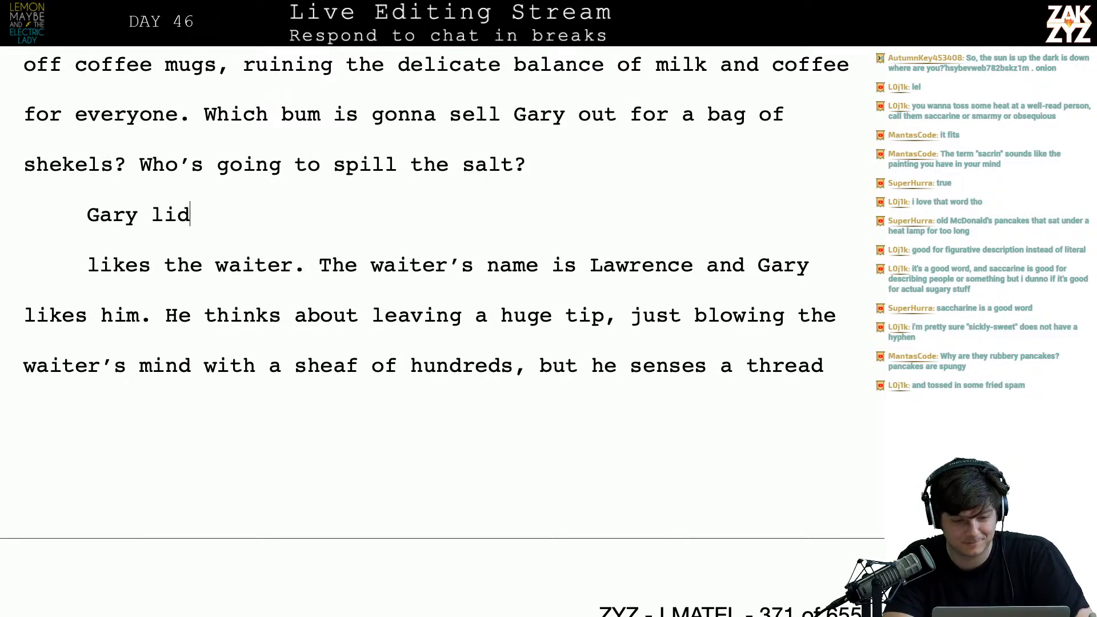
text(decisd)
key(BackSpace)
key(BackSpace)
text(de)
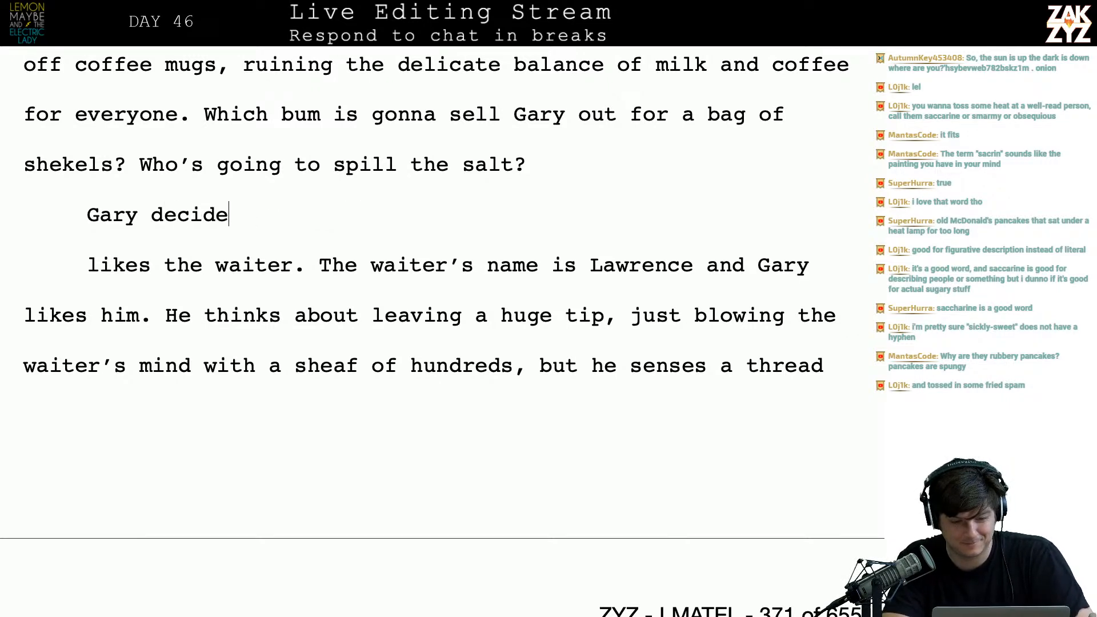
text(s he like s)
key(BackSpace)
key(BackSpace)
text(s this waiter,)
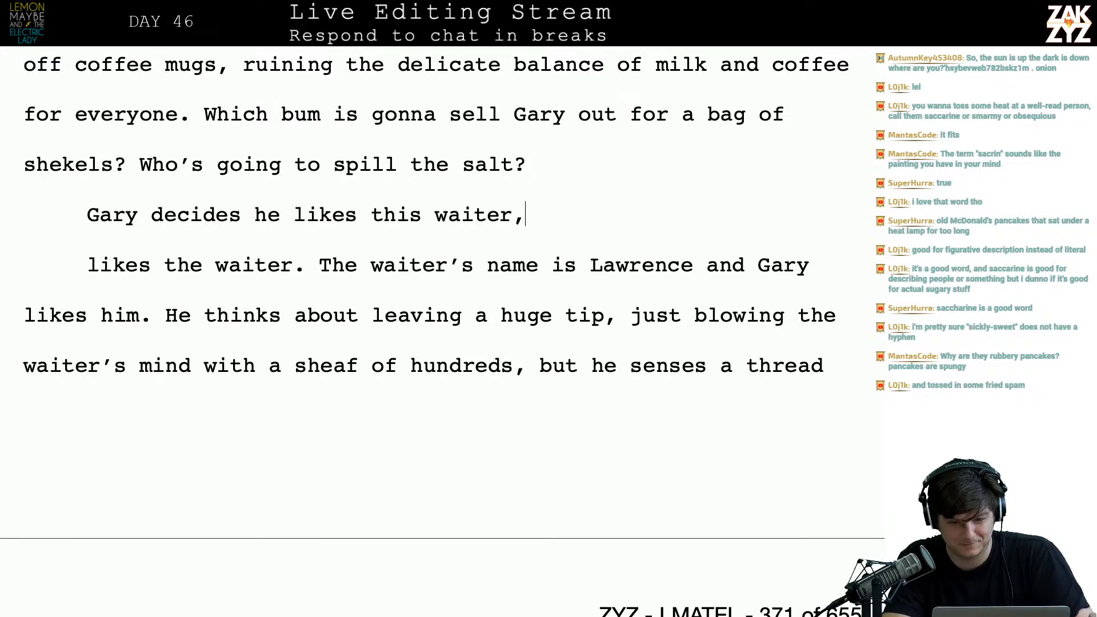
text( smarmy or not.)
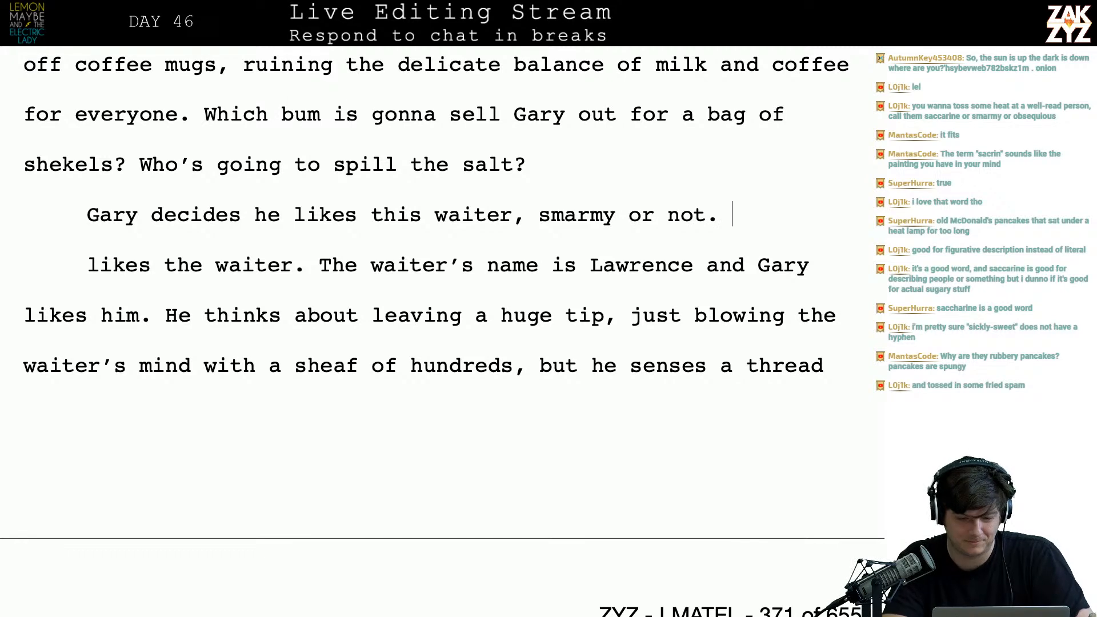
- Delete the paragraph break and the old wording "likes the waiter. The waiter’s name is Lawrence and Gary likes him." before "He thinks"
key(shift+Down)
key(shift+Right)
key(shift+Right)
key(shift+Right)
key(shift+Right)
key(shift+Right)
key(shift+Right)
key(shift+Right)
key(shift+Right)
key(shift+Right)
key(shift+Right)
key(shift+Right)
key(shift+Right)
key(shift+Right)
key(shift+Right)
key(shift+Right)
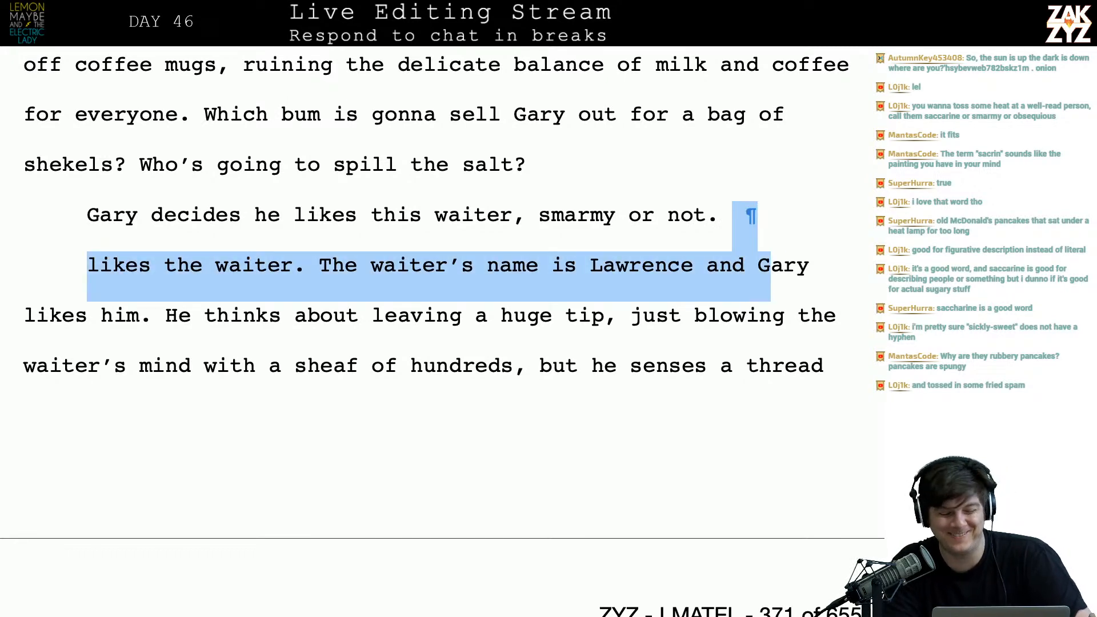
key(shift+Right)
key(shift+Right)
key(shift+Right)
key(shift+Left)
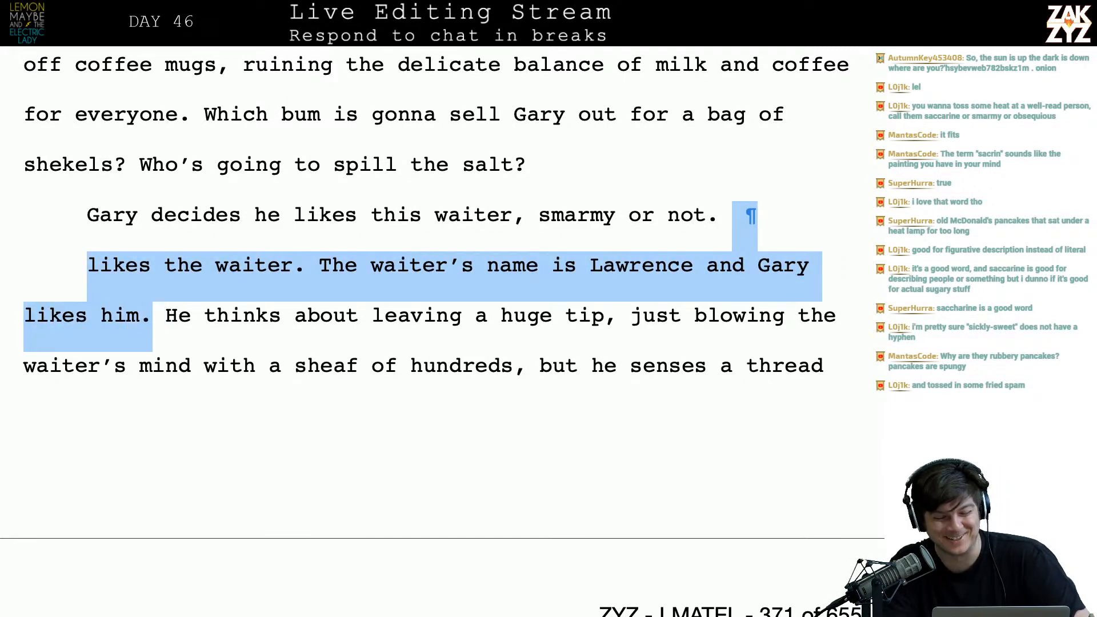
key(BackSpace)
- Insert "smarmy" before "waiter" in the paragraph's first sentence and delete ", smarmy or not" from its end
scroll(667, 347, up, 2)
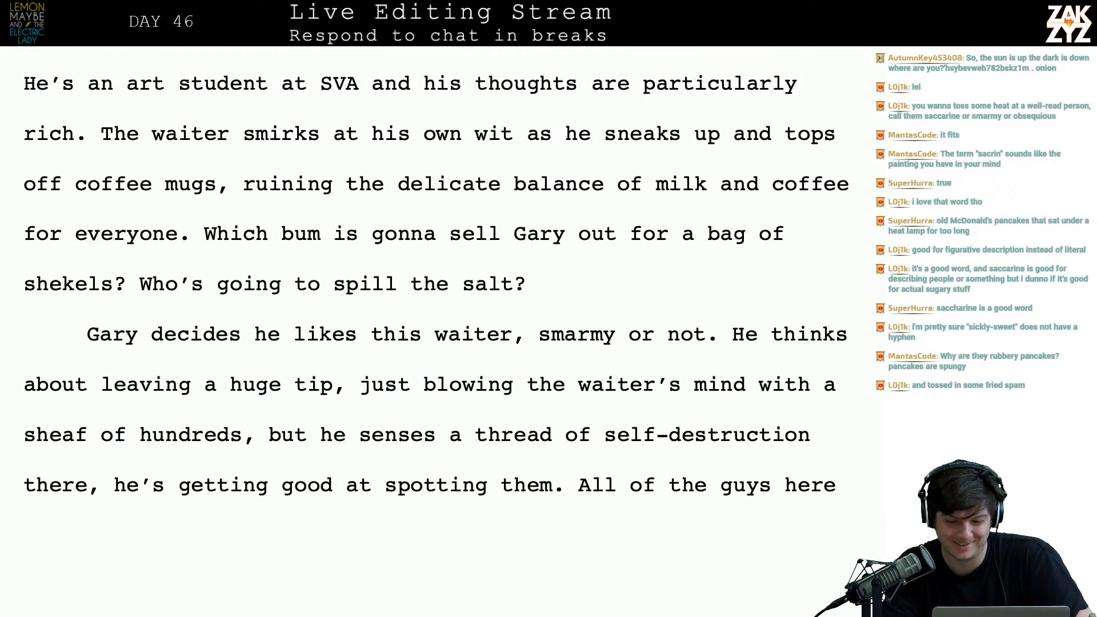
scroll(667, 347, down, 1)
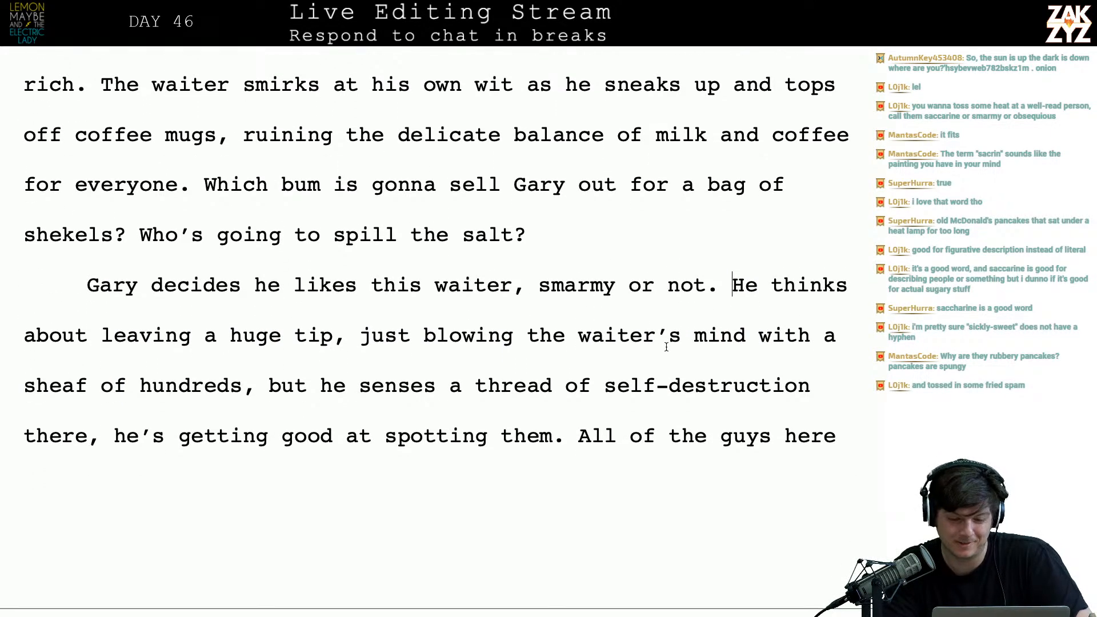
click(437, 283)
text(smarmy)
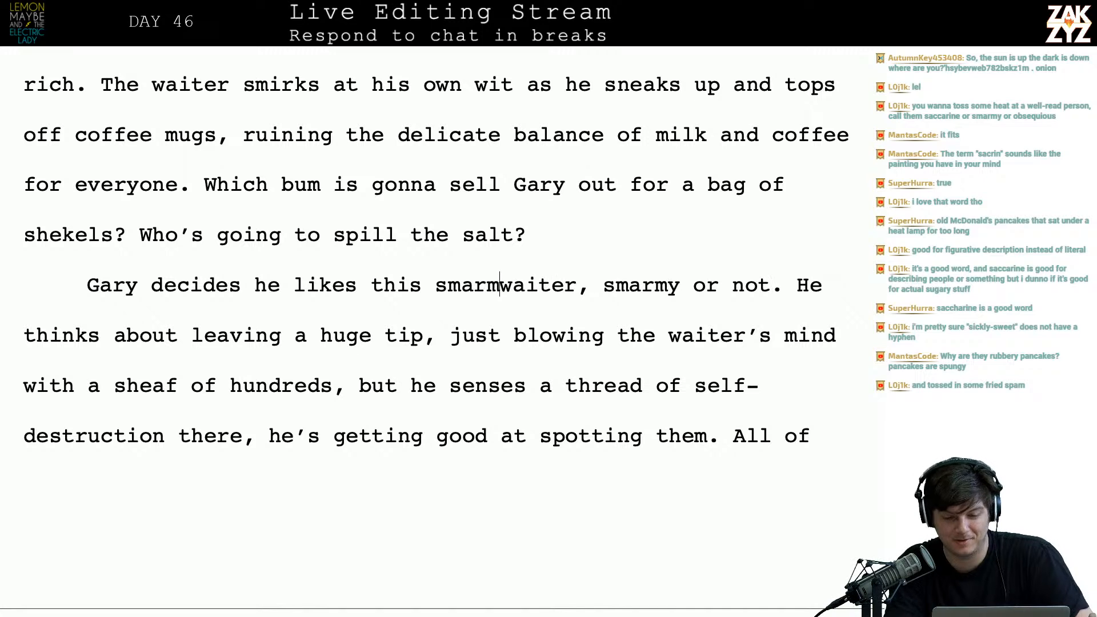
key(Right)
key(Right)
key(Right)
key(Right)
key(Right)
key(Right)
key(Right)
key(Left)
key(Left)
key(Right)
key(shift+Right)
key(shift+Right)
key(shift+Right)
key(shift+Right)
key(shift+Right)
key(shift+Right)
key(shift+Right)
key(shift+Right)
key(shift+Right)
key(shift+Right)
key(shift+Right)
key(shift+Right)
key(shift+Right)
key(shift+Right)
key(shift+Right)
key(shift+Right)
key(shift+Right)
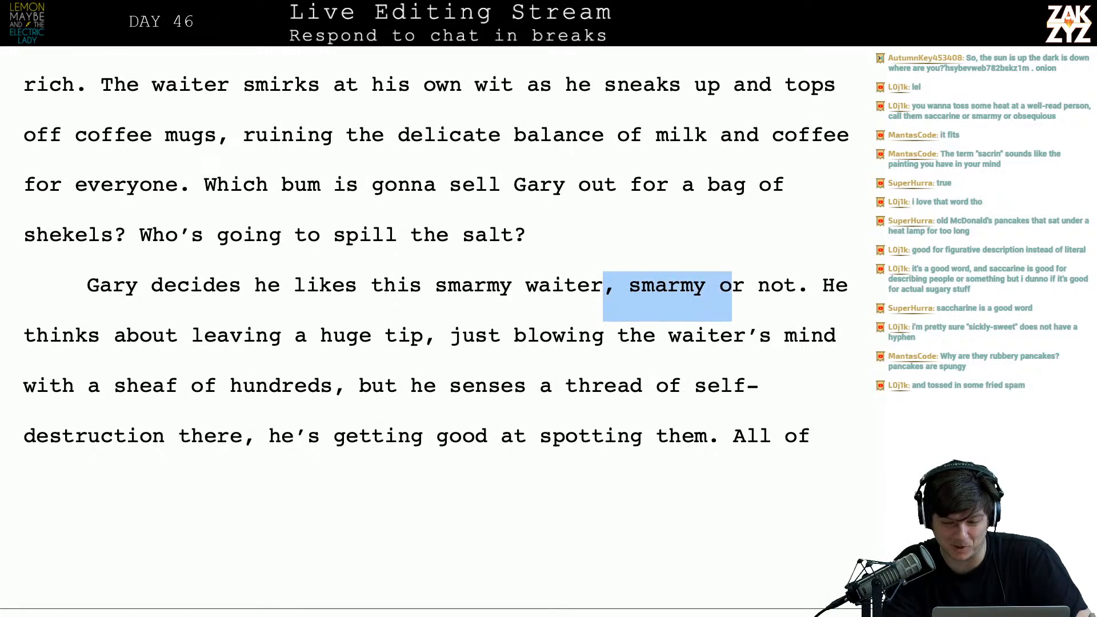
key(shift+Left)
key(shift+Left)
key(shift+Left)
key(shift+Right)
key(BackSpace)
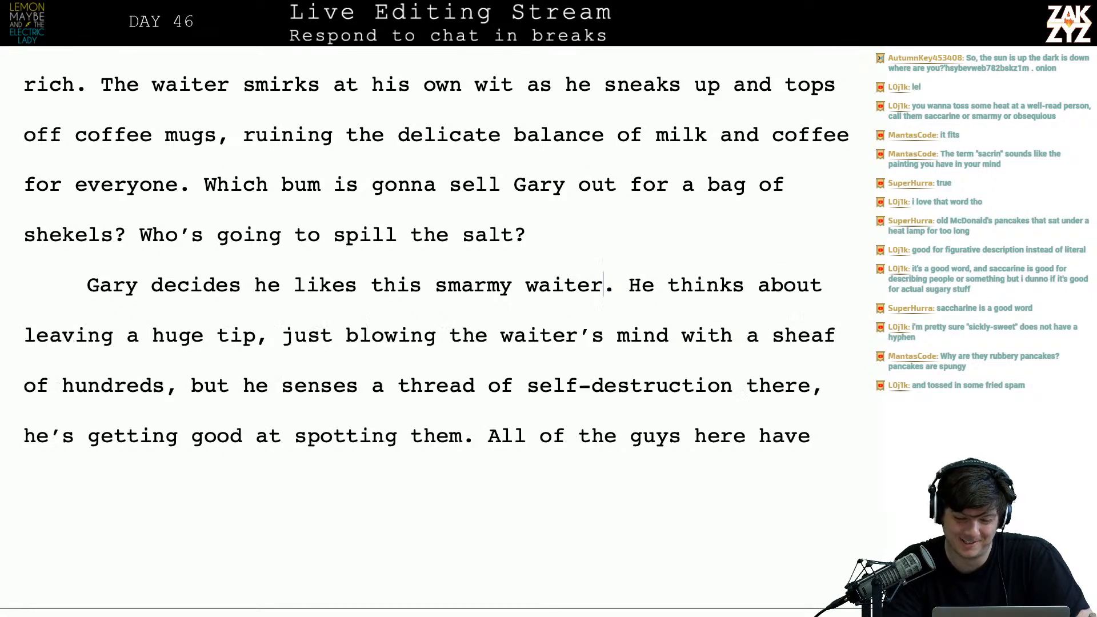
key(Right)
key(Right)
key(Right)
key(Right)
key(Right)
key(Right)
key(Right)
key(Right)
key(Right)
key(Right)
key(Right)
key(Right)
key(Right)
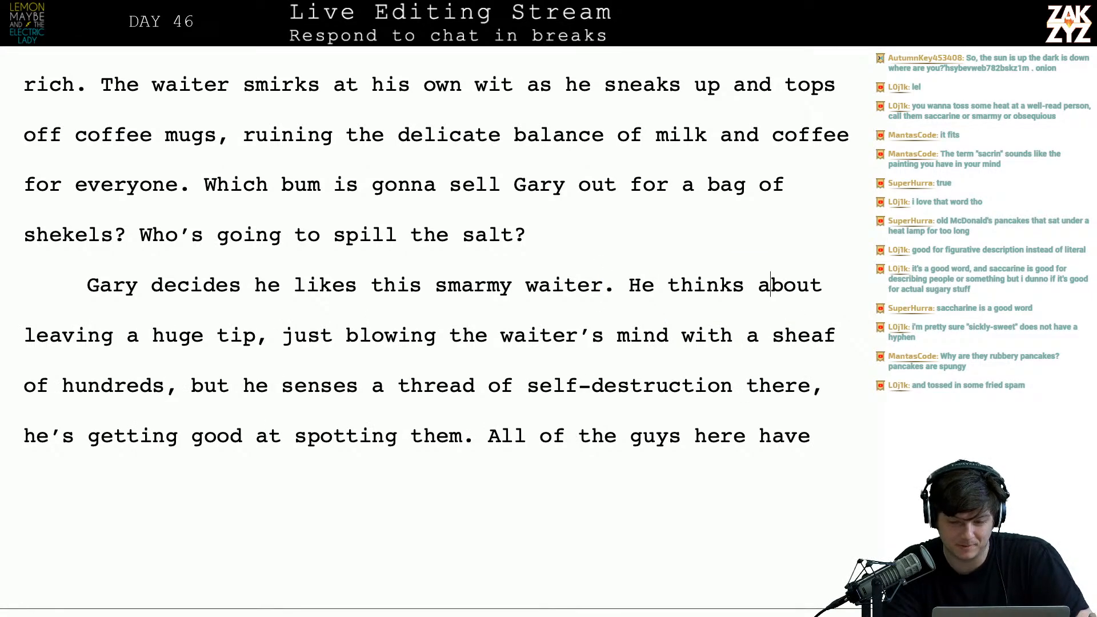
key(Left)
key(Left)
key(Left)
key(Left)
key(Left)
key(Left)
key(Left)
key(Left)
key(Left)
key(Left)
key(Left)
key(Left)
key(Left)
key(Left)
- Replace "waiter’s" with "guy’s" before "mind" in the sentence about leaving a huge tip
key(Down)
key(Left)
key(Right)
key(Left)
key(Left)
key(Left)
key(Left)
key(Left)
key(Left)
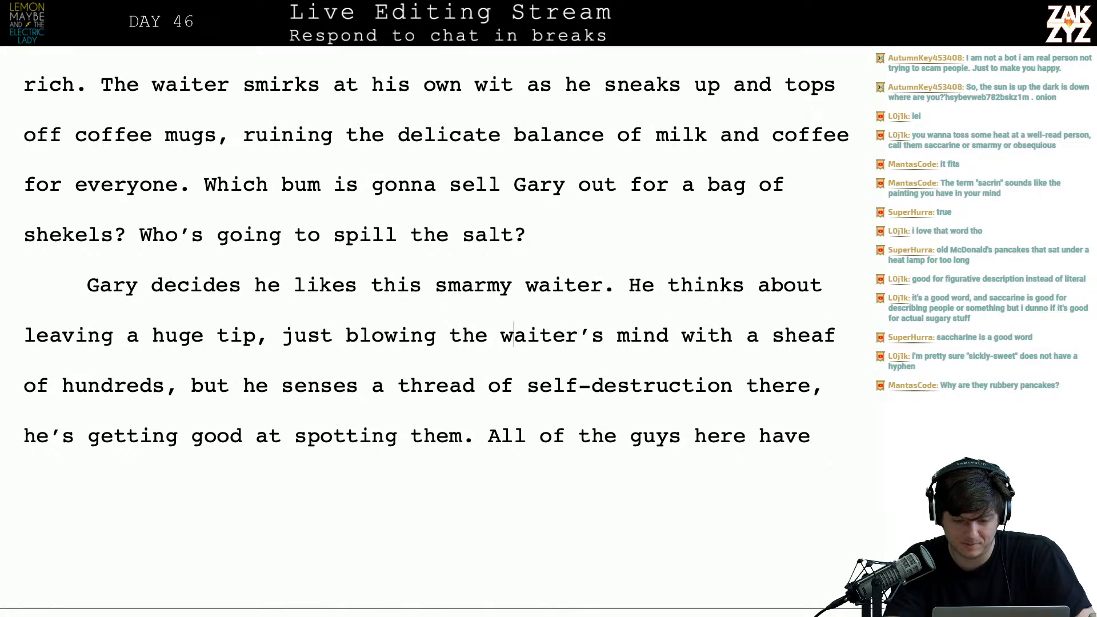
text(guy's)
key(shift+Right)
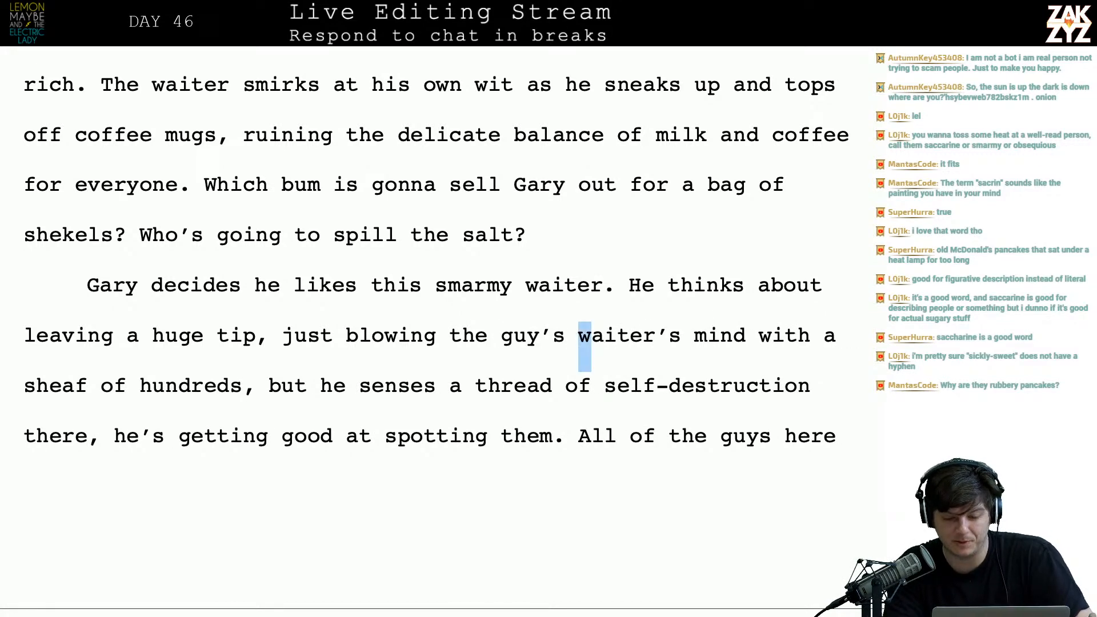
key(shift+Right)
key(shift+Right)
key(shift+Right)
key(shift+Right)
key(shift+Right)
key(shift+Right)
key(shift+Right)
key(shift+Right)
key(Delete)
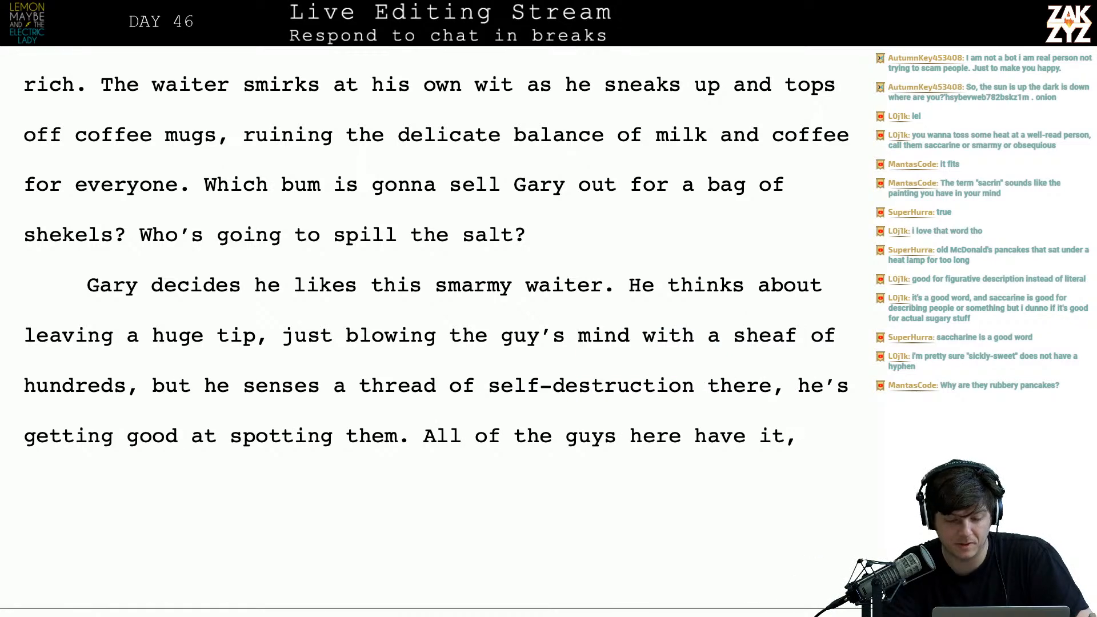
- End the sentence with a period after "self-destruction" and split the text from "there, he’s getting good" onward into a new paragraph
scroll(309, 259, down, 2)
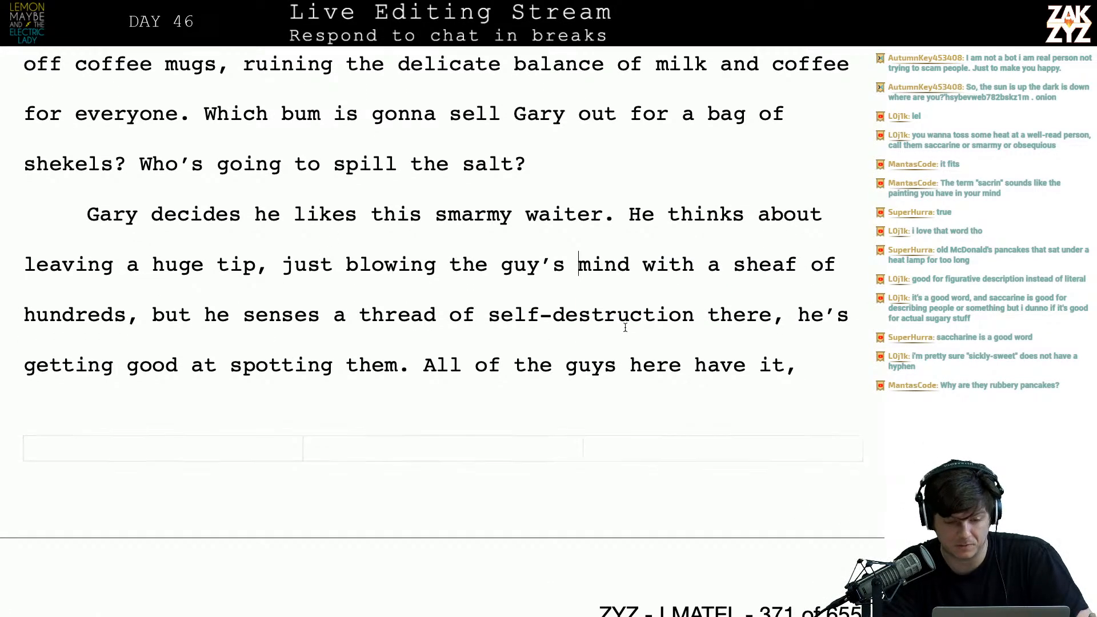
click(696, 317)
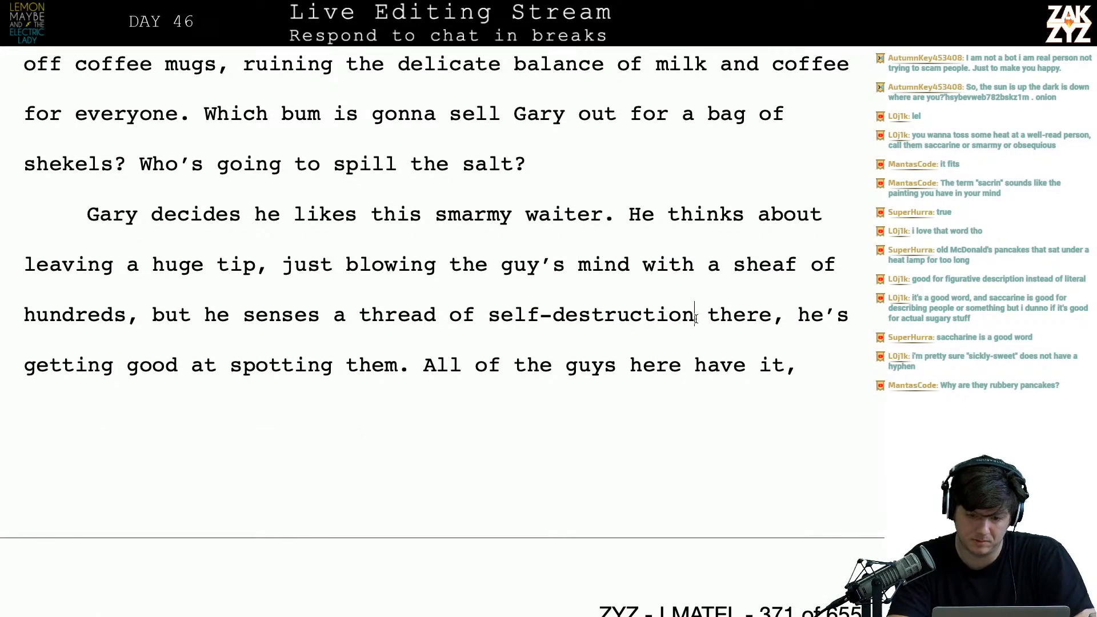
text(.)
key(Return)
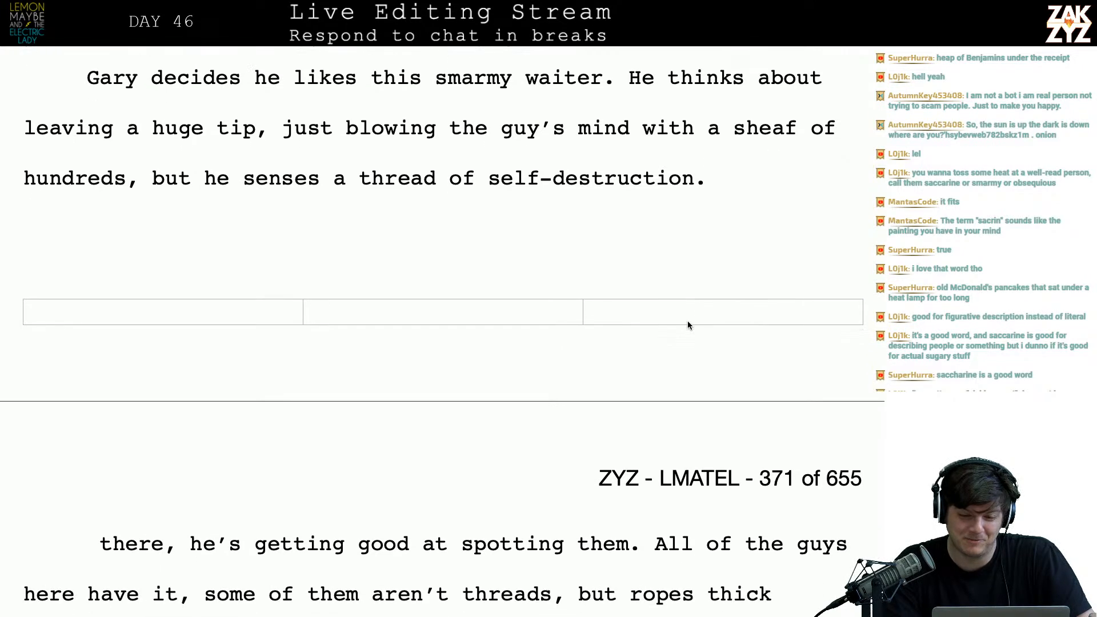
key(ctrl+z)
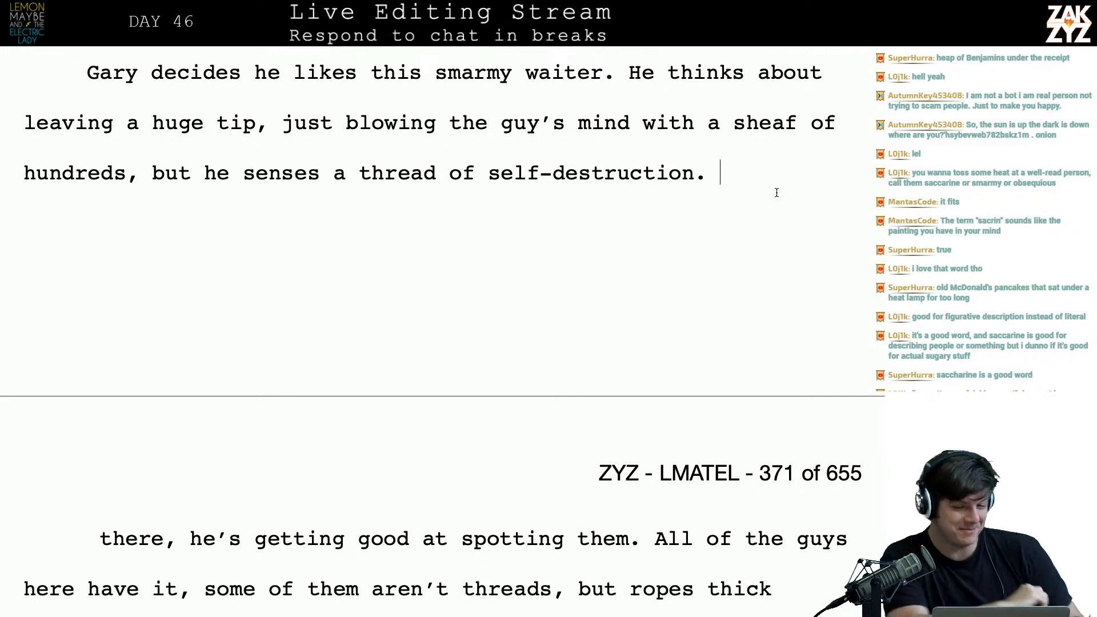
- Insert "can sense o" between "but he" and "senses a thread of self-destruction"
scroll(778, 188, up, 3)
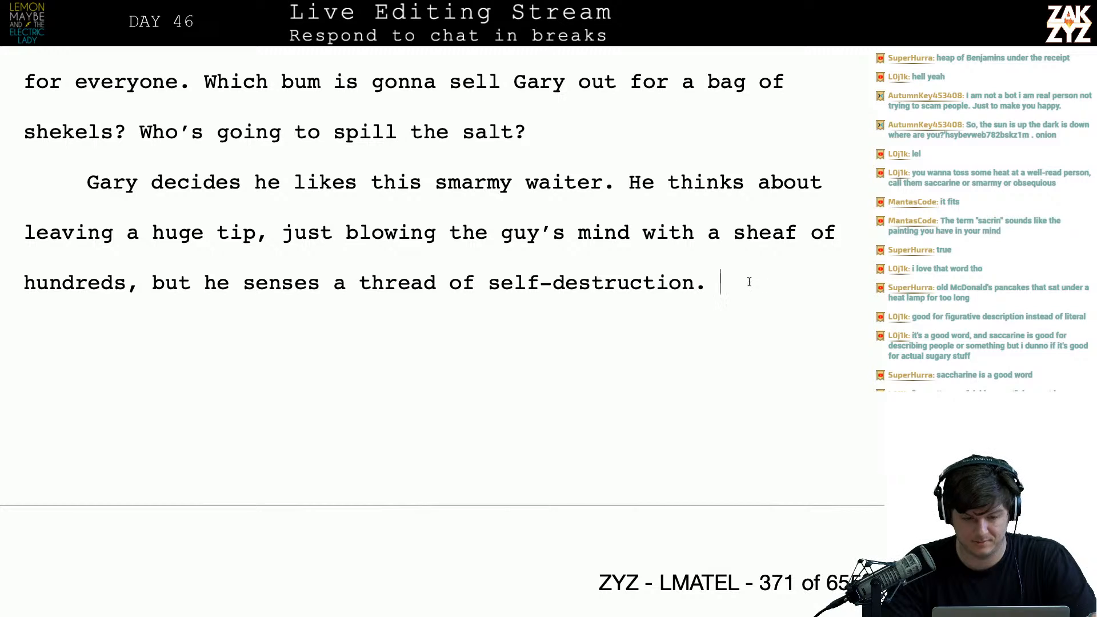
click(231, 283)
text(can)
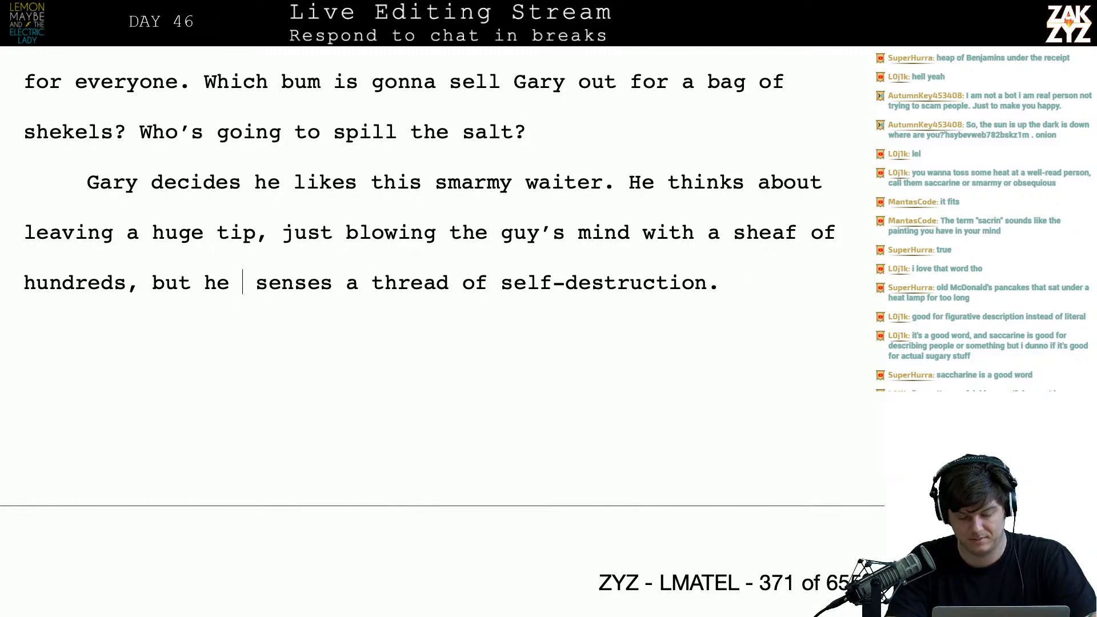
text( sense o)
- Add ", whose name is Lawr" after "smarmy waiter" in the paragraph's first sentence
key(Up)
key(Right)
key(Right)
key(Right)
key(Right)
key(Up)
key(Left)
key(Right)
key(Right)
key(Right)
key(Right)
key(Right)
key(Right)
key(Right)
key(Right)
key(Right)
key(Right)
key(Right)
key(Right)
key(Right)
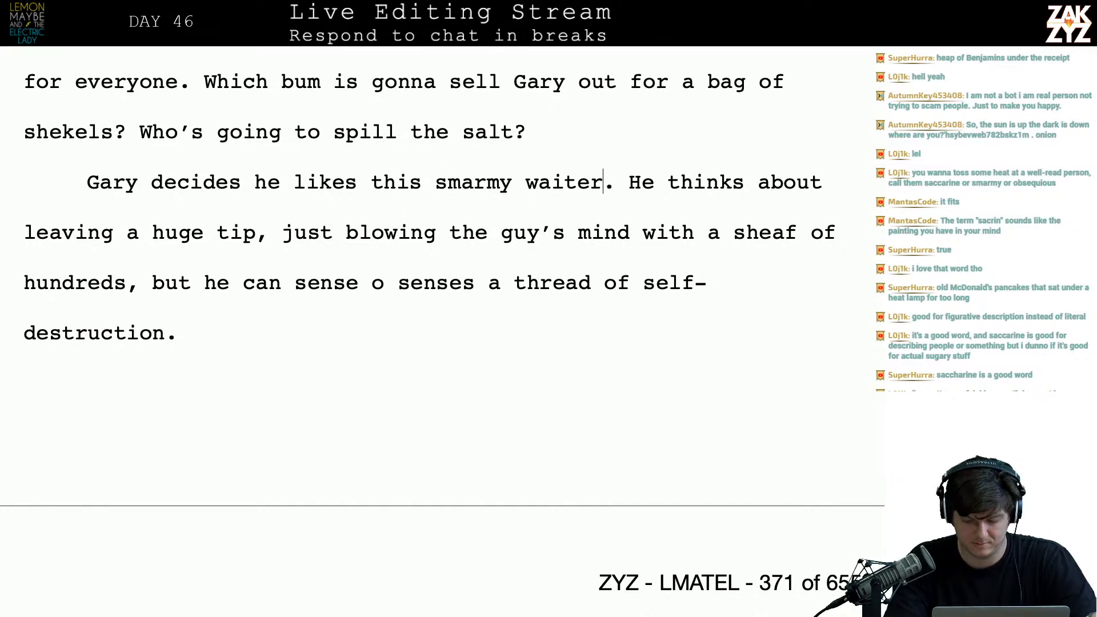
text(, whose name i)
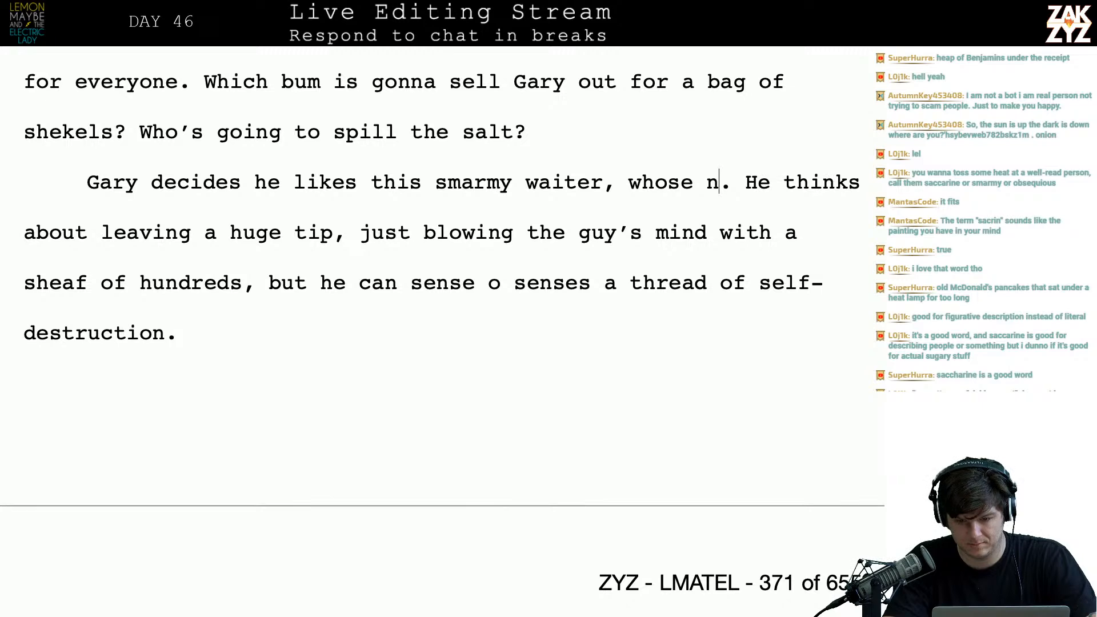
text(s Lawra)
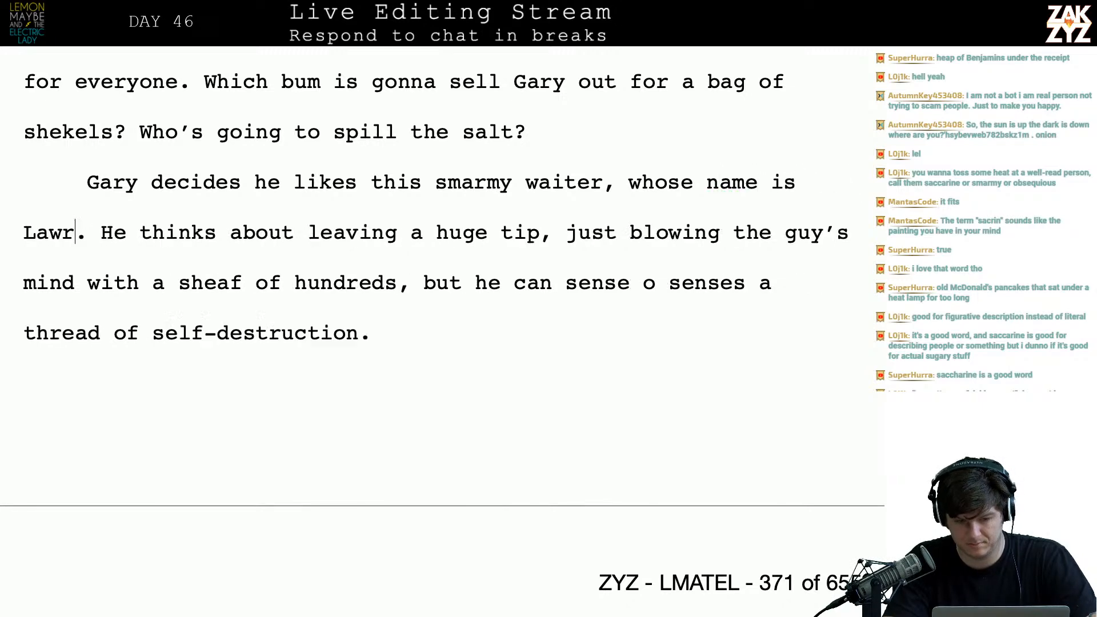
- Complete the waiter's name as "Lawrence" and add an empty paragraph above the one starting "Gary decides he likes this smarmy waiter"
key(BackSpace)
text(ence)
key(Up)
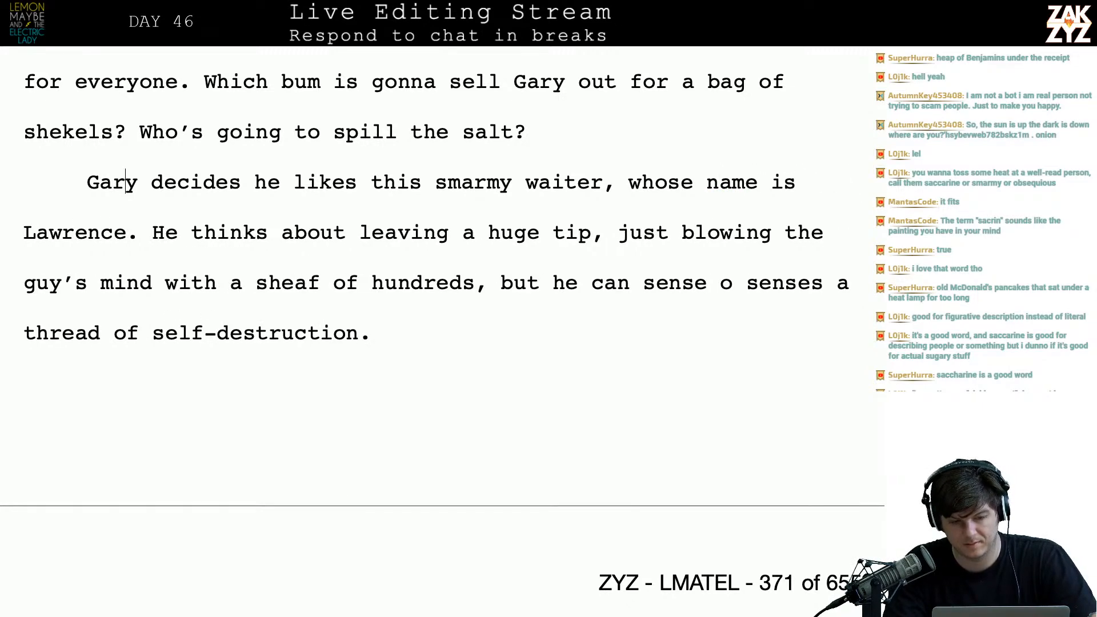
key(Left)
key(Left)
key(Left)
key(Return)
key(Up)
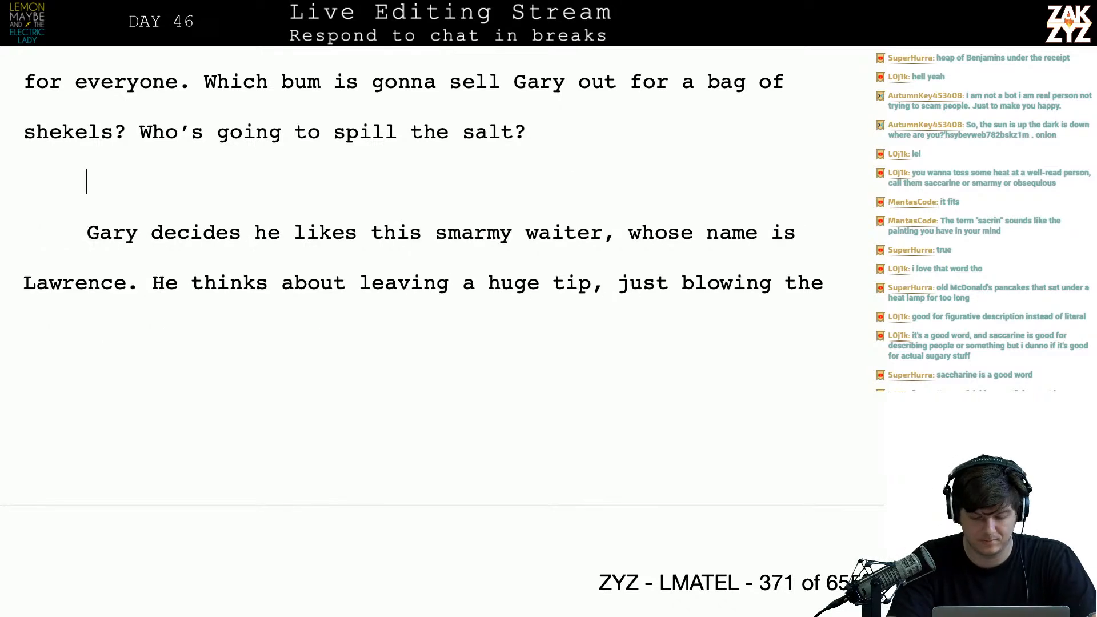
- Write "His name is Lawrence and Gary decides he likes him." in the empty paragraph and begin a sentence with "He"
text(His name is )
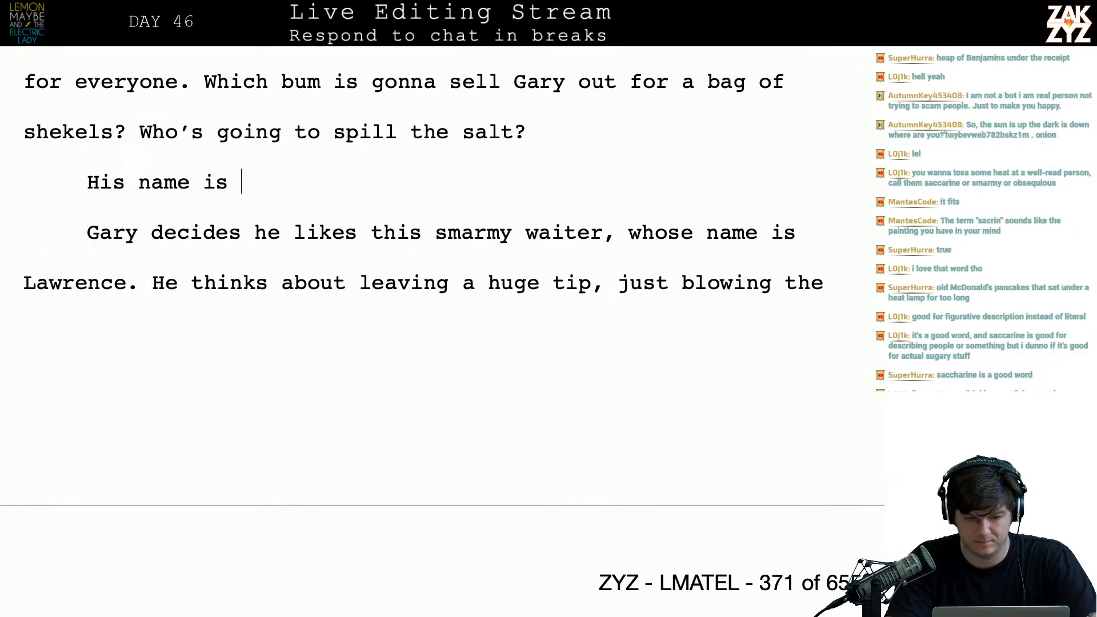
text(Lawrence and G)
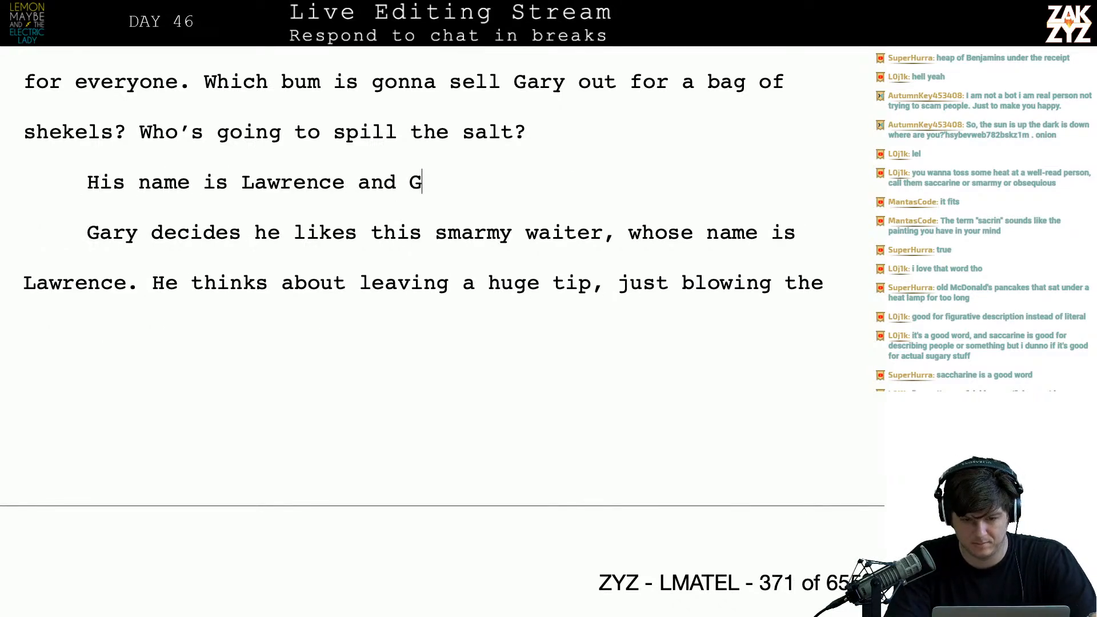
text(ary dec)
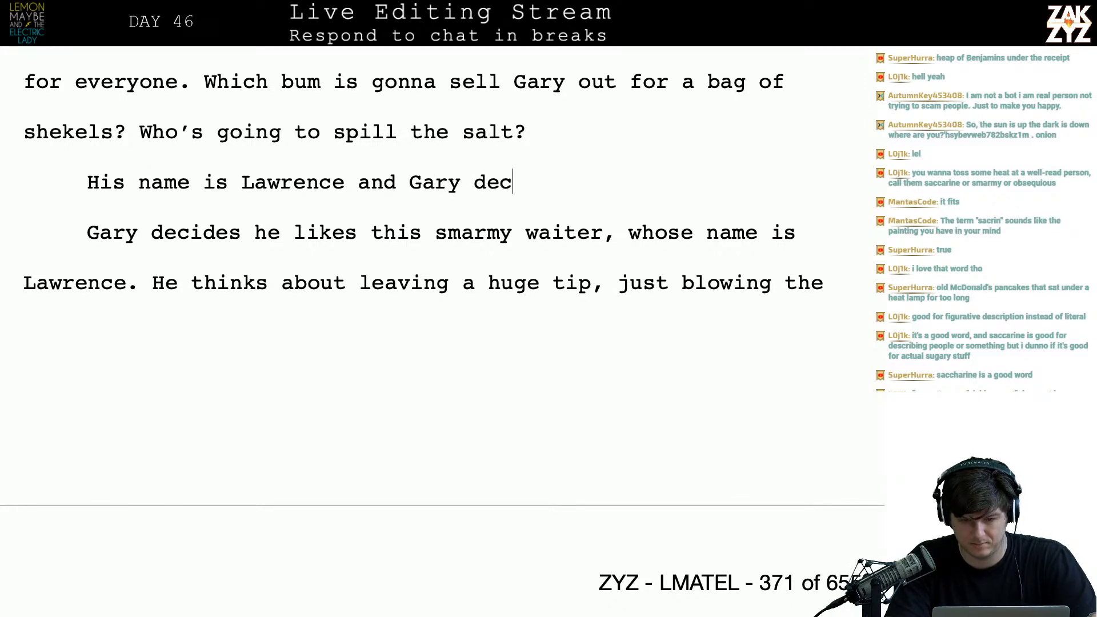
text(ides he lik)
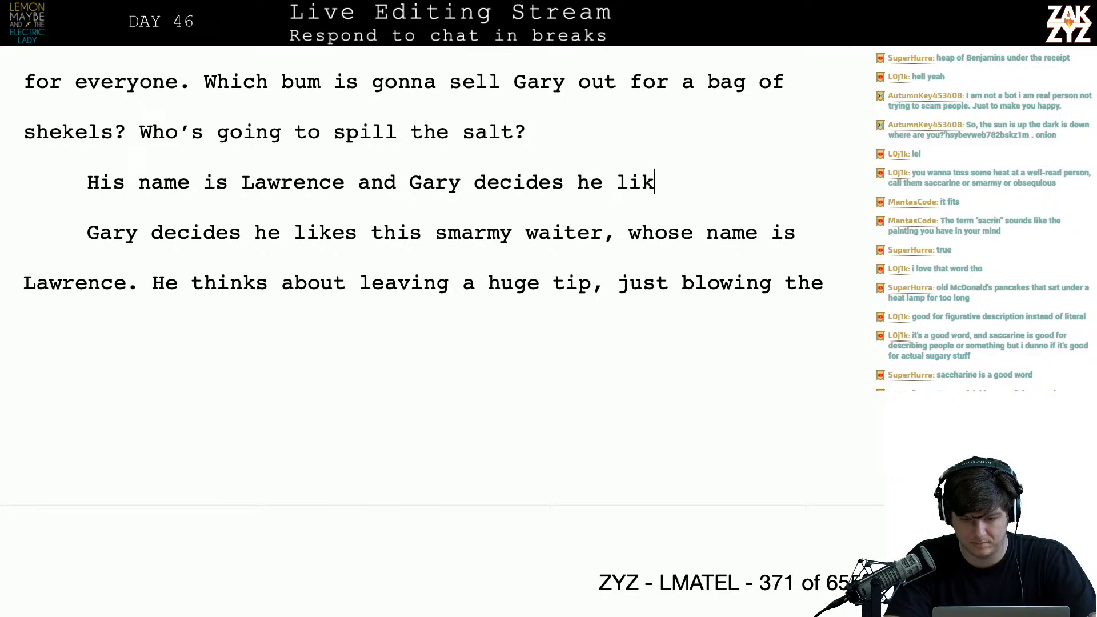
text(es him. He con)
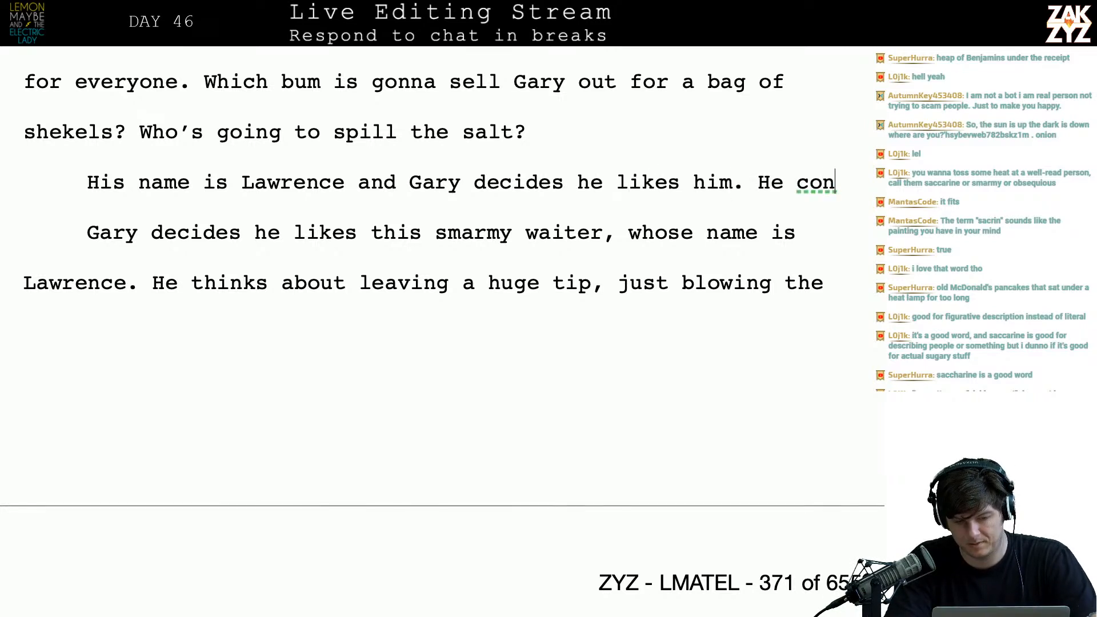
- Continue the sentence with "considers leaving a gigantic tip, just blowing the guy's mind with a sheaf of hundreds,"
text(siders leaving a)
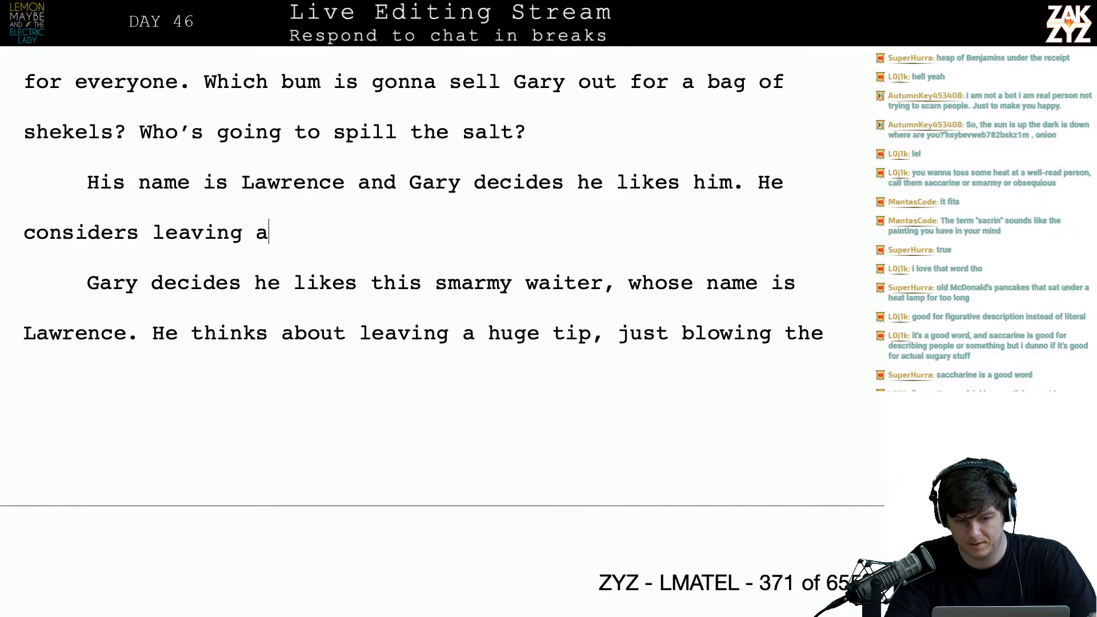
text( gigantic t)
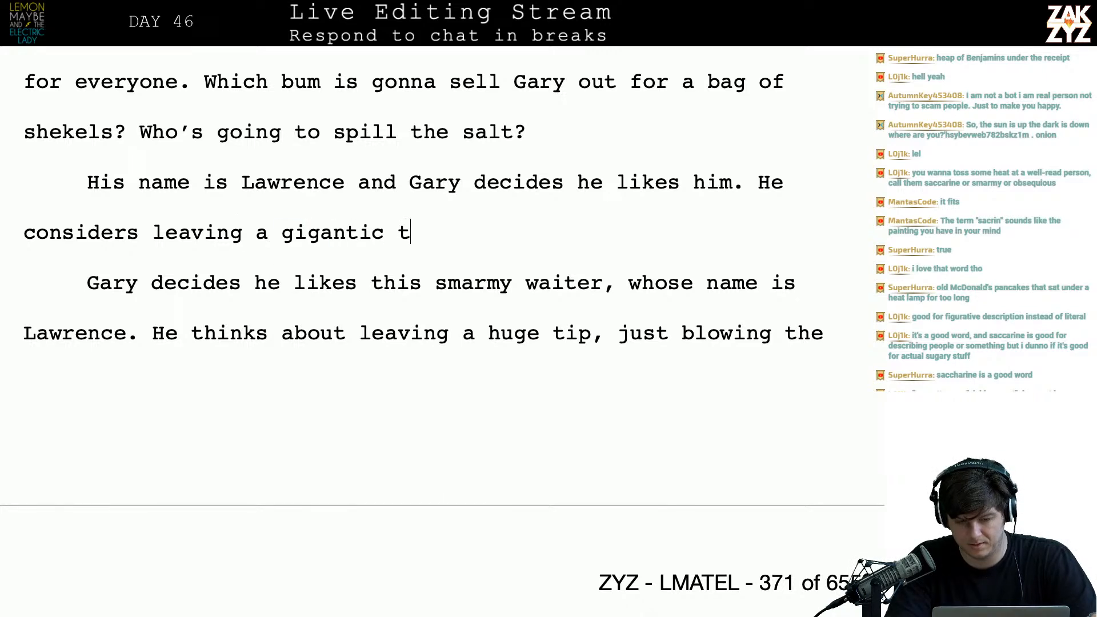
text(ip, just blowing)
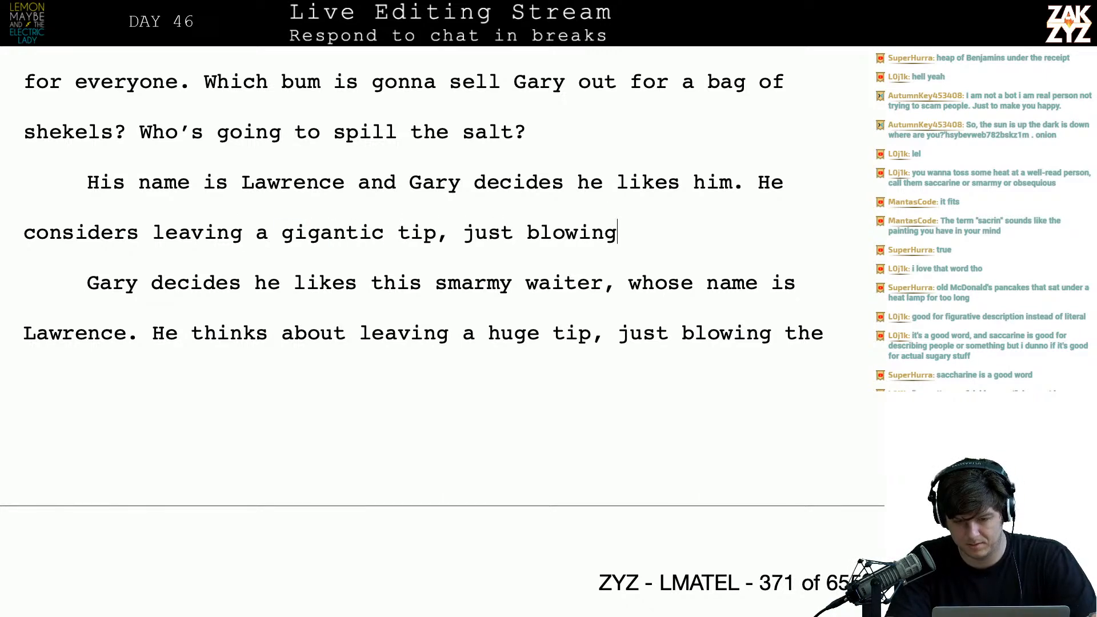
text( the guy's mind with a she)
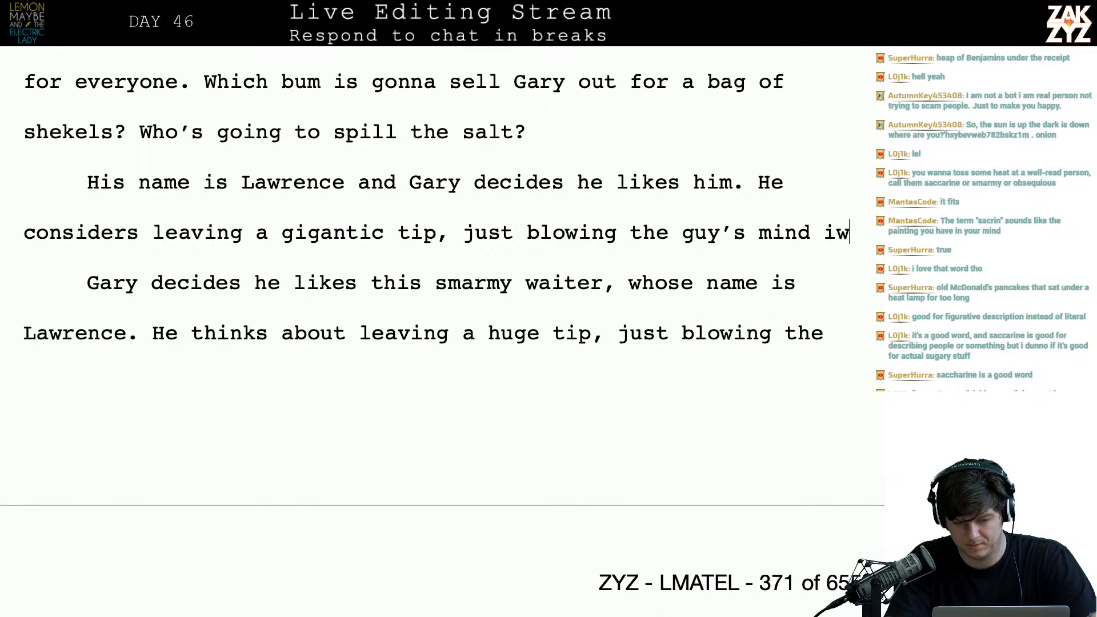
text(af )
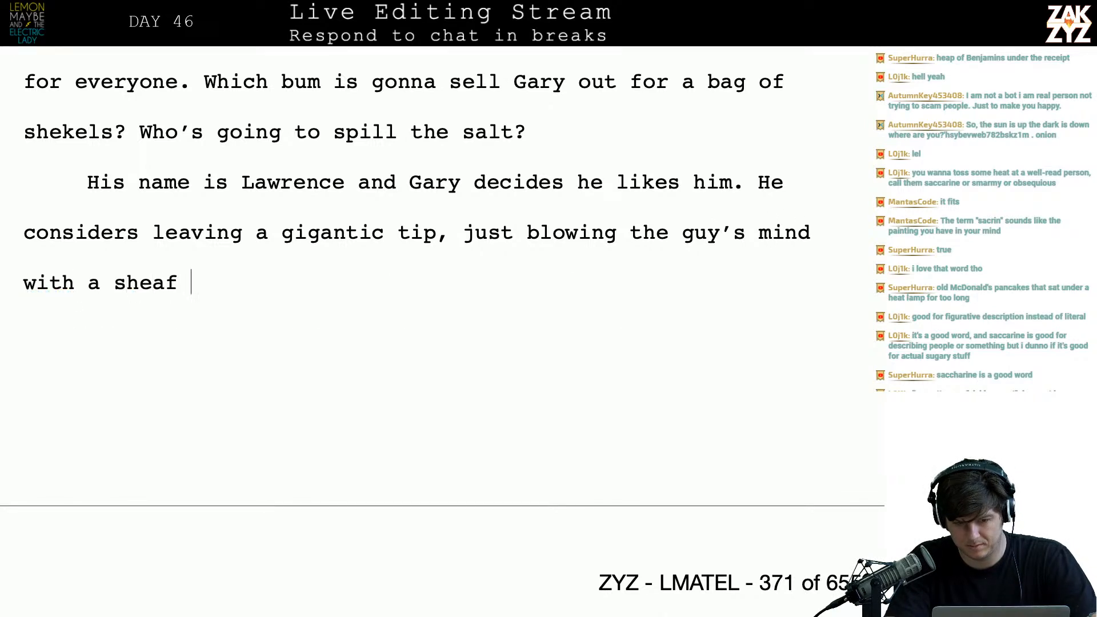
text(of hundreds, b)
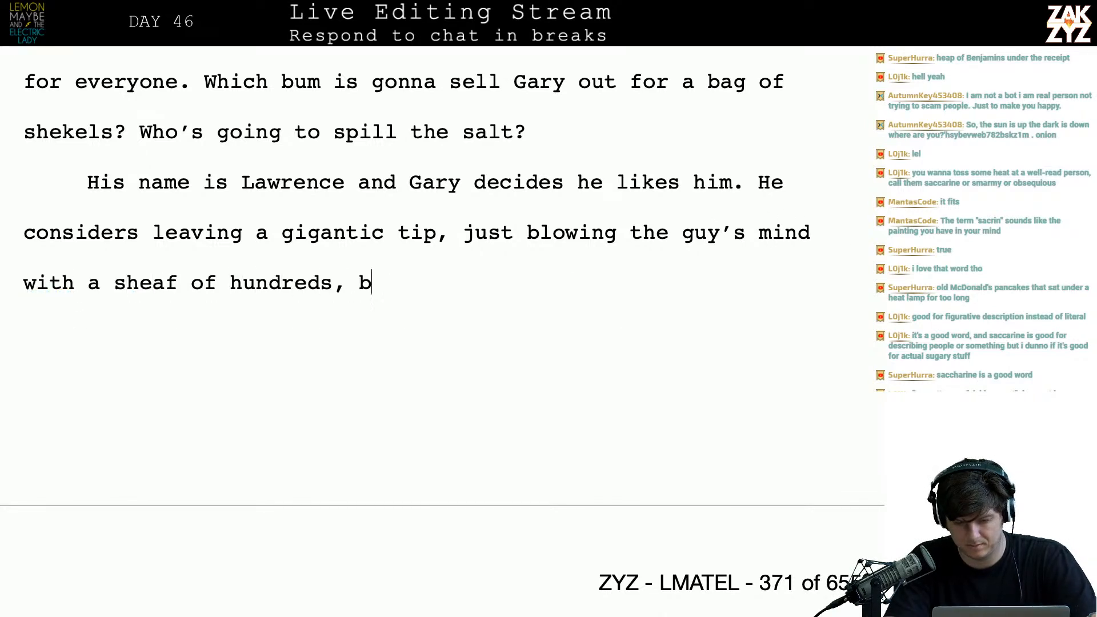
- Finish the sentence with "but he senses a thread of self-destruction in Lawrence."
text(ut he senses )
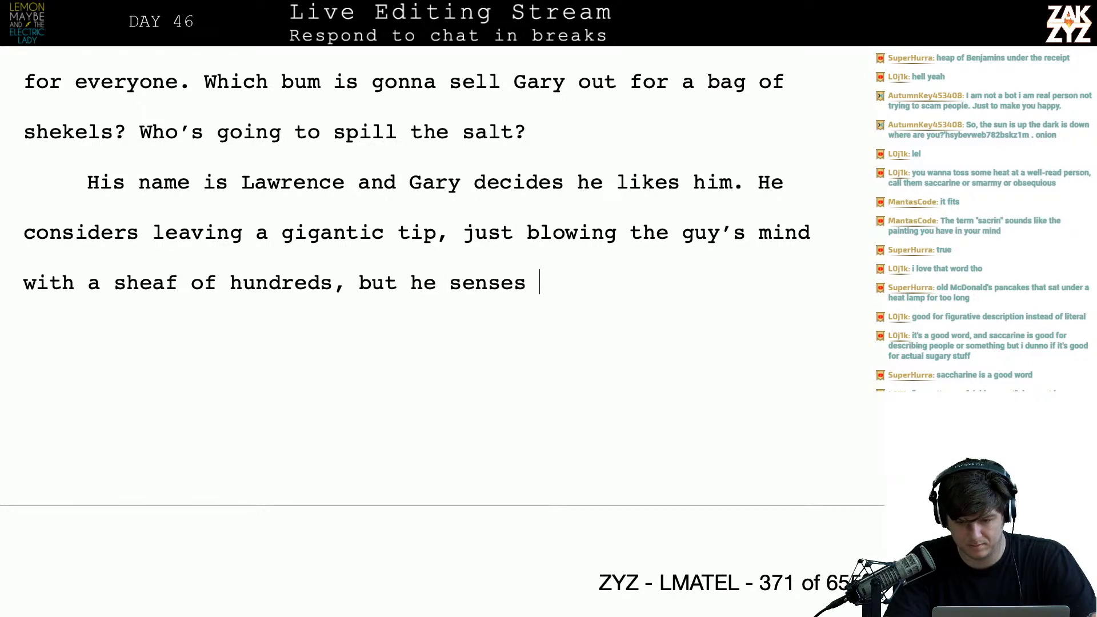
text(a thread of se)
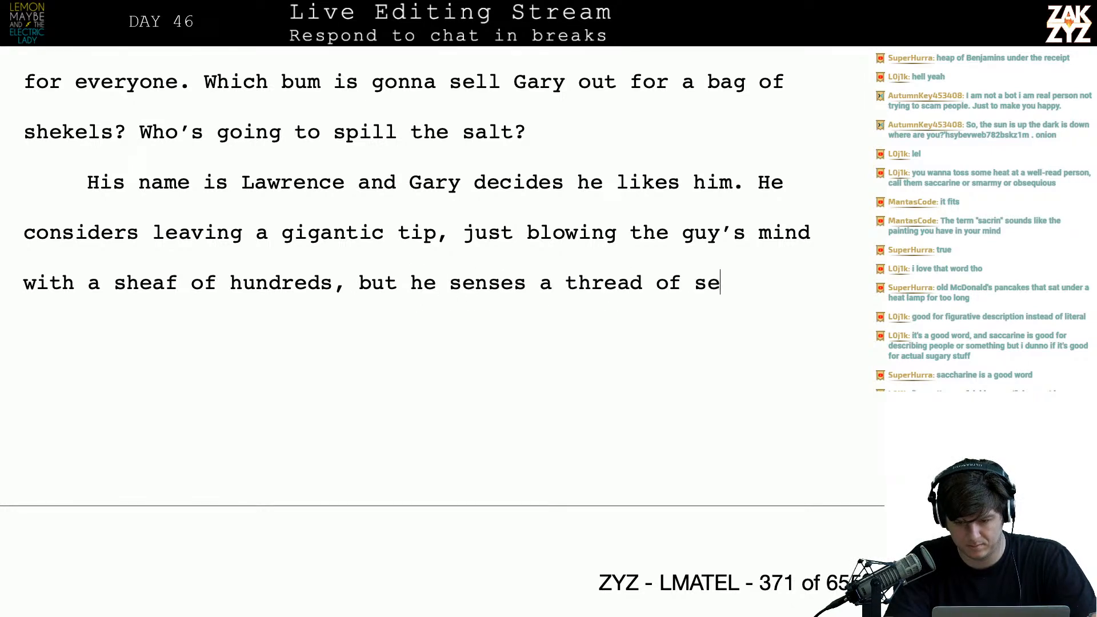
text(lf-destructio)
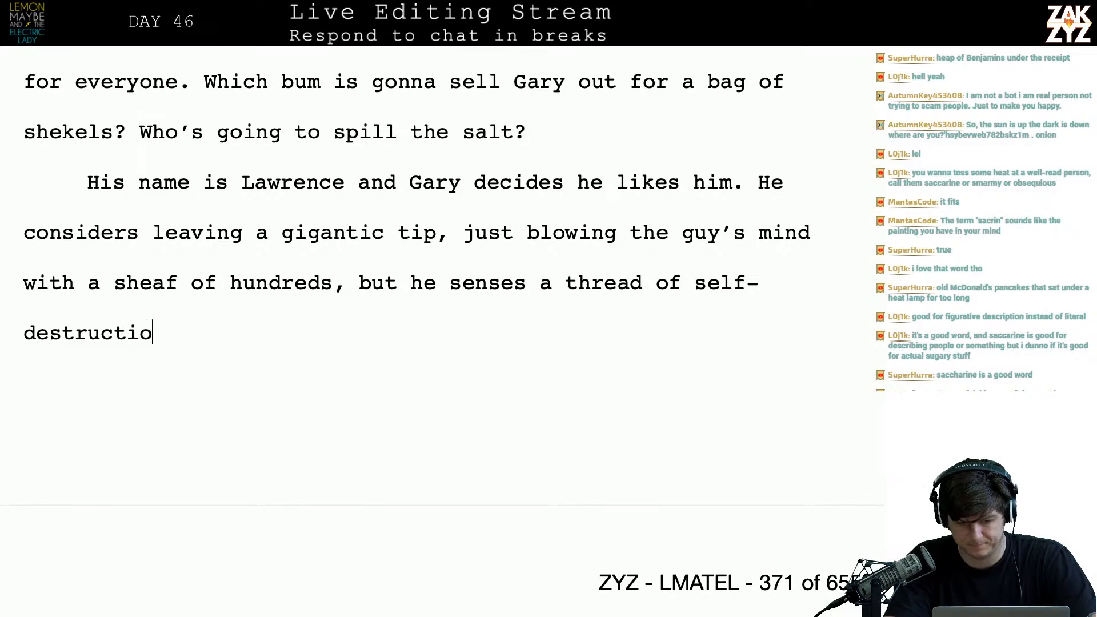
text(n in Lawrence.)
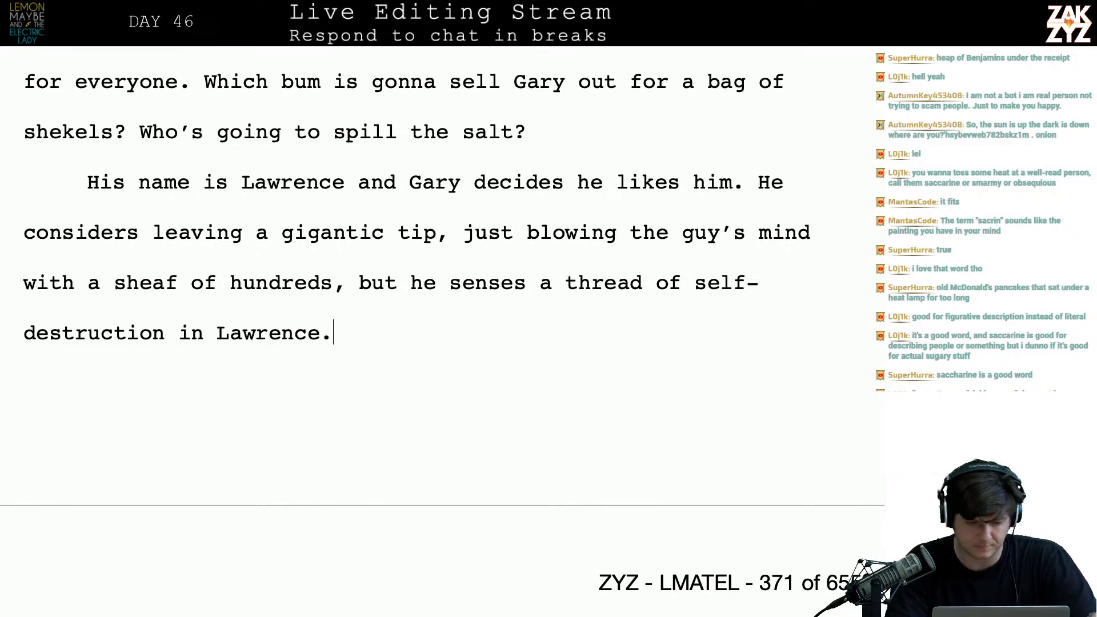
- Read through the old draft passage that follows the newly written paragraph
key(Down)
key(Down)
key(Down)
key(Down)
key(Down)
key(Up)
key(Up)
key(Up)
key(Down)
key(Down)
key(Right)
key(Down)
key(Down)
key(Up)
key(Up)
key(Up)
key(Up)
key(Up)
key(Up)
key(Up)
key(Up)
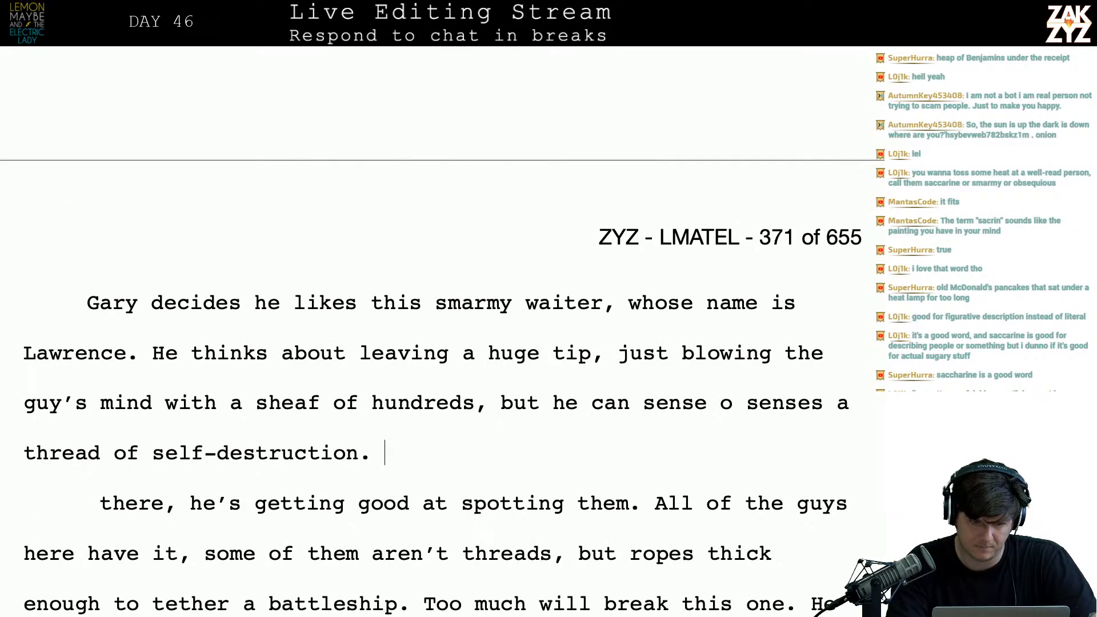
key(Down)
key(Down)
key(Down)
- Extend the sentence ending in "self-destruction in Lawrence" with ", not unlike his dining companions."
key(Up)
key(Up)
key(Up)
key(Left)
key(BackSpace)
text(,)
key(Right)
text(not unl)
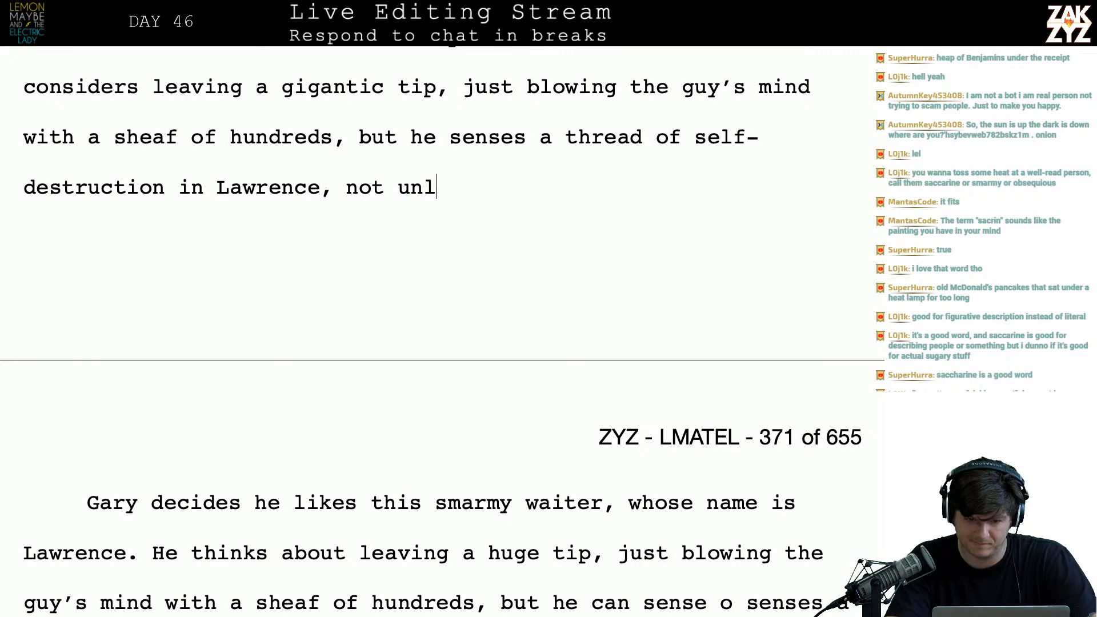
text(ike his d)
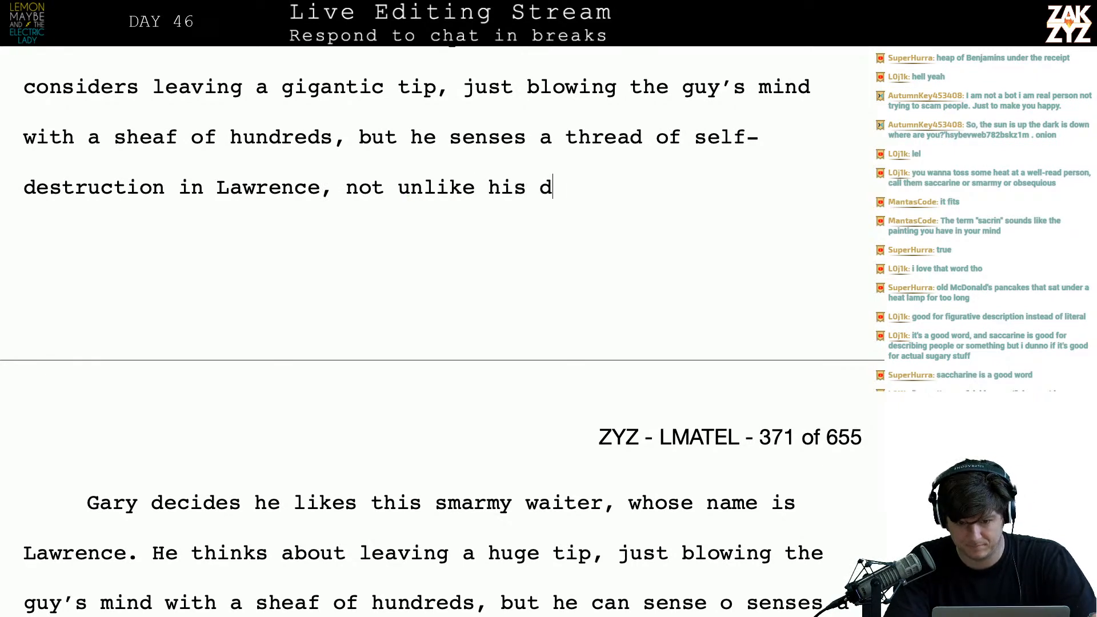
text(ining companions. He's)
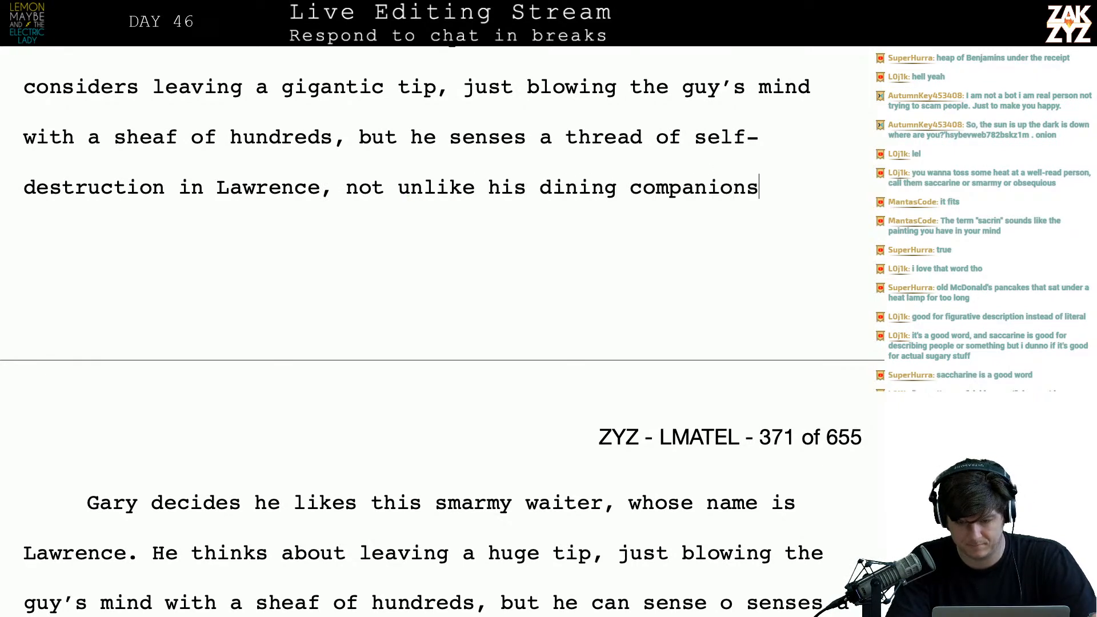
- Replace the sentence opening "He's" after "dining companions." with "Gary is getting pretty good at spotting these."
key(BackSpace)
key(BackSpace)
key(BackSpace)
key(BackSpace)
text(ga)
key(BackSpace)
key(BackSpace)
text(Garry)
key(BackSpace)
key(BackSpace)
text(y is getting pr)
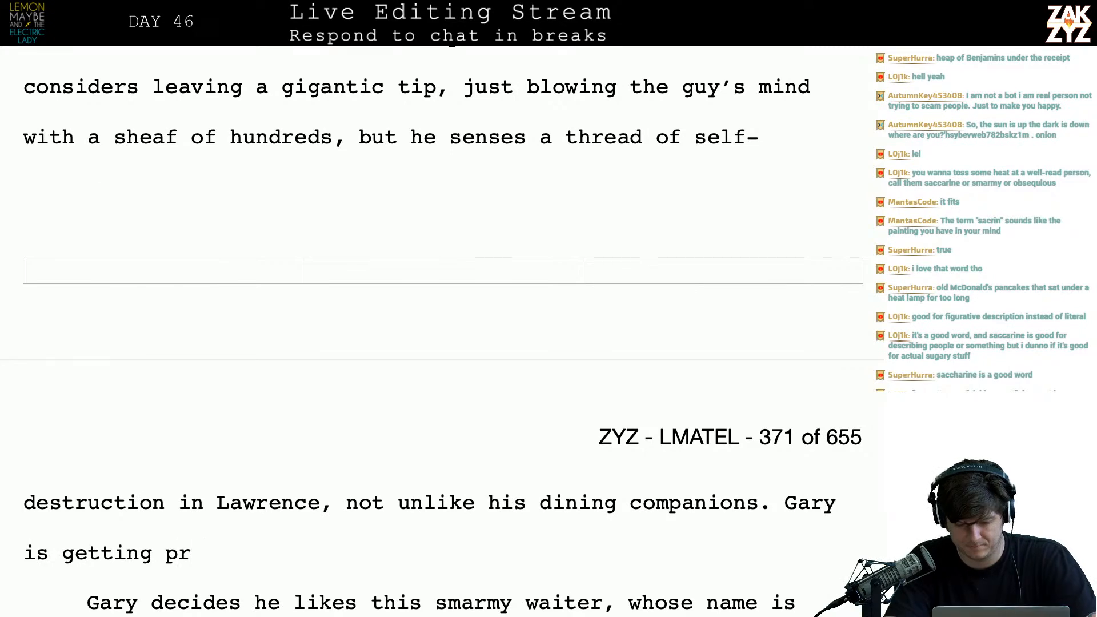
text(etty good at spotting these.)
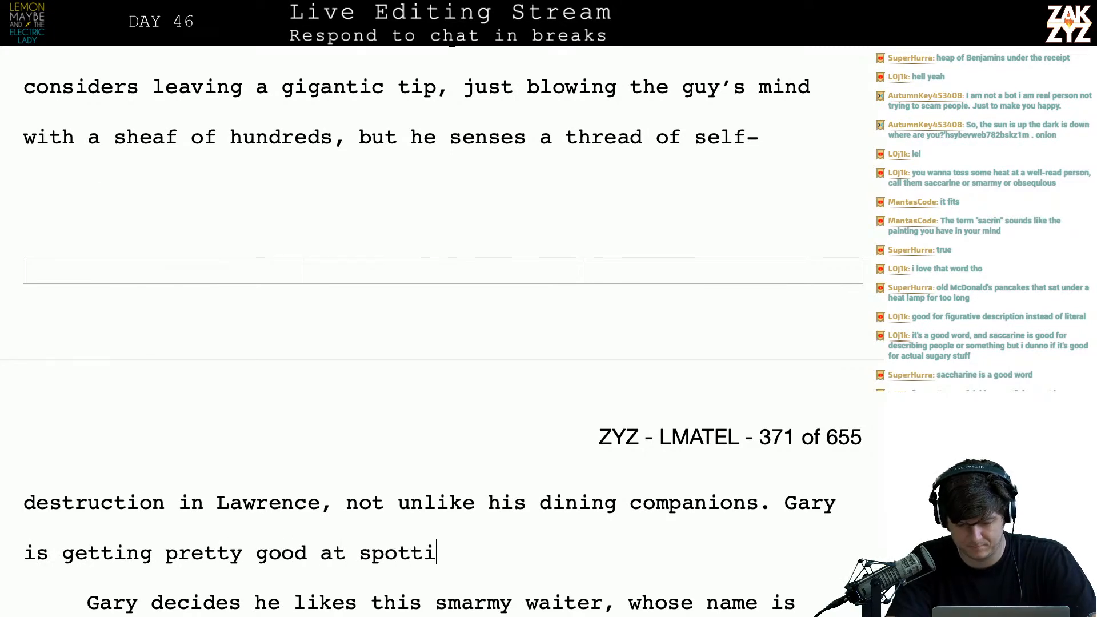
- Delete the old draft from "Gary decides he likes this smarmy waiter" through "getting good at spotting them."
key(shift+Down)
key(shift+Down)
key(shift+Down)
key(shift+Down)
key(shift+Down)
key(shift+Down)
key(shift+Down)
key(shift+Down)
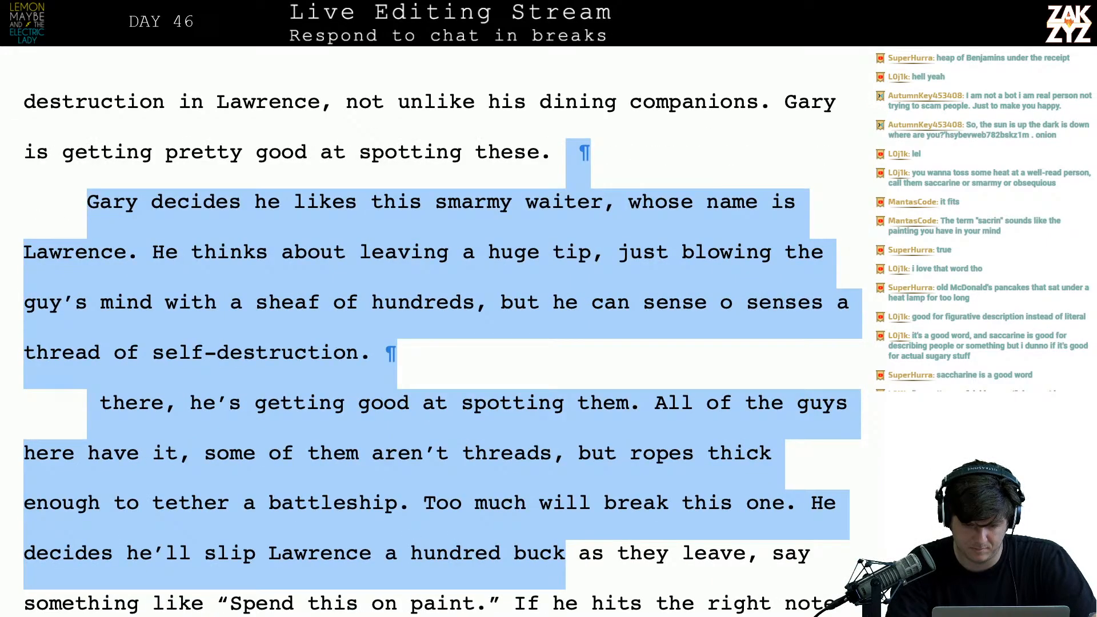
key(shift+Up)
key(shift+Up)
key(shift+Up)
key(shift+Right)
key(shift+Right)
key(shift+Right)
key(shift+Right)
key(shift+Right)
key(shift+Right)
key(BackSpace)
- Insert "Everyone at his table" before "All of the guys here have it"
key(Up)
key(Up)
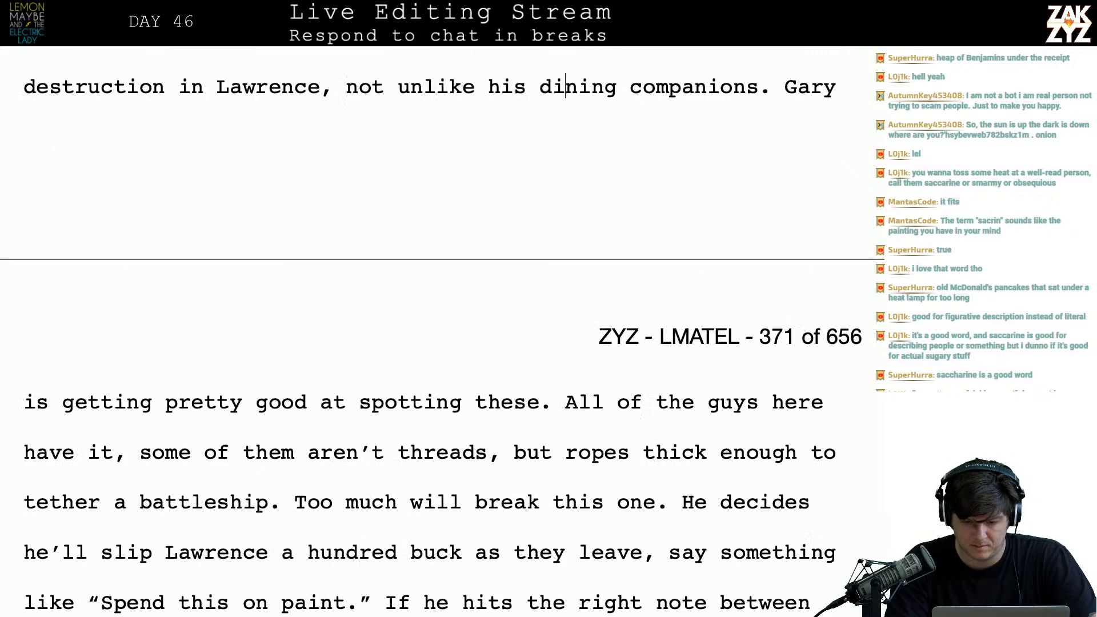
key(Down)
key(Down)
key(Down)
key(Up)
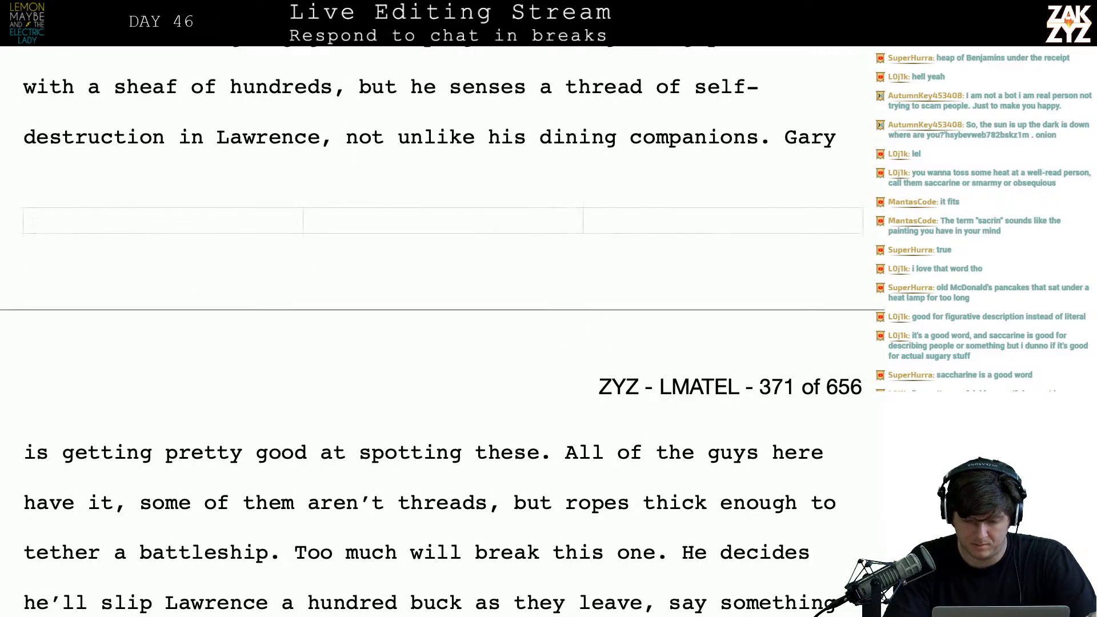
text(Everyone at)
text( his tat)
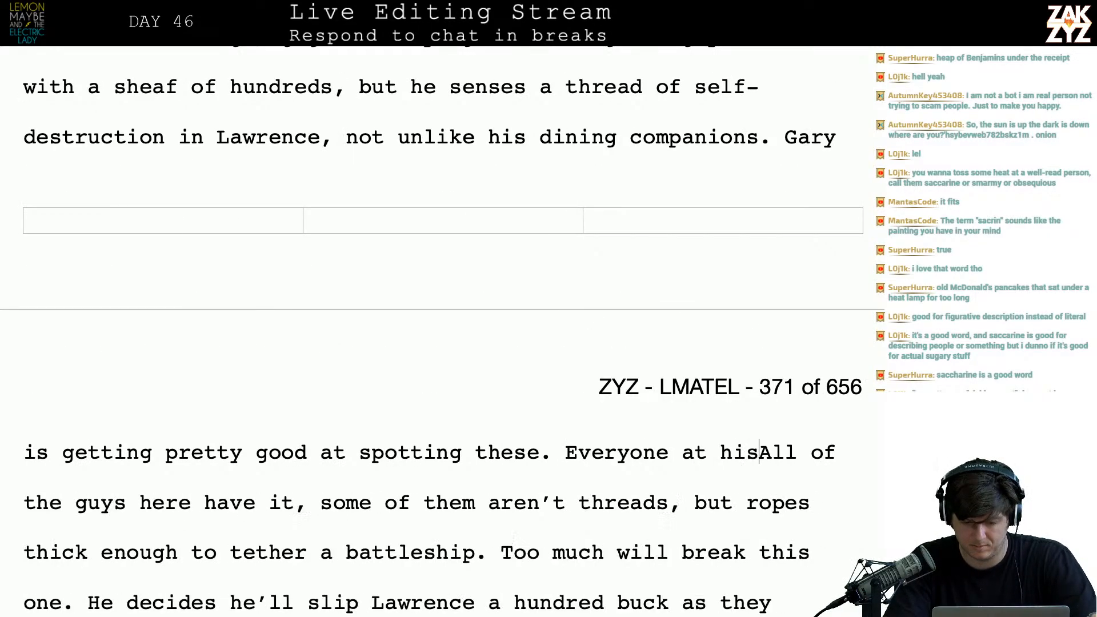
key(BackSpace)
text(ble )
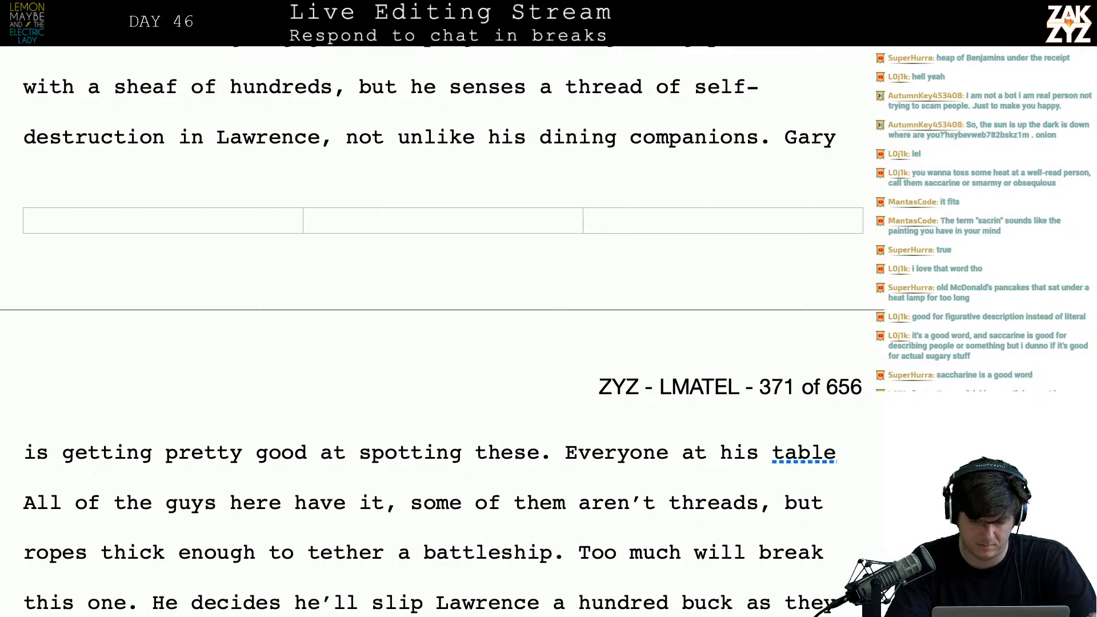
- Continue the inserted sentence with "has the same thread," after "Everyone at his table"
text(has the some)
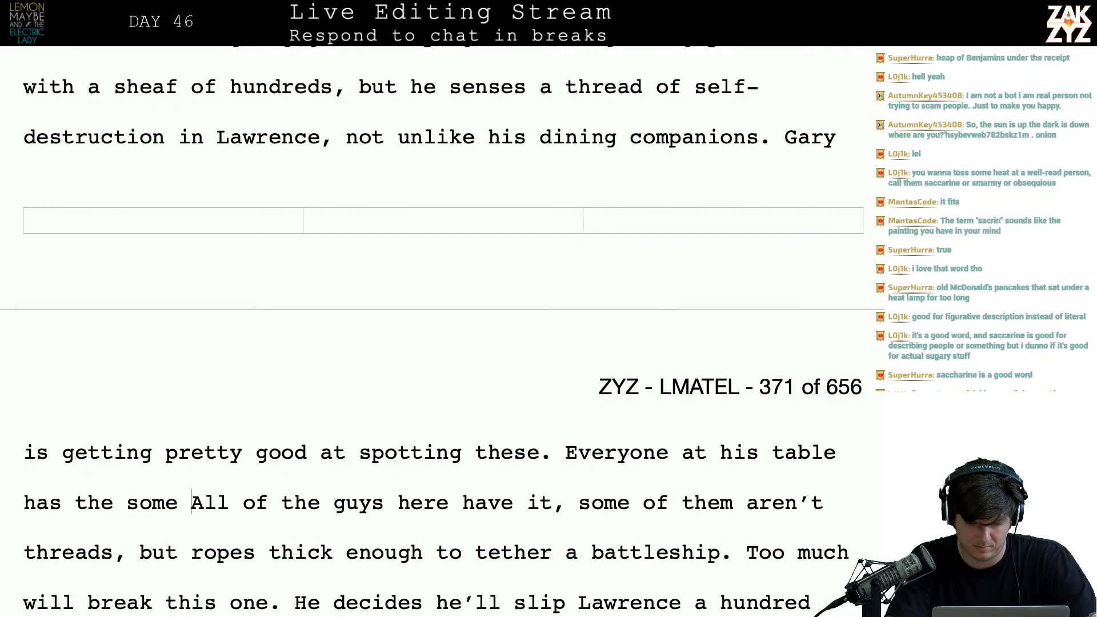
key(BackSpace)
key(BackSpace)
key(BackSpace)
key(BackSpace)
text(ame threa)
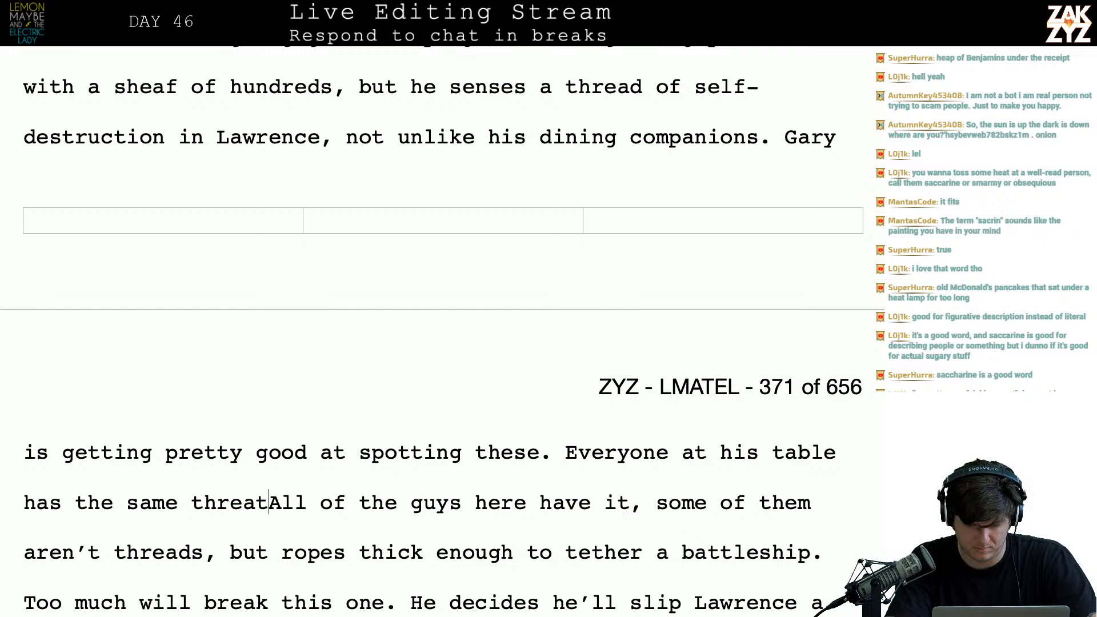
text(d, All of the)
key(BackSpace)
text(,)
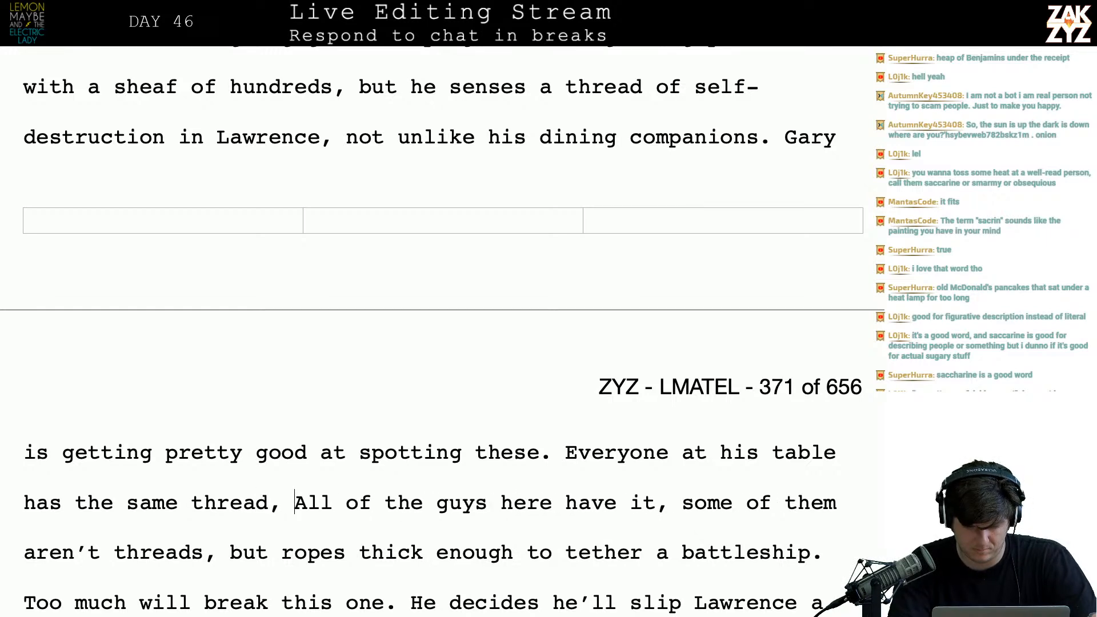
- Delete "All of the guys here have it, some of" after "has the same thread,"
key(shift+Down)
key(shift+Left)
key(shift+Left)
key(shift+Left)
key(shift+Left)
key(shift+Left)
key(shift+Left)
key(shift+Left)
key(shift+Left)
key(shift+Left)
key(shift+Left)
key(shift+Left)
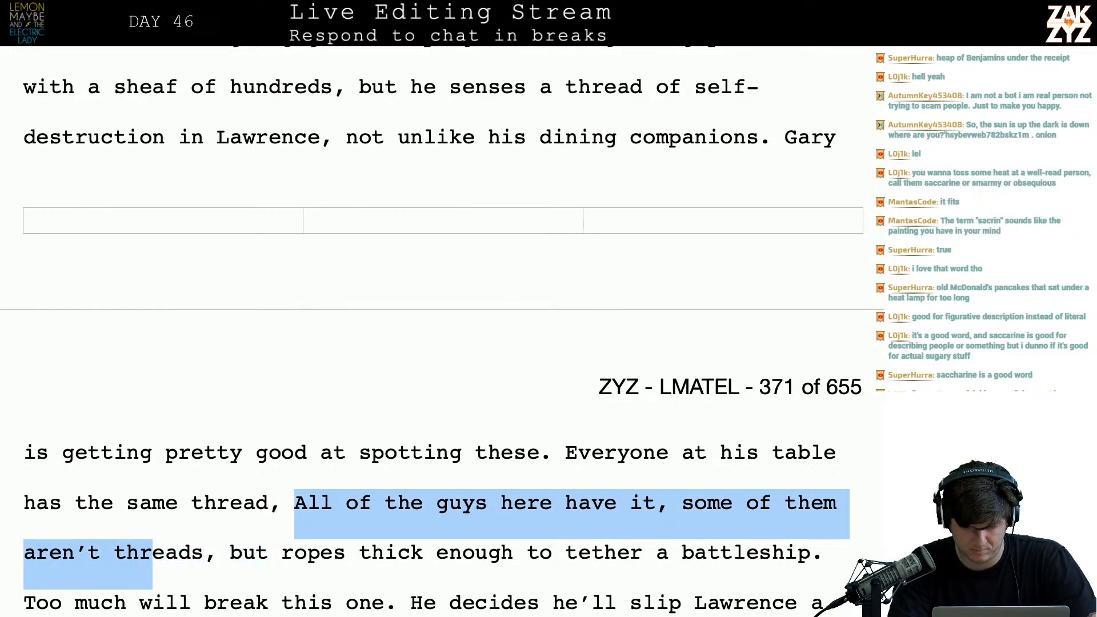
key(shift+Left)
key(shift+Left)
key(shift+Left)
key(shift+Left)
key(shift+Left)
key(shift+Left)
key(shift+Left)
key(shift+Left)
key(shift+Left)
key(shift+Left)
key(shift+Left)
key(shift+Left)
key(shift+Left)
key(shift+Left)
key(shift+Left)
key(shift+Left)
key(shift+Left)
key(shift+Left)
key(shift+Right)
key(shift+Right)
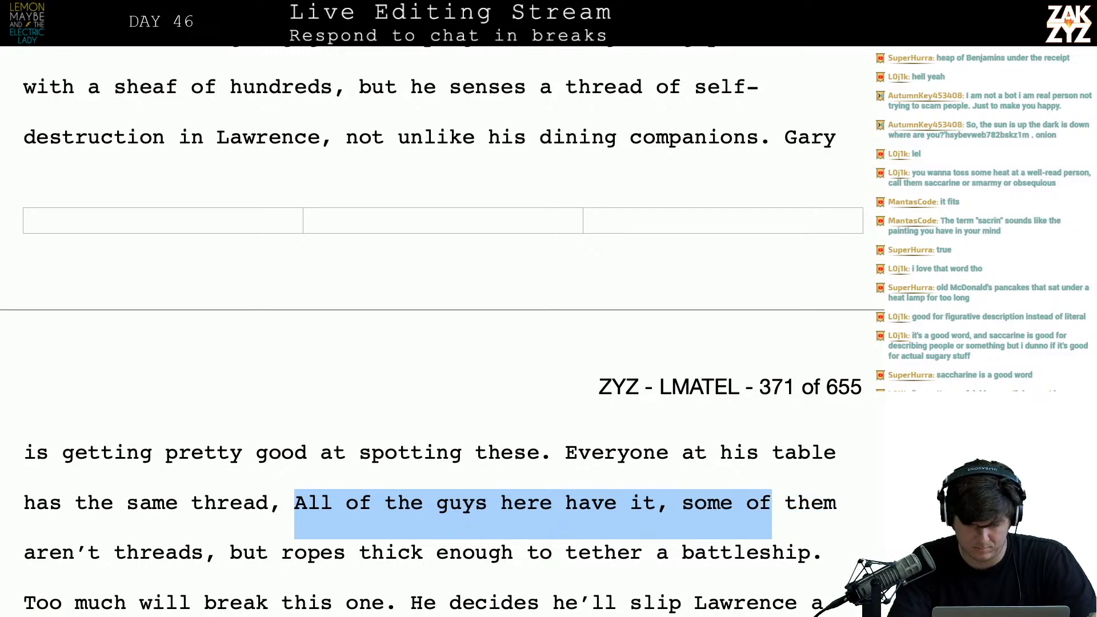
key(BackSpace)
- Continue the sentence after "has the same thread," with "some are delicate cords, others are ropes thick enough to"
text(some )
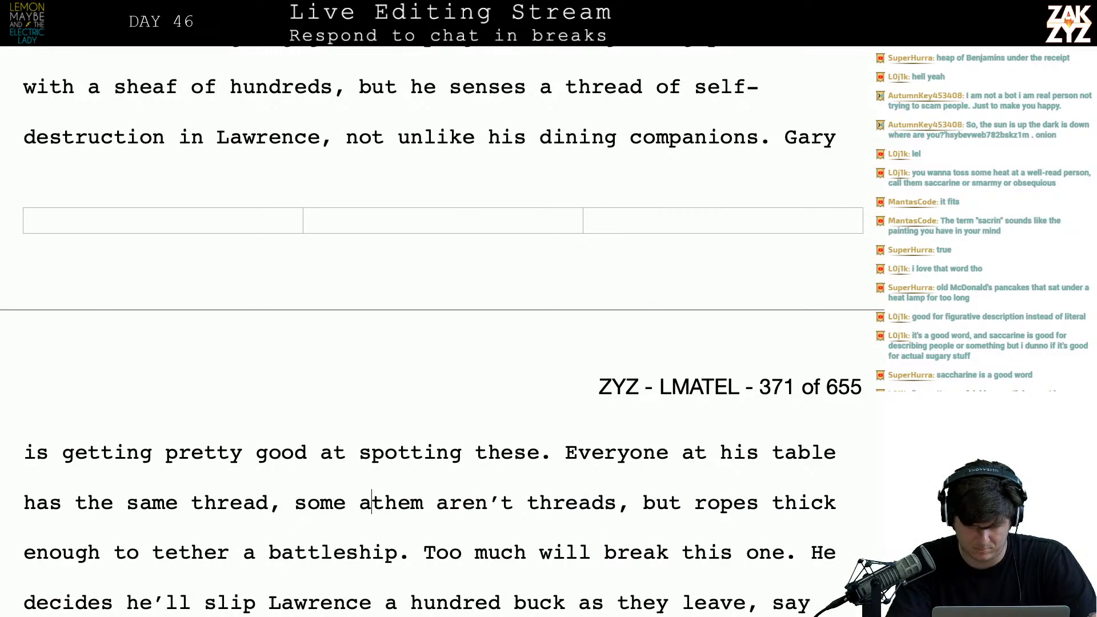
text(are delicate c)
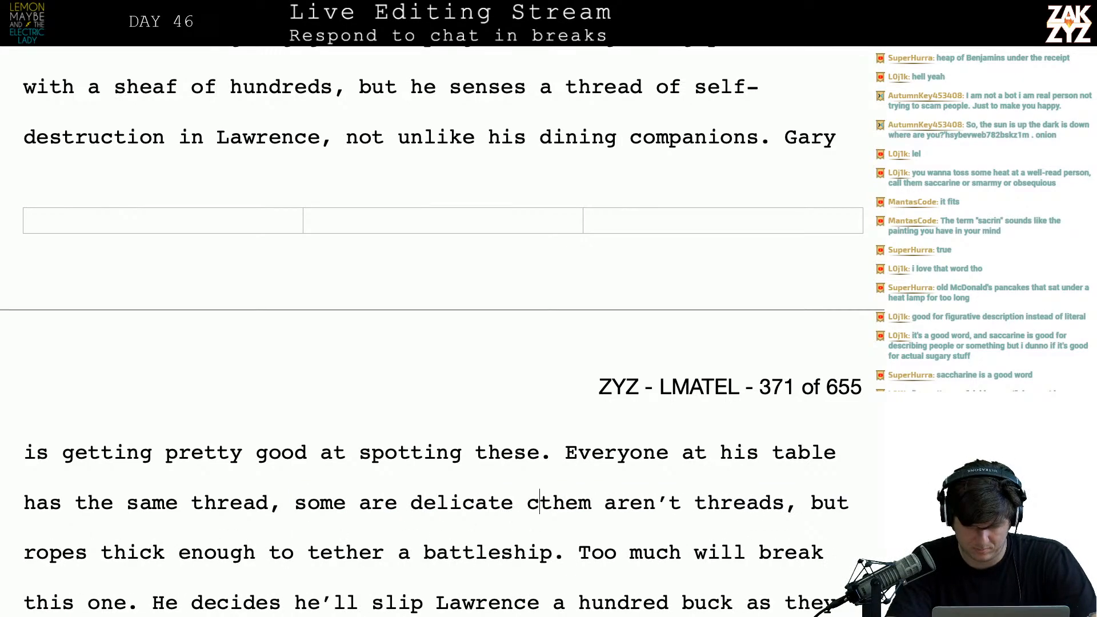
text(ords, others are thick ro)
key(BackSpace)
key(BackSpace)
key(BackSpace)
key(BackSpace)
key(BackSpace)
key(BackSpace)
key(BackSpace)
key(BackSpace)
text(ropes thick en)
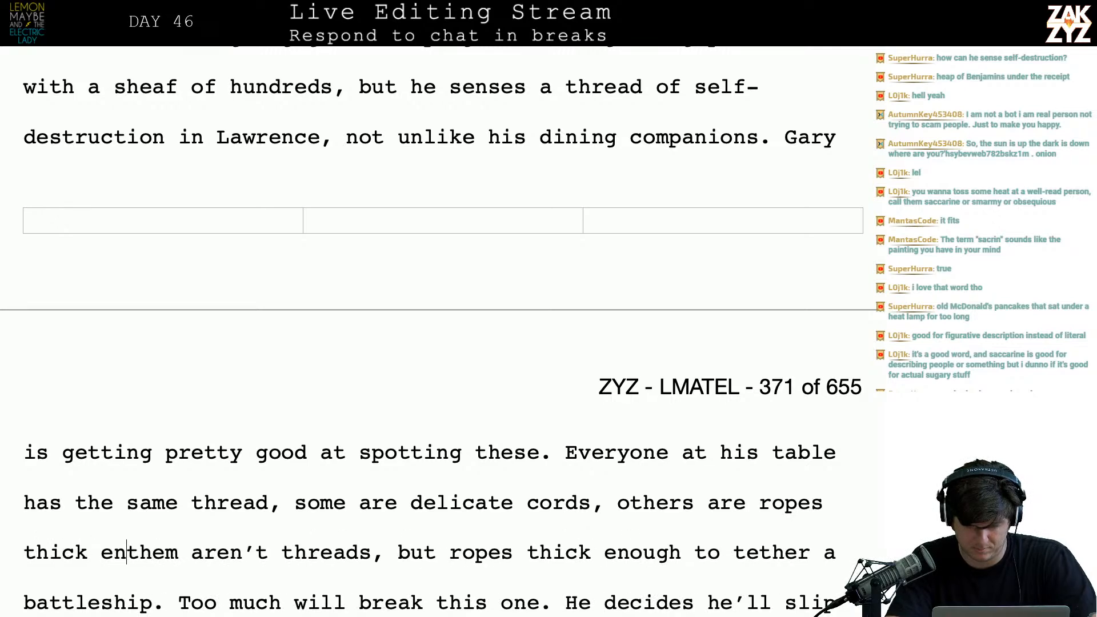
text(ough to)
- Delete the leftover words "them aren't threads, but ropes thick enough to" before "tether a battleship."
key(shift+Down)
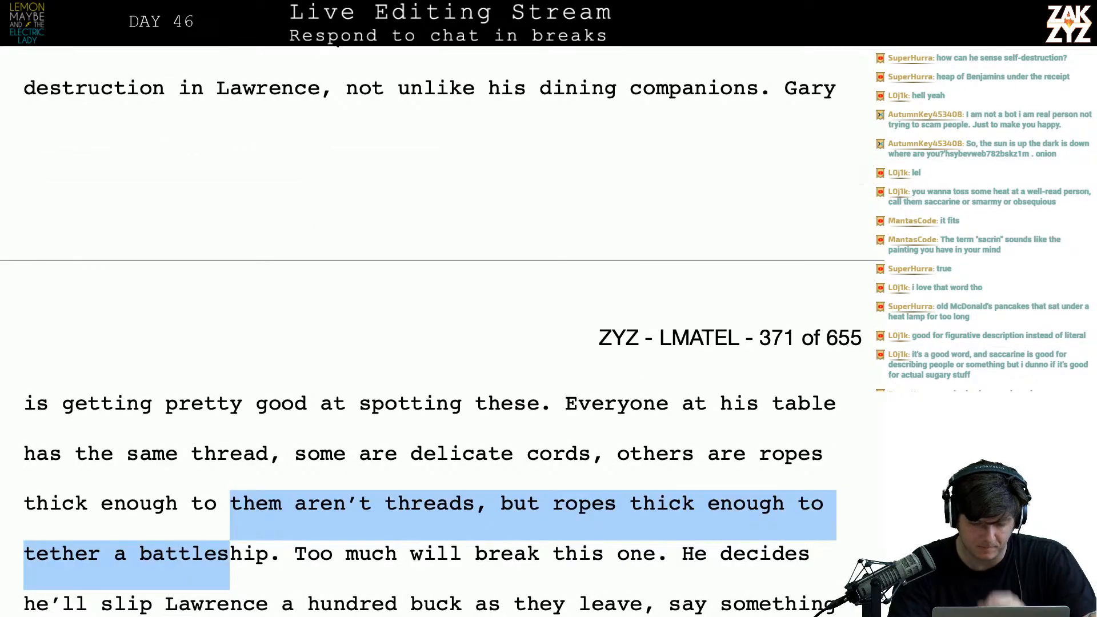
key(shift+Left)
key(shift+Left)
key(shift+Left)
key(shift+Left)
key(shift+Left)
key(shift+Left)
key(shift+Left)
key(shift+Left)
key(shift+Left)
key(shift+Left)
key(shift+Left)
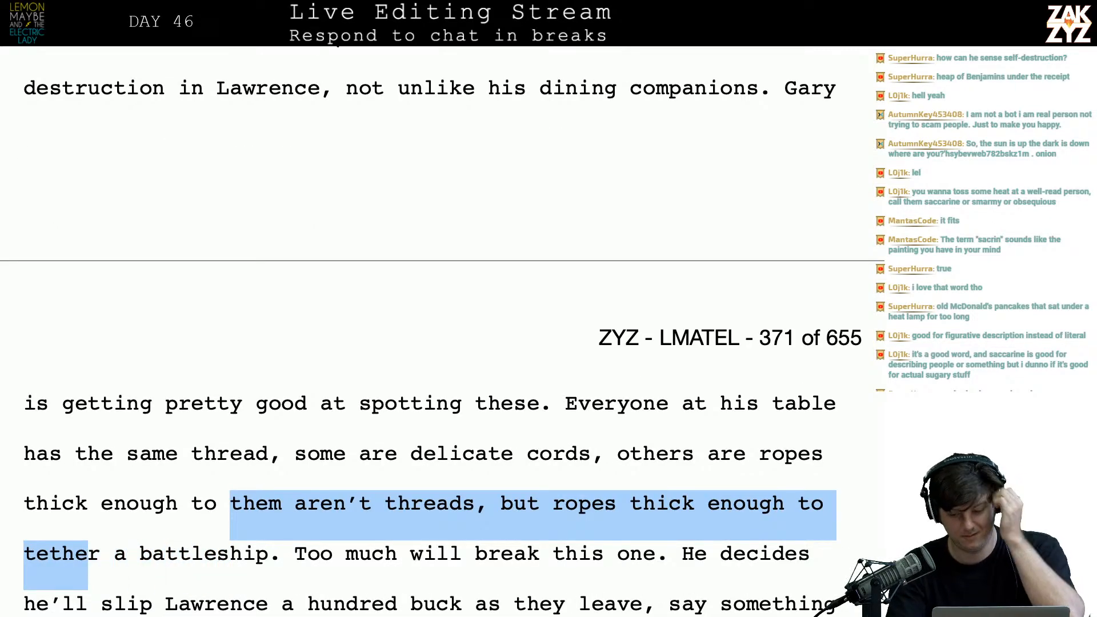
key(shift+Left)
key(shift+Left)
key(shift+Left)
key(shift+Left)
key(shift+Left)
key(shift+Left)
key(shift+Left)
key(shift+Right)
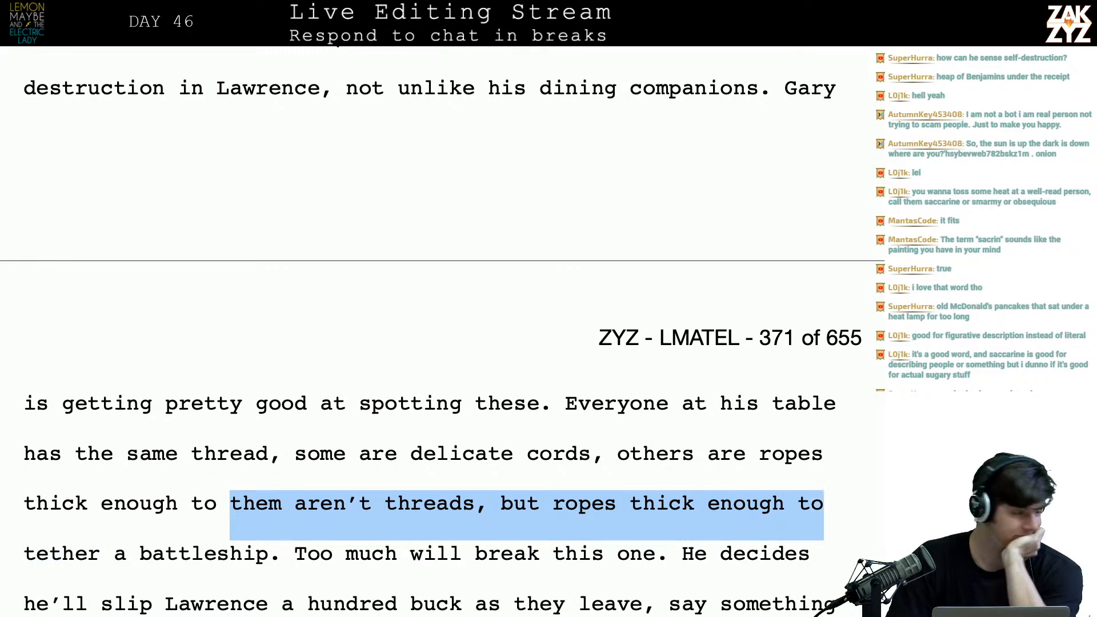
key(BackSpace)
- Search the manuscript for "leper"
scroll(442, 331, down, 1)
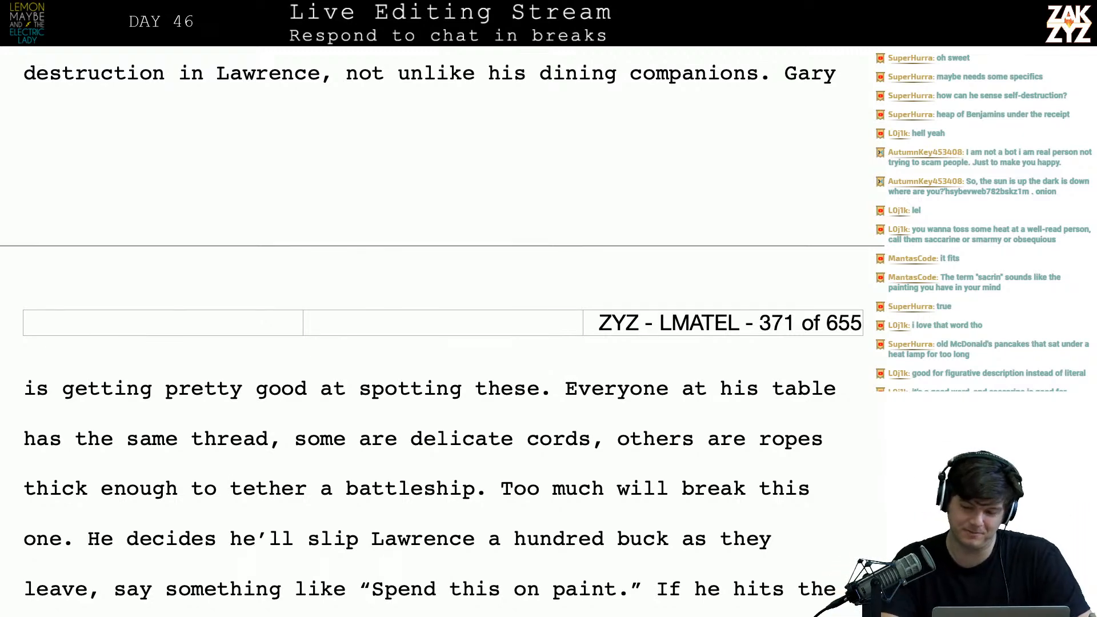
scroll(413, 287, up, 10)
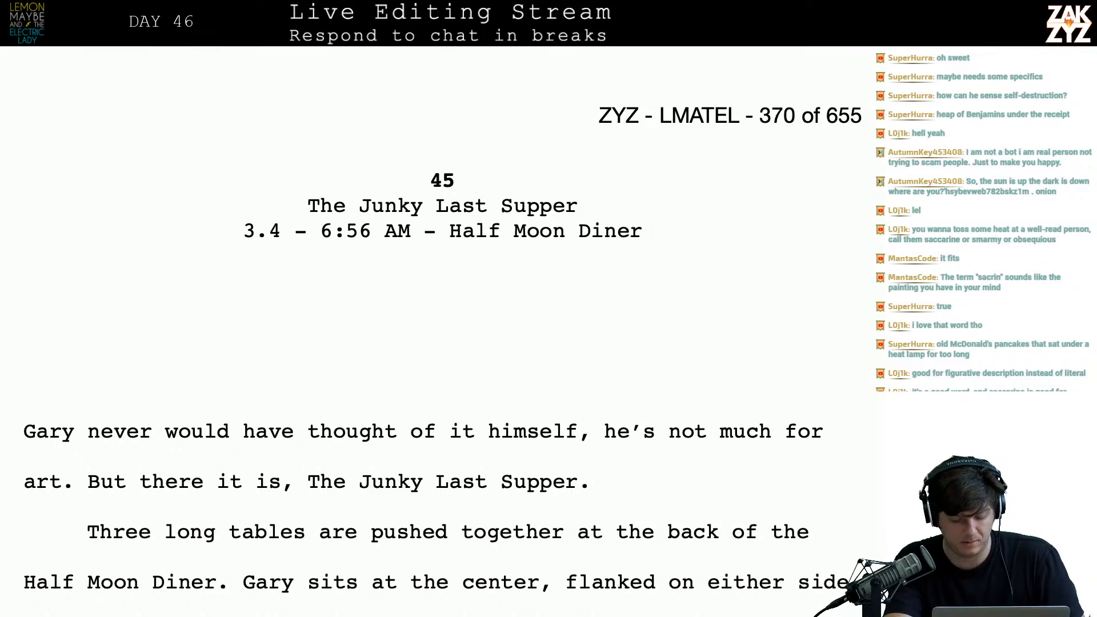
key(super+f)
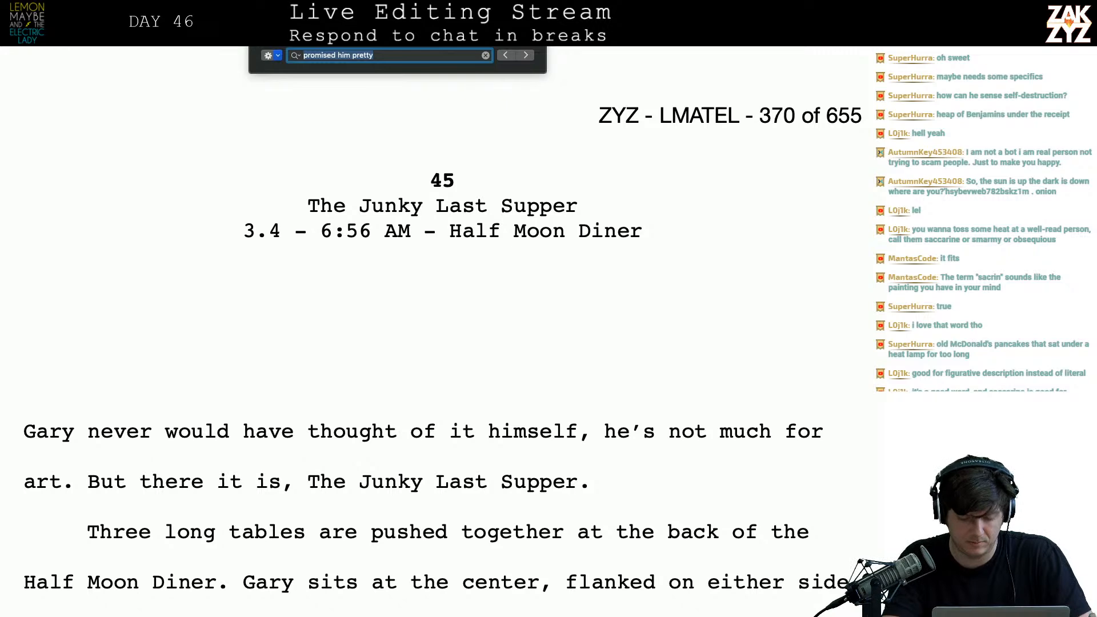
text(leper)
key(Return)
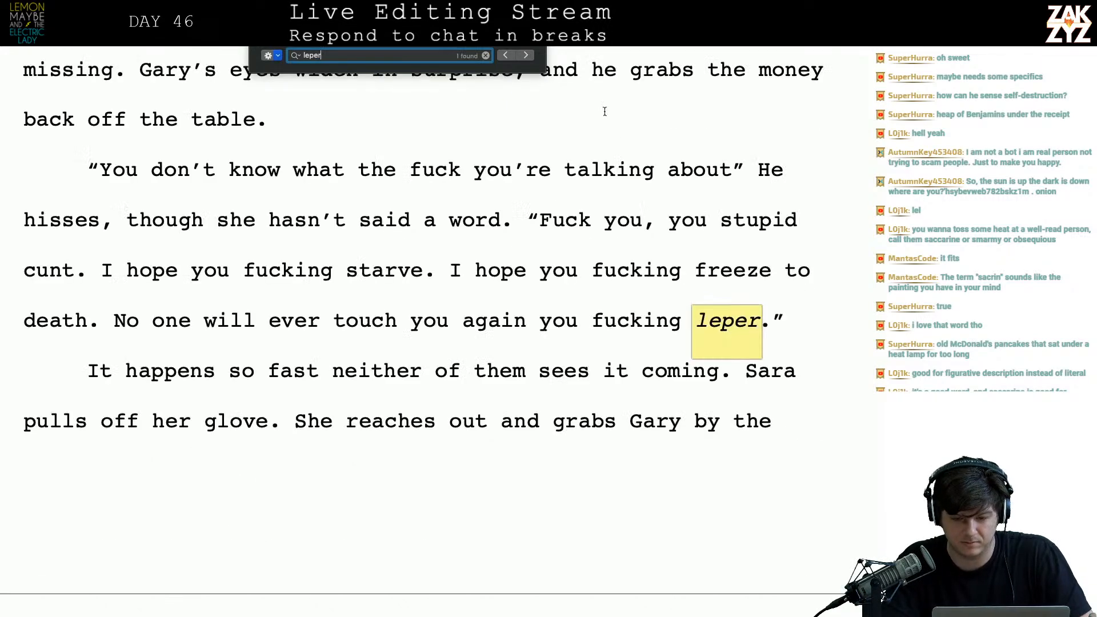
- Insert "electrical" before the italic word "leper" in Gary's line of dialogue
click(680, 334)
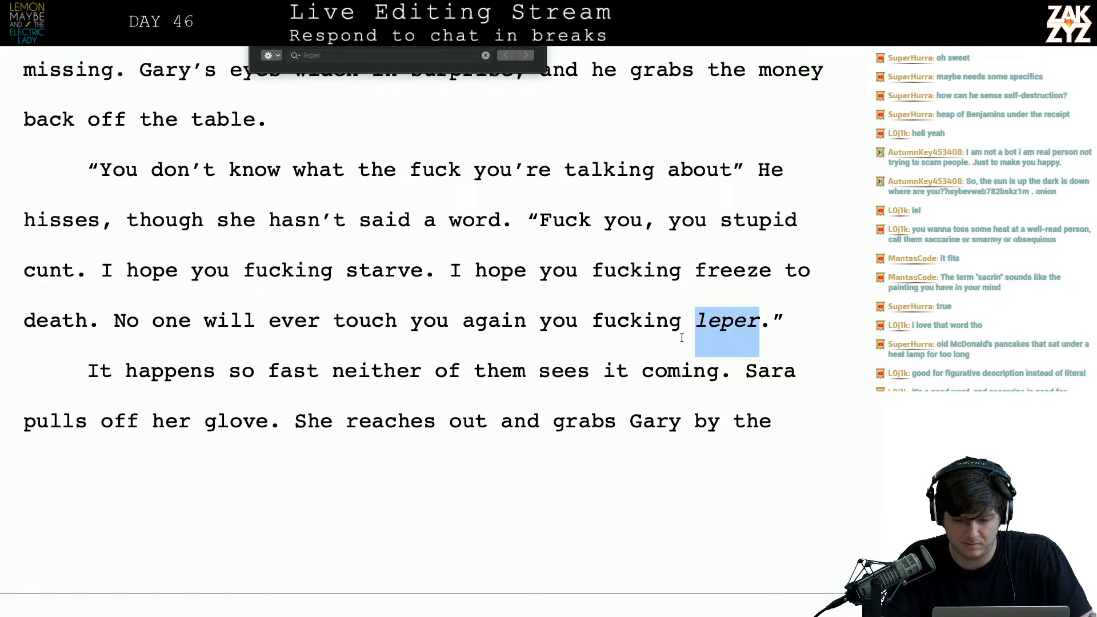
click(683, 334)
text(electric)
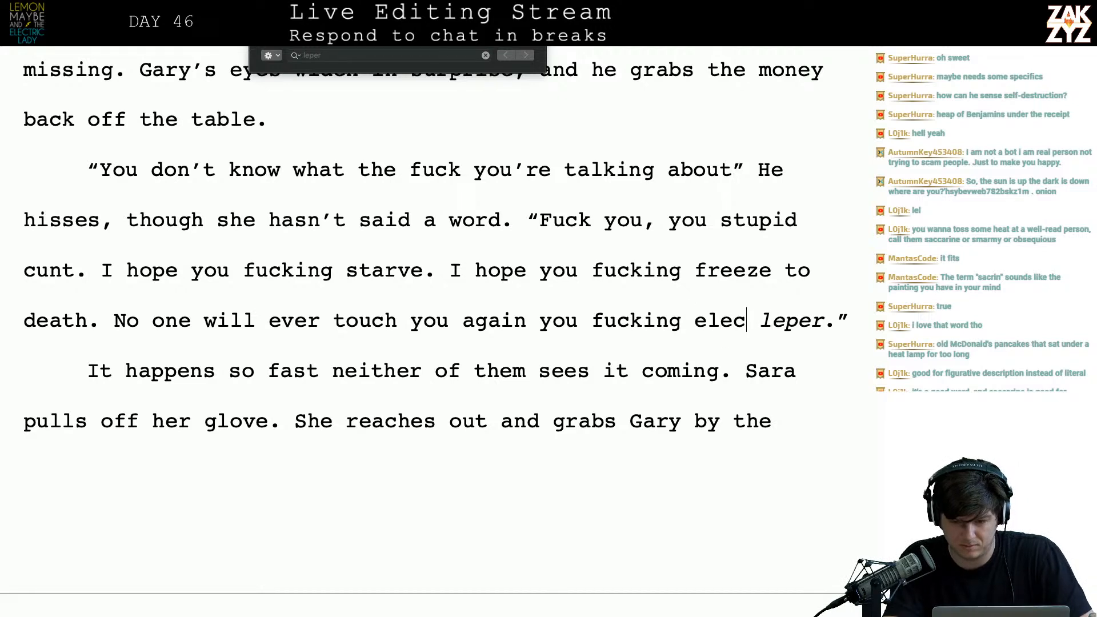
text(al)
- Italicize the inserted word "electrical" before "leper"
key(Left)
key(Left)
key(Left)
key(Left)
key(Left)
key(Left)
key(Left)
key(Left)
key(Left)
key(Left)
key(shift+Right)
key(shift+Right)
key(shift+Right)
key(shift+Right)
key(shift+Right)
key(shift+Right)
key(shift+Right)
key(shift+Right)
key(shift+Right)
key(shift+Right)
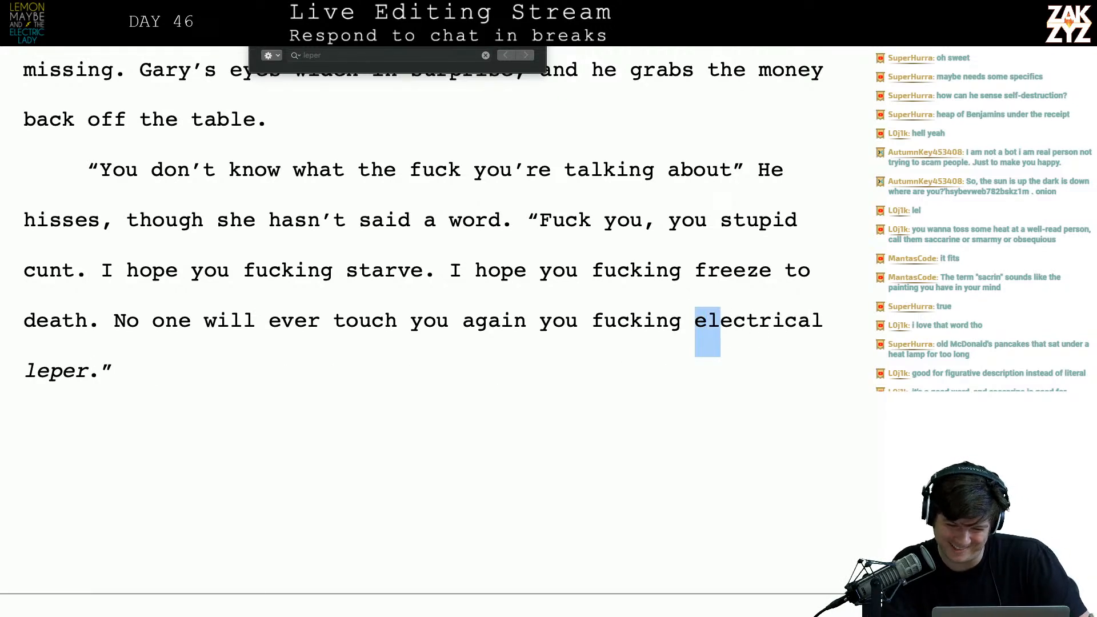
key(super+i)
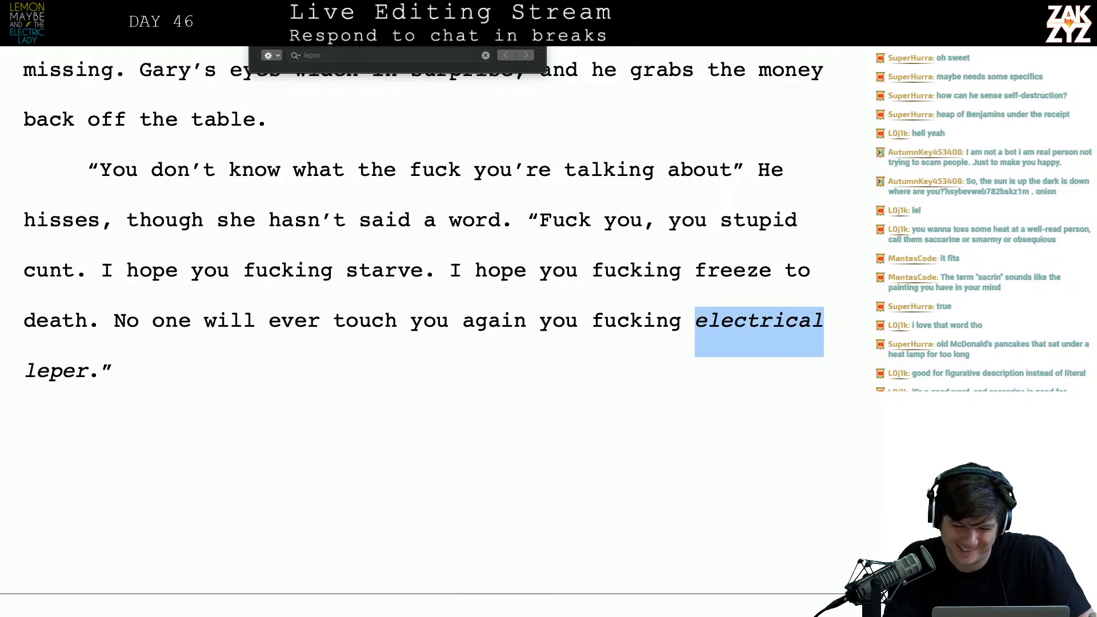
key(Right)
key(Right)
key(Right)
key(Right)
key(Right)
key(Right)
key(Right)
key(Right)
key(Right)
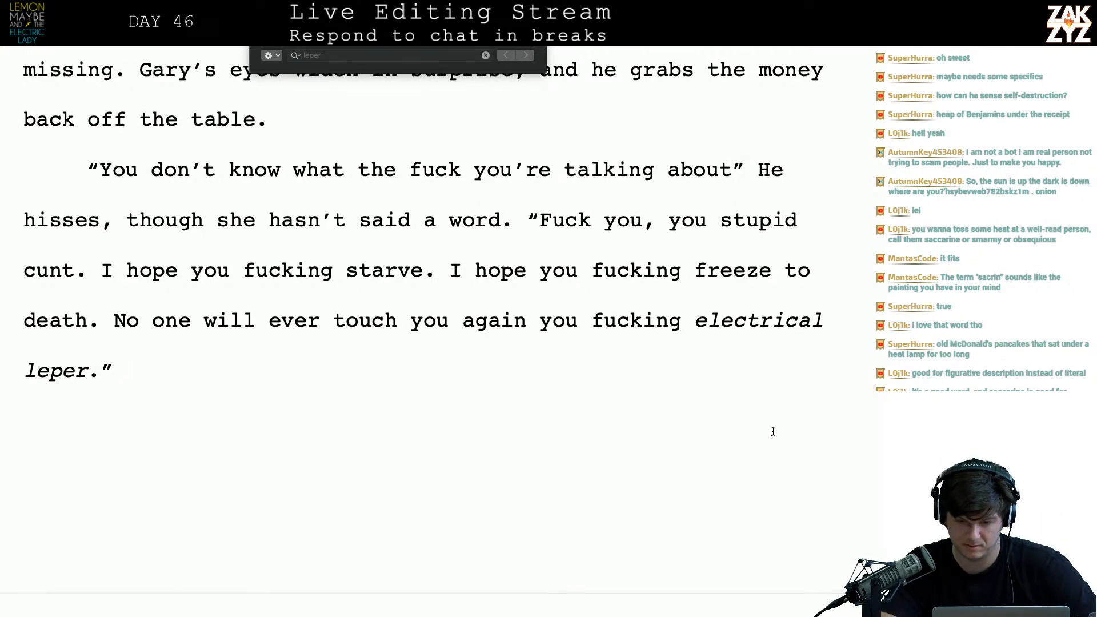
- Replace "fucking" with "ugly" before "electrical leper" in Gary's dialogue
click(680, 321)
key(BackSpace)
key(BackSpace)
key(BackSpace)
key(BackSpace)
key(BackSpace)
key(BackSpace)
key(BackSpace)
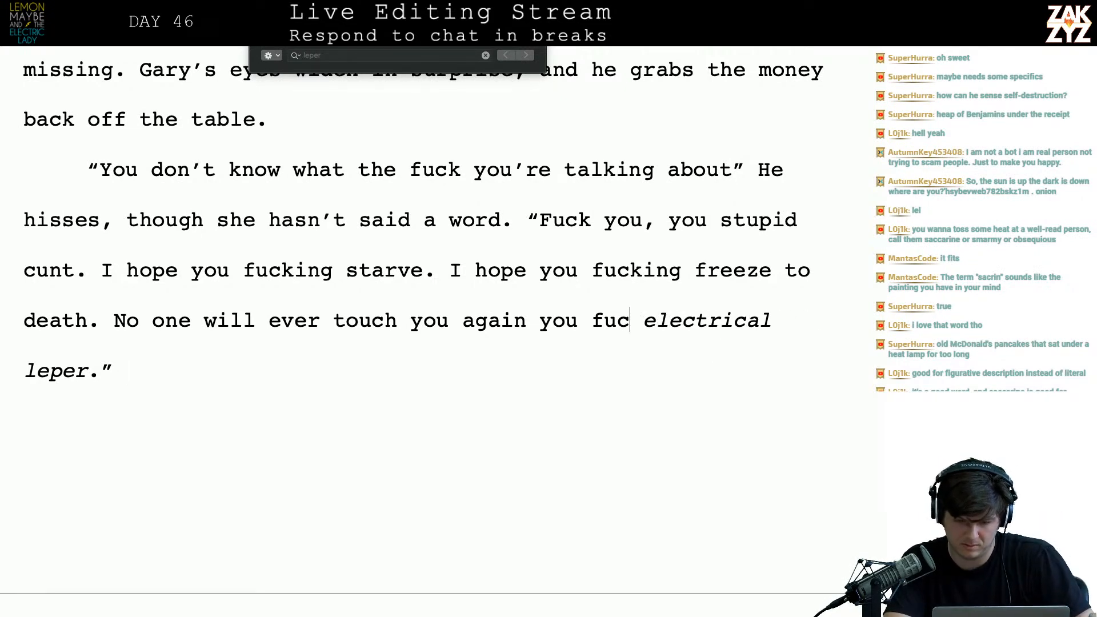
key(BackSpace)
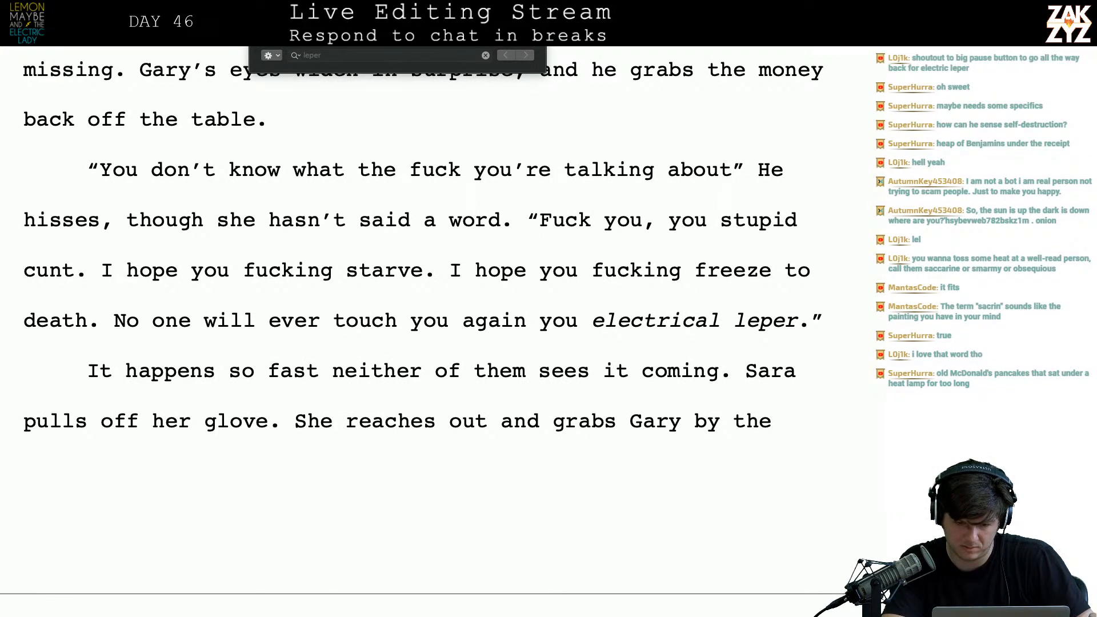
text(ugly)
key(Right)
key(Right)
key(Right)
key(Right)
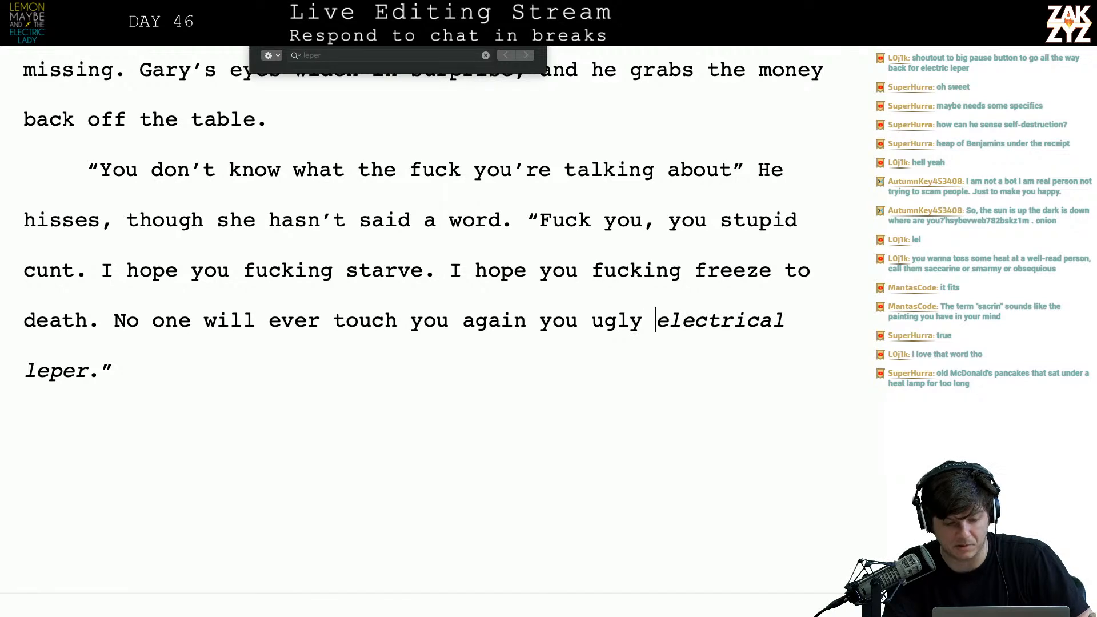
key(Right)
key(Right)
key(Right)
key(Up)
key(Up)
key(Up)
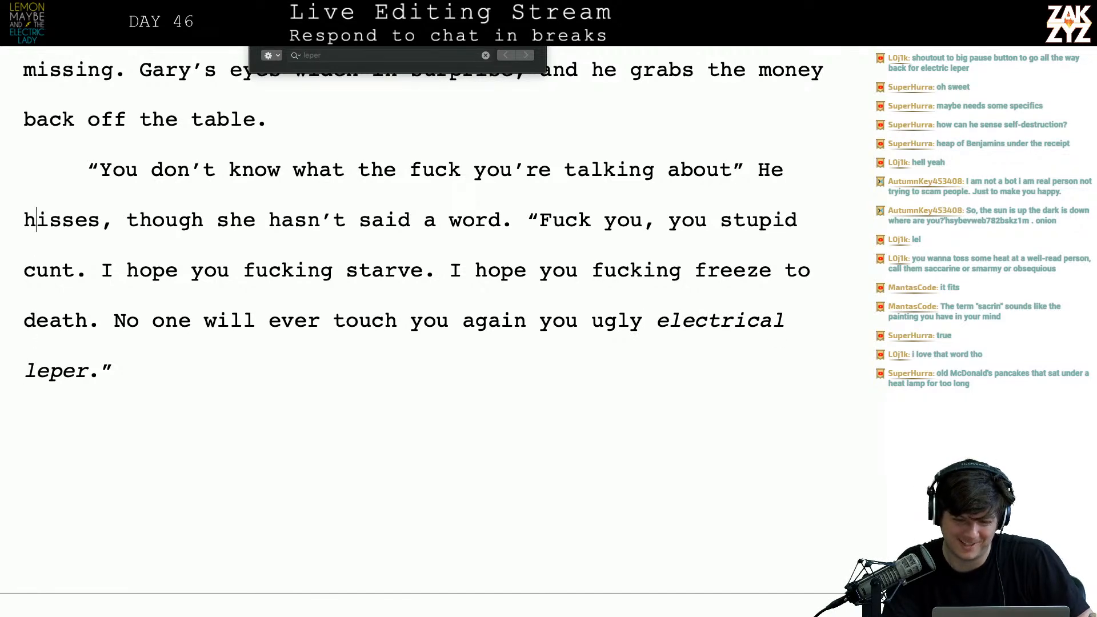
key(Left)
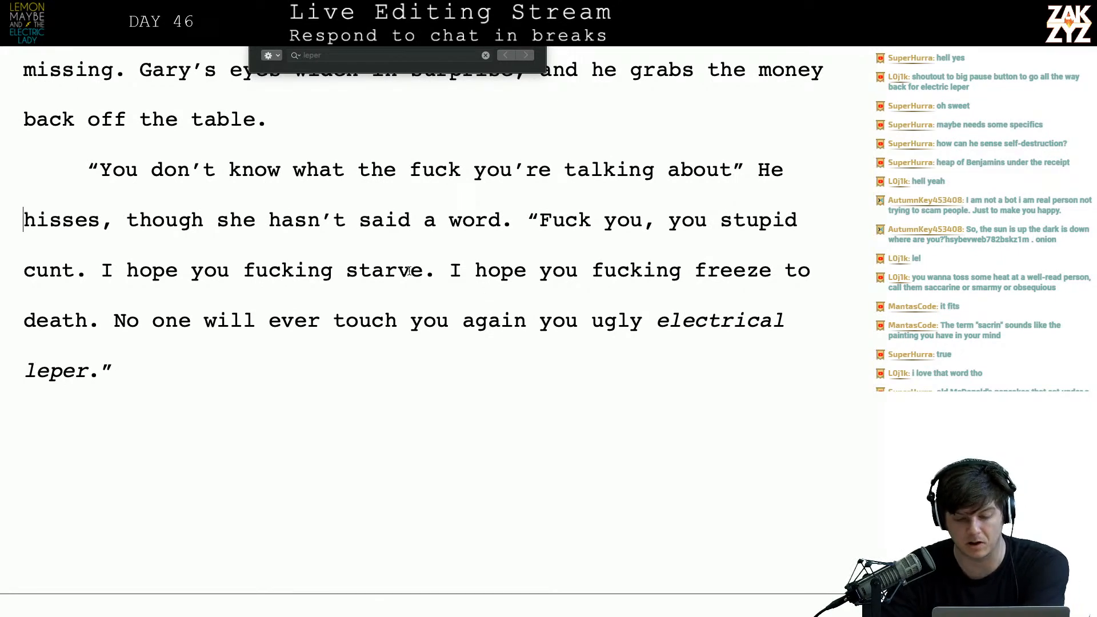
scroll(546, 343, down, 2)
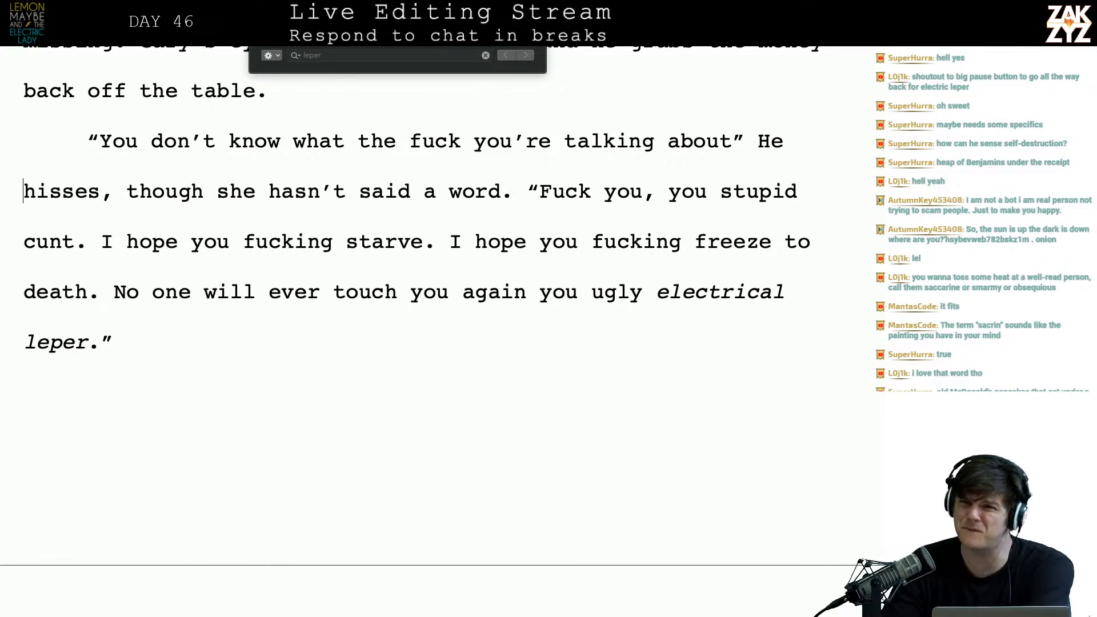
- Close the text search and go to page 370, the start of chapter 45
key(Escape)
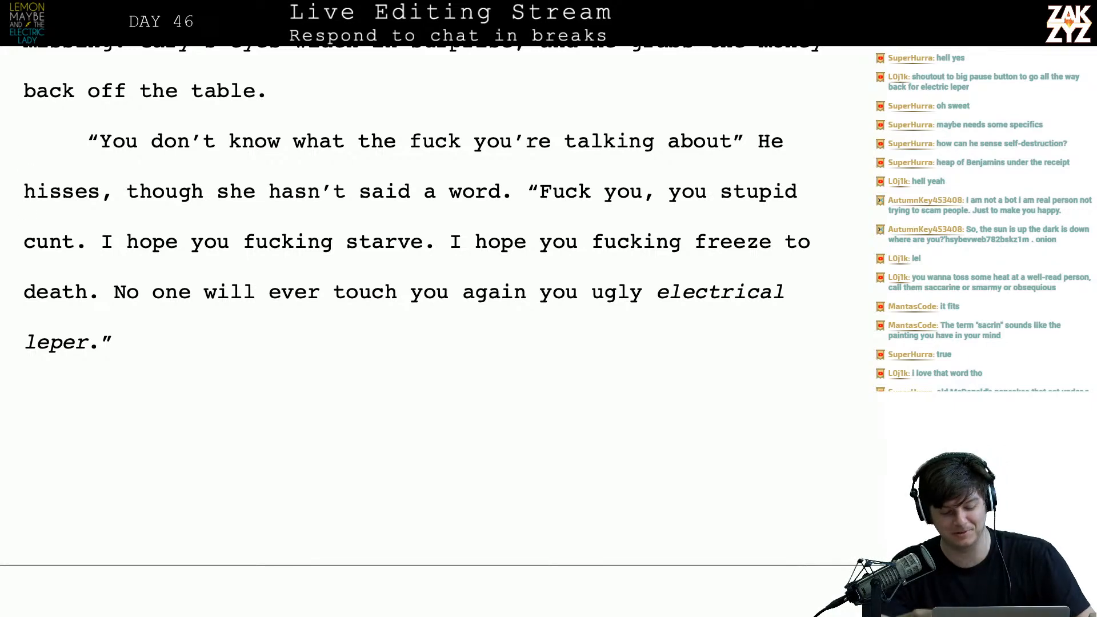
key(super+ctrl+g)
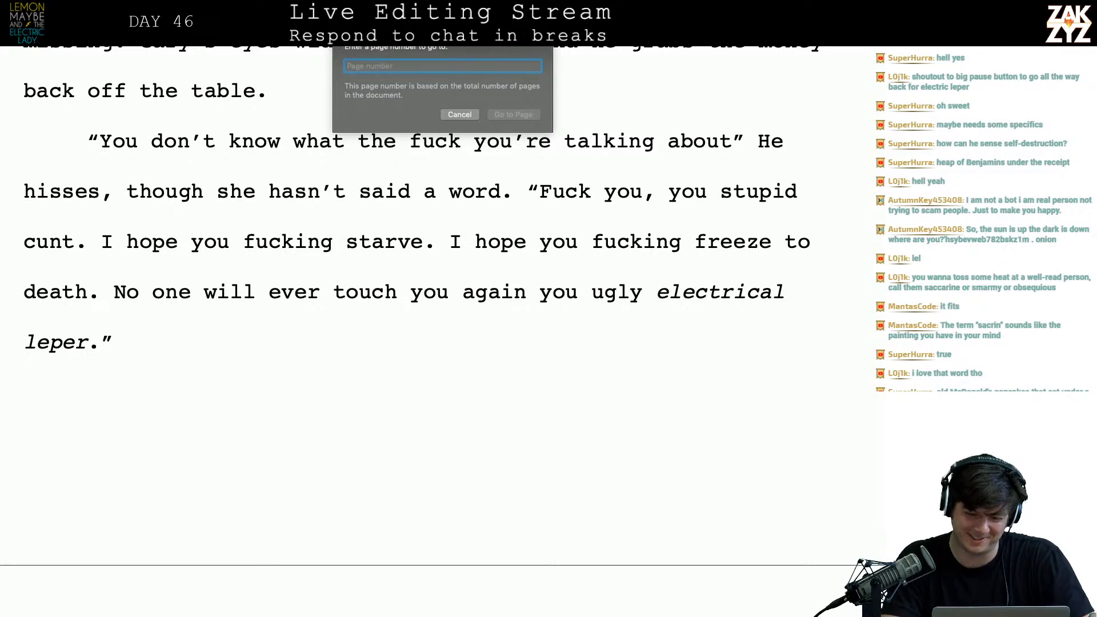
text(3)
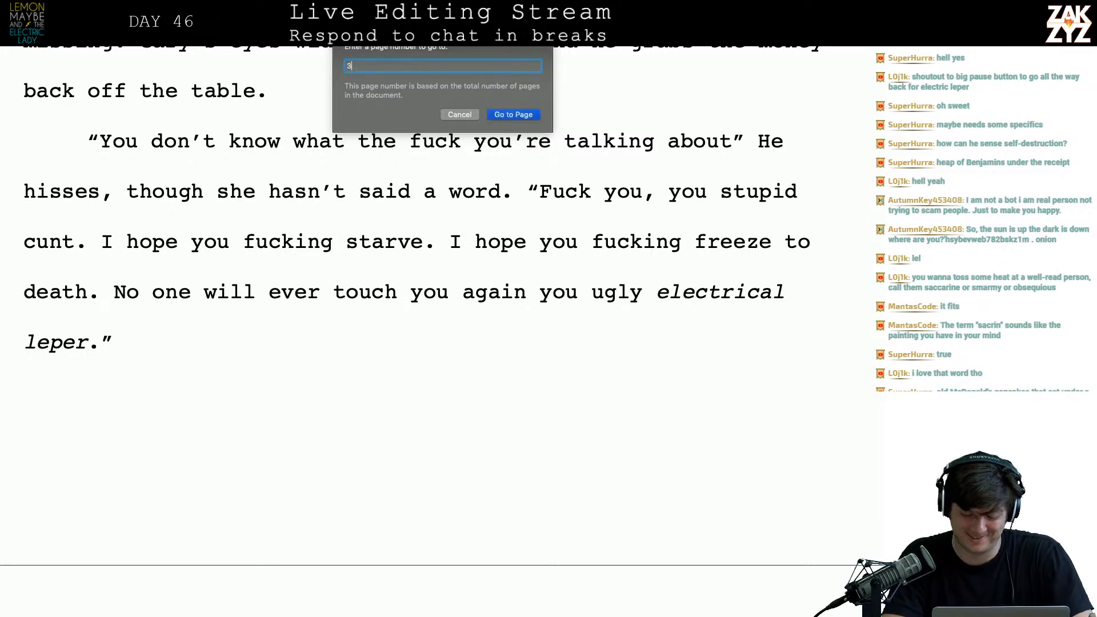
text(70)
key(Return)
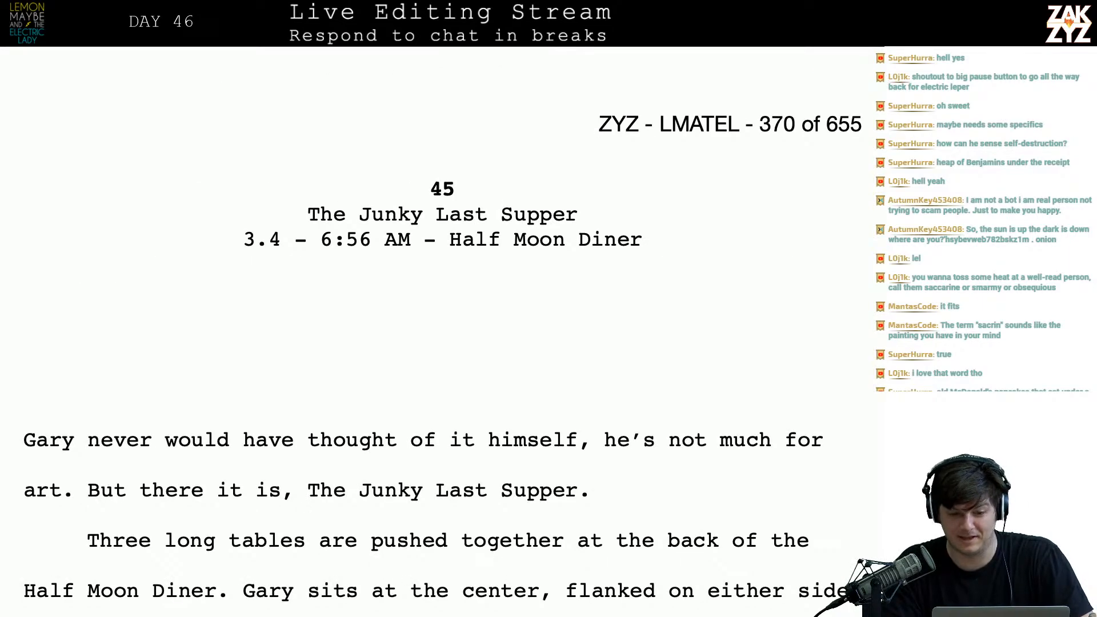
- Extend the sentence "Gary watches the scene unfold through their waiter's eyes" with "as he reads his mind" before the period
scroll(231, 118, down, 5)
scroll(257, 118, up, 2)
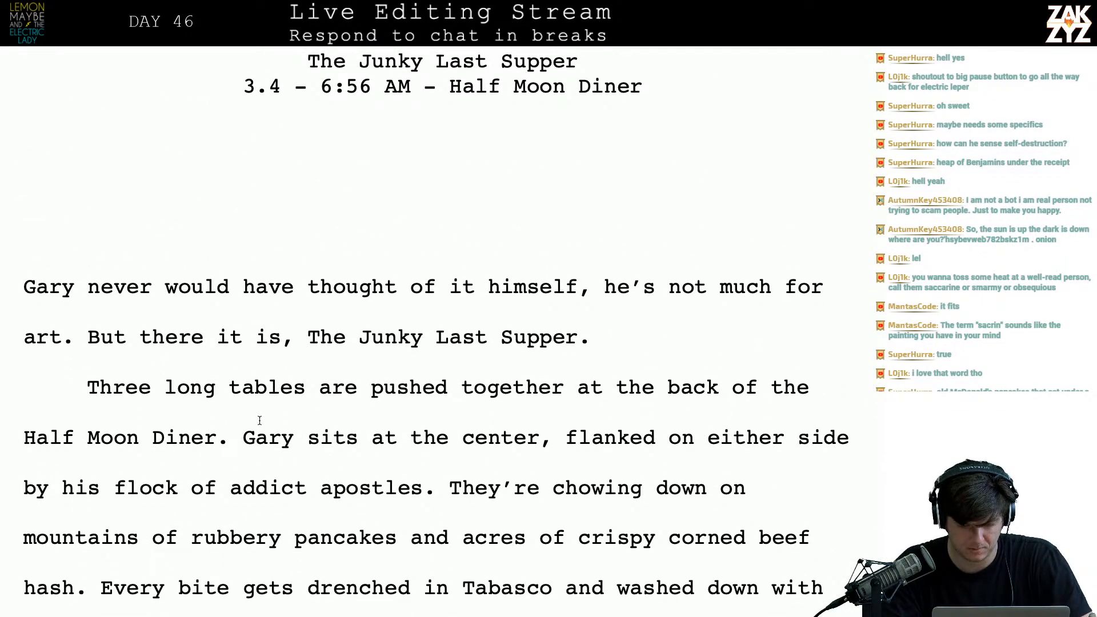
scroll(366, 362, down, 4)
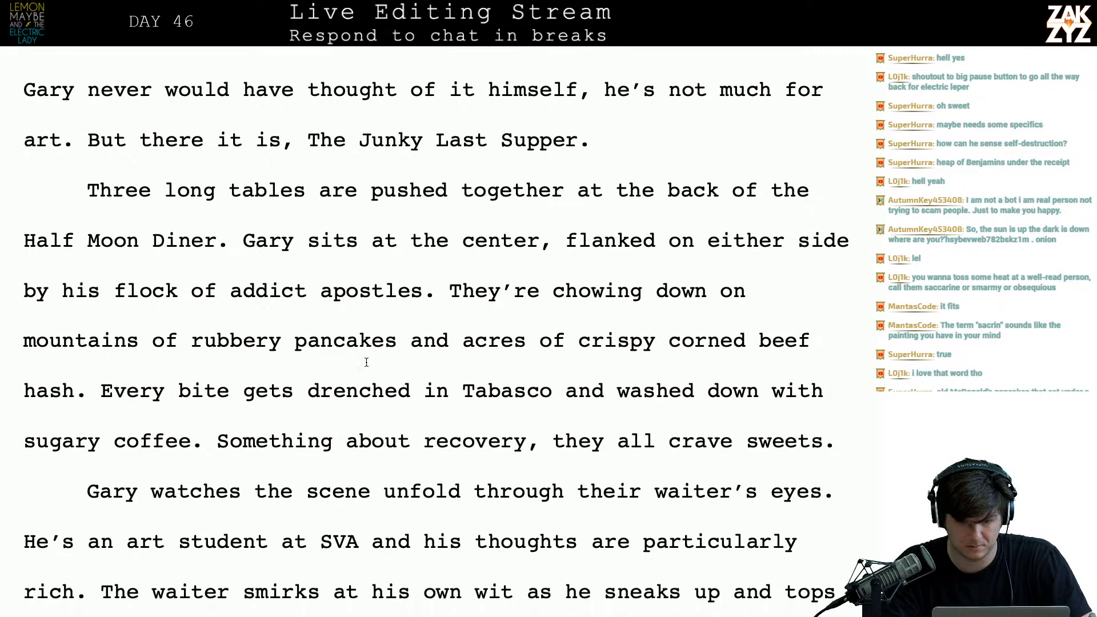
scroll(366, 362, up, 1)
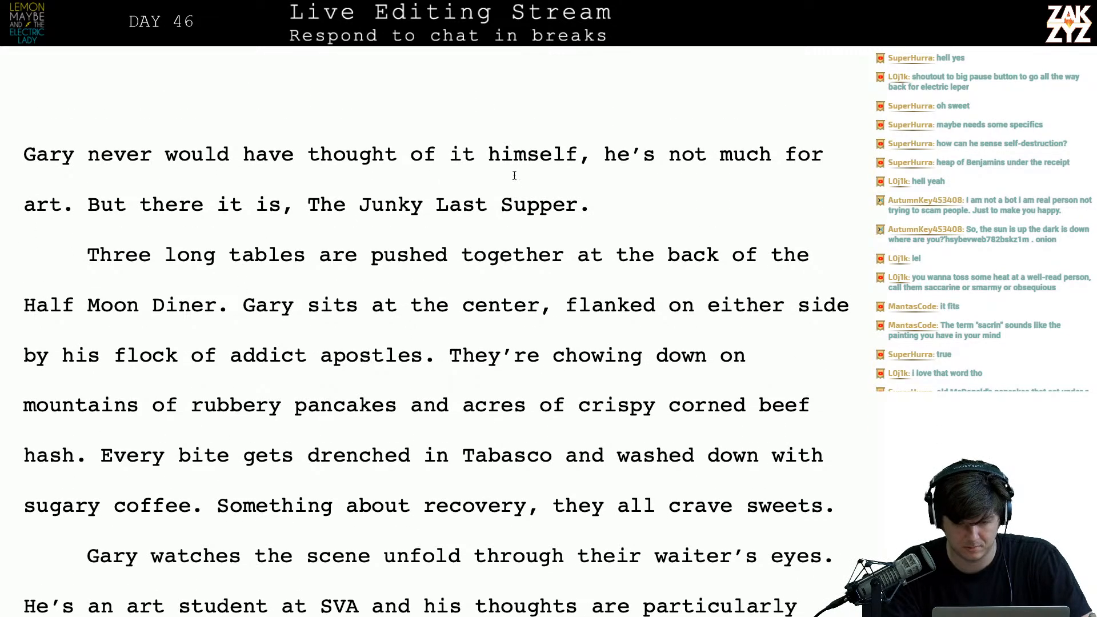
scroll(407, 210, down, 3)
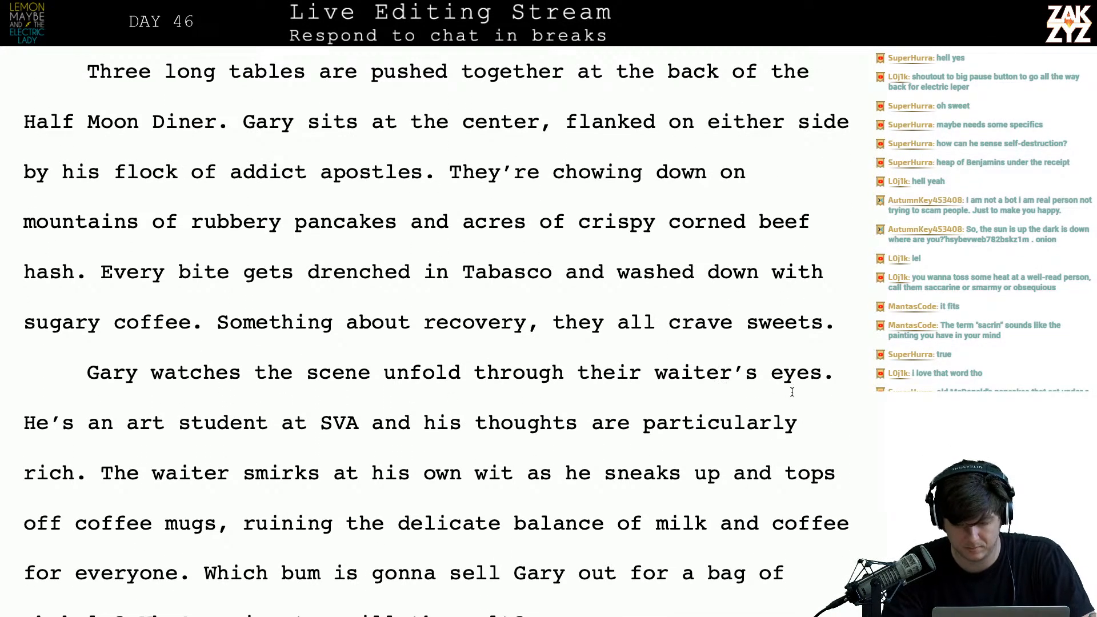
click(838, 377)
key(Left)
text(as he reads h)
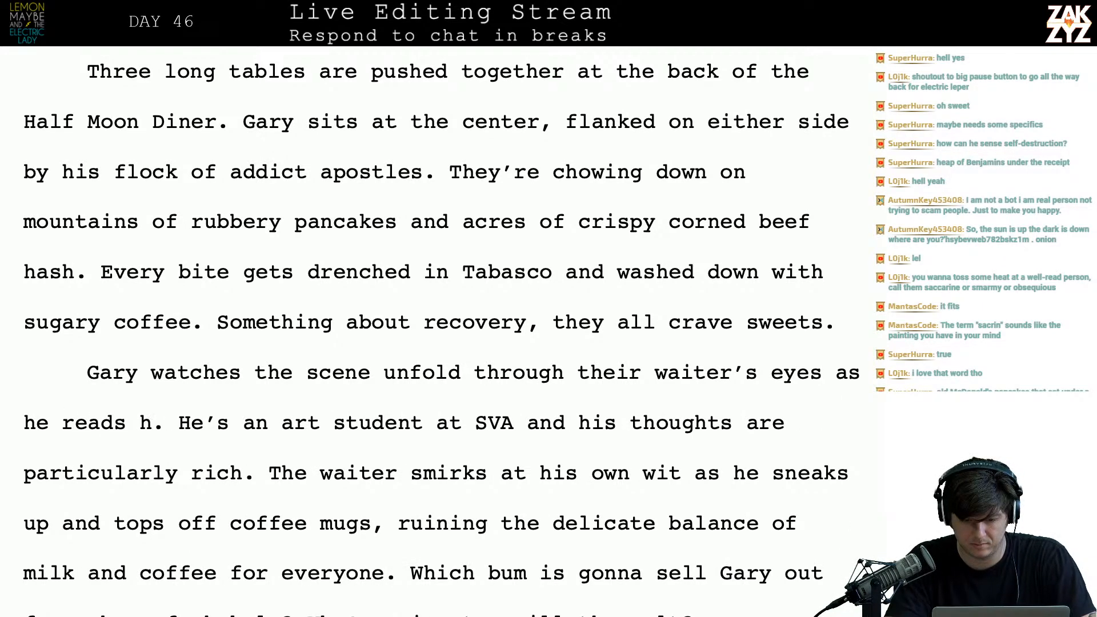
key(BackSpace)
text(his mind)
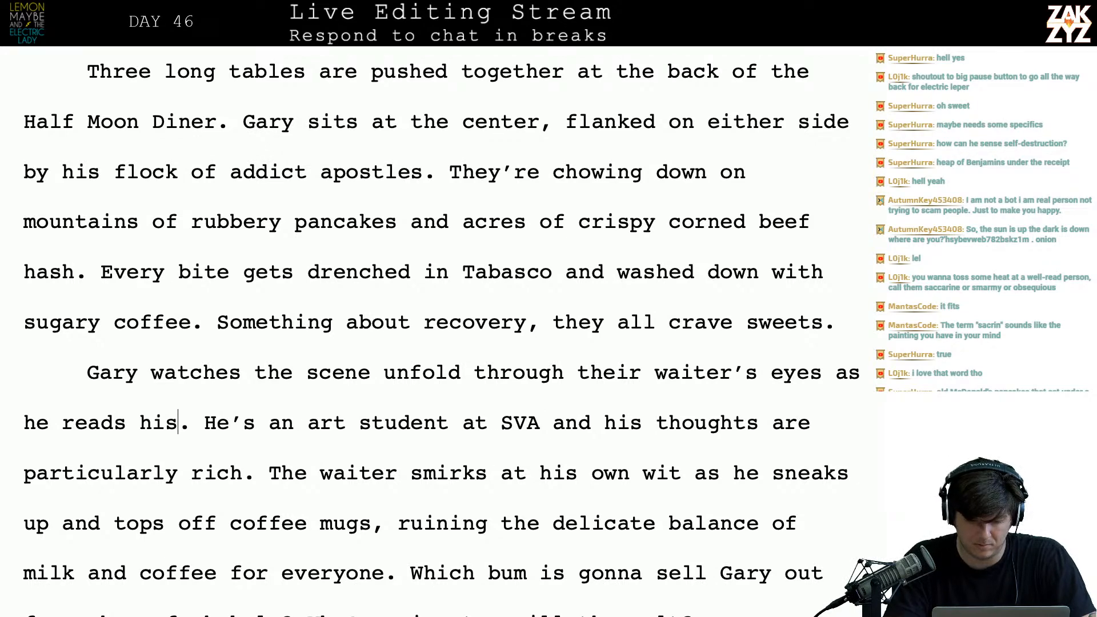
- Split the paragraph after "he reads his mind." and begin a new sentence there with "The waiter's name is Lawrence,"
key(Right)
key(Right)
key(Right)
key(Left)
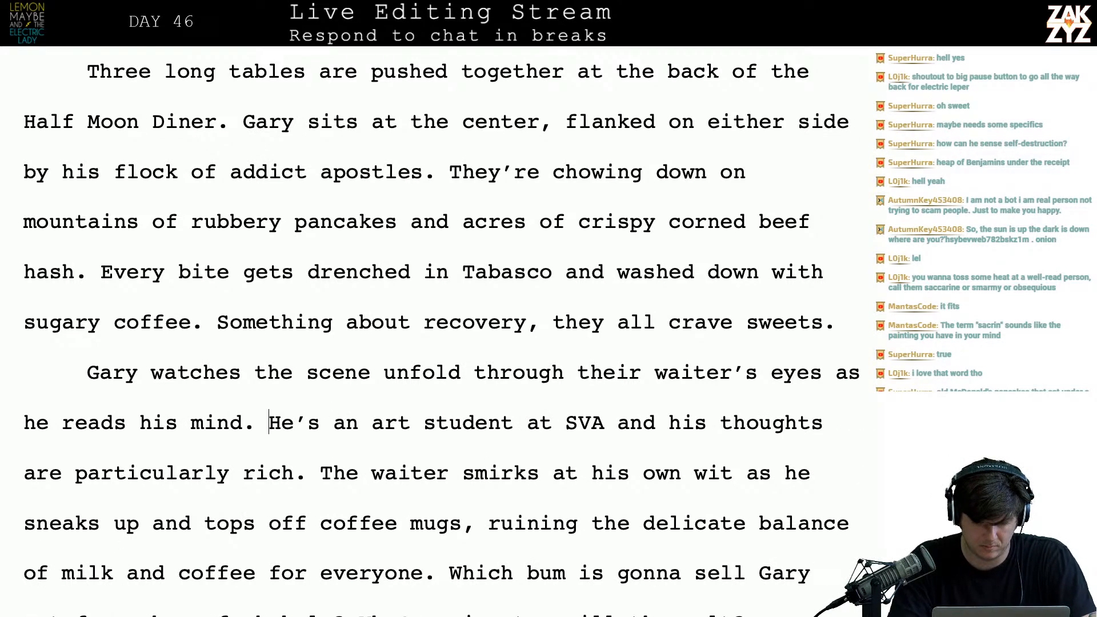
key(Return)
key(Left)
text(The wa)
text(iter's name is law)
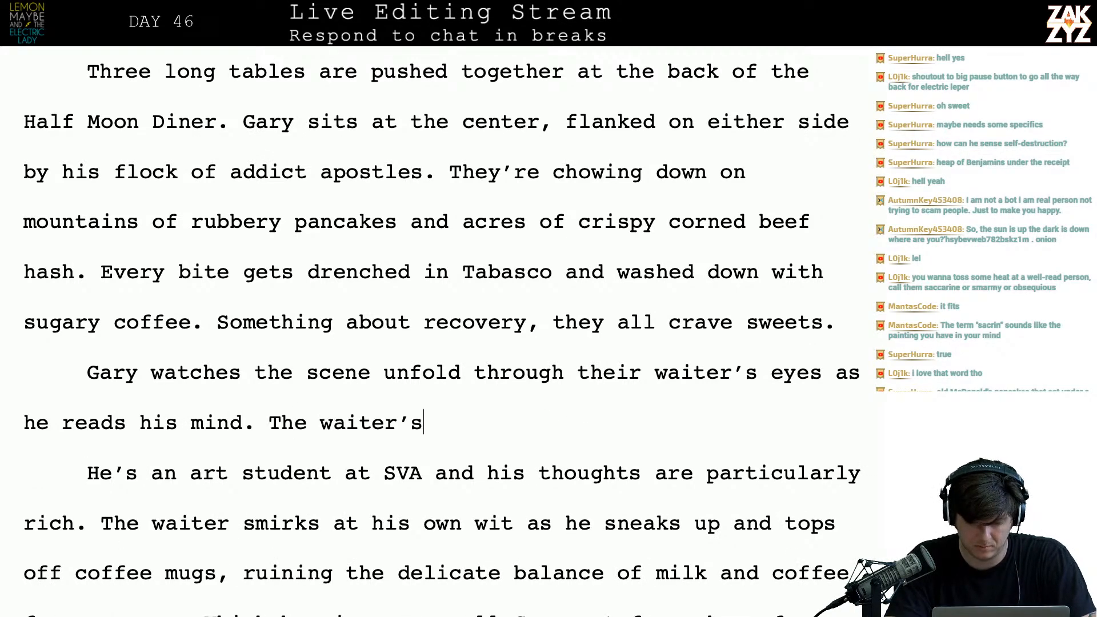
text(re)
key(BackSpace)
key(BackSpace)
key(BackSpace)
key(BackSpace)
key(BackSpace)
text(Lawrence, his)
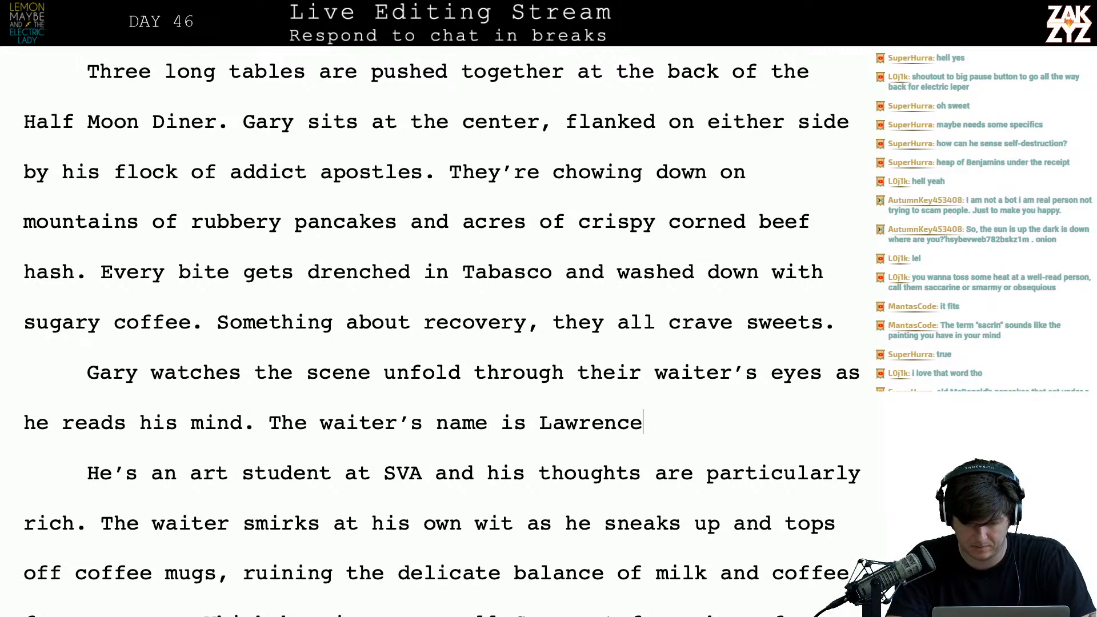
- Continue the sentence about Lawrence with "he's an art student at SVA and his thoughts are unusually nuanced and rich."
key(BackSpace)
key(BackSpace)
text(e's an art stud)
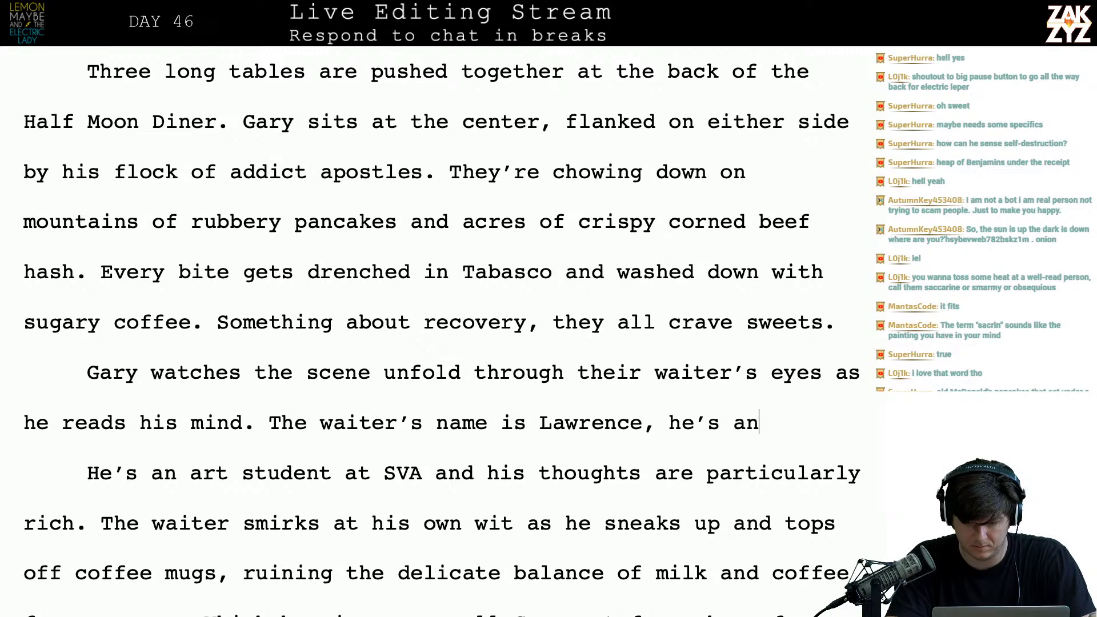
text(ent )
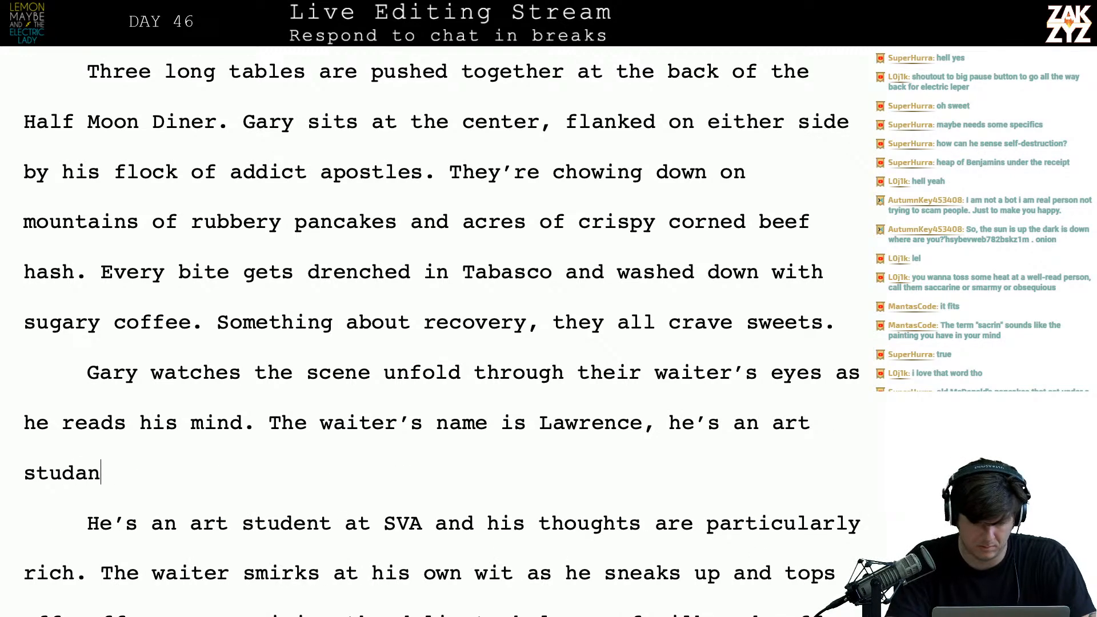
text(at )
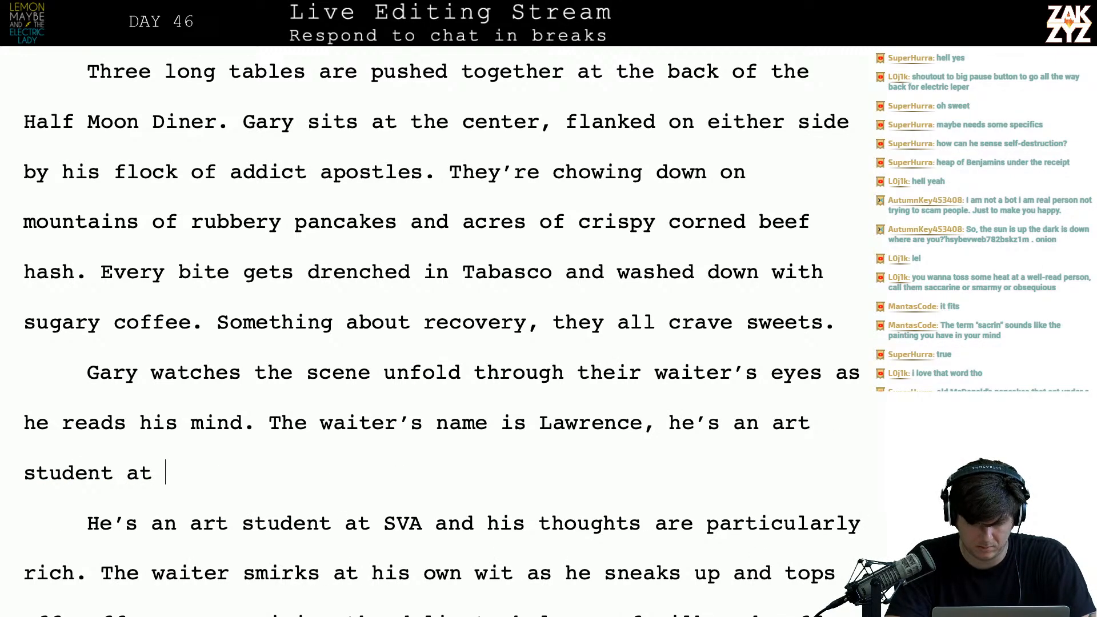
text(SVA and his ht)
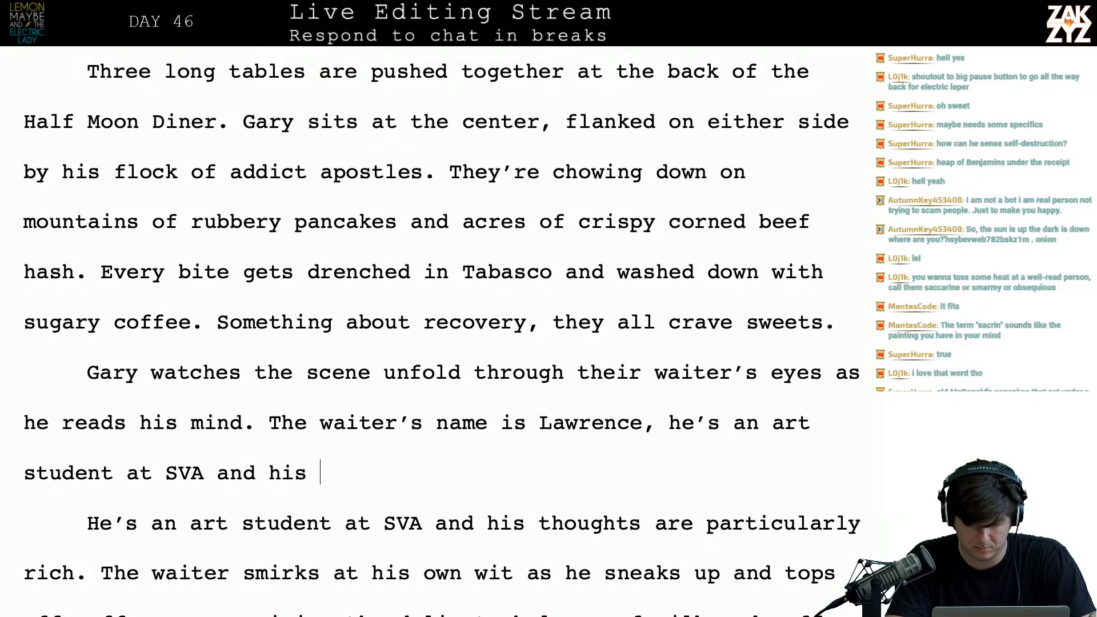
key(BackSpace)
key(BackSpace)
text(thoughts )
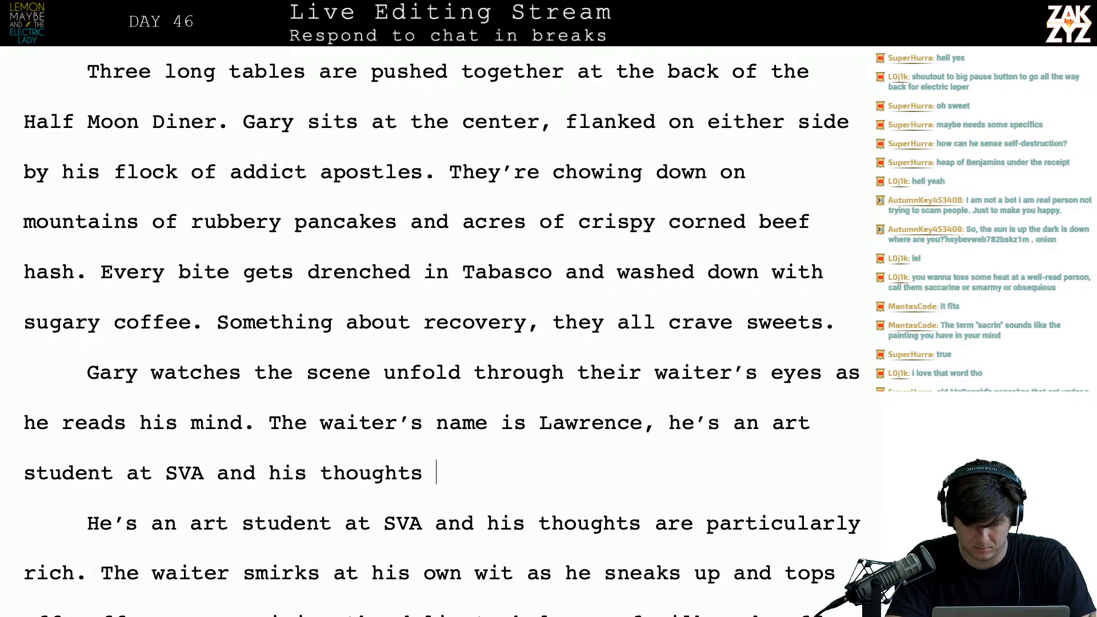
text(are su)
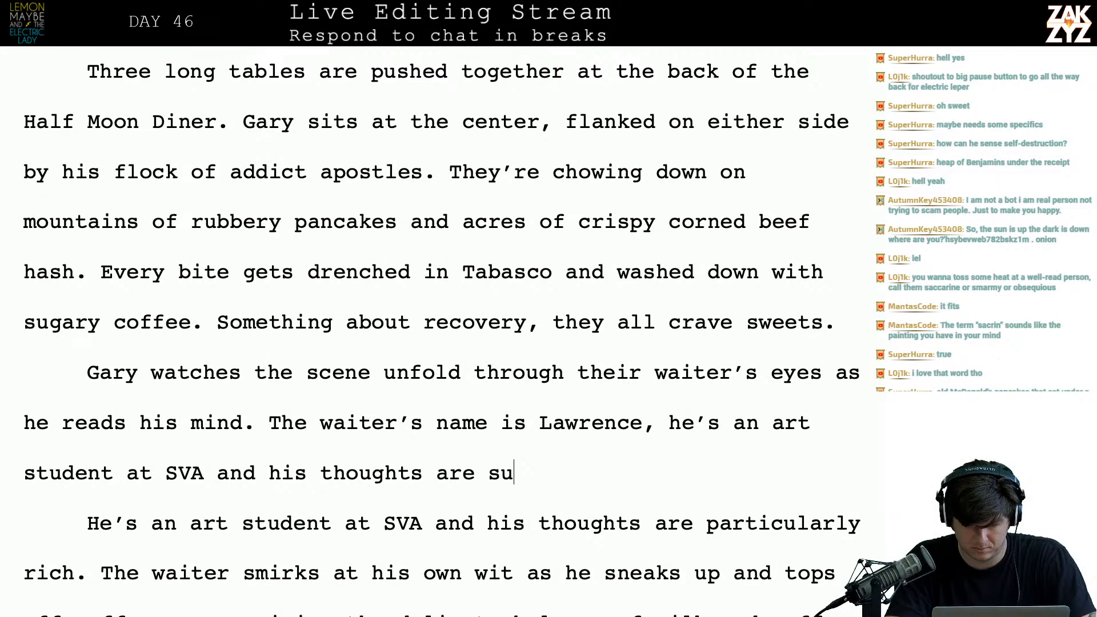
key(BackSpace)
key(BackSpace)
text(unusually nuanced and rich.)
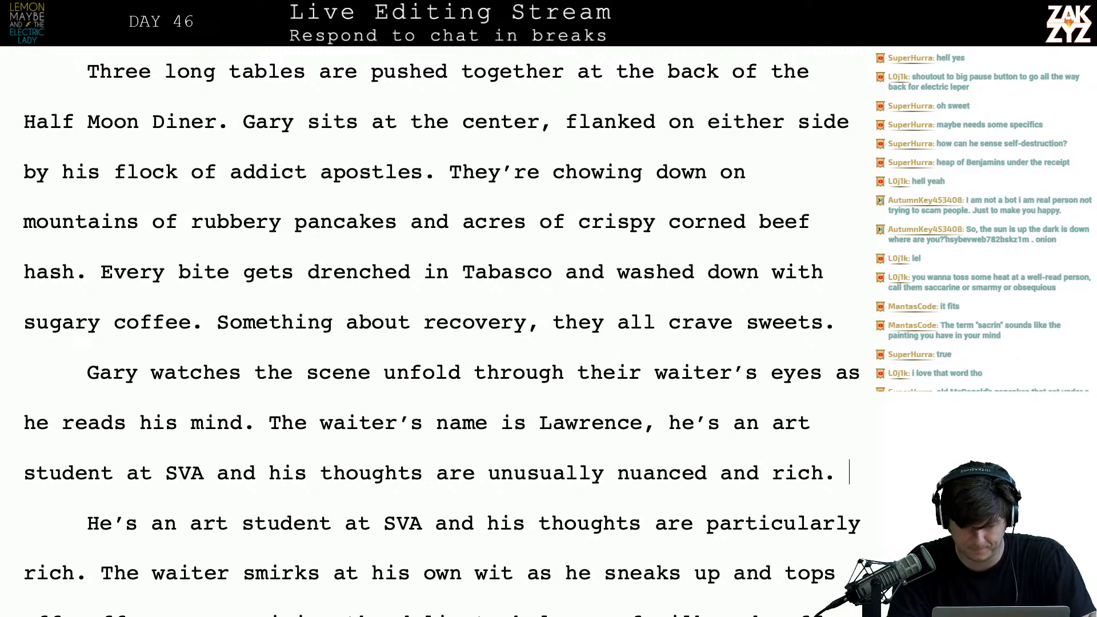
- Delete the old sentence "He's an art student at SVA and his thoughts are particularly rich." along with the paragraph break before it
key(shift+Down)
key(shift+Right)
key(shift+Right)
key(shift+Right)
key(shift+Right)
key(shift+Right)
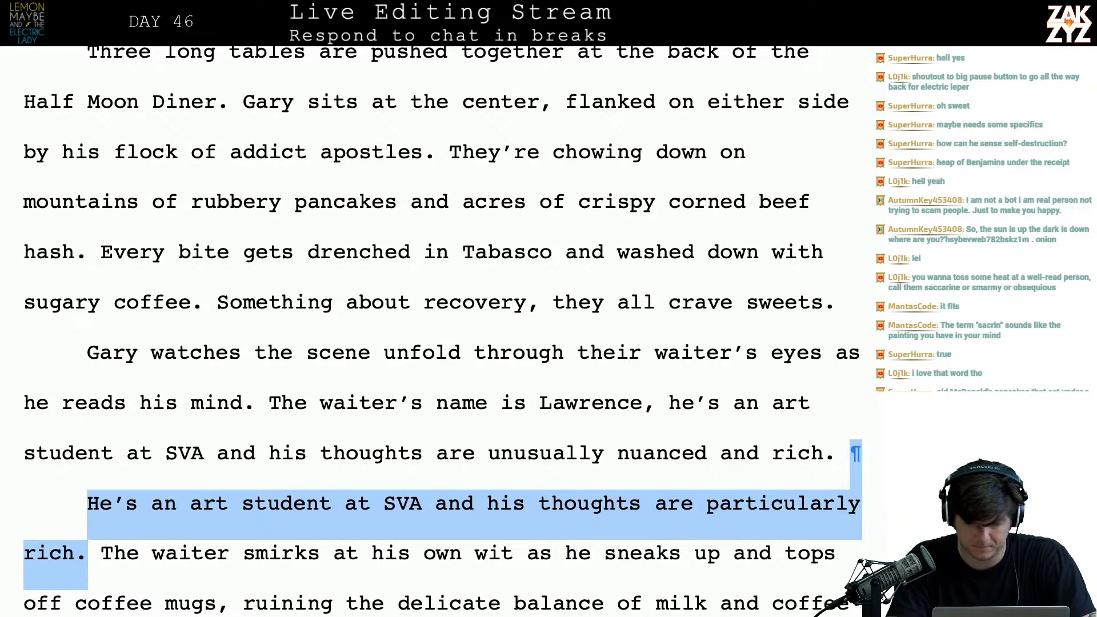
key(shift+Right)
key(shift+Right)
key(BackSpace)
- Set "The waiter smirks" apart as its own paragraph and write "Lawrence doesn't mind one bit that his section is full of" above it
text(Lawrence)
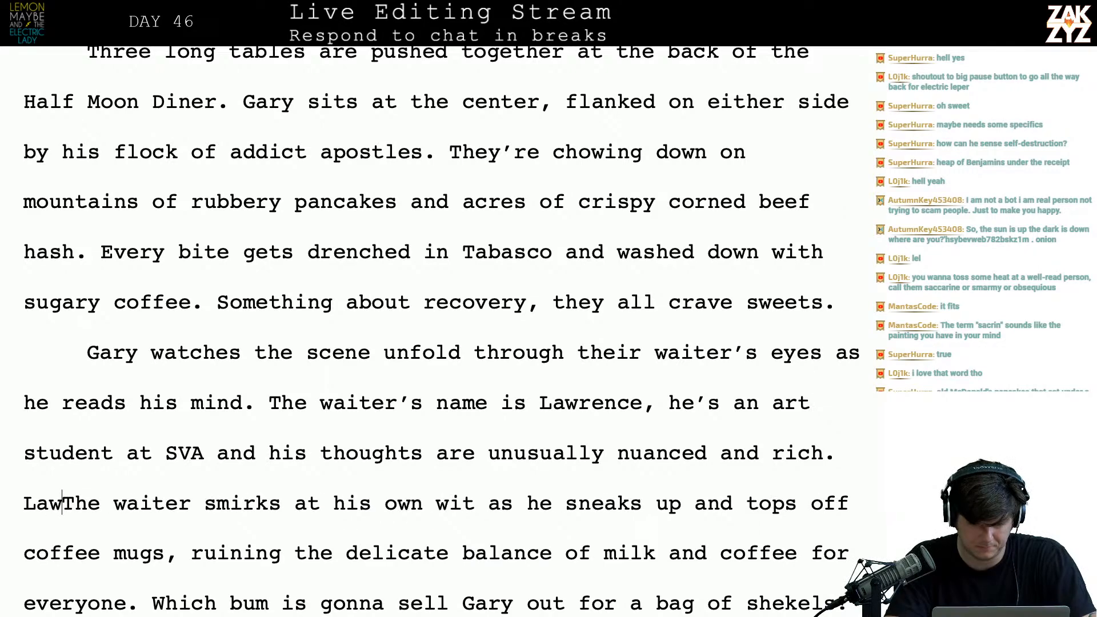
key(Return)
key(Return)
key(Left)
key(Left)
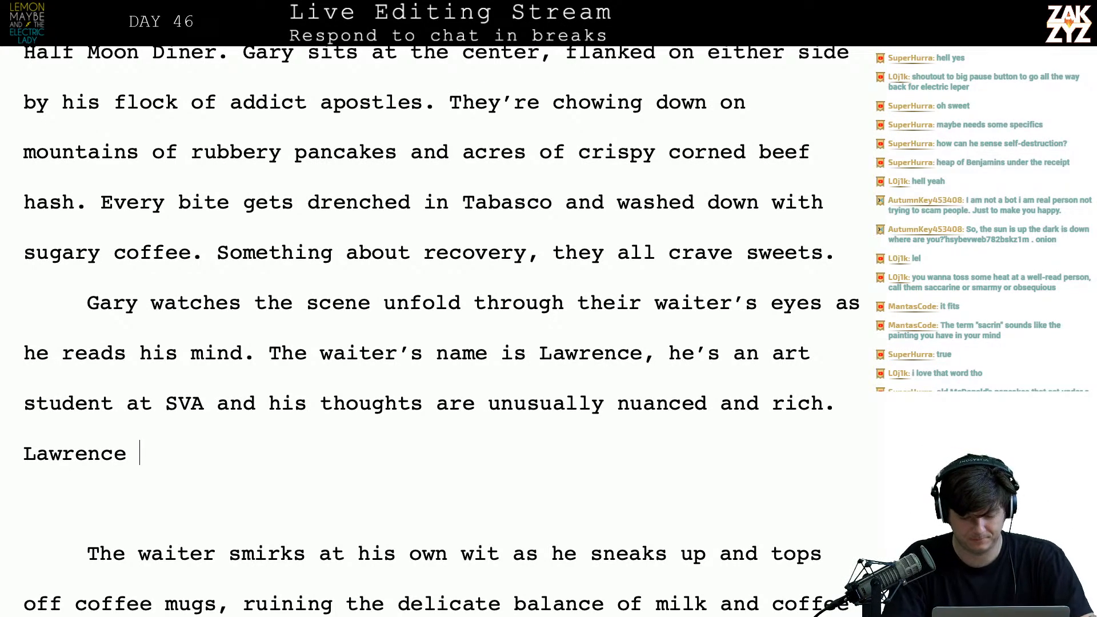
text(d)
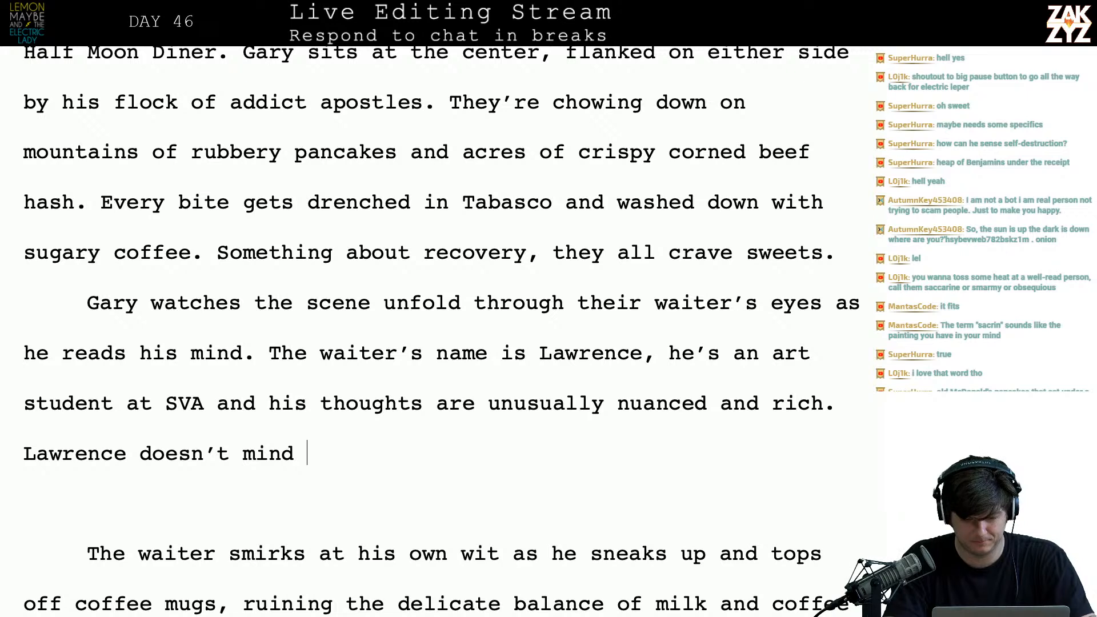
text(oesn't mind one bit that his s)
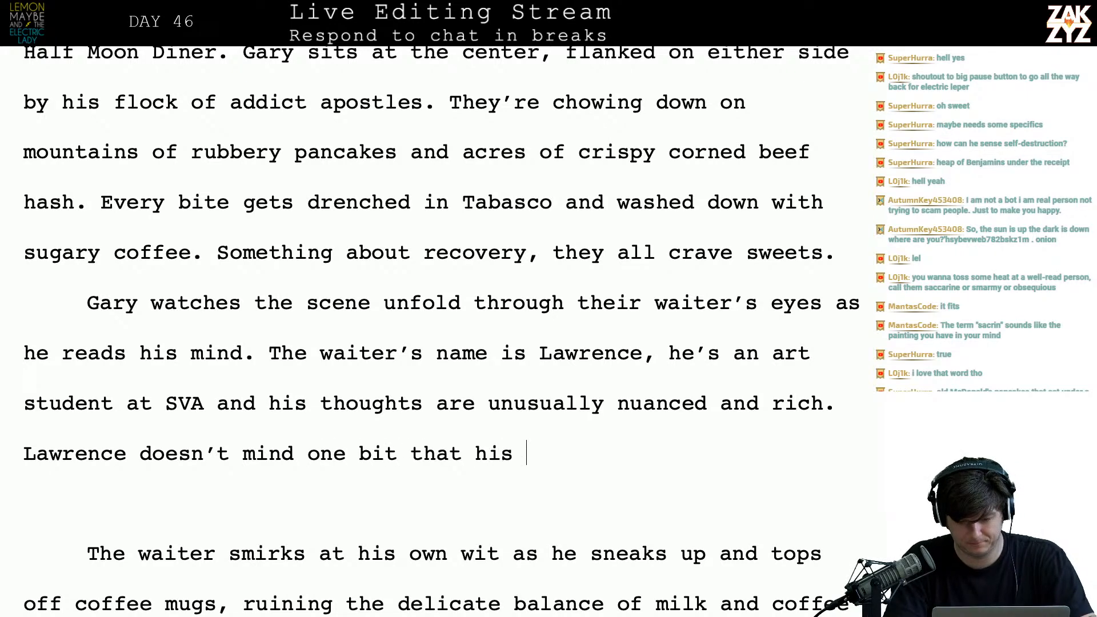
key(BackSpace)
text(section if)
key(BackSpace)
text(s full of )
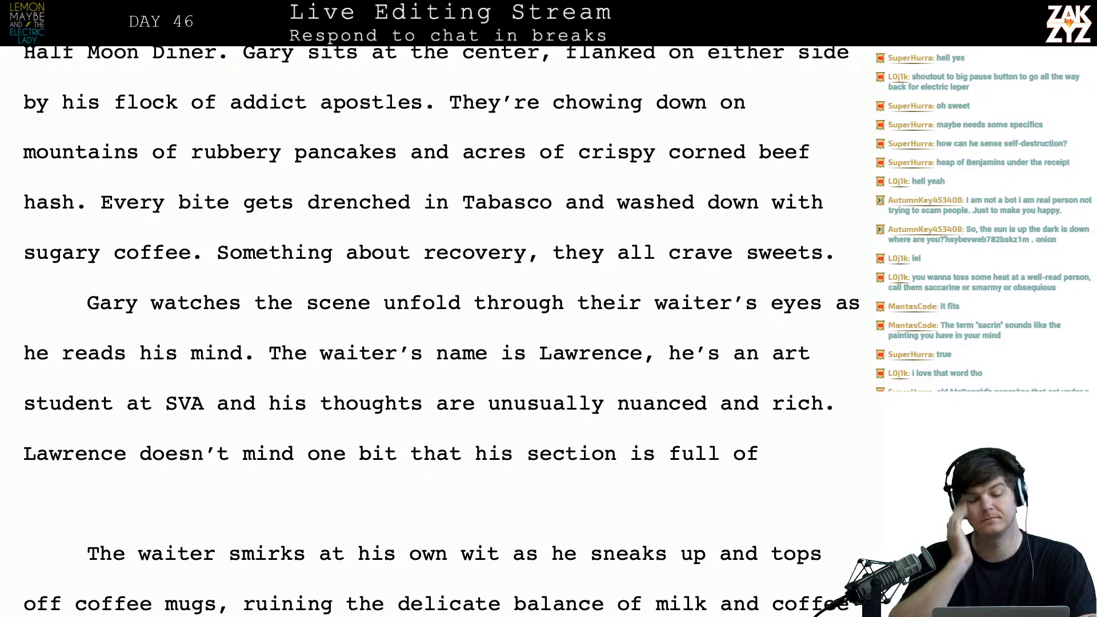
text(homel)
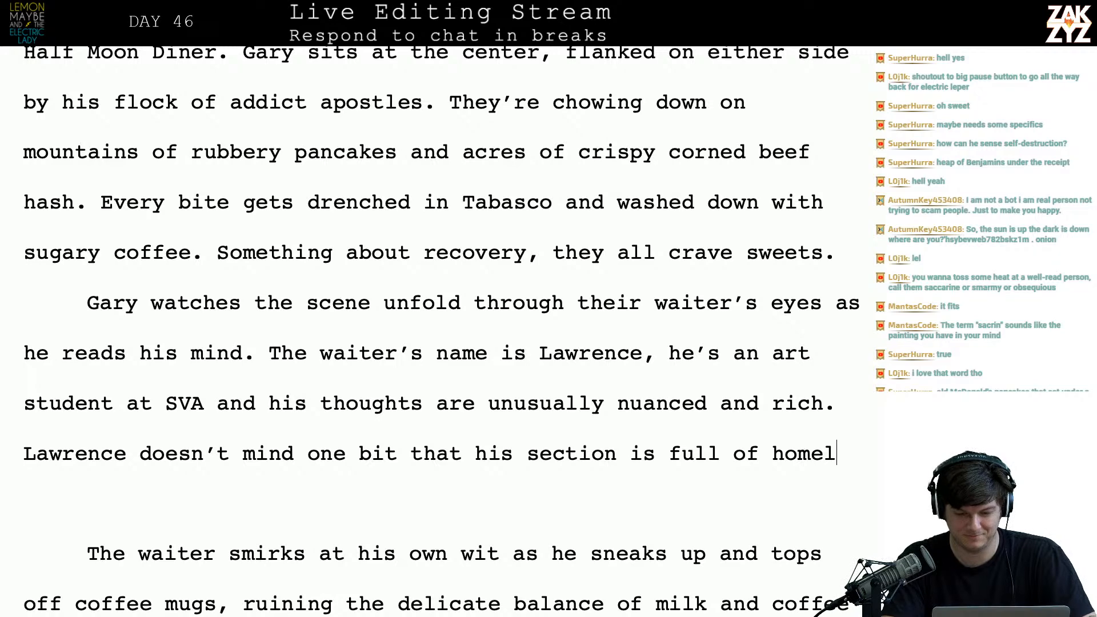
text(ess guy)
key(BackSpace)
key(BackSpace)
key(BackSpace)
key(BackSpace)
key(BackSpace)
key(BackSpace)
key(BackSpace)
key(BackSpace)
key(BackSpace)
key(BackSpace)
key(BackSpace)
key(BackSpace)
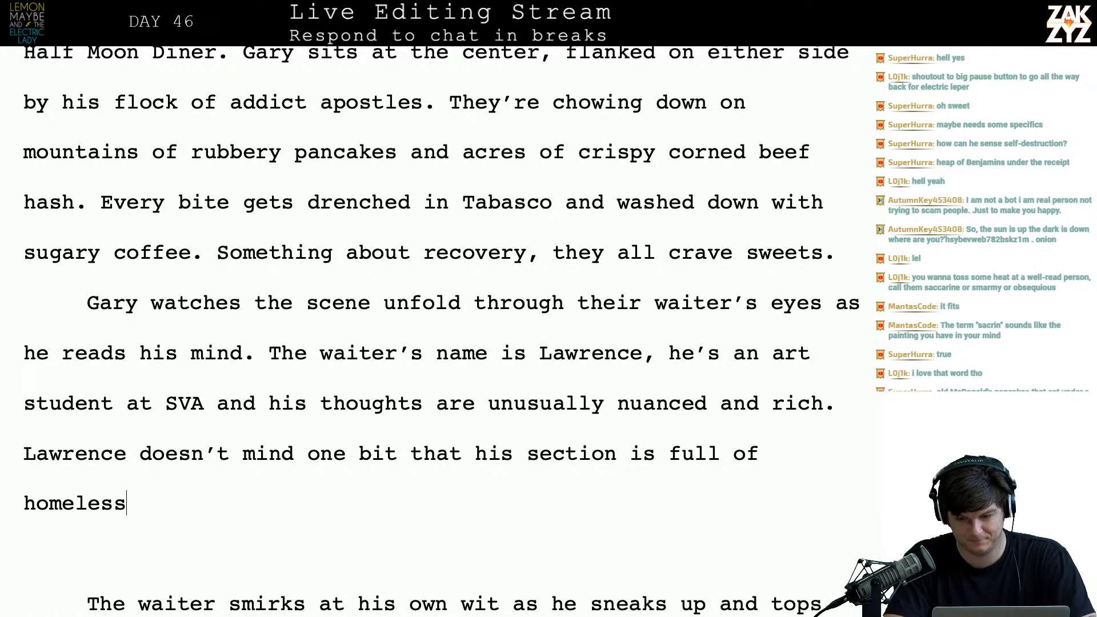
- Complete the sentence about Lawrence's section with "homeless people, he thinks it's hysterical."
text(home)
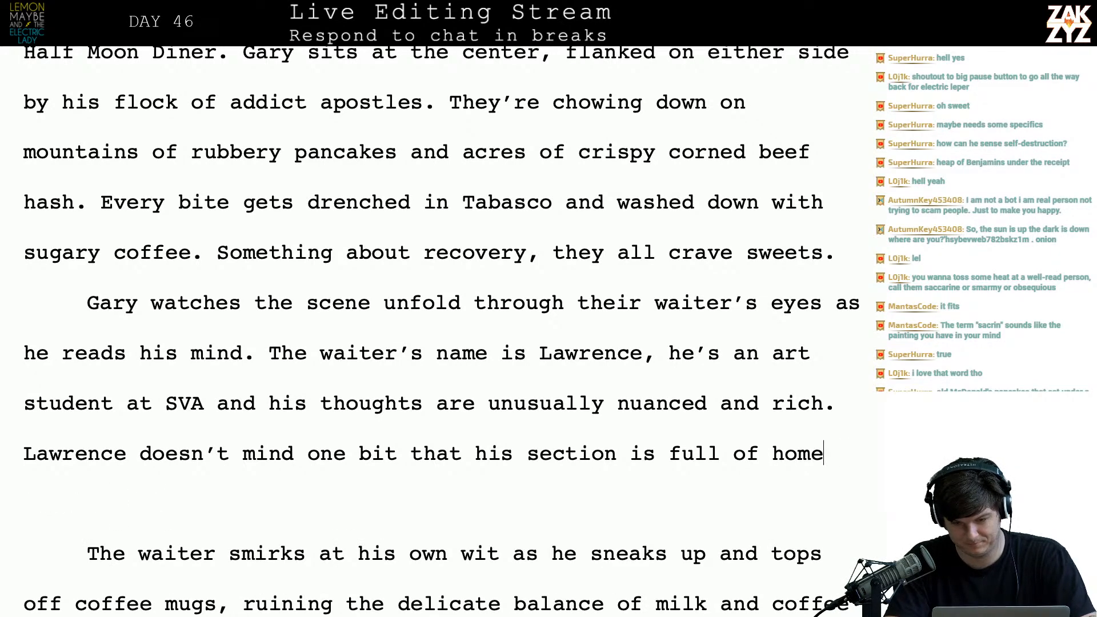
text(less people, )
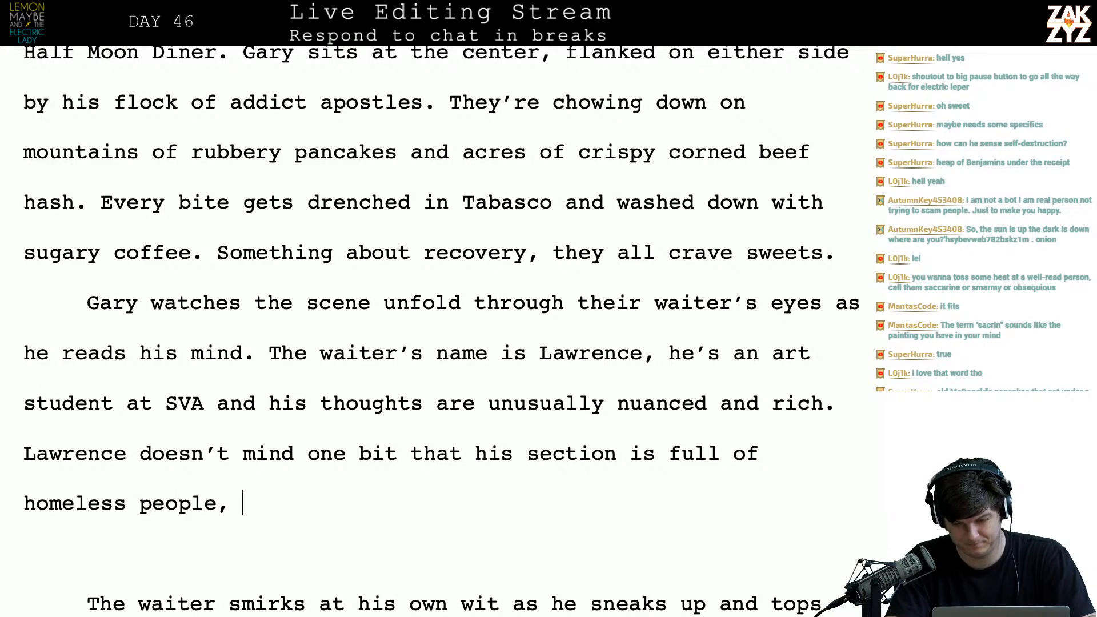
text(thou)
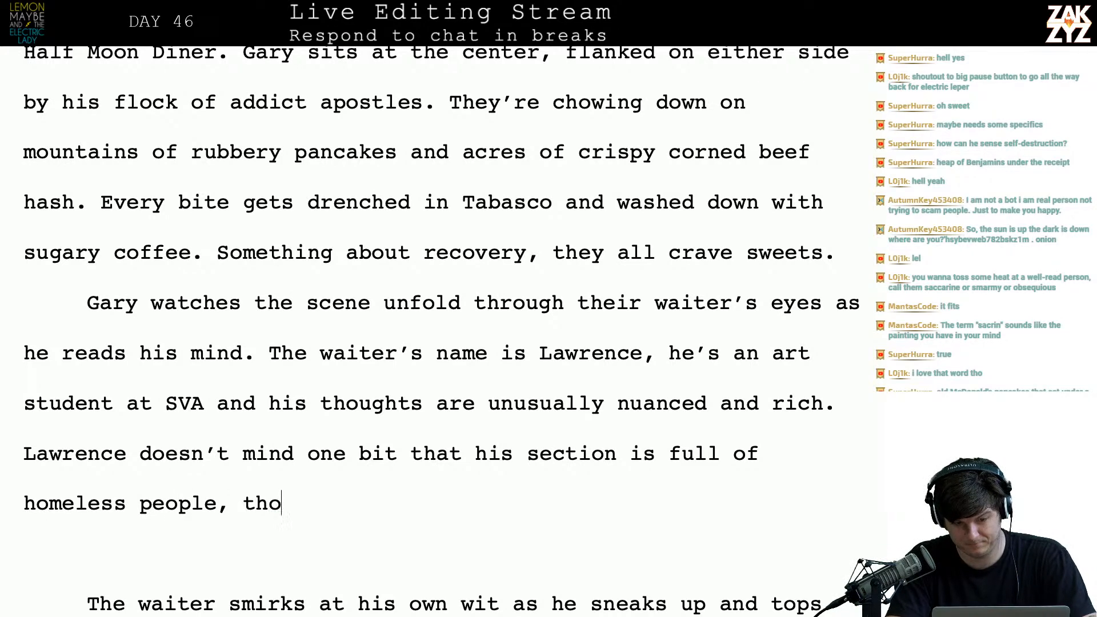
key(BackSpace)
key(BackSpace)
key(BackSpace)
key(BackSpace)
text(he thinks')
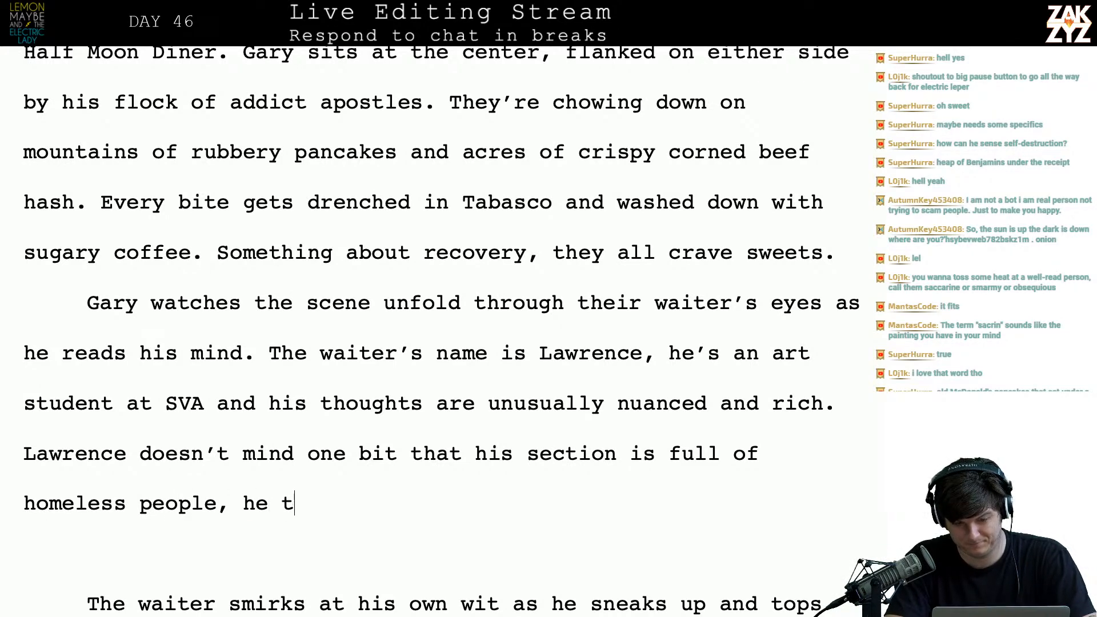
key(BackSpace)
key(BackSpace)
text(s)
key(BackSpace)
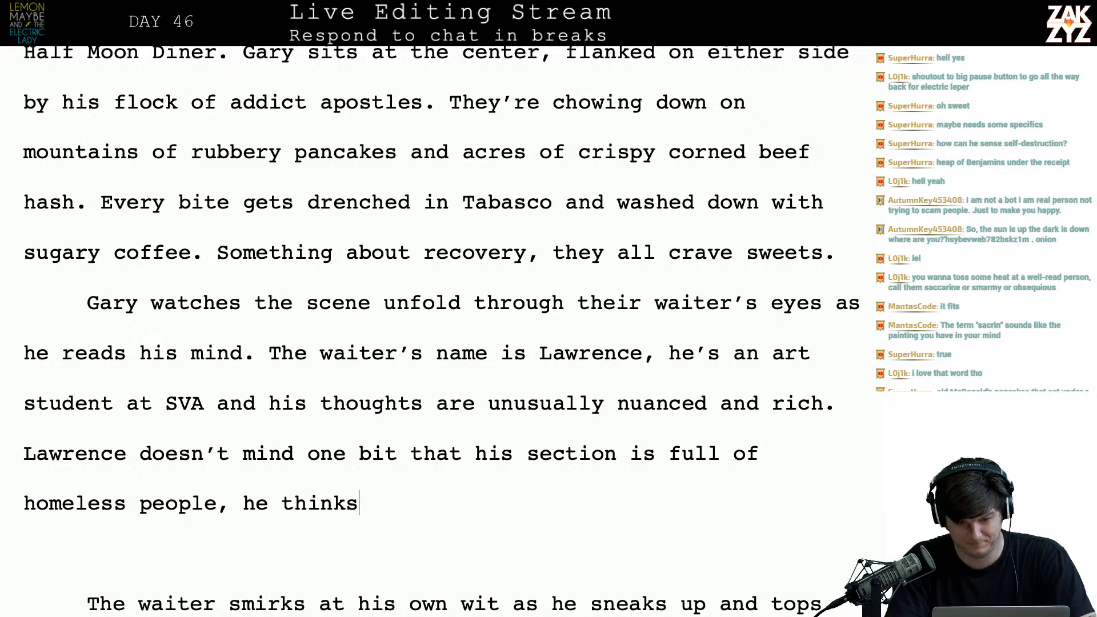
text(it's hysterical.)
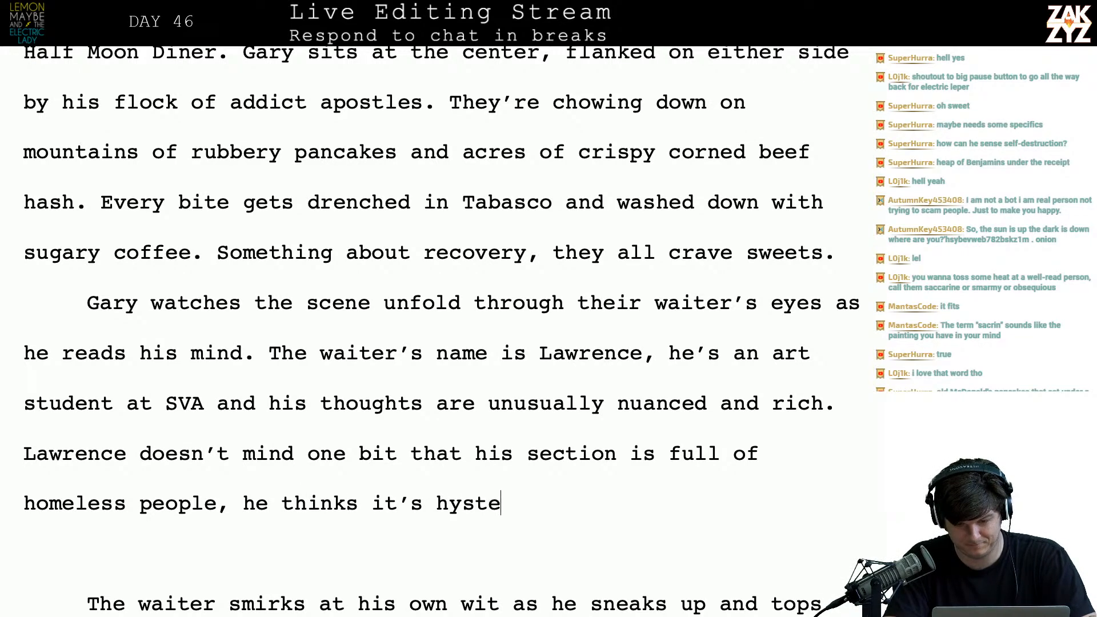
- Reread the new sentences about Lawrence and the paragraph that follows them
key(Up)
key(Right)
key(ctrl+Right)
key(ctrl+Right)
key(Left)
key(Left)
key(Left)
key(Left)
key(Left)
key(Left)
key(Left)
key(Left)
key(Left)
key(Left)
key(Down)
key(Down)
key(Up)
key(Right)
key(Down)
scroll(435, 326, down, 6)
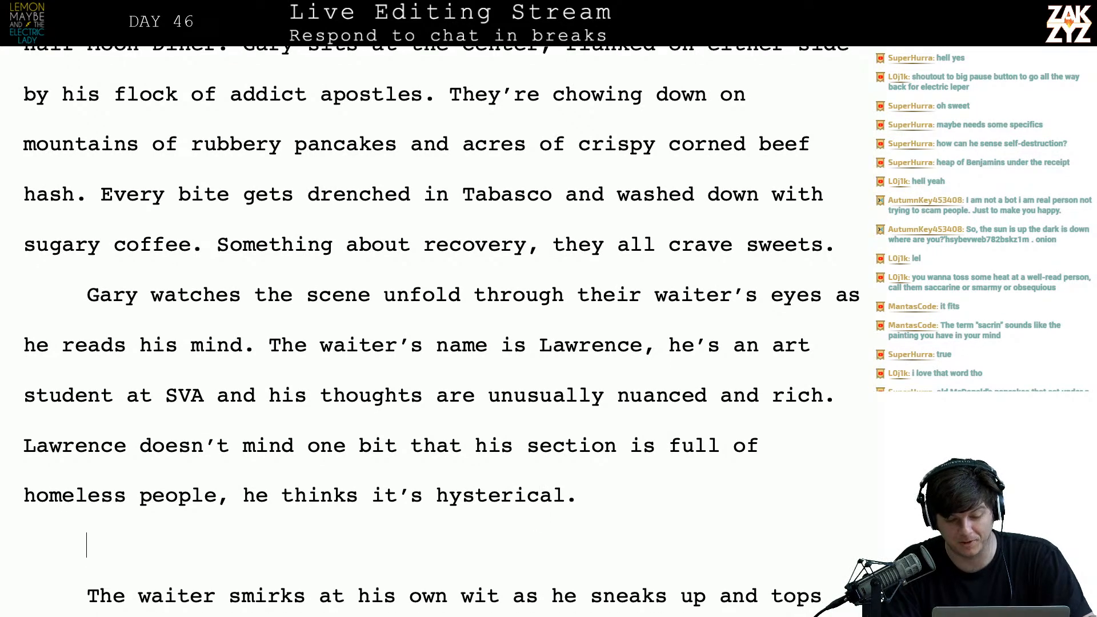
scroll(576, 267, up, 1)
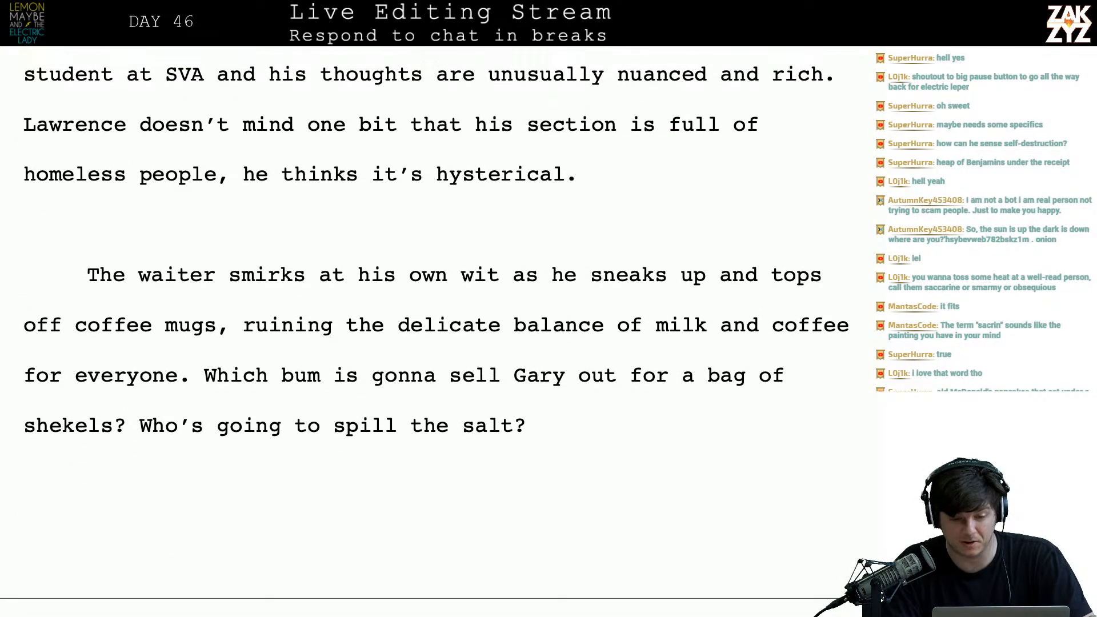
- Remove "The waiter" and the paragraph gap before it, and write "He's smirking at his" after "hysterical."
click(207, 275)
key(BackSpace)
key(BackSpace)
key(BackSpace)
key(BackSpace)
key(BackSpace)
key(BackSpace)
key(BackSpace)
key(BackSpace)
key(BackSpace)
key(BackSpace)
key(BackSpace)
key(BackSpace)
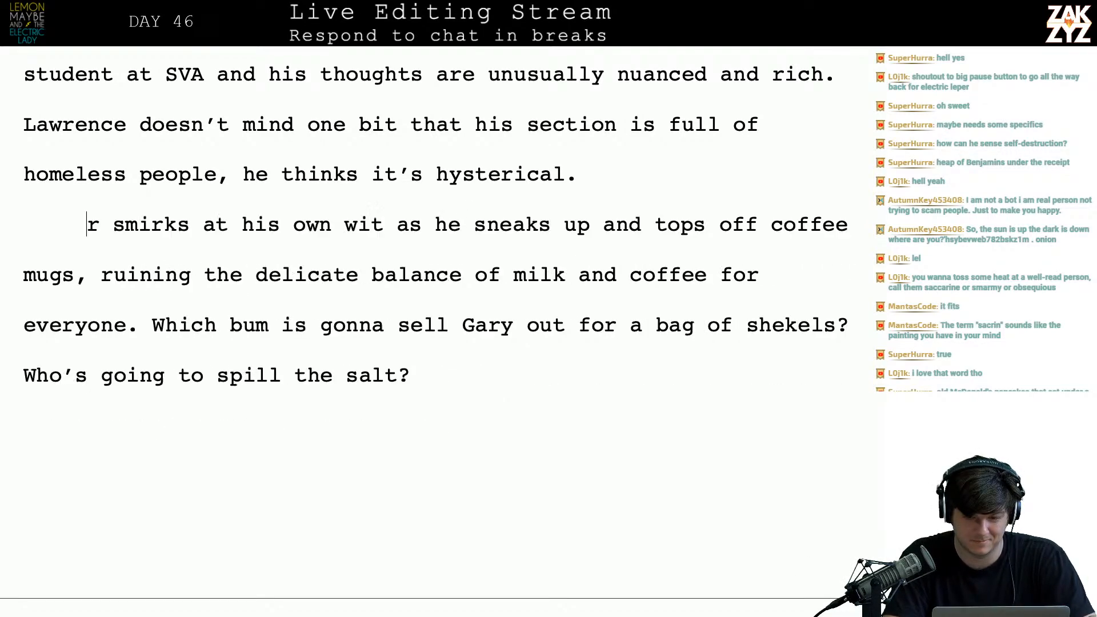
text(He's smirking at h)
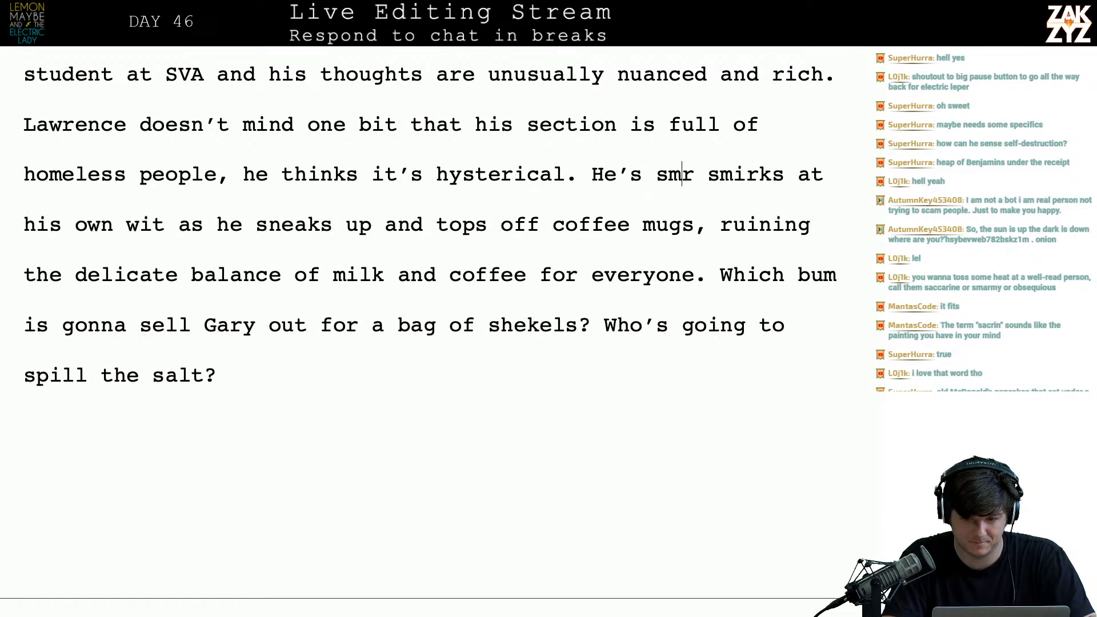
text(is)
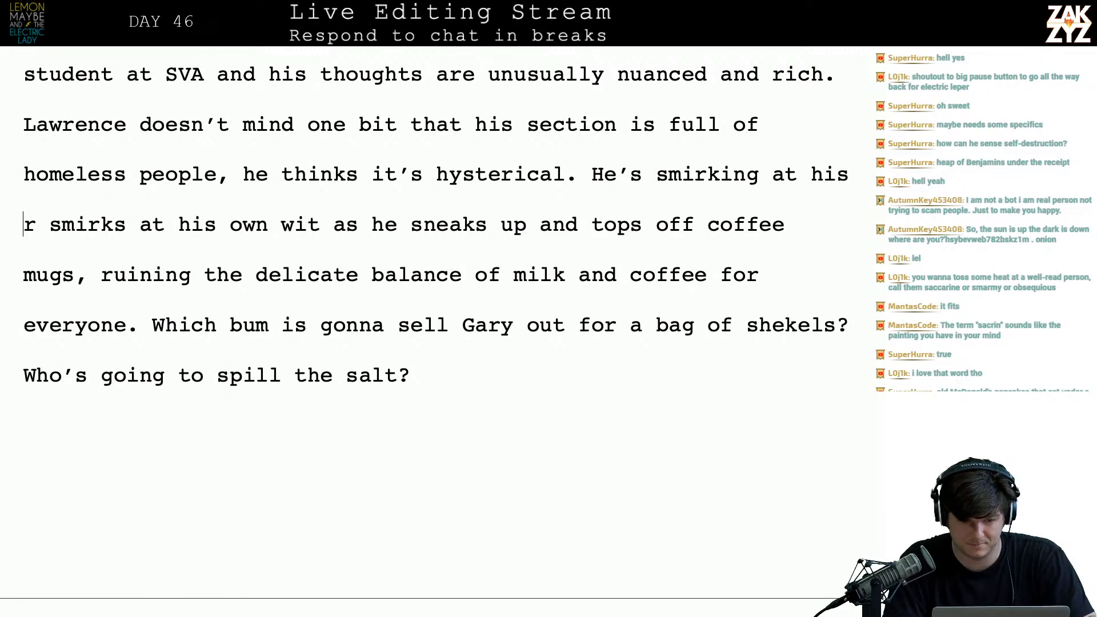
- Delete the leftover "r smirks at his" before "own wit" and insert "diligent" before "ruining"
key(shift+Right)
key(shift+Right)
key(shift+Right)
key(shift+Right)
key(shift+Right)
key(shift+Right)
key(shift+Right)
key(shift+Right)
key(shift+Right)
key(shift+Right)
key(shift+Right)
key(shift+Right)
key(shift+Left)
key(shift+Left)
key(shift+Left)
key(shift+Left)
key(shift+Right)
key(shift+Right)
key(shift+Right)
key(shift+Right)
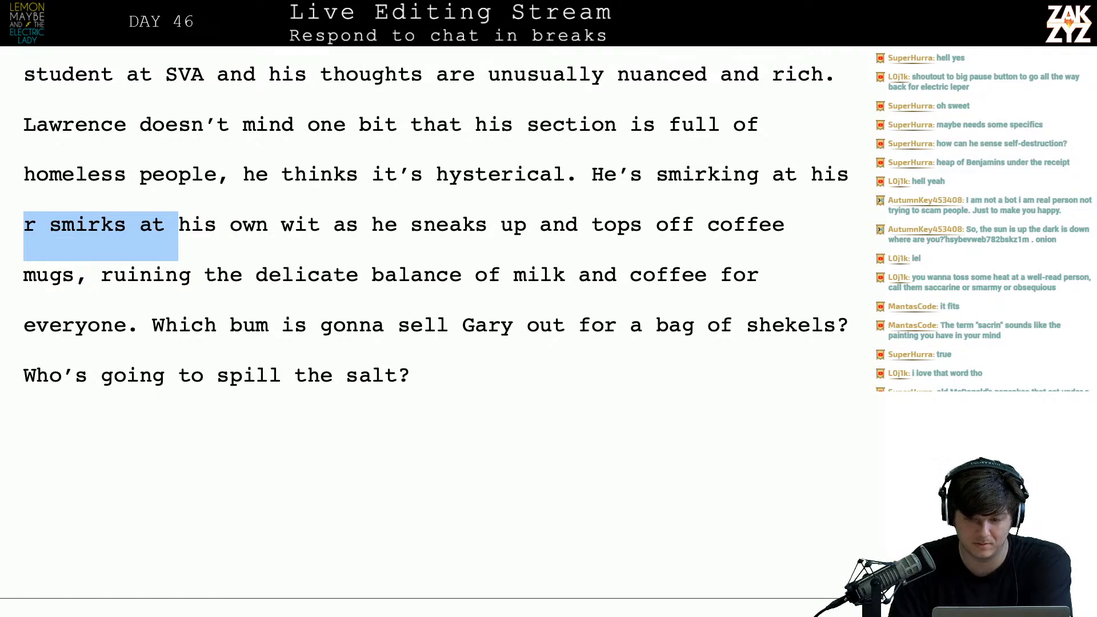
key(shift+Right)
key(shift+Right)
key(shift+Right)
key(shift+Right)
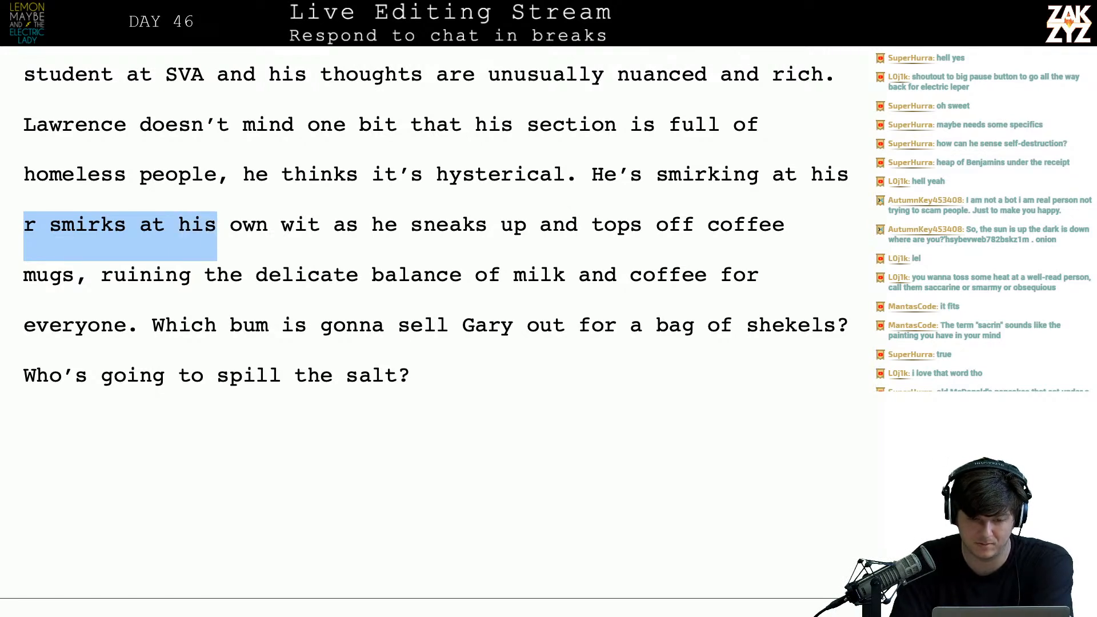
key(BackSpace)
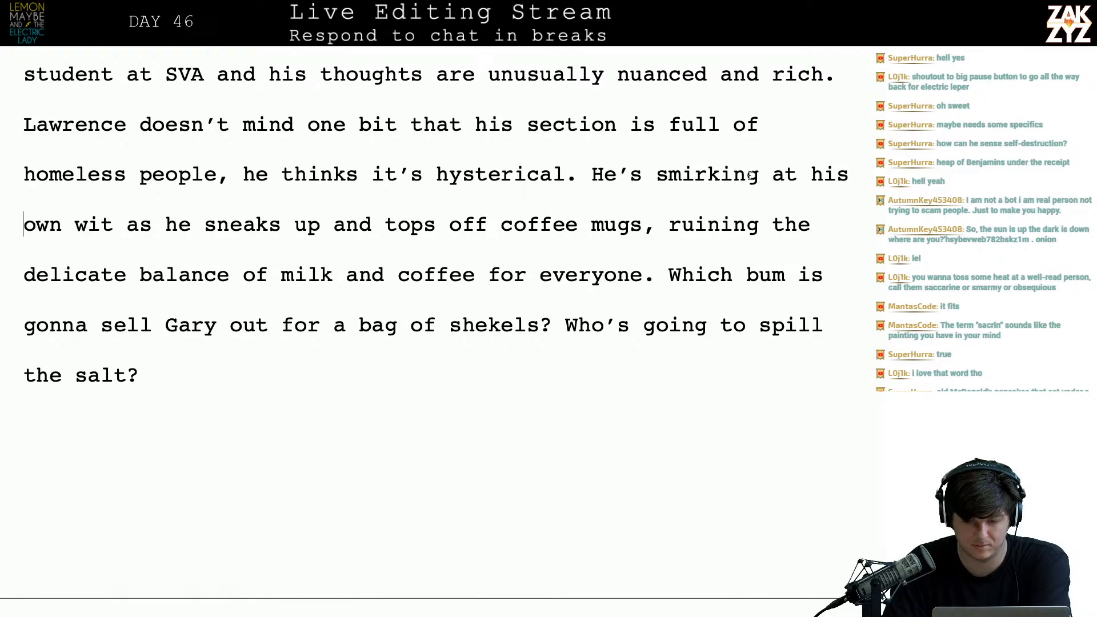
scroll(737, 179, up, 1)
text(diligent)
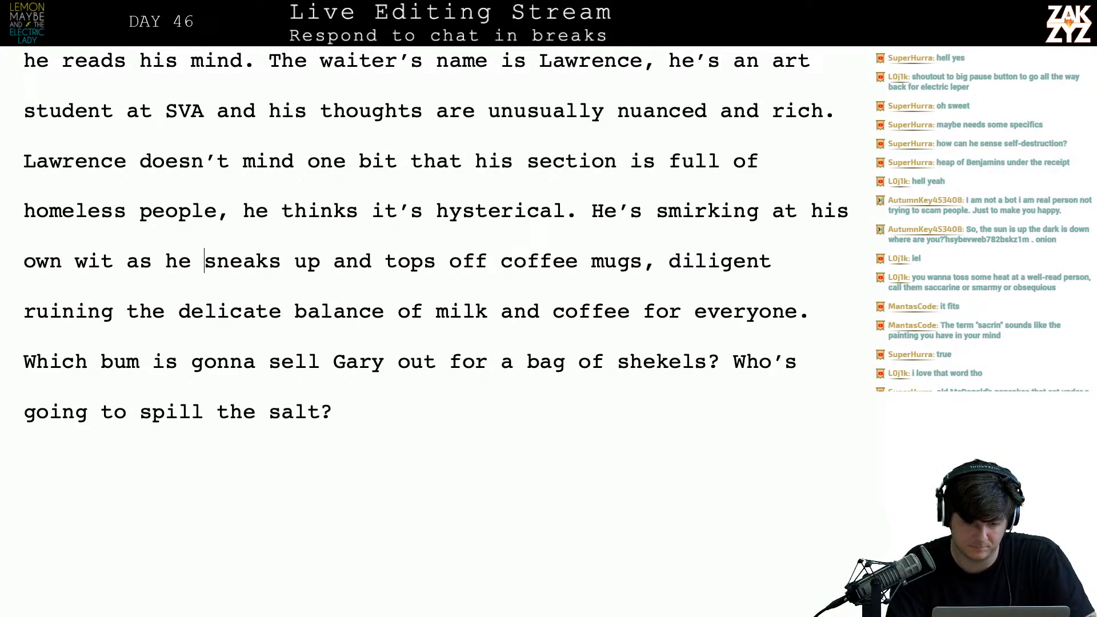
- Split the paragraph before "sneaks up" and finish the preceding sentence with "tops off coffee mugs."
key(Return)
key(Tab)
text(to)
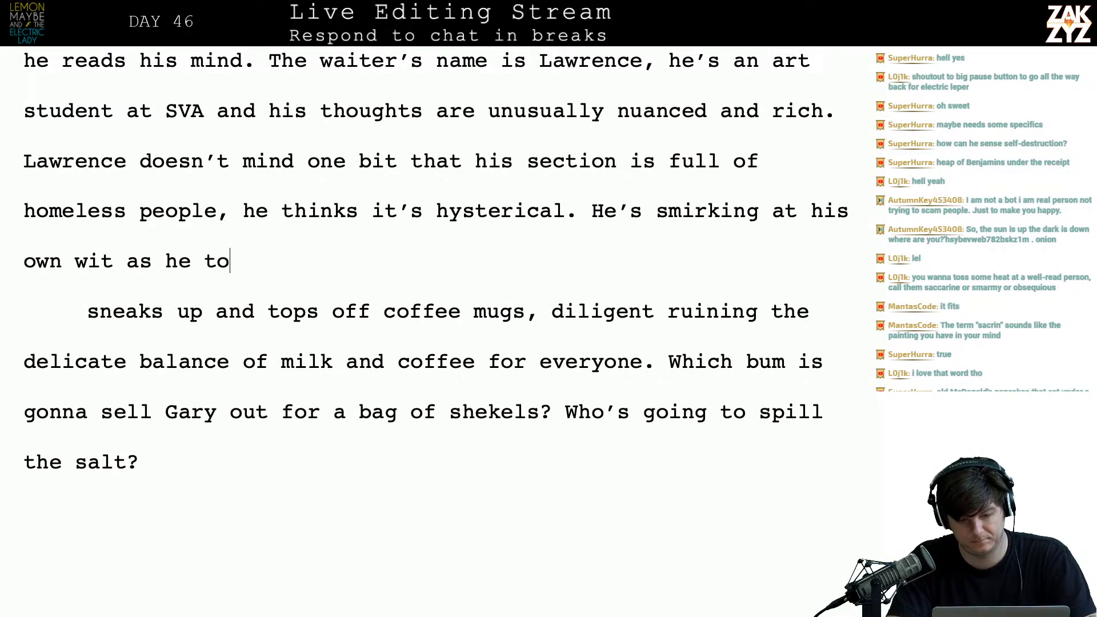
text(ps off coffee mugs.)
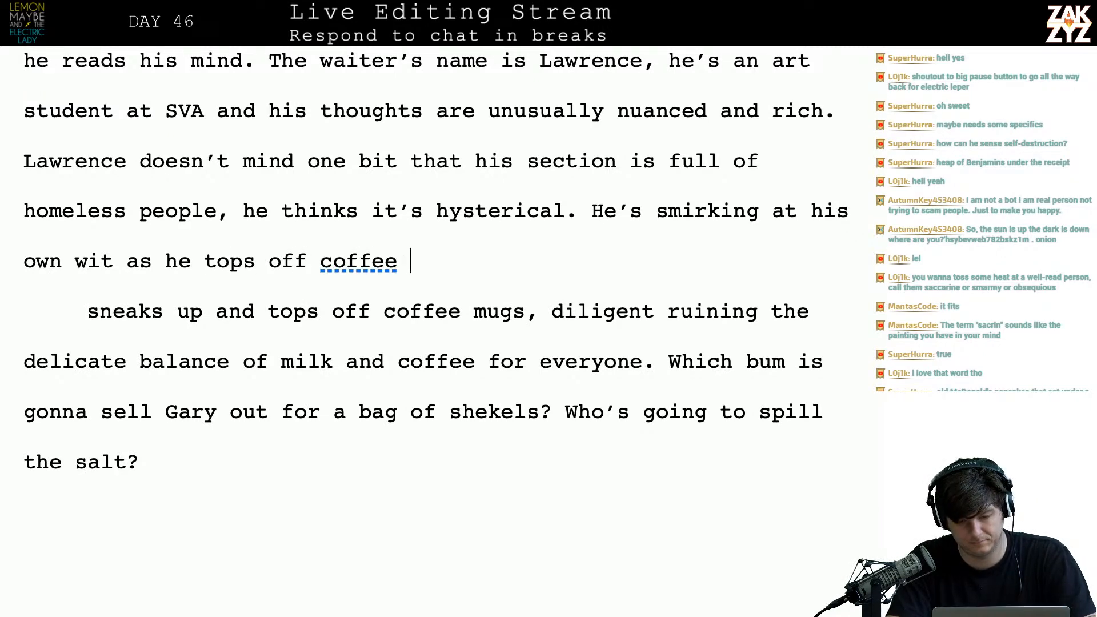
- Delete the paragraph break and the leftover text from "sneaks up and tops off coffee mugs" through "for everyone."
key(shift+Down)
key(shift+Down)
key(shift+Right)
key(shift+Right)
key(shift+Right)
key(shift+Right)
key(shift+Right)
key(shift+Right)
key(shift+Right)
key(shift+Right)
key(shift+Right)
key(shift+Right)
key(shift+Right)
key(shift+Right)
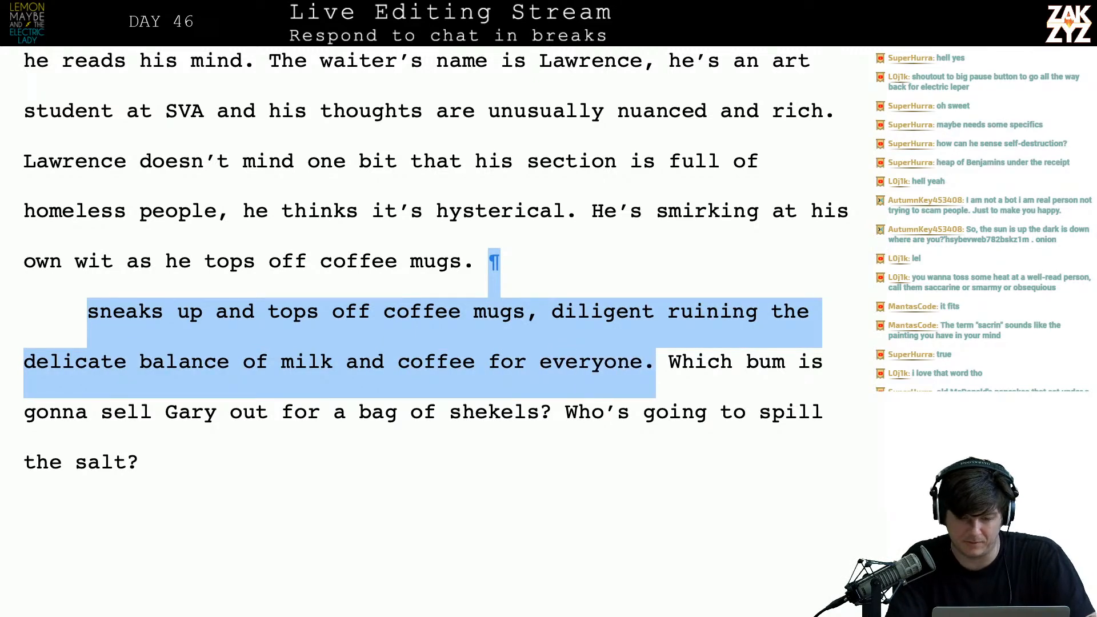
key(BackSpace)
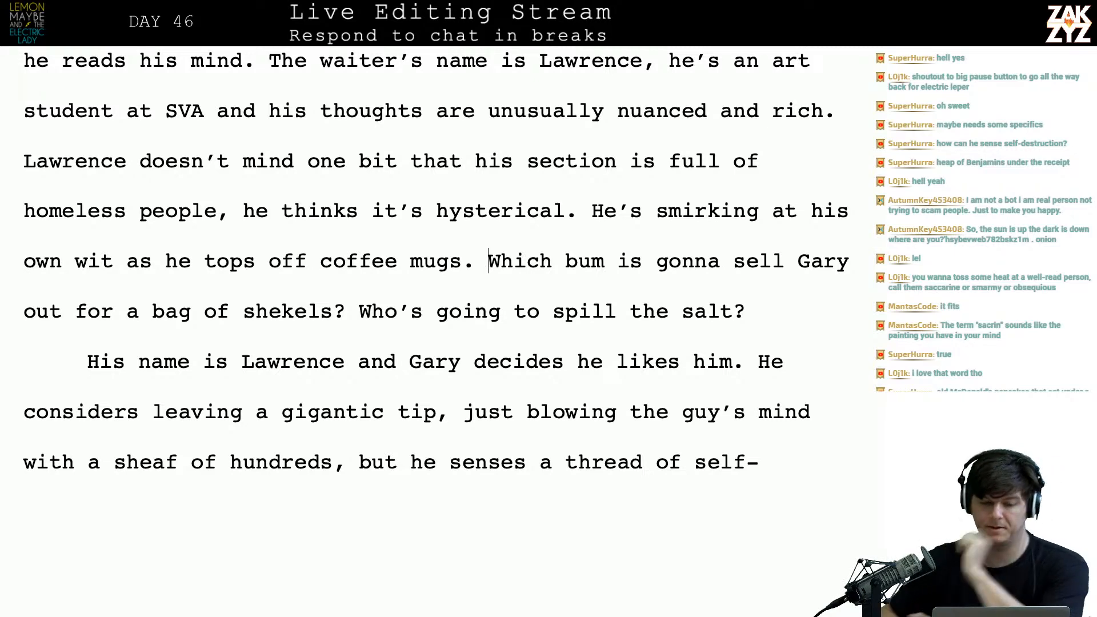
- Delete "nuanced and" from the sentence describing Lawrence's thoughts as unusually rich
scroll(626, 224, up, 3)
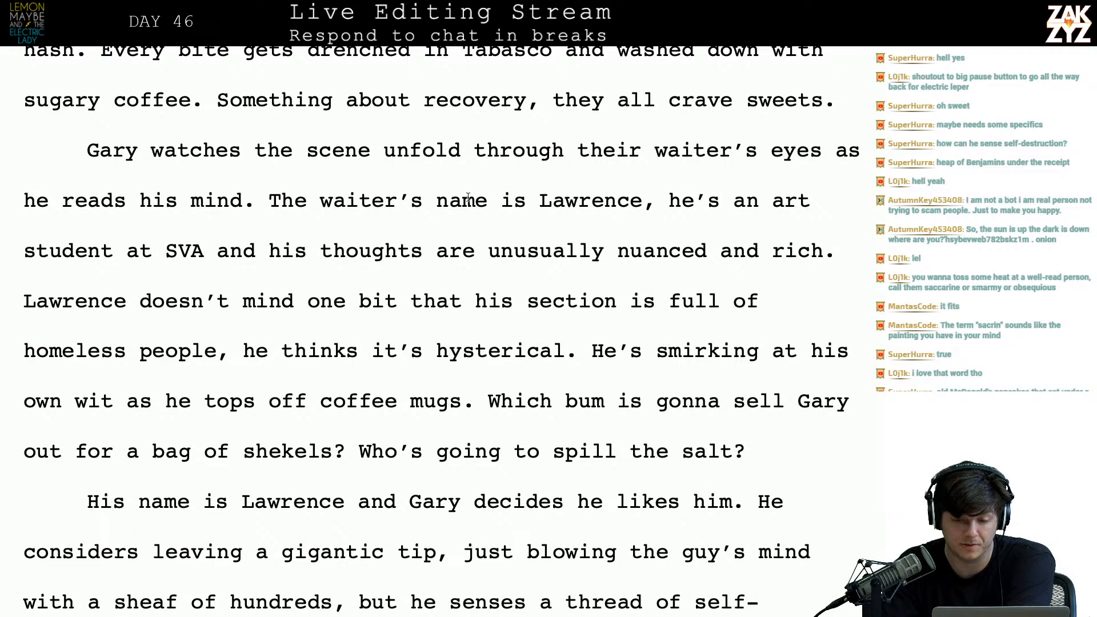
scroll(446, 195, down, 1)
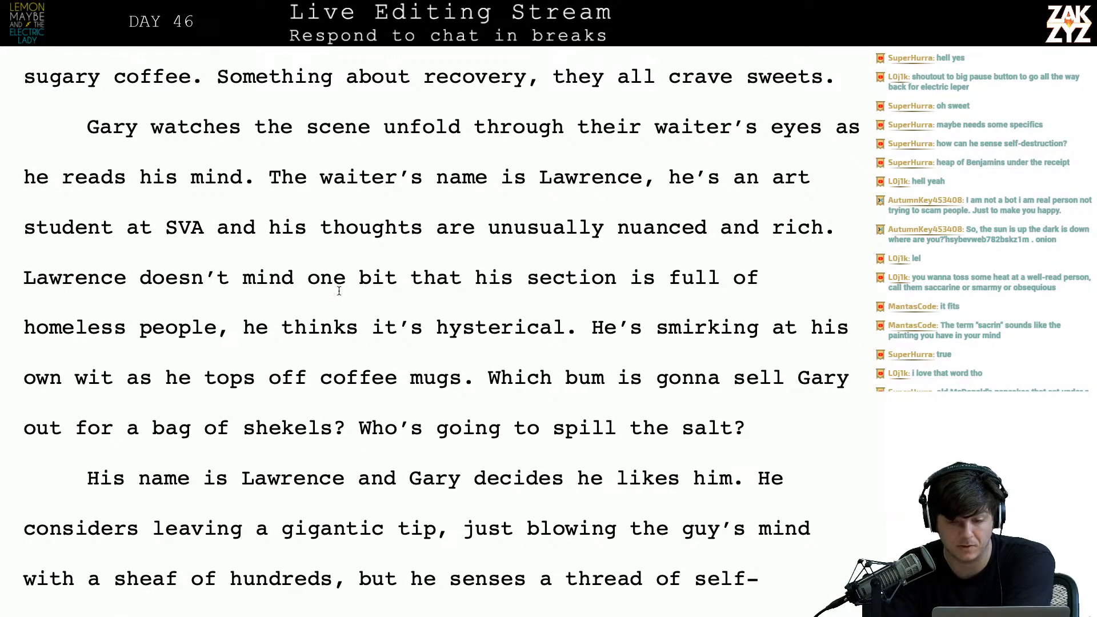
scroll(339, 291, down, 1)
scroll(558, 217, down, 1)
click(644, 133)
key(BackSpace)
key(BackSpace)
key(BackSpace)
key(BackSpace)
key(BackSpace)
key(BackSpace)
key(BackSpace)
key(BackSpace)
key(BackSpace)
key(BackSpace)
key(BackSpace)
key(BackSpace)
key(BackSpace)
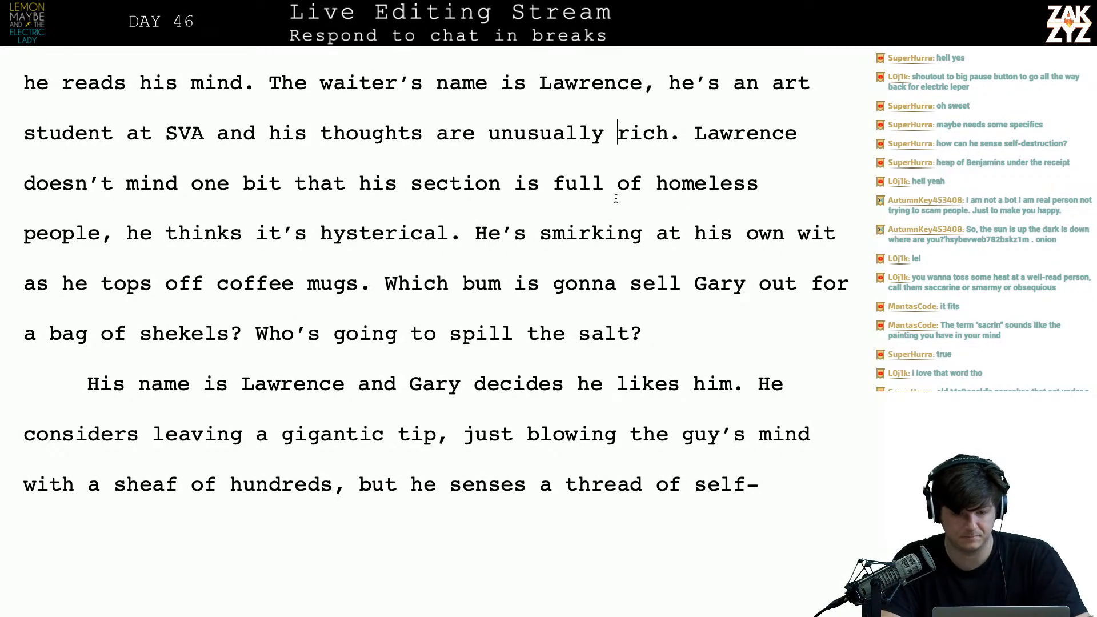
- Replace "people" with "men" after "homeless" in the sentence about Lawrence's section
key(Right)
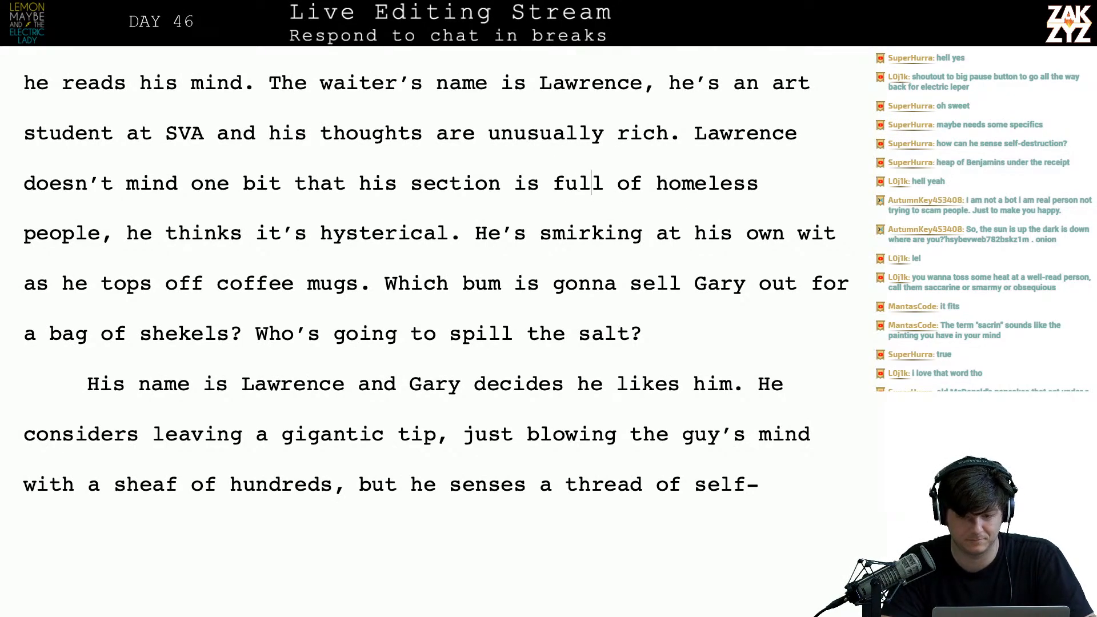
key(Right)
key(Right)
key(Right)
key(Right)
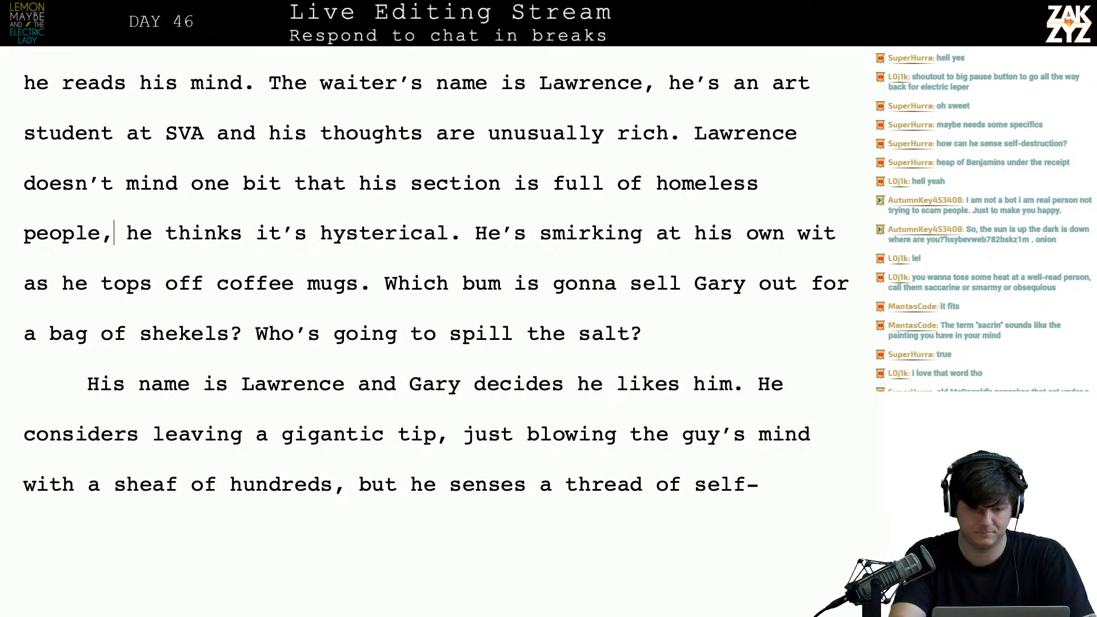
key(BackSpace)
key(BackSpace)
key(BackSpace)
key(BackSpace)
key(BackSpace)
key(BackSpace)
text(men th)
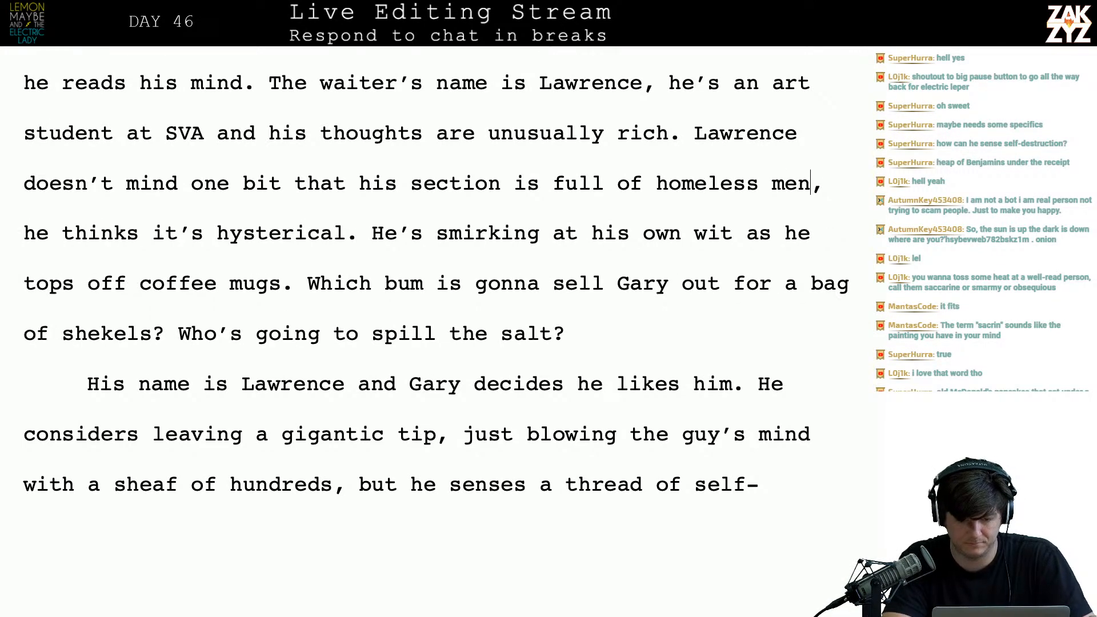
text(is morning, he thinks it’s hysterical. He’s smirking at his)
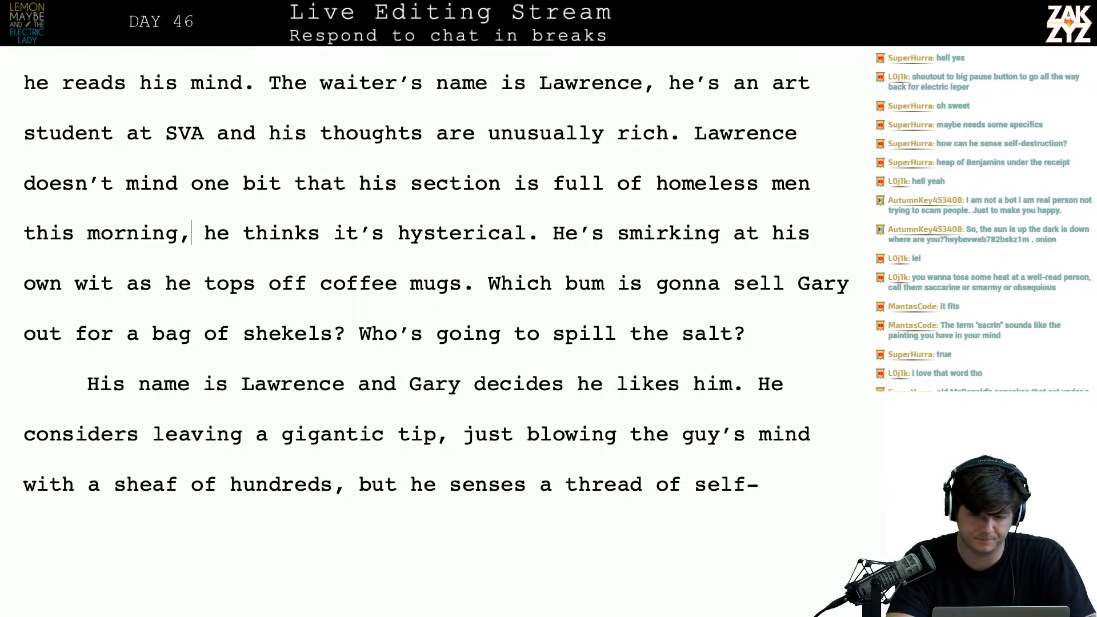
key(BackSpace)
key(BackSpace)
key(BackSpace)
key(BackSpace)
key(BackSpace)
key(BackSpace)
key(BackSpace)
key(BackSpace)
key(BackSpace)
key(BackSpace)
key(BackSpace)
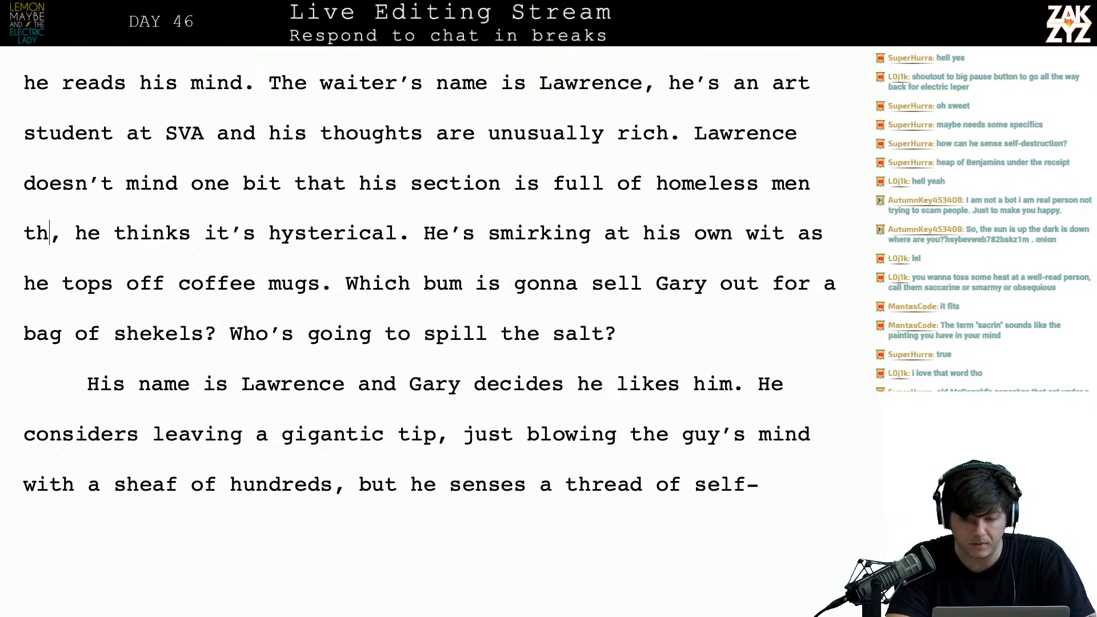
key(BackSpace)
key(BackSpace)
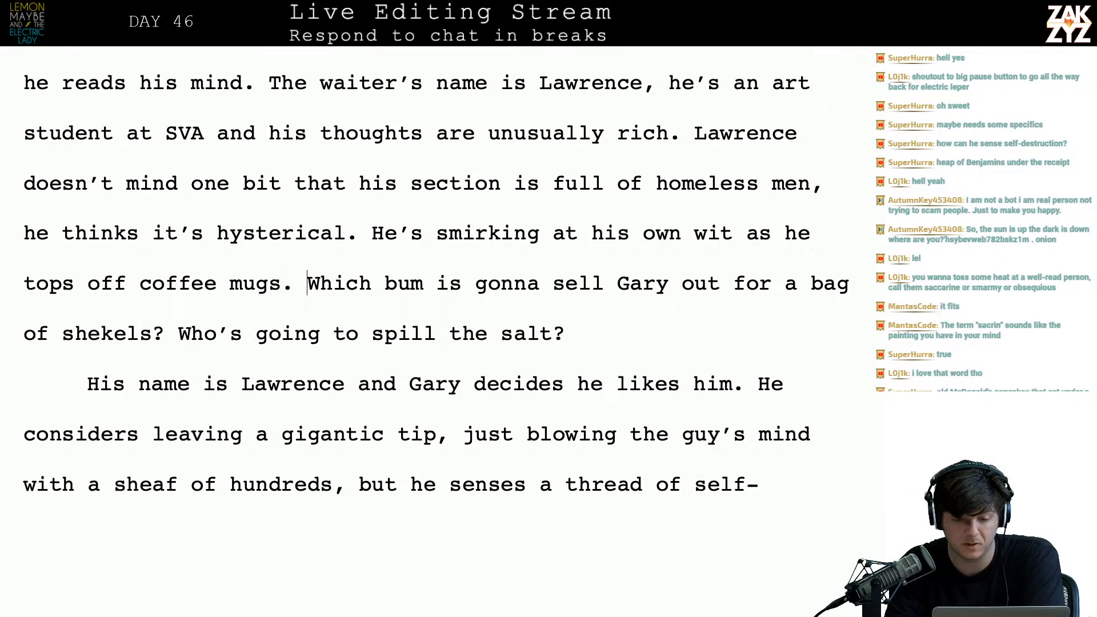
- Reread from "Which bum is gonna sell Gary out" into the paragraph about Gary's gigantic tip
key(Right)
key(Right)
key(Right)
key(Right)
key(Right)
key(Right)
key(Right)
key(Right)
key(Right)
key(Right)
key(Right)
key(Right)
key(Right)
key(Right)
key(Right)
key(Right)
key(Right)
key(Right)
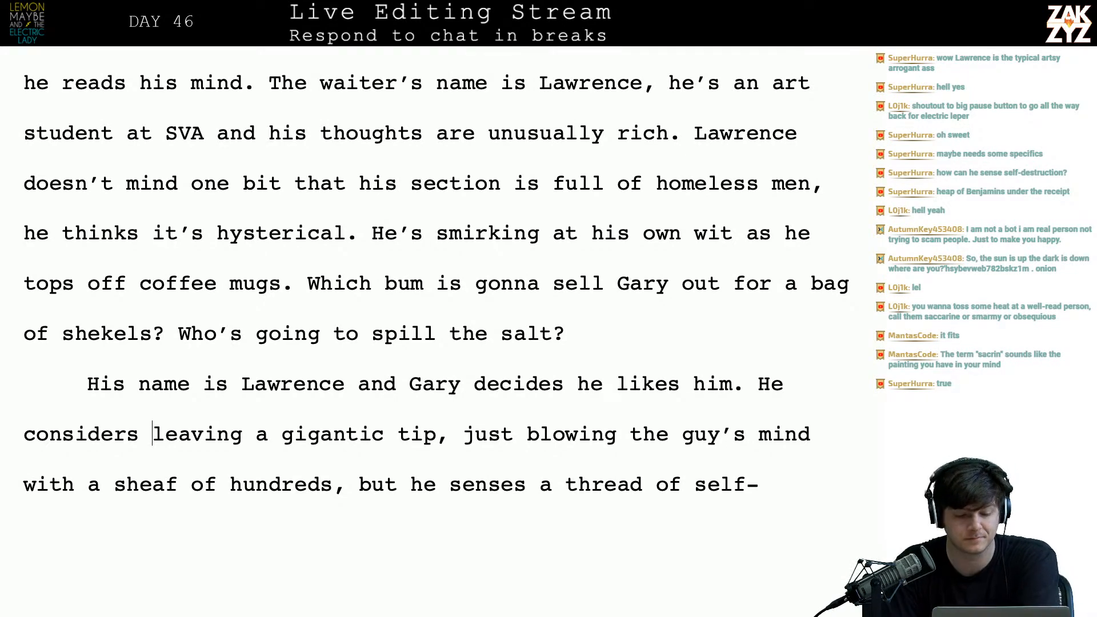
- Start a new paragraph after "spill the salt?" with "Gary likes Lawrence. He considers leaving"
scroll(435, 275, down, 2)
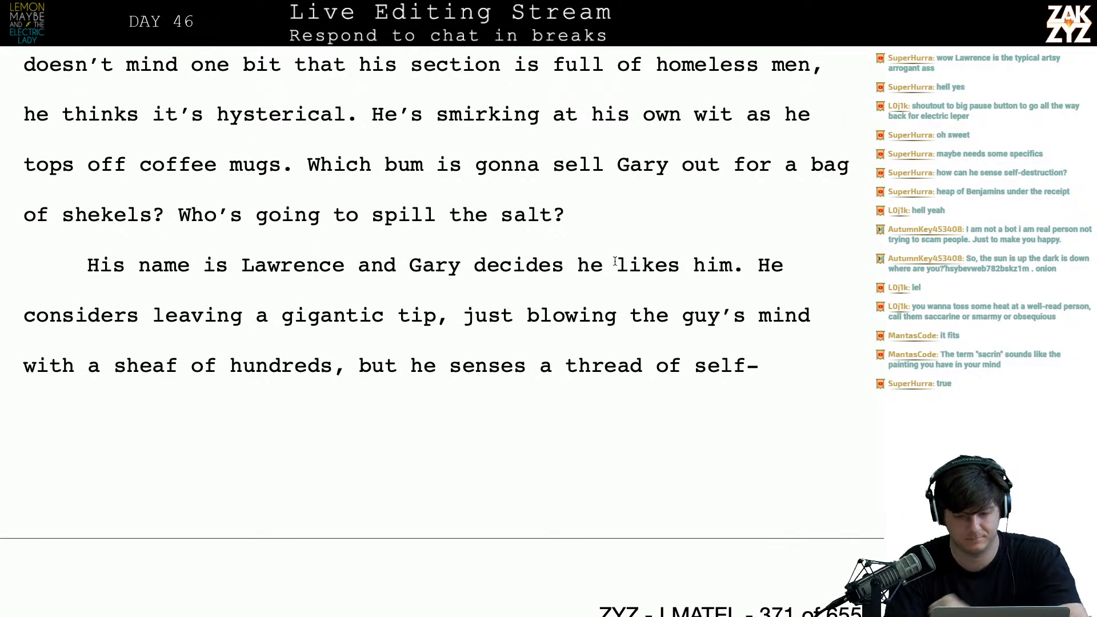
key(Return)
text(G)
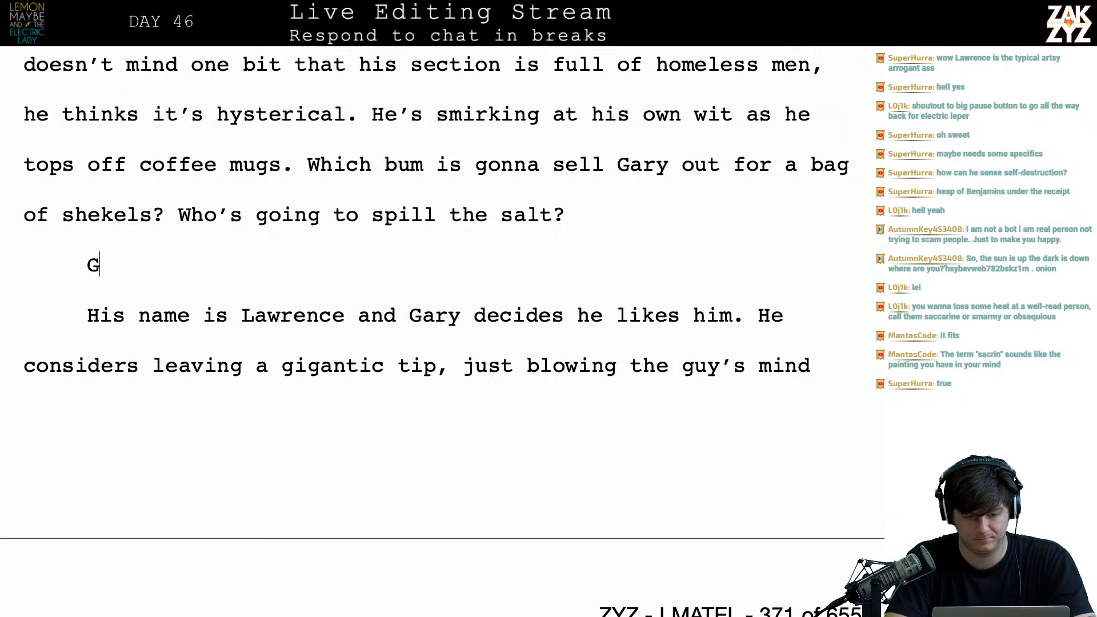
text(ary likes lawrence,)
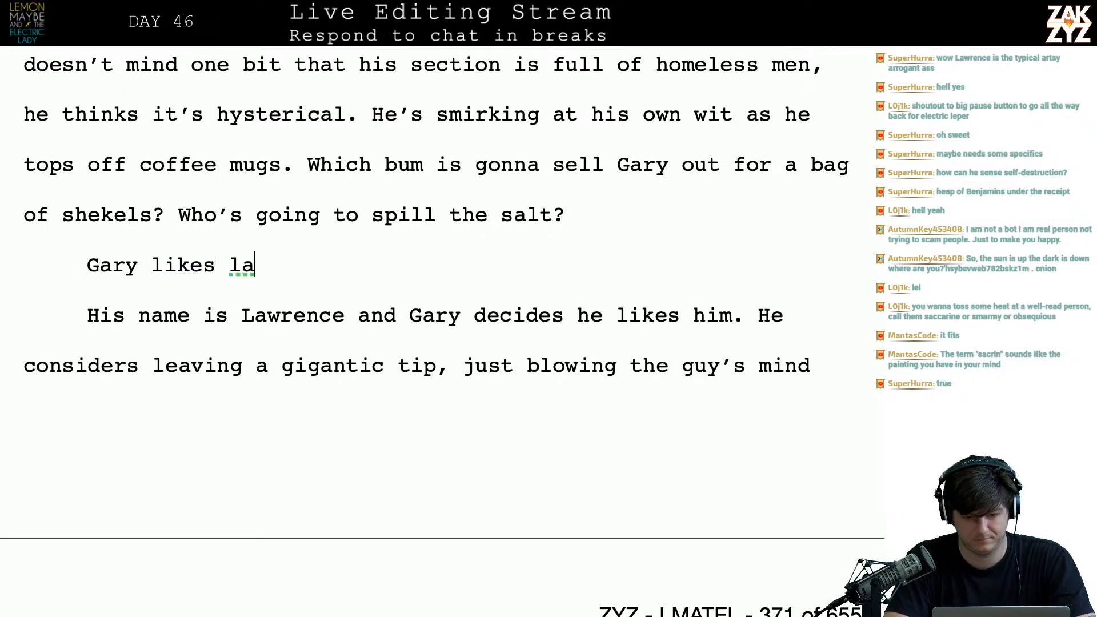
key(BackSpace)
key(BackSpace)
key(BackSpace)
key(BackSpace)
key(BackSpace)
key(BackSpace)
key(BackSpace)
key(BackSpace)
key(BackSpace)
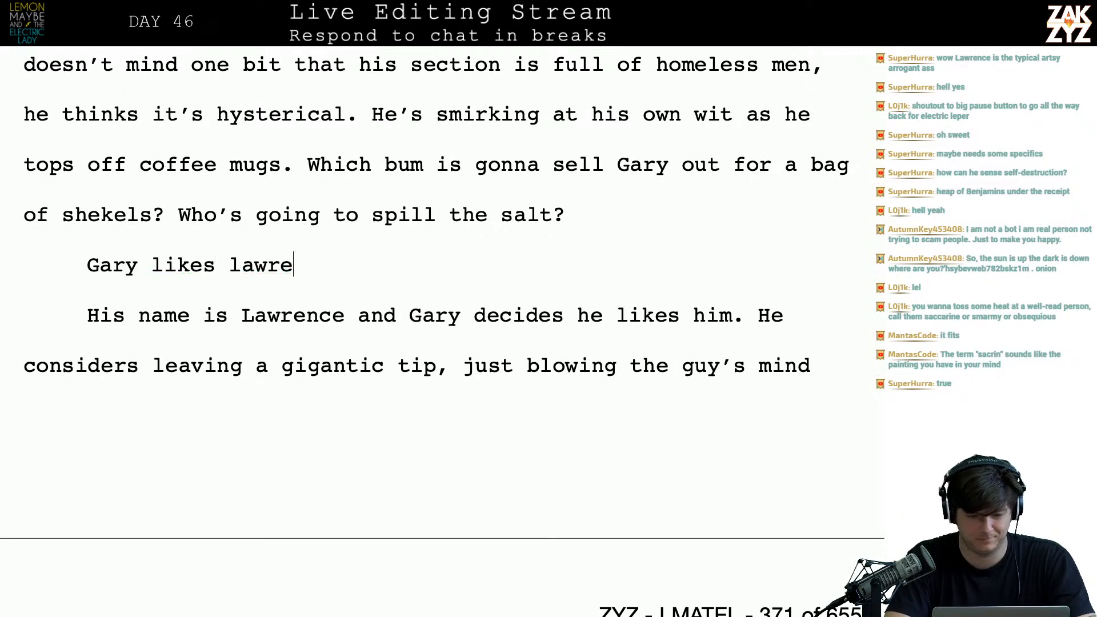
text(Lawrence,)
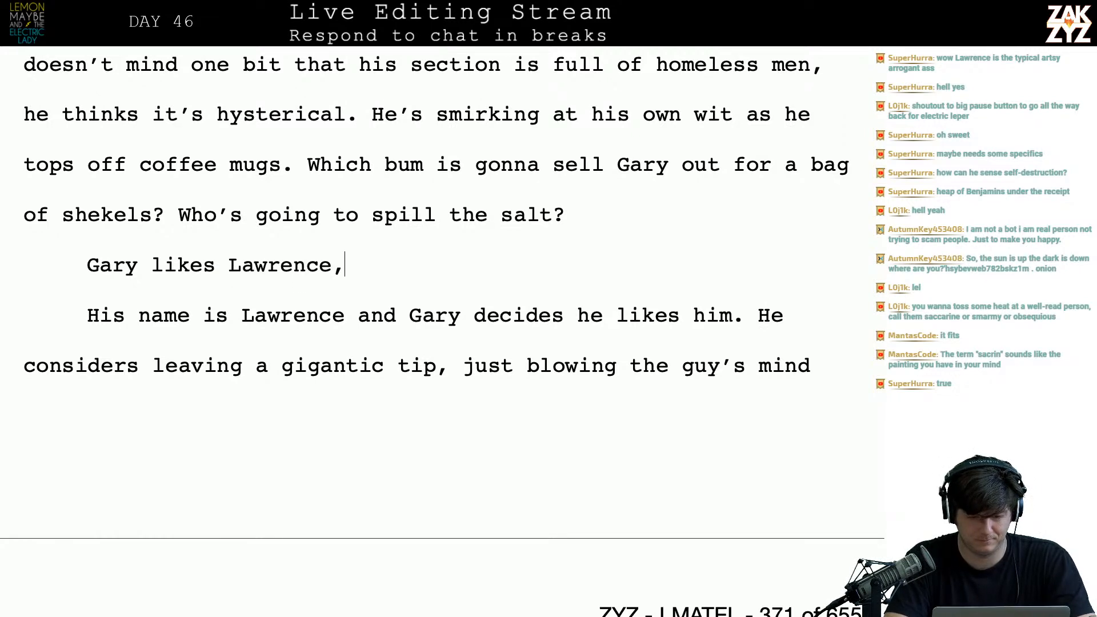
key(BackSpace)
text(. He considers leaving)
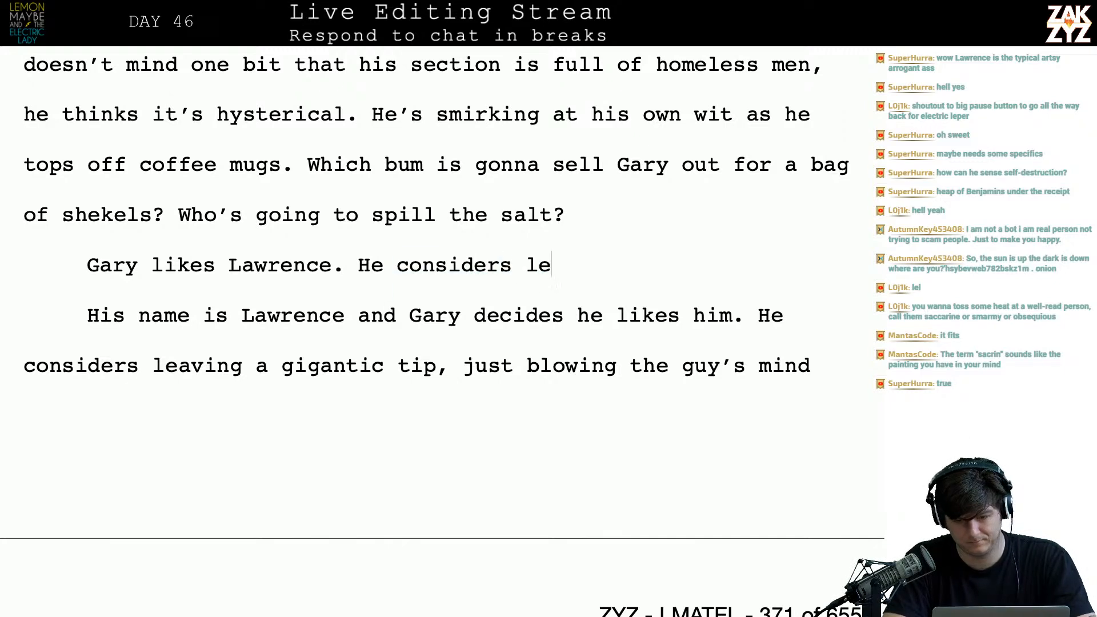
- Delete the paragraph break and the old wording "His name is Lawrence and Gary decides he likes him. He considers leaving"
key(shift+Down)
key(shift+Right)
key(shift+Right)
key(shift+Right)
key(shift+Right)
key(shift+Right)
key(shift+Right)
key(shift+Right)
key(shift+Right)
key(shift+Right)
key(shift+Right)
key(shift+Right)
key(shift+Right)
key(shift+Right)
key(shift+Right)
key(shift+Right)
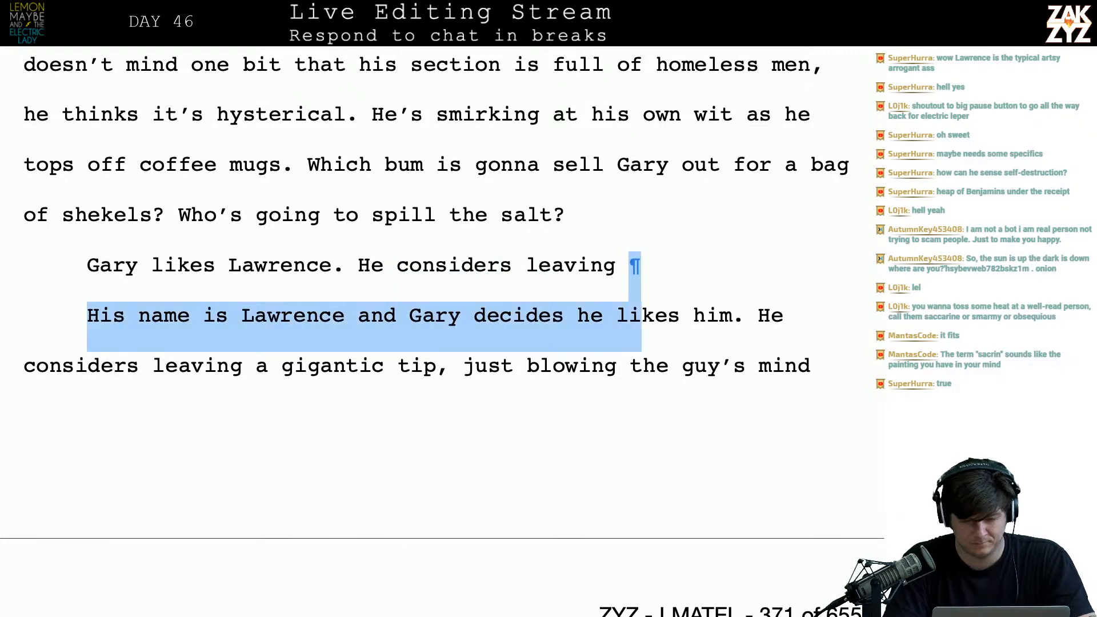
key(shift+Right)
key(shift+Right)
key(shift+Right)
key(shift+Right)
key(shift+Right)
key(shift+Right)
key(shift+Right)
key(shift+Right)
key(shift+Right)
key(shift+Right)
key(shift+Right)
key(shift+Right)
key(shift+Right)
key(shift+Right)
key(shift+Right)
key(shift+Right)
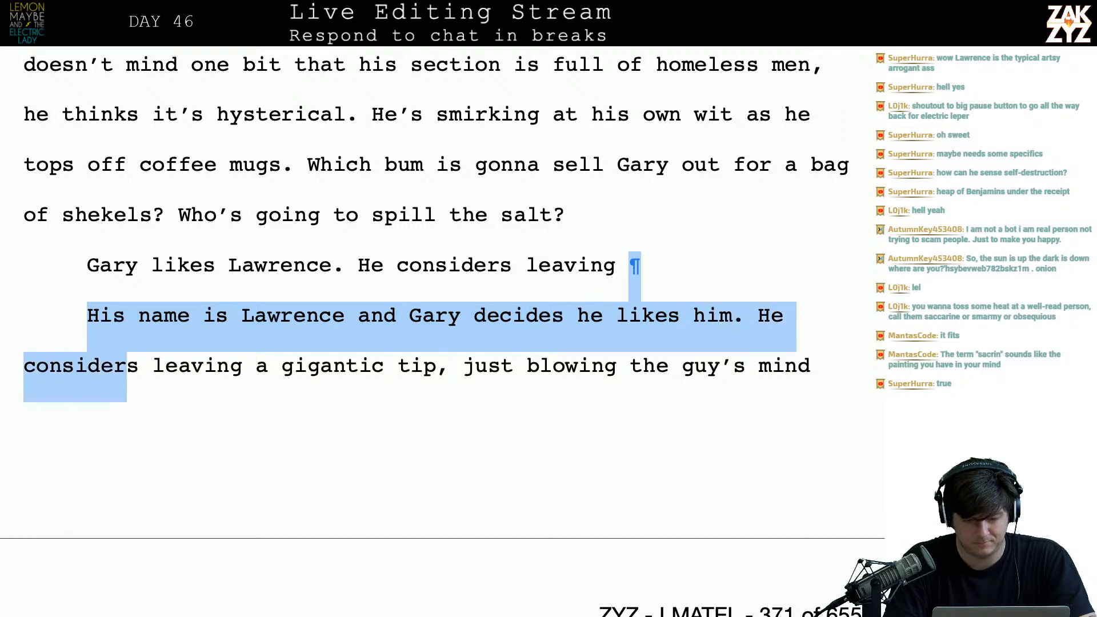
key(BackSpace)
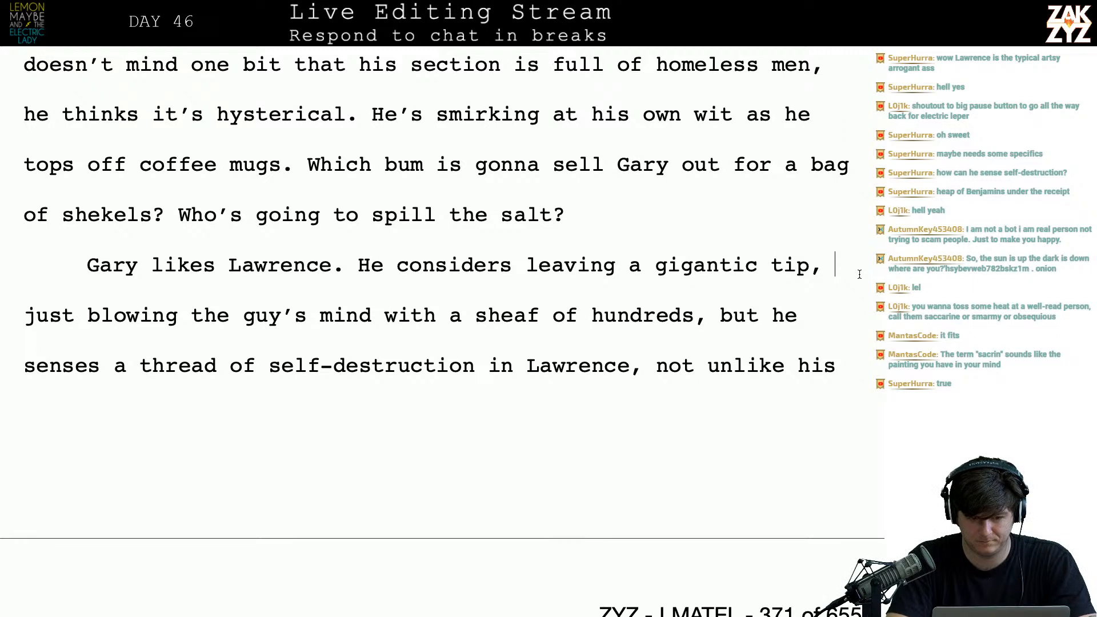
- Insert "blowing his mind with a sheaf of hundreds." after "a gigantic tip,"
text(blowing hs)
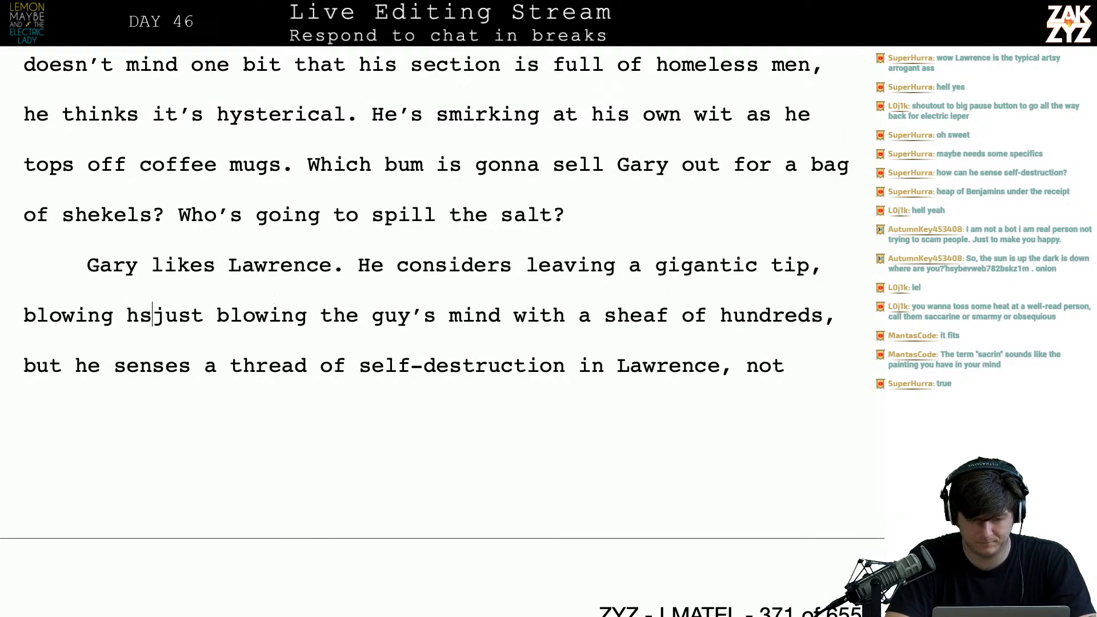
key(BackSpace)
text(is mind with a sheaf of hundreds.)
key(BackSpace)
text(. just blowing the)
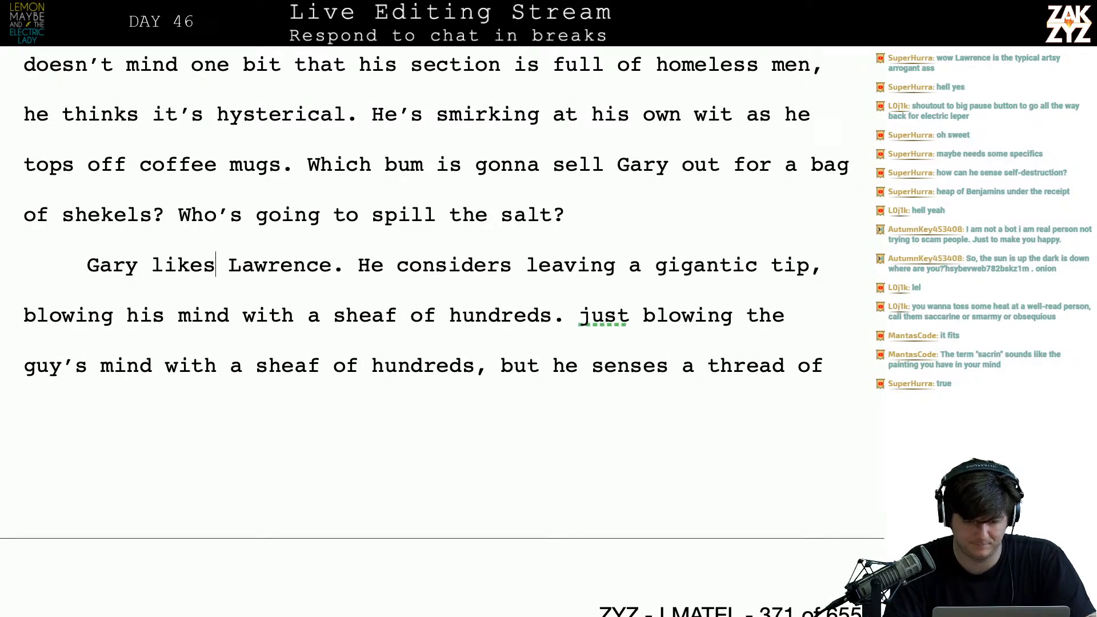
- Replace "Lawrence" with "him" in the sentence "Gary likes Lawrence."
key(BackSpace)
key(BackSpace)
key(BackSpace)
key(BackSpace)
key(BackSpace)
key(BackSpace)
key(BackSpace)
key(BackSpace)
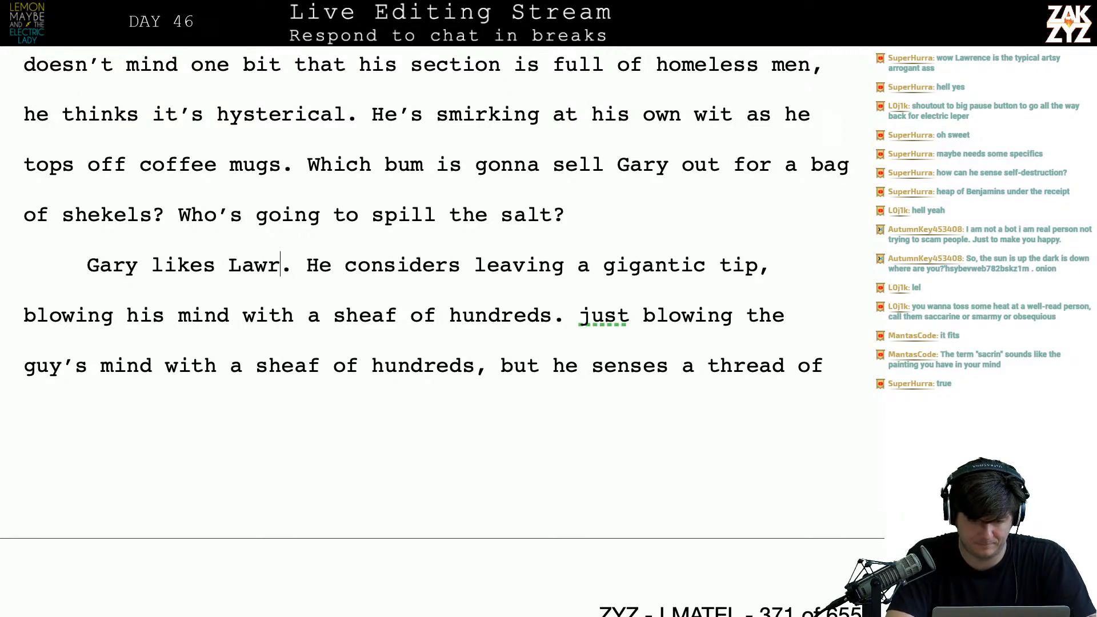
text(him)
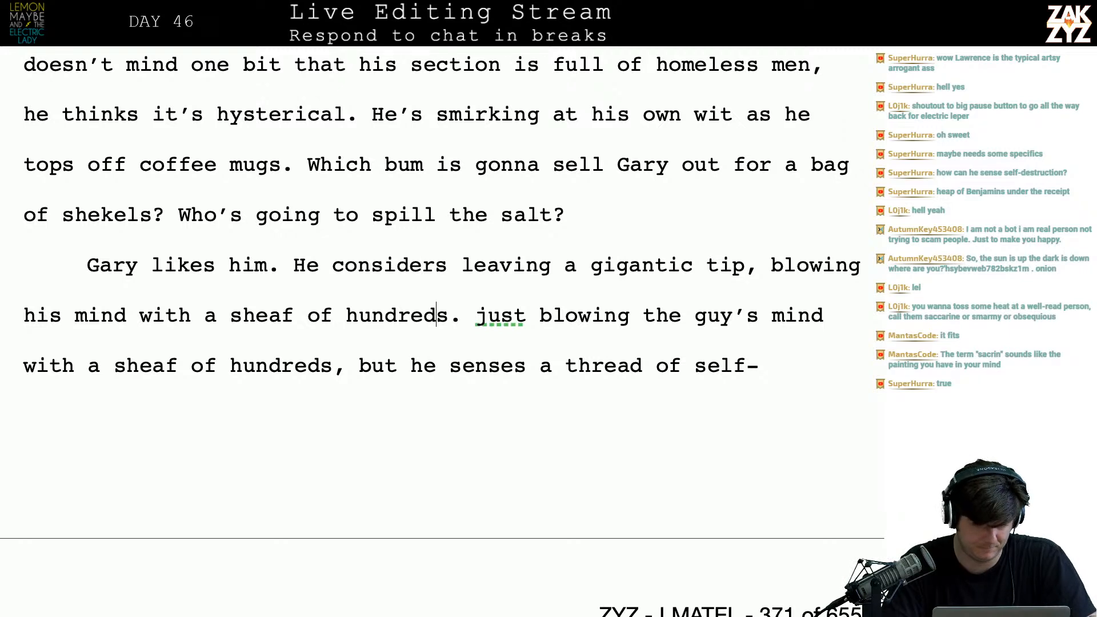
- Replace "his" with "Lawrence's" before "mind with a sheaf of hundreds"
click(56, 313)
key(BackSpace)
key(BackSpace)
key(BackSpace)
text(Lawrenc)
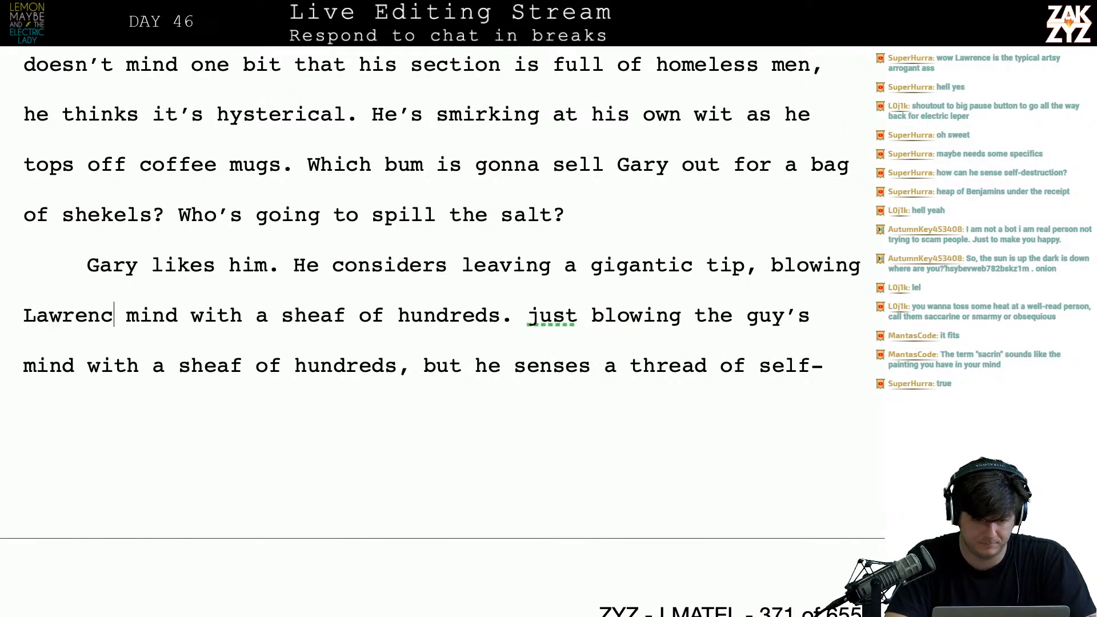
text(e's)
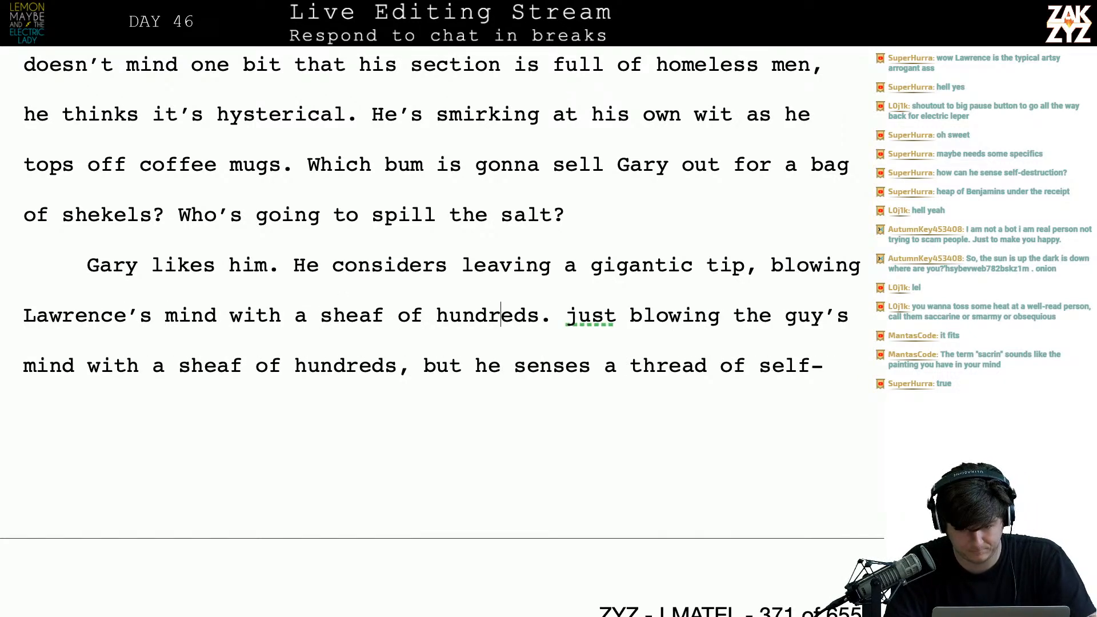
- Push the old wording "just blowing the guy's mind" into its own paragraph and start a new sentence with "But" after "a sheaf of hundreds."
key(Return)
text(But he)
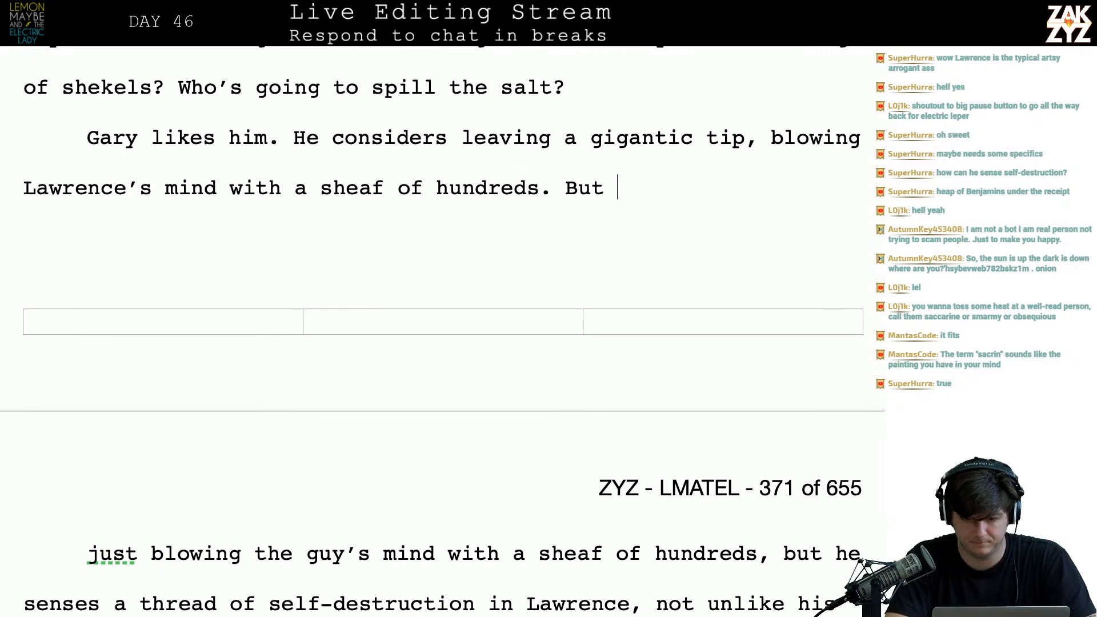
key(BackSpace)
key(BackSpace)
text(as )
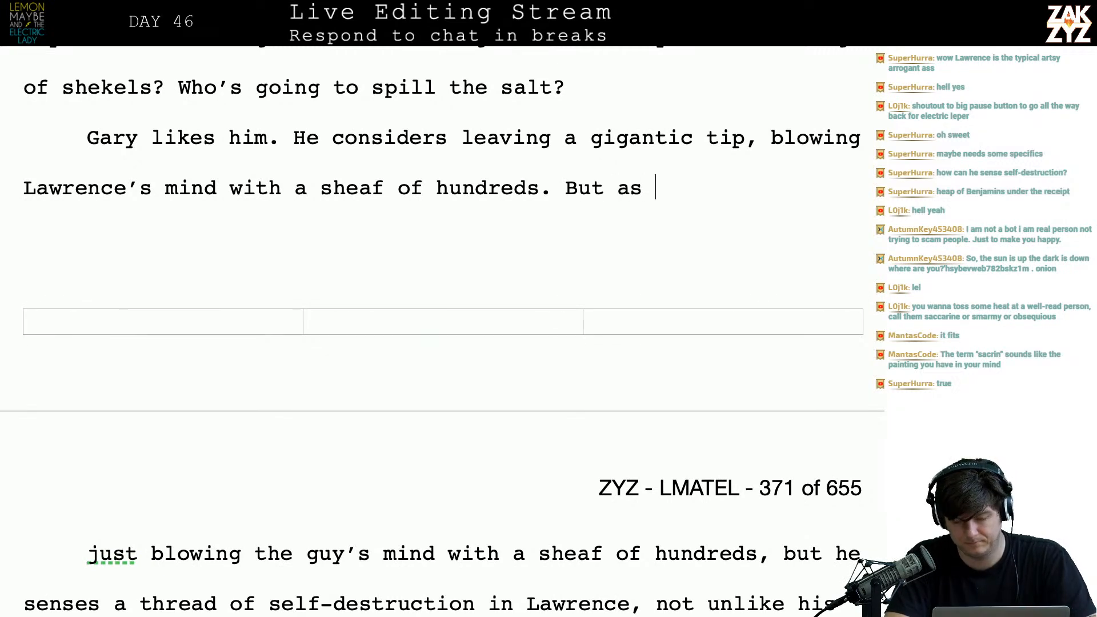
text(he plumbs)
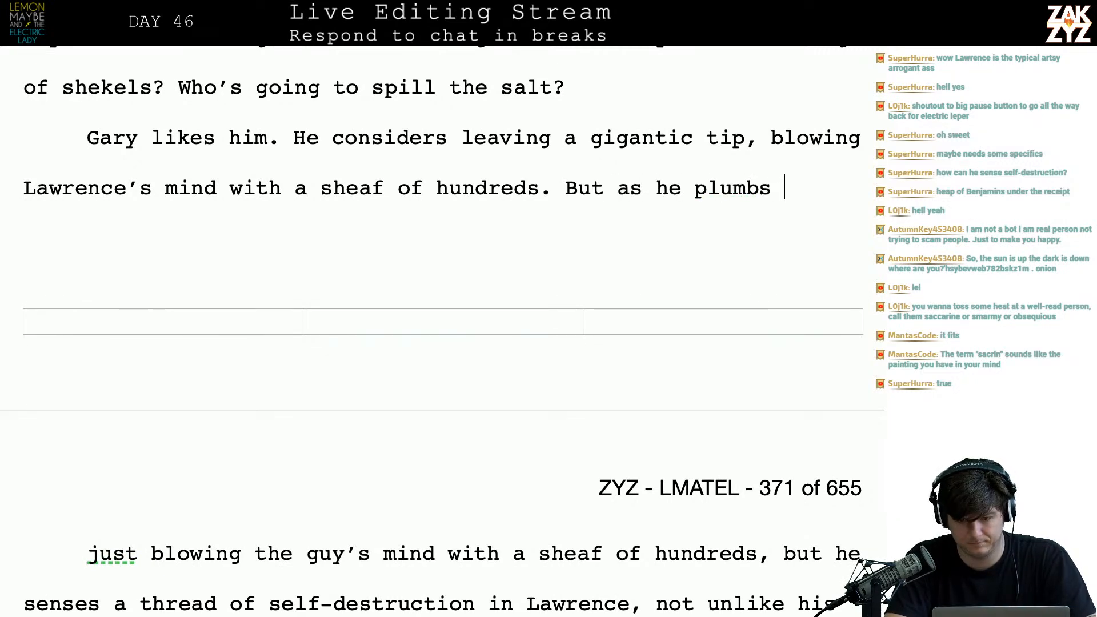
key(BackSpace)
key(BackSpace)
key(BackSpace)
key(BackSpace)
key(BackSpace)
key(BackSpace)
key(BackSpace)
key(BackSpace)
key(BackSpace)
key(BackSpace)
key(BackSpace)
key(BackSpace)
key(BackSpace)
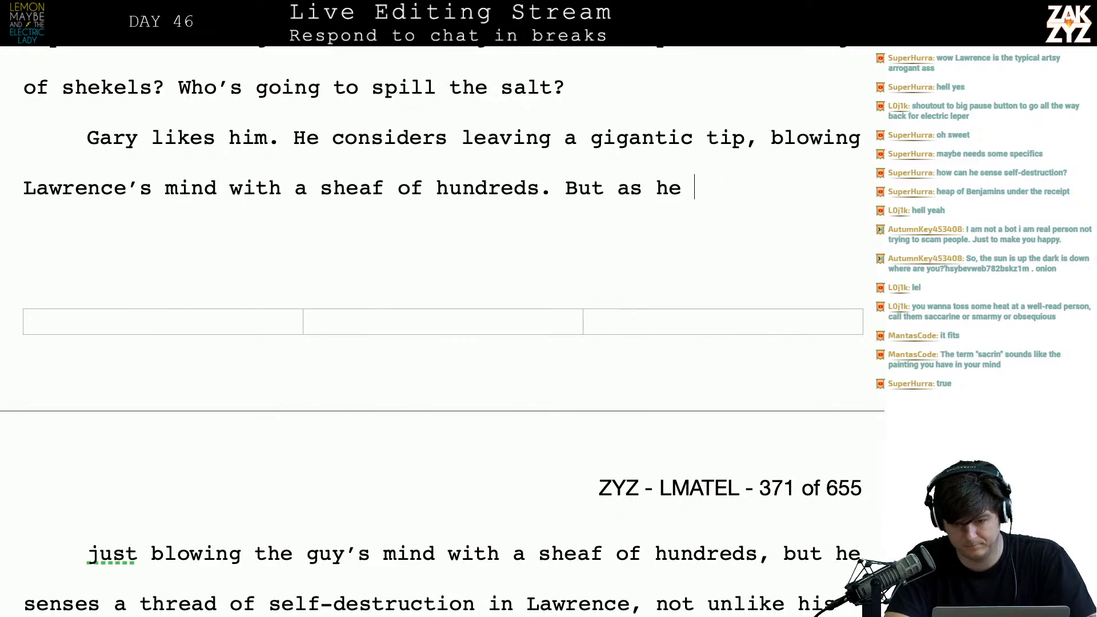
text(he can)
key(BackSpace)
key(BackSpace)
key(BackSpace)
key(BackSpace)
key(BackSpace)
key(BackSpace)
key(BackSpace)
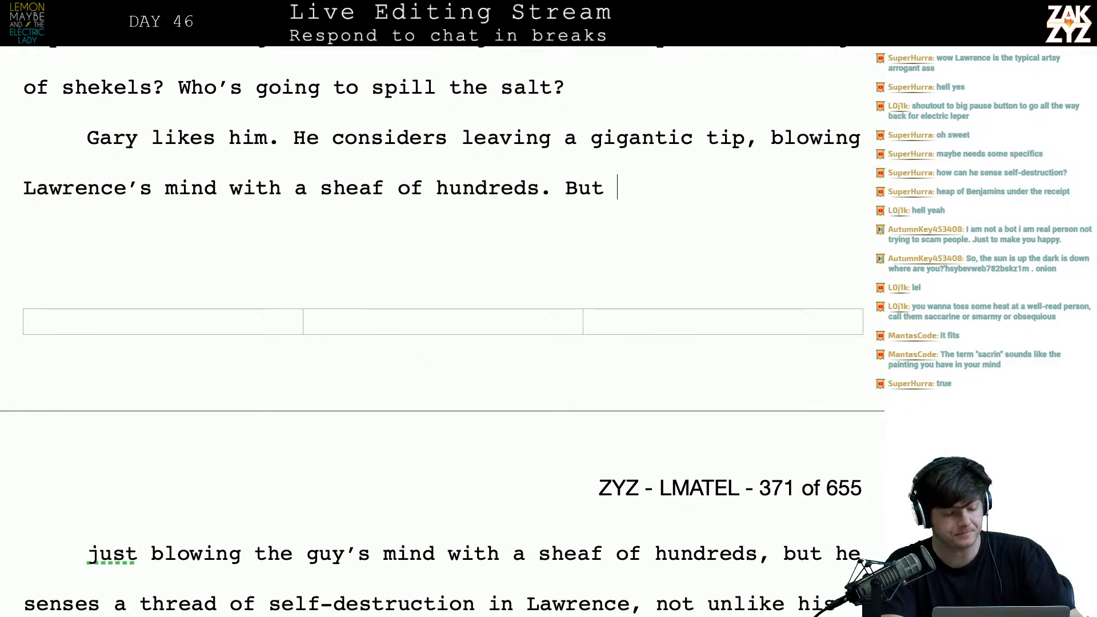
text(he catches ll)
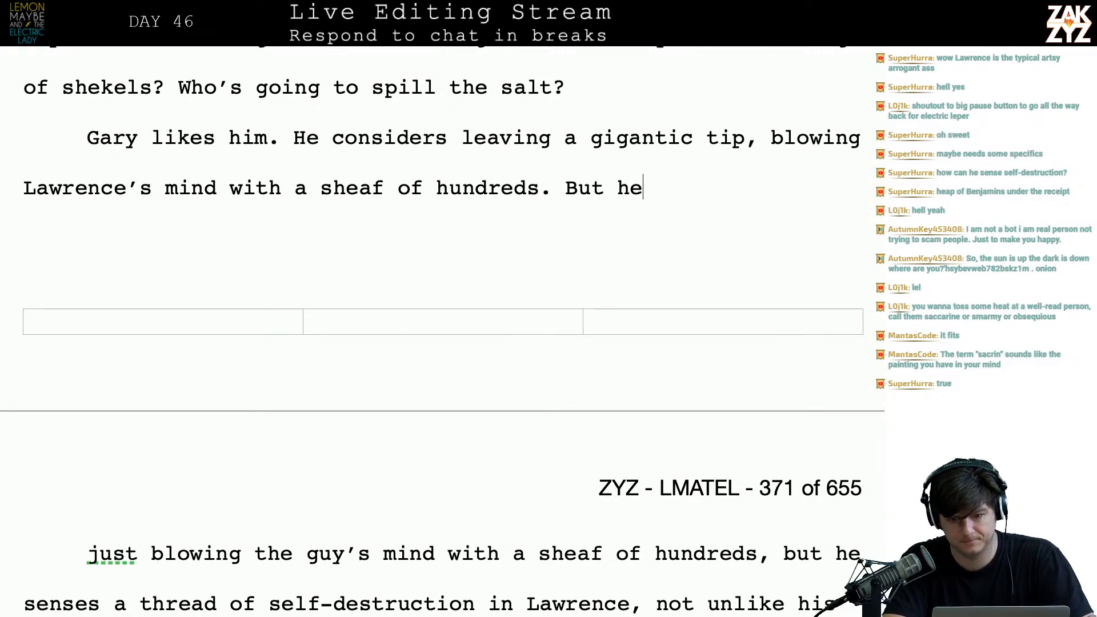
key(BackSpace)
key(BackSpace)
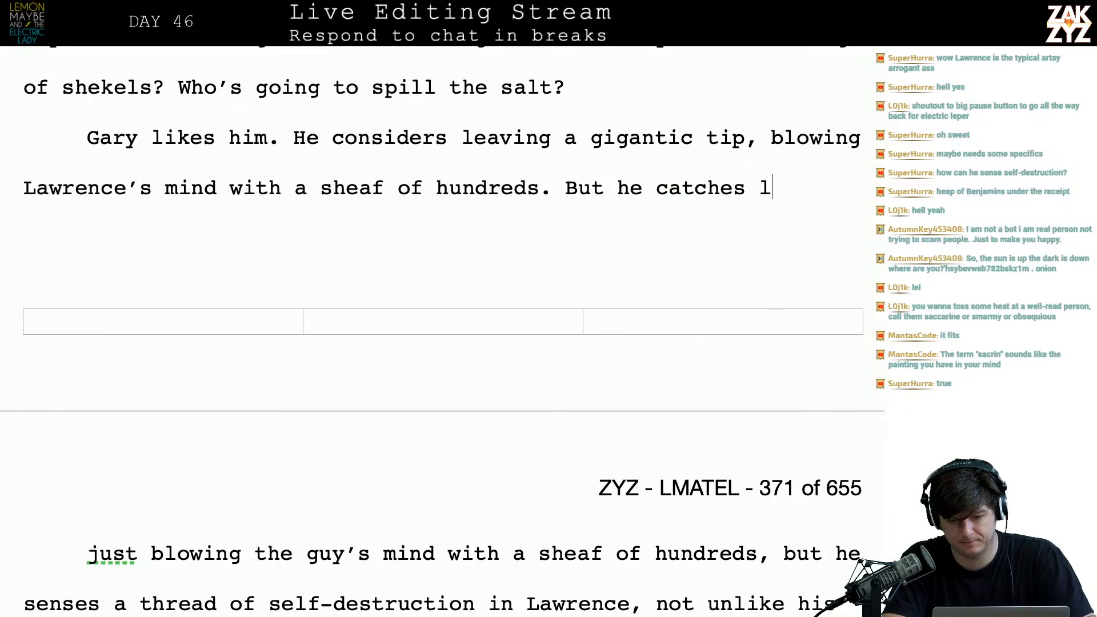
text(Lawren)
text(c)
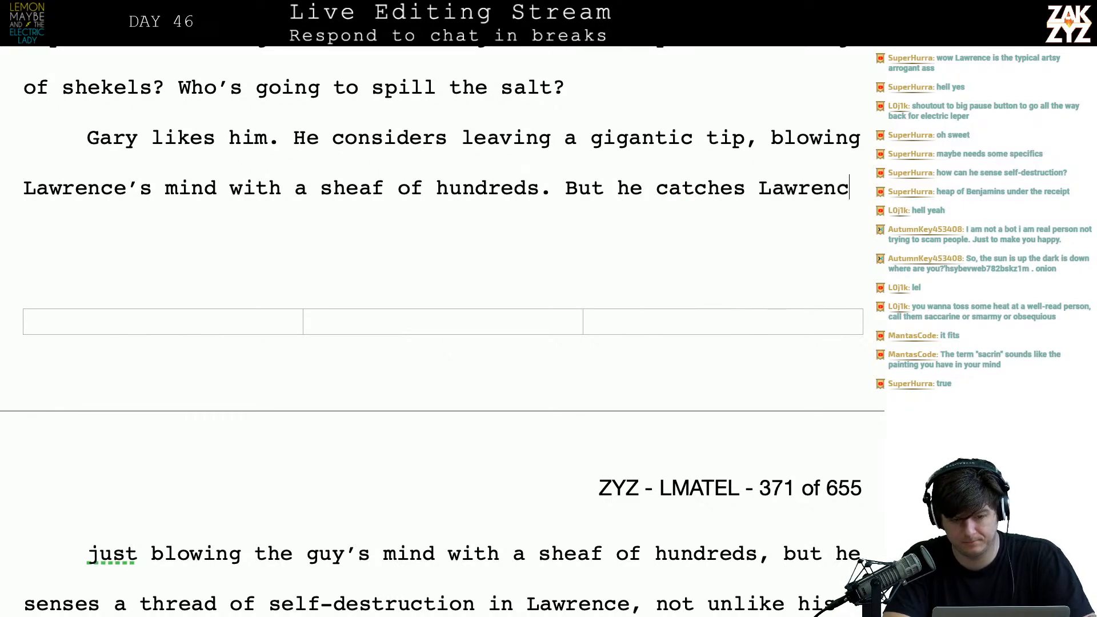
text(e thinking about s)
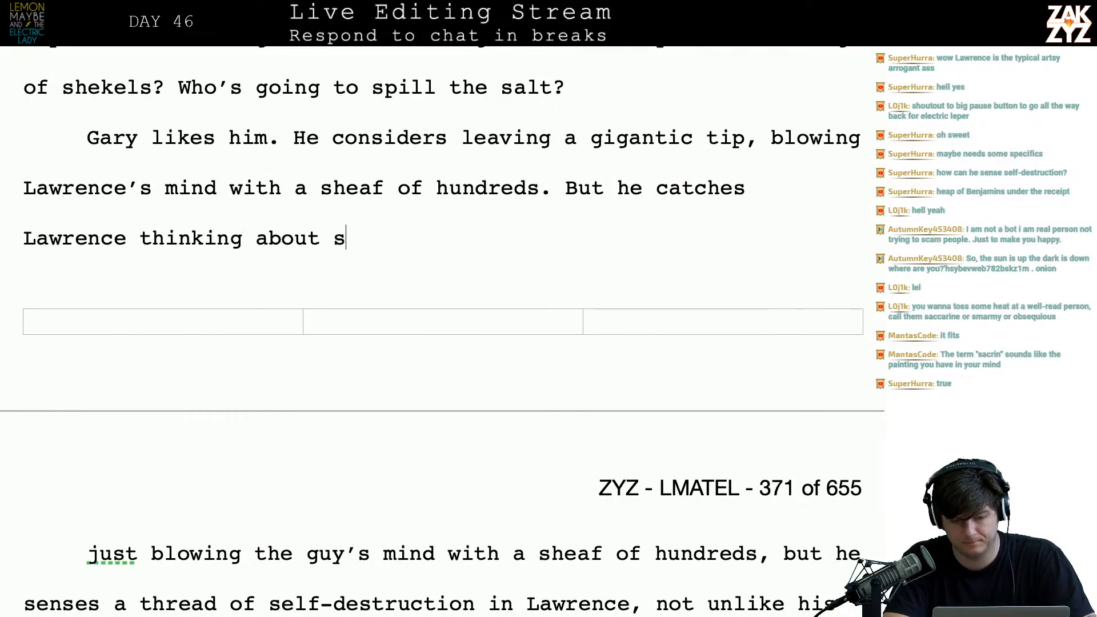
text(coring after work,)
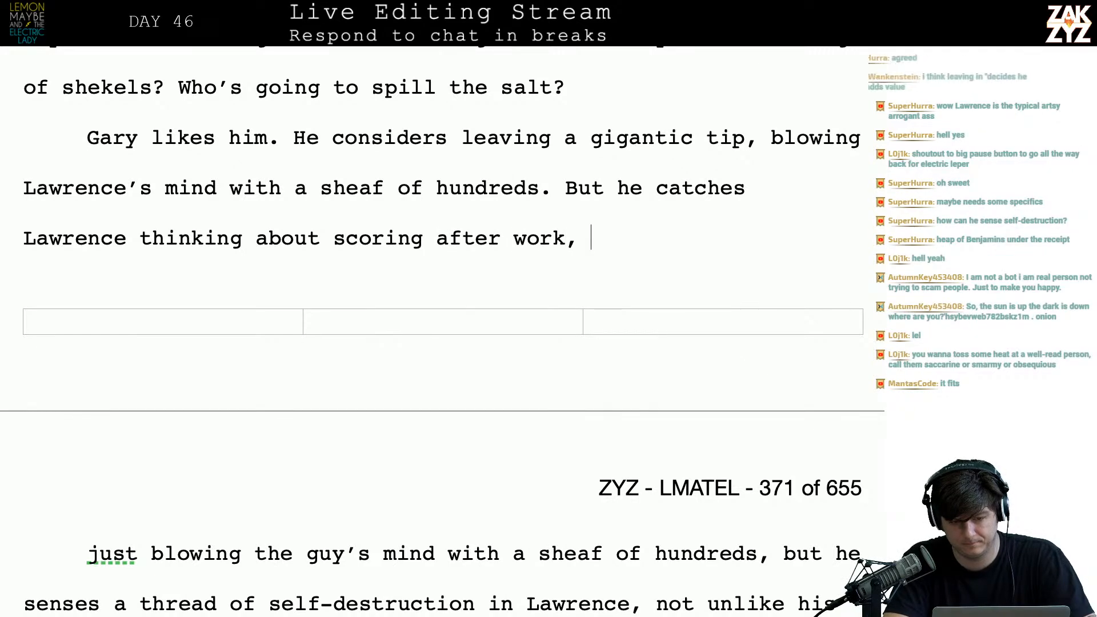
text( telling him)
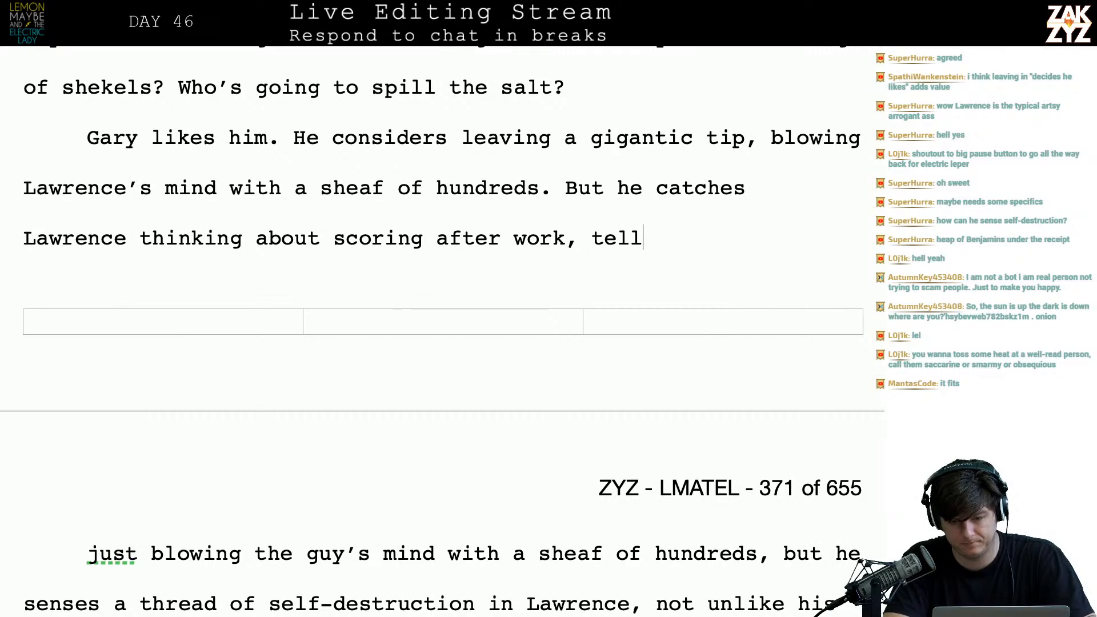
key(BackSpace)
key(BackSpace)
key(BackSpace)
key(BackSpace)
key(BackSpace)
key(BackSpace)
key(BackSpace)
key(BackSpace)
key(BackSpace)
key(BackSpace)
key(BackSpace)
key(BackSpace)
key(BackSpace)
key(BackSpace)
key(BackSpace)
key(BackSpace)
key(BackSpace)
key(BackSpace)
key(BackSpace)
key(BackSpace)
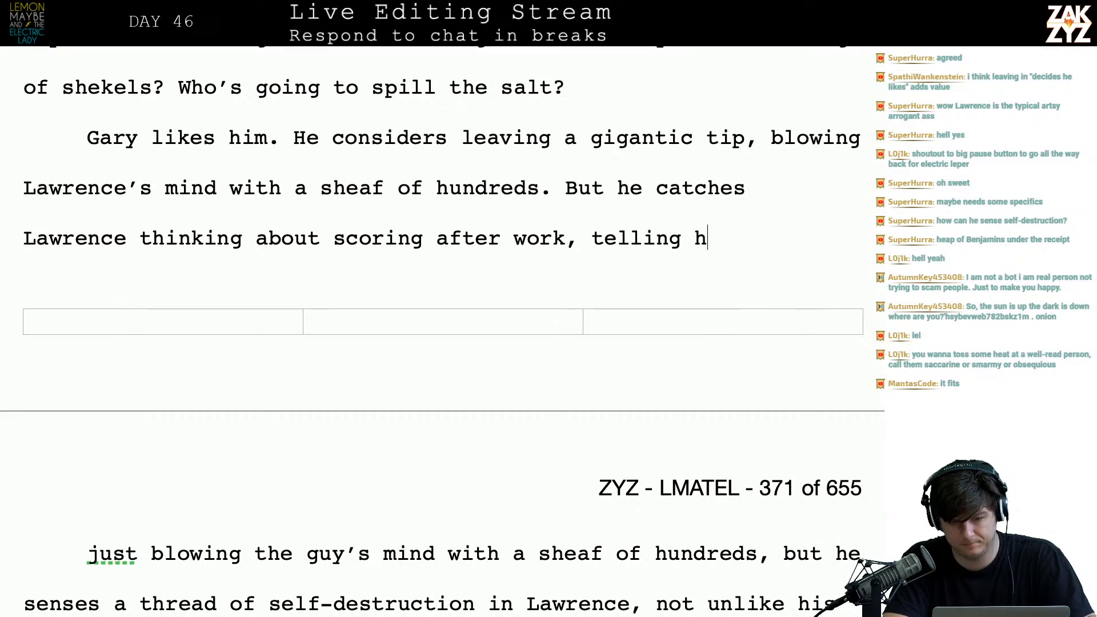
key(BackSpace)
key(BackSpace)
key(BackSpace)
key(BackSpace)
key(BackSpace)
key(BackSpace)
key(BackSpace)
key(BackSpace)
key(BackSpace)
key(BackSpace)
key(BackSpace)
key(BackSpace)
key(BackSpace)
key(BackSpace)
key(BackSpace)
key(BackSpace)
key(BackSpace)
key(BackSpace)
key(BackSpace)
key(BackSpace)
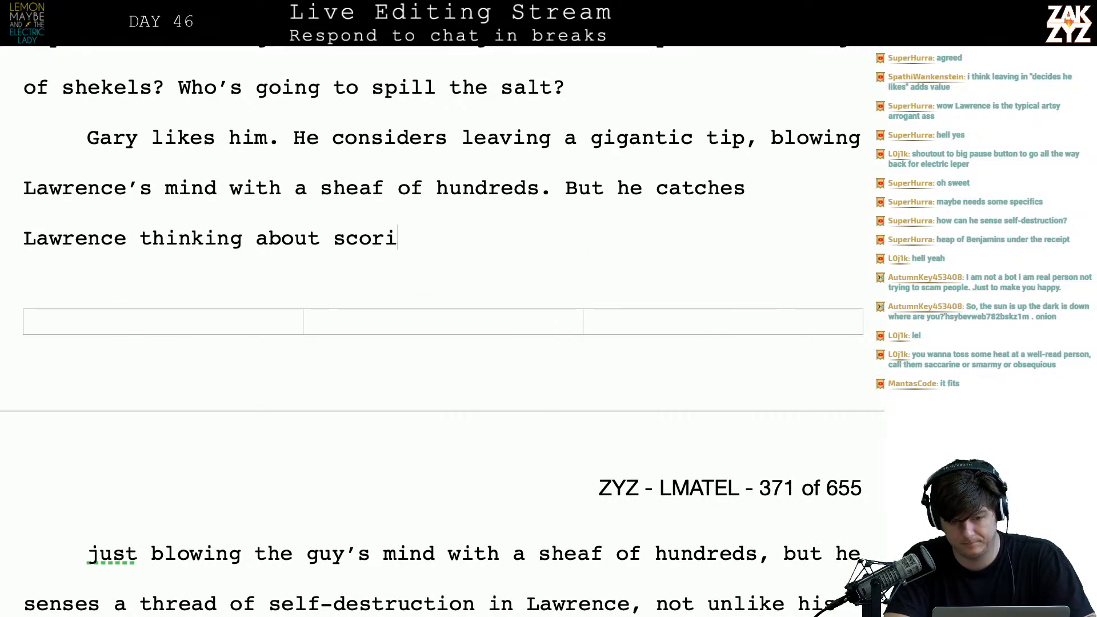
key(BackSpace)
key(BackSpace)
key(BackSpace)
key(BackSpace)
key(BackSpace)
key(BackSpace)
key(BackSpace)
key(BackSpace)
key(BackSpace)
key(BackSpace)
key(BackSpace)
key(BackSpace)
key(BackSpace)
key(BackSpace)
key(BackSpace)
key(BackSpace)
key(BackSpace)
key(BackSpace)
key(BackSpace)
key(BackSpace)
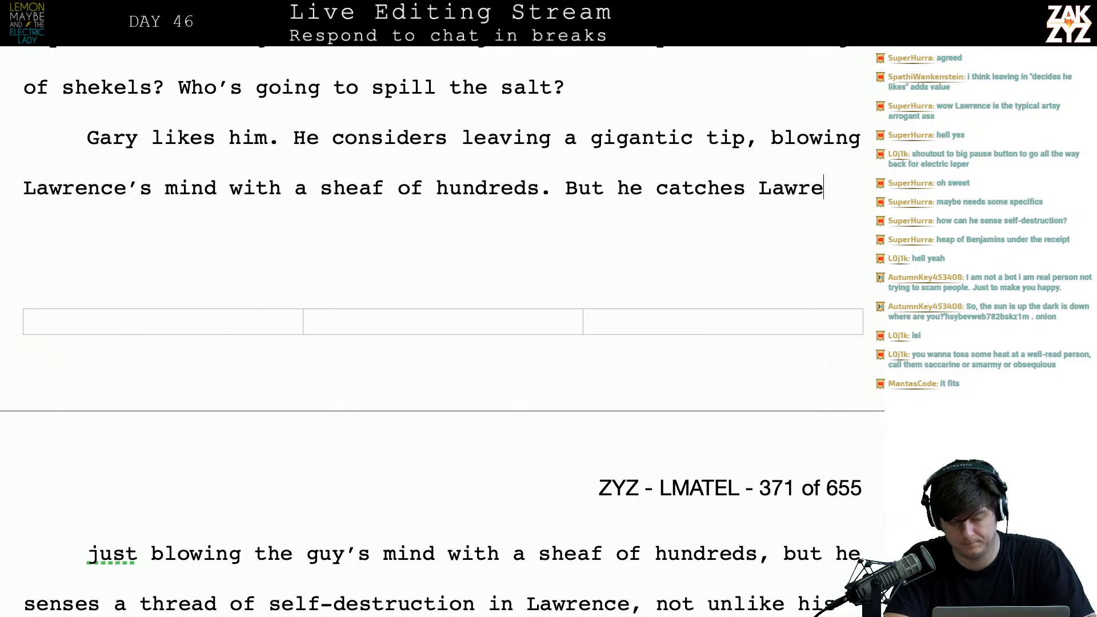
- Continue the sentence after "But" with "Lawrence has a thread of self-destruction,"
text(la)
key(BackSpace)
key(BackSpace)
text(Lawre)
text(nce )
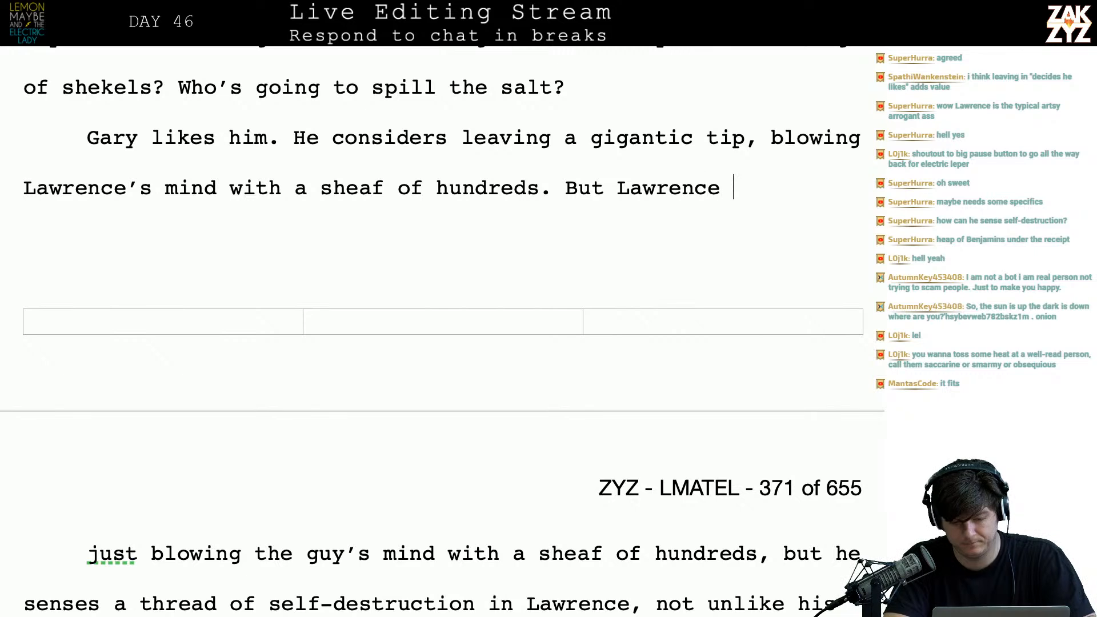
text(has a thread of self-desc)
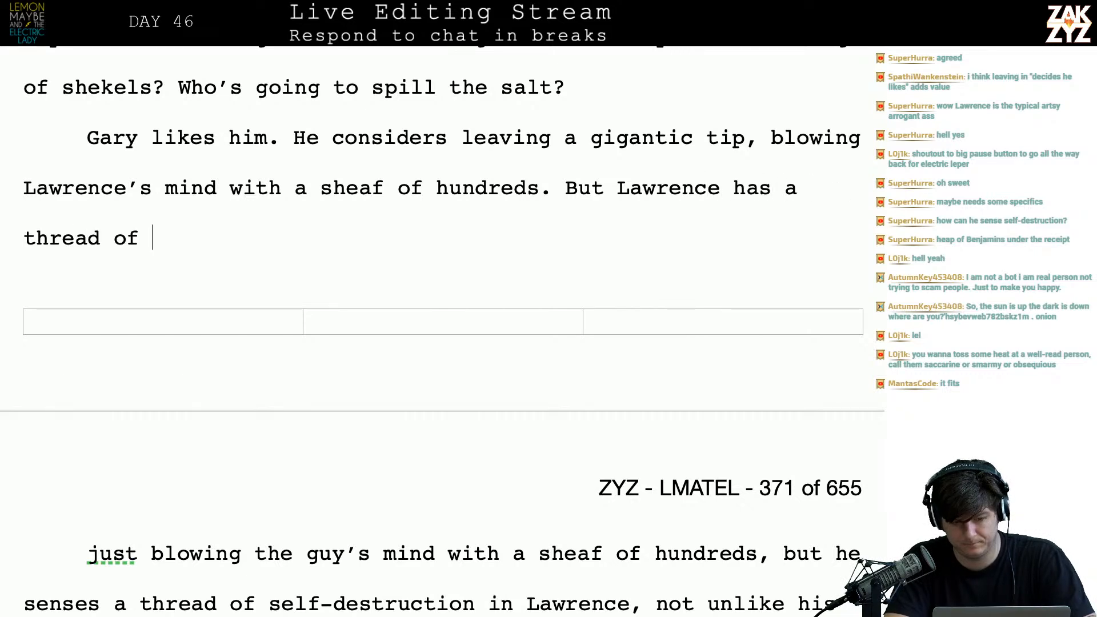
key(BackSpace)
text(truction, )
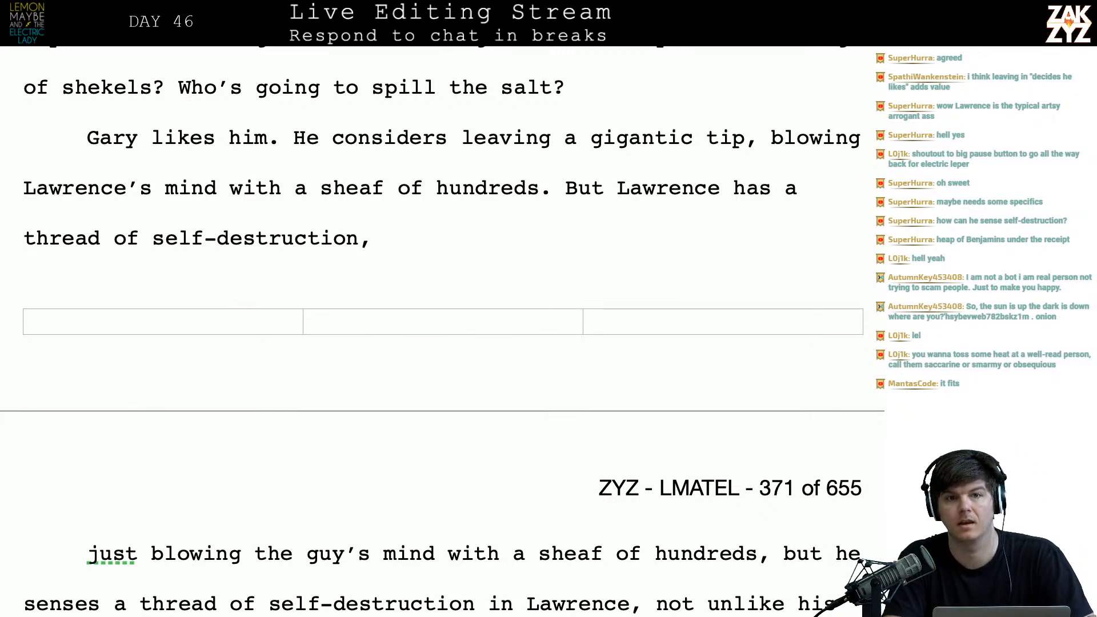
text(a few times he)
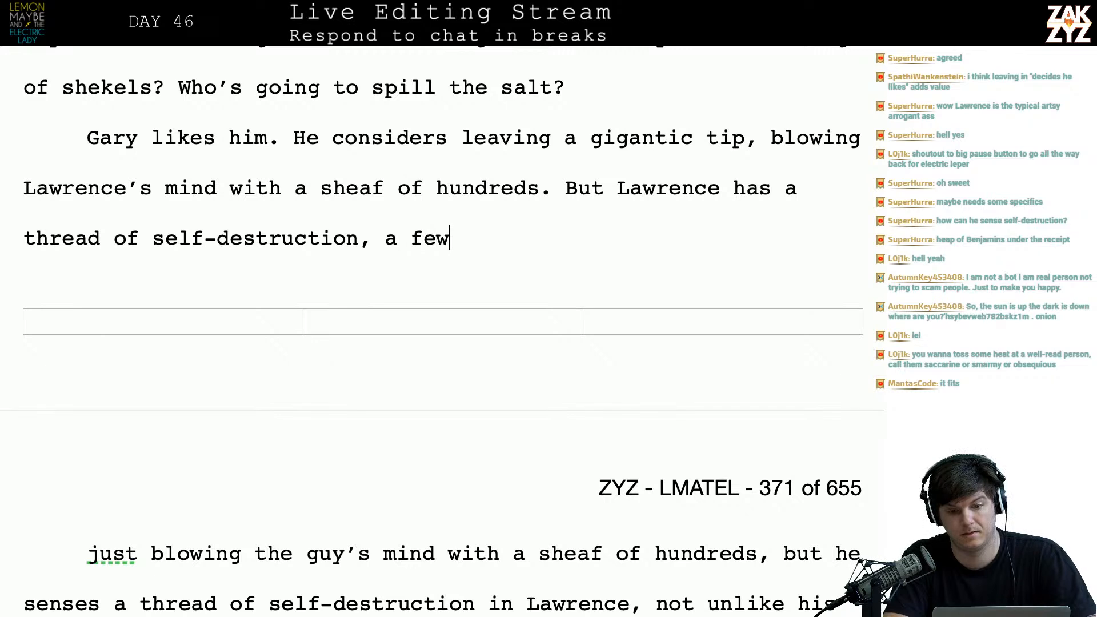
key(BackSpace)
key(BackSpace)
key(BackSpace)
key(BackSpace)
key(BackSpace)
key(BackSpace)
key(BackSpace)
key(BackSpace)
key(BackSpace)
key(BackSpace)
key(BackSpace)
key(BackSpace)
key(BackSpace)
key(BackSpace)
key(BackSpace)
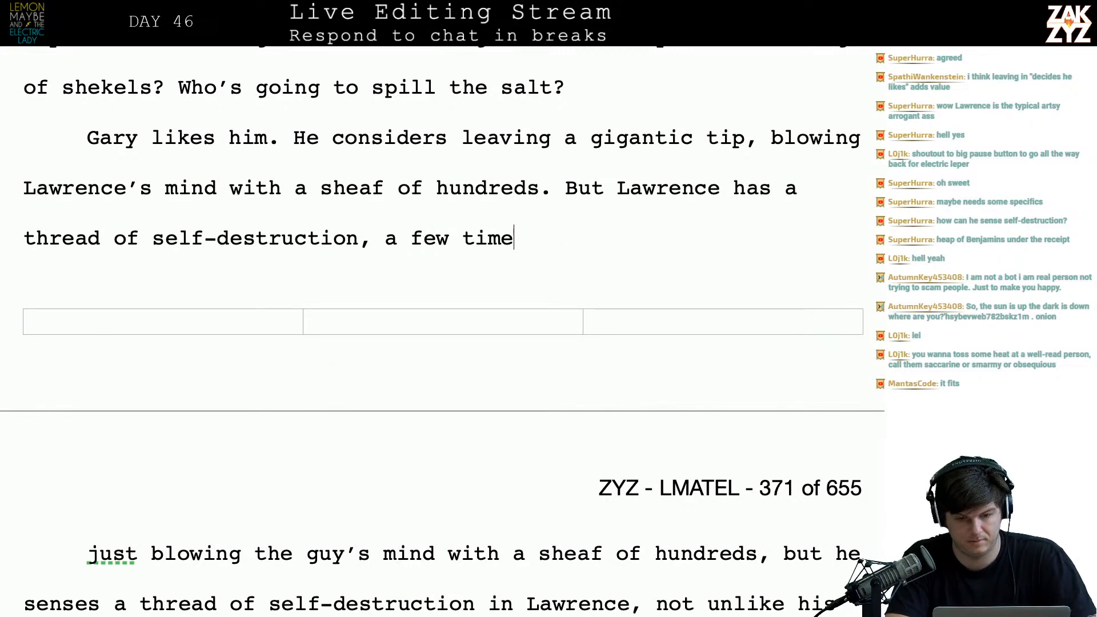
- Replace the comma after "self-destruction" with "running through him,"
key(BackSpace)
text(run)
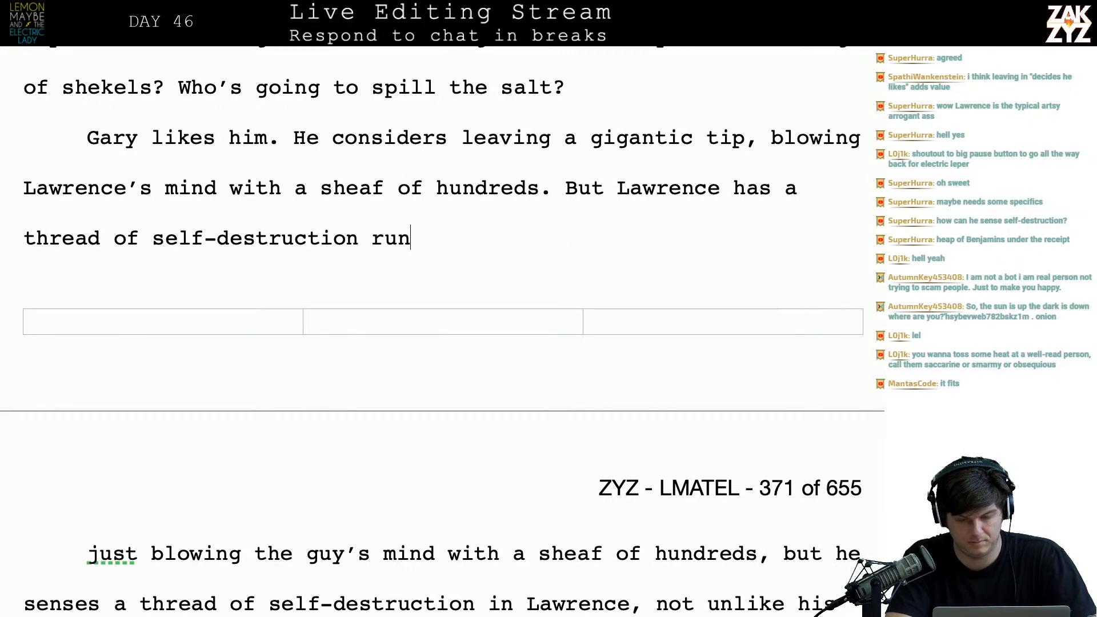
text(ning through him,)
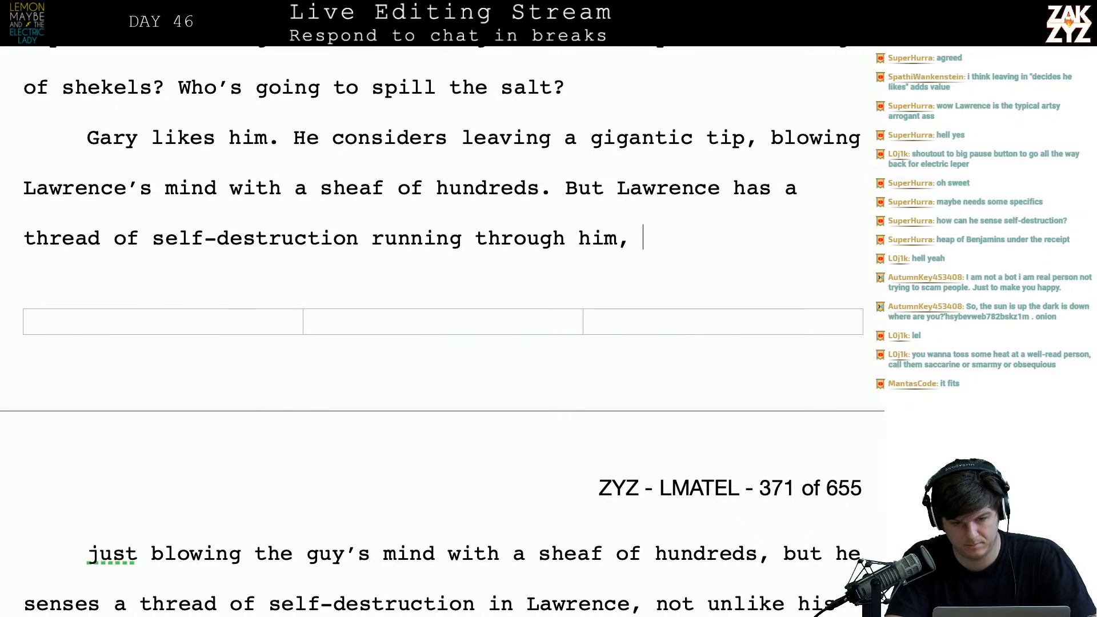
text( too much mon)
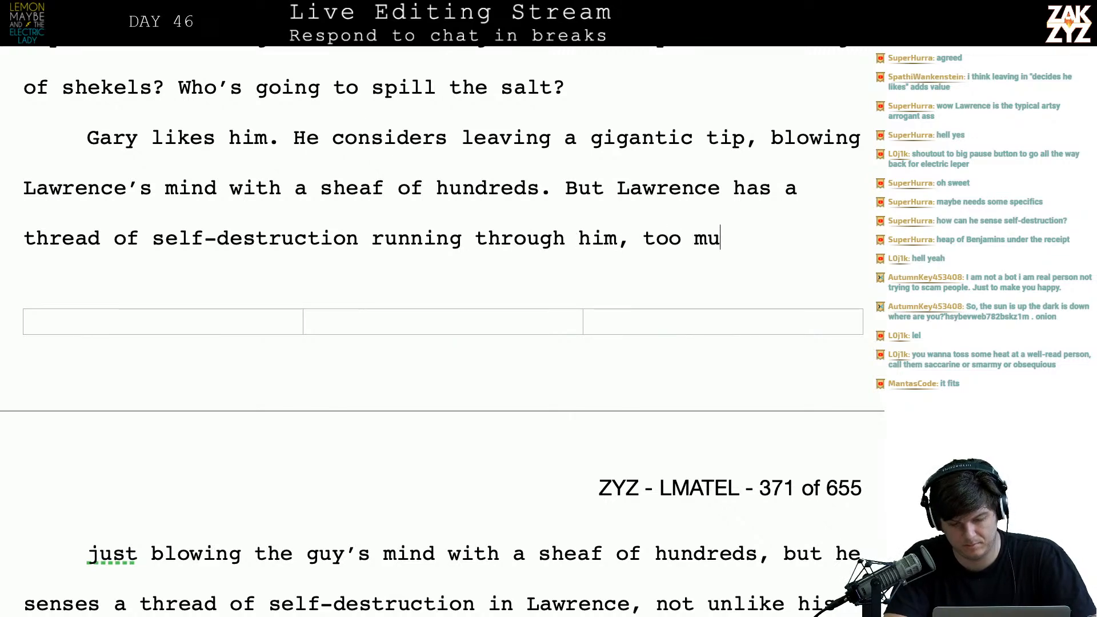
text(might)
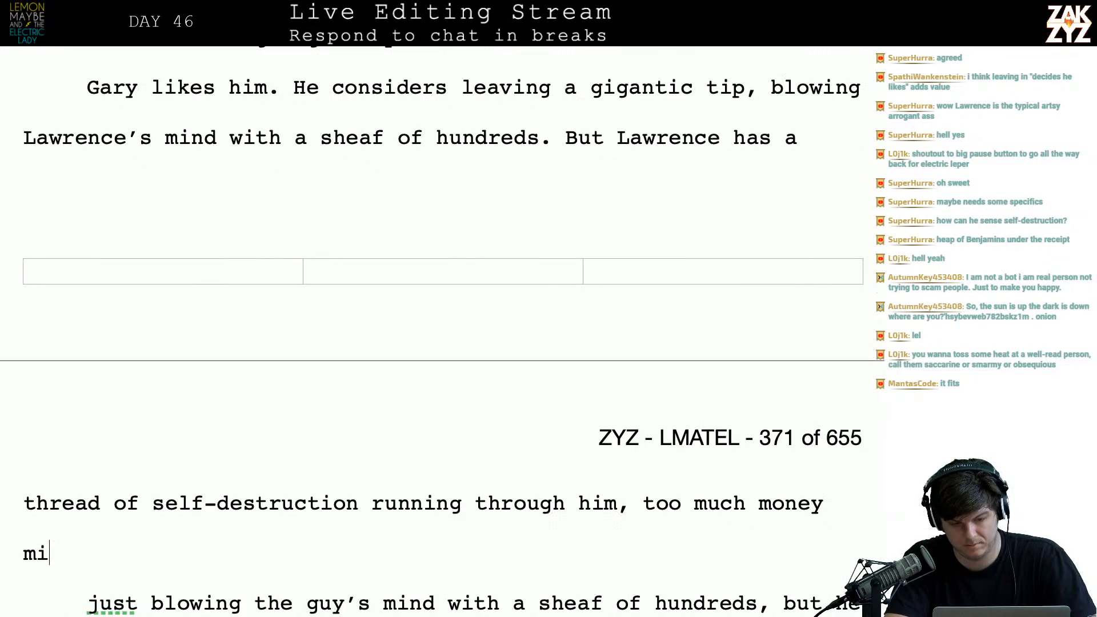
key(BackSpace)
key(BackSpace)
key(BackSpace)
key(BackSpace)
key(BackSpace)
key(BackSpace)
key(BackSpace)
key(BackSpace)
key(BackSpace)
key(BackSpace)
key(BackSpace)
key(BackSpace)
key(BackSpace)
key(BackSpace)
key(BackSpace)
key(BackSpace)
key(BackSpace)
key(BackSpace)
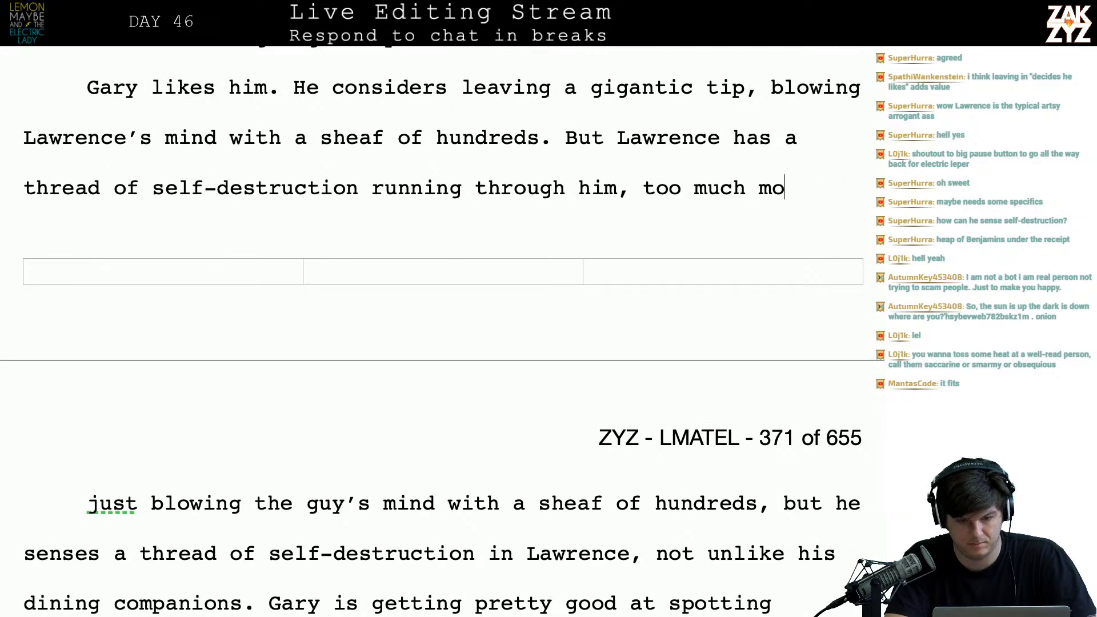
key(BackSpace)
key(BackSpace)
key(BackSpace)
key(BackSpace)
- Finish the sentence after "running through him" with ", he wouldn't be prudent with that kind of money."
text(, he wouldn)
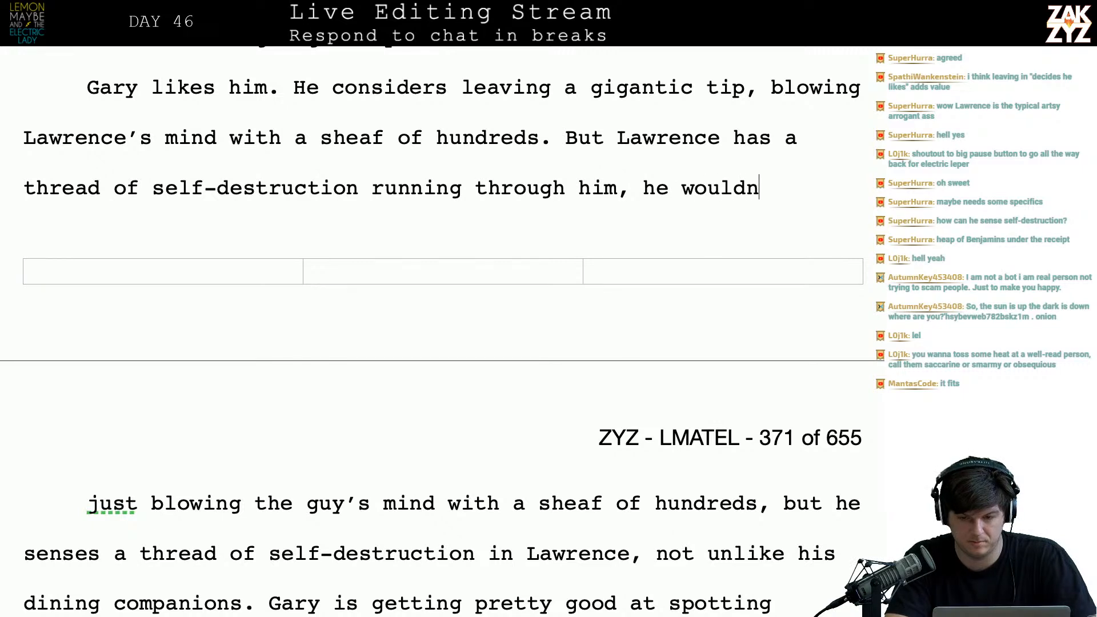
text('t be prudent)
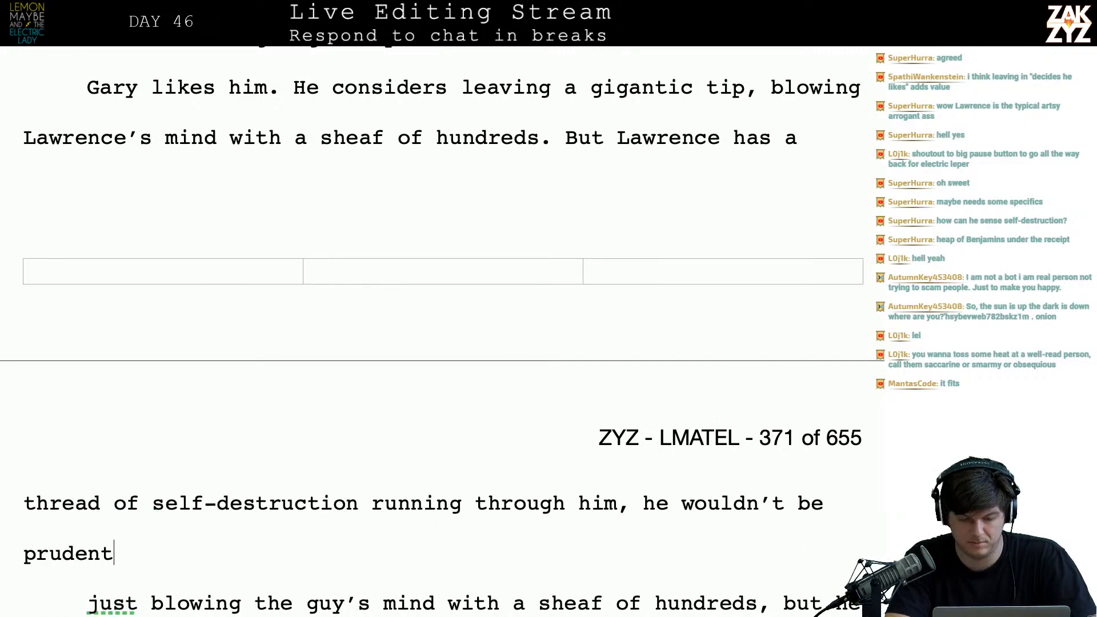
text( with that kind of )
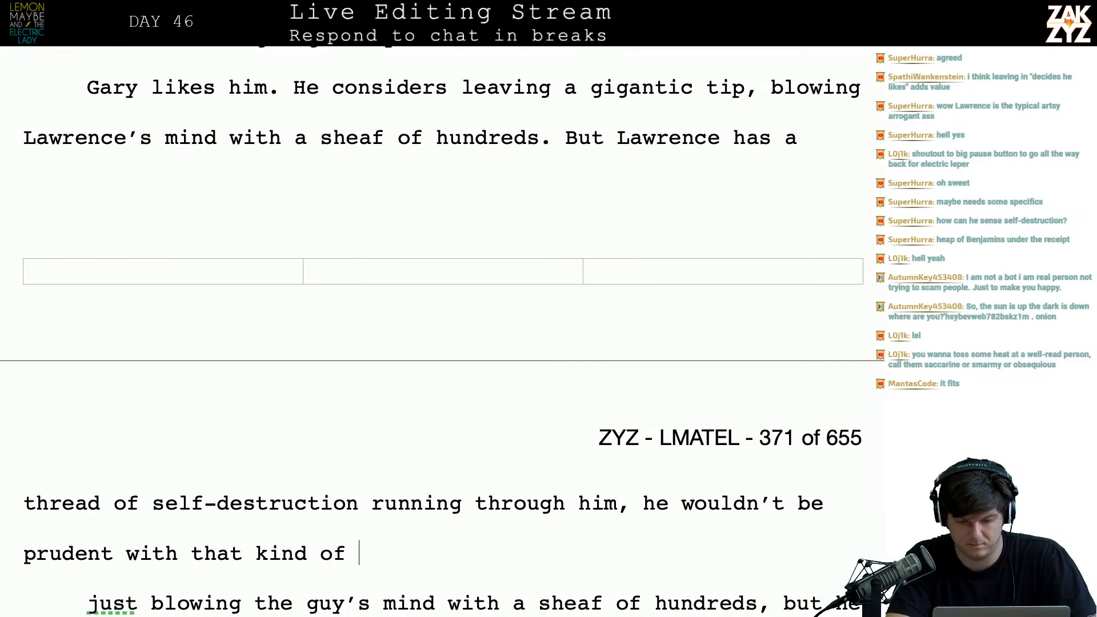
text(money.)
- Delete the old passage after "that kind of money.", from "just blowing the guy's mind" through "not unlike his dining companions."
key(shift+Down)
key(shift+Down)
key(shift+Down)
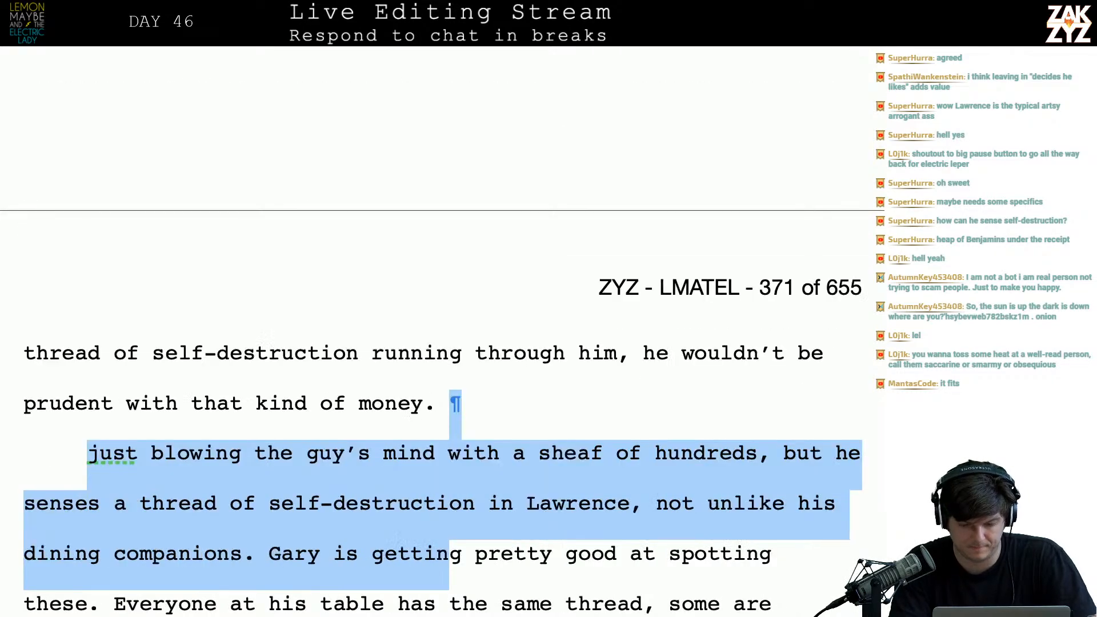
key(shift+Left)
key(shift+Left)
key(shift+Left)
key(shift+Left)
key(shift+Left)
key(shift+Left)
key(shift+Left)
key(shift+Left)
key(shift+Left)
key(shift+Left)
key(shift+Left)
key(shift+Left)
key(shift+Left)
key(shift+Left)
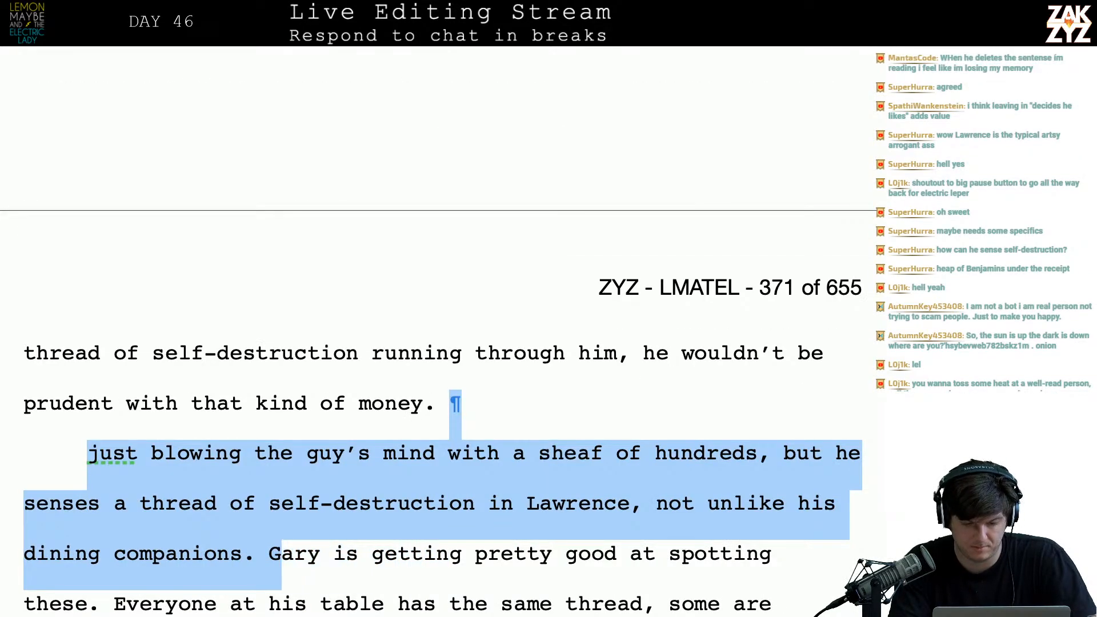
key(BackSpace)
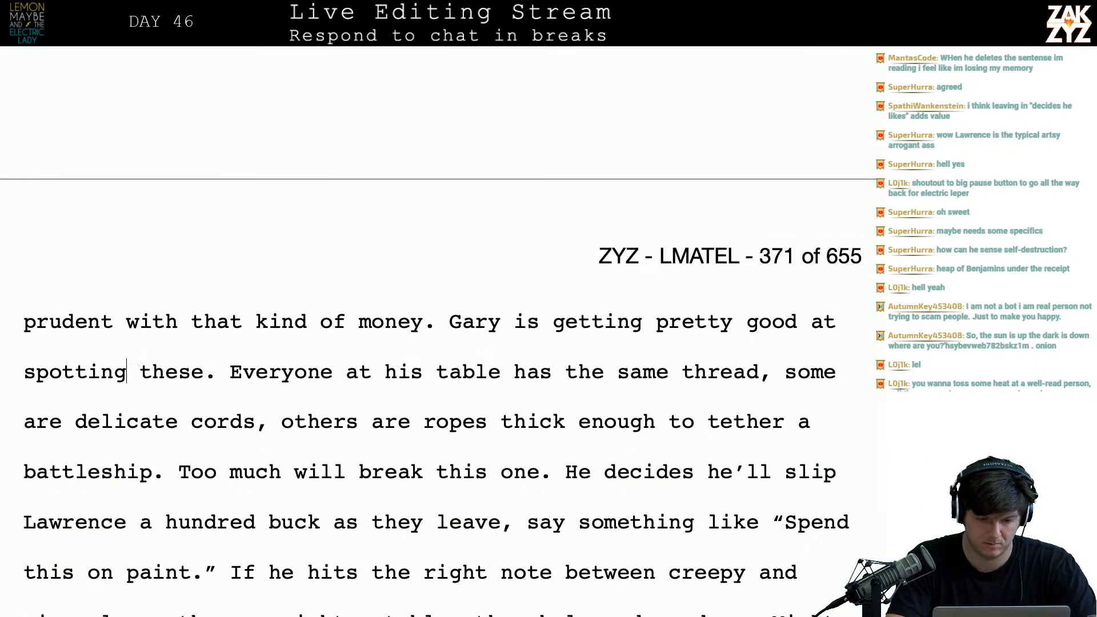
- Break the paragraph after "Gary is getting pretty good at spotting", moving "these. Everyone at his table" into its own paragraph below a blank line
key(Return)
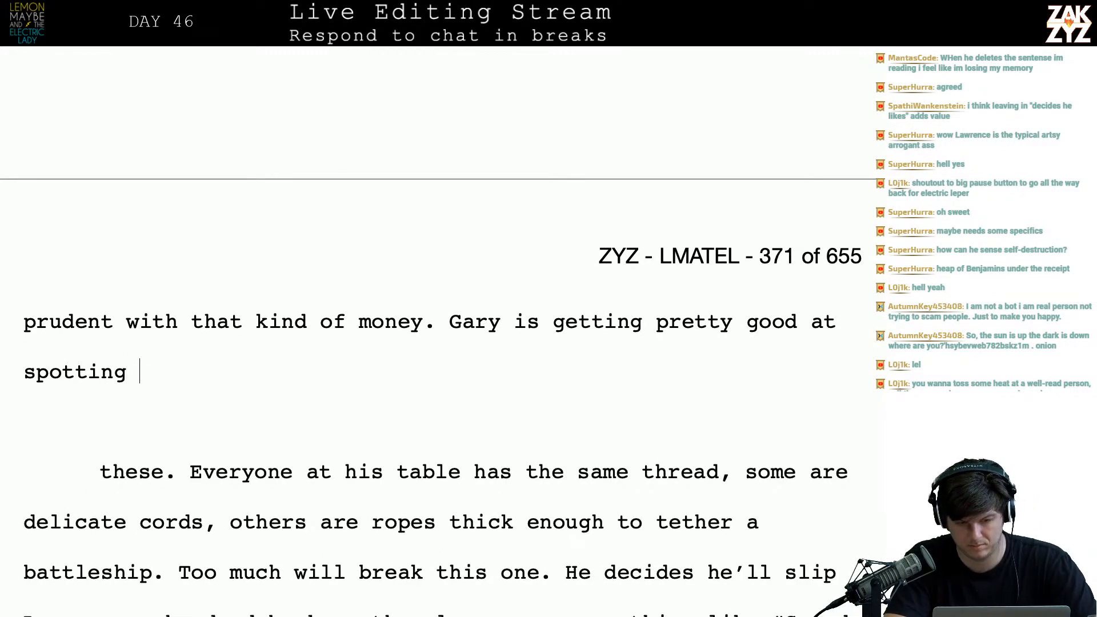
text(these)
key(BackSpace)
key(BackSpace)
key(BackSpace)
key(BackSpace)
key(BackSpace)
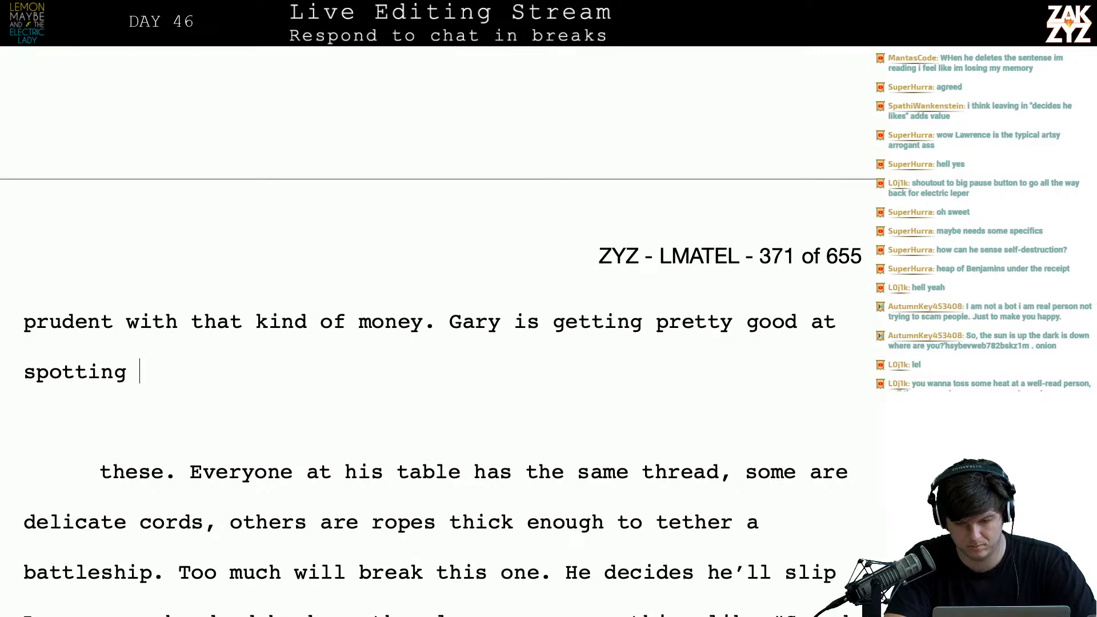
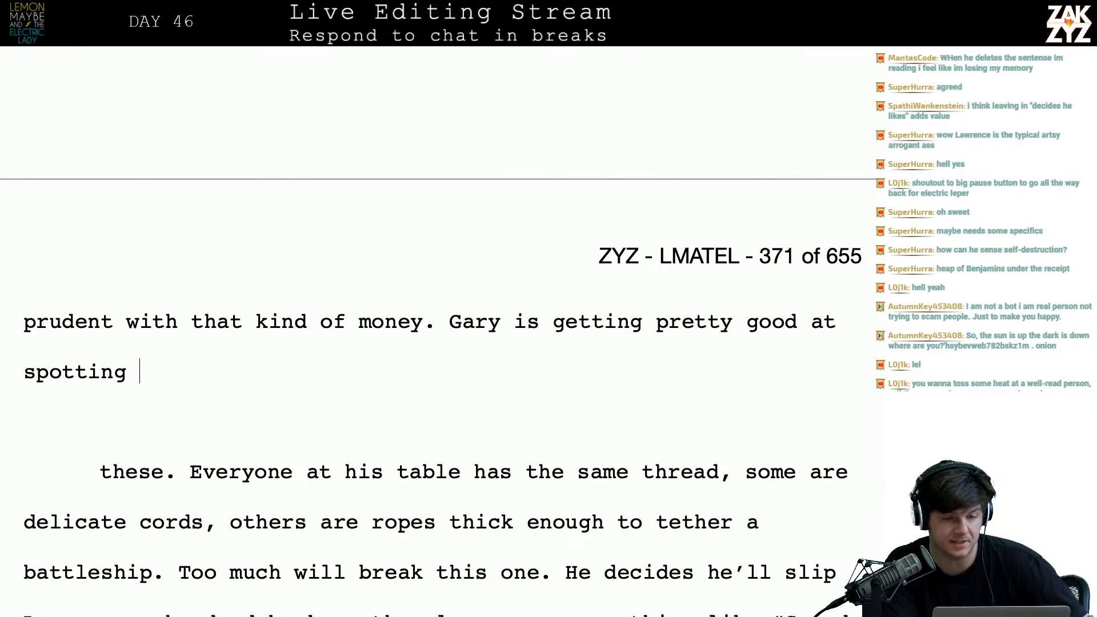
- Insert "decides he like this guy." after "Gary" at the start of the tip paragraph
scroll(120, 396, up, 10)
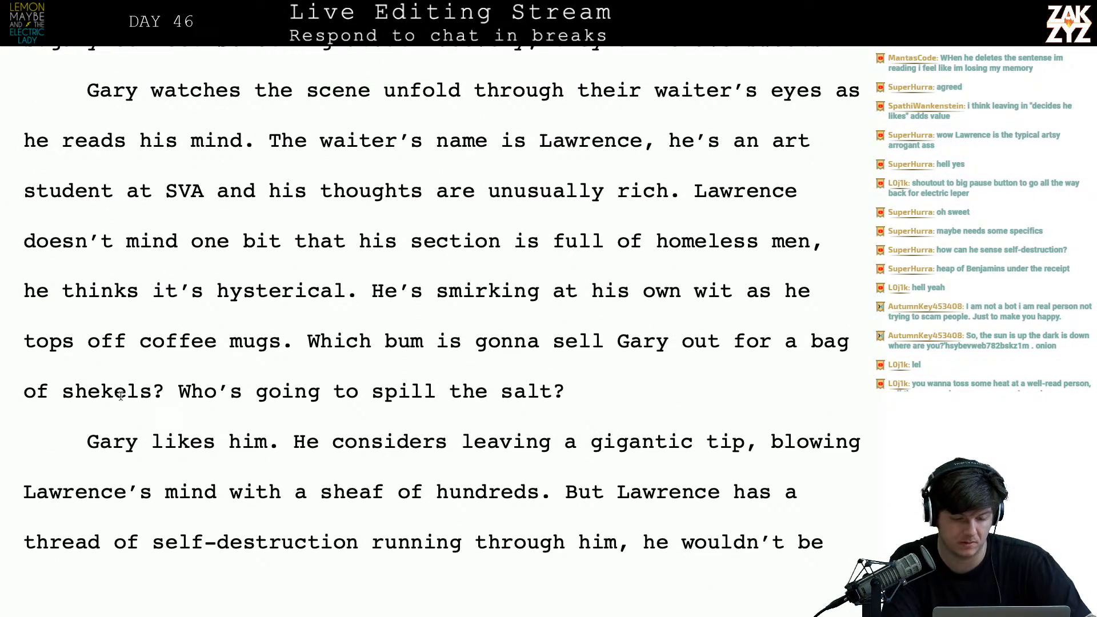
click(152, 443)
text(d)
text(ecides he)
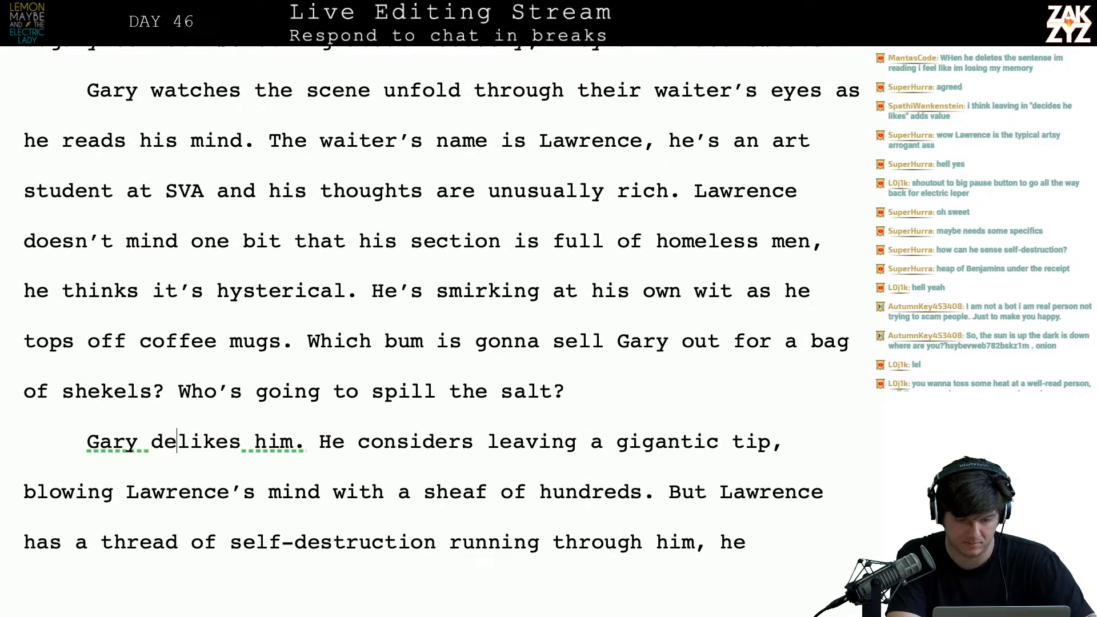
text( like sthis)
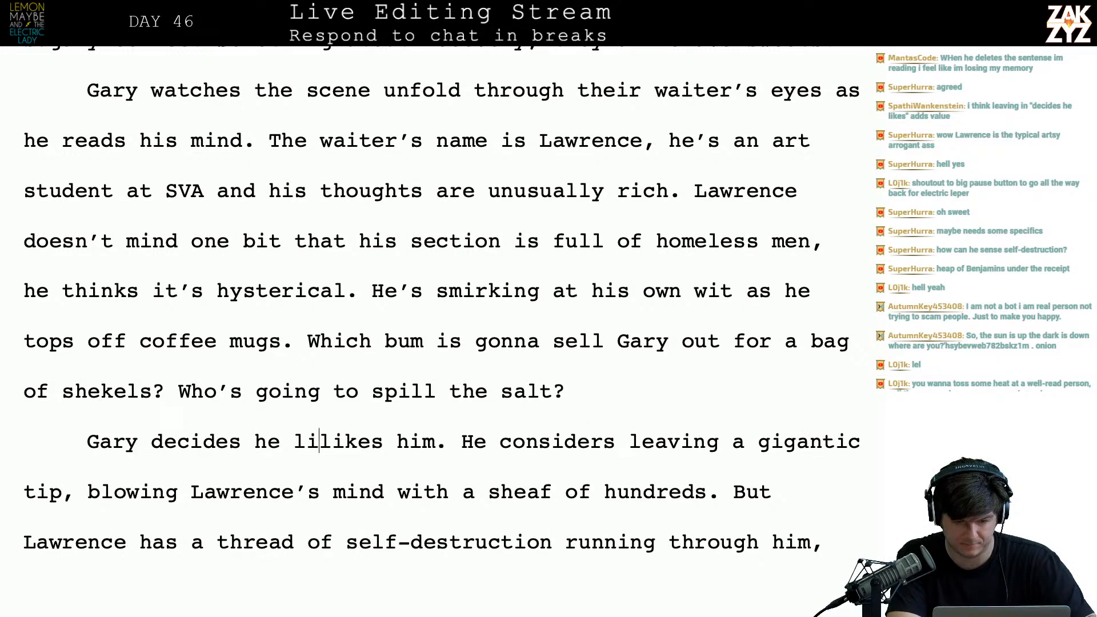
key(BackSpace)
key(BackSpace)
key(BackSpace)
key(BackSpace)
key(BackSpace)
key(BackSpace)
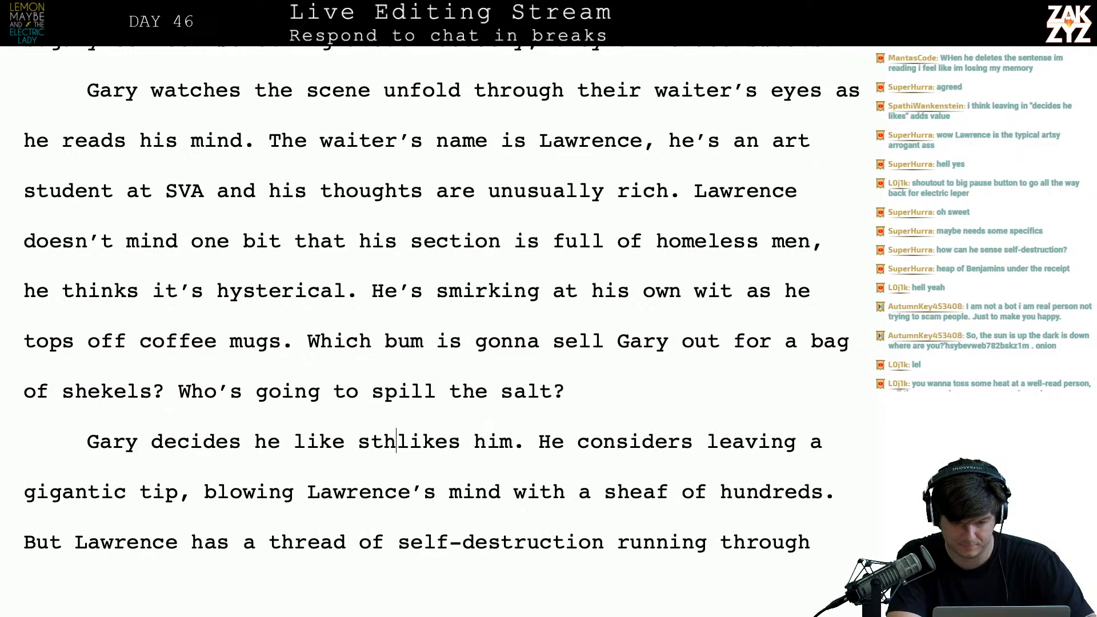
text(this guy.)
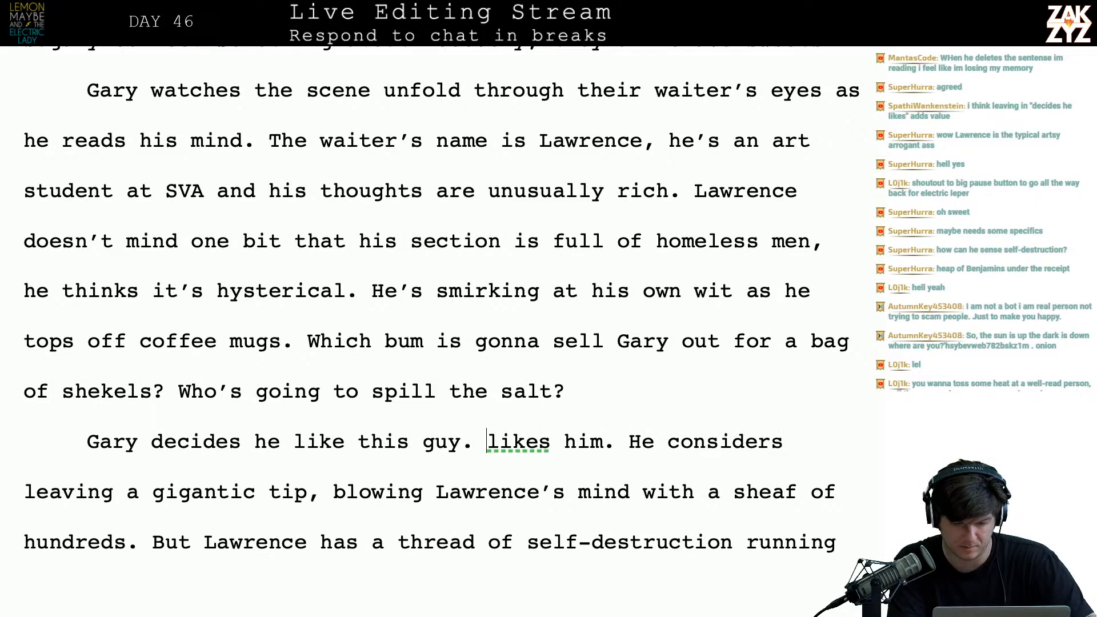
- Delete the leftover "likes him." before "He considers leaving a gigantic tip"
key(shift+Right)
key(shift+Right)
key(shift+Right)
key(shift+Right)
key(shift+Right)
key(shift+Right)
key(shift+Right)
key(shift+Right)
key(shift+Right)
key(shift+Right)
key(shift+Right)
key(shift+Left)
key(BackSpace)
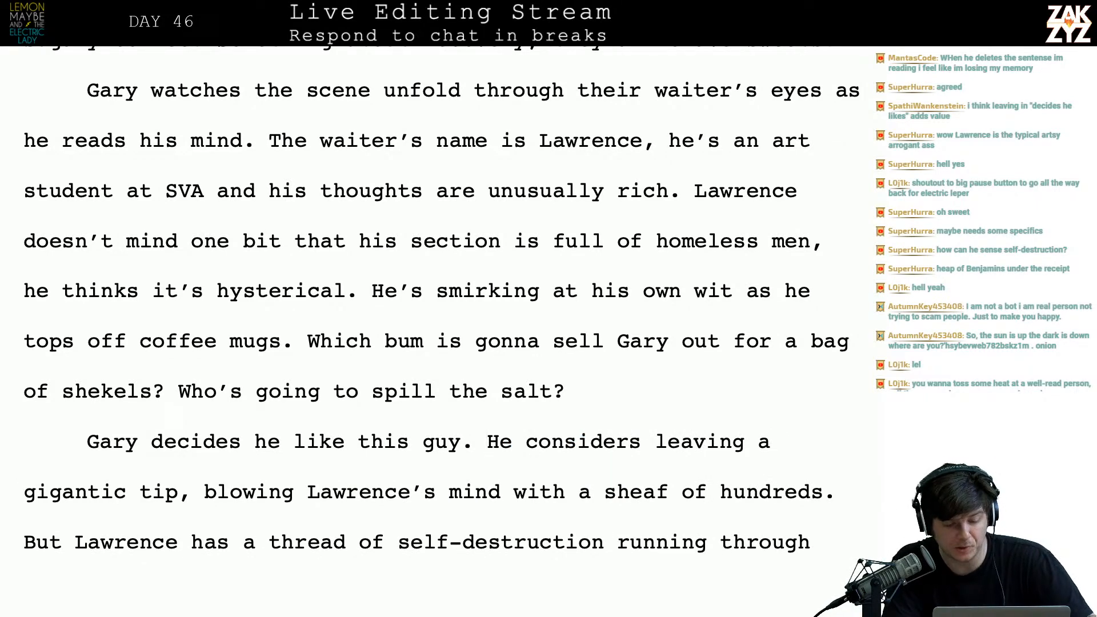
- Start a new sentence after "a sheaf of hundreds." with "But there's a thread of self destruction"
scroll(7, 412, down, 1)
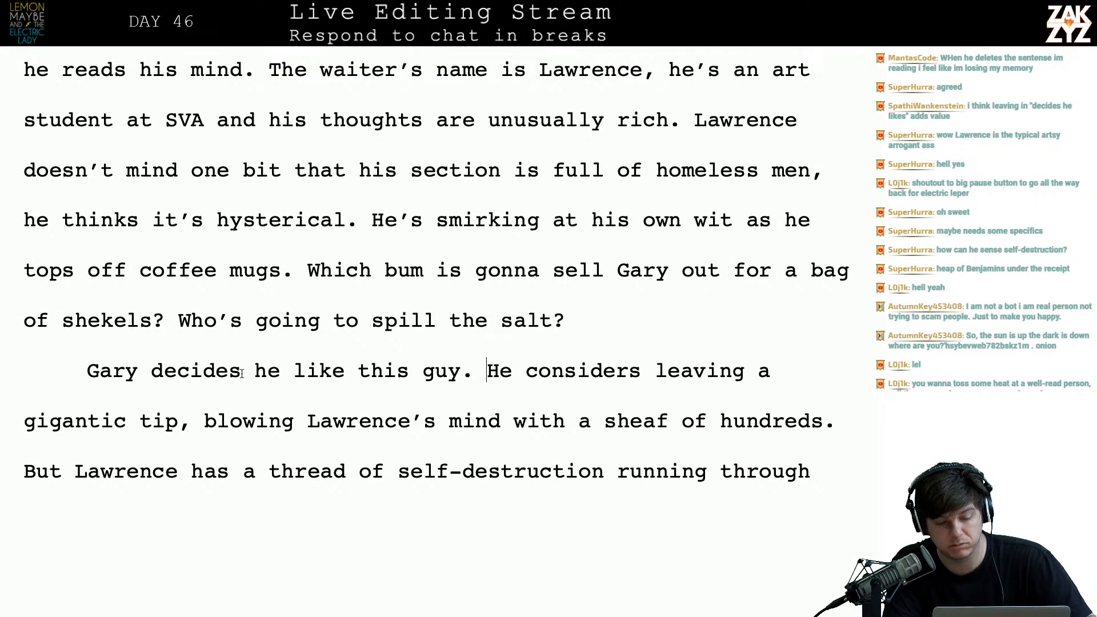
scroll(269, 426, down, 1)
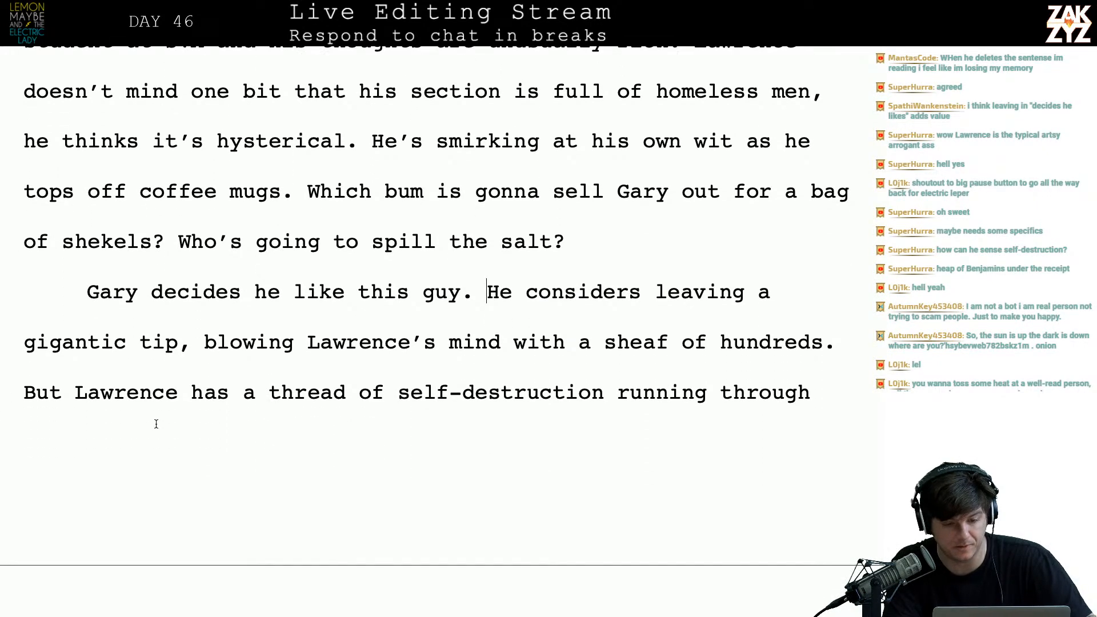
click(837, 342)
text(But there's a )
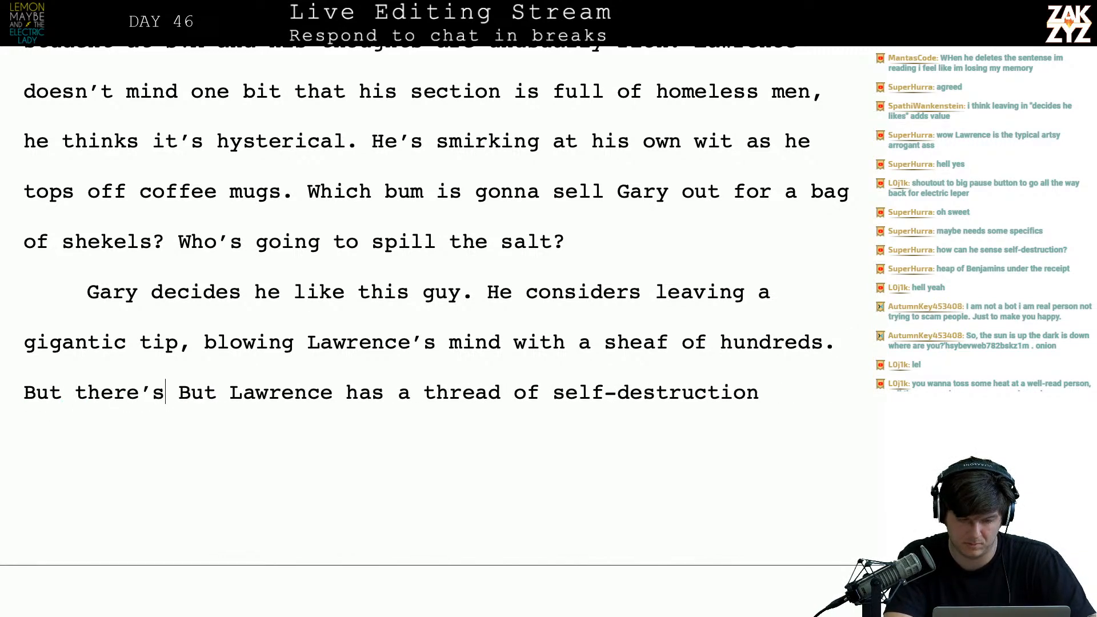
text(thread of self)
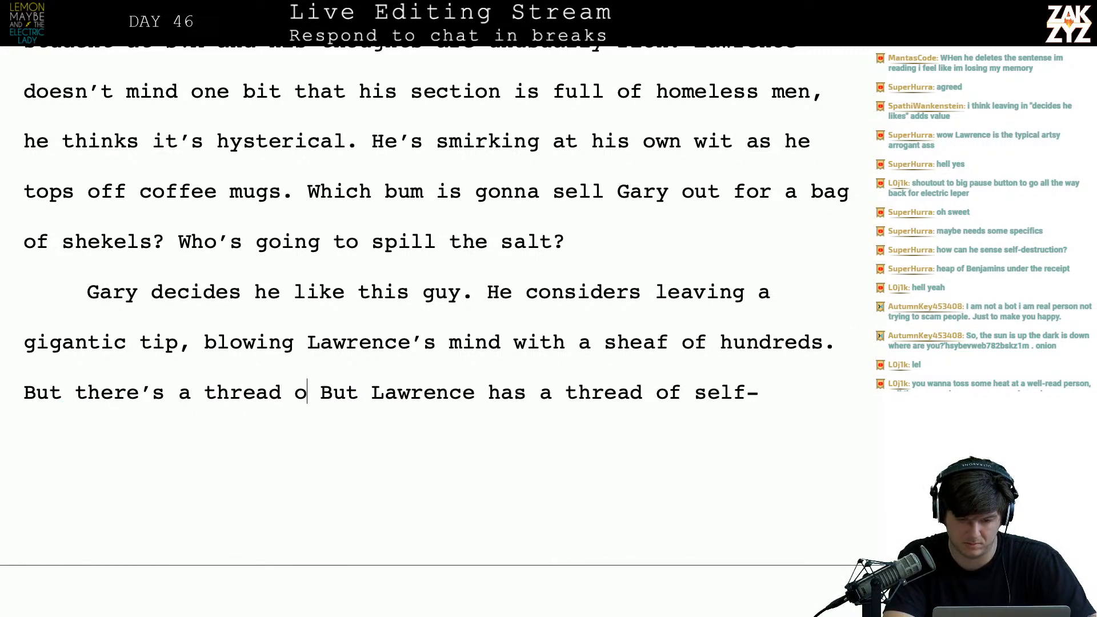
text( destructi)
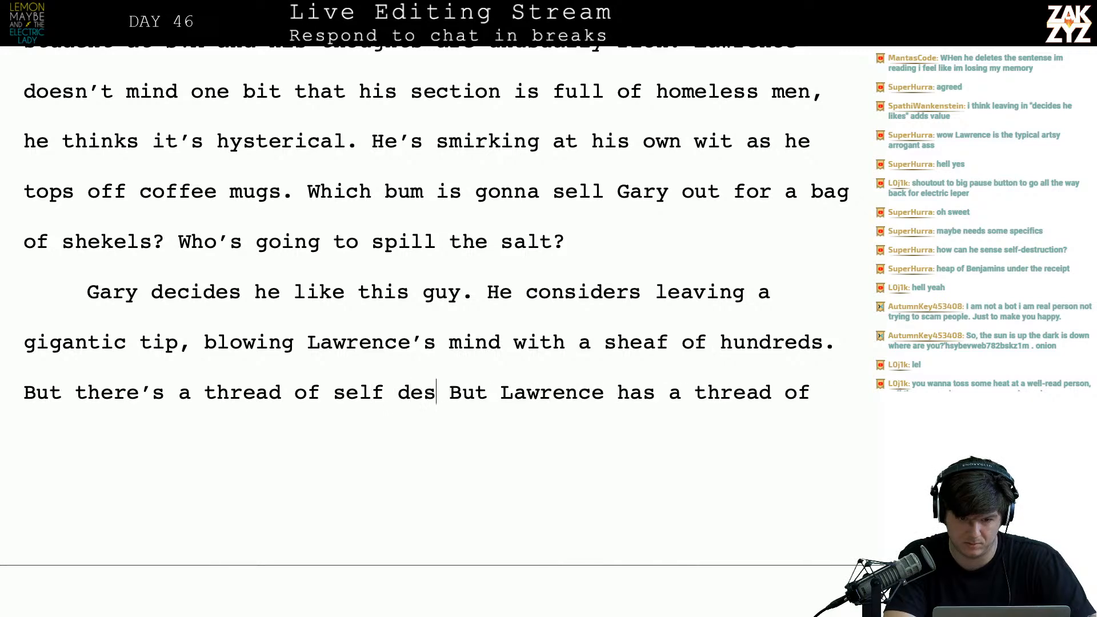
text(on)
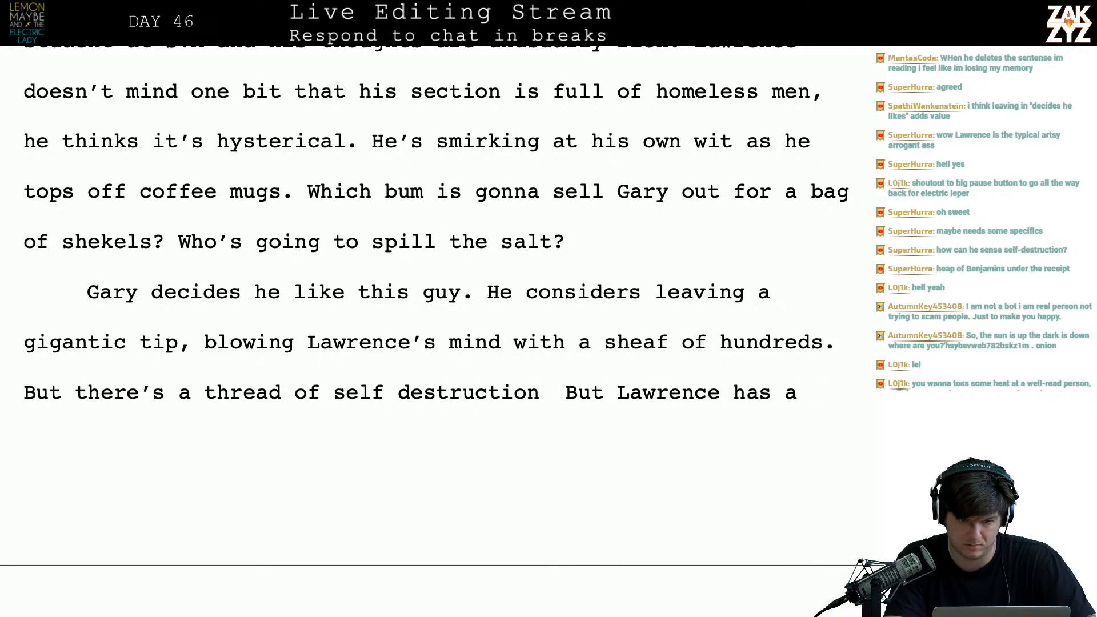
- Continue the new sentence with "running through all that glorious arrogance," and push the old "But Lawrence has a thread" wording into its own paragraph
scroll(552, 92, up, 1)
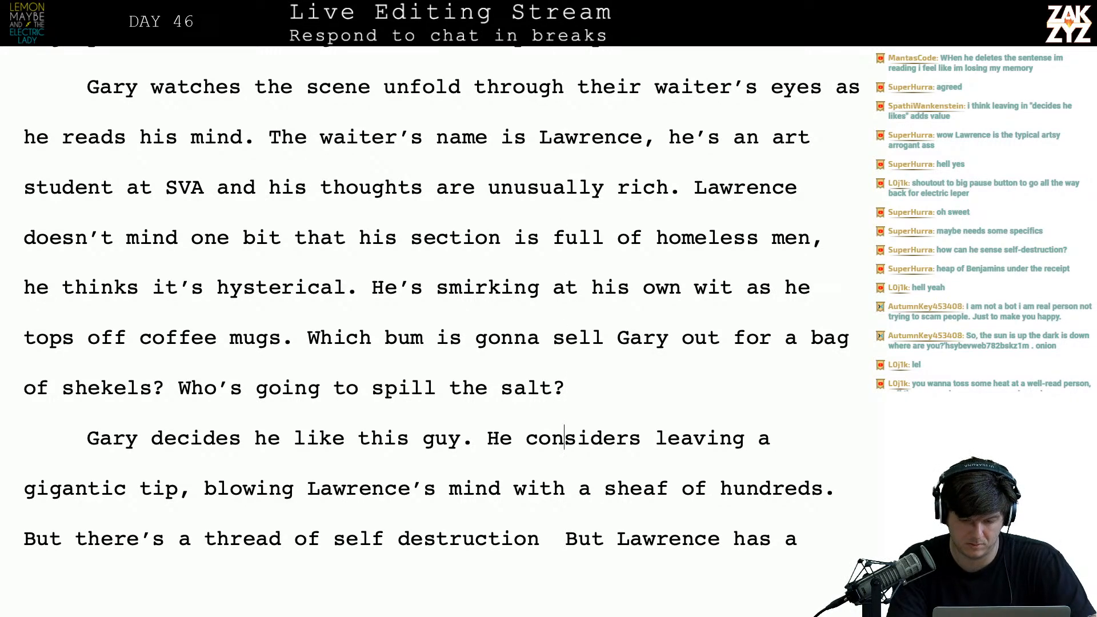
text(running thro)
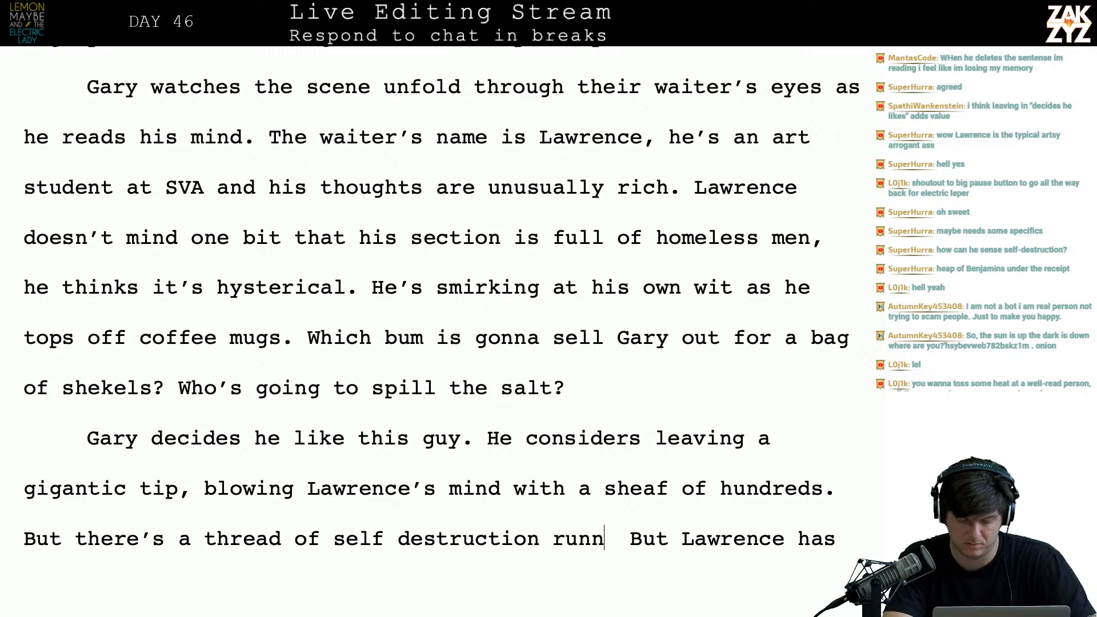
text(ugh all that)
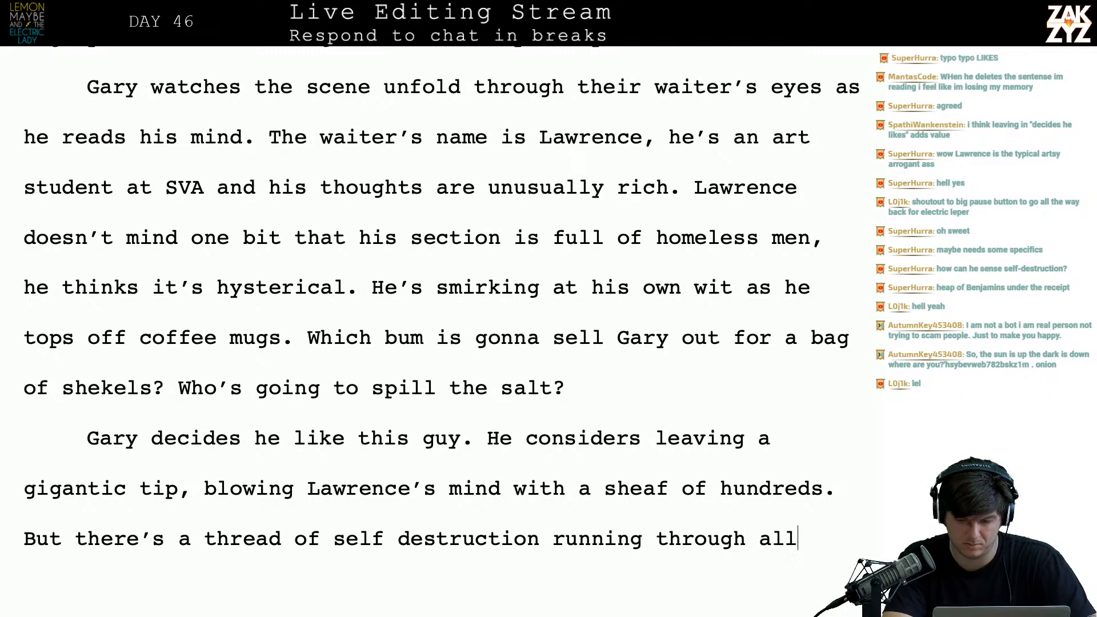
key(Return)
key(Return)
text(glorious ara)
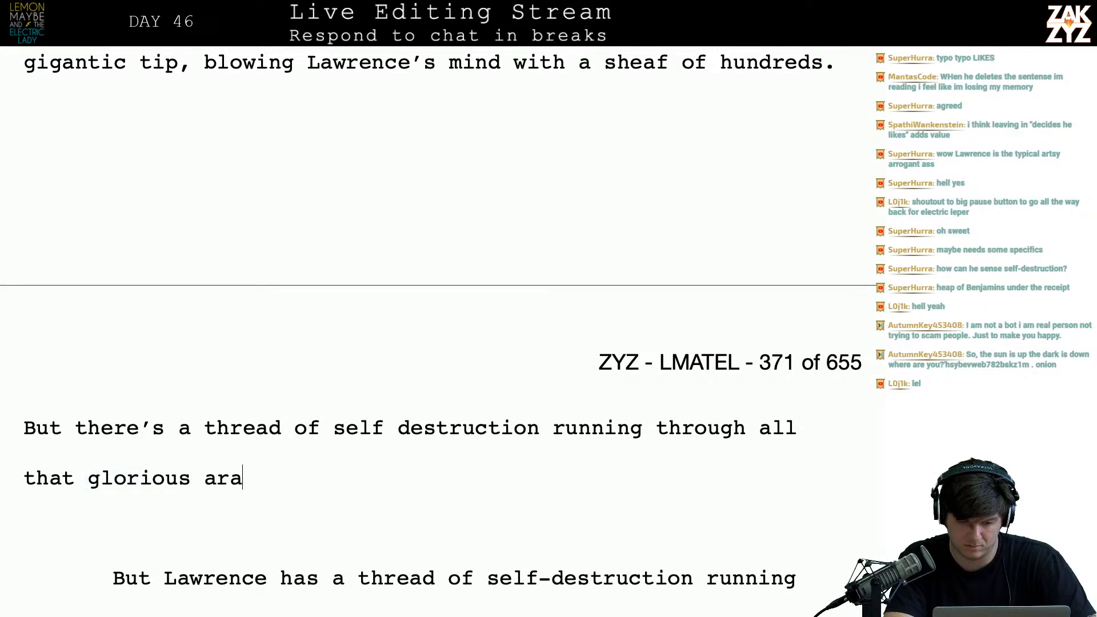
key(BackSpace)
text(rogance,)
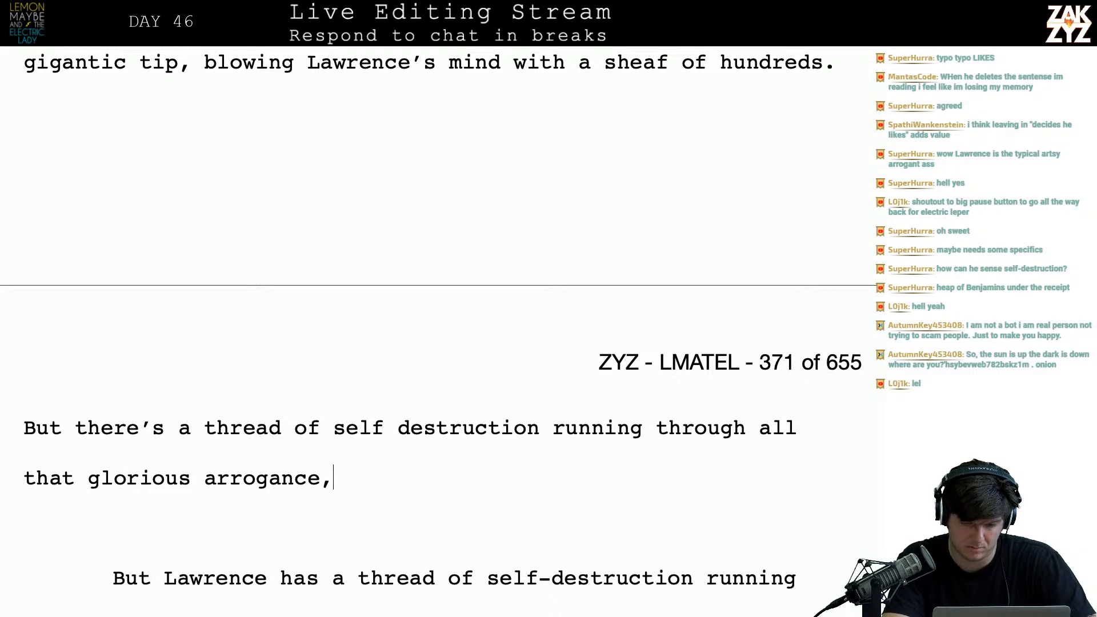
- Replace everything after "But" in the new sentence with "under that vivid wit and glorious arrogance,"
key(BackSpace)
key(BackSpace)
key(BackSpace)
key(BackSpace)
key(BackSpace)
key(BackSpace)
key(BackSpace)
key(BackSpace)
key(BackSpace)
key(BackSpace)
key(BackSpace)
key(BackSpace)
key(BackSpace)
key(BackSpace)
key(BackSpace)
key(BackSpace)
key(BackSpace)
key(BackSpace)
key(BackSpace)
key(BackSpace)
key(BackSpace)
key(BackSpace)
key(BackSpace)
key(BackSpace)
key(BackSpace)
key(BackSpace)
key(BackSpace)
key(BackSpace)
key(BackSpace)
key(BackSpace)
key(BackSpace)
key(BackSpace)
key(BackSpace)
key(BackSpace)
key(BackSpace)
key(BackSpace)
key(BackSpace)
key(BackSpace)
key(BackSpace)
key(BackSpace)
key(BackSpace)
key(BackSpace)
key(BackSpace)
key(BackSpace)
key(BackSpace)
key(BackSpace)
key(BackSpace)
key(BackSpace)
key(BackSpace)
key(BackSpace)
key(BackSpace)
key(BackSpace)
key(BackSpace)
key(BackSpace)
key(BackSpace)
key(BackSpace)
key(BackSpace)
key(BackSpace)
key(BackSpace)
key(BackSpace)
key(BackSpace)
key(BackSpace)
key(BackSpace)
key(BackSpace)
key(BackSpace)
key(BackSpace)
key(BackSpace)
key(BackSpace)
key(BackSpace)
key(BackSpace)
key(BackSpace)
text(under that vivid wit and )
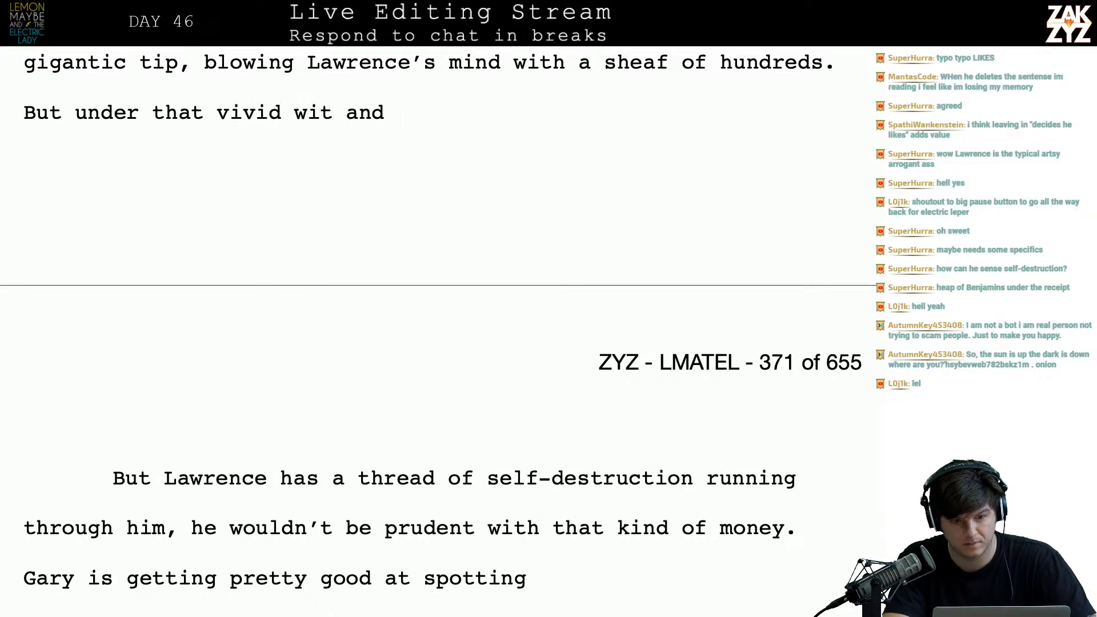
text(glori)
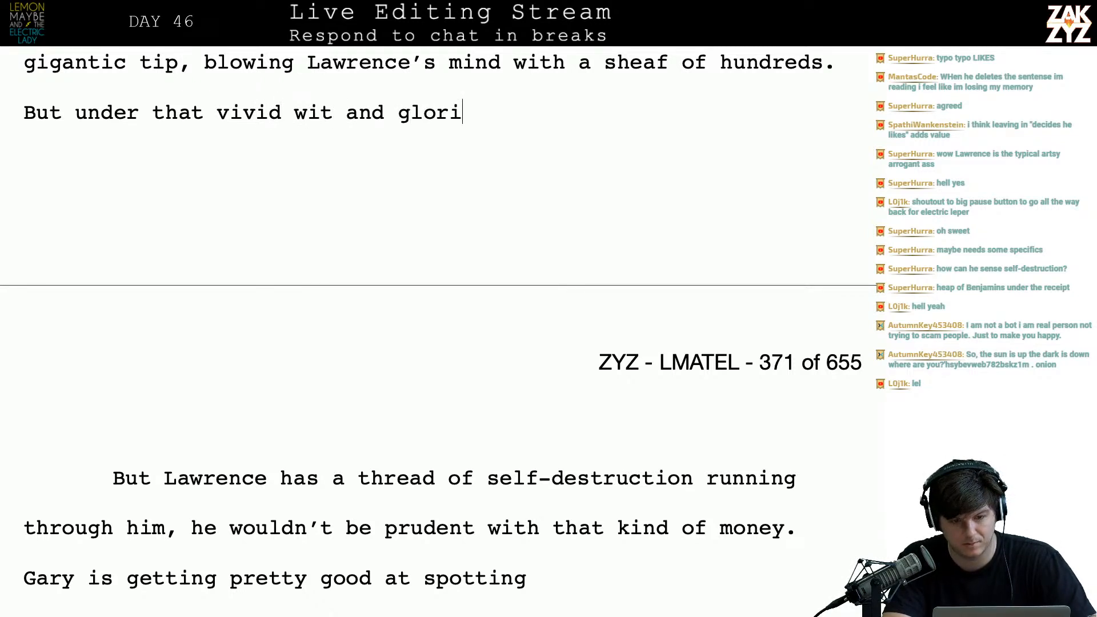
text(ous arrogance, )
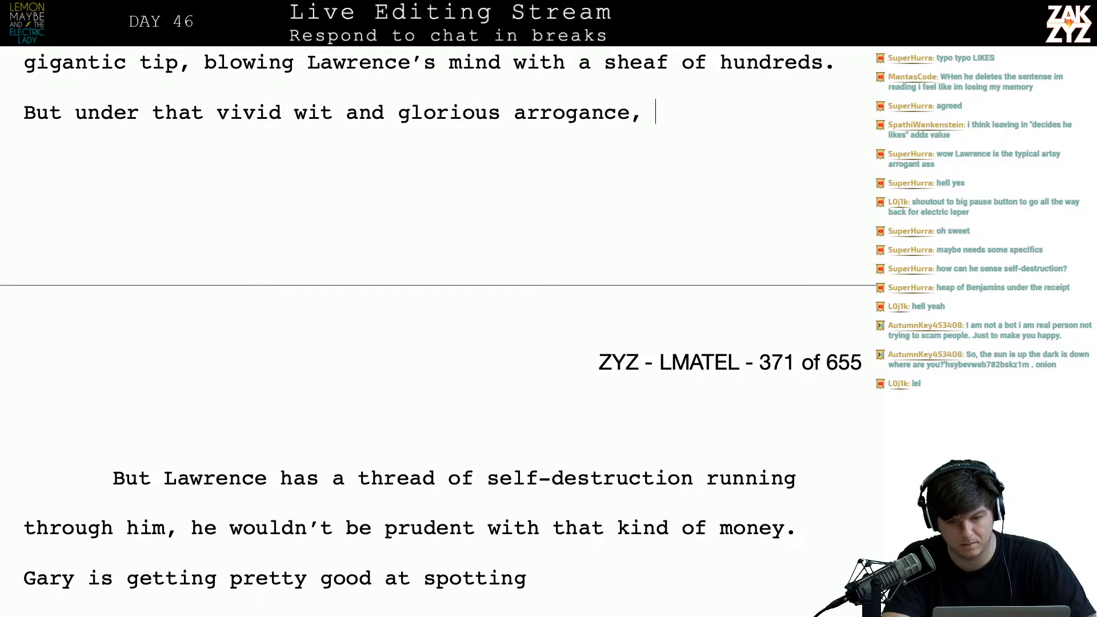
- Finish the sentence after "glorious arrogance," with "Gary senses a thread of self-destruction."
text(Gary senses)
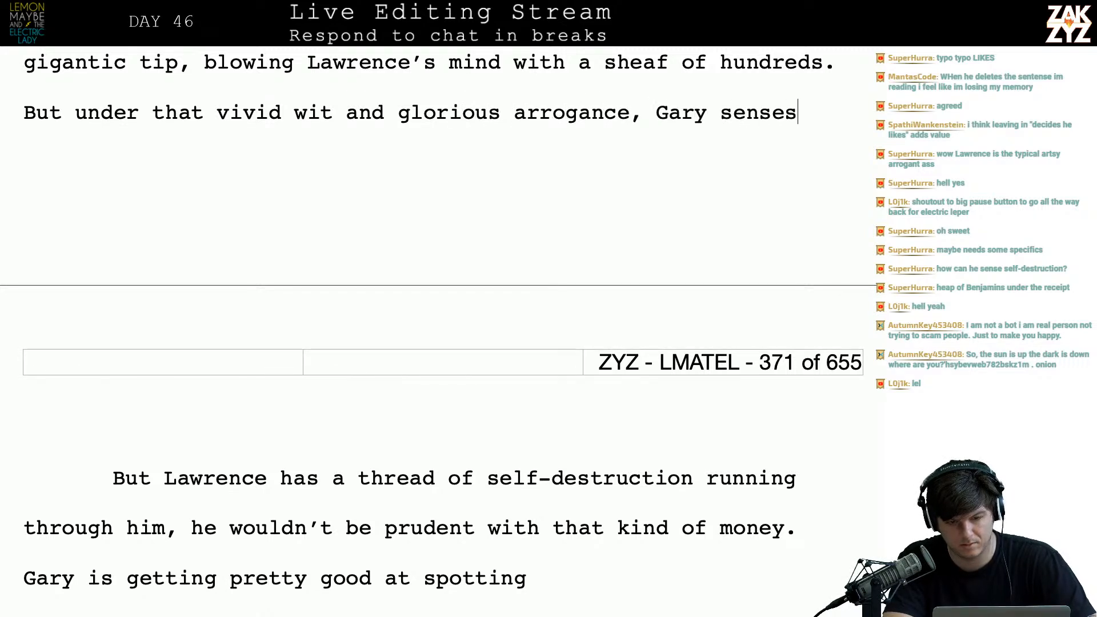
text( a thread of self)
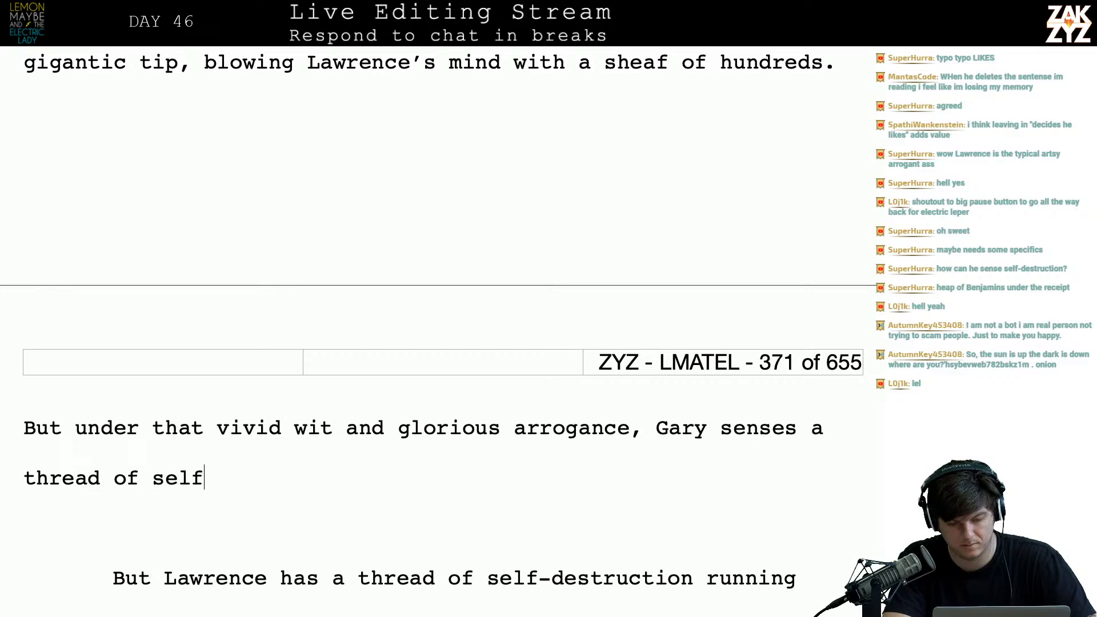
text(-destruction)
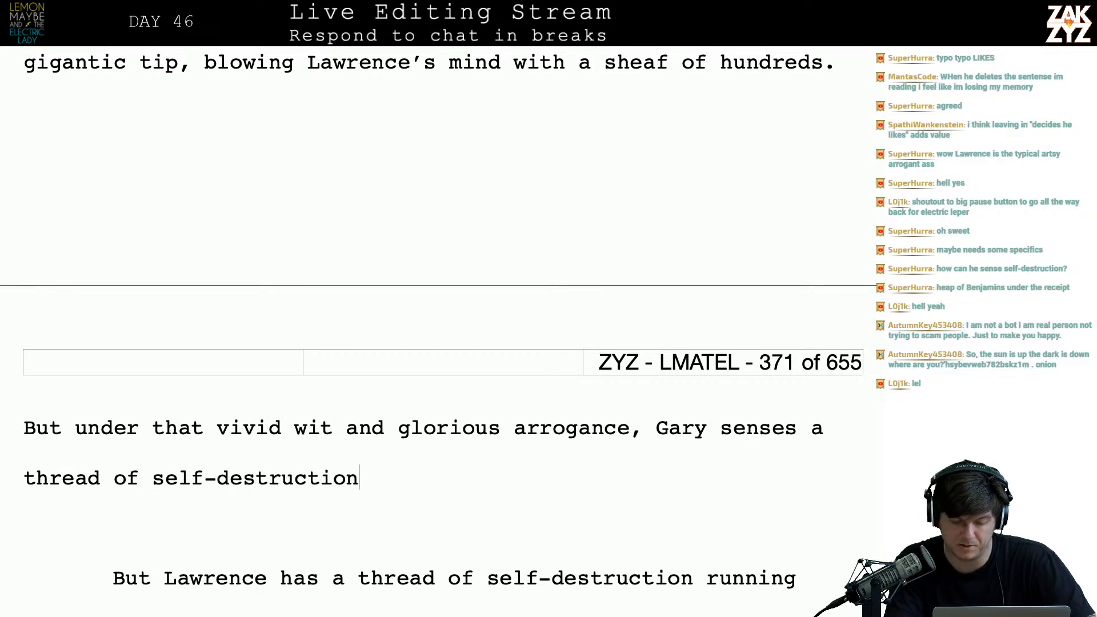
key(Right)
key(Right)
key(Right)
key(Right)
key(Right)
key(Right)
key(Right)
key(Right)
key(Right)
key(Right)
key(Right)
key(Right)
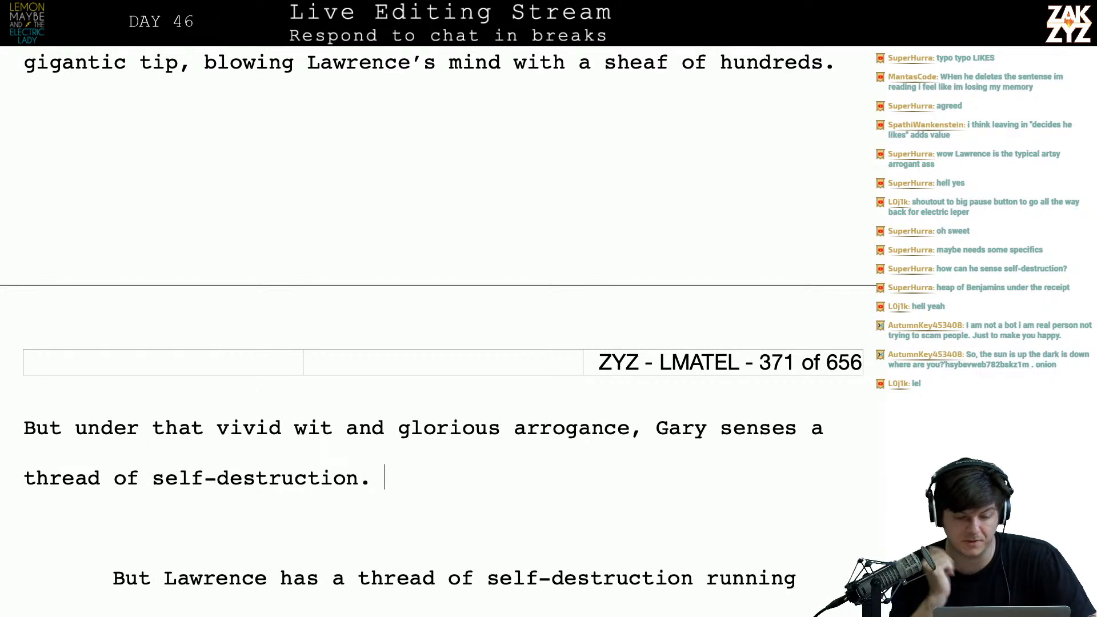
text(Nothing)
key(BackSpace)
key(BackSpace)
key(BackSpace)
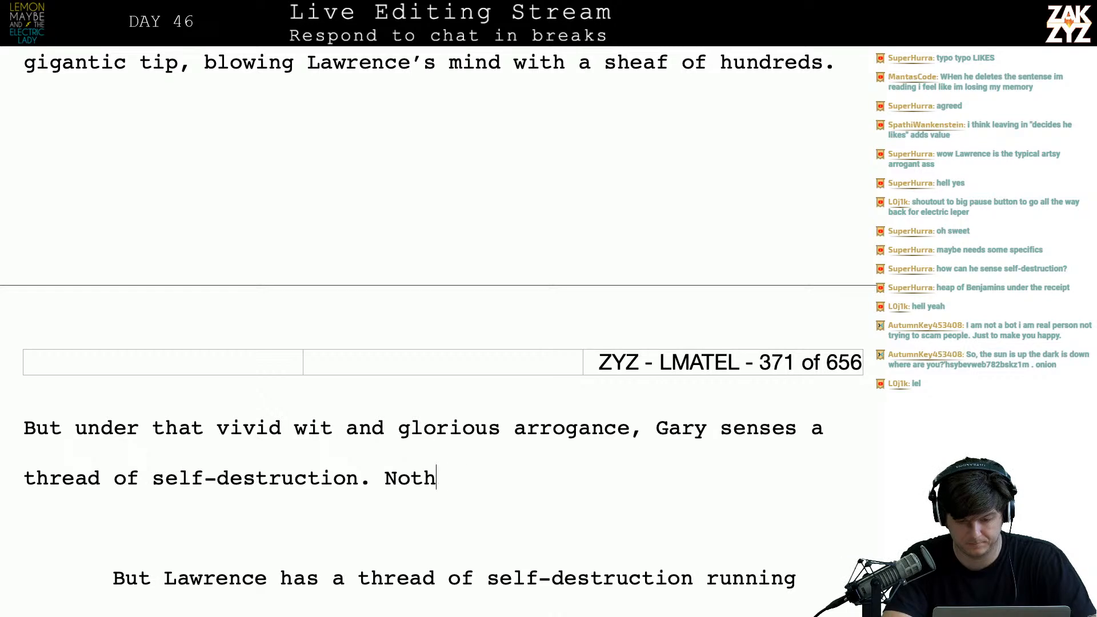
key(BackSpace)
key(BackSpace)
key(BackSpace)
key(BackSpace)
- After "a thread of self-destruction." add the sentence "Lawrence isn't the type to be prudent with a sudden windfall."
text(L)
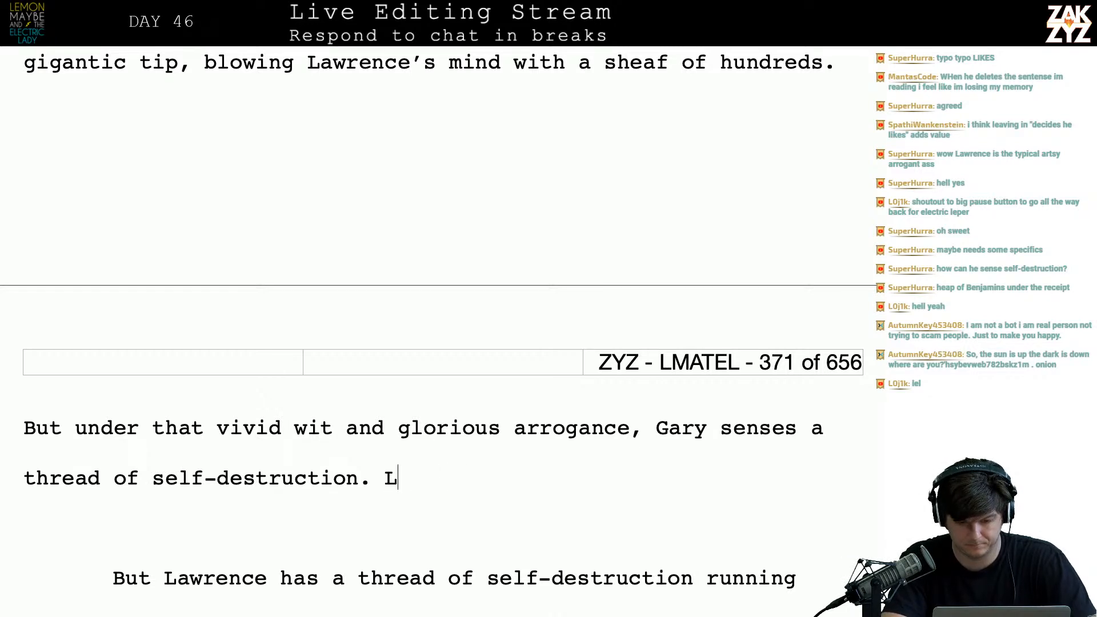
text(awrence isn't the type t)
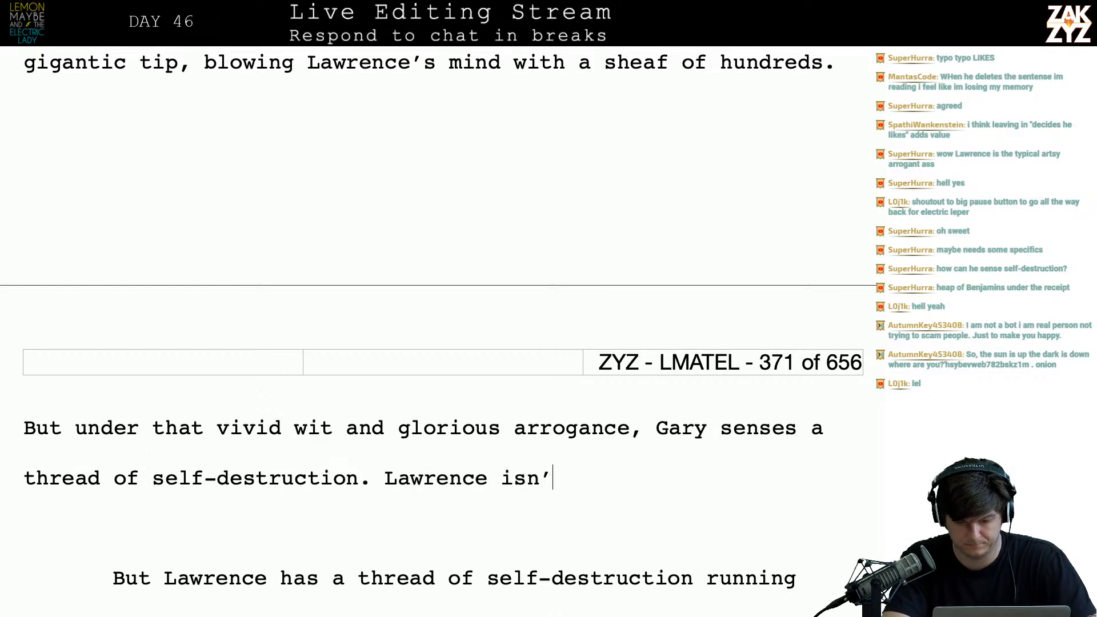
text(o be rp)
key(BackSpace)
key(BackSpace)
text(prudent with)
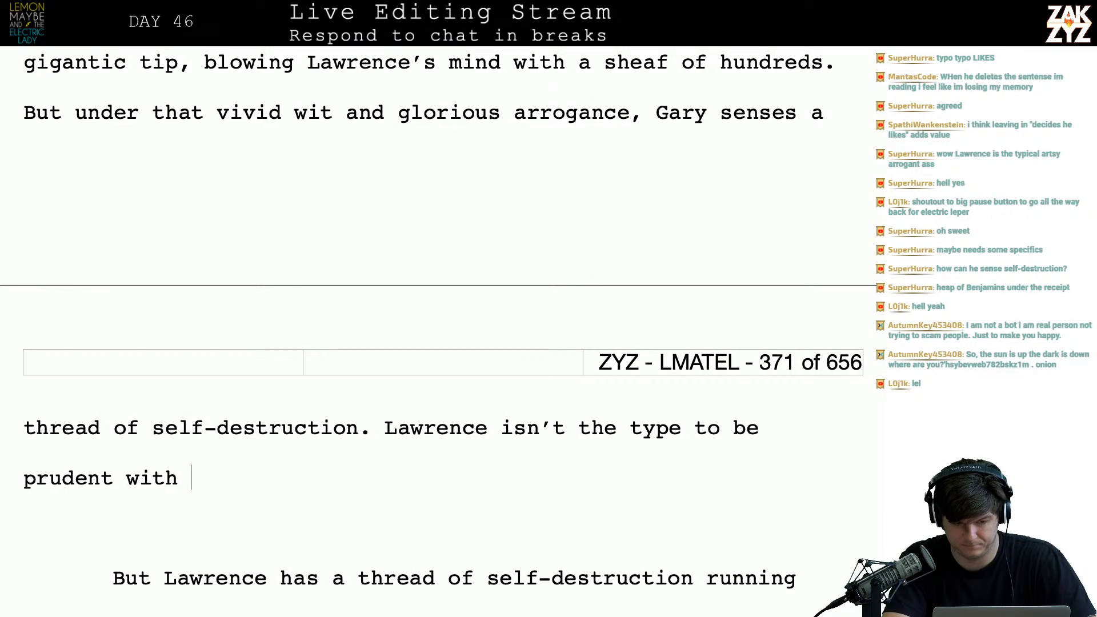
text( a sudden )
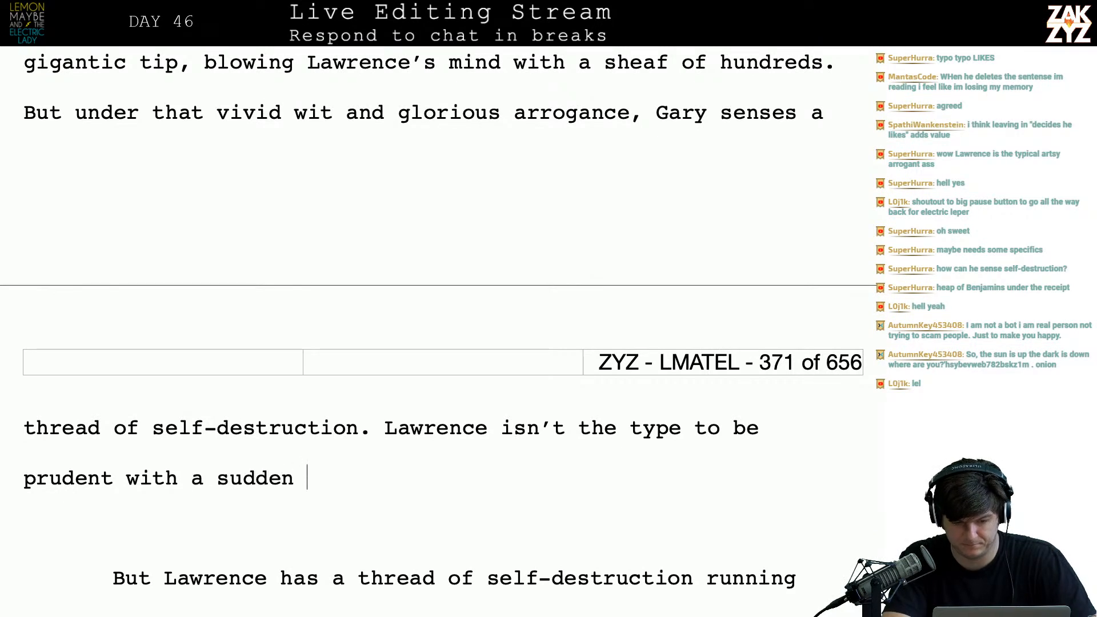
text(windfall.)
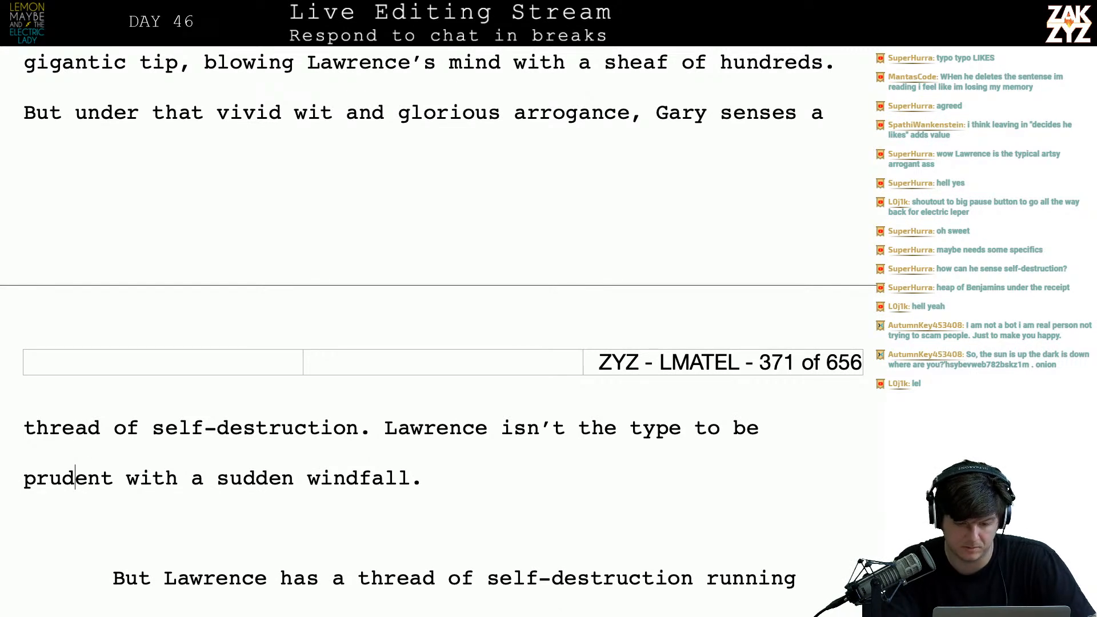
- Replace the sentence about Lawrence's prudence with "He's getting really good at spotting them, every man at the table has one."
drag(384, 428, 423, 483)
text(He's g)
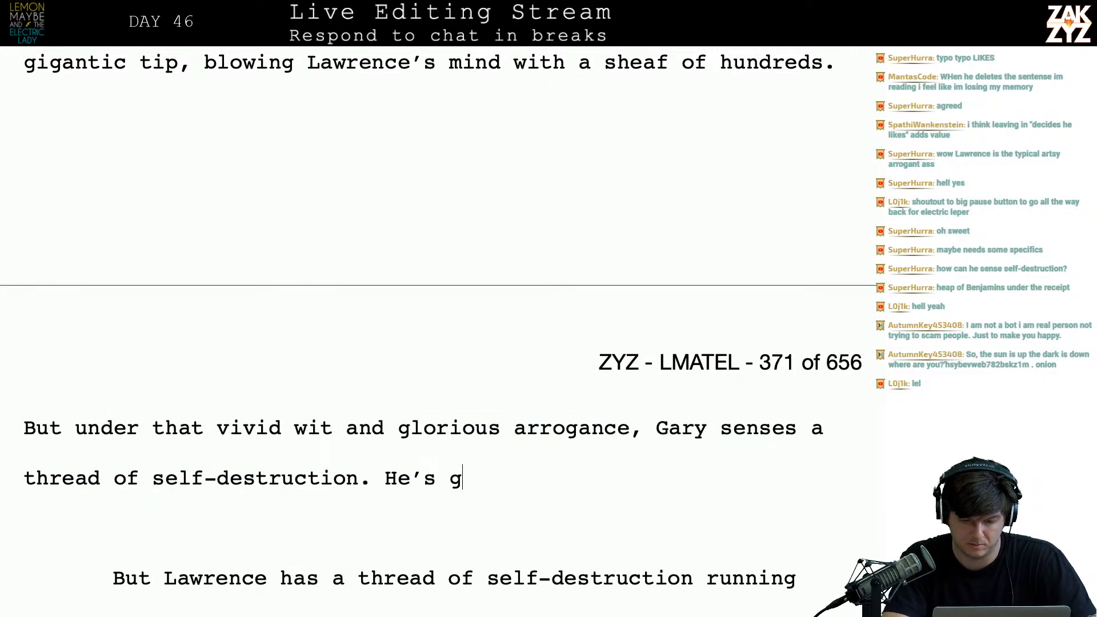
text(etting really good at spotting them, )
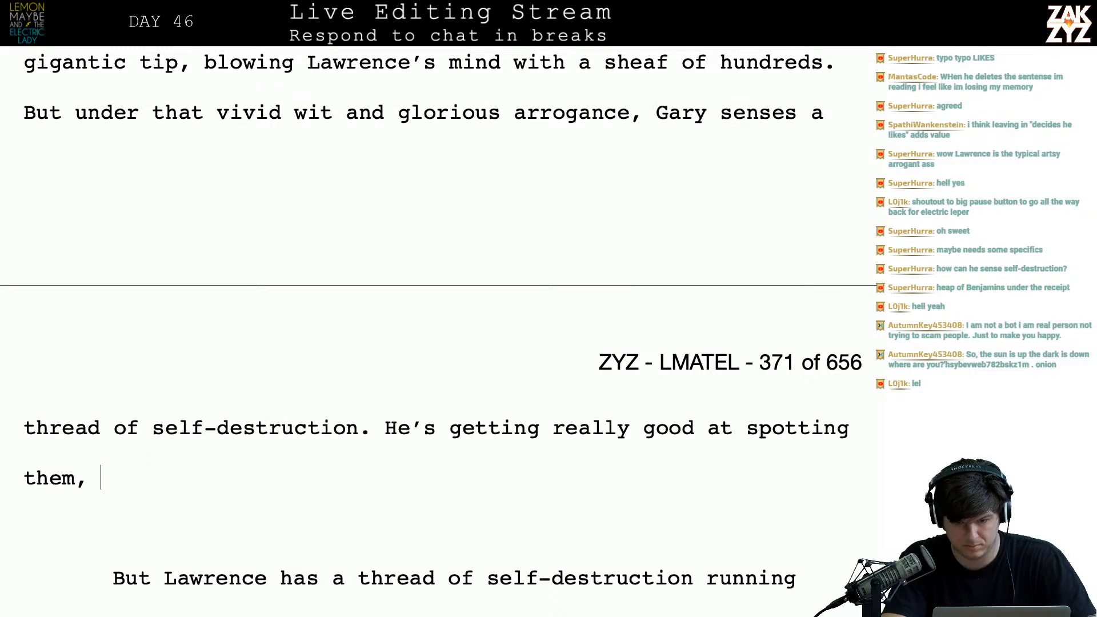
text(ever)
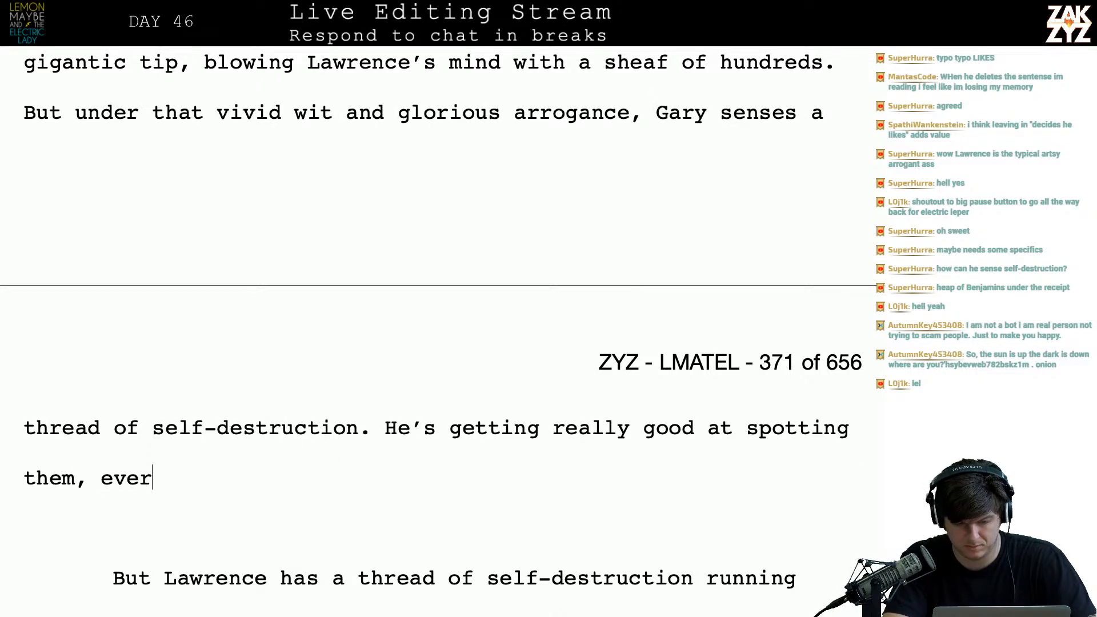
text(y man at tht)
key(BackSpace)
text(e table has one.)
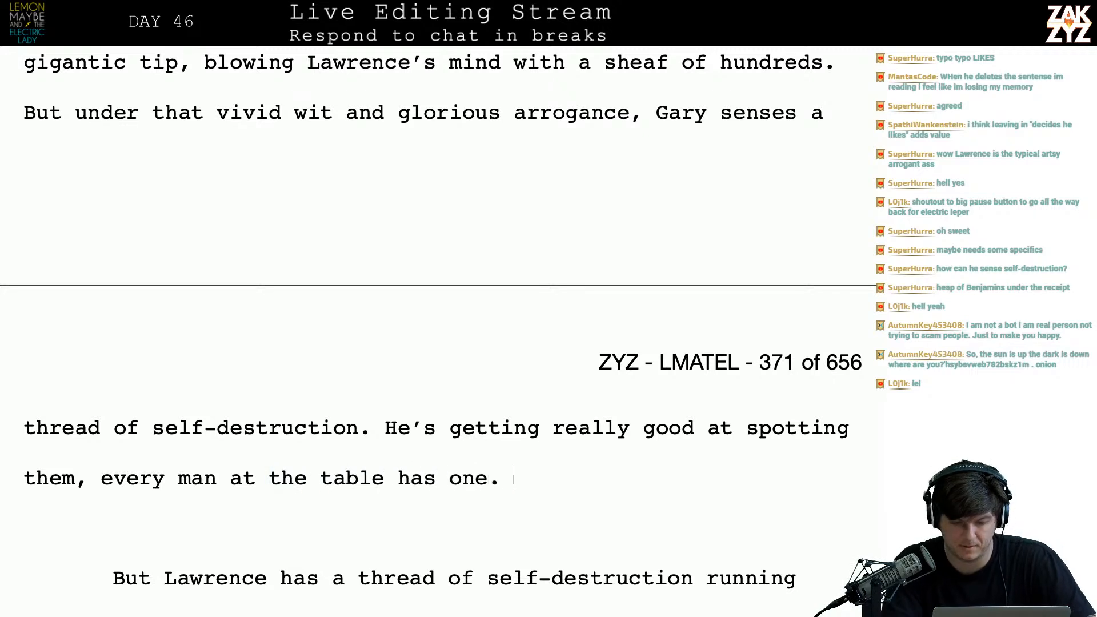
- Replace the old wording from "But Lawrence has a thread" through "the same thread," so the text continues with "Some are delicate cords,"
key(shift+Right)
key(shift+Down)
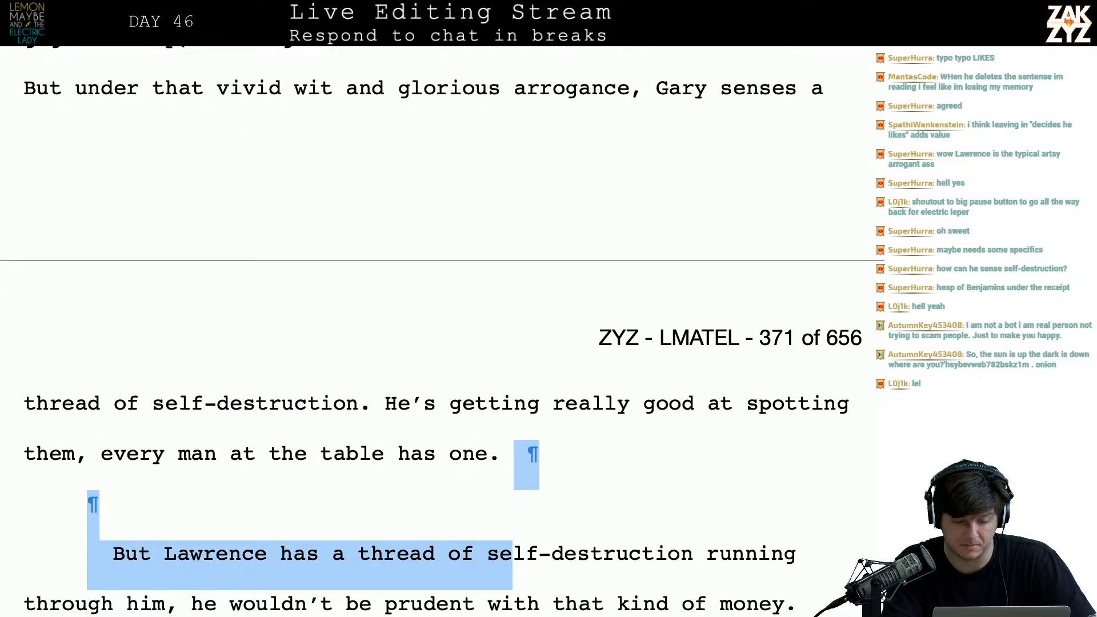
key(shift+Down)
key(shift+Down)
key(shift+Down)
key(shift+Down)
key(shift+Down)
key(shift+Down)
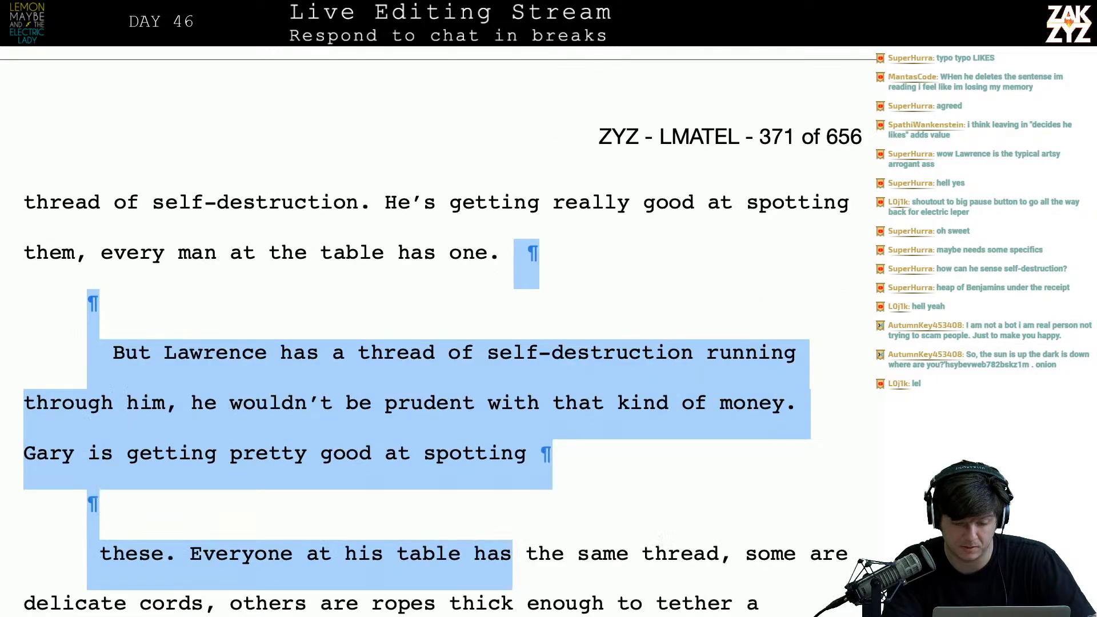
key(shift+Up)
key(shift+Up)
key(shift+Right)
key(shift+Right)
key(shift+Right)
key(shift+Right)
key(shift+Right)
key(shift+Right)
key(shift+Right)
key(shift+Right)
key(shift+Right)
key(shift+Right)
key(shift+Right)
key(shift+Right)
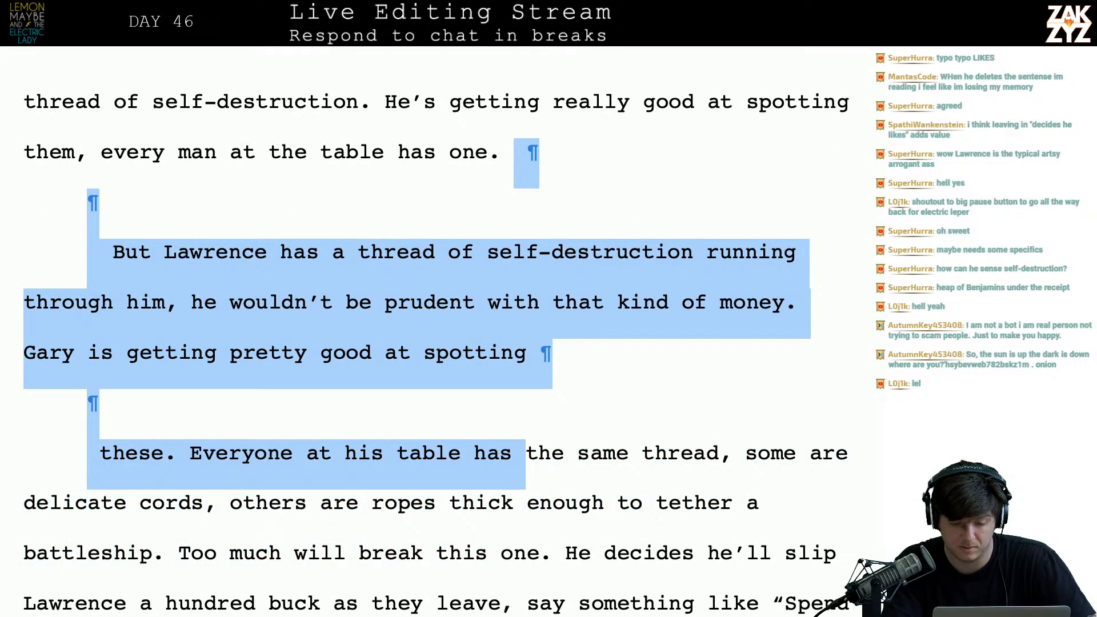
key(shift+Right)
key(shift+Right)
key(shift+Right)
key(shift+Right)
key(shift+Right)
key(shift+Right)
key(shift+Right)
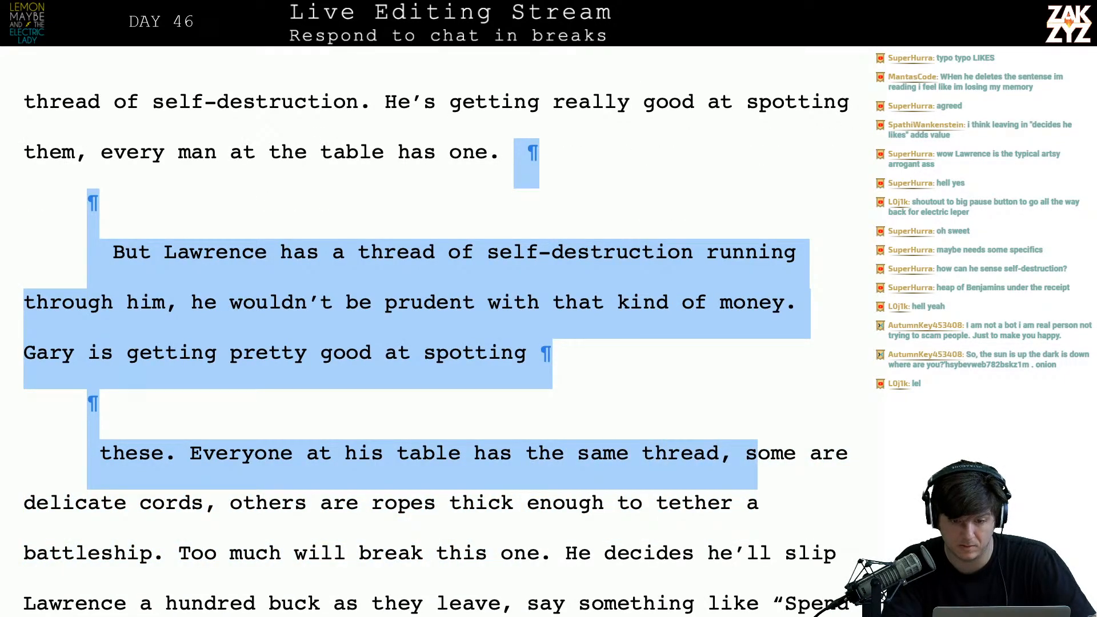
text(Some are delicate cords,)
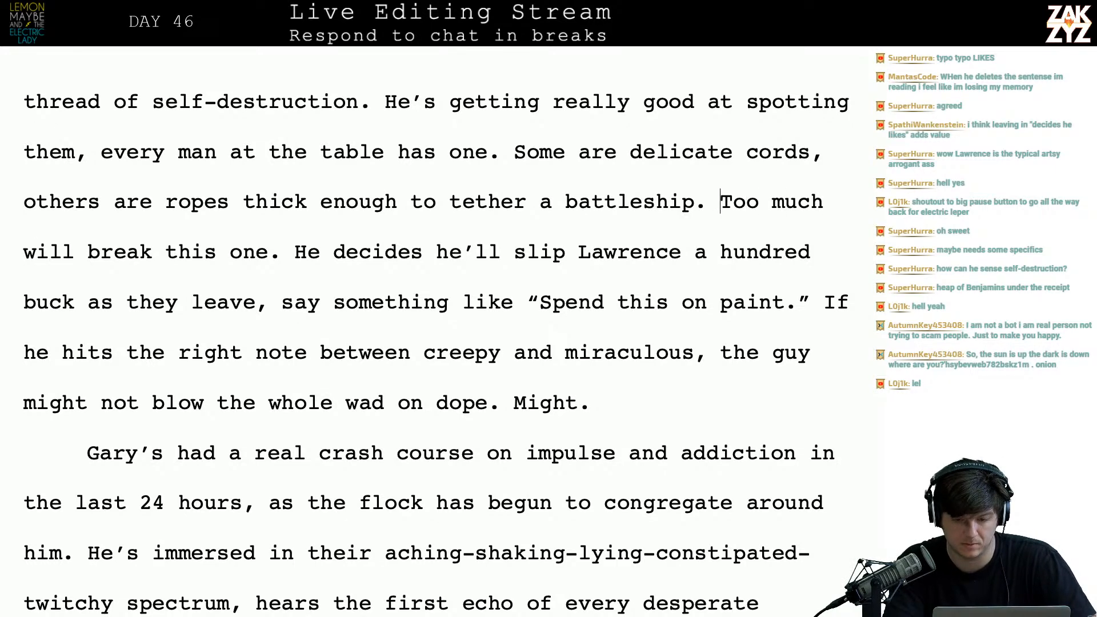
- Push "Too much will break this one." into its own paragraph, leaving an empty paragraph after "tether a battleship."
key(Return)
key(Return)
text(Two)
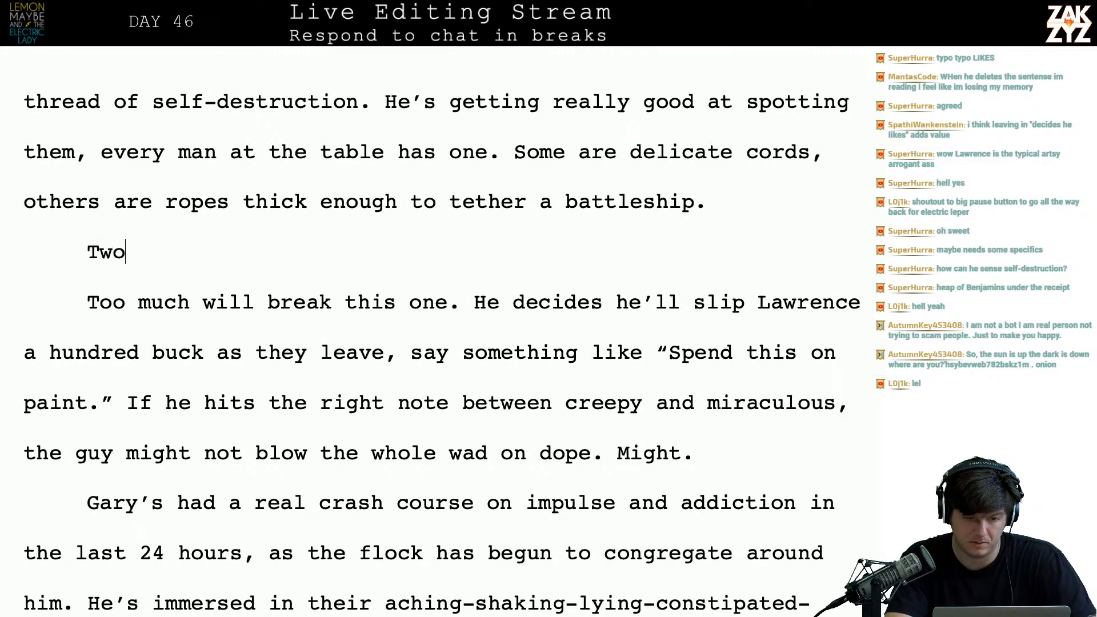
key(BackSpace)
key(BackSpace)
key(BackSpace)
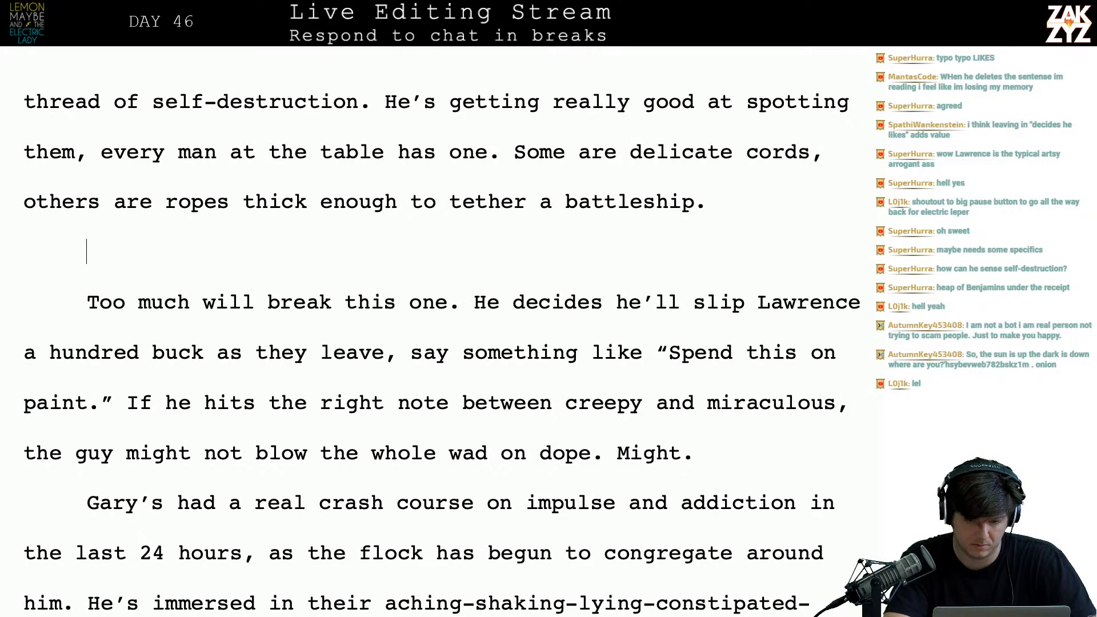
text(Too much)
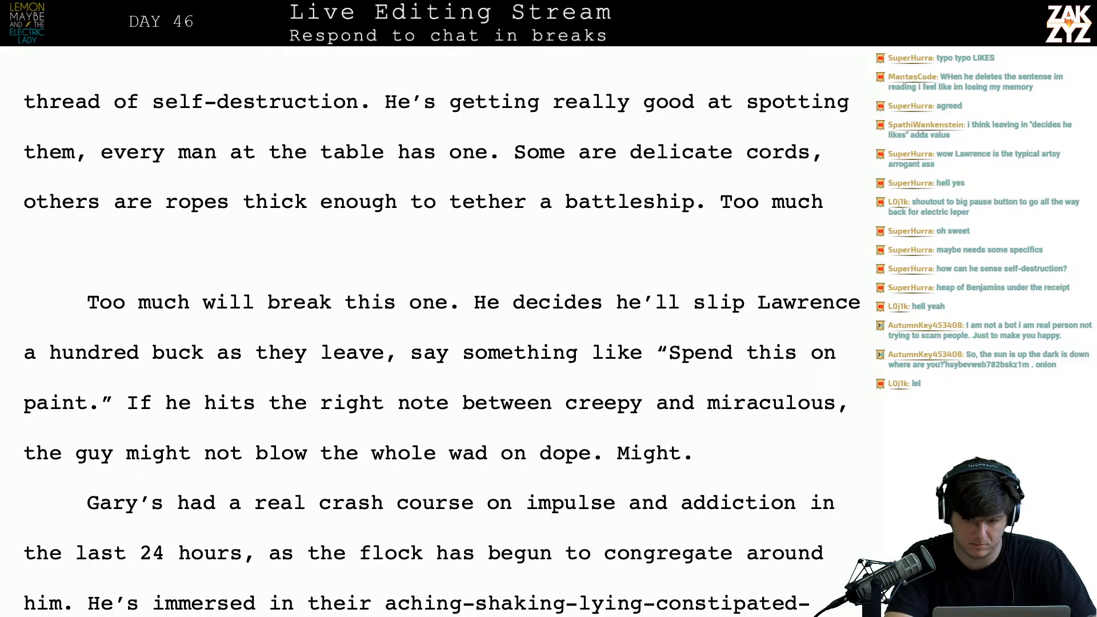
key(BackSpace)
key(BackSpace)
key(BackSpace)
key(BackSpace)
key(BackSpace)
key(BackSpace)
key(BackSpace)
key(BackSpace)
text(A th)
key(BackSpace)
key(BackSpace)
key(BackSpace)
key(BackSpace)
text(If)
key(BackSpace)
key(BackSpace)
- After "tether a battleship." add "There's a non-zero chance a sudden thousand dollar windfall might kill Lawrence."
text(There's a n)
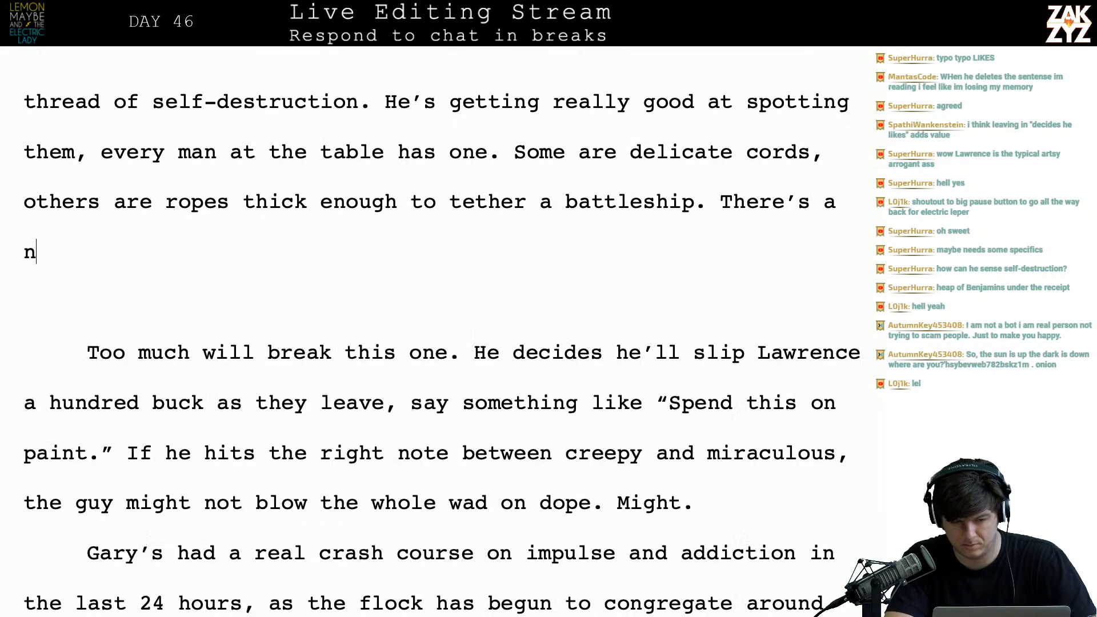
text(on-zero chance)
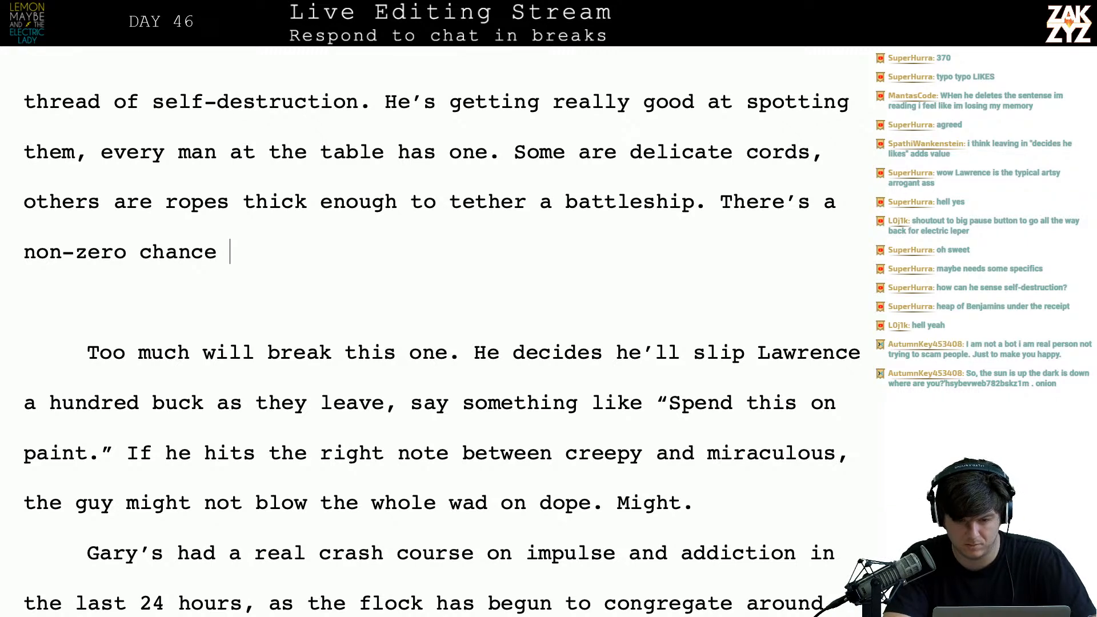
text(a sudden thousand dollar windfall might kill t)
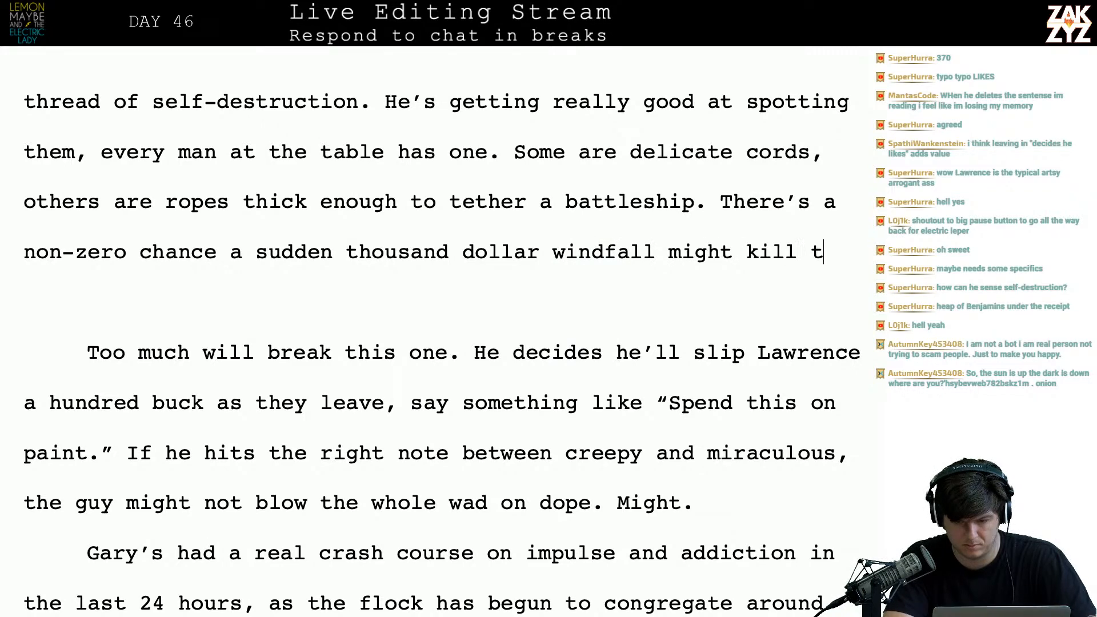
key(BackSpace)
text(Lawrence.)
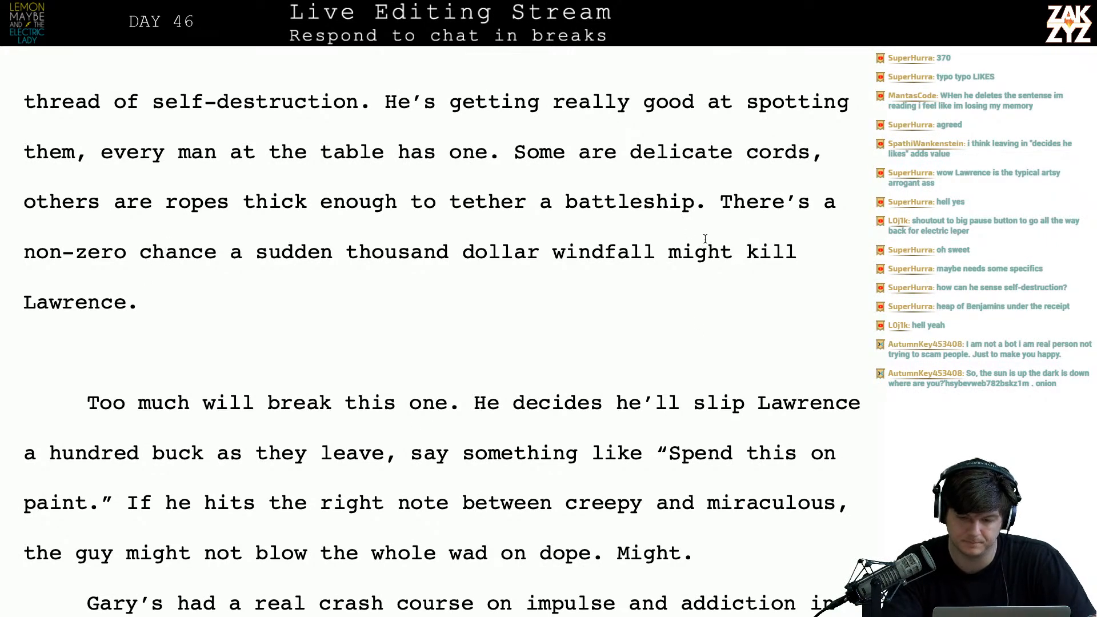
- Push the "non-zero chance" sentence into its own paragraph and write "A thousand dollar windfall might up with Lawrence" before it
key(Return)
text(A)
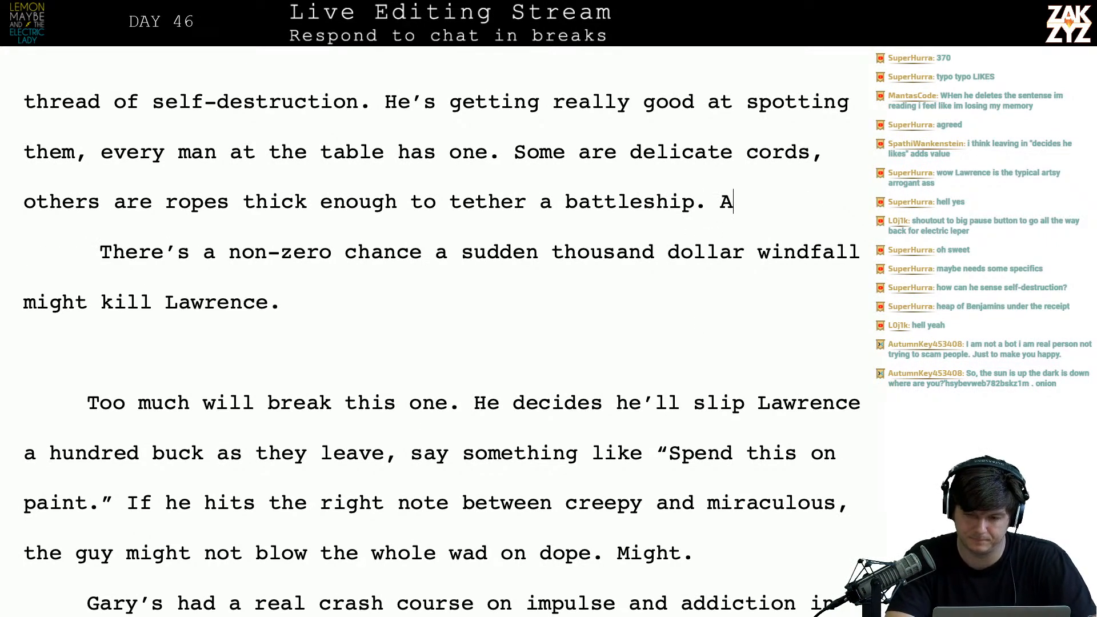
text( thousand dolla)
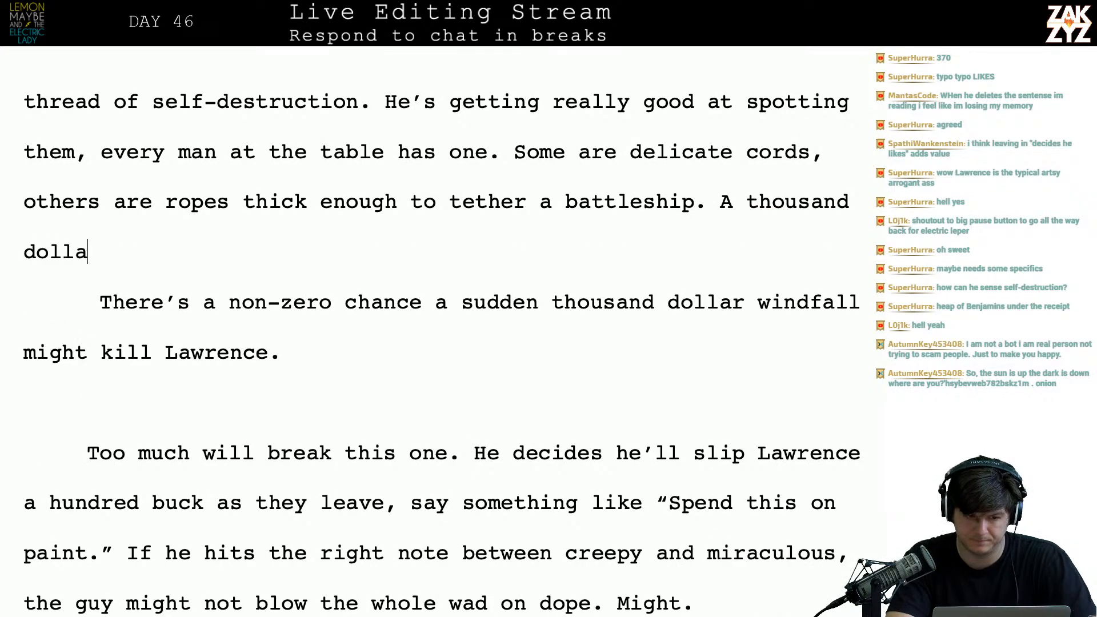
text(r windfall m)
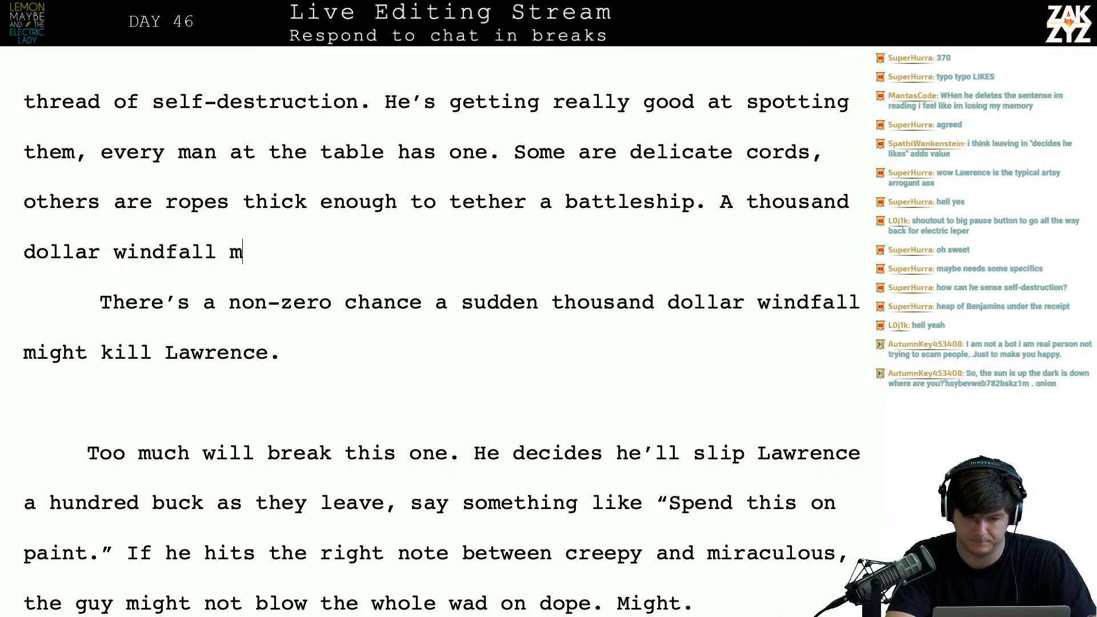
text(ight up with Lawrence )
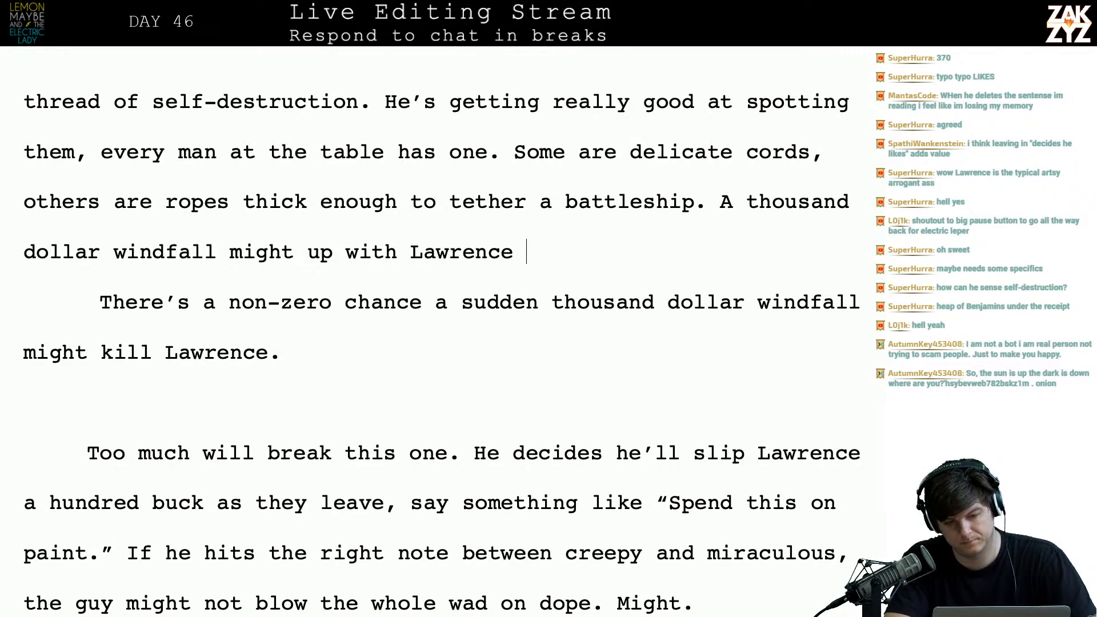
- Try continuing the new windfall sentence with "choking to death on" and erase that wording
text(choking to death on)
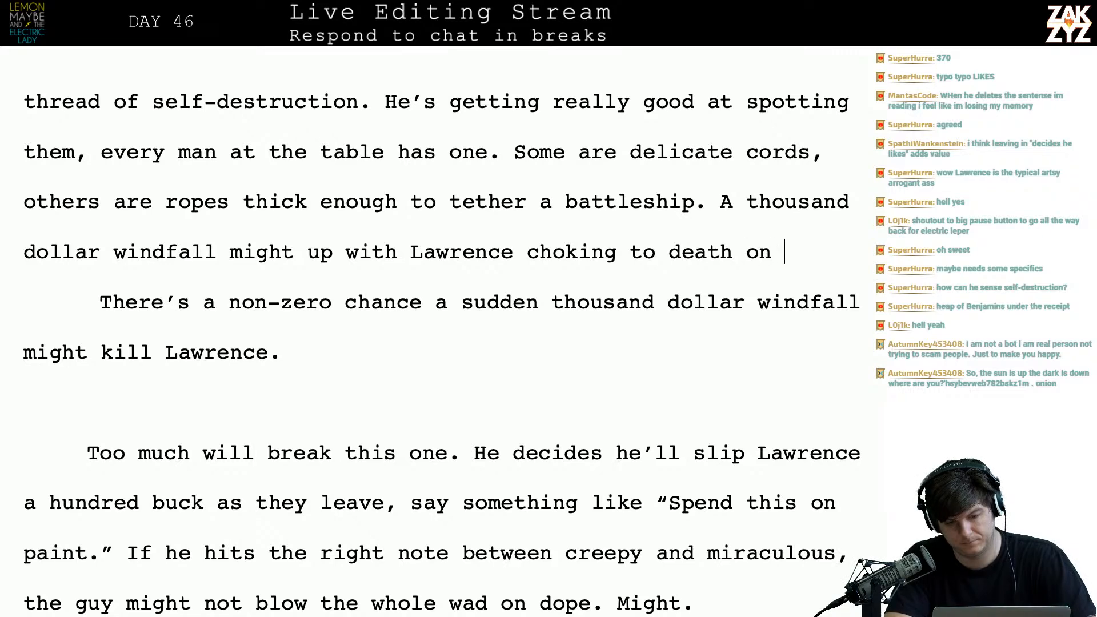
key(BackSpace)
key(BackSpace)
key(BackSpace)
key(BackSpace)
key(BackSpace)
key(BackSpace)
key(BackSpace)
key(BackSpace)
key(BackSpace)
key(BackSpace)
key(BackSpace)
key(BackSpace)
key(BackSpace)
key(BackSpace)
key(BackSpace)
key(BackSpace)
key(BackSpace)
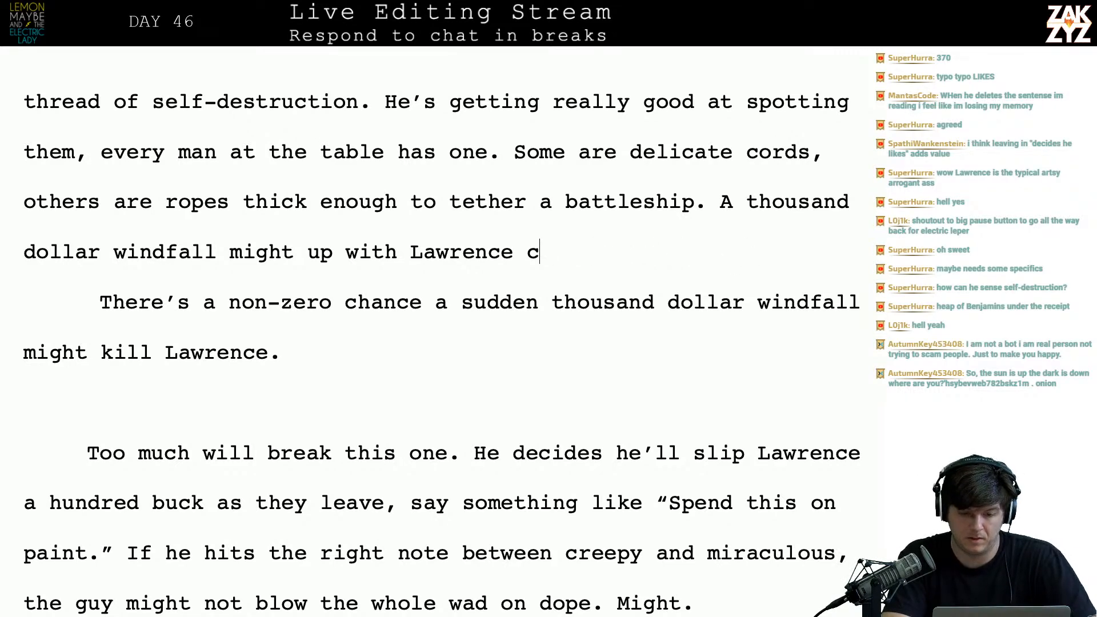
- Add blank lines above the "non-zero chance" paragraph and replace "up with Lawrence" in the new windfall sentence with "be"
key(Return)
key(Return)
key(Up)
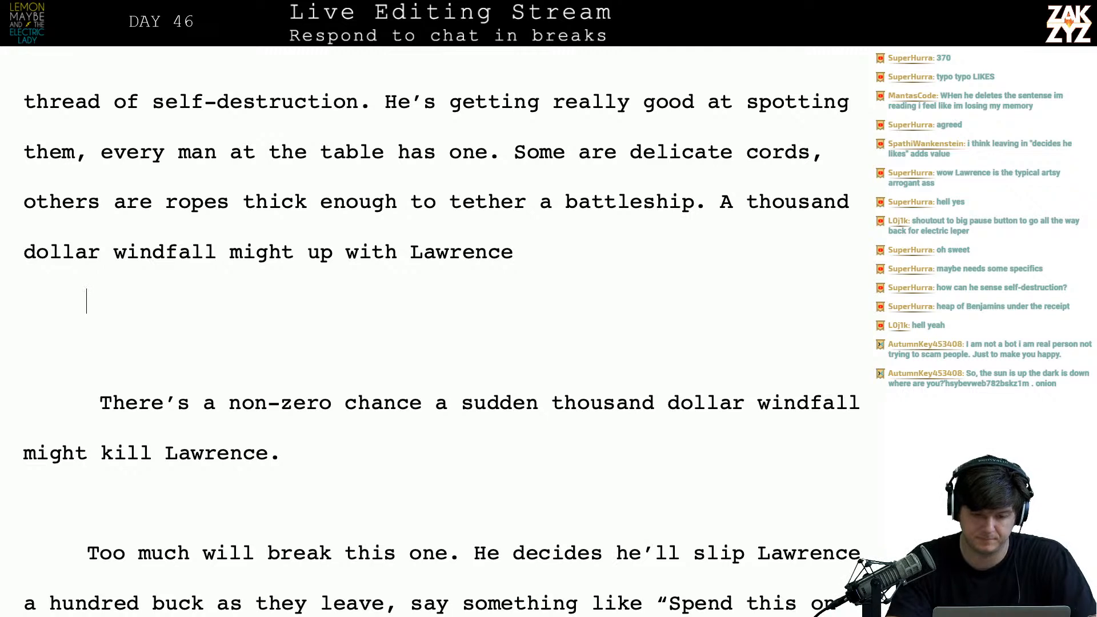
key(BackSpace)
key(BackSpace)
key(BackSpace)
key(BackSpace)
key(BackSpace)
key(BackSpace)
key(BackSpace)
key(BackSpace)
key(BackSpace)
key(BackSpace)
key(BackSpace)
key(BackSpace)
key(BackSpace)
key(BackSpace)
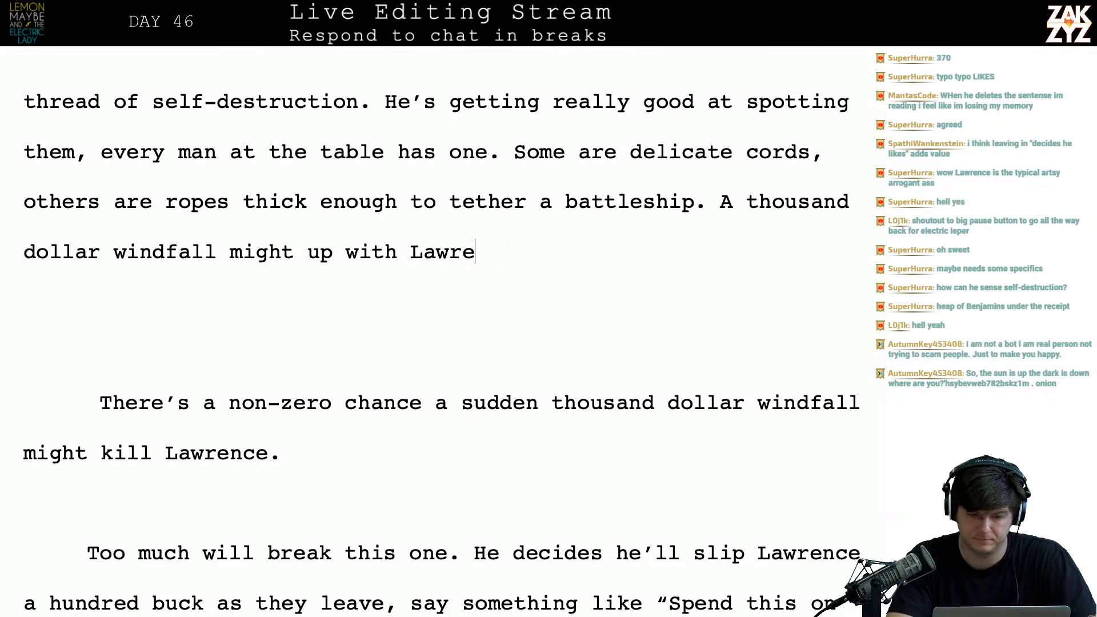
key(BackSpace)
key(BackSpace)
text(doom)
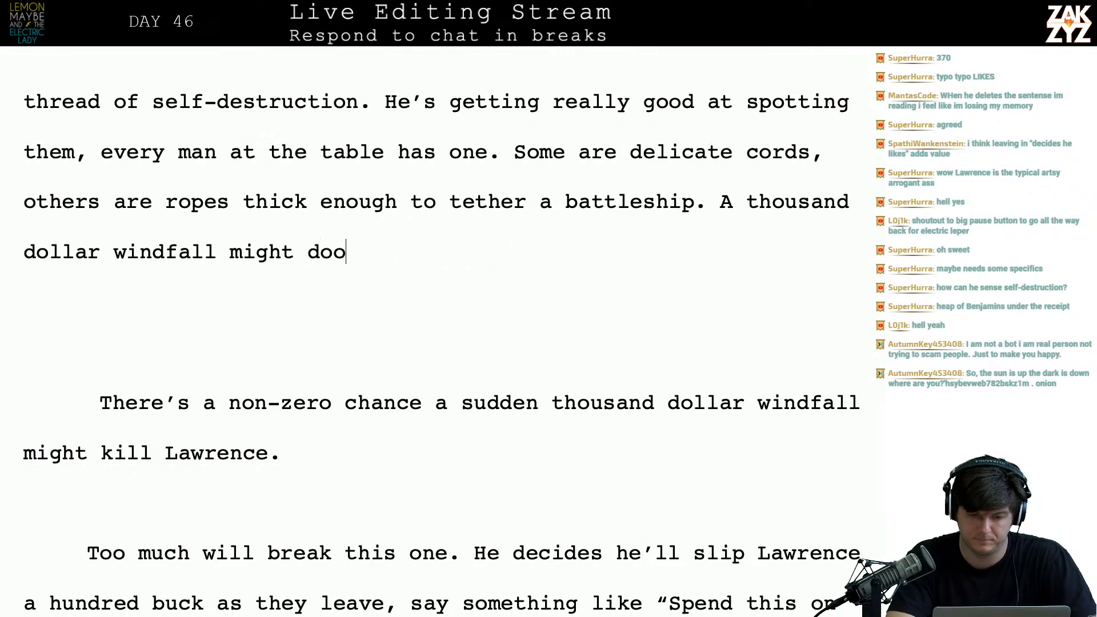
key(BackSpace)
key(BackSpace)
key(BackSpace)
key(BackSpace)
key(BackSpace)
text(be)
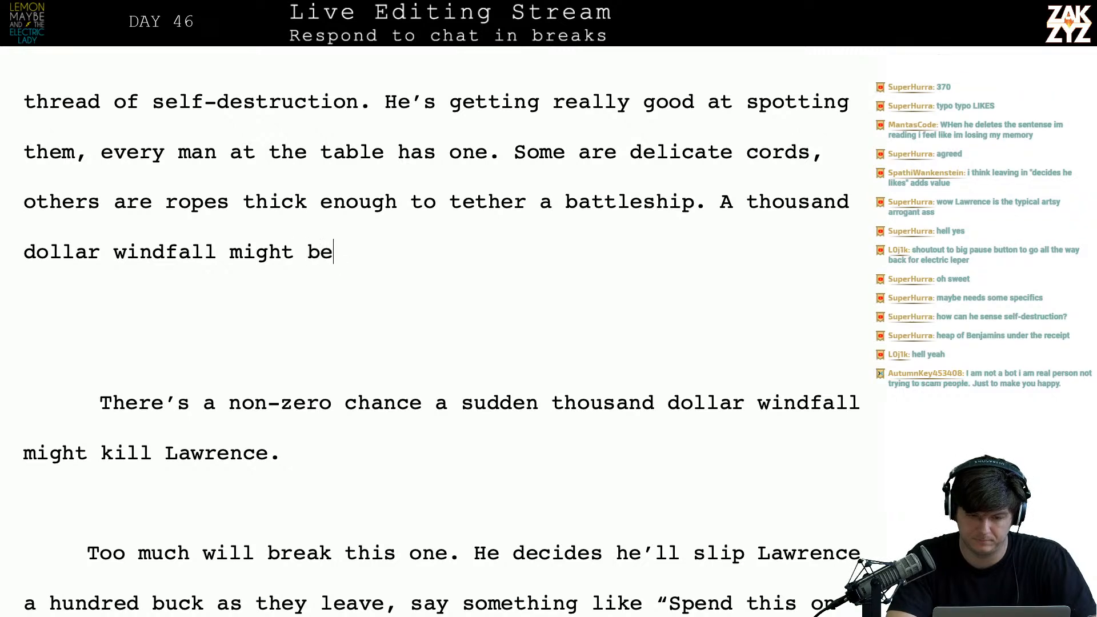
- Try ending the new windfall sentence with "doomsday for Lawrence." and erase that ending
text( doomsday for )
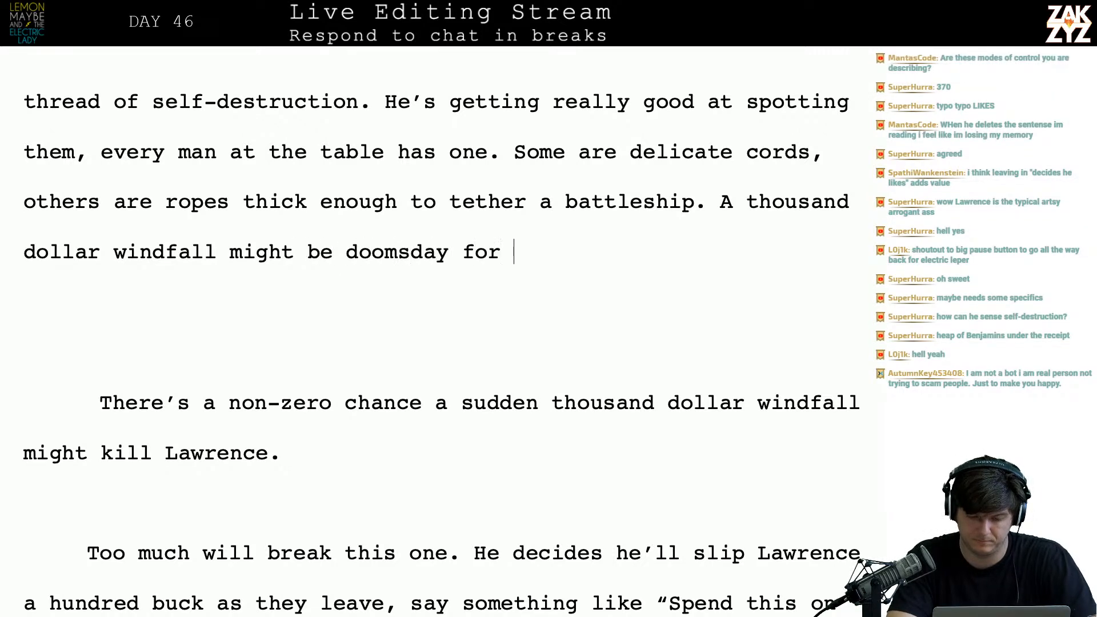
text(lawrence.)
key(BackSpace)
key(BackSpace)
key(BackSpace)
key(BackSpace)
key(BackSpace)
key(BackSpace)
key(BackSpace)
key(BackSpace)
key(BackSpace)
key(BackSpace)
key(BackSpace)
key(BackSpace)
key(BackSpace)
key(BackSpace)
key(BackSpace)
key(BackSpace)
key(BackSpace)
key(BackSpace)
key(BackSpace)
key(BackSpace)
key(BackSpace)
key(BackSpace)
- Continue the thousand dollar windfall sentence with "too much" and correct "like" to "likes" in "Gary decides he likes this guy."
text(too much)
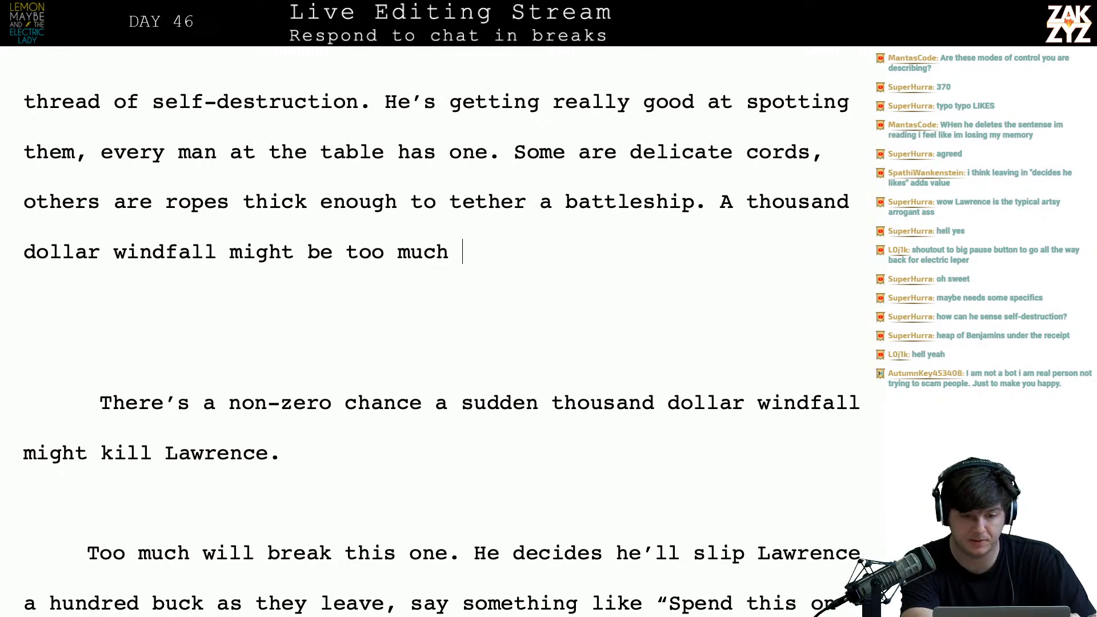
scroll(442, 331, up, 4)
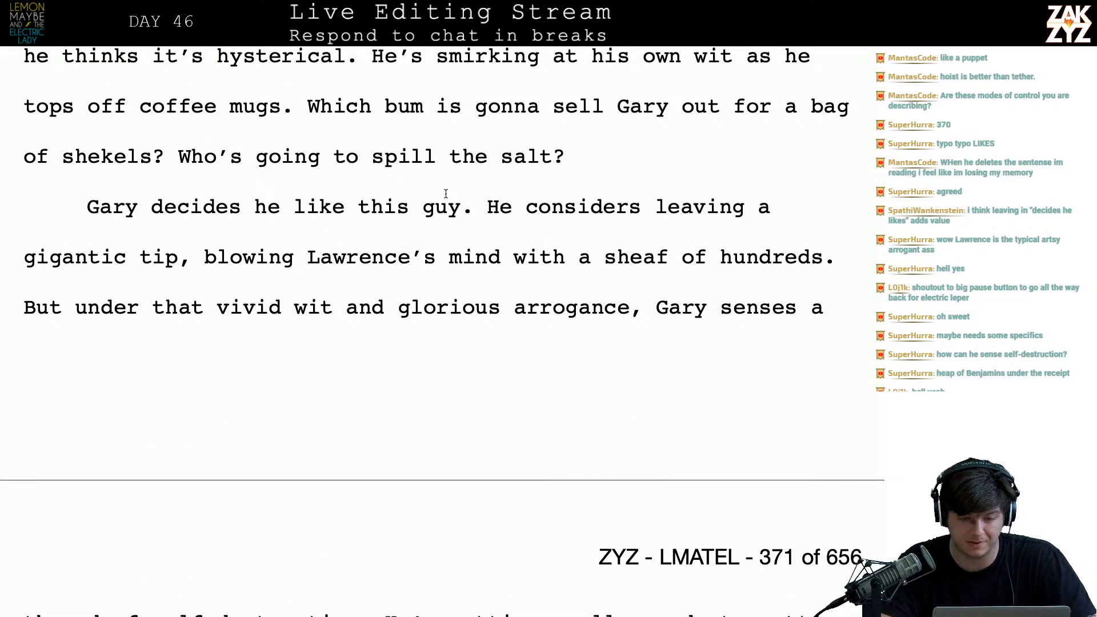
scroll(446, 194, down, 1)
text(s)
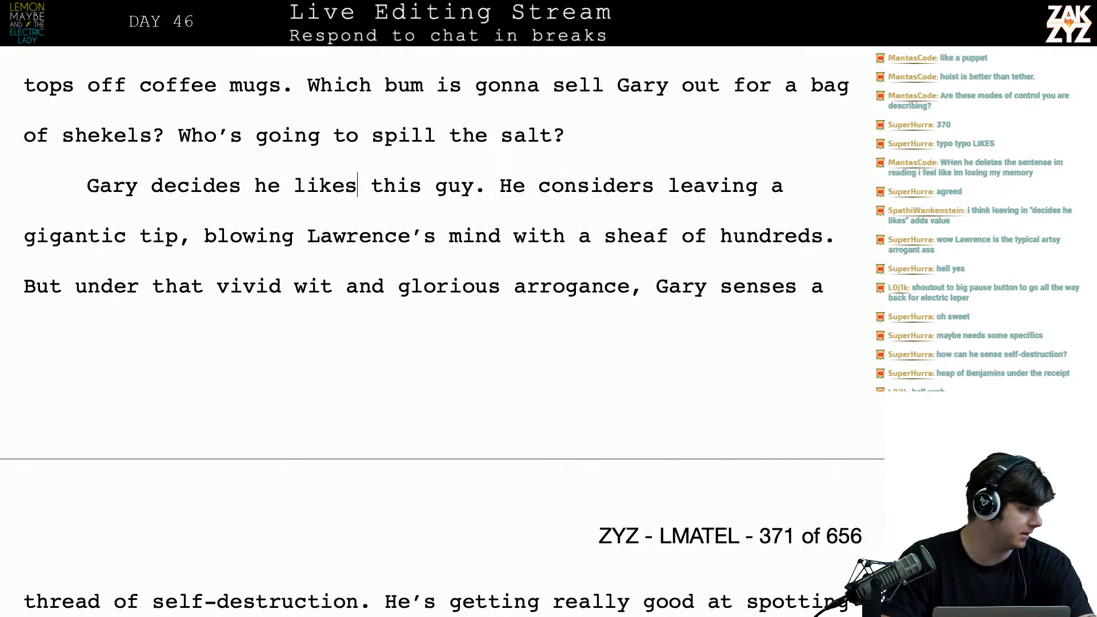
- Switch to the viewer tally notes, set the count of the viewer who spotted the "likes" typo to 3, and return to the manuscript
key(super+Tab)
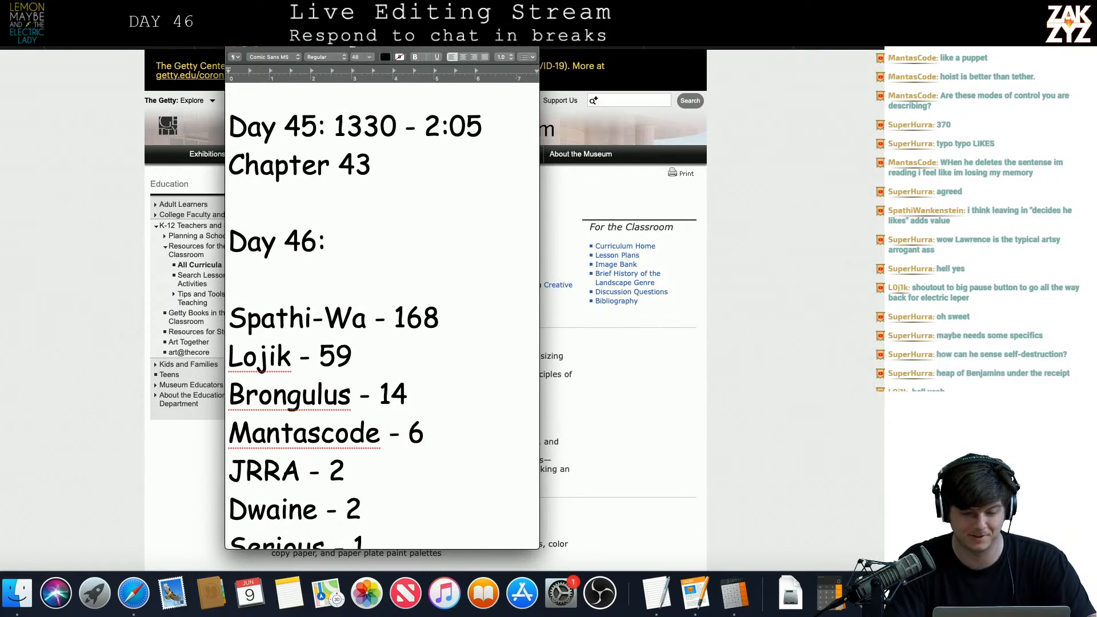
key(Down)
key(Down)
key(Down)
key(Down)
key(Down)
key(Down)
key(Down)
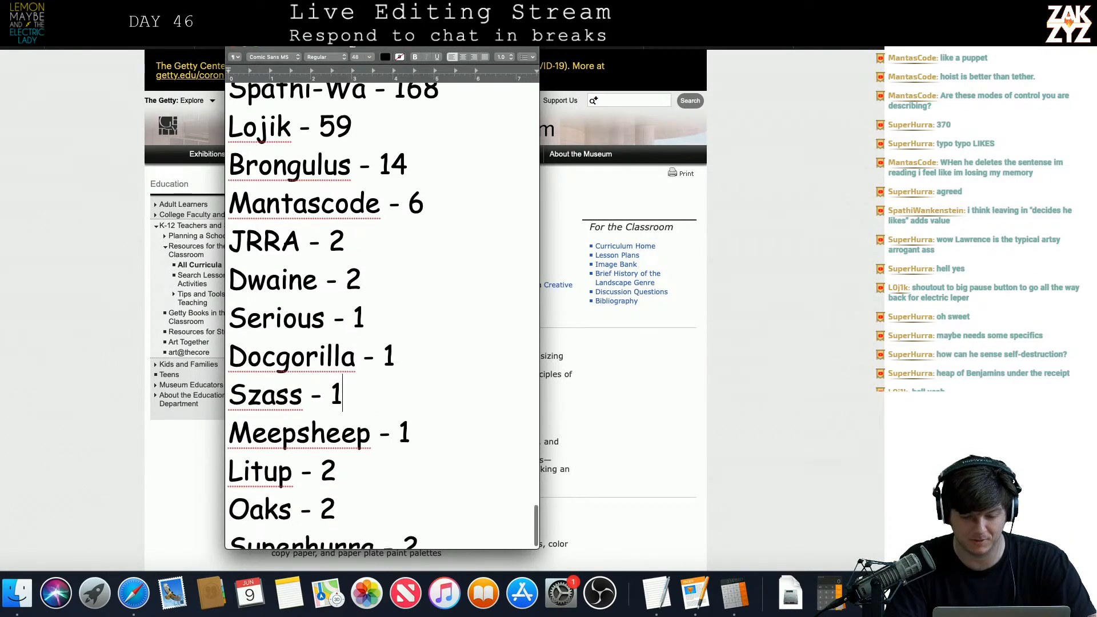
key(BackSpace)
text(3)
key(super+Tab)
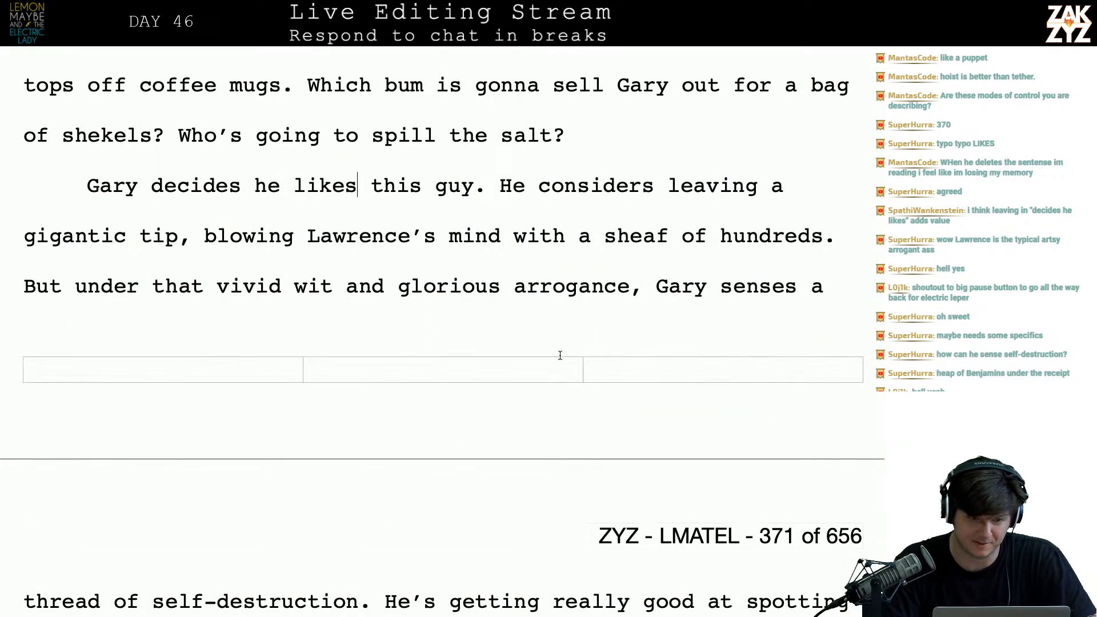
- Insert "wants to" before "considers" in the sentence about leaving Lawrence a gigantic tip
scroll(560, 355, down, 2)
scroll(560, 356, up, 4)
scroll(559, 320, down, 5)
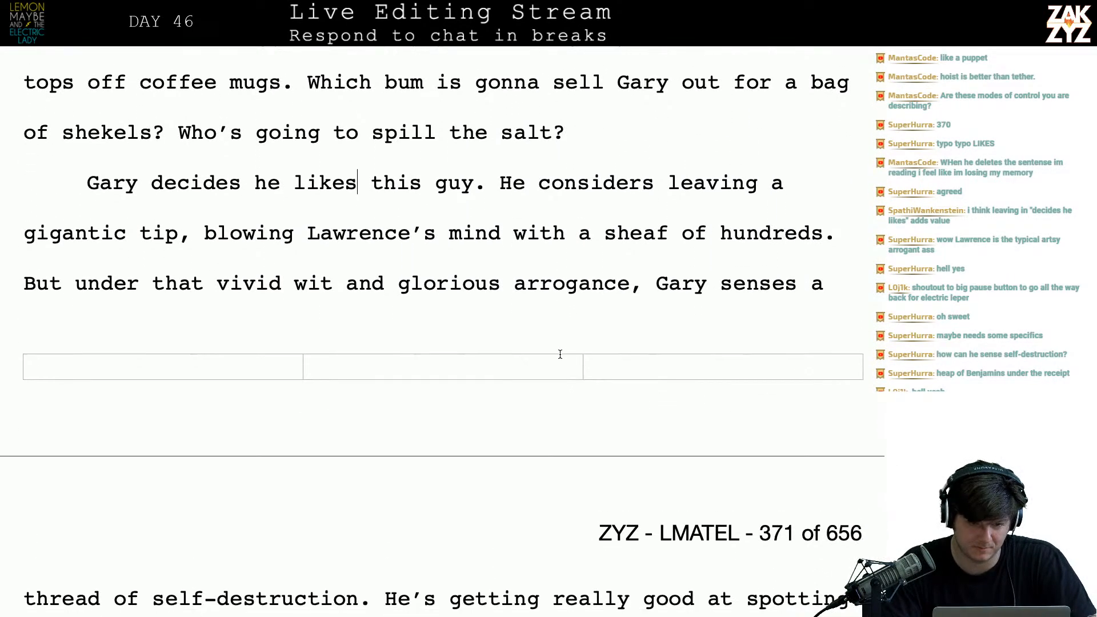
text(wants to)
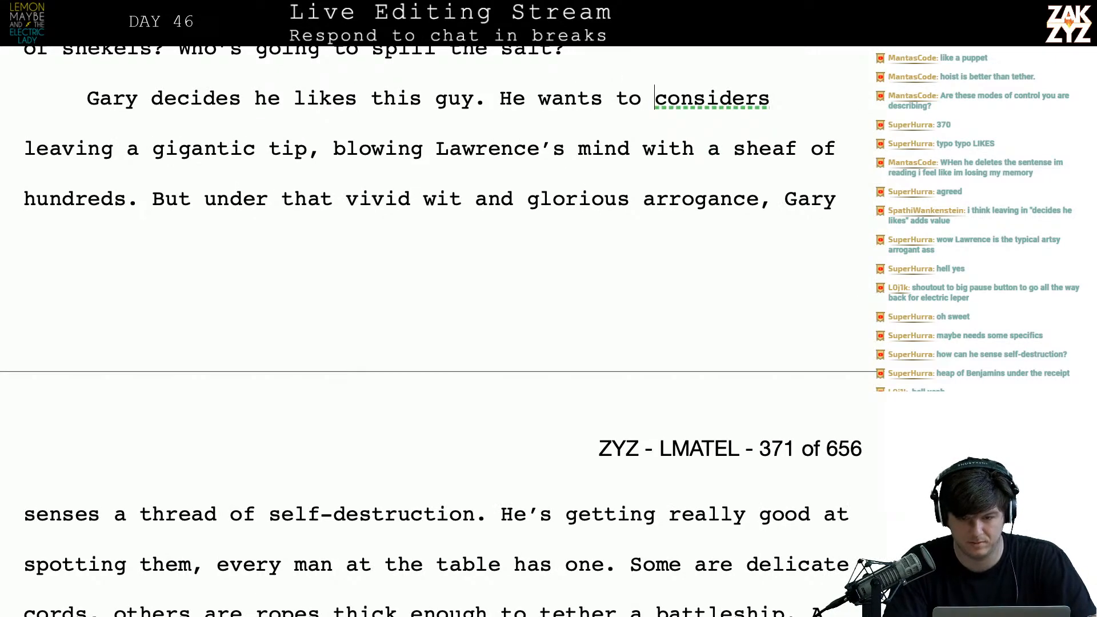
- Replace "considers" with "leave a gigantic tip" after "He wants to"
key(shift+Right)
key(shift+Right)
key(shift+Right)
key(shift+Right)
key(shift+Right)
key(shift+Right)
key(shift+Right)
key(shift+Right)
key(shift+Right)
key(shift+Right)
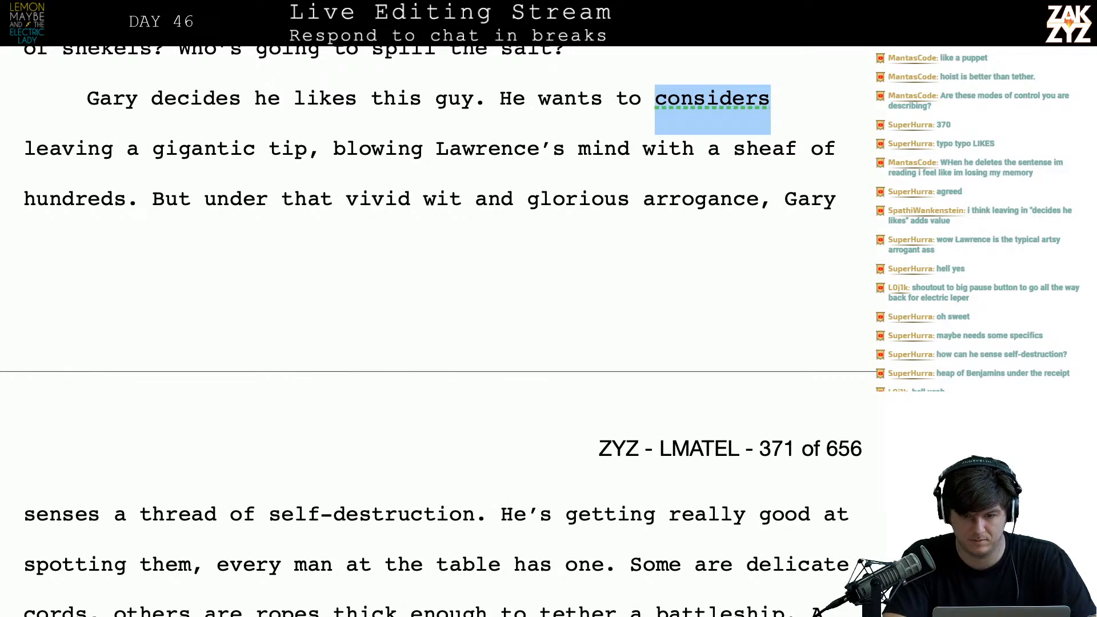
text(leave a giagnt)
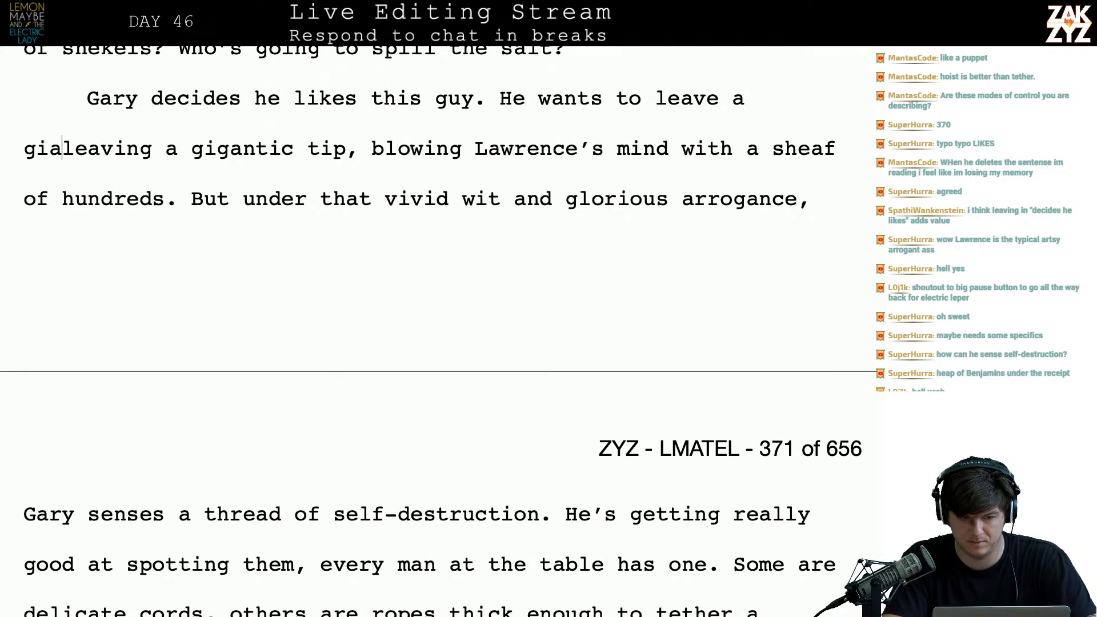
key(BackSpace)
key(BackSpace)
key(BackSpace)
key(BackSpace)
text(ntic t)
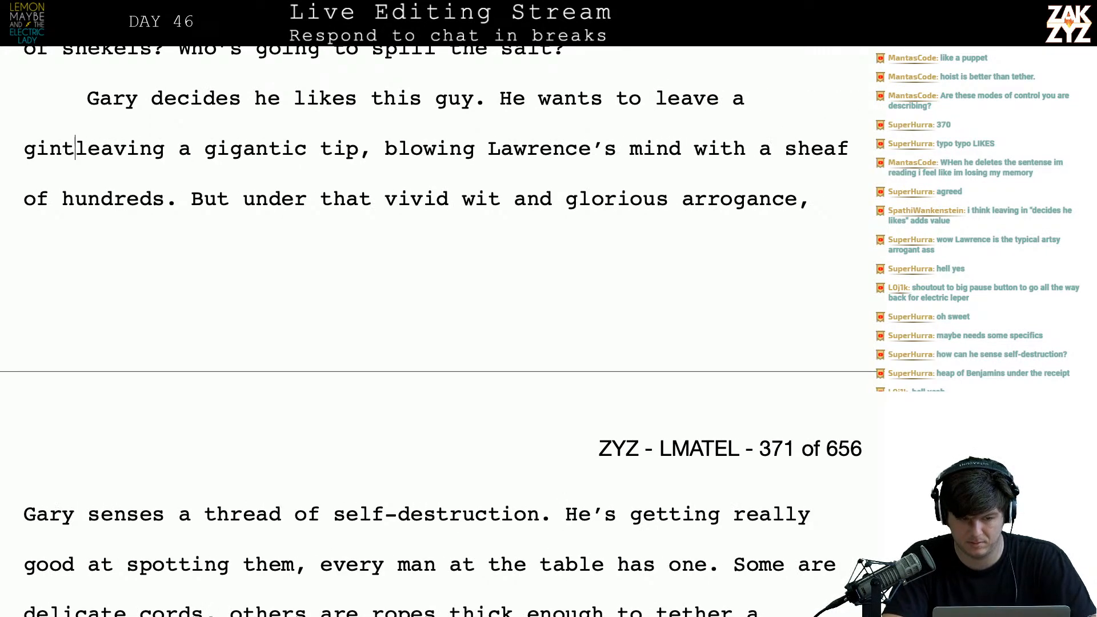
key(BackSpace)
key(BackSpace)
key(BackSpace)
key(BackSpace)
key(BackSpace)
key(BackSpace)
key(BackSpace)
key(BackSpace)
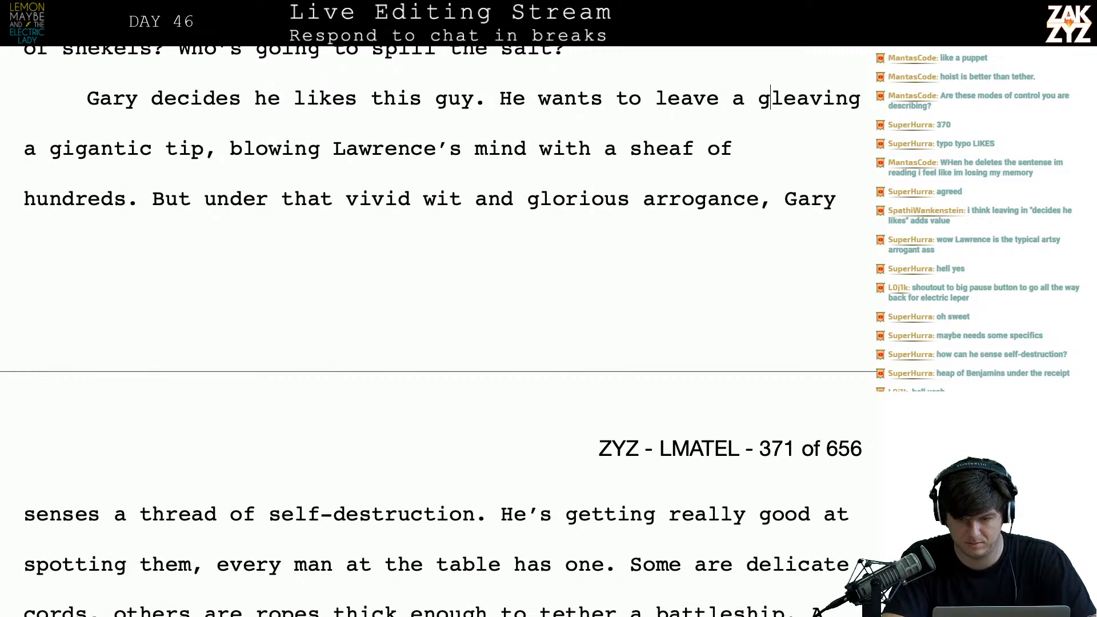
text(gigantic tip, blowing Lawrence’s mind with a)
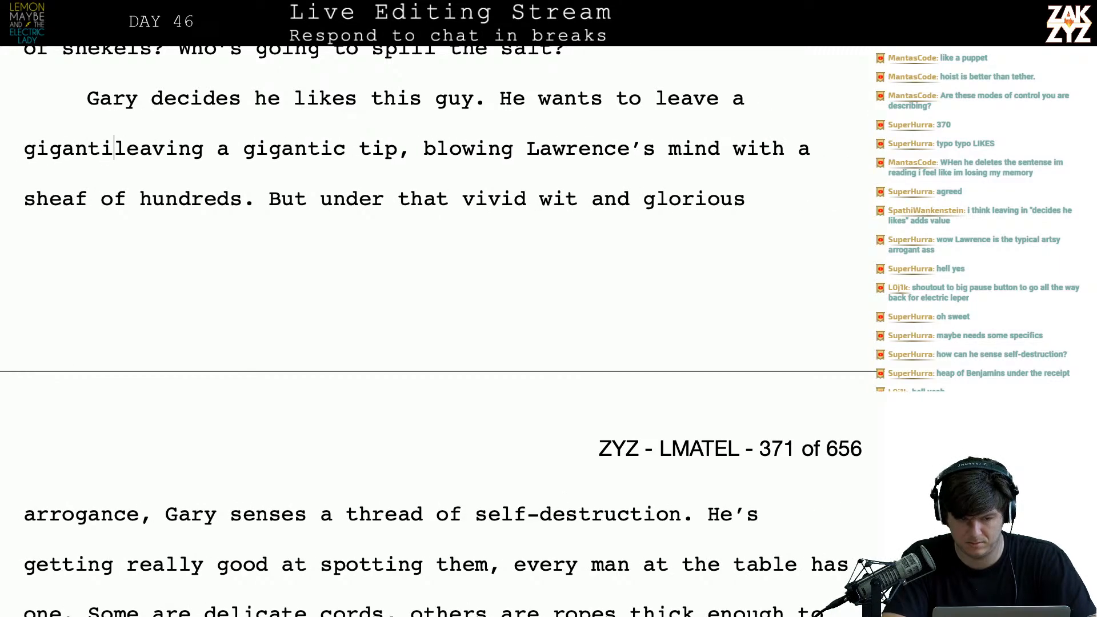
- Finish the new tip sentence with ", just blow Lawrence's mind with a fat sheaf of hundreds."
text(, just blow )
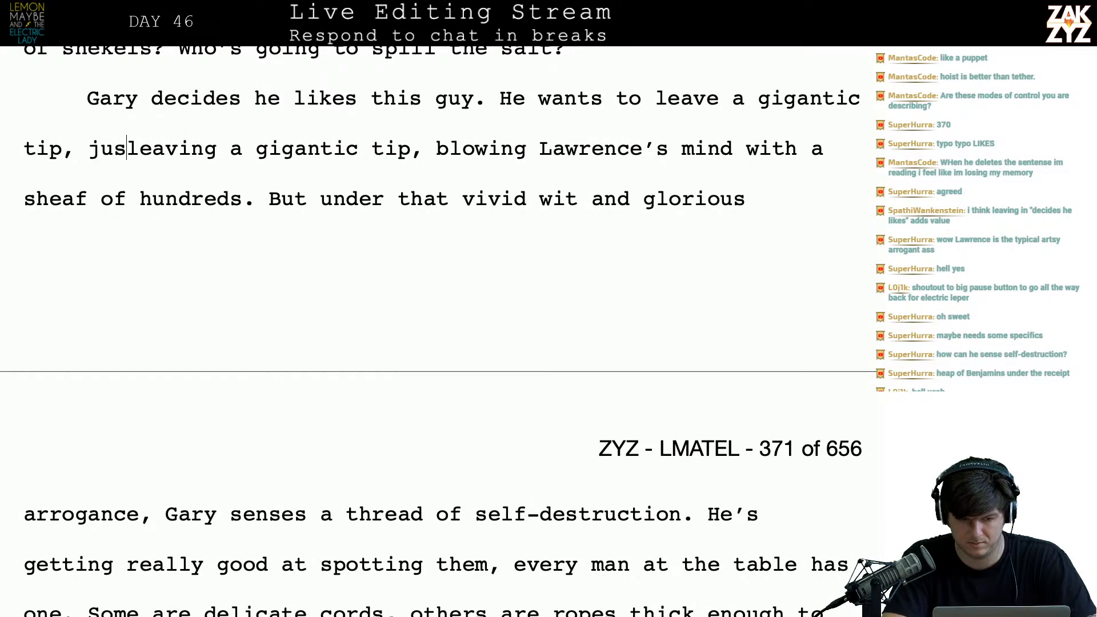
text(Law)
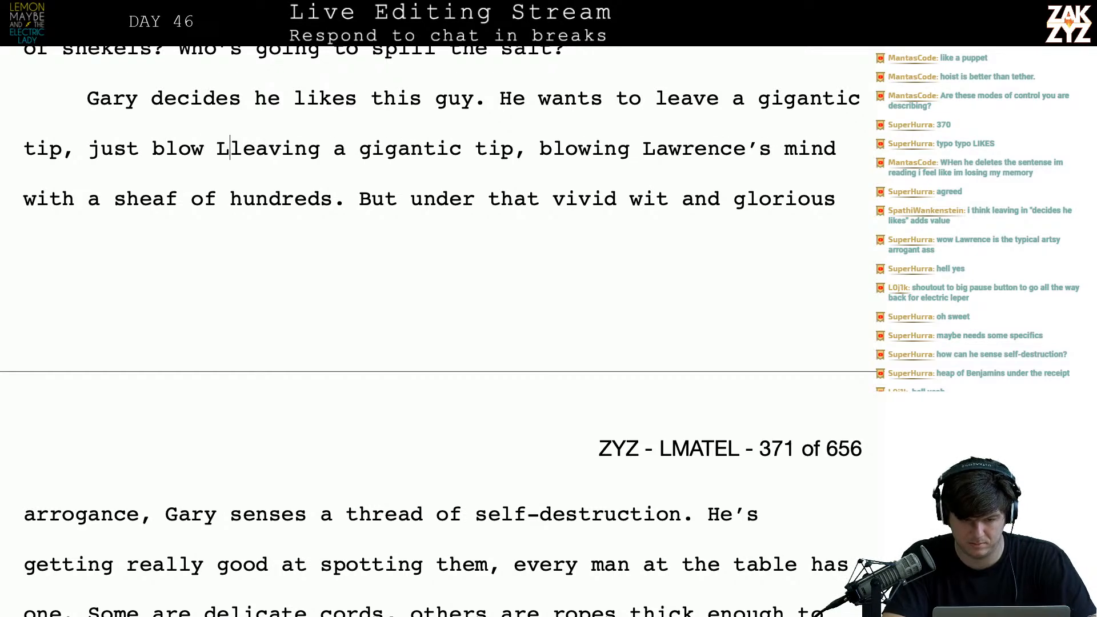
text(rences' )
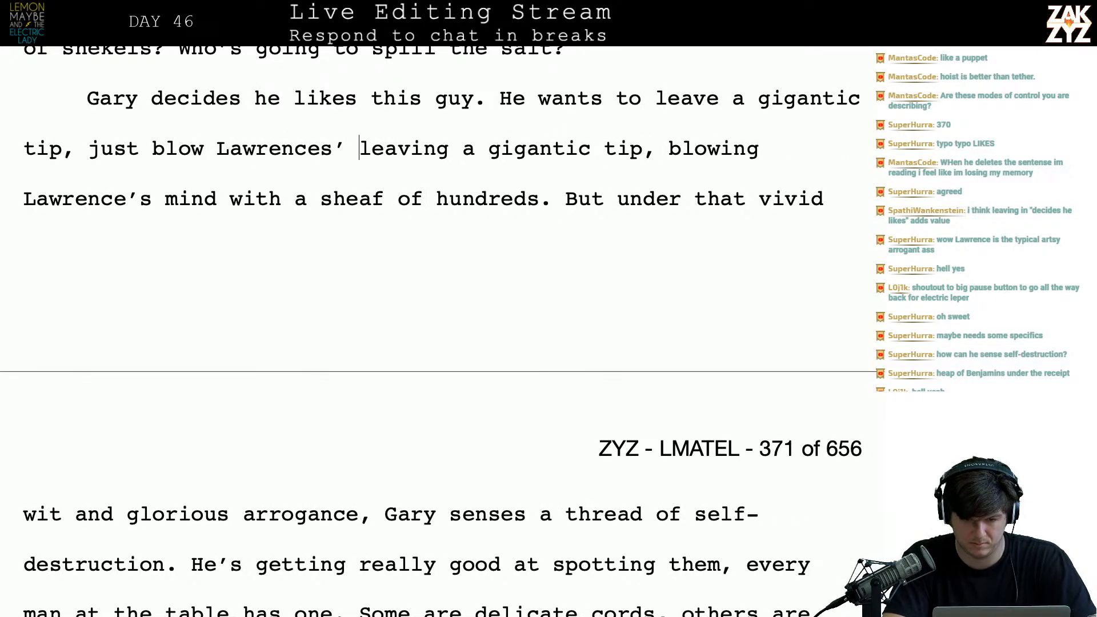
text(mind w)
key(BackSpace)
key(BackSpace)
key(BackSpace)
key(BackSpace)
key(BackSpace)
key(BackSpace)
key(BackSpace)
key(BackSpace)
key(BackSpace)
text('s midn)
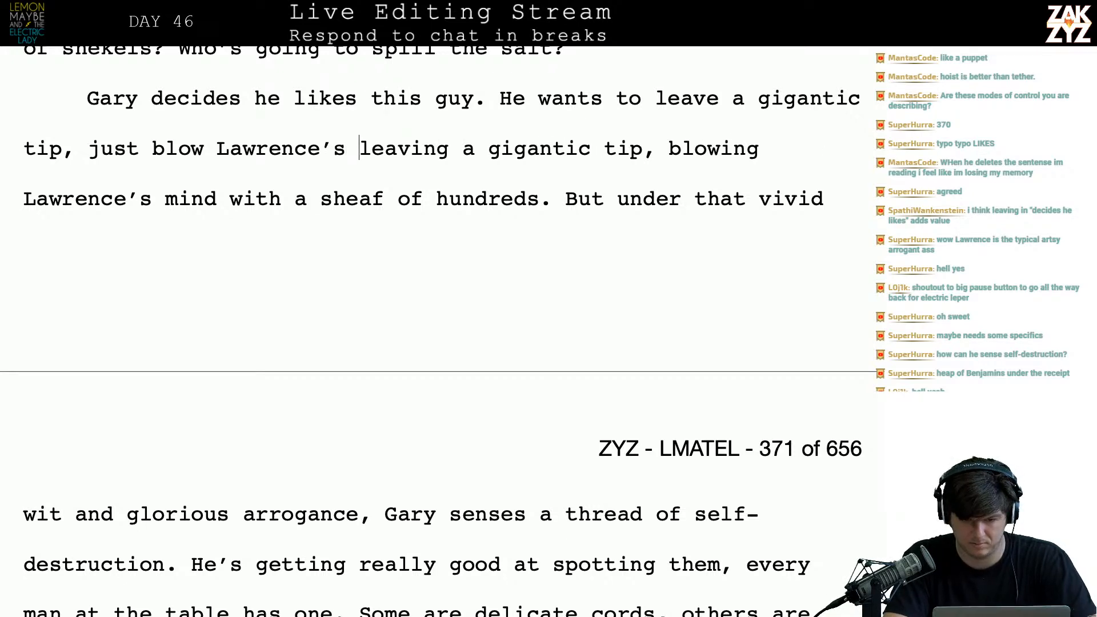
key(BackSpace)
key(BackSpace)
text(nd with a fat )
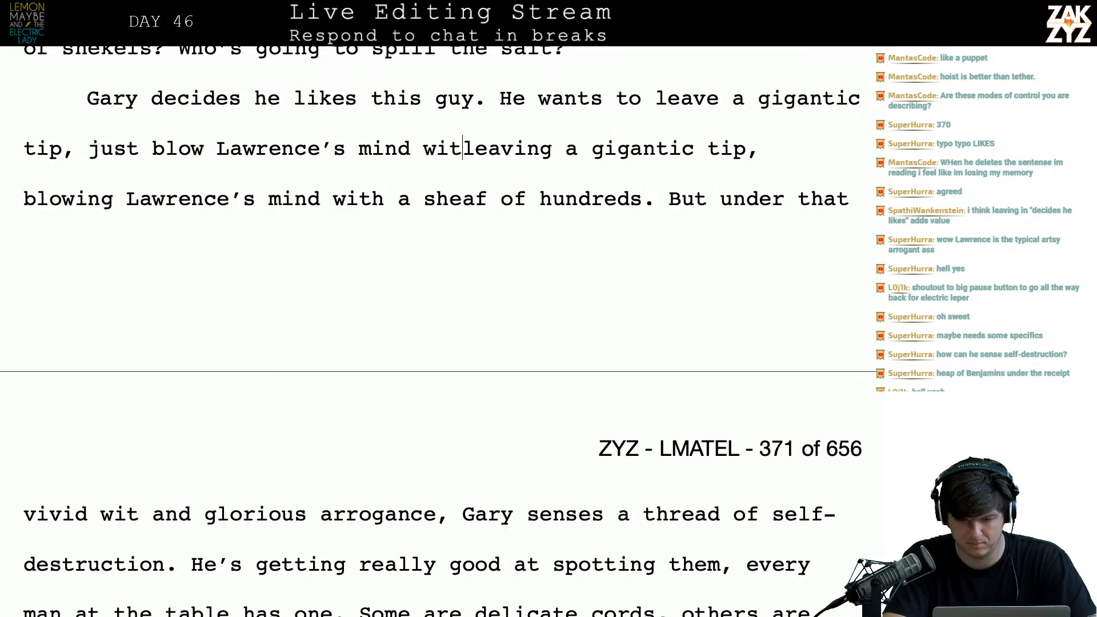
text(sheaf of hundre)
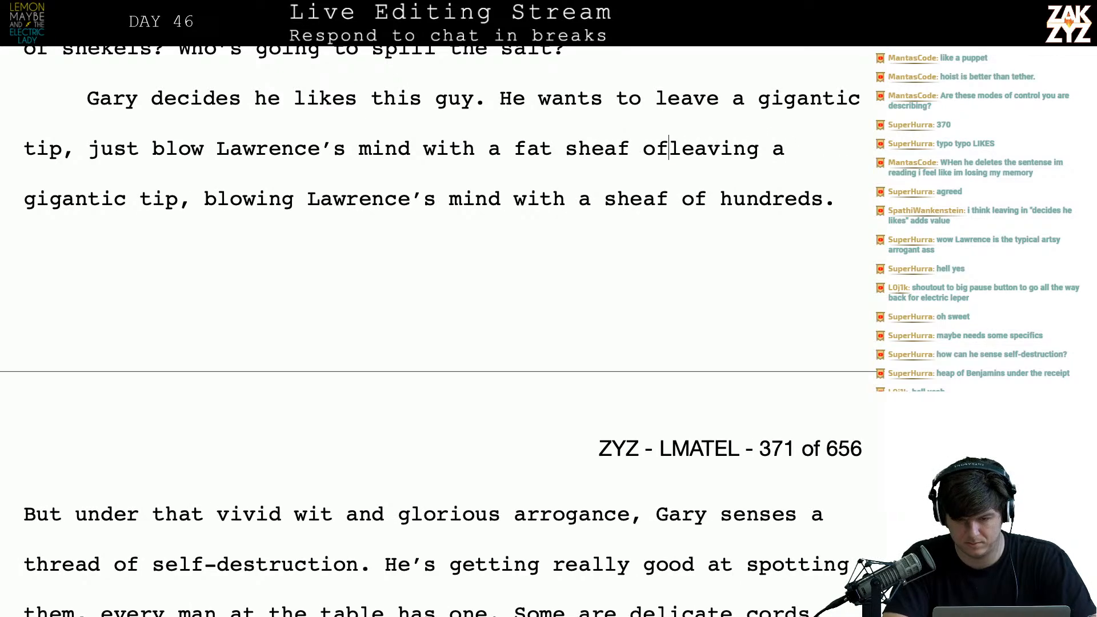
text(ds.)
- Delete the leftover older wording "leaving a gigantic tip, blowing Lawrence's mind with a sheaf of hundreds."
key(shift+Down)
key(shift+Right)
key(shift+Right)
key(shift+Right)
key(shift+Right)
key(shift+Right)
key(shift+Right)
key(shift+Right)
key(shift+Right)
key(shift+Right)
key(shift+Right)
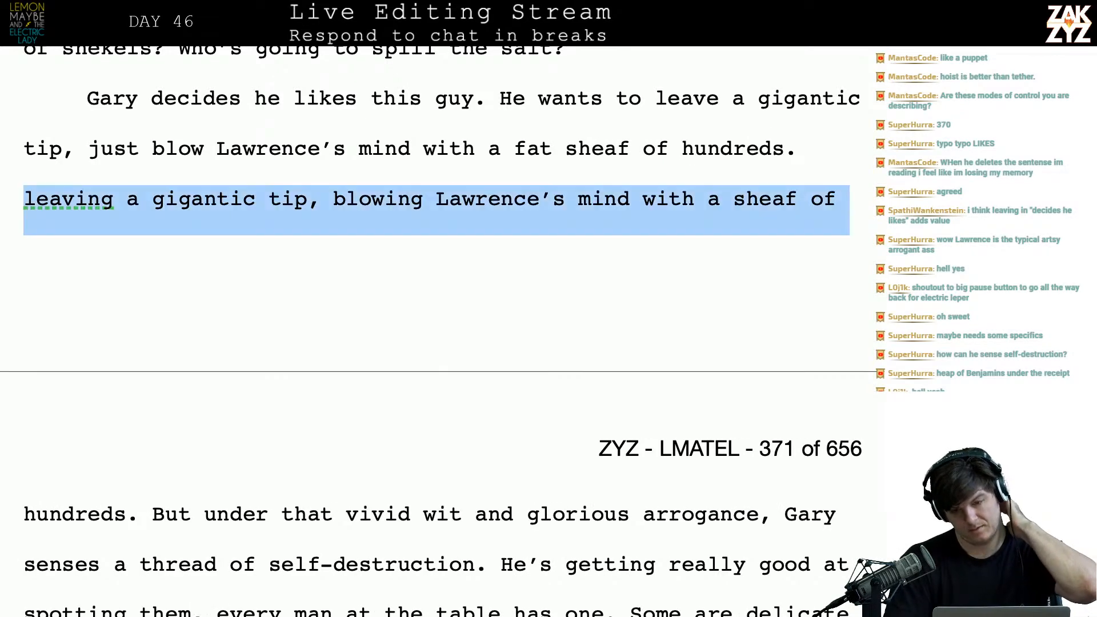
key(shift+Left)
key(BackSpace)
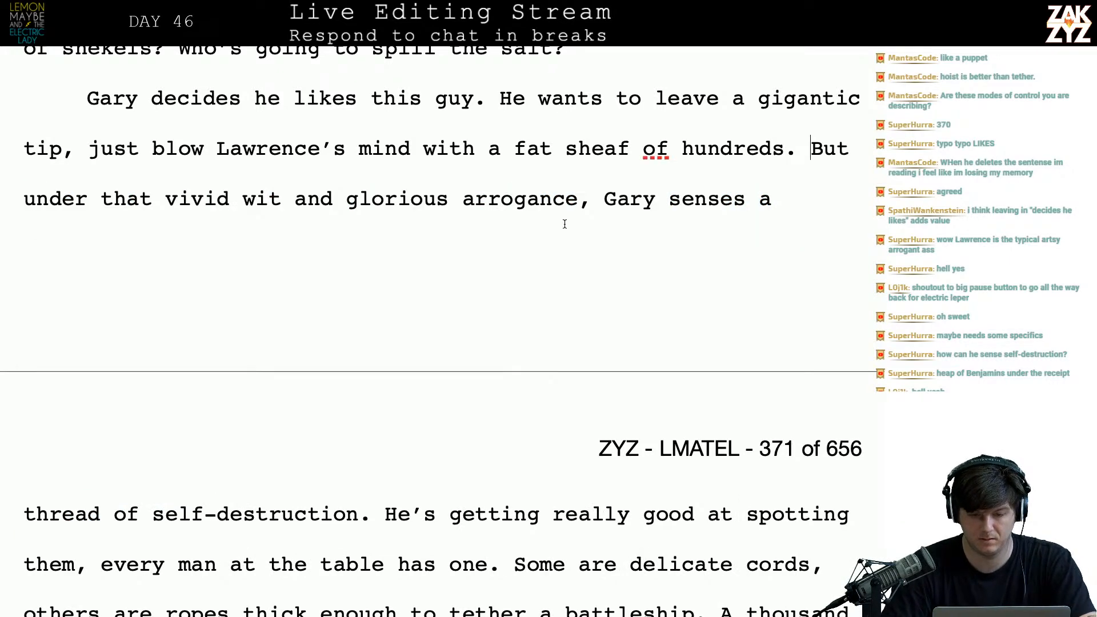
- Write "can sense a thread of self-destruction." after "glorious arrogance, Gary" and push the old text from "senses" onward into a separate paragraph below
click(672, 200)
text(can sense a)
text( thread of self-)
text(des)
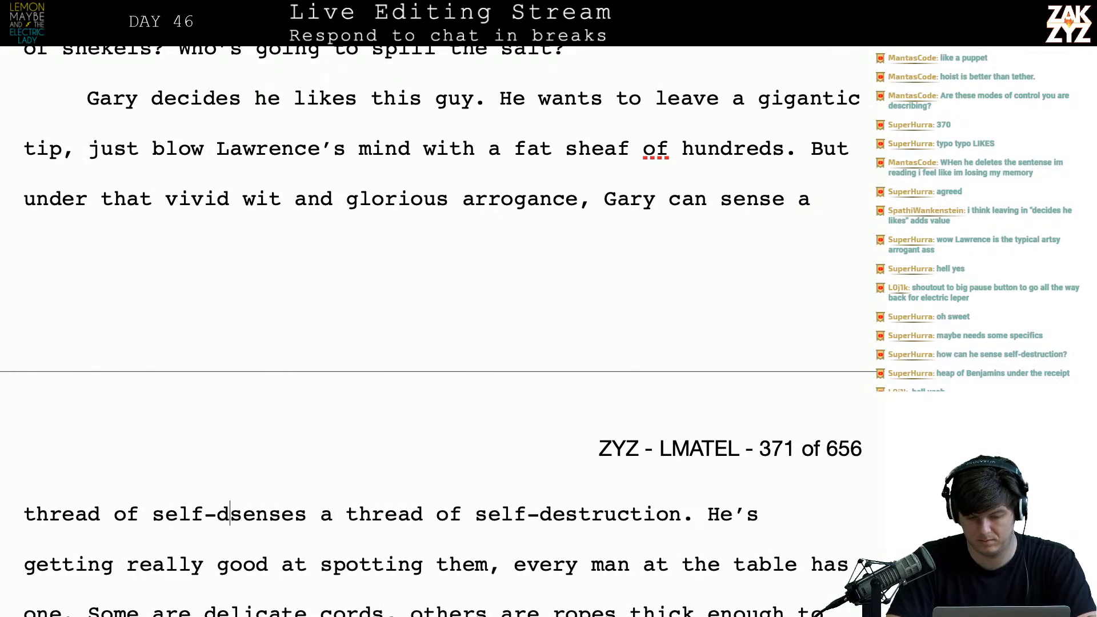
text(tructsenses a thread of self-destru)
key(BackSpace)
key(BackSpace)
text(ruct)
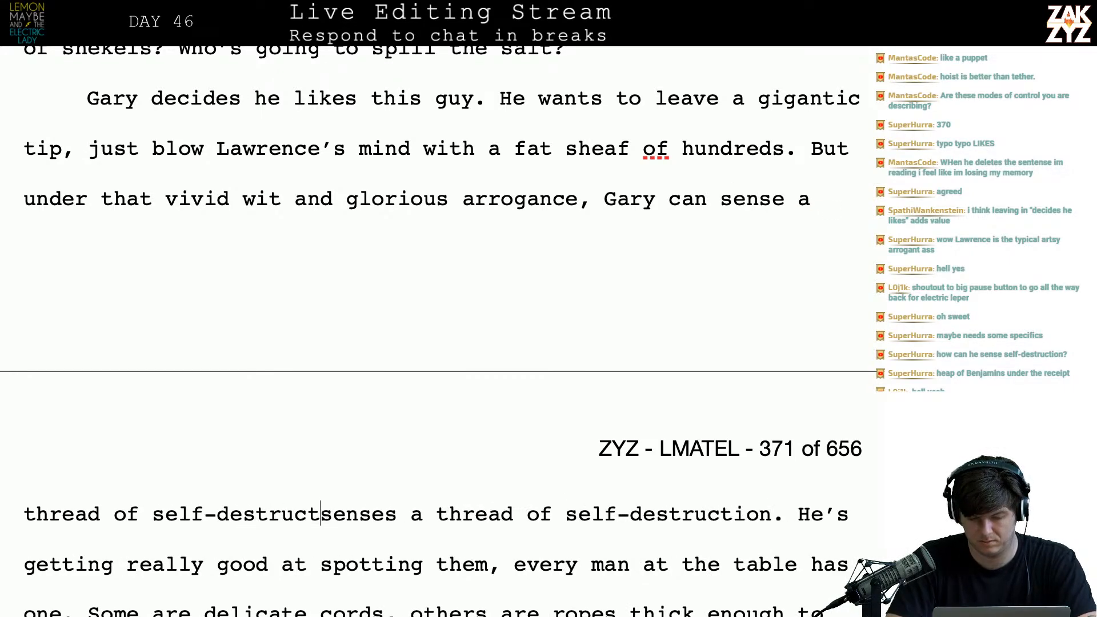
text(ion.)
key(Return)
key(Return)
key(Up)
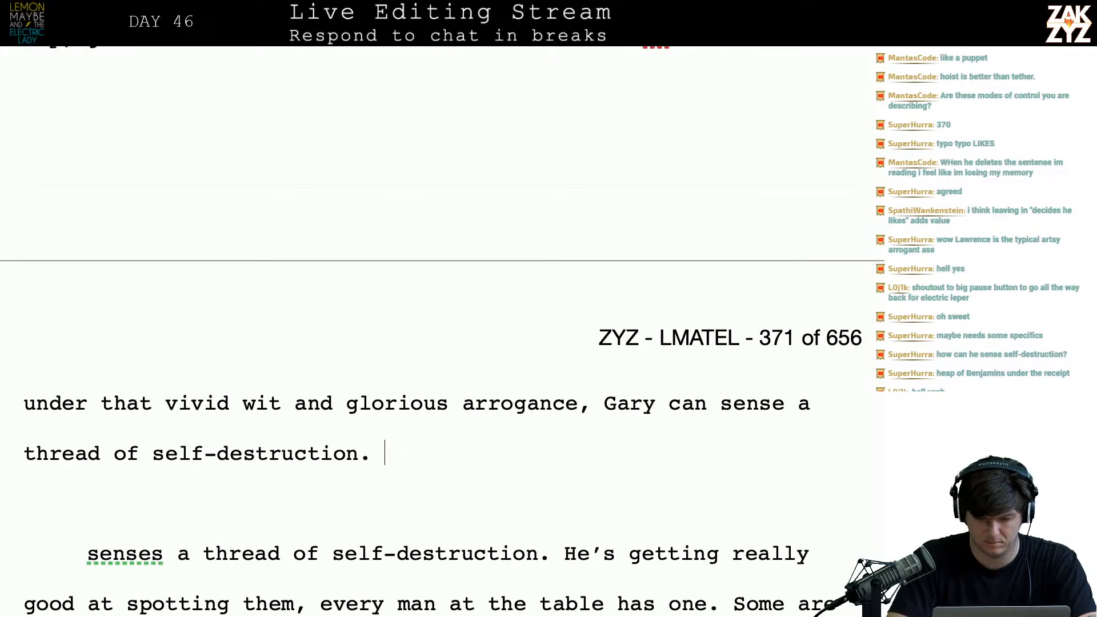
- Add the sentence "A big windfall might be the death of this guy." after "thread of self-destruction."
text(All)
key(BackSpace)
key(BackSpace)
key(BackSpace)
text(A)
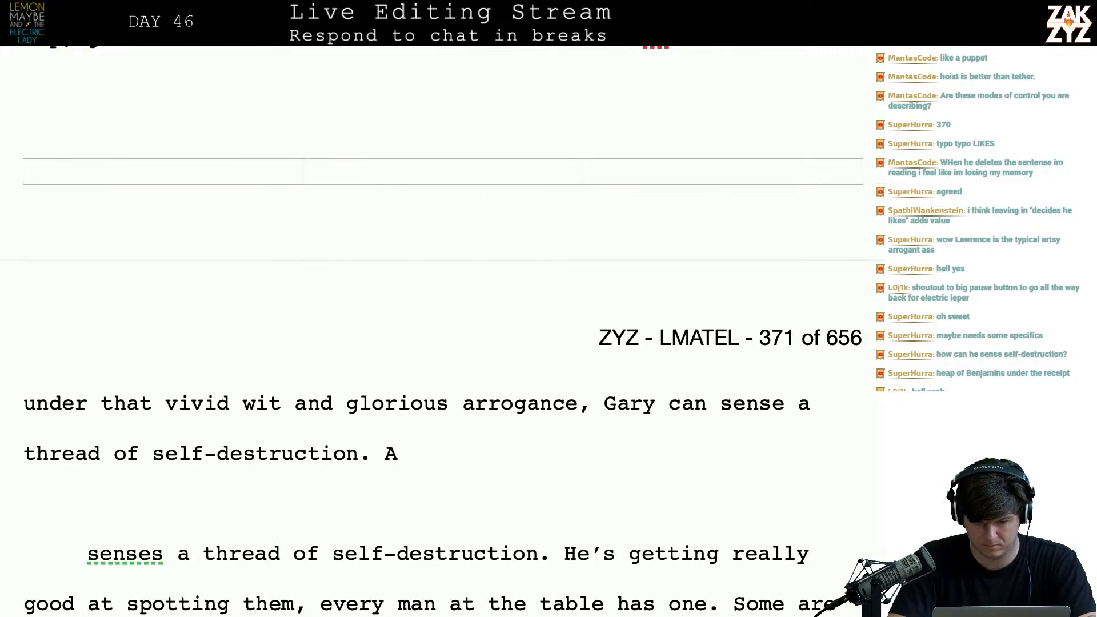
text( big wind)
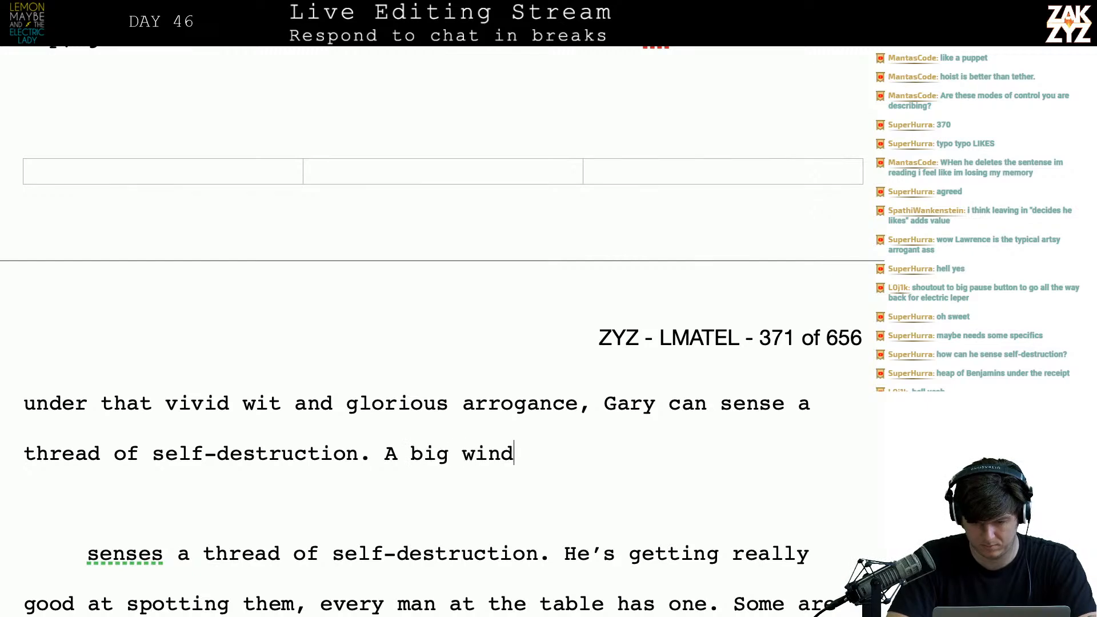
text(fall might be th)
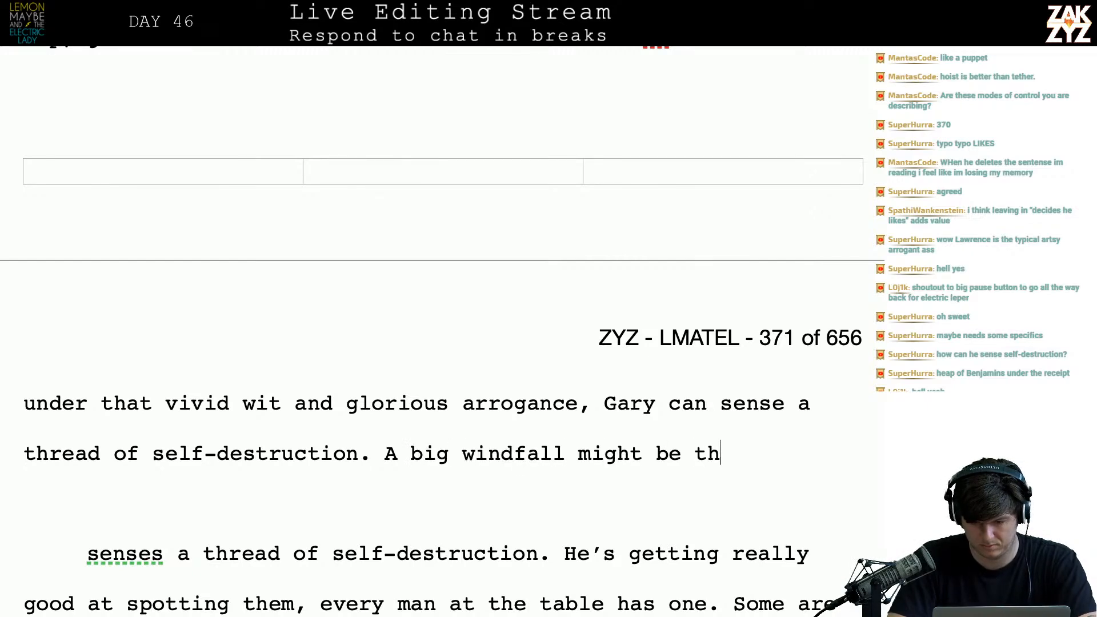
text(e death of this guy)
text(. )
- Begin the following sentence with "Gary has seen a lot of those today, Terry's got one,"
text(Gary)
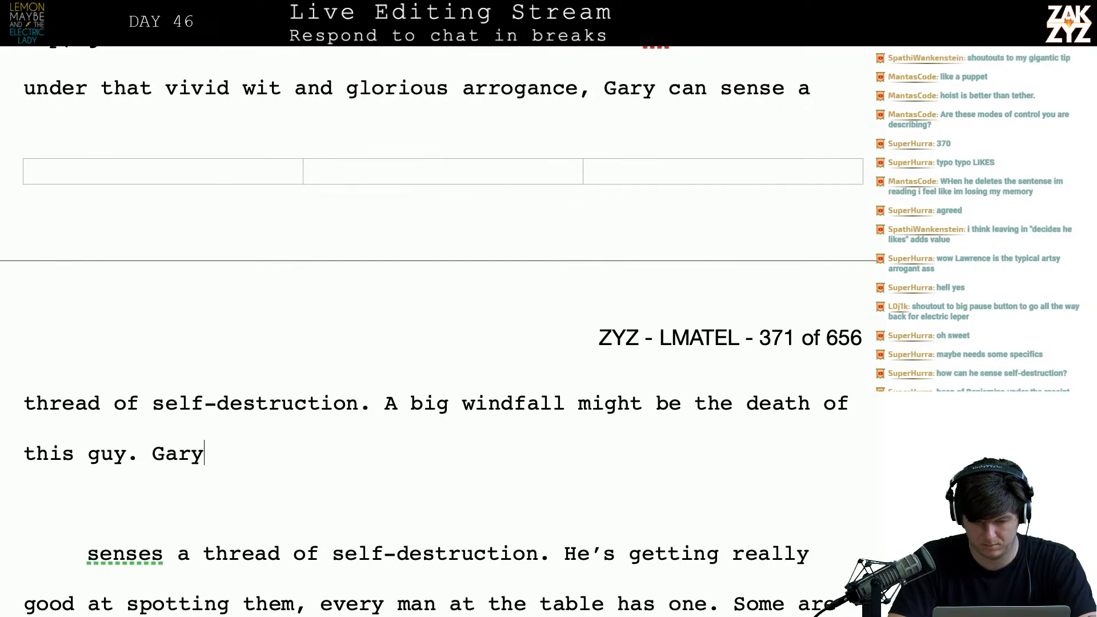
text( has seen a l)
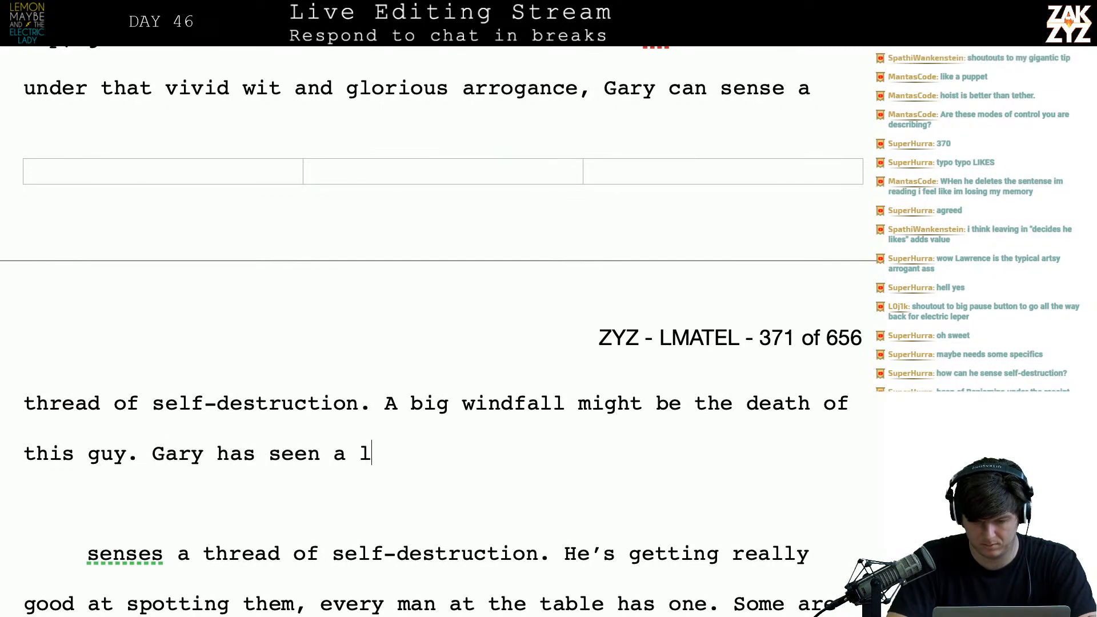
text(ot of those tod)
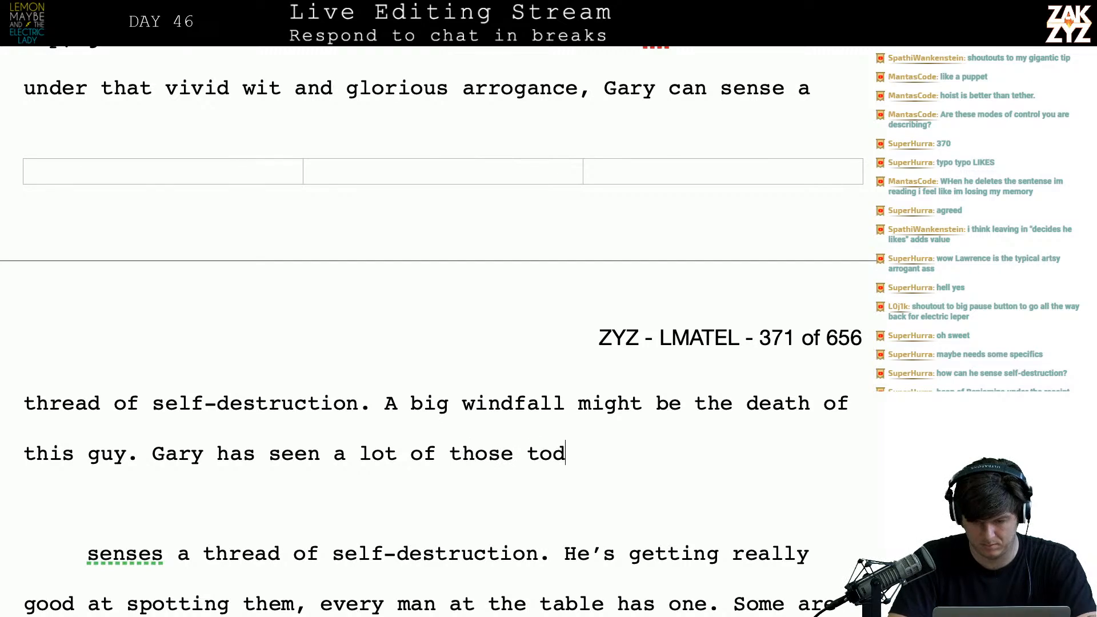
text(ay, Terry’s got one, pret)
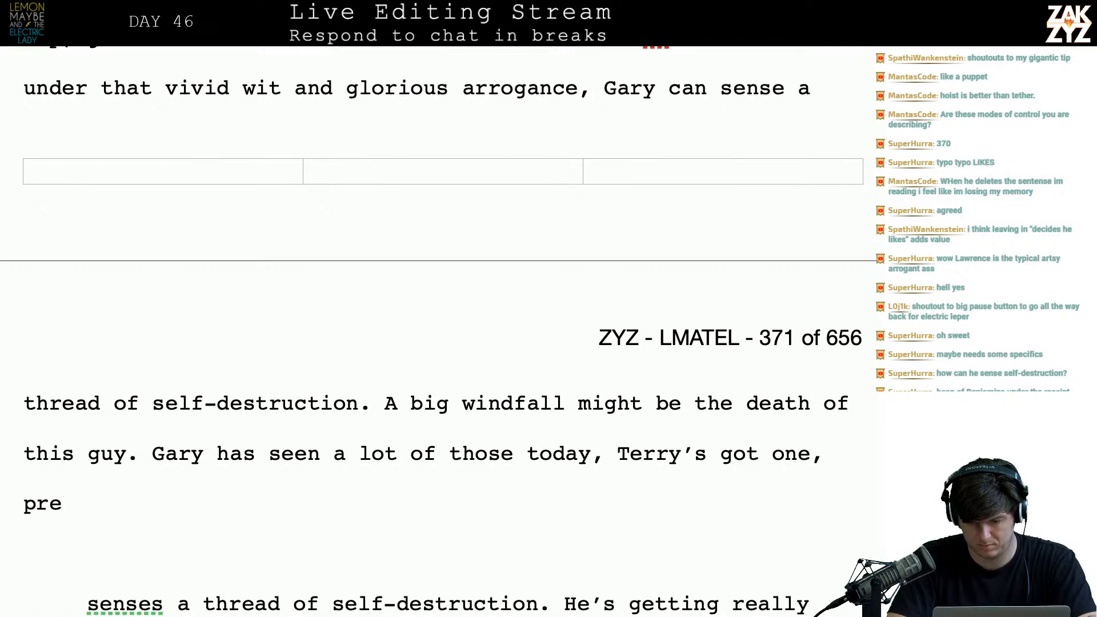
key(BackSpace)
key(BackSpace)
key(BackSpace)
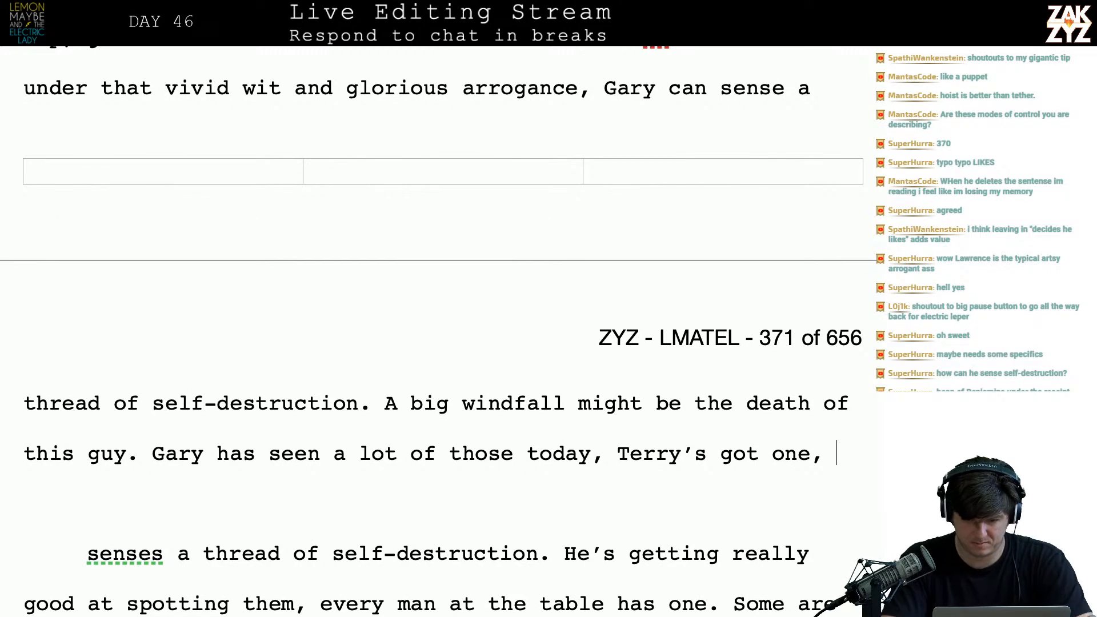
- Try continuing the sentence after "Terry's got one," with "hell pretty much" and erase that wording
text(hell pr)
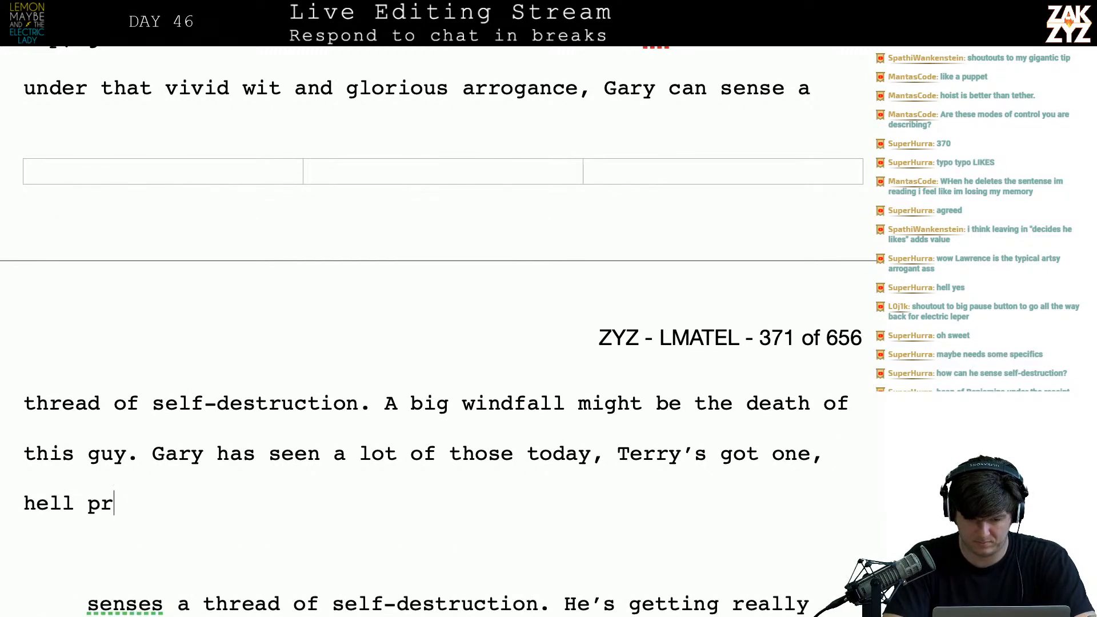
text(etty much ev)
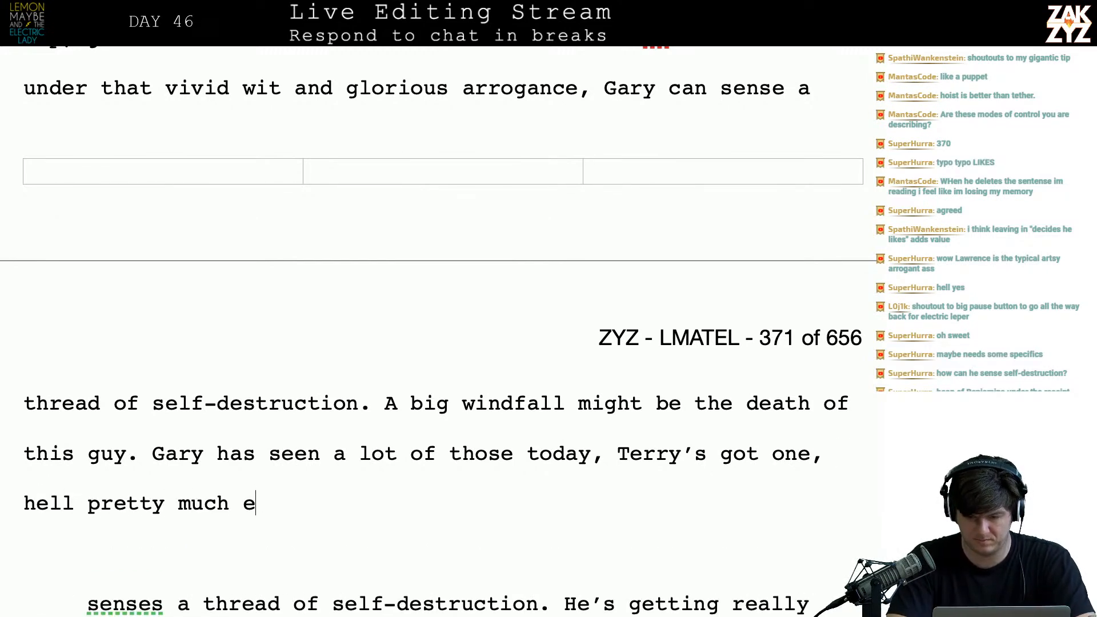
key(BackSpace)
key(BackSpace)
key(BackSpace)
key(BackSpace)
key(BackSpace)
key(BackSpace)
key(BackSpace)
key(BackSpace)
key(BackSpace)
key(BackSpace)
key(BackSpace)
key(BackSpace)
key(BackSpace)
key(BackSpace)
key(BackSpace)
key(BackSpace)
key(BackSpace)
key(BackSpace)
key(BackSpace)
key(BackSpace)
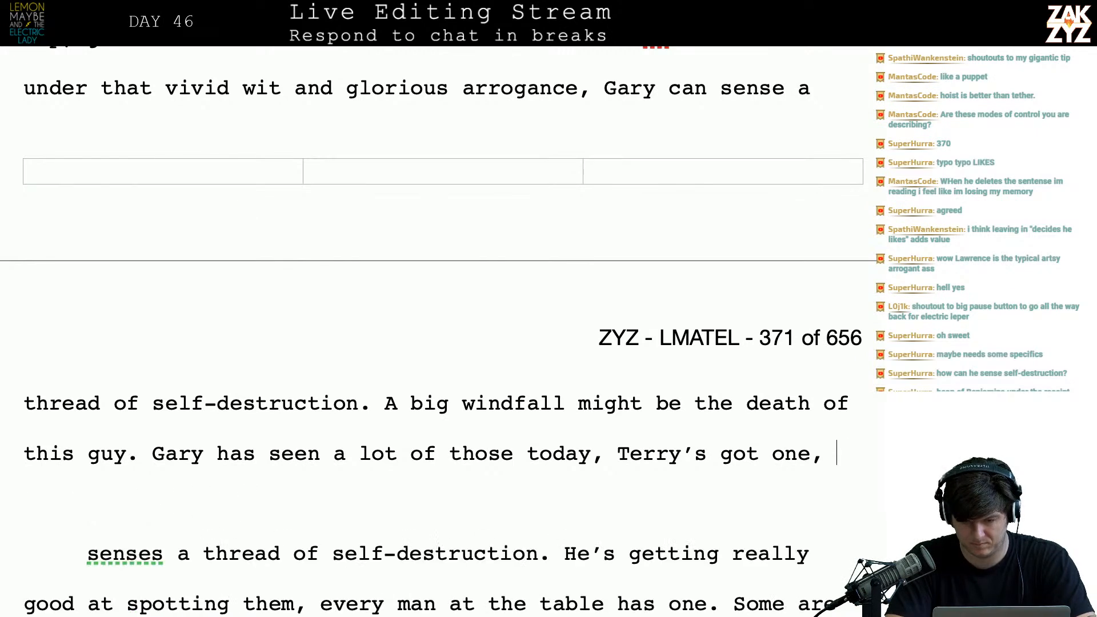
- Replace "Terry's got one," with "pretty much every guy at this" after "a lot of those today,"
key(BackSpace)
key(BackSpace)
key(BackSpace)
key(BackSpace)
key(BackSpace)
key(BackSpace)
key(BackSpace)
key(BackSpace)
key(BackSpace)
key(BackSpace)
key(BackSpace)
text(r)
key(BackSpace)
text(pretty much every guy at this )
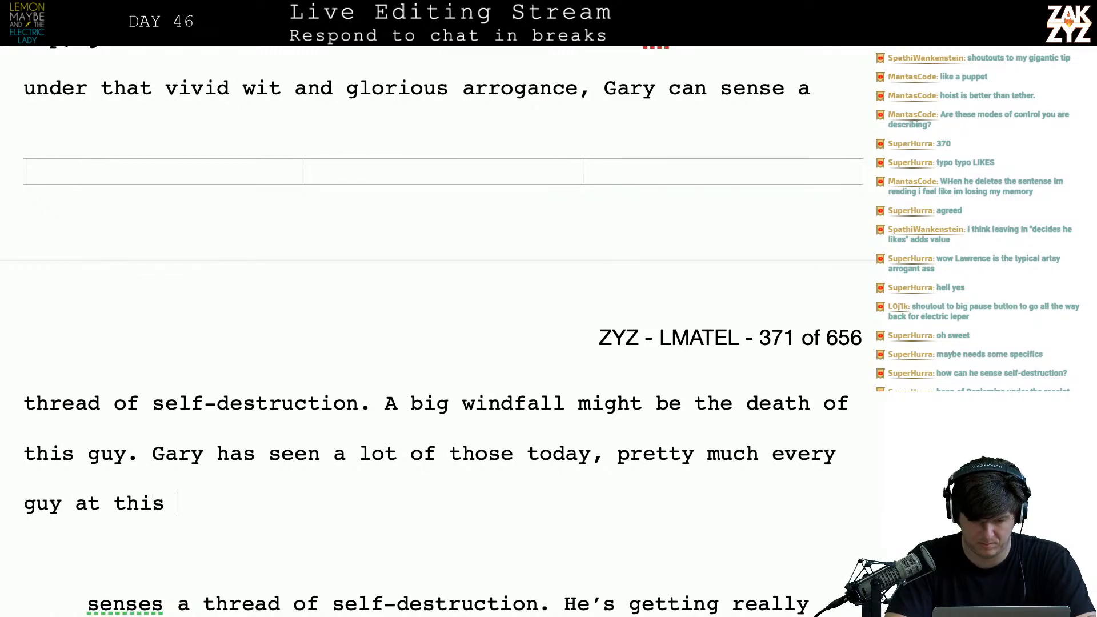
- Finish the sentence about the guys with "table has that same thread."
text(table has a)
key(BackSpace)
key(BackSpace)
key(BackSpace)
text(s that same)
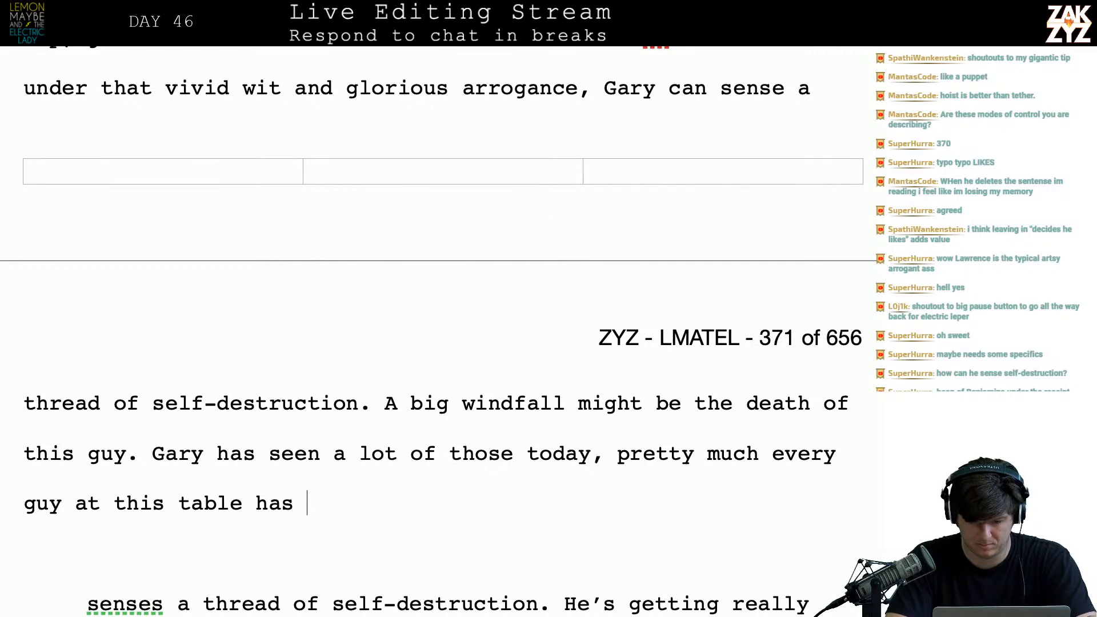
text( thread. )
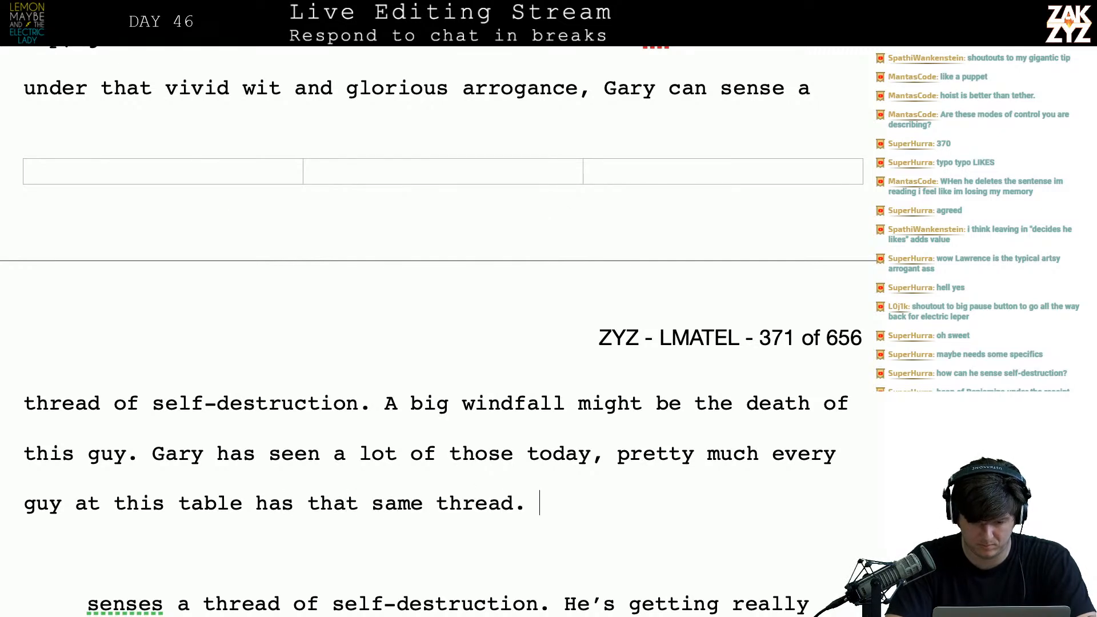
- Begin a new sentence after "that same thread." with "Some of them are thick rope"
text(Some are)
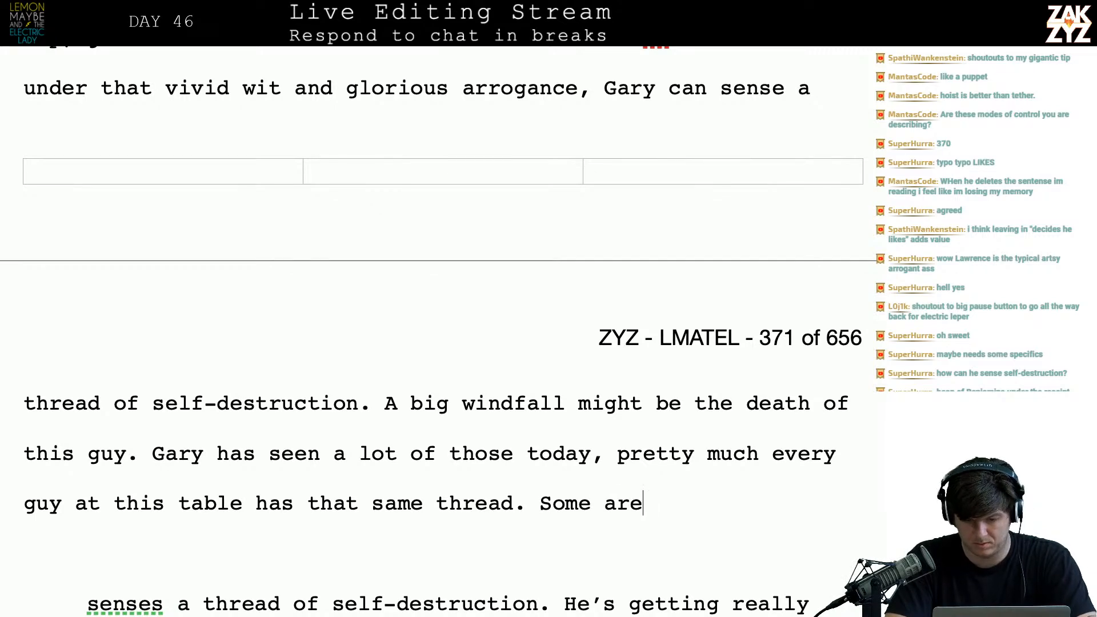
key(BackSpace)
key(BackSpace)
key(BackSpace)
key(BackSpace)
text(of t)
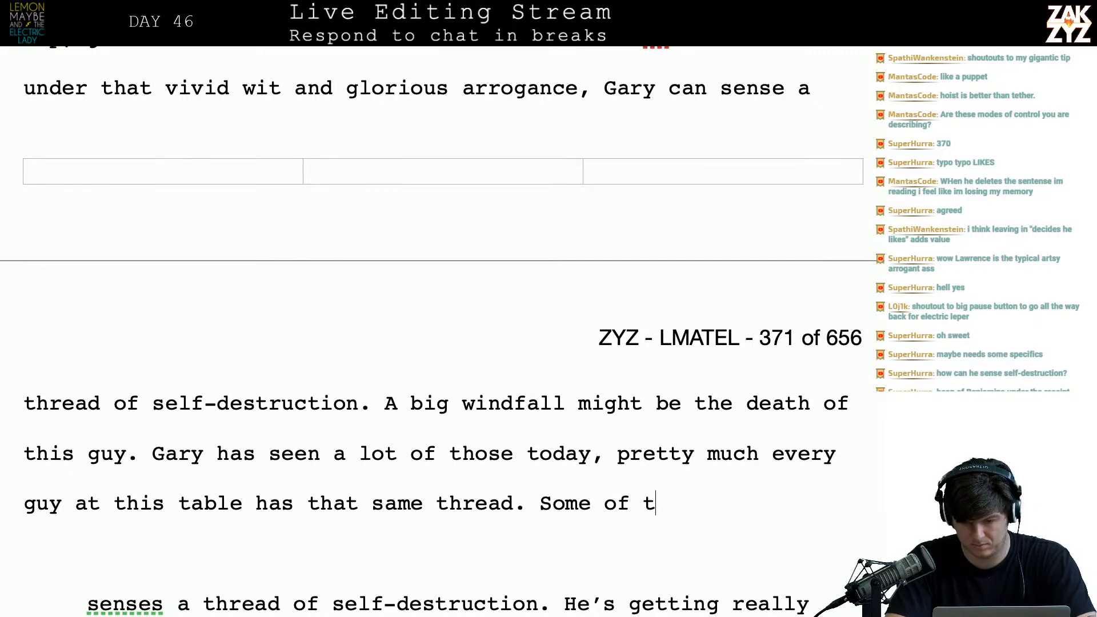
text(hem are thick rope)
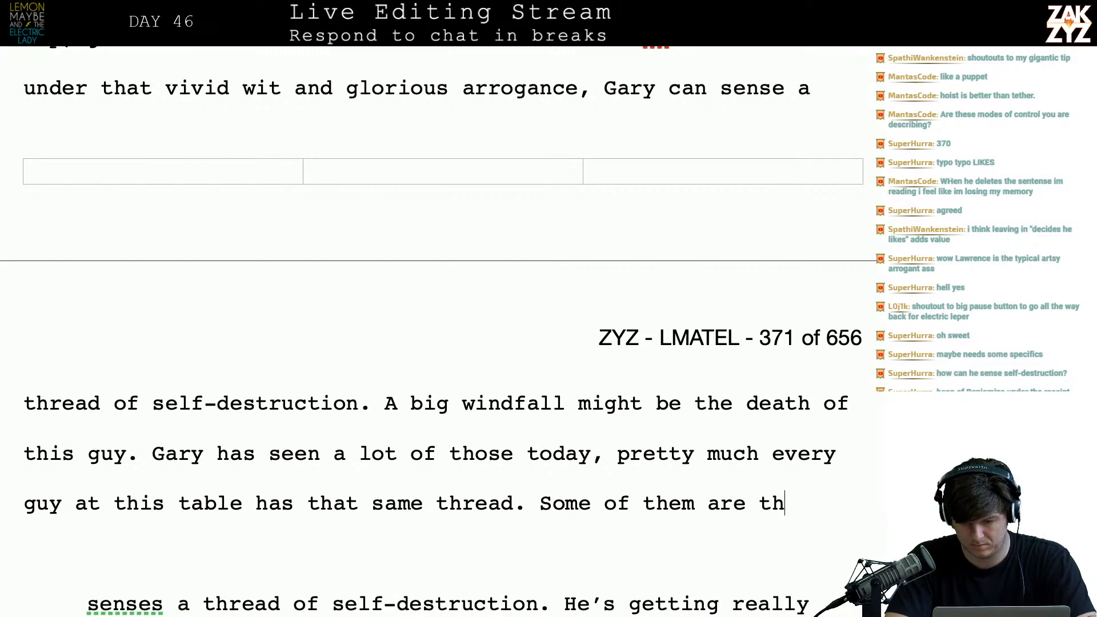
- Replace "thick rope" with "ropes thick enough to moor a battlship."
key(BackSpace)
key(BackSpace)
key(BackSpace)
key(BackSpace)
key(BackSpace)
key(BackSpace)
key(BackSpace)
key(BackSpace)
key(BackSpace)
text(ropes thick enough)
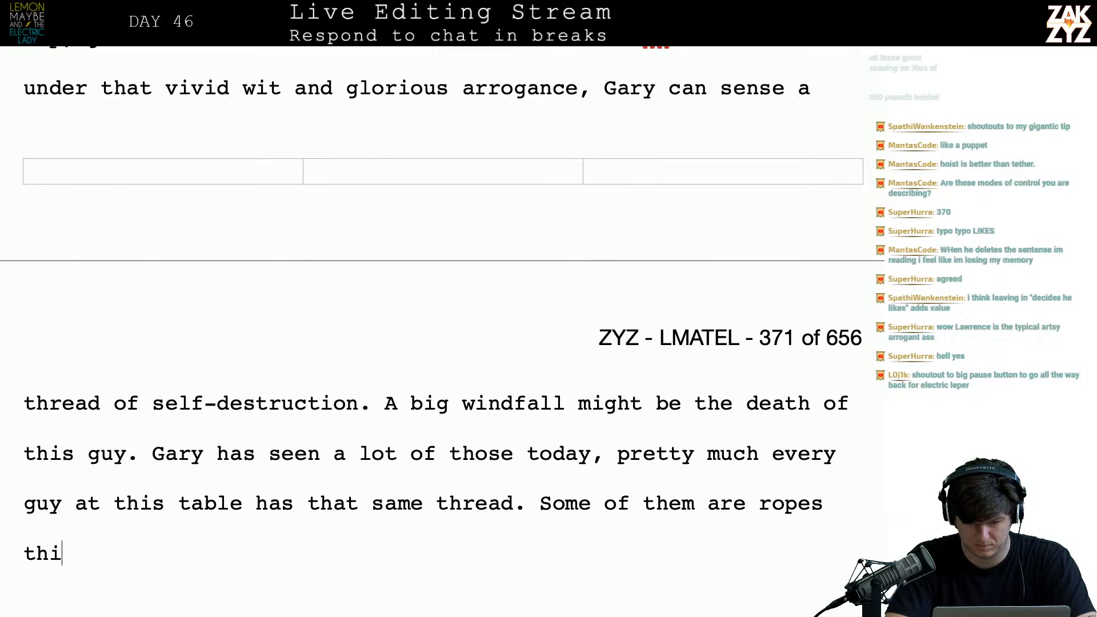
text( to moor a battel)
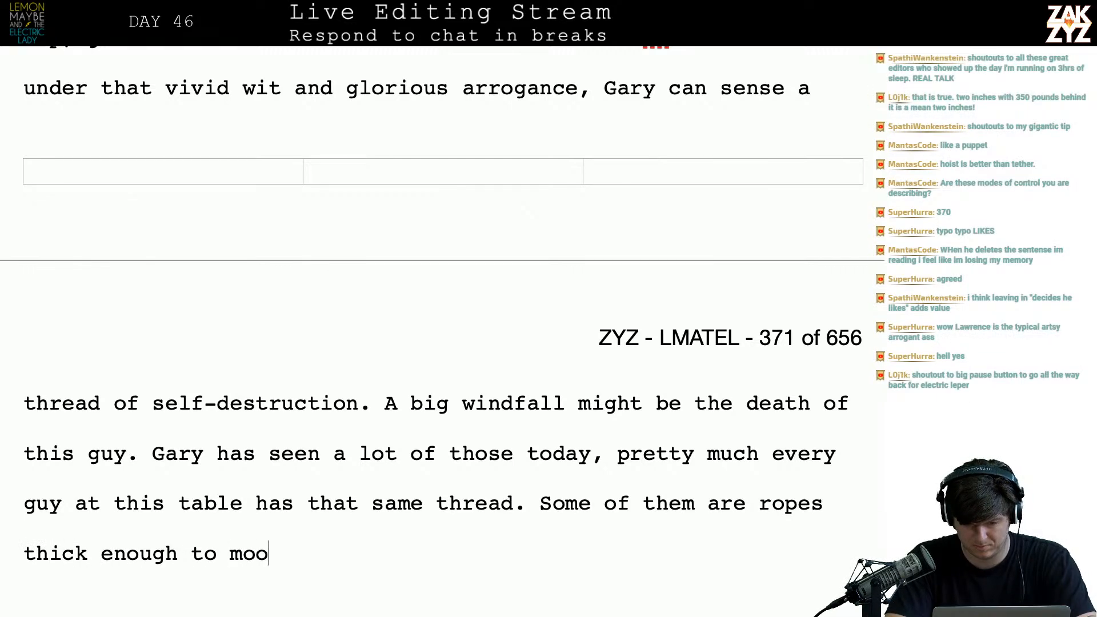
key(BackSpace)
key(BackSpace)
key(BackSpace)
text(lship.)
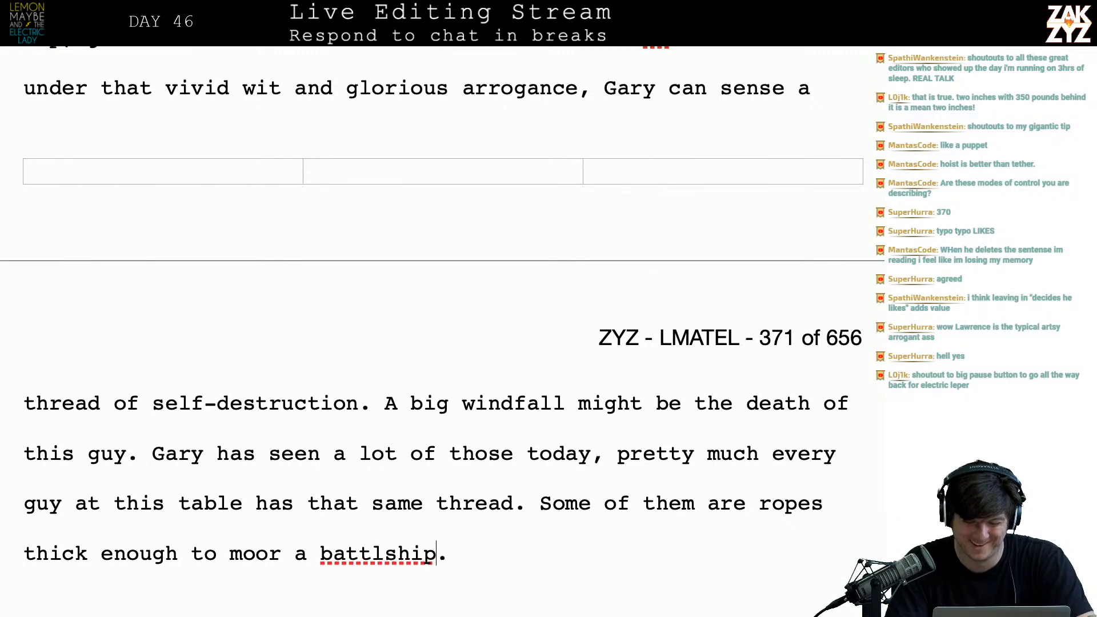
- Correct the misspelled last word of the mooring sentence to "battleship"
text(e)
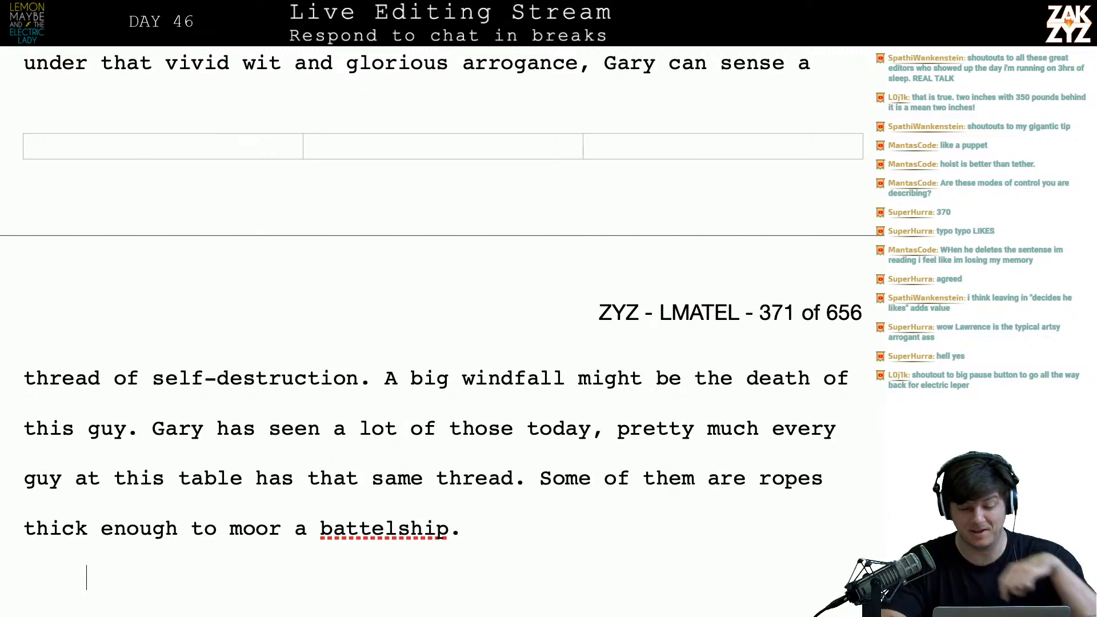
scroll(370, 507, down, 1)
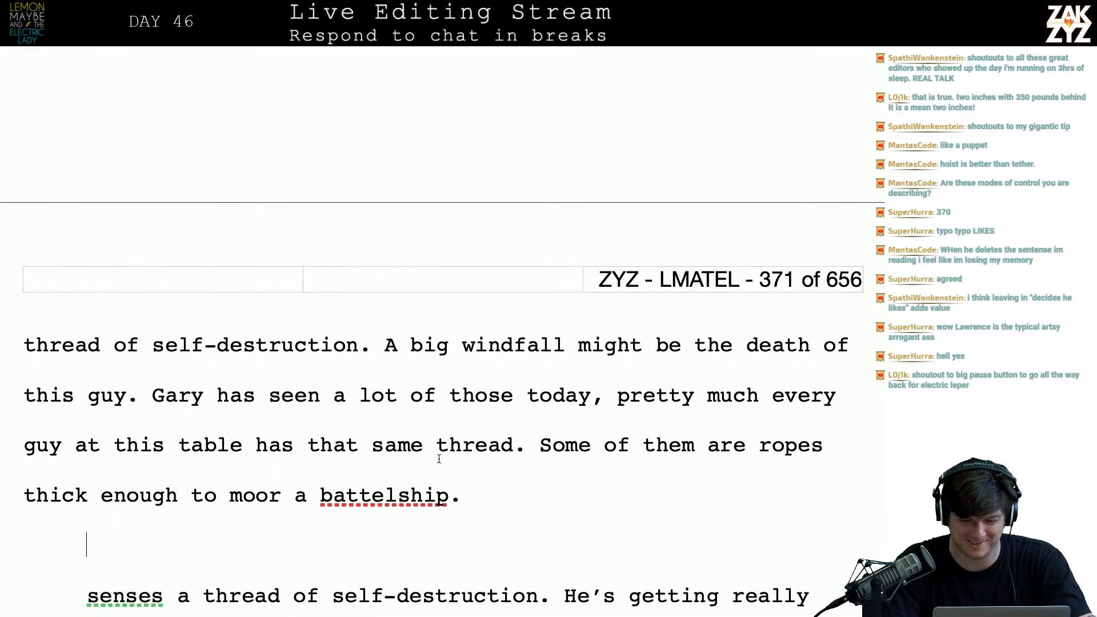
key(Delete)
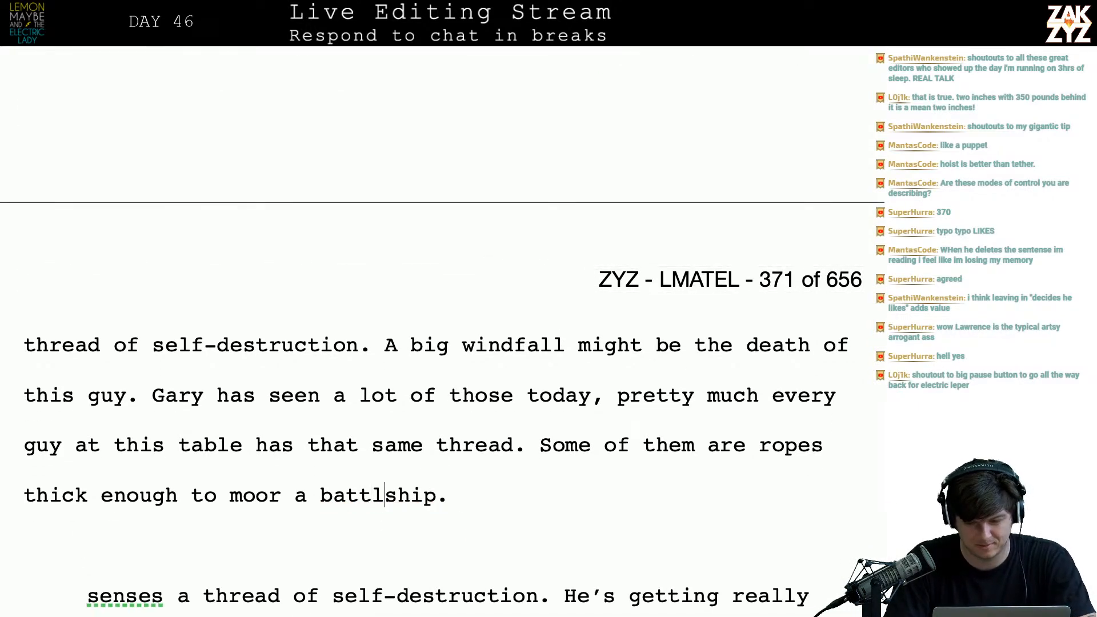
text(e)
key(Right)
key(Right)
key(Right)
key(Right)
key(Right)
key(Right)
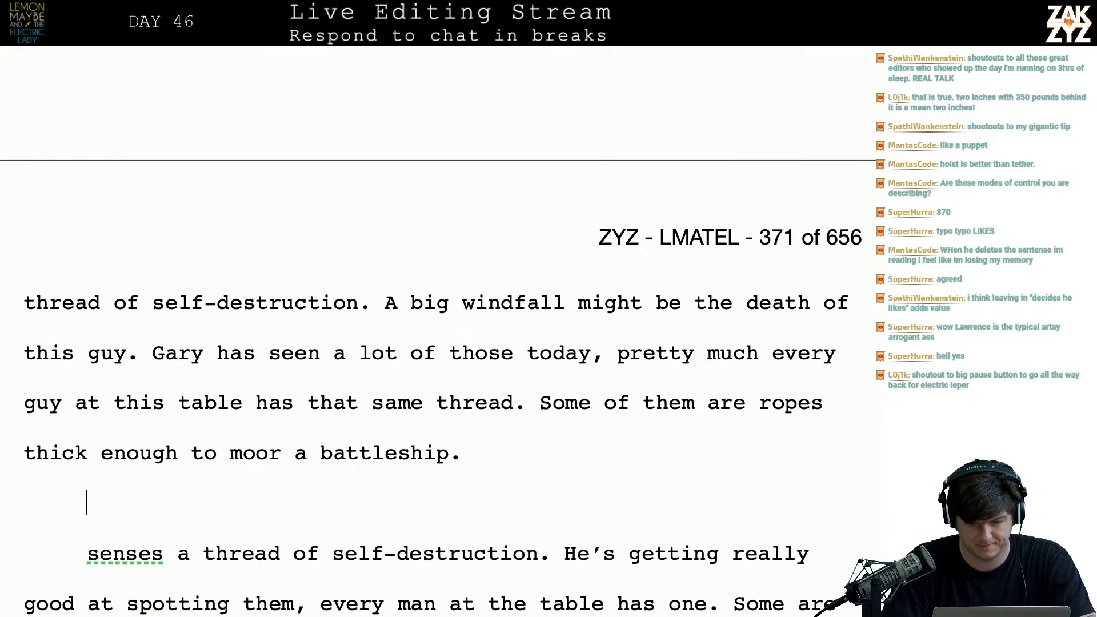
- Delete the old draft from "senses a thread of self-destruction" through "might kill Lawrence.", keeping the paragraph that starts "Too much will break this one."
scroll(386, 469, down, 5)
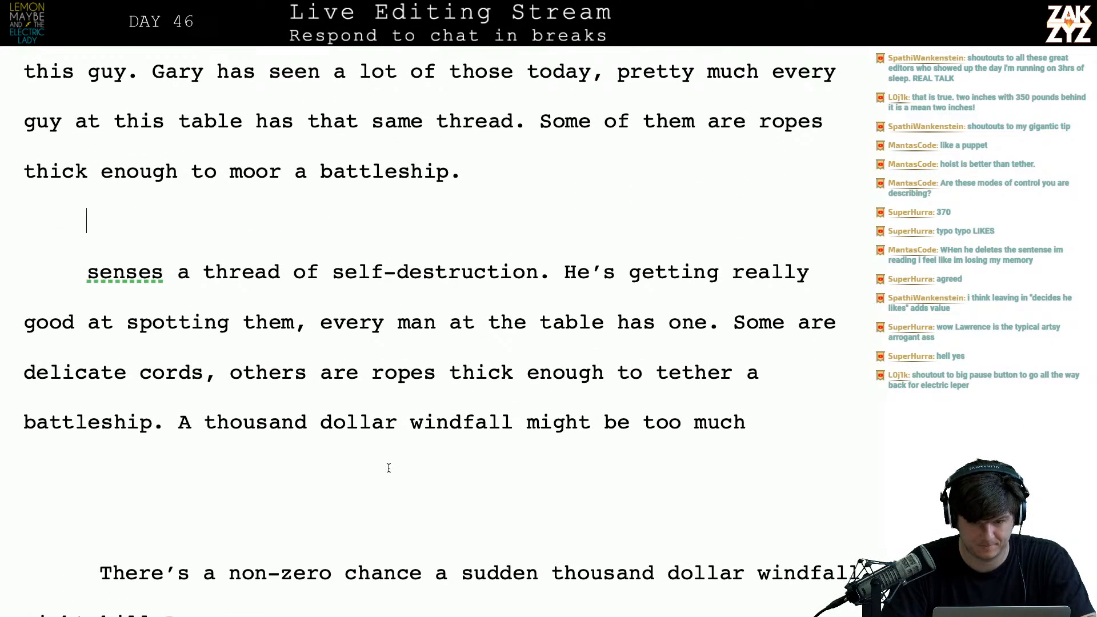
scroll(467, 495, up, 3)
drag(87, 294, 114, 457)
key(shift+Down)
key(shift+Down)
key(shift+Down)
key(shift+Down)
key(shift+Down)
key(shift+Down)
key(shift+Down)
key(shift+Down)
key(shift+Down)
key(shift+Down)
key(shift+Up)
key(shift+Up)
key(shift+Up)
key(shift+Up)
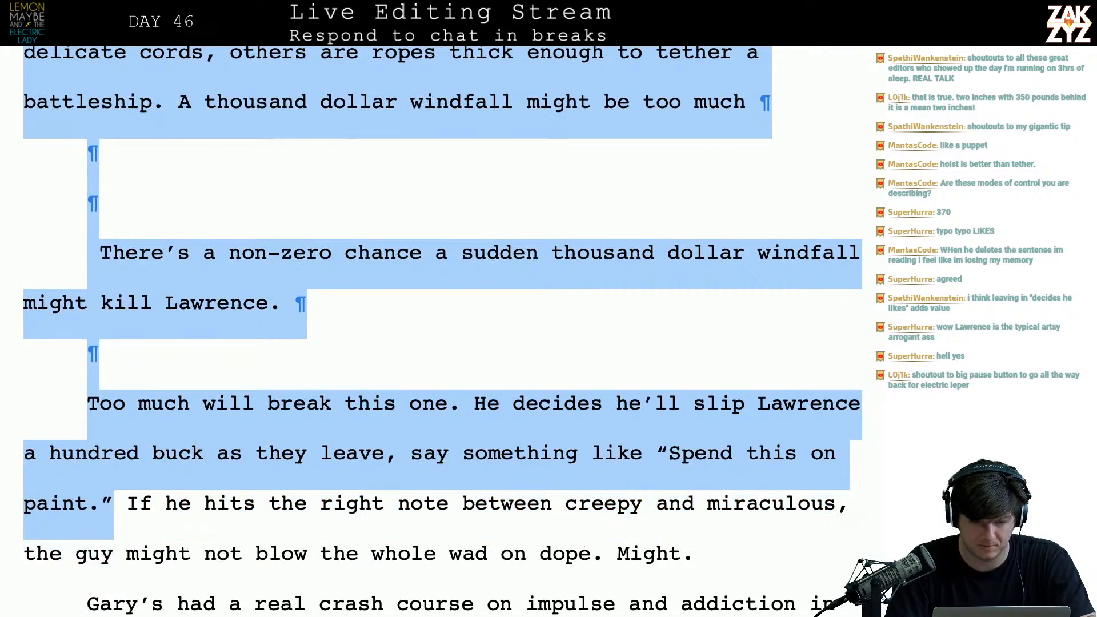
key(shift+Down)
key(shift+Right)
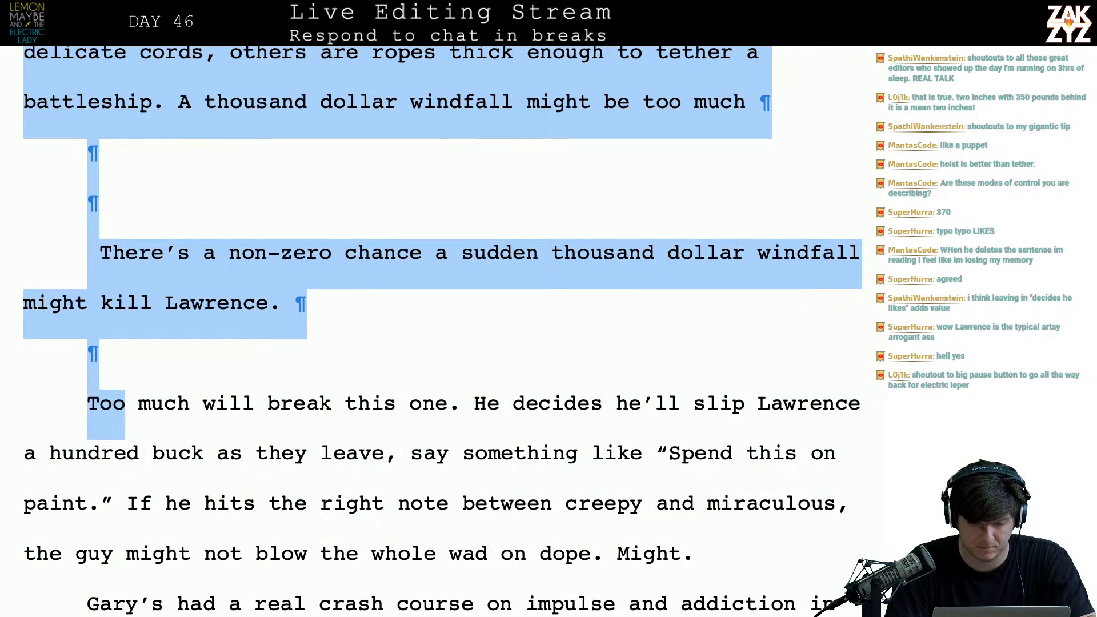
key(shift+Up)
key(shift+Right)
key(BackSpace)
key(Return)
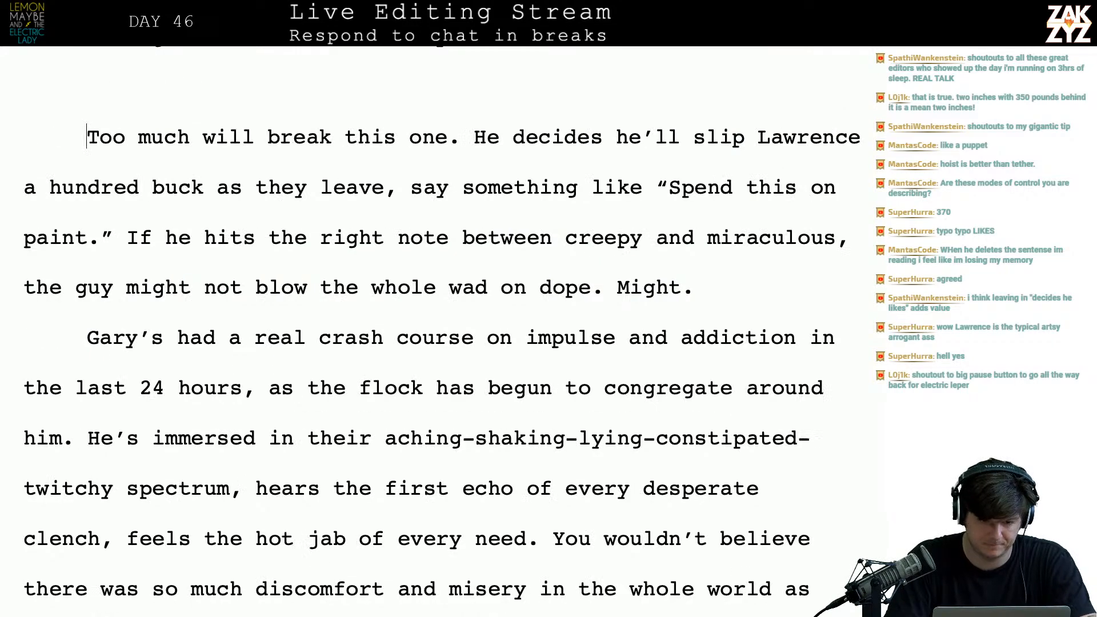
- Begin a new sentence after "moor a battleship." with "Gary makes up his mind he's going to slip"
key(Up)
key(Up)
key(Up)
text(Gary)
text(s u)
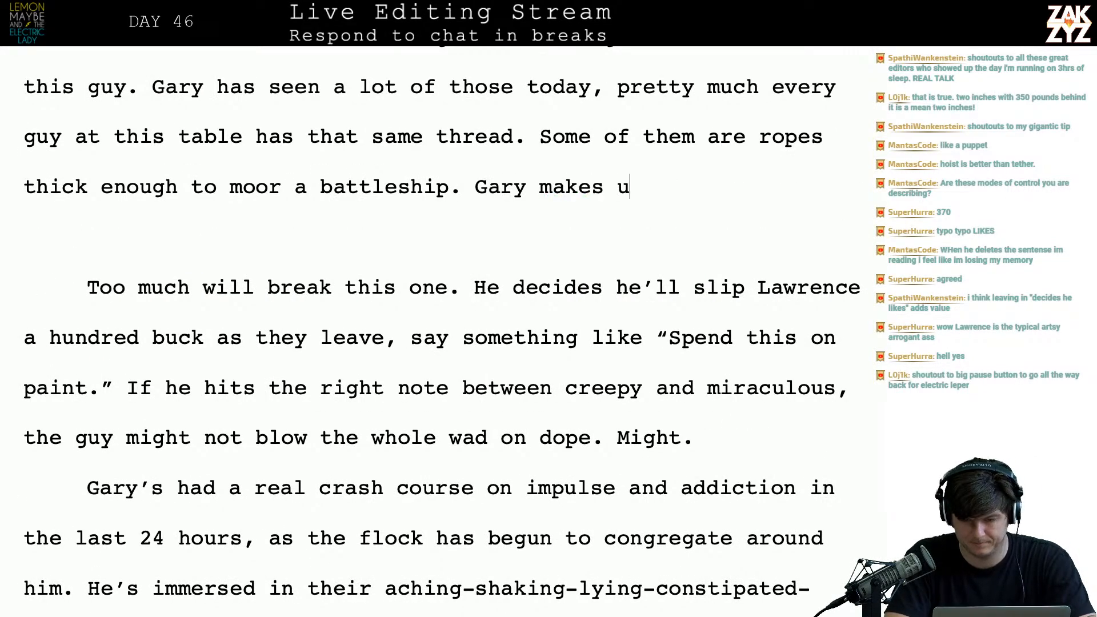
text(p his mind he's going to slip )
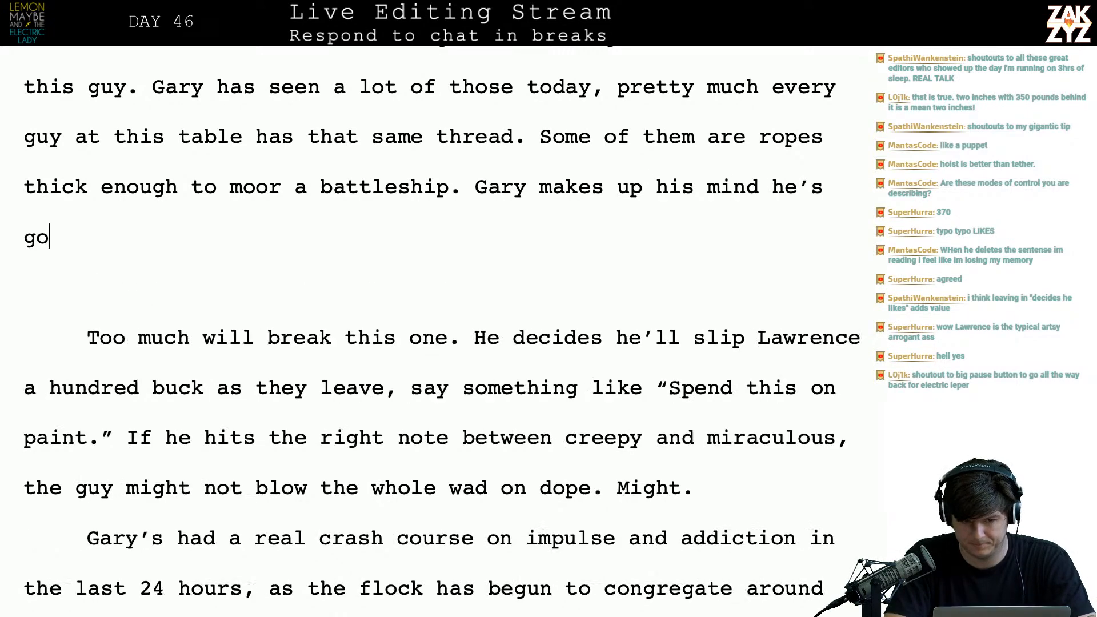
- Continue the sentence after "going to slip" with "the guy a hundred"
text(get e)
key(BackSpace)
key(BackSpace)
key(BackSpace)
key(BackSpace)
key(BackSpace)
text(te)
key(BackSpace)
text(he)
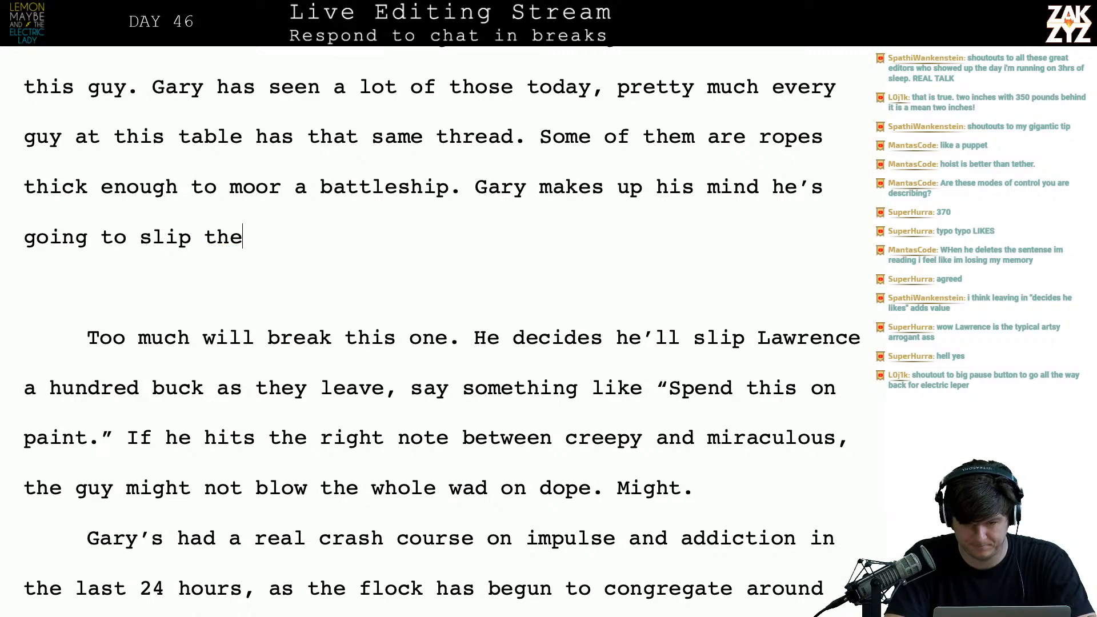
text( guy a hundred )
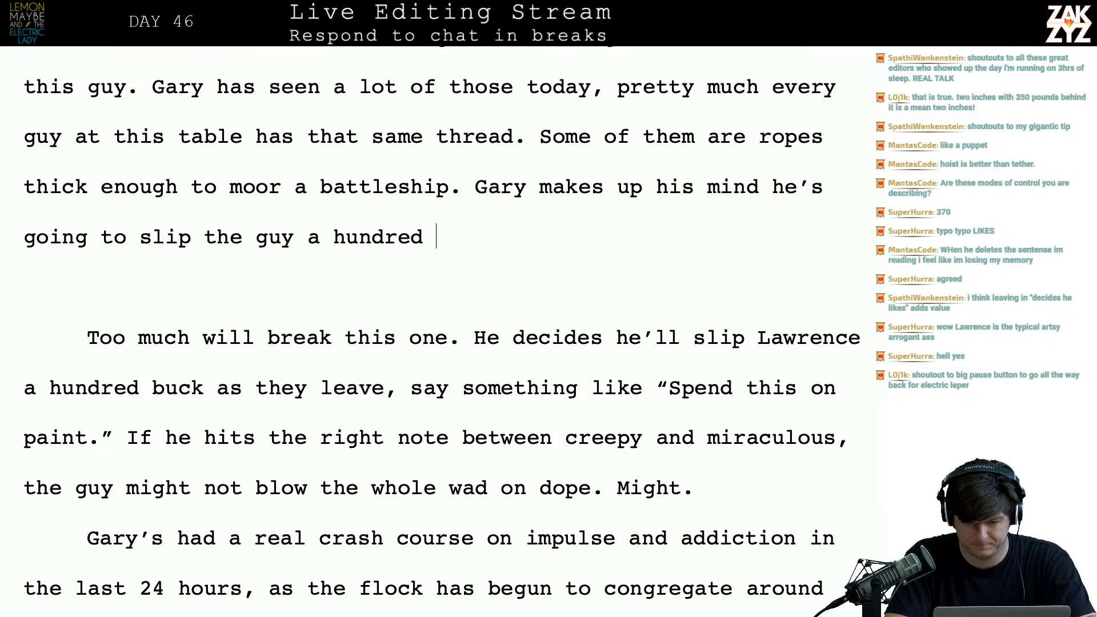
- Complete the sentence after "the guy a hundred" with "as he leaves and say something like “spend this on paint.”"
text(as he leaves, )
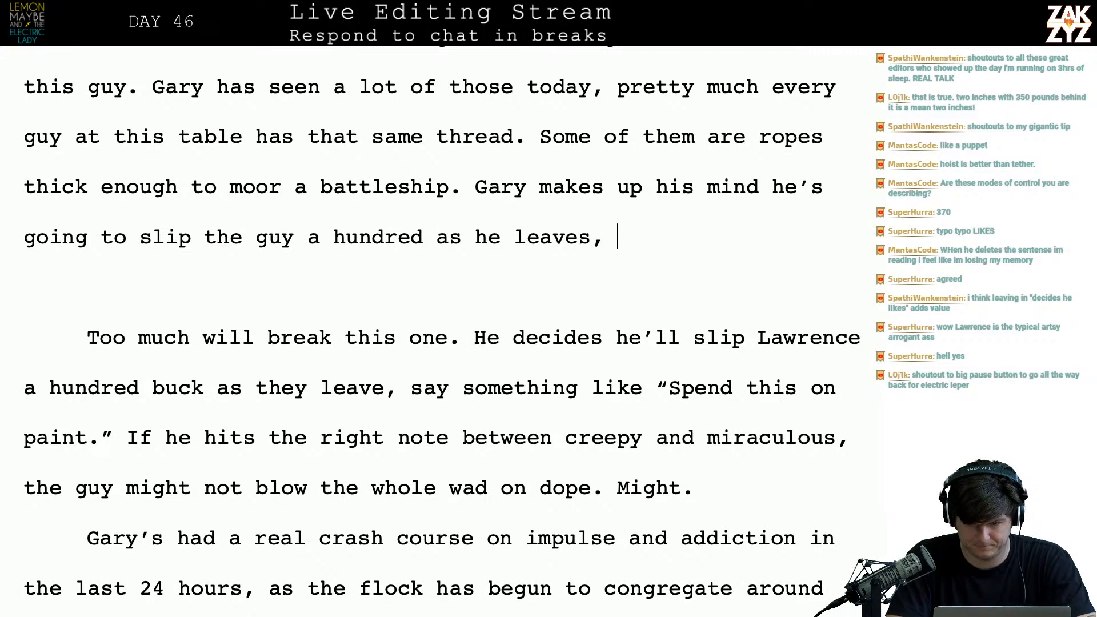
text(say something)
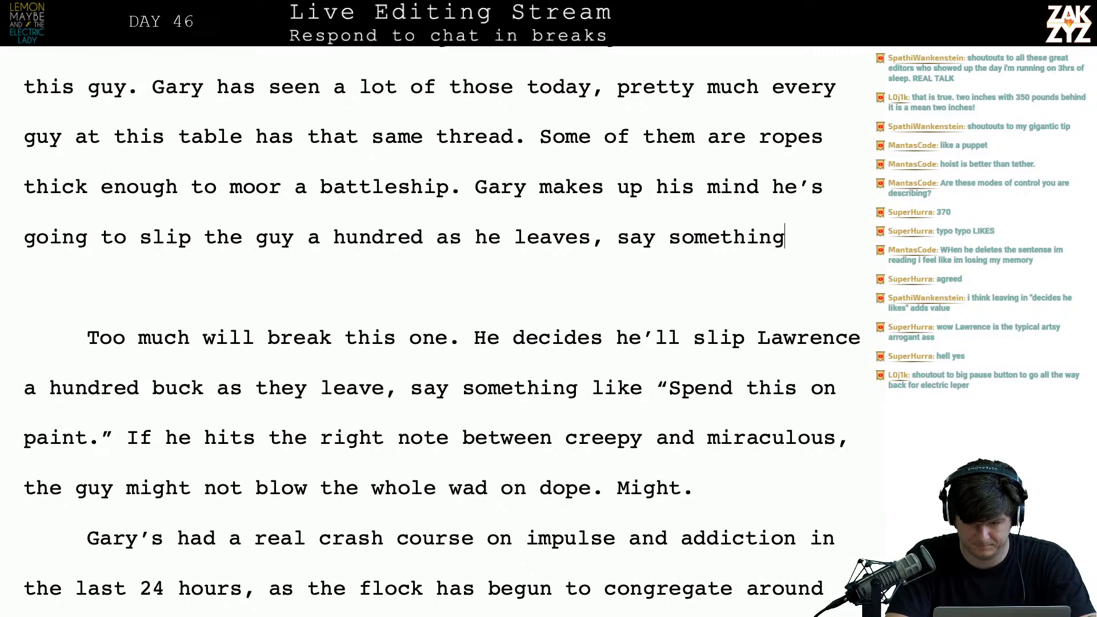
text( like "spend )
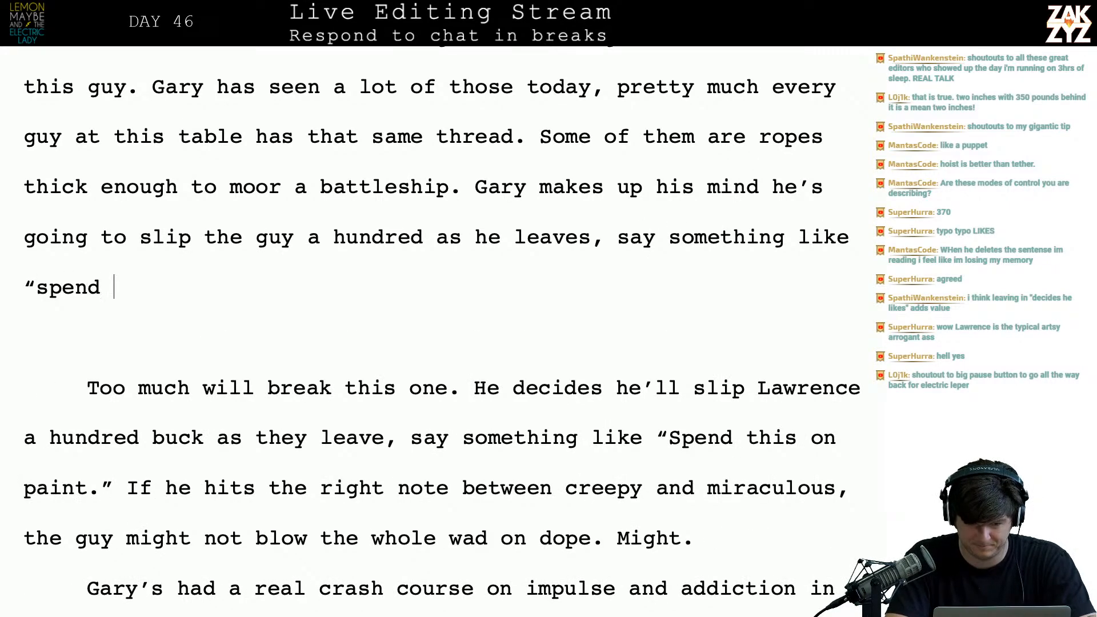
text(this on paint")
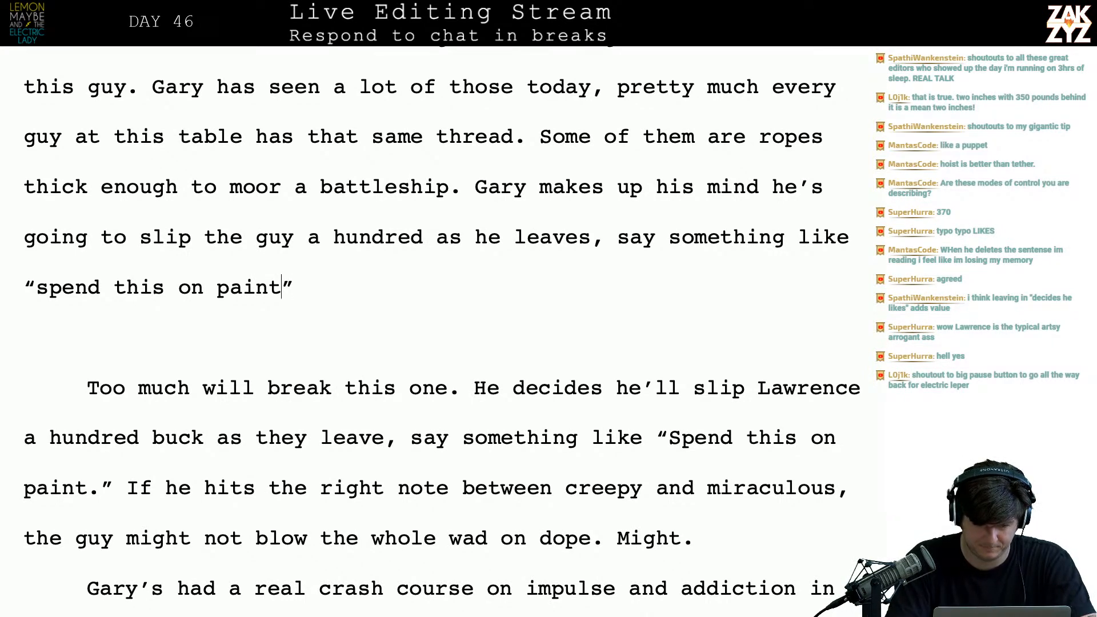
text(.)
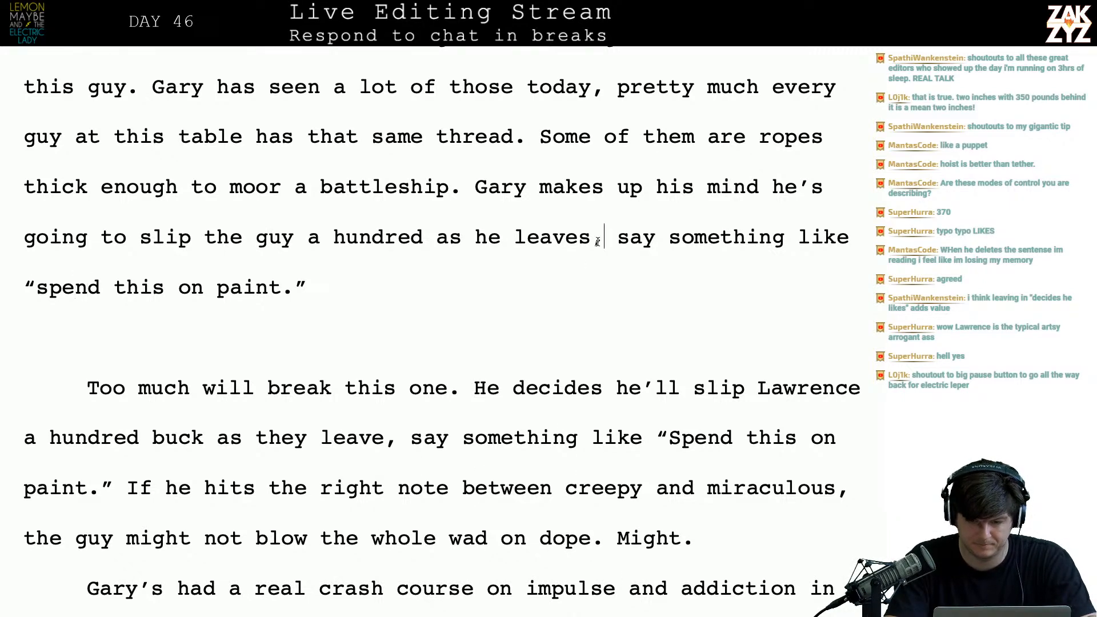
key(BackSpace)
text(and)
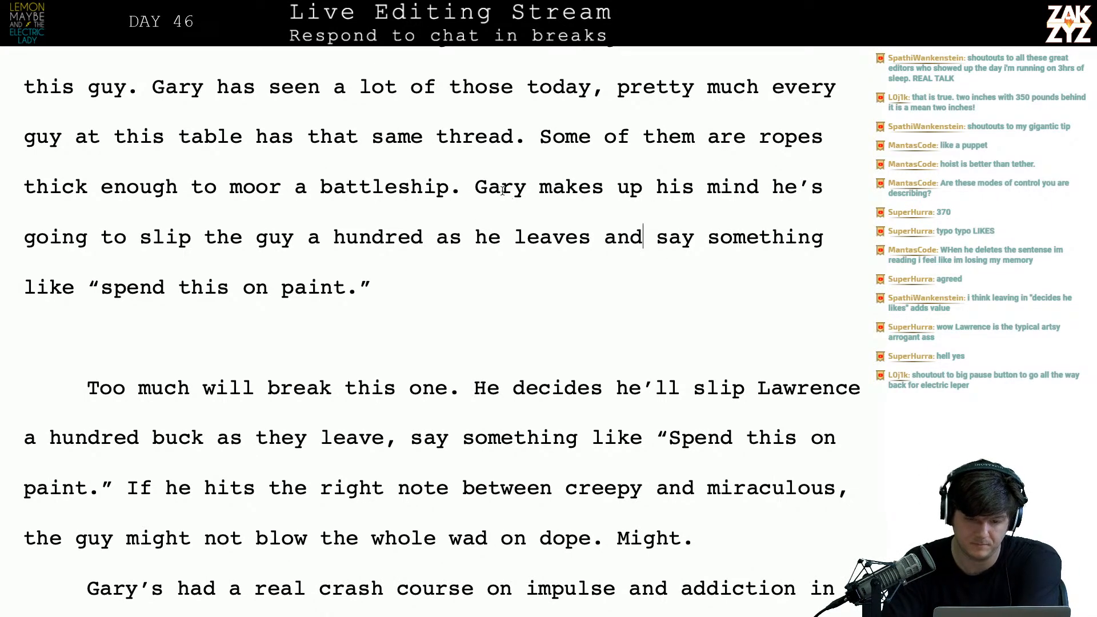
- Push the sentence about slipping the guy a hundred into a separate paragraph below and write "Gary makes up his mind. As he leaves" above it
click(477, 187)
key(Return)
key(Return)
key(Up)
text(Gary makes up his mind. W)
key(BackSpace)
text(As he leaves)
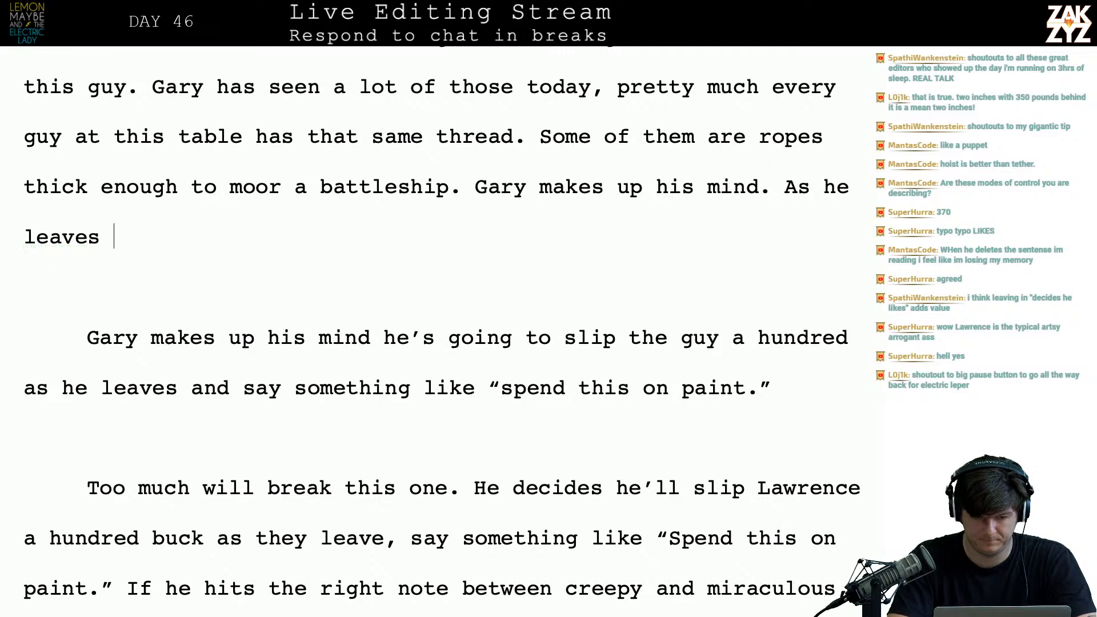
- Continue the new sentence after "As he leaves" with "the diner he's going to slip Lawrence a hundred"
text( the diner he's going to slip lawre)
key(BackSpace)
key(BackSpace)
key(BackSpace)
key(BackSpace)
key(BackSpace)
text(Lawrence a hundred)
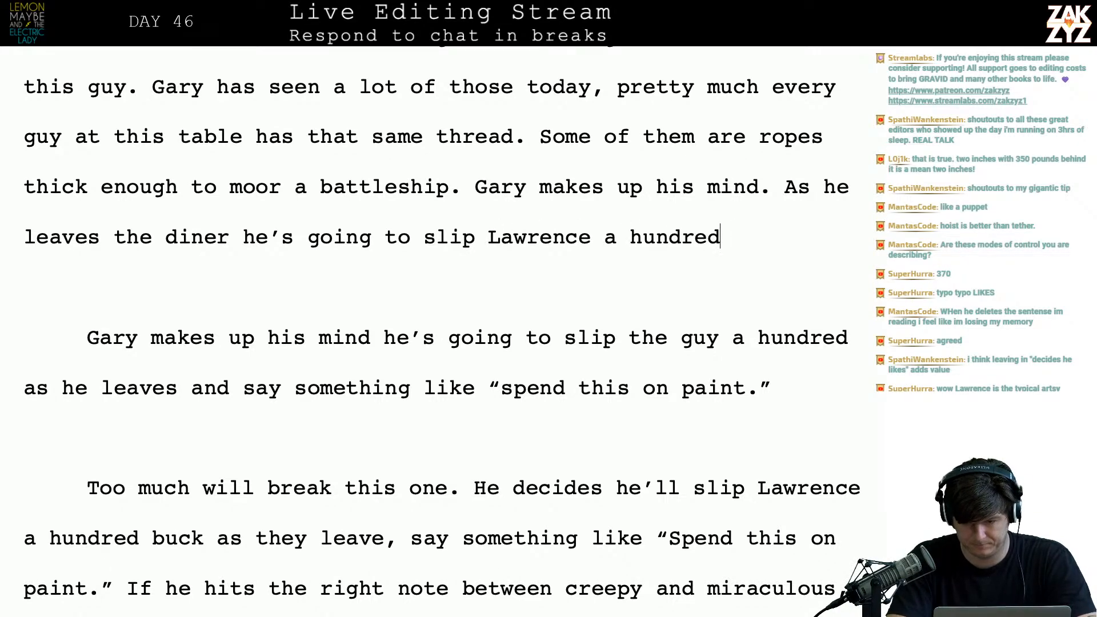
- Extend the sentence after "Lawrence a hundred" with "bucks and tell him to spend it on"
text( bucks andtel)
key(BackSpace)
key(BackSpace)
key(BackSpace)
text(tell him to spend it on )
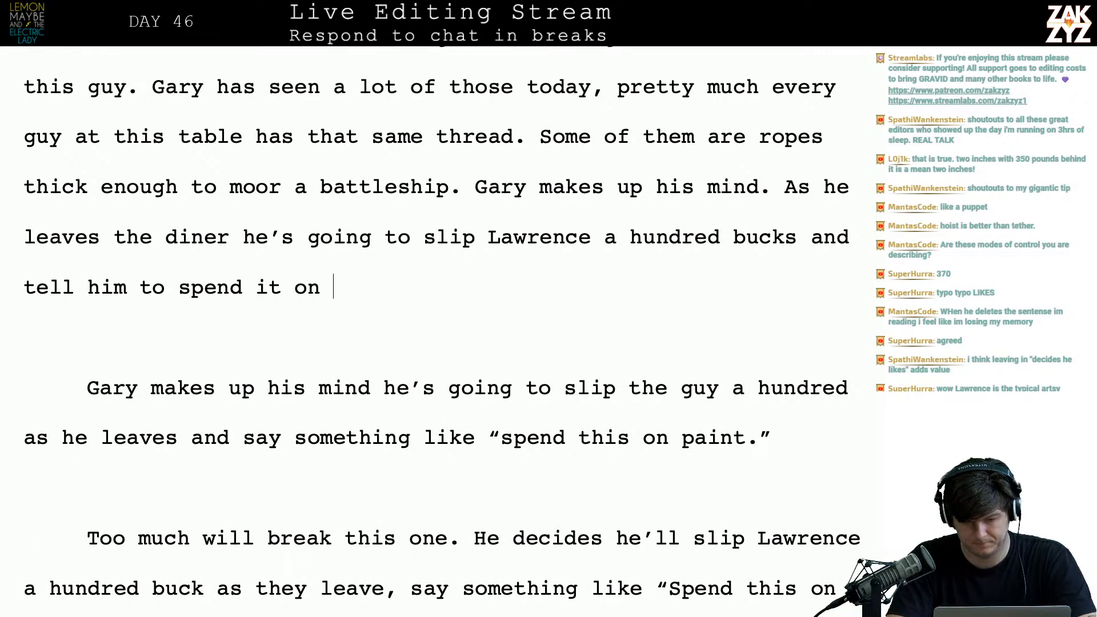
- End the sentence with "paint." and add "If he hits the right note between creepy and mysterious, maybe it won't all go up his nose. Maybe."
text(paint. If he hit)
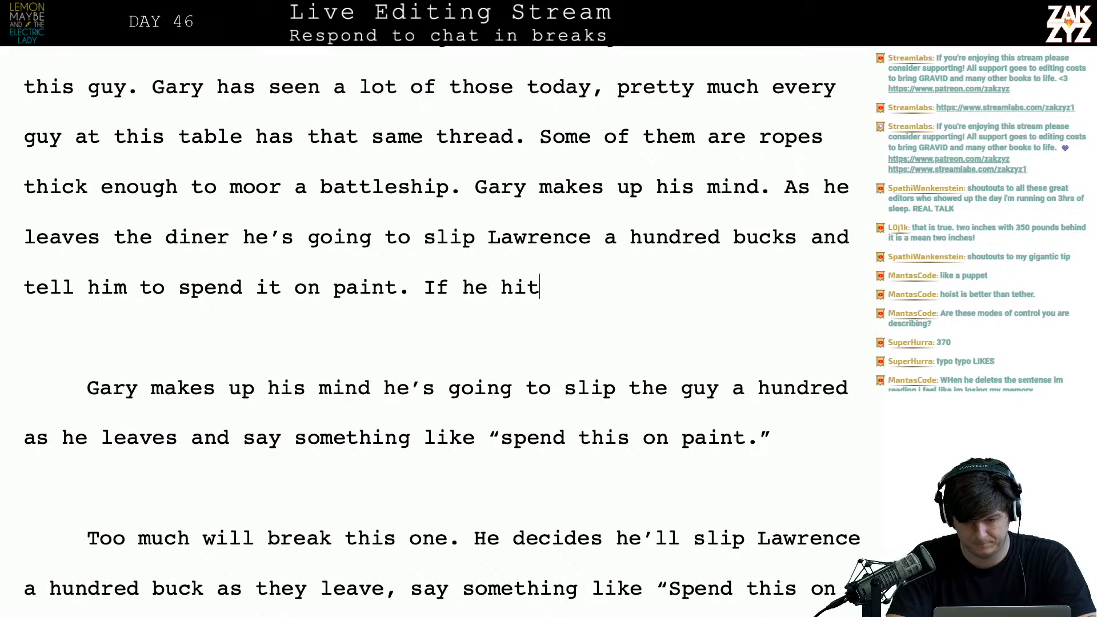
text(s the right note b)
text(etween creep)
text(y and mysterious)
text(, maybe it won')
text(t all go up his)
text( nose. Maybe.)
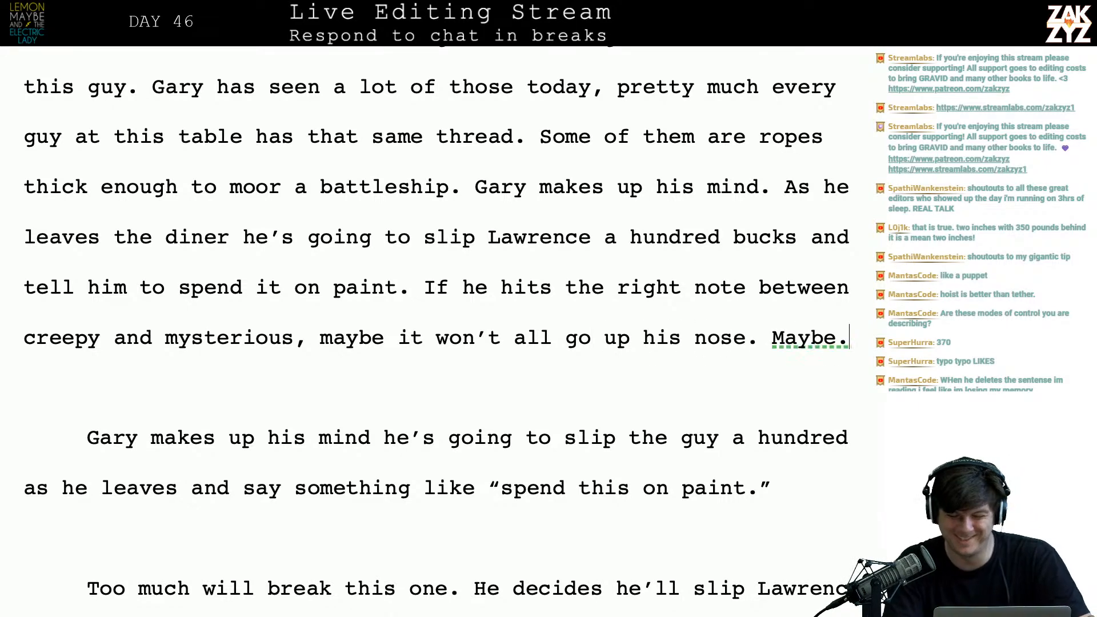
key(BackSpace)
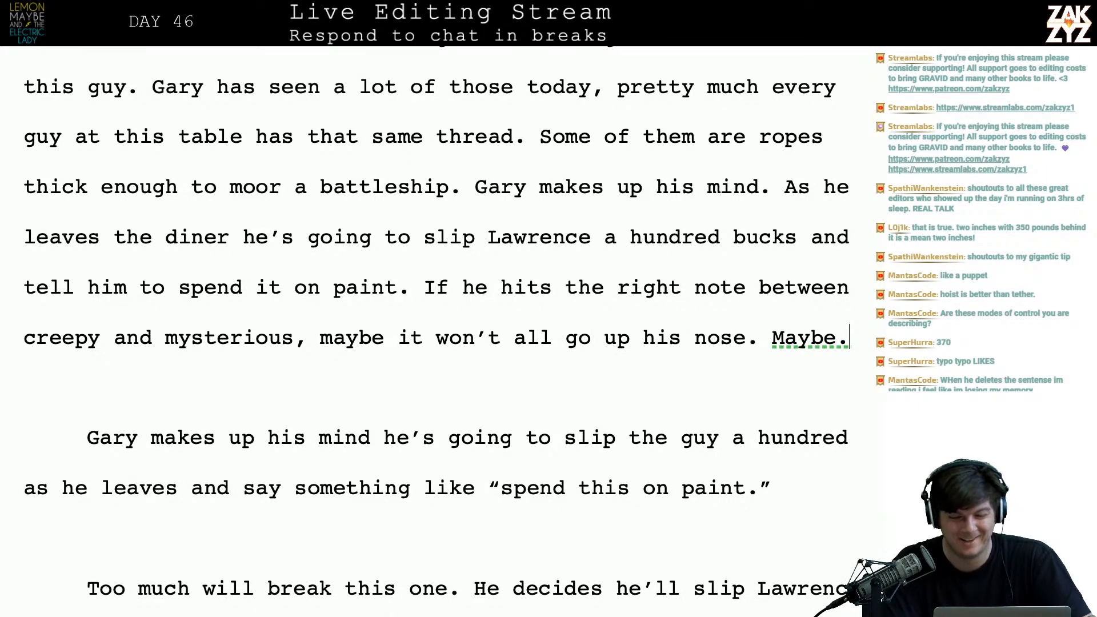
scroll(191, 132, down, 1)
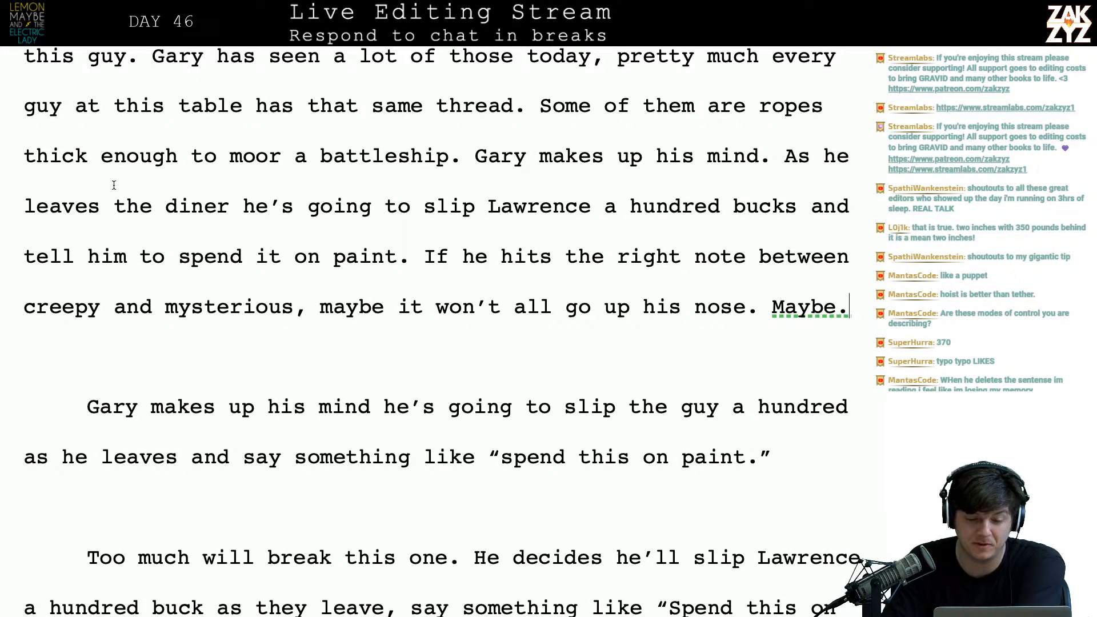
scroll(306, 264, down, 4)
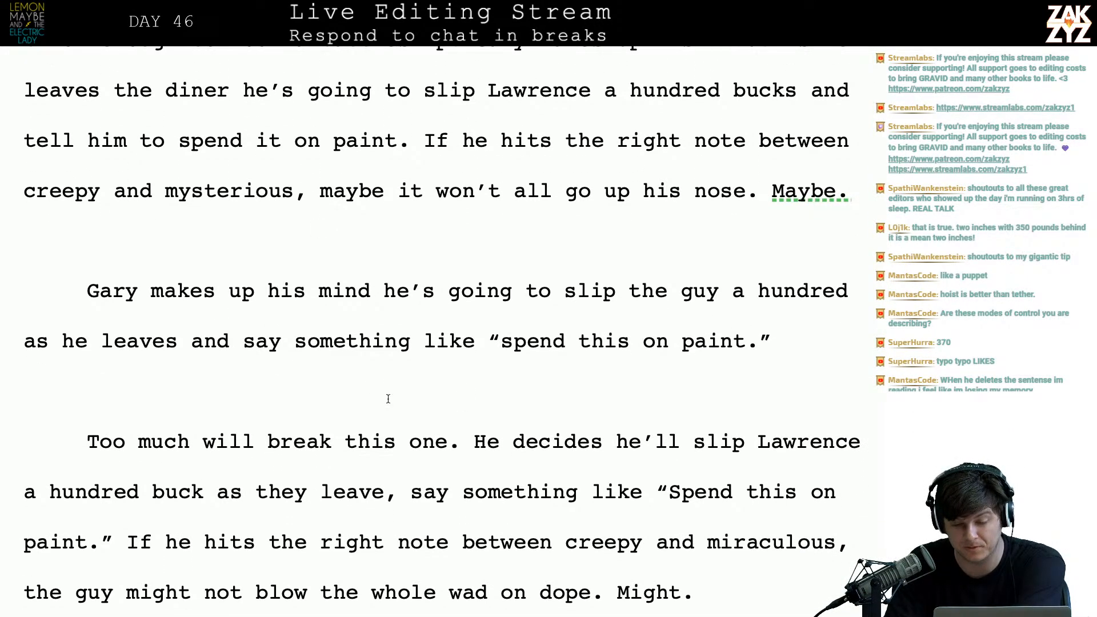
- Delete the two leftover draft paragraphs between "Maybe." and the paragraph starting "Gary's had a real crash course"
key(ctrl+shift+Down)
key(ctrl+shift+Down)
key(ctrl+shift+Down)
key(ctrl+shift+Down)
key(ctrl+shift+Down)
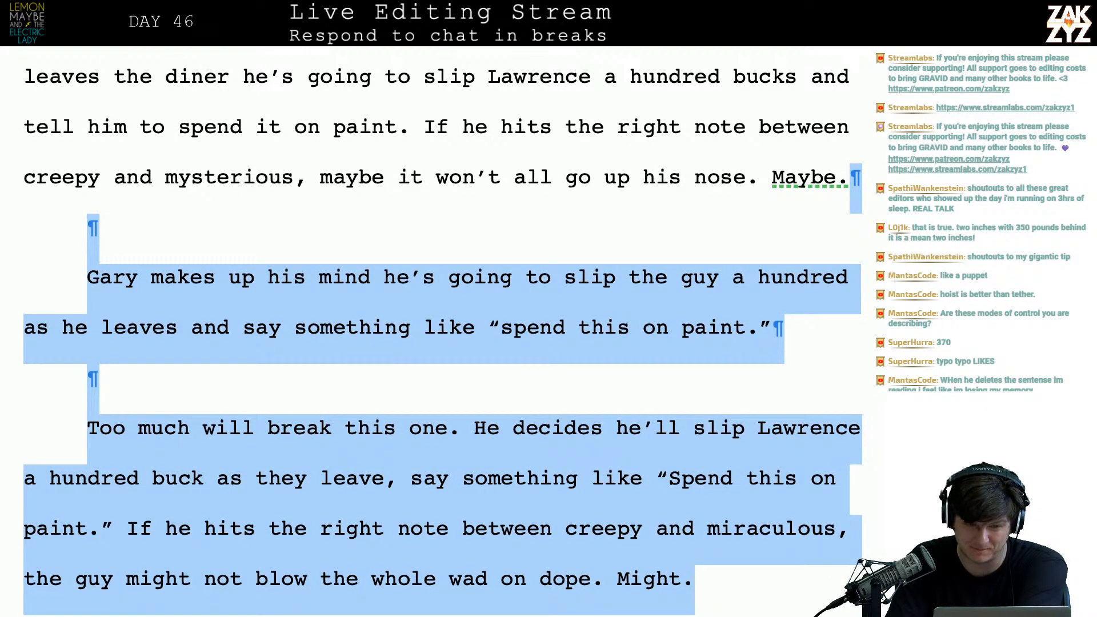
key(BackSpace)
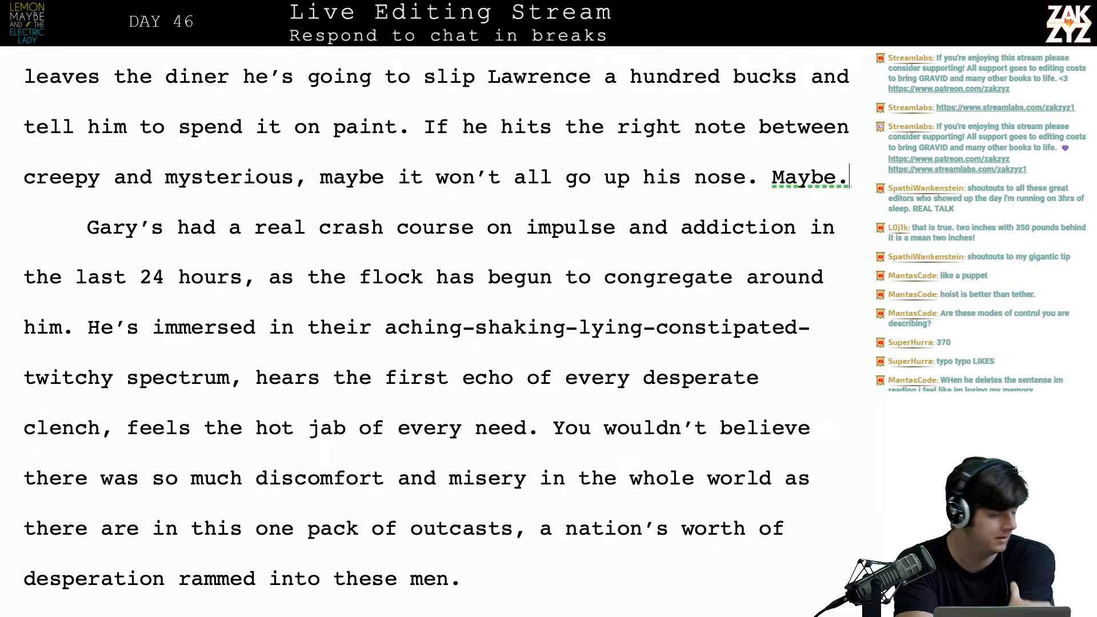
- Start a new paragraph above "Gary's had a real crash course" reading "The last 24 hours have been a crash course on impulse and"
scroll(343, 347, down, 1)
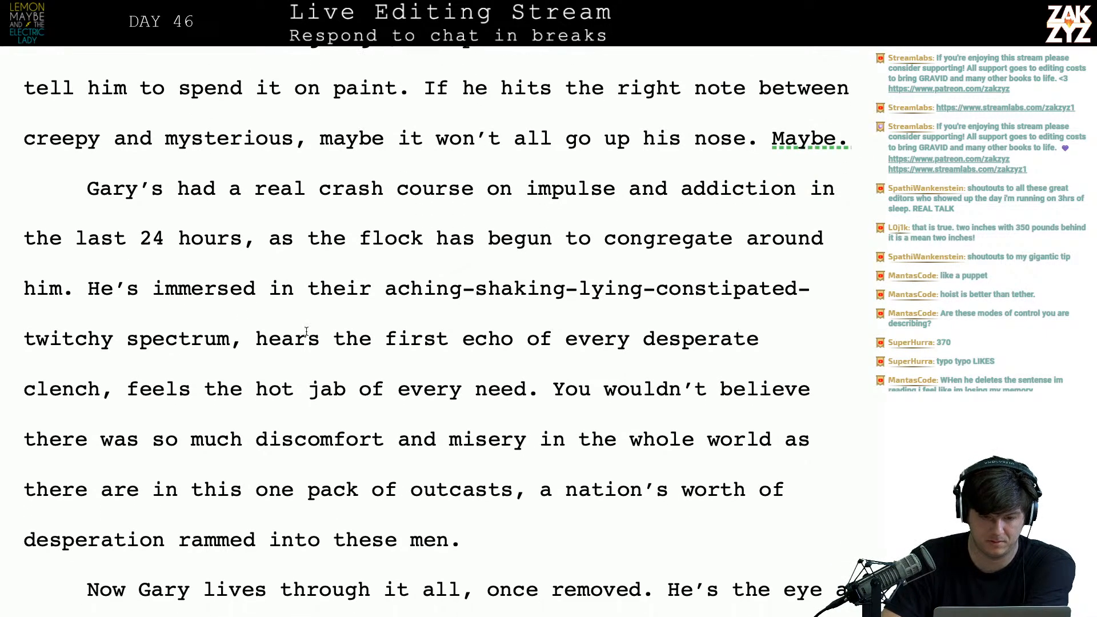
click(72, 203)
key(Return)
key(Up)
text(The last 2)
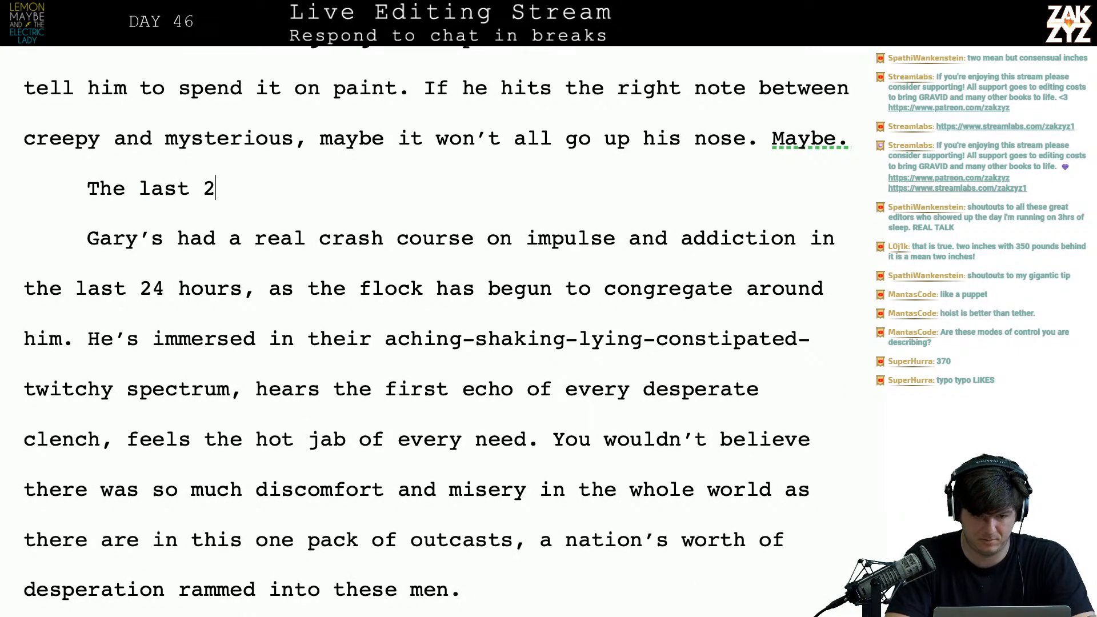
text(4 hours hav)
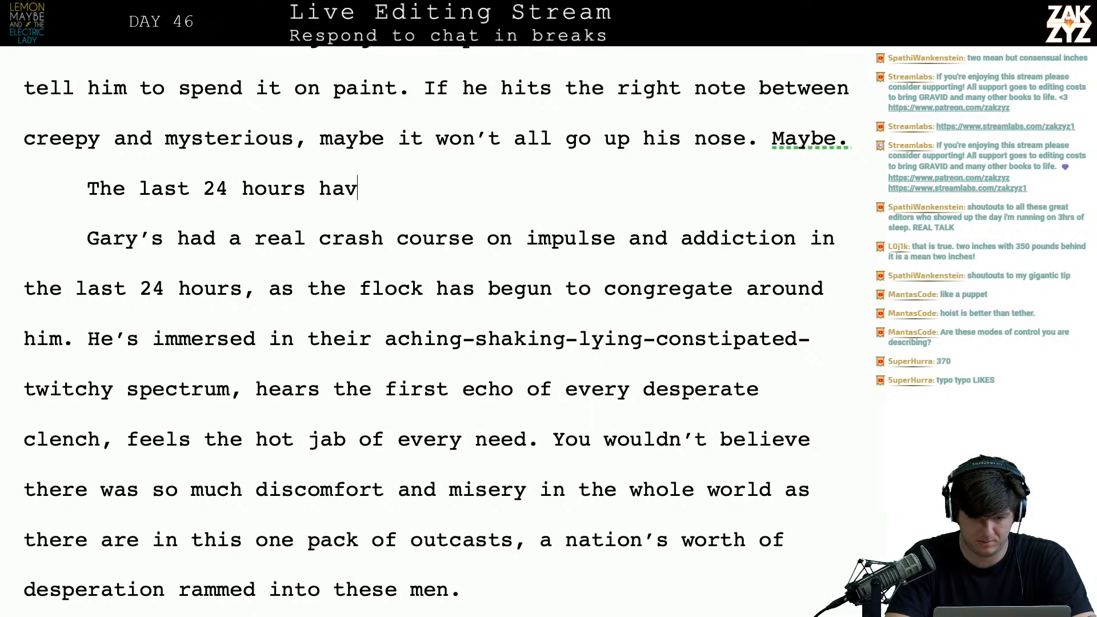
text(e been a cr)
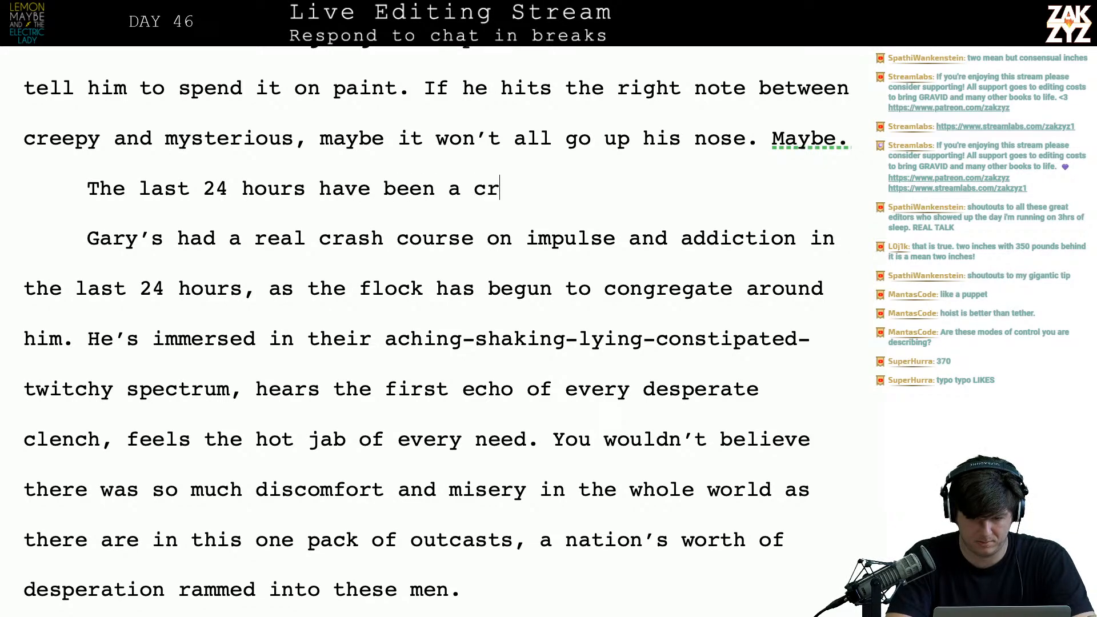
text(ash course )
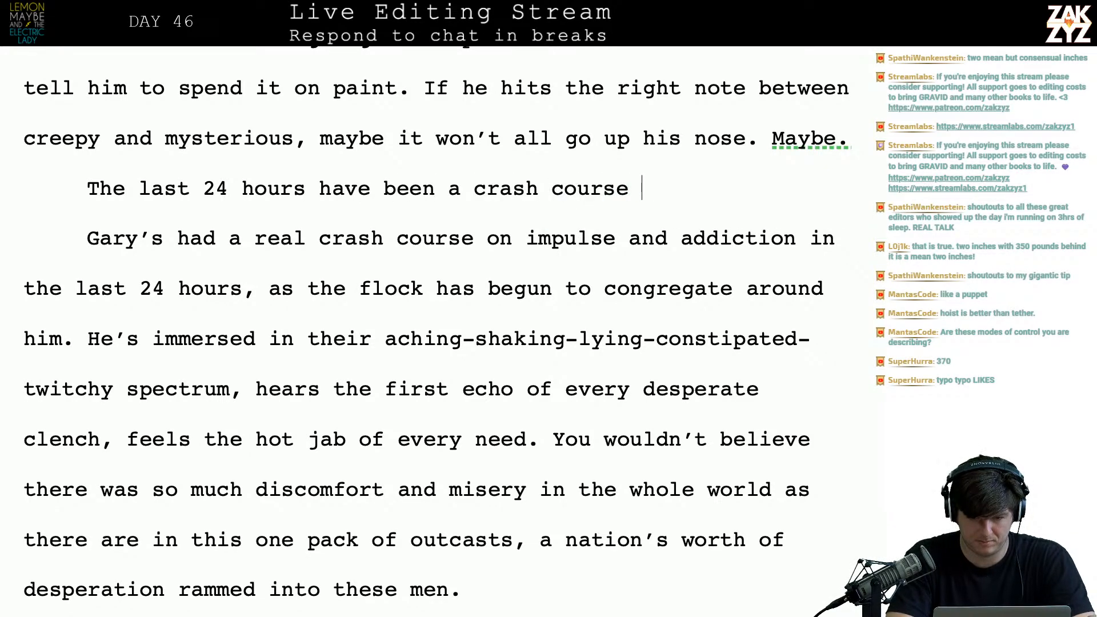
text(on impulse and a)
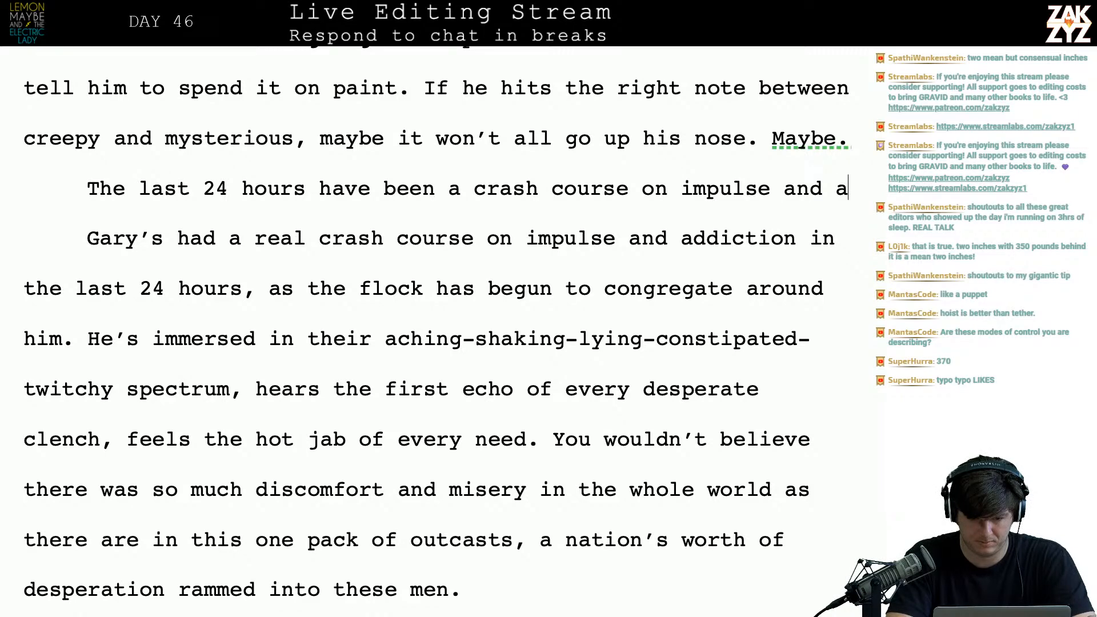
- Complete the new paragraph's opening sentence with "addiction as the flock congregates around him."
text(ddiction. The)
key(BackSpace)
key(BackSpace)
key(BackSpace)
key(BackSpace)
key(BackSpace)
key(BackSpace)
text(as the flock co)
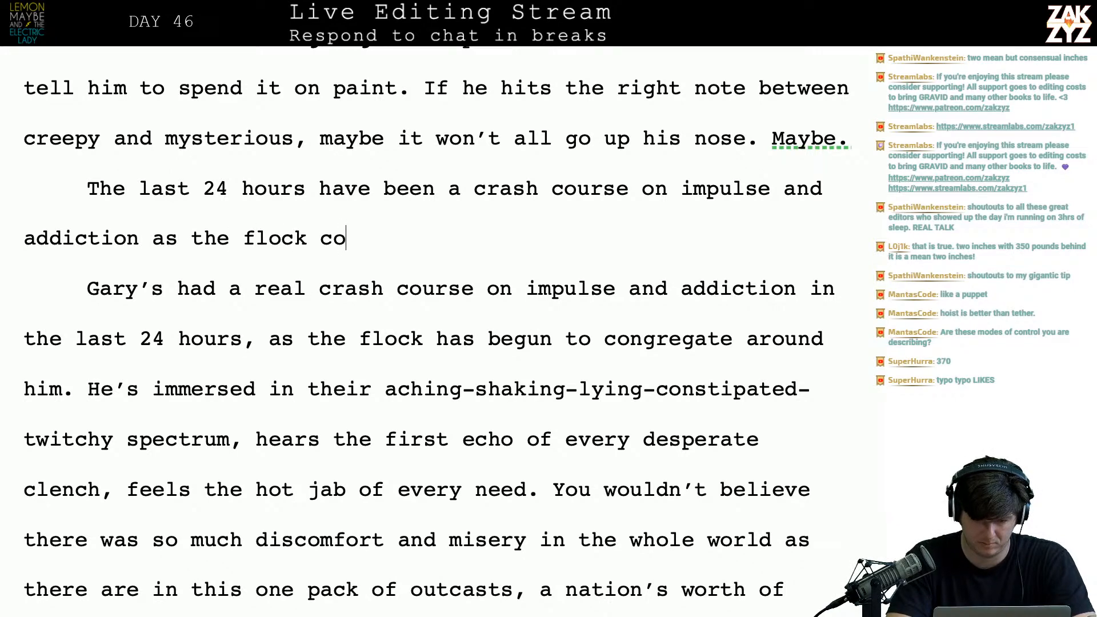
text(ngregates around him.)
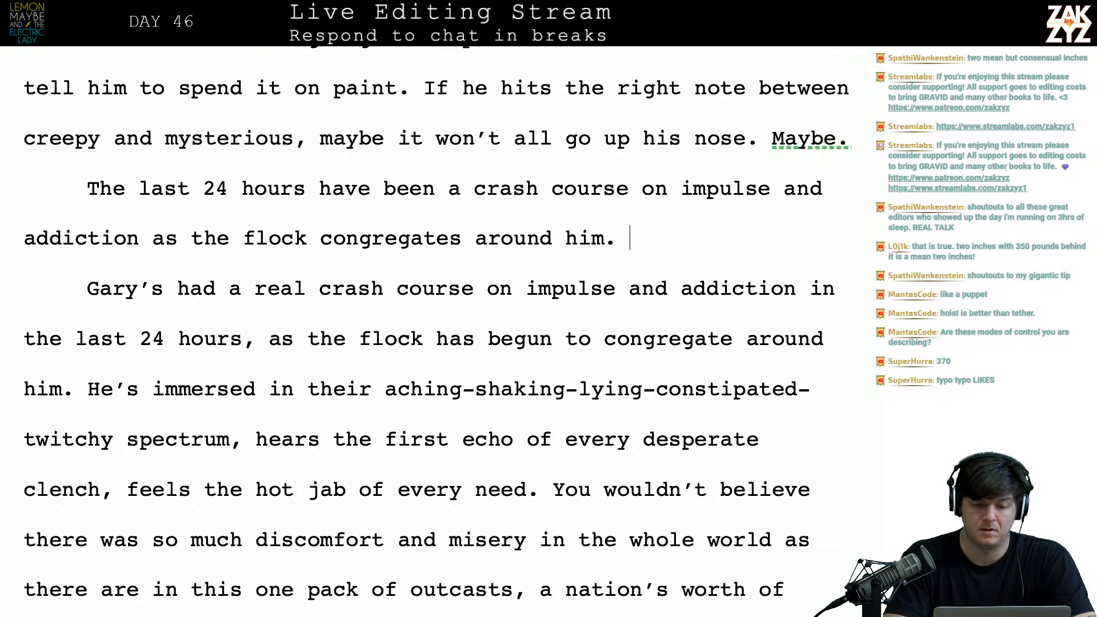
- Replace "the flock congregates around him." with "Gary's flock congregated" in the new sentence
key(BackSpace)
key(BackSpace)
key(BackSpace)
key(BackSpace)
key(BackSpace)
key(BackSpace)
key(BackSpace)
key(BackSpace)
key(BackSpace)
key(BackSpace)
key(BackSpace)
key(BackSpace)
key(BackSpace)
key(BackSpace)
key(BackSpace)
key(BackSpace)
key(BackSpace)
key(BackSpace)
key(BackSpace)
key(BackSpace)
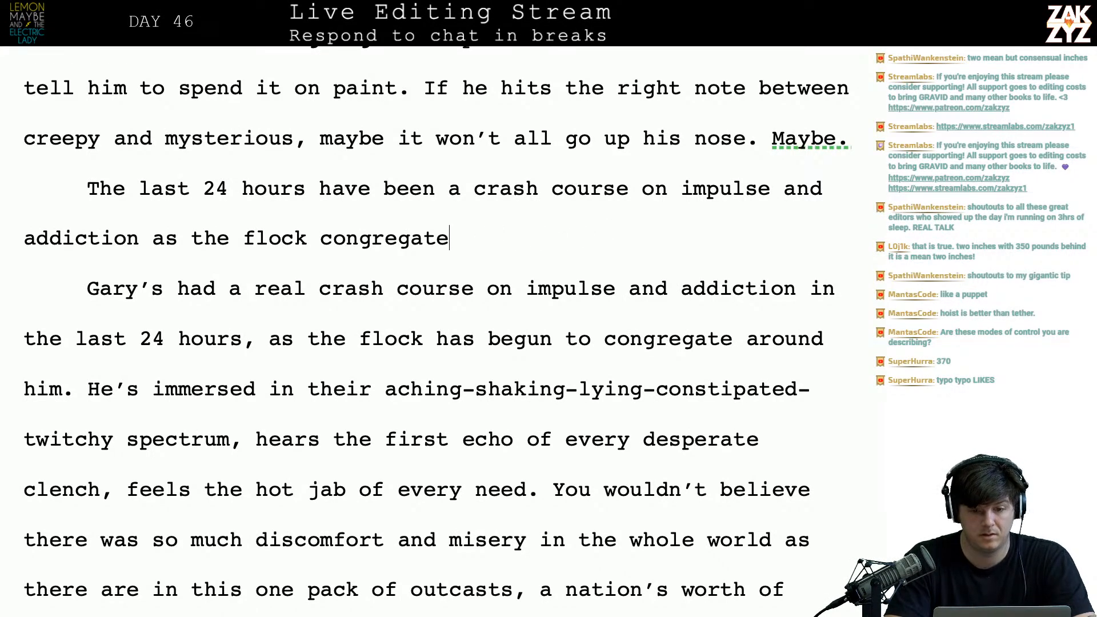
key(BackSpace)
key(BackSpace)
key(BackSpace)
key(BackSpace)
key(BackSpace)
key(BackSpace)
key(BackSpace)
key(BackSpace)
key(BackSpace)
text(Gary's flock)
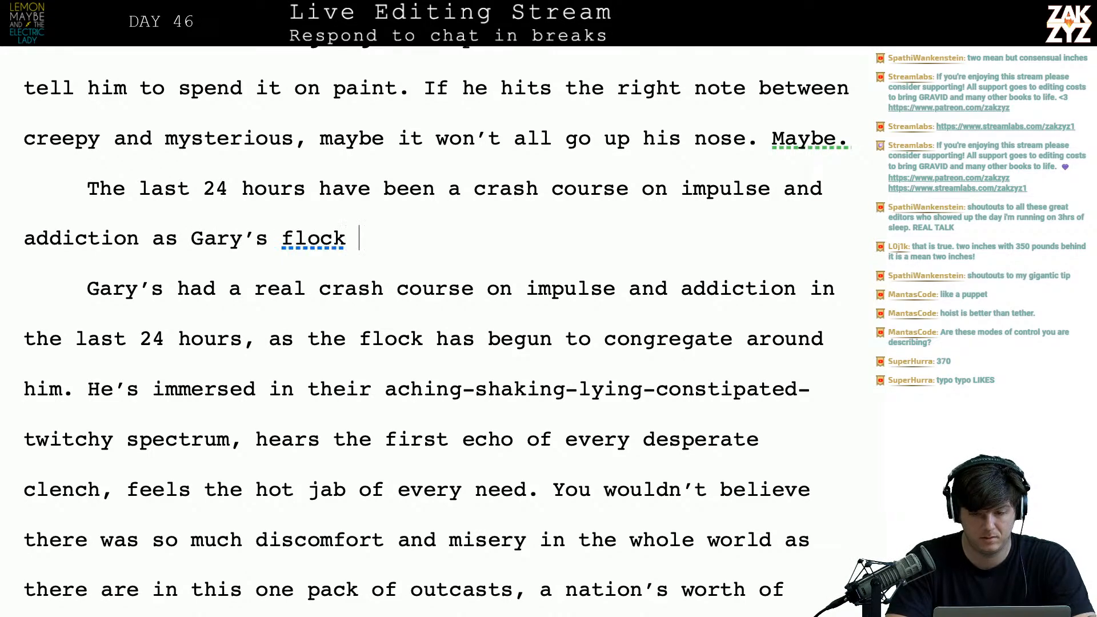
text(co)
key(BackSpace)
key(BackSpace)
text(c)
key(BackSpace)
text(b)
key(BackSpace)
text(congregated )
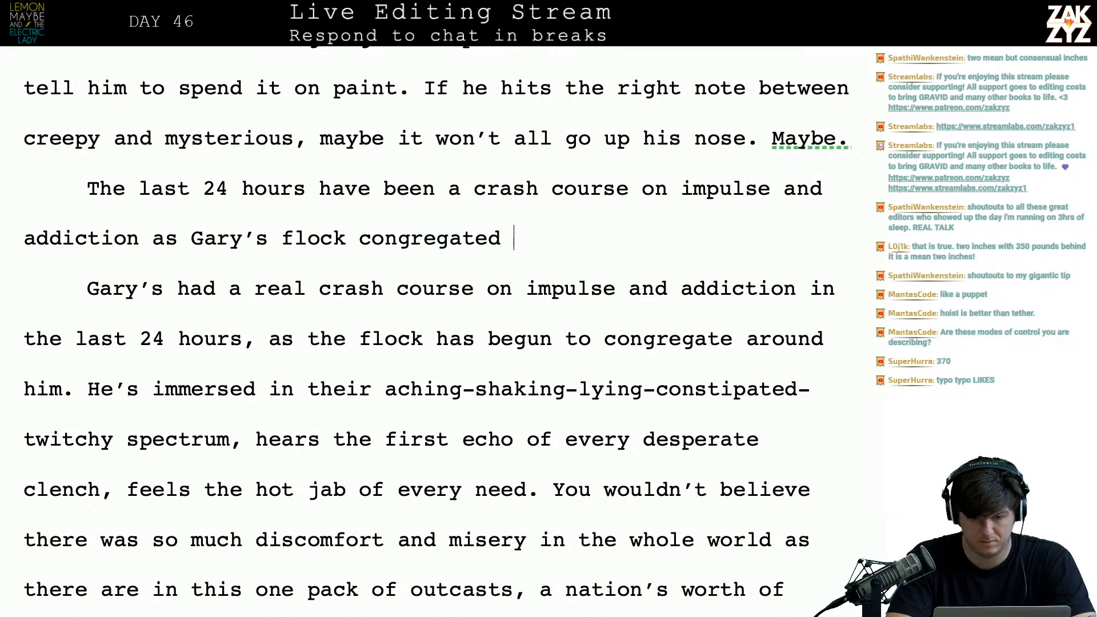
- Add "around him. Now every moment he's" and delete the old text before "immersed" so the two passages join
text(around him. Now every moment he's)
key(shift+Down)
key(shift+Down)
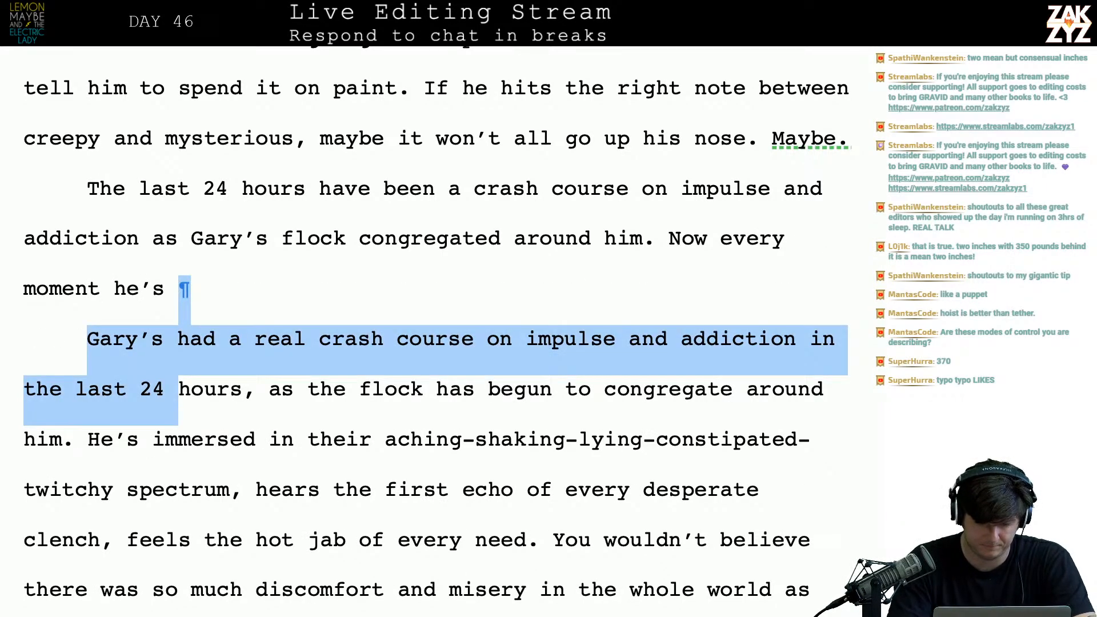
key(shift+Down)
key(shift+Left)
key(shift+Left)
key(BackSpace)
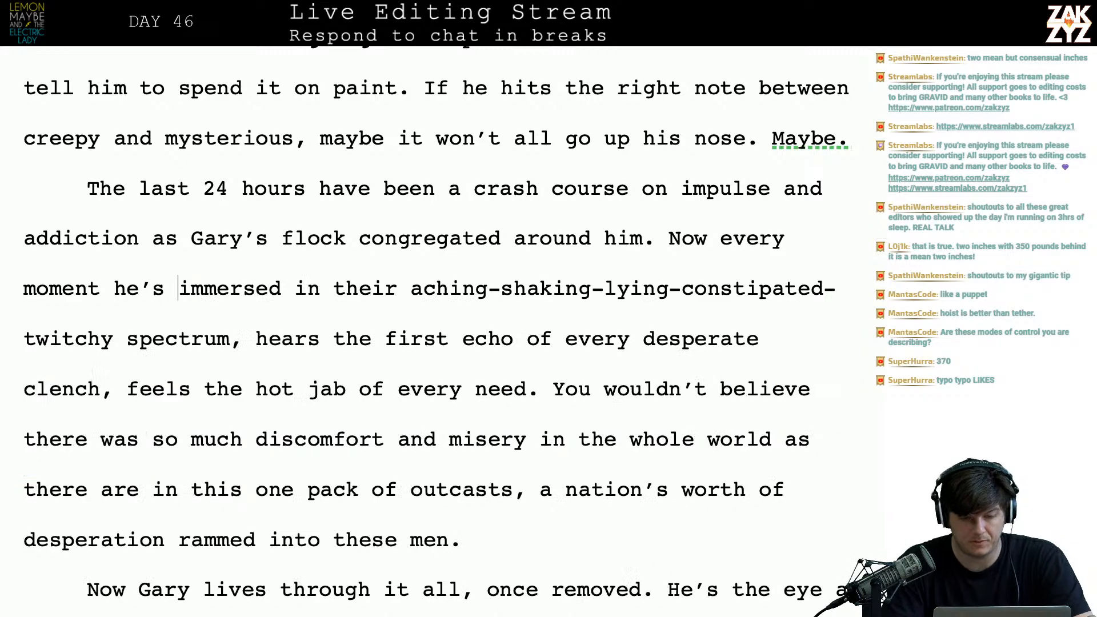
- Split the sentence after "twitchy spectrum" with a period and start the next one with "He hears"
scroll(437, 337, down, 1)
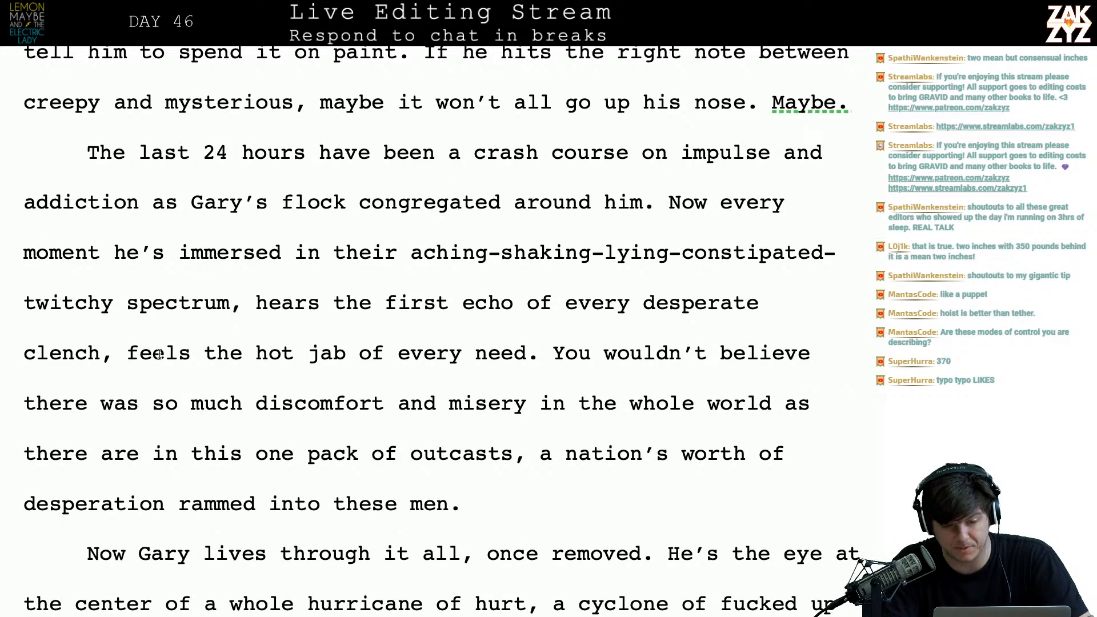
click(205, 303)
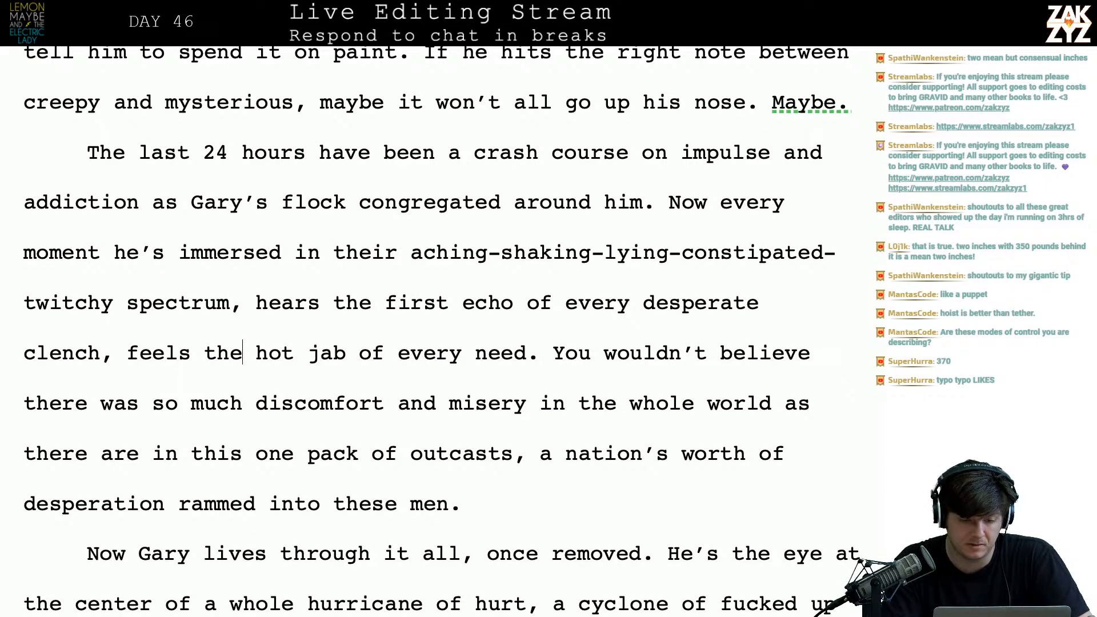
key(BackSpace)
text(. He)
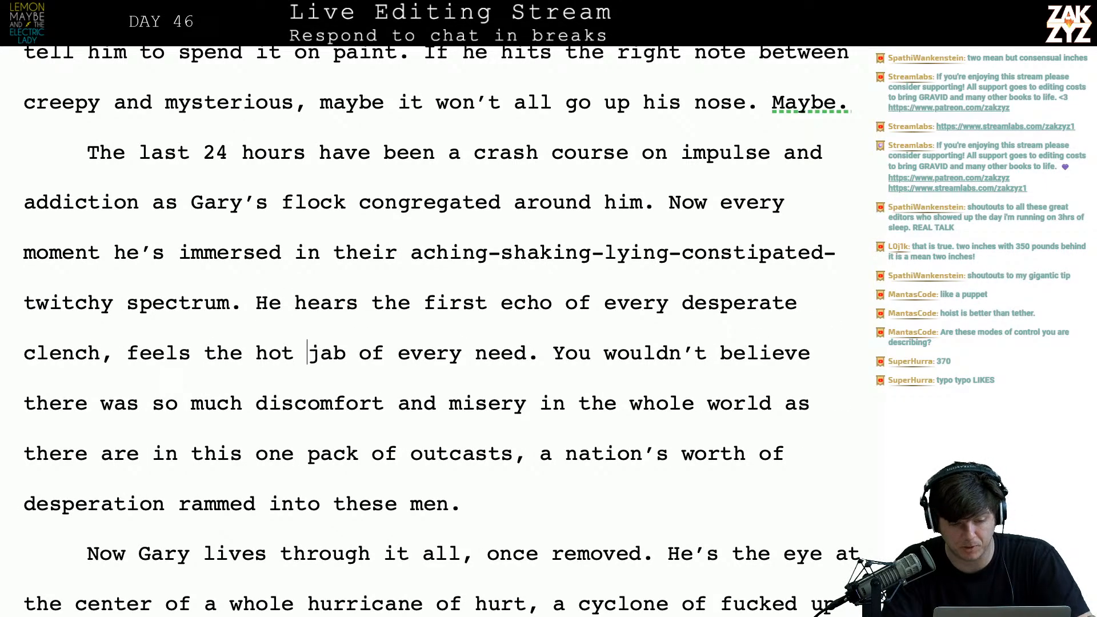
scroll(207, 178, down, 1)
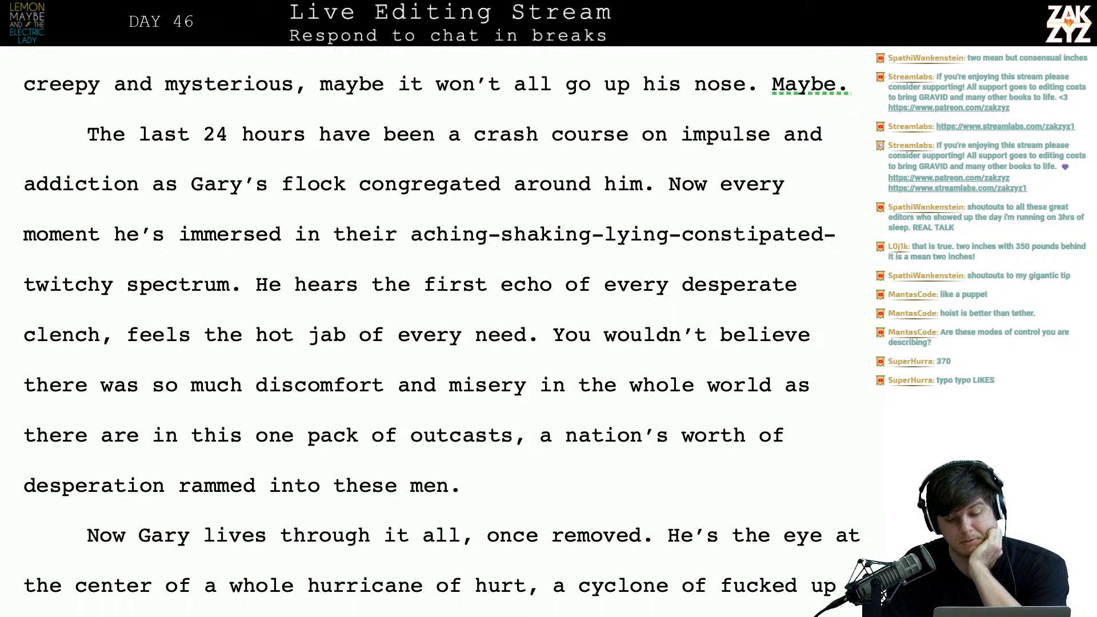
scroll(178, 320, down, 5)
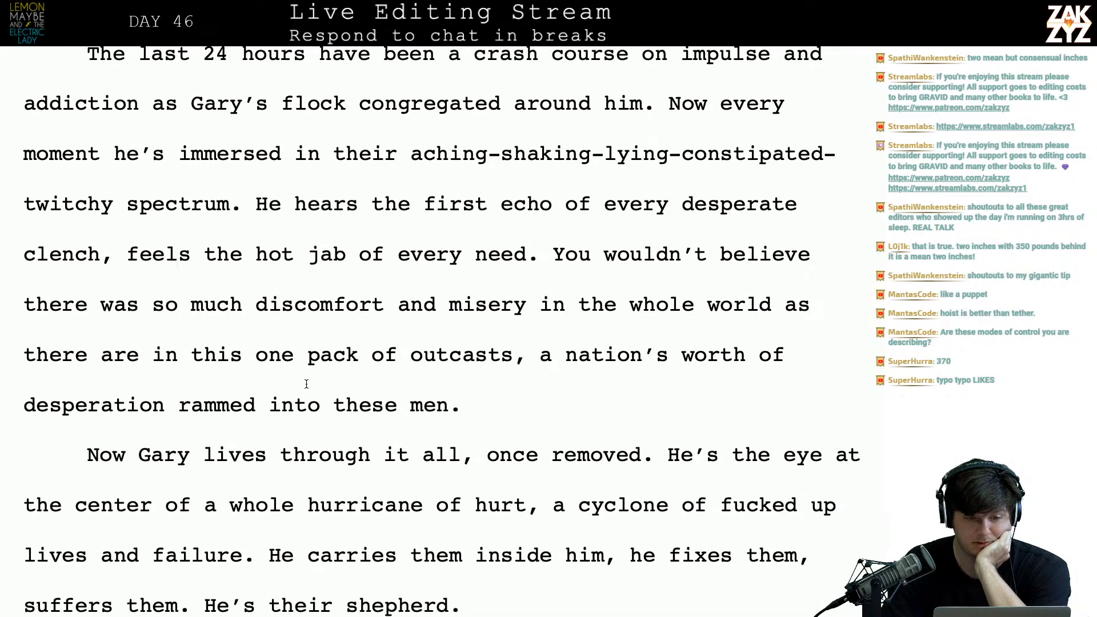
scroll(307, 446, up, 8)
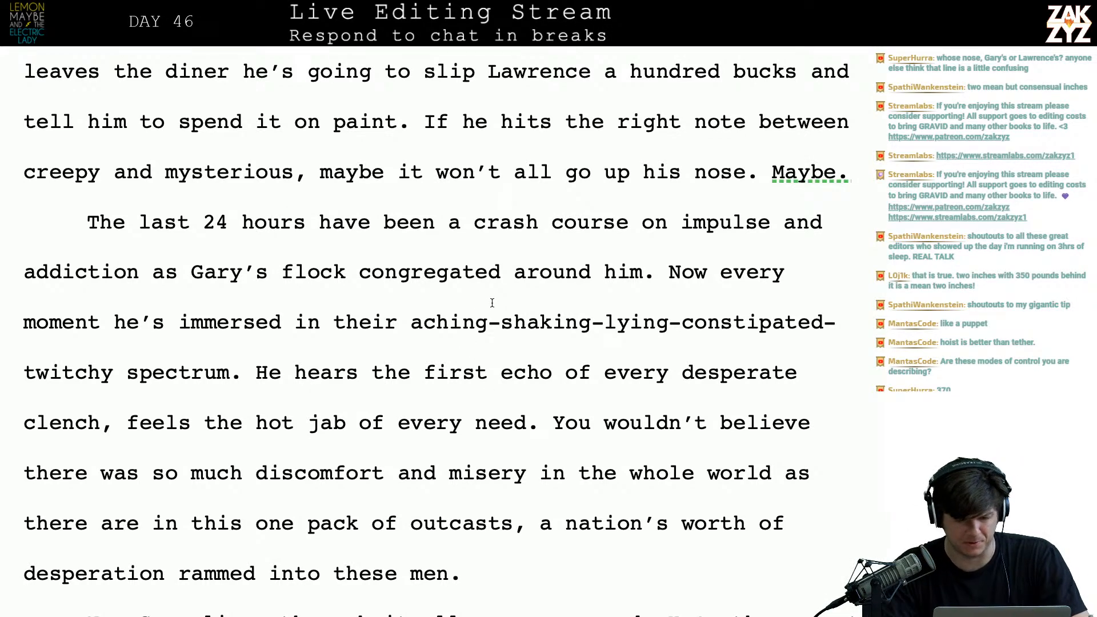
key(super+Tab)
key(BackSpace)
text(4)
key(super+Tab)
- In the "right note" sentence, replace "he" with "Gary" and "his" before "nose" with "Lawrence's"
scroll(502, 303, up, 2)
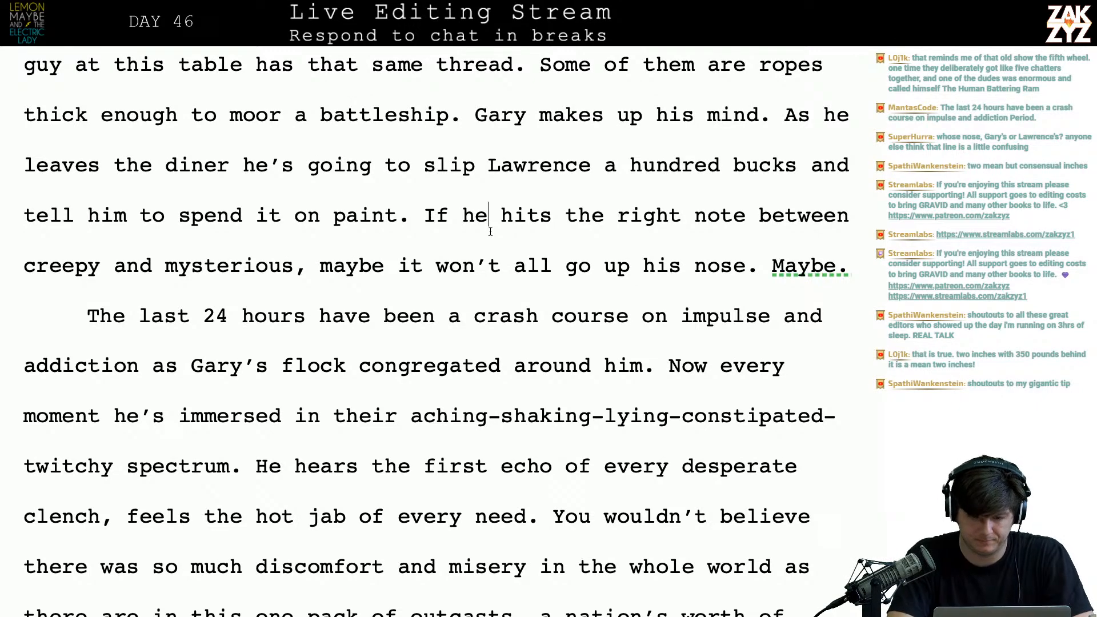
key(BackSpace)
key(BackSpace)
text(Gary)
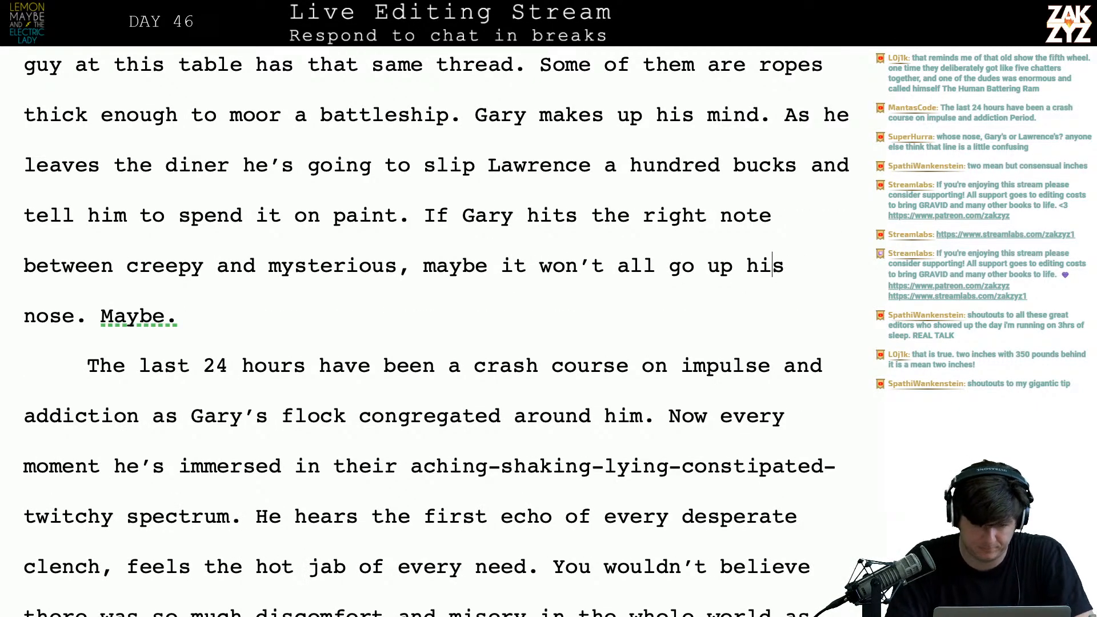
key(BackSpace)
key(BackSpace)
key(BackSpace)
text(Lawrence')
text(s)
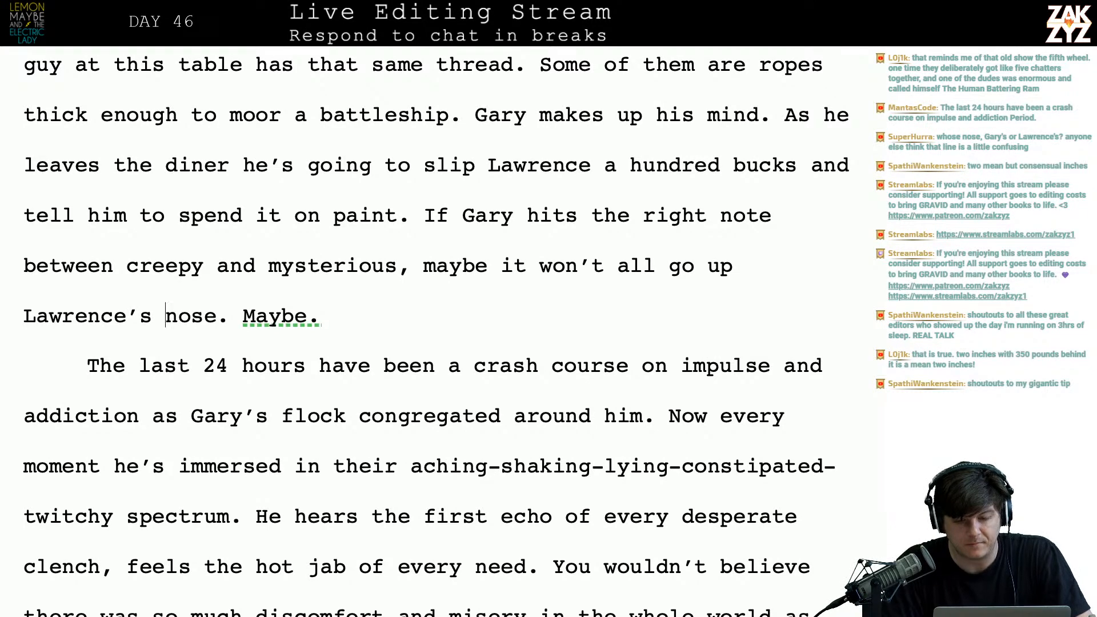
- Start a new paragraph at "Gary makes up his mind", after the battleship sentence
scroll(435, 332, up, 2)
scroll(548, 256, up, 3)
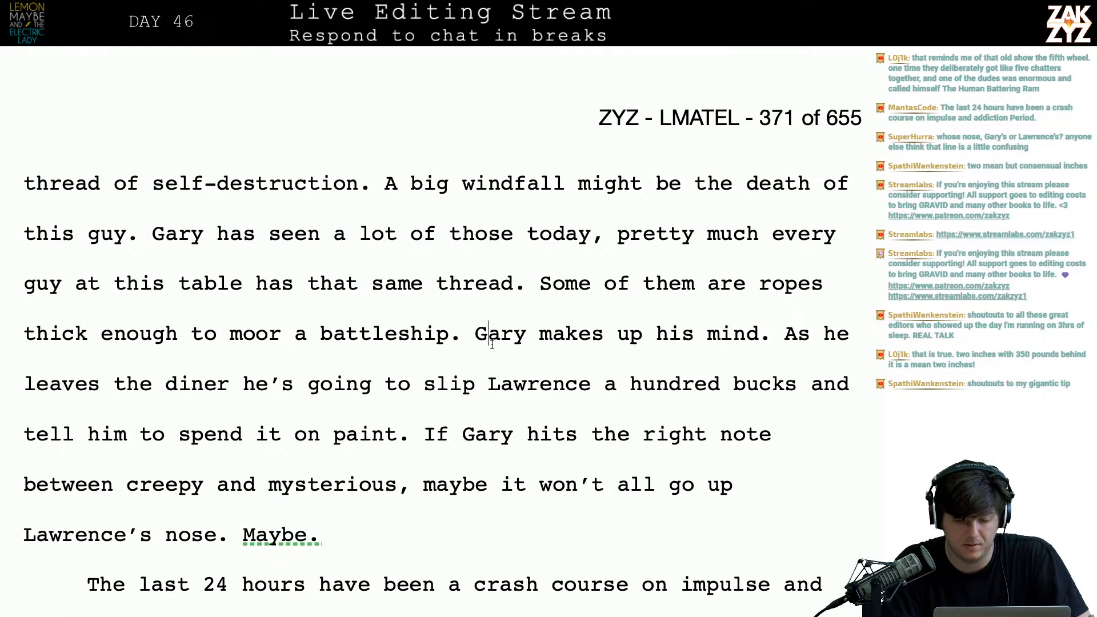
key(Left)
key(Return)
scroll(492, 343, down, 4)
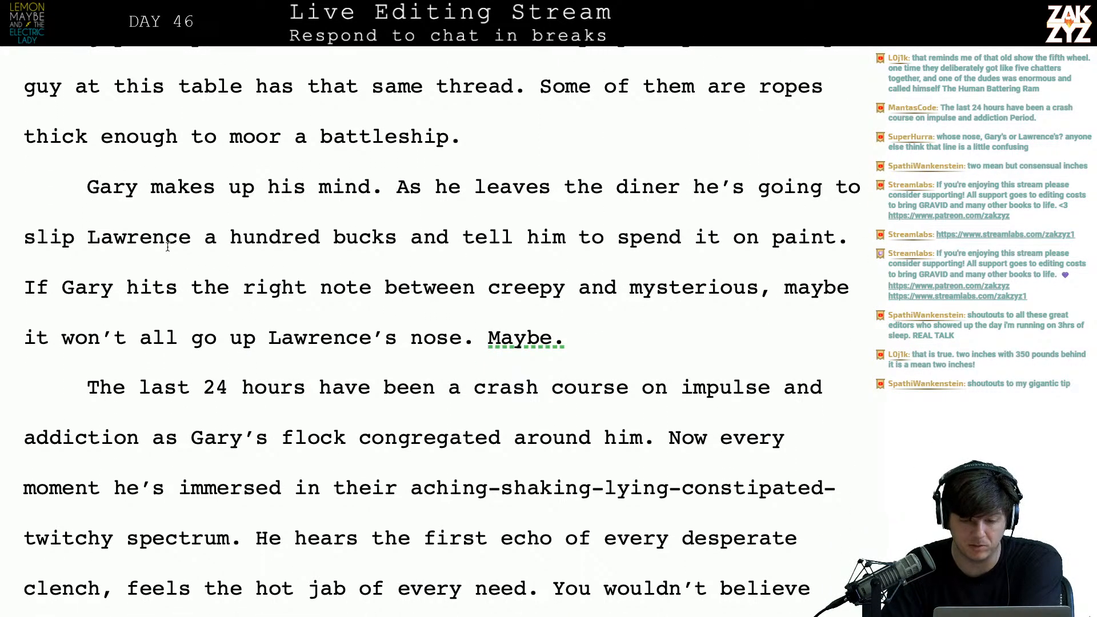
- End the "last 24 hours" sentence with a period after "addiction", leaving room for a new sentence before "as Gary's flock"
click(114, 265)
key(Right)
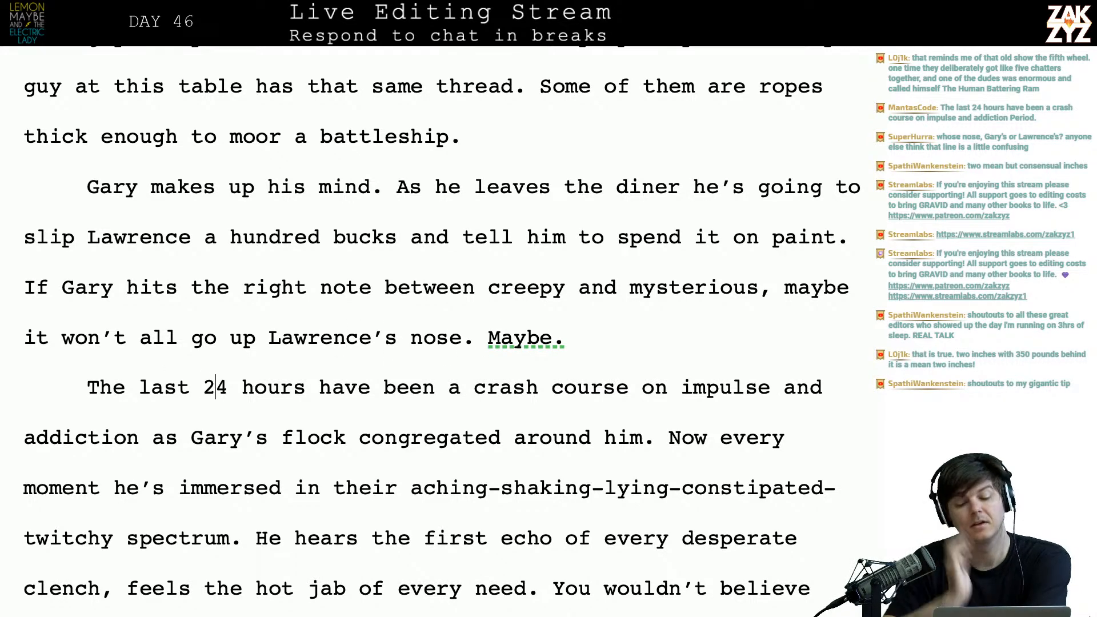
scroll(110, 231, down, 1)
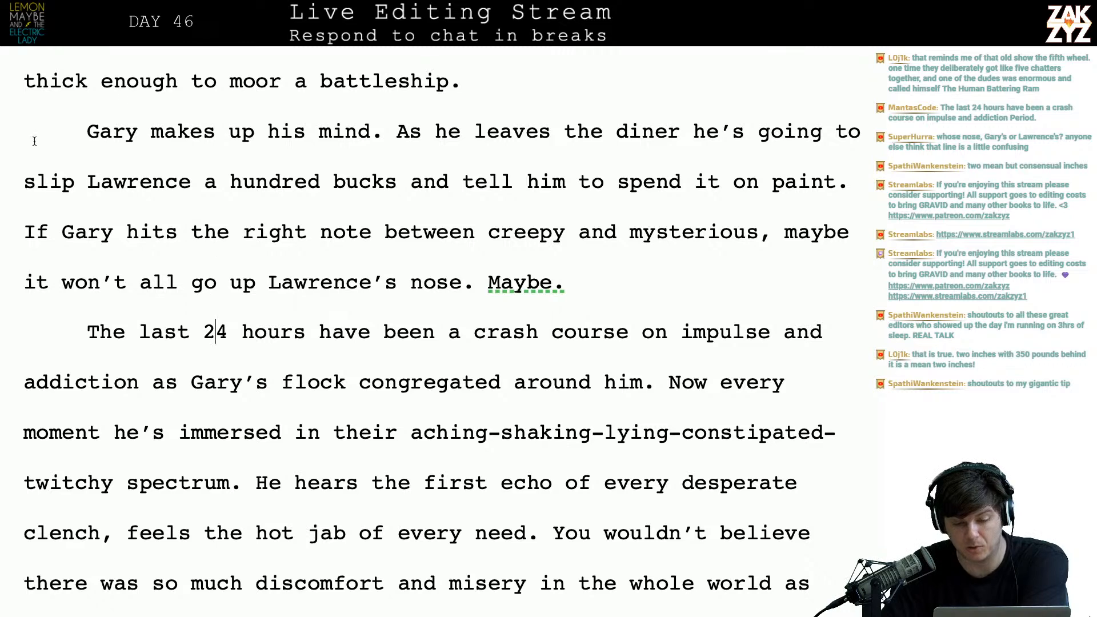
scroll(311, 265, down, 2)
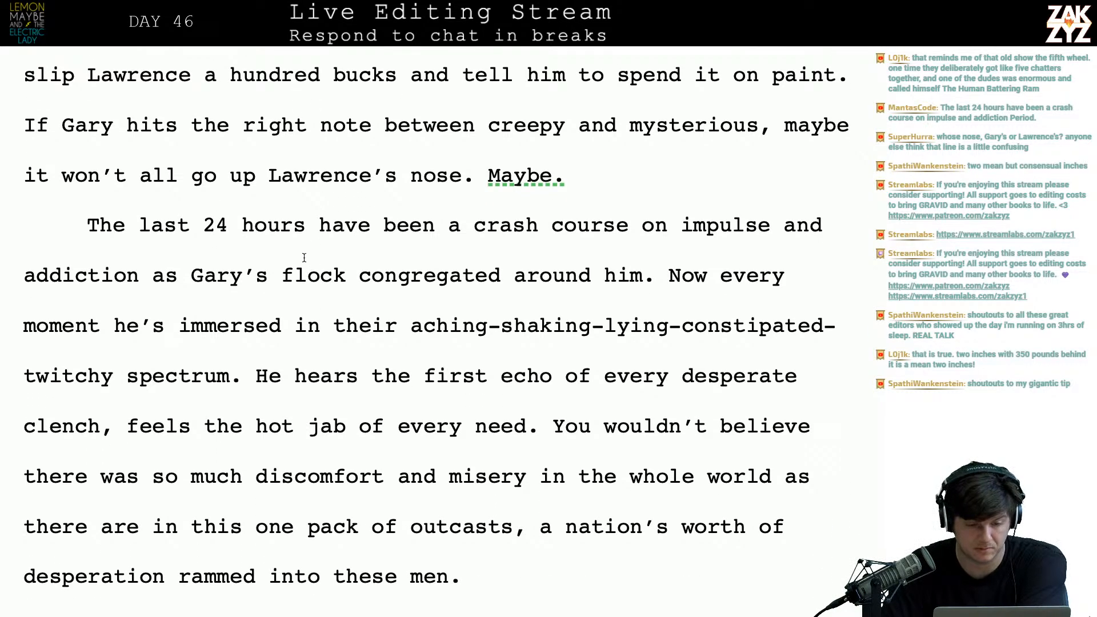
click(151, 275)
key(Left)
text(.  as )
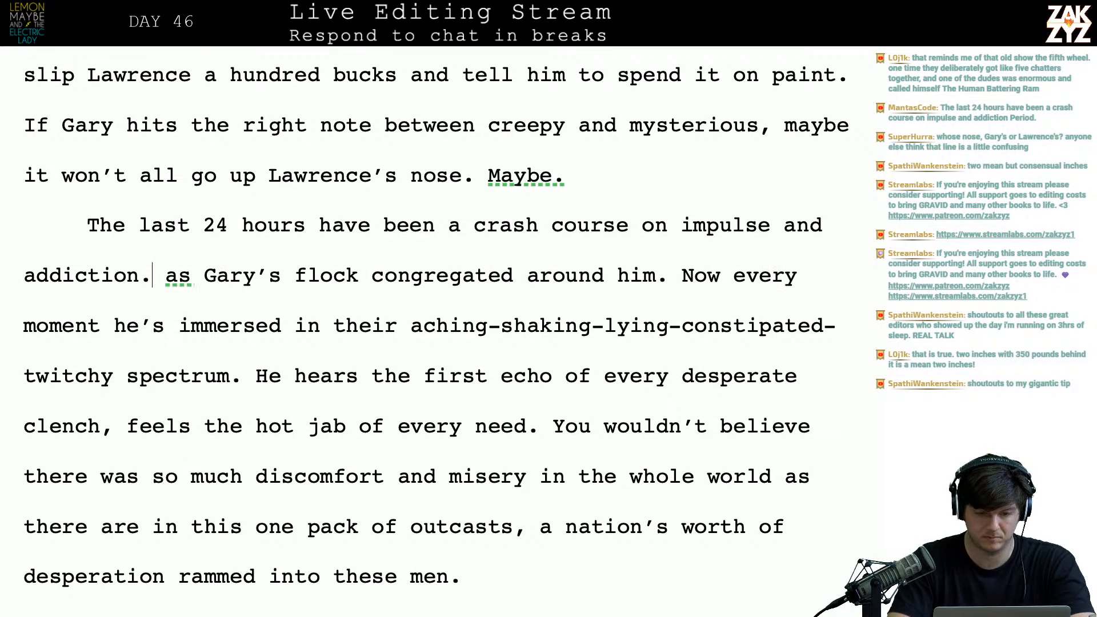
text(G)
key(BackSpace)
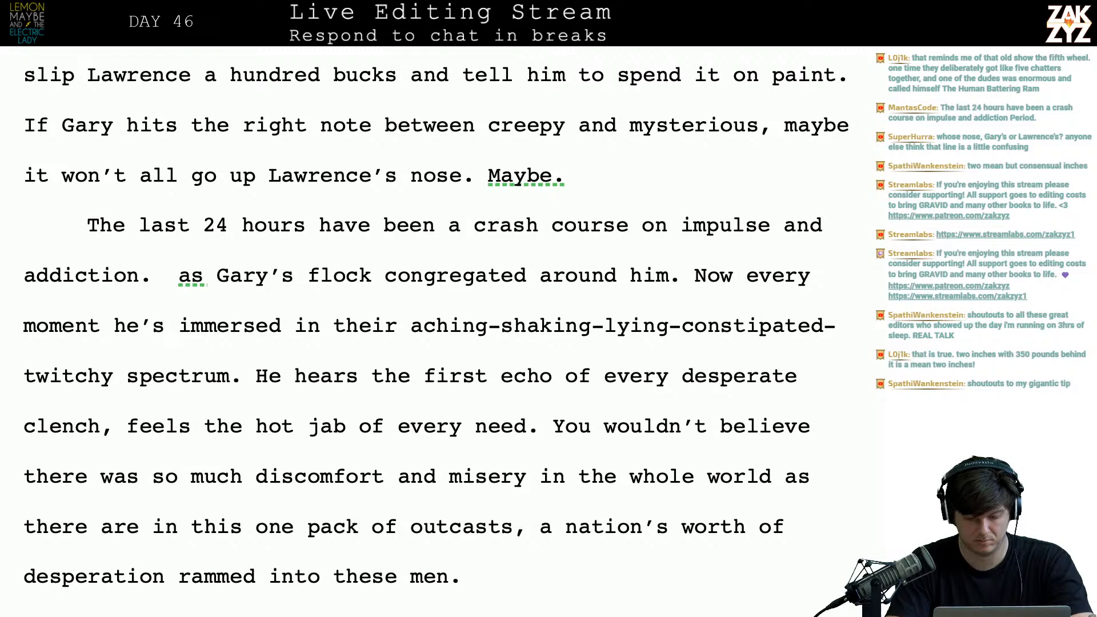
text(A)
key(BackSpace)
text(The flock)
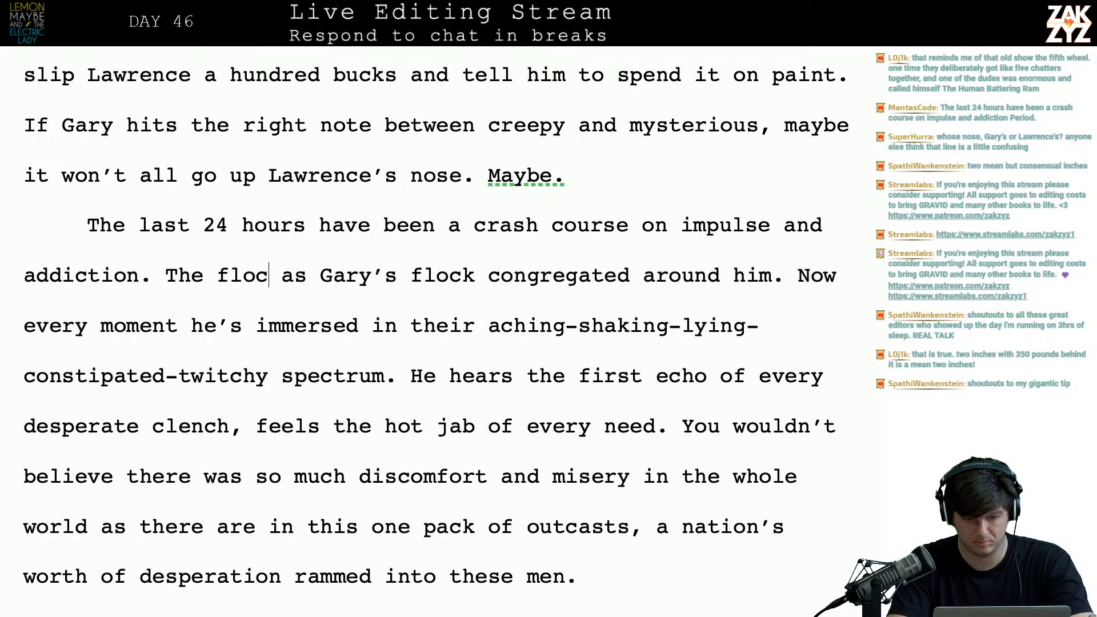
key(BackSpace)
key(BackSpace)
key(BackSpace)
key(BackSpace)
key(BackSpace)
key(BackSpace)
key(BackSpace)
key(BackSpace)
key(BackSpace)
key(BackSpace)
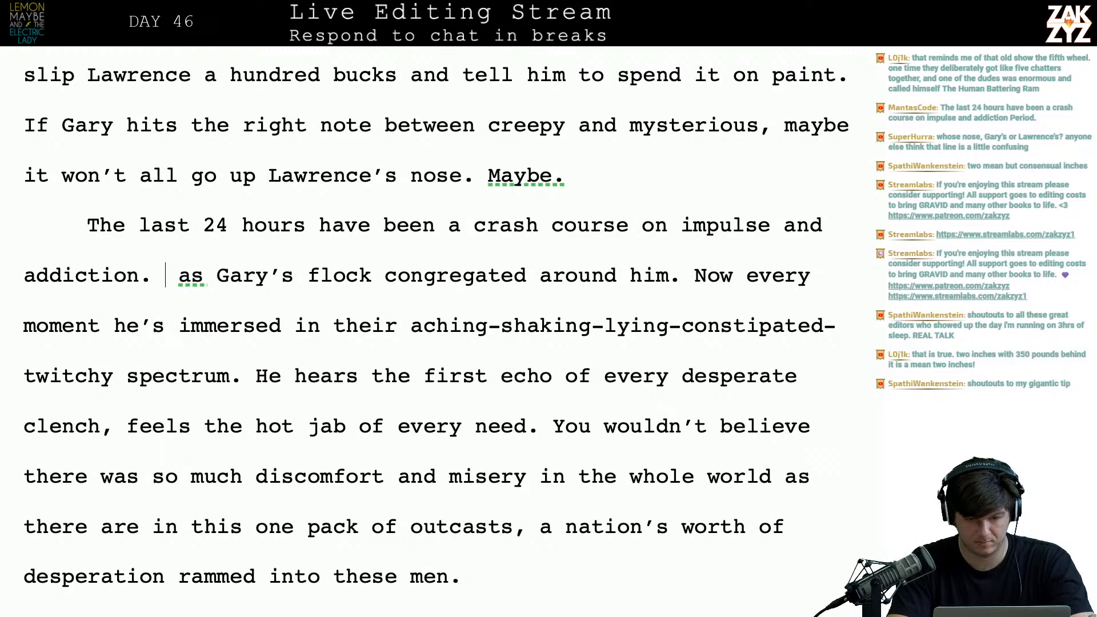
- After "addiction.", start a sentence reading "As the flock of homeless men has congregate around him, Gary has felt everything they"
text(As the flock )
text(of homel as Gary’s flock congre)
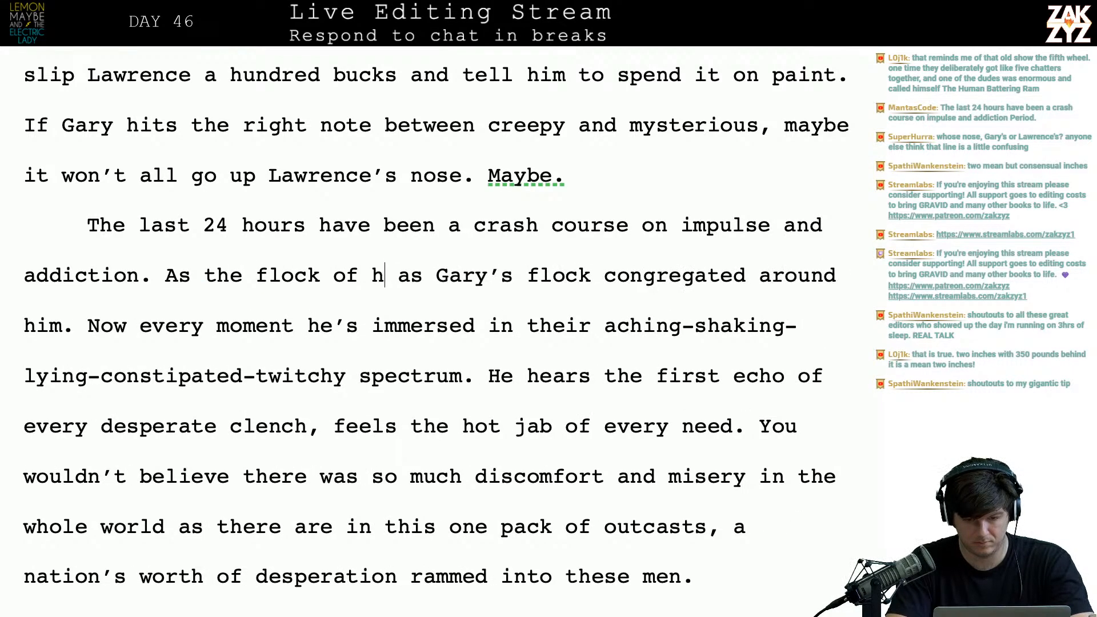
key(BackSpace)
text(ess men has )
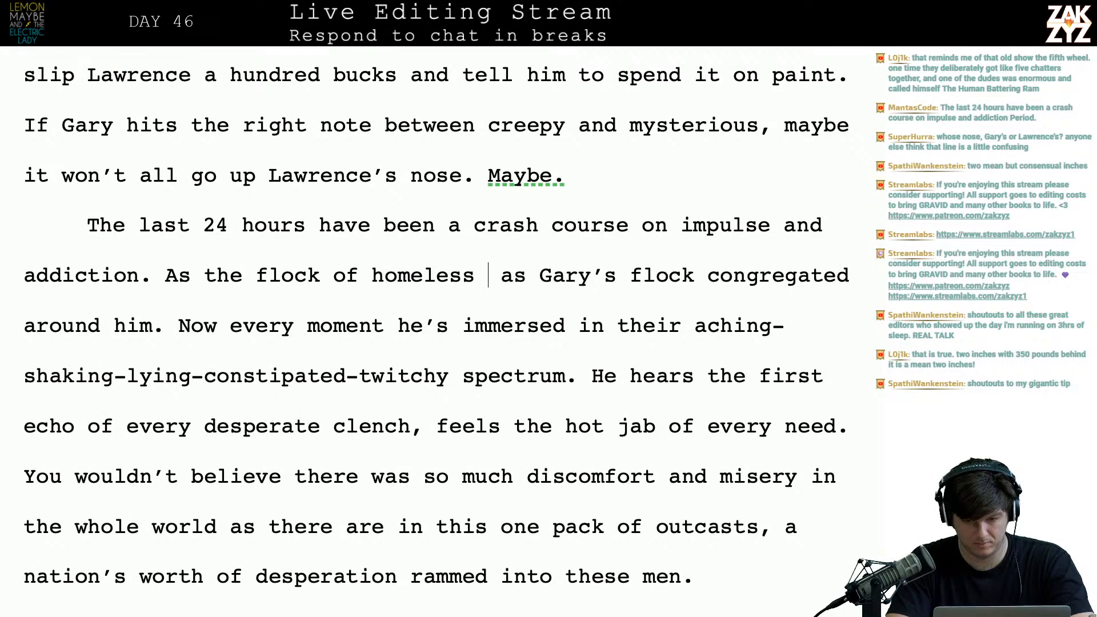
text(congregate )
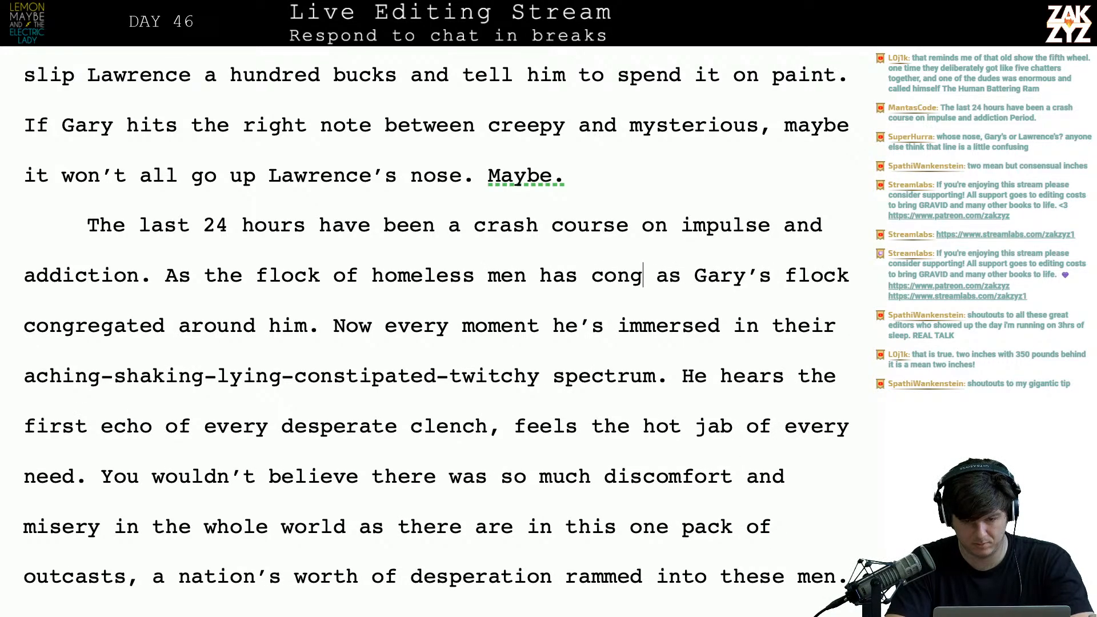
text(around him, )
text(Gary has )
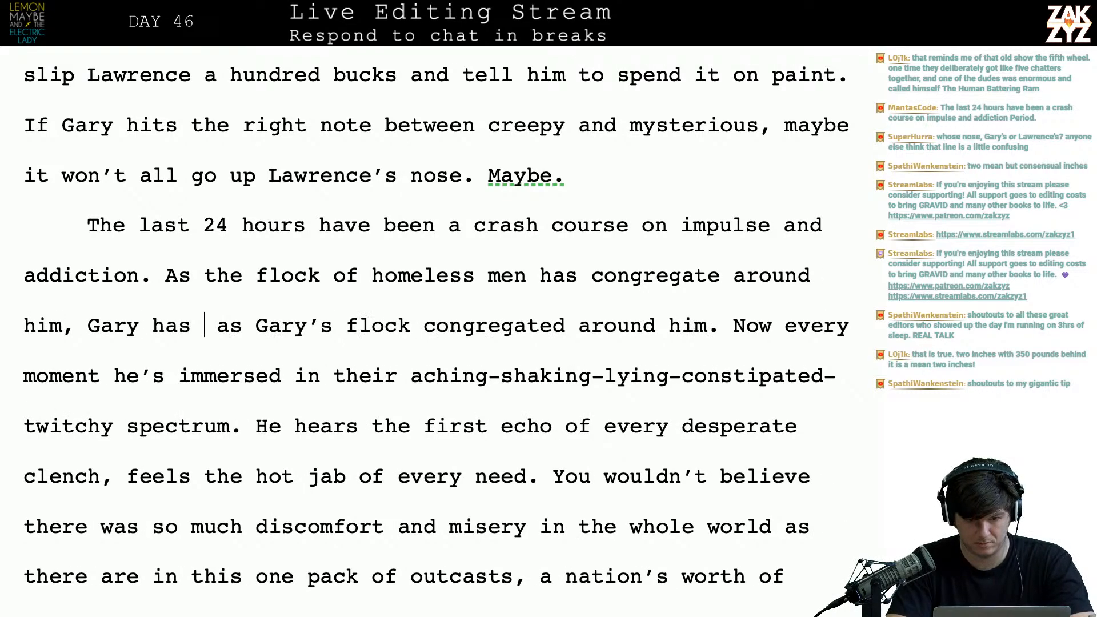
text(felt )
text(everything th)
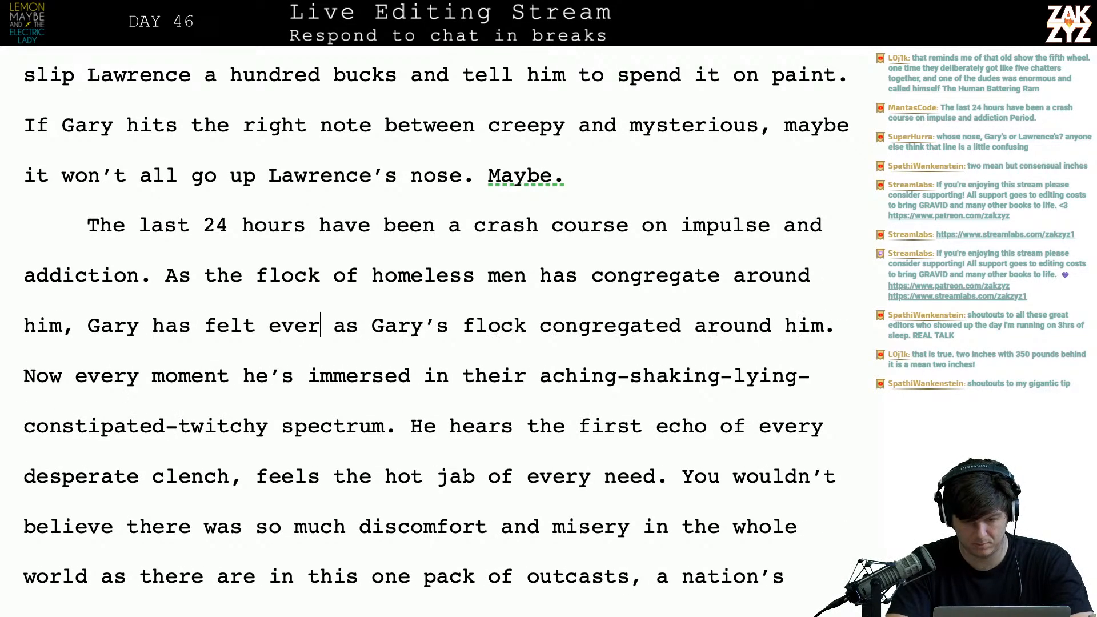
text(ey)
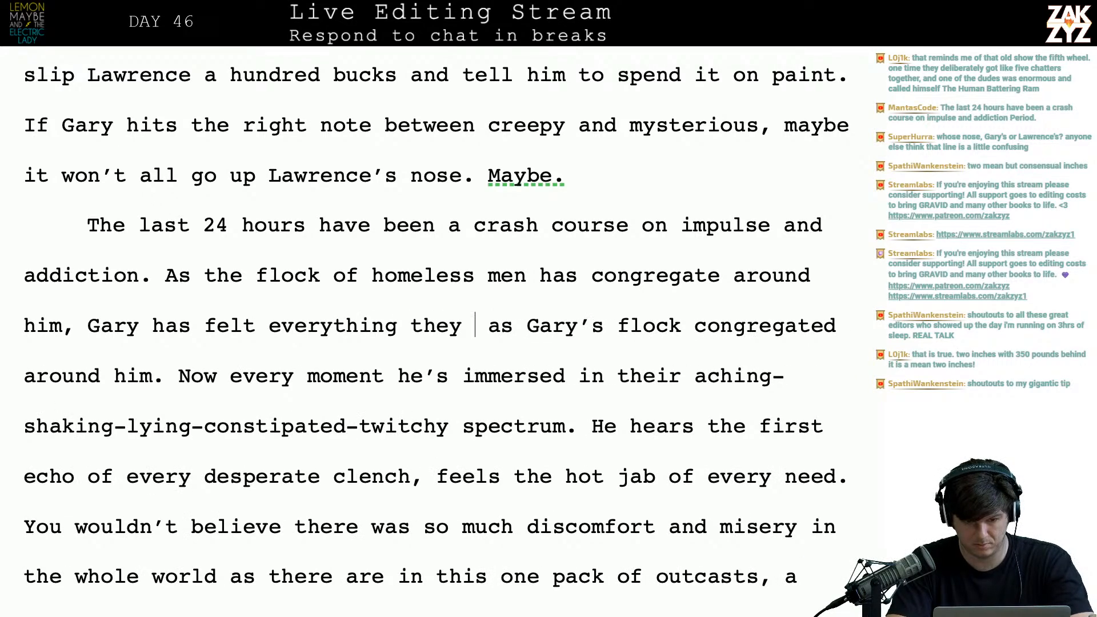
- In the new sentence, replace "felt everything they" with "had to hear all of their thoughts, all of the time."
key(BackSpace)
key(BackSpace)
key(BackSpace)
key(BackSpace)
key(BackSpace)
key(BackSpace)
key(BackSpace)
key(BackSpace)
key(BackSpace)
key(BackSpace)
key(BackSpace)
key(BackSpace)
key(BackSpace)
key(BackSpace)
key(BackSpace)
key(BackSpace)
key(BackSpace)
key(BackSpace)
key(BackSpace)
key(BackSpace)
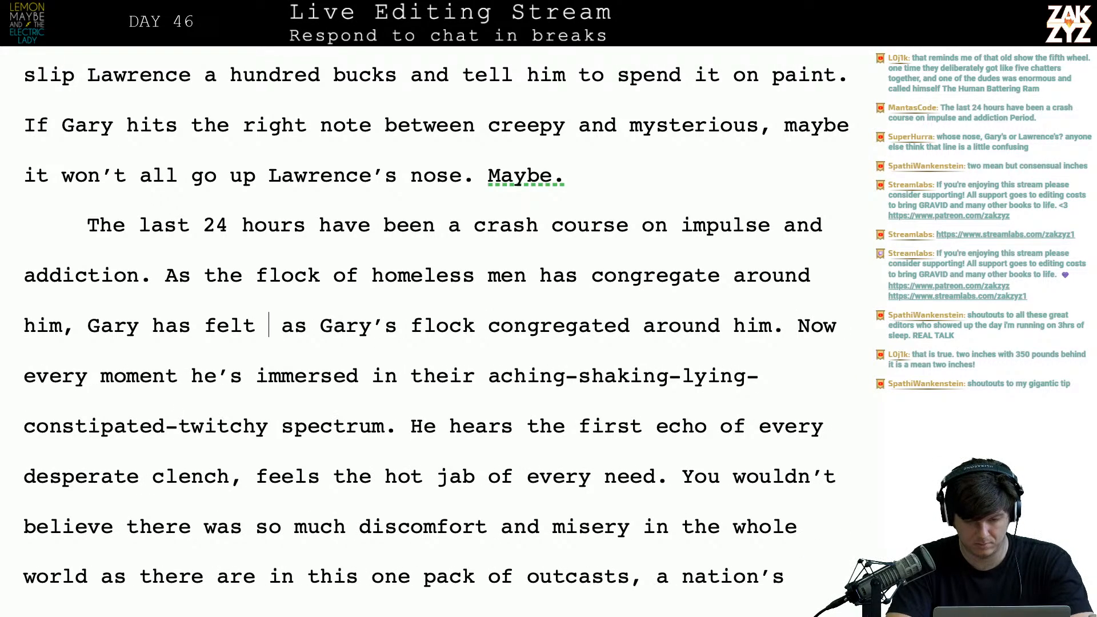
text(had to hear all )
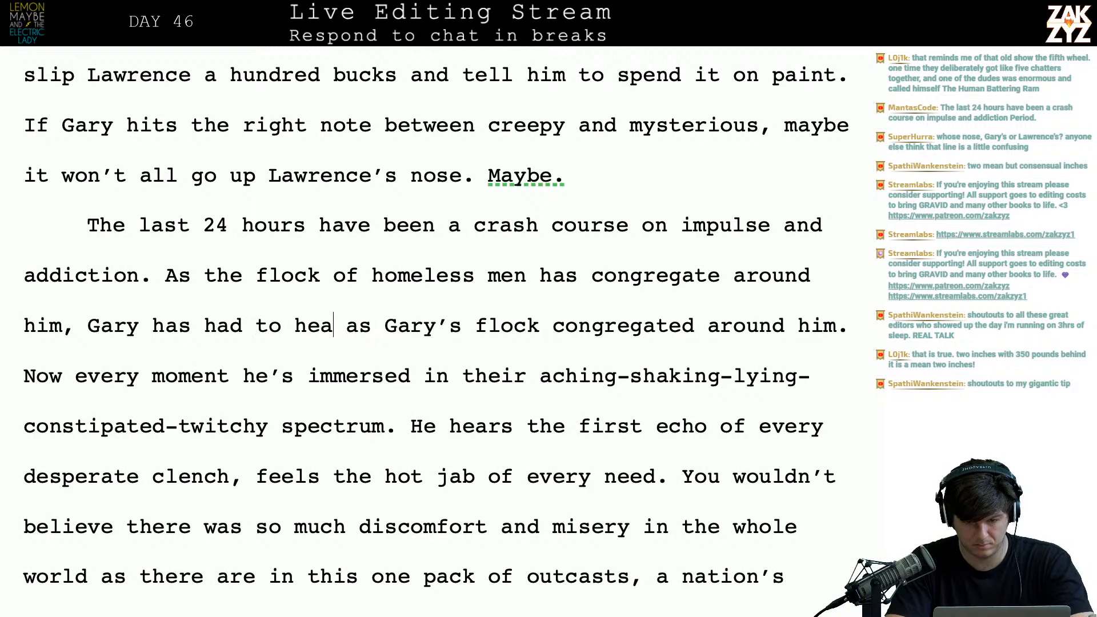
text(of their thoughts)
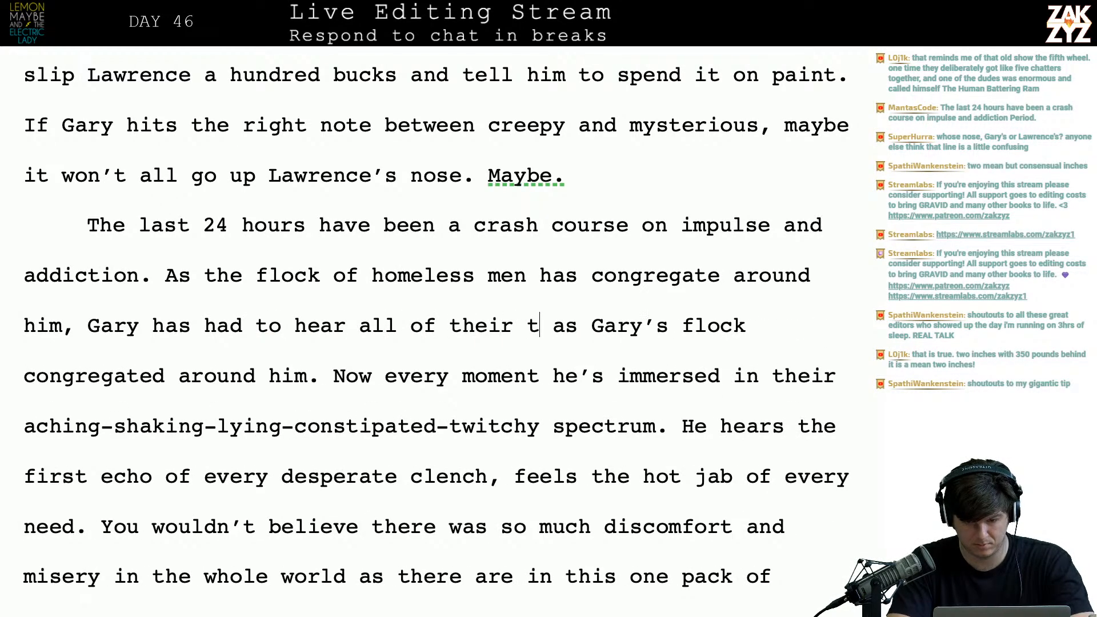
text(, all of the time.)
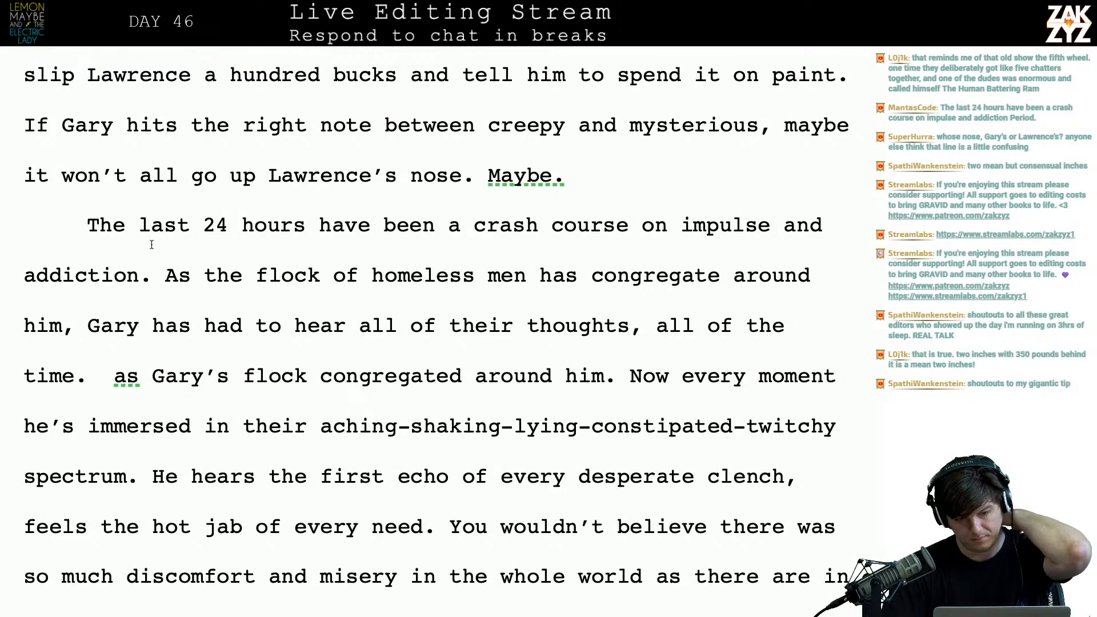
- After "addiction.", above the old text, write "A flock of homeless men has congregated around Gary, and he's heard all of their thoughts, all of the time."
click(166, 275)
key(Return)
key(Return)
key(Left)
key(Left)
text(Gary's)
key(BackSpace)
key(BackSpace)
key(BackSpace)
key(BackSpace)
key(BackSpace)
key(BackSpace)
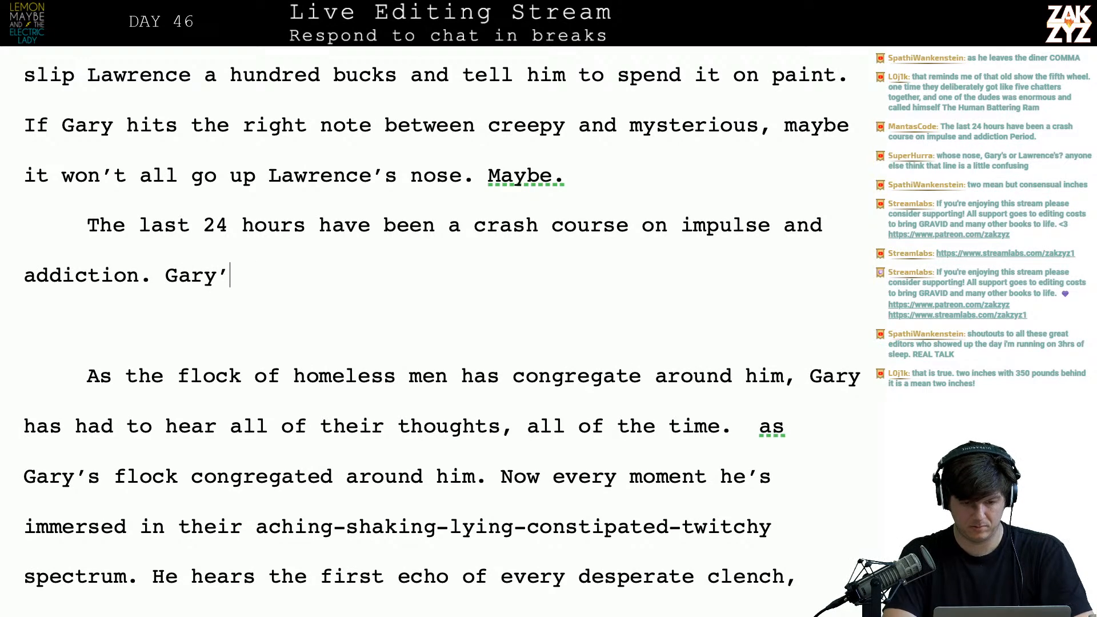
key(BackSpace)
text(A floc)
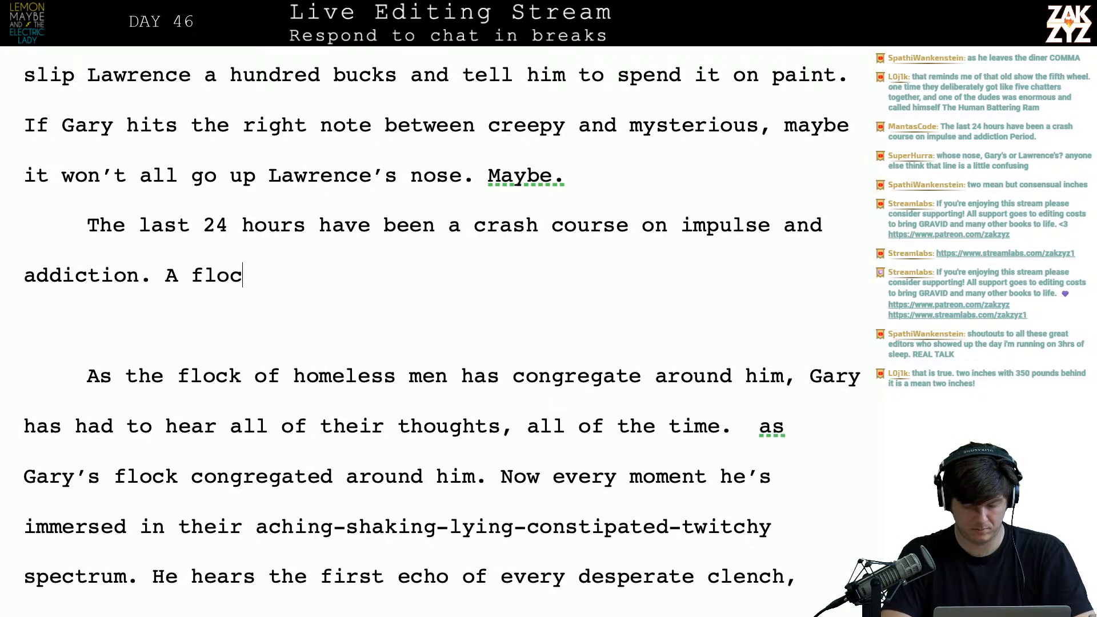
text(k of homeless men)
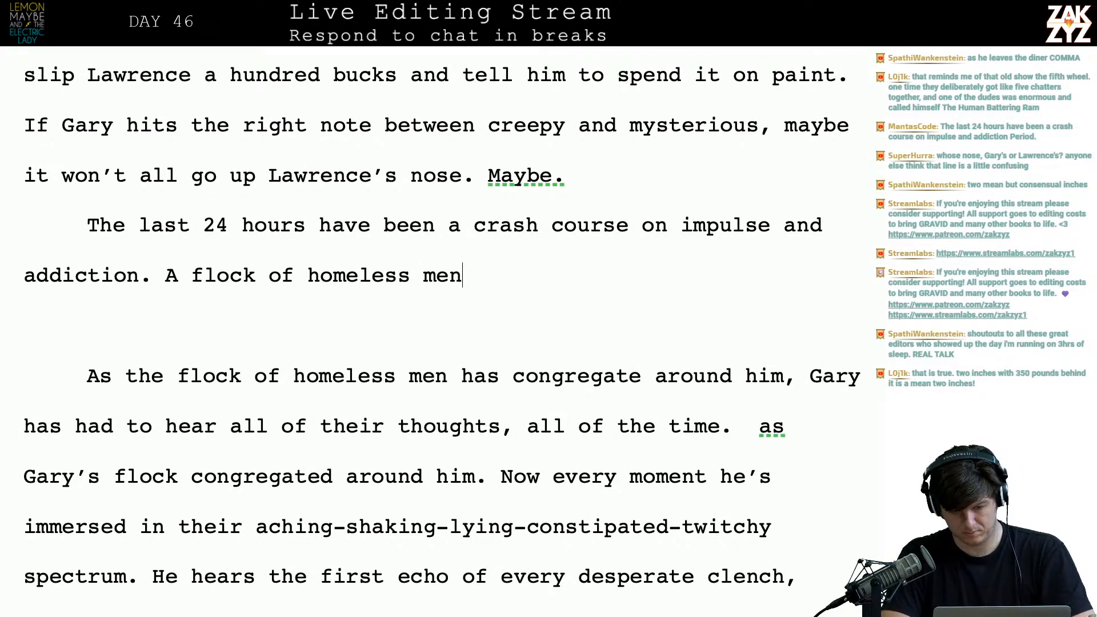
text( has congrega)
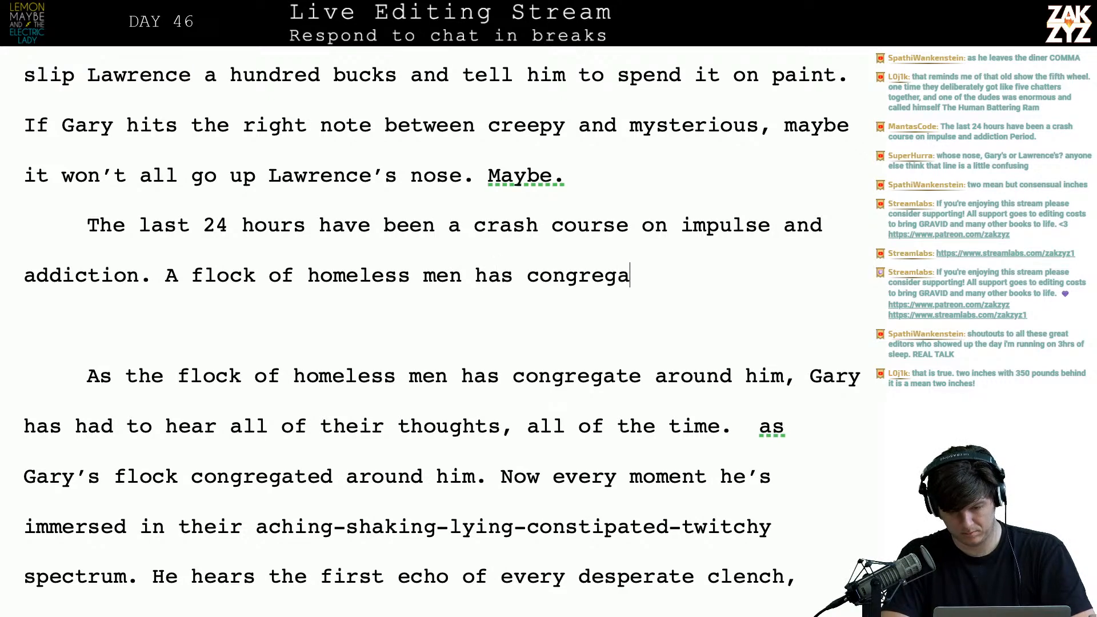
text(ted around Gar)
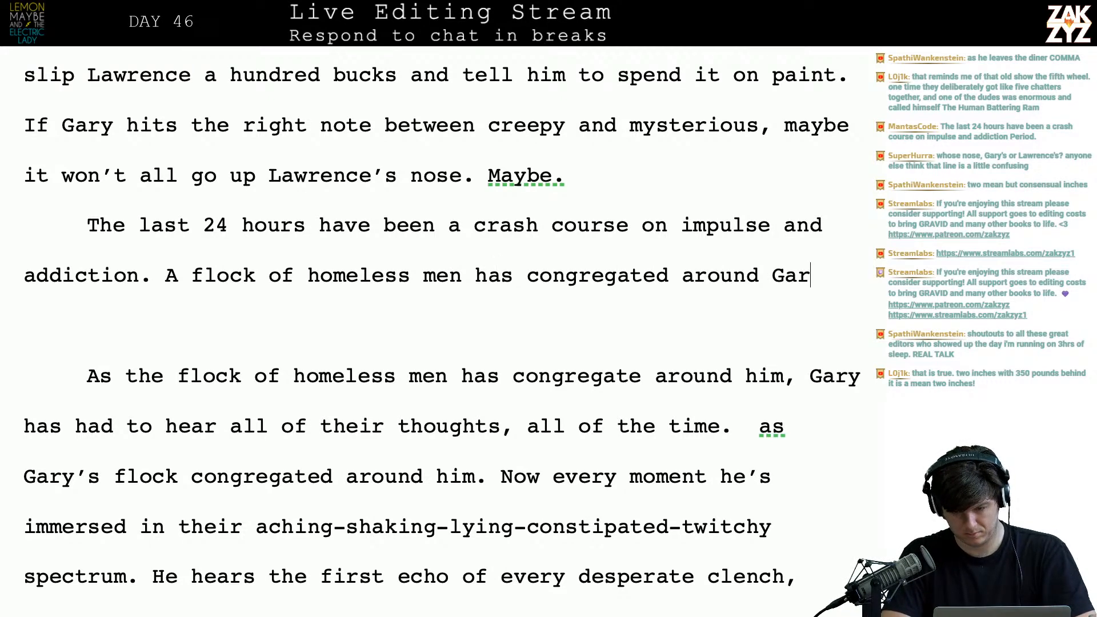
text(y, and he's )
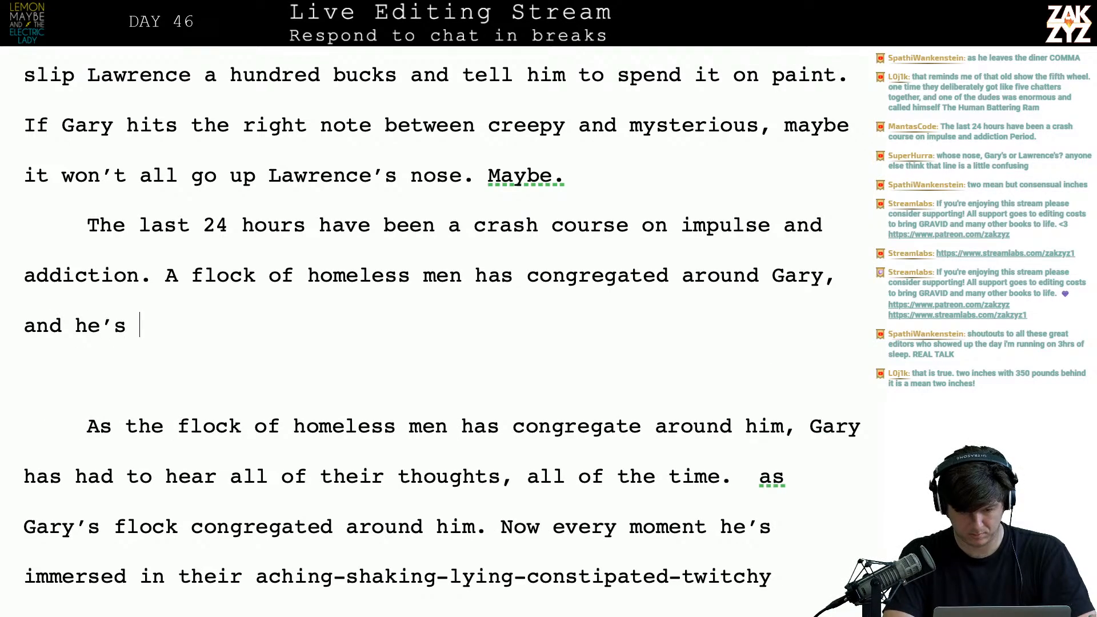
text(heard all )
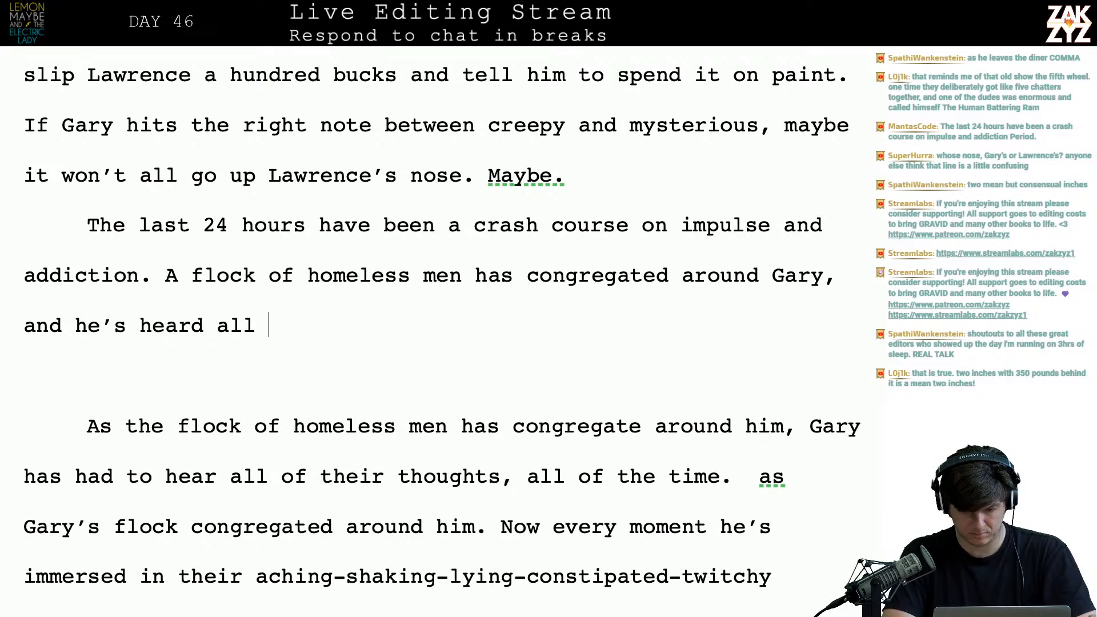
text(of their thoughts, )
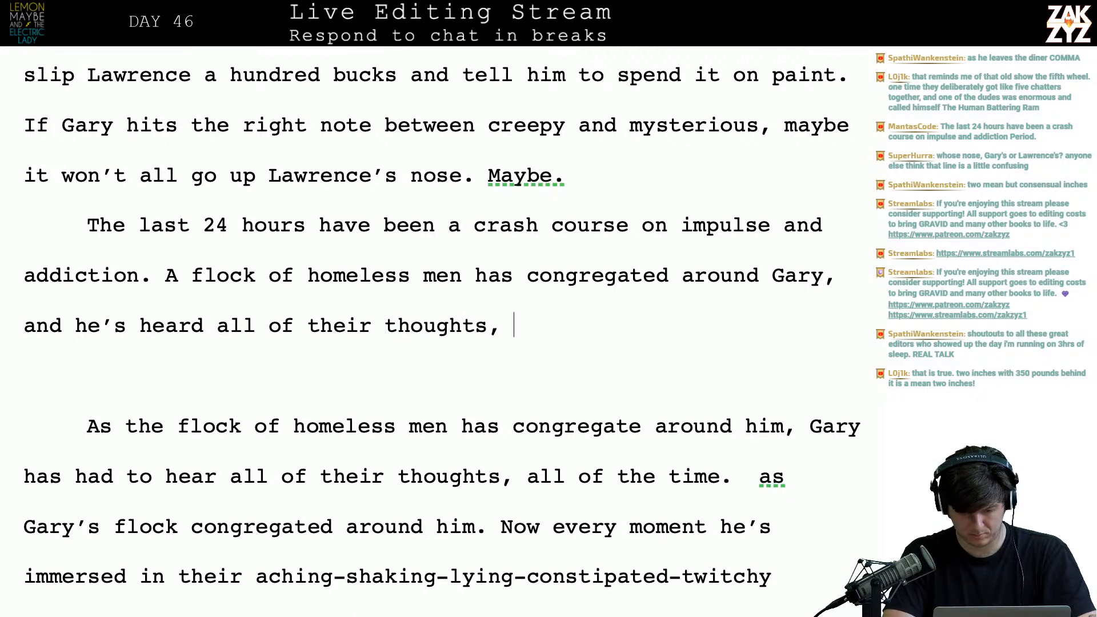
text(all of the time.)
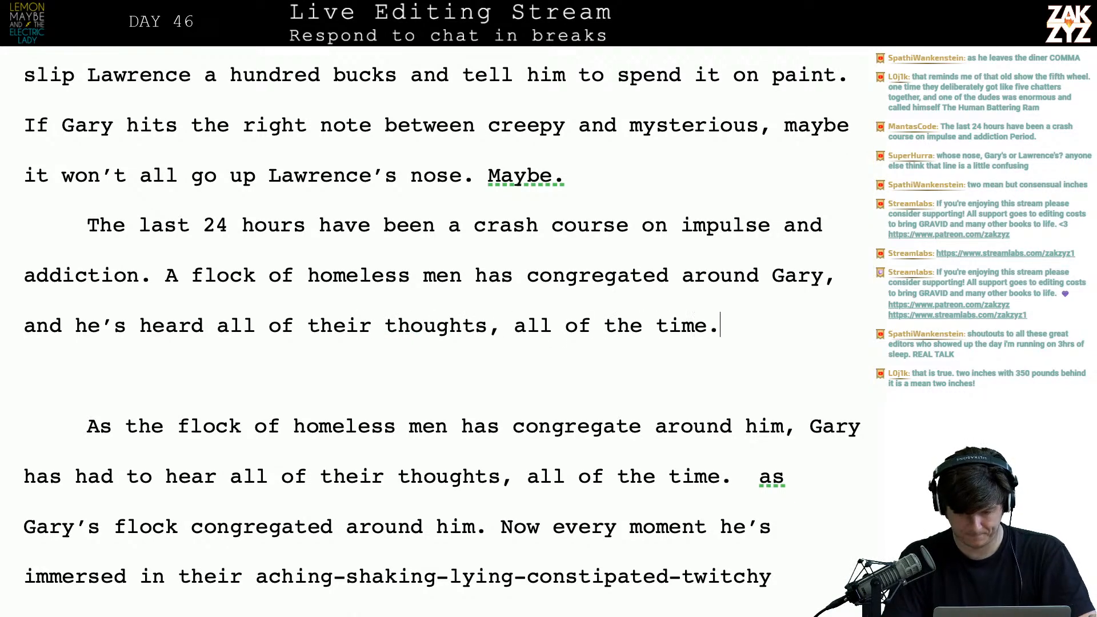
- Delete the empty paragraph and the old text from "As the flock" through "congregated around him.", joining the passage to "Now every moment"
key(shift+Down)
key(shift+Down)
key(shift+Down)
key(shift+Down)
key(shift+Up)
key(shift+Right)
key(shift+End)
key(shift+Right)
key(shift+Right)
key(shift+Right)
key(shift+Right)
key(shift+Right)
key(shift+Right)
key(shift+Right)
key(shift+Right)
key(shift+Right)
key(shift+Right)
key(shift+Right)
key(shift+Right)
key(shift+Right)
key(shift+Right)
key(shift+Right)
key(shift+Right)
key(shift+Right)
key(shift+Right)
key(shift+Right)
key(shift+Right)
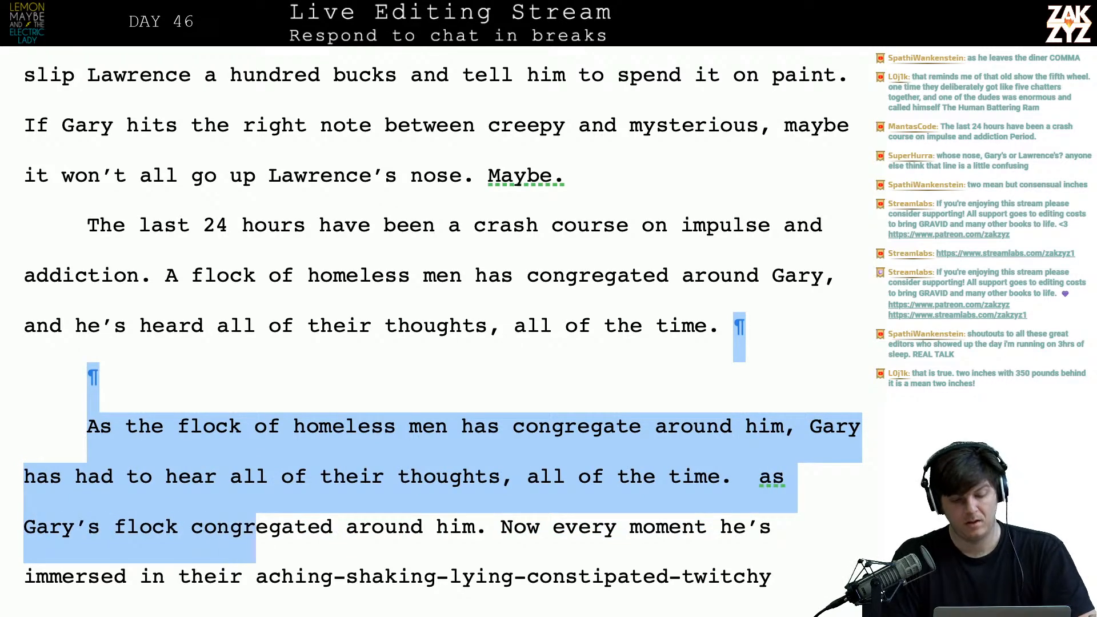
key(shift+Right)
key(shift+Right)
key(shift+Right)
key(shift+Right)
key(shift+Right)
key(shift+Right)
key(shift+Right)
key(shift+Right)
key(shift+Right)
key(shift+Right)
key(shift+Right)
key(shift+Right)
key(shift+Right)
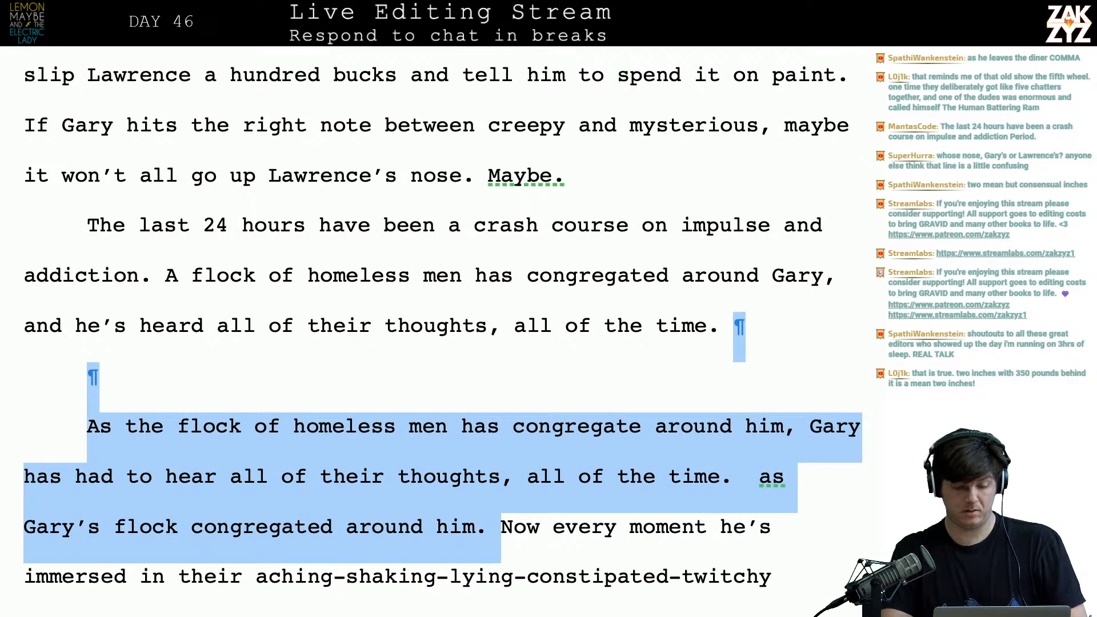
key(BackSpace)
- Move "A flock of homeless men" into its own paragraph, leaving two empty paragraphs after "addiction."
click(172, 276)
key(Return)
key(Return)
key(Return)
key(Up)
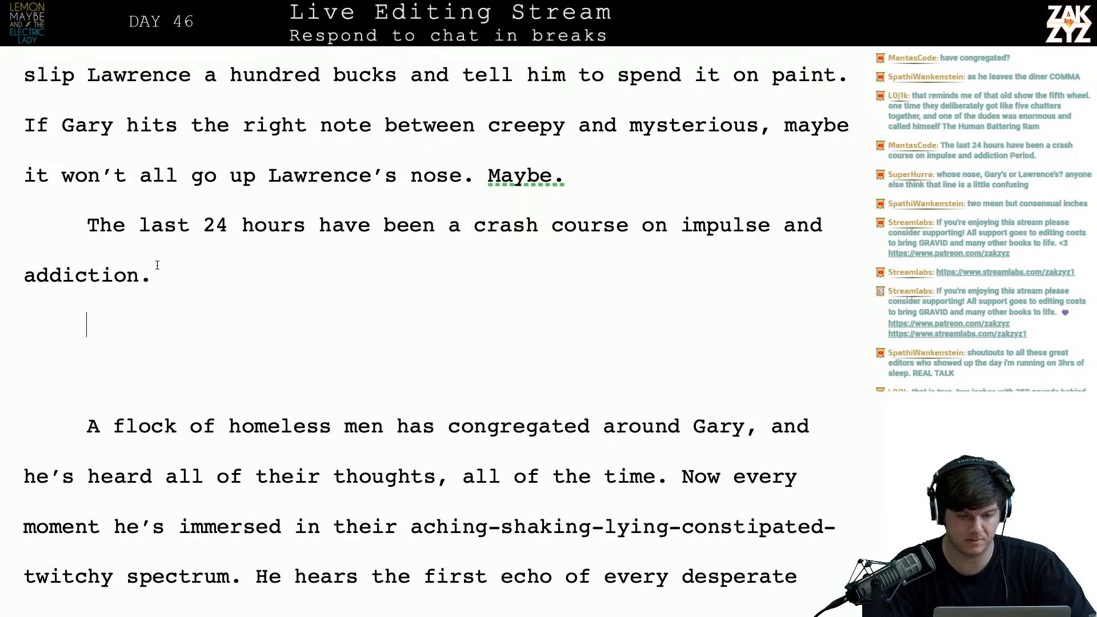
- Switch to the TextEdit tally and set the first listed chat editor's count under Day 46 to 169
key(super+Tab)
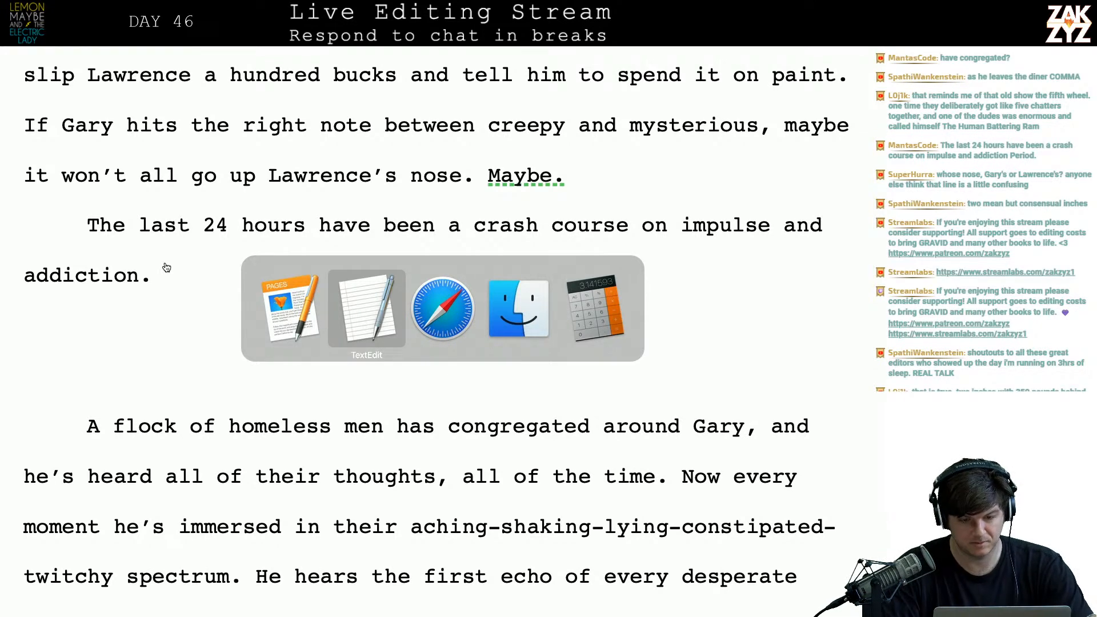
key(super+Tab)
key(super+Tab)
key(super+Tab)
key(super+Tab)
key(super+Tab)
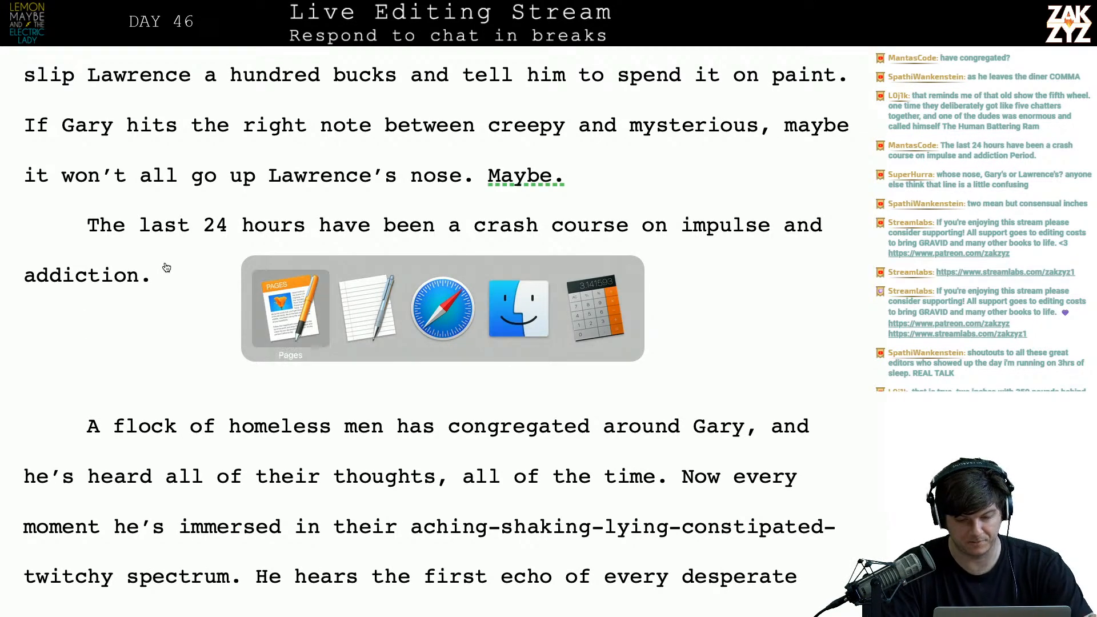
scroll(418, 461, up, 10)
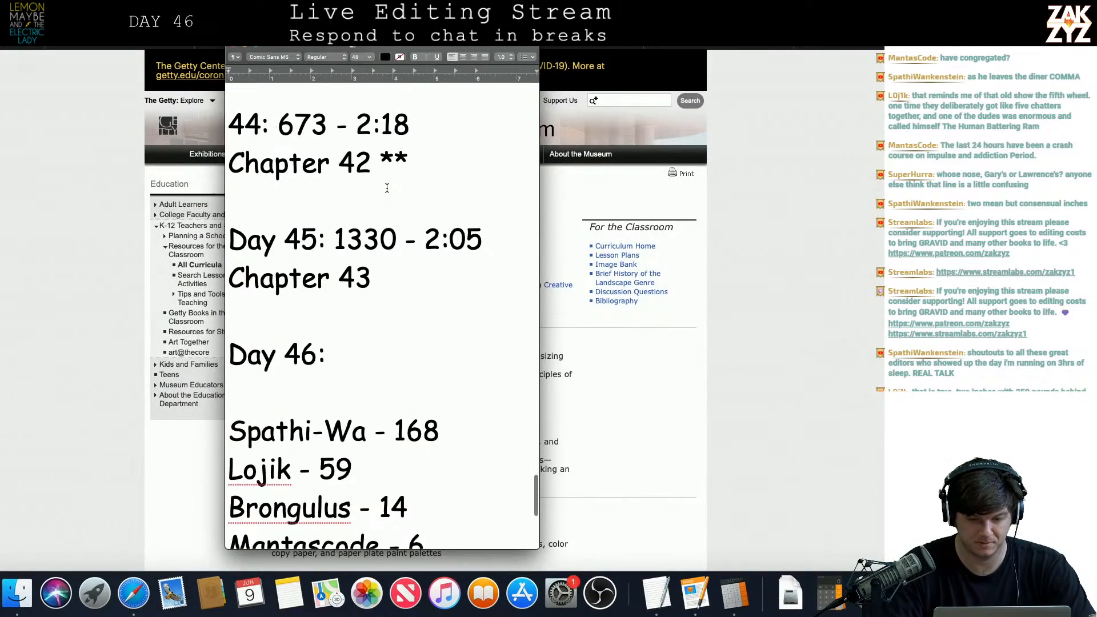
click(440, 452)
key(BackSpace)
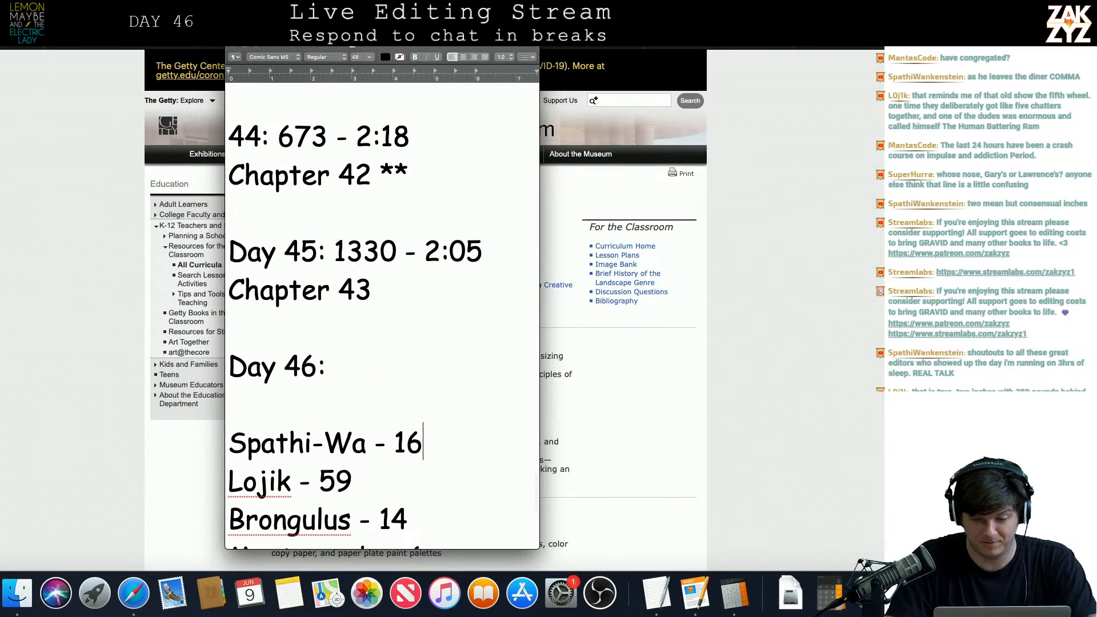
text(9)
- Switch back to the Pages manuscript and add a comma after "As he leaves the diner"
key(super+Tab)
scroll(475, 406, up, 4)
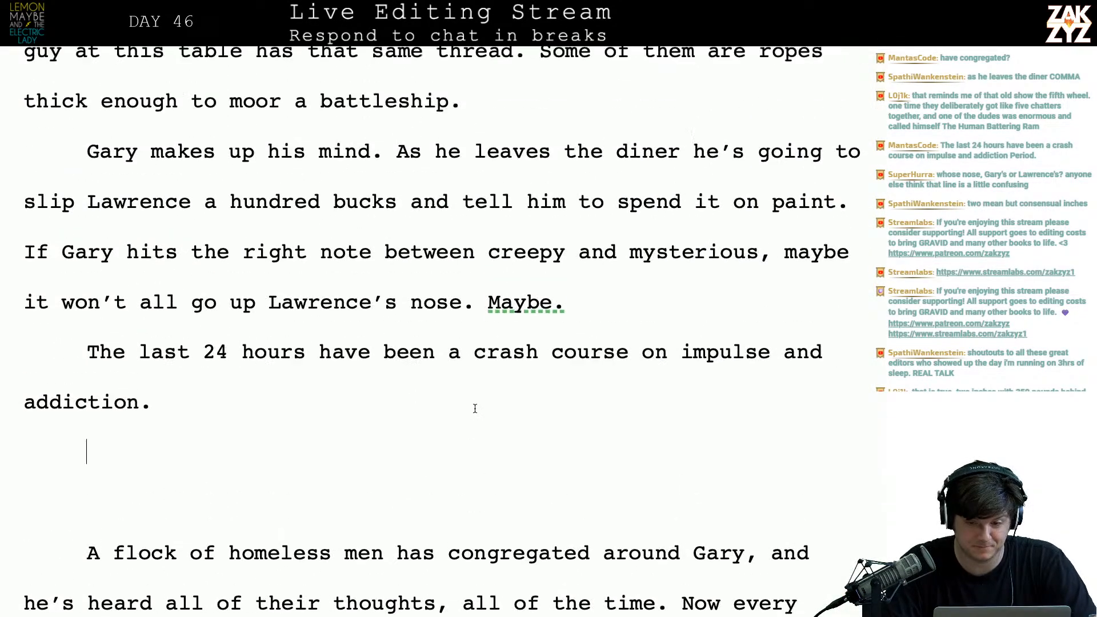
text(,)
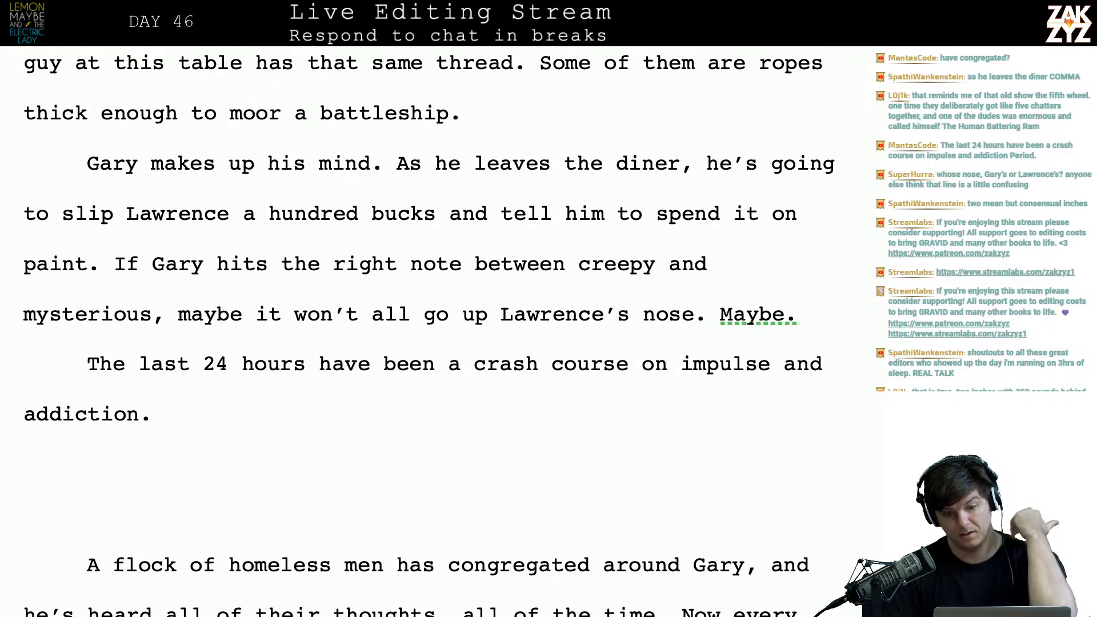
- Continue the paragraph after "addiction." with "Bum after bum has joined the flock of homeless congregating around Gary,"
scroll(709, 98, down, 1)
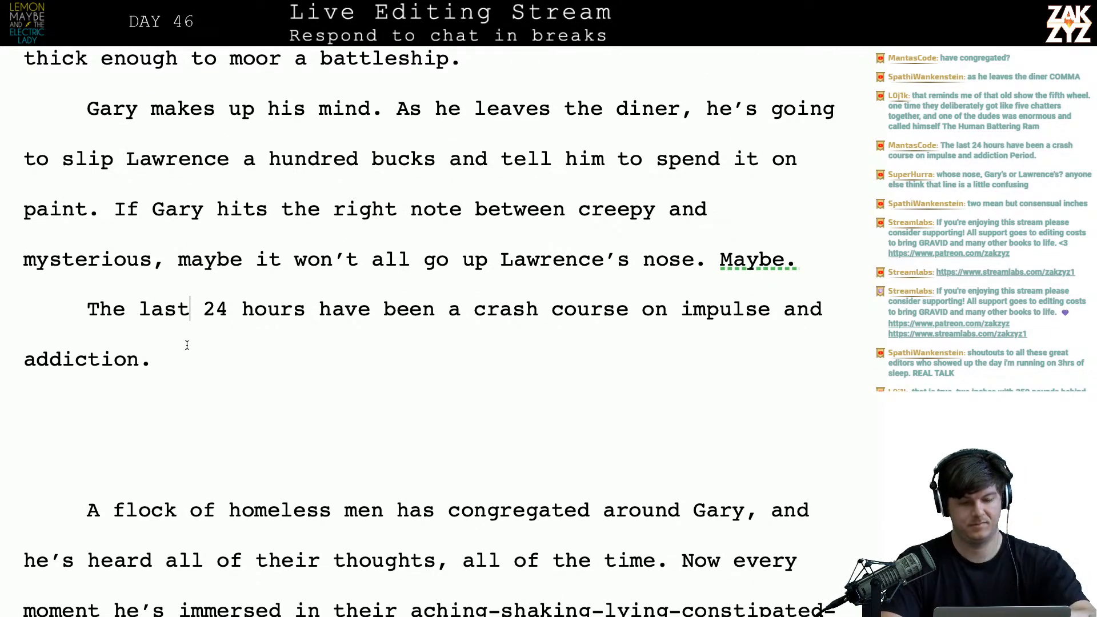
click(177, 367)
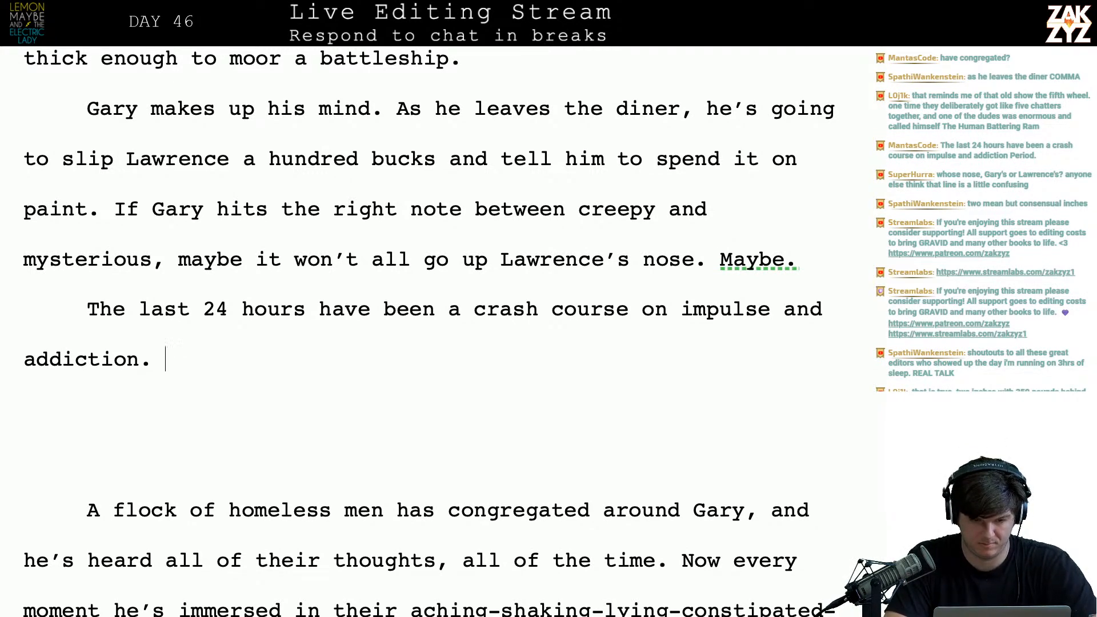
text(Bum af)
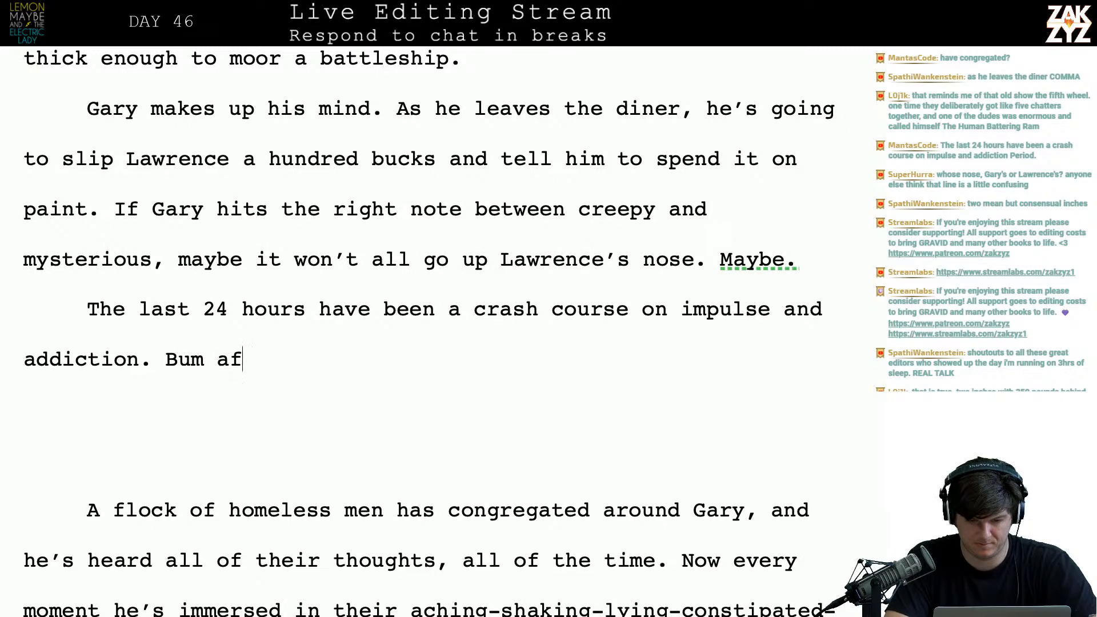
text(ter bum has joined the fl)
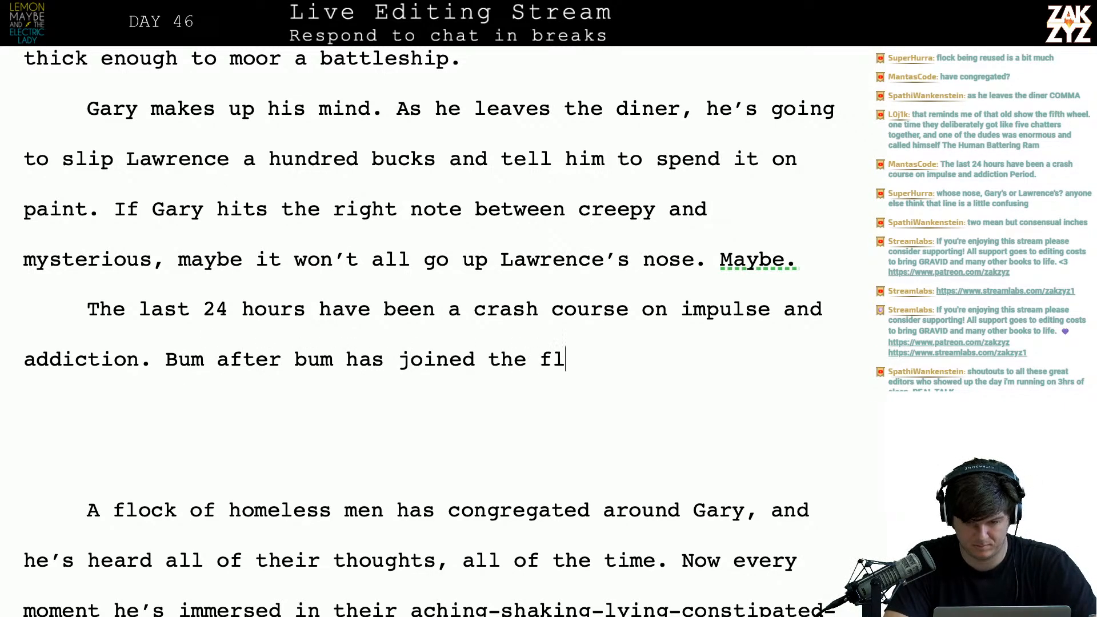
text(ock of home)
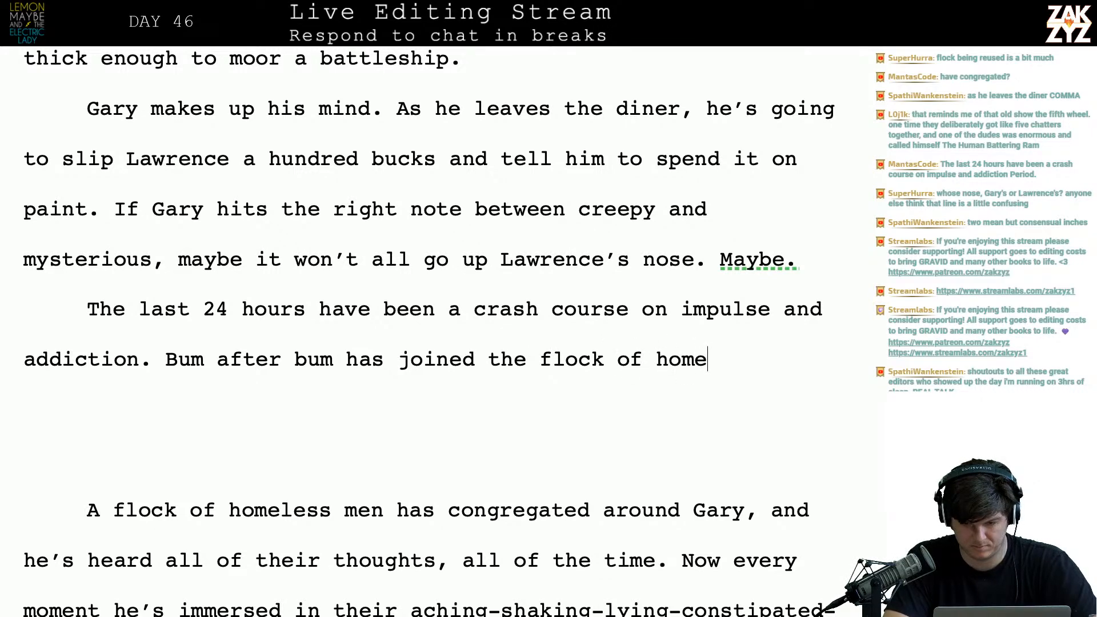
text(less congr)
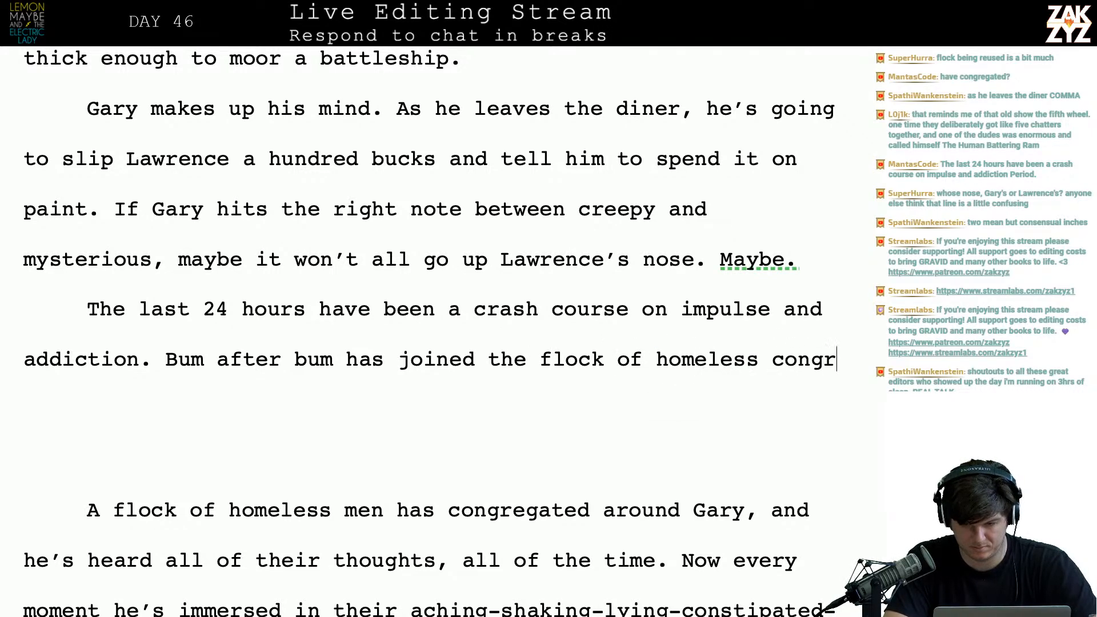
text(egating around gary,)
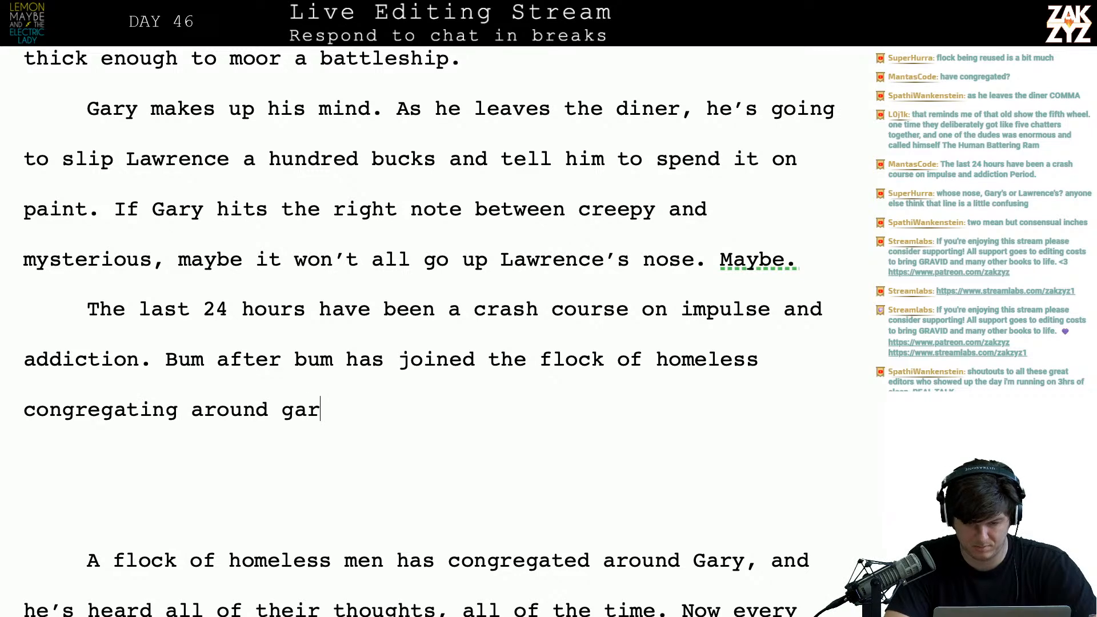
key(BackSpace)
key(BackSpace)
key(BackSpace)
key(BackSpace)
key(BackSpace)
key(BackSpace)
text(G)
key(BackSpace)
text(Gary, ea)
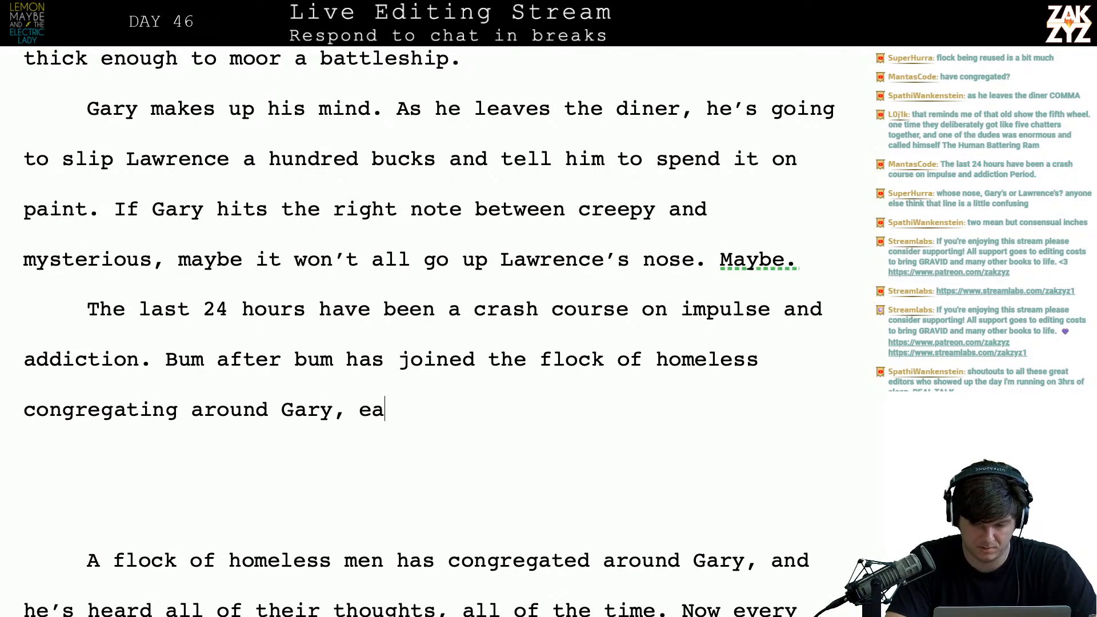
- Finish the sentence after "Gary," with "each bringing adding their own flavor of need to the stew."
text(ch bringing their)
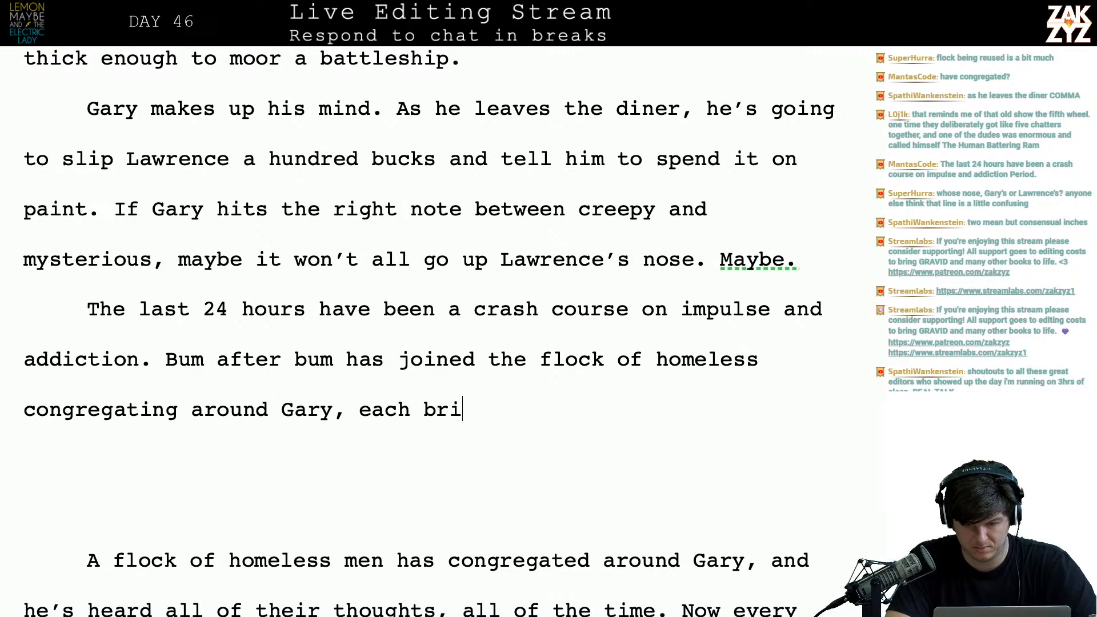
key(BackSpace)
key(BackSpace)
key(BackSpace)
key(BackSpace)
key(BackSpace)
text(adding their wo)
key(BackSpace)
key(BackSpace)
text(own flavor )
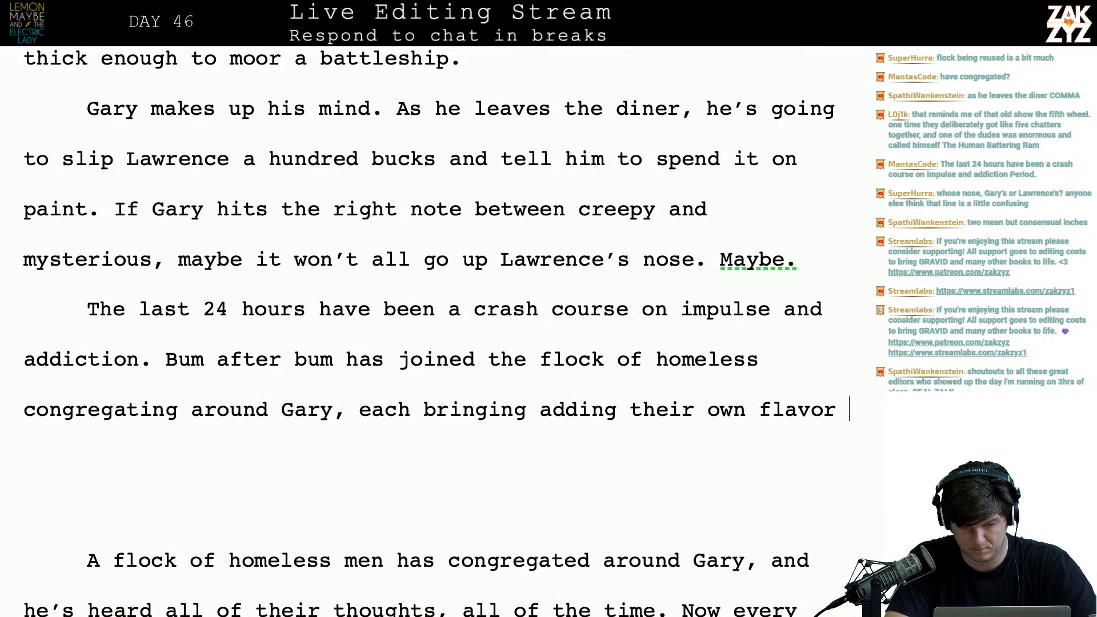
text(of need to the stew.)
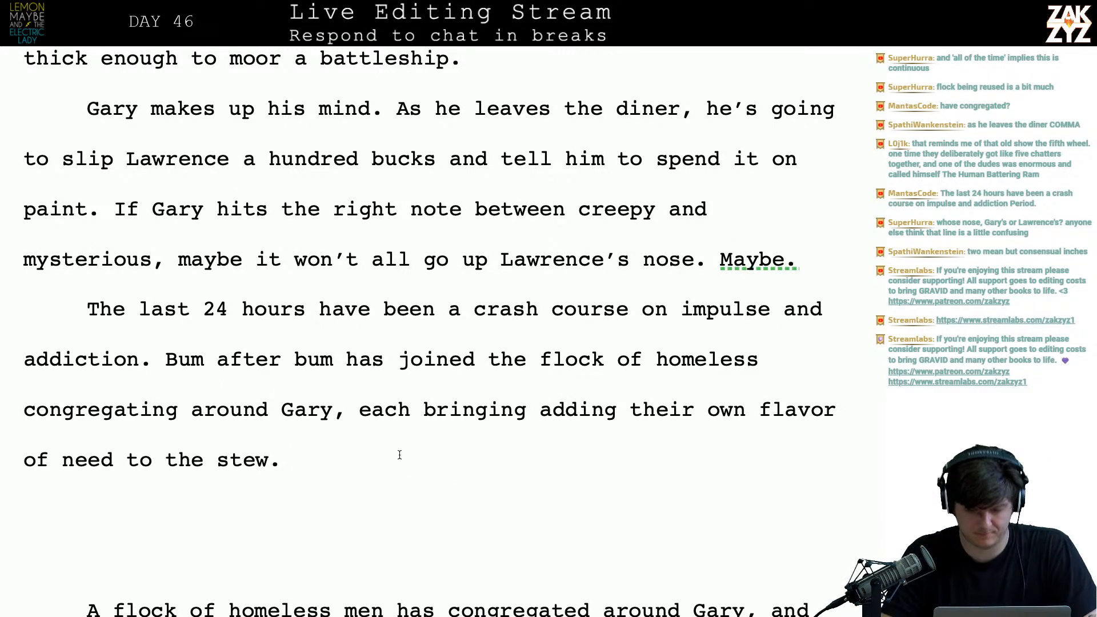
- Break the line before "bringing adding" and complete the sentence after "each" with "singing his own song of need."
key(Left)
key(Return)
key(Left)
text(s)
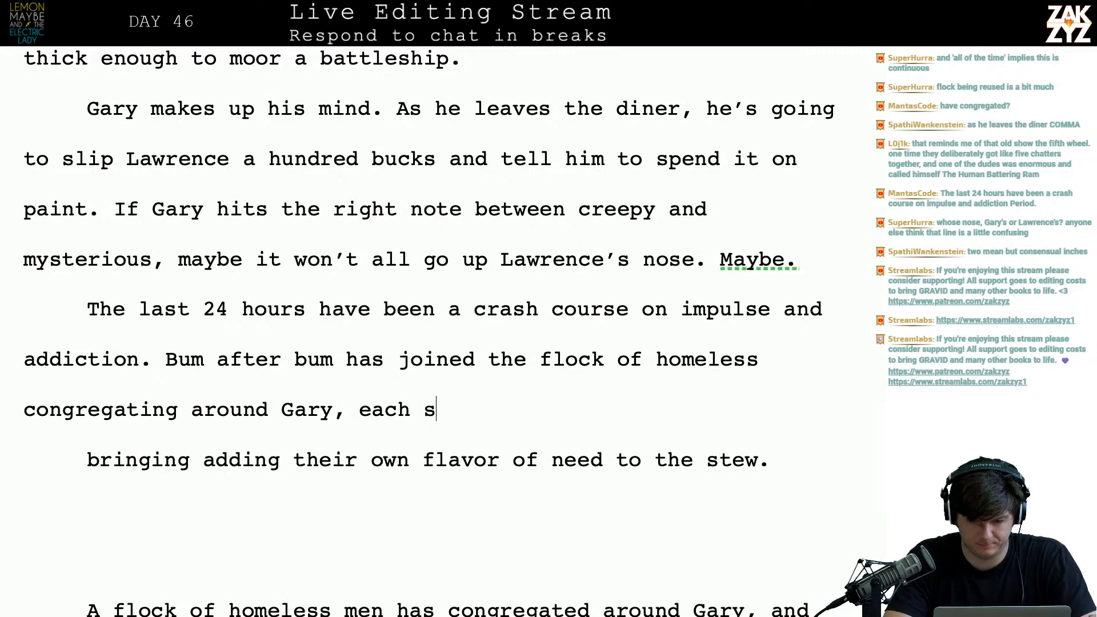
text(inging his own song)
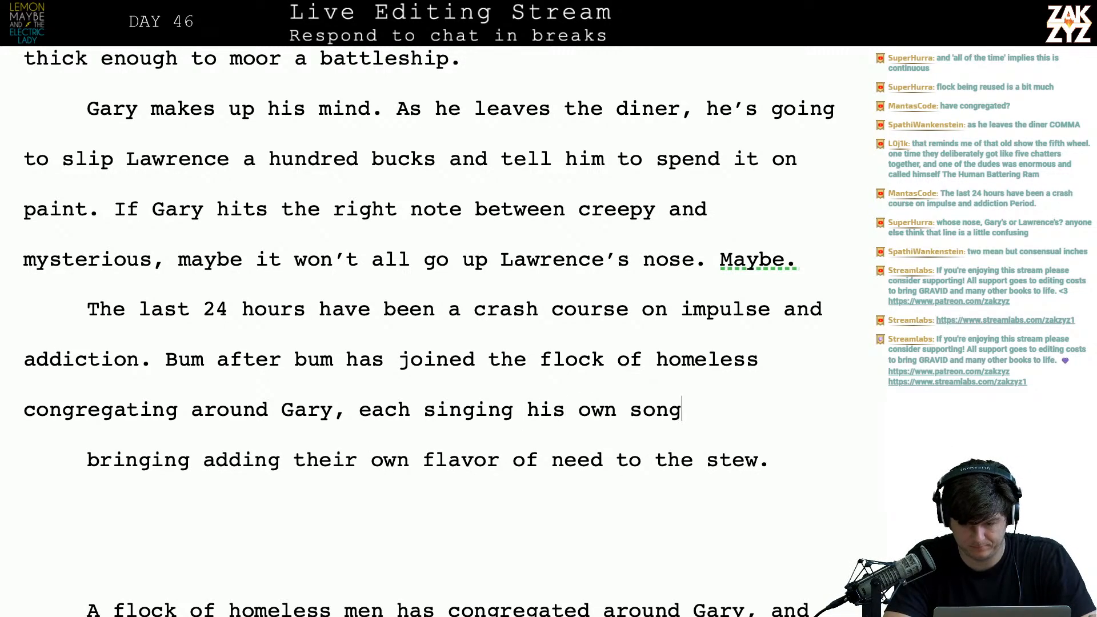
text( of need/.)
key(BackSpace)
key(BackSpace)
key(BackSpace)
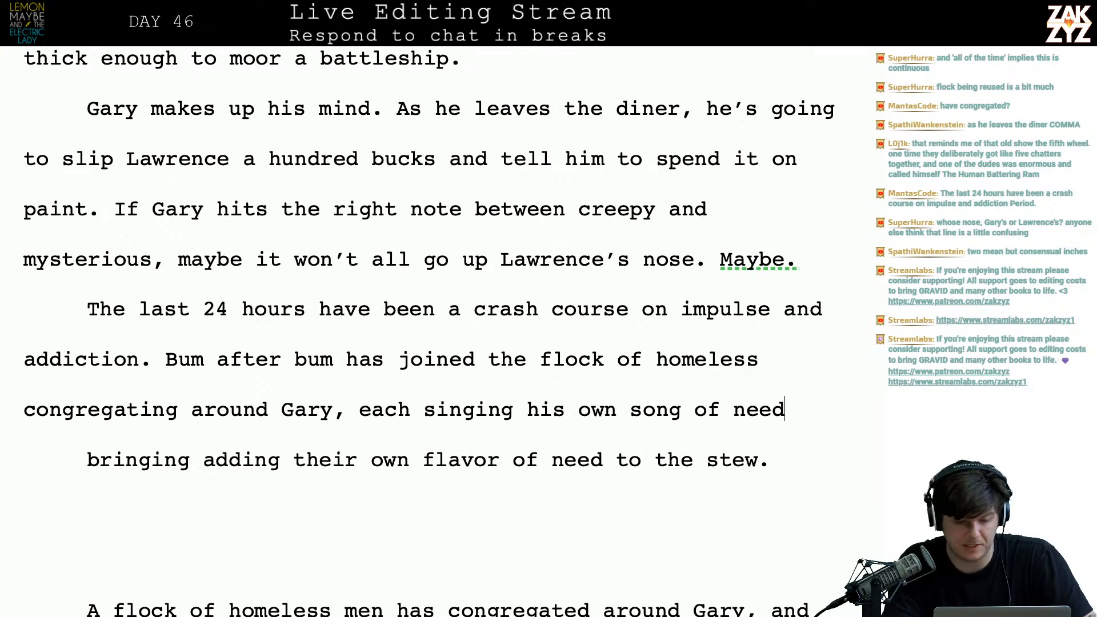
- Delete everything from "bringing adding their own flavor" through "all of the time.", joining the passage to "Now every moment"
key(shift+Down)
key(shift+Down)
key(shift+Down)
key(shift+Down)
key(shift+Down)
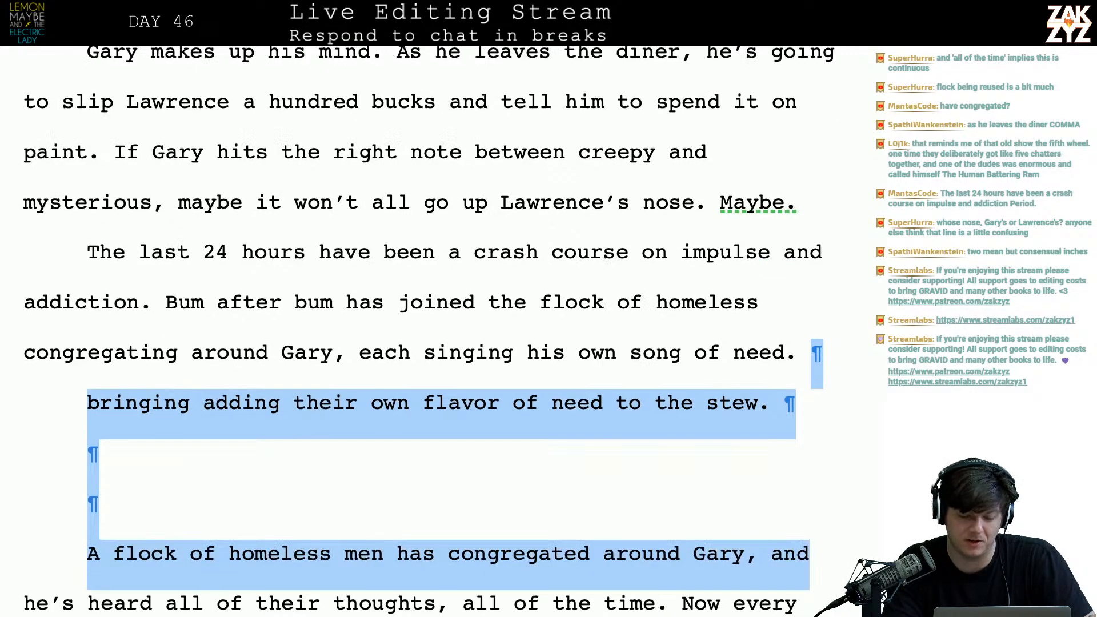
key(shift+Up)
key(shift+Down)
key(shift+Down)
key(shift+Left)
key(shift+Left)
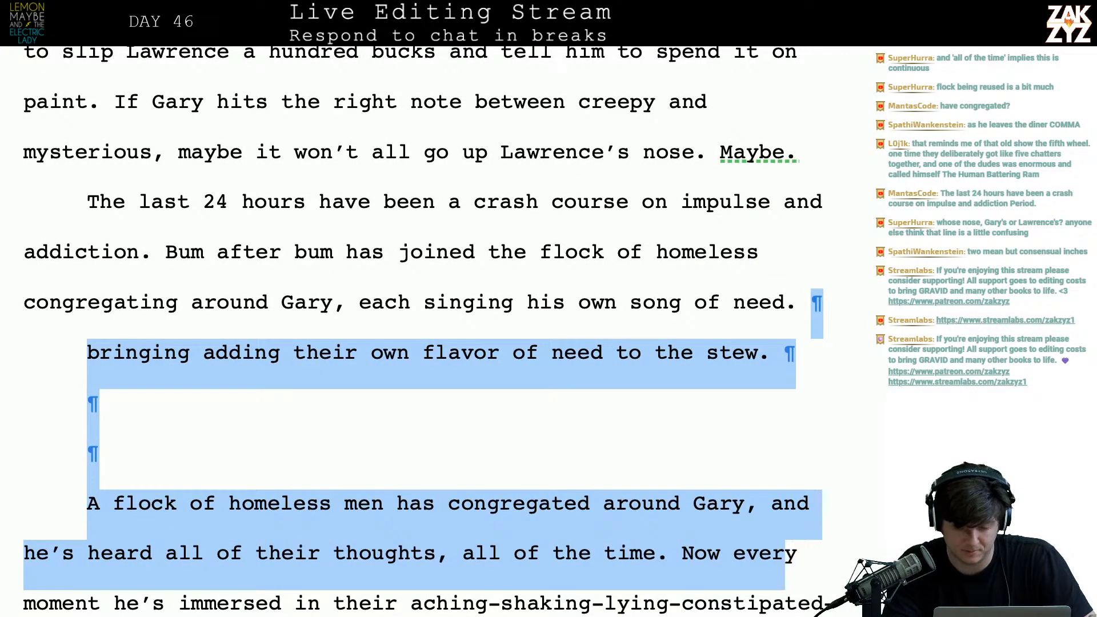
key(shift+Left)
key(shift+Left)
key(shift+Left)
key(shift+Left)
key(shift+Left)
key(shift+Left)
key(shift+Left)
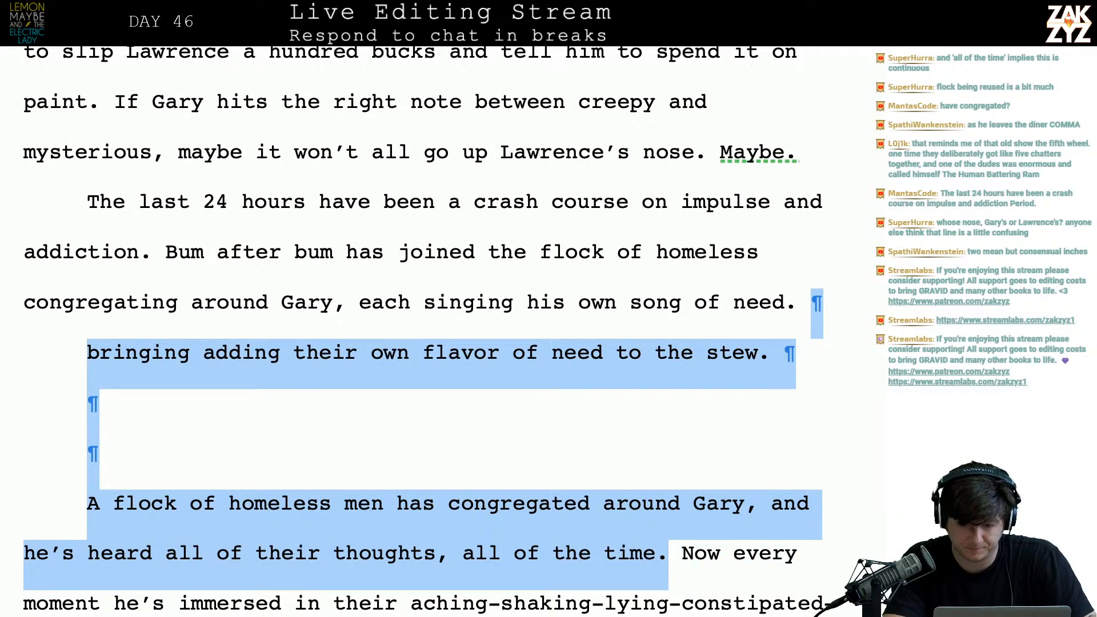
key(BackSpace)
- Insert "Gary is continually" after "Now" in the sentence about being immersed
key(Right)
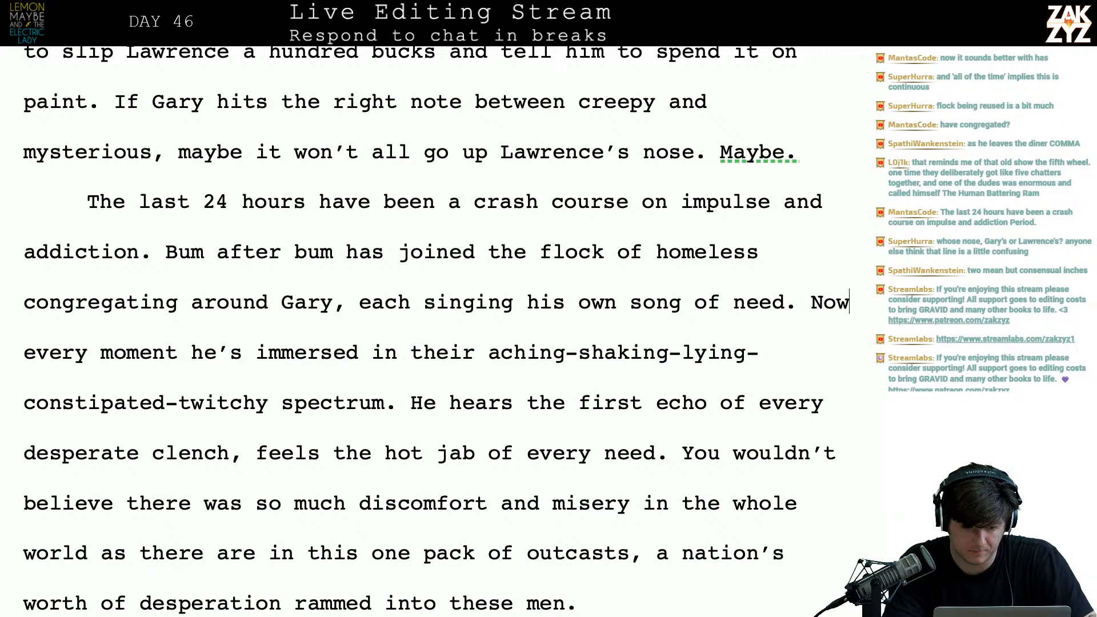
key(Right)
key(Right)
key(Right)
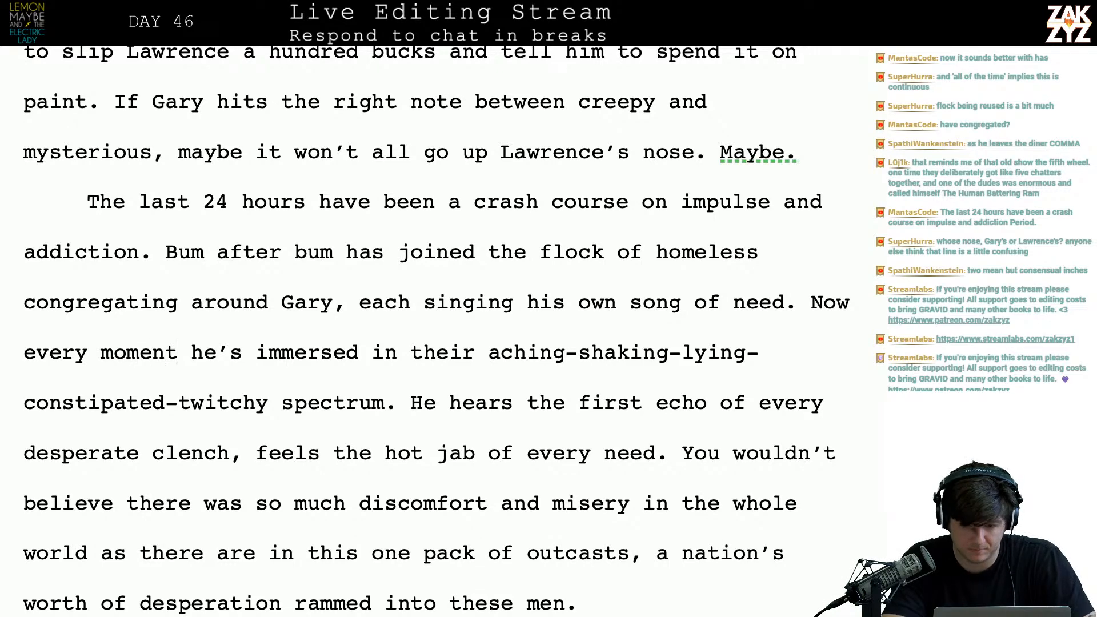
key(BackSpace)
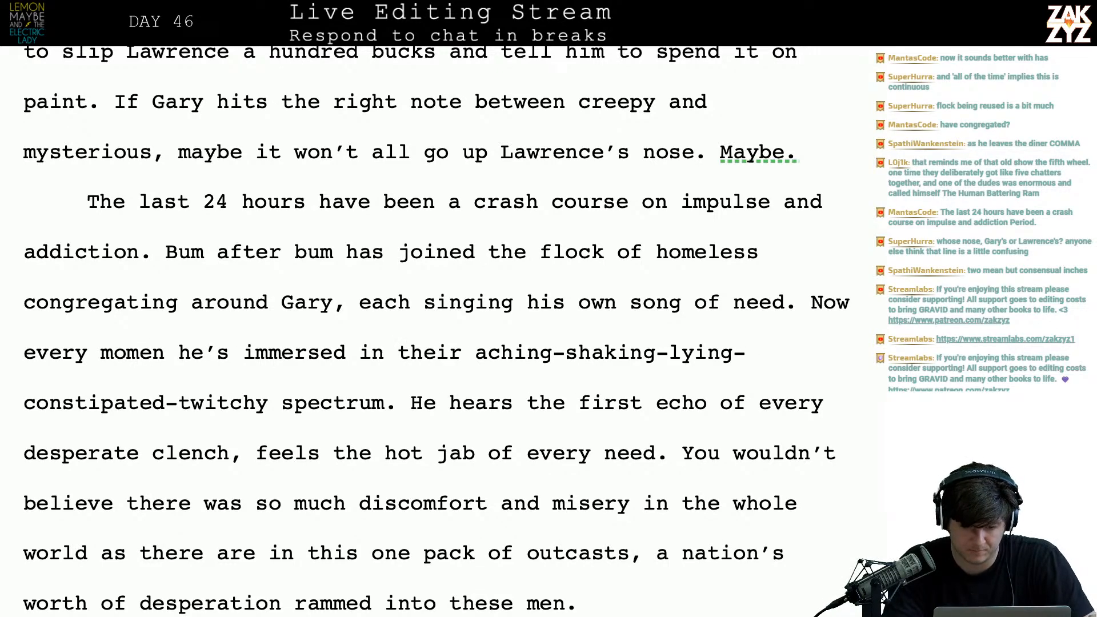
key(Left)
key(Left)
key(Left)
key(Left)
key(Left)
key(Left)
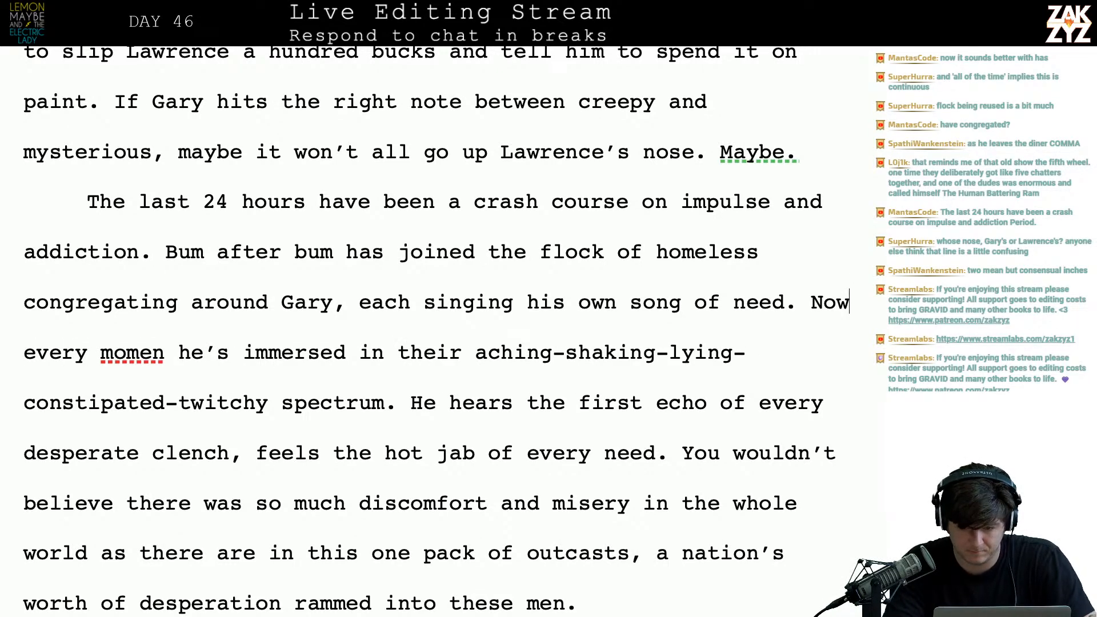
text(Gary is )
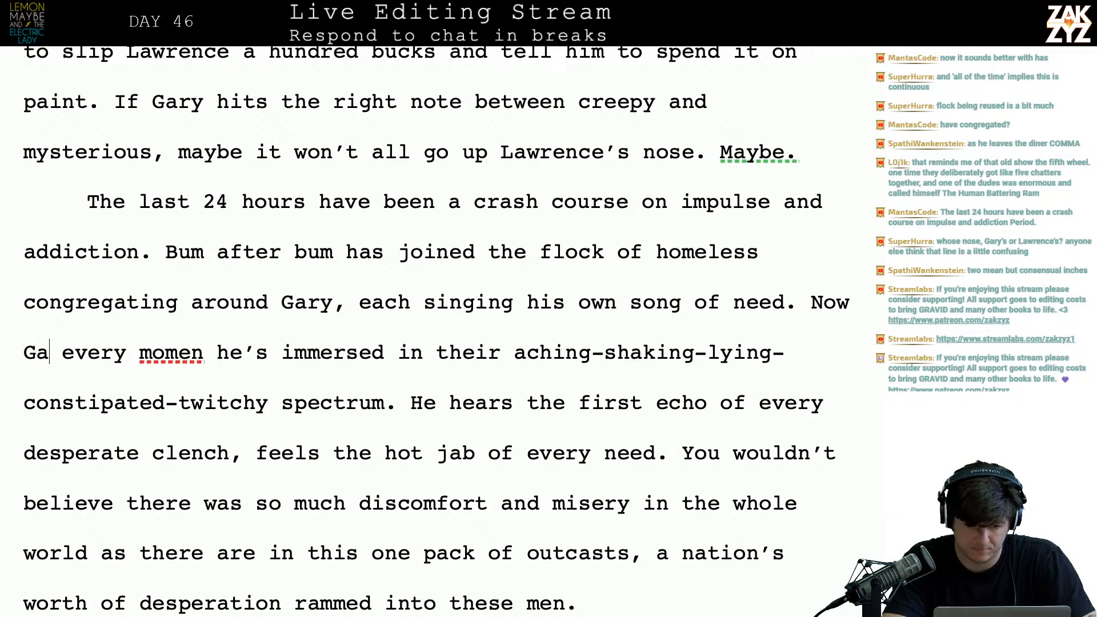
text(continually)
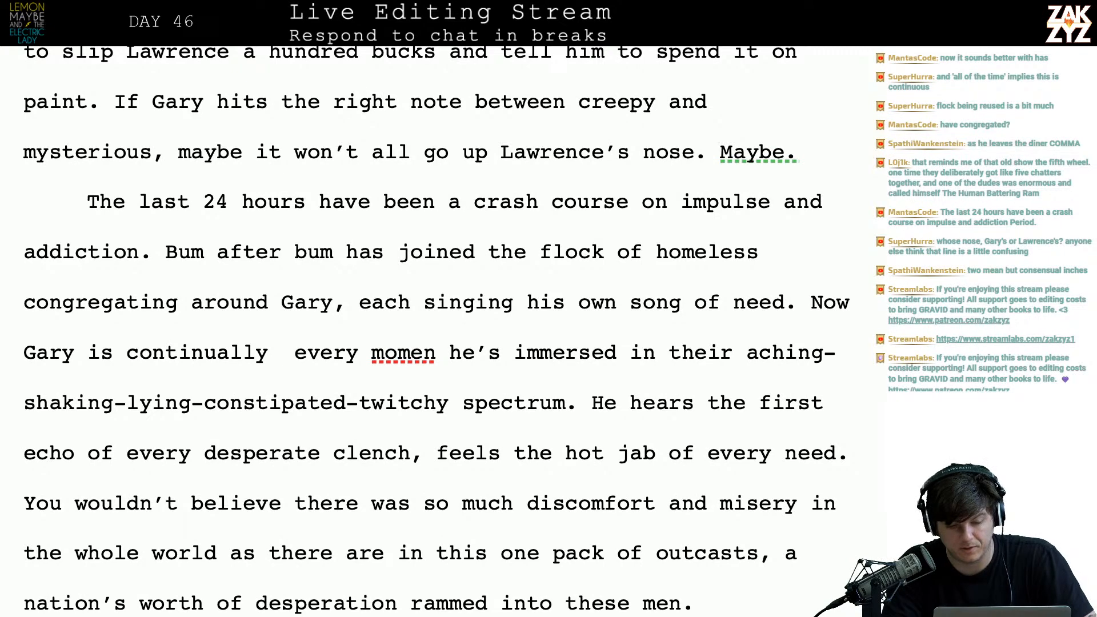
- Delete the leftover "every momen he's" so the sentence runs "continually immersed in their"
key(shift+Right)
key(shift+Right)
key(shift+Right)
key(shift+Right)
key(shift+Right)
key(shift+Right)
key(shift+Right)
key(shift+Right)
key(shift+Right)
key(shift+Right)
key(shift+Right)
key(shift+Right)
key(shift+Right)
key(shift+Right)
key(shift+Right)
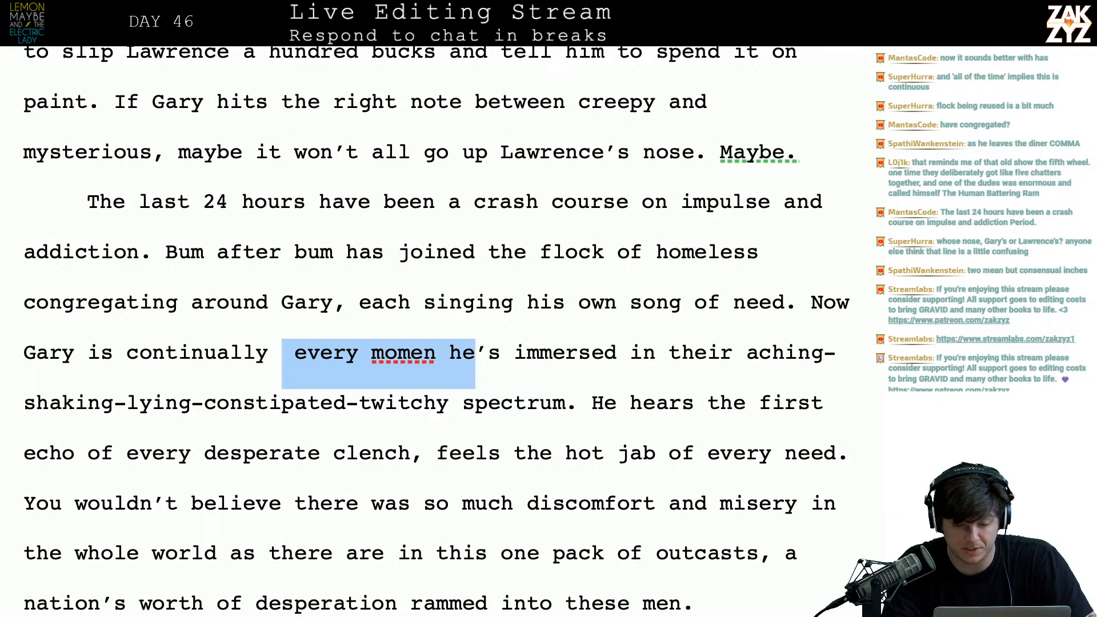
key(shift+Right)
key(shift+Right)
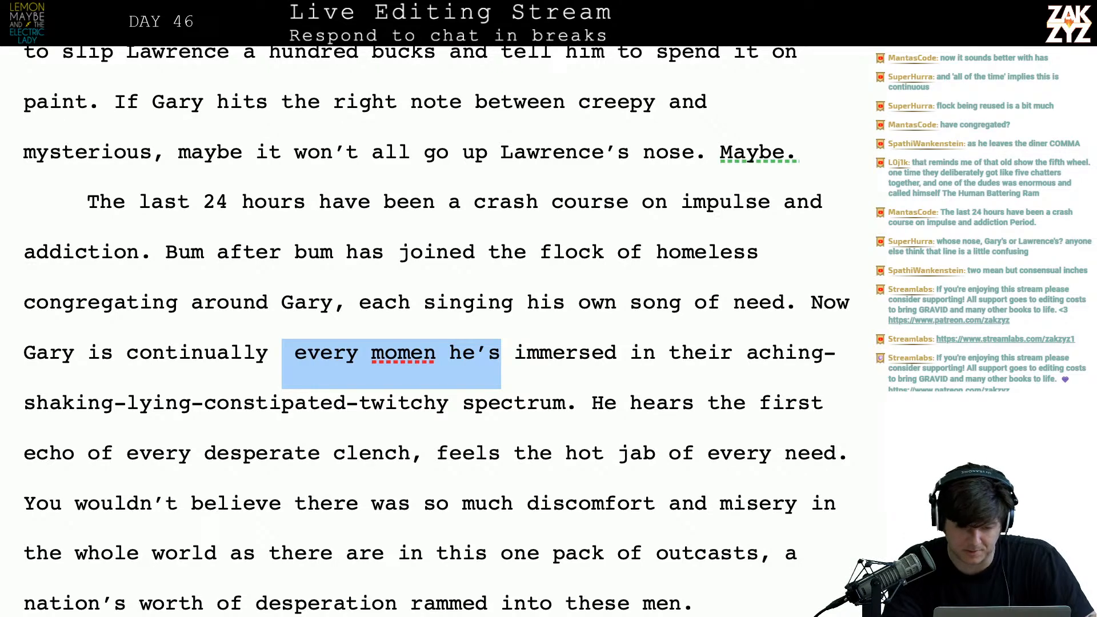
key(BackSpace)
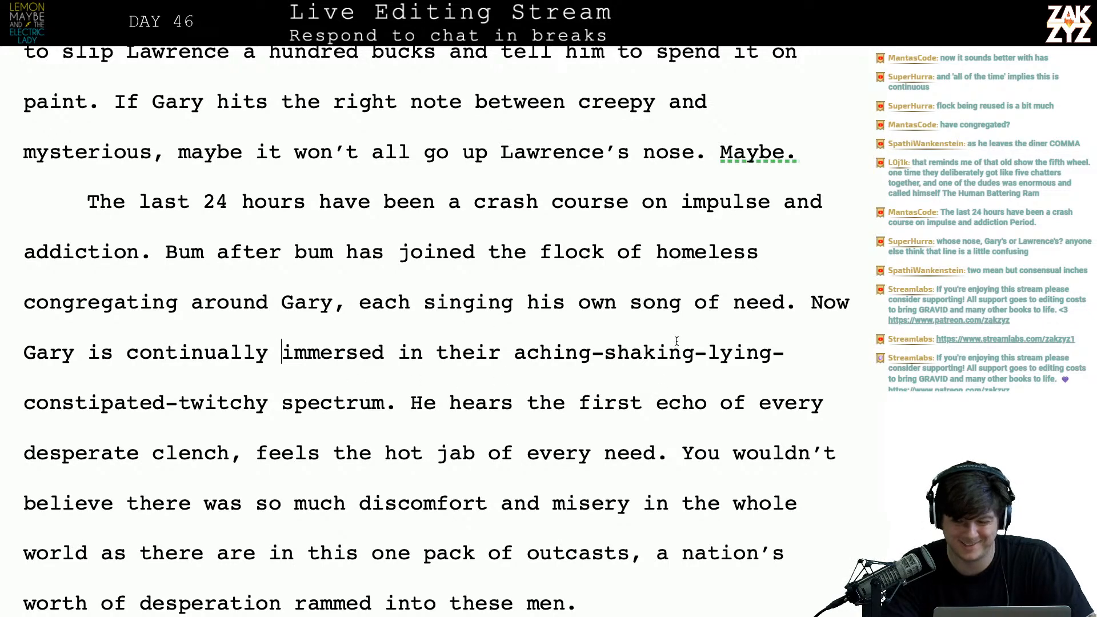
- Move "aching-shaking" to the end of the hyphenated compound, making it "lying-constipated-twitchy-aching-shaking spectrum"
drag(687, 366, 513, 366)
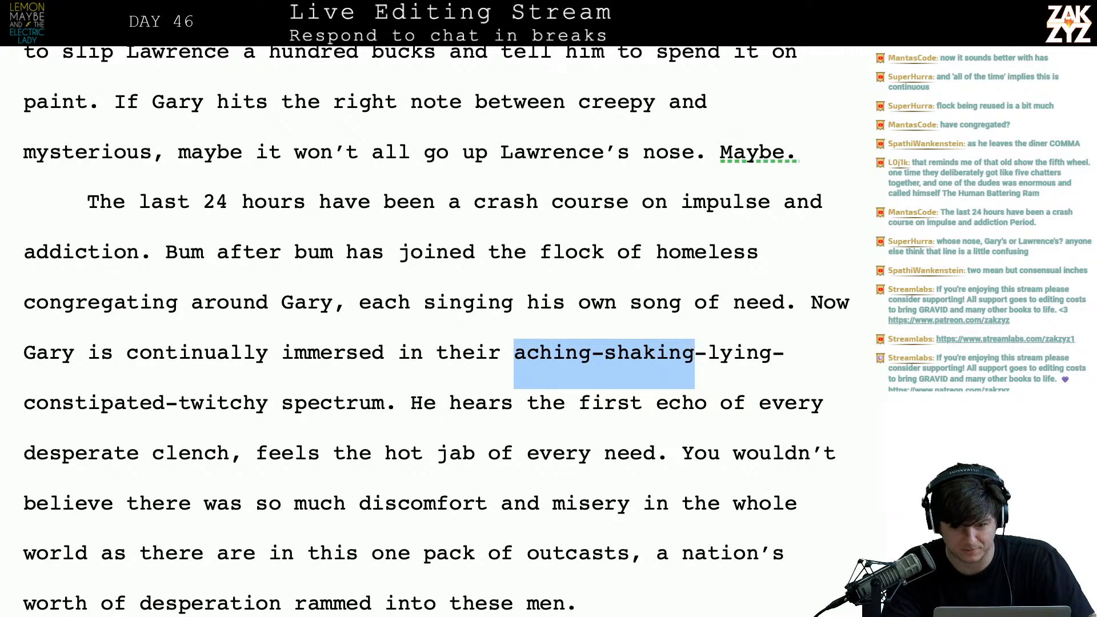
key(Delete)
key(Delete)
key(Right)
key(Down)
key(Left)
key(Left)
key(Left)
key(Left)
key(Left)
key(Left)
key(Left)
key(Left)
key(Left)
key(Left)
key(Left)
key(Left)
key(Left)
key(Left)
key(Left)
key(Left)
key(Left)
key(Left)
key(Left)
key(Left)
key(Left)
key(Left)
key(Left)
key(Left)
click(848, 352)
key(BackSpace)
text(0)
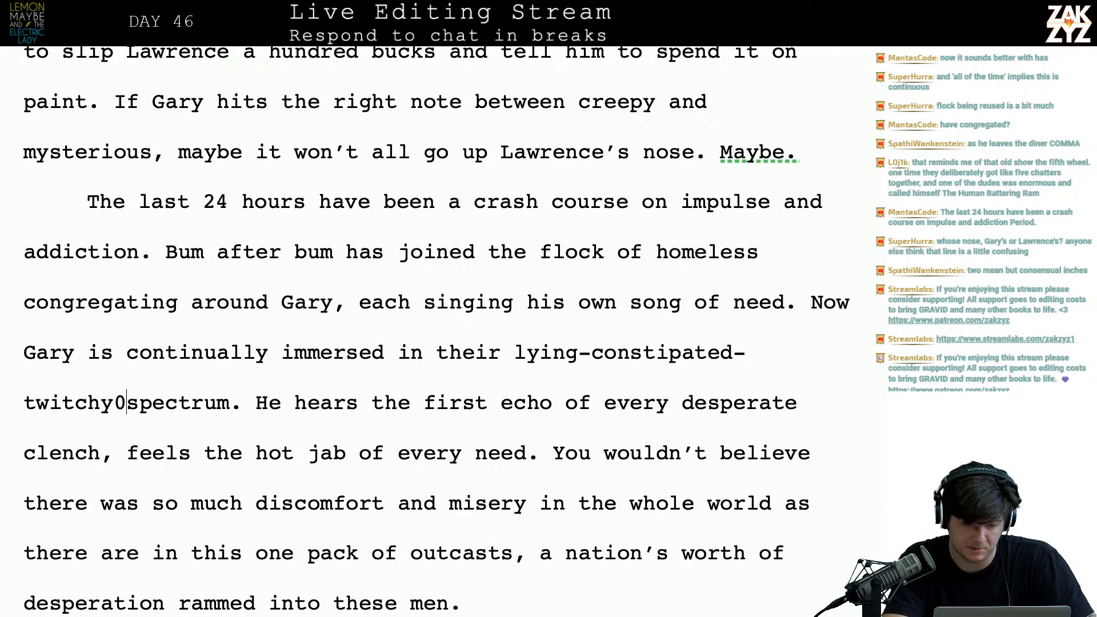
key(BackSpace)
text(-aching-shaking)
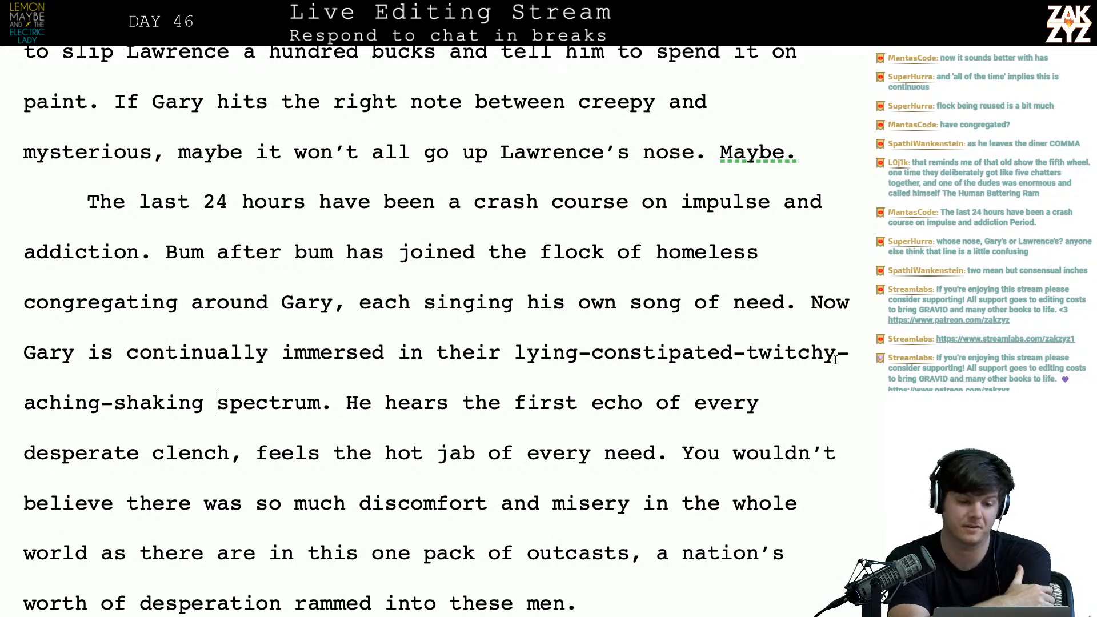
- Reread the revised crash-course paragraph and the opening of the paragraph that follows it
scroll(836, 360, down, 3)
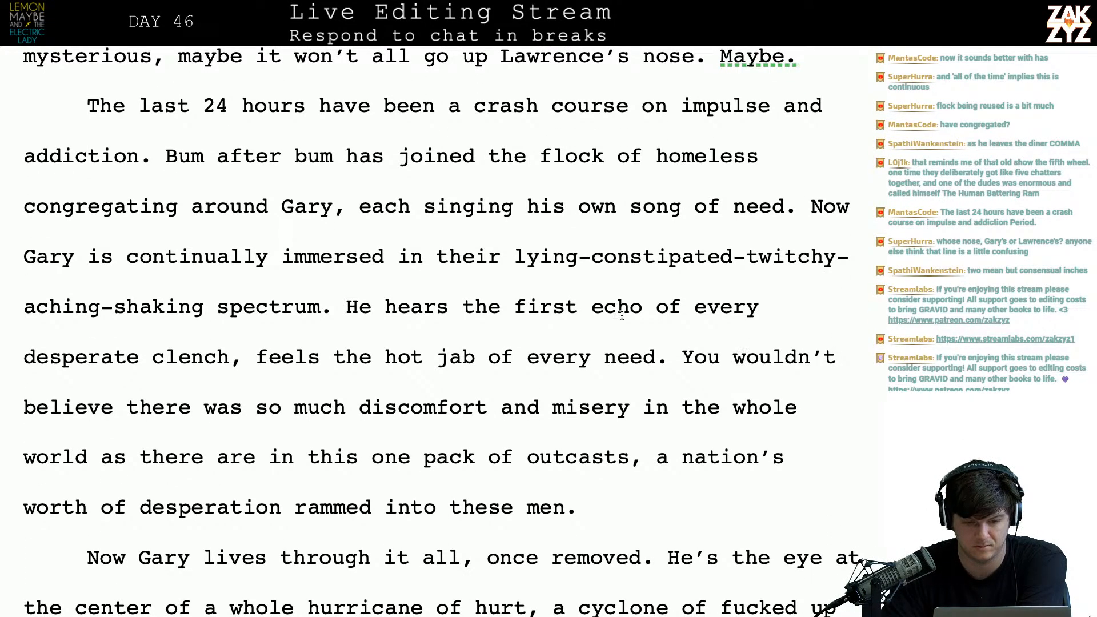
scroll(621, 316, down, 1)
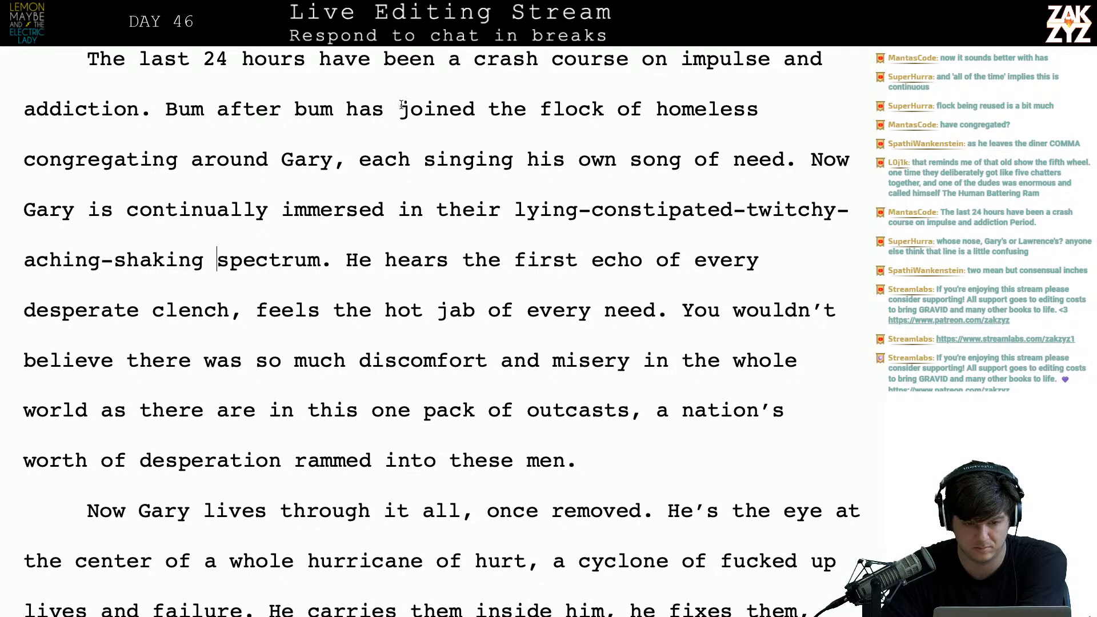
scroll(423, 137, up, 2)
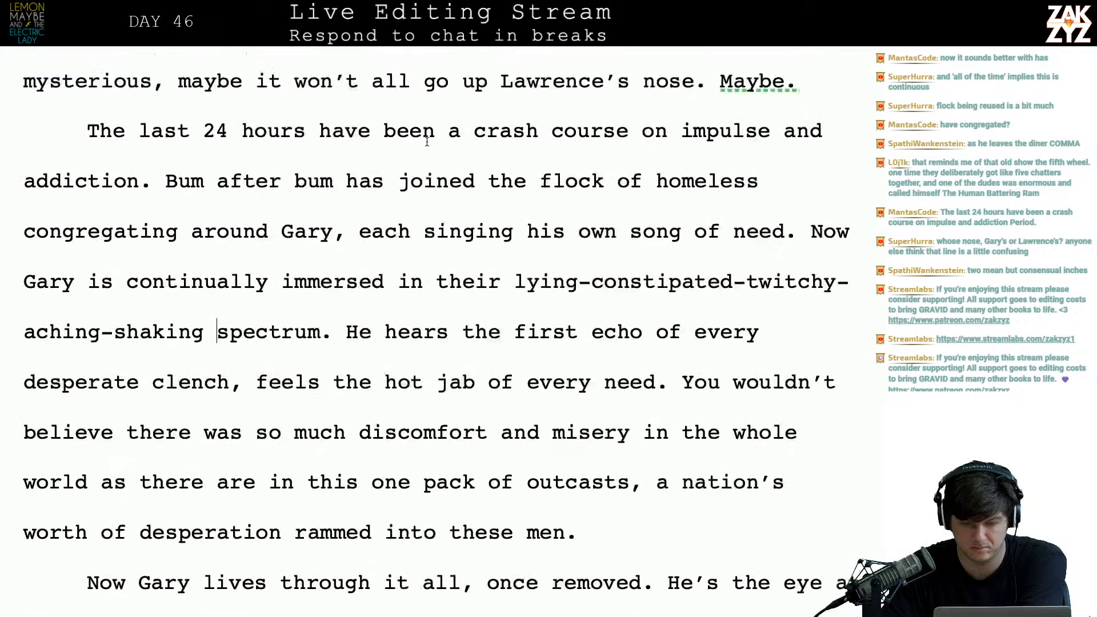
scroll(425, 141, down, 1)
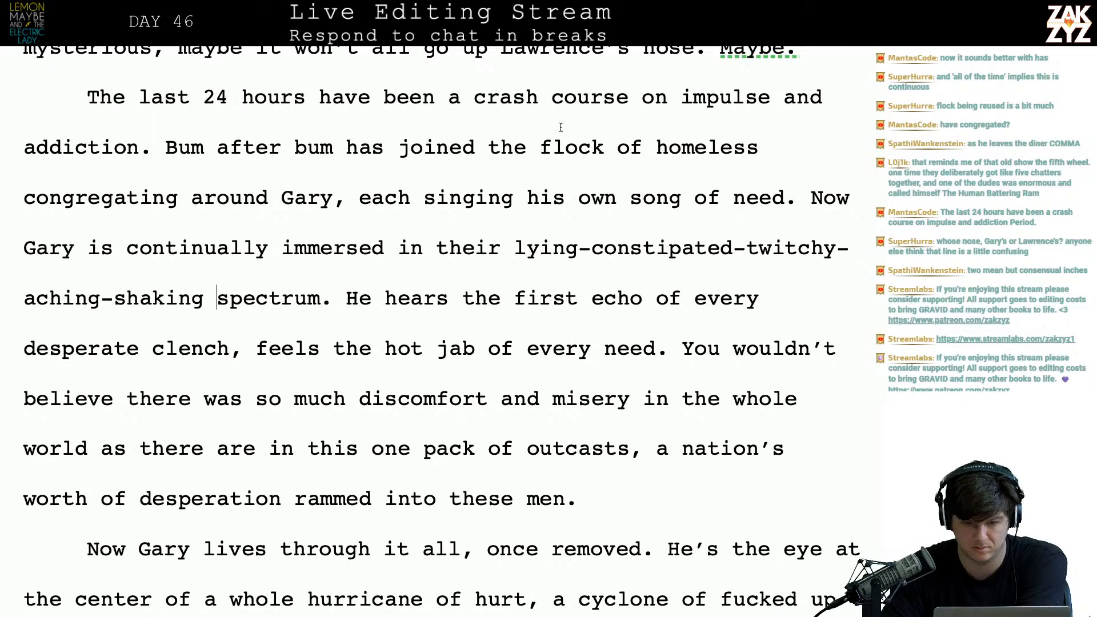
scroll(571, 283, down, 1)
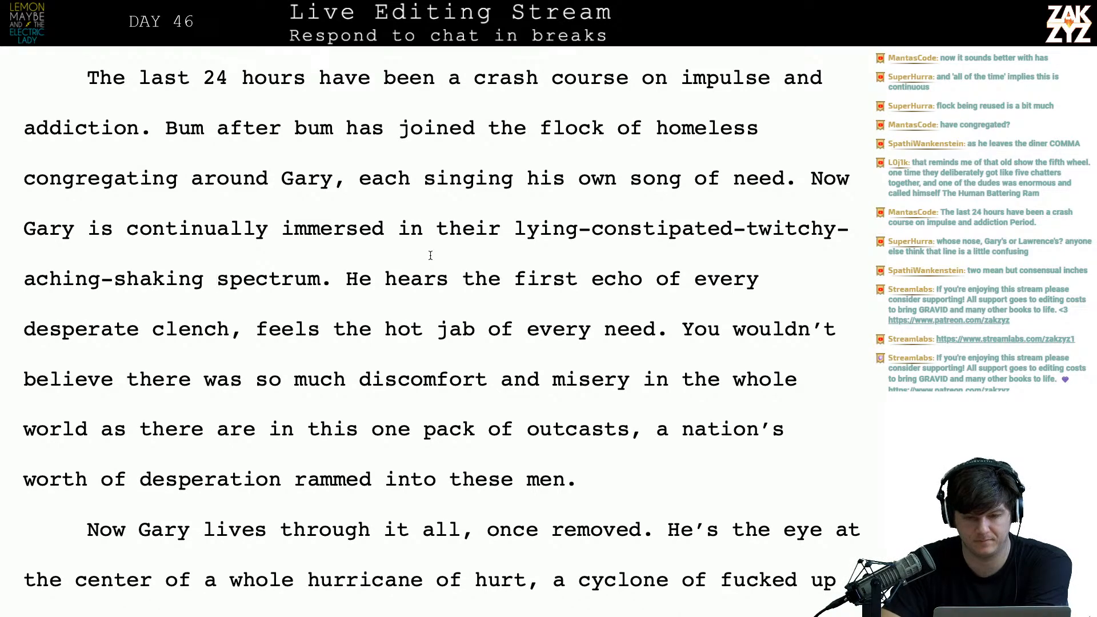
scroll(431, 255, down, 2)
scroll(498, 167, up, 3)
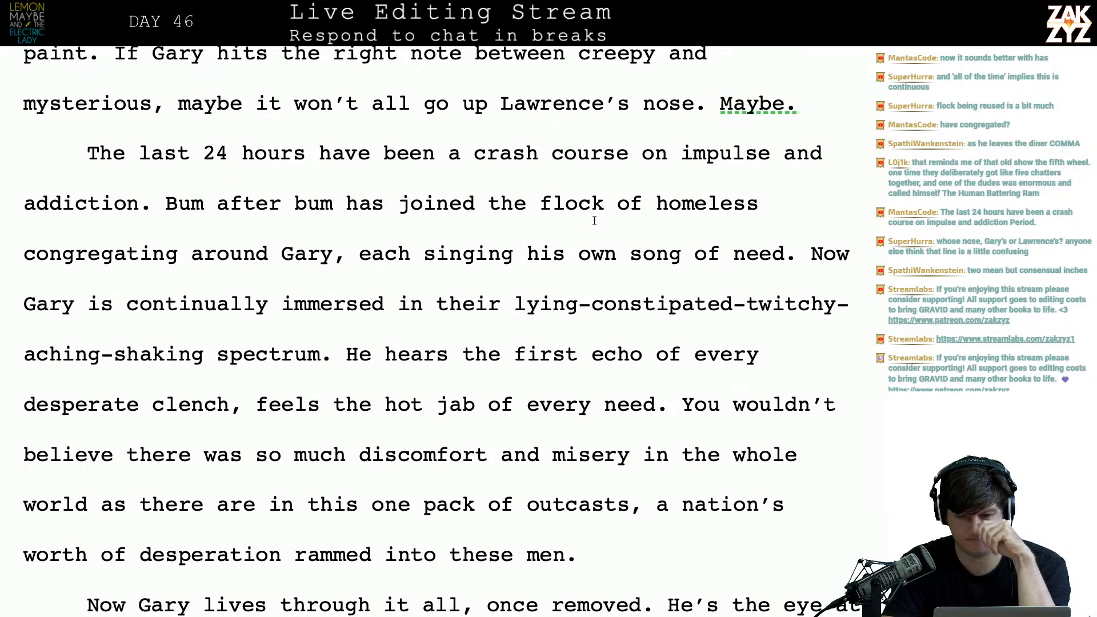
- Split the crash-course paragraph before "the flock of homeless", leaving an empty line after "Bum after bum has joined"
click(594, 221)
key(Left)
key(Left)
key(Left)
key(Left)
key(Left)
key(Left)
key(Left)
key(Left)
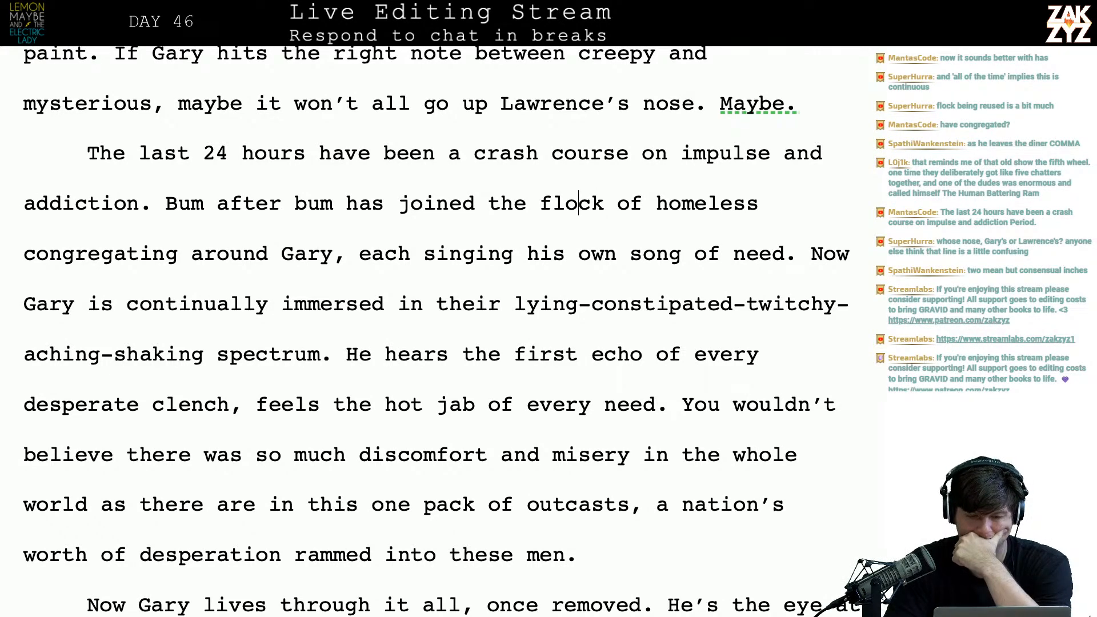
key(Return)
key(Return)
key(Left)
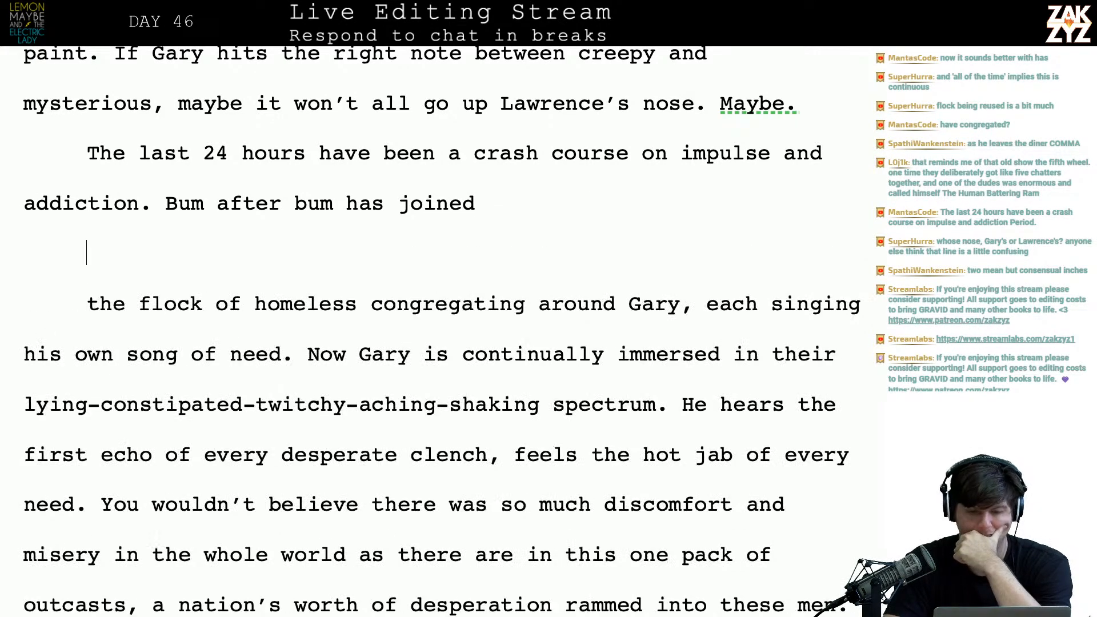
- Delete the sentence opening "Bum after bum has joined" that follows "addiction."
key(Left)
text(the)
key(BackSpace)
key(BackSpace)
key(BackSpace)
key(BackSpace)
key(BackSpace)
key(BackSpace)
key(BackSpace)
key(BackSpace)
key(BackSpace)
key(BackSpace)
key(BackSpace)
key(BackSpace)
key(BackSpace)
key(BackSpace)
key(BackSpace)
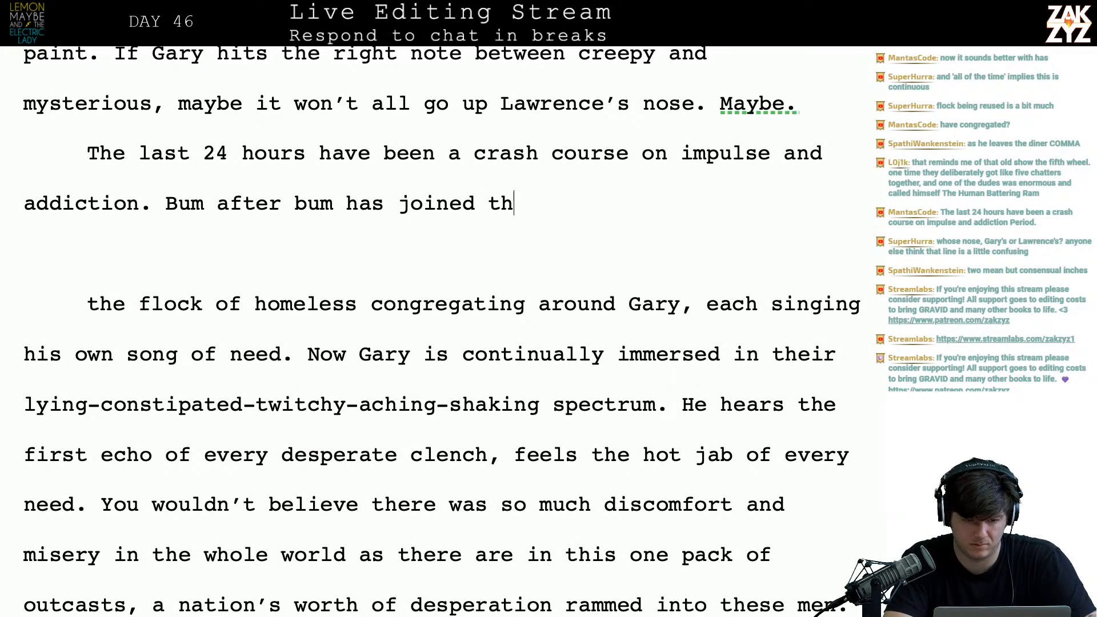
key(BackSpace)
key(BackSpace)
key(BackSpace)
key(BackSpace)
key(BackSpace)
key(BackSpace)
key(BackSpace)
key(BackSpace)
key(BackSpace)
key(BackSpace)
key(BackSpace)
key(BackSpace)
key(BackSpace)
key(BackSpace)
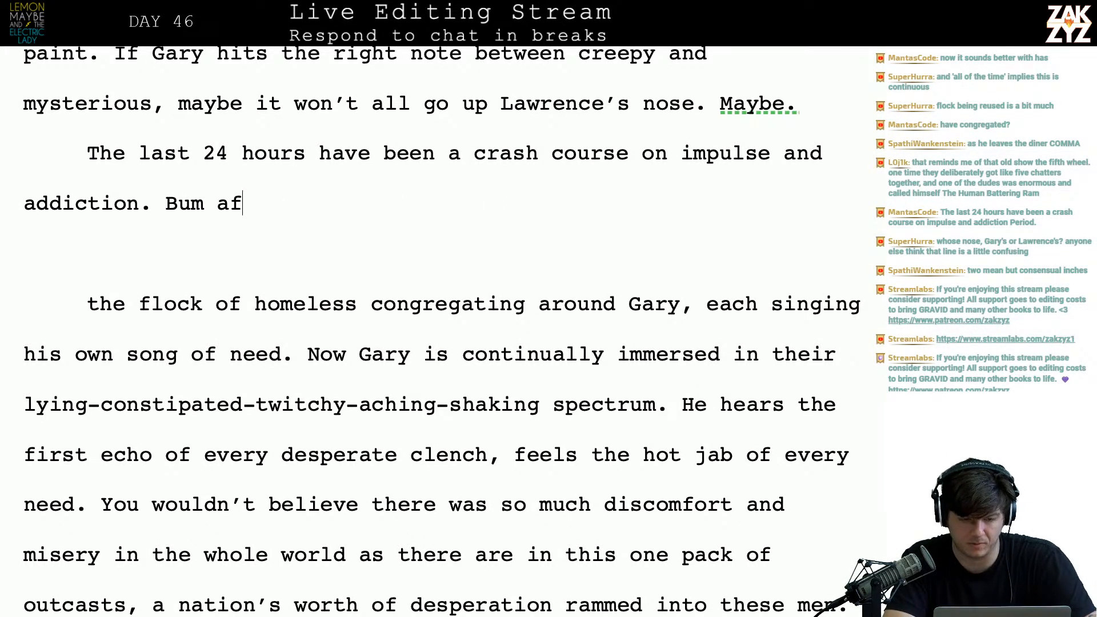
- Add two more empty lines above "the flock of homeless" and return to the end of the "addiction." sentence
key(Return)
key(Return)
key(Up)
key(Left)
key(Up)
key(Right)
key(Left)
key(Down)
key(Down)
key(Up)
key(Left)
key(Right)
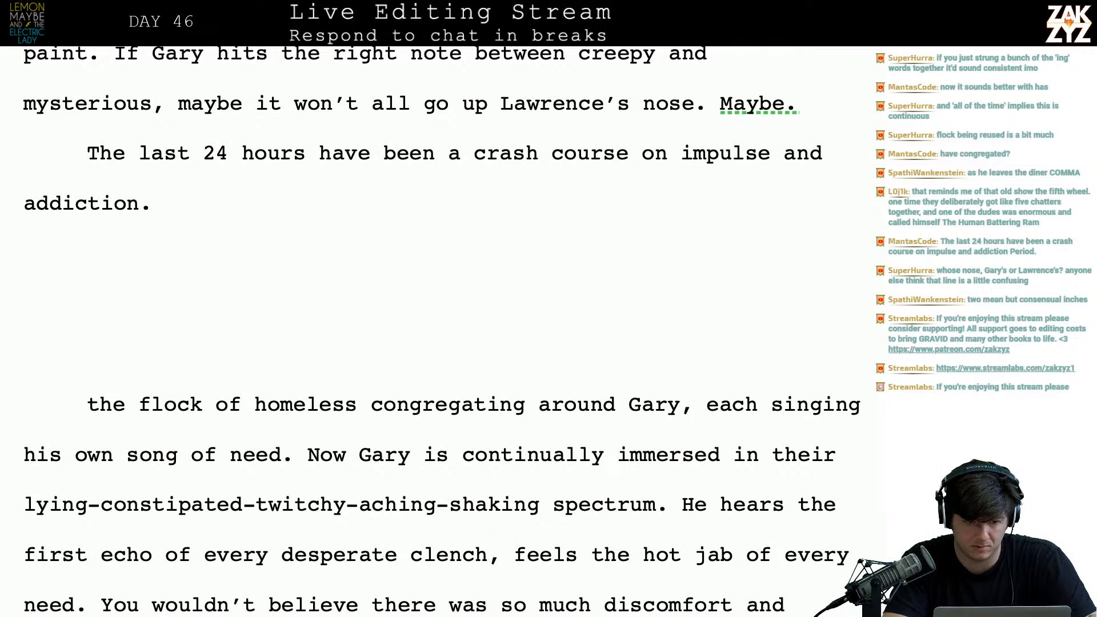
text(Bum)
key(BackSpace)
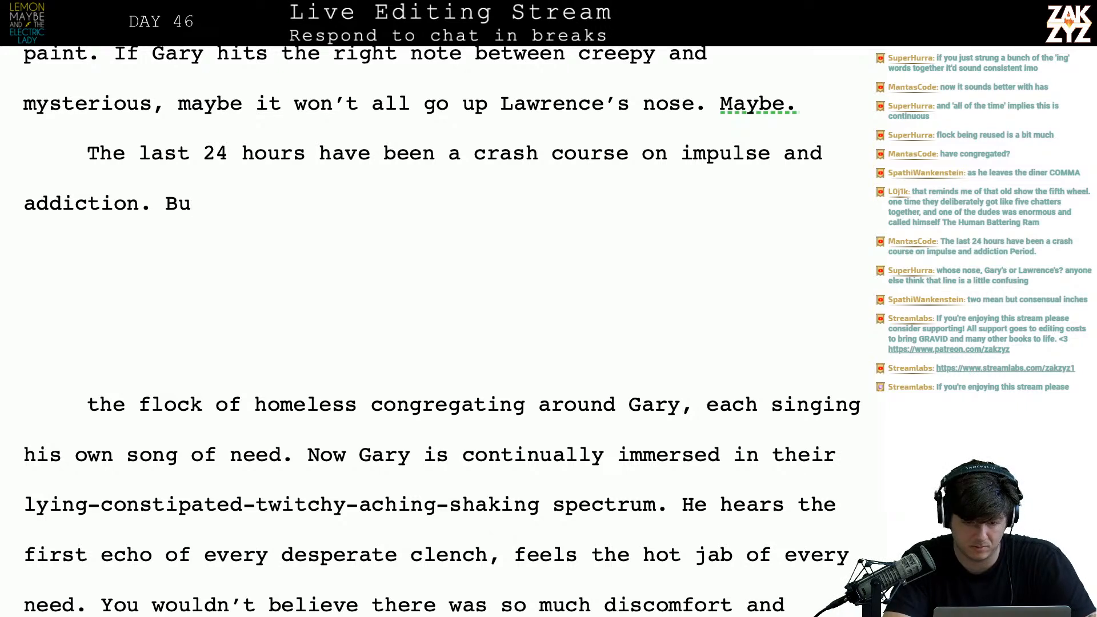
key(BackSpace)
text(ums)
key(BackSpace)
key(BackSpace)
key(BackSpace)
key(BackSpace)
key(BackSpace)
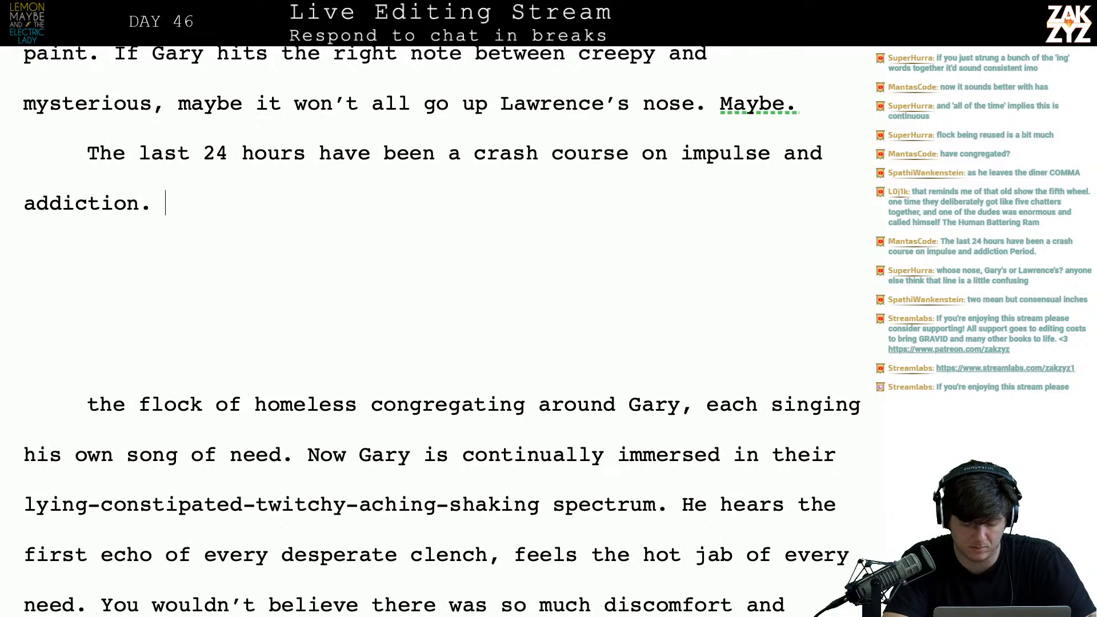
- Begin a replacement sentence after "addiction." with the words "New bums keep glo"
text(New bulbs)
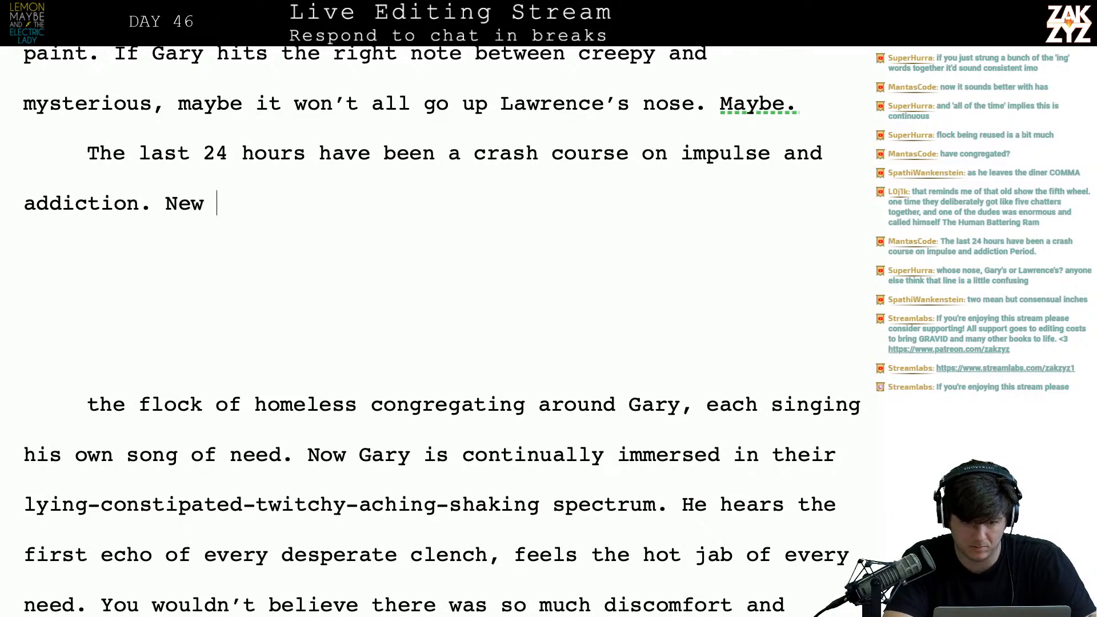
key(BackSpace)
key(BackSpace)
text(ms g)
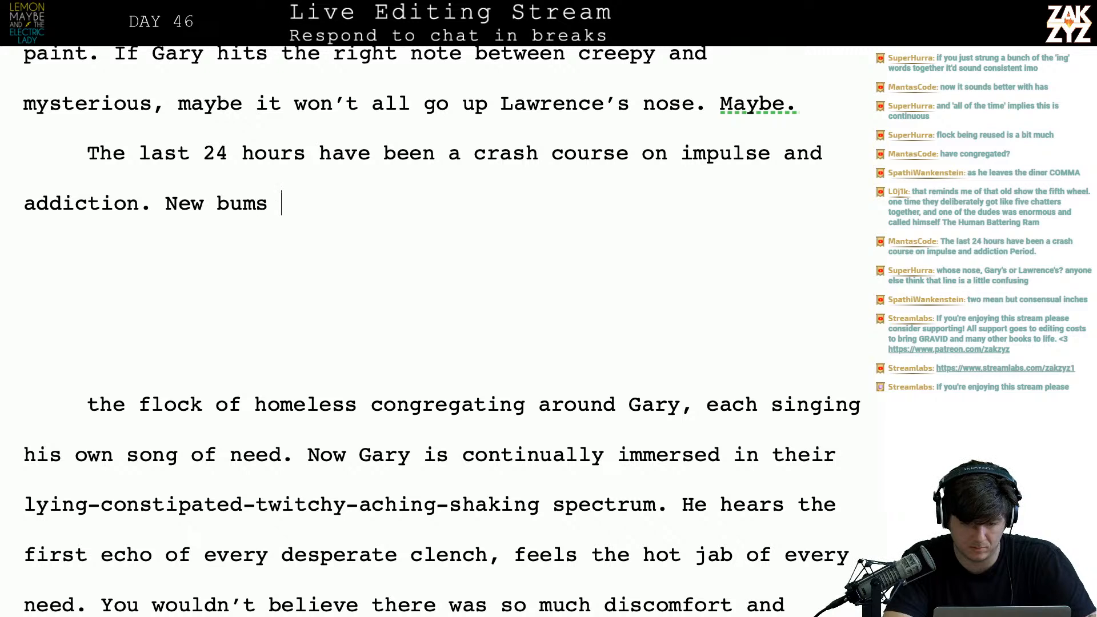
key(BackSpace)
text(ckee)
key(BackSpace)
key(BackSpace)
key(BackSpace)
key(BackSpace)
text(keep glo)
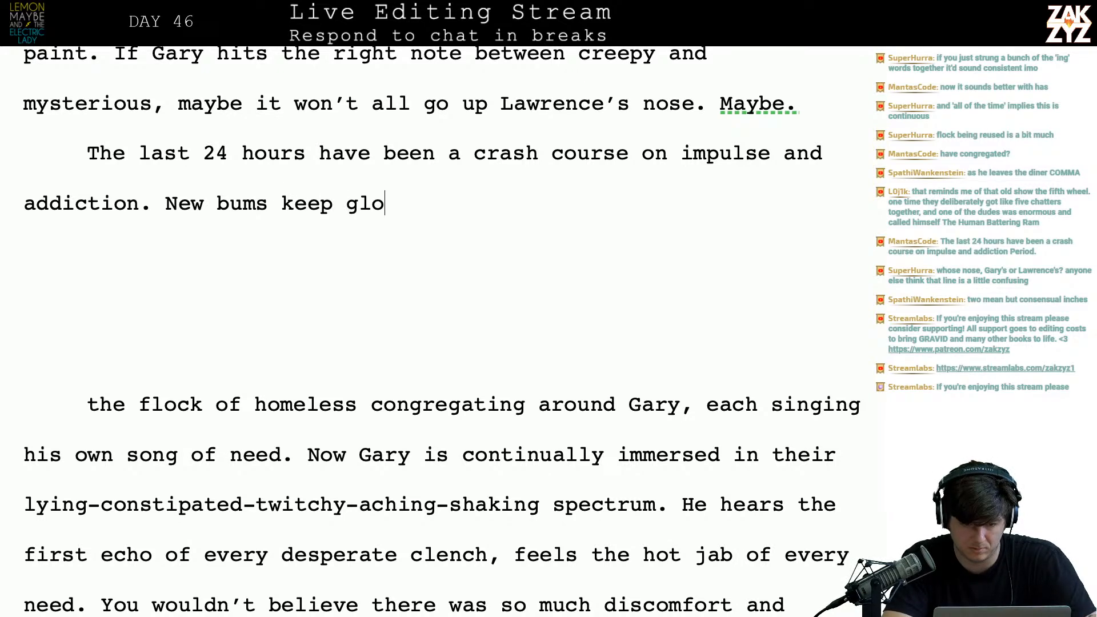
- Try continuing the "New bums keep" sentence with "glomming onto Gary's congregation", then remove that wording
text(mming onto G)
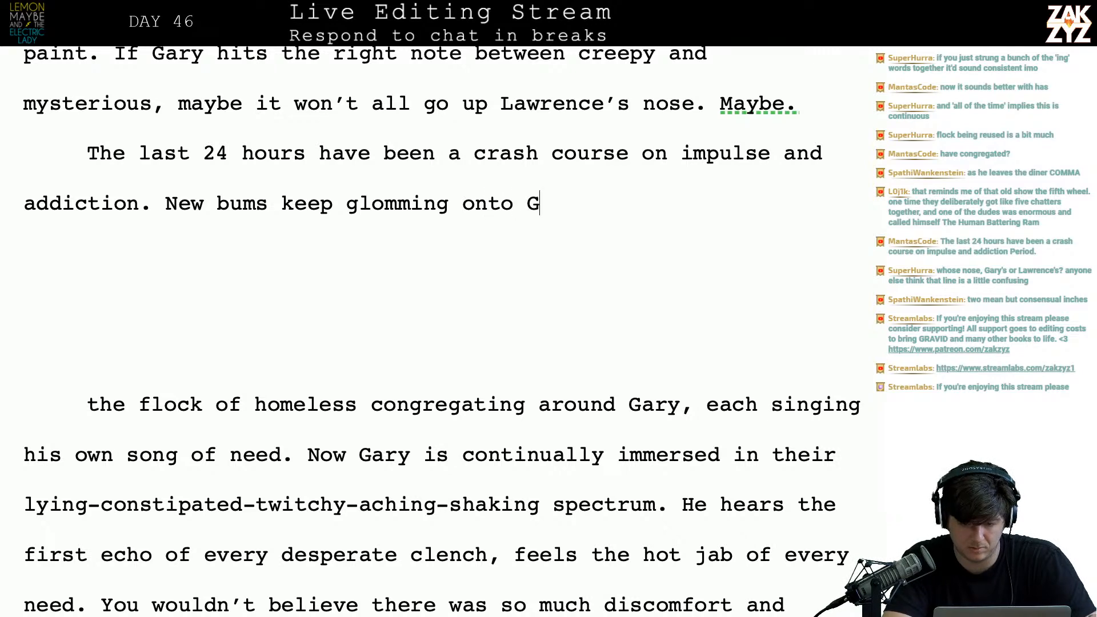
text(ary's )
text(c)
text(ongregatipn)
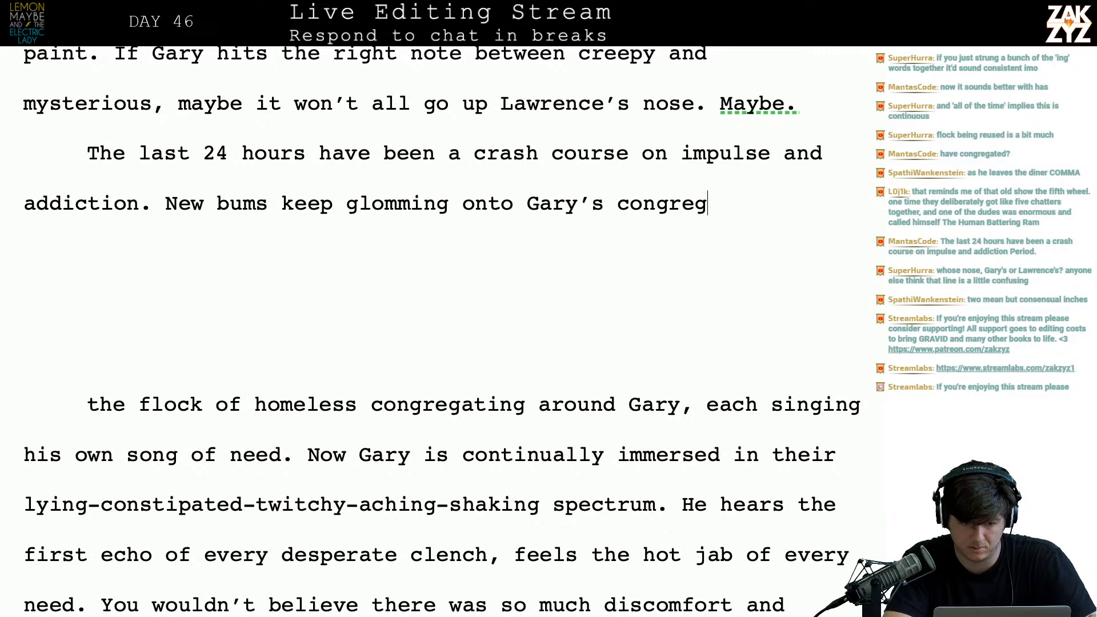
key(BackSpace)
key(BackSpace)
key(BackSpace)
key(BackSpace)
key(BackSpace)
key(BackSpace)
key(BackSpace)
key(BackSpace)
key(BackSpace)
key(BackSpace)
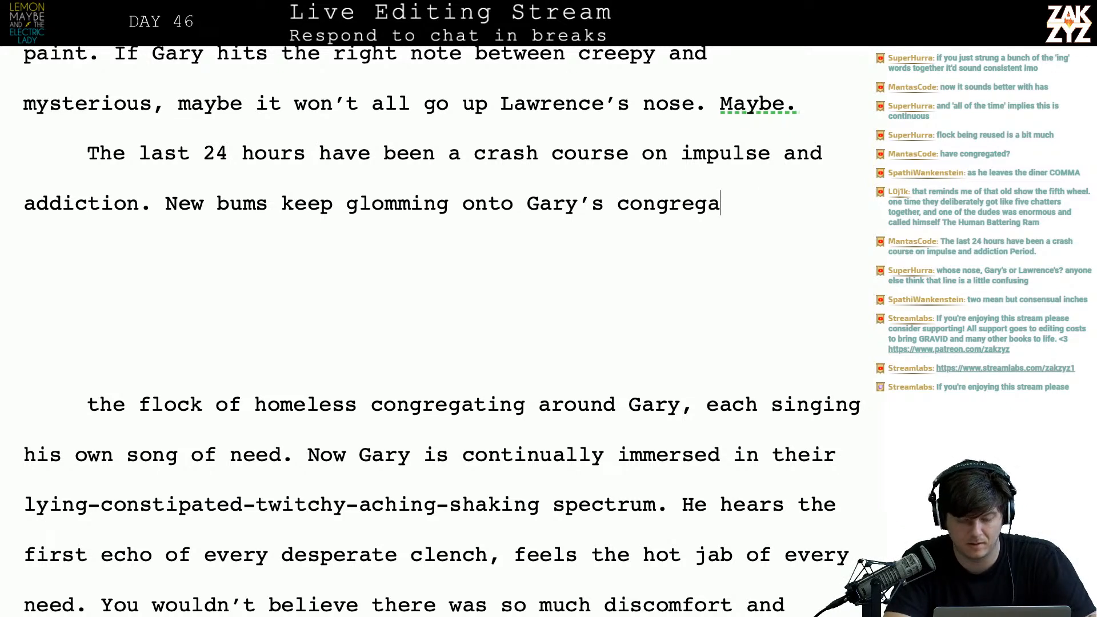
key(BackSpace)
key(BackSpace)
key(BackSpace)
key(BackSpace)
key(BackSpace)
key(BackSpace)
key(BackSpace)
key(BackSpace)
key(BackSpace)
key(BackSpace)
key(BackSpace)
key(BackSpace)
key(BackSpace)
key(BackSpace)
key(BackSpace)
key(BackSpace)
key(BackSpace)
key(BackSpace)
key(BackSpace)
key(BackSpace)
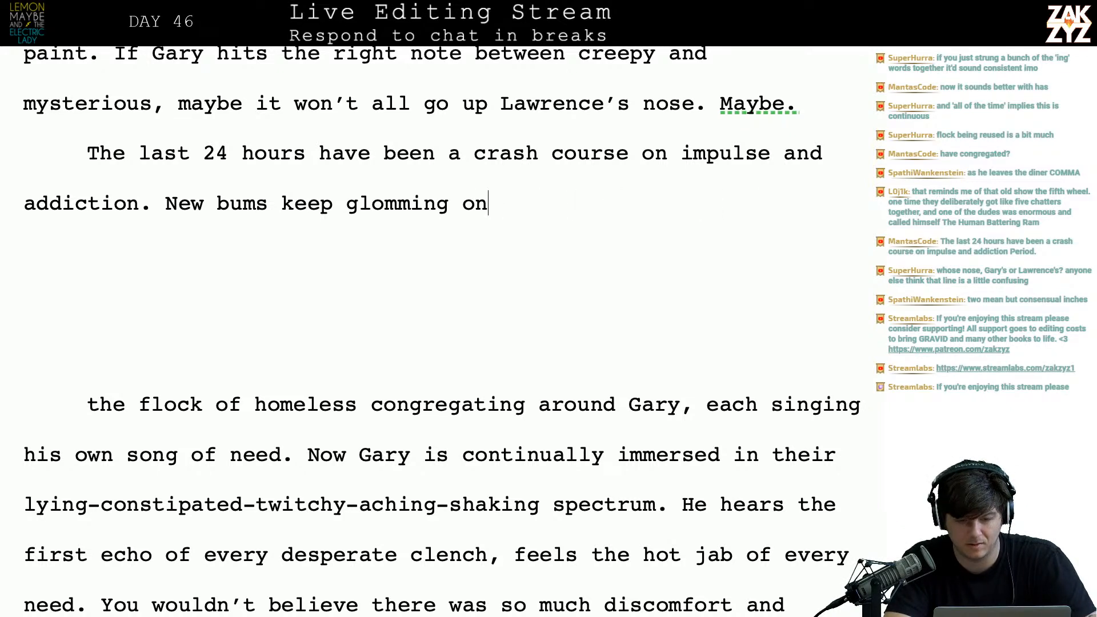
- Complete the "New bums keep" sentence with "joining Gary's malodorous congregation, each singing his own song of need."
text(joining gar)
key(BackSpace)
key(BackSpace)
key(BackSpace)
text(Gary's )
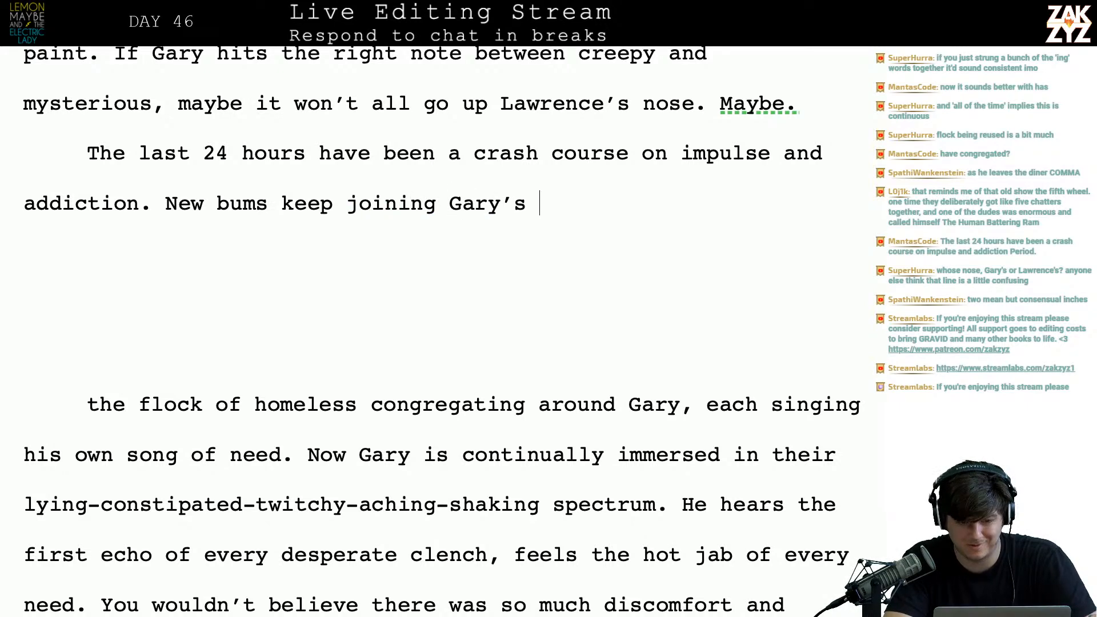
text(odi)
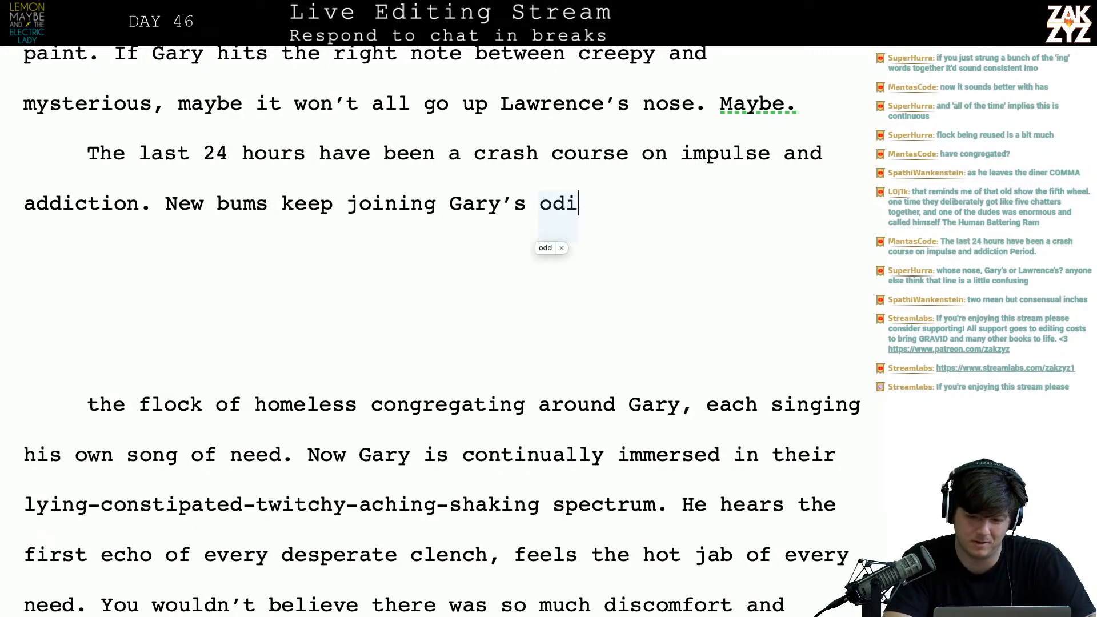
key(BackSpace)
key(BackSpace)
key(BackSpace)
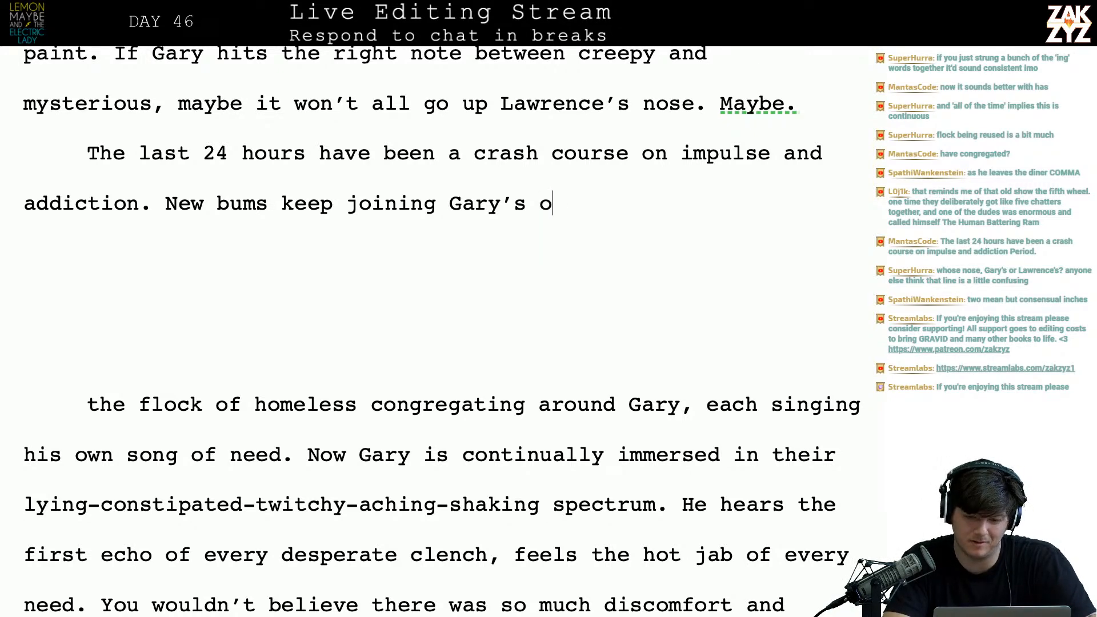
text(f)
key(BackSpace)
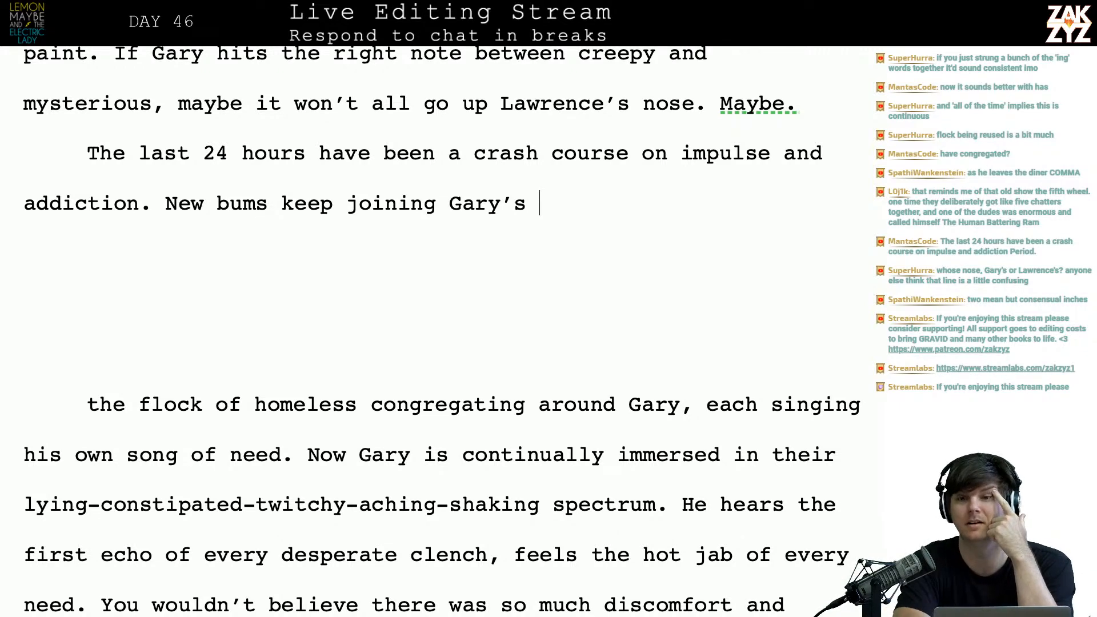
text(malodorous congregation, each sig)
key(BackSpace)
key(BackSpace)
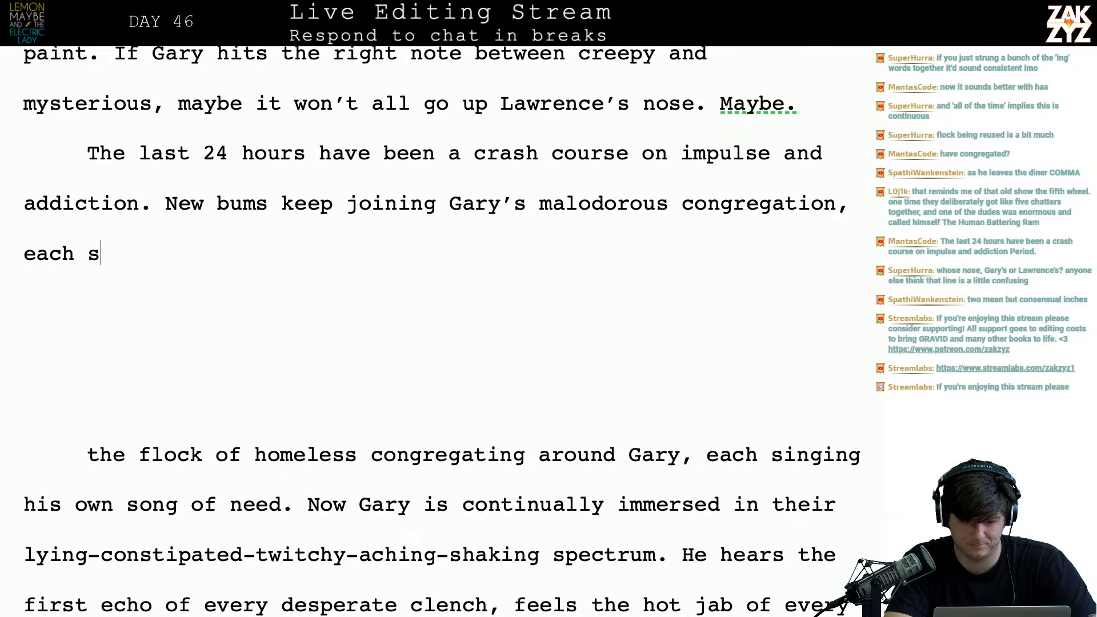
text(inging his own song of need. )
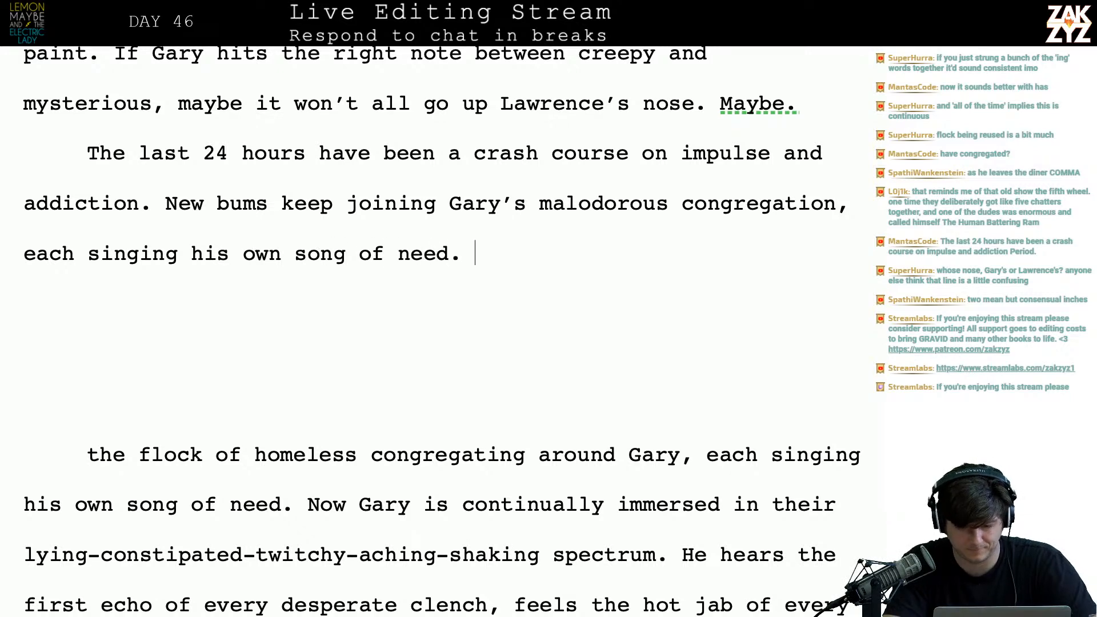
- Begin a follow-up sentence with "Gary is immersed in their", cutting the trial ending "thoughts," back to "th"
text(Gary has become continually)
key(BackSpace)
key(BackSpace)
key(BackSpace)
key(BackSpace)
key(BackSpace)
key(BackSpace)
key(BackSpace)
key(BackSpace)
key(BackSpace)
key(BackSpace)
key(BackSpace)
key(BackSpace)
key(BackSpace)
key(BackSpace)
key(BackSpace)
key(BackSpace)
key(BackSpace)
key(BackSpace)
key(BackSpace)
key(BackSpace)
key(BackSpace)
key(BackSpace)
key(BackSpace)
text(is im)
text(mersed in their )
text(thoughts)
key(BackSpace)
text(, dr)
key(BackSpace)
key(BackSpace)
key(BackSpace)
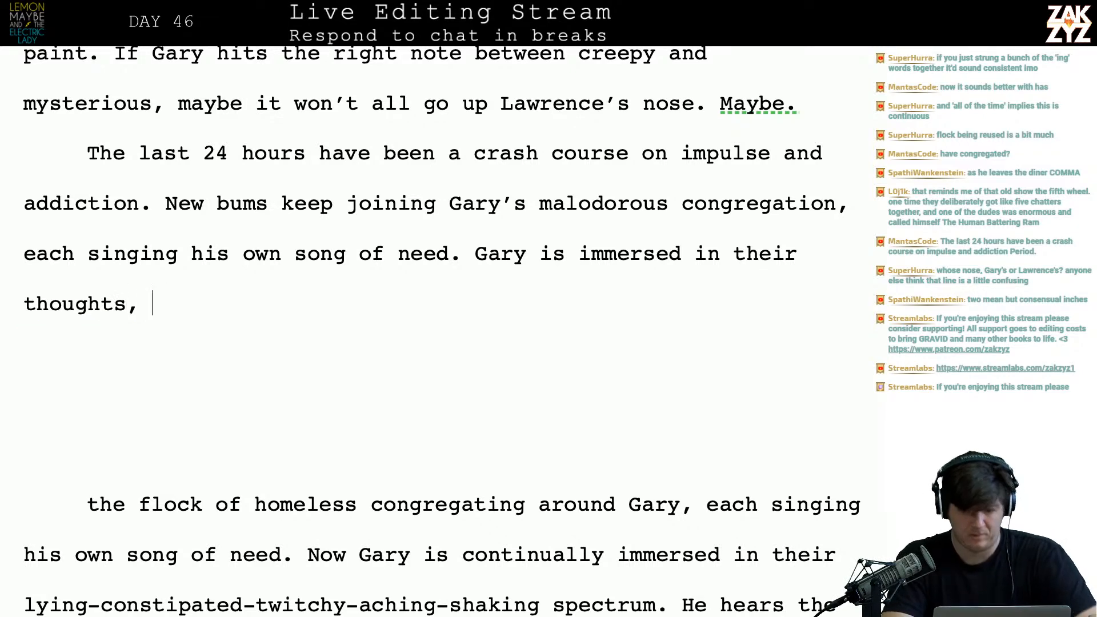
key(BackSpace)
key(BackSpace)
key(BackSpace)
key(BackSpace)
key(BackSpace)
key(BackSpace)
key(BackSpace)
- Insert "adding their own song of need to the choir." after "congregation," and move the old "each singing" text to its own paragraph
click(822, 153)
key(Right)
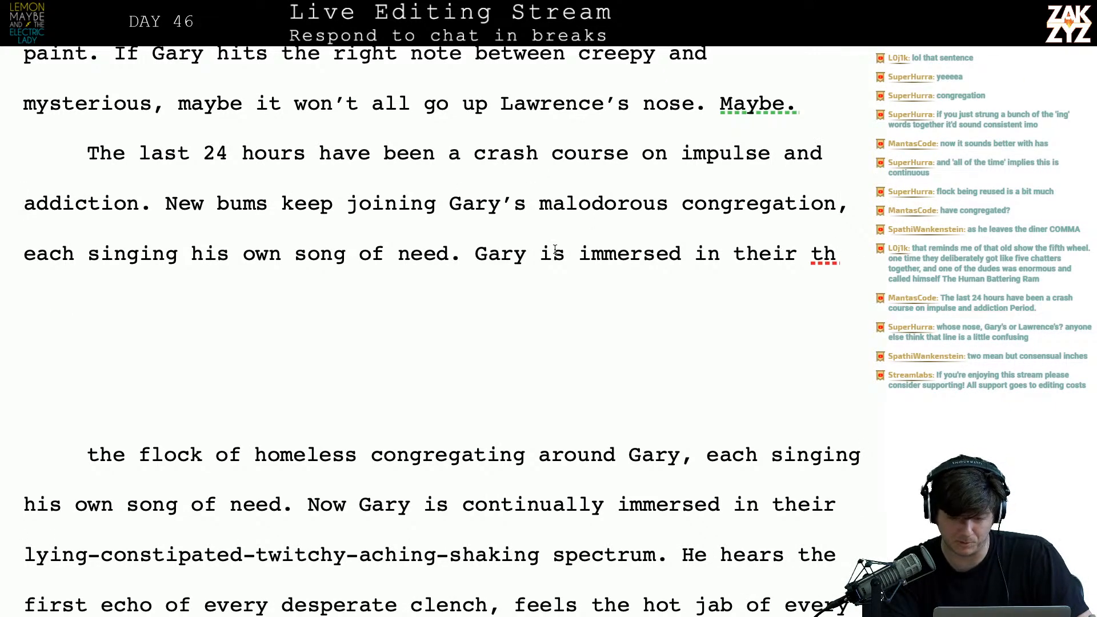
scroll(555, 250, down, 1)
click(858, 185)
text(adding their w)
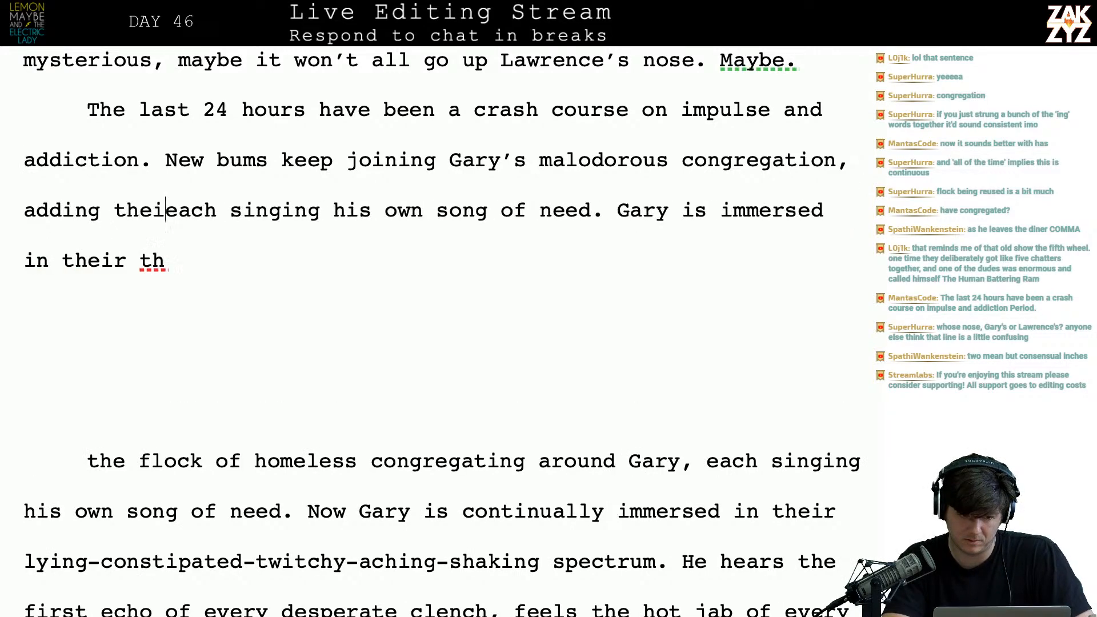
key(BackSpace)
text(own song of nee)
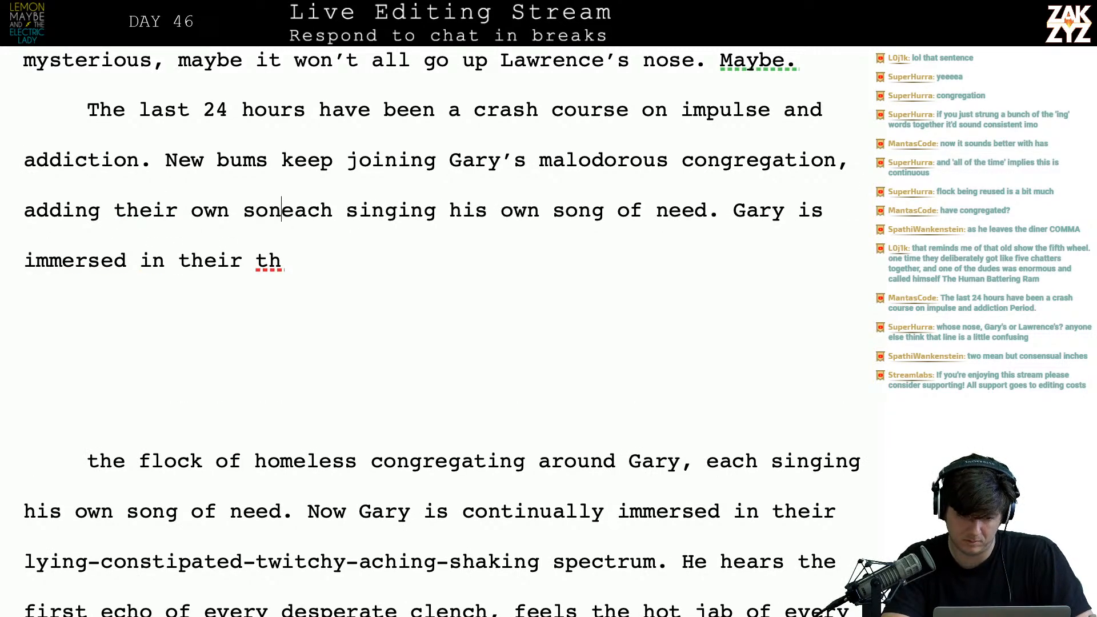
text(d to the choir.)
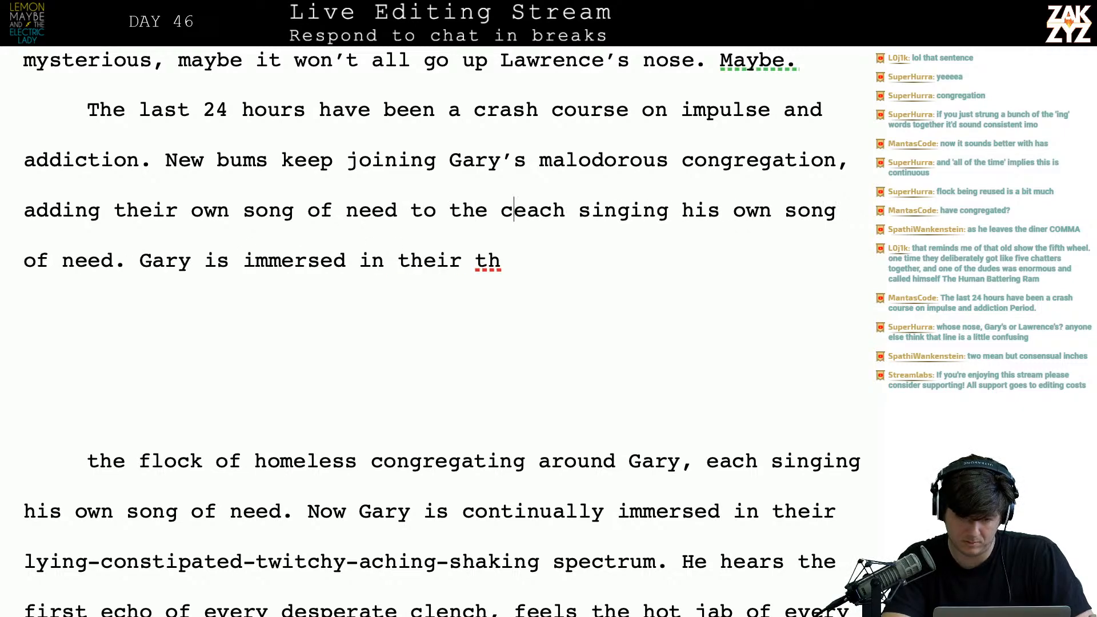
key(Return)
- Try starting a new sentence after "choir." with "Now every moment Gary's", then remove it
key(Left)
key(Left)
key(Right)
text(Now )
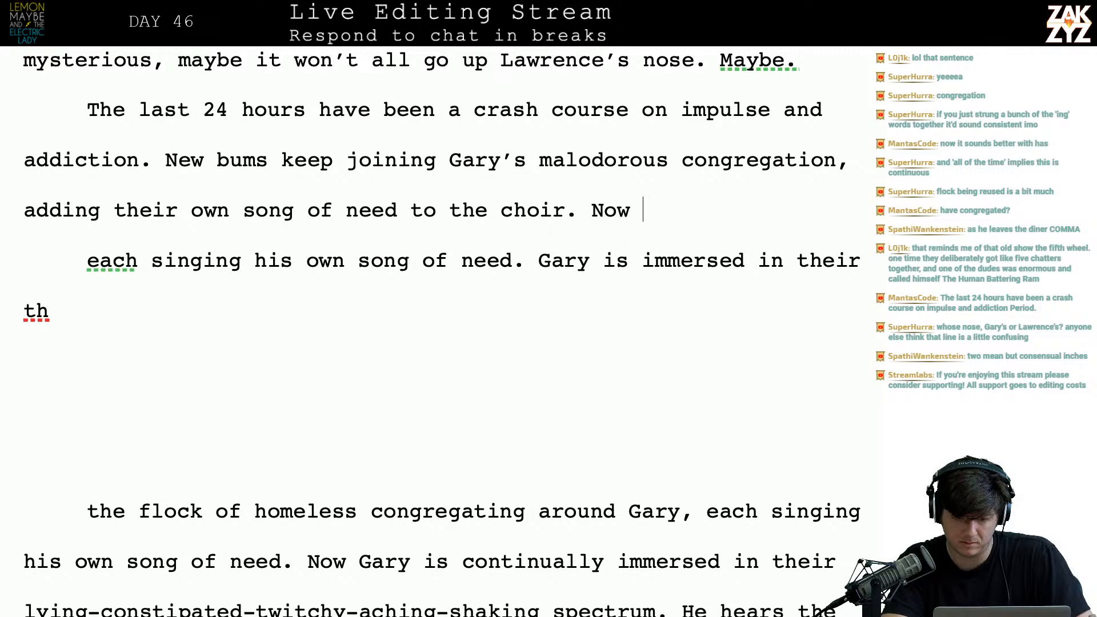
text(every moment )
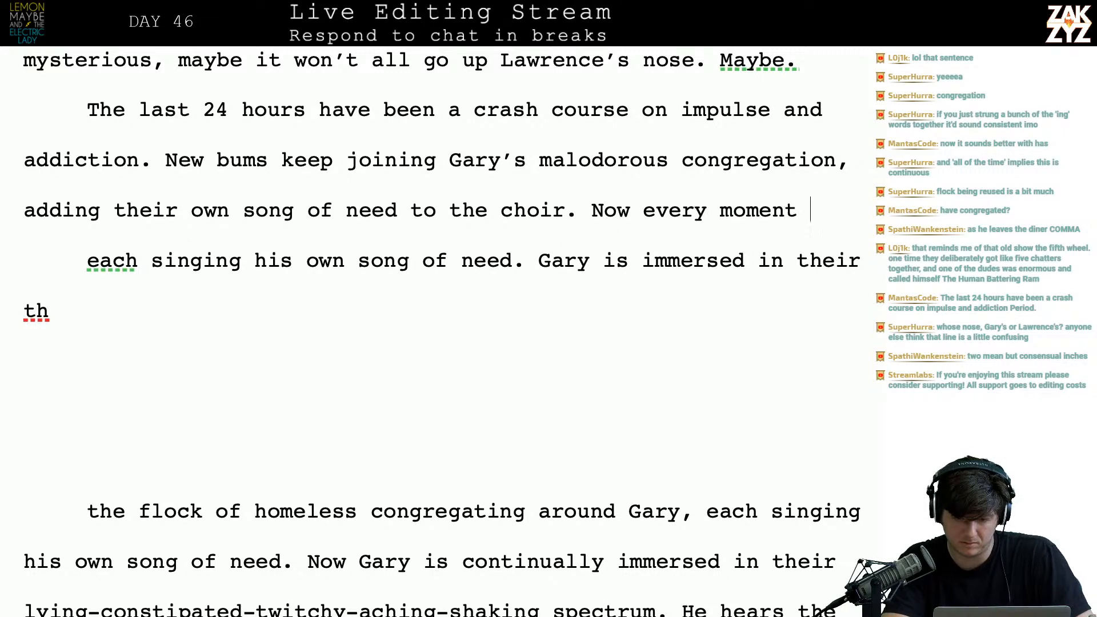
text(Gary's)
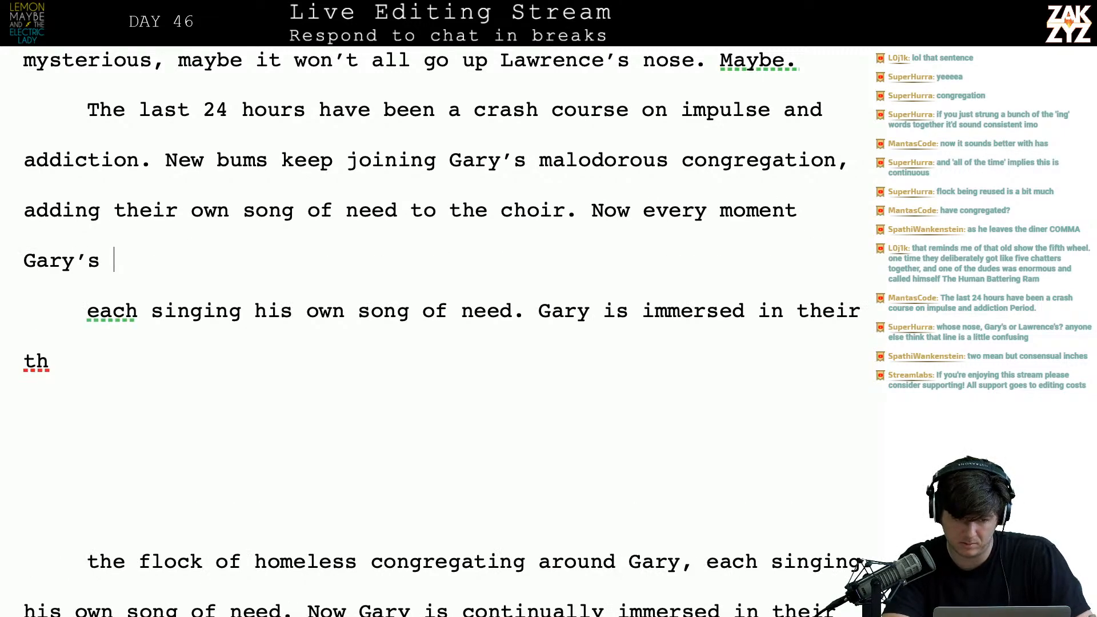
key(BackSpace)
key(BackSpace)
key(BackSpace)
key(BackSpace)
key(BackSpace)
key(BackSpace)
key(BackSpace)
key(BackSpace)
key(BackSpace)
key(BackSpace)
key(BackSpace)
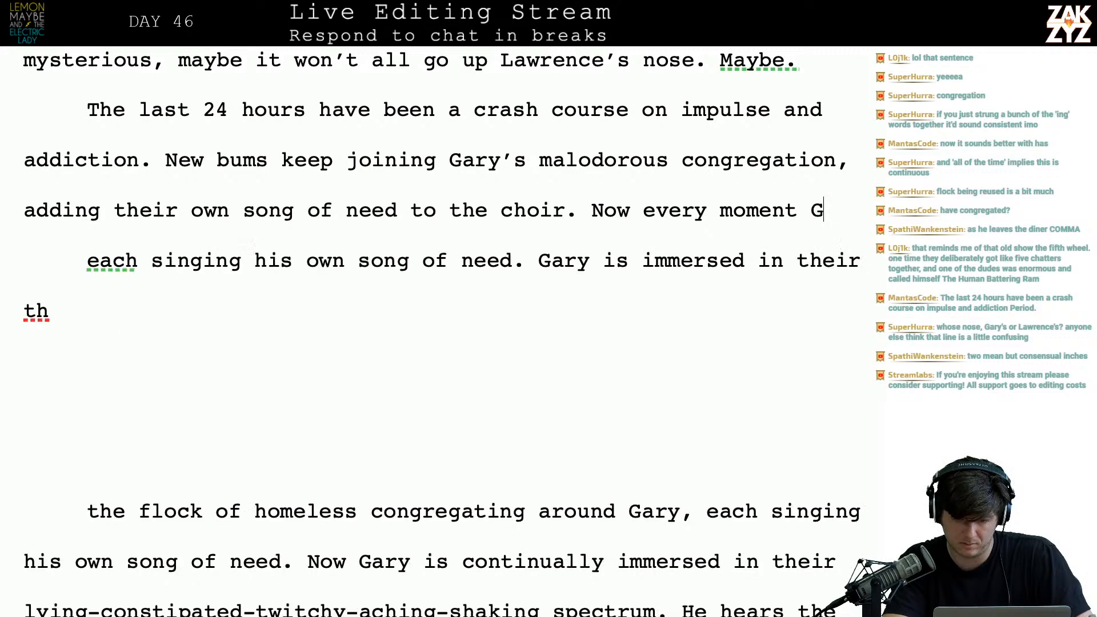
key(BackSpace)
key(BackSpace)
key(BackSpace)
key(BackSpace)
key(BackSpace)
key(BackSpace)
key(BackSpace)
key(BackSpace)
key(BackSpace)
key(BackSpace)
key(BackSpace)
key(BackSpace)
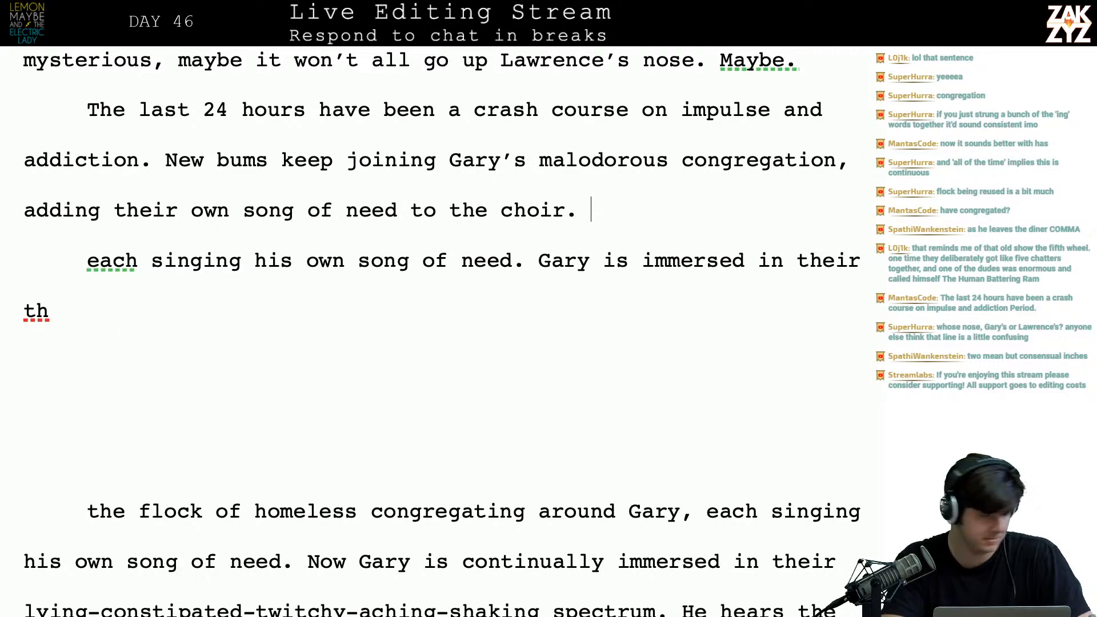
- Insert two blank paragraphs between the choir sentence and the leftover "each singing" text
key(Return)
key(Return)
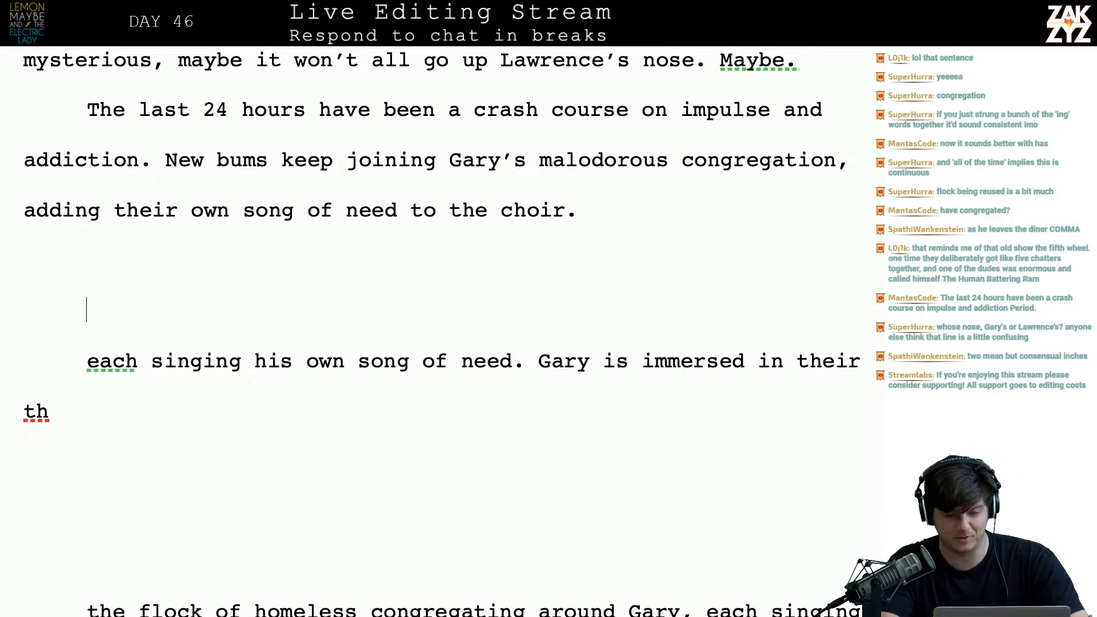
- Switch to the notes document and set the count of the last contributor in the tally list to 5
key(super+Tab)
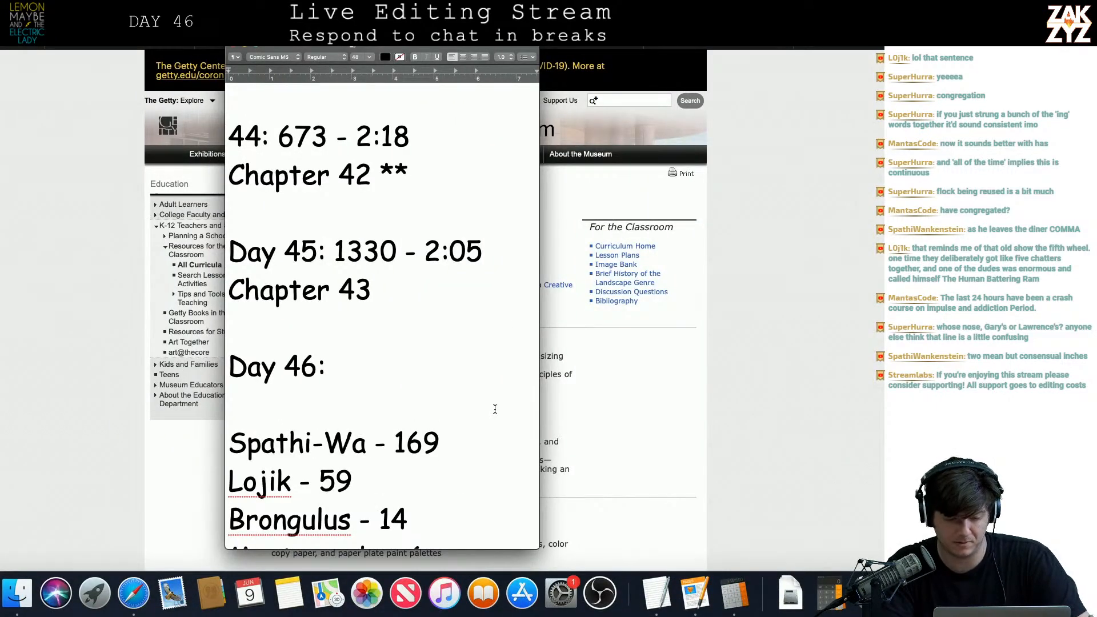
scroll(495, 409, down, 10)
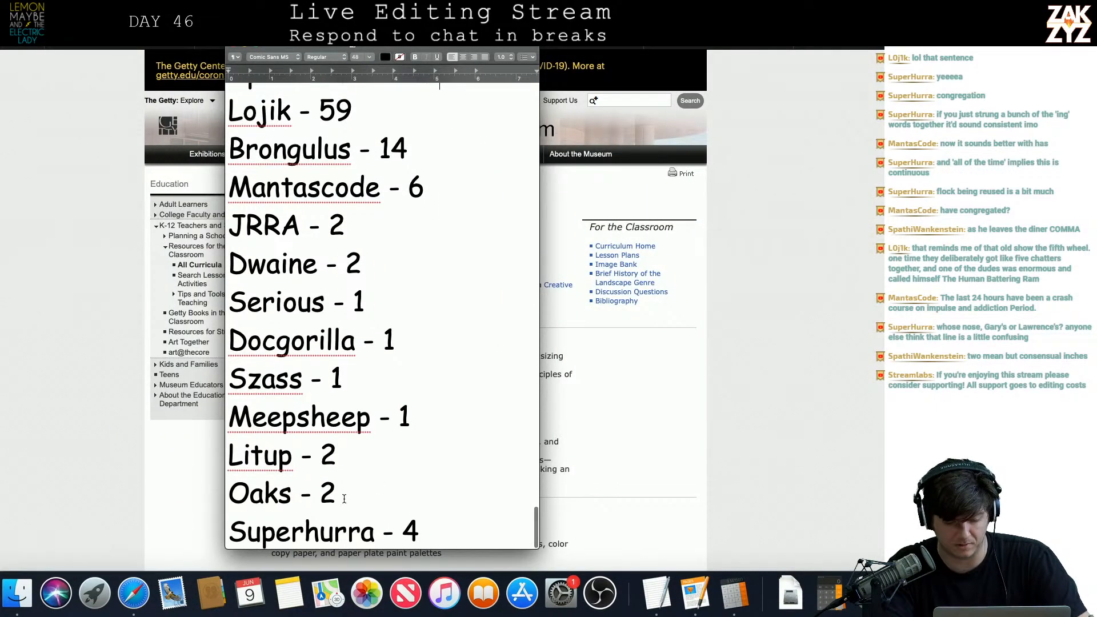
click(427, 506)
key(BackSpace)
text(5)
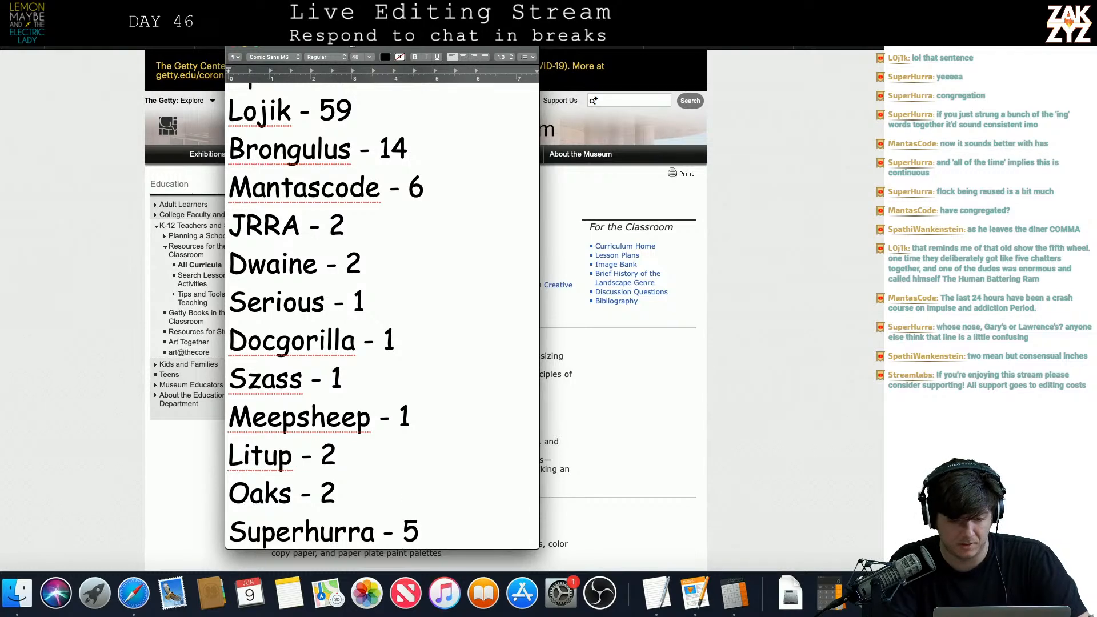
- Return to the manuscript and insert "every new arrival adds his song of need to the choir" after "malodorous congregation,"
key(super+Tab)
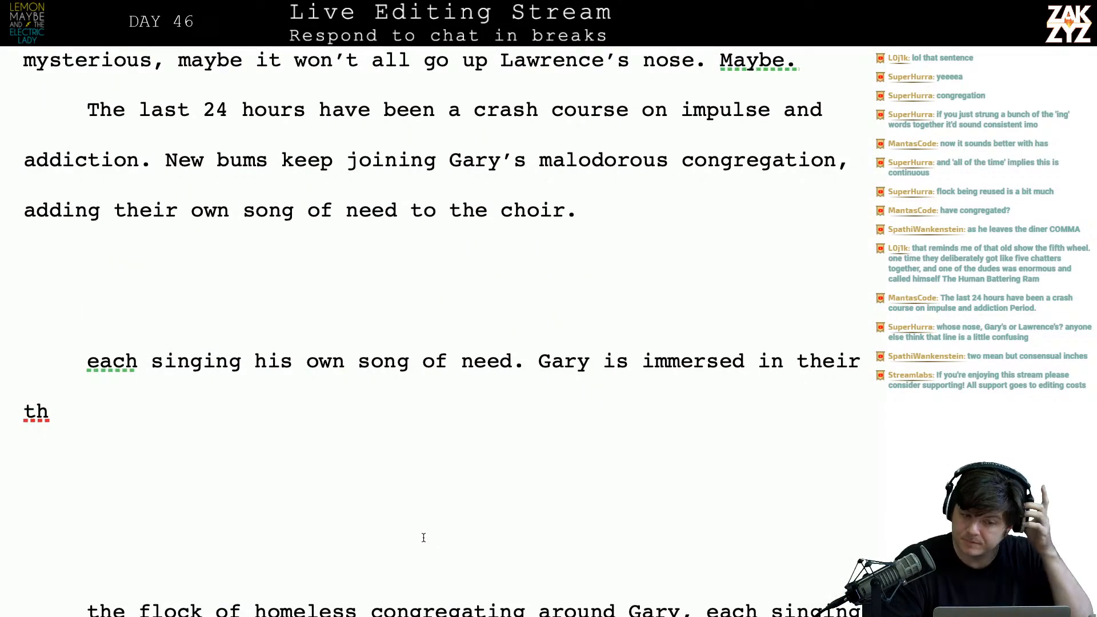
scroll(423, 538, down, 1)
scroll(421, 534, up, 3)
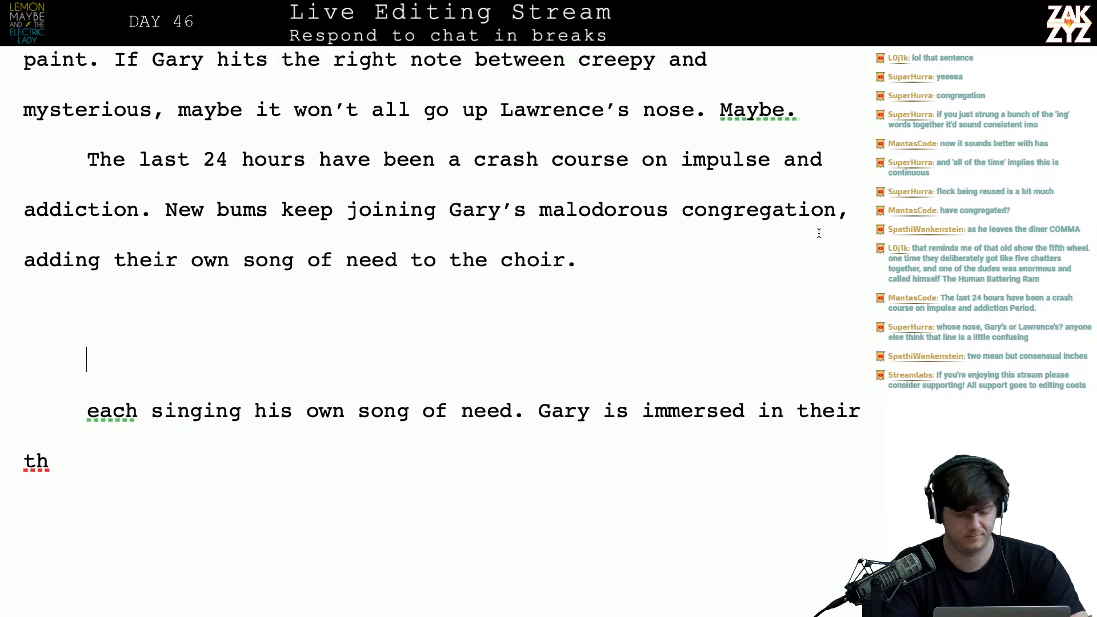
click(27, 260)
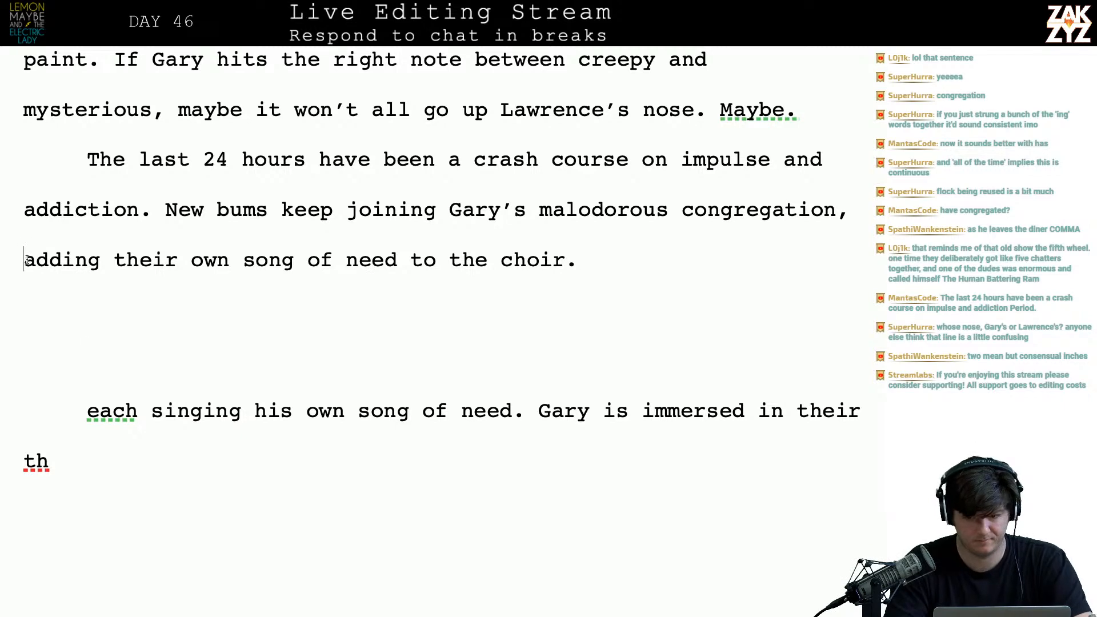
text(every )
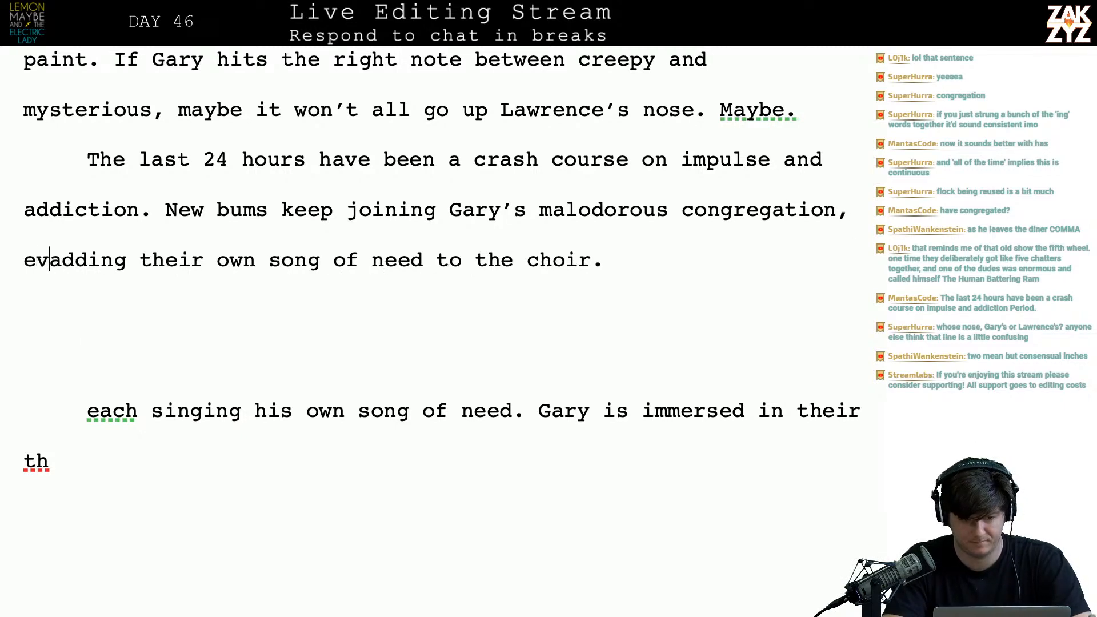
text(new arrival a)
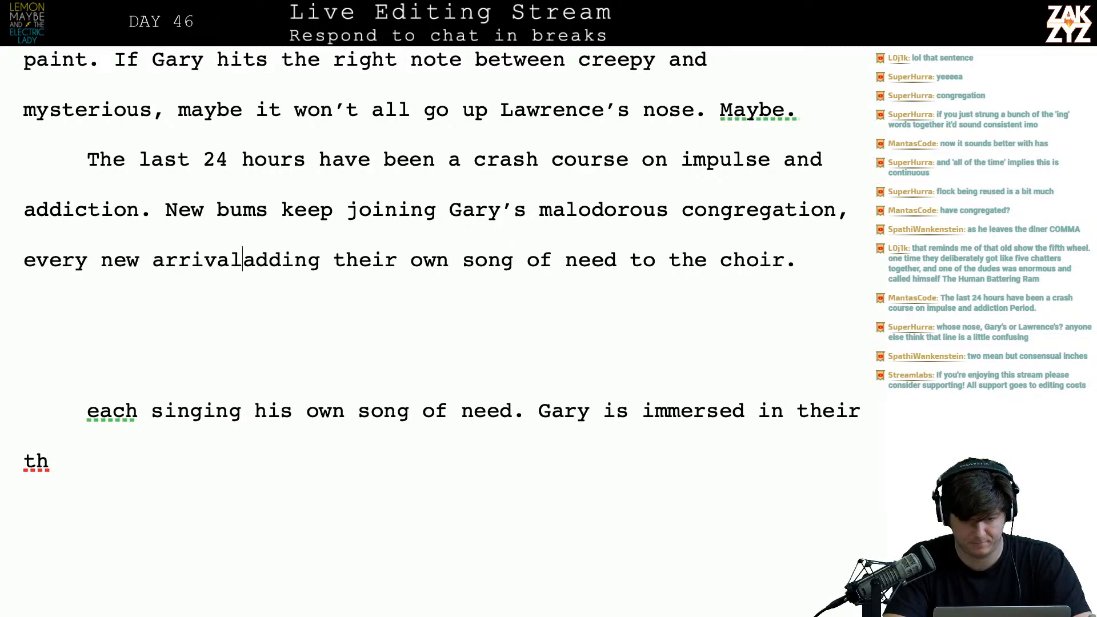
text(dds his song of n)
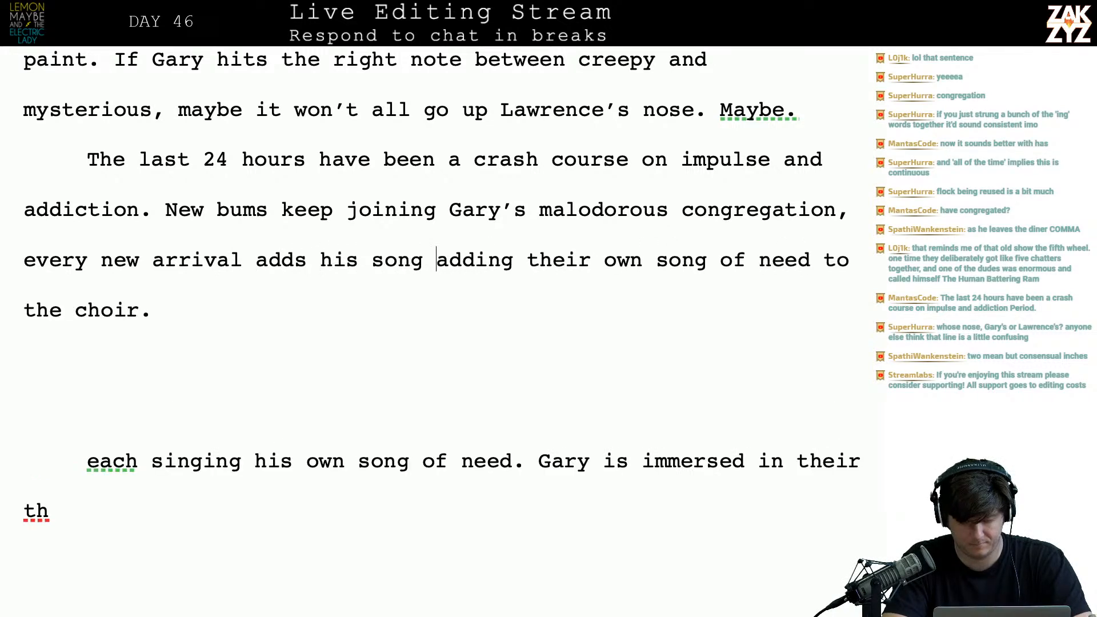
text(eed to the choi)
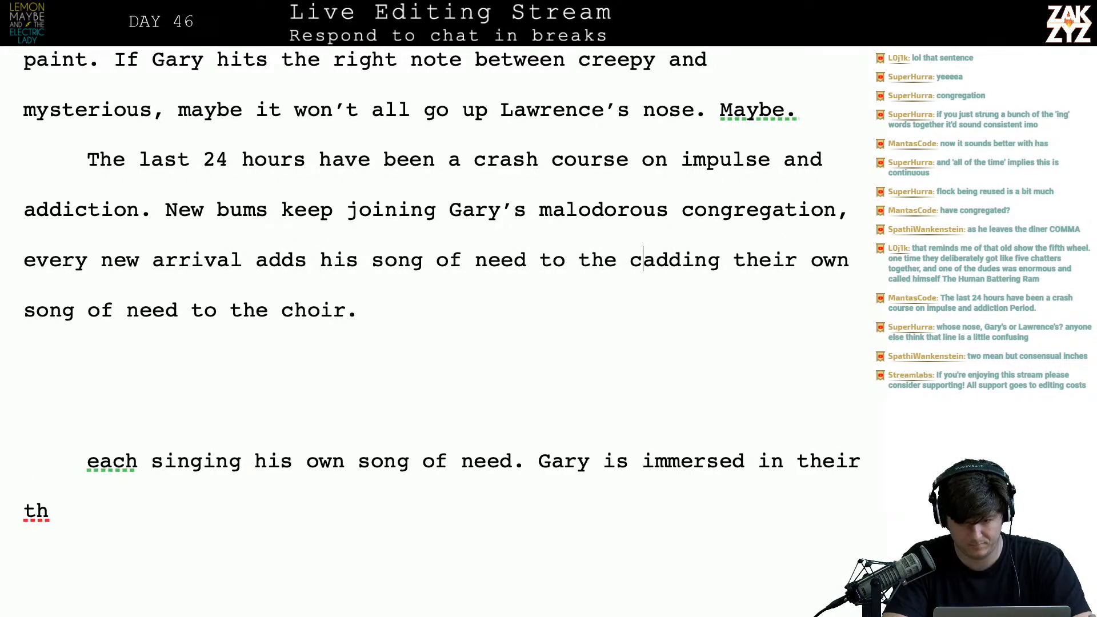
text(re.)
key(BackSpace)
key(BackSpace)
key(BackSpace)
- End the new choir sentence with a period and start the next one with "Gary's immersed in their"
text(. Gary can't)
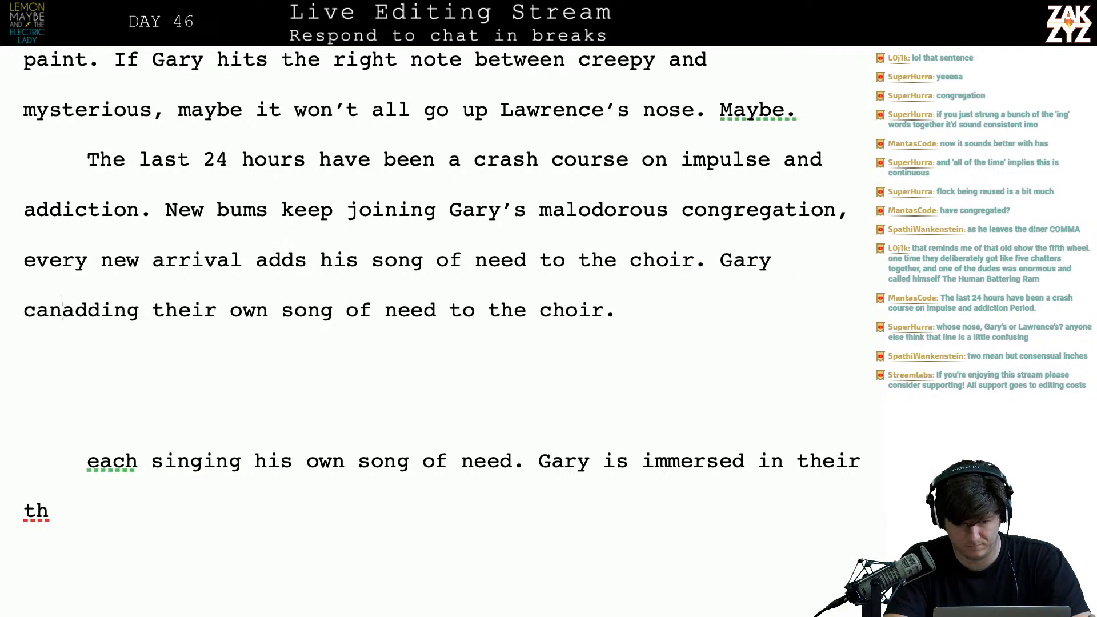
key(BackSpace)
key(BackSpace)
key(BackSpace)
key(BackSpace)
key(BackSpace)
key(BackSpace)
key(BackSpace)
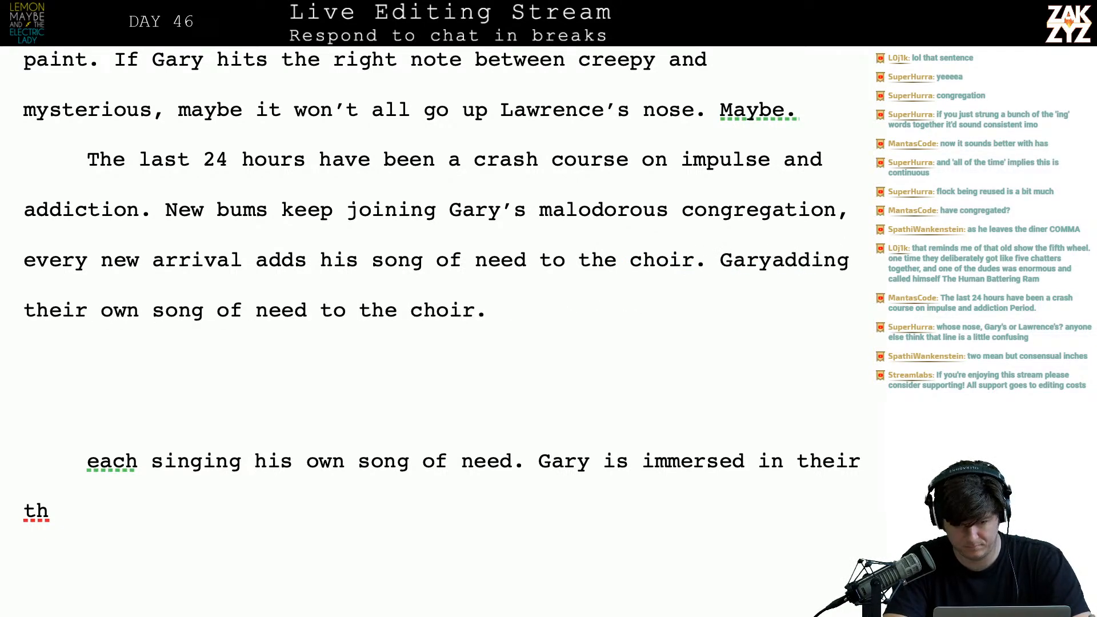
text('s immersed i)
text(n their)
- Delete the leftover draft text from "adding their own song of need" through the old "continually immersed in their", joining the new sentence to "lying-constipated-twitchy-aching-shaking spectrum"
key(shift+Down)
key(shift+Down)
key(shift+Down)
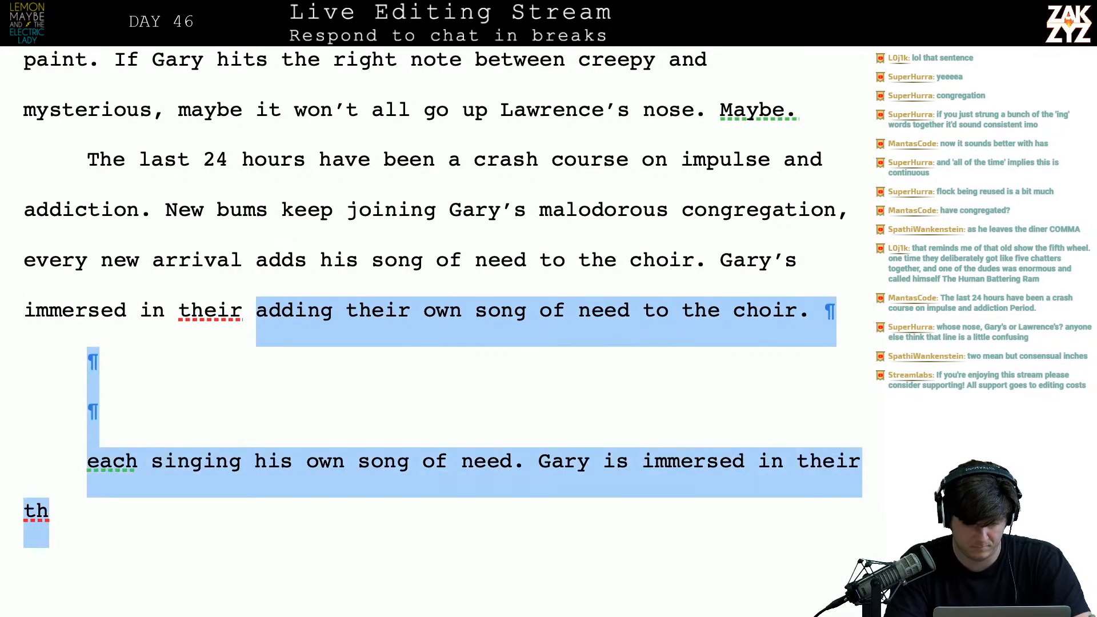
key(shift+Down)
key(shift+Down)
key(shift+Down)
key(shift+Down)
key(shift+Down)
key(shift+Down)
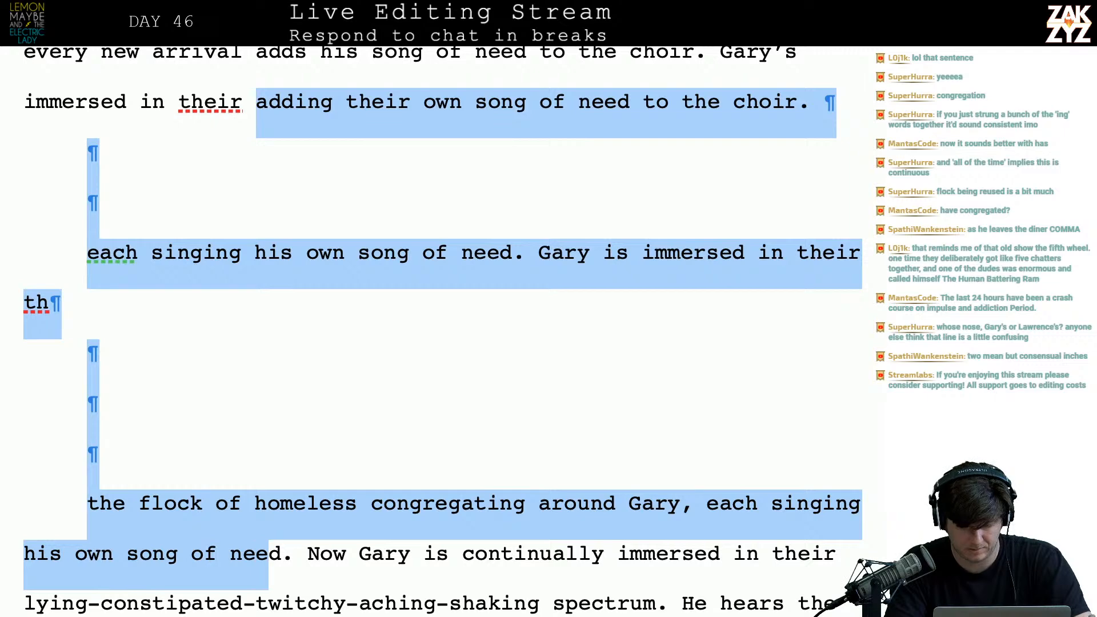
key(shift+Right)
key(shift+Right)
key(shift+Right)
key(shift+Right)
key(shift+Right)
key(shift+Right)
key(shift+Right)
key(shift+Right)
key(shift+Right)
key(shift+Right)
key(shift+Right)
key(shift+Right)
key(shift+Right)
key(shift+Right)
key(shift+Right)
key(shift+Right)
key(shift+Right)
key(shift+Right)
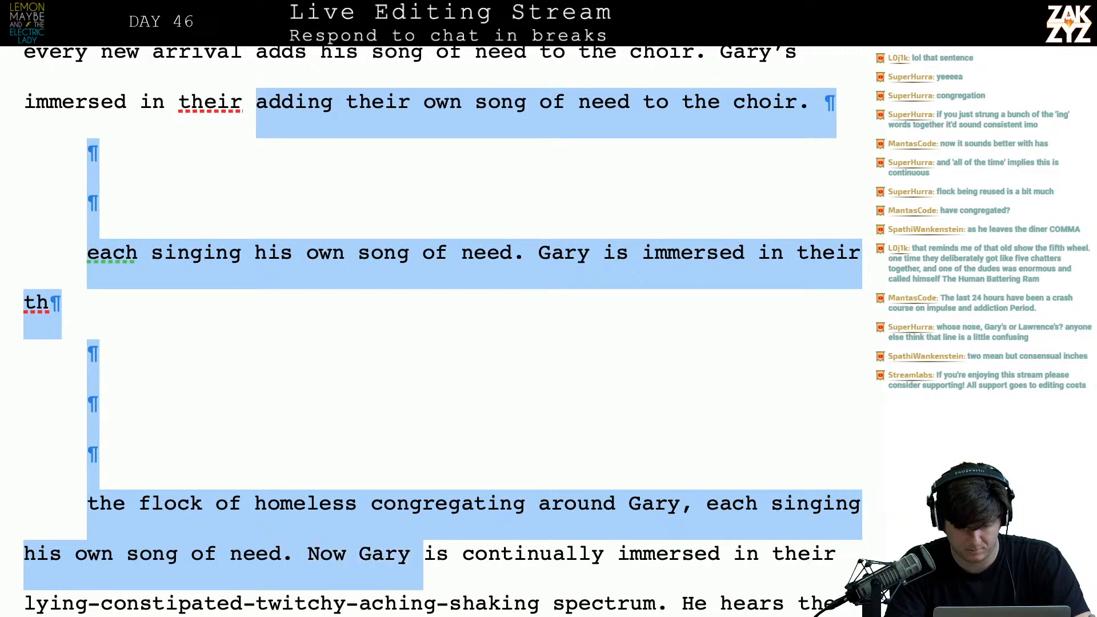
key(shift+Right)
key(shift+Right)
key(shift+Right)
key(shift+Right)
key(shift+Right)
key(shift+Right)
key(shift+Right)
key(shift+Right)
key(shift+Right)
key(shift+Right)
key(shift+Right)
key(shift+Right)
key(shift+Right)
key(shift+Right)
key(shift+Right)
key(shift+Right)
key(shift+Right)
key(shift+Right)
key(shift+Right)
key(shift+Right)
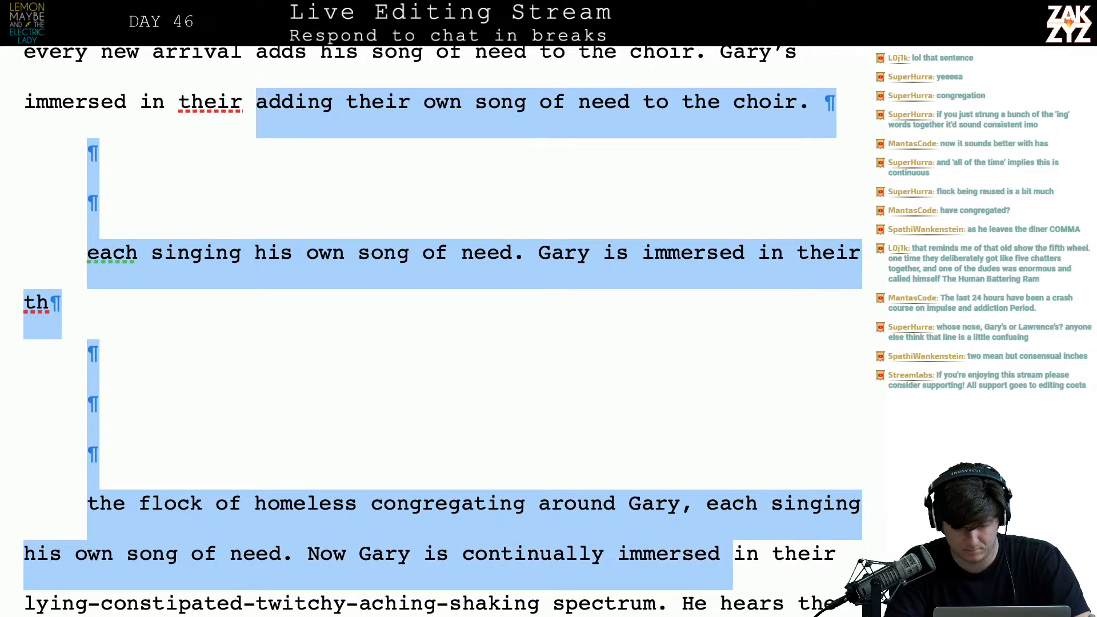
key(shift+Right)
key(shift+Right)
key(shift+Right)
key(shift+Left)
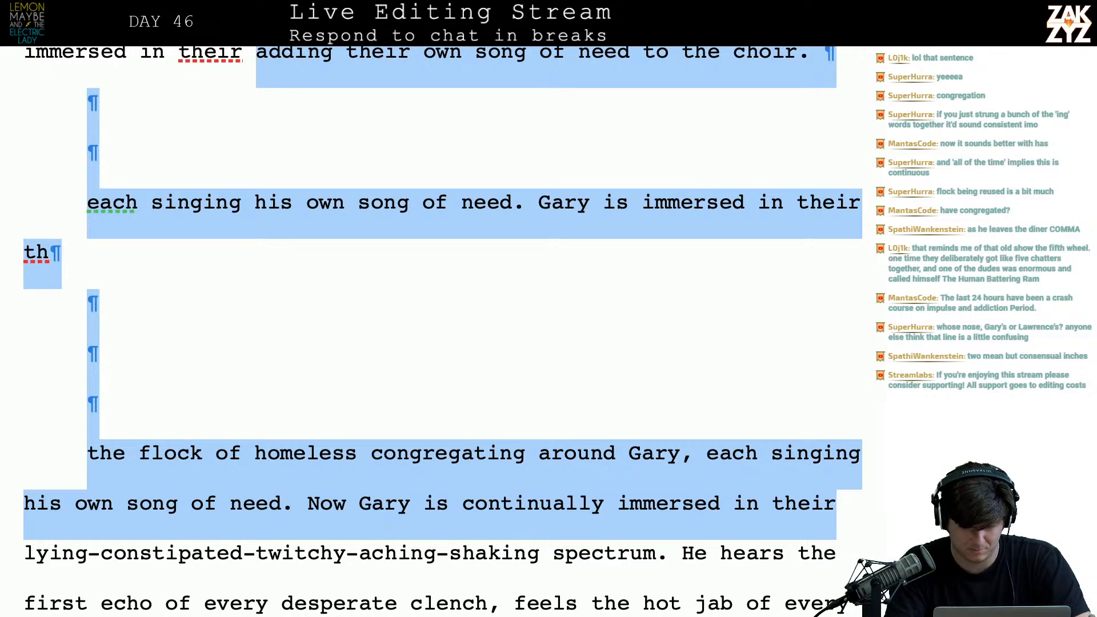
key(BackSpace)
- Split the "You wouldn't believe" sentence off below a blank line and return to the end of "every need."
scroll(215, 321, up, 3)
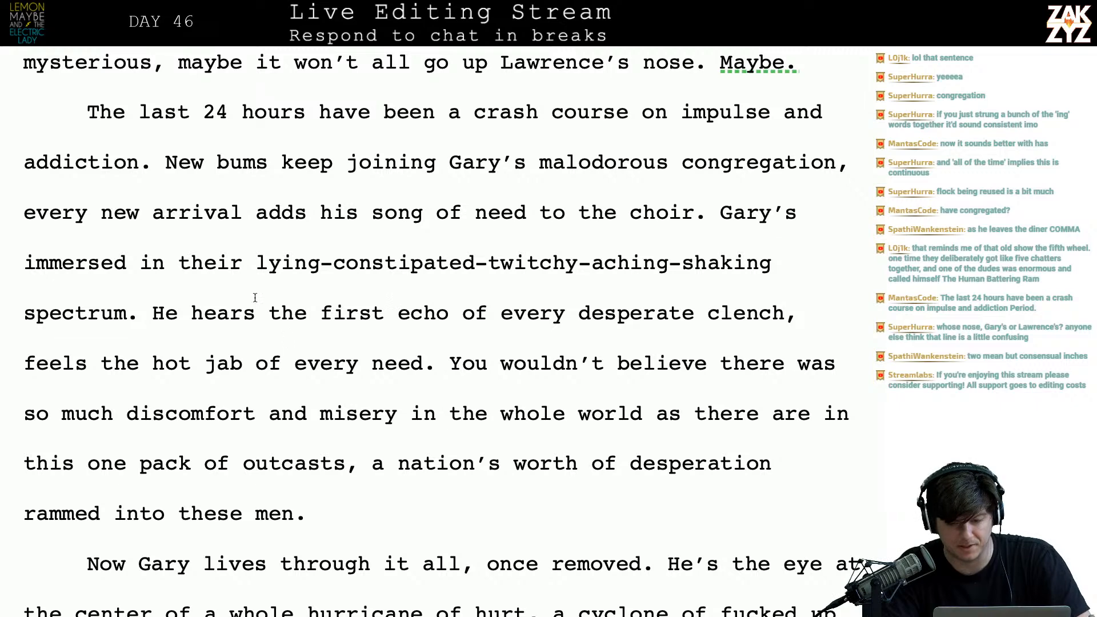
scroll(400, 292, down, 1)
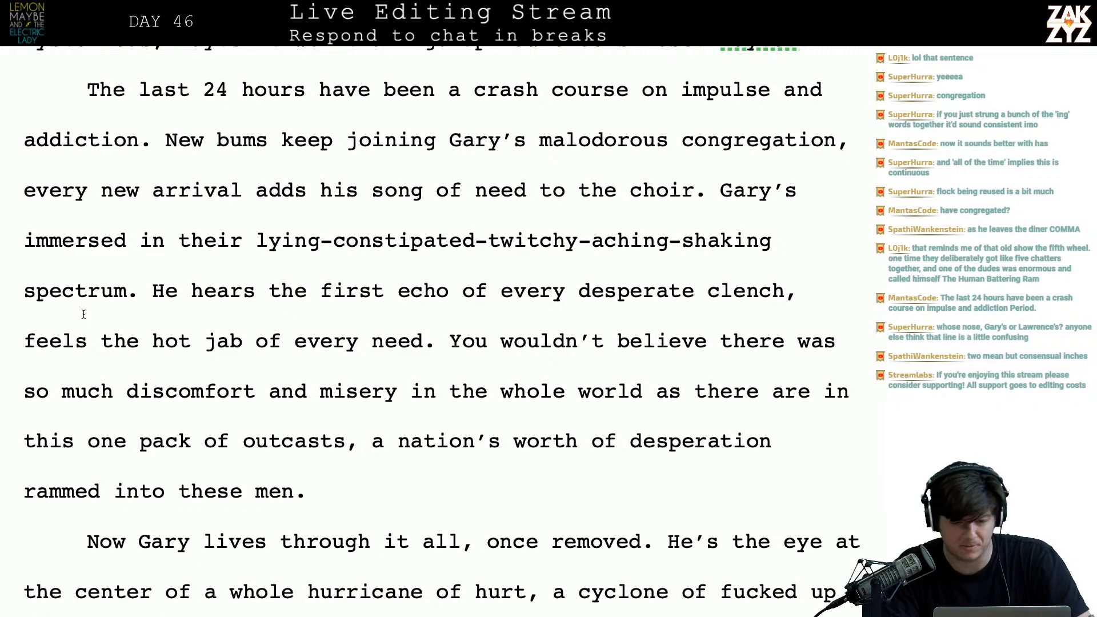
scroll(82, 315, down, 1)
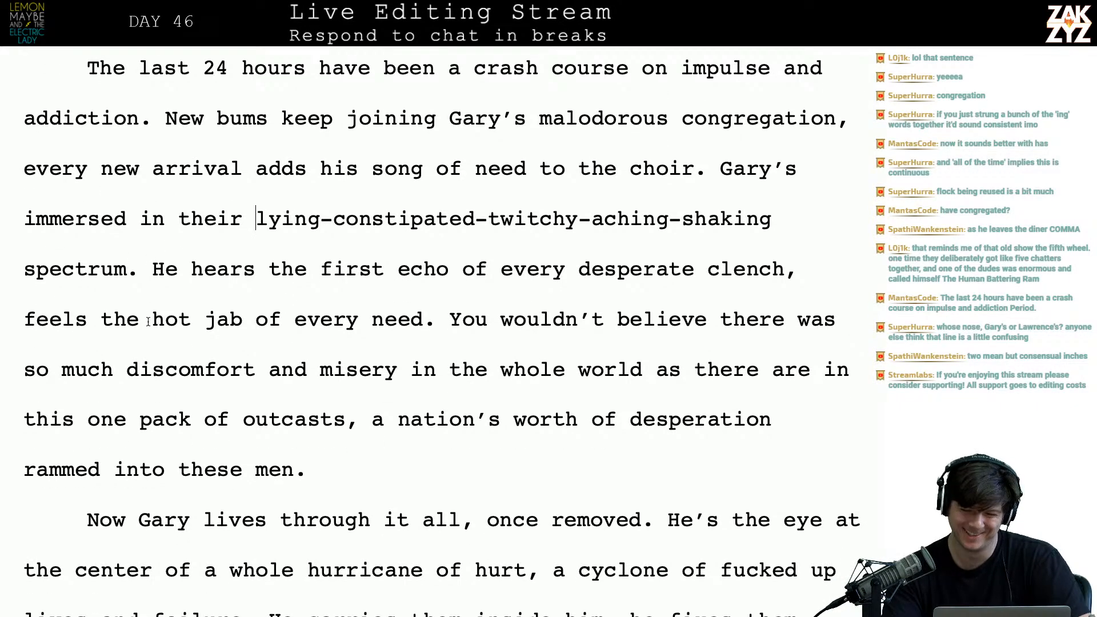
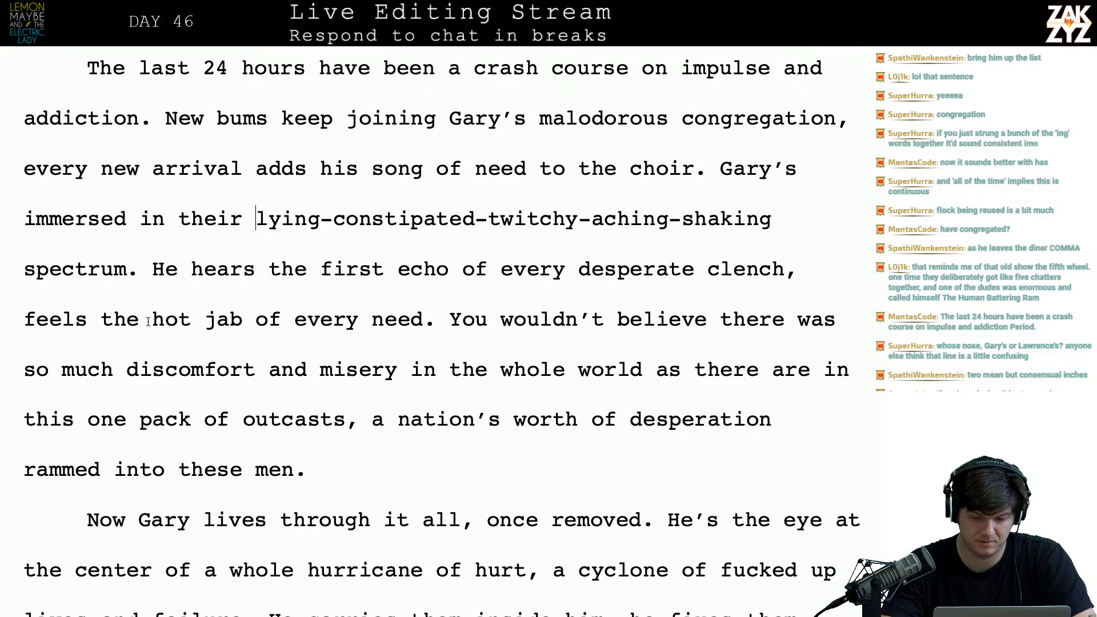
click(438, 328)
key(Right)
key(Return)
key(Return)
key(Left)
key(Left)
- Write "He can't believe how much discomfort and misery is concentrated in this pack of vagrants, a city's worth of suffering" after "every need."
text(He)
key(BackSpace)
key(BackSpace)
key(BackSpace)
text(He c)
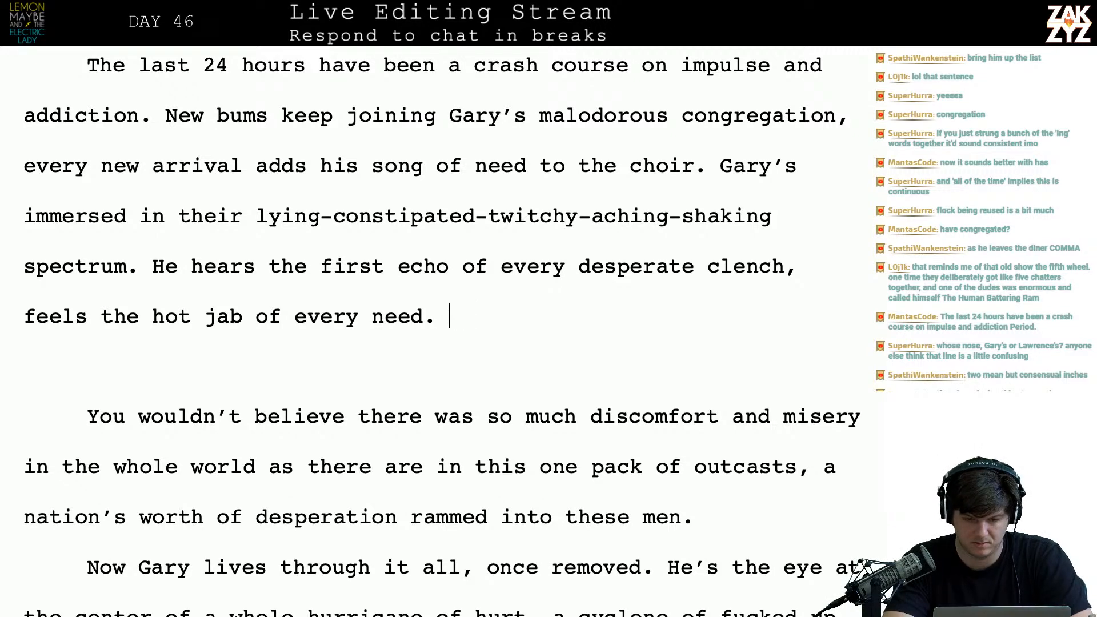
text(an't believe how )
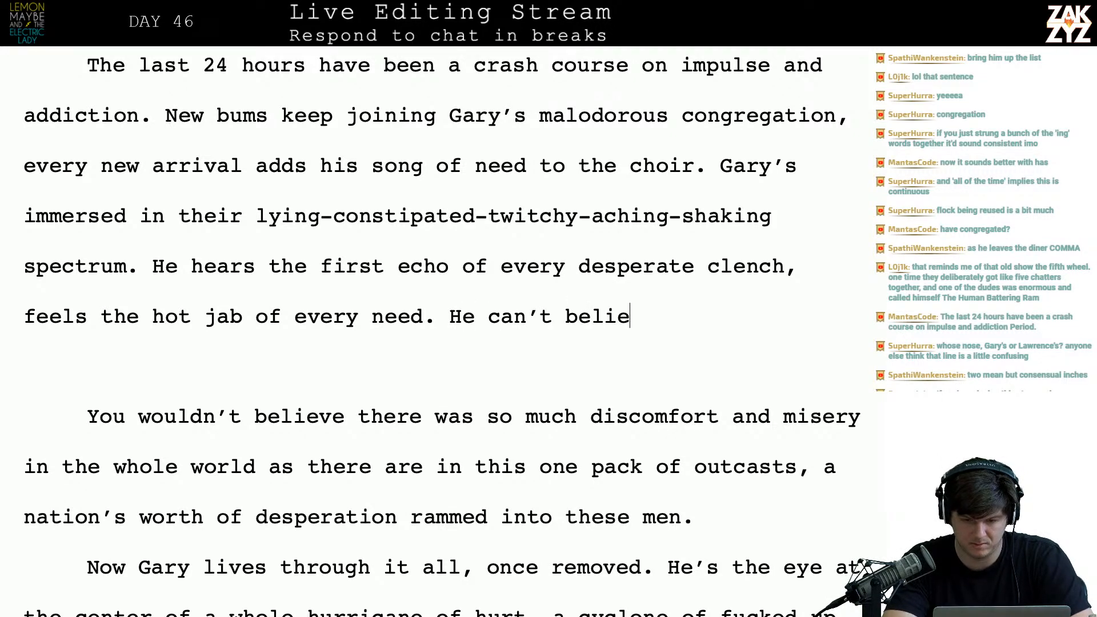
text(much disc)
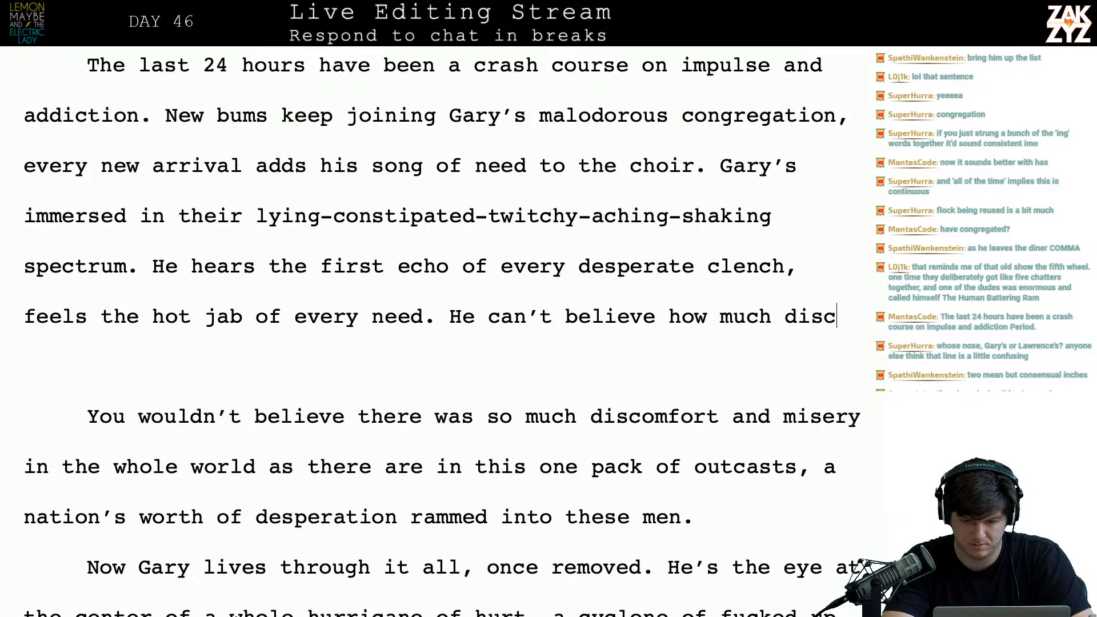
text(omfort and m)
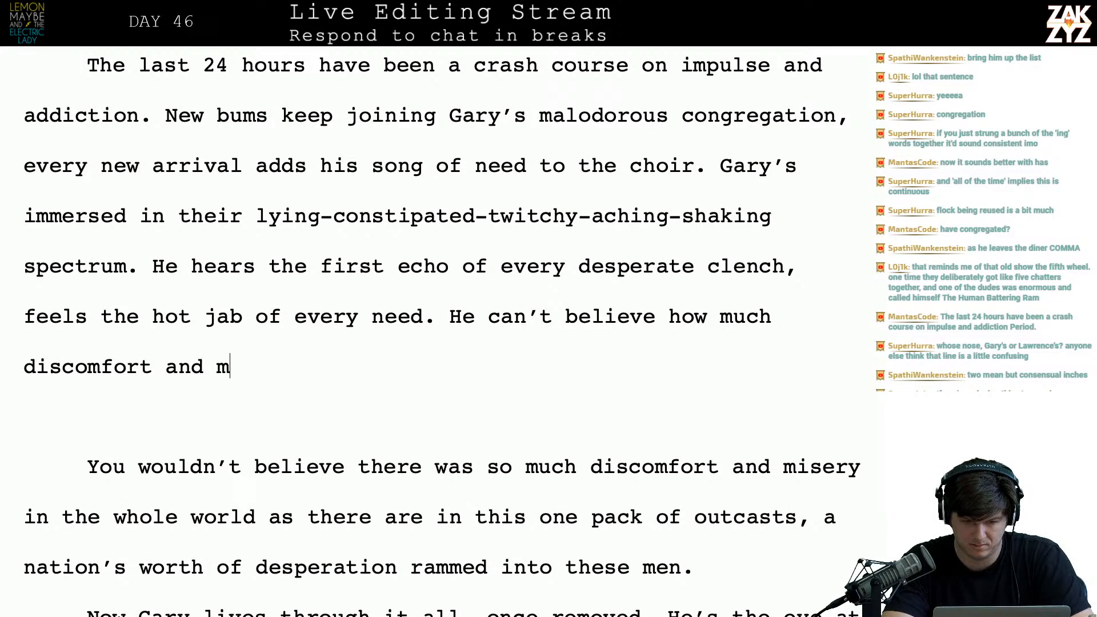
text(isery is )
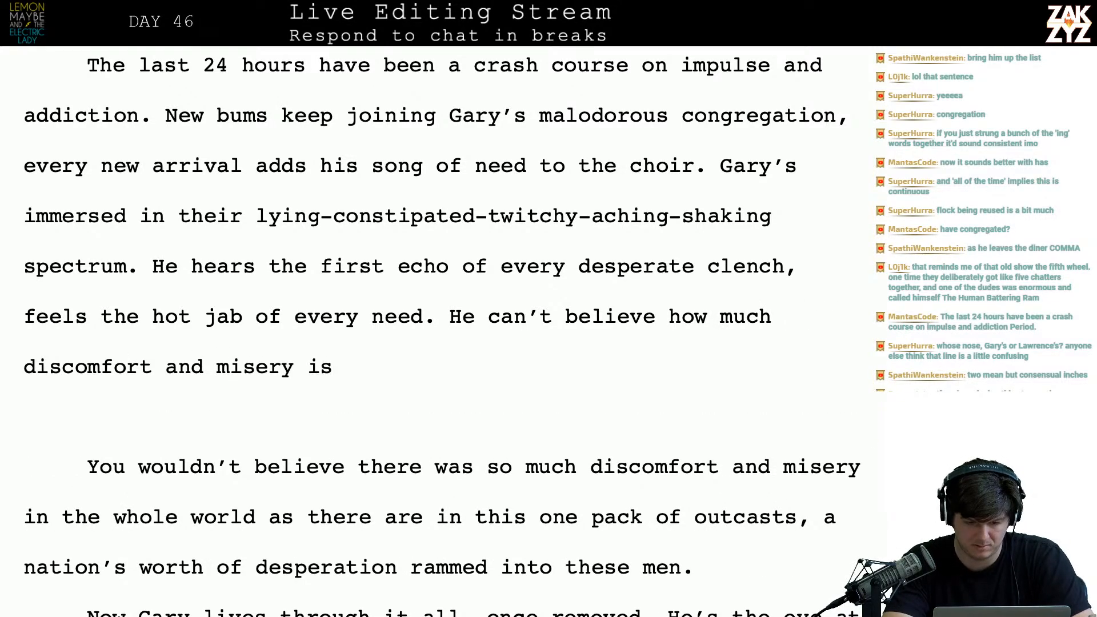
text(concentrated in this pack of vagrants, a)
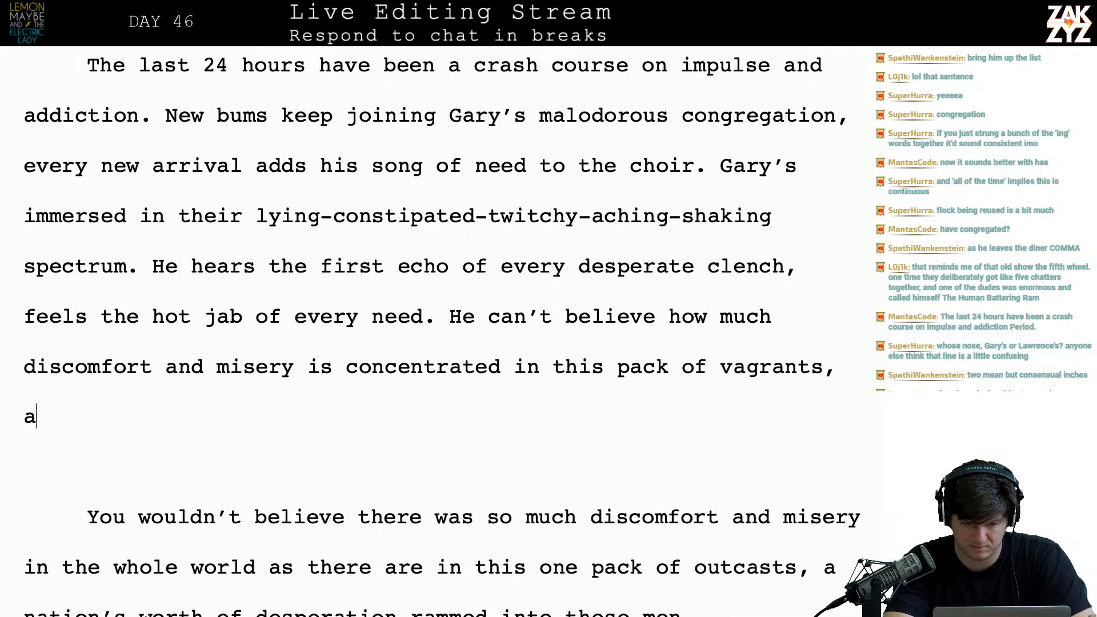
text( city's worth of suffering)
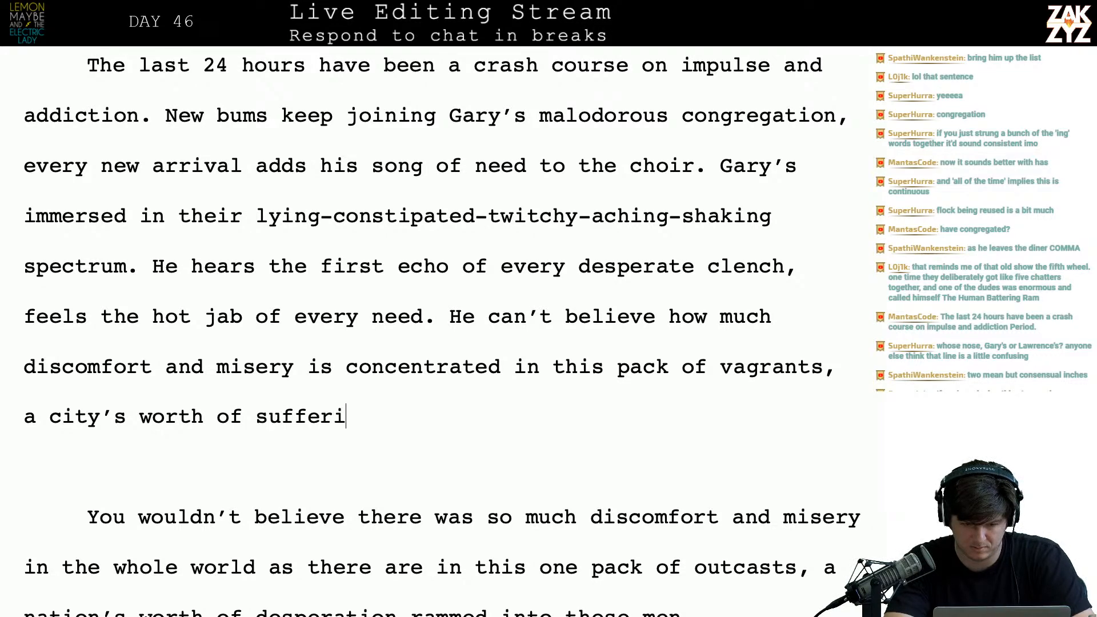
- Remove ", a city's worth of suffering" from the end of the new vagrants sentence
key(Down)
key(Down)
key(Down)
key(Down)
key(Down)
key(Up)
key(Up)
key(Up)
key(Up)
key(Up)
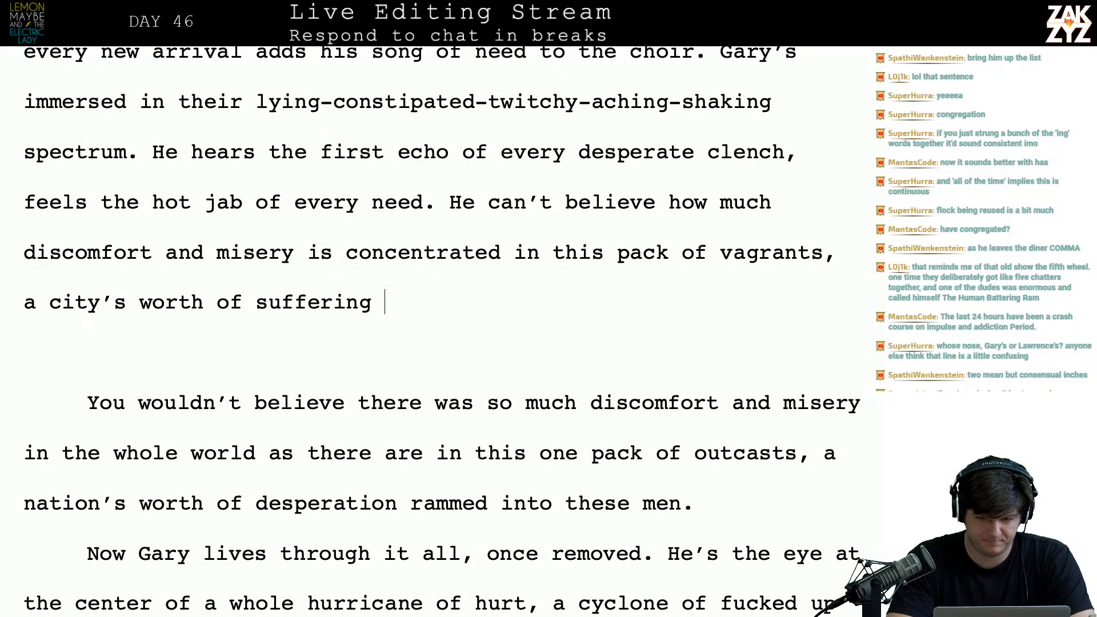
key(BackSpace)
key(BackSpace)
key(BackSpace)
key(BackSpace)
key(BackSpace)
key(BackSpace)
key(BackSpace)
key(BackSpace)
key(BackSpace)
key(BackSpace)
key(BackSpace)
key(BackSpace)
key(BackSpace)
key(BackSpace)
key(BackSpace)
key(BackSpace)
key(BackSpace)
key(BackSpace)
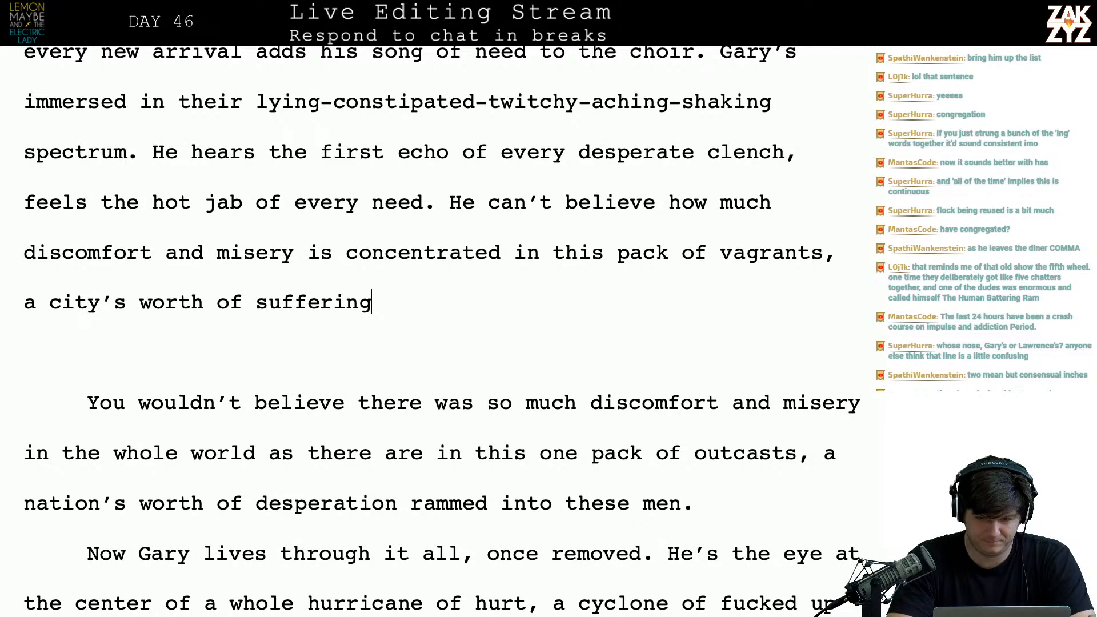
key(BackSpace)
key(BackSpace)
key(BackSpace)
key(BackSpace)
key(BackSpace)
key(BackSpace)
key(BackSpace)
key(BackSpace)
key(BackSpace)
key(BackSpace)
key(BackSpace)
key(BackSpace)
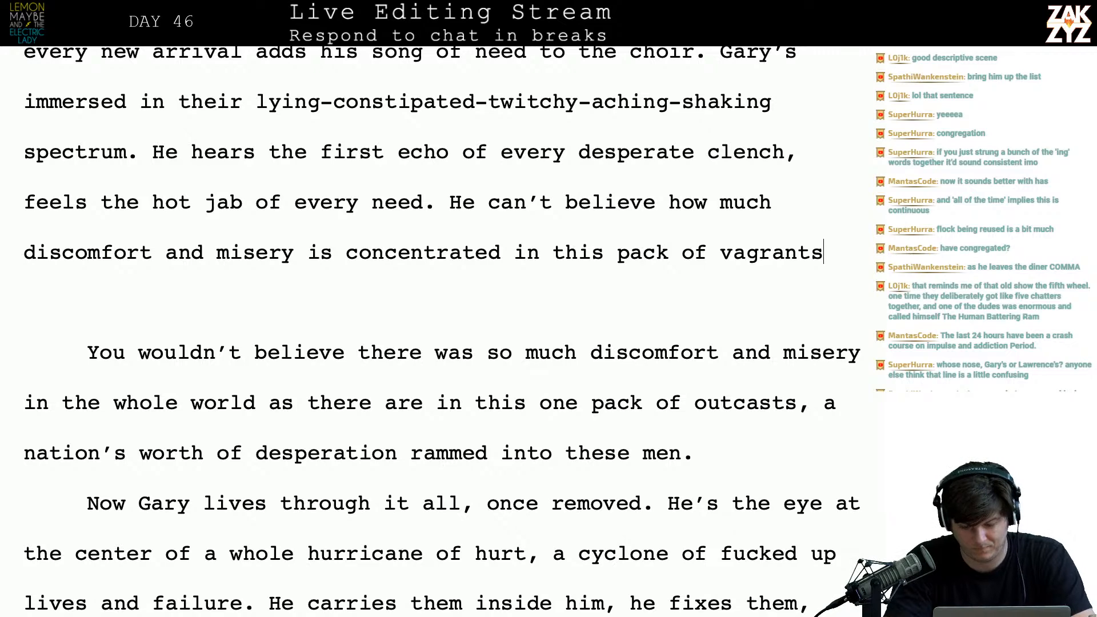
- Put a comma back after "vagrants" and discard the trial wording that follows it
text(, e)
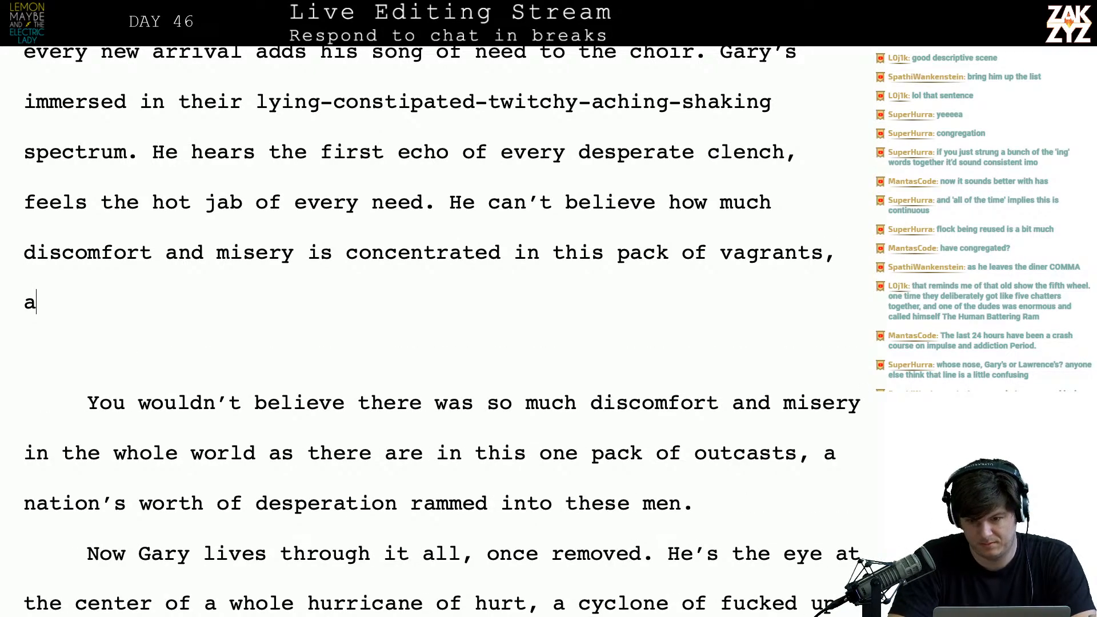
text(ach)
key(BackSpace)
key(BackSpace)
key(BackSpace)
key(BackSpace)
key(BackSpace)
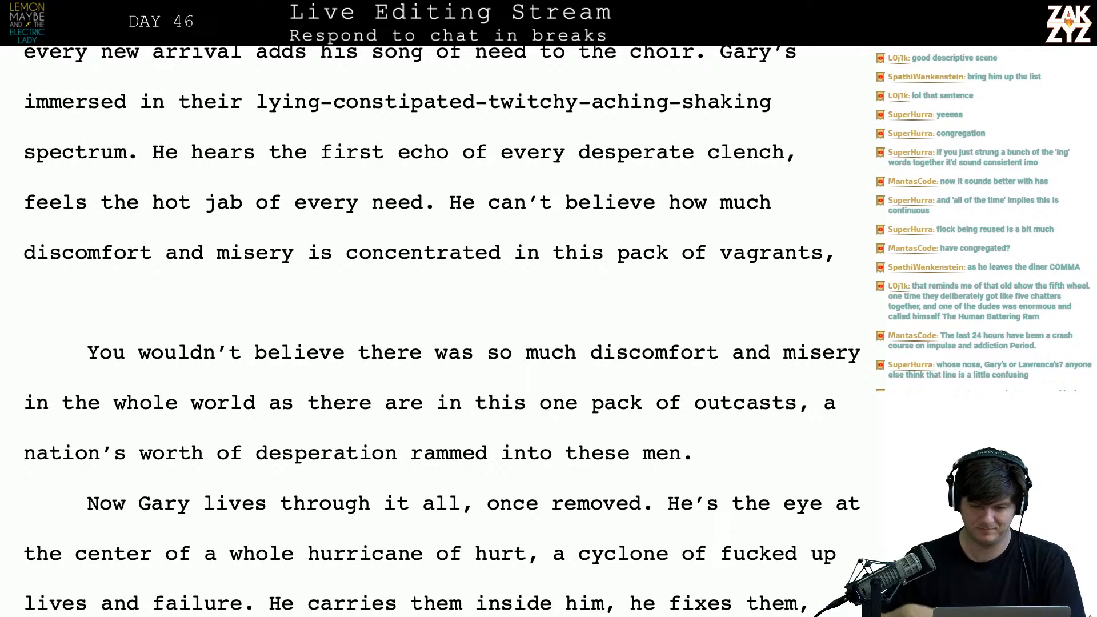
- Move the "He can't believe" sentence down below a blank line, leaving the insertion point after "every need."
click(452, 195)
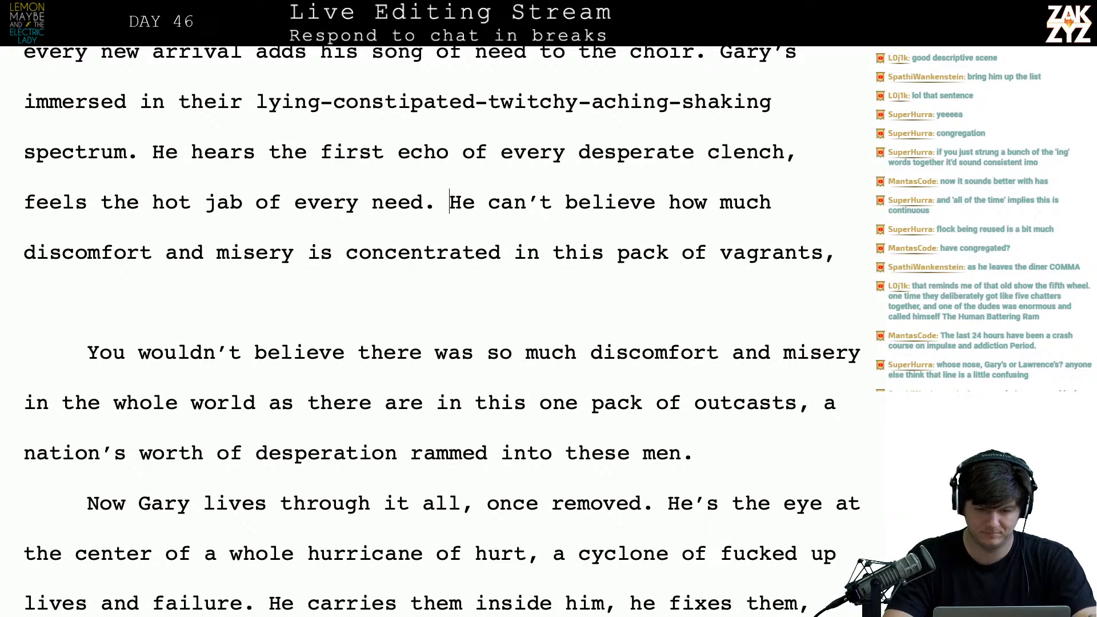
key(Return)
key(Return)
key(Up)
key(Left)
- Write "An unbelievable amount of discomfort and misery is concentrated in these men, and Gary feels it all," after "every need."
text(An unb)
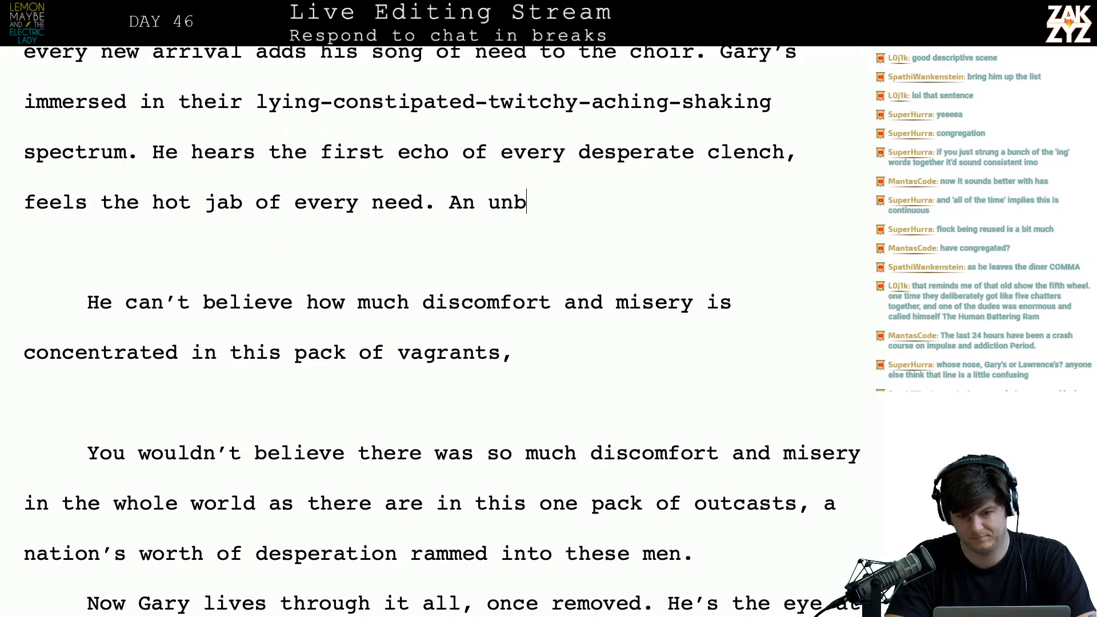
text(elievable amount)
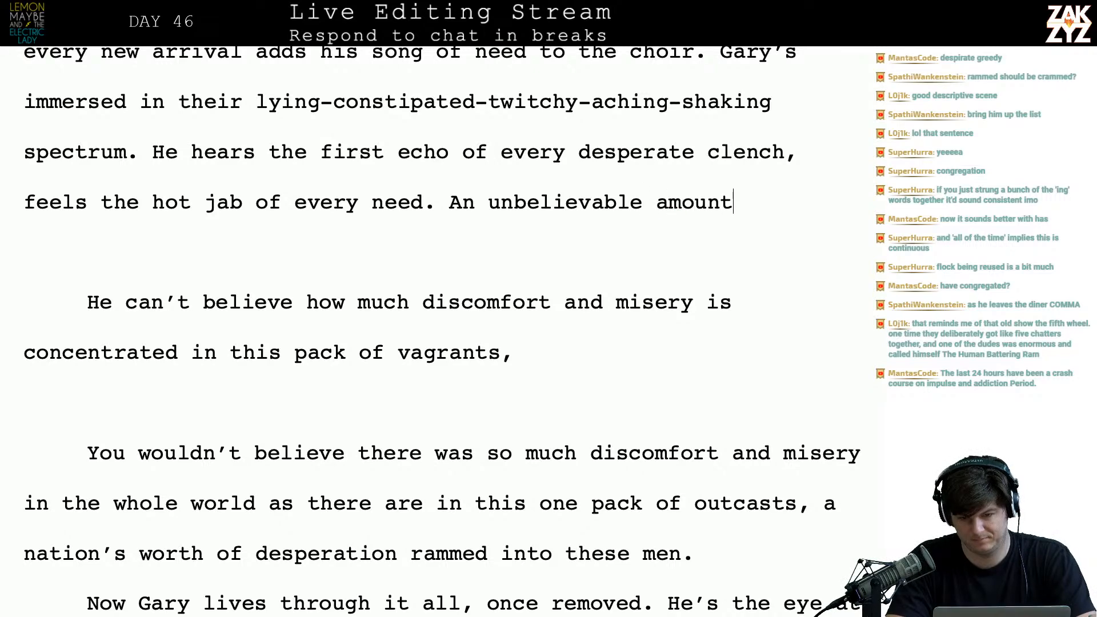
text( of discomfe)
key(BackSpace)
text(ort and)
key(BackSpace)
text(misery is )
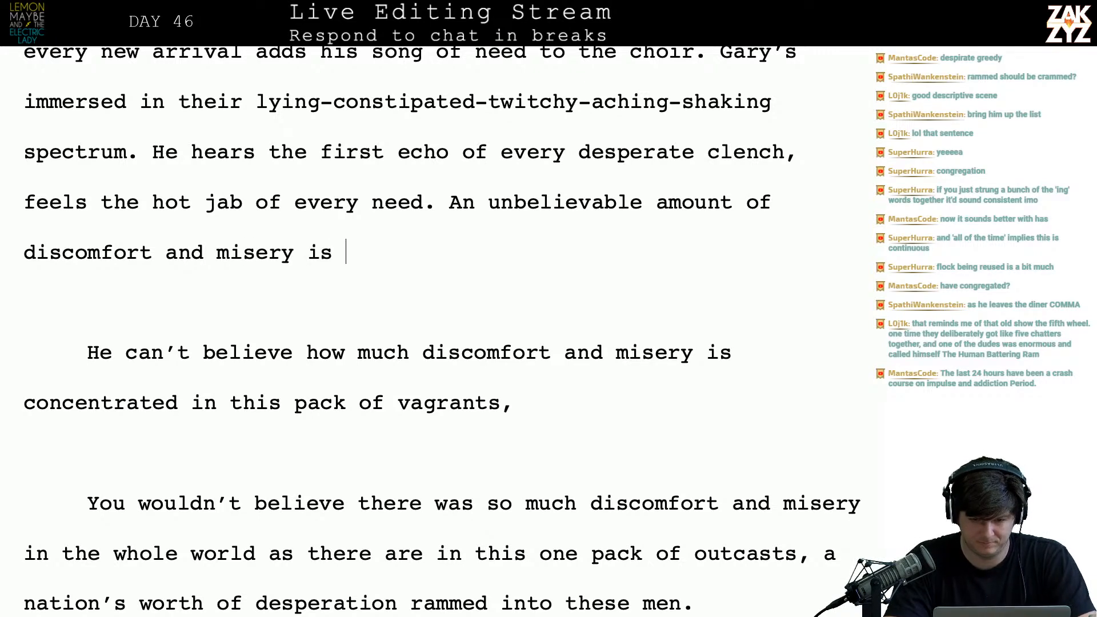
text(concentrat)
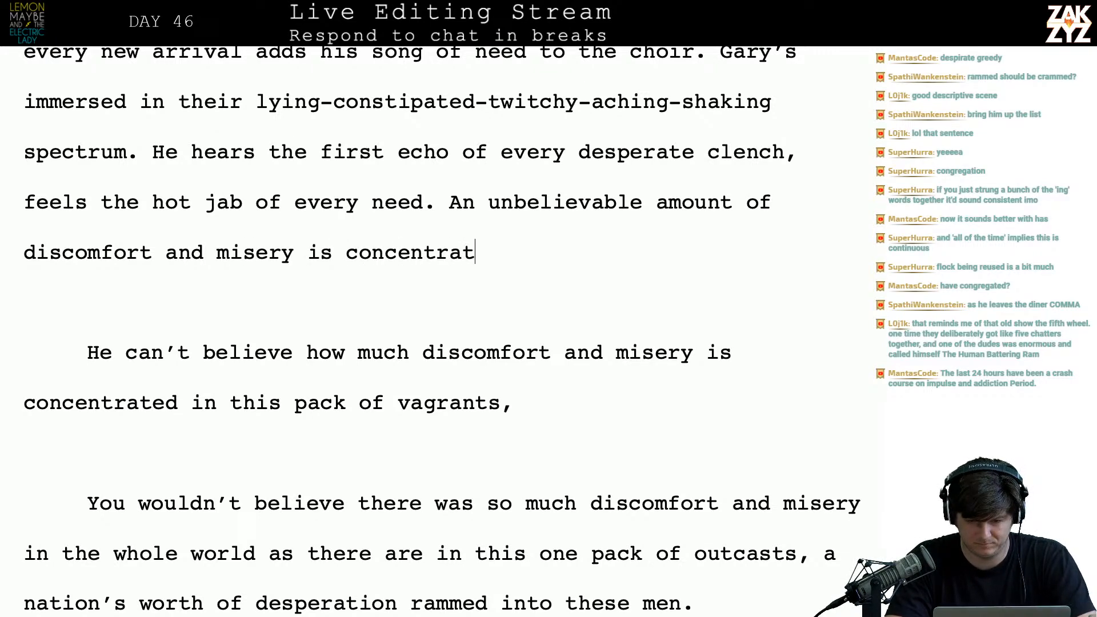
text(ed in these men)
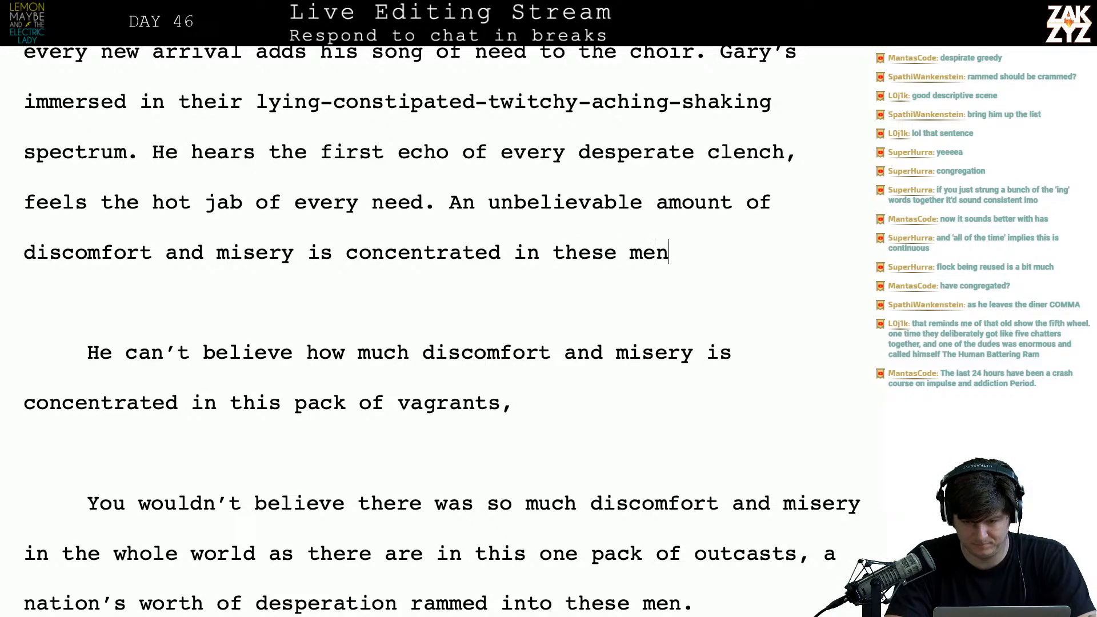
text(, and )
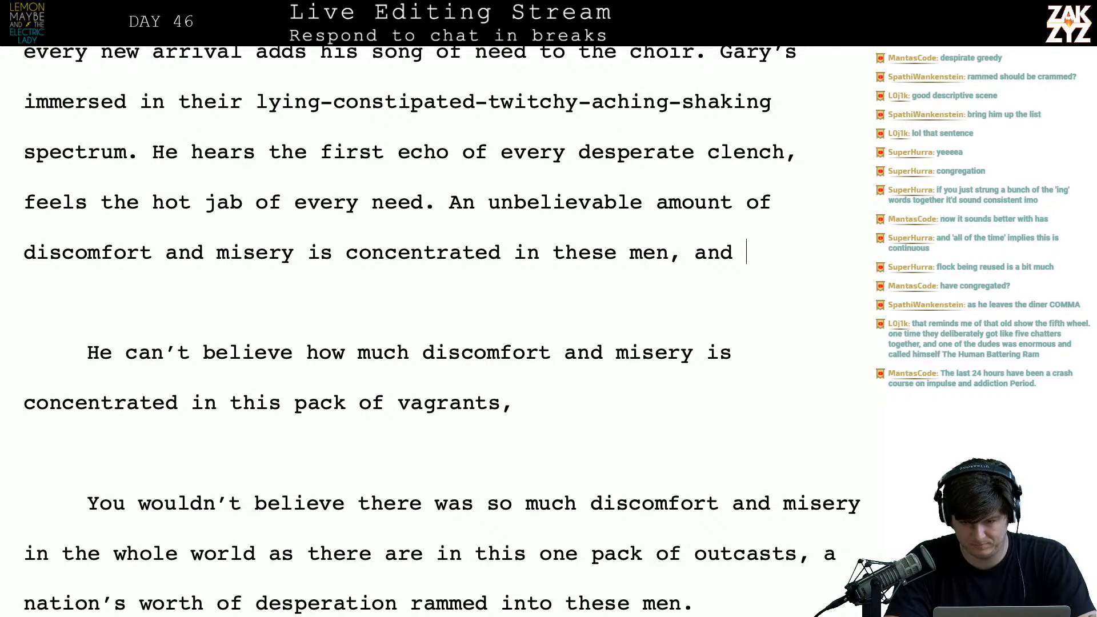
text(Gary feels i)
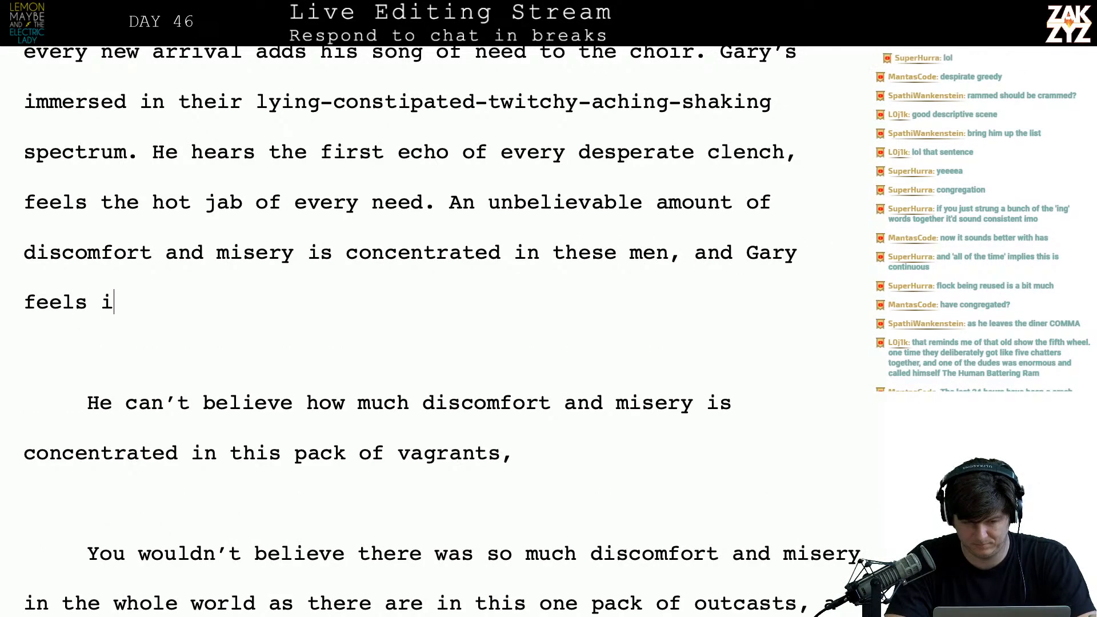
text(t all,)
- Delete the leftover draft after "feels it all," through "Now Gary lives through it all," so that "once removed." directly continues the new sentence
key(Down)
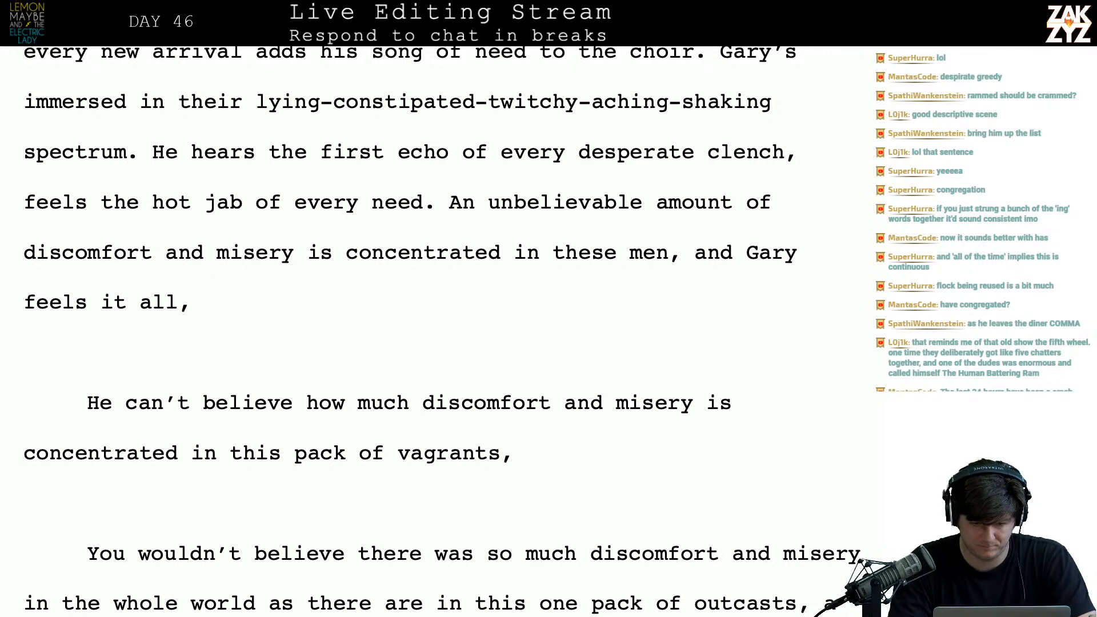
key(shift+Left)
key(shift+Down)
key(shift+Down)
key(shift+Down)
key(shift+Down)
key(shift+Down)
key(shift+Down)
key(shift+Down)
key(shift+Down)
key(shift+Down)
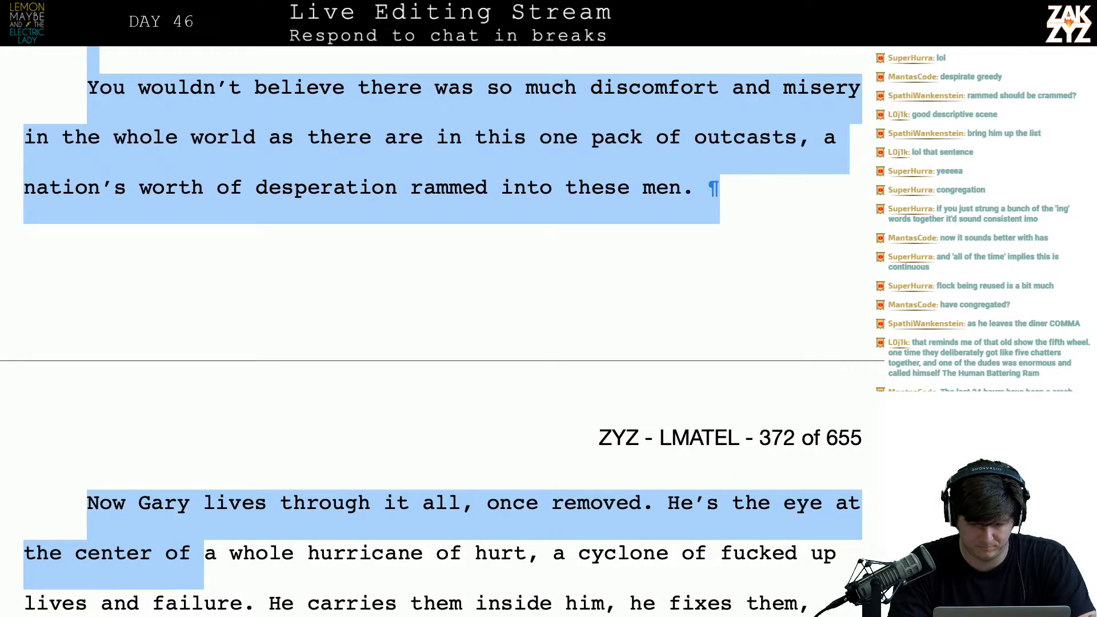
key(shift+Up)
key(shift+Right)
key(shift+Right)
key(shift+Right)
key(shift+Right)
key(shift+Right)
key(shift+Right)
key(shift+Right)
key(shift+Right)
key(shift+Right)
key(shift+Right)
key(shift+Right)
key(shift+Right)
key(shift+Right)
key(shift+Right)
key(shift+Right)
key(shift+Right)
key(shift+Right)
key(shift+Right)
key(shift+Right)
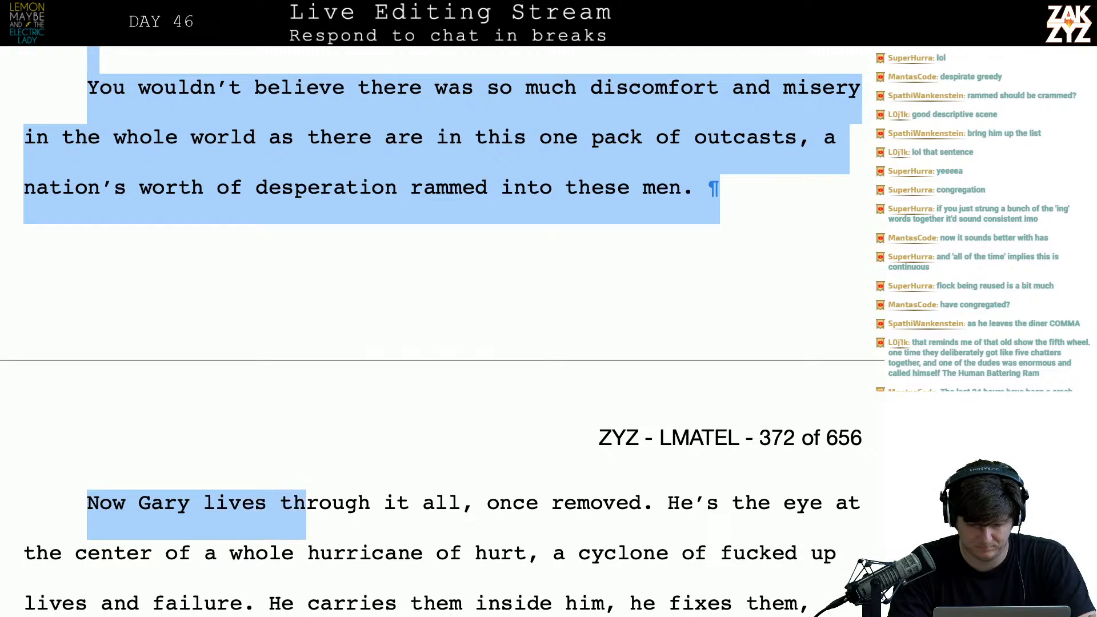
key(shift+Right)
key(Delete)
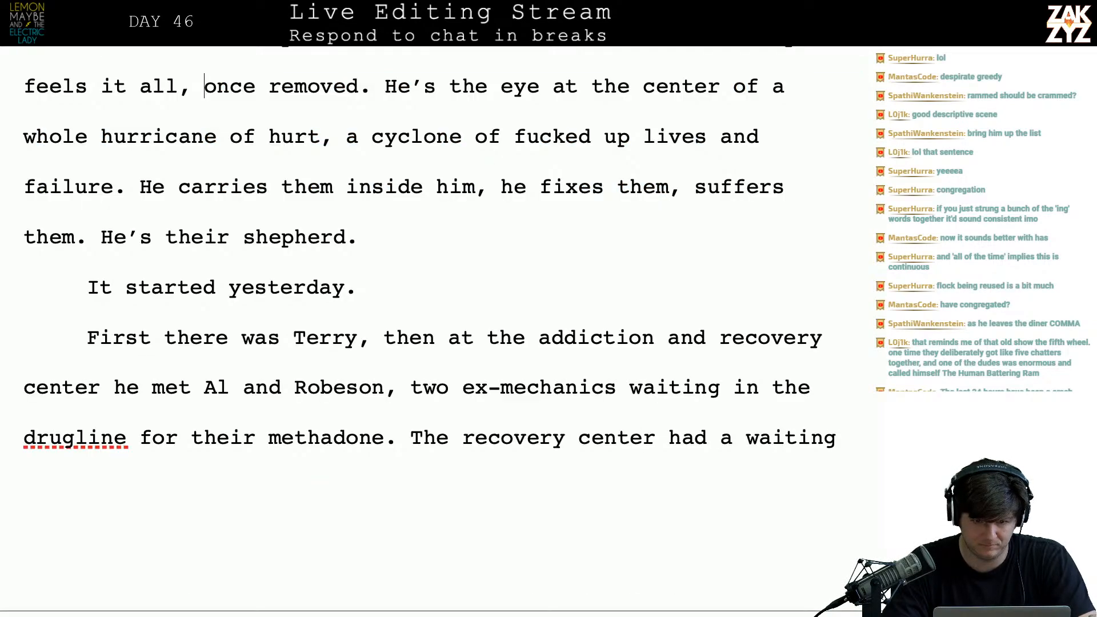
- Start a new paragraph at "He hears the first echo," leaving the insertion point after "spectrum."
scroll(432, 200, up, 2)
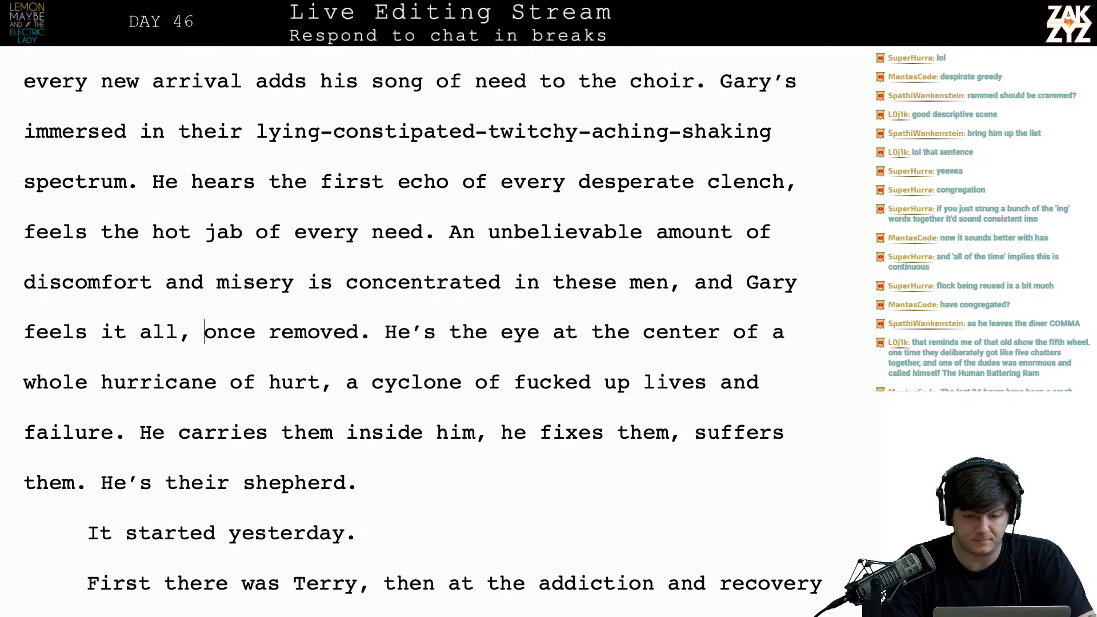
scroll(432, 199, up, 2)
scroll(433, 200, down, 1)
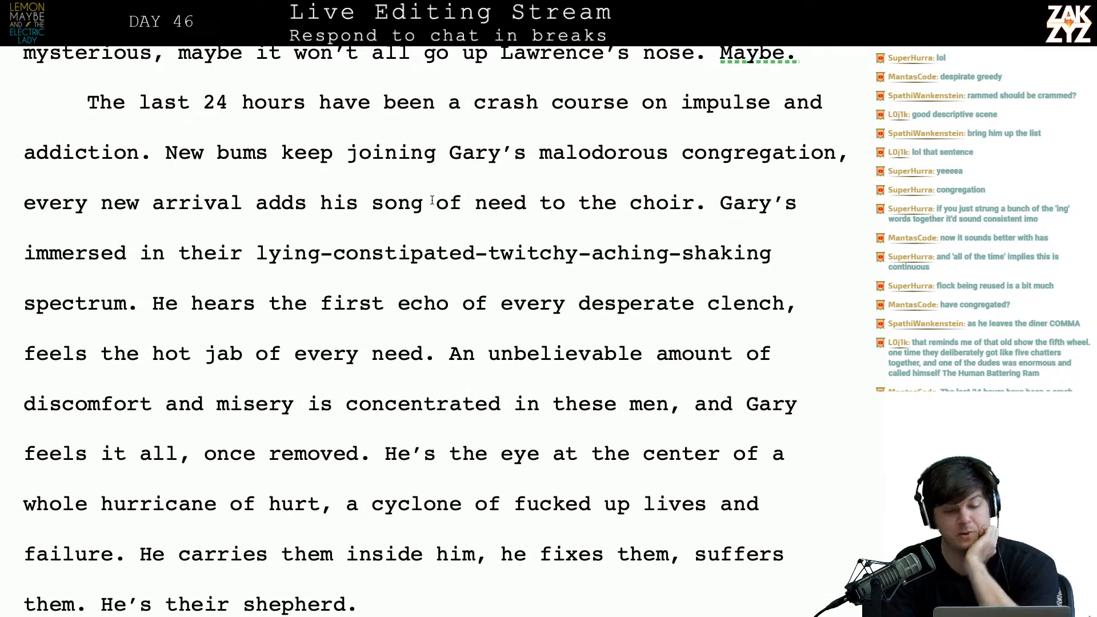
scroll(432, 199, up, 1)
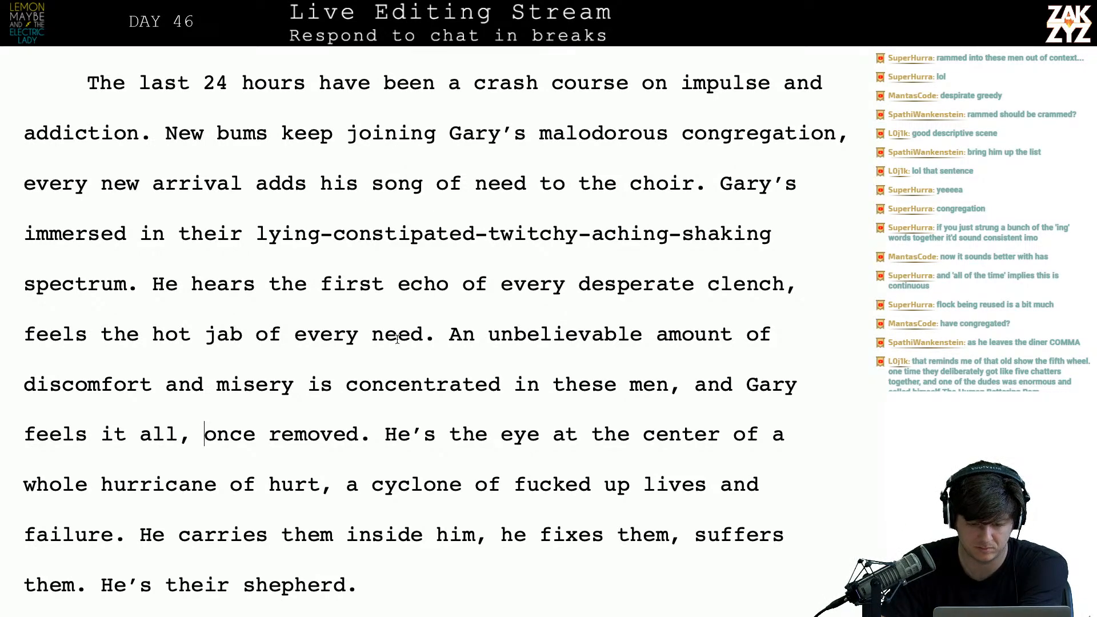
scroll(412, 362, down, 1)
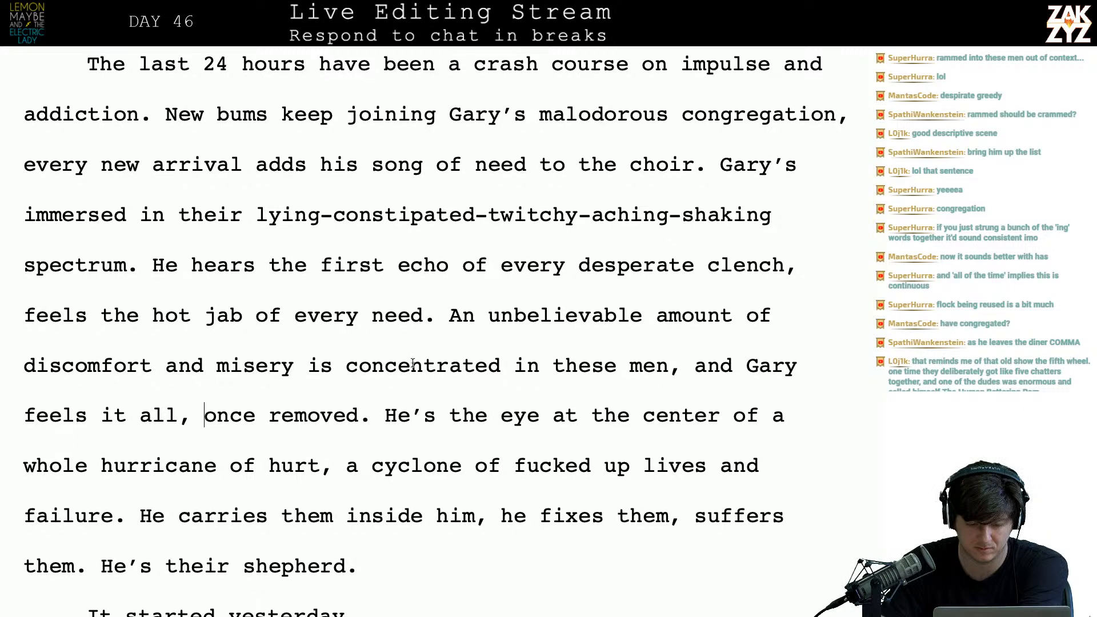
scroll(413, 362, up, 2)
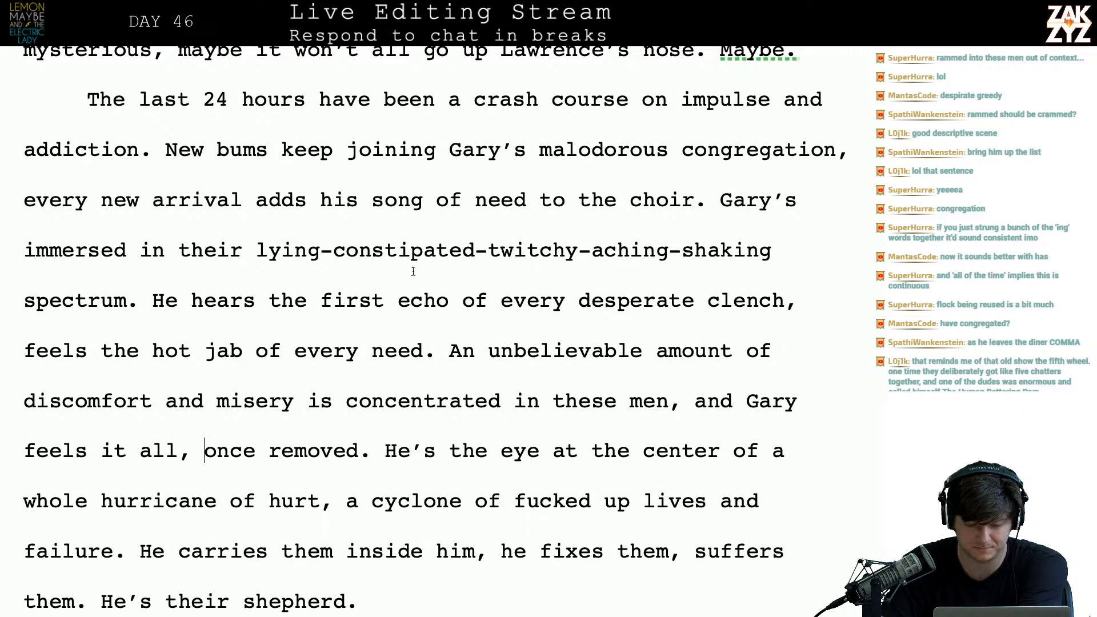
scroll(432, 435, up, 1)
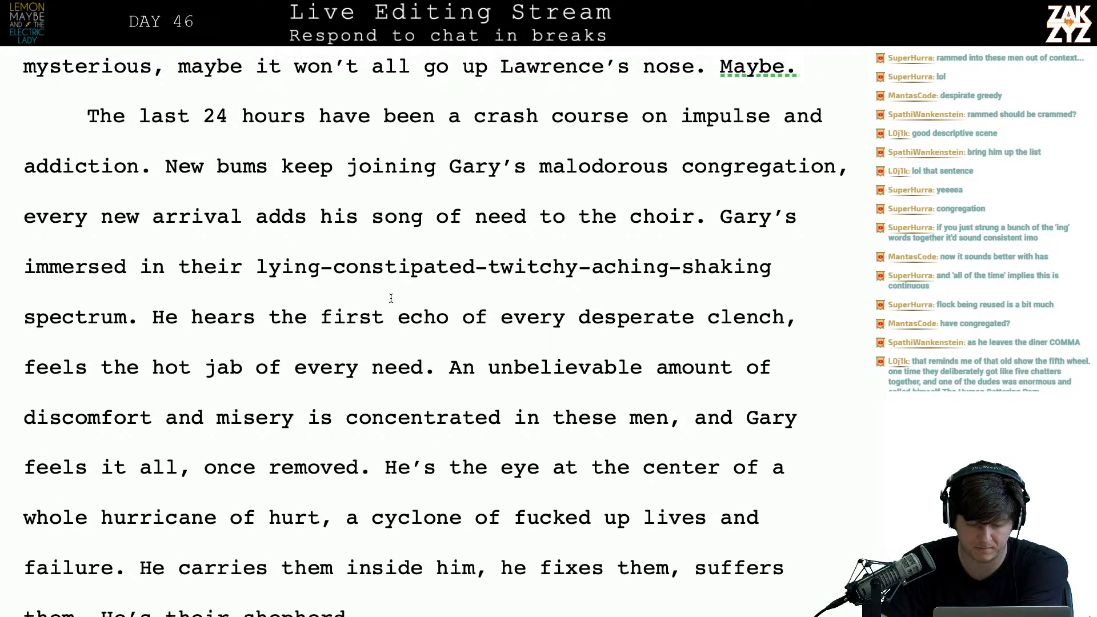
click(150, 314)
key(Return)
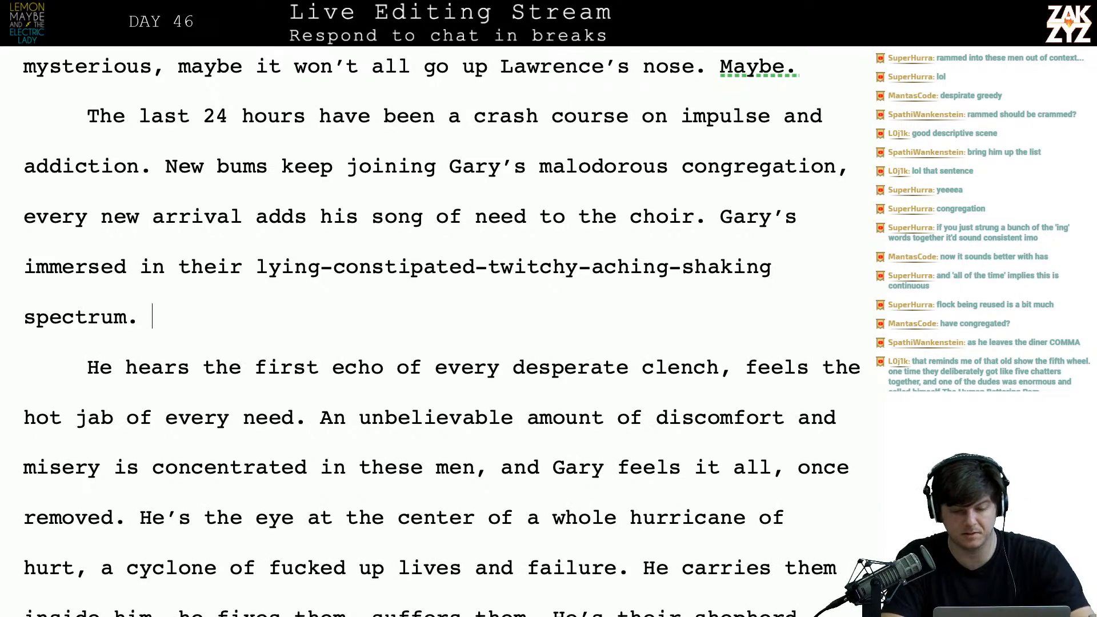
key(BackSpace)
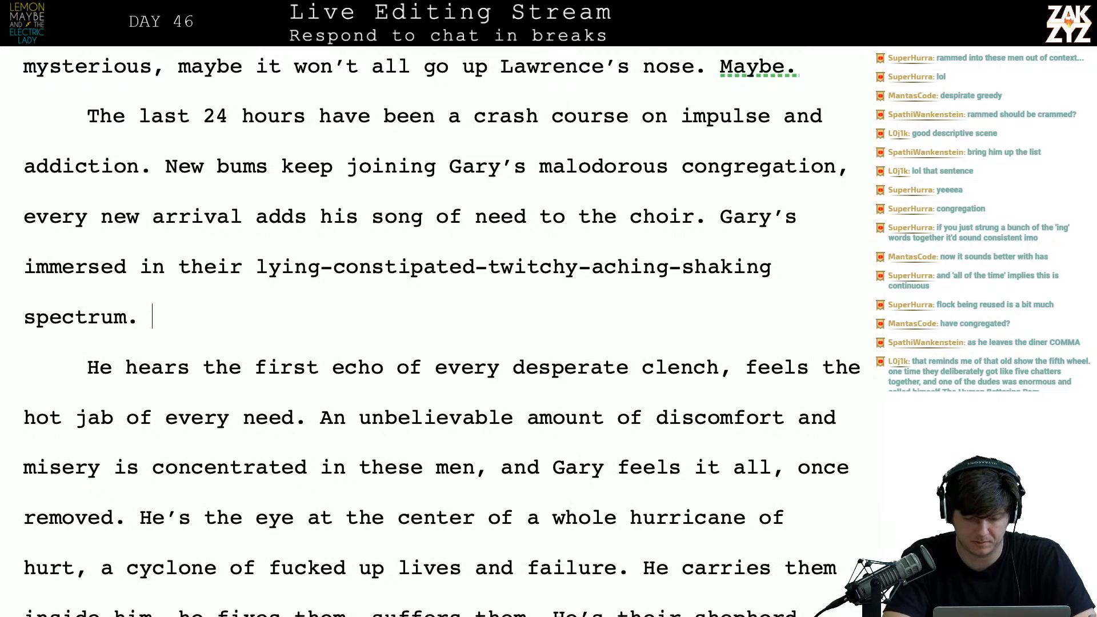
- Write "He feels the first twinge of every greedy desire," after "spectrum."
text(He feels the )
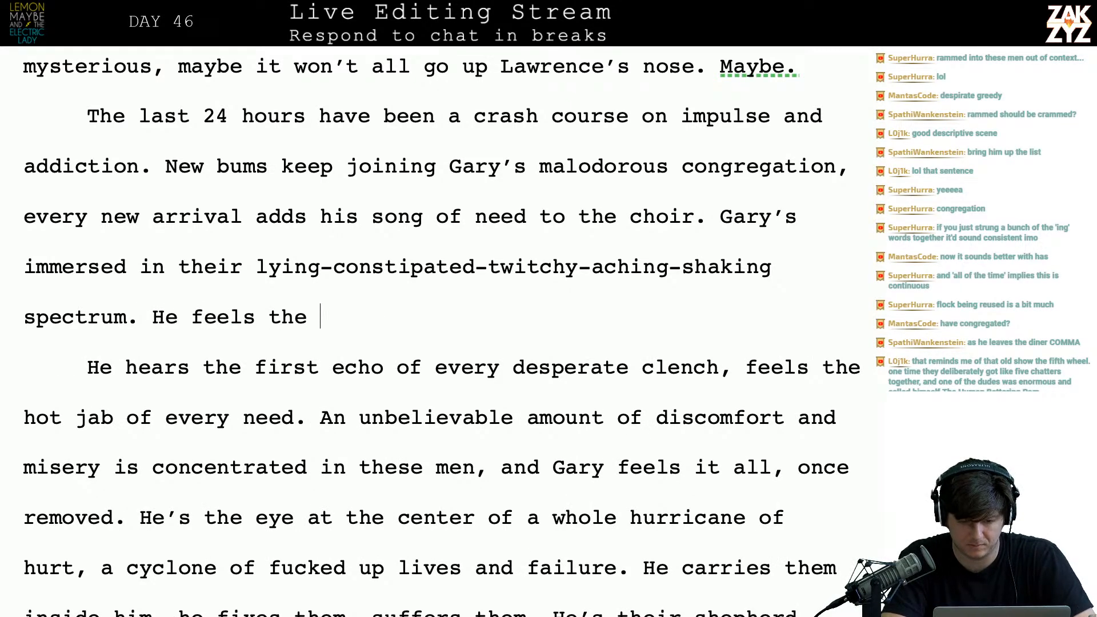
text(first twinge o)
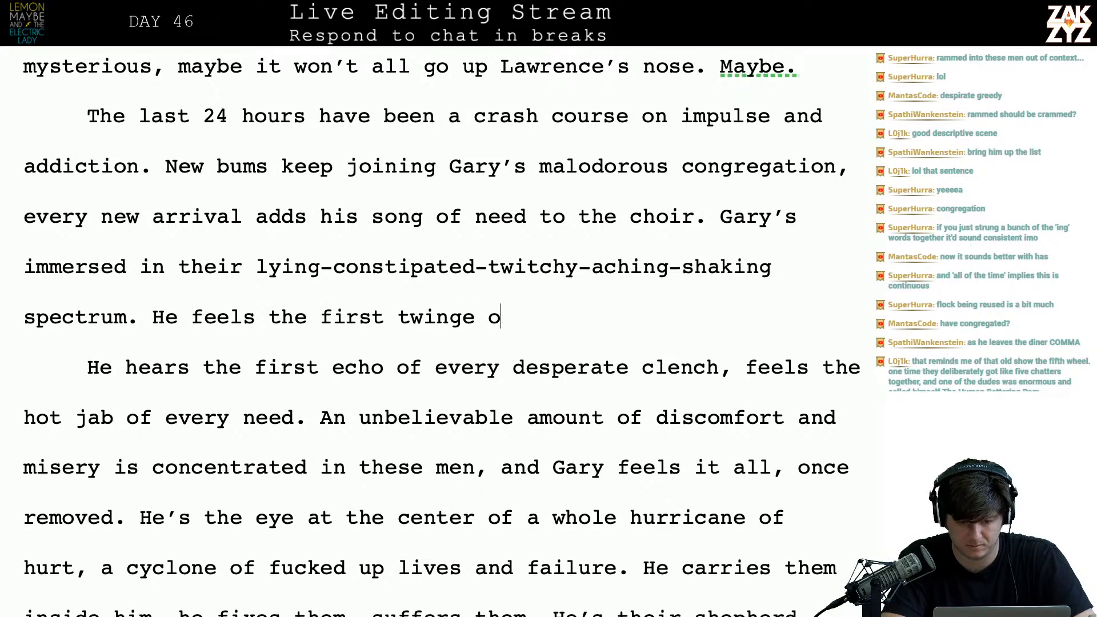
text(f every)
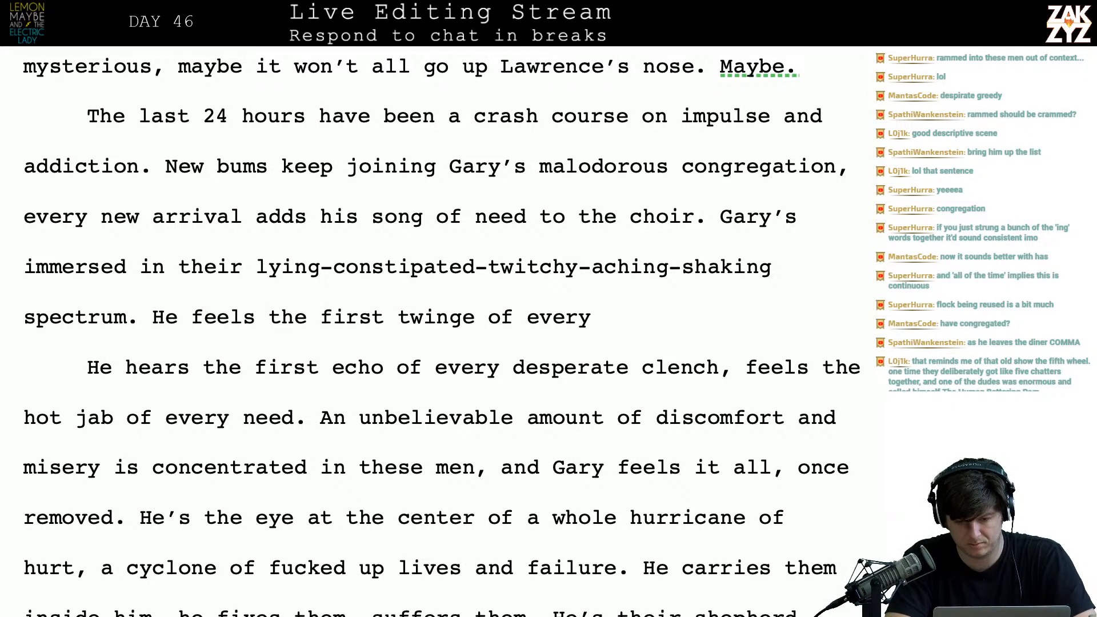
text( greedy wa)
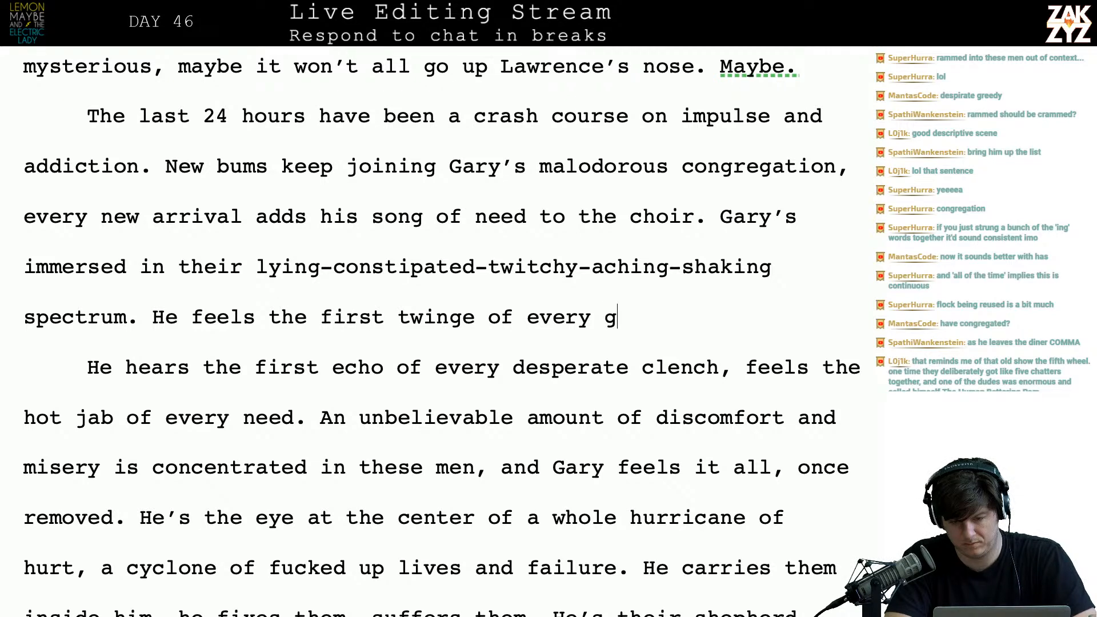
key(BackSpace)
key(BackSpace)
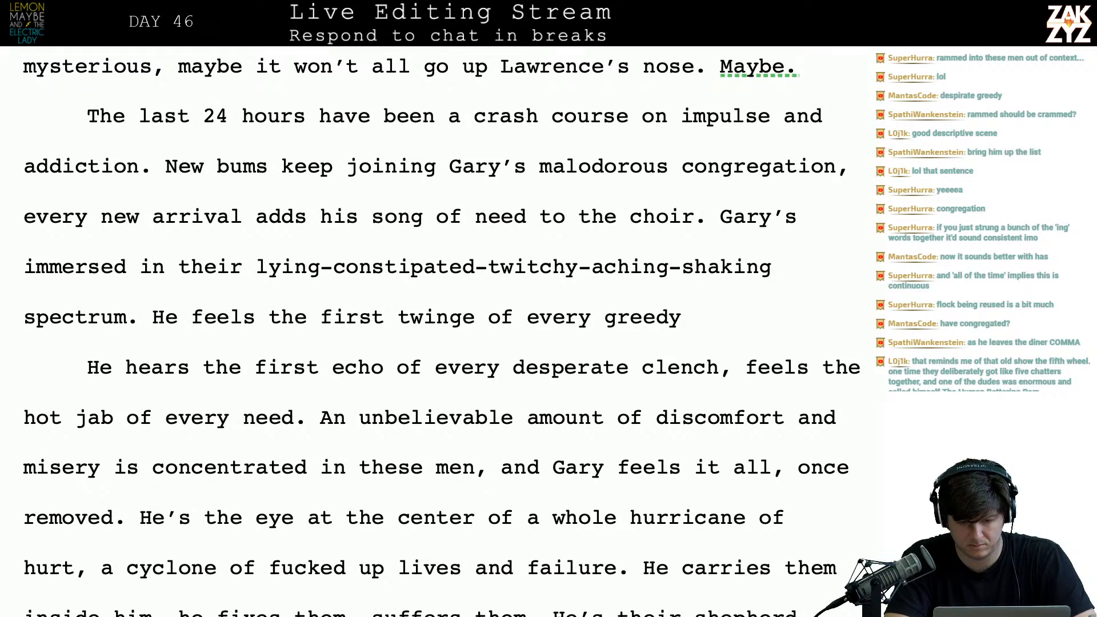
text(dsi)
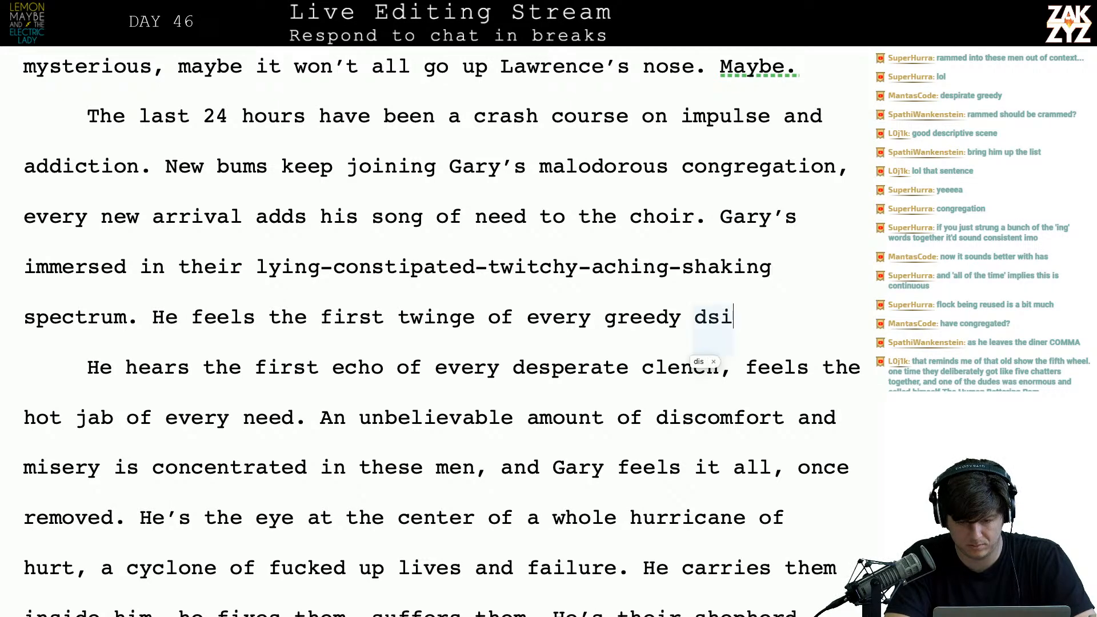
key(BackSpace)
key(BackSpace)
text(esire, )
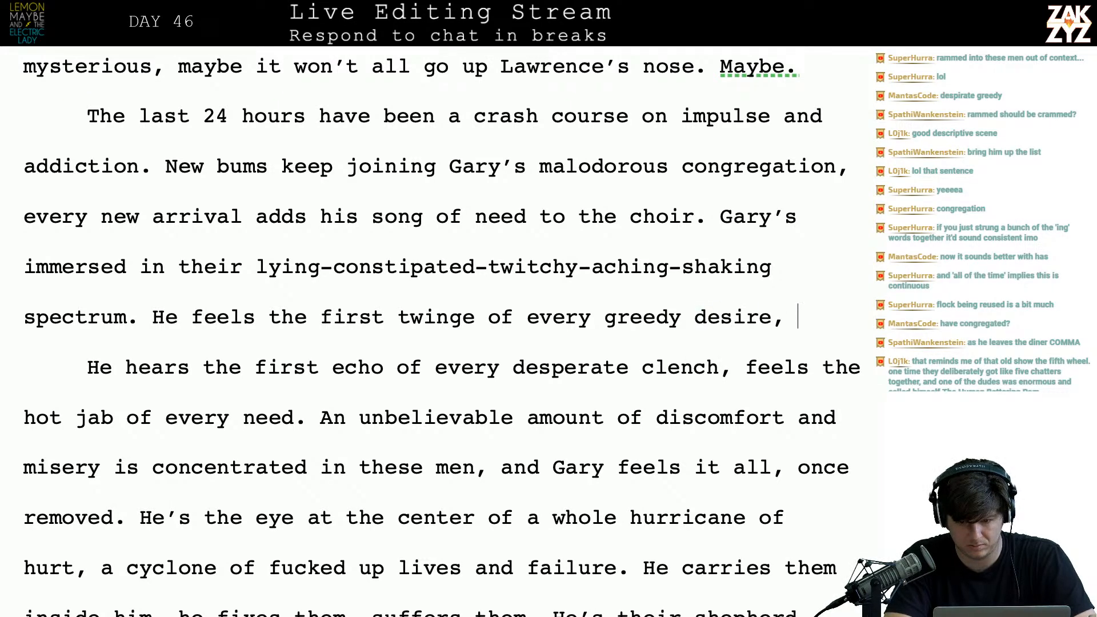
text(the hot jab of every)
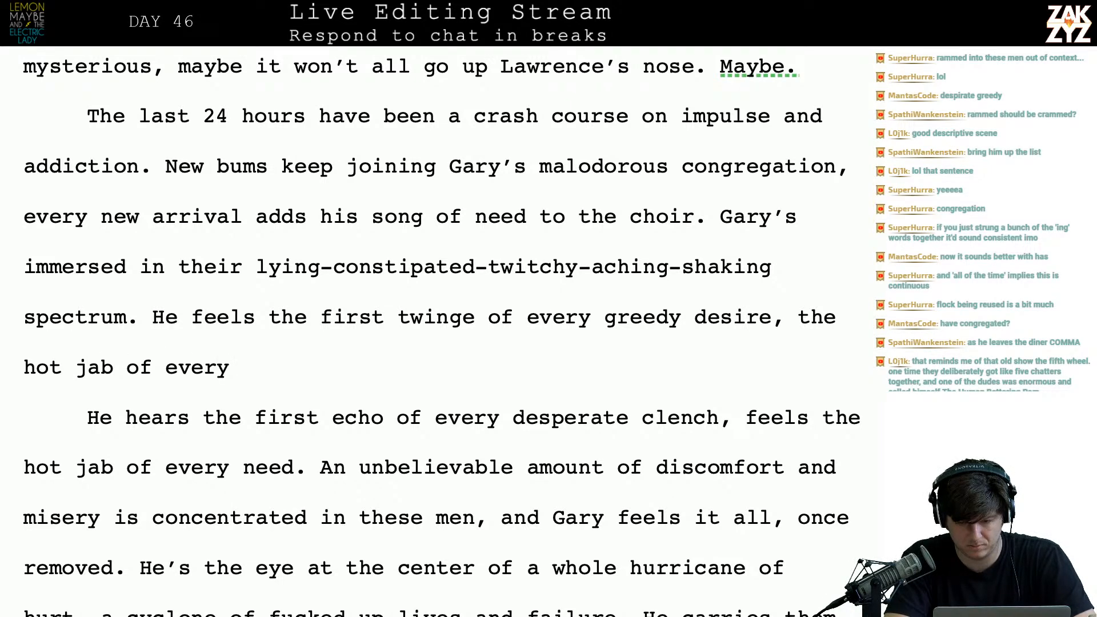
key(BackSpace)
key(BackSpace)
key(BackSpace)
key(BackSpace)
key(BackSpace)
key(BackSpace)
key(BackSpace)
key(BackSpace)
key(BackSpace)
key(BackSpace)
key(BackSpace)
key(BackSpace)
key(BackSpace)
key(BackSpace)
key(BackSpace)
key(BackSpace)
key(BackSpace)
key(BackSpace)
key(BackSpace)
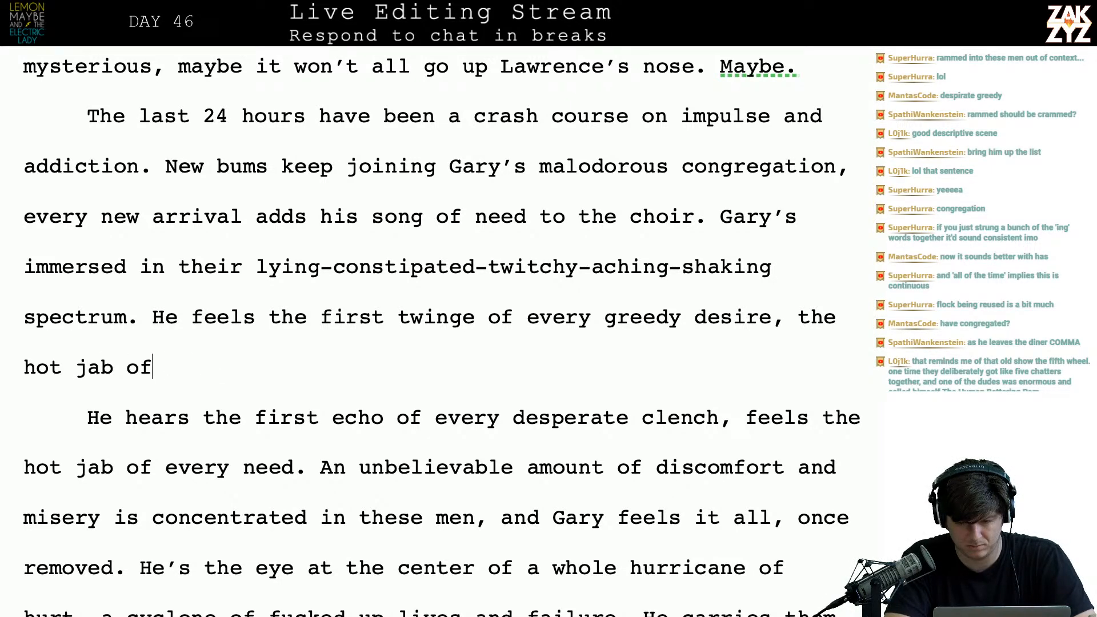
key(BackSpace)
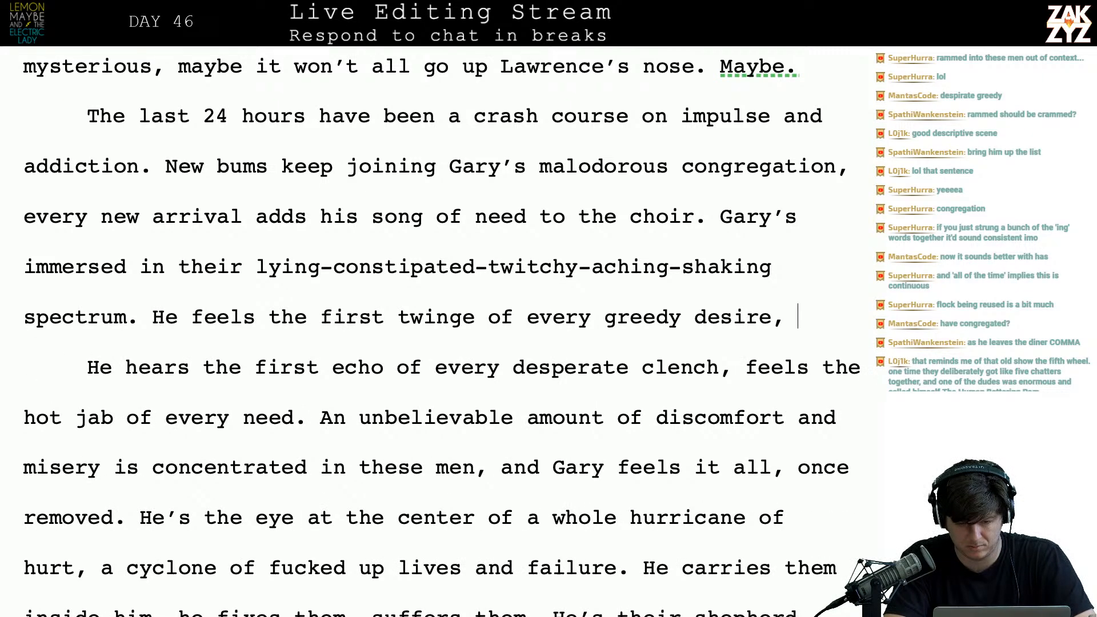
- Continue the twinge sentence after "greedy desire," with "the panicked approach of every naseous"
text(the paniced)
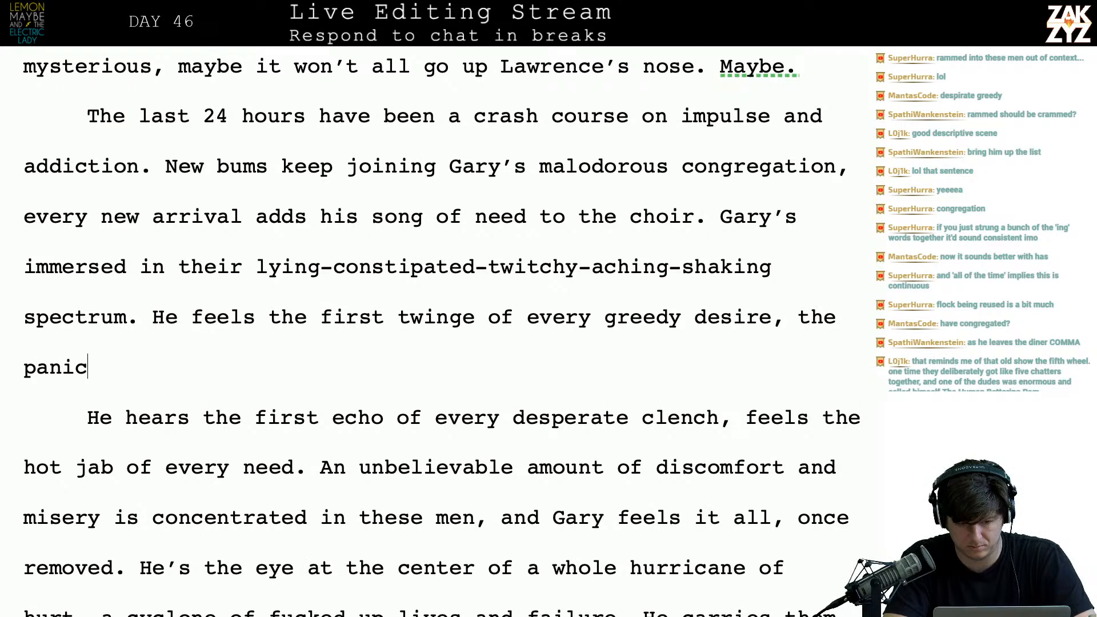
key(BackSpace)
key(BackSpace)
text(k)
key(BackSpace)
text(e)
key(BackSpace)
text(ked appro)
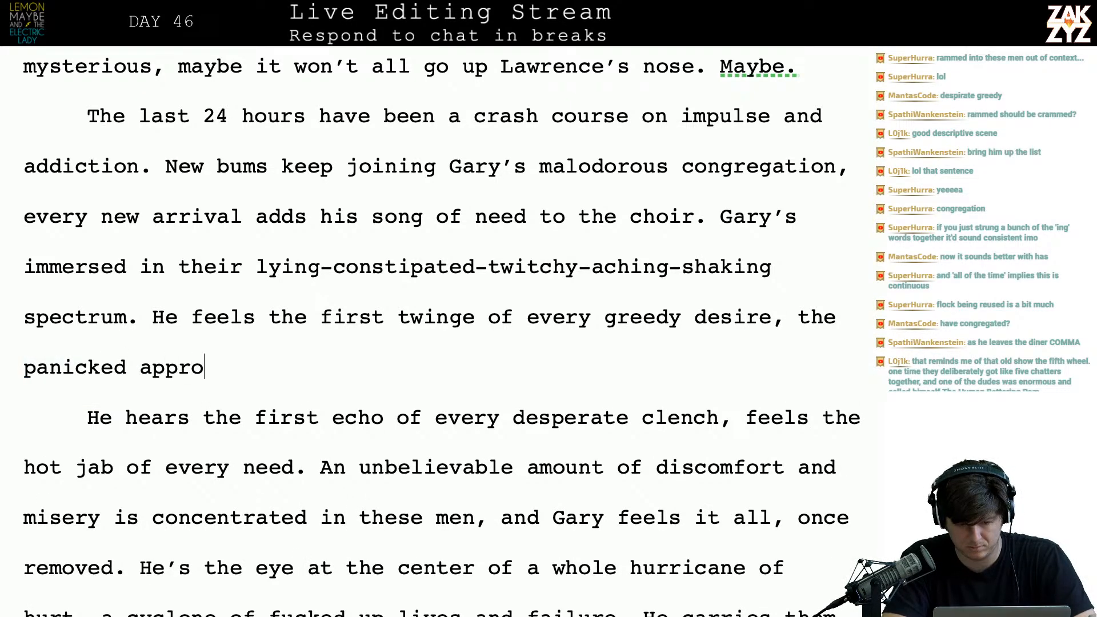
text(ach of every )
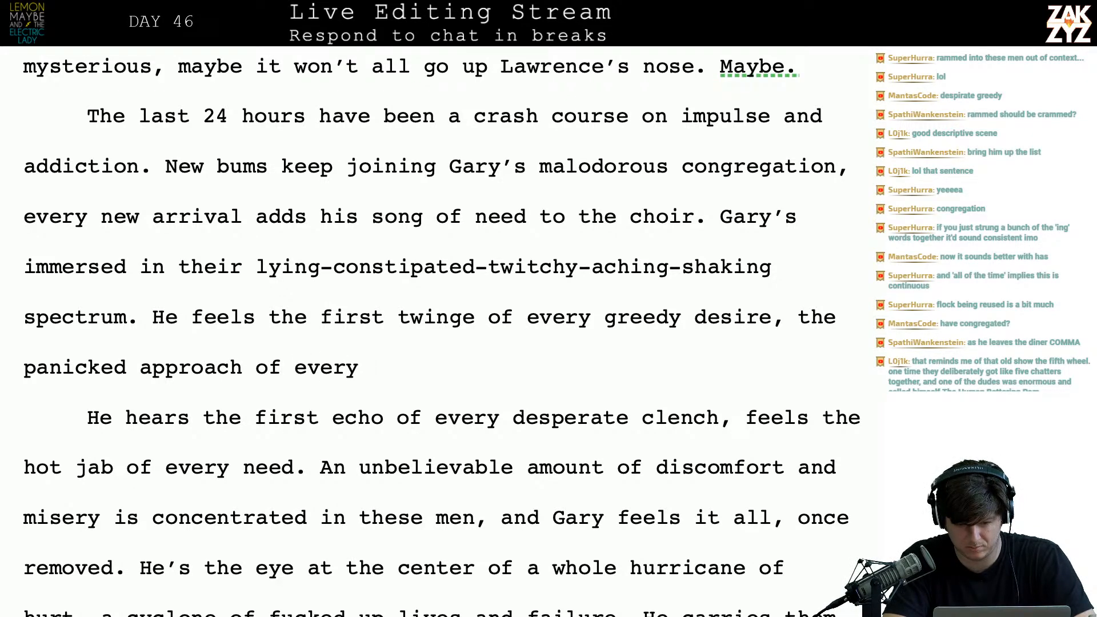
text(nasue)
key(BackSpace)
key(BackSpace)
text(esu)
key(BackSpace)
text(ous)
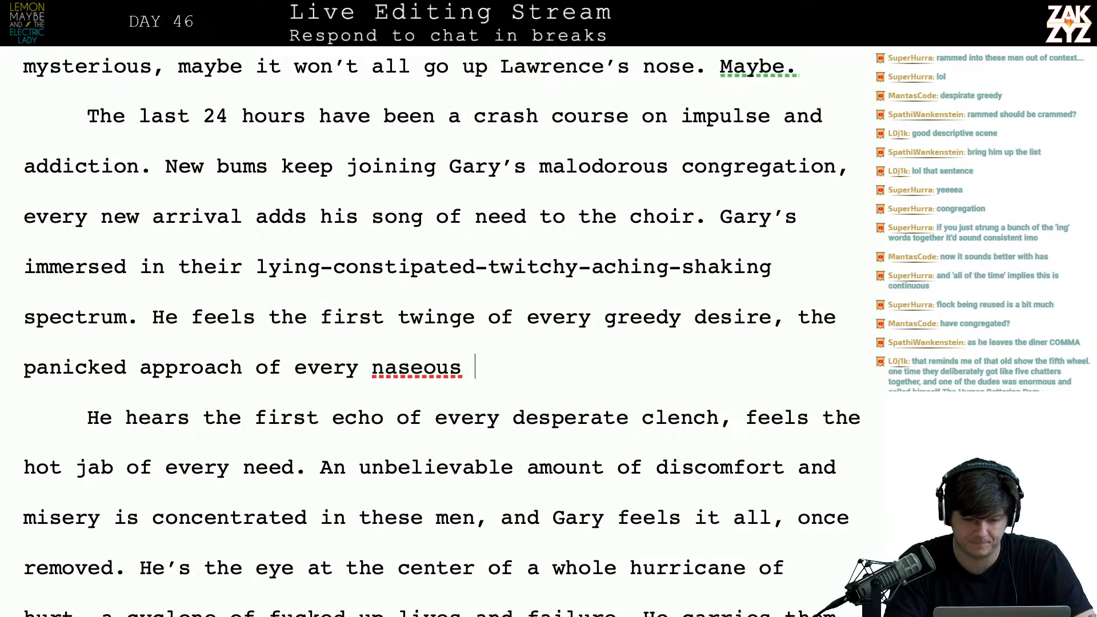
- Move the "He feels the first twinge" sentence down below a blank line, leaving the insertion point after "spectrum."
key(Left)
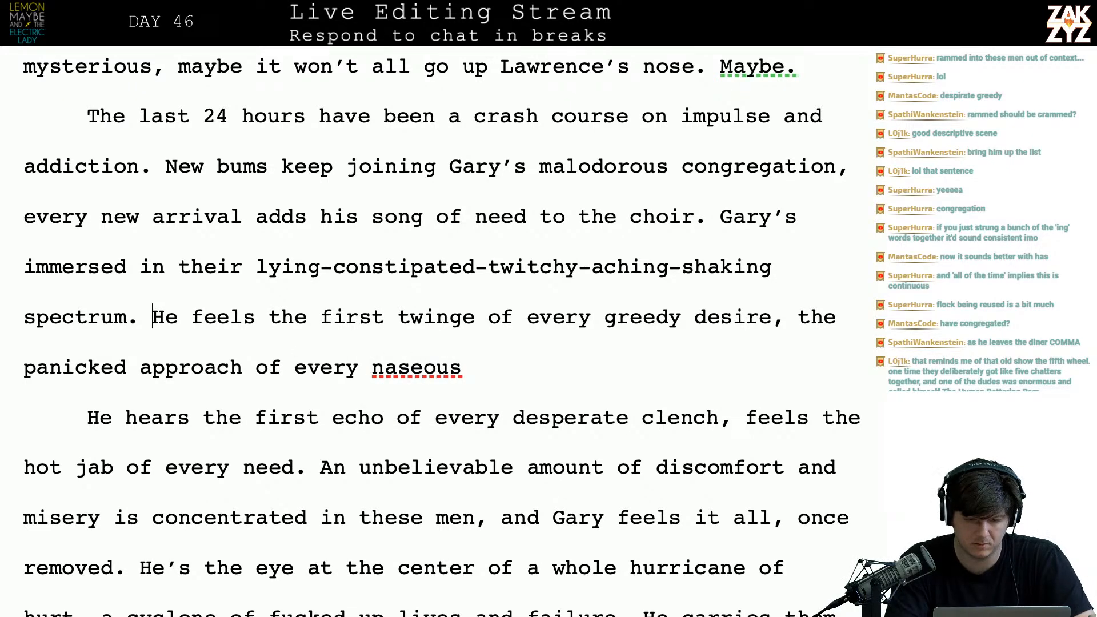
key(Return)
key(Return)
- Write the alternative wording "He feels every twinge of greedy want, every plunge of" after "spectrum."
text(He fe)
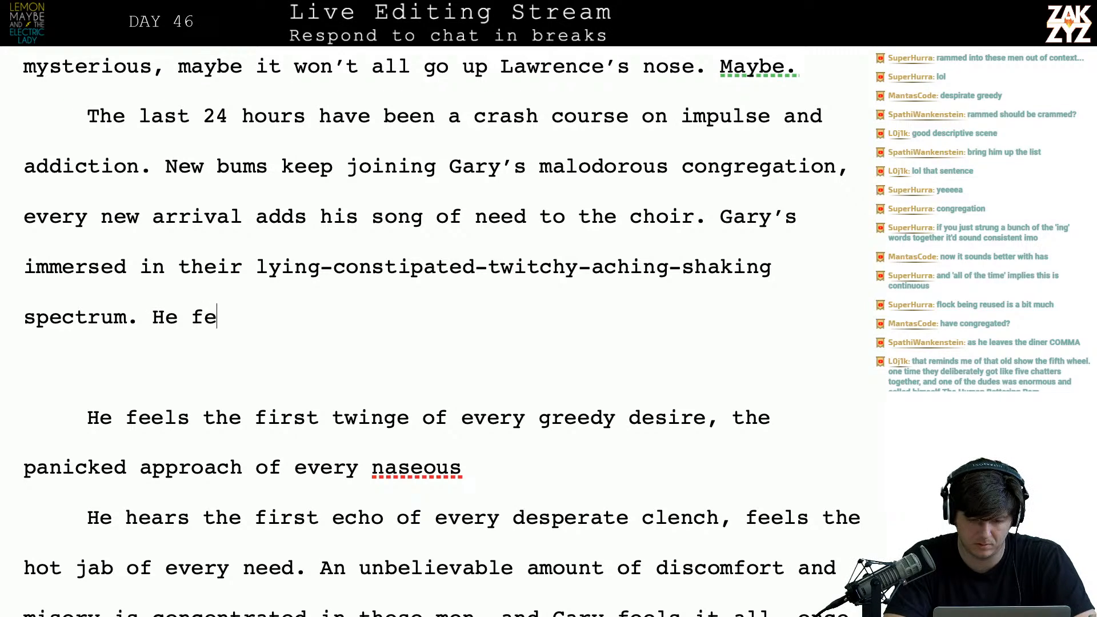
text(els every twinge of)
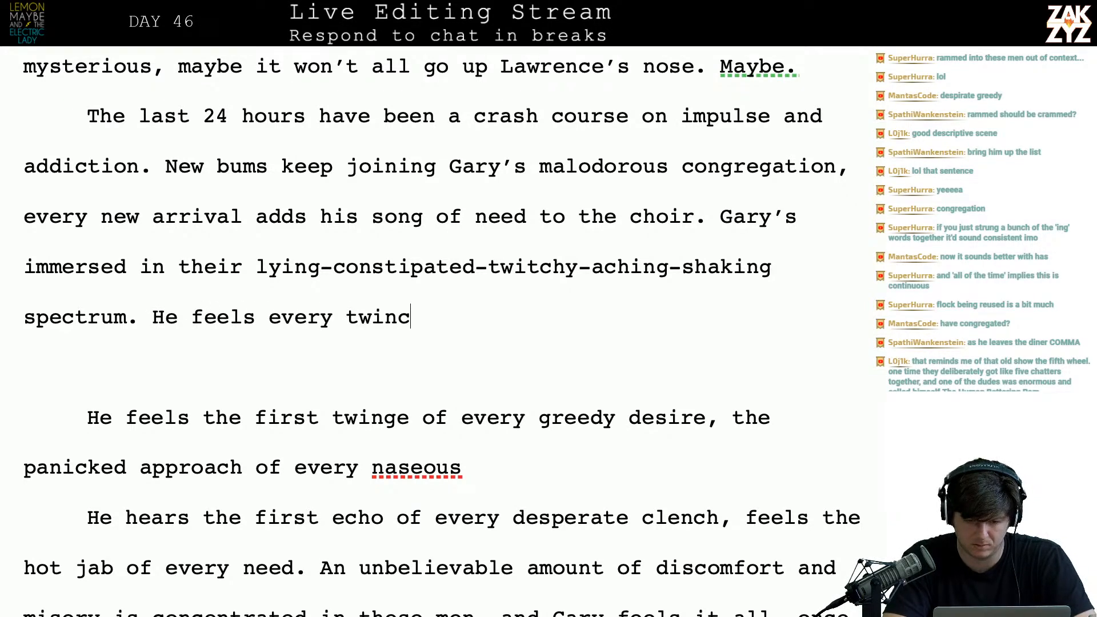
text( greedy )
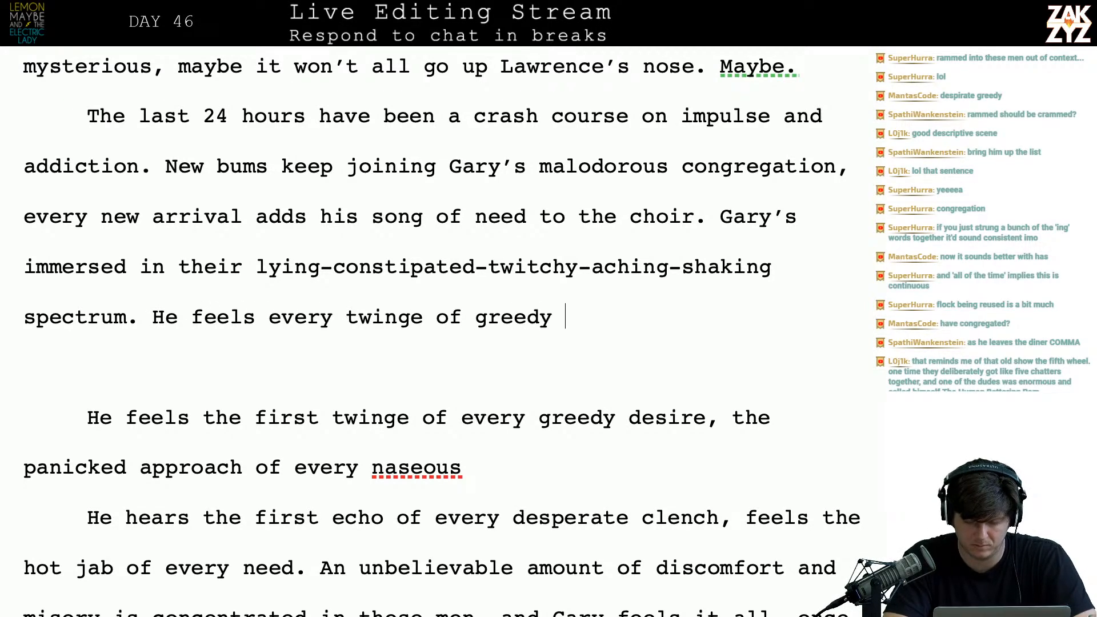
text(want, every )
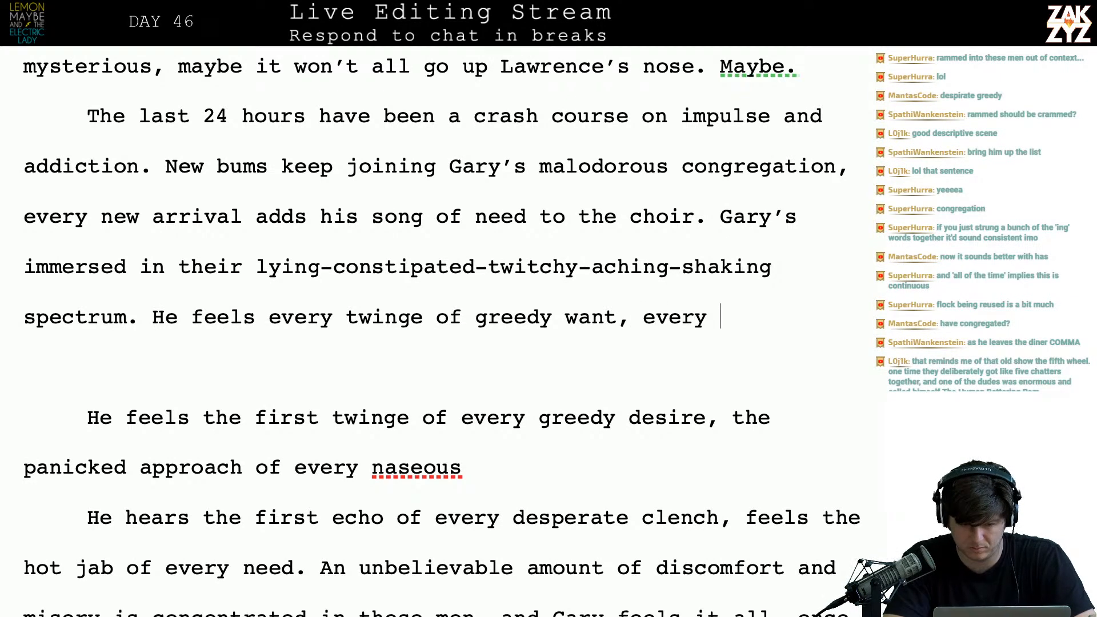
text(plunge of )
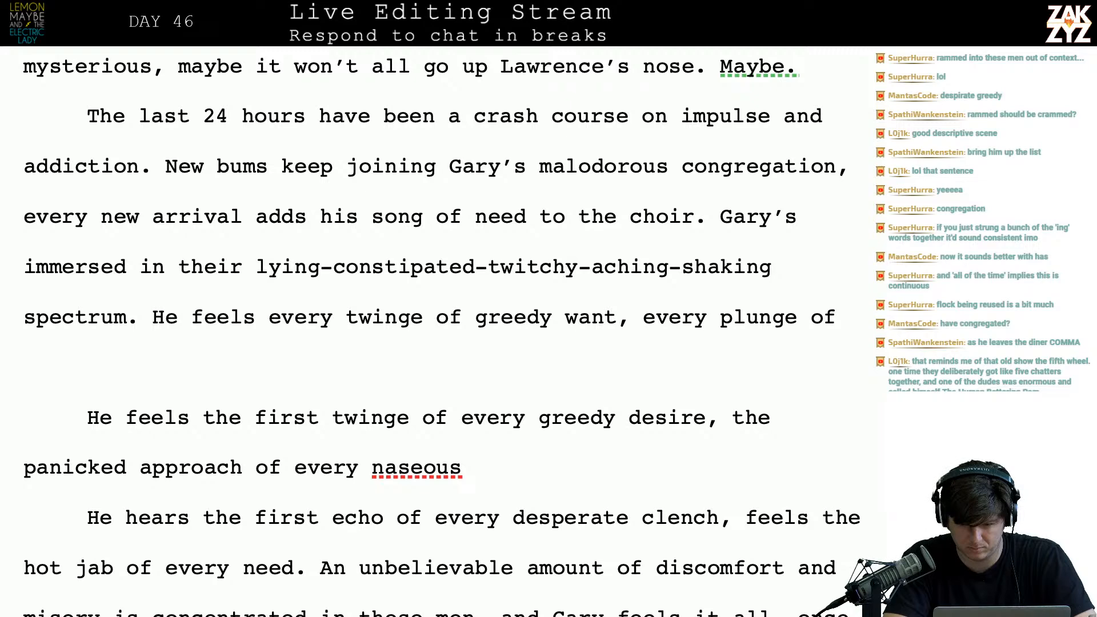
text(despairing nee)
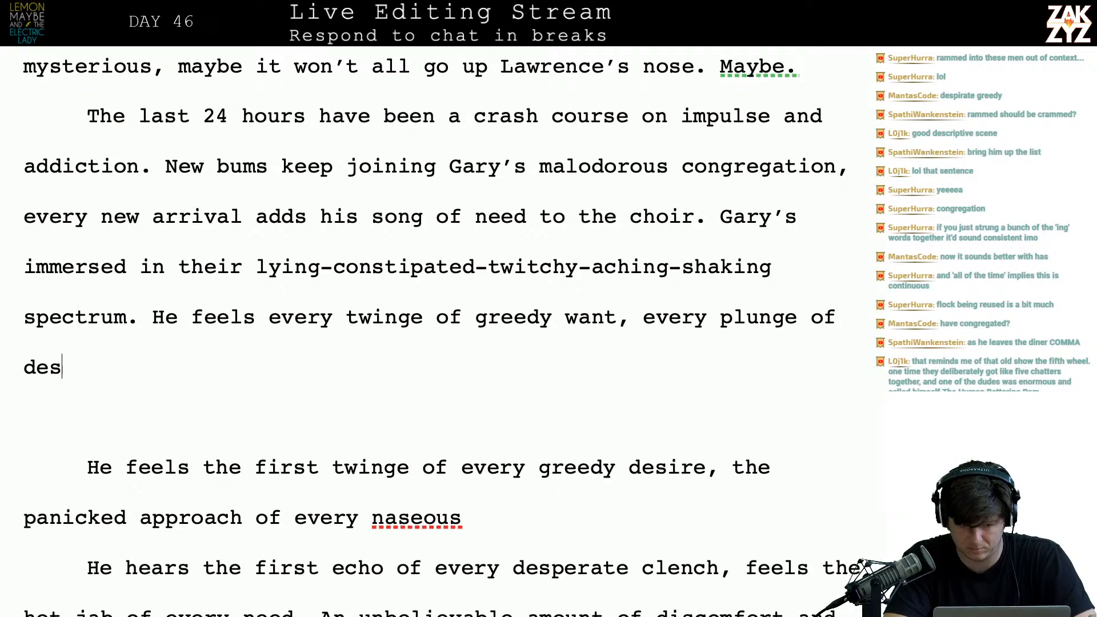
key(BackSpace)
key(BackSpace)
key(BackSpace)
- Switch to the web browser, open Thesaurus.com and look up synonyms for "need"
key(super+Tab)
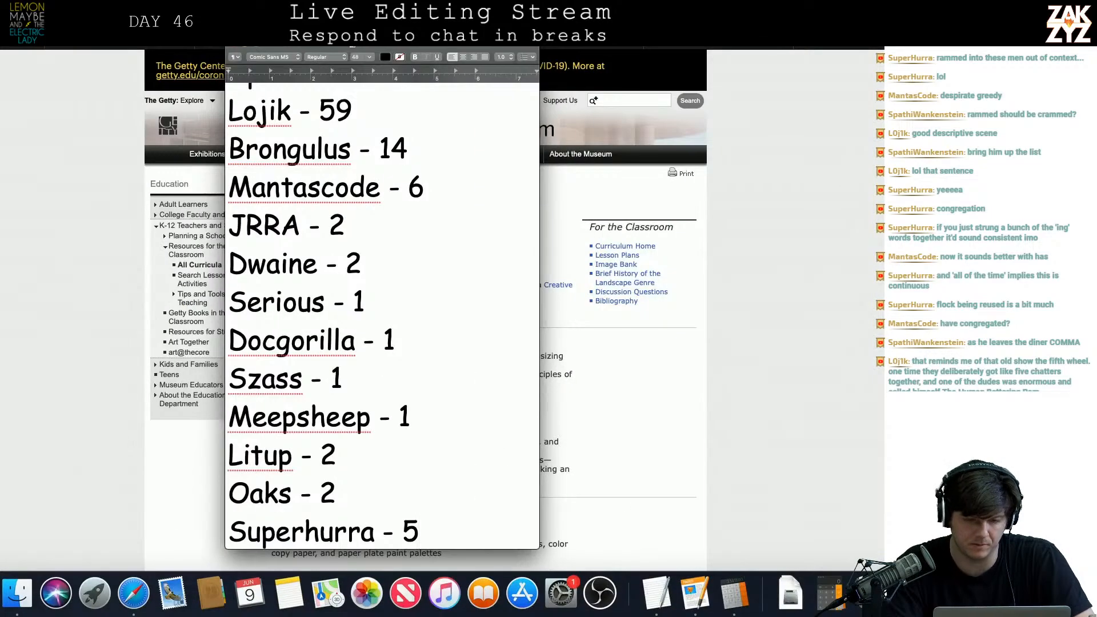
click(426, 27)
text(thesa)
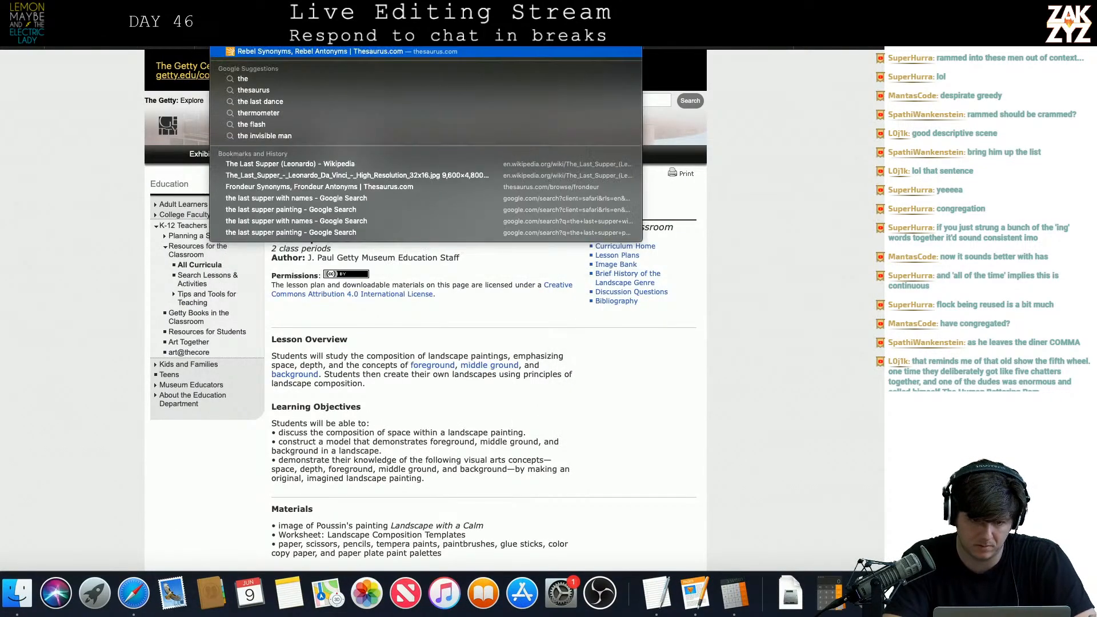
text(urs)
key(Return)
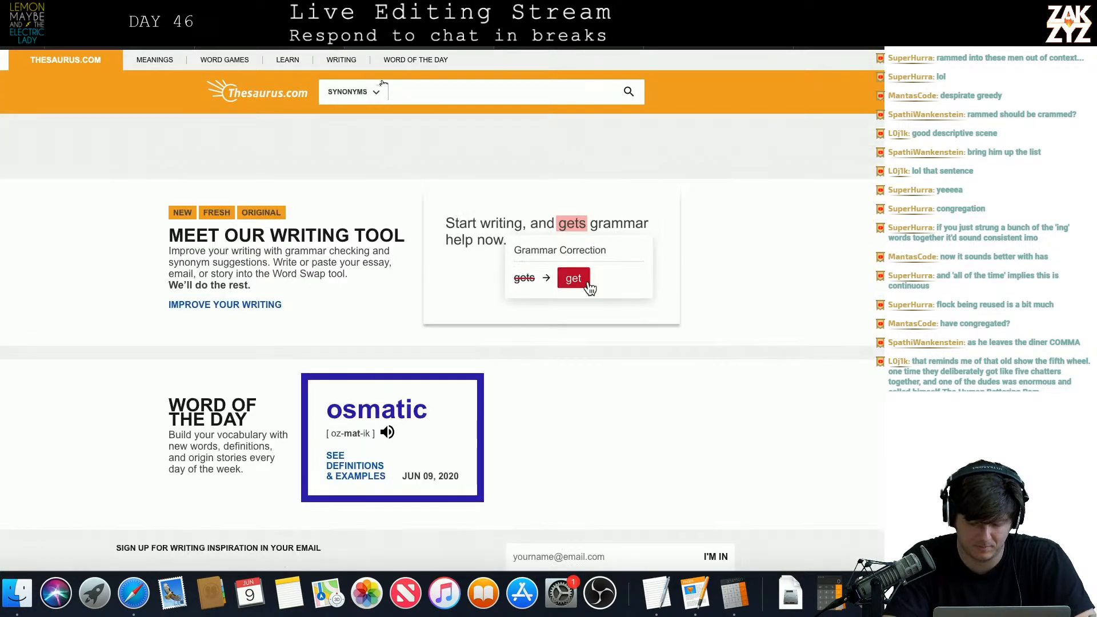
text(need)
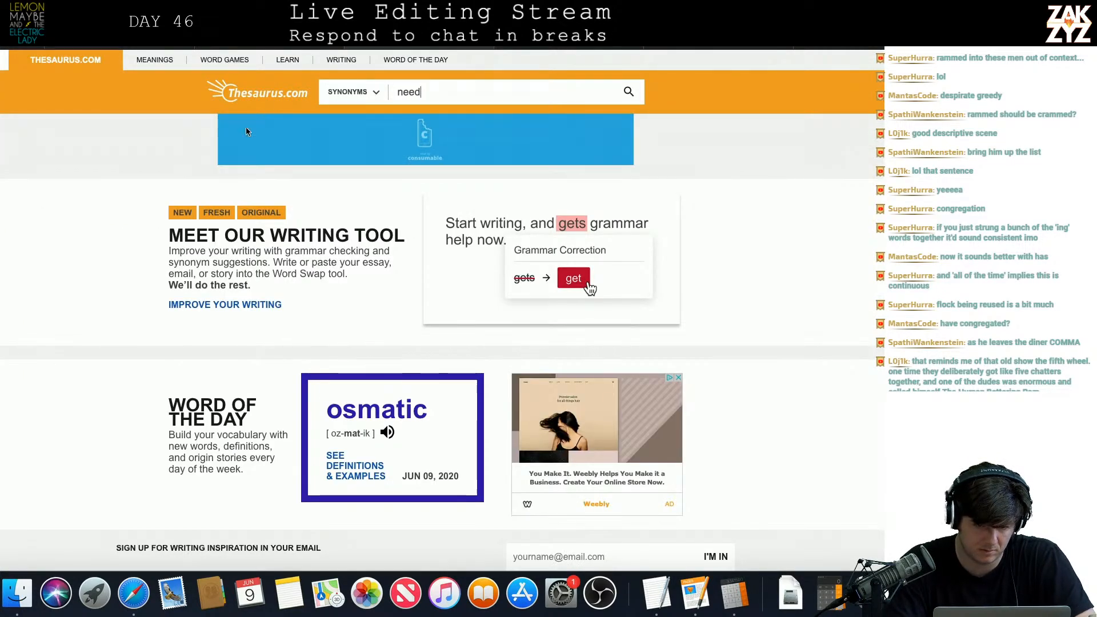
key(Return)
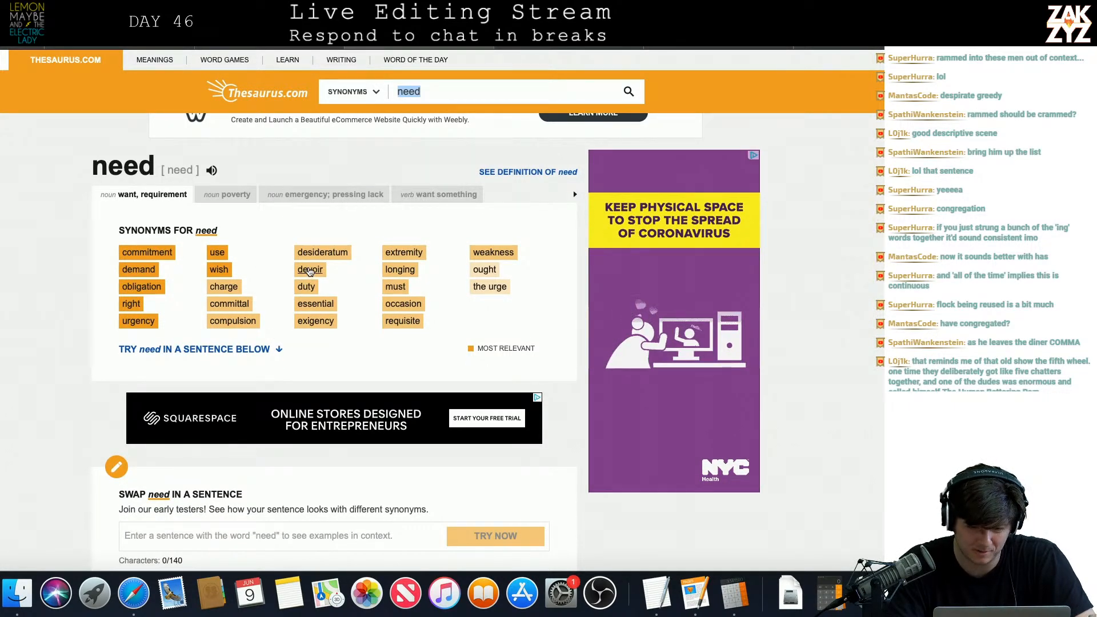
- Open the entry for the synonym "devoir" and examine its synonyms, antonyms and example sentences
click(309, 270)
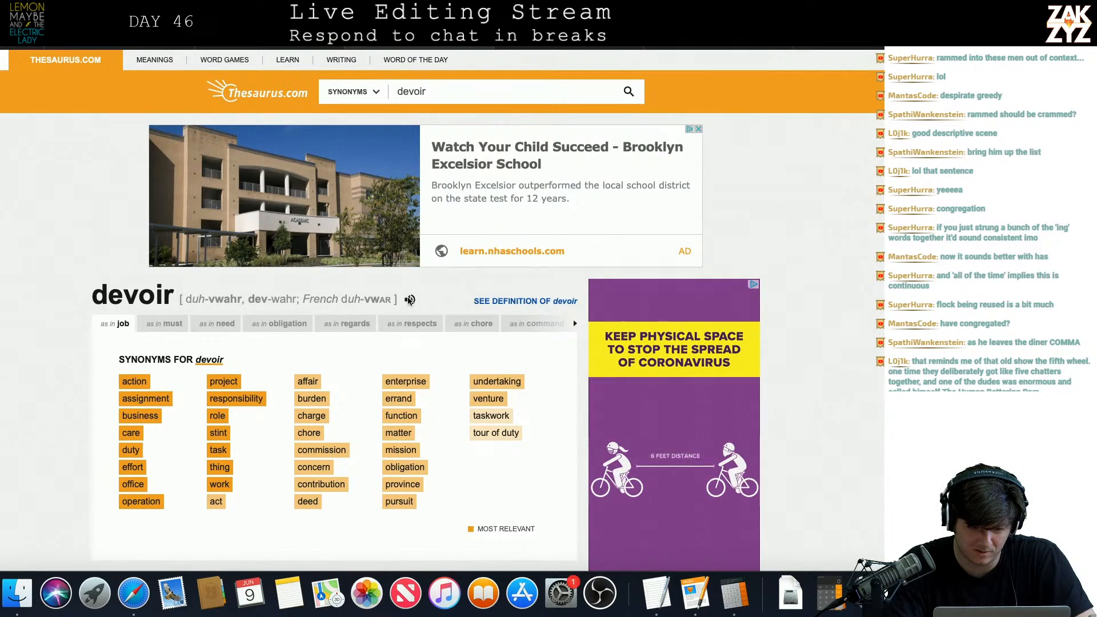
scroll(256, 458, down, 7)
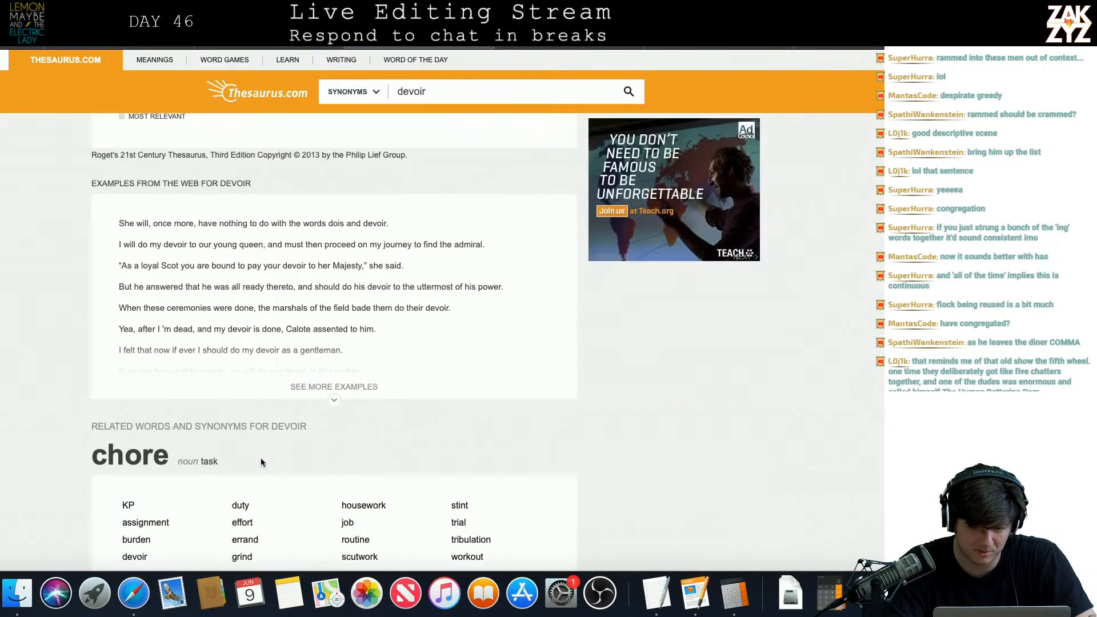
scroll(260, 461, up, 6)
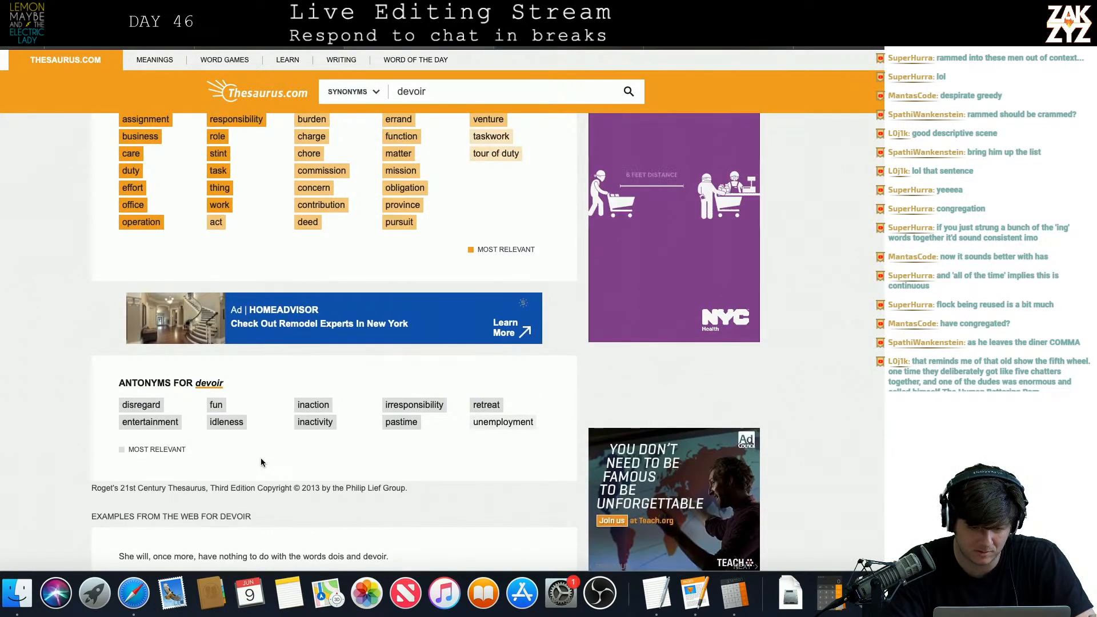
scroll(262, 462, up, 5)
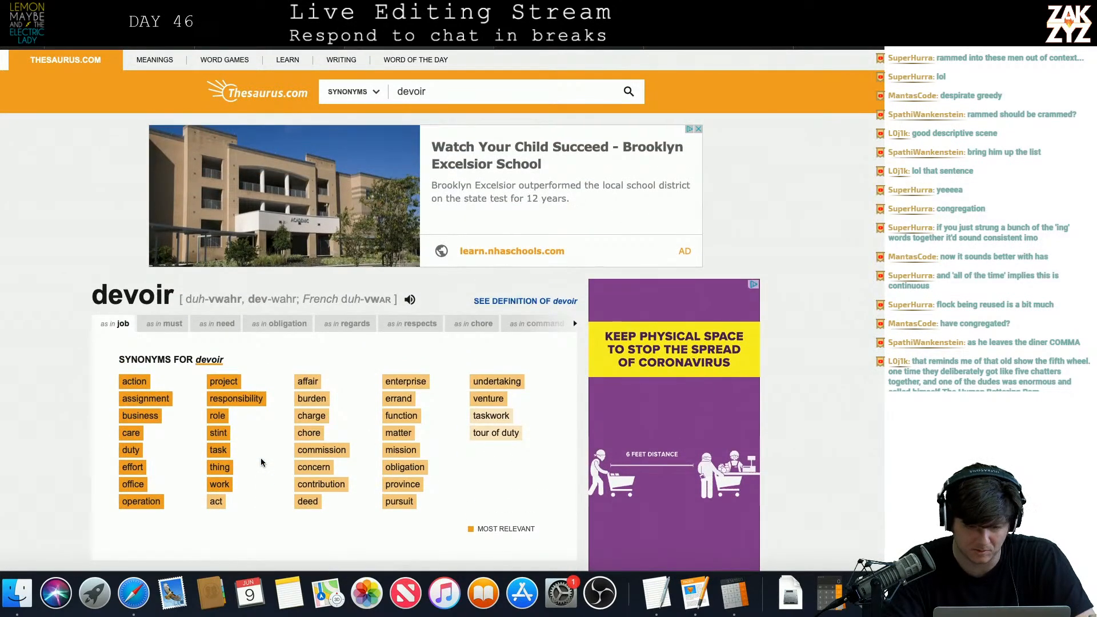
scroll(261, 461, down, 2)
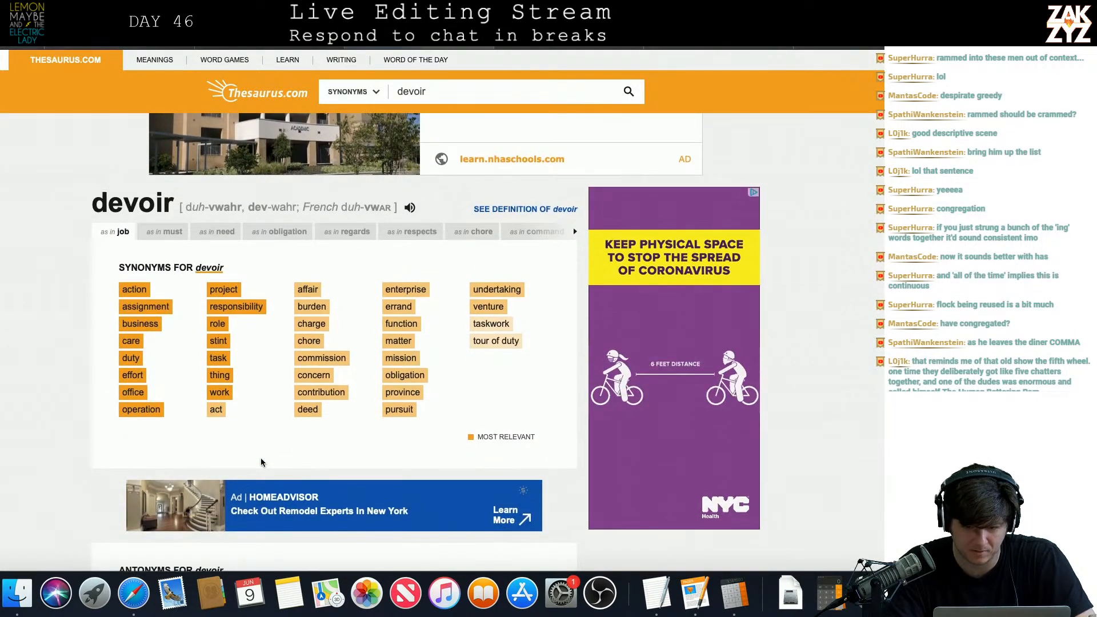
- Look up "need" again and view its synonyms in the "emergency; pressing lack" sense
click(499, 210)
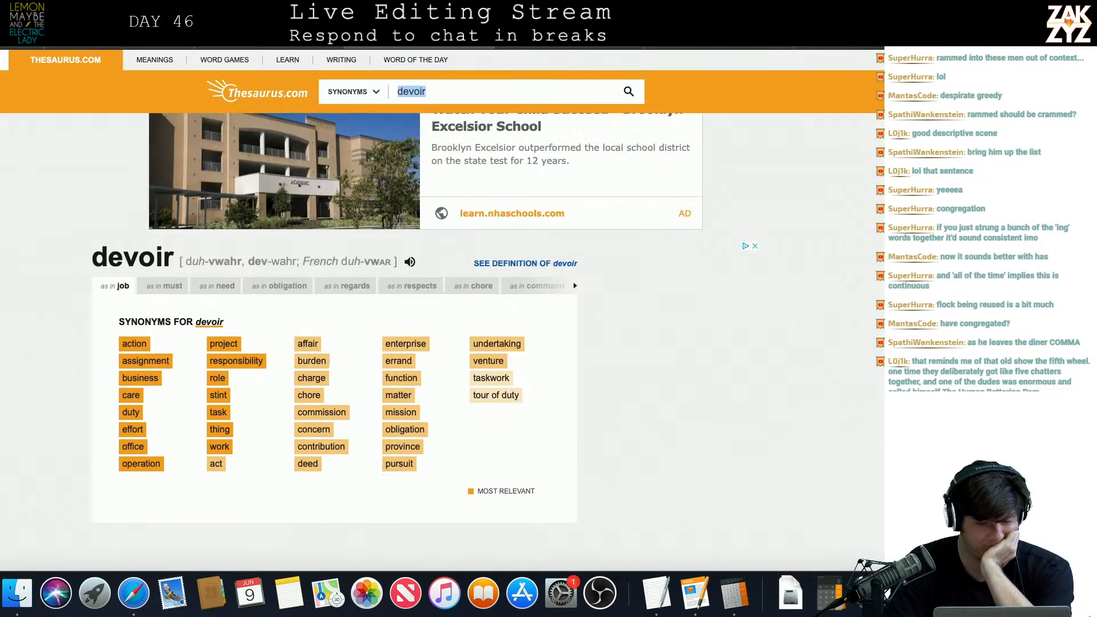
text(need)
key(Return)
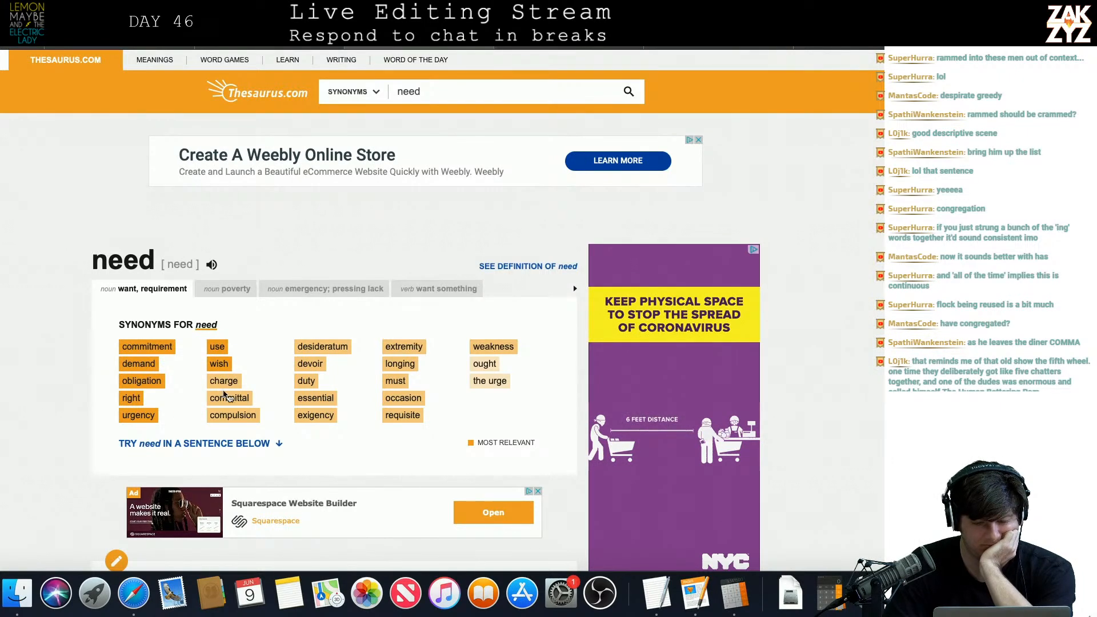
scroll(231, 394, down, 1)
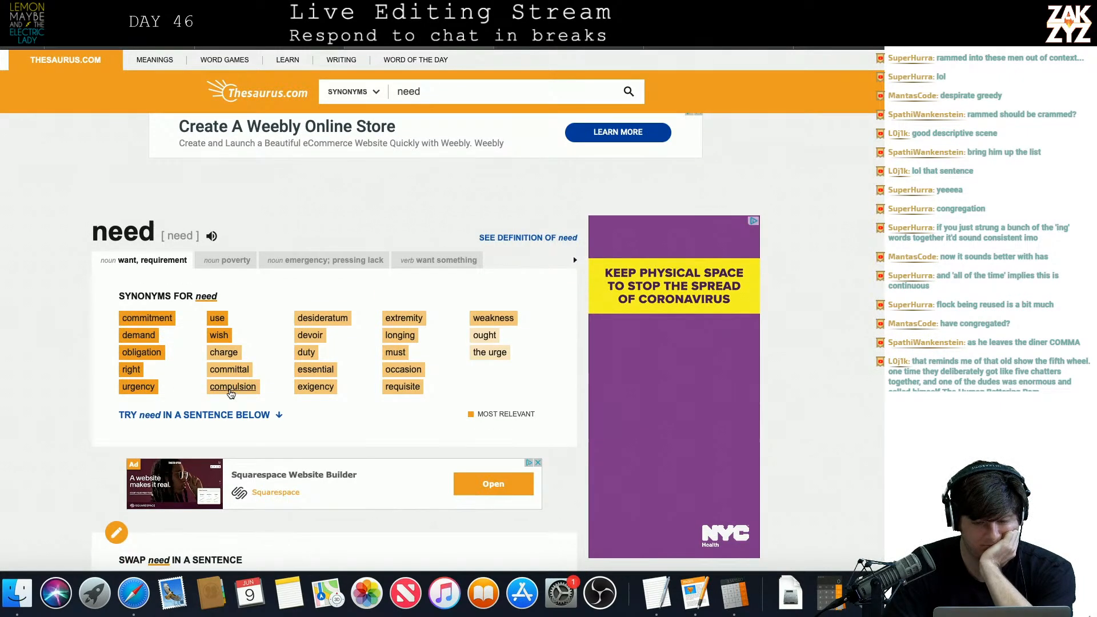
click(306, 260)
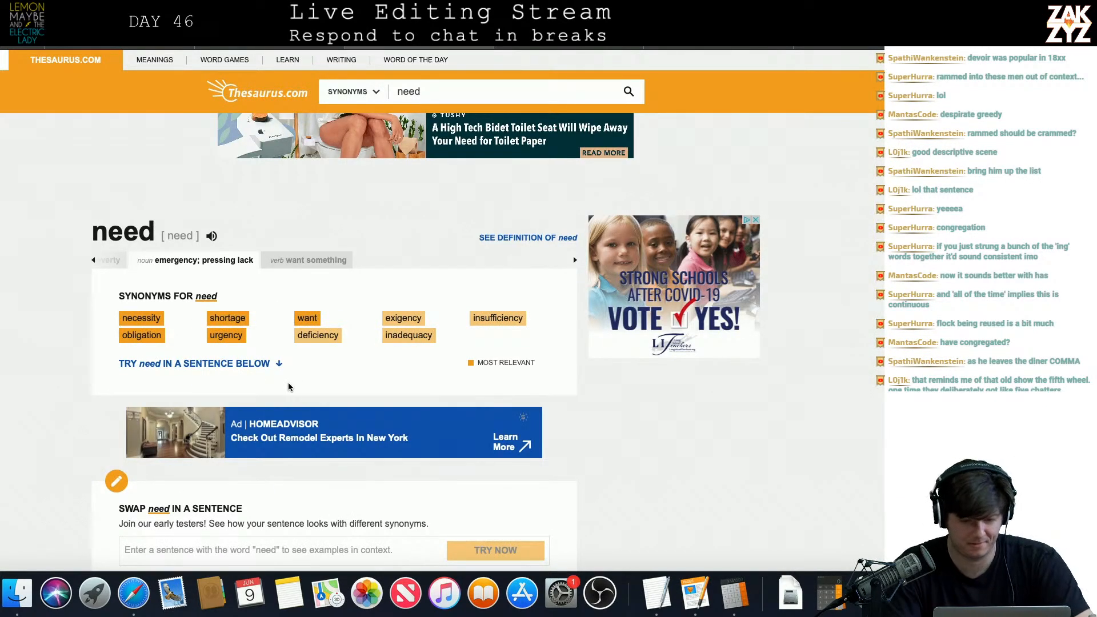
- Return to the manuscript and finish the sentence ending "every plunge of despairing" with "urgency."
key(super+Tab)
key(super+Tab)
key(super+Tab)
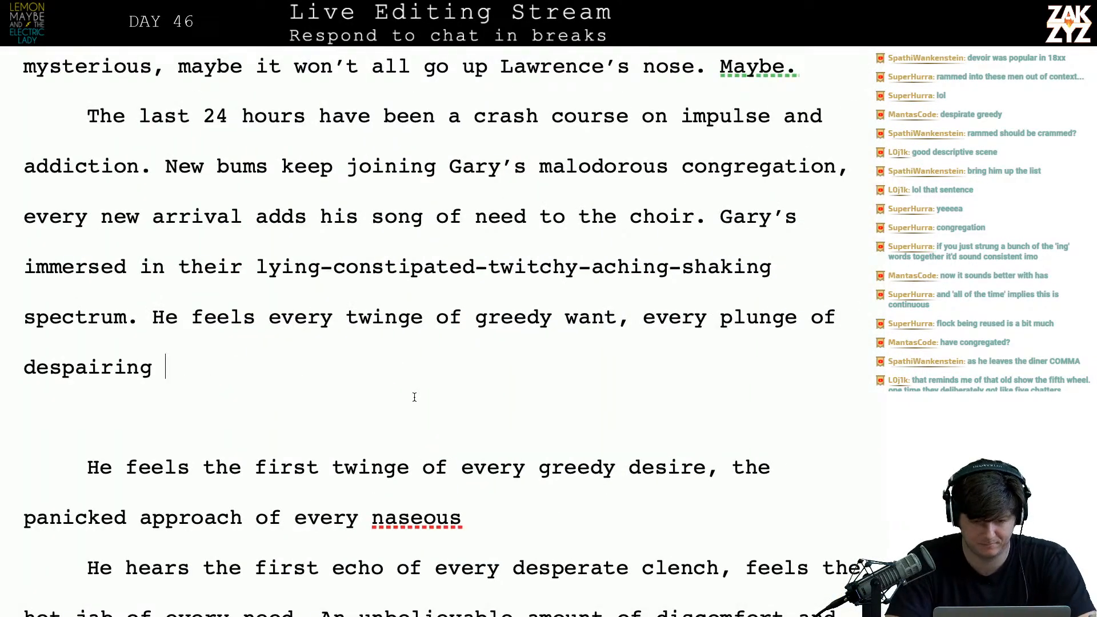
text(urgency.)
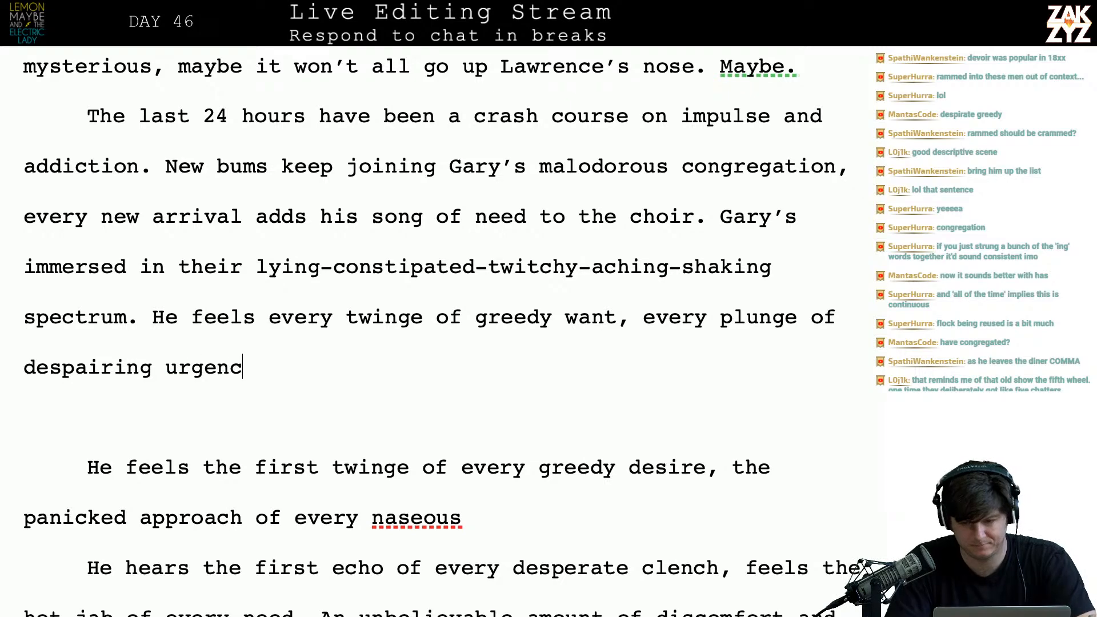
- Start a new paragraph at "Gary's immersed in their", directly after the sentence ending "to the choir."
key(Left)
key(Left)
key(Left)
key(Left)
key(Left)
key(Left)
key(Left)
key(Left)
key(Left)
key(Left)
key(Left)
key(Left)
key(Left)
key(Left)
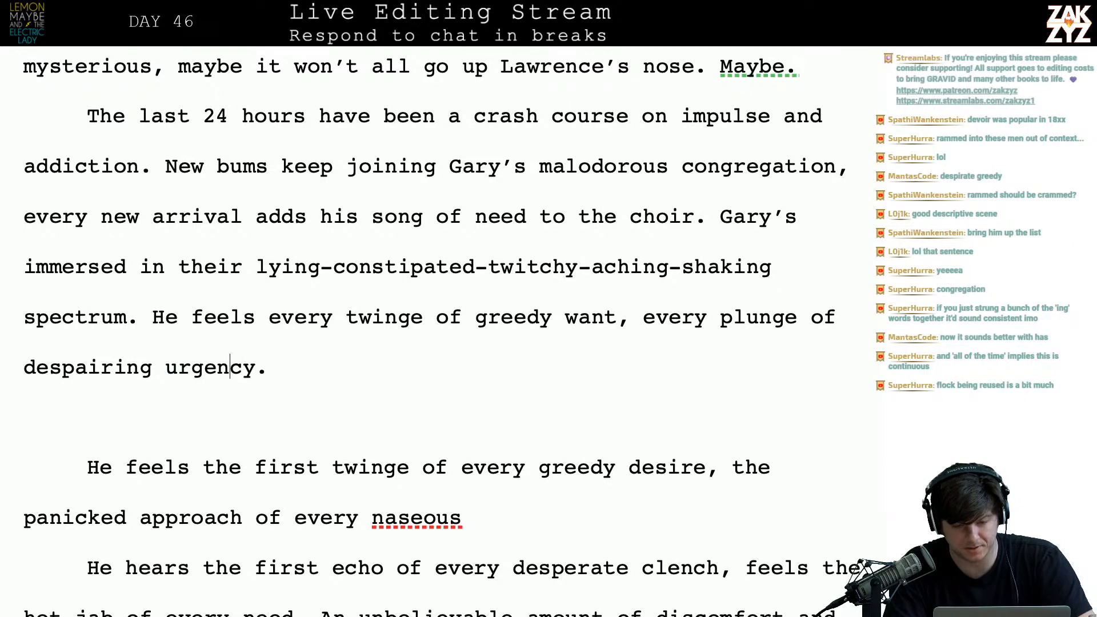
key(Left)
key(Left)
key(Left)
key(Left)
key(Left)
key(Left)
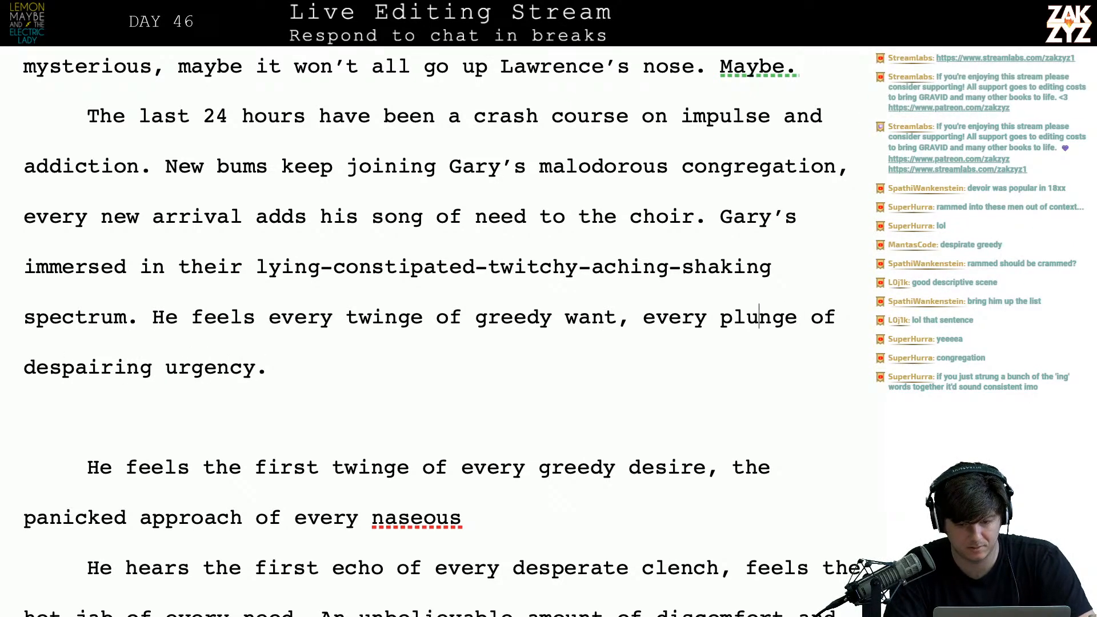
key(Left)
key(Left)
key(Left)
key(Left)
key(Left)
key(Left)
key(Left)
key(Left)
key(Left)
key(Left)
key(Left)
key(Left)
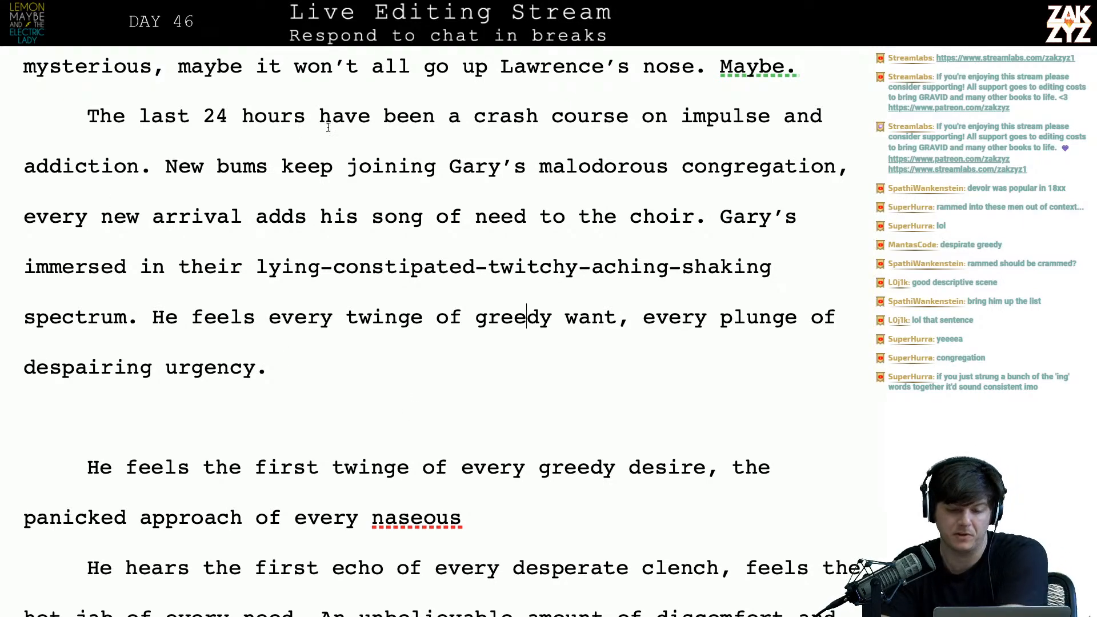
scroll(356, 129, down, 1)
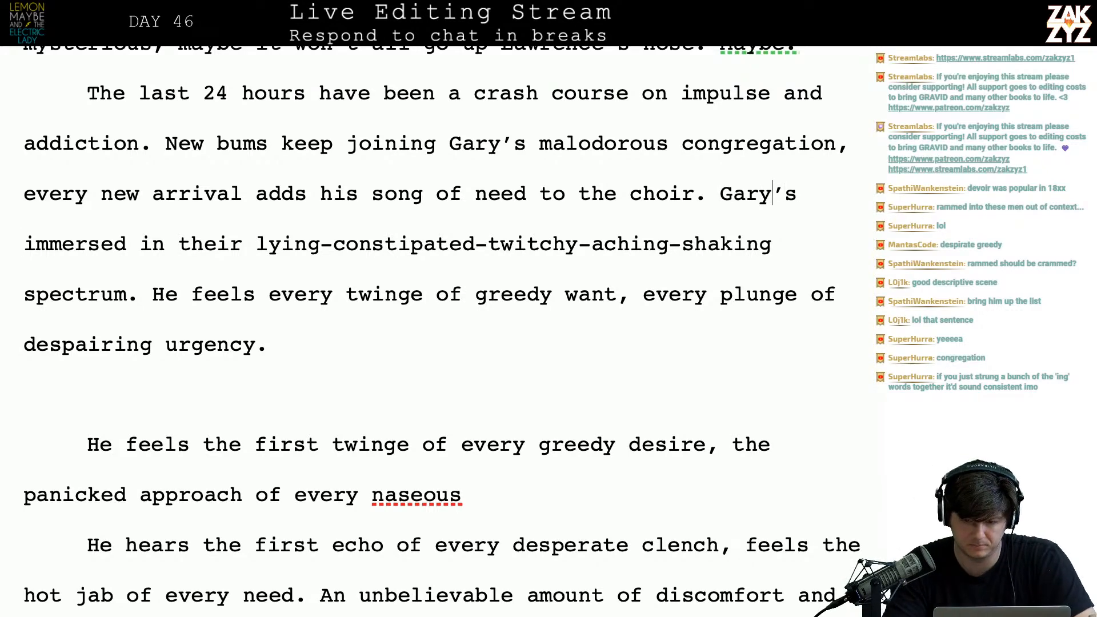
key(Return)
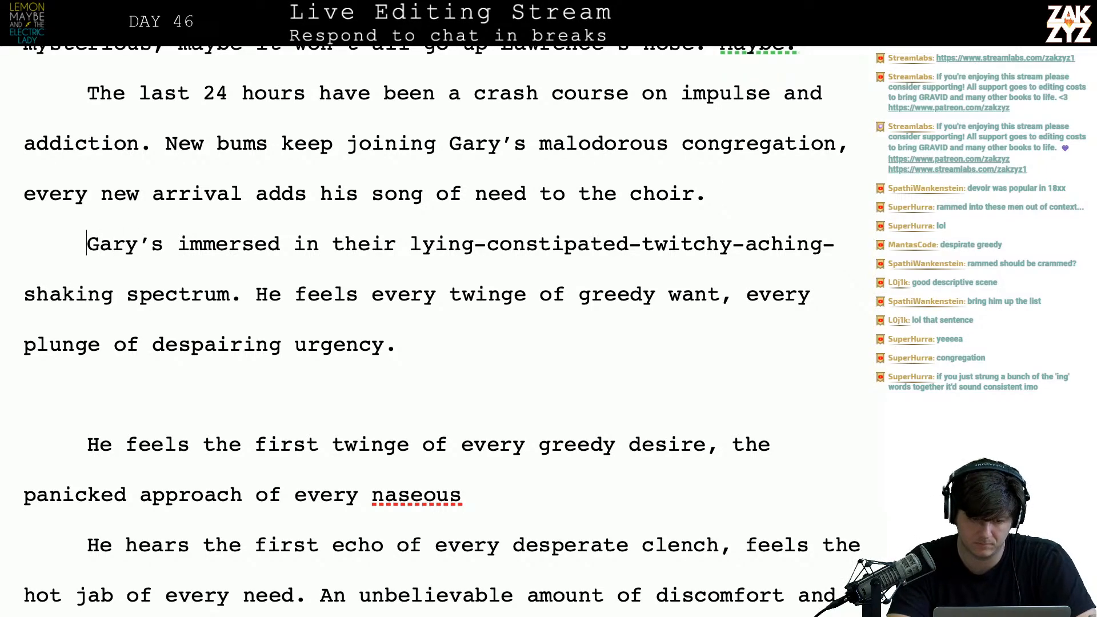
- Try opening the new paragraph with "For hours, Gary has been" and take those words back out
text(For hours, gar)
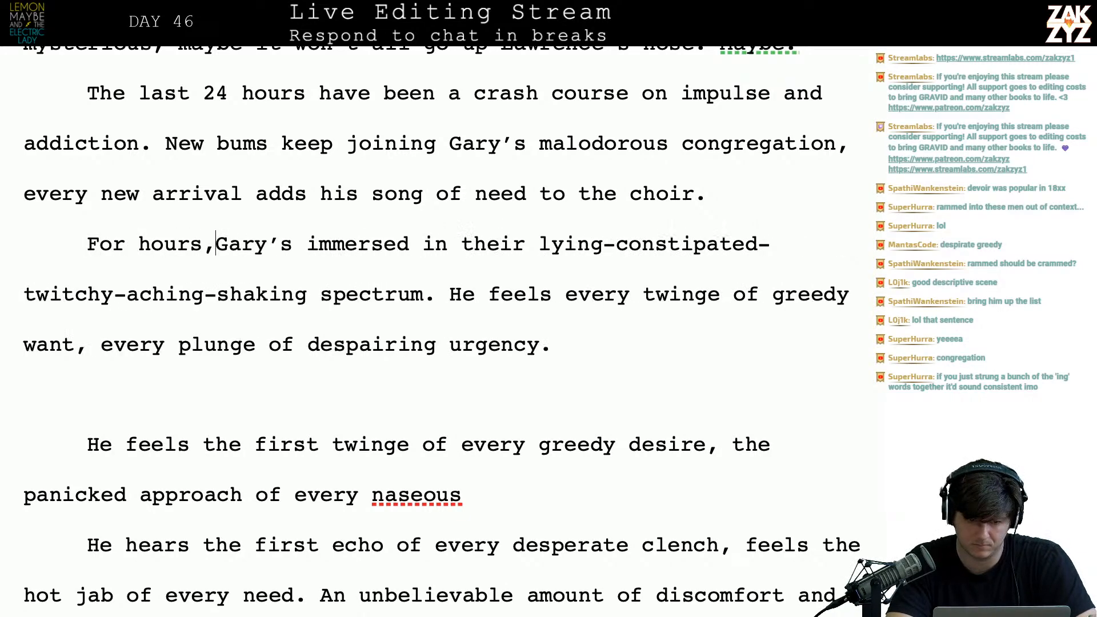
key(BackSpace)
key(BackSpace)
key(BackSpace)
text(Gary has been im)
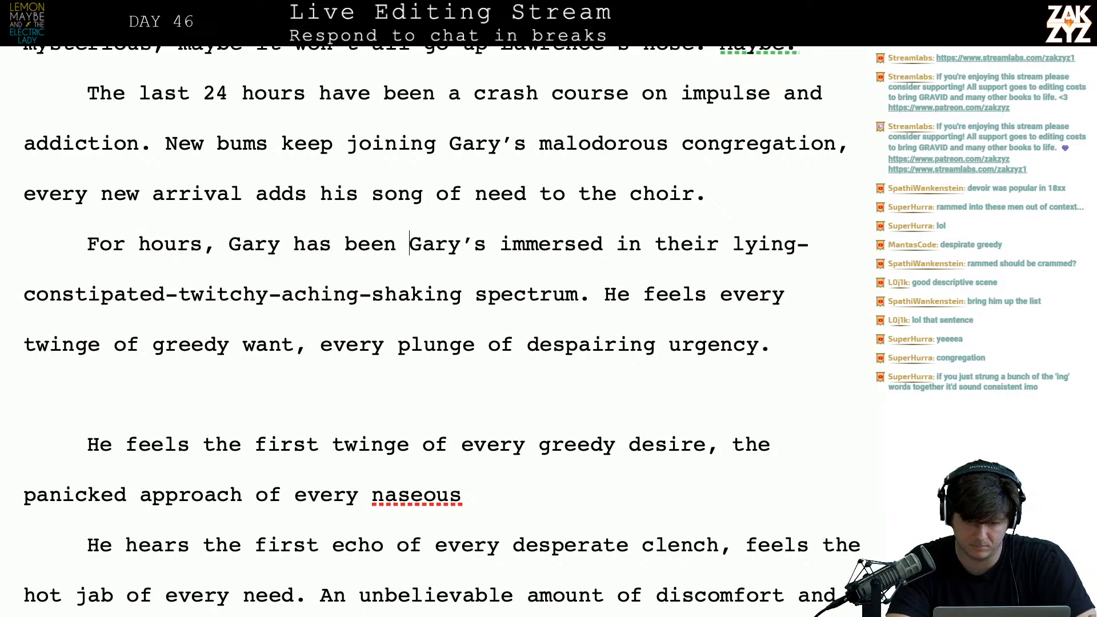
key(BackSpace)
key(BackSpace)
key(BackSpace)
key(BackSpace)
key(BackSpace)
key(BackSpace)
key(BackSpace)
key(BackSpace)
key(BackSpace)
key(BackSpace)
key(BackSpace)
key(BackSpace)
key(BackSpace)
key(BackSpace)
key(BackSpace)
key(BackSpace)
key(BackSpace)
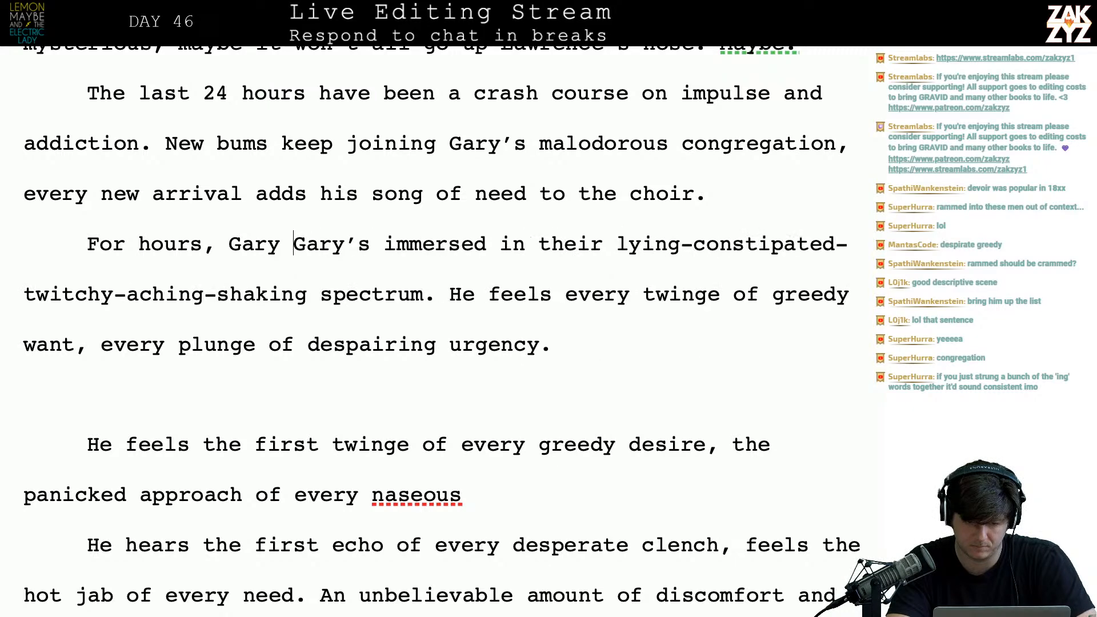
key(BackSpace)
key(BackSpace)
key(BackSpace)
key(BackSpace)
key(BackSpace)
key(BackSpace)
key(BackSpace)
key(BackSpace)
key(BackSpace)
key(BackSpace)
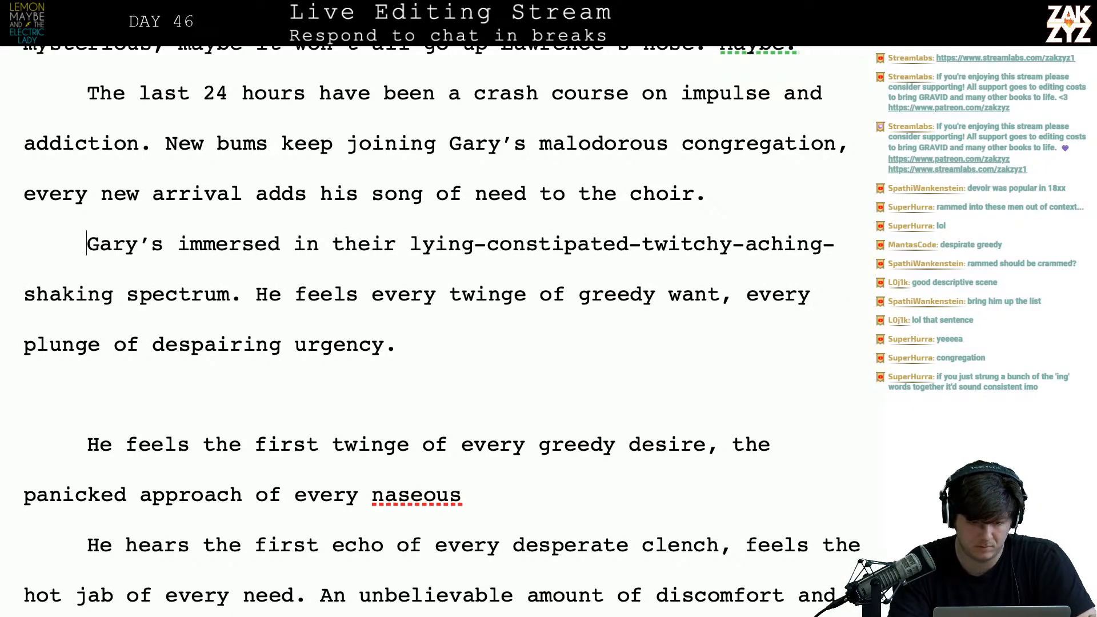
- Set "immersed in their" and what follows on its own line, and remove "Gary's" and the paragraph break after "choir."
key(Return)
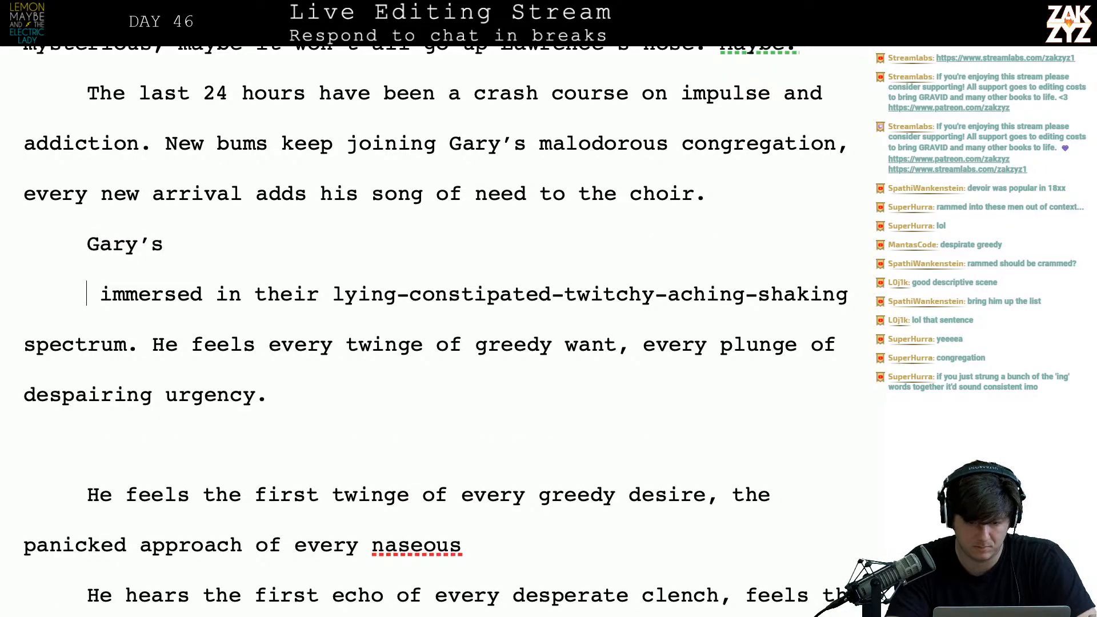
text(immers)
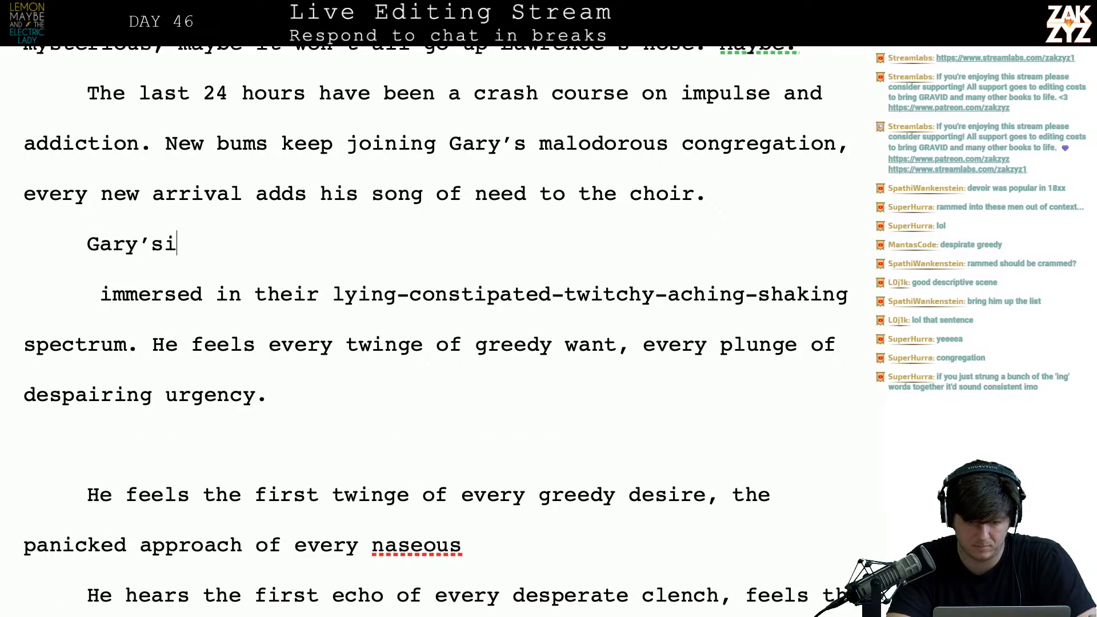
key(BackSpace)
key(BackSpace)
key(BackSpace)
key(BackSpace)
key(BackSpace)
key(BackSpace)
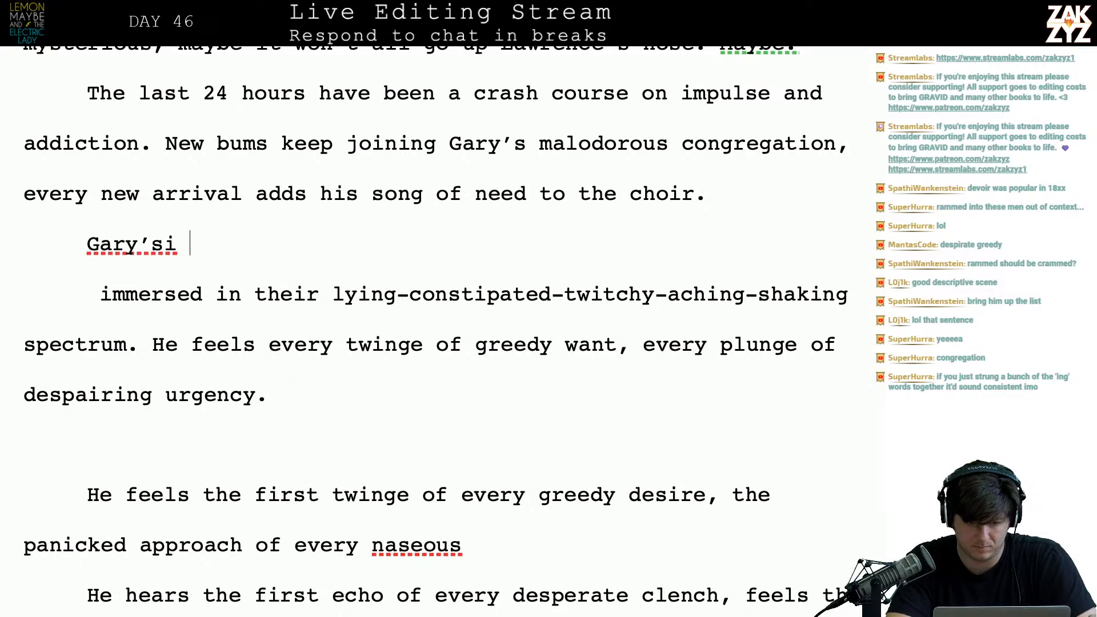
text(immerse)
key(BackSpace)
key(BackSpace)
key(BackSpace)
key(BackSpace)
key(BackSpace)
key(BackSpace)
key(BackSpace)
key(BackSpace)
key(BackSpace)
key(BackSpace)
key(BackSpace)
key(BackSpace)
key(BackSpace)
key(BackSpace)
key(BackSpace)
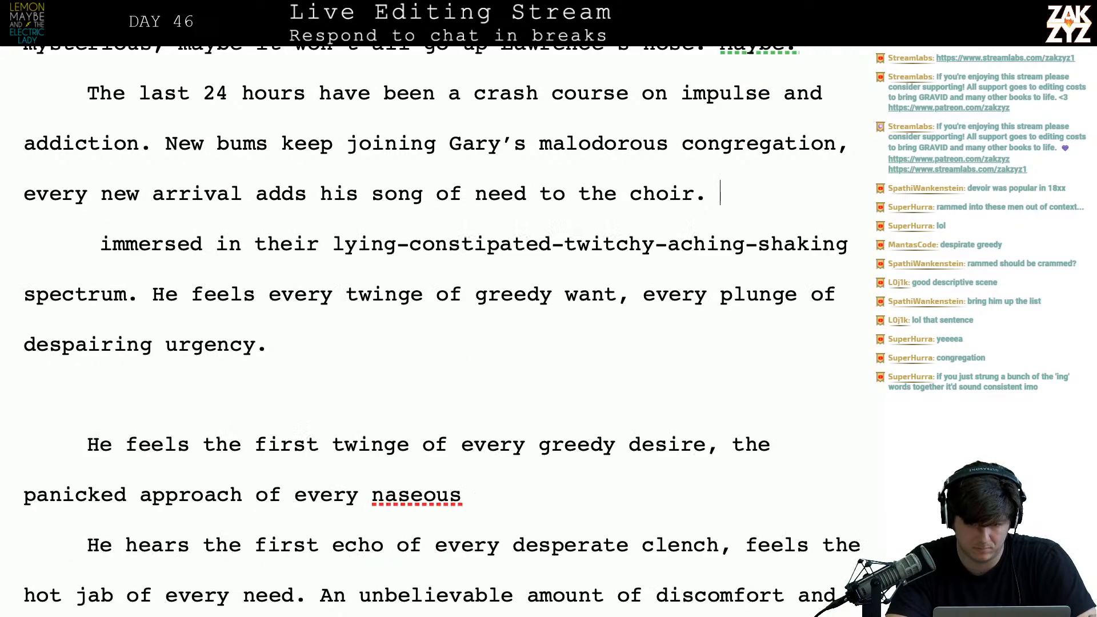
text(G)
text(y c)
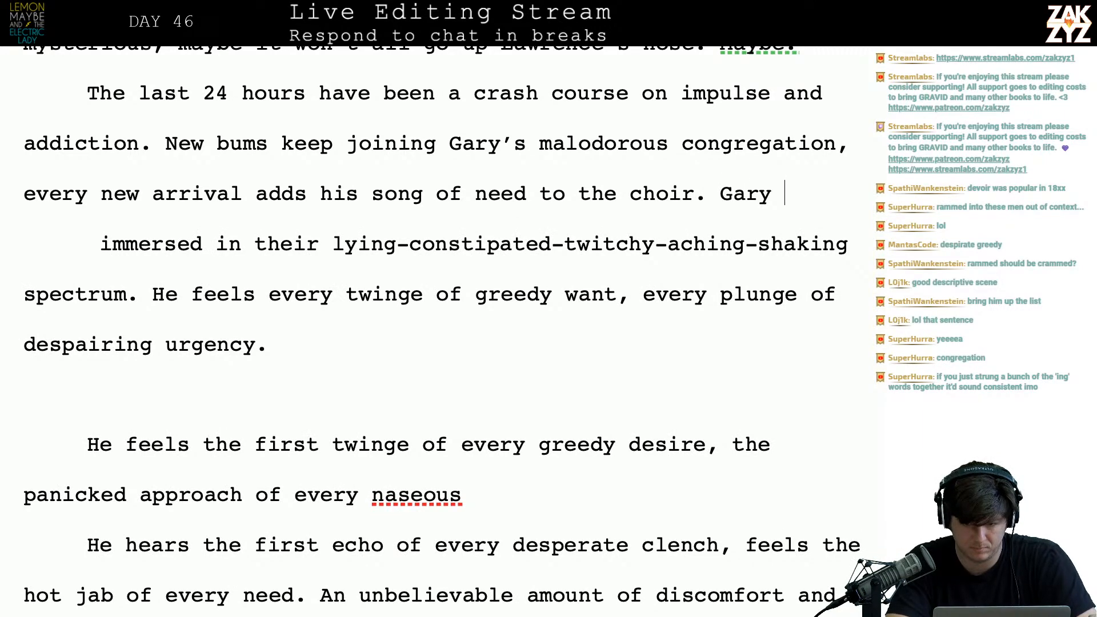
key(BackSpace)
key(BackSpace)
key(BackSpace)
key(BackSpace)
key(BackSpace)
key(BackSpace)
- After "to the choir." replace "Gary" with "There's no escape, Gary is immersed in their"
text(There)
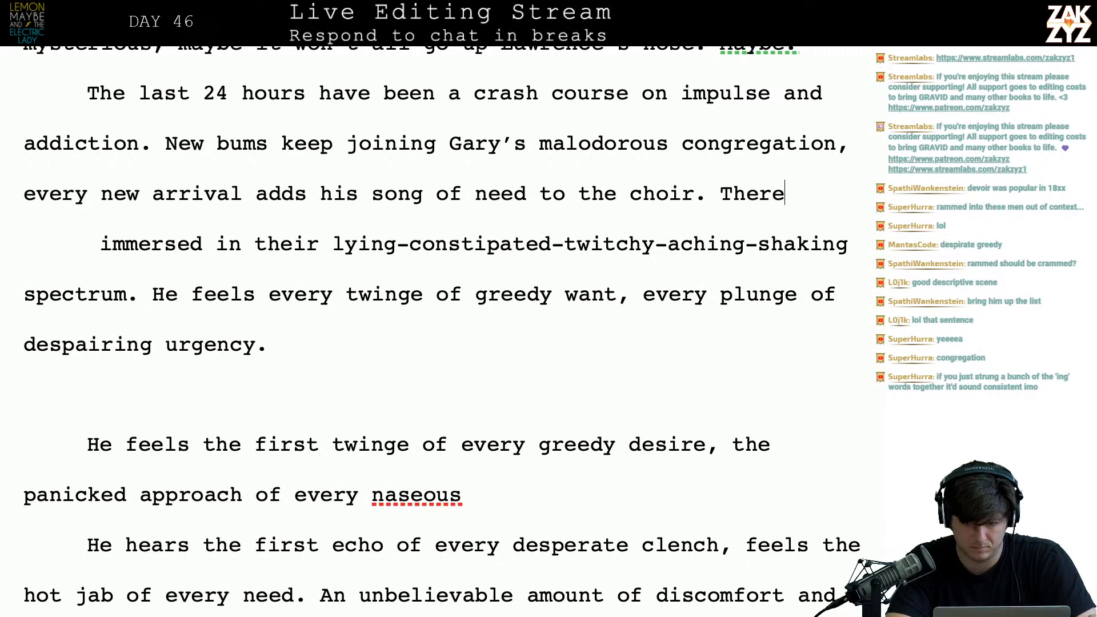
text('s no escape, )
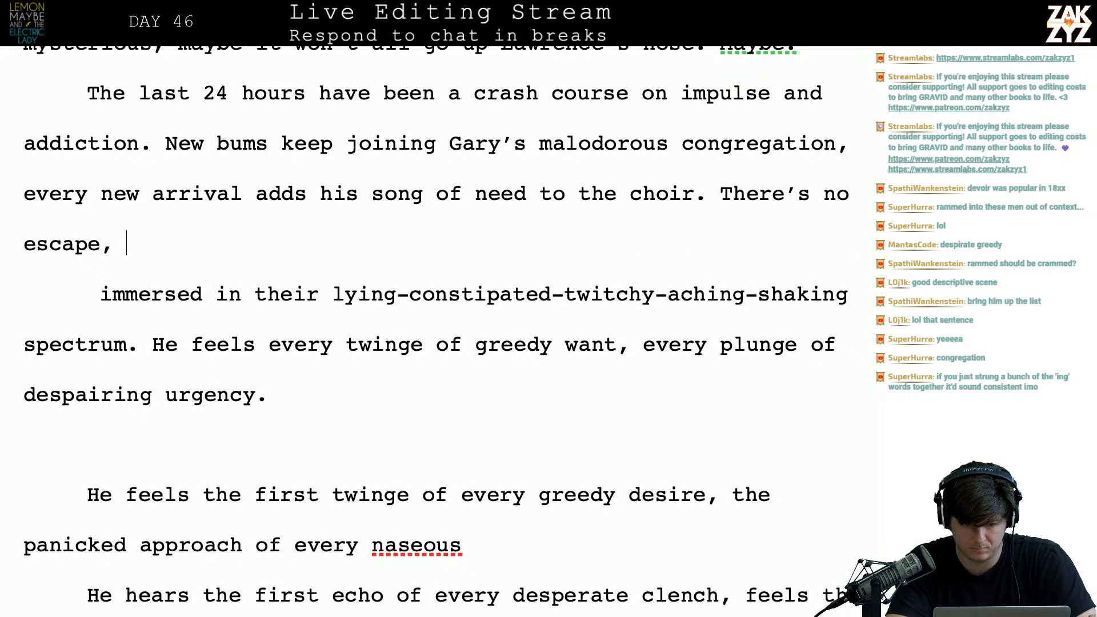
text(Gary is )
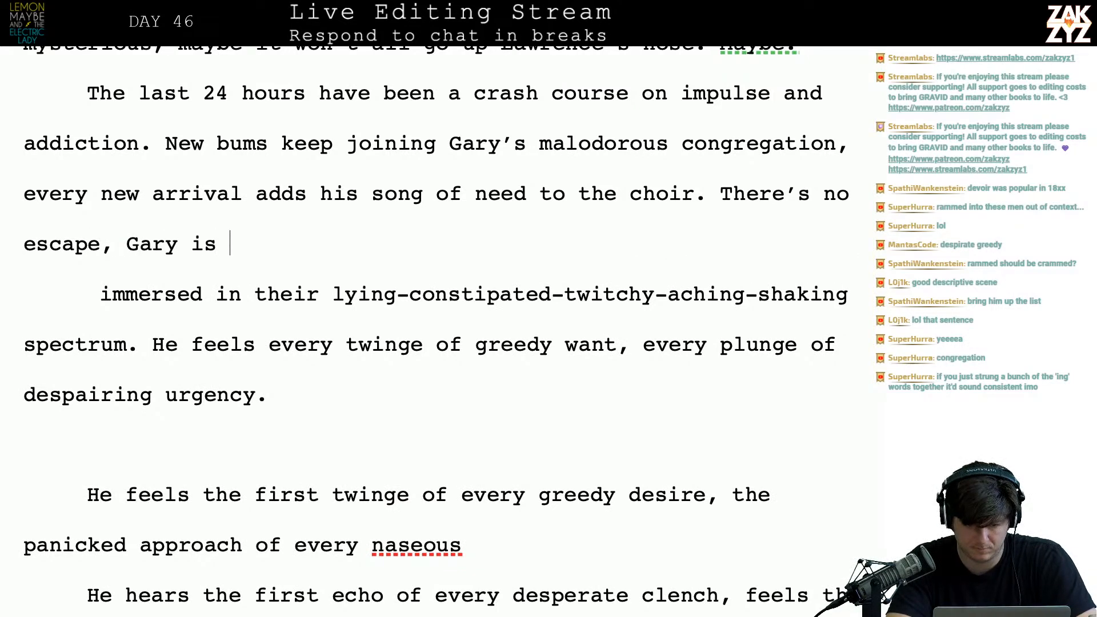
text(immeres)
key(BackSpace)
key(BackSpace)
text(sed )
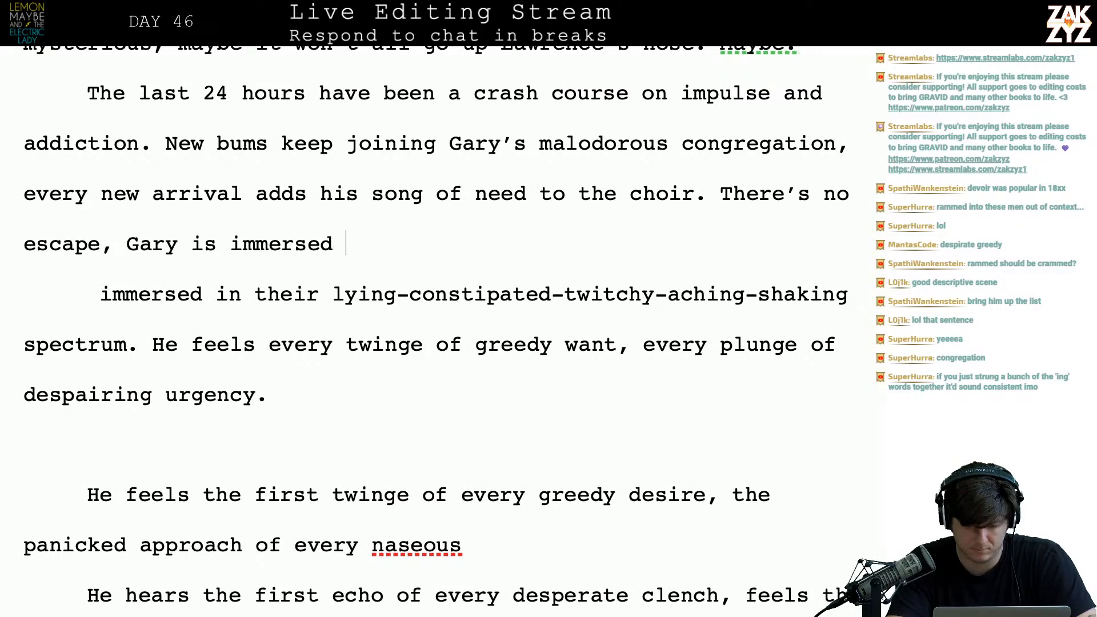
text(in their)
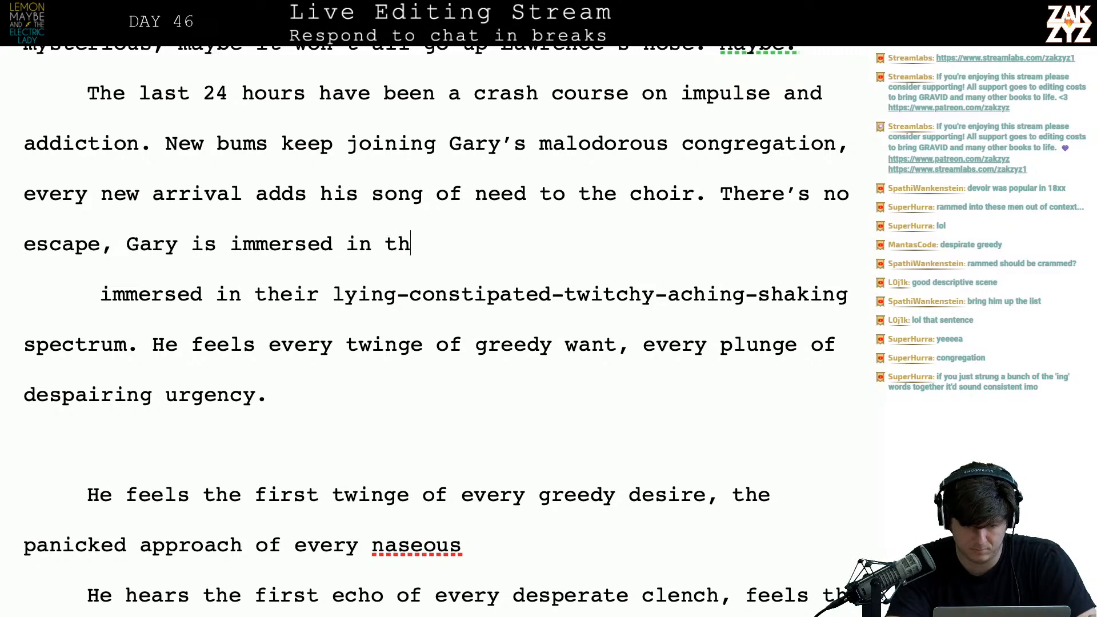
- Remove the paragraph break and the duplicate "immersed in their" so the new sentence runs straight into "lying-constipated-twitchy-aching-shaking spectrum."
key(shift+Down)
key(shift+Left)
key(shift+Left)
key(shift+Left)
key(shift+Left)
key(shift+Left)
key(shift+Left)
key(shift+Left)
key(shift+Left)
key(shift+Left)
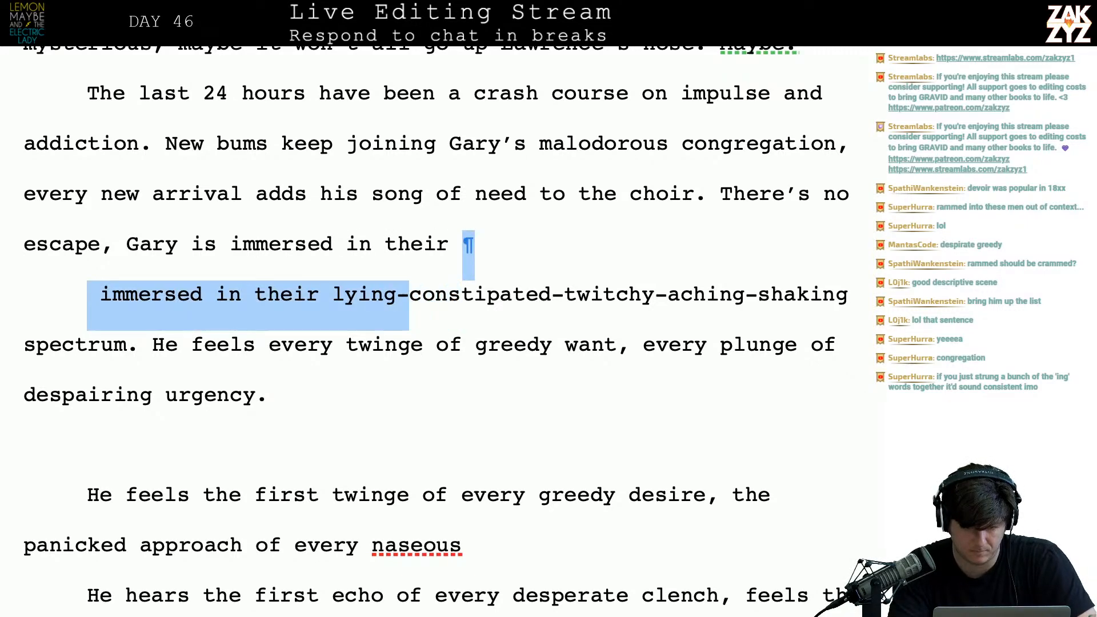
key(BackSpace)
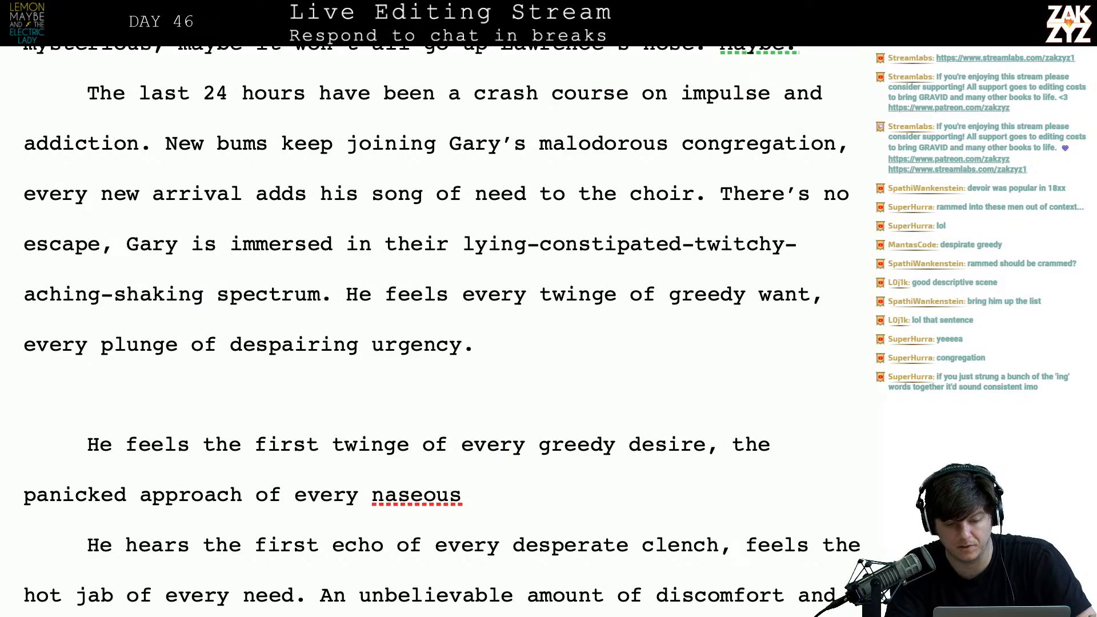
- Reread the joined sentence from "Gary is immersed in their" through "spectrum." and on to "He feels"
key(Left)
key(Left)
key(Left)
key(Left)
key(Left)
key(Left)
key(Left)
key(Left)
key(Left)
key(Left)
key(Left)
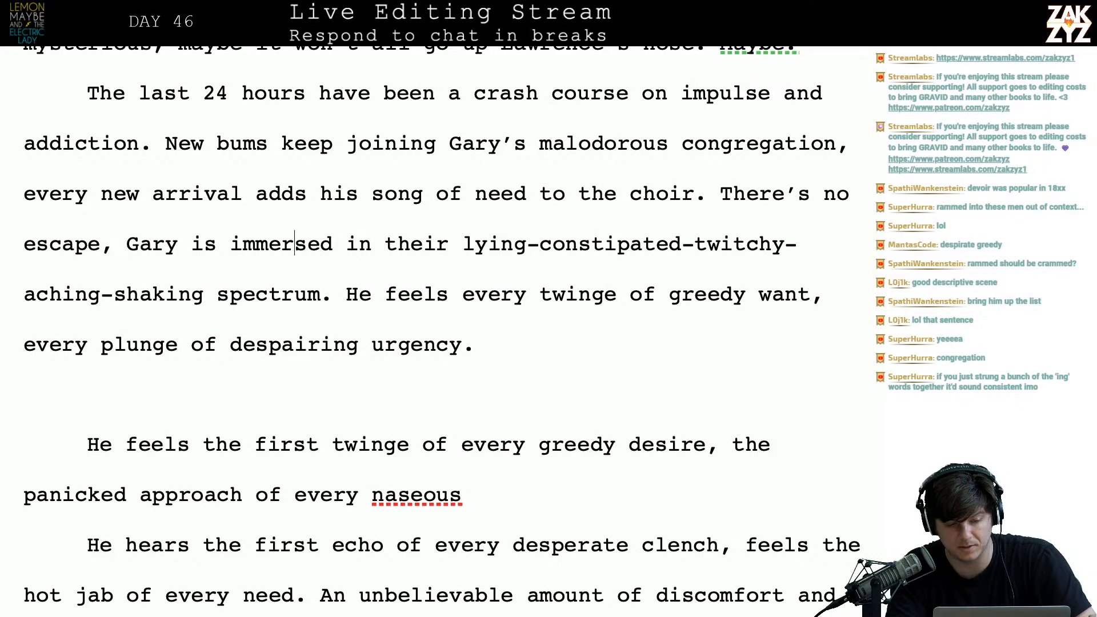
key(Left)
key(Left)
key(Left)
key(Left)
key(Left)
key(Left)
key(Left)
key(Left)
key(Left)
key(Left)
key(Down)
key(Right)
key(Right)
key(Right)
key(Right)
key(Right)
key(Right)
key(Right)
key(Right)
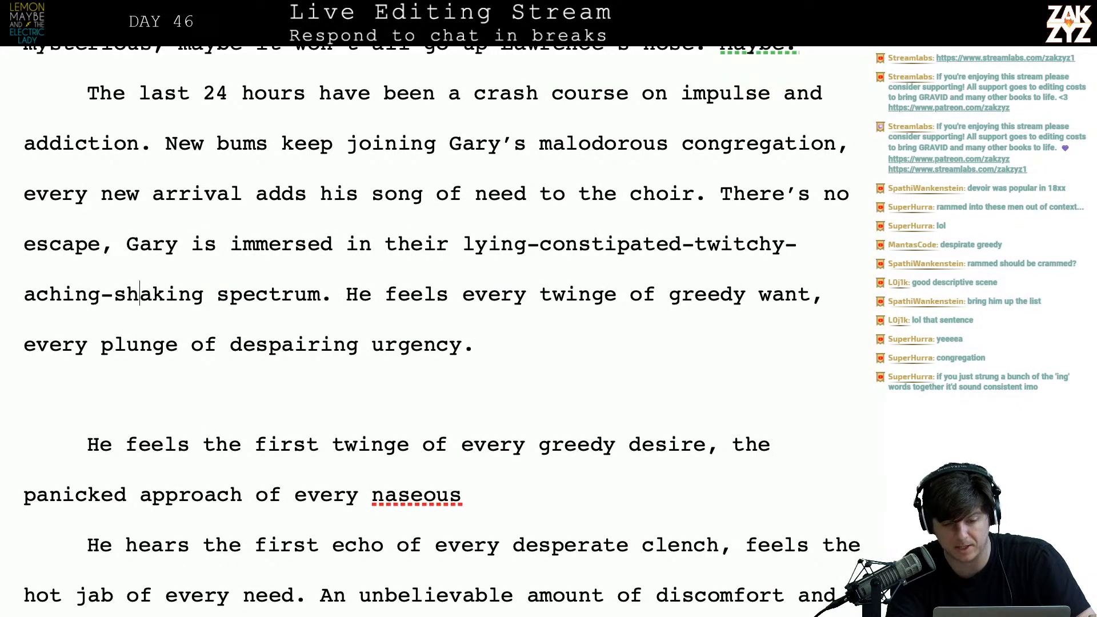
key(Right)
key(Right)
key(Right)
key(Right)
key(Right)
key(Right)
key(Right)
key(Right)
key(Right)
key(Right)
key(Right)
key(Right)
key(Right)
key(Left)
key(Left)
key(Left)
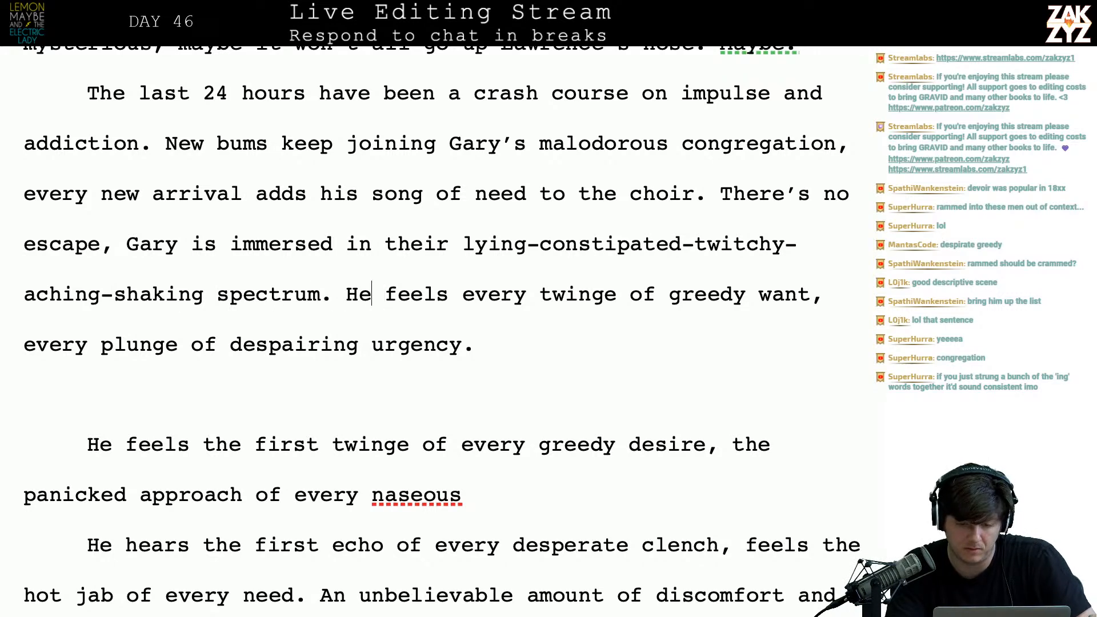
- Split the sentence after "He feels every twinge", setting "of greedy want" and what follows apart with an empty line between
key(Right)
key(Right)
key(Right)
key(Right)
key(Right)
key(Right)
key(Right)
key(Right)
key(Right)
key(Right)
key(Right)
key(Right)
key(Right)
key(Right)
key(Right)
key(Right)
key(Right)
key(Right)
key(Right)
key(Right)
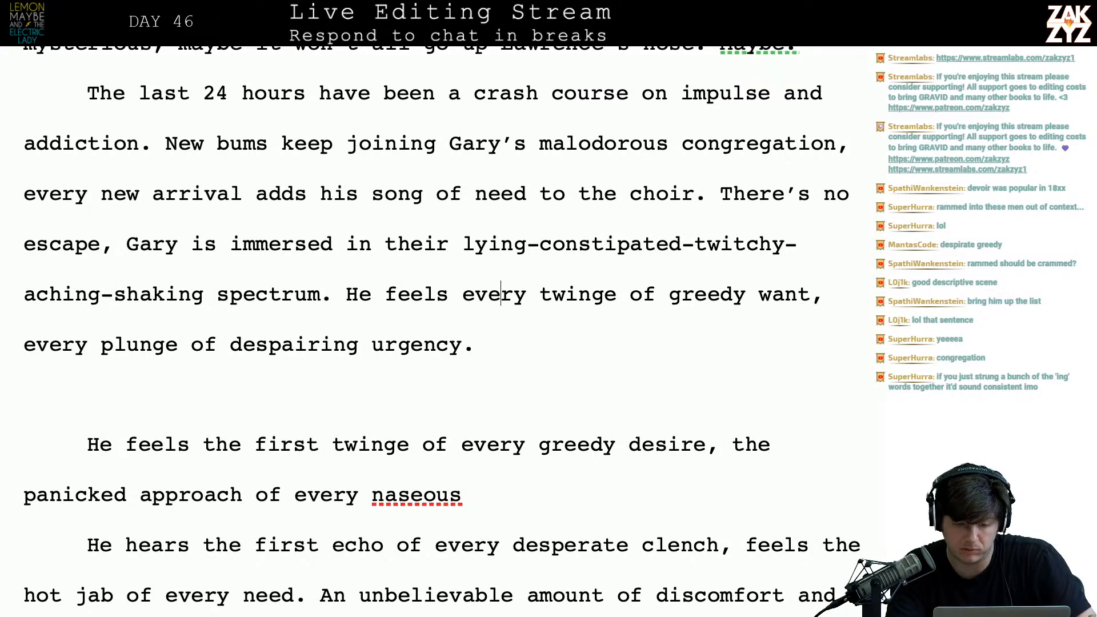
key(Left)
key(Left)
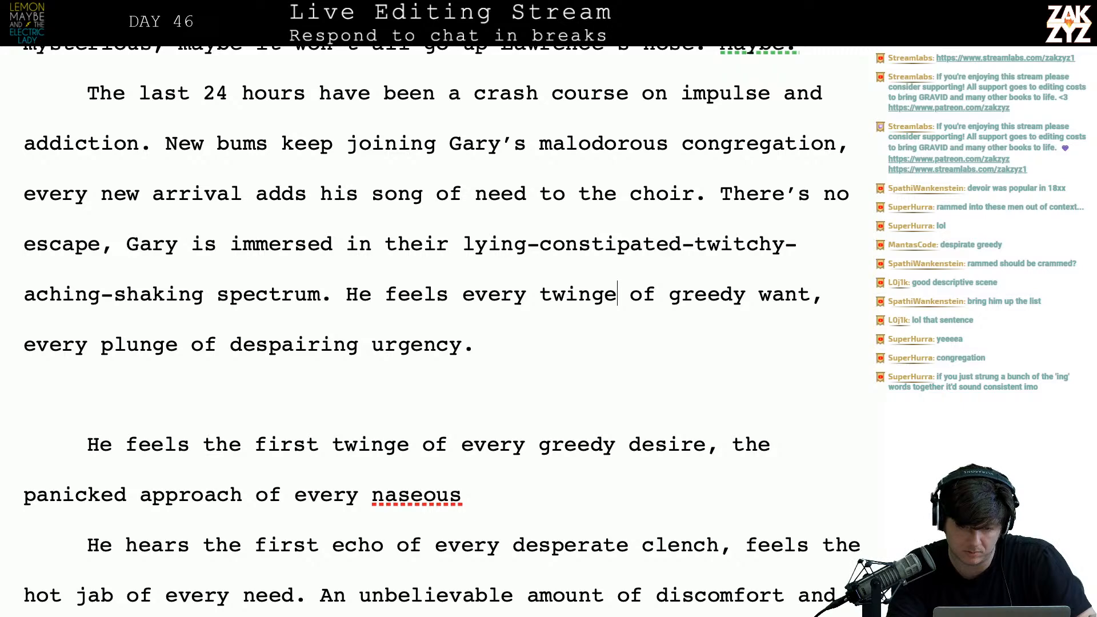
key(Return)
key(Return)
key(Up)
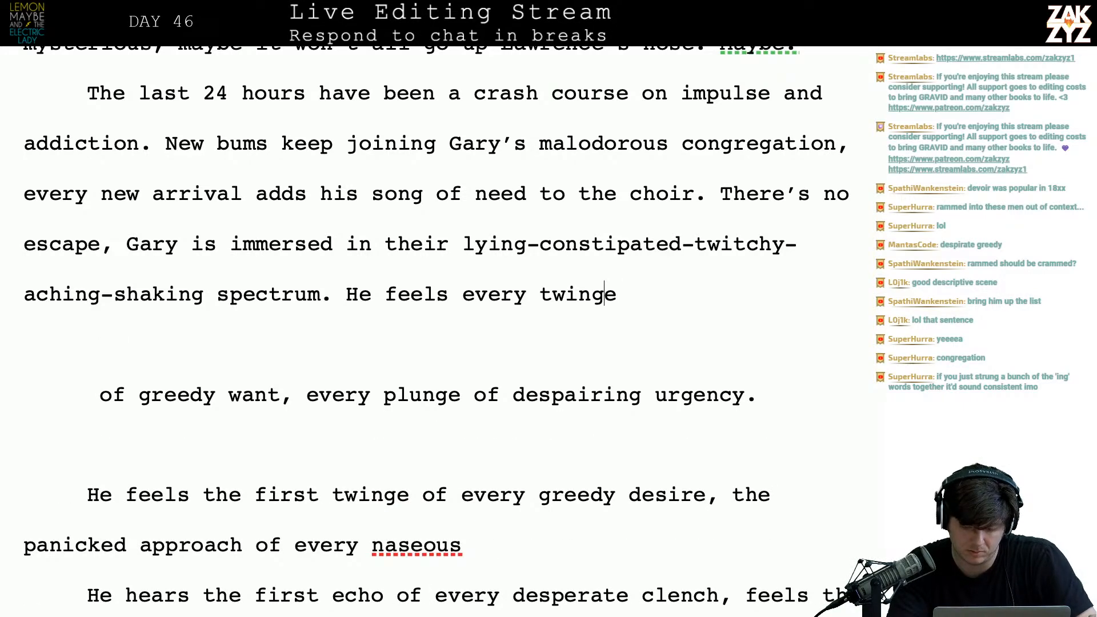
- Continue after "He feels every twinge" with ", jab, and plunge of their urgent desires. It's a lot to take on."
text(,)
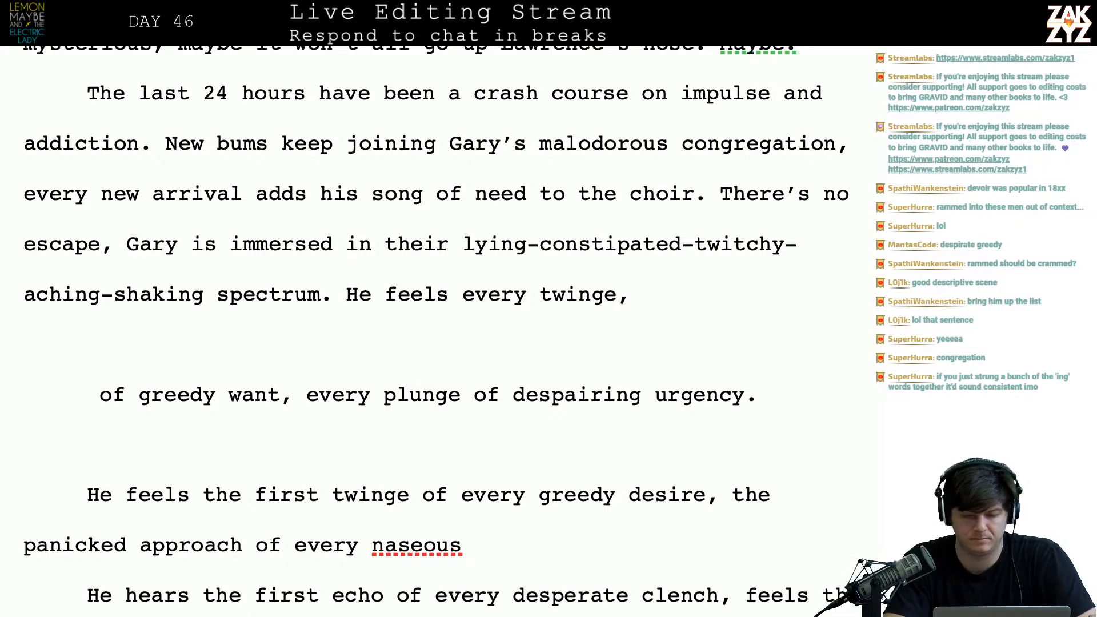
text(jabe)
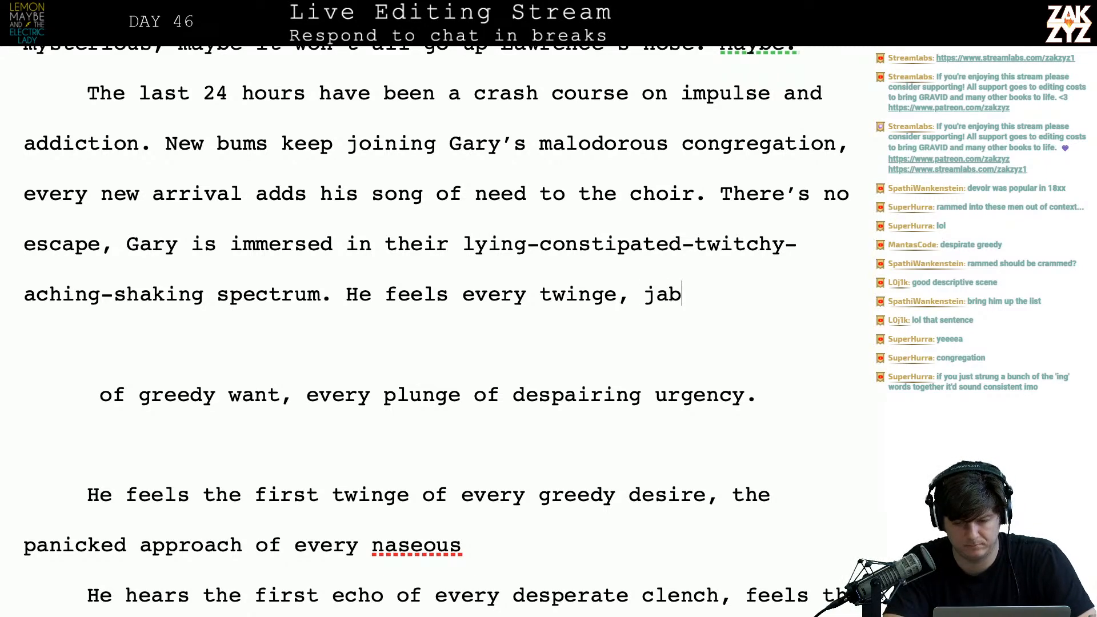
key(BackSpace)
text(, a)
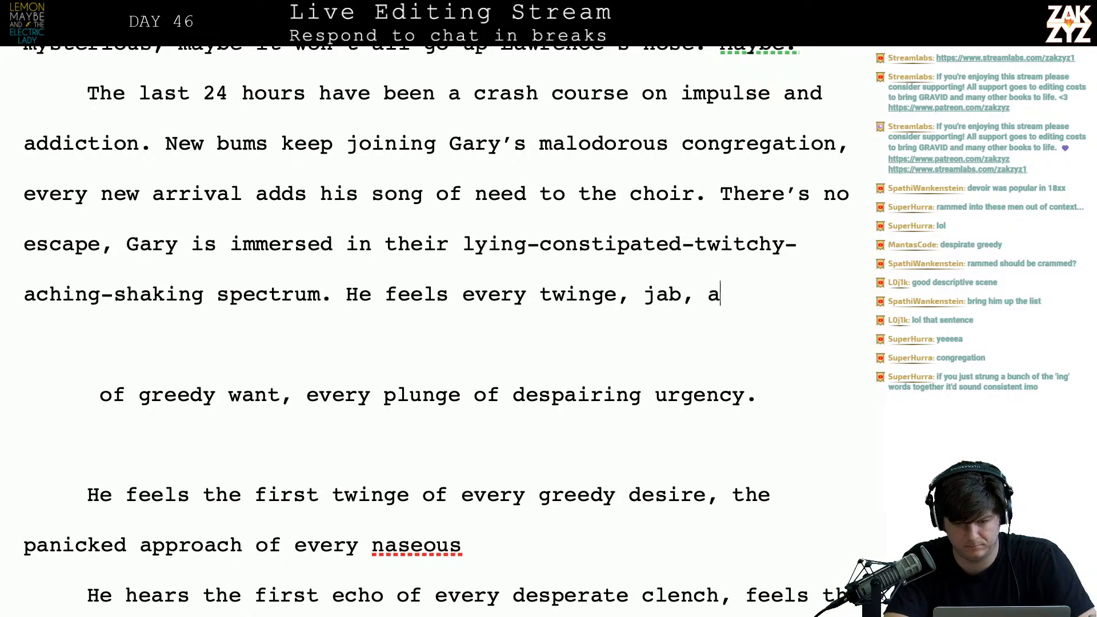
text(nd plunge of their )
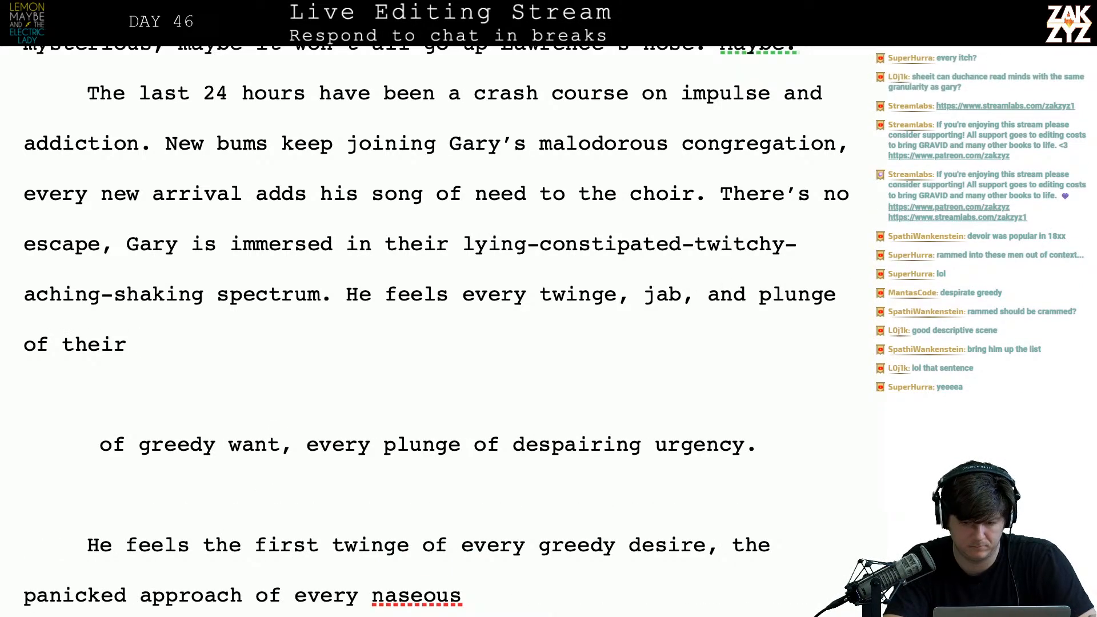
text(urgent )
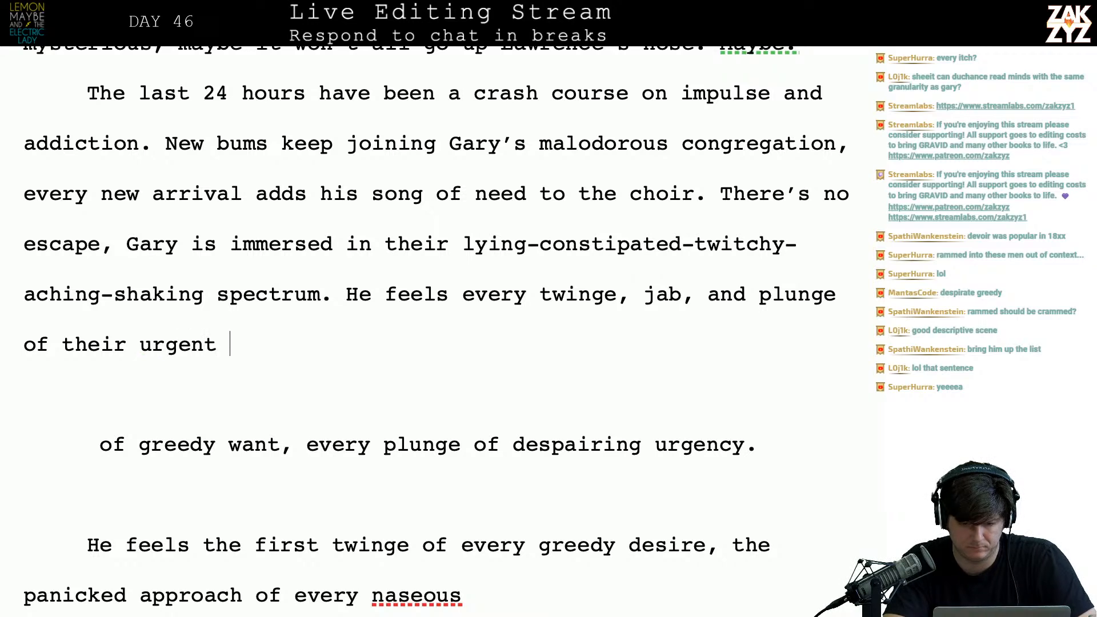
text(desires. I)
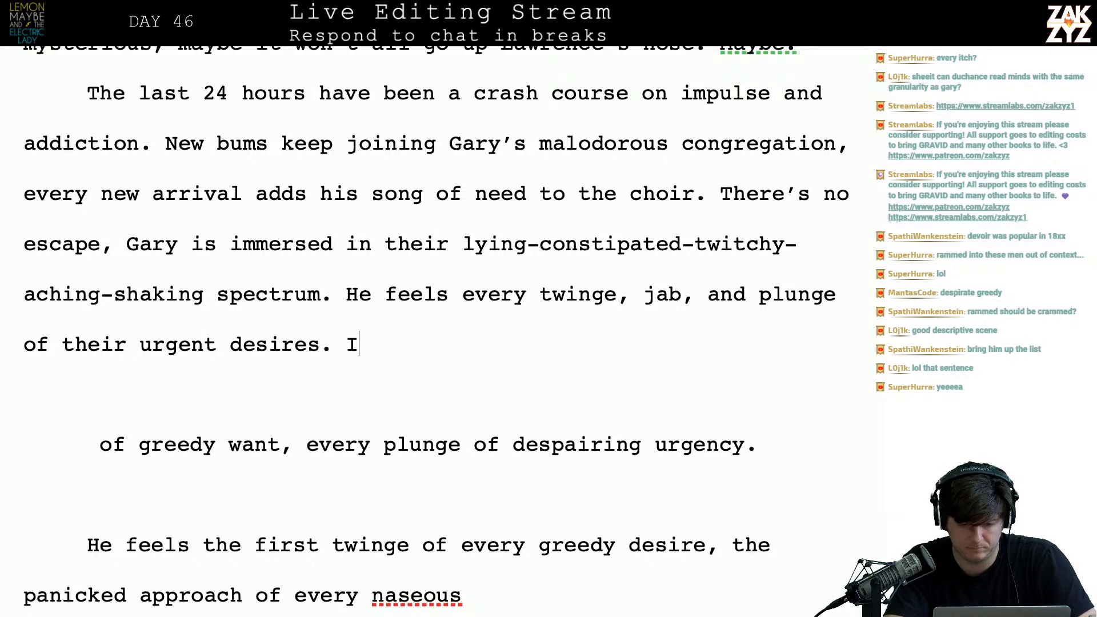
text(t's a lot to take on.)
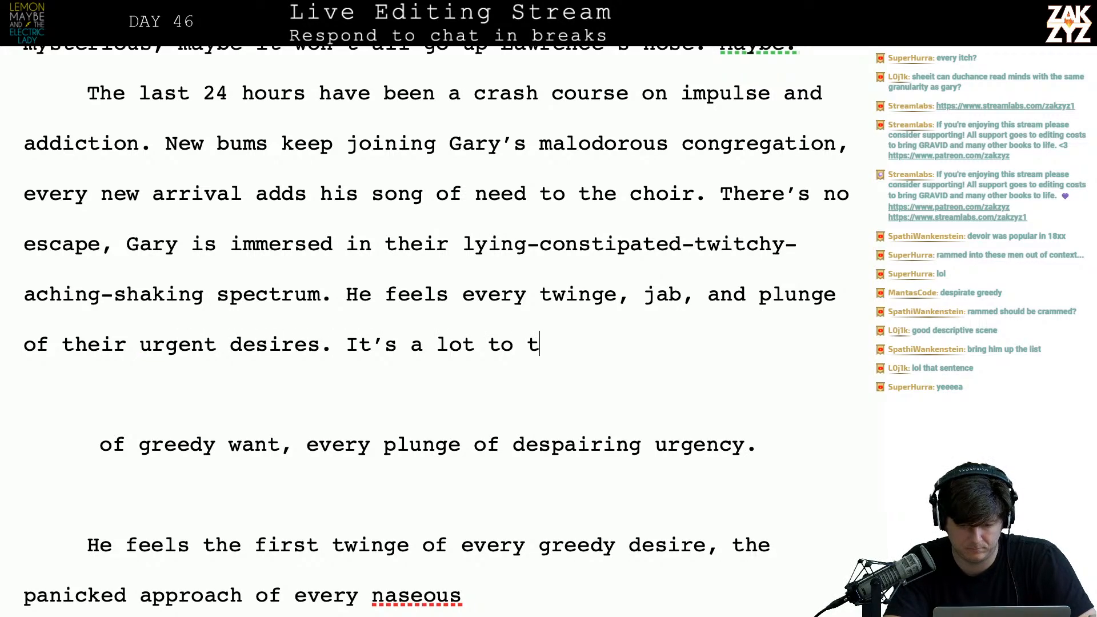
- Switch to Thesaurus.com in the browser and view the synonyms for "need" in its verb sense, "want something"
key(super+Tab)
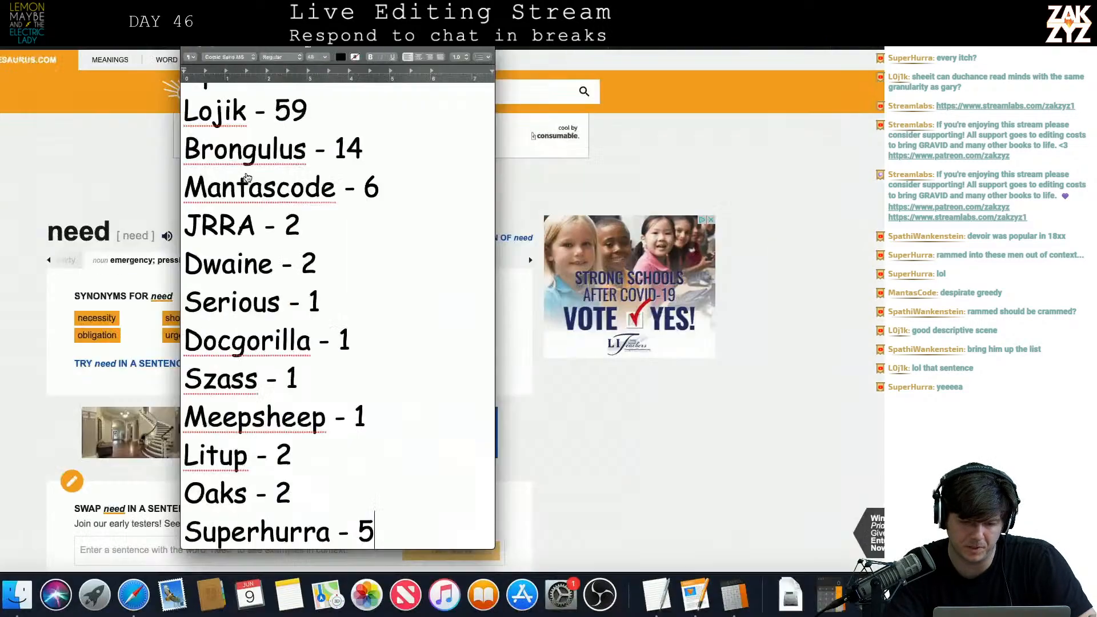
click(47, 190)
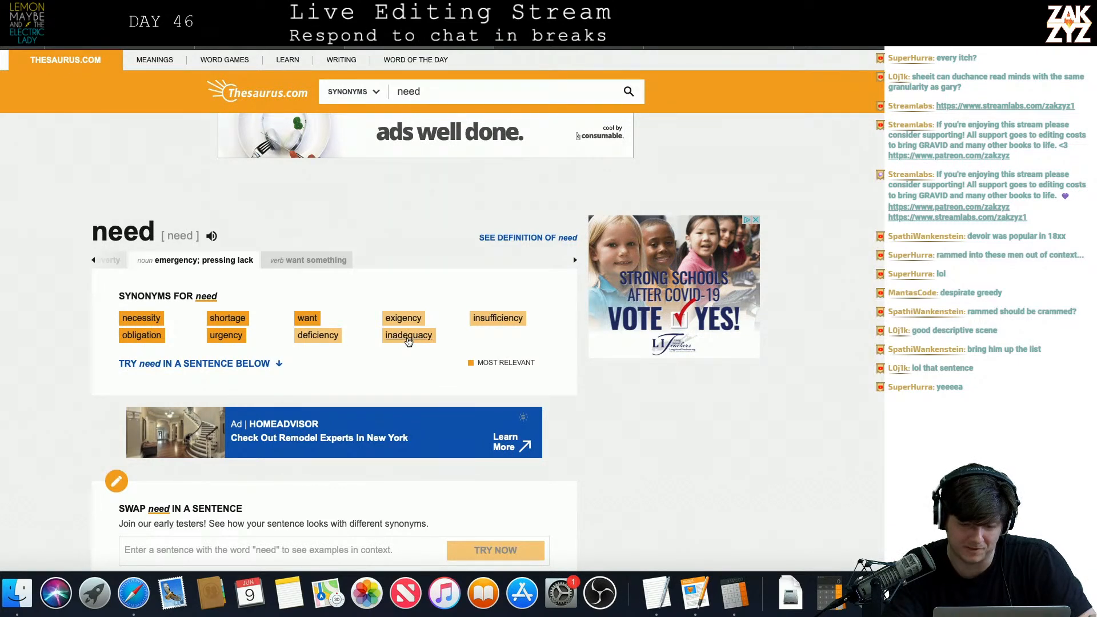
click(284, 264)
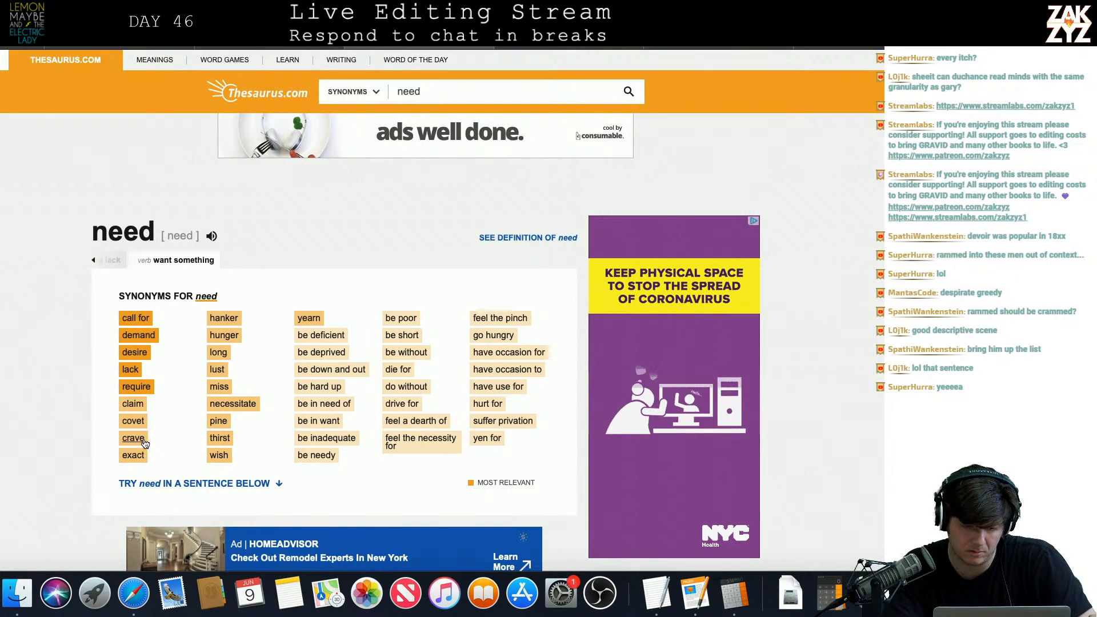
- Back in the manuscript, replace "desires. It's a lot to take on." after "their urgent" with "hunger. It's a lot to take."
key(super+Tab)
key(super+Tab)
key(super+Tab)
key(BackSpace)
key(BackSpace)
key(BackSpace)
key(BackSpace)
key(BackSpace)
key(BackSpace)
key(BackSpace)
key(BackSpace)
key(BackSpace)
key(BackSpace)
key(BackSpace)
key(BackSpace)
key(BackSpace)
key(BackSpace)
key(BackSpace)
key(BackSpace)
key(BackSpace)
key(BackSpace)
key(BackSpace)
key(BackSpace)
key(BackSpace)
key(BackSpace)
key(BackSpace)
key(BackSpace)
key(BackSpace)
key(BackSpace)
key(BackSpace)
key(BackSpace)
key(BackSpace)
key(BackSpace)
key(BackSpace)
text(hunger. It's a lot to take.)
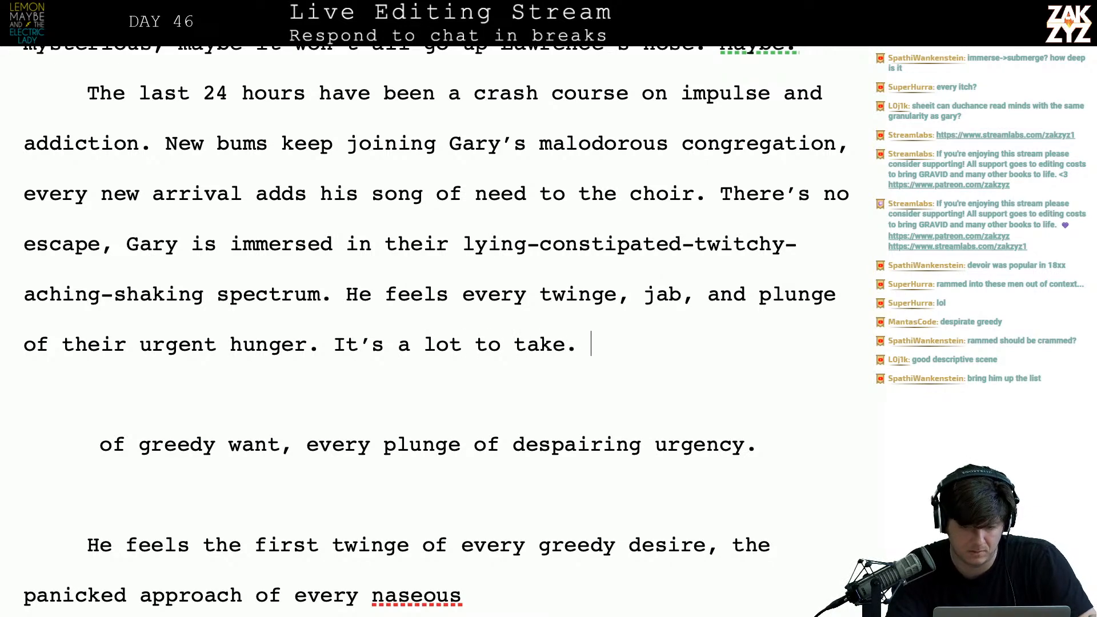
- Reread the sentence describing the twinge, jab, and plunge of their urgent hunger
key(Right)
key(Right)
key(Right)
key(Right)
key(Right)
key(Right)
key(Right)
key(Left)
key(Left)
key(Left)
key(Left)
key(Left)
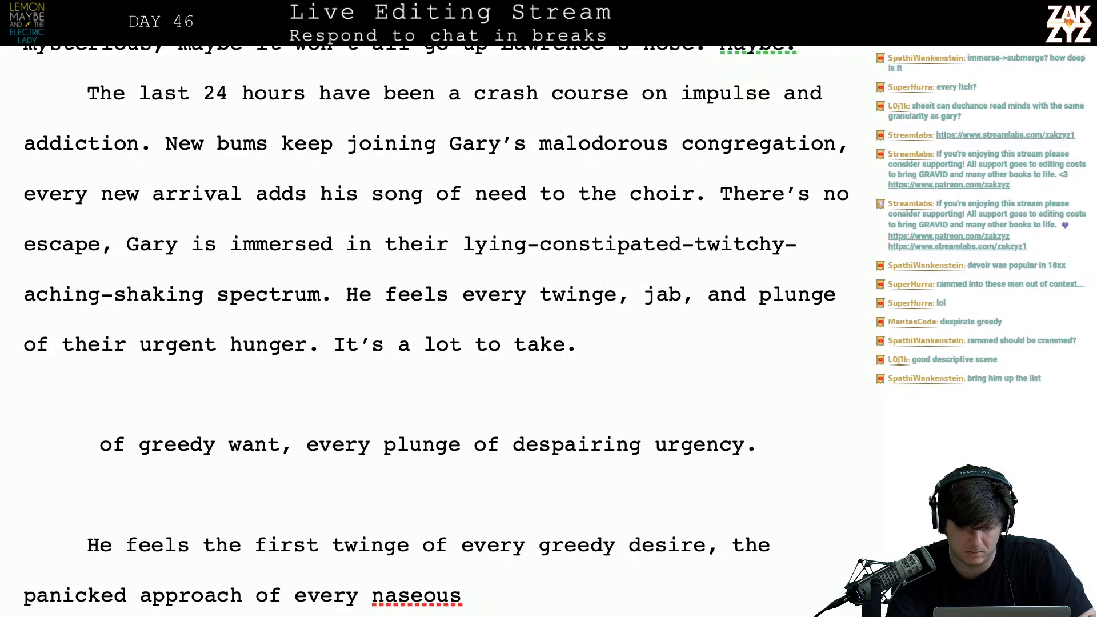
key(Right)
key(Right)
key(Right)
key(Right)
key(Right)
key(Right)
key(Right)
key(Right)
key(Right)
key(Right)
key(Right)
key(Right)
key(Right)
key(Right)
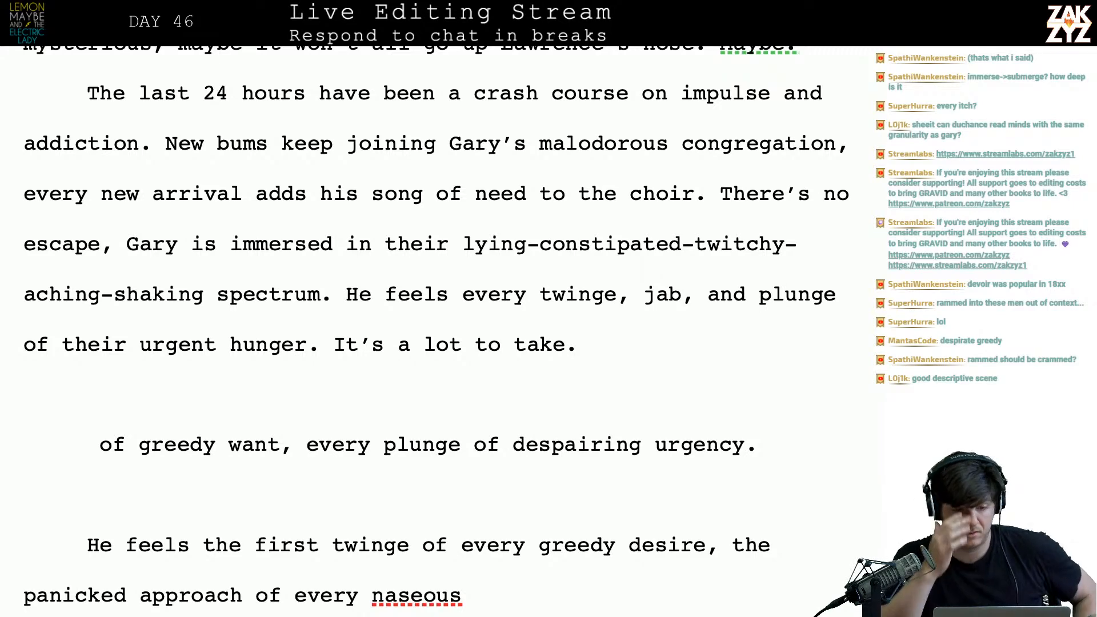
- Replace "immersed" with "submerged" in the sentence beginning "There's no escape"
scroll(436, 326, up, 2)
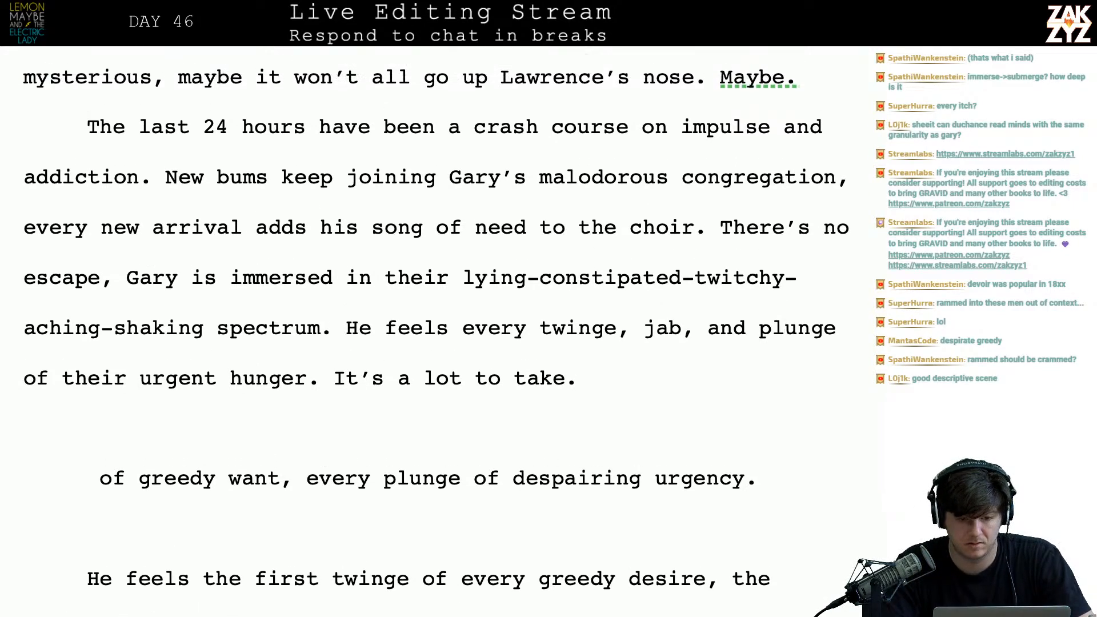
scroll(436, 326, up, 4)
scroll(436, 326, down, 2)
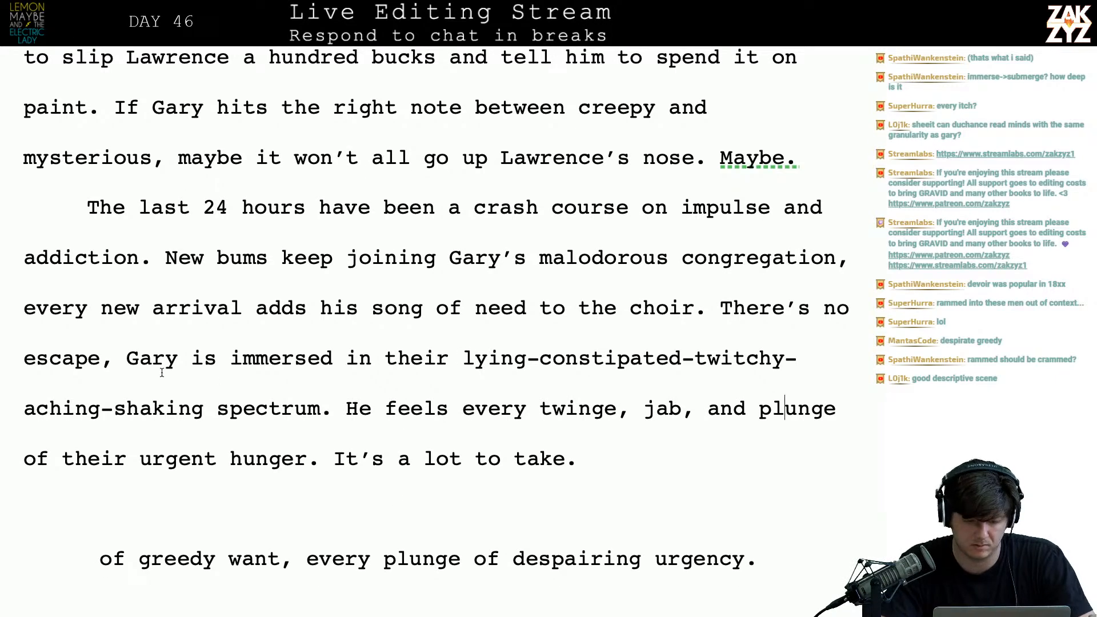
click(231, 360)
drag(231, 360, 333, 360)
text(submur)
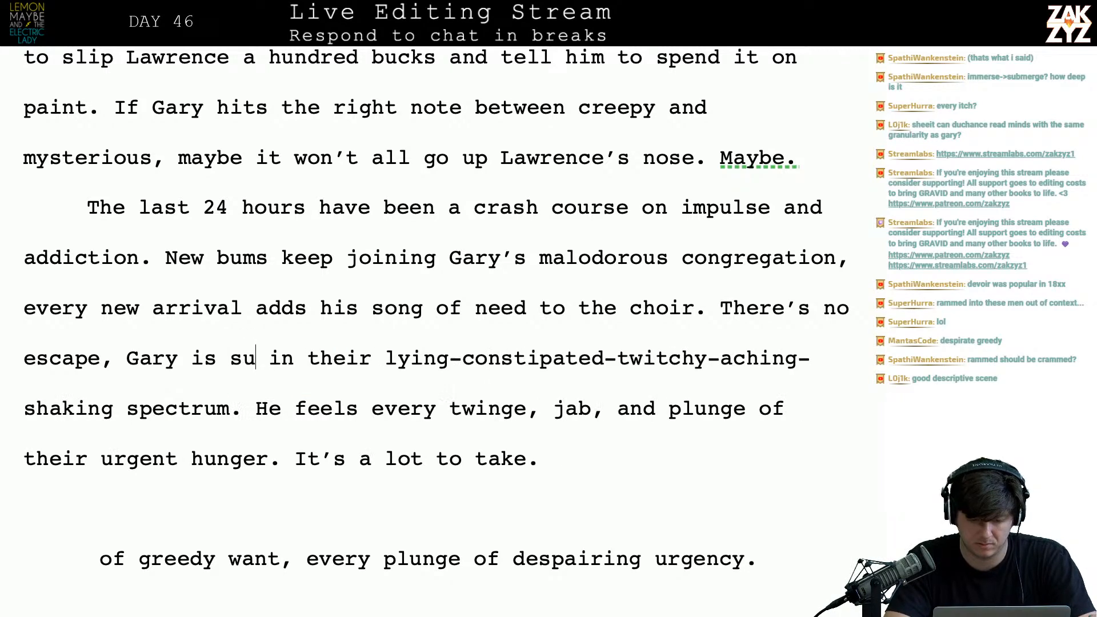
key(BackSpace)
key(BackSpace)
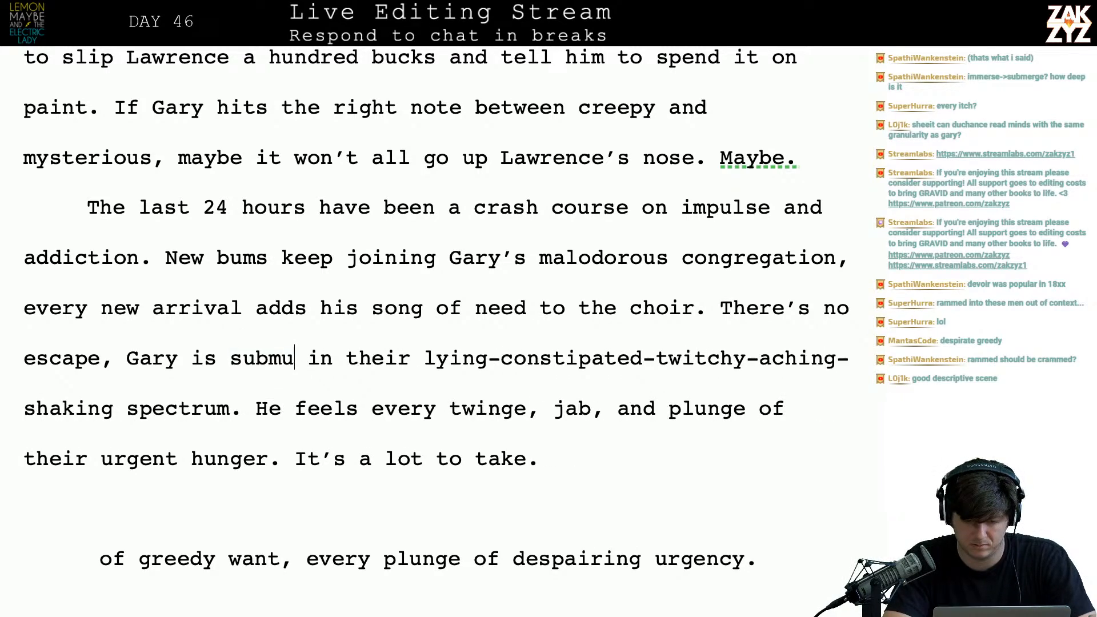
text(erged)
- Split the paragraph after "spectrum.", setting "He feels every twinge" and what follows apart with an empty line
key(Down)
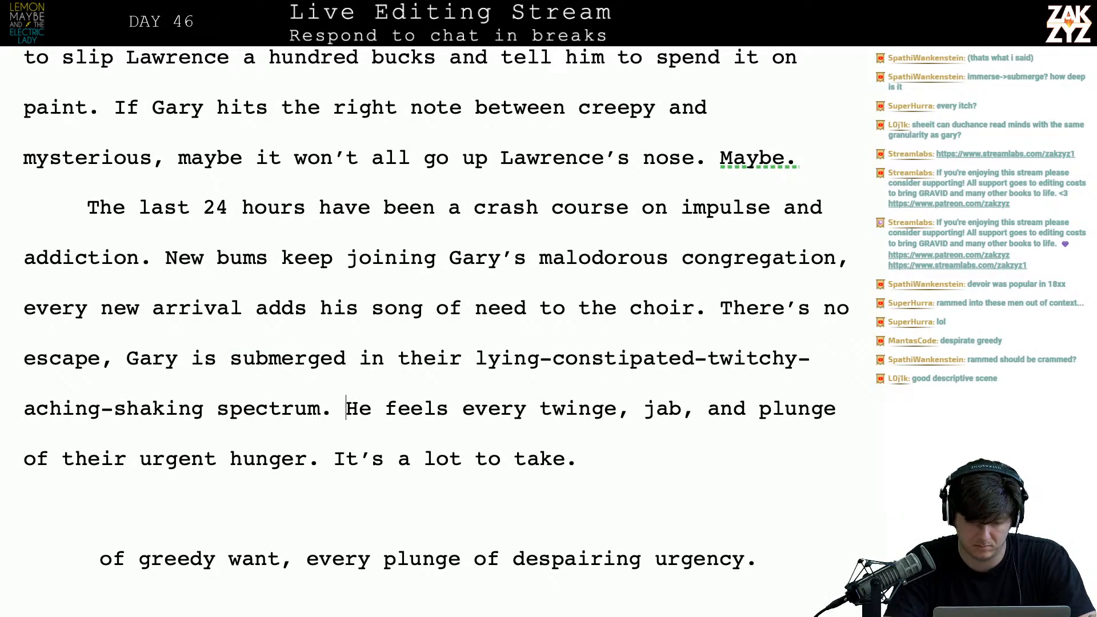
key(Return)
key(Return)
key(Left)
key(Left)
key(Left)
key(Right)
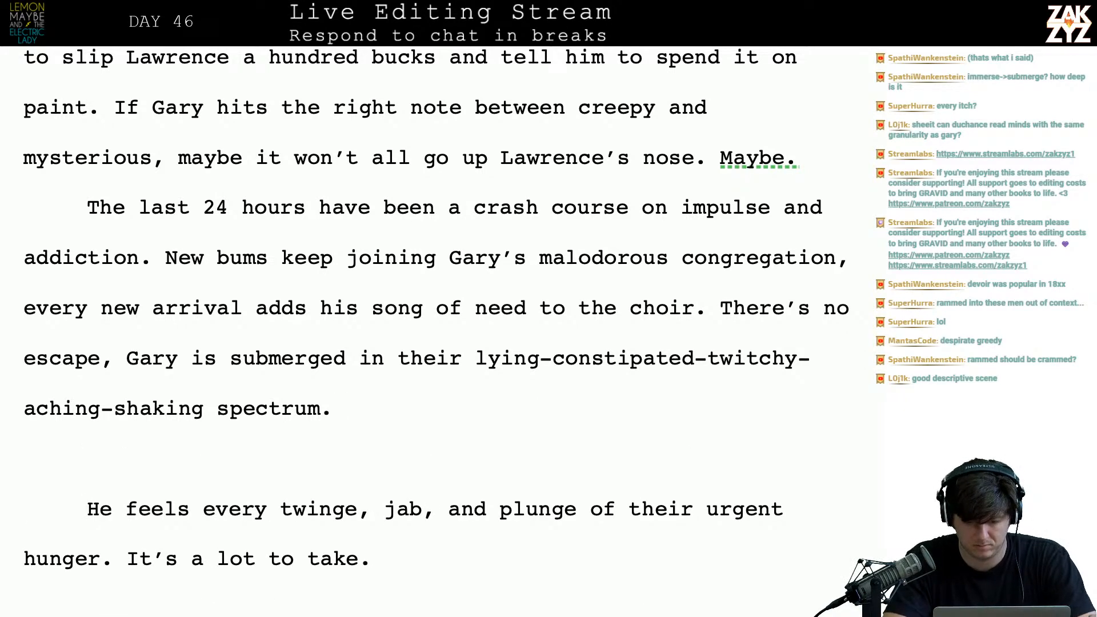
- Try a new continuation after "spectrum." reading "He can feel every twinge and jab,"
text(He can feel)
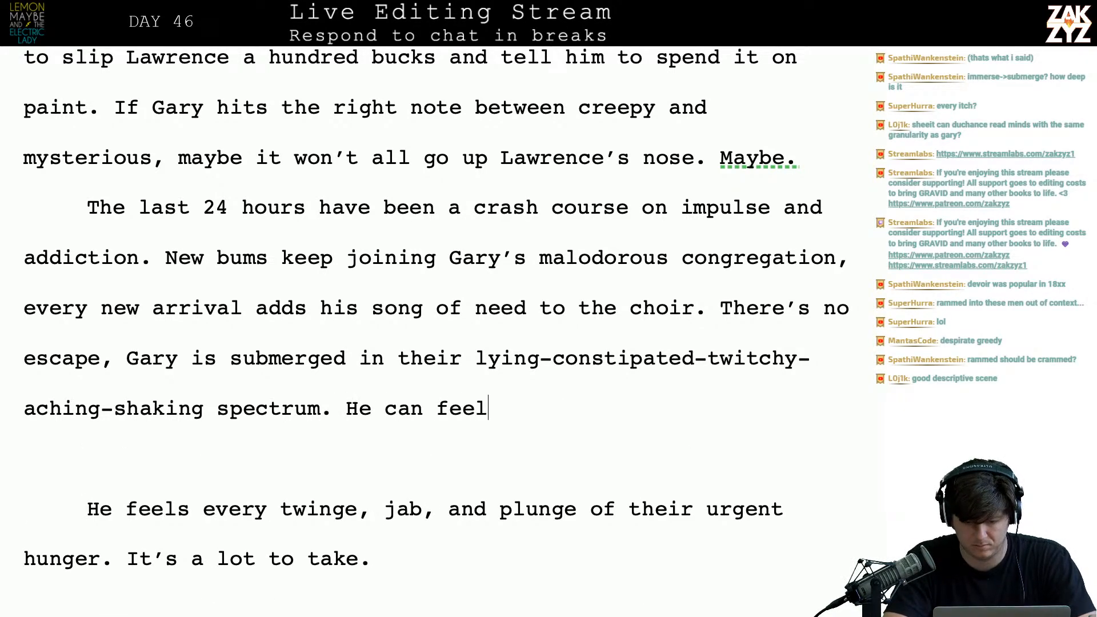
text( every twinge)
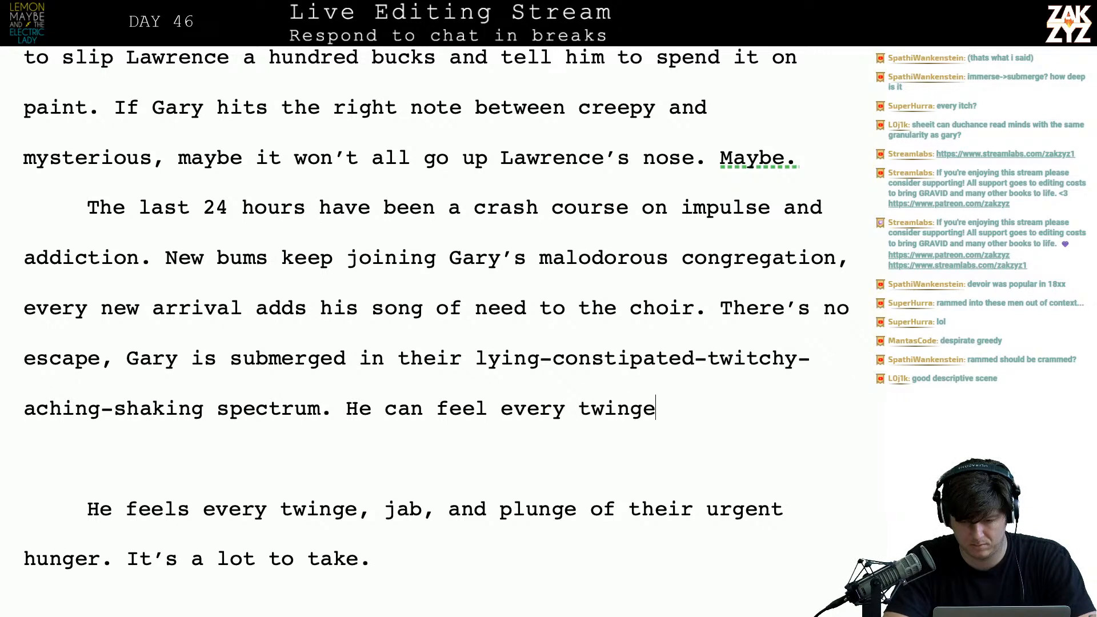
text( and jab, )
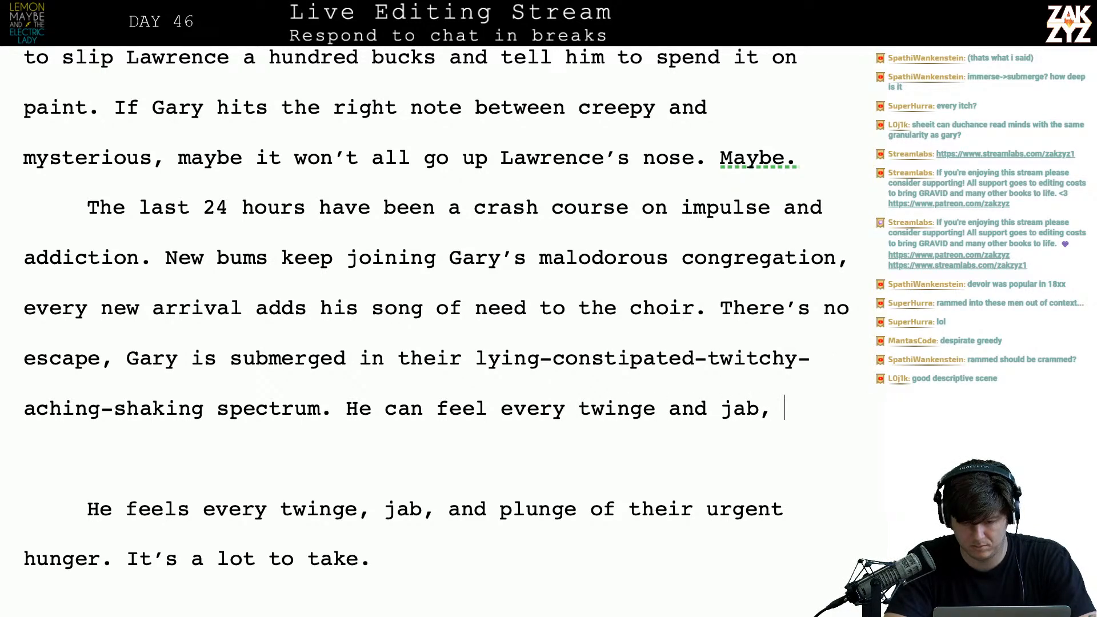
text(the sh)
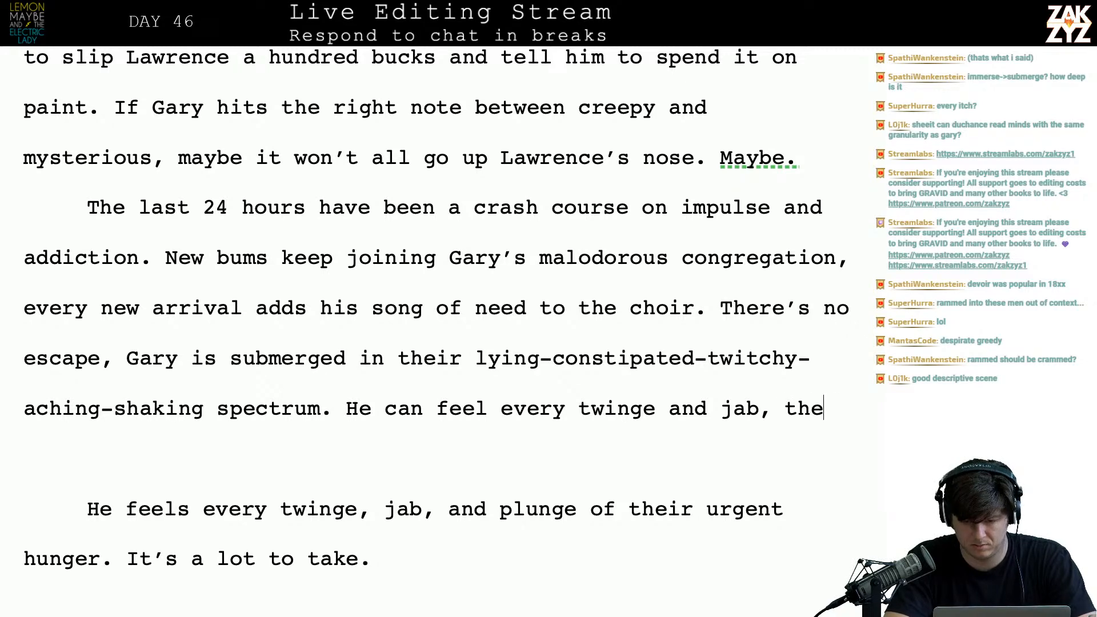
key(BackSpace)
key(BackSpace)
key(BackSpace)
key(BackSpace)
key(BackSpace)
key(BackSpace)
key(BackSpace)
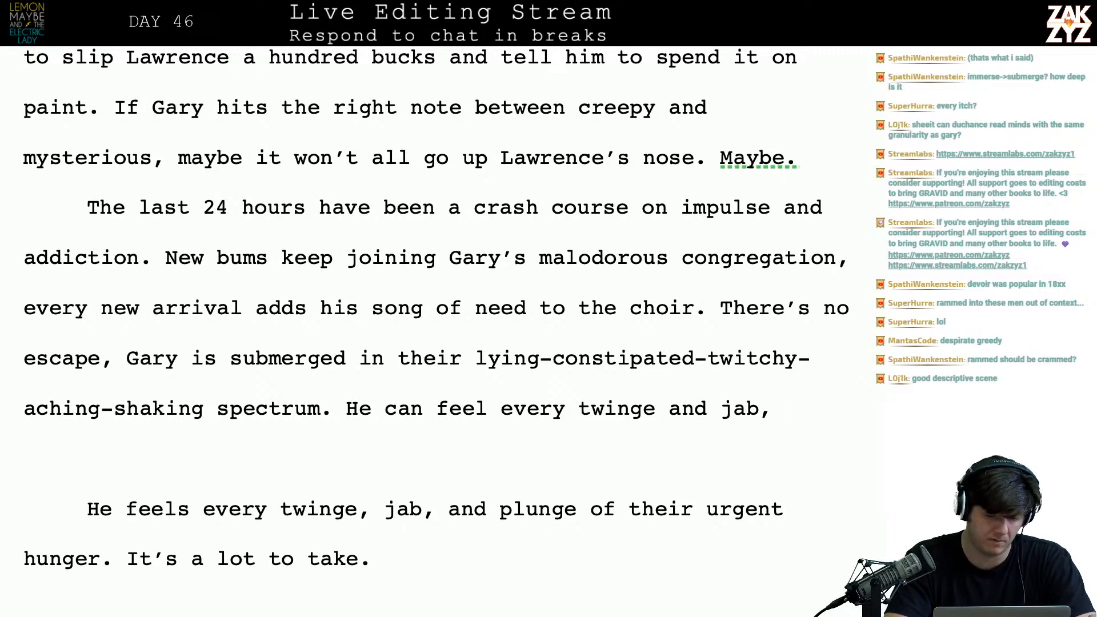
- Switch to the stream notes, set the first viewer's tally under Day 46 to 170, and return to the manuscript
key(super+Tab)
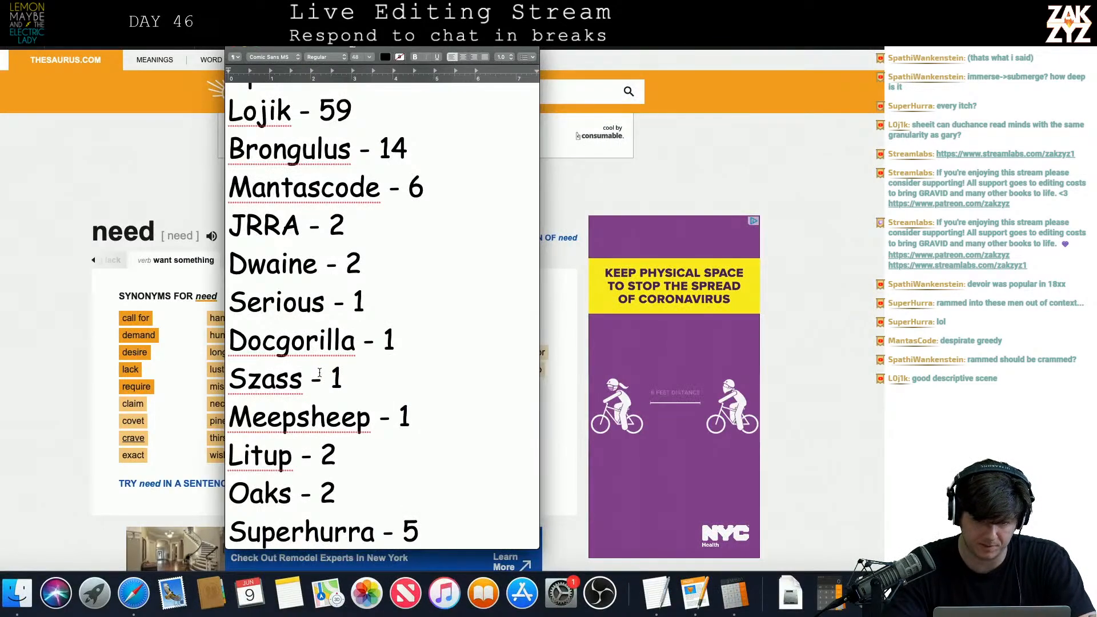
scroll(320, 372, down, 5)
scroll(320, 372, up, 2)
scroll(458, 436, down, 6)
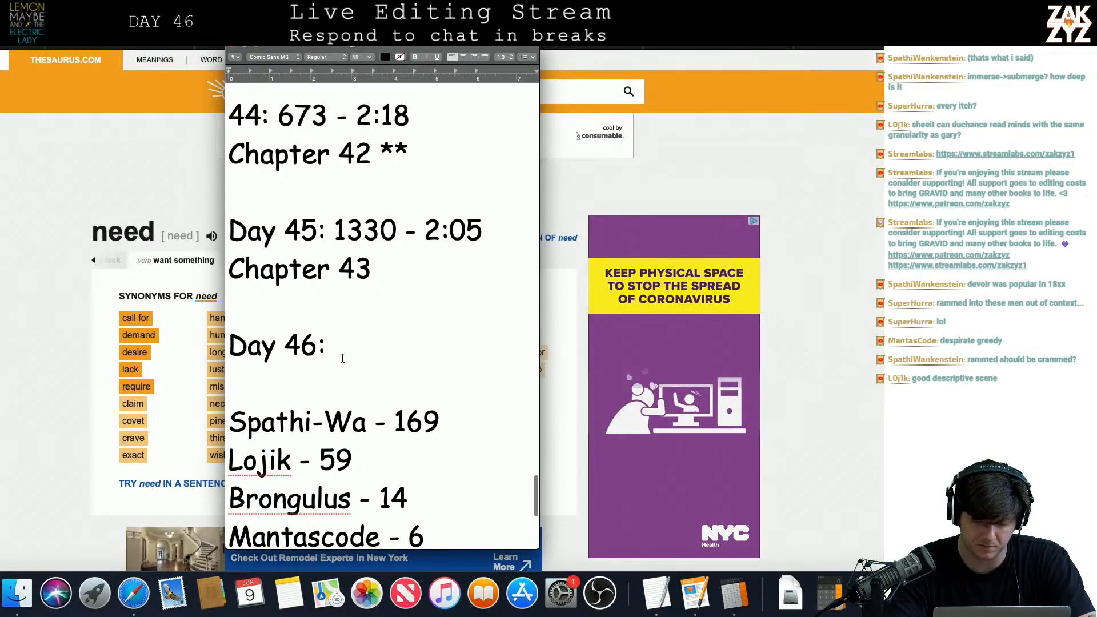
click(458, 437)
key(BackSpace)
text(70)
key(super+Tab)
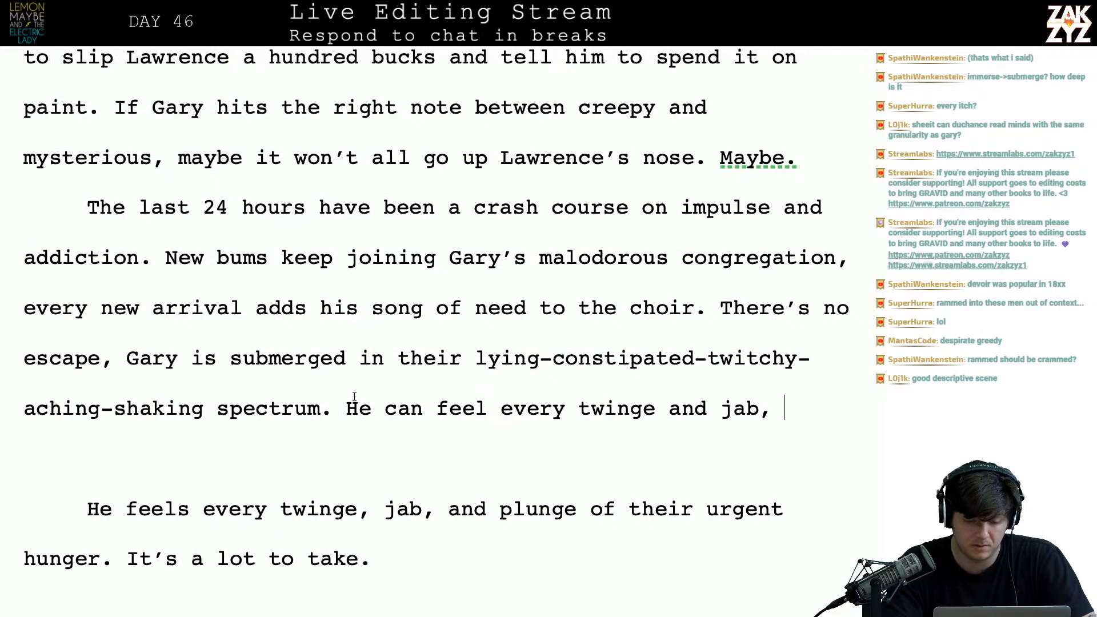
- Set "He can feel every twinge and jab," apart from "spectrum." with an empty line between
click(349, 416)
key(Left)
key(Return)
key(Return)
key(Left)
key(Left)
text(H)
key(BackSpace)
- Delete all draft wording after "spectrum." through "hot jab of every need.", joining "An unbelievable amount of discomfort" to the paragraph
key(shift+Down)
key(shift+Down)
key(shift+Down)
key(shift+Down)
key(shift+Down)
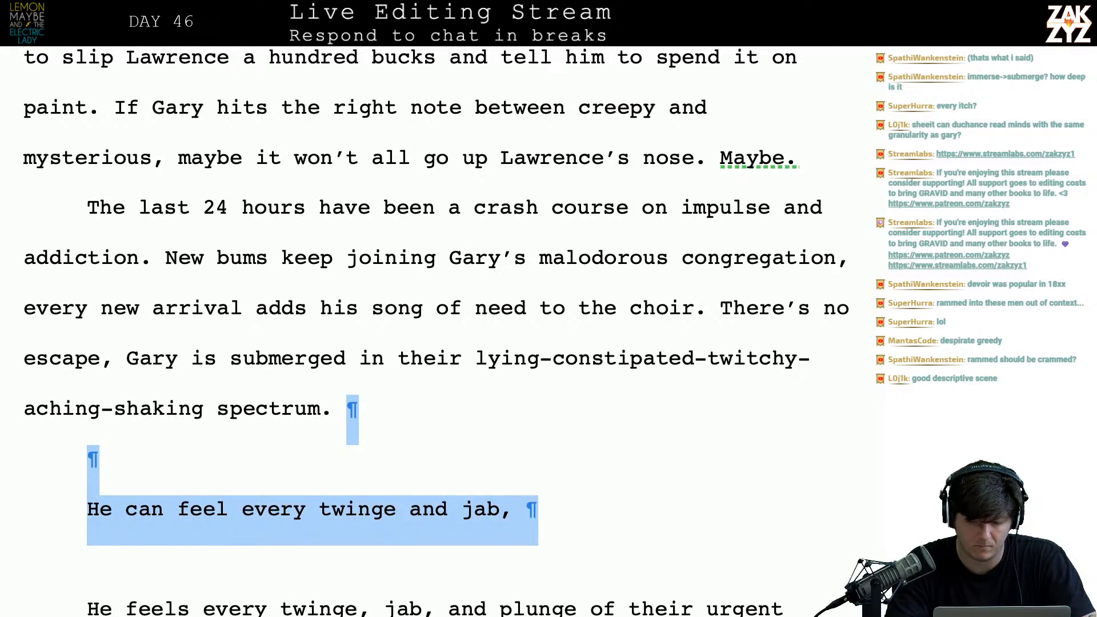
key(shift+Down)
key(shift+Down)
key(shift+Down)
key(shift+Down)
key(shift+Down)
key(shift+Down)
key(shift+Down)
key(shift+Down)
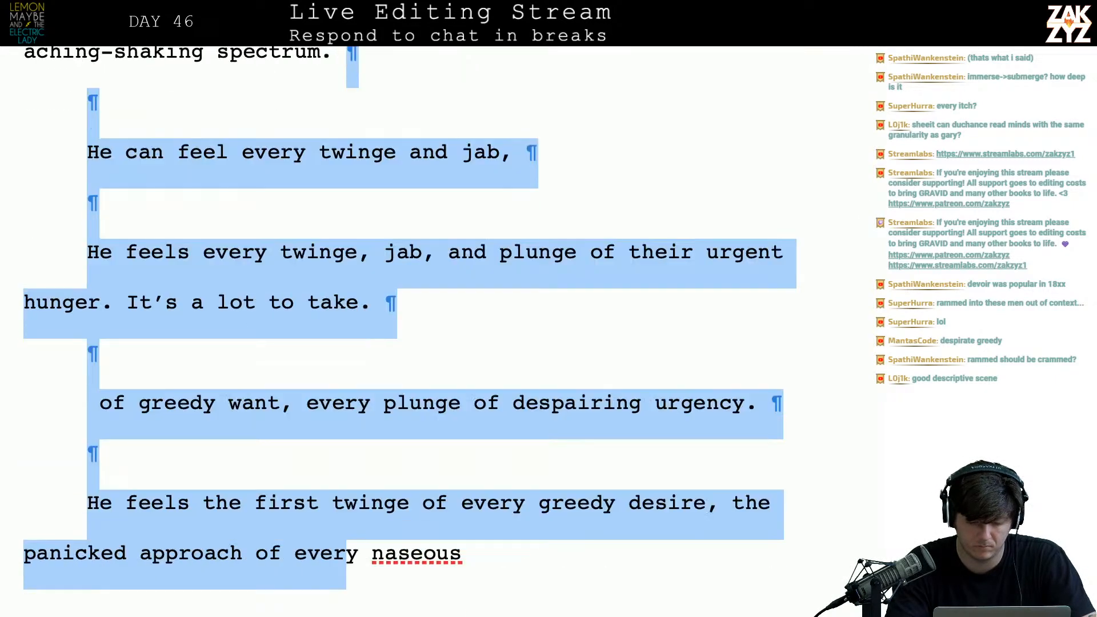
key(shift+Up)
key(shift+Up)
key(shift+Down)
key(shift+Left)
key(shift+Left)
key(shift+Left)
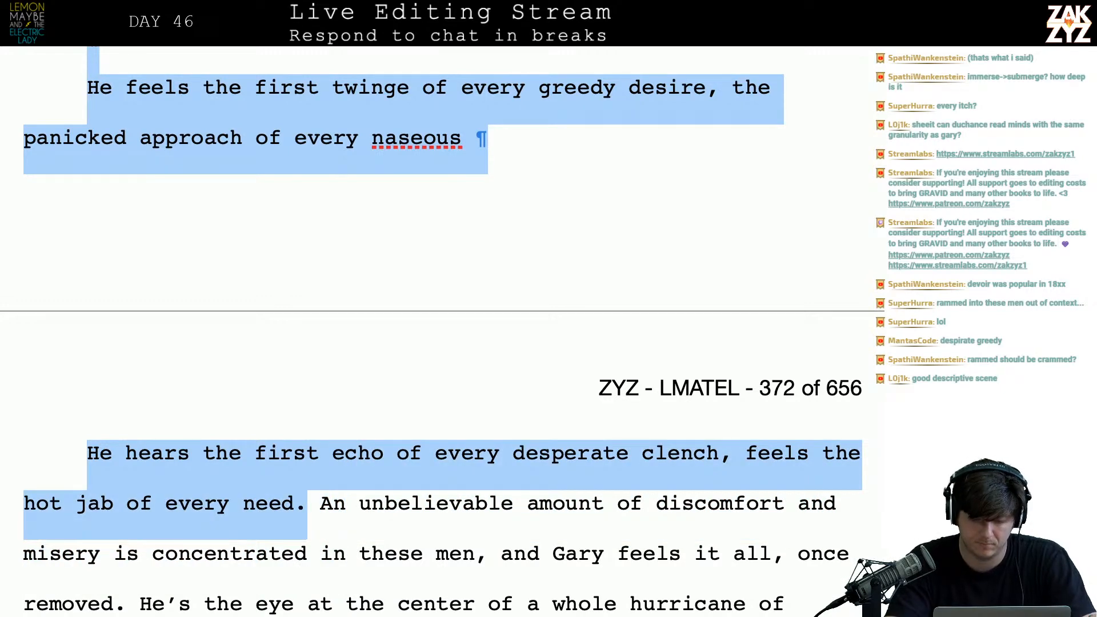
key(BackSpace)
- Read through the joined paragraph, from Gary being submerged to the cyclone of lives and failure
scroll(437, 331, up, 4)
scroll(437, 331, down, 2)
scroll(344, 399, down, 1)
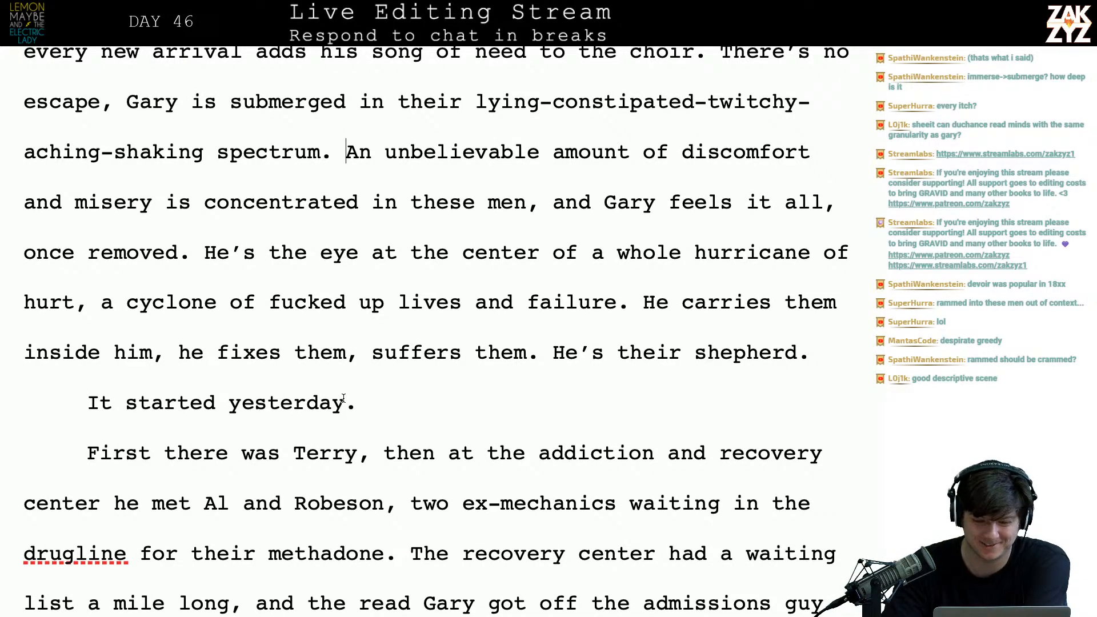
scroll(344, 399, down, 1)
scroll(379, 365, up, 1)
scroll(378, 365, down, 1)
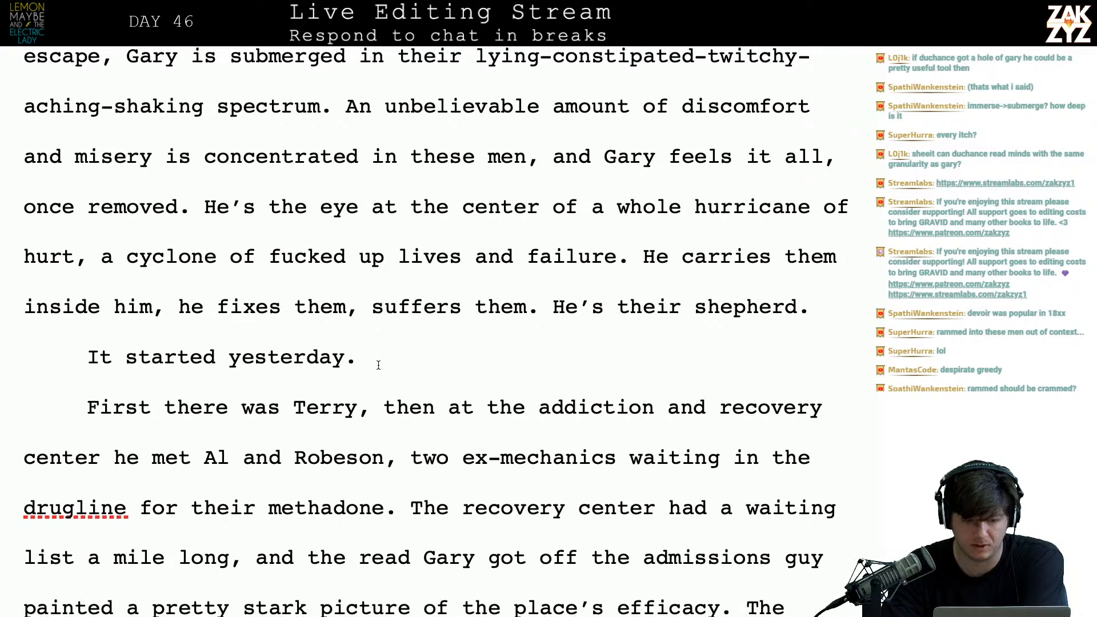
click(213, 215)
key(Right)
key(Right)
key(Right)
key(Right)
key(Right)
key(Right)
key(Right)
key(Right)
key(Right)
key(Right)
key(Right)
key(Right)
key(Right)
key(Right)
key(Right)
key(Right)
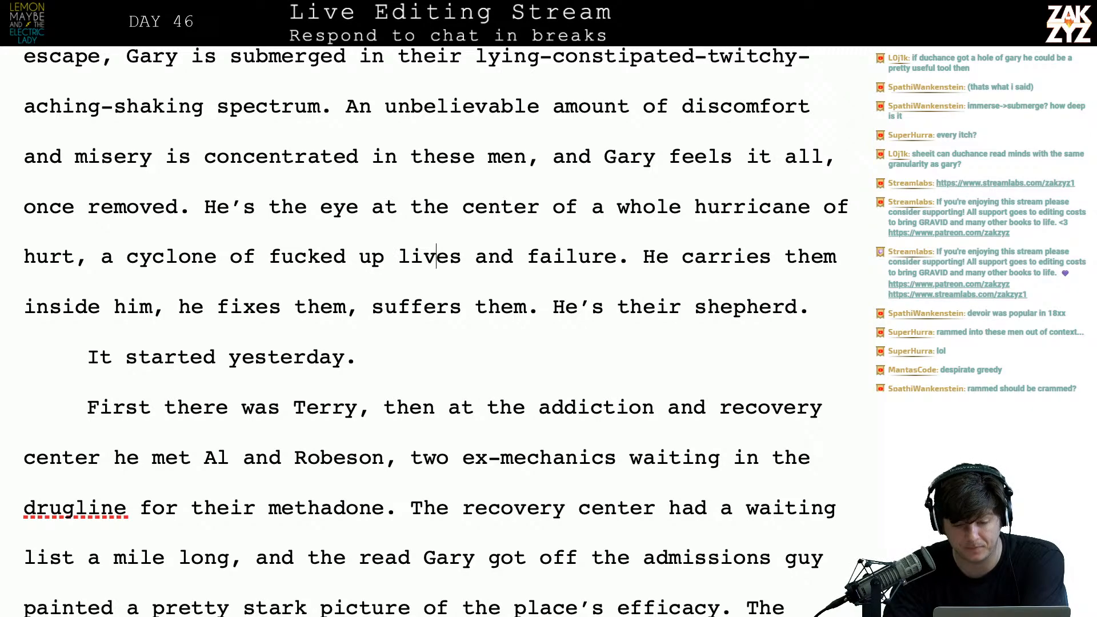
- After "failure.", write "He's been carrying these men inside him, suffering them." ahead of the old wording
key(Right)
key(Right)
key(Right)
key(Right)
key(Right)
key(Right)
key(Right)
key(Right)
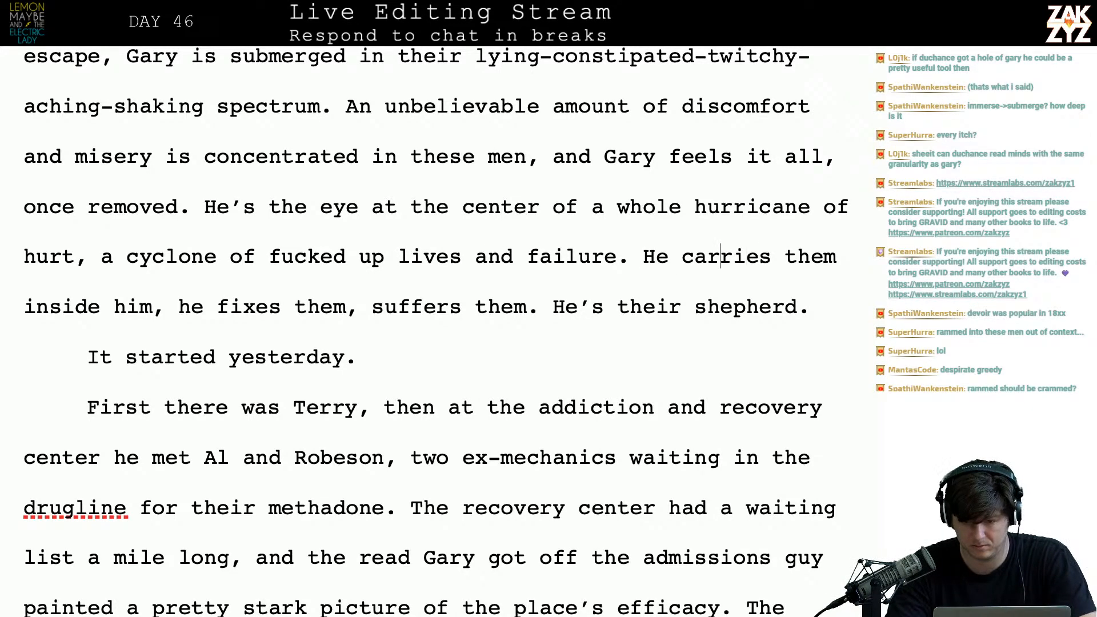
text('s been carr)
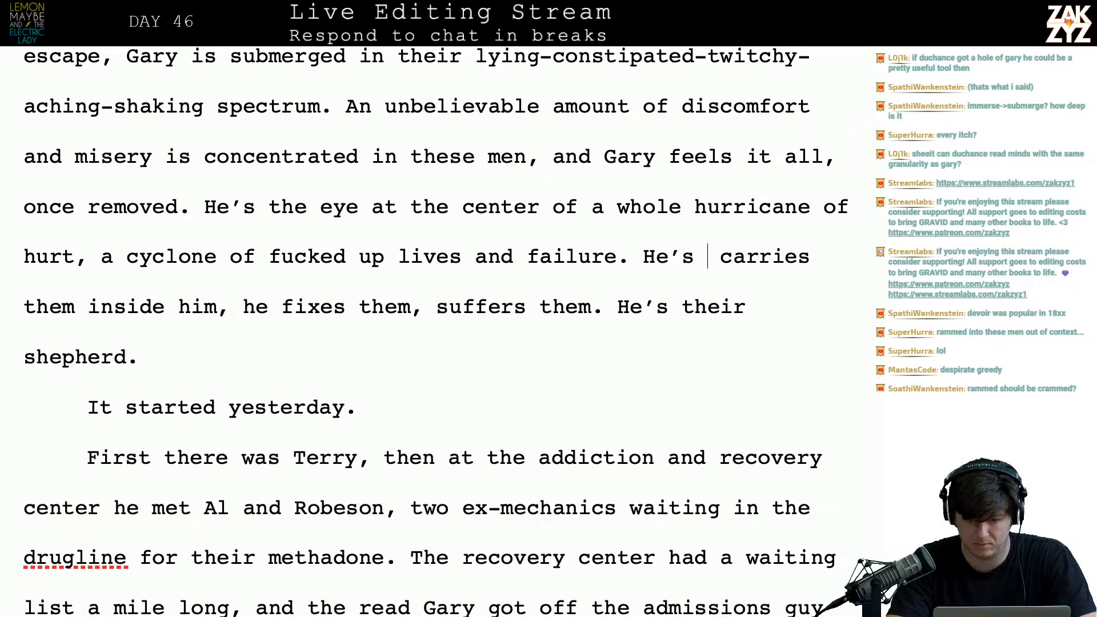
text(ying these men )
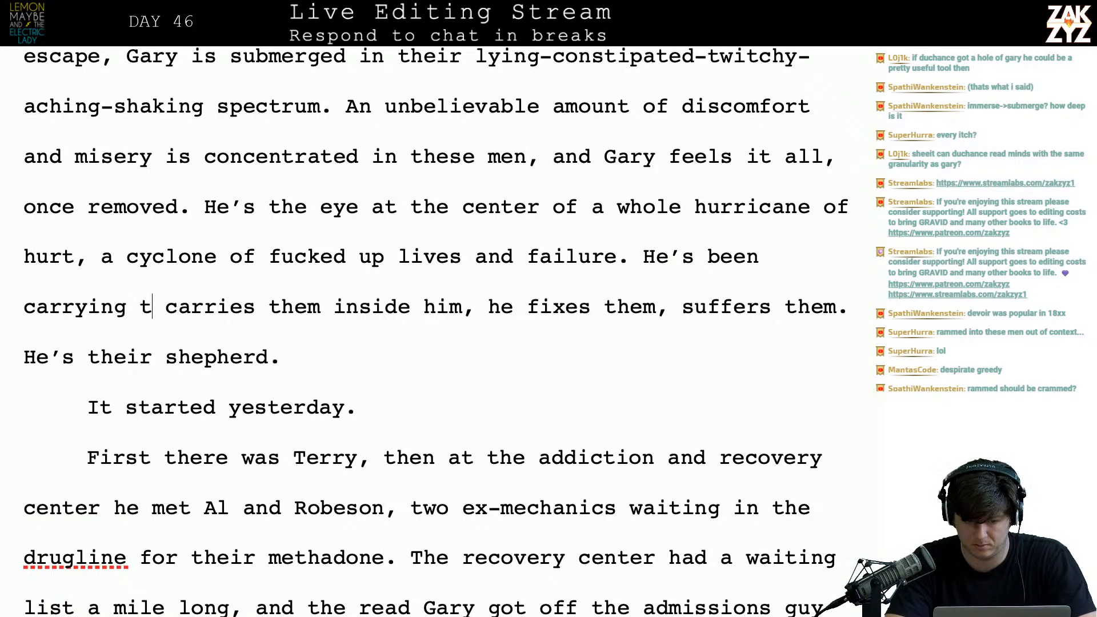
text(inside him, )
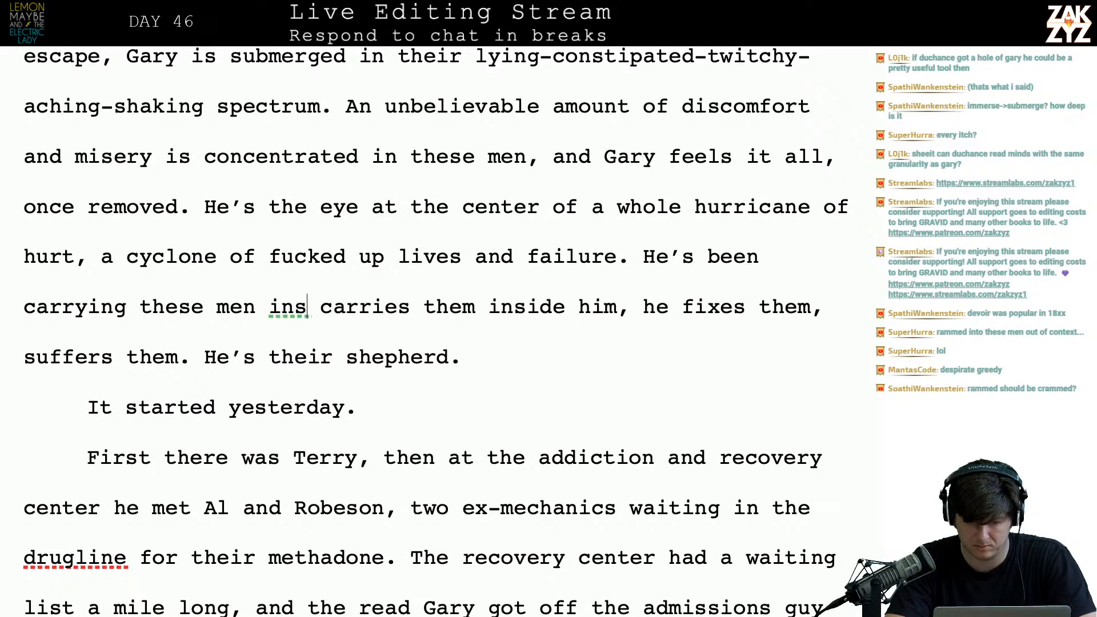
text(suffering them)
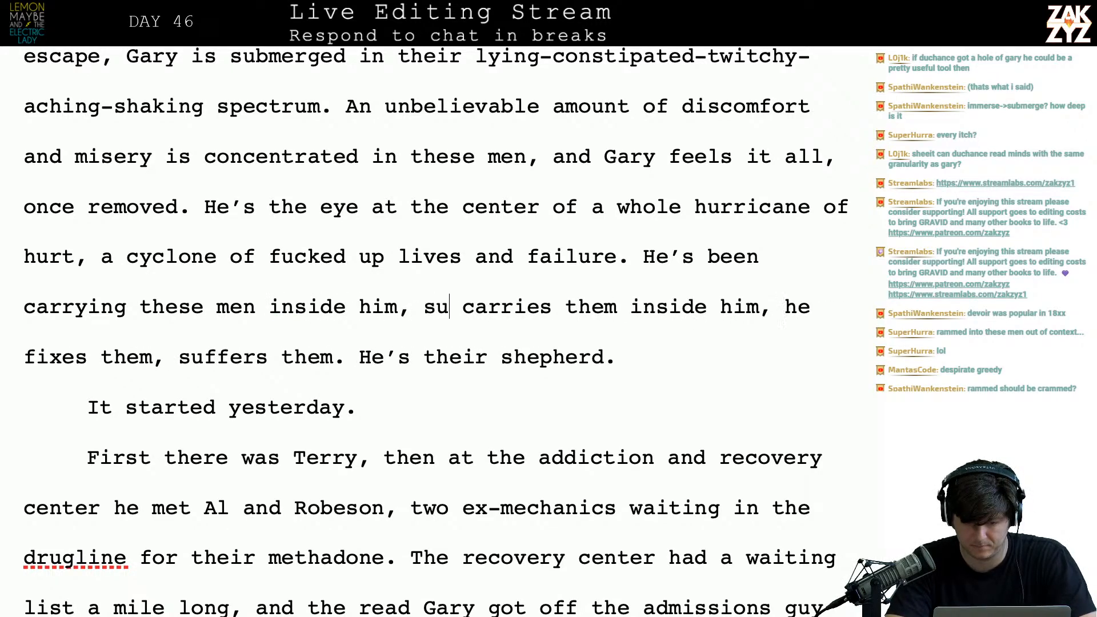
text(.)
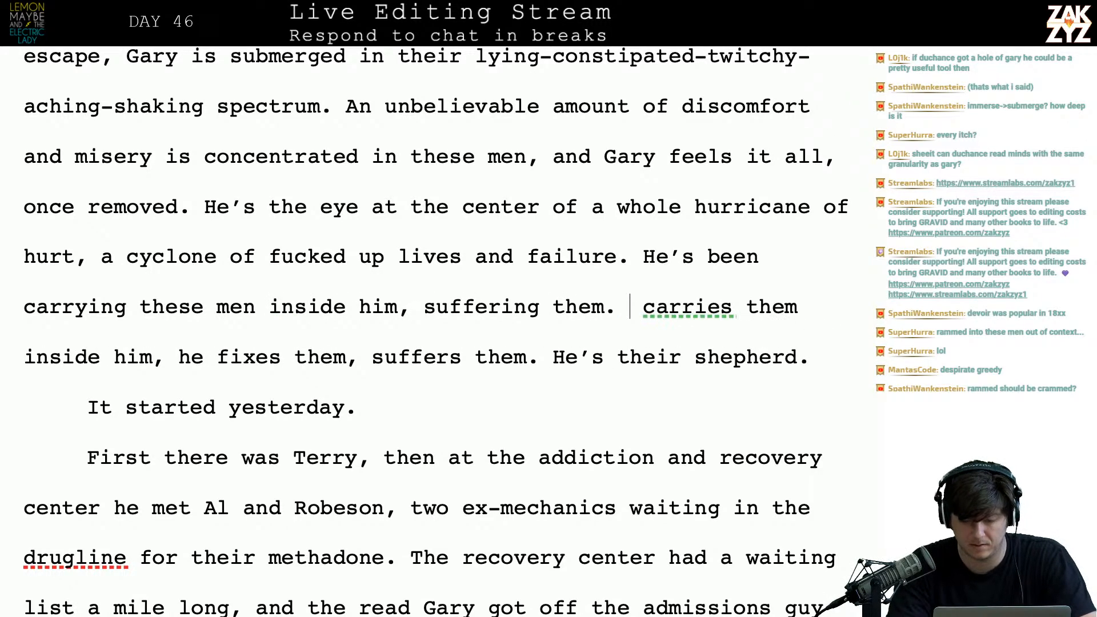
- Delete the old wording "carries them inside him, he fixes them, suffers them." ahead of "He's their shepherd."
key(shift+Down)
key(shift+Left)
key(shift+Left)
key(shift+Left)
key(shift+Left)
key(shift+Left)
key(shift+Left)
key(shift+Left)
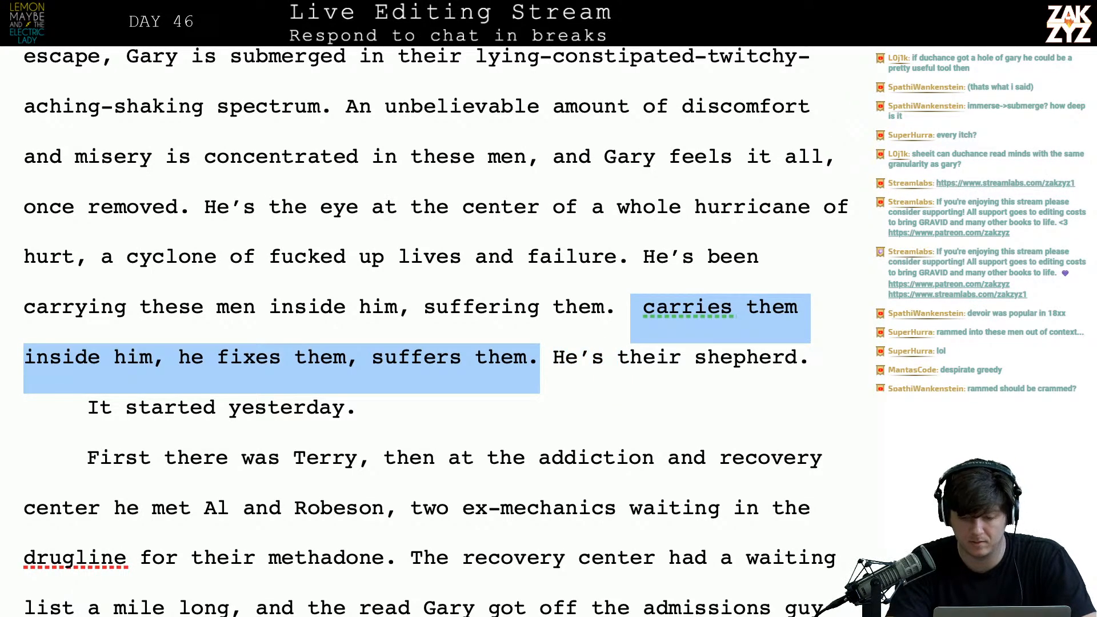
key(BackSpace)
- Replace "It" with "This all" in the sentence "It started yesterday."
key(Right)
key(Right)
key(Right)
key(BackSpace)
key(BackSpace)
text(This all s)
key(BackSpace)
key(BackSpace)
- Join the paragraph beginning "First there was Terry" onto "This all started yesterday.", with a space between the sentences
key(Right)
key(Right)
key(Right)
key(Right)
key(Right)
key(Right)
key(Right)
key(Right)
key(Right)
key(Right)
key(Right)
key(Right)
key(Right)
key(Right)
key(Right)
key(Right)
key(Right)
key(Right)
key(Right)
key(Right)
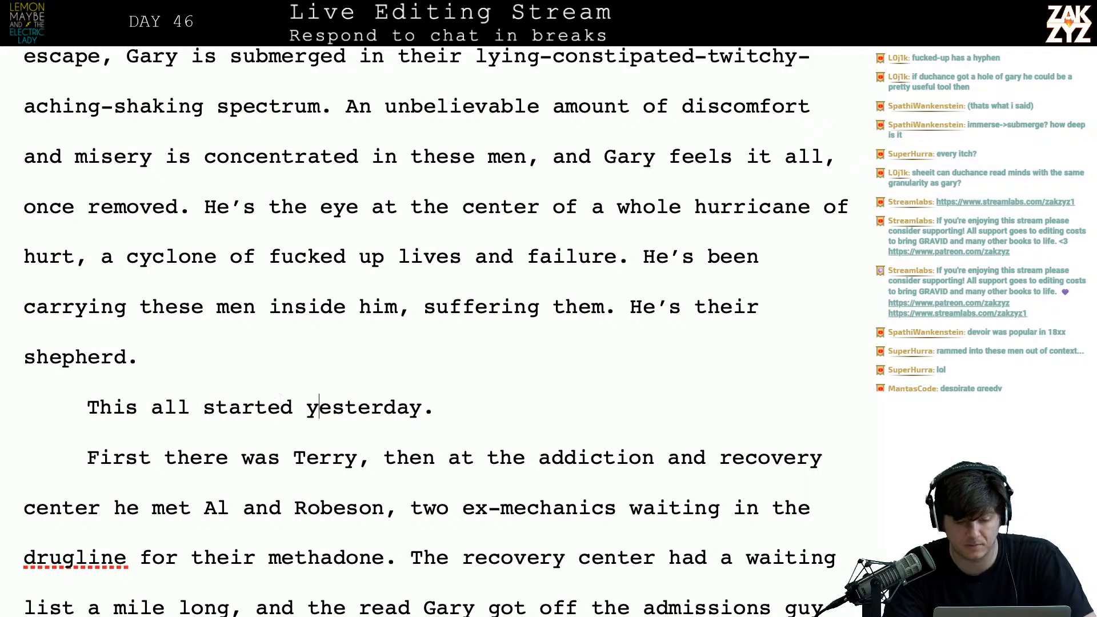
key(BackSpace)
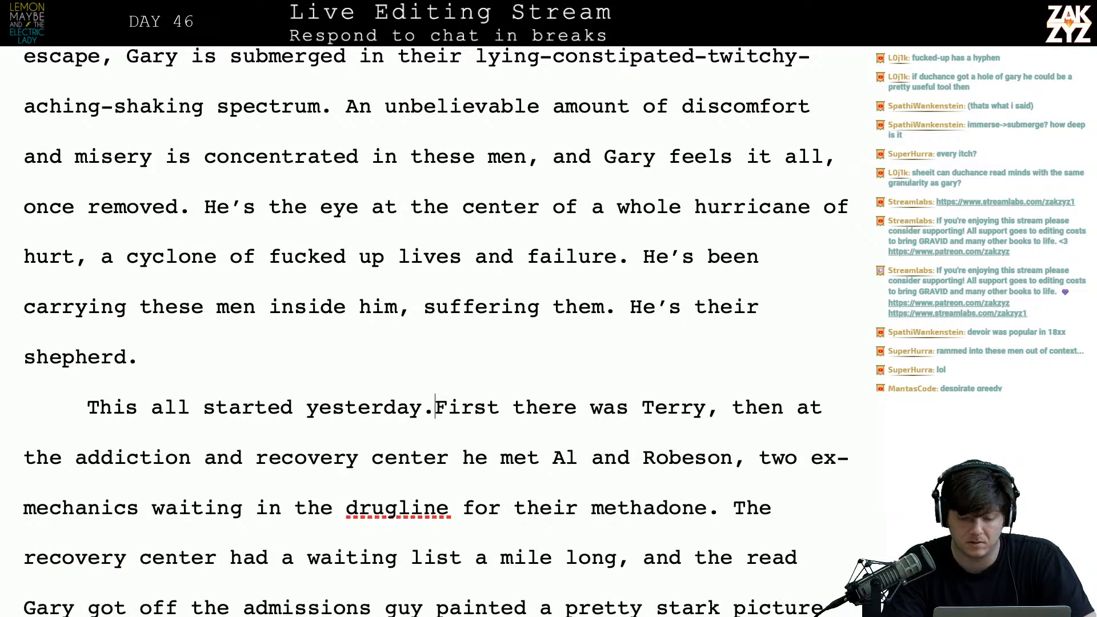
scroll(435, 332, down, 1)
scroll(435, 331, down, 1)
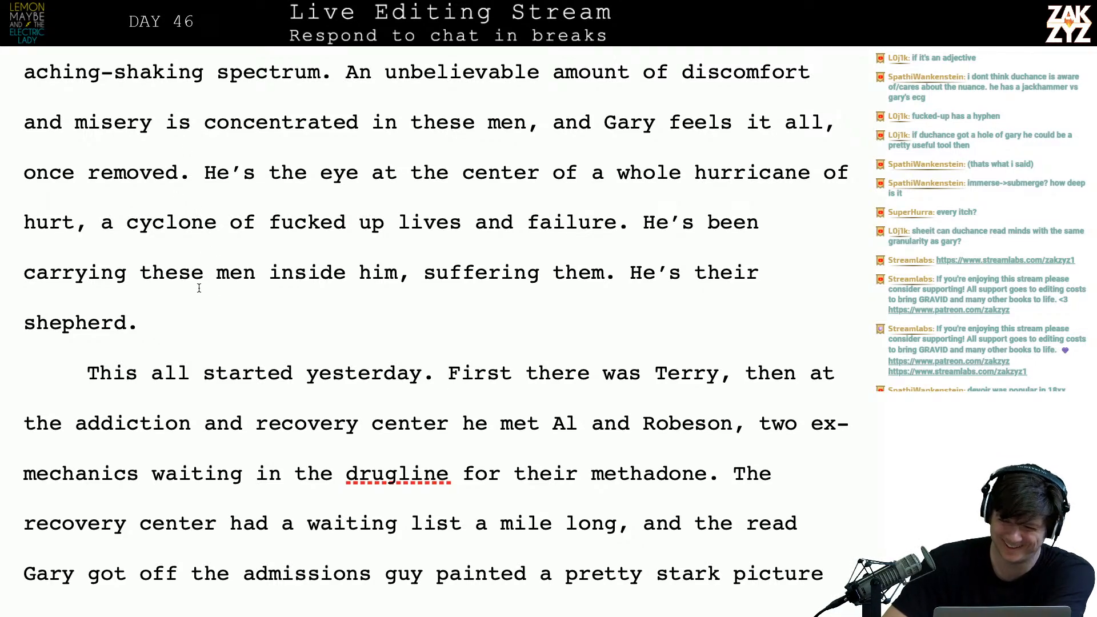
- Hyphenate "fucked-up" in the phrase about the cyclone of lives and failure
scroll(404, 252, up, 1)
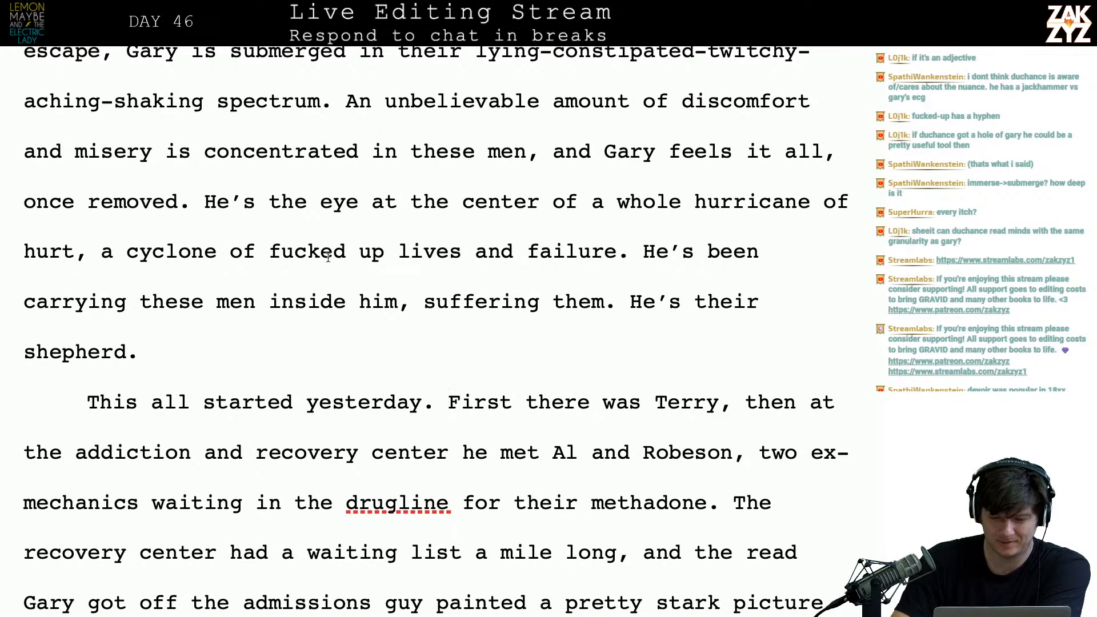
key(BackSpace)
text(-)
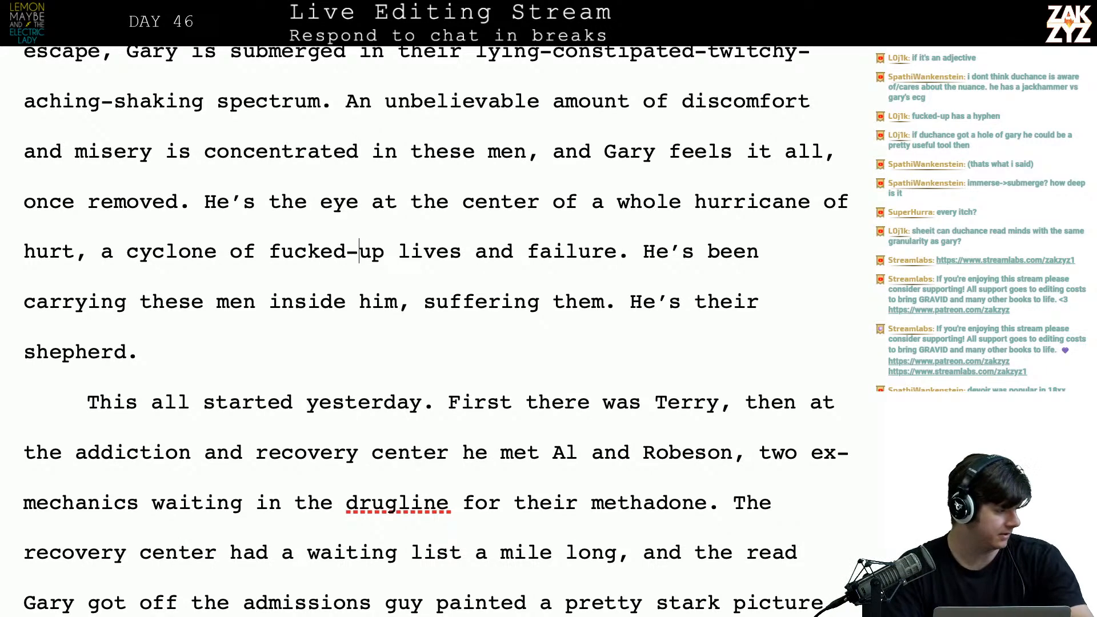
- Switch to the notes document and set the first chat viewer's tally under Day 46 to 171
key(super+Tab)
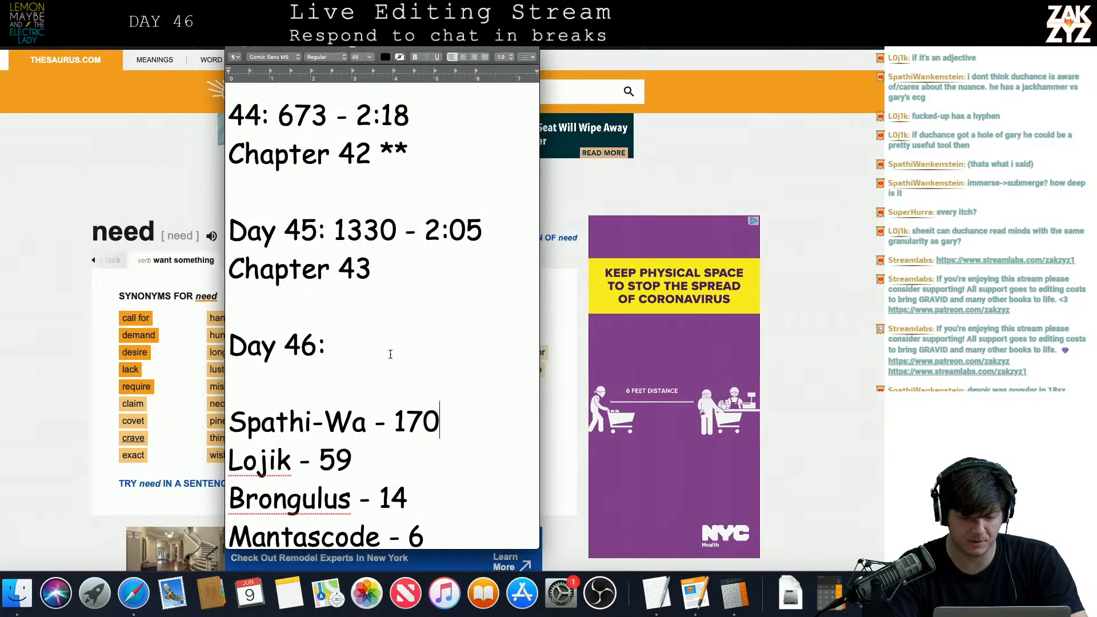
click(438, 422)
key(BackSpace)
text(1)
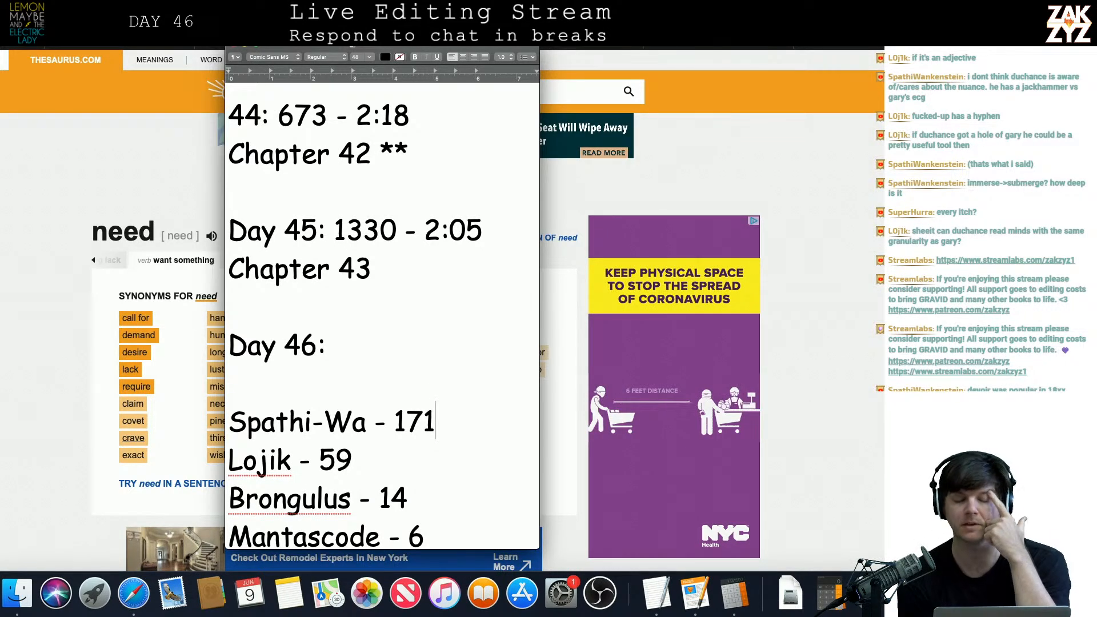
key(super+Tab)
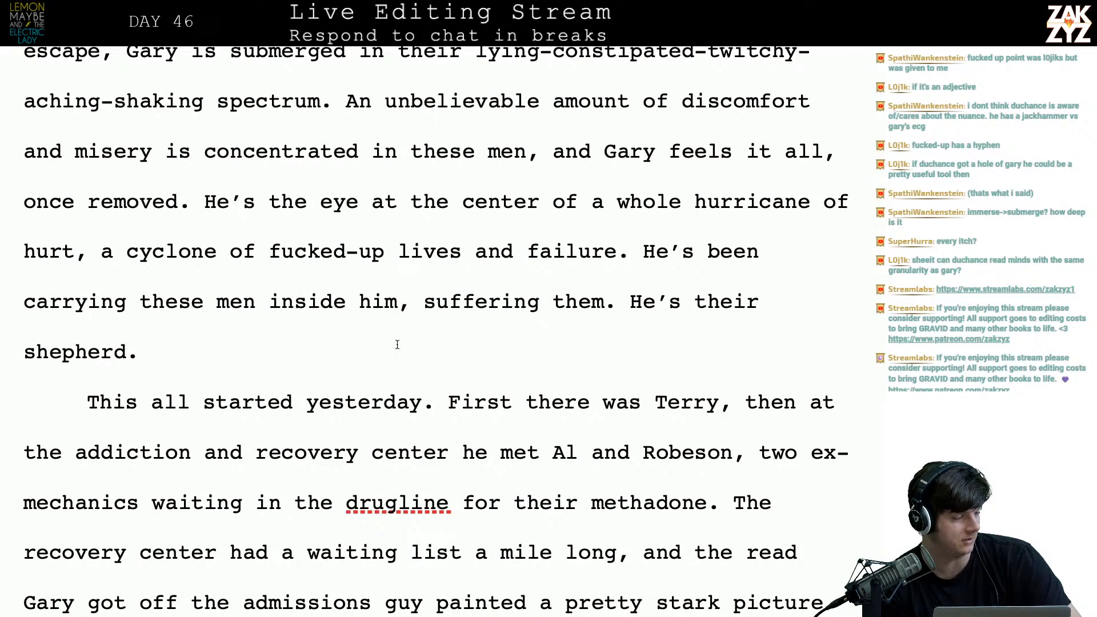
- In the notes document, set the first chat viewer's tally to 170 and the second viewer's to 60, and return to the manuscript
key(super+Tab)
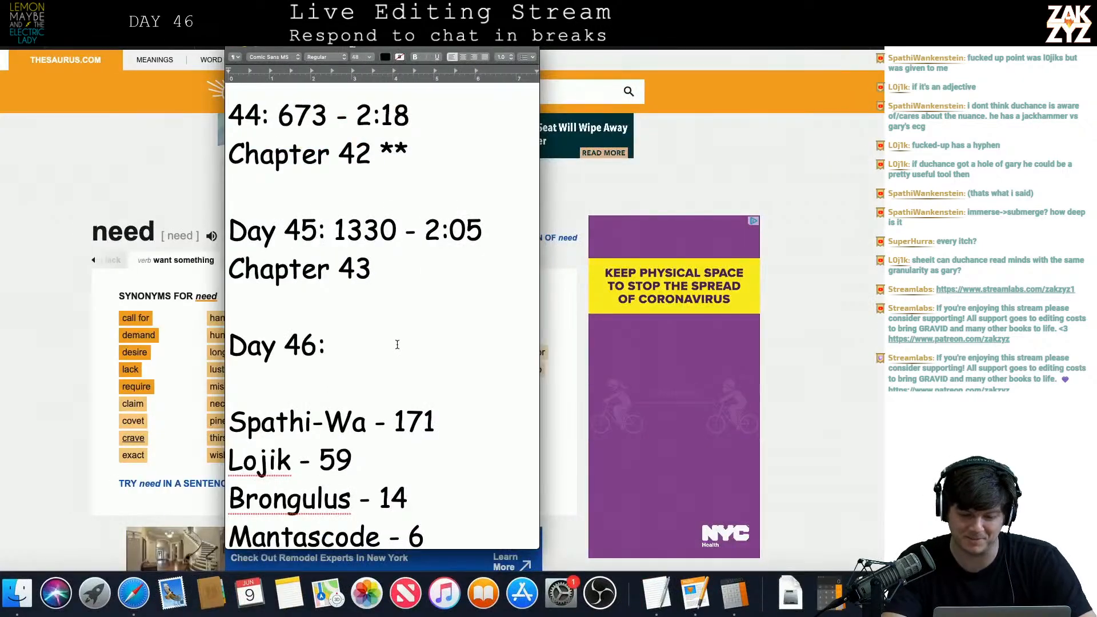
key(BackSpace)
text(0)
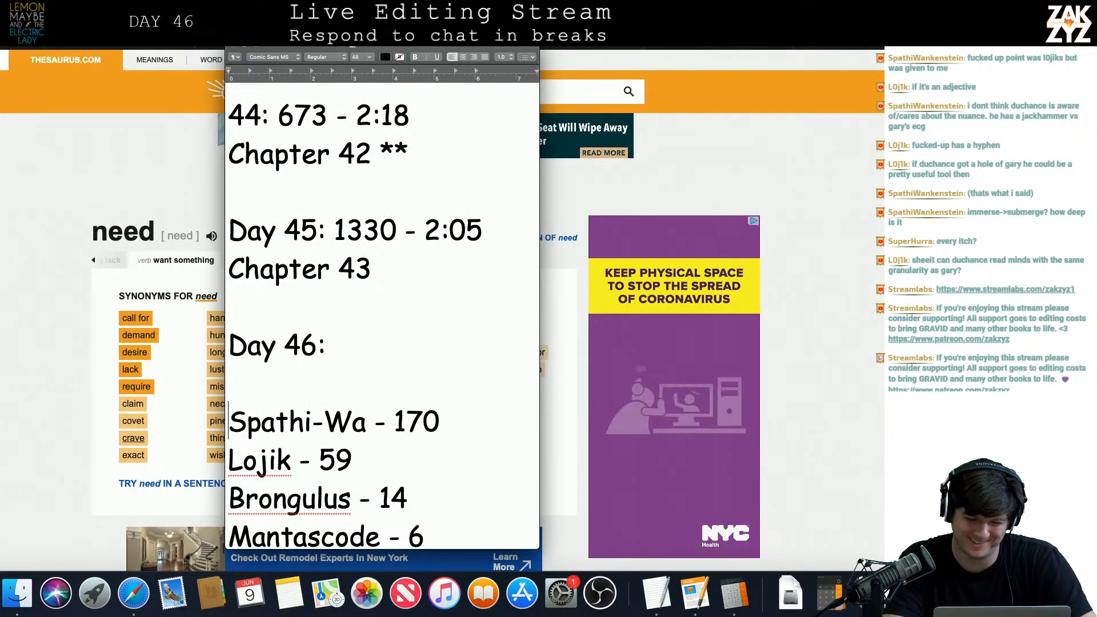
key(BackSpace)
key(BackSpace)
text(60)
key(super+Tab)
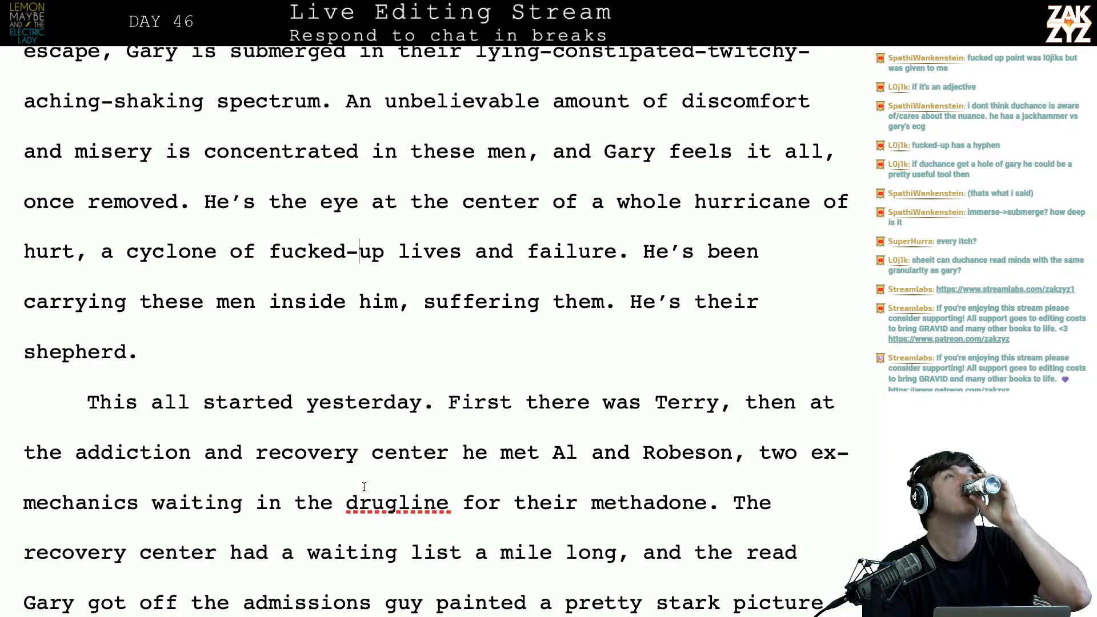
- Switch to the web browser and search for "the first disciple"
scroll(364, 489, down, 3)
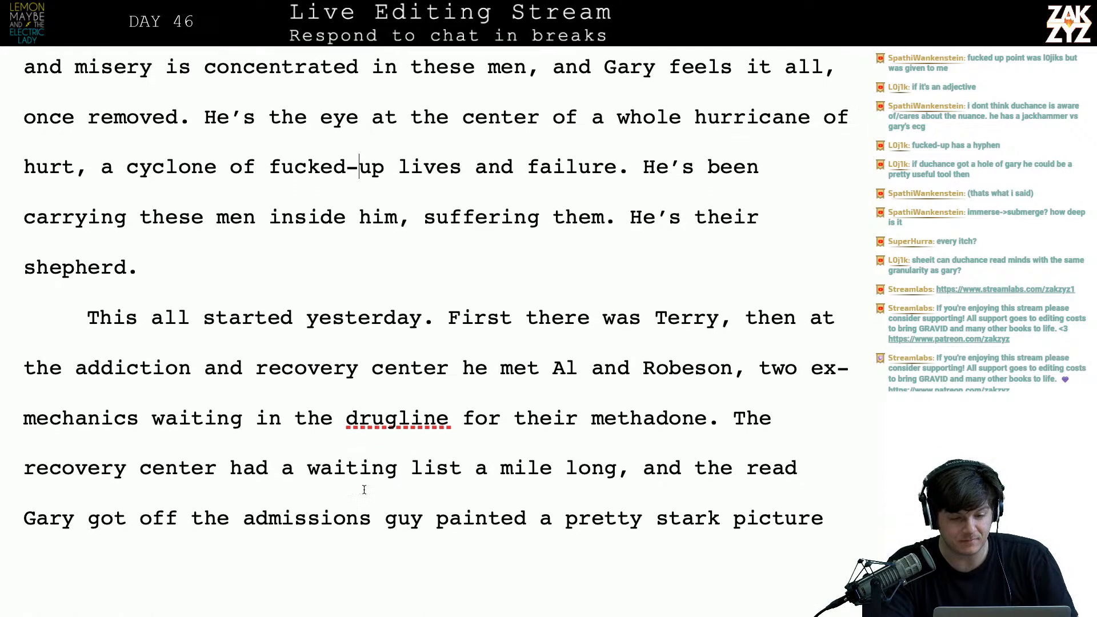
click(465, 296)
key(Right)
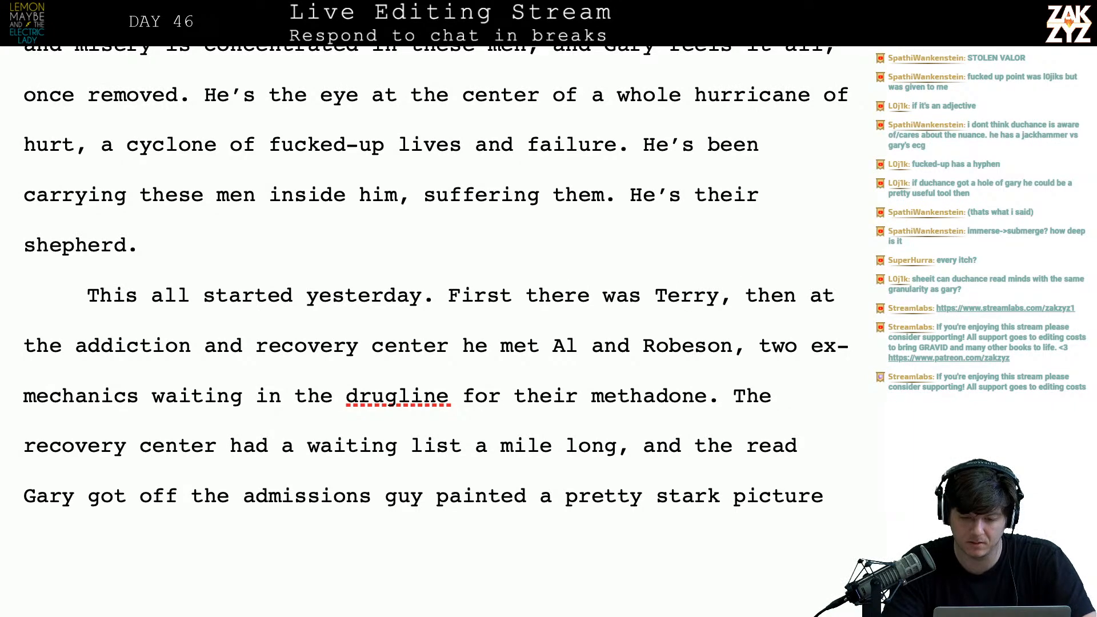
key(super+Tab)
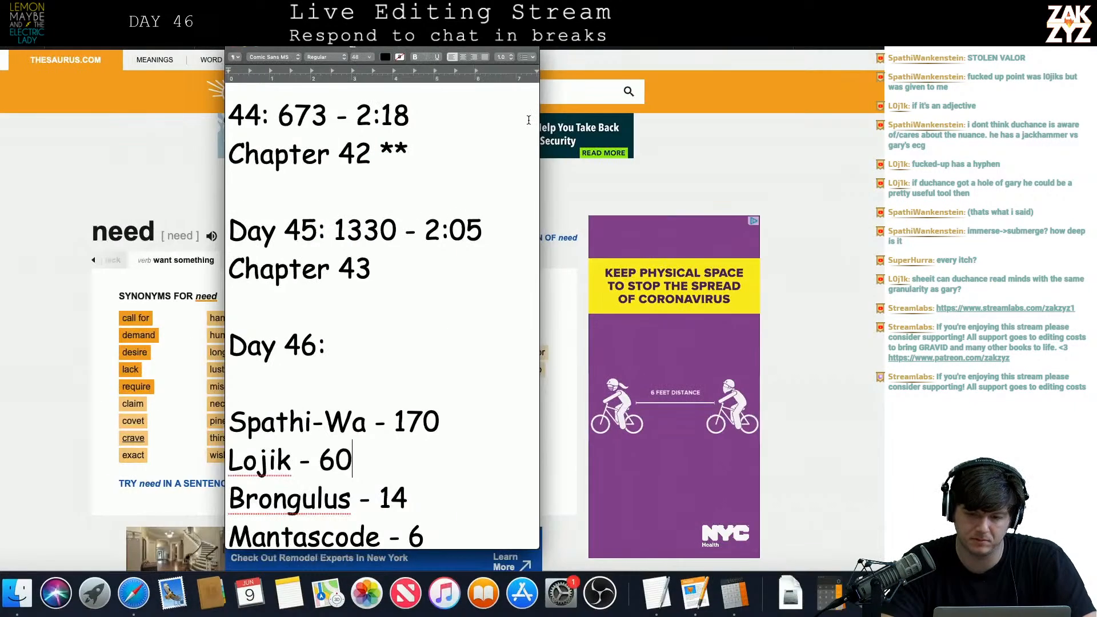
key(super+h)
text(the first disciple)
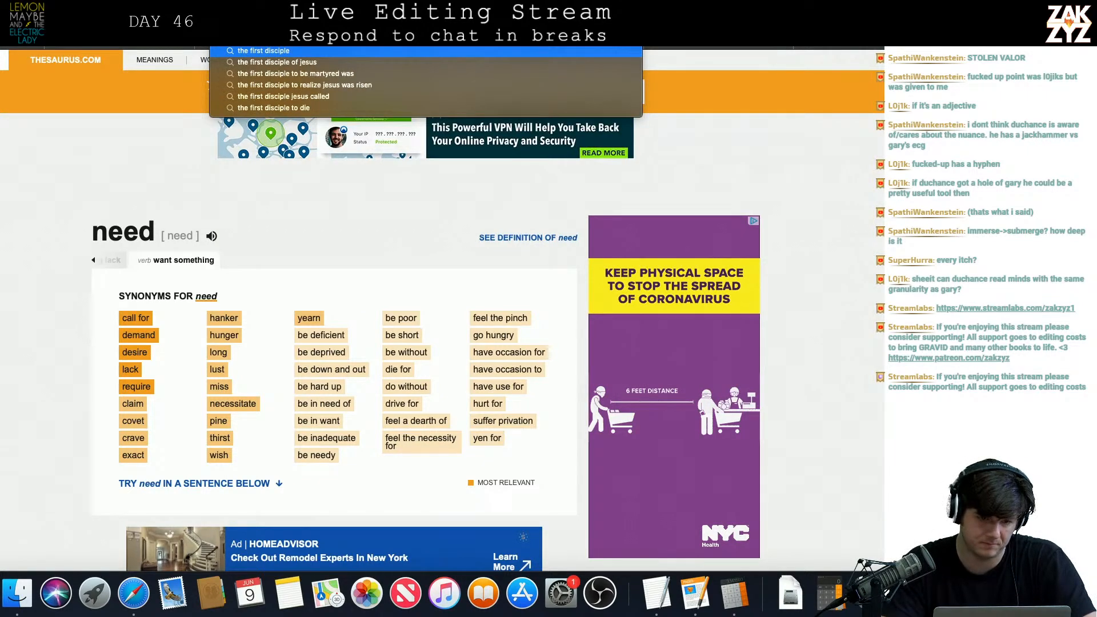
key(Return)
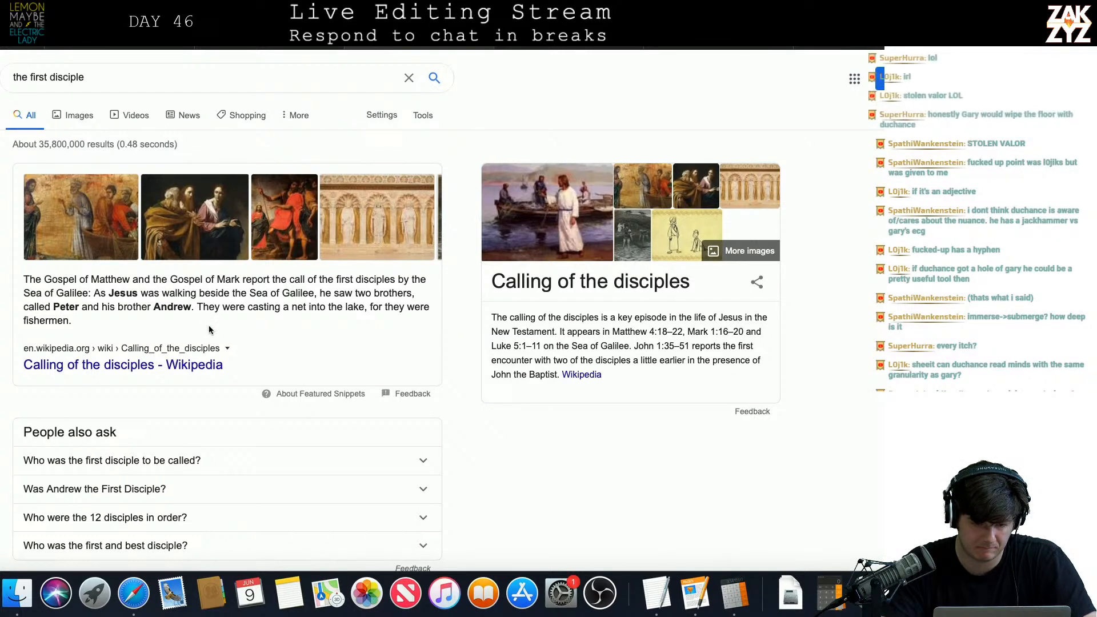
- Examine the search results and the National Shrine article on the first disciple called by Jesus
scroll(327, 372, down, 3)
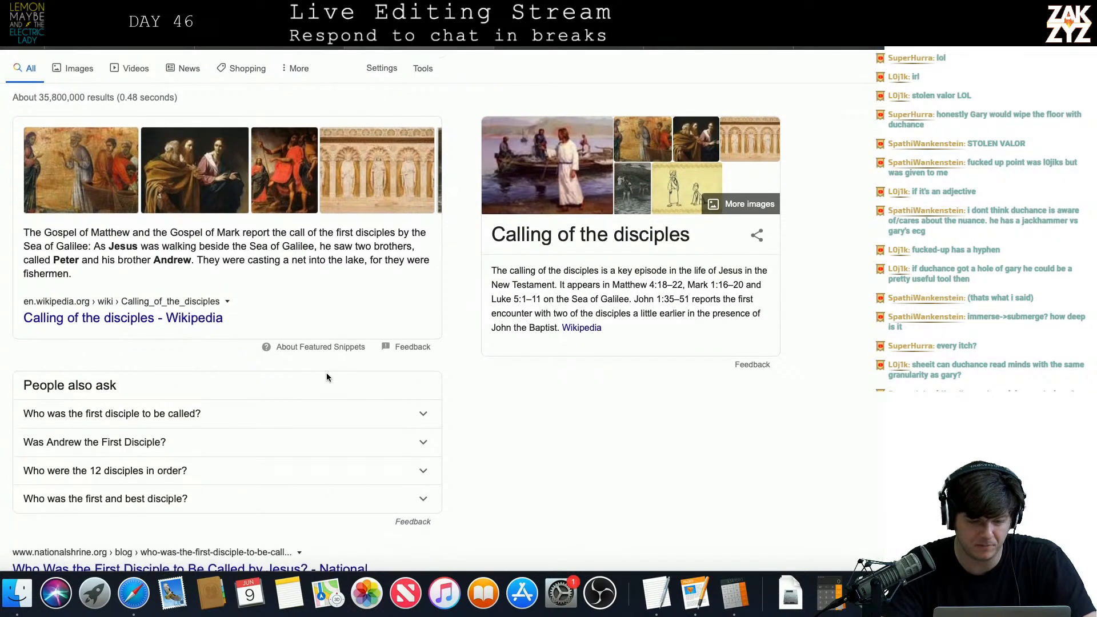
scroll(327, 377, down, 1)
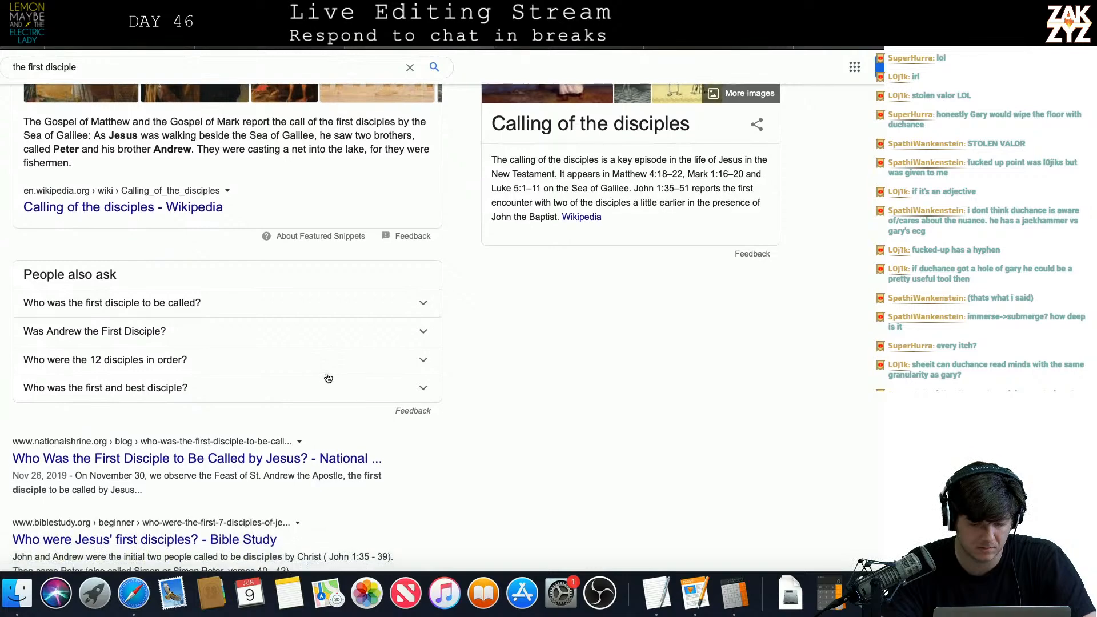
click(292, 454)
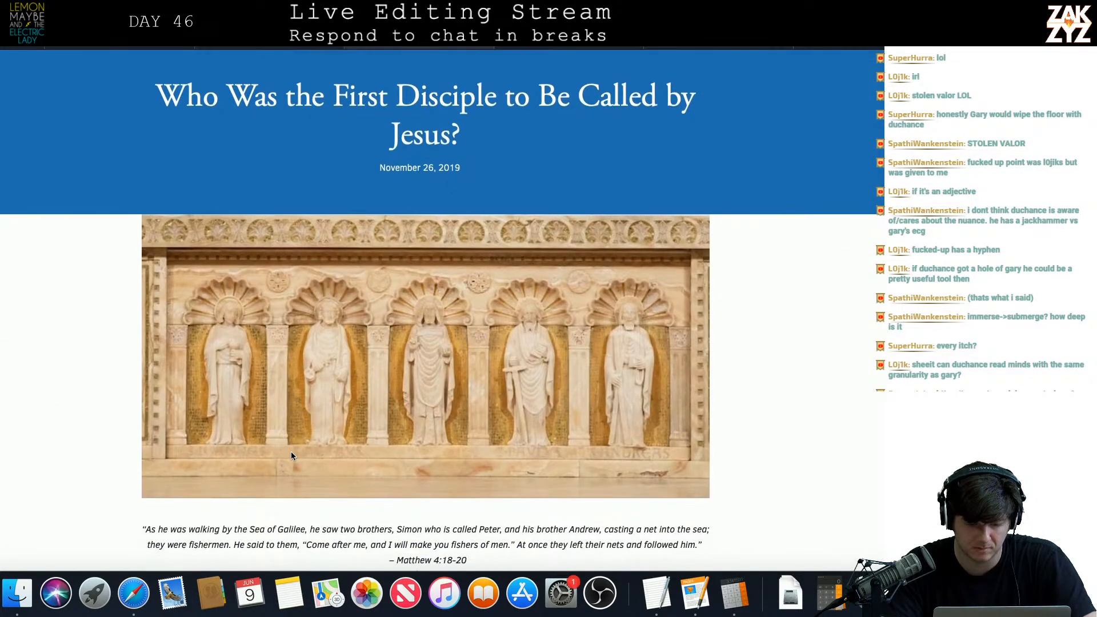
scroll(291, 451, down, 6)
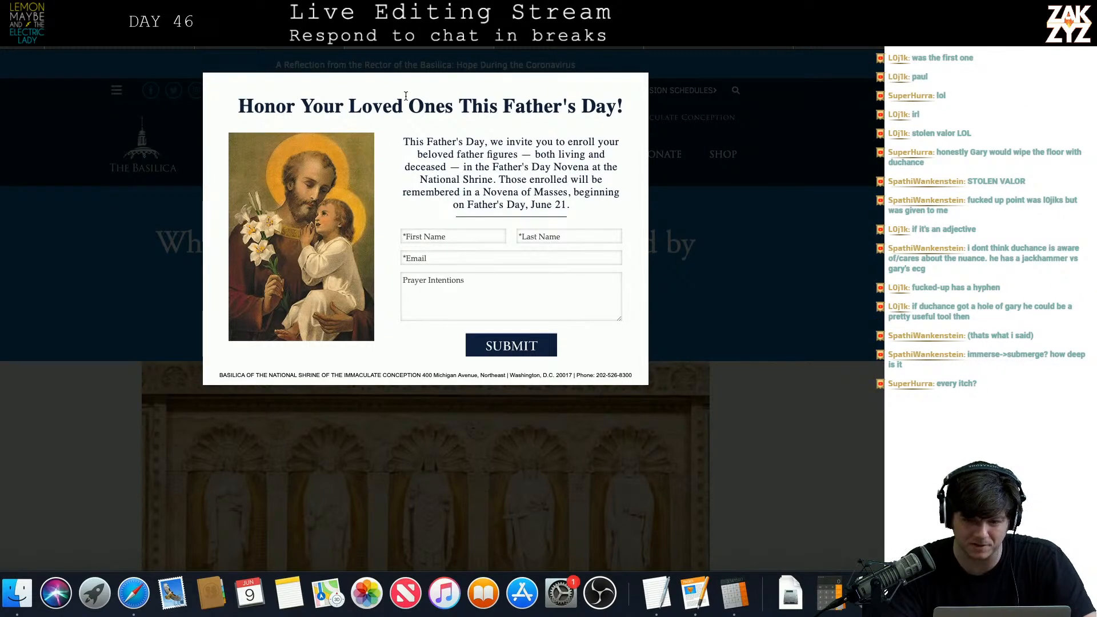
key(super+[)
scroll(449, 312, down, 3)
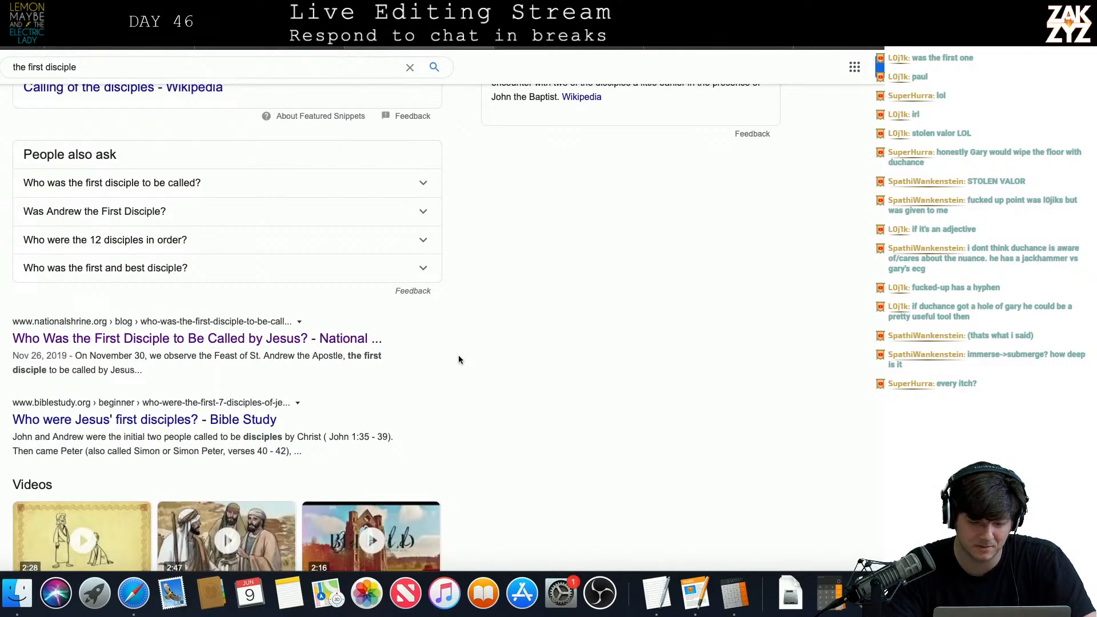
scroll(459, 359, down, 3)
scroll(459, 359, down, 2)
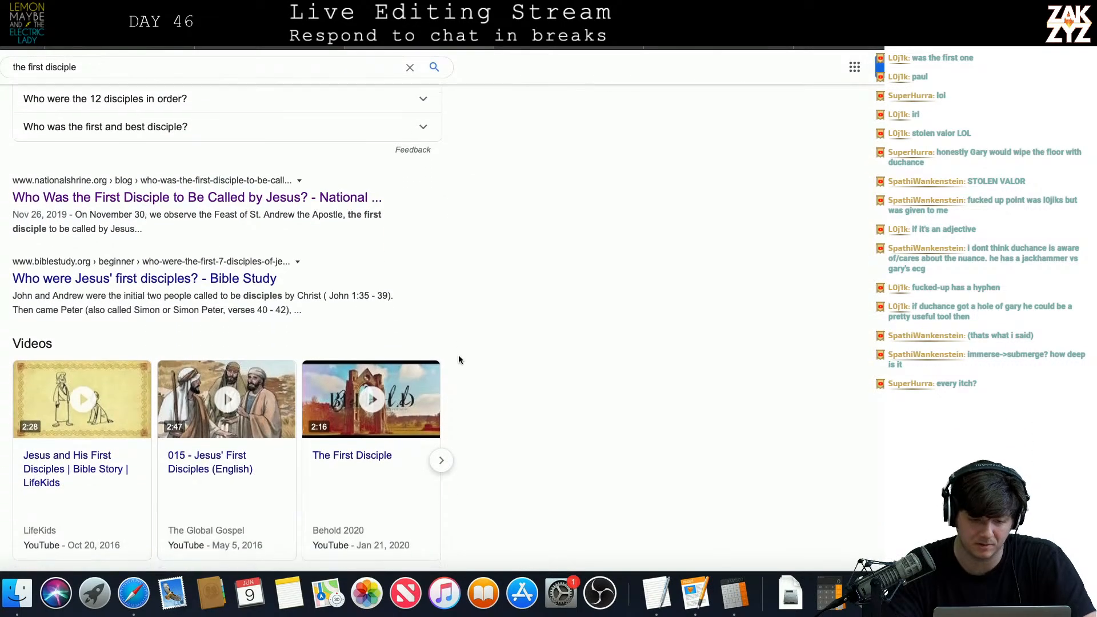
- Return to the manuscript and write "Terry was the first." ahead of "First there was Terry"
key(super+Tab)
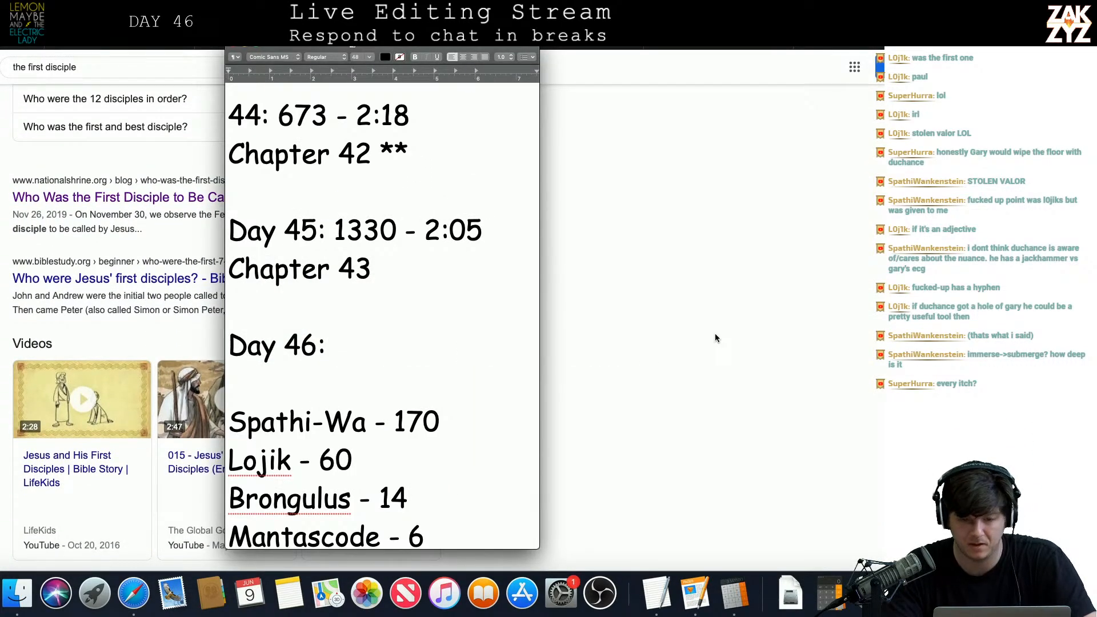
key(super+Tab)
key(super+Tab)
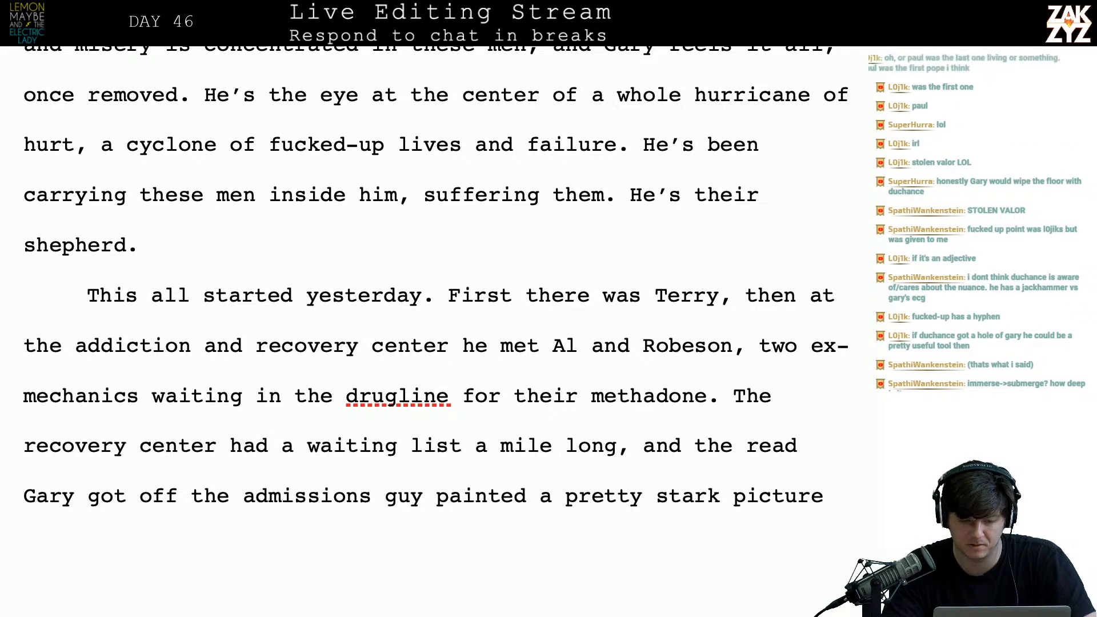
key(Right)
key(Right)
key(Right)
key(Right)
key(Right)
key(Right)
key(Right)
key(Right)
key(Right)
key(Left)
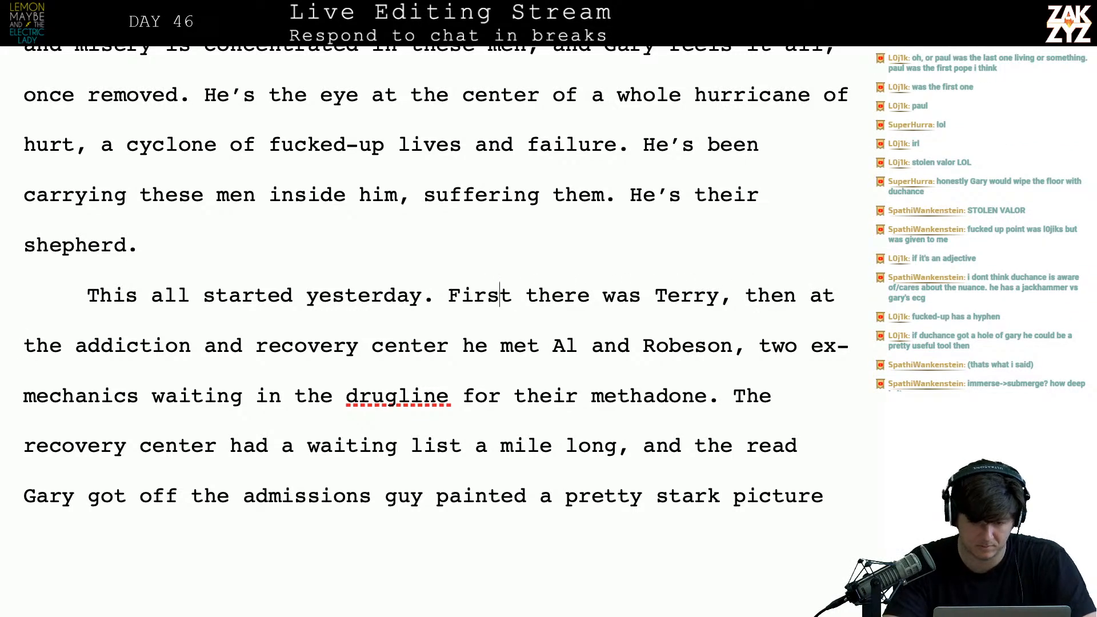
text(Terry was the fi)
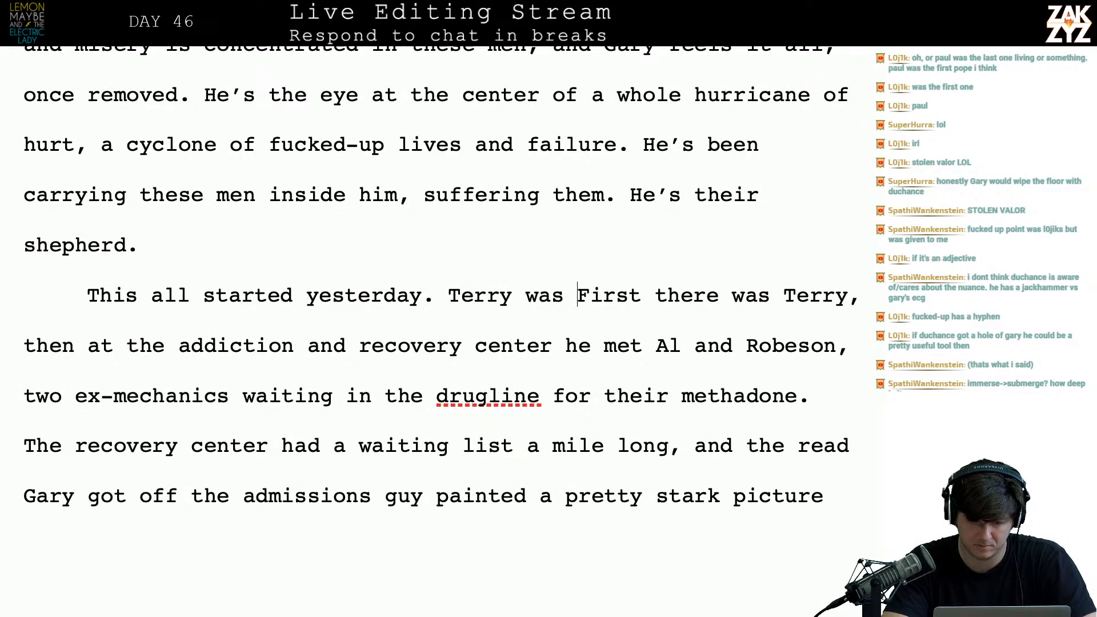
text(rst.)
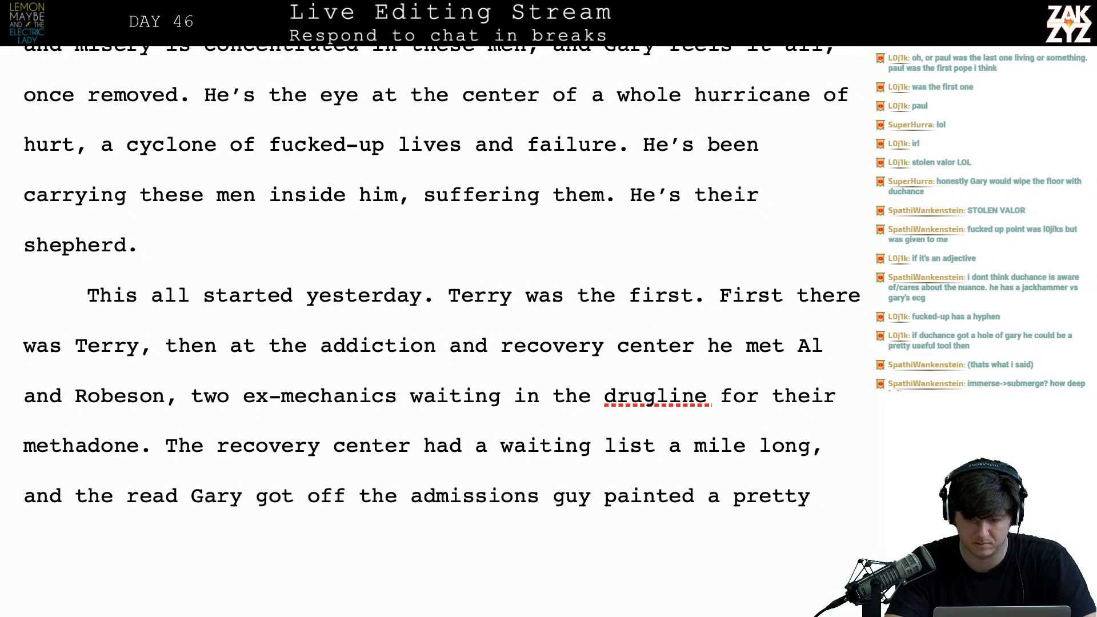
- Cut "First there was Terry," and capitalize the following word so the sentence begins "Then at the addiction and recovery center"
key(shift+Right)
key(shift+Right)
key(shift+Right)
key(shift+Right)
key(shift+Right)
key(shift+Right)
key(shift+Right)
key(shift+Right)
key(shift+Right)
key(shift+Right)
key(shift+Right)
key(shift+Right)
key(shift+Right)
key(shift+Right)
key(shift+Right)
key(shift+Right)
key(shift+Right)
key(shift+Right)
key(shift+Right)
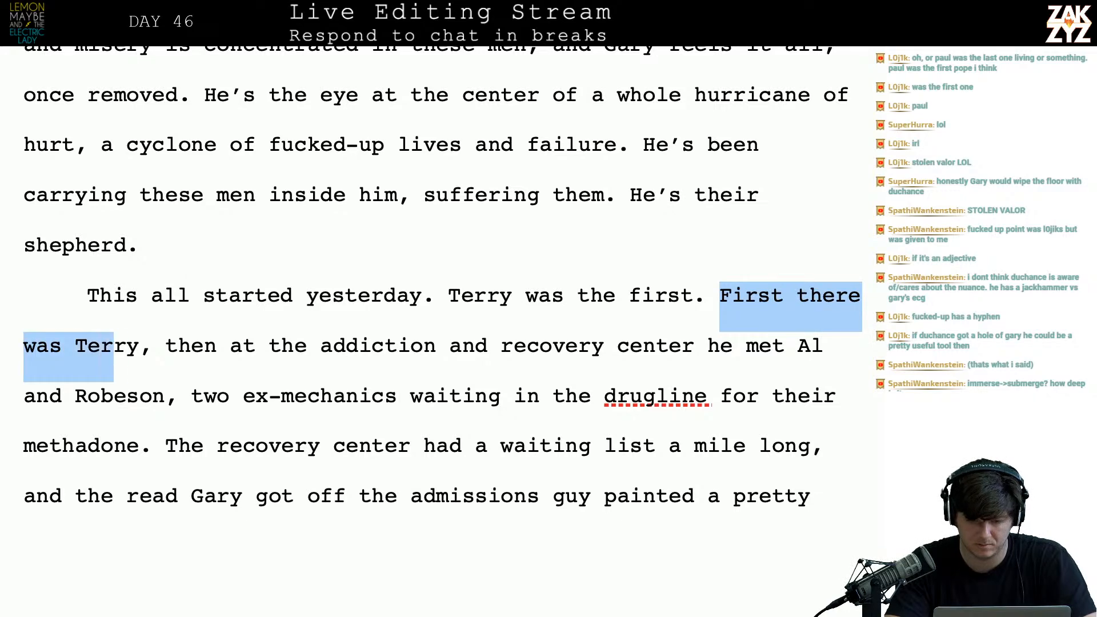
key(shift+Right)
key(shift+Right)
key(shift+Right)
key(shift+Right)
key(shift+Right)
key(shift+Right)
key(shift+Right)
key(shift+Right)
key(shift+Right)
key(shift+Right)
key(shift+Right)
key(shift+Right)
key(shift+Left)
key(shift+Left)
key(shift+Left)
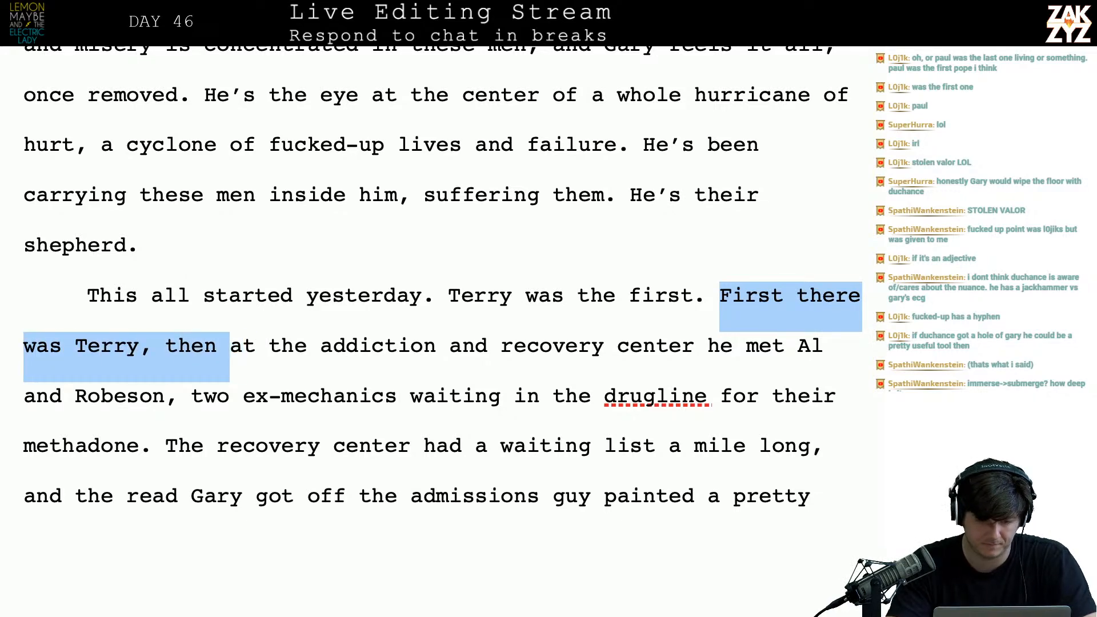
key(shift+Left)
key(shift+Left)
key(shift+Left)
key(shift+Left)
text(T)
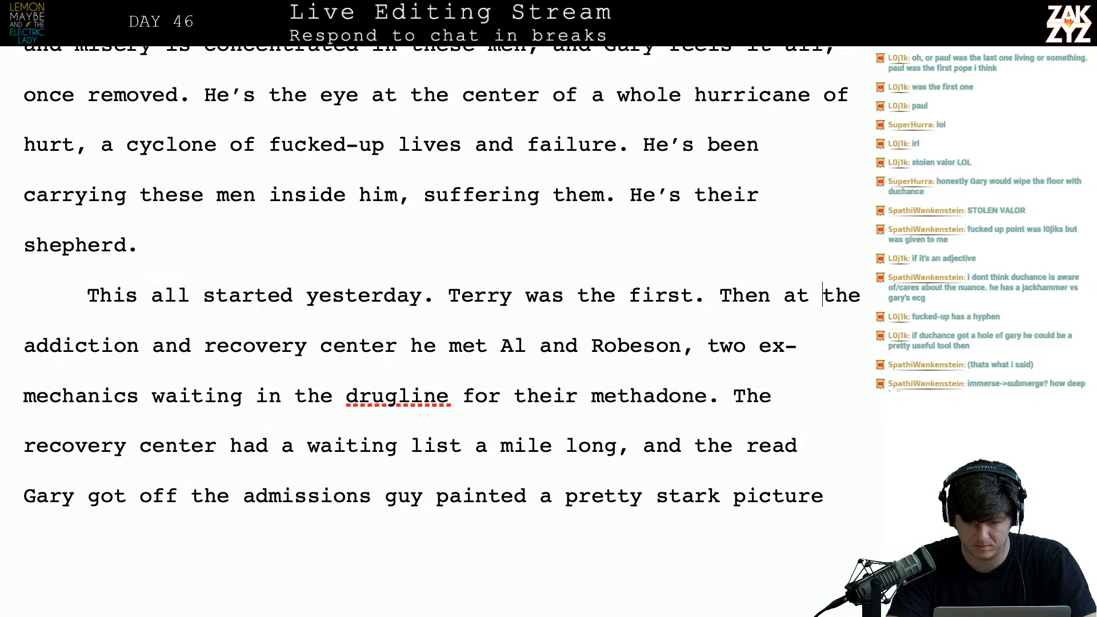
key(shift+Right)
key(shift+Right)
key(shift+Right)
key(shift+Right)
key(shift+Right)
key(shift+Right)
key(shift+Right)
key(shift+Right)
key(shift+Right)
key(shift+Right)
key(shift+Right)
key(shift+Right)
key(shift+Right)
key(shift+Right)
key(shift+Right)
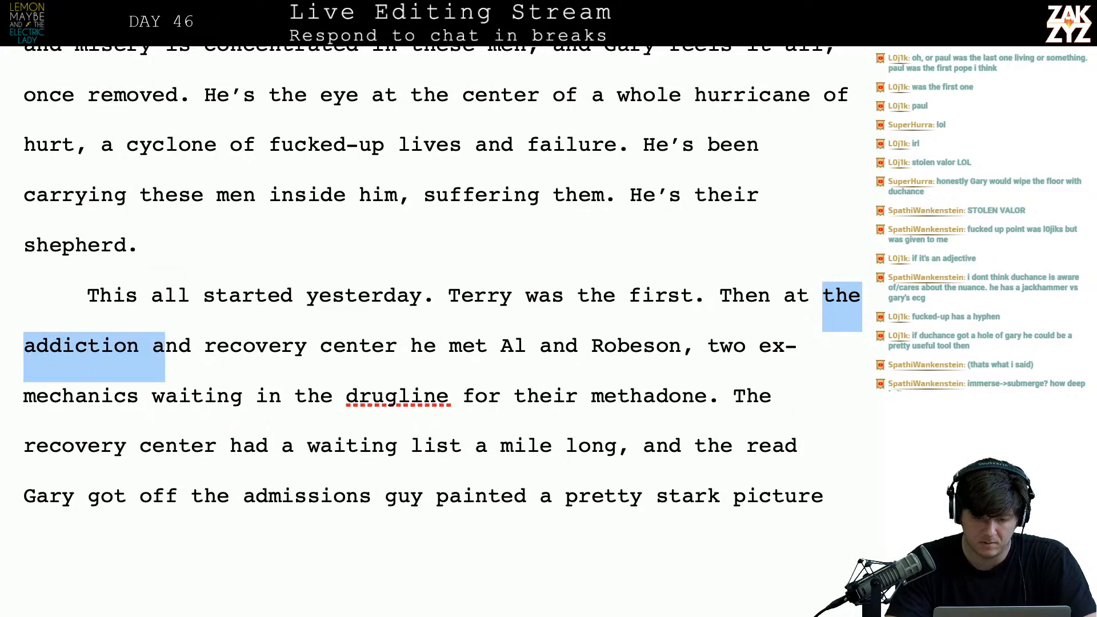
key(shift+Right)
key(shift+Right)
key(shift+Right)
key(shift+Right)
key(shift+Right)
key(shift+Right)
key(shift+Right)
key(shift+Right)
key(shift+Left)
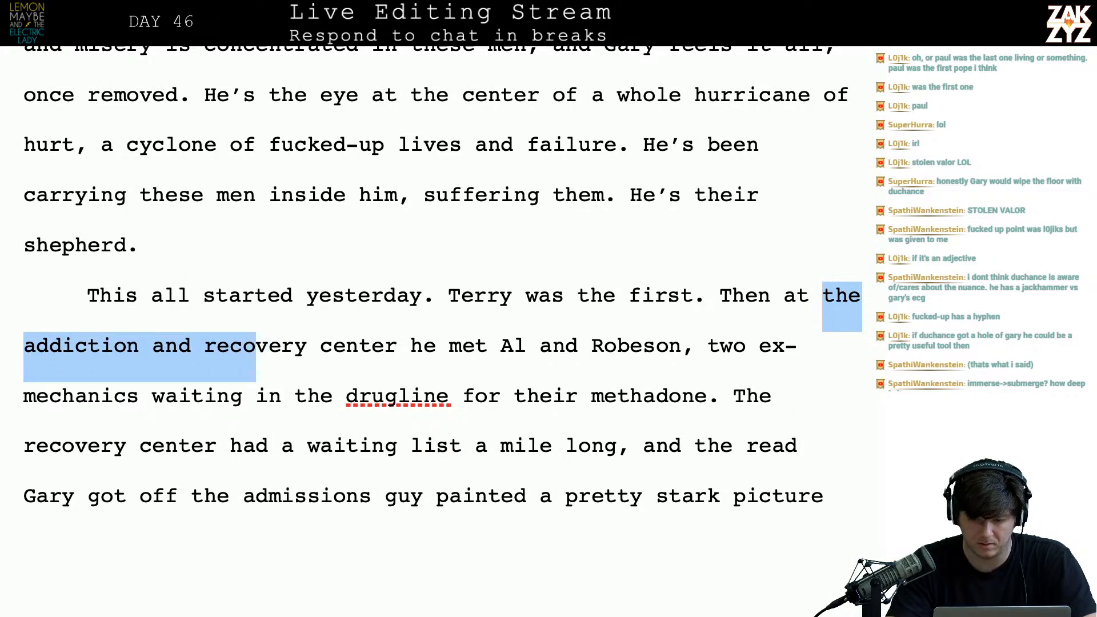
key(Left)
- Write "the Addiction & Recovery Center" as a capitalized name after "Then at", ahead of the old lowercase wording
text(t)
key(BackSpace)
text(the Adddiction ^)
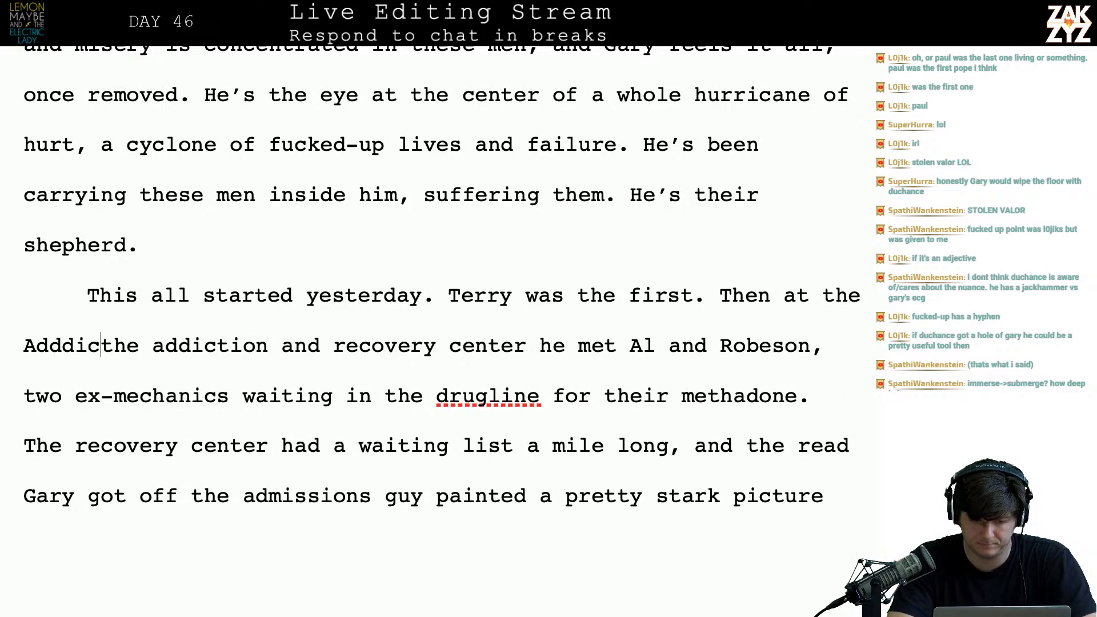
key(BackSpace)
text(& Re)
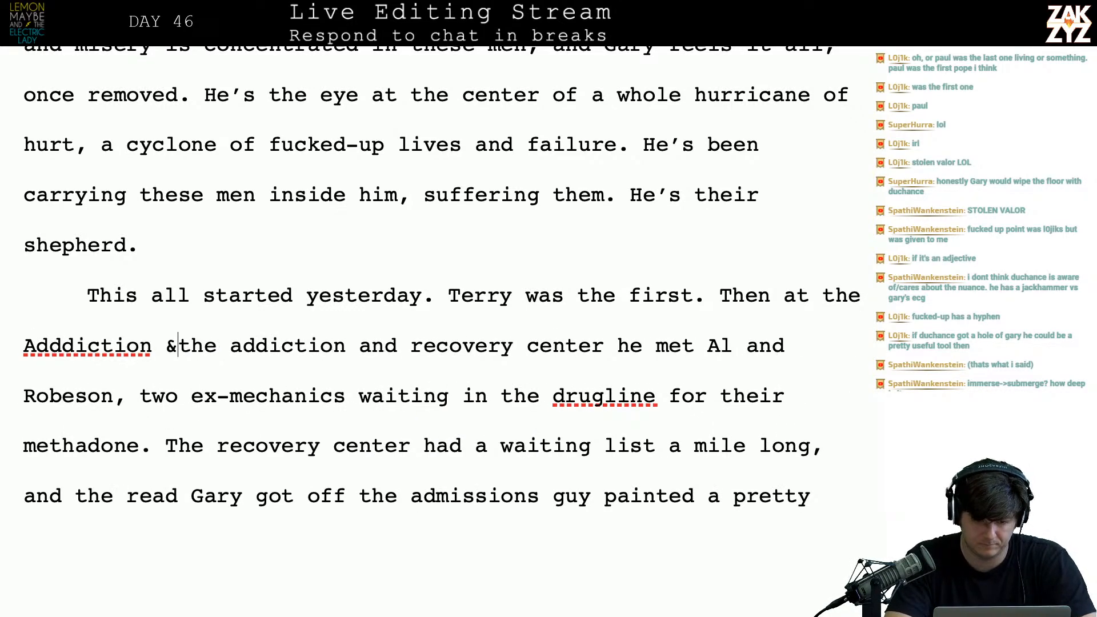
text(covery Center)
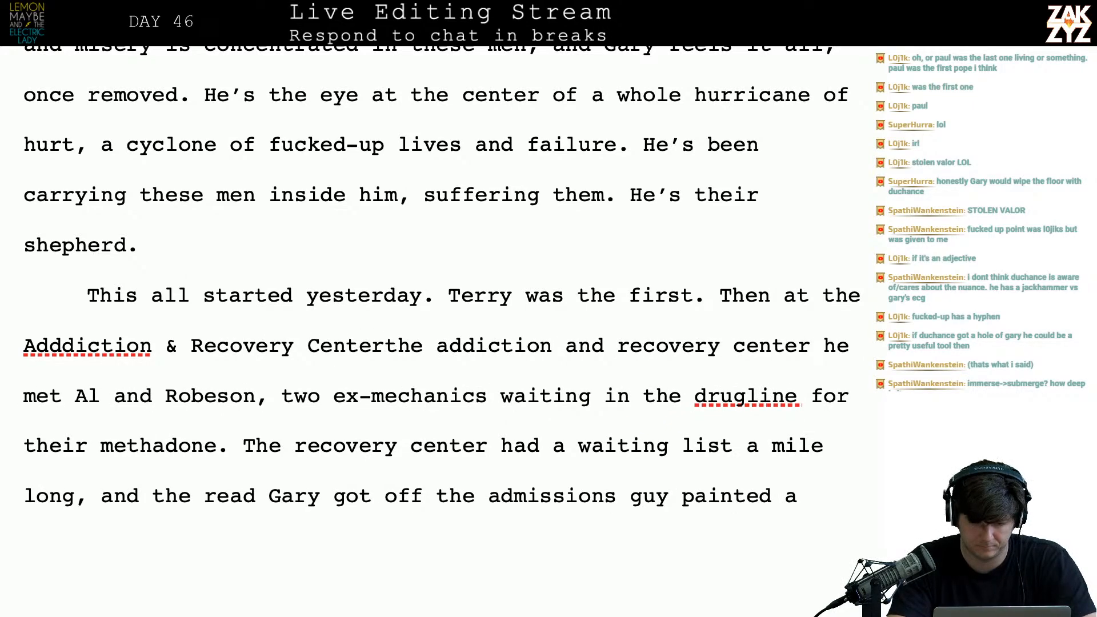
- Replace the leftover "the addiction and recovery center he met" with "they met" before "Al and Robeson"
drag(399, 349, 630, 350)
key(shift+Left)
key(shift+Left)
key(shift+Left)
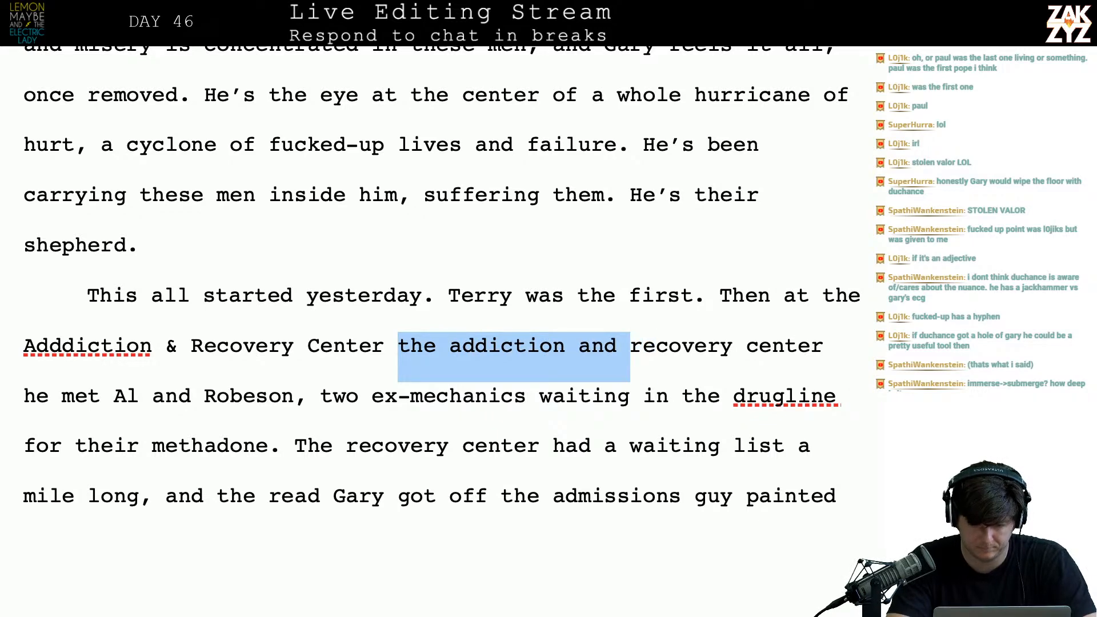
text(they met)
key(shift+Right)
key(shift+Right)
key(shift+Right)
key(shift+Right)
key(shift+Right)
key(shift+Right)
key(shift+Right)
key(shift+Right)
key(shift+Right)
key(shift+Right)
key(shift+Right)
key(shift+Right)
key(shift+Right)
key(shift+Right)
key(shift+Right)
key(shift+Right)
key(shift+Right)
key(shift+Right)
key(shift+Right)
key(shift+Right)
key(shift+Right)
key(shift+Right)
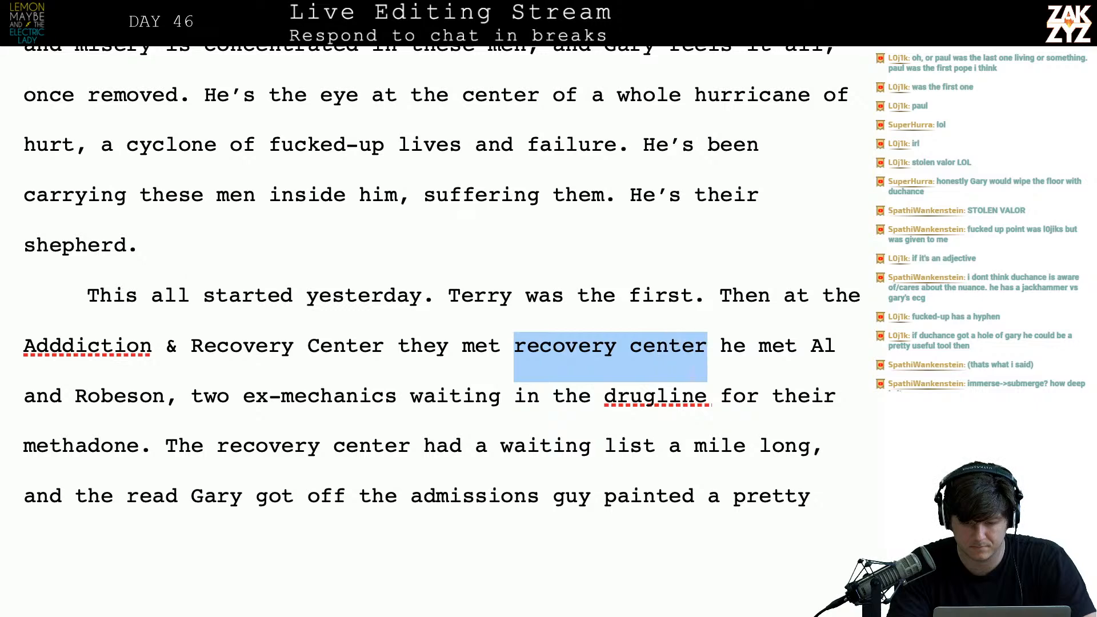
key(BackSpace)
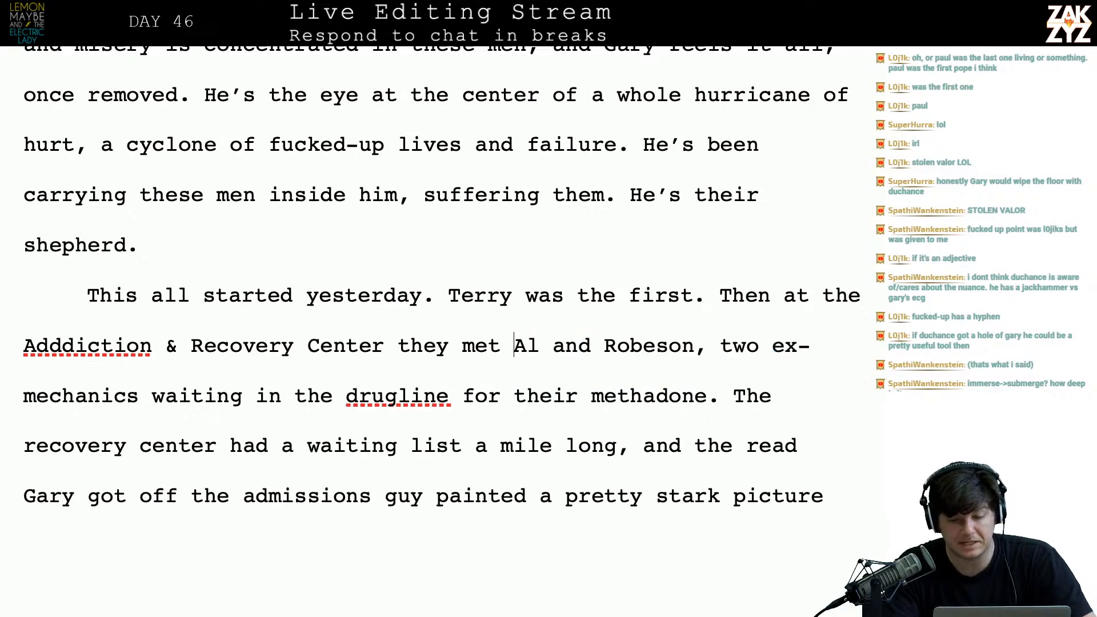
scroll(531, 320, down, 3)
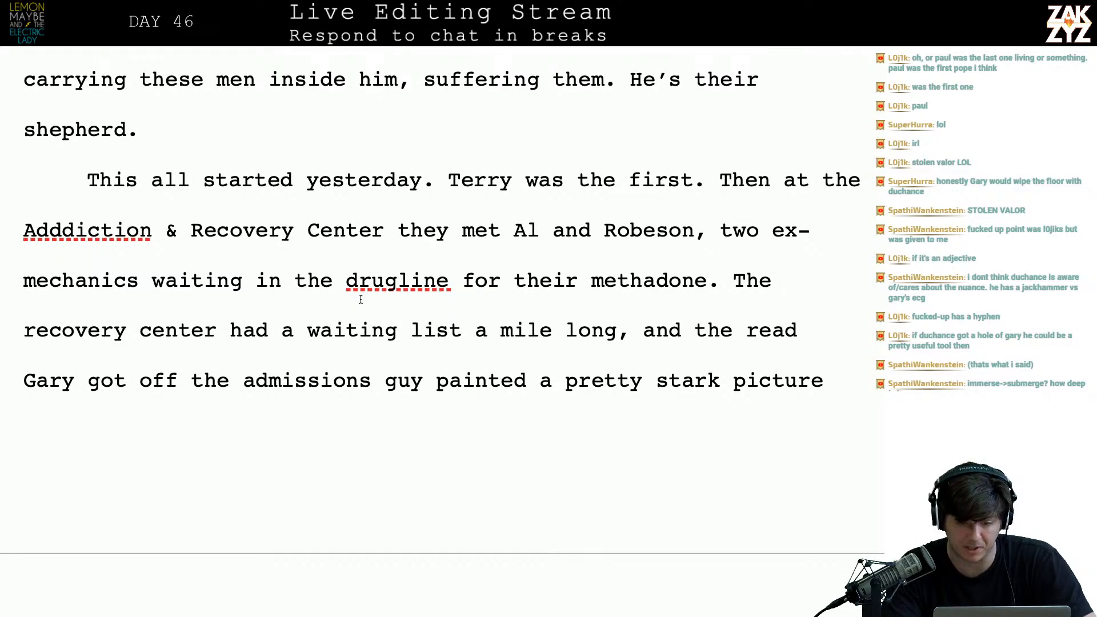
scroll(361, 300, down, 3)
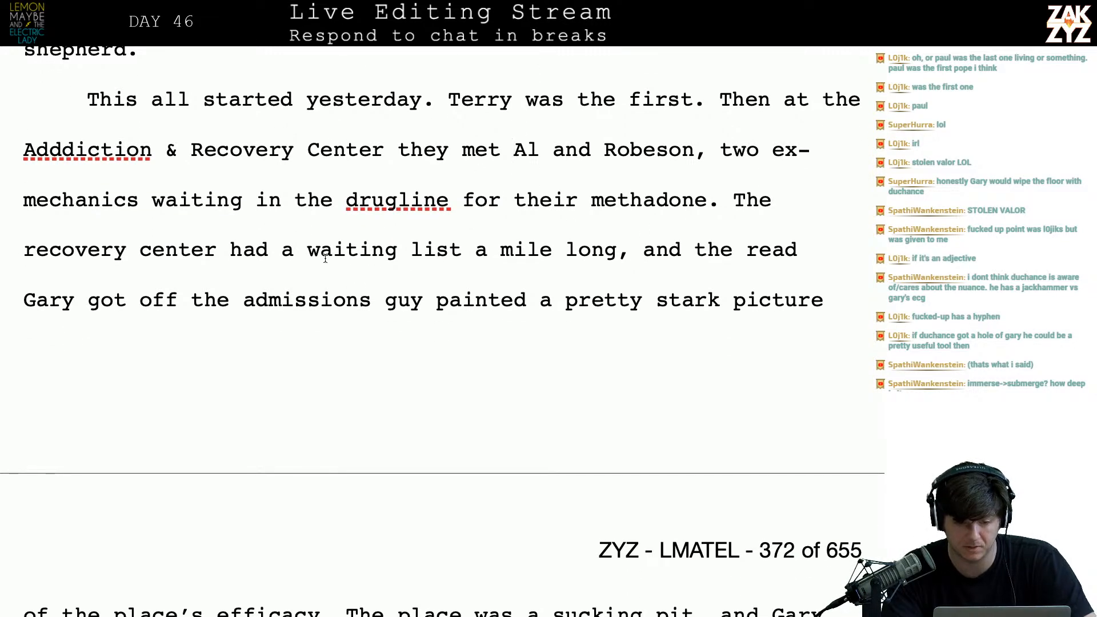
click(289, 256)
key(Right)
key(Right)
key(Right)
key(Left)
key(Left)
key(Left)
key(Left)
key(Left)
key(Left)
key(Left)
key(Left)
key(Left)
key(Left)
key(Left)
key(Left)
key(Left)
key(Left)
key(Left)
key(Left)
key(Right)
key(Right)
key(Right)
key(Right)
key(Right)
key(Right)
key(Right)
key(Right)
key(Right)
key(Right)
key(Left)
key(Up)
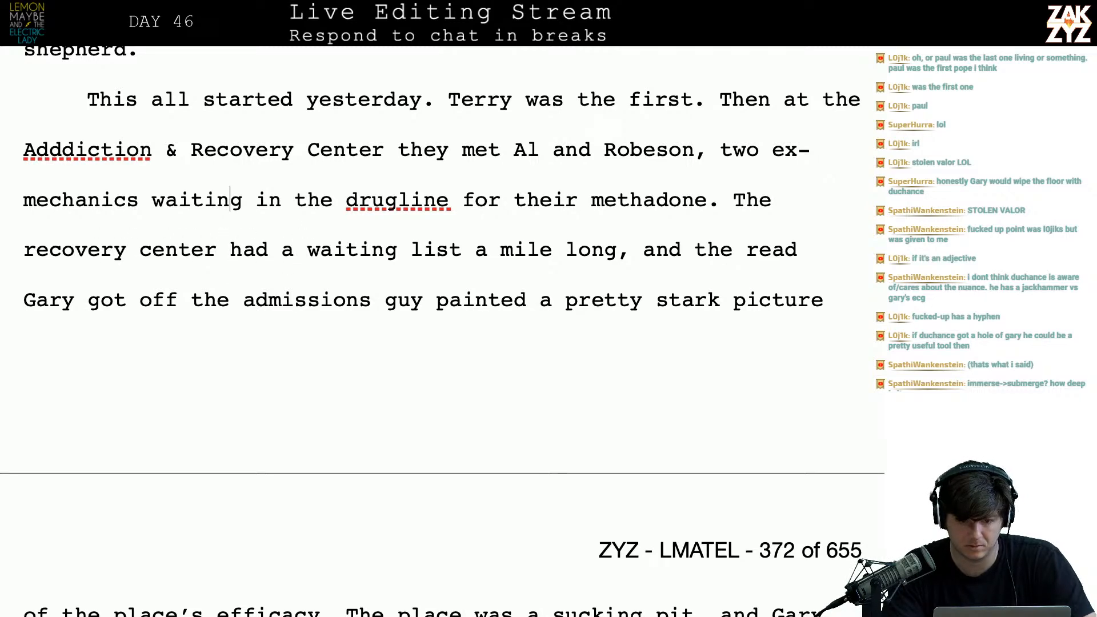
scroll(443, 331, up, 1)
scroll(443, 331, up, 3)
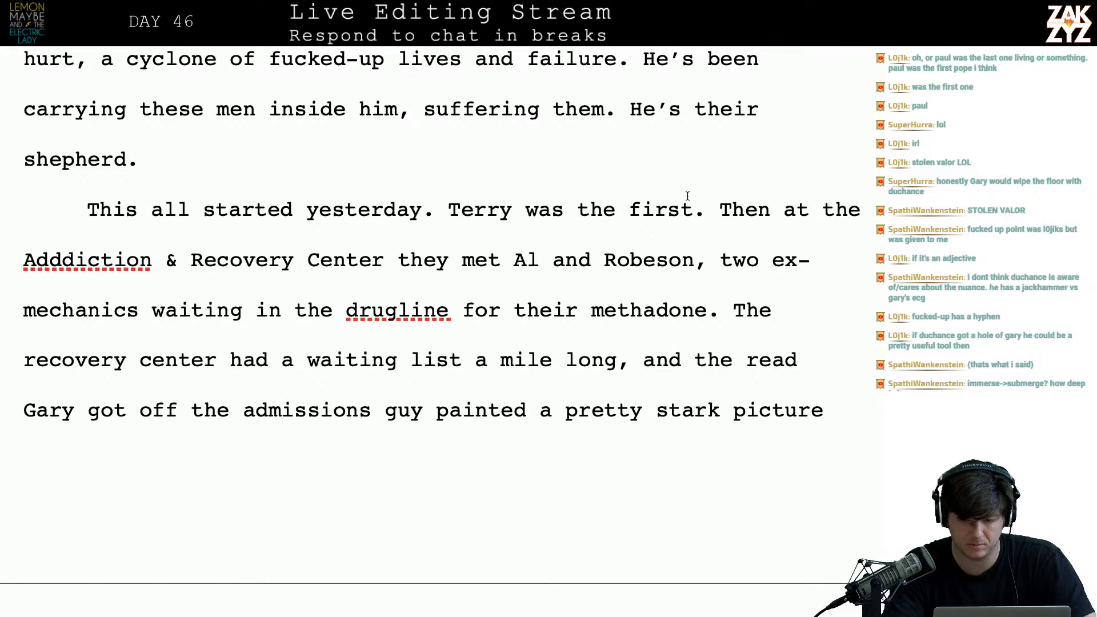
key(BackSpace)
key(Right)
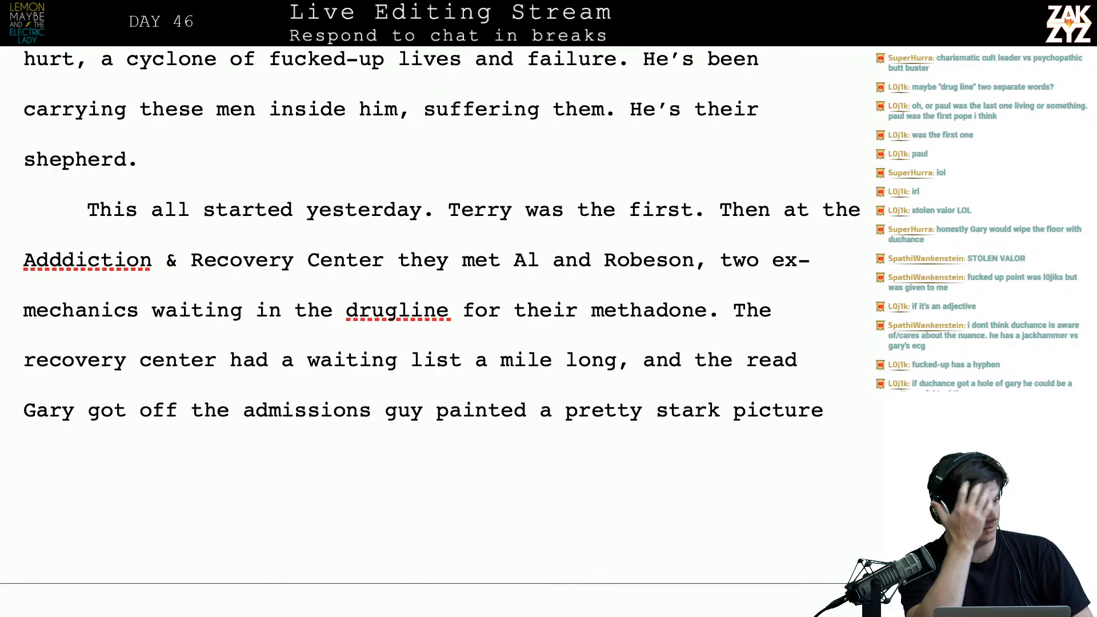
- Correct the misspelled "Adddiction" in the center's name to "Addiction"
scroll(435, 314, down, 1)
scroll(434, 314, up, 6)
scroll(435, 314, down, 3)
scroll(442, 263, down, 5)
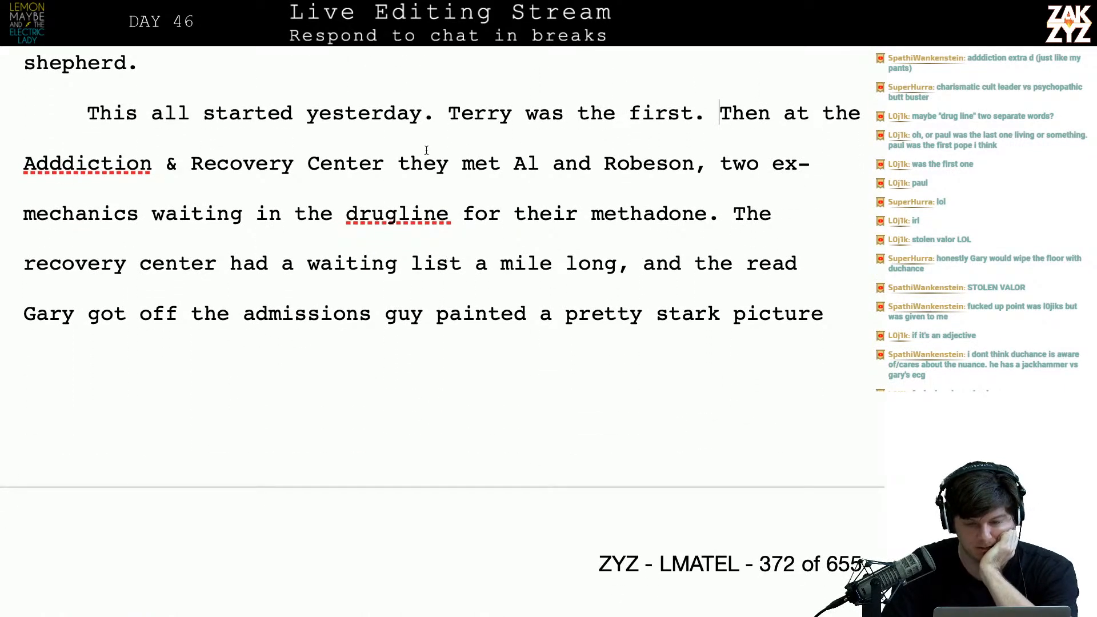
scroll(308, 232, down, 2)
scroll(310, 233, up, 3)
scroll(310, 233, down, 1)
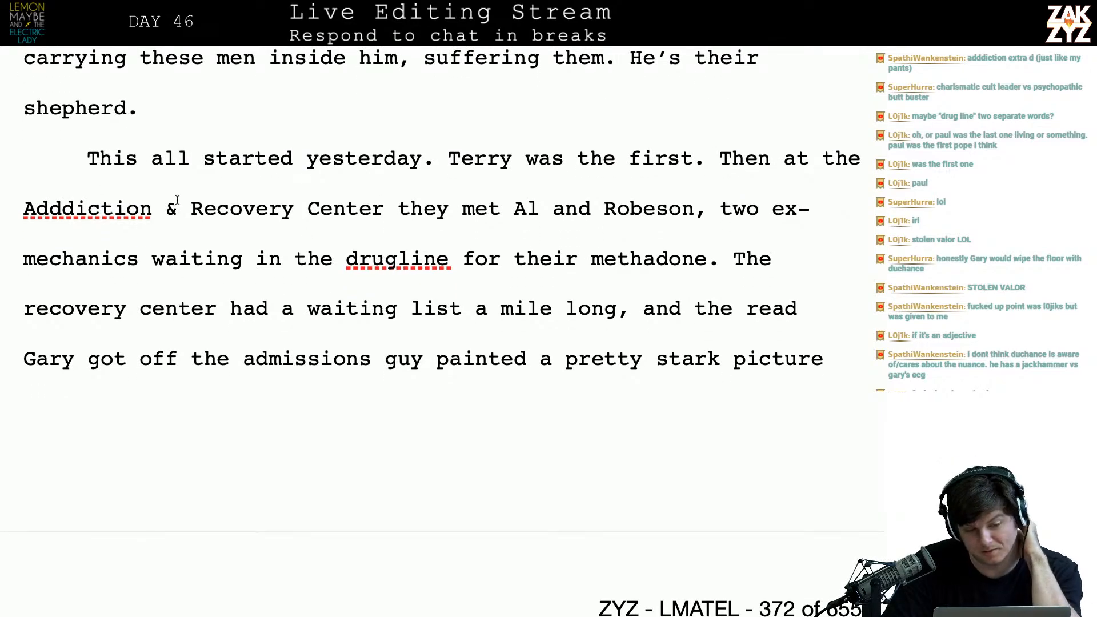
click(49, 209)
key(BackSpace)
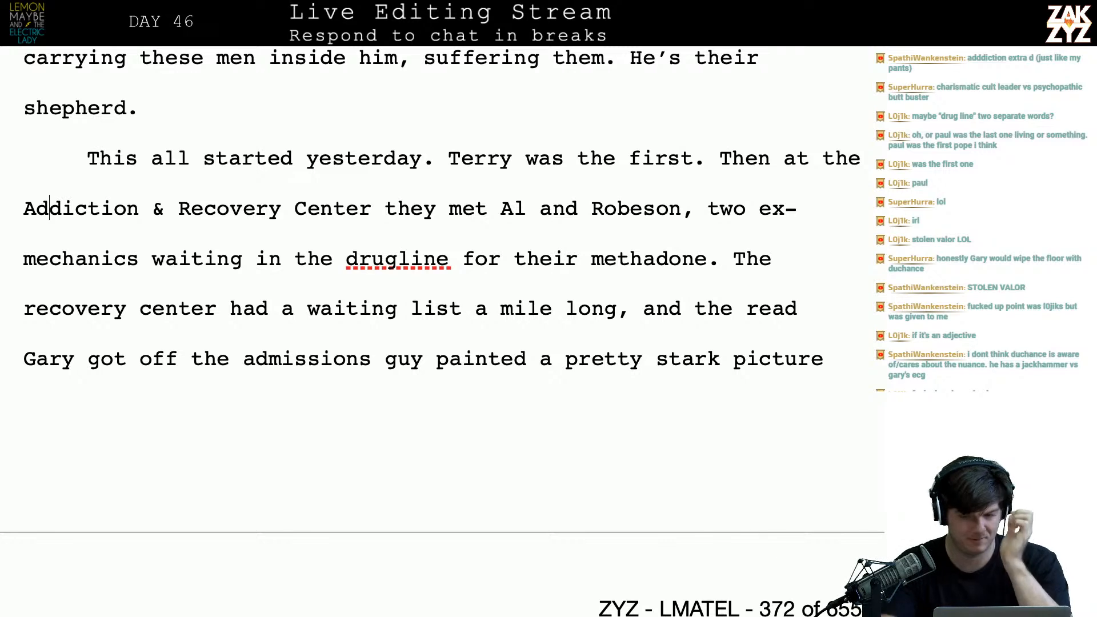
- Break the paragraph before "Then at" and write "Next, they met Al and Robeson waiting in the drugline for their methadone." after "Terry was the first."
click(718, 157)
key(Return)
text(Next, they )
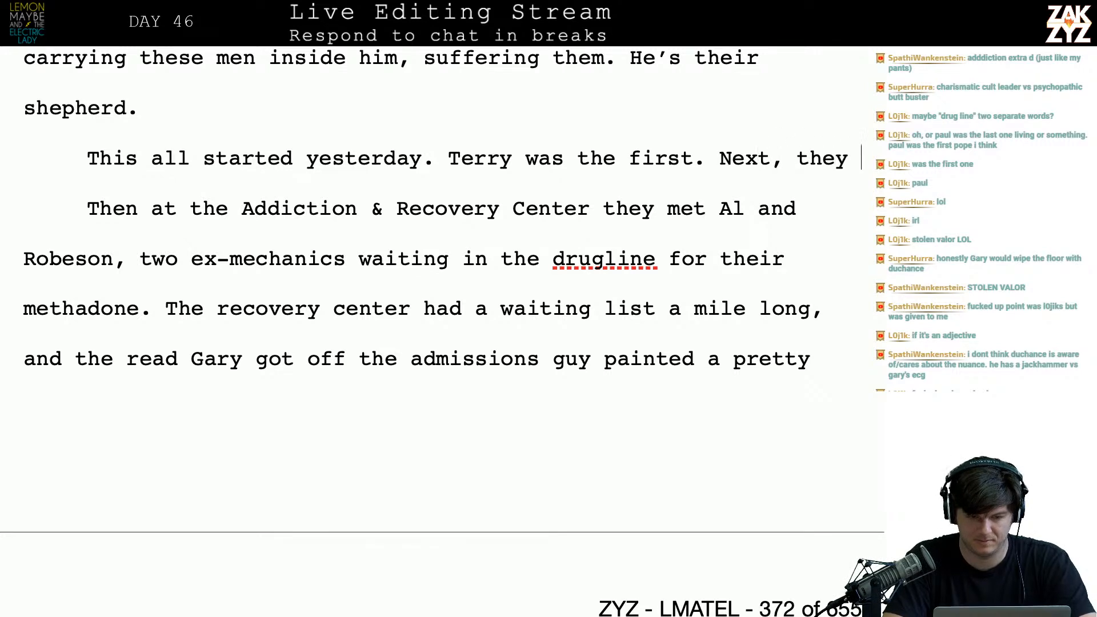
text(met Al and Robesi)
key(BackSpace)
text(e)
key(BackSpace)
text(on waiting in the drugline for their Methadon)
key(BackSpace)
key(BackSpace)
key(BackSpace)
key(BackSpace)
key(BackSpace)
key(BackSpace)
key(BackSpace)
key(BackSpace)
key(BackSpace)
key(BackSpace)
key(BackSpace)
key(BackSpace)
key(BackSpace)
key(BackSpace)
key(BackSpace)
key(BackSpace)
key(BackSpace)
key(BackSpace)
key(BackSpace)
key(BackSpace)
key(BackSpace)
key(BackSpace)
key(BackSpace)
key(BackSpace)
key(BackSpace)
text(ugline for their methadone.)
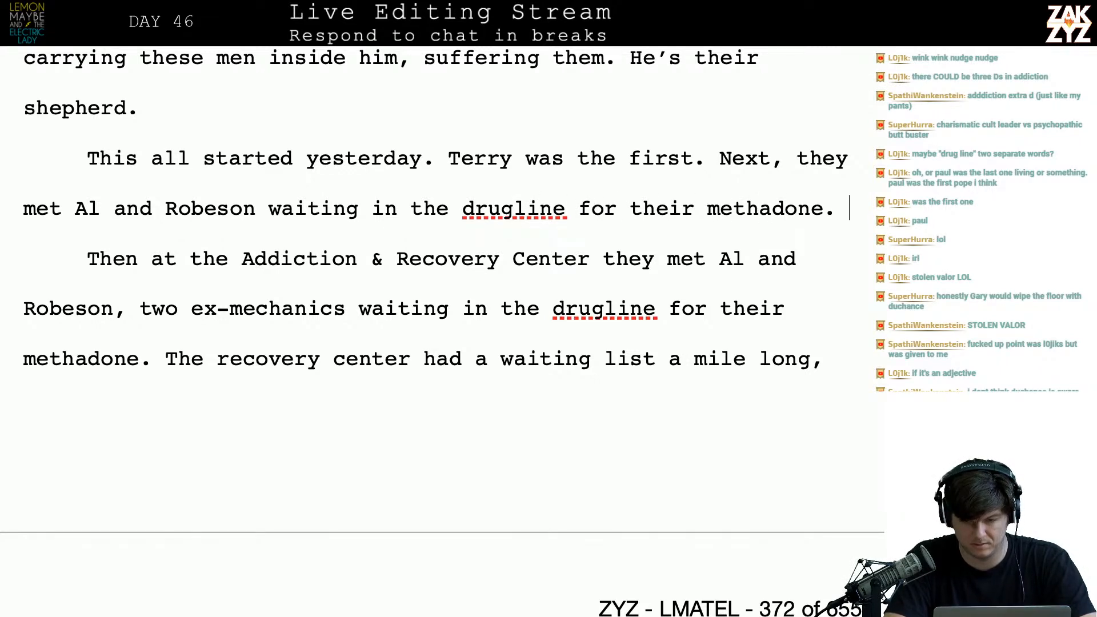
- Begin the following sentence with "The Addiction and Recovery Center had a long line and Gary got a pretty stark picture"
key(Return)
text(The A)
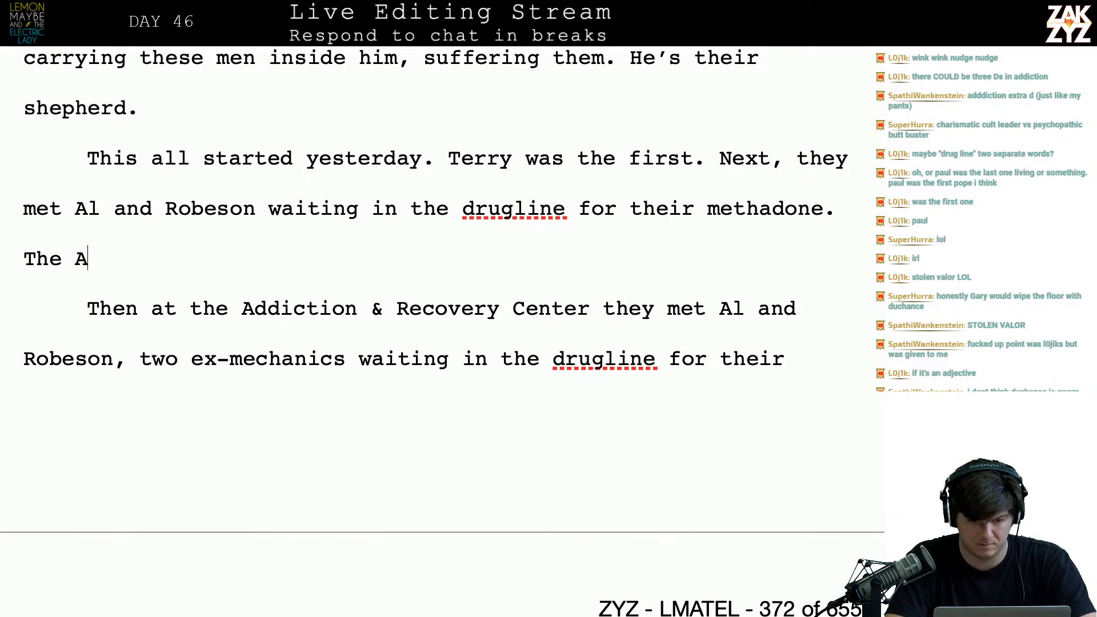
text(ddiction and Reco)
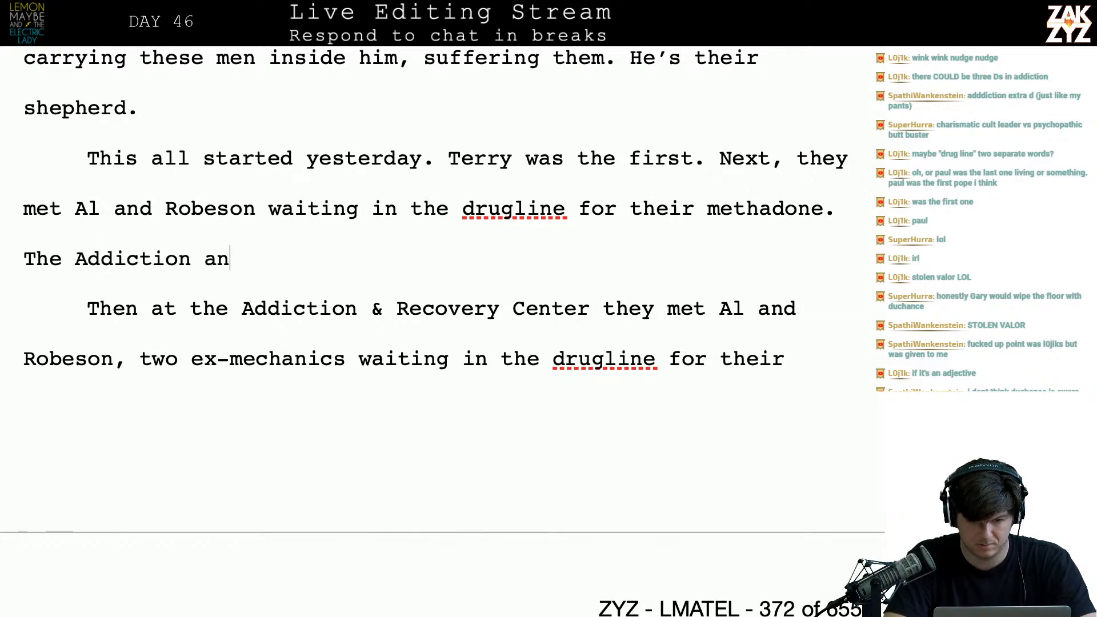
key(BackSpace)
text(covery )
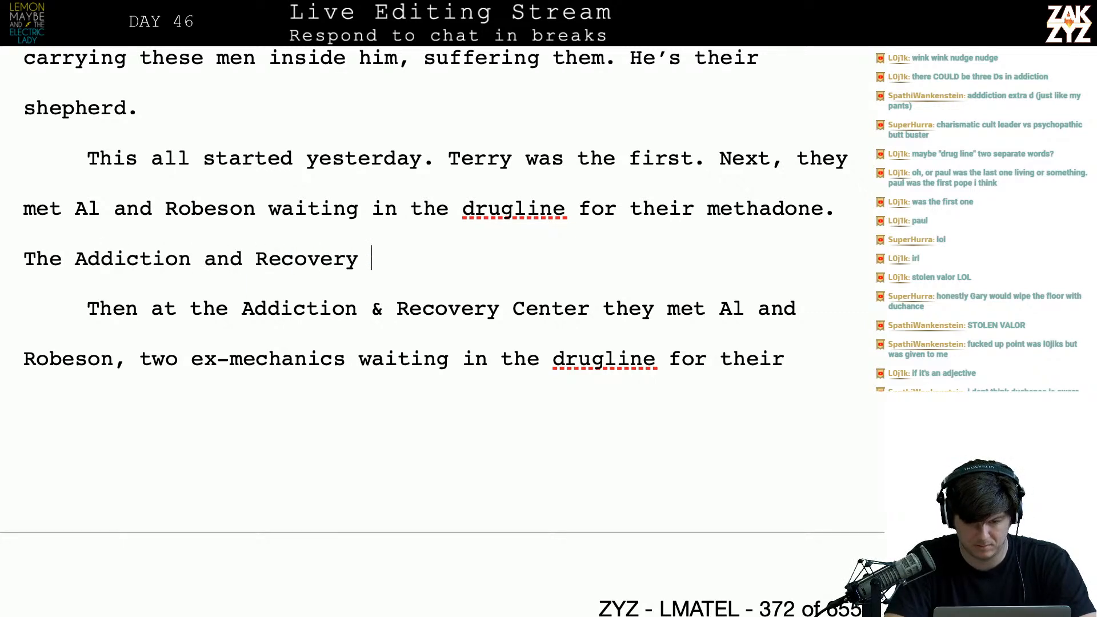
text(Center had a long line,)
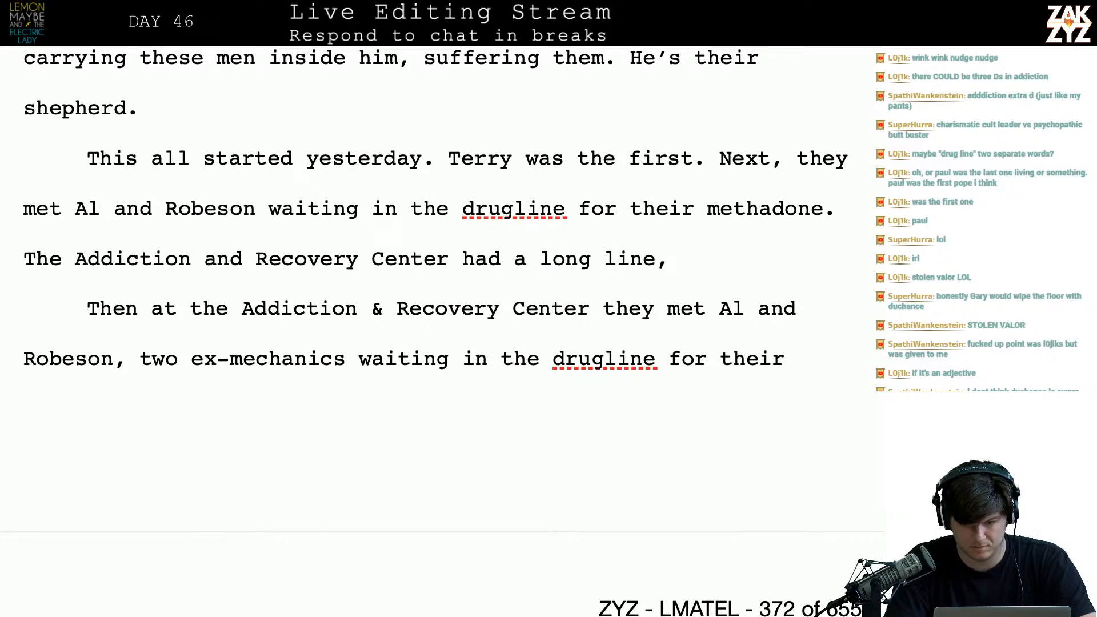
key(BackSpace)
text(and )
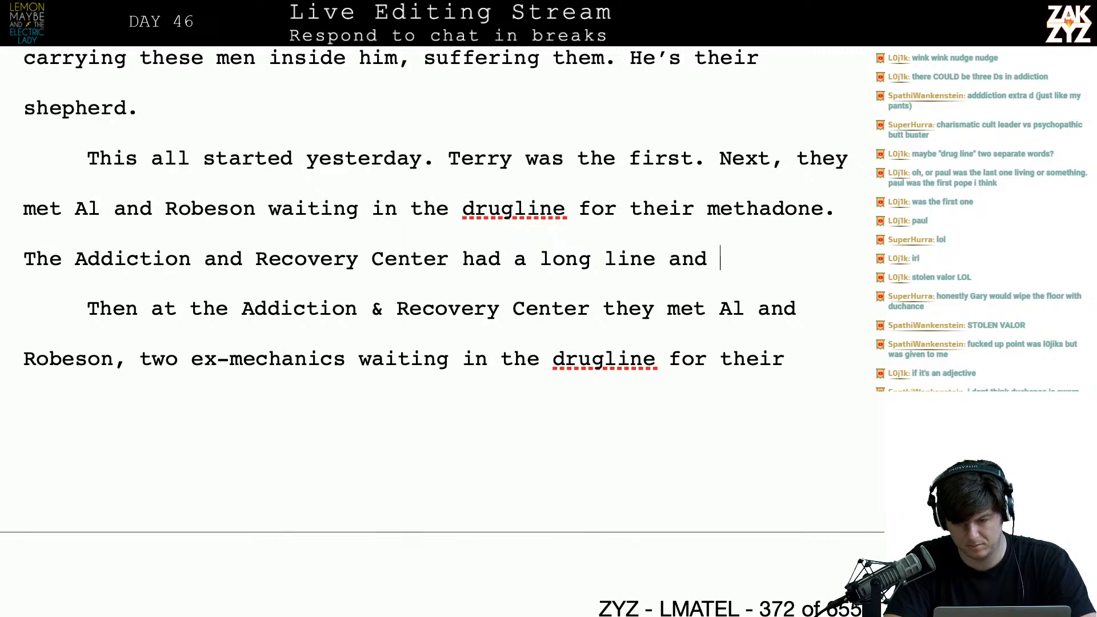
text(Gary got )
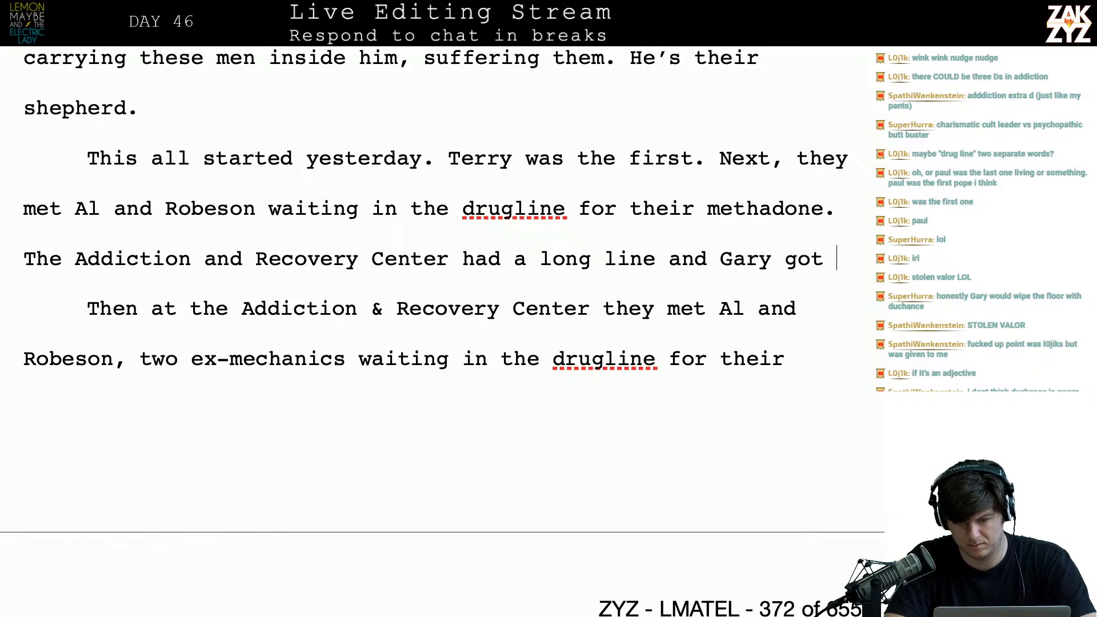
text(a pretty sta)
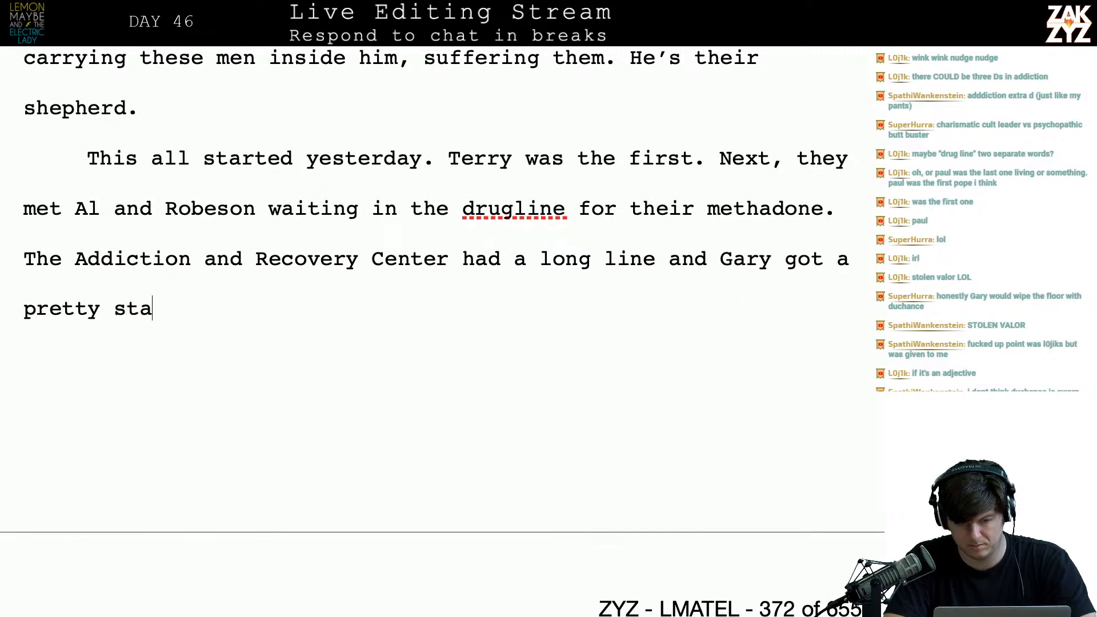
text(rk picture)
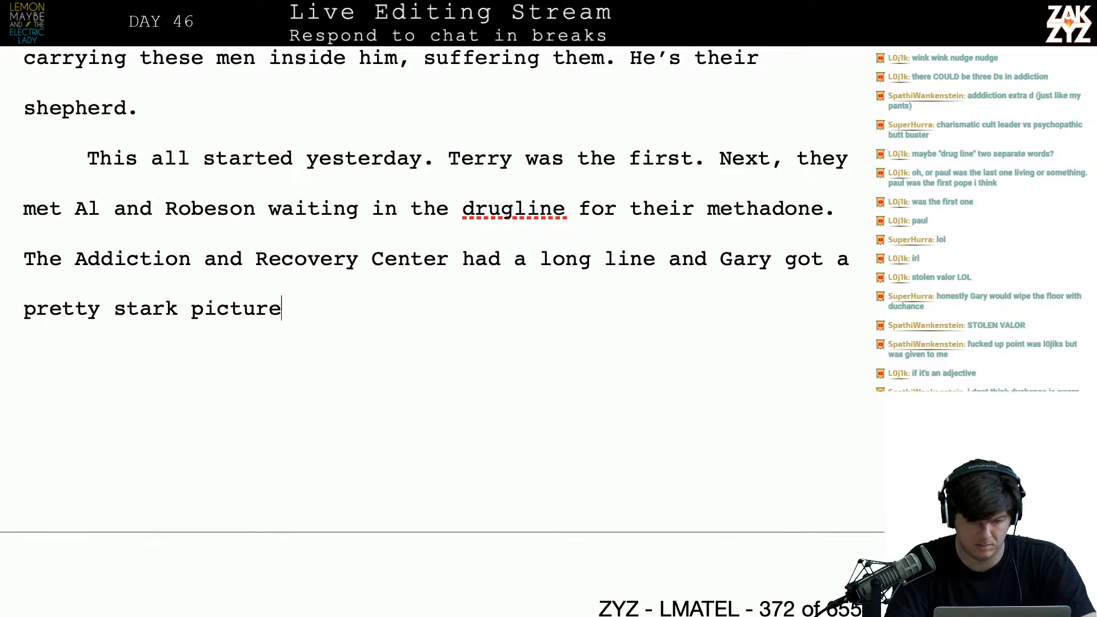
- Check the old draft below and continue the sentence with "of the place's efficacy from reading the mind of the admissions guy."
key(Down)
key(Down)
key(Down)
key(Down)
key(Down)
key(Up)
key(Up)
key(Up)
key(Up)
key(Up)
key(Up)
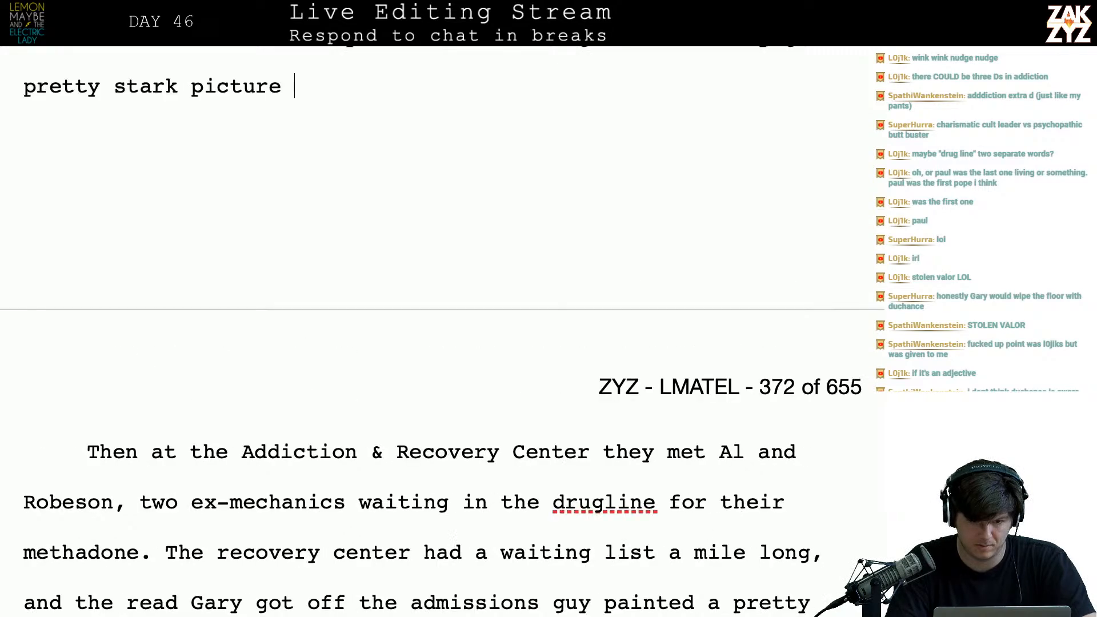
text(of the pl)
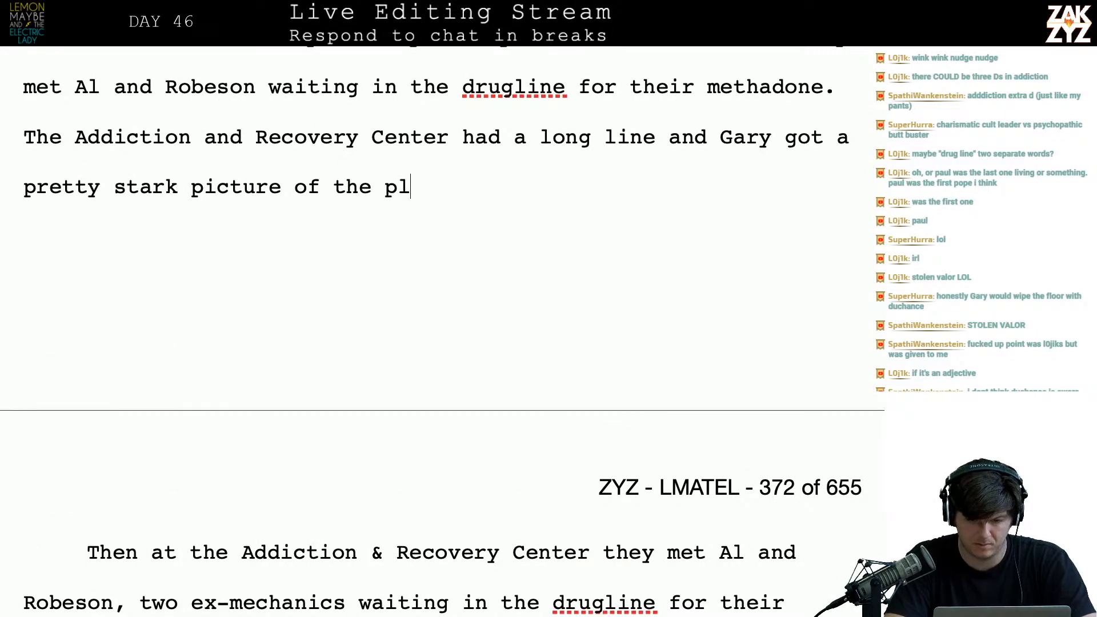
text(ace's efficac)
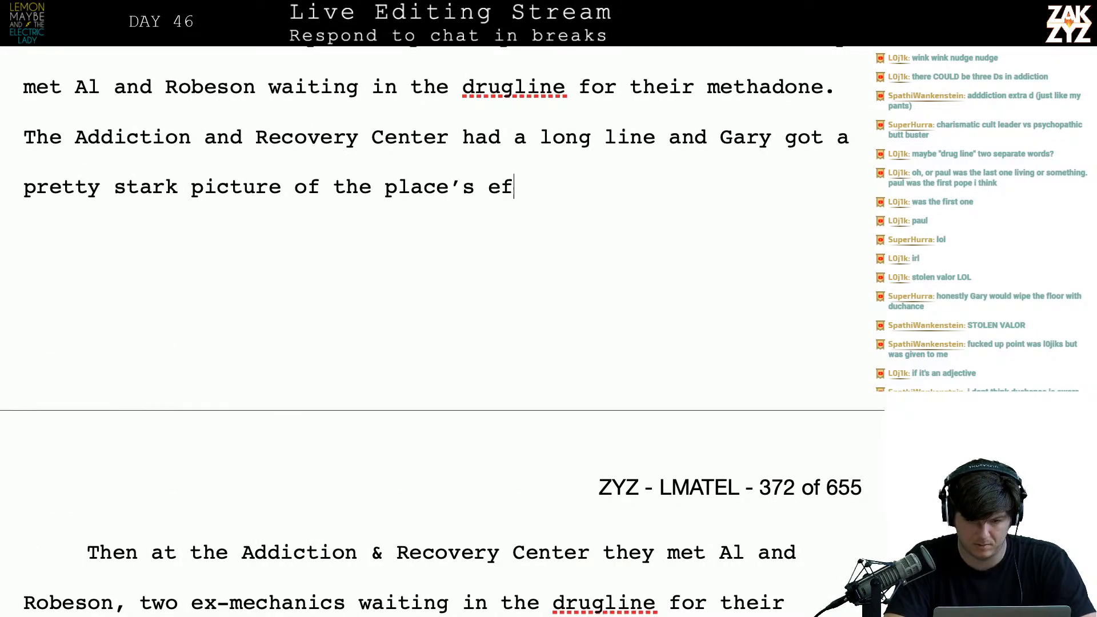
text(y from )
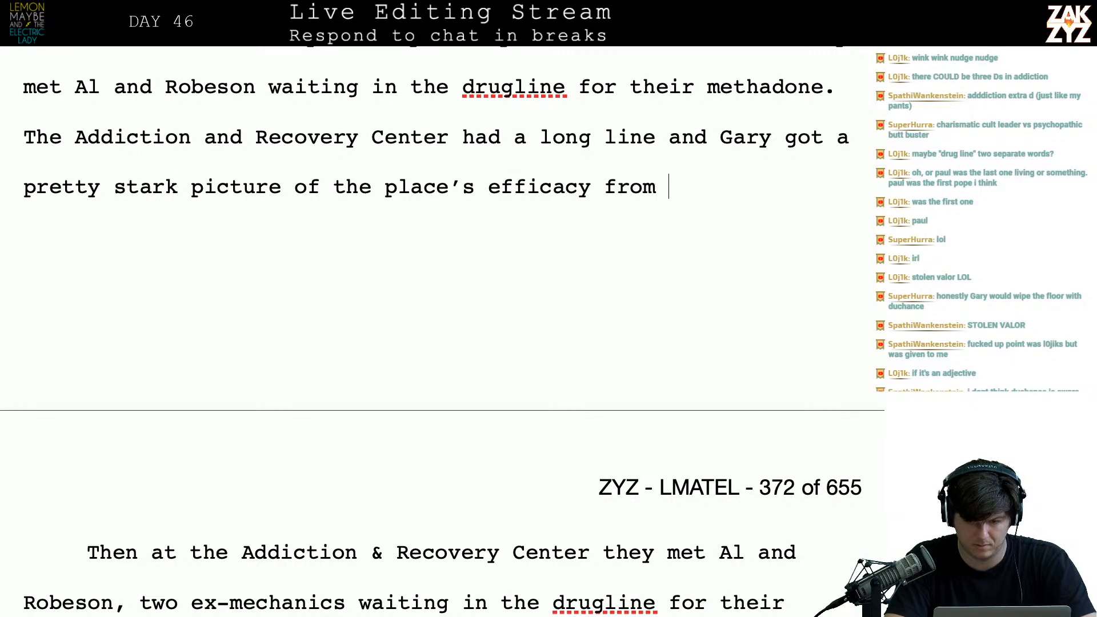
text(reading the mind )
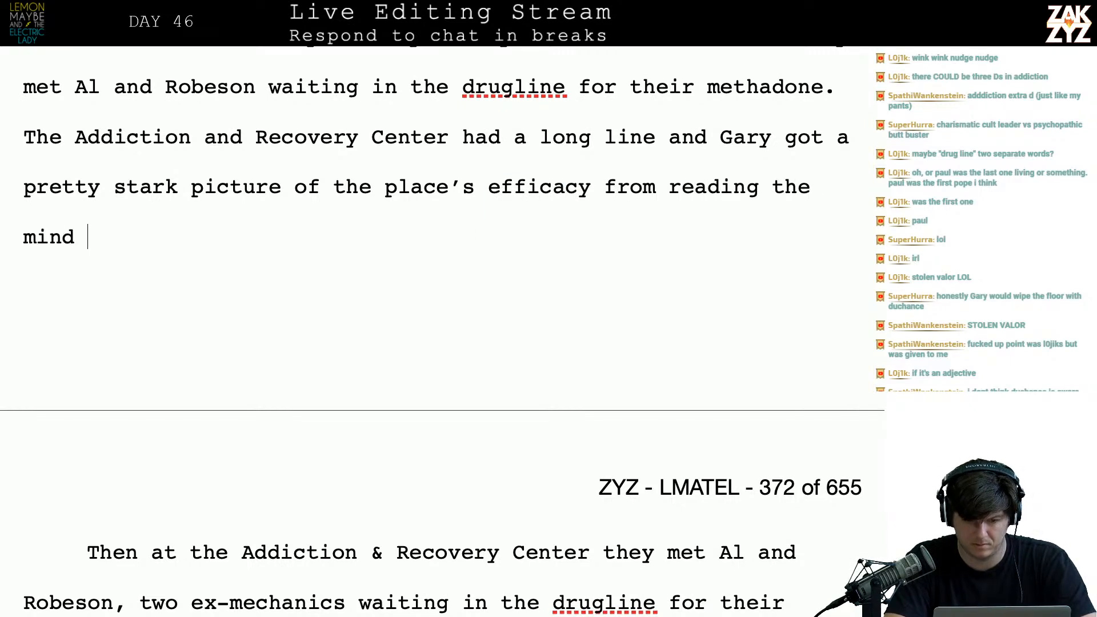
text(of the admissions guy.)
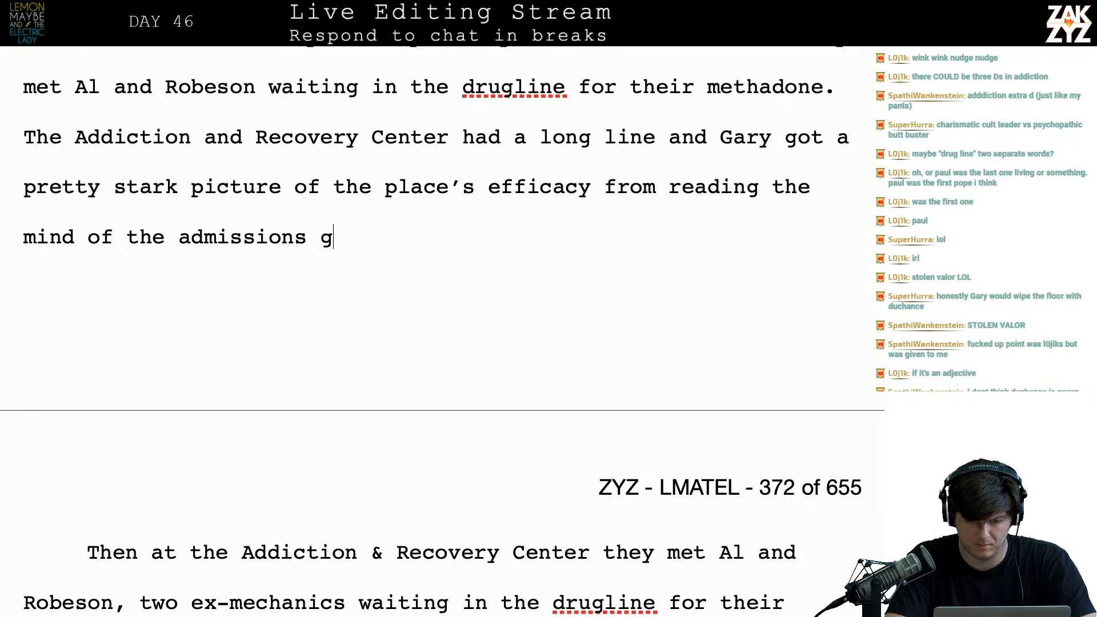
- Replace "guy" with lowercase "agent" so the sentence ends "the mind of the admissions agent."
key(BackSpace)
key(BackSpace)
key(BackSpace)
key(BackSpace)
key(BackSpace)
key(BackSpace)
key(BackSpace)
key(BackSpace)
key(BackSpace)
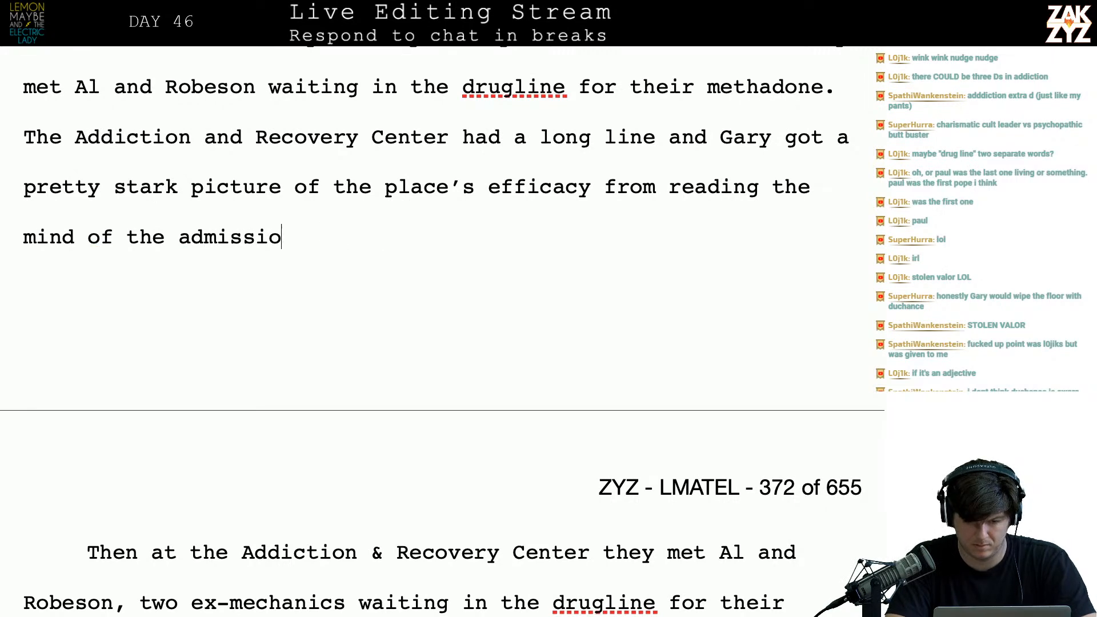
text(ions Agent)
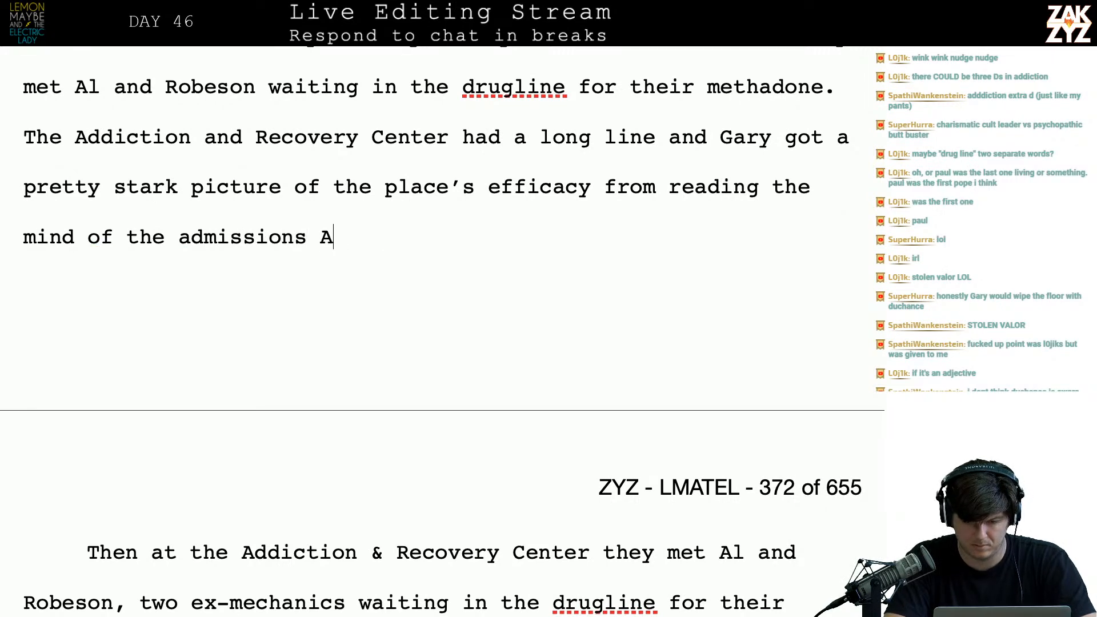
key(BackSpace)
key(BackSpace)
key(BackSpace)
key(BackSpace)
key(BackSpace)
text(agent.)
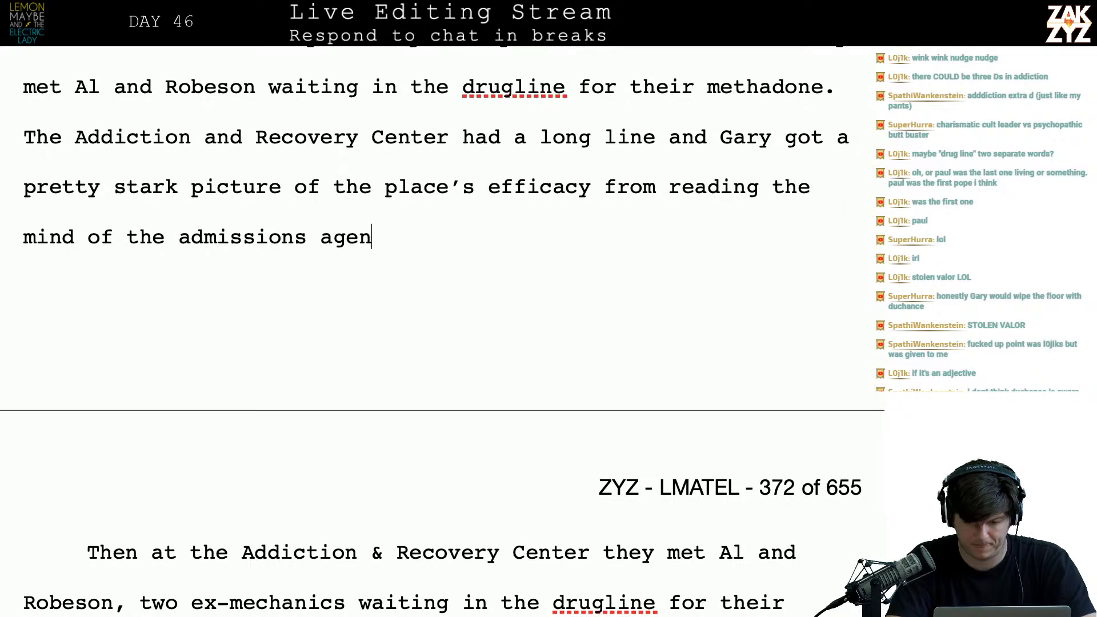
- Delete the old draft from "Then at the Addiction & Recovery Center" through "the place's efficacy." and keep the "The place was a sucking pit" text as its own paragraph
key(shift+Down)
key(shift+Down)
key(shift+Down)
key(shift+Down)
key(shift+Down)
key(shift+Down)
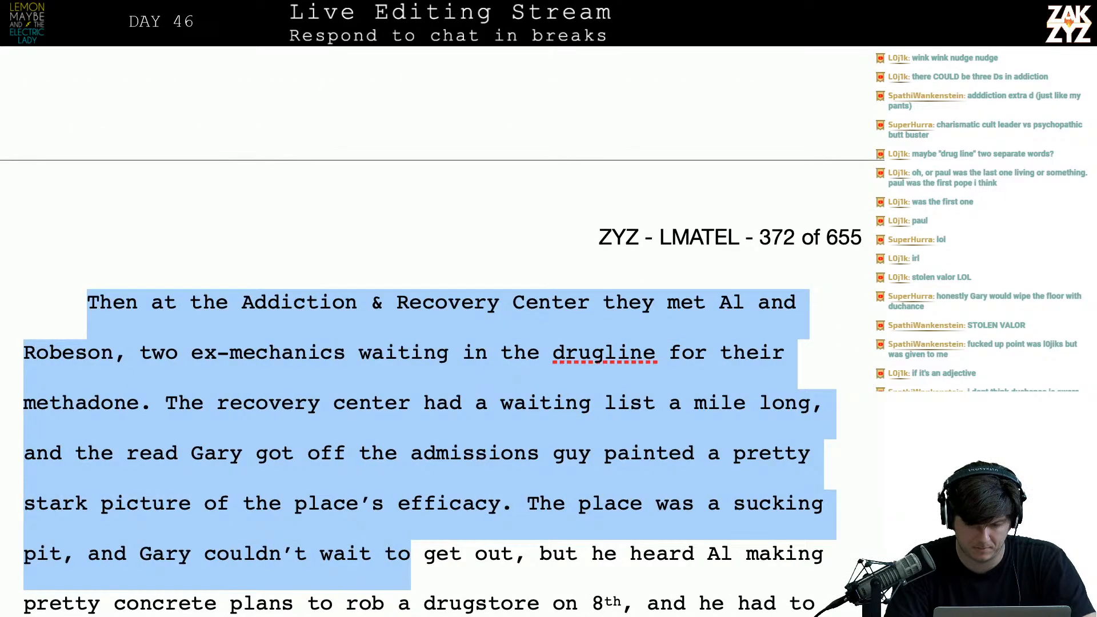
key(shift+Up)
key(shift+Right)
key(shift+Right)
key(shift+Right)
key(shift+Right)
key(shift+Right)
key(shift+Right)
key(shift+Right)
key(shift+Right)
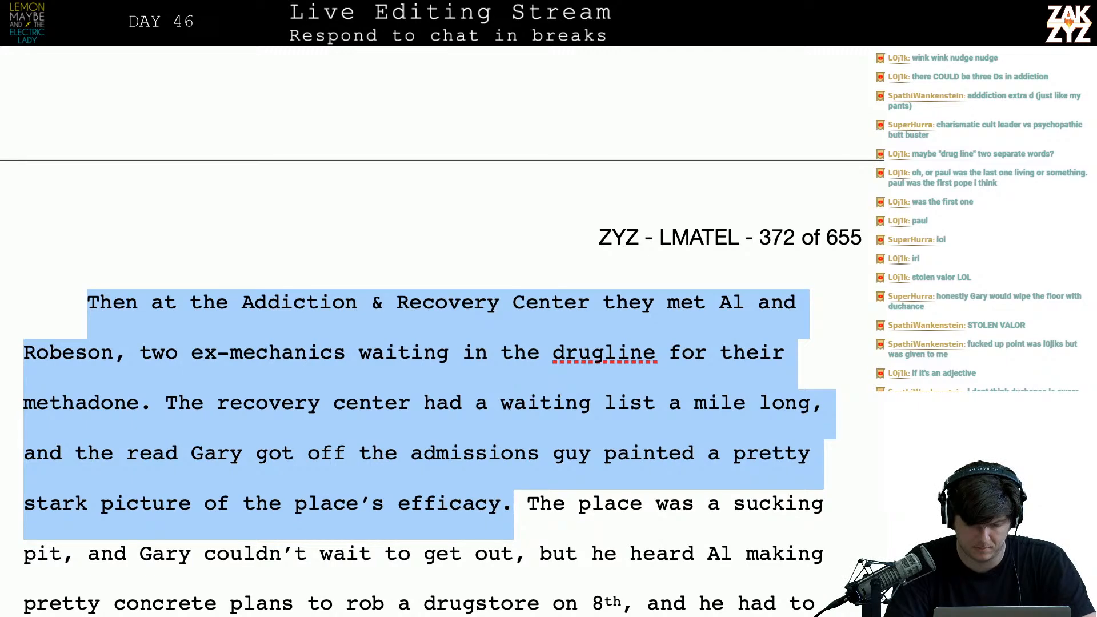
key(BackSpace)
key(Return)
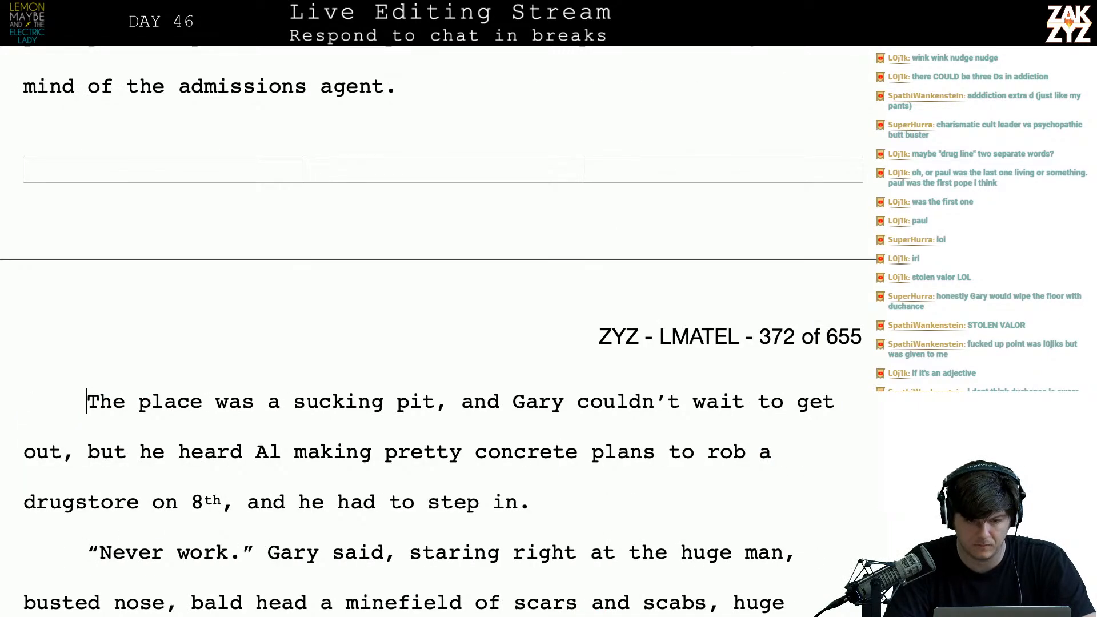
- Add the sentence "The place is a sucking pit." after "the mind of the admissions agent."
key(Up)
key(Up)
key(Up)
key(Up)
key(Down)
key(Down)
key(Down)
key(Down)
text(The place i)
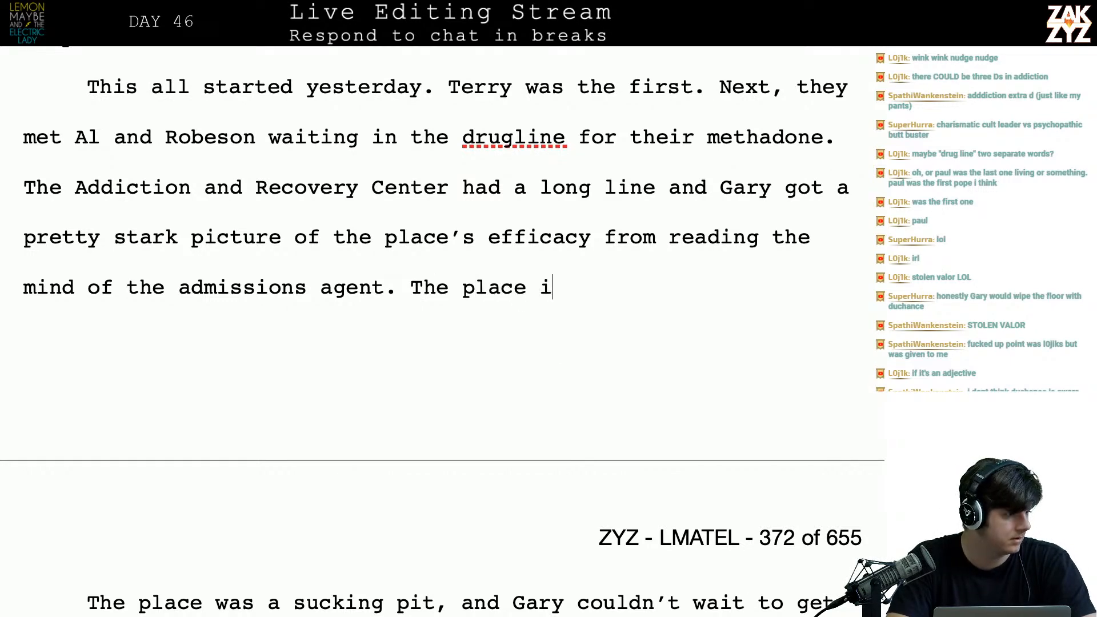
text(s a sucking pit.)
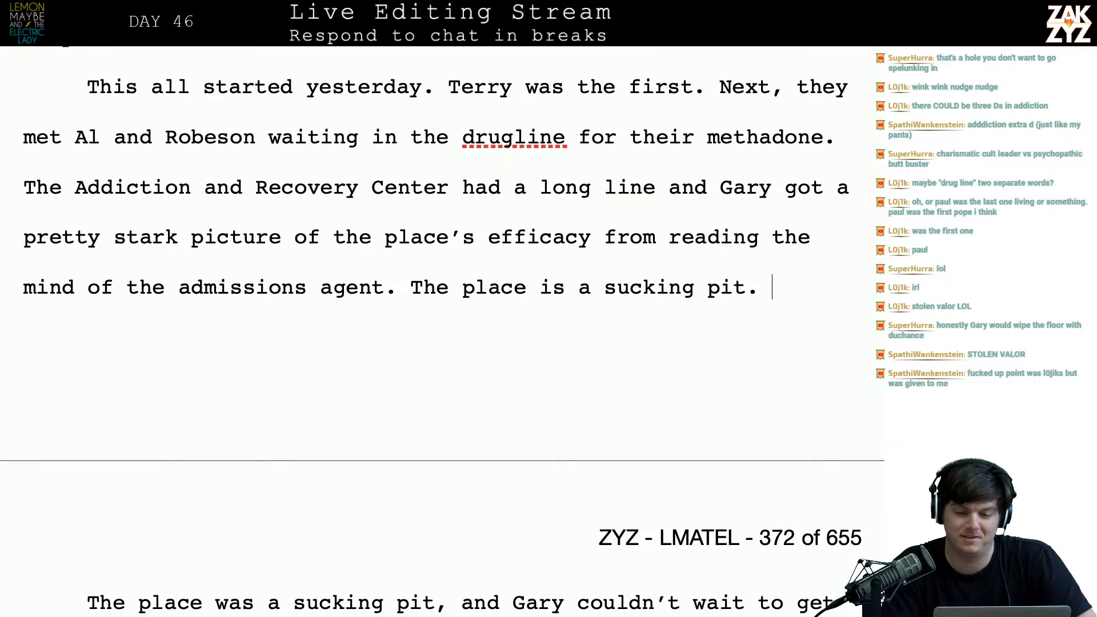
scroll(360, 127, down, 3)
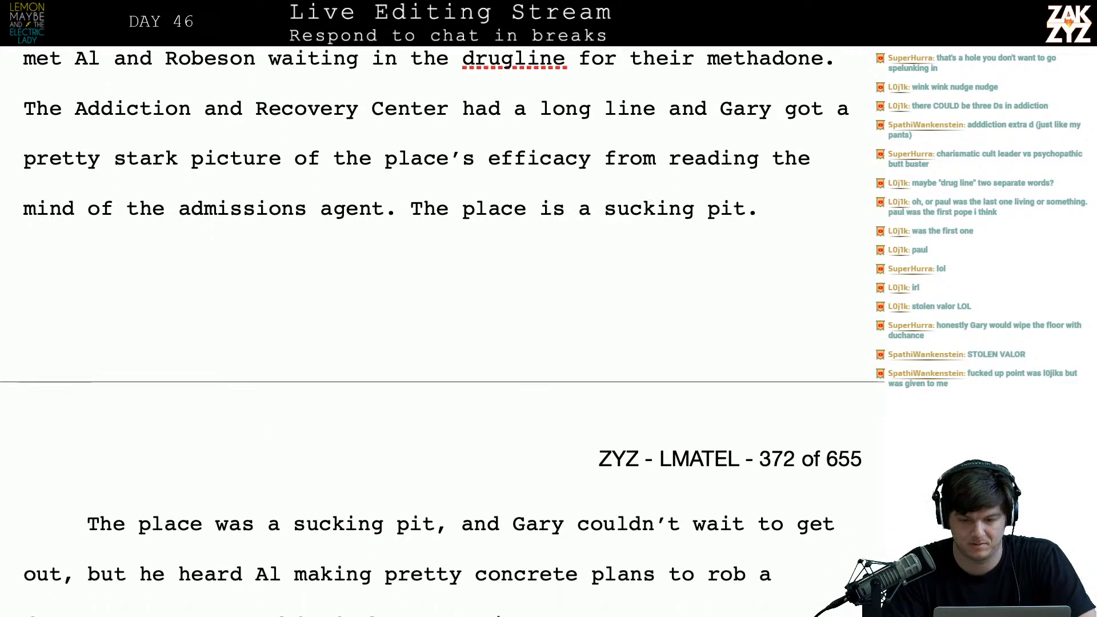
scroll(360, 127, up, 5)
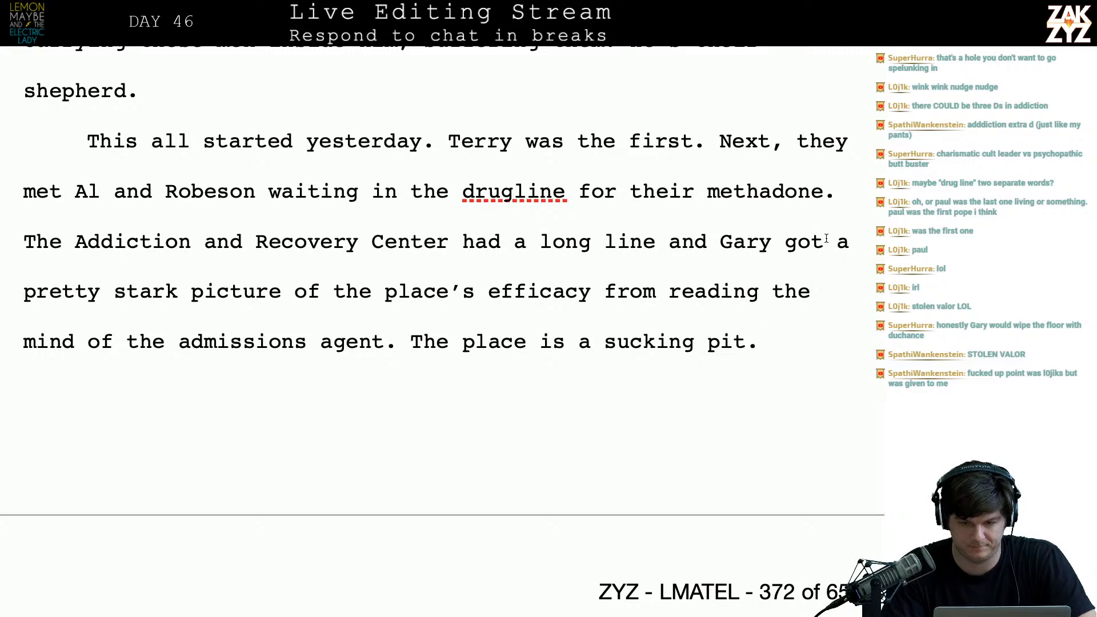
scroll(833, 172, down, 1)
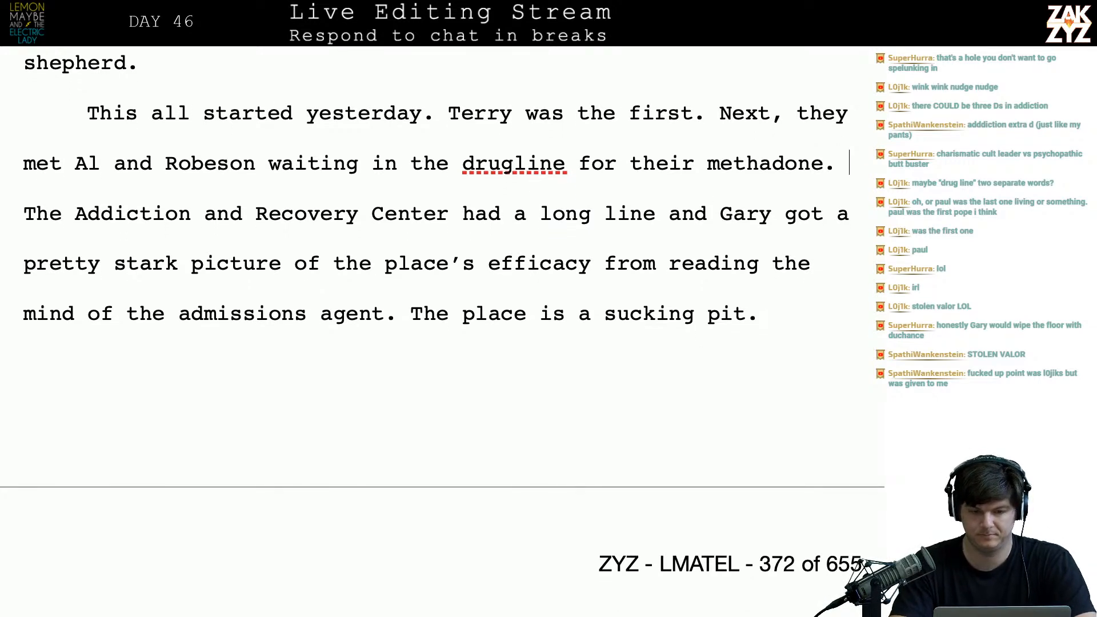
text(The)
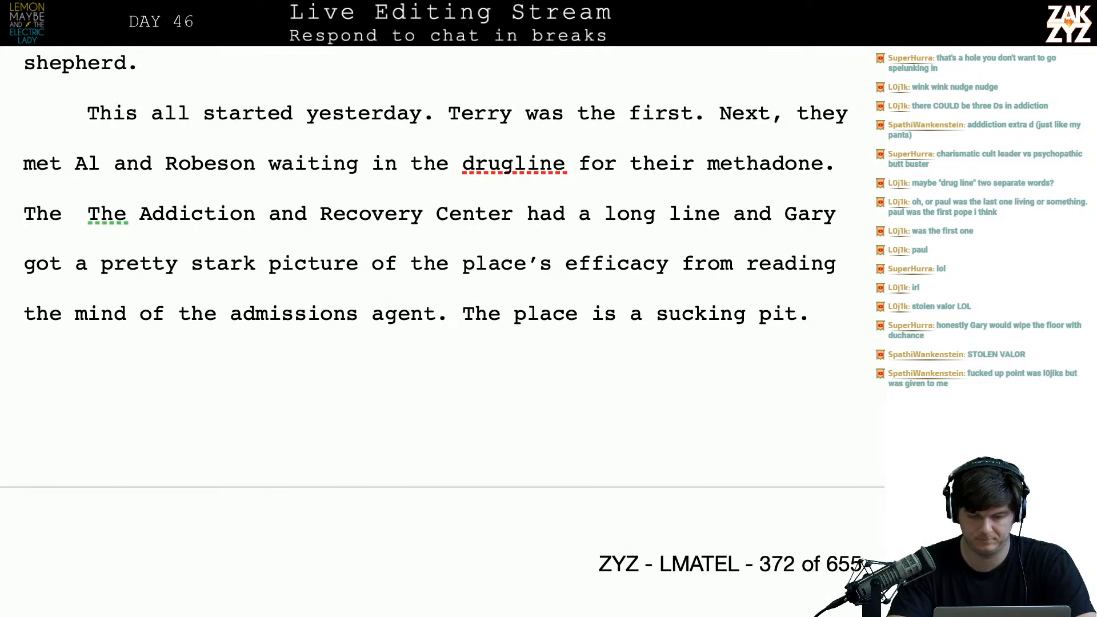
key(BackSpace)
key(BackSpace)
key(BackSpace)
key(BackSpace)
- Split the paragraph after "for their methadone." to move "The Addiction and Recovery Center had a long line" down and make room for a new sentence
key(Return)
key(Return)
key(Left)
key(Left)
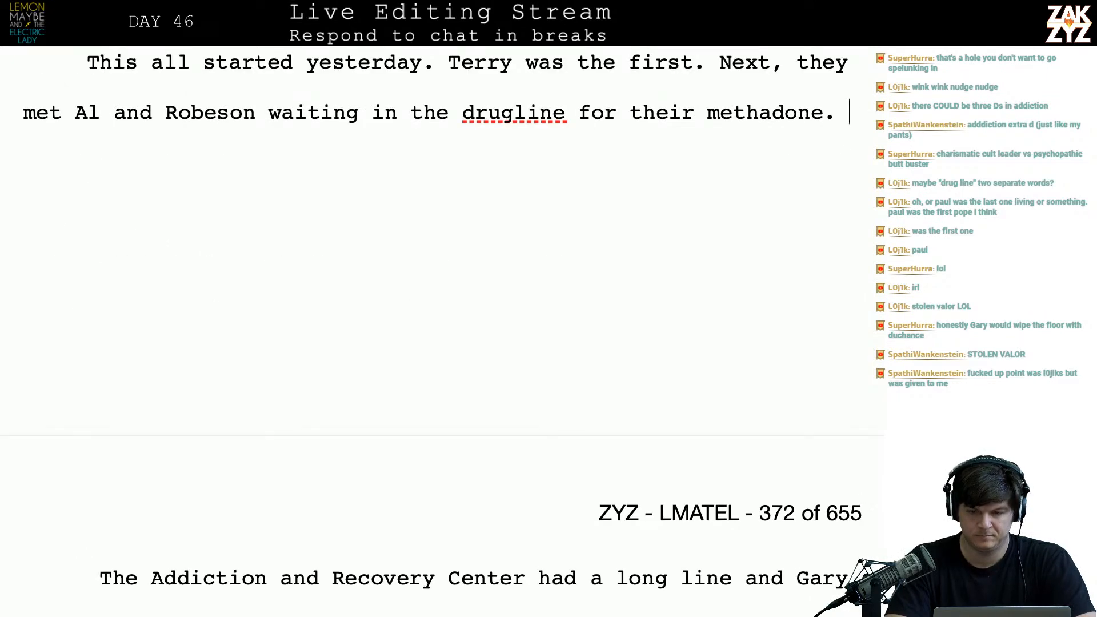
- Begin a new sentence after "for their methadone." with "Gary was reading the mind of the admissions agent,"
text(Gary was )
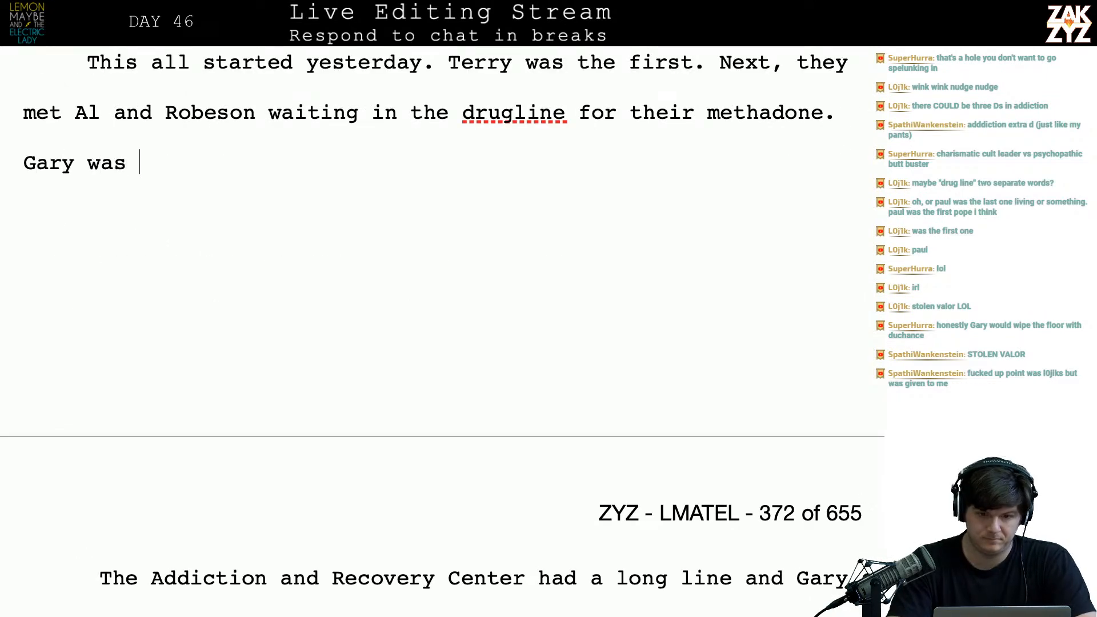
text(riding)
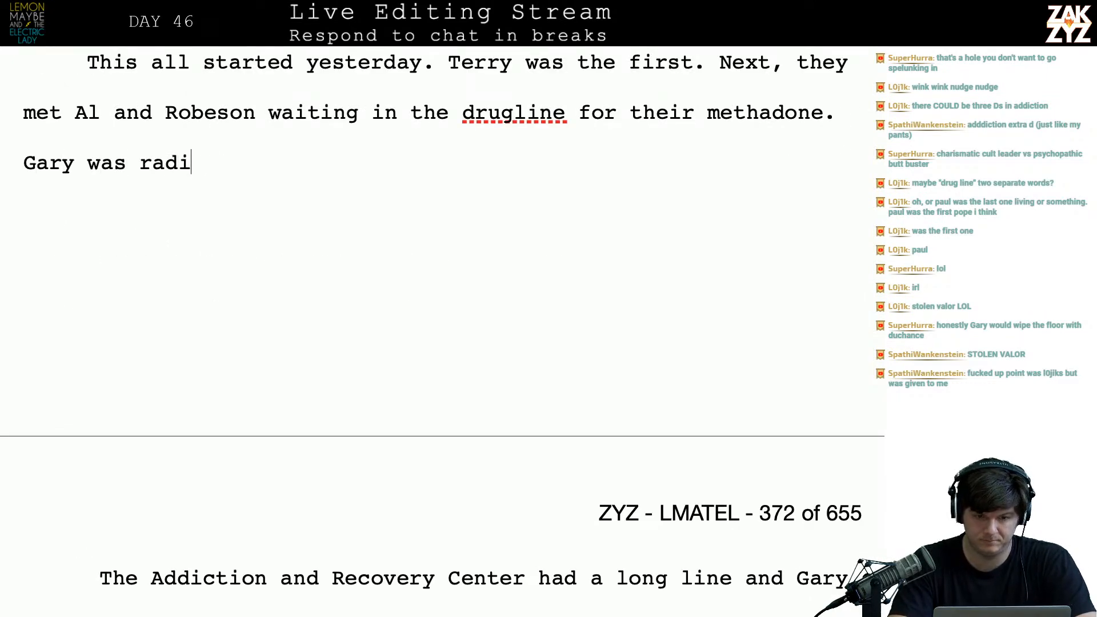
key(BackSpace)
key(BackSpace)
key(BackSpace)
key(BackSpace)
key(BackSpace)
text(eading the mind o)
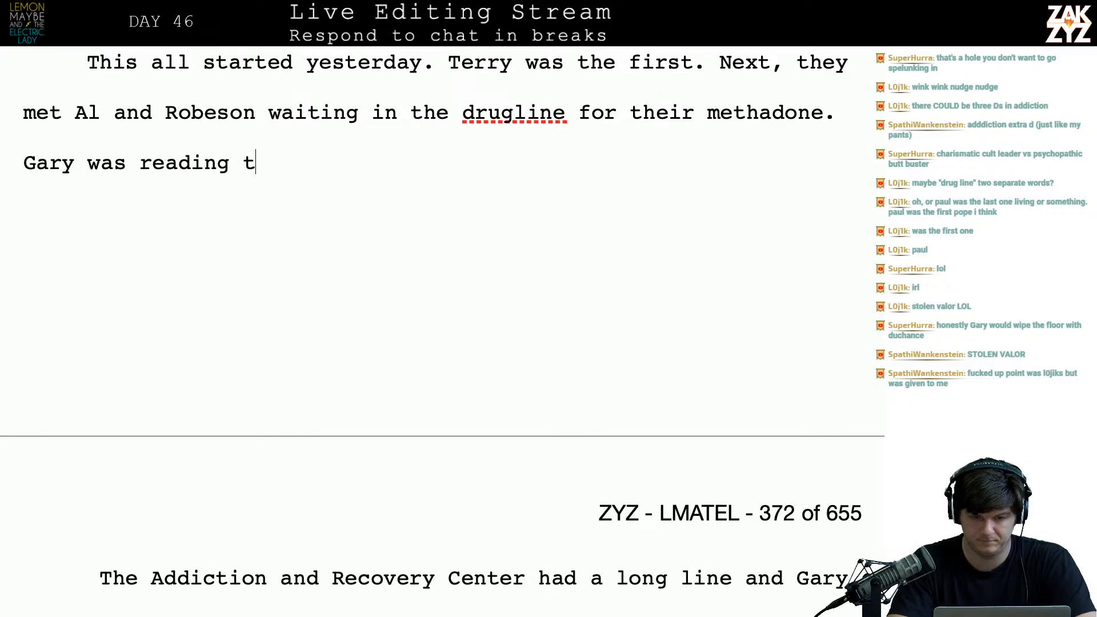
text(he admissio)
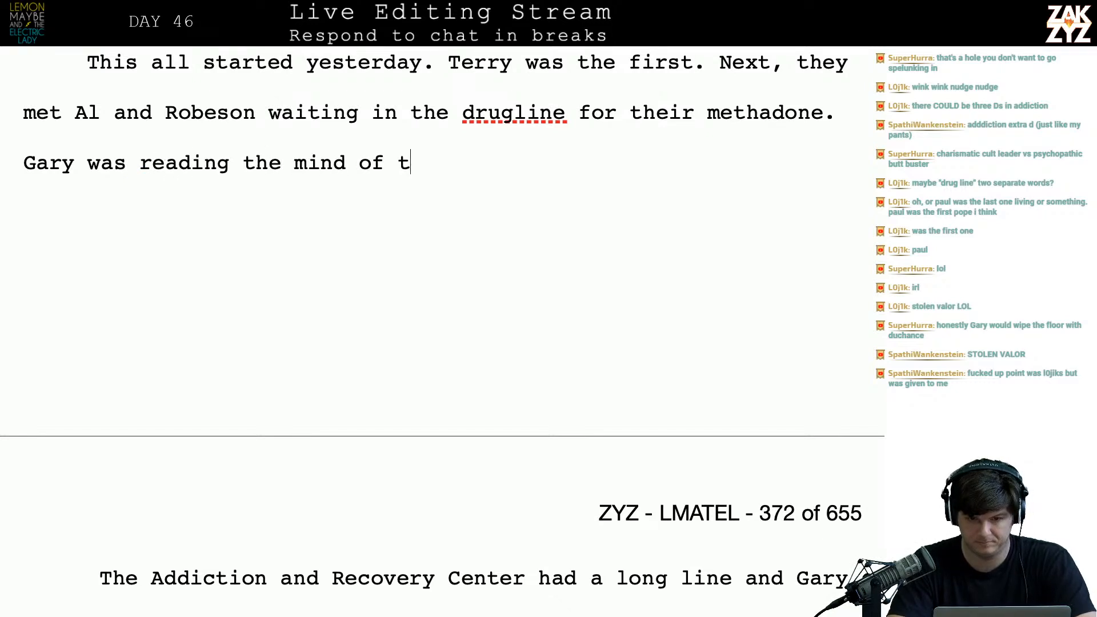
text(na )
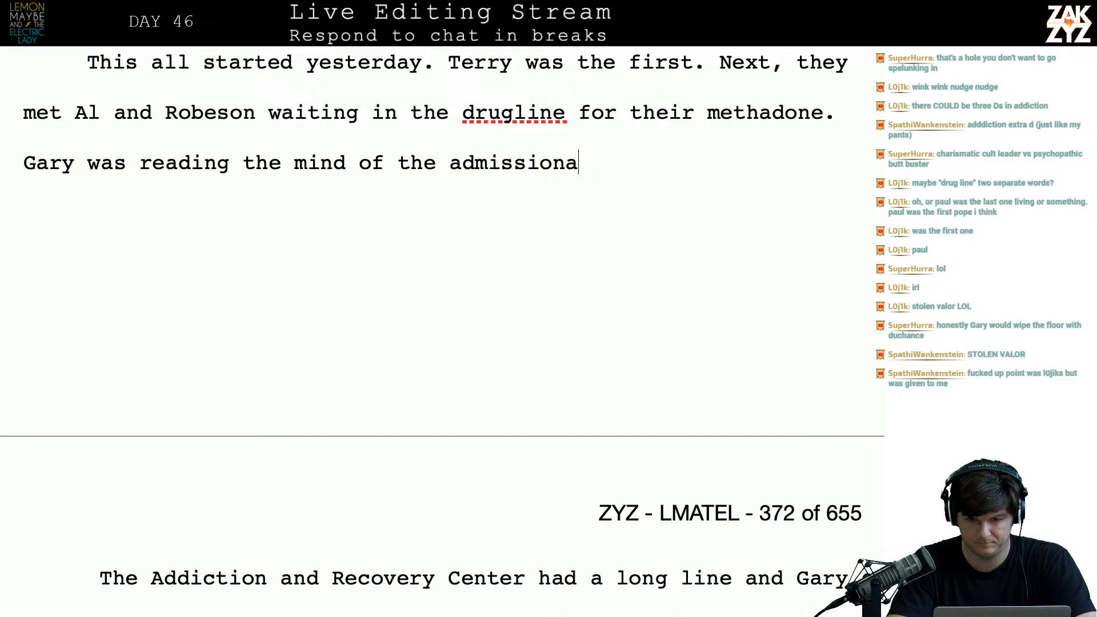
key(BackSpace)
key(BackSpace)
text(s agent, gett)
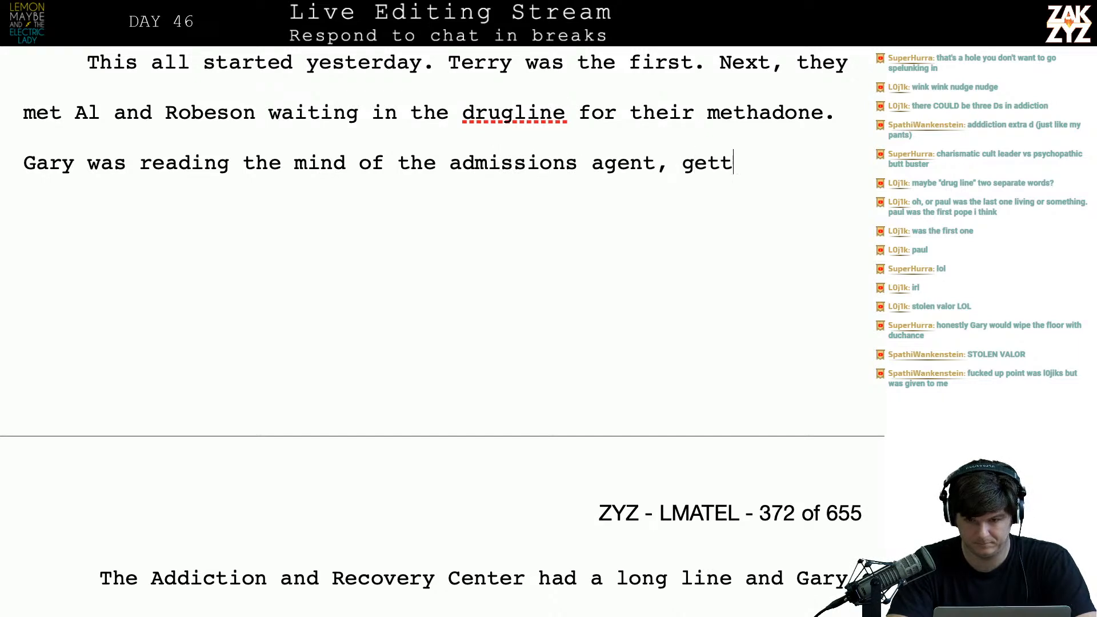
- Continue the sentence with "getting a stark picture of the place's efficacy when he"
text(ing a stark )
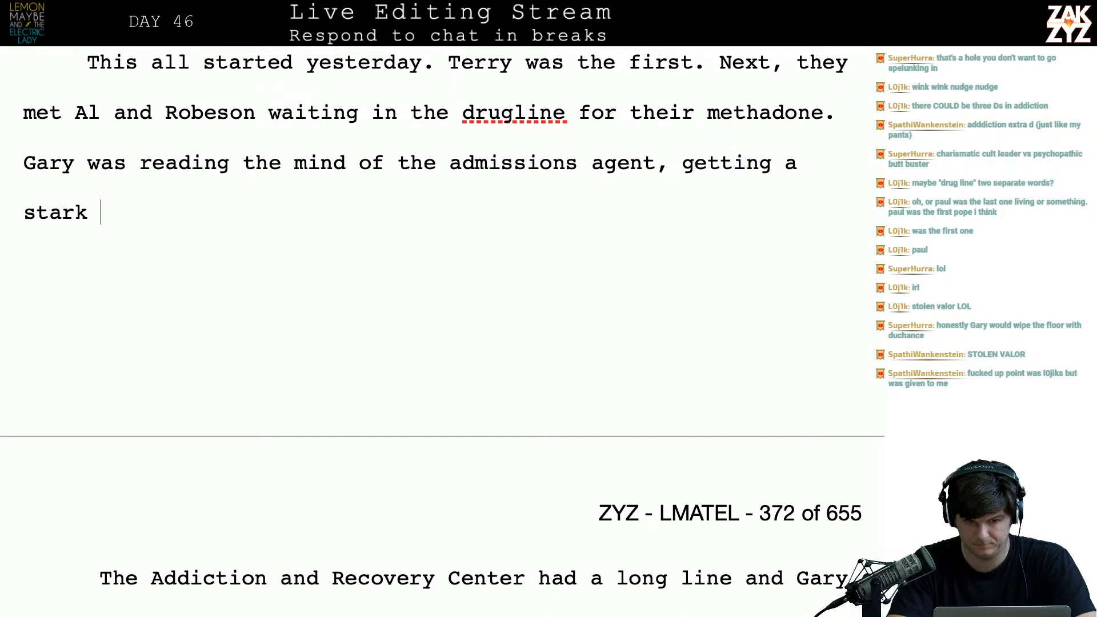
text(picture of the )
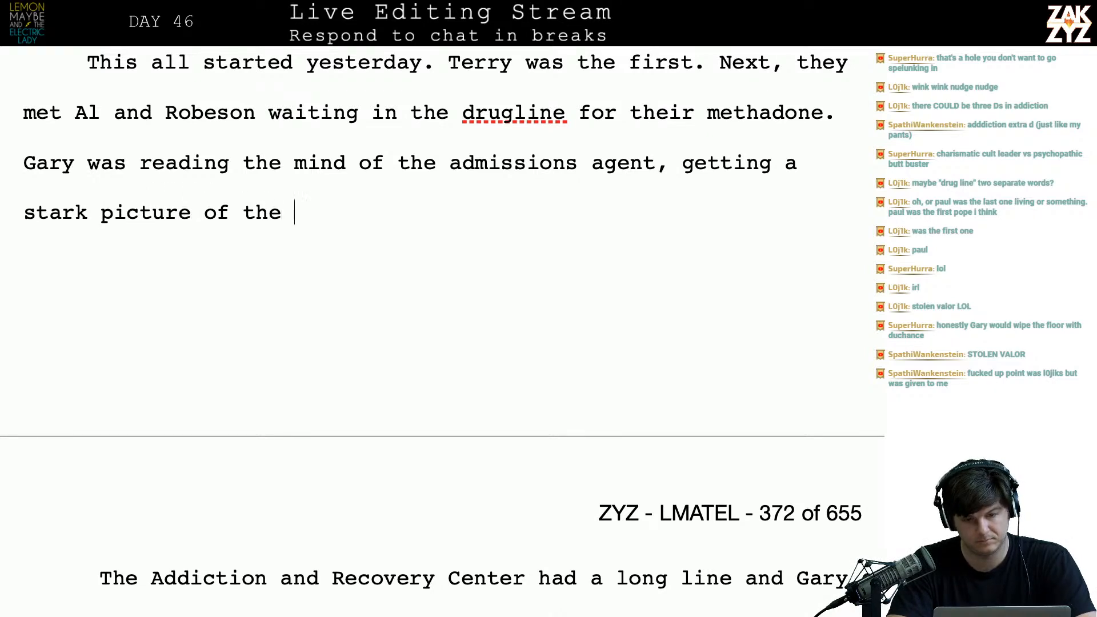
text(pace' s)
key(BackSpace)
key(BackSpace)
text(s efficacy)
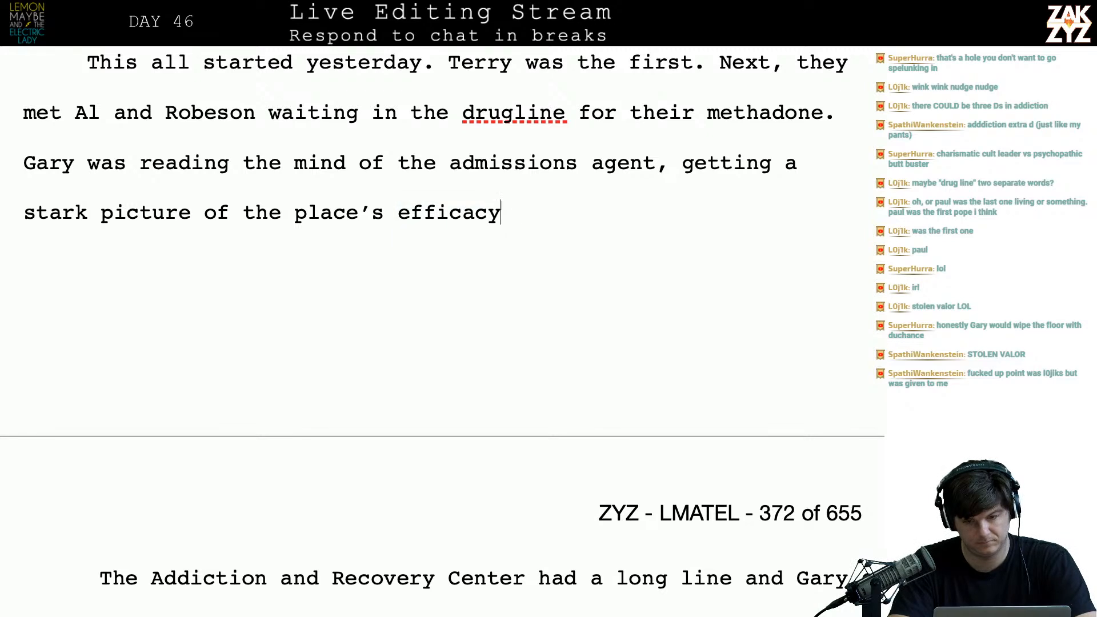
text( when he )
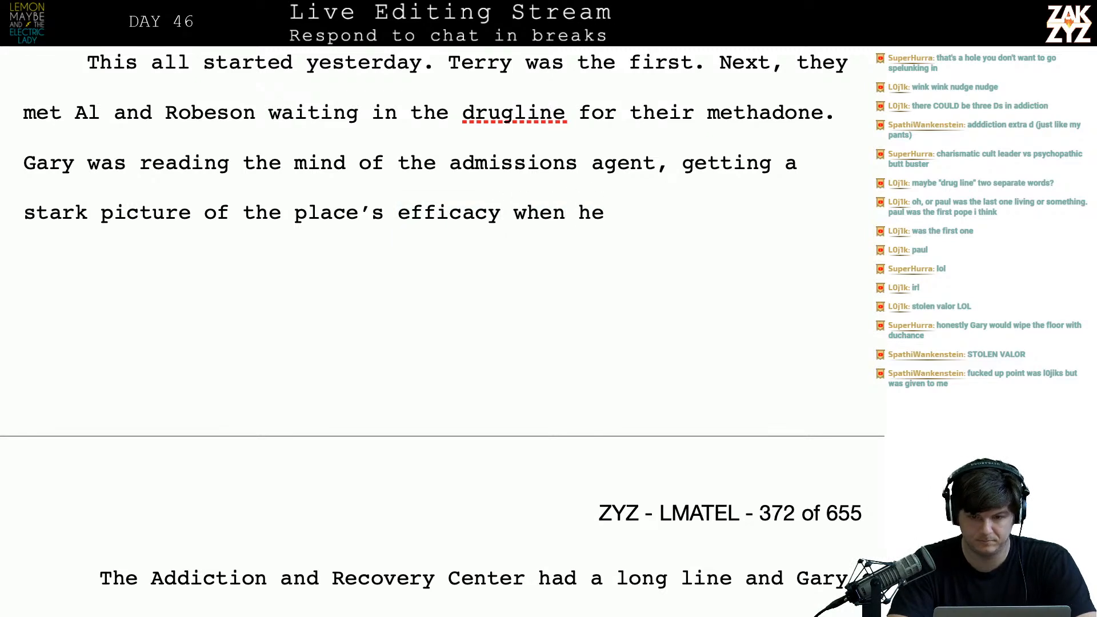
text(hear)
key(BackSpace)
key(BackSpace)
key(BackSpace)
key(BackSpace)
text(ov)
key(BackSpace)
key(BackSpace)
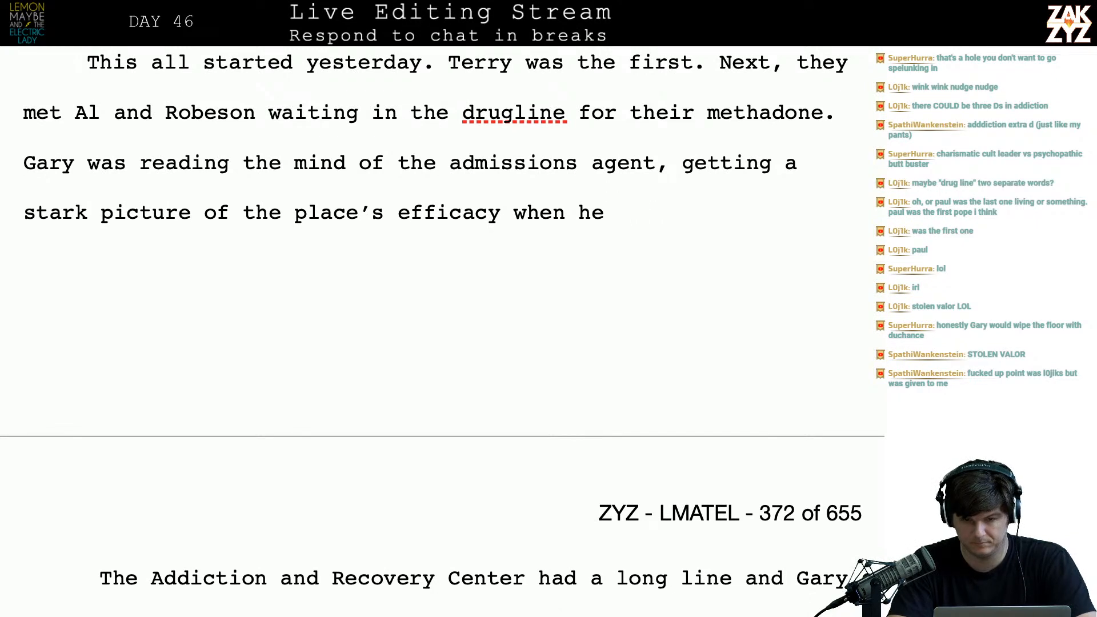
text(sen)
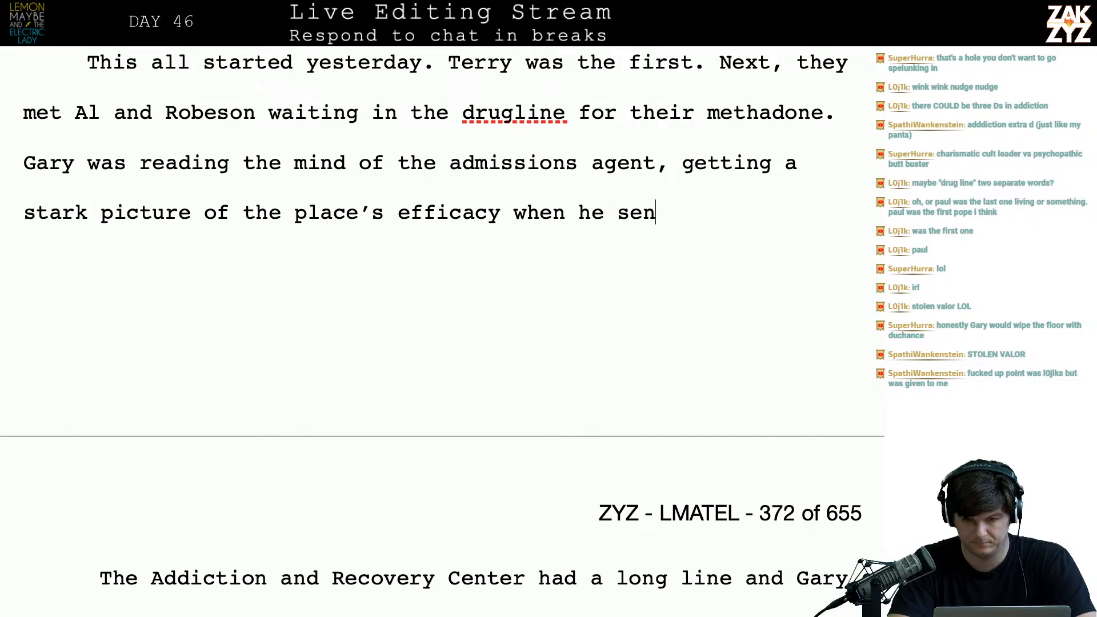
key(BackSpace)
key(BackSpace)
key(BackSpace)
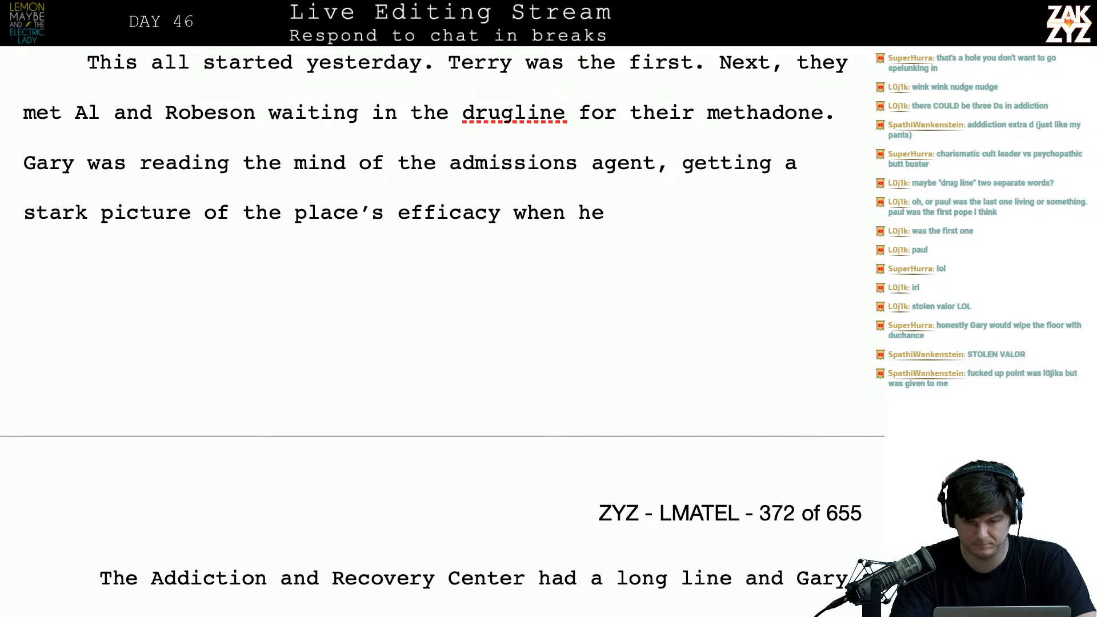
- Delete the leftover text from "The Addiction and Recovery Center" through "out, but he" so the new sentence runs on into "heard Al making pretty concrete plans"
key(shift+Down)
key(shift+Down)
key(shift+Down)
key(shift+Down)
key(shift+Down)
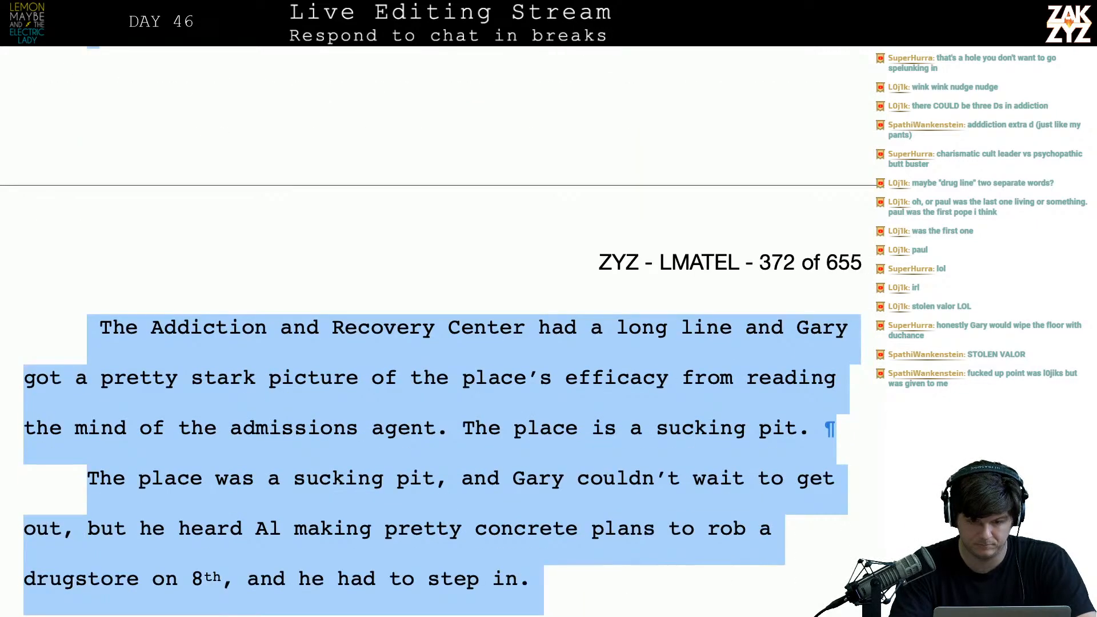
key(shift+Left)
key(shift+Left)
key(shift+Left)
key(shift+Left)
key(shift+Left)
key(shift+Left)
key(shift+Left)
key(shift+Left)
key(shift+Left)
key(shift+Left)
key(shift+Left)
key(shift+Left)
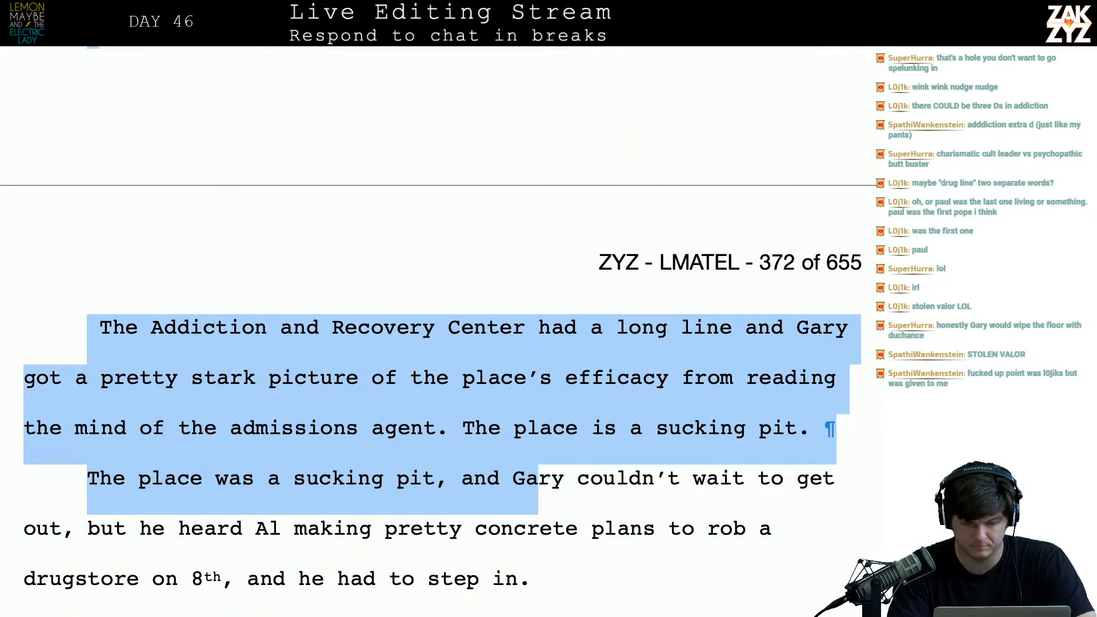
key(shift+Down)
key(shift+Left)
key(shift+Left)
key(shift+Left)
key(shift+Left)
key(shift+Left)
key(shift+Left)
key(shift+Left)
key(shift+Left)
key(shift+Left)
key(shift+Left)
key(shift+Left)
key(shift+Left)
key(shift+Left)
key(shift+Left)
key(shift+Left)
key(shift+Left)
key(shift+Left)
key(shift+Left)
key(shift+Left)
key(shift+Left)
key(shift+Left)
key(shift+Left)
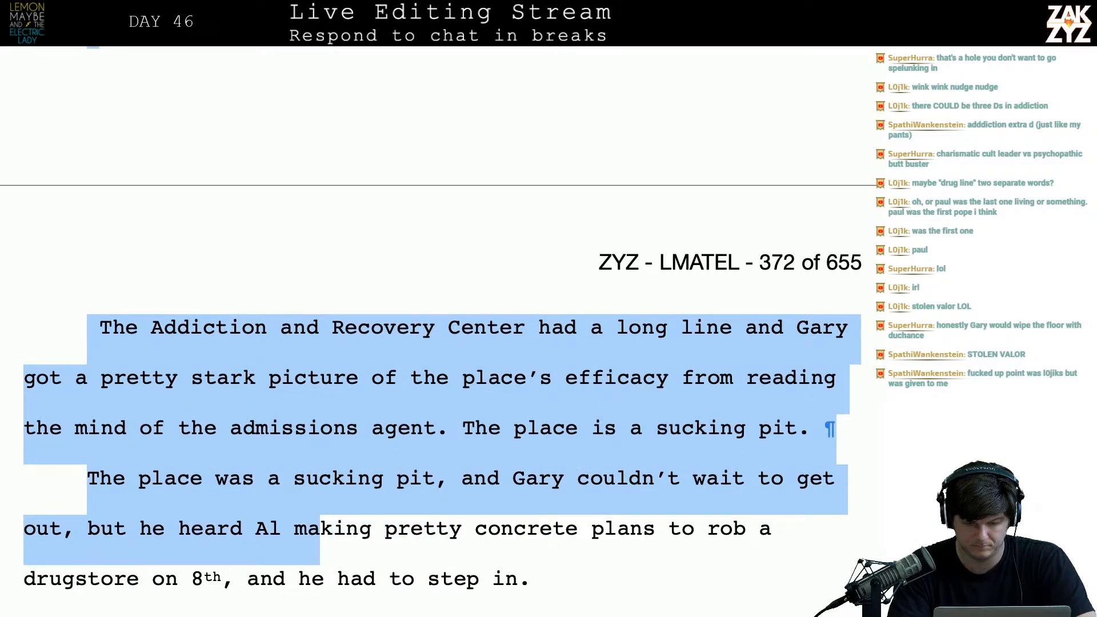
key(shift+Left)
key(BackSpace)
scroll(744, 180, up, 3)
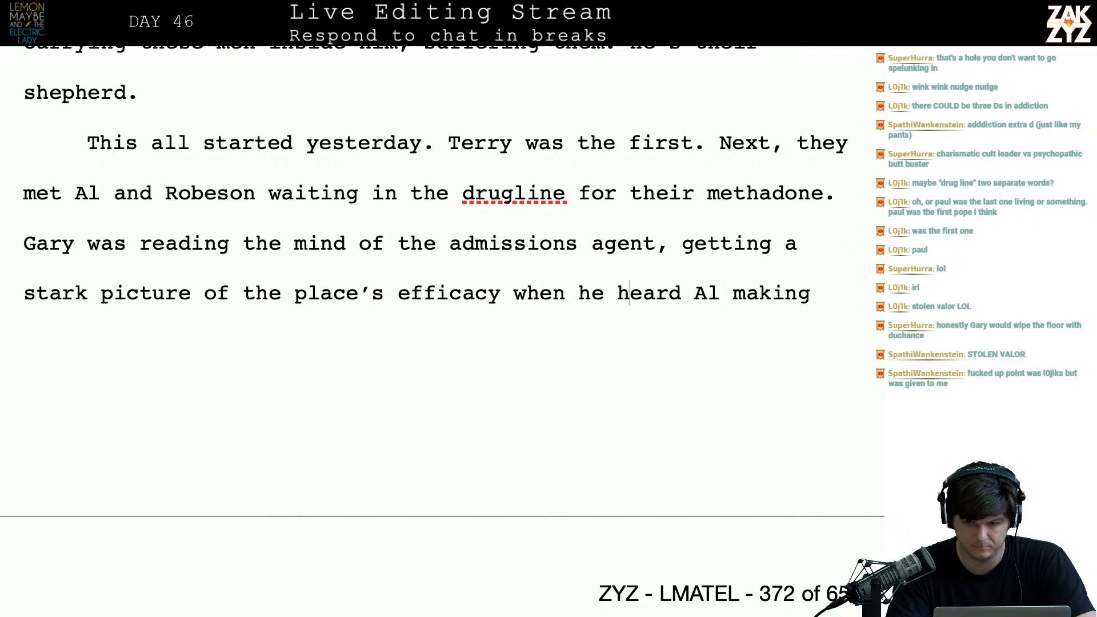
- Replace "making" with "thinking" after "he heard Al"
key(Right)
text(thinking)
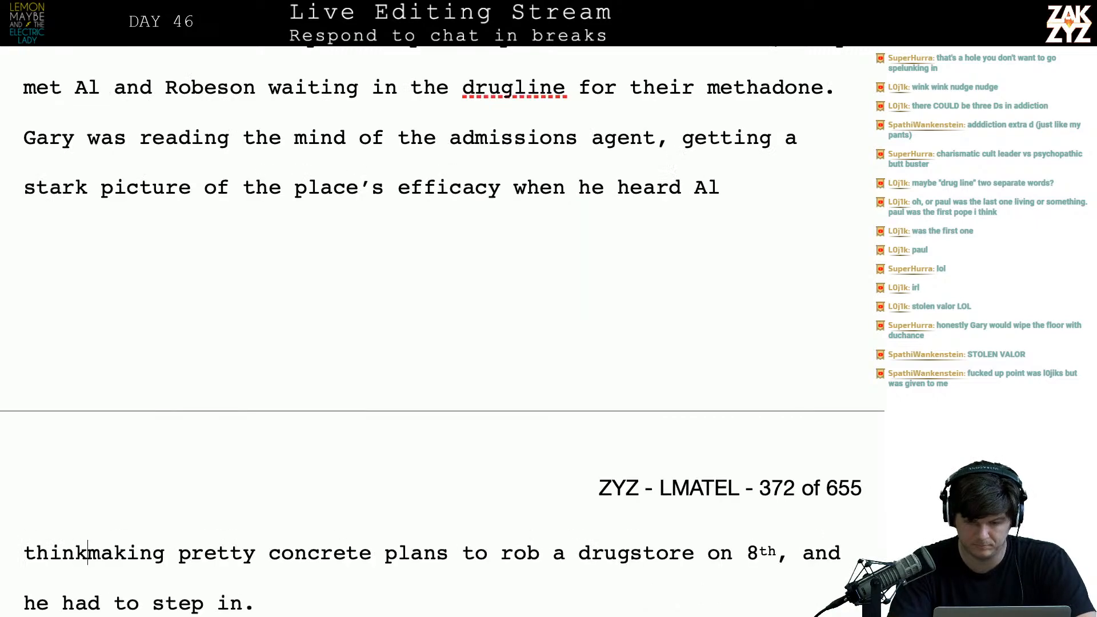
key(shift+Right)
key(shift+Right)
key(shift+Right)
key(shift+Right)
key(shift+Right)
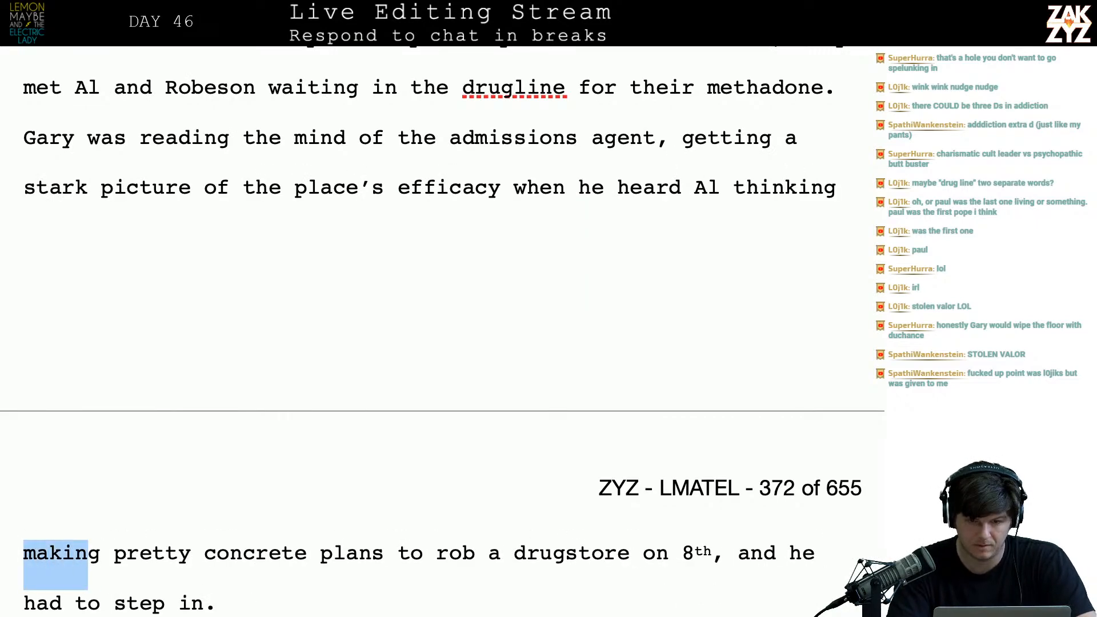
key(BackSpace)
- Insert "noticed that Al was making some" before "heard Al thinking" in the sentence about the clinic's efficacy
scroll(831, 188, up, 2)
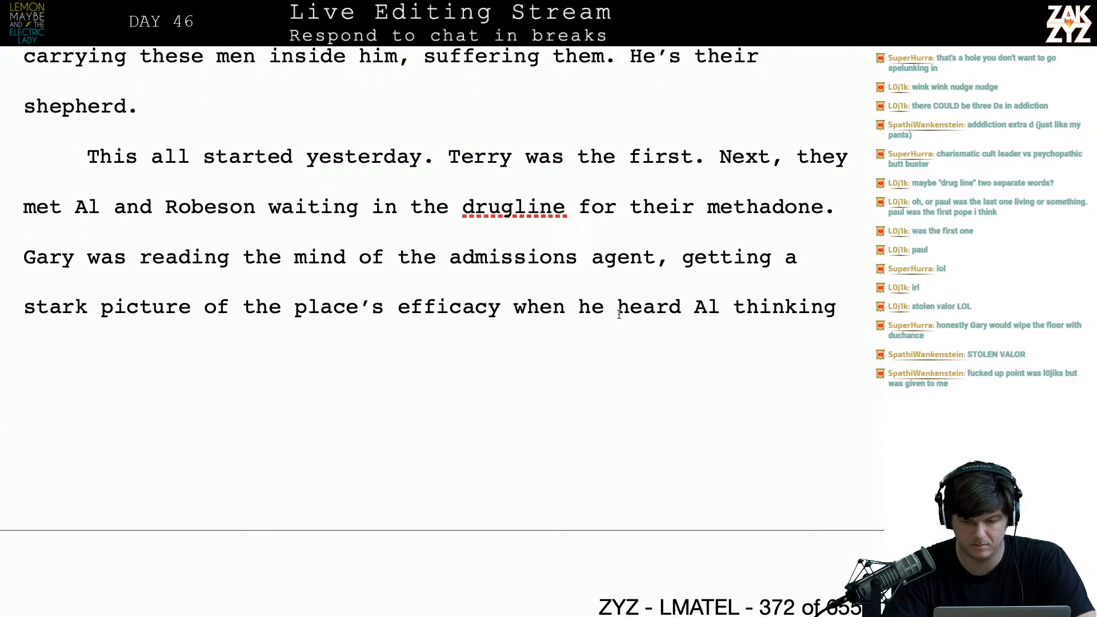
text(noticed that )
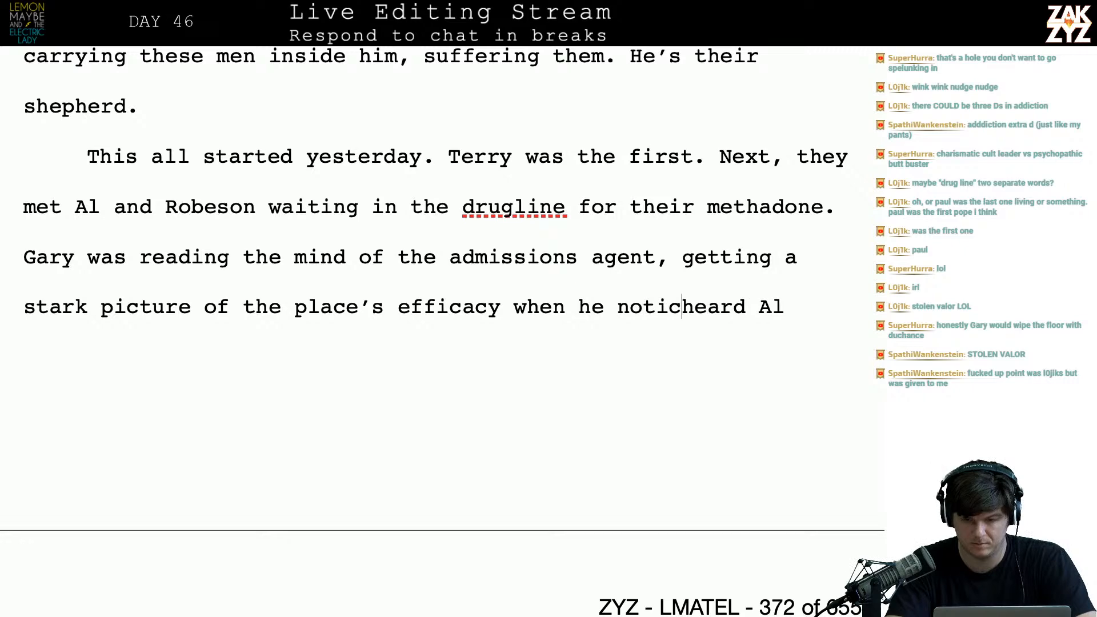
text(Al was making)
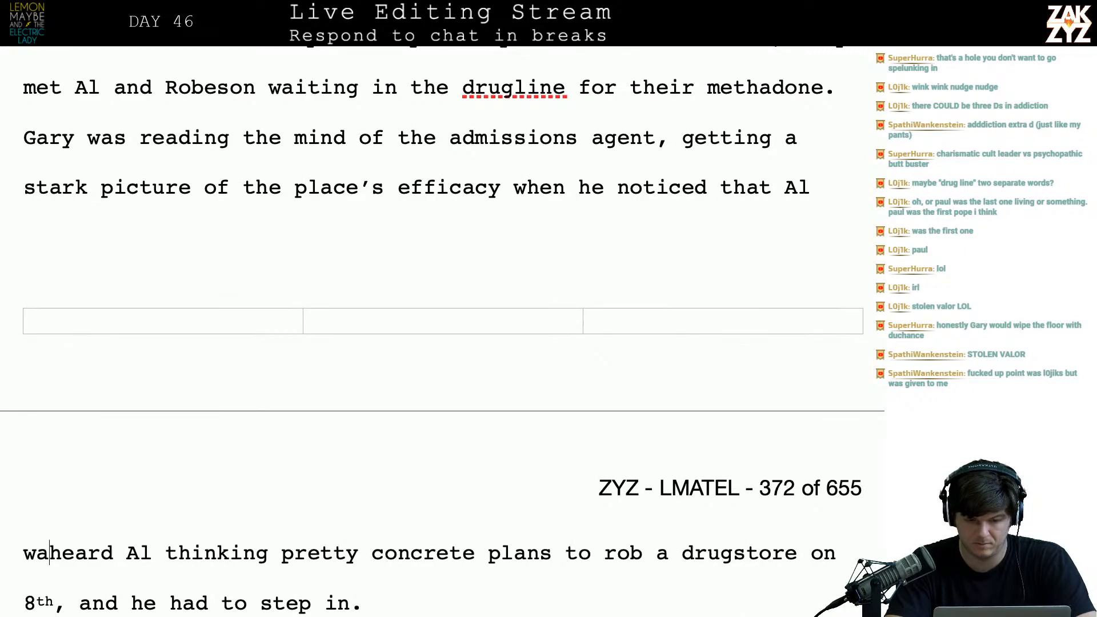
text( some)
- Delete the leftover words "heard Al thinking" so the sentence continues with "pretty concrete plans"
key(shift+Right)
key(shift+Right)
key(shift+Right)
key(shift+Right)
key(shift+Right)
key(shift+Right)
key(shift+Right)
key(shift+Right)
key(shift+Right)
key(shift+Right)
key(shift+Right)
key(shift+Right)
key(shift+Right)
key(shift+Right)
key(shift+Right)
key(shift+Right)
key(shift+Right)
key(shift+Right)
key(shift+Right)
key(shift+Right)
key(shift+Right)
key(shift+Right)
key(shift+Right)
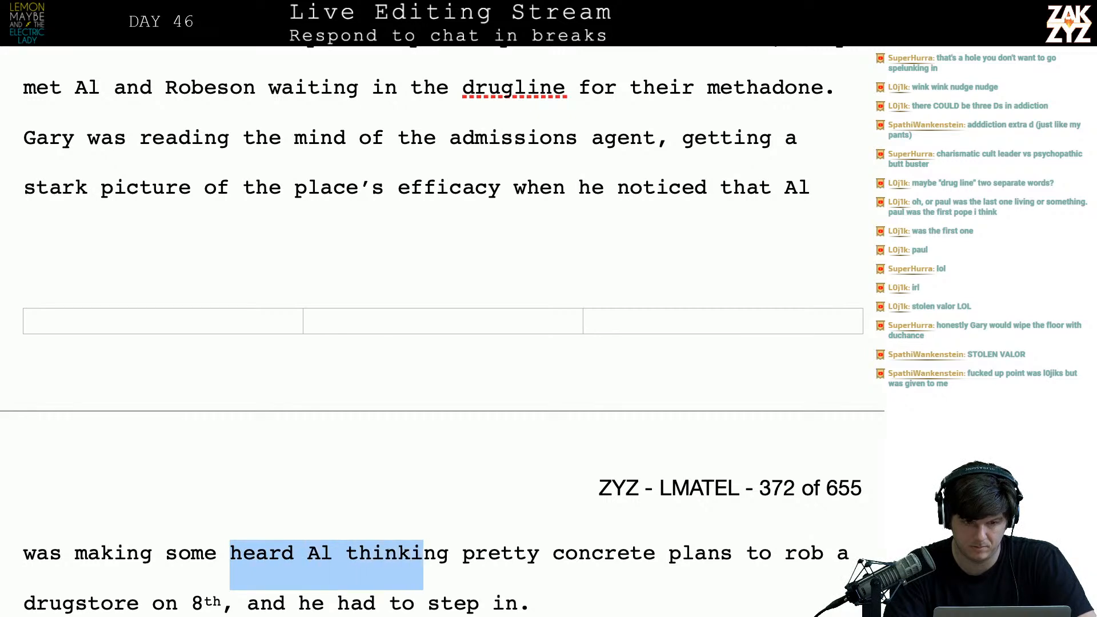
key(shift+Right)
key(shift+Right)
key(shift+Right)
key(shift+Right)
key(shift+Right)
key(shift+Right)
key(shift+Left)
key(shift+Left)
key(shift+Left)
key(shift+Left)
key(shift+Left)
key(shift+Left)
key(shift+Left)
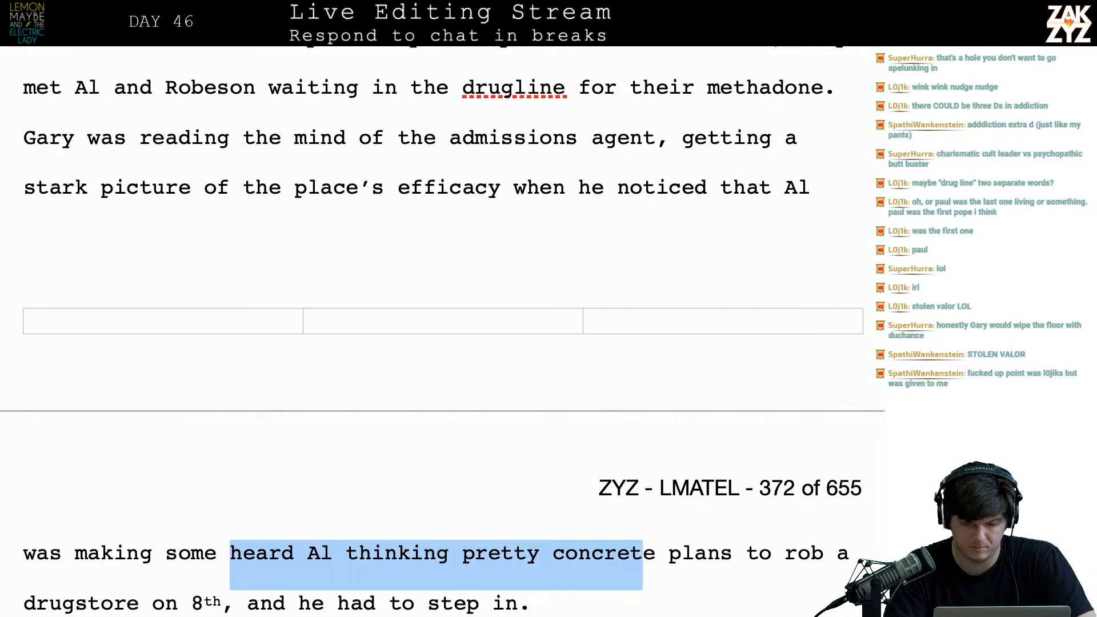
key(shift+Left)
key(shift+Left)
key(shift+Left)
key(shift+Left)
key(shift+Left)
key(shift+Left)
key(shift+Left)
key(shift+Left)
key(shift+Left)
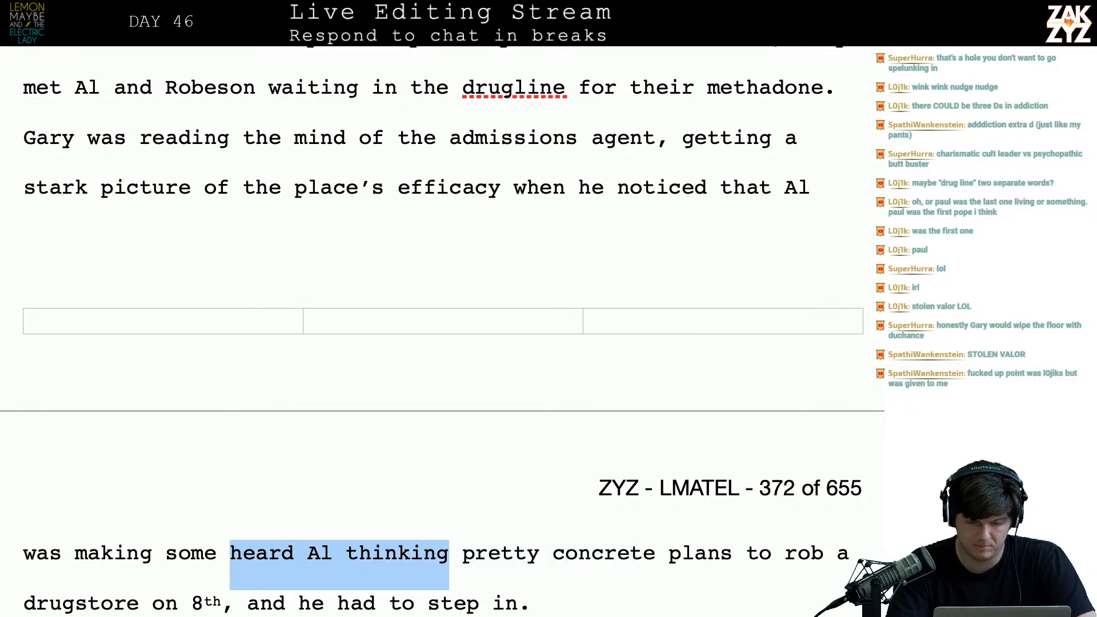
key(BackSpace)
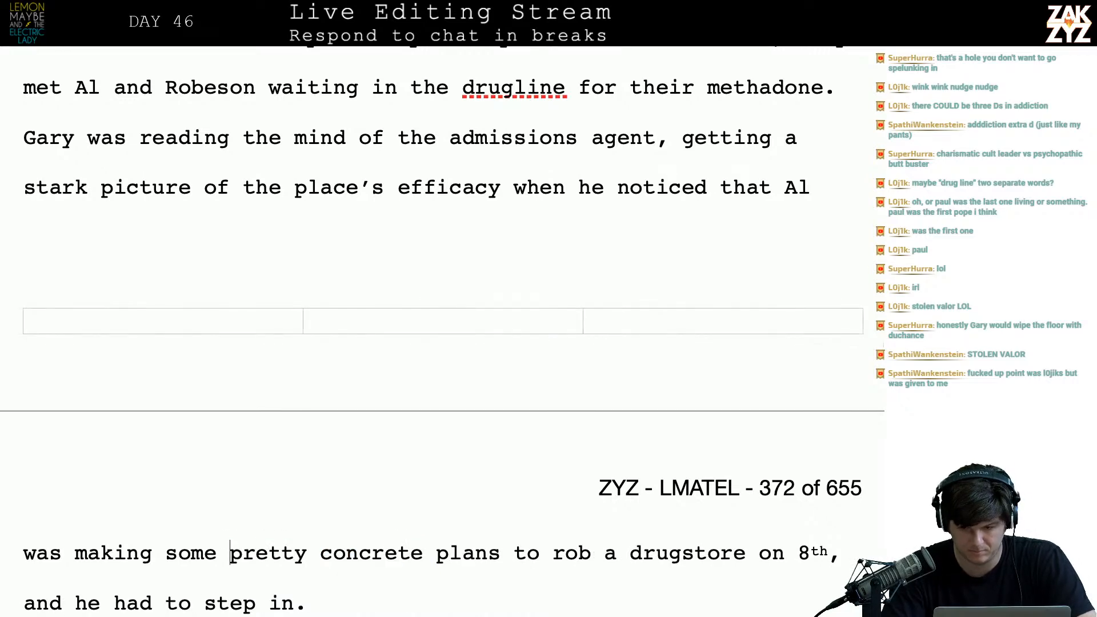
- Replace the comma after "8th" with the word "Avenue" in normal-size text
text(aven,)
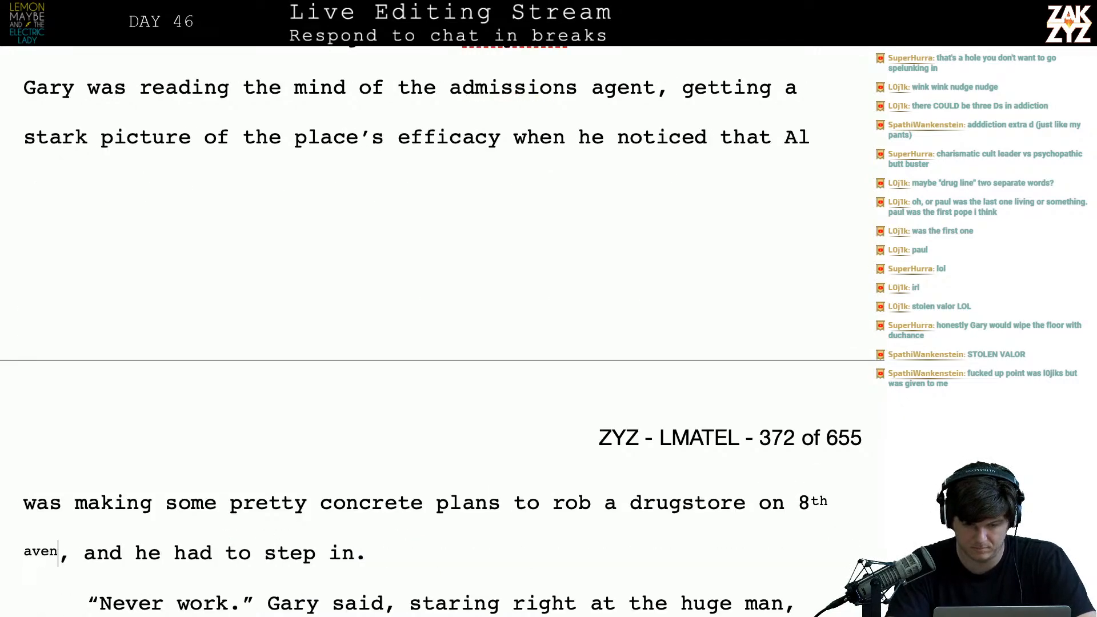
key(BackSpace)
key(BackSpace)
key(BackSpace)
key(BackSpace)
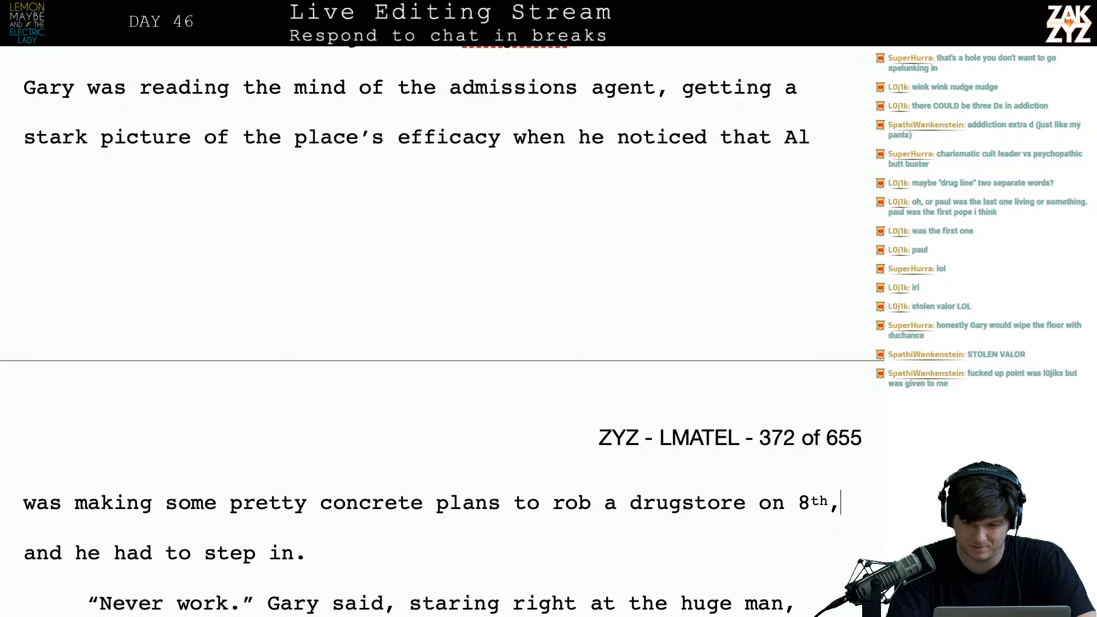
text(st)
key(BackSpace)
key(BackSpace)
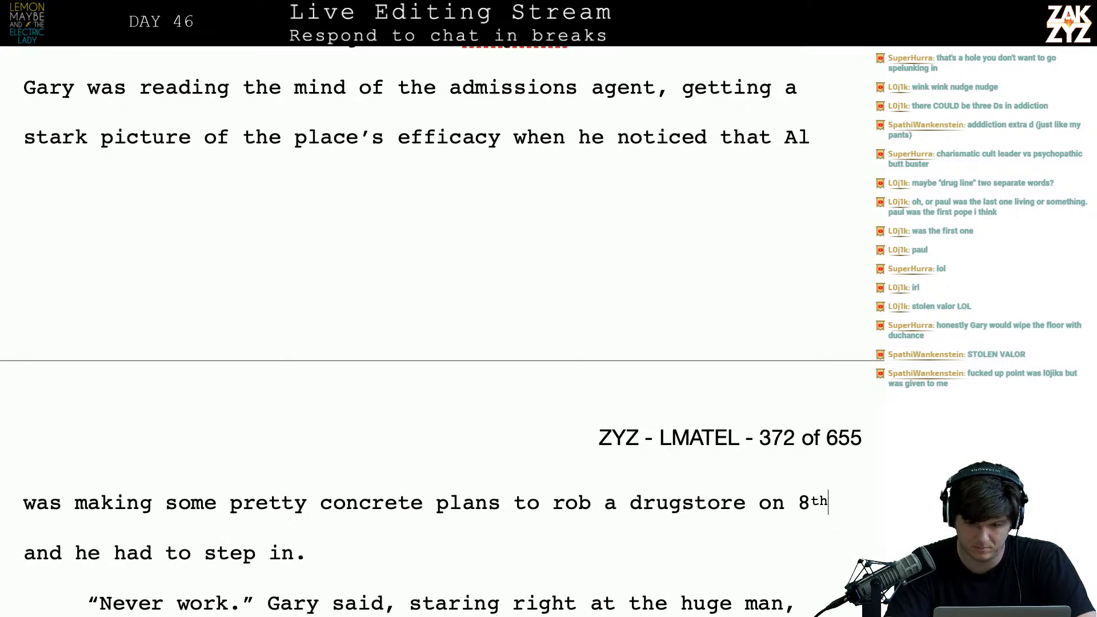
text(a)
key(BackSpace)
key(BackSpace)
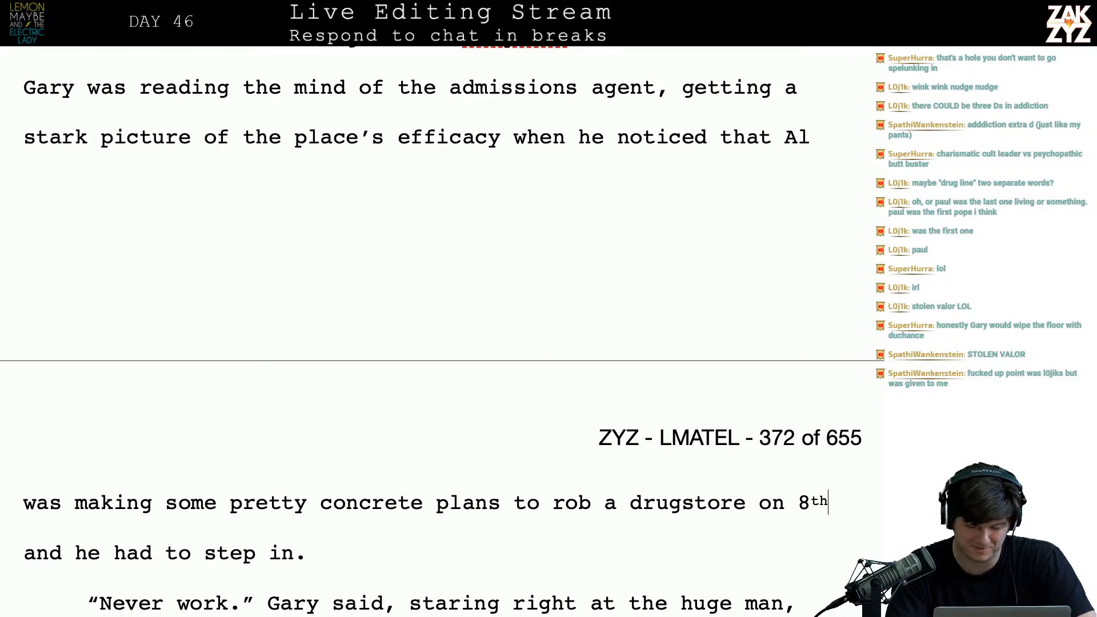
text(a)
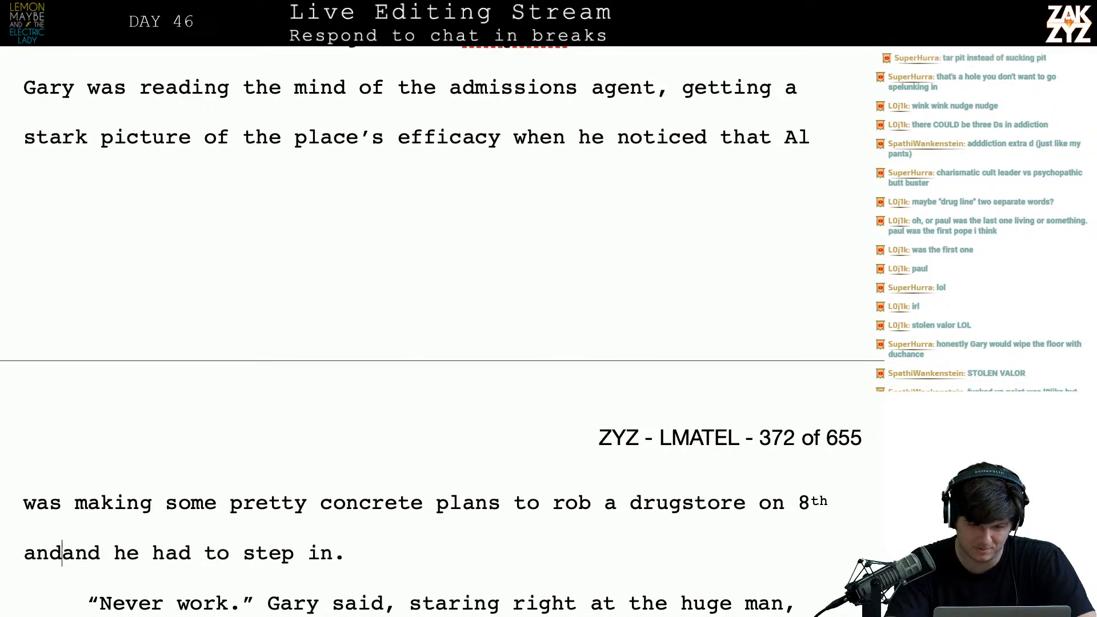
key(BackSpace)
text(Avenue)
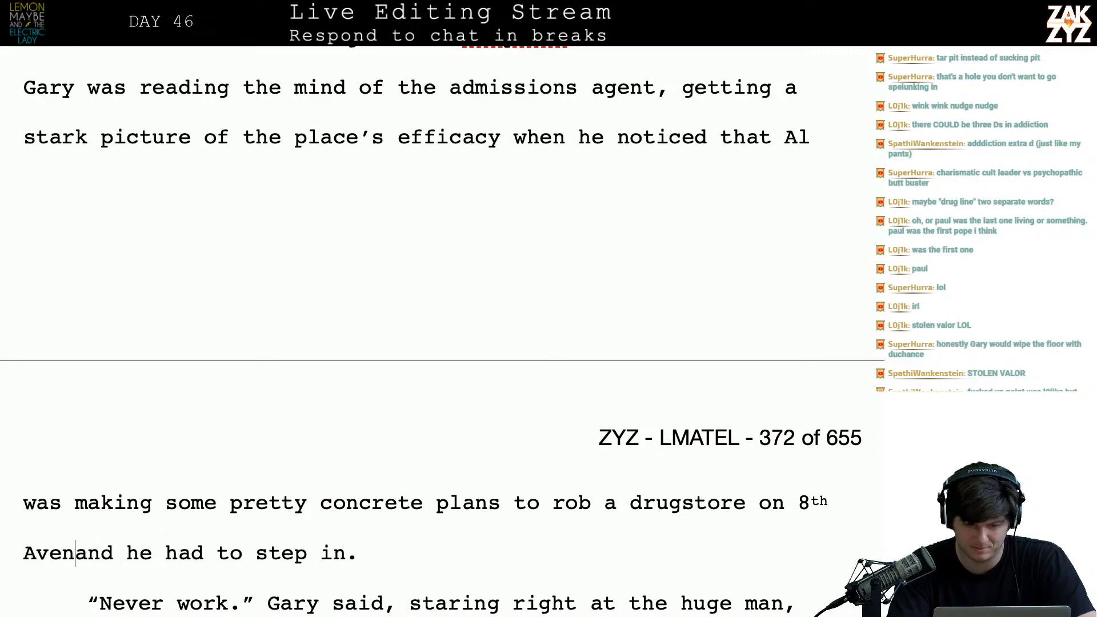
- Remove "and" after "Avenue", end that sentence with a period, and move "he had to step in." to its own paragraph
key(shift+Right)
key(shift+Right)
key(shift+Right)
key(shift+Right)
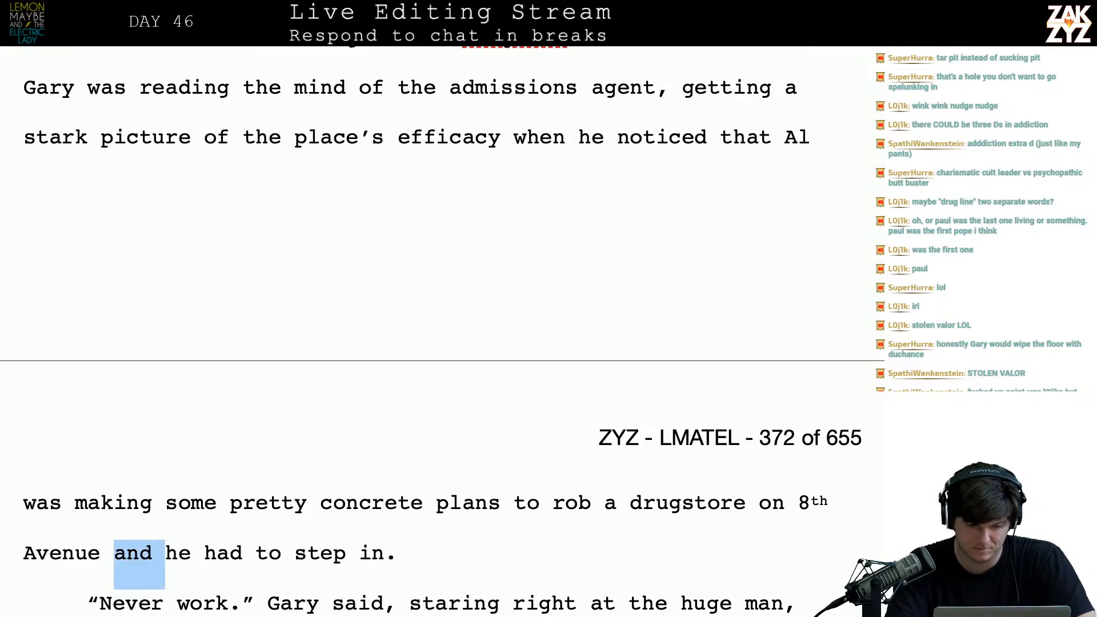
key(BackSpace)
key(BackSpace)
text(.)
key(shift+Right)
key(Right)
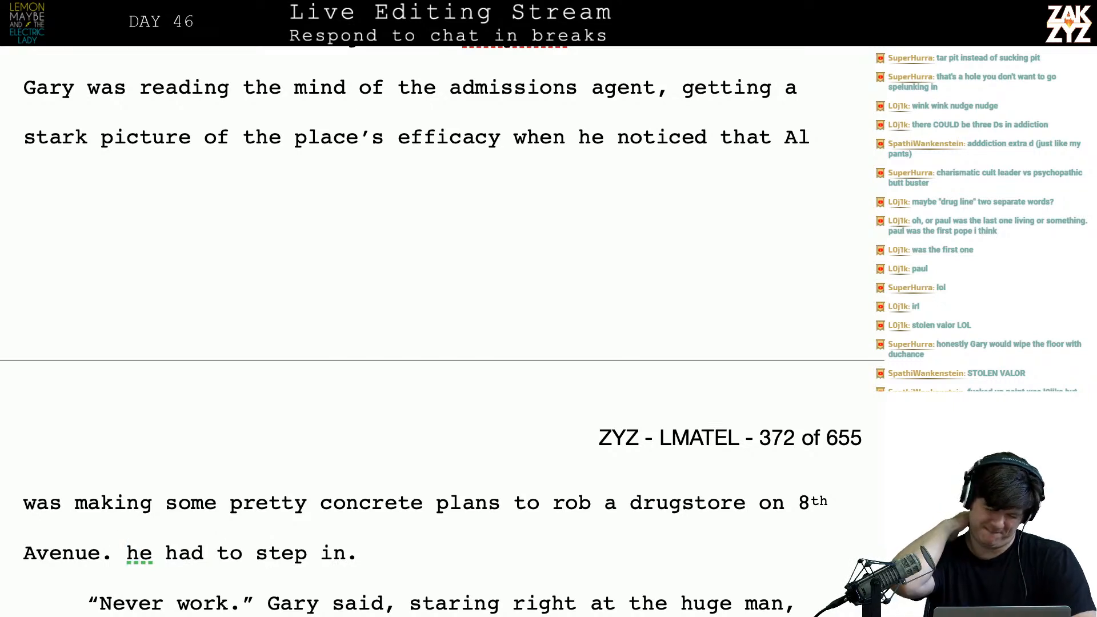
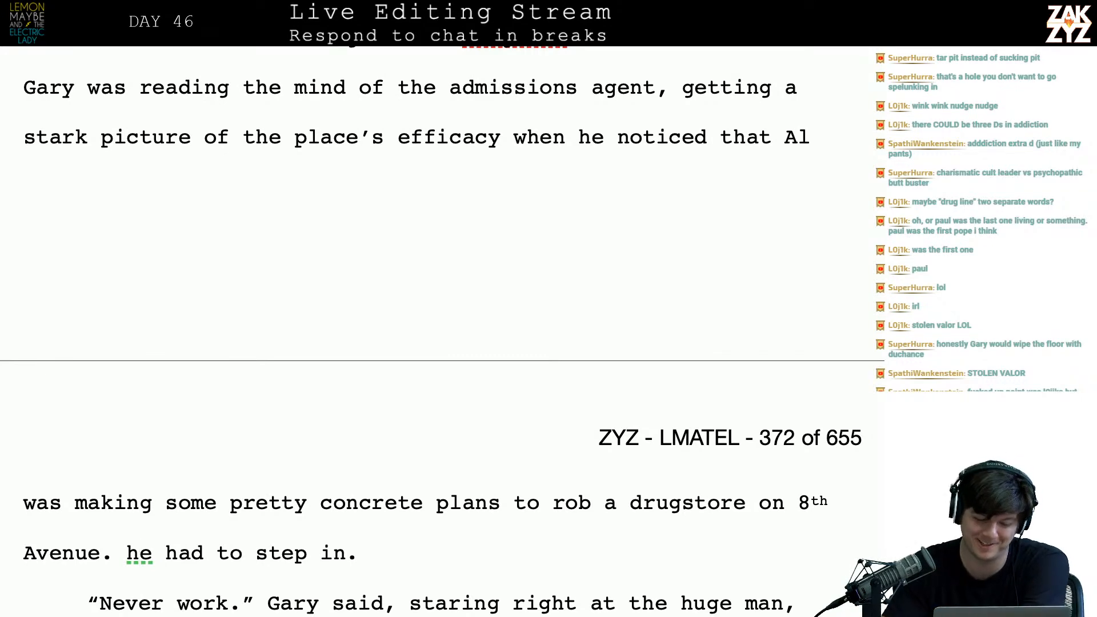
scroll(443, 332, down, 5)
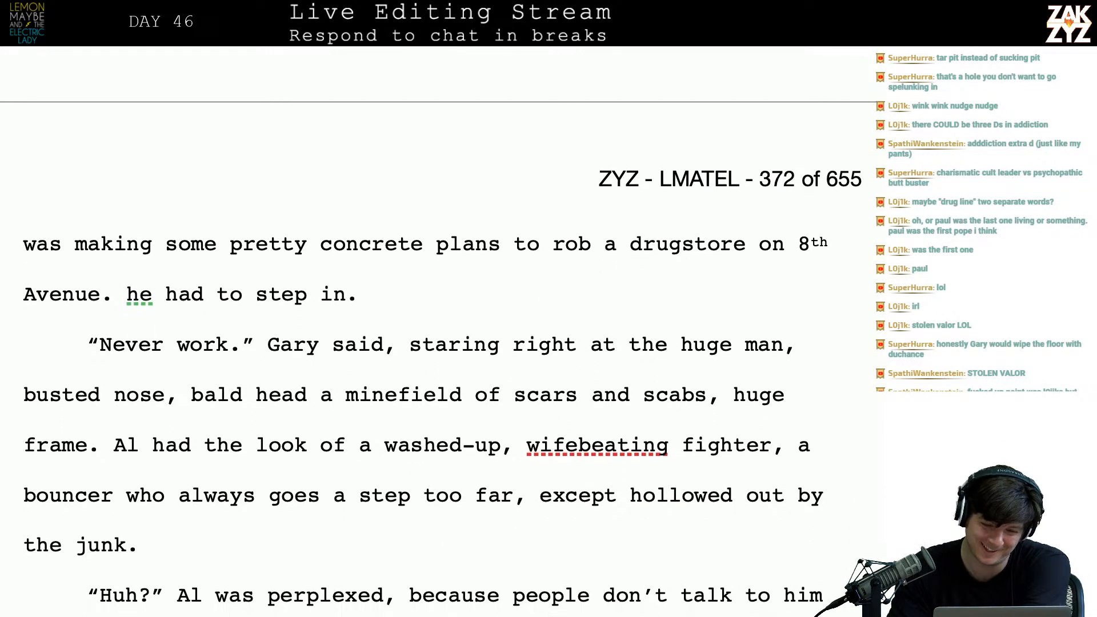
key(Return)
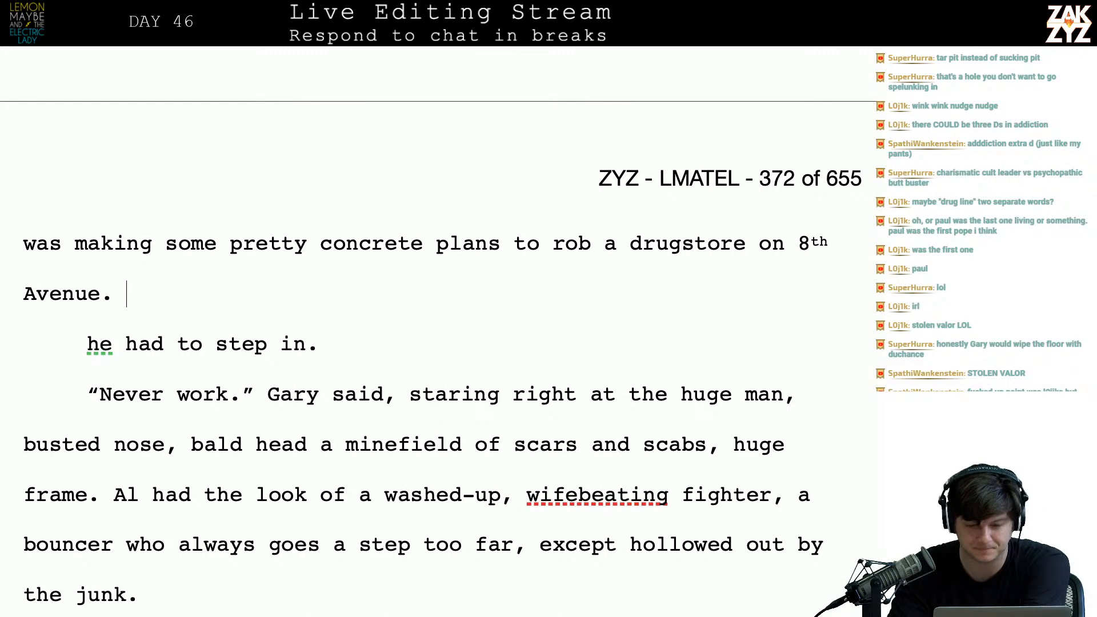
- Before "Gary was reading", write "The mind of the admissions agent painted a stark picture of the place's efficacy, the"
scroll(442, 331, up, 6)
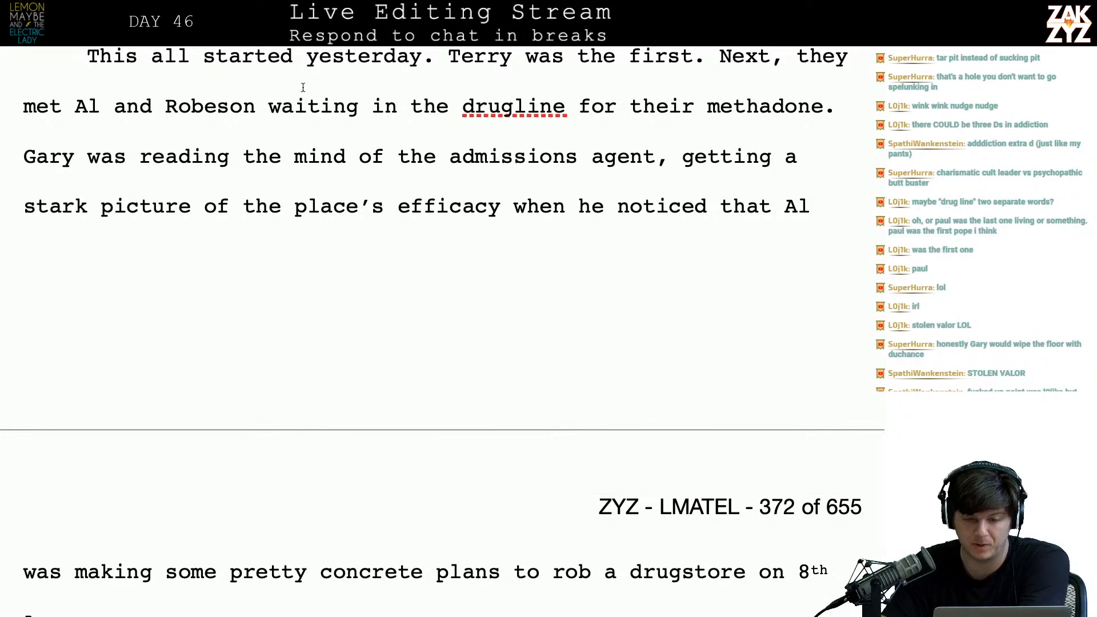
scroll(445, 180, down, 1)
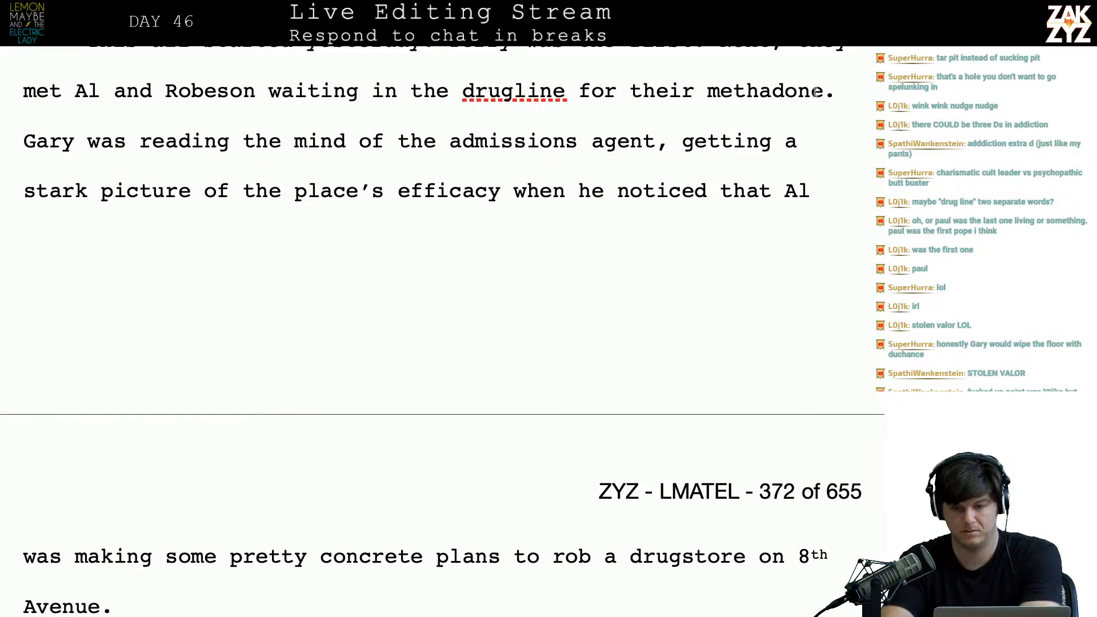
text(The mind of the)
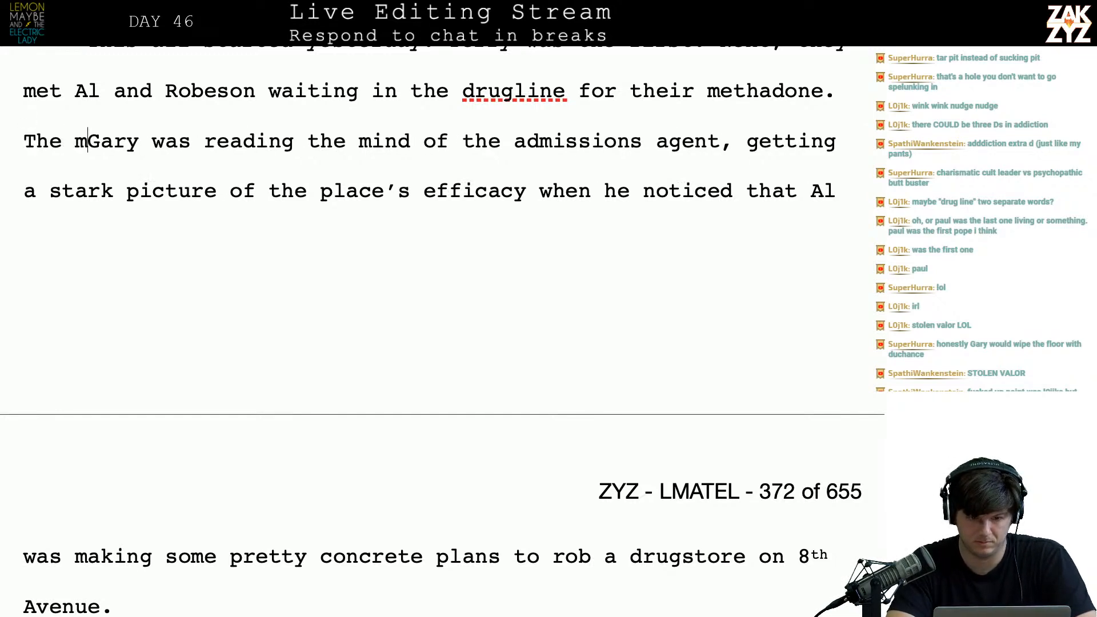
text( admissions Gary was read)
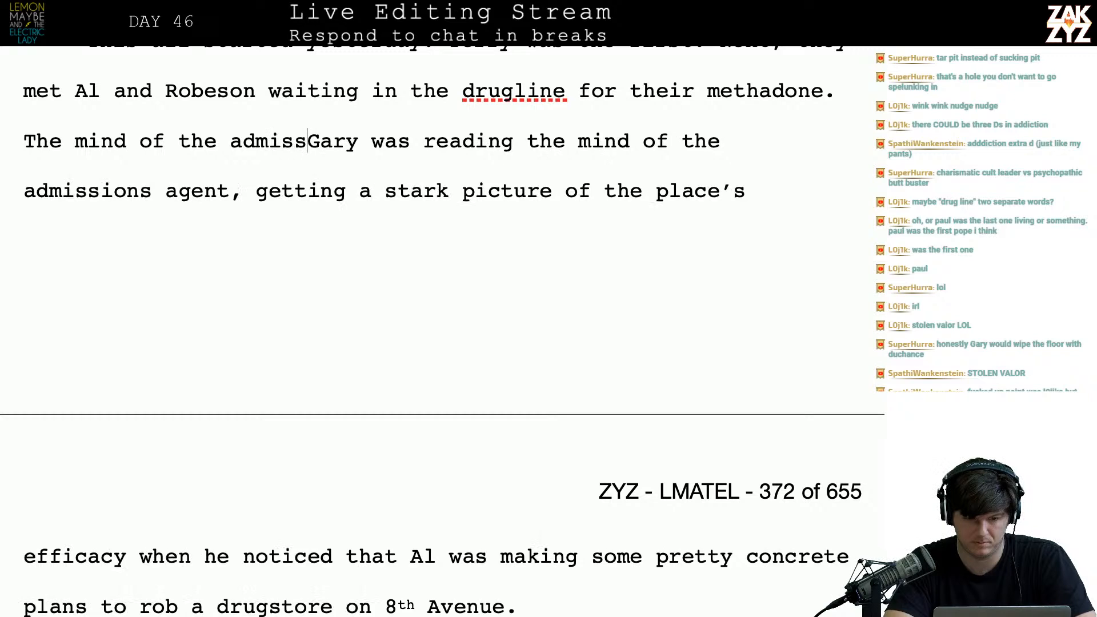
text(ing t)
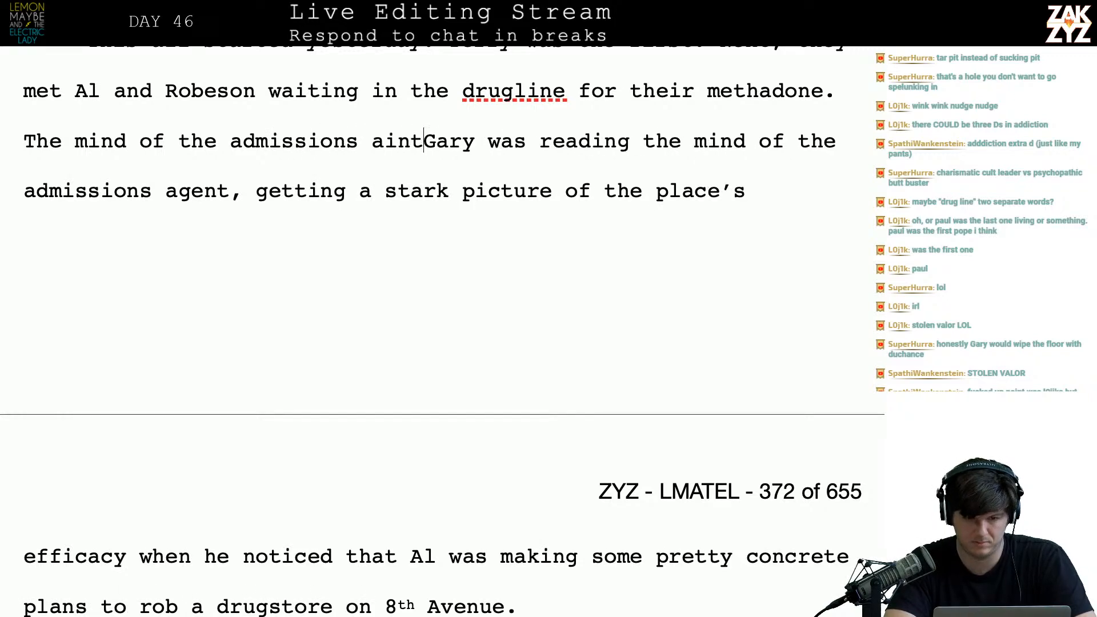
key(BackSpace)
key(BackSpace)
key(BackSpace)
key(BackSpace)
text(agent painted a)
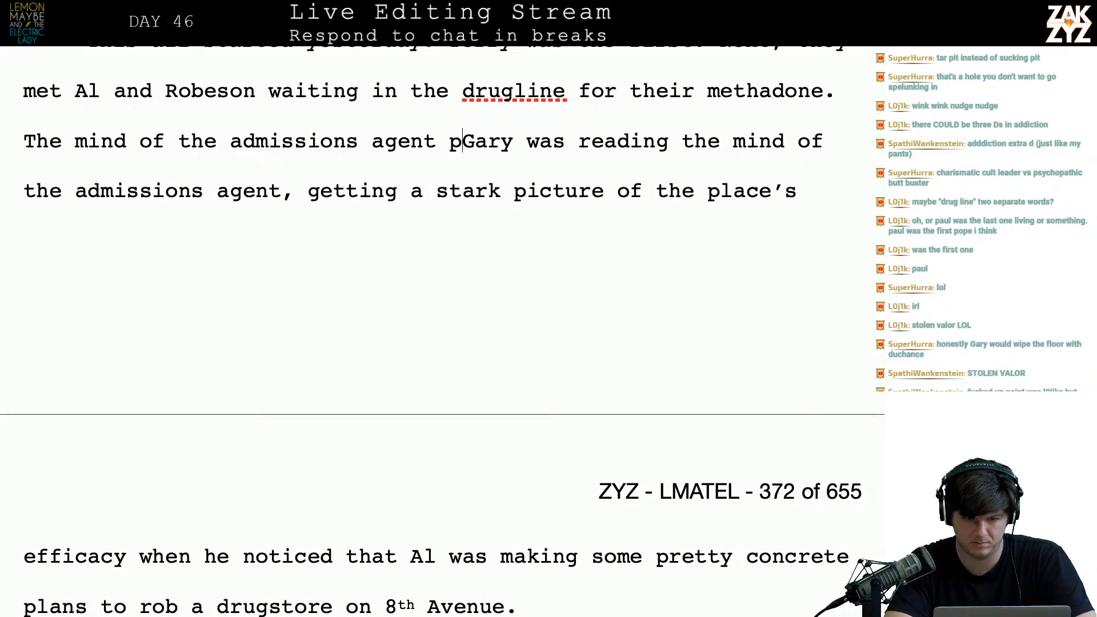
text( s)
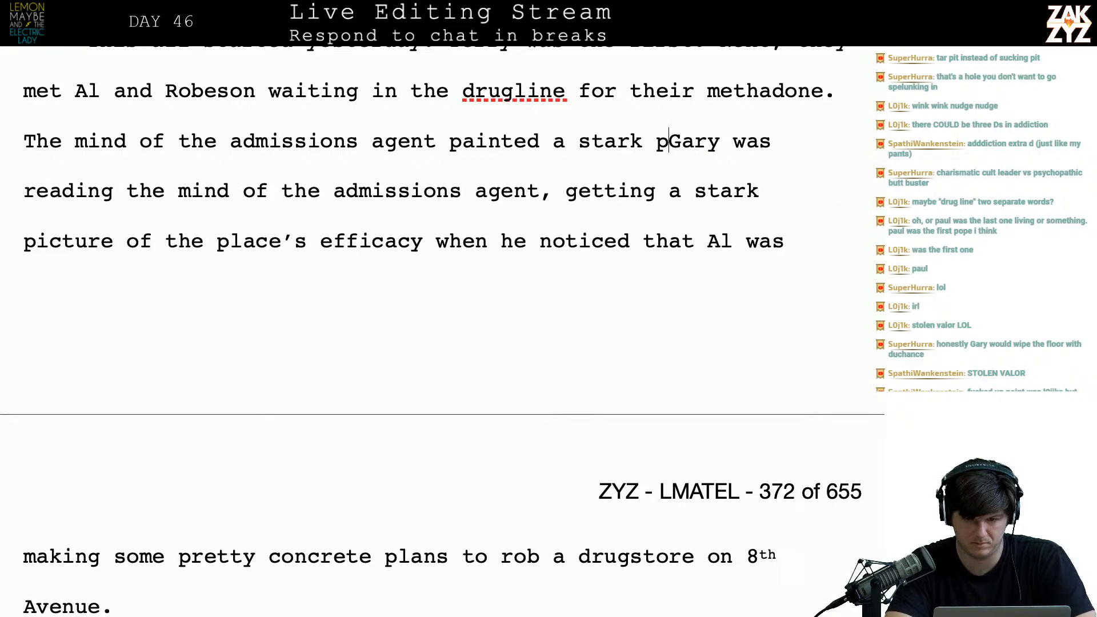
text(tark picture of the place's )
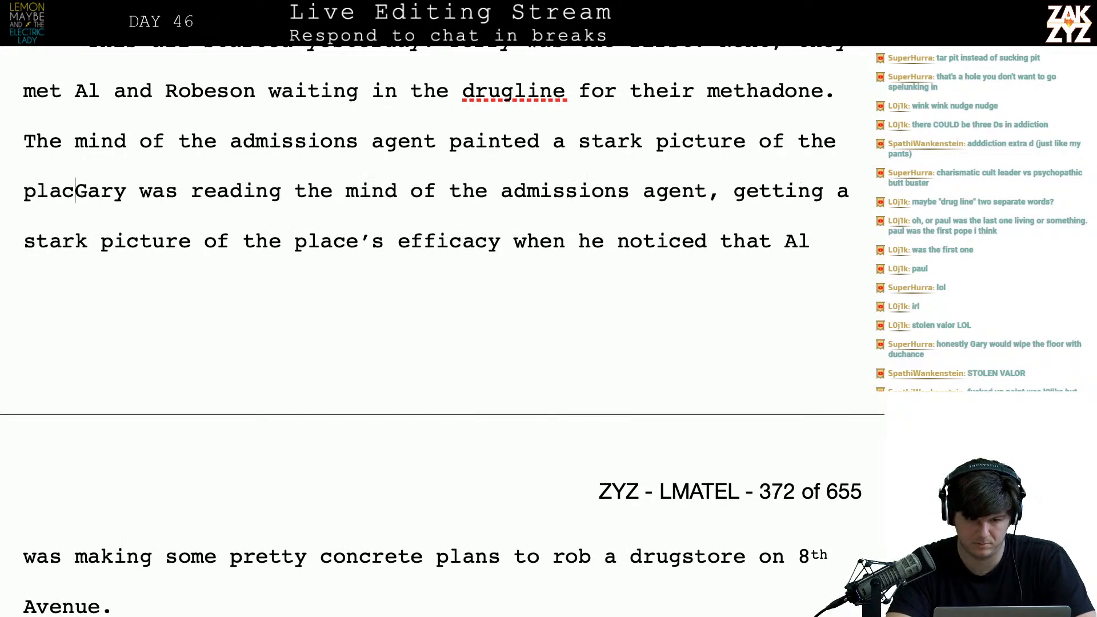
text(efficacy,)
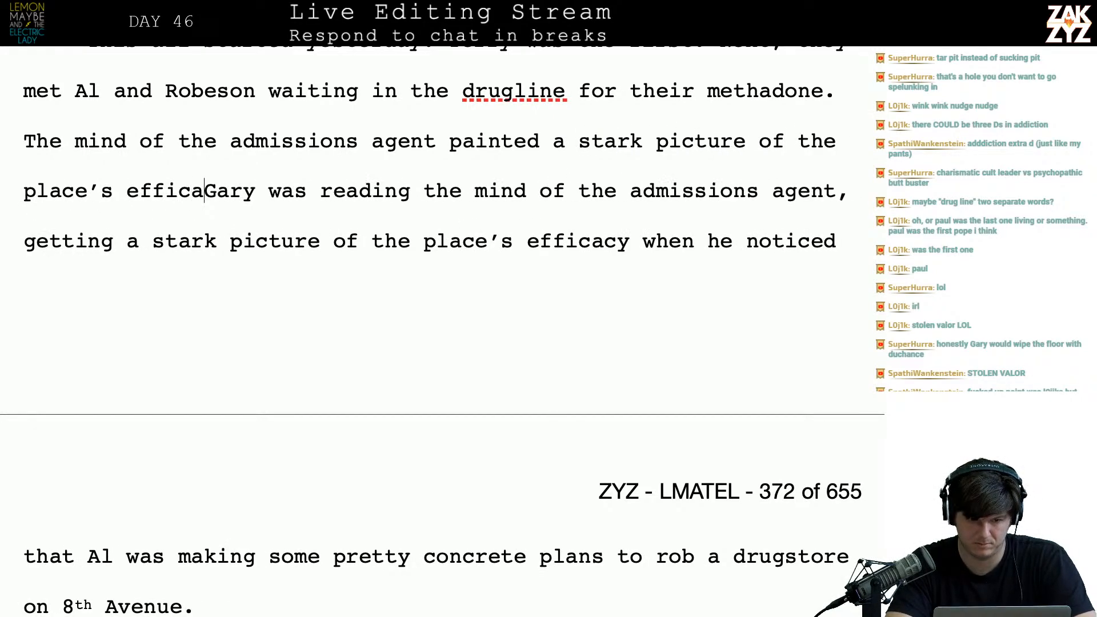
text( the)
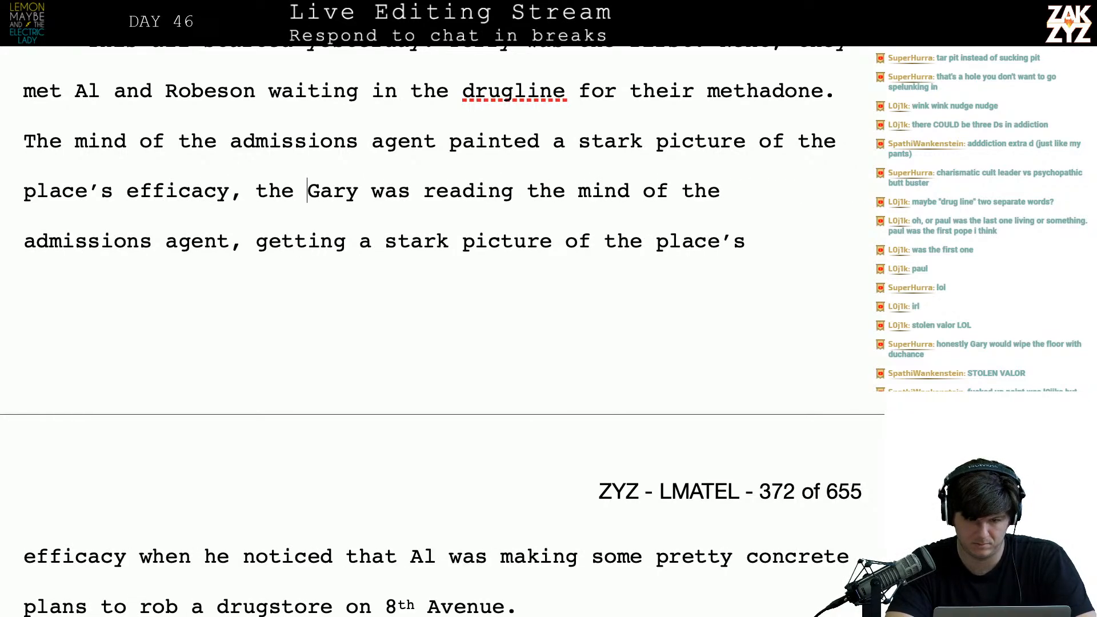
- Replace "place's efficacy, the" in the new sentence with "clinic's efficacy,"
key(BackSpace)
key(BackSpace)
key(BackSpace)
key(BackSpace)
key(BackSpace)
key(BackSpace)
key(BackSpace)
key(BackSpace)
key(BackSpace)
key(BackSpace)
key(BackSpace)
key(BackSpace)
key(BackSpace)
key(BackSpace)
key(BackSpace)
key(BackSpace)
key(BackSpace)
key(BackSpace)
key(BackSpace)
key(BackSpace)
key(BackSpace)
key(BackSpace)
text(clin)
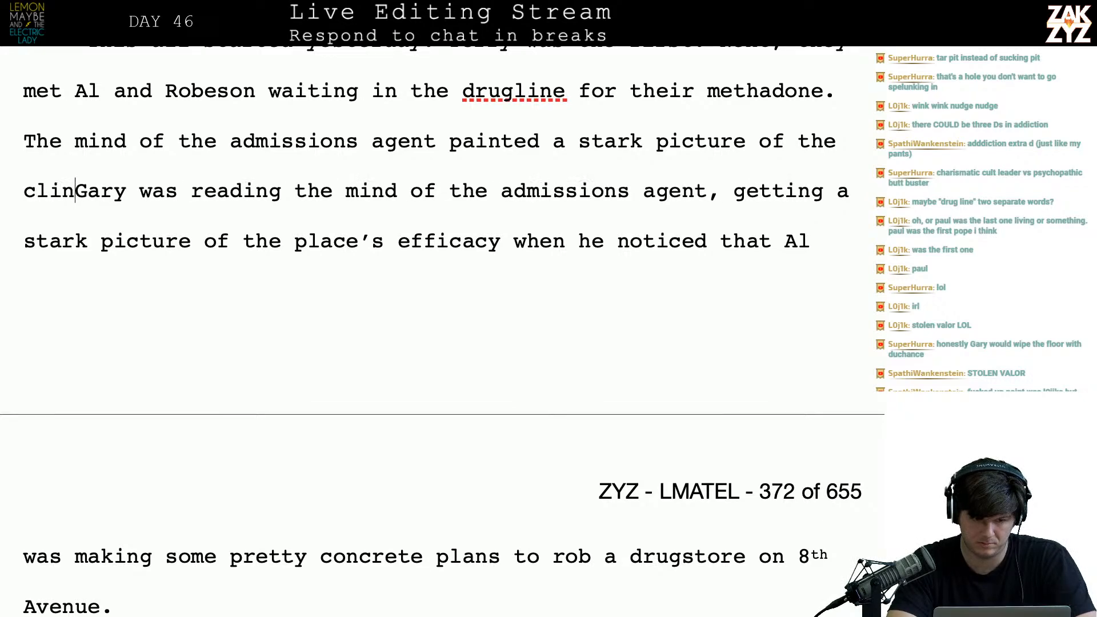
text(ic’s effic)
text(acy, )
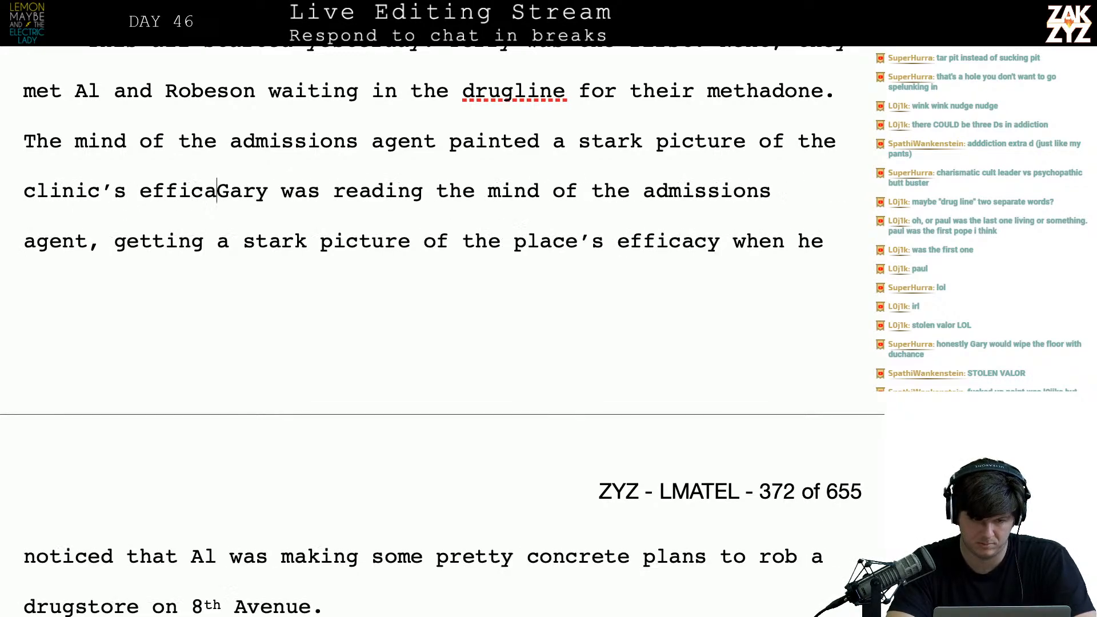
- Finish the admissions agent sentence with "the place was a sucking pit."
text(the place is a)
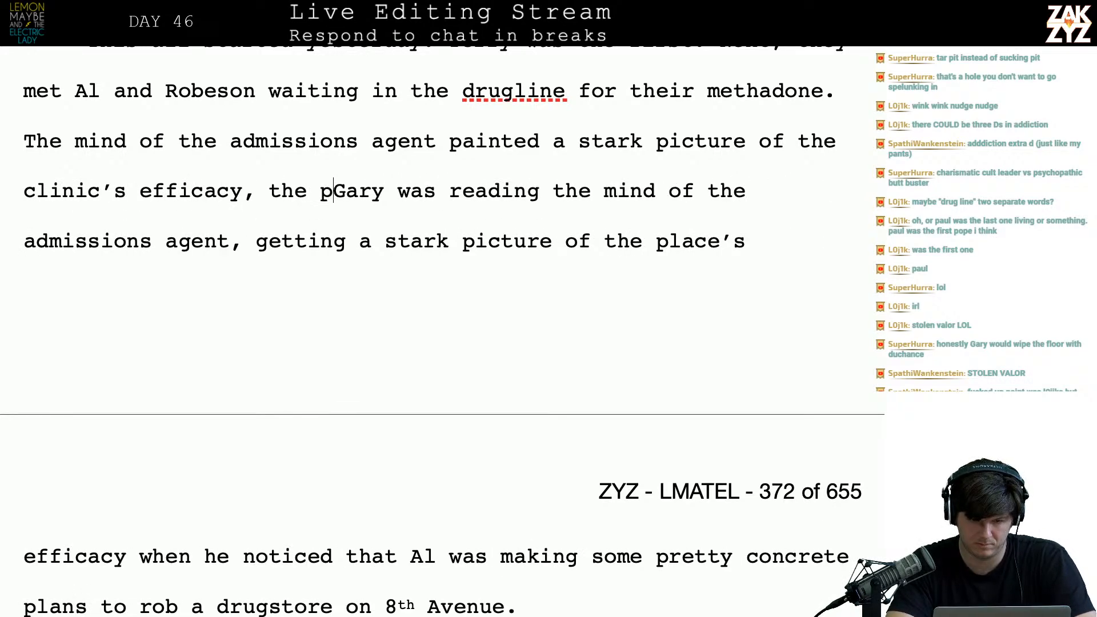
key(BackSpace)
key(BackSpace)
key(BackSpace)
key(BackSpace)
key(BackSpace)
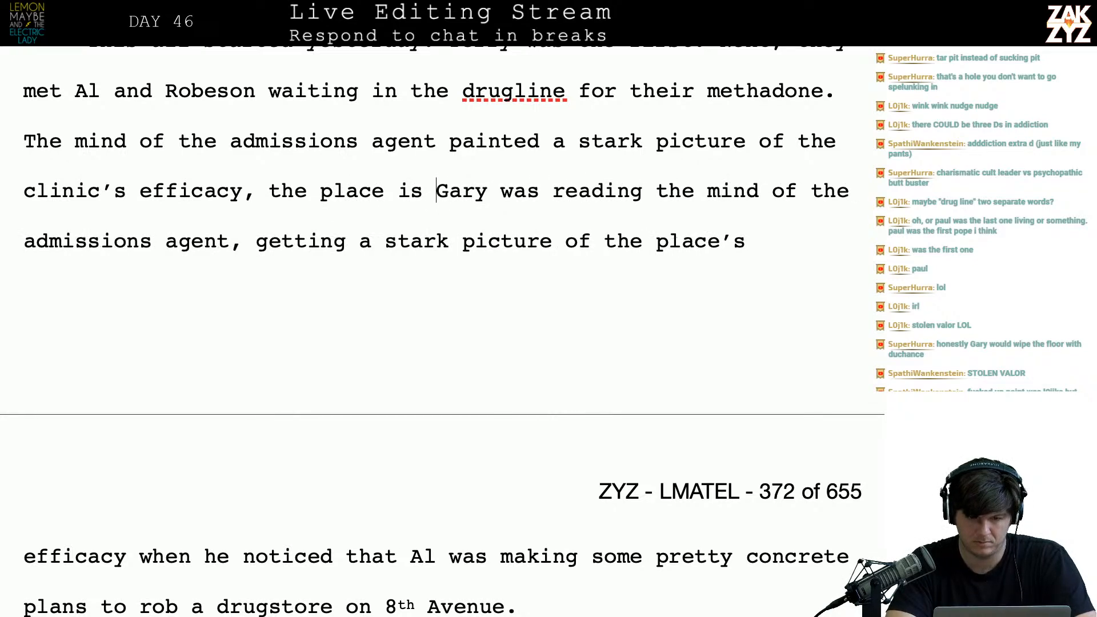
text(was a sucking pit.)
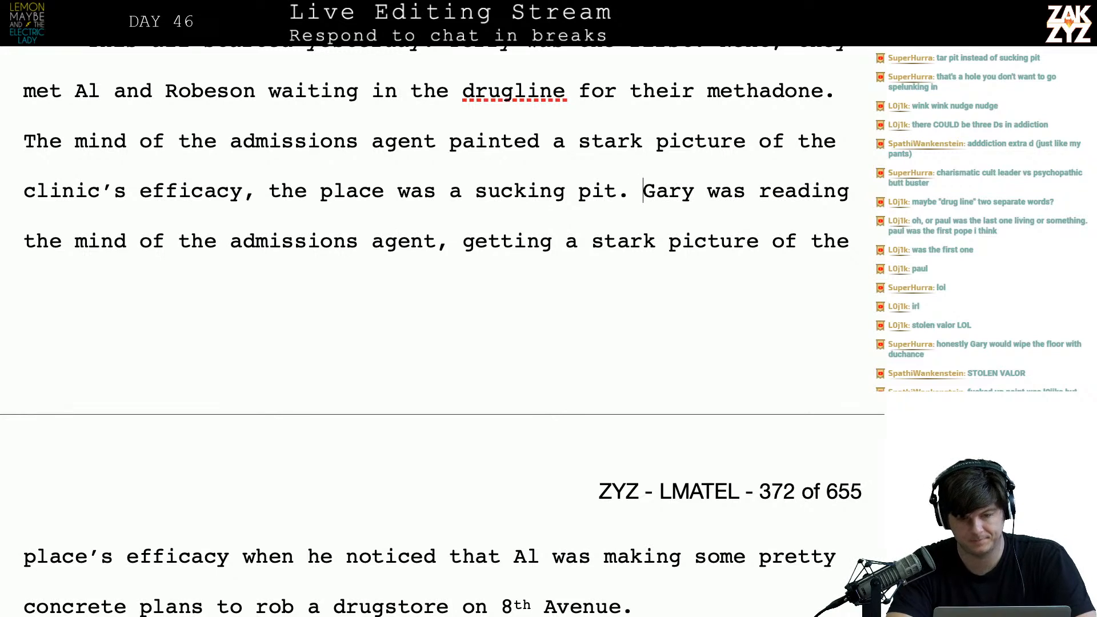
key(Return)
text(AS)
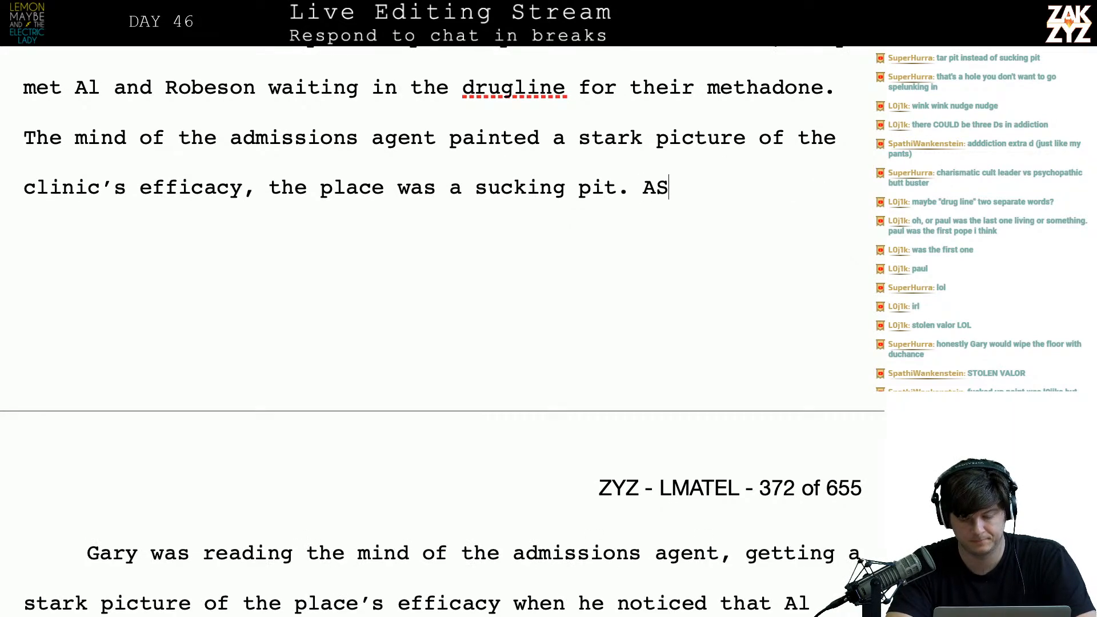
key(BackSpace)
text(s gary was about to tell tehm)
key(BackSpace)
key(BackSpace)
key(BackSpace)
key(BackSpace)
key(BackSpace)
key(BackSpace)
key(BackSpace)
key(BackSpace)
key(BackSpace)
key(BackSpace)
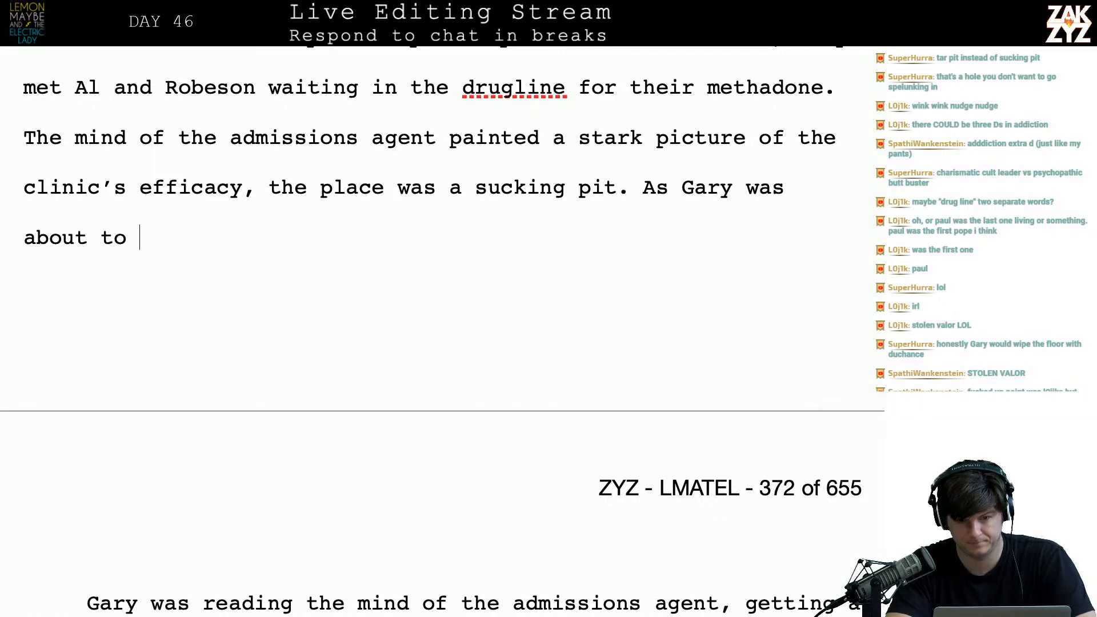
key(BackSpace)
key(BackSpace)
key(BackSpace)
key(BackSpace)
key(BackSpace)
key(BackSpace)
key(BackSpace)
key(BackSpace)
key(BackSpace)
key(BackSpace)
key(BackSpace)
key(BackSpace)
key(BackSpace)
key(BackSpace)
key(BackSpace)
key(BackSpace)
key(BackSpace)
key(BackSpace)
key(BackSpace)
key(BackSpace)
- After "sucking pit.", write "Then Gary noticed Al making pretty concrete plans to rob a drugstore on 8th street."
text(Then Gary no)
text(ticed Al m)
text(akei)
key(BackSpace)
key(BackSpace)
text(ing pret)
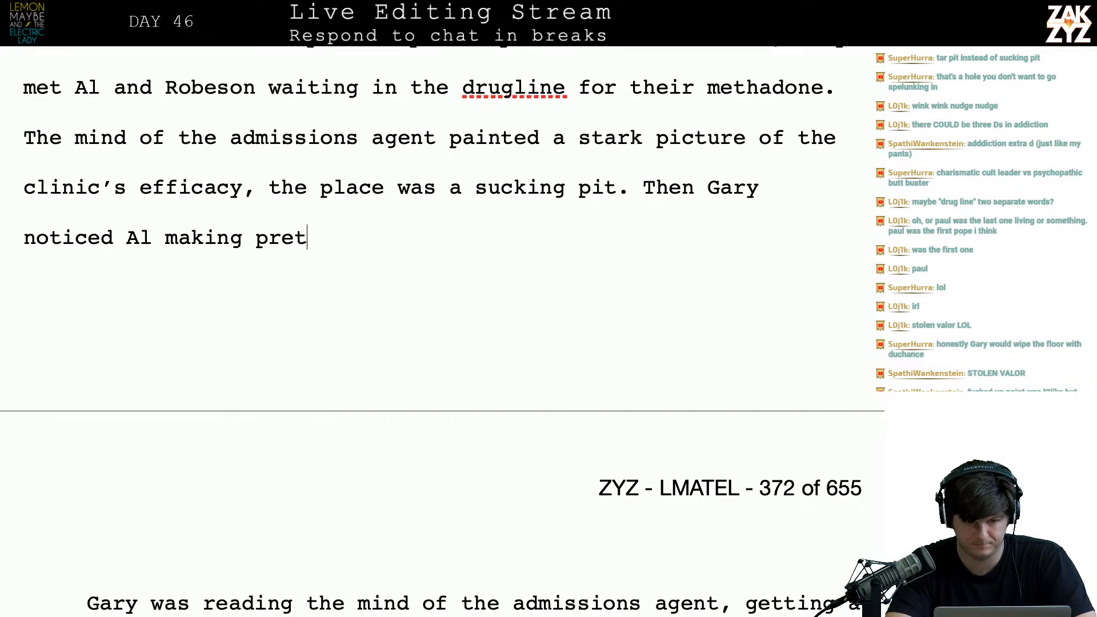
text(ty concrete plans)
key(BackSpace)
text(ns to rob a dd)
key(BackSpace)
text(rugstore on 8th street.)
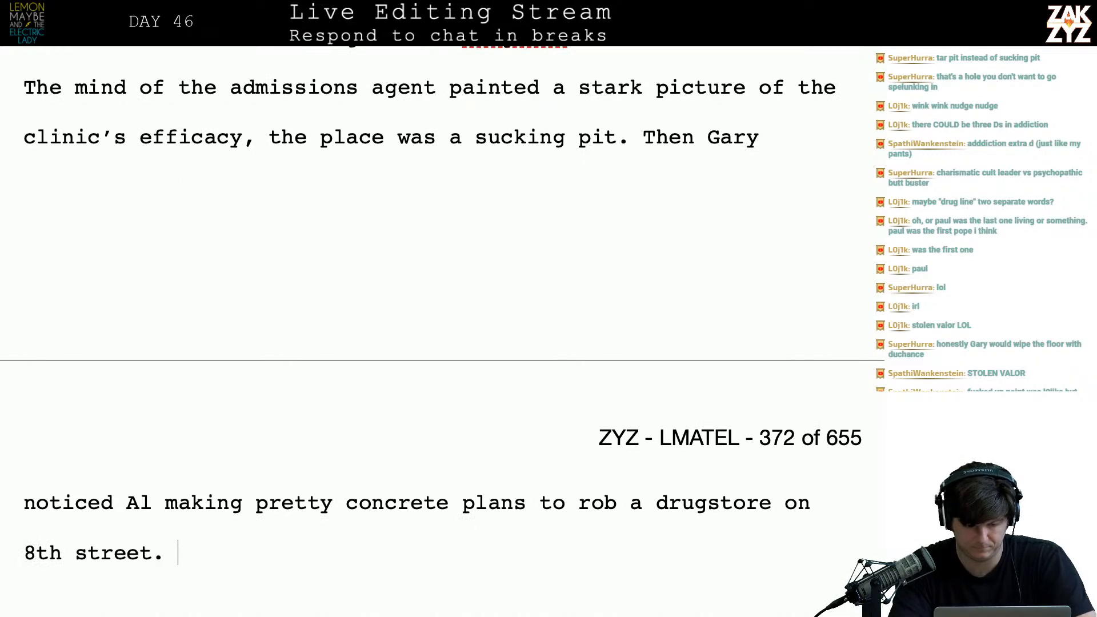
- Delete the old "Gary was reading the mind" sentence and the blank line between "8th street." and "he had to step in."
key(shift+Down)
key(shift+Down)
key(shift+Down)
key(shift+Down)
key(shift+Down)
key(shift+Down)
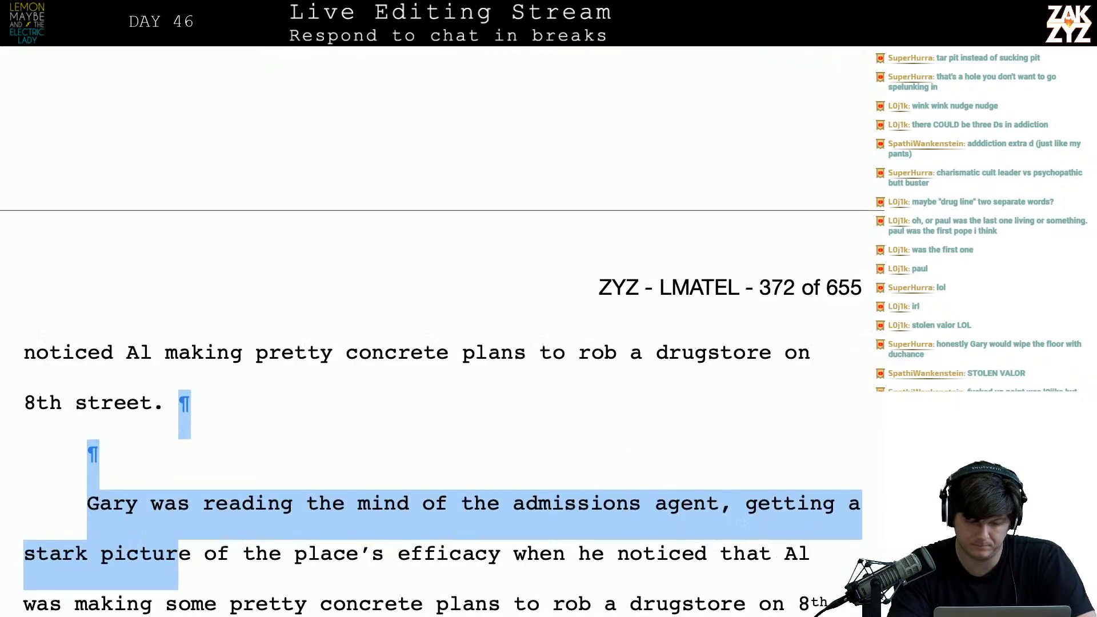
key(shift+Up)
key(BackSpace)
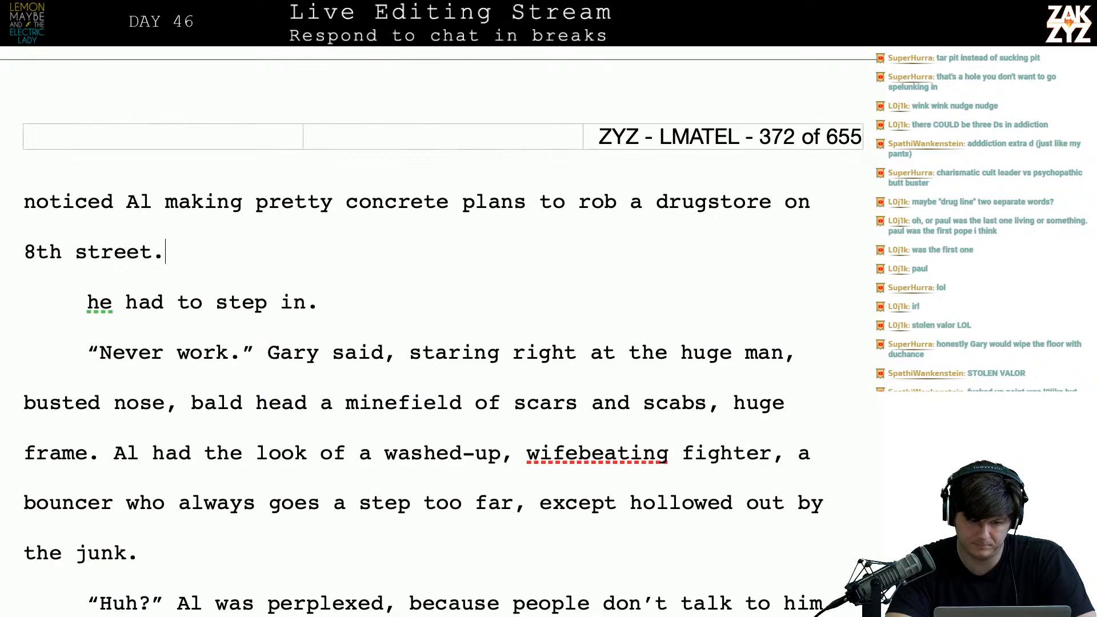
- Add "He had to step in." after "8th street." and delete the separate lowercase "he had to step in." paragraph
text(He had to st)
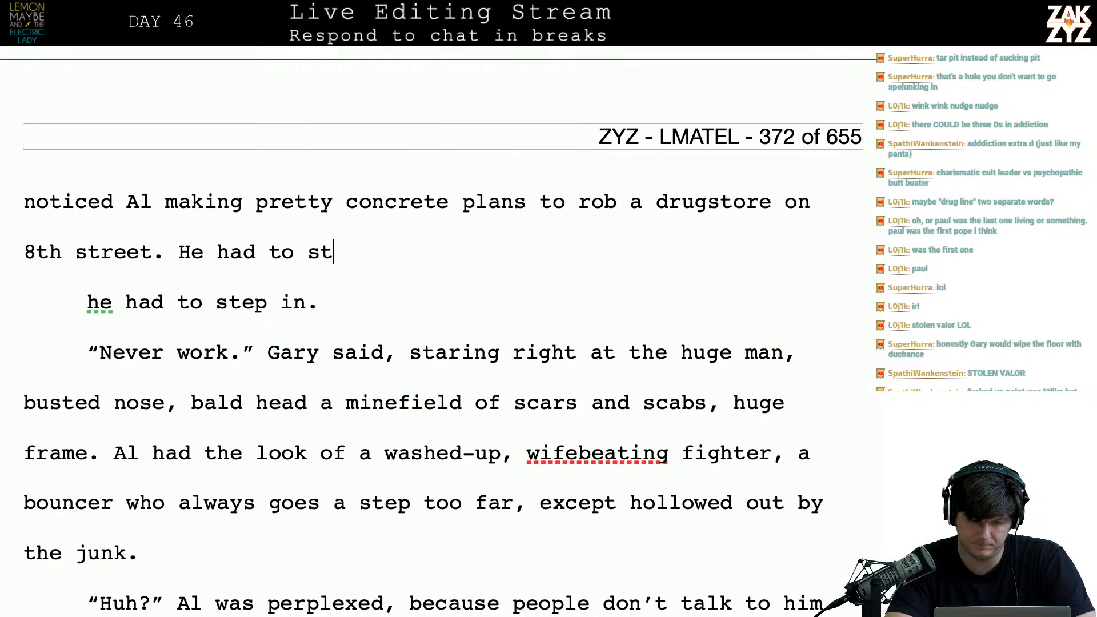
text(ep in.)
key(shift+Down)
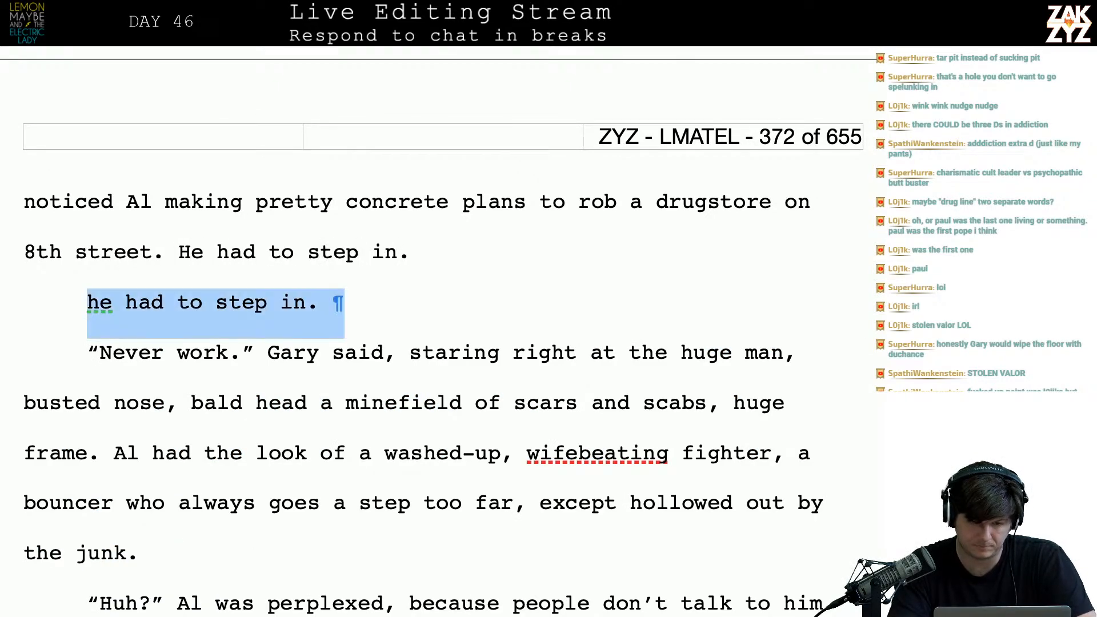
key(BackSpace)
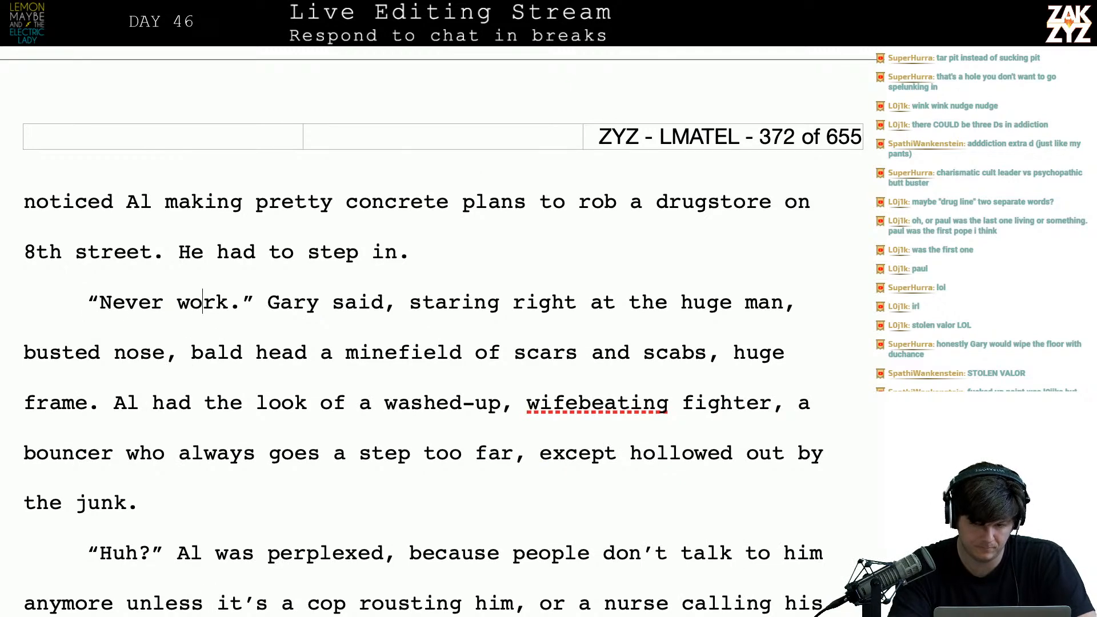
- Change the period after "Never work" to a comma, end the sentence at "huge man." and start a new one with "Al"
key(BackSpace)
text(,)
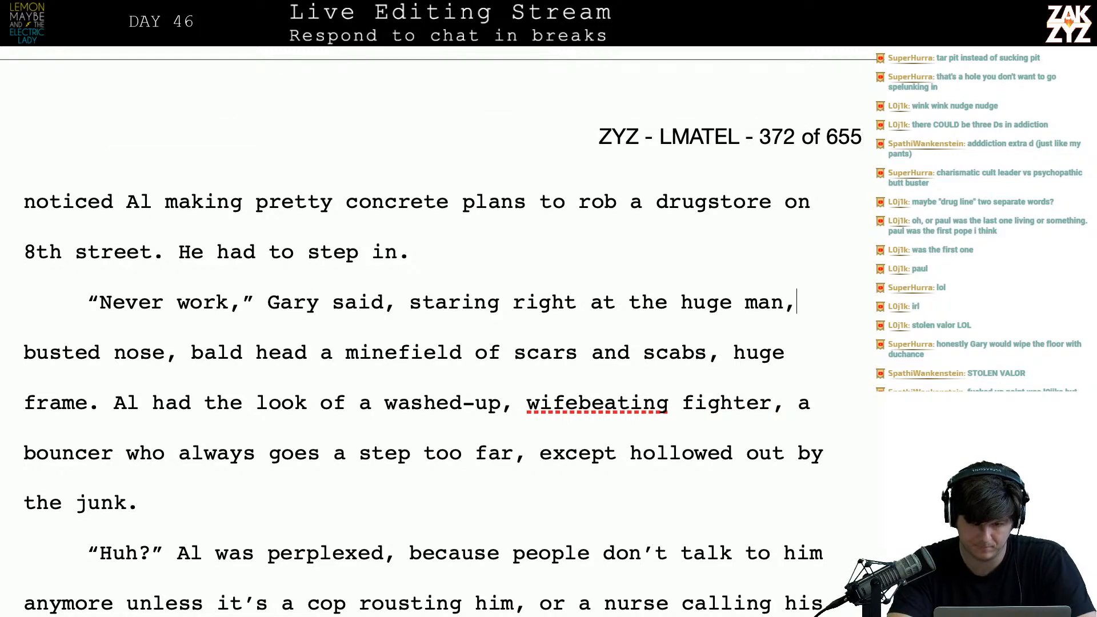
text(.)
key(BackSpace)
key(BackSpace)
text('s)
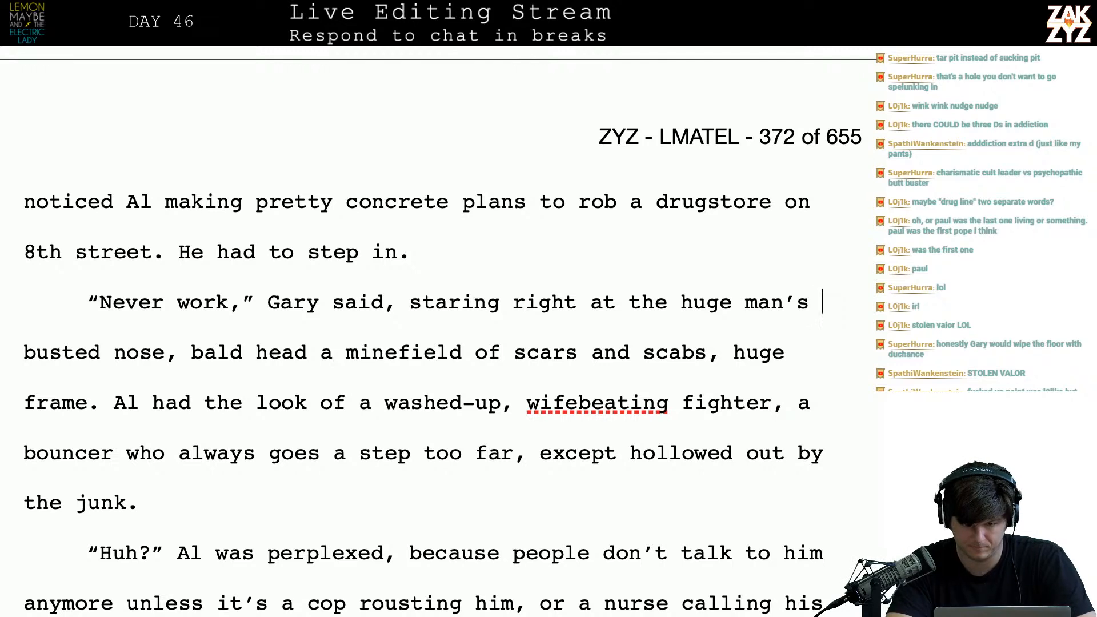
key(BackSpace)
key(BackSpace)
key(BackSpace)
text(. Al )
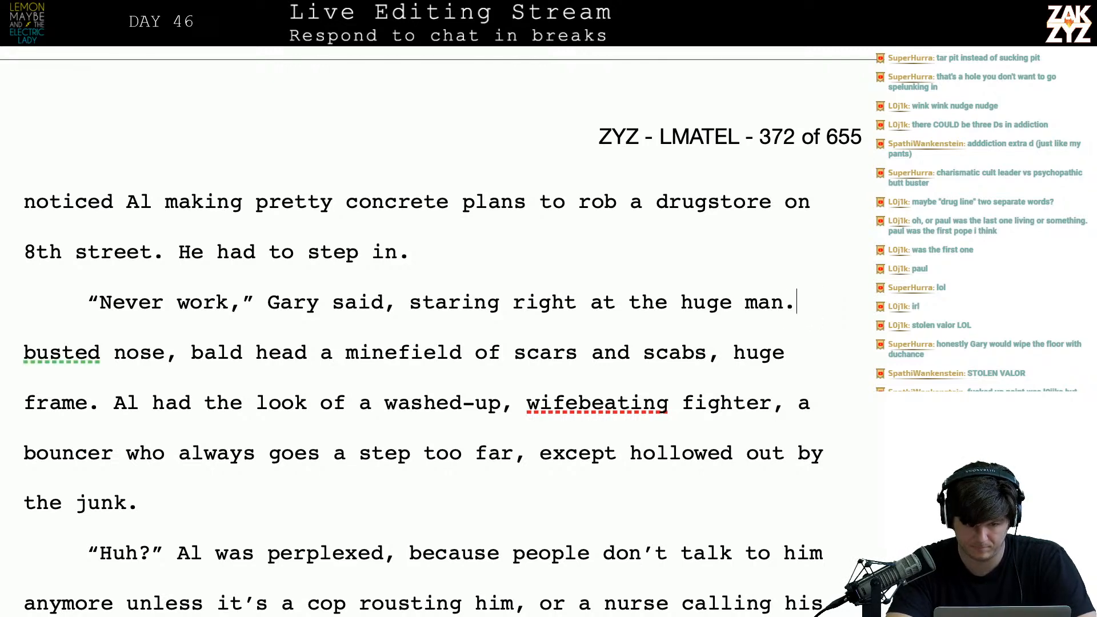
- Continue the new sentence about Al with "has busted nose and a" ahead of the old description
text(has a)
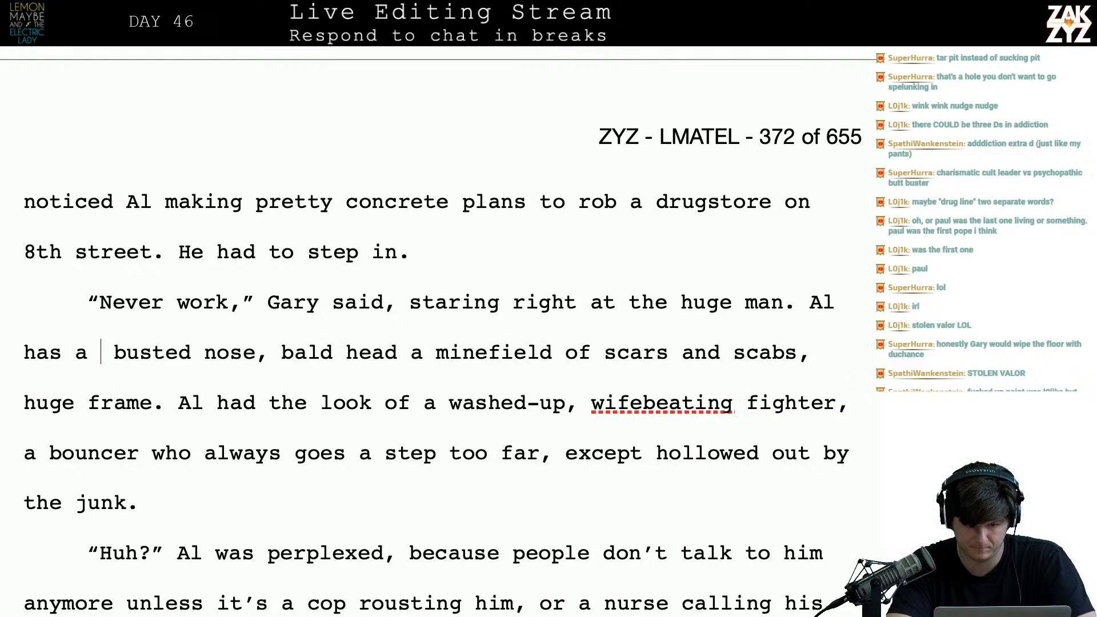
key(BackSpace)
key(BackSpace)
text(busted no)
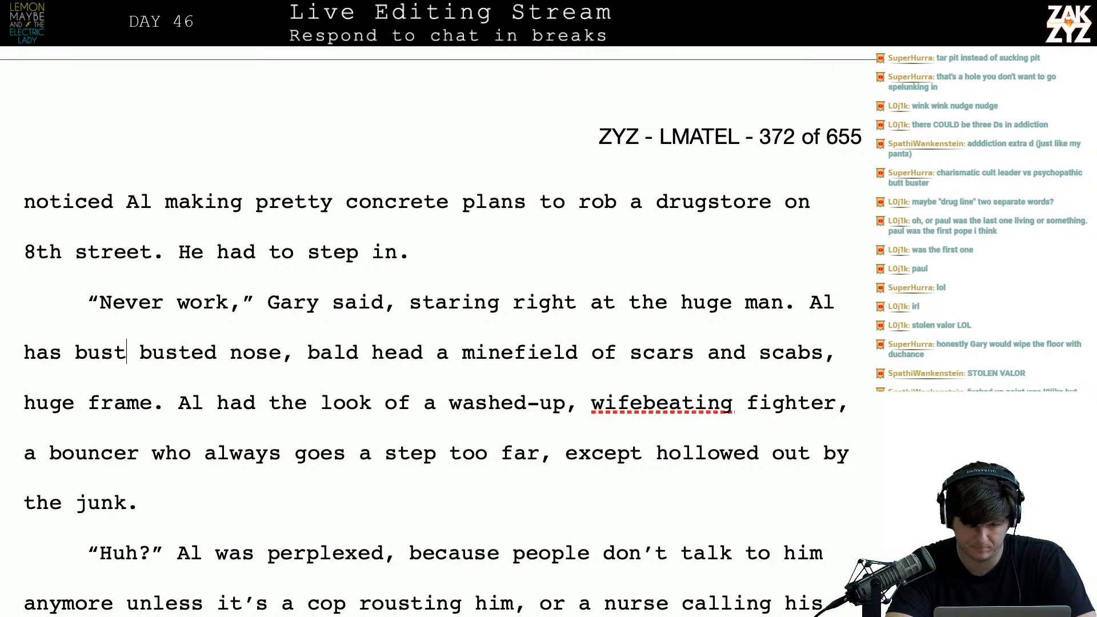
text(s)
key(BackSpace)
key(BackSpace)
text(t)
key(BackSpace)
text(se an)
text(d a)
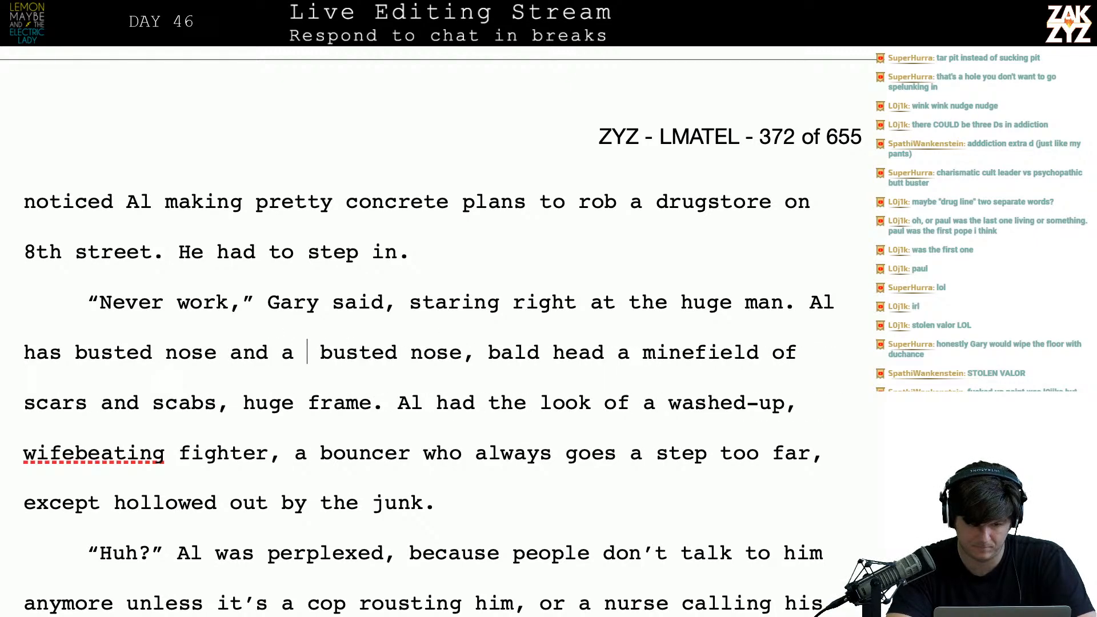
- Break the old "busted nose" description into its own paragraph and replace the trailing "a" above it with "his bald head is a minde"
key(Return)
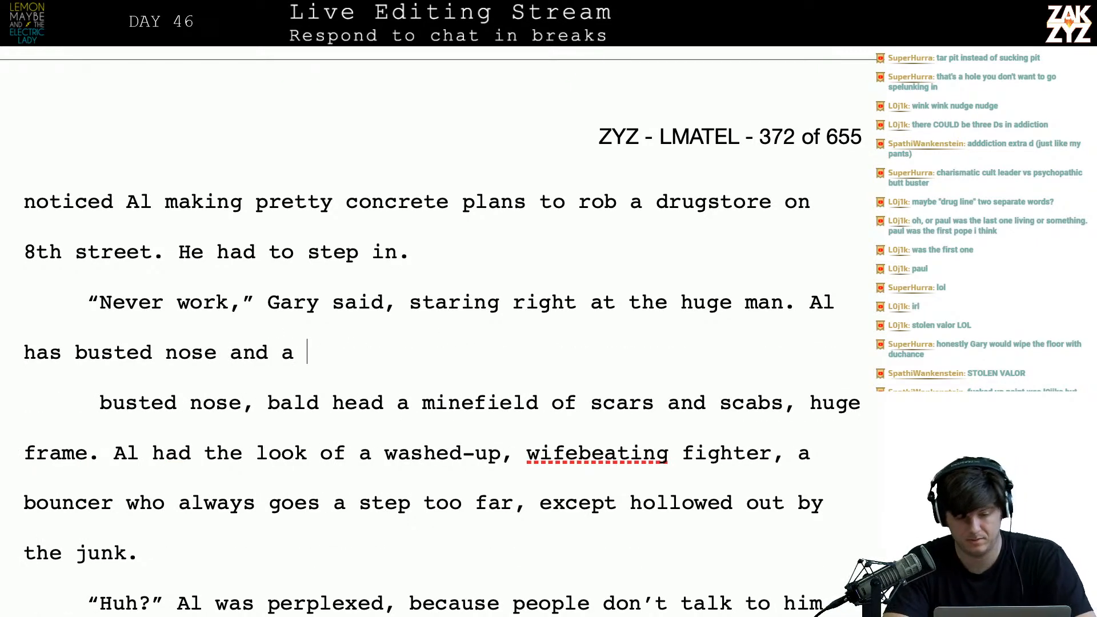
text(he)
key(BackSpace)
key(BackSpace)
key(BackSpace)
key(BackSpace)
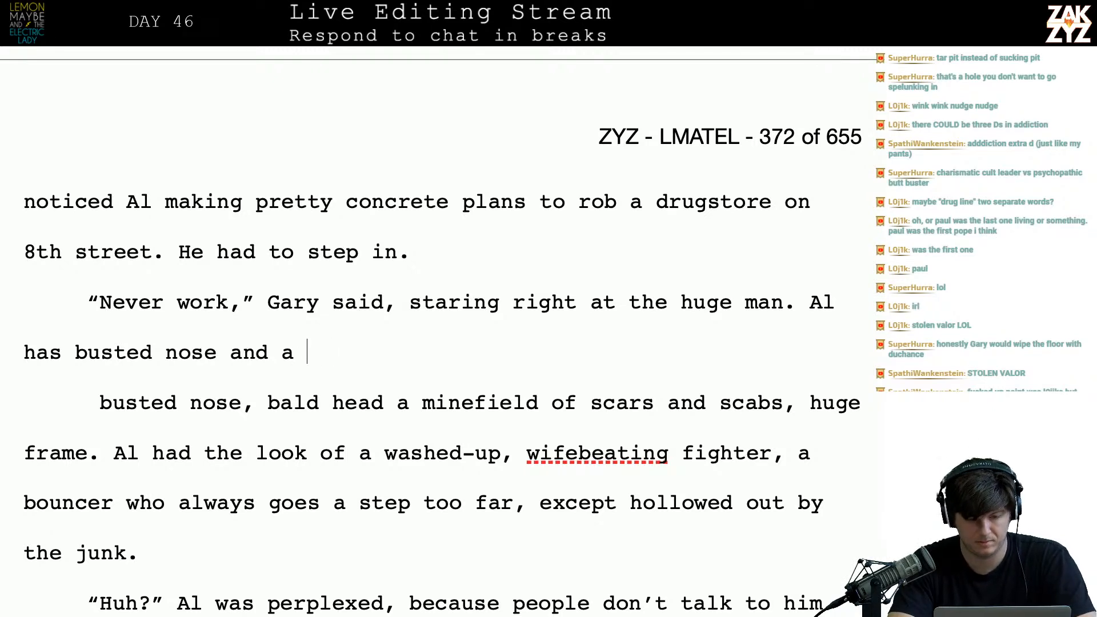
text(his bald he)
key(BackSpace)
text(d head is a minde)
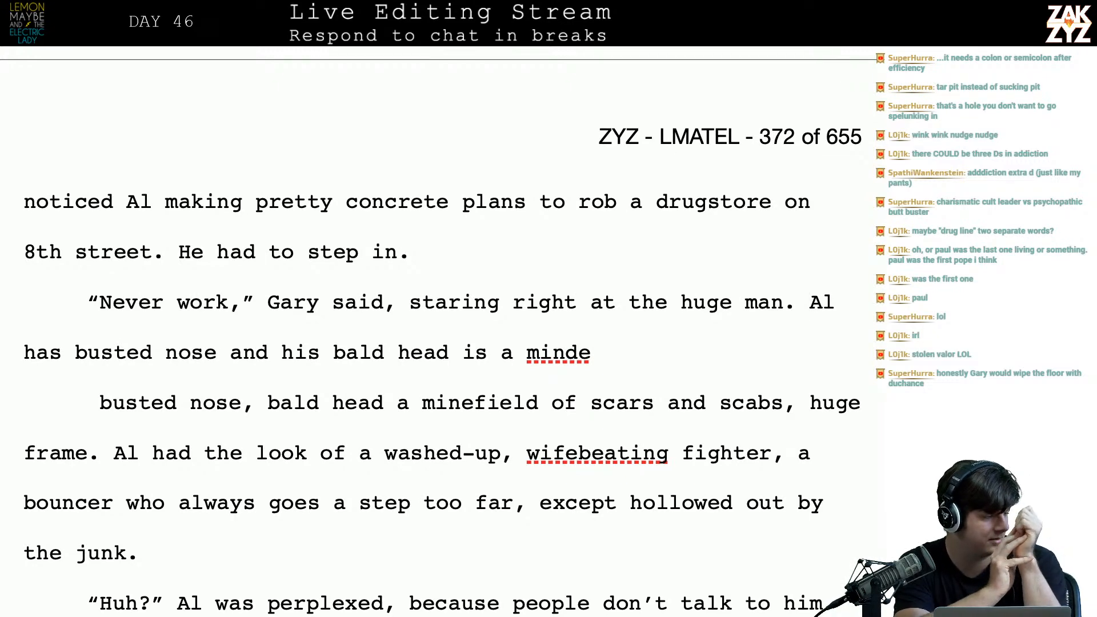
- Replace the comma after "clinic's efficacy" with a colon
scroll(443, 337, up, 5)
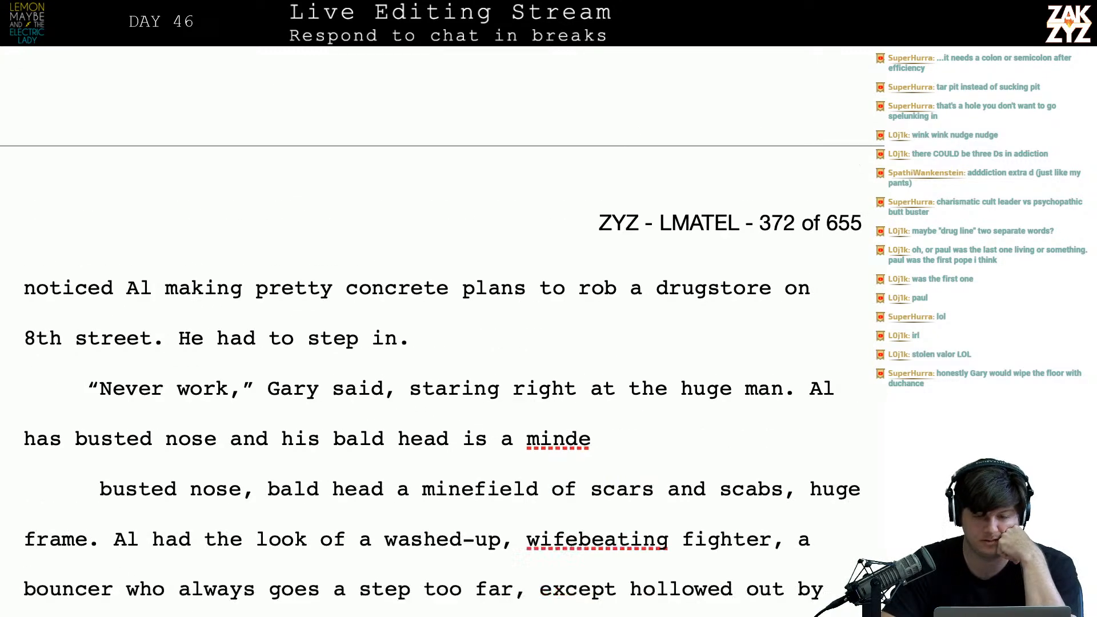
scroll(436, 311, up, 4)
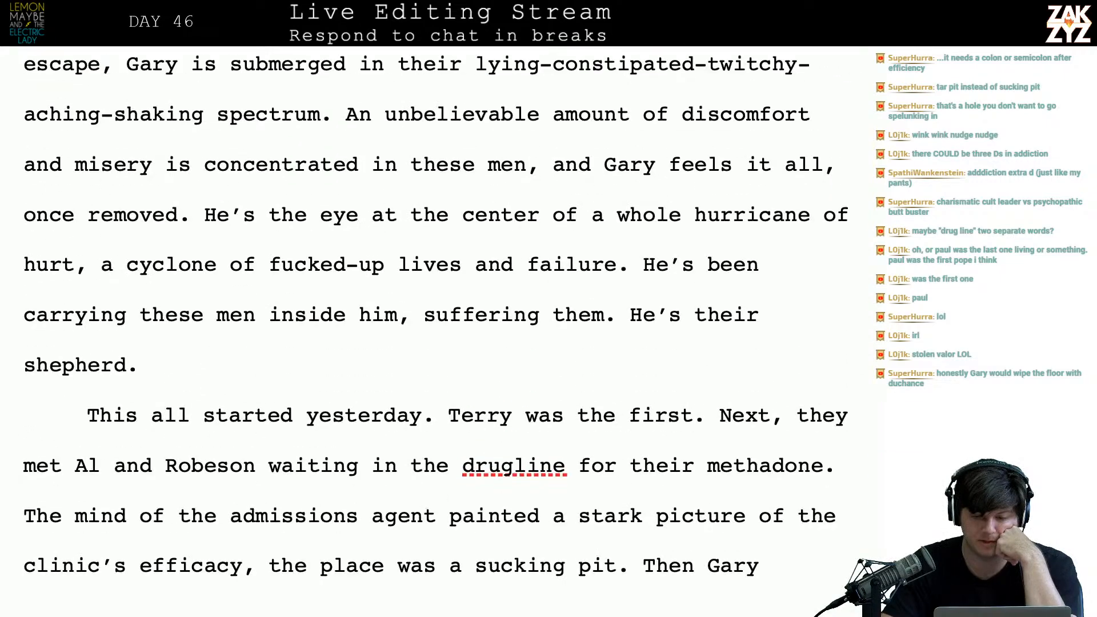
scroll(435, 319, up, 1)
scroll(436, 319, down, 4)
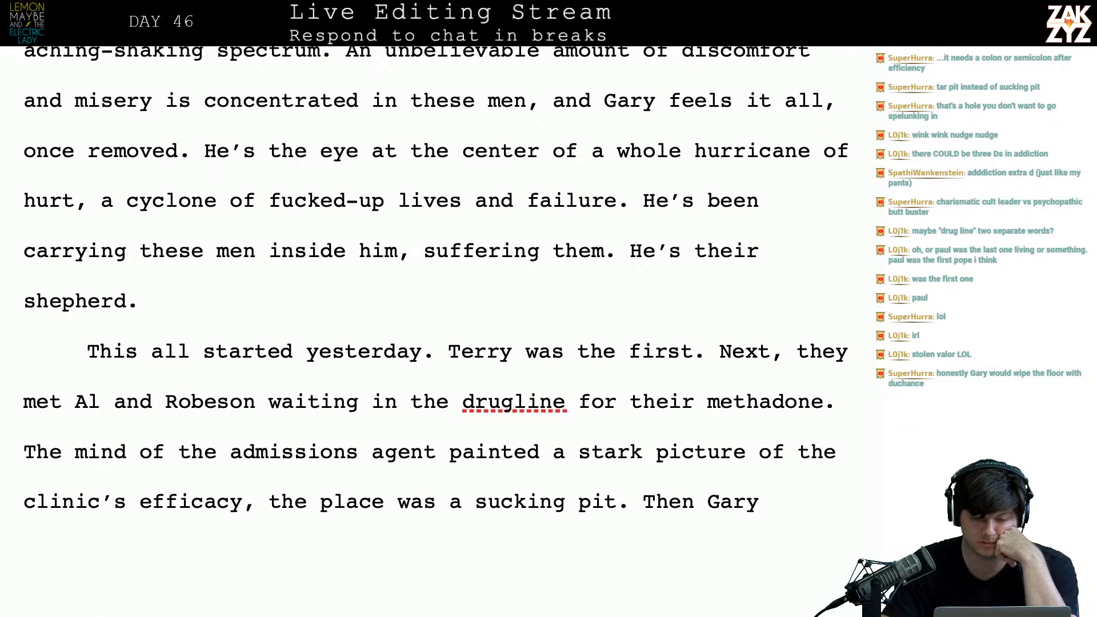
scroll(435, 319, down, 2)
scroll(436, 319, up, 1)
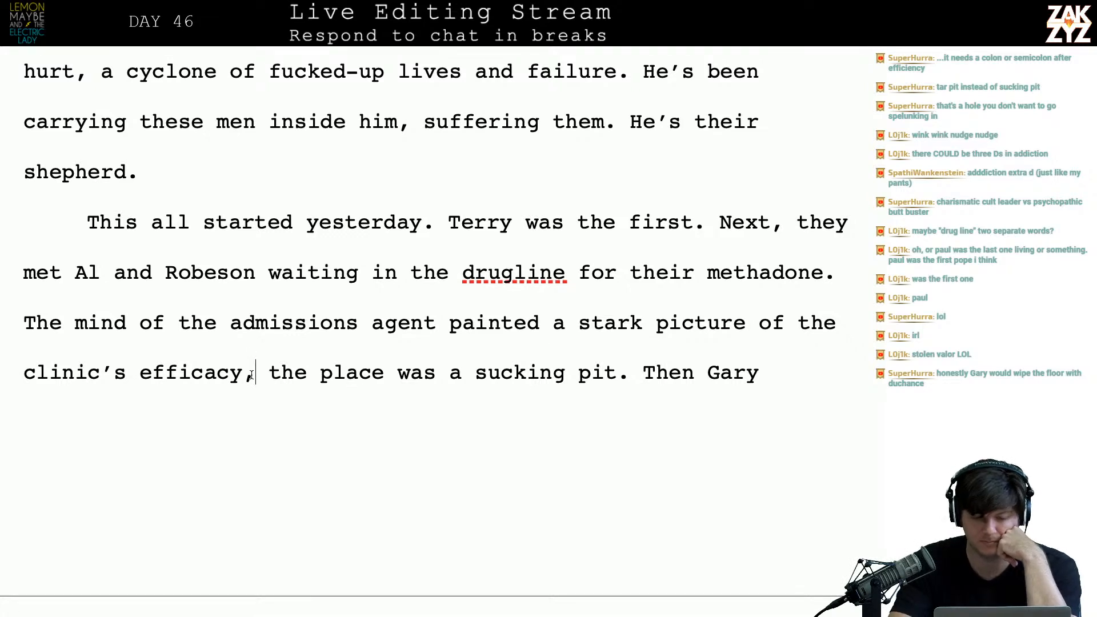
key(BackSpace)
text(.)
key(Right)
key(Left)
key(BackSpace)
text(:)
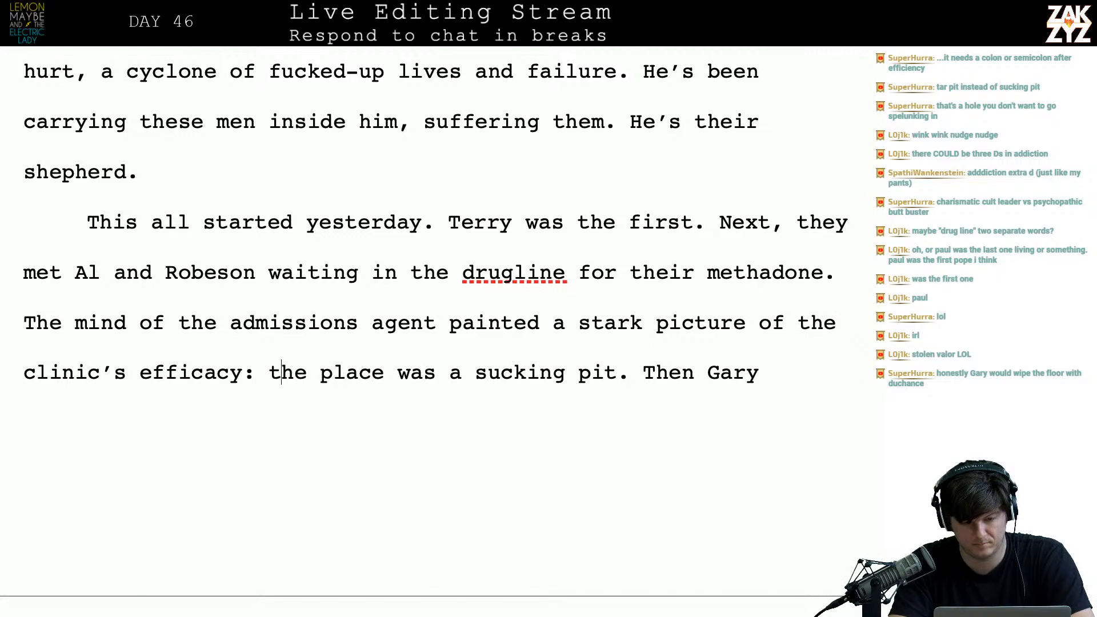
key(Down)
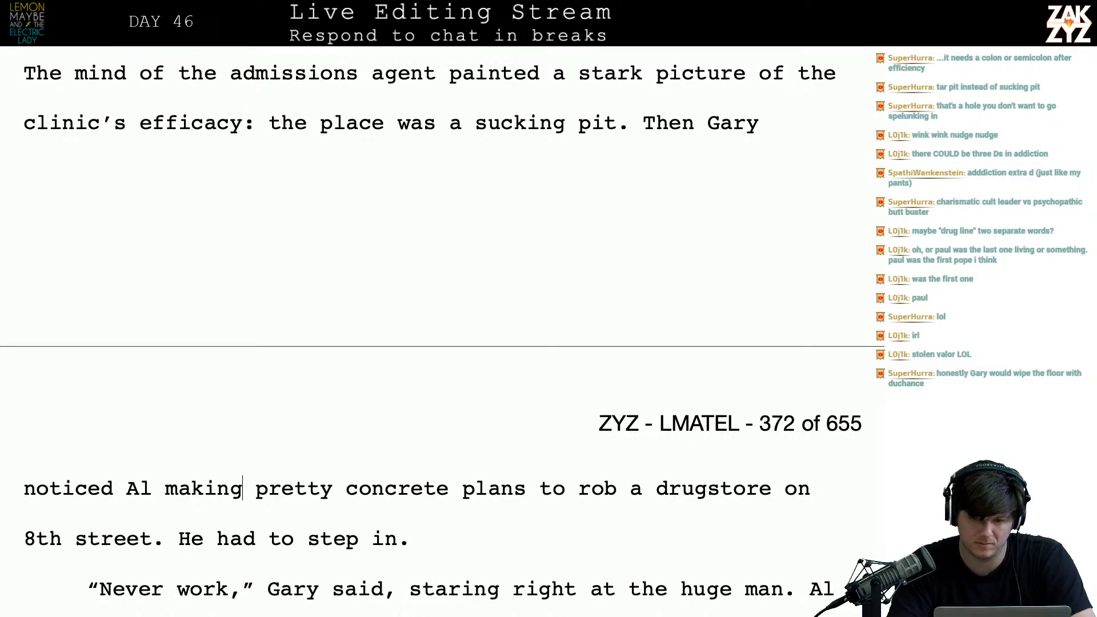
key(Up)
key(Up)
key(Up)
key(Up)
key(Up)
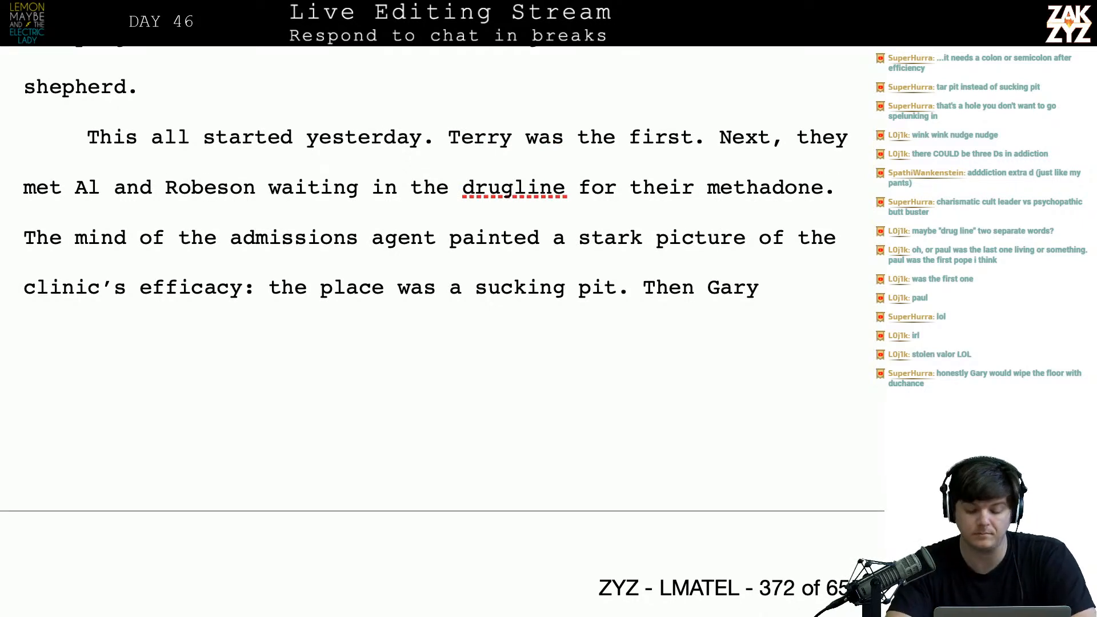
text(Reading them)
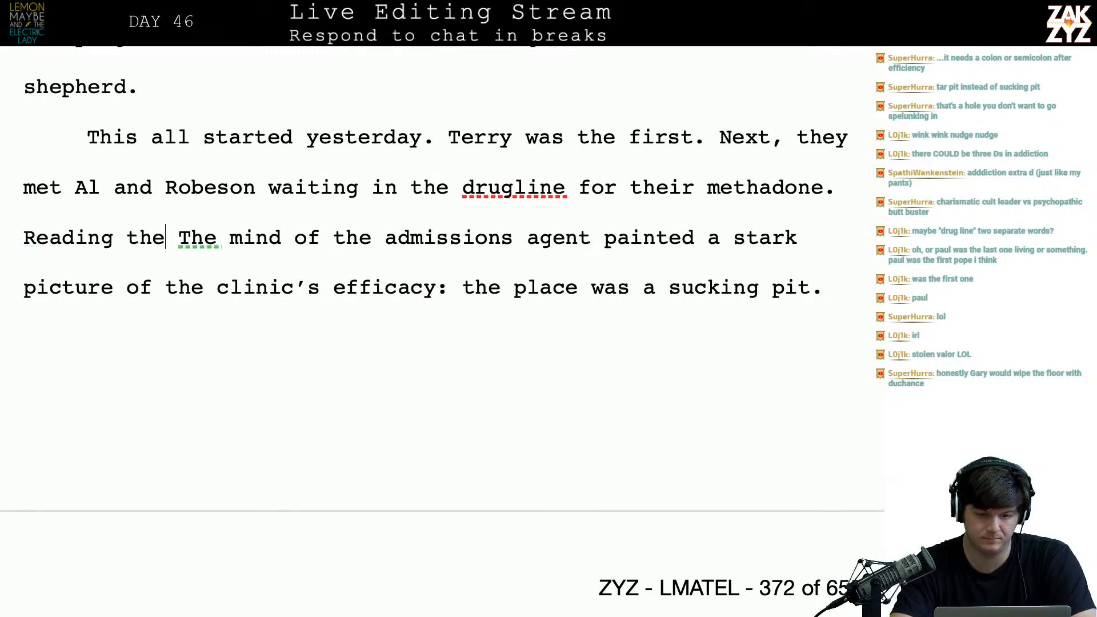
text( mind)
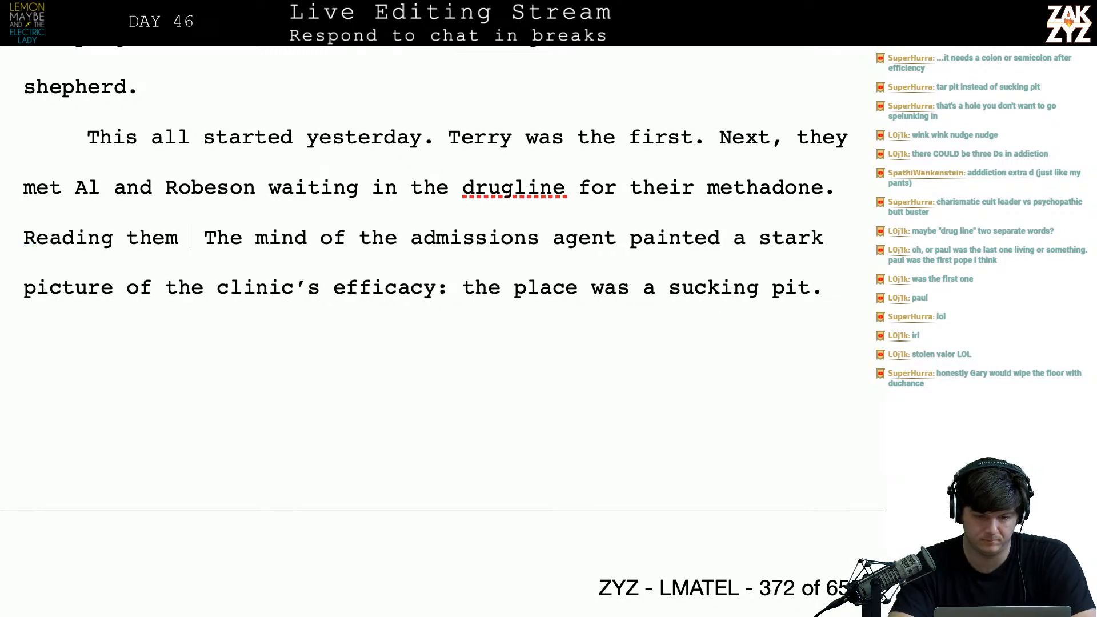
text( of the Ad)
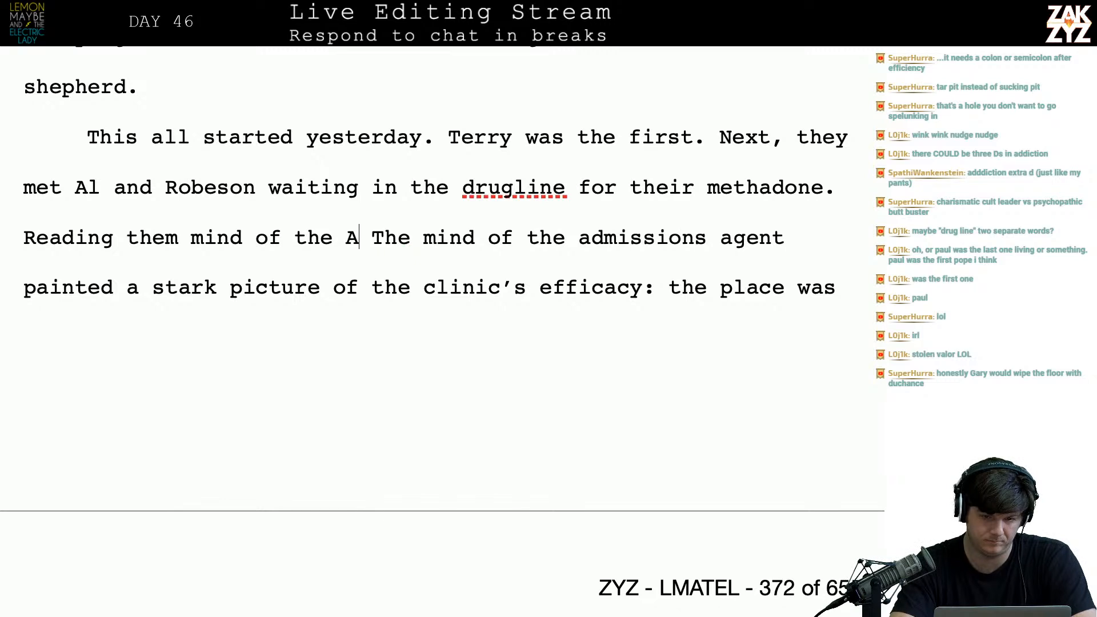
key(BackSpace)
key(BackSpace)
text(amissio)
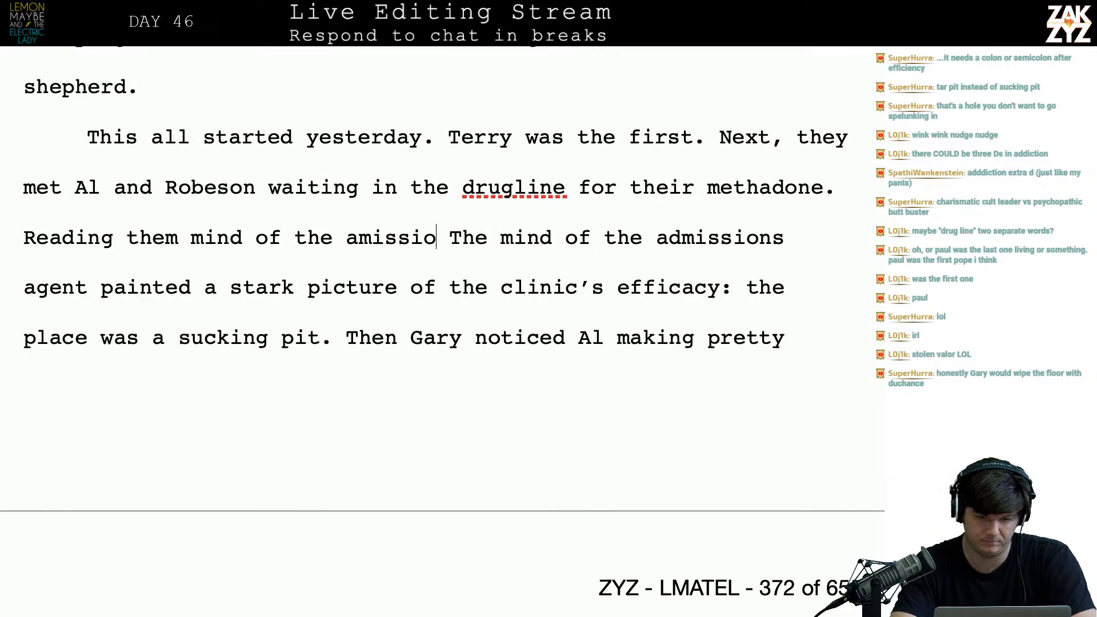
key(BackSpace)
key(BackSpace)
key(BackSpace)
key(BackSpace)
text(dmissio)
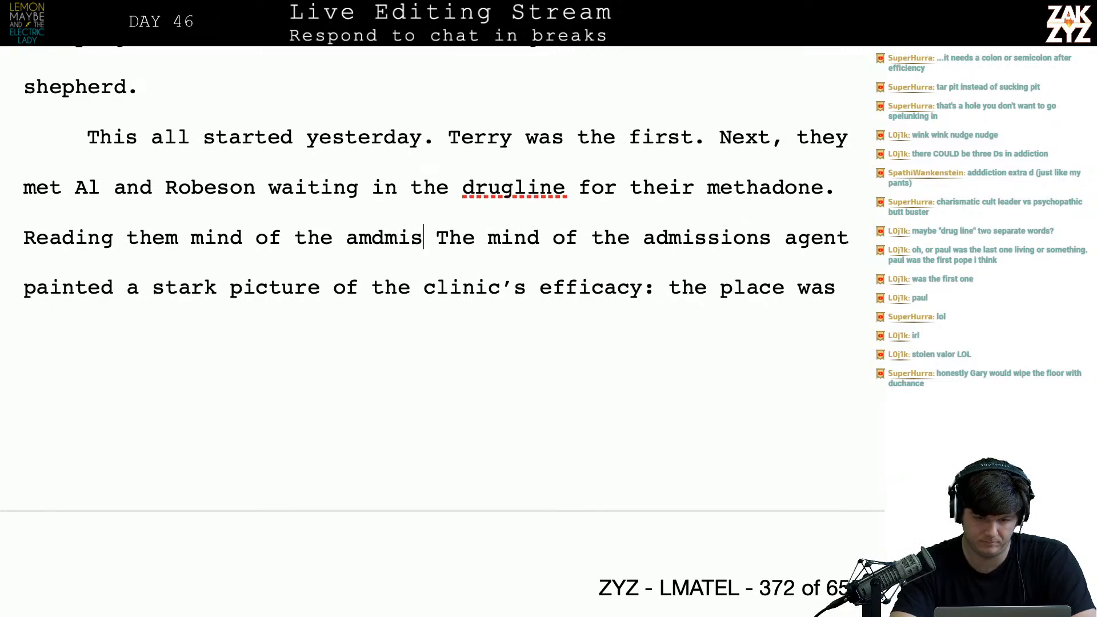
key(BackSpace)
key(BackSpace)
key(BackSpace)
key(BackSpace)
key(BackSpace)
key(BackSpace)
key(BackSpace)
key(BackSpace)
text(Admissions ag)
key(BackSpace)
key(BackSpace)
key(BackSpace)
key(BackSpace)
key(BackSpace)
key(BackSpace)
key(BackSpace)
key(BackSpace)
key(BackSpace)
key(BackSpace)
key(BackSpace)
key(BackSpace)
key(BackSpace)
key(BackSpace)
key(BackSpace)
key(BackSpace)
key(BackSpace)
key(BackSpace)
key(BackSpace)
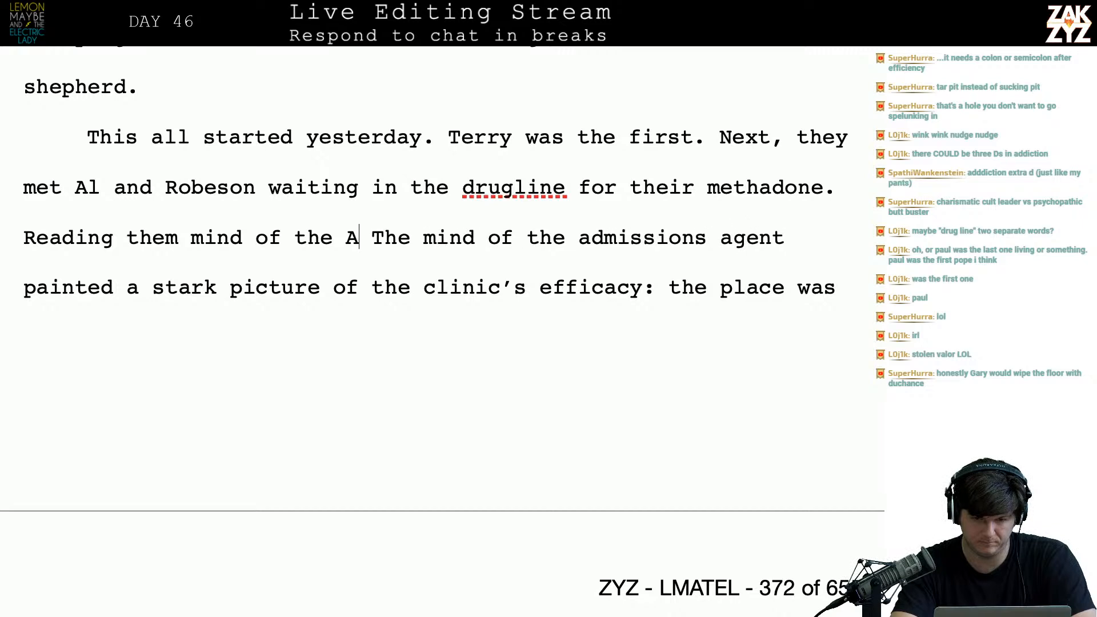
key(BackSpace)
key(BackSpace)
key(BackSpace)
key(BackSpace)
key(BackSpace)
key(BackSpace)
key(BackSpace)
key(BackSpace)
key(BackSpace)
key(BackSpace)
key(BackSpace)
key(BackSpace)
key(BackSpace)
key(BackSpace)
key(BackSpace)
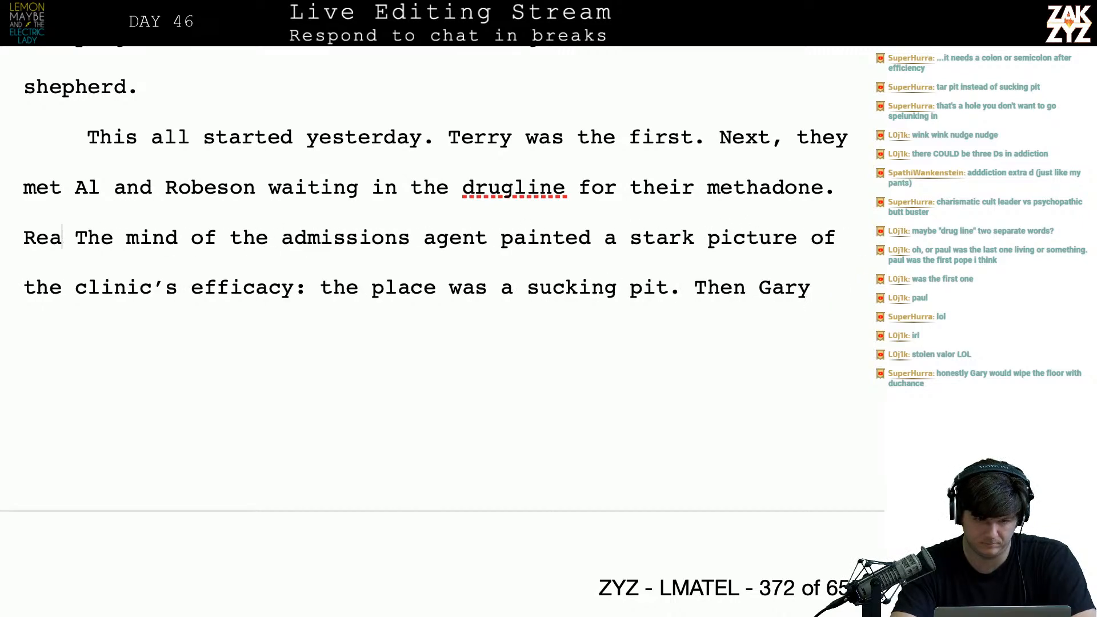
- Break the old clinic text away below the methadone sentence and start a replacement sentence in its place with "Gary was"
key(Return)
key(Return)
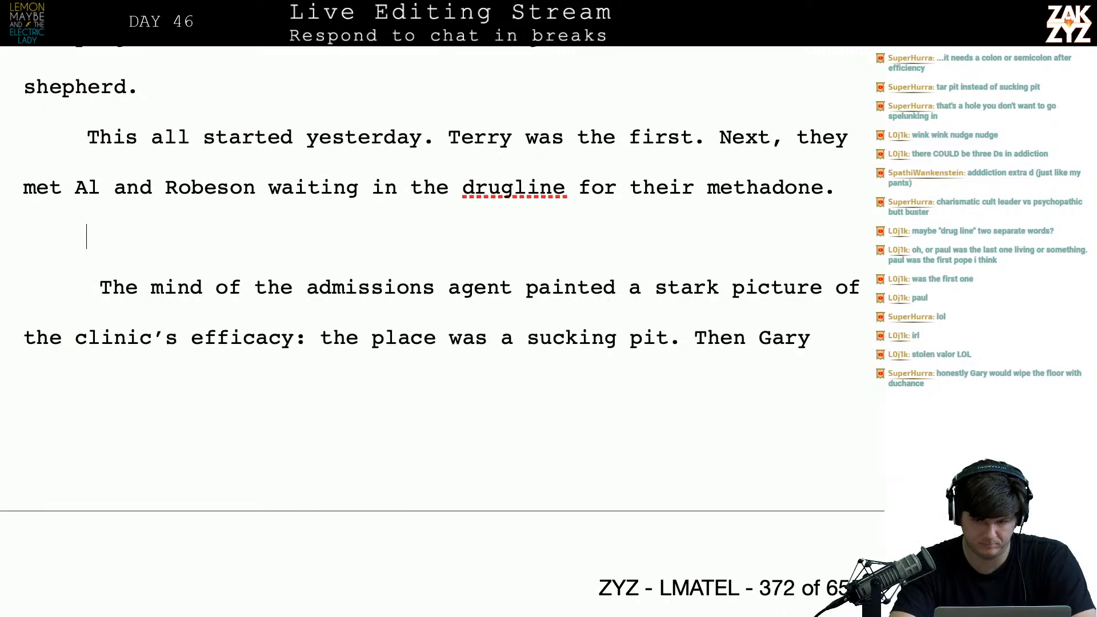
key(ctrl+shift+End)
key(Delete)
text(Gary was )
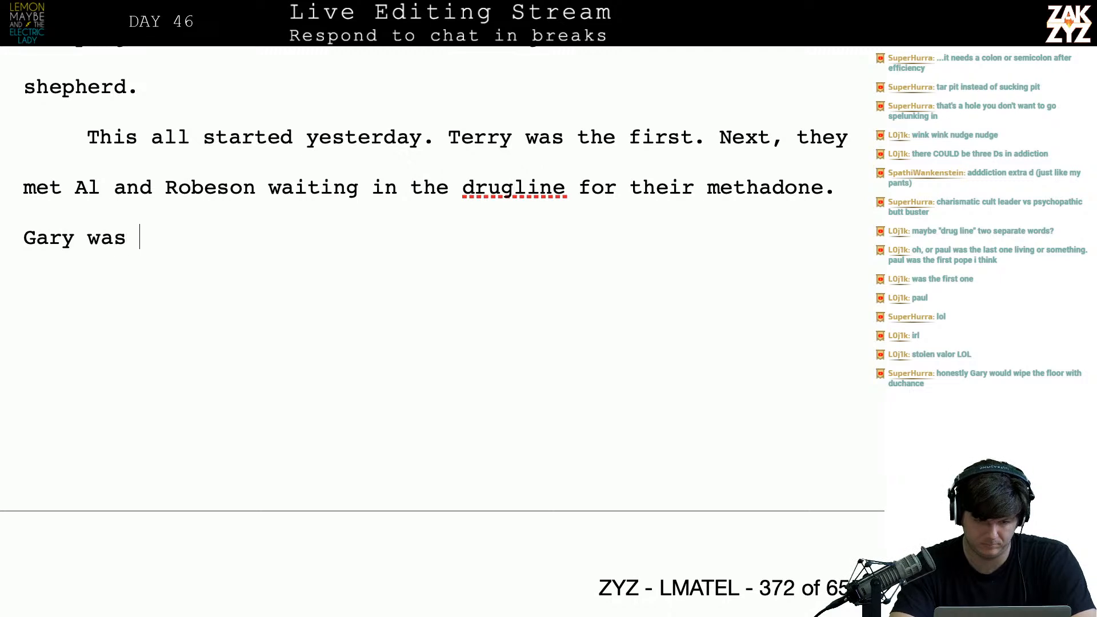
text(reading the mind of)
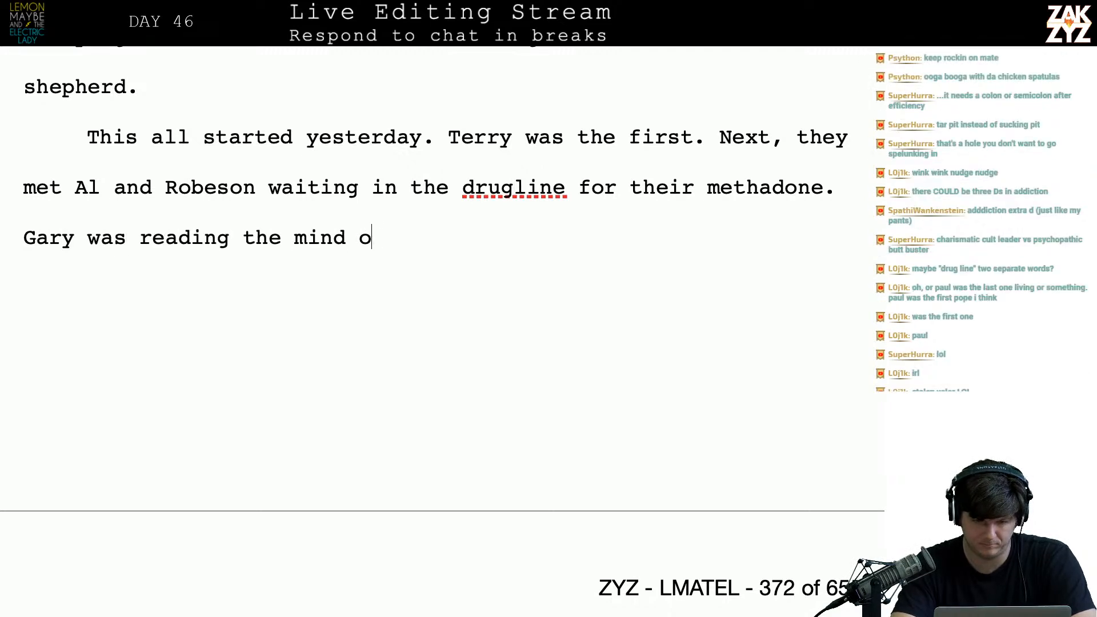
key(BackSpace)
key(BackSpace)
key(BackSpace)
key(BackSpace)
key(BackSpace)
key(BackSpace)
key(BackSpace)
key(BackSpace)
key(BackSpace)
key(BackSpace)
key(BackSpace)
key(BackSpace)
key(BackSpace)
key(BackSpace)
key(BackSpace)
key(BackSpace)
key(BackSpace)
key(BackSpace)
key(BackSpace)
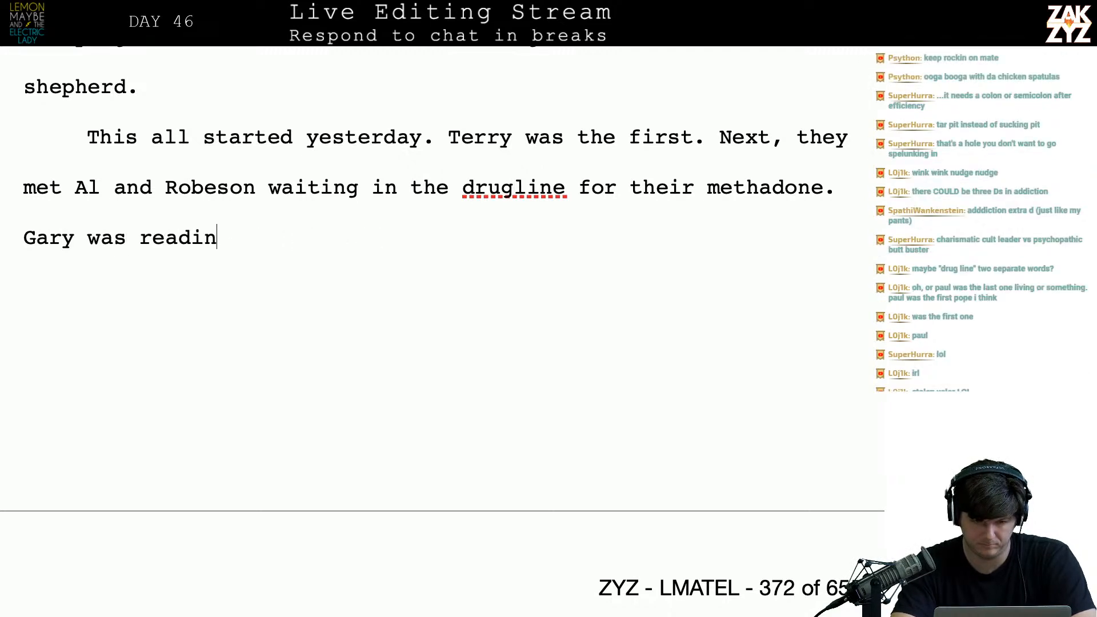
key(BackSpace)
key(BackSpace)
key(BackSpace)
key(BackSpace)
- Continue after "Gary" with "read the mind of the admissions agent and got a stark picture of the clinic's efficacy"
text(read the)
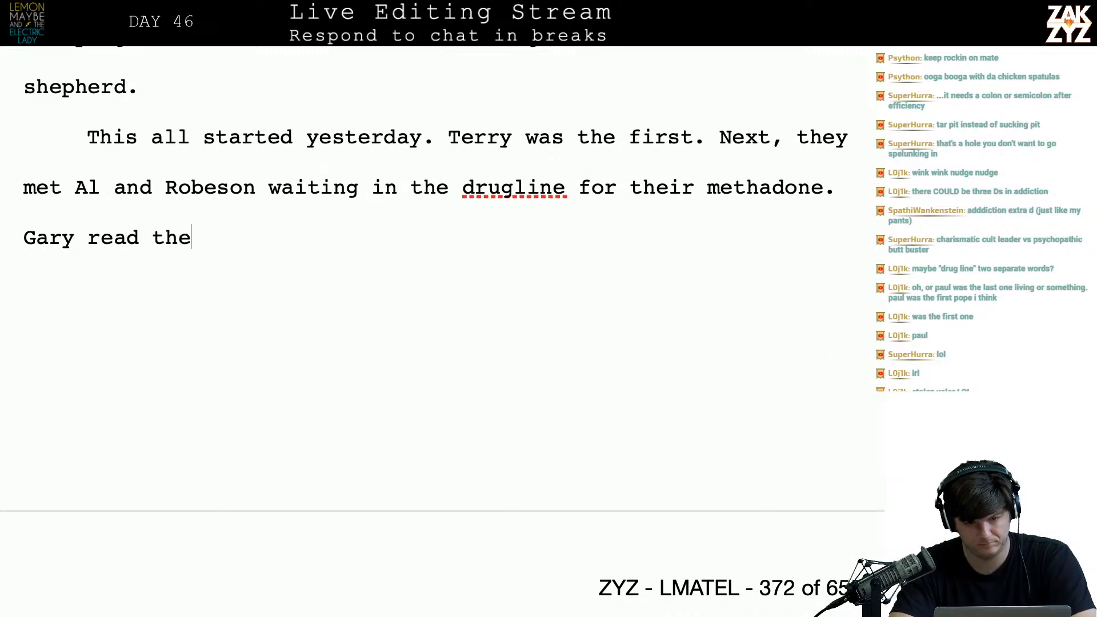
text( mind of the Admiss)
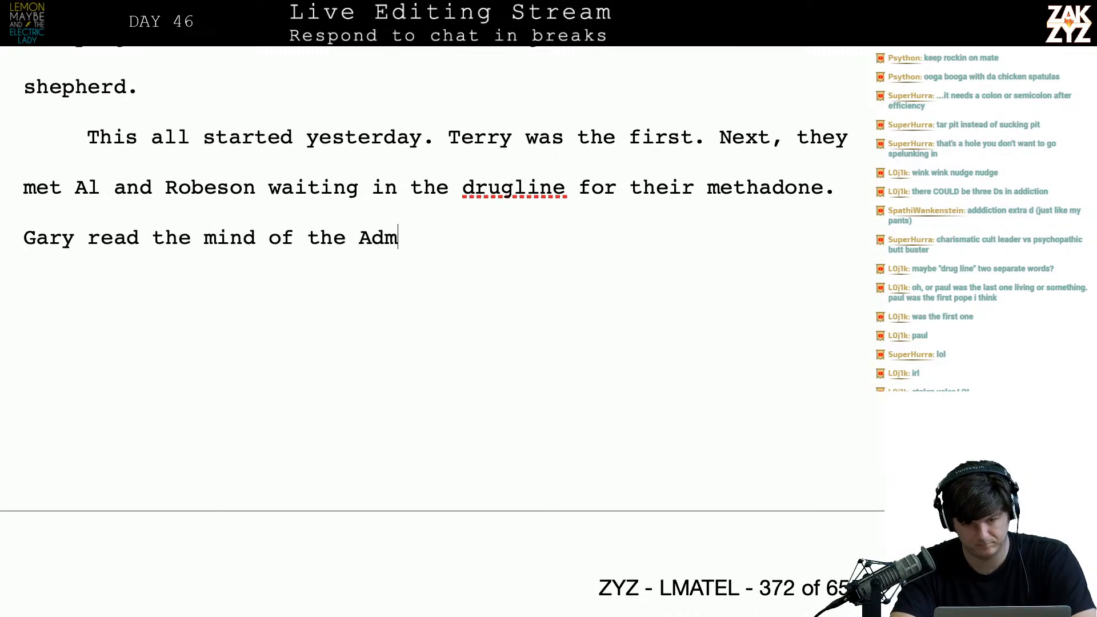
key(BackSpace)
key(BackSpace)
key(BackSpace)
key(BackSpace)
key(BackSpace)
key(BackSpace)
text(adm)
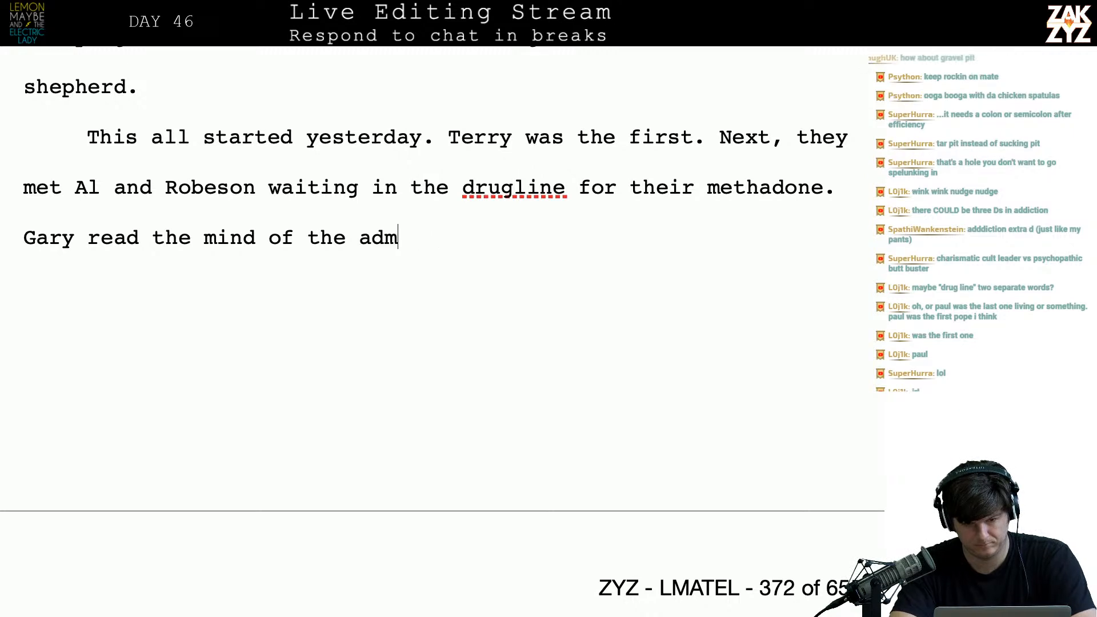
text(issions agent )
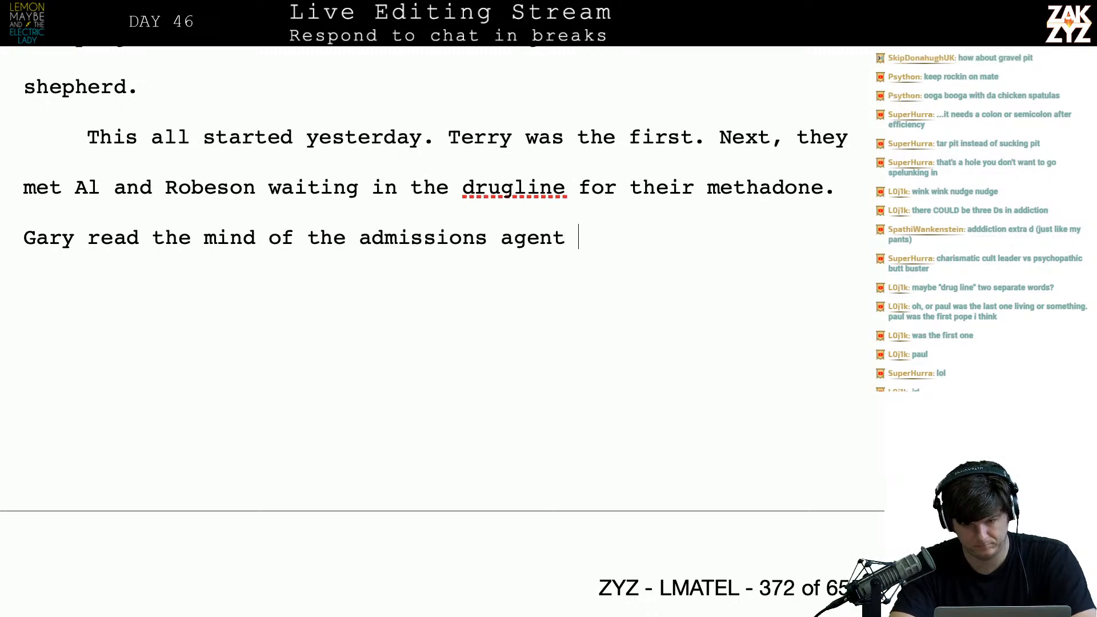
text(and got a stark)
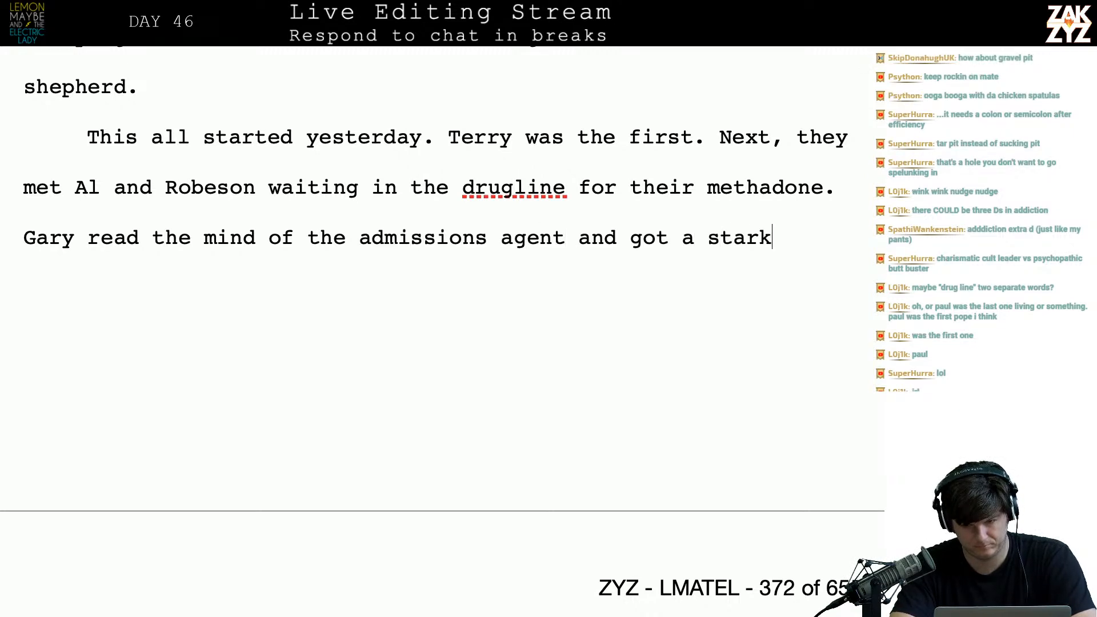
text( picture o)
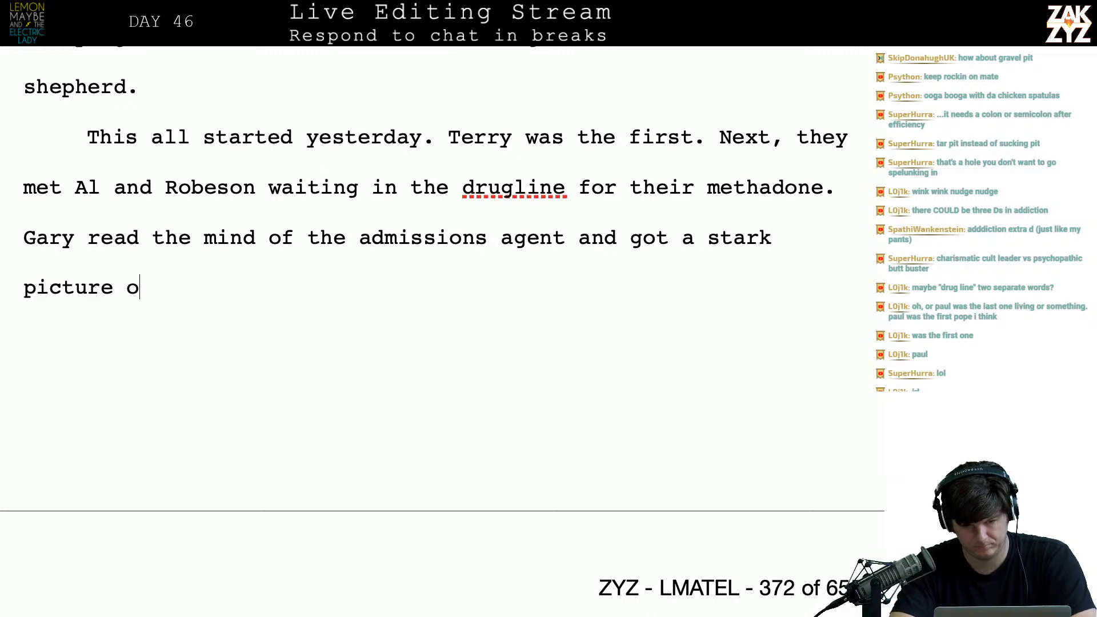
text(f the clinic's ef)
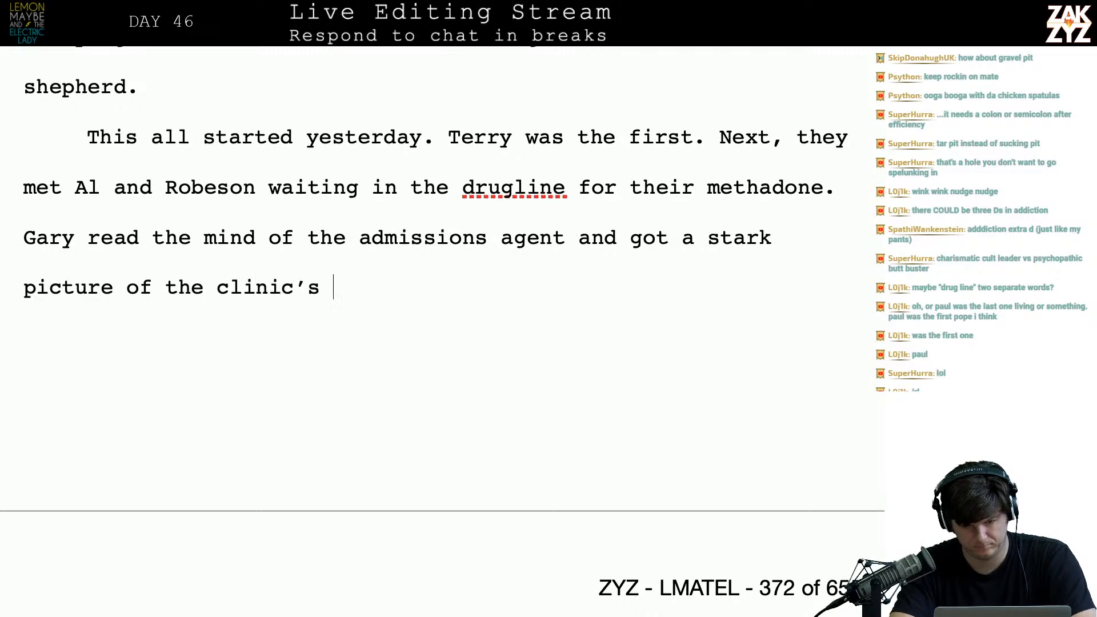
text(ficacy)
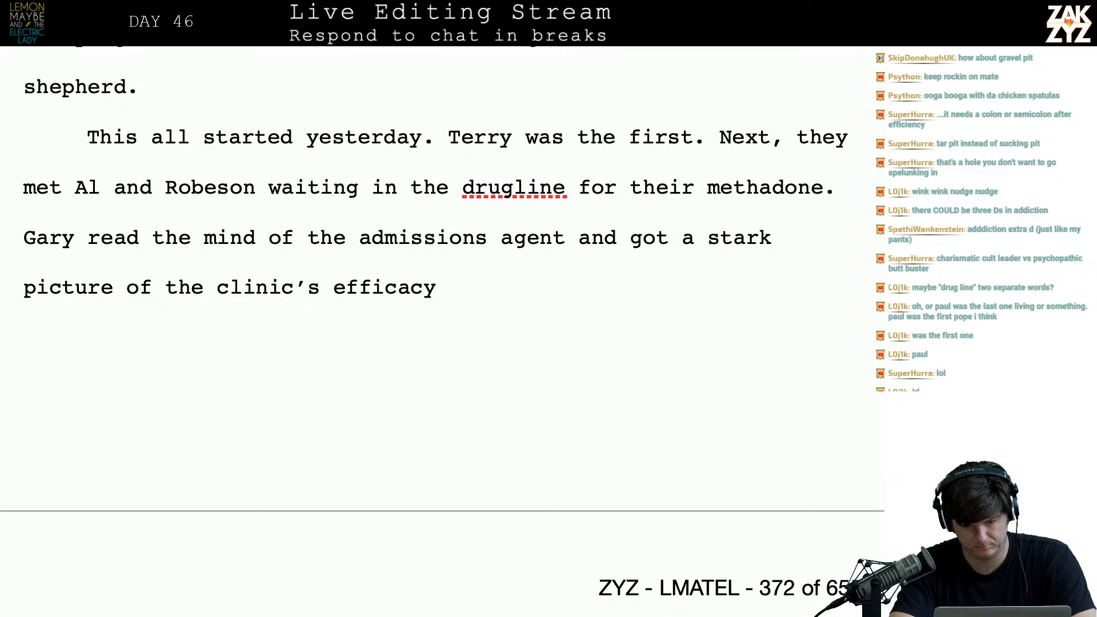
- Extend the sentence after "efficacy" with ", then he overheard Al making"
text(.)
key(BackSpace)
text(, then he overheard Al thinking)
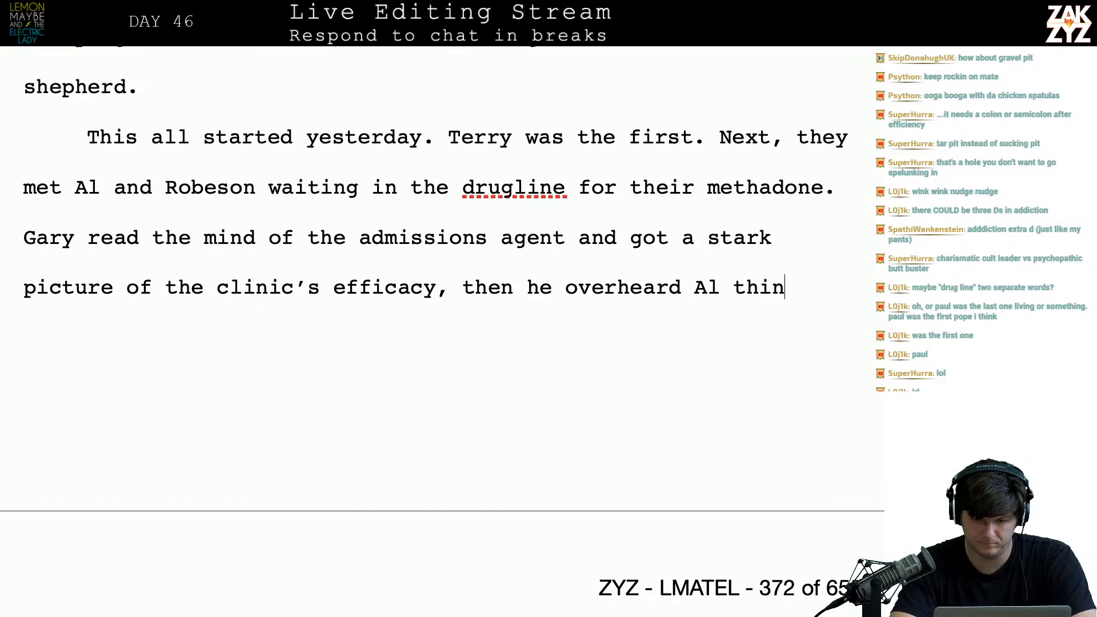
key(BackSpace)
key(BackSpace)
key(BackSpace)
key(BackSpace)
key(BackSpace)
key(BackSpace)
key(BackSpace)
key(BackSpace)
text(making )
- Finish the sentence about Al with "some pretty concrete plans to rob a drugstore on 8th Street."
text(some plans)
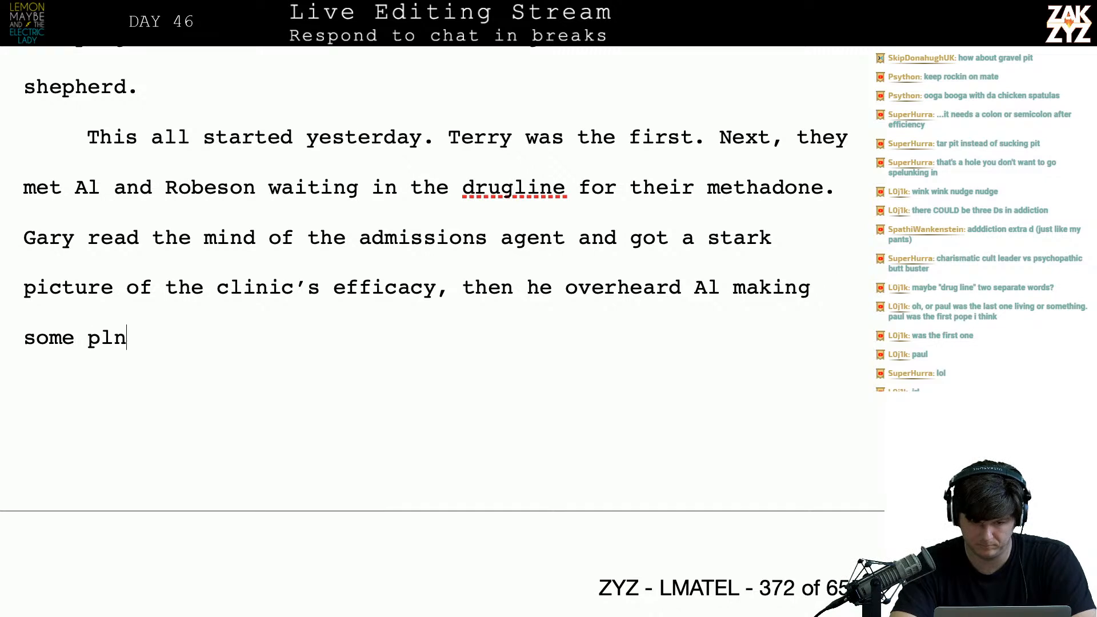
key(BackSpace)
key(BackSpace)
key(BackSpace)
key(BackSpace)
key(BackSpace)
text(ret)
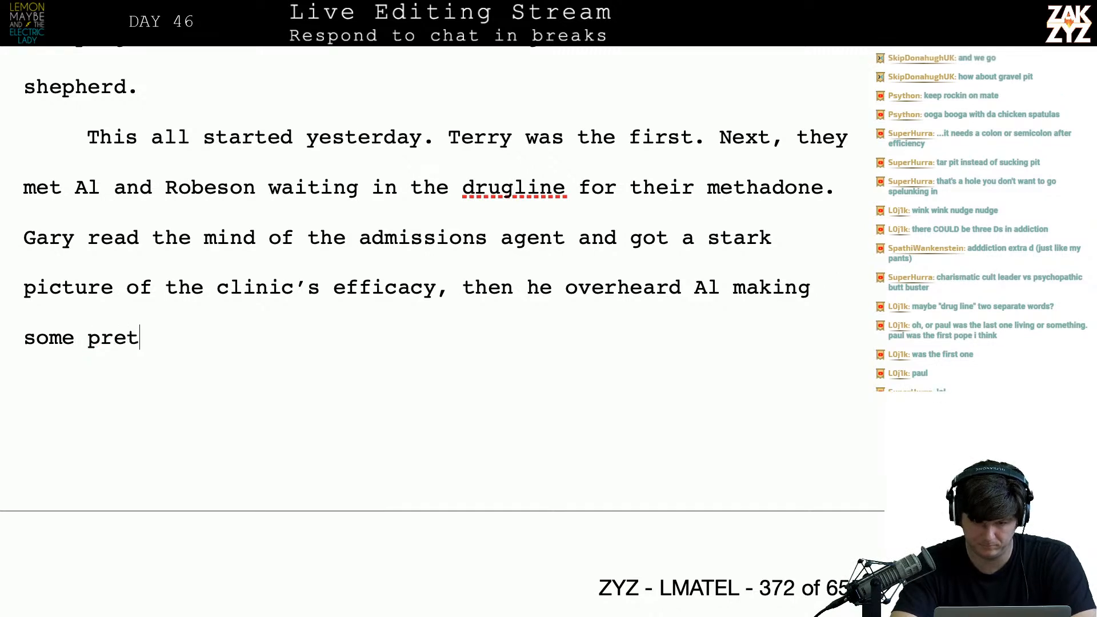
text(ty concrete )
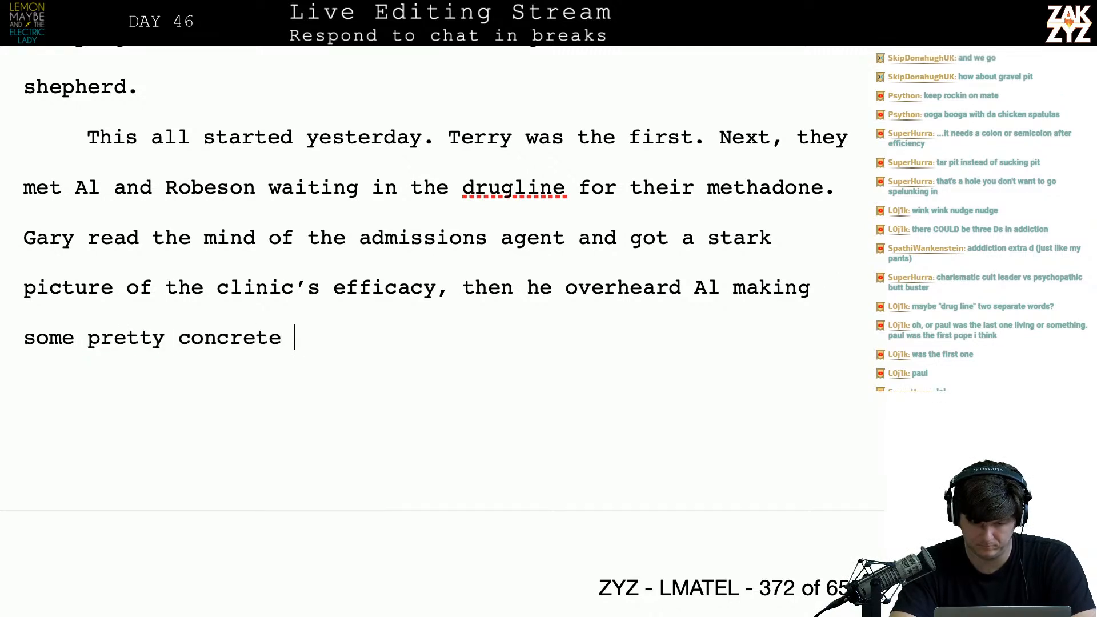
text(plans to rob a dru)
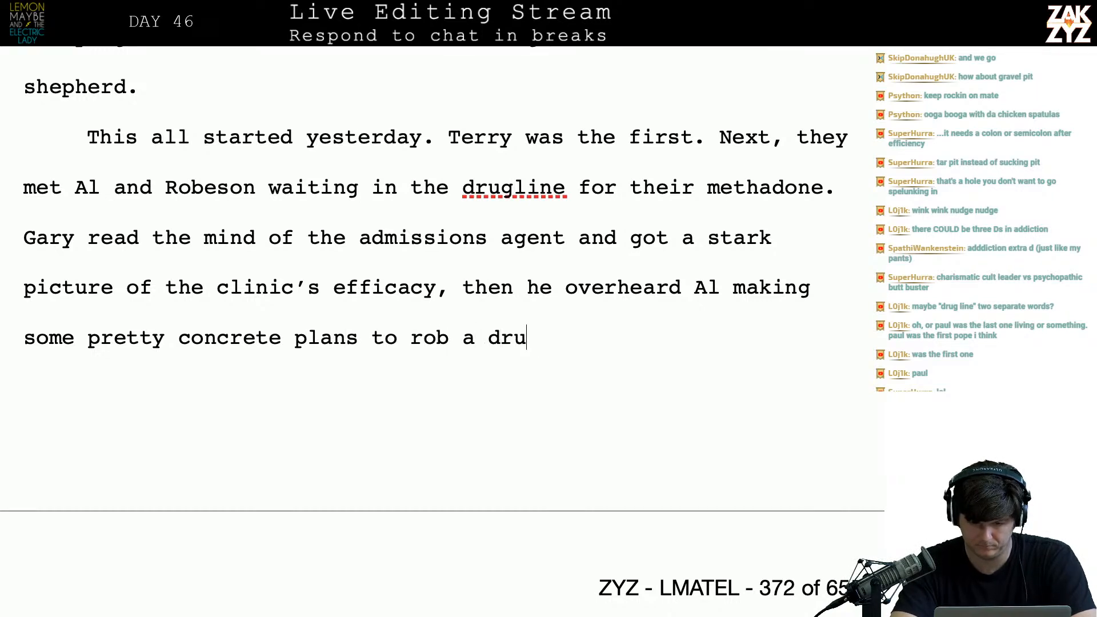
text(gstore on 8th )
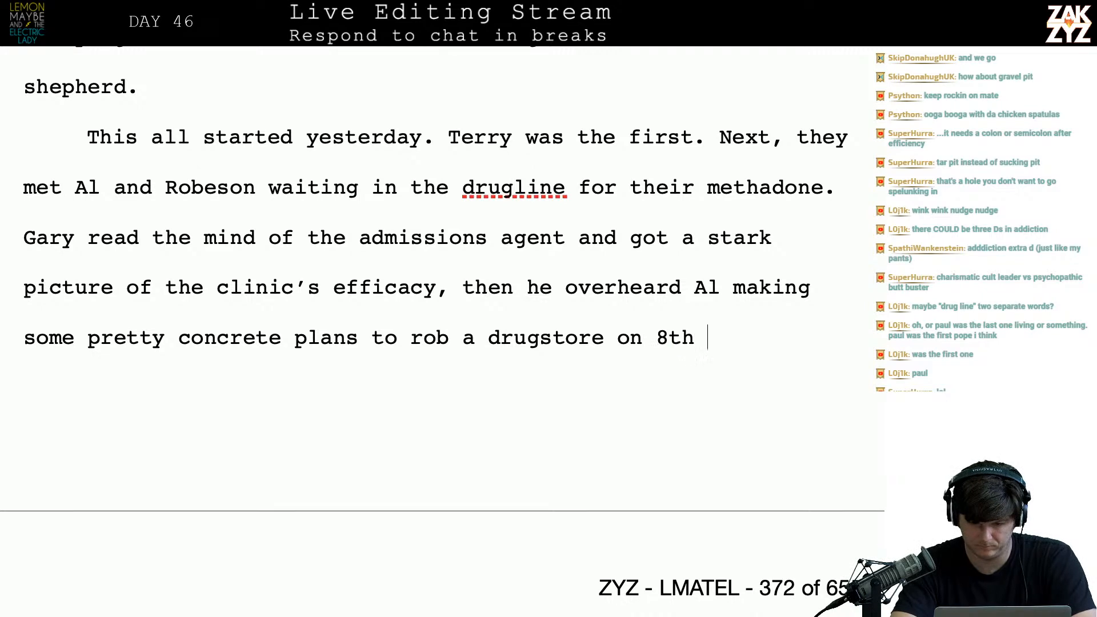
text(Street.)
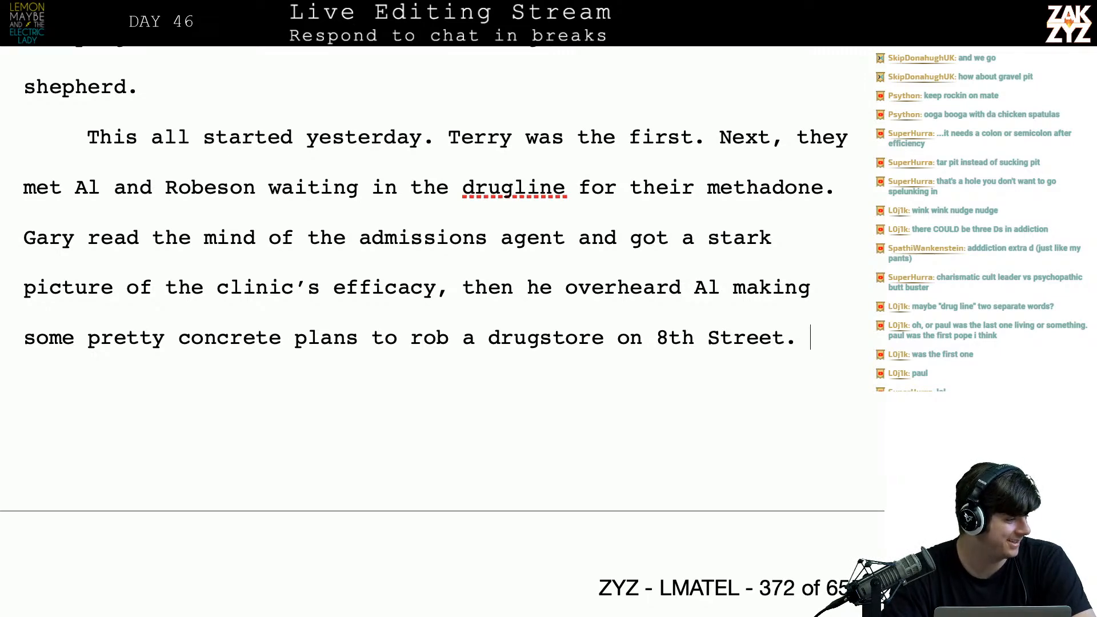
- Switch to the TextEdit tally notes, set the last listed viewer's count to 6, and return to the manuscript
scroll(440, 257, down, 1)
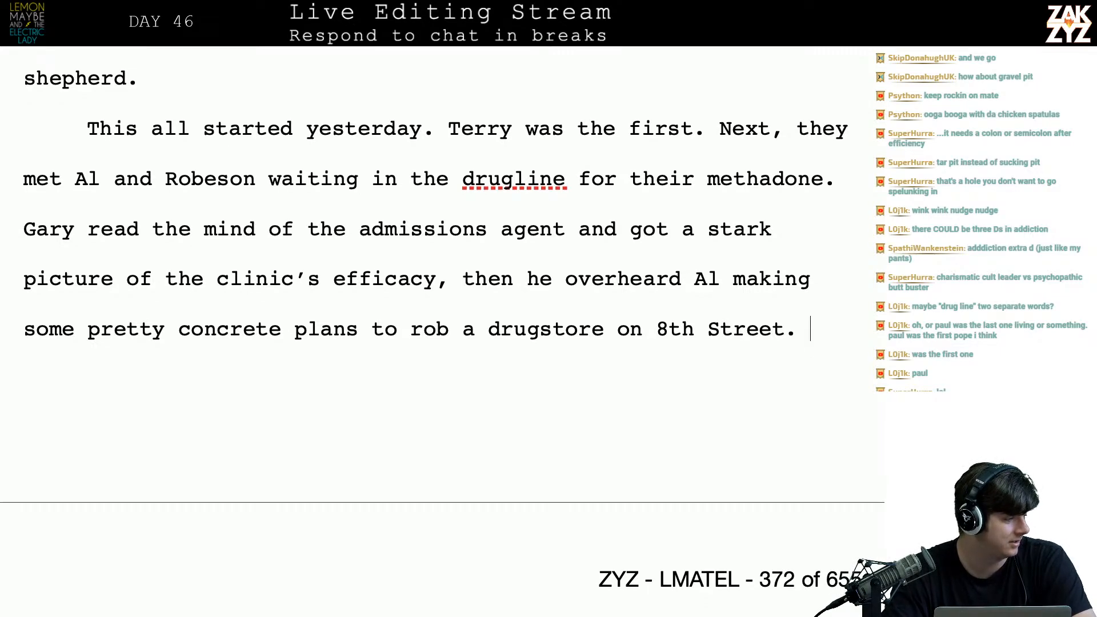
scroll(440, 257, up, 2)
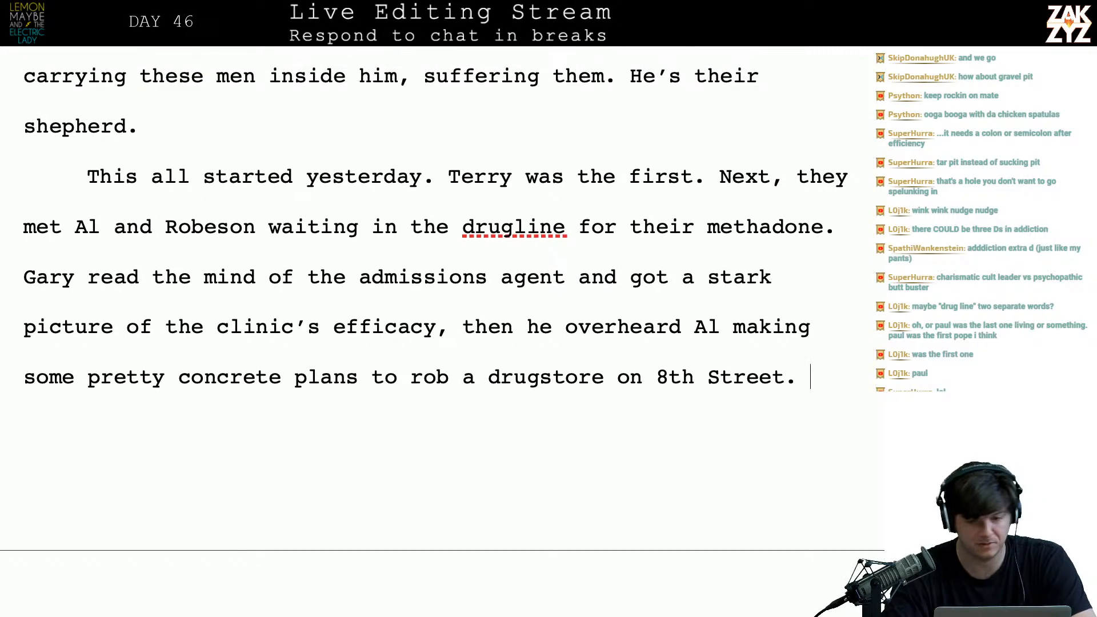
key(super+Tab)
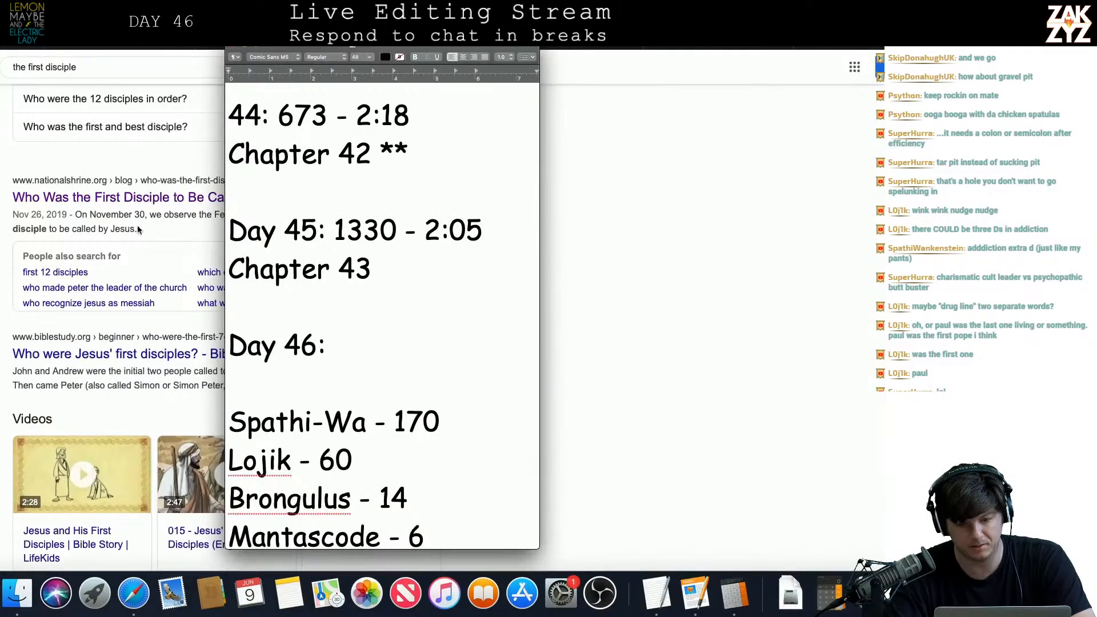
scroll(285, 403, down, 2)
scroll(286, 403, down, 5)
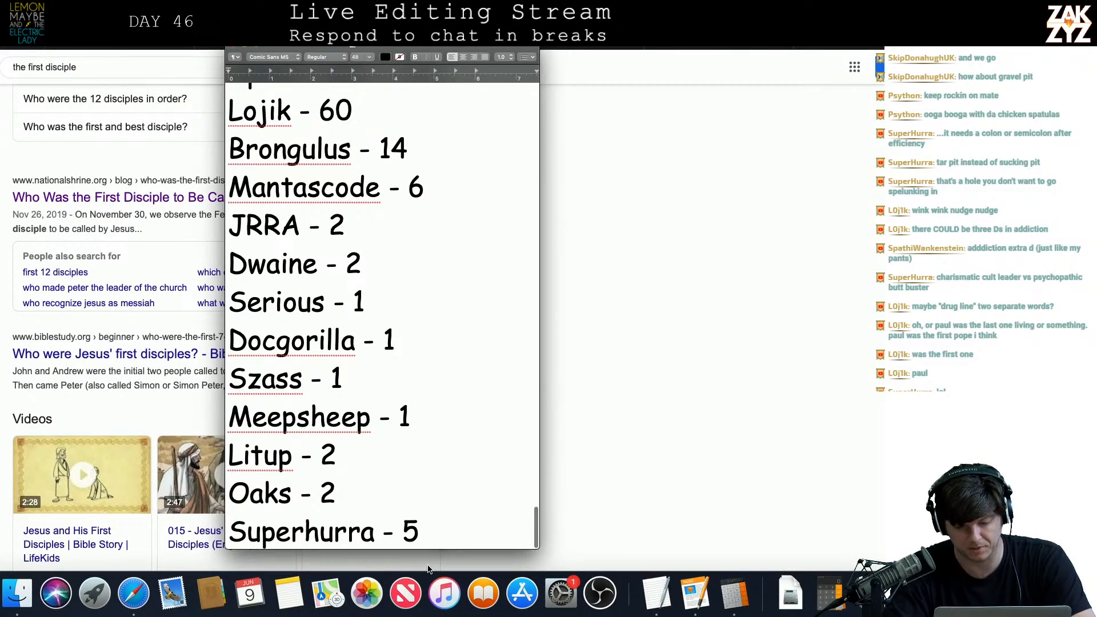
key(BackSpace)
text(6)
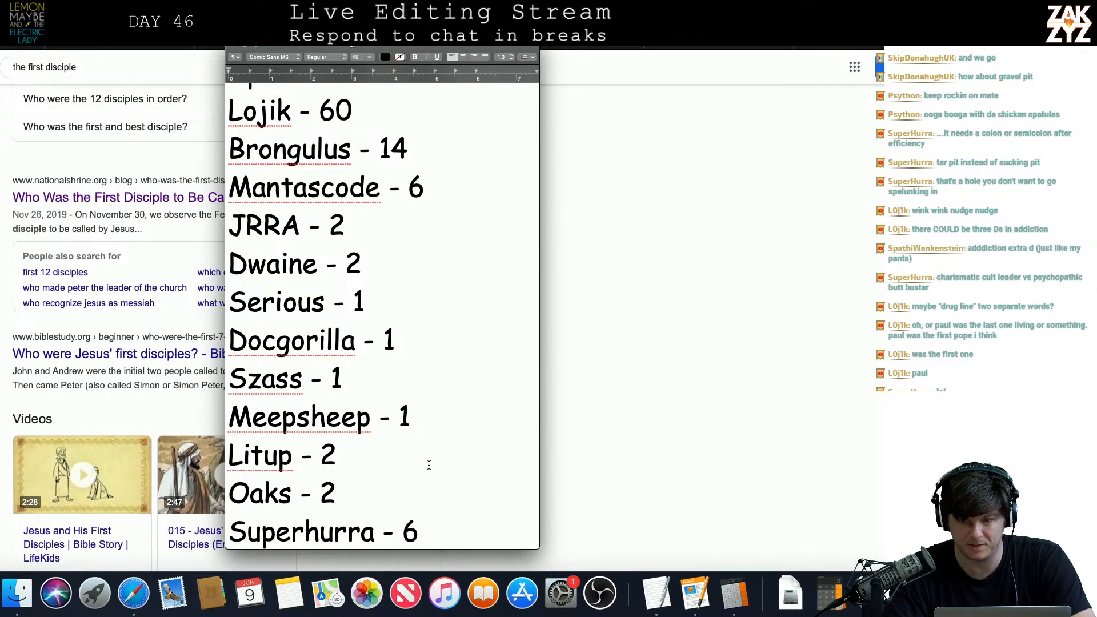
key(super+Tab)
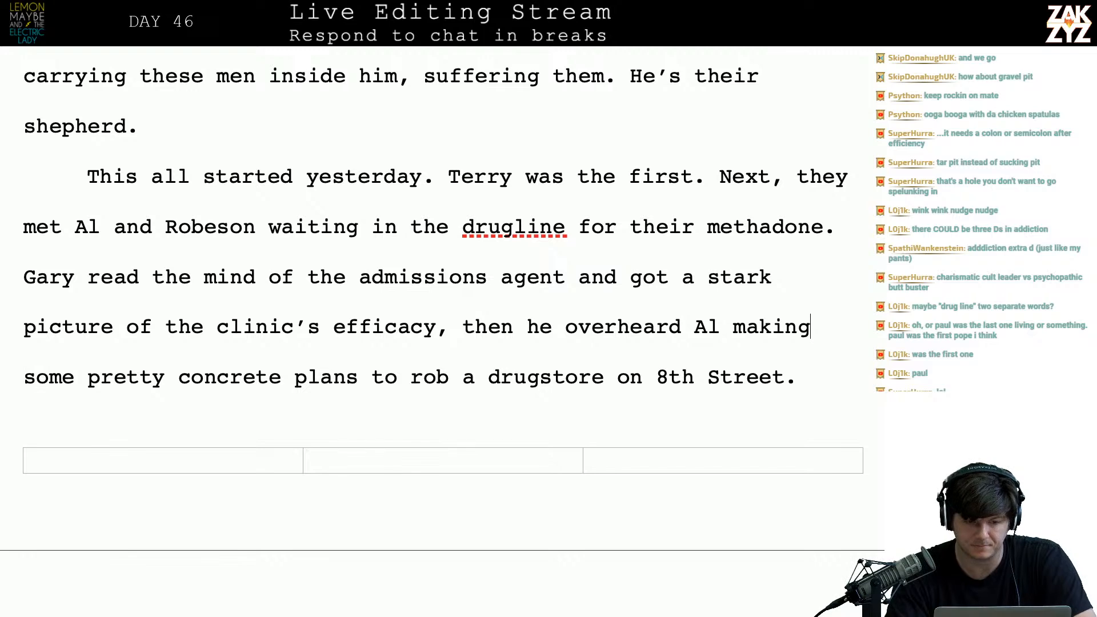
scroll(571, 402, down, 3)
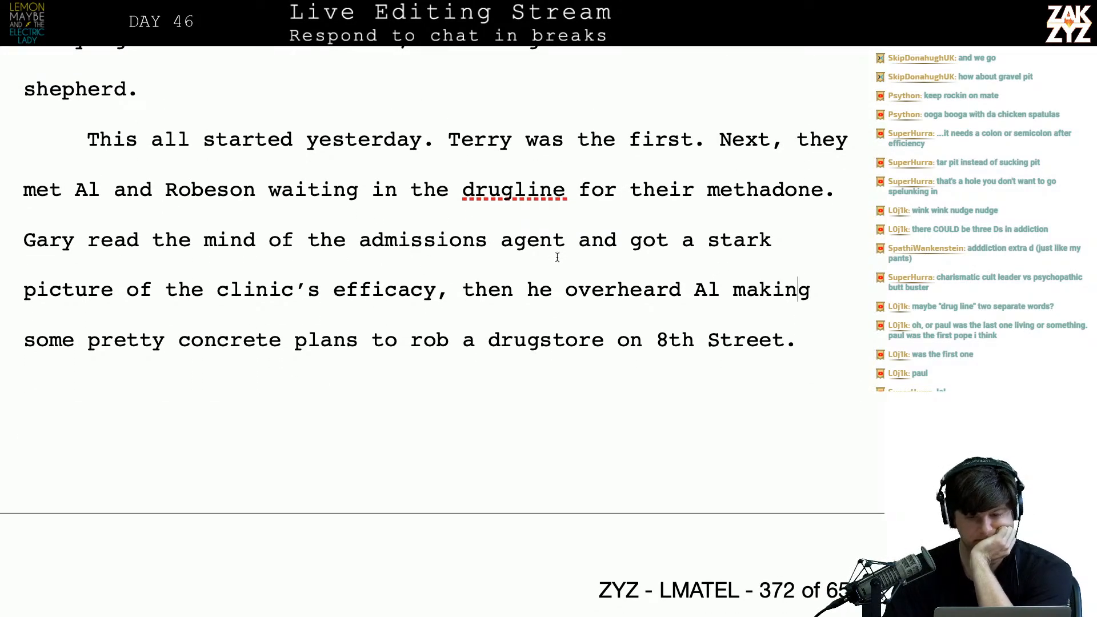
- Insert ", getting a troubling picture of the" after "admissions agent", ahead of the old wording
scroll(629, 274, down, 1)
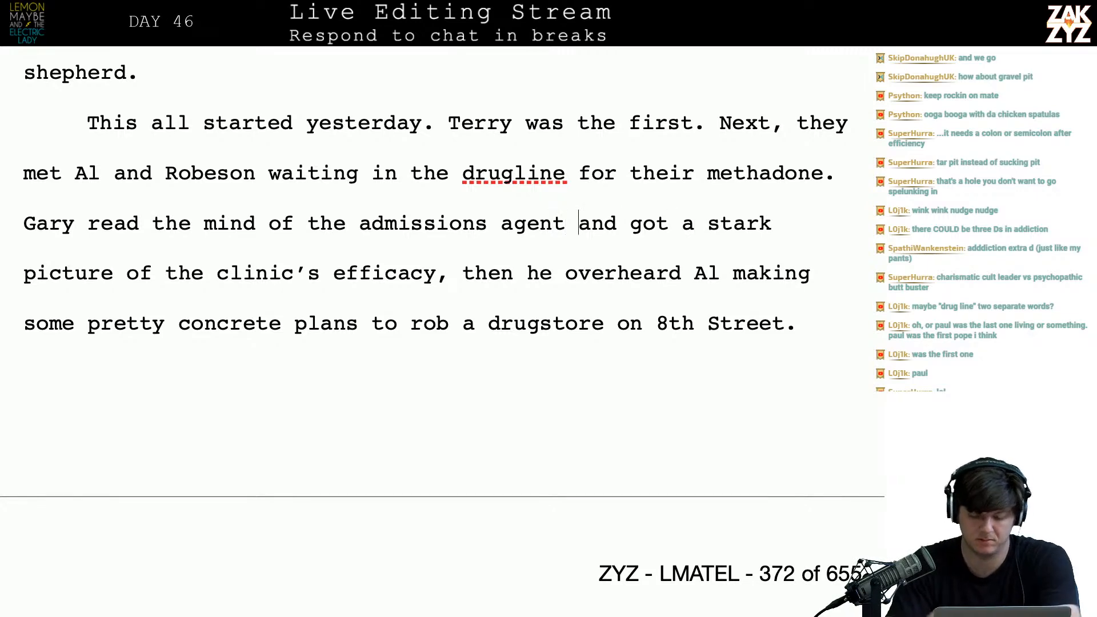
text(,)
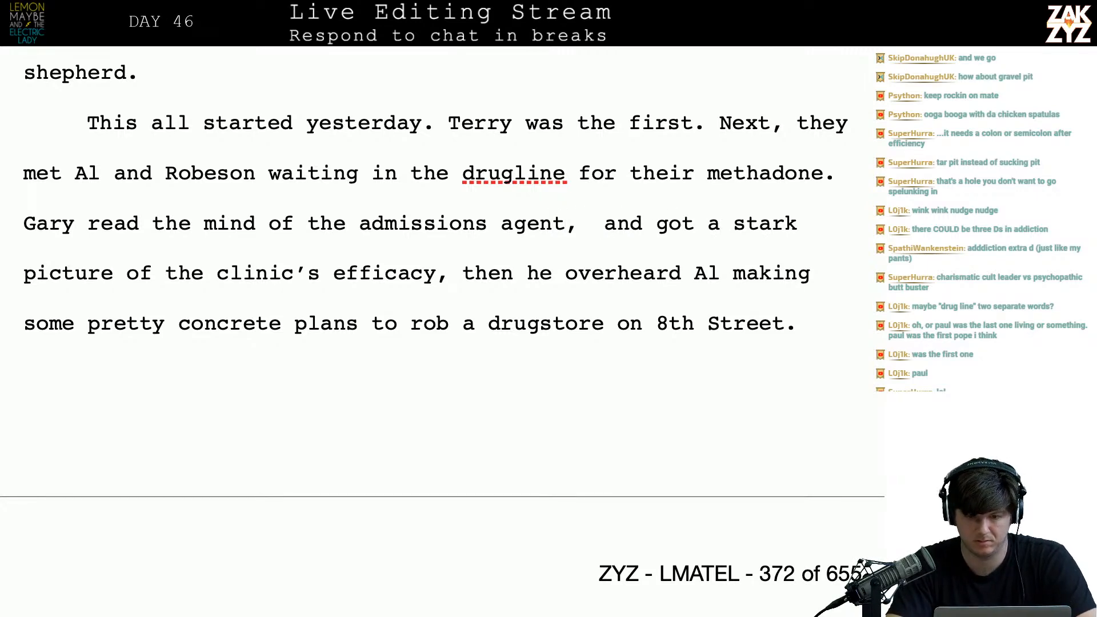
key(ctrl+Return)
text(getting)
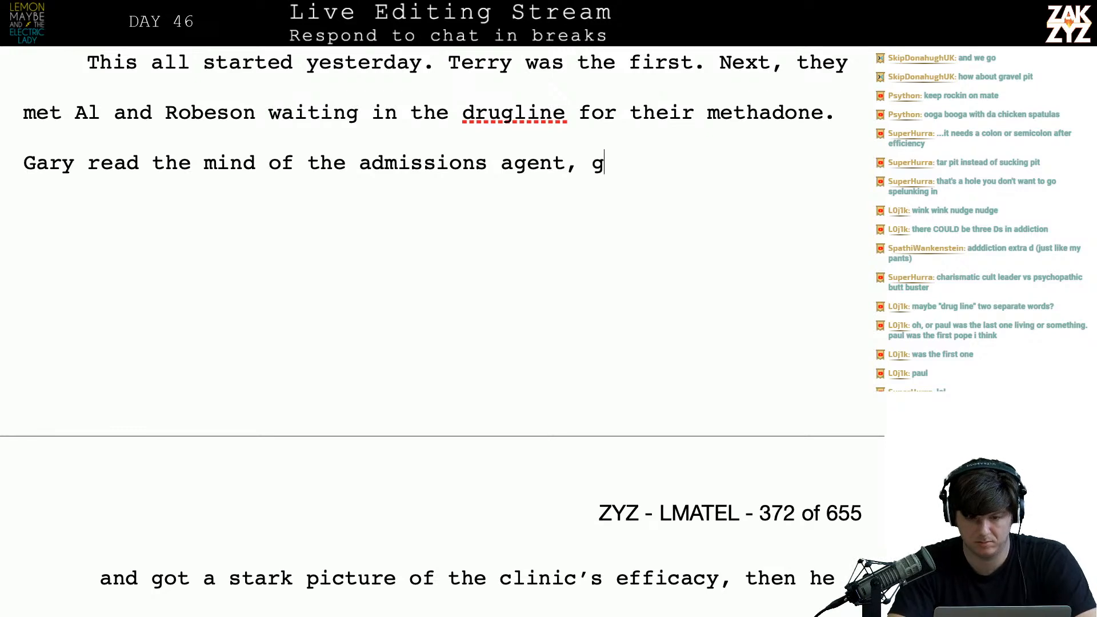
key(BackSpace)
key(BackSpace)
key(BackSpace)
key(BackSpace)
key(BackSpace)
key(BackSpace)
key(BackSpace)
text(e)
text(tting )
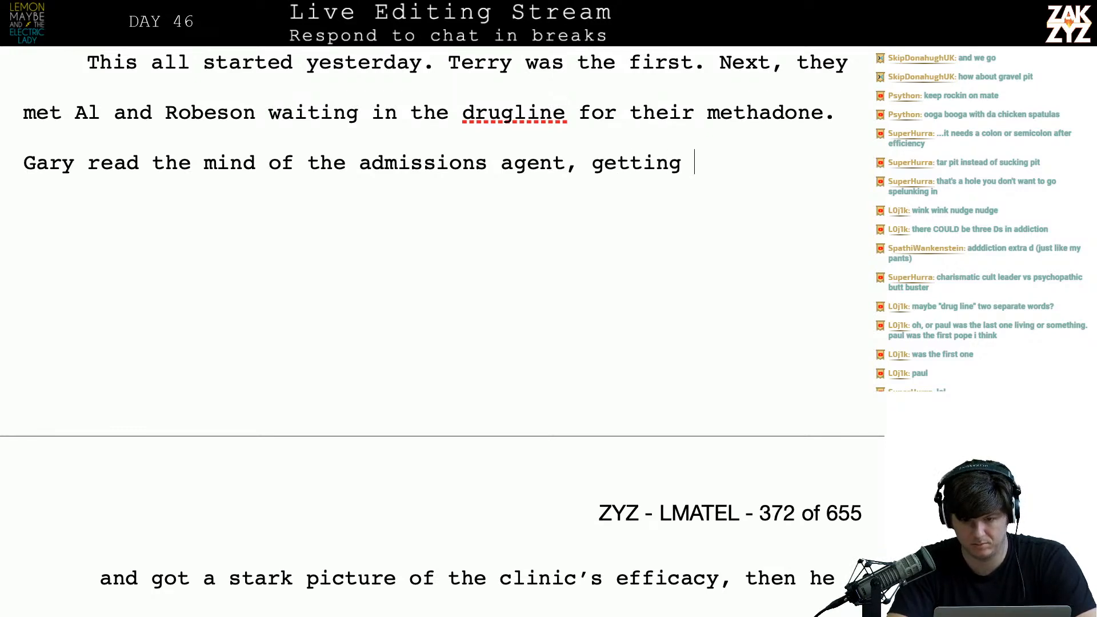
text(a troubling picture of the)
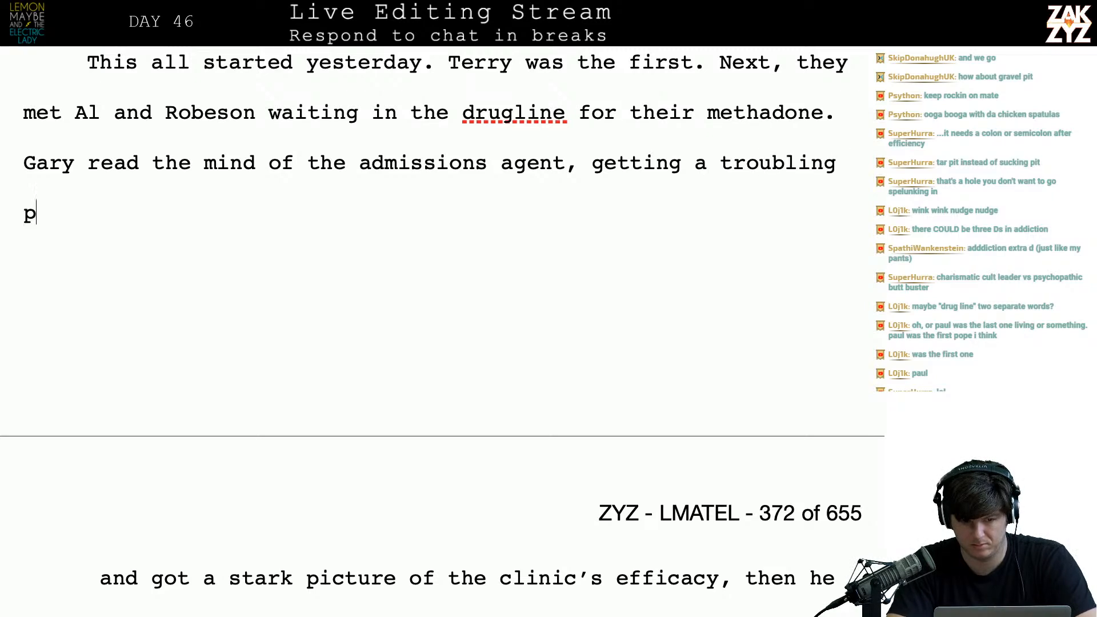
- Finish the sentence with "clinic's efficacy." and begin the following one with "Then he overheard"
text( cli)
key(BackSpace)
text(linci)
key(BackSpace)
key(BackSpace)
text(ic's efficac)
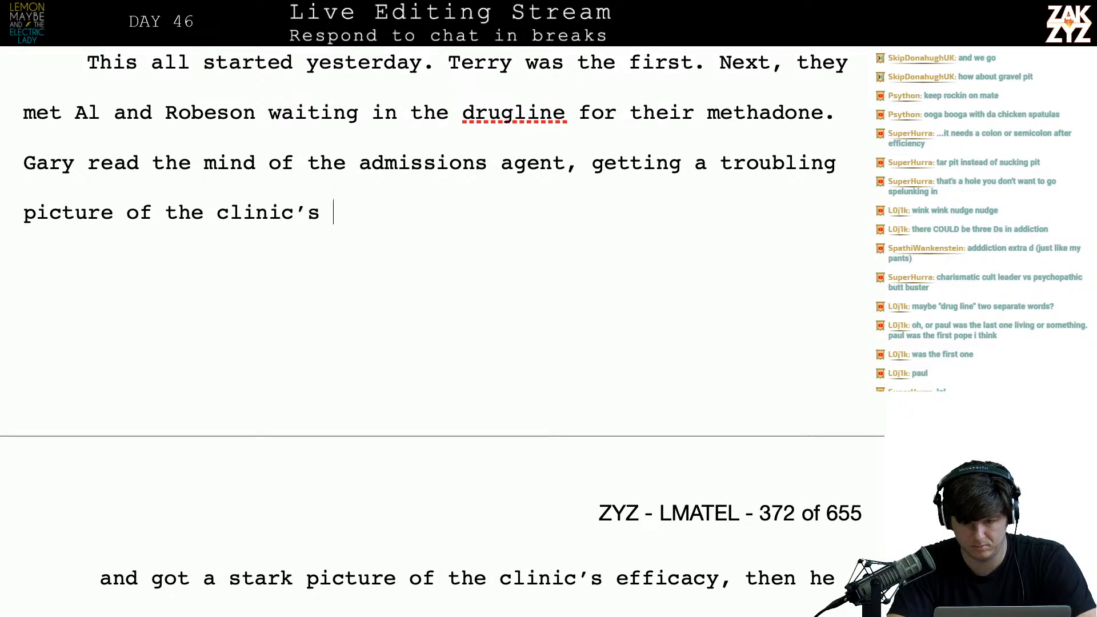
text(y. )
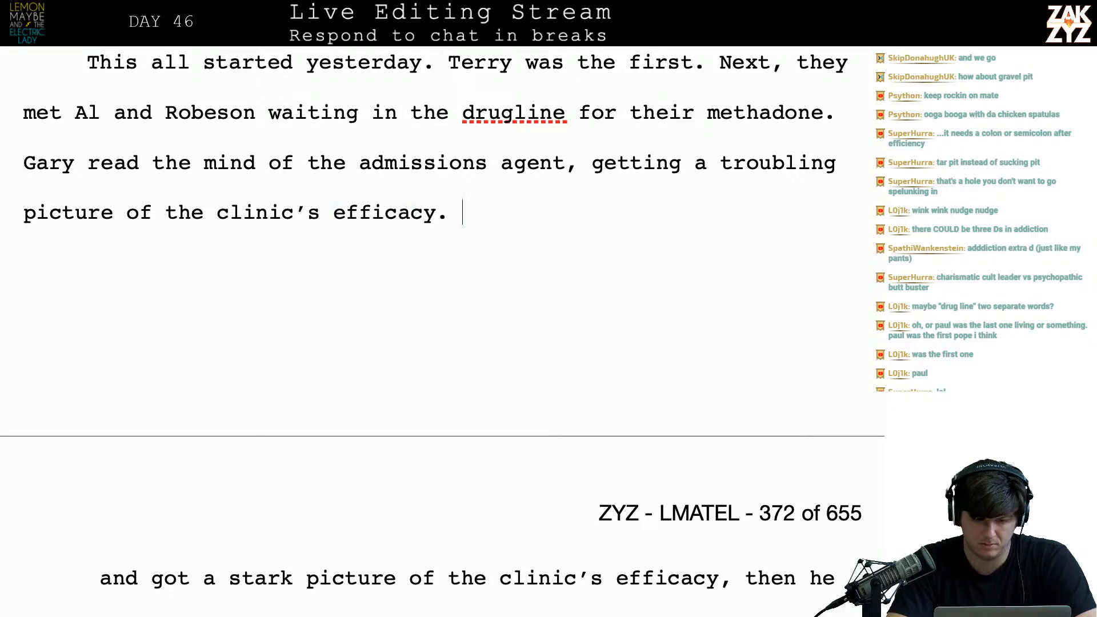
text(Then he overheard)
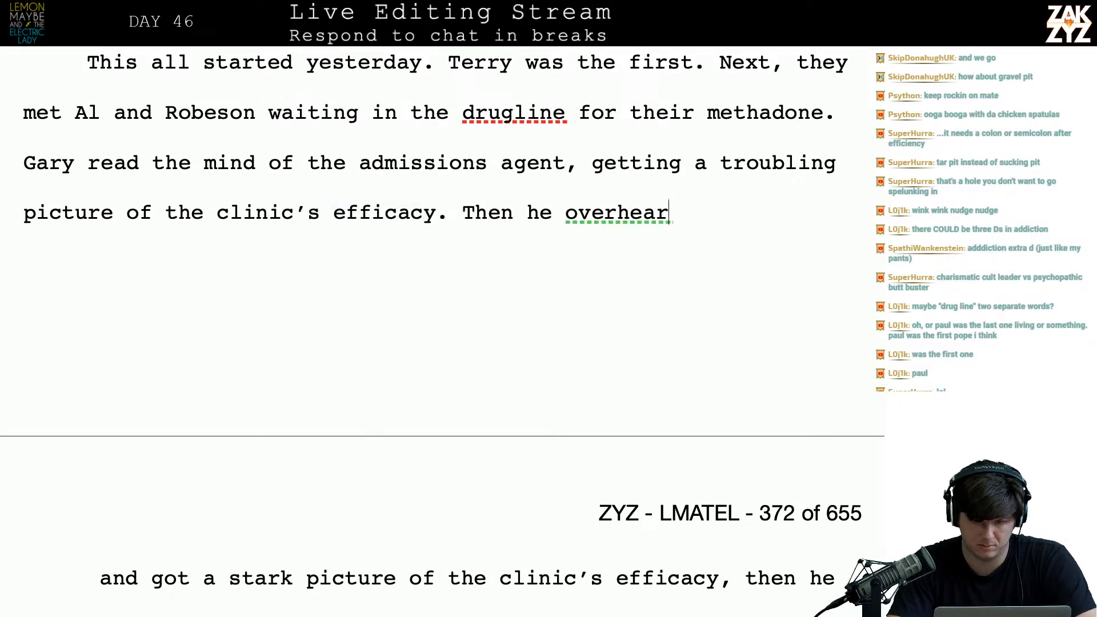
- Delete the leftover "and got a stark picture of the clinic's efficacy, then he overheard", joining the new sentence to "Al making"
key(shift+Down)
key(shift+Down)
key(shift+Up)
key(shift+Right)
key(shift+Right)
key(shift+Right)
key(shift+Right)
key(shift+Right)
key(shift+Right)
key(shift+Right)
key(shift+Right)
key(shift+Right)
key(shift+Right)
key(shift+Right)
key(shift+Right)
key(shift+Right)
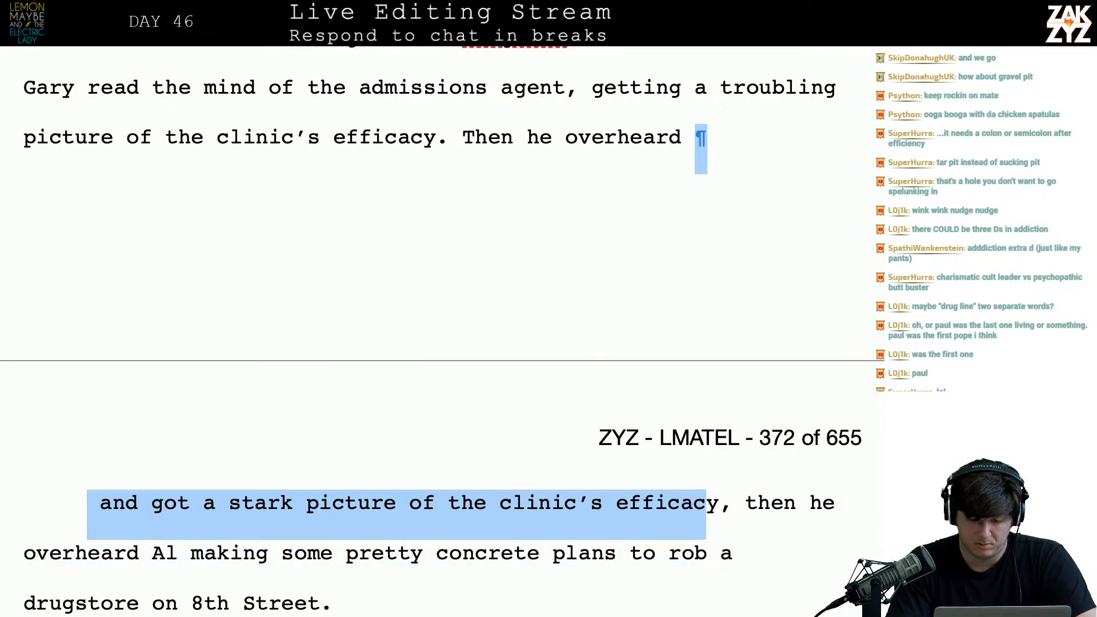
key(shift+Right)
key(shift+Right)
key(shift+Right)
key(shift+Right)
key(shift+Right)
key(shift+Right)
key(shift+Right)
key(shift+Right)
key(shift+Right)
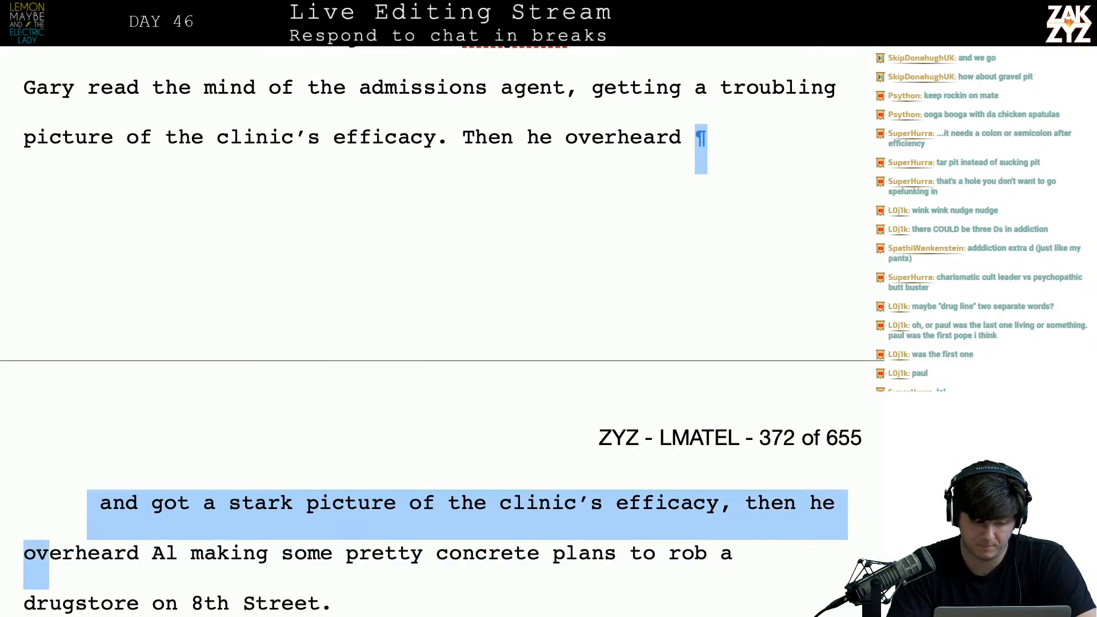
key(Delete)
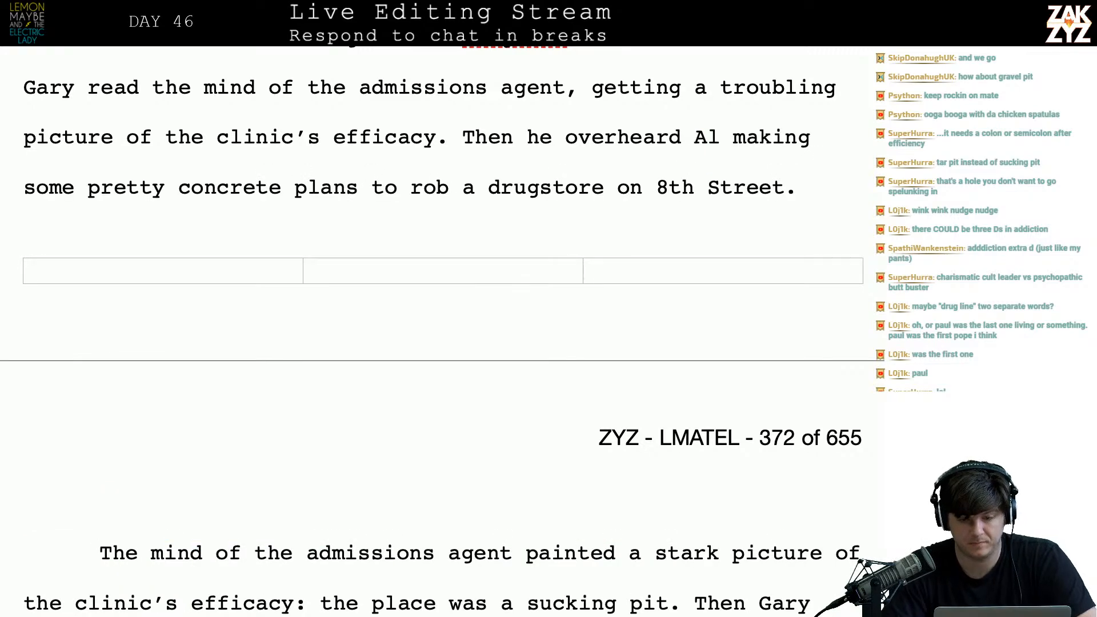
- Add the sentence "He had to step in." after "8th Street."
scroll(443, 332, down, 1)
click(791, 159)
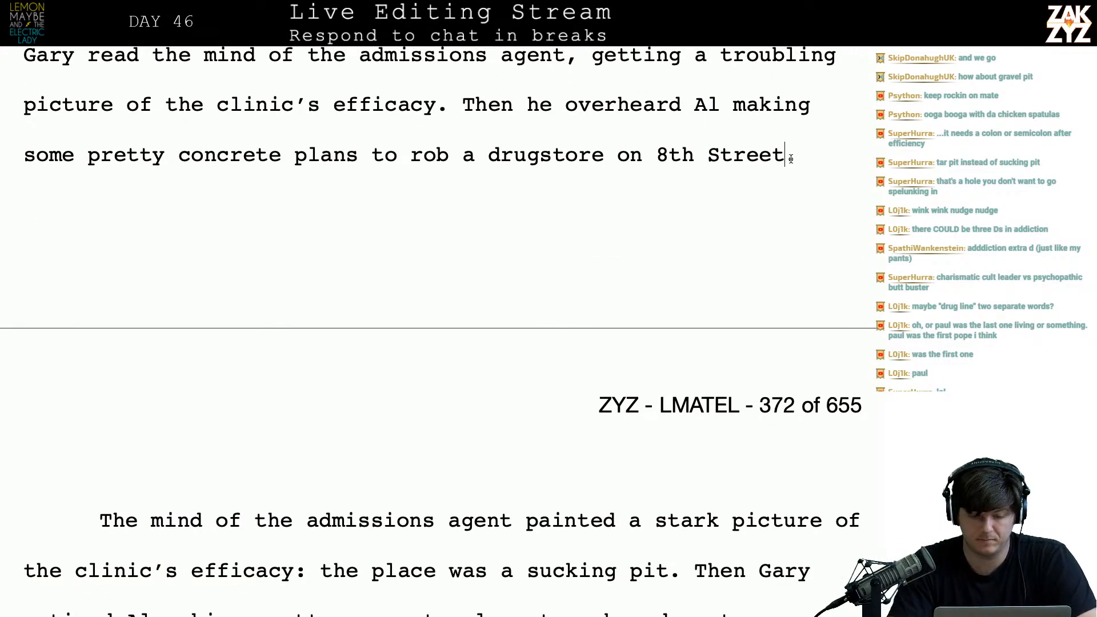
text(He had to)
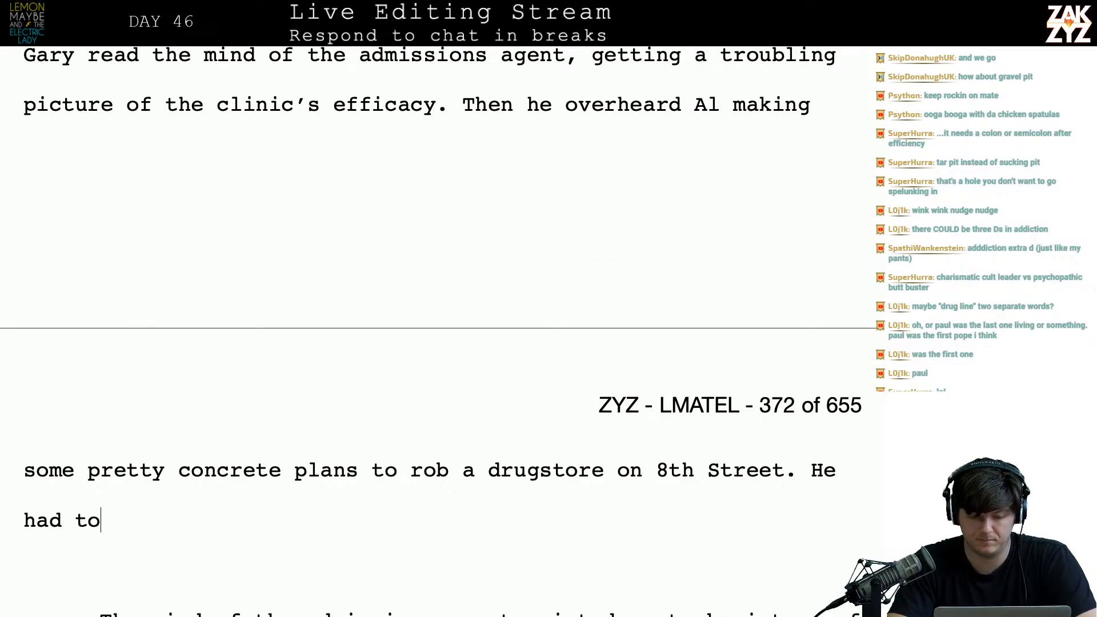
text( step in)
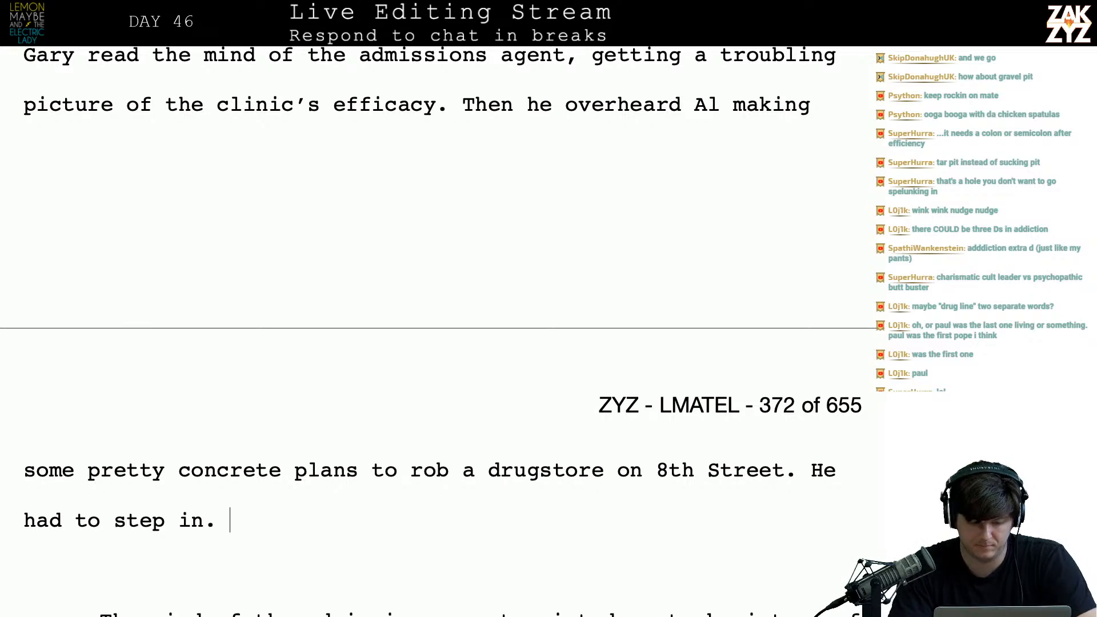
text(.)
- Delete the old paragraph running from "The mind of the admissions agent" to "He had to step in.", including the blank lines above it
key(shift+Down)
key(shift+Down)
key(shift+Down)
key(shift+Down)
key(shift+Down)
key(shift+Down)
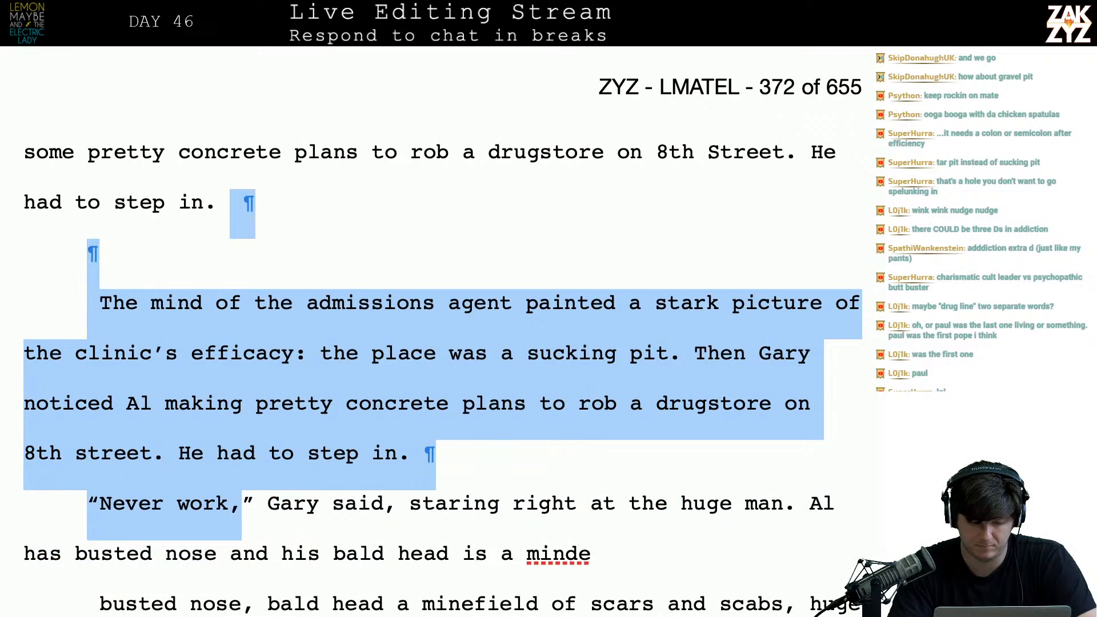
key(shift+Up)
key(shift+Right)
key(shift+Right)
key(shift+Right)
key(shift+Right)
key(shift+Right)
key(shift+Right)
key(shift+Right)
key(shift+Right)
key(shift+Right)
key(shift+Right)
key(shift+Right)
key(Delete)
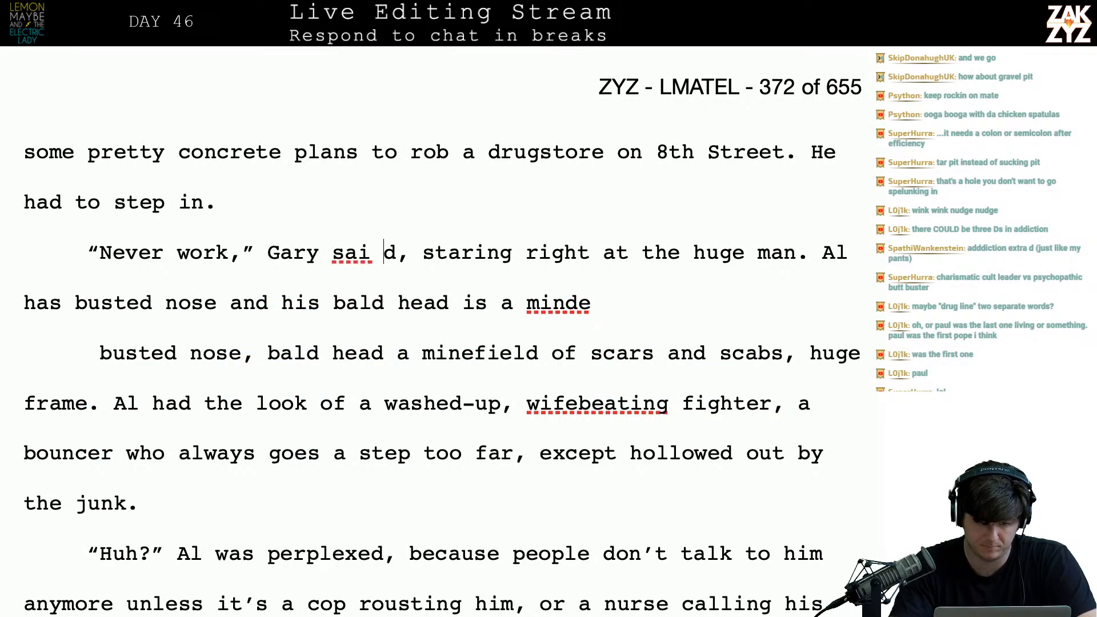
- Try to reword "said" in the dialogue tag after Gary's line "Never work,"
key(BackSpace)
key(BackSpace)
text(told al.)
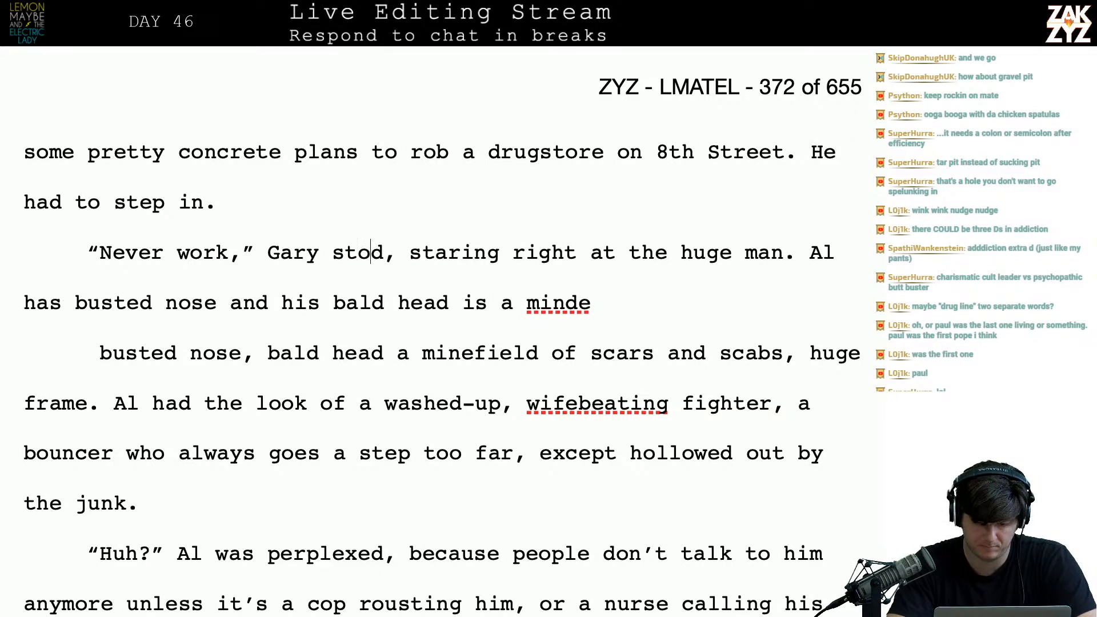
key(BackSpace)
key(BackSpace)
key(BackSpace)
key(BackSpace)
key(BackSpace)
key(BackSpace)
key(BackSpace)
key(BackSpace)
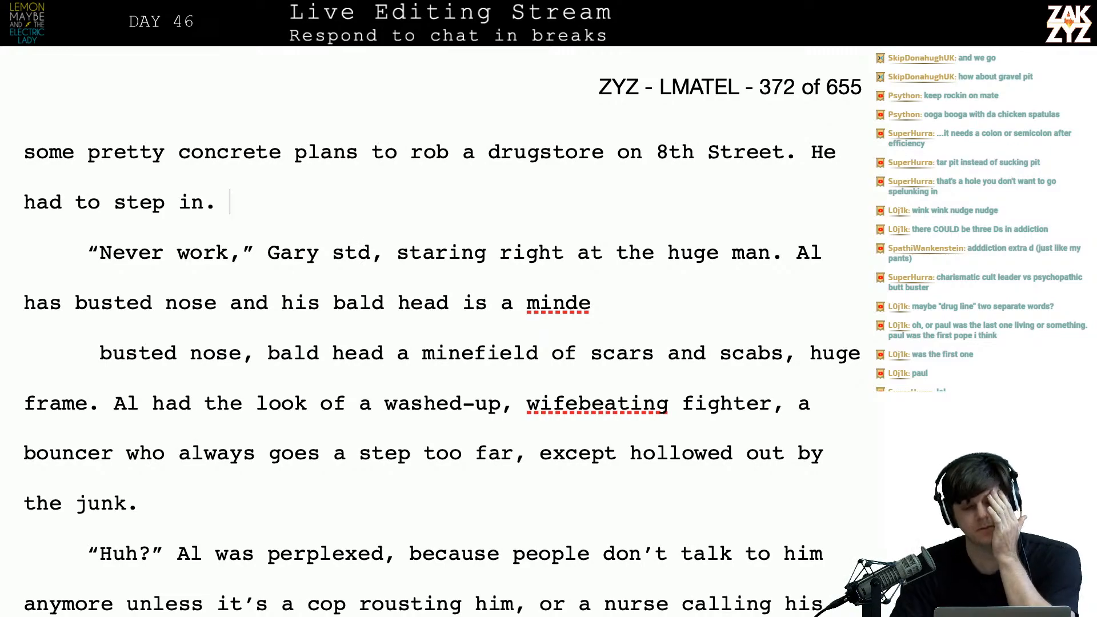
key(Return)
- Select all of chapter 44, from its closing line "The train rumbles north, towards 42nd Street." back to its heading
scroll(435, 308, up, 10)
scroll(434, 309, up, 10)
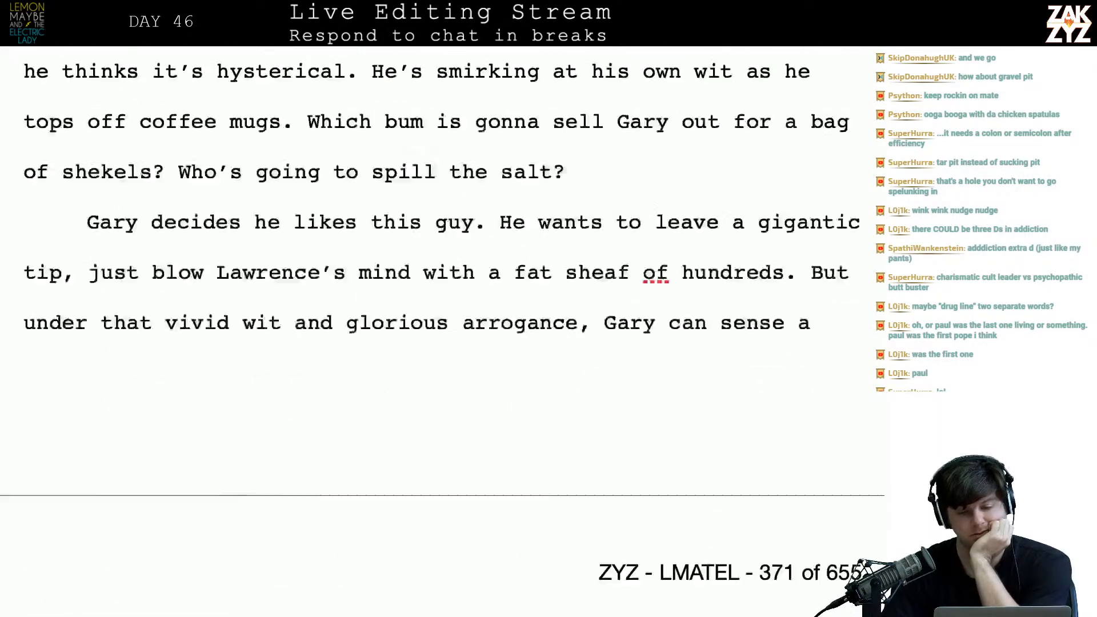
scroll(435, 309, down, 3)
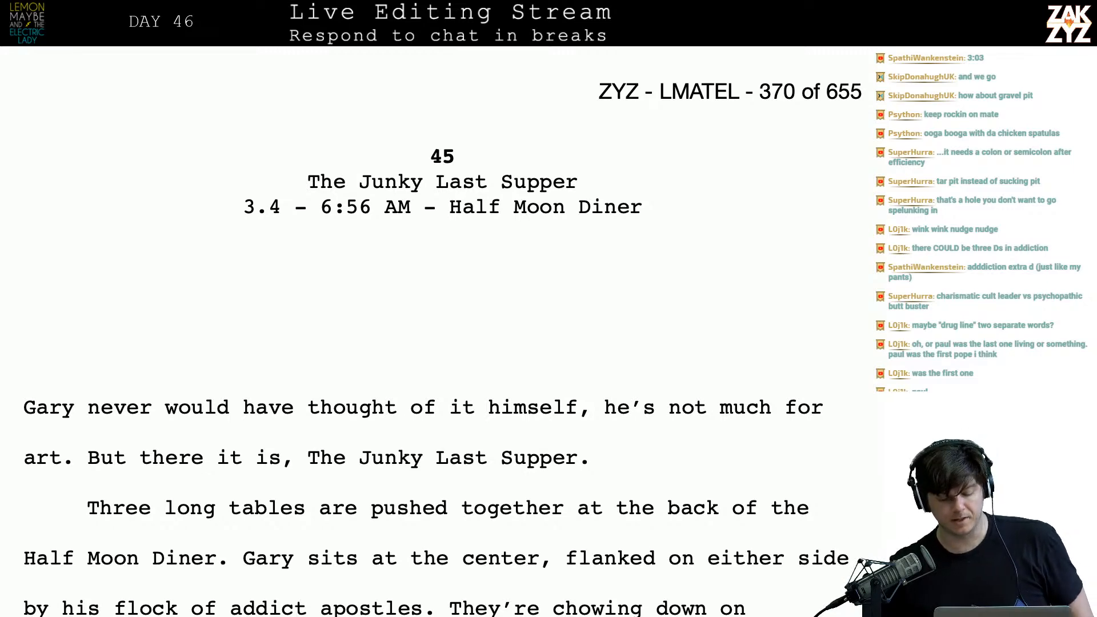
scroll(440, 332, up, 10)
scroll(440, 332, up, 1)
click(717, 254)
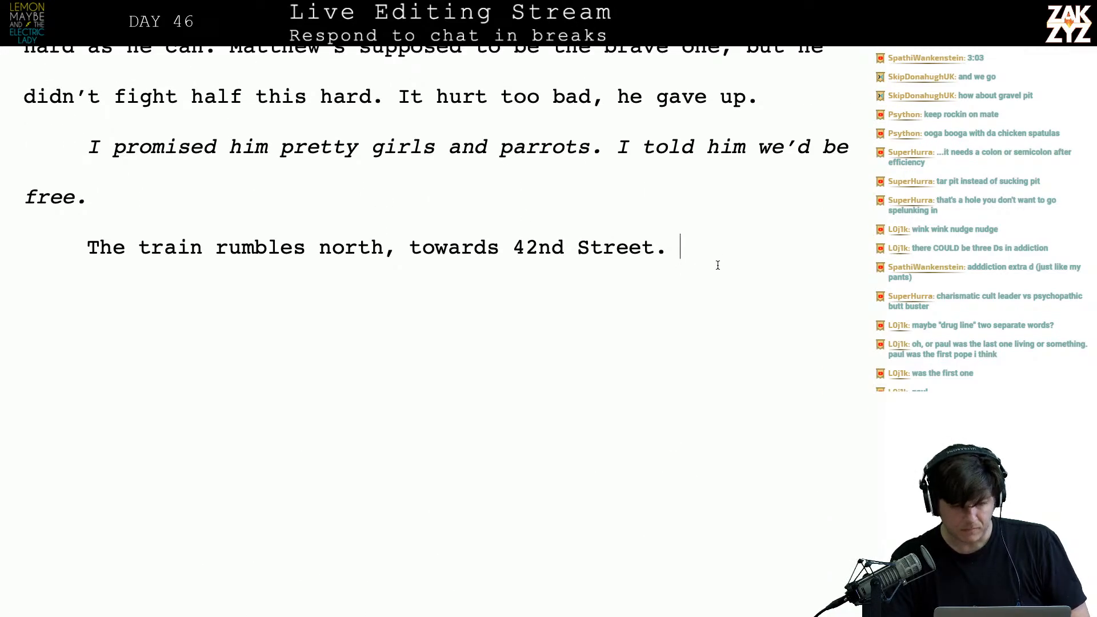
scroll(717, 265, down, 10)
scroll(717, 264, up, 15)
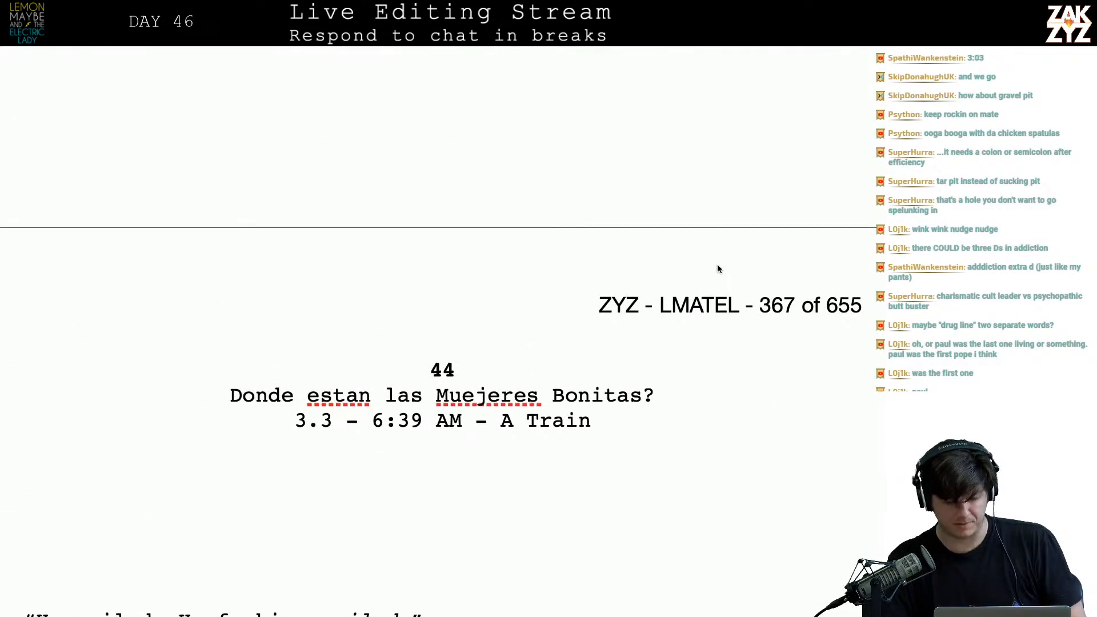
shift+click(420, 365)
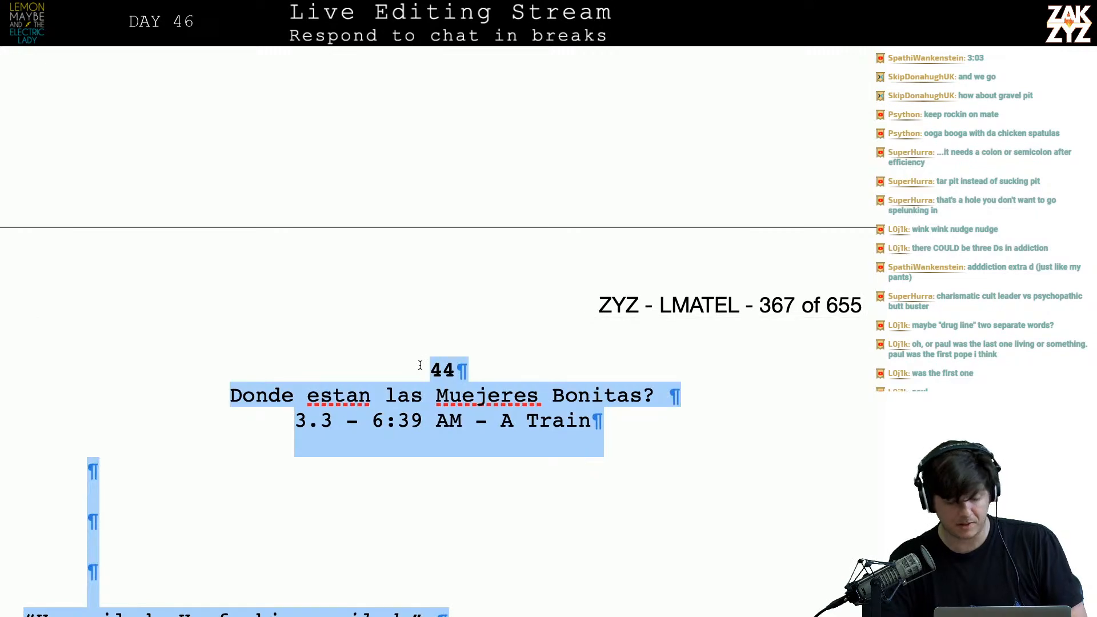
scroll(420, 365, down, 15)
scroll(420, 365, down, 10)
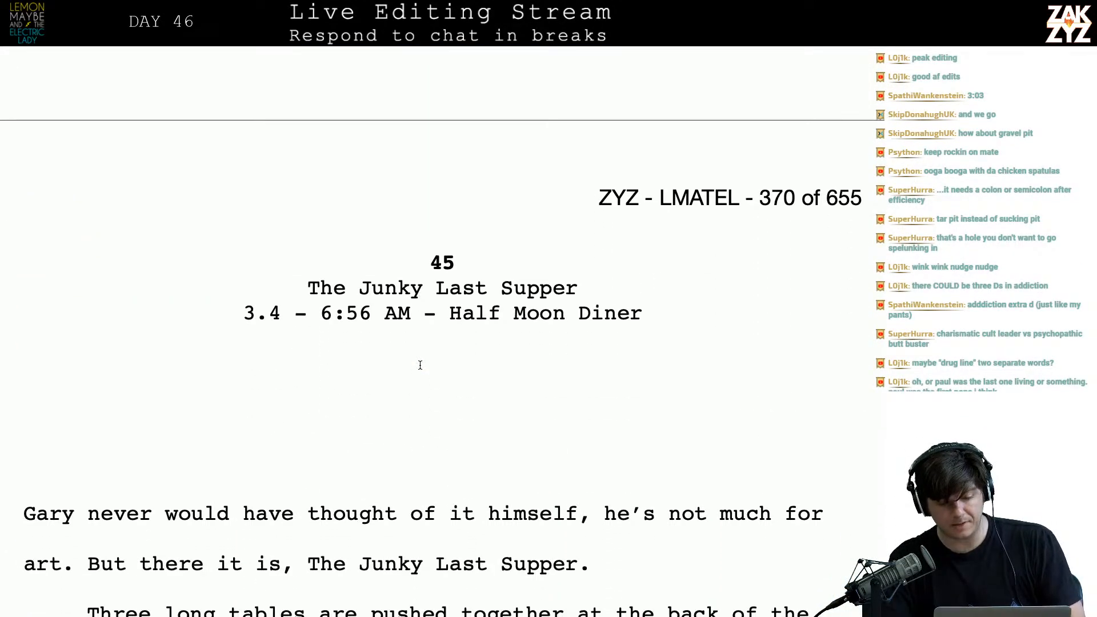
- Switch to the TextEdit notes and log "573 - 3:03" for Day 46, with "Chapter 44." on the line below
key(super+Tab)
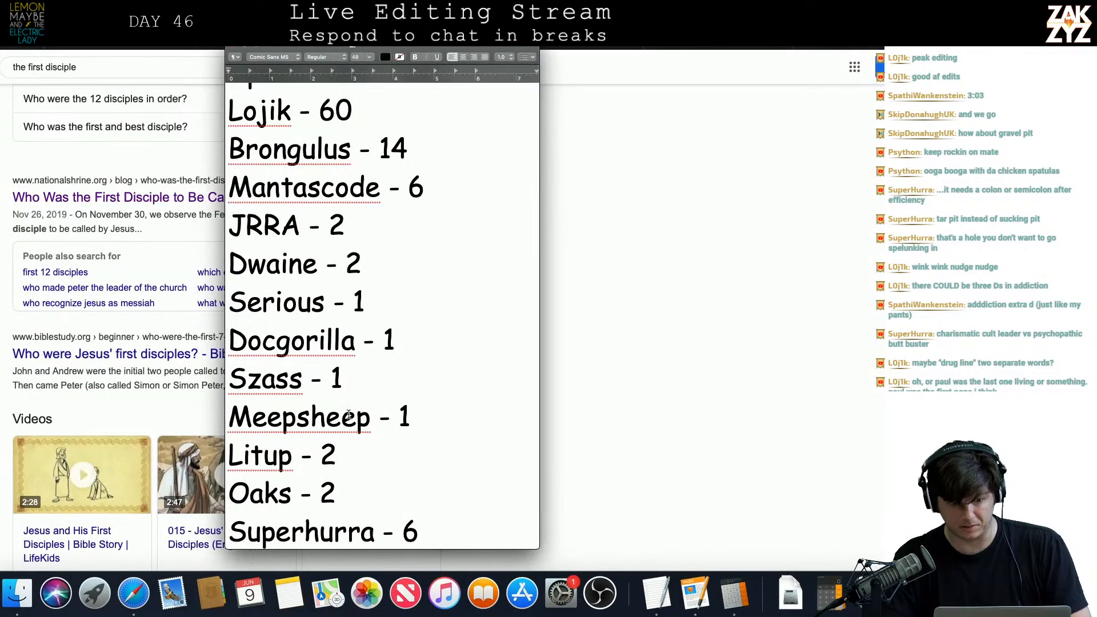
scroll(418, 320, up, 8)
click(331, 430)
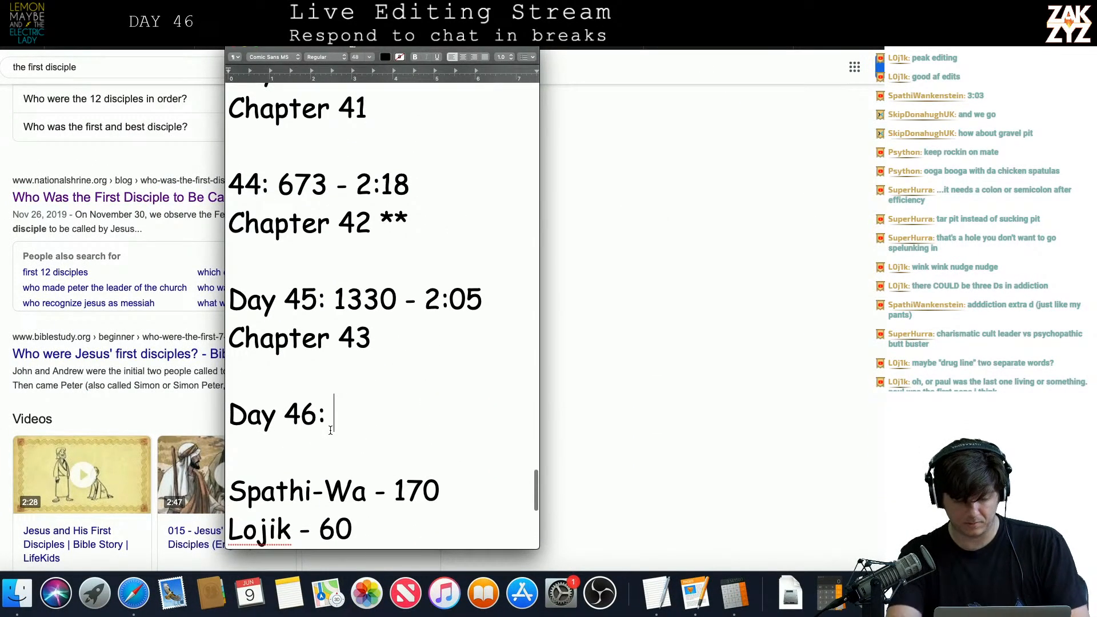
text(573 - 3:03)
key(Return)
text(Cha)
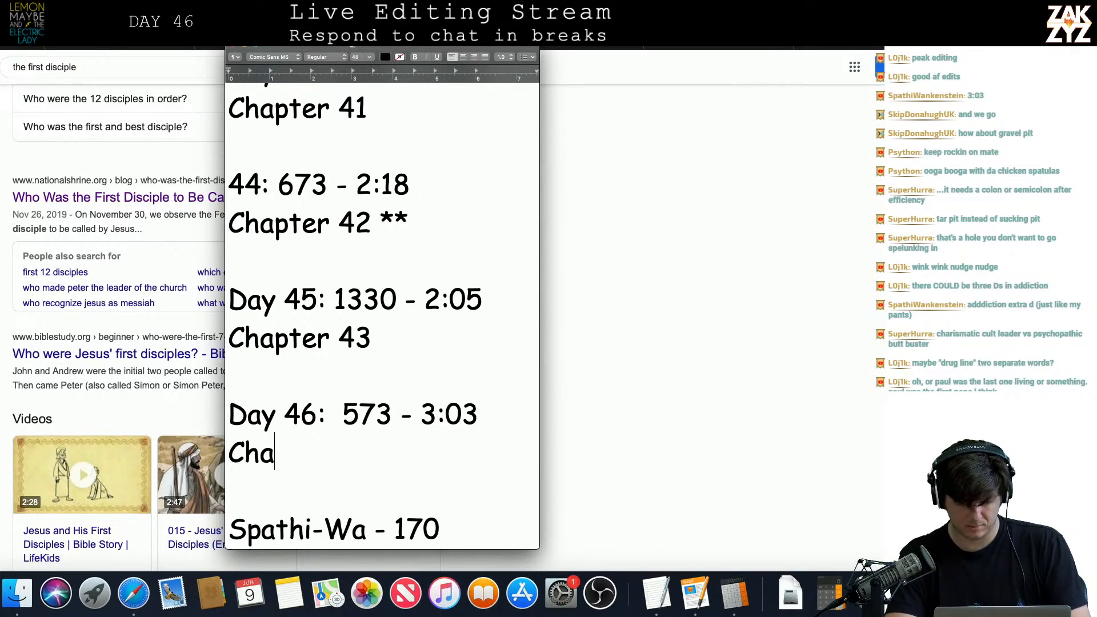
text(pter 44.)
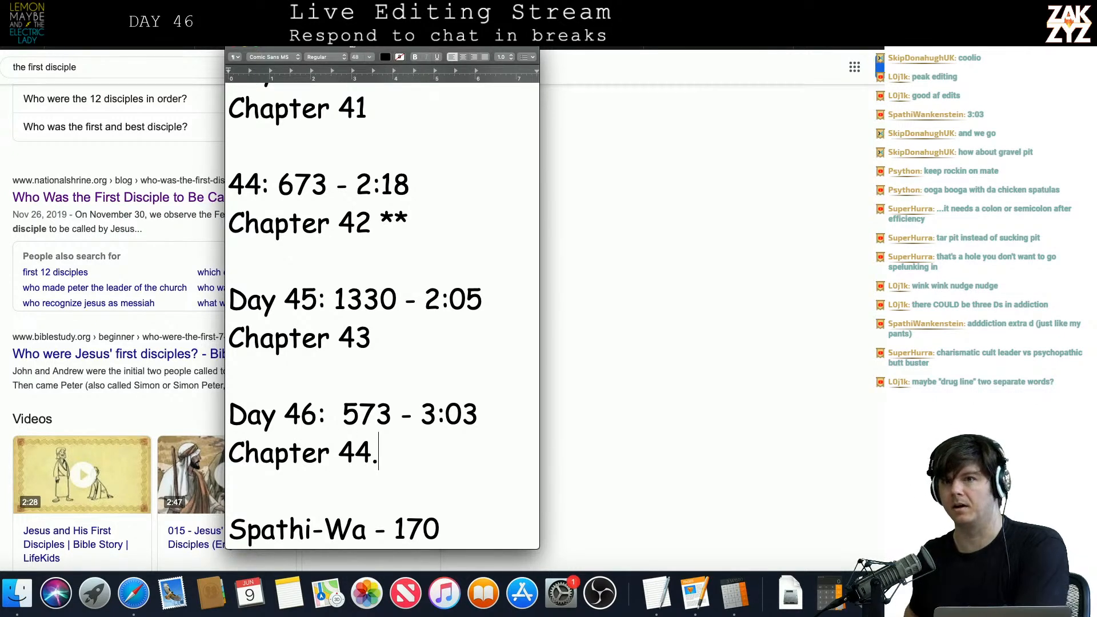